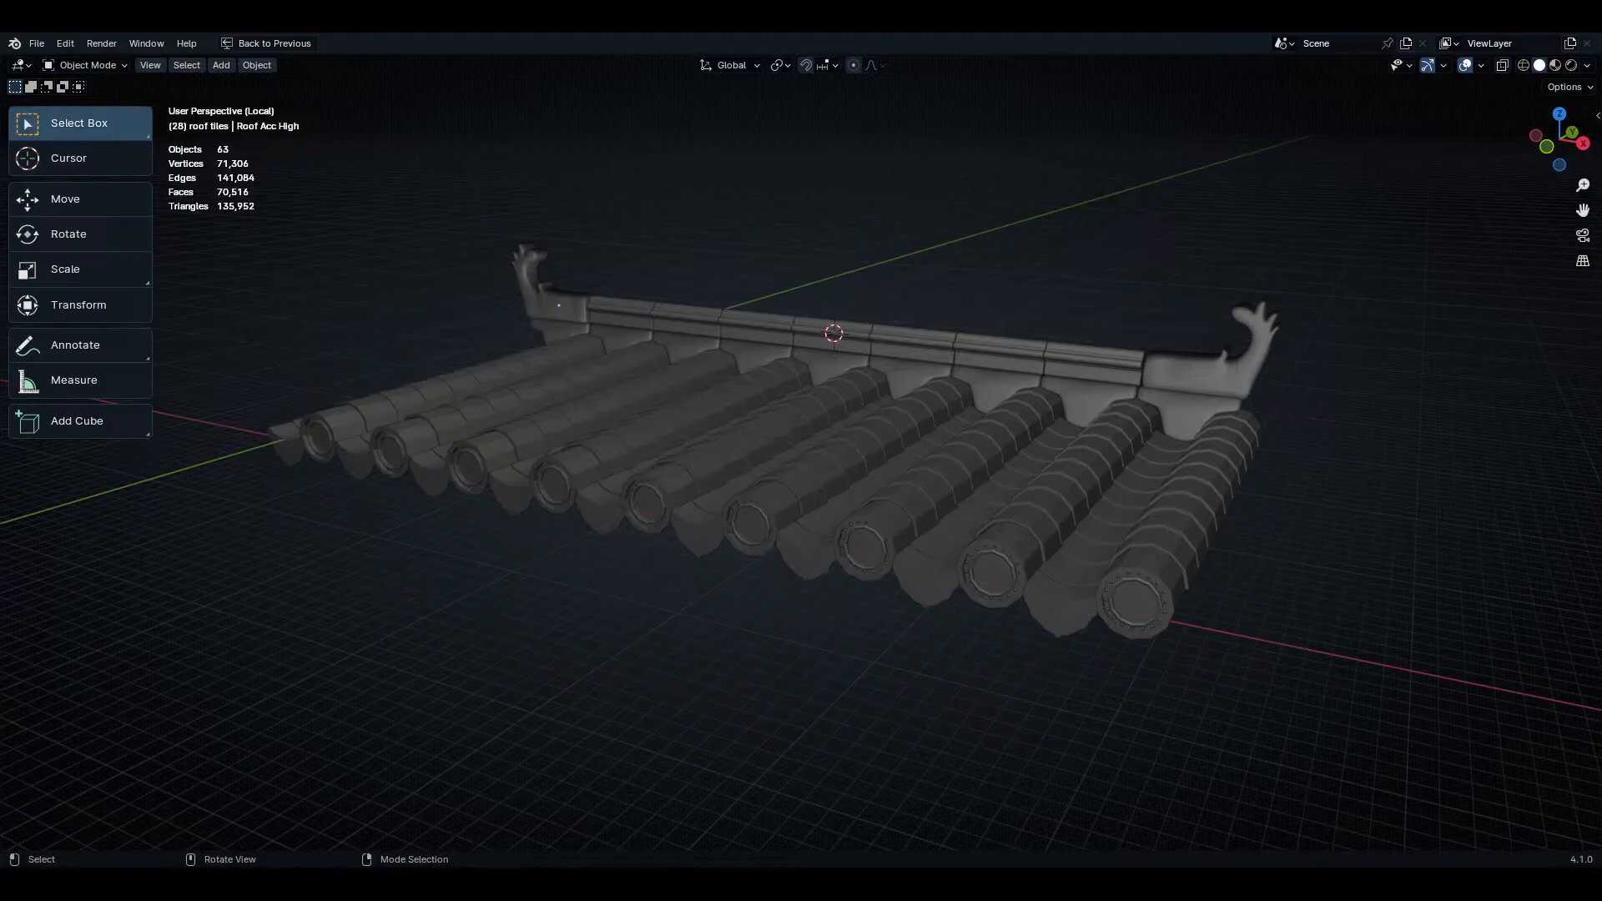
- Leave the maximized 3D viewport and maximize the image editor showing the stone lantern reference
key("ctrl+space")
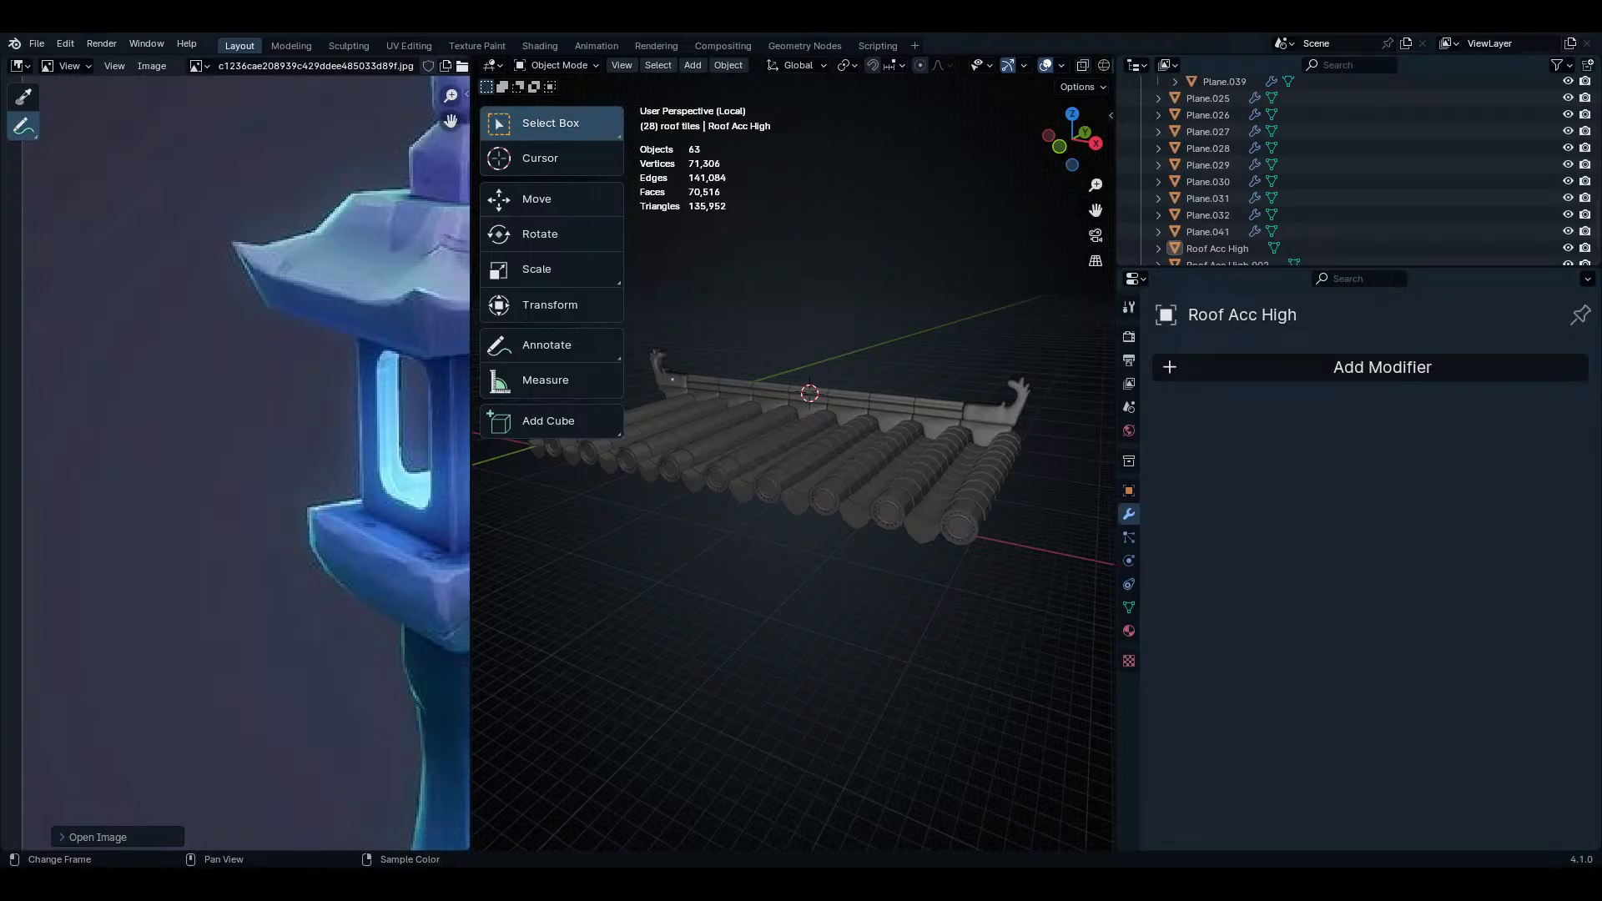
key("ctrl+space")
scroll(992, 627, "up", 1)
middle_click_drag(992, 627, 732, 502)
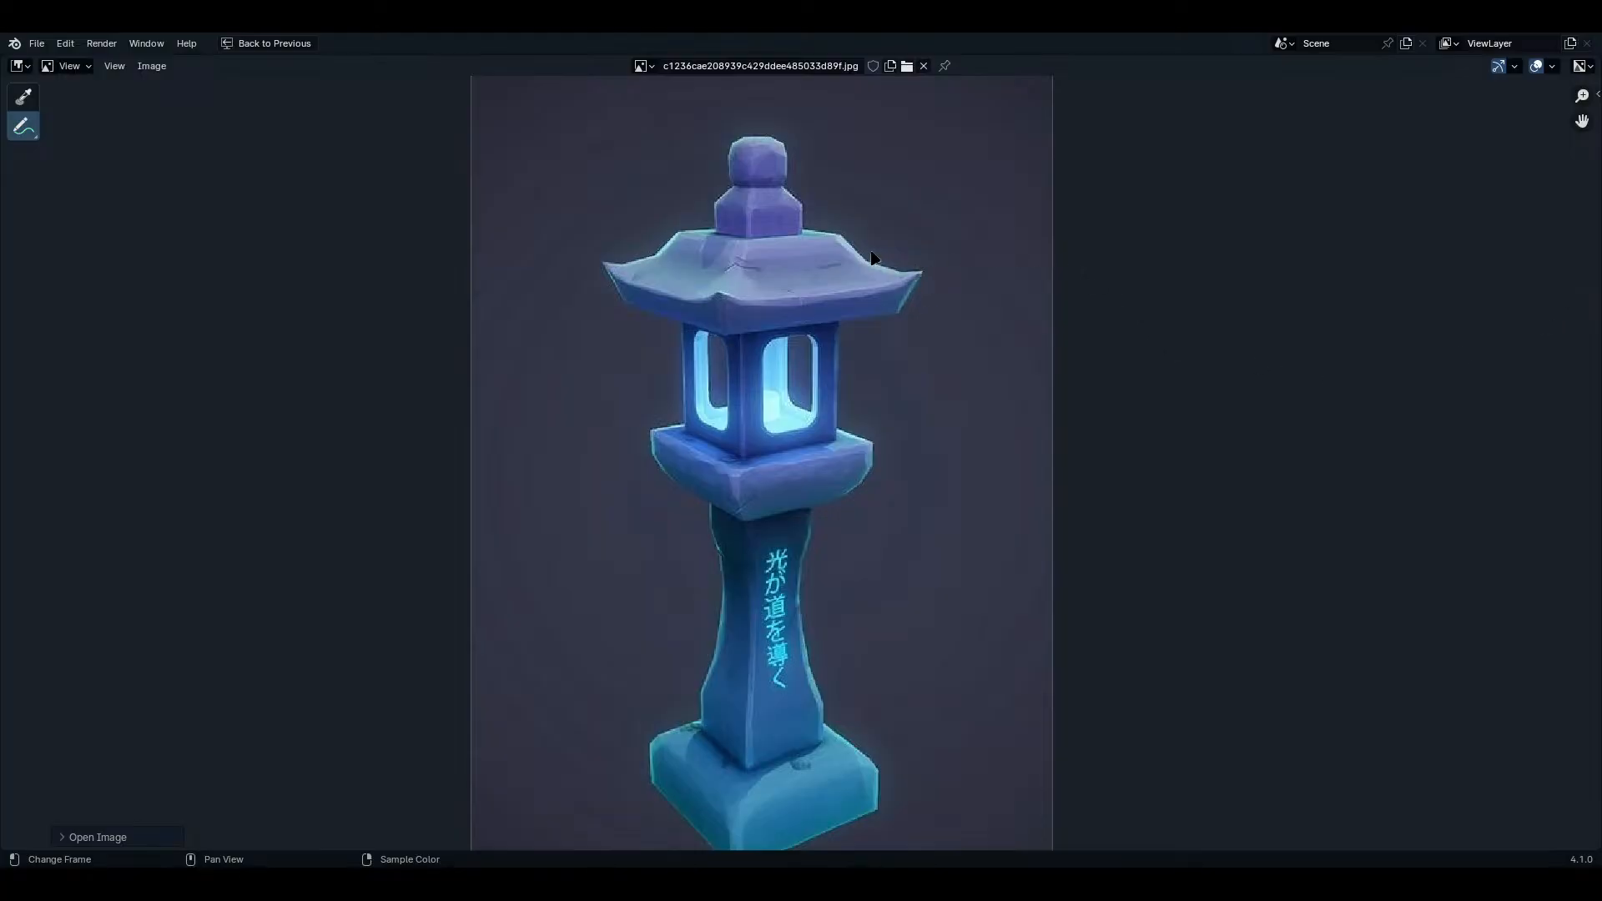
- Examine the lantern reference's finial, roof, lamp housing and supporting tray, both up close and as a whole
scroll(872, 256, "up", 3)
middle_click_drag(938, 315, 983, 464)
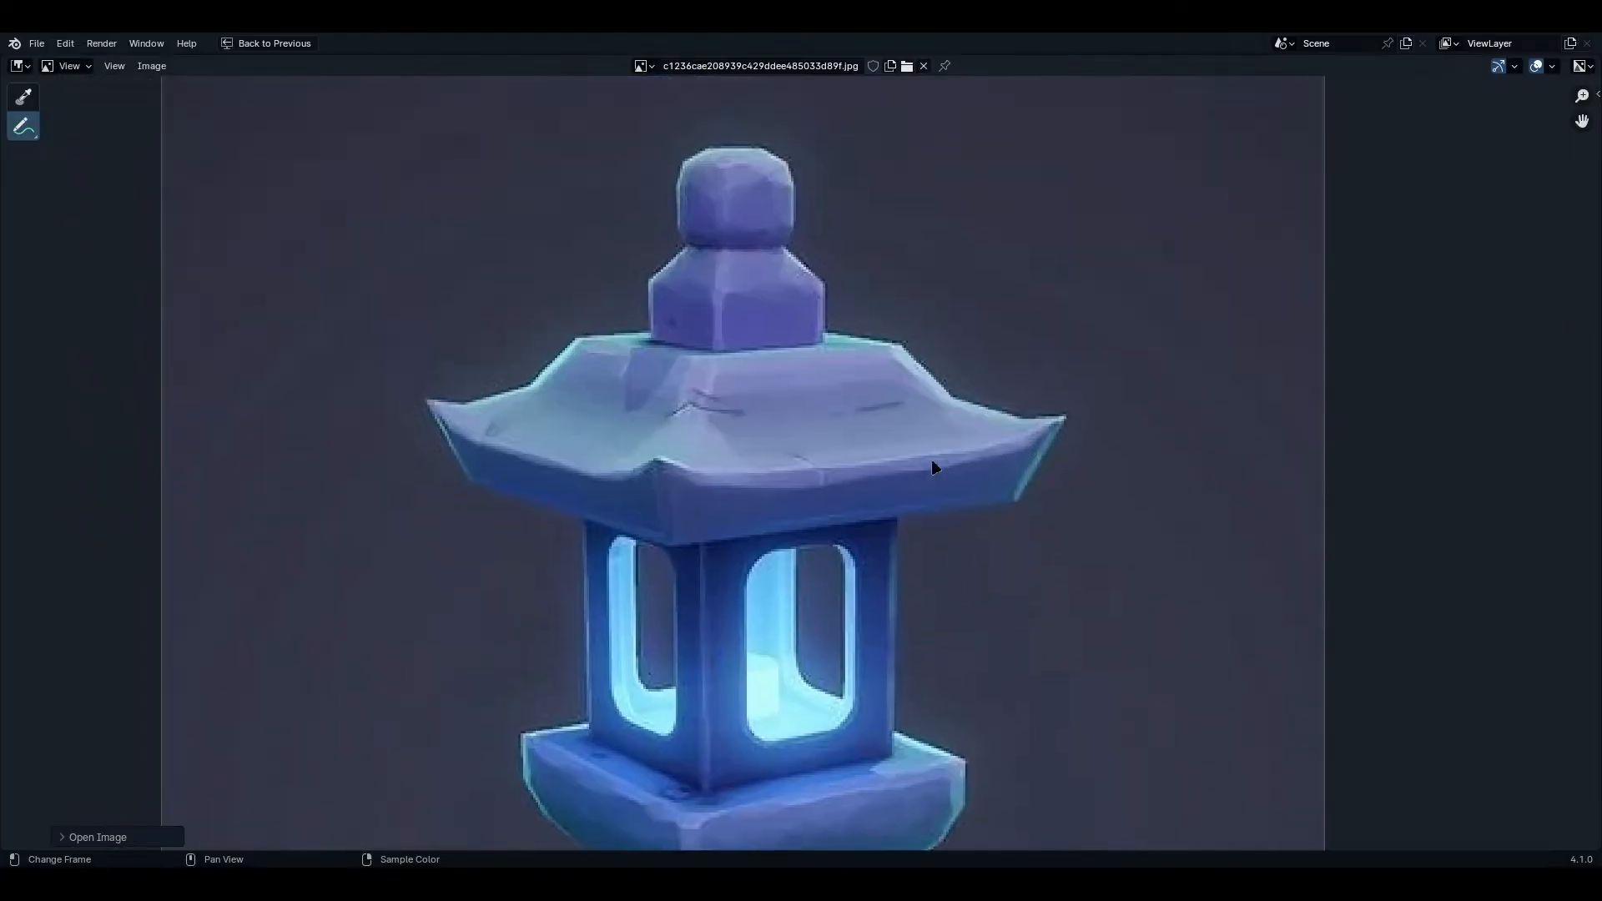
scroll(655, 430, "up", 2)
mouse_move(724, 337)
middle_mouse_down()
mouse_move(700, 557)
mouse_move(734, 314)
middle_mouse_up()
scroll(716, 530, "up", 1)
scroll(751, 584, "down", 2)
scroll(753, 586, "down", 1)
scroll(733, 315, "down", 1)
scroll(747, 325, "down", 2)
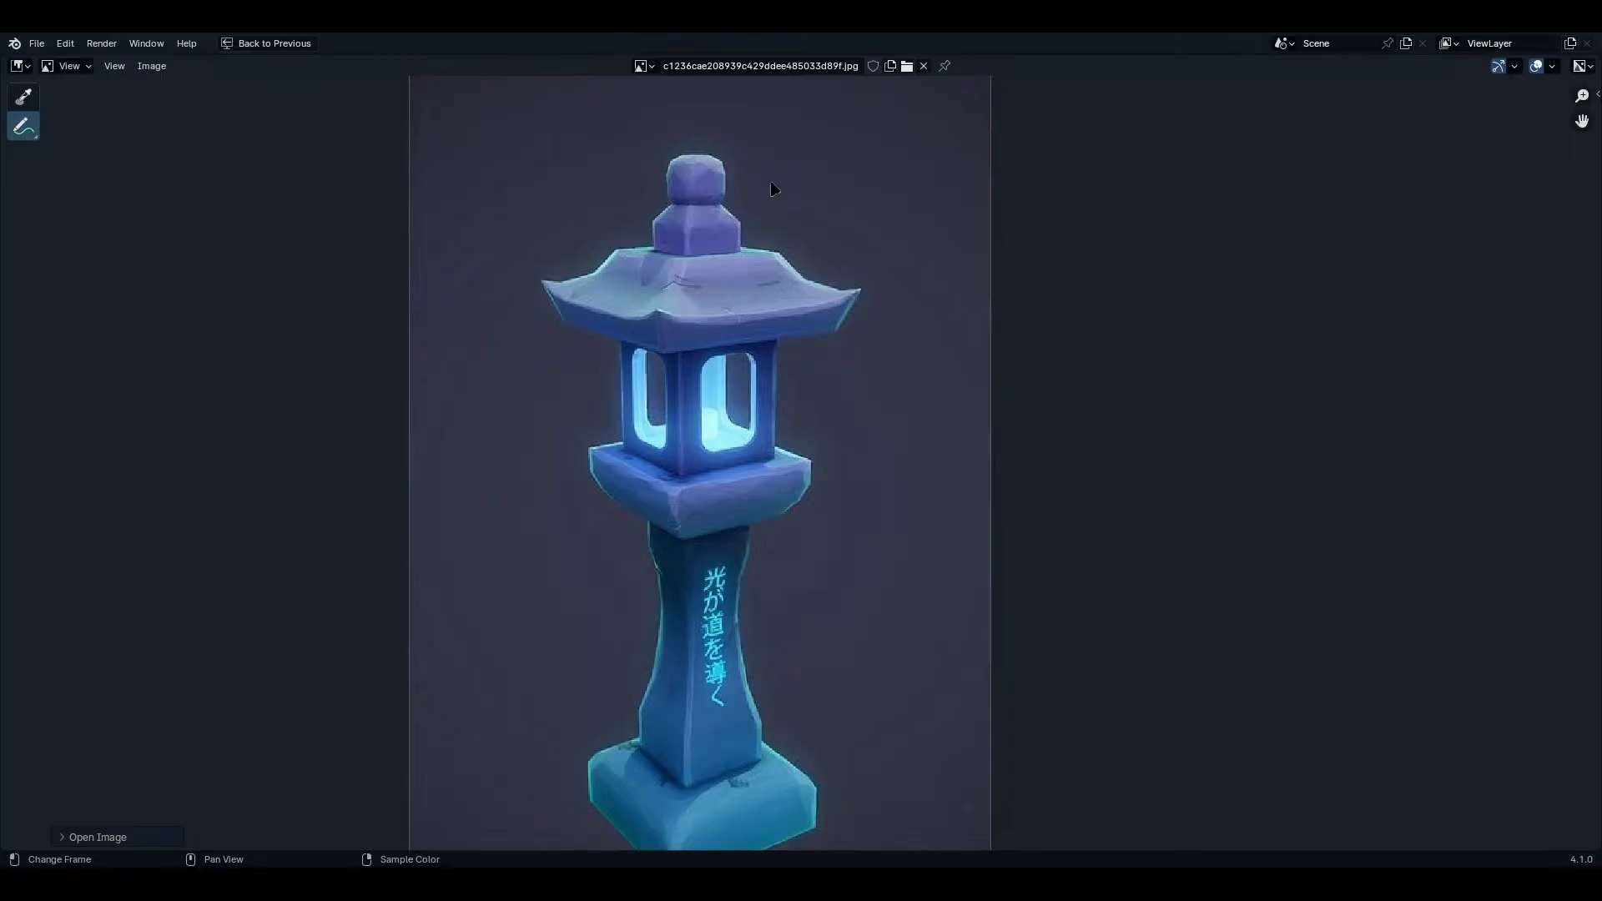
scroll(772, 189, "down", 1)
scroll(773, 190, "up", 1)
scroll(772, 189, "down", 1)
scroll(772, 189, "up", 9)
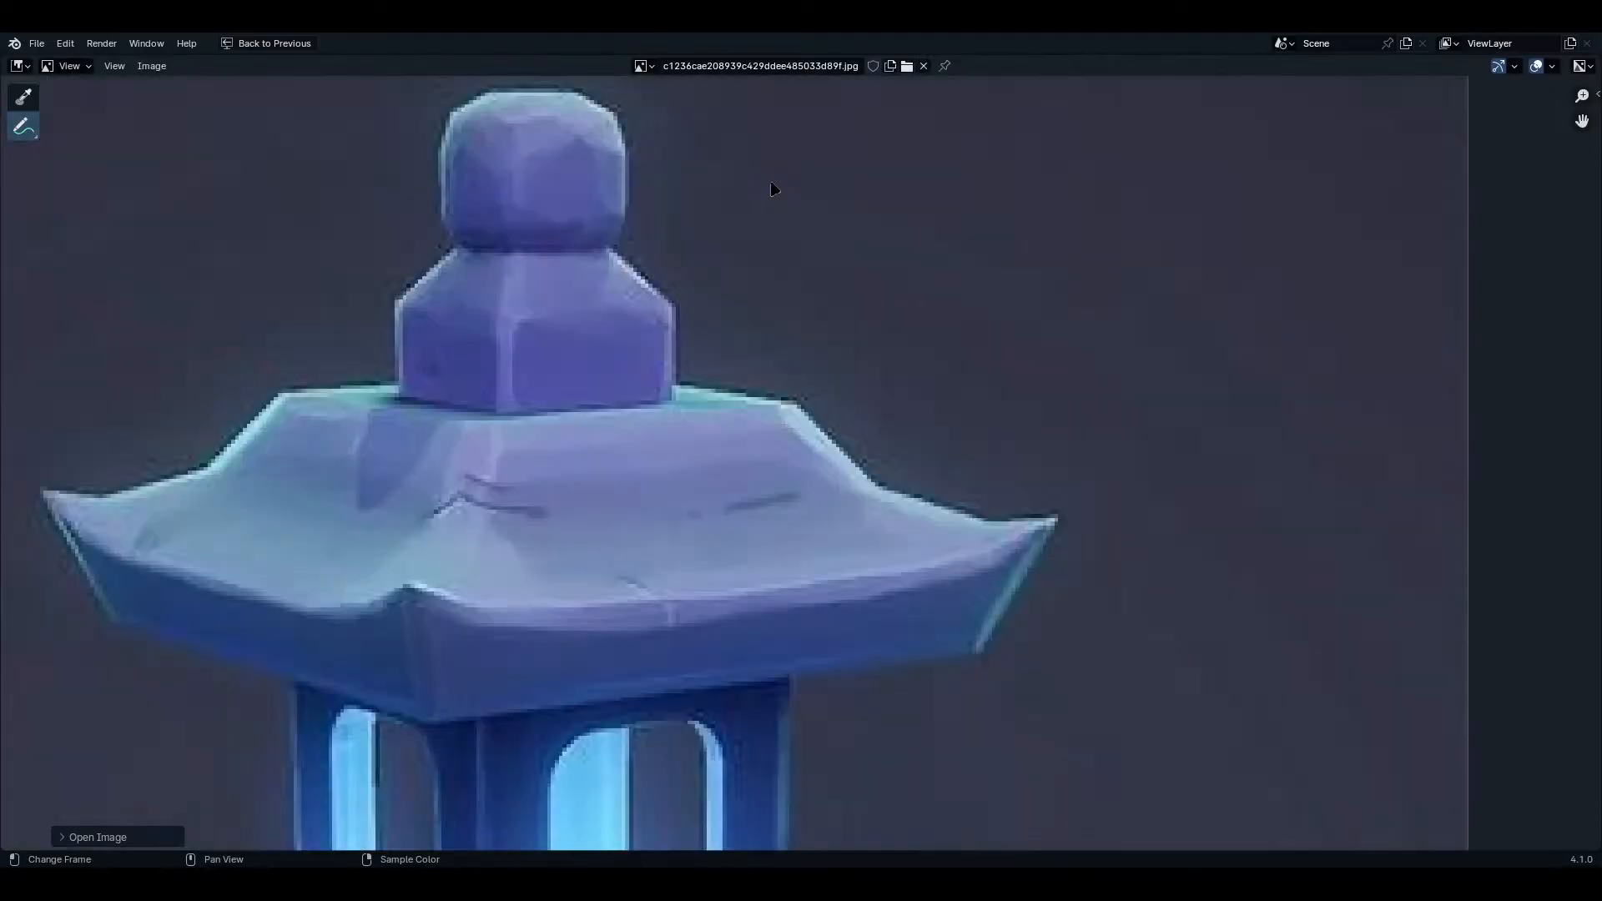
scroll(773, 190, "down", 12)
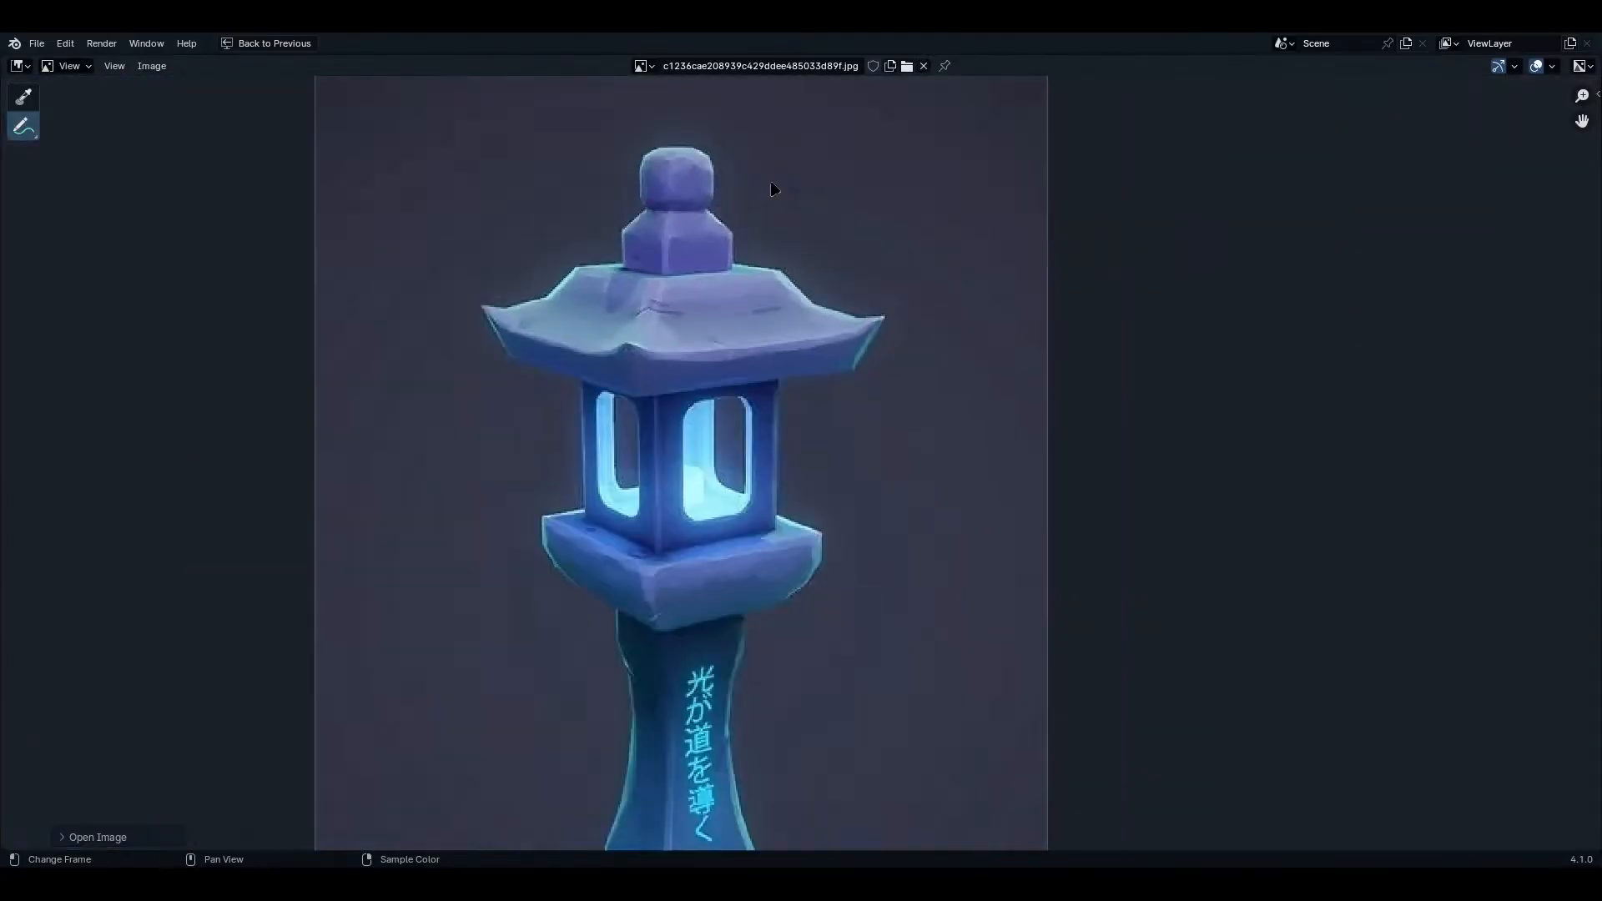
scroll(772, 189, "up", 3)
scroll(772, 190, "up", 3)
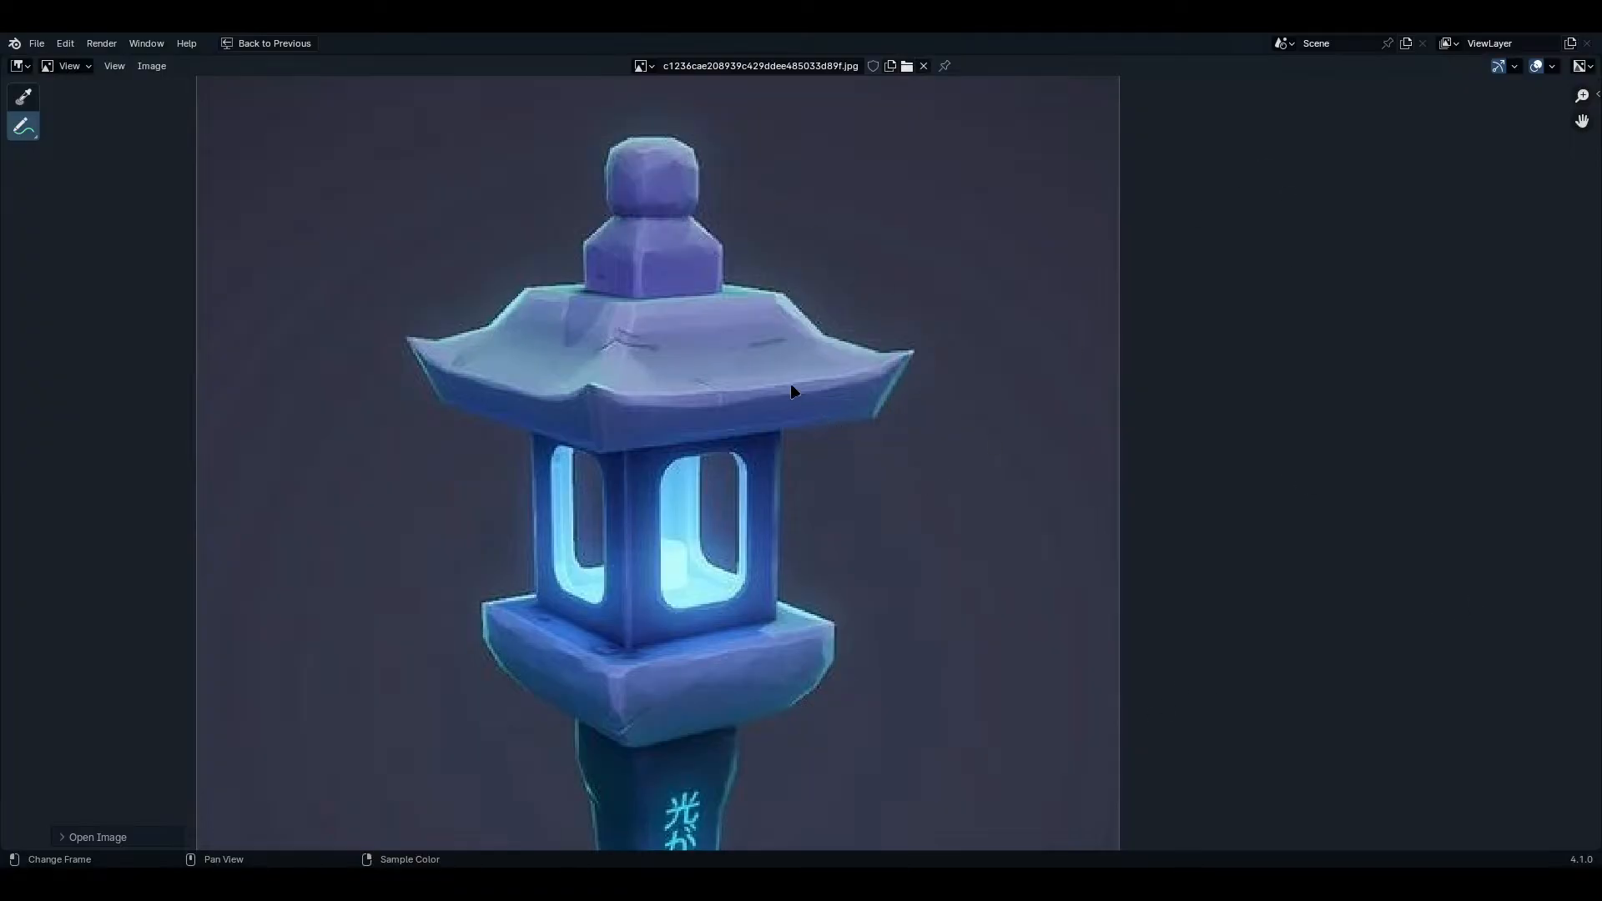
scroll(794, 388, "down", 2)
scroll(918, 601, "down", 1)
scroll(830, 401, "up", 4)
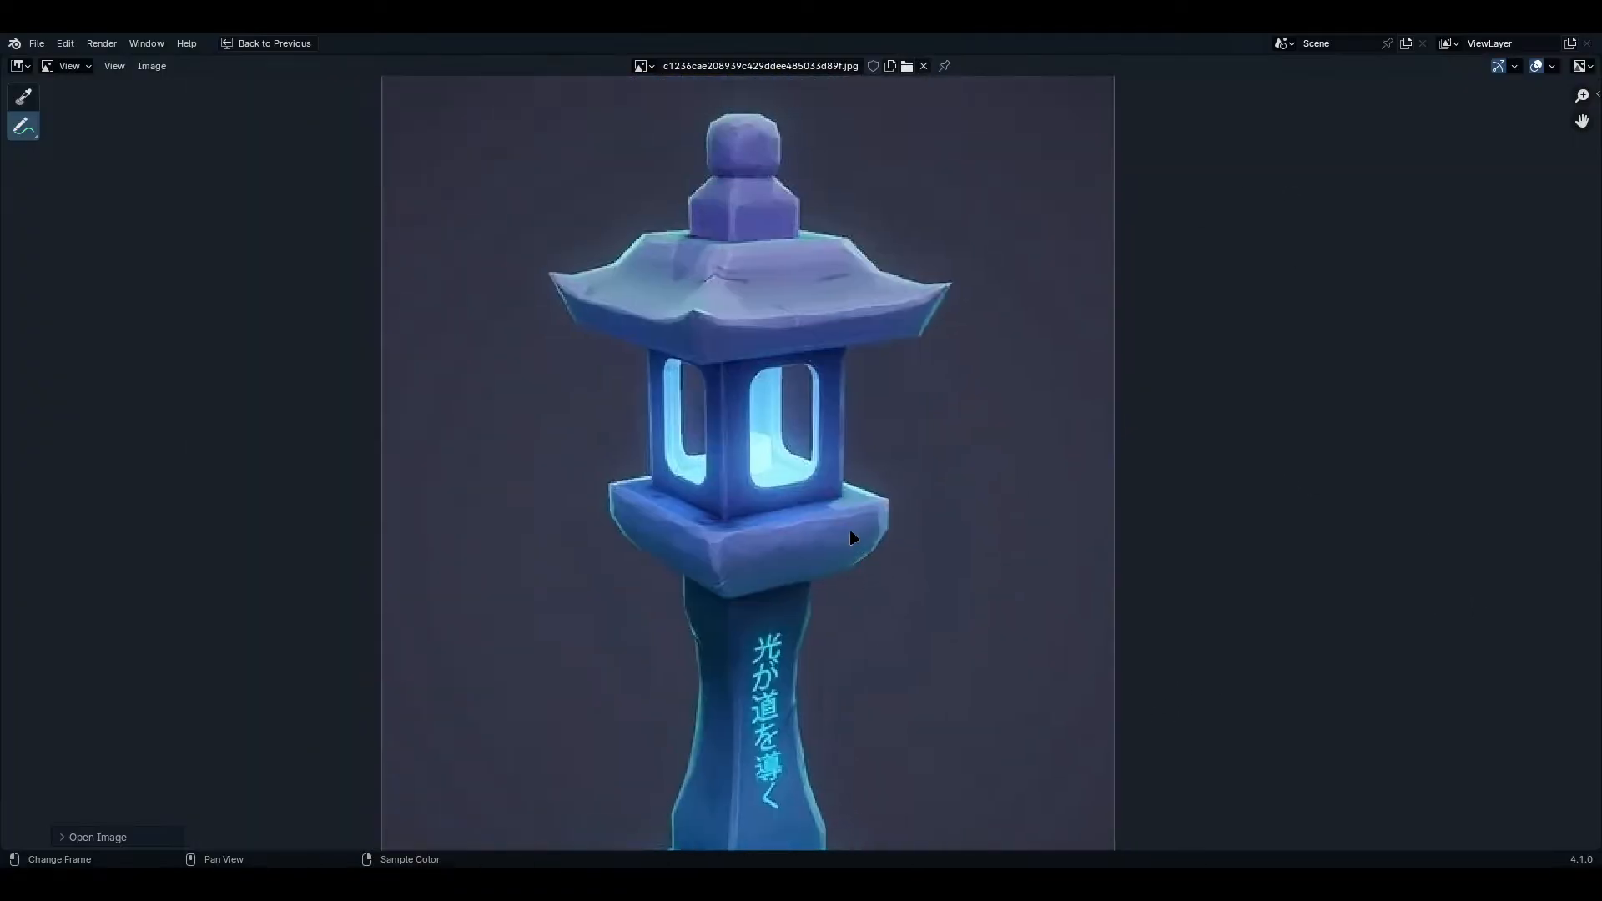
middle_click_drag(878, 336, 957, 581)
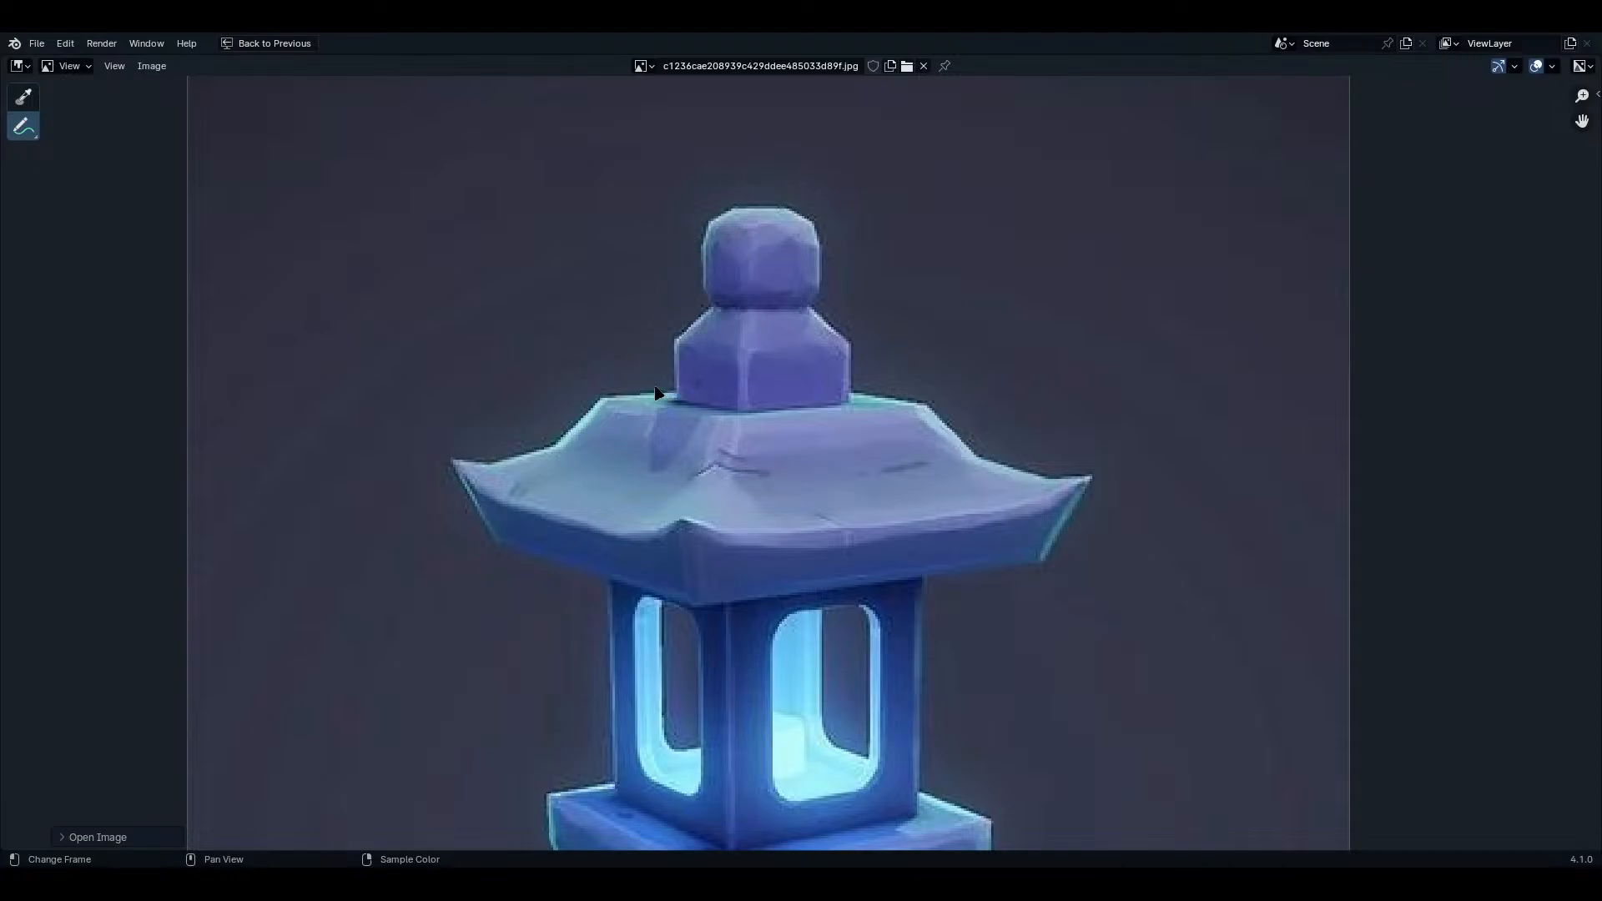
- Annotate the reference with a loop around the lantern's finial and label it 1
left_click_drag(23, 127, 129, 133)
left_click_drag(505, 203, 459, 271)
right_click_drag(464, 265, 450, 257, "ctrl")
mouse_move(806, 188)
left_mouse_down()
mouse_move(702, 171)
mouse_move(639, 276)
mouse_move(667, 392)
left_mouse_up()
mouse_move(897, 399)
left_mouse_down()
mouse_move(916, 265)
mouse_move(815, 161)
left_mouse_up()
left_click_drag(941, 226, 974, 224)
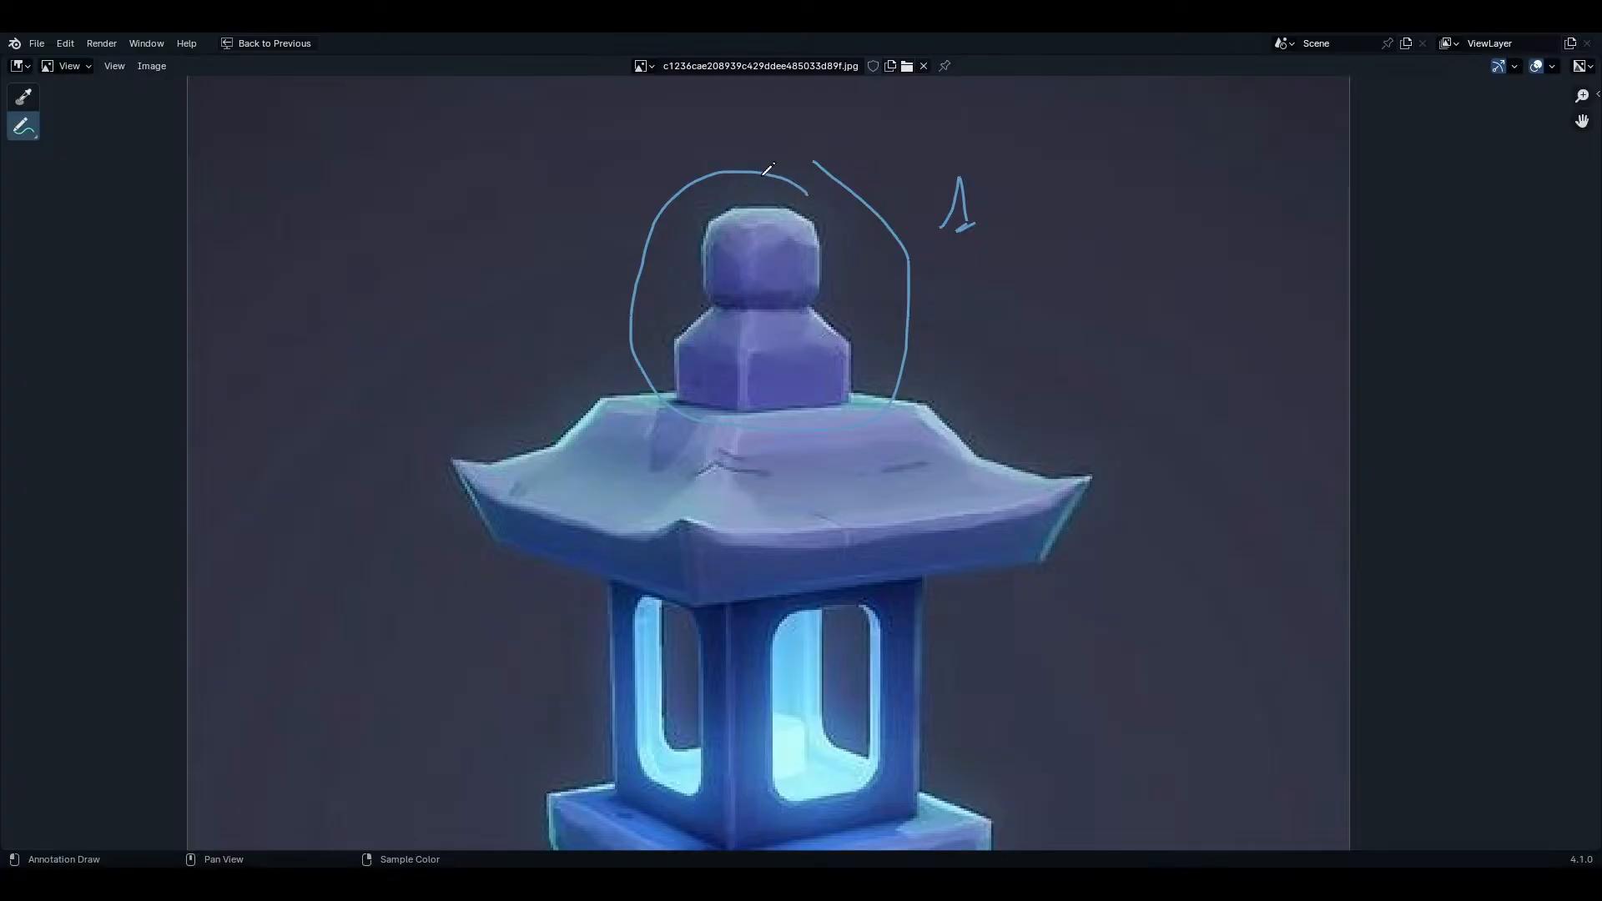
middle_click_drag(932, 415, 961, 303)
mouse_move(998, 295)
left_mouse_down()
mouse_move(718, 285)
mouse_move(492, 310)
mouse_move(492, 492)
left_mouse_up()
key("ctrl+z")
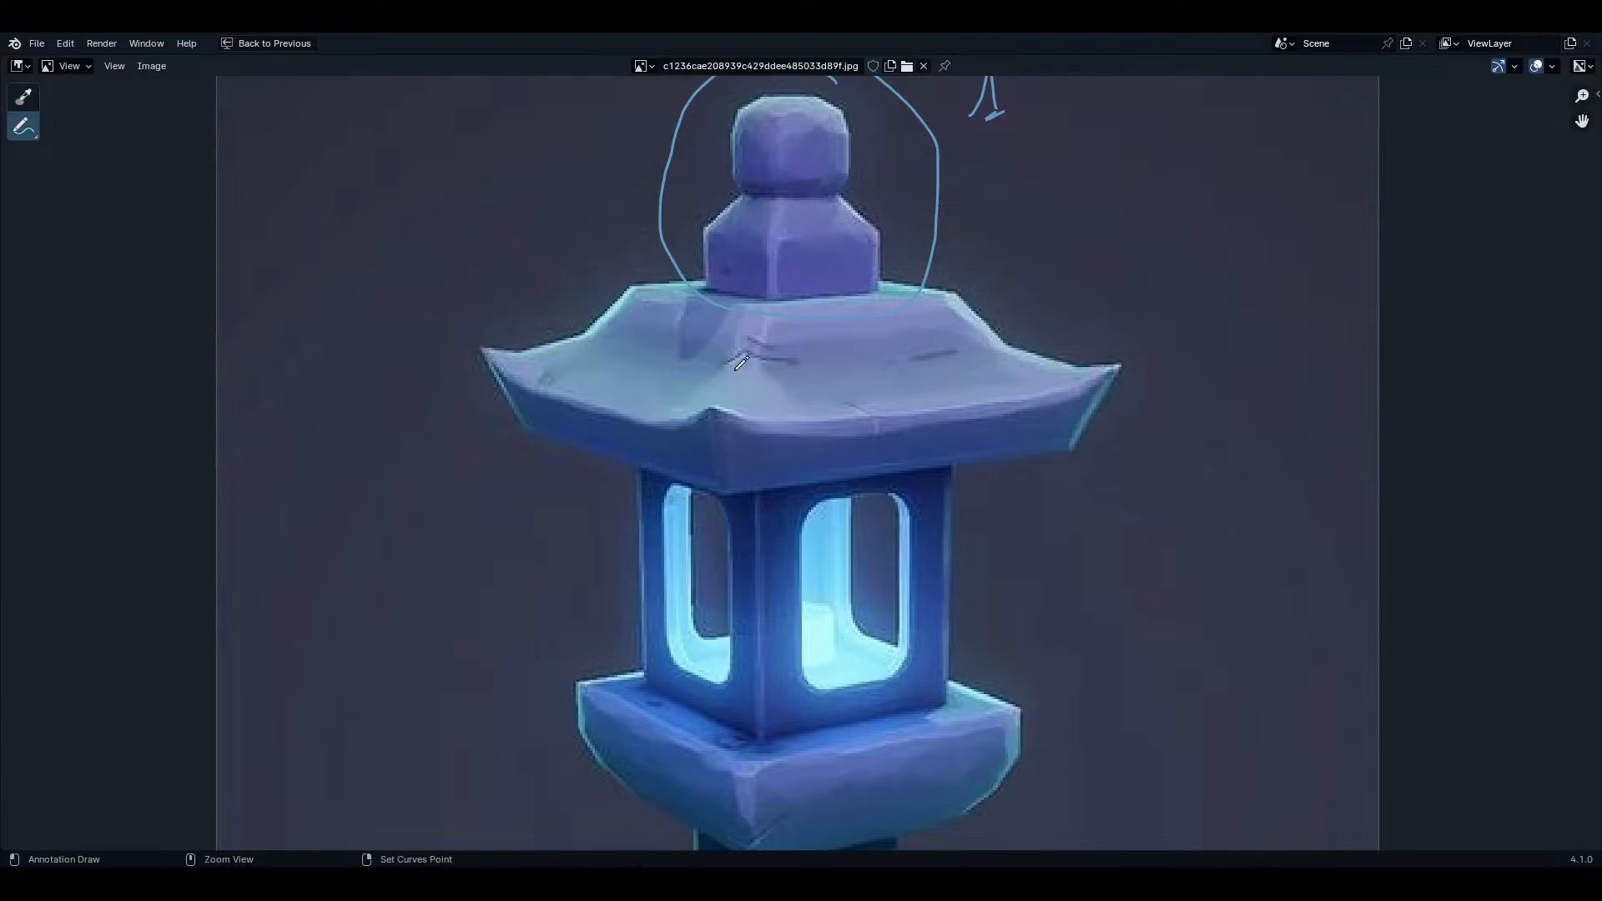
- Show the annotation tool settings and change the annotation colour to yellow
left_click(20, 129)
key("n")
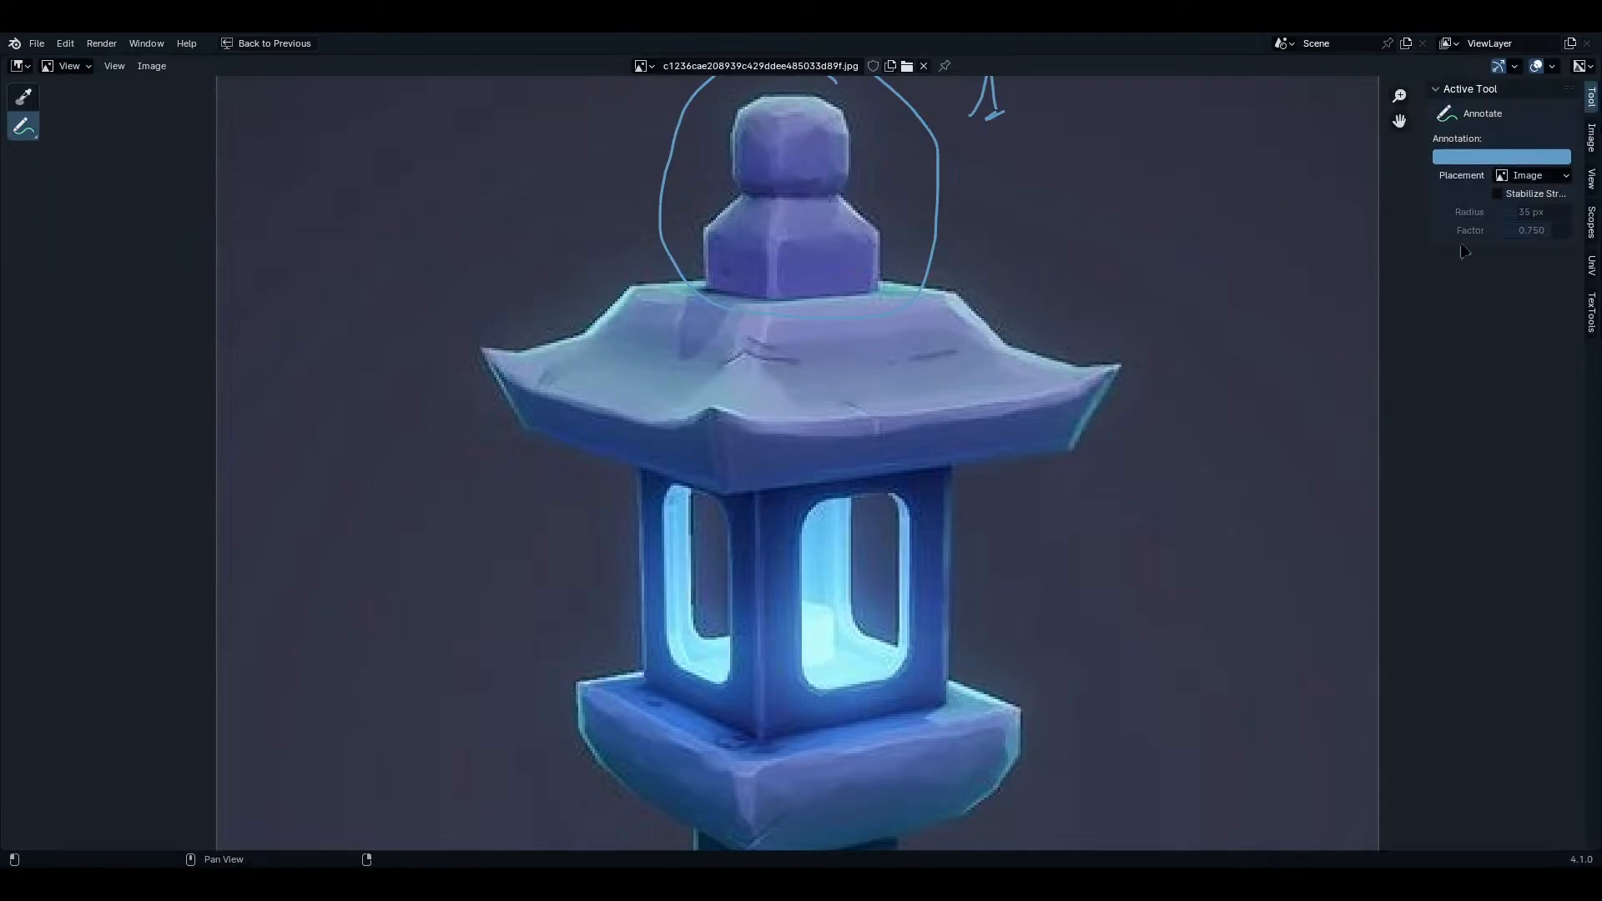
left_click(1559, 157)
left_click(1431, 281)
mouse_move(1432, 281)
left_mouse_down()
mouse_move(1489, 247)
mouse_move(1473, 252)
left_mouse_up()
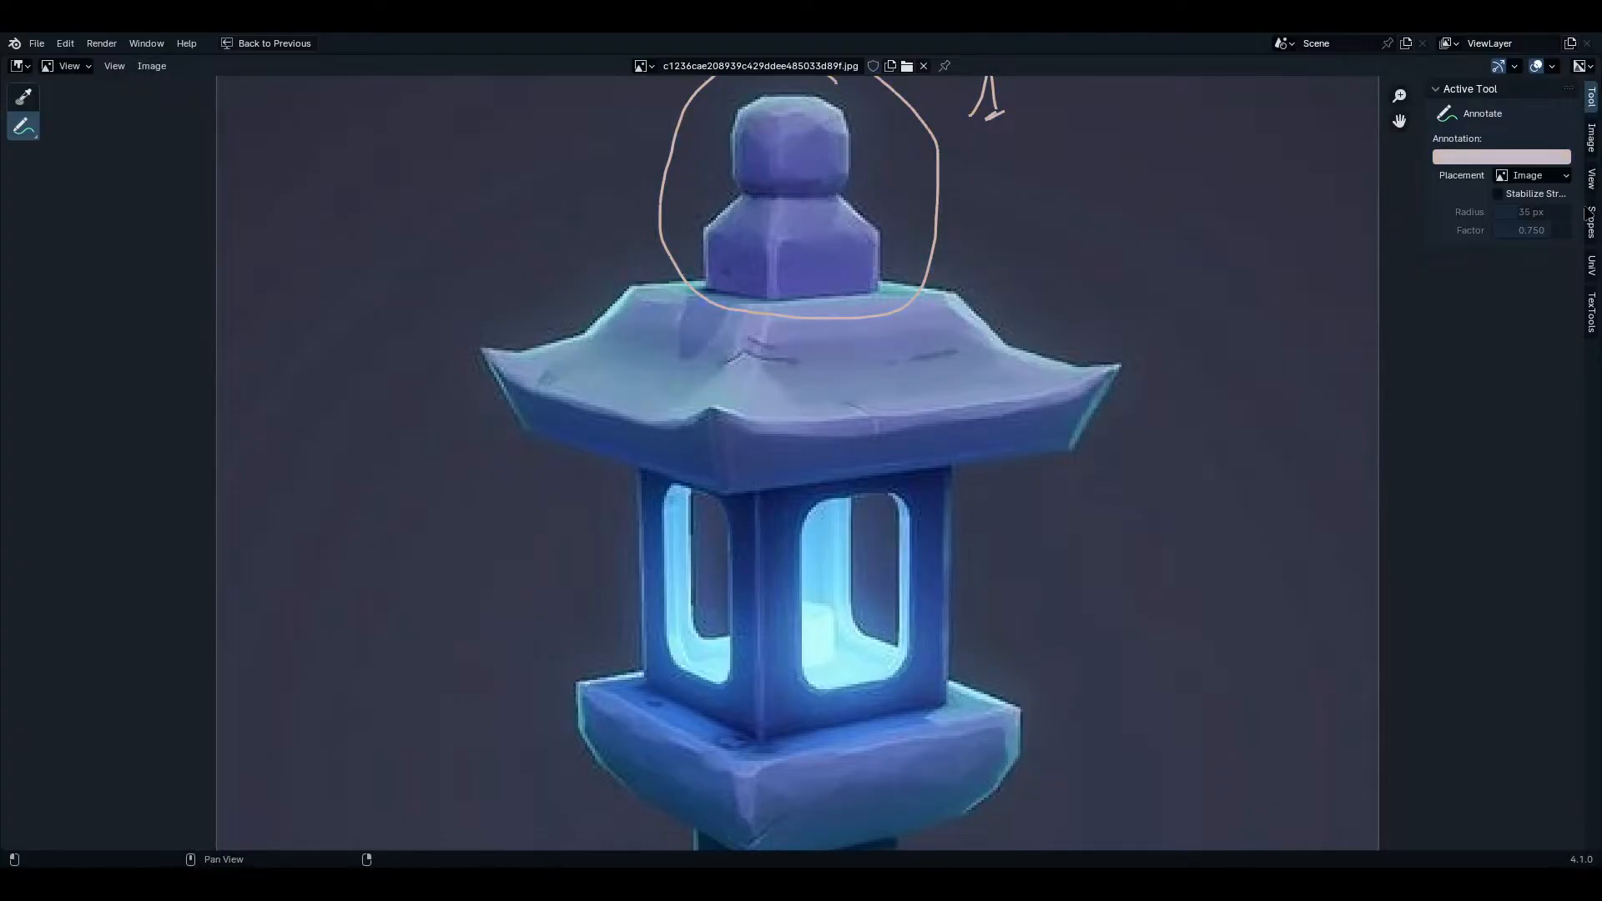
left_click(1593, 143)
left_click(1594, 100)
left_click(1499, 158)
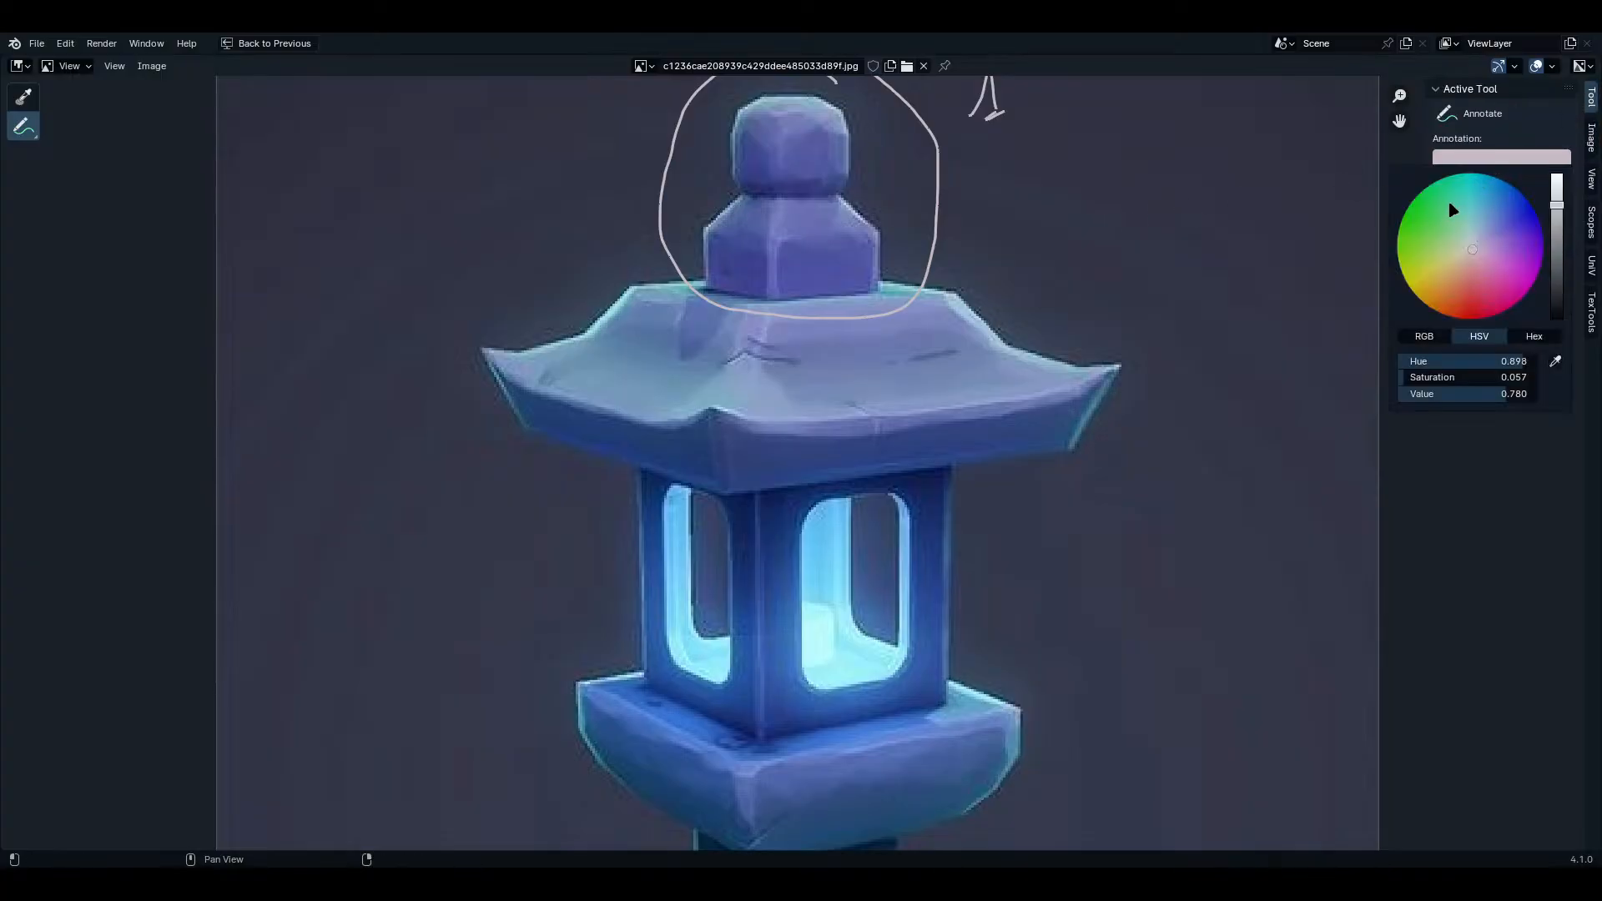
left_click(1411, 291)
mouse_move(1466, 364)
left_mouse_down()
mouse_move(1398, 362)
mouse_move(1453, 364)
mouse_move(1433, 360)
left_mouse_up()
left_click(1407, 289)
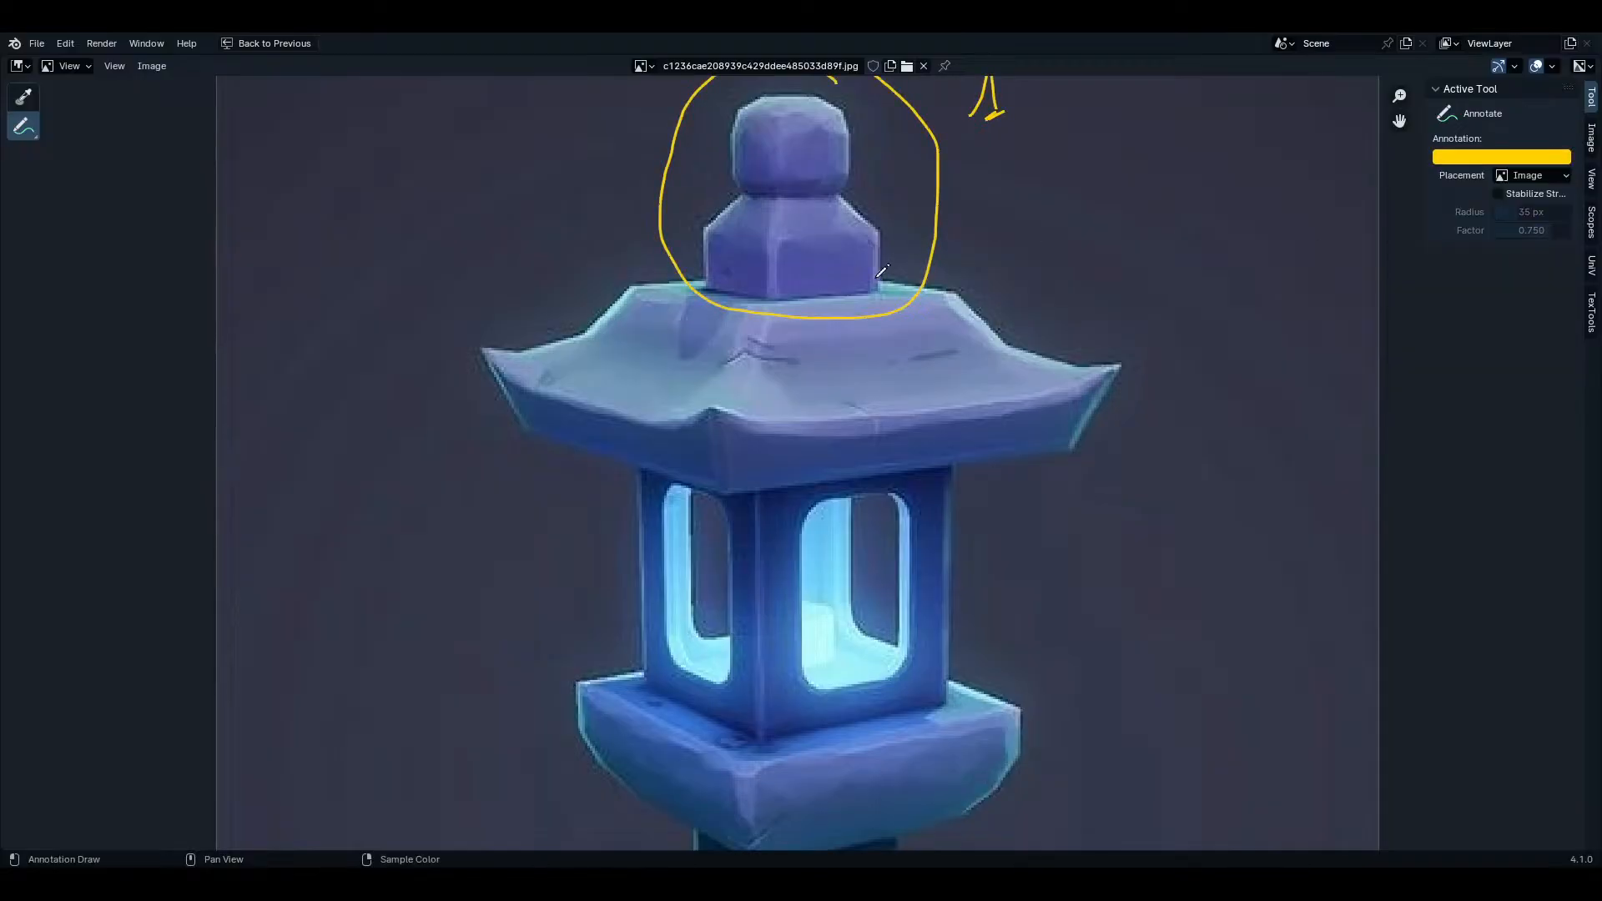
- Draw an annotation loop around the lantern's roof and label it 2
middle_click_drag(1035, 310, 1014, 408, "shift")
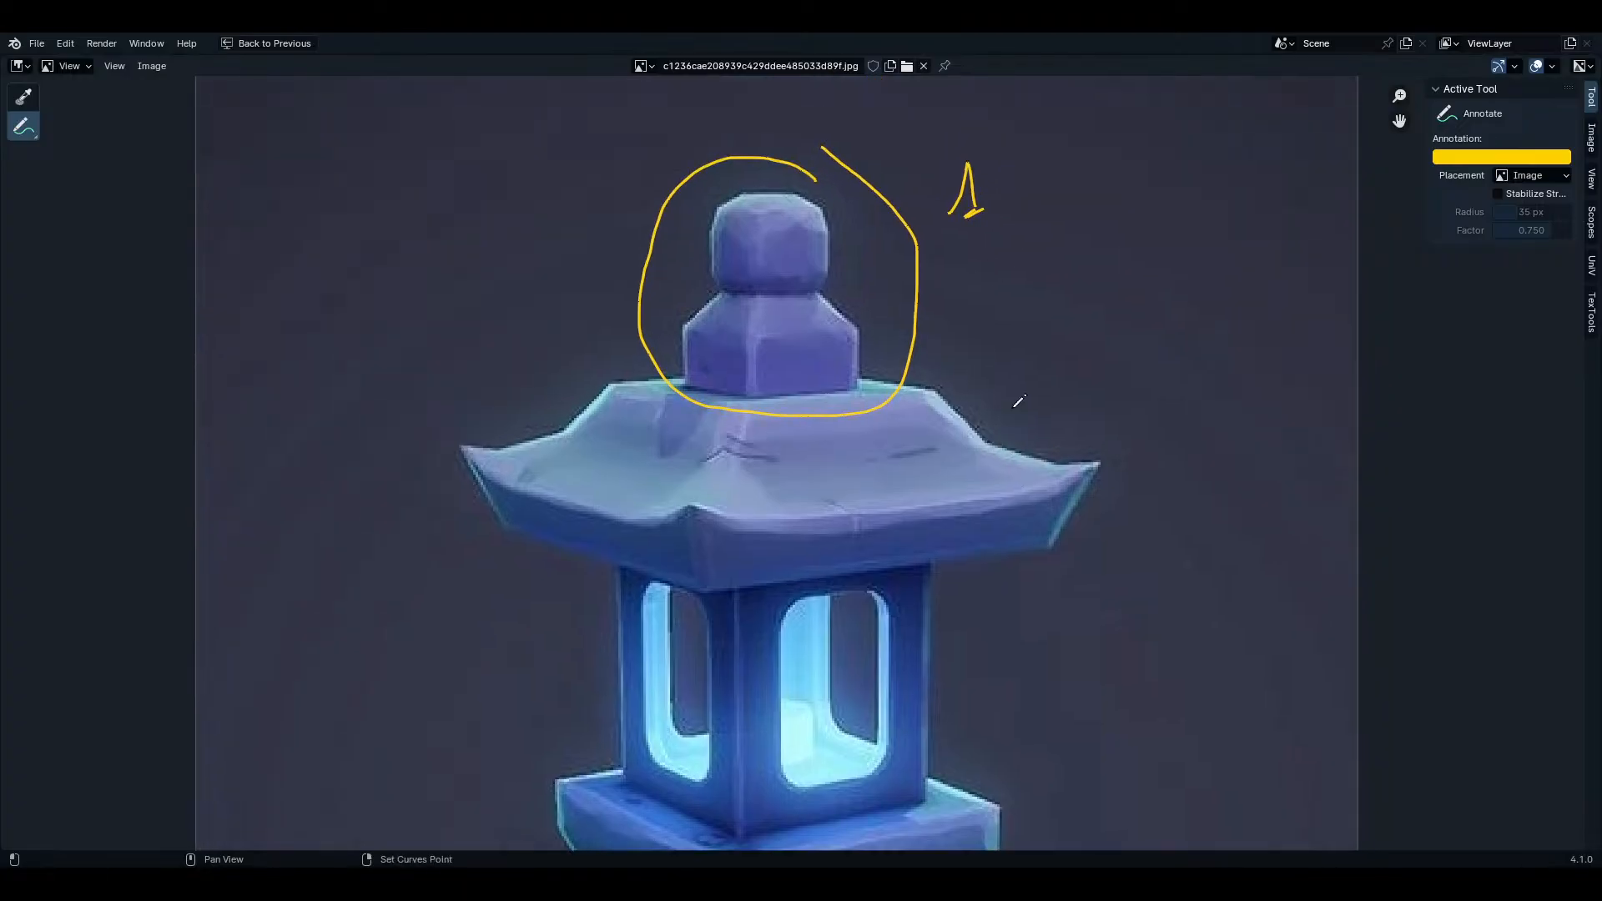
mouse_move(989, 364)
left_mouse_down()
mouse_move(717, 367)
mouse_move(497, 399)
mouse_move(534, 599)
mouse_move(1156, 569)
mouse_move(1029, 374)
mouse_move(960, 367)
left_mouse_up()
mouse_move(1122, 350)
left_mouse_down()
mouse_move(1108, 327)
mouse_move(1155, 381)
left_mouse_up()
- Draw an annotation loop around the windowed lamp housing and label it 3
middle_click_drag(1048, 435, 1018, 347)
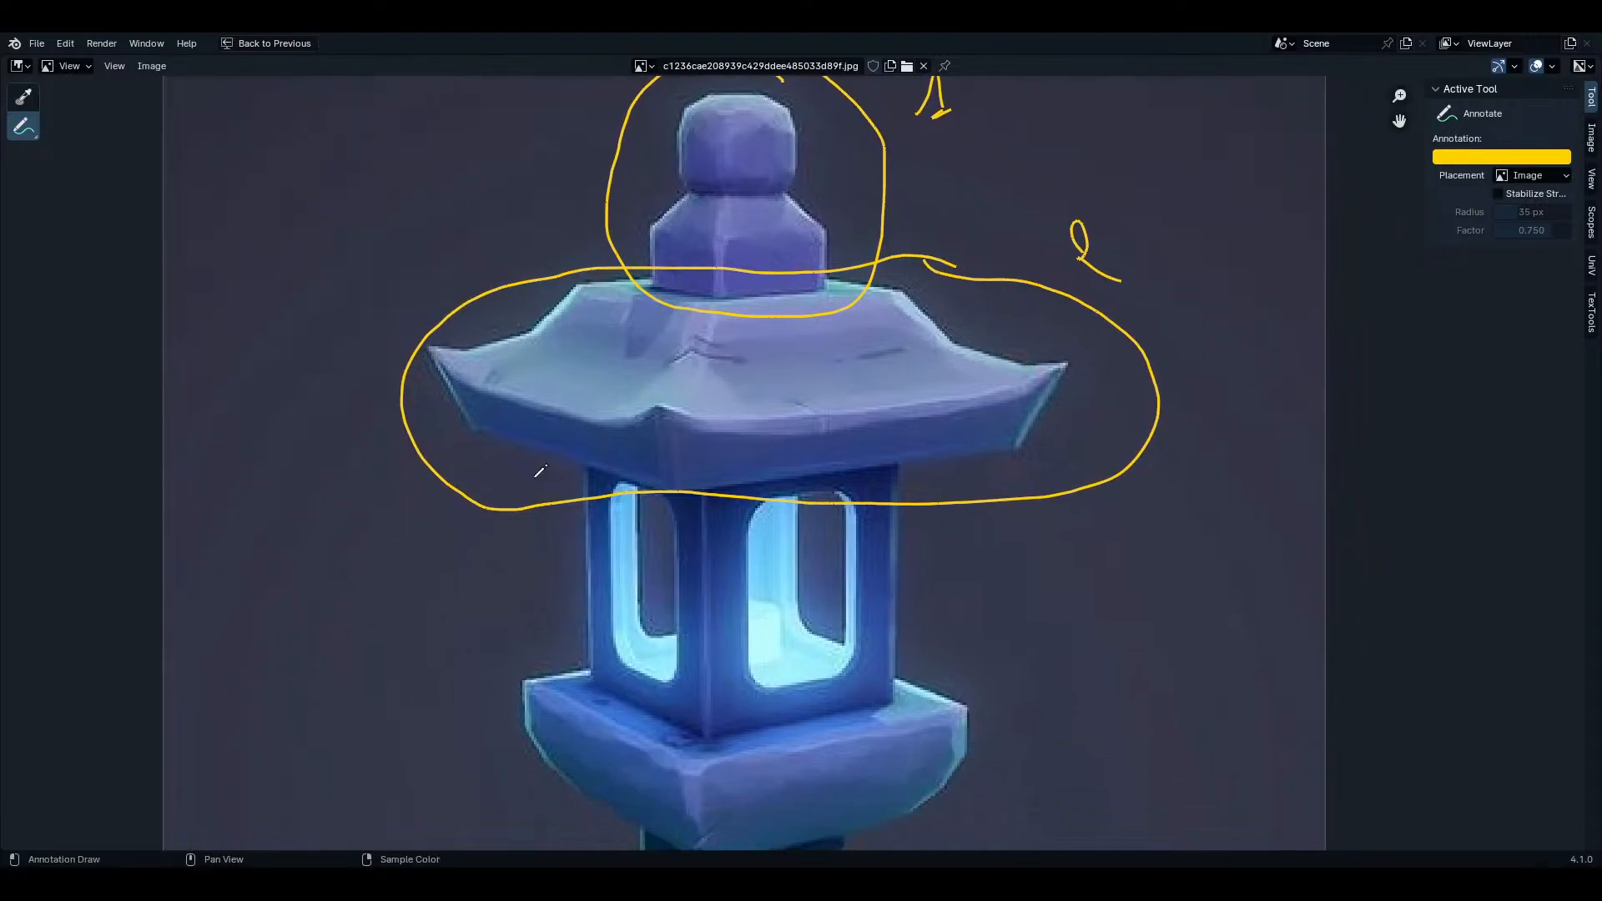
scroll(714, 558, "down", 1)
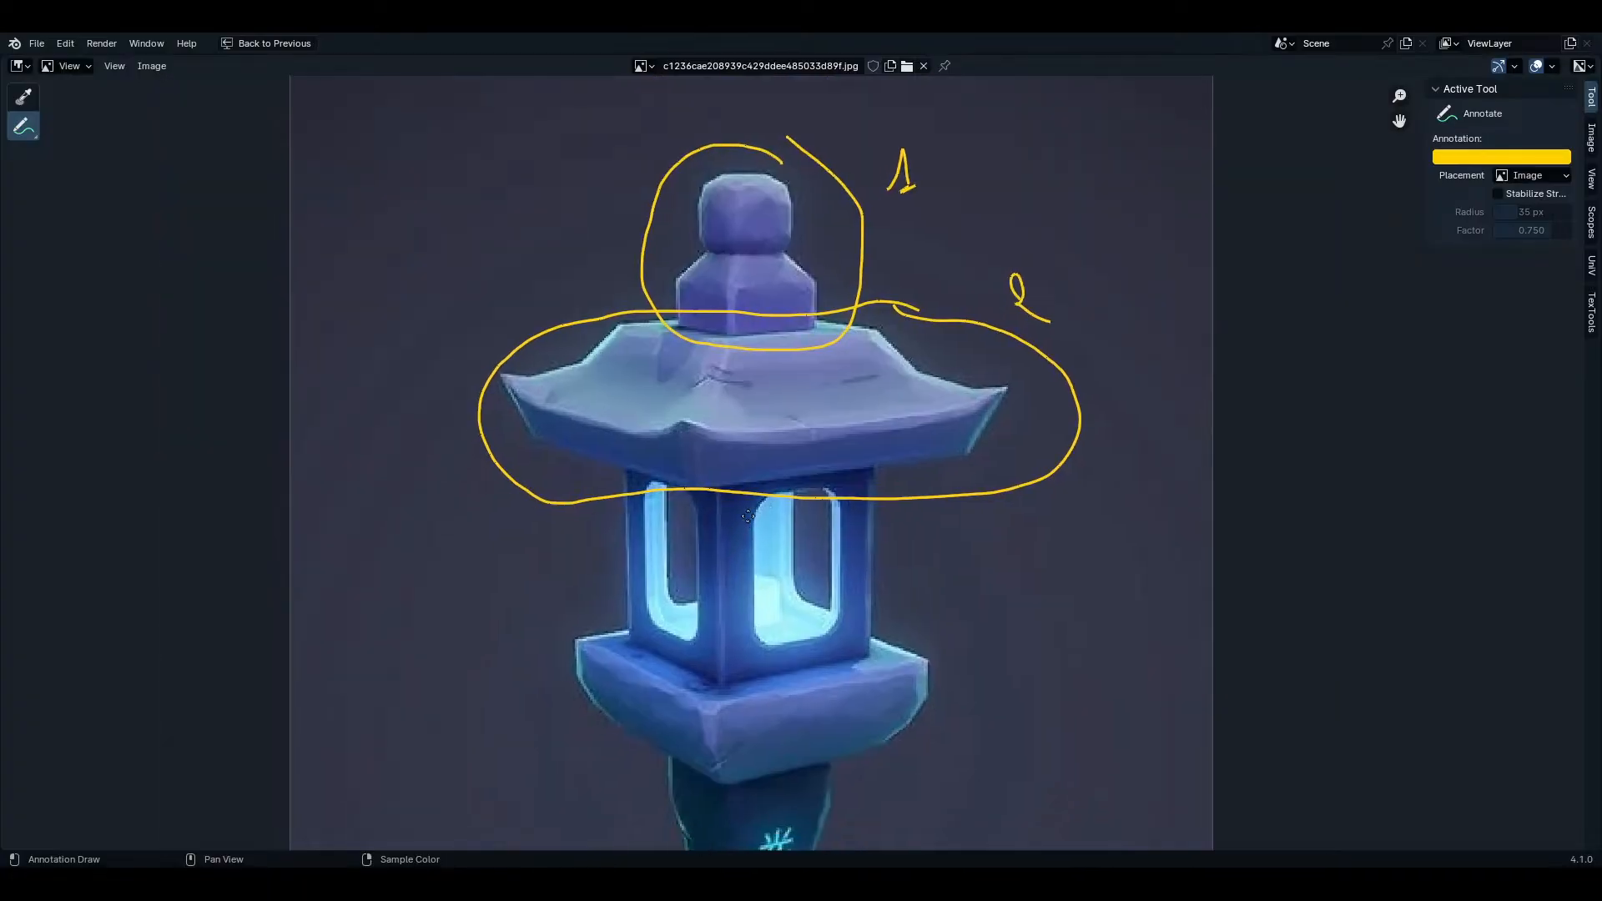
middle_click_drag(722, 644, 753, 532)
scroll(793, 483, "up", 3)
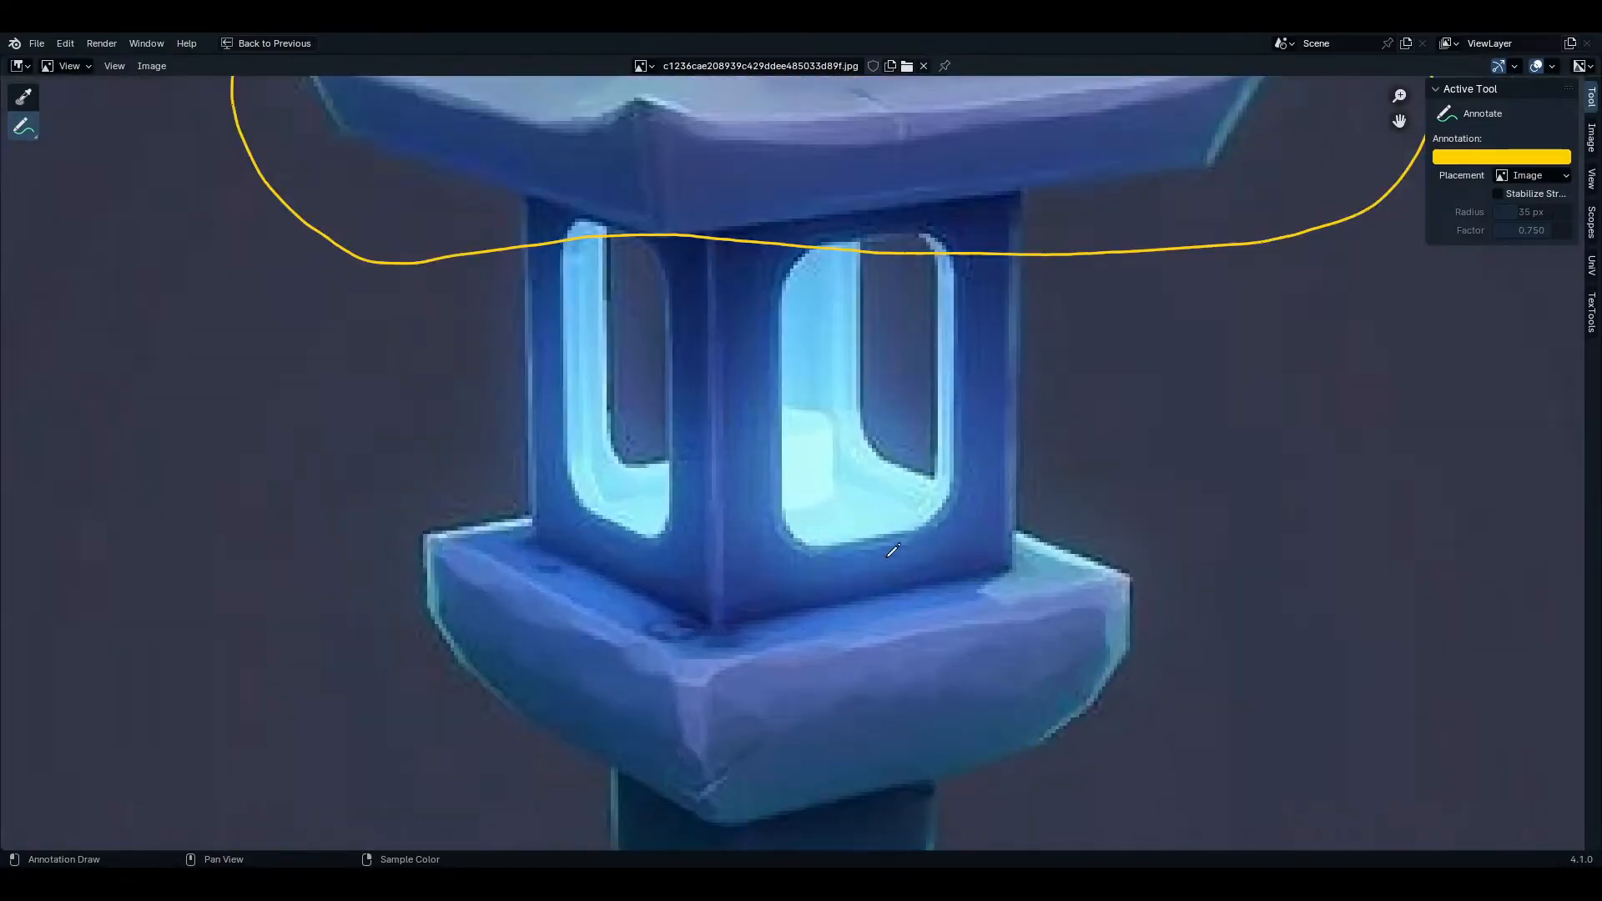
mouse_move(1107, 541)
left_mouse_down()
mouse_move(661, 627)
mouse_move(503, 280)
left_mouse_up()
mouse_move(547, 224)
left_mouse_down()
mouse_move(941, 172)
mouse_move(1082, 589)
mouse_move(1061, 602)
left_mouse_up()
left_click_drag(1178, 380, 1205, 457)
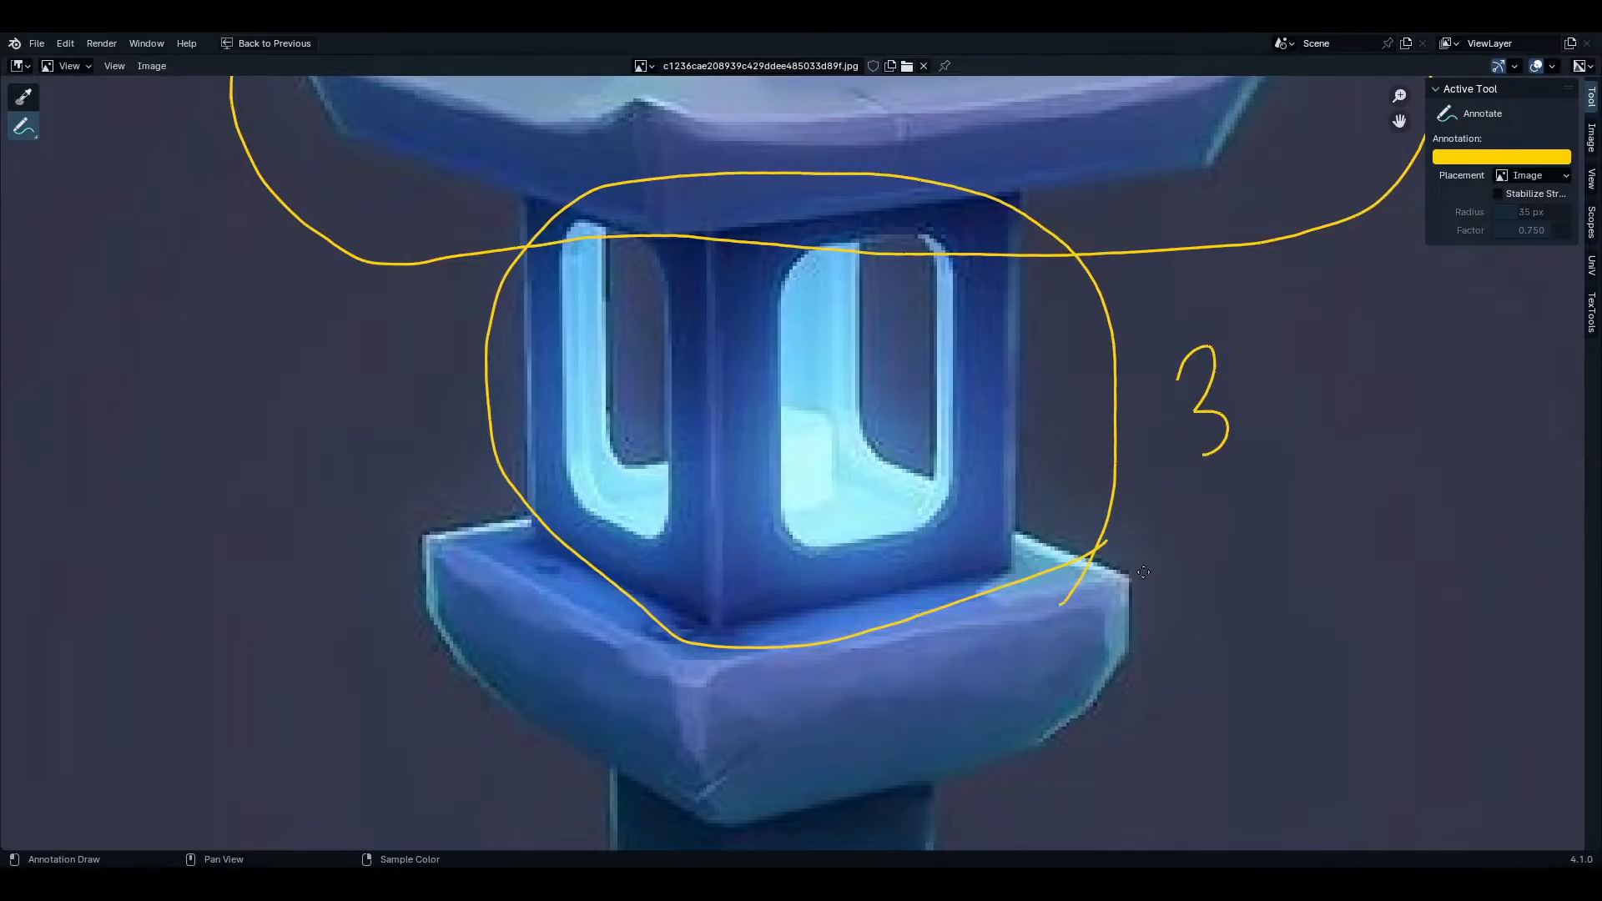
- Draw an annotation loop around the tray beneath the lamp housing and label it 4
middle_click_drag(1147, 574, 1124, 383)
mouse_move(1163, 398)
left_mouse_down()
mouse_move(679, 347)
mouse_move(436, 462)
mouse_move(1219, 554)
mouse_move(1093, 409)
left_mouse_up()
scroll(1248, 584, "up", 1)
middle_click_drag(1259, 576, 1110, 401)
left_click_drag(1145, 355, 1214, 424)
- Outline the lantern's pillar and foot together as one section and label it 5
middle_click_drag(807, 617, 970, 346)
middle_click_drag(970, 346, 979, 487, "ctrl")
middle_click_drag(928, 629, 985, 306, "ctrl")
mouse_move(589, 826)
left_mouse_down()
mouse_move(924, 837)
mouse_move(1180, 565)
mouse_move(1019, 419)
left_mouse_up()
middle_click_drag(1007, 362, 1029, 607)
mouse_move(1040, 667)
left_mouse_down()
mouse_move(1007, 321)
mouse_move(974, 206)
mouse_move(751, 227)
mouse_move(715, 173)
mouse_move(699, 539)
left_mouse_up()
middle_click_drag(699, 538, 705, 249)
mouse_move(696, 252)
left_mouse_down()
mouse_move(576, 474)
mouse_move(716, 791)
left_mouse_up()
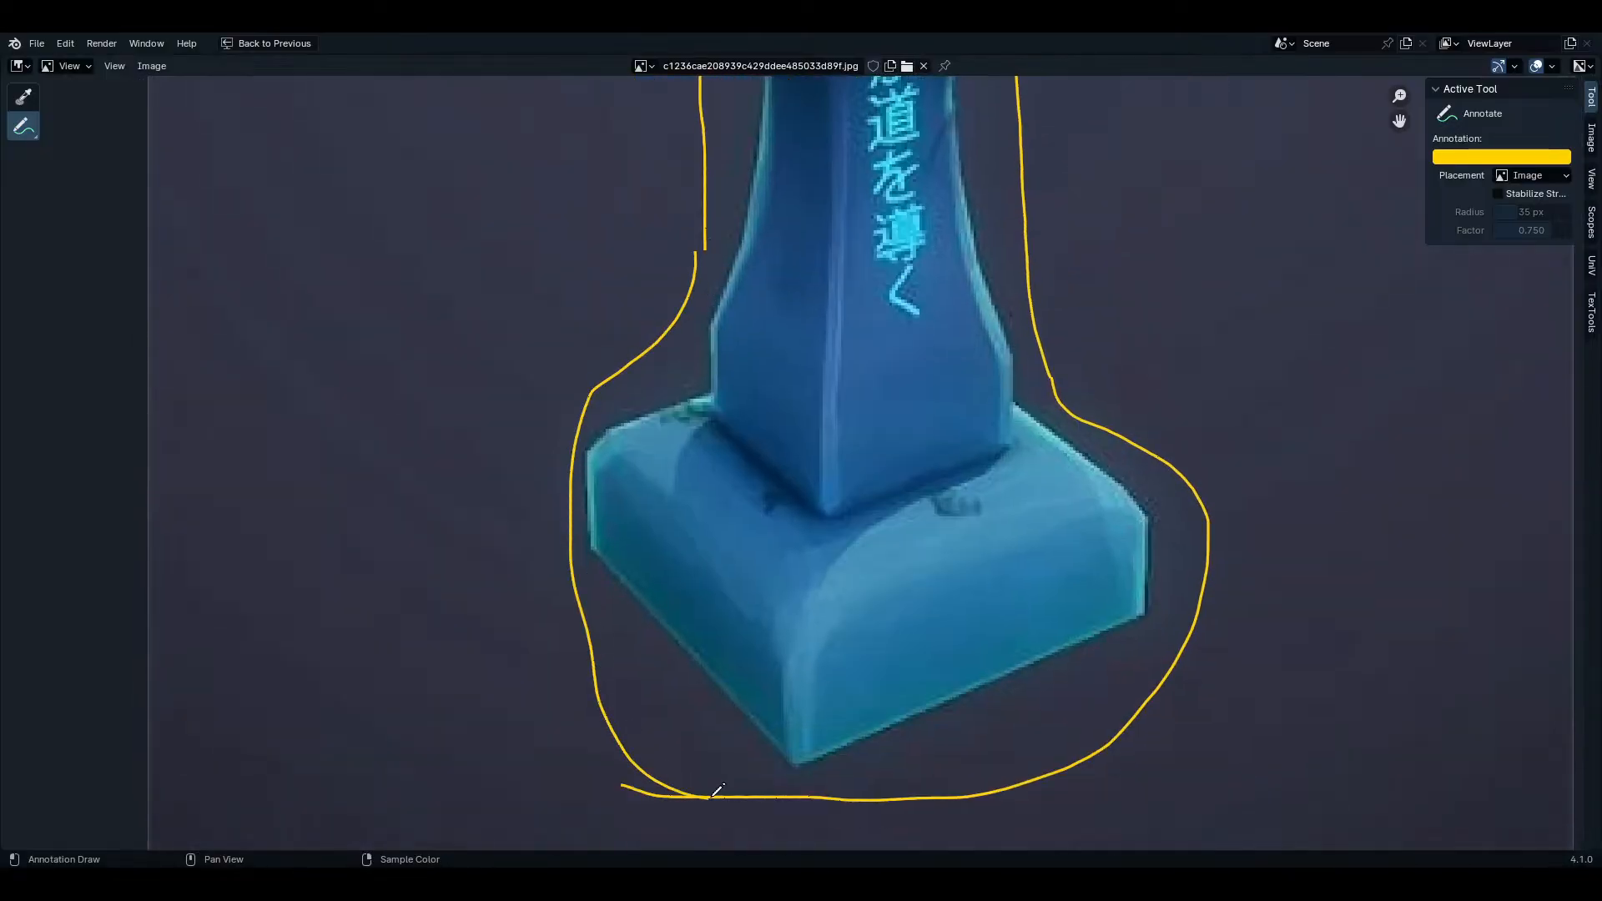
scroll(834, 501, "down", 3)
mouse_move(555, 611)
left_mouse_down()
mouse_move(570, 684)
mouse_move(601, 614)
left_mouse_up()
- Examine the five numbered sections of the annotated lantern, from the finial to the foot
scroll(641, 613, "down", 3)
mouse_move(642, 612)
middle_mouse_down()
mouse_move(624, 645)
mouse_move(629, 762)
middle_mouse_up()
middle_click_drag(796, 595, 760, 352)
scroll(565, 731, "up", 2)
mouse_move(608, 568)
middle_mouse_down()
mouse_move(630, 602)
mouse_move(646, 797)
middle_mouse_up()
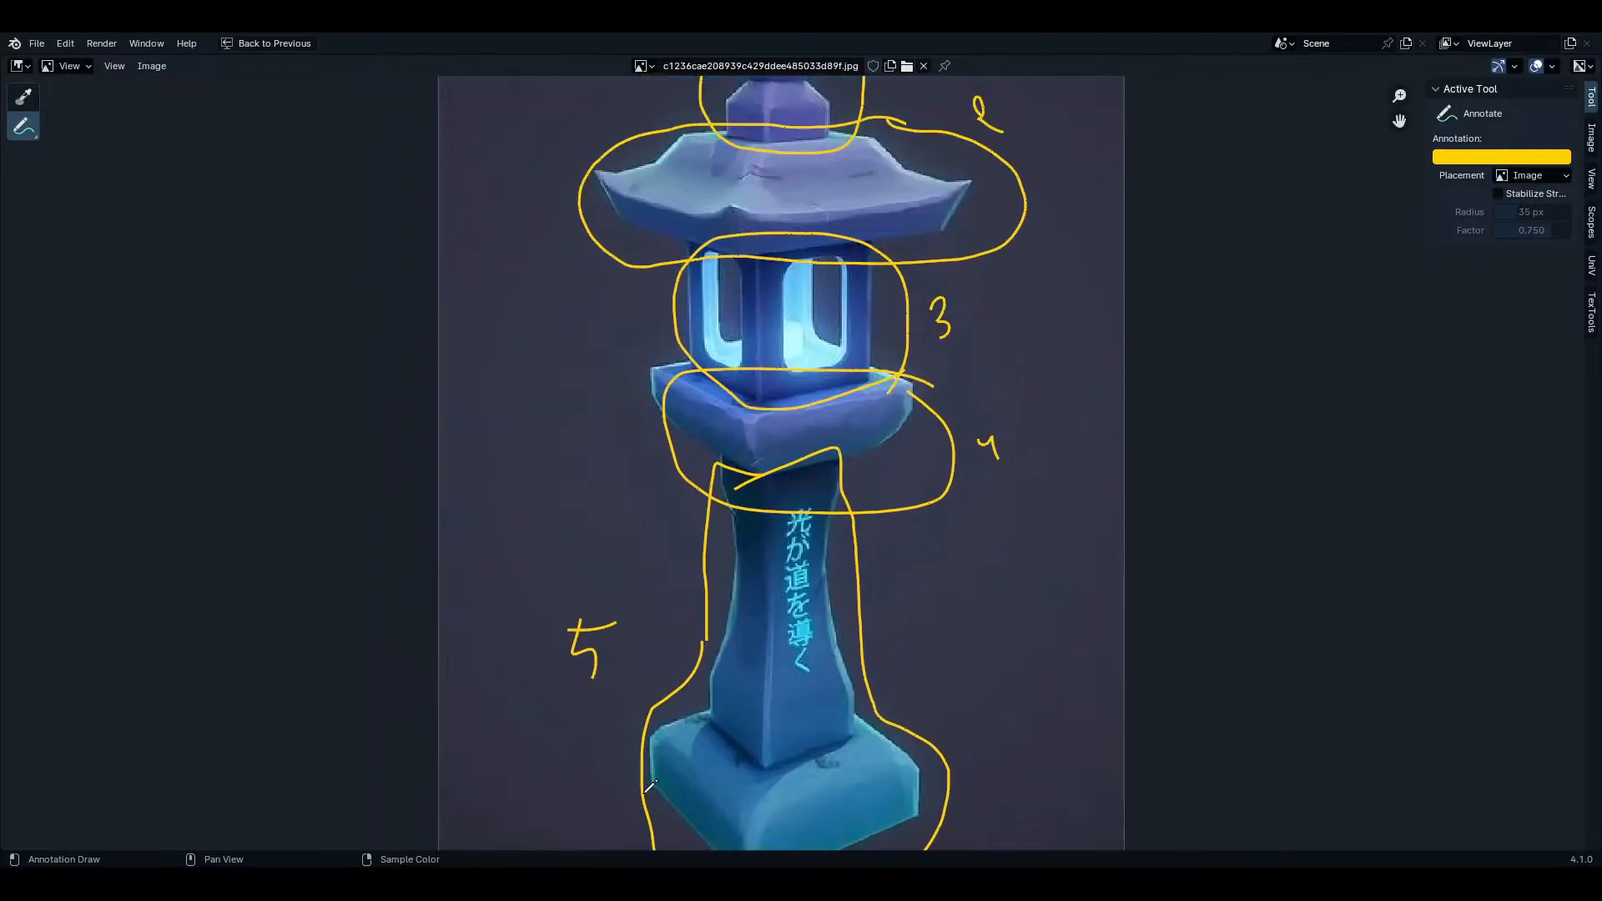
scroll(722, 149, "up", 1)
middle_click_drag(721, 148, 715, 388)
middle_click_drag(792, 780, 746, 418)
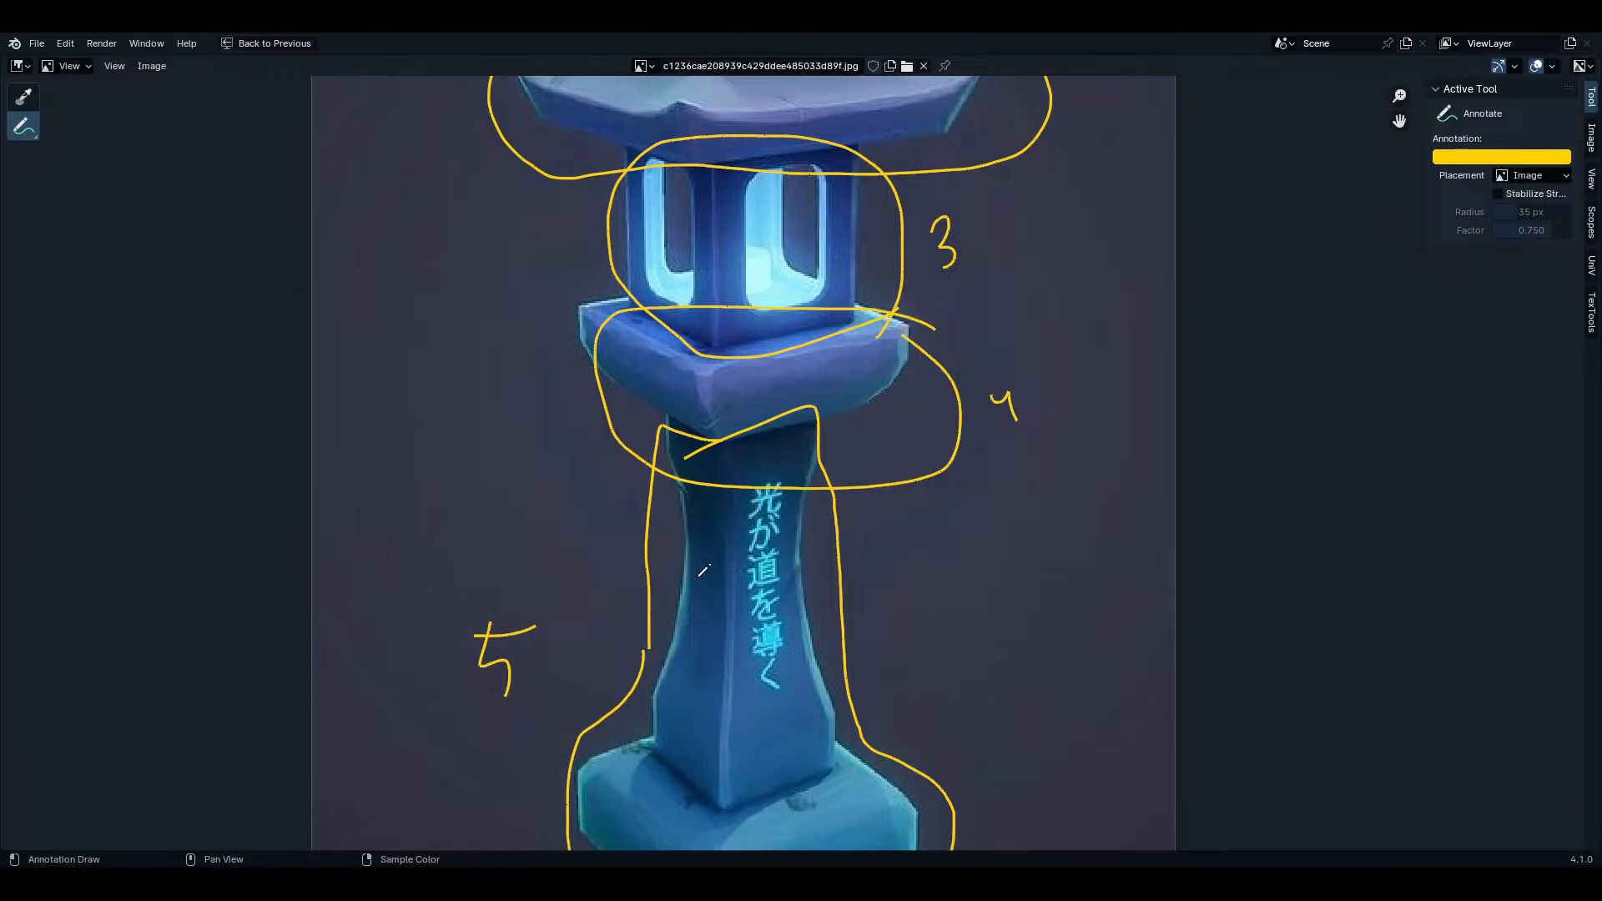
middle_click_drag(892, 570, 803, 727)
mouse_move(803, 727)
middle_mouse_down("ctrl")
mouse_move(801, 826)
mouse_move(816, 643)
mouse_move(834, 633)
middle_mouse_up("ctrl")
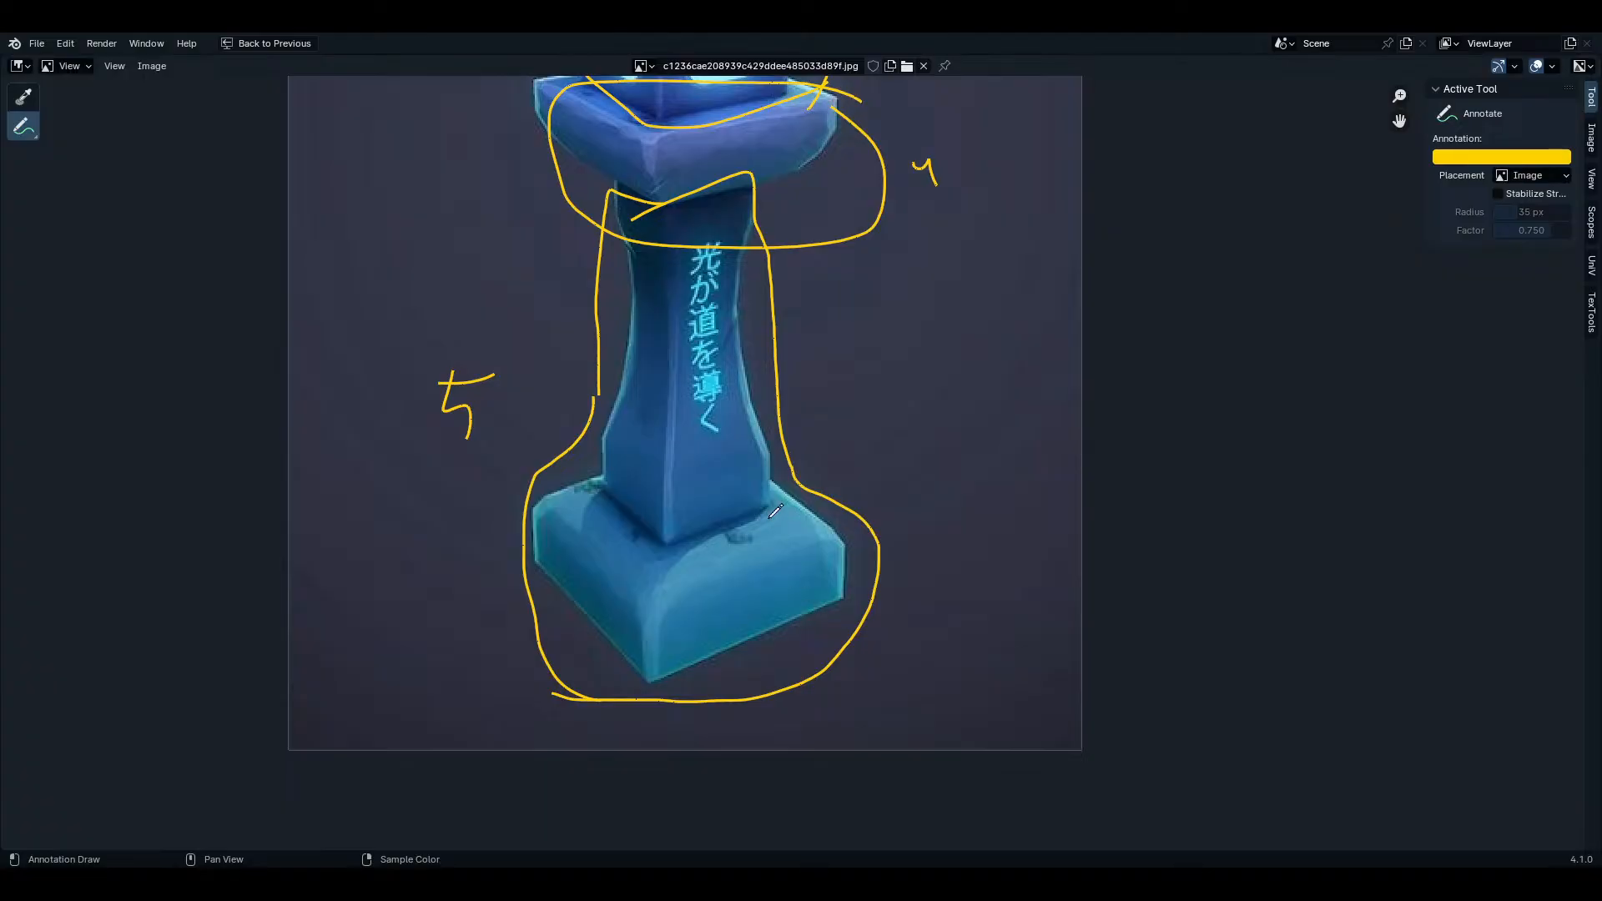
scroll(830, 482, "up", 3)
scroll(830, 482, "up", 2)
scroll(801, 496, "down", 4)
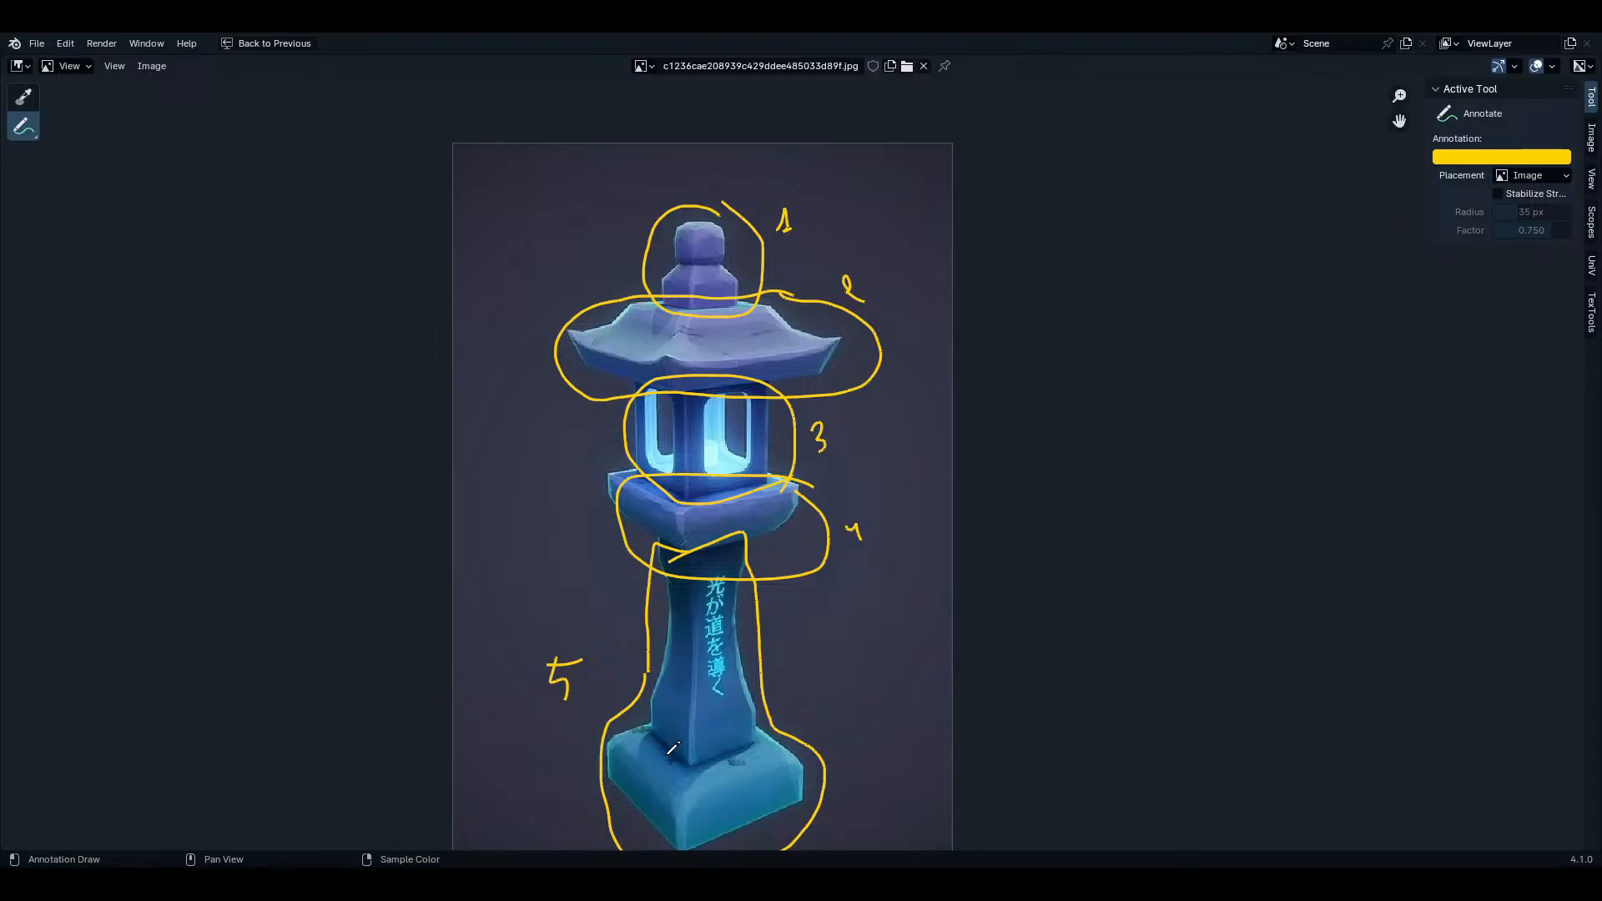
- Add a short annotation stroke over the gap in the section 5 outline beside the pillar
scroll(627, 703, "up", 6)
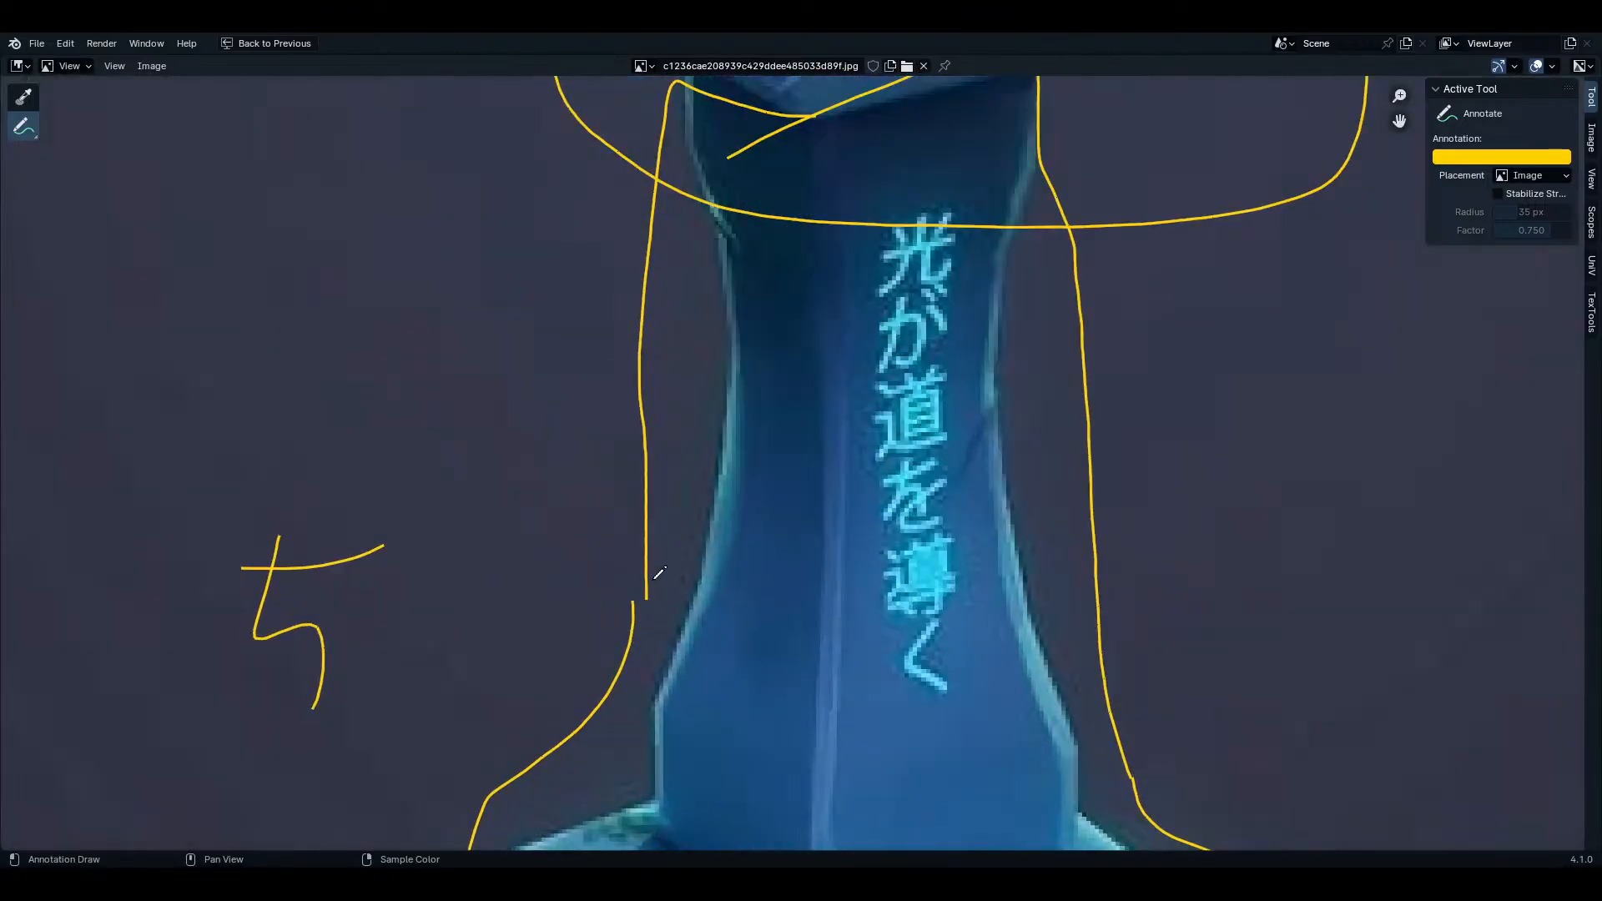
left_click_drag(645, 526, 618, 639)
middle_click_drag(627, 834, 650, 642)
- Review the pillar's shape, the foot block and the overall proportions of the annotated lantern
middle_click_drag(965, 221, 1036, 406)
middle_click_drag(1060, 293, 1027, 425)
middle_click_drag(859, 828, 851, 519)
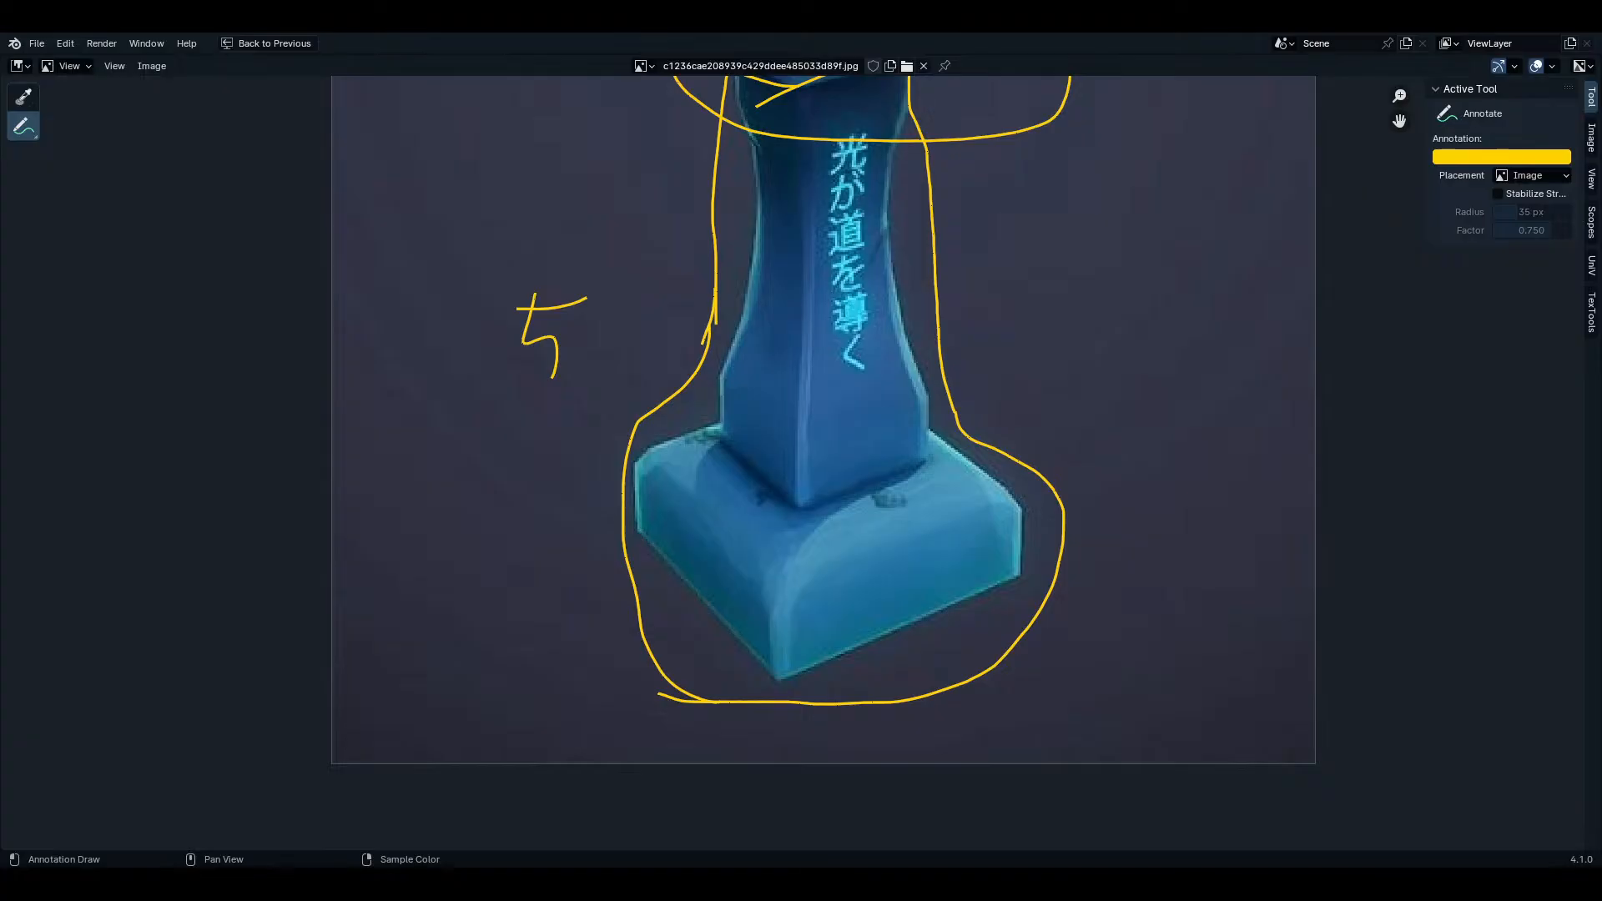
scroll(819, 444, "down", 2)
middle_click_drag(889, 329, 868, 569)
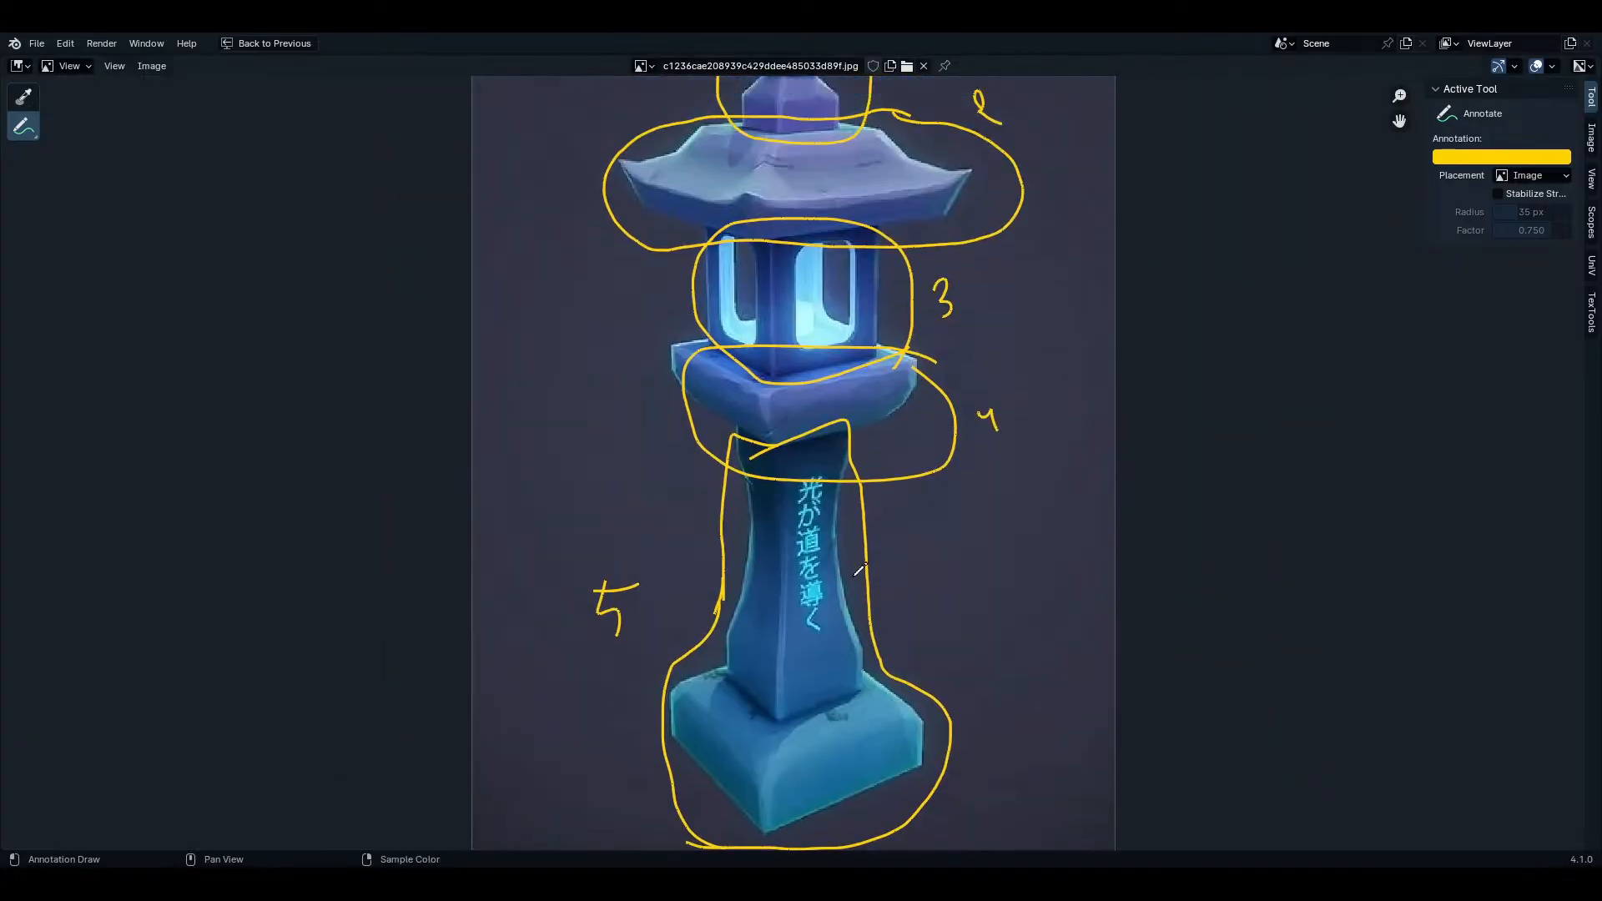
scroll(874, 571, "up", 2)
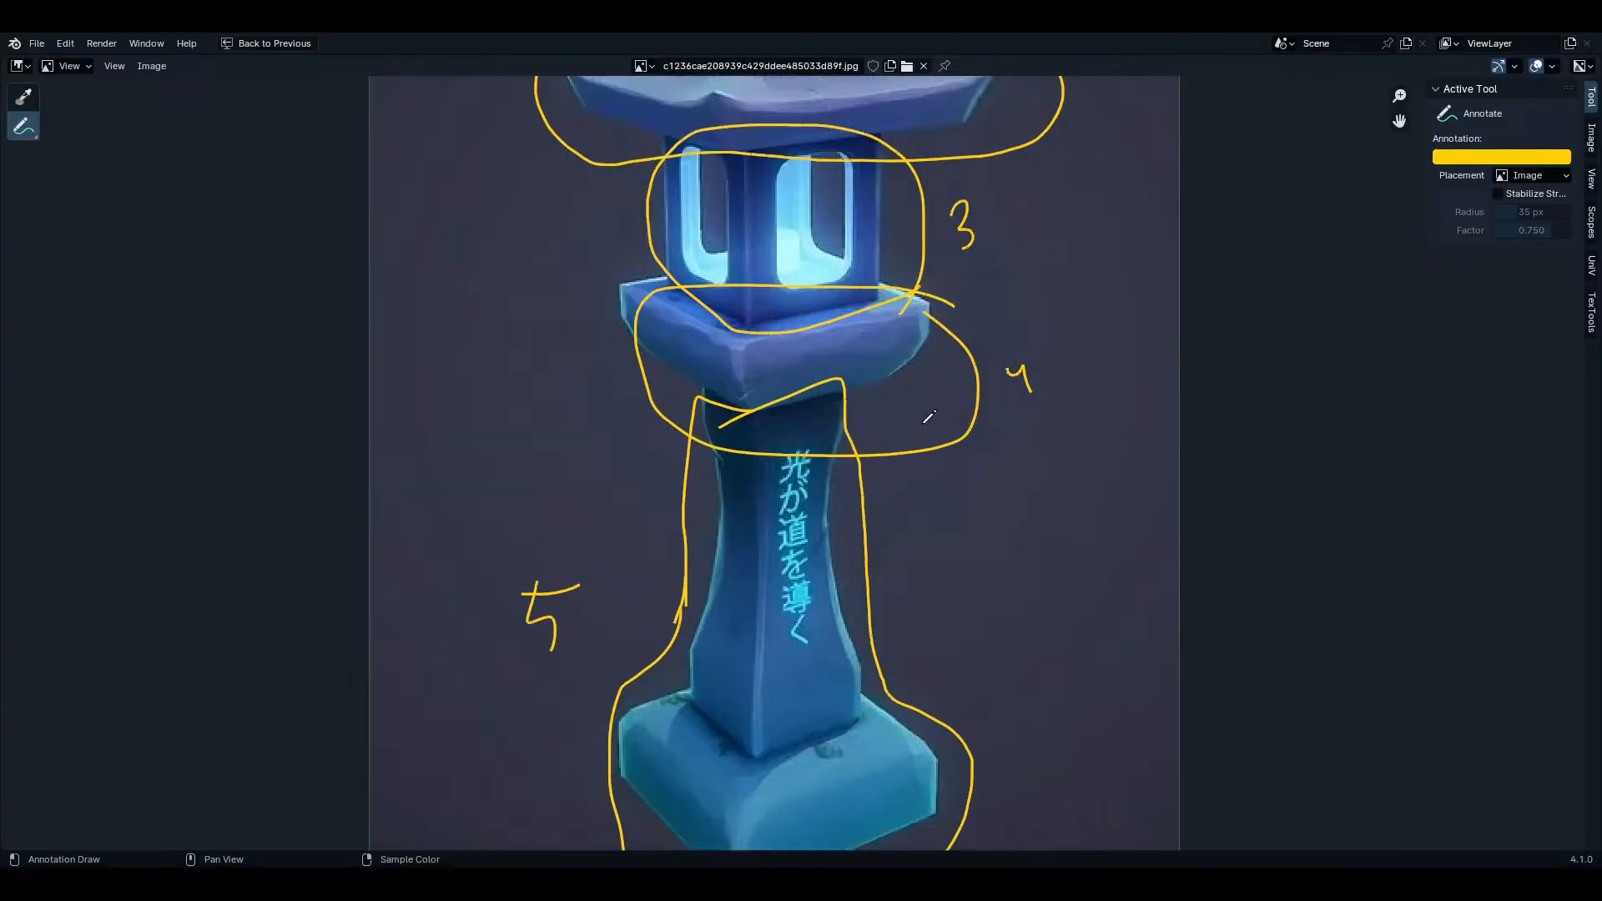
scroll(956, 576, "down", 3)
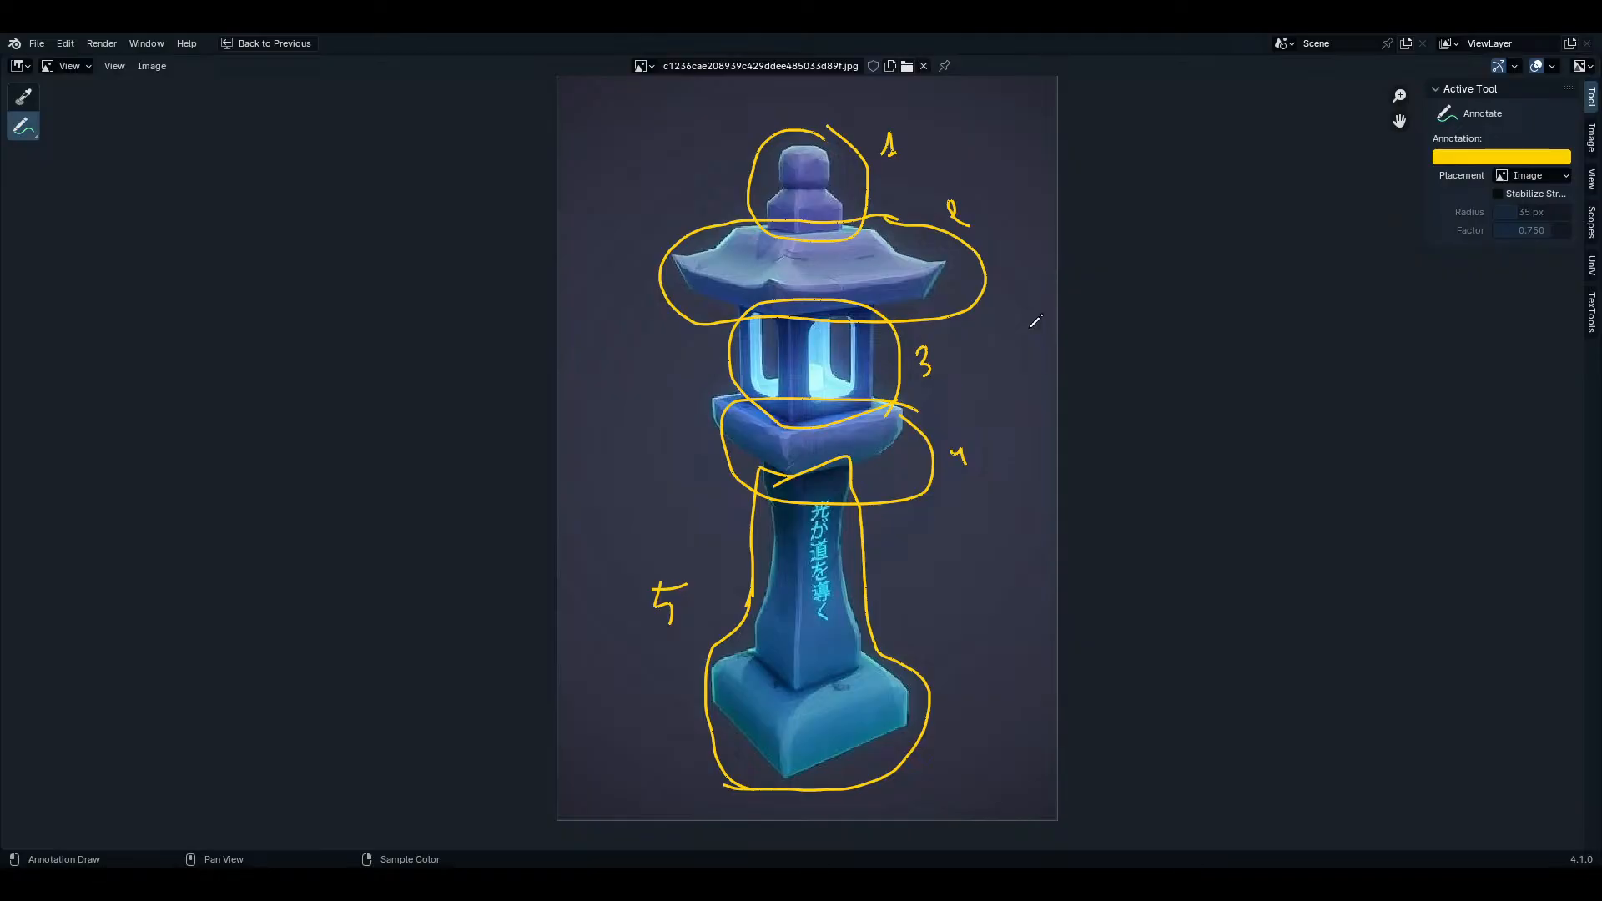
key("ctrl+space")
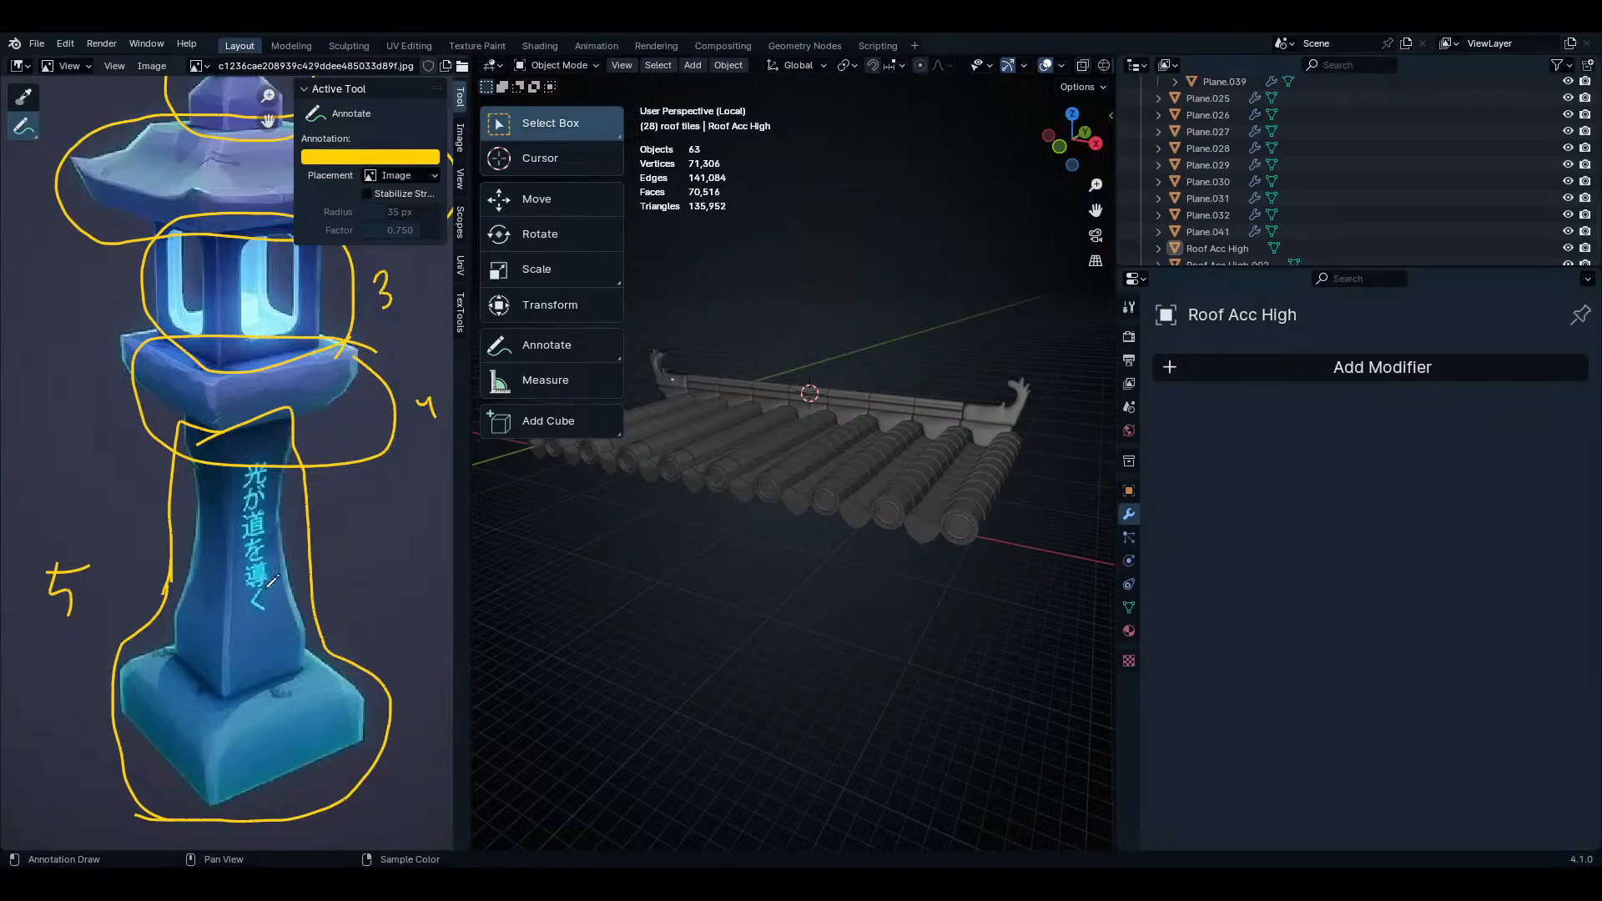
middle_click_drag(248, 504, 200, 574)
key("ctrl+space")
- Sketch in the empty area beside the reference a V-shaped roof edge with a two-sided box seen from its corner beneath it
scroll(818, 399, "up", 2)
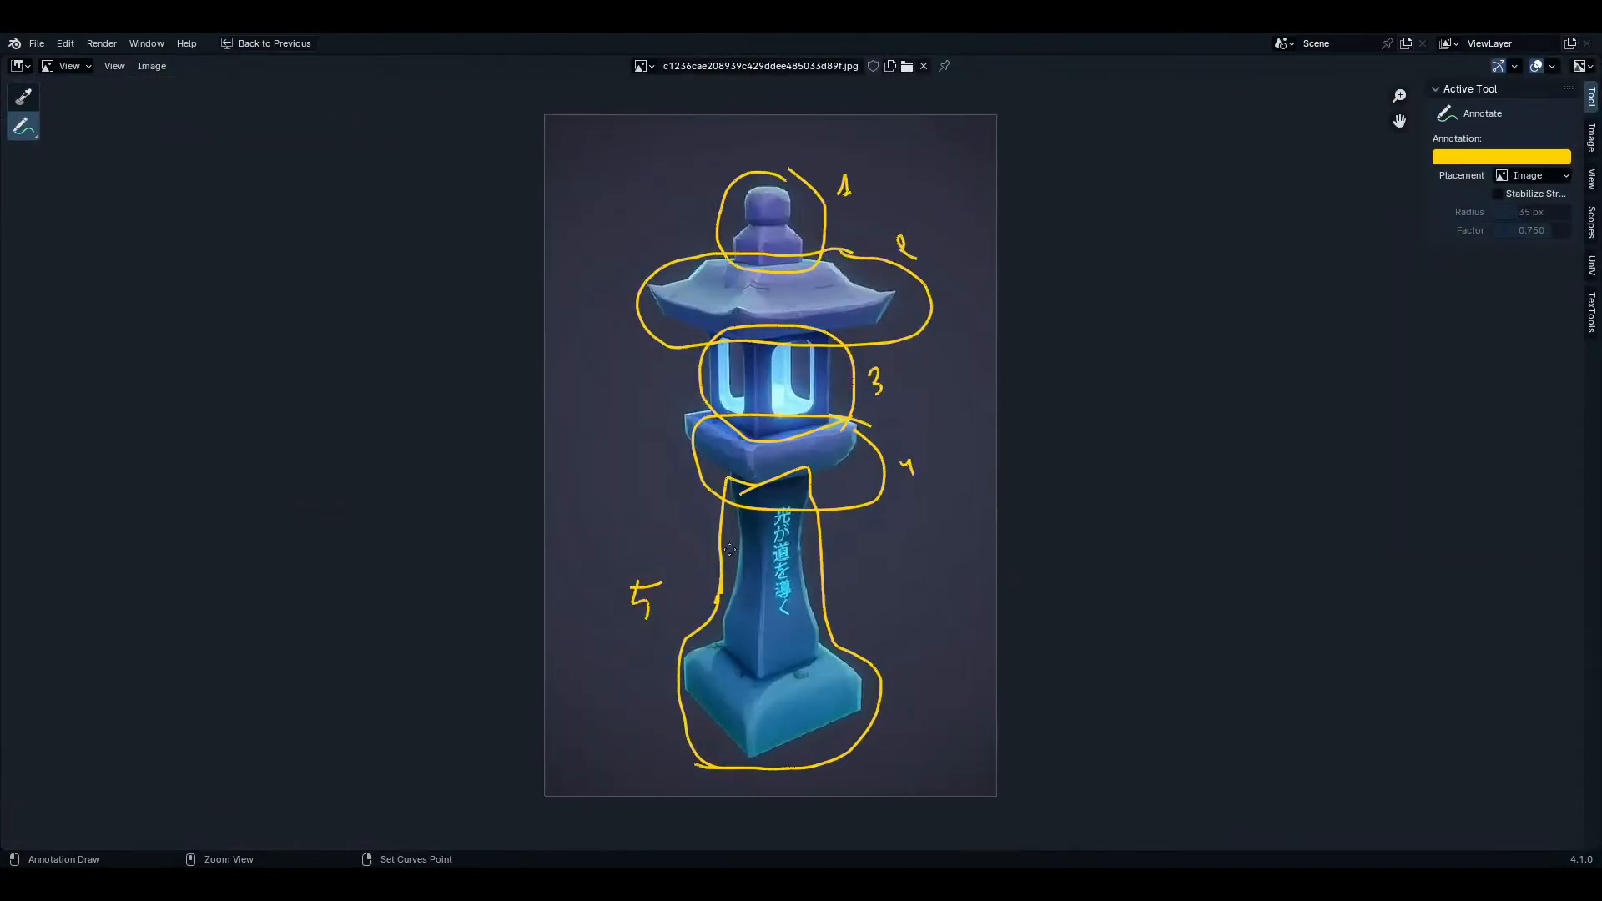
middle_click_drag(818, 369, 736, 492)
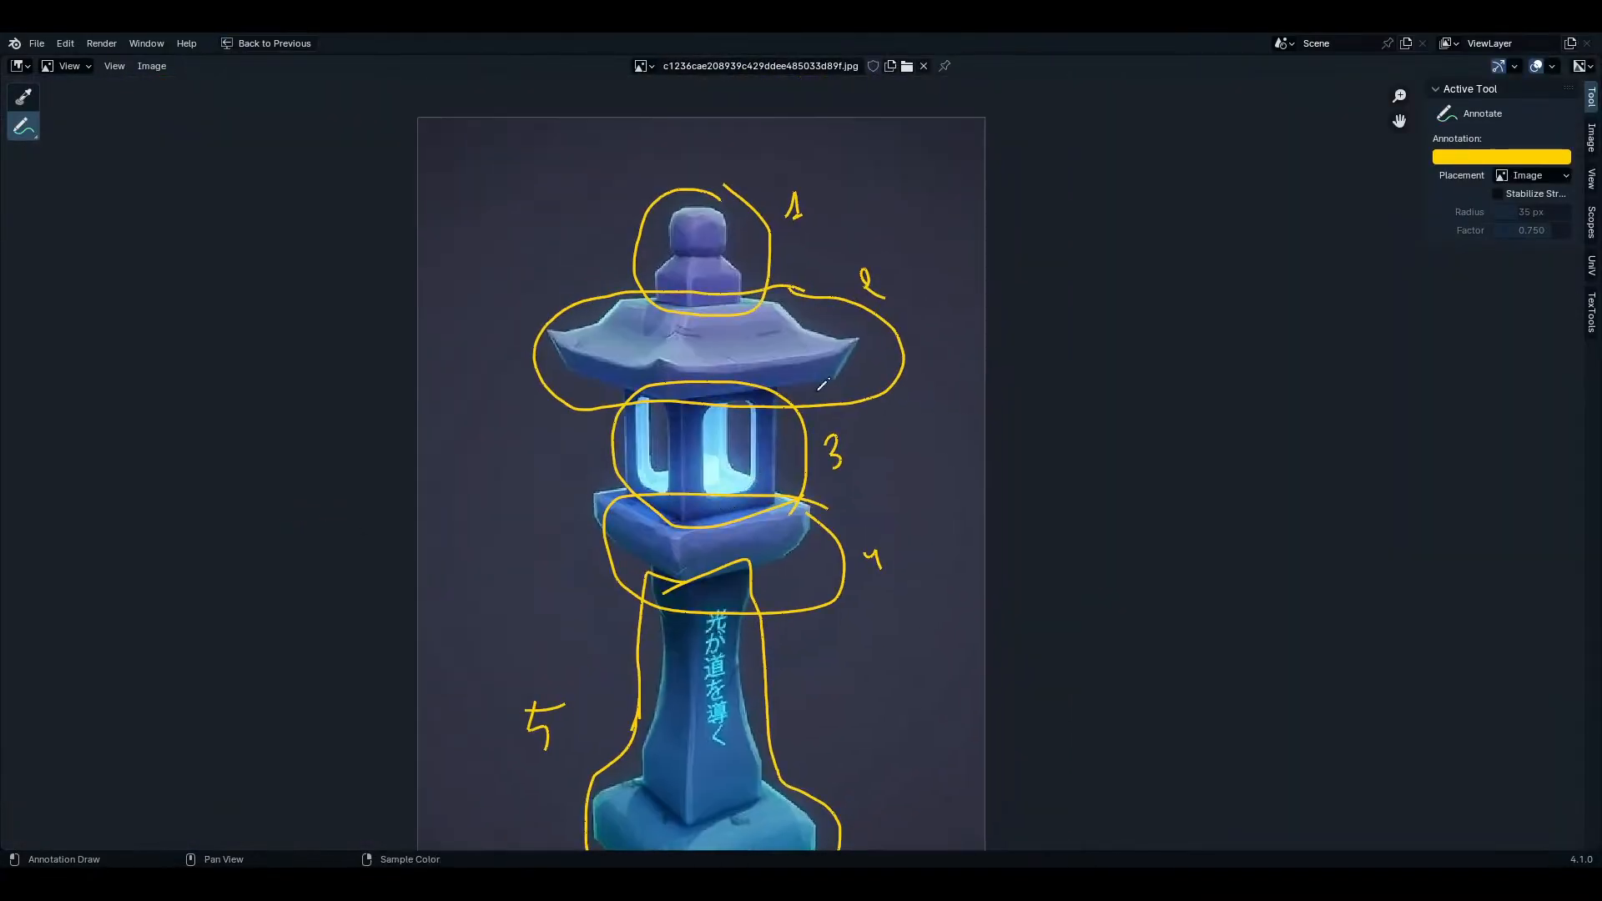
mouse_move(1403, 310)
left_mouse_down()
mouse_move(1294, 358)
mouse_move(1199, 322)
left_mouse_up()
middle_click_drag(1243, 338, 1091, 279)
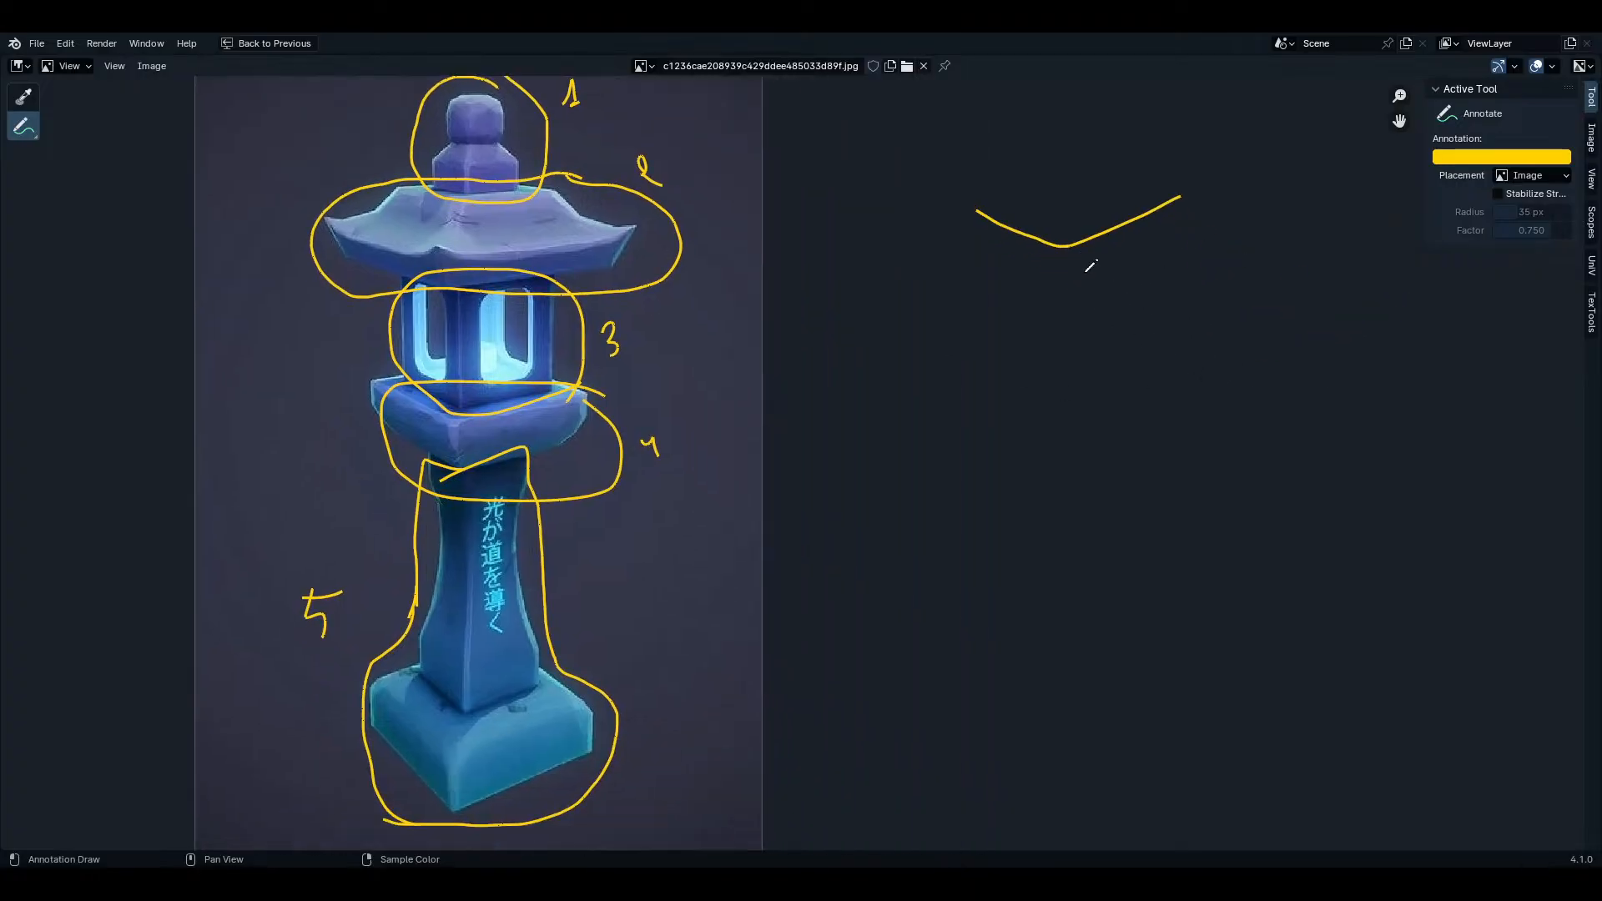
mouse_move(1076, 246)
left_mouse_down()
mouse_move(1066, 359)
mouse_move(1139, 325)
mouse_move(1139, 206)
left_mouse_up()
mouse_move(1053, 363)
left_mouse_down()
mouse_move(988, 344)
mouse_move(1010, 223)
left_mouse_up()
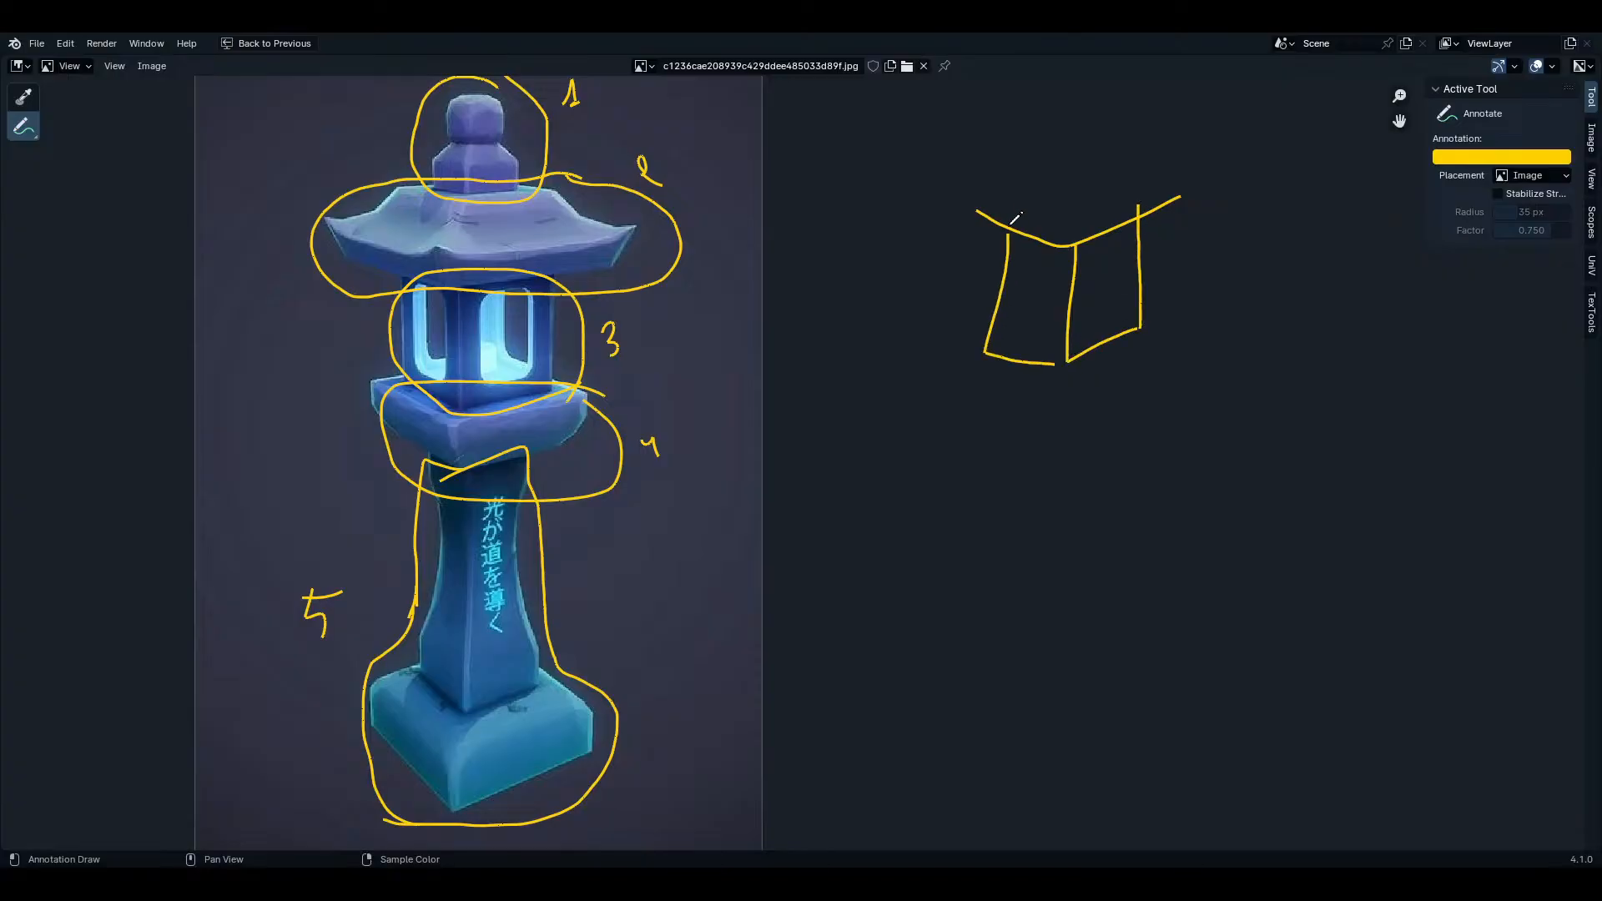
- Sketch the wide slab with overhanging edges beneath the two-sided box, including its top corners, front faces and underside
mouse_move(986, 330)
left_mouse_down()
mouse_move(903, 369)
mouse_move(1068, 399)
mouse_move(1118, 362)
mouse_move(1160, 356)
mouse_move(1086, 396)
left_mouse_up()
left_click_drag(1178, 337, 1139, 329)
mouse_move(1071, 399)
left_mouse_down()
mouse_move(1068, 444)
mouse_move(946, 439)
mouse_move(915, 373)
left_mouse_up()
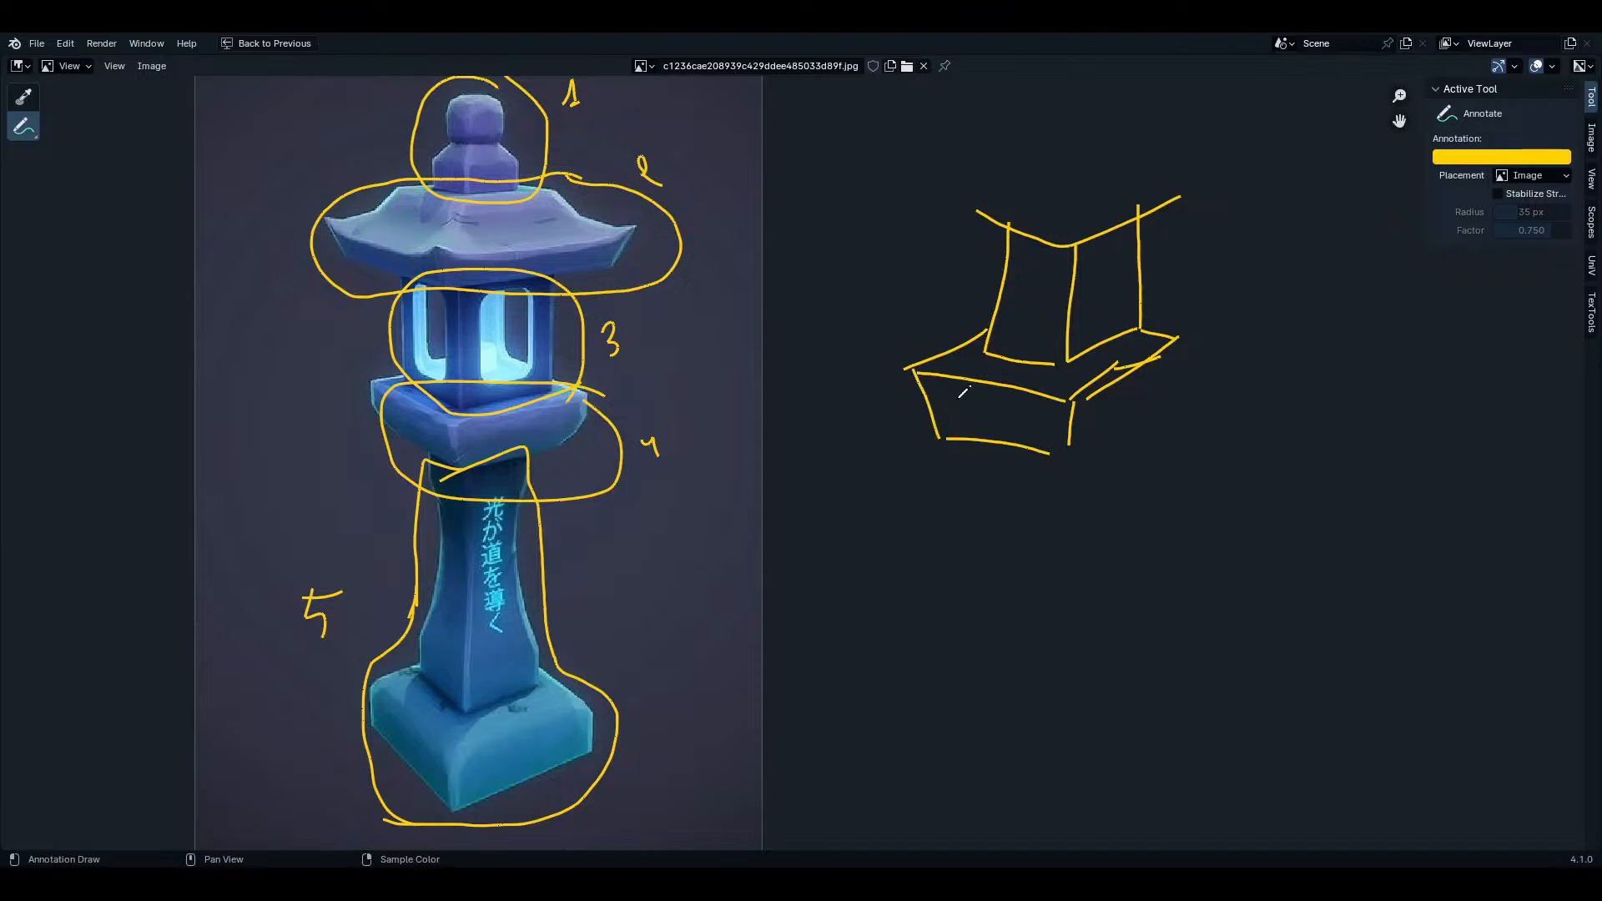
mouse_move(1079, 456)
left_mouse_down()
mouse_move(1169, 409)
mouse_move(1171, 337)
left_mouse_up()
- Sketch the pillar's outline below the slab, with sides that curve outward and end in short vertical edges
mouse_move(1115, 444)
left_mouse_down()
mouse_move(1103, 473)
mouse_move(1130, 687)
left_mouse_up()
mouse_move(985, 448)
left_mouse_down()
mouse_move(982, 519)
mouse_move(926, 680)
left_mouse_up()
middle_click_drag(998, 656, 996, 537)
left_click_drag(919, 574, 916, 624)
left_click_drag(1130, 573, 1122, 631)
- Sketch the foot block with rounded corners under the pillar and add the pillar's front corner edge
mouse_move(913, 595)
left_mouse_down()
mouse_move(855, 649)
mouse_move(864, 673)
mouse_move(960, 727)
left_mouse_up()
mouse_move(835, 668)
left_mouse_down()
mouse_move(816, 707)
mouse_move(825, 745)
left_mouse_up()
left_click_drag(963, 725, 953, 793)
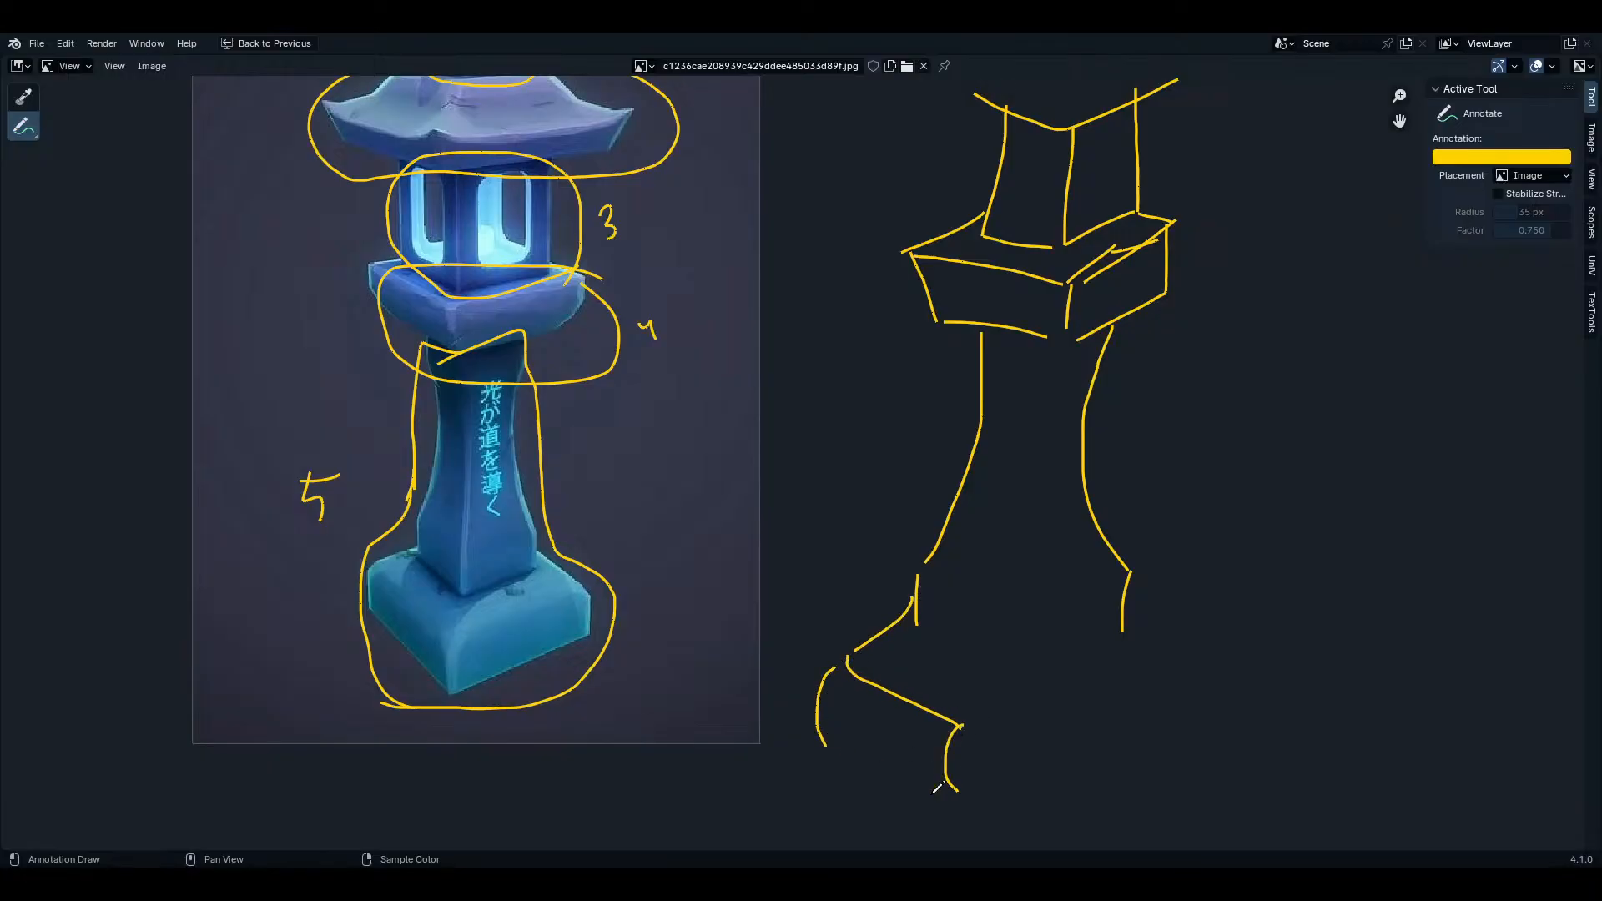
mouse_move(816, 744)
left_mouse_down()
mouse_move(953, 804)
mouse_move(1172, 730)
mouse_move(1185, 657)
mouse_move(1149, 643)
mouse_move(993, 724)
left_mouse_up()
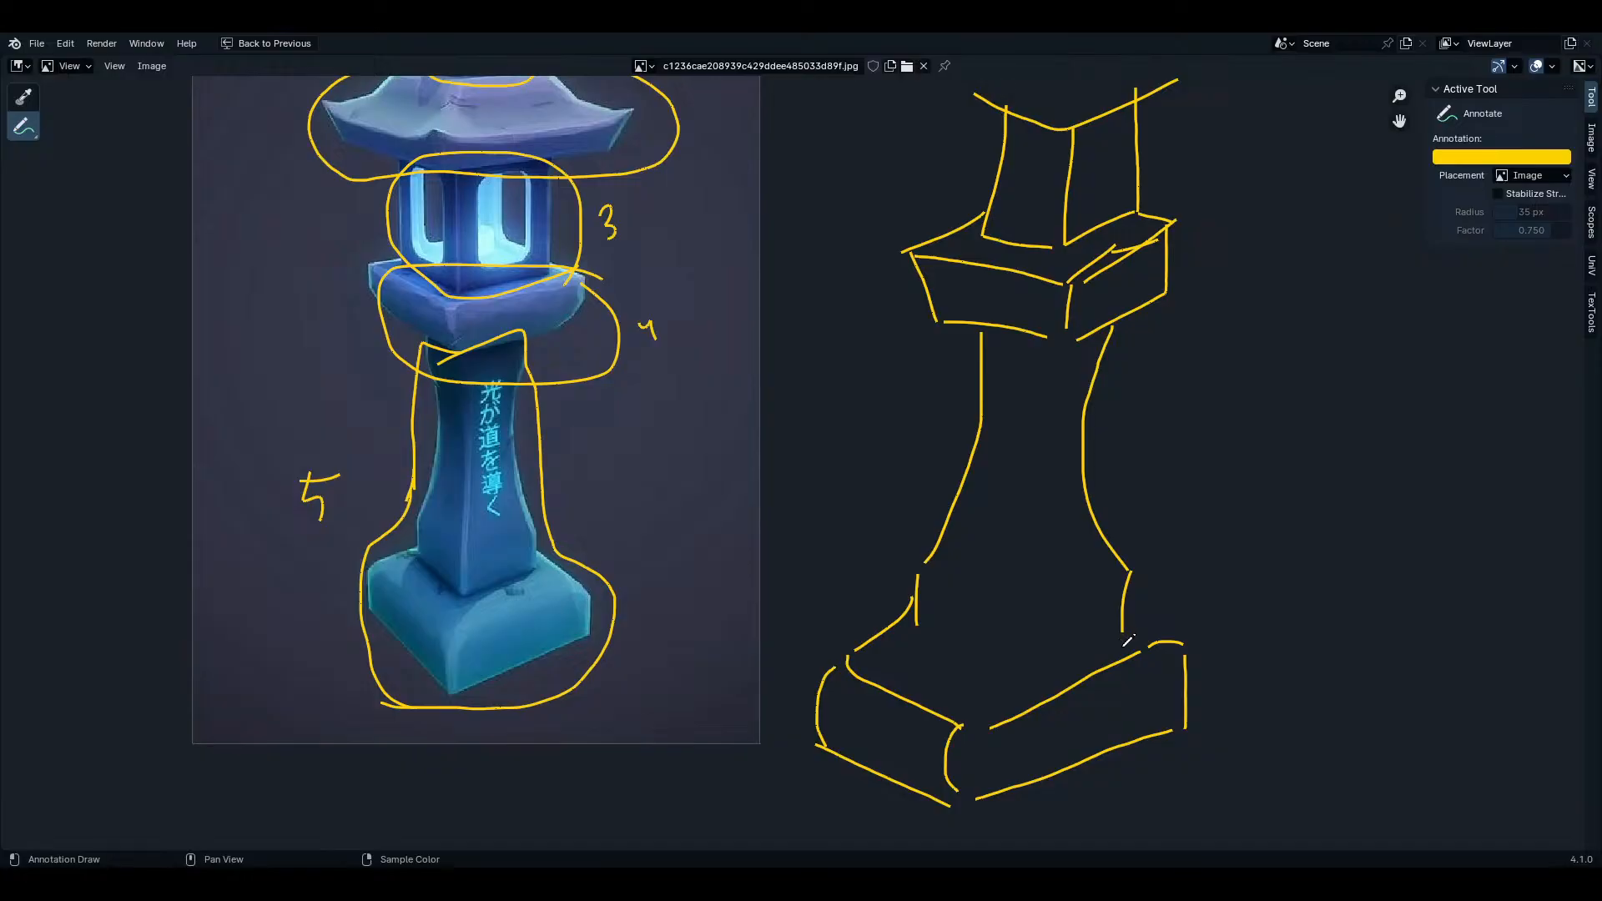
mouse_move(1025, 342)
left_mouse_down()
mouse_move(987, 619)
mouse_move(1000, 673)
mouse_move(923, 645)
mouse_move(1101, 620)
left_mouse_up()
left_click_drag(1193, 631, 1127, 595)
- Review the finished sketch, restore the split editor layout and exit local view in the 3D viewport
scroll(1108, 260, "down", 3)
middle_click_drag(1108, 162, 1087, 351)
scroll(1087, 351, "up", 2)
middle_click_drag(1143, 575, 1086, 292)
scroll(1086, 286, "down", 3)
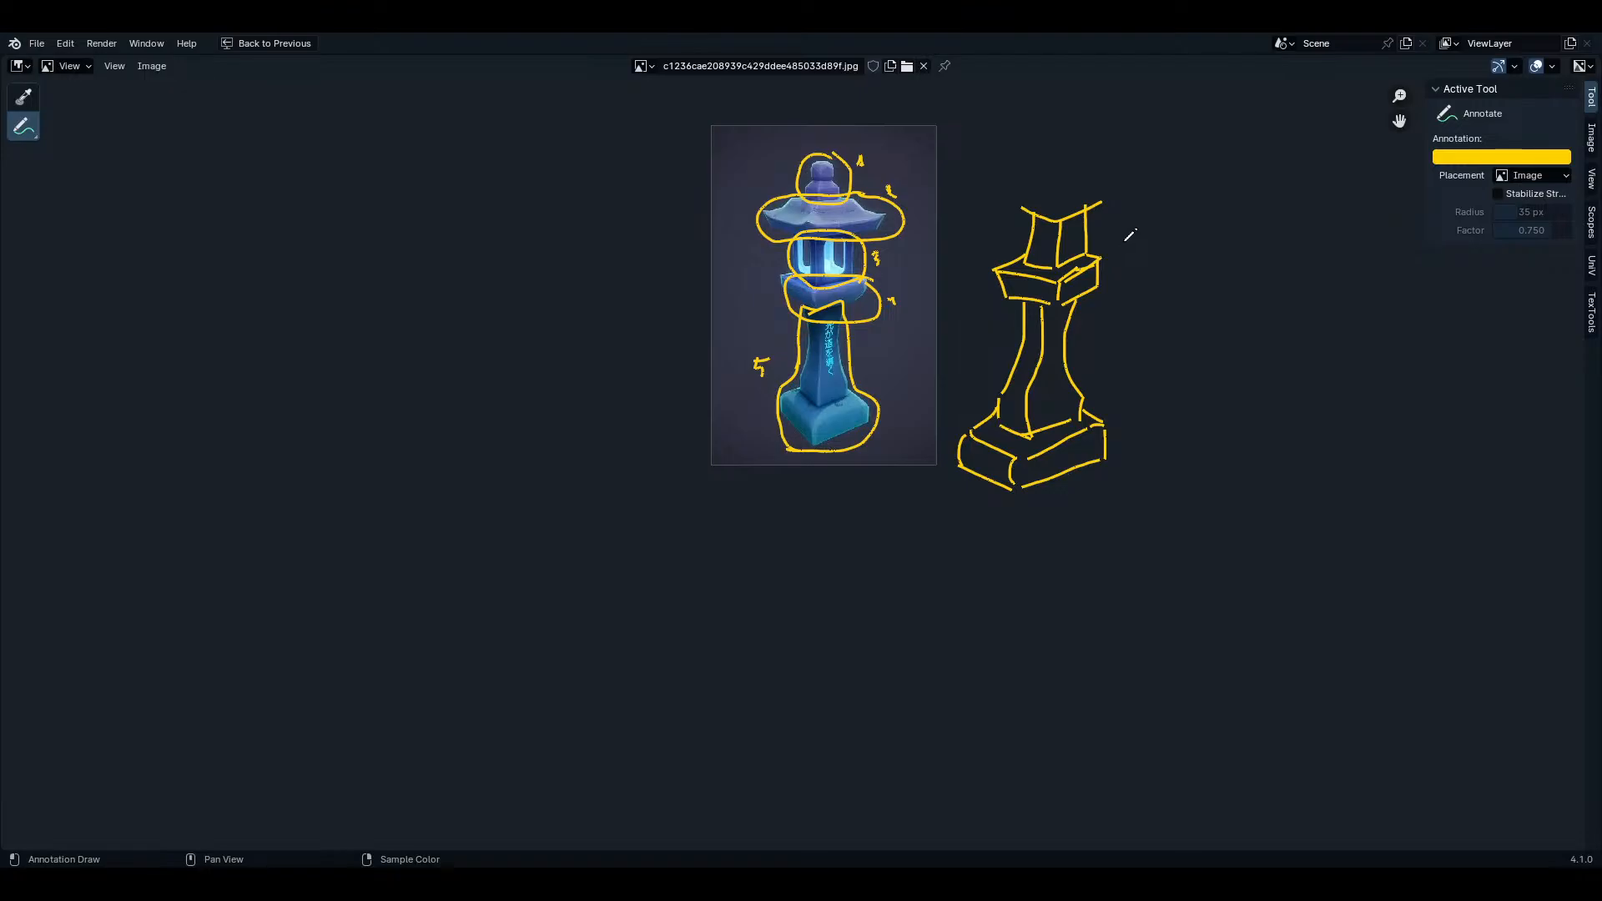
key("ctrl+space")
scroll(861, 488, "up", 4)
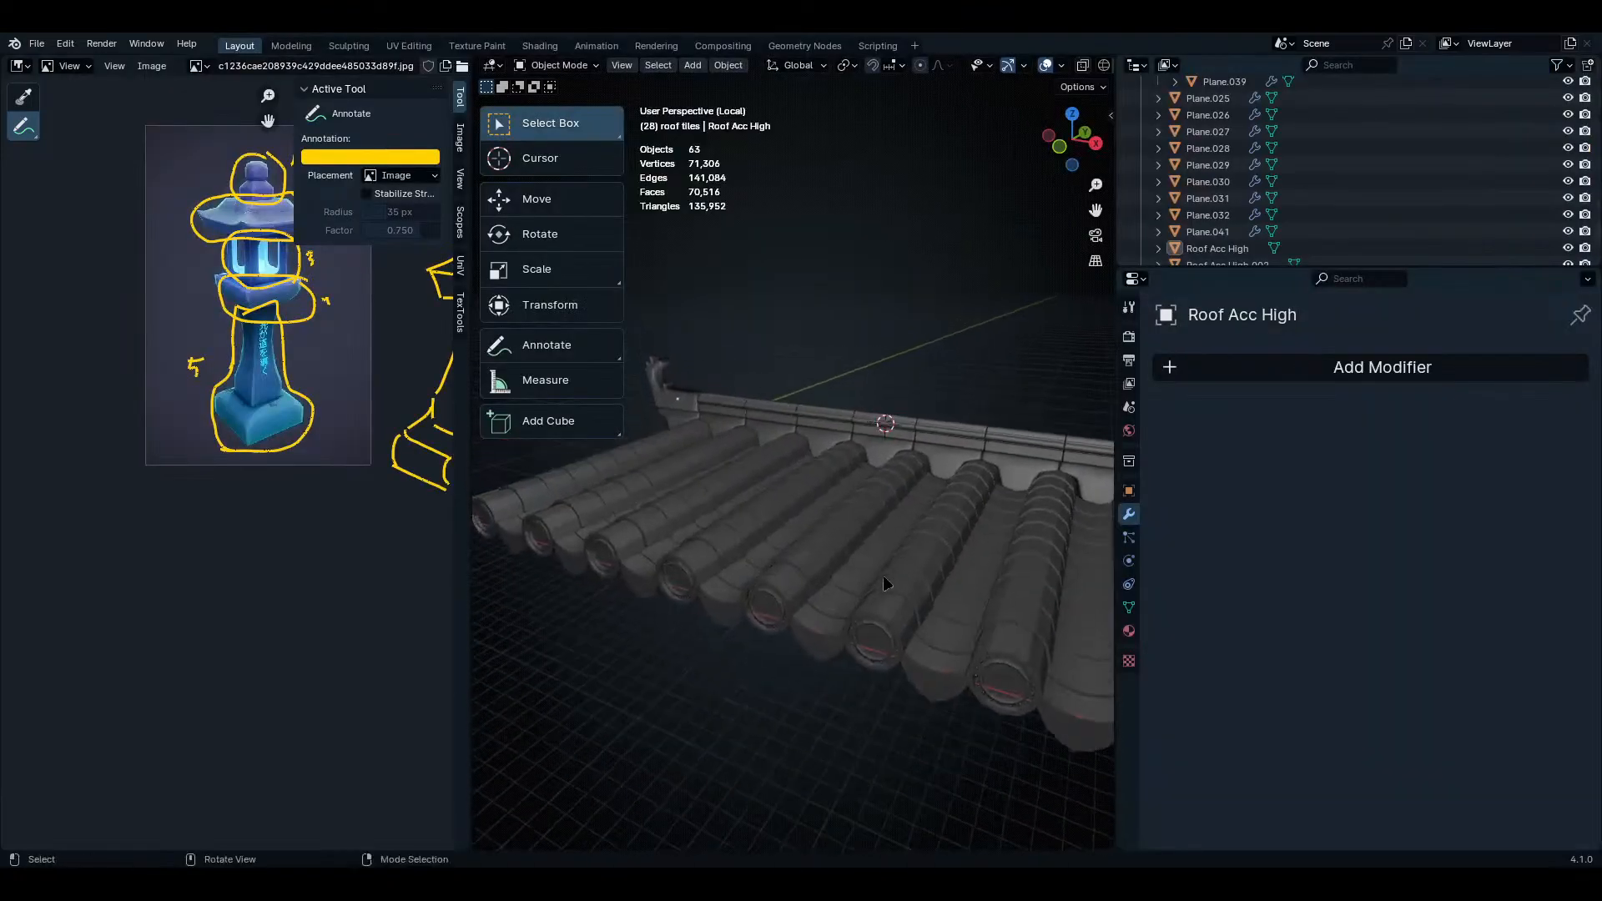
scroll(862, 488, "down", 5)
key("ctrl+space")
key("ctrl+space")
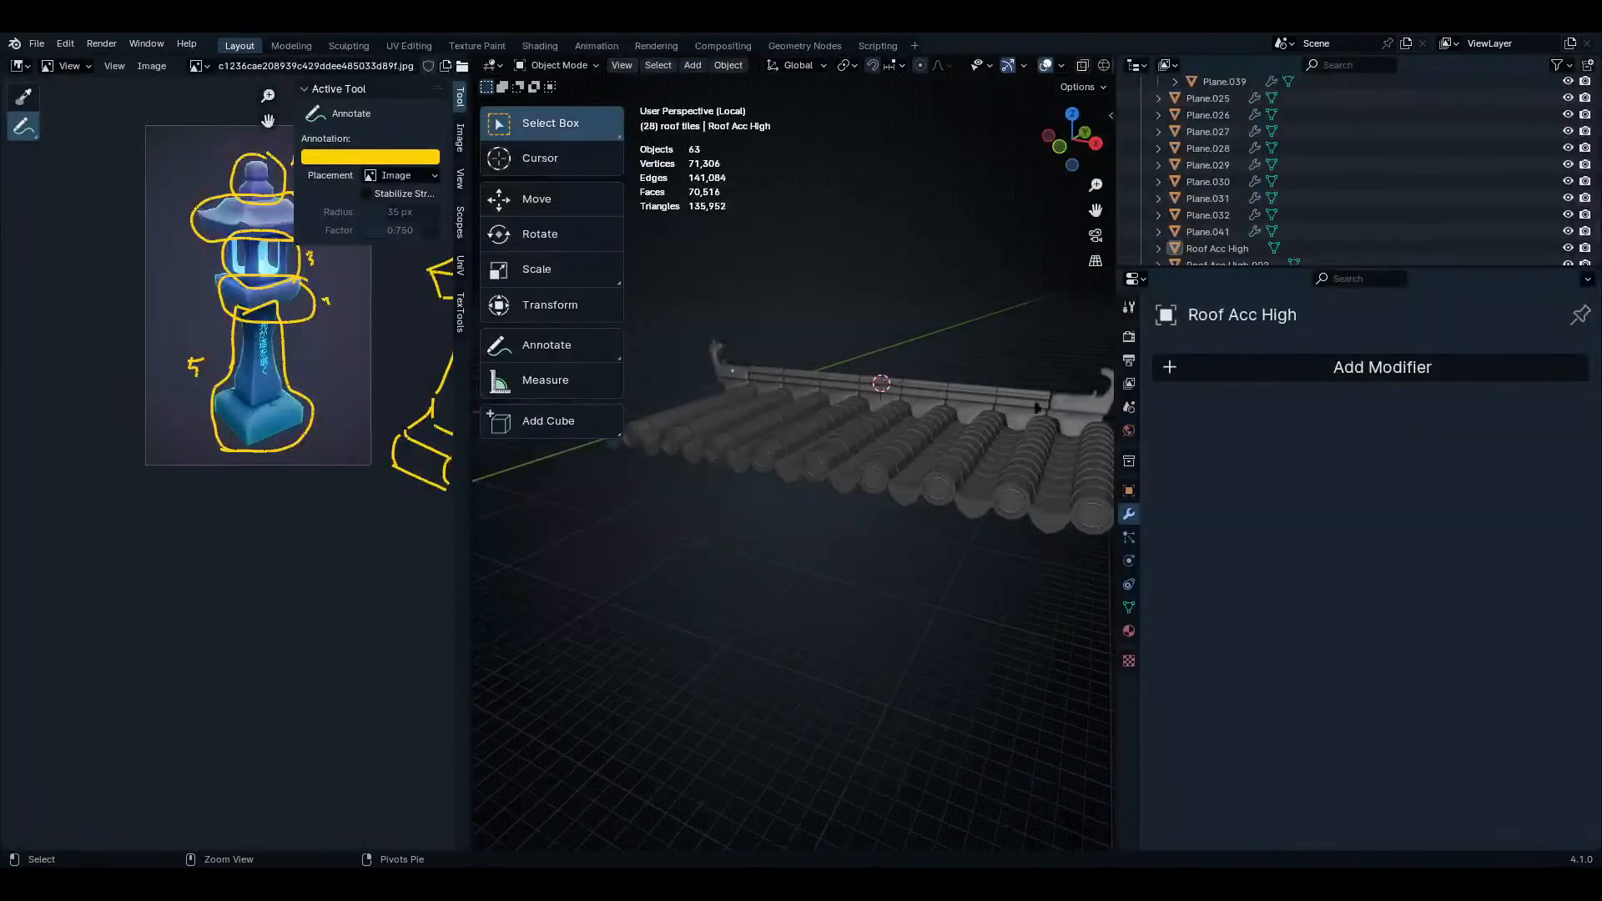
key("KP_Divide")
key("ctrl+space")
key("ctrl+space")
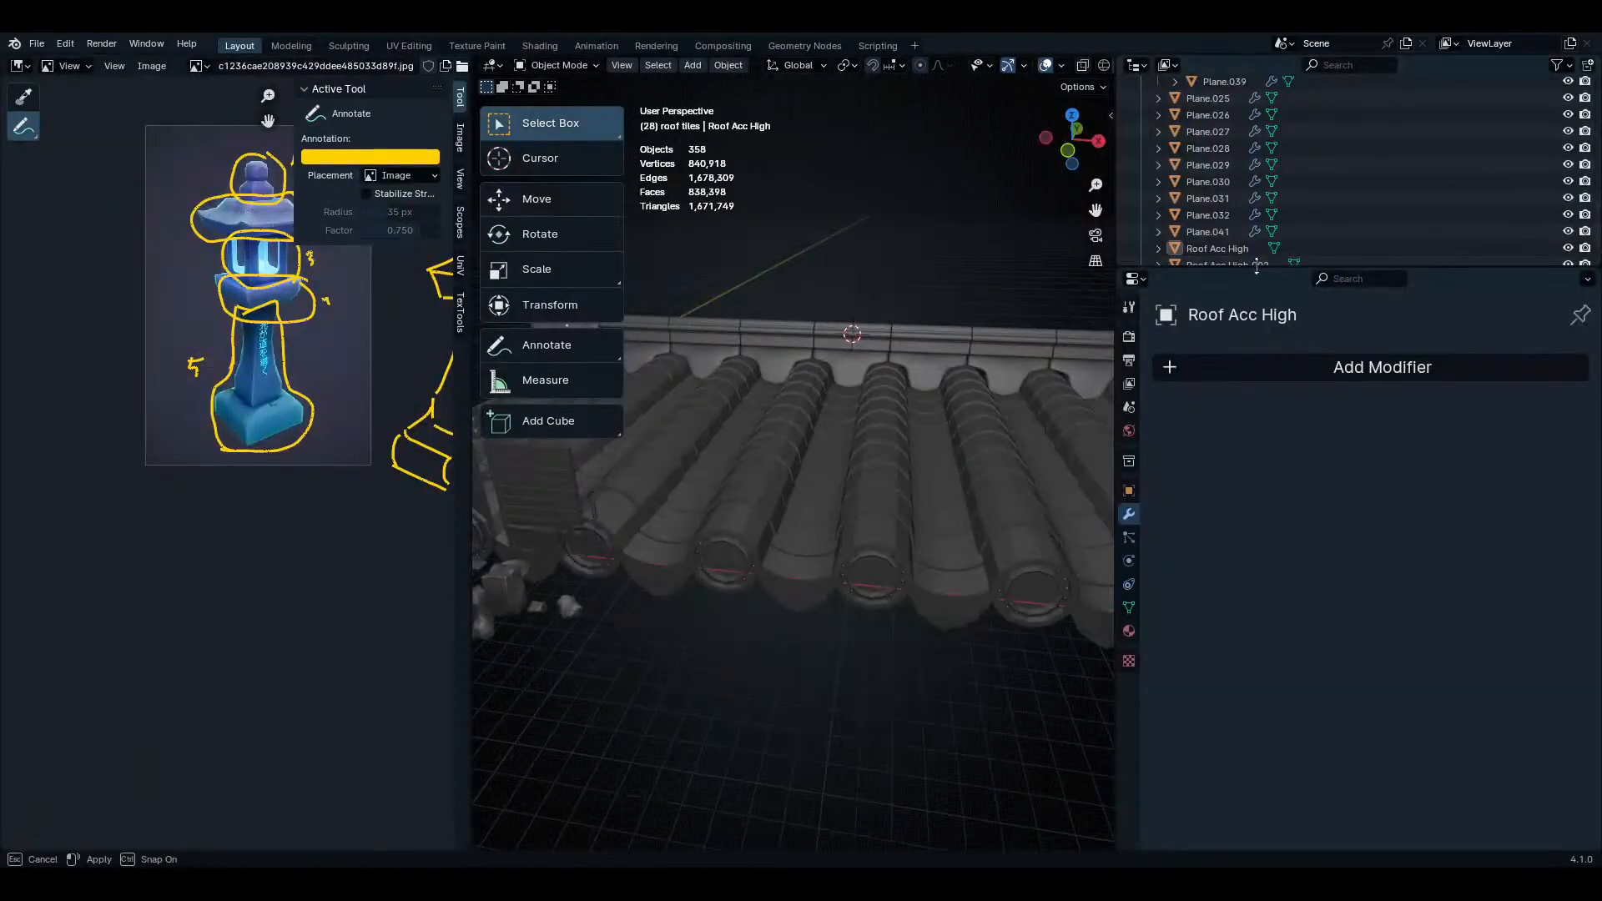
- Enlarge the outliner and move the objects Plane.025 through Roof Acc High.002 into the accessories collection, collapsing roof tiles
left_click_drag(1256, 268, 1251, 830)
left_click(1158, 403)
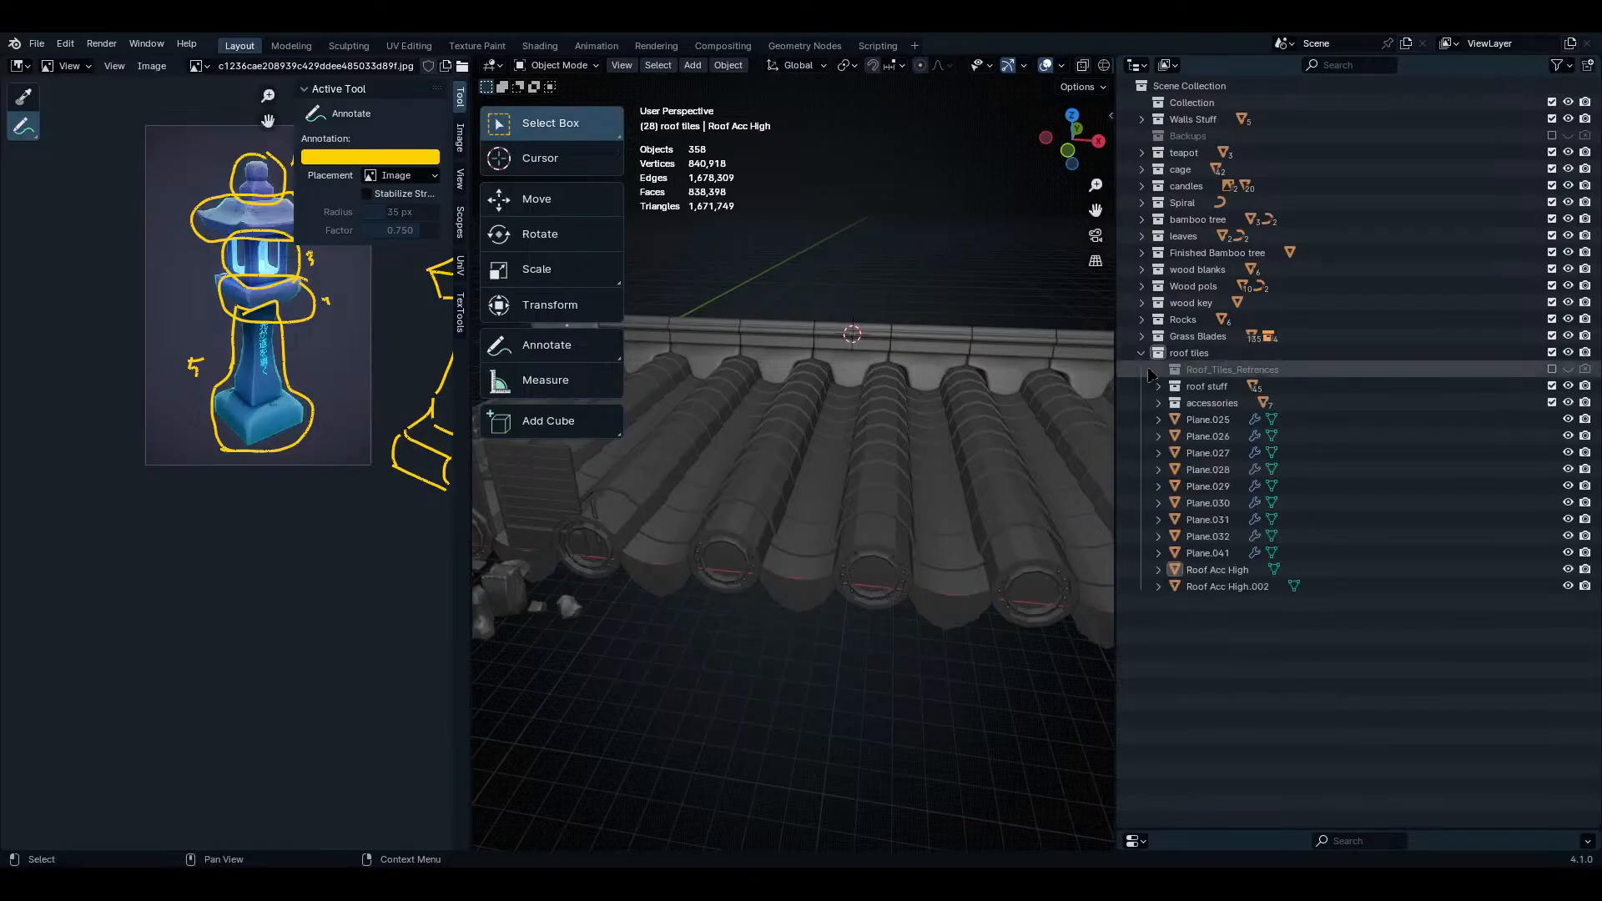
left_click(1228, 420)
left_click(1236, 587, "shift")
left_click_drag(1237, 587, 1175, 406)
left_click(1142, 353)
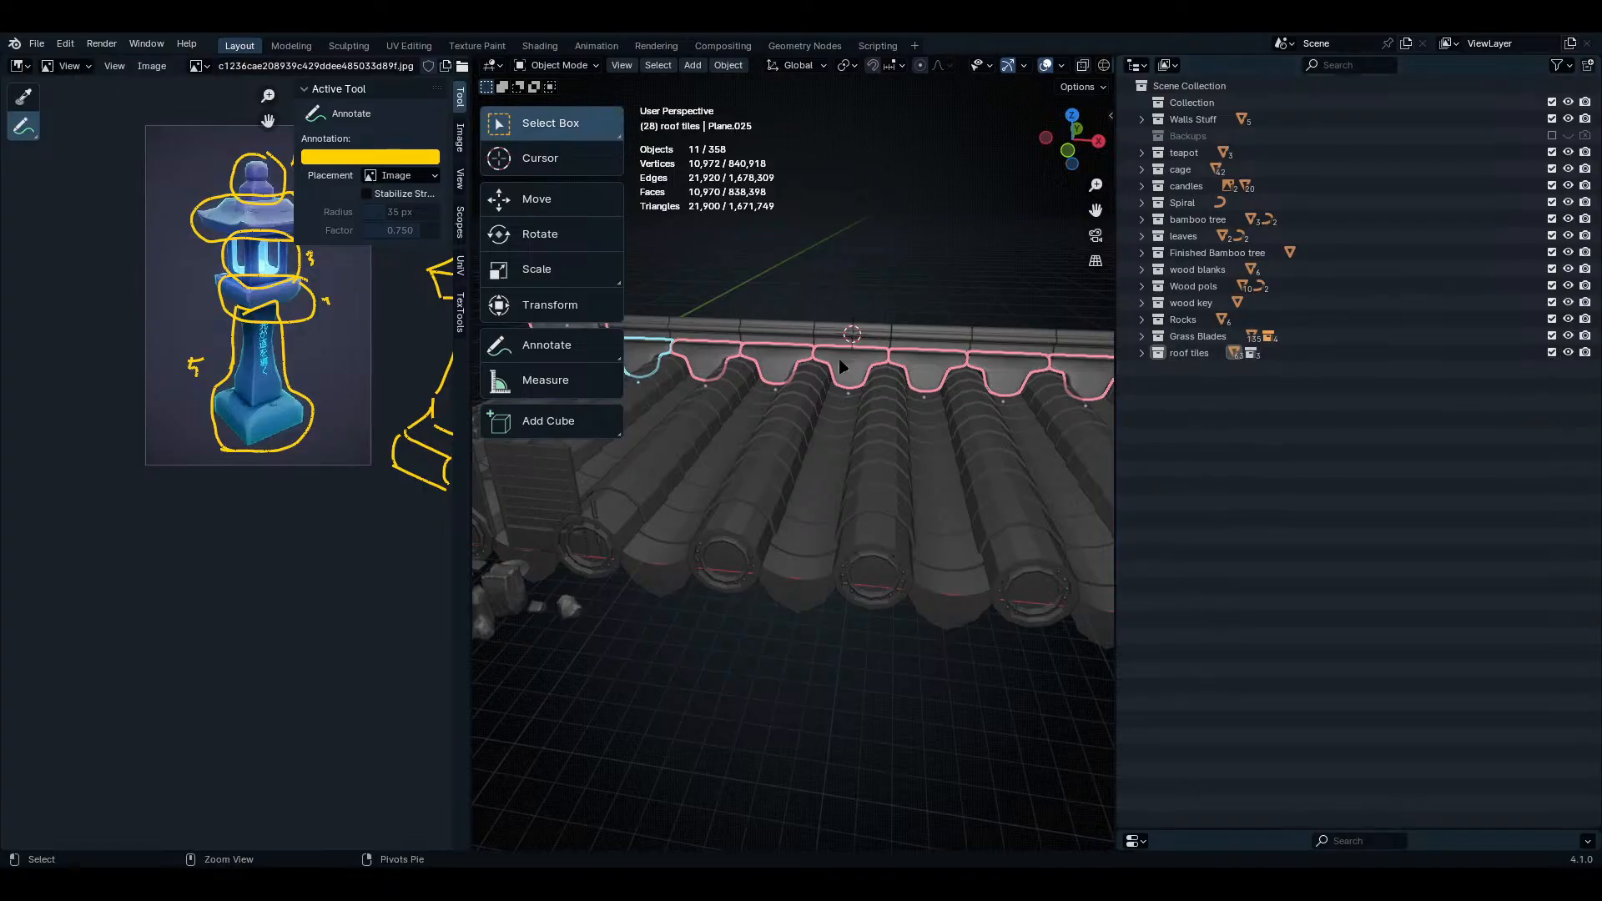
- Deselect the roof pieces and add a 2 m plane to the scene
middle_click_drag(740, 368, 791, 286, "ctrl")
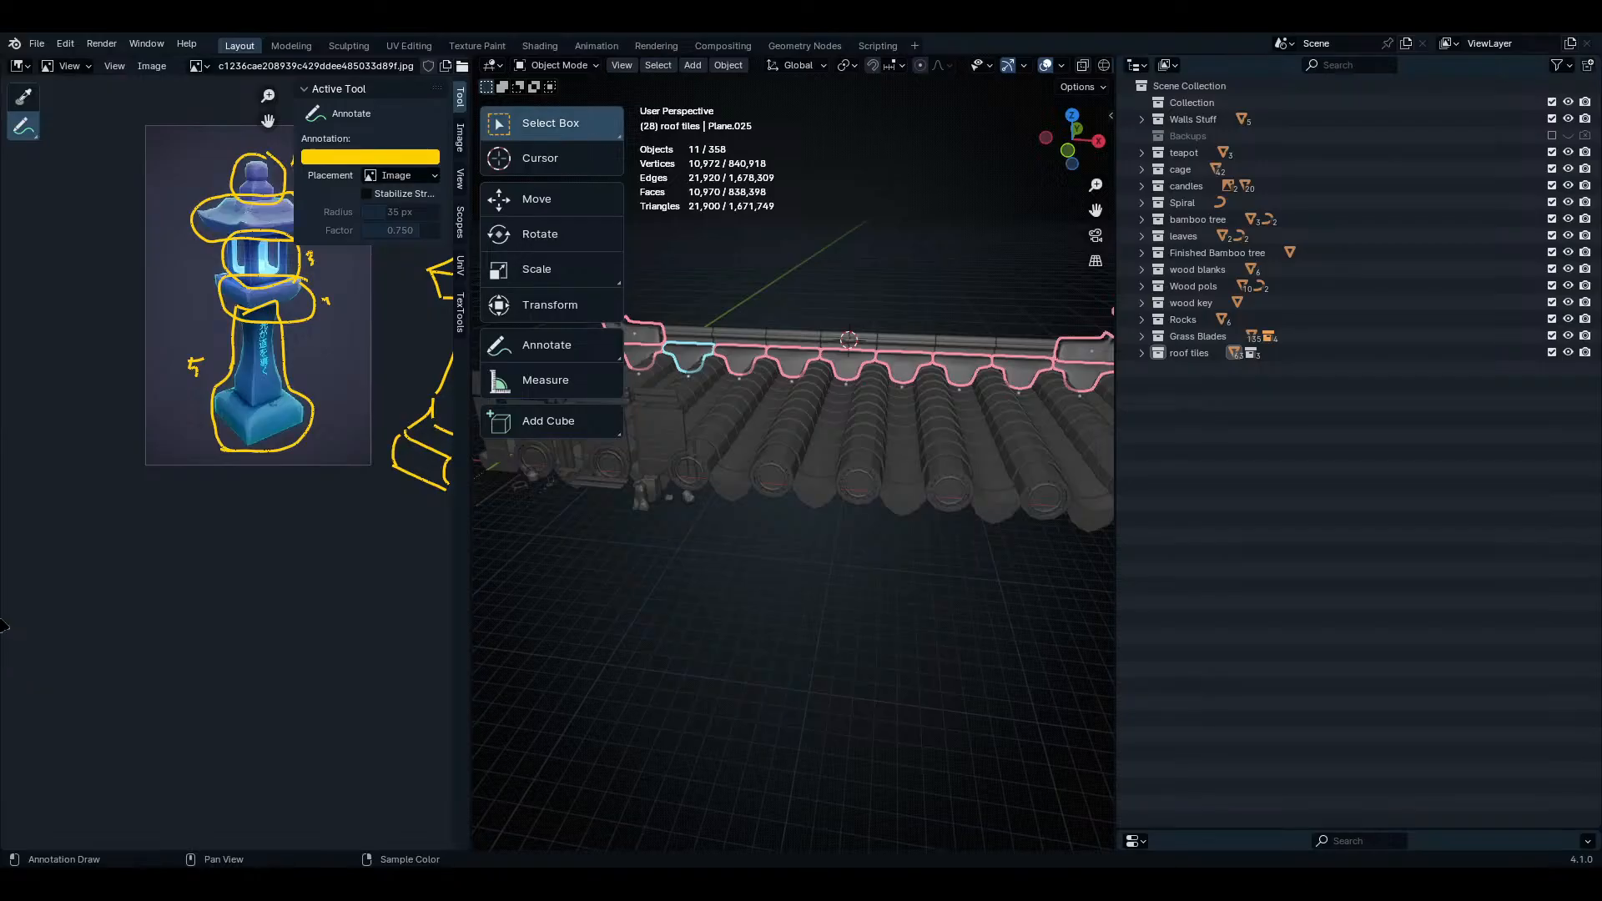
scroll(897, 395, "down", 3)
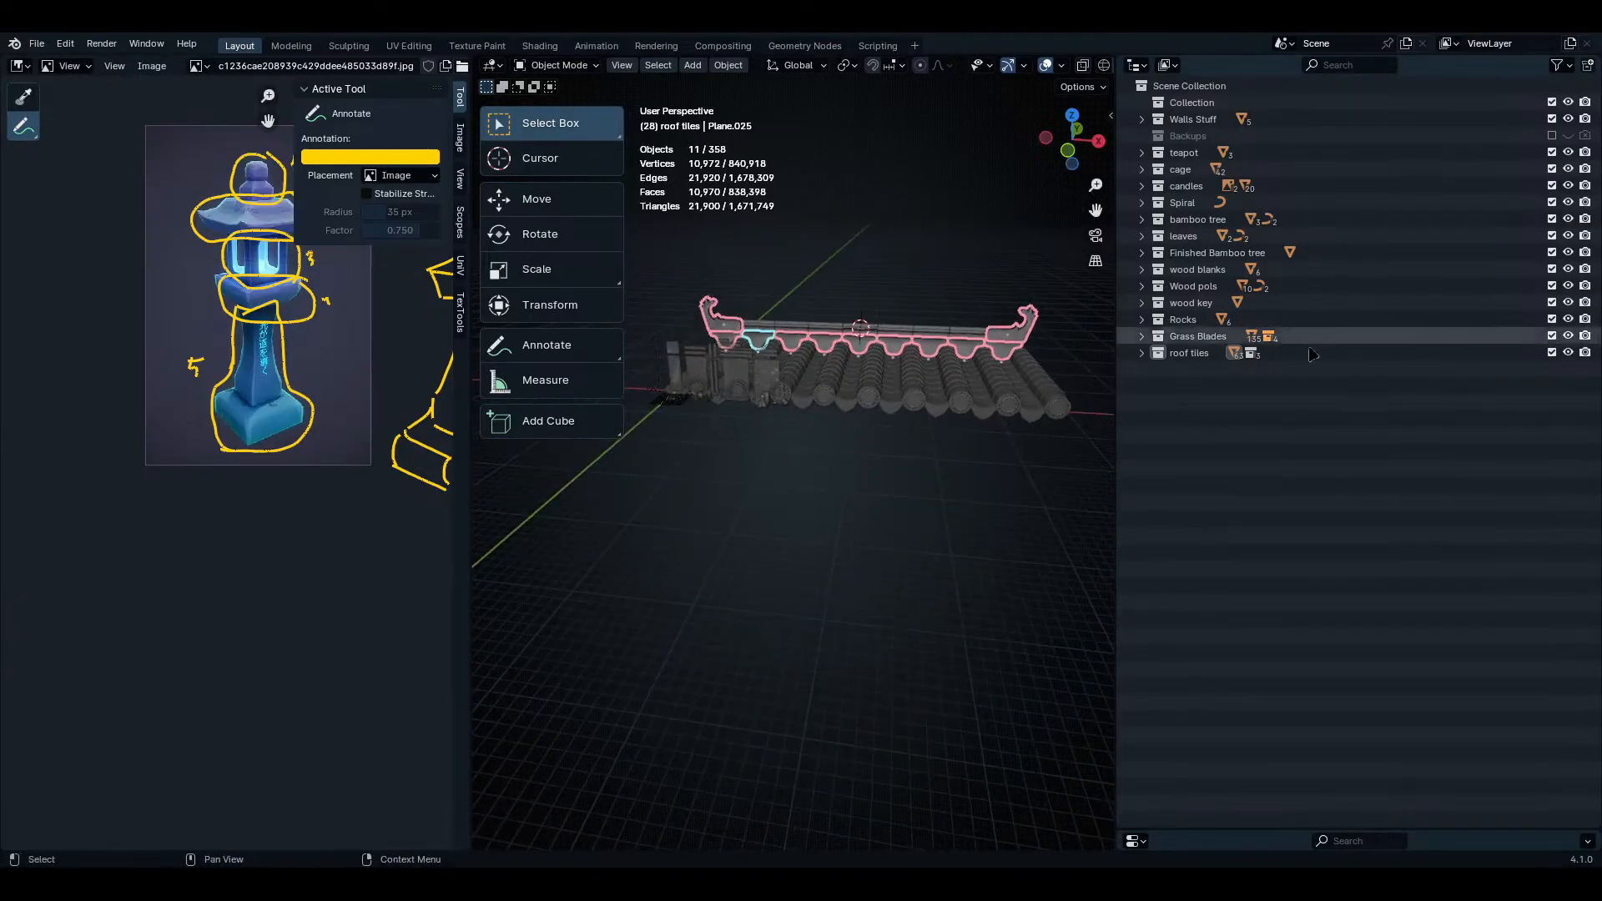
left_click(846, 467)
middle_click_drag(846, 468, 835, 234)
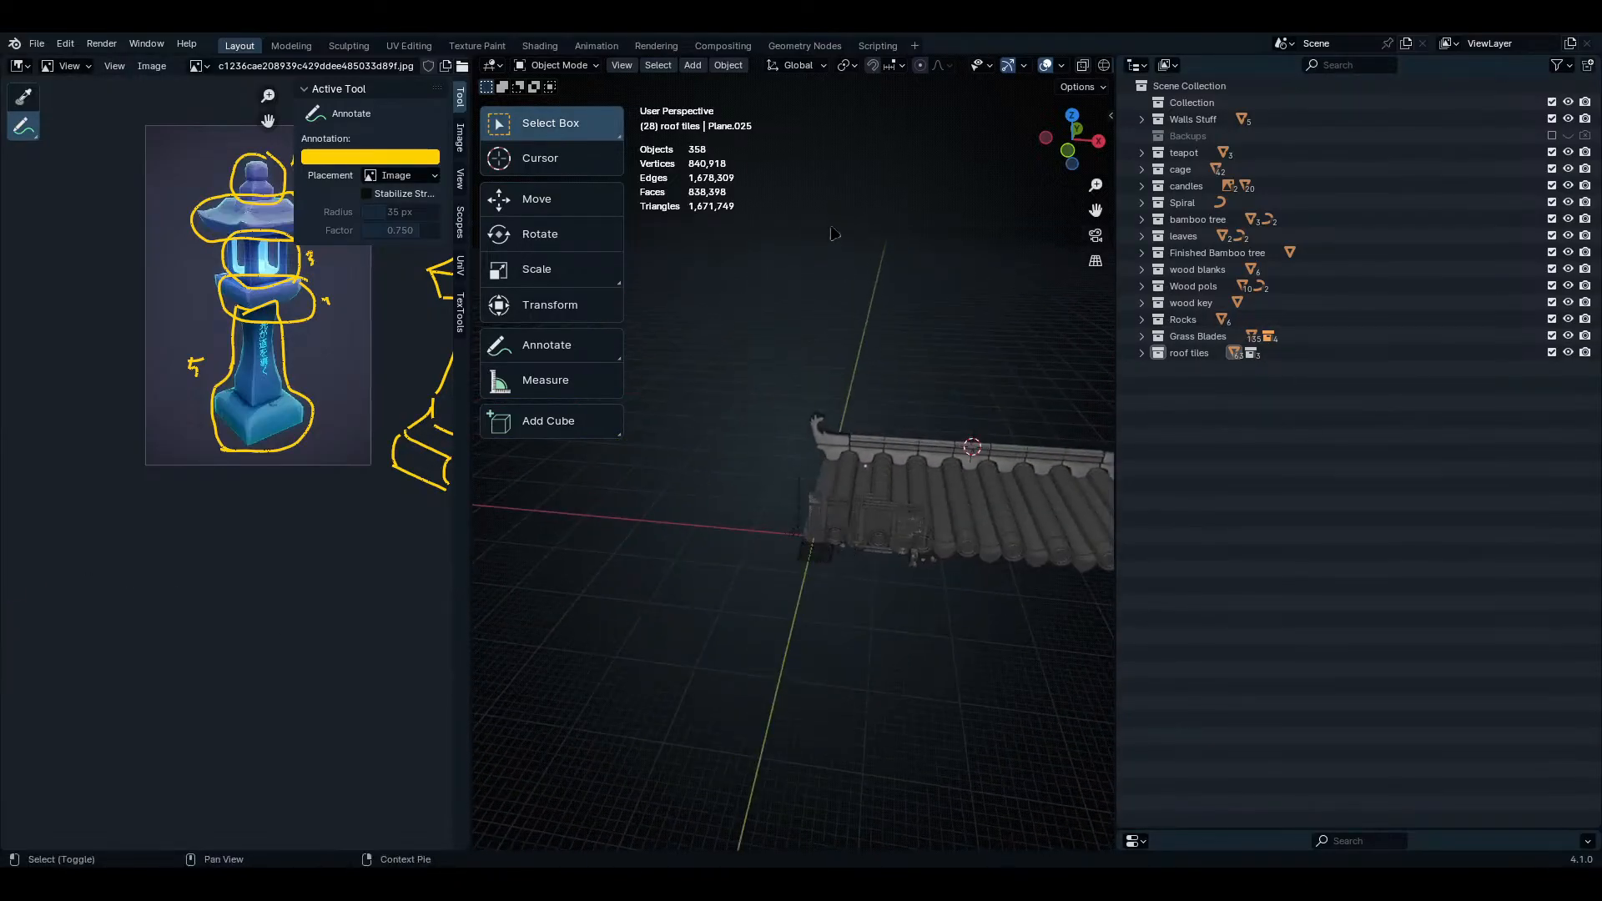
key("shift+a")
mouse_move(805, 249)
left_click(908, 250)
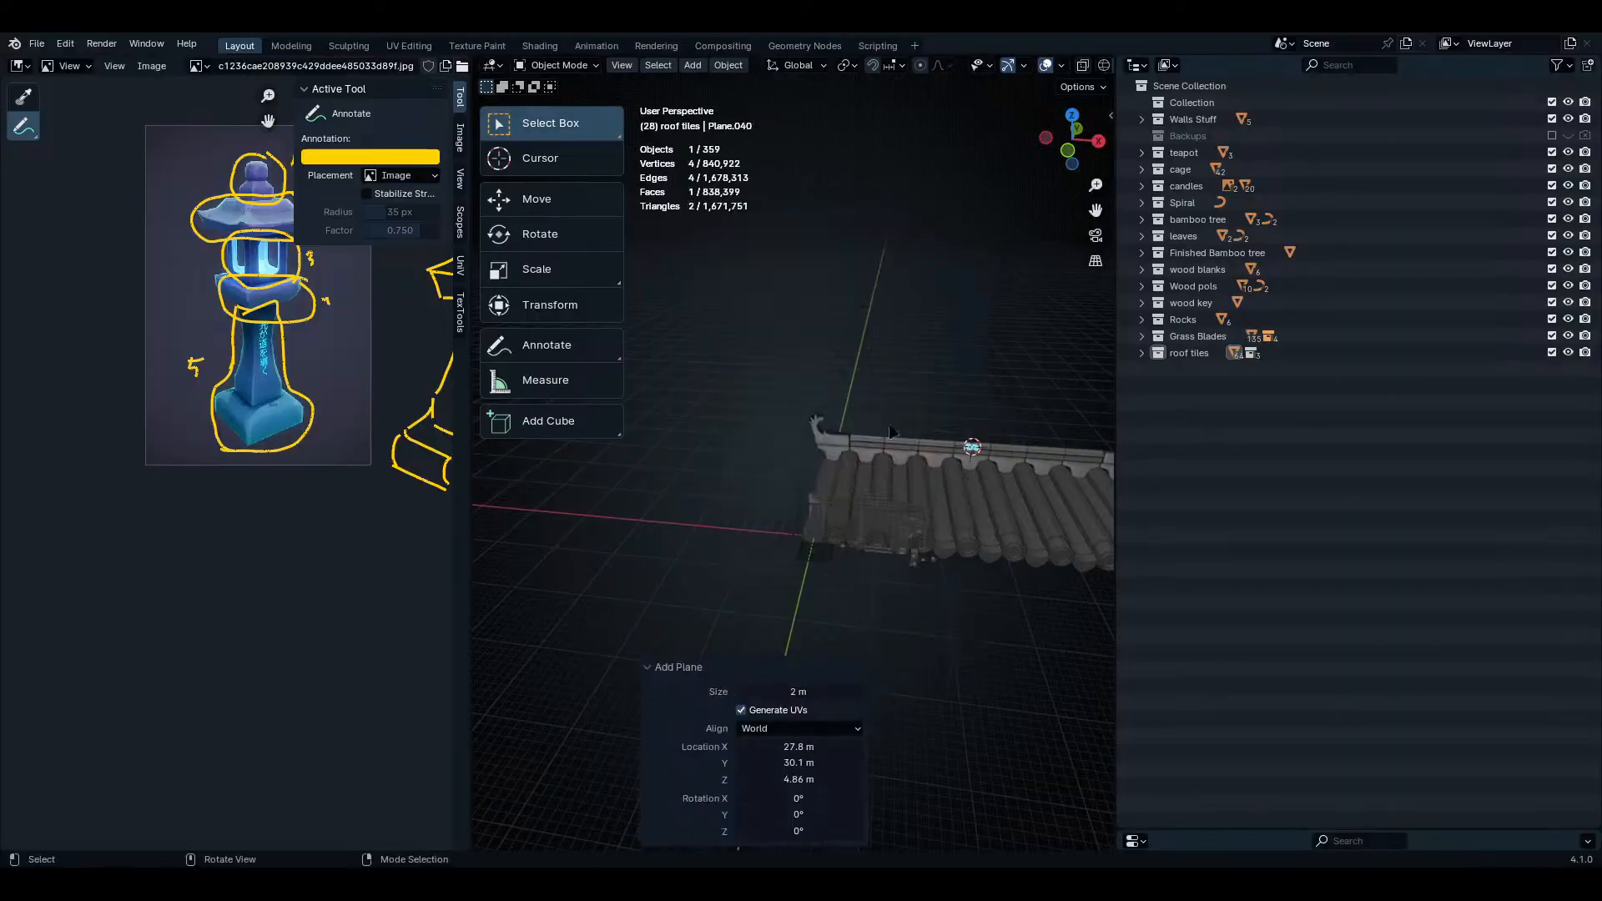
- Move the new plane into a new collection named "Og Japanese Lantern"
key("m")
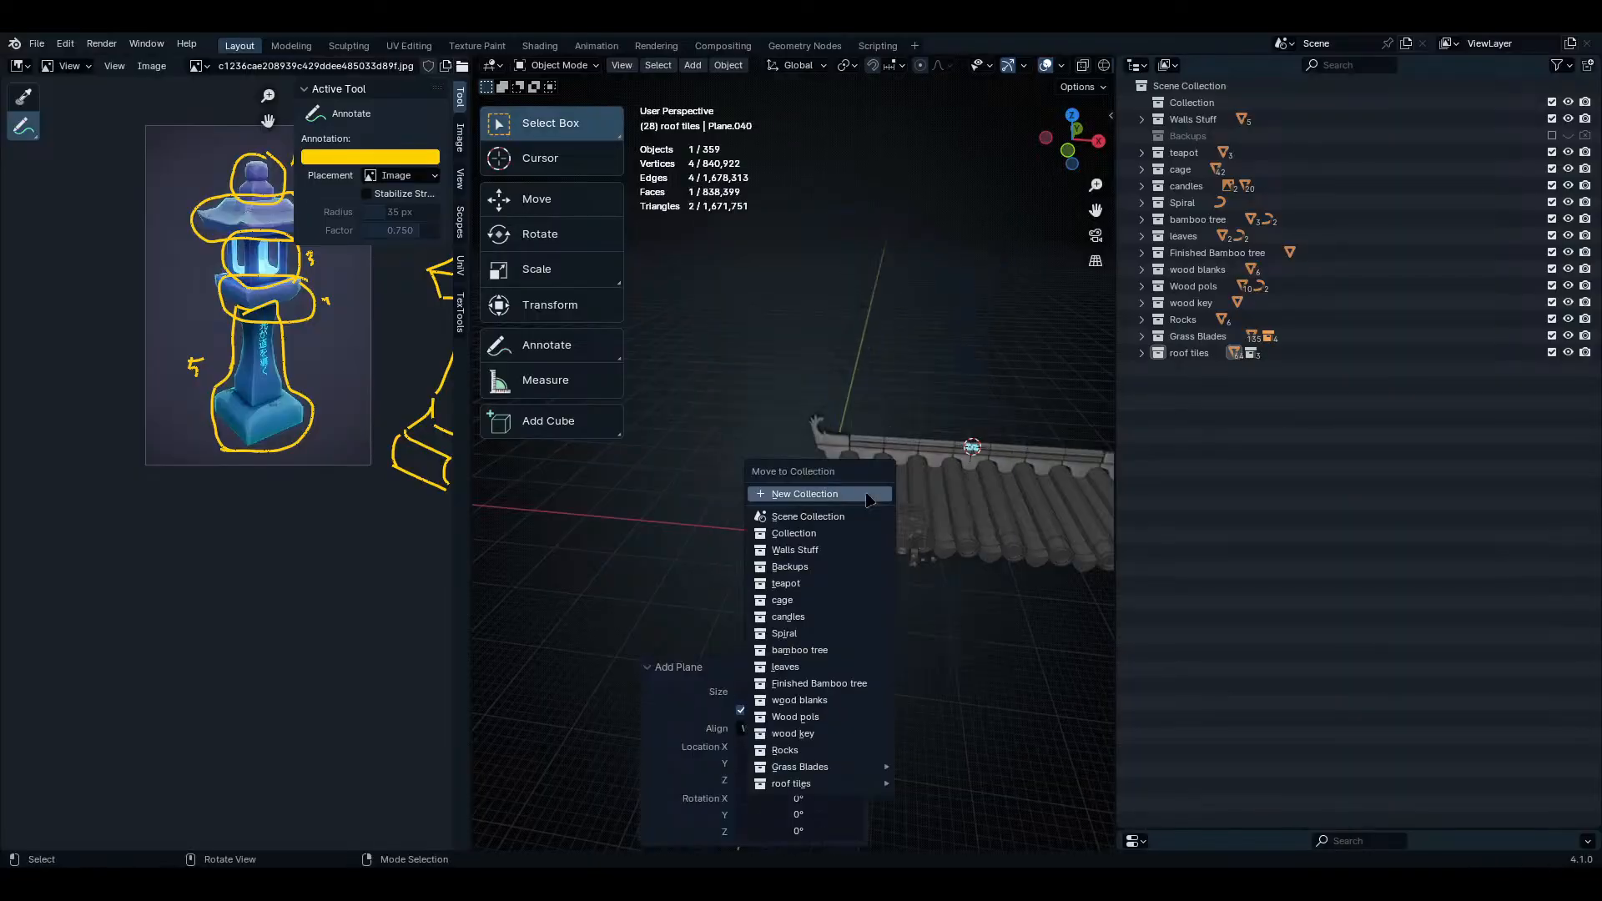
left_click(867, 490)
key("ctrl+a")
key("BackSpace")
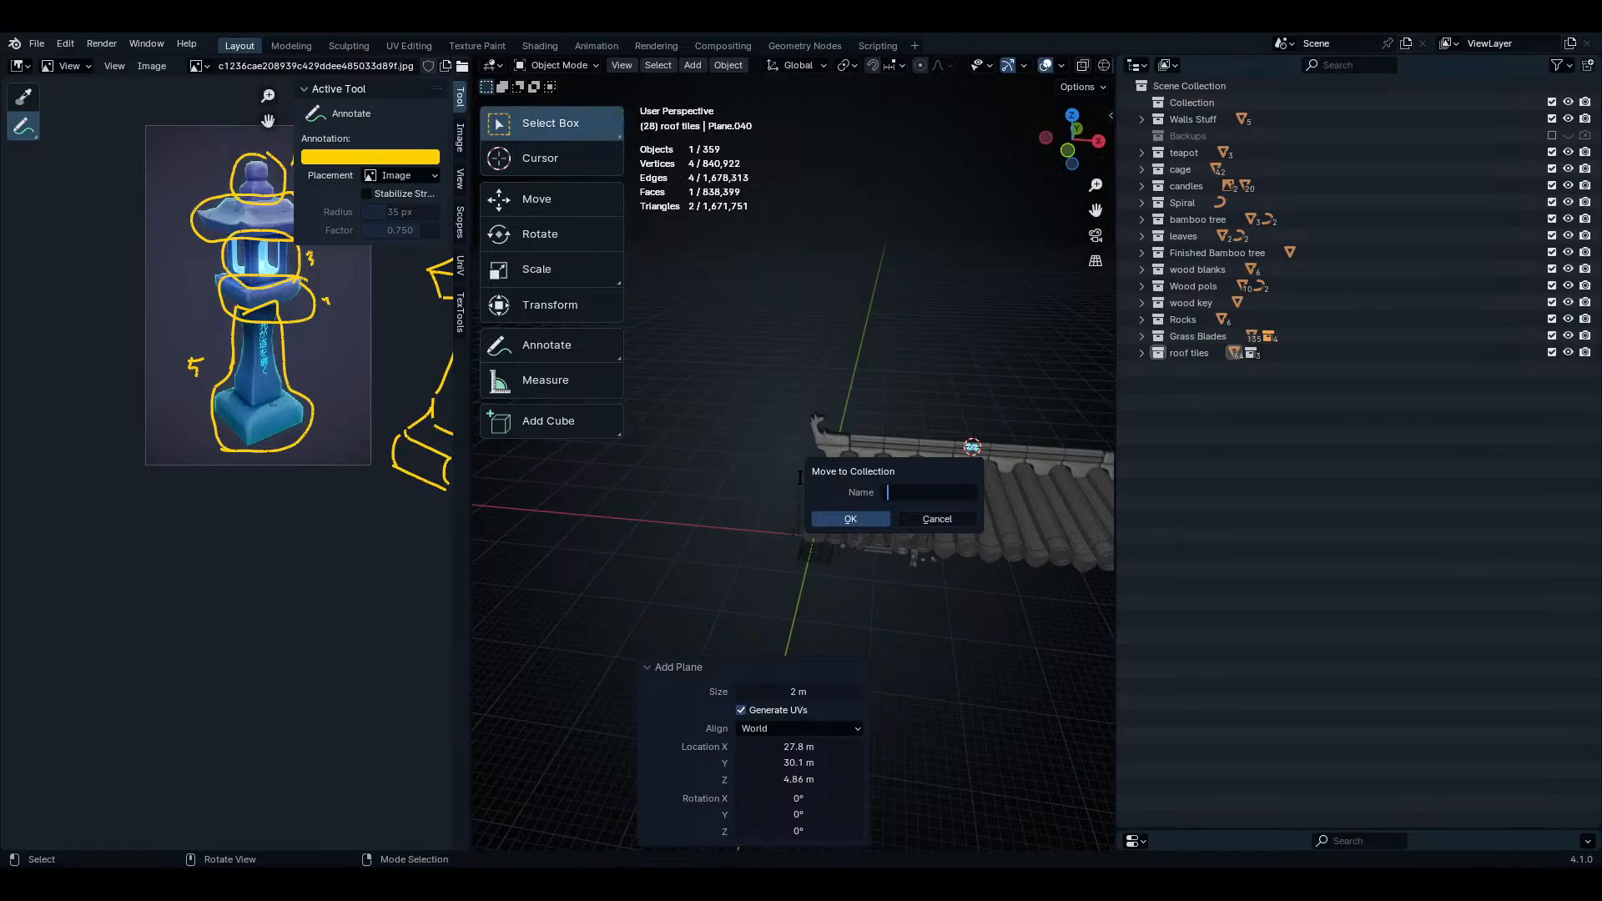
type("Lantern")
key("Left")
key("Left")
key("Left")
key("Left")
key("Left")
key("Left")
key("Left")
key("Left")
type("Og Japanese")
key("Return")
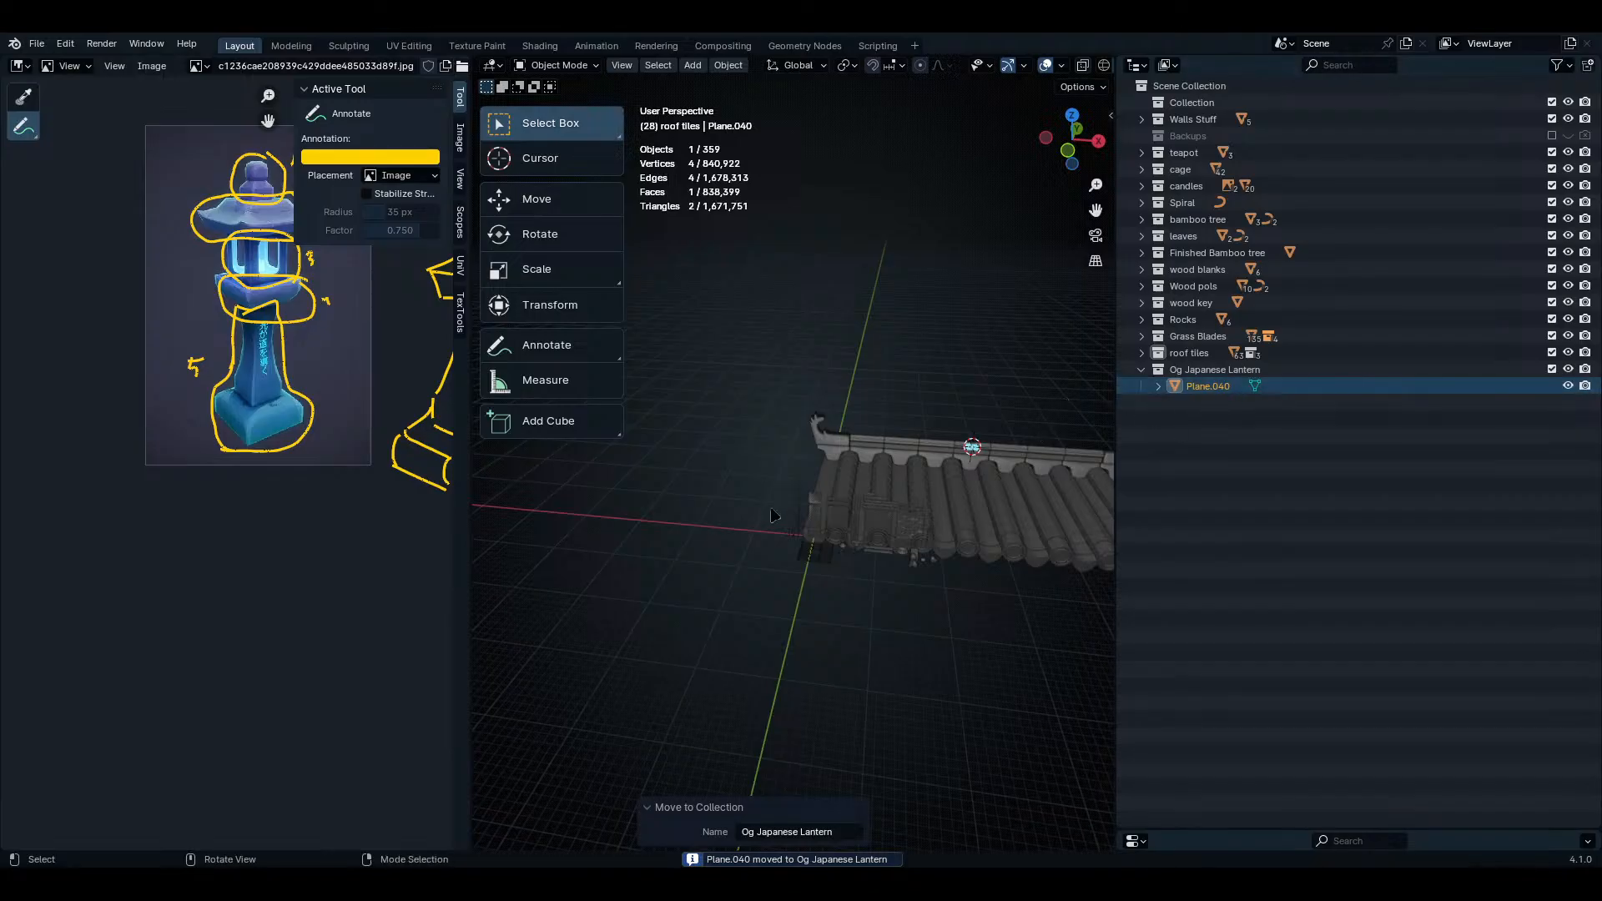
- Make the window full screen and snap the plane to the 3D cursor at the world origin
middle_click_drag(771, 515, 724, 603)
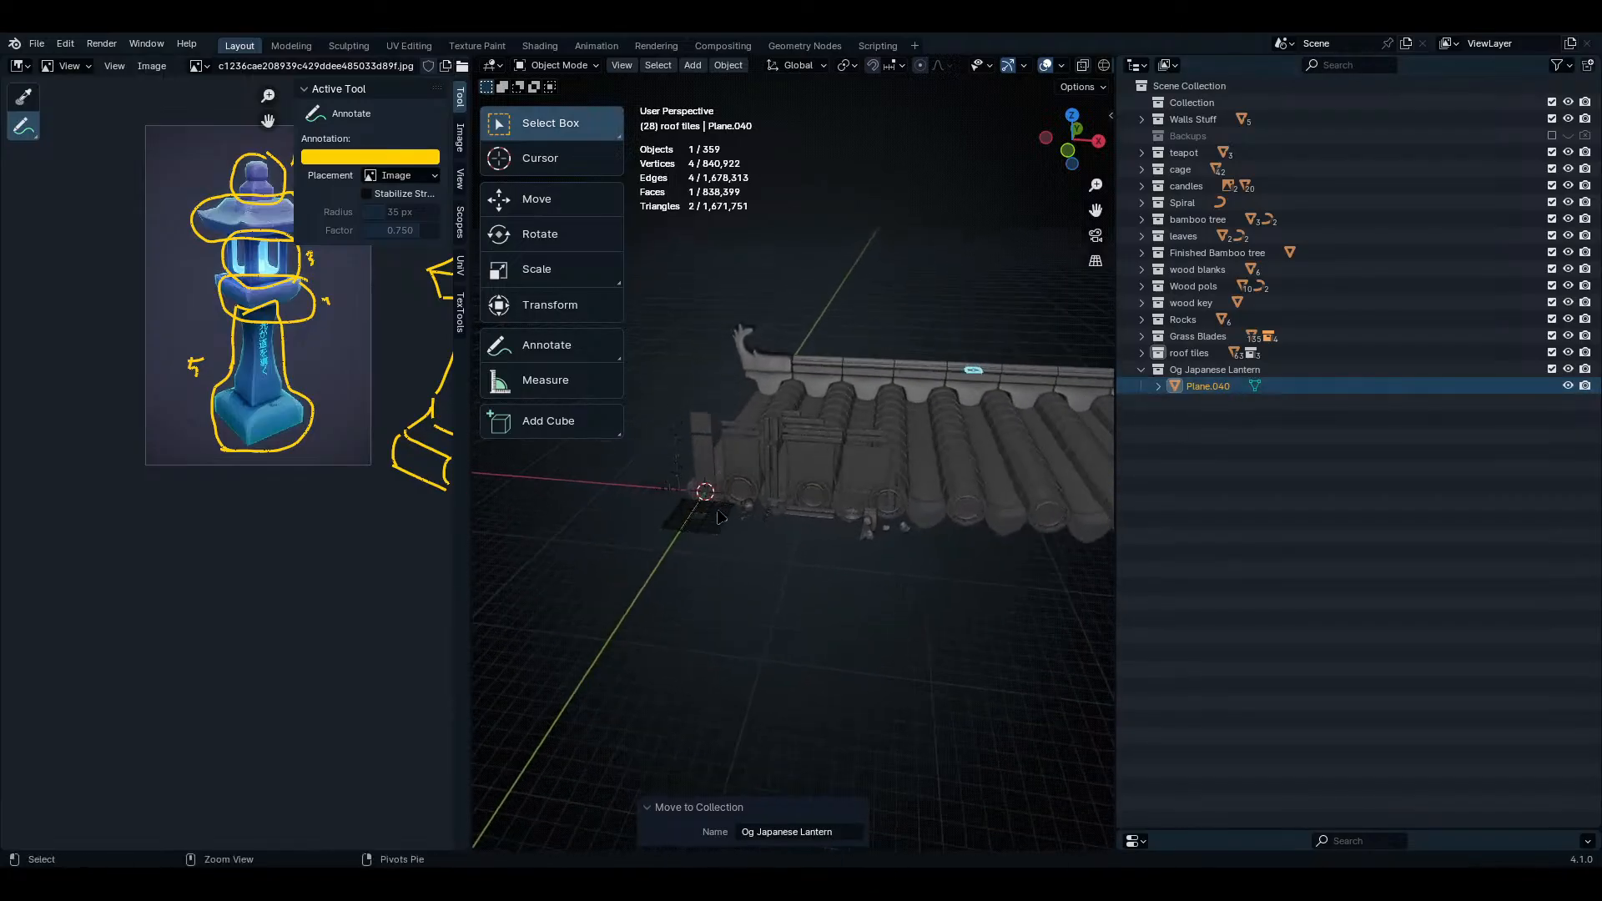
left_click(147, 43)
left_click(207, 102)
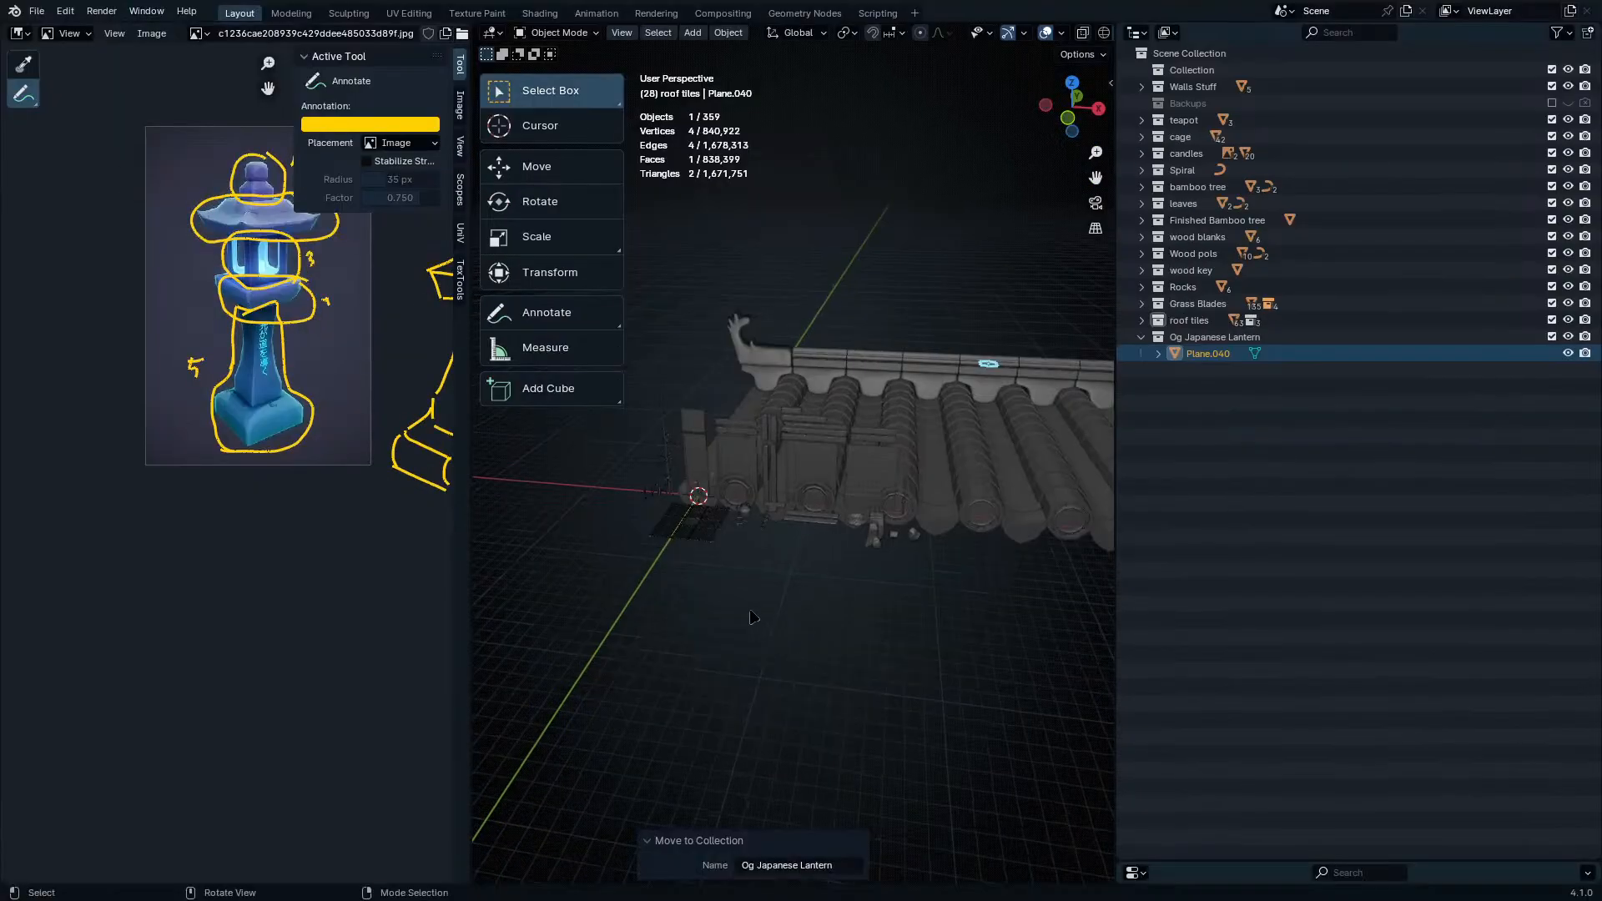
key("shift+s")
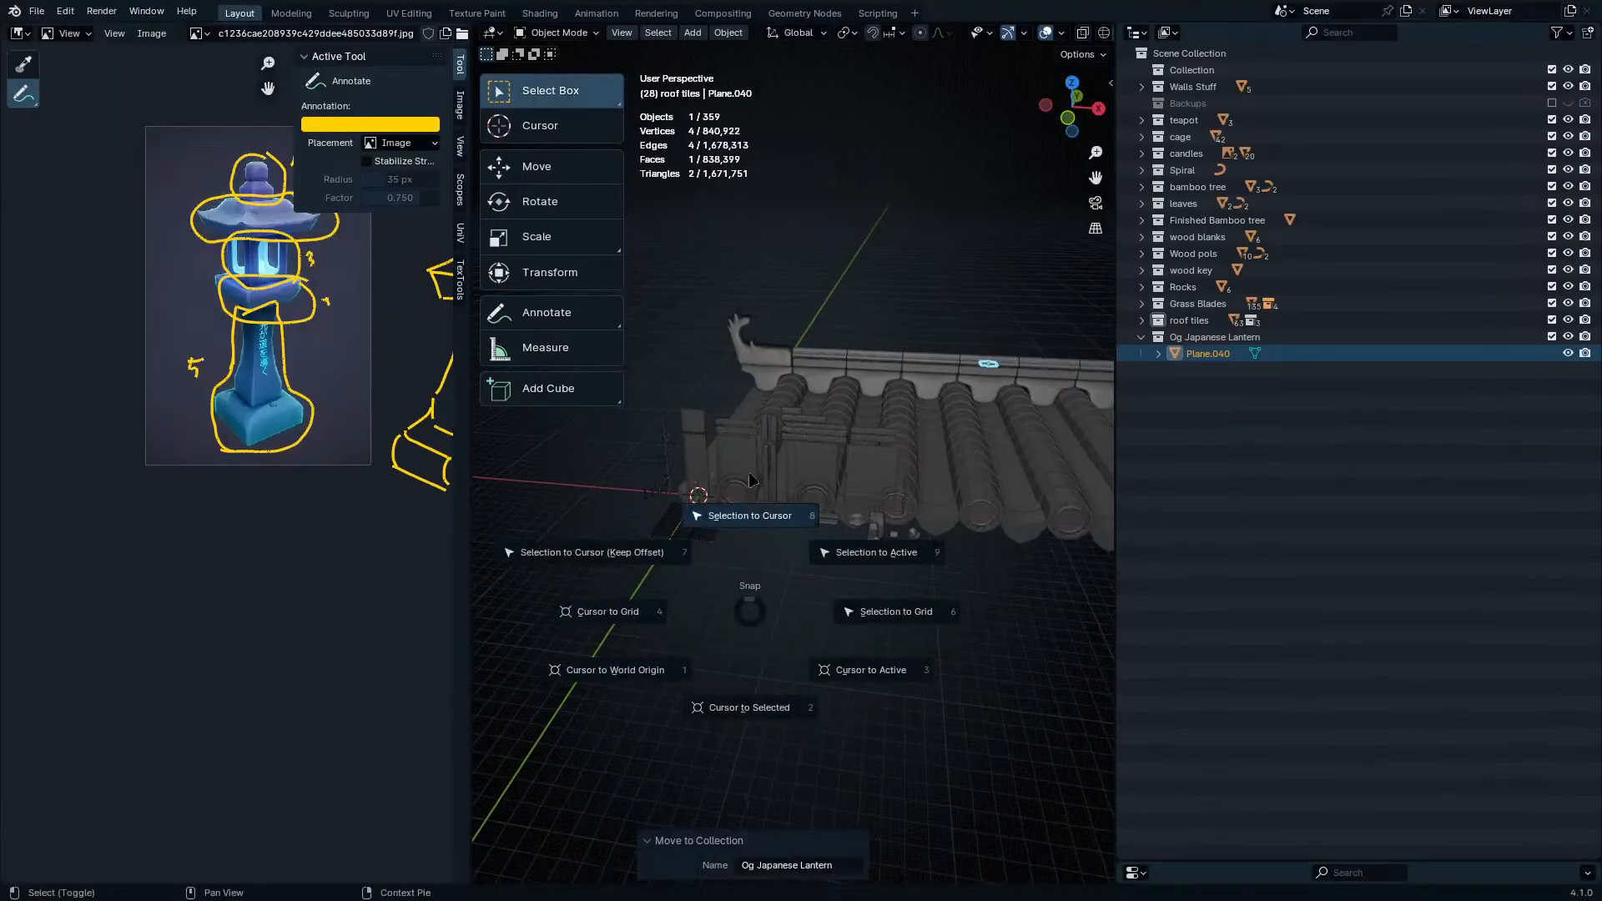
left_click(745, 517)
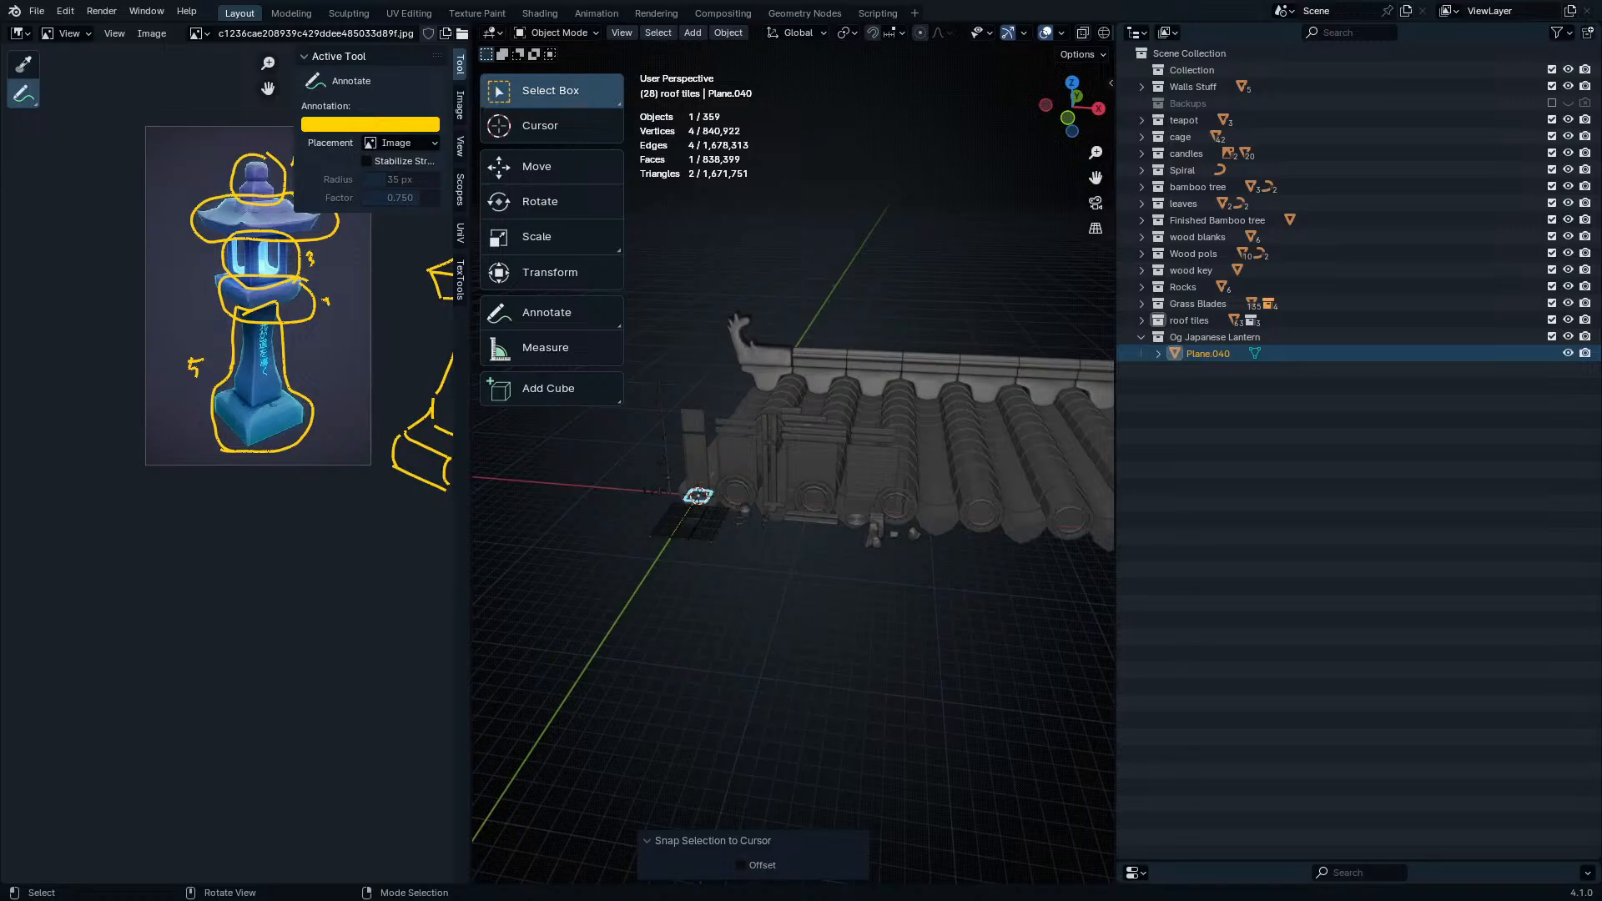
- Isolate the plane in local view in a widened 3D viewport with the toolbar hidden
middle_click_drag(716, 527, 731, 541)
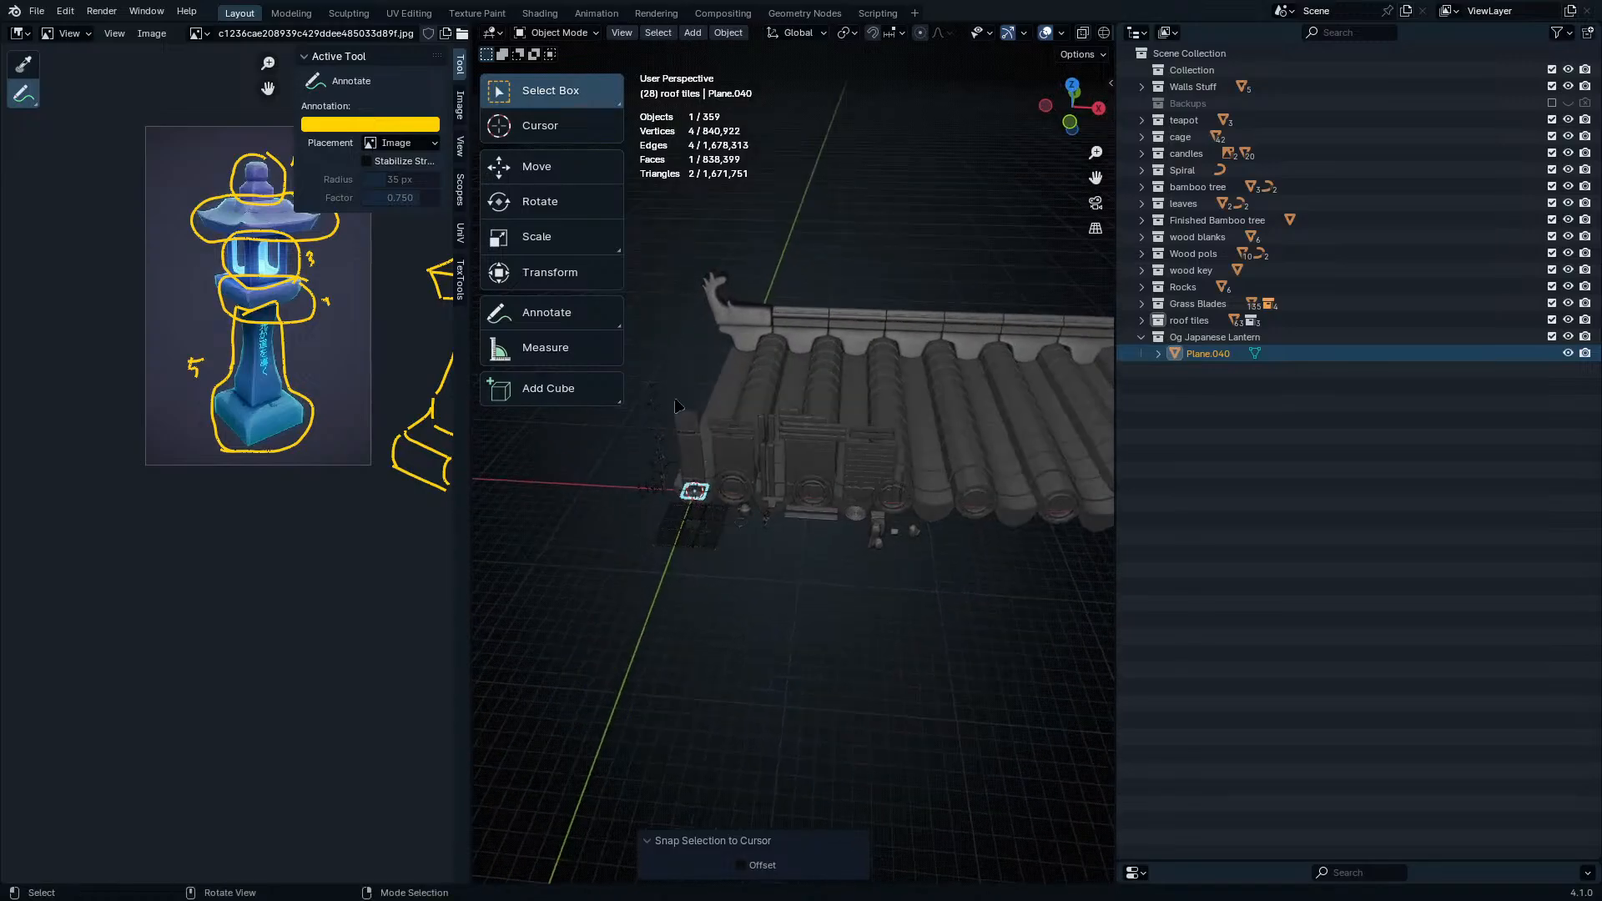
key("t")
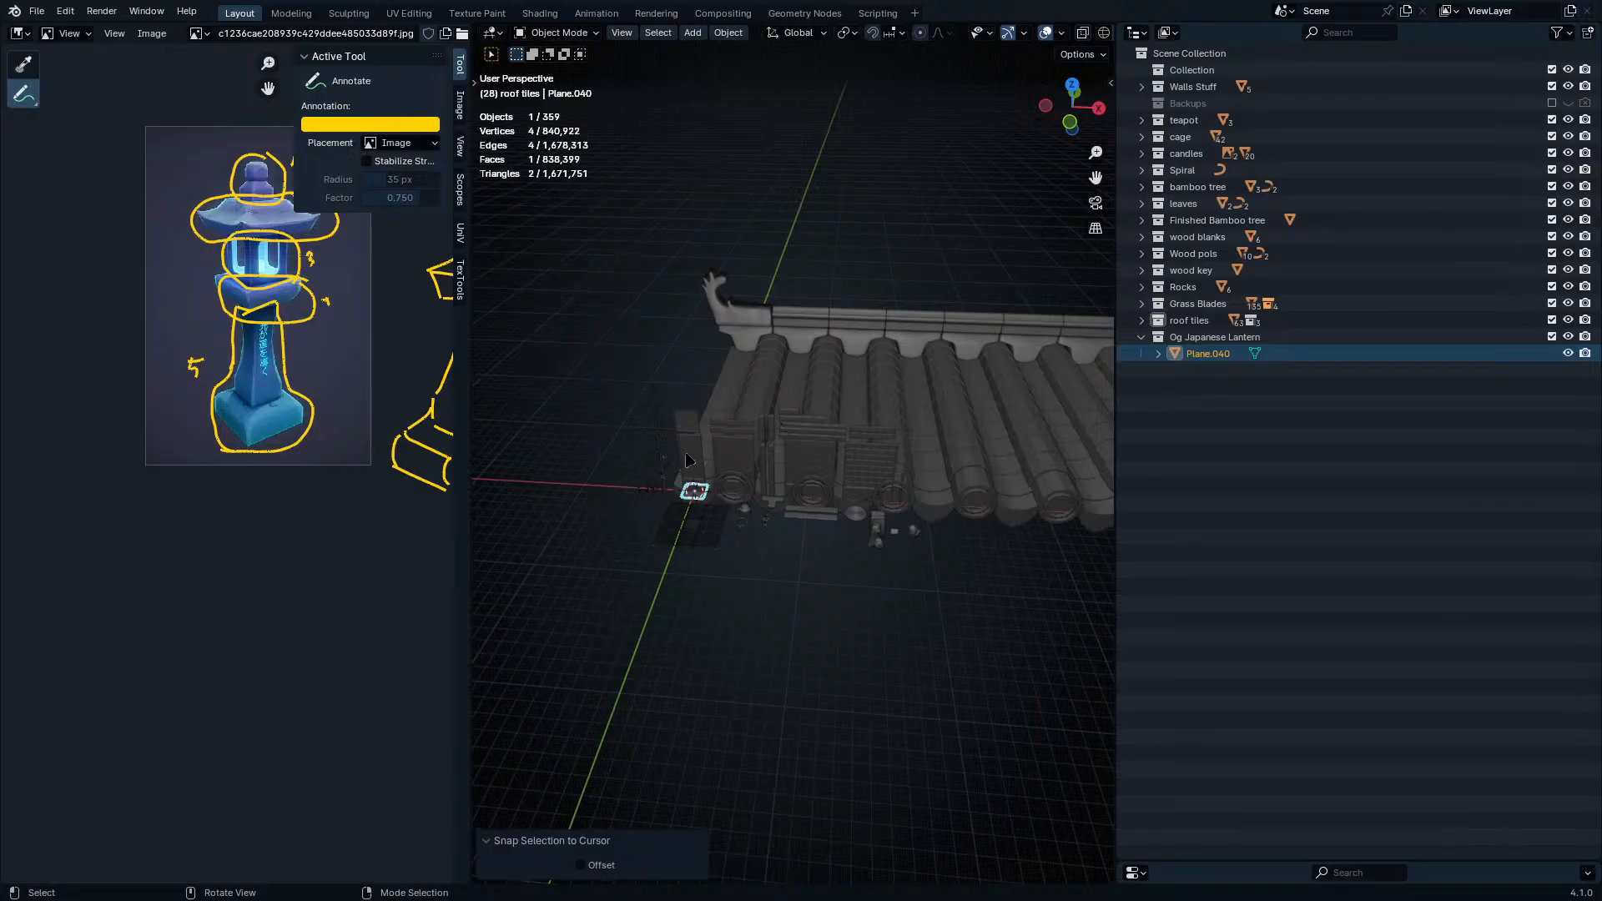
key("KP_Divide")
left_click_drag(1112, 425, 1577, 424)
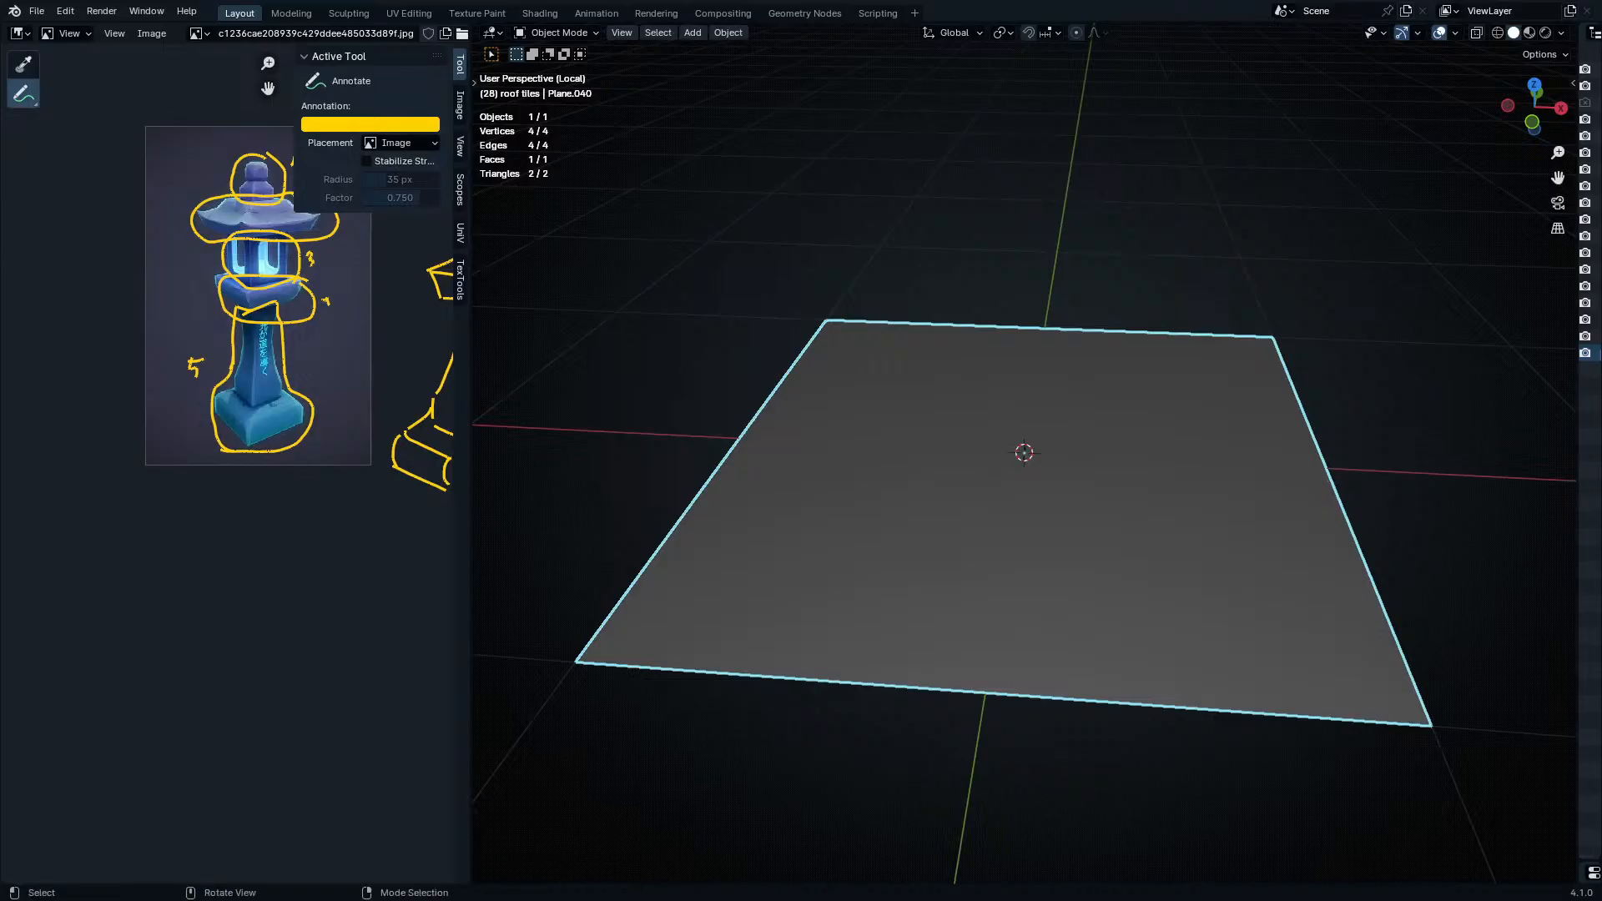
- Enable stroke stabilization for the Annotate tool, keeping its placement on Image
scroll(233, 407, "up", 1)
scroll(232, 407, "down", 1)
scroll(236, 402, "up", 1)
middle_click_drag(238, 390, 283, 561)
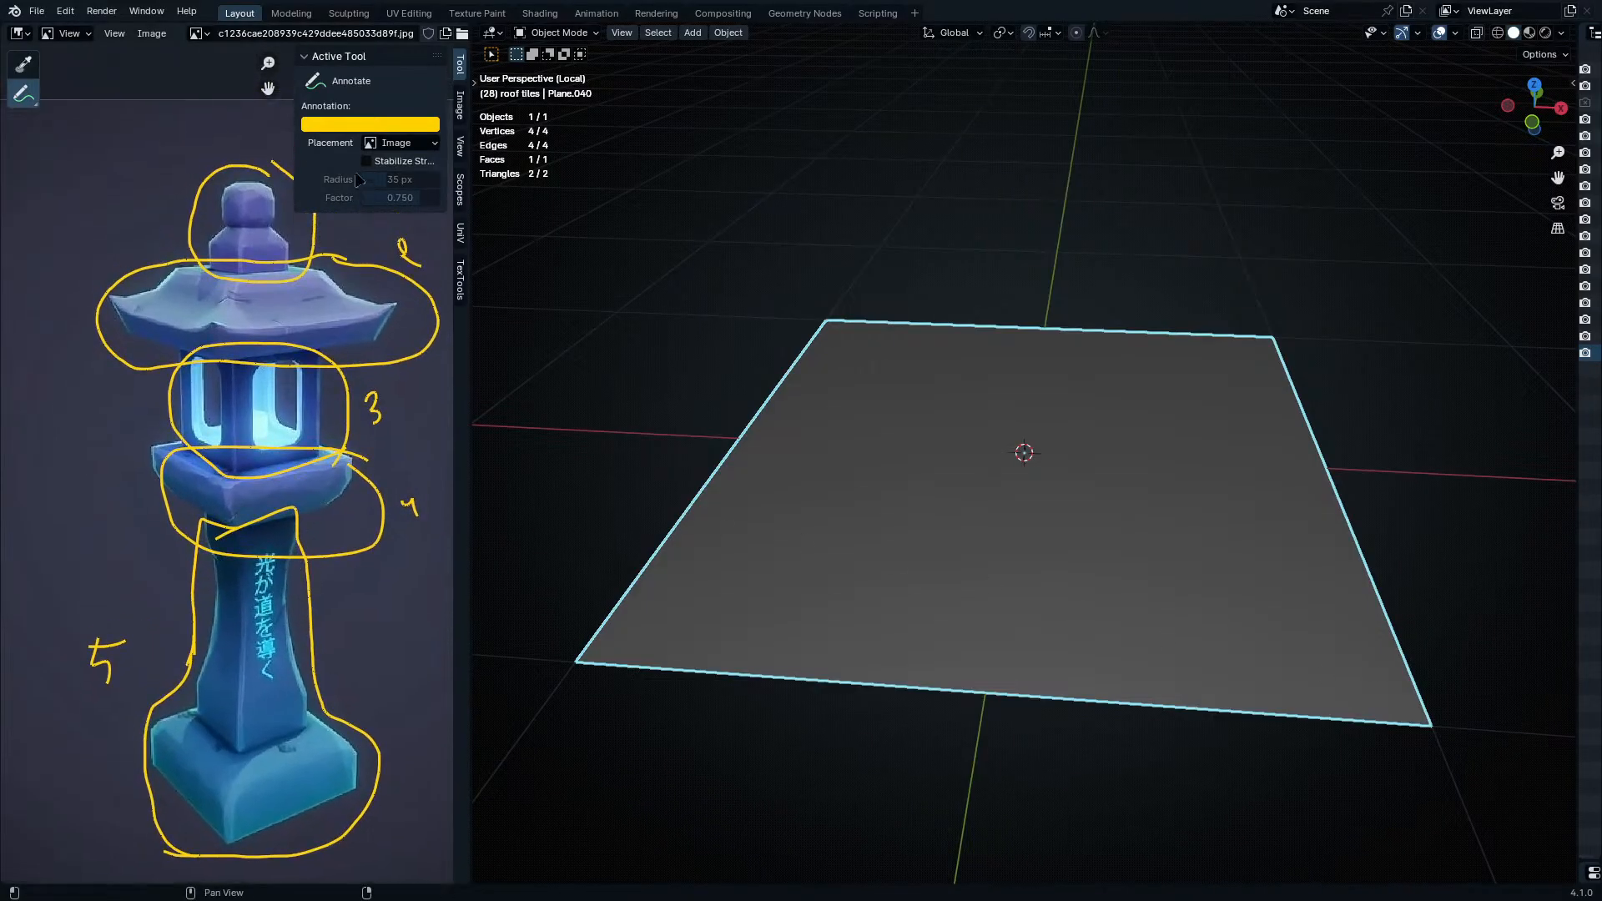
left_click(367, 161)
left_click_drag(400, 198, 367, 198)
key("BackSpace")
left_click(407, 140)
left_click(410, 180)
left_click(412, 143)
left_click(406, 162)
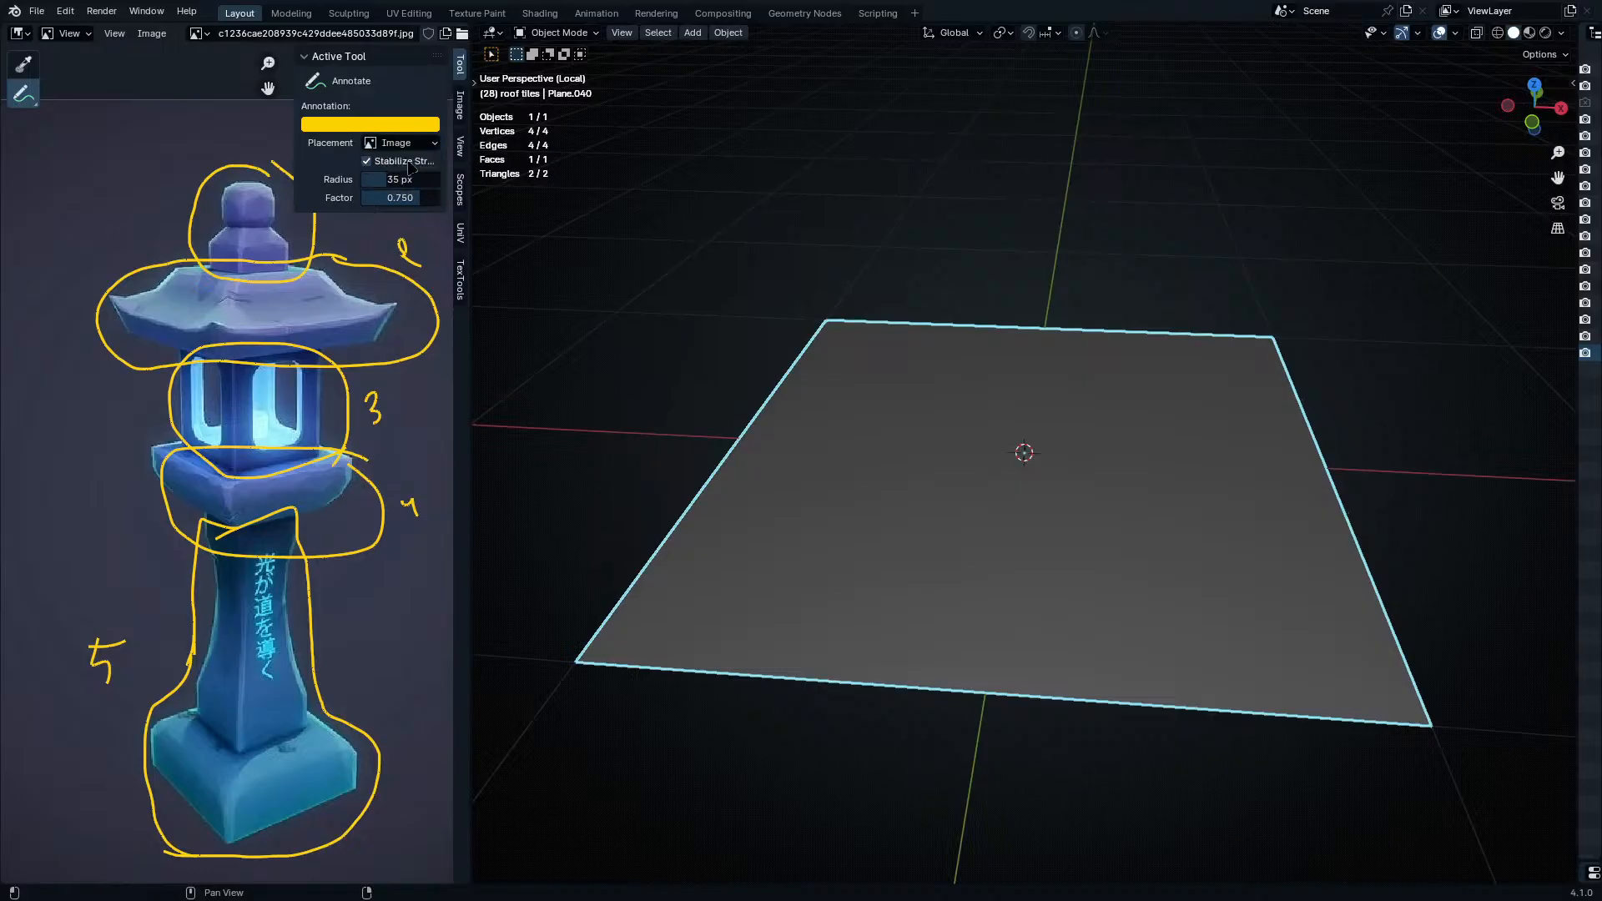
- Darken the annotation colour to a value of 0.210 and hide the image editor's sidebar
left_click(373, 123)
mouse_move(469, 146)
left_mouse_down()
mouse_move(469, 285)
mouse_move(469, 254)
left_mouse_up()
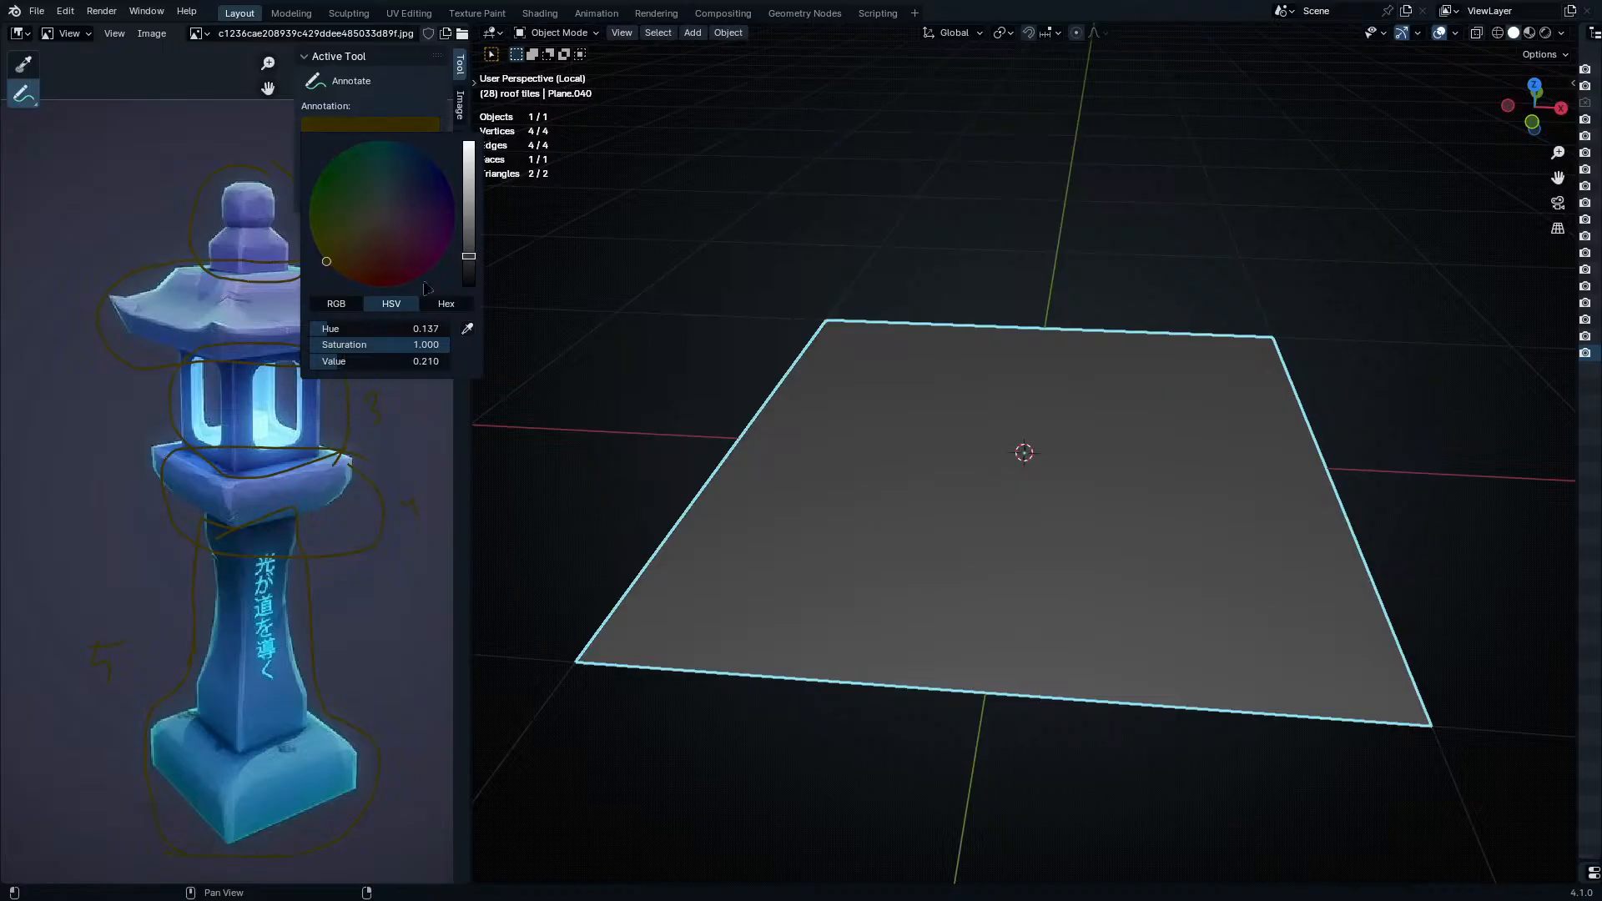
key("n")
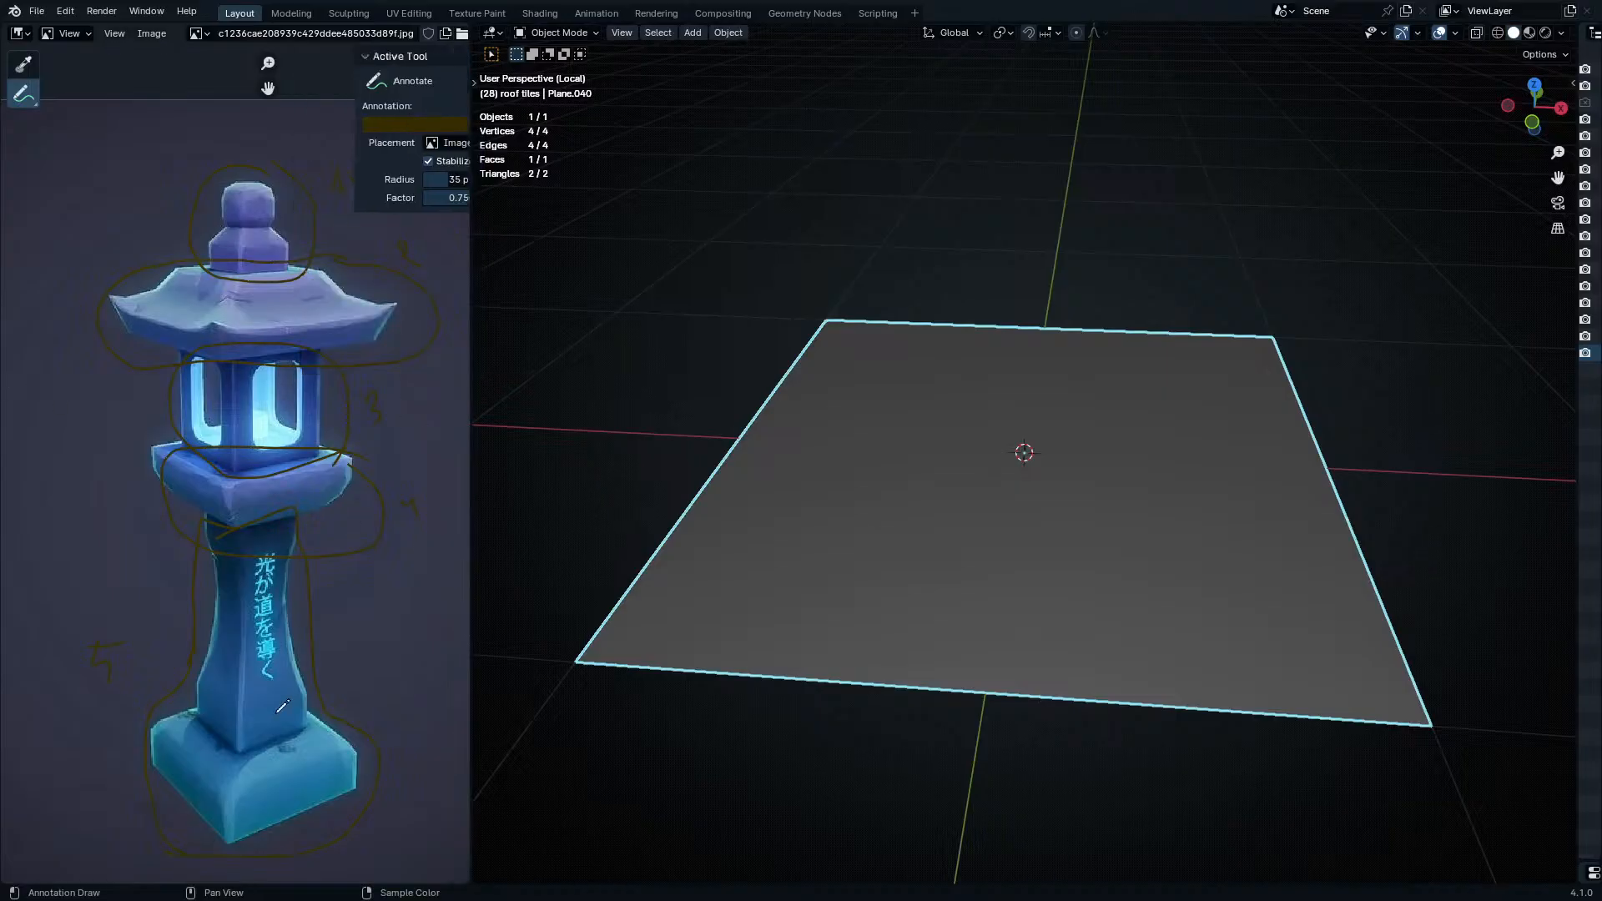
- Examine the reference's foot block, flared pillar and slab up close, and view the isolated plane from a suitable angle for modeling
middle_click_drag(305, 562, 305, 502, "ctrl")
middle_click_drag(292, 728, 280, 570)
middle_click_drag(277, 698, 280, 571, "ctrl")
middle_click_drag(261, 719, 290, 626)
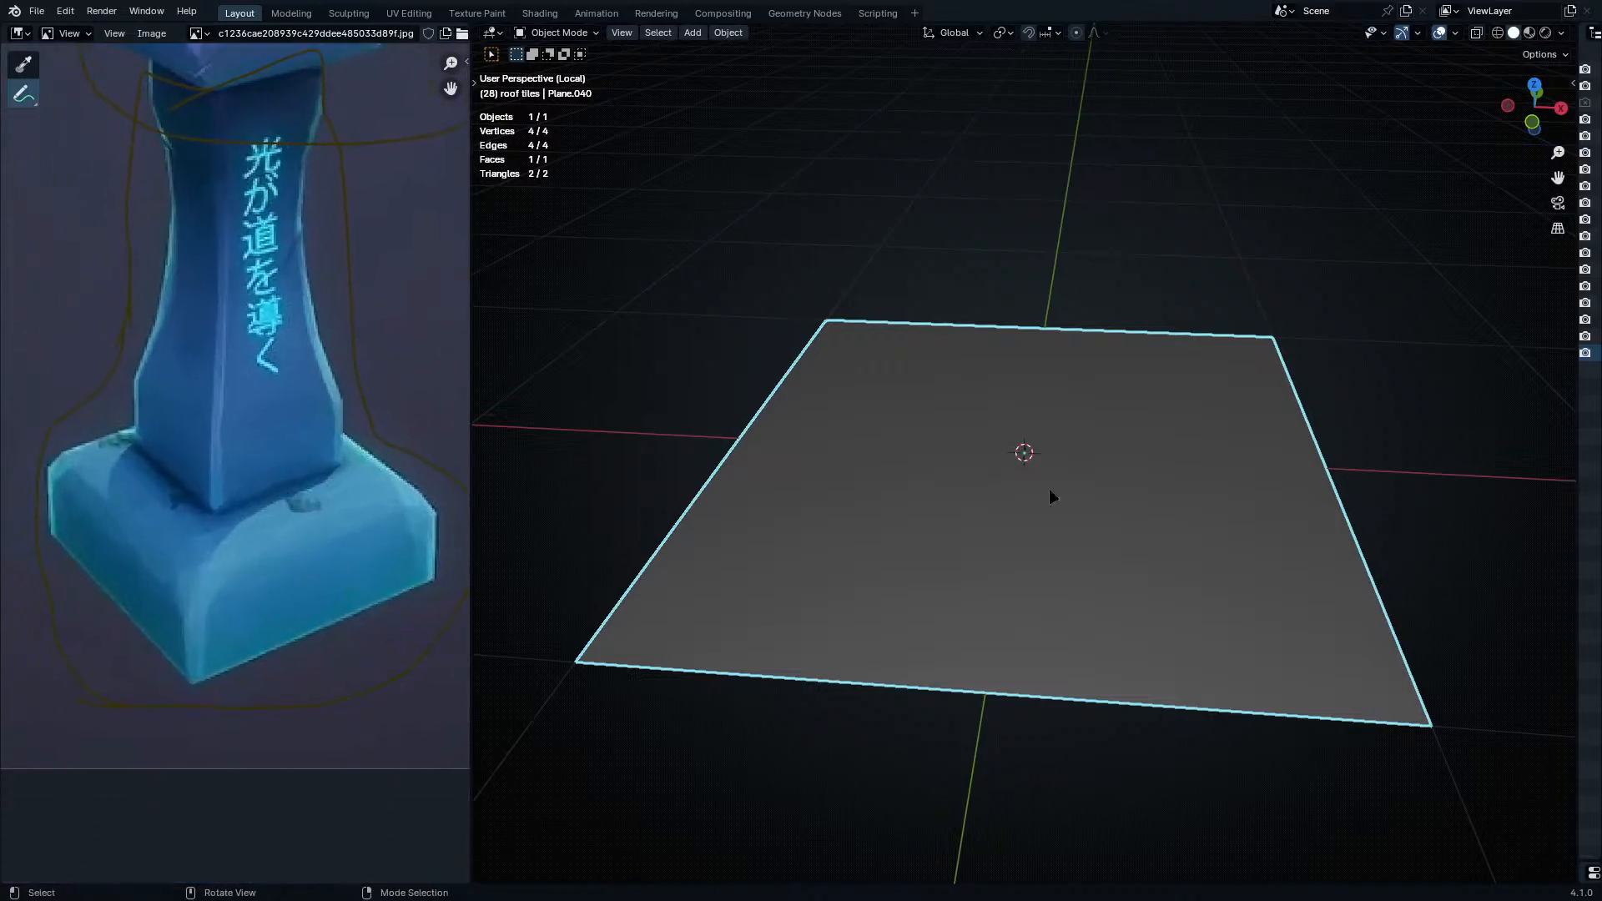
scroll(1076, 425, "down", 5)
scroll(1031, 504, "up", 3)
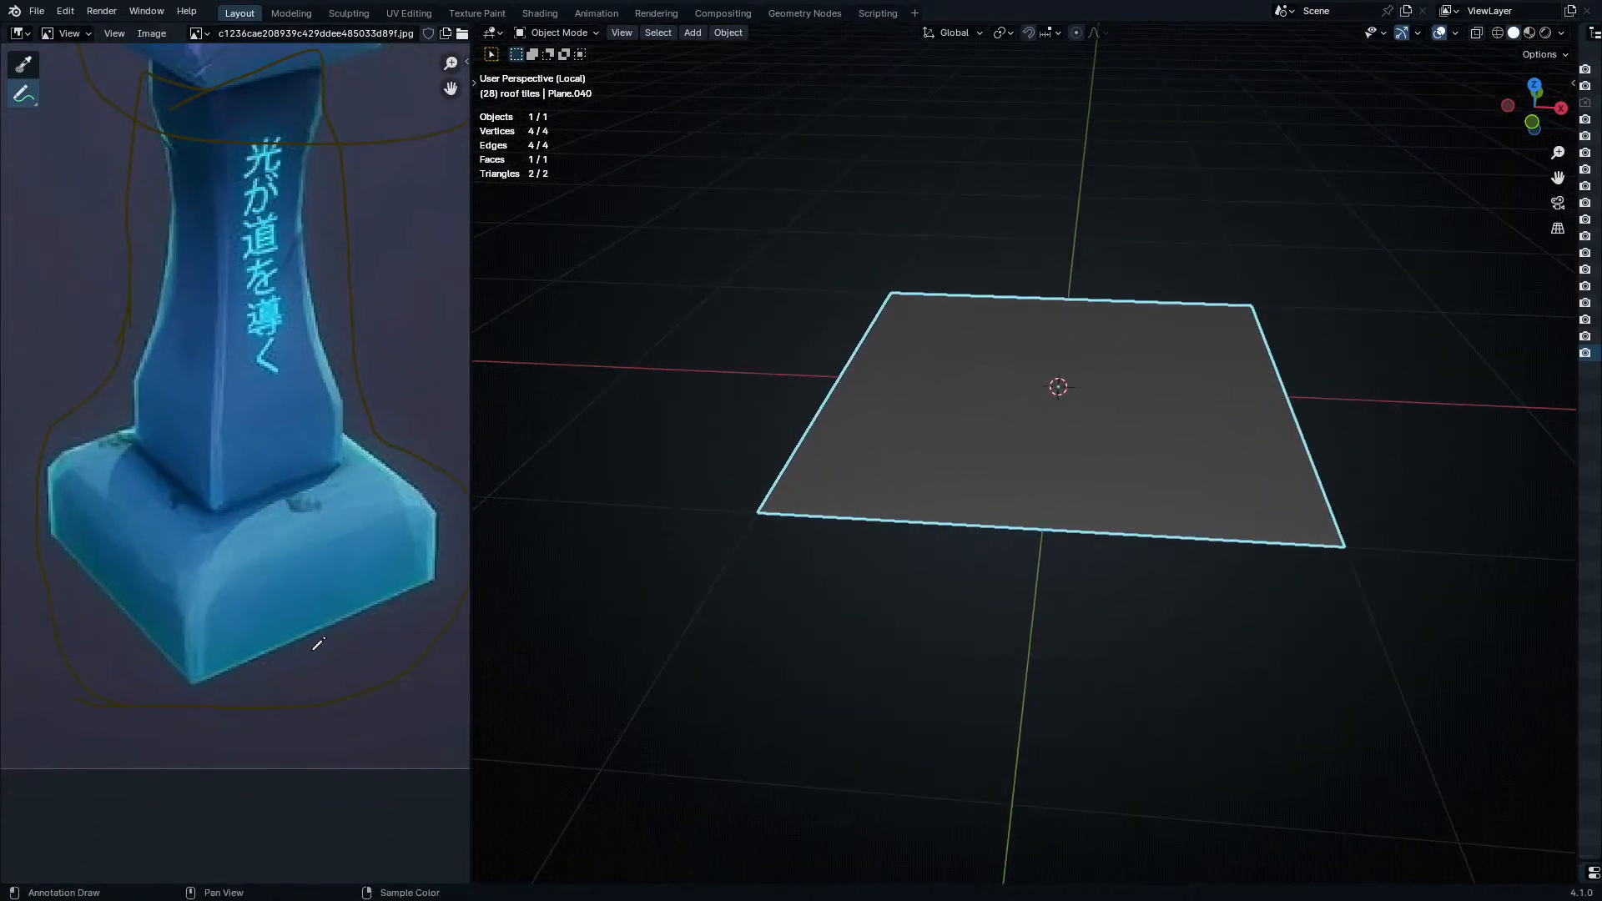
middle_click_drag(299, 343, 329, 525)
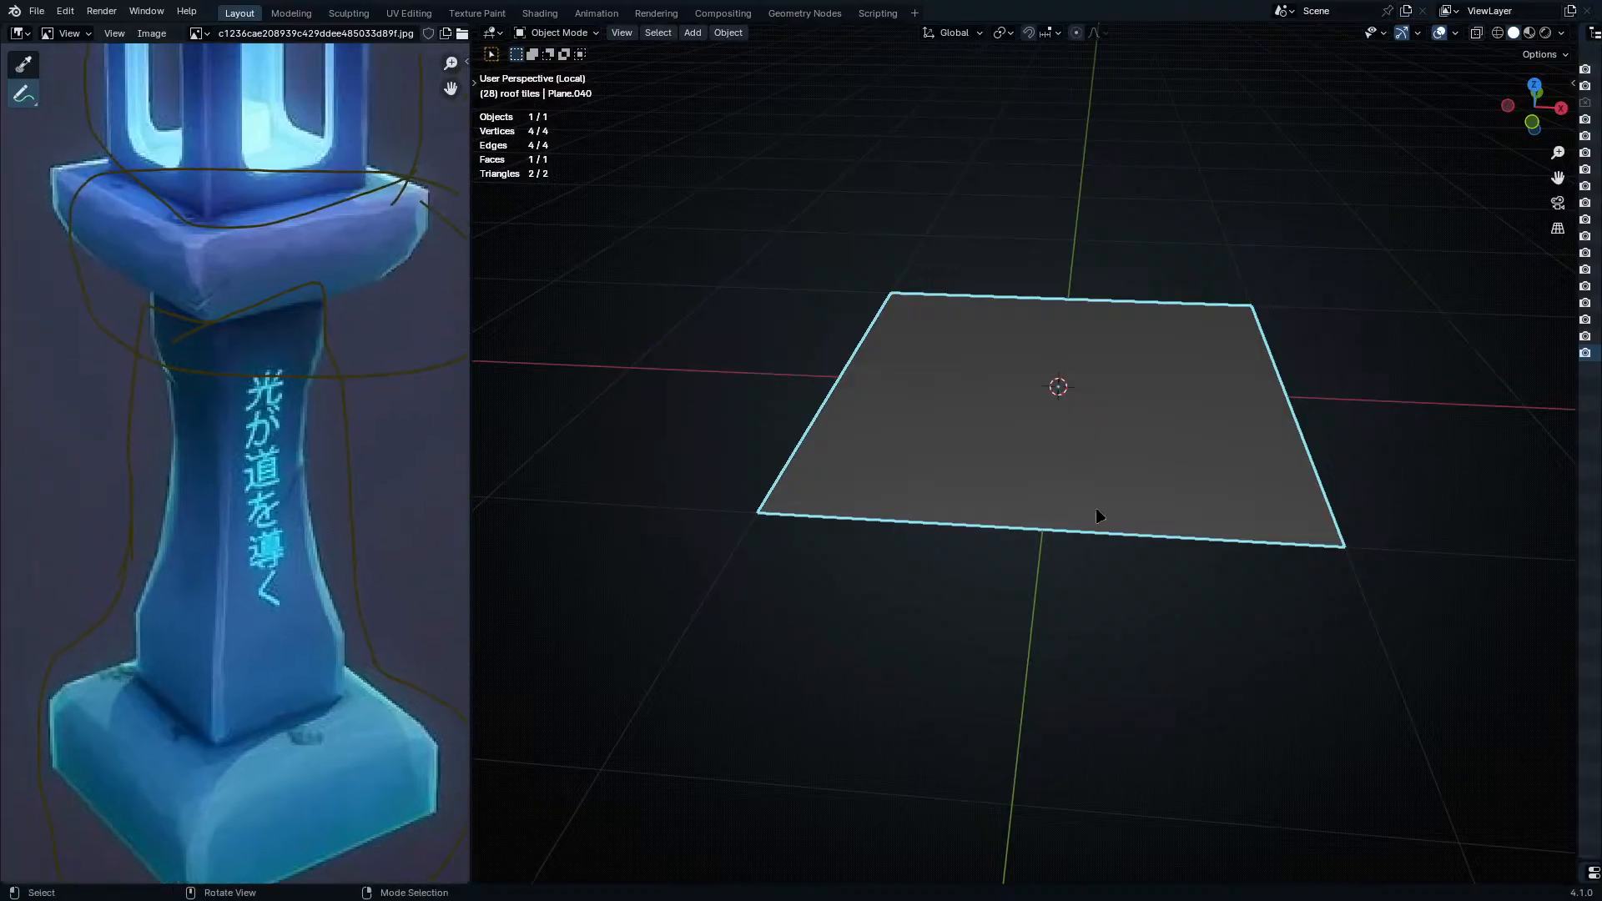
middle_click_drag(189, 677, 259, 488)
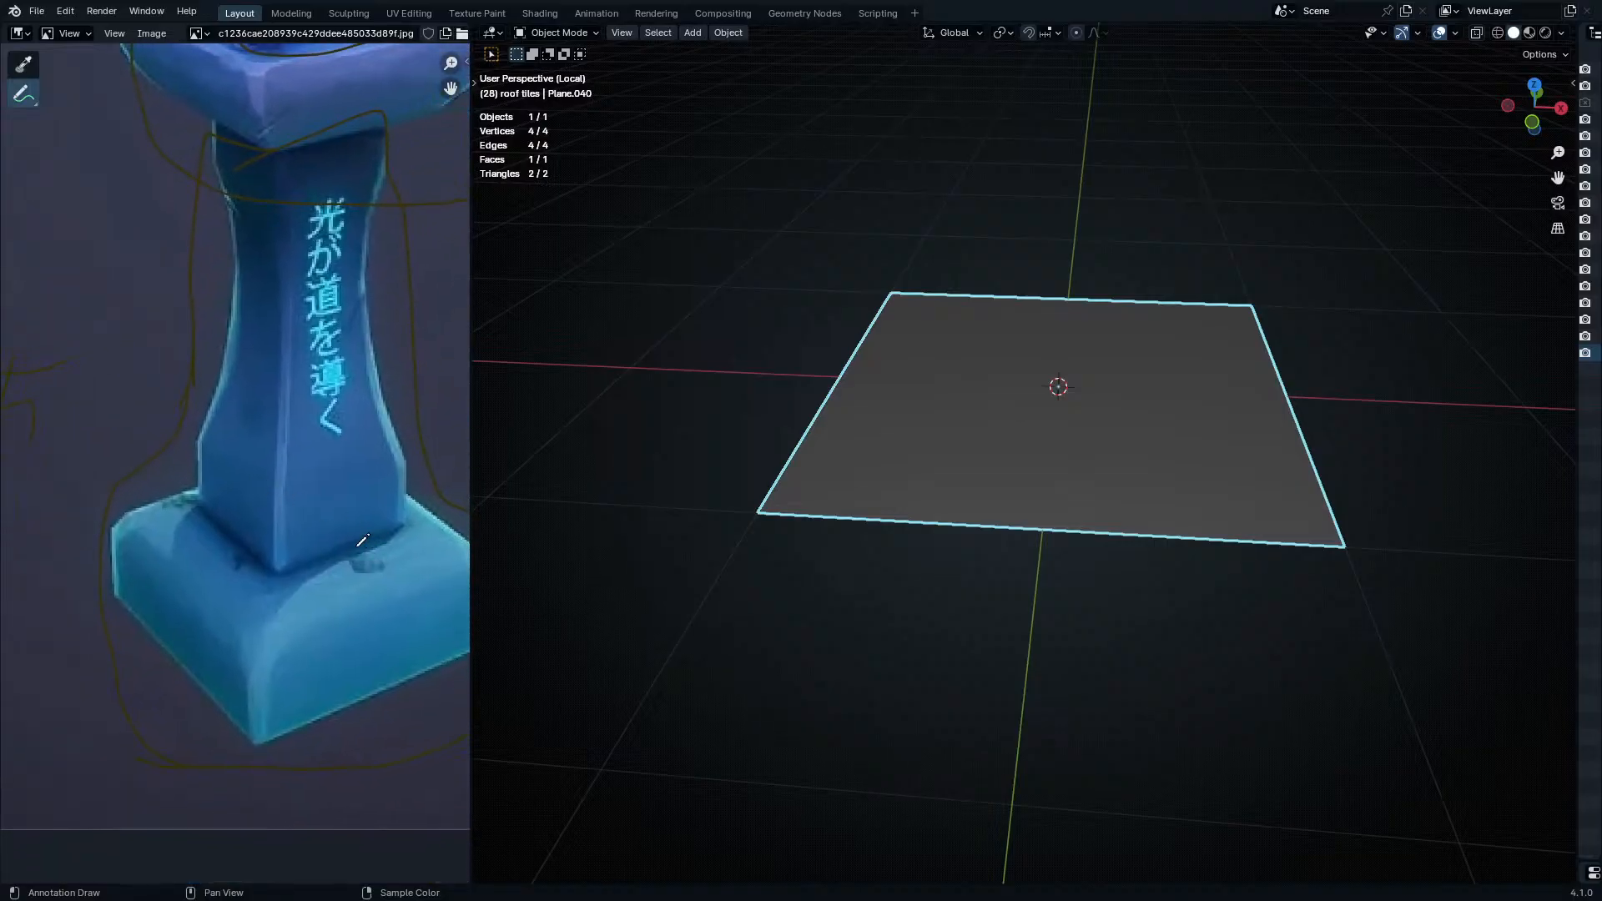
middle_click_drag(1033, 534, 944, 530, "shift")
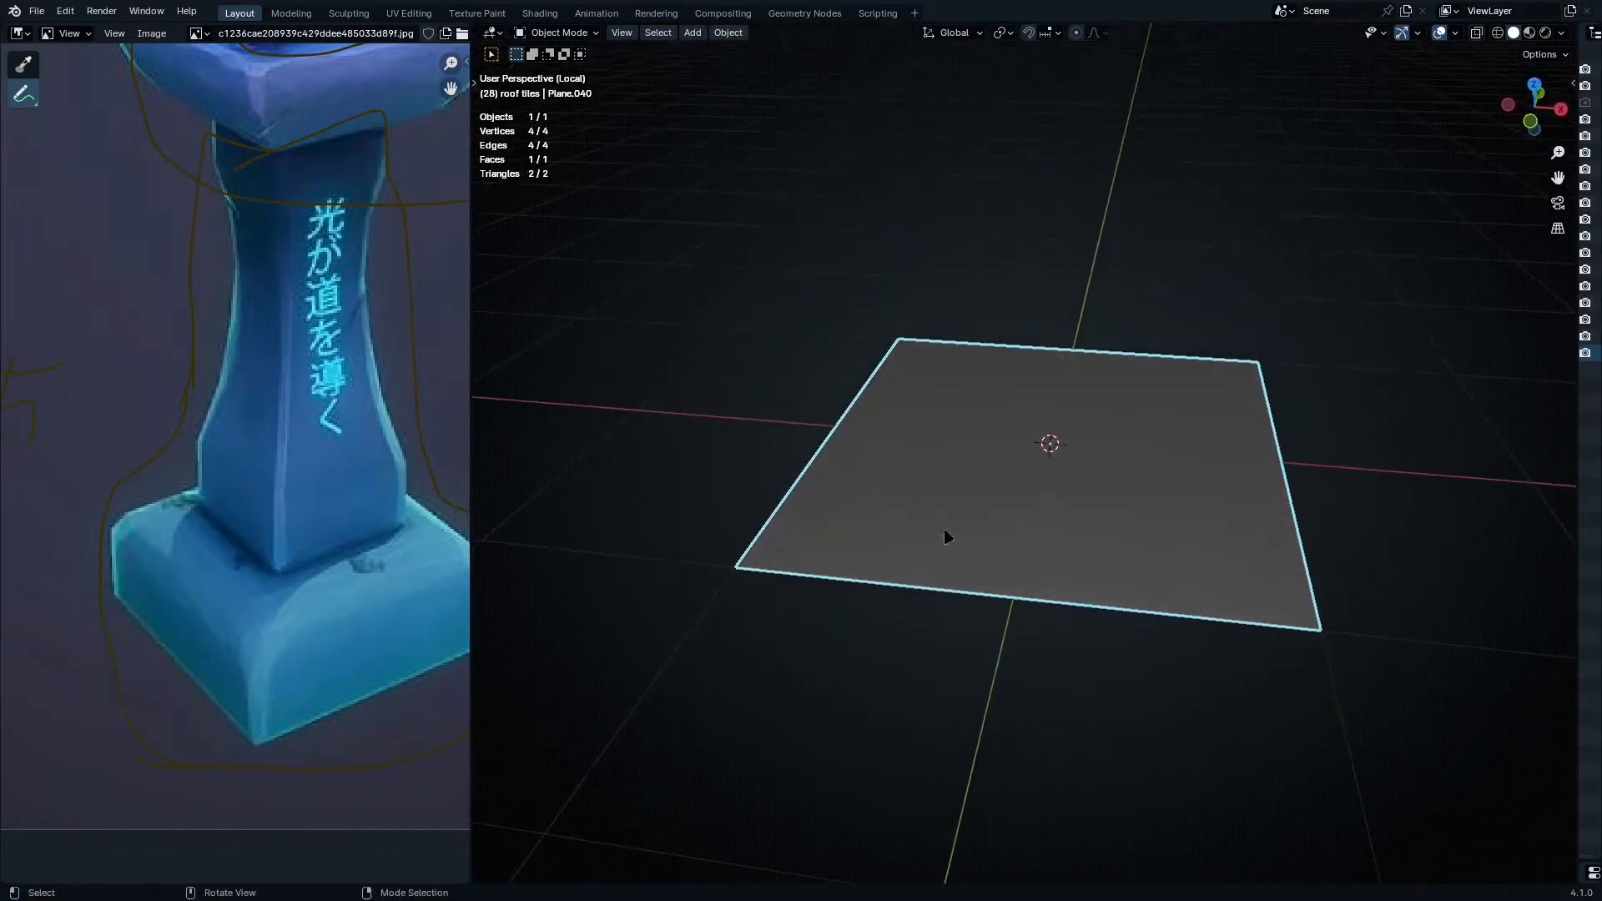
scroll(309, 476, "down", 3)
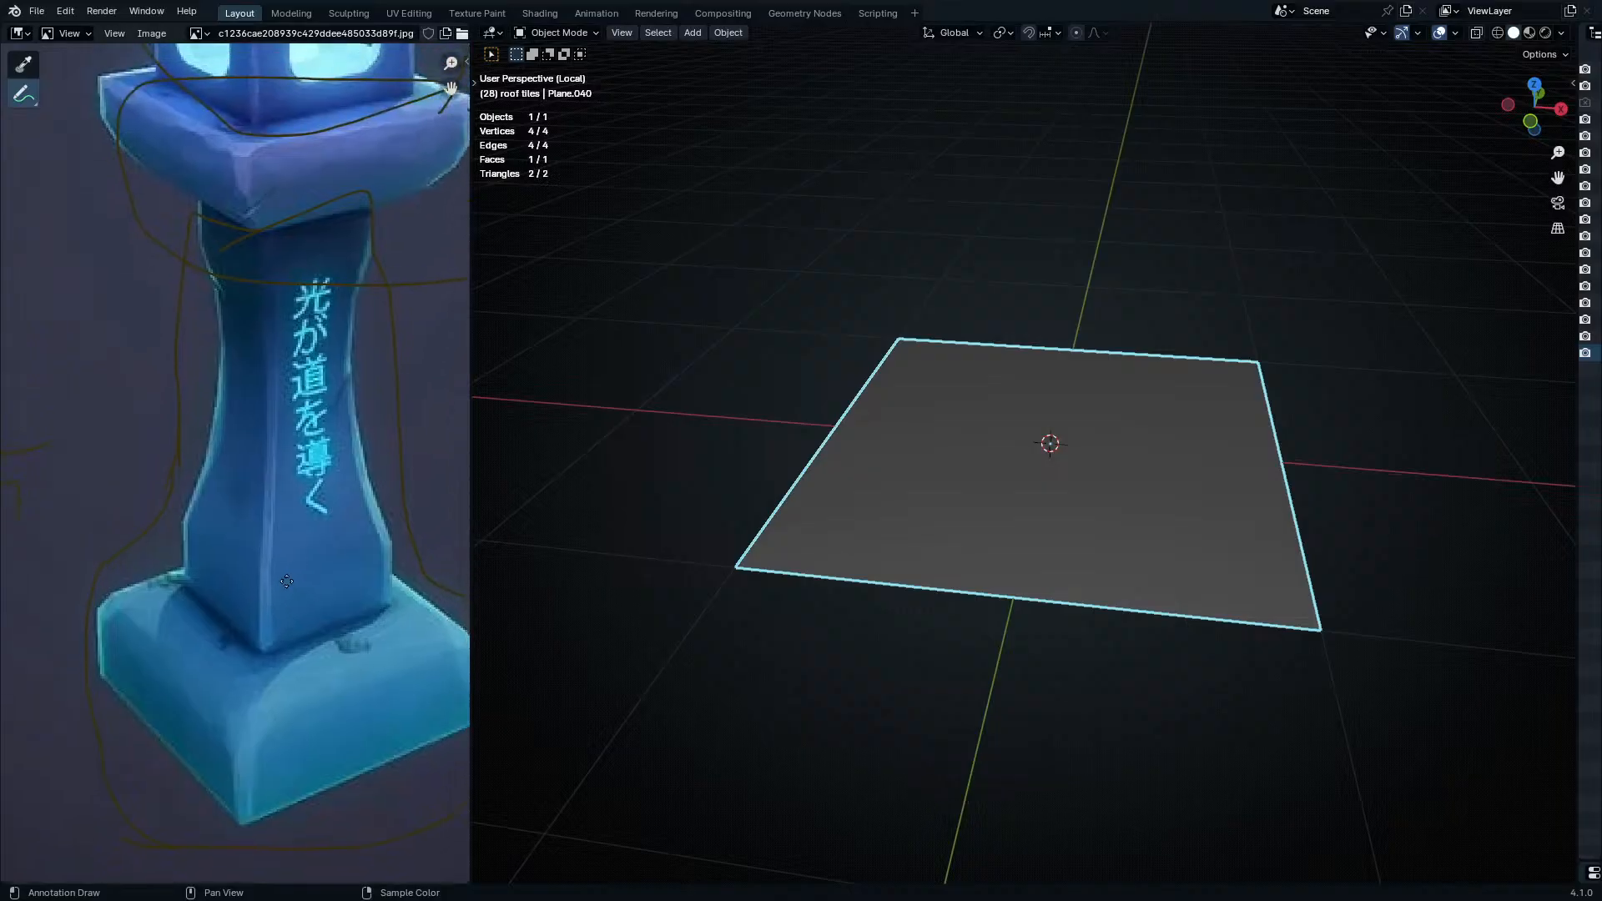
scroll(309, 476, "up", 1)
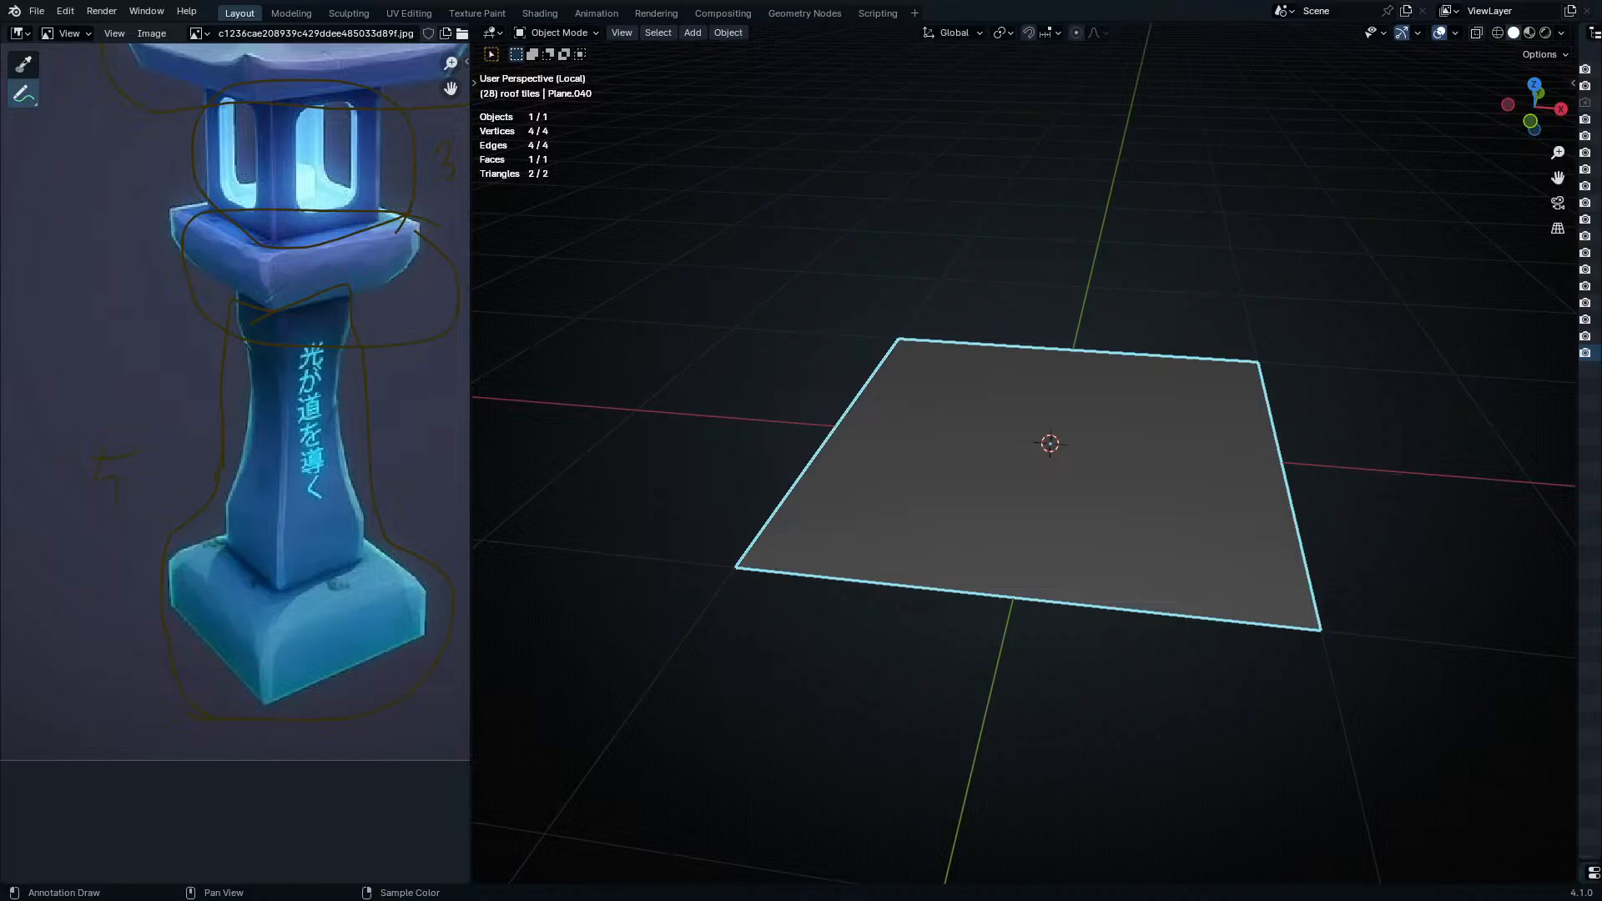
scroll(1068, 458, "down", 3)
middle_click_drag(1068, 458, 942, 518, "shift")
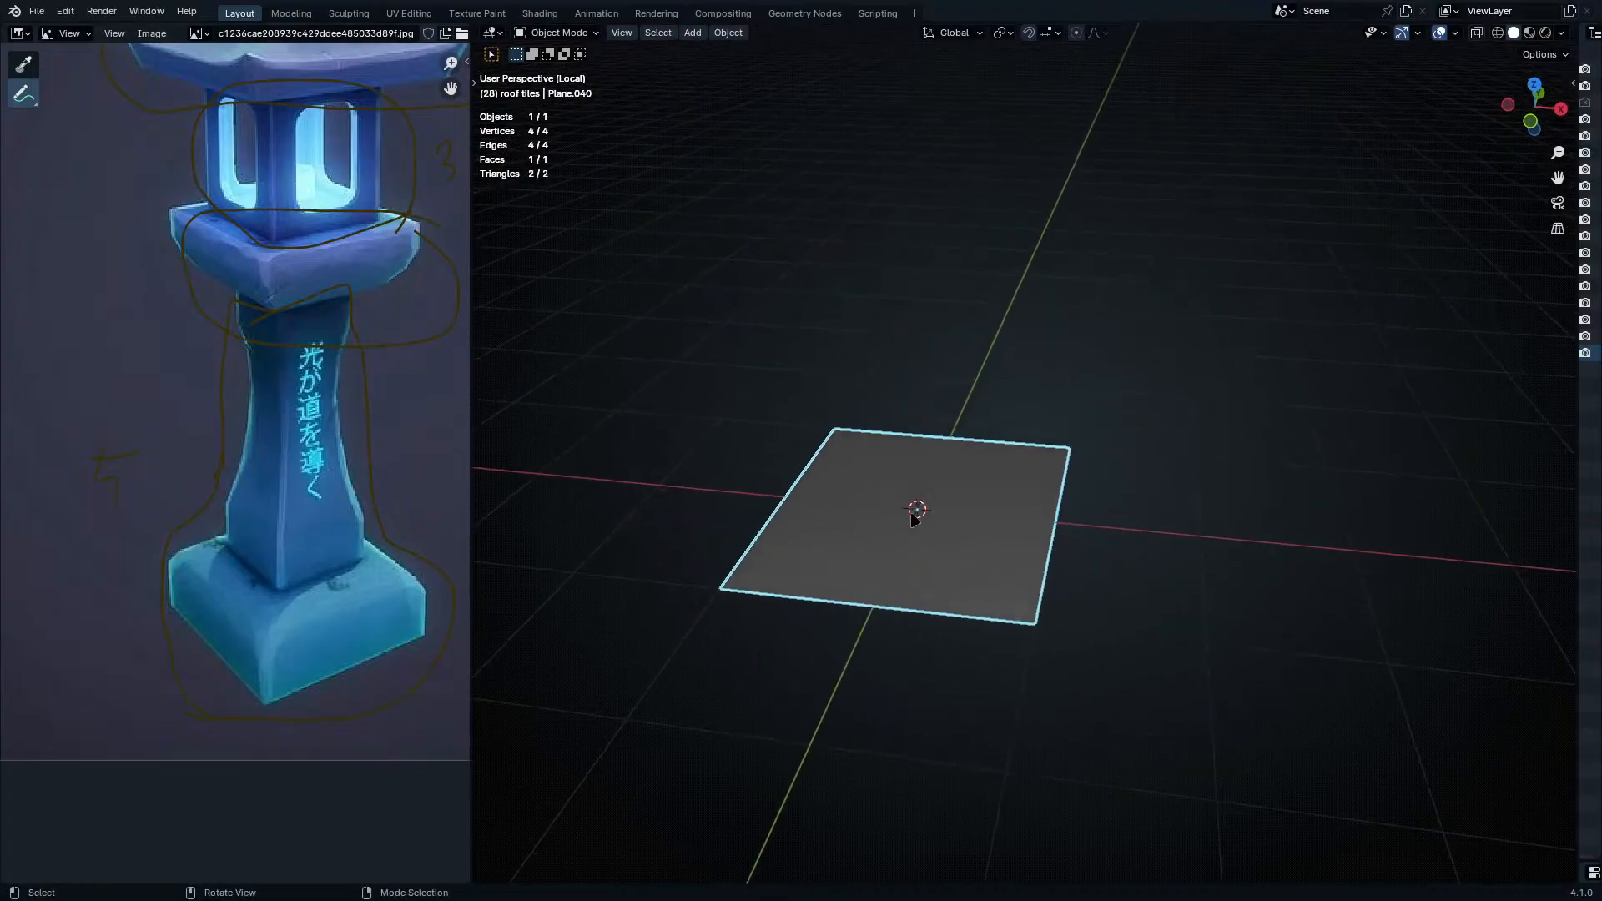
- Rename the isolated plane as "灯籠, tōrō"
key("F2")
type("灯籠, tōrō")
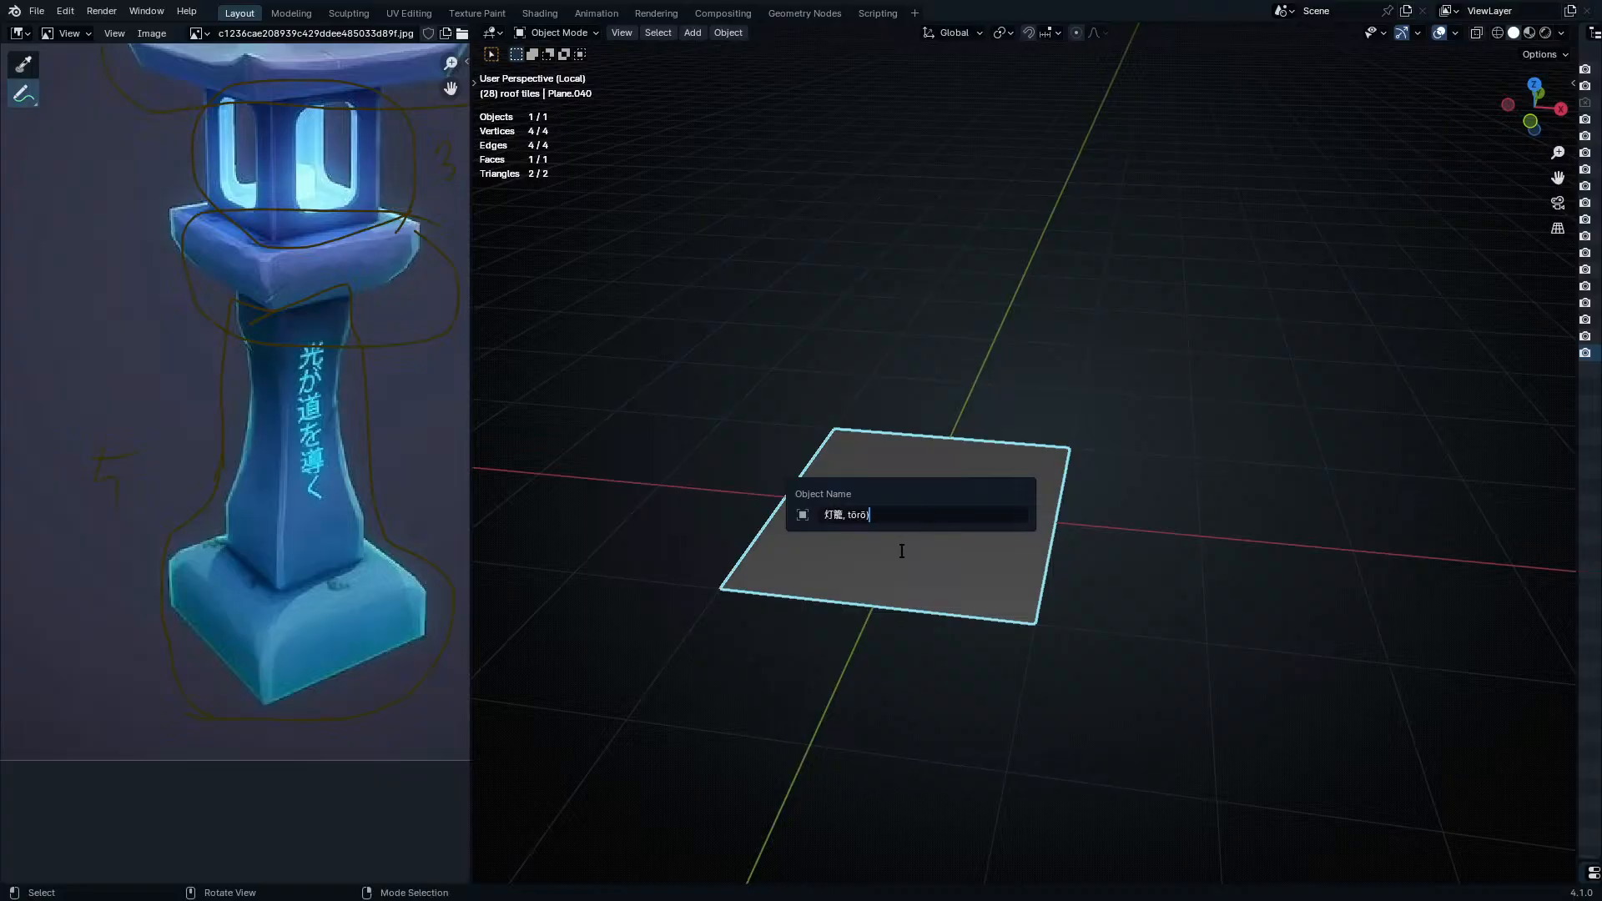
key("Return")
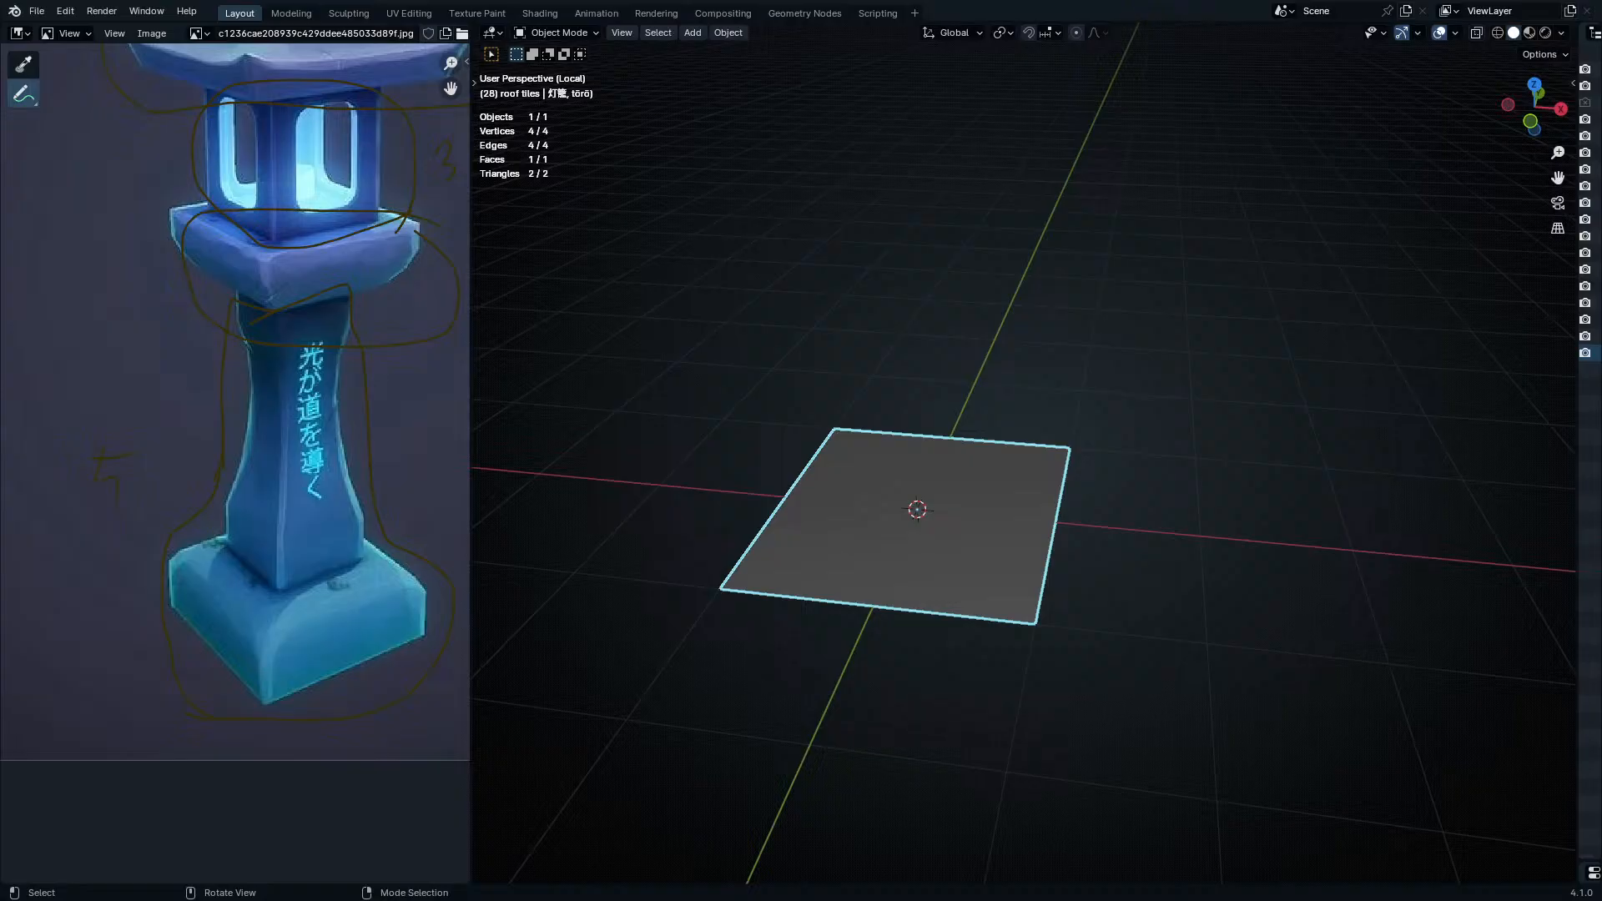
- Set the plane's dimensions to 0.5 m in X and 0.4 m in Y
scroll(901, 588, "up", 2)
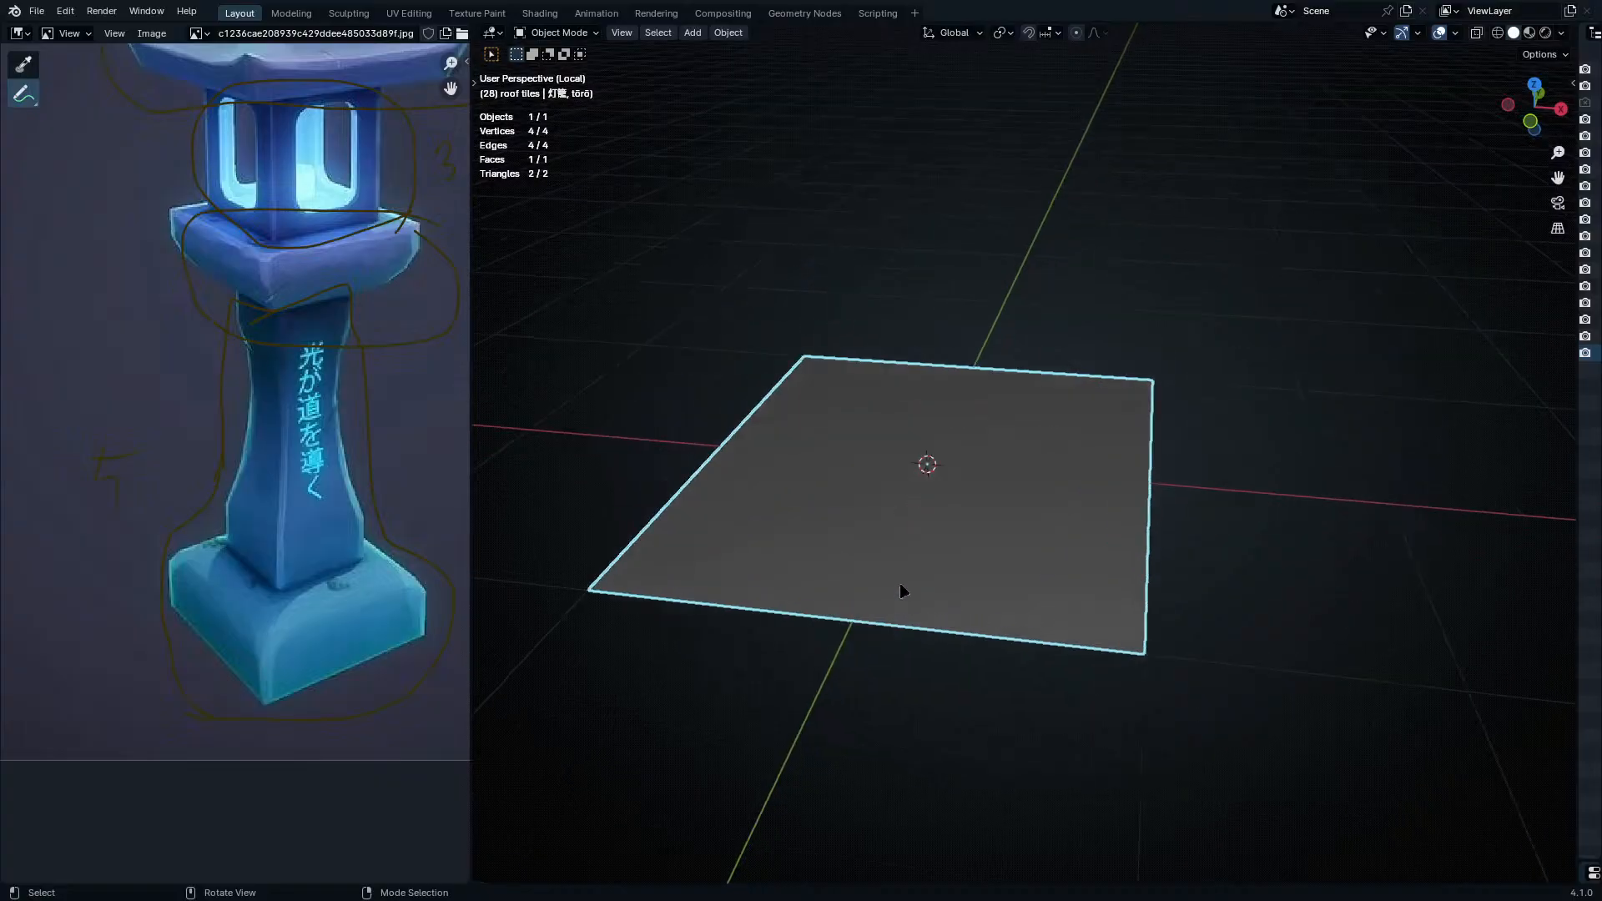
scroll(901, 588, "down", 3)
key("n")
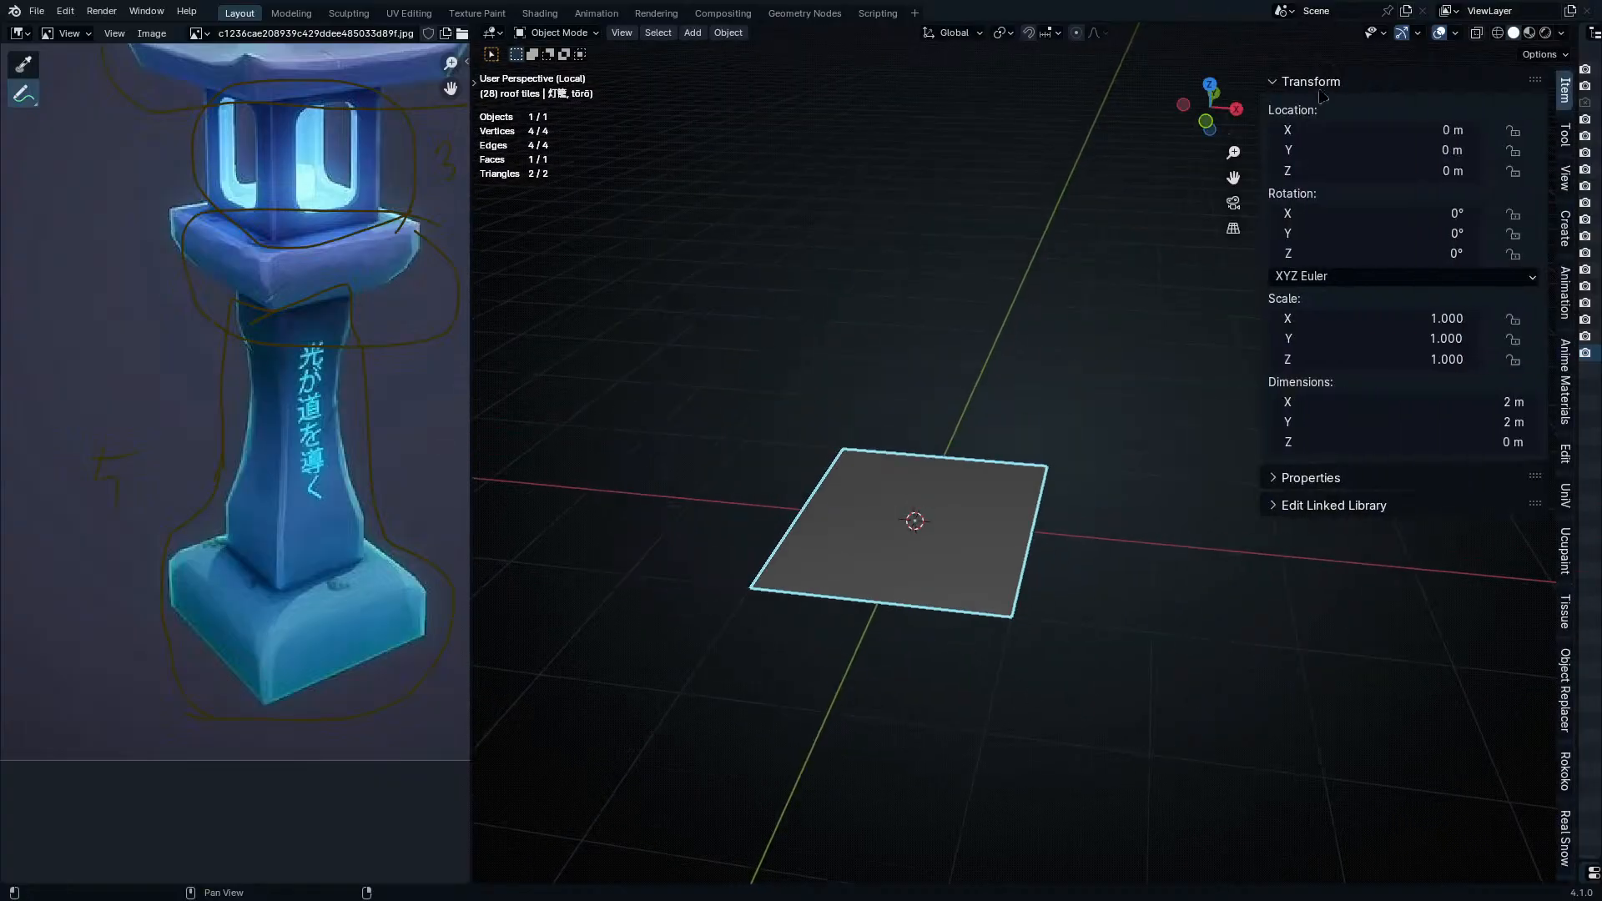
left_click(1388, 394)
key("BackSpace")
key("BackSpace")
key("BackSpace")
type(".5")
key("Return")
left_click(1366, 421)
key("BackSpace")
key("BackSpace")
key("BackSpace")
type(".4")
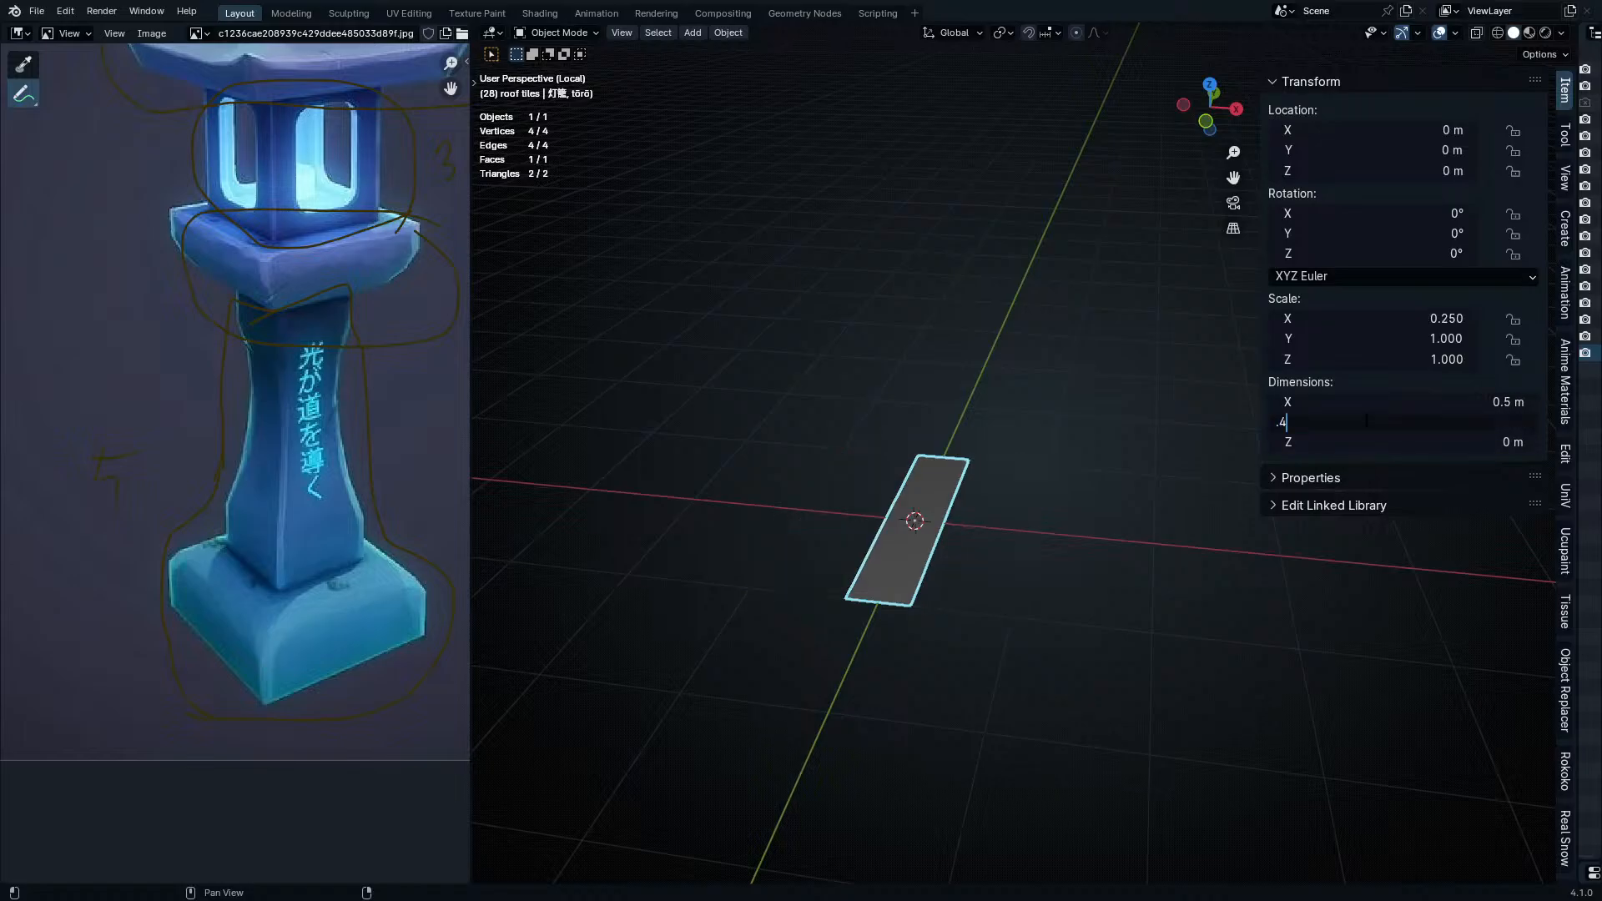
key("Return")
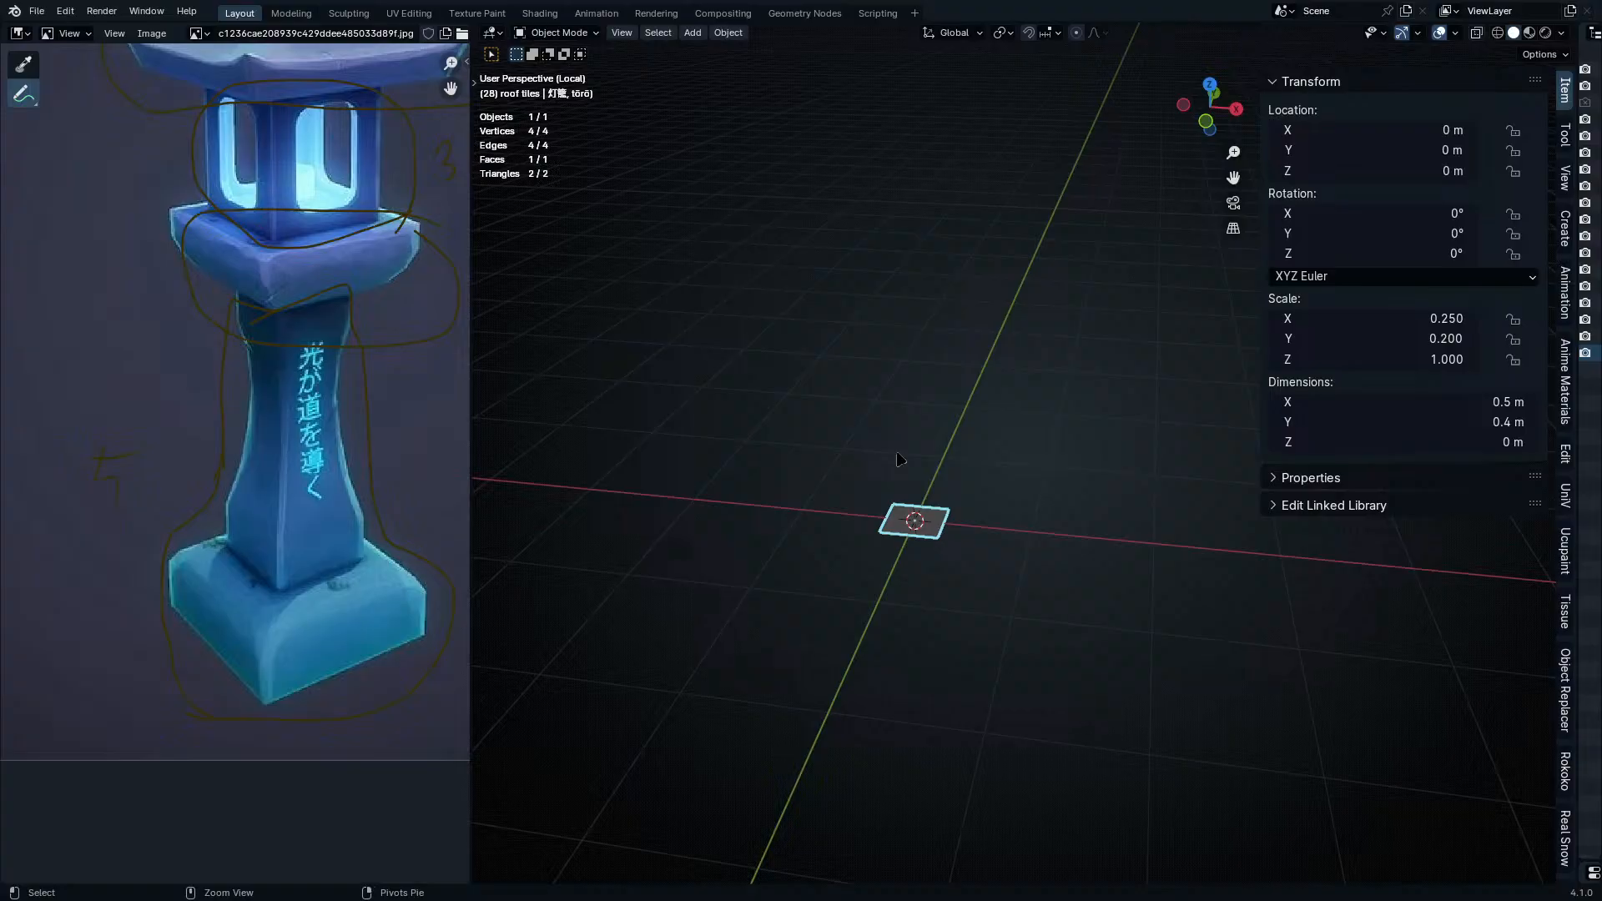
- Apply only the scale of the resized plane and hide the viewport sidebar
key("ctrl+a")
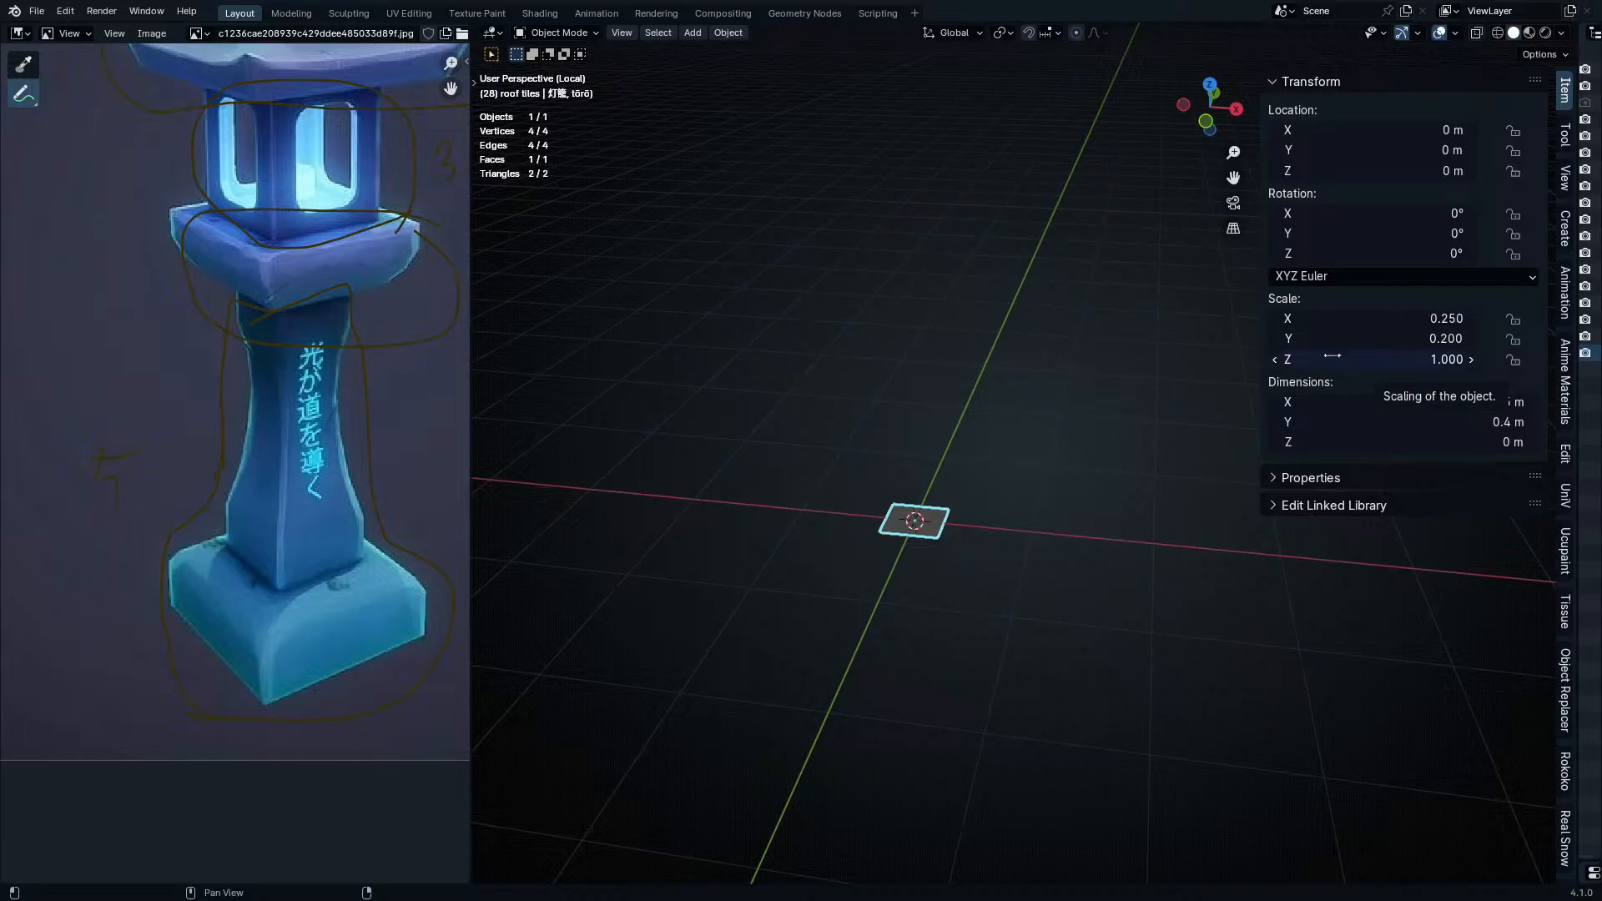
key("ctrl+a")
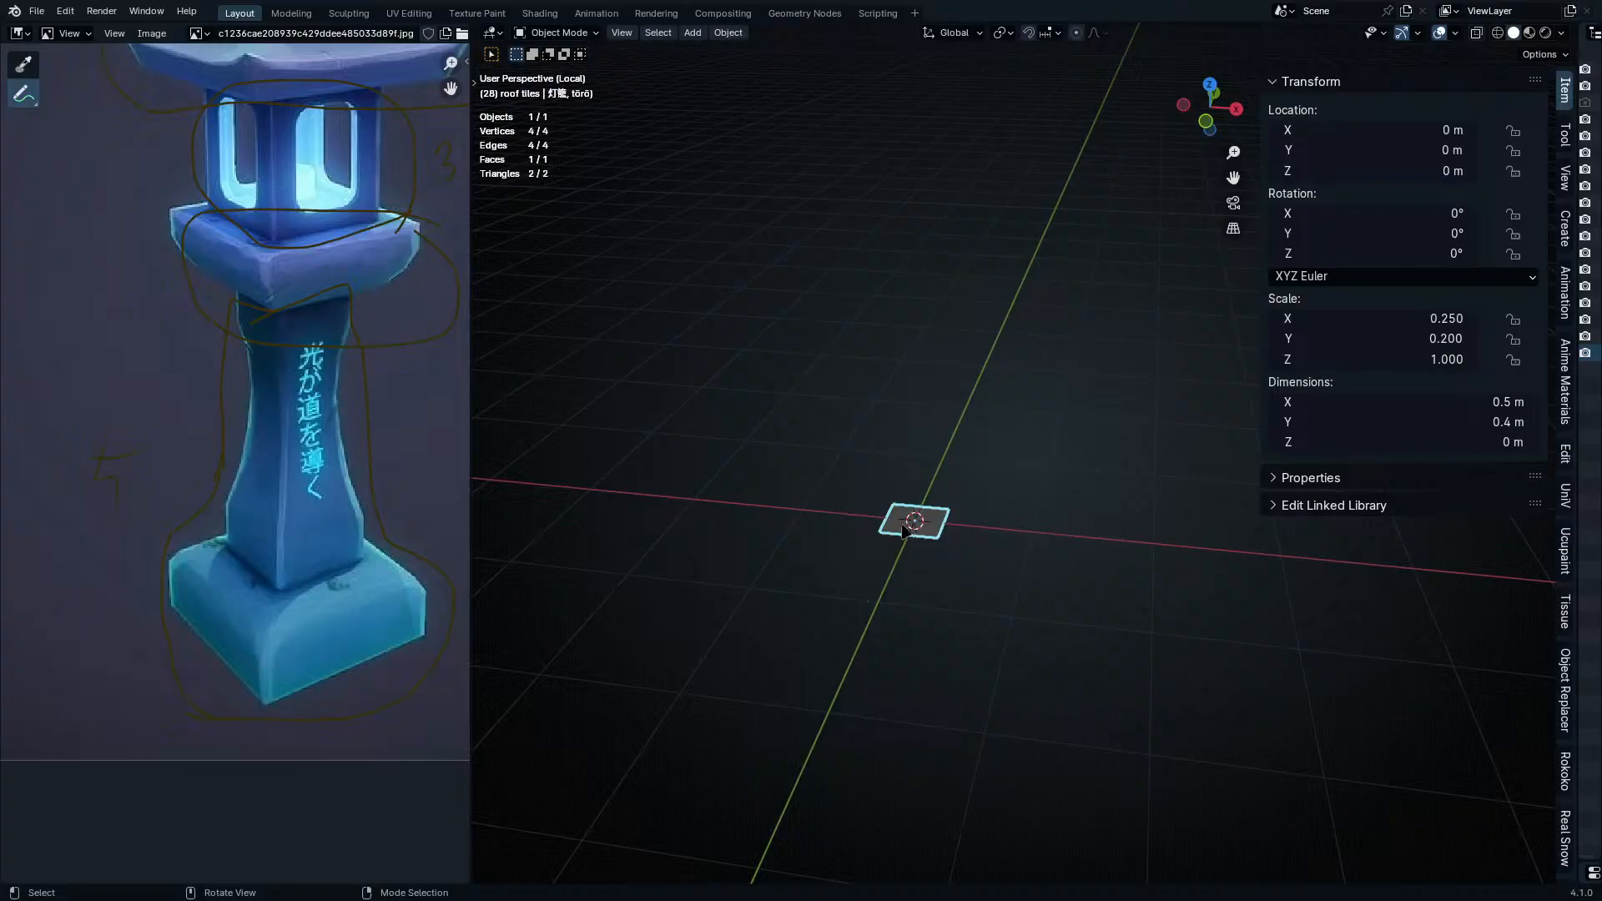
key("ctrl+a")
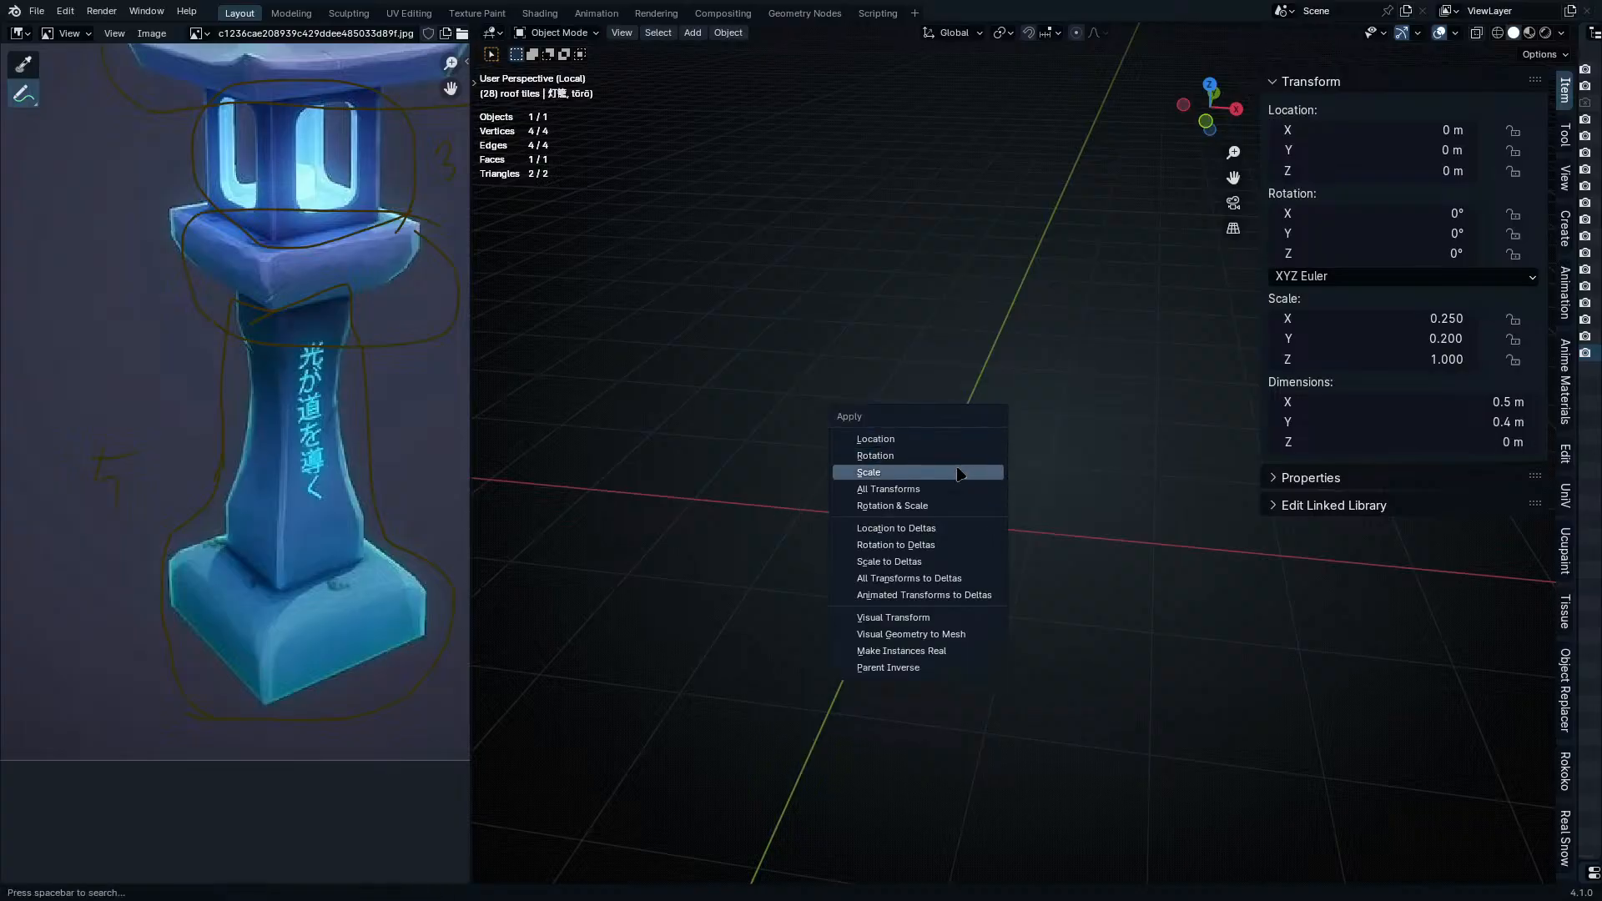
left_click(958, 473)
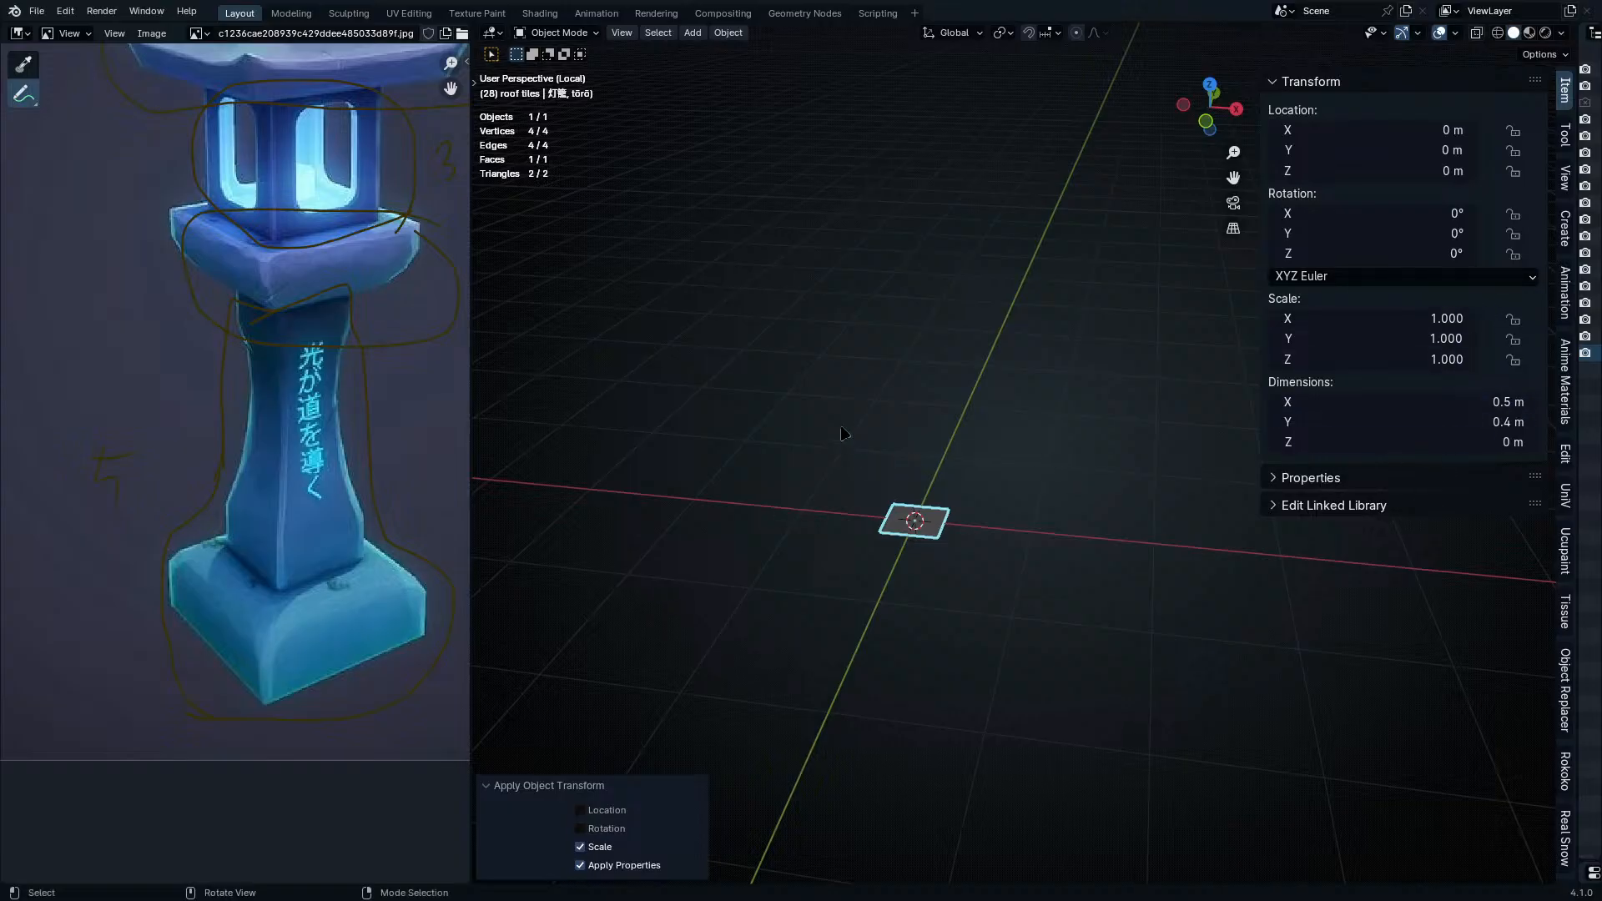
key("n")
- Open the resized plane for mesh editing, viewed close up from one corner
scroll(887, 517, "up", 6)
middle_click_drag(886, 512, 946, 526)
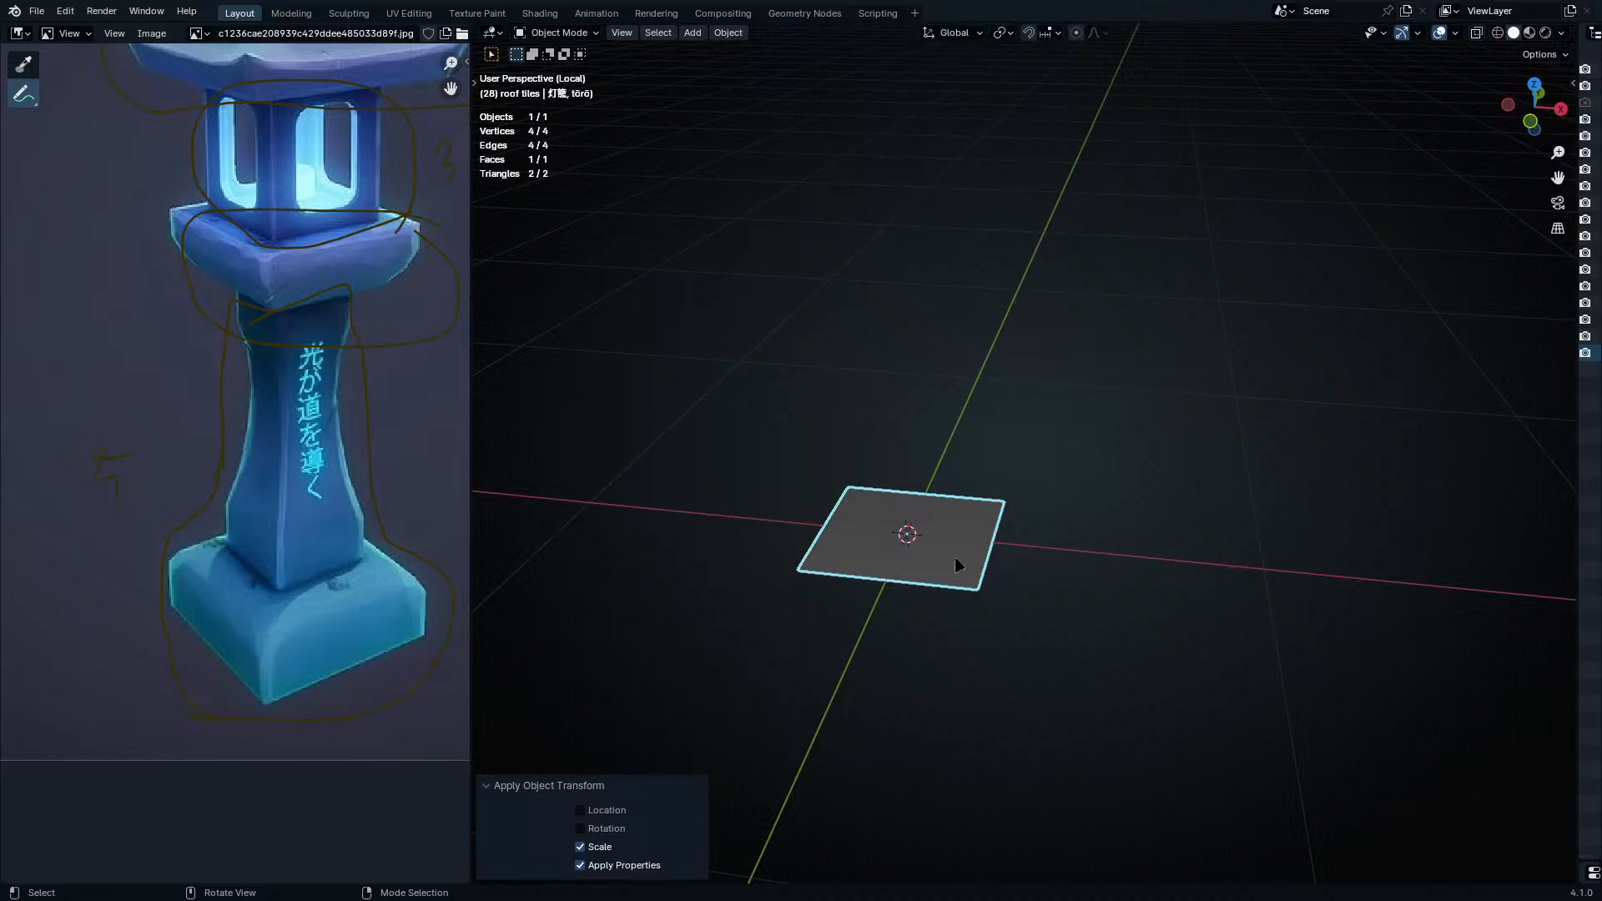
middle_click_drag(966, 643, 1012, 716, "shift")
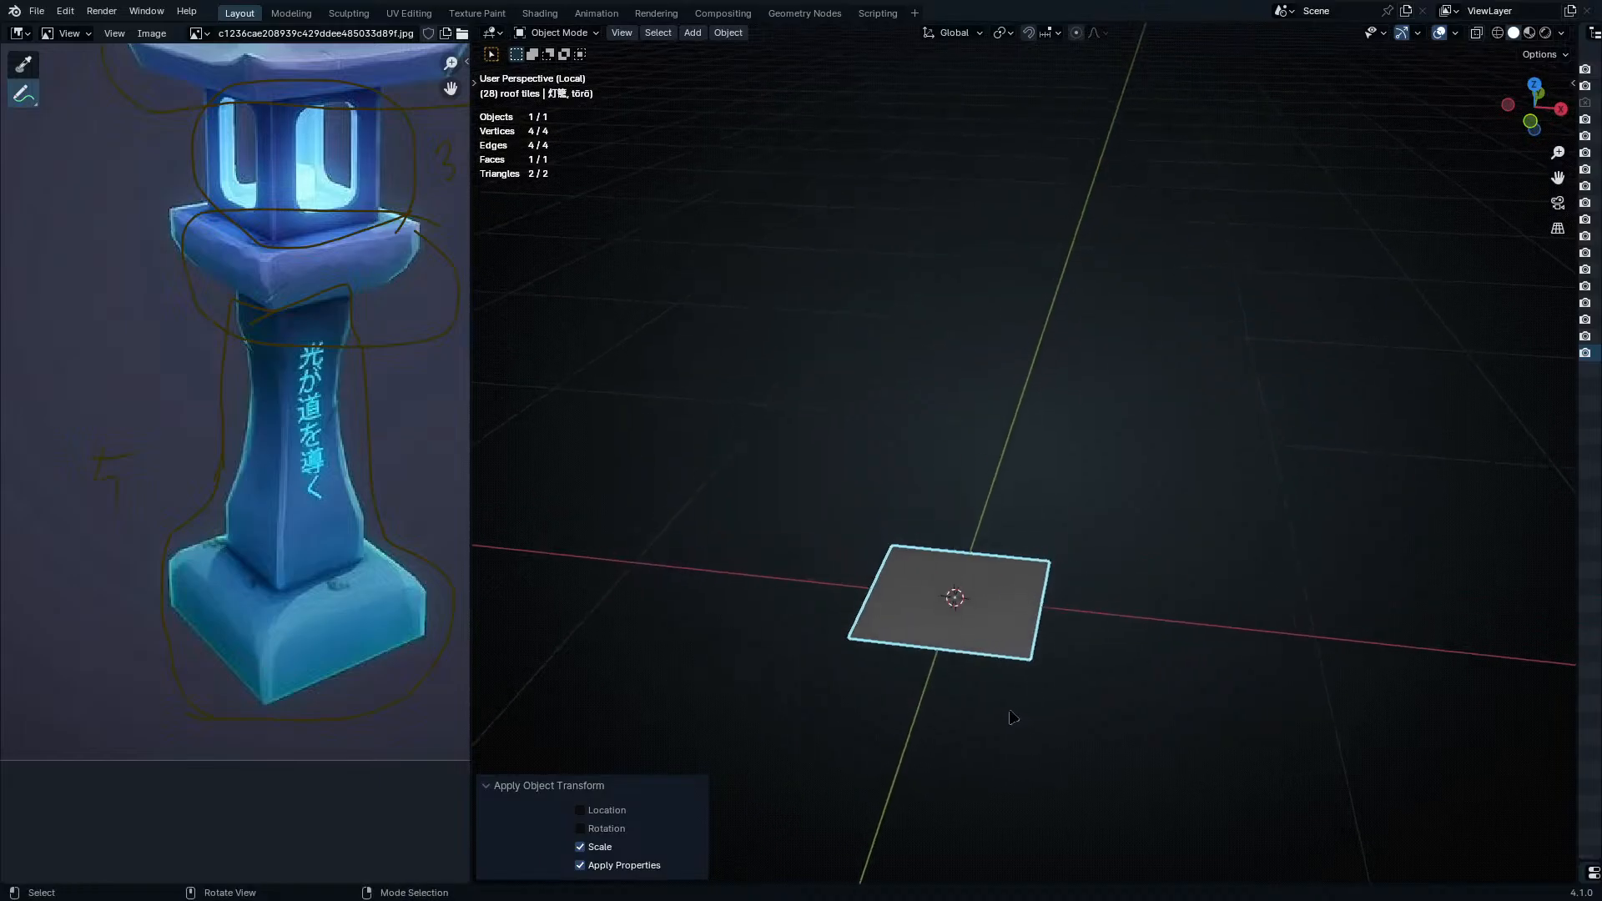
middle_click_drag(948, 637, 1008, 594)
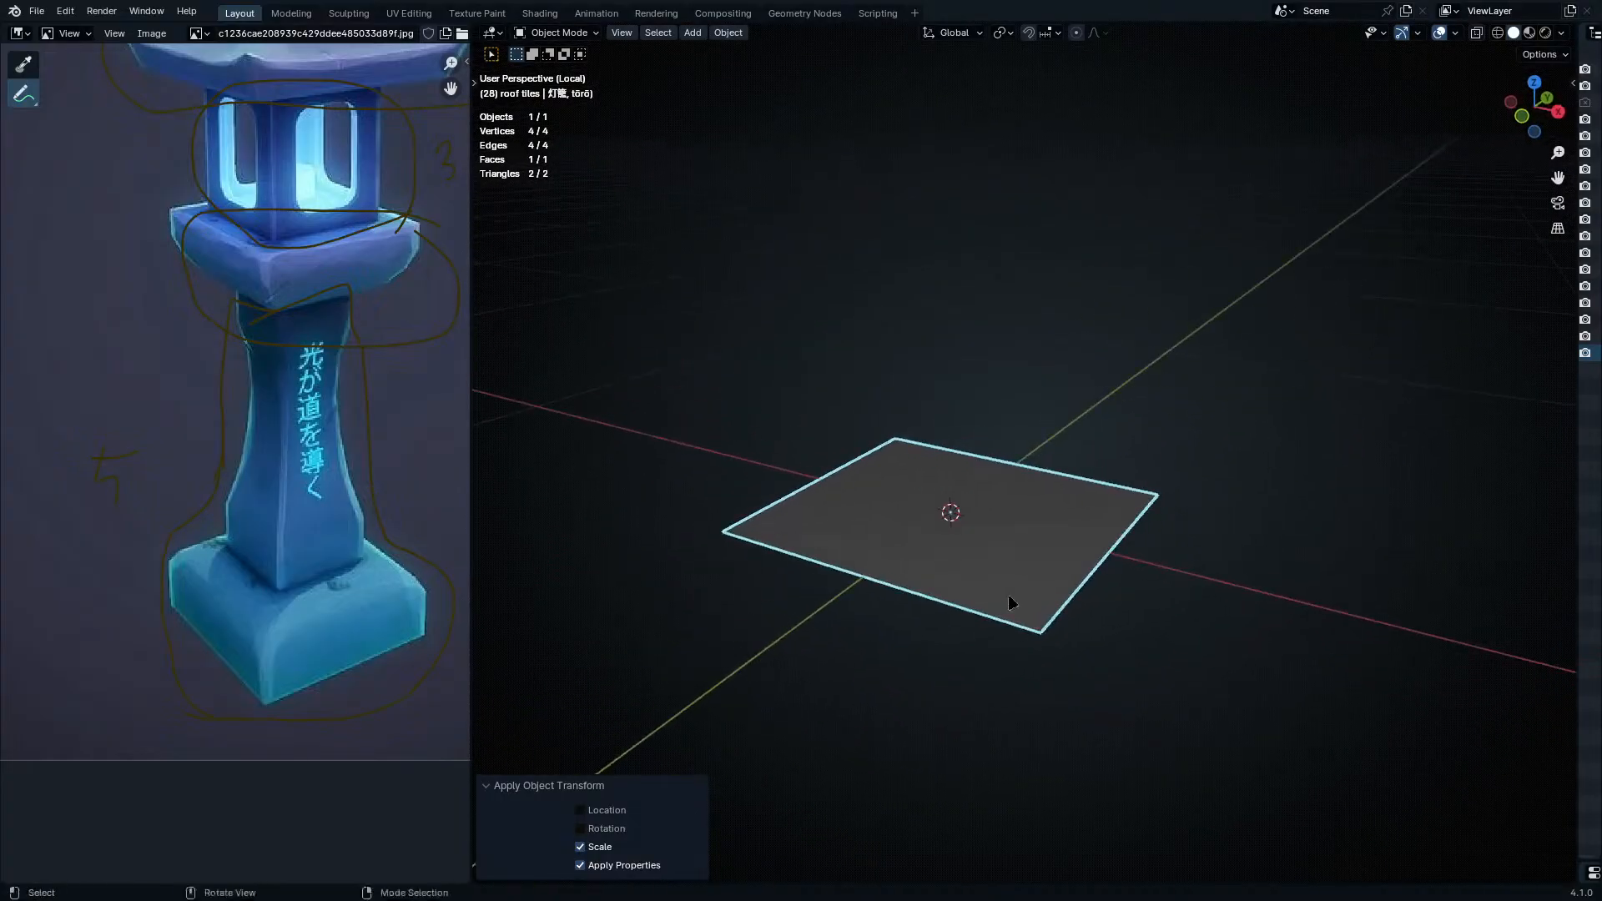
key("Tab")
middle_click_drag(900, 429, 835, 525)
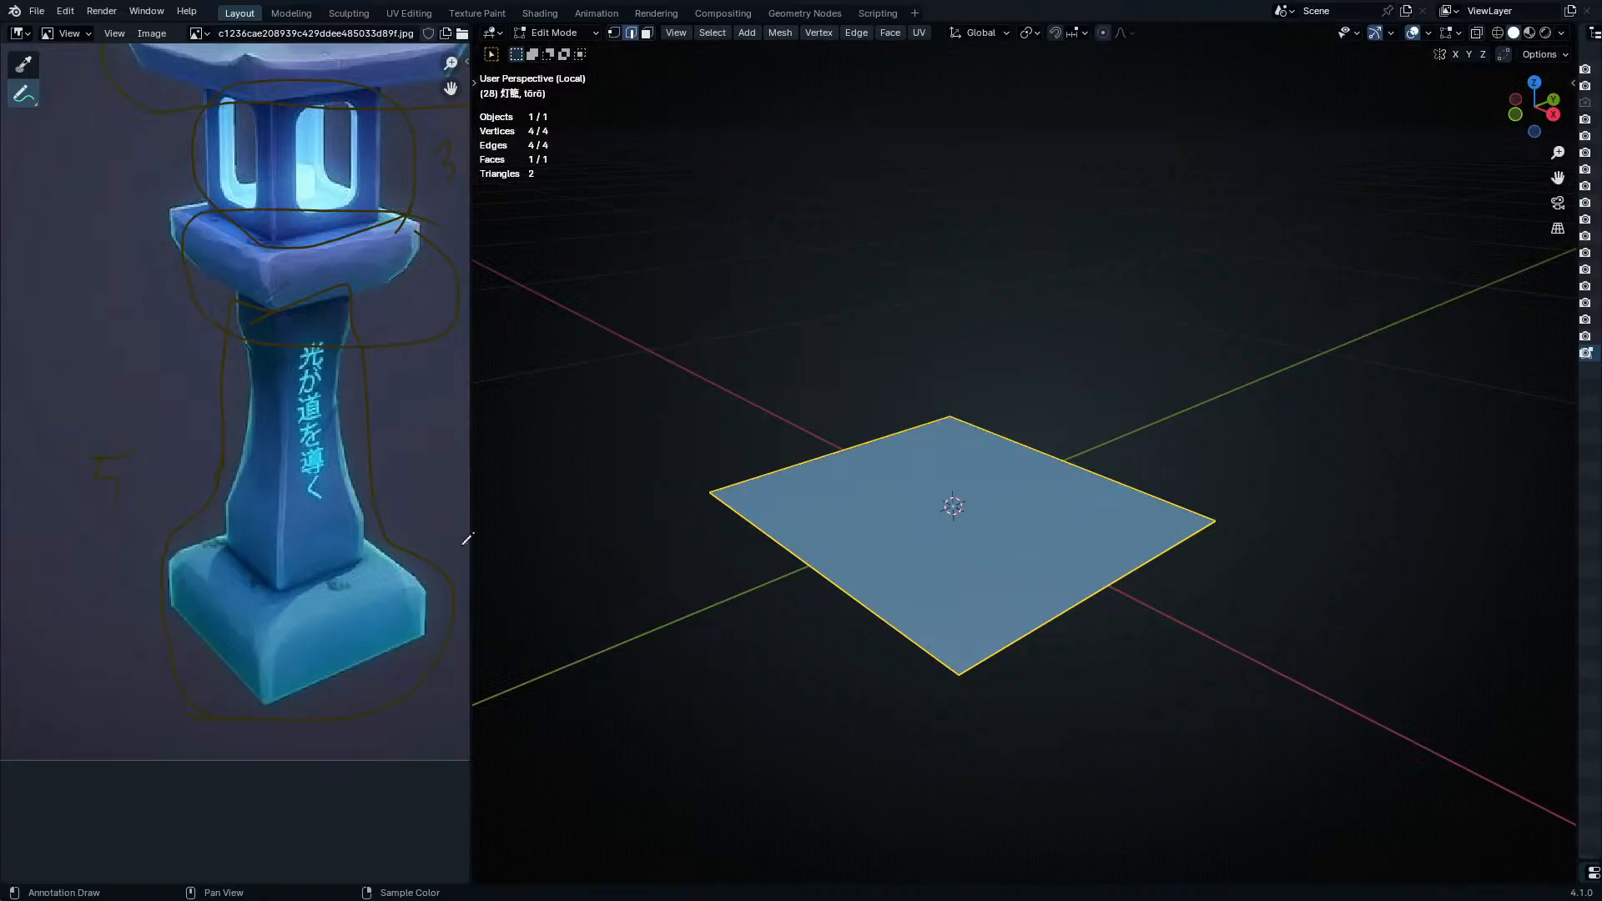
middle_click_drag(934, 618, 981, 636)
key("e")
key("z")
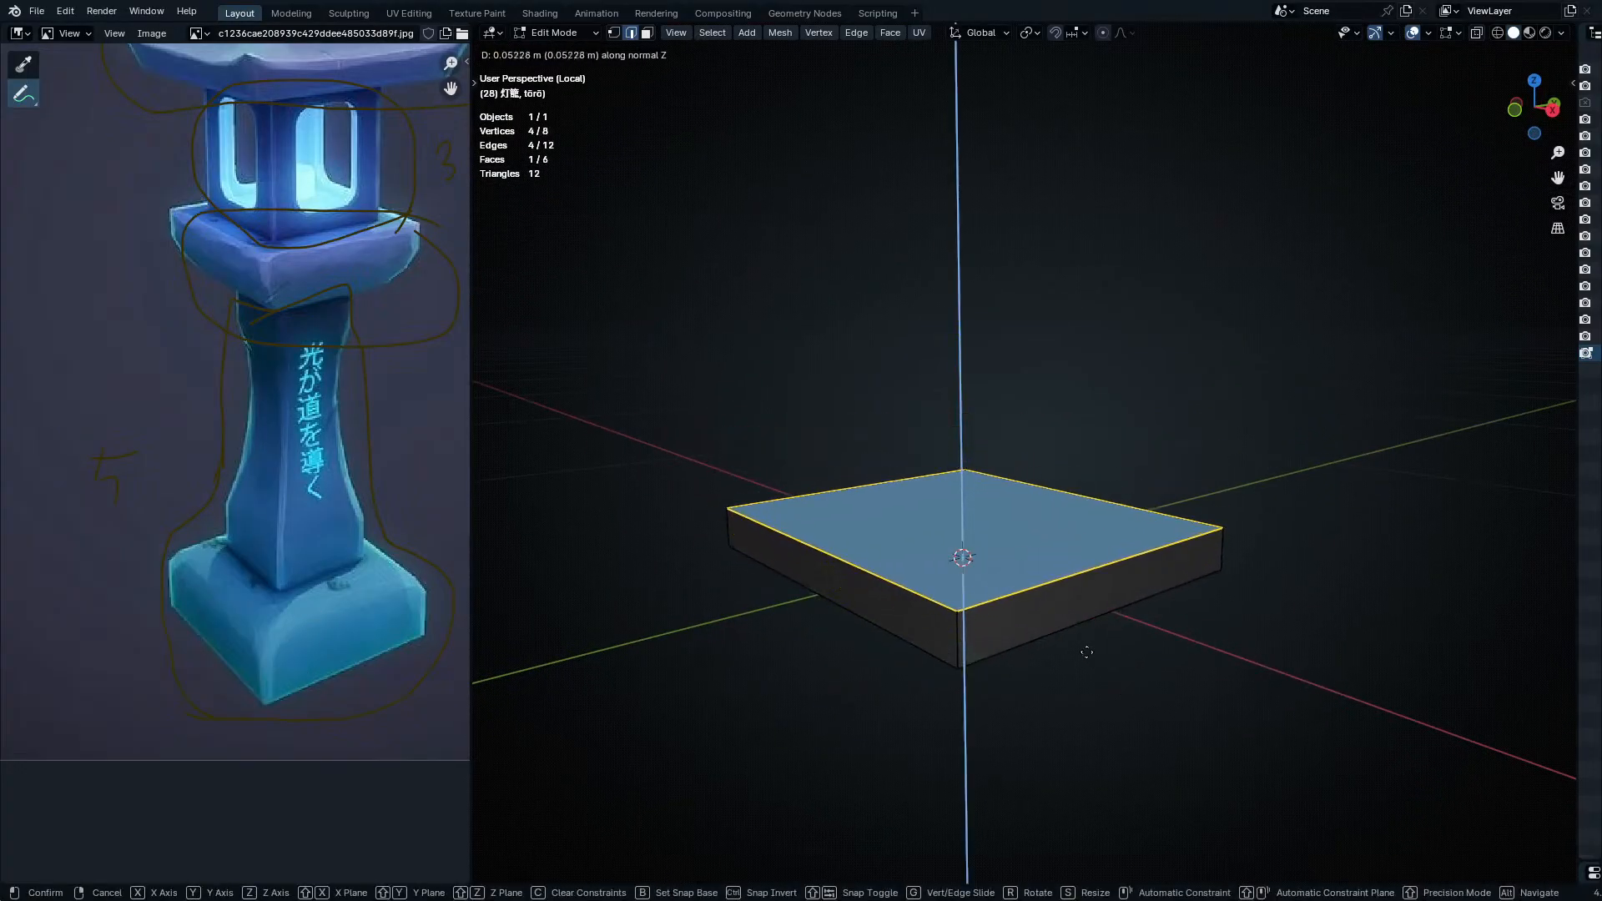
key("z")
key("z")
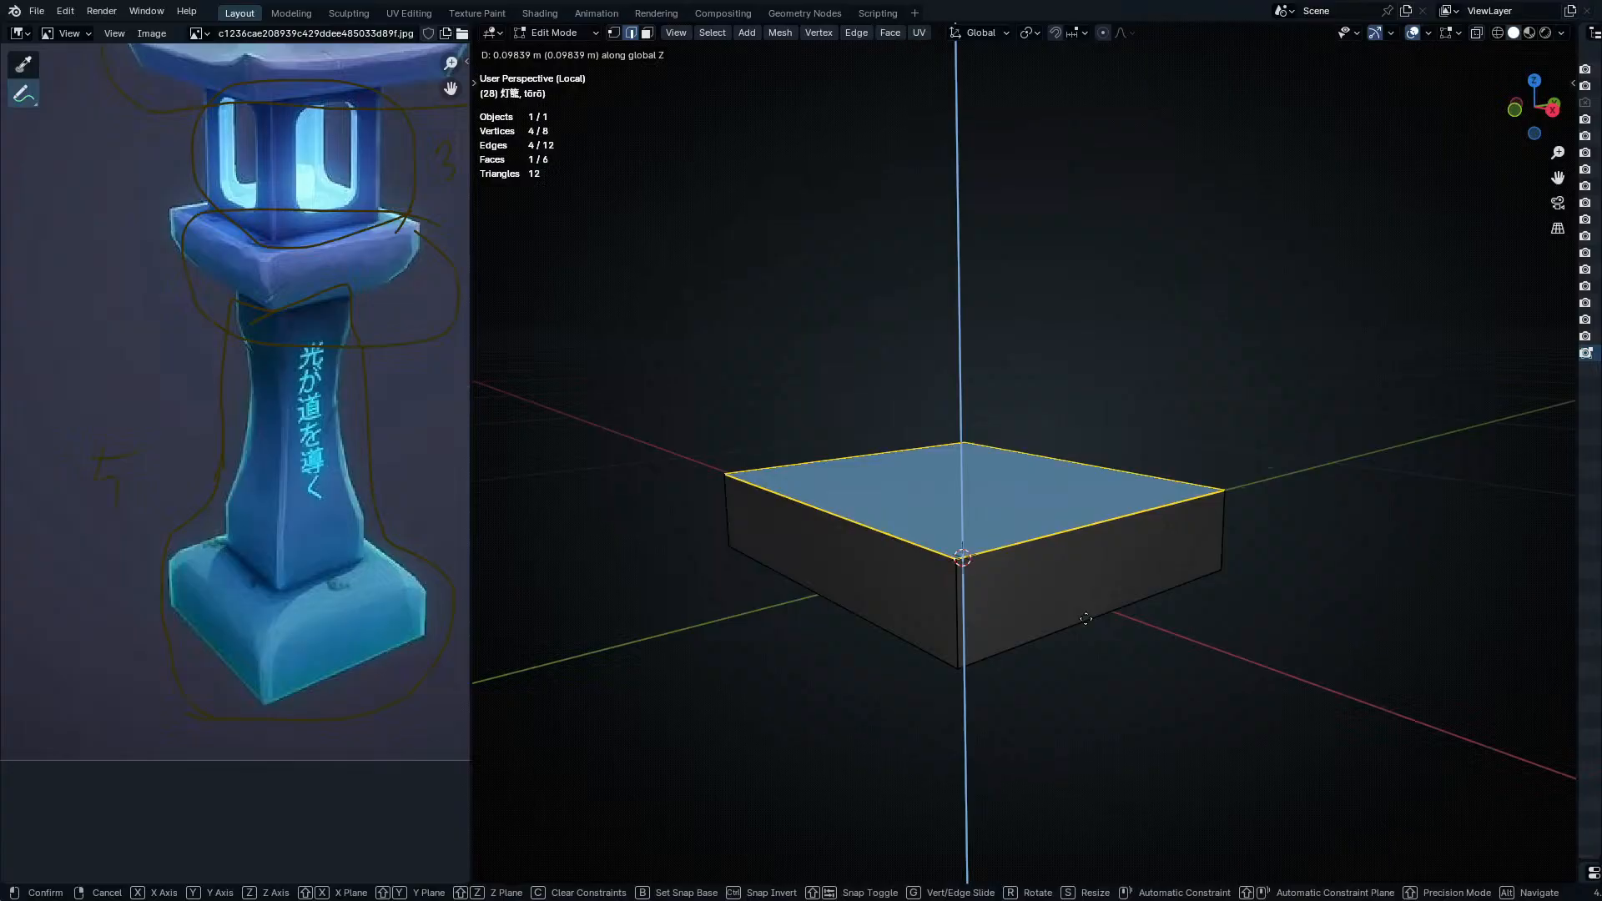
key("Escape")
key("ctrl+z")
- In front view, extrude the plane's face 0.15 m upward to form the lantern's foot block
key("KP_1")
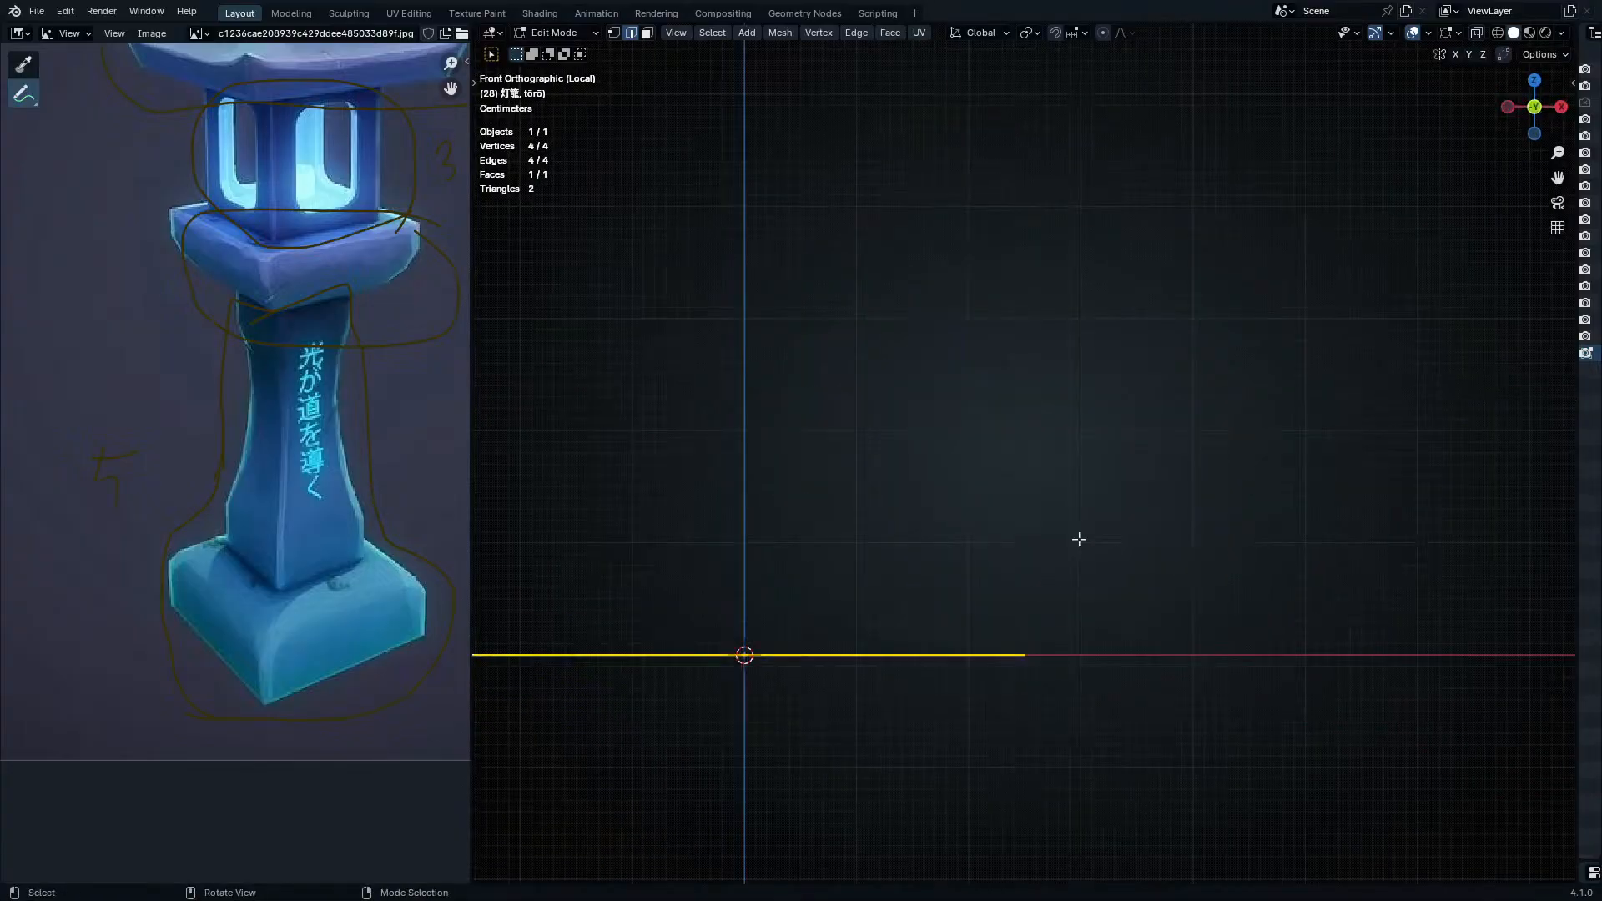
middle_click_drag(935, 692, 1059, 695, "shift")
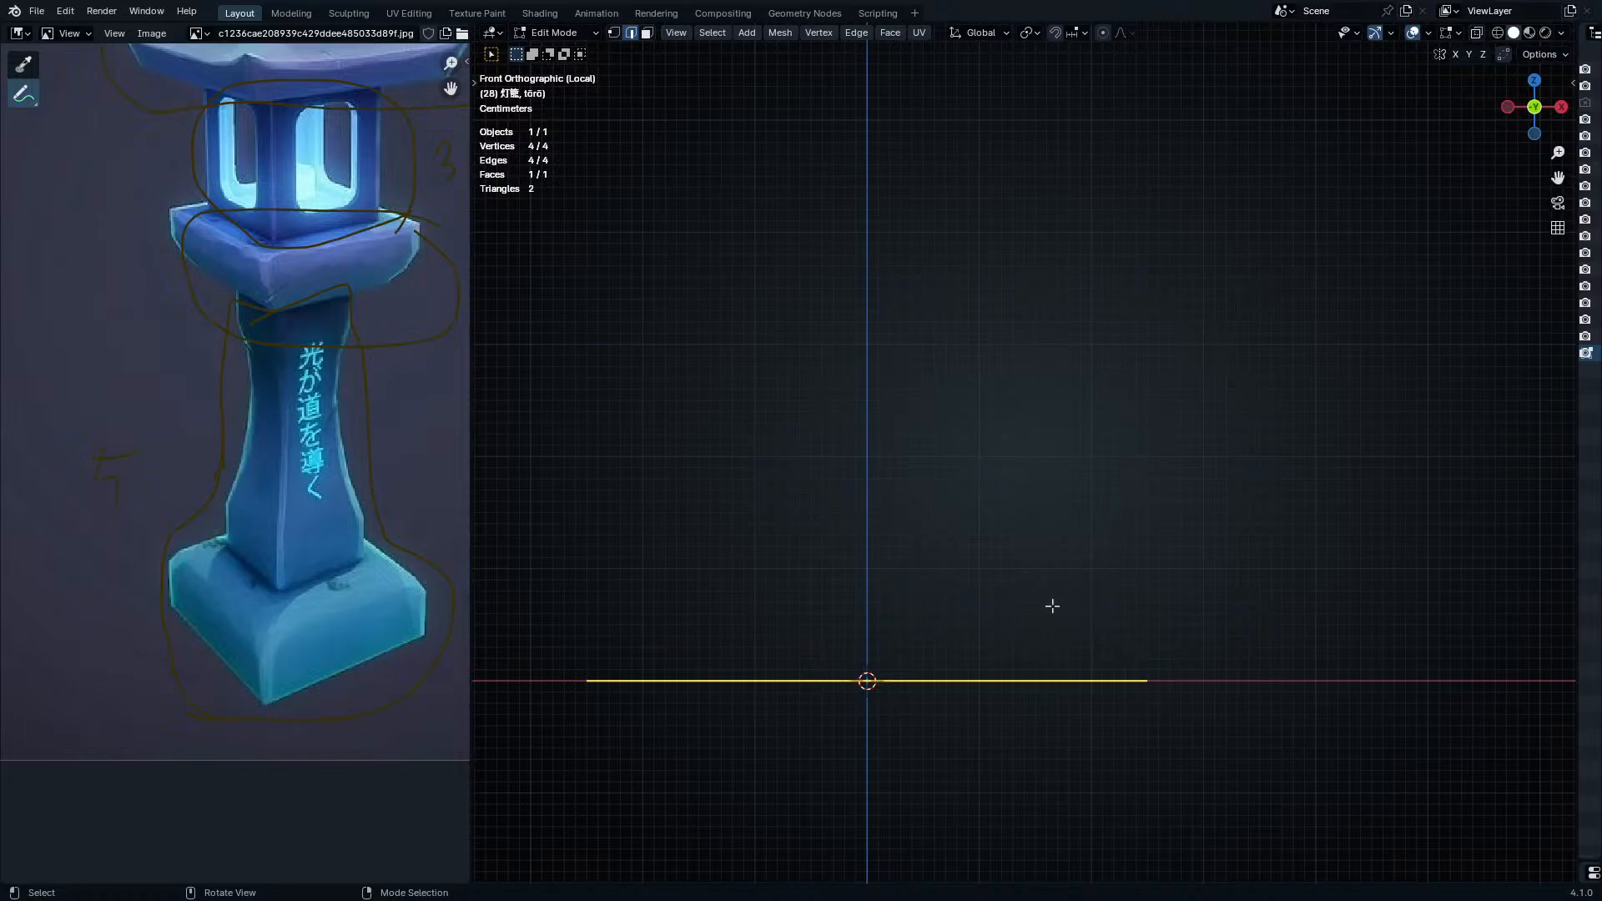
key("e")
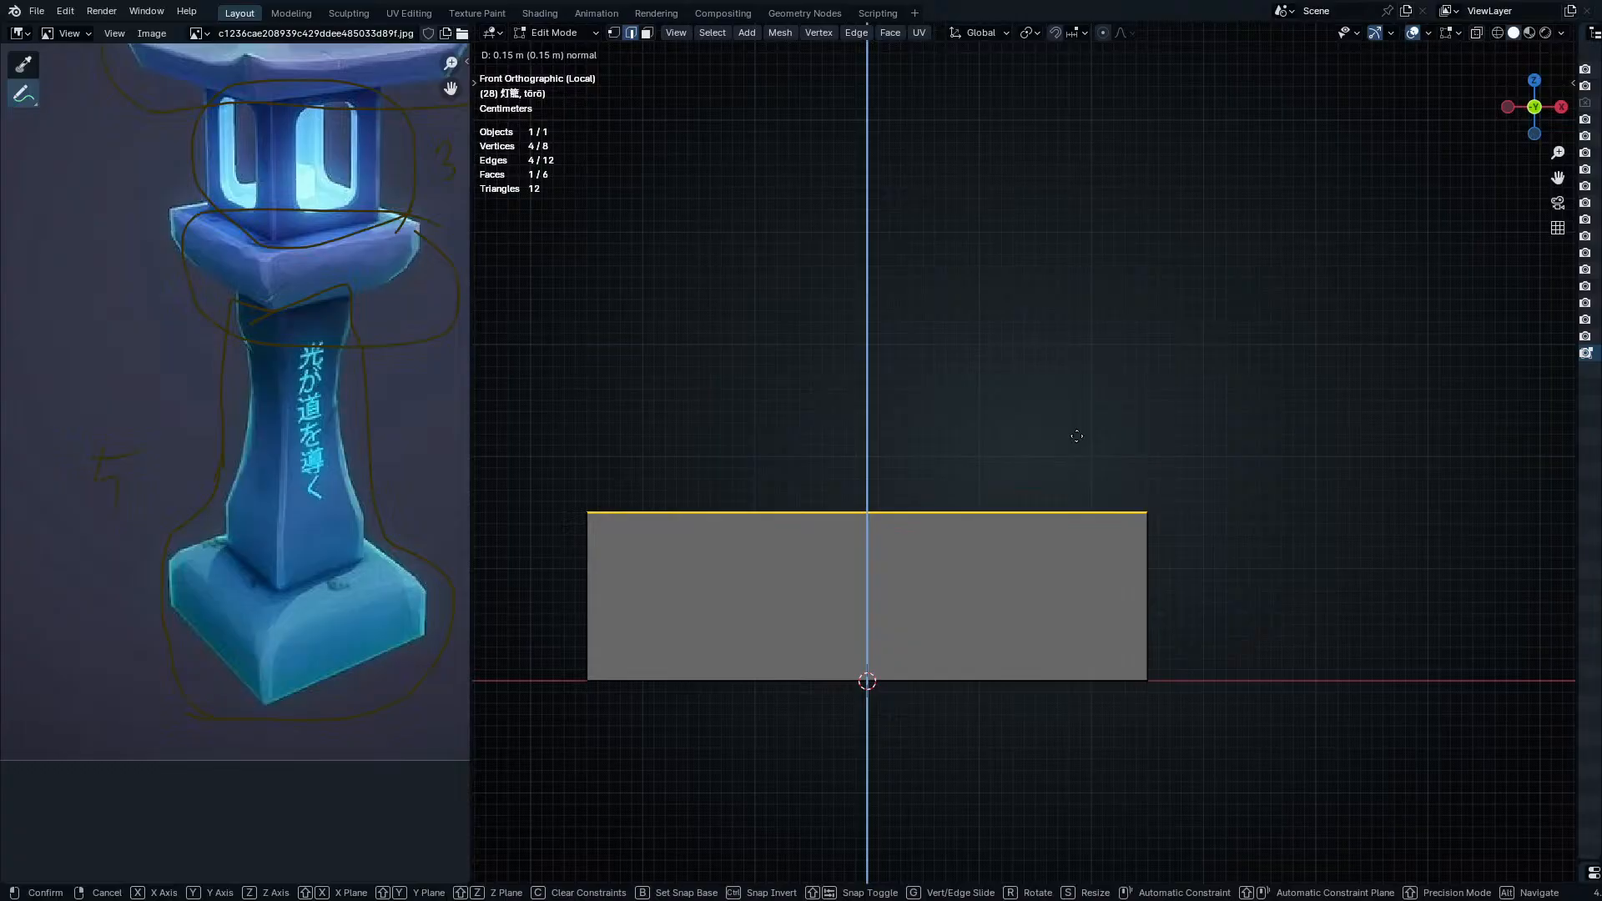
left_click(1077, 435)
- Inset the foot block's top face by about 0.114 m to outline the pillar's base
middle_click_drag(1076, 436, 1098, 616)
middle_click_drag(1006, 538, 1068, 594, "shift")
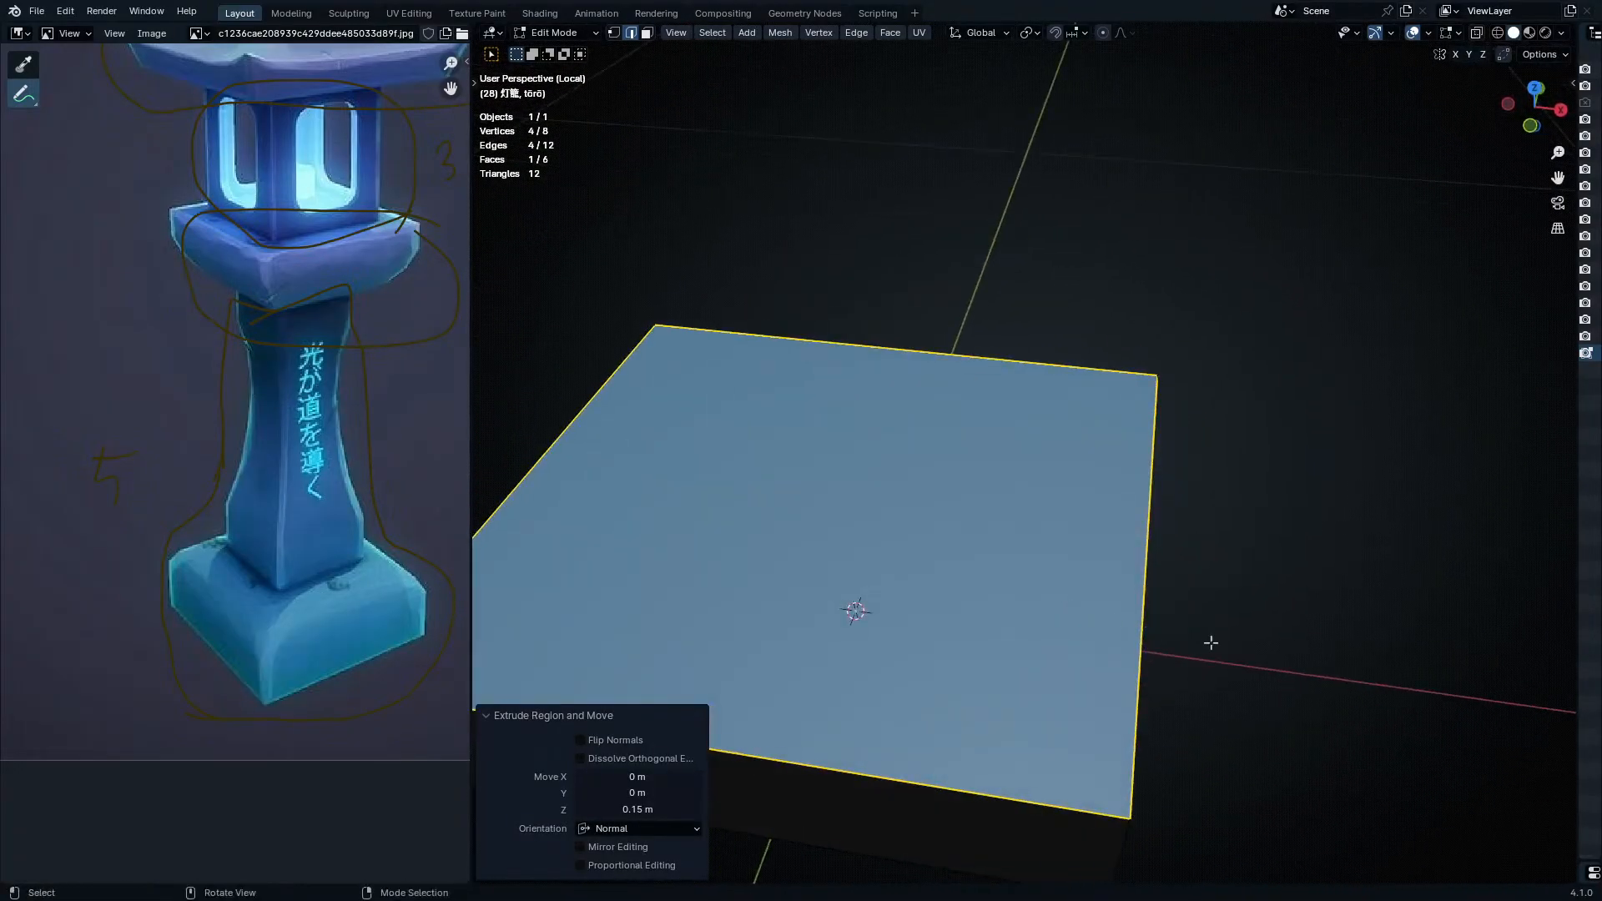
key("i")
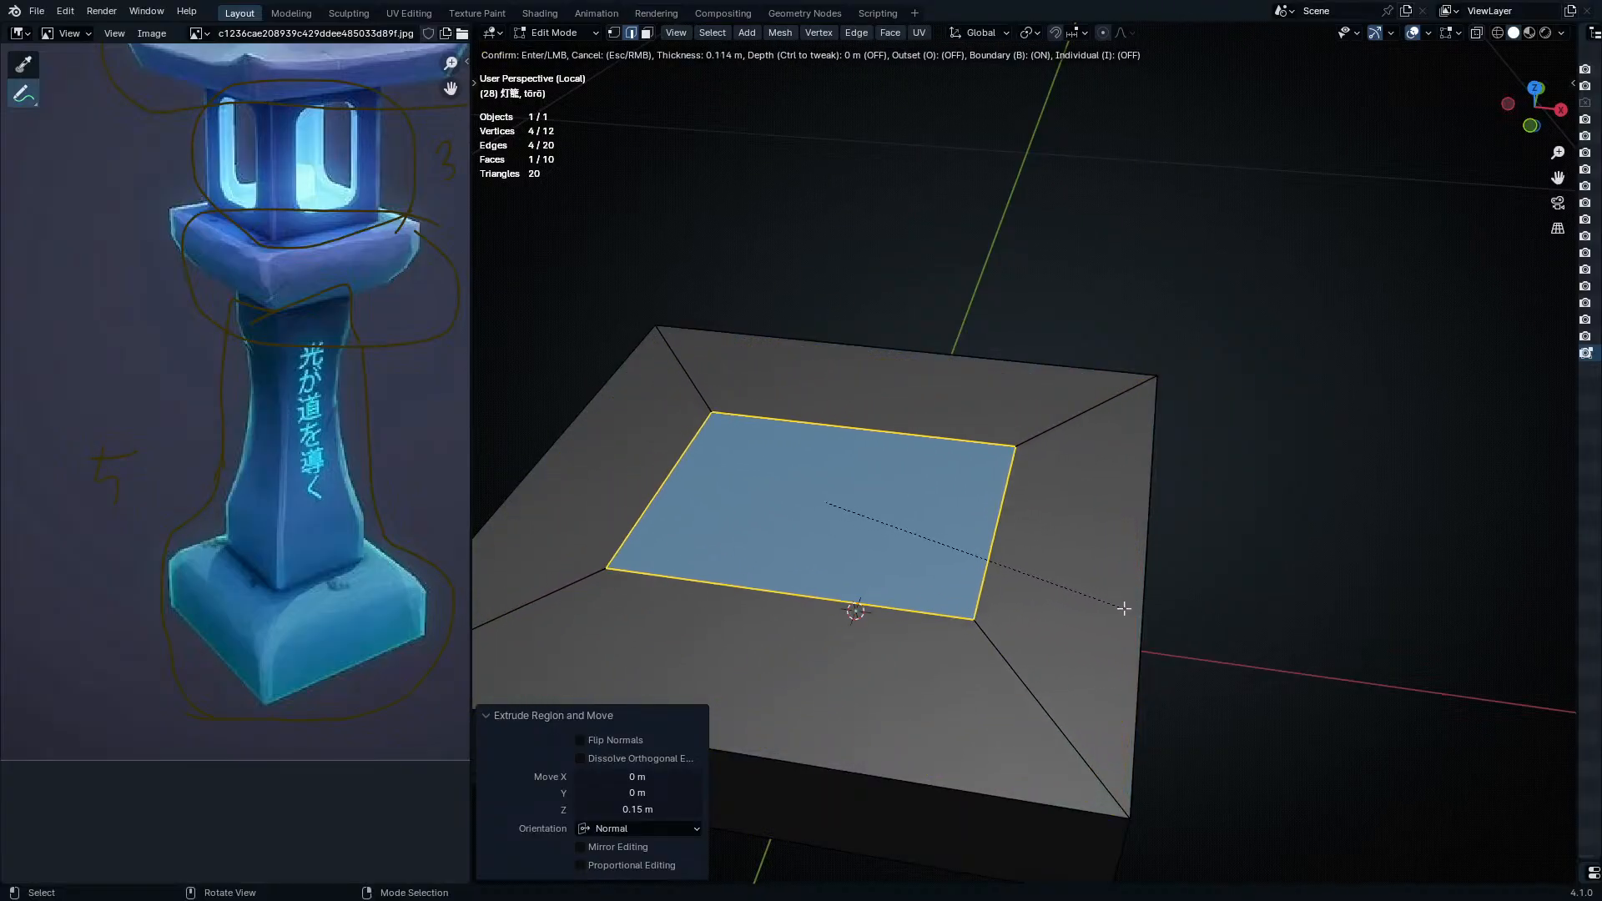
left_click(1123, 609)
- With X-ray on in top view, scale the entire mesh slightly narrower along the X axis
middle_click_drag(1033, 571, 1123, 509)
key("KP_7")
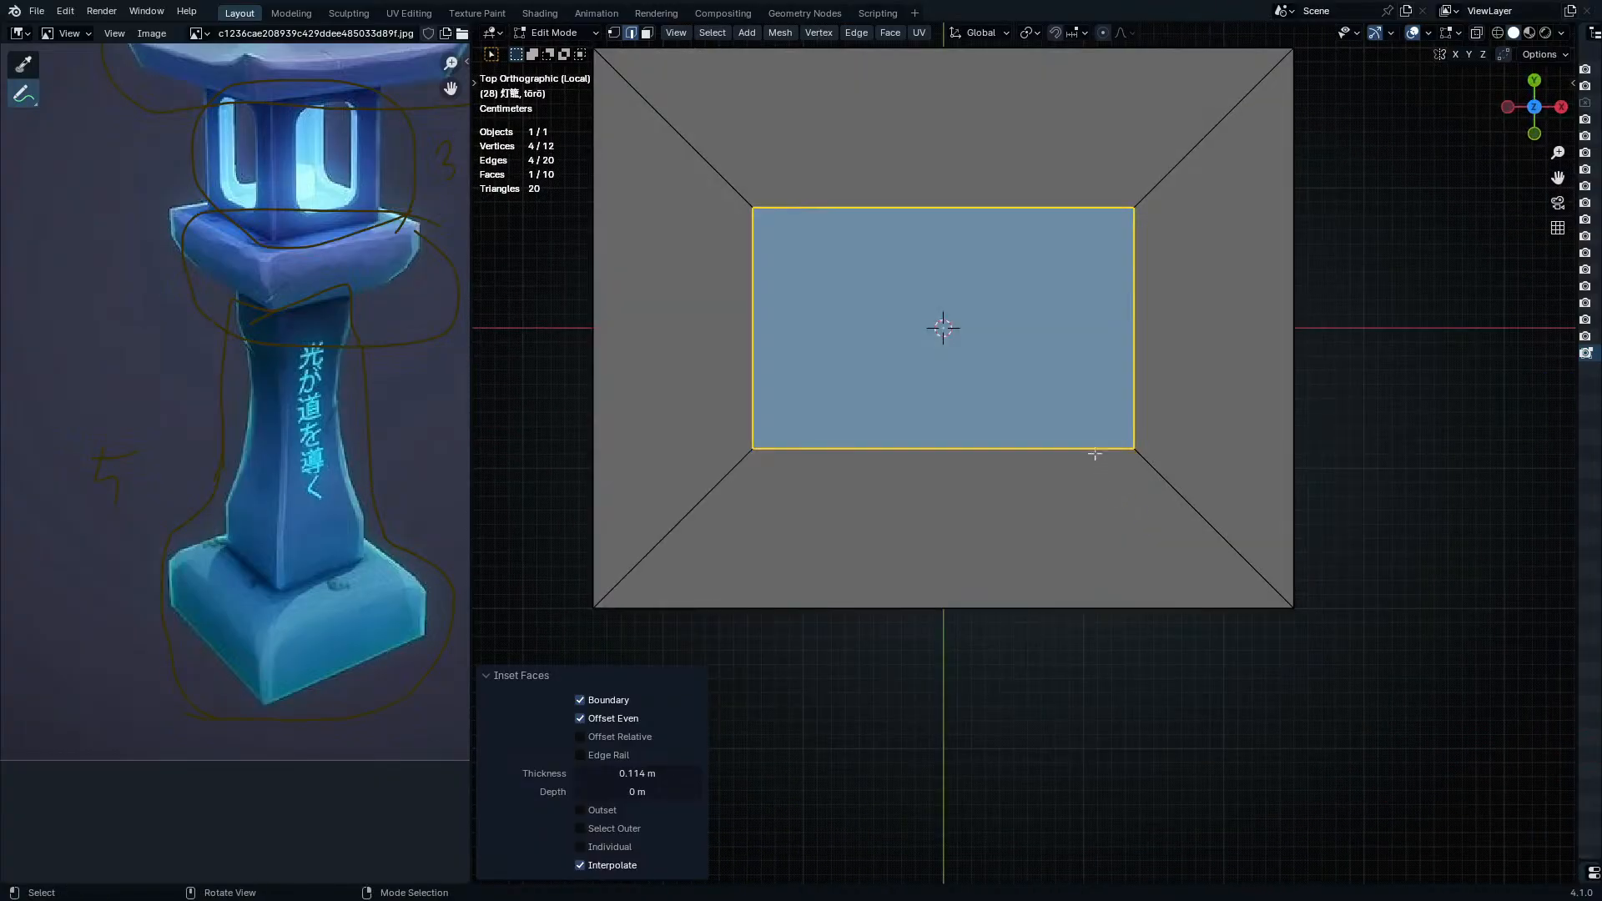
middle_click_drag(1094, 454, 1123, 536, "shift")
scroll(307, 534, "up", 2)
scroll(306, 534, "up", 1)
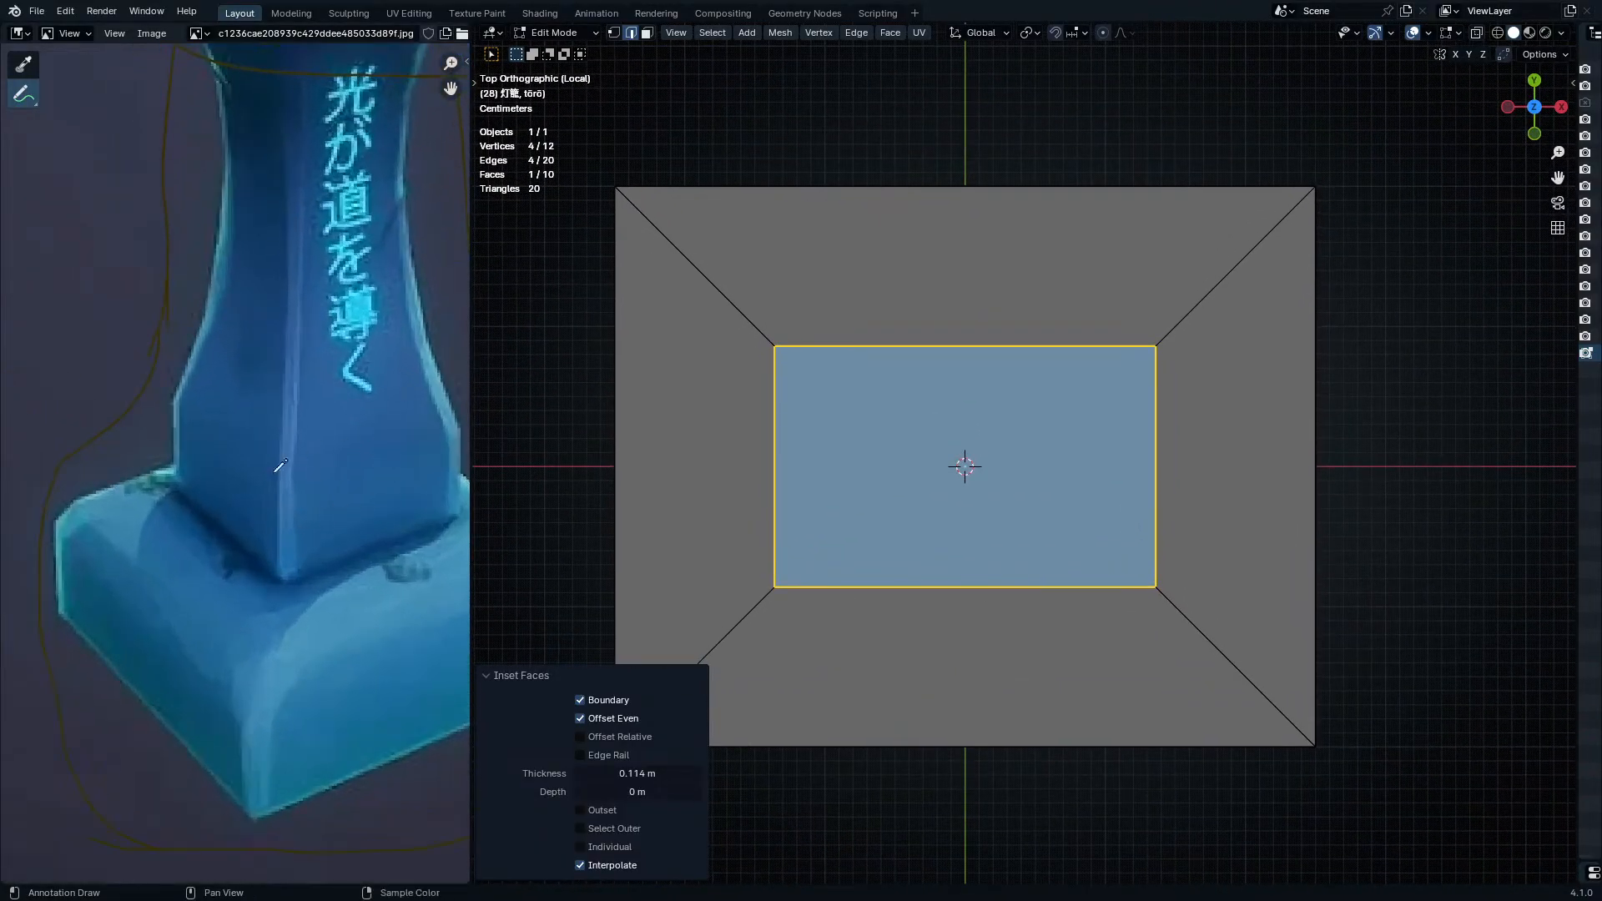
middle_click_drag(364, 496, 317, 454)
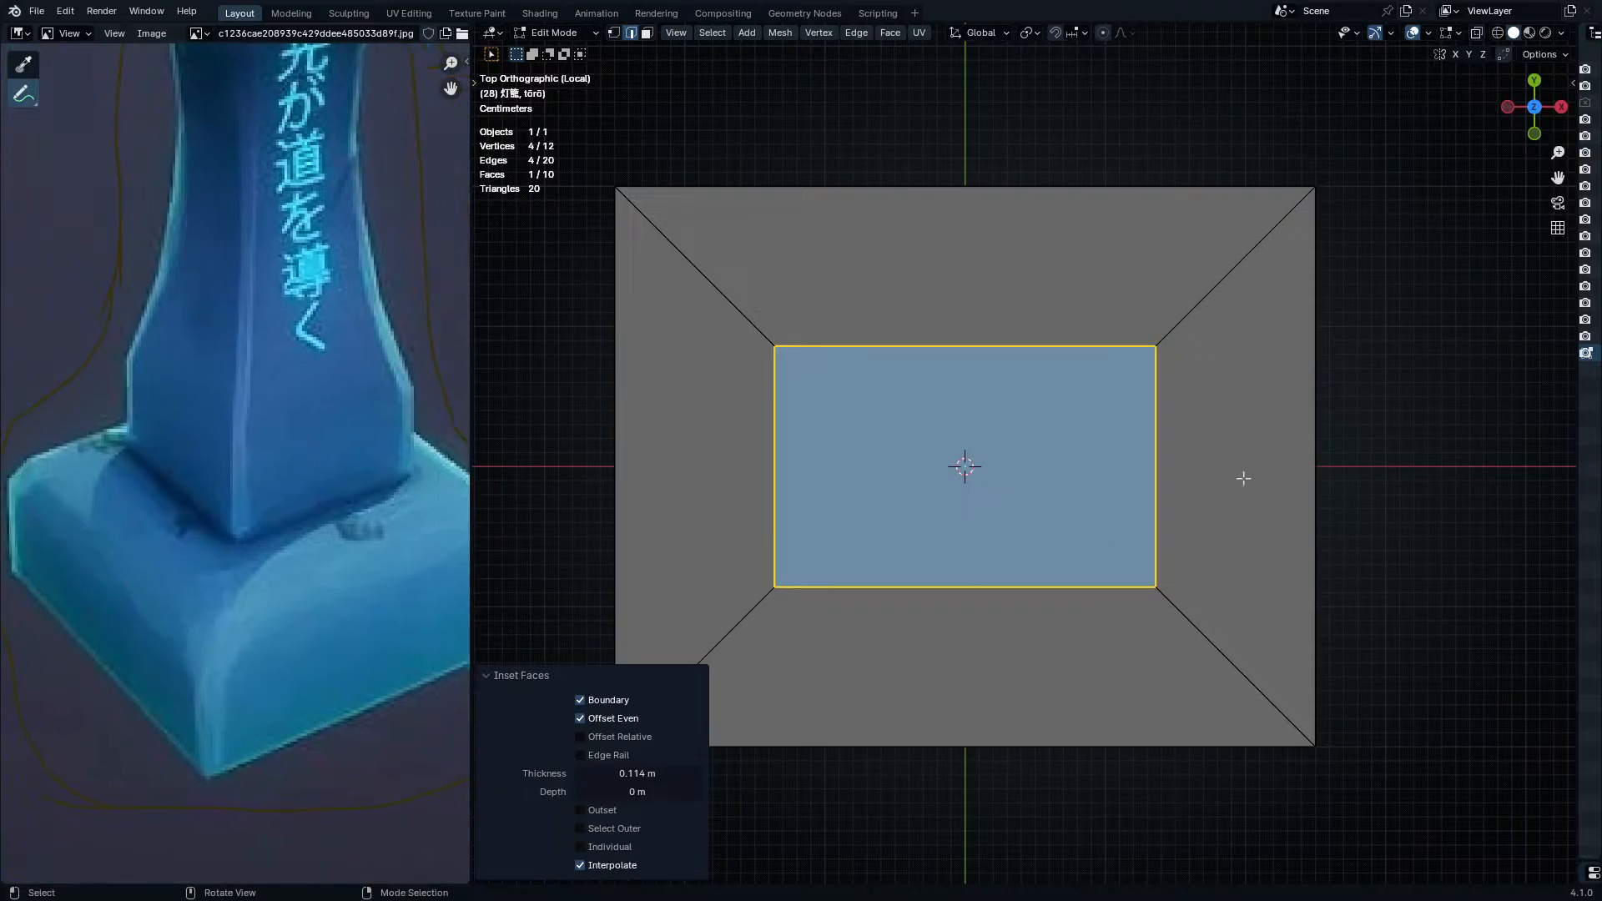
middle_click_drag(1263, 414, 1267, 449, "shift")
key("1")
key("alt+z")
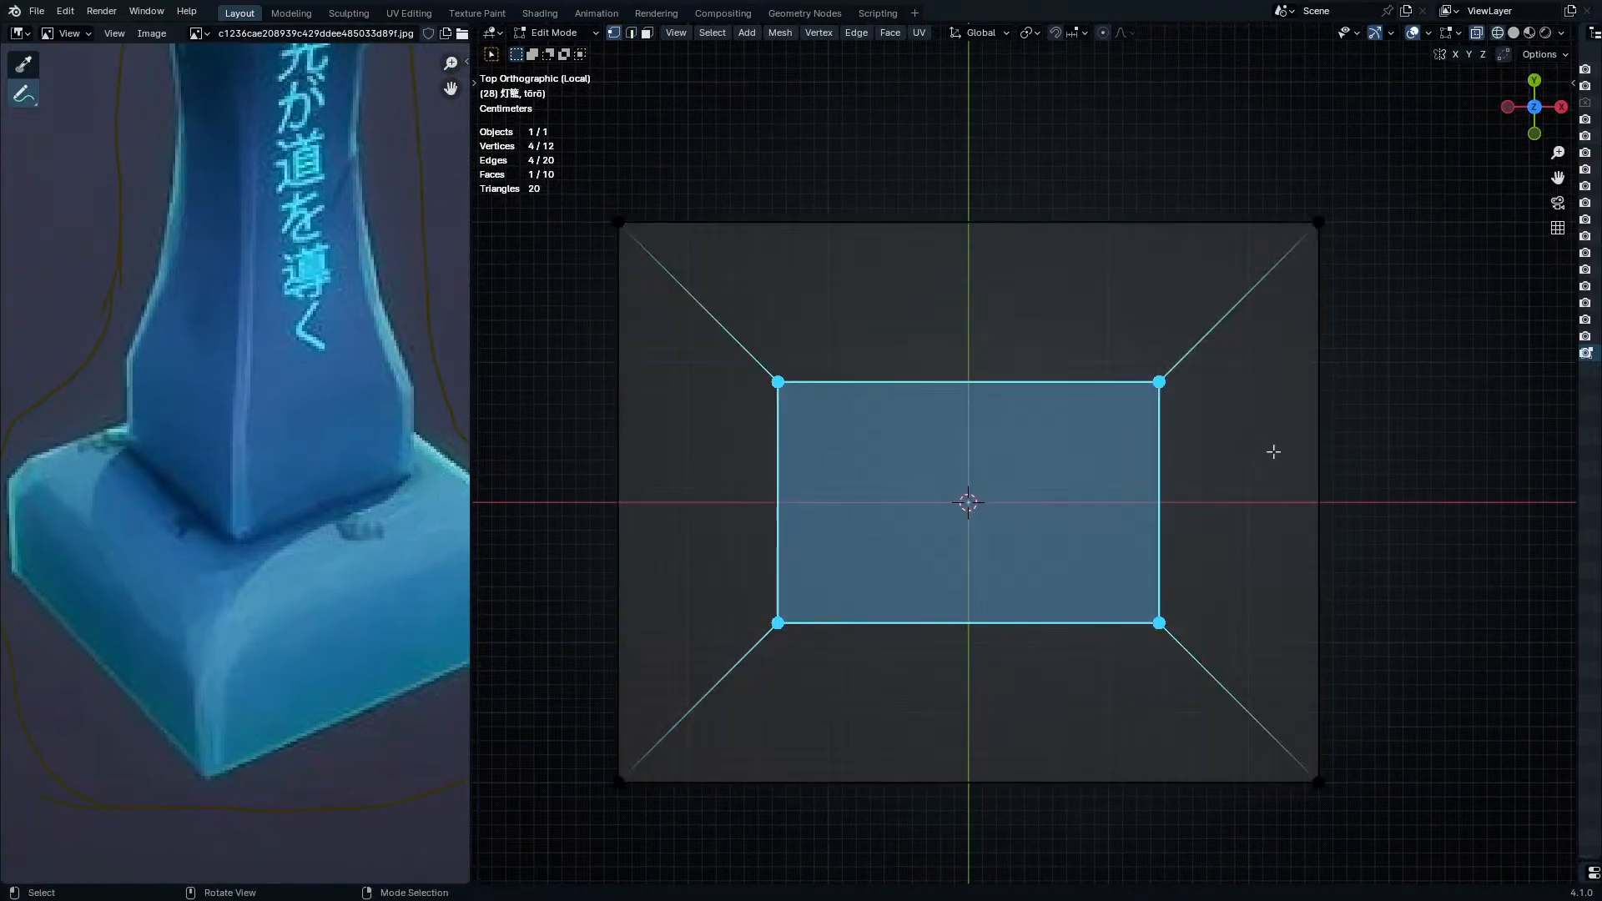
key("a")
key("s")
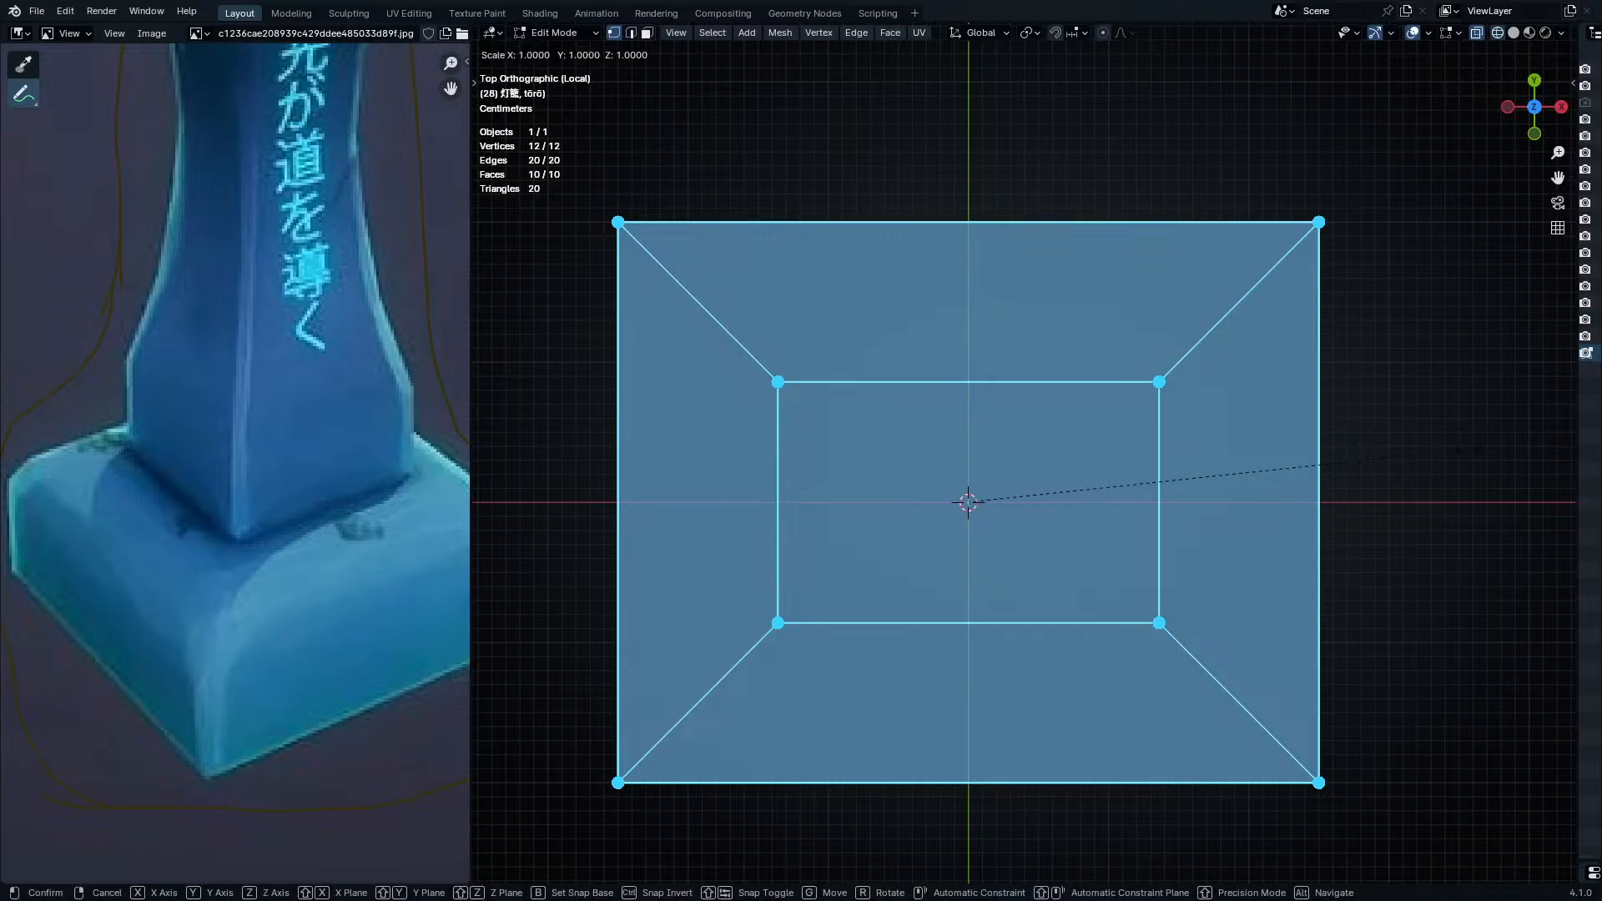
key("x")
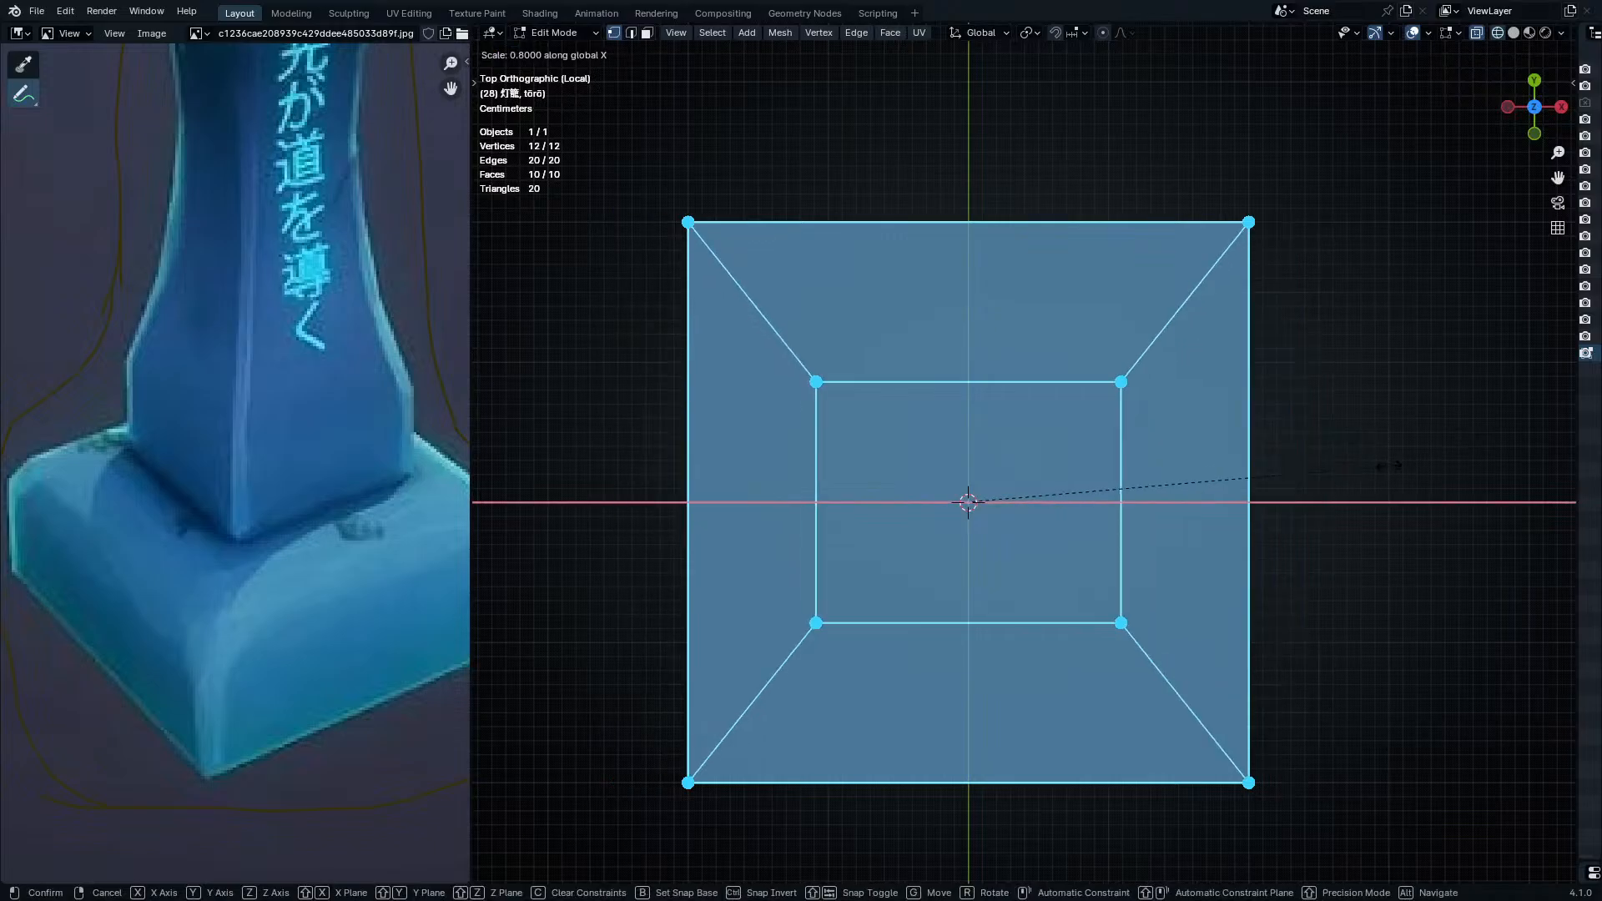
left_click(1399, 464)
- Select the four vertices of the inset face and scale them to 0.8 along X
key("alt+a")
left_click_drag(1057, 314, 1198, 654)
left_click_drag(743, 309, 920, 661, "shift")
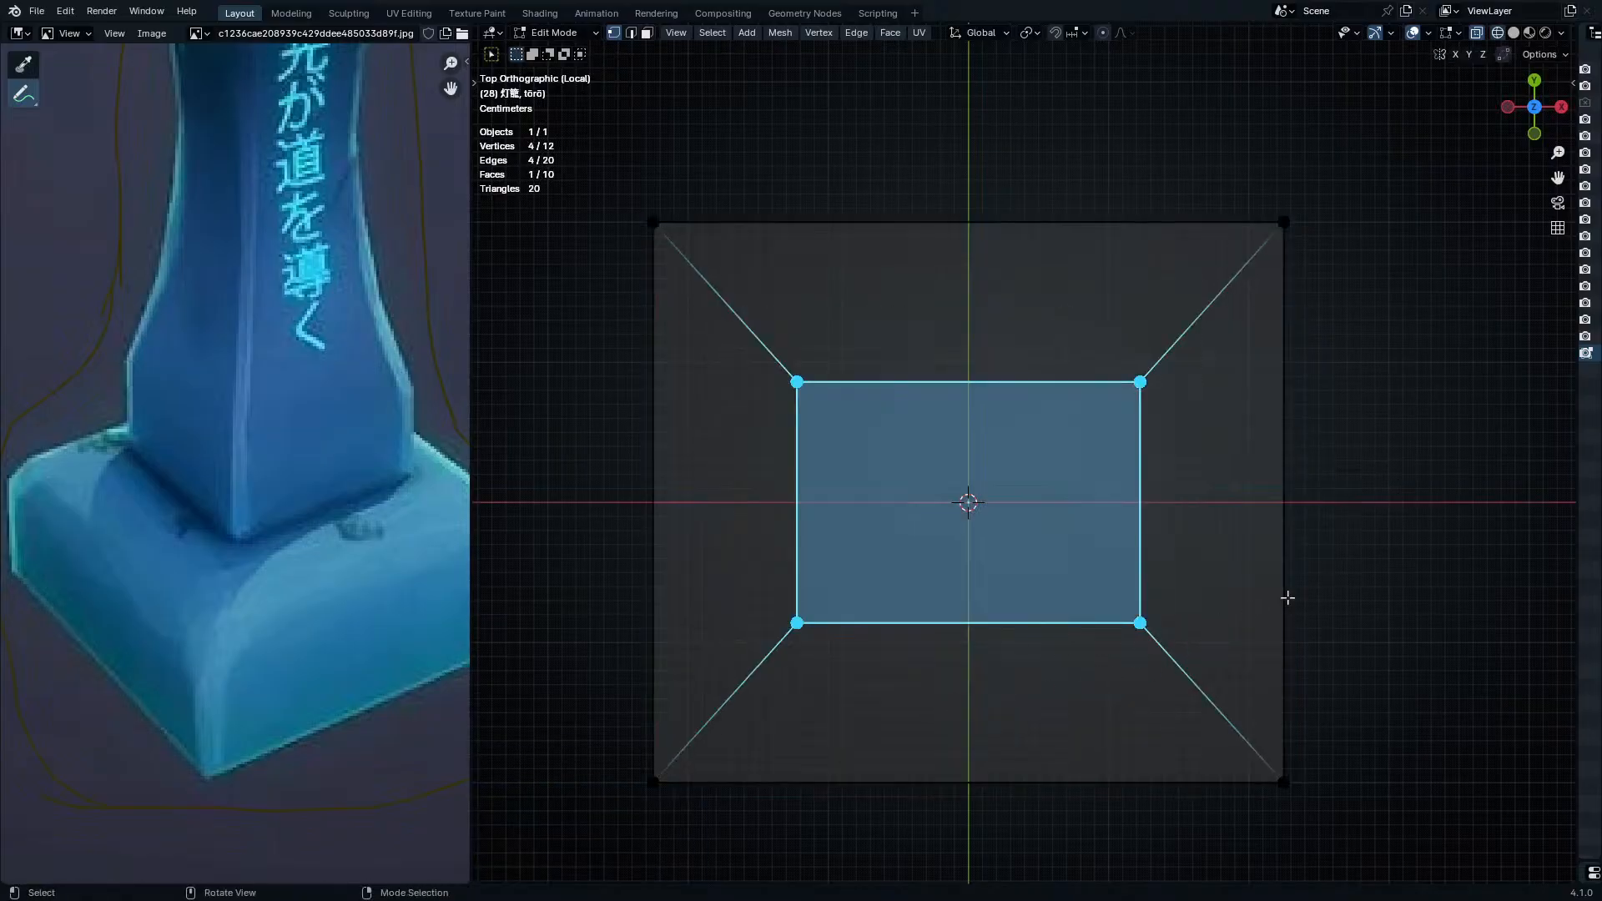
key("s")
key("x")
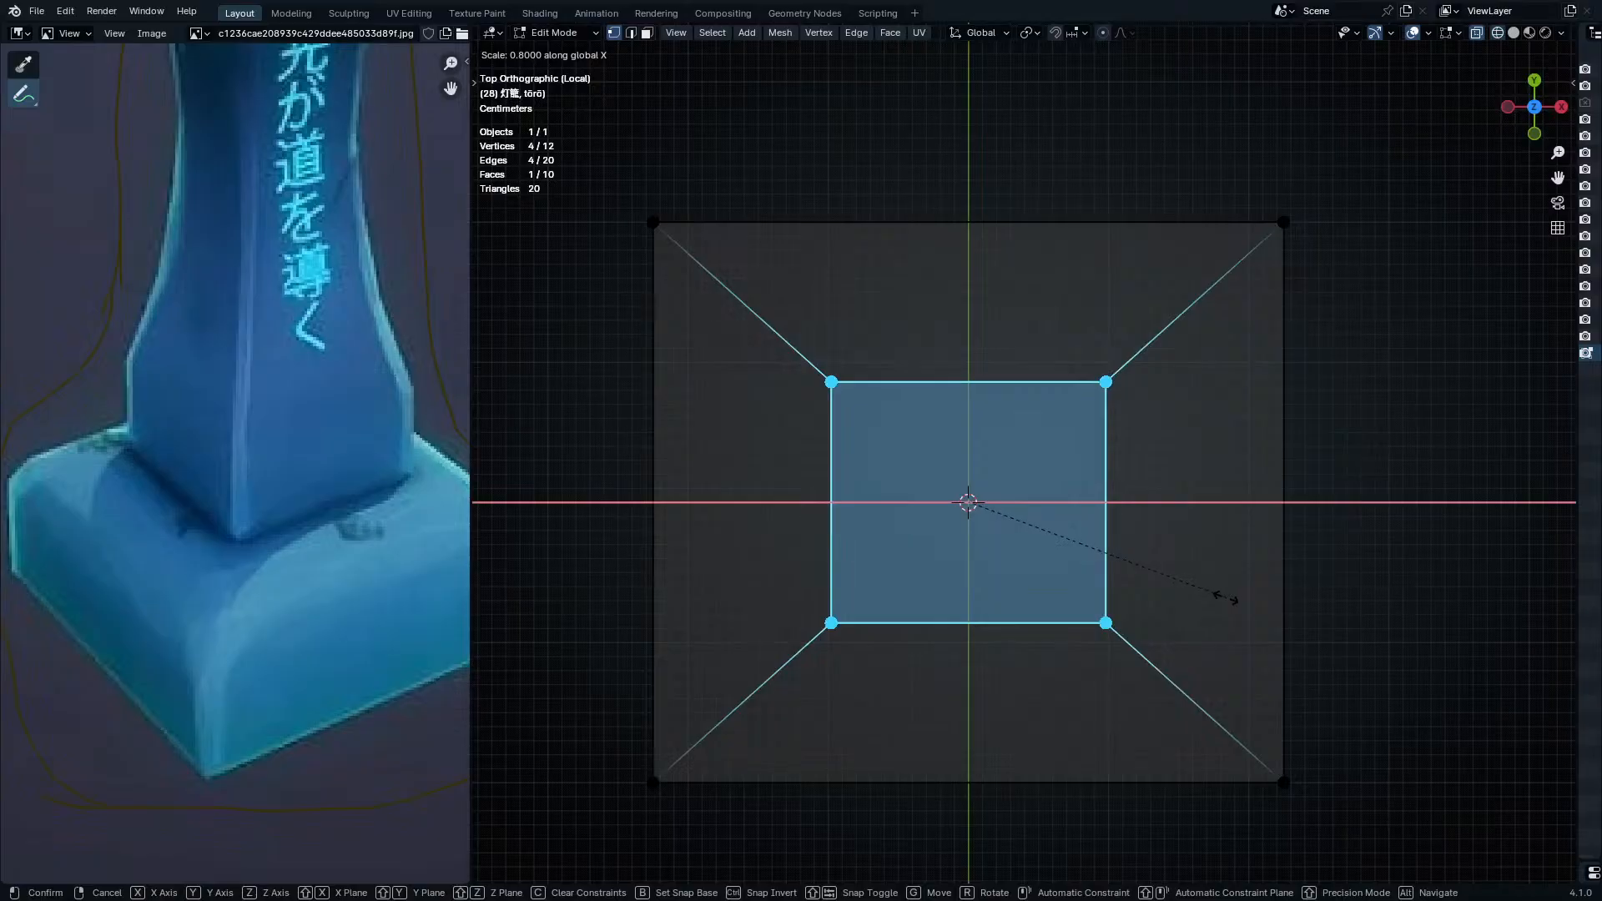
left_click(1233, 597)
- Enlarge the inset face uniformly to a scale of about 1.165
middle_click_drag(1223, 597, 1066, 565)
key("s")
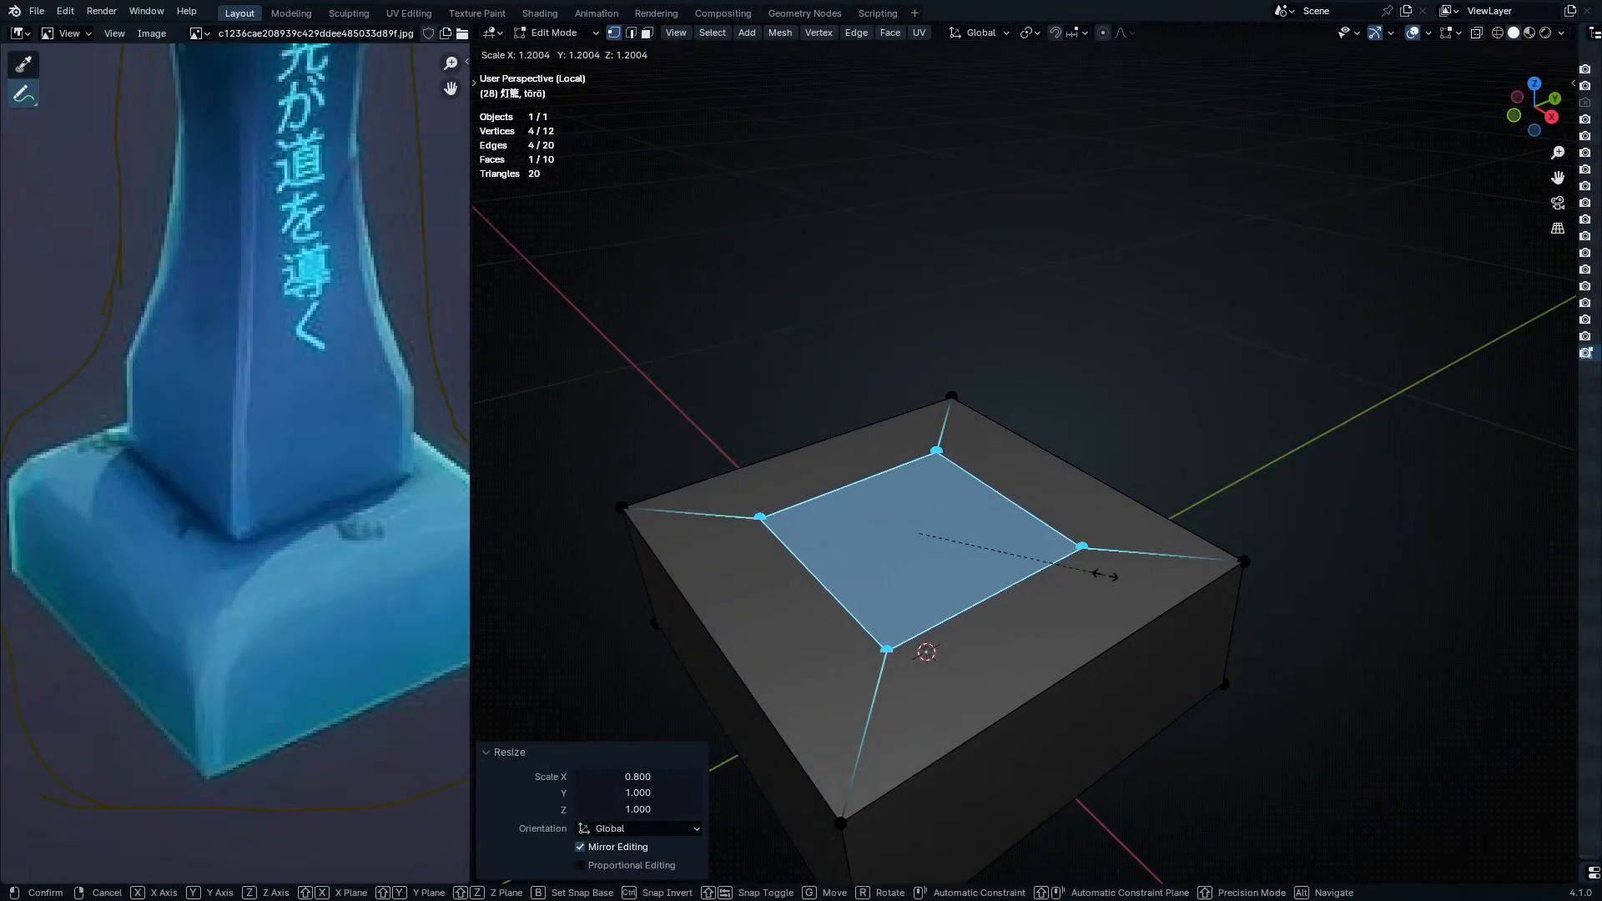
left_click(1097, 576)
- In front view, extrude the inset face 0.15 m upward as the pillar's lower section
middle_click_drag(1089, 668, 1048, 647)
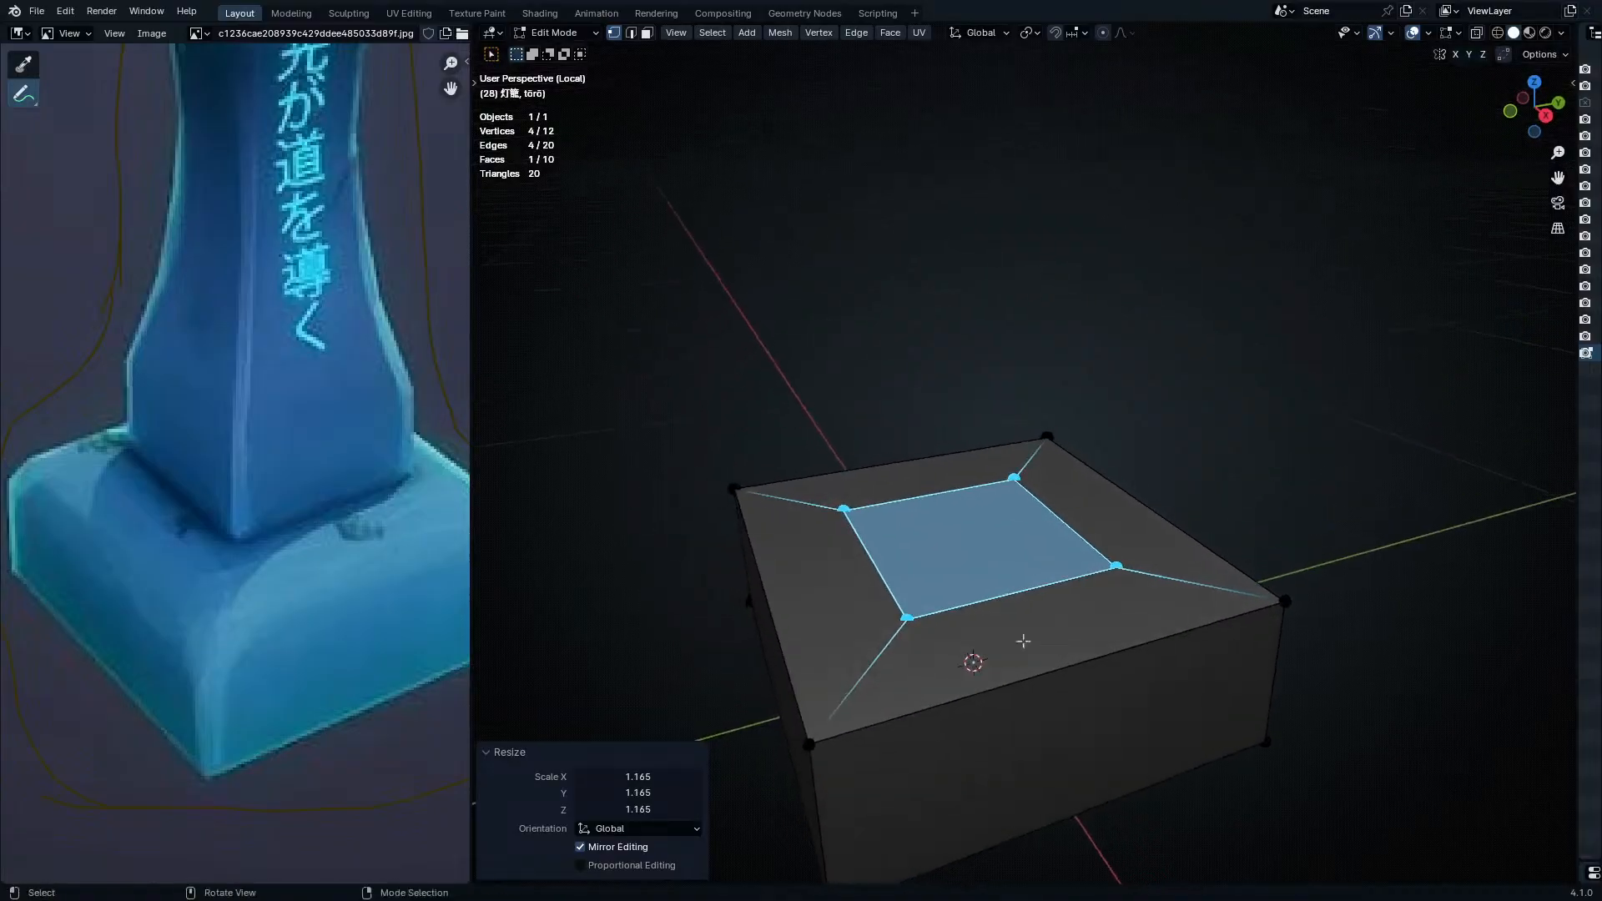
middle_click_drag(176, 409, 221, 606, "shift")
middle_click_drag(970, 576, 963, 621, "shift")
key("KP_1")
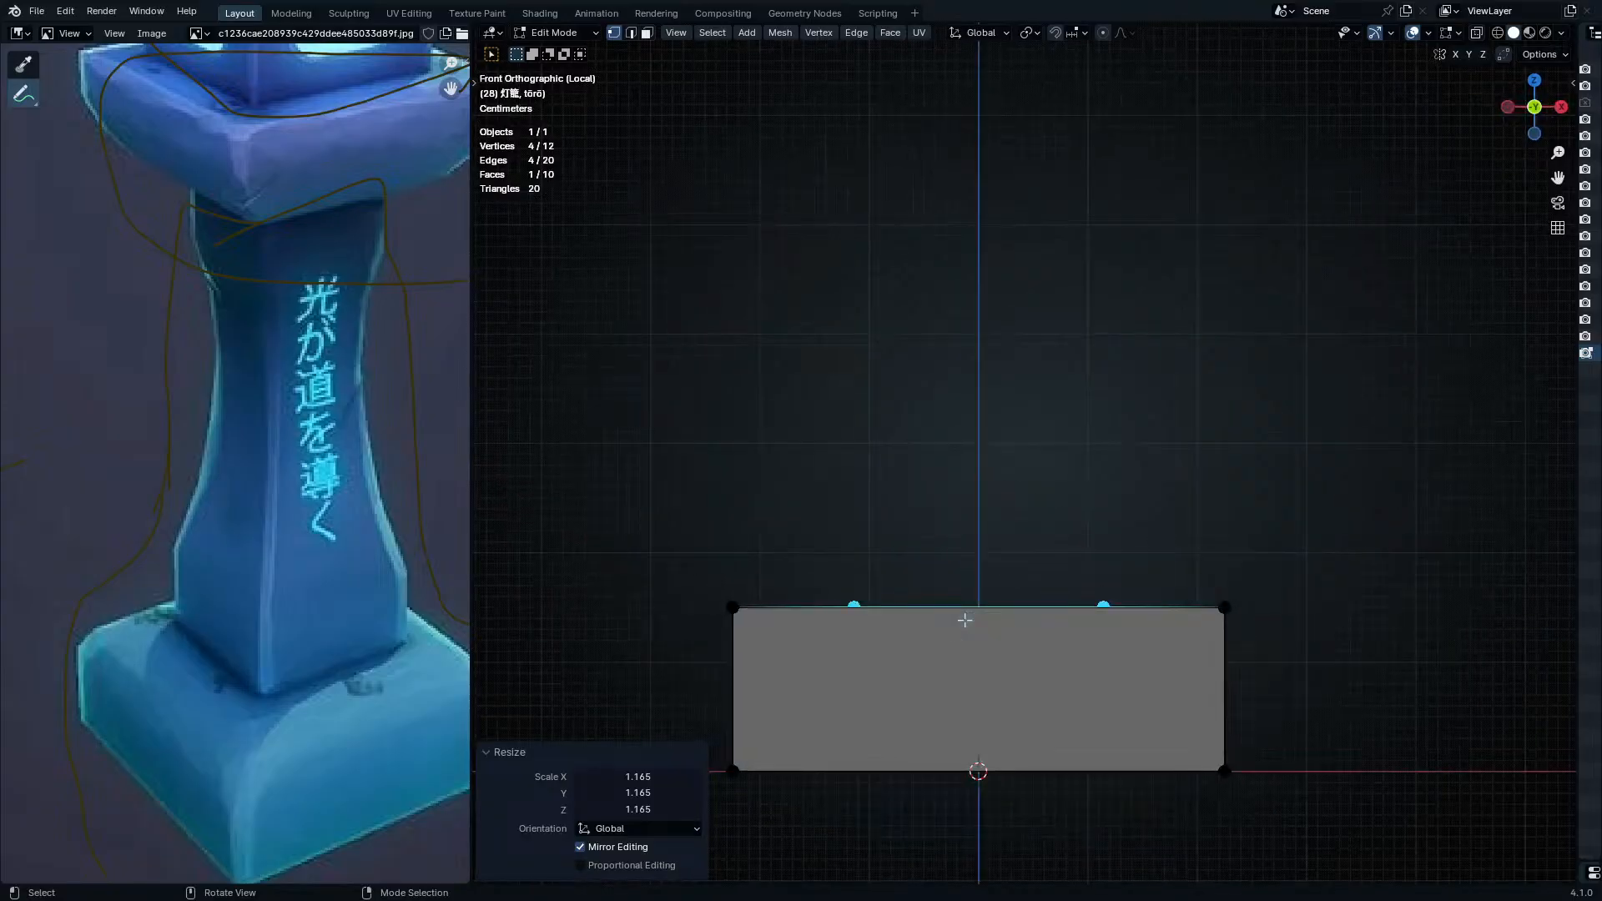
key("e")
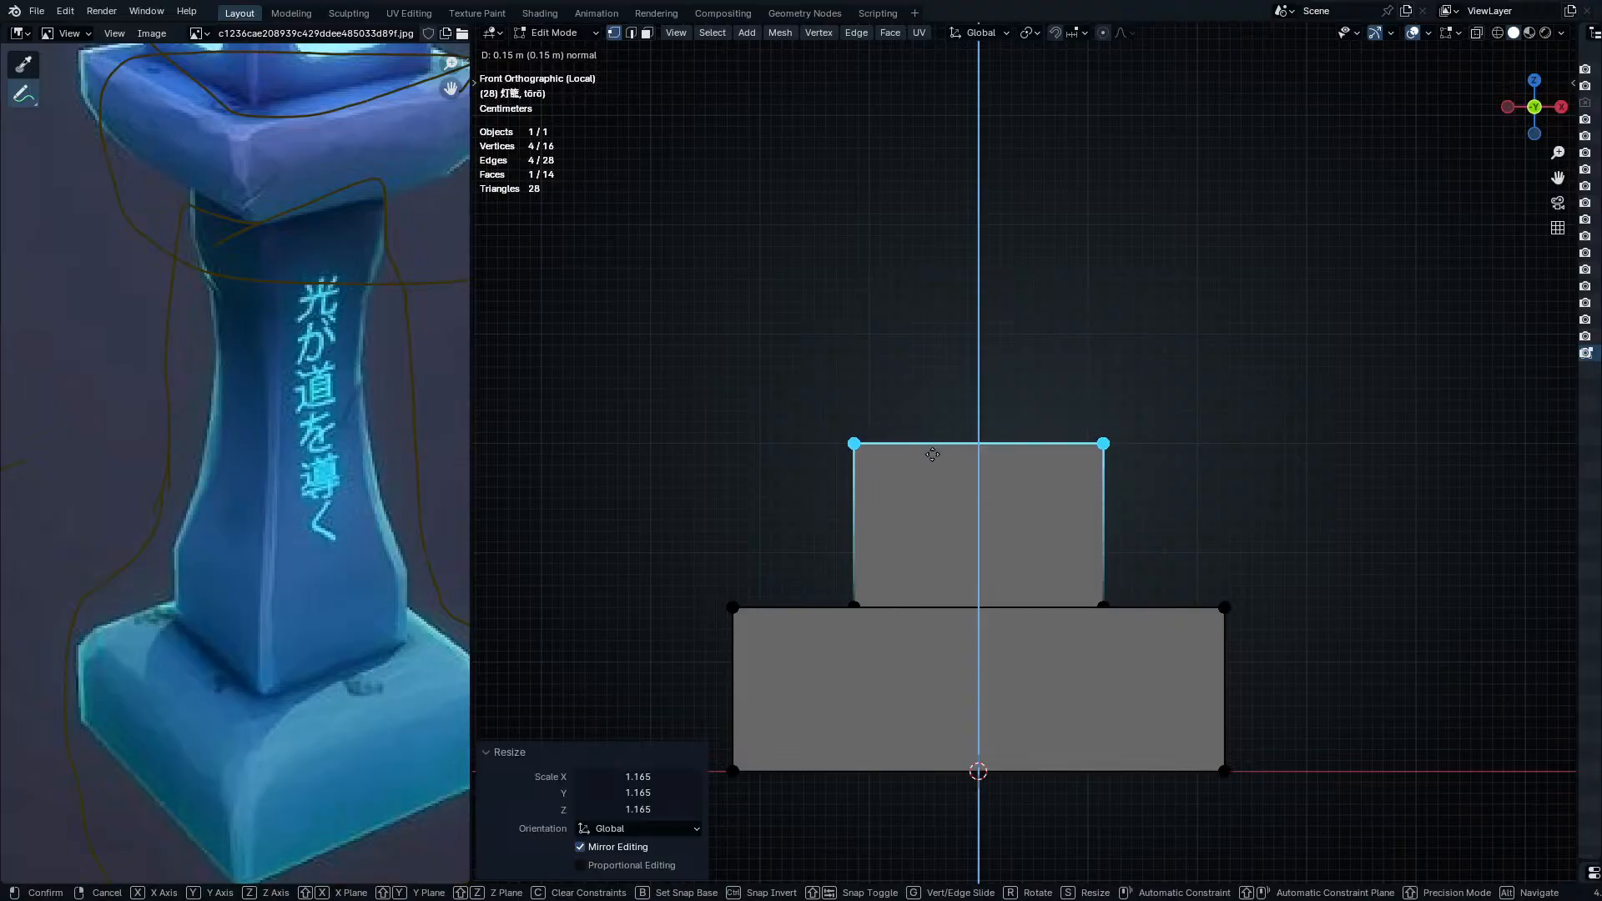
left_click(932, 454)
- Extrude the top face of the pillar's lower section 0.3 m upward along Z
middle_click_drag(991, 337, 948, 554, "shift")
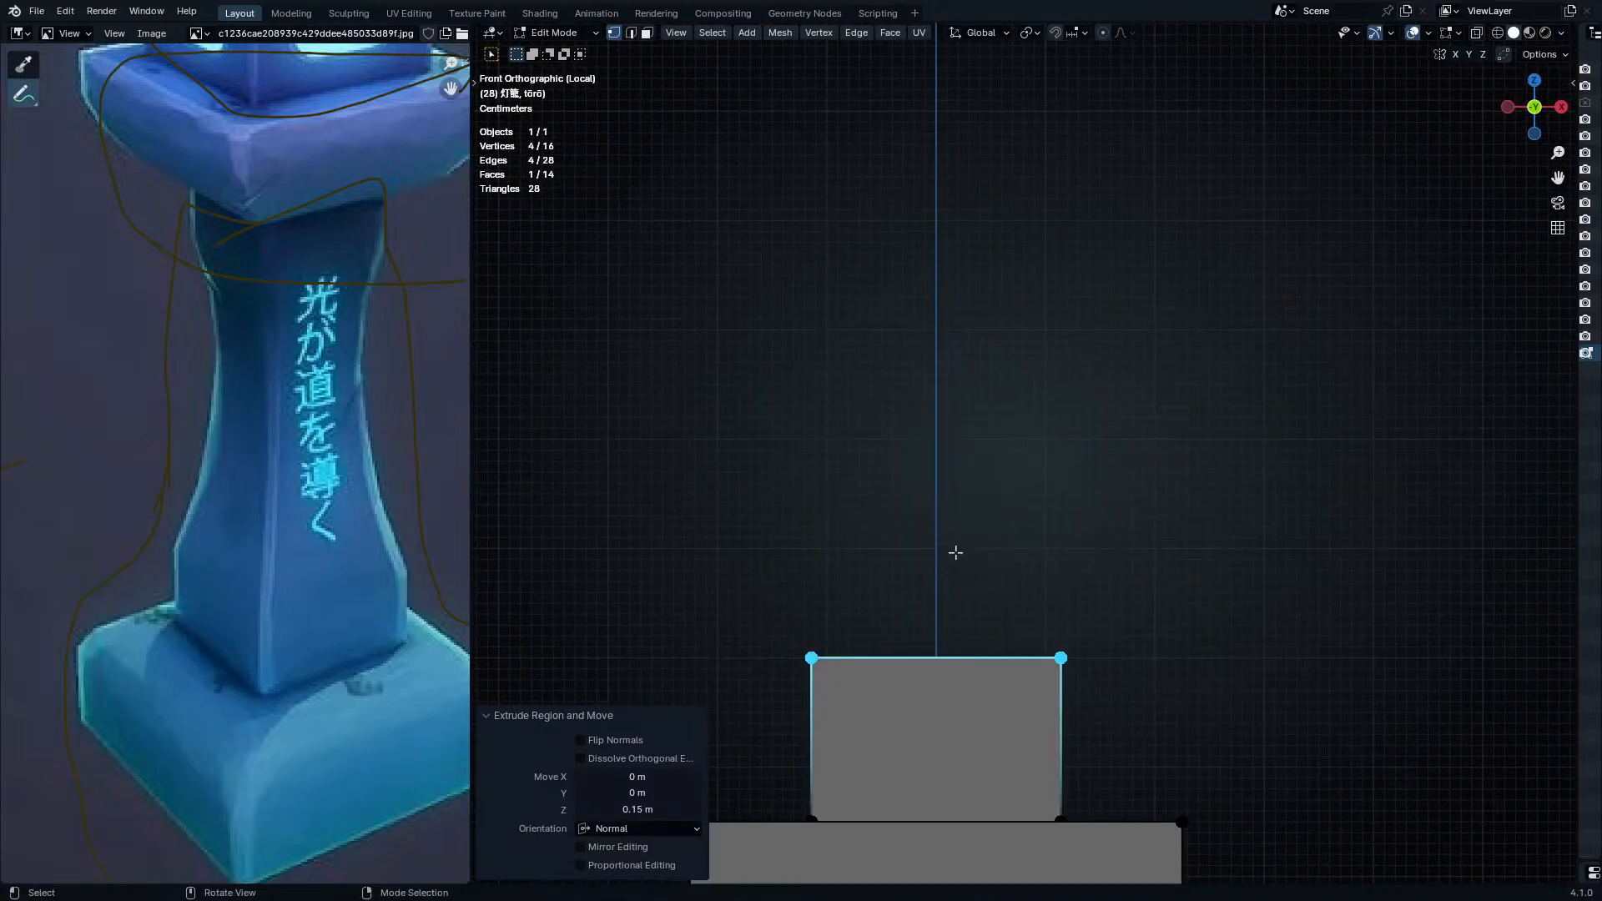
middle_click_drag(888, 626, 984, 531, "shift")
key("alt+z")
key("alt+z")
middle_click_drag(975, 432, 1085, 542, "shift")
key("e")
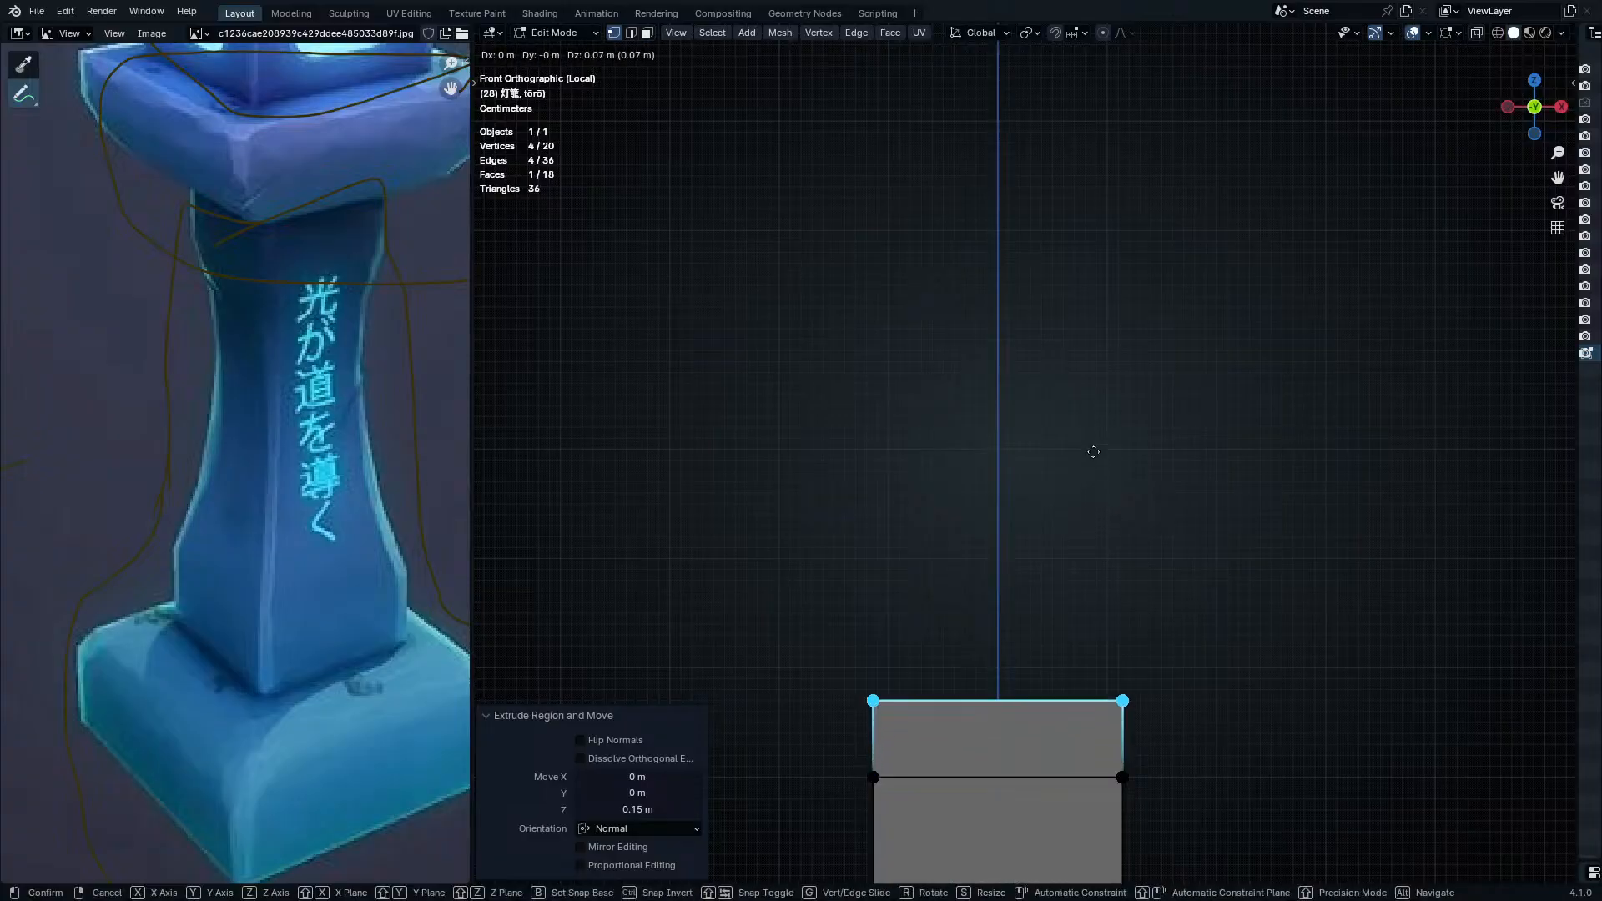
key("z")
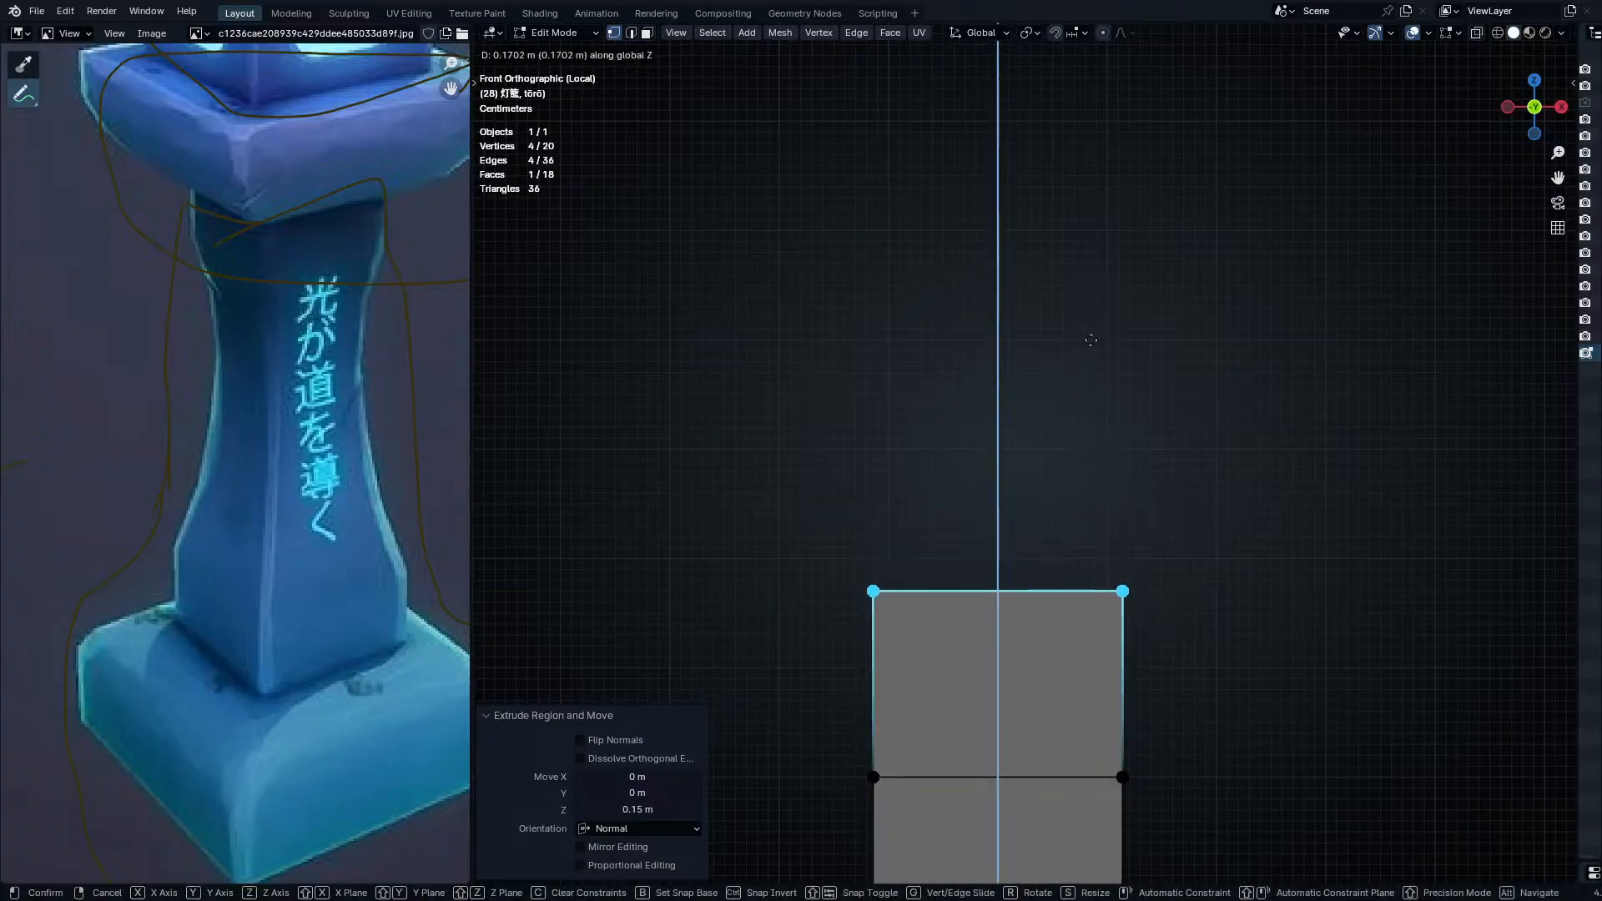
left_click(1098, 201)
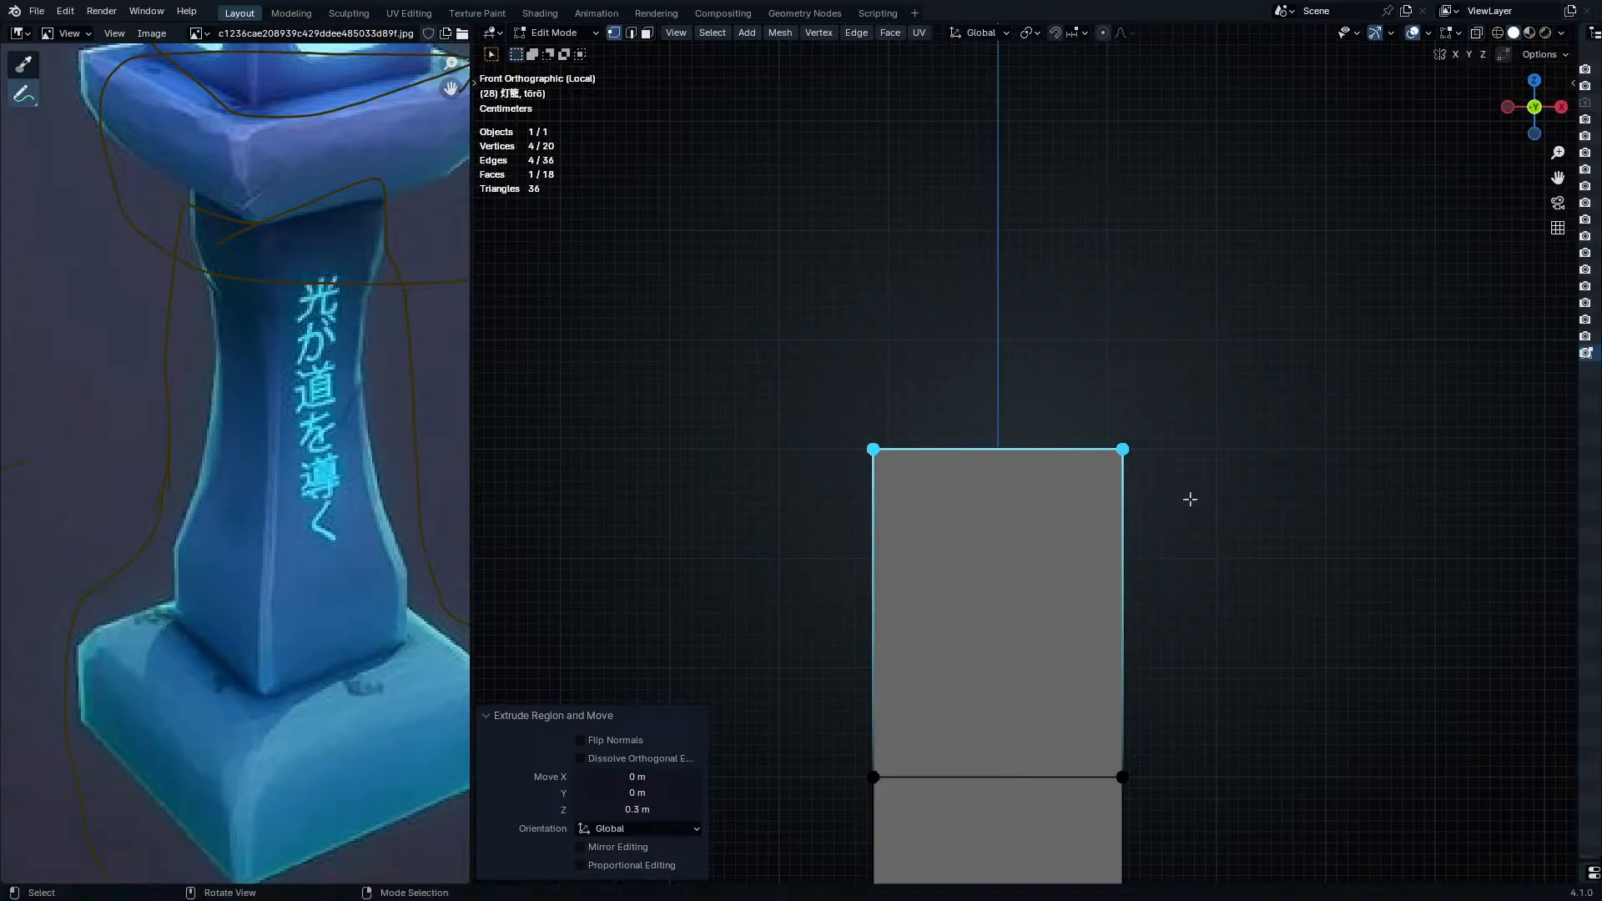
- Taper the extruded section by scaling its top face uniformly to about 0.749
middle_click_drag(1190, 497, 1108, 408, "shift")
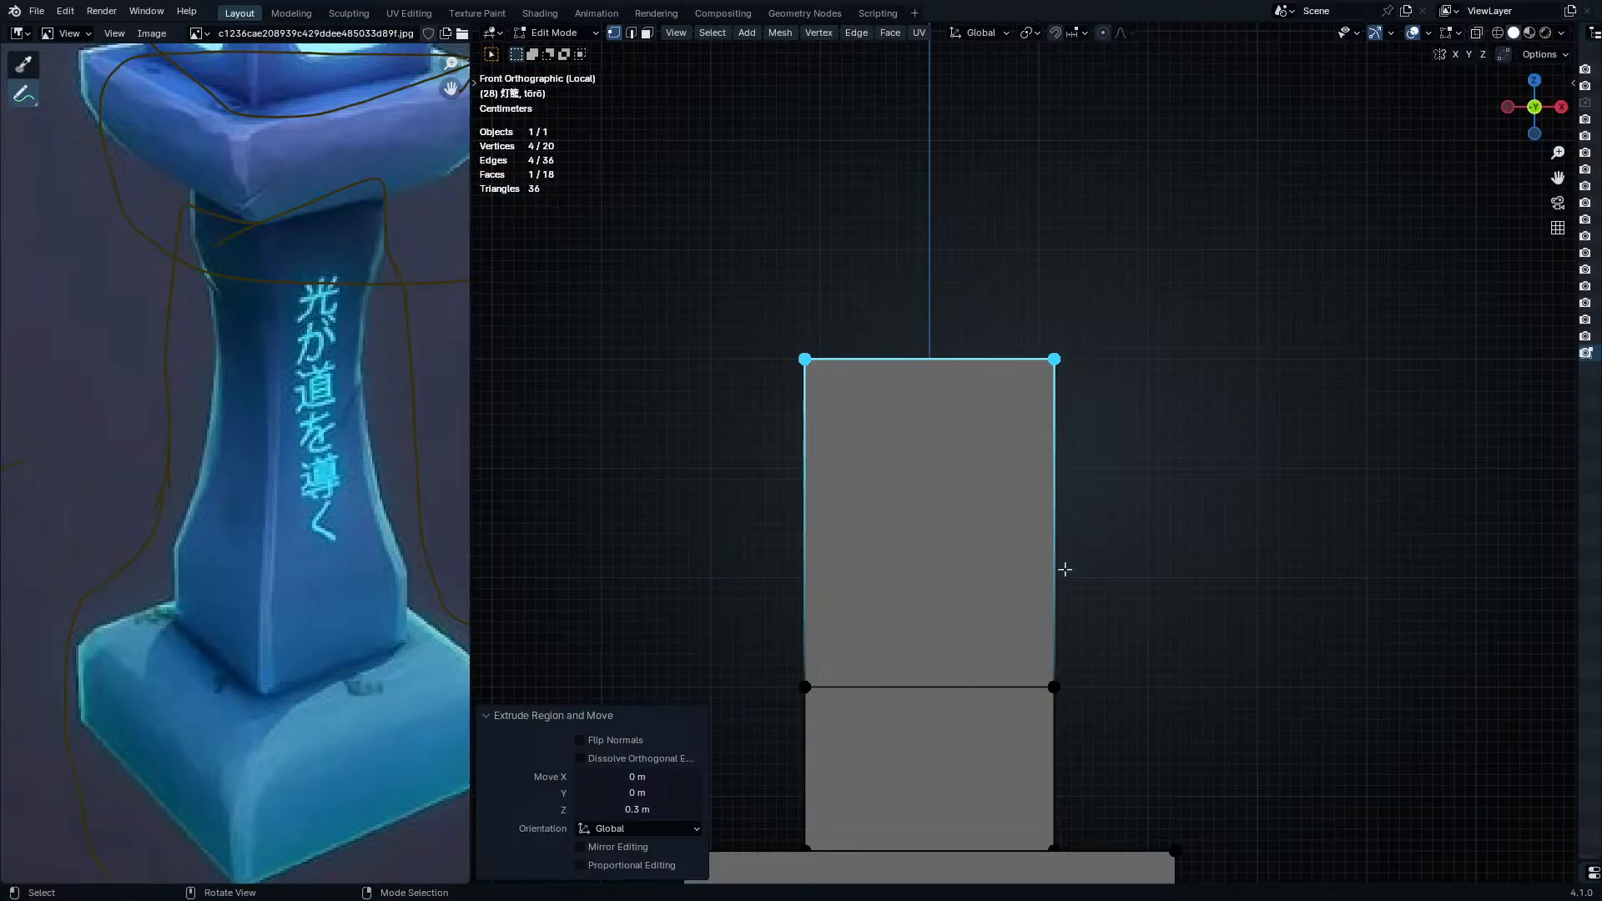
middle_click_drag(1059, 443, 1215, 428)
key("s")
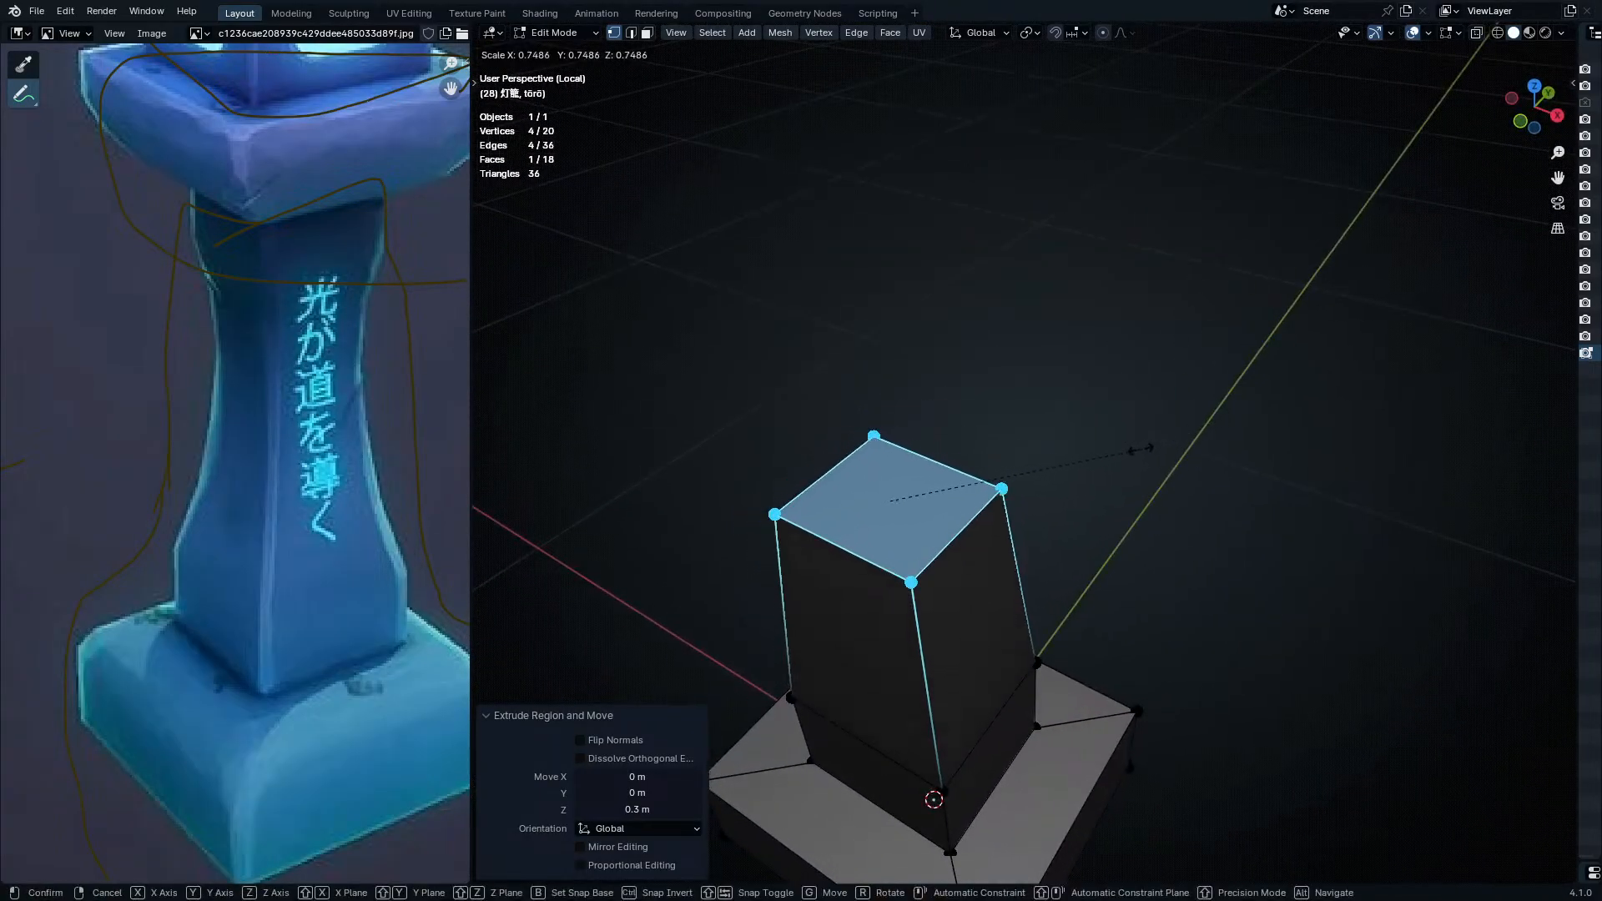
left_click(1139, 449)
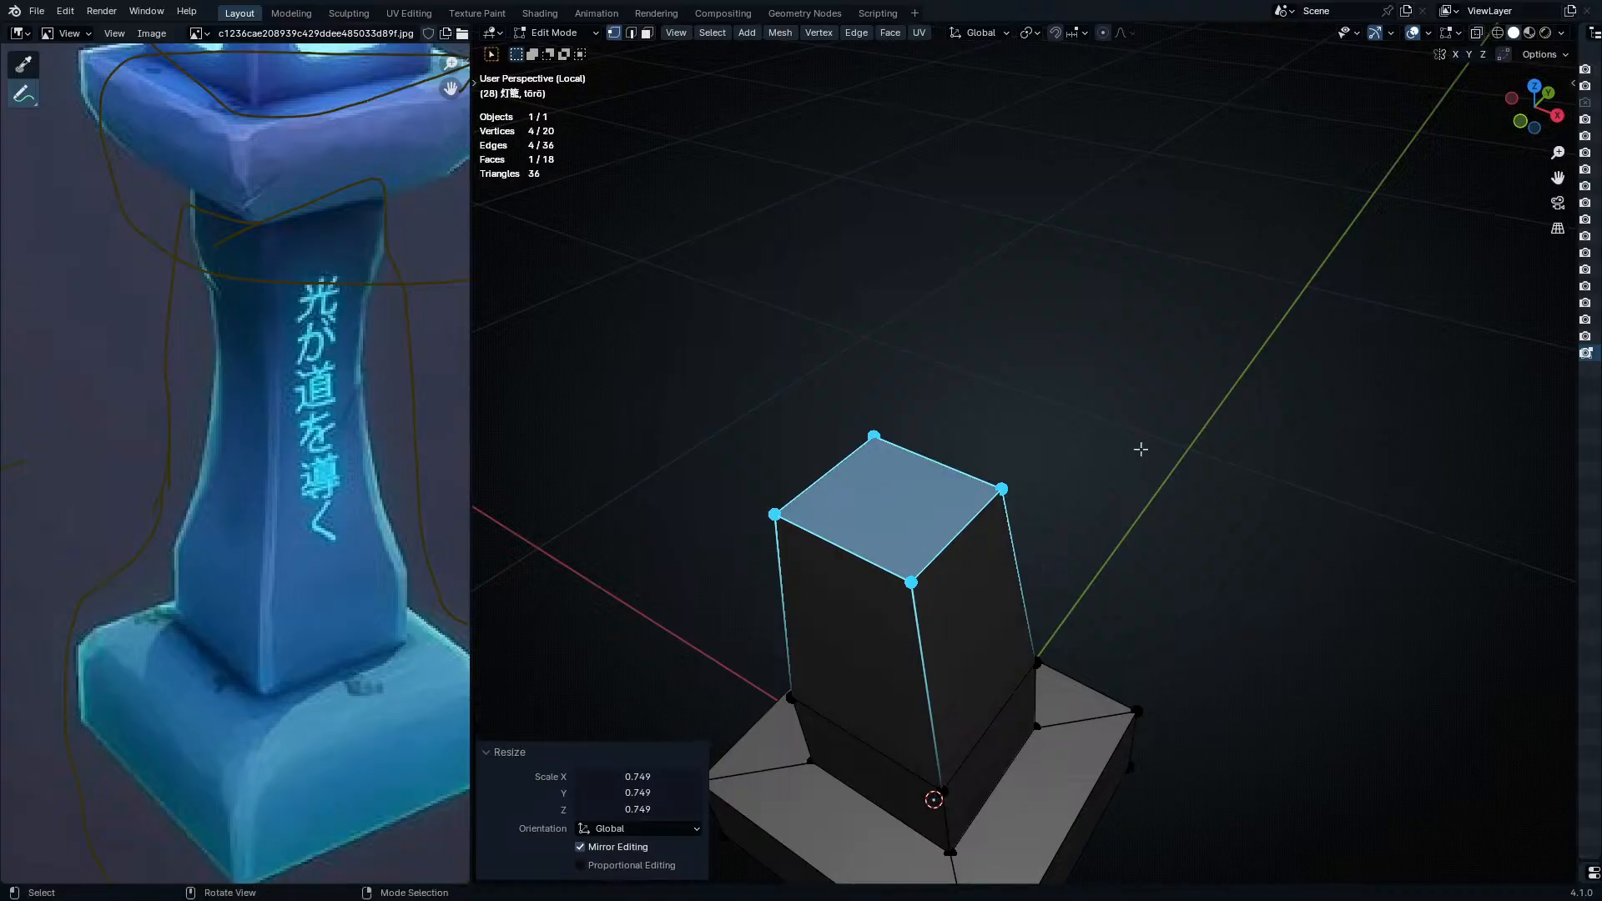
- In front view, extrude the narrowed top face another 0.3 m upward along Z
key("KP_1")
scroll(922, 637, "down", 2)
middle_click_drag(923, 636, 1101, 455, "shift")
middle_click_drag(1119, 397, 1125, 610, "shift")
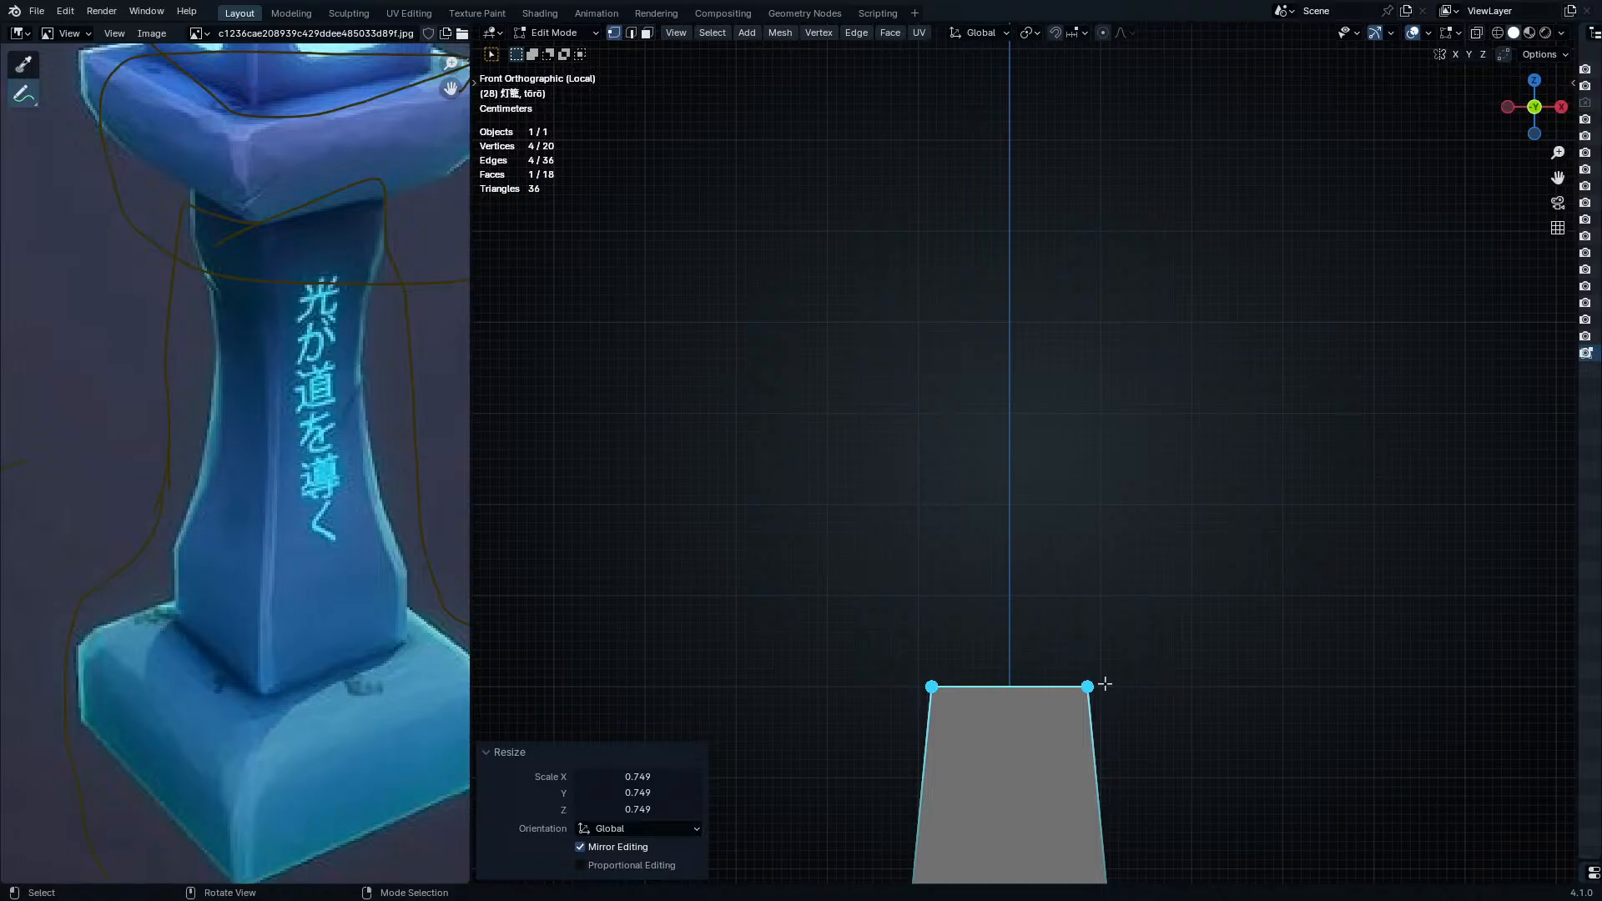
key("e")
key("z")
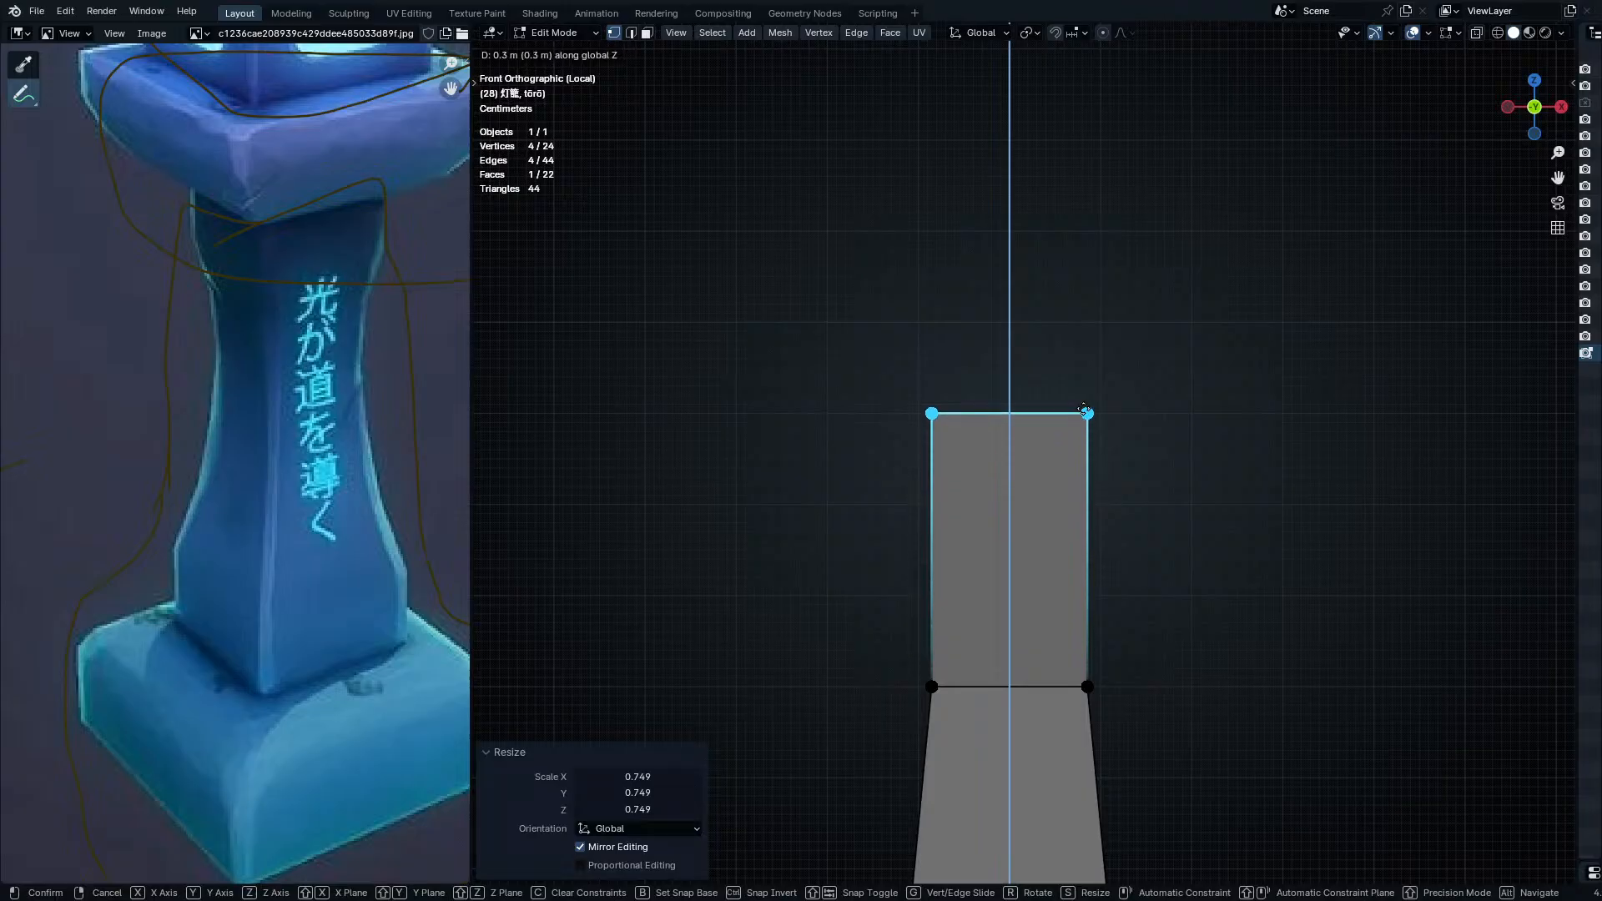
left_click(1084, 411)
- Flare the upper shaft by scaling its top face uniformly to about 1.158
middle_click_drag(1079, 398, 1047, 537, "shift")
middle_click_drag(1097, 726, 1069, 480, "shift")
key("s")
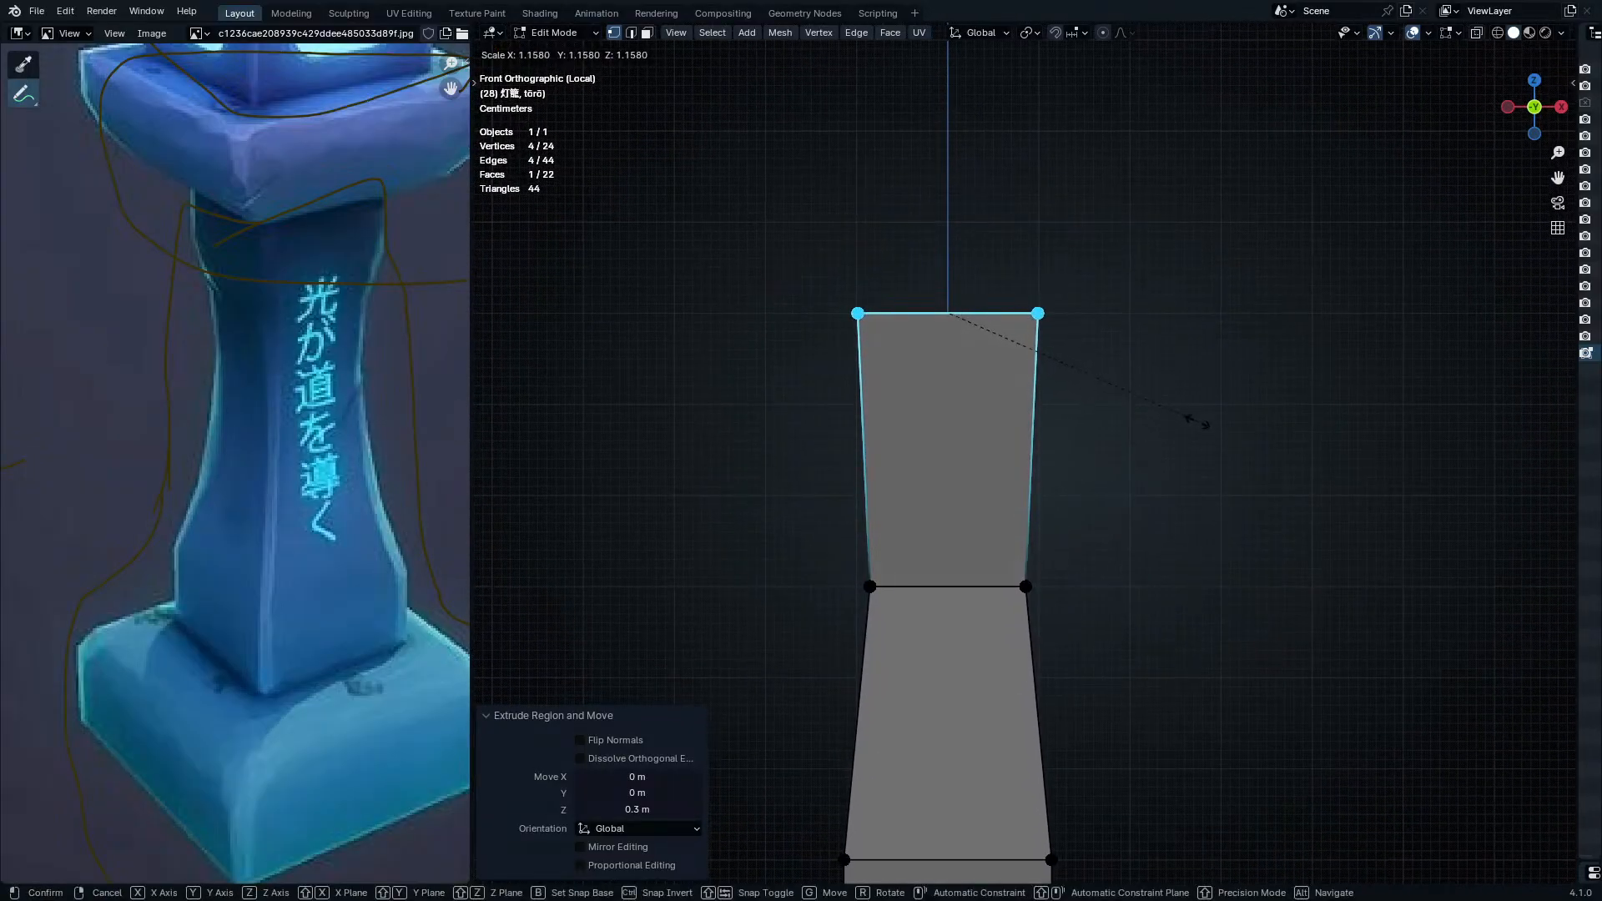
left_click(1196, 421)
- Extrude a short band above the upper shaft and flare its top face by scaling it to 1.093, then by a further 1.029
middle_click_drag(1113, 333, 1122, 427, "shift")
key("e")
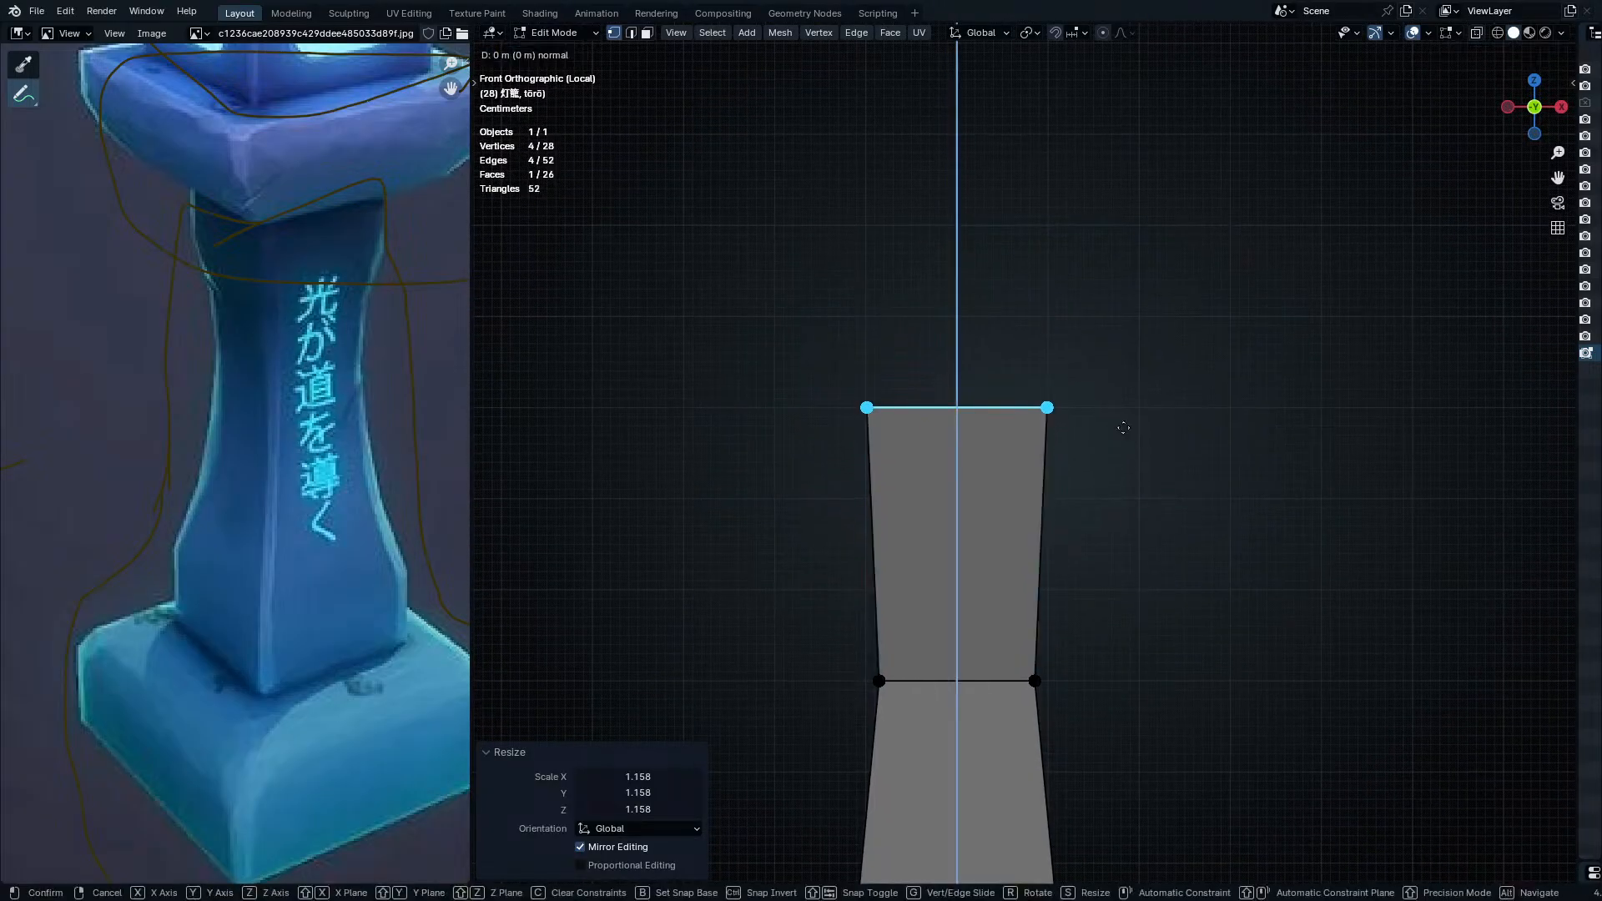
left_click(1124, 374)
key("s")
left_click(1151, 384)
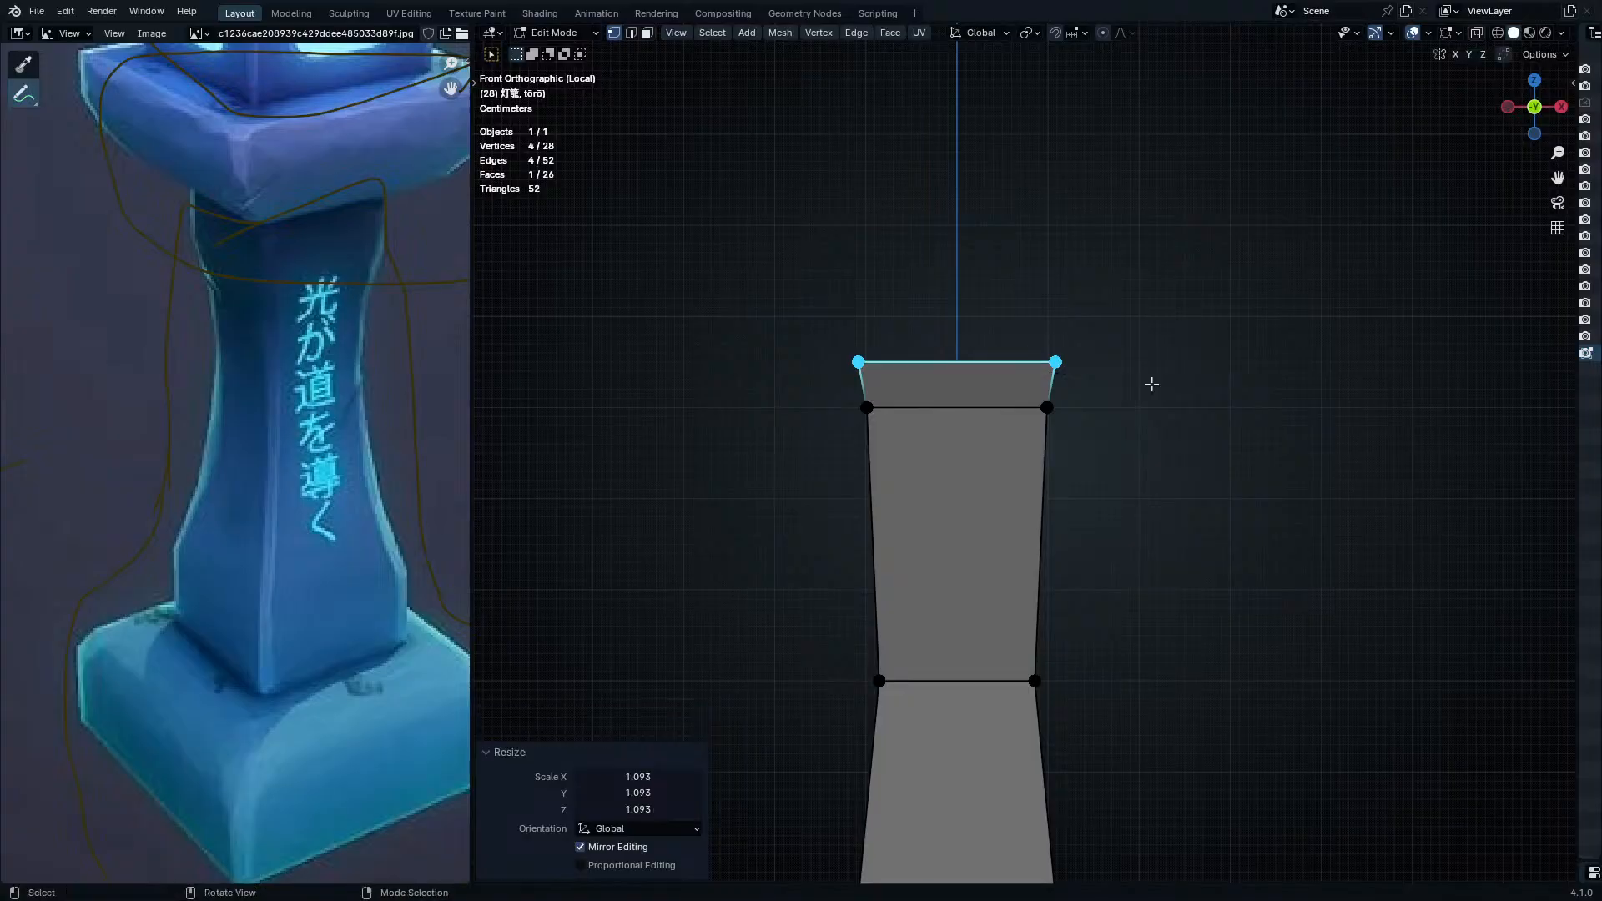
left_click(1155, 383)
- Extrude the flared top face straight upward to form the pillar's head block
middle_click_drag(1115, 336, 1107, 474, "shift")
key("z")
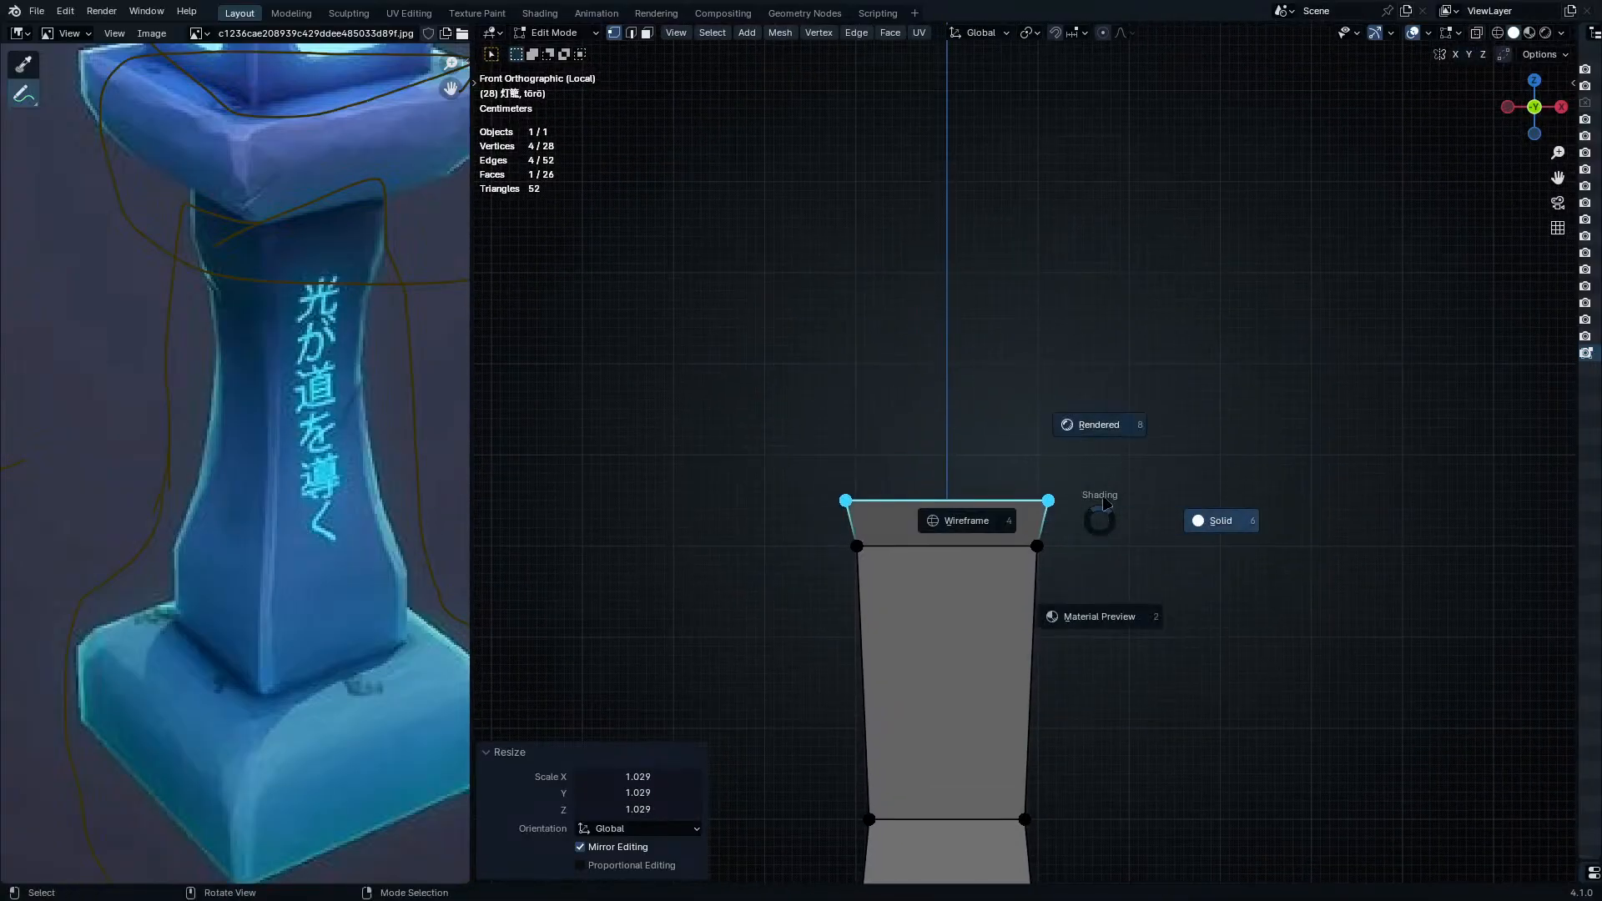
key("Escape")
key("e")
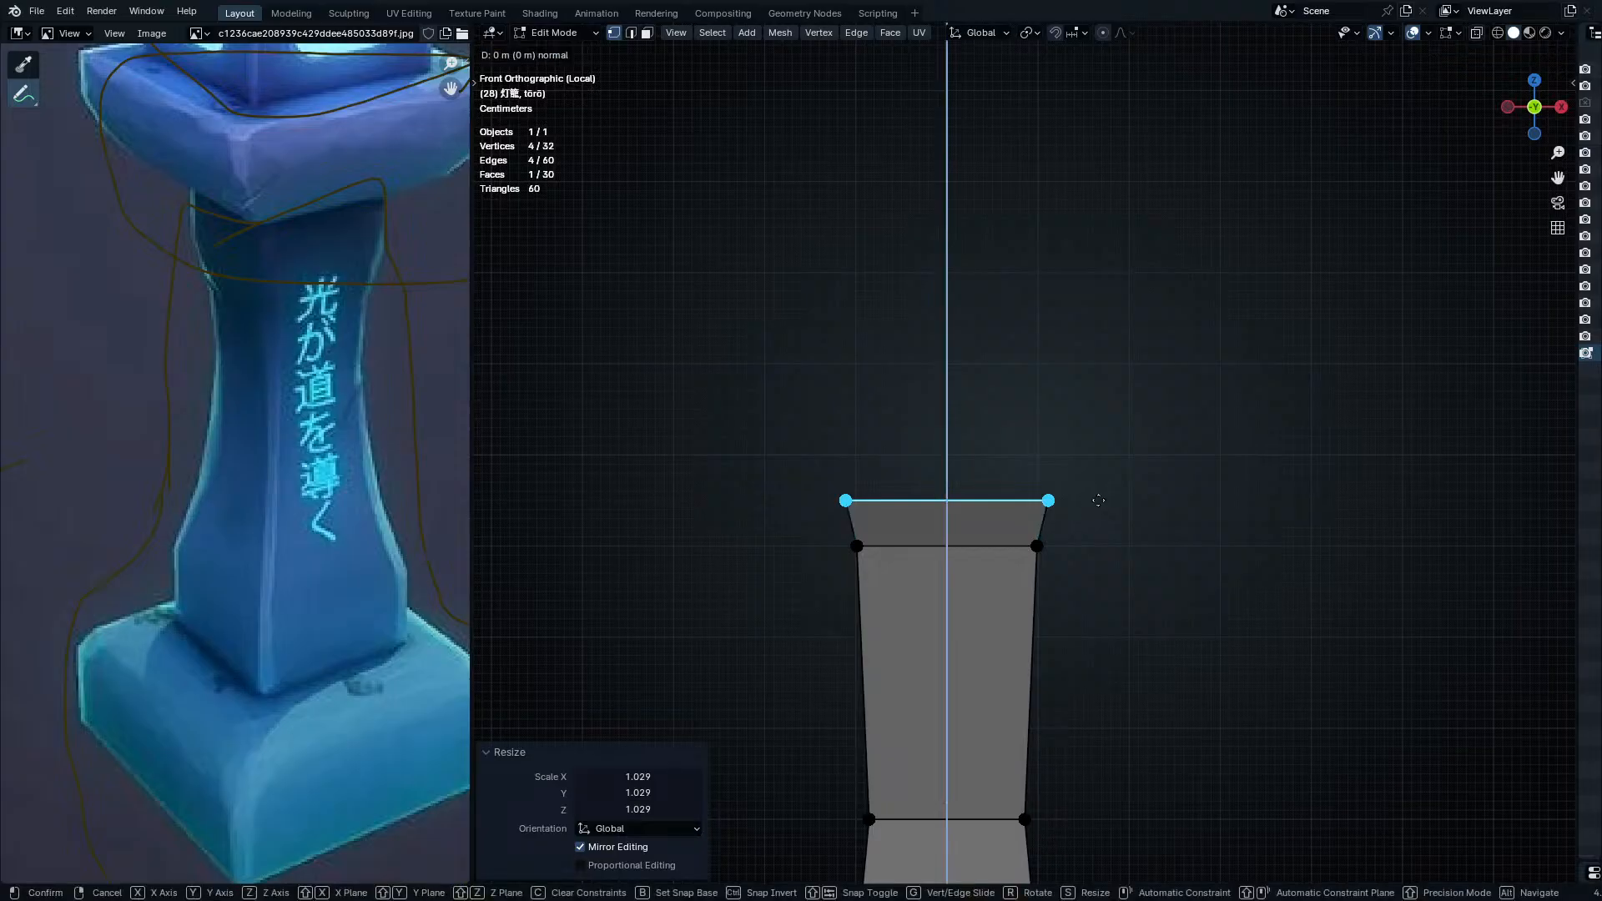
left_click(1098, 380)
middle_click_drag(1073, 440, 1152, 292)
key("Tab")
middle_click_drag(1109, 361, 1105, 492, "shift")
middle_click_drag(1105, 492, 1178, 574)
key("Tab")
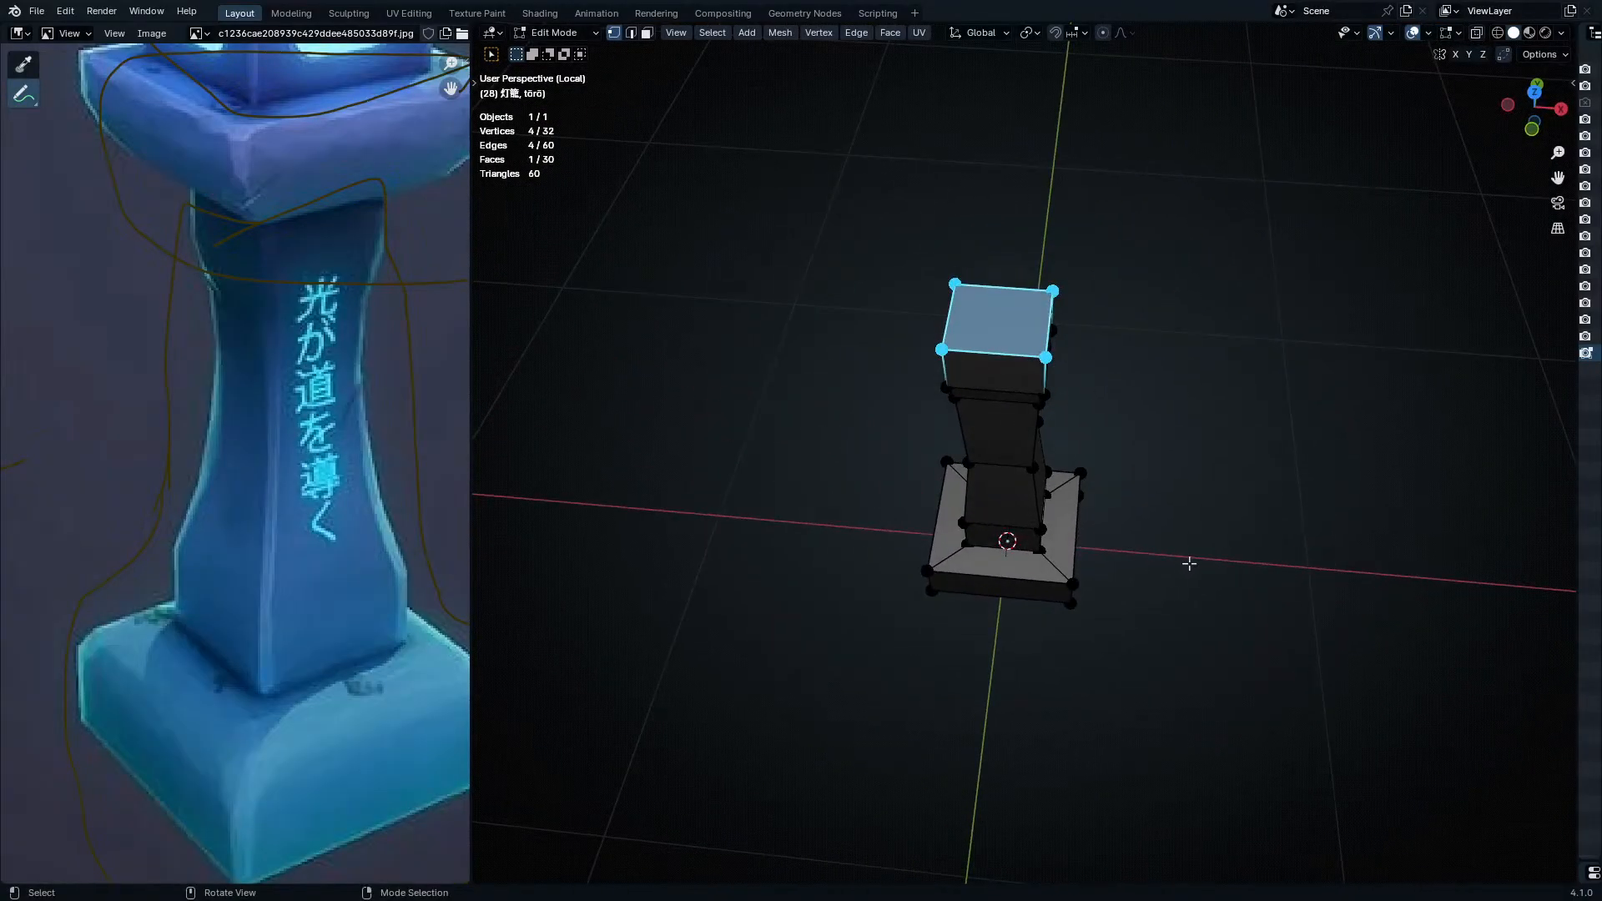
- In top view, select the foot block's outer vertices on both sides and scale them to 1.2 along X
key("KP_7")
key("b")
left_click_drag(1233, 325, 1072, 711)
left_click_drag(865, 405, 968, 683, "shift")
scroll(1129, 575, "up", 3)
scroll(1129, 575, "up", 2)
key("s")
key("x")
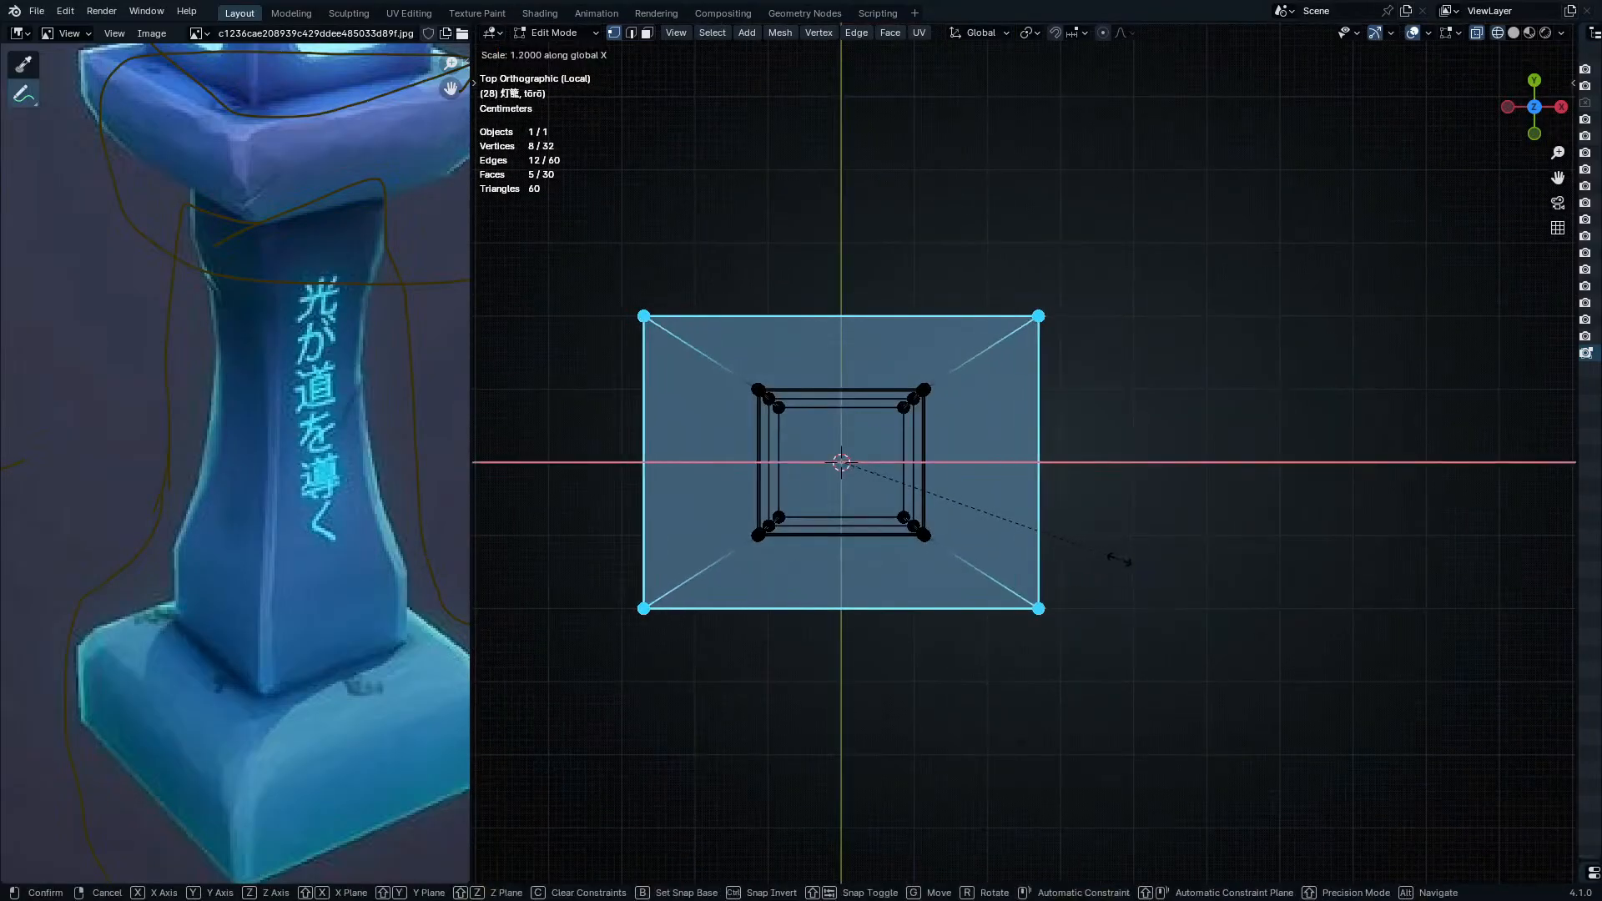
left_click(1119, 559)
- Enlarge the foot block's outer vertices along the Y axis with snapped scaling
key("s")
key("y")
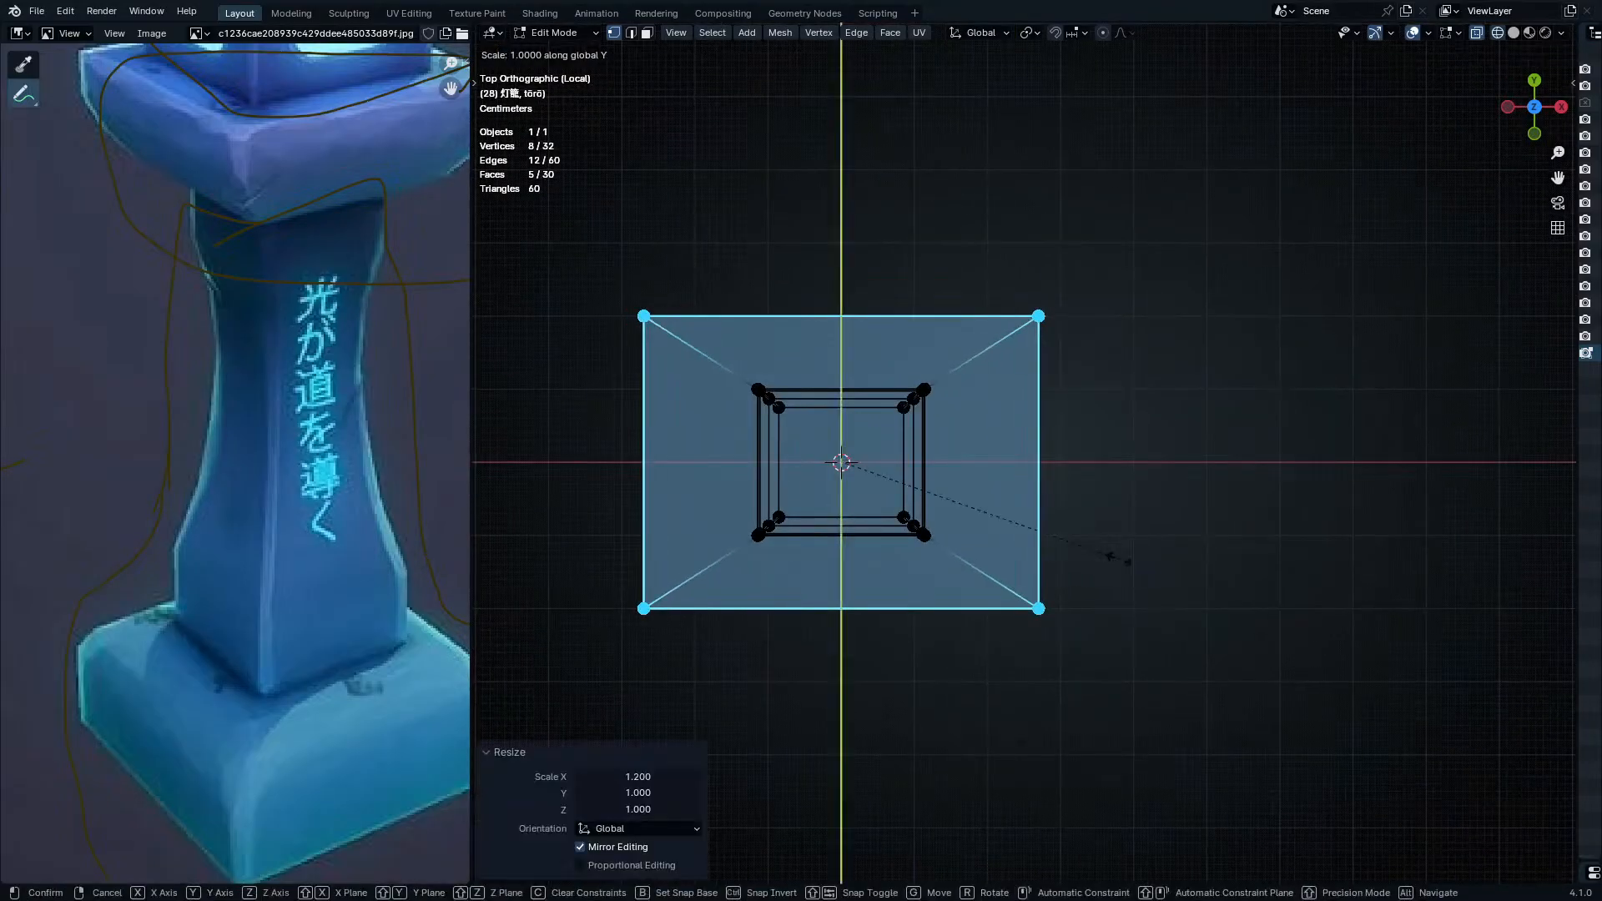
left_click(1167, 569, "ctrl")
middle_click_drag(1167, 568, 1188, 661)
key("Tab")
- Select the eight vertices of the pillar's lowest section and scale them uniformly
key("Tab")
left_click(1051, 663)
left_click(981, 716, "shift")
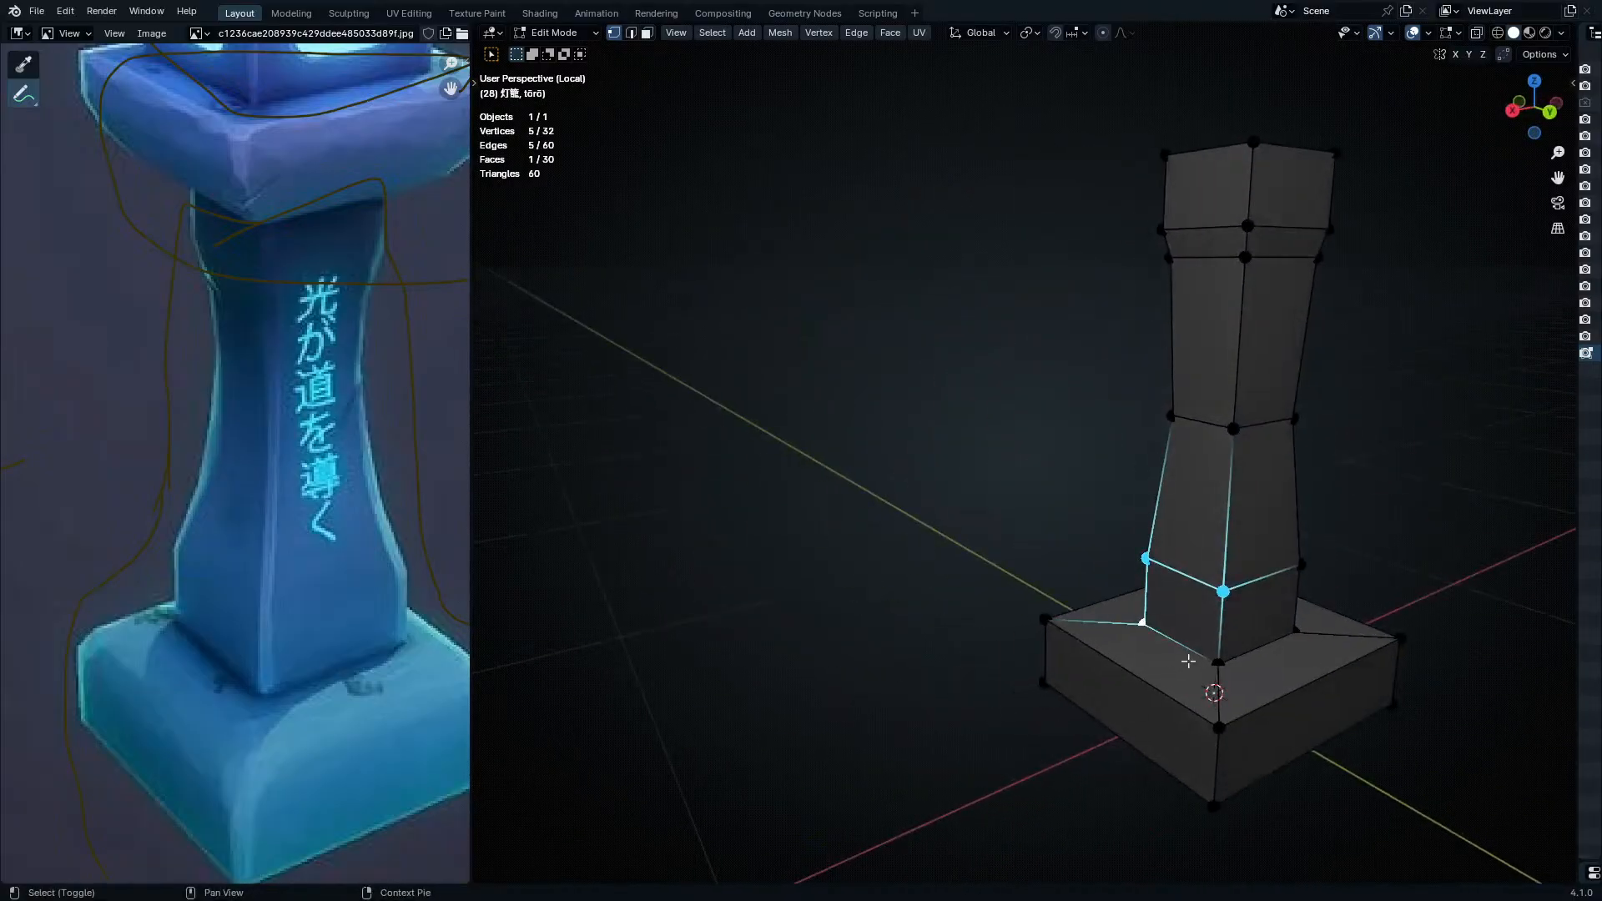
left_click(1300, 564, "shift")
middle_click_drag(1300, 564, 1324, 697)
key("s")
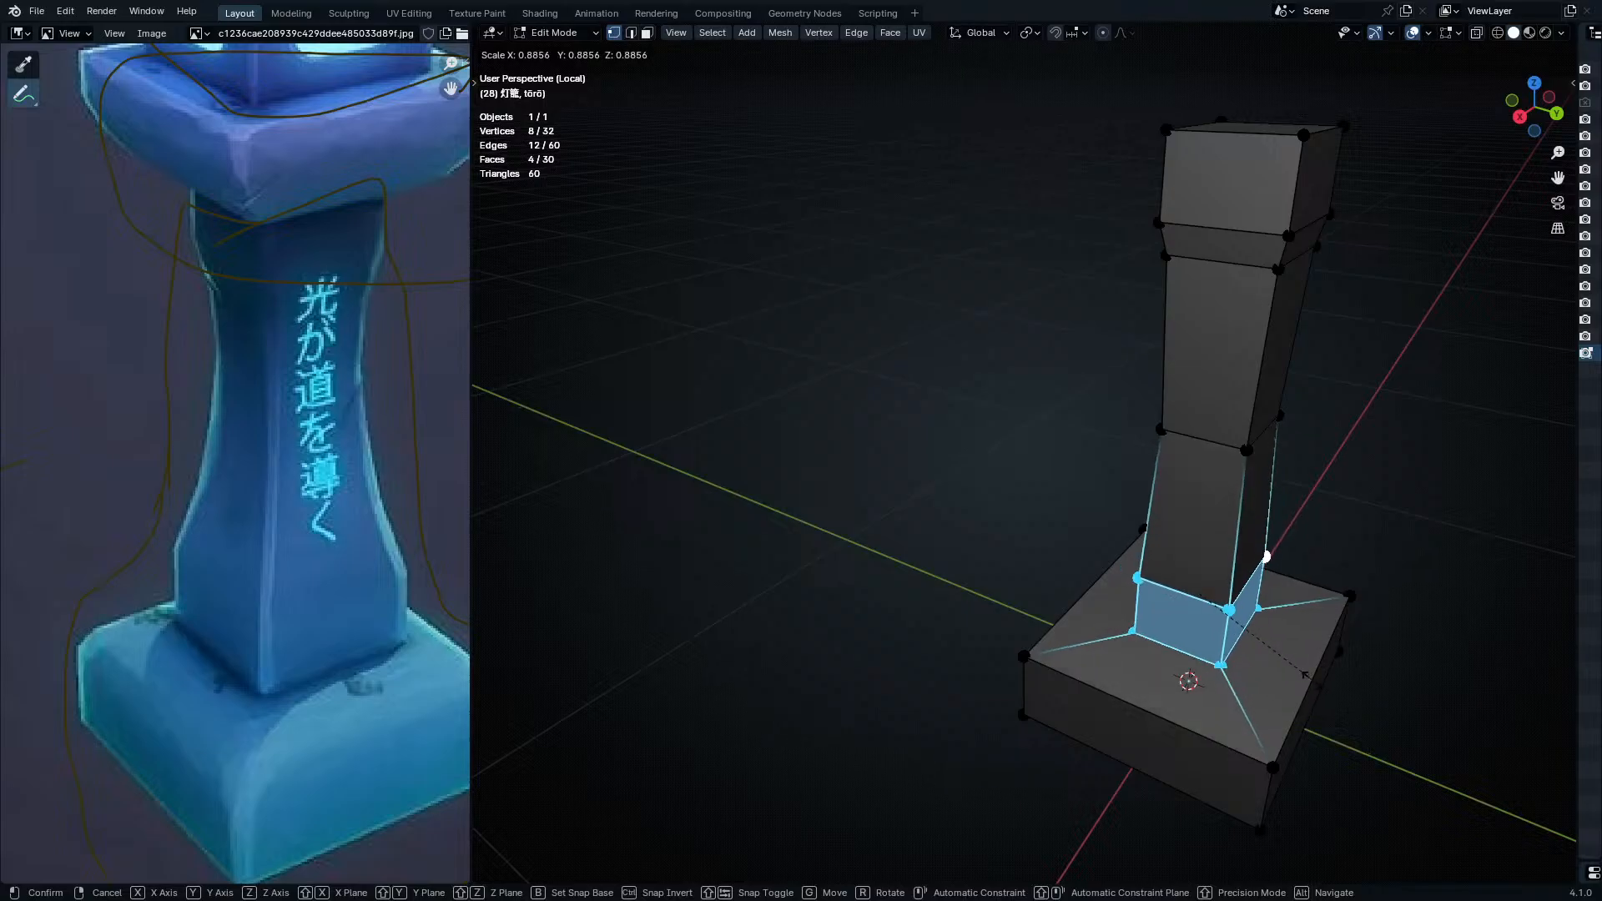
left_click(1335, 705)
- Scale the pillar's lowest section in X and Y only, keeping its height
middle_click_drag(1335, 705, 1113, 595)
key("s")
key("shift+z")
left_click(1128, 604)
middle_click_drag(1128, 607, 1001, 584)
key("Tab")
- With X-ray on, select the twelve vertices of the pillar's head and scale them to 1.121 in X and Y only
middle_click_drag(1085, 275, 1001, 576, "shift")
key("Tab")
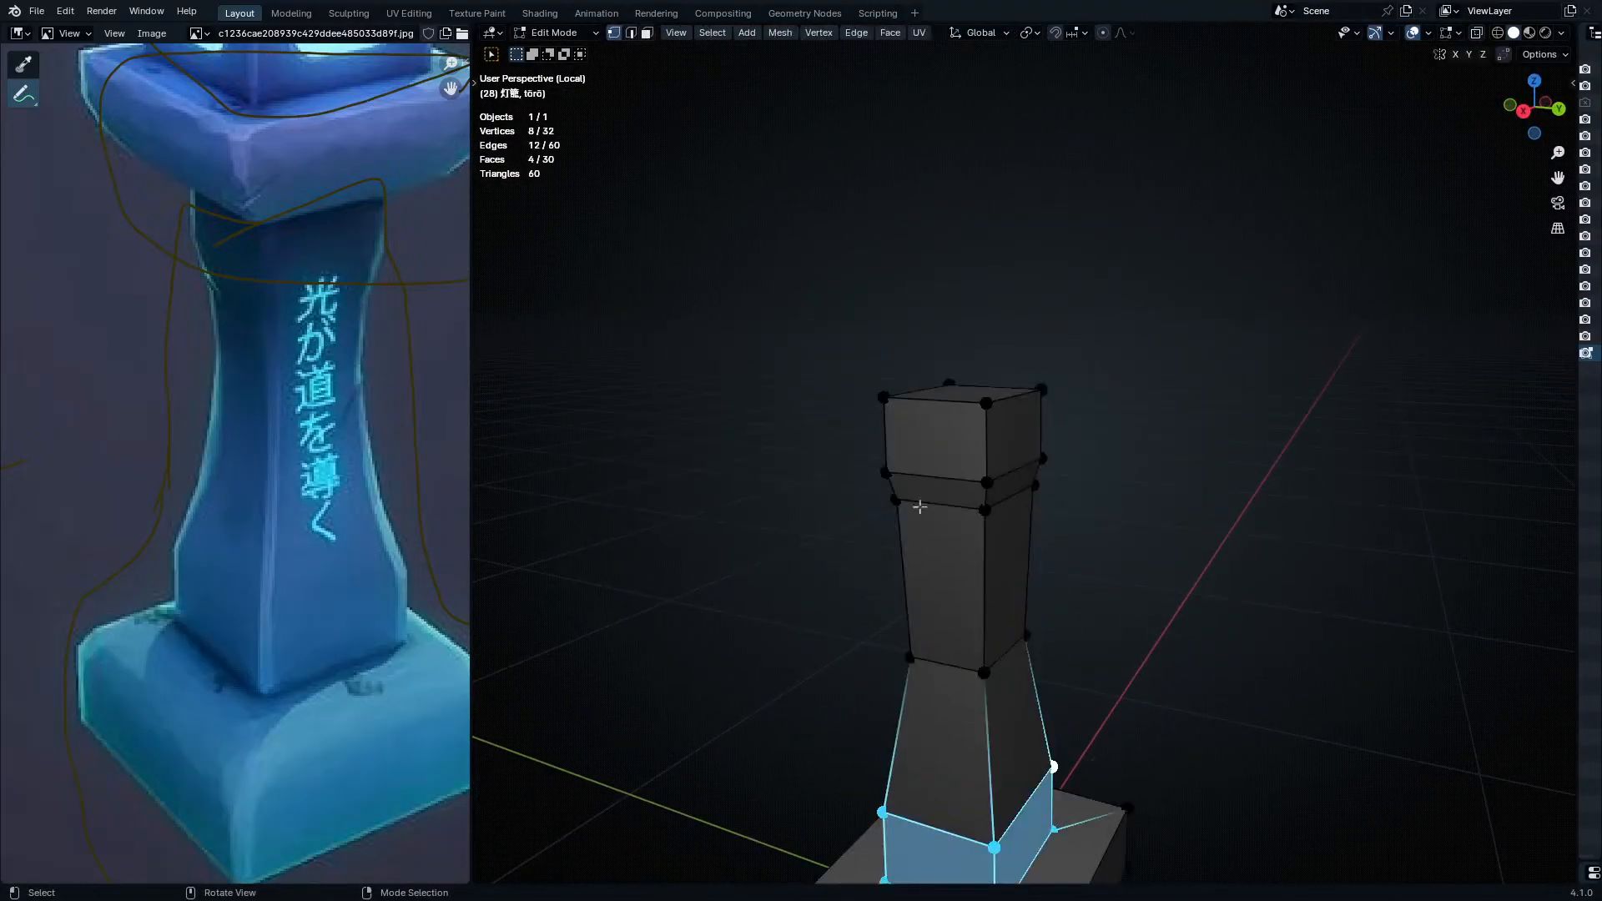
key("alt+z")
left_click_drag(747, 197, 1201, 547)
key("alt+z")
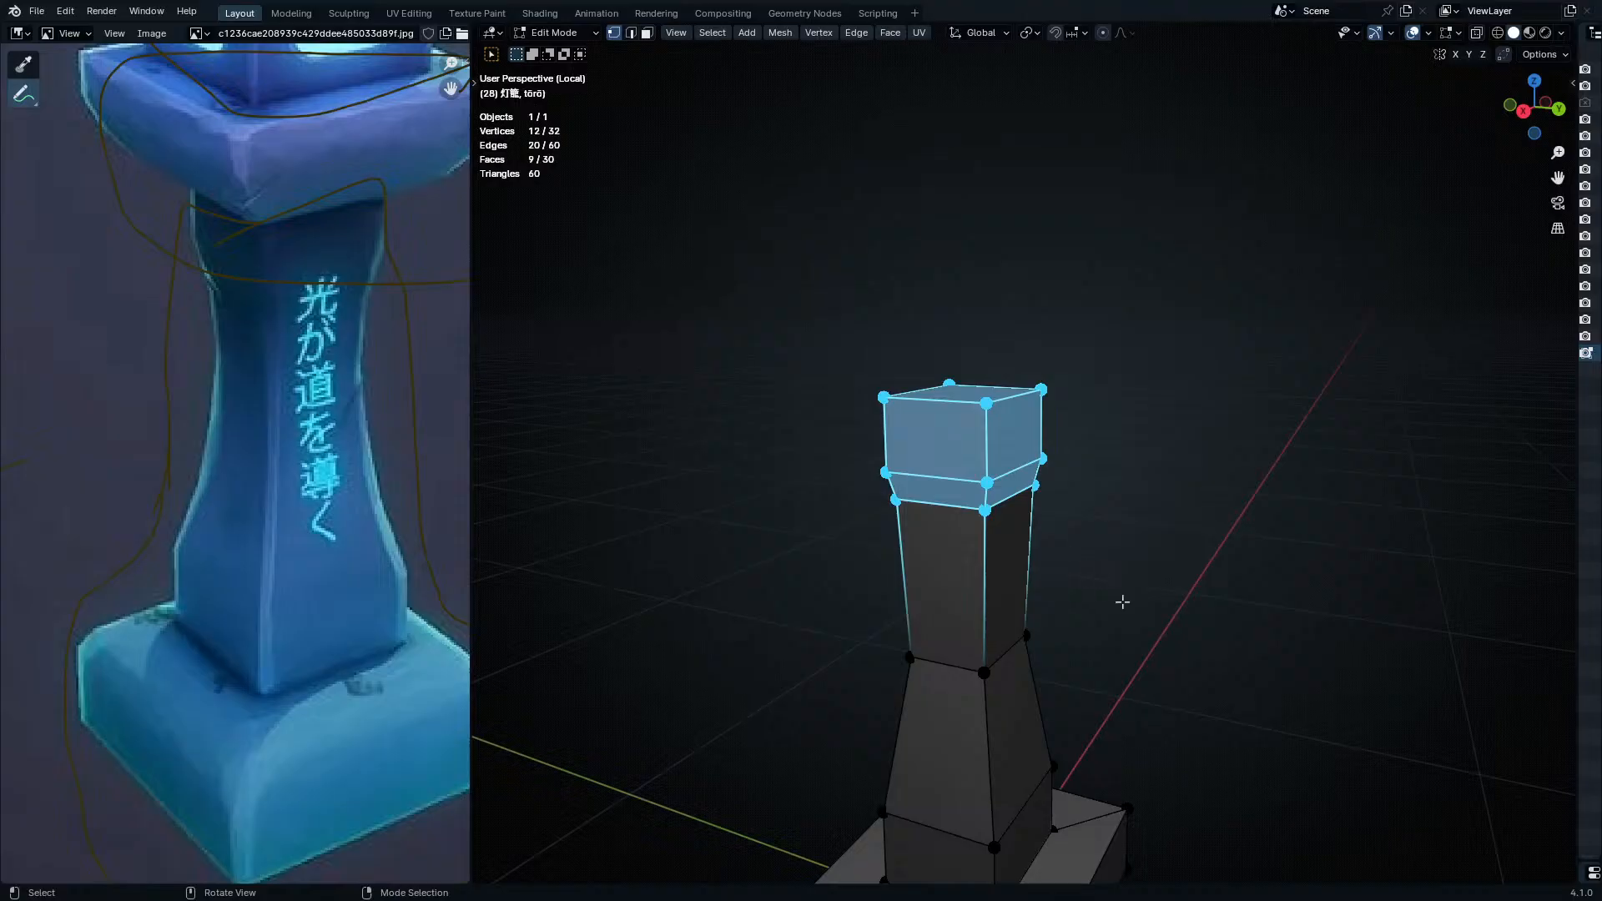
key("s")
key("shift+z")
left_click(1148, 615)
key("alt+z")
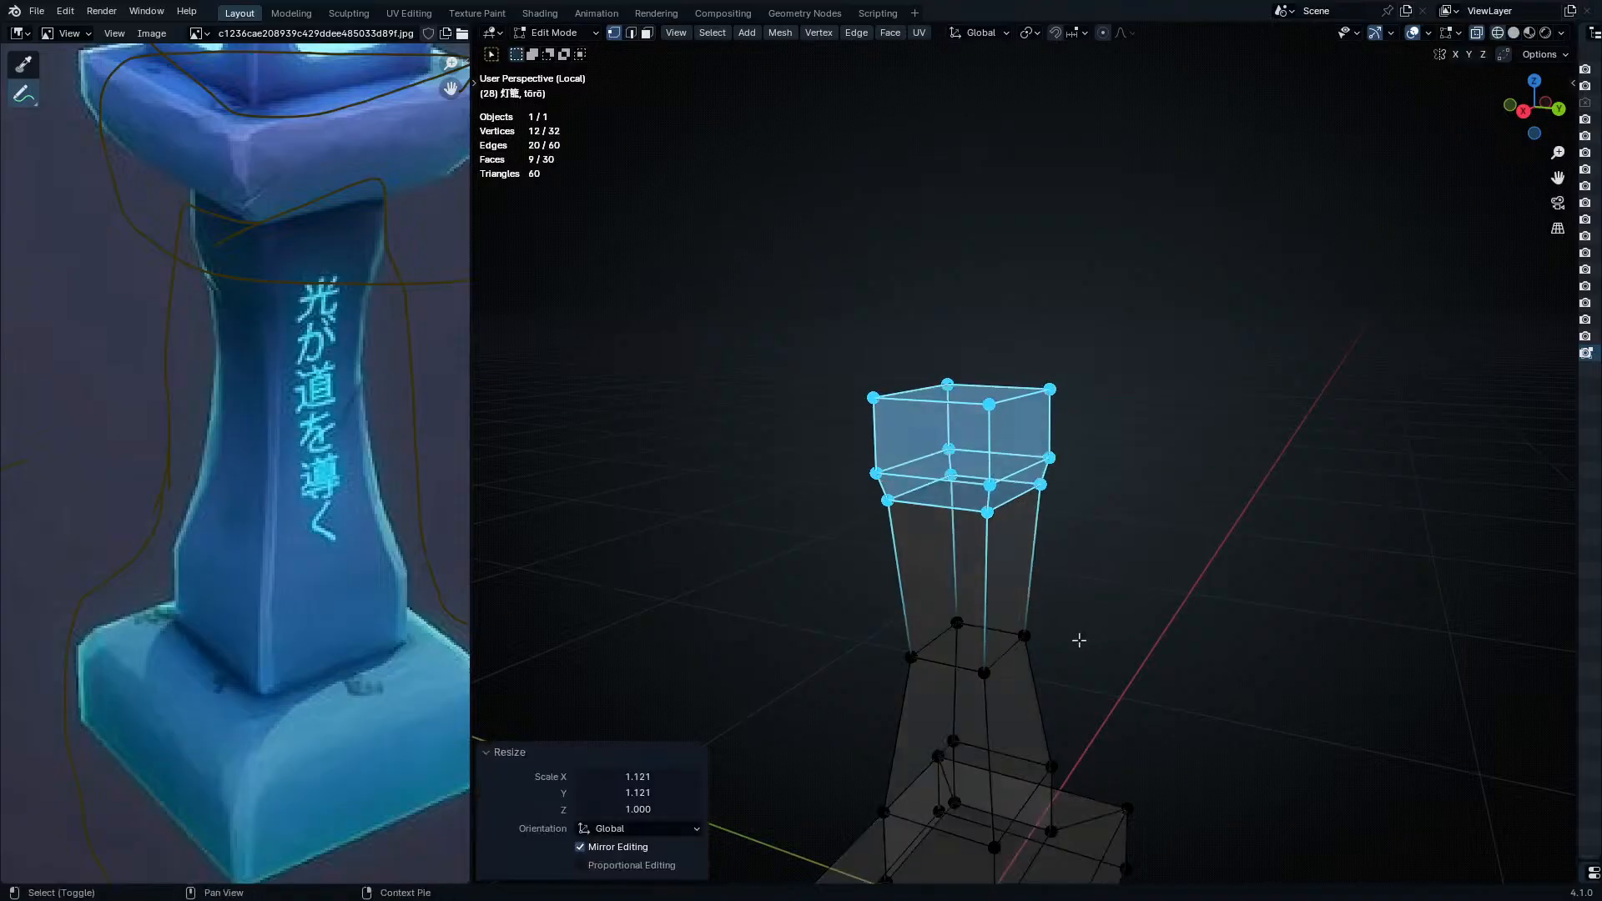
key("shift+z")
- Select the foot block's eight outer vertices and enlarge them uniformly
key("Tab")
mouse_move(1001, 709)
middle_mouse_down()
mouse_move(1101, 779)
mouse_move(1090, 564)
mouse_move(1058, 611)
mouse_move(1127, 638)
middle_mouse_up()
key("Tab")
left_click_drag(979, 560, 914, 631, "shift")
middle_click_drag(959, 519, 1222, 513)
left_click_drag(1149, 468, 1152, 472, "shift")
left_click_drag(940, 284, 986, 391, "shift")
middle_click_drag(1144, 338, 993, 734)
key("s")
left_click(1151, 491)
- Compare the proportions of the pillar and foot block with the full lantern in the reference image
key("Tab")
scroll(1084, 695, "up", 4)
middle_click_drag(1081, 100, 1122, 462, "shift")
scroll(290, 263, "down", 2)
scroll(295, 256, "down", 3)
scroll(997, 444, "down", 3)
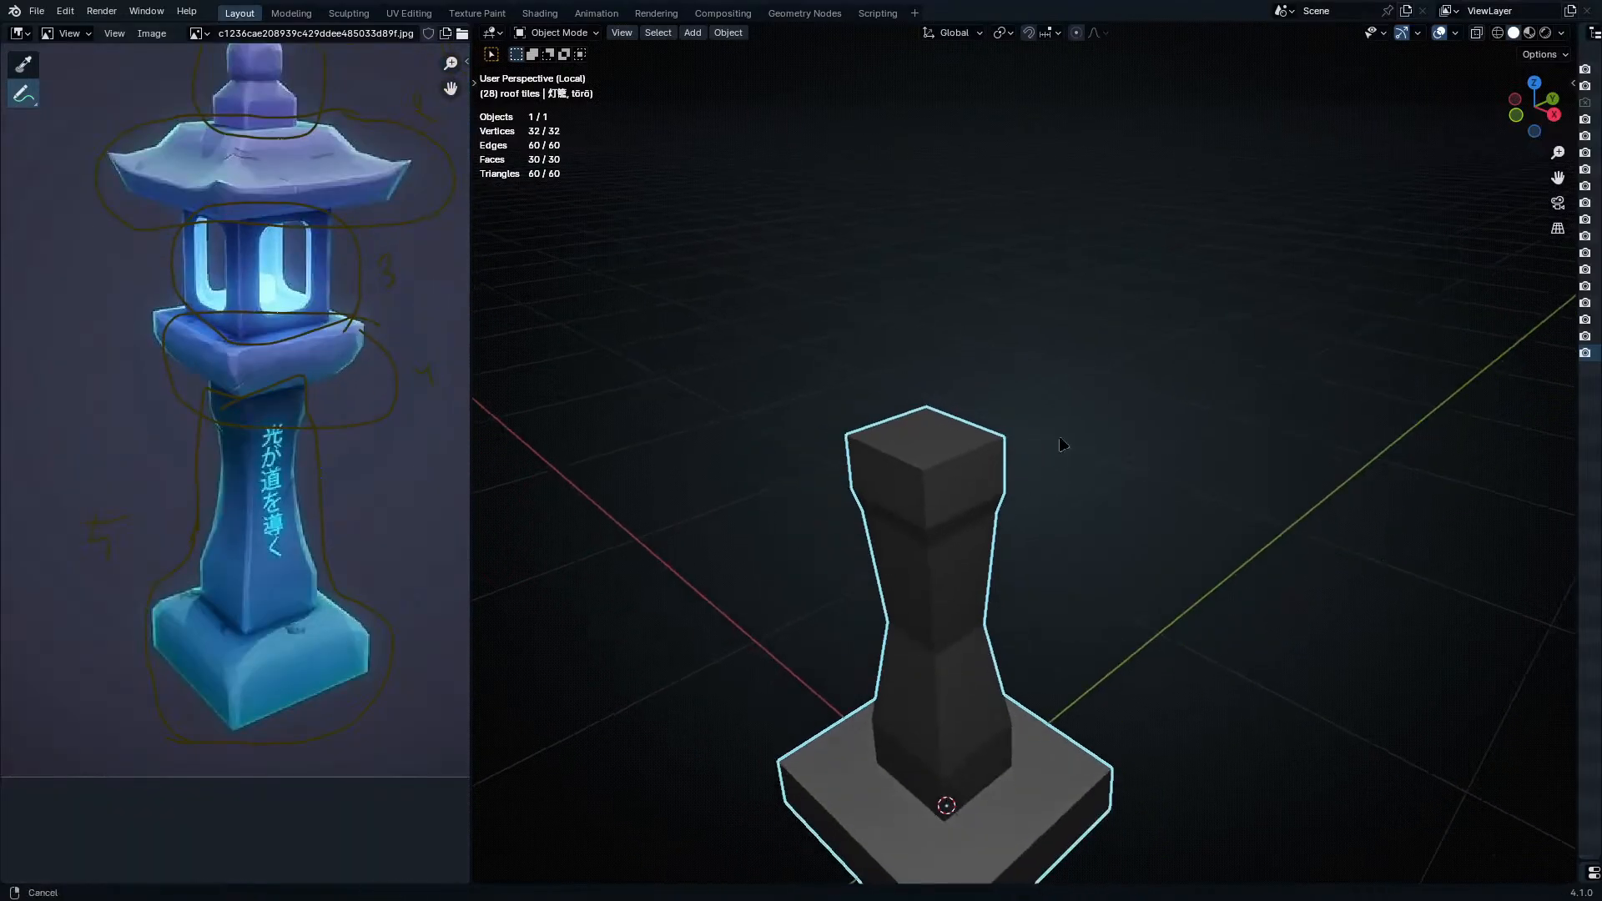
middle_click_drag(1062, 444, 1068, 557, "ctrl")
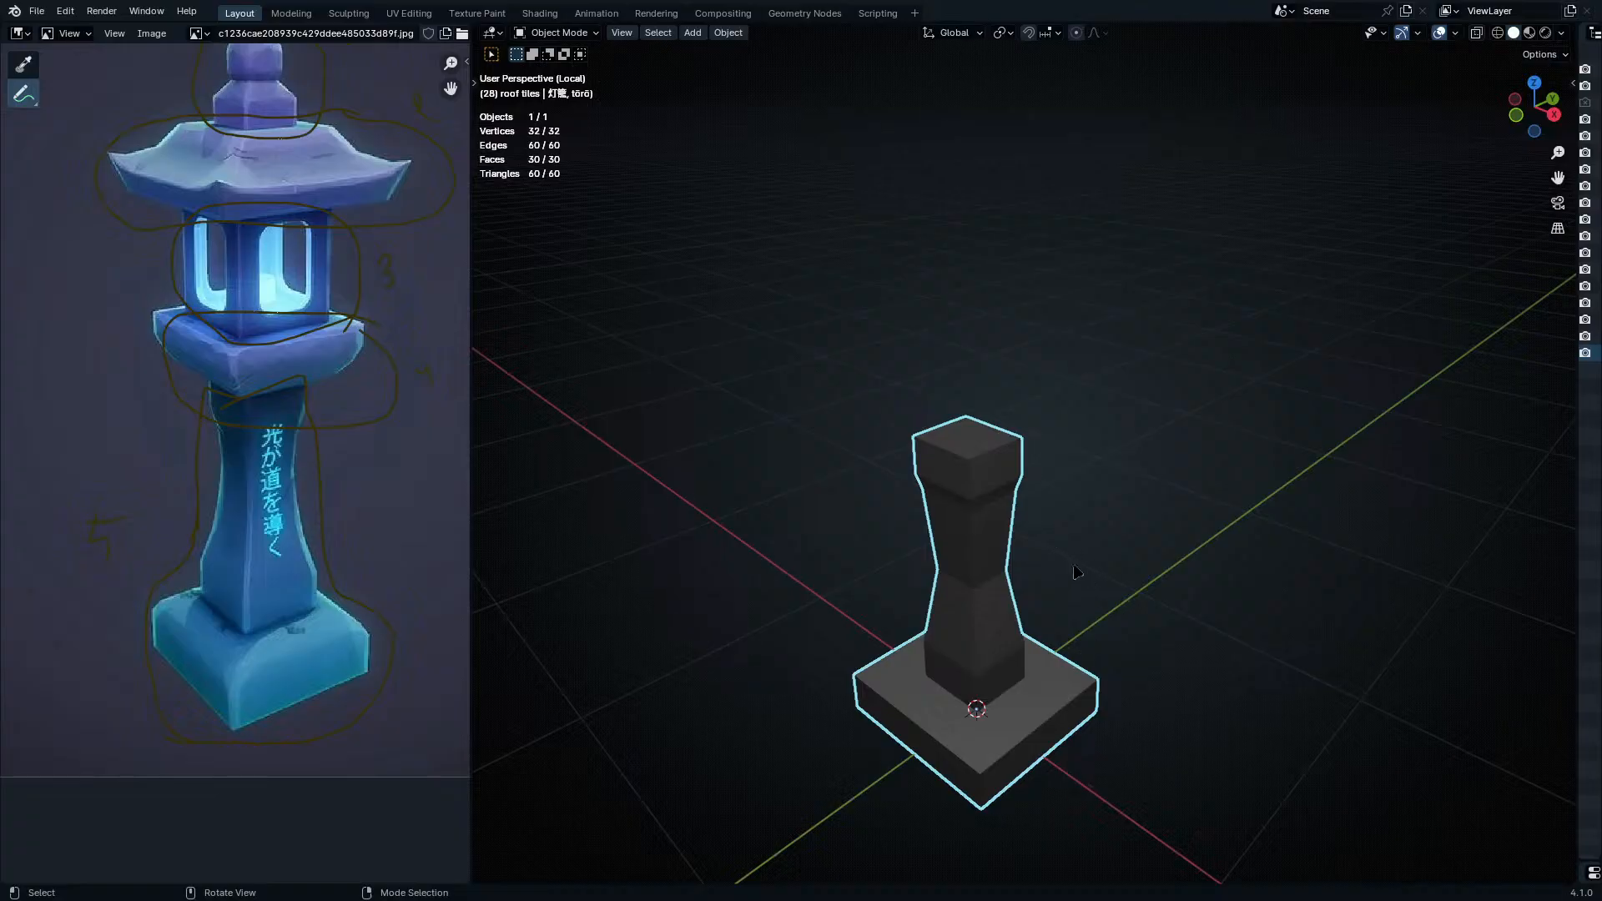
middle_click_drag(1011, 649, 1016, 597)
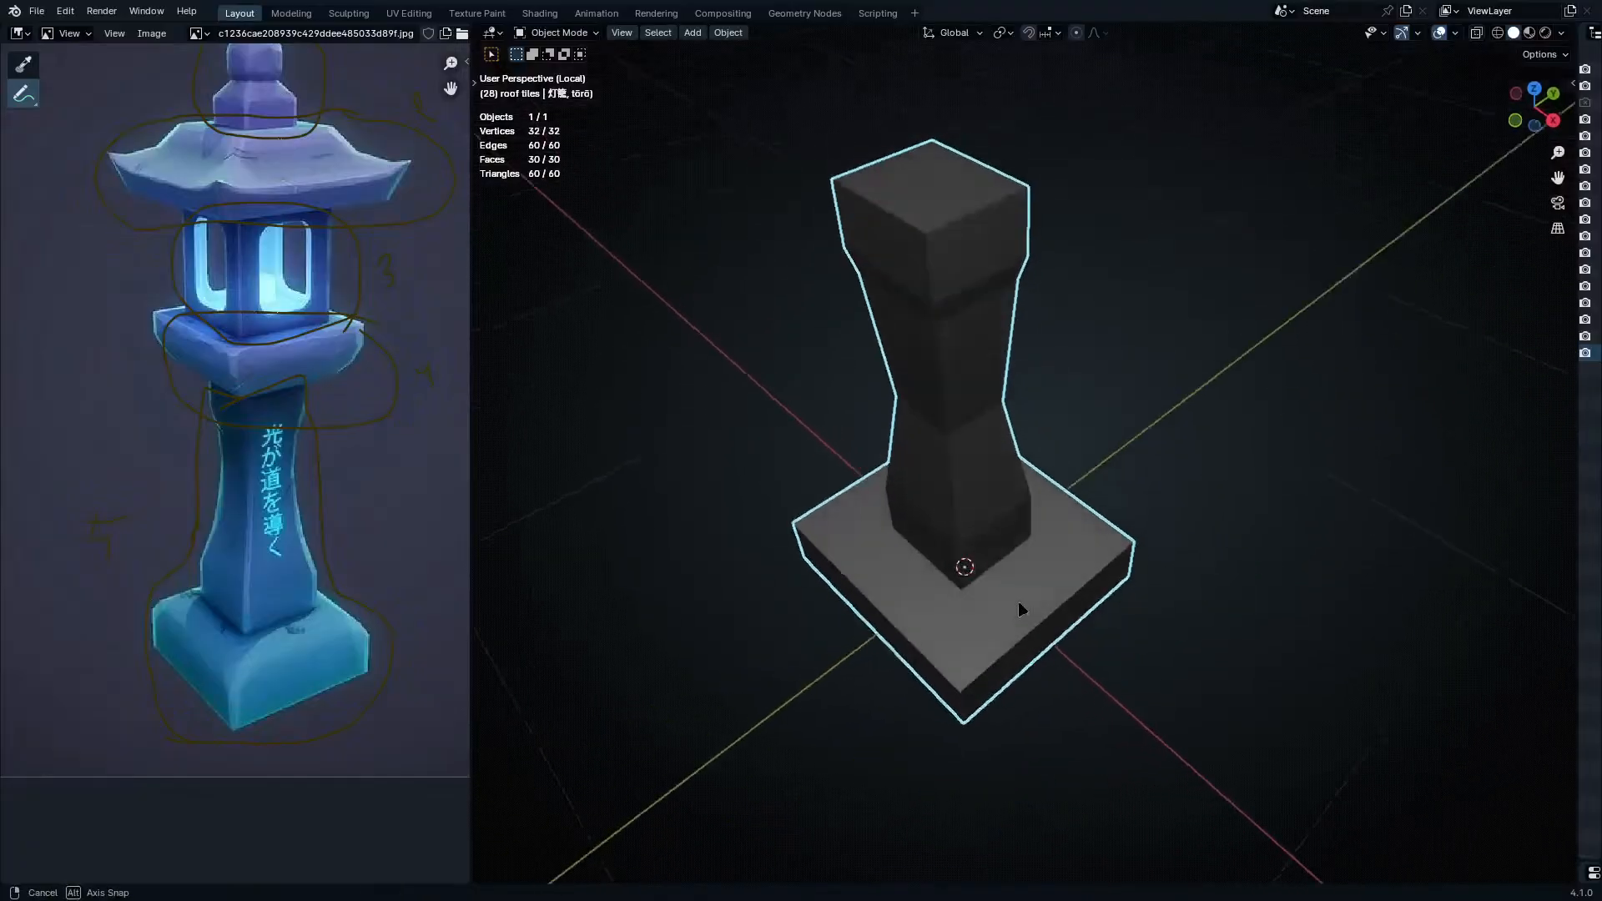
- Shrink the foot block's outer vertices in X and Y only, keeping the block's height
key("Tab")
scroll(1029, 629, "up", 5)
key("s")
key("shift+z")
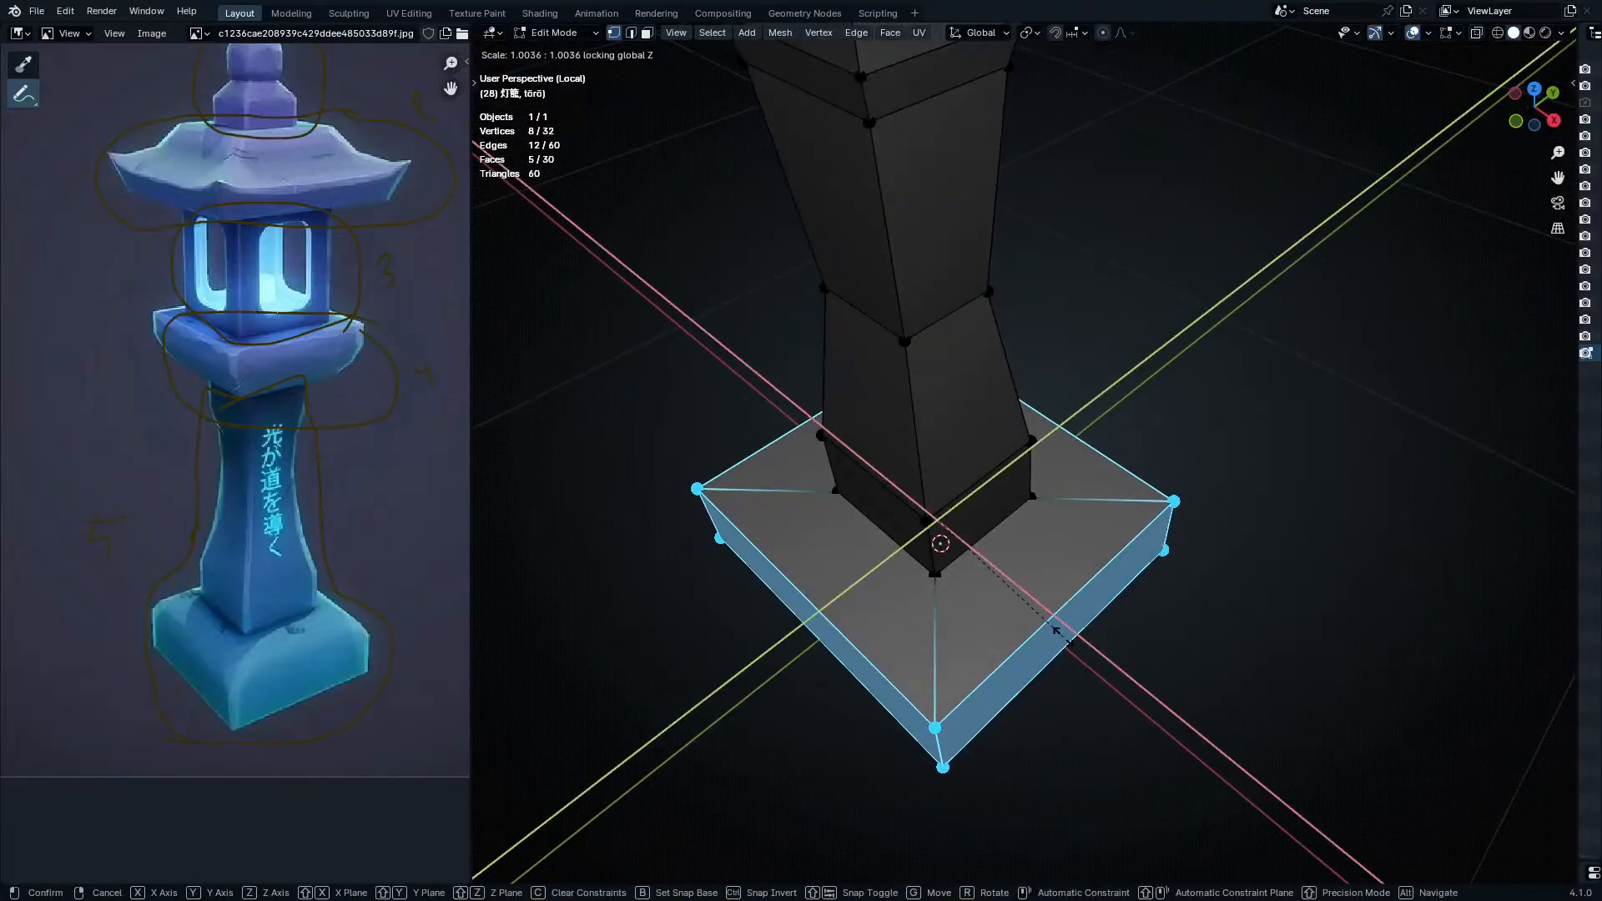
left_click(1022, 626)
middle_click_drag(1022, 626, 1018, 536)
key("Tab")
scroll(963, 325, "down", 6)
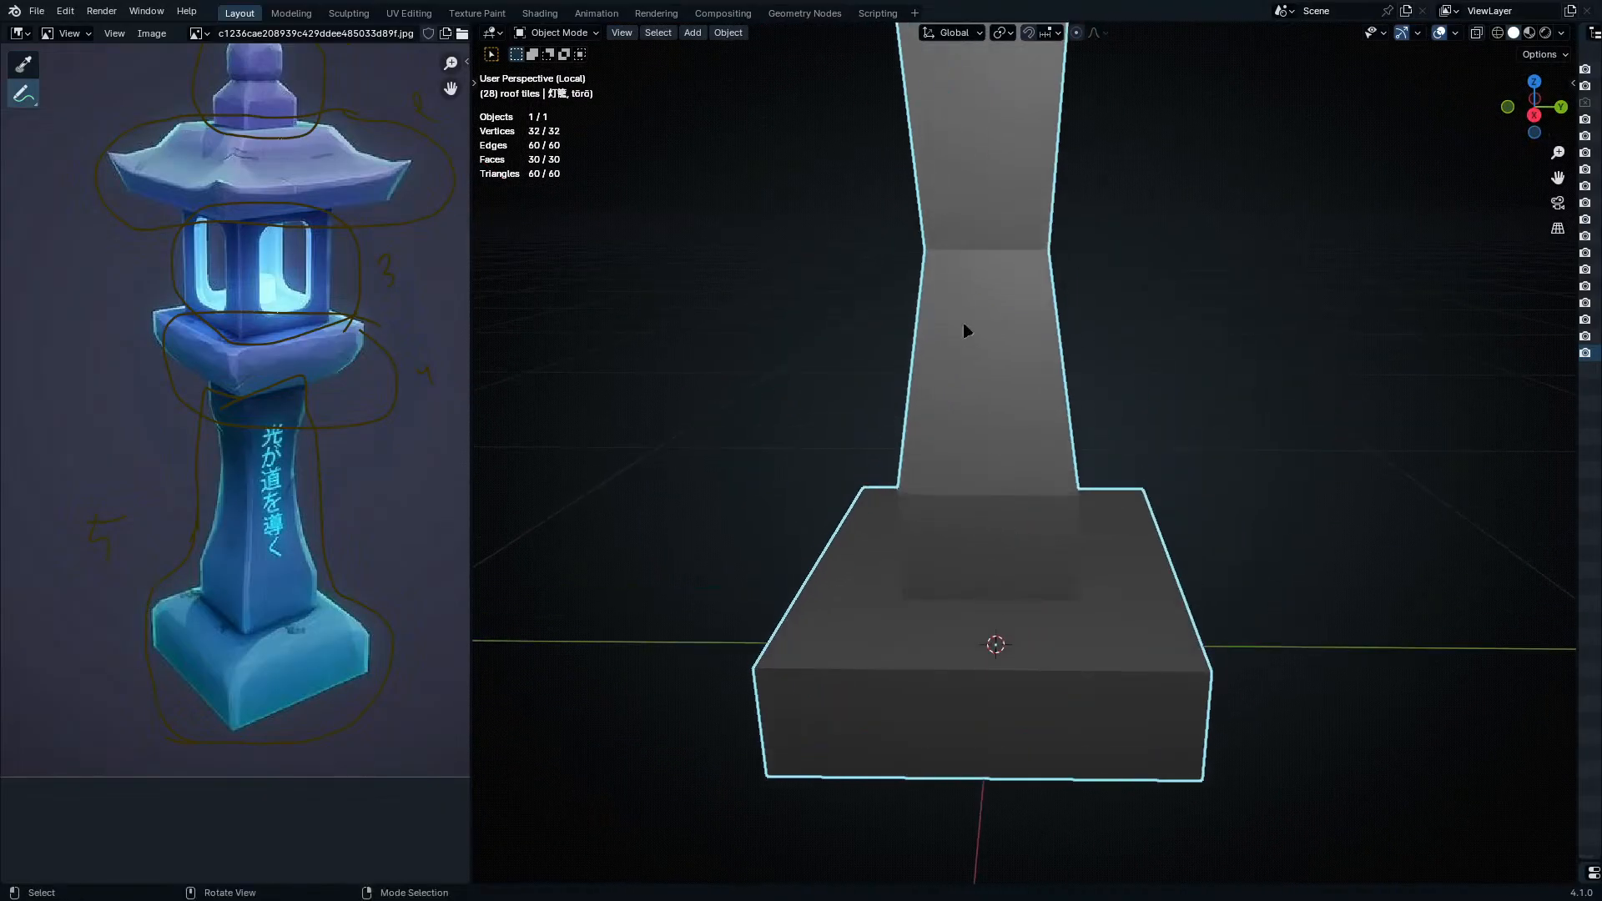
- Examine the tray, lamp chamber and roof above the pillar in the reference image
middle_click_drag(968, 334, 1026, 421)
middle_click_drag(1027, 421, 979, 543, "shift")
key("Tab")
scroll(229, 370, "up", 5)
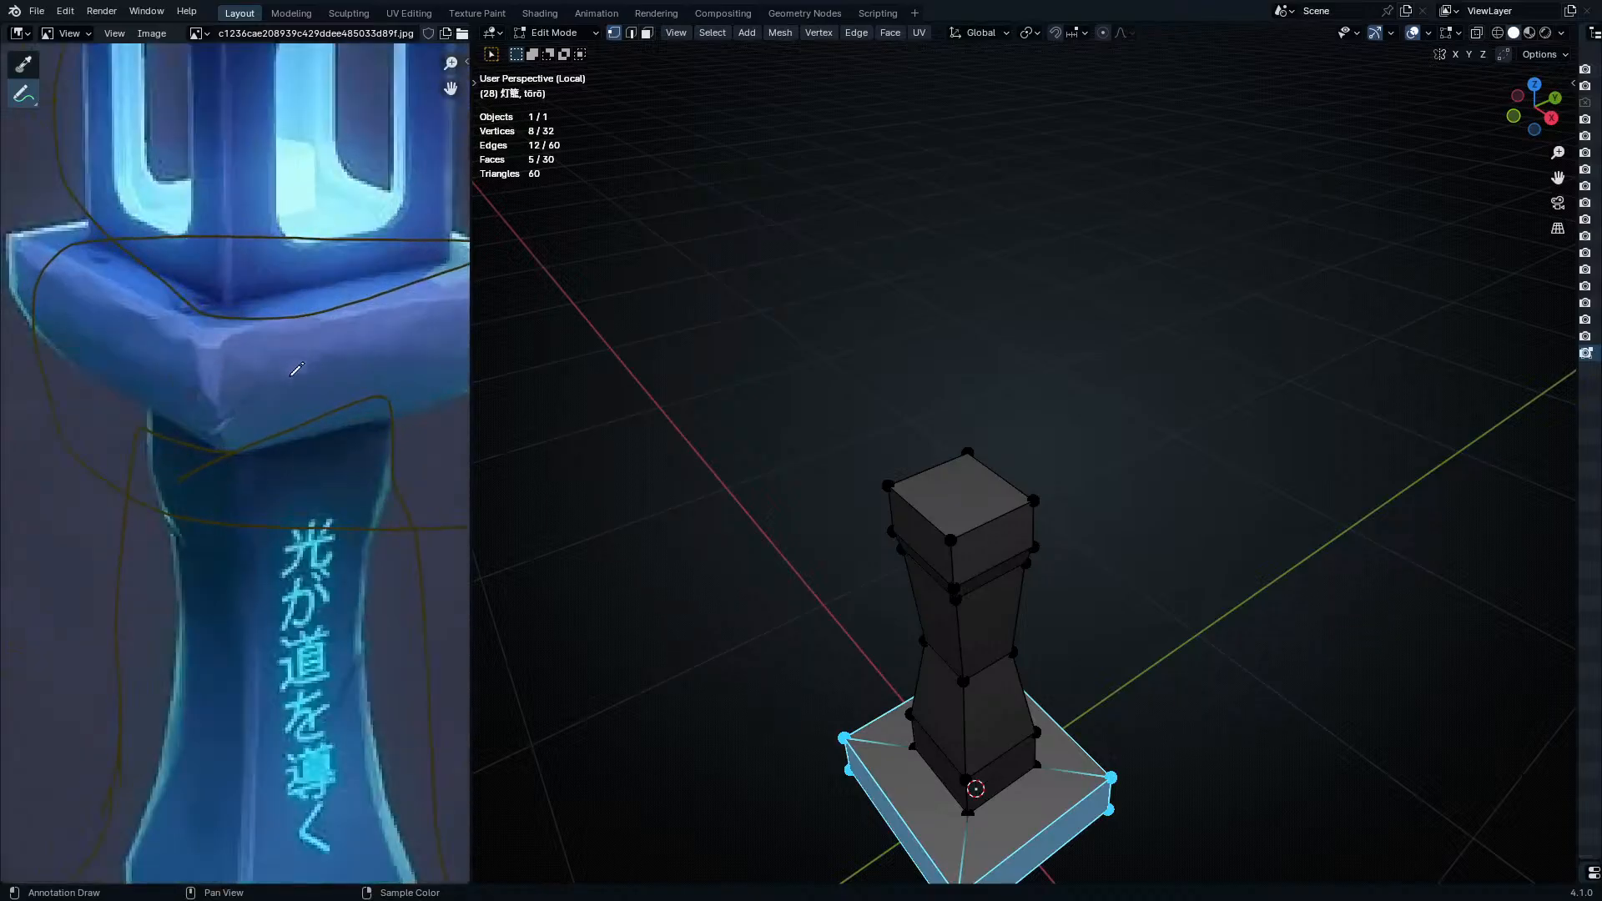
key("3")
left_click(952, 501)
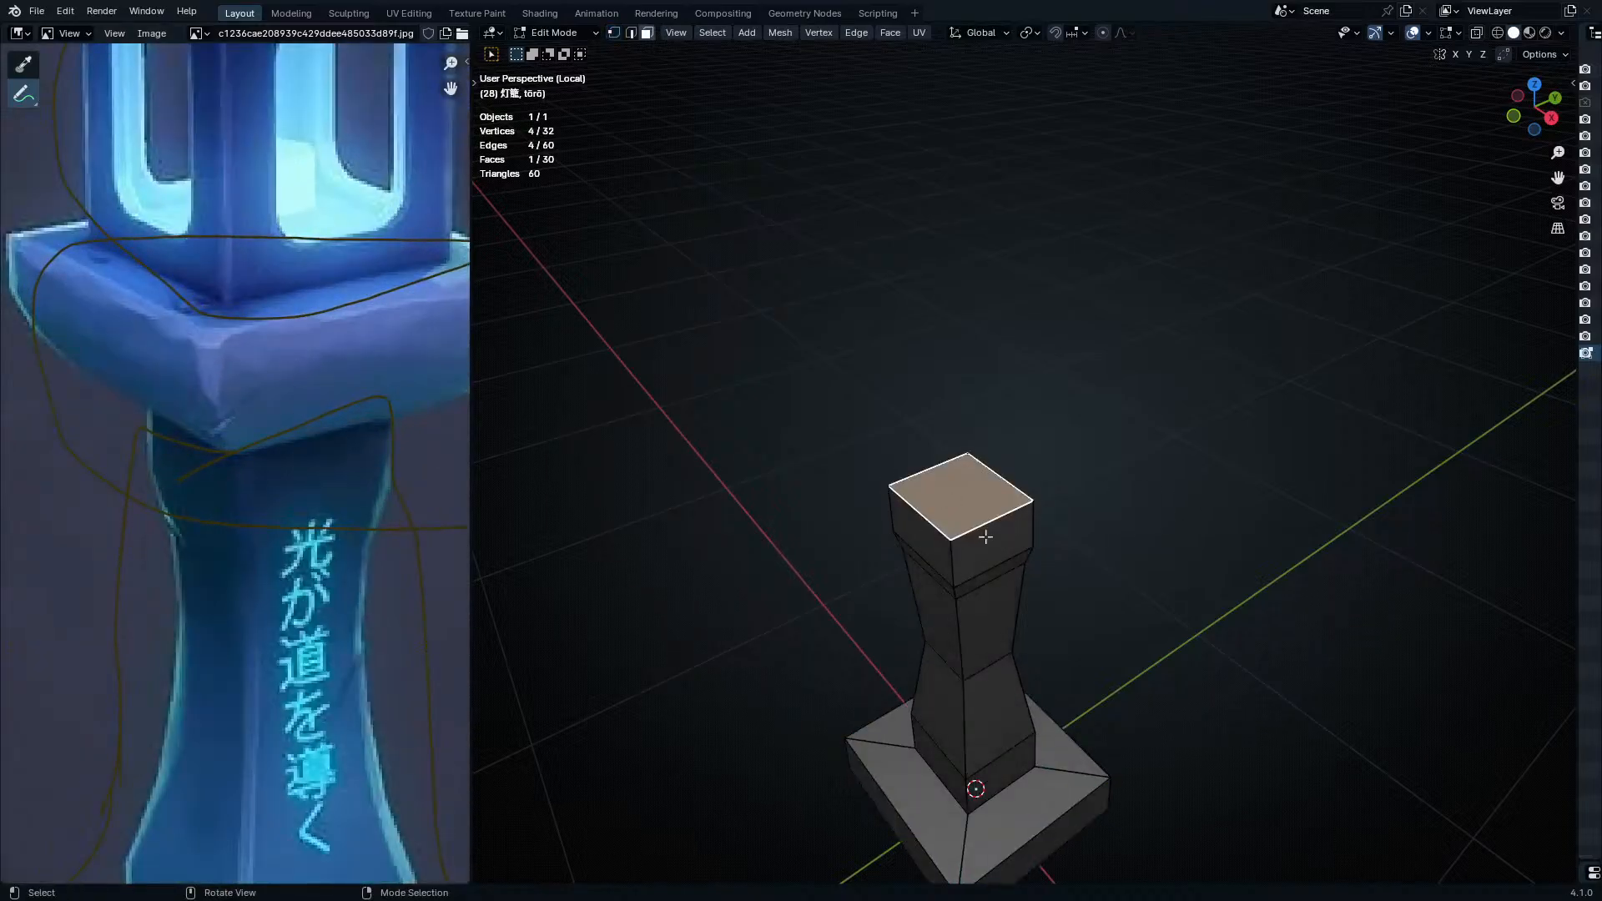
middle_click_drag(346, 93, 355, 450)
scroll(354, 451, "down", 2)
middle_click_drag(354, 451, 299, 476)
scroll(1105, 565, "up", 3)
middle_click_drag(858, 538, 829, 537)
scroll(832, 522, "down", 3)
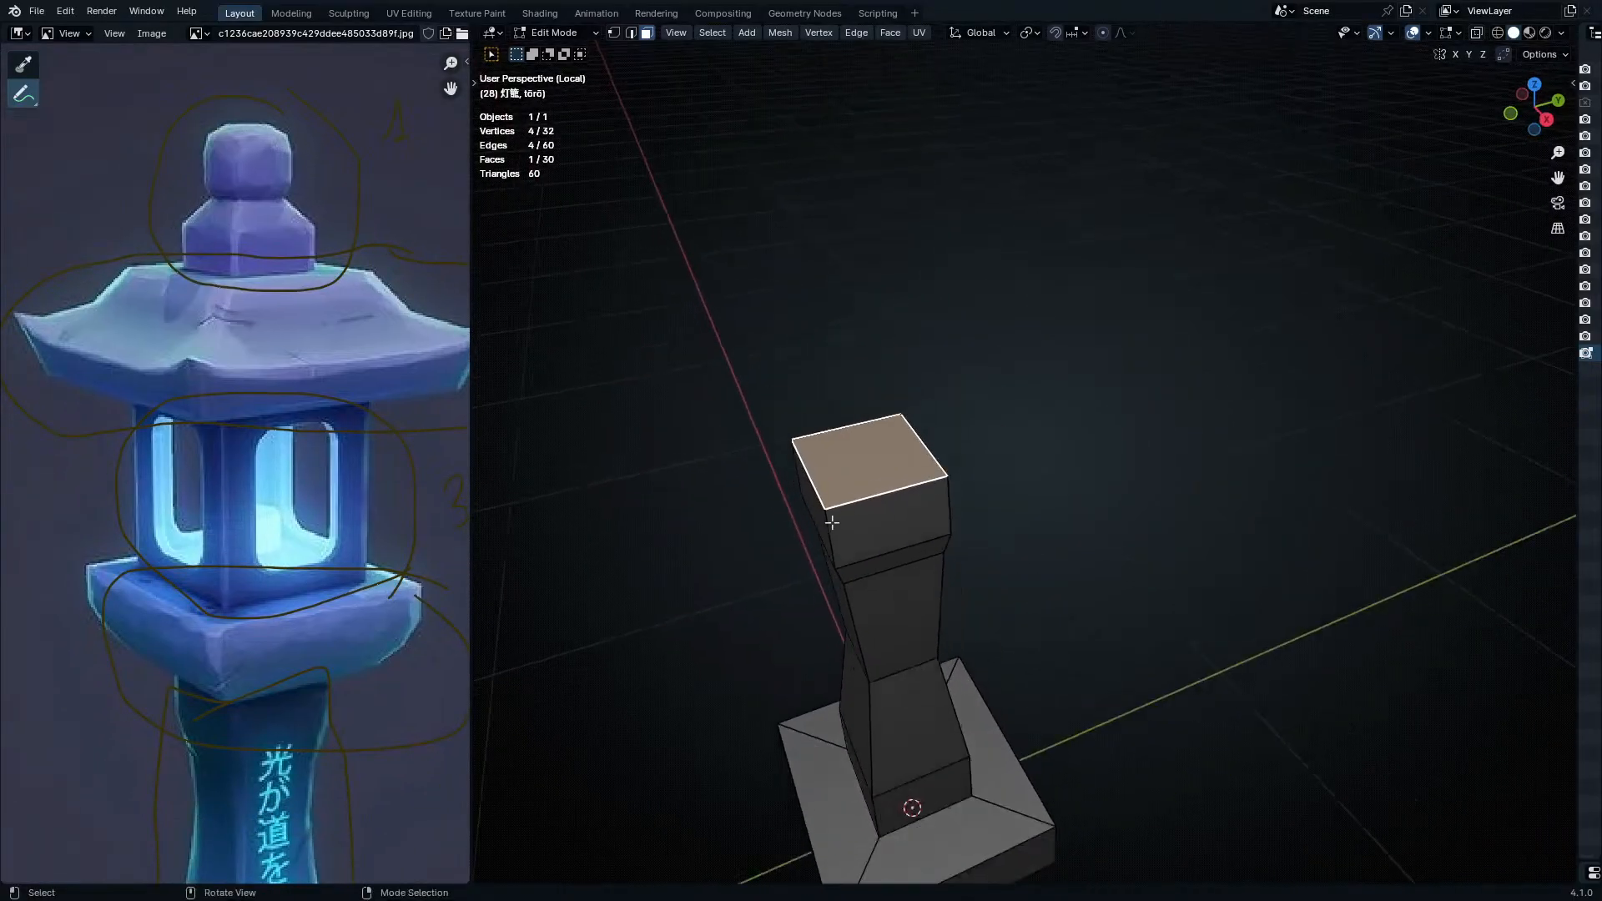
- Select the pillar's top face, extrude it in place and scale it uniformly to 2.42 as the tray's underside
key("a")
left_click(858, 486)
key("1")
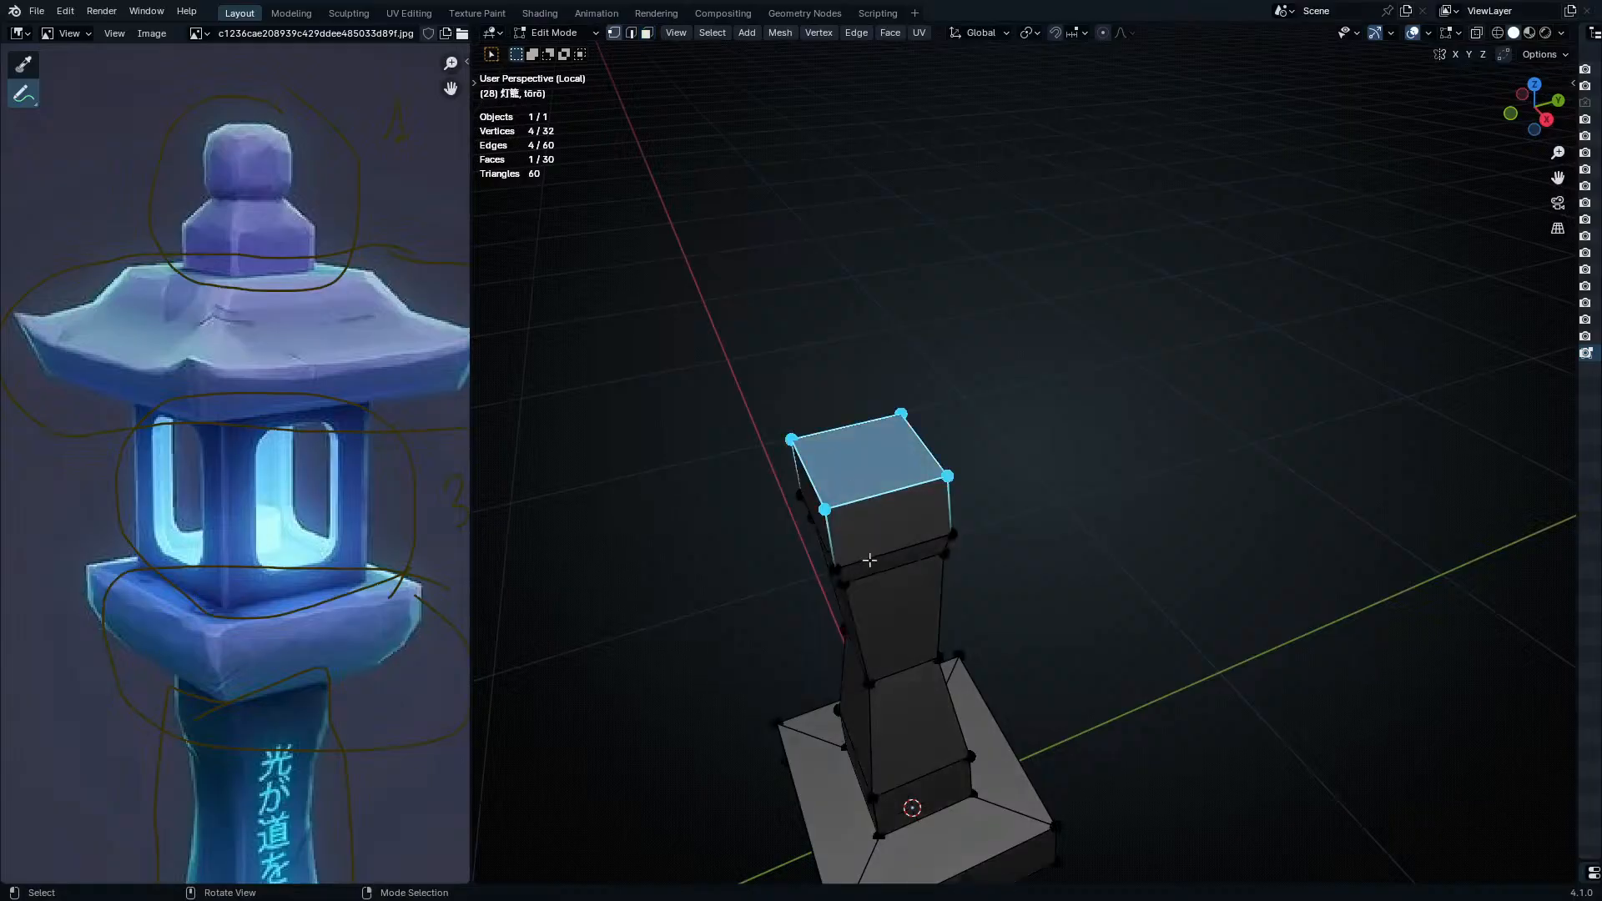
key("e")
key("Escape")
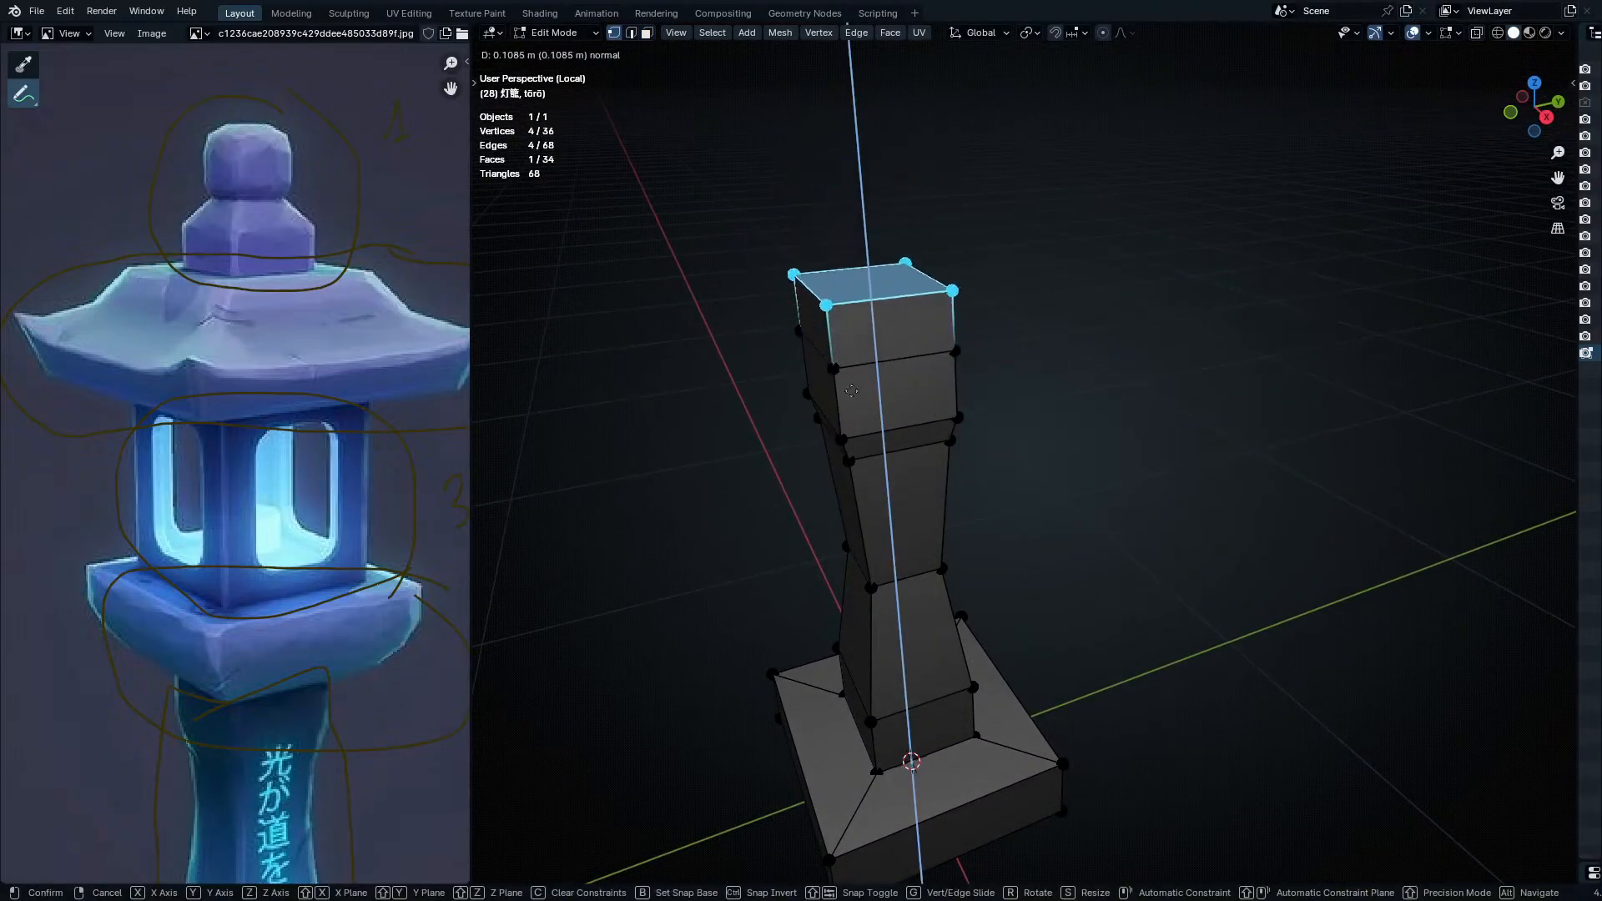
key("s")
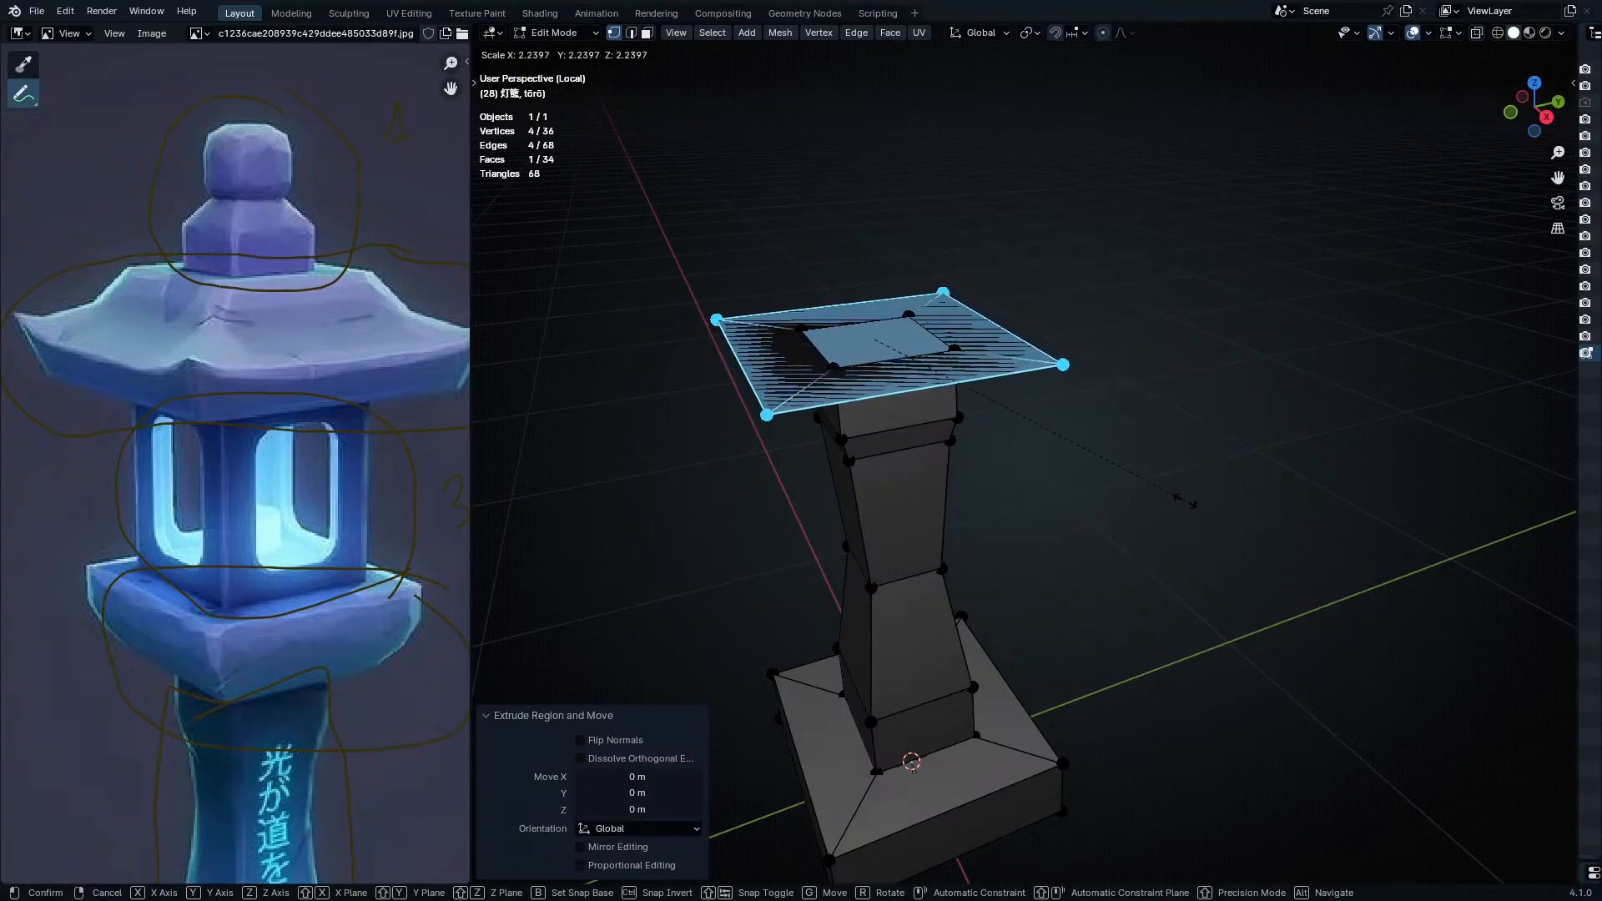
left_click(1209, 518)
- Try to extrude the enlarged face upward to give the tray its thickness
middle_click_drag(1098, 537, 972, 585)
key("e")
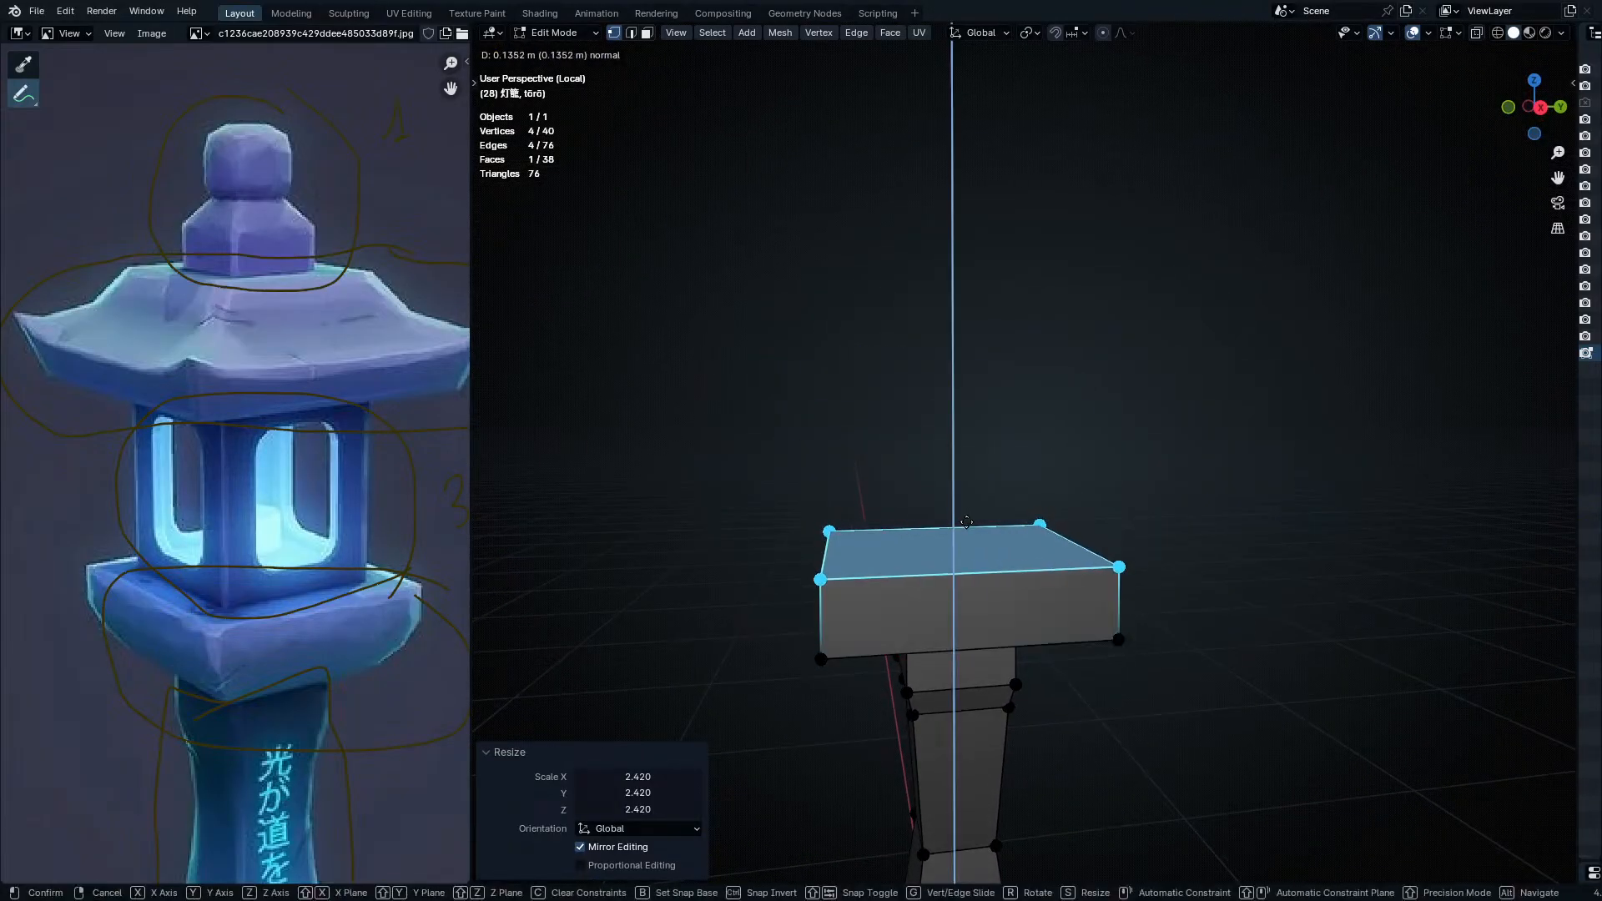
right_click(983, 500)
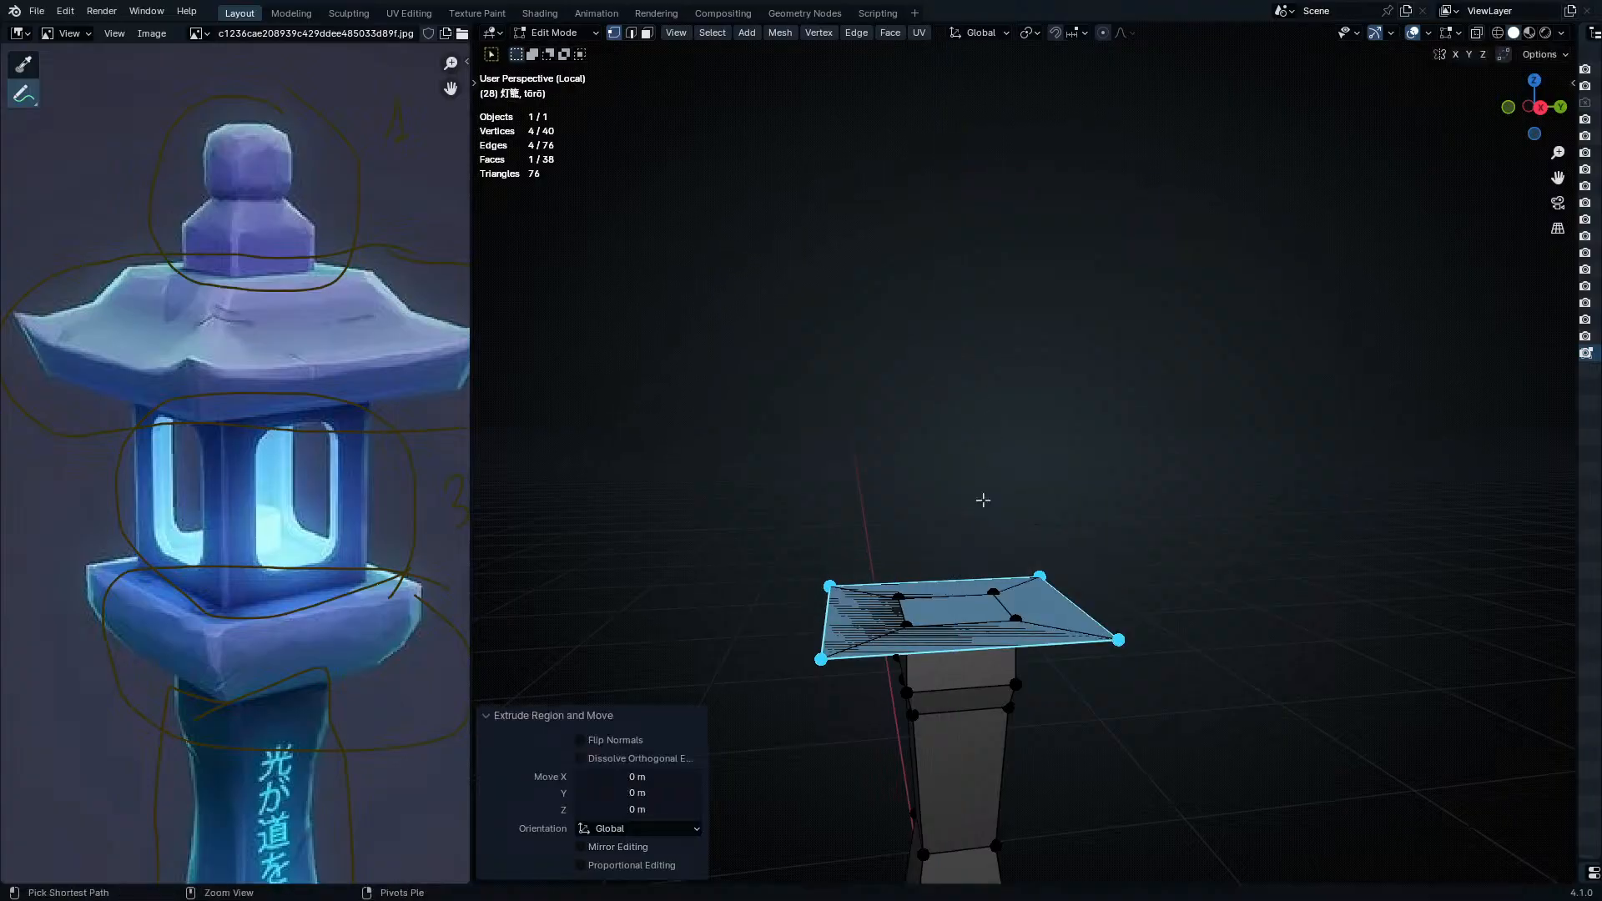
- Extrude the enlarged face 0.2 m upward to give the tray its thickness
key("KP_1")
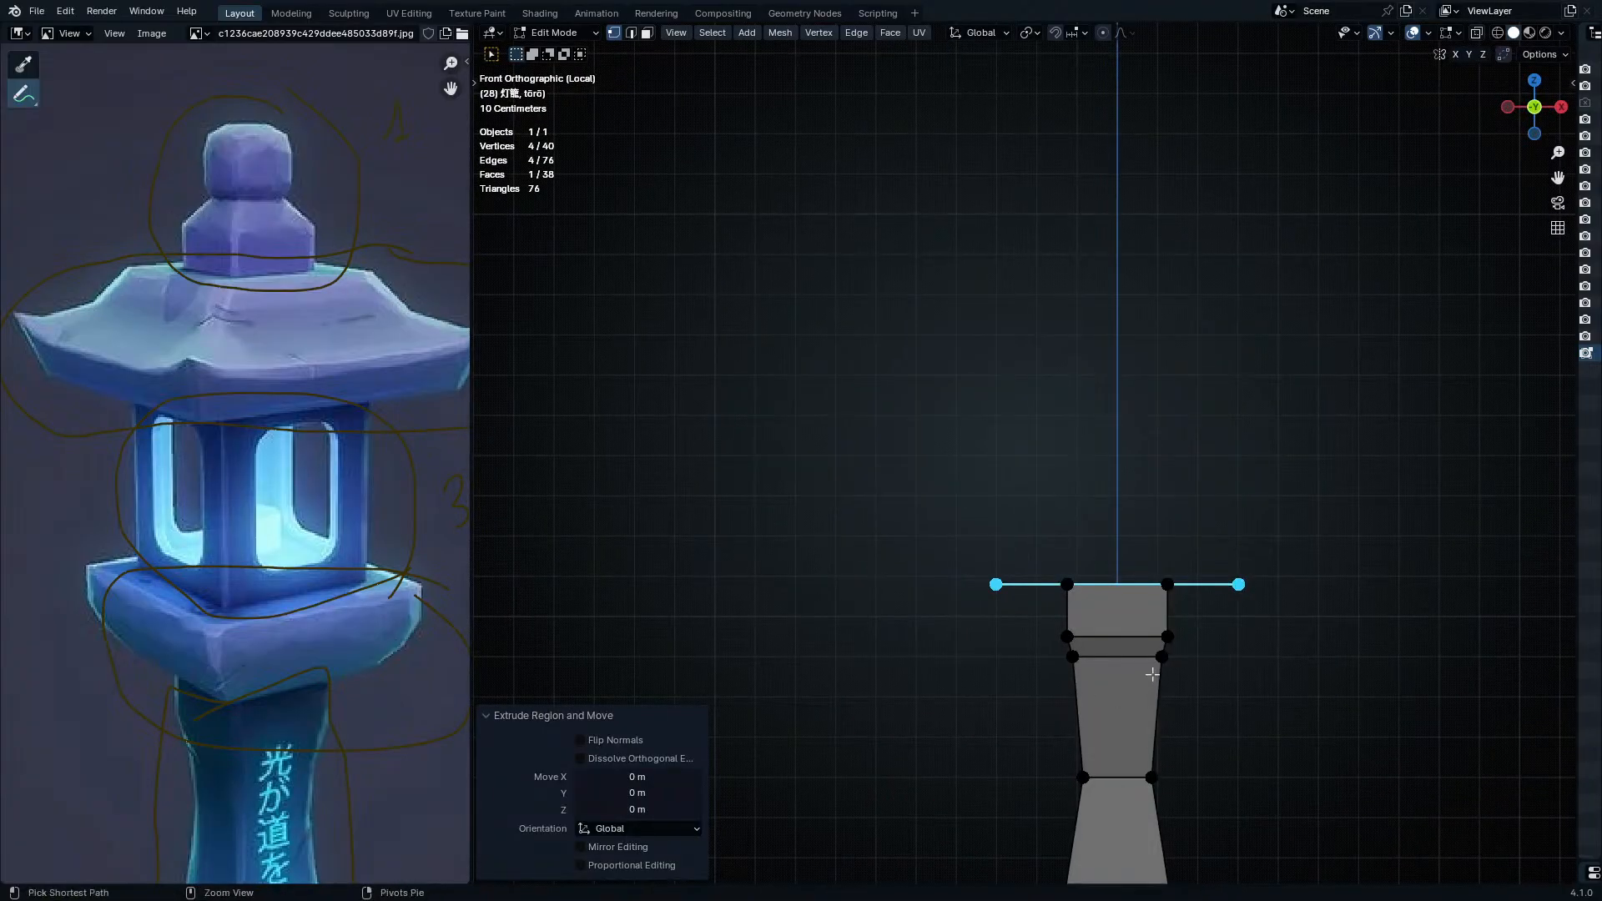
middle_click_drag(1163, 704, 1133, 722, "shift")
key("e")
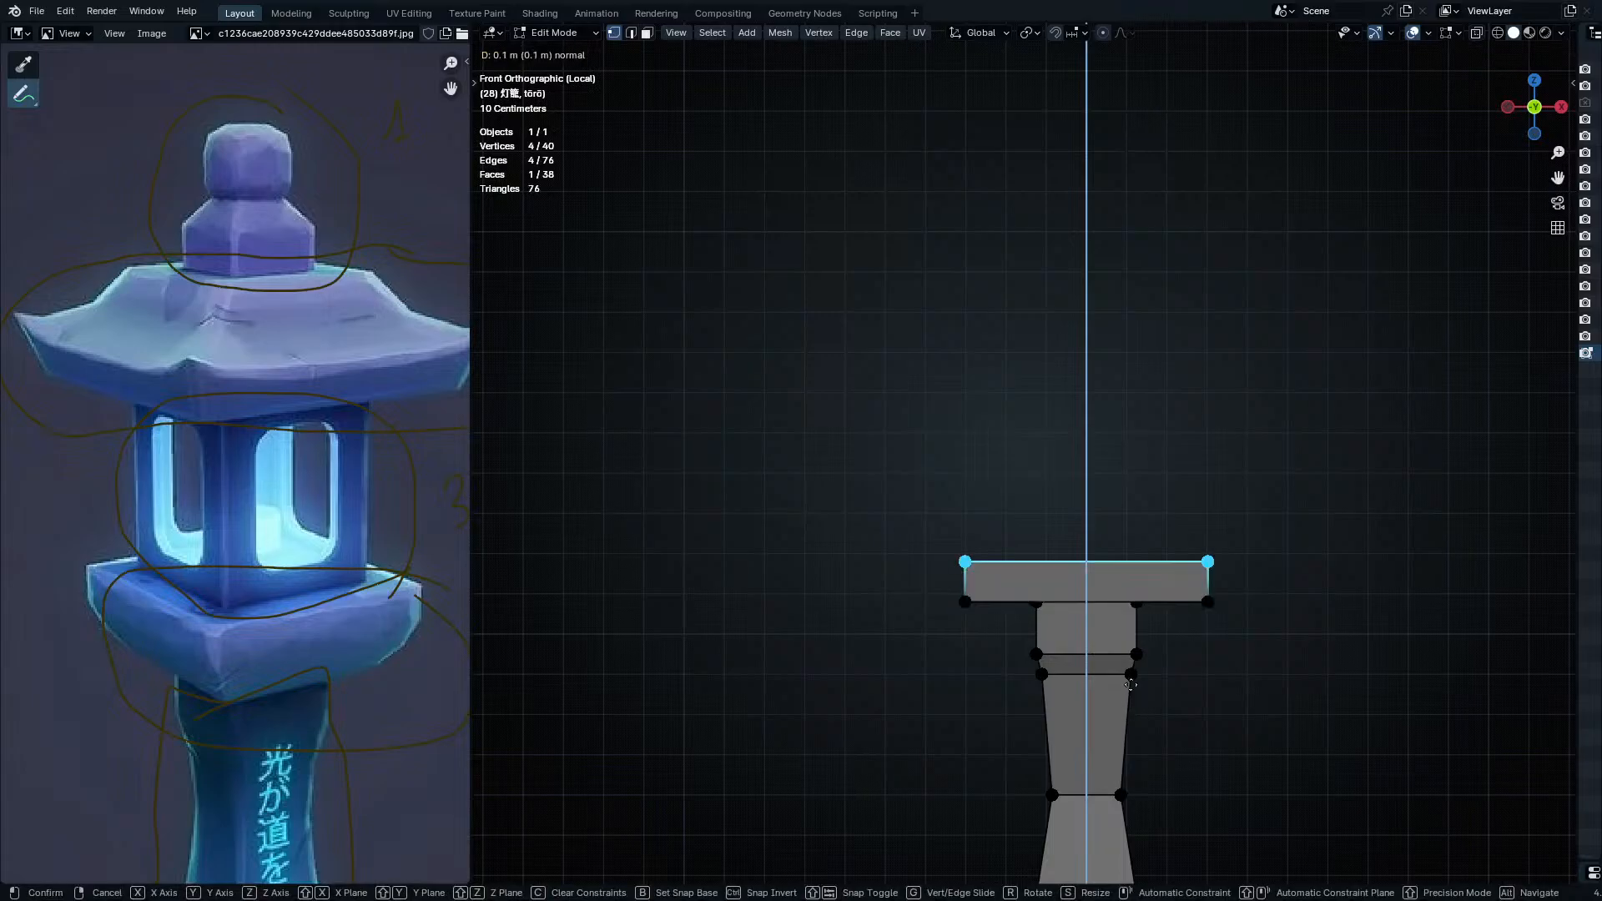
left_click(1131, 636)
- Lower the tray's top face by about 0.044 m along Z to match the tray thickness in the reference
scroll(1098, 483, "up", 3)
mouse_move(1100, 551)
middle_mouse_down()
mouse_move(1097, 601)
mouse_move(1073, 541)
middle_mouse_up()
key("KP_1")
scroll(1024, 568, "down", 5)
mouse_move(295, 658)
middle_mouse_down()
mouse_move(364, 229)
mouse_move(315, 486)
mouse_move(306, 308)
middle_mouse_up()
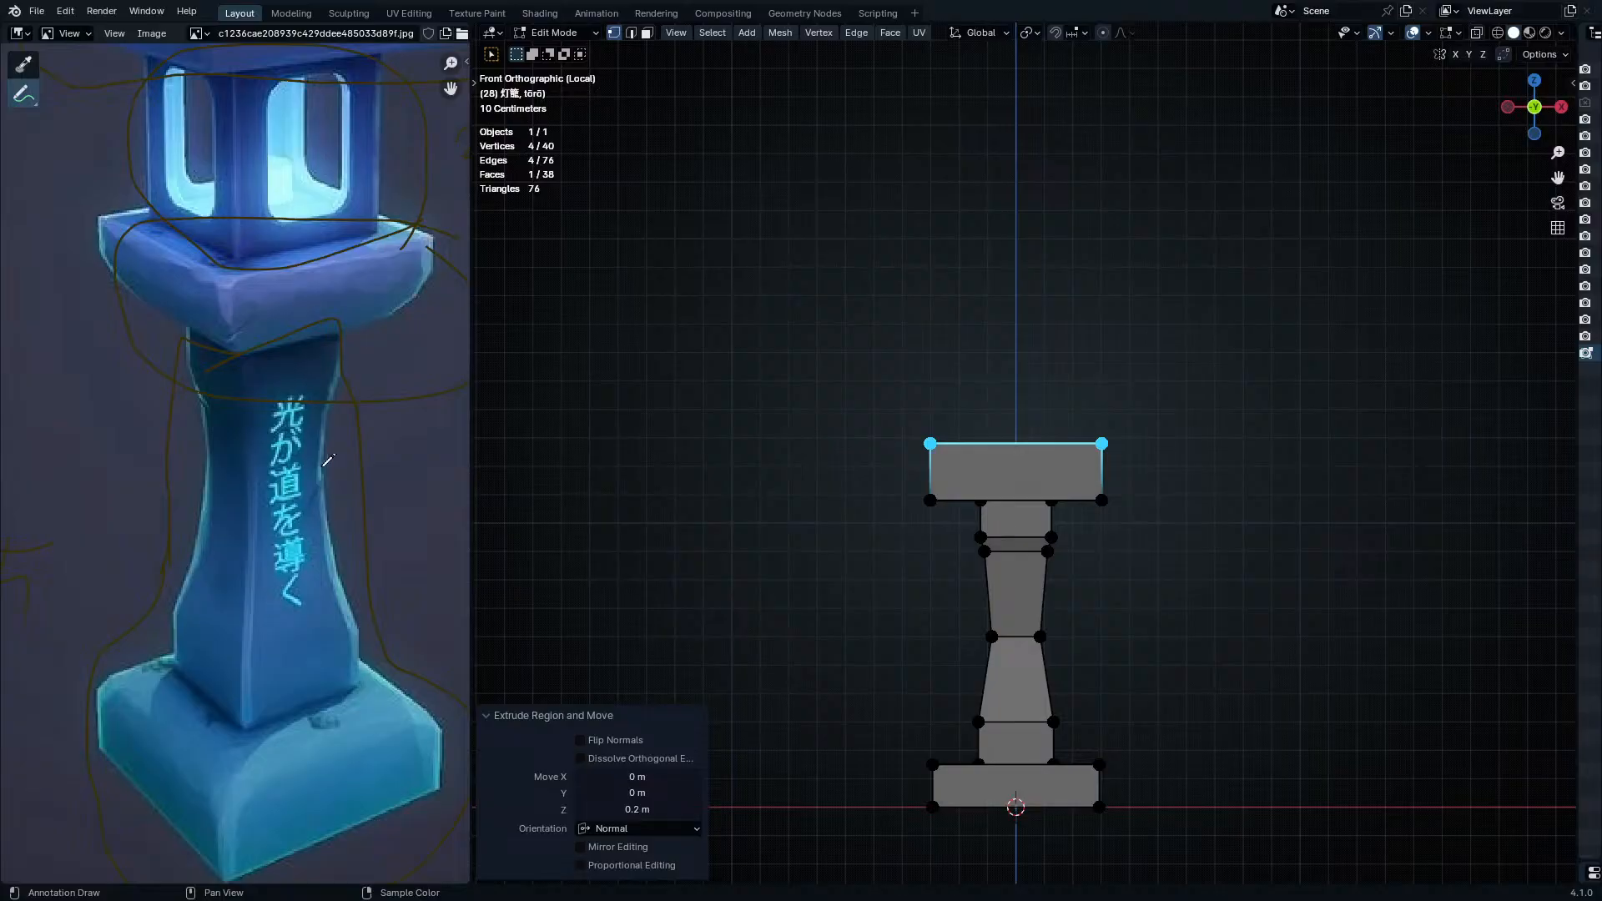
scroll(1071, 472, "up", 2)
middle_click_drag(1085, 566, 1094, 344, "shift")
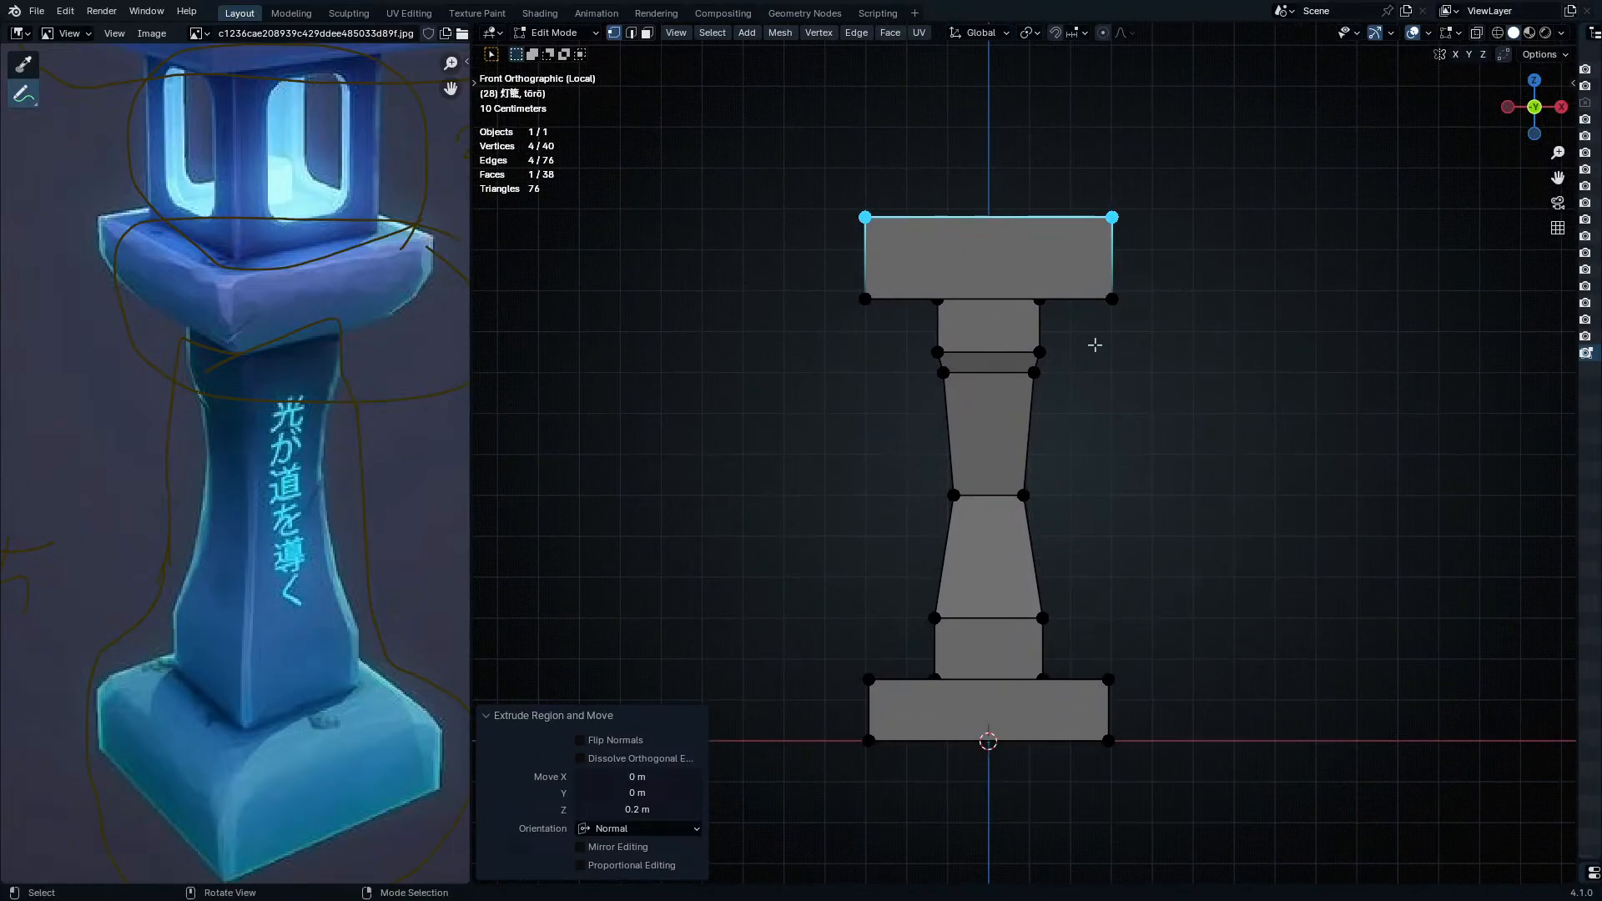
key("g")
key("z")
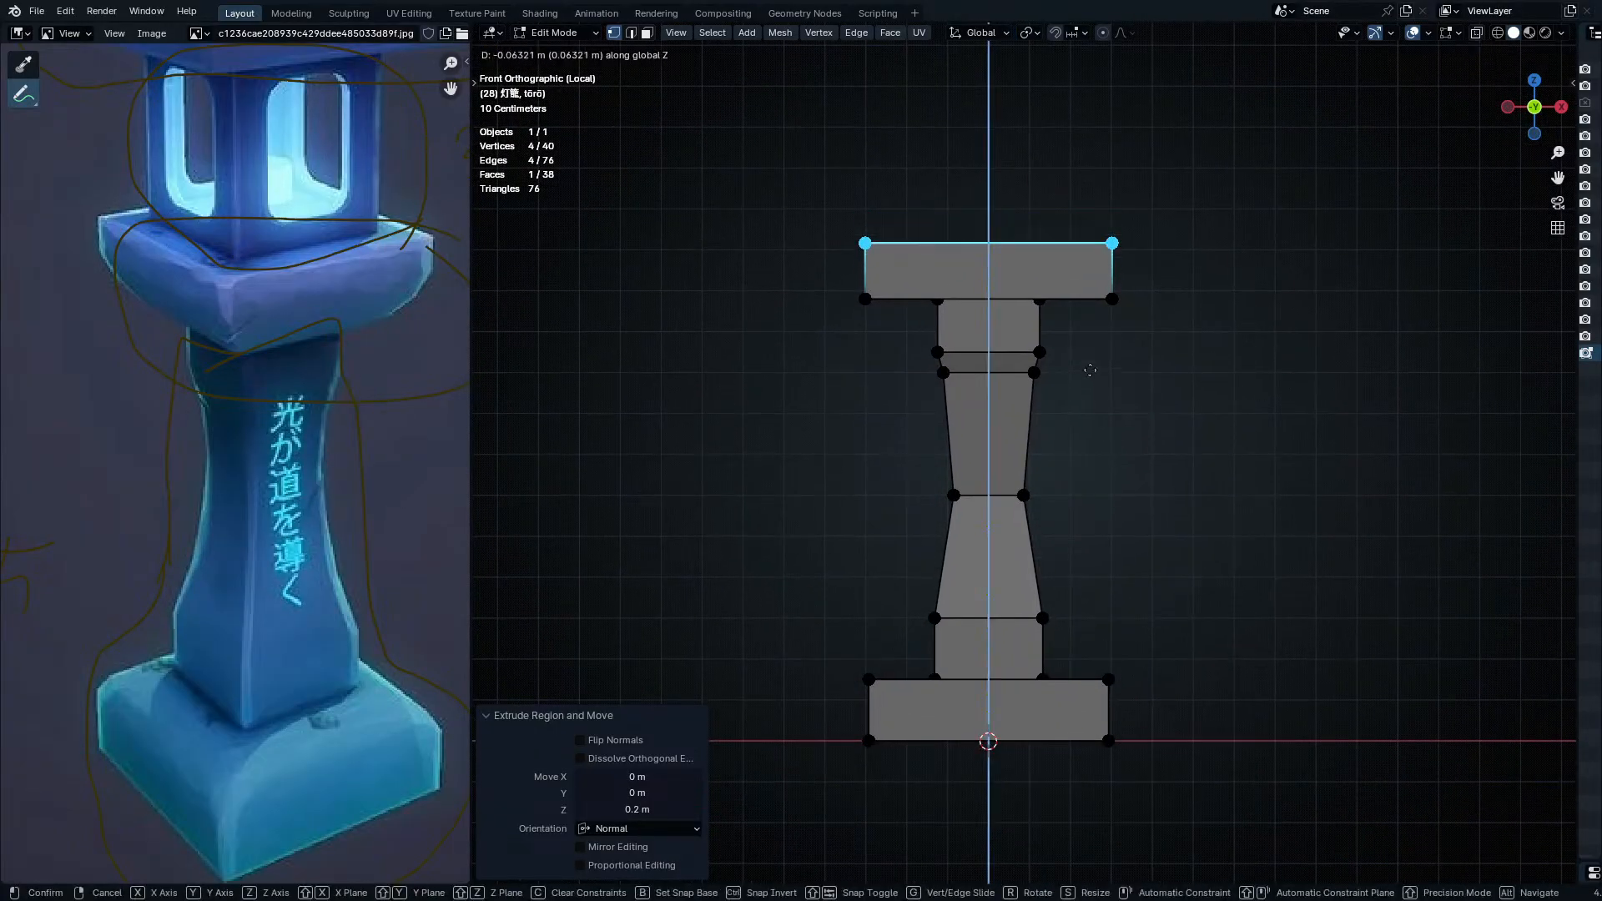
left_click(1082, 310)
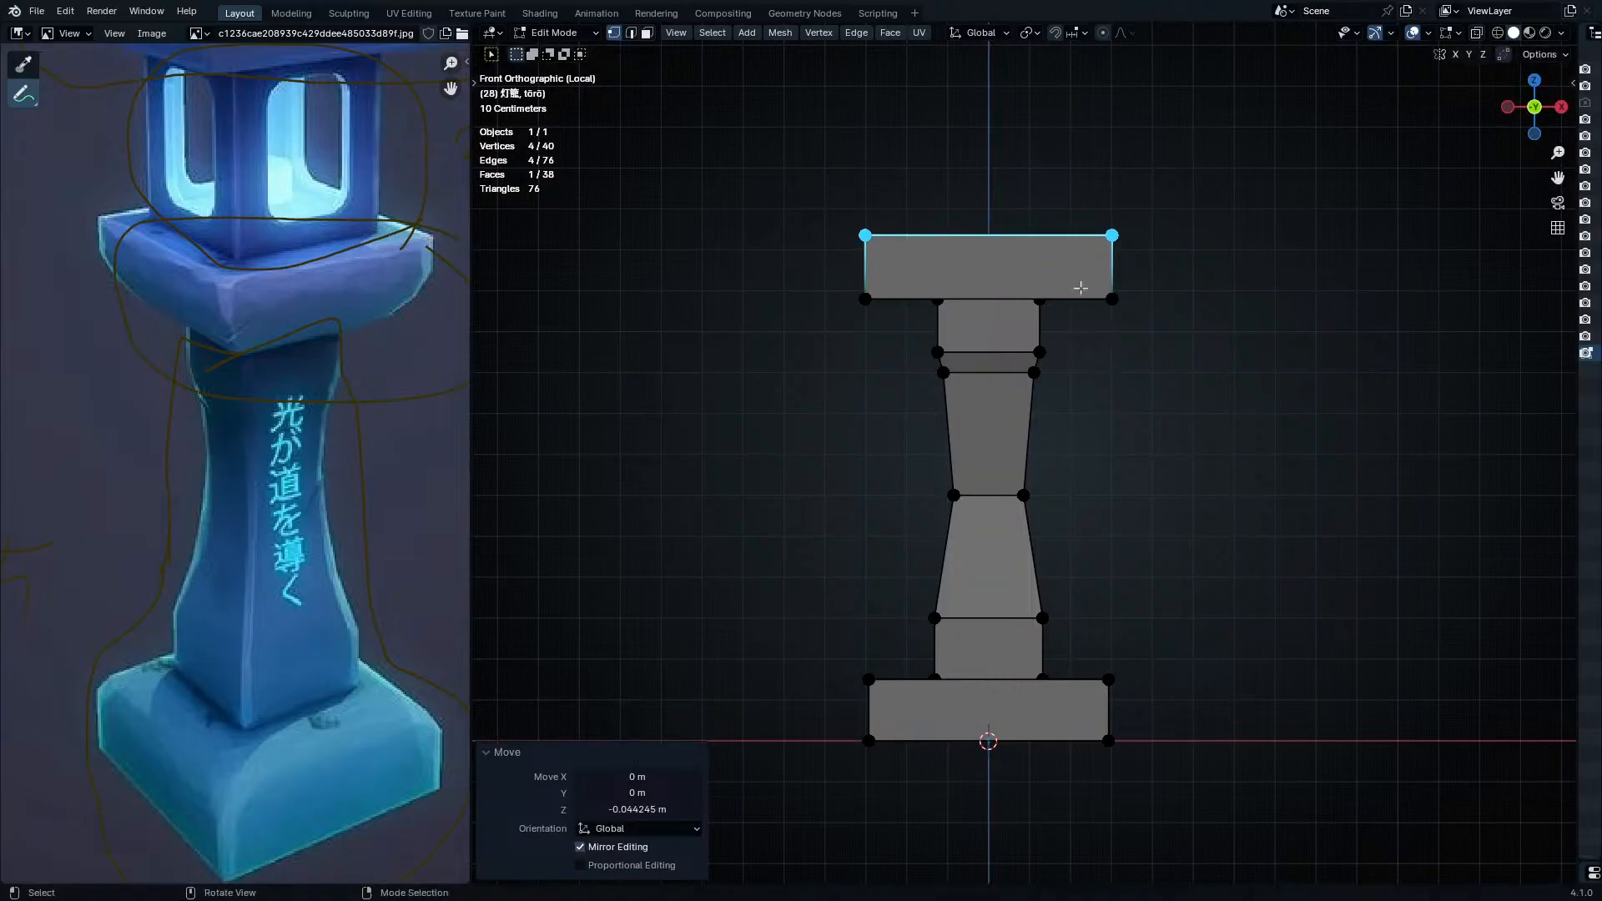
- Compare the tray block with the reference, examining how the lamp chamber sits on the tray
scroll(1051, 497, "up", 7)
middle_click_drag(928, 487, 1080, 456, "shift")
scroll(1129, 465, "down", 3)
scroll(1151, 547, "up", 2)
scroll(1151, 547, "down", 2)
scroll(205, 248, "up", 1)
middle_click_drag(329, 200, 295, 422)
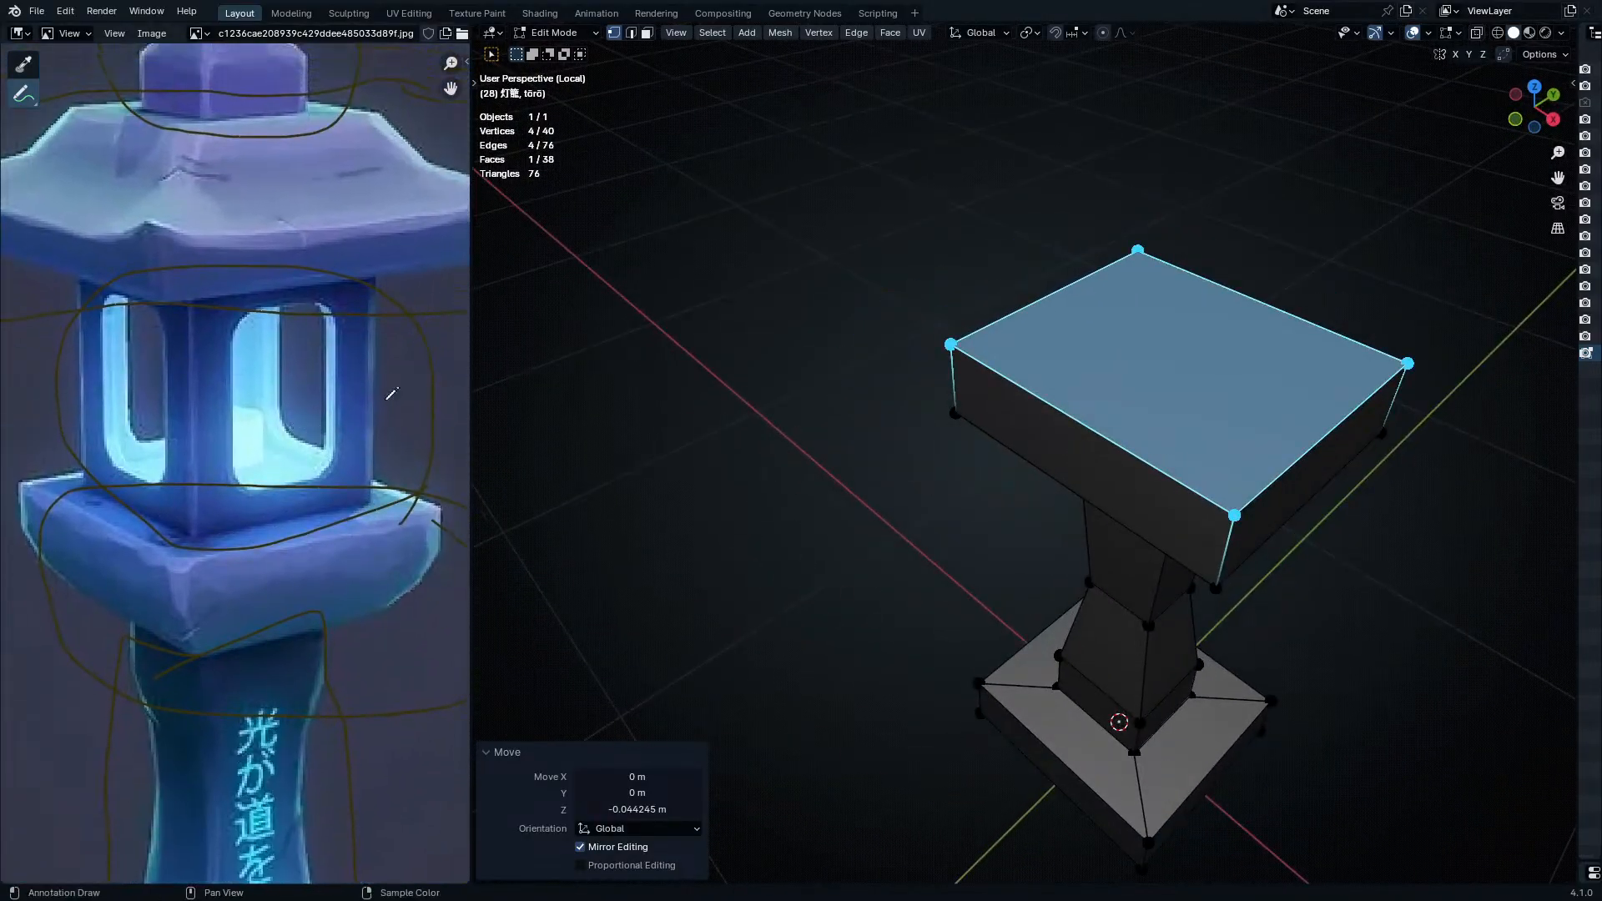
scroll(327, 449, "down", 2)
middle_click_drag(381, 506, 386, 375)
scroll(387, 375, "up", 1)
middle_click_drag(1142, 481, 1183, 472)
scroll(260, 404, "up", 3)
middle_click_drag(801, 413, 738, 470, "shift")
middle_click_drag(739, 470, 619, 452)
scroll(773, 470, "down", 2)
scroll(275, 243, "down", 2)
scroll(275, 242, "up", 2)
scroll(815, 412, "up", 3)
- Inset the tray's top face by 0.1232 m and scale the inset face uniformly to form the lamp chamber's footprint
middle_click_drag(815, 411, 988, 596, "shift")
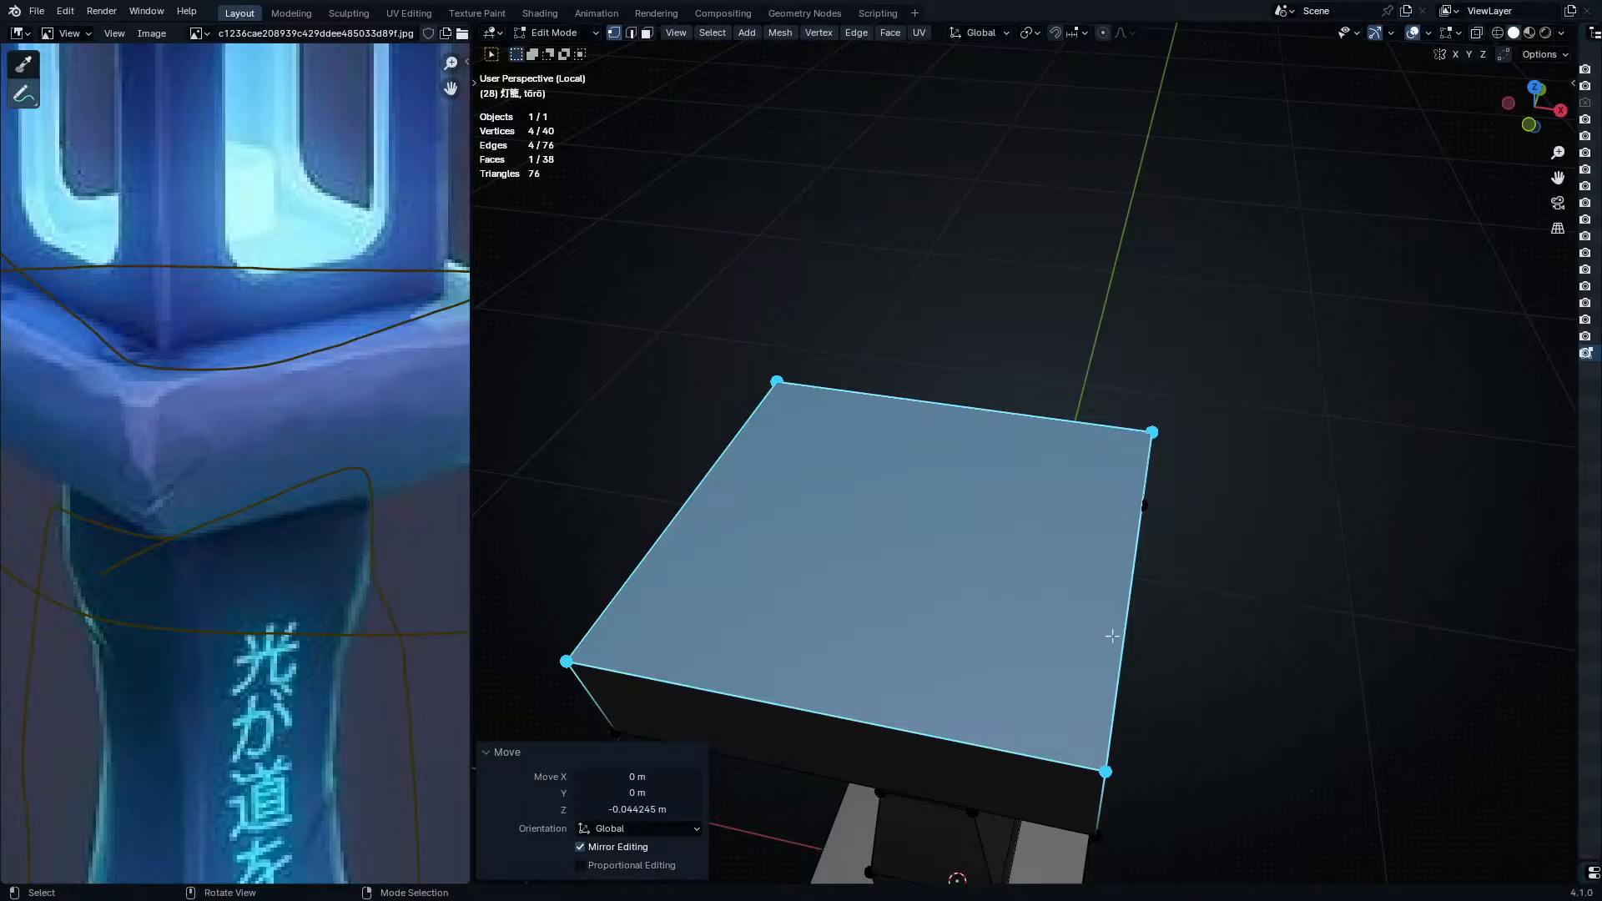
key("i")
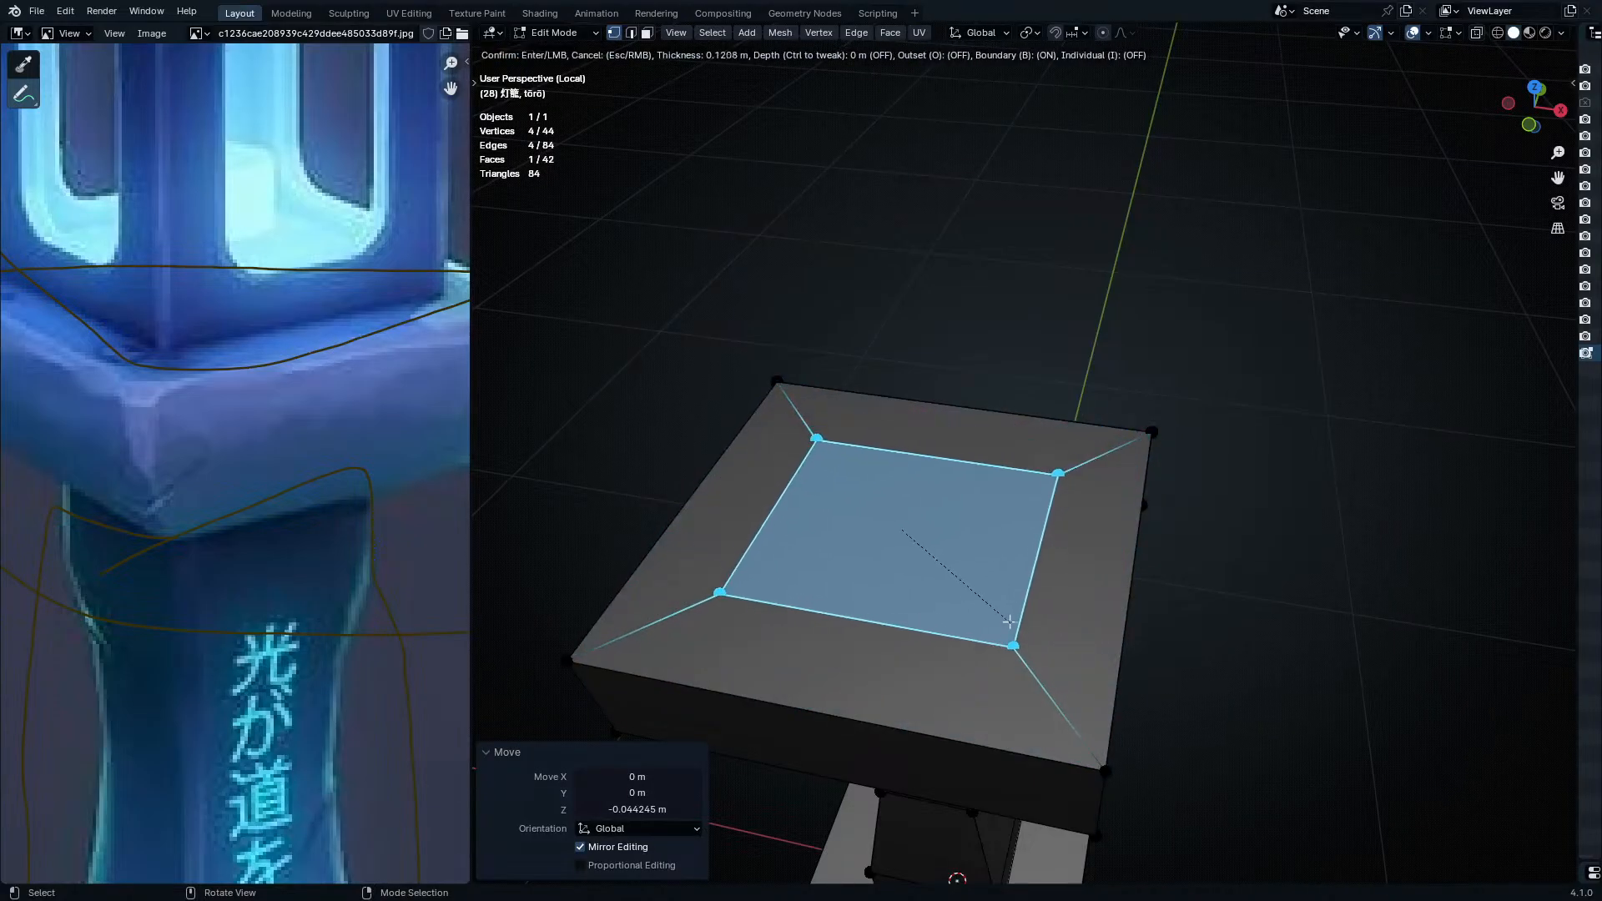
left_click(1008, 622)
key("s")
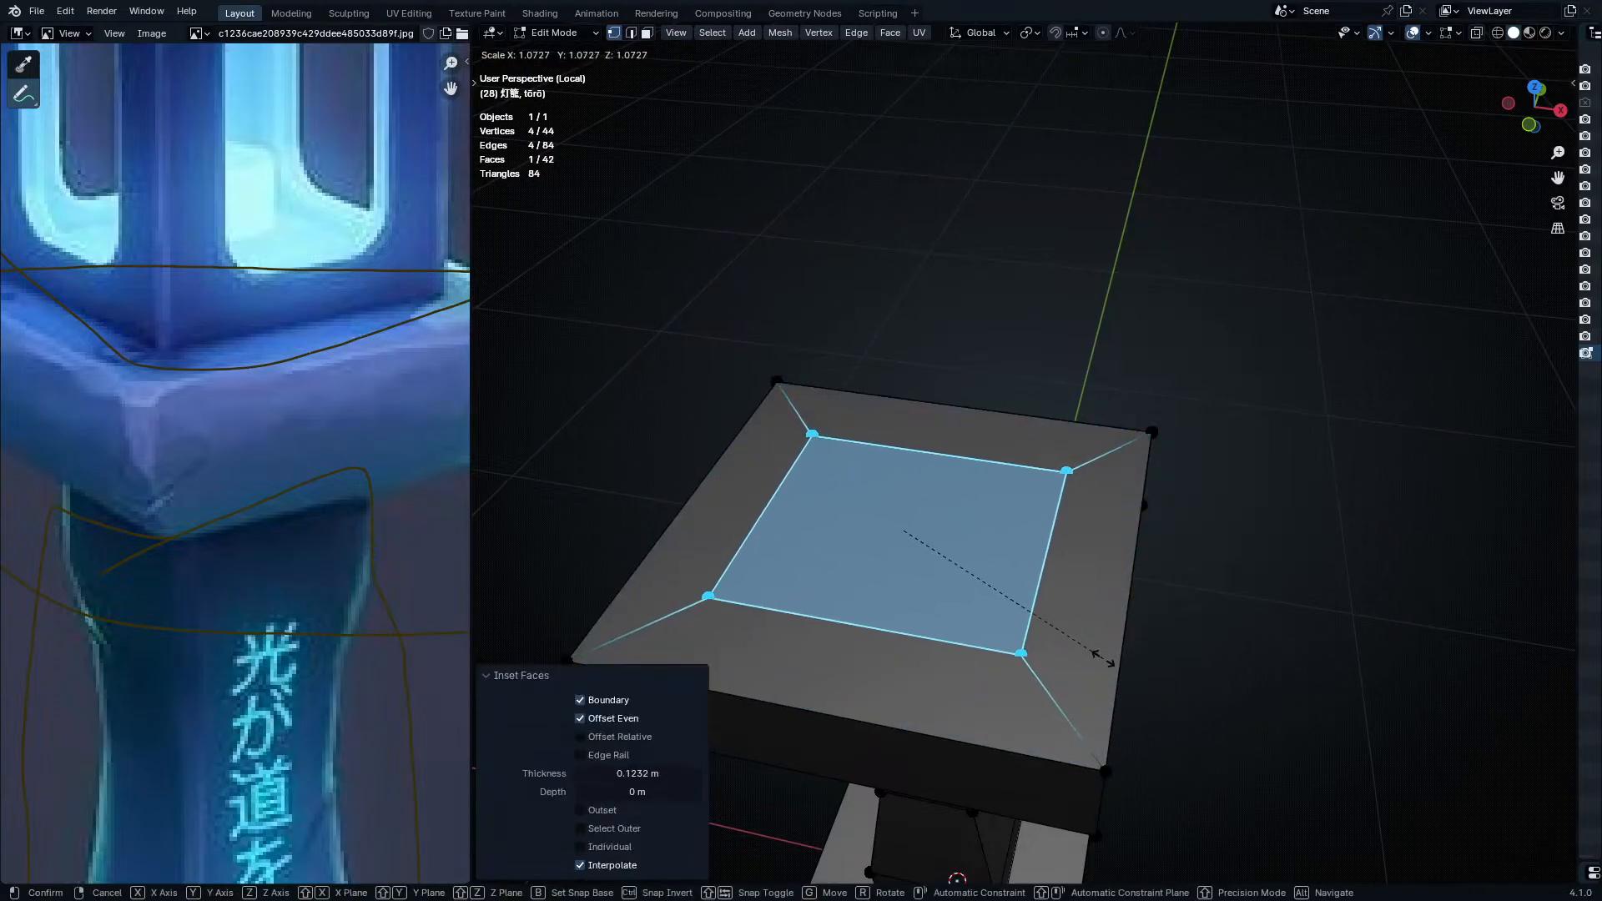
left_click(1092, 657)
scroll(333, 394, "down", 4)
scroll(333, 393, "up", 2)
key("s")
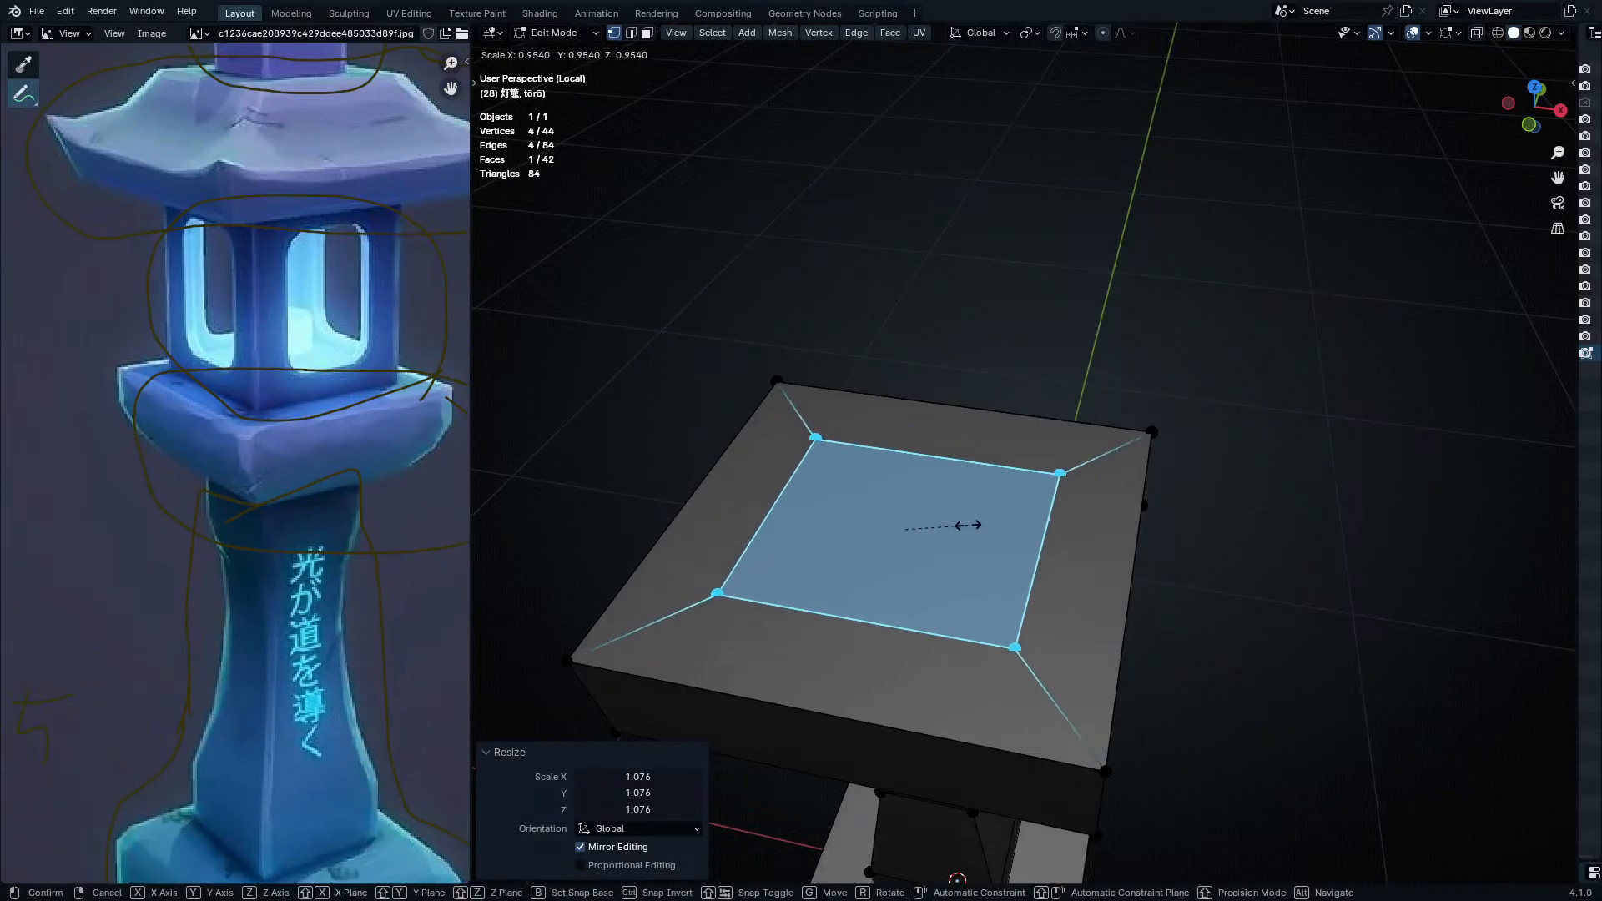
left_click(978, 537)
- Extrude the inset face 0.56 m upward as the lamp chamber's body
middle_click_drag(978, 536, 984, 615)
key("KP_1")
scroll(988, 564, "down", 1)
key("e")
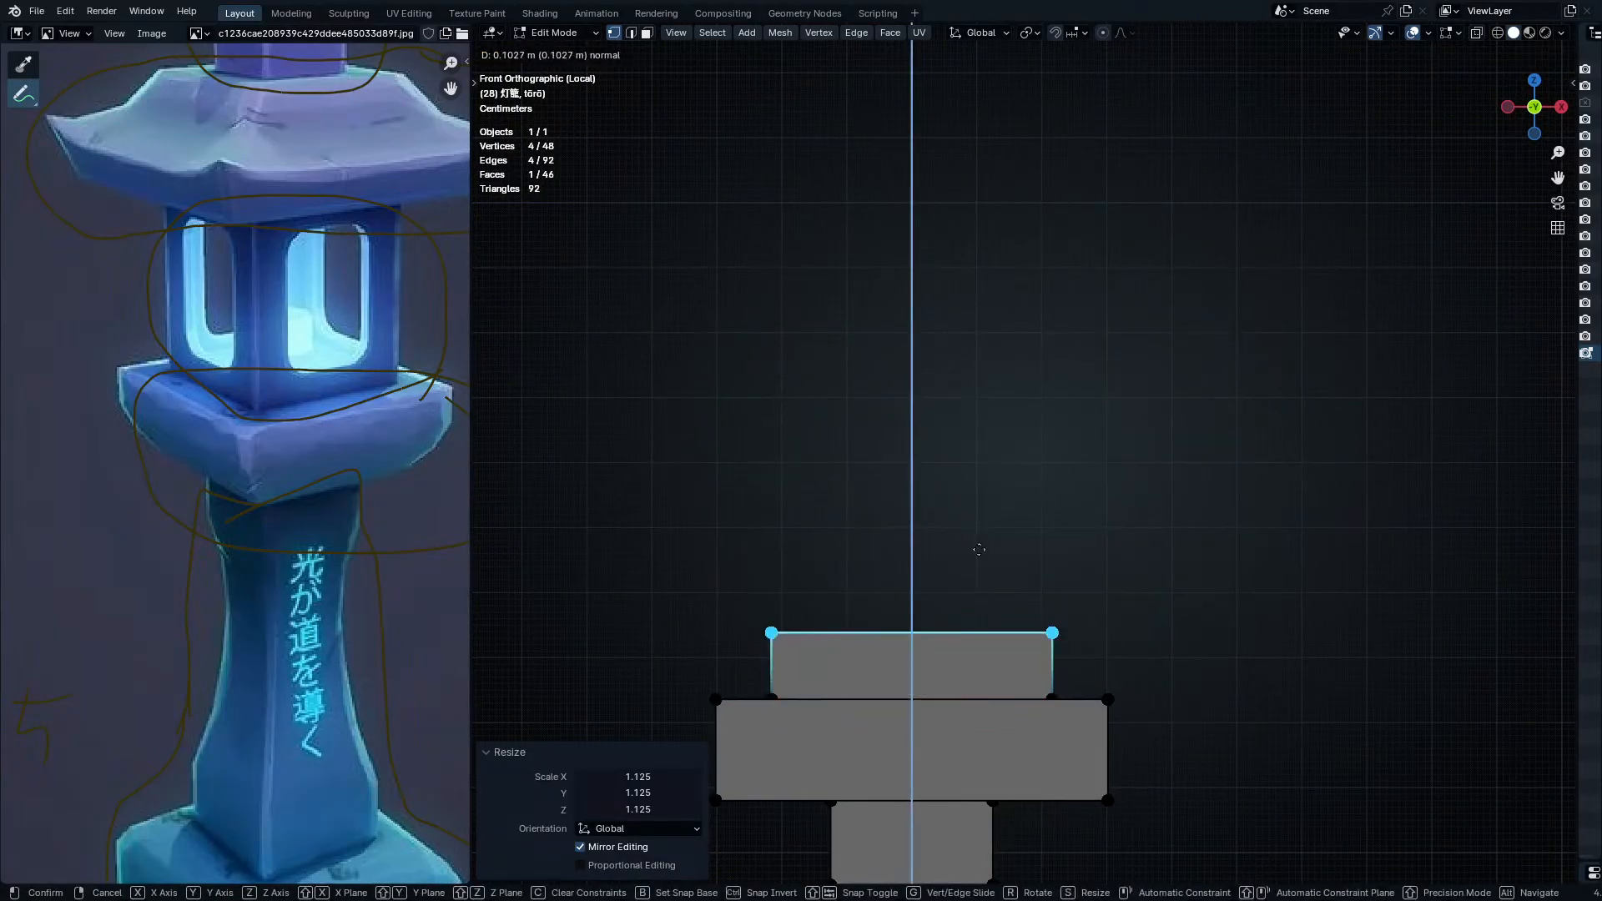
left_click(962, 250)
- Extrude the chamber's top face in place and scale it outward uniformly as the roof's underside
middle_click_drag(968, 285, 1047, 539, "shift")
key("e")
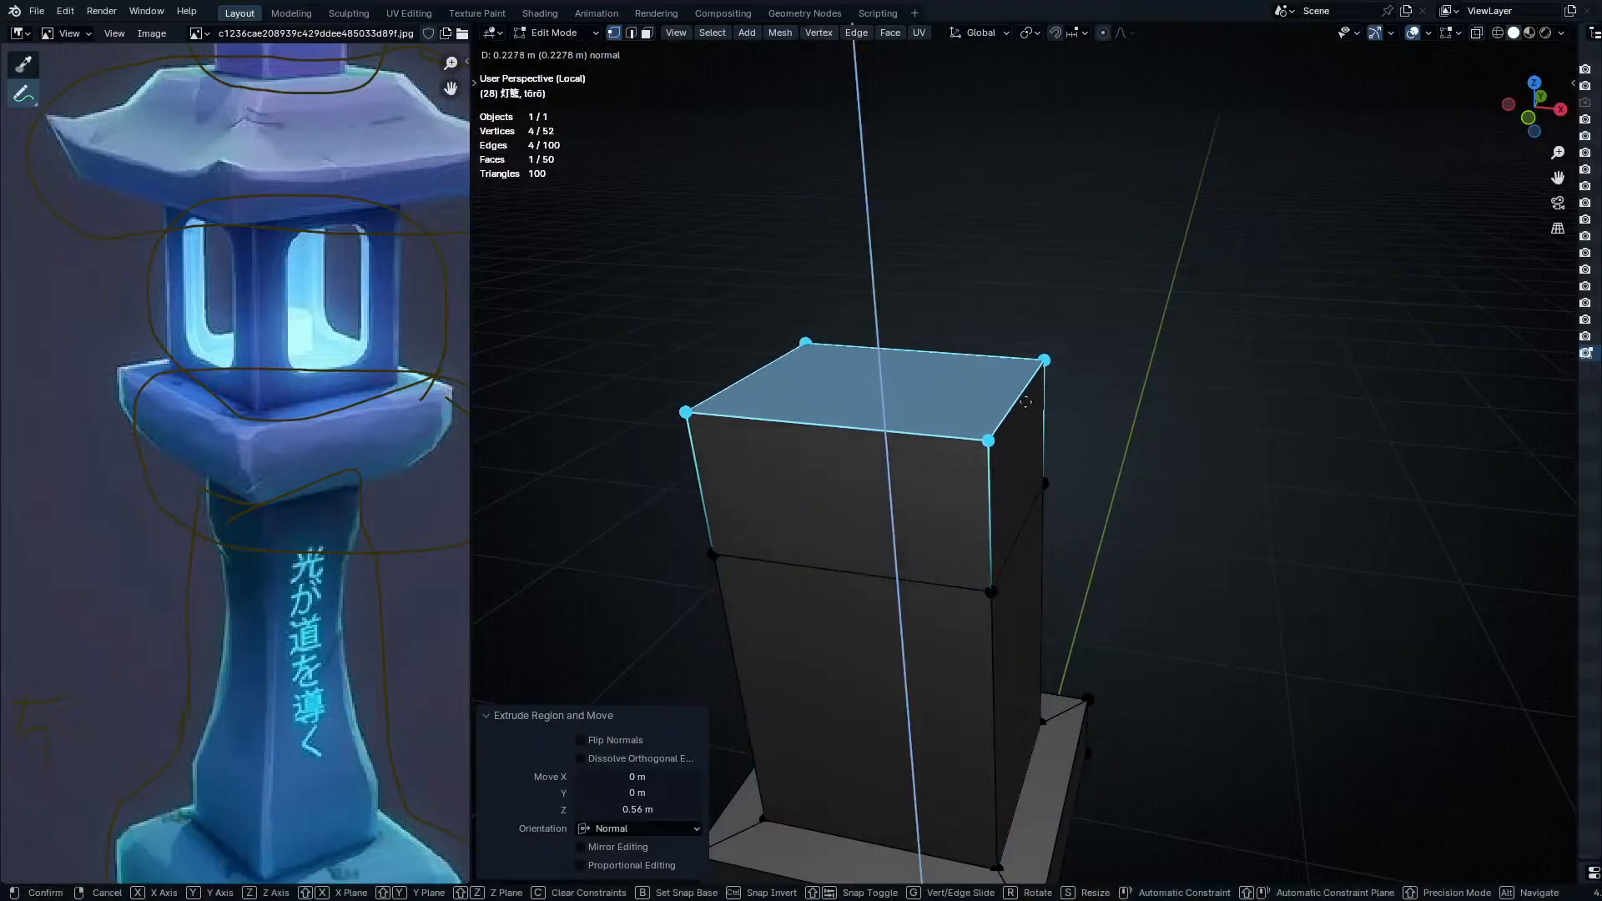
key("Escape")
key("KP_5")
key("KP_1")
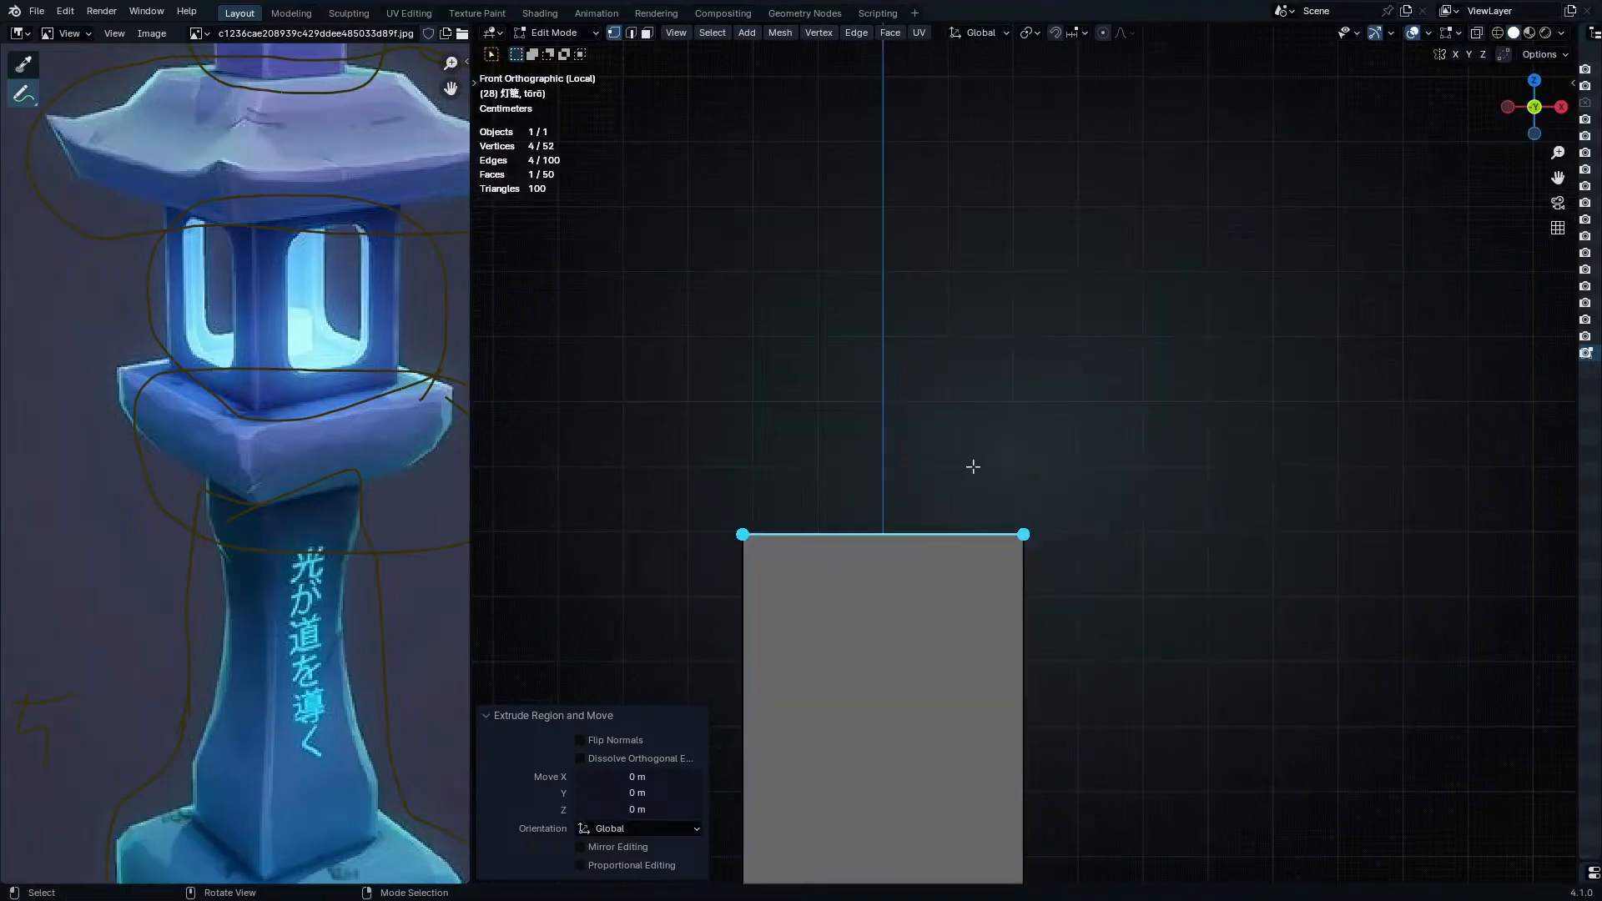
middle_click_drag(1002, 458, 1060, 520)
key("s")
left_click(1074, 555)
key("s")
left_click(1090, 543)
- Extrude the roof's underside 0.21 m upward and scale the raised face uniformly to 1.173 so the eaves flare
scroll(359, 267, "up", 1)
middle_click_drag(359, 238, 371, 432)
scroll(307, 362, "down", 1)
middle_click_drag(1059, 611, 1014, 565)
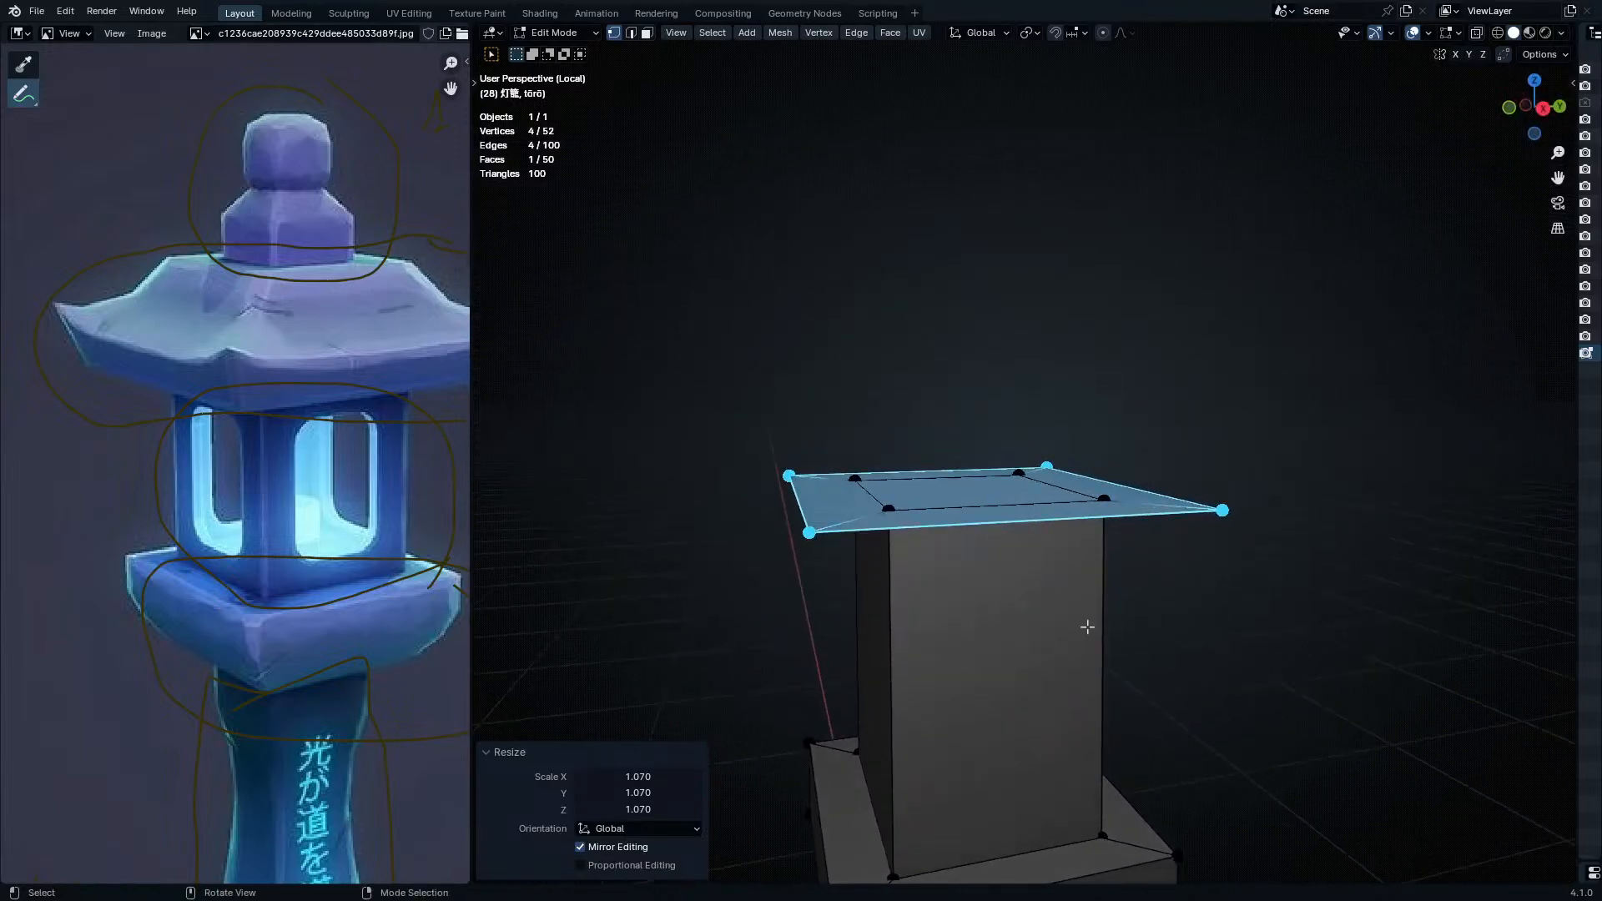
key("e")
right_click(1071, 585)
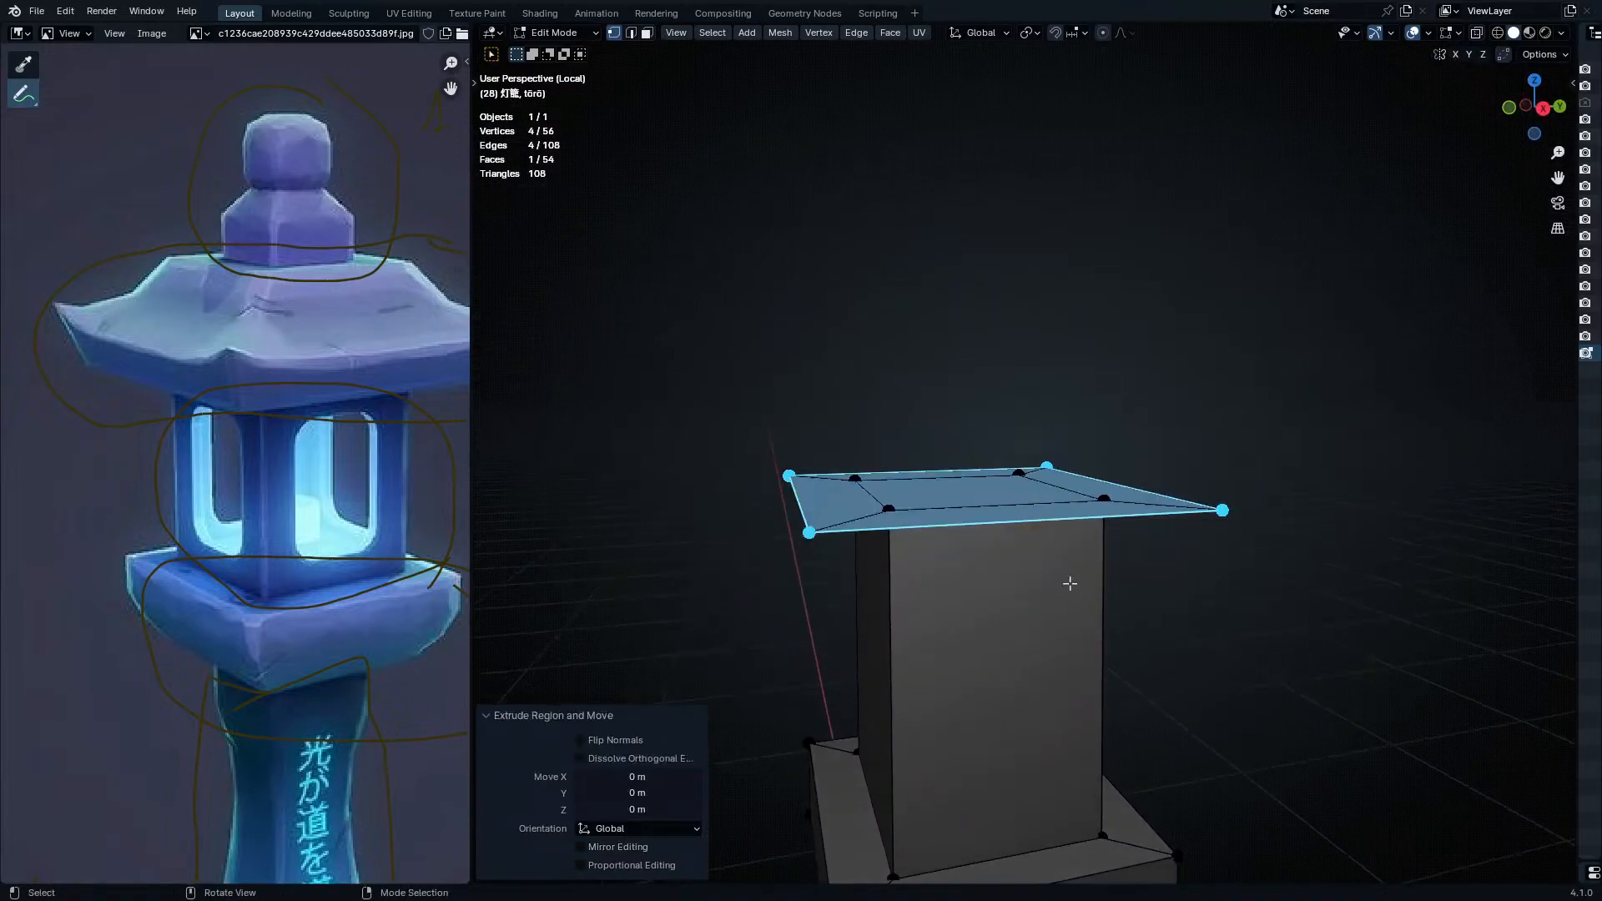
key("KP_1")
key("g")
key("z")
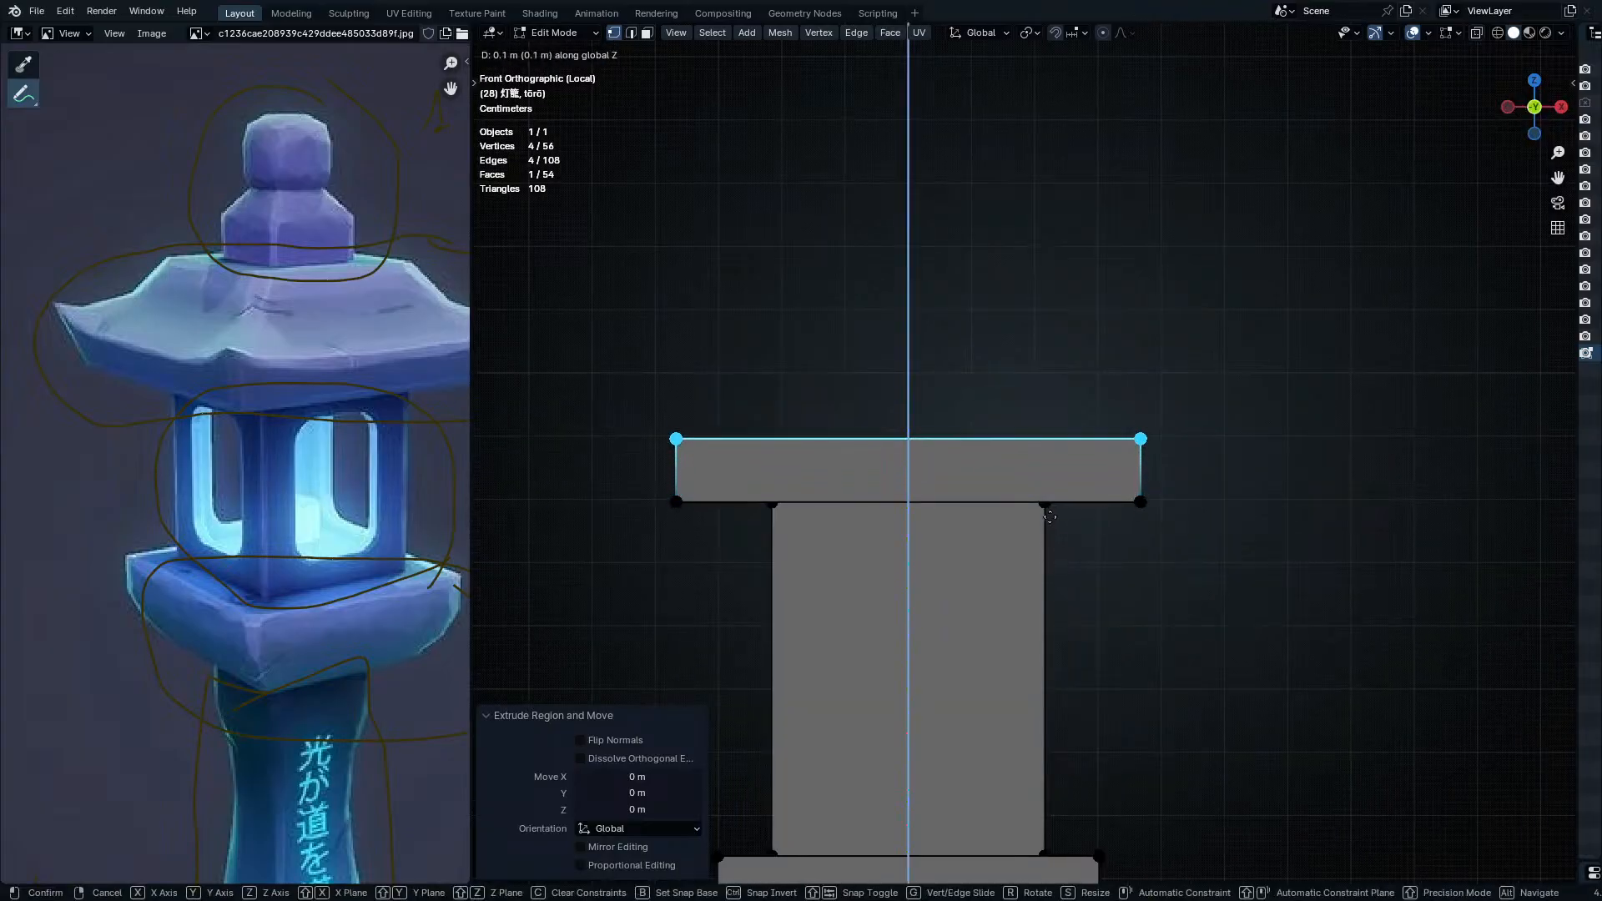
left_click(1051, 452)
key("s")
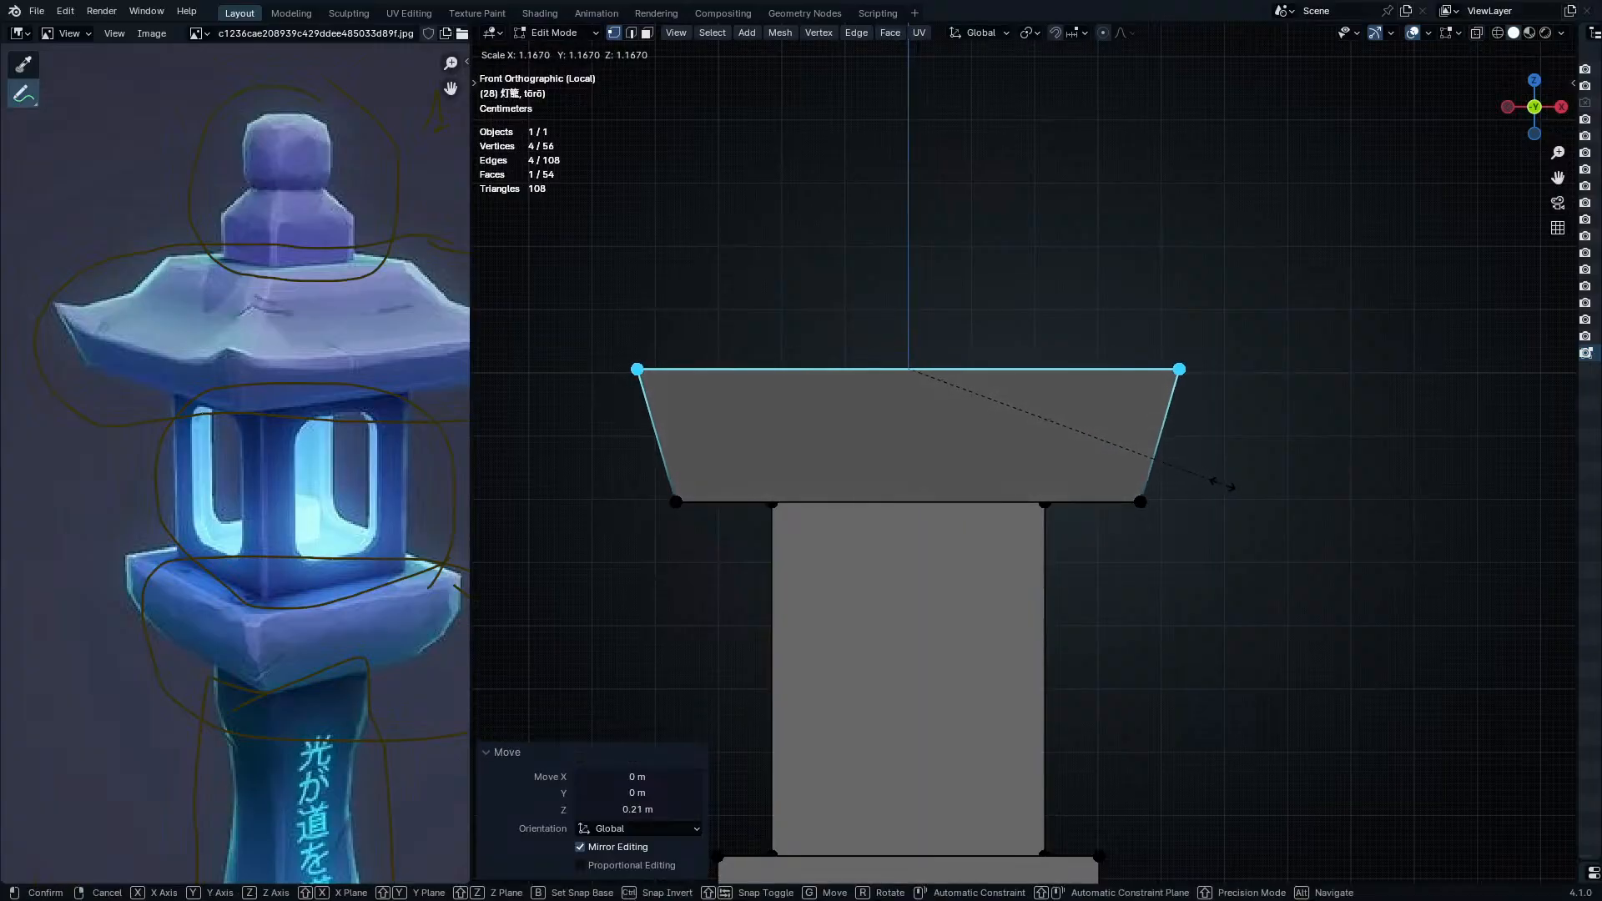
left_click(1224, 485)
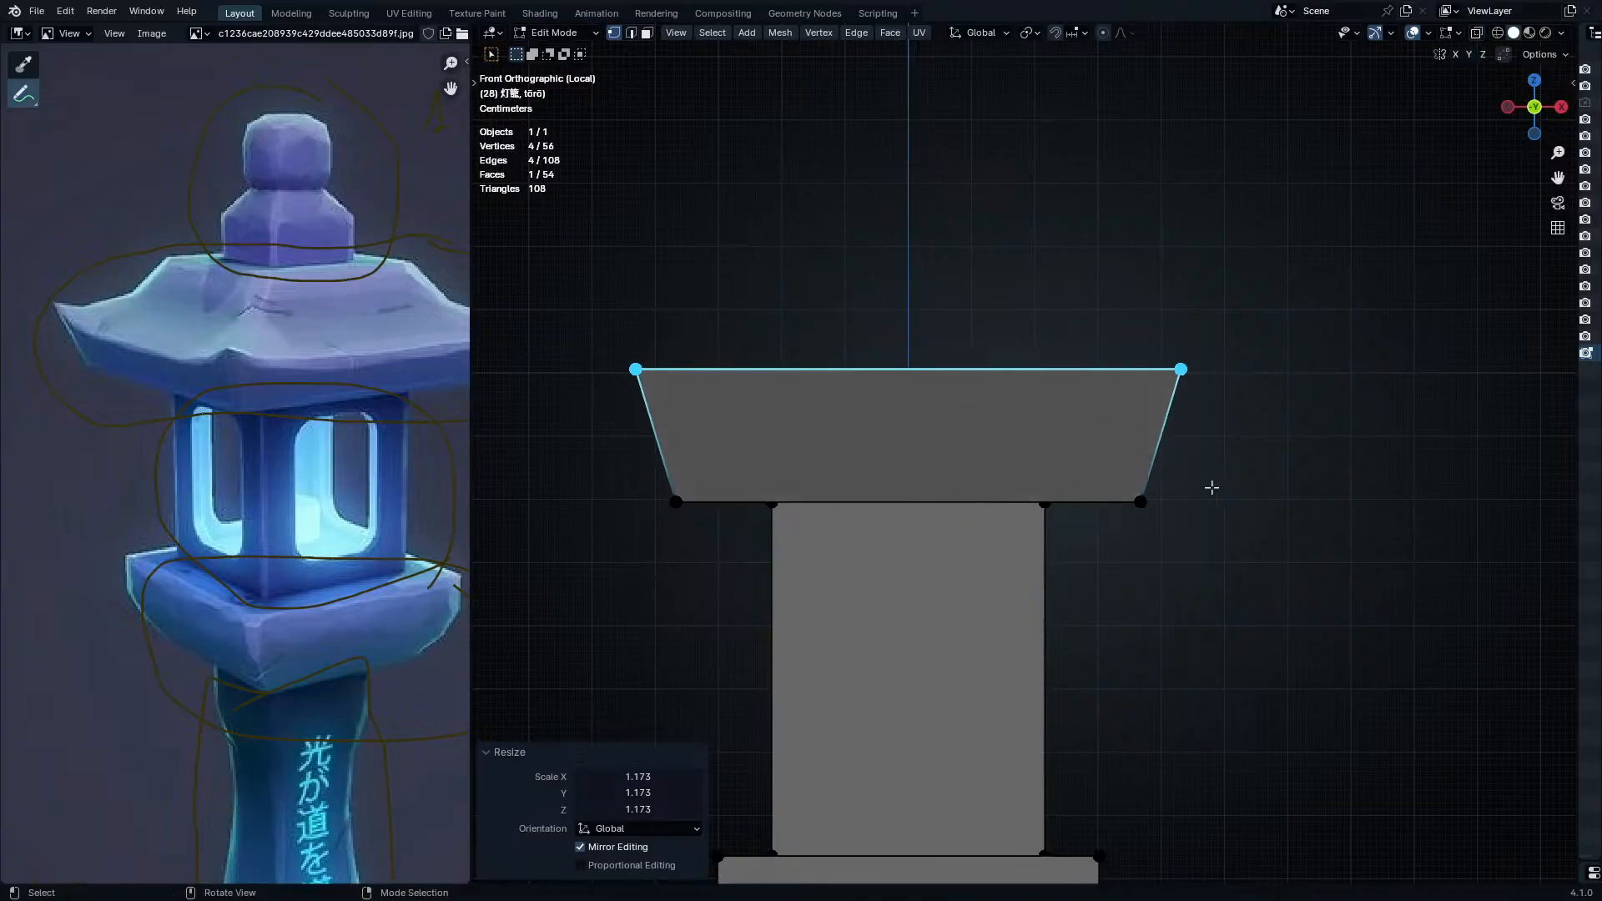
- Inset the roof's top face by 0.1497 m and scale the inset face uniformly to 0.812
middle_click_drag(1152, 448, 1299, 597)
key("i")
left_click(1189, 517)
middle_click_drag(1154, 443, 1122, 421)
middle_click_drag(1123, 420, 1216, 558, "ctrl")
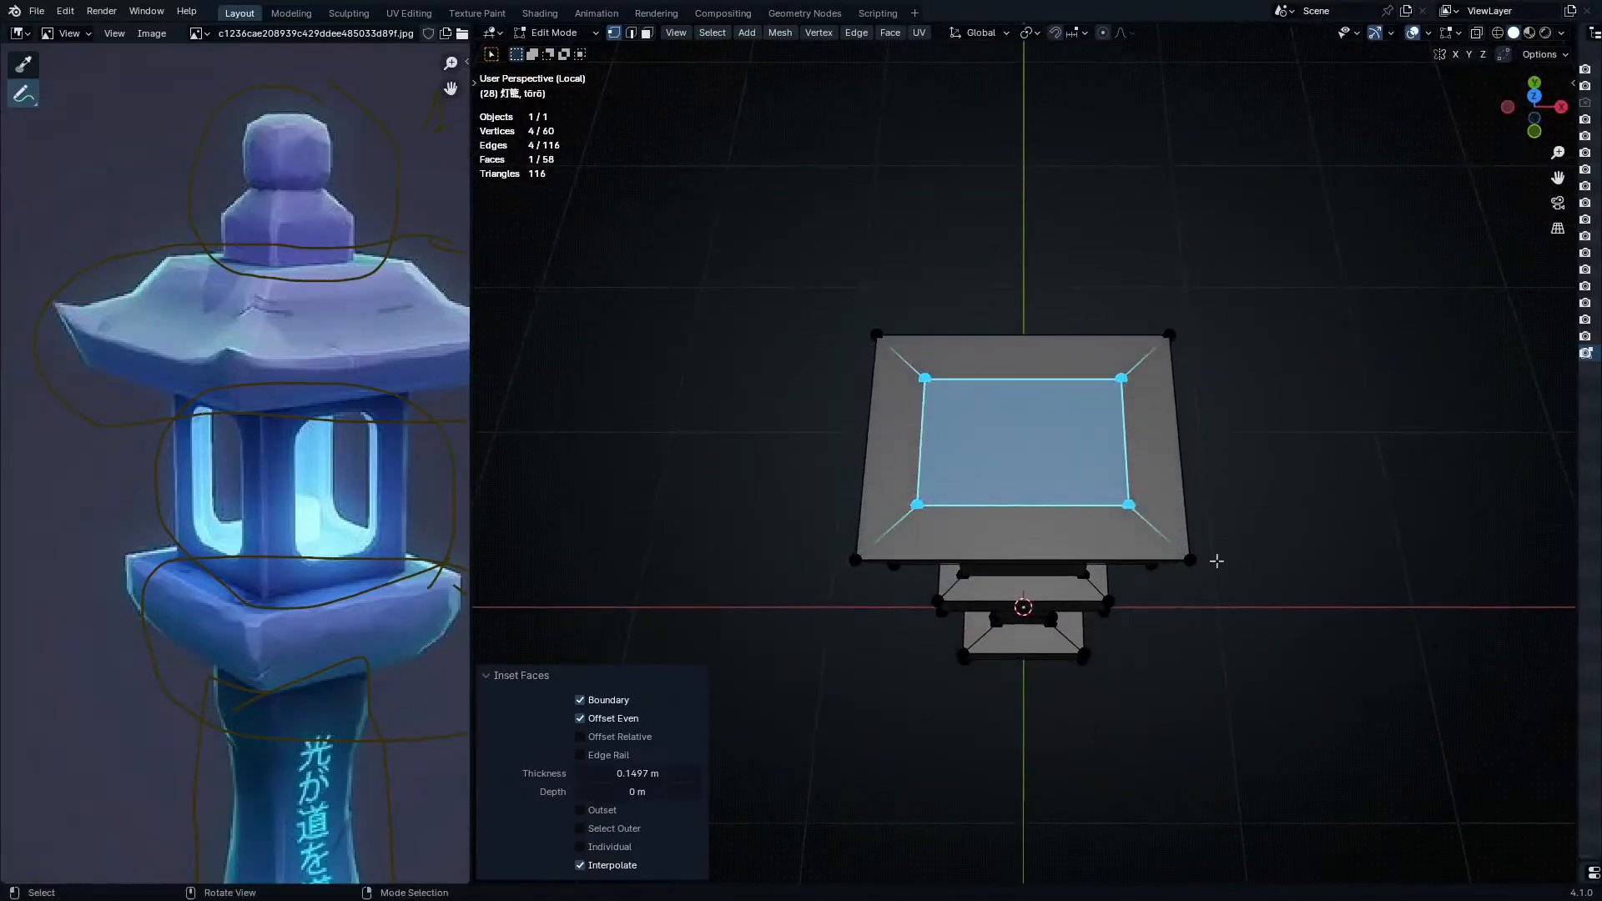
key("s")
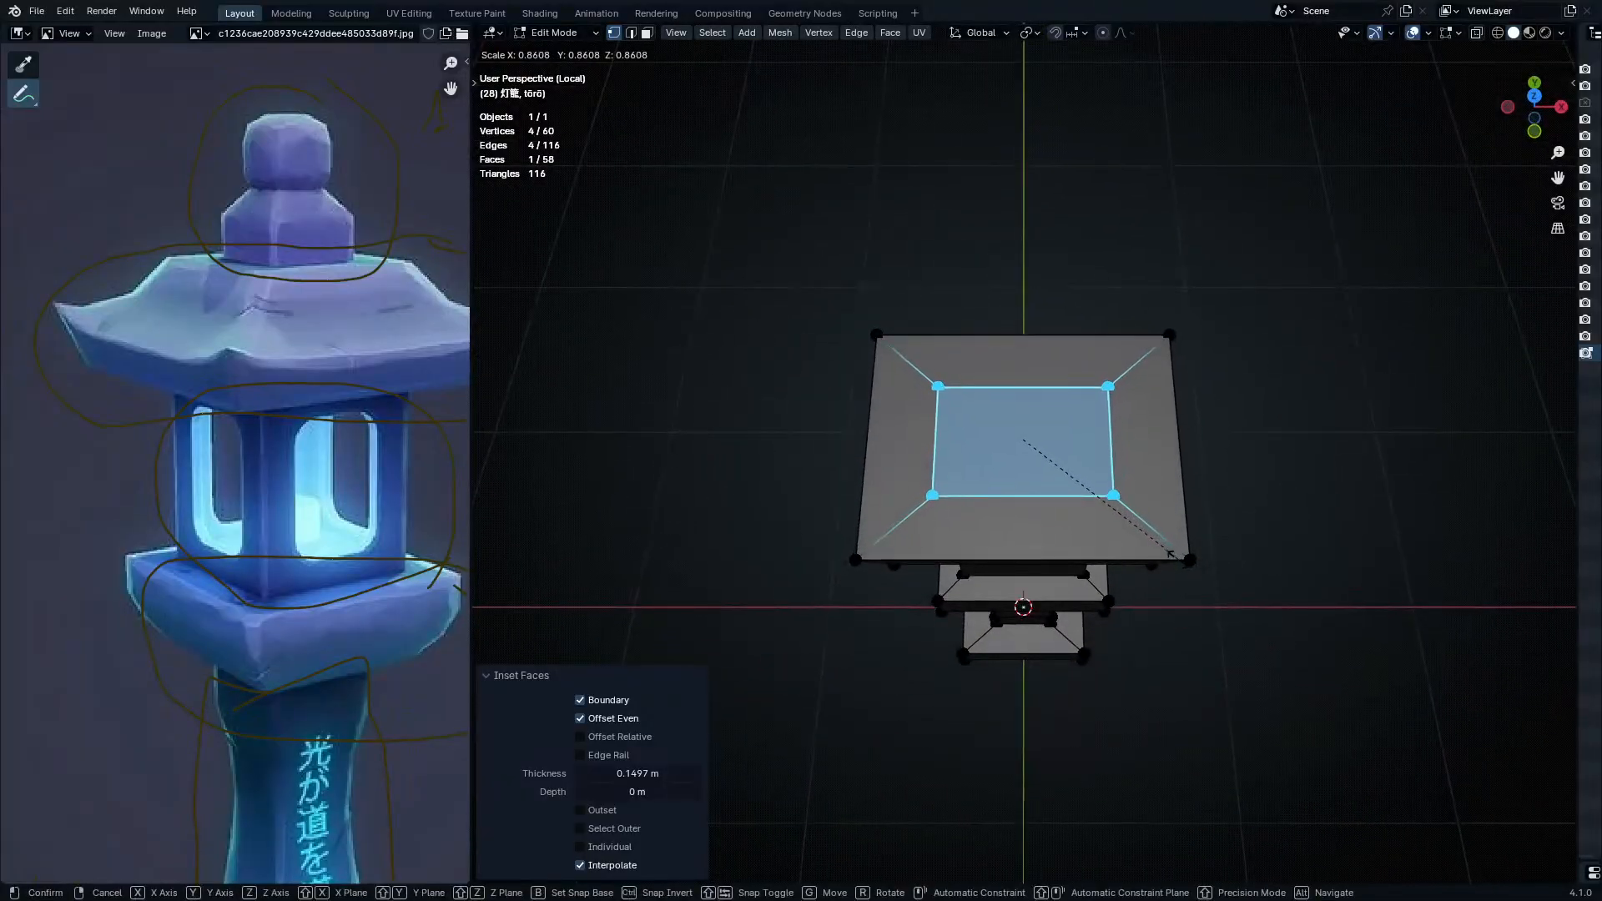
left_click(1160, 551)
- Raise the inset face about 0.21 m along Z to form the roof's slope
middle_click_drag(1160, 551, 1143, 485)
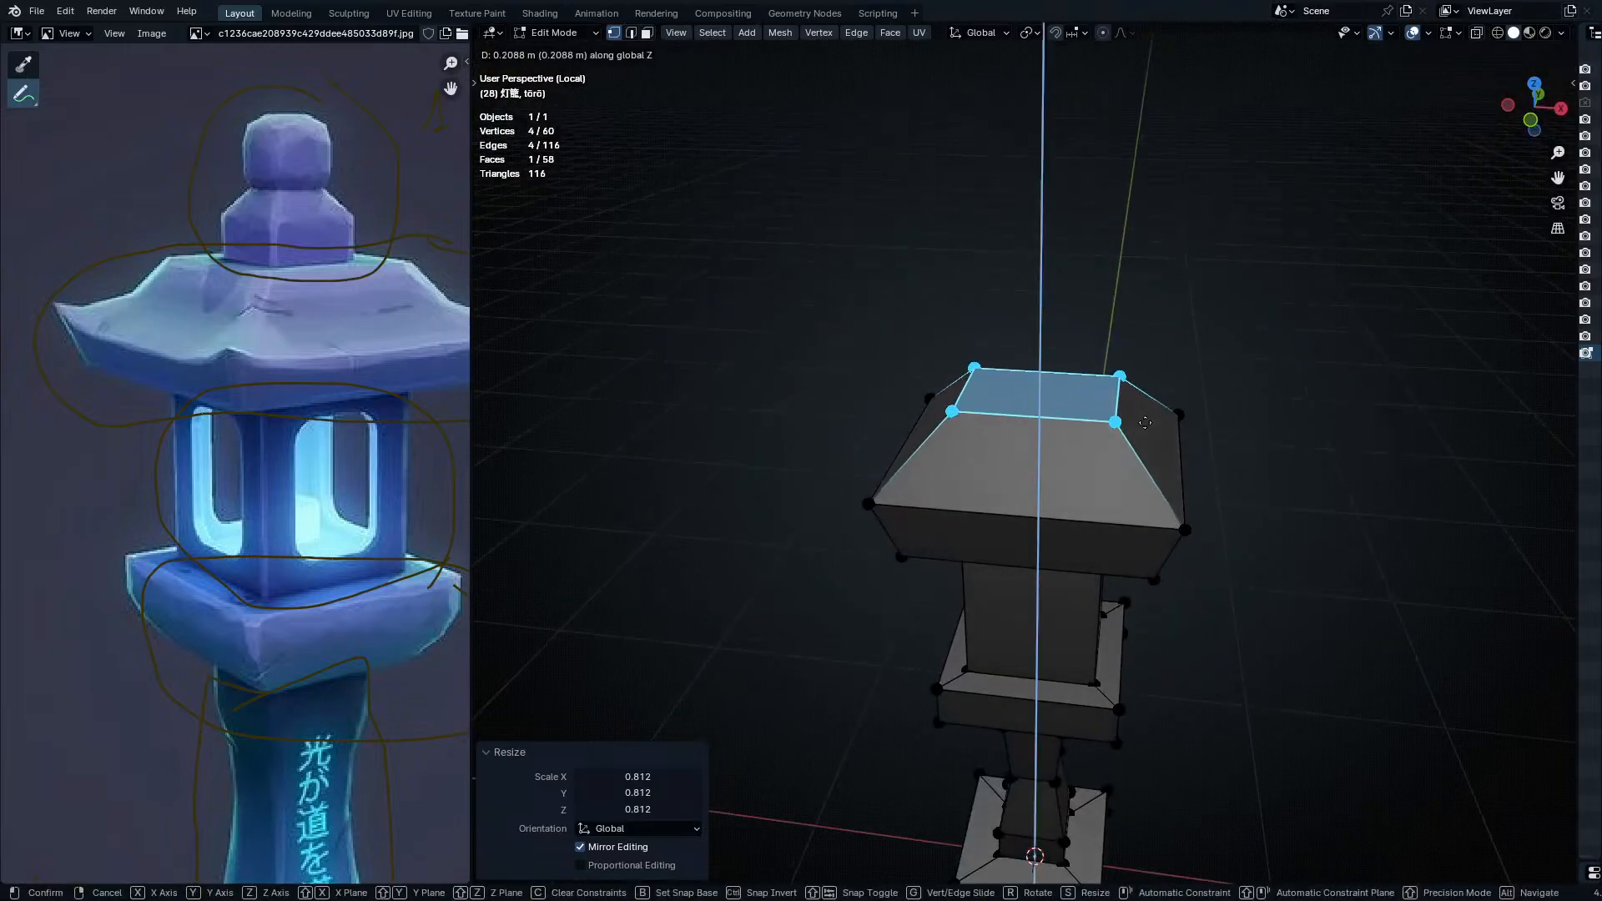
left_click(1145, 422)
middle_click_drag(1202, 579, 1062, 469)
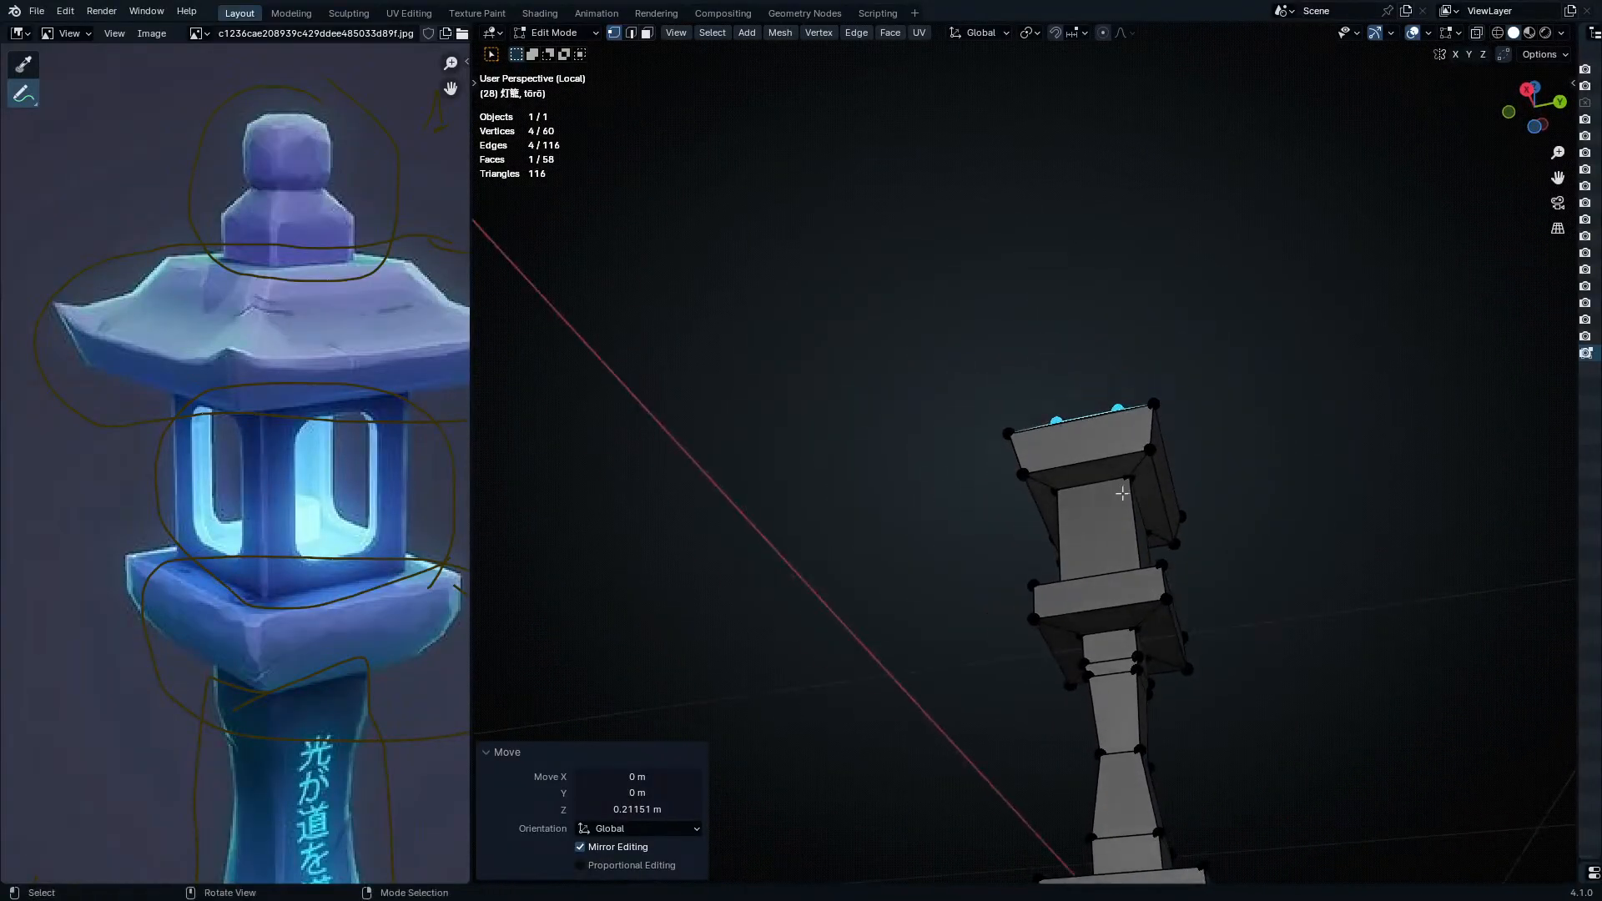
- Select all of the roof's vertices through the mesh and grow the selection to include the lamp chamber
scroll(1162, 472, "up", 2)
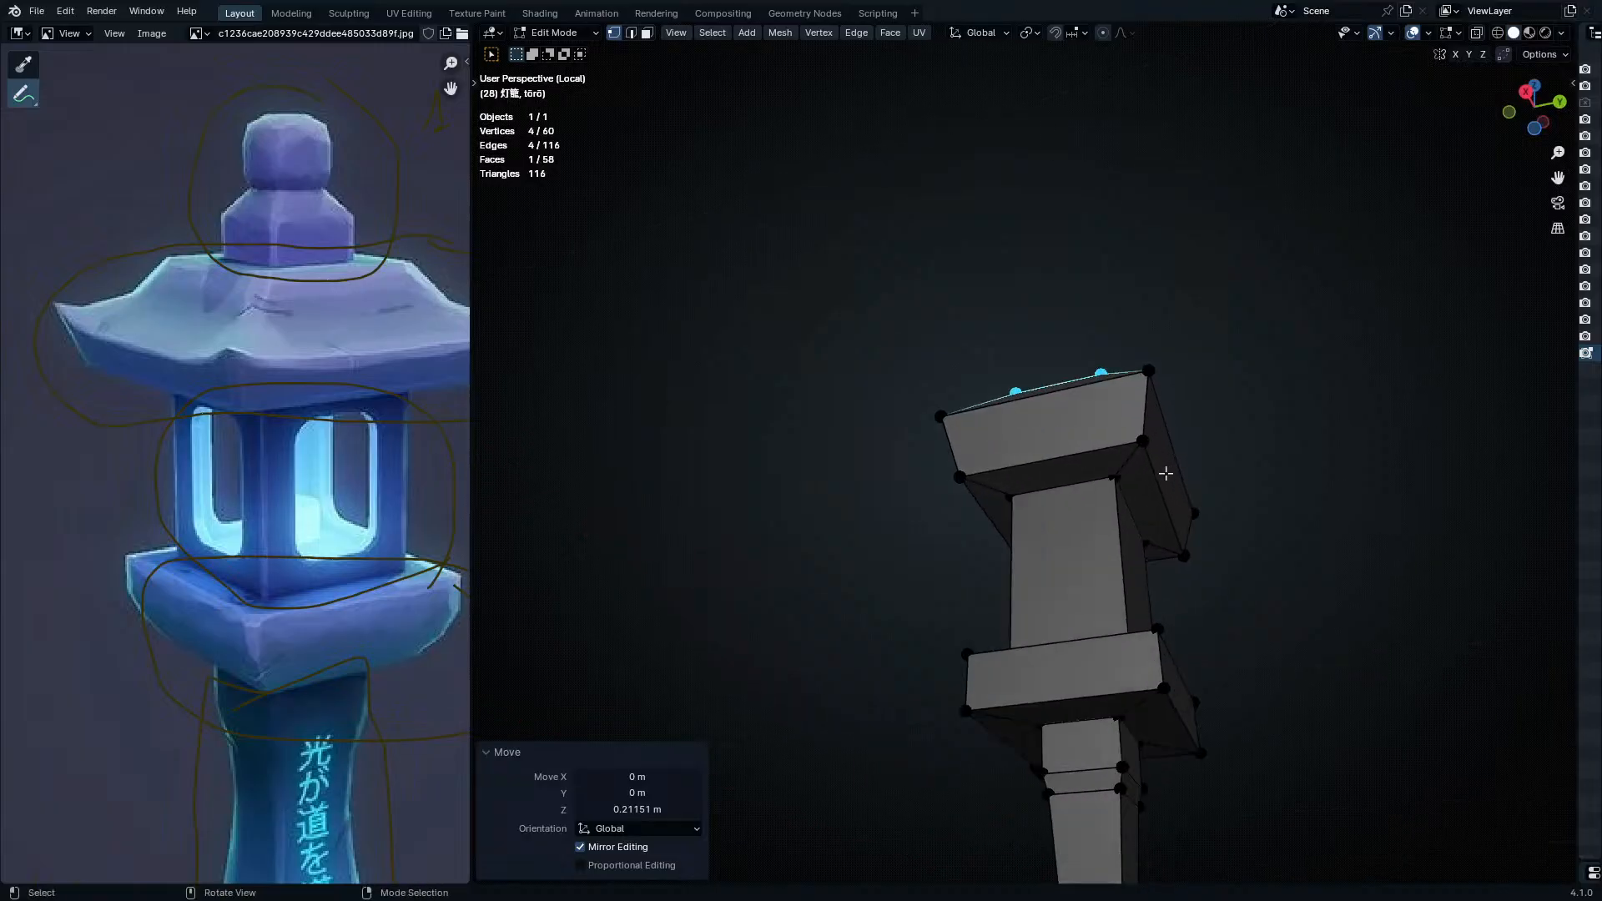
left_click(1151, 451)
middle_click_drag(1152, 452, 1195, 561)
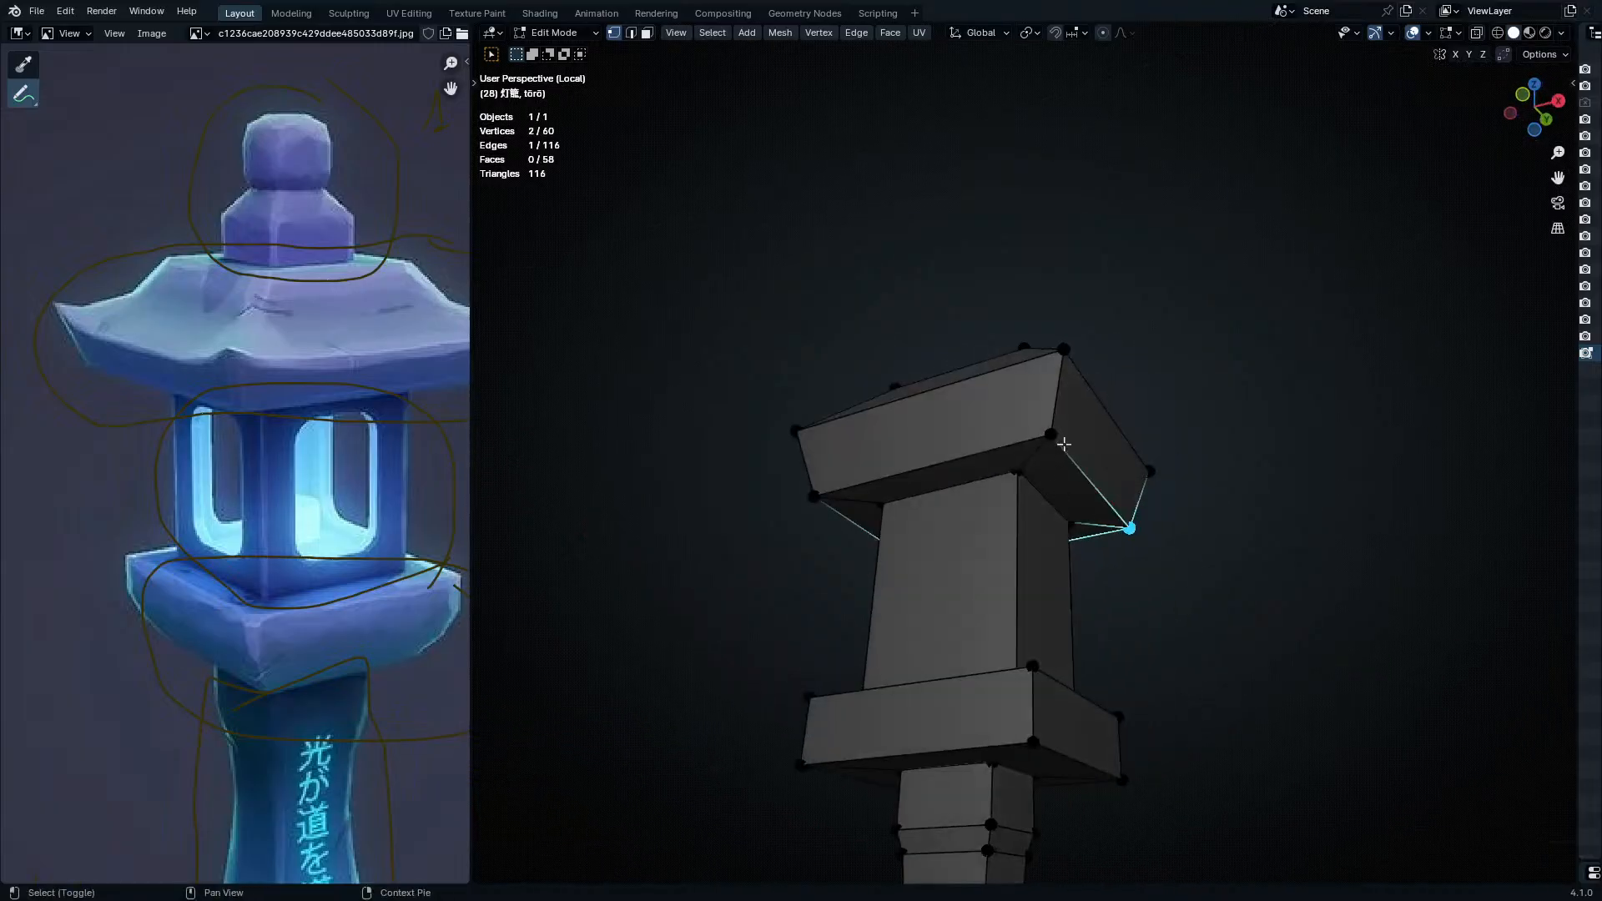
left_click(813, 492, "shift")
middle_click_drag(835, 463, 1003, 516)
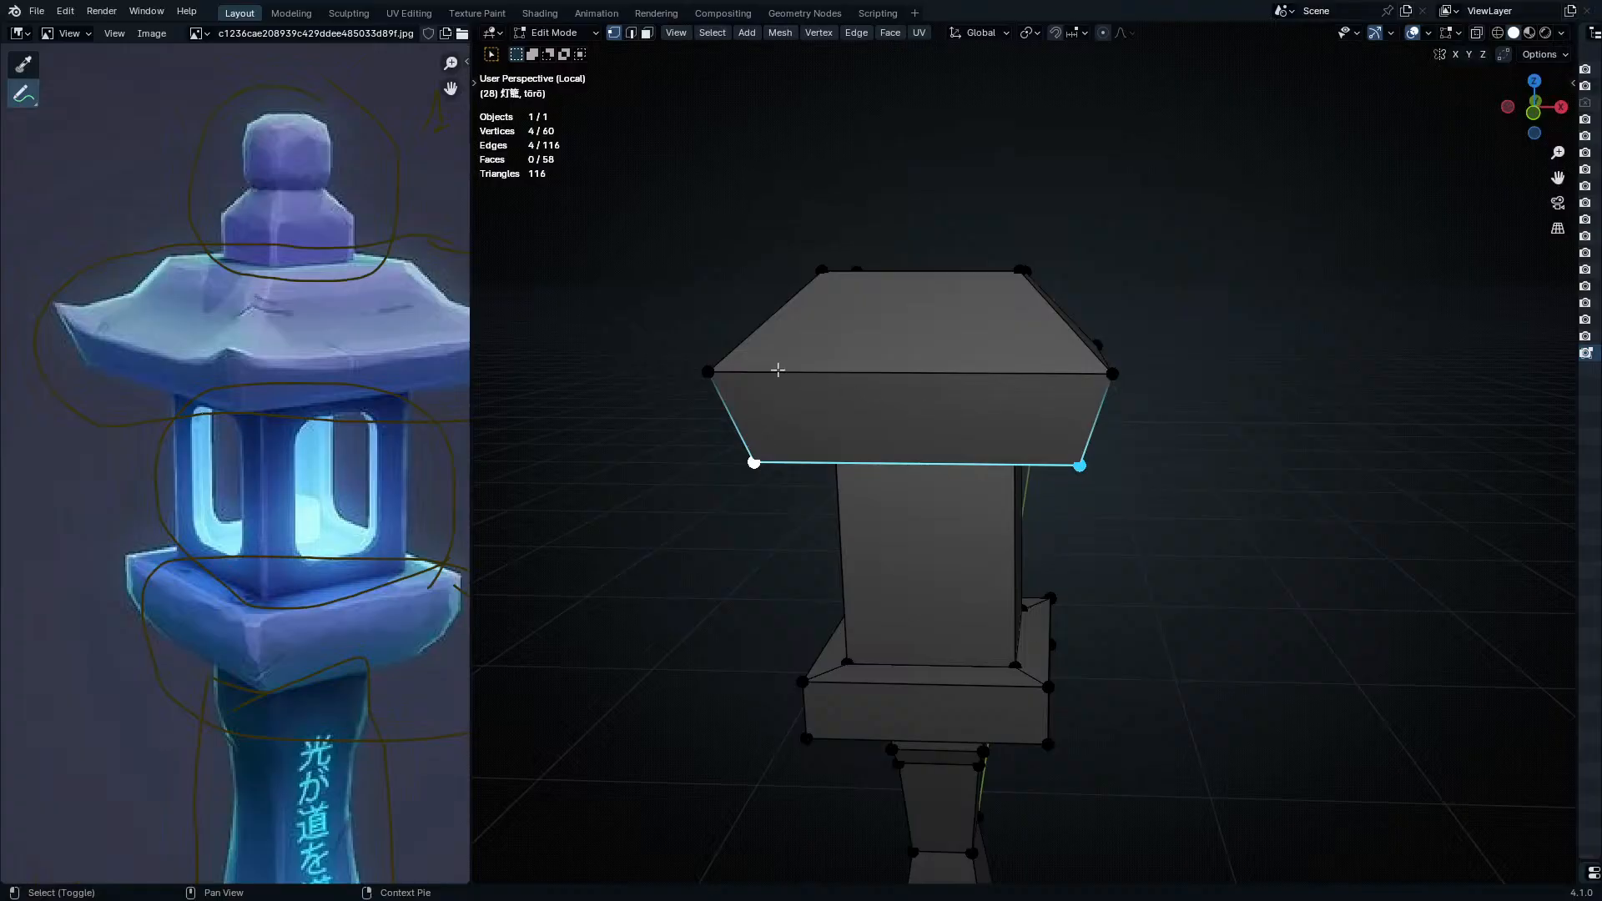
key("alt+z")
left_click_drag(637, 178, 1226, 405, "shift")
middle_click_drag(1226, 405, 1262, 521)
key("ctrl+KP_Add")
middle_click_drag(1259, 655, 1206, 553, "shift")
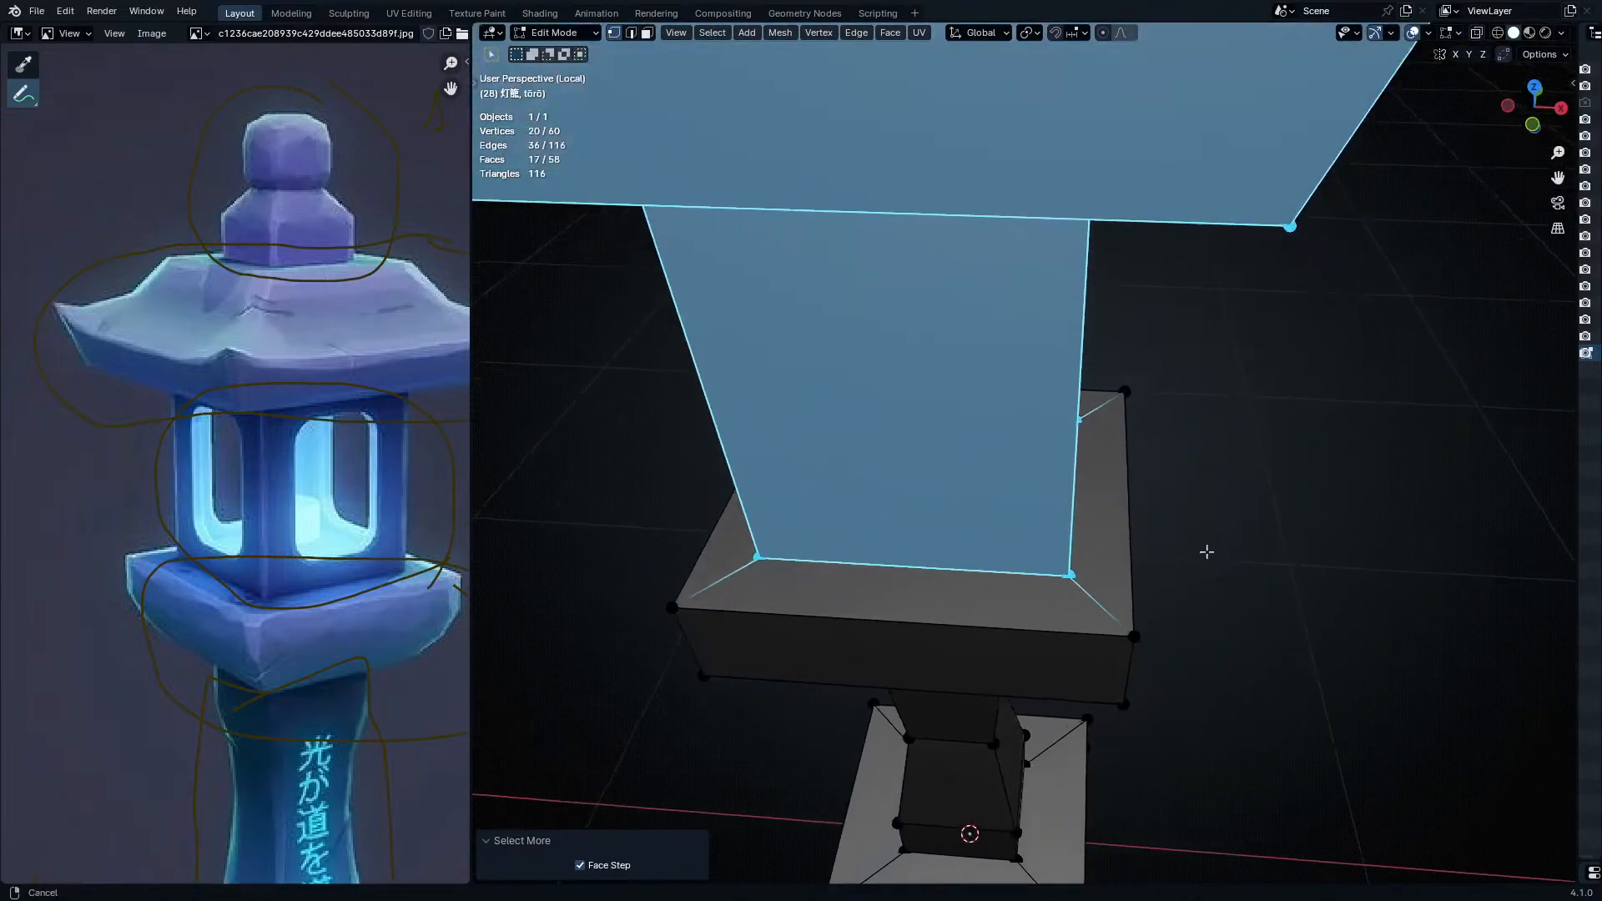
- Narrow the selected lamp chamber and roof along the X axis only
key("s")
key("x")
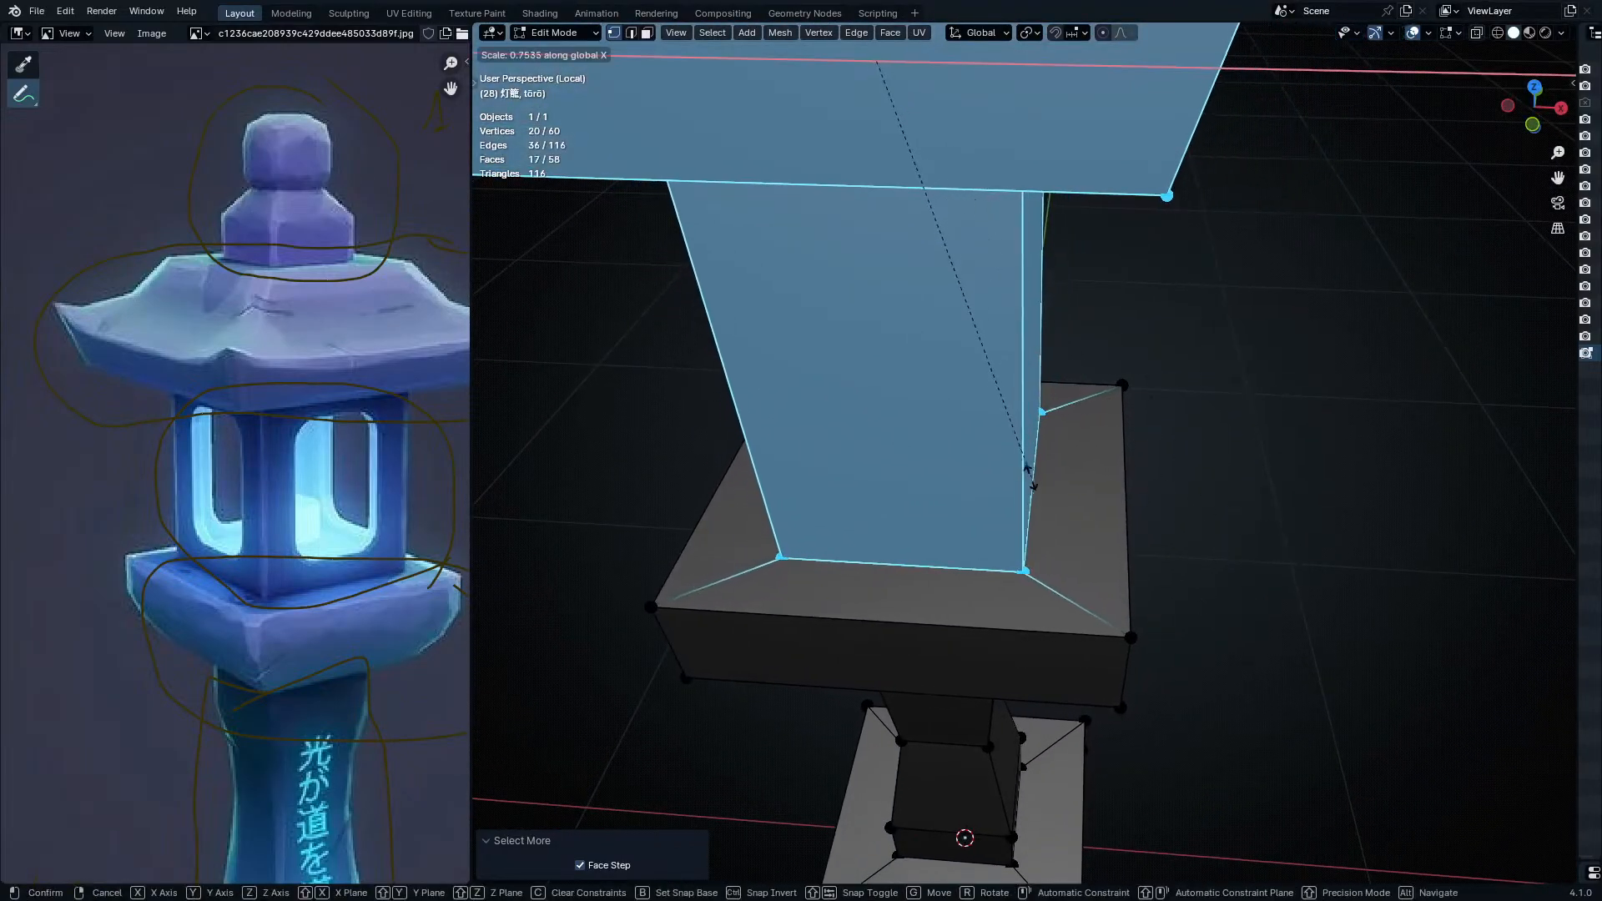
left_click(1043, 480)
middle_click_drag(1043, 480, 1066, 457)
- Inset the roof's top face and scale the inset face to 0.920 along X as the finial's base
left_click(963, 355)
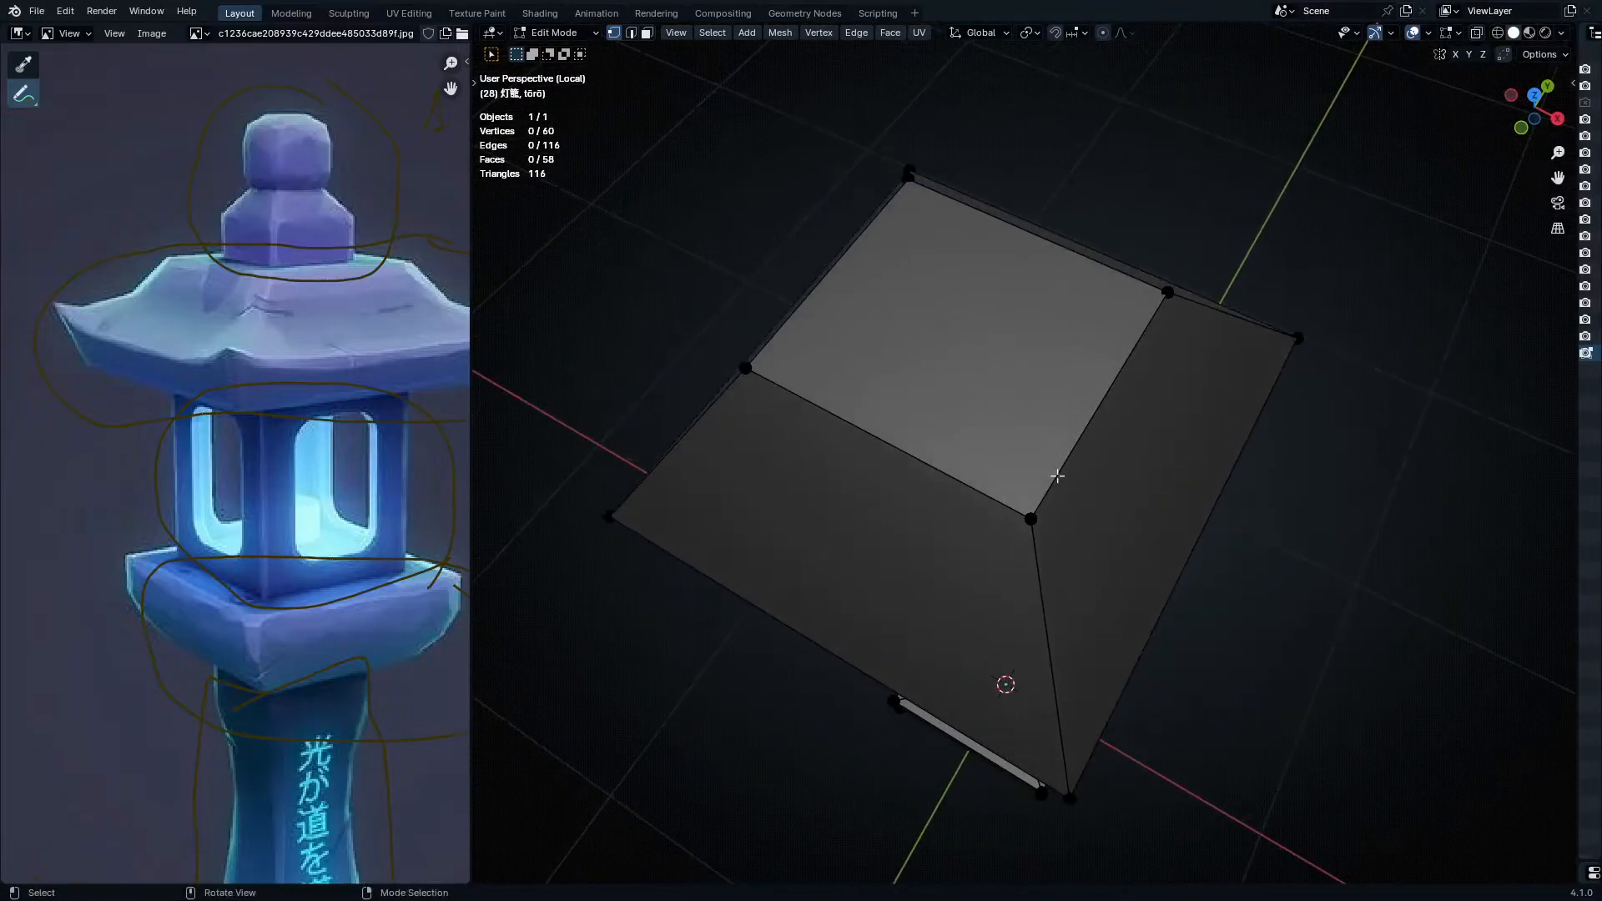
key("3")
left_click(1053, 451)
key("i")
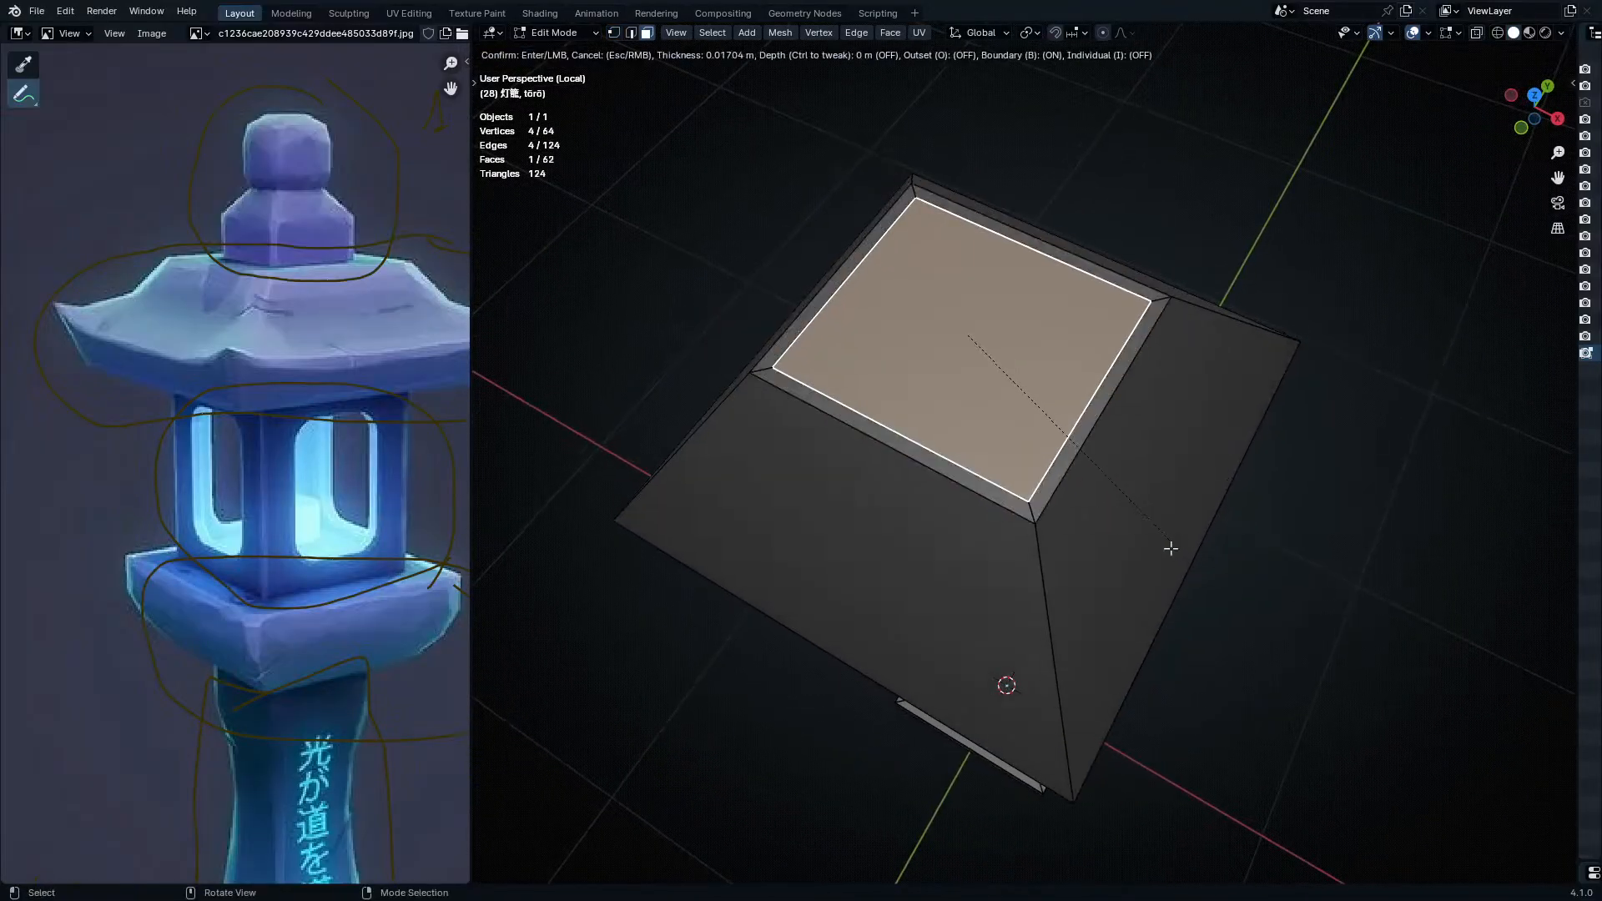
left_click(1133, 529)
key("s")
middle_click_drag(1130, 522, 1084, 550)
key("x")
left_click(1178, 574)
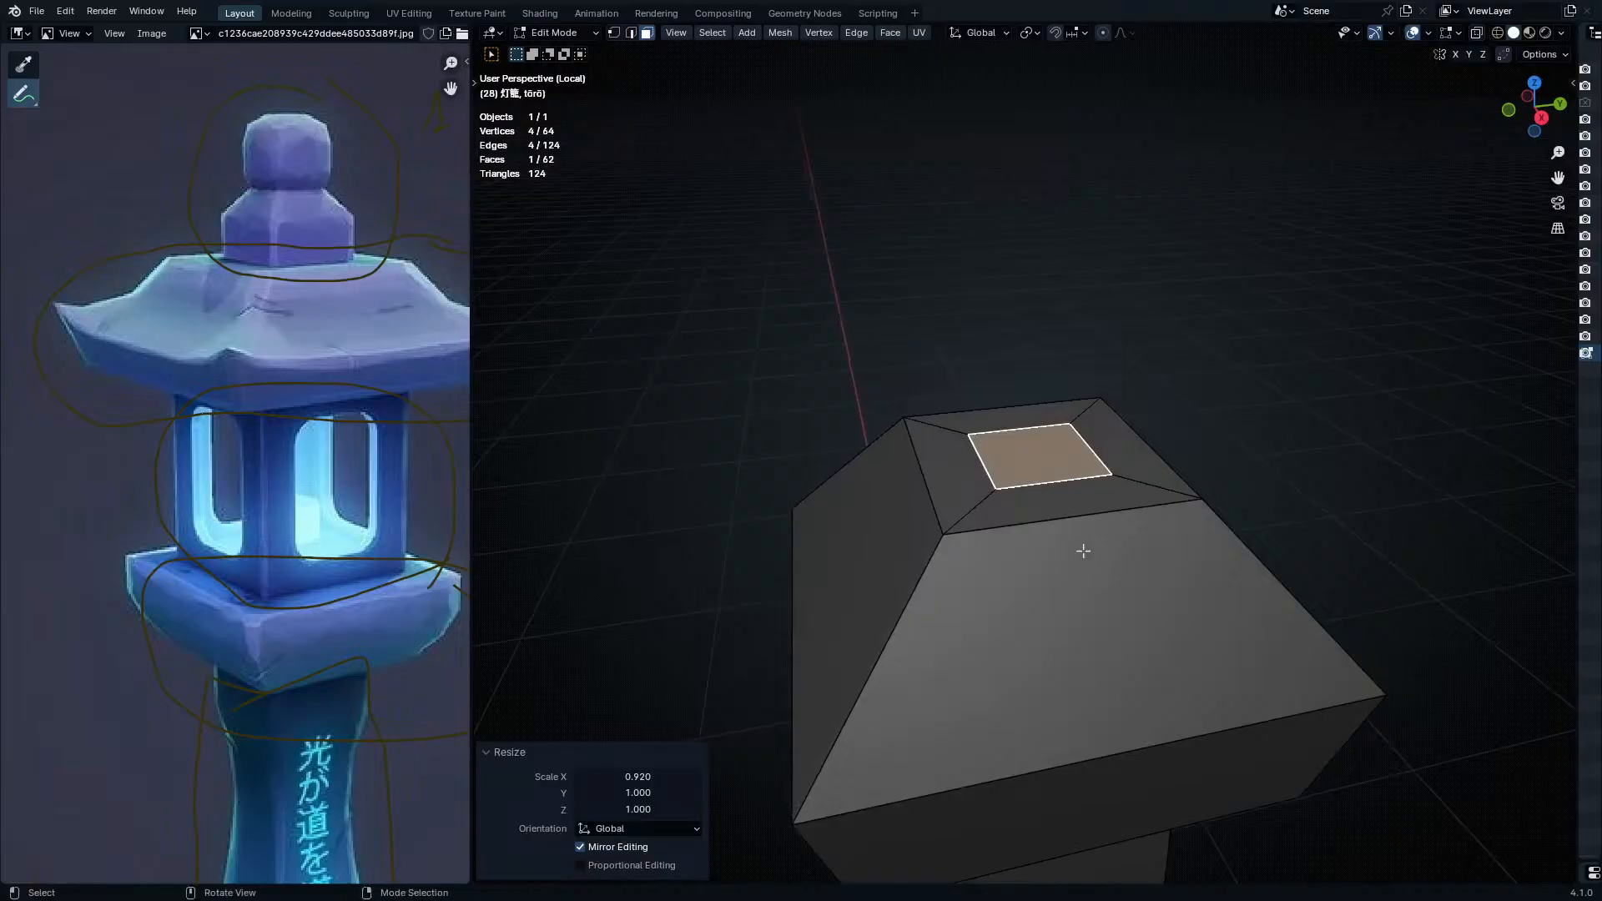
- Extrude the finial's base upward twice, by 0.1031 m and about 0.0916 m
key("e")
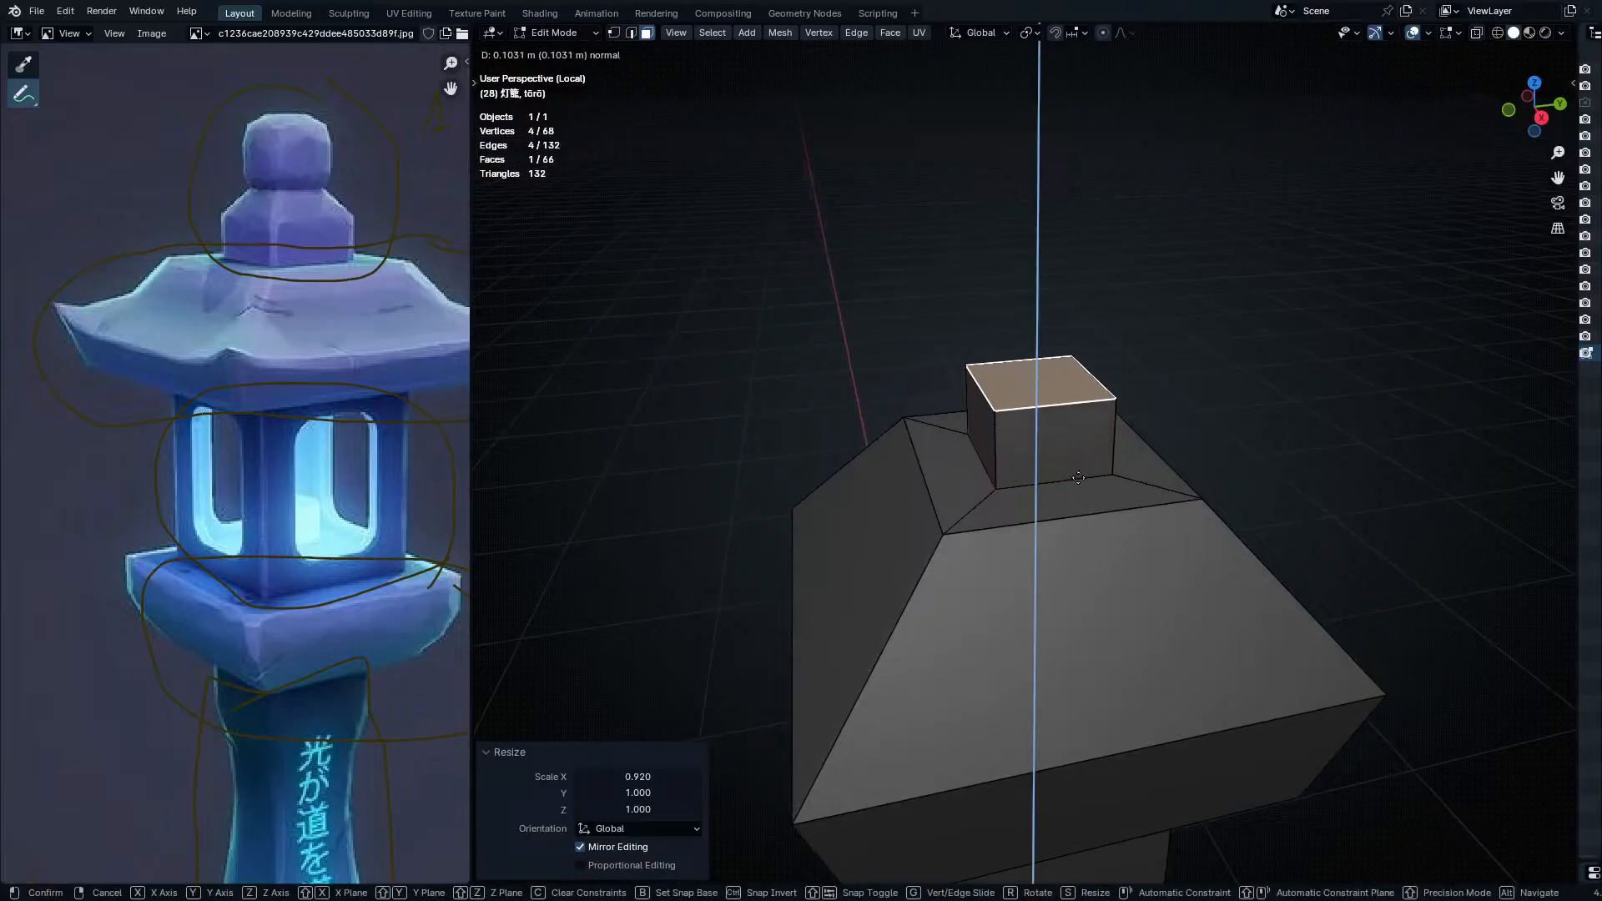
left_click(1078, 477)
key("e")
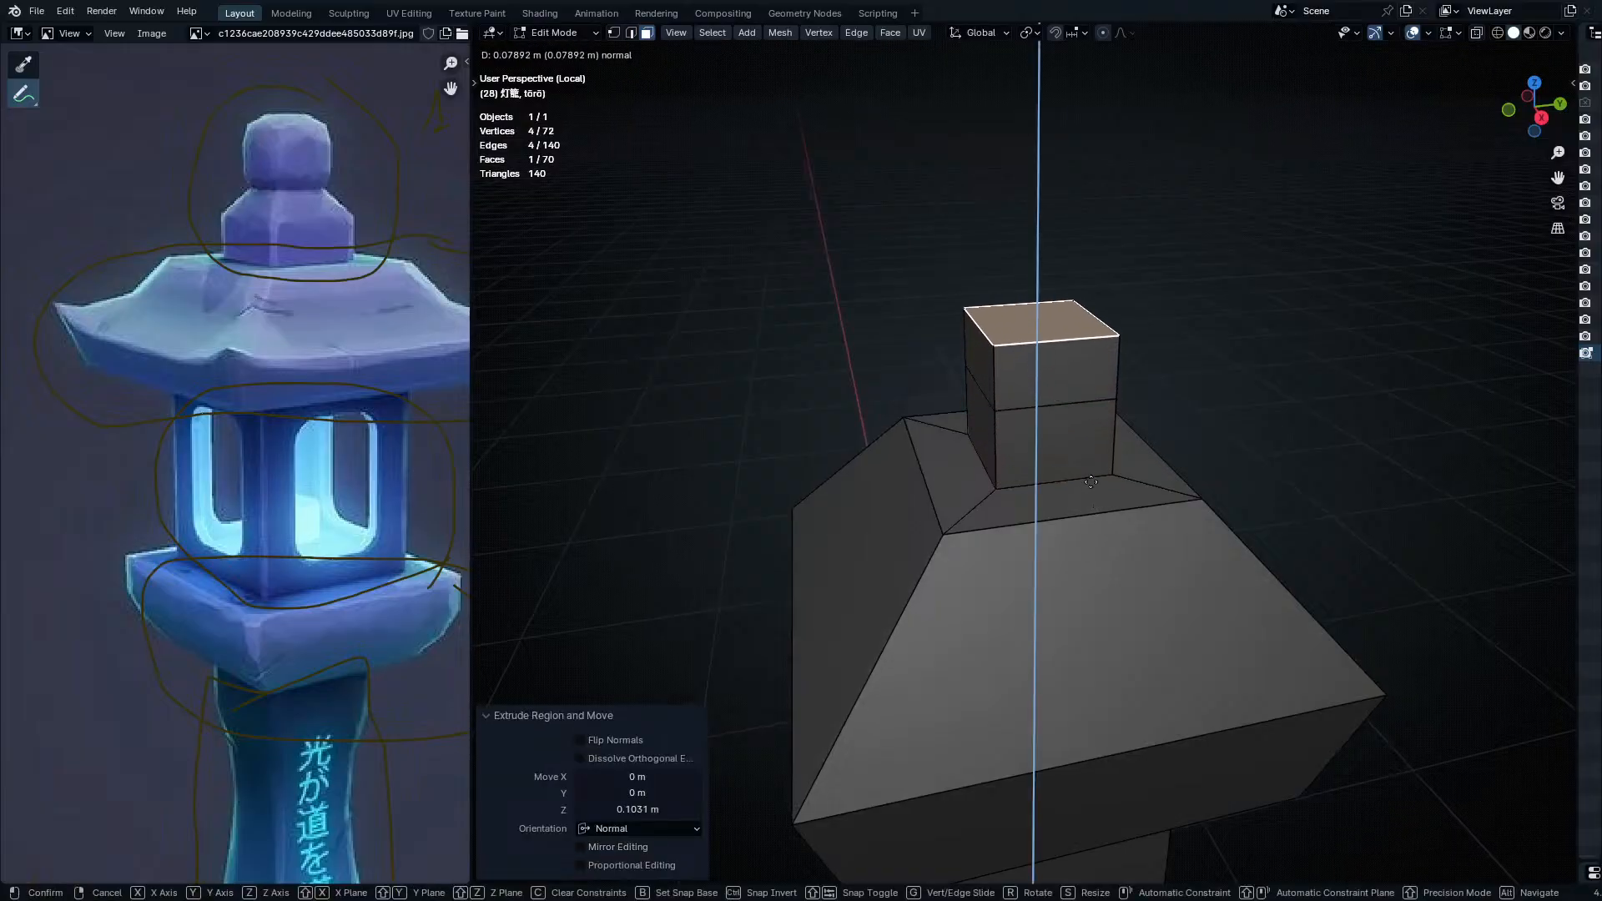
left_click(1087, 473)
- Scale the finial's top face to 0.568 along X and Y only and lower it by about 0.0266 m
key("s")
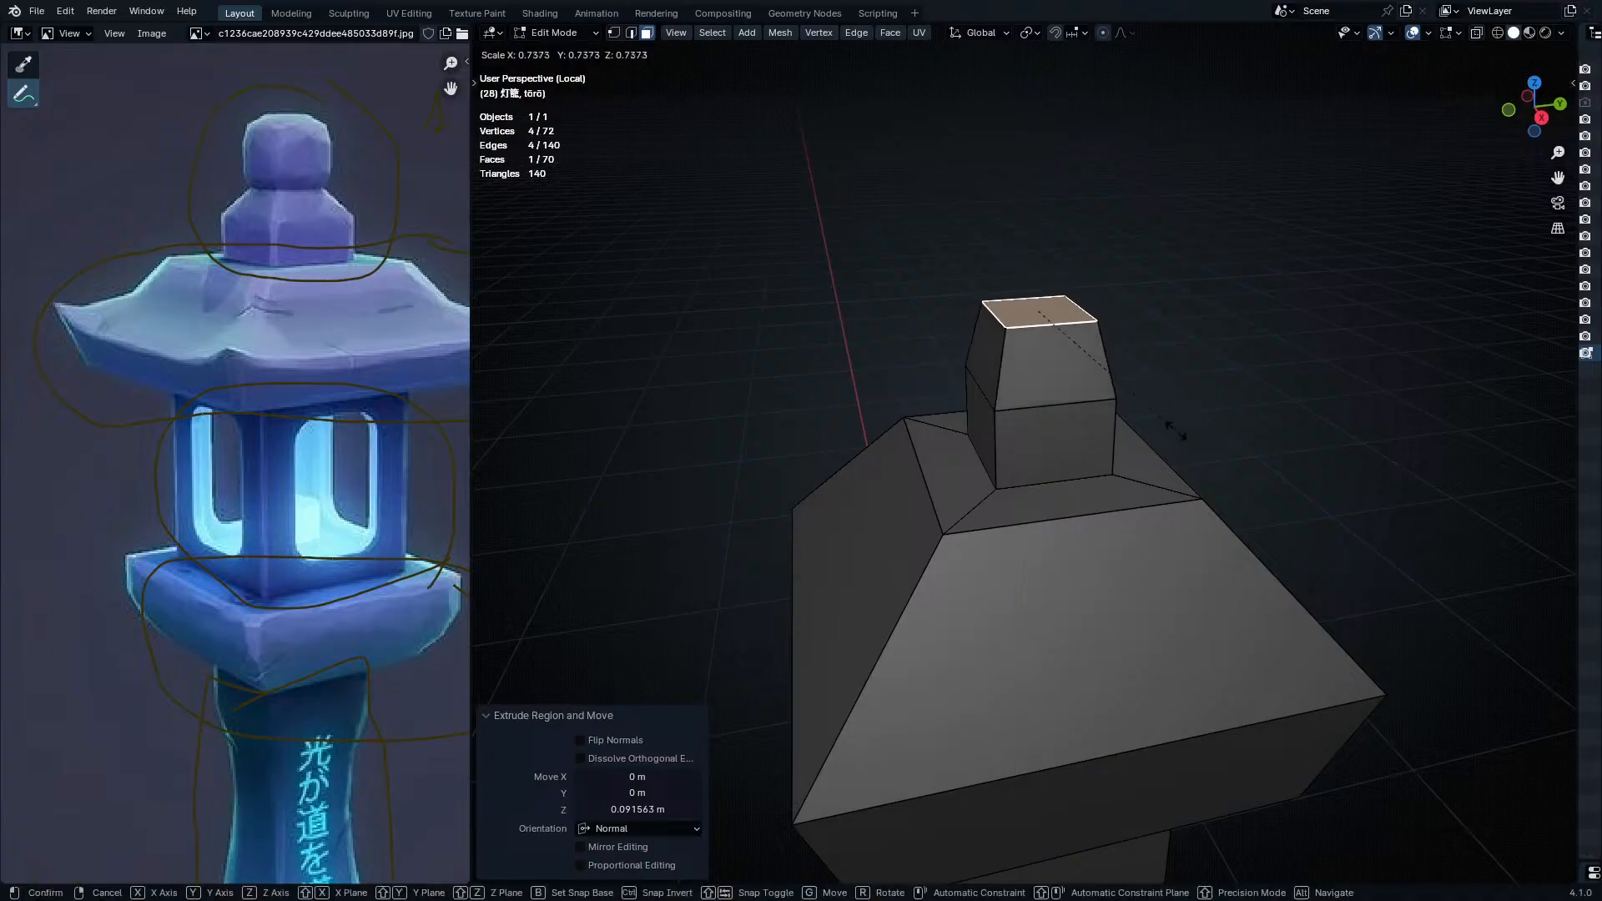
key("shift+z")
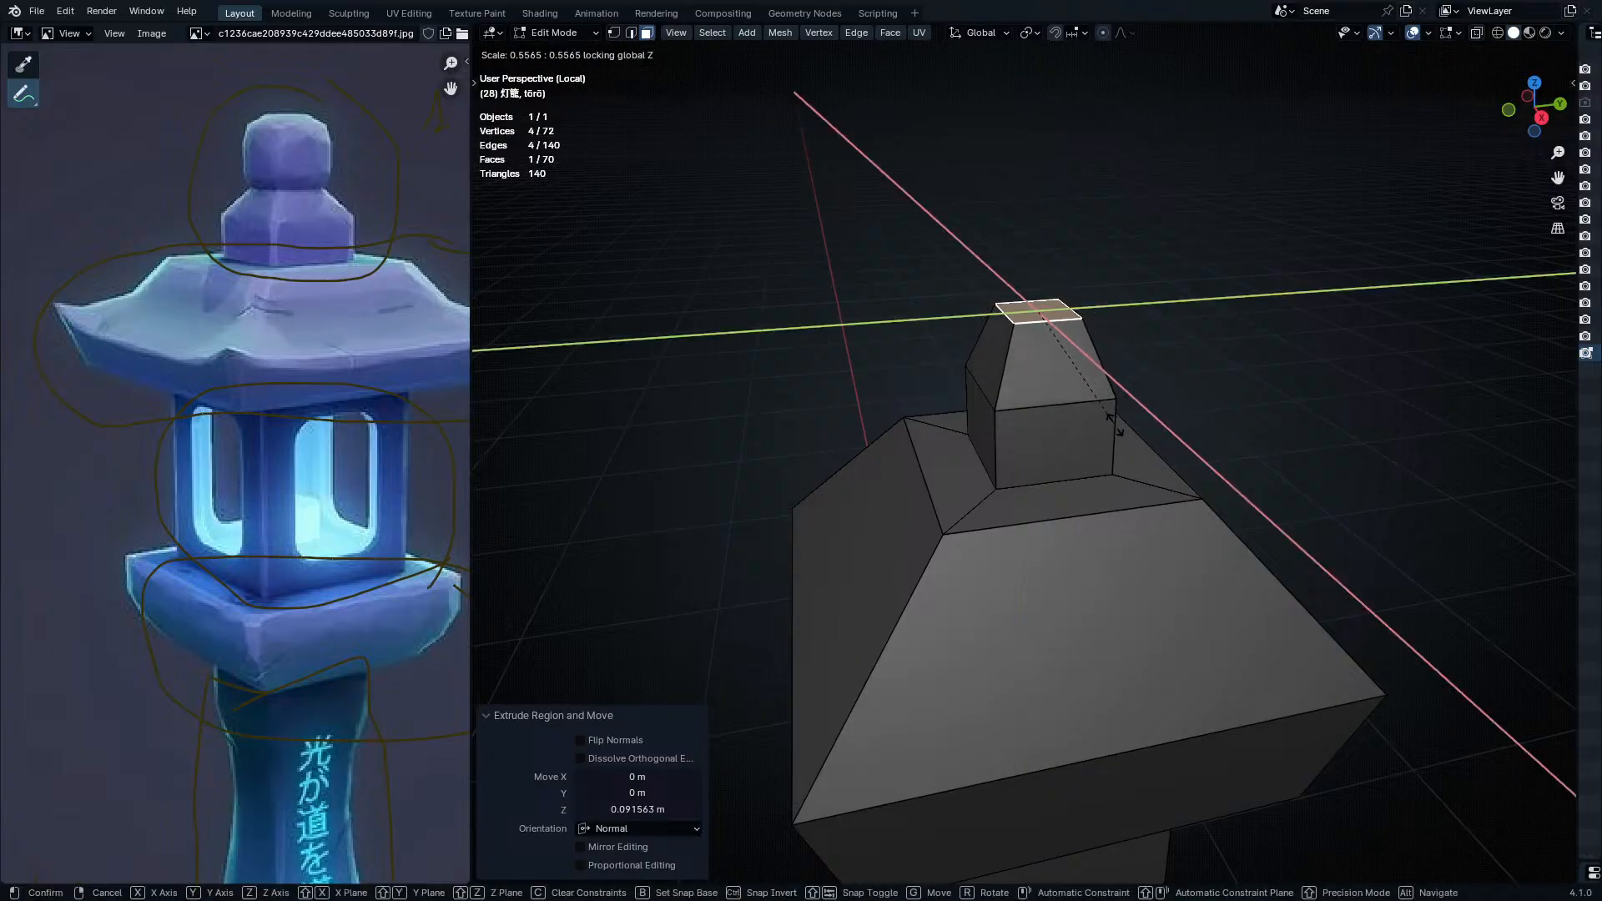
left_click(1114, 422)
mouse_move(1114, 422)
middle_mouse_down()
mouse_move(1066, 400)
mouse_move(1137, 410)
middle_mouse_up()
key("g")
key("z")
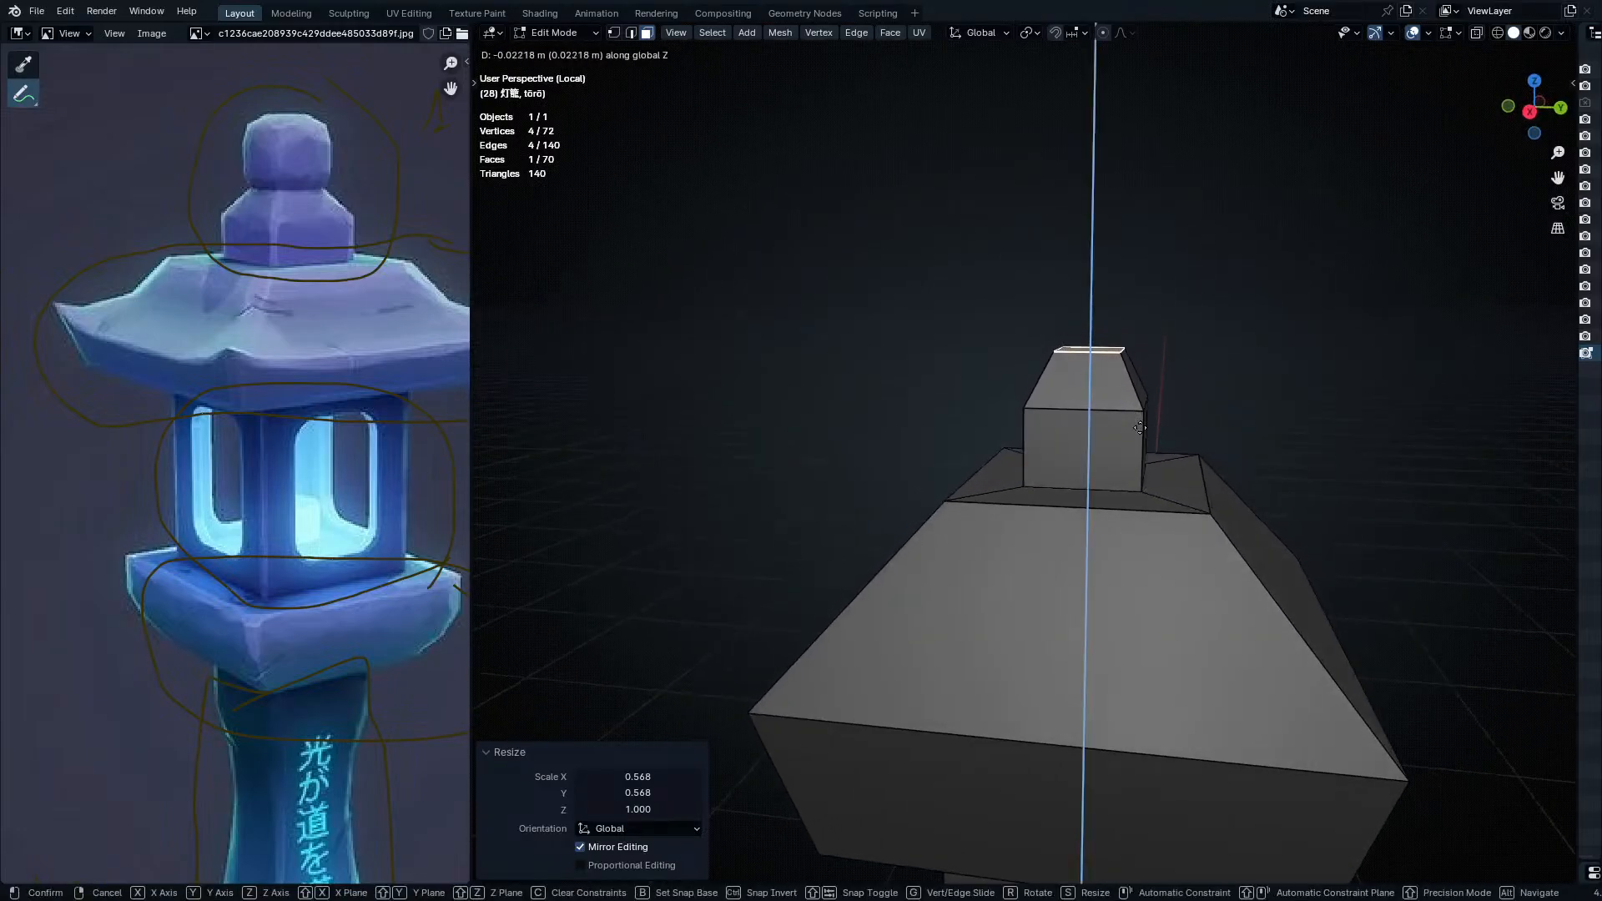
left_click(1139, 430)
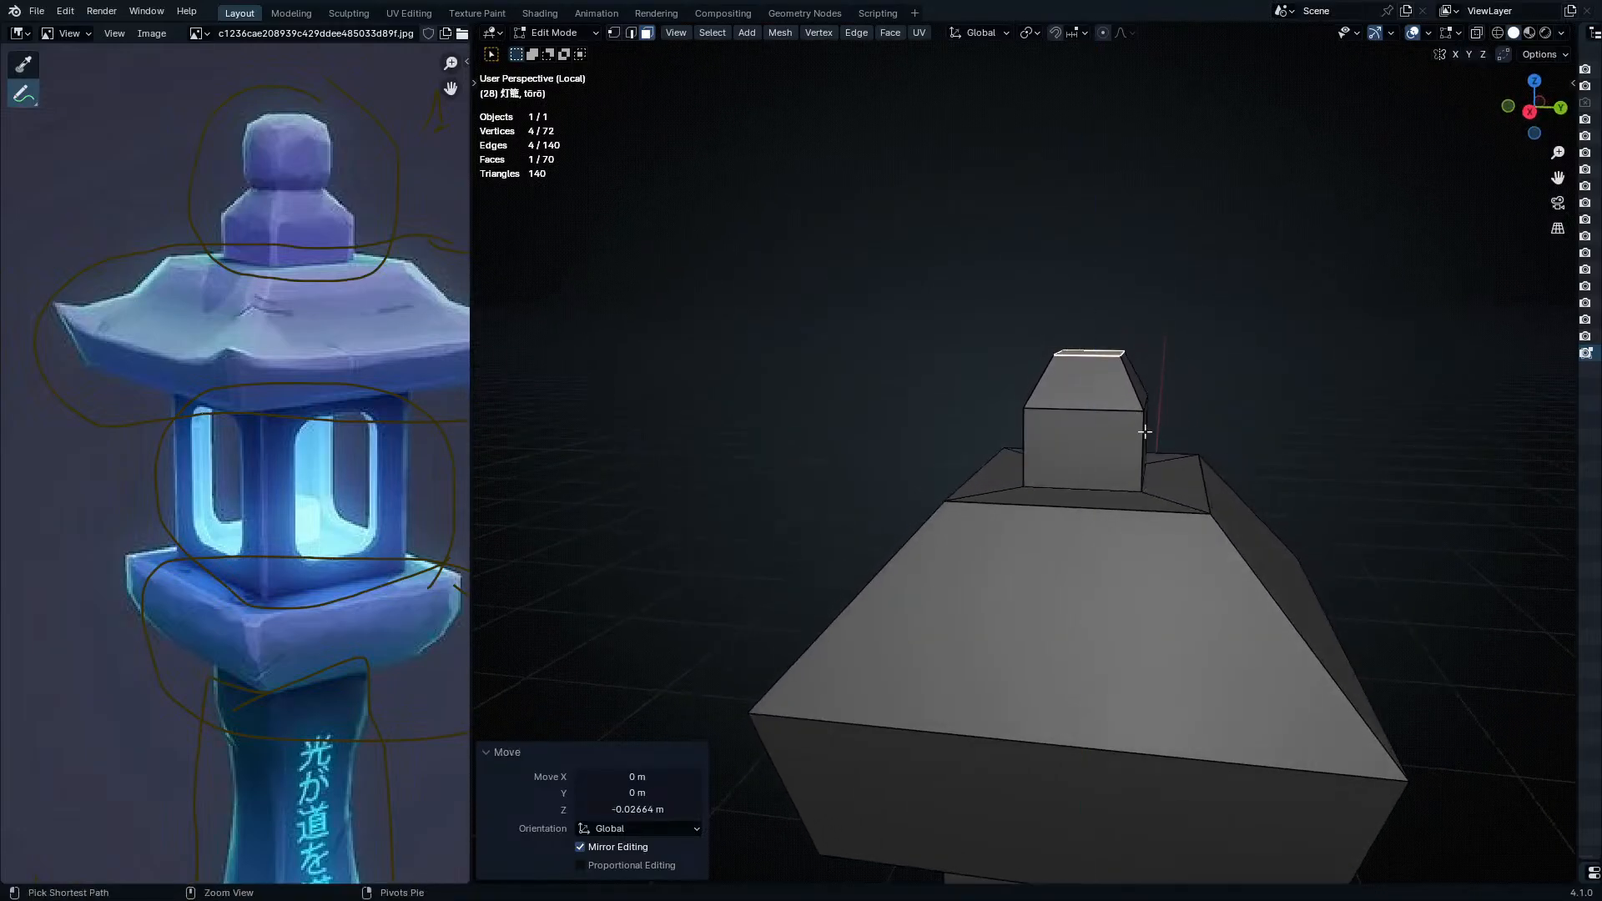
- Grow the selection to the finial's whole tapered section and lower it about 0.0279 m along Z
key("ctrl+KP_Add")
key("g")
key("z")
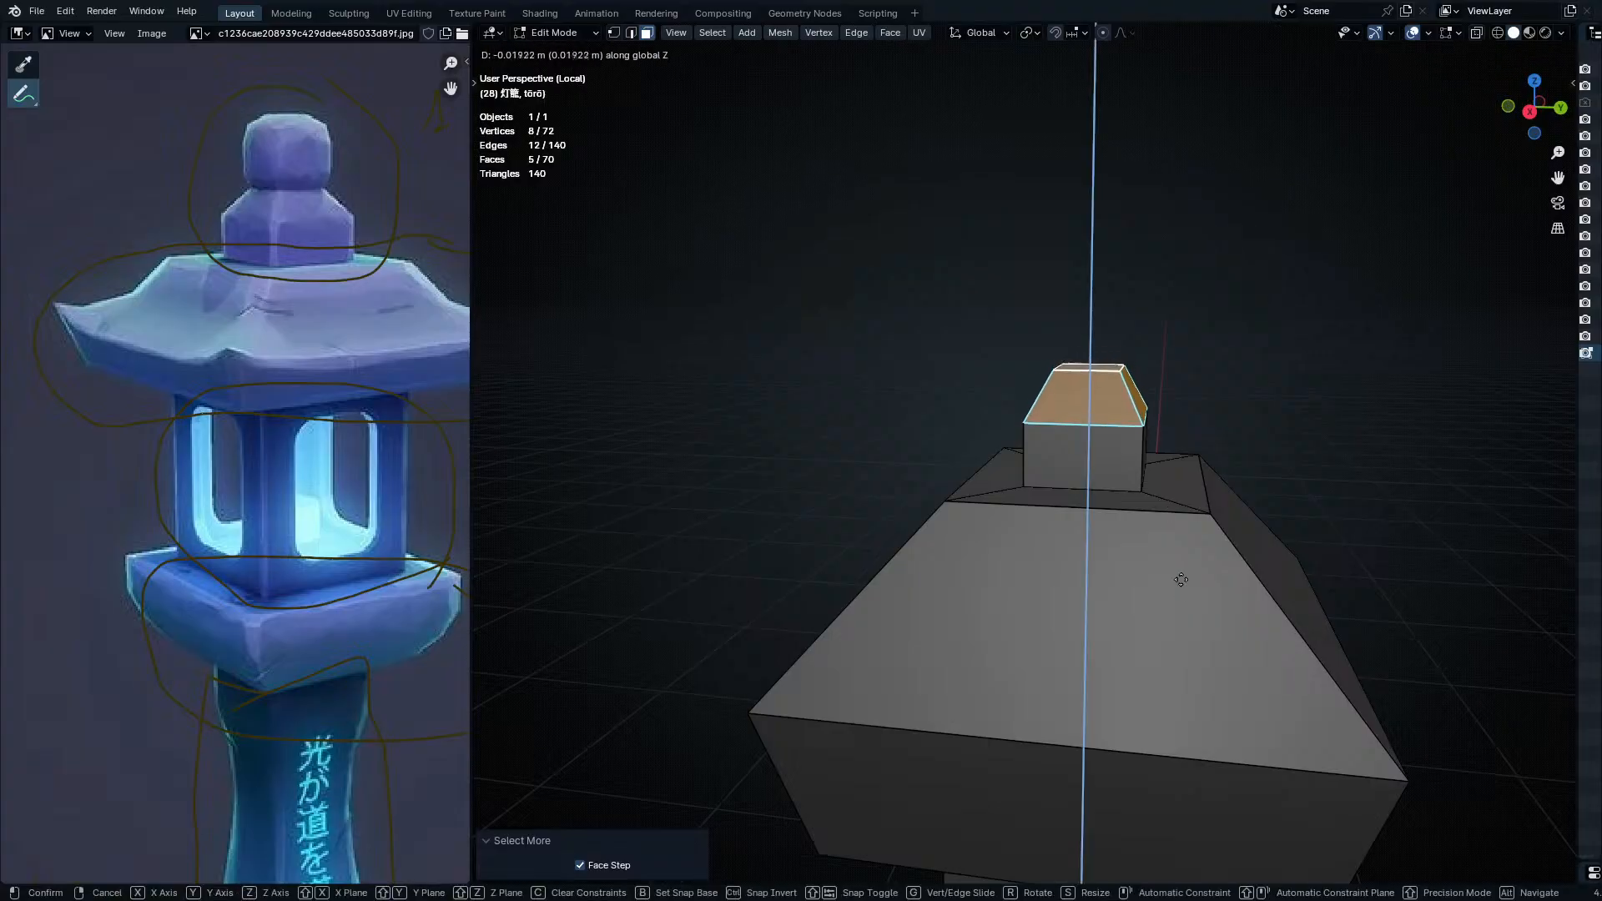
right_click(1184, 647)
key("g")
key("z")
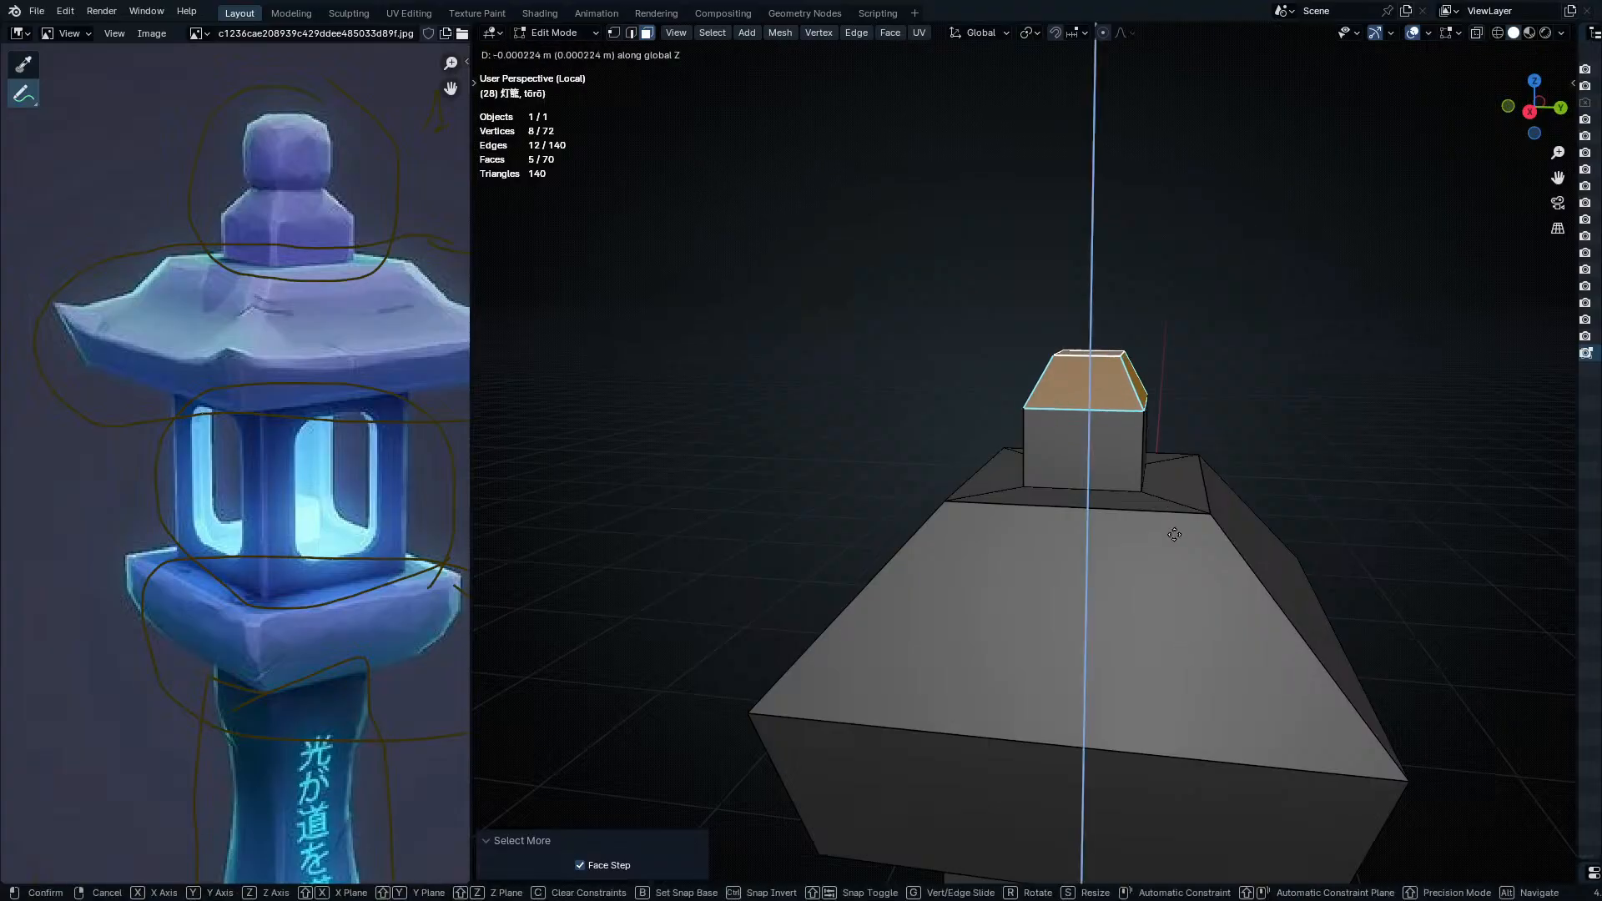
left_click(1210, 720)
middle_click_drag(1162, 634, 1188, 698, "shift")
scroll(1188, 698, "up", 1)
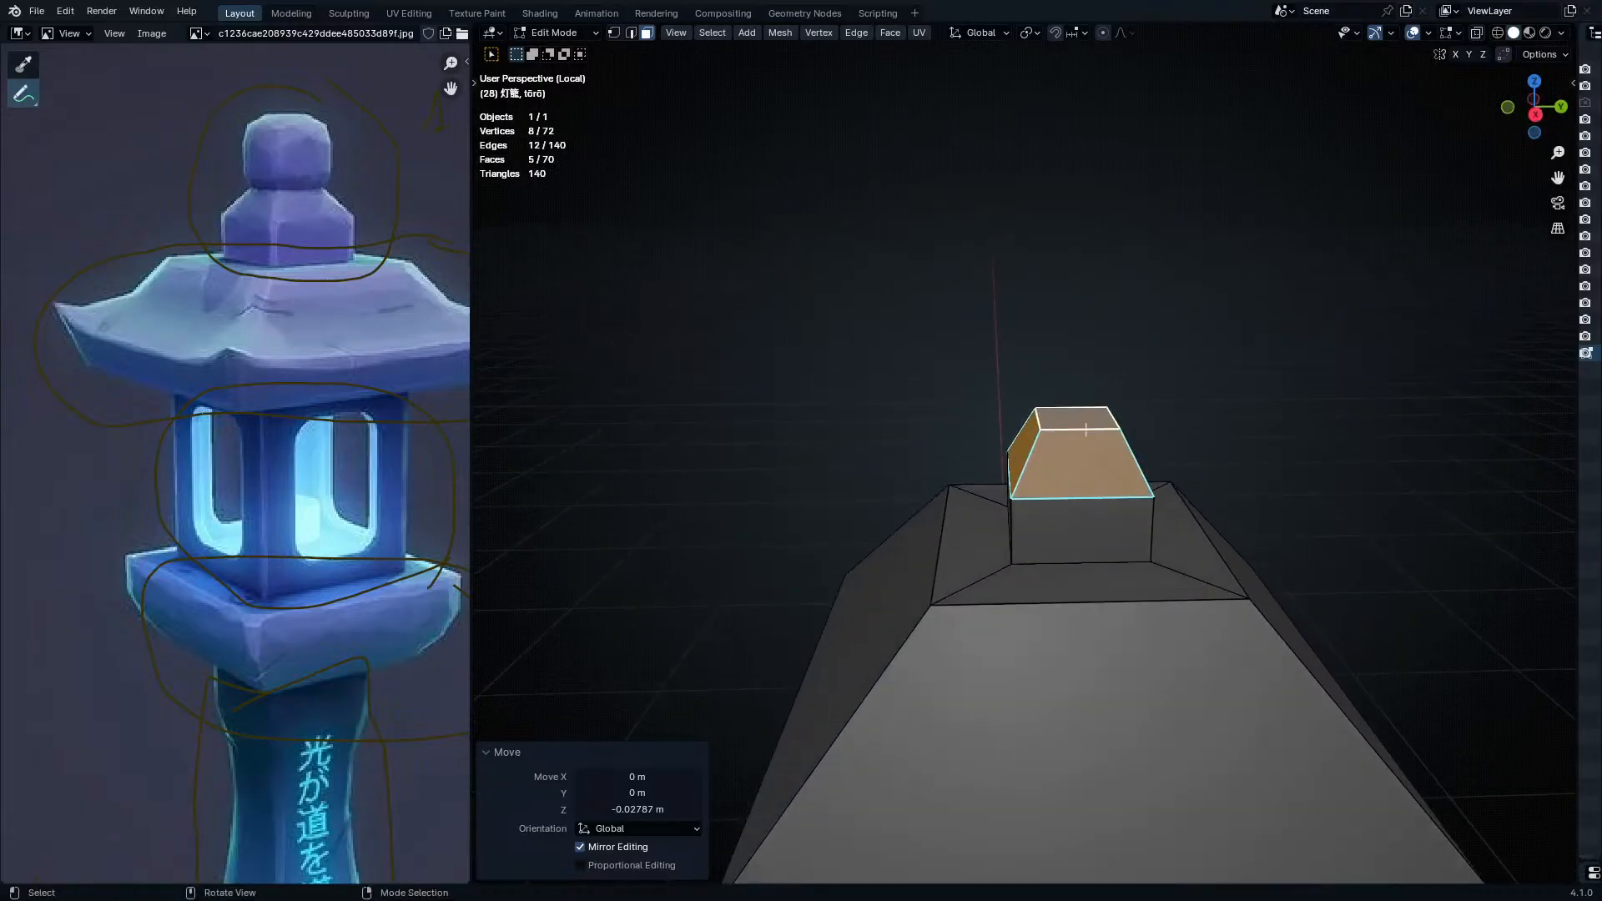
- Extrude the finial's top face in place, scale it to 1.209 and extrude it upward about 0.0664 m
left_click(1083, 423)
middle_click_drag(1083, 423, 1118, 474)
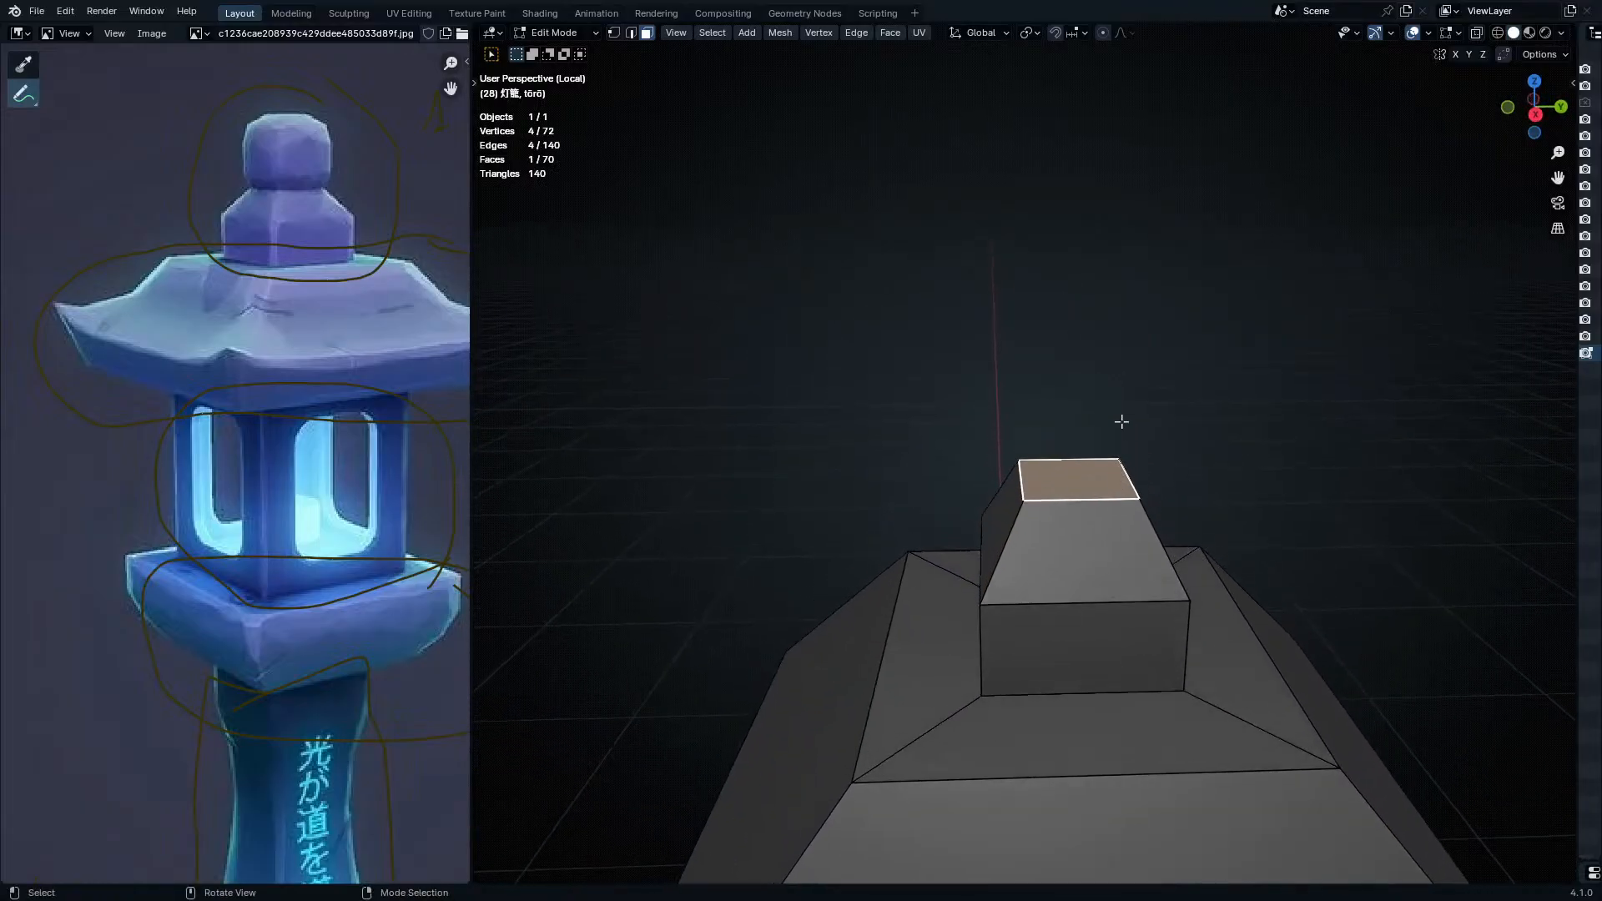
key("e")
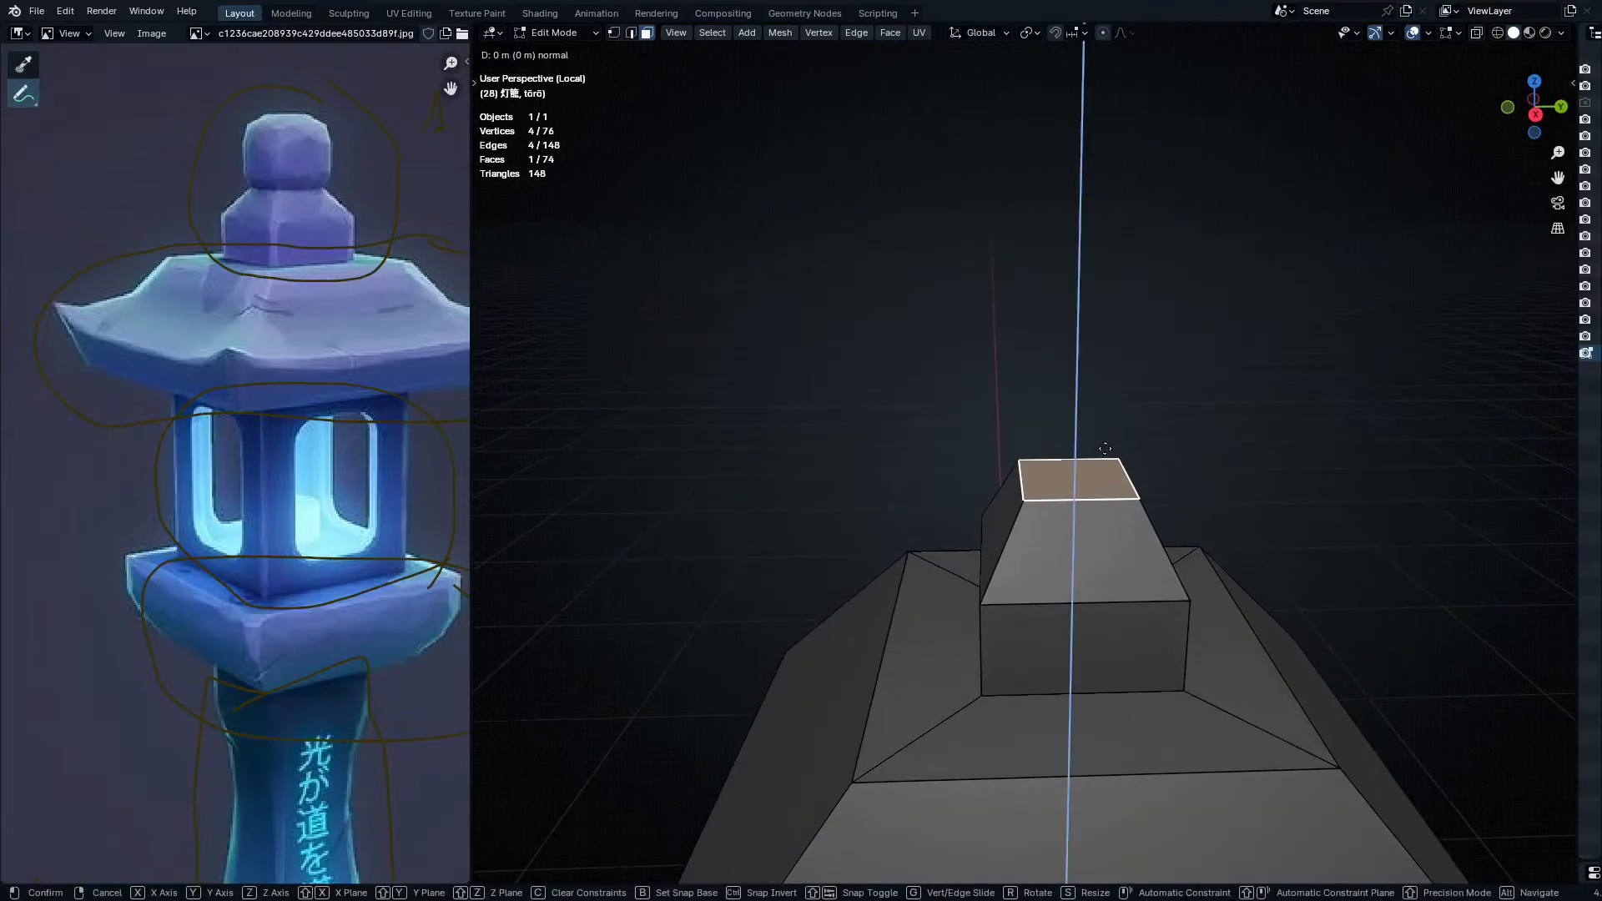
left_click(1089, 393)
key("e")
right_click(1097, 432)
key("s")
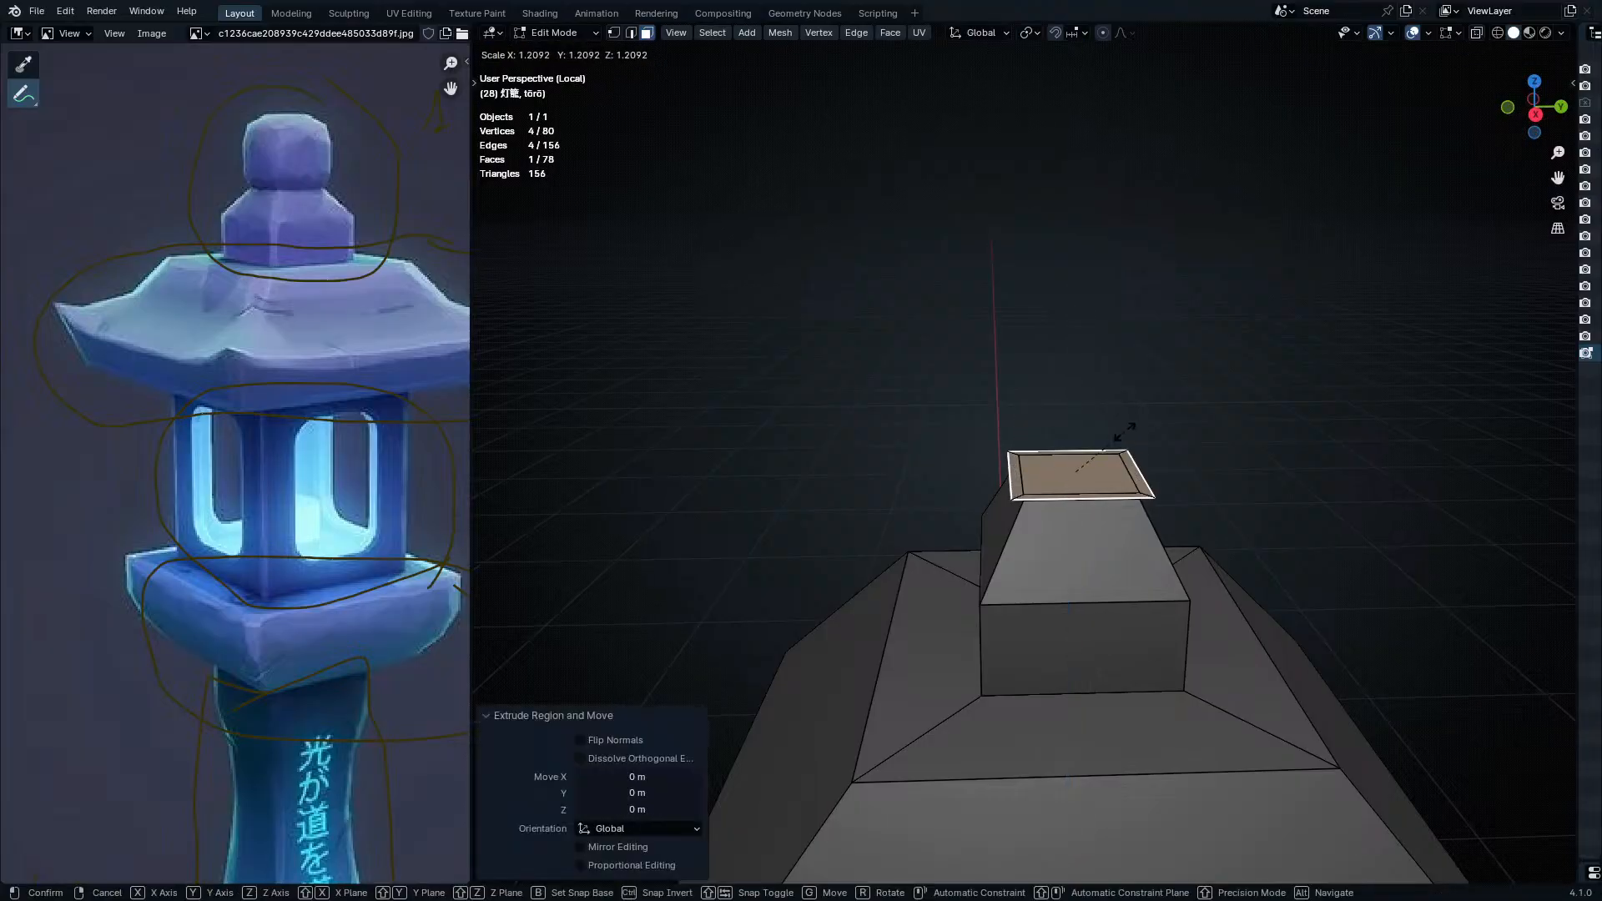
left_click(1125, 431)
key("e")
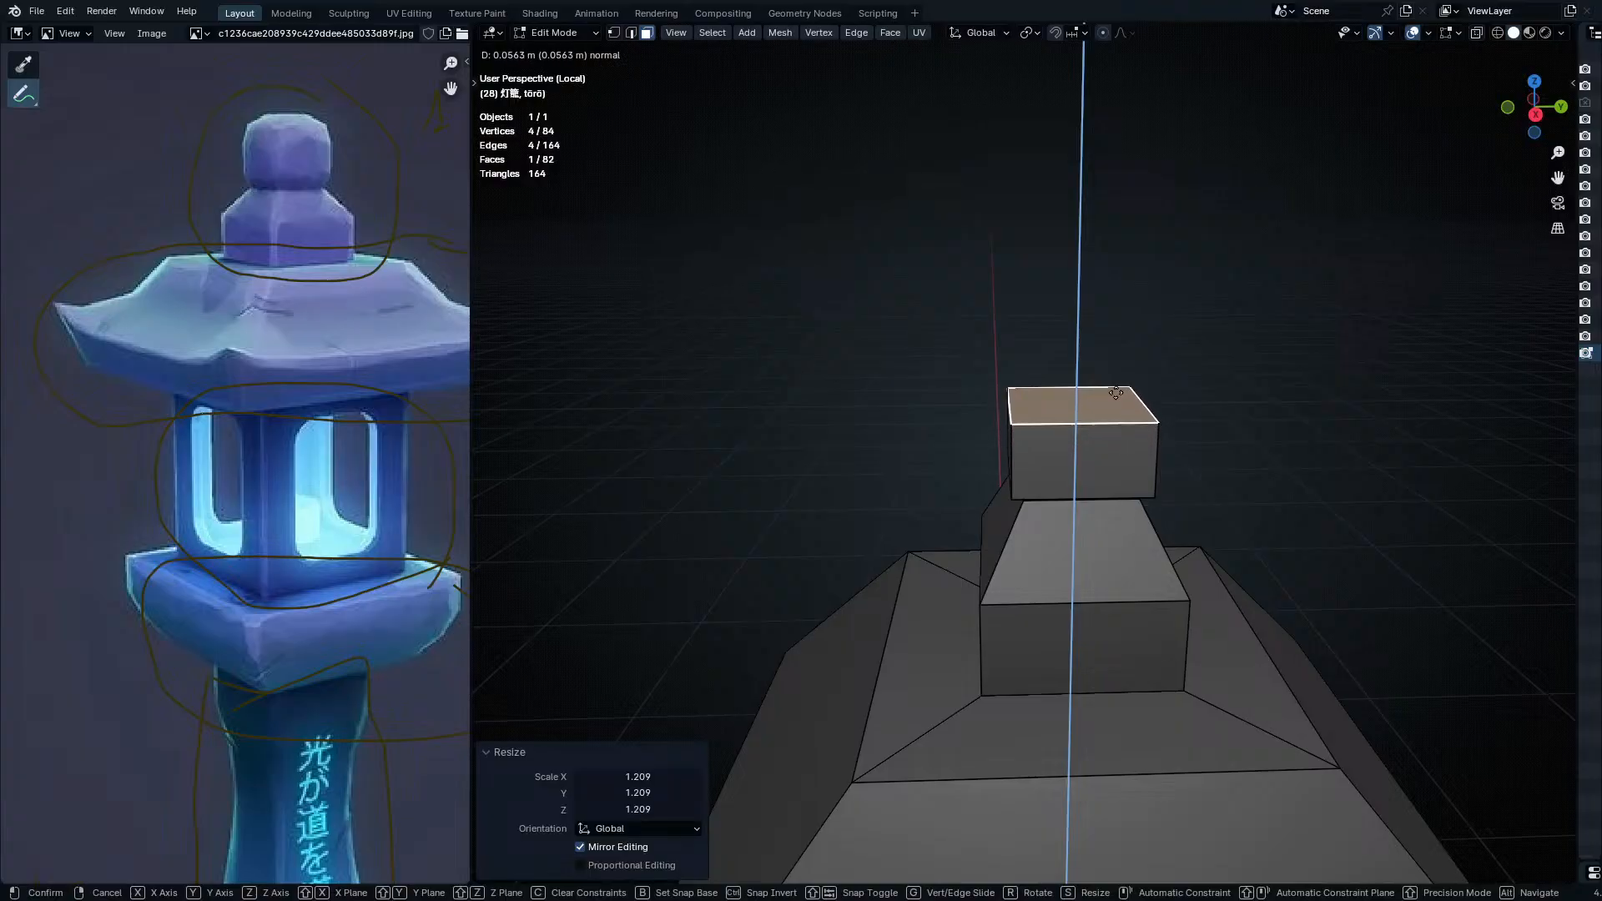
left_click(1108, 404)
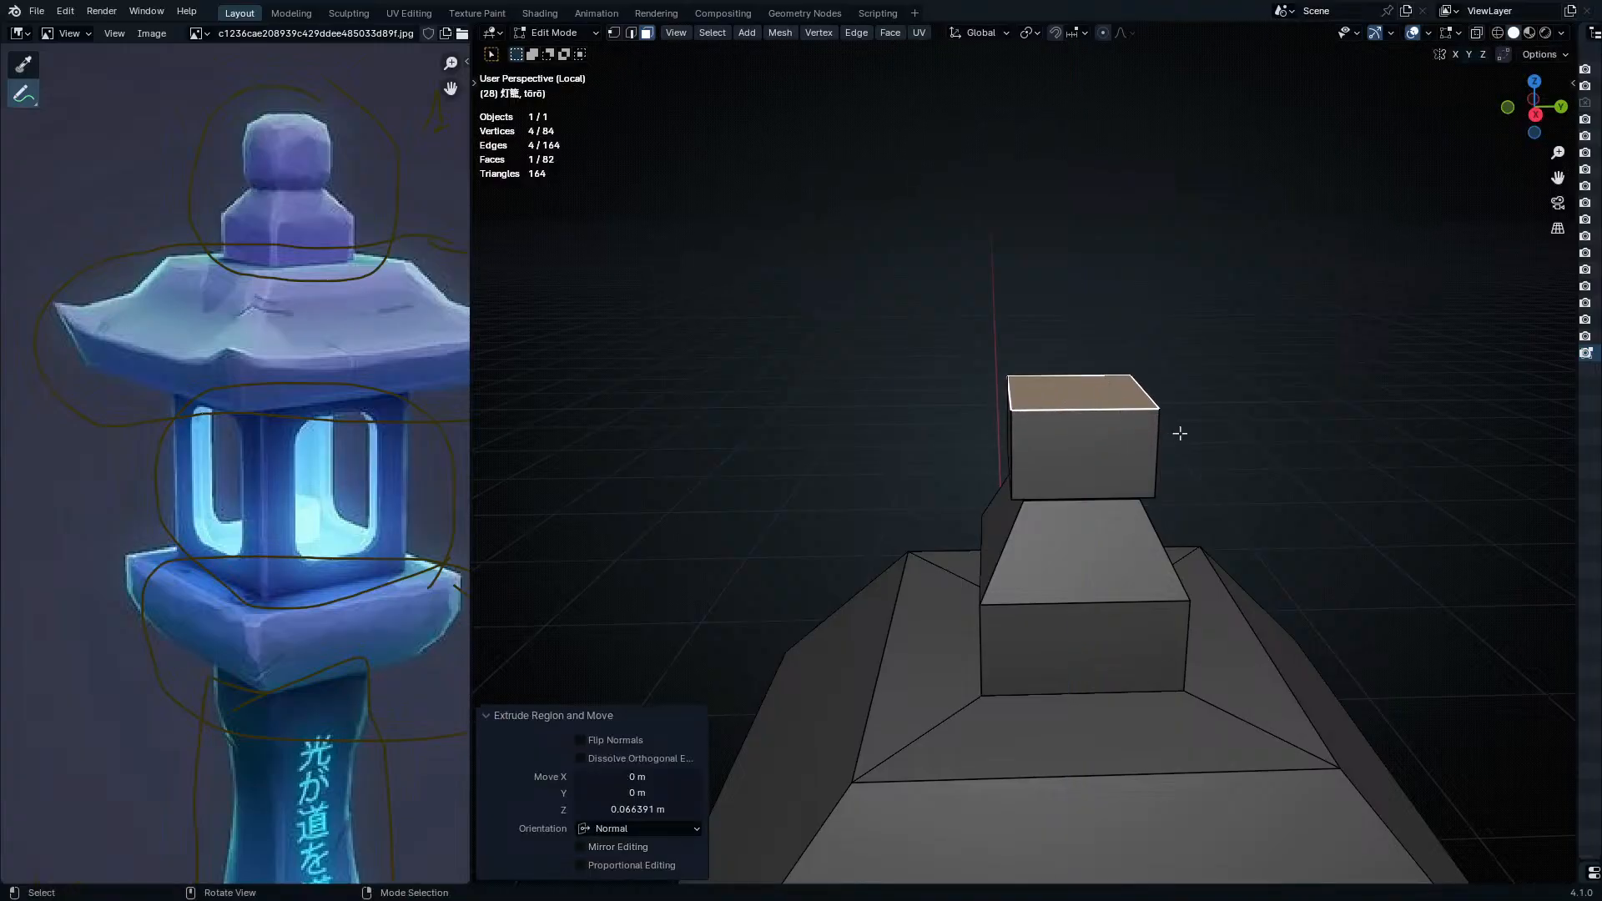
- Inset the finial's top face by about 0.0188 m and raise the inset face to form a chamfered cap
left_click(1153, 434)
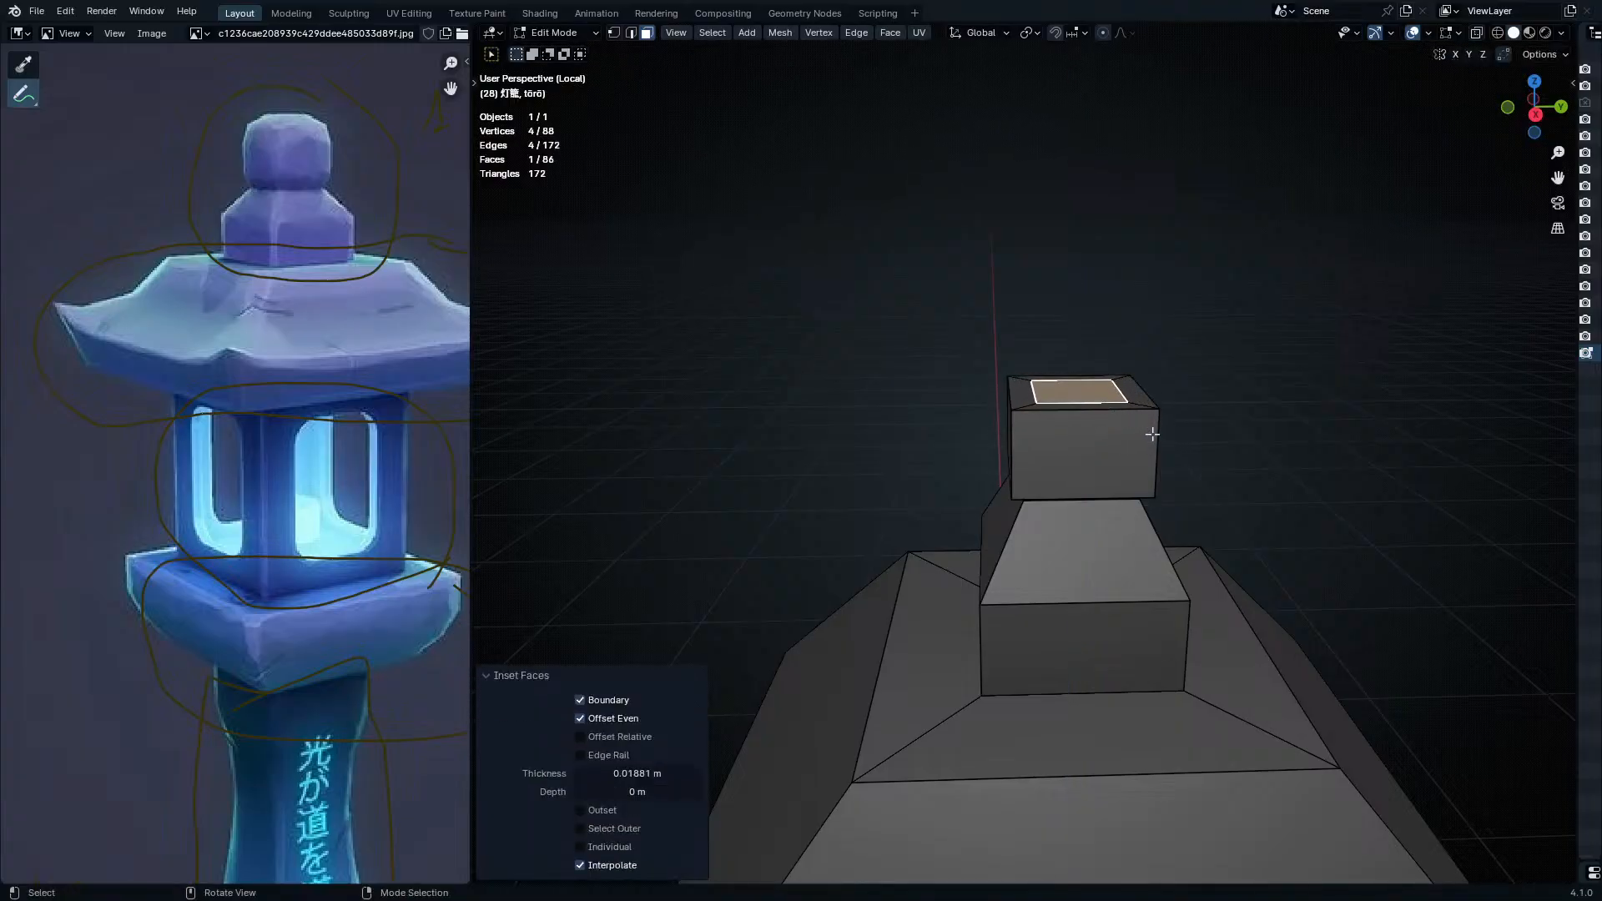
key("z")
left_click(1150, 404)
key("Tab")
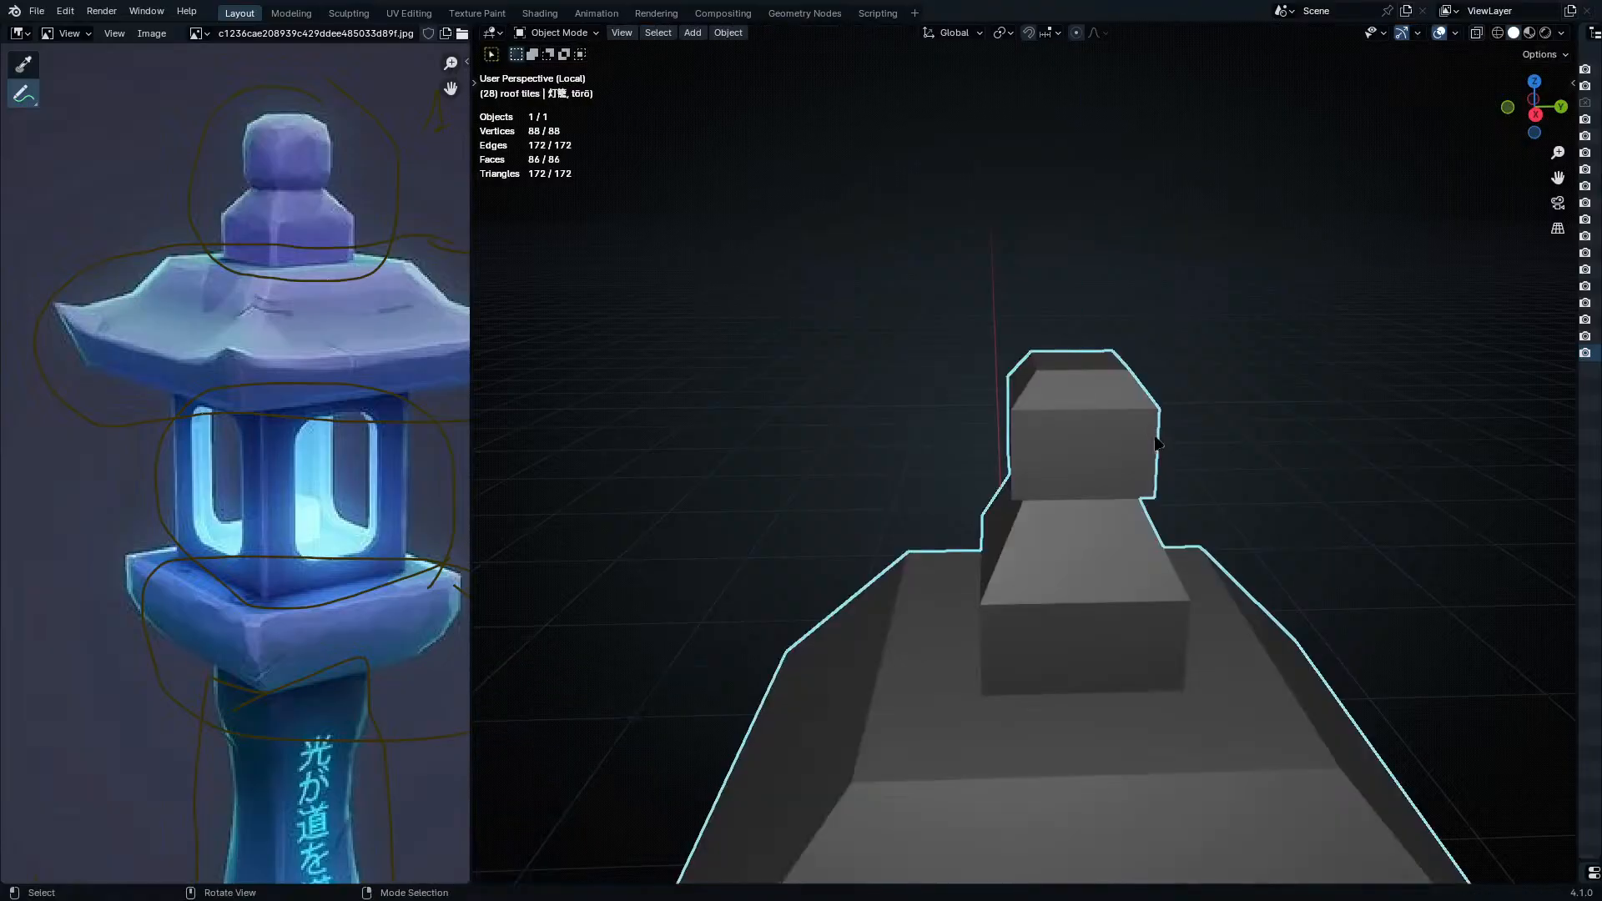
middle_click_drag(1154, 436, 1123, 365)
scroll(1133, 368, "down", 6)
middle_click_drag(1133, 419, 1001, 367)
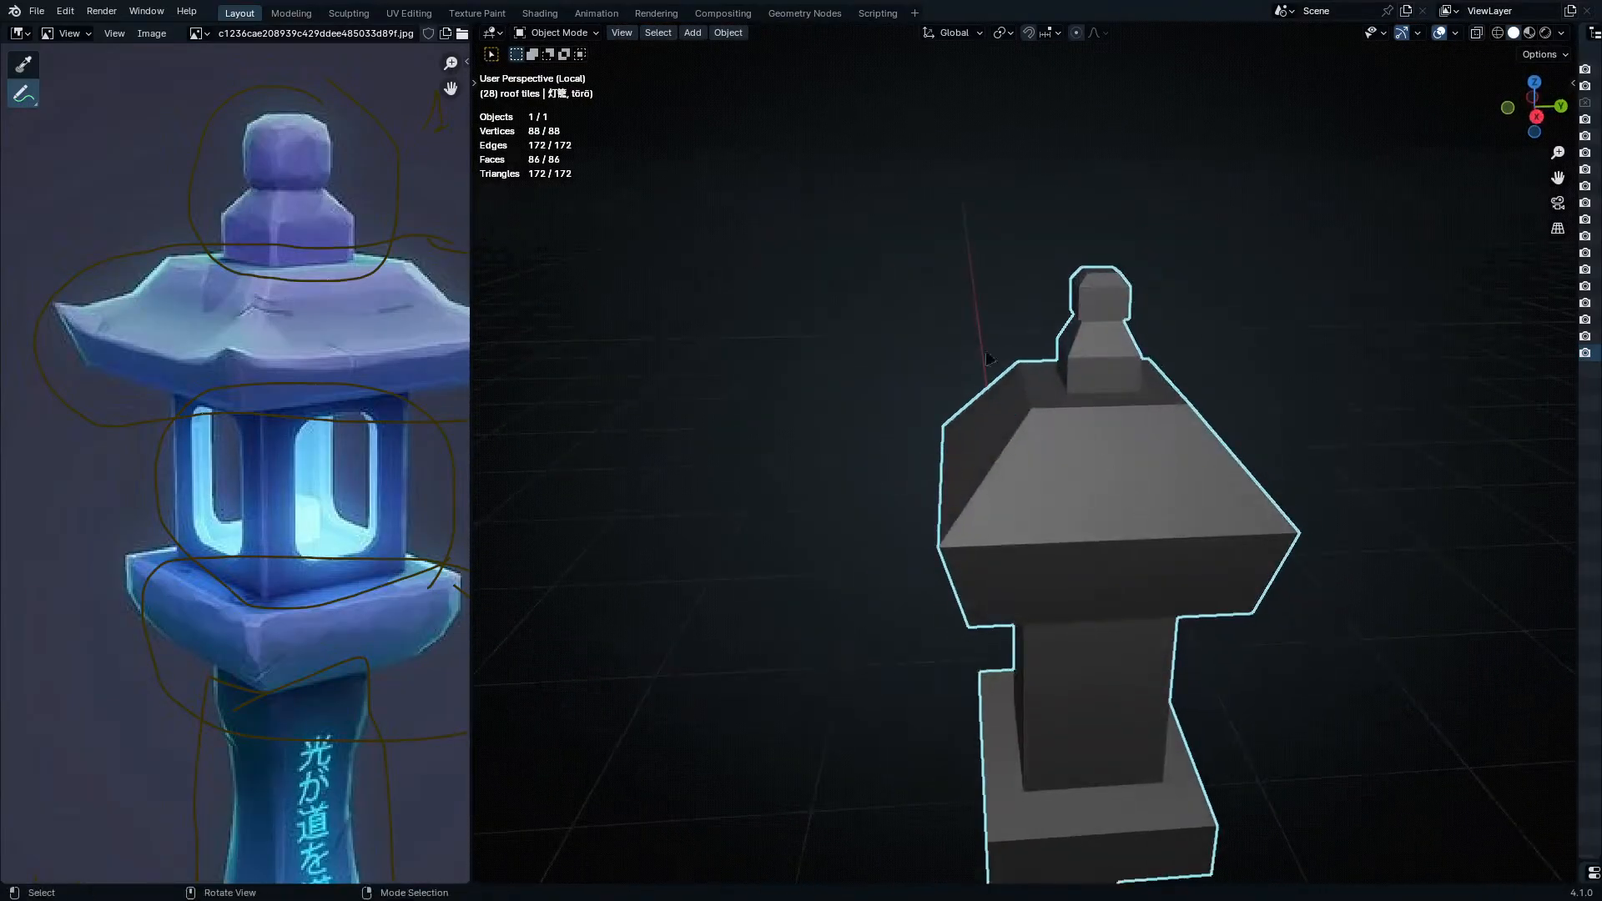
- Select all roof and finial vertices through the mesh, leaving out the lamp chamber's top vertices
scroll(604, 422, "down", 5)
middle_click_drag(822, 534, 880, 493)
middle_click_drag(880, 494, 976, 481, "shift")
middle_click_drag(976, 481, 1043, 414)
key("Tab")
scroll(1023, 478, "up", 1)
key("1")
key("alt+z")
left_click_drag(816, 155, 1112, 401)
key("alt+z")
mouse_move(1112, 401)
middle_mouse_down()
mouse_move(1068, 532)
mouse_move(1088, 432)
mouse_move(1117, 456)
mouse_move(1122, 441)
mouse_move(1126, 464)
mouse_move(1104, 433)
mouse_move(1120, 388)
mouse_move(1126, 469)
mouse_move(1125, 427)
middle_mouse_up()
left_click(1114, 471)
middle_click_drag(972, 510, 999, 456, "ctrl")
left_click(974, 395, "ctrl")
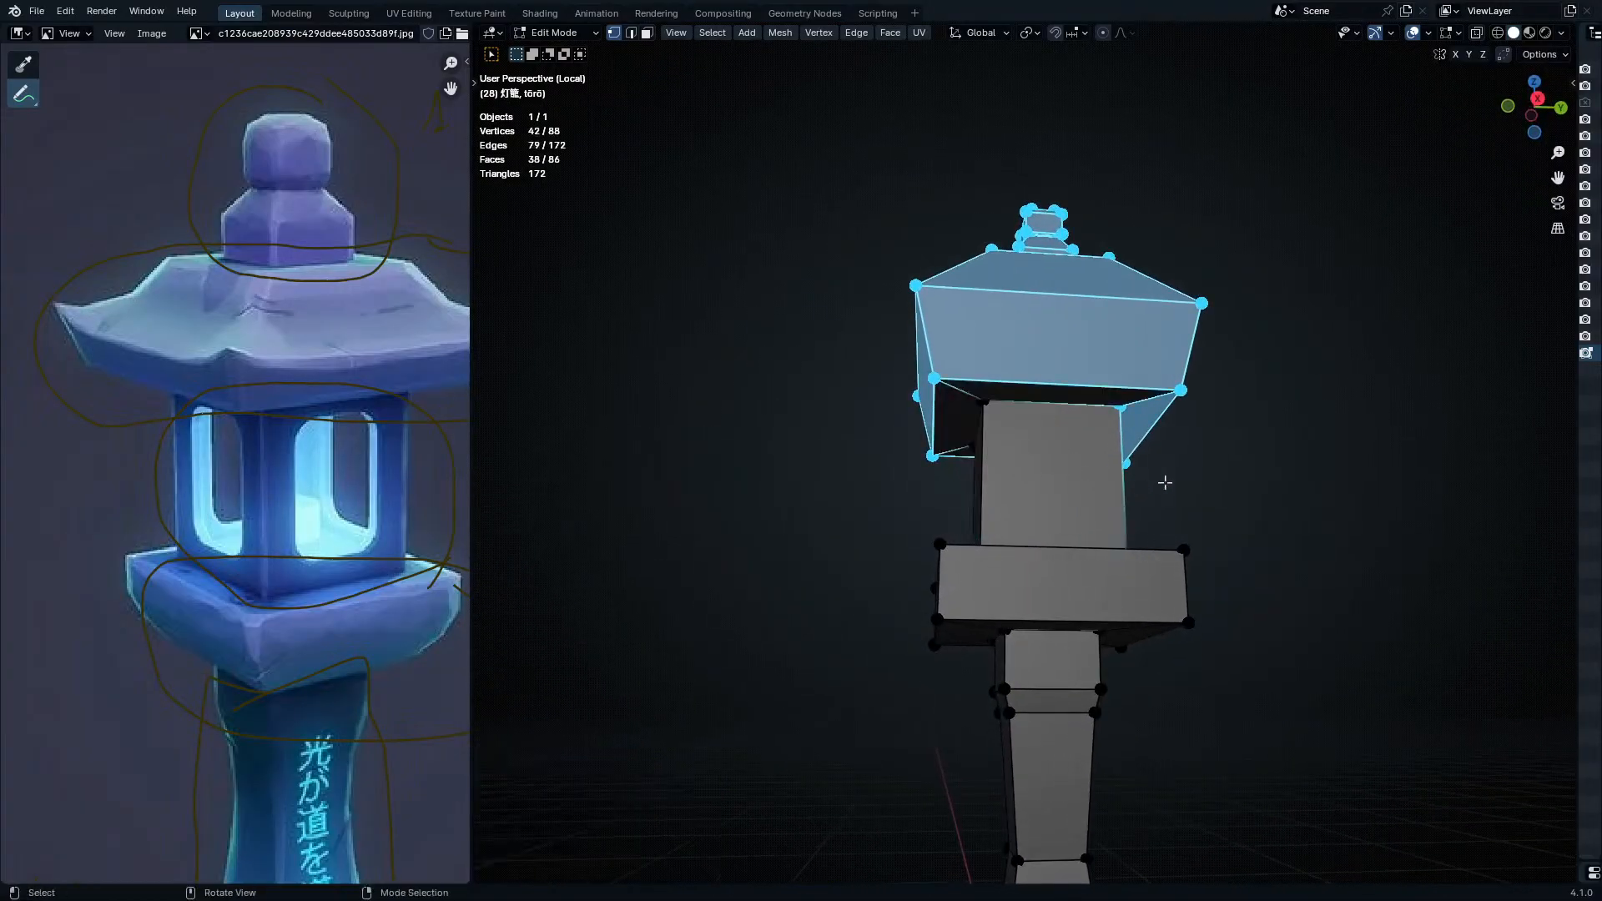
- Enlarge the selected roof and finial along X and Y only, keeping their height
middle_click_drag(1131, 435, 1083, 485)
middle_click_drag(1155, 540, 1237, 477)
key("shift+z")
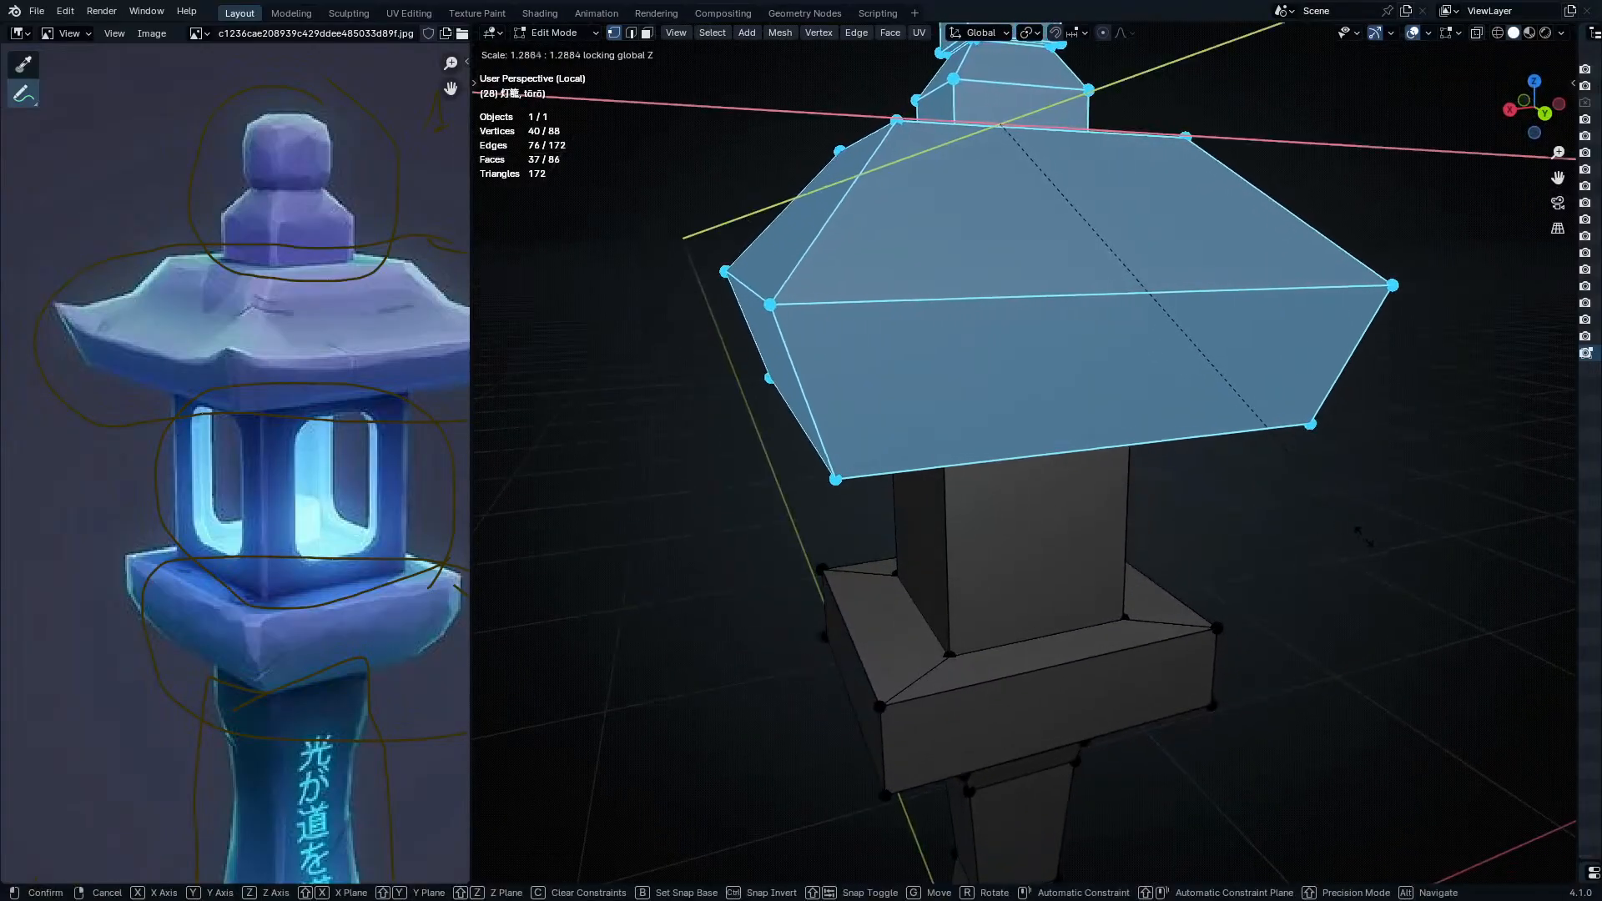
left_click(1404, 549)
middle_click_drag(1313, 547, 1335, 490)
key("Tab")
middle_click_drag(1210, 405, 1211, 489)
- Select the whole finial by growing the selection from its top face and scale it to 0.813 along X
key("Tab")
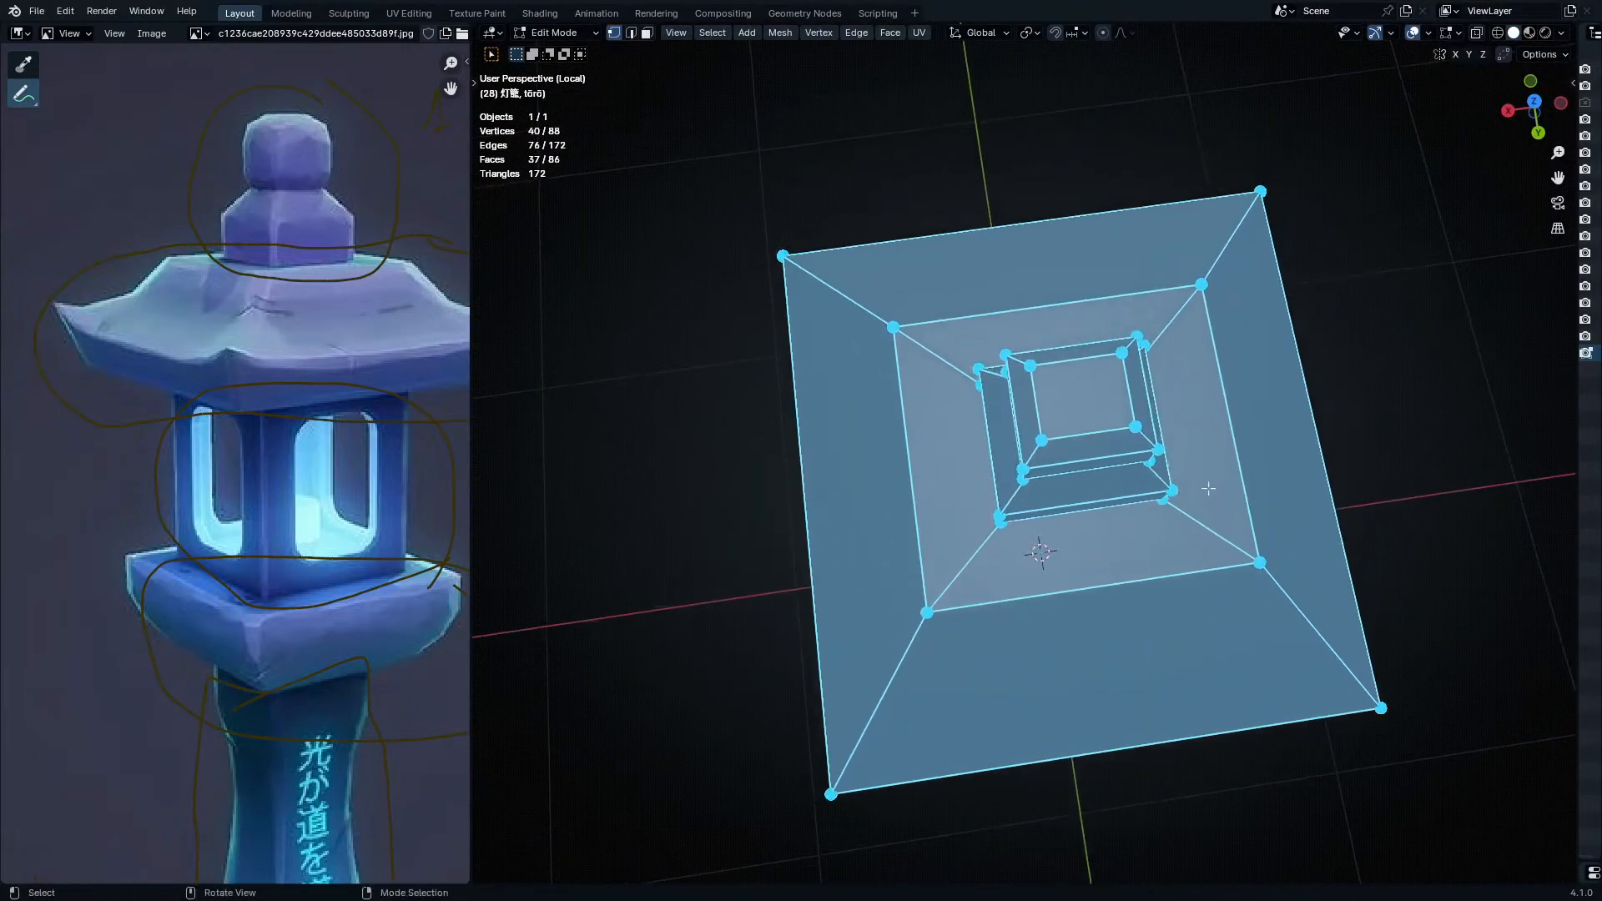
left_click(1063, 378)
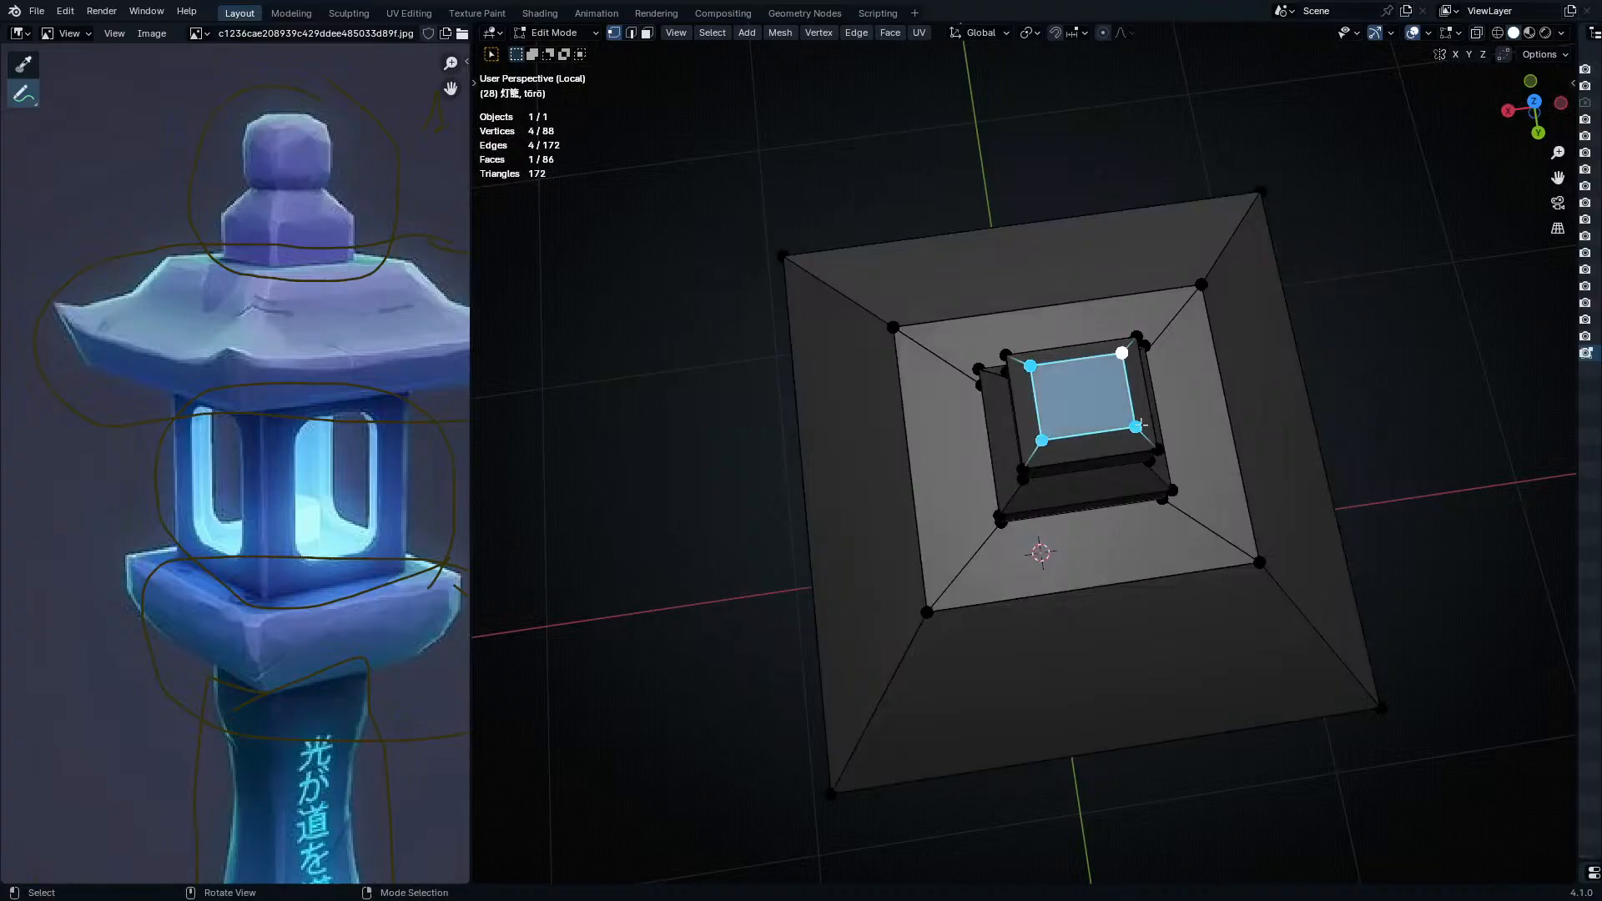
key("ctrl+KP_Add")
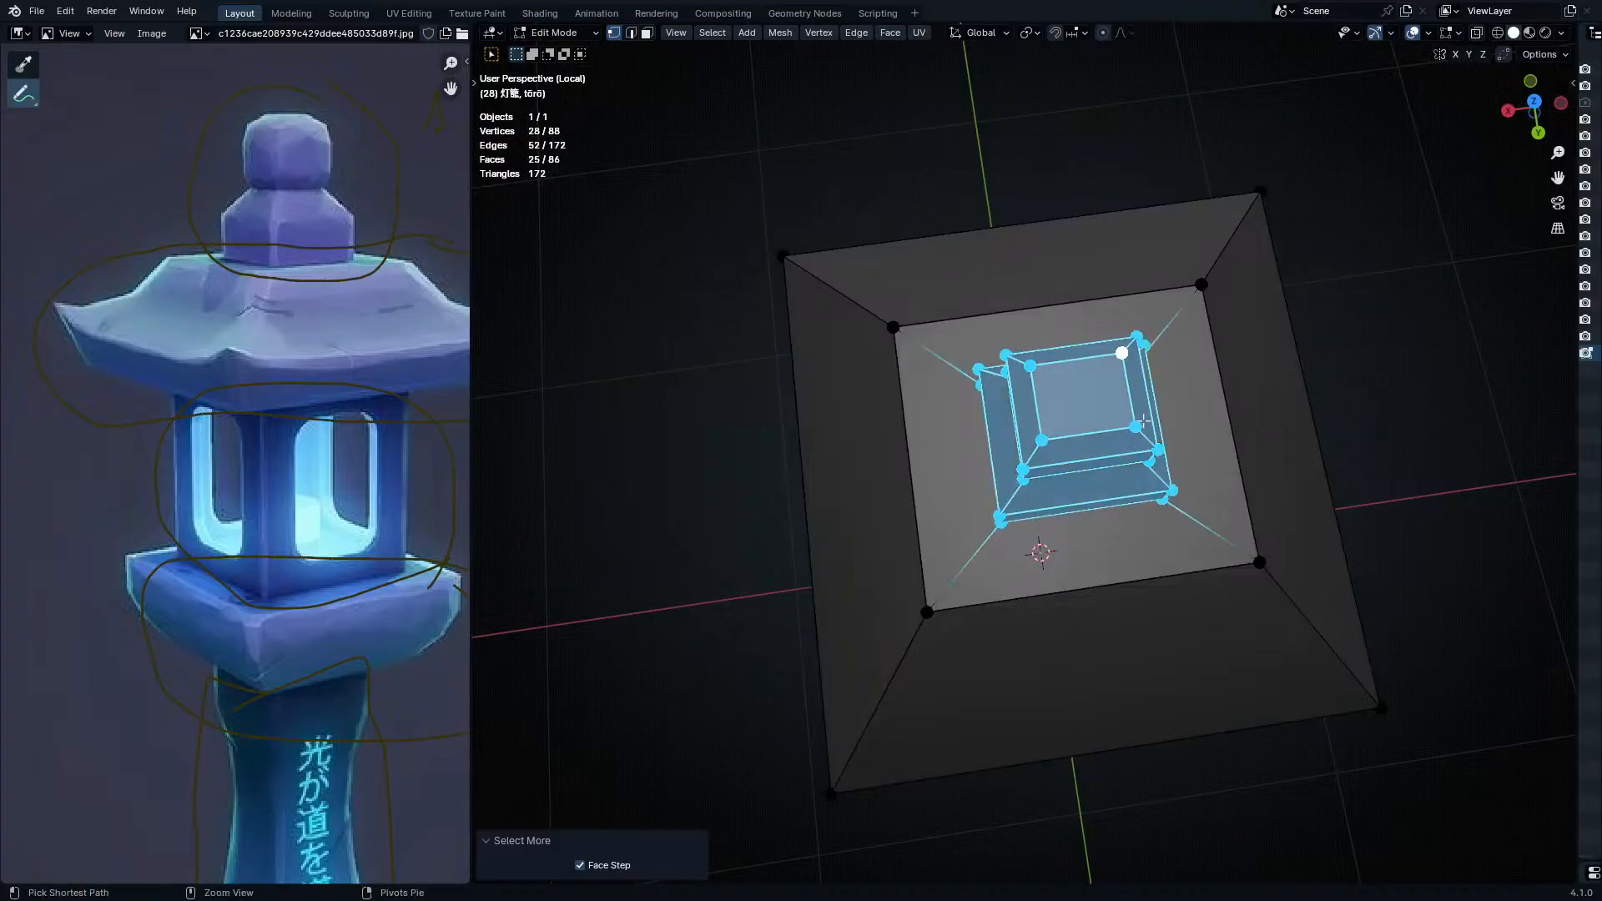
key("s")
key("x")
left_click(1136, 417)
- Readjust the finial's width along the X axis only
middle_click_drag(1136, 417, 1334, 451)
key("s")
key("x")
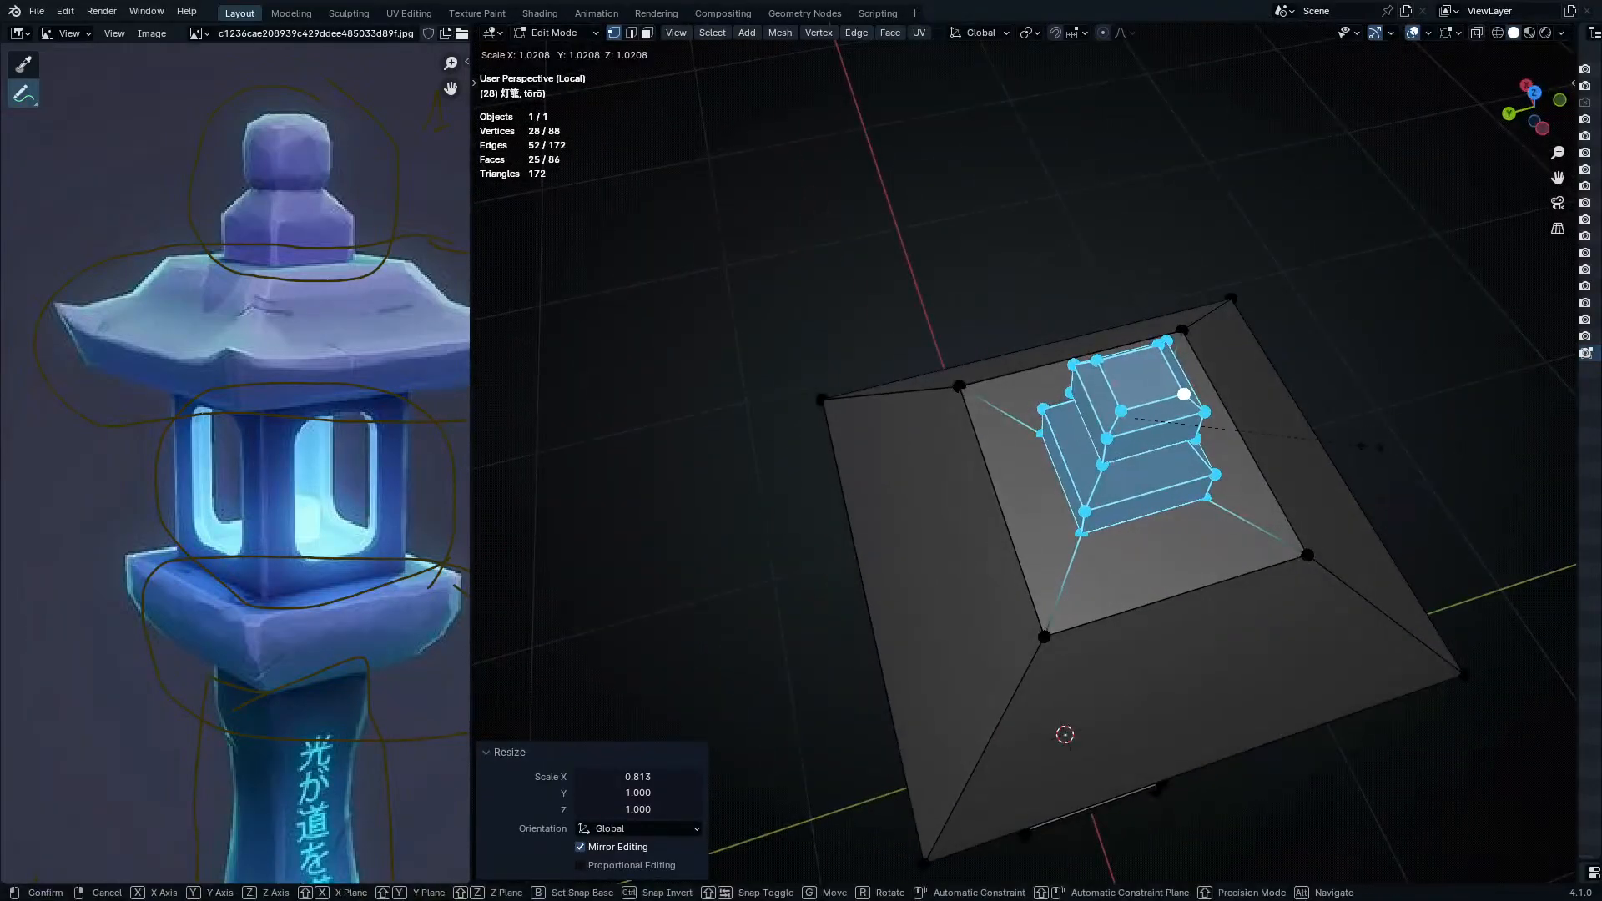
left_click(1356, 459)
middle_click_drag(1356, 459, 1187, 560)
key("Tab")
- Select all eight outer vertices of the lantern's foot
middle_click_drag(320, 632, 272, 453)
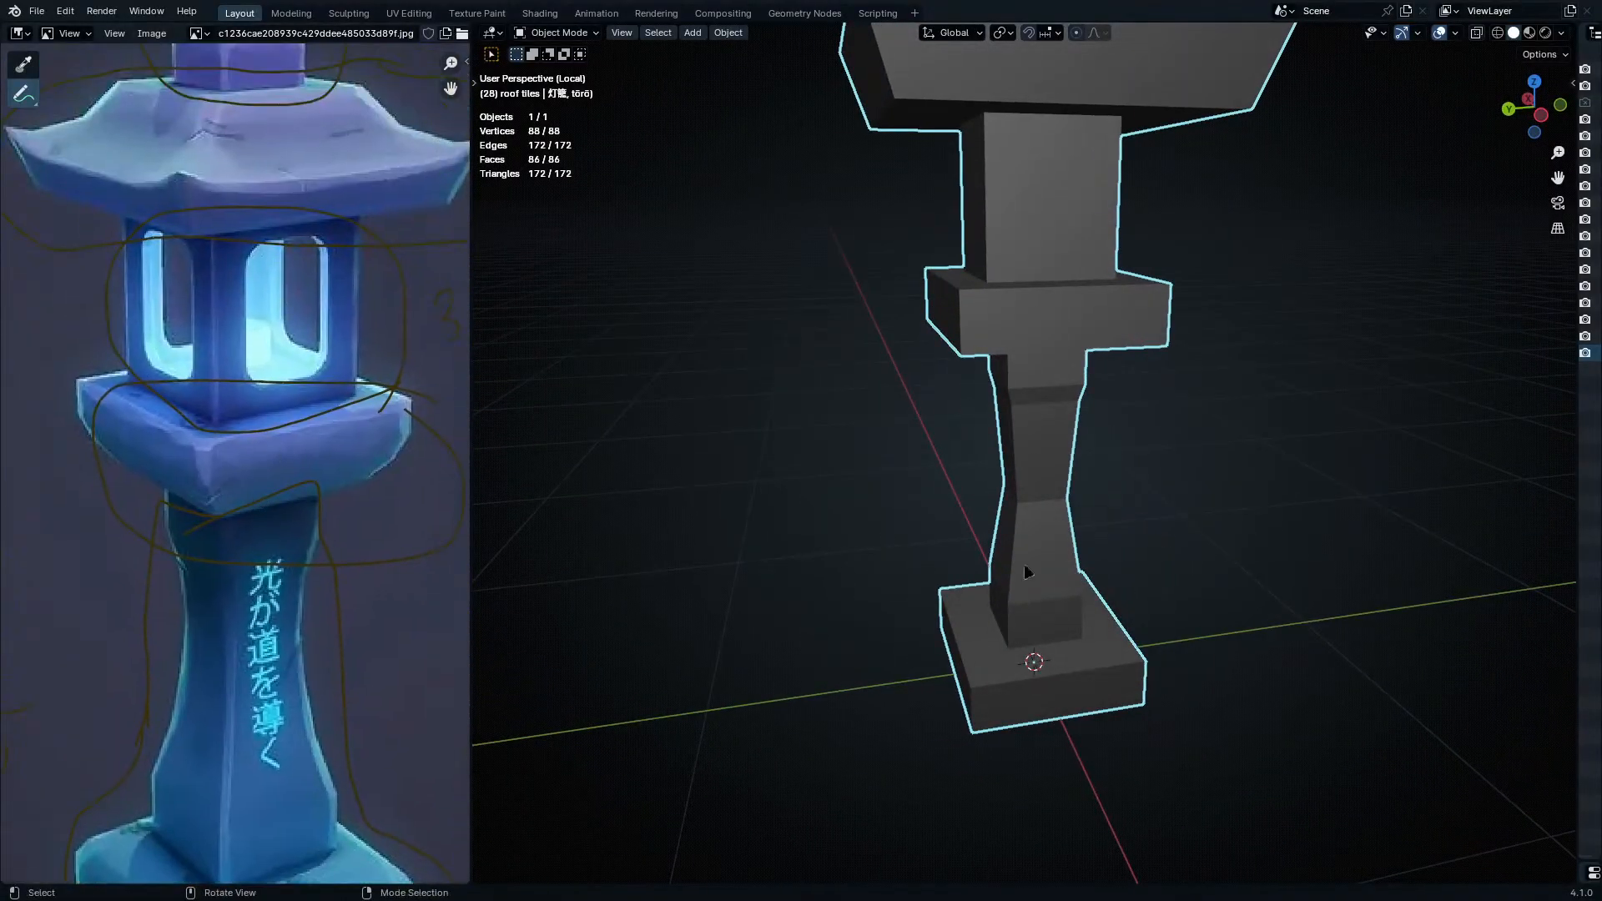
key("Tab")
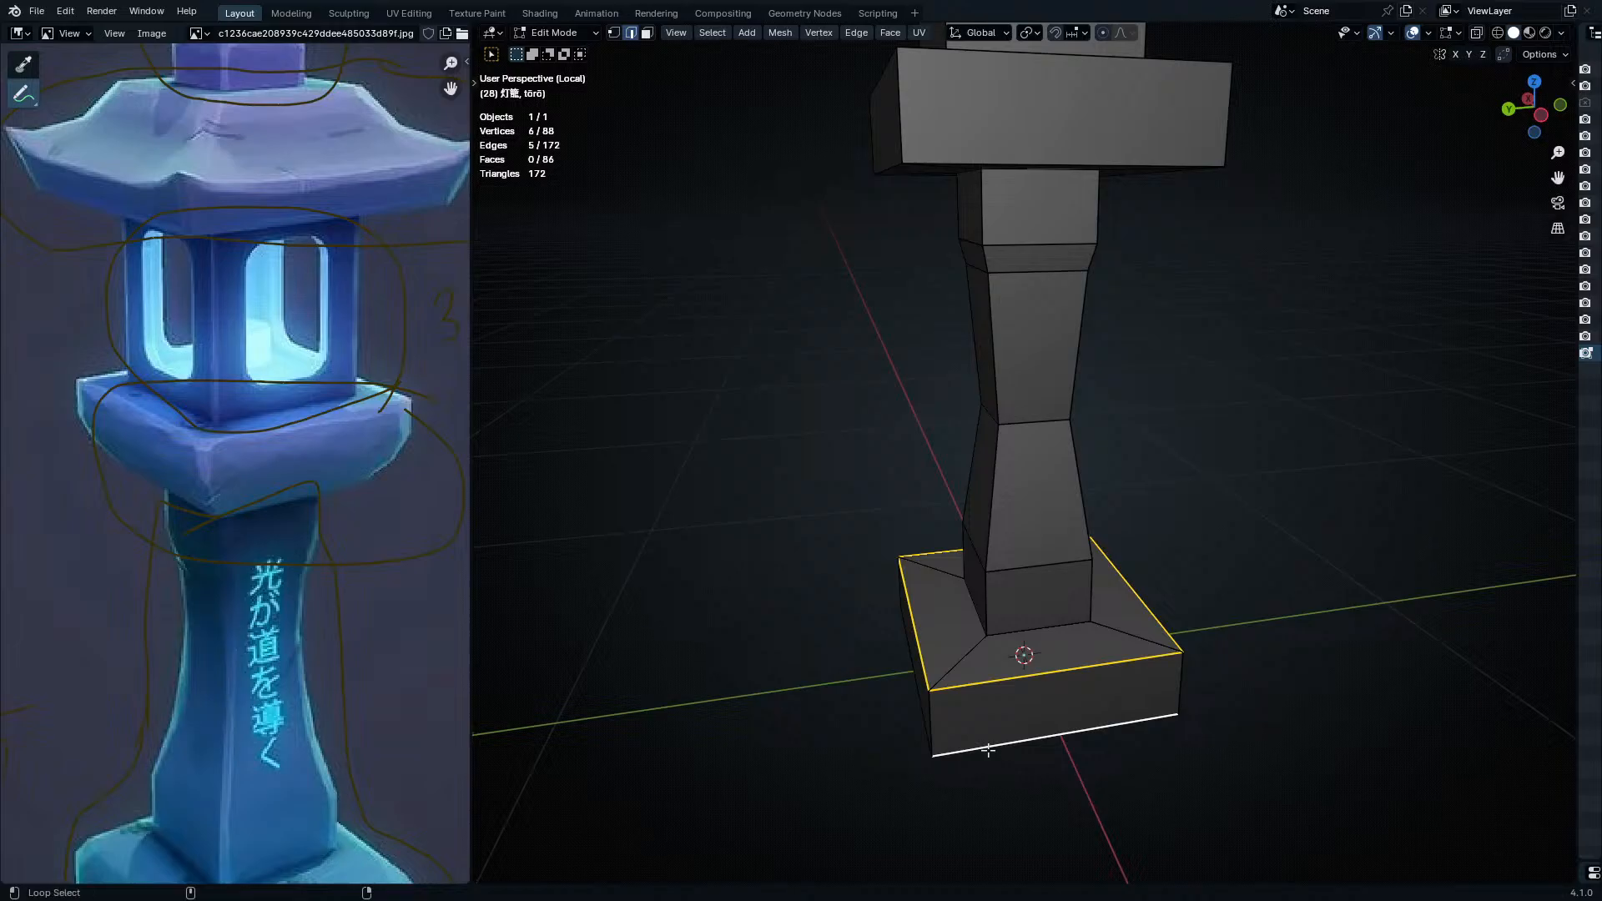
middle_click_drag(969, 753, 1132, 686)
left_click(1050, 634, "shift")
middle_click_drag(1051, 633, 1384, 720)
middle_click_drag(1090, 606, 1262, 692)
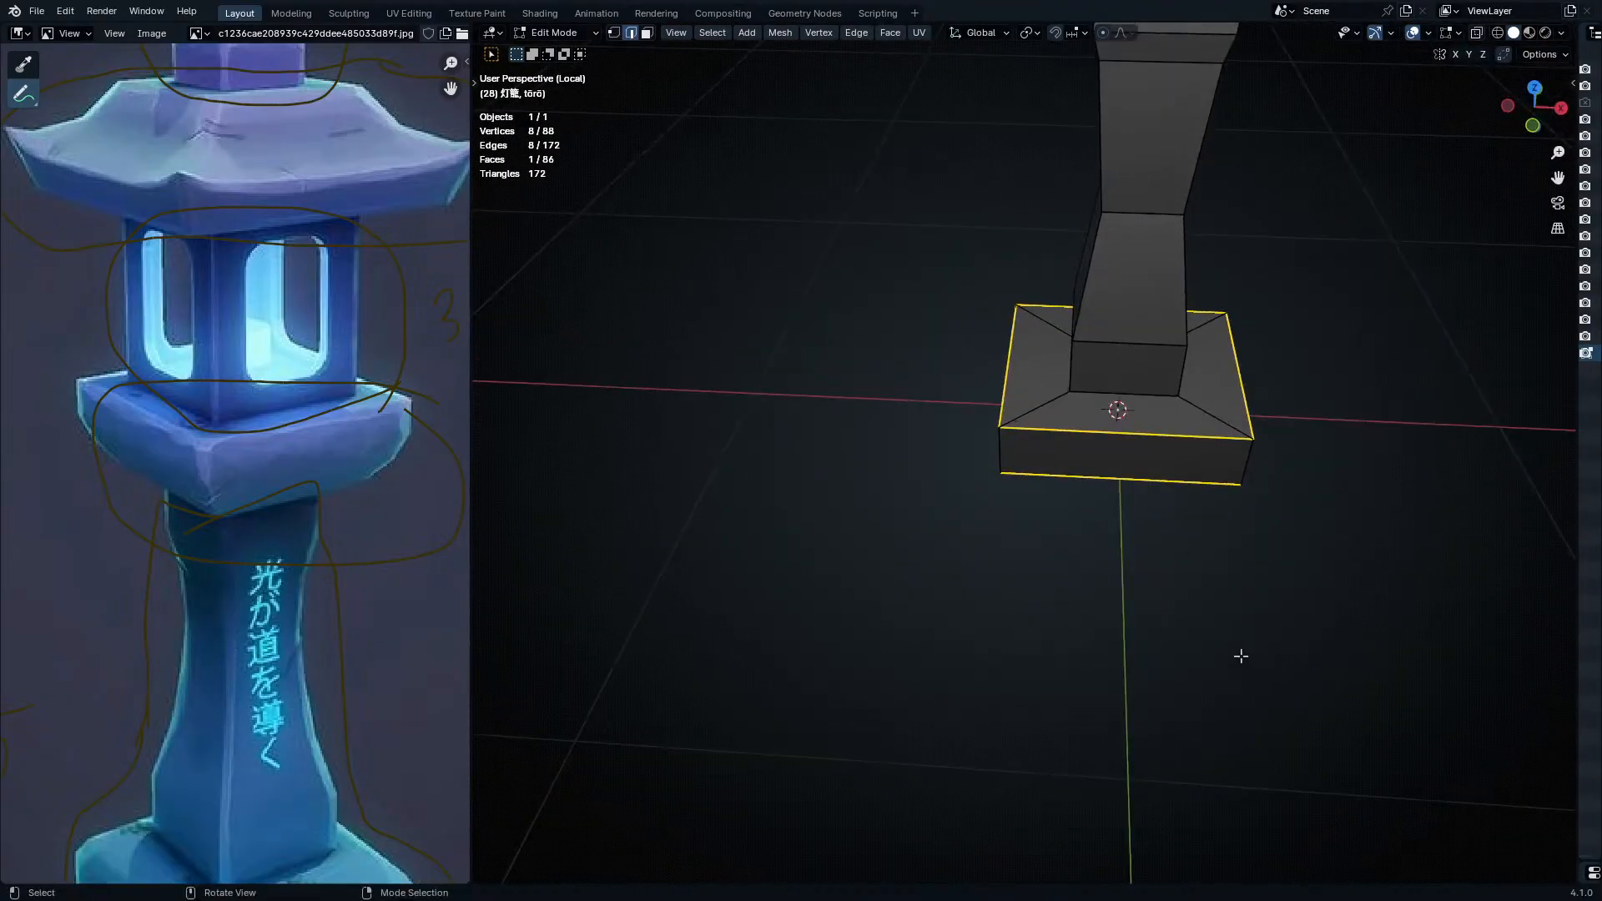
key("1")
middle_click_drag(1141, 593, 1093, 530)
key("shift+w")
right_click(974, 582)
middle_click_drag(1074, 628, 1148, 525, "shift")
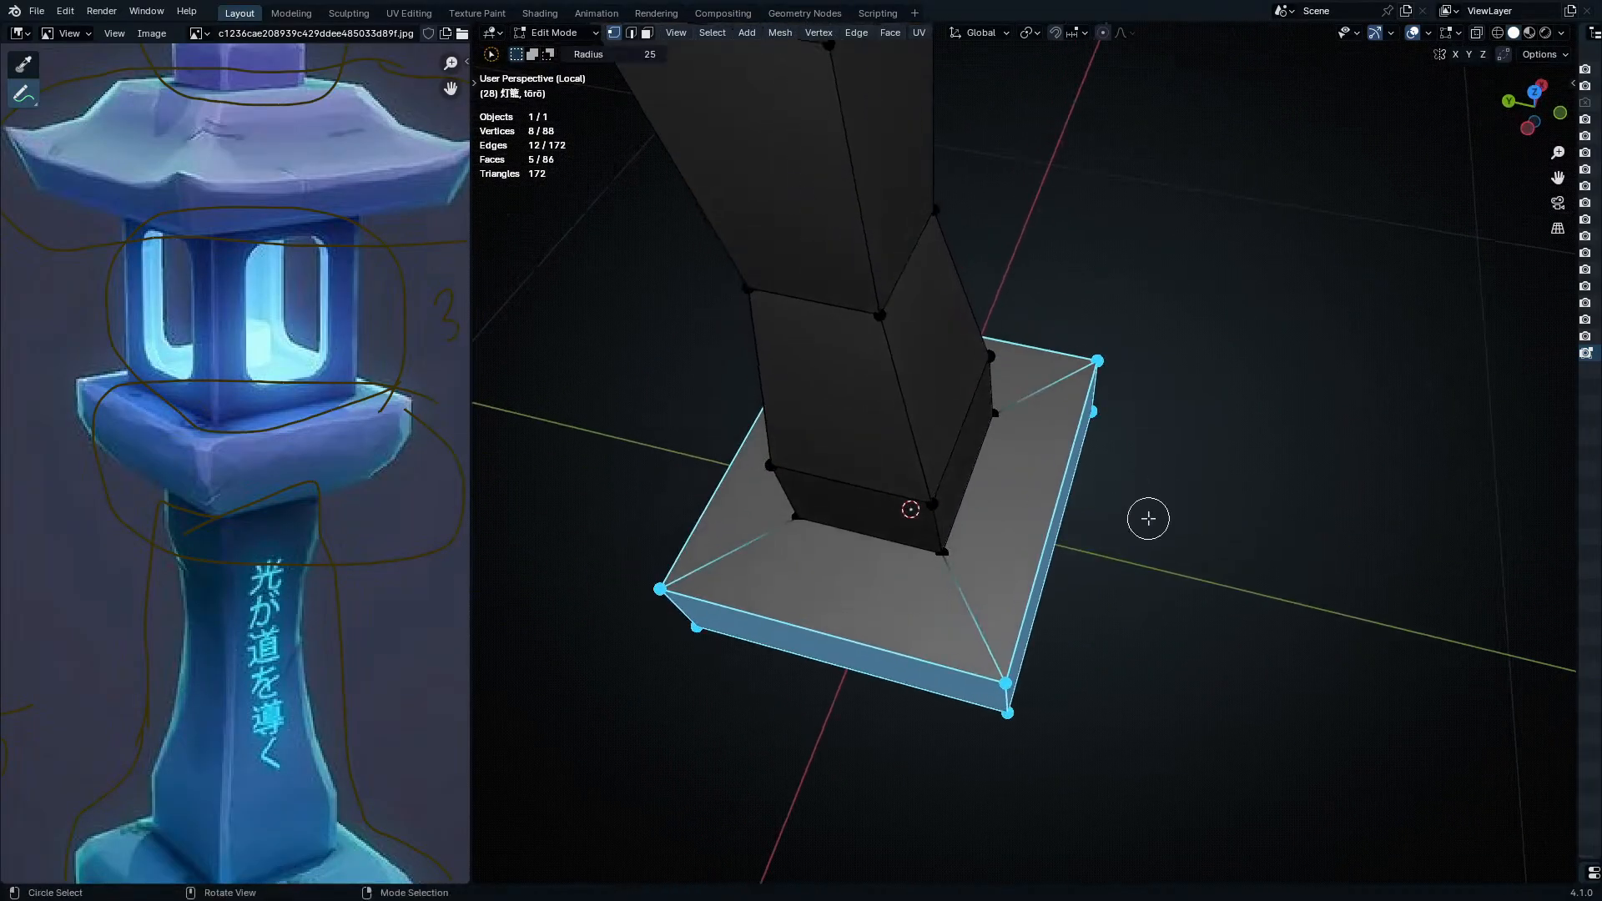
- Scale the foot to 1.236 along X and Y only
key("s")
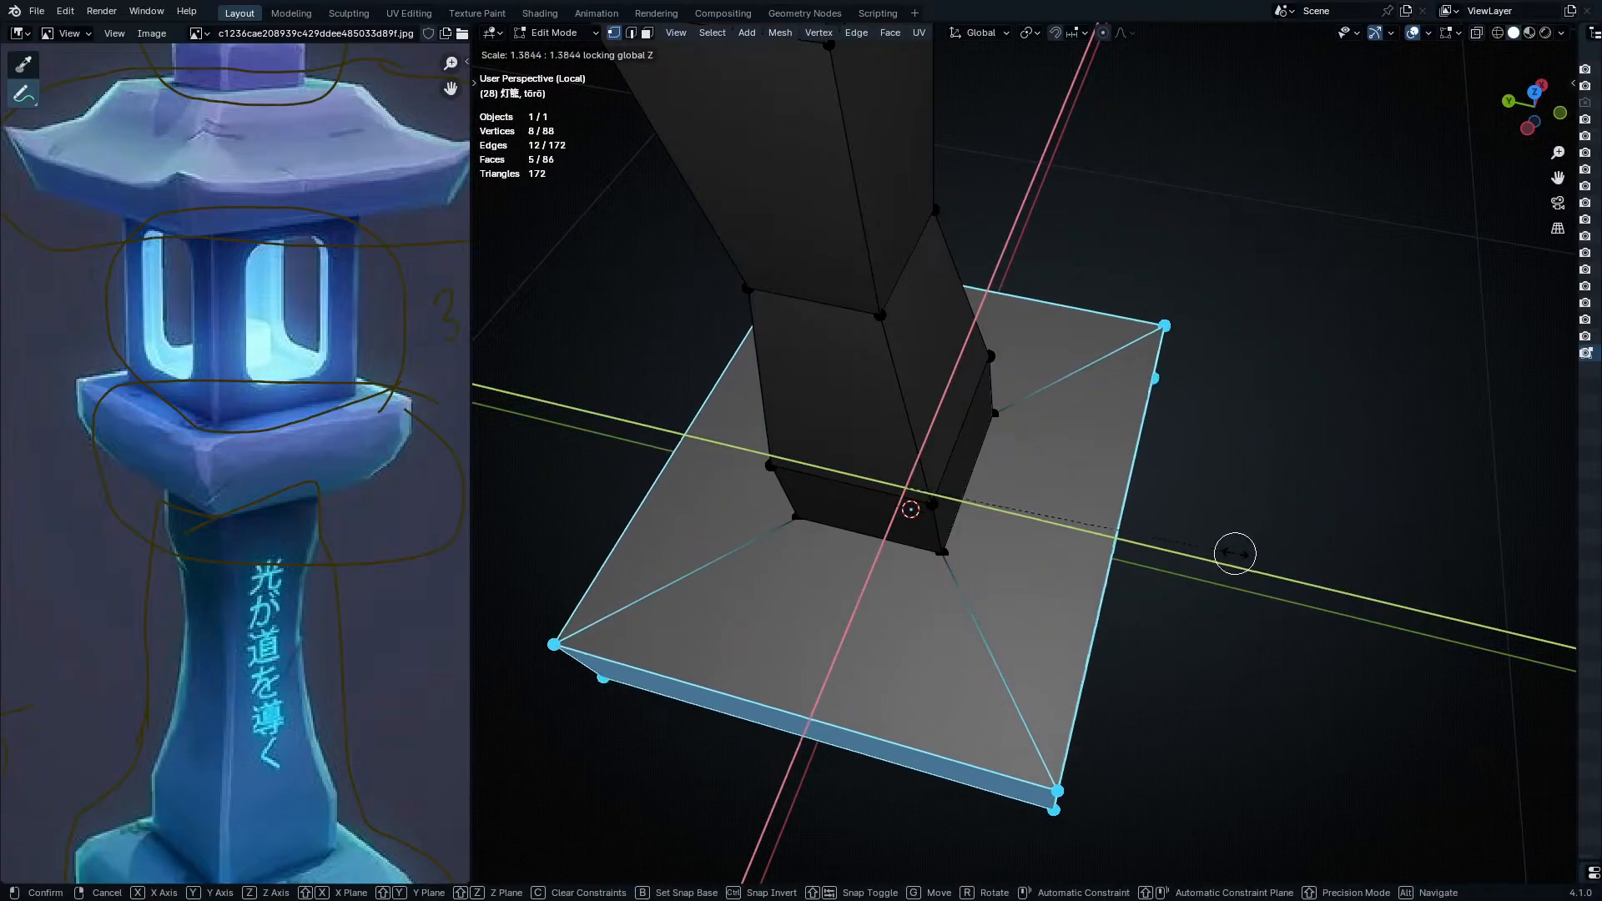
right_click(1136, 573)
middle_click_drag(993, 574, 973, 542)
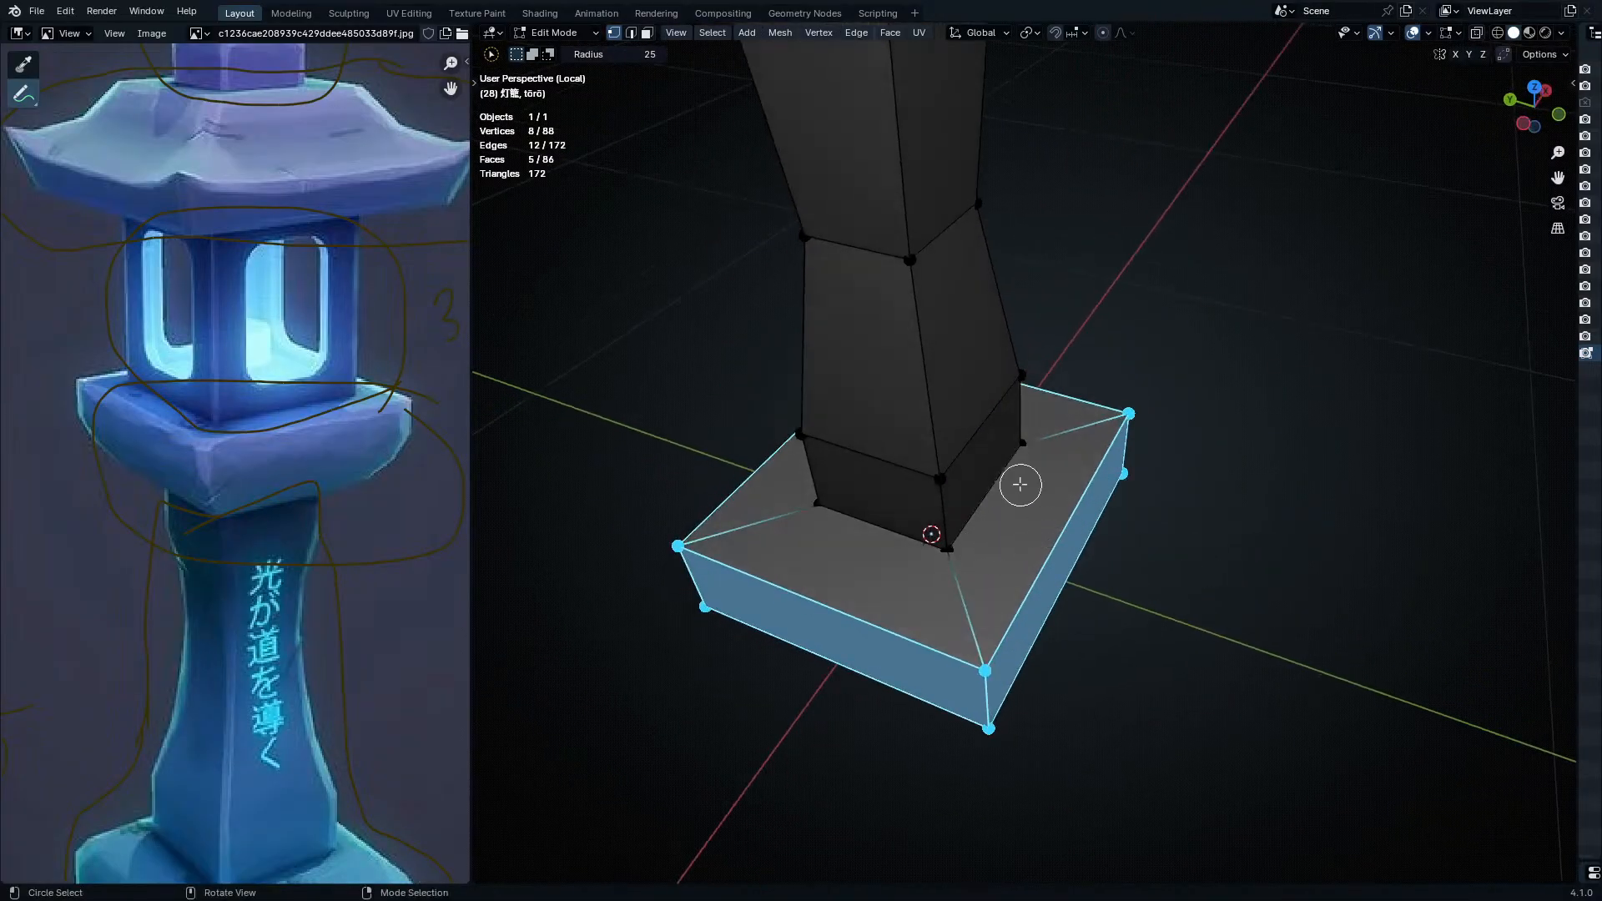
key("s")
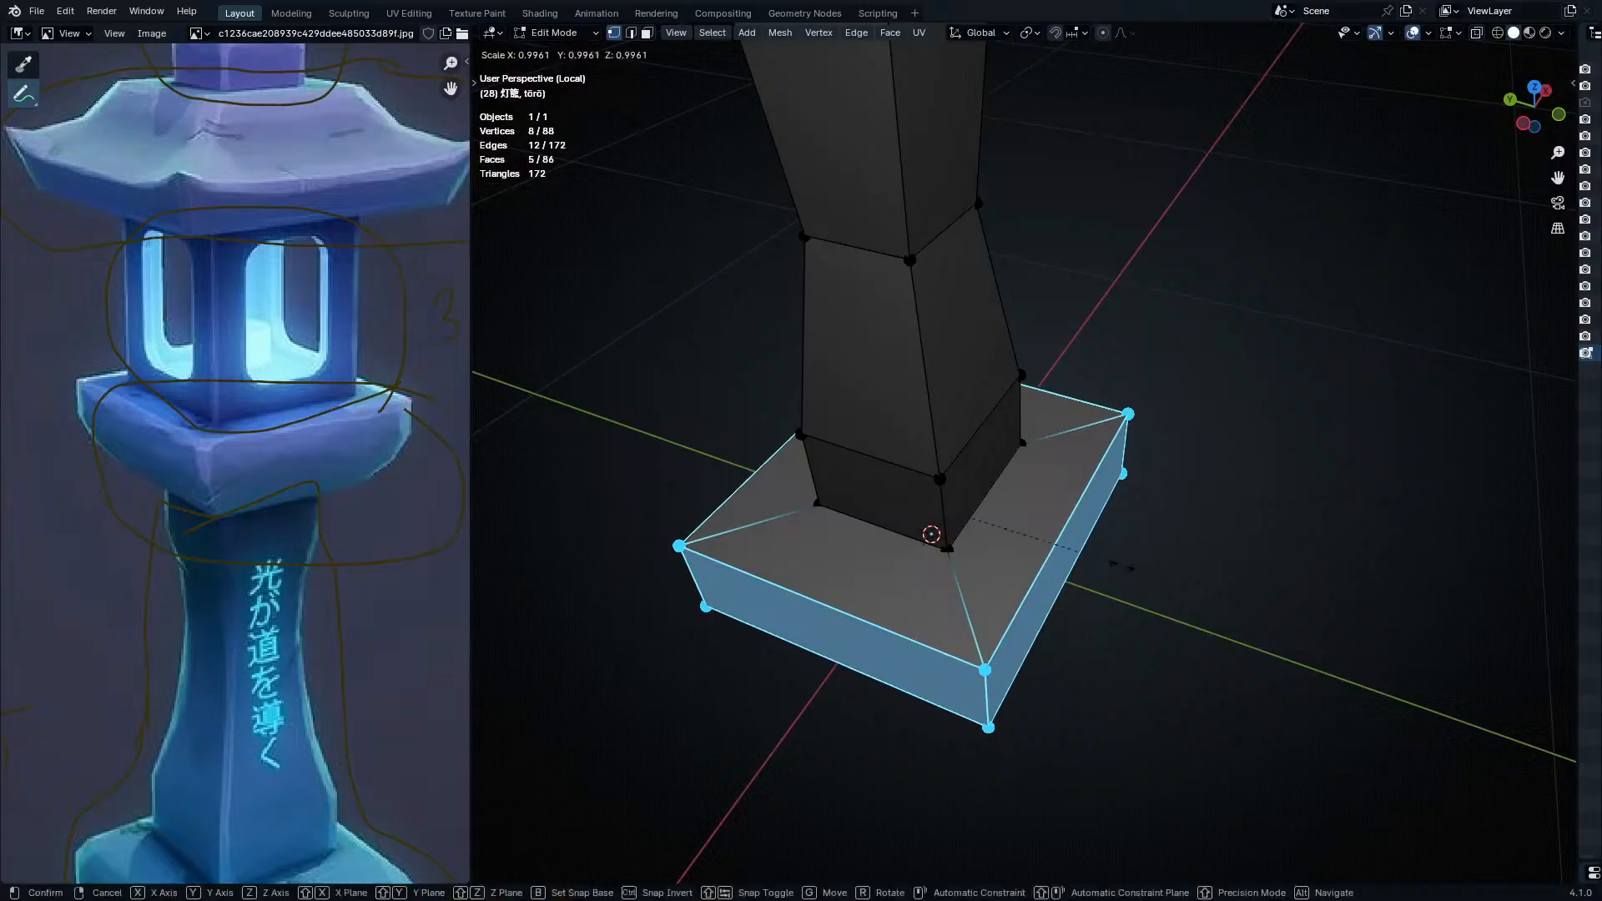
key("shift+z")
left_click(1164, 574)
- In the front view with see-through shading, select everything above the foot's bottom edge and raise it 0.1 m along Z
middle_click_drag(1164, 574, 1063, 488)
middle_click_drag(1063, 488, 1252, 469, "ctrl")
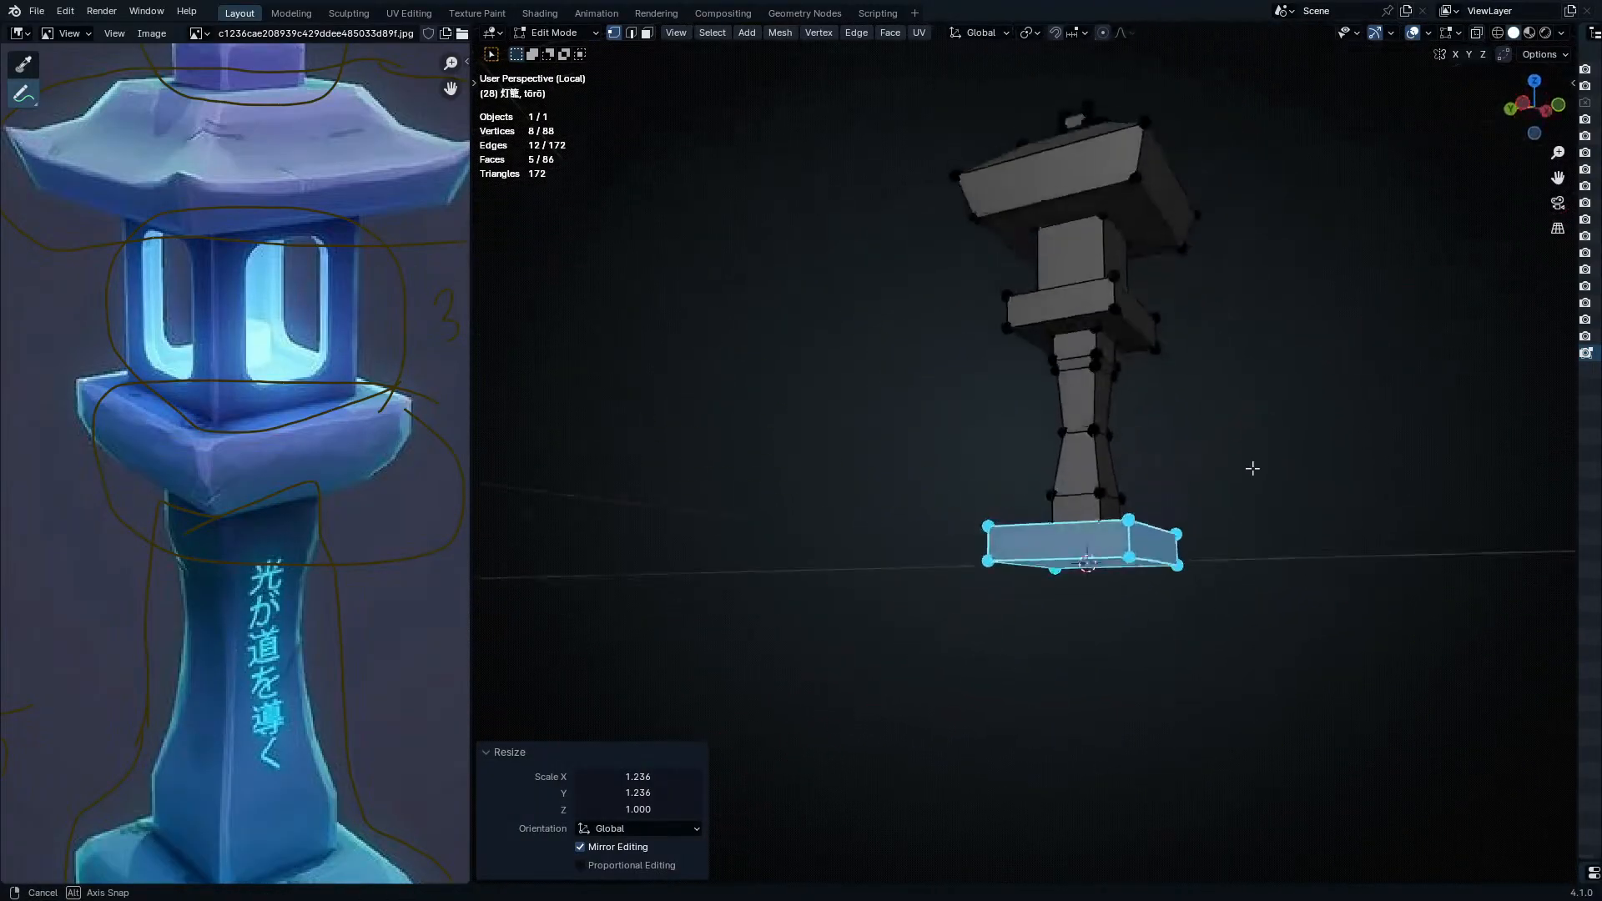
key("KP_1")
key("shift+z")
mouse_move(1198, 379)
middle_mouse_down("shift")
mouse_move(1143, 551)
mouse_move(1137, 715)
middle_mouse_up("shift")
mouse_move(1233, 590)
middle_mouse_down("shift")
mouse_move(1204, 504)
mouse_move(1312, 398)
middle_mouse_up("shift")
middle_click_drag(1311, 398, 1261, 428, "ctrl")
left_click_drag(1327, 191, 965, 613)
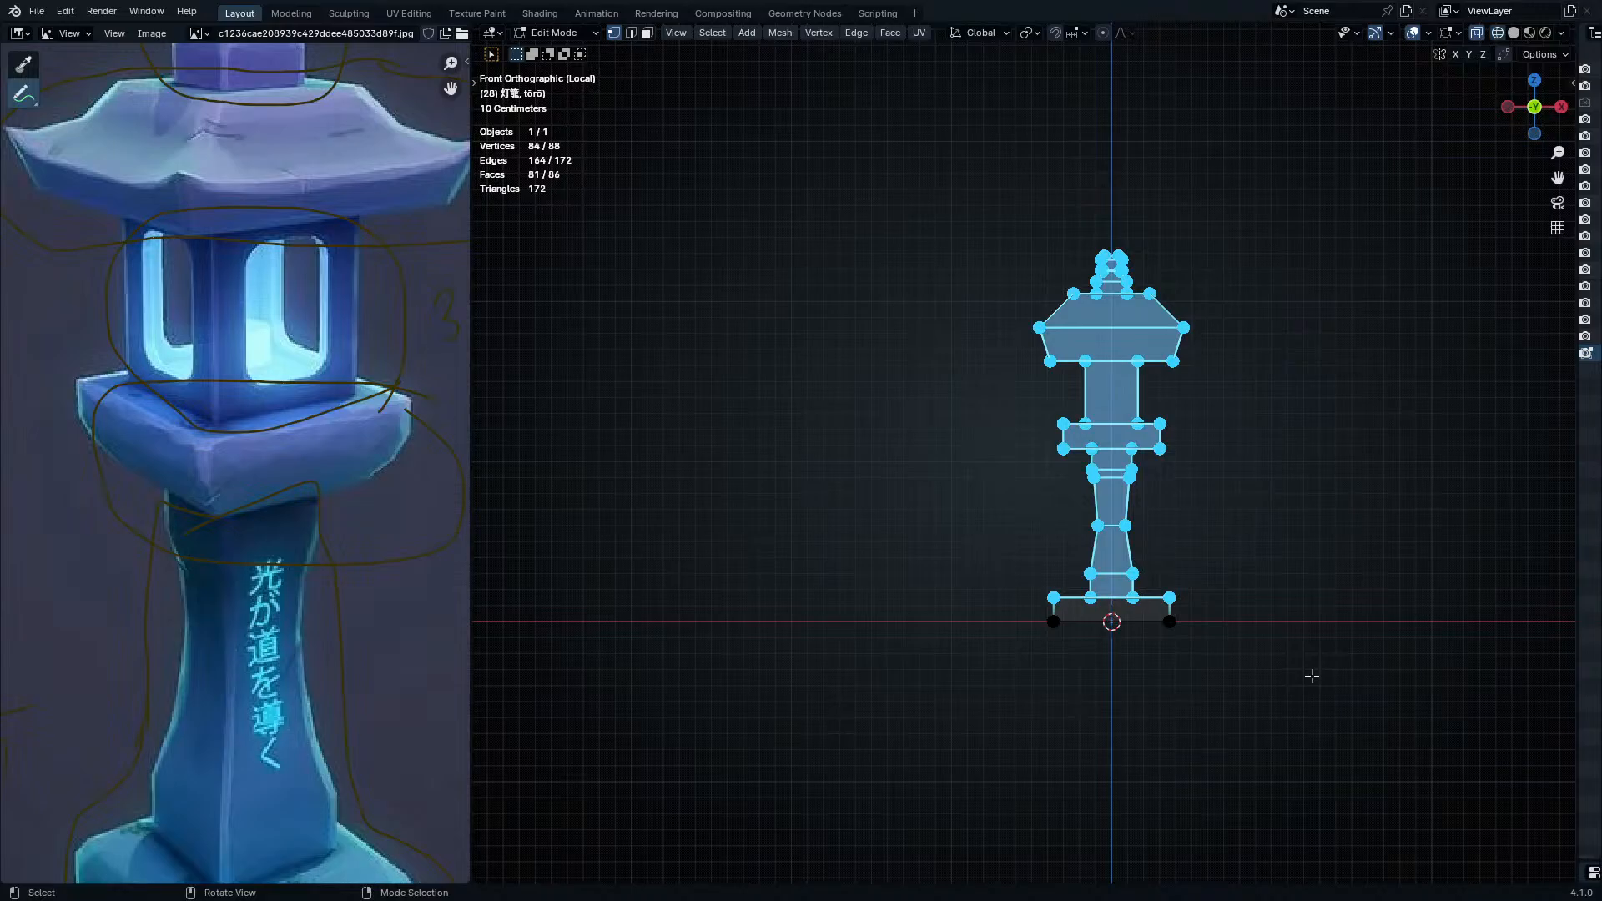
key("g")
key("z")
left_click(1307, 664)
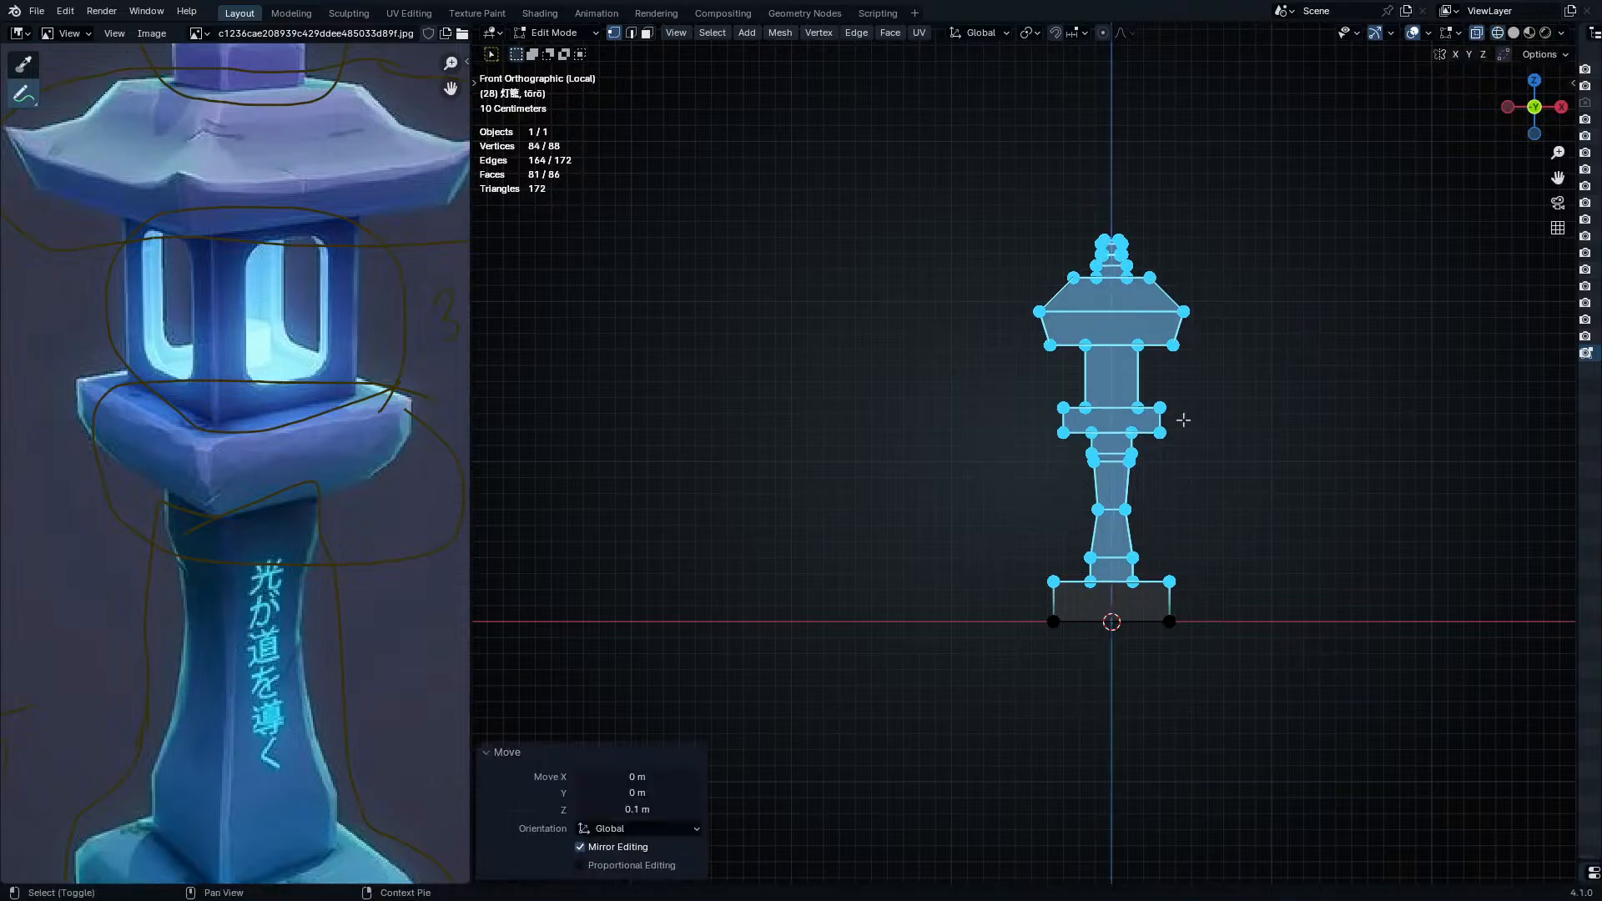
- Raise everything from the tray's top edge upward by 0.1 m along Z, and lower it by about 0.038 m
left_click_drag(1322, 118, 973, 421)
key("g")
key("z")
left_click(1217, 524)
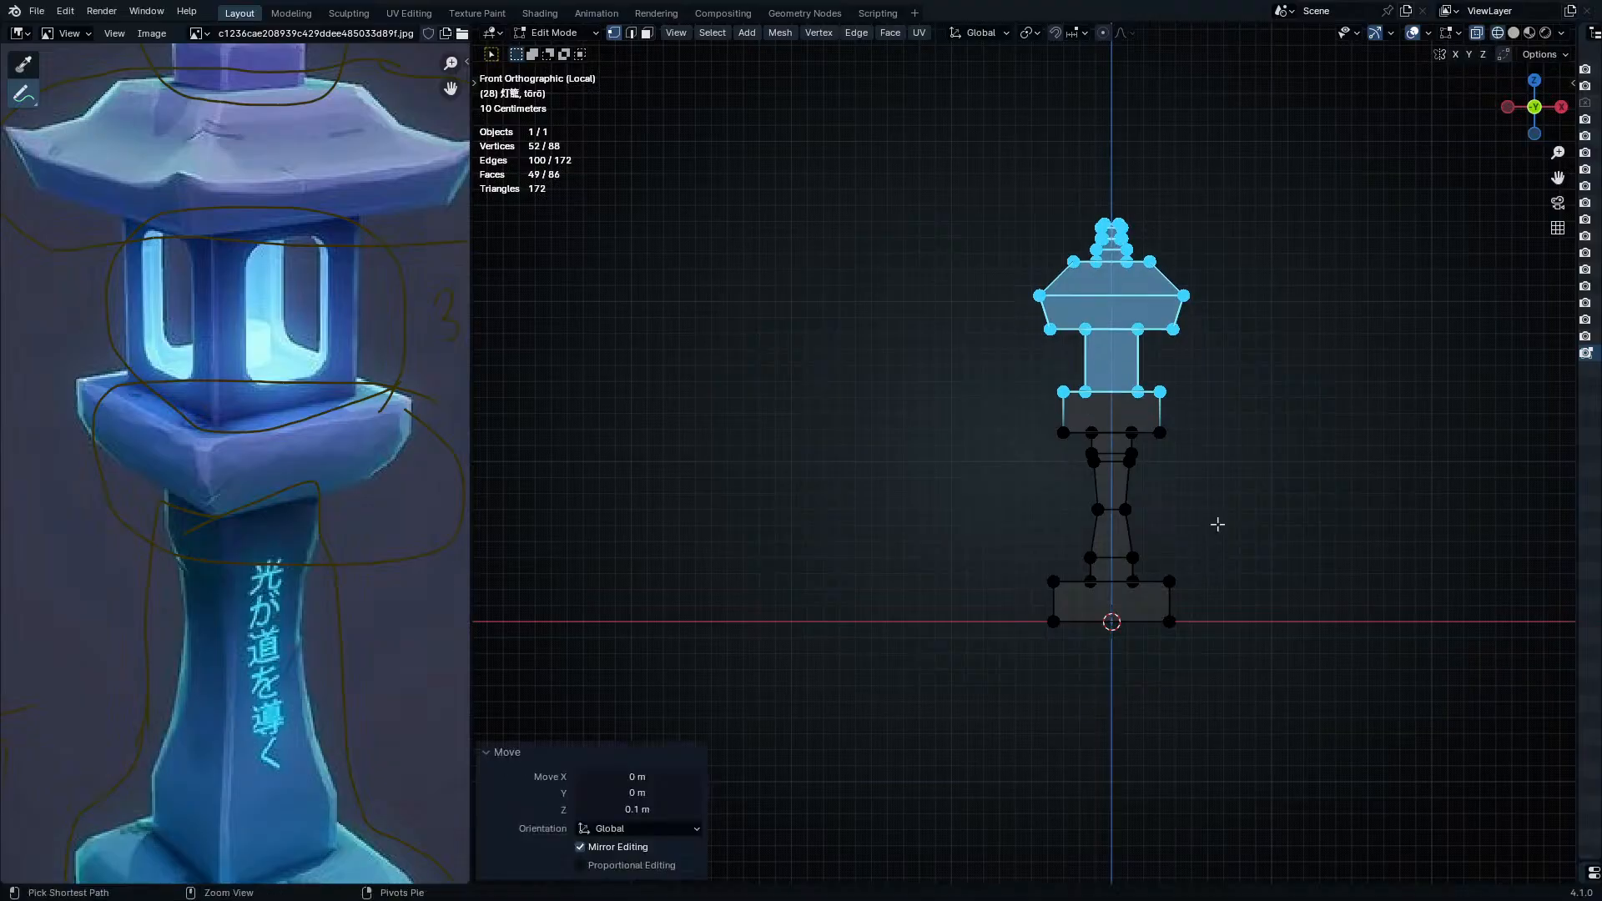
key("g")
key("z")
left_click(1201, 546)
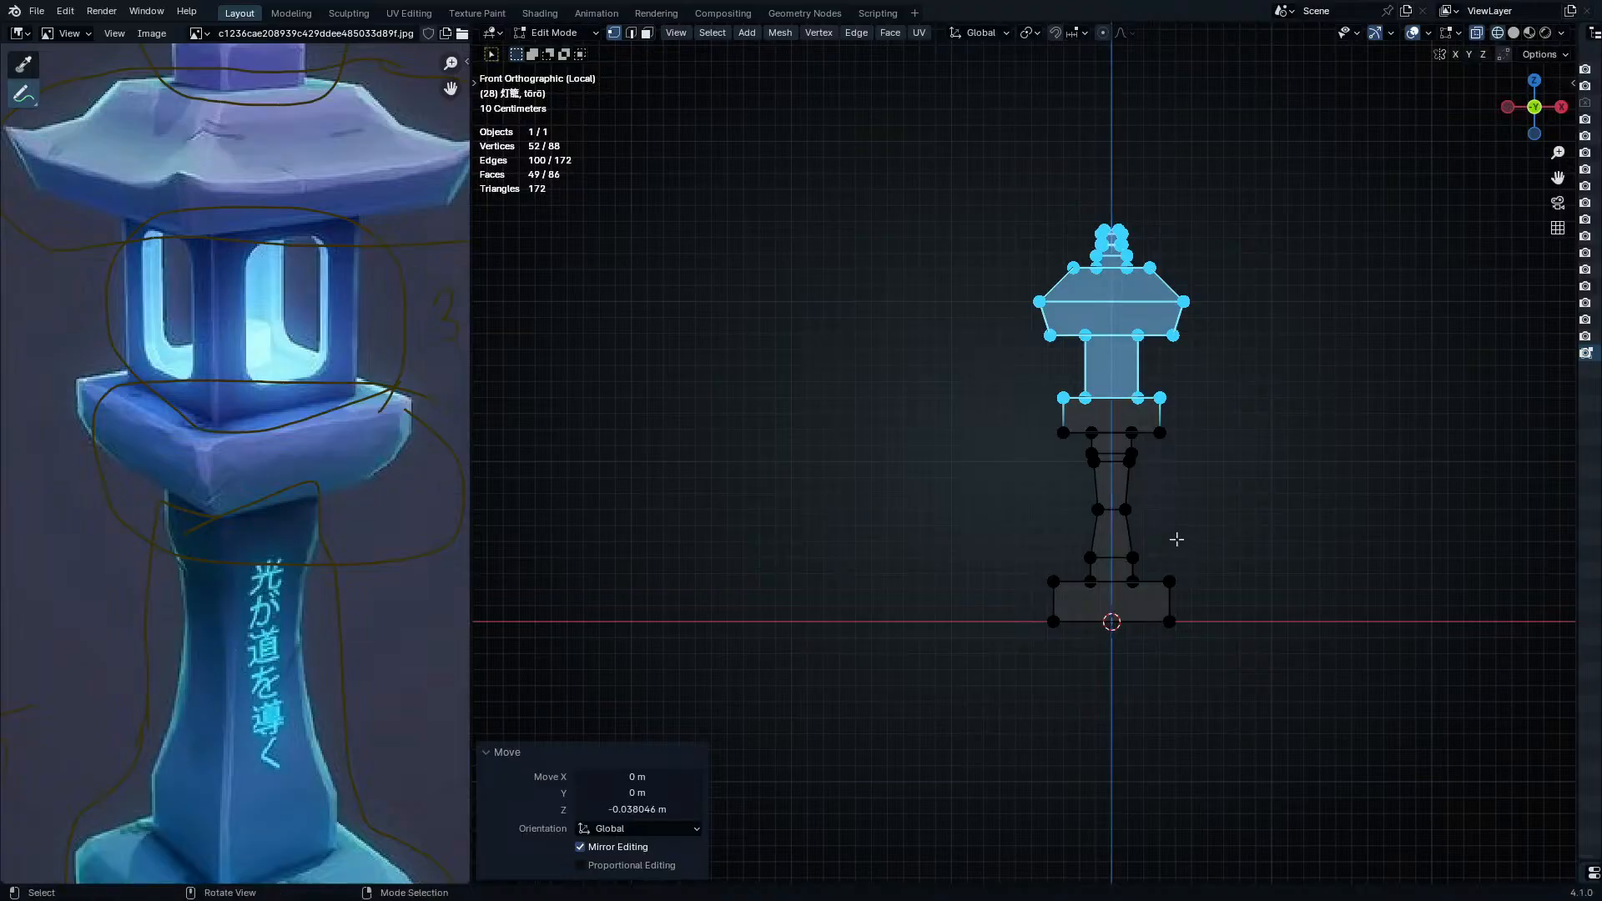
- Select the tray's vertices and exclude those at the base of the lamp chamber
scroll(1212, 450, "up", 5)
left_click_drag(703, 314, 1251, 450)
middle_click_drag(1101, 302, 1099, 347, "shift")
left_click_drag(913, 338, 1068, 413, "ctrl")
key("s")
key("shift+z")
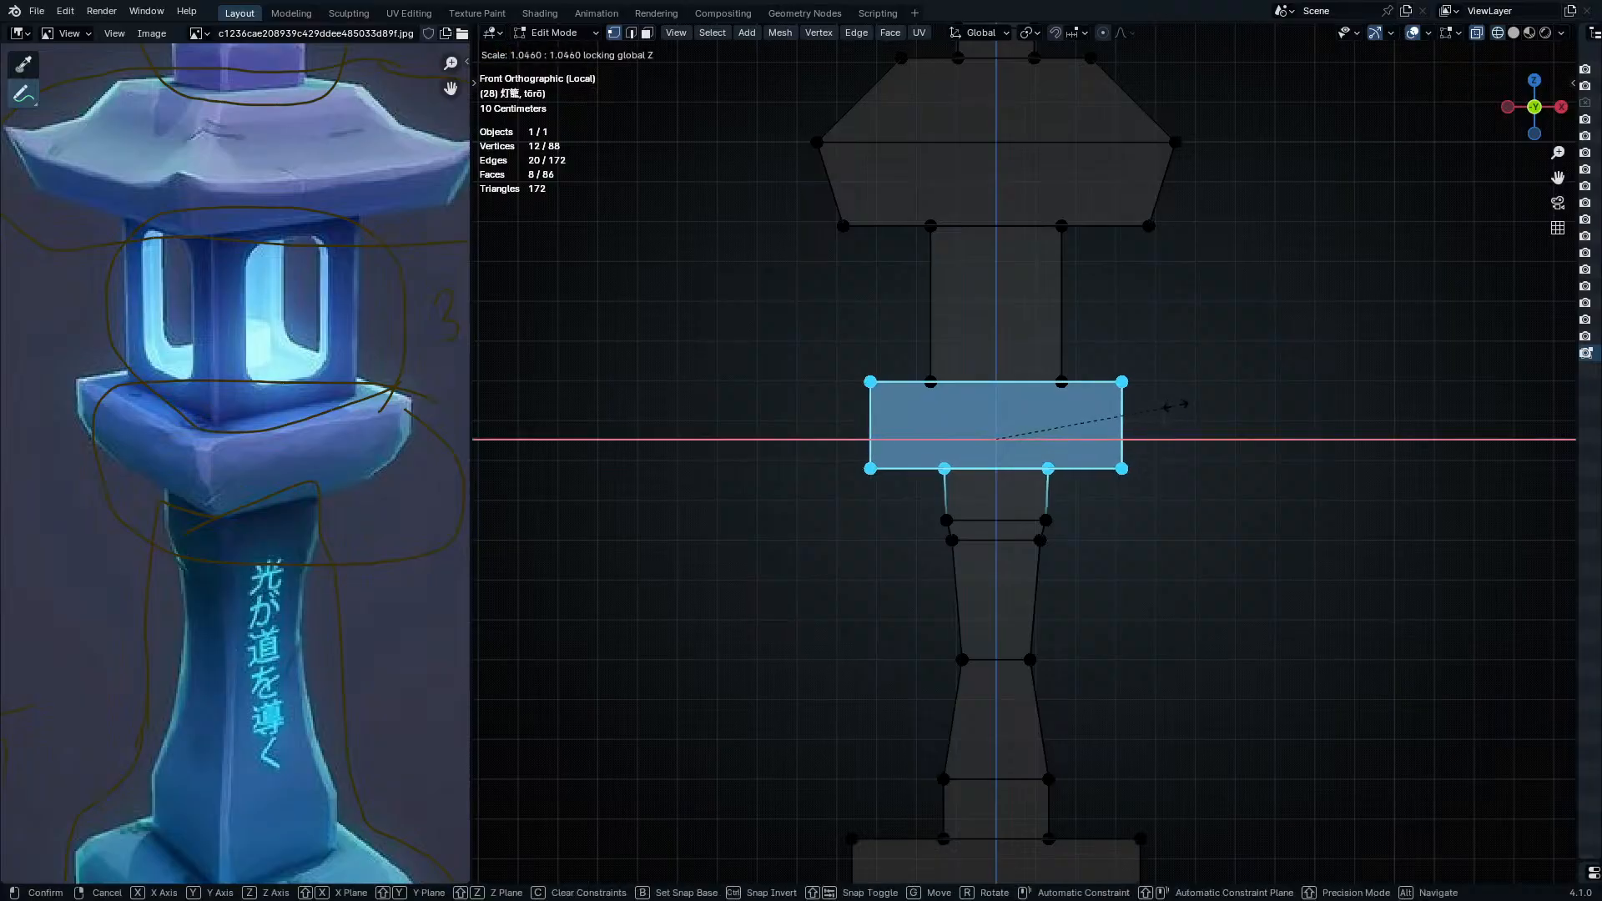
right_click(1202, 410)
- Deselect the pillar's top vertices and scale the tray to about 1.1 along X and Y only
left_click_drag(909, 459, 1098, 526, "ctrl")
key("s")
key("shift+z")
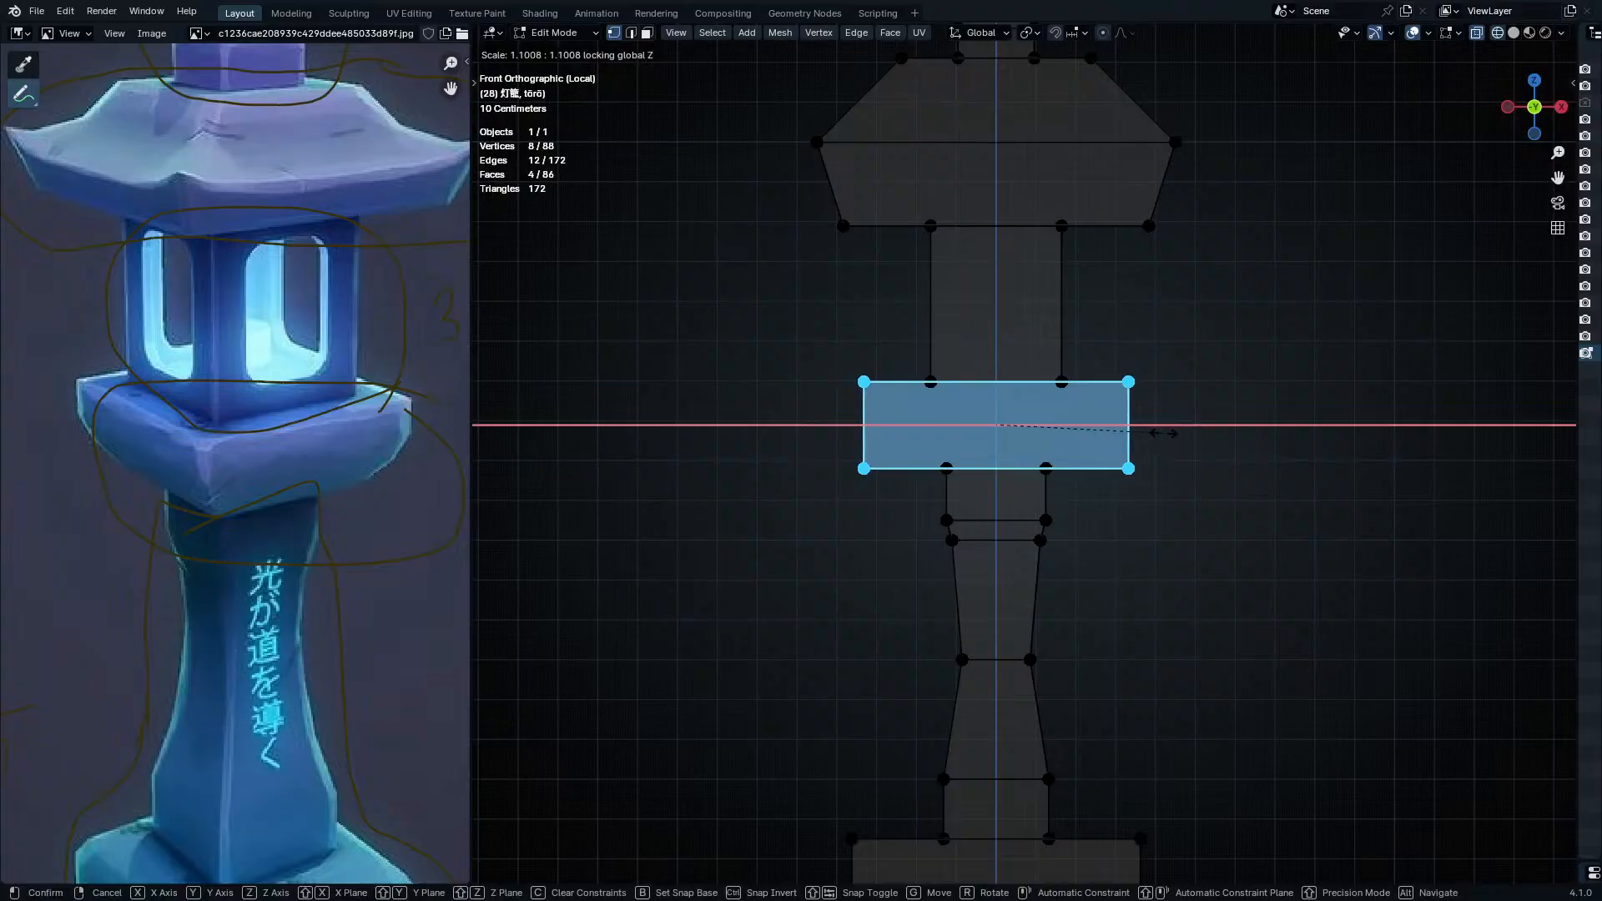
left_click(1163, 433)
middle_click_drag(1155, 384, 1089, 429)
key("Tab")
key("shift+z")
- Enable cavity shading in the viewport to bring out the lantern's edges, and inspect the overall proportions
middle_click_drag(1193, 434, 1140, 464)
mouse_move(1268, 388)
middle_mouse_down("shift")
mouse_move(1176, 542)
mouse_move(1134, 511)
mouse_move(1133, 460)
middle_mouse_up("shift")
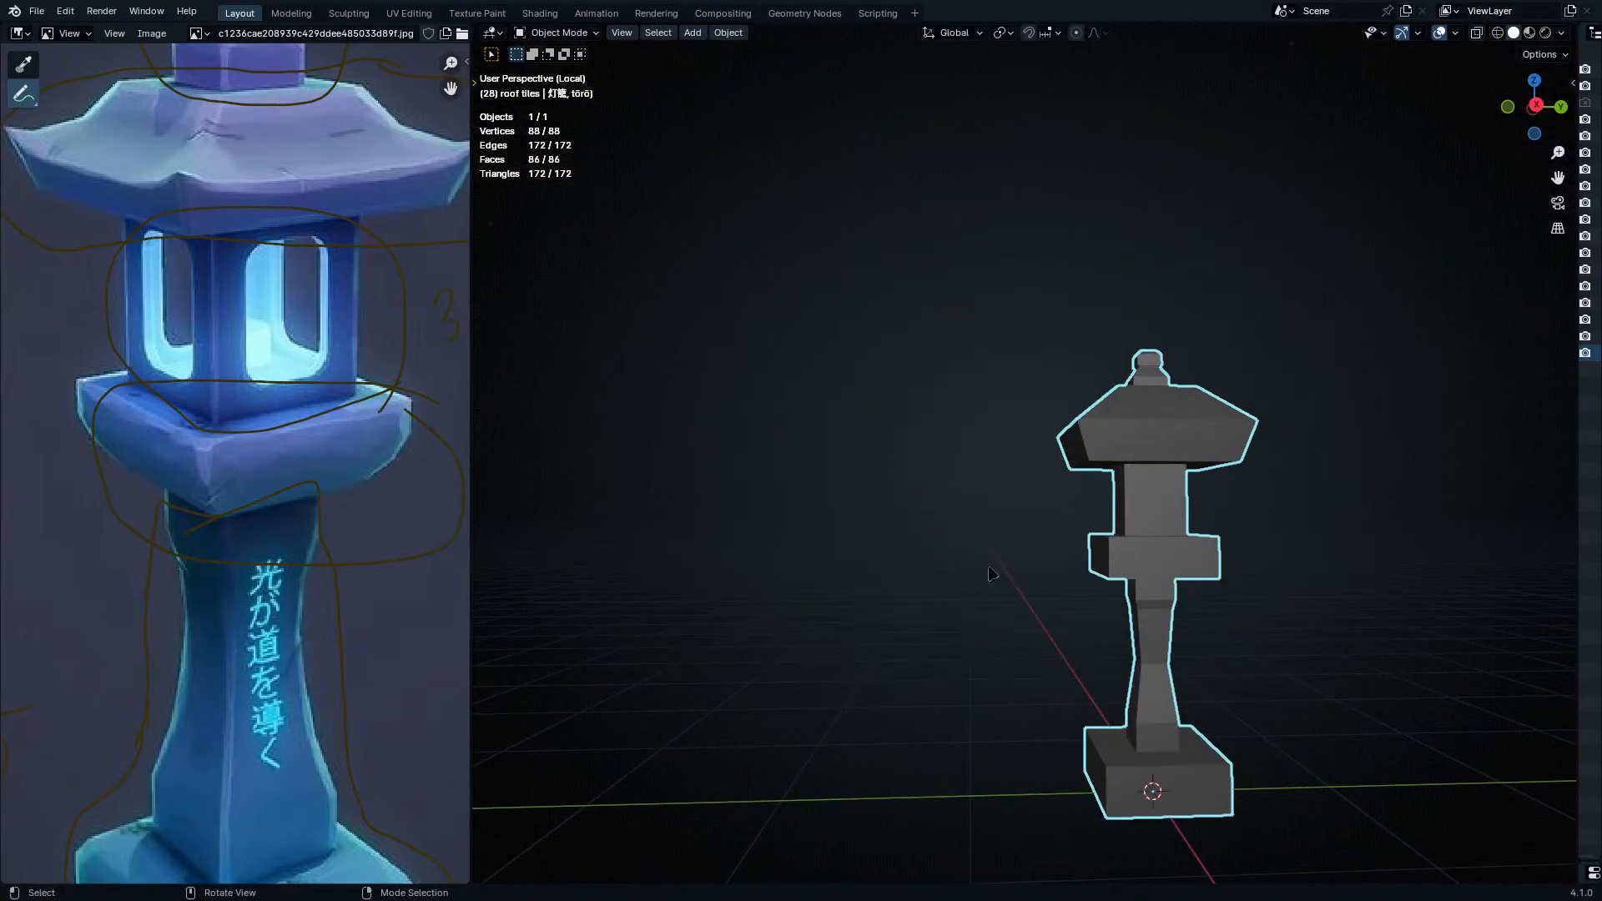
middle_click_drag(945, 511, 1048, 602)
middle_click_drag(1048, 602, 956, 567, "shift")
mouse_move(955, 567)
middle_mouse_down()
mouse_move(923, 487)
mouse_move(981, 574)
middle_mouse_up()
scroll(941, 517, "up", 2)
middle_click_drag(982, 574, 1020, 617, "ctrl")
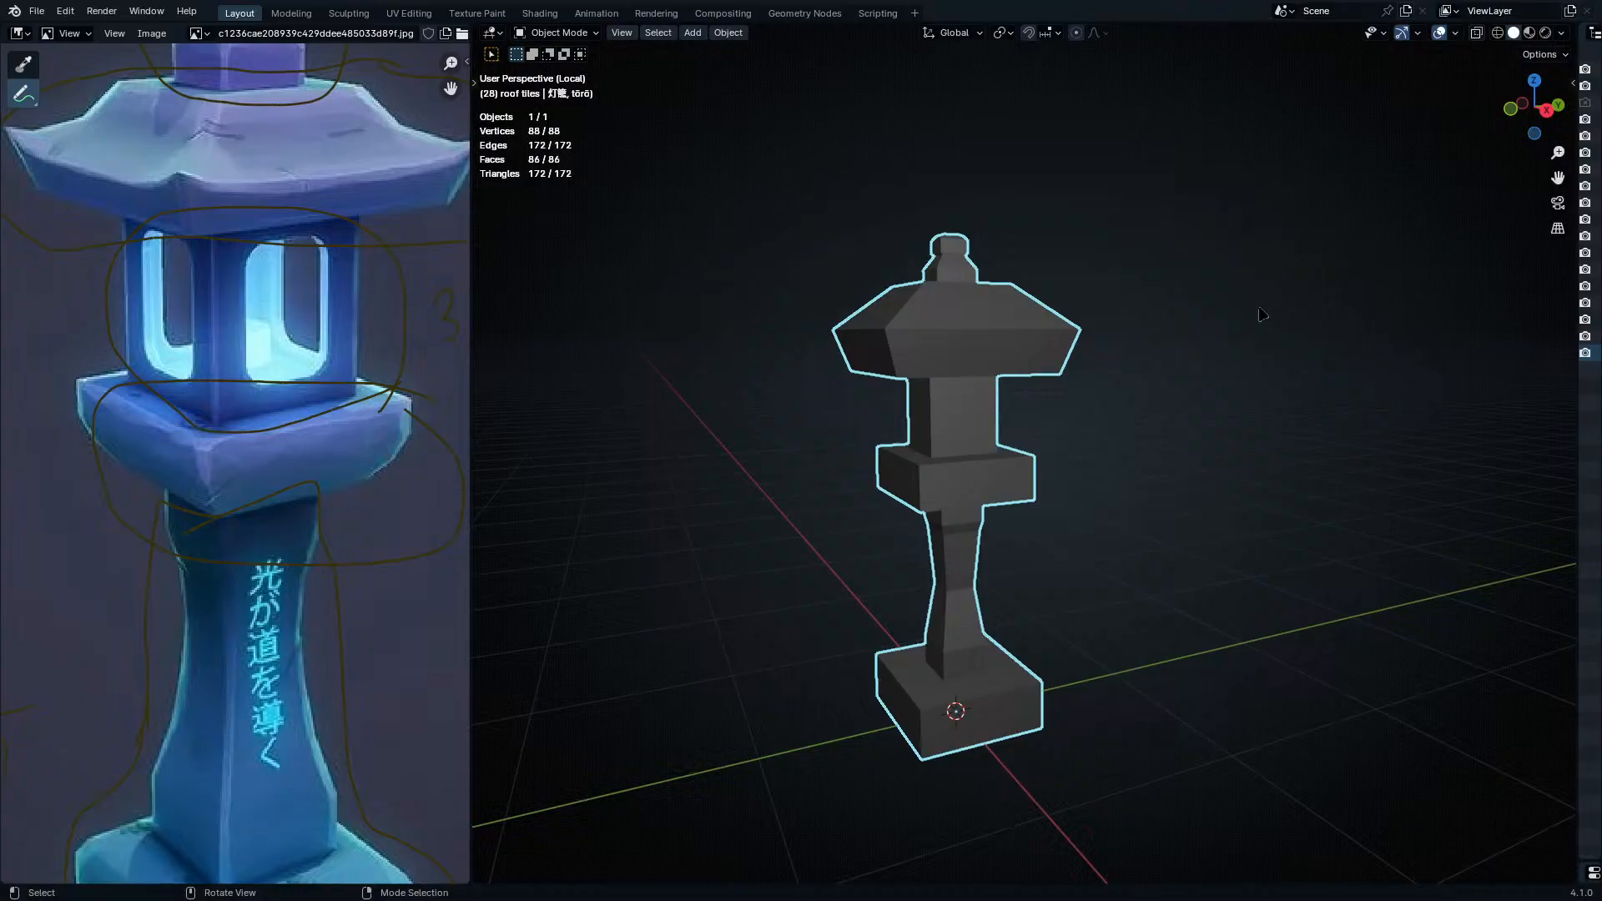
left_click(1560, 34)
mouse_move(964, 294)
middle_mouse_down()
mouse_move(1045, 334)
mouse_move(1115, 460)
mouse_move(1132, 430)
middle_mouse_up()
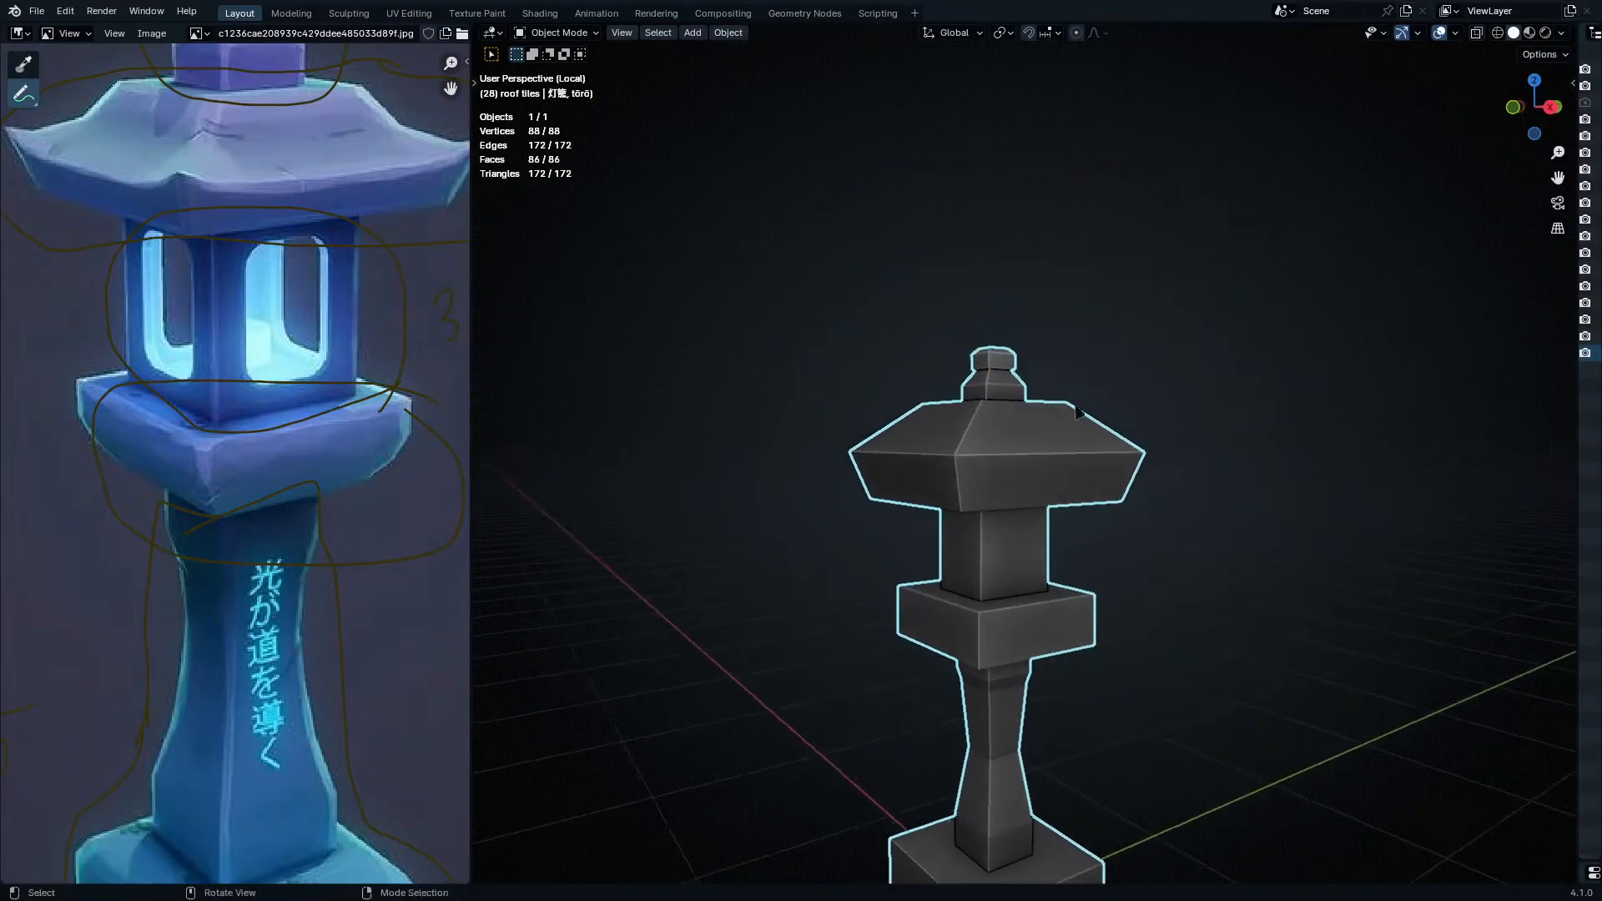
- Compare with the reference's finial, select the finial knob's upper vertices and raise them about 0.015 m along Z
middle_click_drag(308, 153, 349, 332)
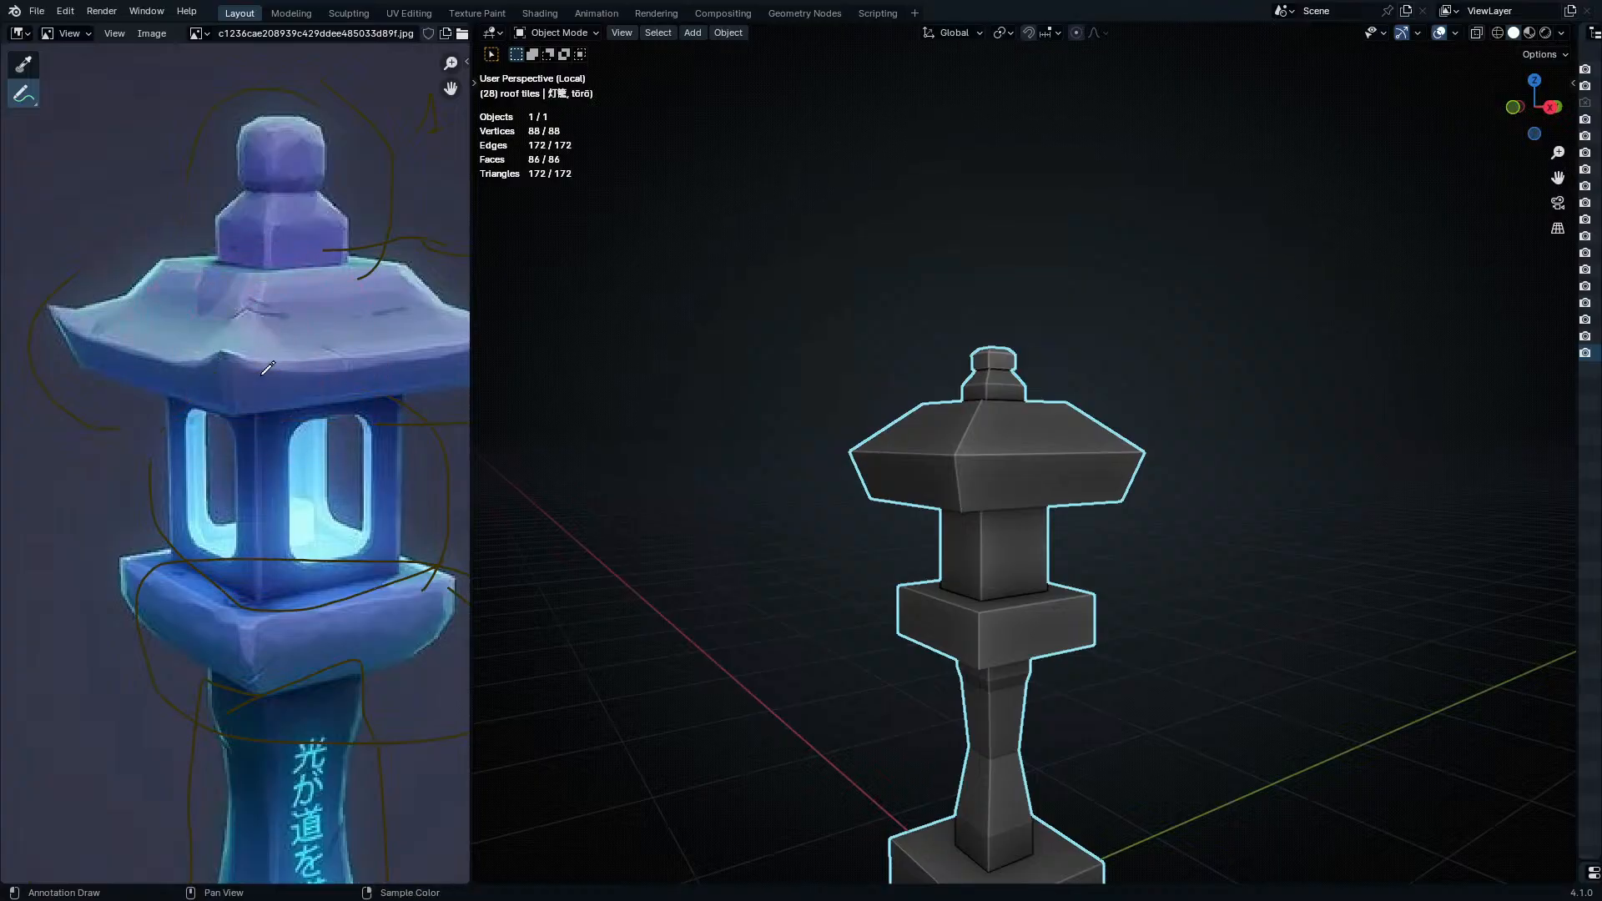
scroll(261, 317, "down", 5)
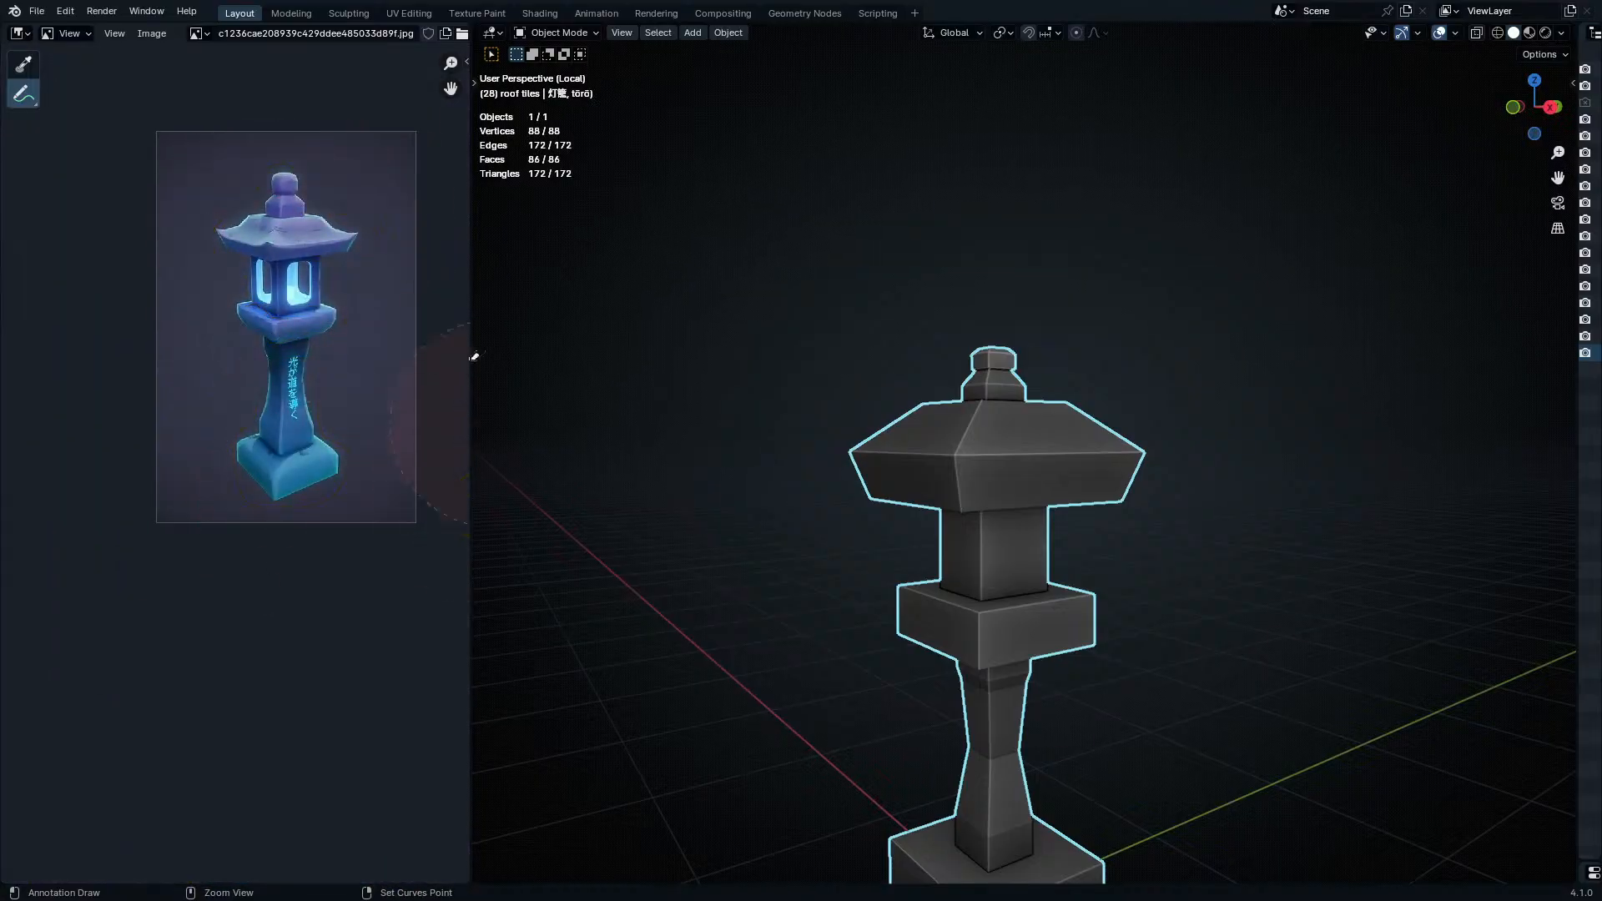
scroll(240, 276, "up", 8)
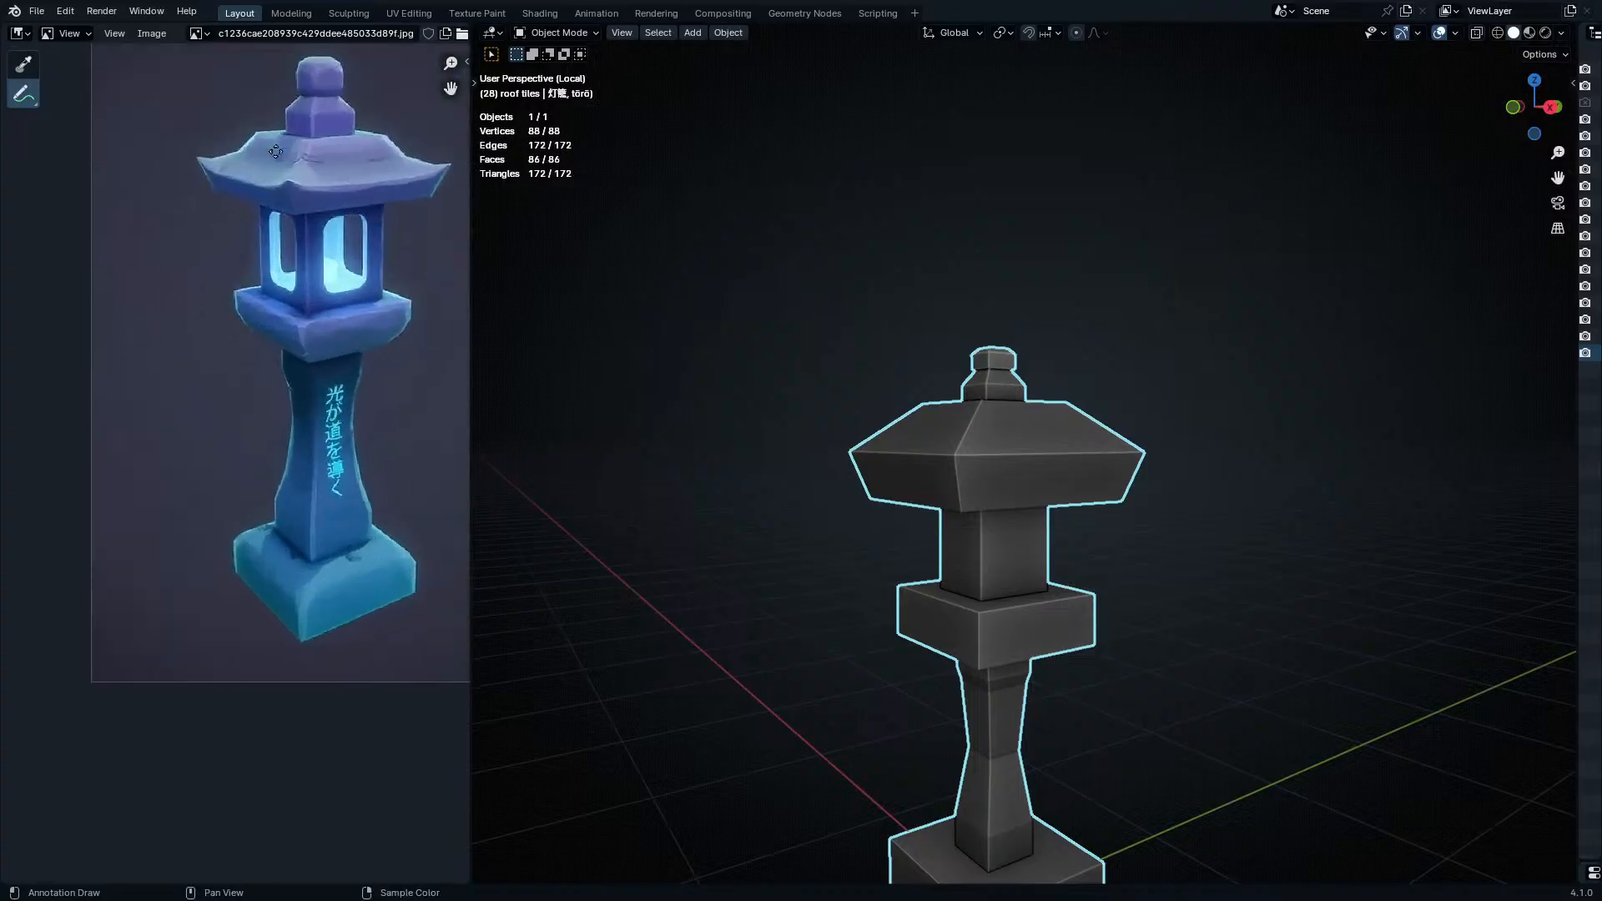
middle_click_drag(917, 509, 993, 409)
mouse_move(1001, 418)
middle_mouse_down()
mouse_move(1024, 462)
mouse_move(979, 519)
mouse_move(1079, 347)
middle_mouse_up()
key("Tab")
key("shift+z")
left_click_drag(930, 176, 1232, 328)
key("shift+z")
scroll(1065, 458, "up", 2)
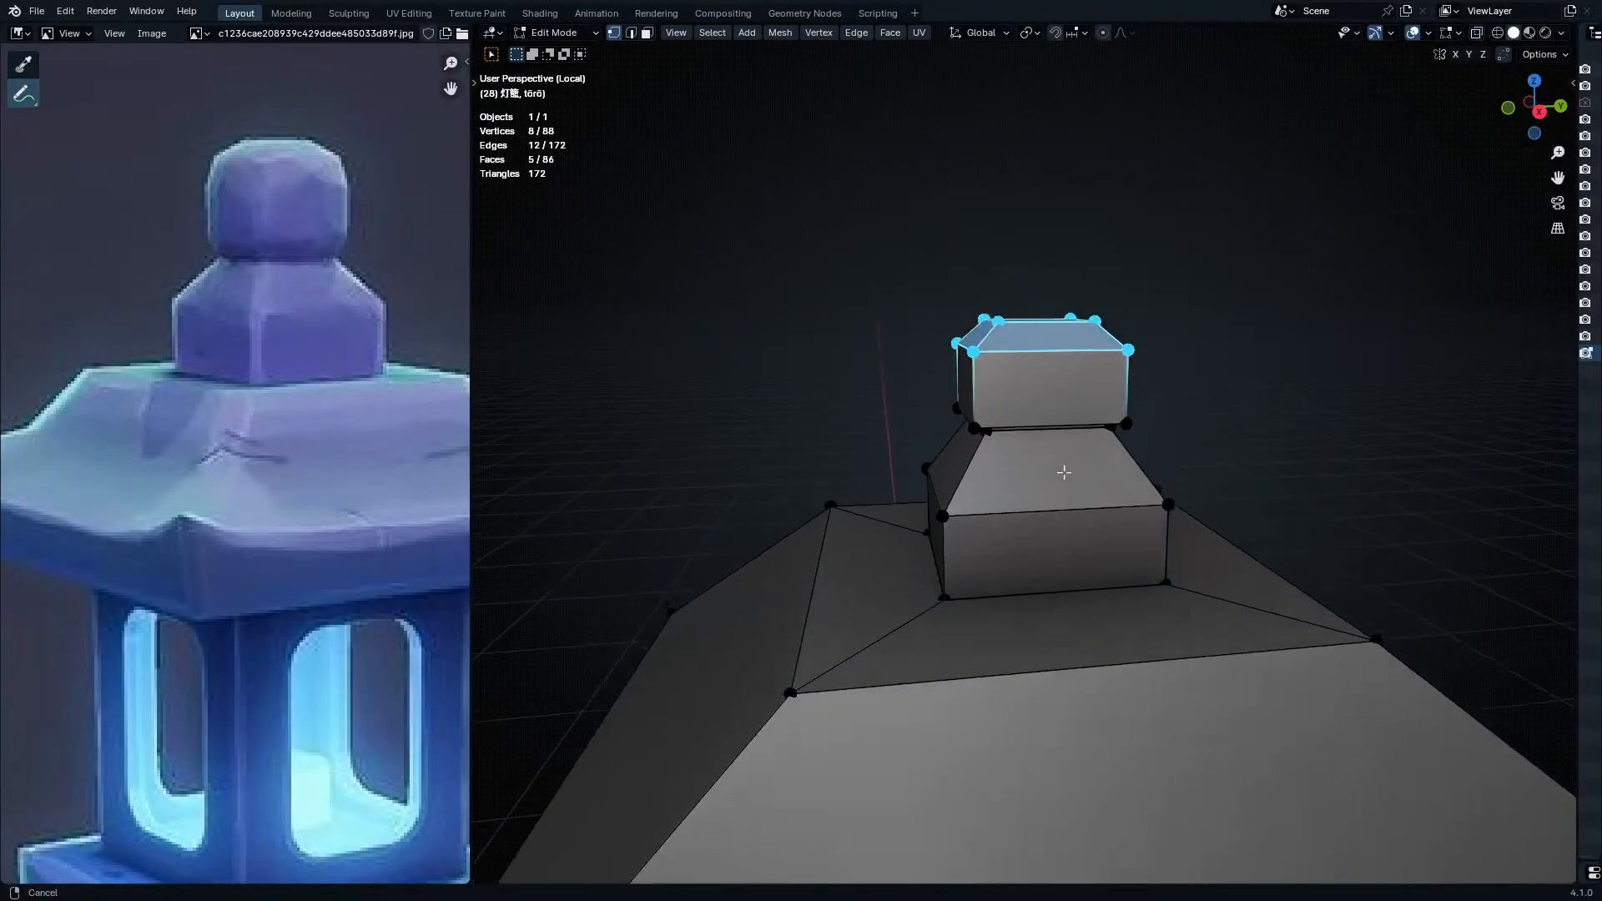
key("g")
key("z")
left_click(1070, 392)
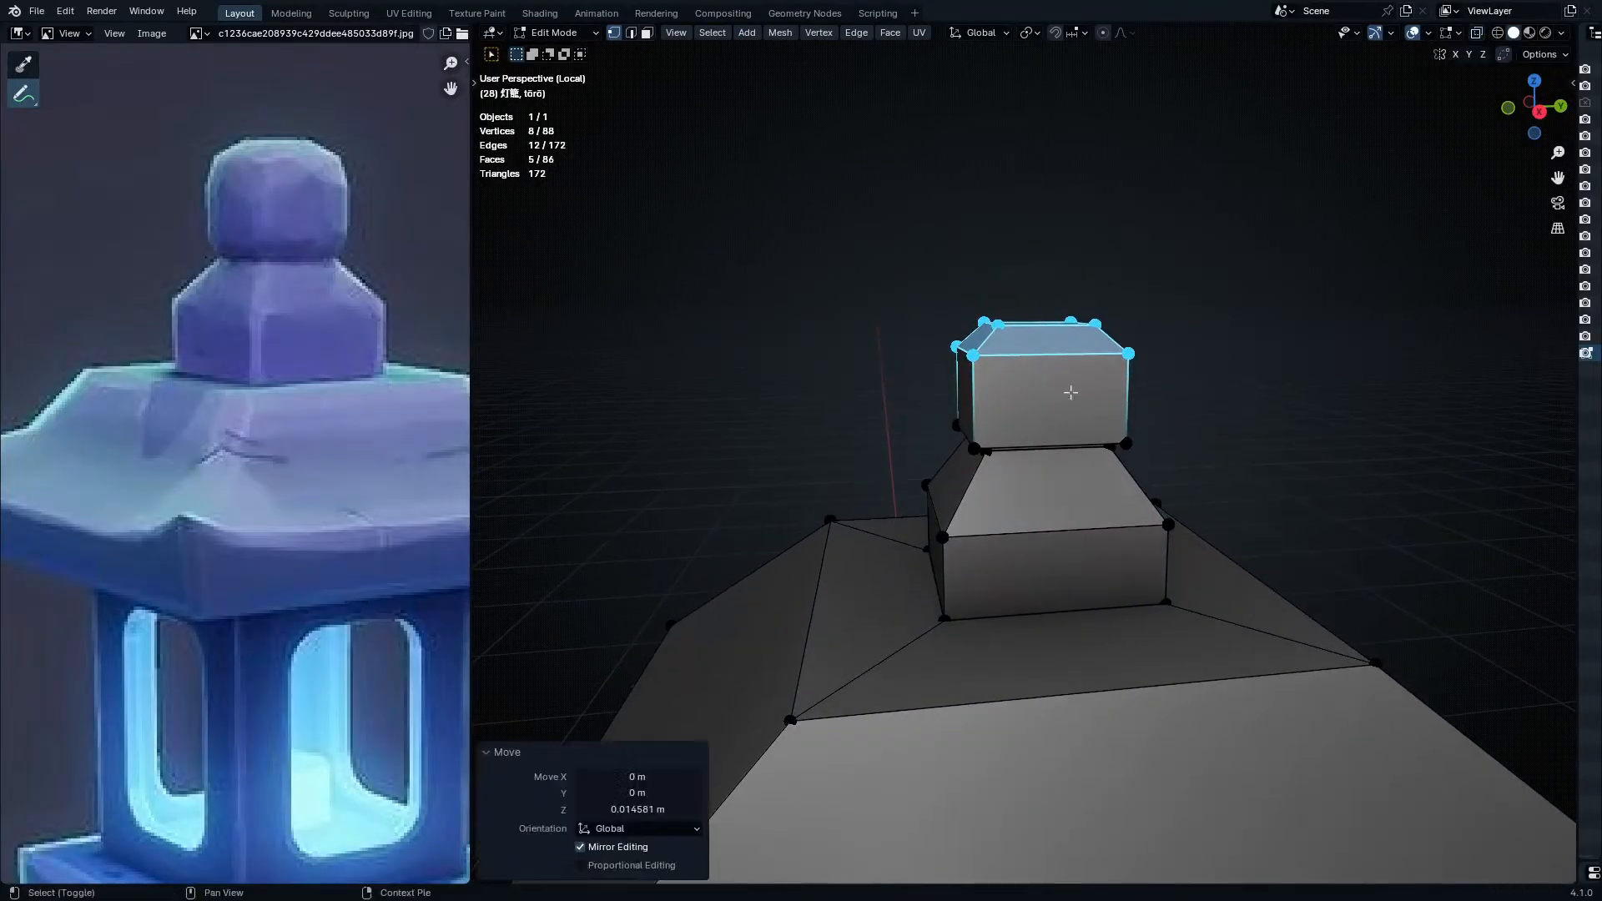
- Select the finial's four topmost vertices and raise them about 0.0185 m along Z
middle_click_drag(1169, 475, 976, 279)
key("shift+z")
left_click_drag(968, 258, 1131, 338)
key("g")
key("shift+z")
right_click(1119, 419)
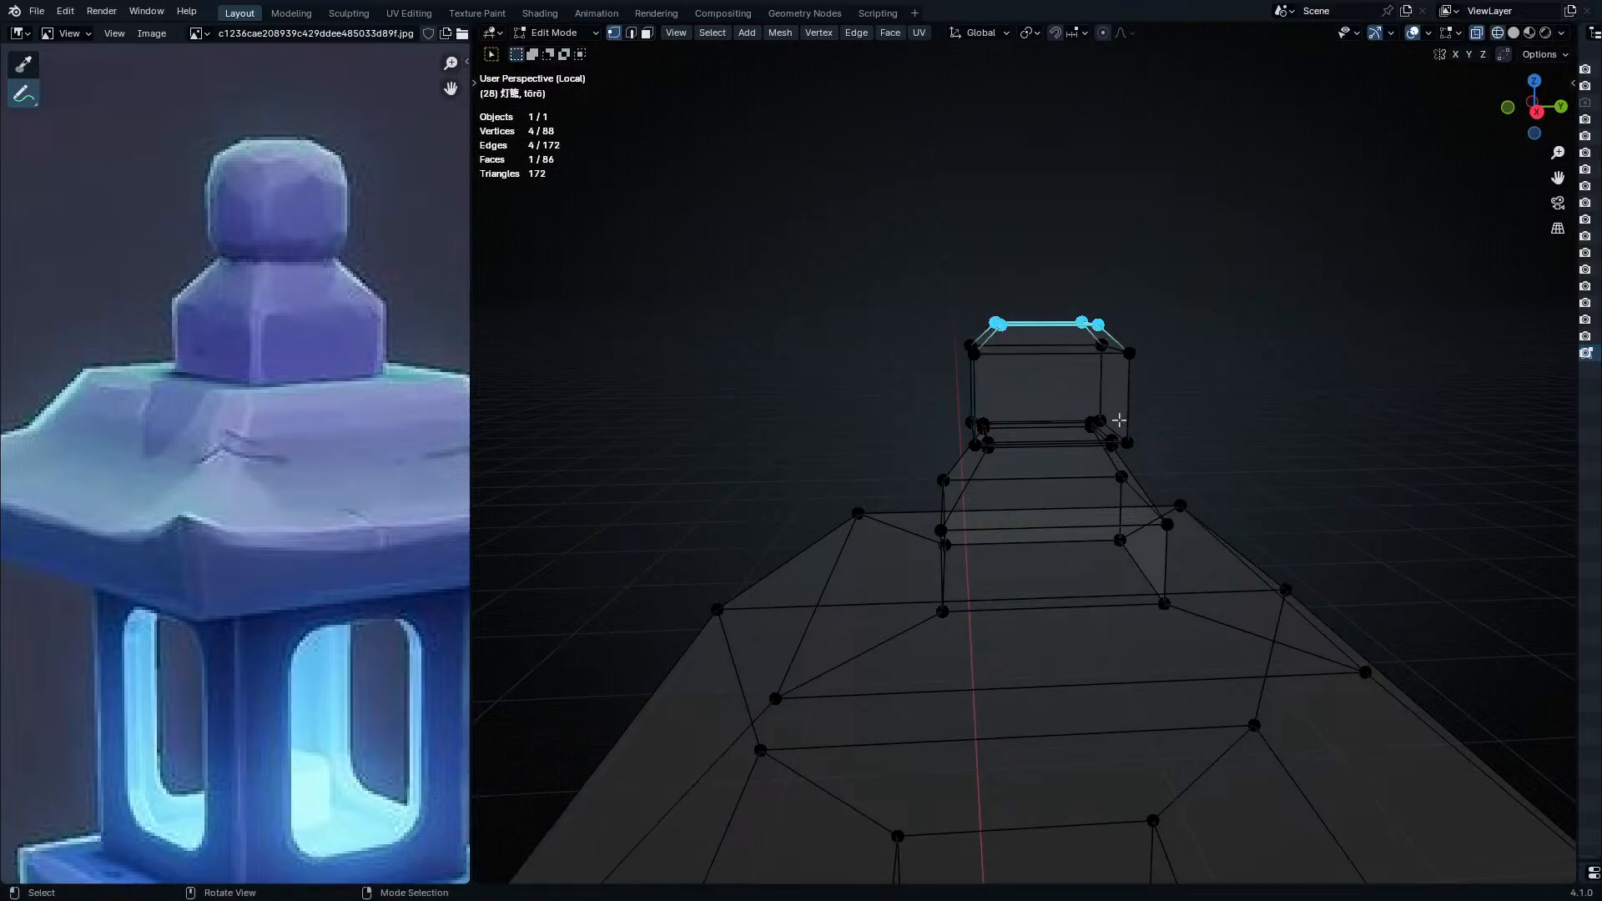
key("g")
key("shift+z")
right_click(1108, 413)
key("g")
key("z")
left_click(1107, 373)
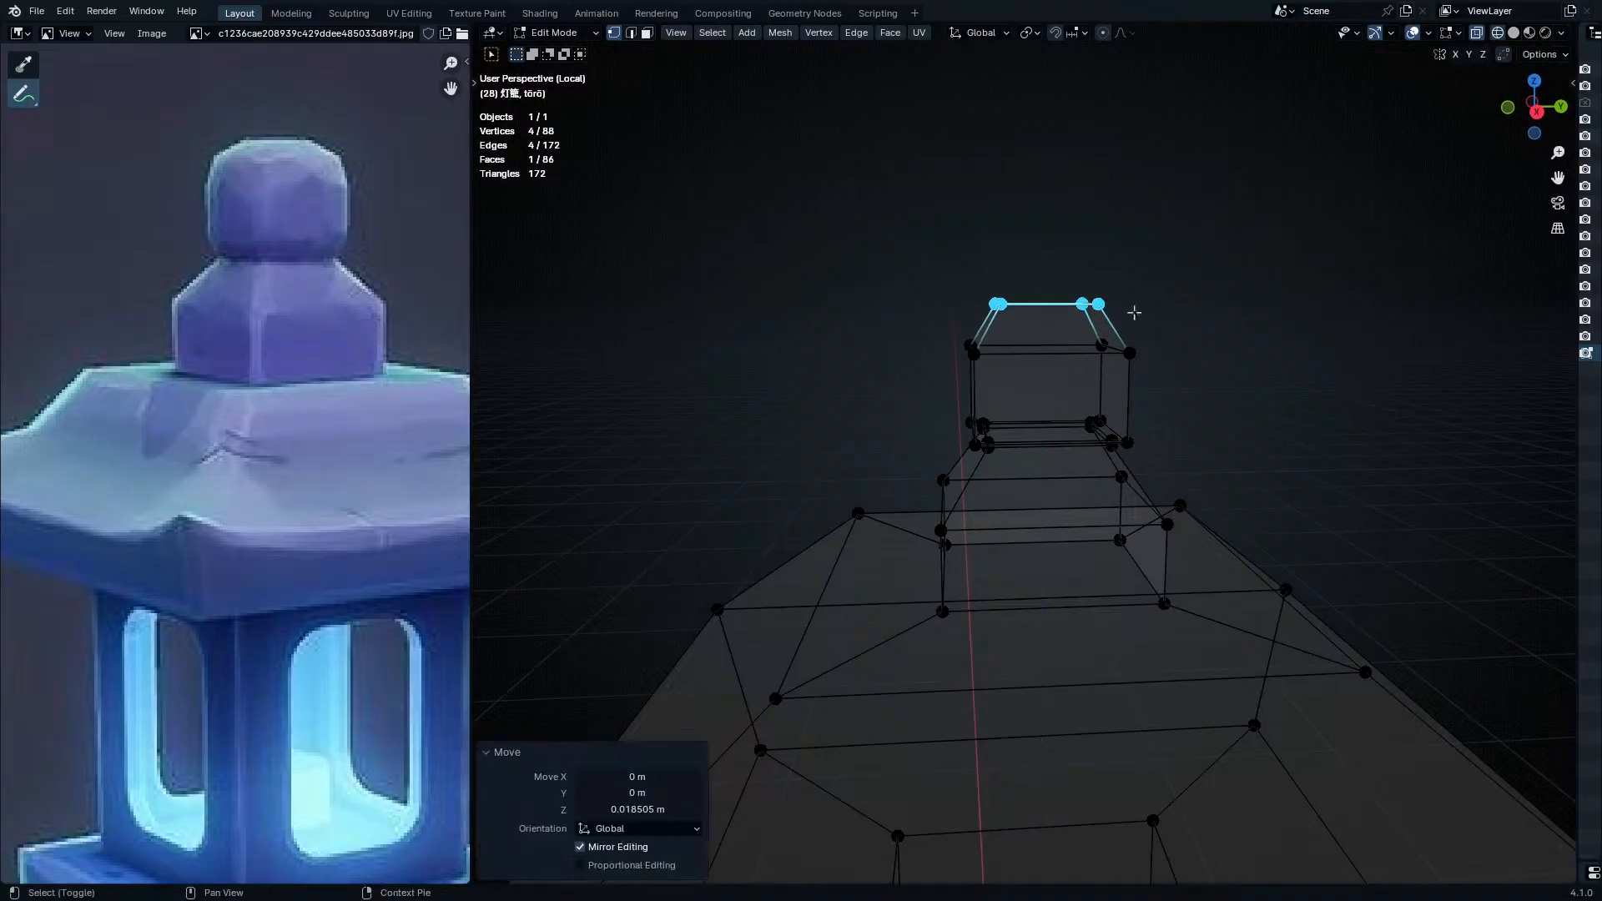
- Cut an edge loop around the roof's sloping faces, scale it to 0.852 and lower it slightly along Z
key("alt+z")
mouse_move(1137, 297)
middle_mouse_down()
mouse_move(1161, 480)
mouse_move(1128, 462)
mouse_move(1153, 565)
mouse_move(1133, 587)
mouse_move(1159, 525)
middle_mouse_up()
left_click(930, 559)
right_click(929, 558)
key("s")
left_click(1231, 544)
key("g")
key("z")
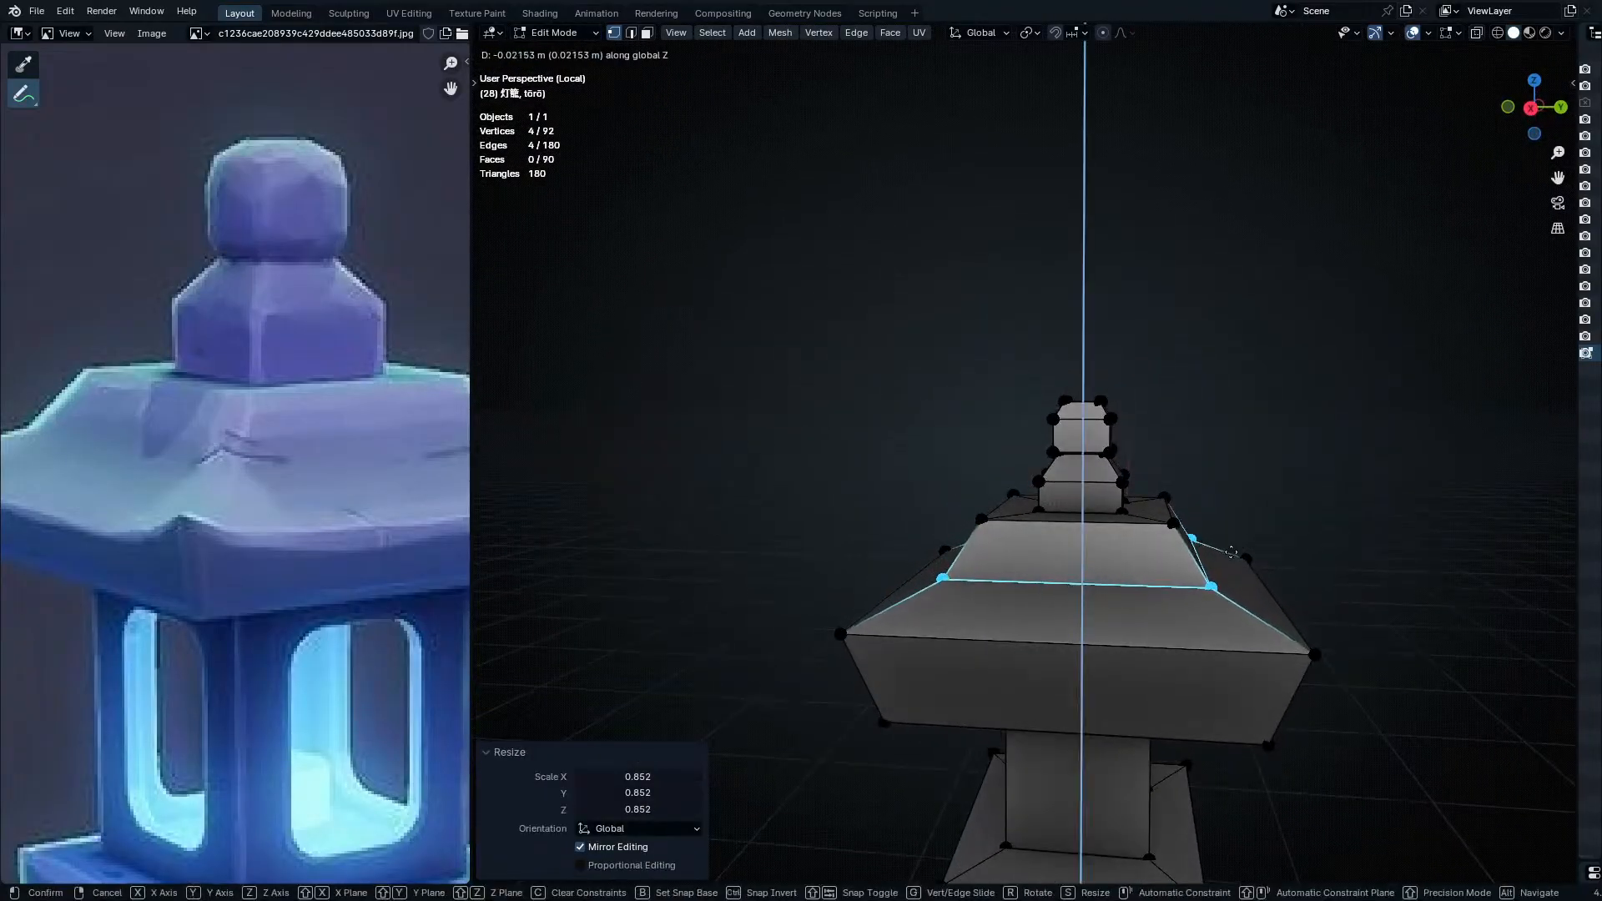
left_click(1230, 561)
- Check the roof corners against the reference and add a level 1 Subdivision Surface to the lantern in Object Mode
middle_click_drag(1231, 561, 1015, 543)
left_click(996, 531)
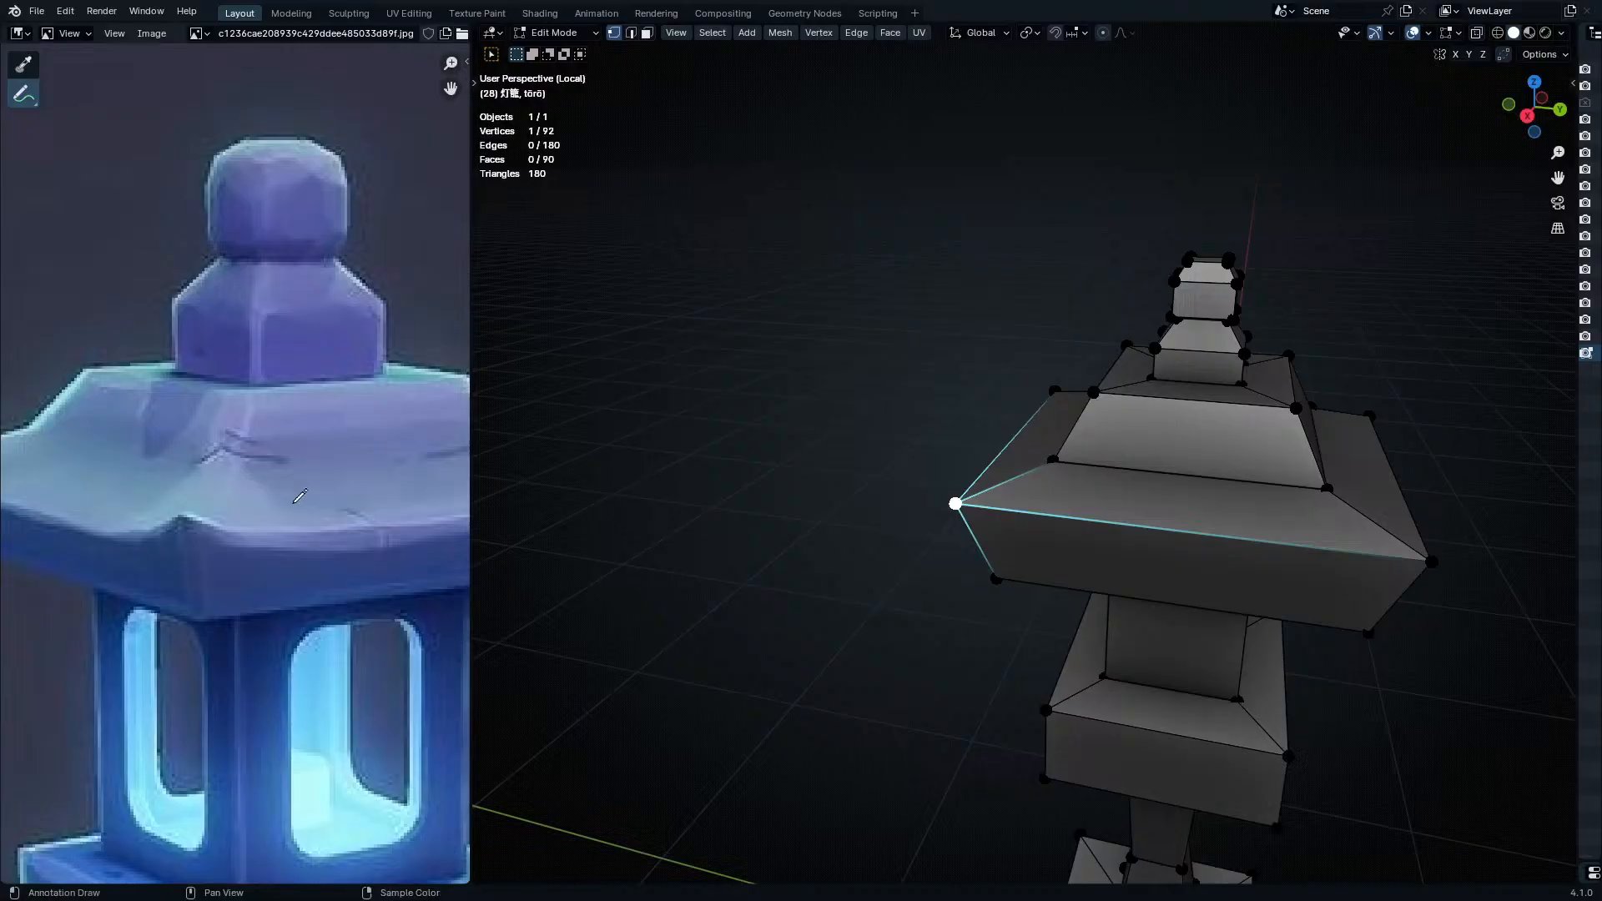
scroll(313, 499, "down", 2)
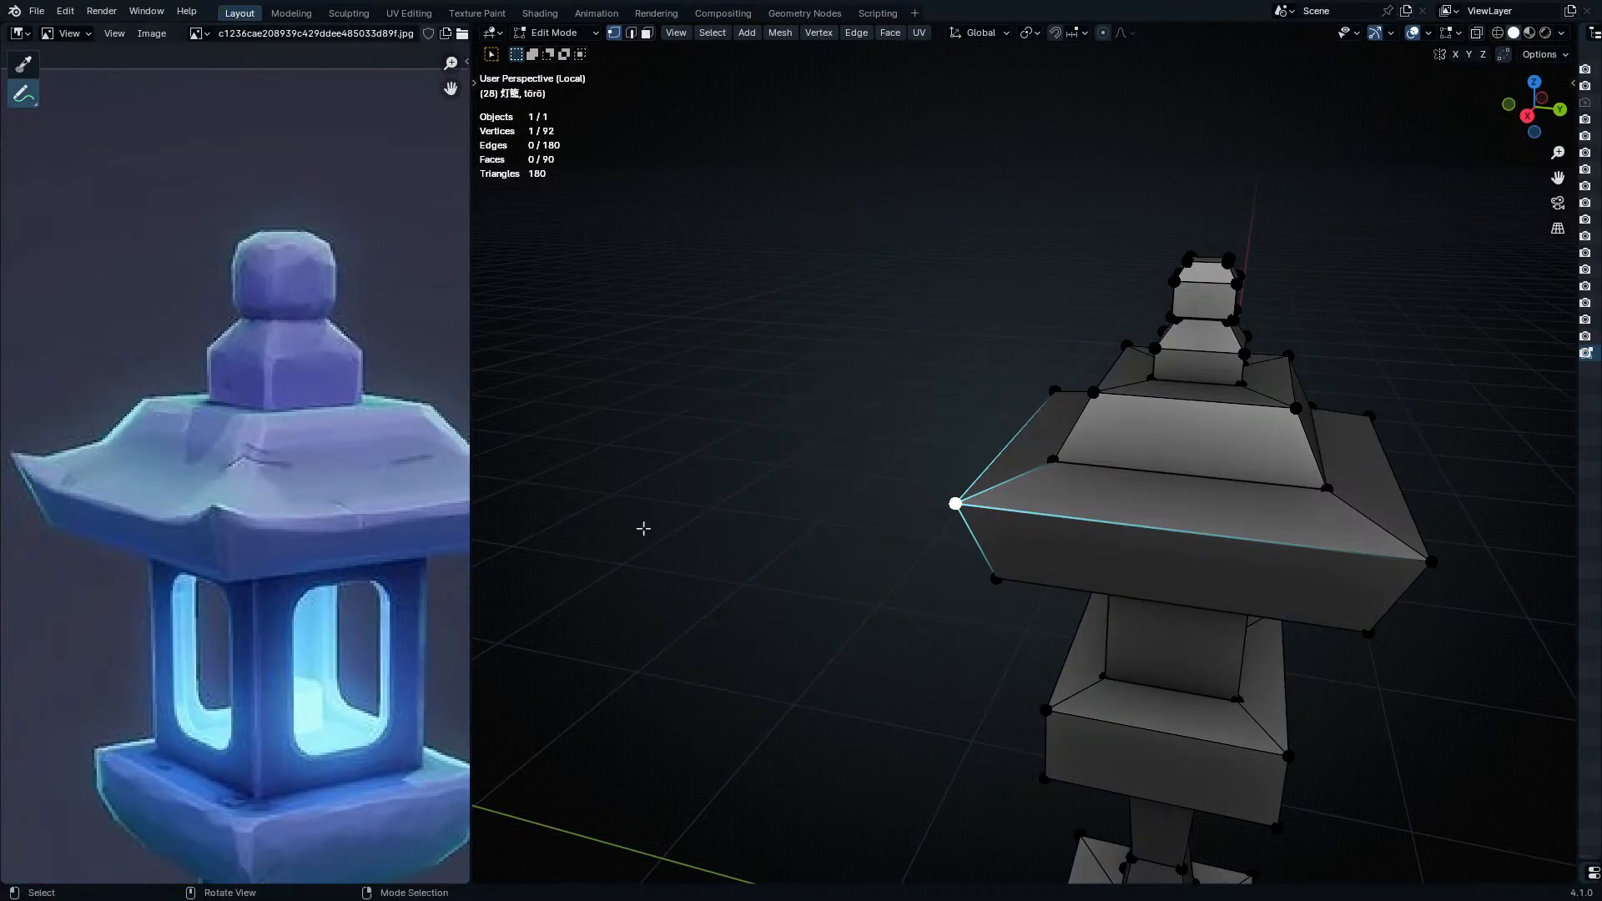
middle_click_drag(1069, 504, 1241, 539)
middle_click_drag(1054, 541, 1028, 570)
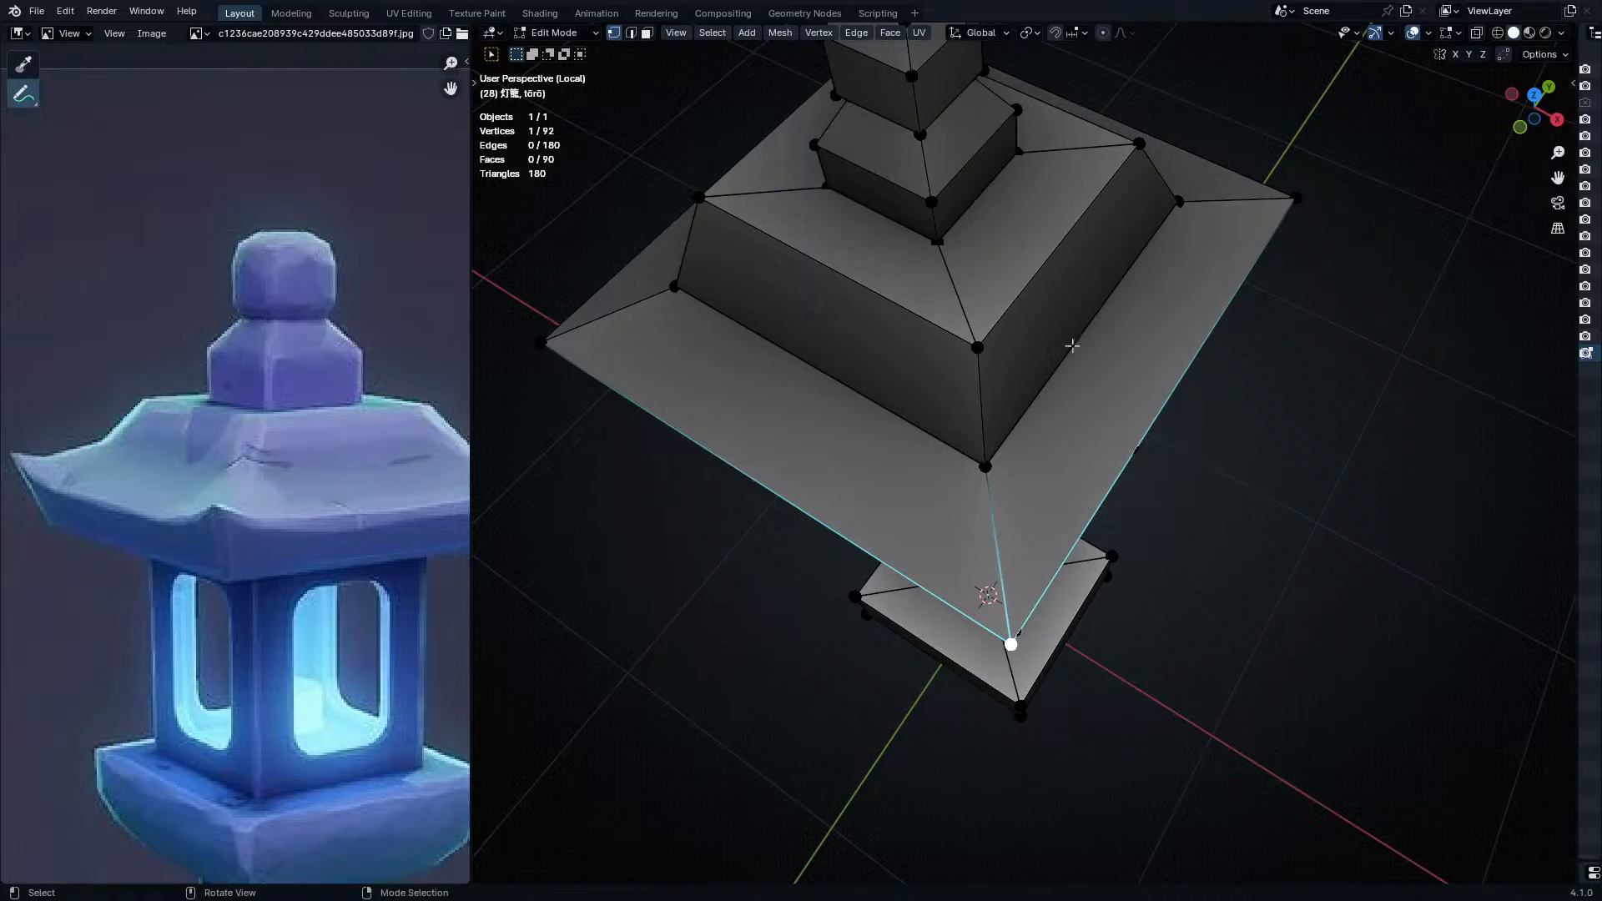
scroll(1030, 329, "down", 5)
key("Tab")
middle_click_drag(1245, 408, 1367, 581)
key("ctrl+1")
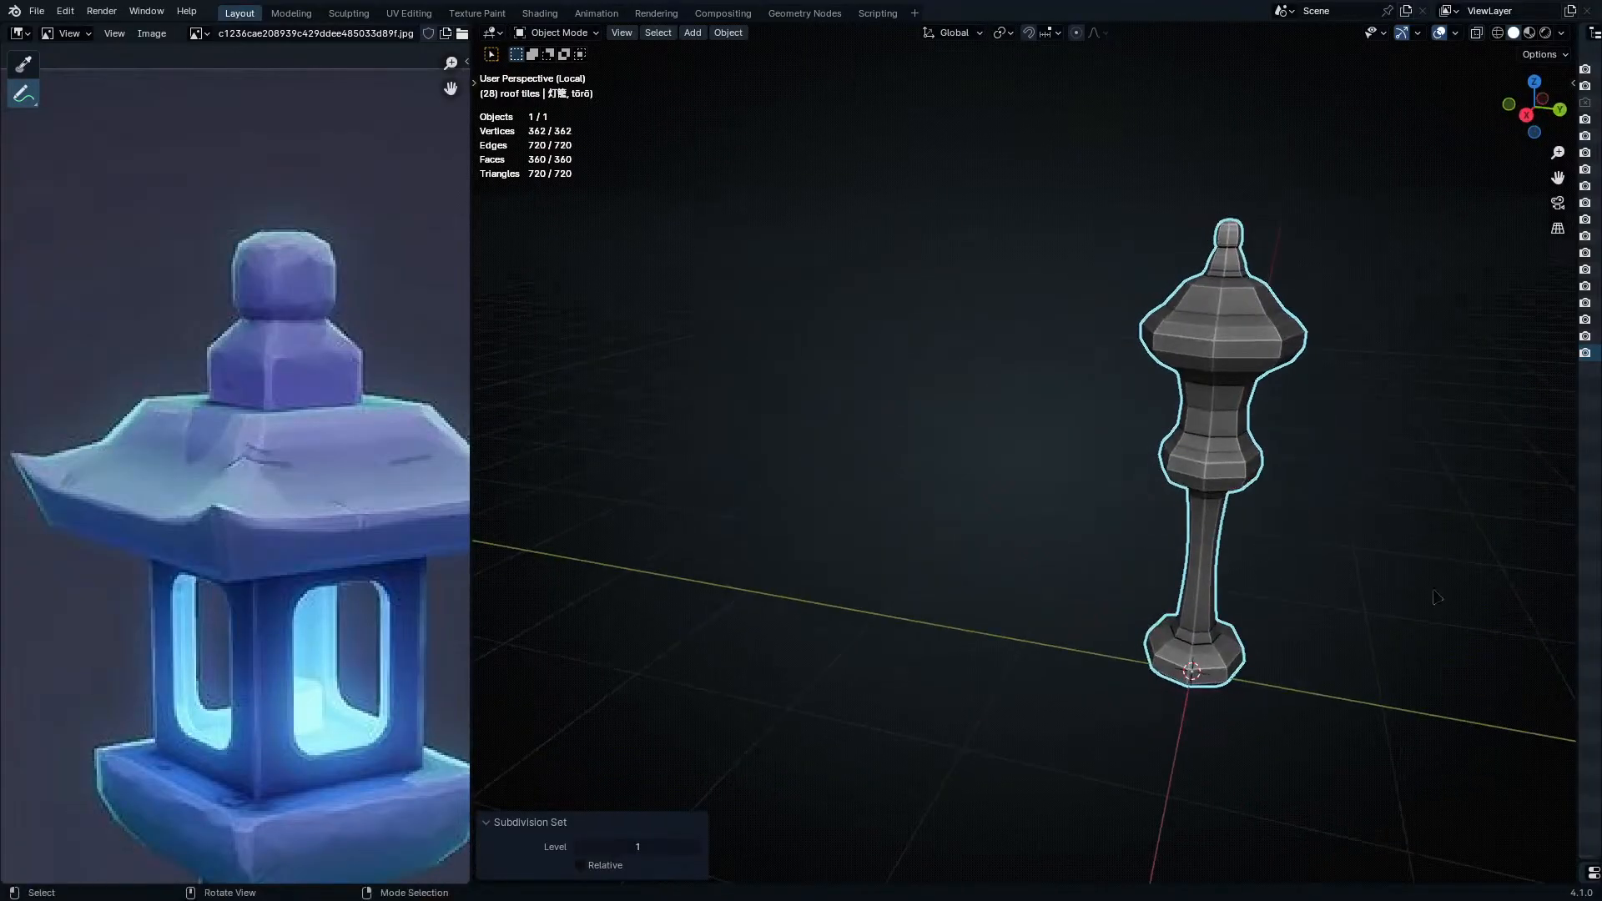
- Widen the modifier settings area, add a Bevel modifier and place it above the Subdivision Surface
left_click_drag(1575, 791, 1255, 776)
left_click_drag(1448, 863, 1420, 189)
left_click(1423, 354)
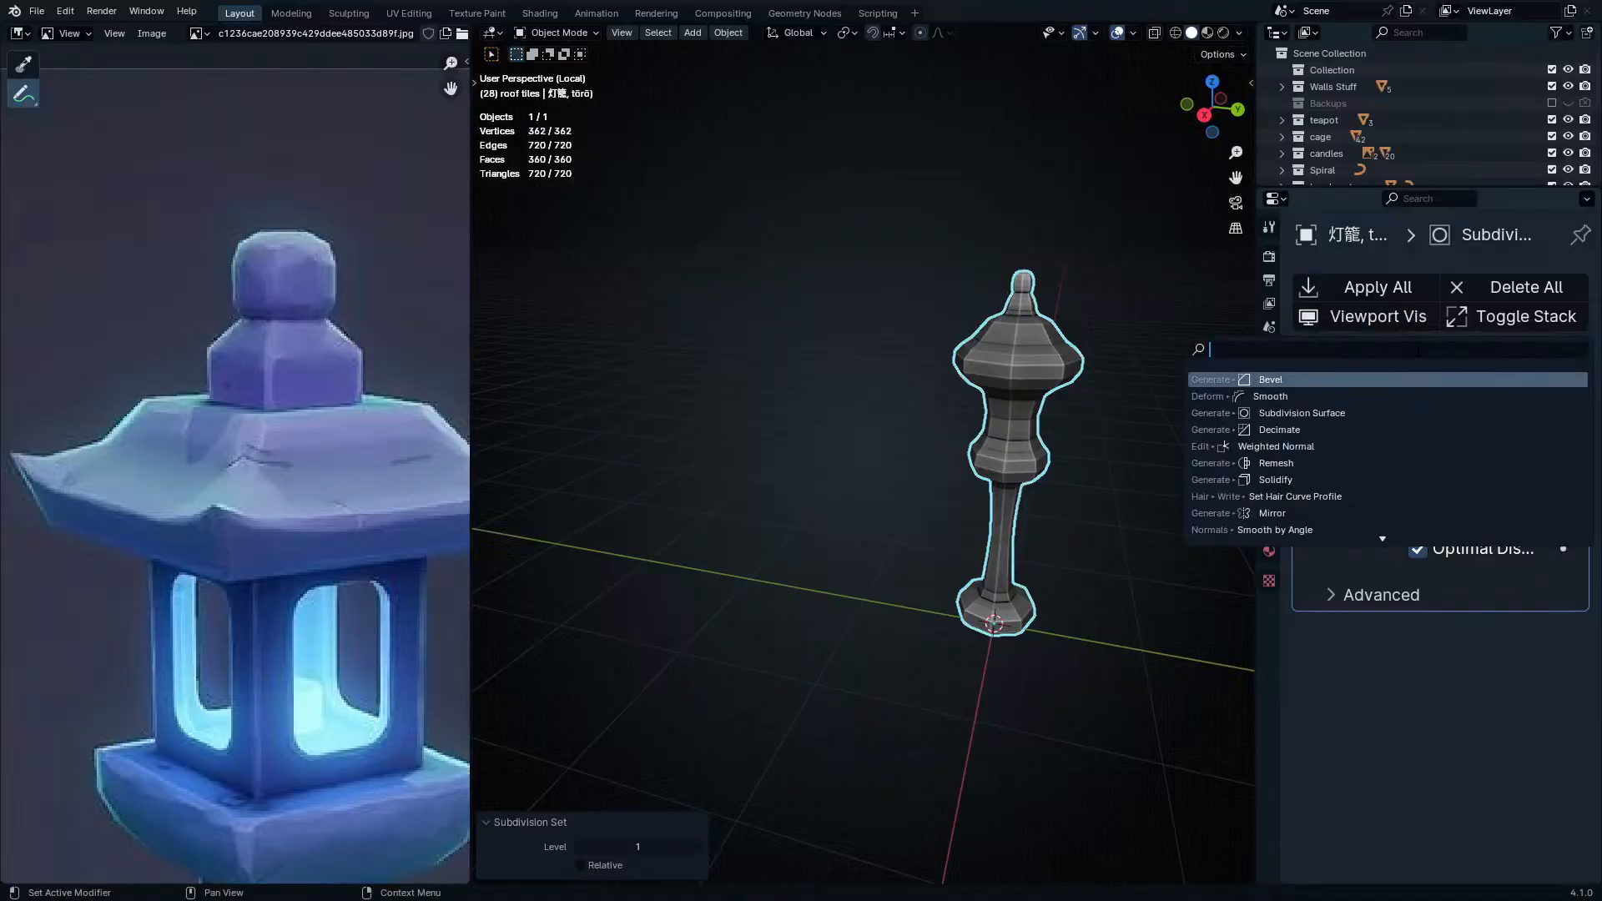
left_click(1402, 379)
left_click_drag(1576, 671, 1572, 391)
- Select the whole lantern mesh, recalculate its normals outward and merge overlapping vertices
middle_click_drag(947, 422, 997, 609)
scroll(1058, 496, "up", 3)
mouse_move(997, 609)
middle_mouse_down()
mouse_move(984, 436)
mouse_move(887, 461)
mouse_move(1049, 568)
mouse_move(1012, 543)
mouse_move(1018, 489)
mouse_move(1091, 543)
mouse_move(985, 637)
mouse_move(985, 594)
mouse_move(993, 608)
middle_mouse_up()
key("Tab")
left_click(1039, 584, "alt")
key("ctrl+KP_1")
key("a")
key("shift+n")
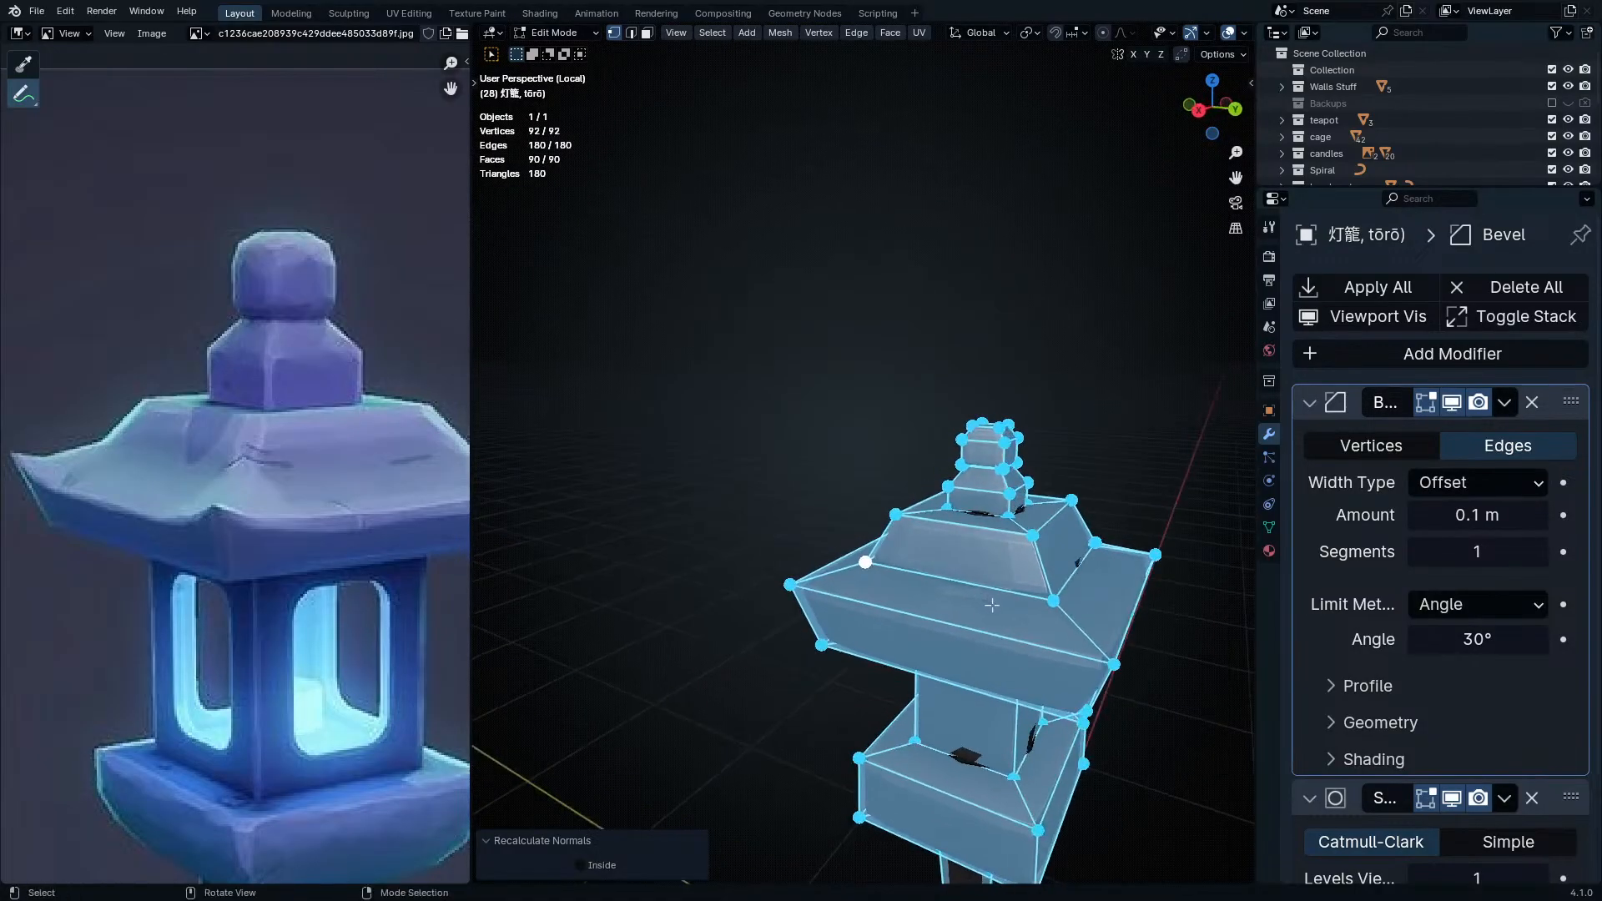
key("m")
left_click(958, 709)
- Select the edge loop at the base of the roof's steep upper tier and snap the 3D cursor to its centre
middle_click_drag(958, 709, 904, 543)
key("Tab")
key("Tab")
left_click(882, 510)
middle_click_drag(1010, 541, 959, 452)
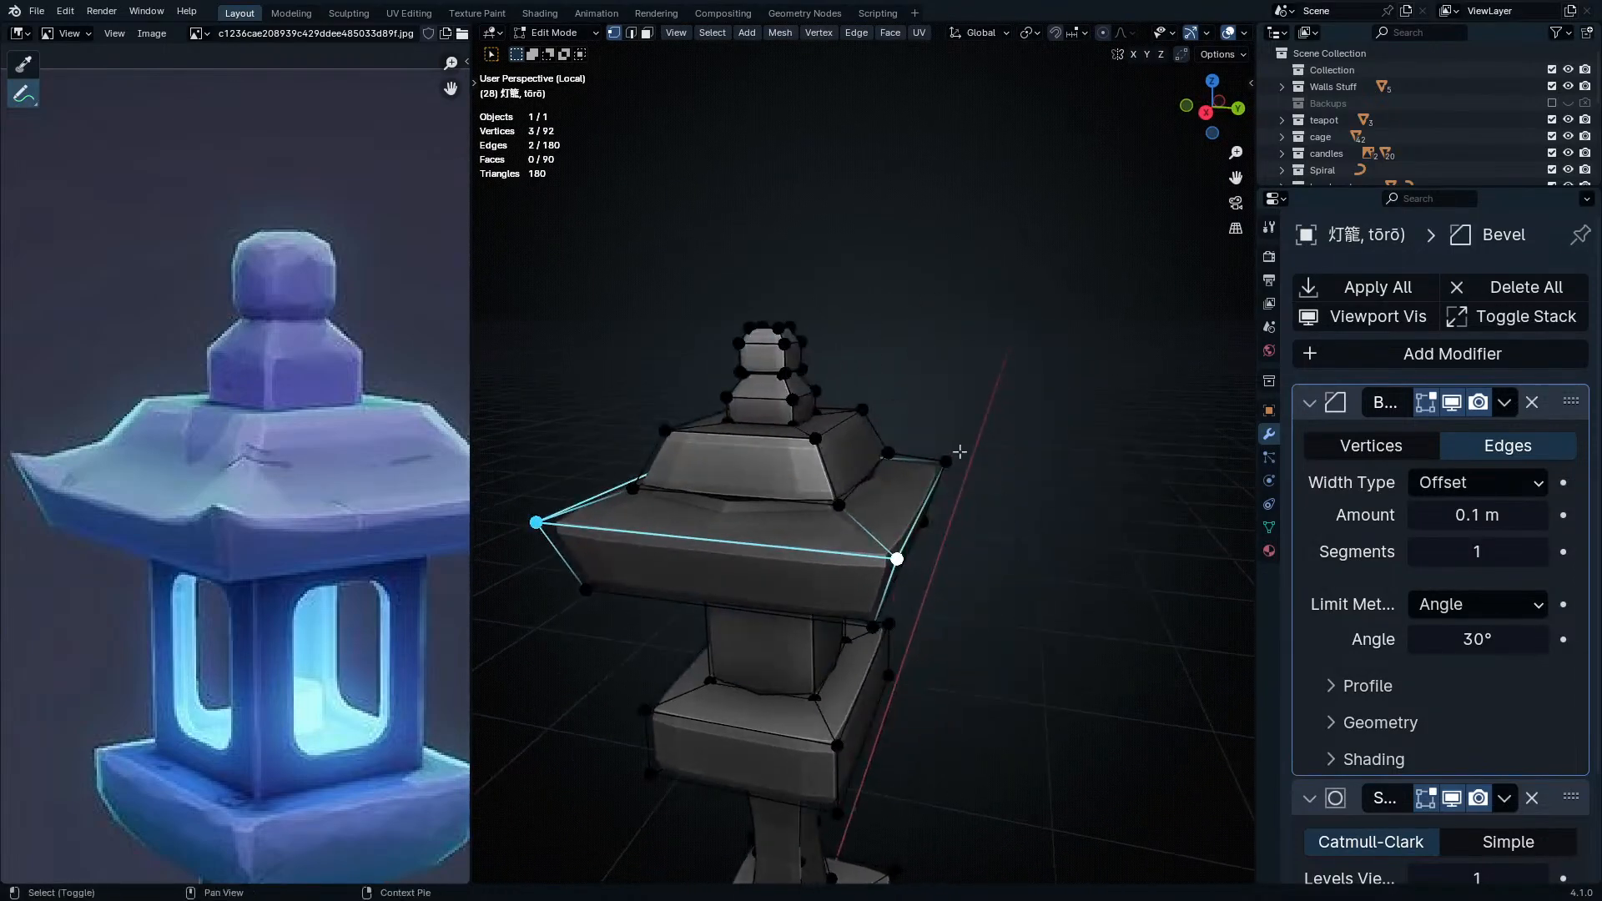
key("2")
left_click(863, 480, "alt")
key("shift+s")
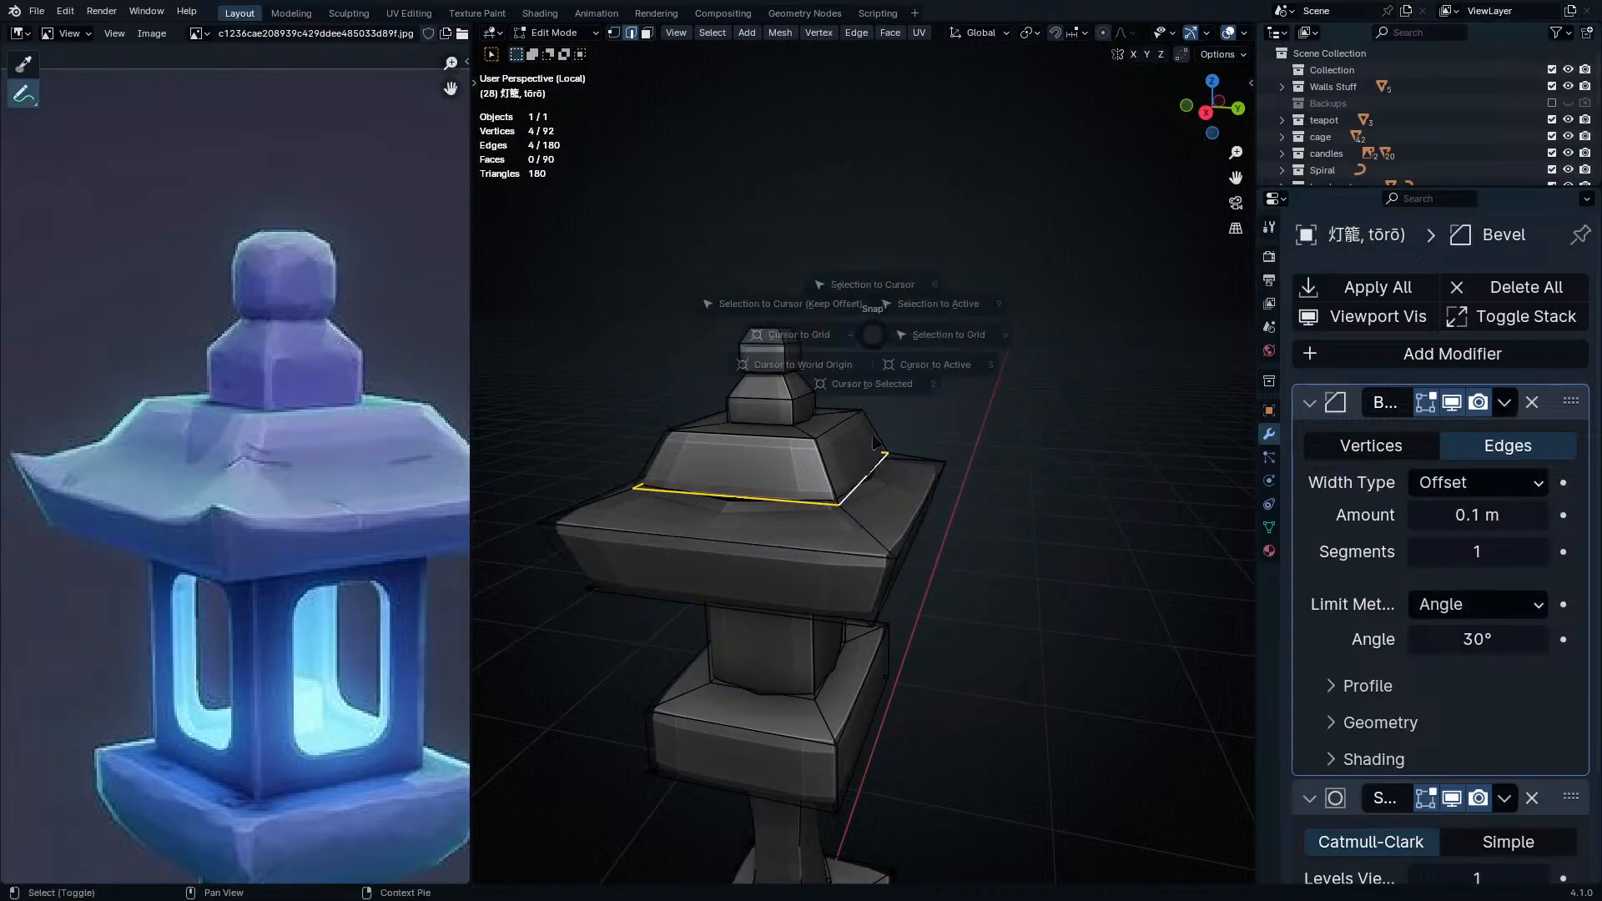
left_click(875, 444)
- Select the roof eave's four upper corner vertices, set the pivot to the 3D cursor and scale them to 1.068
middle_click_drag(680, 528, 773, 570)
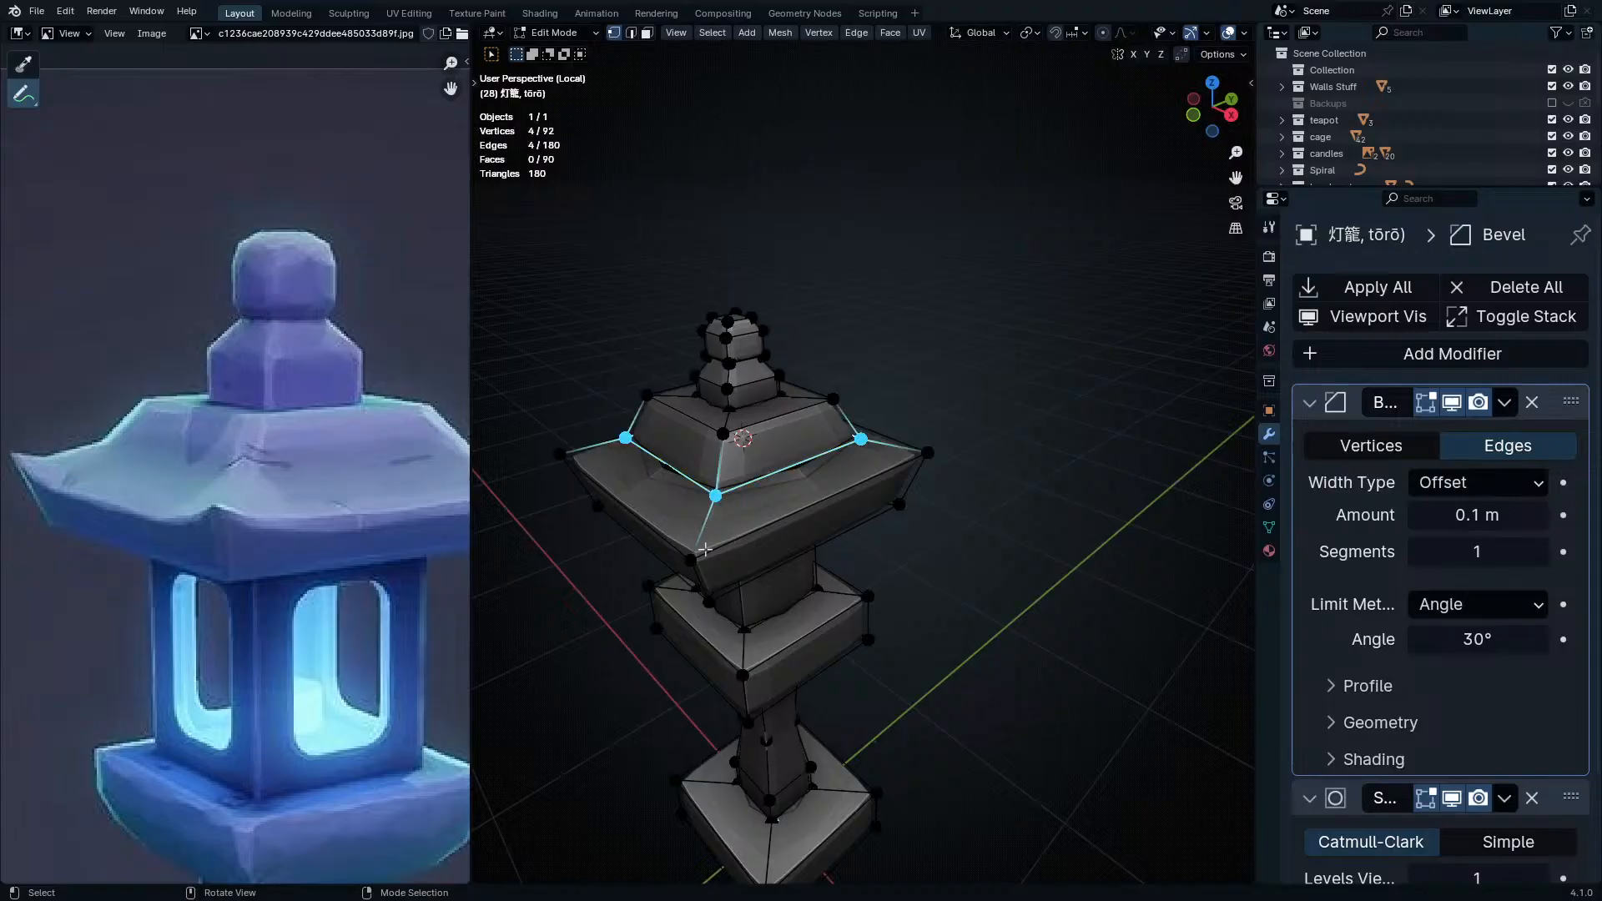
middle_click_drag(928, 455, 948, 409)
key("period")
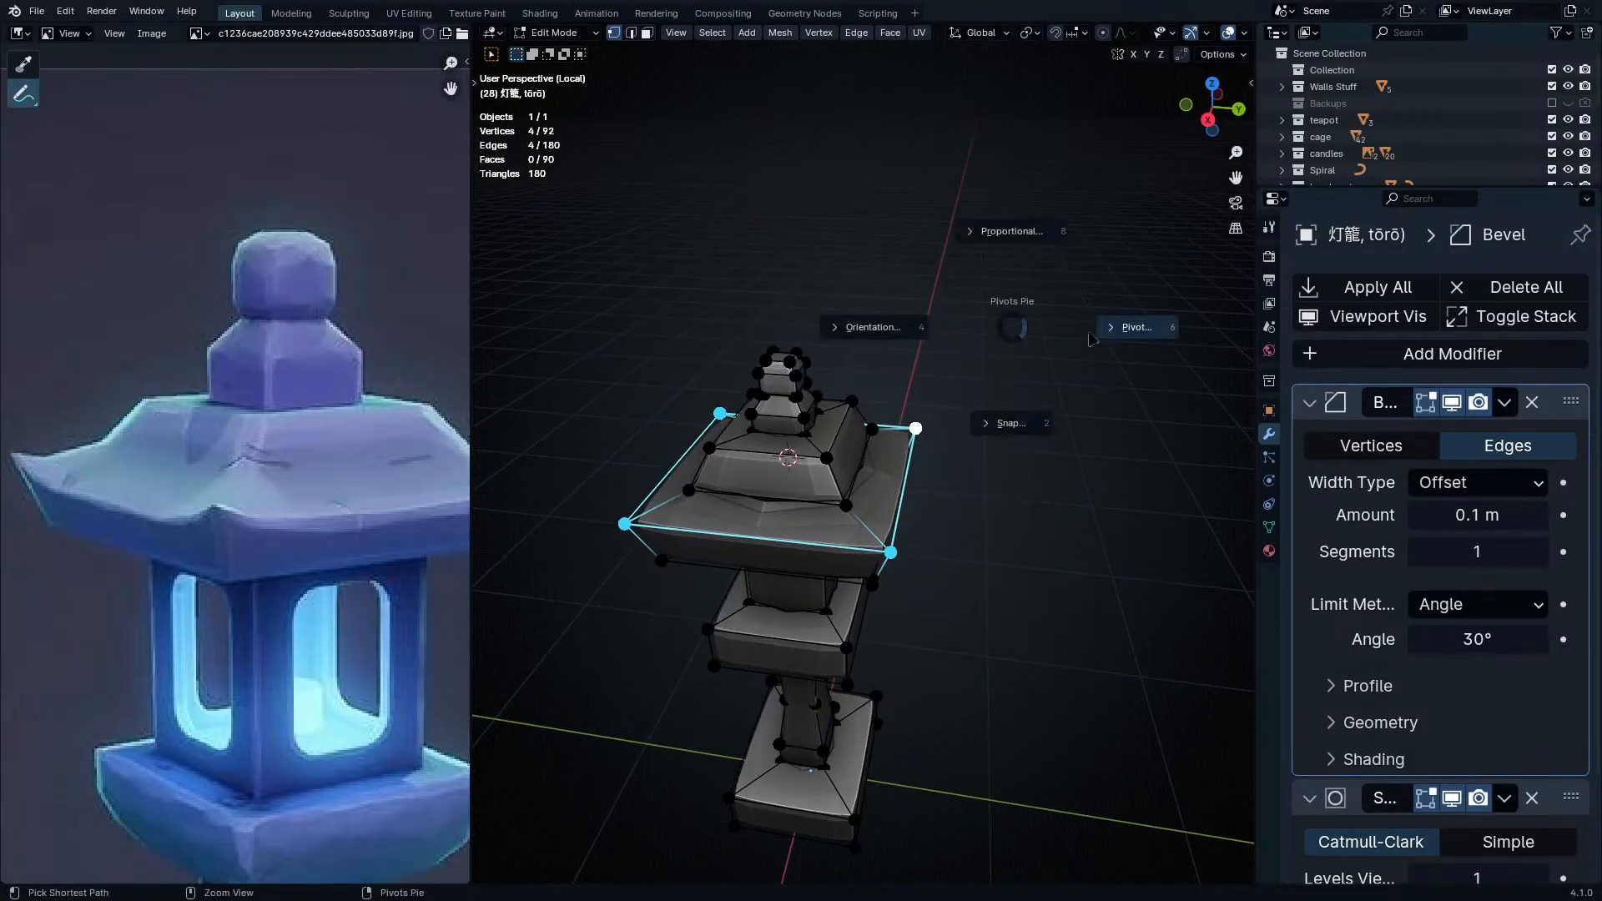
left_click(1201, 372)
middle_click_drag(1084, 447, 1043, 467)
middle_click_drag(885, 617, 868, 536, "shift")
middle_click_drag(868, 535, 912, 525)
key("s")
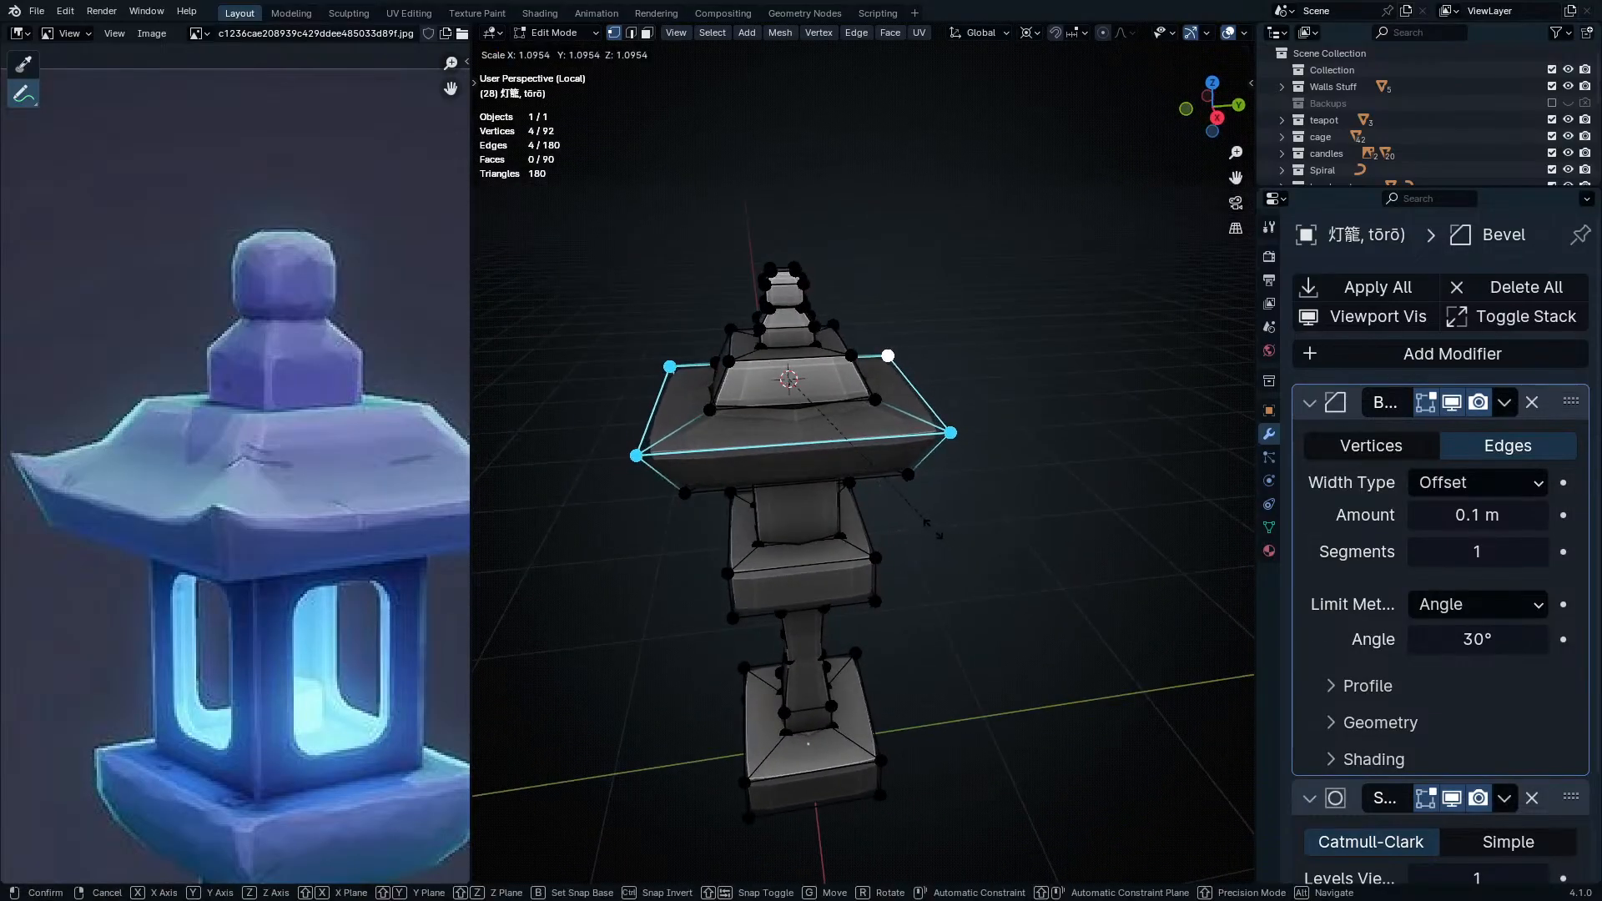
left_click(931, 527)
- Raise the eave's four corner vertices along Z, scale them slightly outward and check the smoothed roof
key("g")
key("z")
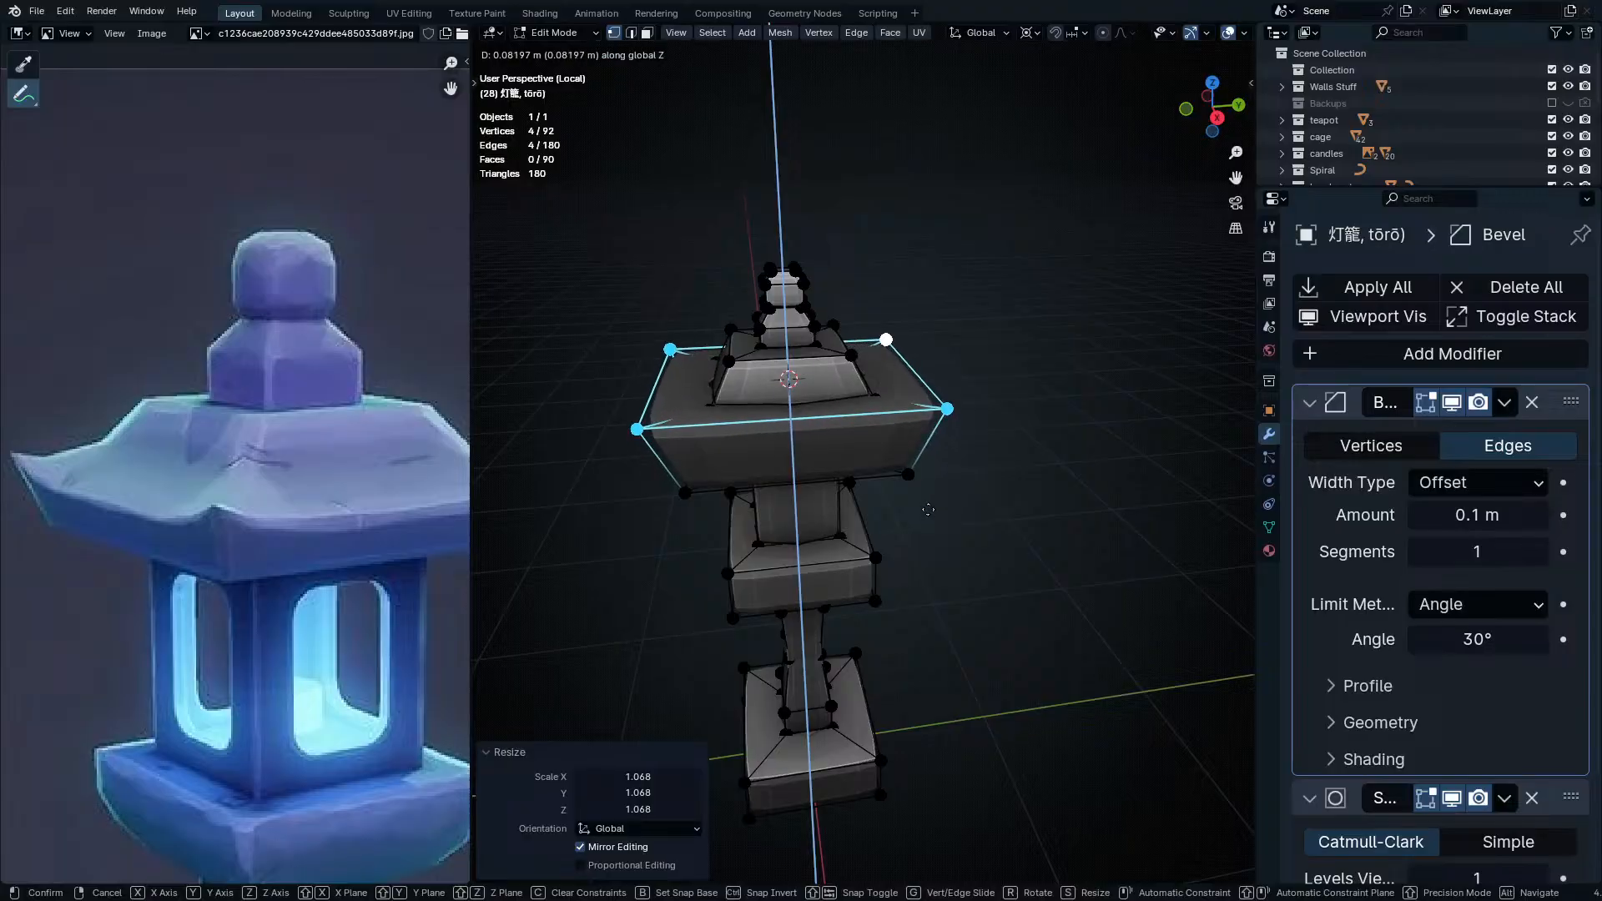
left_click(929, 524)
key("s")
left_click(947, 526)
middle_click_drag(922, 511, 918, 602)
middle_click_drag(918, 602, 866, 544)
key("Tab")
key("Tab")
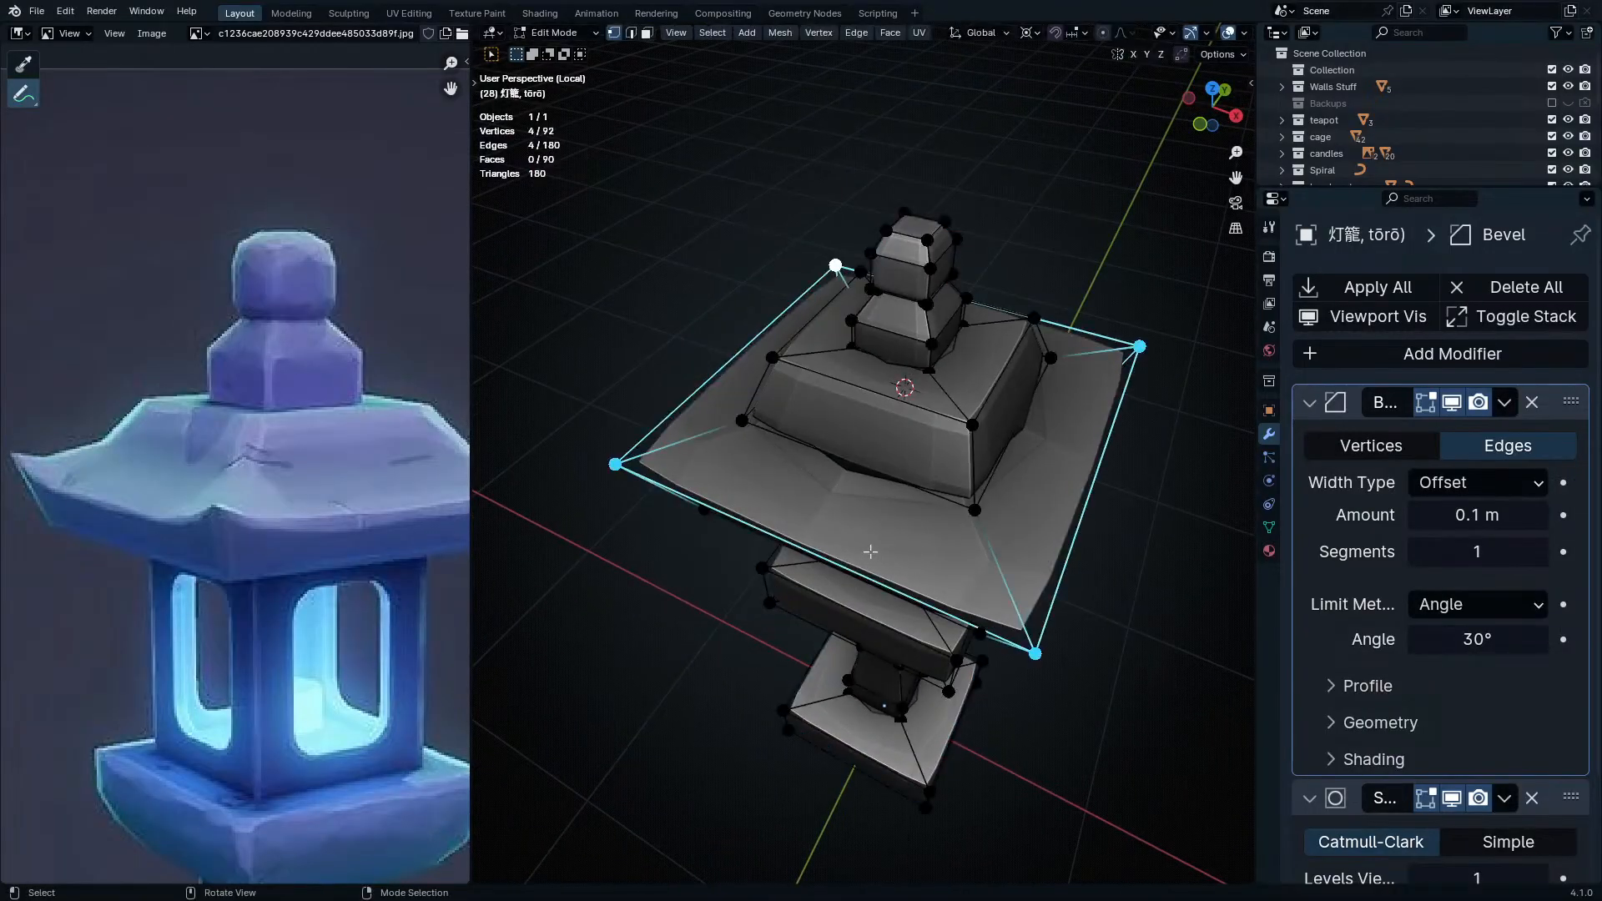
- Cut one centred vertical edge loop through the whole lantern from finial to foot
left_click(866, 427)
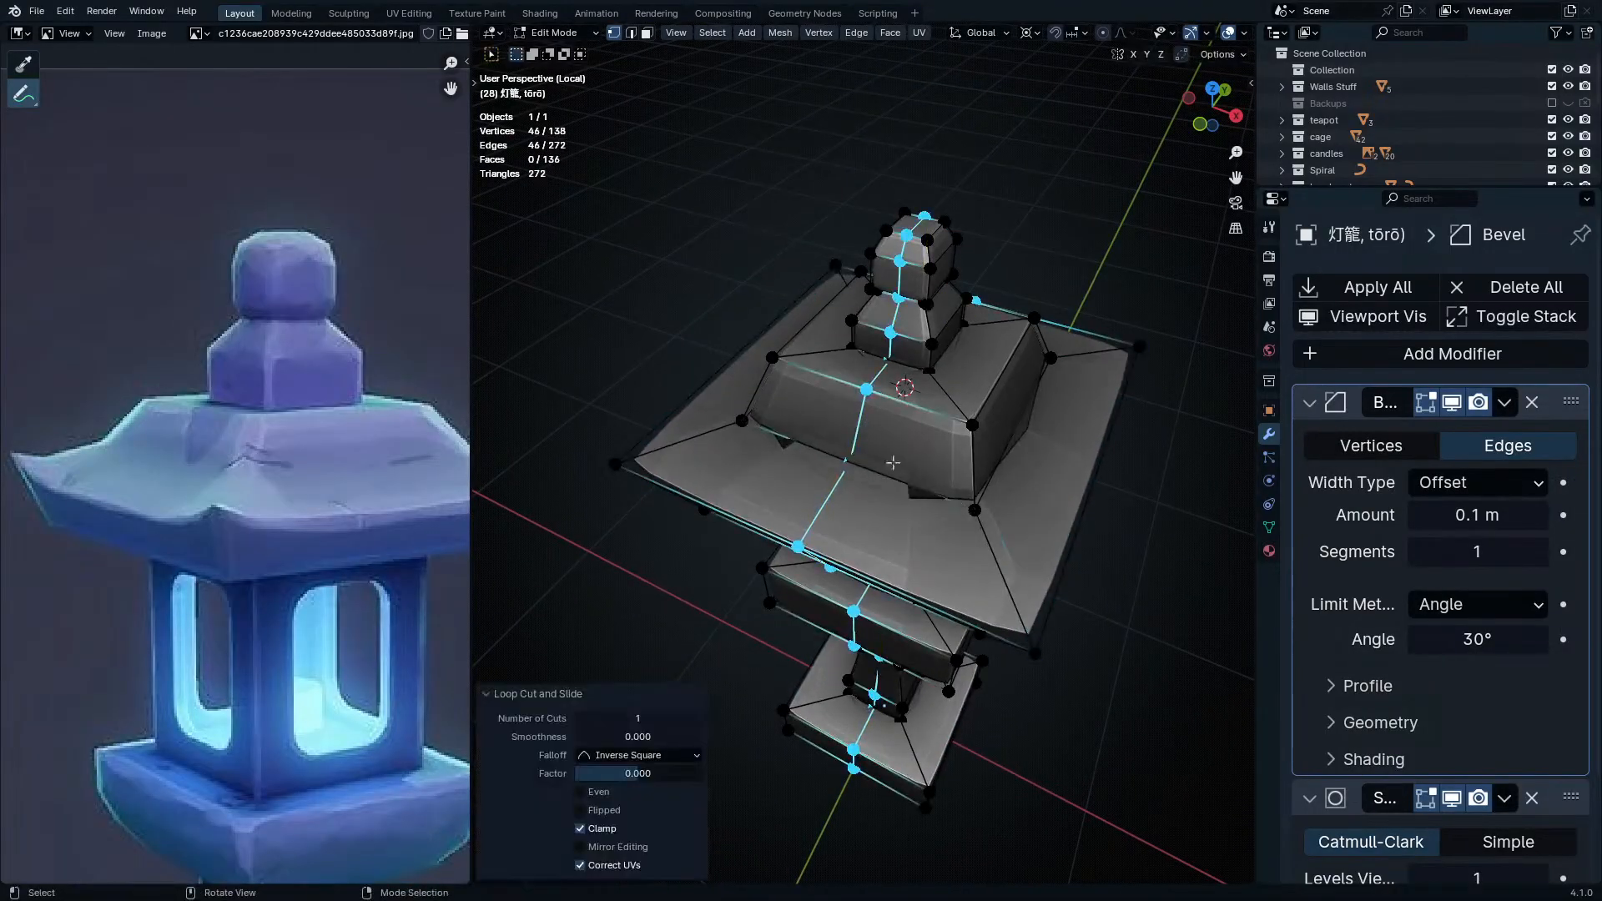
middle_click_drag(879, 449, 1002, 544)
middle_click_drag(1067, 473, 1012, 561)
key("s")
right_click(1059, 548)
- Reduce the loop selection to its four vertices at the roof eave and scale them inward along Y
key("alt+z")
mouse_move(946, 510)
middle_mouse_down()
mouse_move(941, 485)
mouse_move(974, 493)
mouse_move(962, 486)
middle_mouse_up()
left_click_drag(856, 230, 1084, 578)
middle_click_drag(1083, 577, 991, 578)
left_click_drag(872, 540, 1053, 808, "ctrl")
middle_click_drag(760, 631, 718, 435, "shift")
middle_click_drag(1110, 788, 1089, 561, "shift")
left_click_drag(718, 479, 1048, 759, "ctrl")
middle_click_drag(1047, 330, 1048, 684, "shift")
middle_click_drag(1048, 575, 985, 626)
key("alt+z")
key("s")
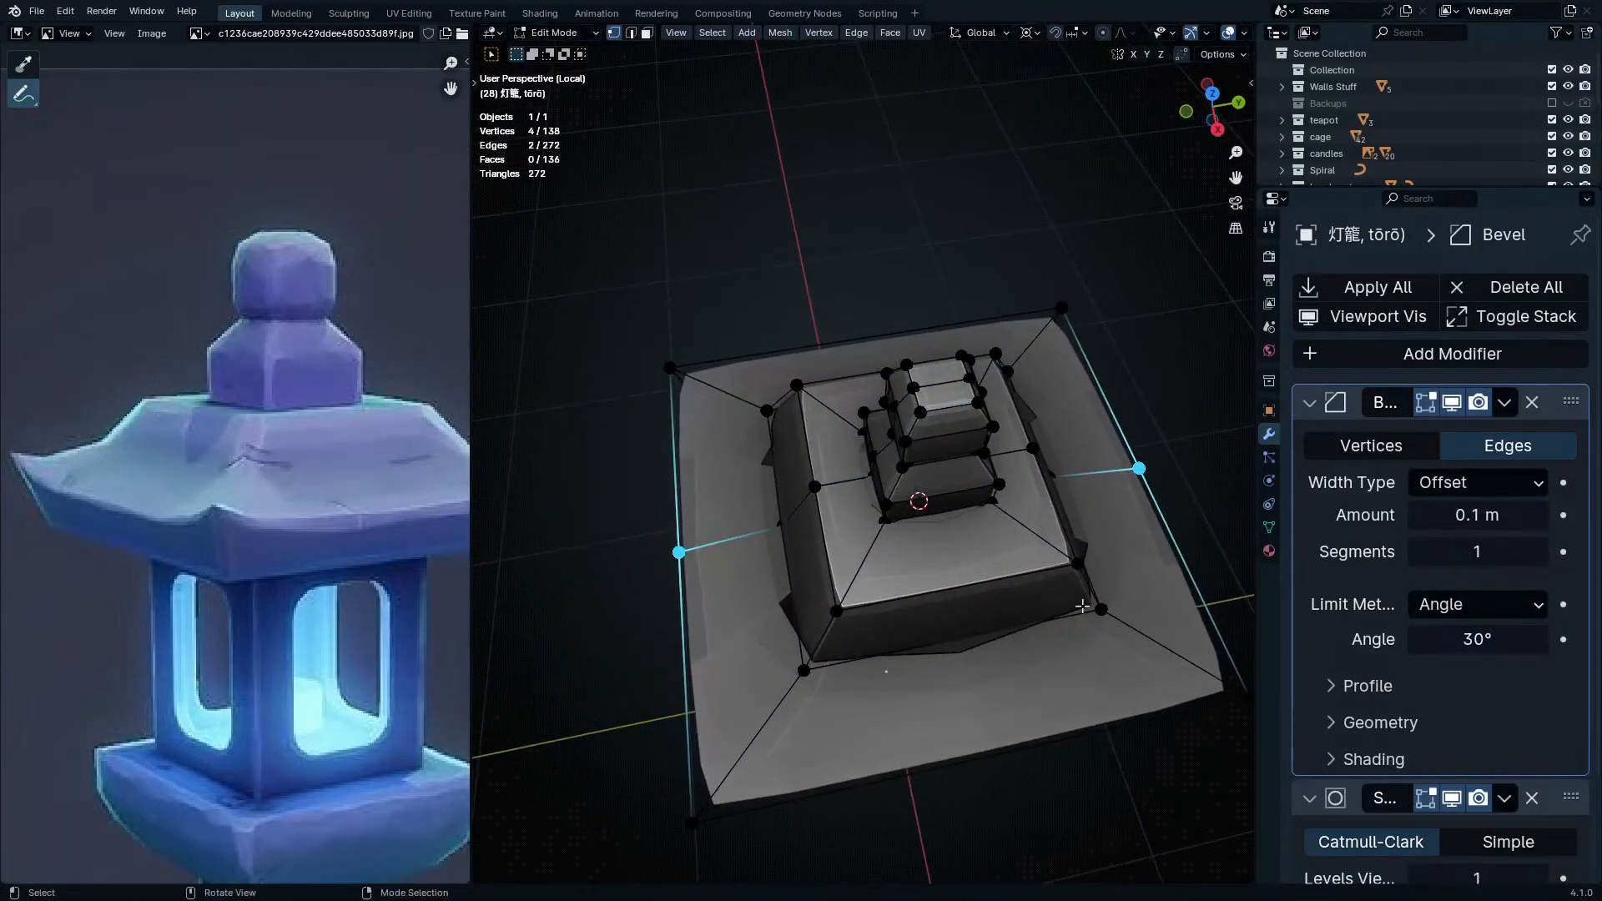
key("x")
key("y")
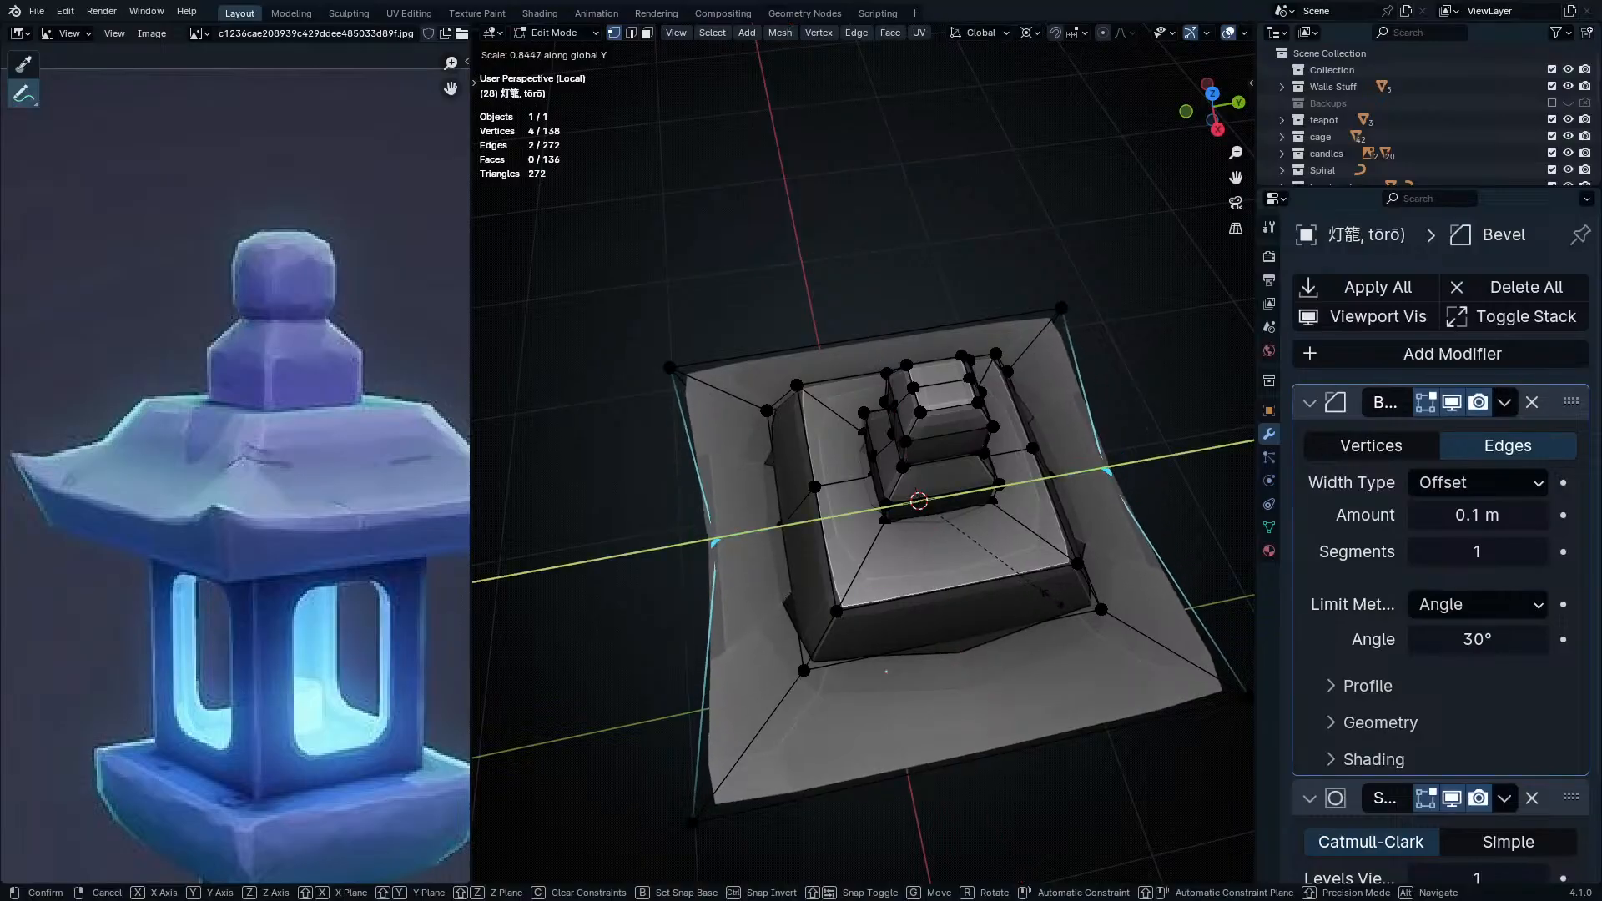
left_click(1042, 618)
- Select the upper midpoint vertices on the two opposite eave edges and lower them about 0.0575 m along Z
middle_click_drag(1041, 618, 769, 510)
left_click(760, 499)
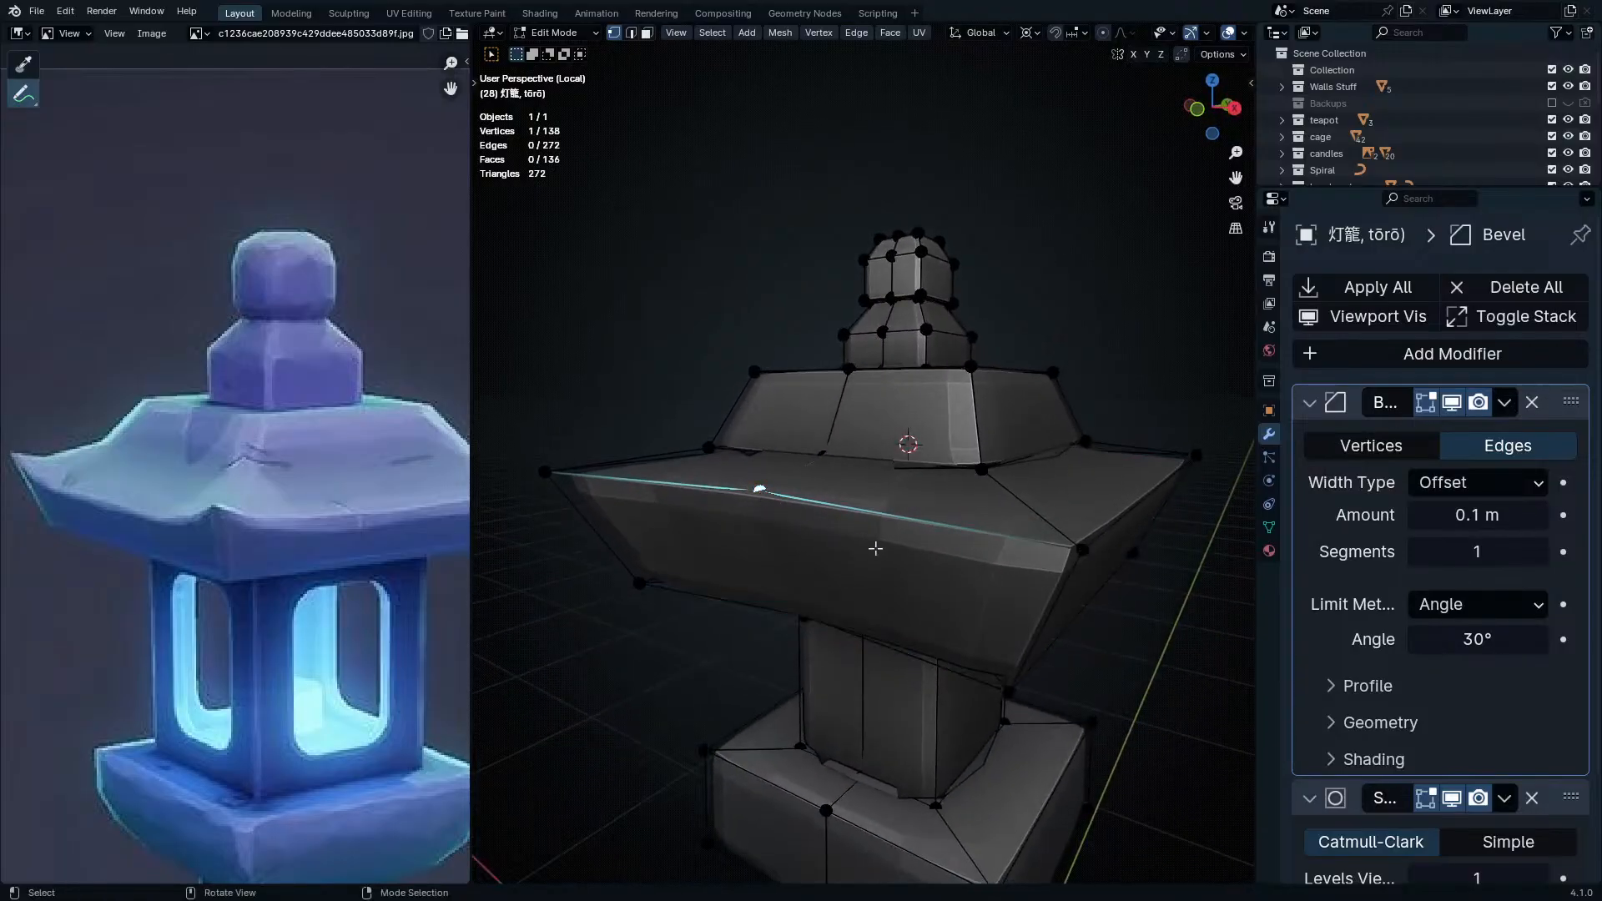
middle_click_drag(894, 553, 1034, 576)
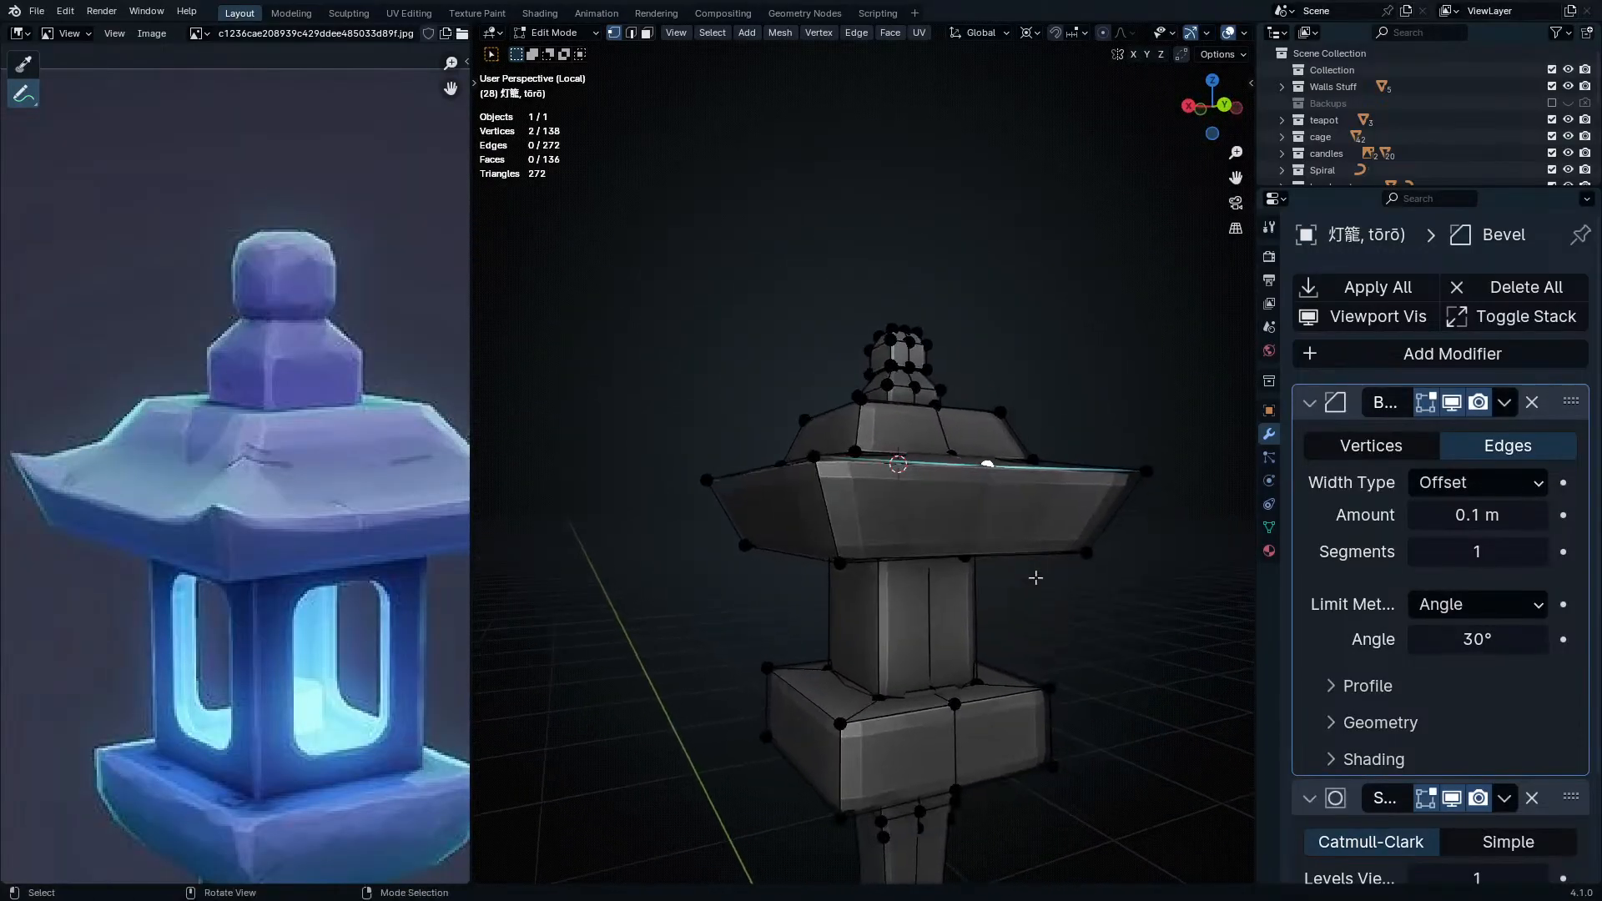
key("g")
key("z")
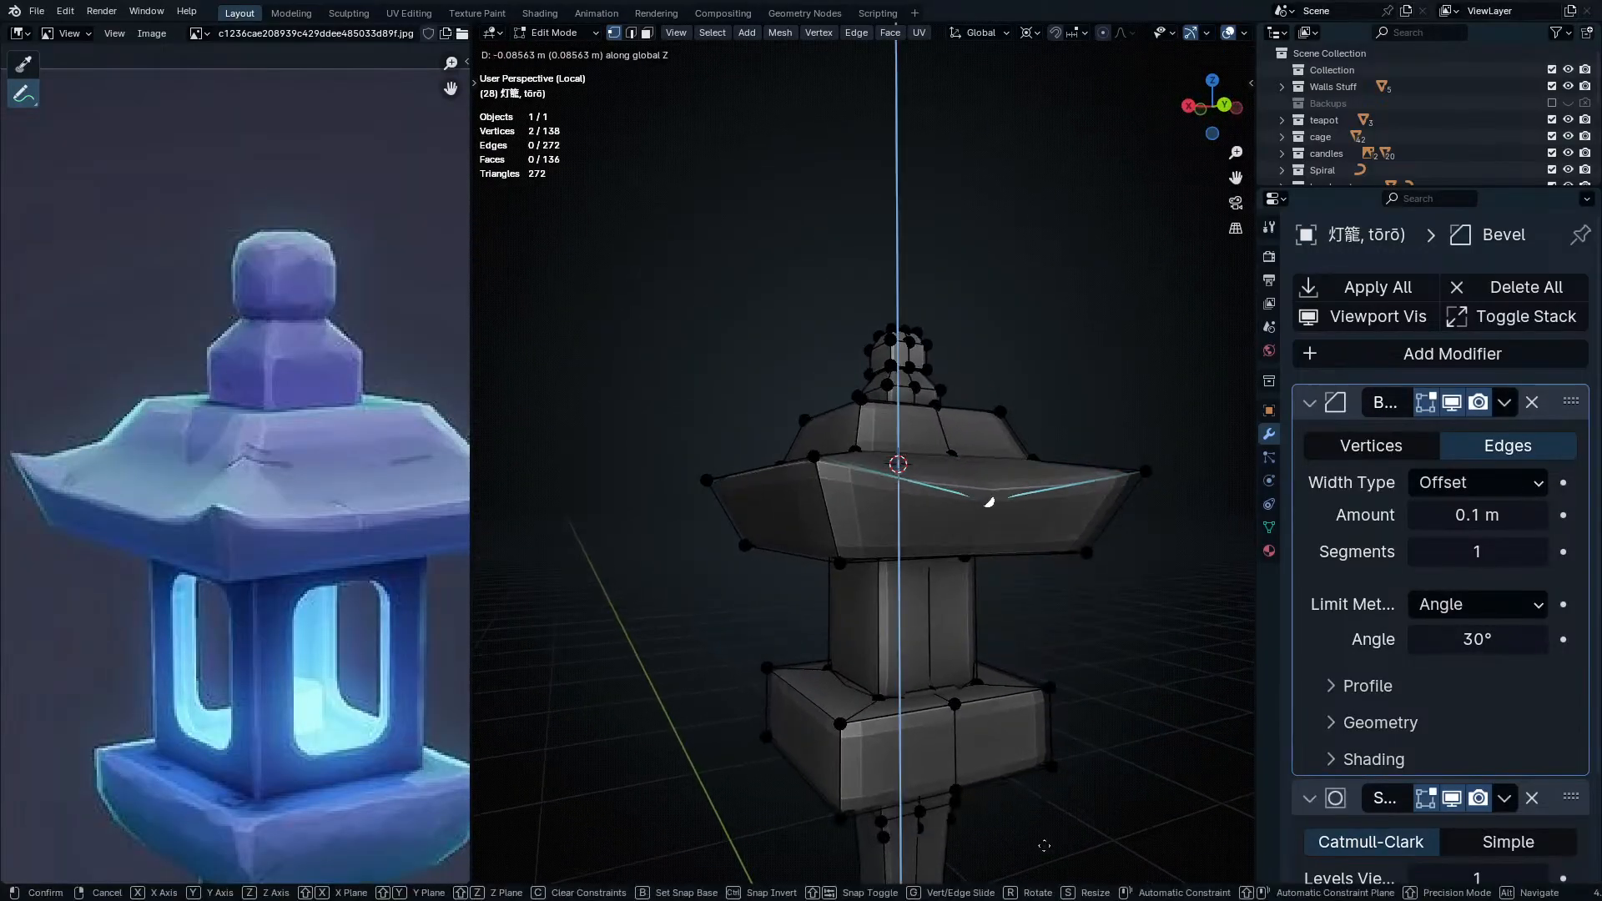
left_click(1013, 755)
middle_click_drag(980, 609, 1057, 560)
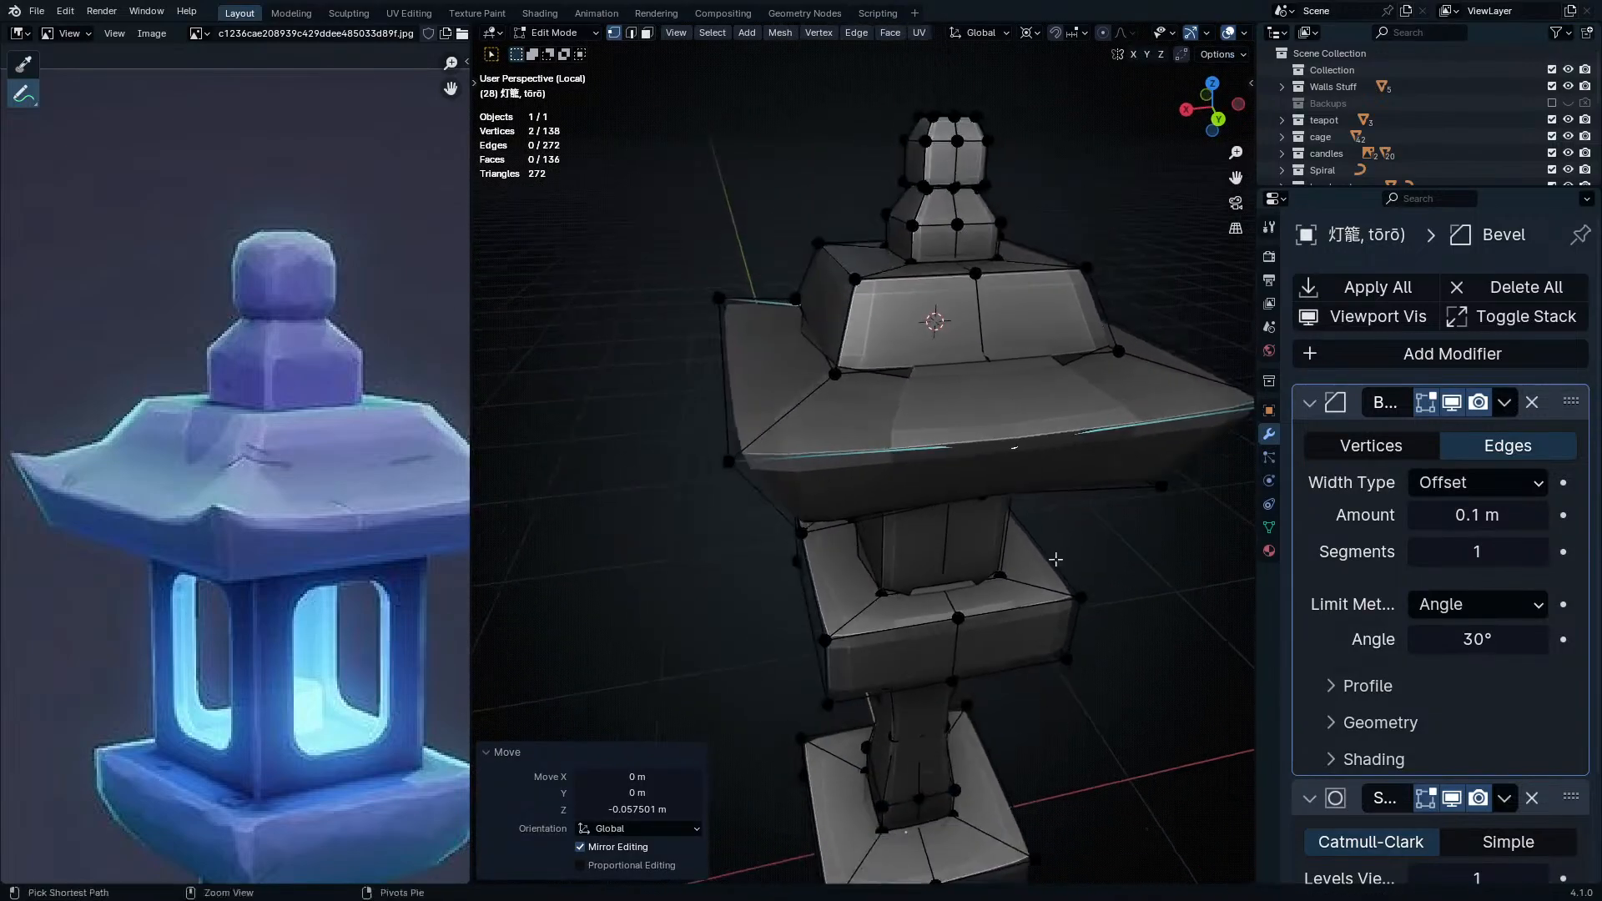
- Cut a second centred vertical edge loop through the lantern, perpendicular to the first one
middle_click_drag(851, 168, 932, 373)
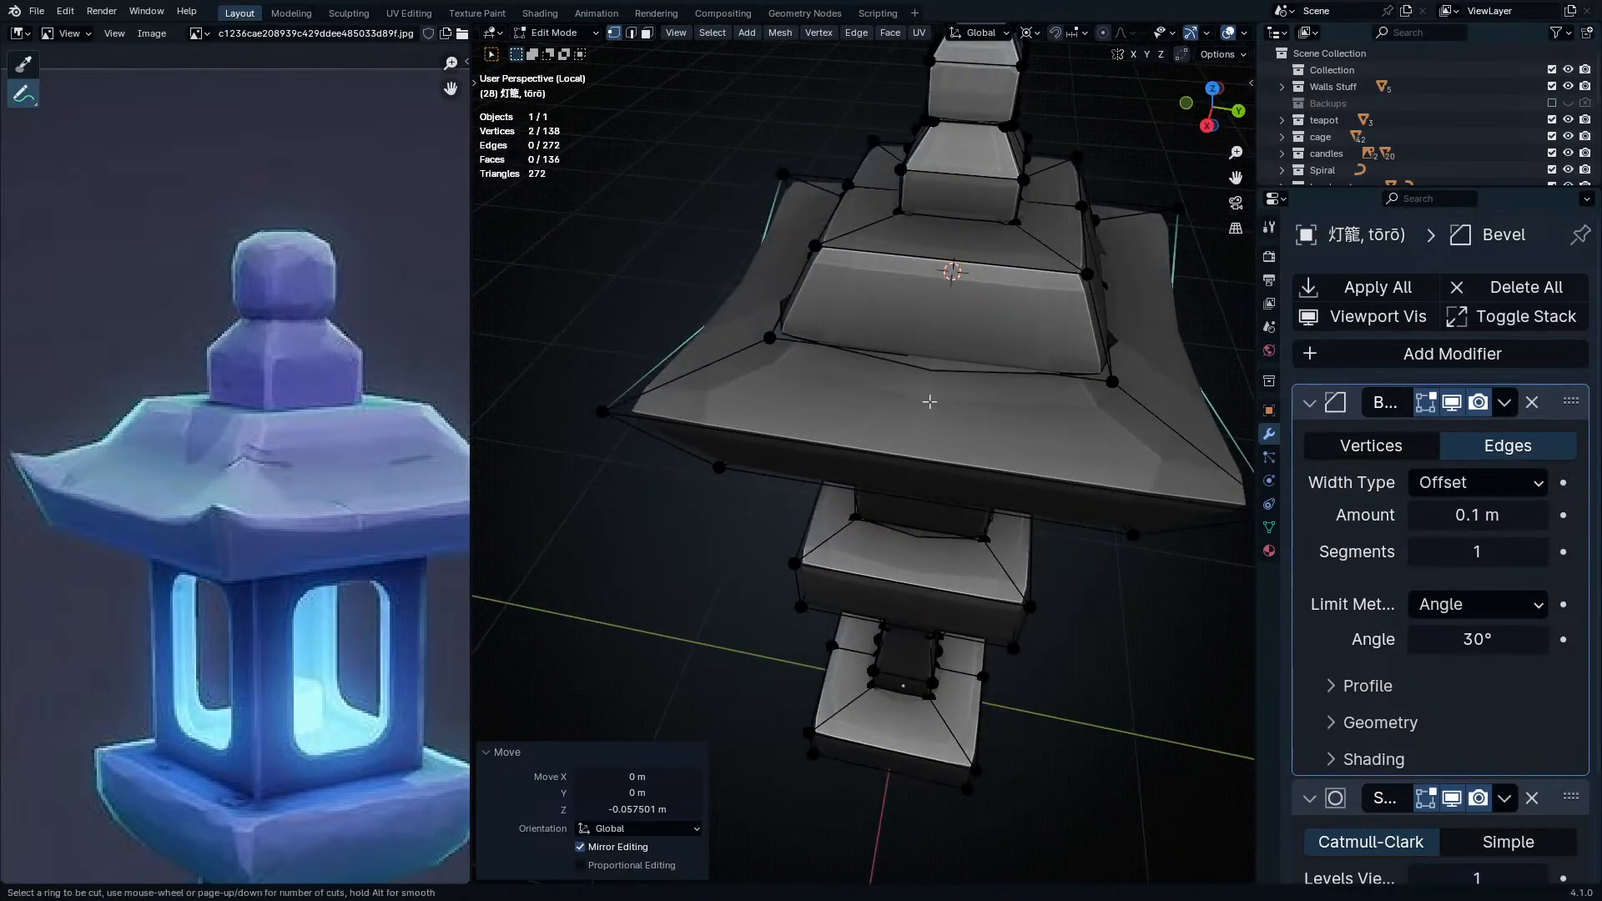
left_click(903, 449)
right_click(936, 441)
- Reduce the new loop selection to its four vertices at the roof eave and scale them inward along X
middle_click_drag(1160, 634, 911, 306)
key("alt+z")
left_click_drag(865, 201, 901, 244, "ctrl")
left_click_drag(966, 228, 992, 261, "ctrl")
middle_click_drag(1025, 542, 1009, 472, "shift")
left_click_drag(658, 254, 1089, 780, "ctrl")
middle_click_drag(1081, 776, 1075, 424, "shift")
left_click_drag(672, 346, 722, 365, "ctrl")
middle_click_drag(1069, 286, 1067, 584, "shift")
middle_click_drag(1067, 584, 964, 538)
left_click_drag(909, 368, 1085, 539, "ctrl")
middle_click_drag(1085, 539, 972, 571)
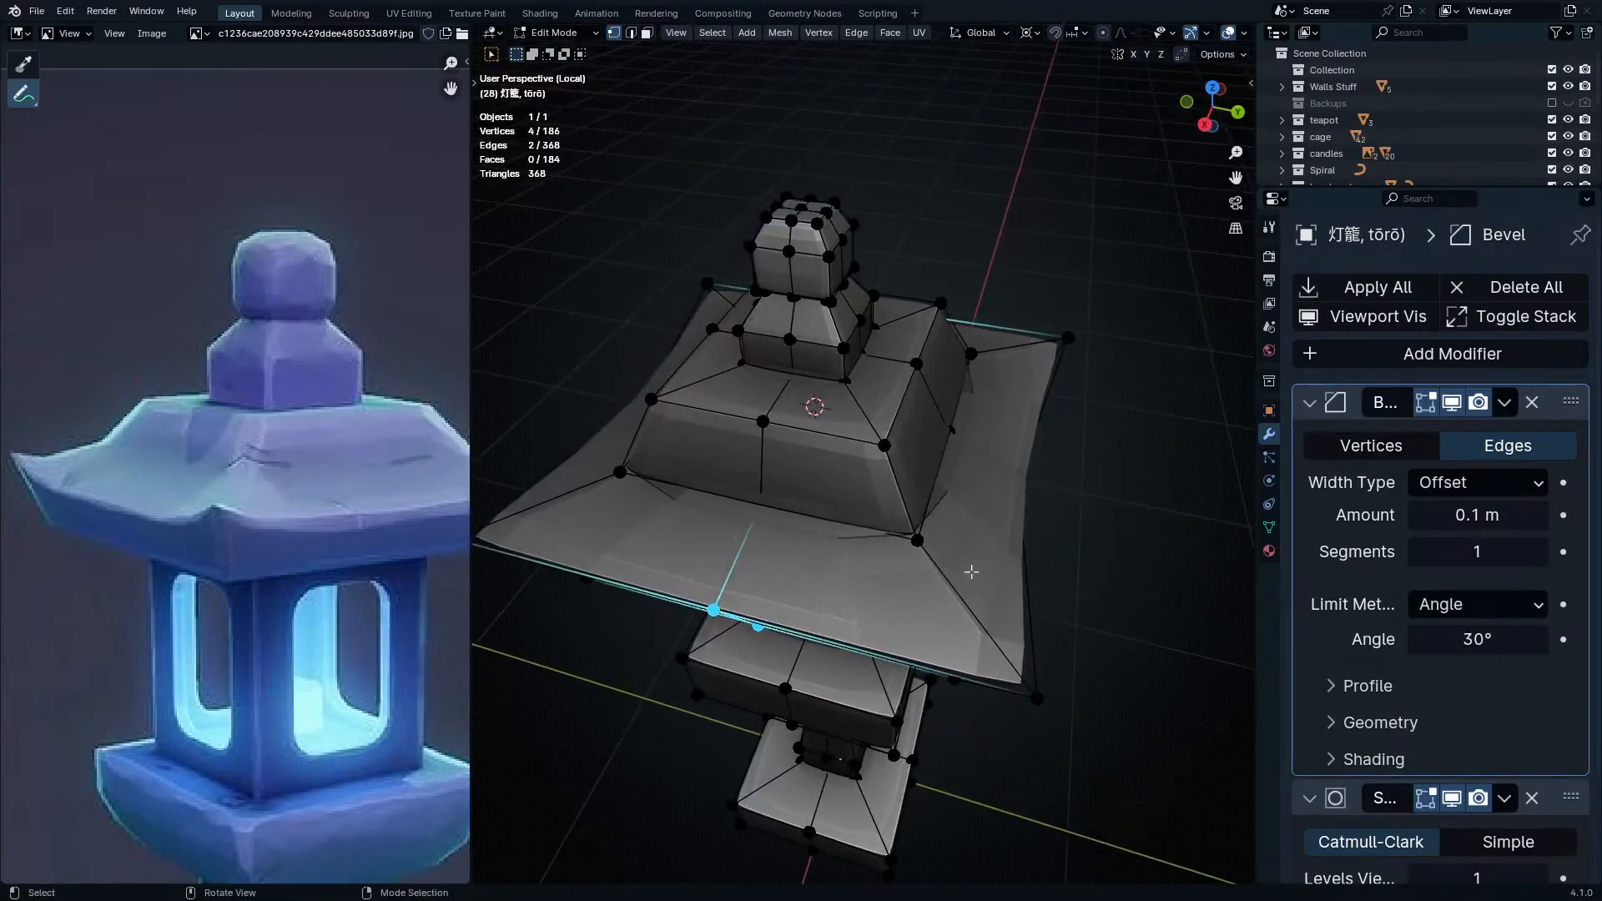
key("s")
key("y")
key("x")
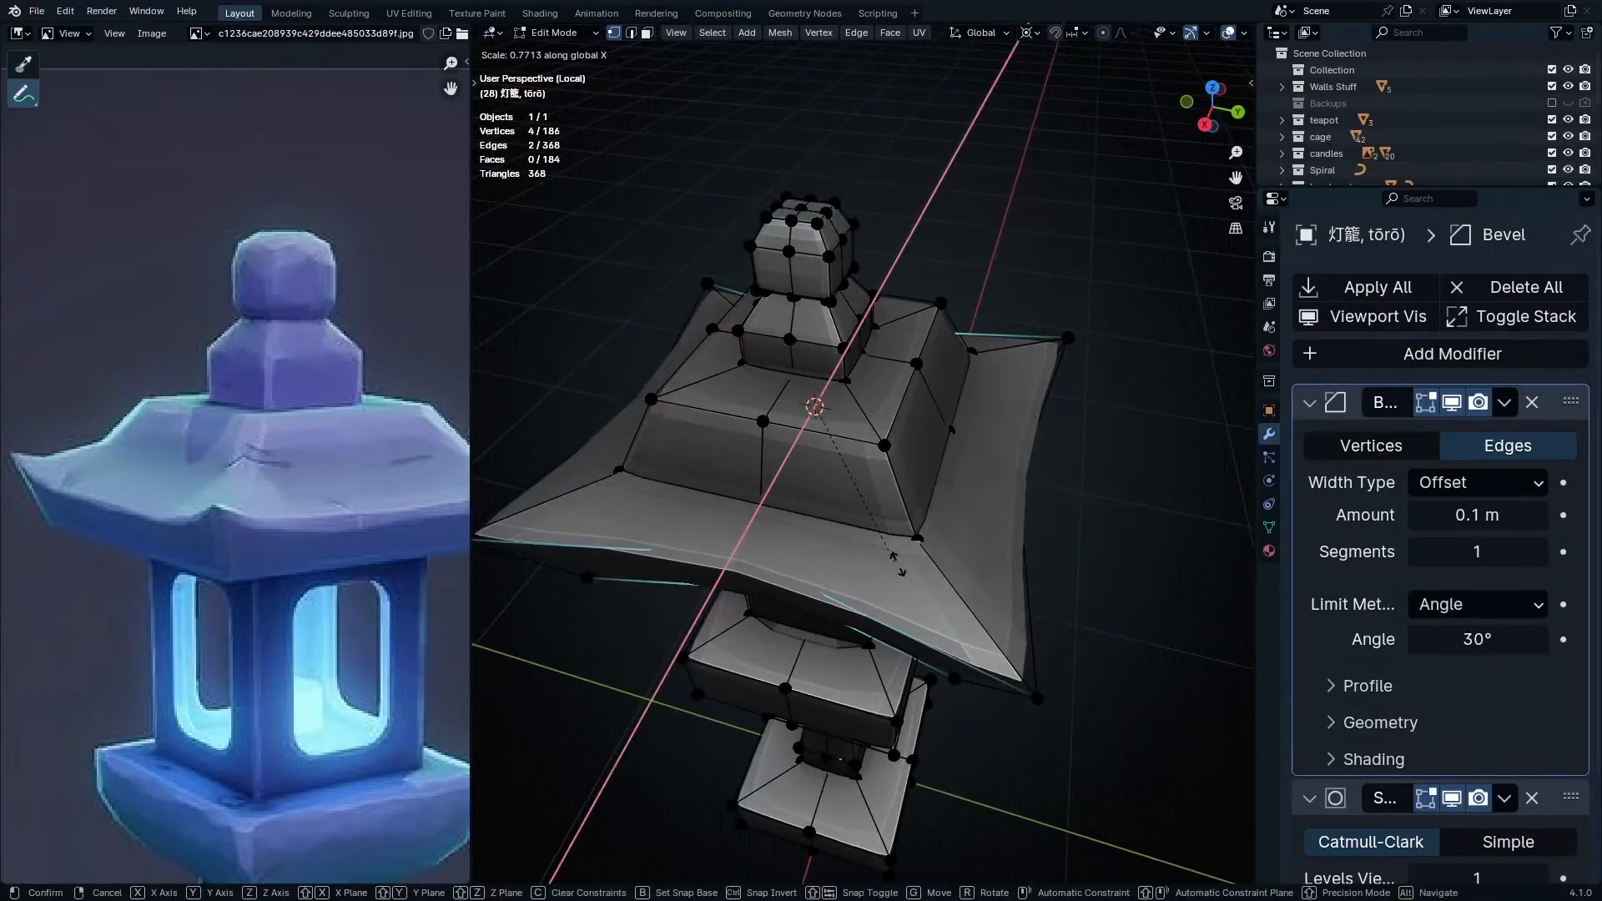
left_click(895, 563)
- Keep only the upper midpoint vertices of those two opposite eave edges selected and lower them about 0.1 m along Z
mouse_move(895, 563)
middle_mouse_down()
mouse_move(920, 634)
mouse_move(912, 588)
middle_mouse_up()
key("alt+z")
left_click_drag(916, 587, 846, 512, "ctrl")
middle_click_drag(875, 674, 905, 564)
key("alt+z")
key("z")
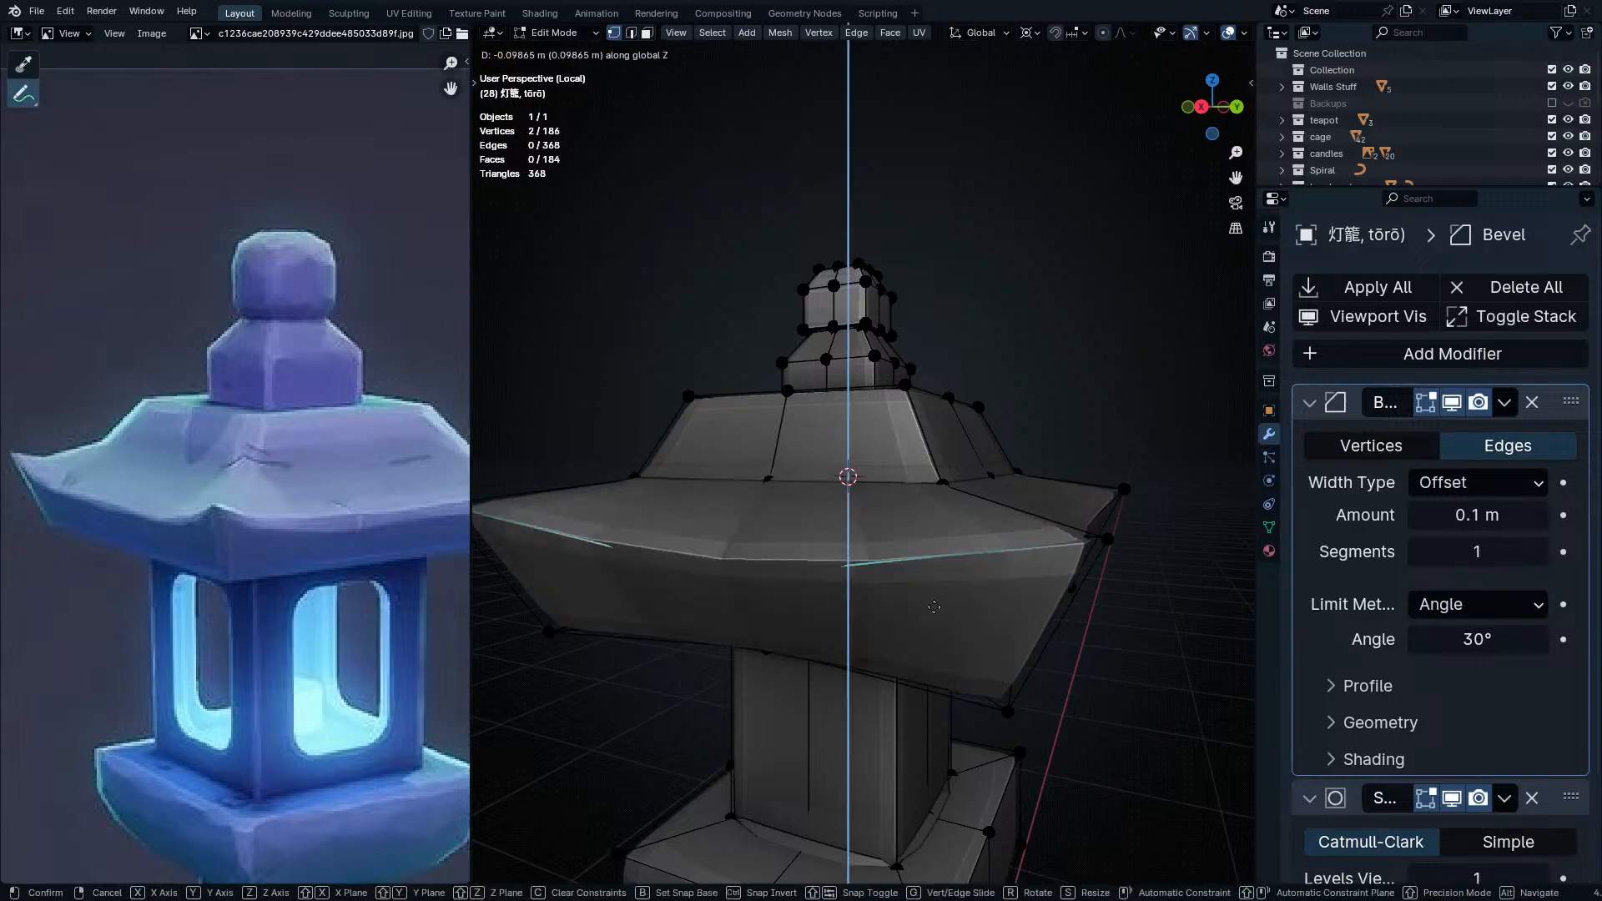
left_click(941, 606)
middle_click_drag(947, 615, 978, 599)
- Examine the smoothed roof and finial in Object Mode from several angles
key("Tab")
middle_click_drag(976, 521, 944, 460)
scroll(951, 467, "down", 3)
middle_click_drag(994, 632, 943, 564)
scroll(949, 467, "up", 3)
scroll(951, 455, "up", 3)
middle_click_drag(955, 442, 982, 413)
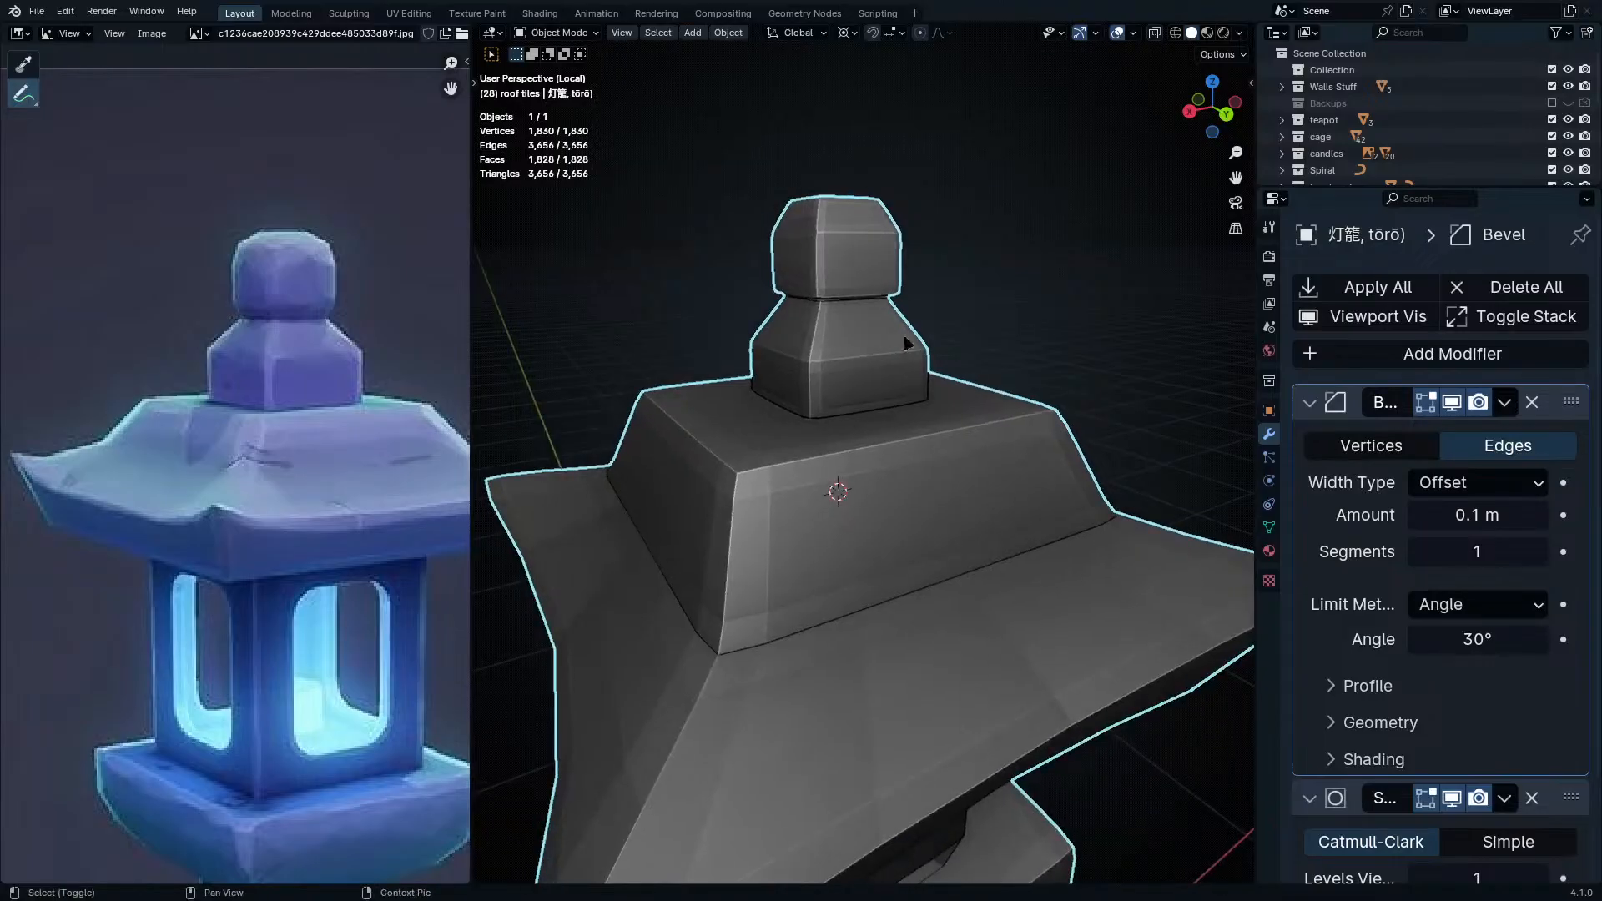
middle_click_drag(903, 334, 926, 424, "shift")
key("Tab")
left_click(847, 347)
middle_click_drag(851, 348, 993, 476)
key("Tab")
scroll(994, 486, "down", 4)
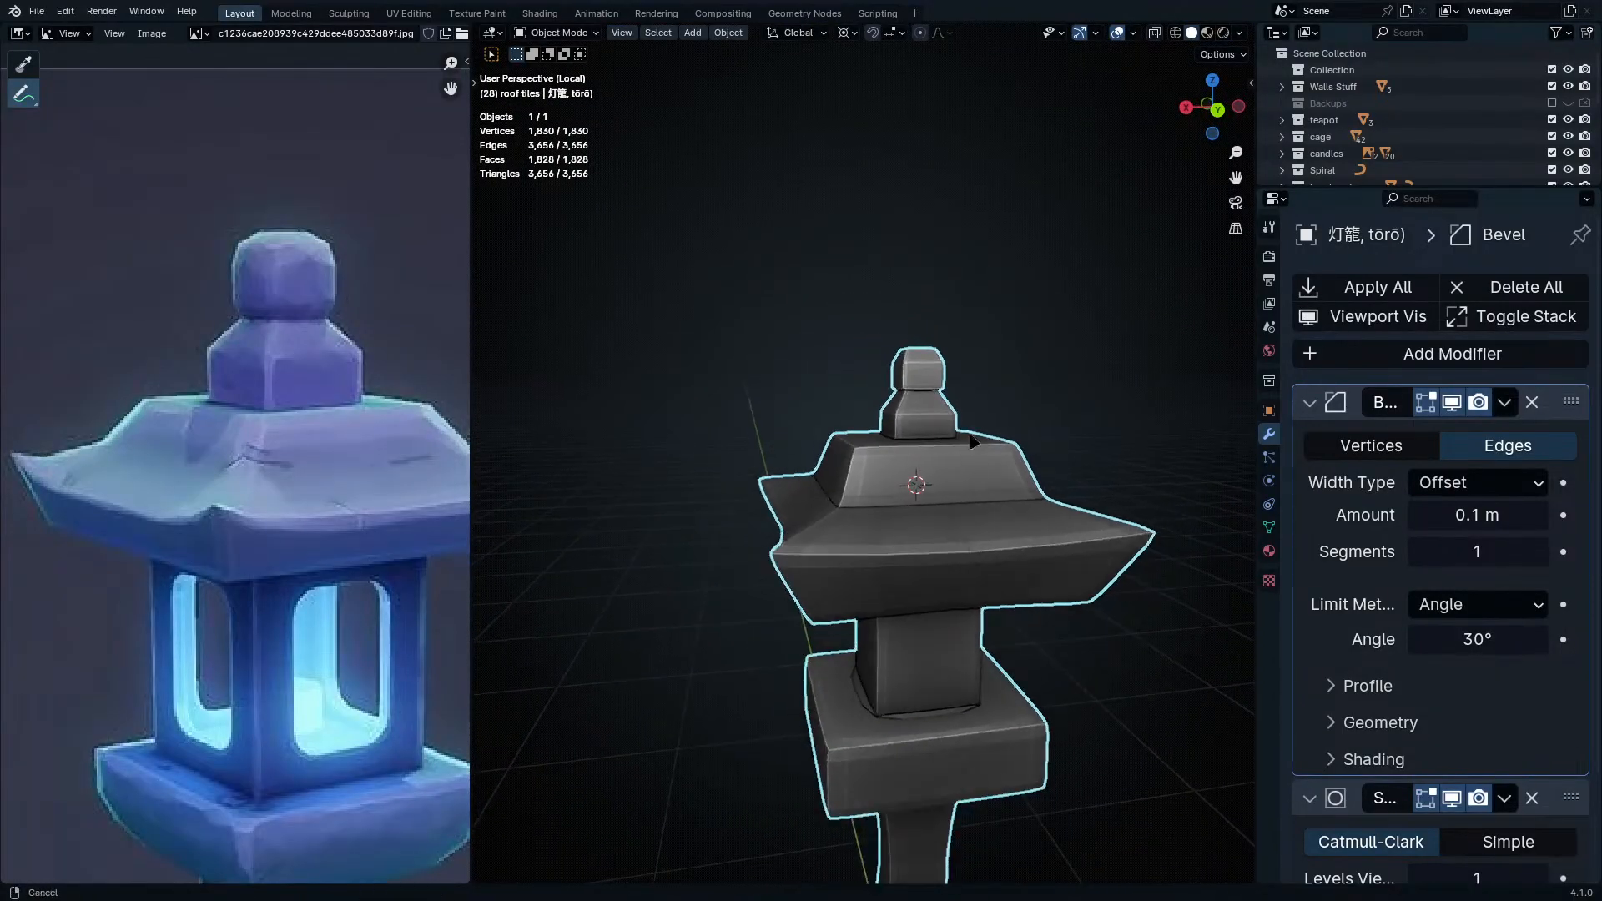
scroll(952, 472, "up", 5)
- Bevel the edge loop where the raised upper roof meets the flared eaves, about 0.05 m wide
key("Tab")
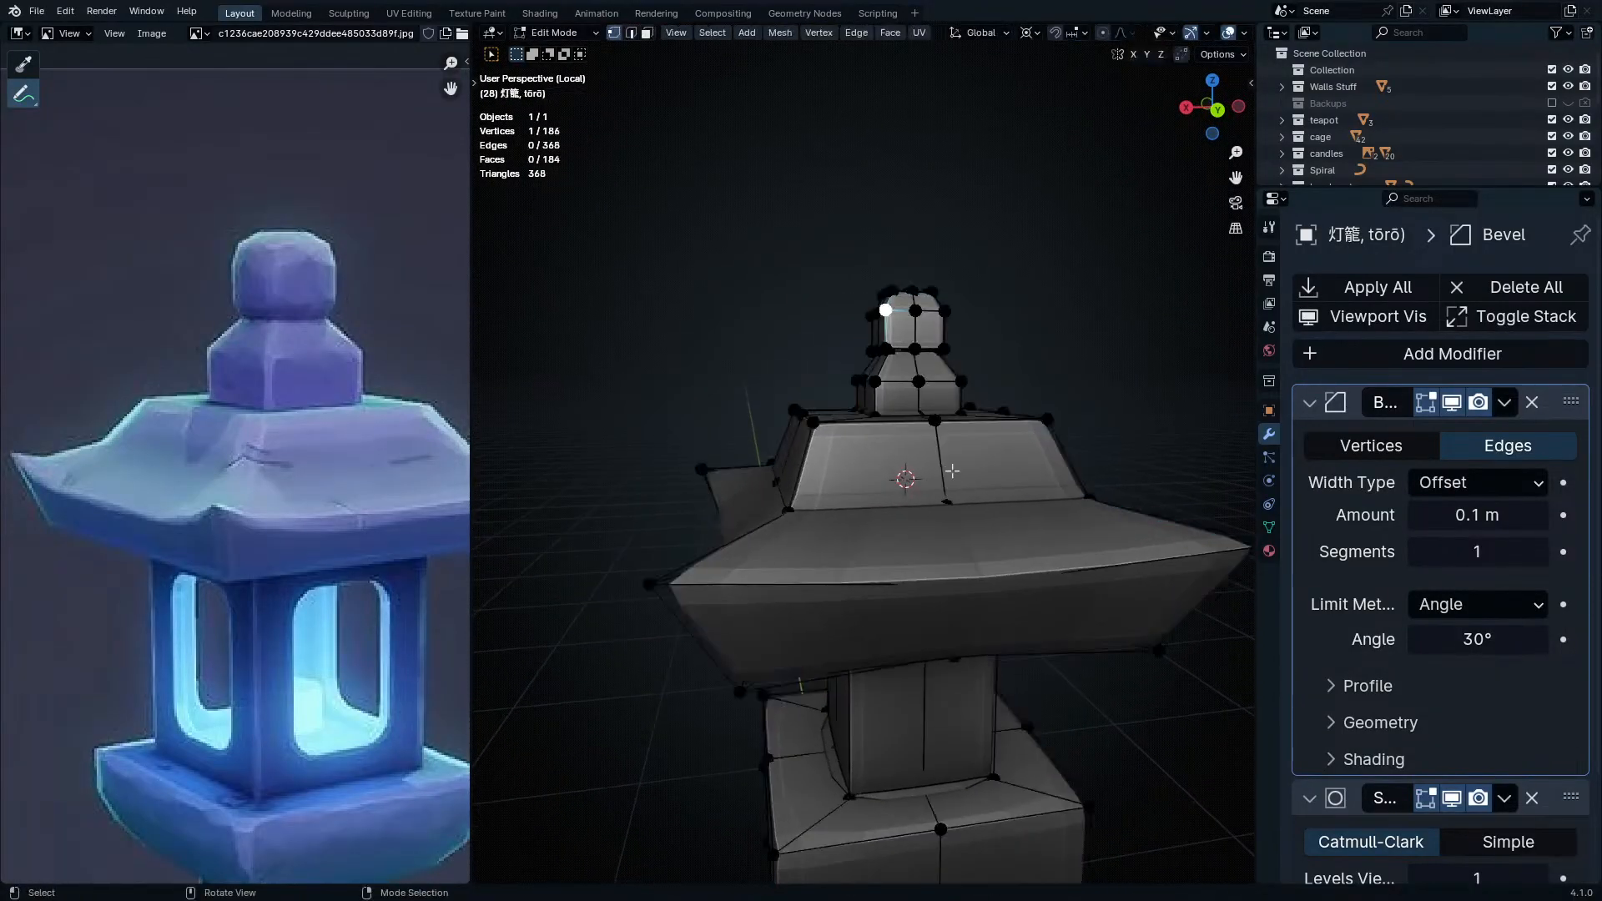
left_click(871, 506, "alt")
key("alt+z")
middle_click_drag(871, 506, 940, 518)
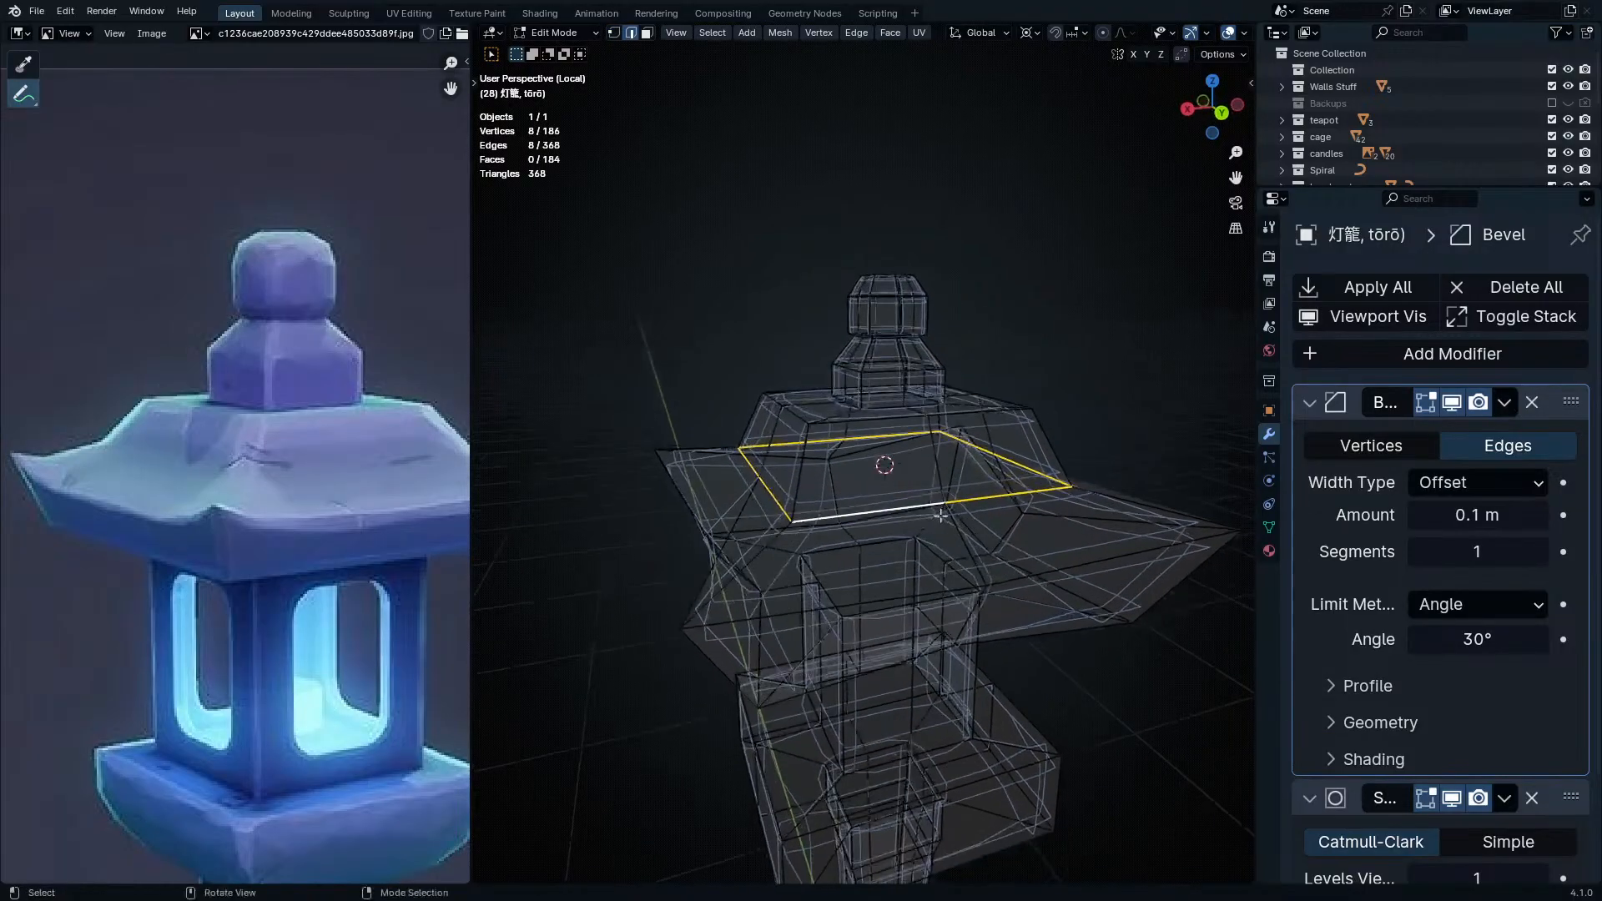
key("ctrl+b")
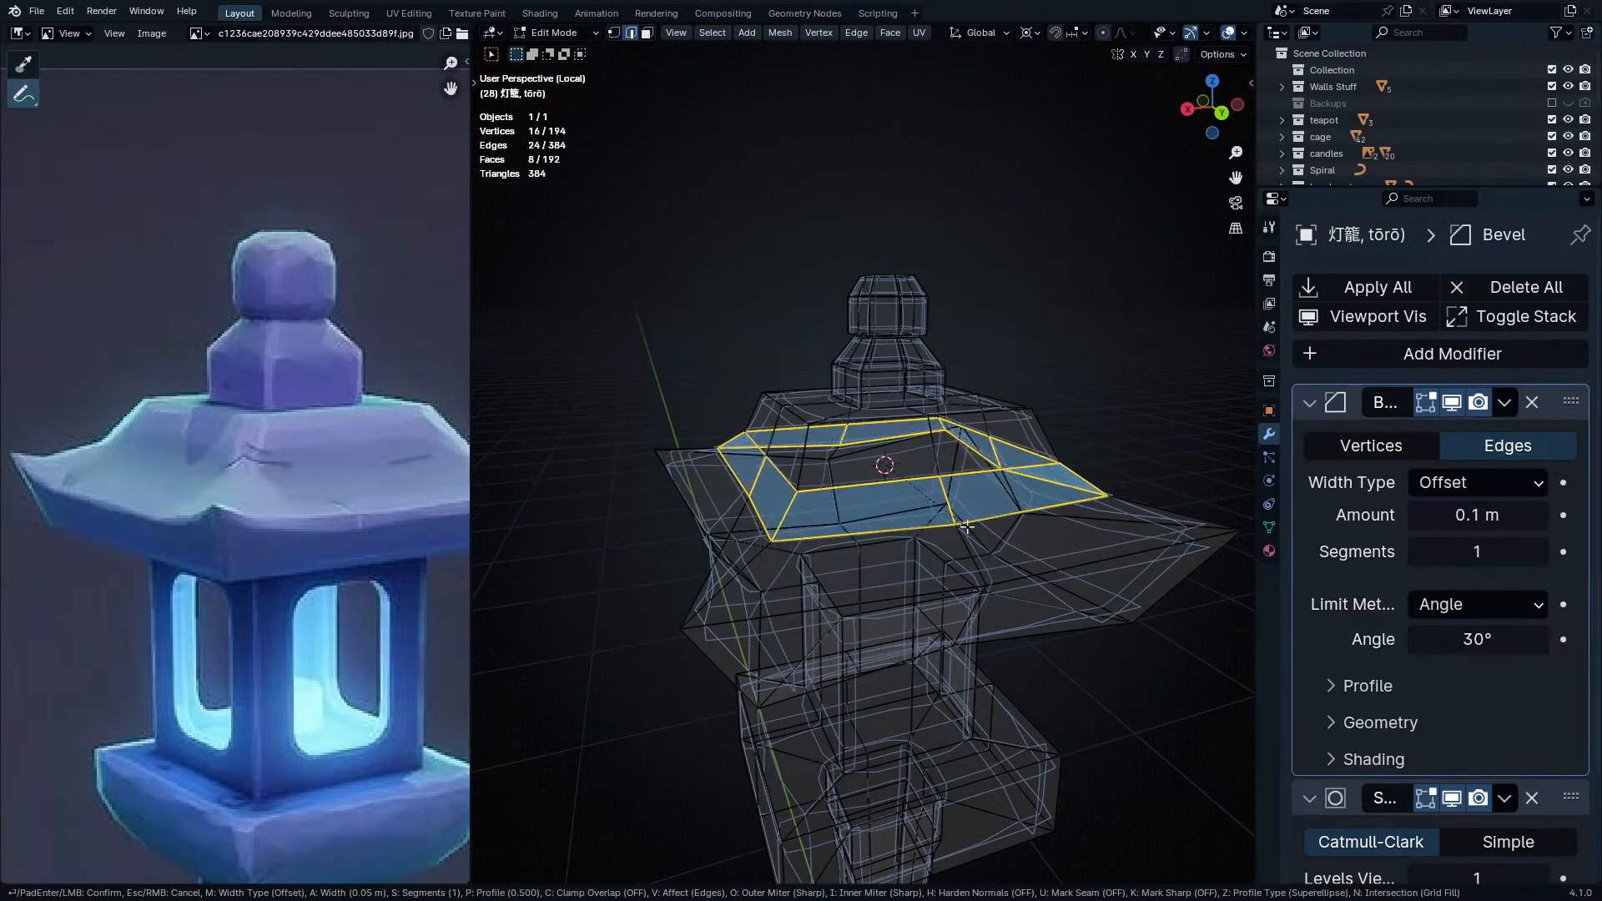
left_click(981, 539)
key("Tab")
middle_click_drag(967, 534, 928, 521)
key("shift+z")
key("shift+a")
mouse_move(916, 517)
middle_click_drag(851, 399, 943, 424)
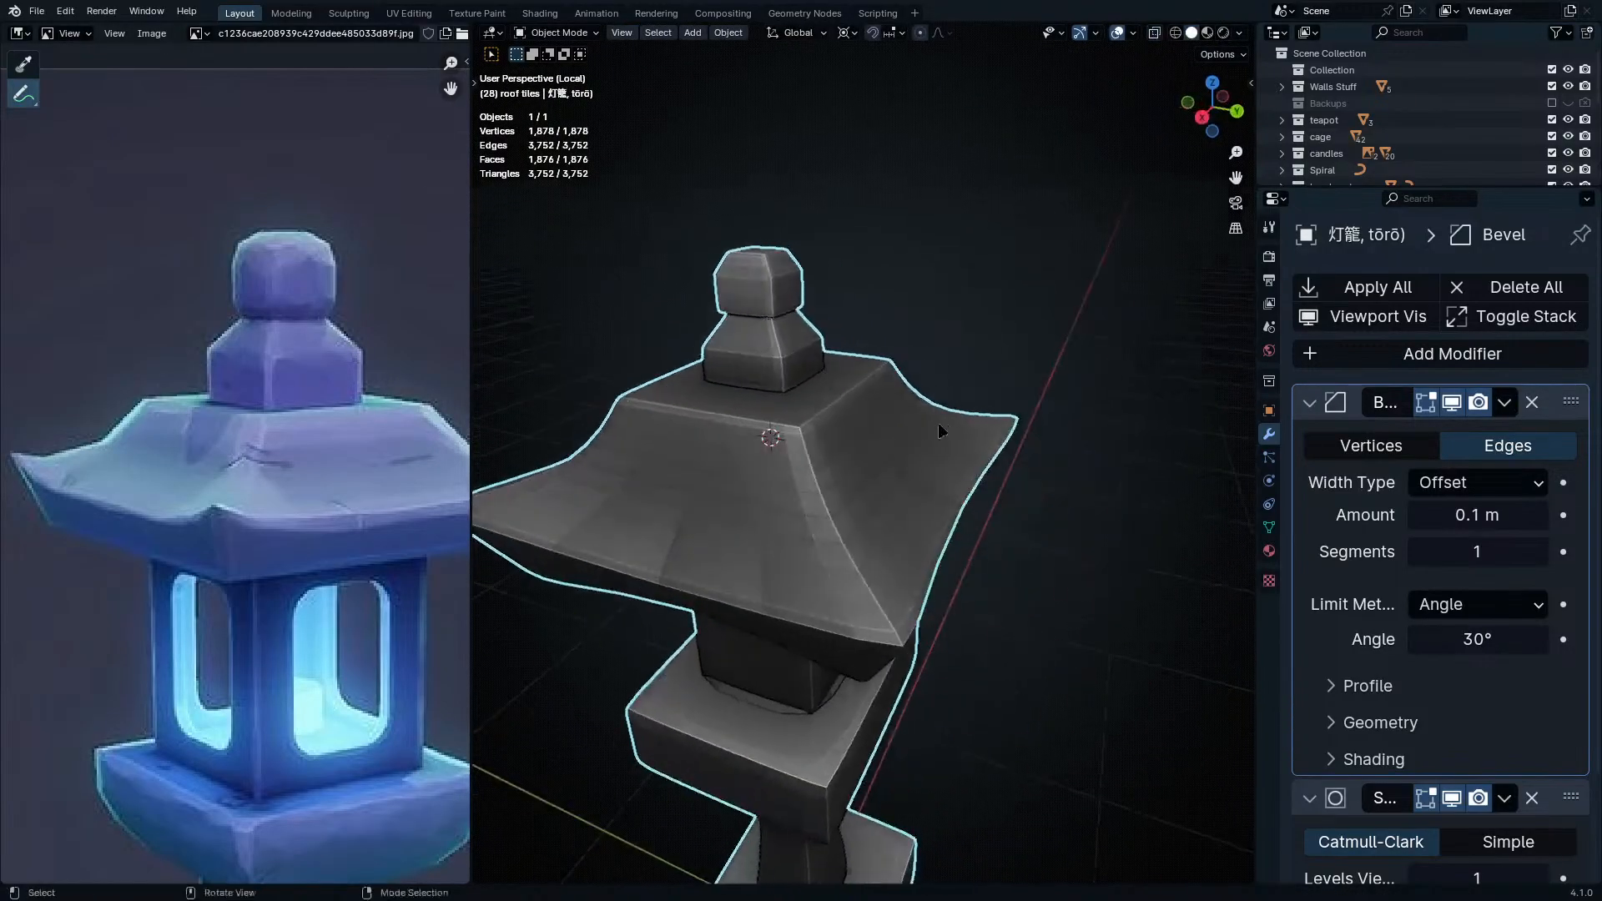
scroll(934, 454, "down", 3)
middle_click_drag(920, 491, 824, 575)
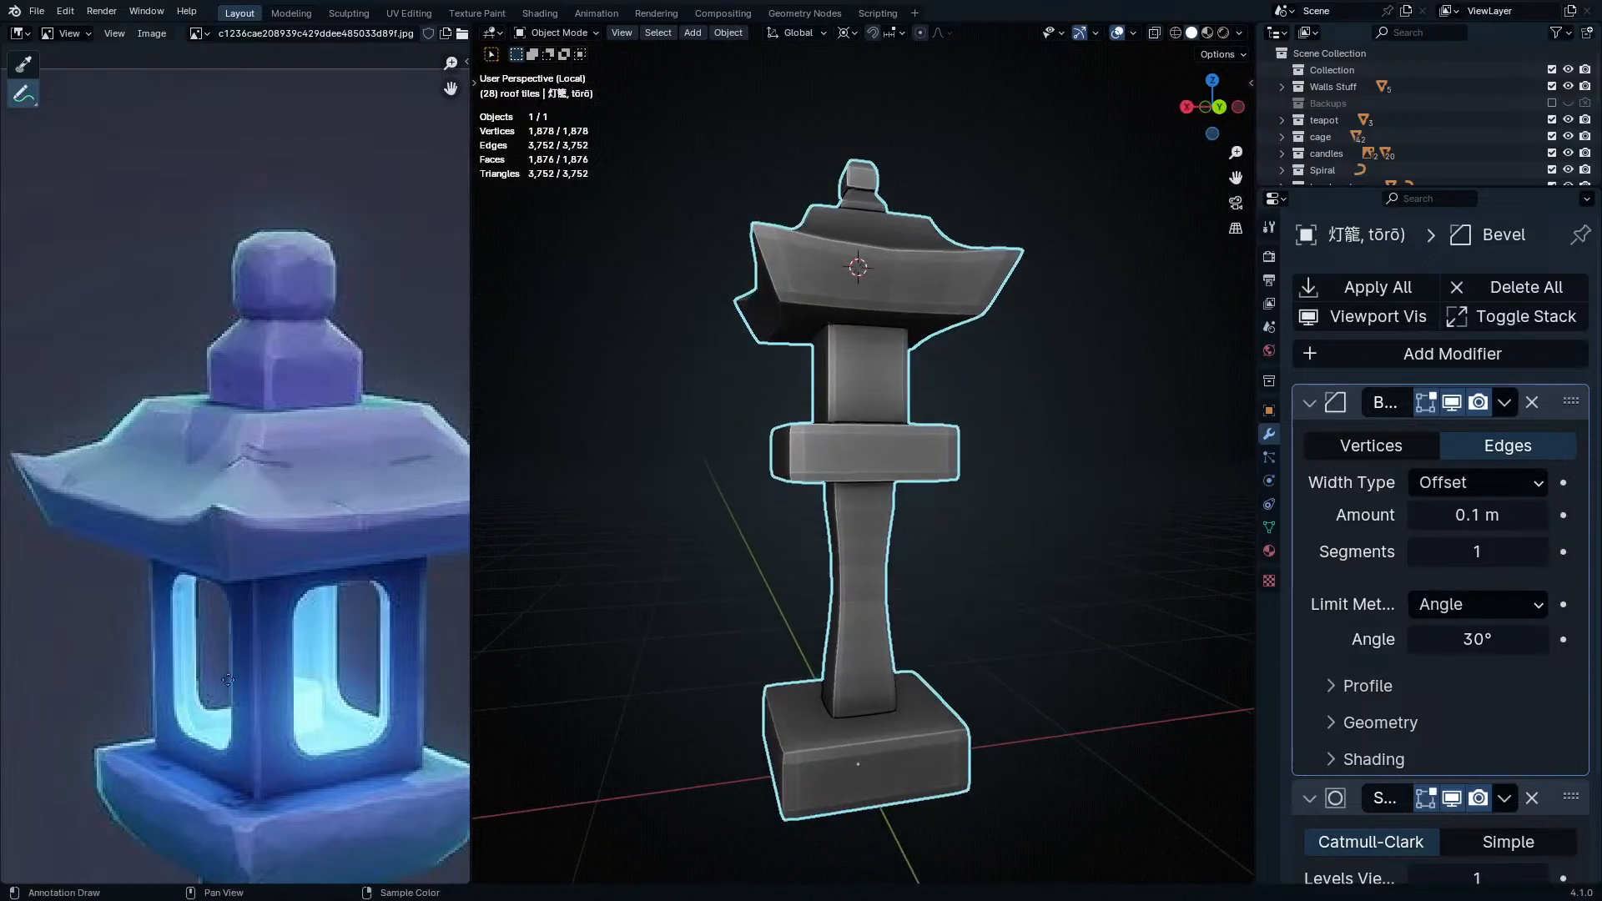
- Bevel the lower outer edge loop of the platform beneath the lantern box to match the reference's rounded underside
middle_click_drag(228, 710, 228, 456)
scroll(927, 575, "up", 3)
key("Tab")
middle_click_drag(851, 444, 896, 458)
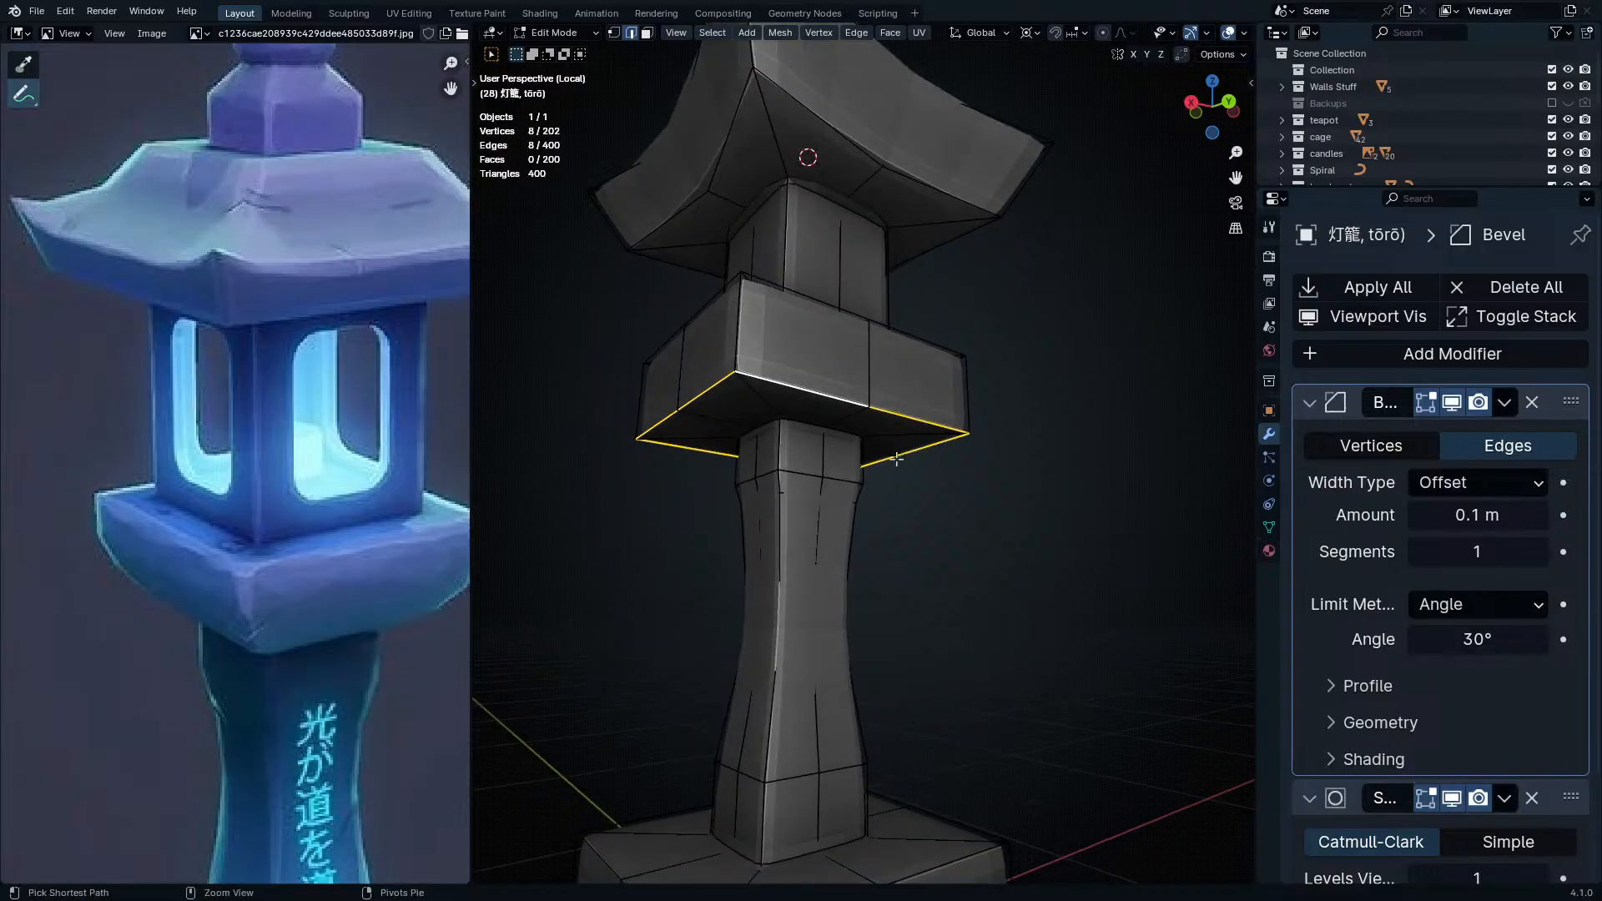
left_click(967, 469)
key("Tab")
middle_click_drag(969, 476, 984, 548)
- Try a three-segment bevel about 0.01 m wide on the edge loop where the post meets the platform's underside
key("Tab")
left_click(919, 388)
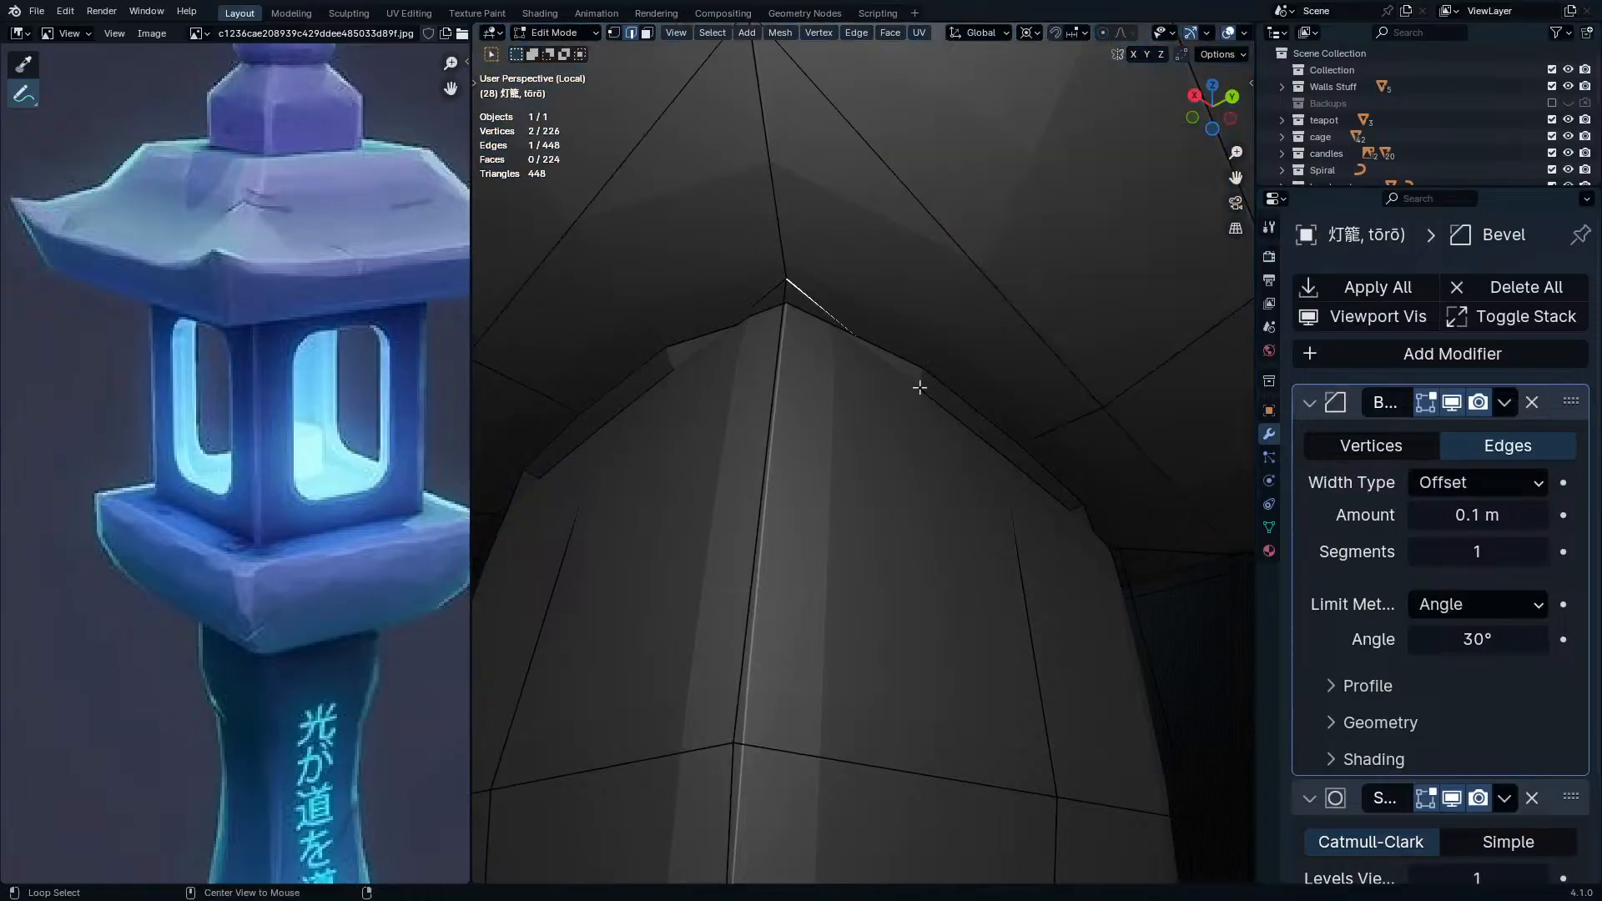
key("ctrl+b")
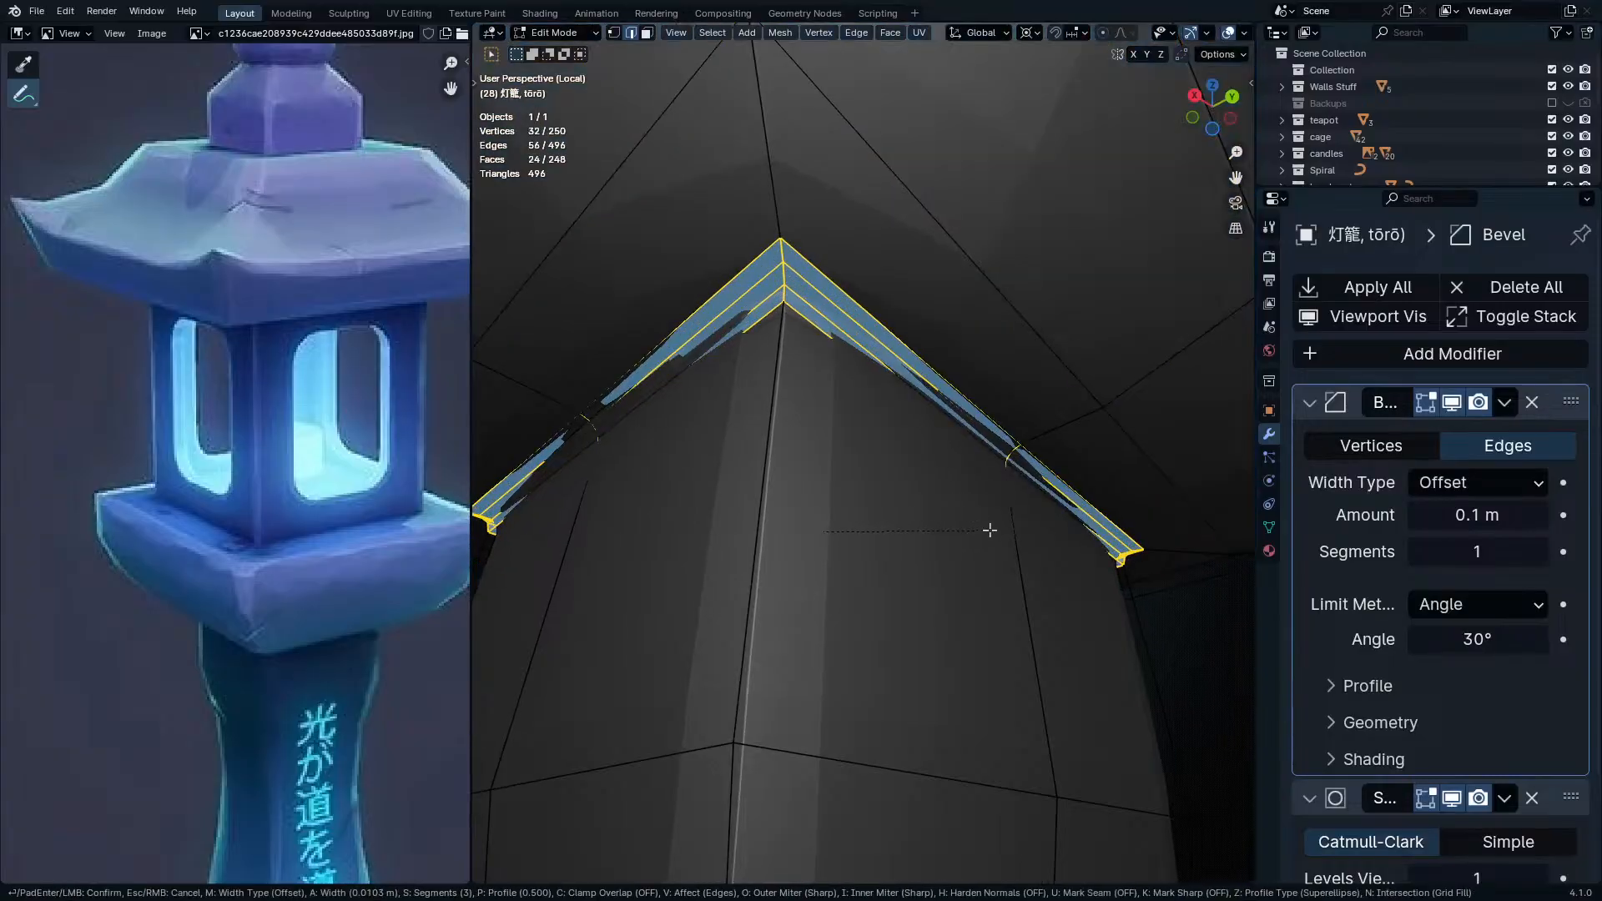
left_click(983, 530)
key("Tab")
middle_click_drag(996, 530, 1000, 492)
key("Tab")
middle_click_drag(993, 325, 1065, 408)
key("Tab")
key("Tab")
middle_click_drag(1041, 464, 1087, 590)
key("Tab")
key("Tab")
key("Tab")
key("Tab")
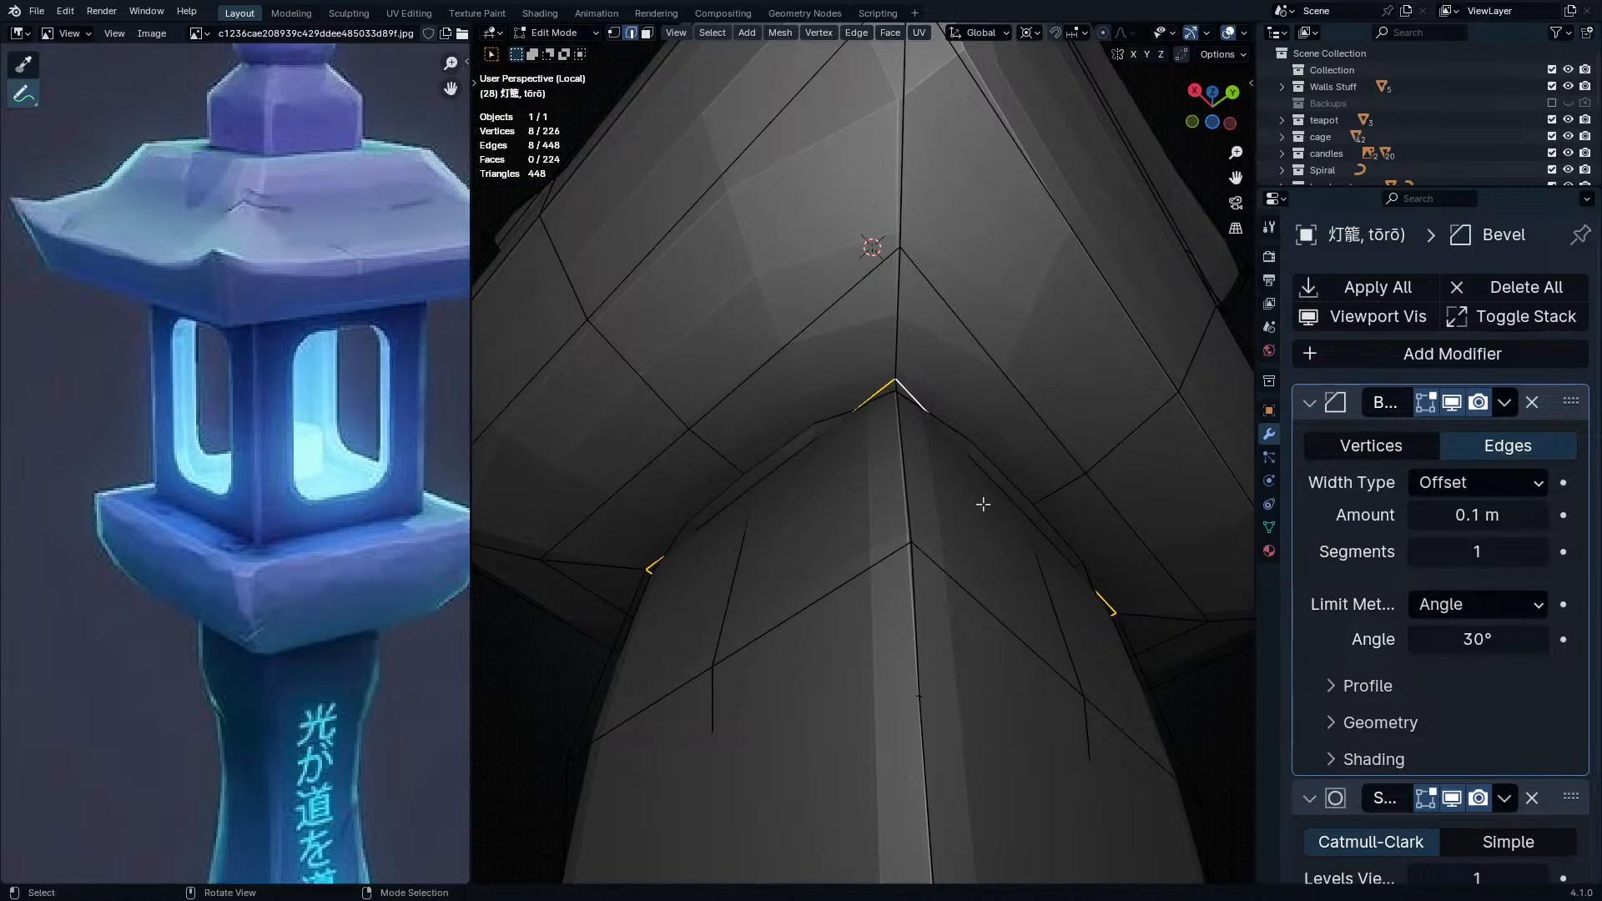
- Try beveling the post-to-platform edge loop with 2 segments, a width of 0.0307 m and a shape of 1.000
scroll(1064, 568, "up", 1)
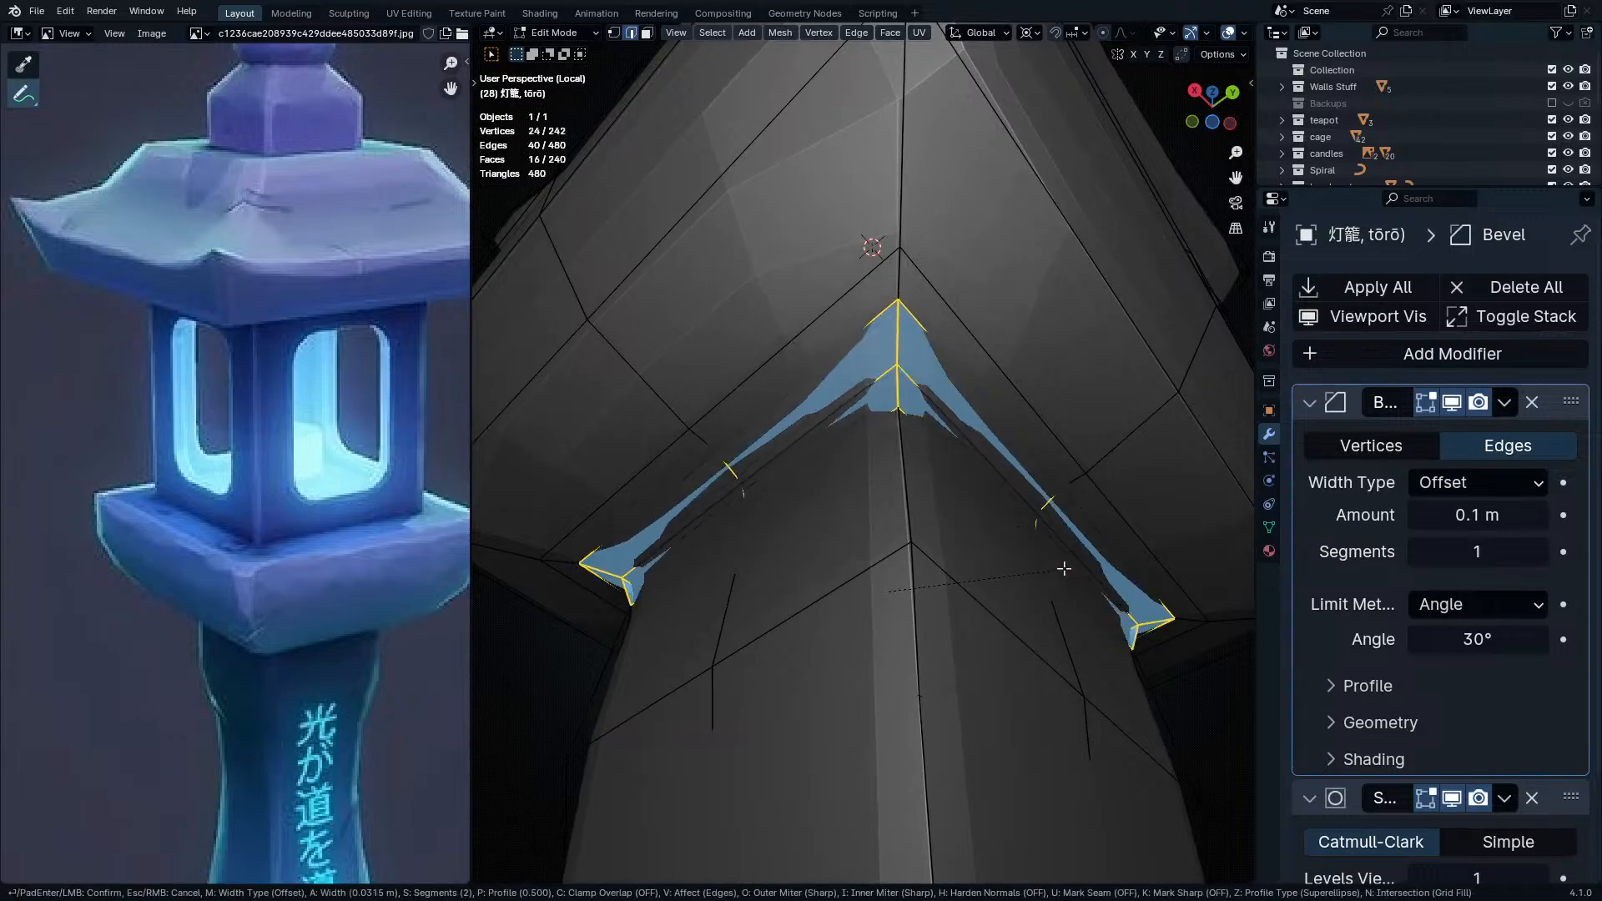
key("p")
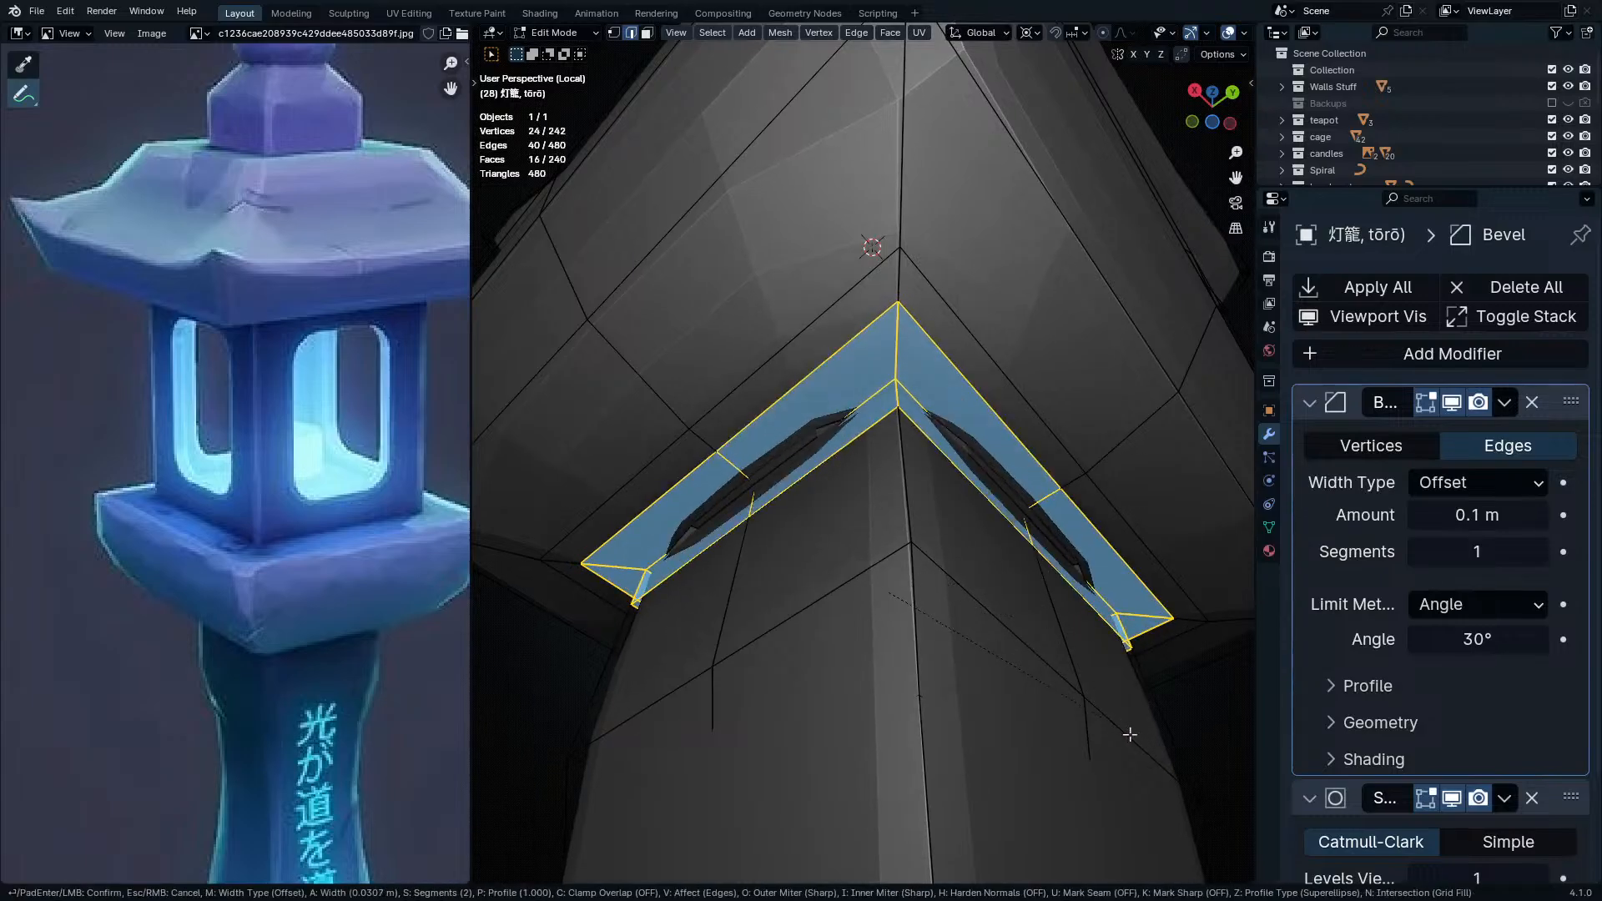
left_click(1138, 774)
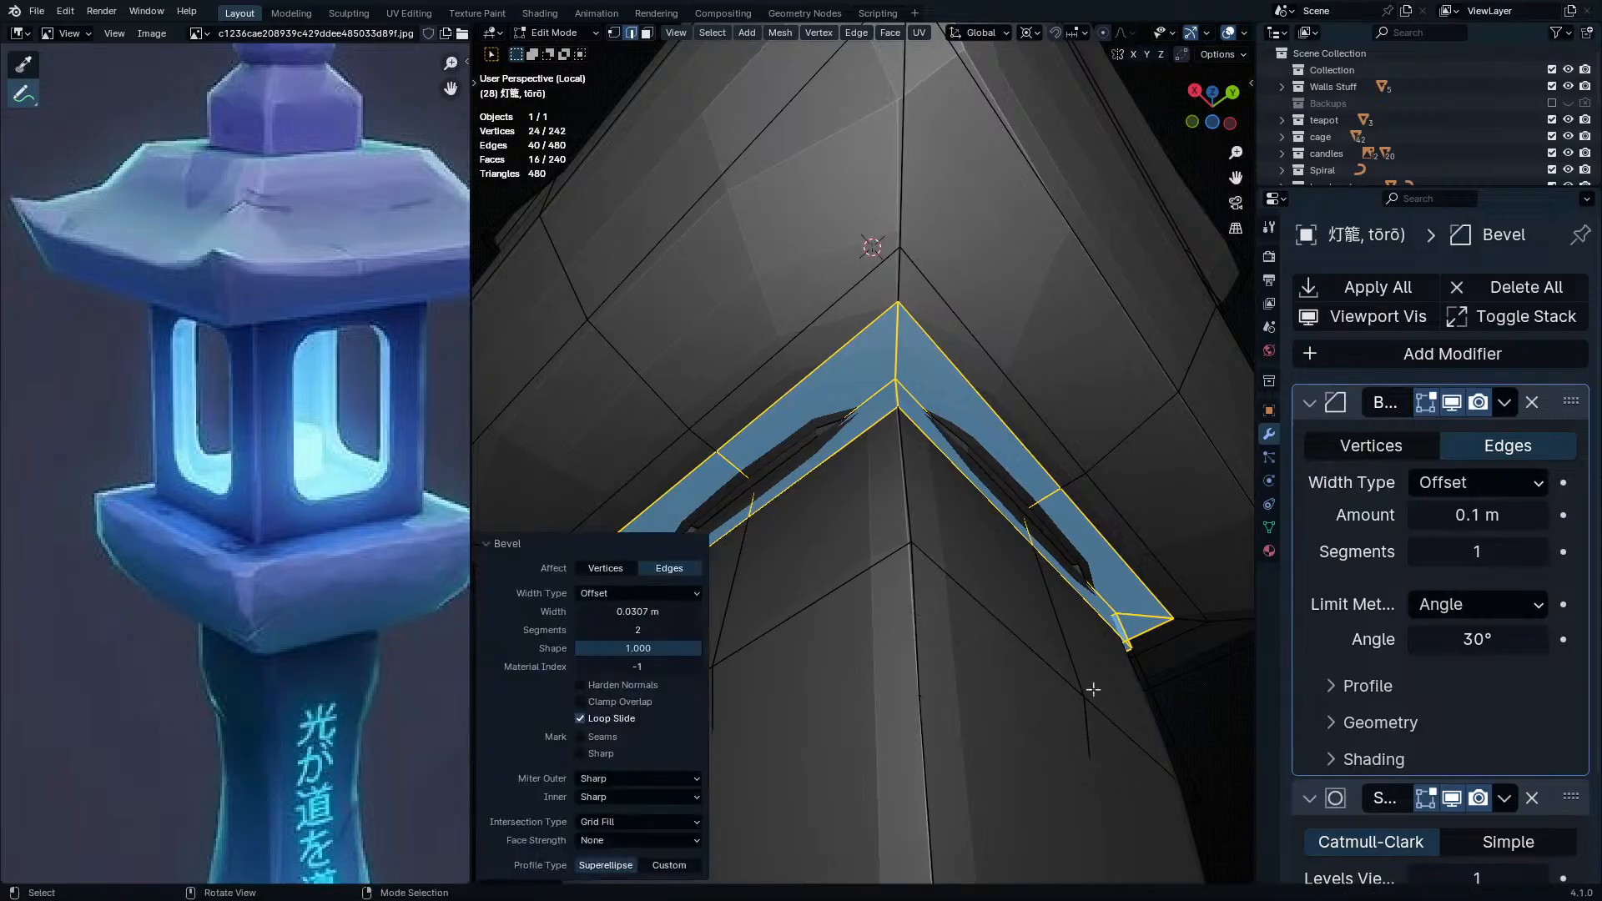
key("Tab")
key("Tab")
key("Tab")
middle_click_drag(1025, 710, 1037, 589)
key("Tab")
key("Tab")
key("Tab")
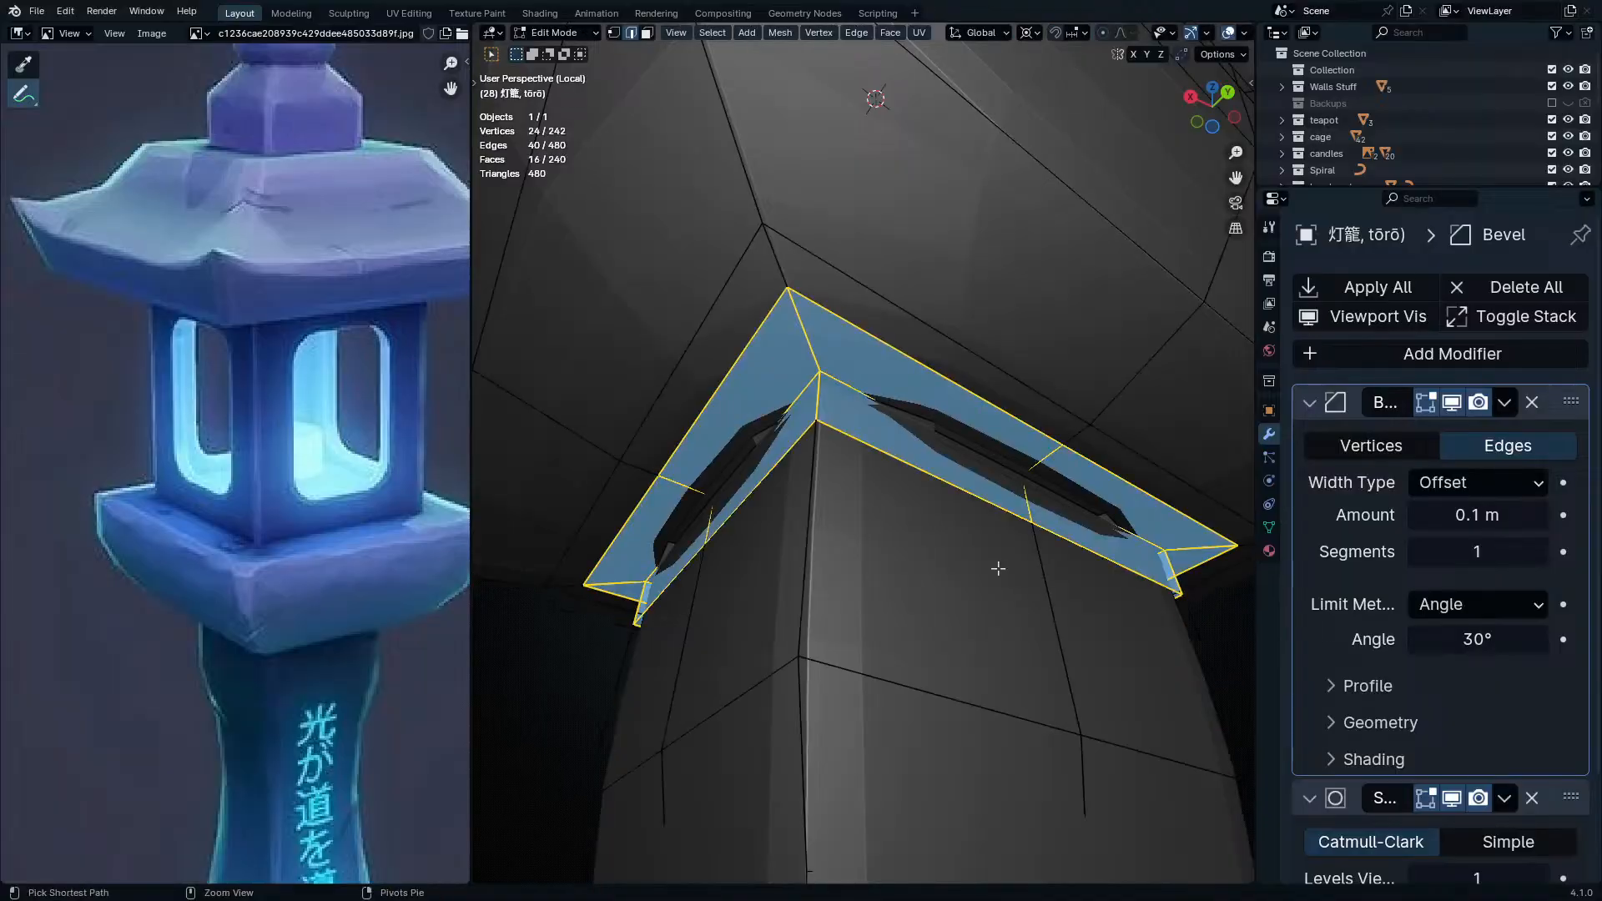
key("ctrl+z")
- Try a narrower two-segment bevel, about 0.019 m wide, on the loop joining the post and platform
key("ctrl+b")
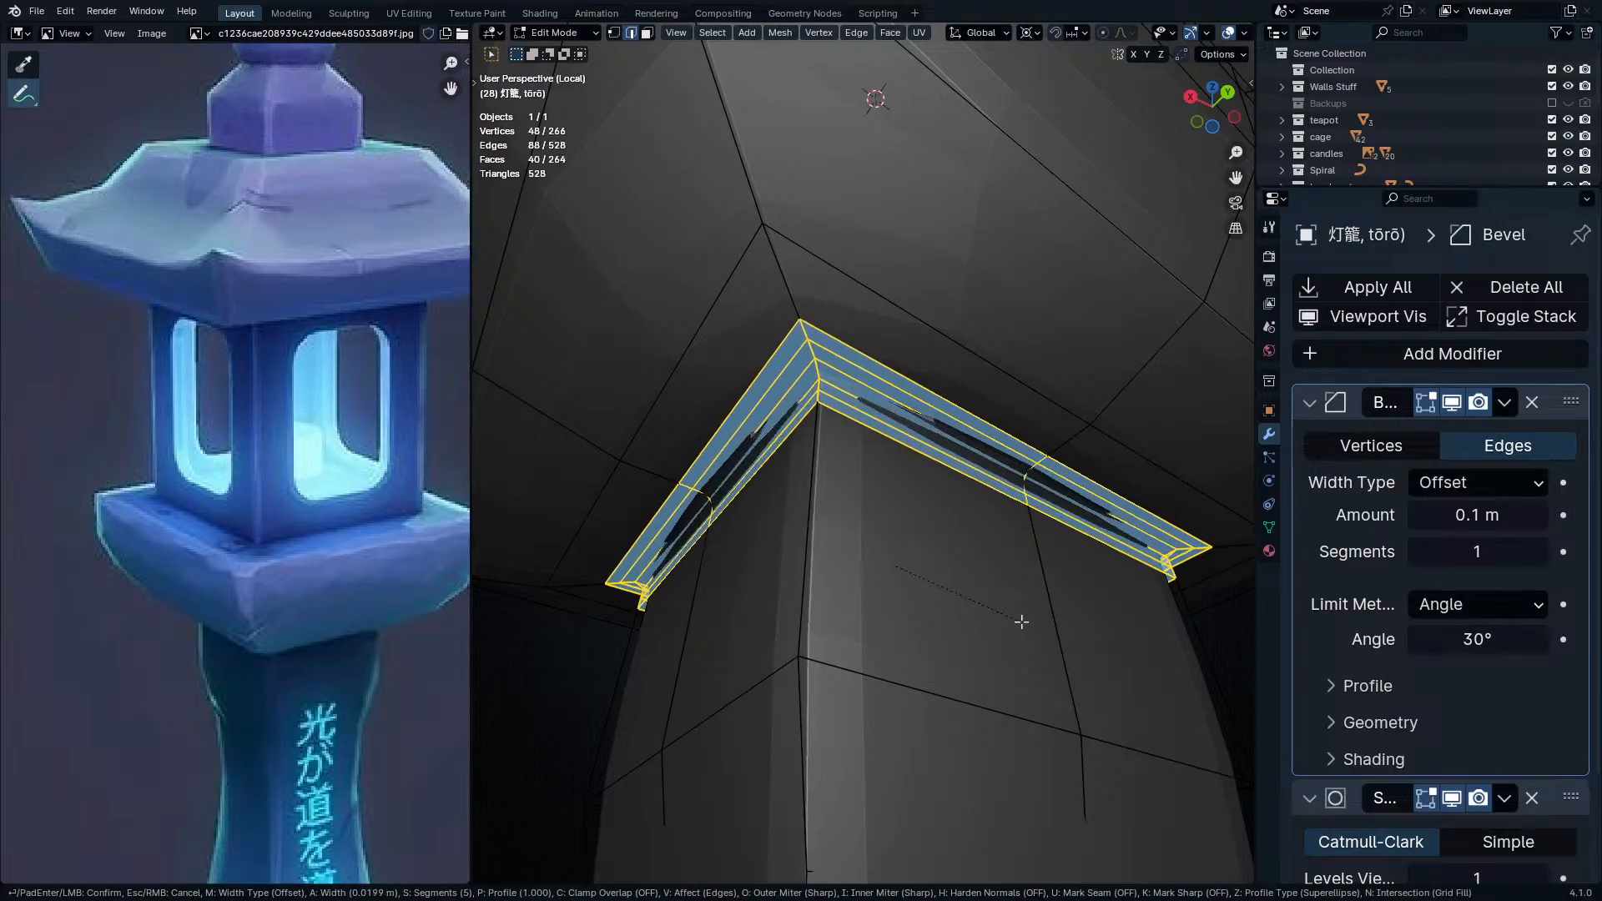
scroll(1043, 643, "up", 2)
scroll(1073, 676, "down", 4)
scroll(1035, 639, "down", 1)
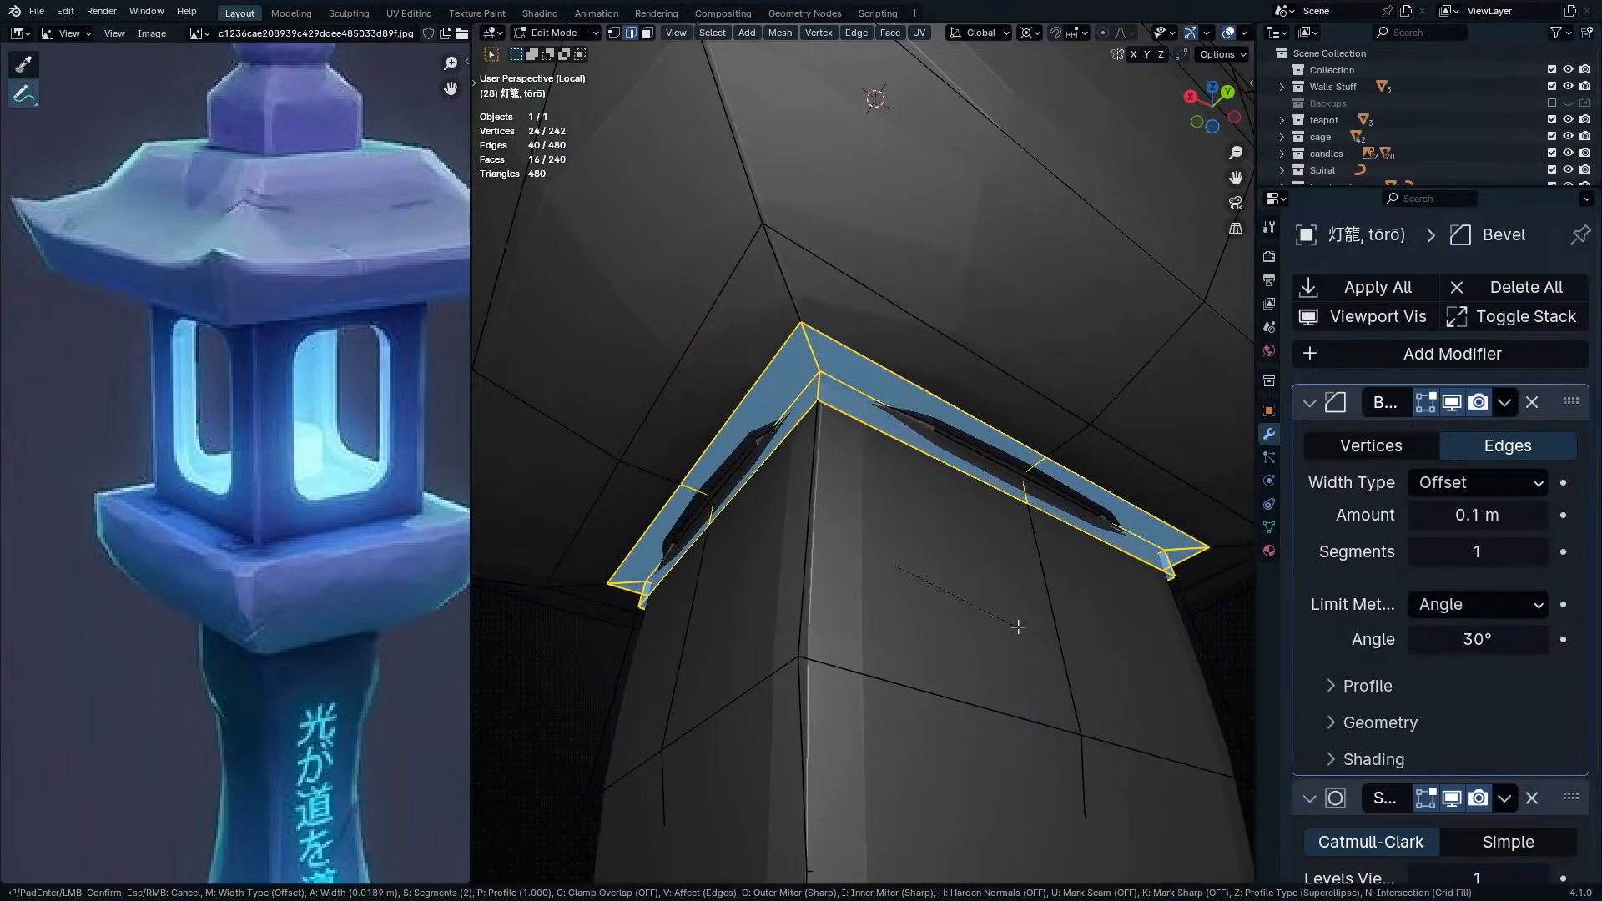
left_click(907, 572)
middle_click_drag(918, 434, 1035, 459)
key("ctrl+z")
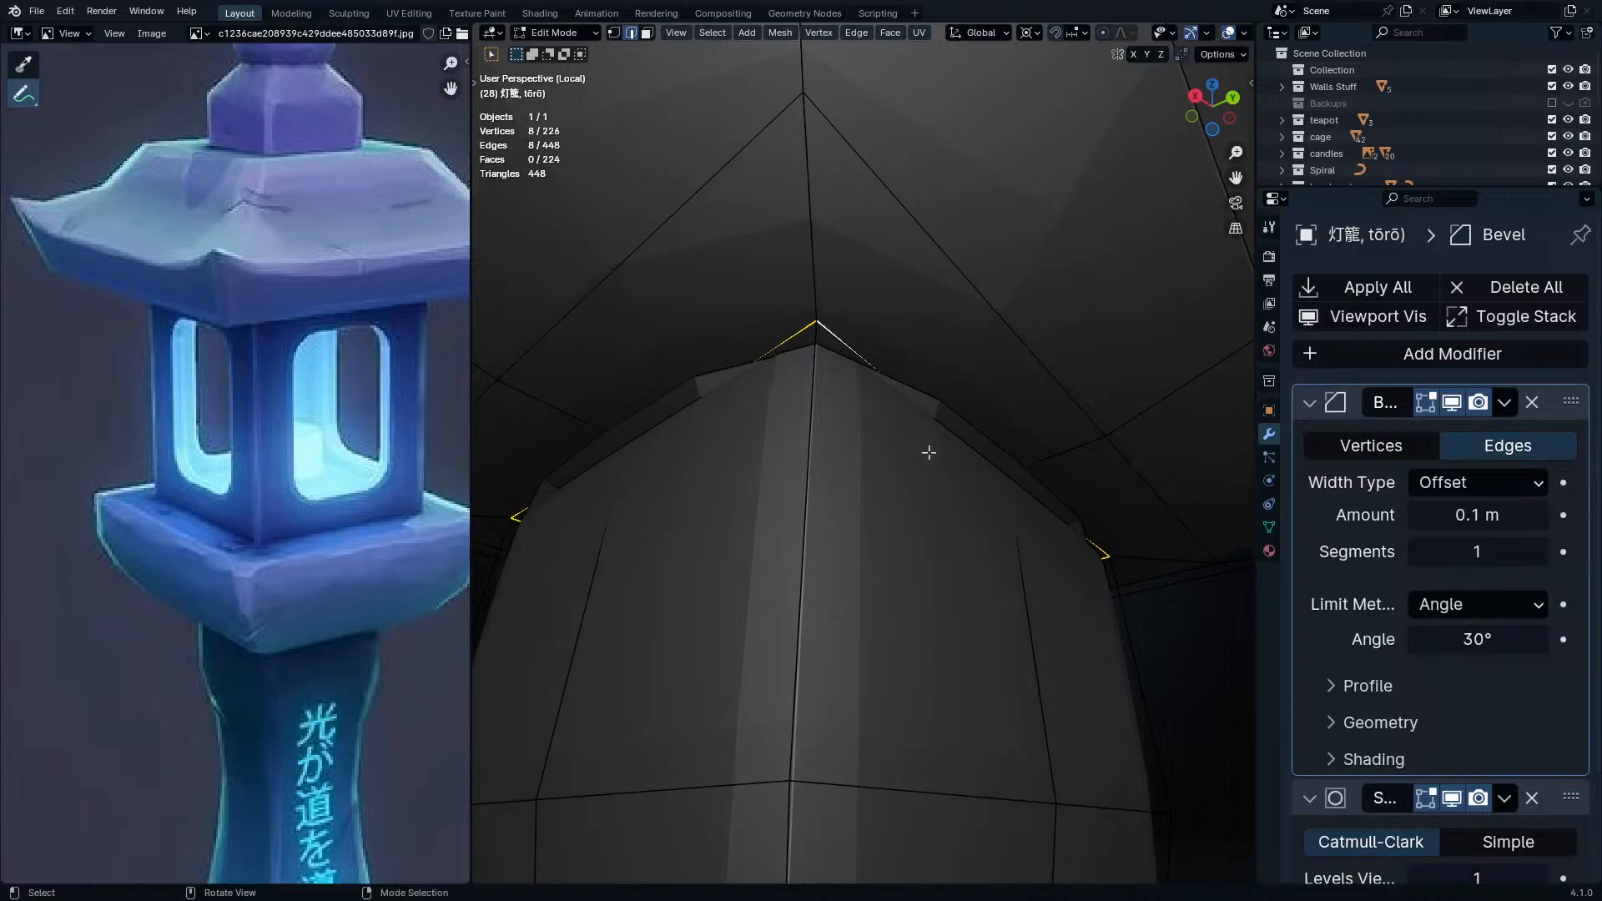
- Select the base block's top edge loop and vertical corner edges and try beveling them 0.0655 m with three segments
key("Tab")
middle_click_drag(968, 309, 908, 556)
middle_click_drag(230, 833, 291, 290)
middle_click_drag(982, 680, 988, 619, "ctrl")
middle_click_drag(988, 619, 939, 575, "shift")
key("Tab")
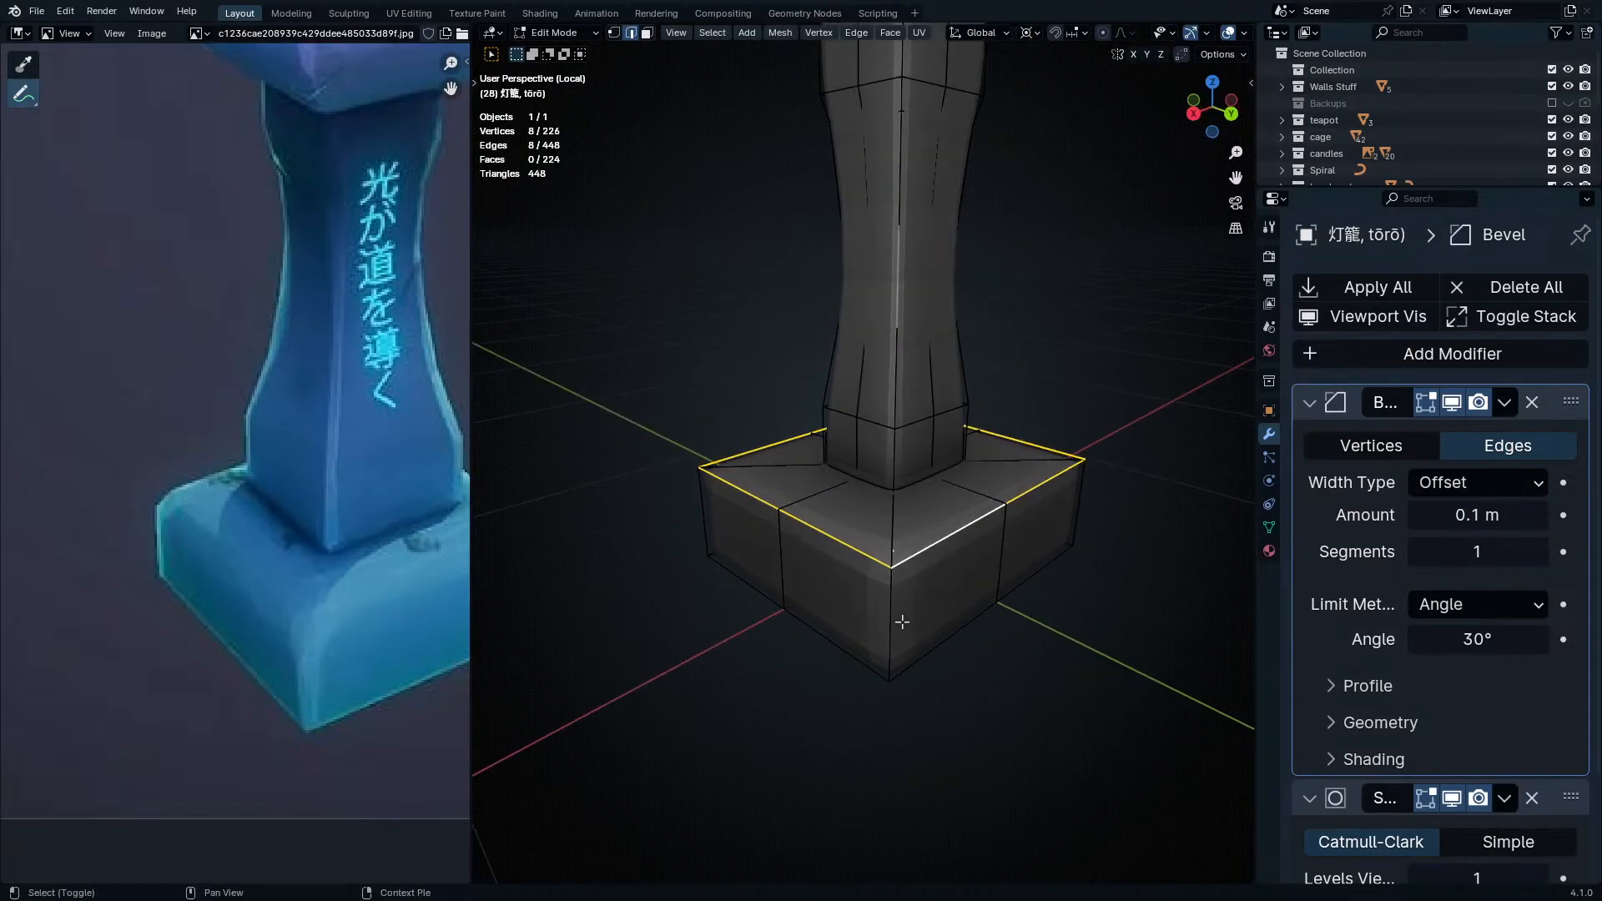
left_click(700, 516, "shift")
middle_click_drag(700, 517, 894, 481)
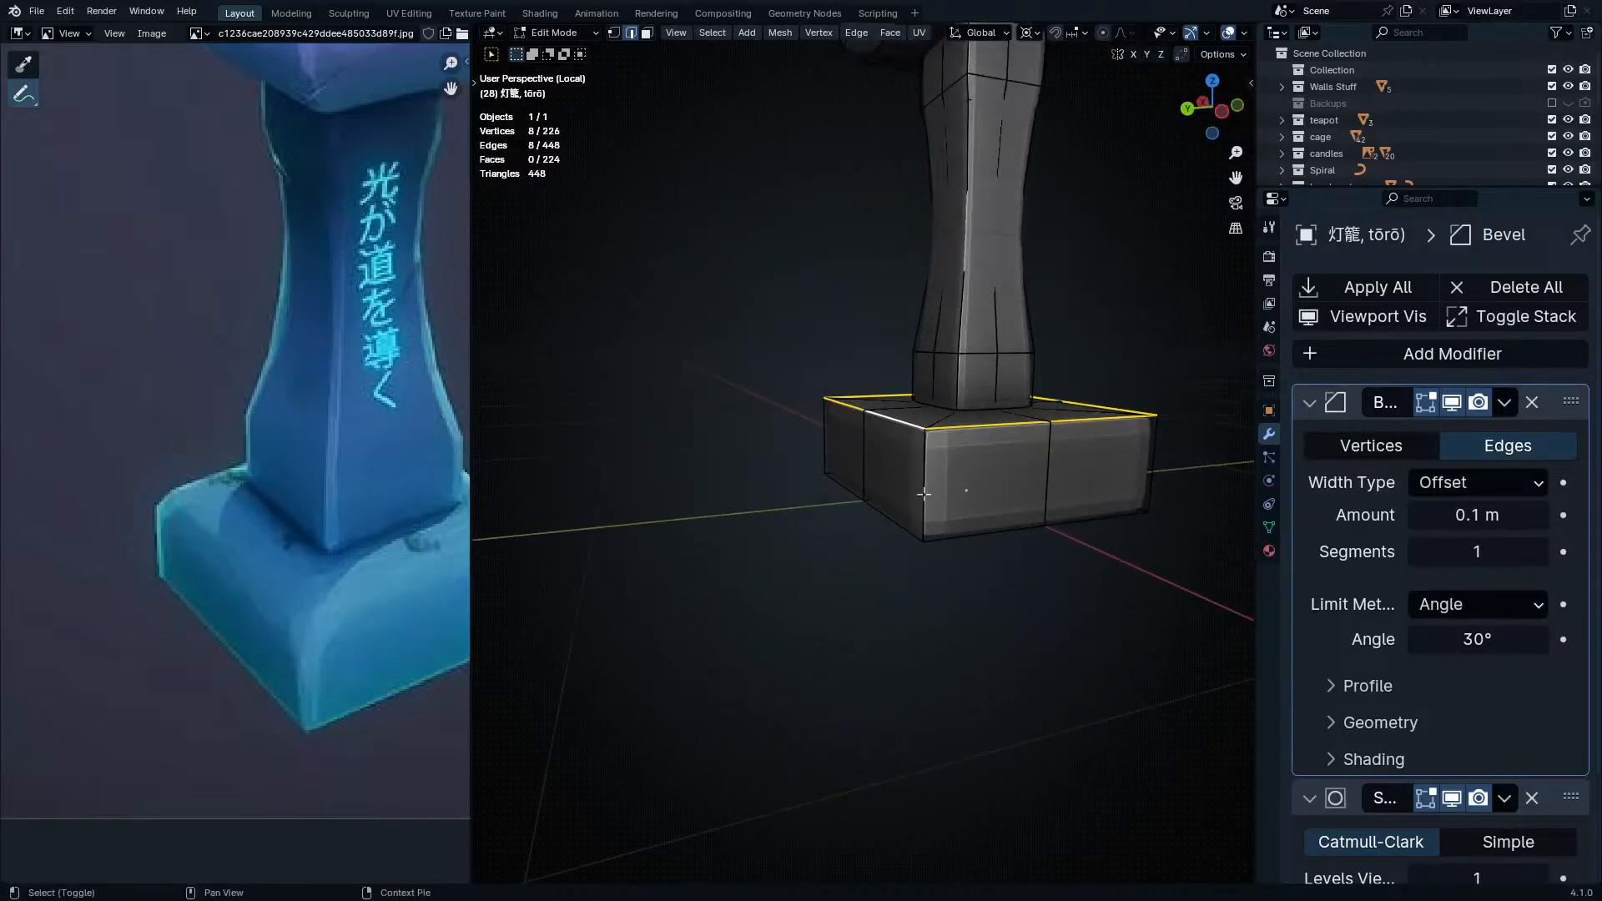
middle_click_drag(966, 501, 709, 543)
middle_click_drag(825, 561, 912, 601)
left_click(871, 455, "shift")
scroll(971, 571, "up", 1)
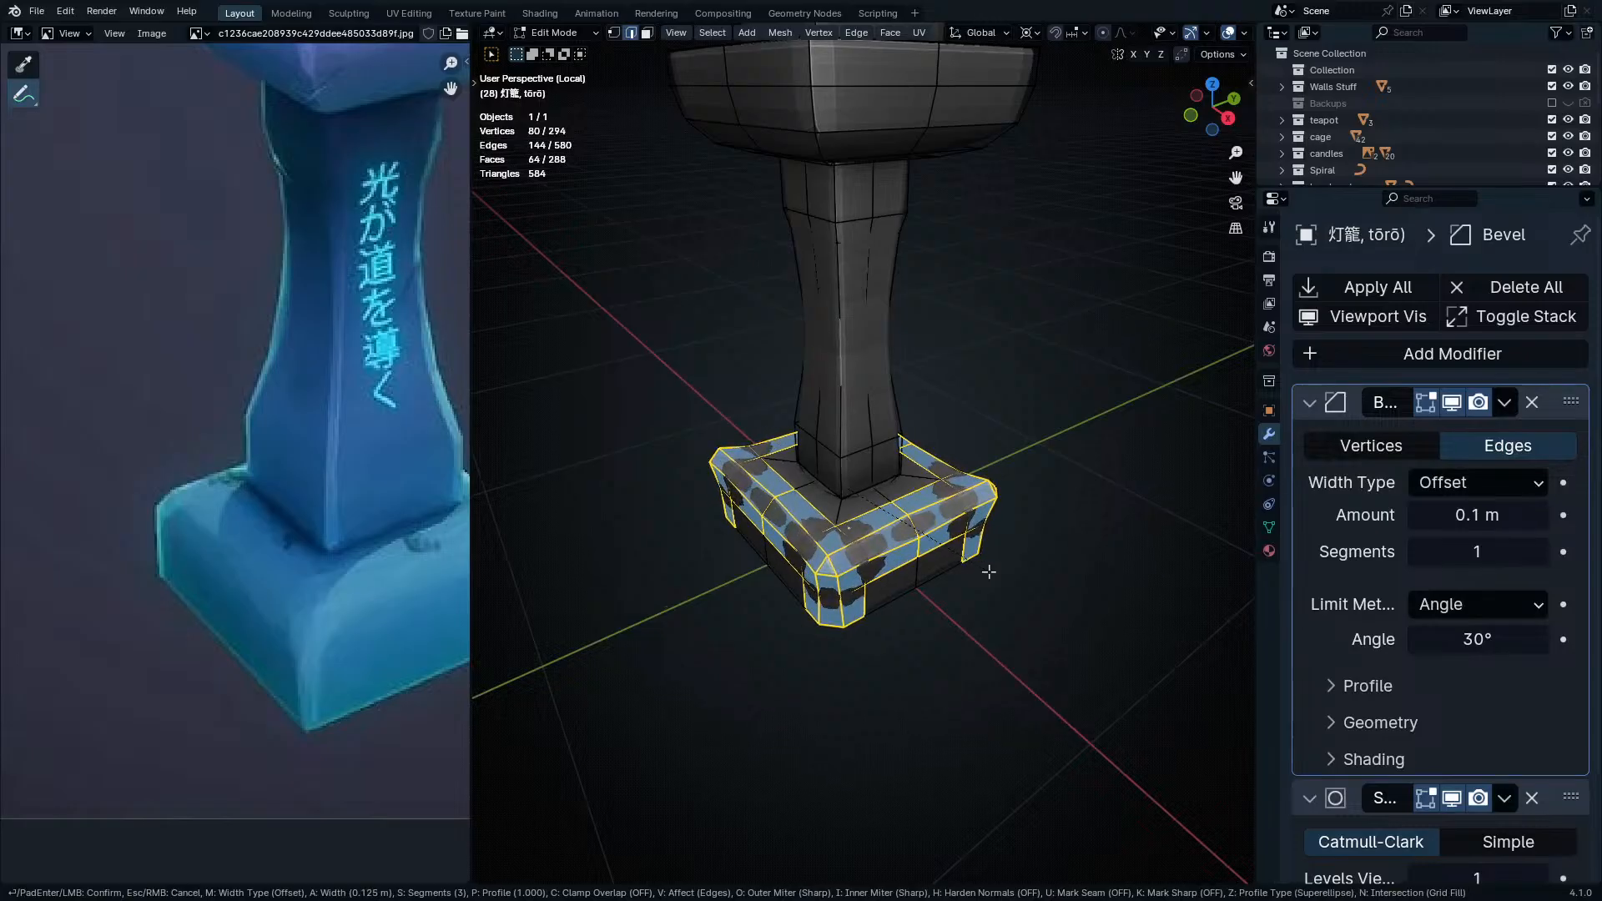
left_click(929, 565)
- Set the base block bevel's shape to 0.5 and its width to 0.0855 m
scroll(817, 576, "up", 4)
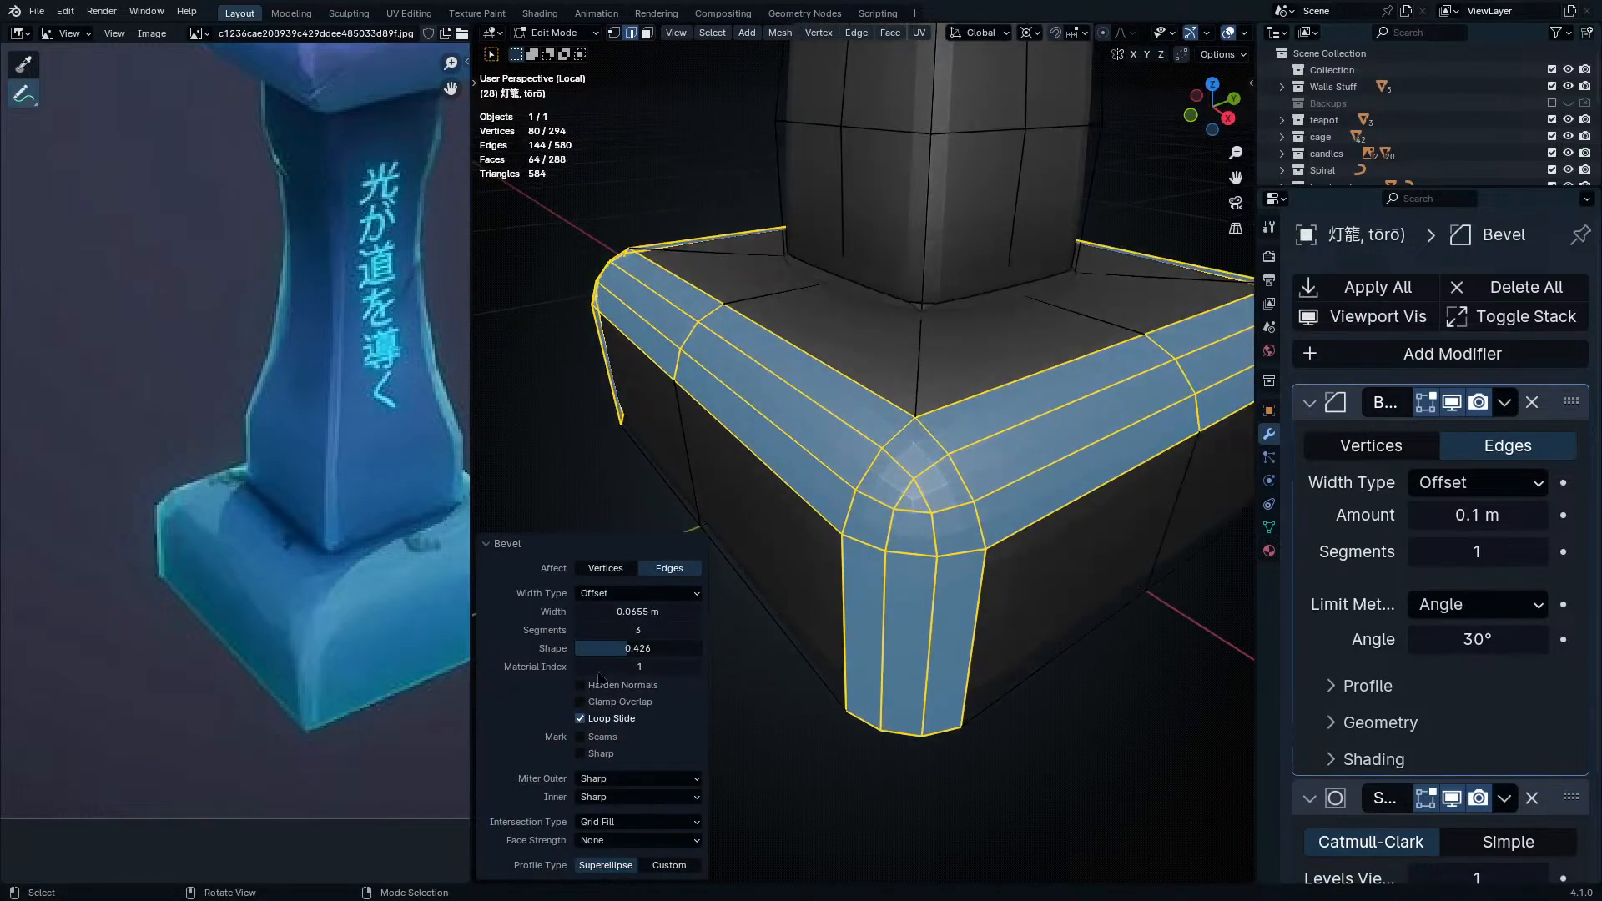
left_click(653, 649)
type(".5")
key("Return")
middle_click_drag(873, 601, 769, 646)
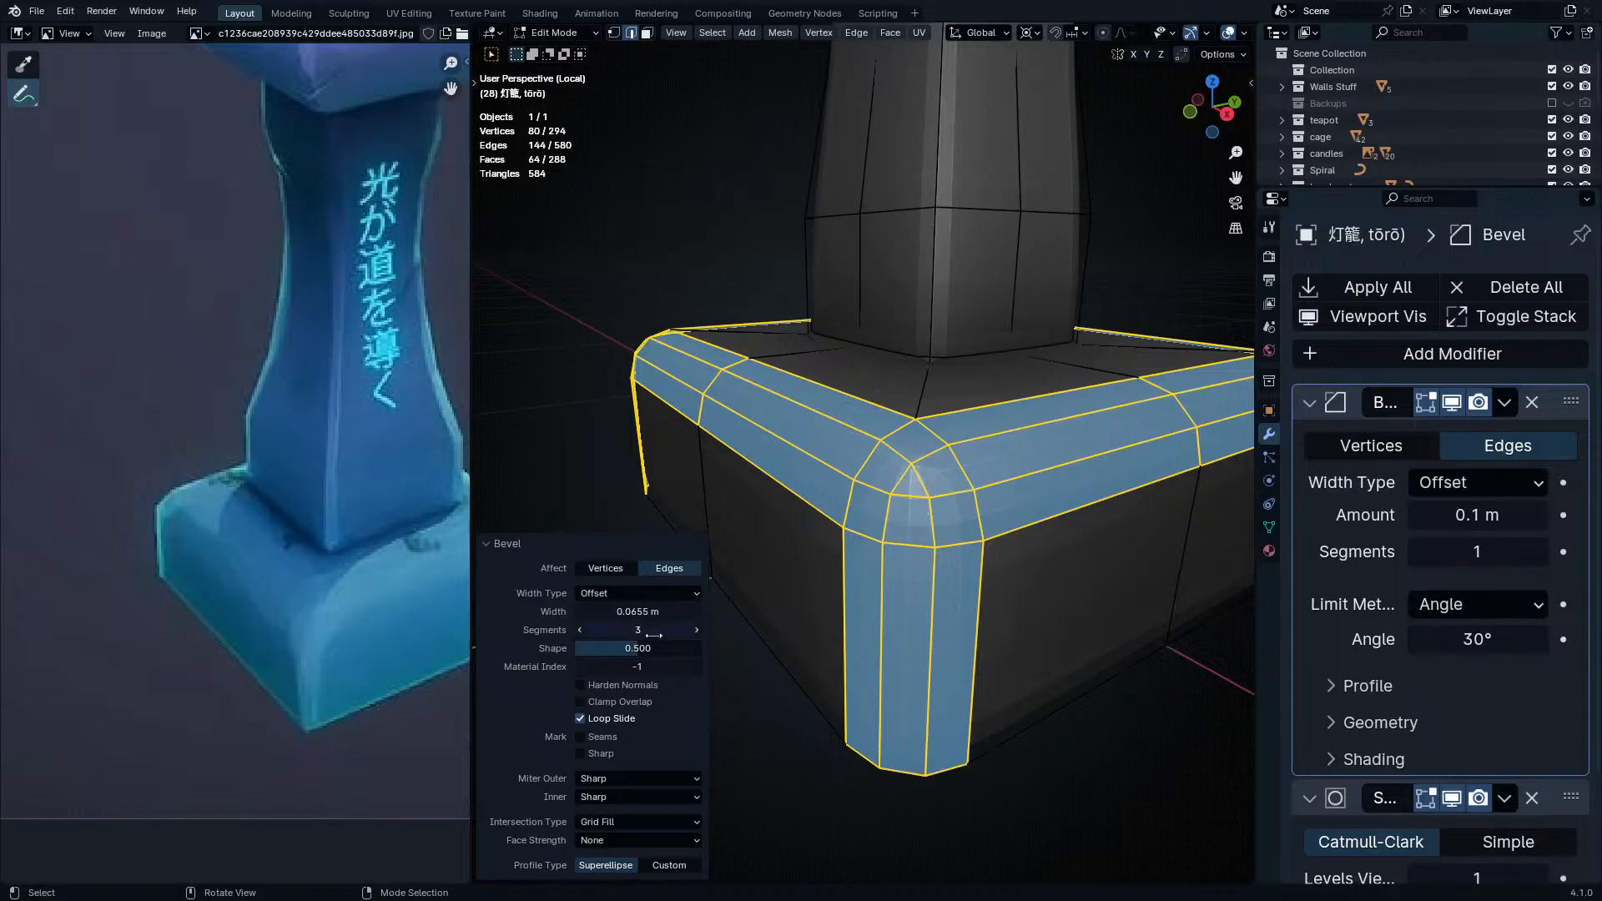
left_click_drag(639, 612, 672, 618)
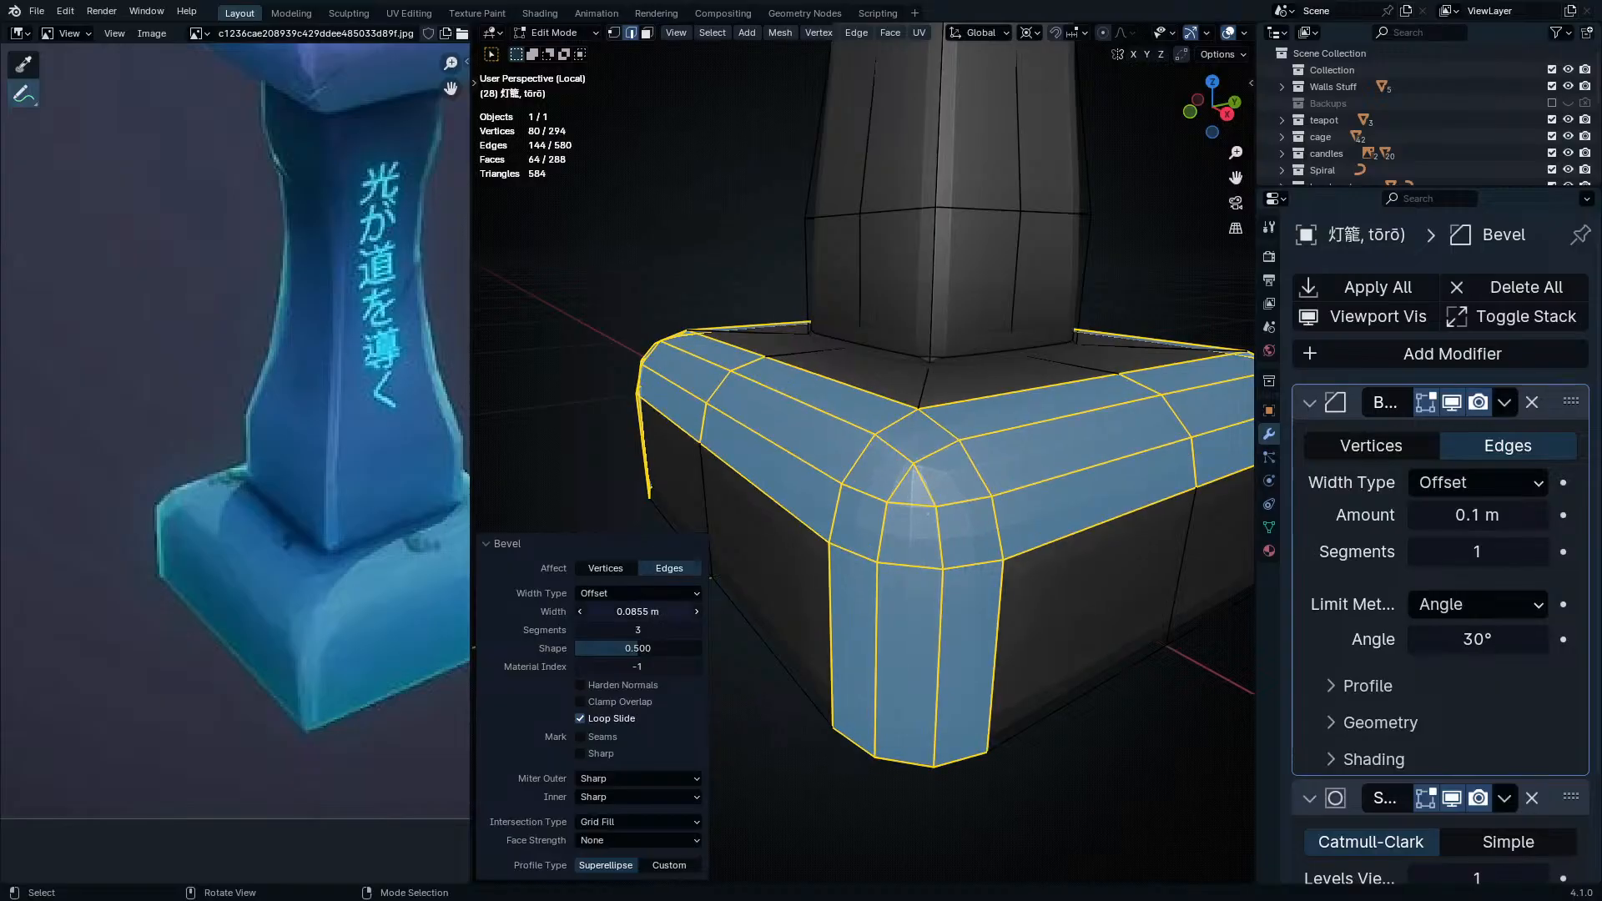
- Examine the beveled base block in both modes, from above and from below
key("Tab")
middle_click_drag(914, 462, 1039, 547)
key("Tab")
key("Tab")
middle_click_drag(1012, 627, 1185, 750, "ctrl")
middle_click_drag(1185, 750, 1175, 664, "ctrl")
middle_click_drag(943, 588, 999, 571, "shift")
middle_click_drag(898, 513, 1067, 670)
key("Tab")
middle_click_drag(859, 389, 983, 613)
middle_click_drag(1030, 674, 1040, 500)
middle_click_drag(1040, 500, 1043, 325, "shift")
left_click(906, 529)
mouse_move(936, 534)
middle_mouse_down()
mouse_move(930, 448)
mouse_move(961, 536)
middle_mouse_up()
left_click(947, 438)
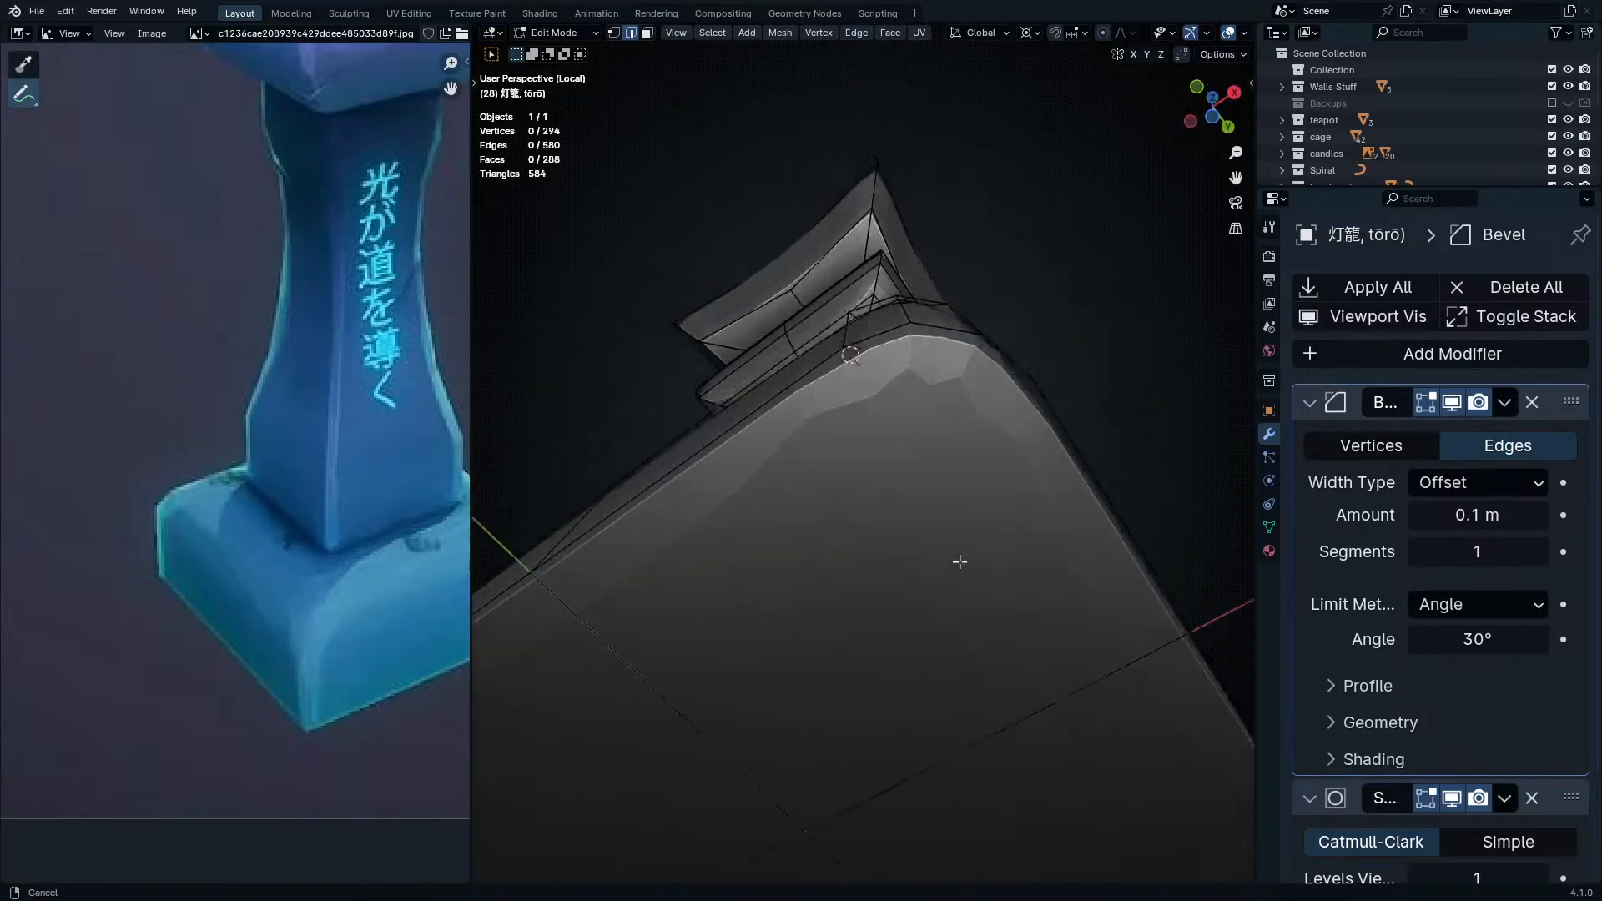
middle_click_drag(998, 410, 965, 542)
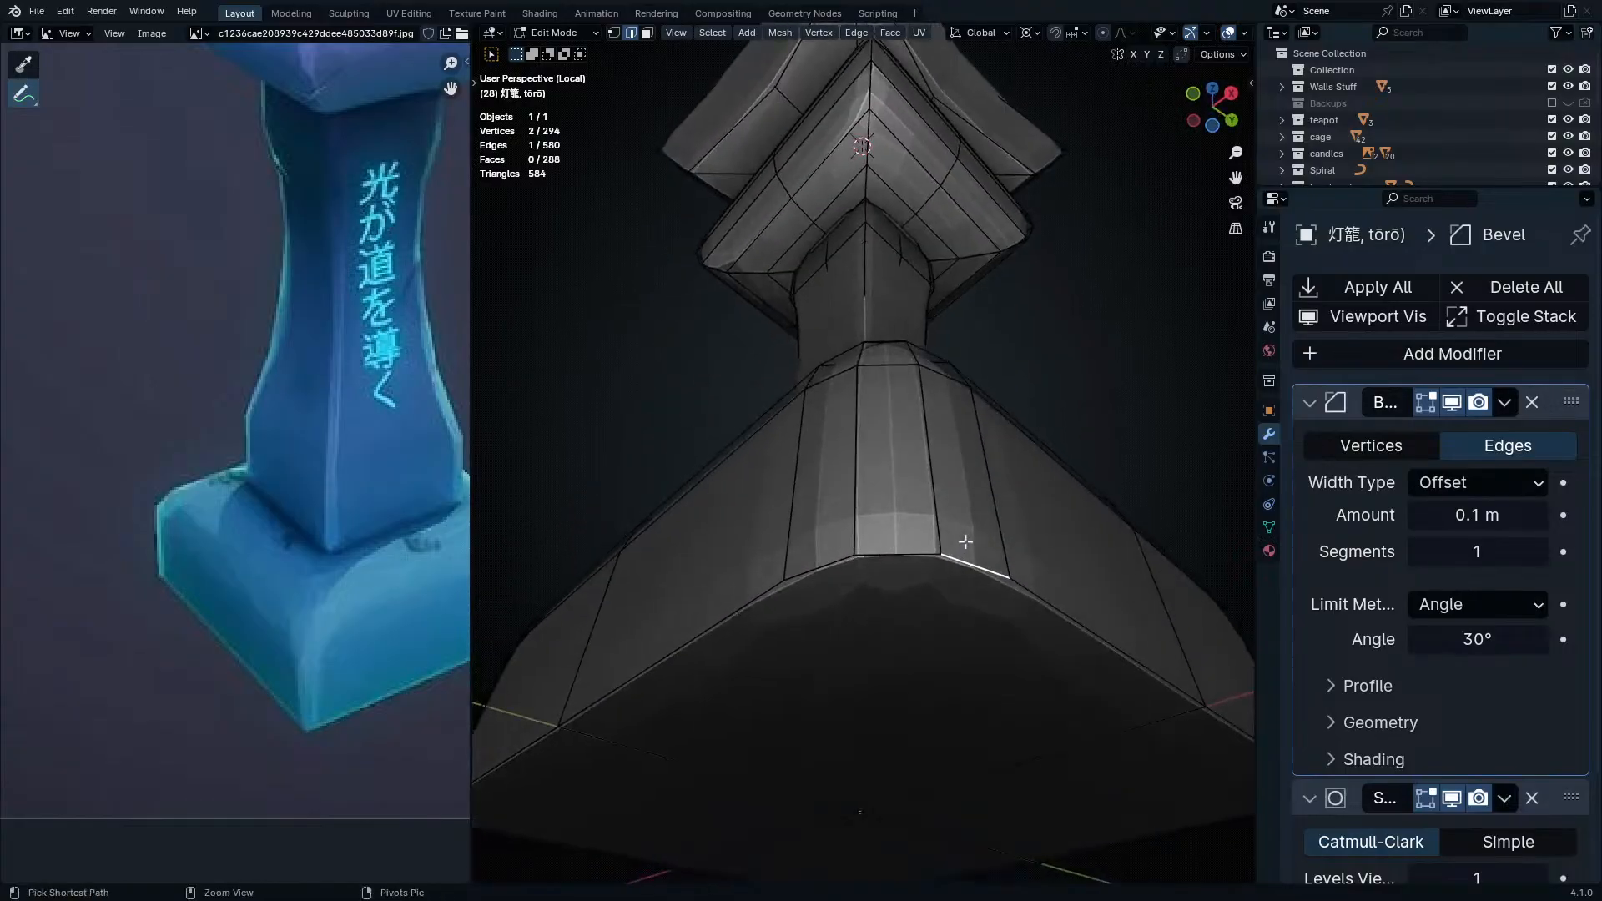
- Undo the bevel on the base block's top loop and vertical corners
key("ctrl+z")
key("ctrl+z")
key("ctrl+shift+z")
key("ctrl+z")
key("ctrl+shift+z")
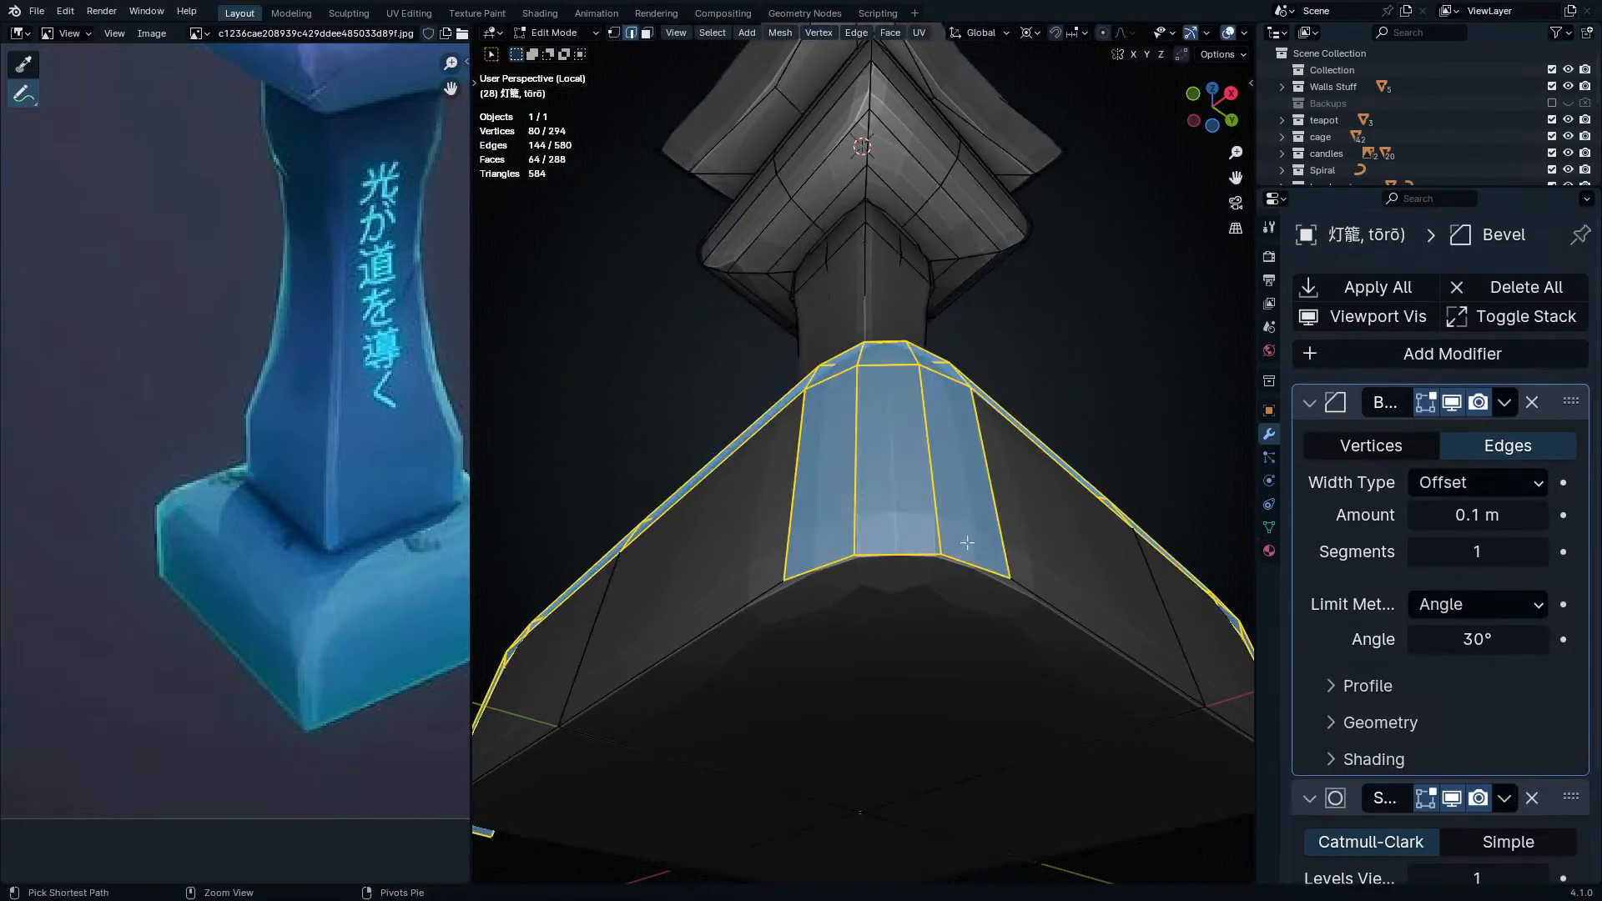
key("ctrl+z")
middle_click_drag(967, 542, 979, 445)
middle_click_drag(982, 592, 1000, 571)
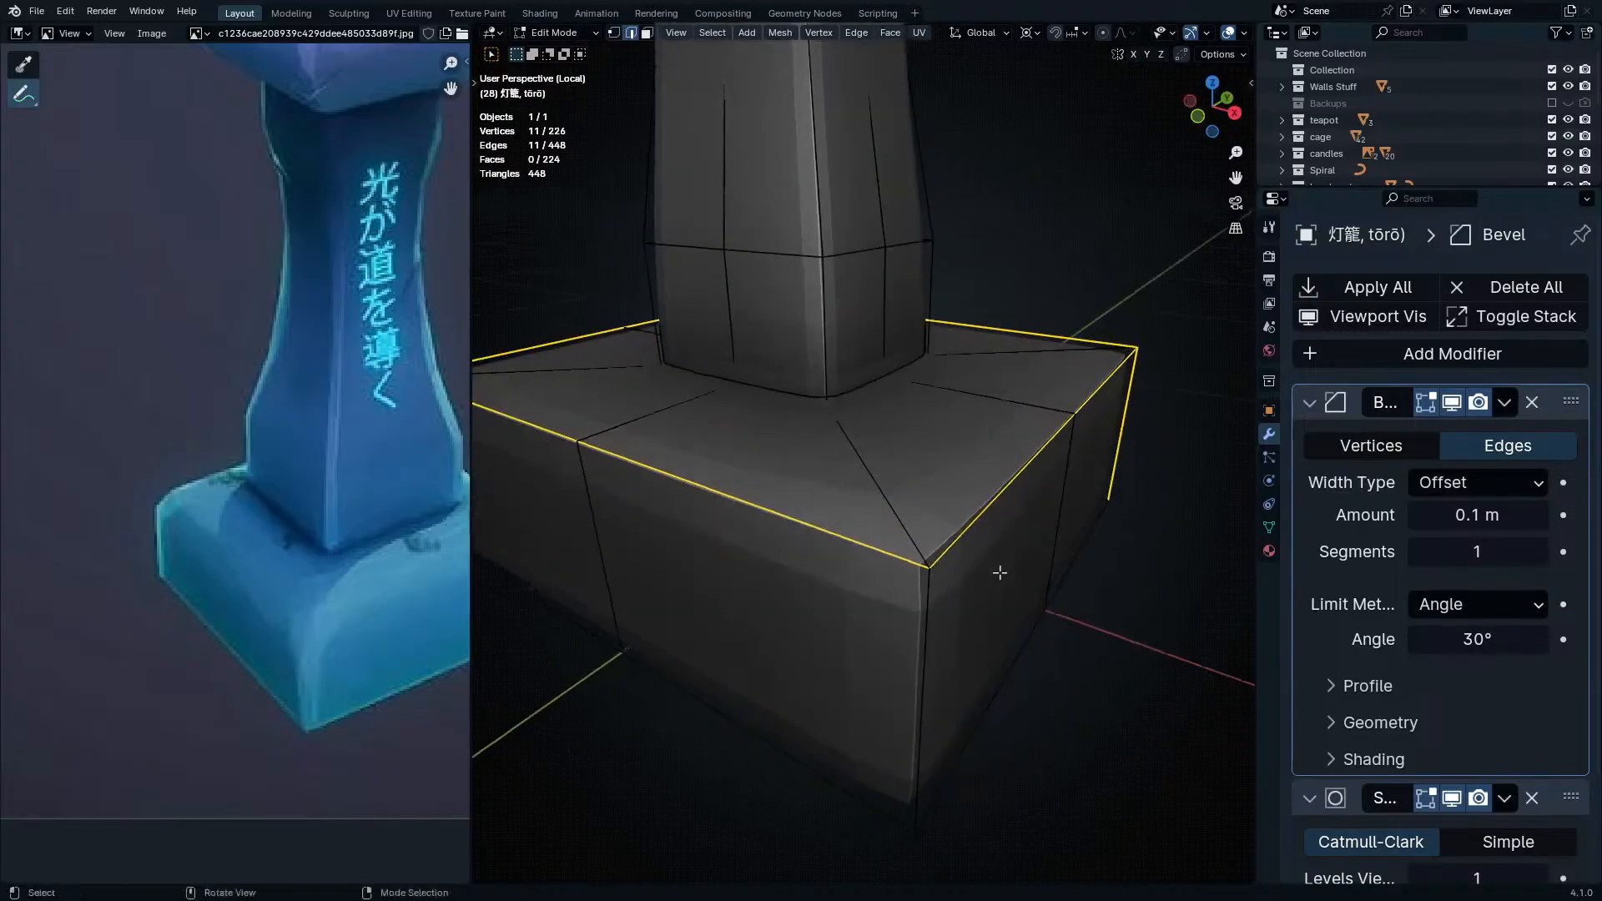
- Try a three-segment bevel about 0.104 m wide on the base block's vertical corner edges and top diagonals
middle_click_drag(1019, 454, 1106, 330)
middle_click_drag(1068, 408, 1022, 363)
middle_click_drag(1043, 308, 849, 379, "shift")
left_click(937, 340, "shift")
middle_click_drag(736, 388, 836, 418)
middle_click_drag(122, 442, 230, 426)
middle_click_drag(653, 470, 843, 463)
middle_click_drag(843, 463, 876, 542, "shift")
key("ctrl+b")
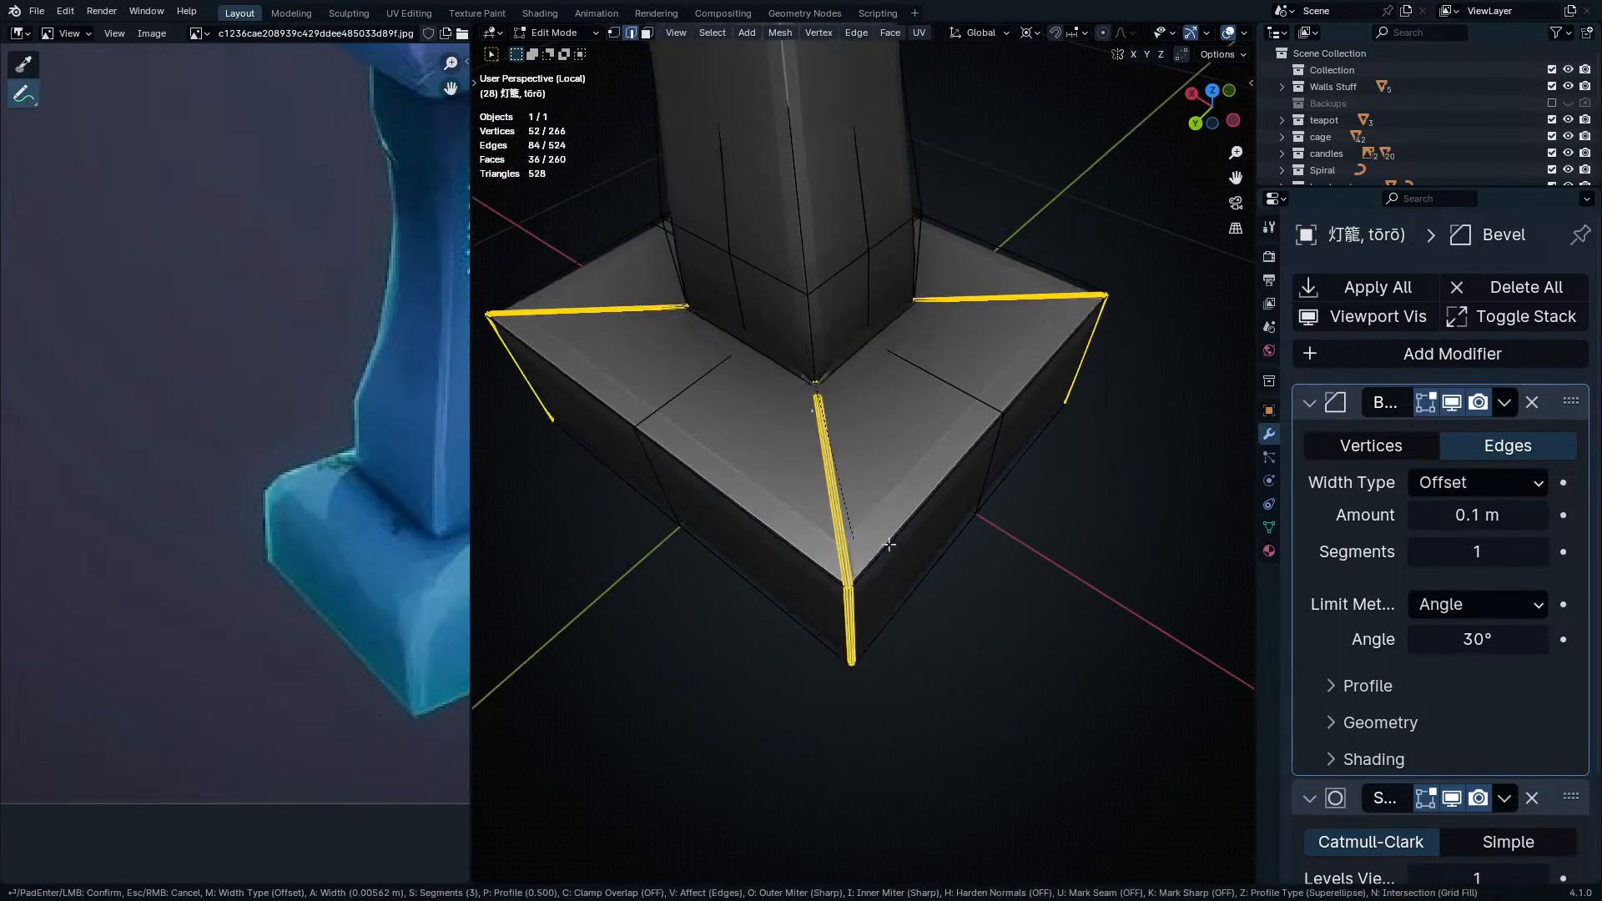
scroll(933, 558, "up", 2)
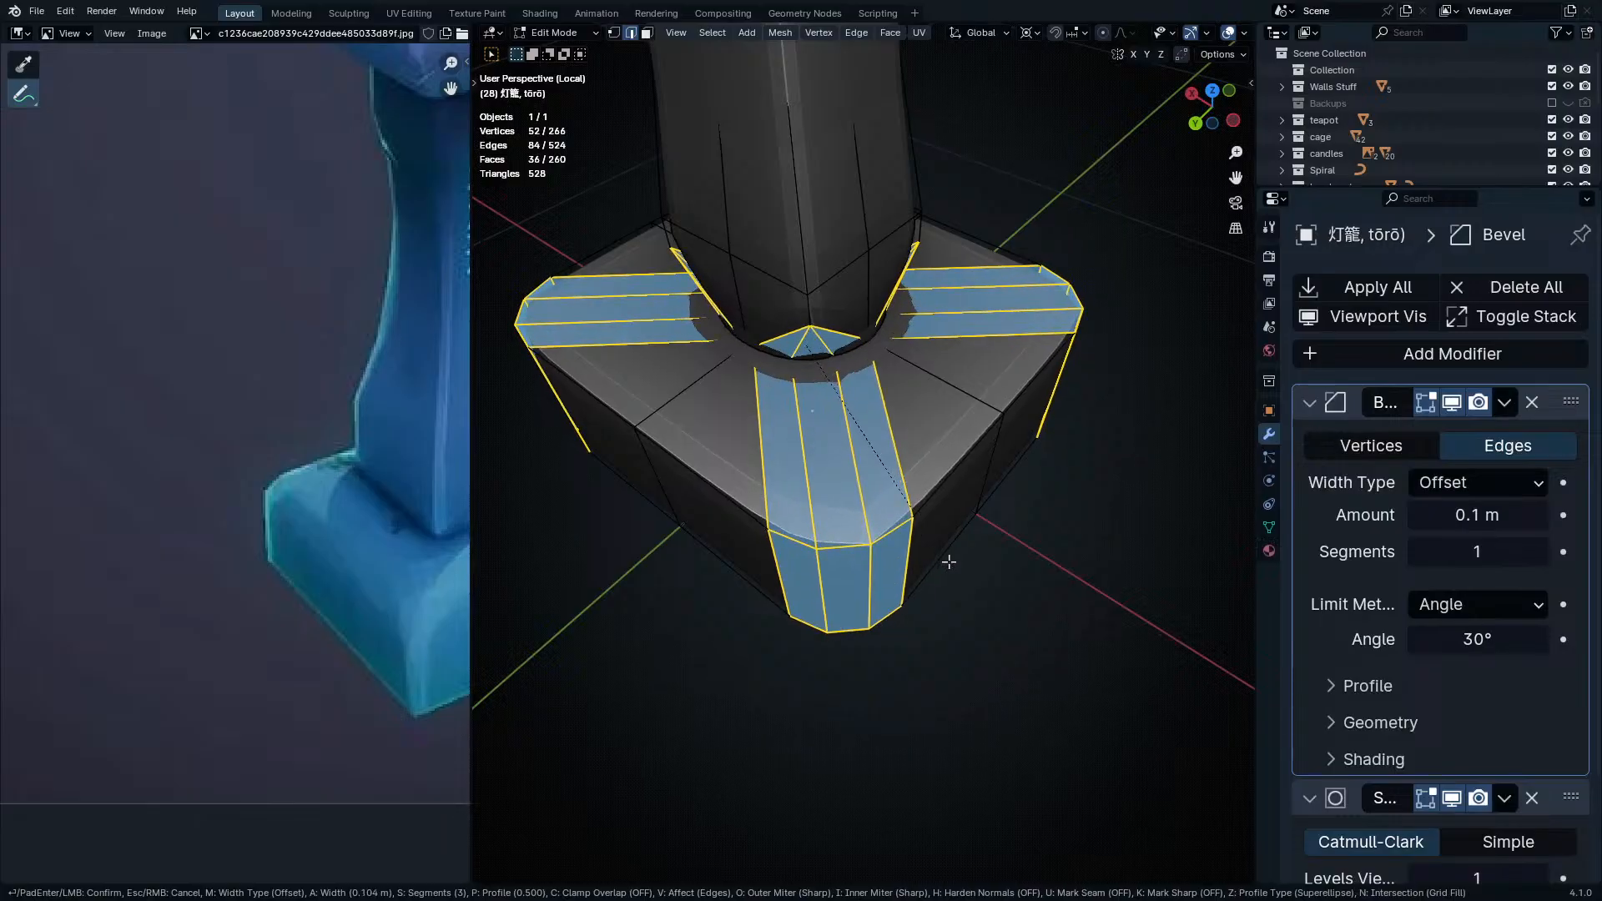
key("Escape")
- Undo the base block's corner bevel and bevel its top edge loop instead with three segments, about 0.16 m wide
middle_click_drag(955, 561, 1251, 592)
middle_click_drag(821, 500, 788, 559)
middle_click_drag(450, 597, 249, 568)
scroll(286, 569, "up", 1)
scroll(325, 562, "up", 4)
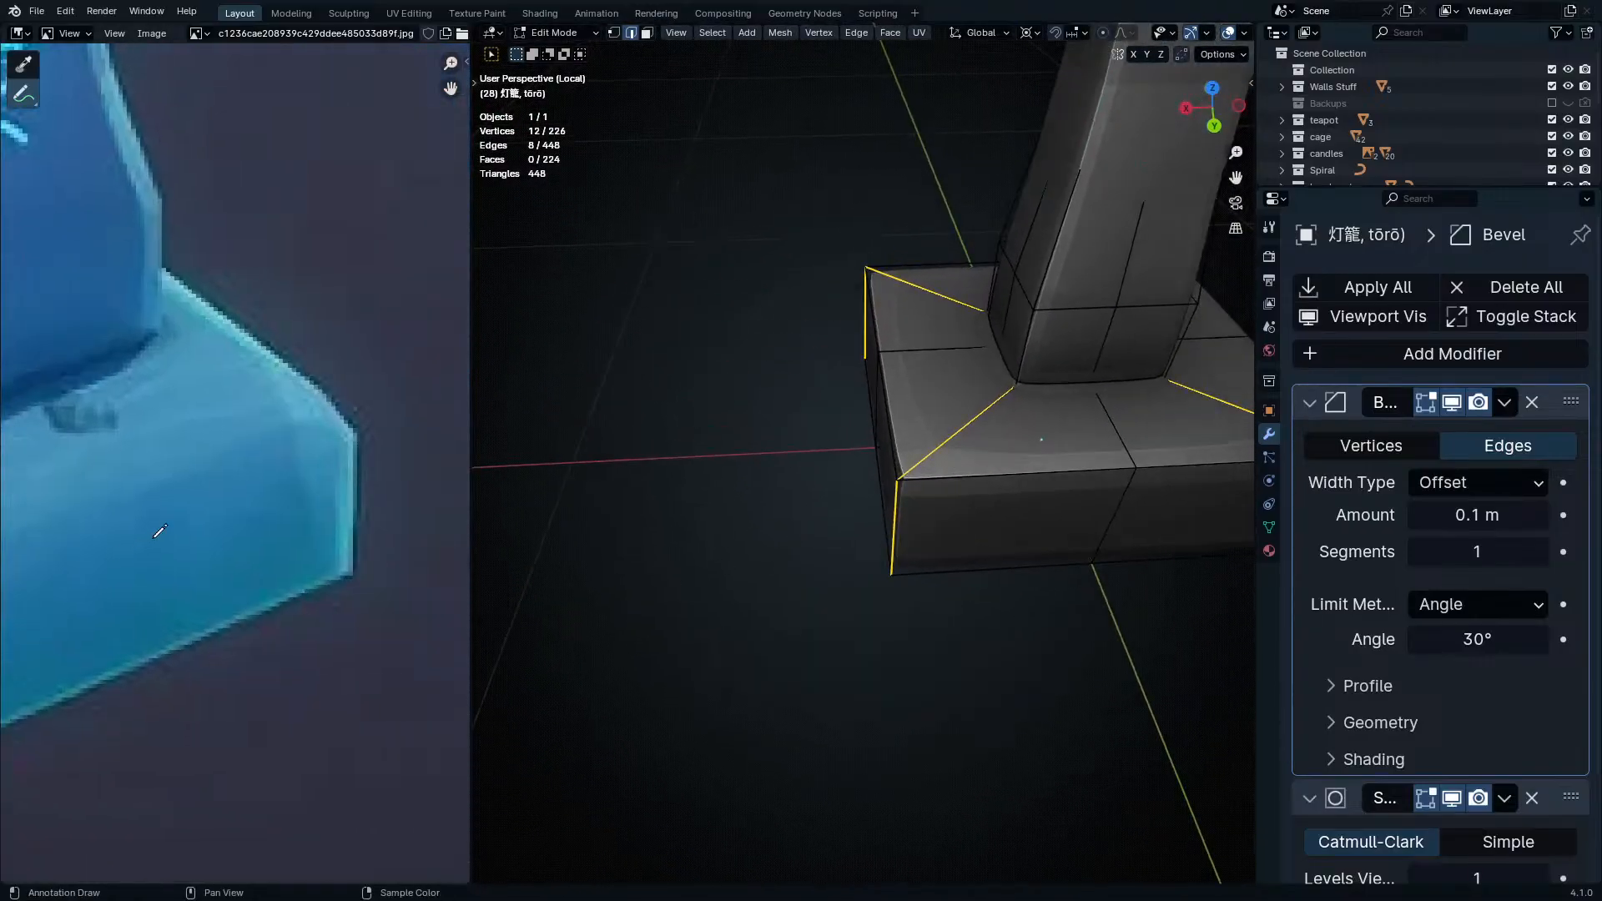
mouse_move(254, 490)
middle_mouse_down()
mouse_move(455, 474)
mouse_move(77, 439)
mouse_move(139, 424)
mouse_move(262, 489)
middle_mouse_up()
middle_click_drag(897, 464, 949, 435)
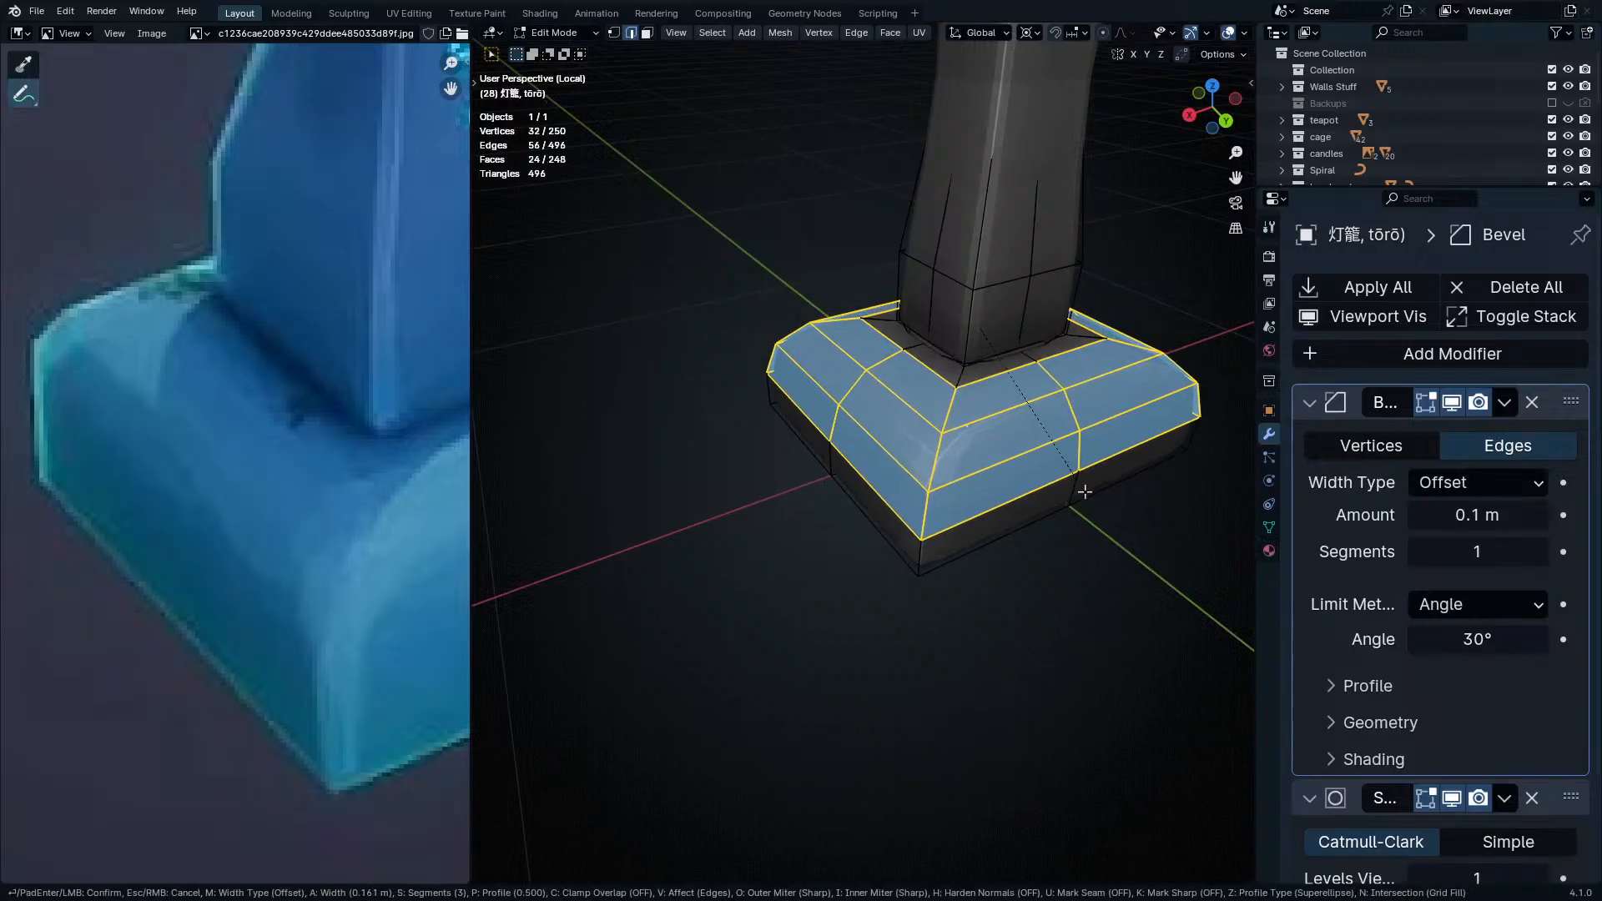
left_click(1049, 471)
- Check the beveled base in Object Mode and lower its beveled band slightly along the Z axis
key("Tab")
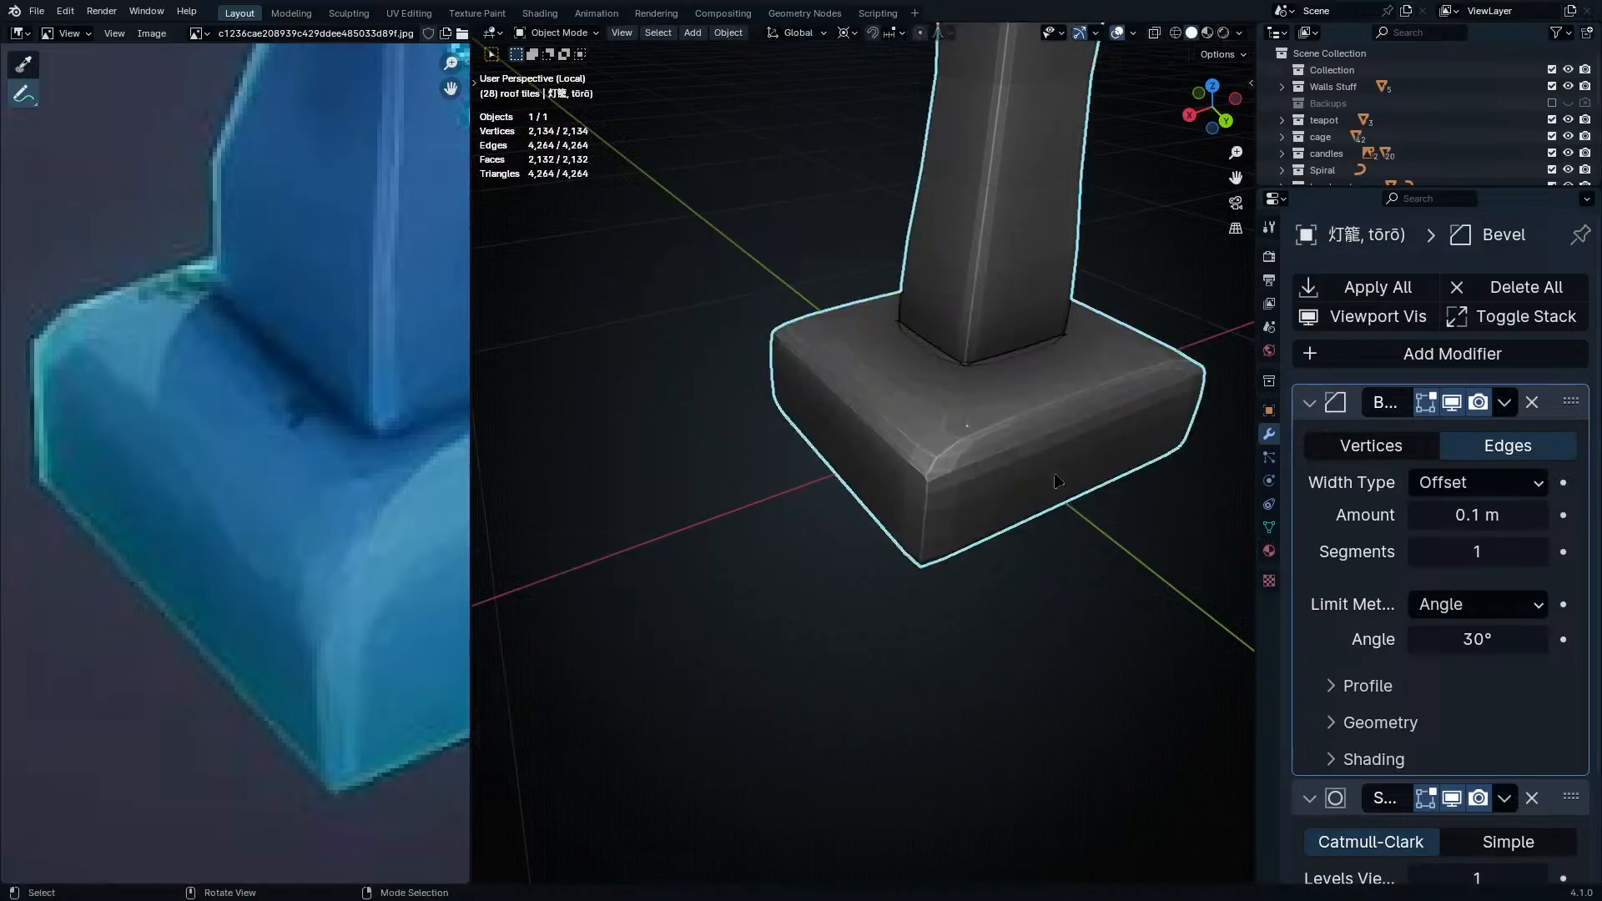
scroll(1041, 457, "up", 1)
middle_click_drag(1041, 457, 1006, 494)
key("Tab")
scroll(993, 460, "up", 1)
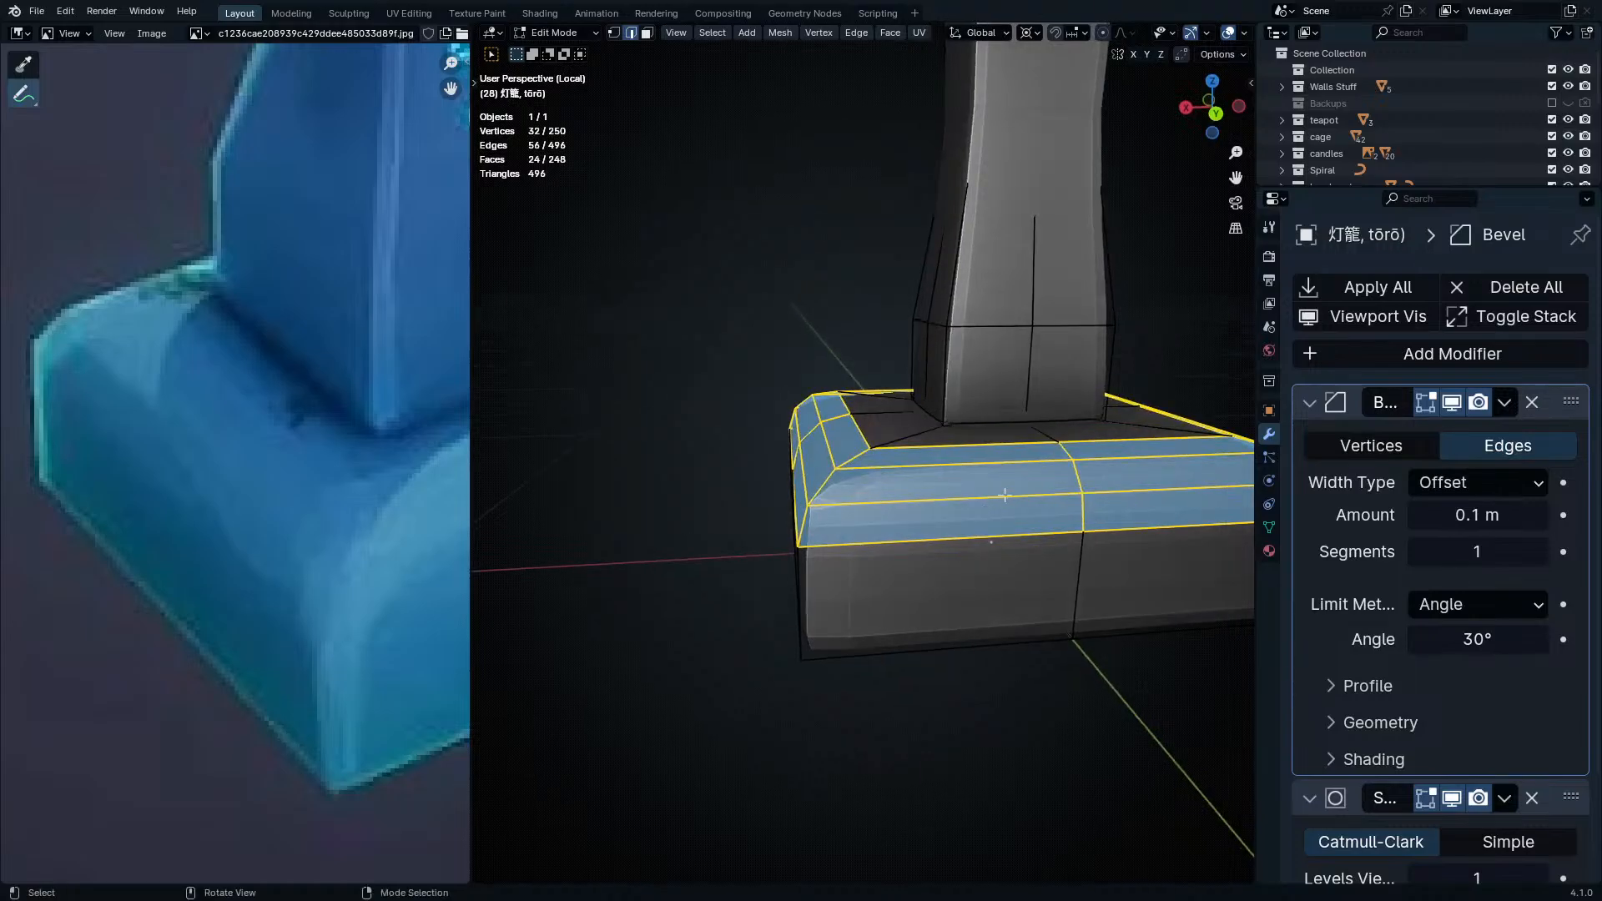
key("g")
key("z")
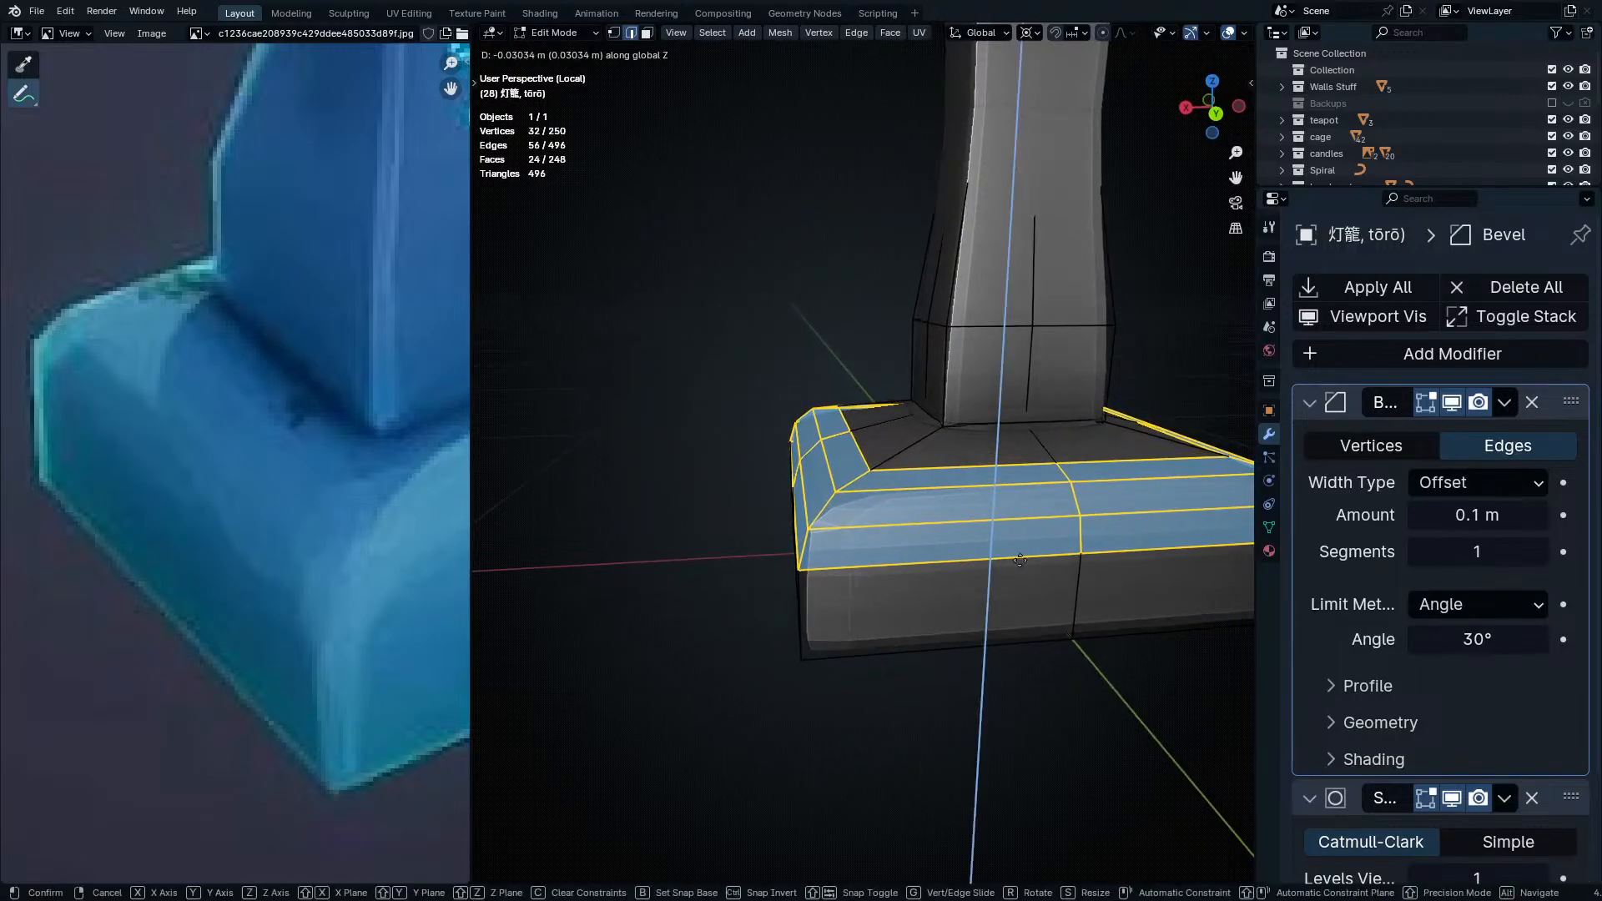
left_click(1017, 542)
- From the front view, move the base block's bottom vertices down about 0.059 m along Z to make the block taller
key("Tab")
middle_click_drag(1015, 542, 1028, 575)
scroll(981, 296, "down", 5)
scroll(1019, 306, "down", 4)
key("Tab")
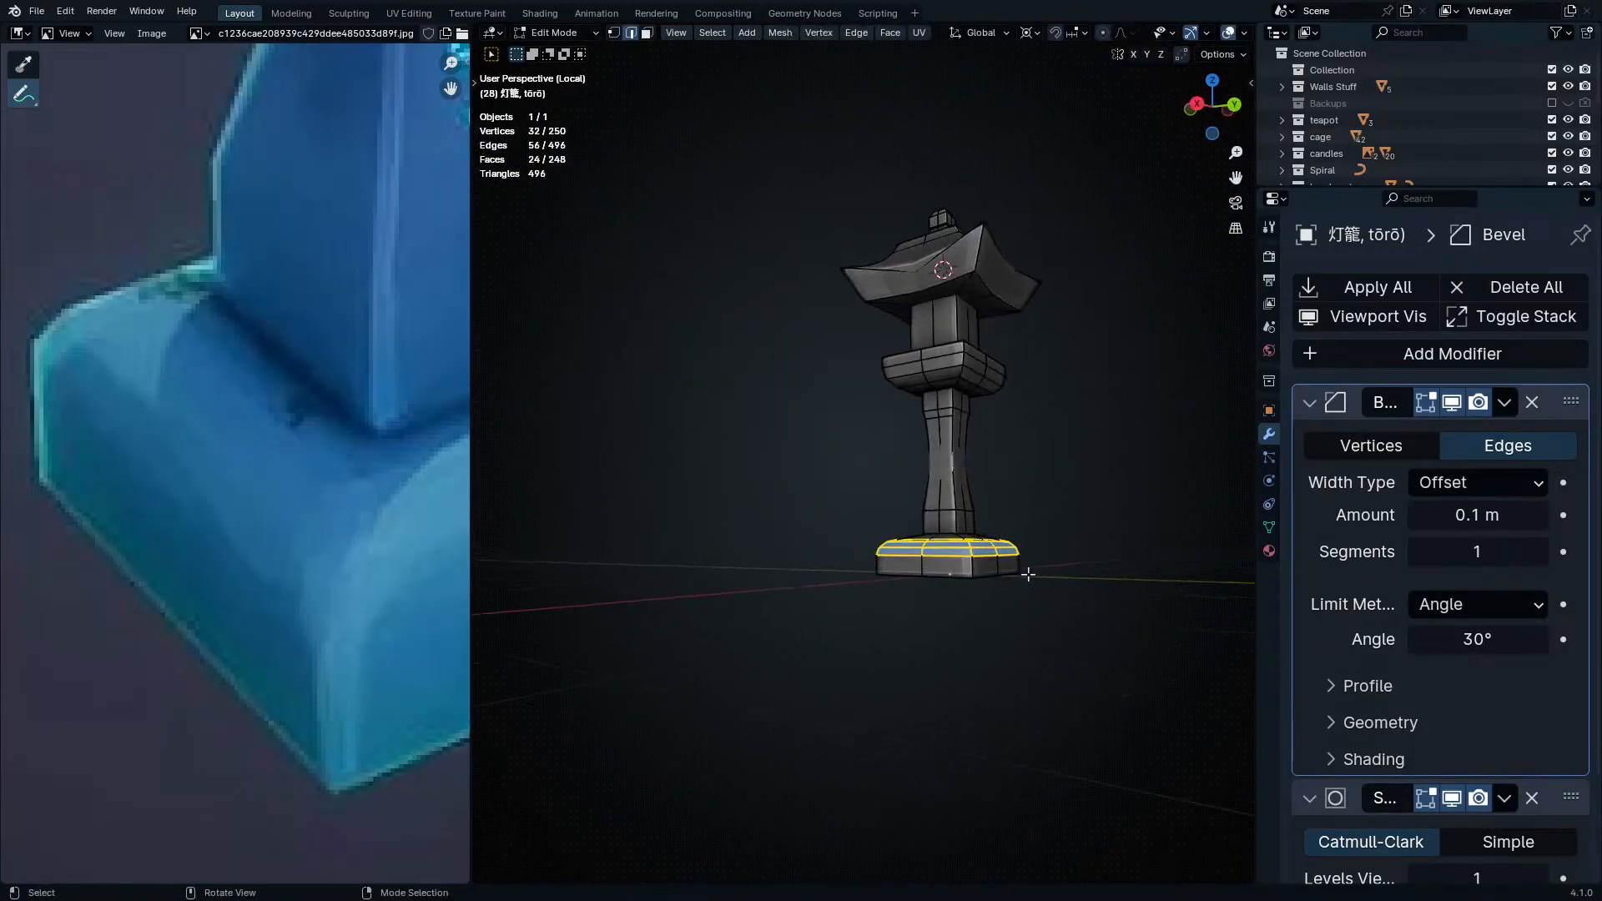
key("KP_1")
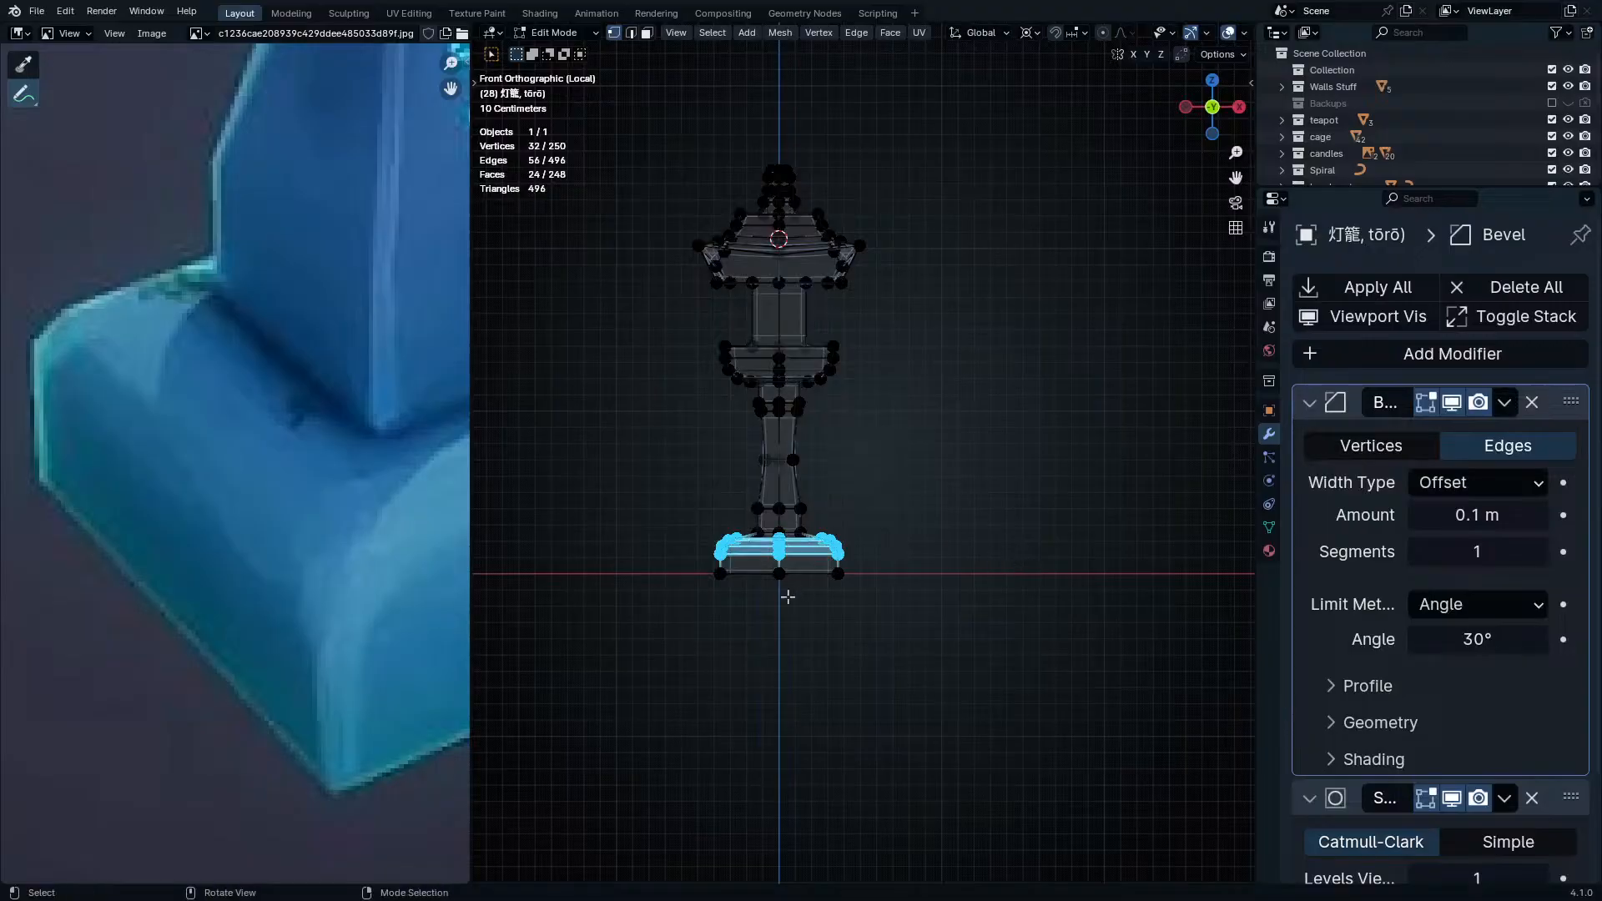
scroll(824, 611, "up", 3)
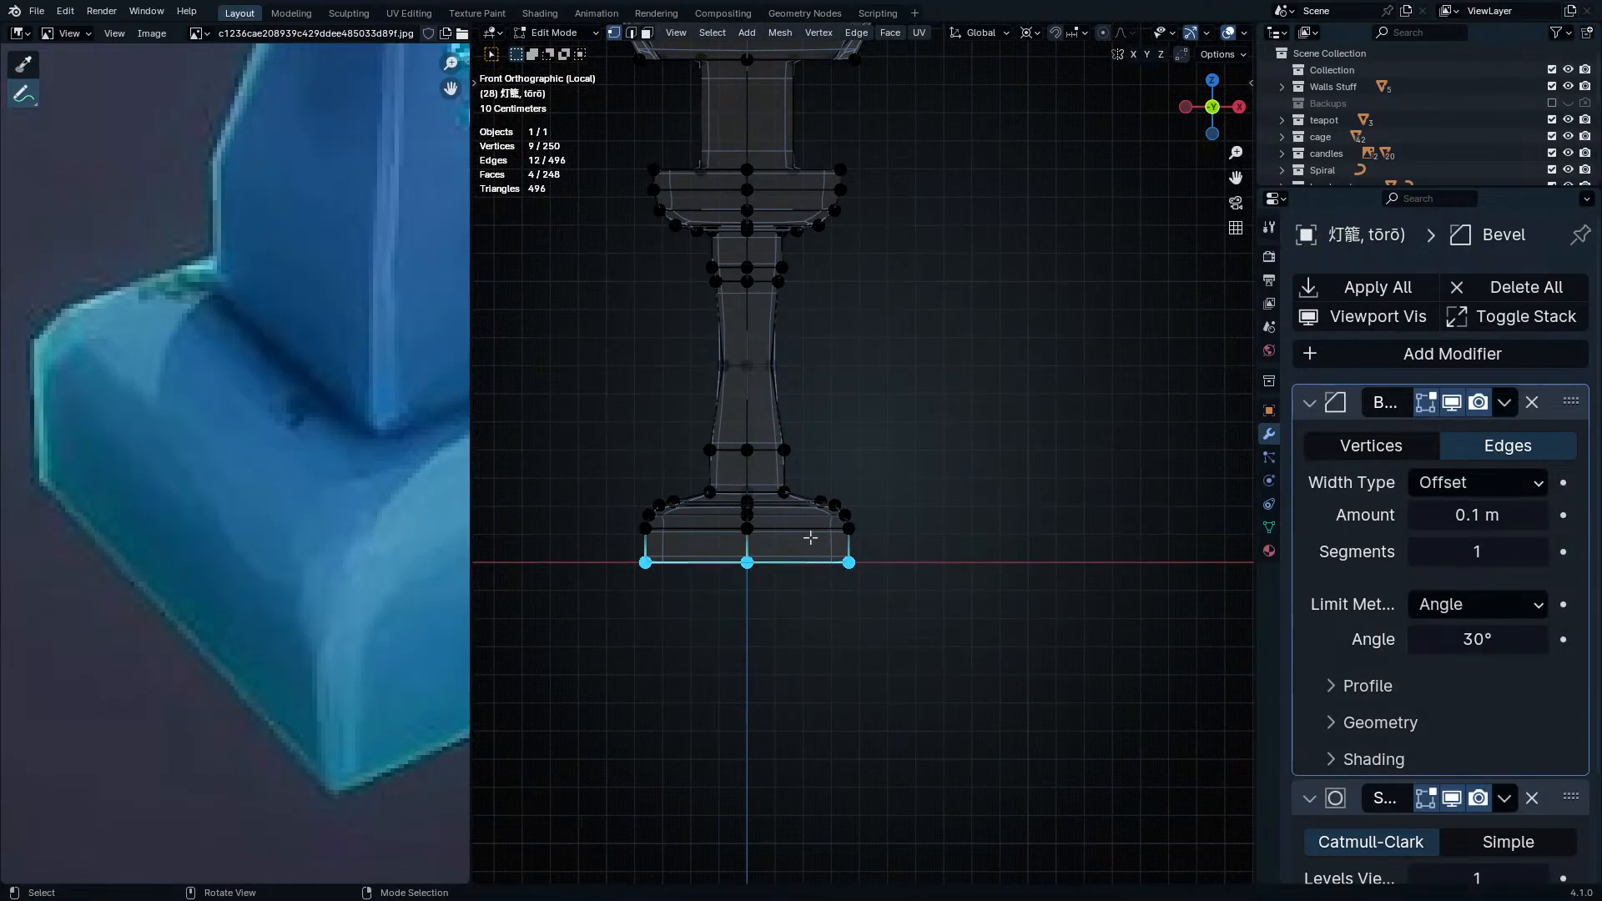
left_click(802, 663)
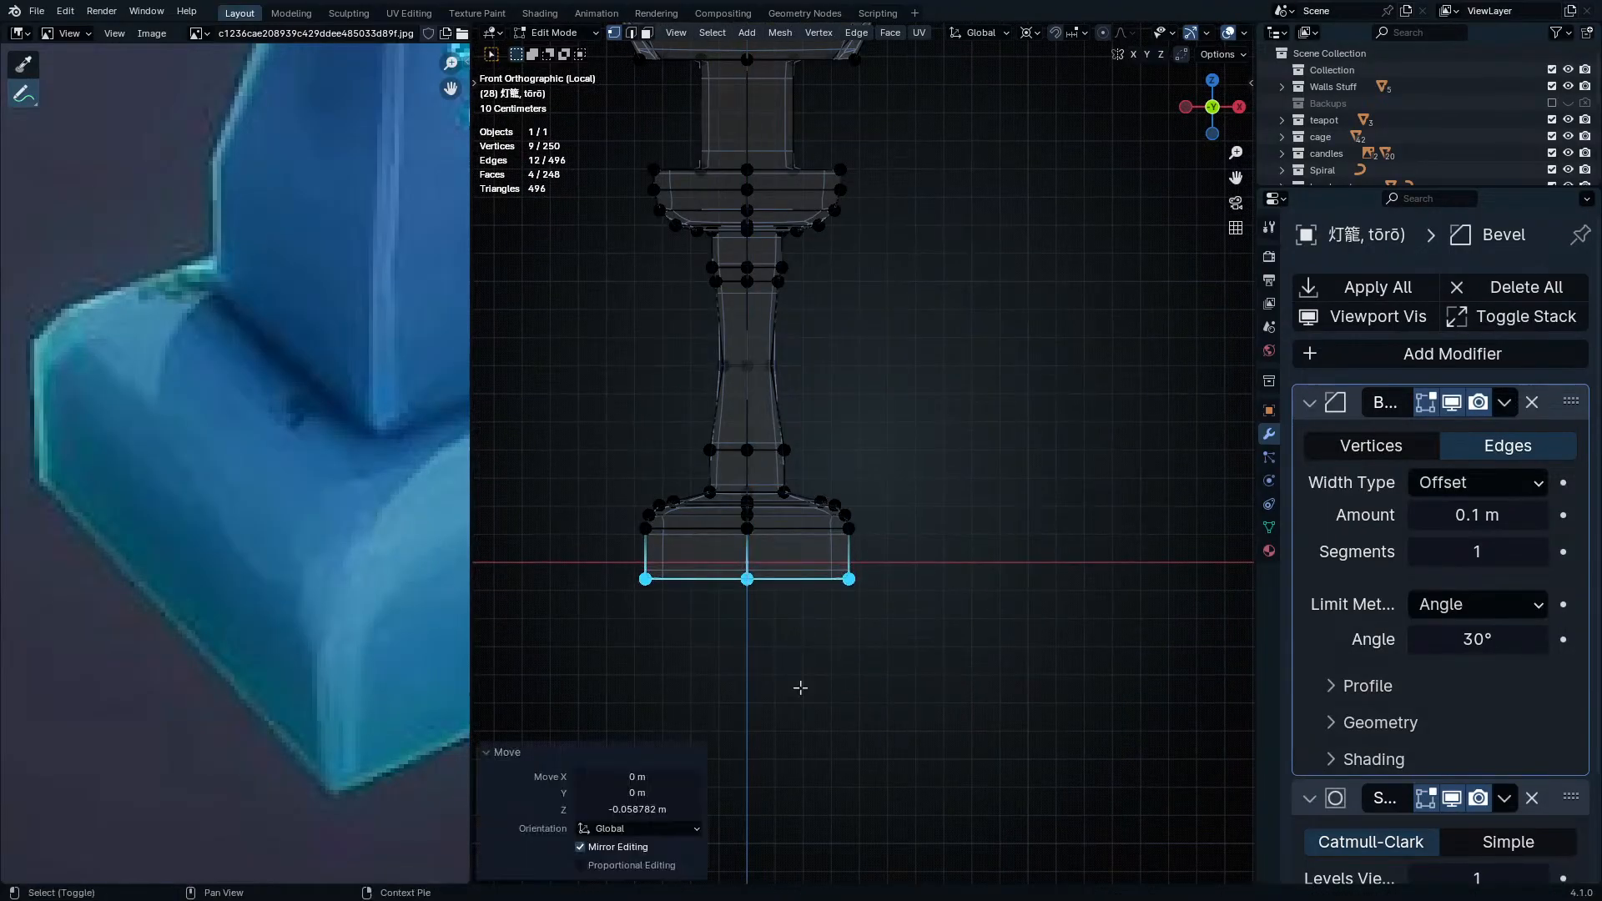
- Move the whole lantern mesh up about 0.062 m along Z so its underside sits on the ground line
key("a")
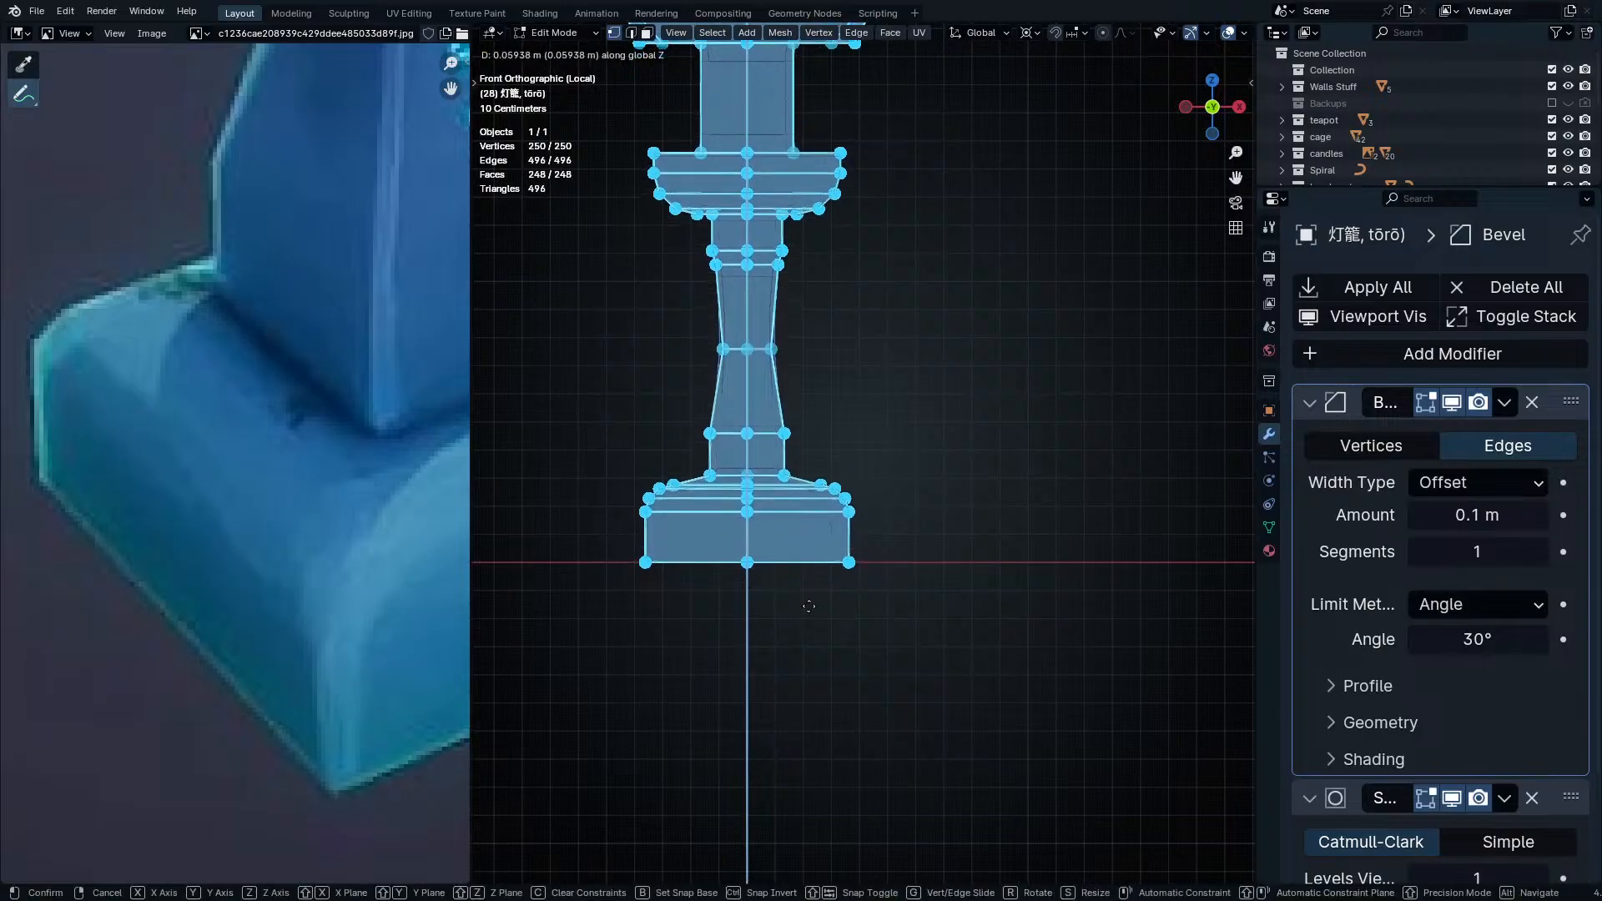
left_click(807, 603)
scroll(826, 593, "up", 8)
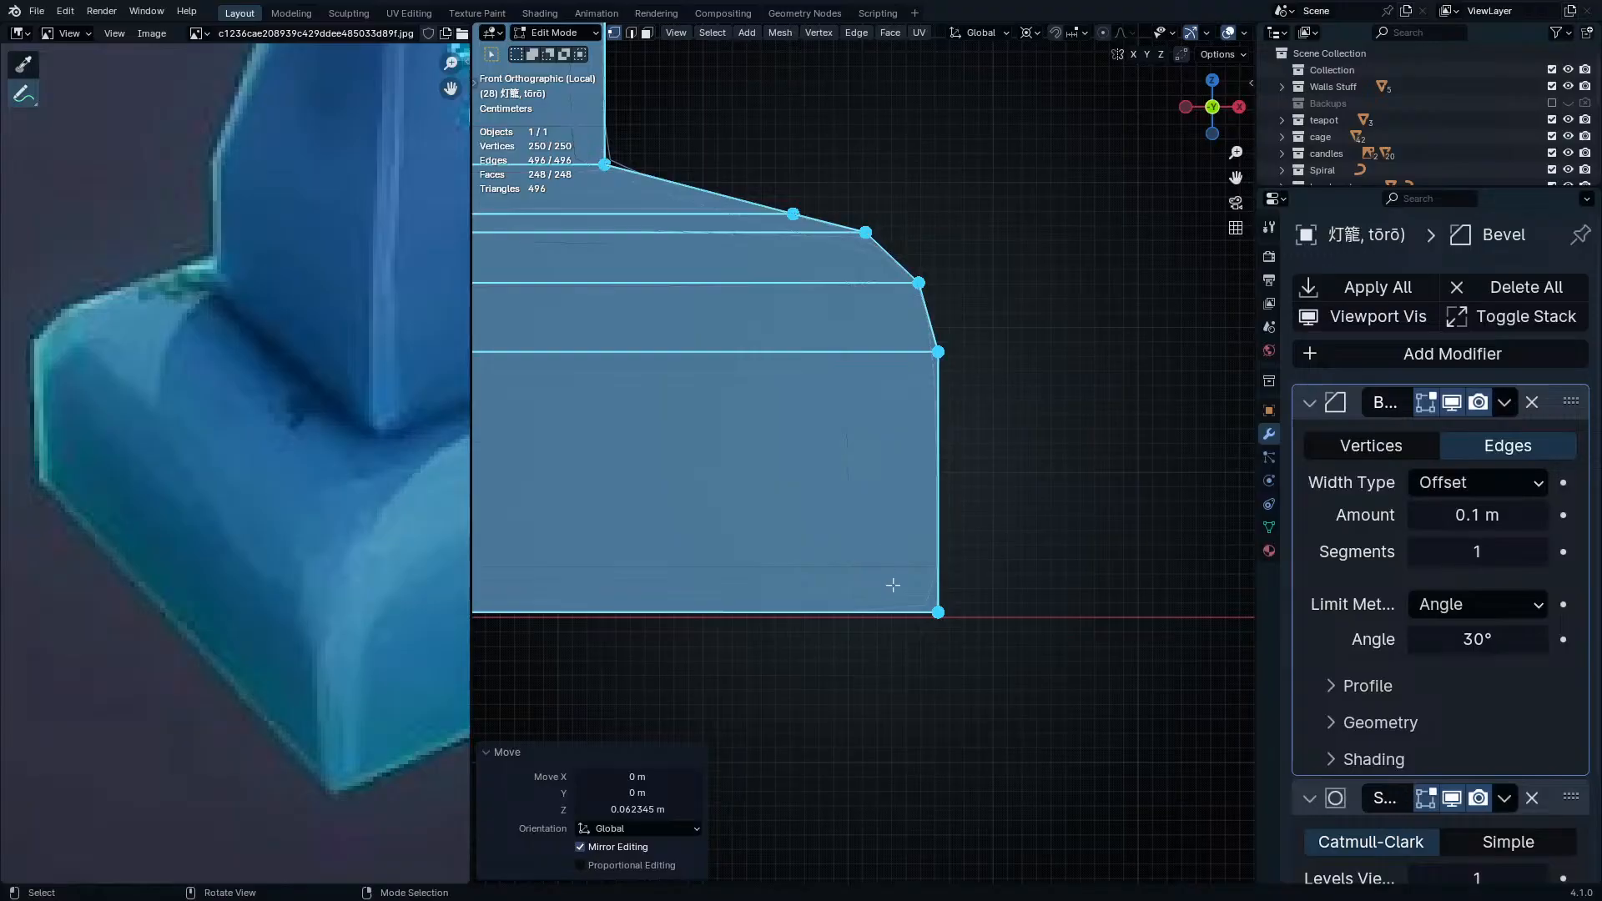
left_click(891, 624)
middle_click_drag(890, 629, 912, 583)
key("alt+z")
- Examine the pillar and its joints with the base and platform in both modes against the reference
middle_click_drag(976, 267, 931, 492, "shift")
key("Tab")
middle_click_drag(949, 375, 951, 418, "ctrl")
middle_click_drag(947, 254, 959, 354, "shift")
scroll(961, 427, "up", 5)
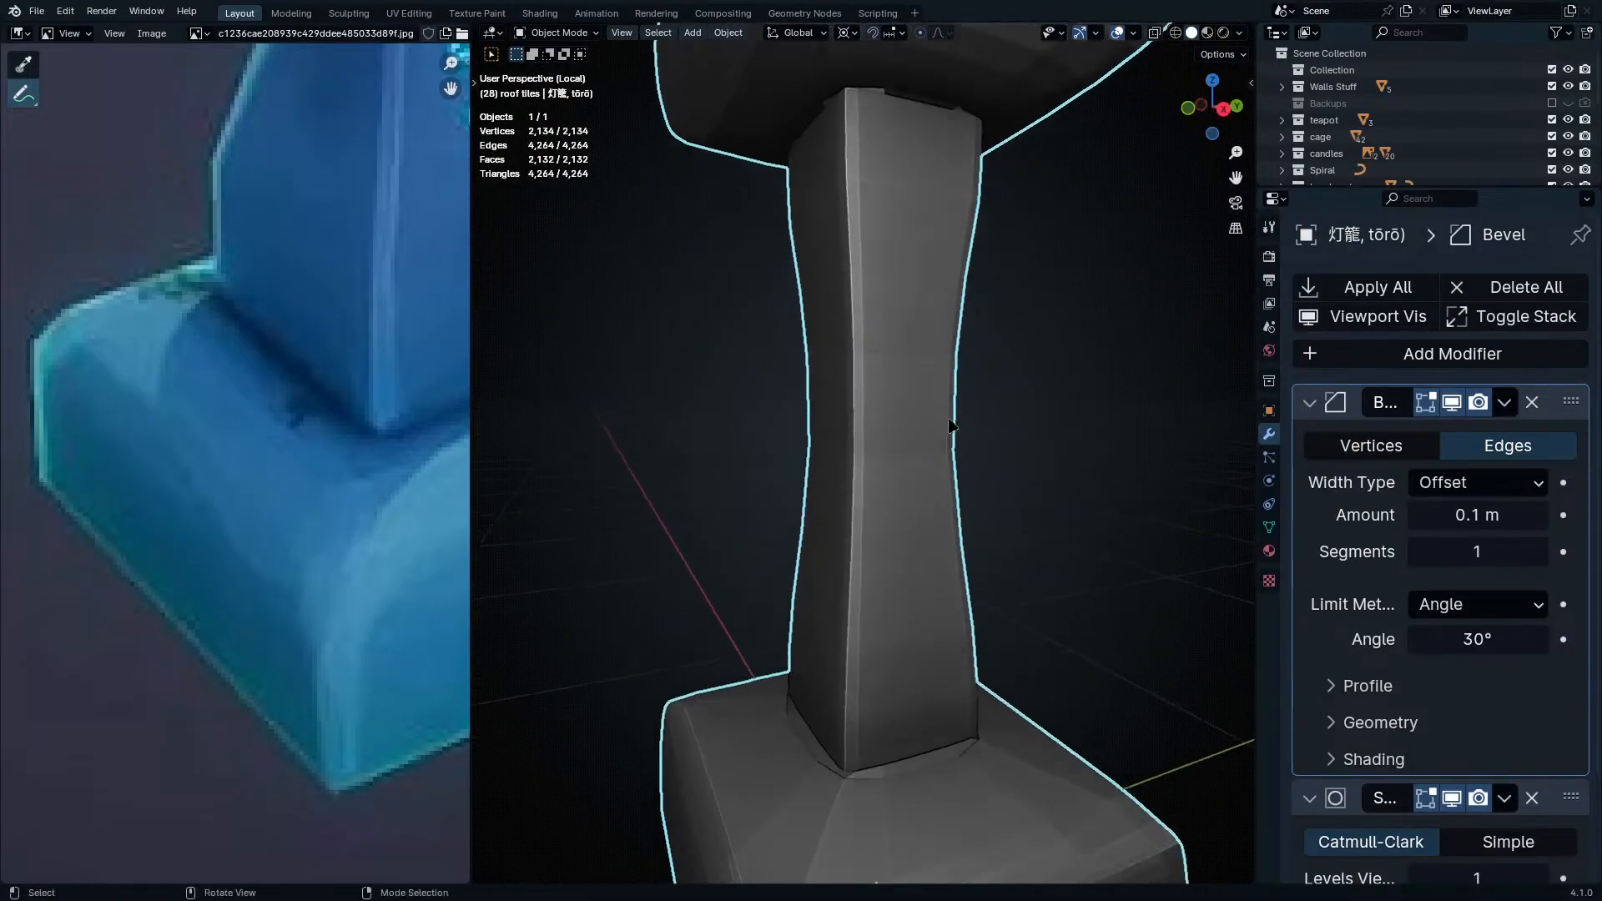
key("Tab")
middle_click_drag(940, 625, 947, 584, "shift")
middle_click_drag(956, 428, 939, 351)
middle_click_drag(936, 275, 900, 408, "shift")
scroll(355, 292, "down", 8)
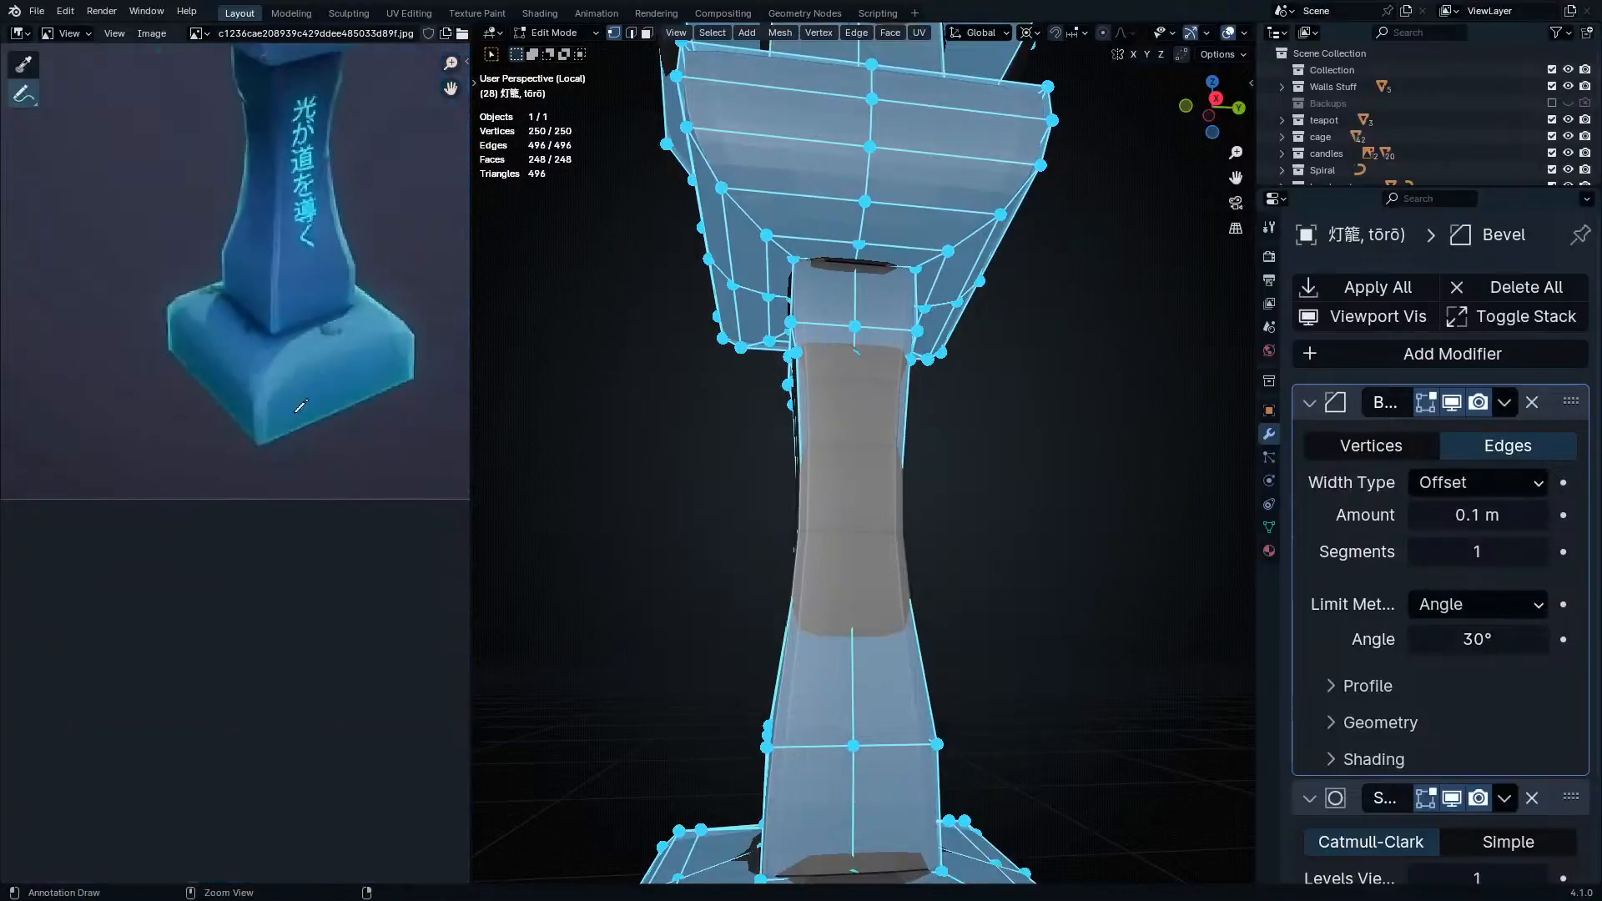
- Thicken the pillar by scaling all its horizontal edge loops slightly outward with the Z axis locked
middle_click_drag(984, 326, 978, 566)
scroll(933, 501, "up", 4)
left_click(933, 496)
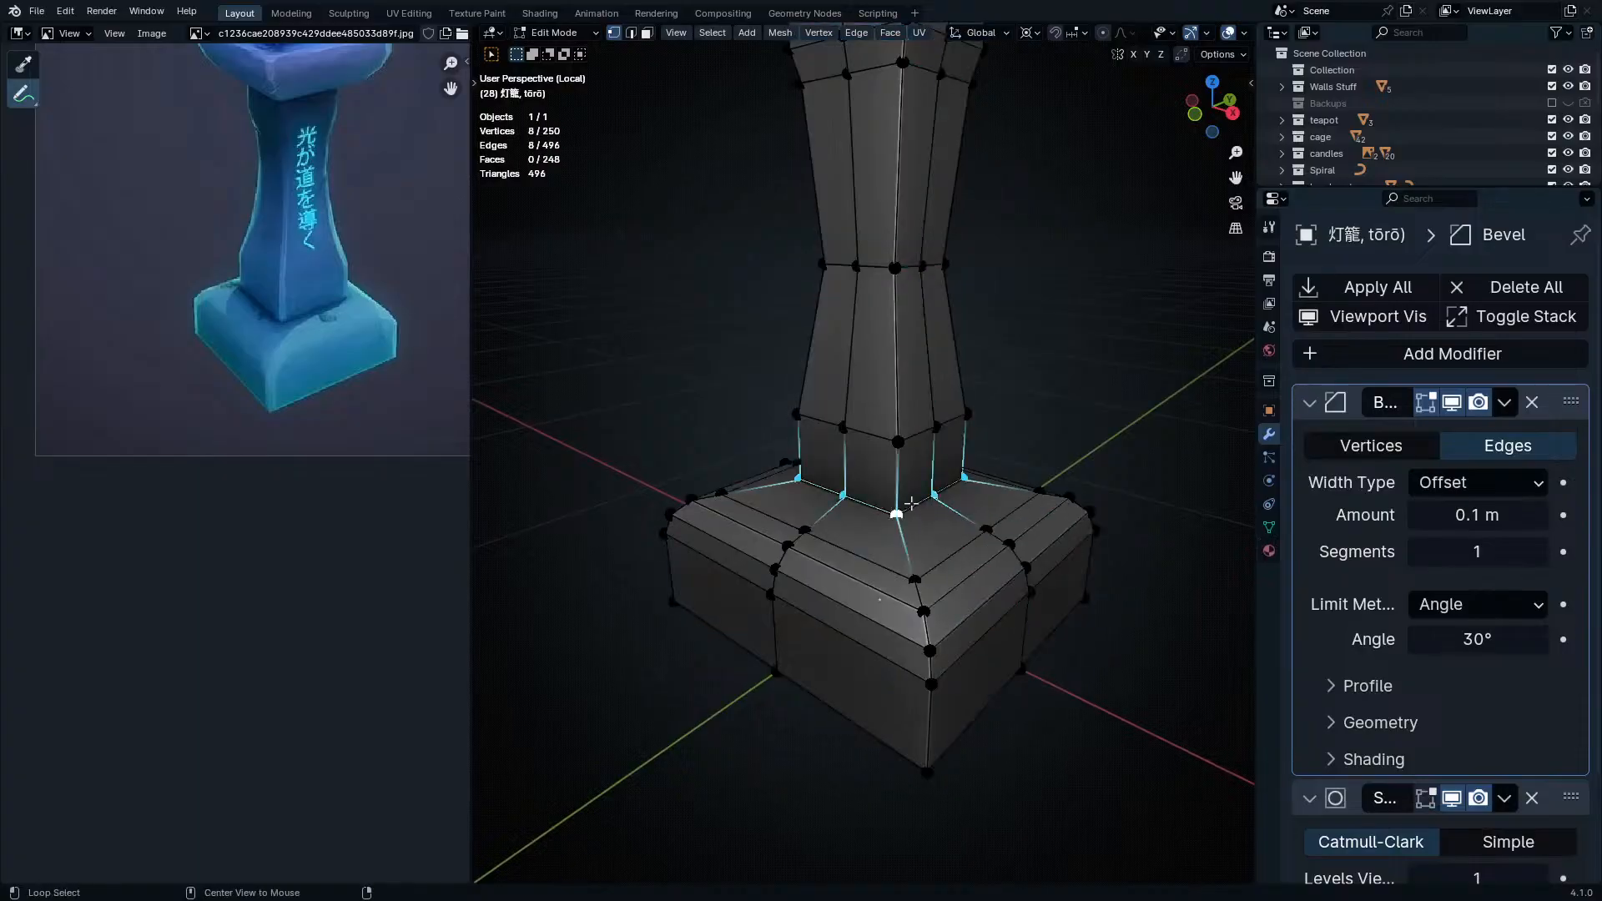
middle_click_drag(924, 402, 897, 586, "shift")
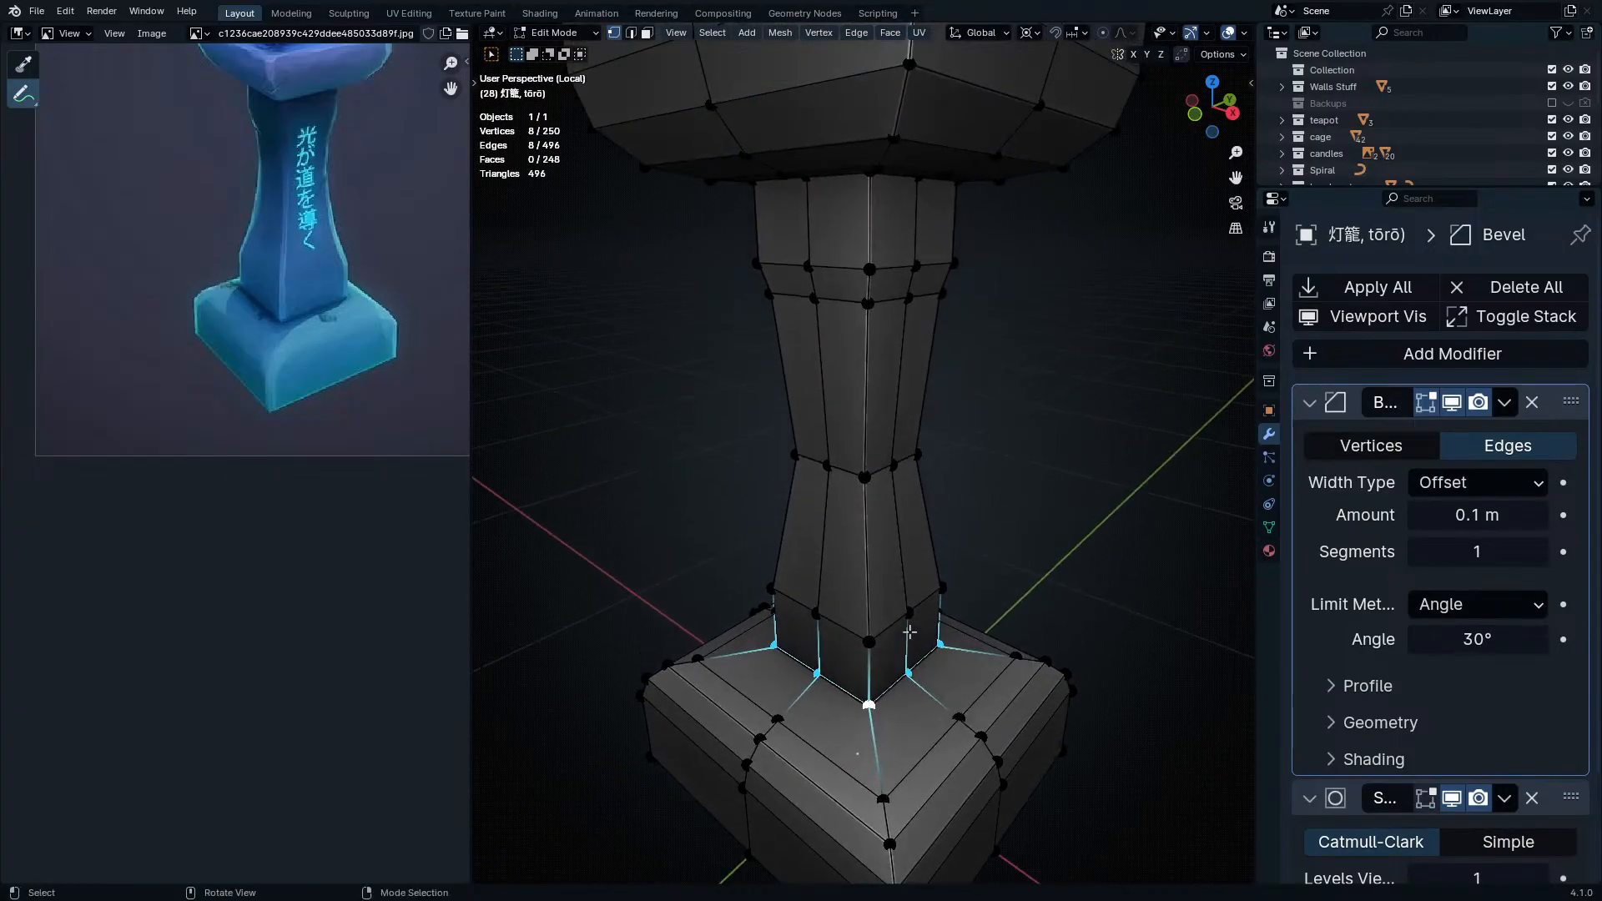
left_click(876, 464, "alt+shift")
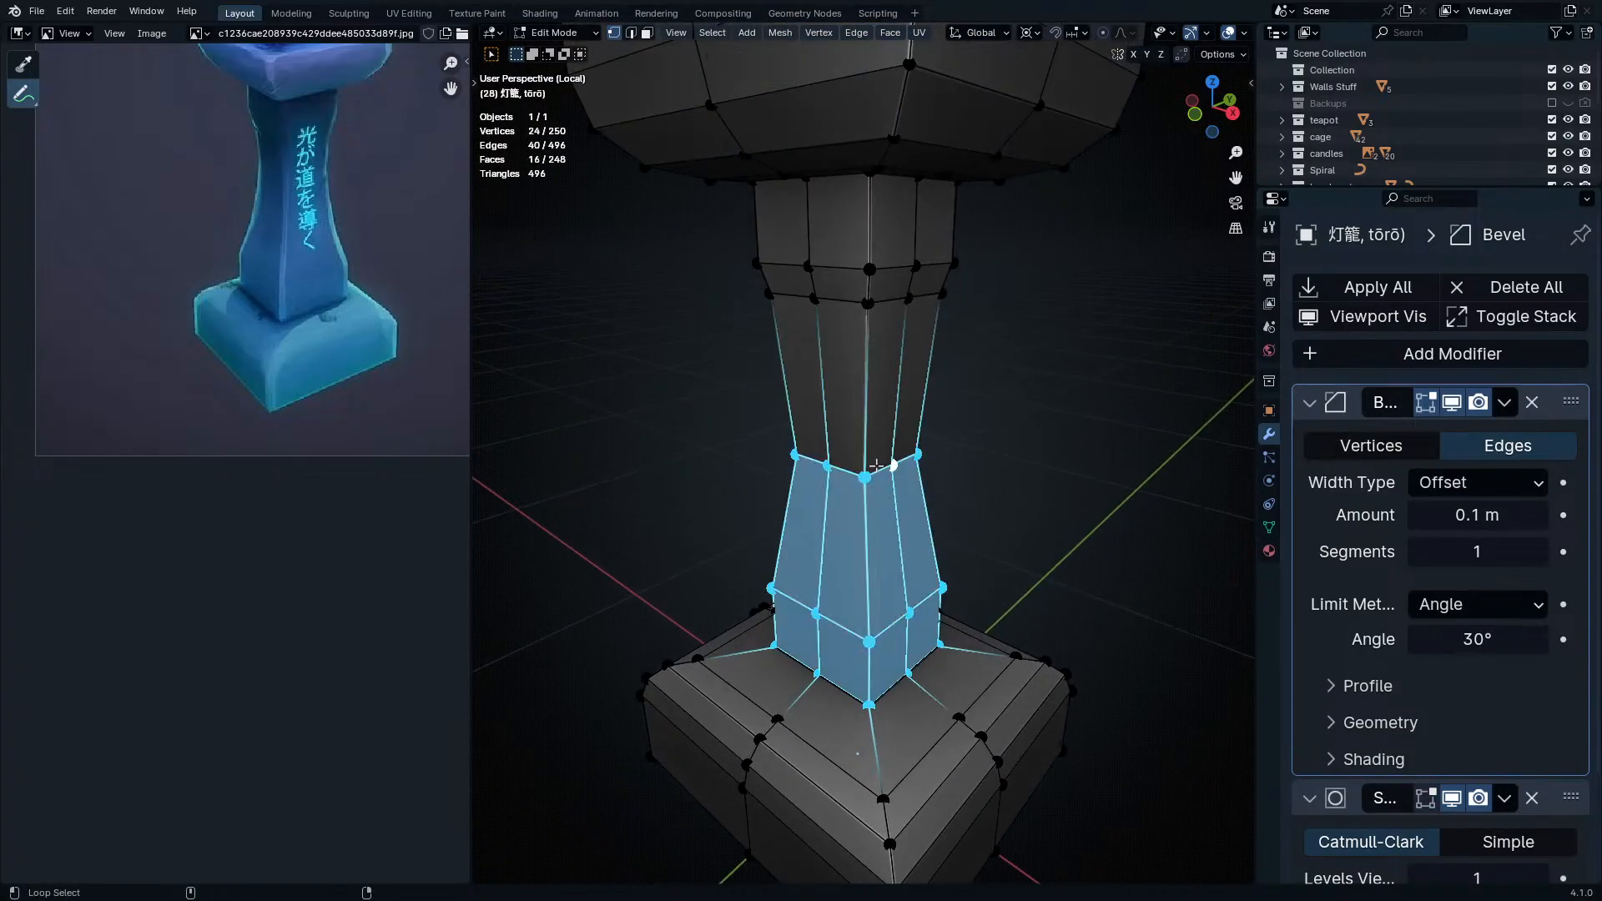
left_click(891, 303, "alt+shift")
middle_click_drag(890, 186, 946, 167)
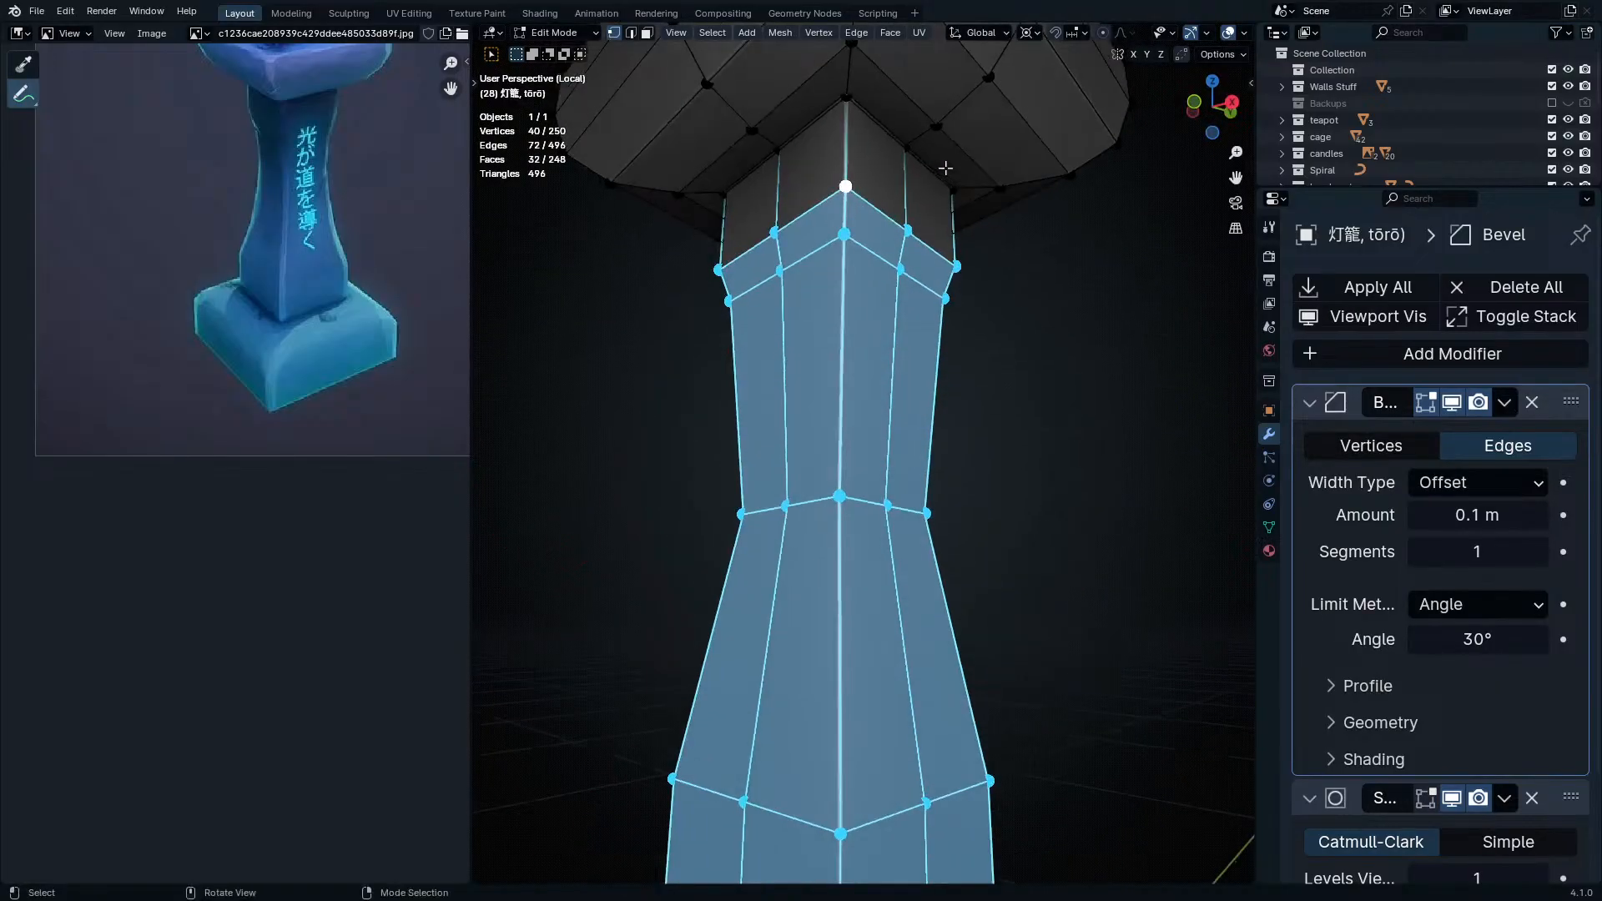
left_click(890, 135, "alt+shift")
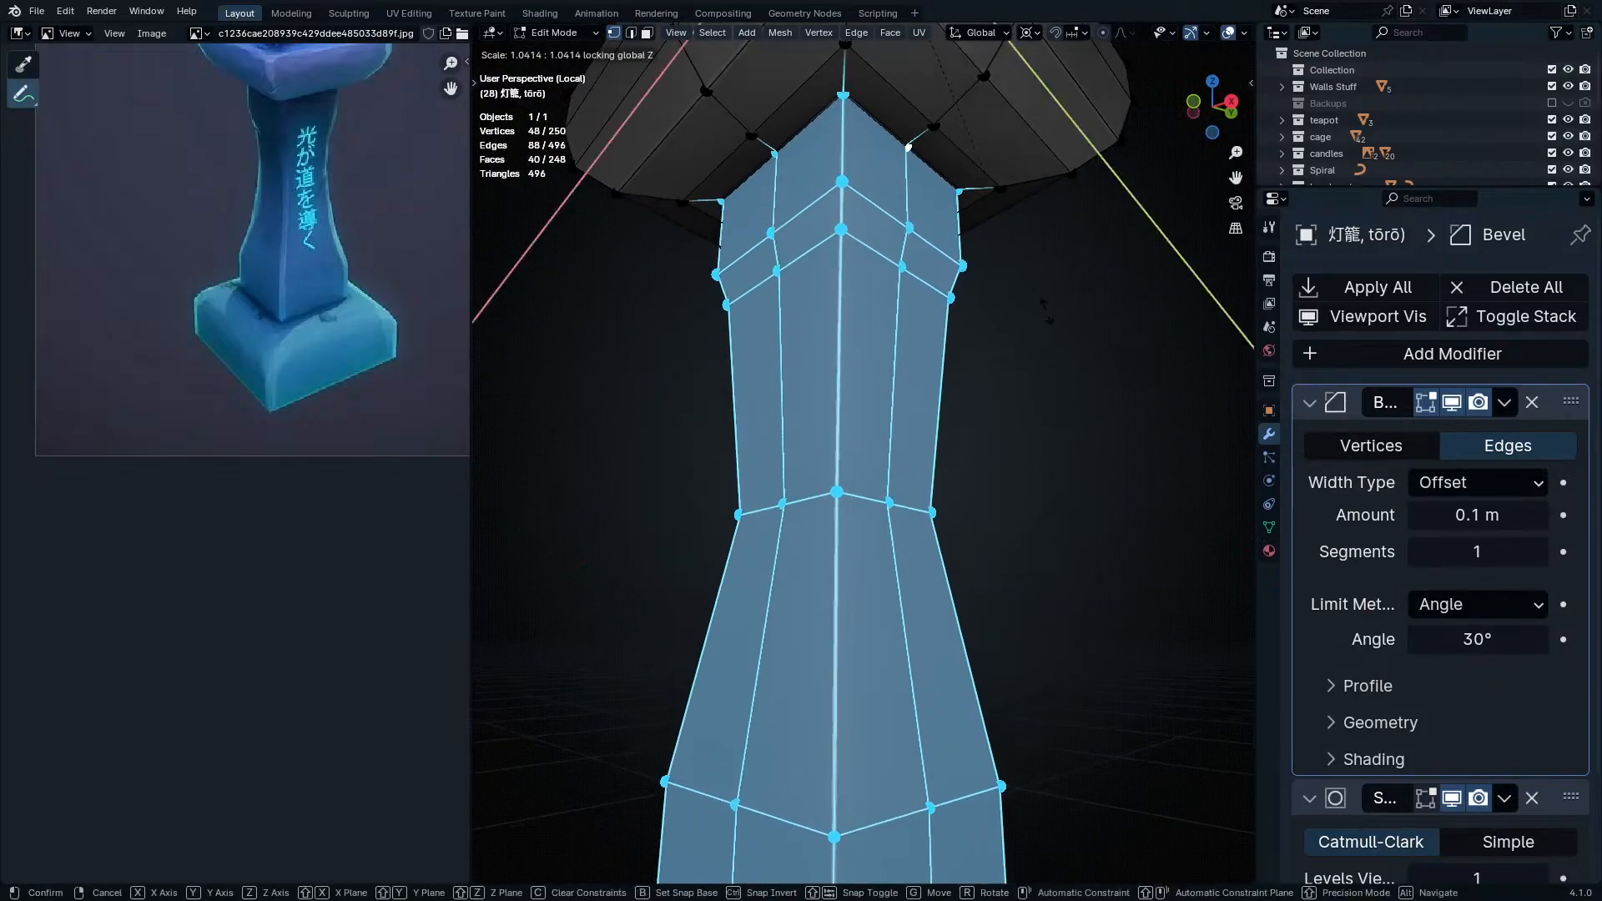
left_click(1090, 344)
- Review the whole lantern in Object Mode and compare its proportions and window area with the reference
scroll(1084, 359, "down", 2)
middle_click_drag(1085, 359, 926, 408)
middle_click_drag(951, 477, 894, 493)
key("Tab")
middle_click_drag(970, 322, 997, 125, "ctrl")
middle_click_drag(983, 225, 1035, 279, "shift")
mouse_move(1034, 280)
middle_mouse_down()
mouse_move(1024, 238)
mouse_move(1023, 309)
middle_mouse_up()
middle_click_drag(1023, 309, 913, 534, "shift")
middle_click_drag(901, 401, 884, 542, "shift")
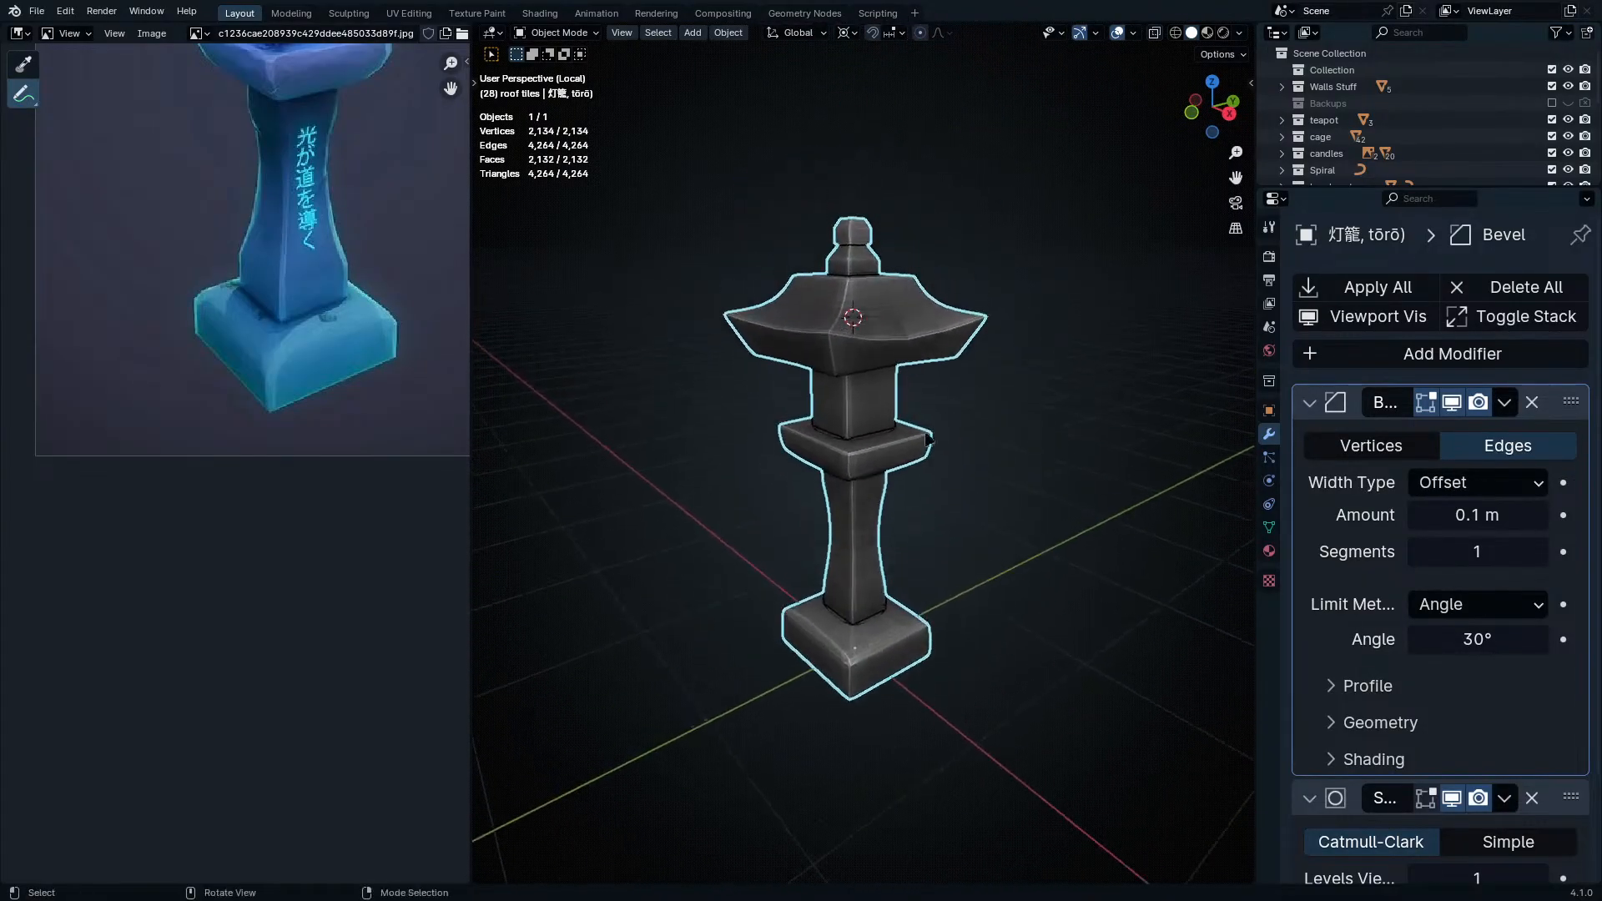
middle_click_drag(884, 467, 867, 534, "ctrl")
middle_click_drag(314, 169, 280, 527)
middle_click_drag(292, 424, 297, 466, "ctrl")
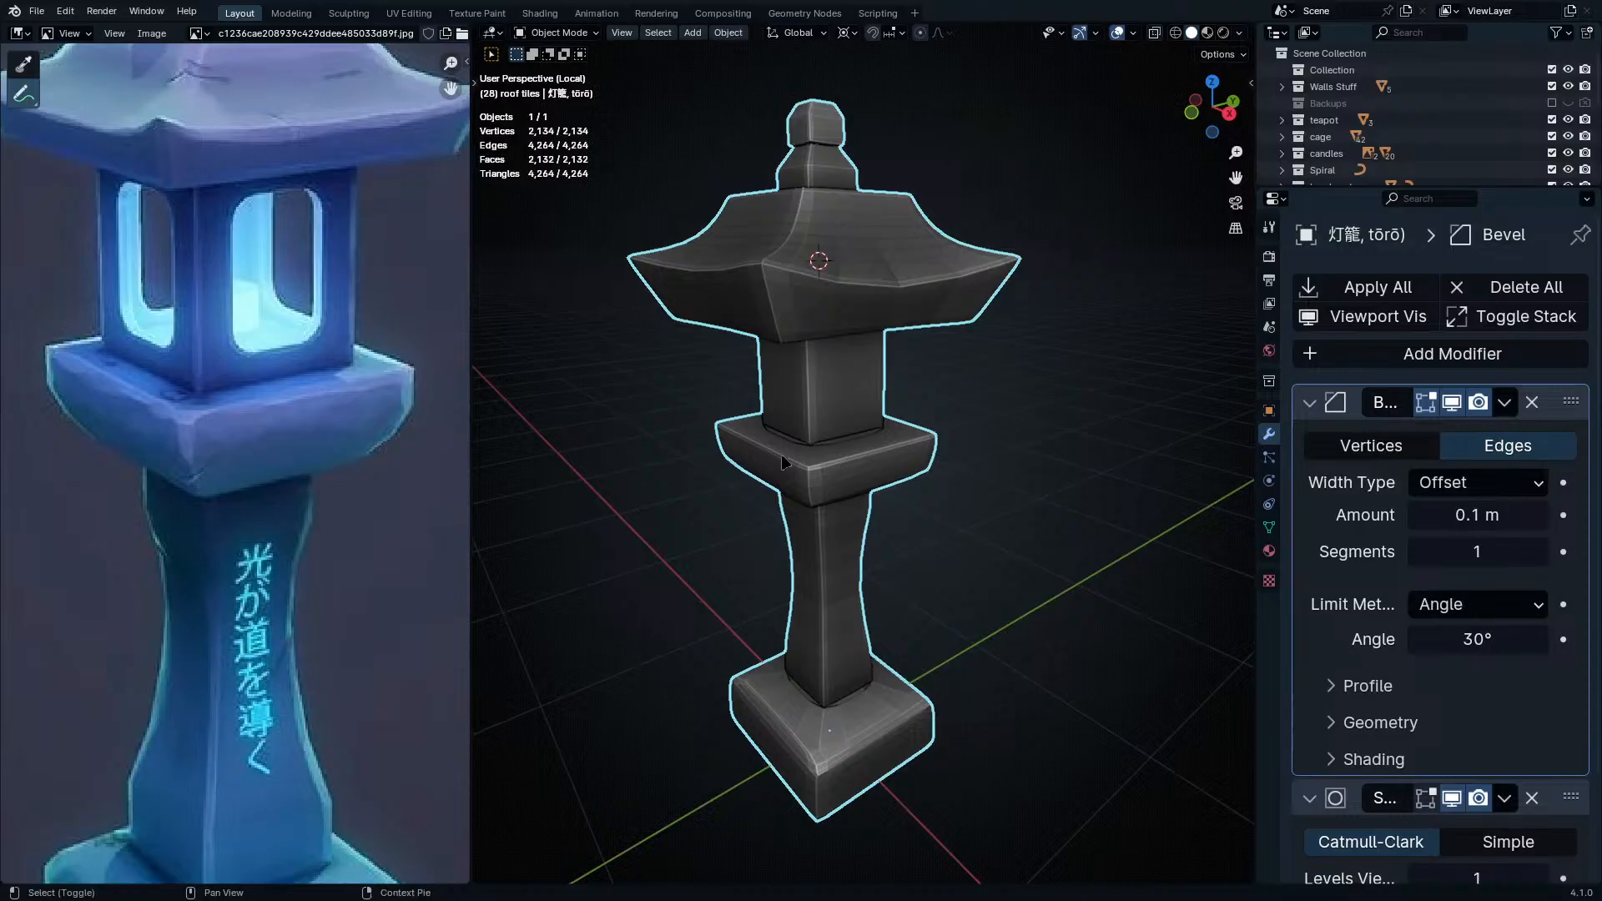
- Add a horizontal loop cut around the lamp housing and bevel it with two segments, about 0.179 m wide
middle_click_drag(777, 466, 774, 613, "shift")
scroll(918, 609, "up", 3)
middle_click_drag(918, 609, 822, 541)
scroll(791, 497, "up", 2)
key("Tab")
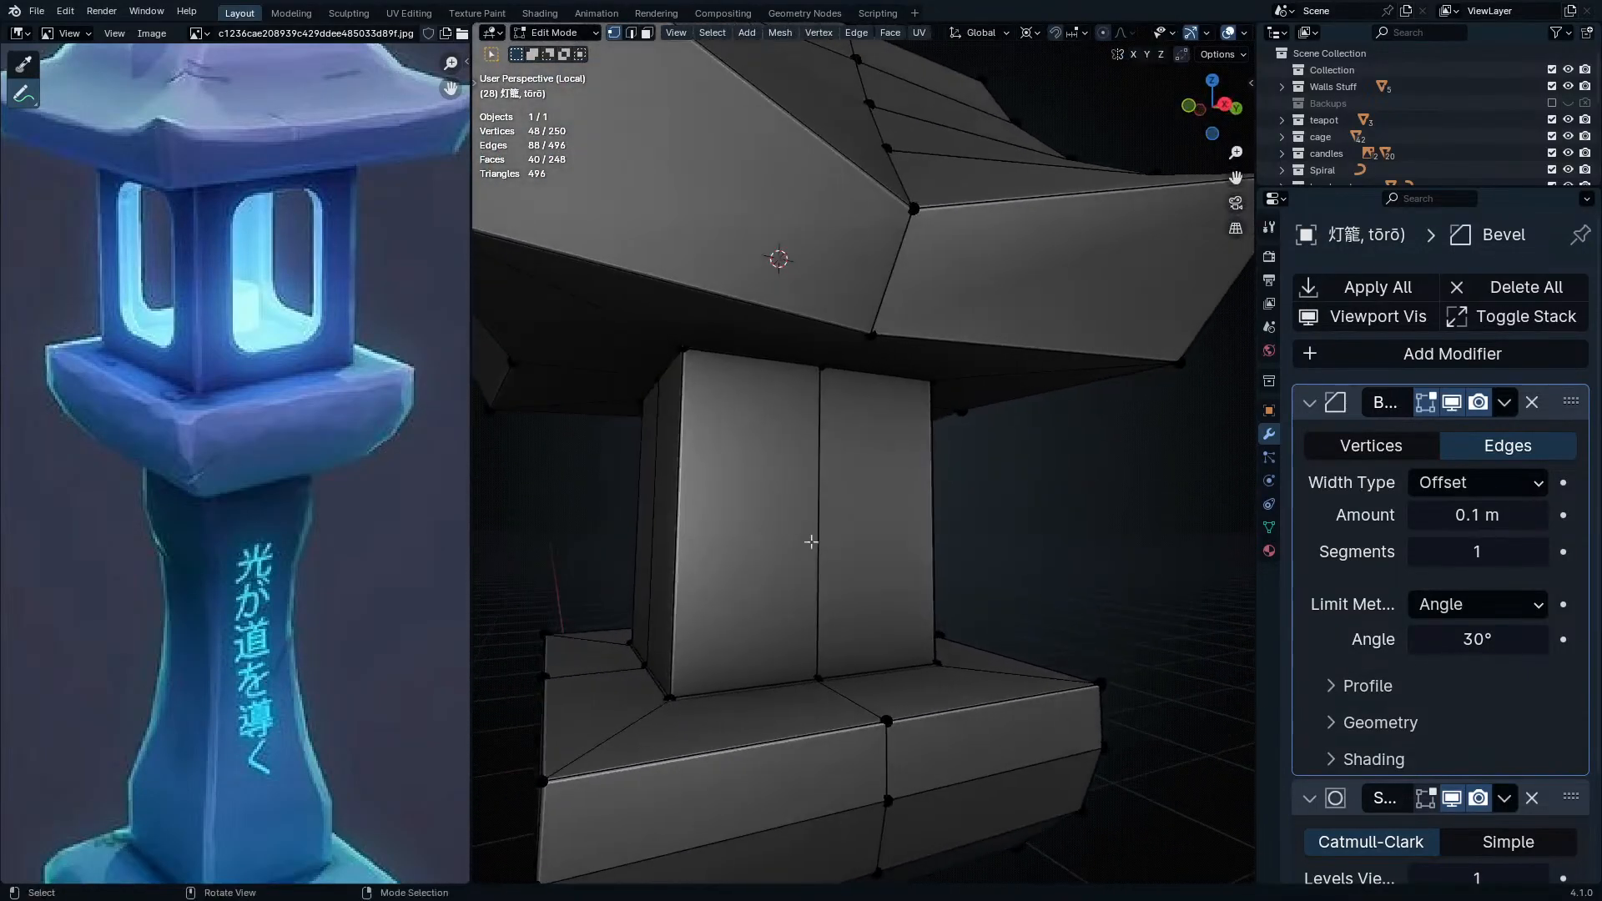
left_click(674, 531)
right_click(676, 528)
key("ctrl+b")
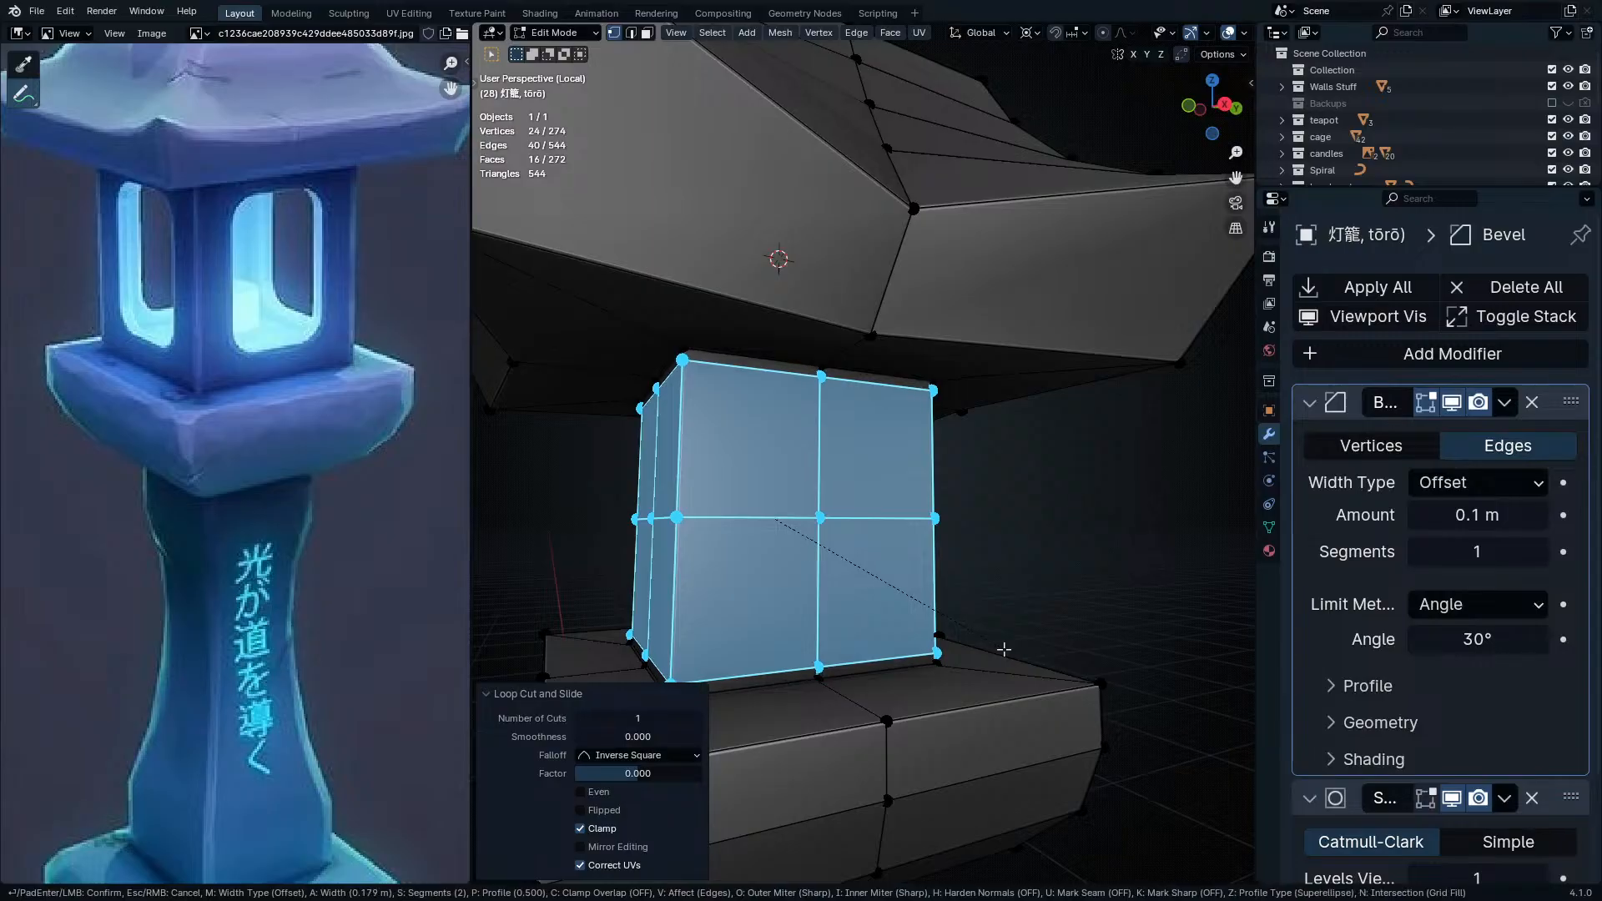
left_click(1004, 649)
key("3")
left_click_drag(740, 493, 862, 579)
middle_click_drag(703, 529, 776, 578)
left_click(835, 525, "alt")
left_click(835, 575, "alt+shift")
middle_click_drag(994, 575, 943, 569)
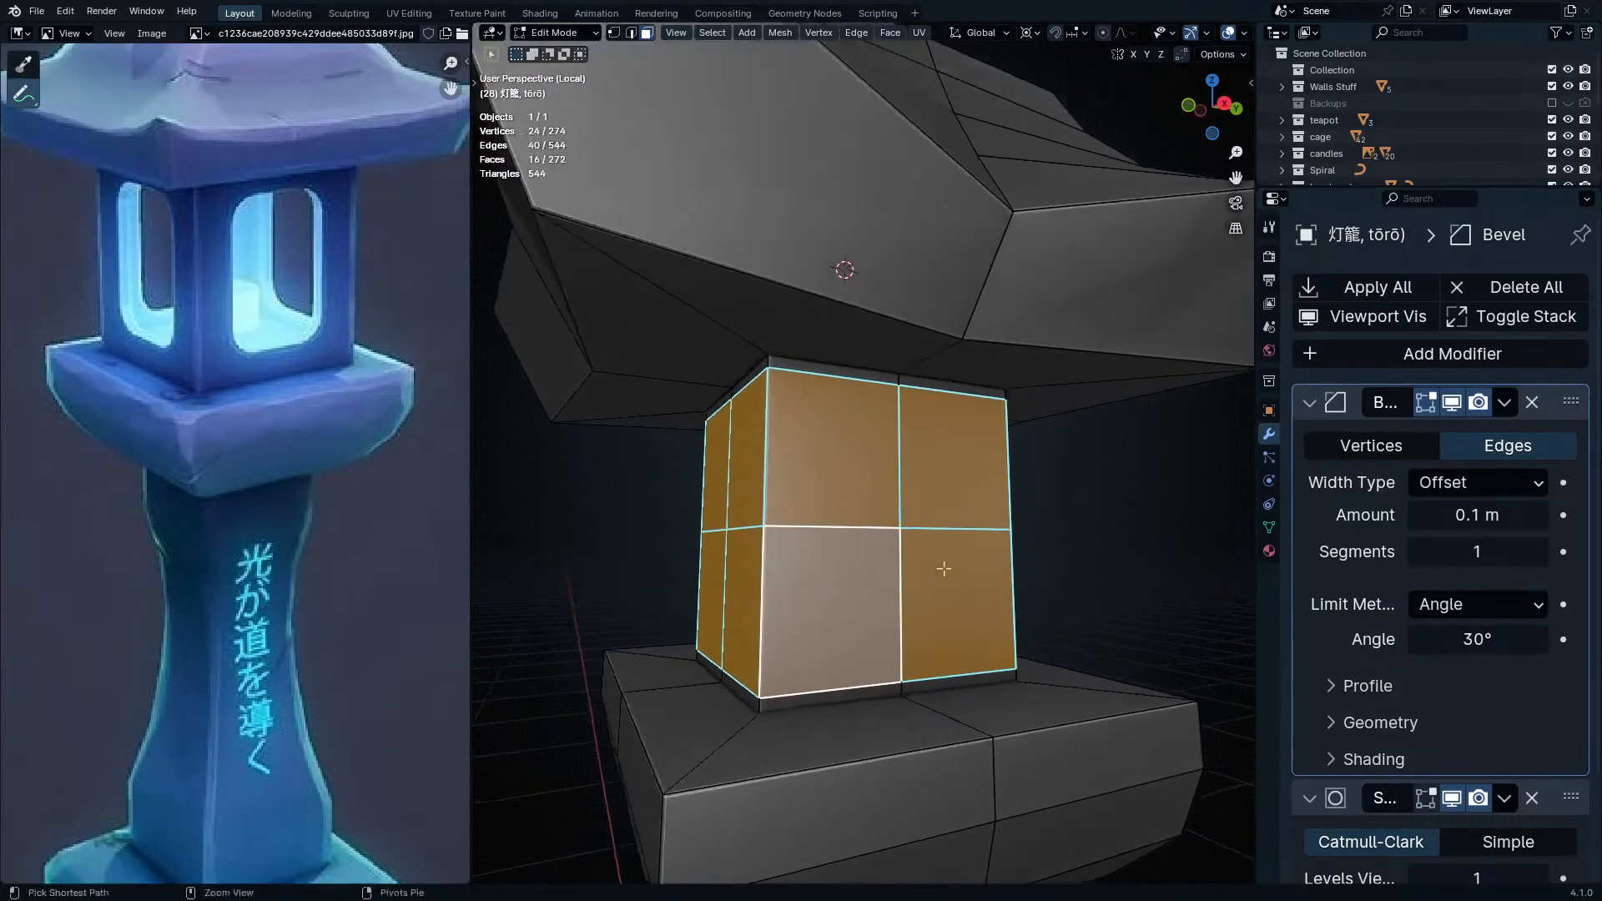
key("i")
key("i")
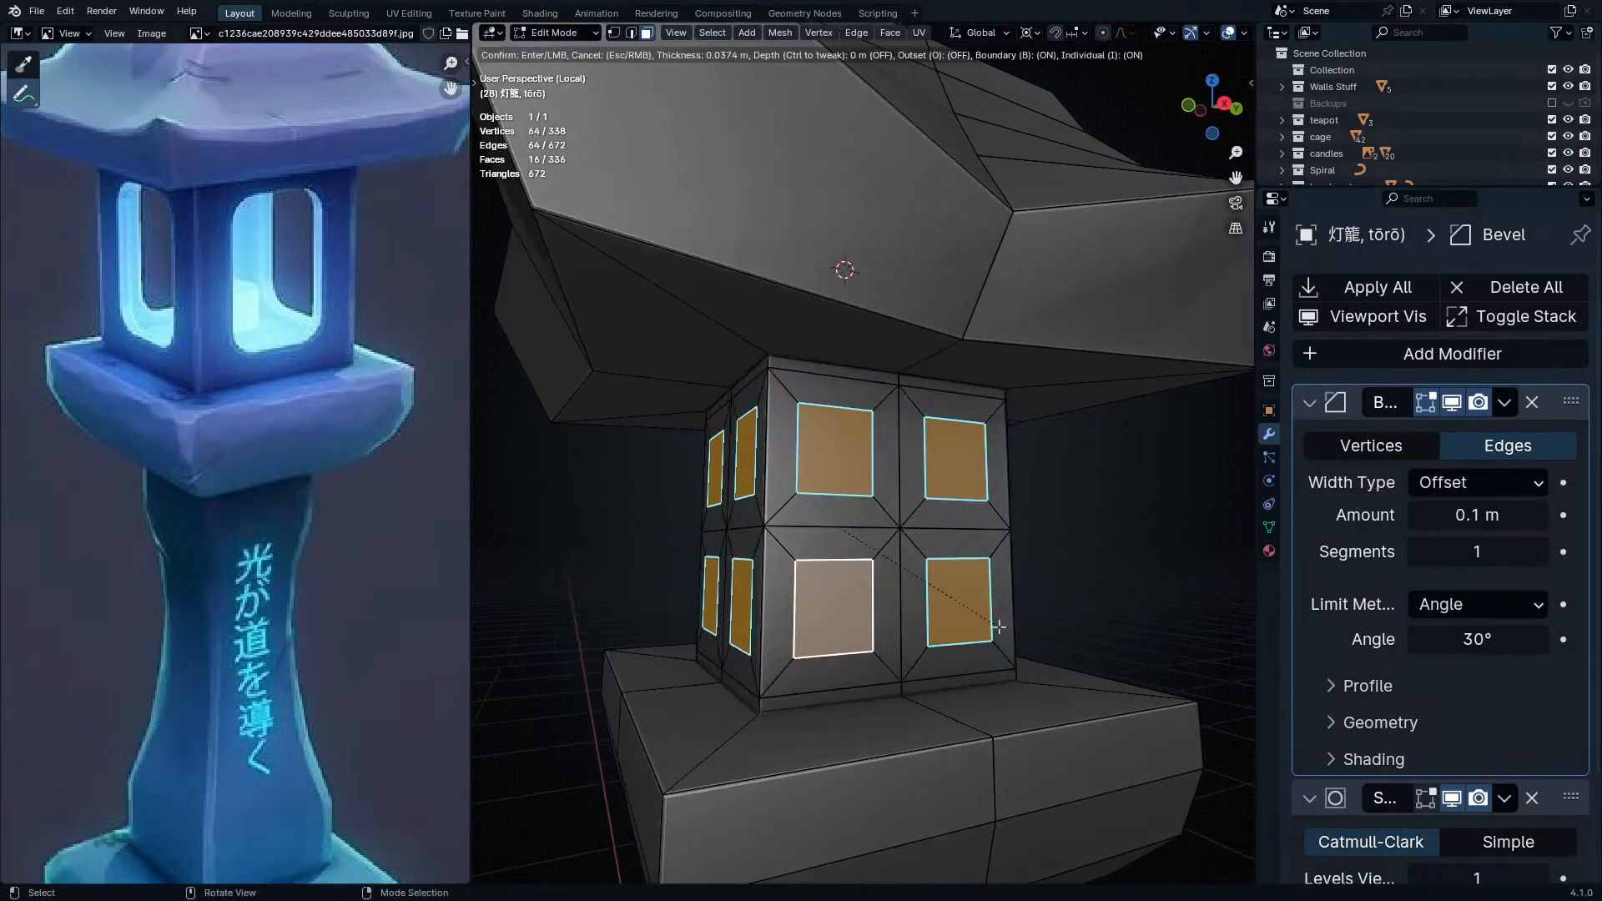
key("Escape")
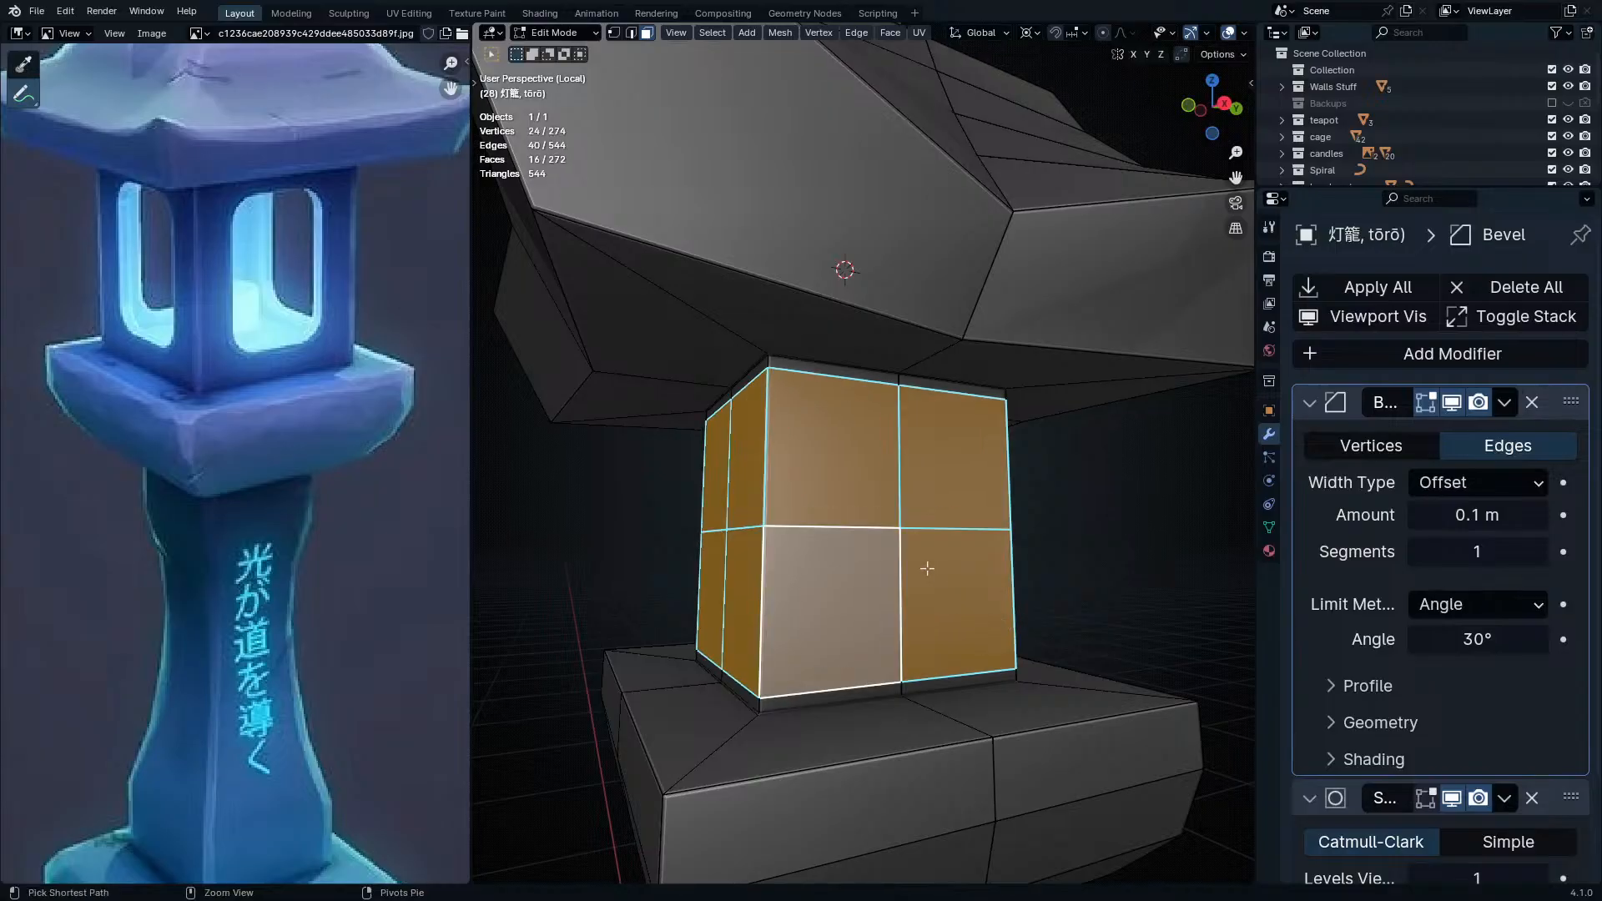
key("ctrl+z")
- Inset the four central faces on one side of the lamp housing together by about 0.037 m
left_click(845, 501)
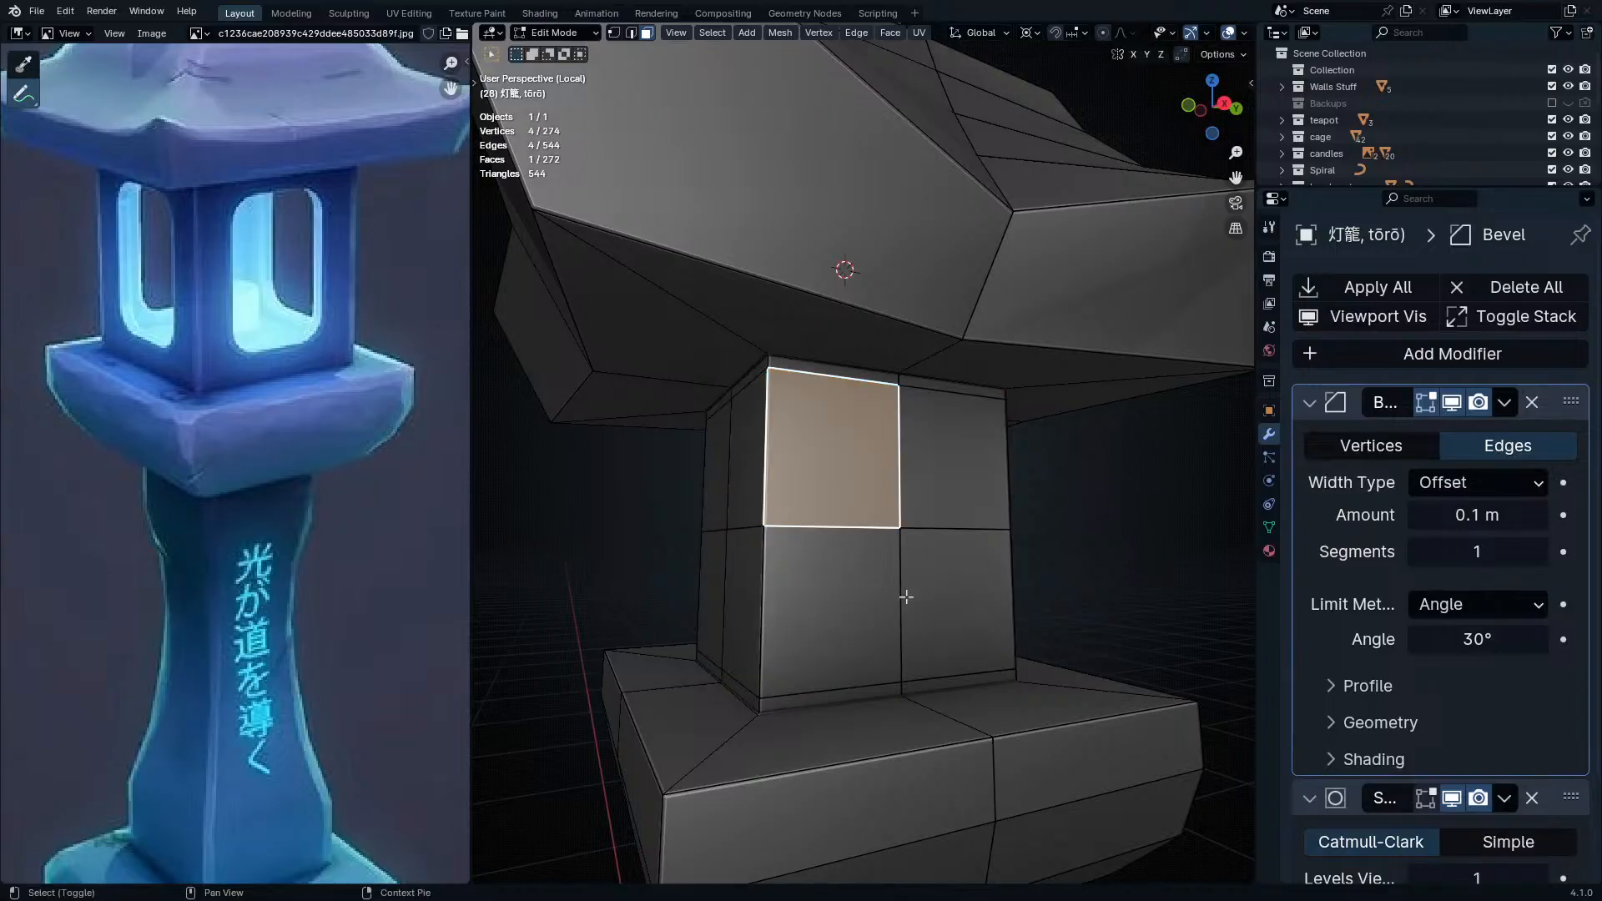
left_click(928, 579, "shift")
left_click(922, 476, "shift")
left_click(804, 566, "shift")
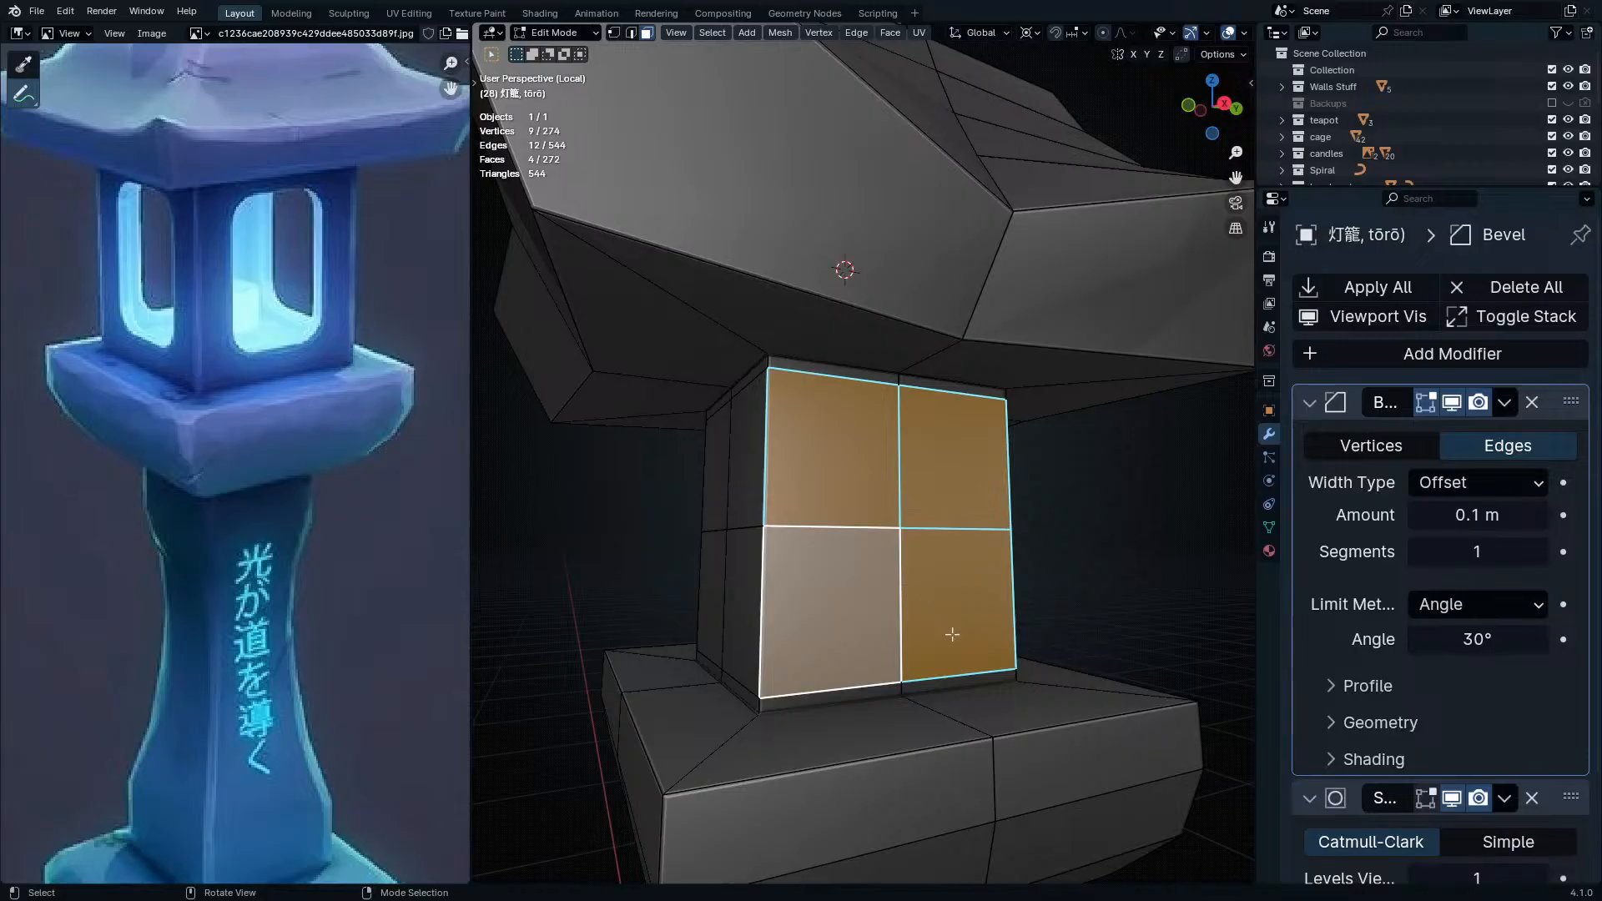
key("i")
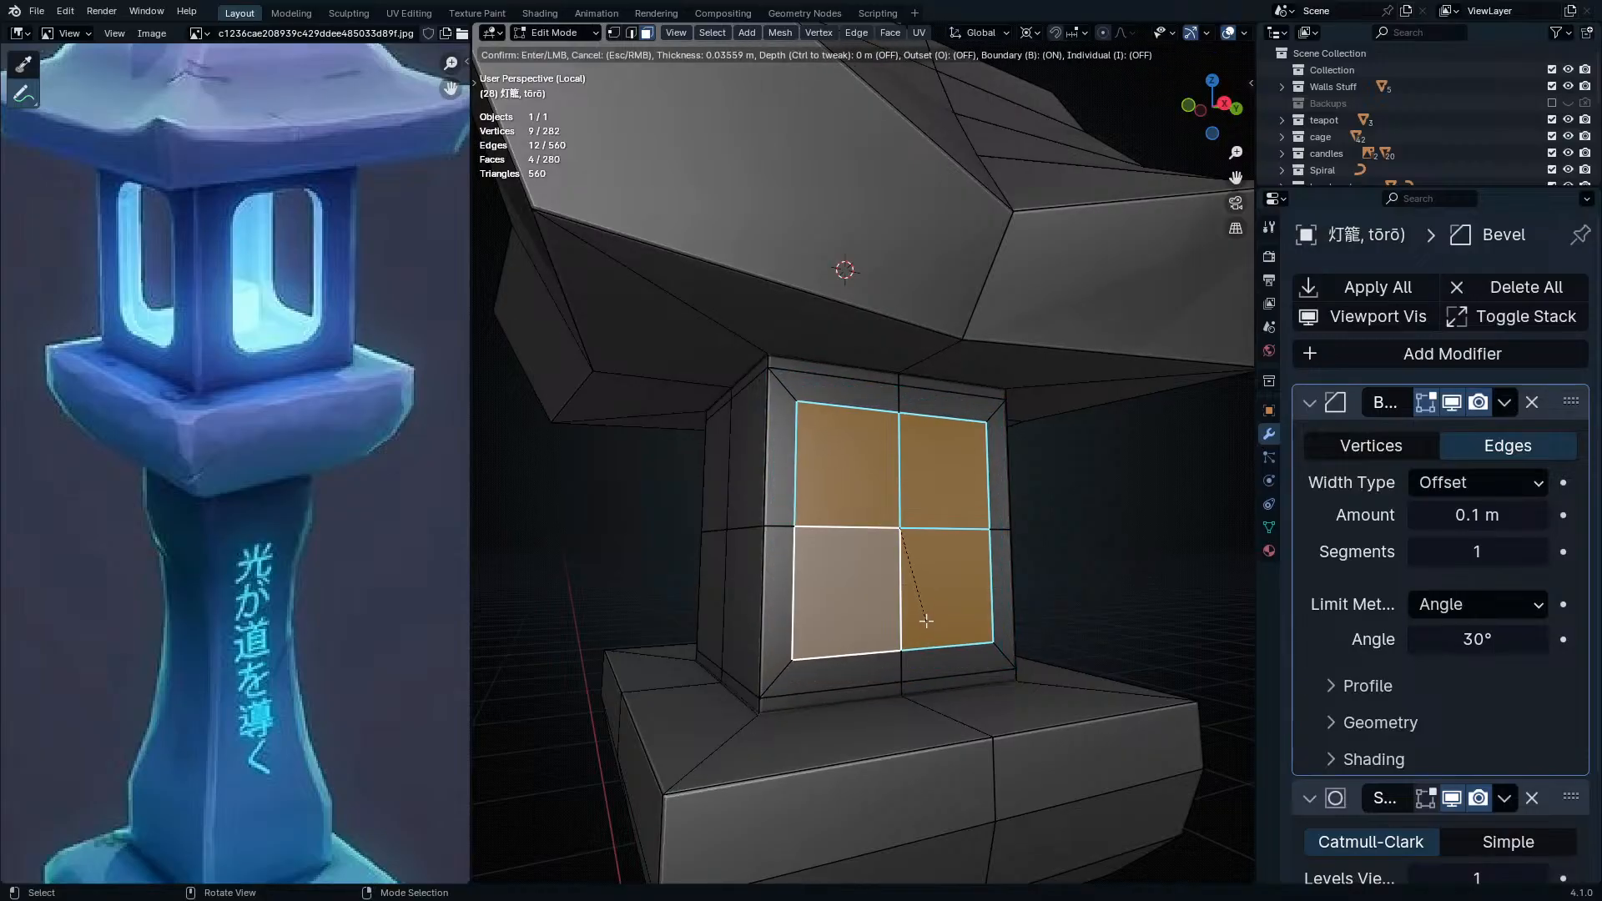
left_click(926, 620)
- Repeat the same window inset on the four central faces of each of the other three housing sides
middle_click_drag(926, 620, 731, 352)
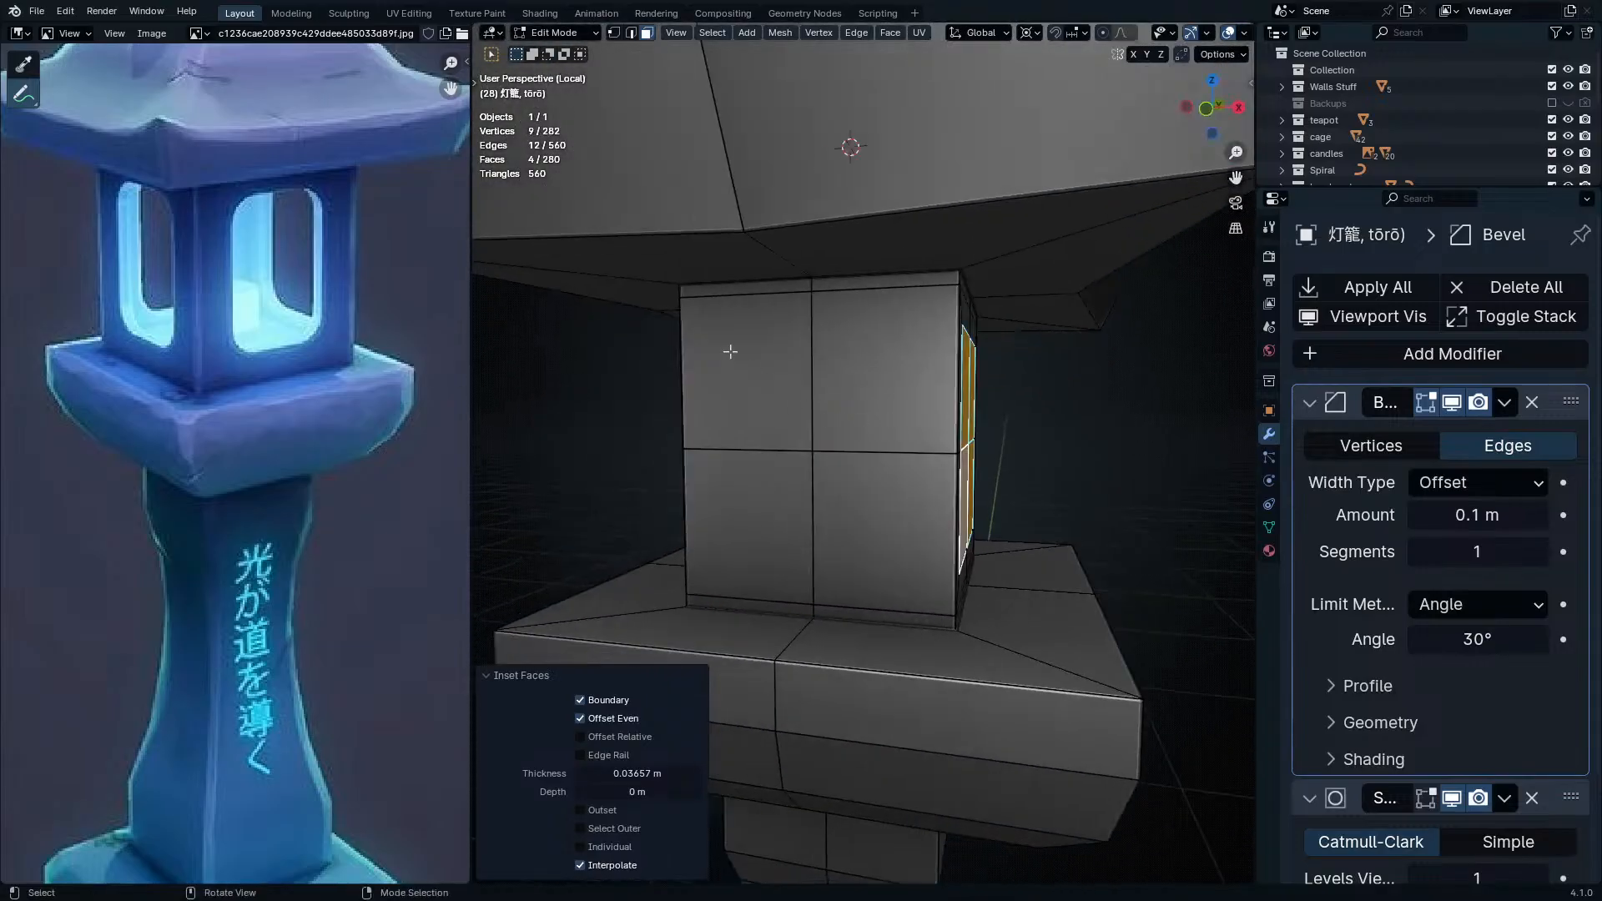
left_click_drag(731, 352, 890, 549)
key("shift+r")
middle_click_drag(498, 433, 976, 435)
middle_click_drag(826, 387, 905, 499)
key("shift+r")
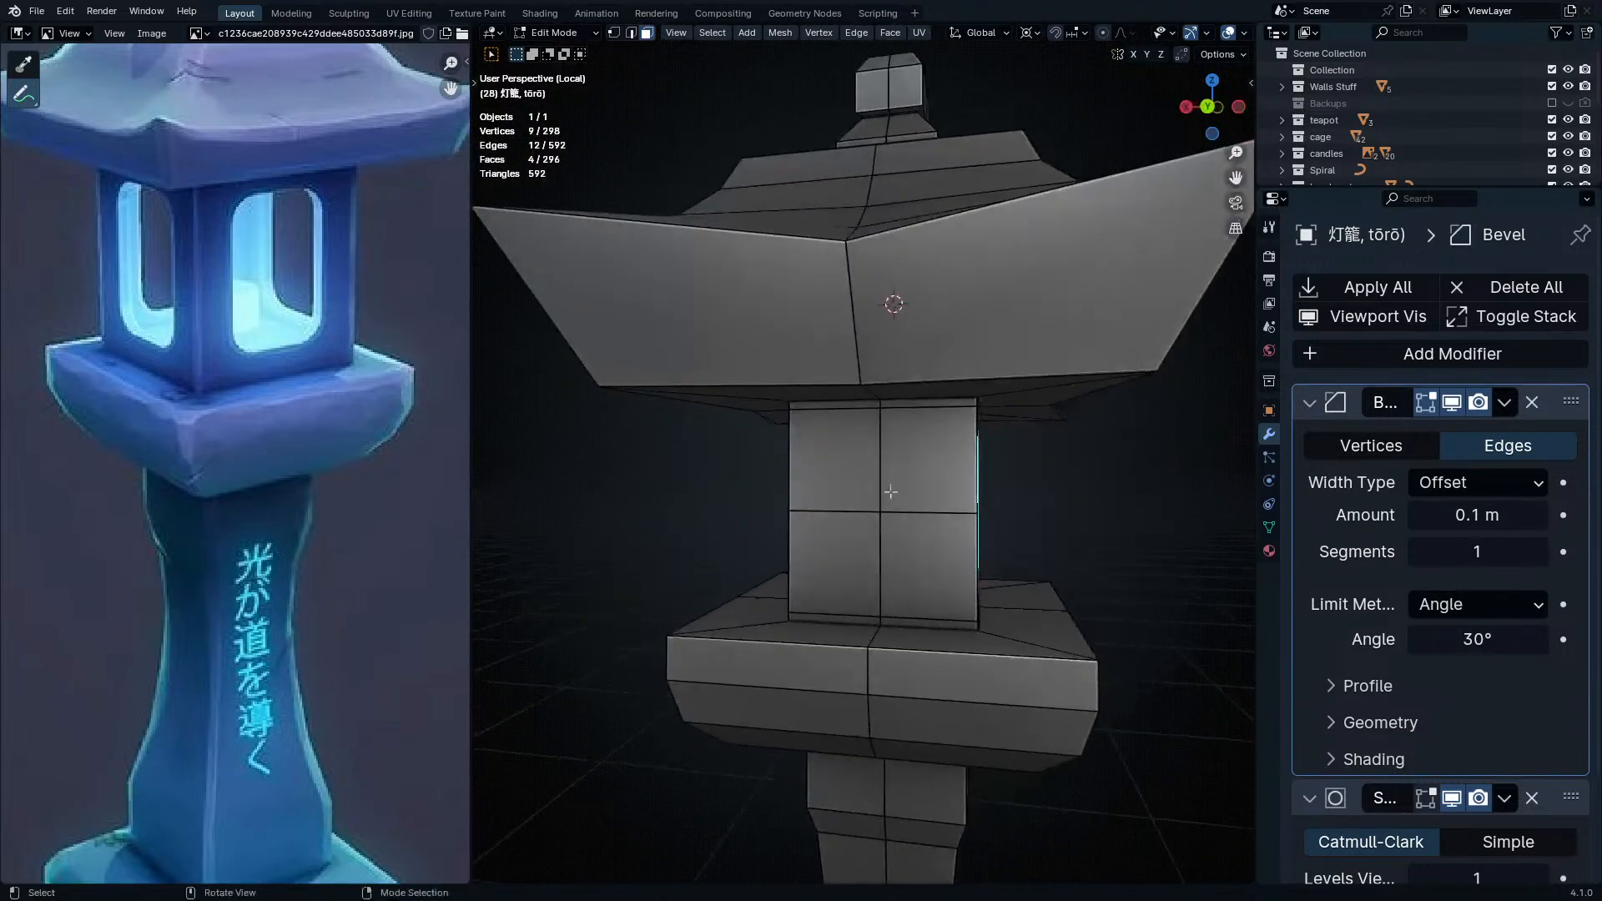
left_click_drag(903, 544, 903, 543)
key("shift+r")
middle_click_drag(912, 547, 839, 491)
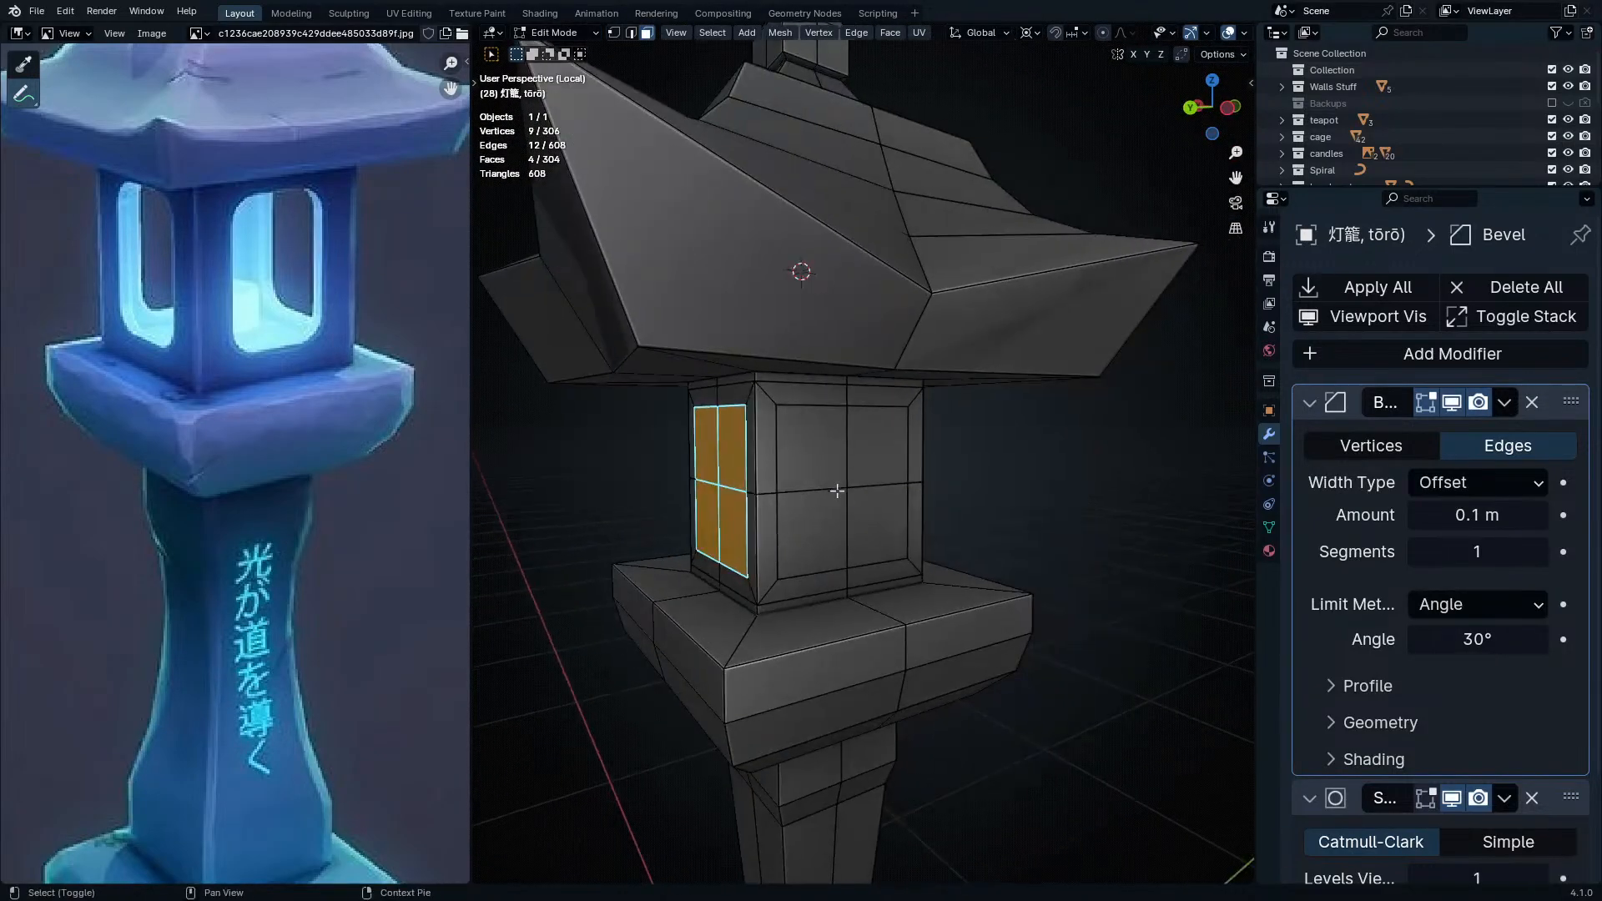
- Select the inset window faces on all four housing sides and set the pivot point to Individual Origins
middle_click_drag(915, 540, 694, 534)
left_click_drag(658, 441, 766, 542, "shift")
middle_click_drag(776, 547, 647, 575)
middle_click_drag(776, 662, 709, 629)
left_click_drag(636, 515, 714, 596, "shift")
middle_click_drag(950, 613, 744, 612)
scroll(807, 517, "down", 2)
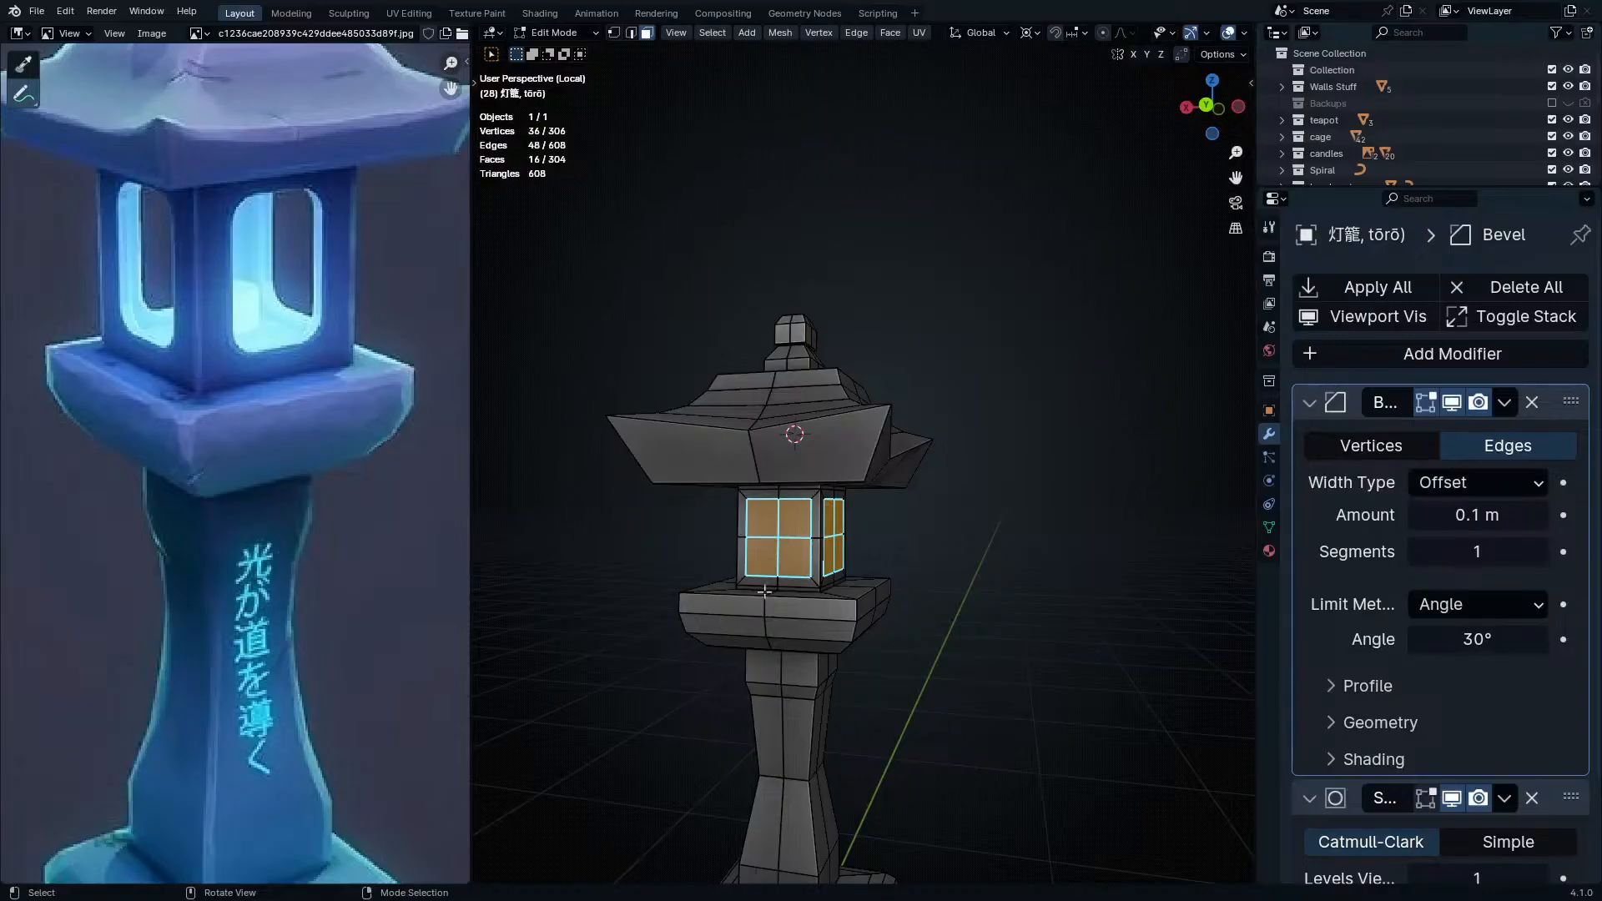
scroll(791, 577, "up", 5)
middle_click_drag(829, 511, 872, 478)
key("period")
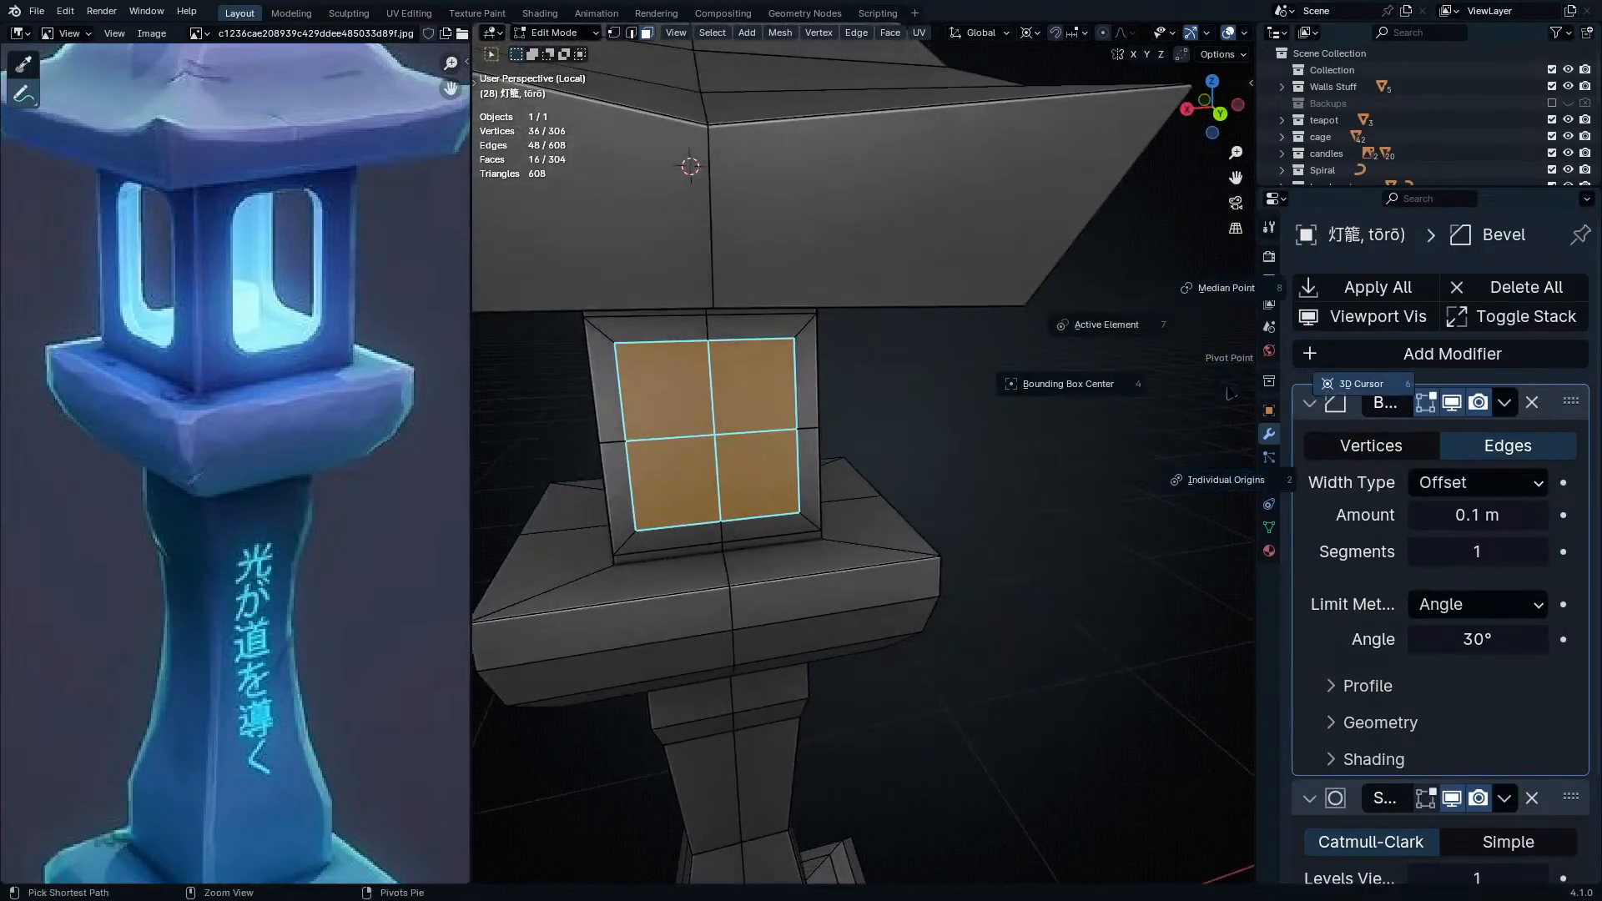
- Try scaling the selected window faces along the X axis
middle_click_drag(665, 472, 839, 559)
key("s")
key("x")
left_click(906, 534)
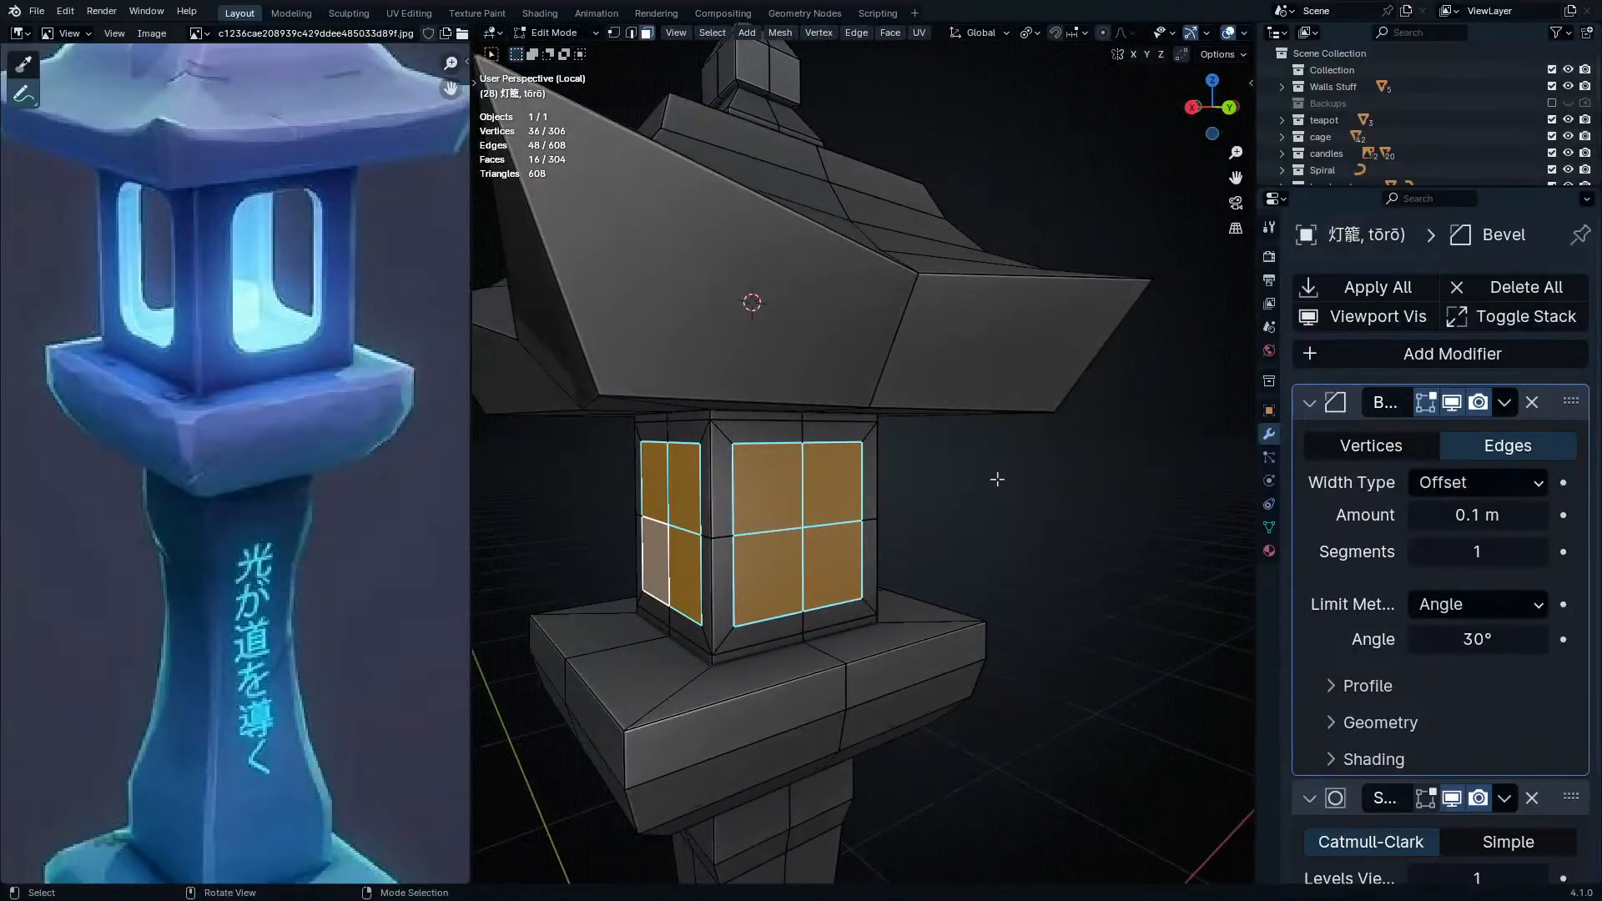
key("s")
key("x")
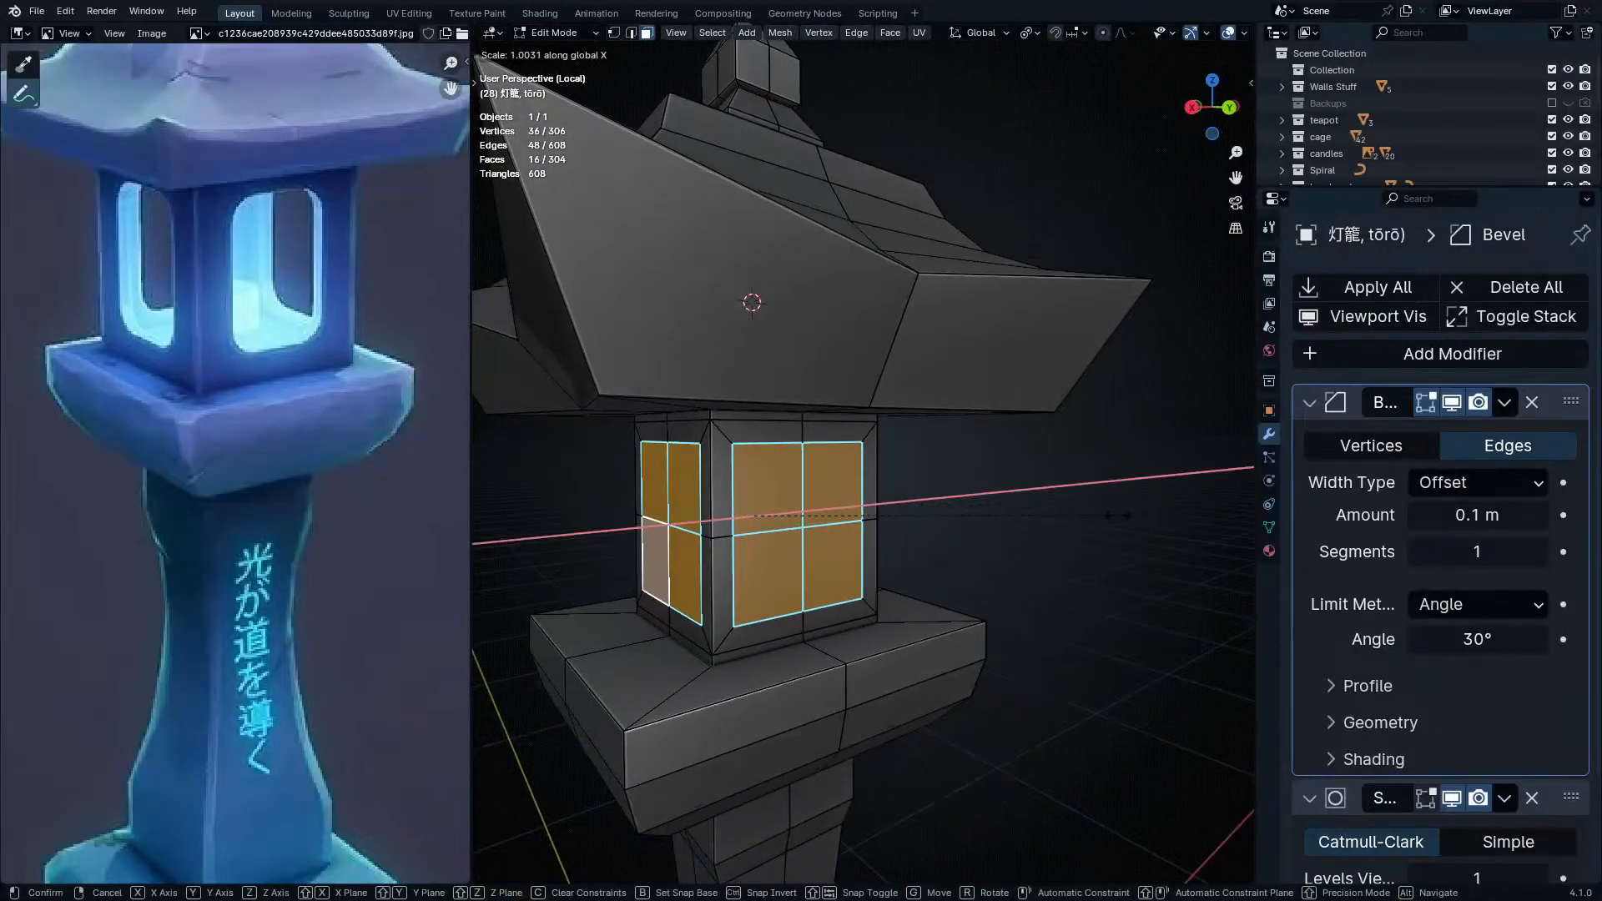
left_click(866, 519)
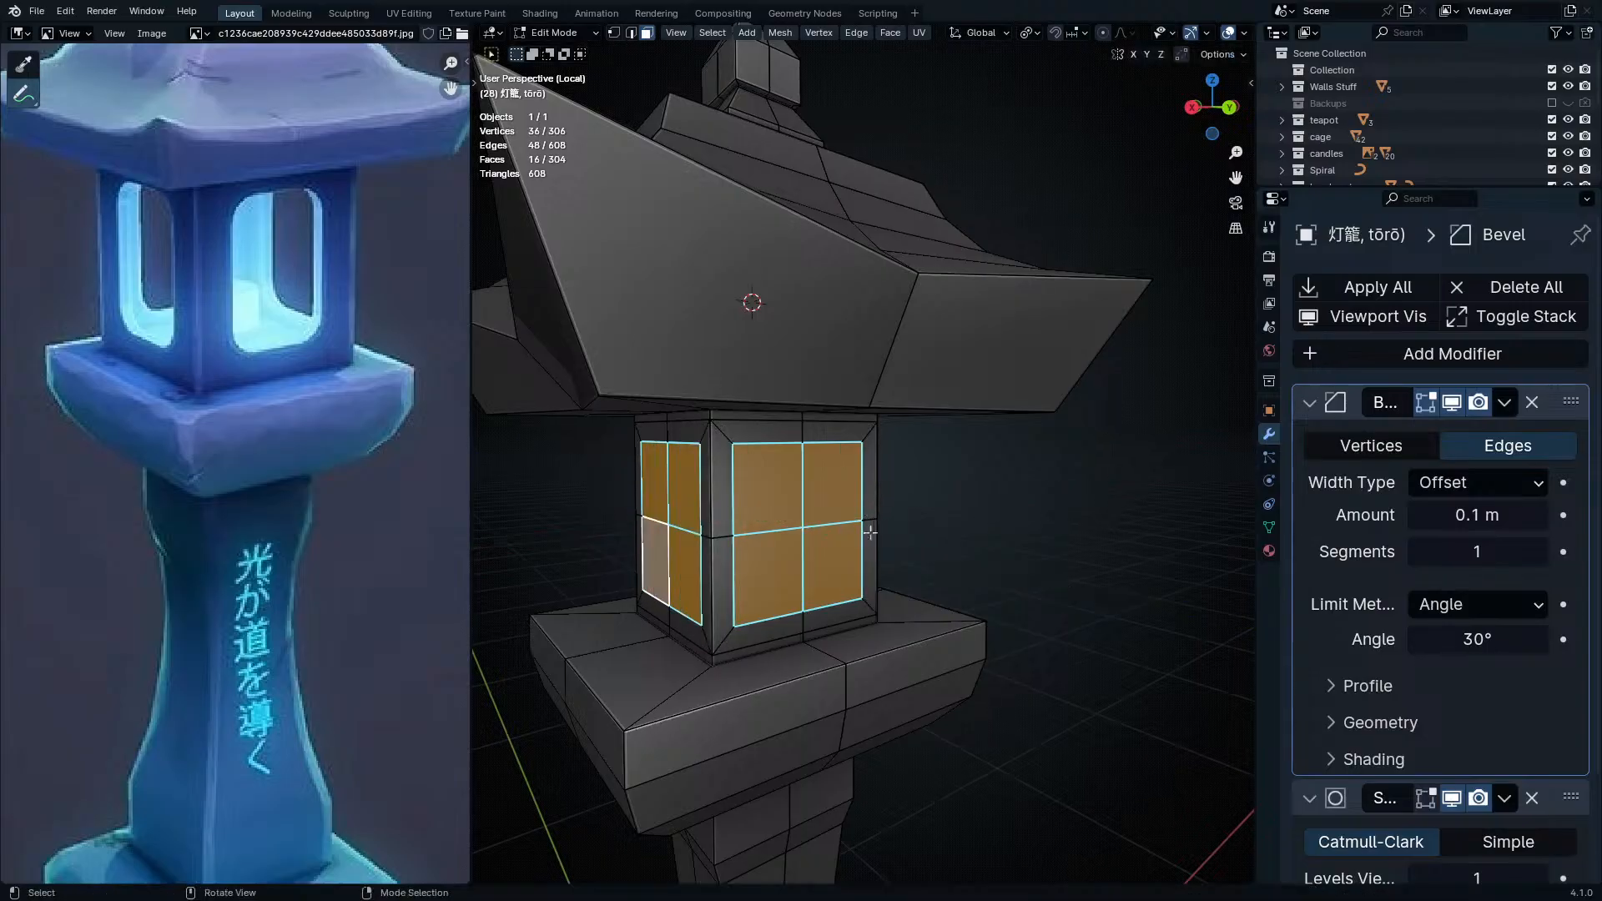
- Try to narrow the selected window faces by scaling them along the local X axis
middle_click_drag(870, 529, 865, 533)
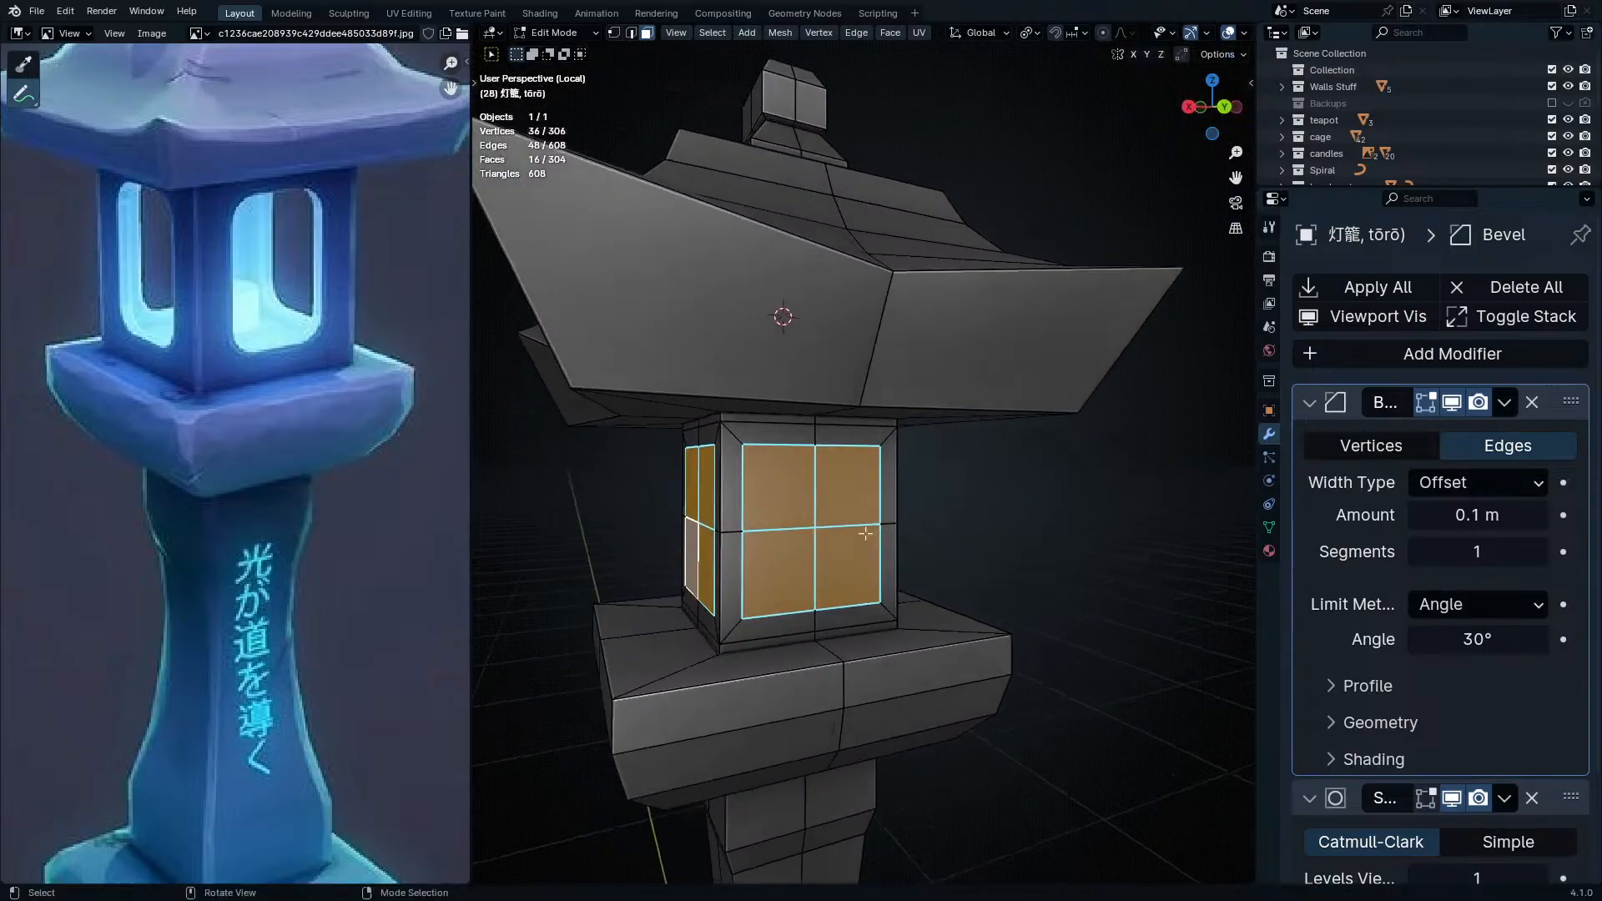
left_click(981, 34)
left_click(989, 107)
key("s")
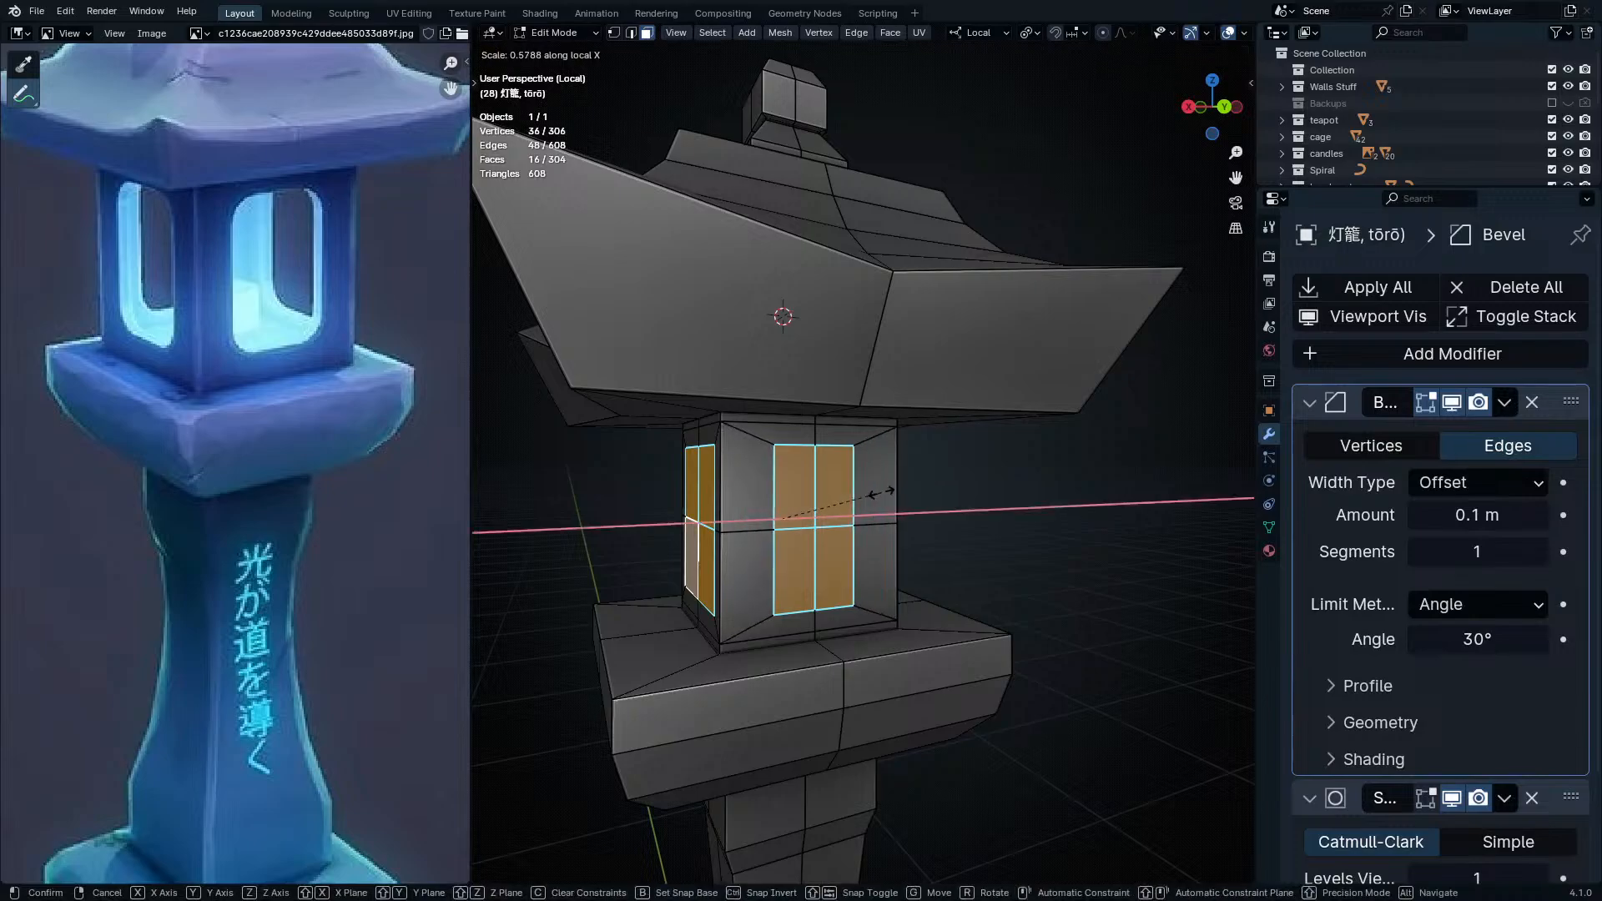
left_click(882, 501)
middle_click_drag(882, 501, 787, 481)
key("ctrl+z")
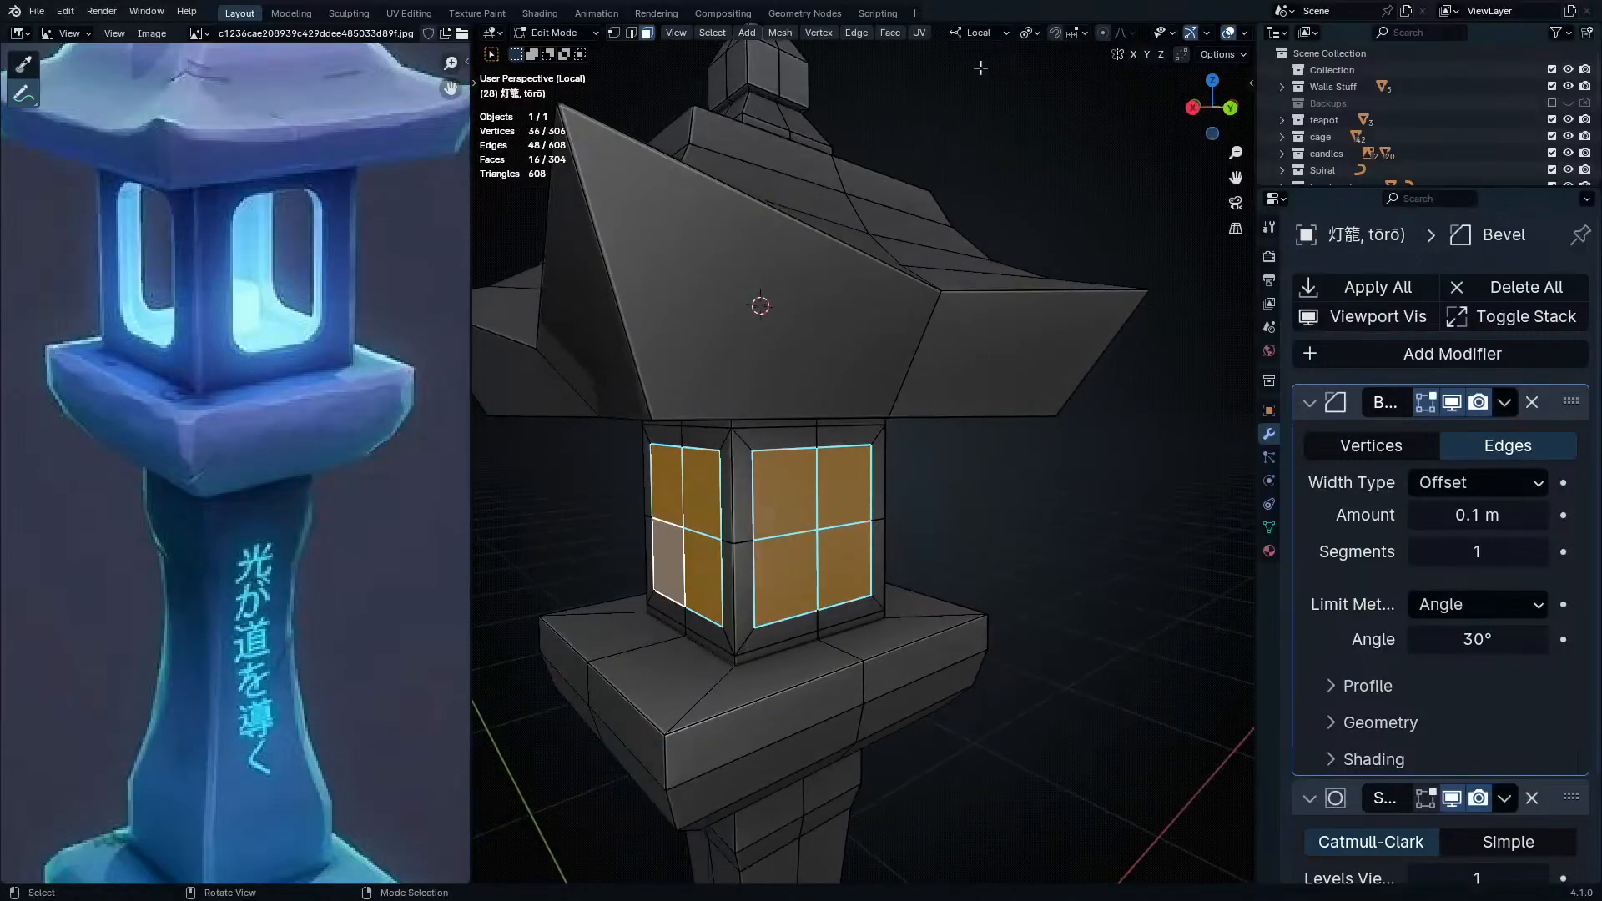
- Set the transform orientation to Normal and scale the selected window faces to about 0.71 along X
left_click(984, 34)
left_click(997, 125)
key("s")
key("x")
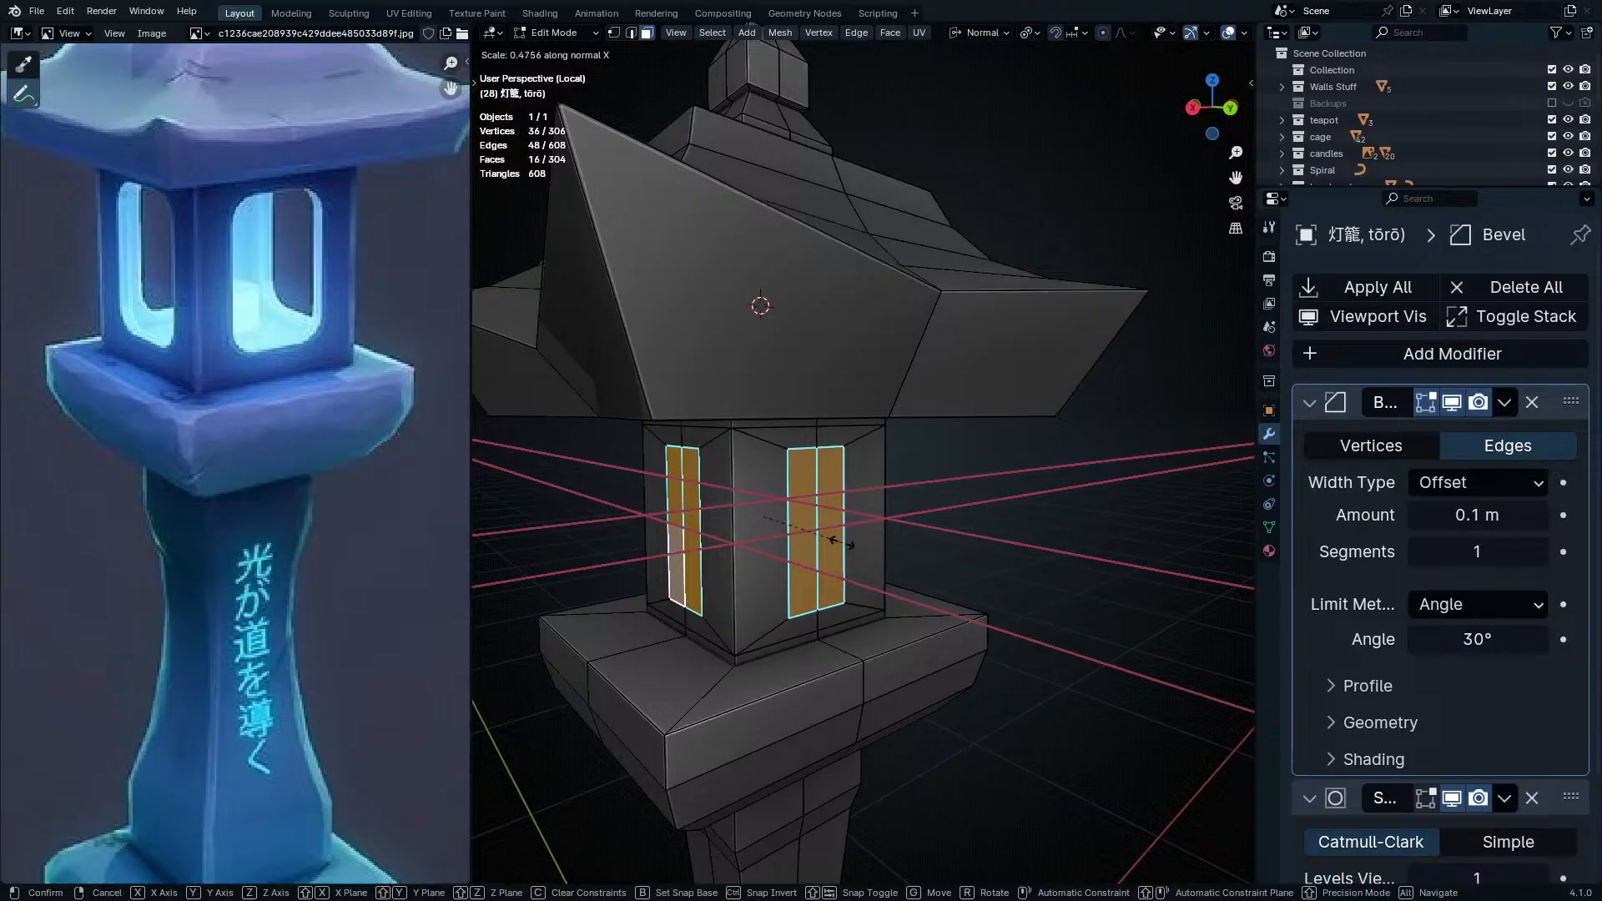
left_click(883, 549)
- Delete the selected faces to open the windows on all sides of the lantern chamber
middle_click_drag(883, 549, 793, 559)
key("x")
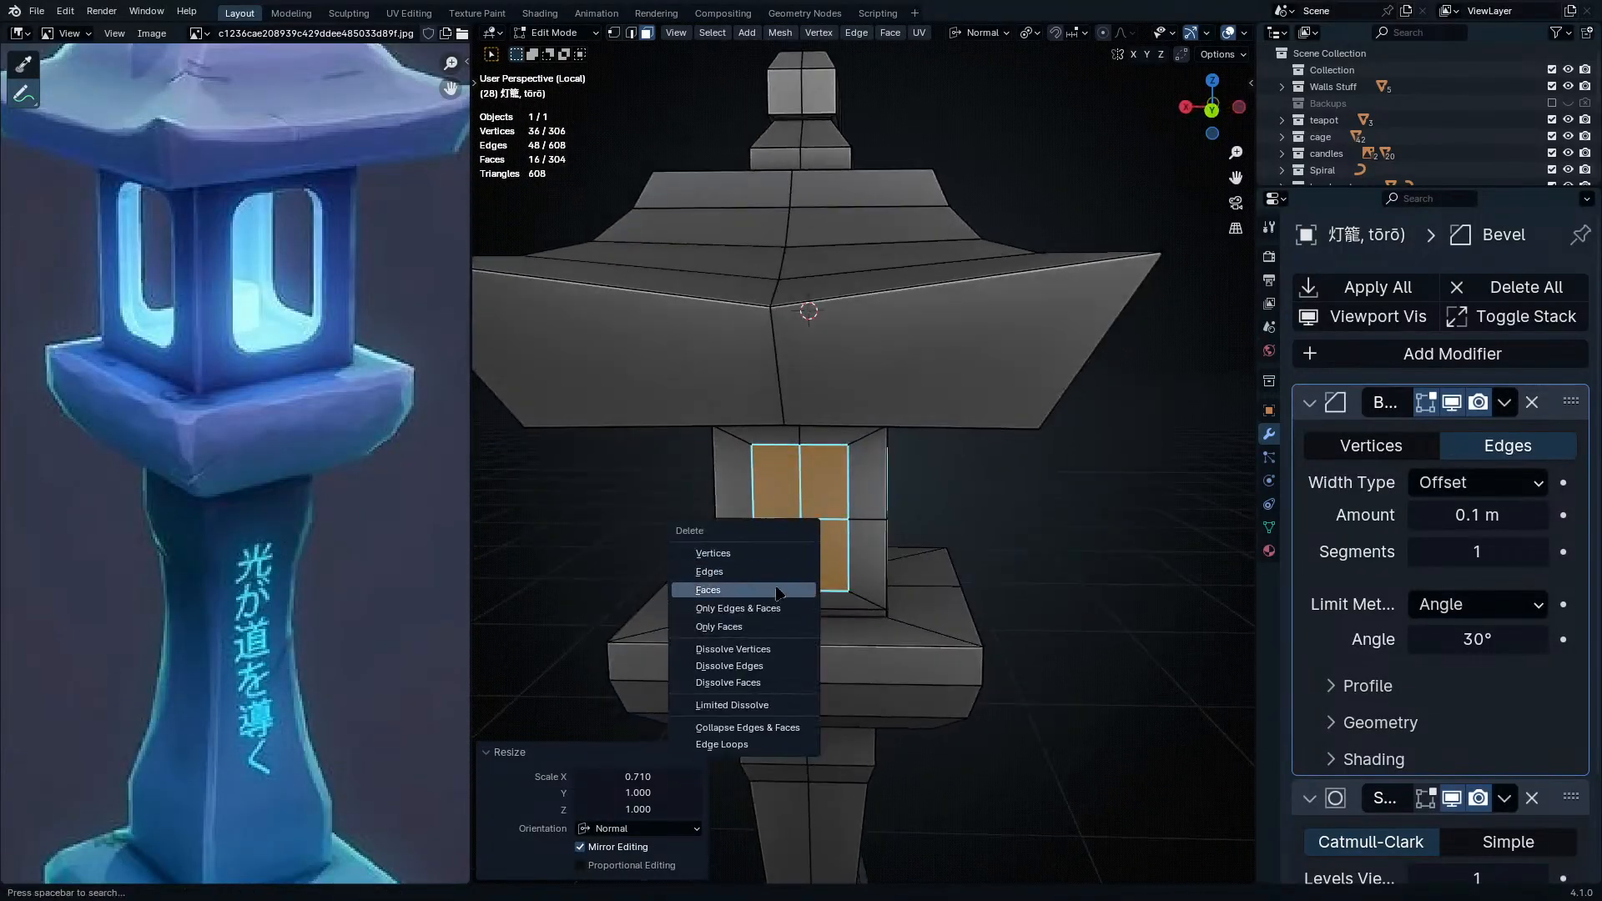
left_click(771, 591)
middle_click_drag(771, 594, 902, 530)
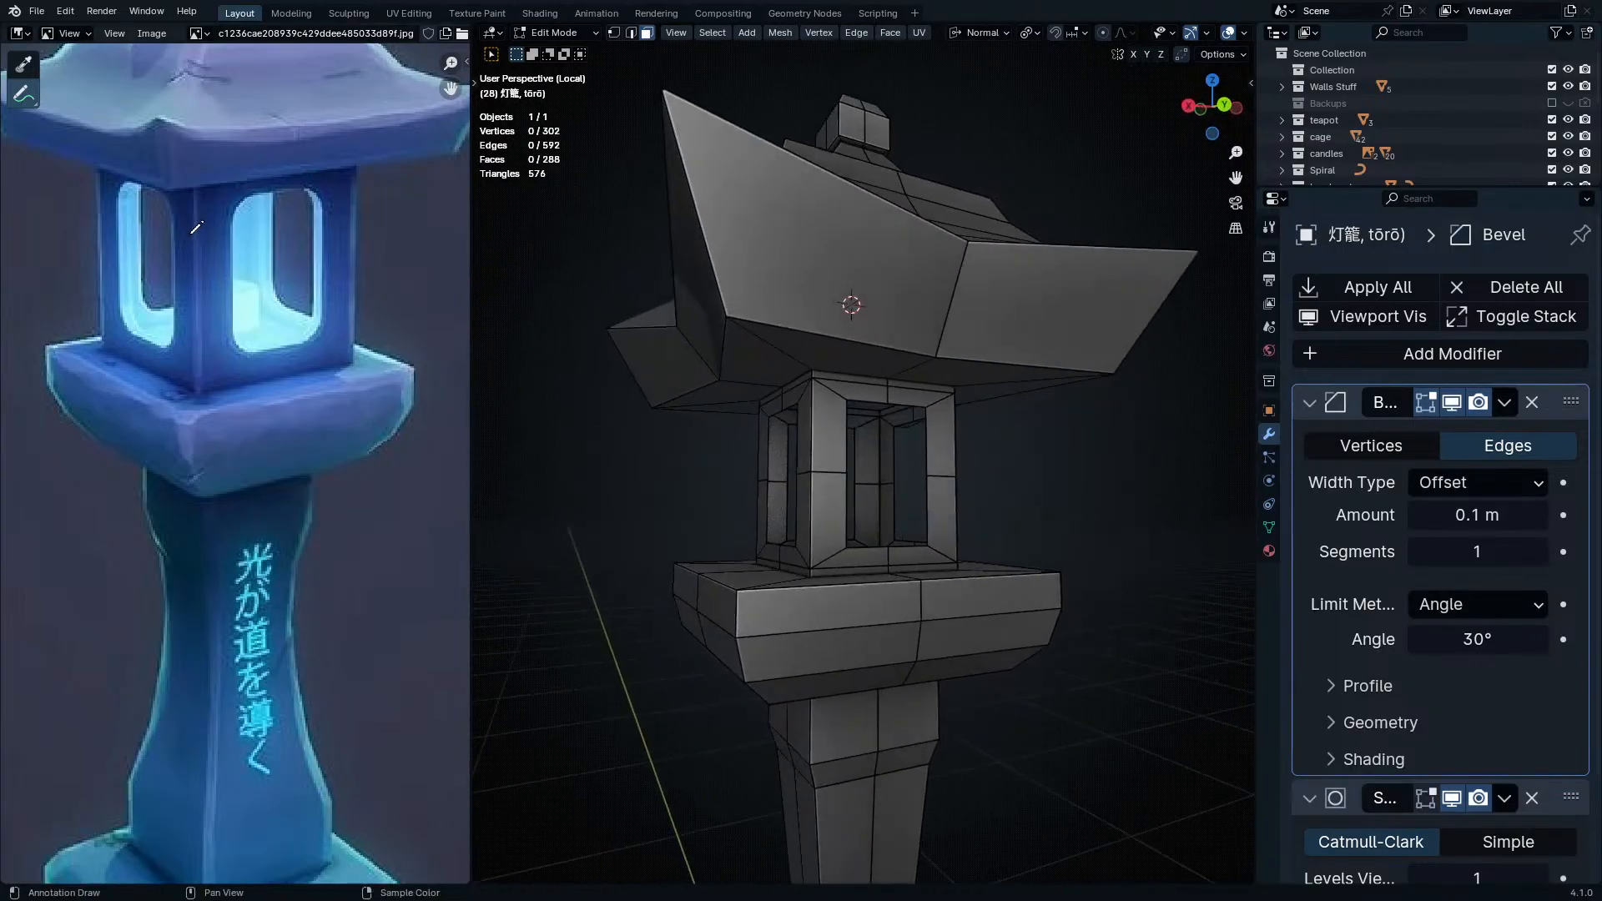
- Select the edge loop around the bottom of the lantern chamber and fill it with a floor face
middle_click_drag(551, 534, 623, 579)
middle_click_drag(961, 655, 800, 493, "ctrl")
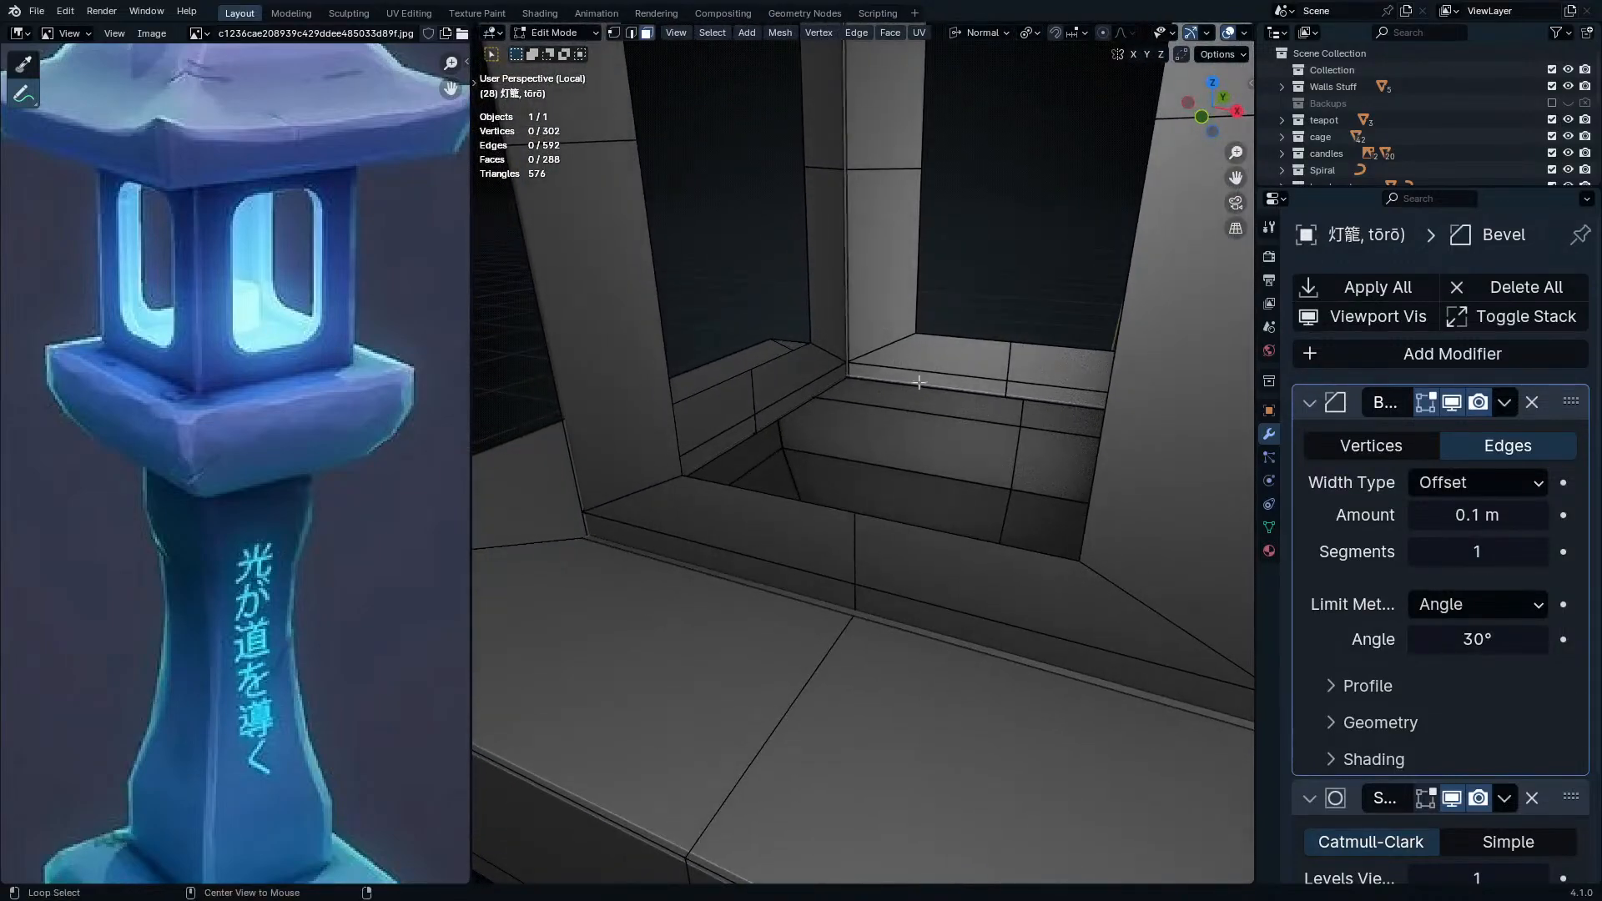
left_click(825, 601, "alt")
key("2")
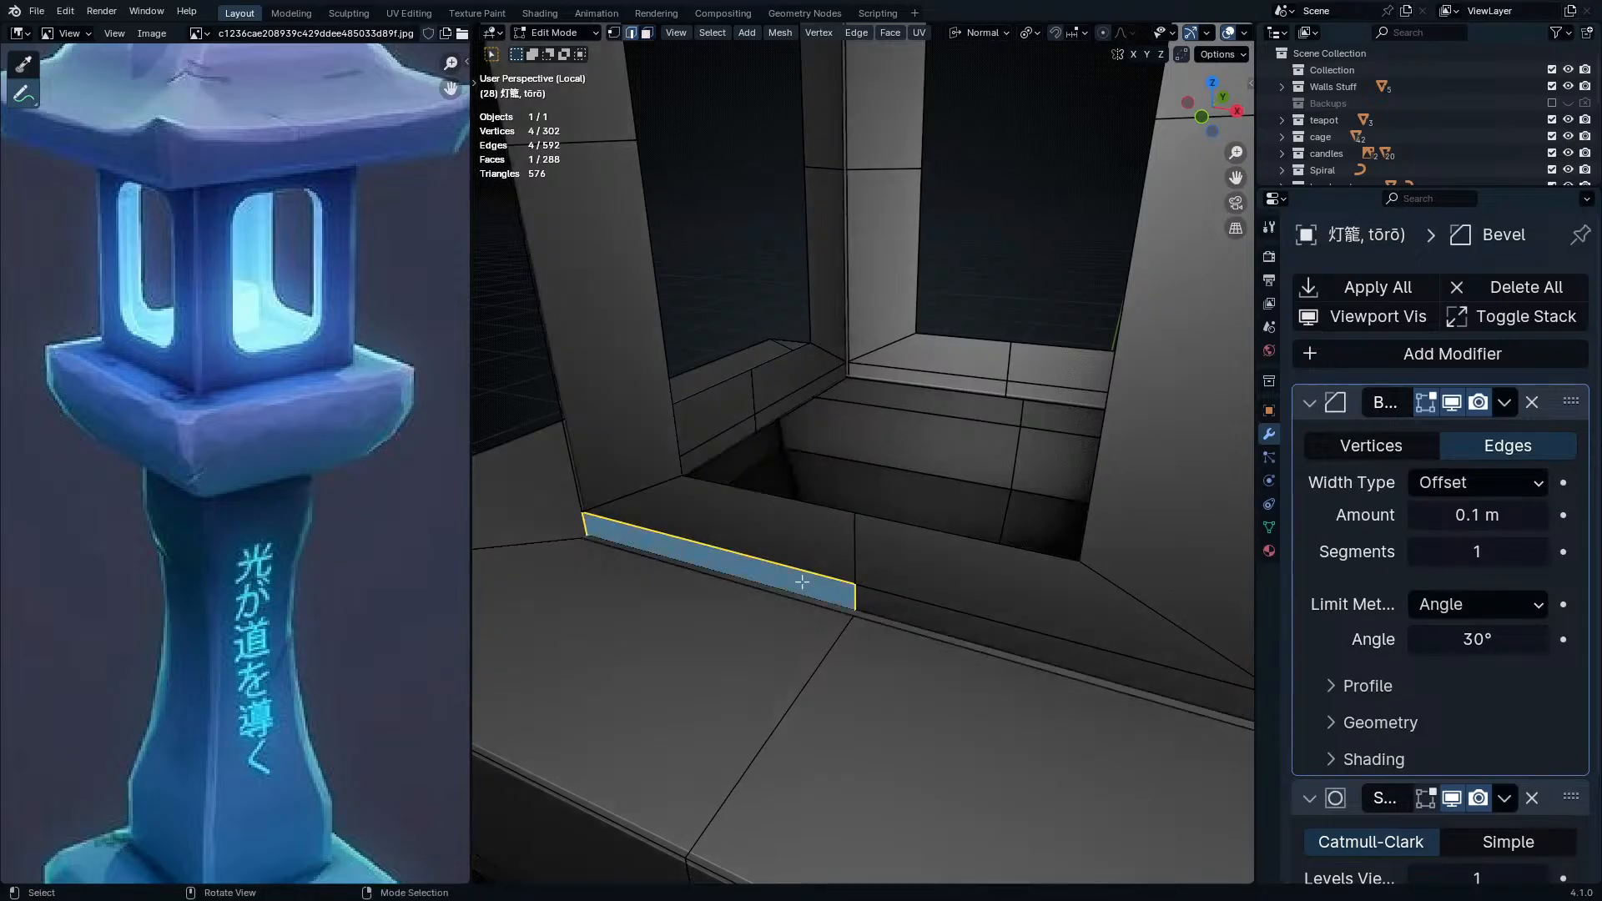
left_click(779, 594, "alt")
key("f")
middle_click_drag(875, 597, 958, 562)
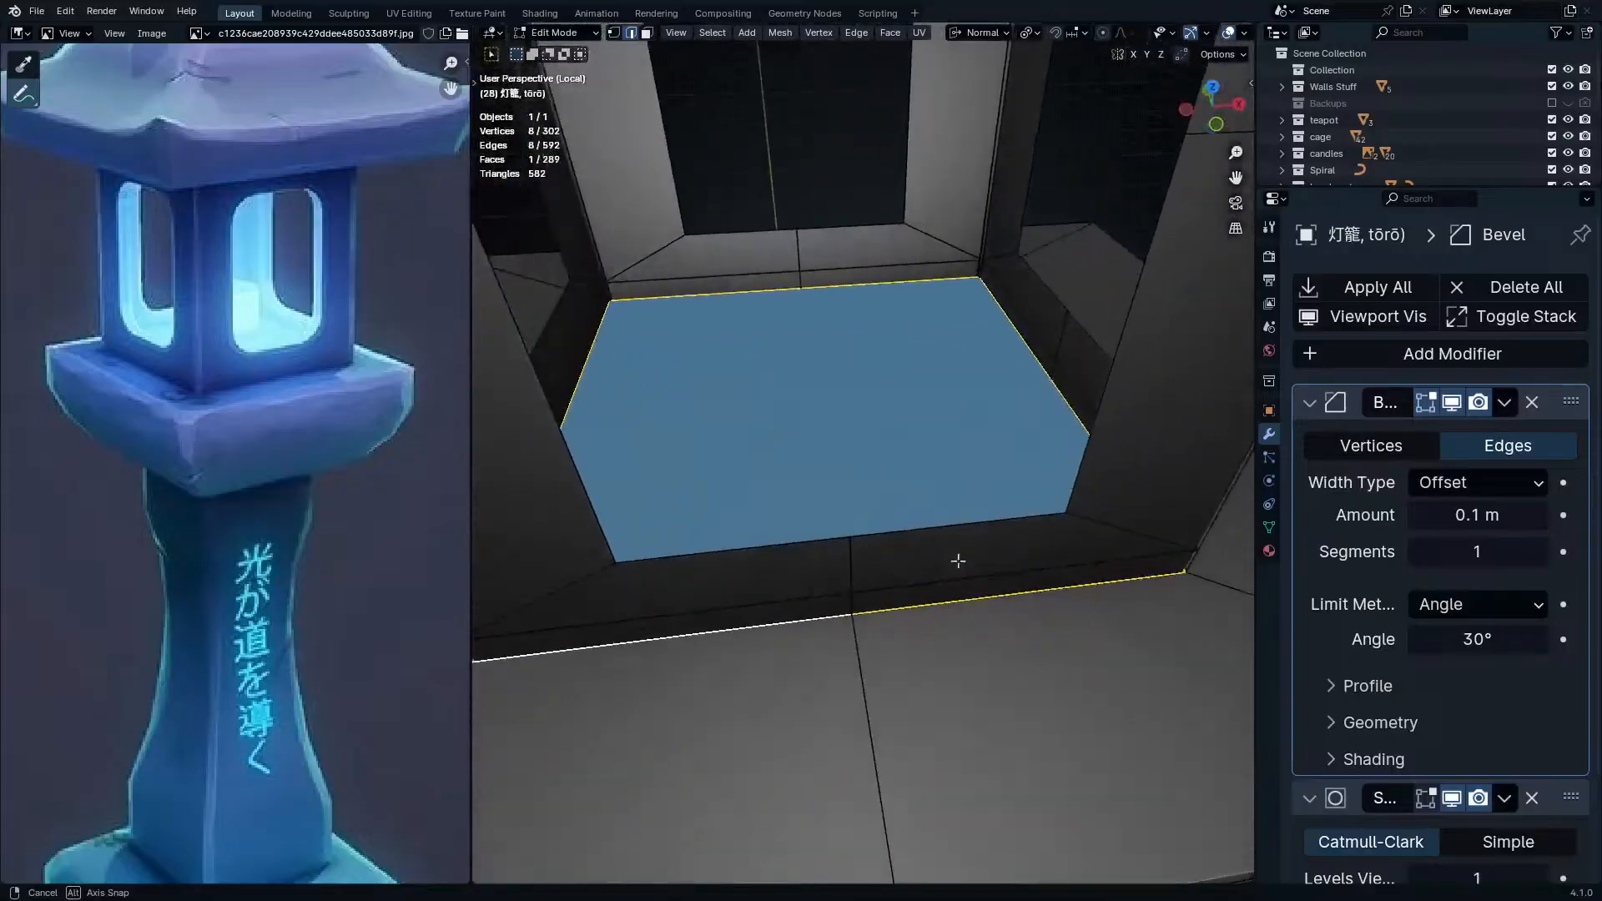
- Divide the chamber floor face into four by connecting the opposite midpoint vertices of its border
middle_click_drag(951, 413, 927, 516, "shift")
key("1")
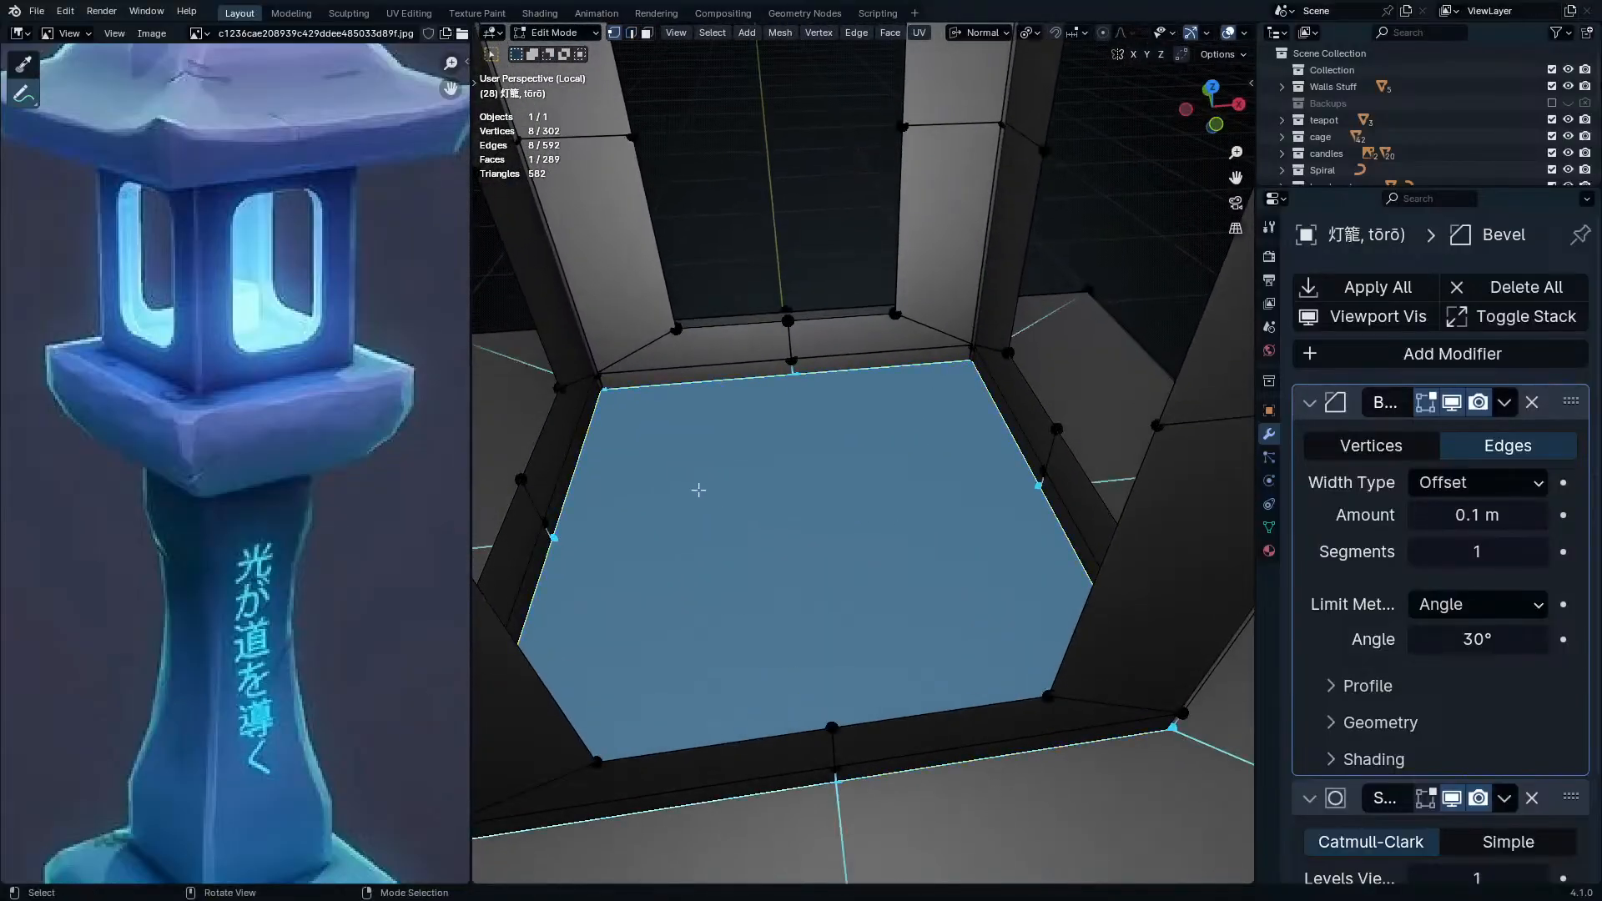
left_click(567, 524)
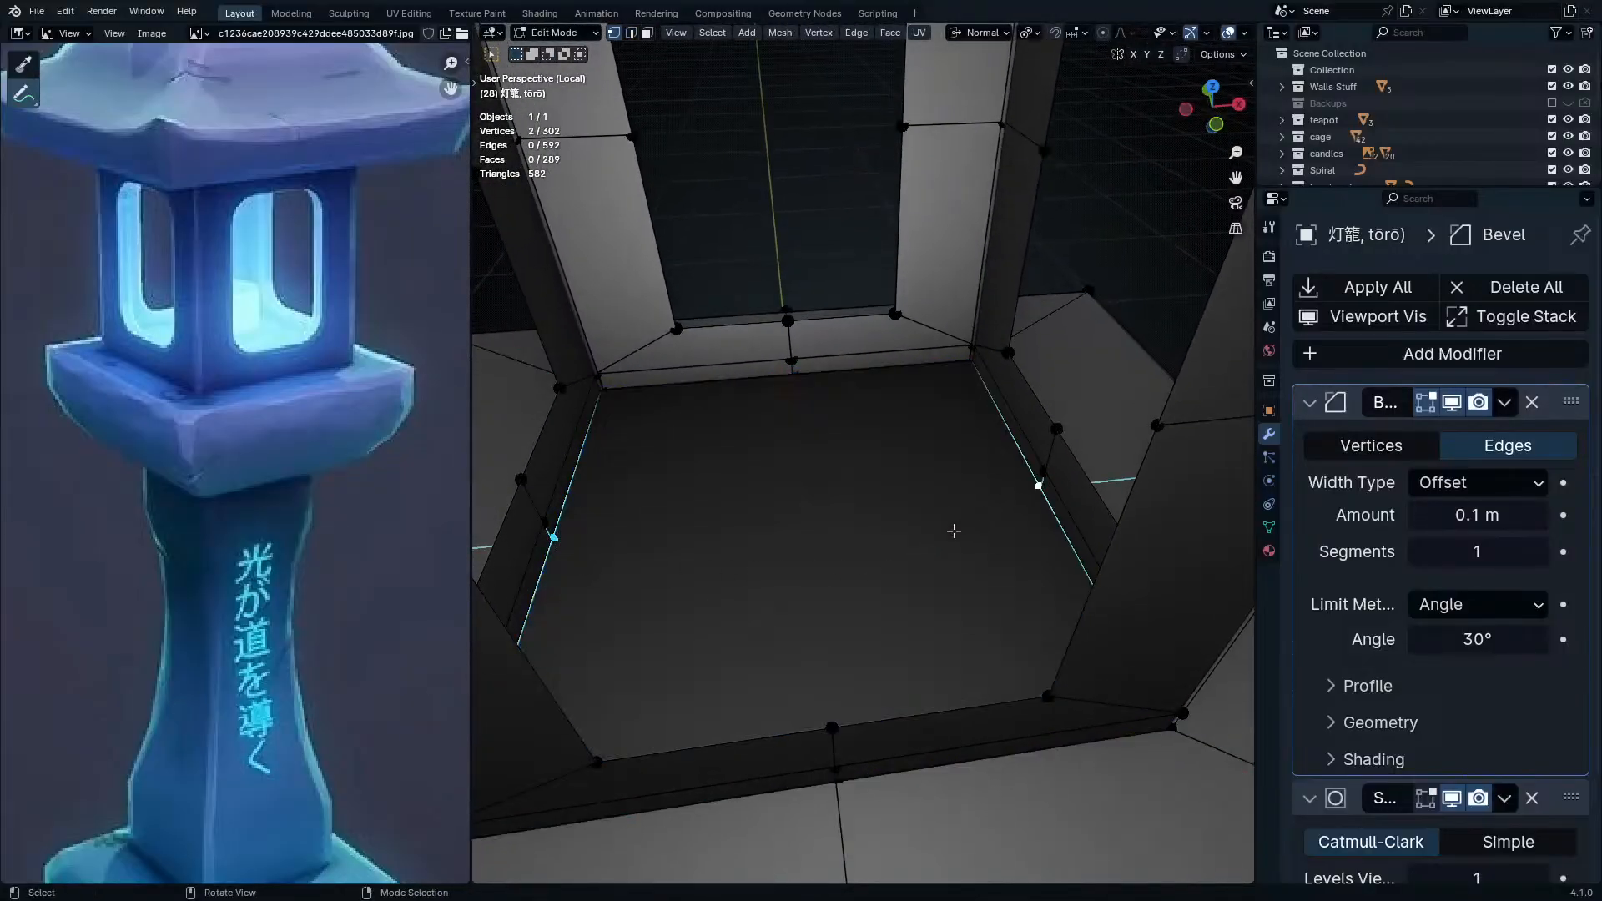
left_click(808, 372)
middle_click_drag(793, 422, 1006, 590)
left_click(976, 410, "shift")
middle_click_drag(977, 410, 915, 528)
key("j")
- Preview the lantern in Object Mode and enable the Subdivision modifier's display in Edit Mode
key("Tab")
scroll(917, 542, "up", 5)
key("Tab")
key("Tab")
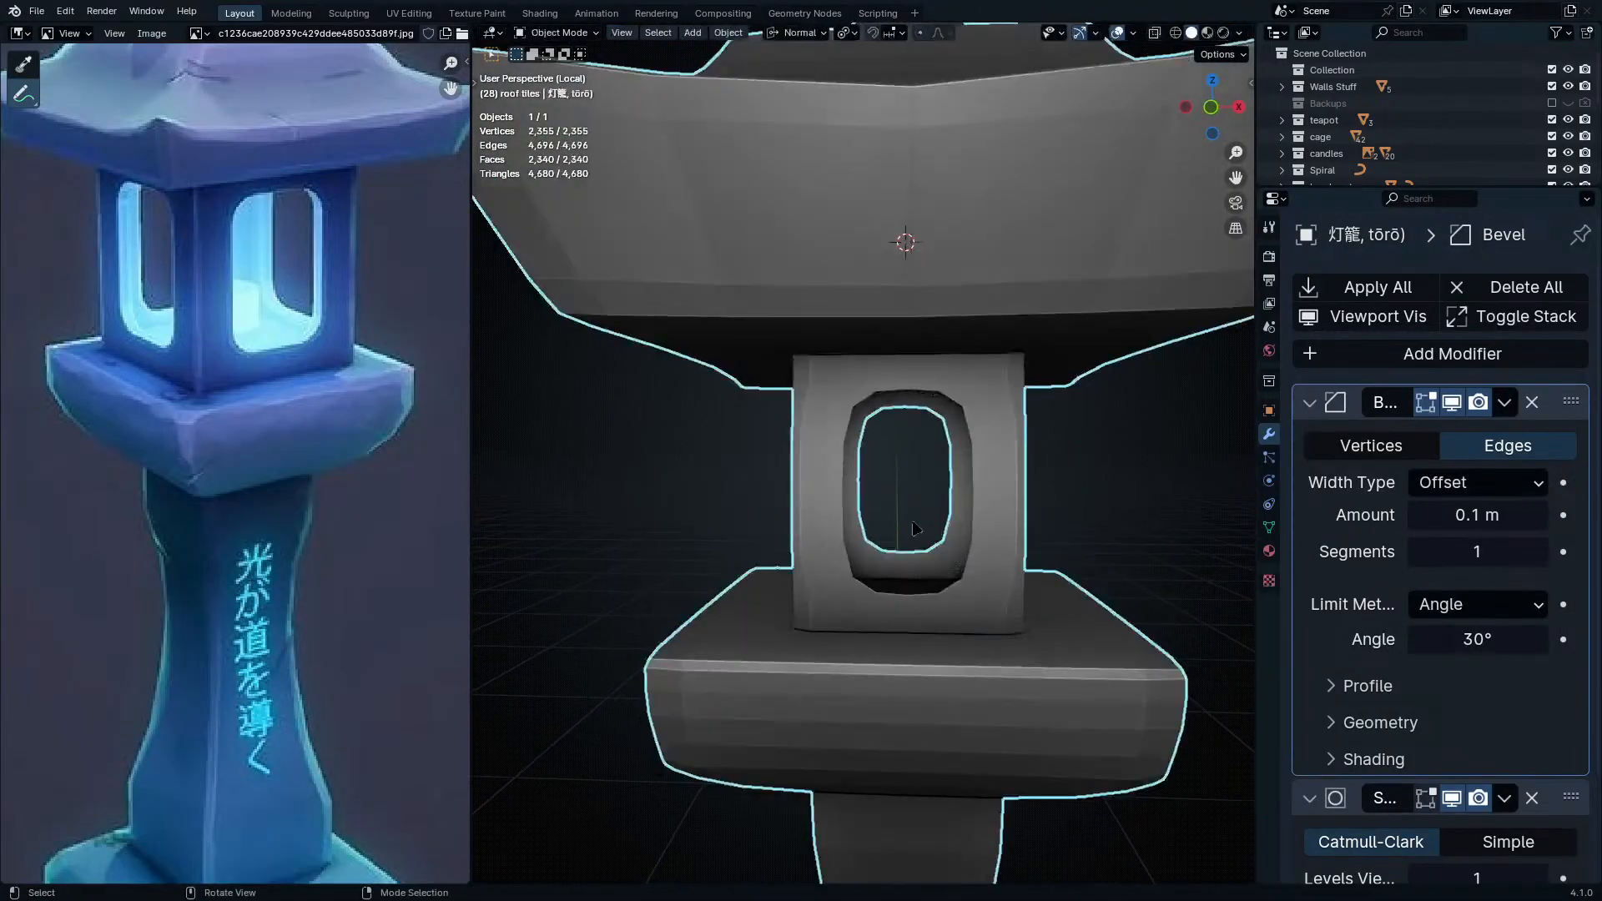
key("Tab")
left_click(1424, 799)
- Try adding edge-loop cuts to the upper halves of the window pillars, sliding the first one upward, and undo them
middle_click_drag(1001, 542, 1029, 539)
scroll(1005, 465, "up", 1)
left_click(1003, 464)
scroll(1003, 464, "up", 1)
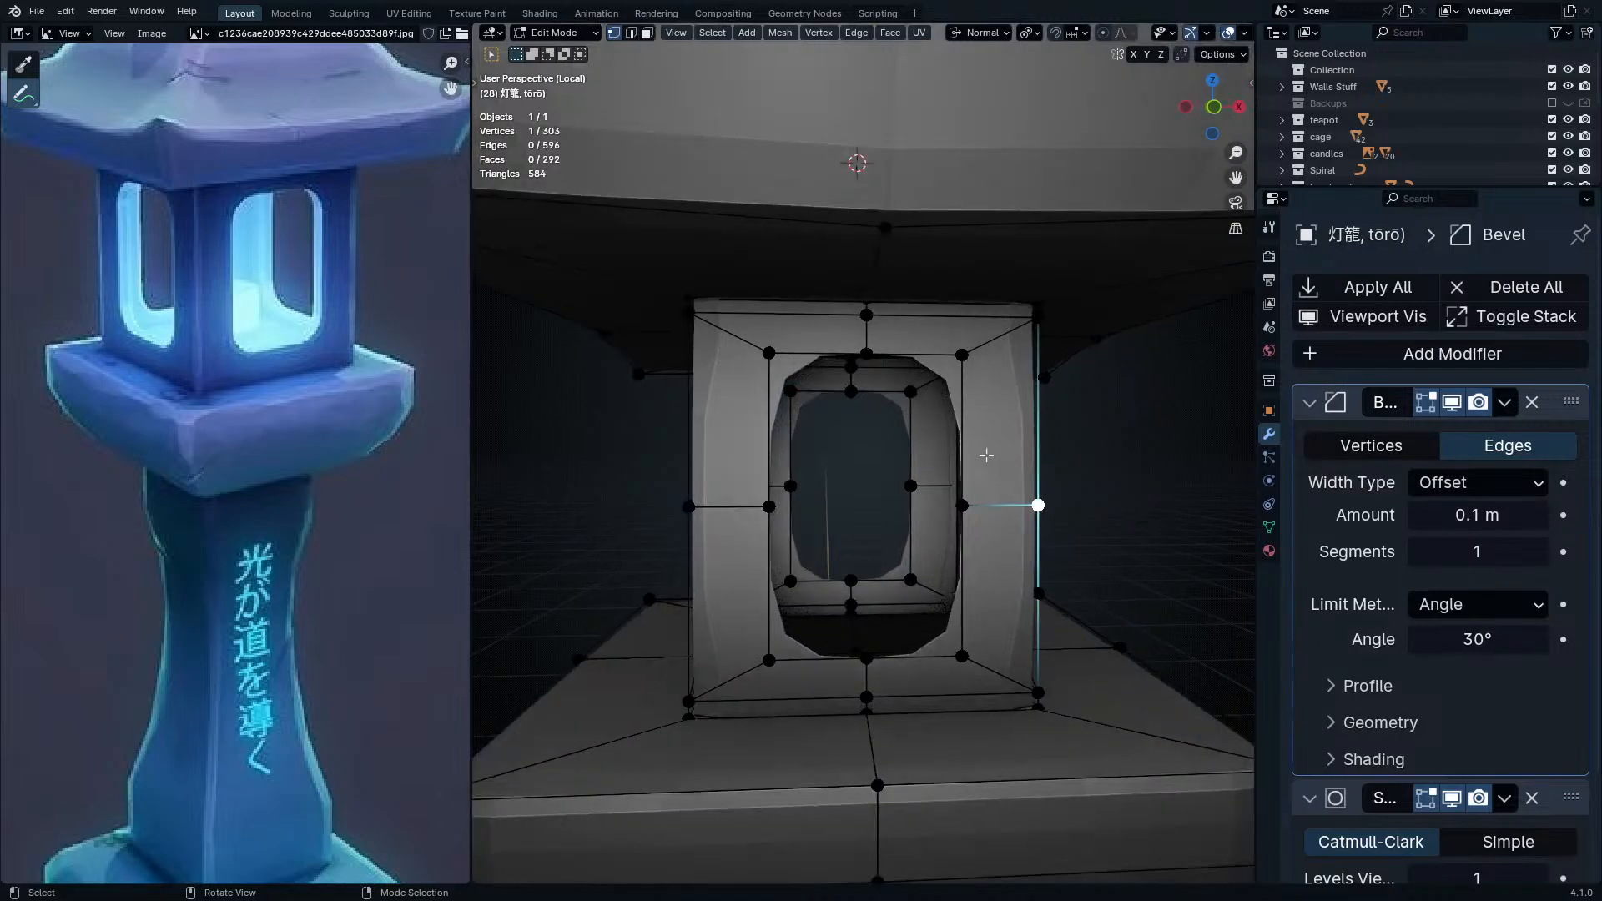
key("ctrl+r")
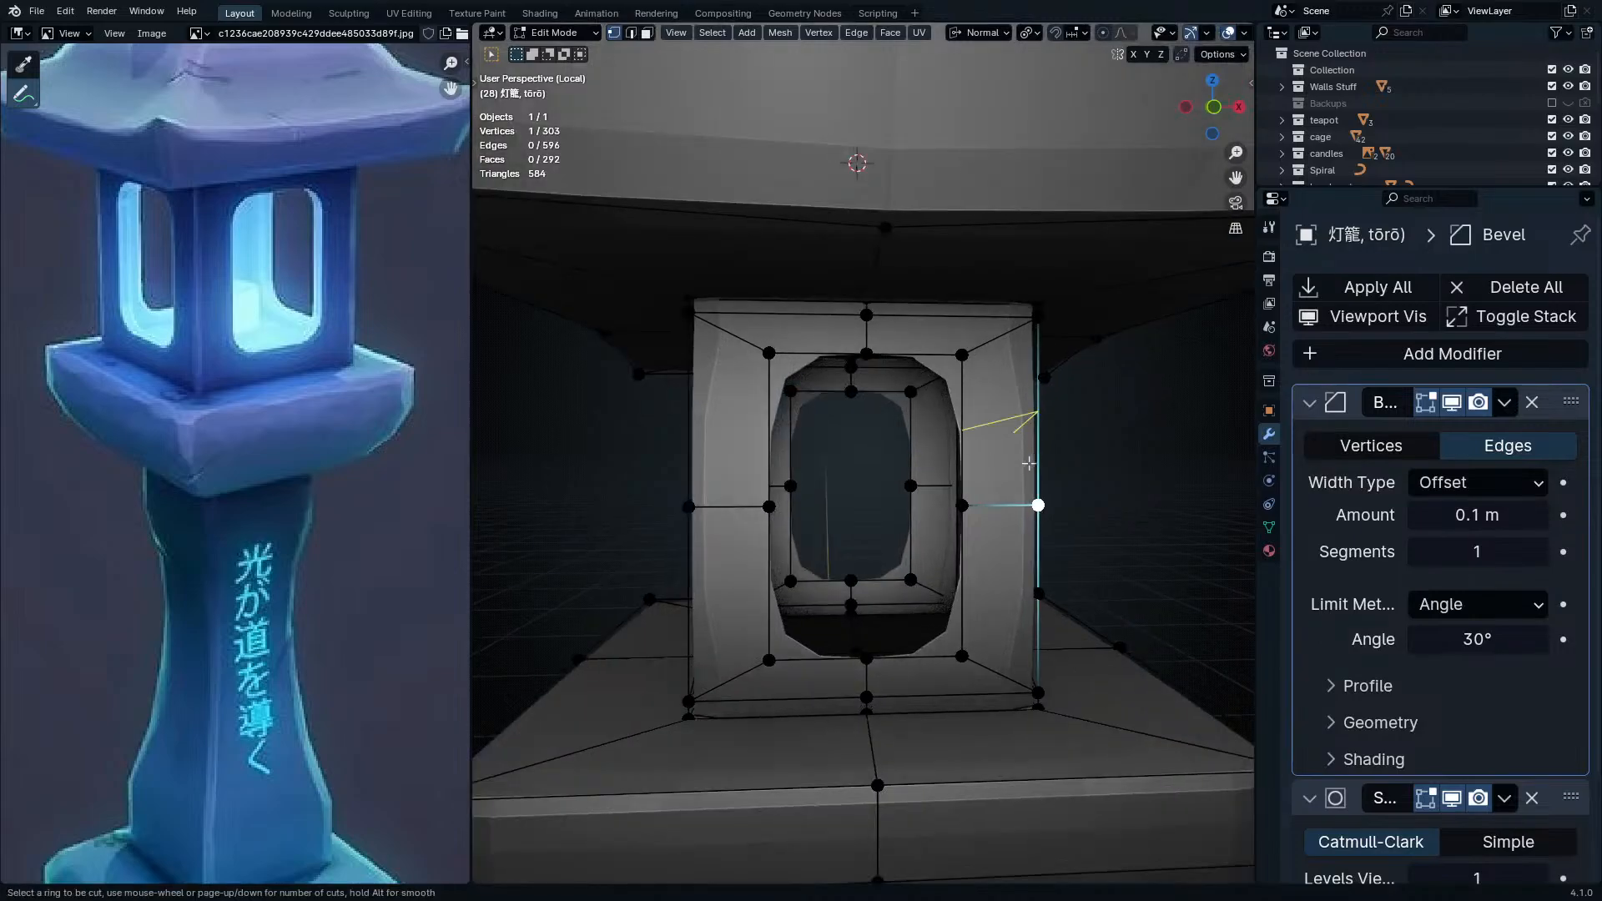
left_click(1016, 463)
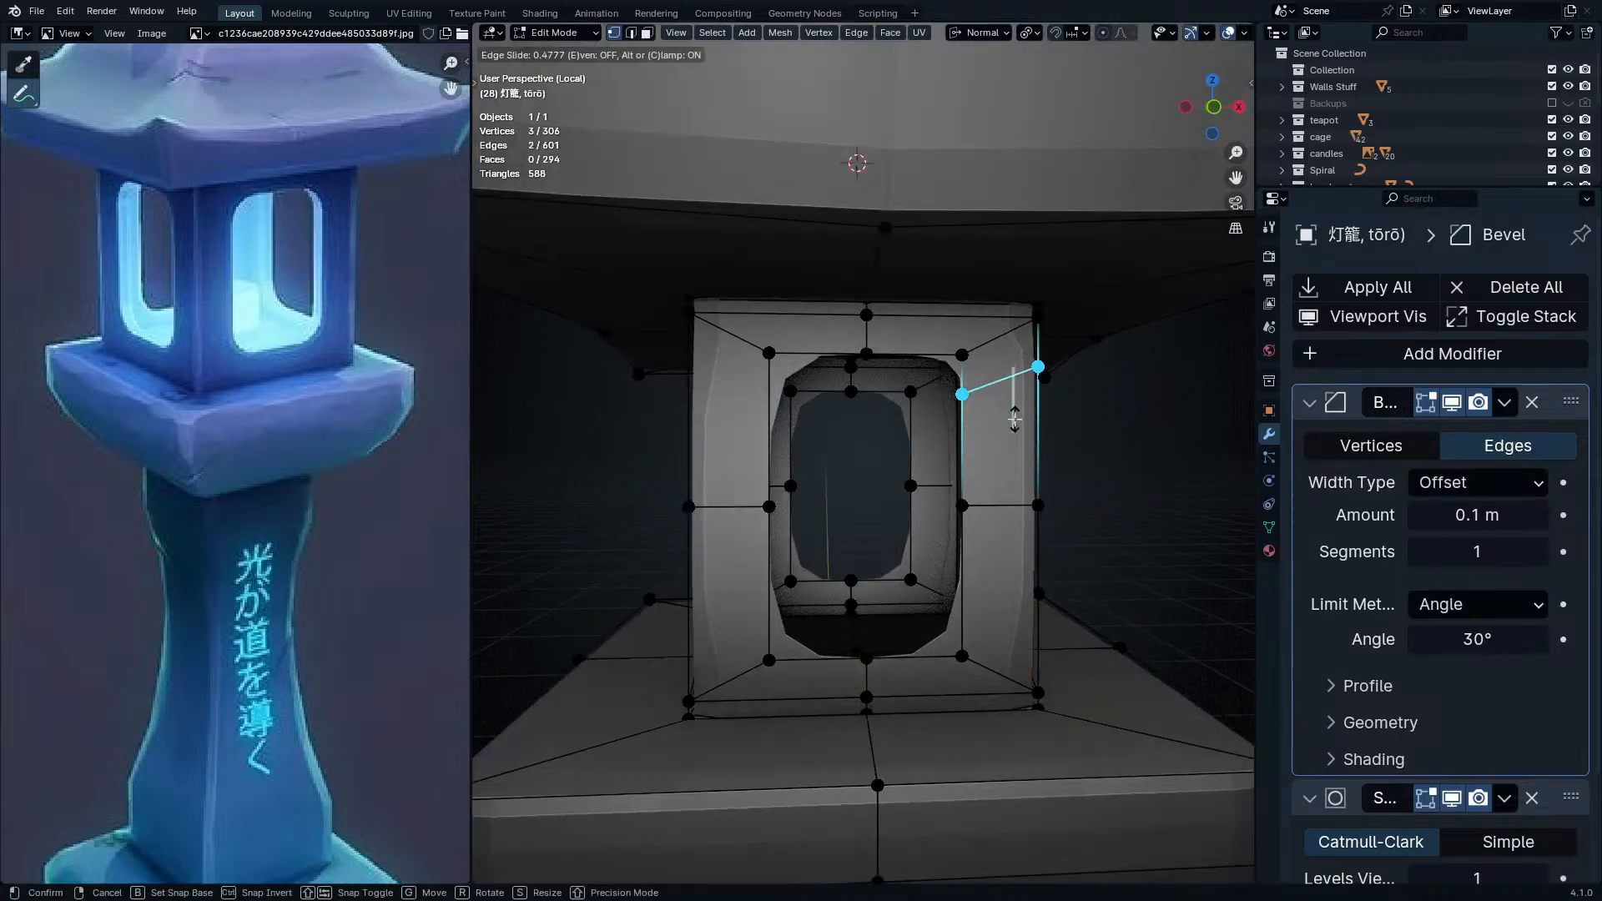
left_click(1014, 418)
key("ctrl+r")
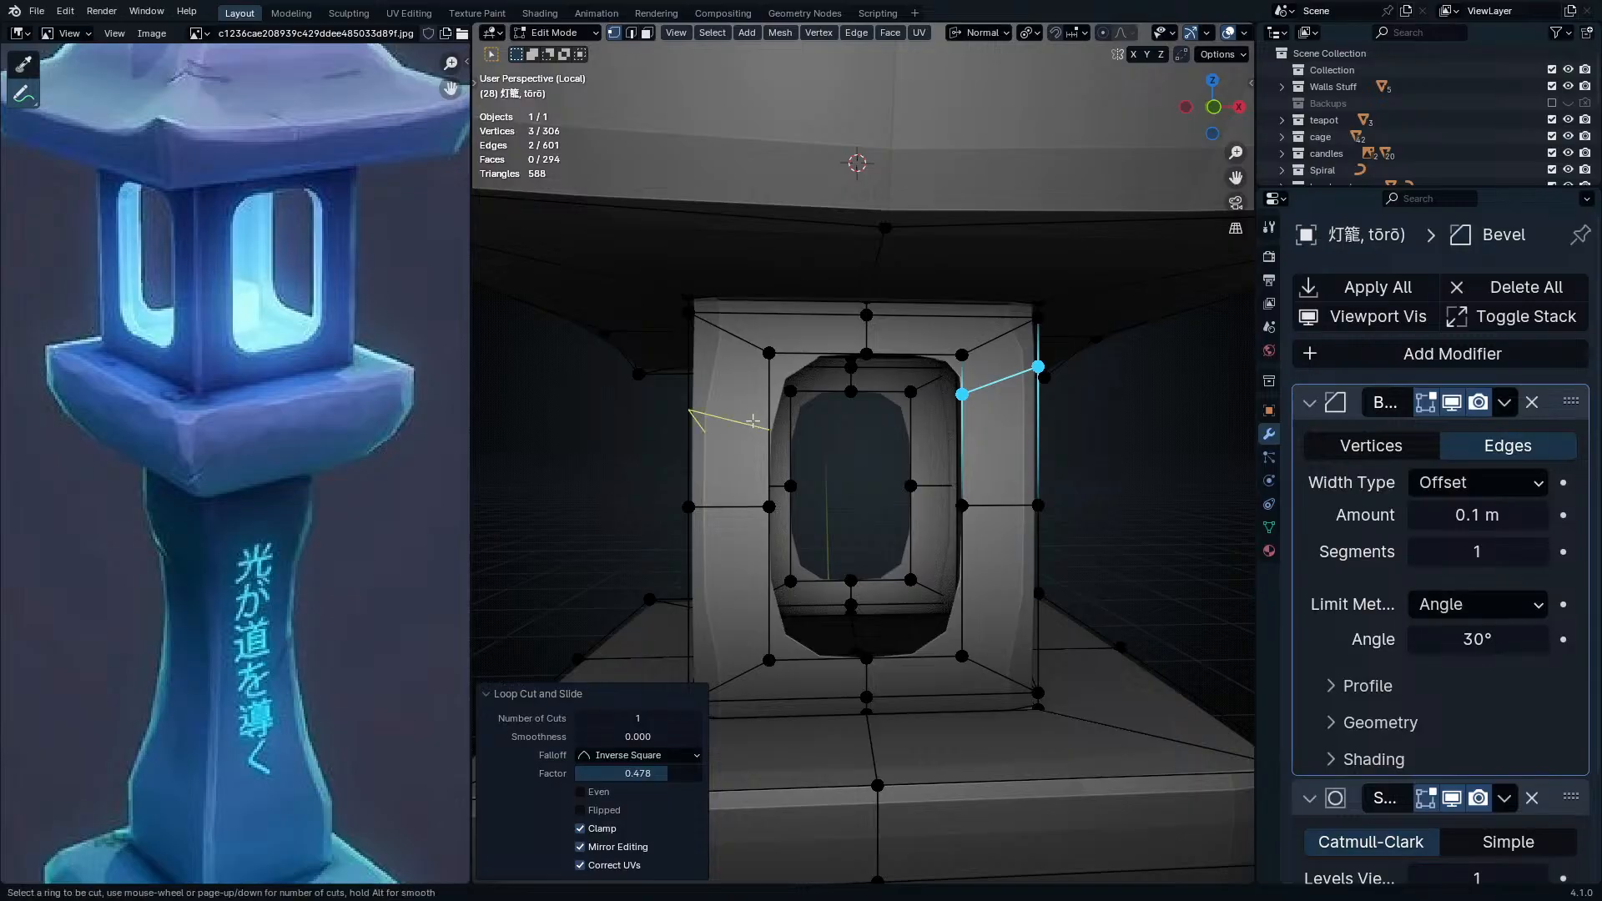
left_click(755, 421)
right_click(752, 418)
key("ctrl+z")
key("ctrl+z")
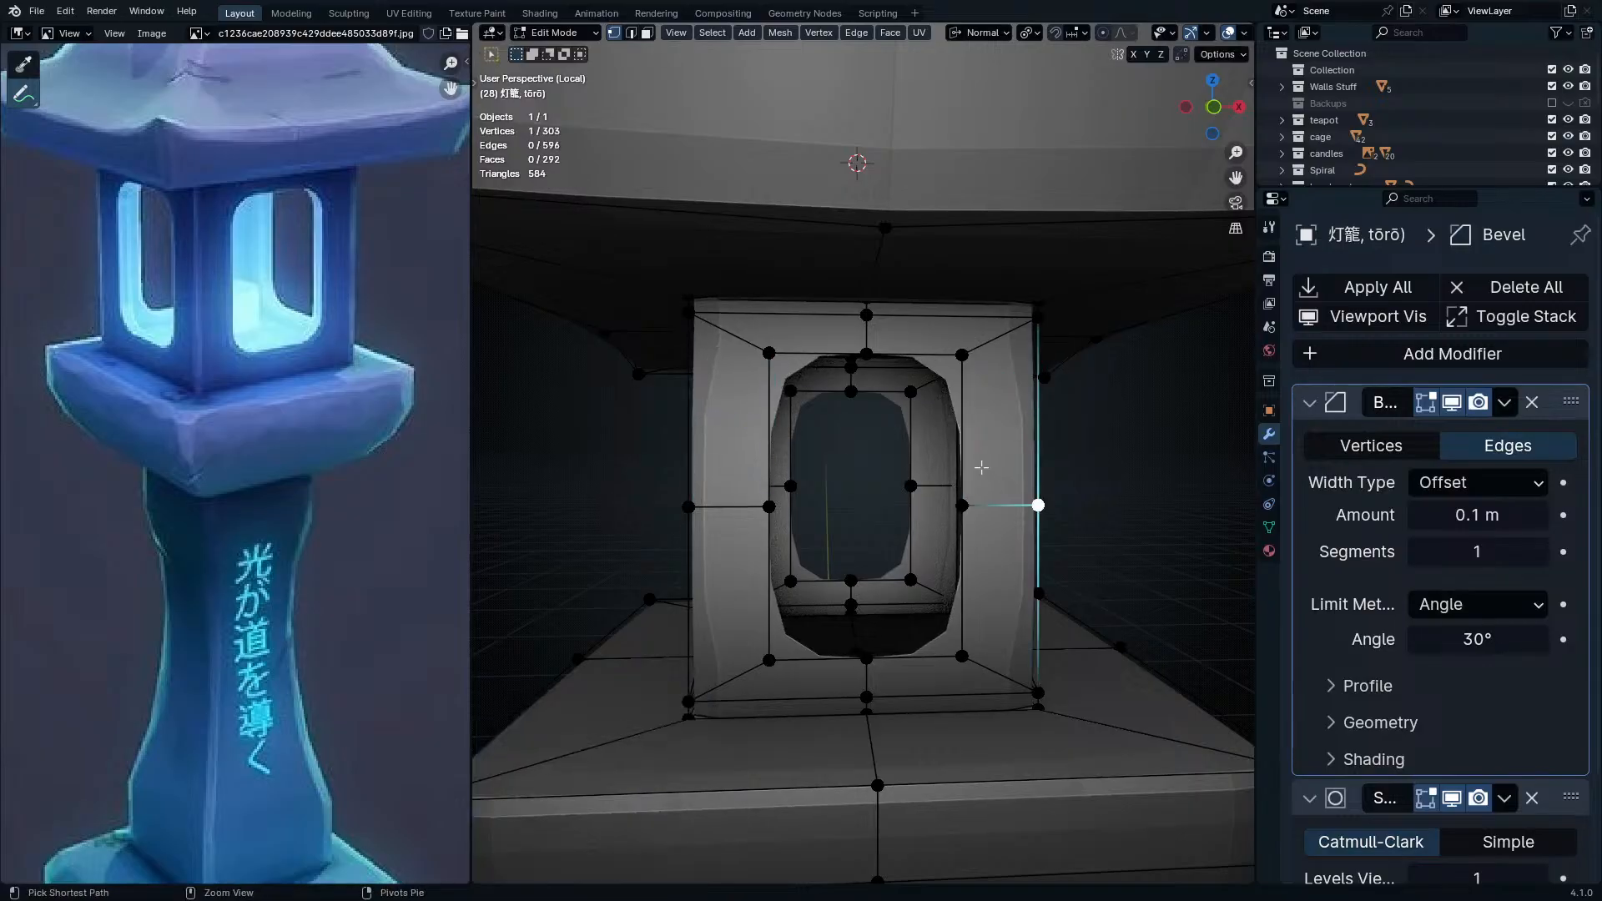
- Add a centred loop cut across the upper half of each of the four chamber pillars
key("ctrl+r")
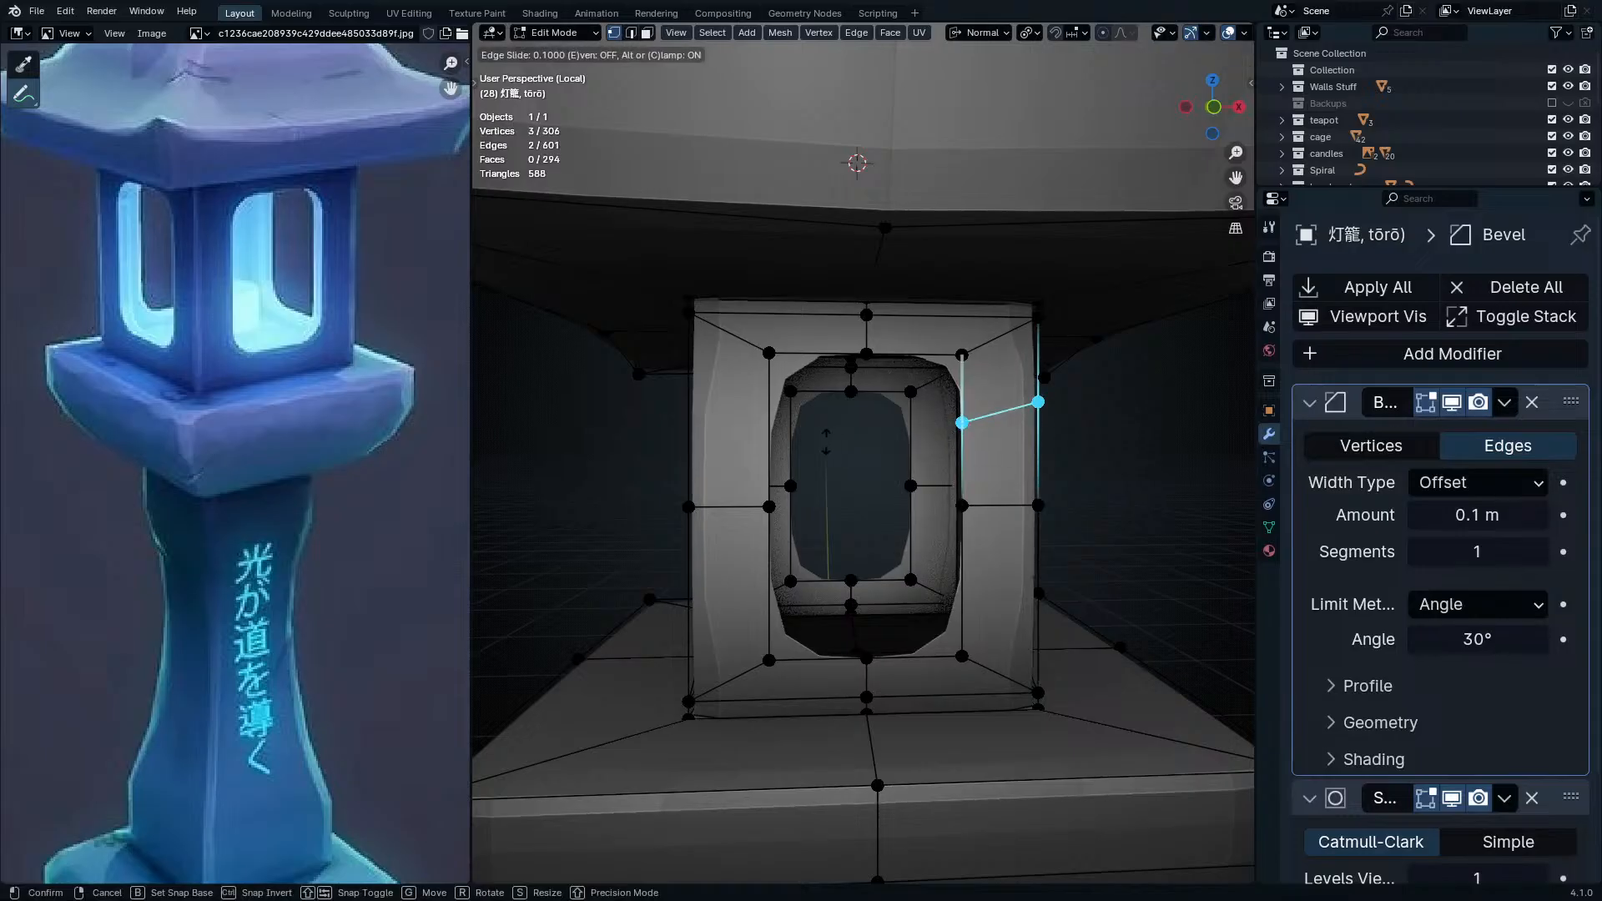
left_click(1019, 422)
left_click(782, 438)
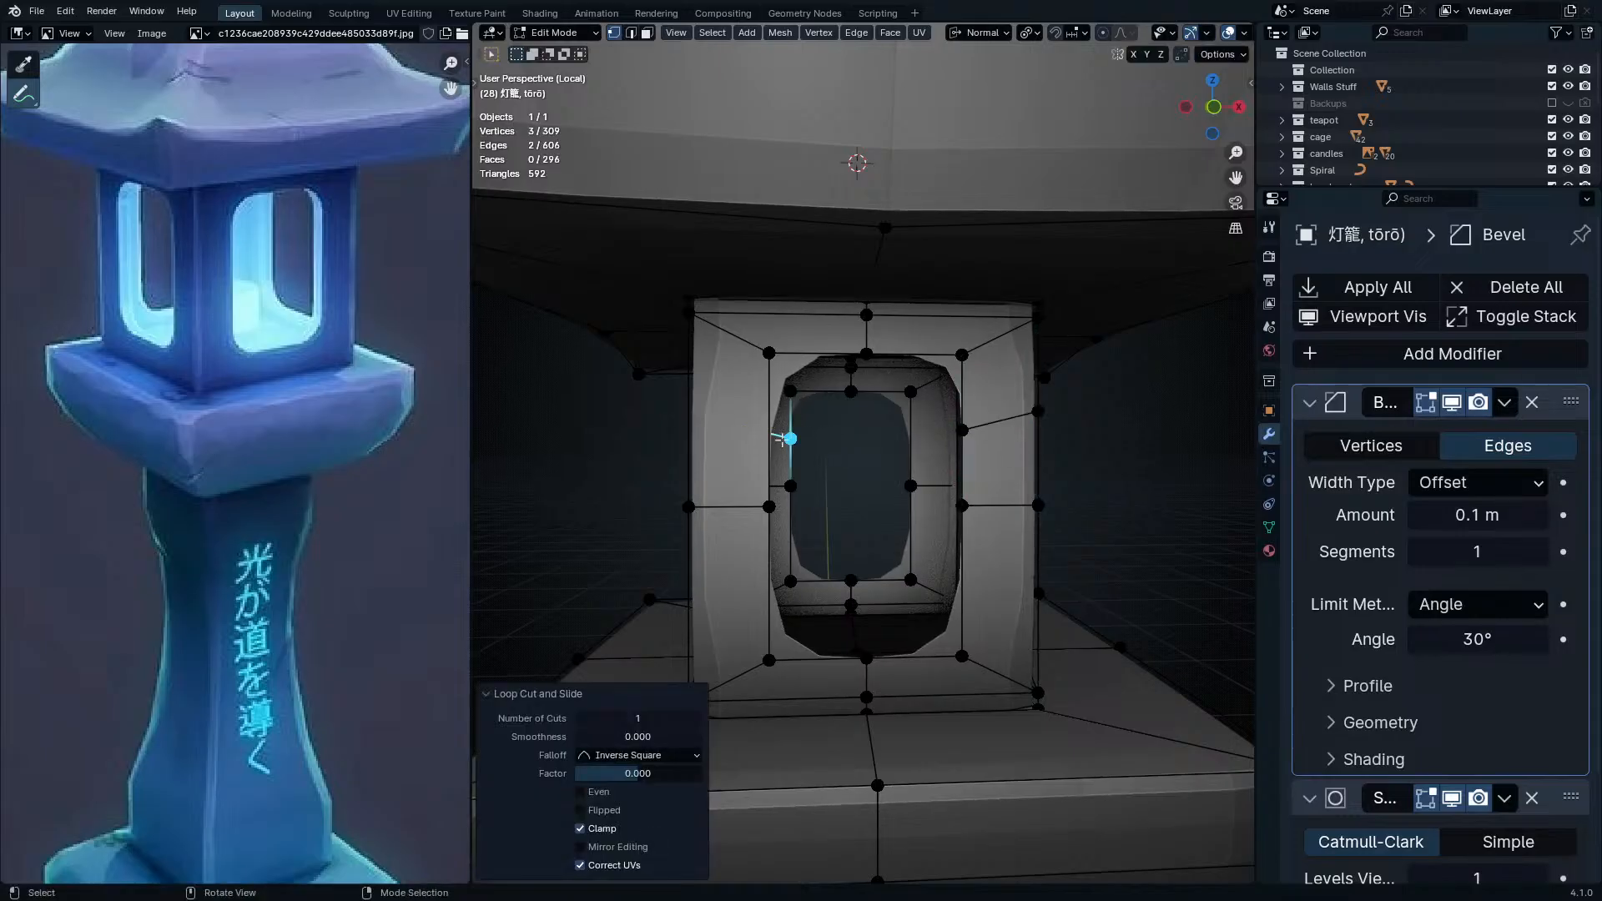
right_click(909, 451, "ctrl")
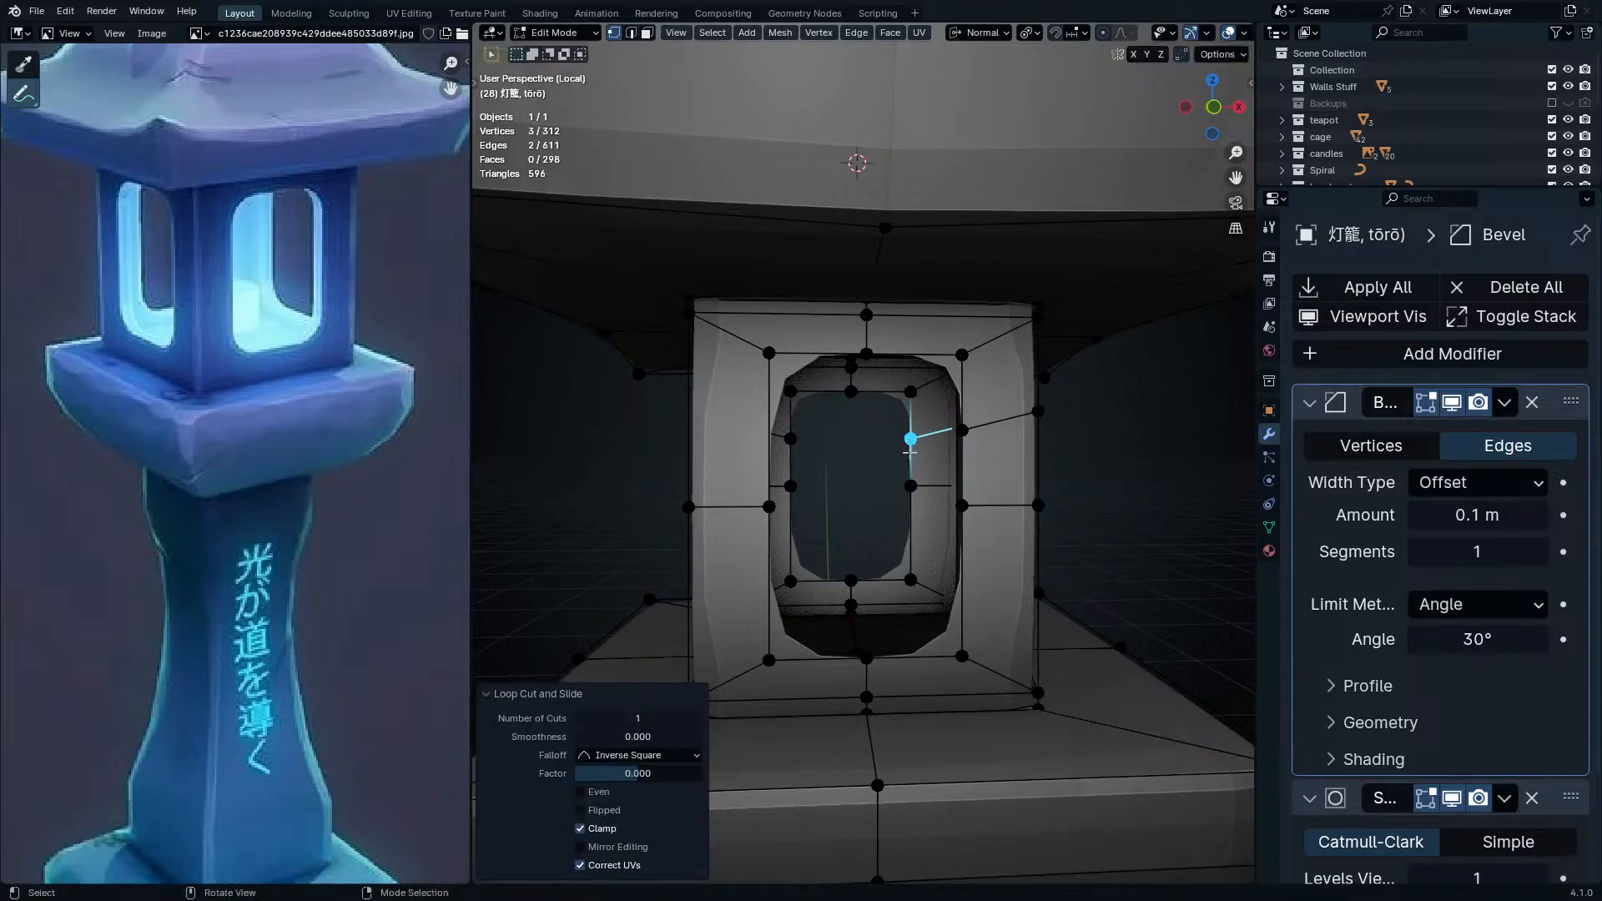
key("ctrl+r")
left_click(755, 453)
right_click(761, 453)
- Select the new cuts on all four upper pillar halves and set the pivot point to Median Point
left_click(935, 440, "alt+shift")
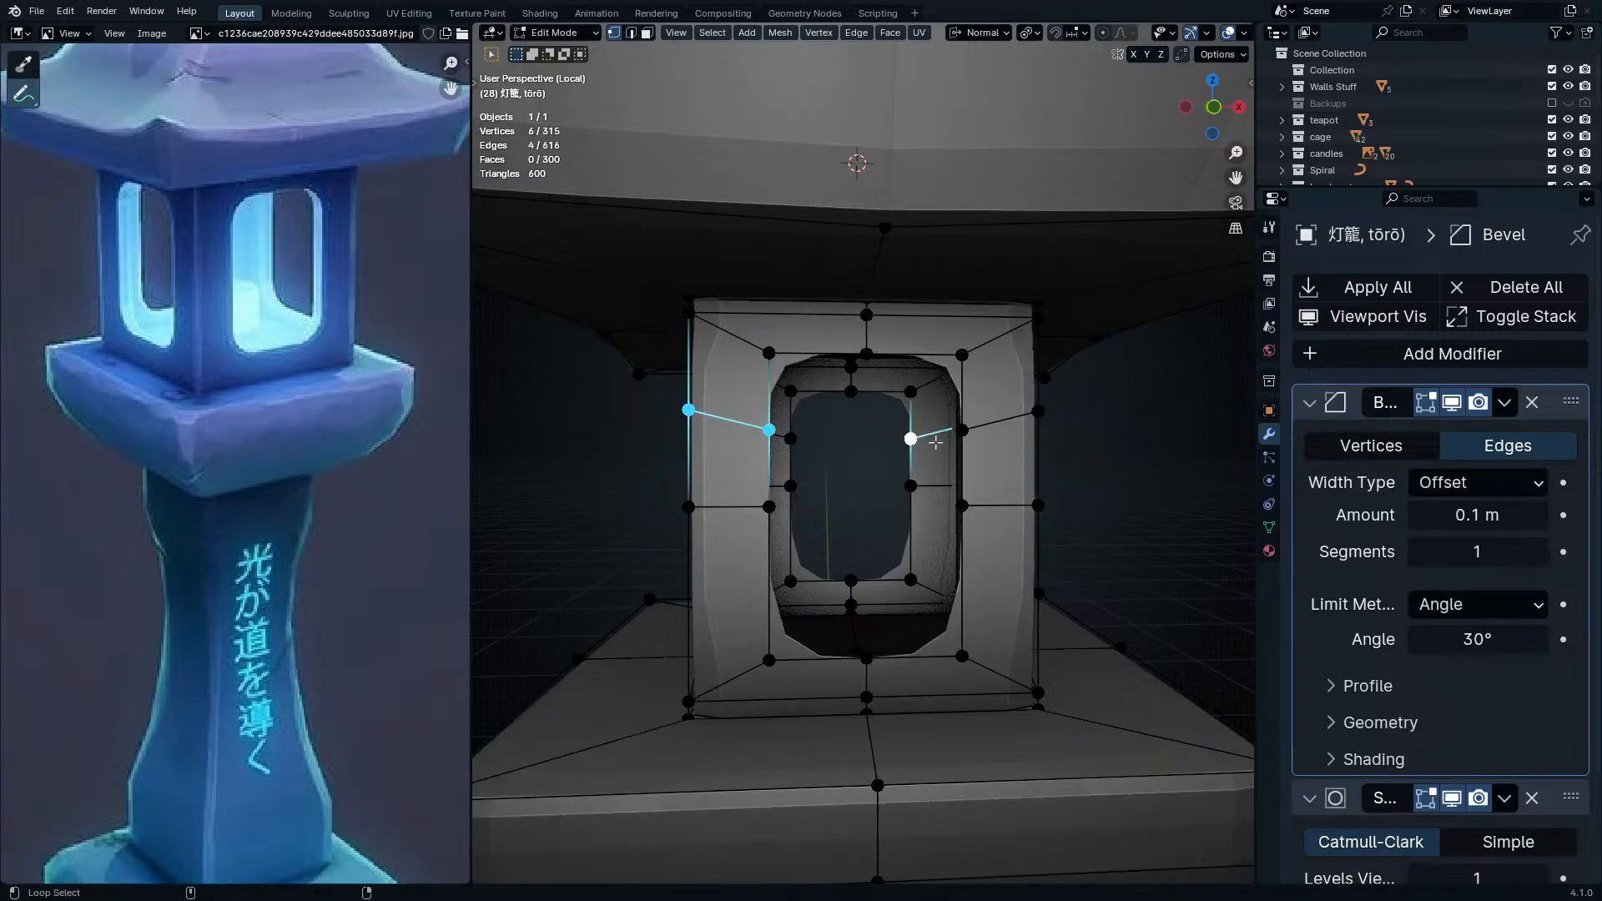
left_click(1010, 430, "alt+shift")
left_click(781, 434, "alt+shift")
middle_click_drag(868, 526, 956, 528)
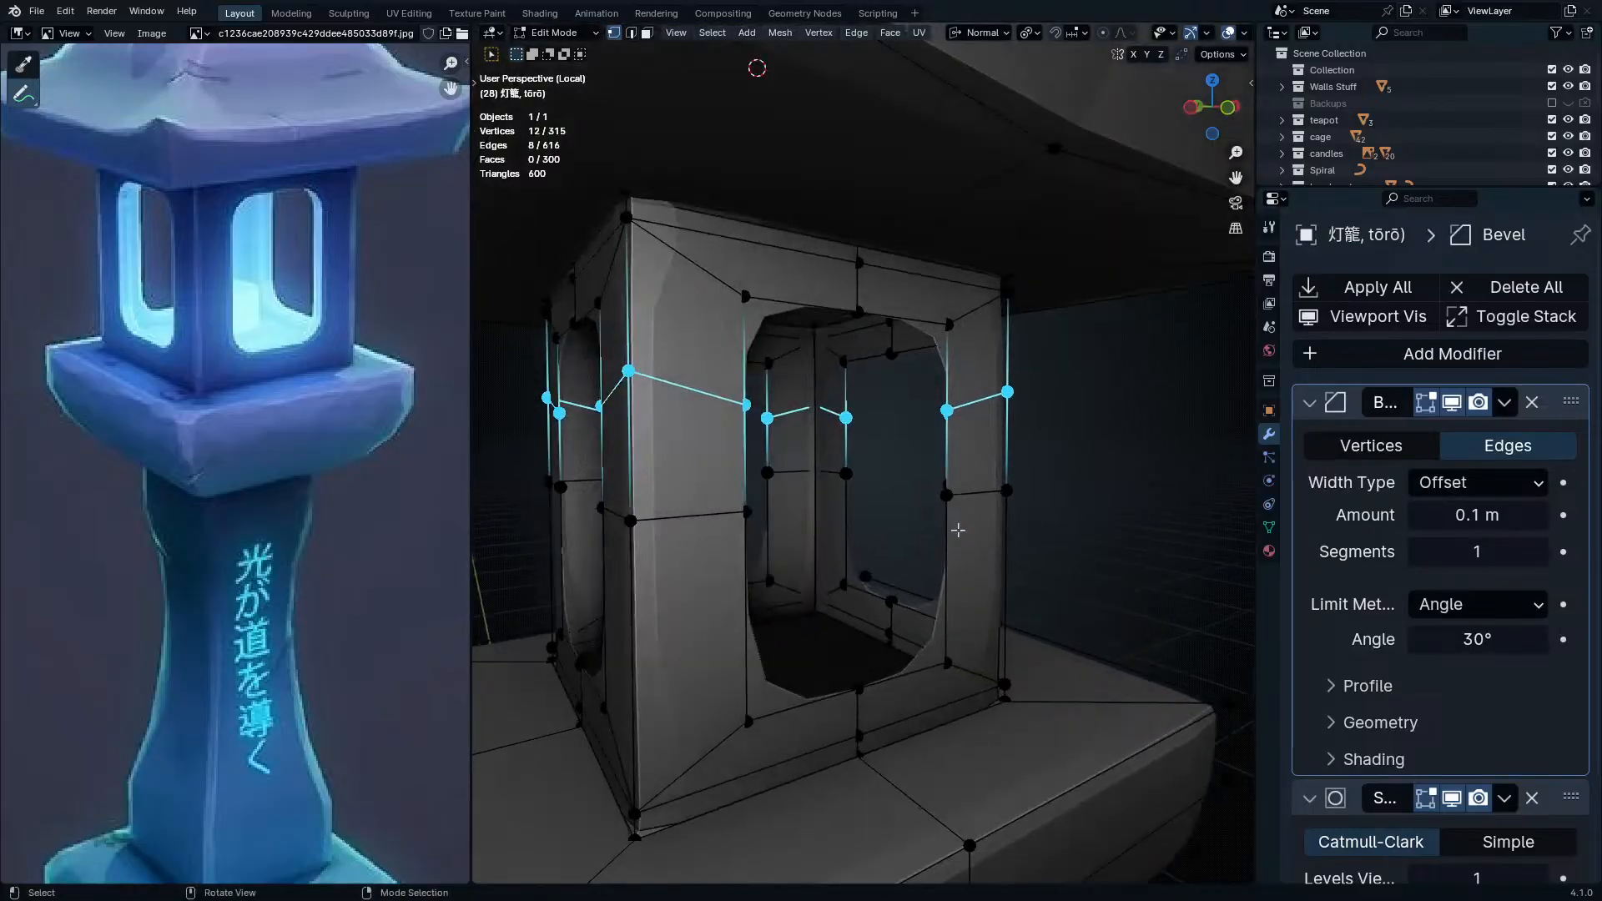
right_click(1092, 430, "ctrl")
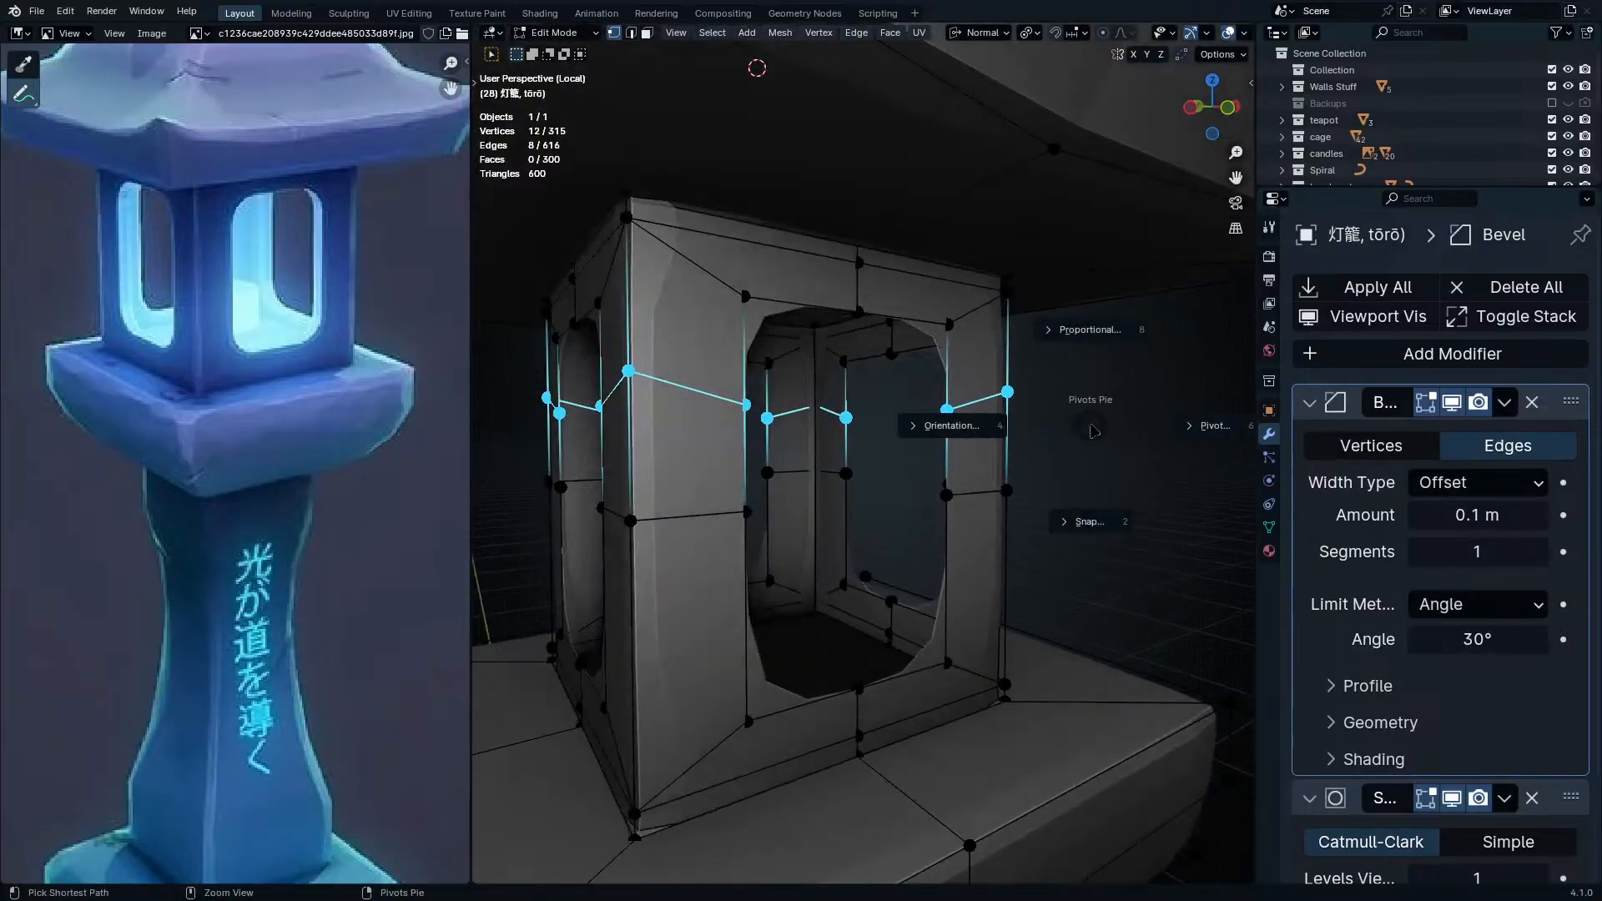
left_click(1199, 437)
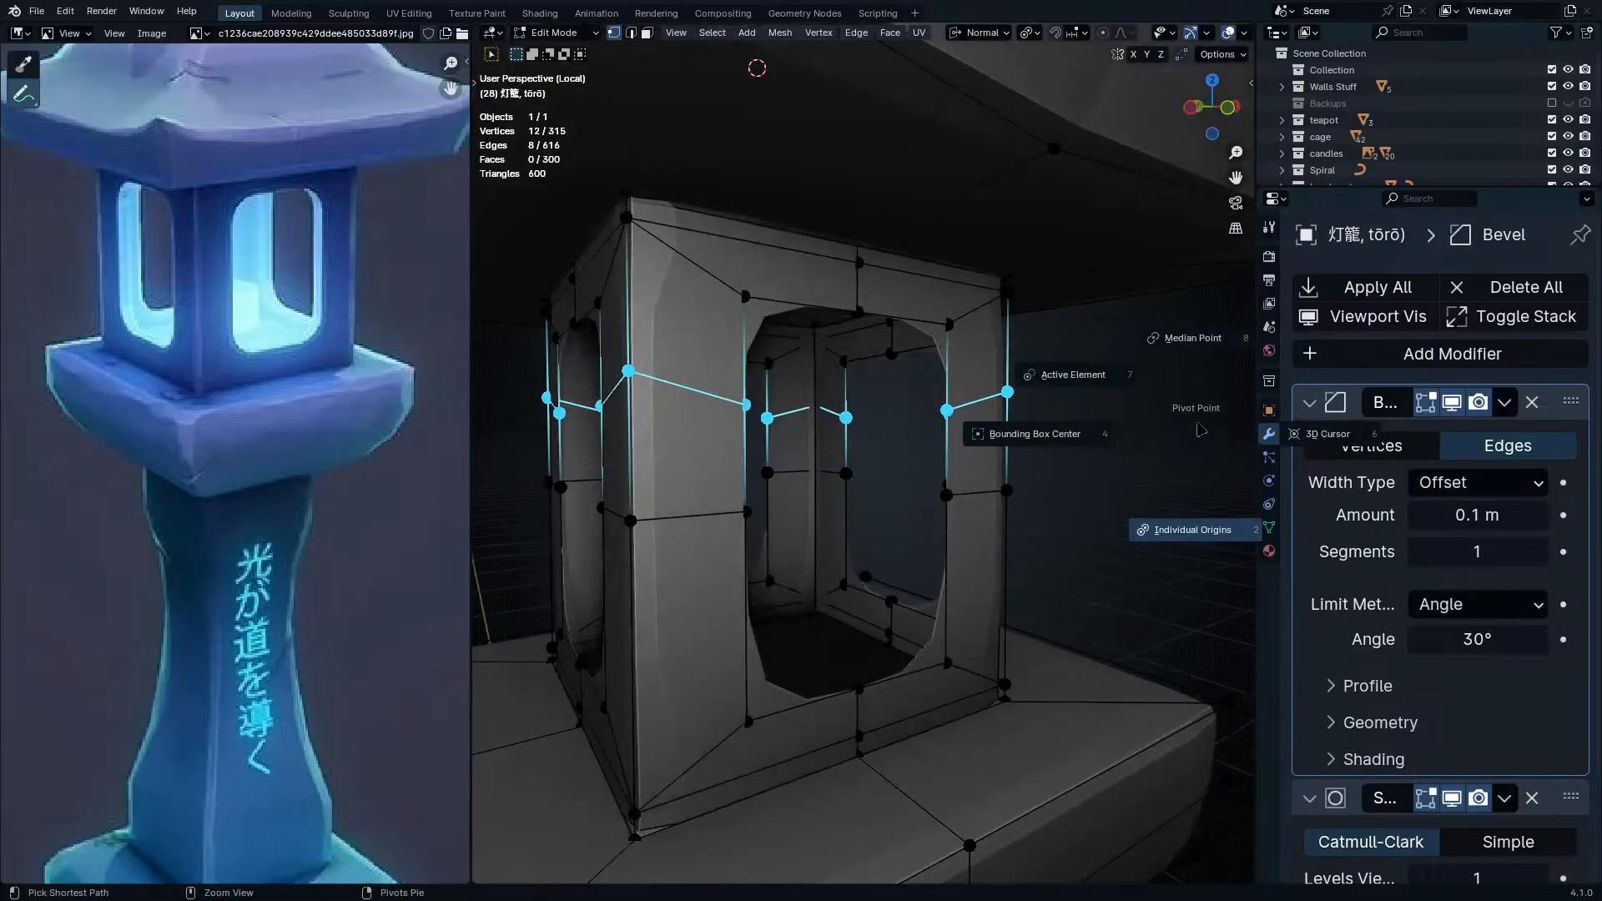
left_click(1192, 380)
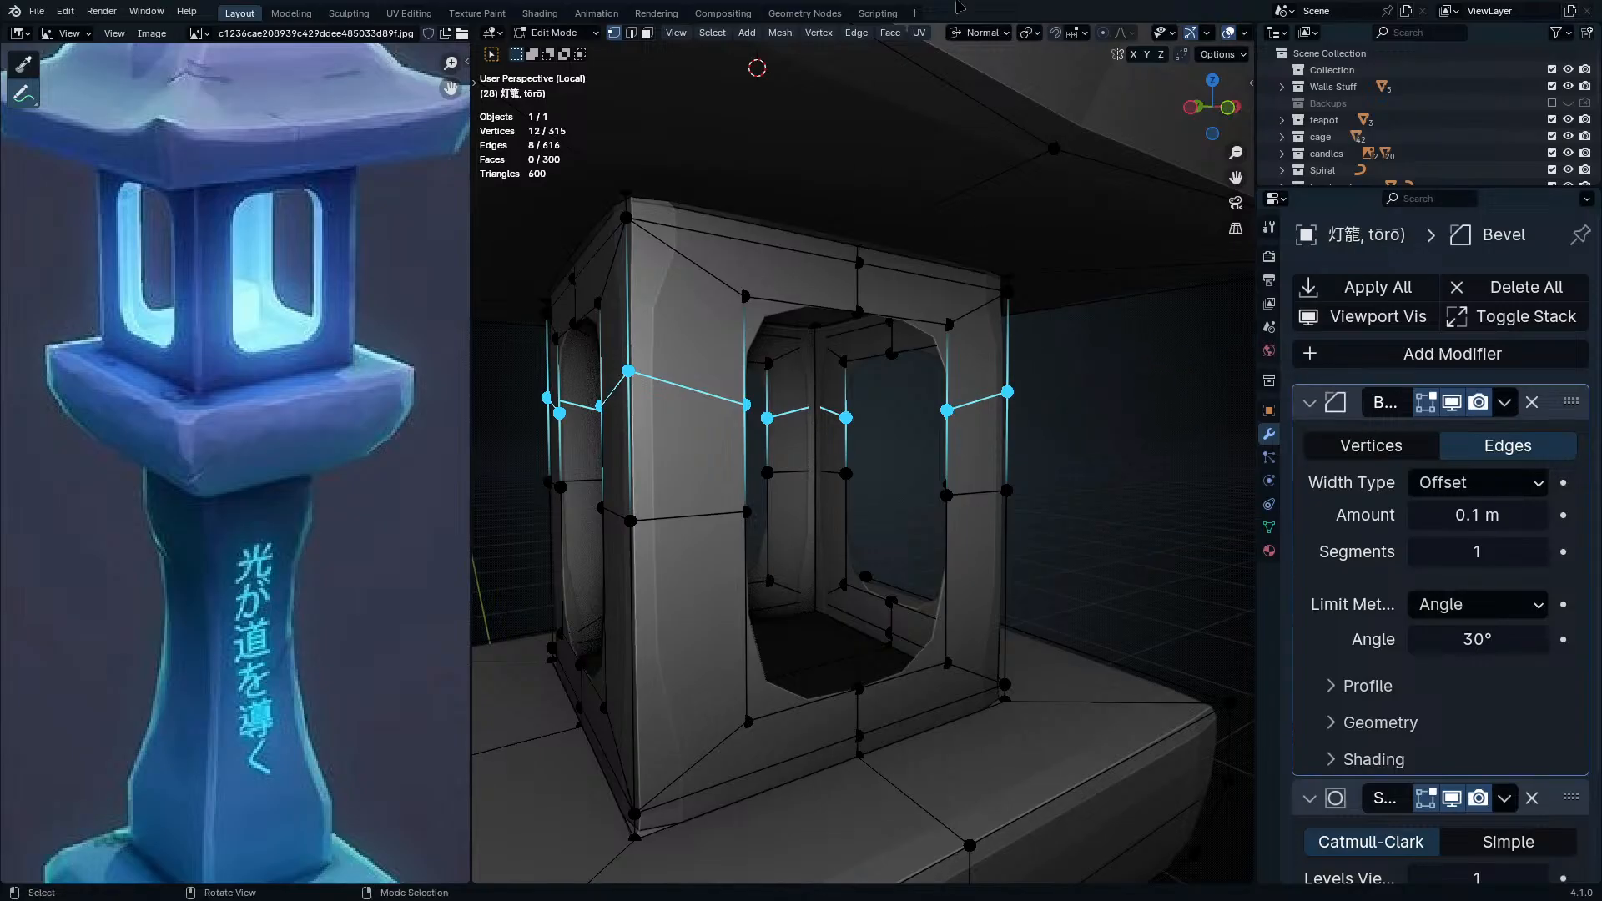
- Set the transform orientation to Global and flatten the selected pillar cuts by scaling Z to 0
left_click(981, 35)
left_click(971, 63)
key("s")
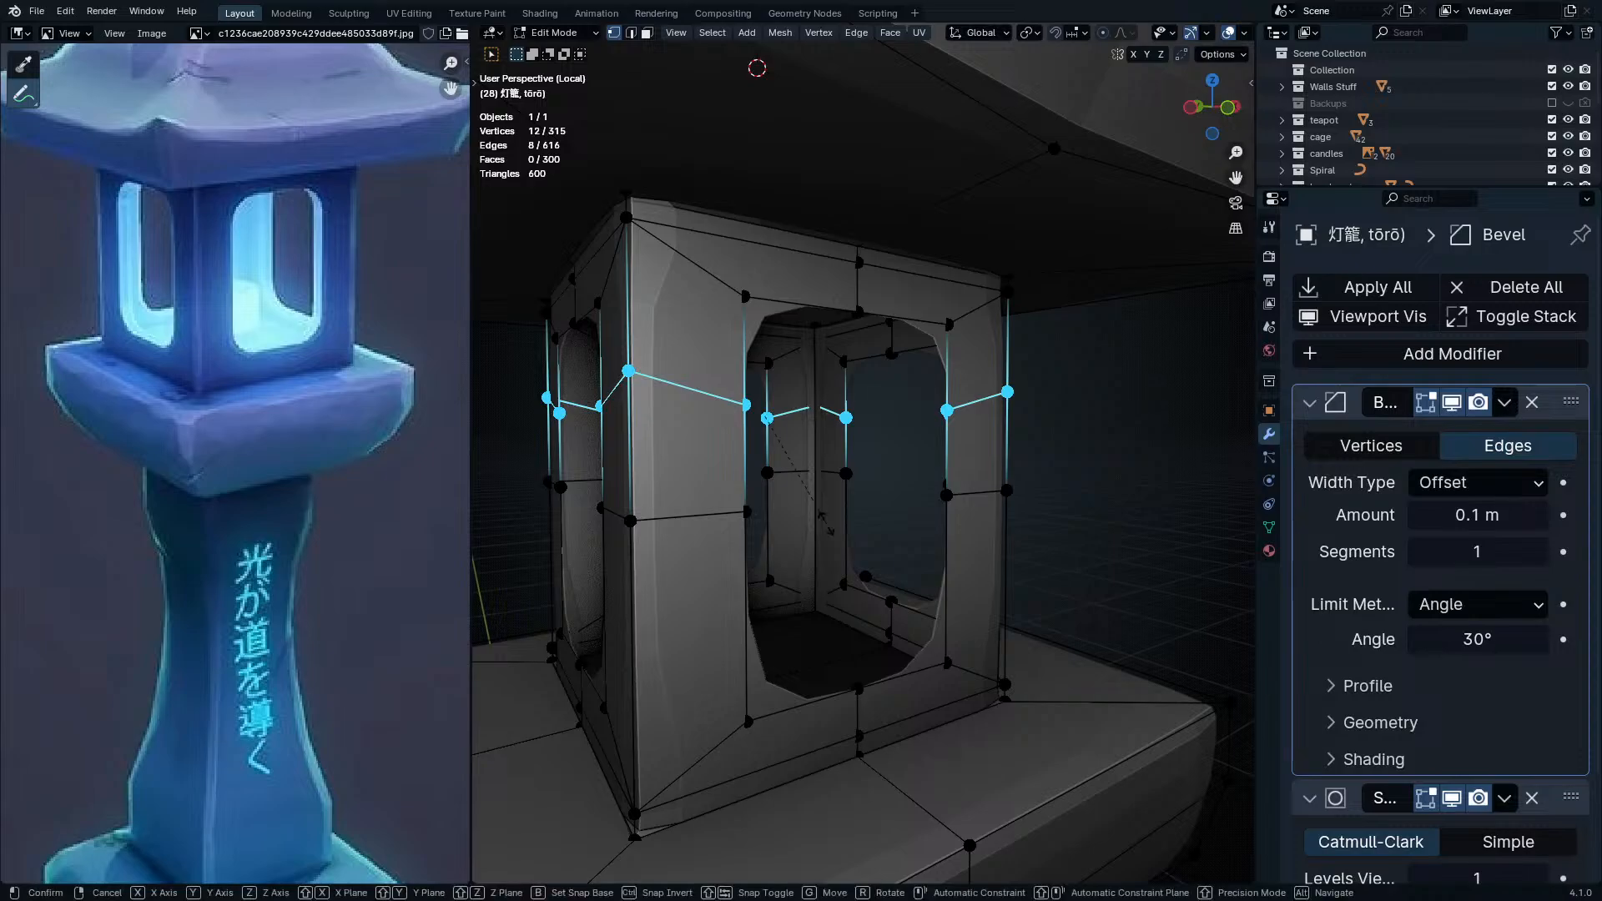
key("z")
key("0")
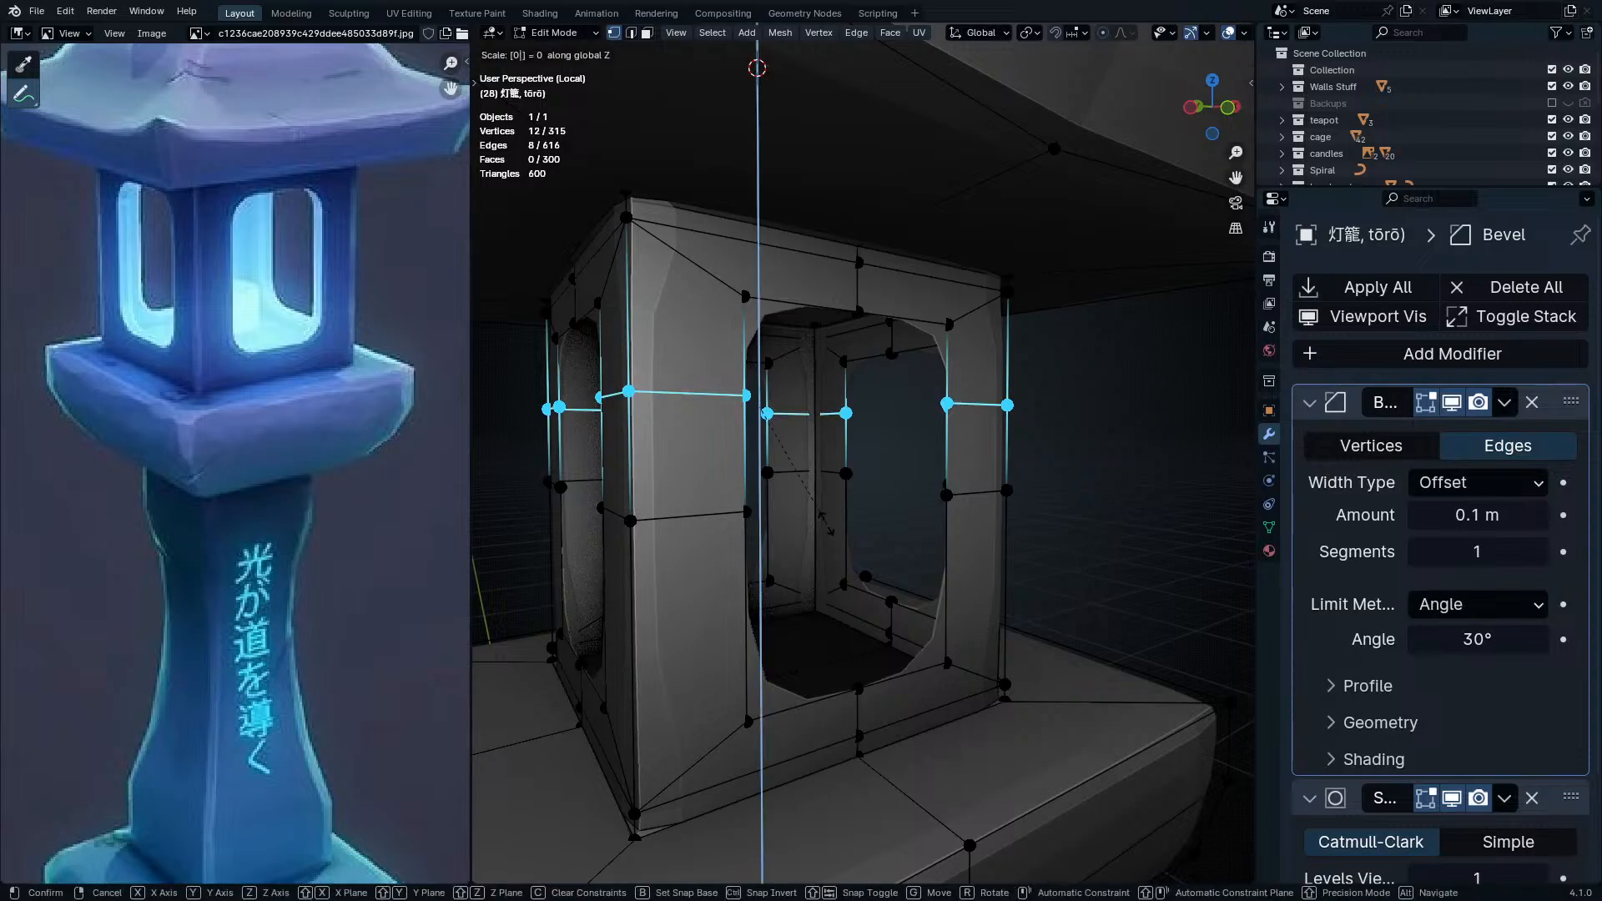
left_click(826, 523)
- Move the selected upper pillar cuts up about 0.026 m along global Z
middle_click_drag(824, 547, 863, 503)
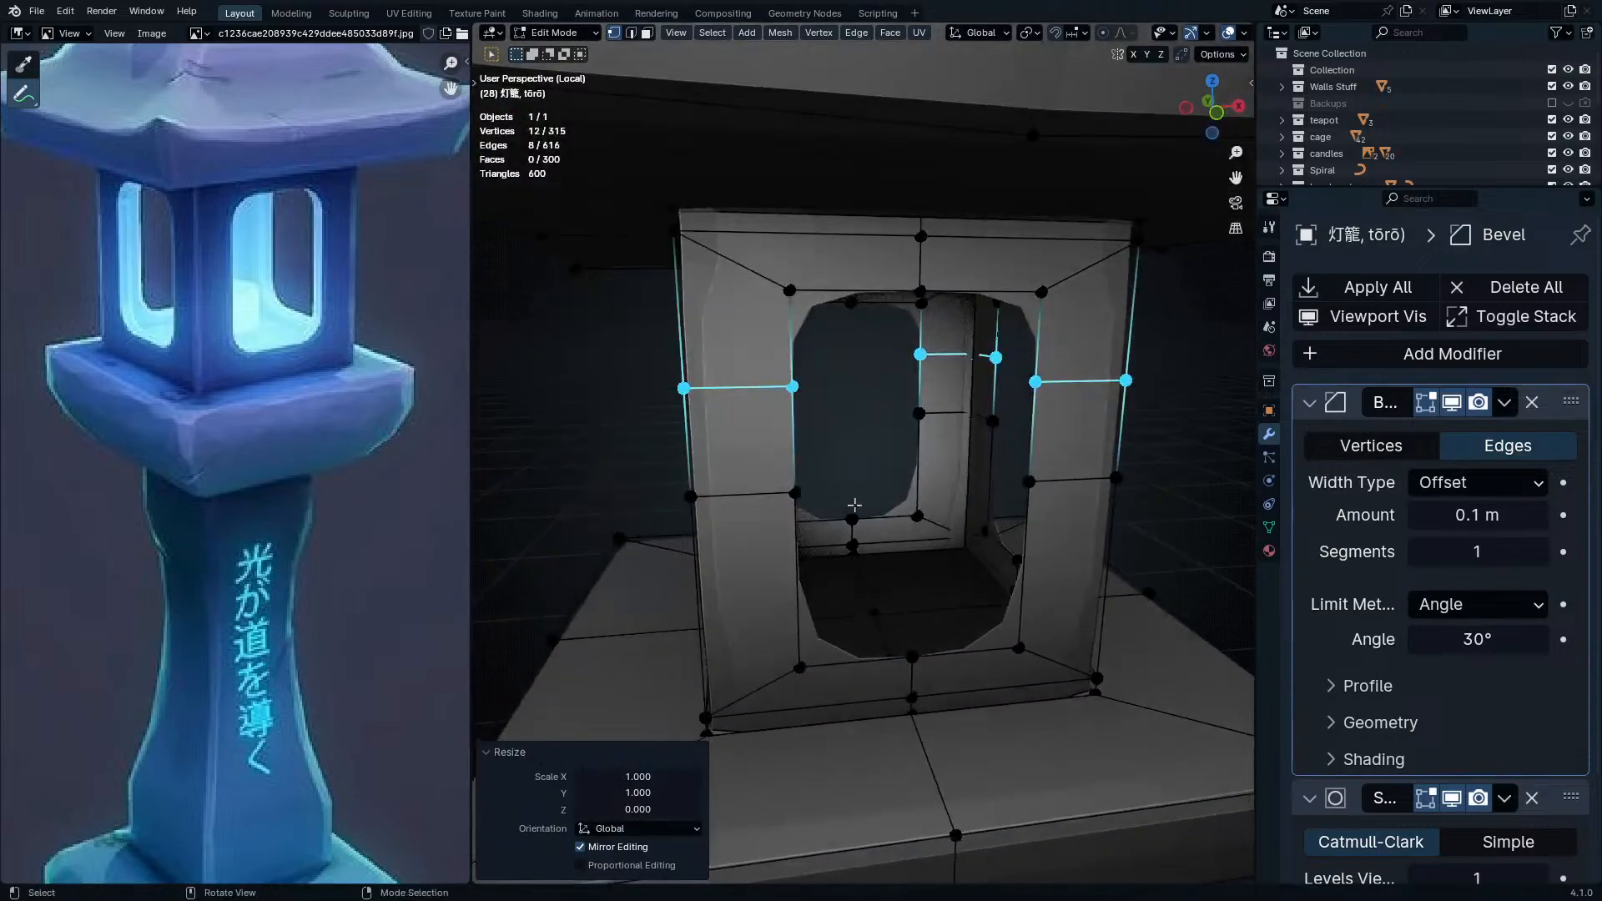
scroll(862, 503, "up", 2)
key("g")
key("z")
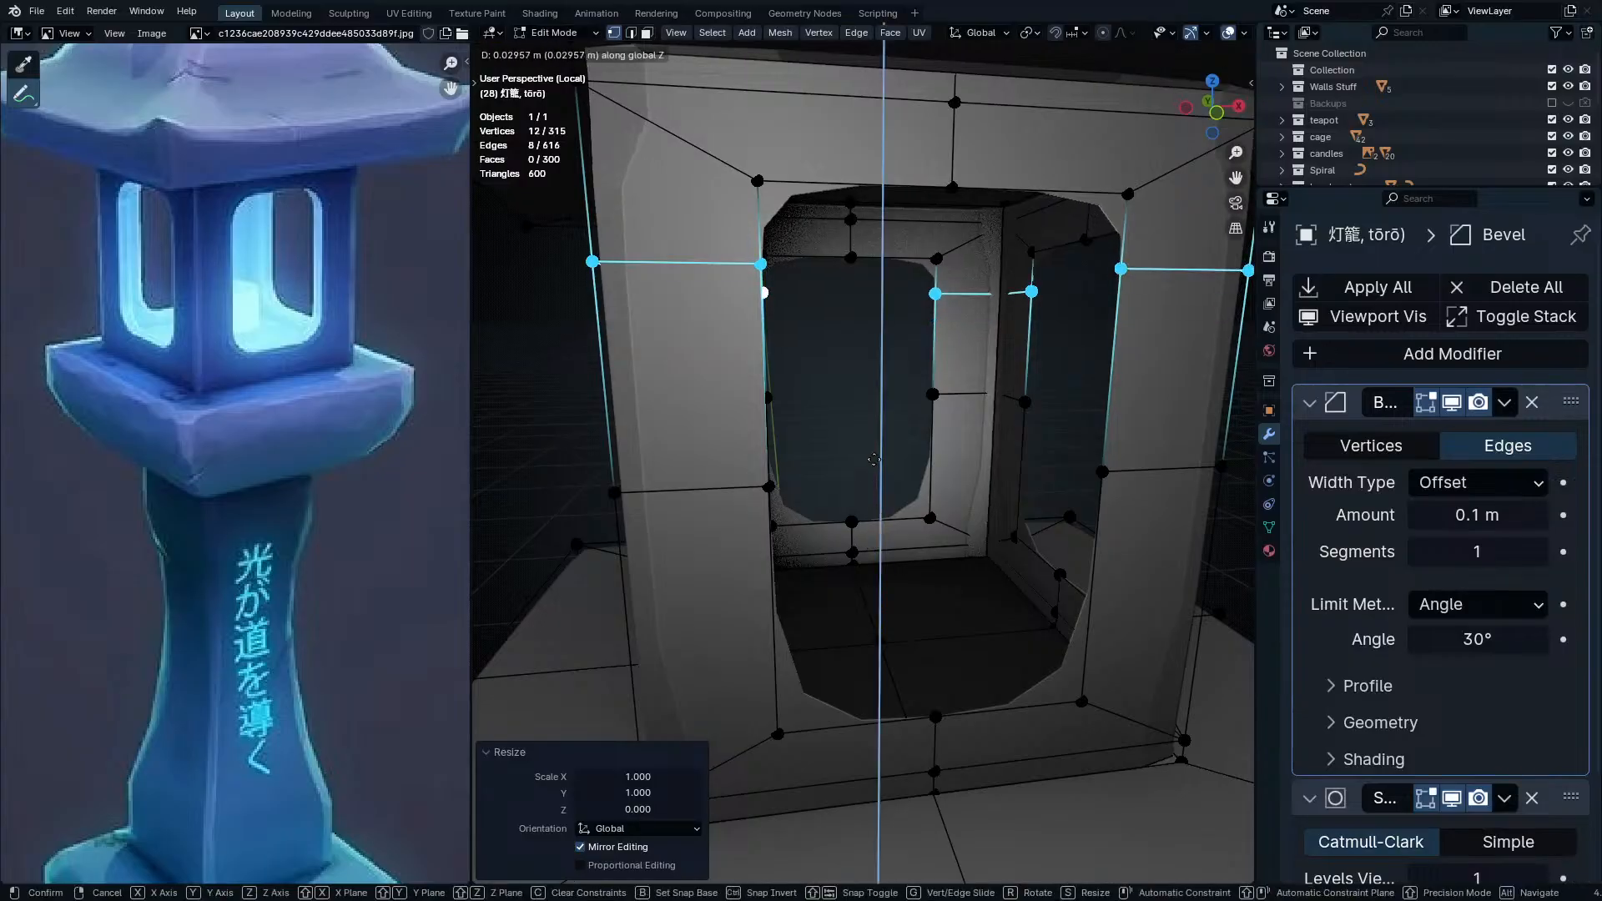
left_click(868, 513)
- Add a centred loop cut across the lower half of each of the four chamber pillars
mouse_move(950, 528)
middle_mouse_down()
mouse_move(936, 521)
mouse_move(964, 552)
middle_mouse_up()
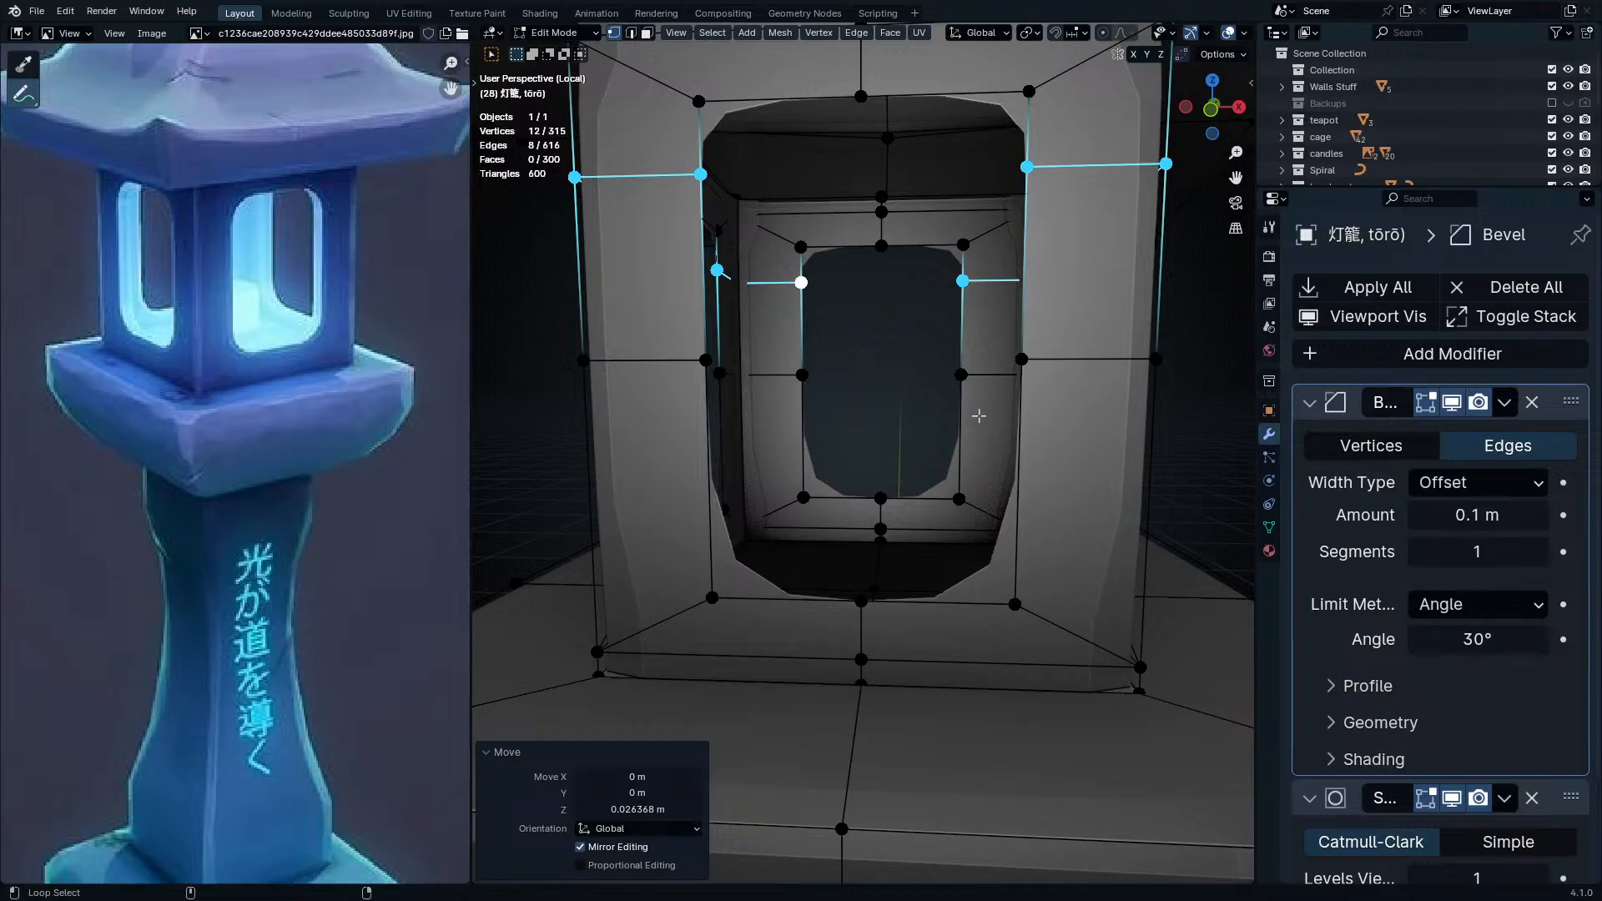
left_click(1060, 363, "alt")
key("alt+a")
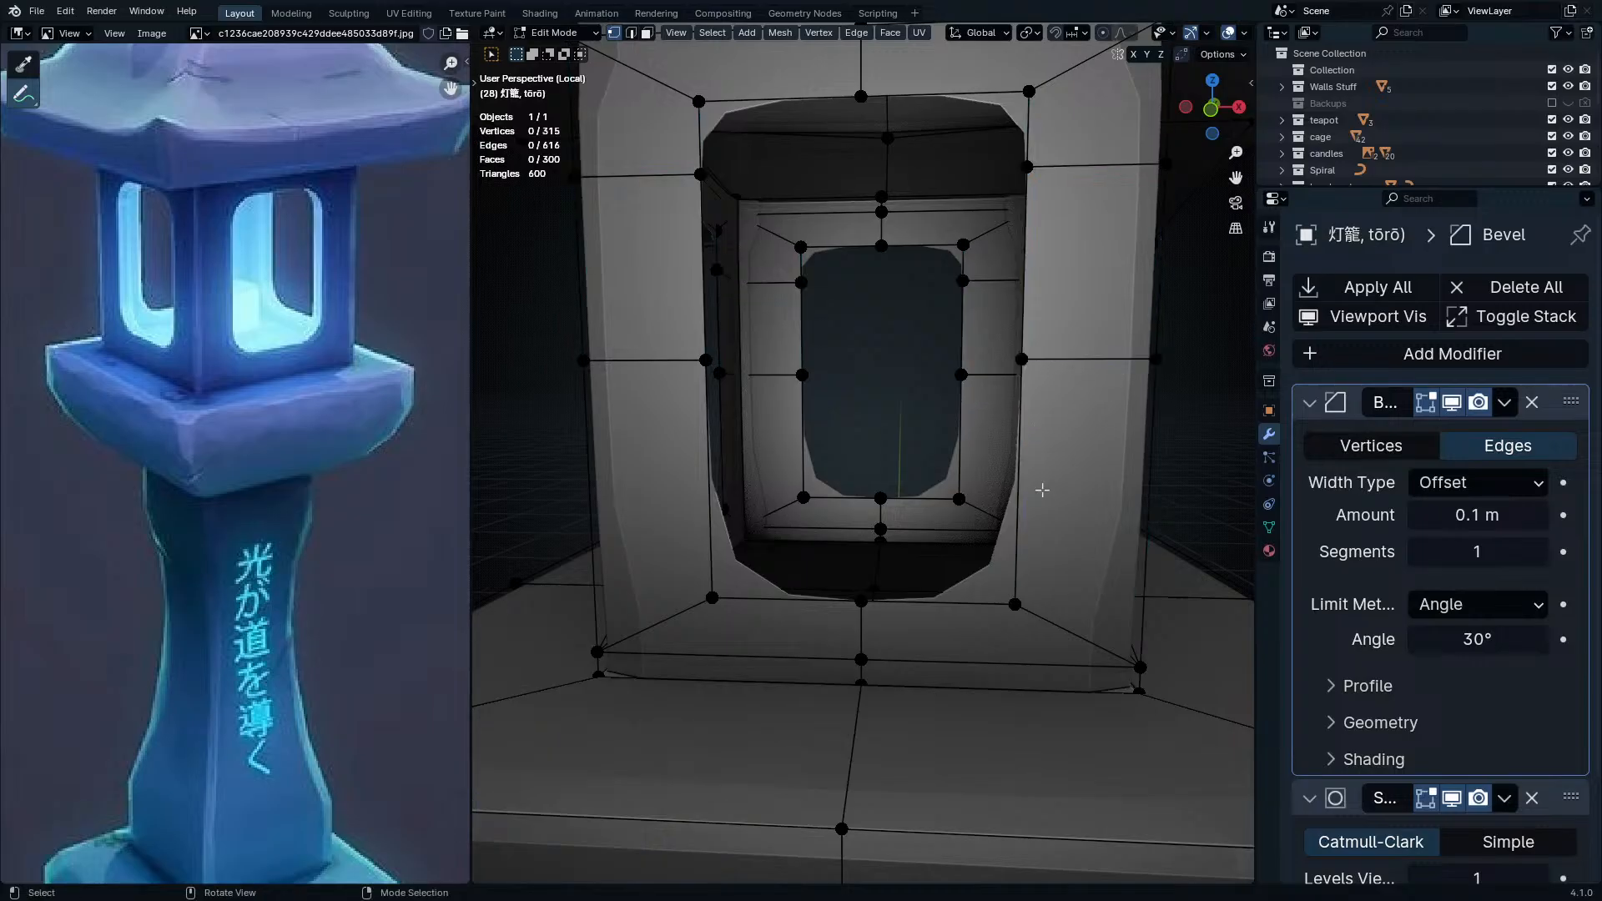
key("ctrl+r")
left_click(1029, 502)
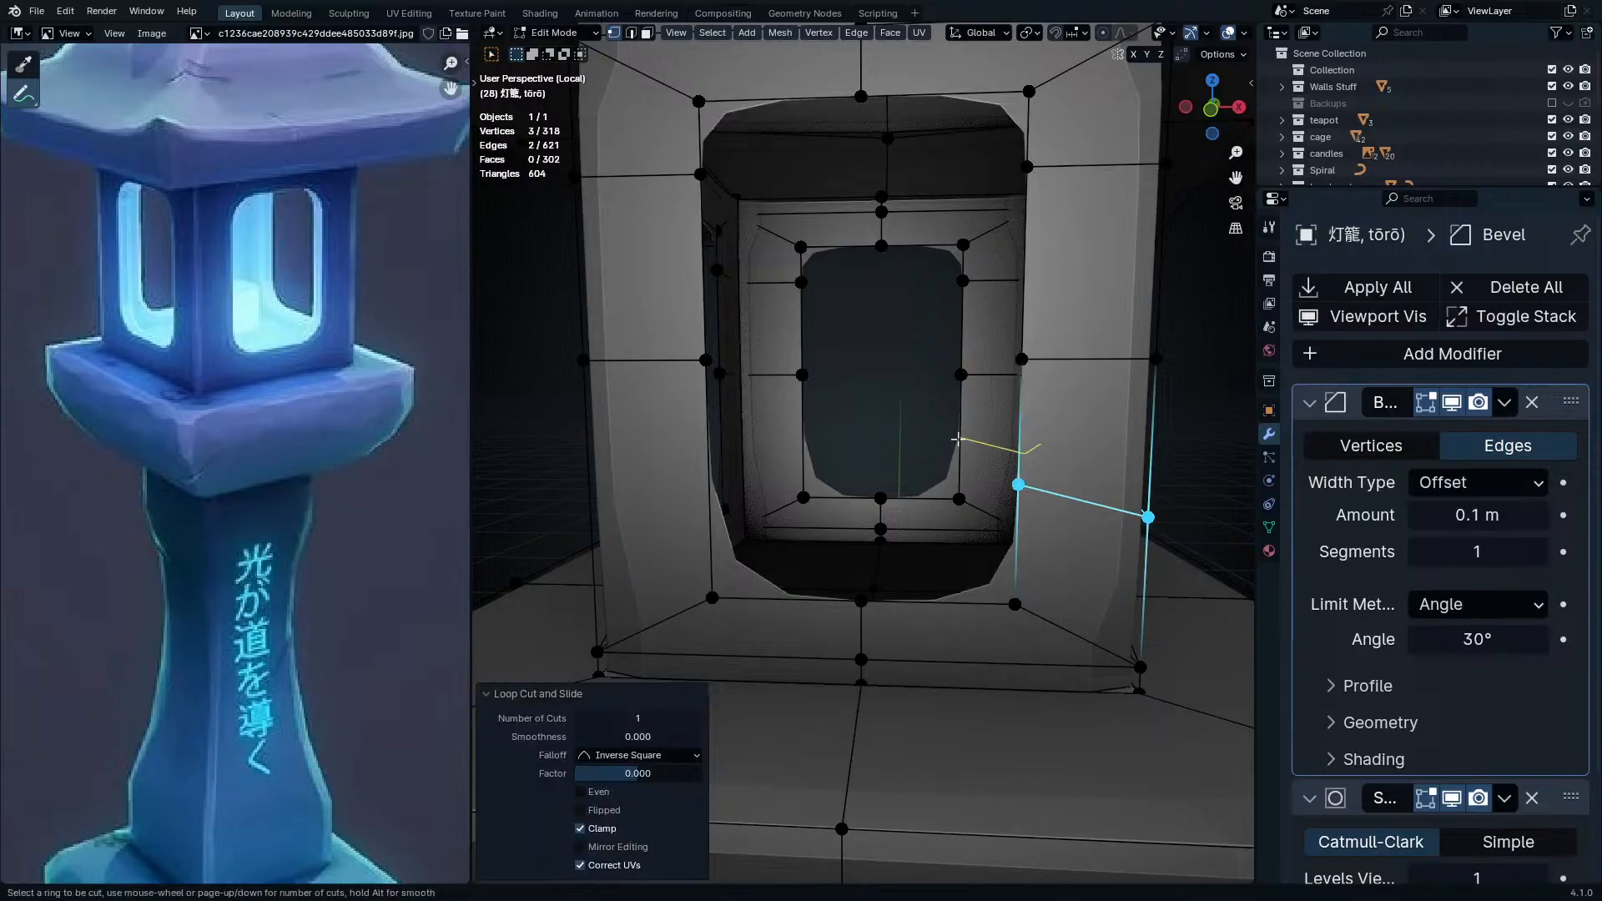
right_click(959, 438)
key("ctrl+r")
left_click(776, 424)
right_click(776, 424)
key("ctrl+r")
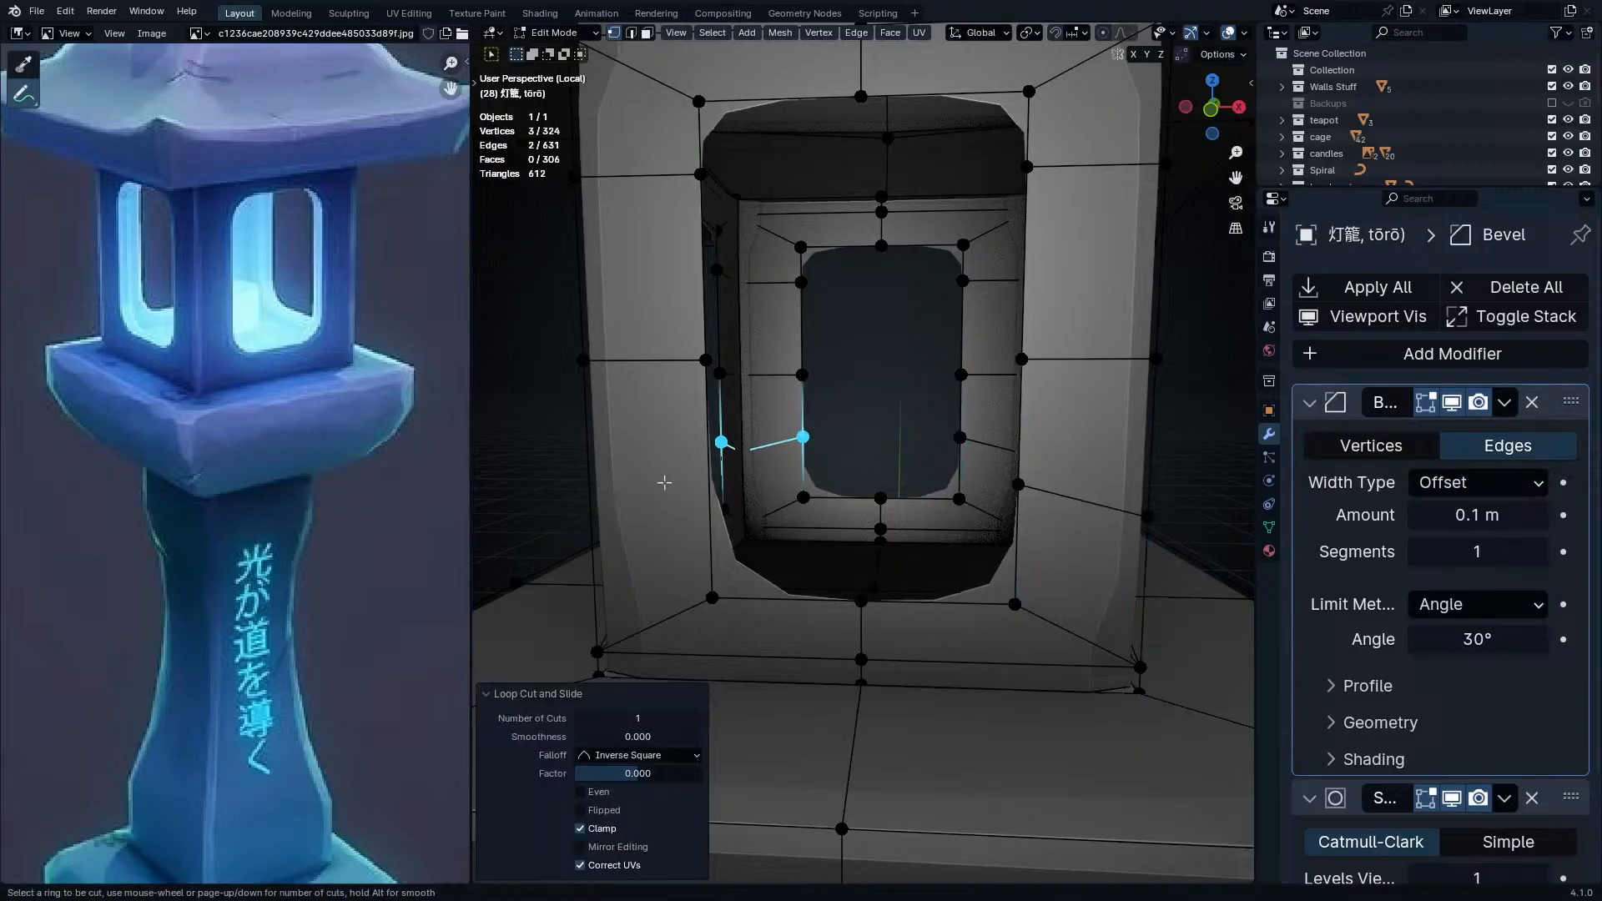
left_click(707, 476)
right_click(707, 476)
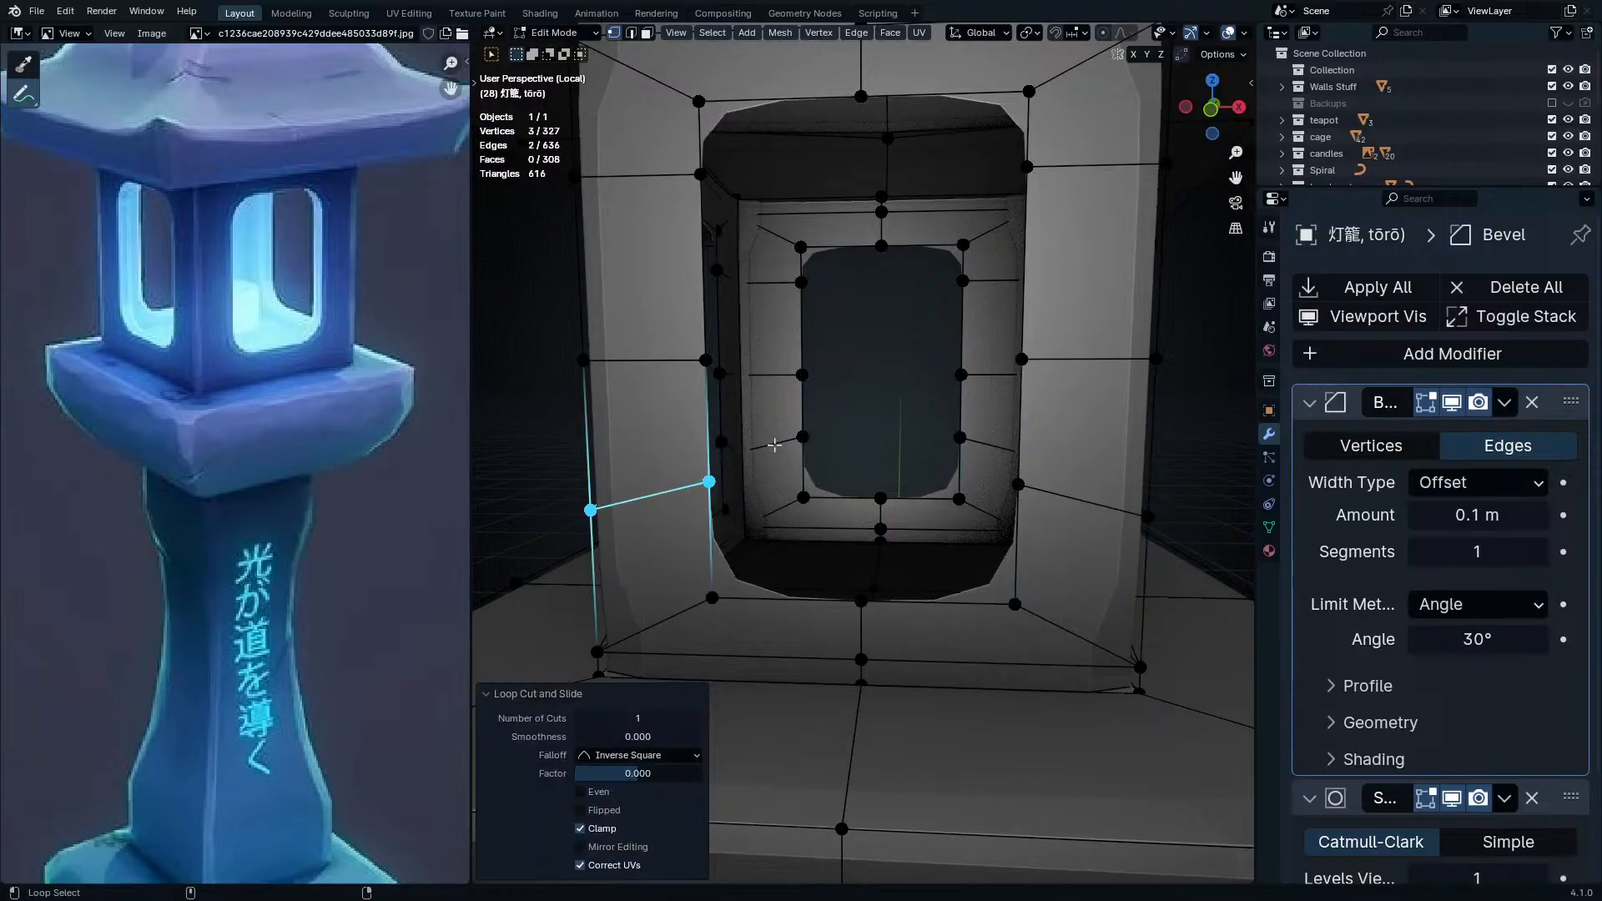
- Extend the selection to the new lower cuts on all four chamber pillars
left_click(775, 445, "alt+shift")
left_click(1071, 506, "alt+shift")
key("s")
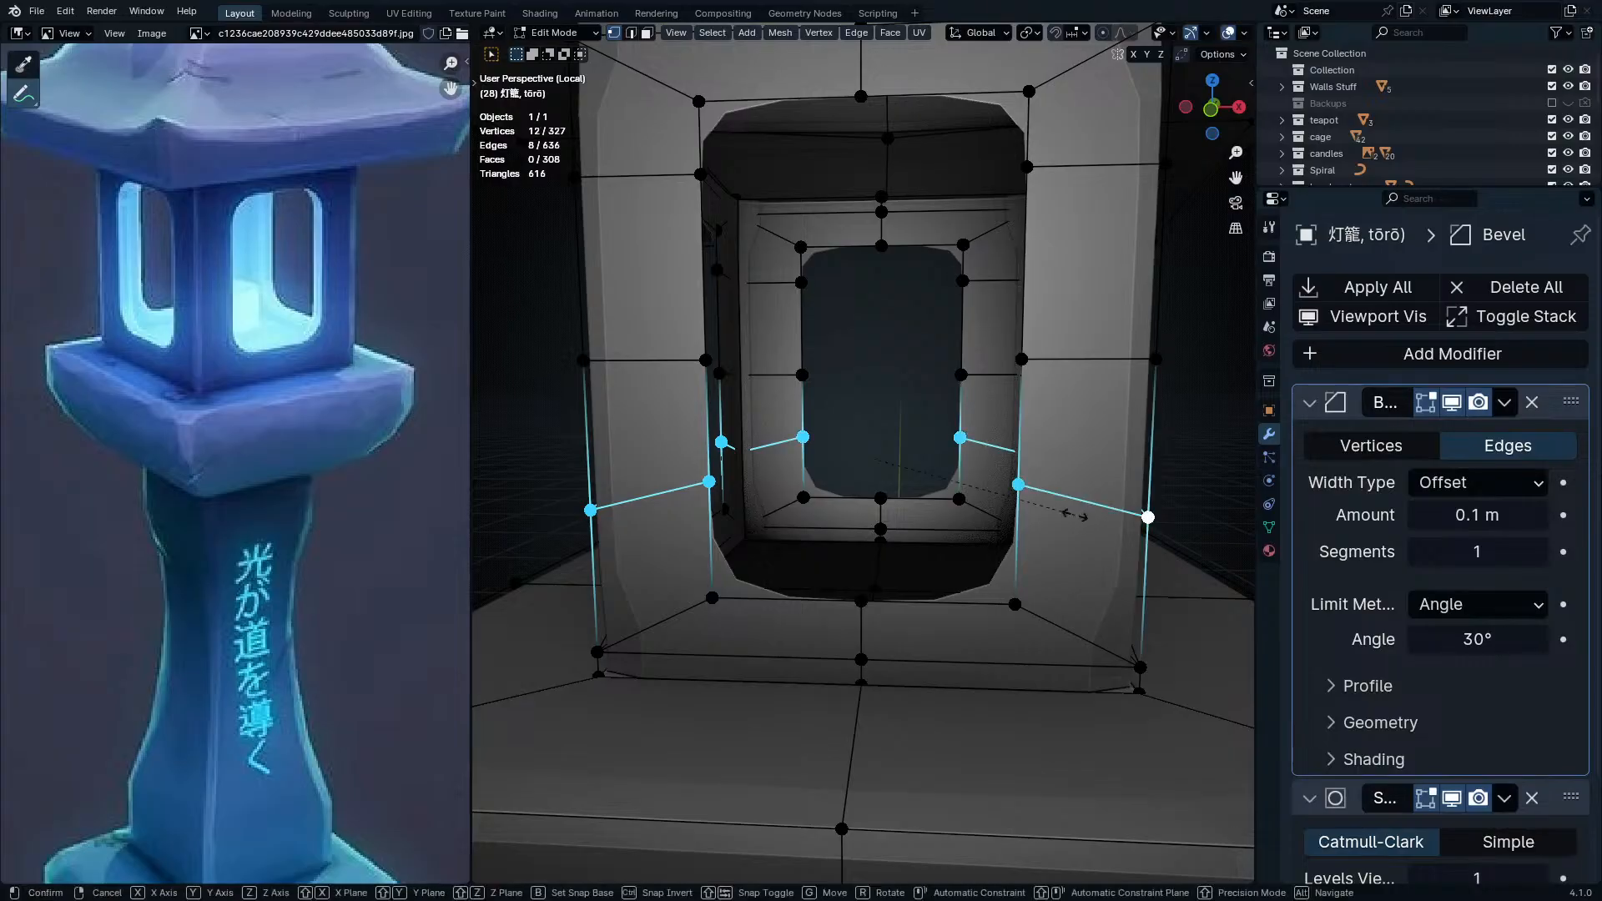
key("0")
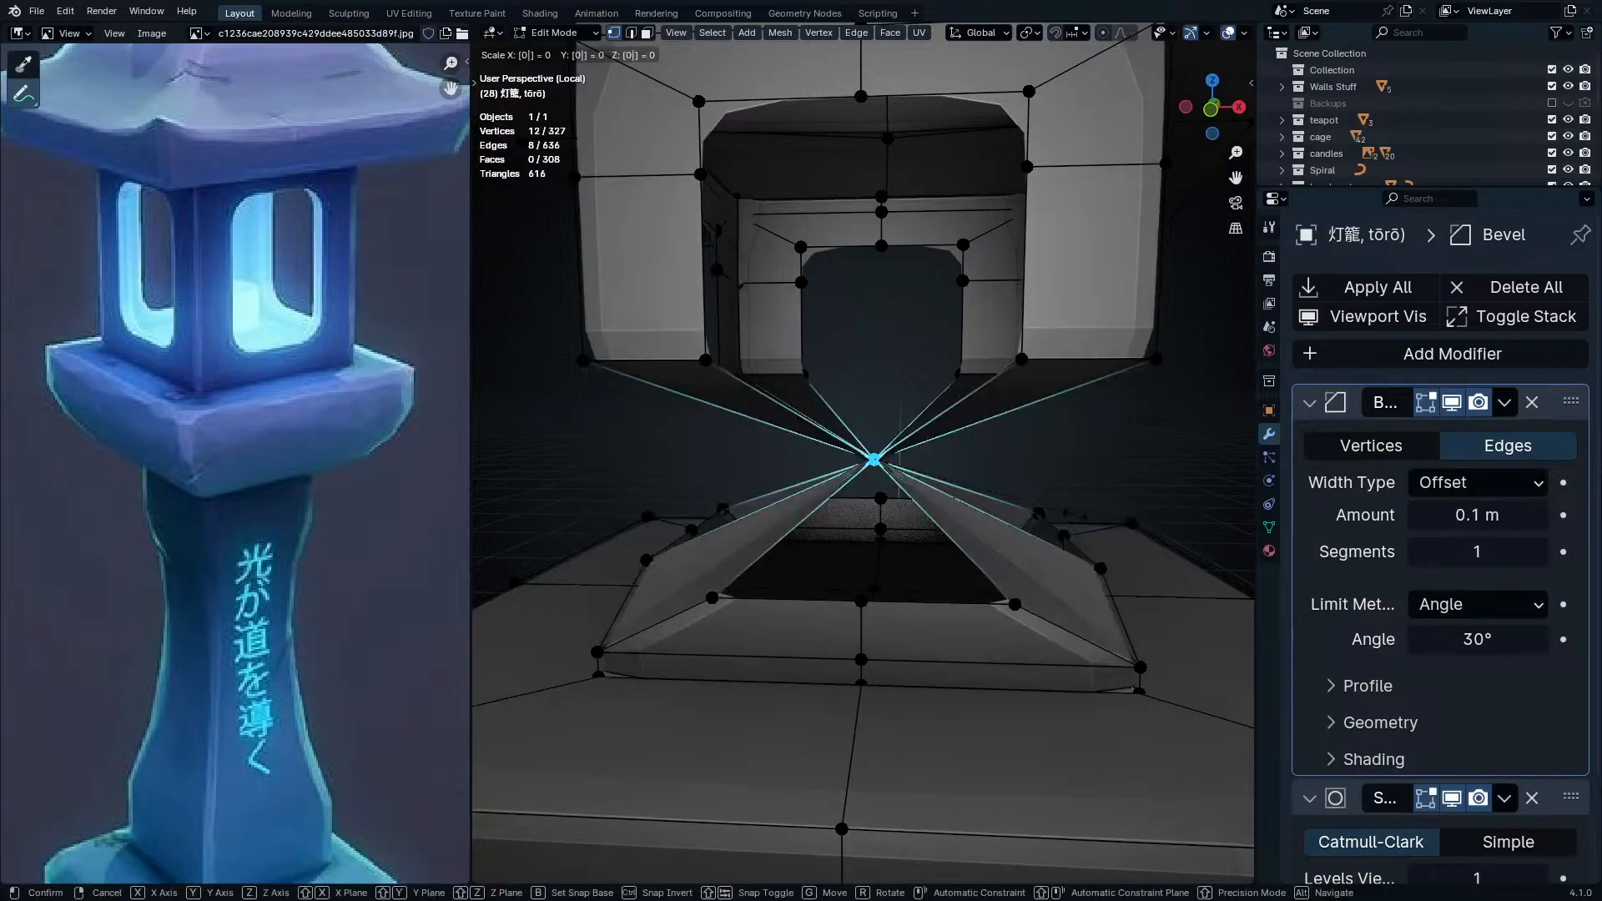
key("BackSpace")
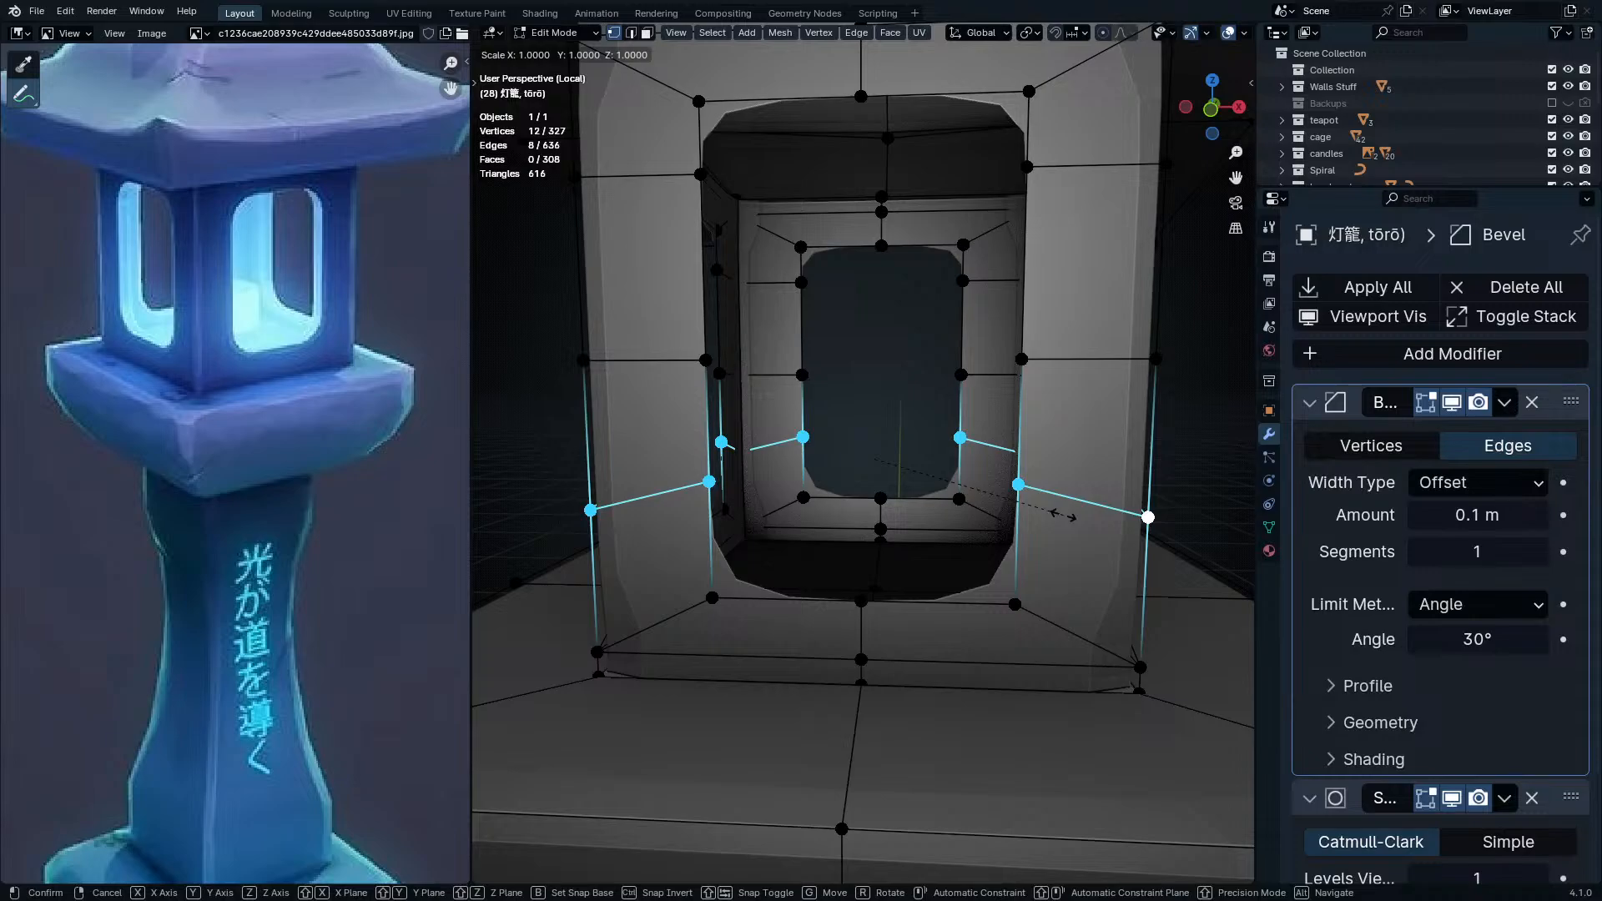
key("0")
key("Escape")
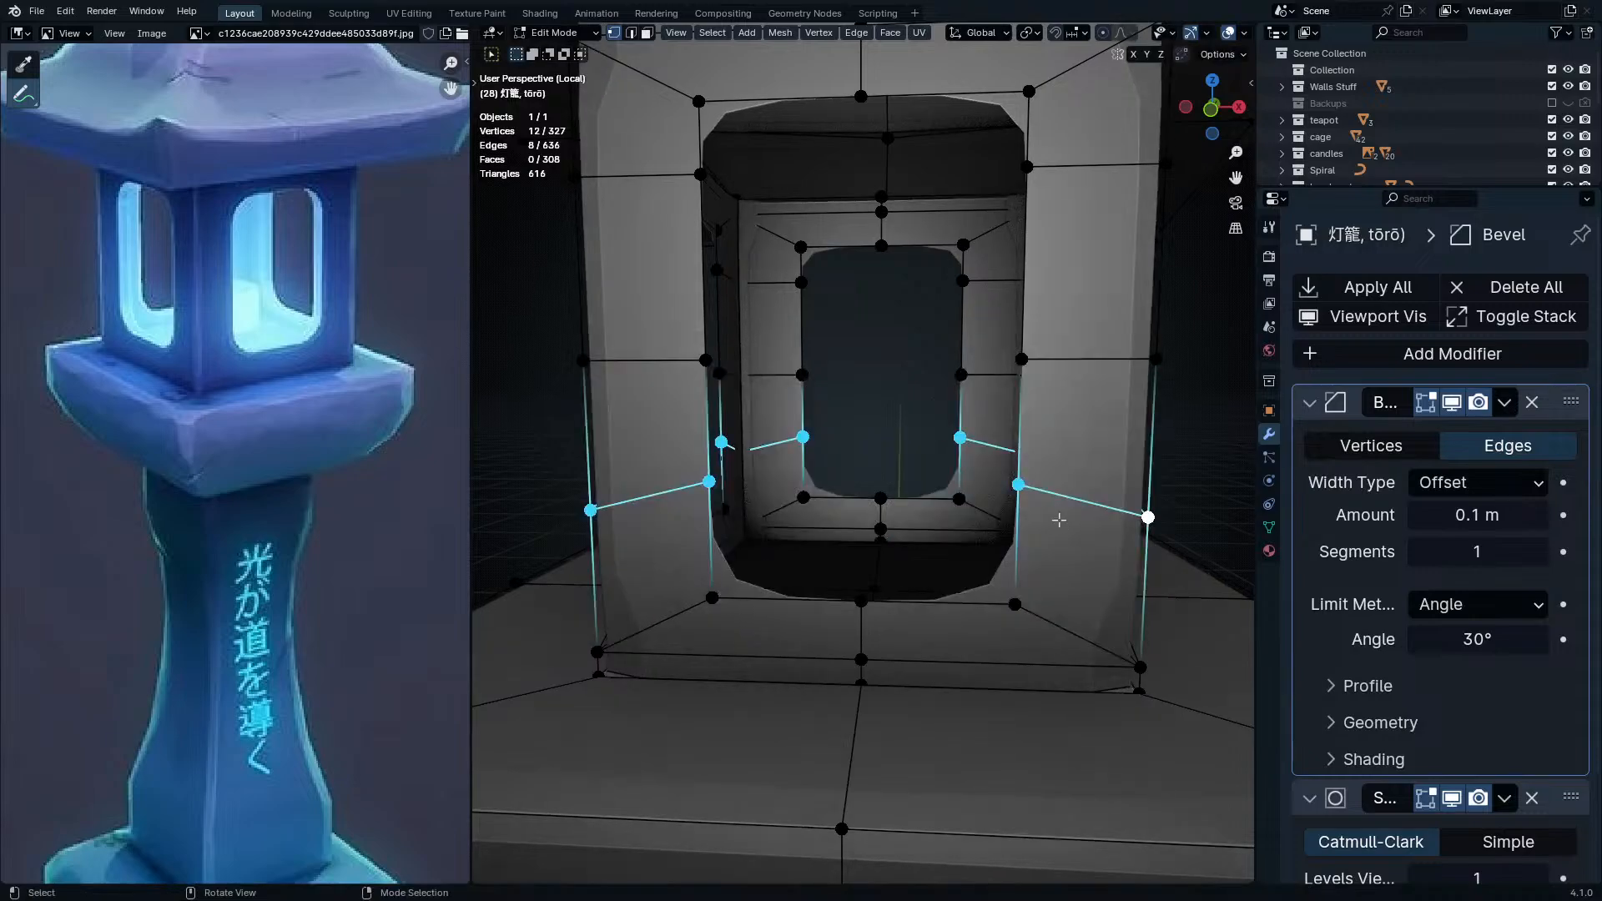
- Flatten the selected lower pillar cuts by scaling them to 0 along Z
key("s")
key("z")
key("0")
key("Return")
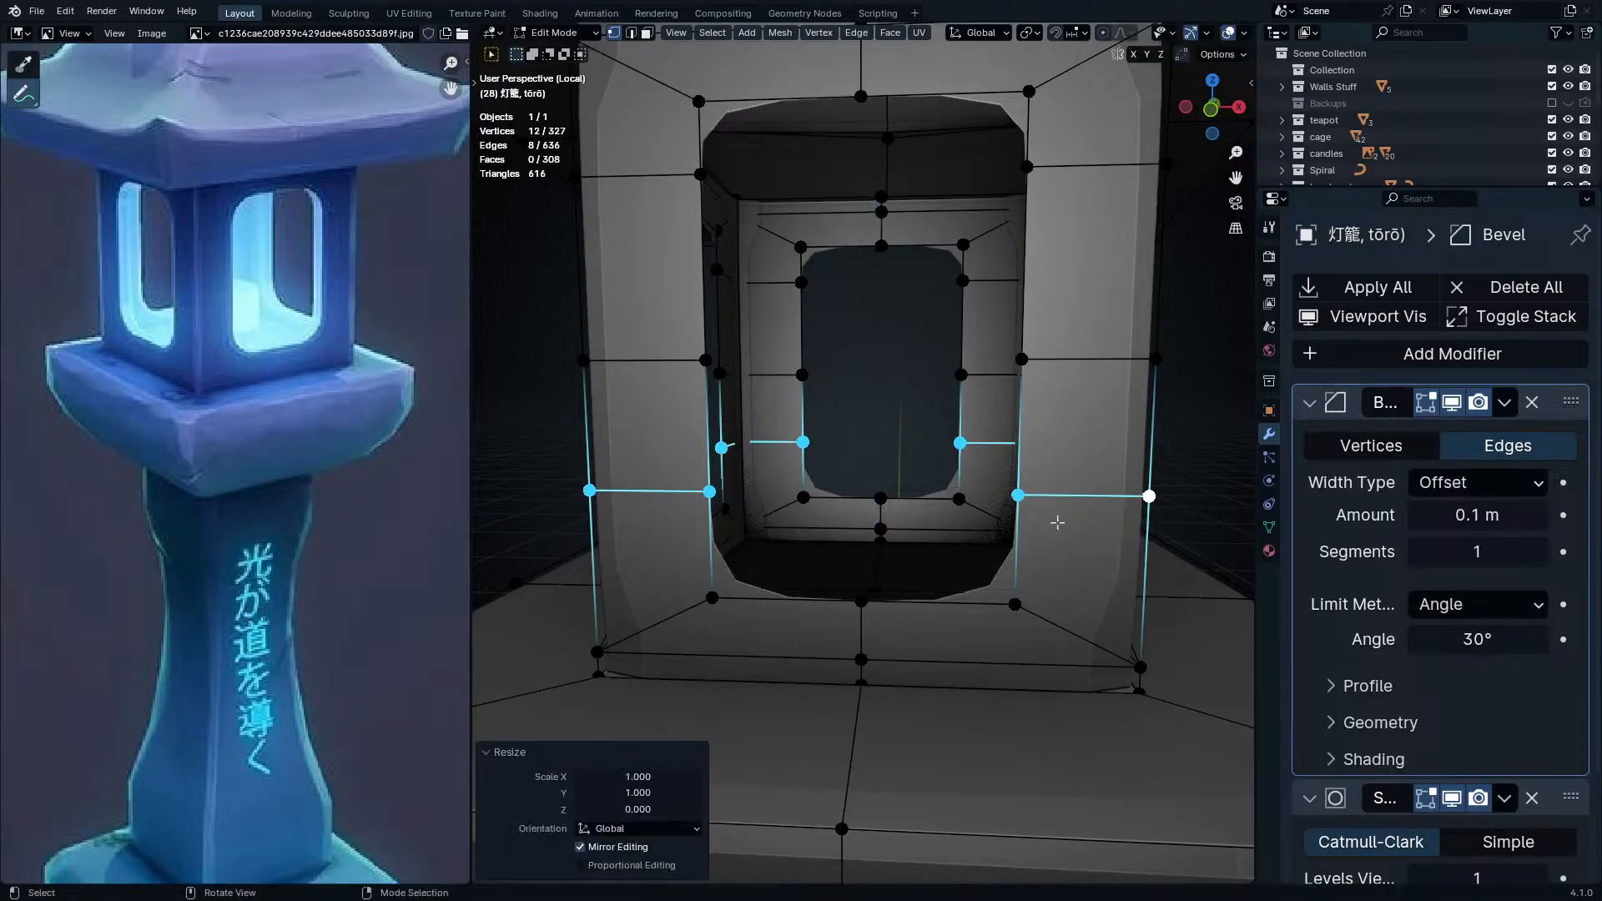
- Move the flattened lower pillar cuts down about 0.026 m along global Z and inspect the windows in Object Mode
key("g")
key("z")
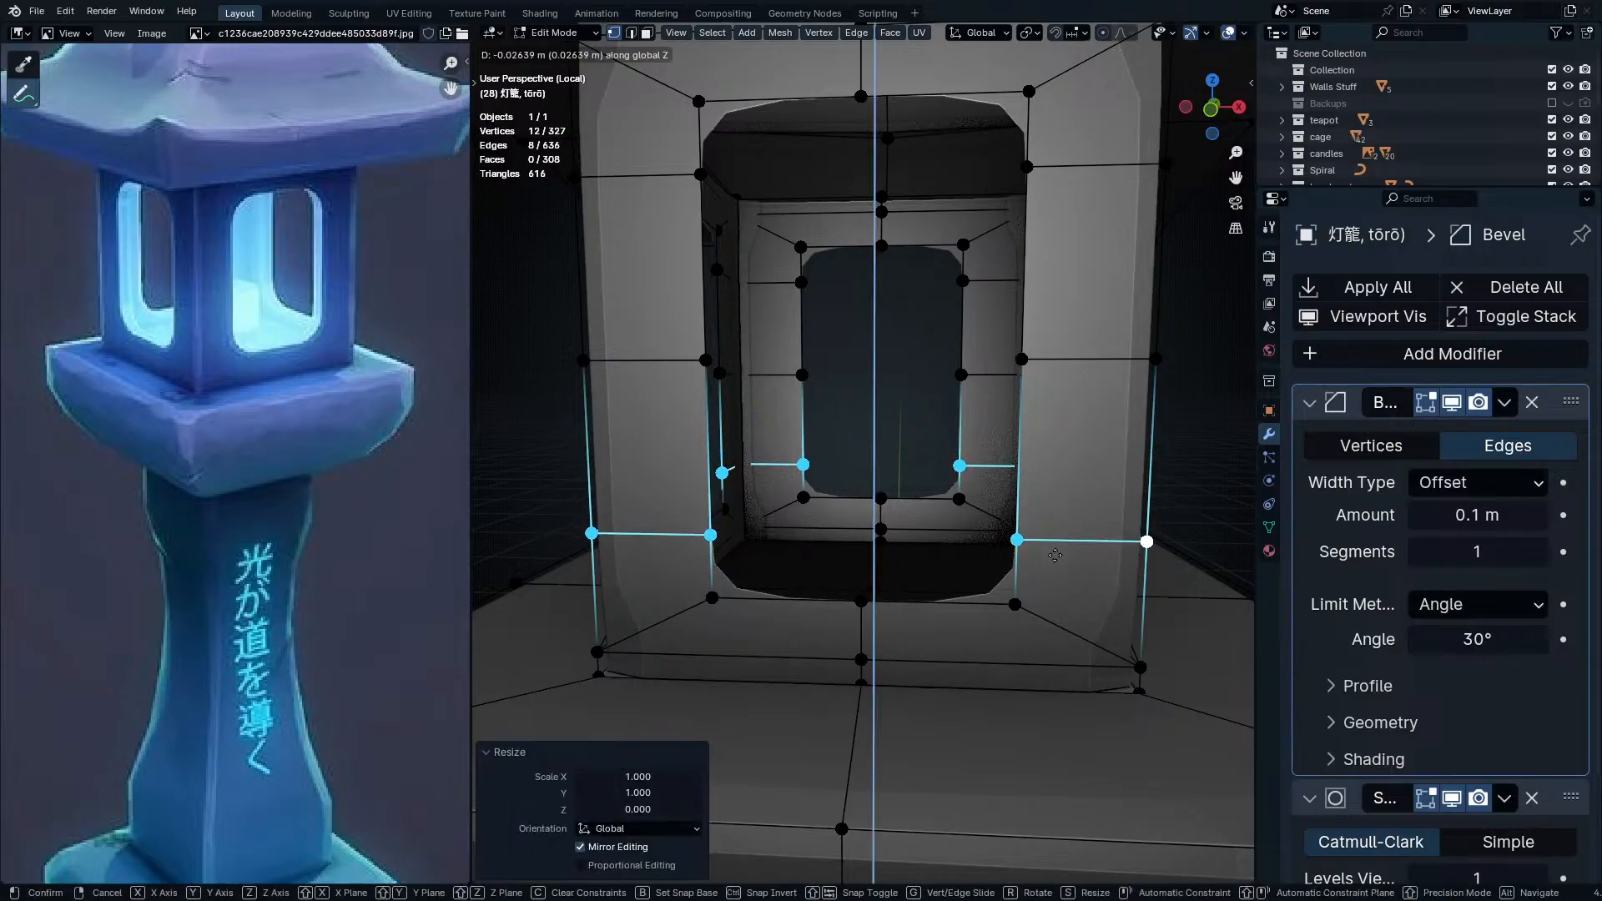
left_click(1056, 559)
key("Tab")
middle_click_drag(1053, 561, 996, 502)
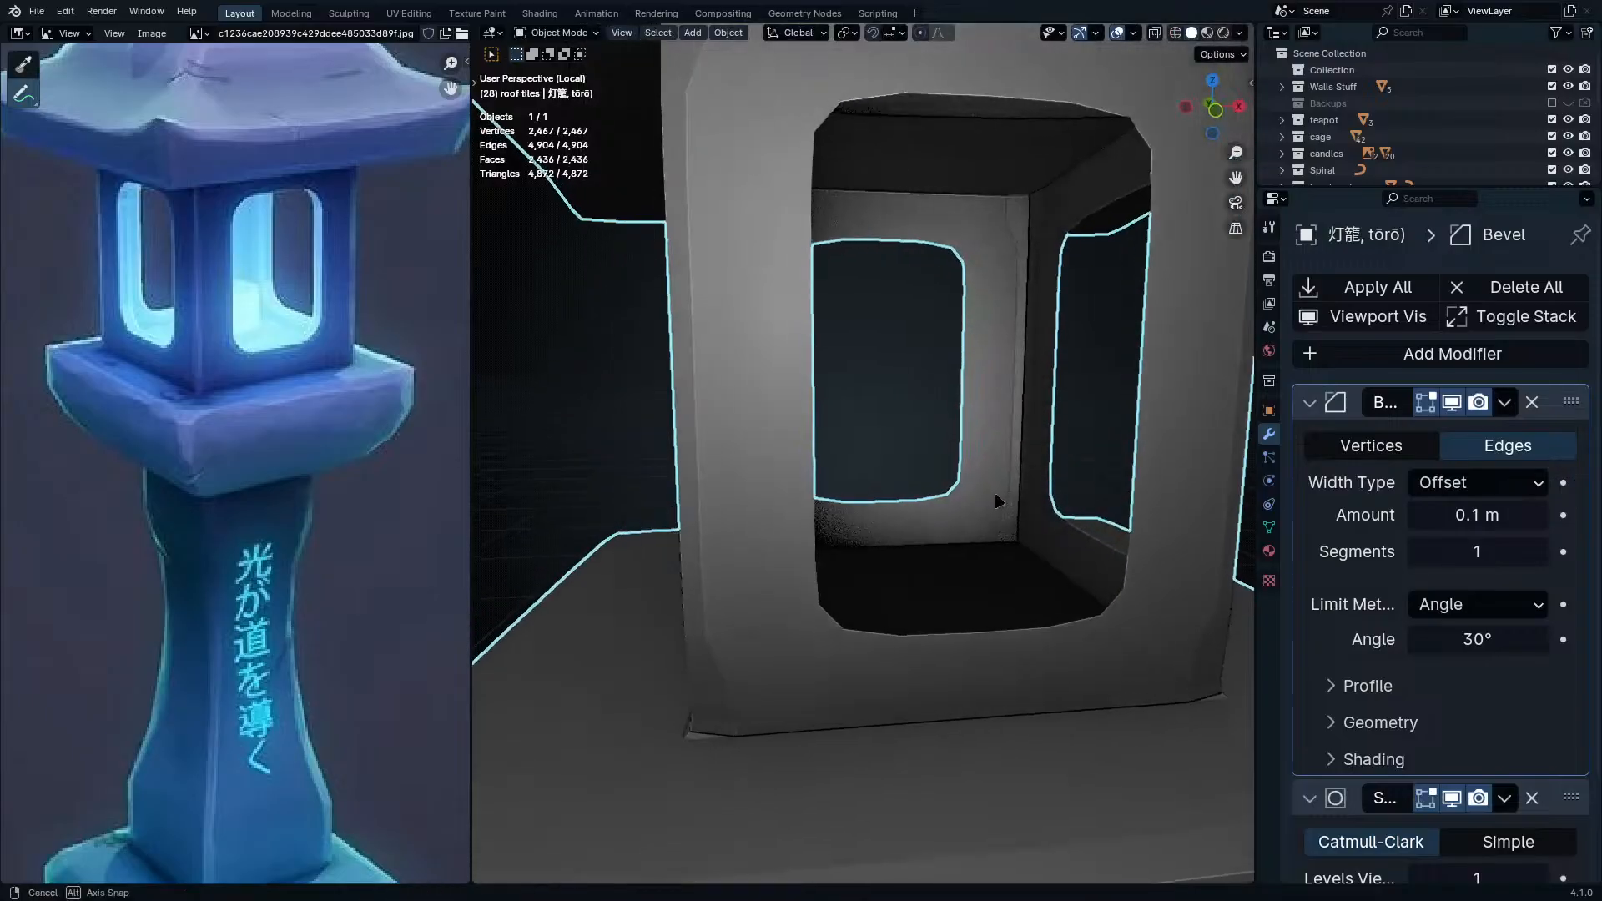
scroll(968, 559, "down", 5)
middle_click_drag(949, 587, 1006, 362)
- Raise the selected lower pillar cuts slightly along global Z in Edit Mode
key("Tab")
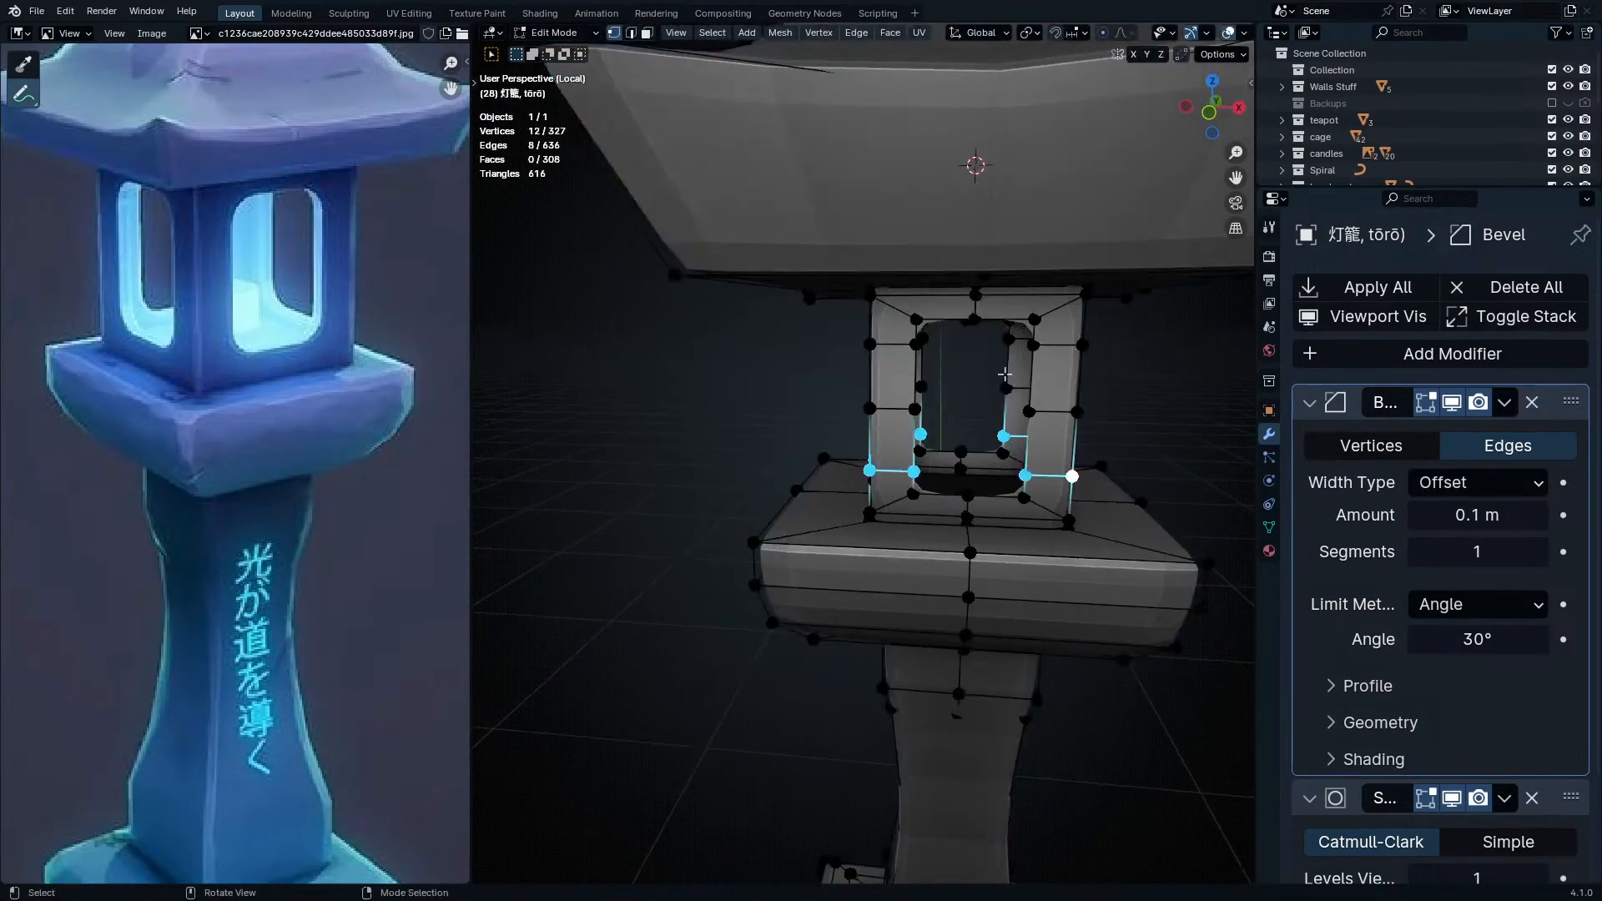
scroll(1031, 468, "up", 3)
key("g")
key("z")
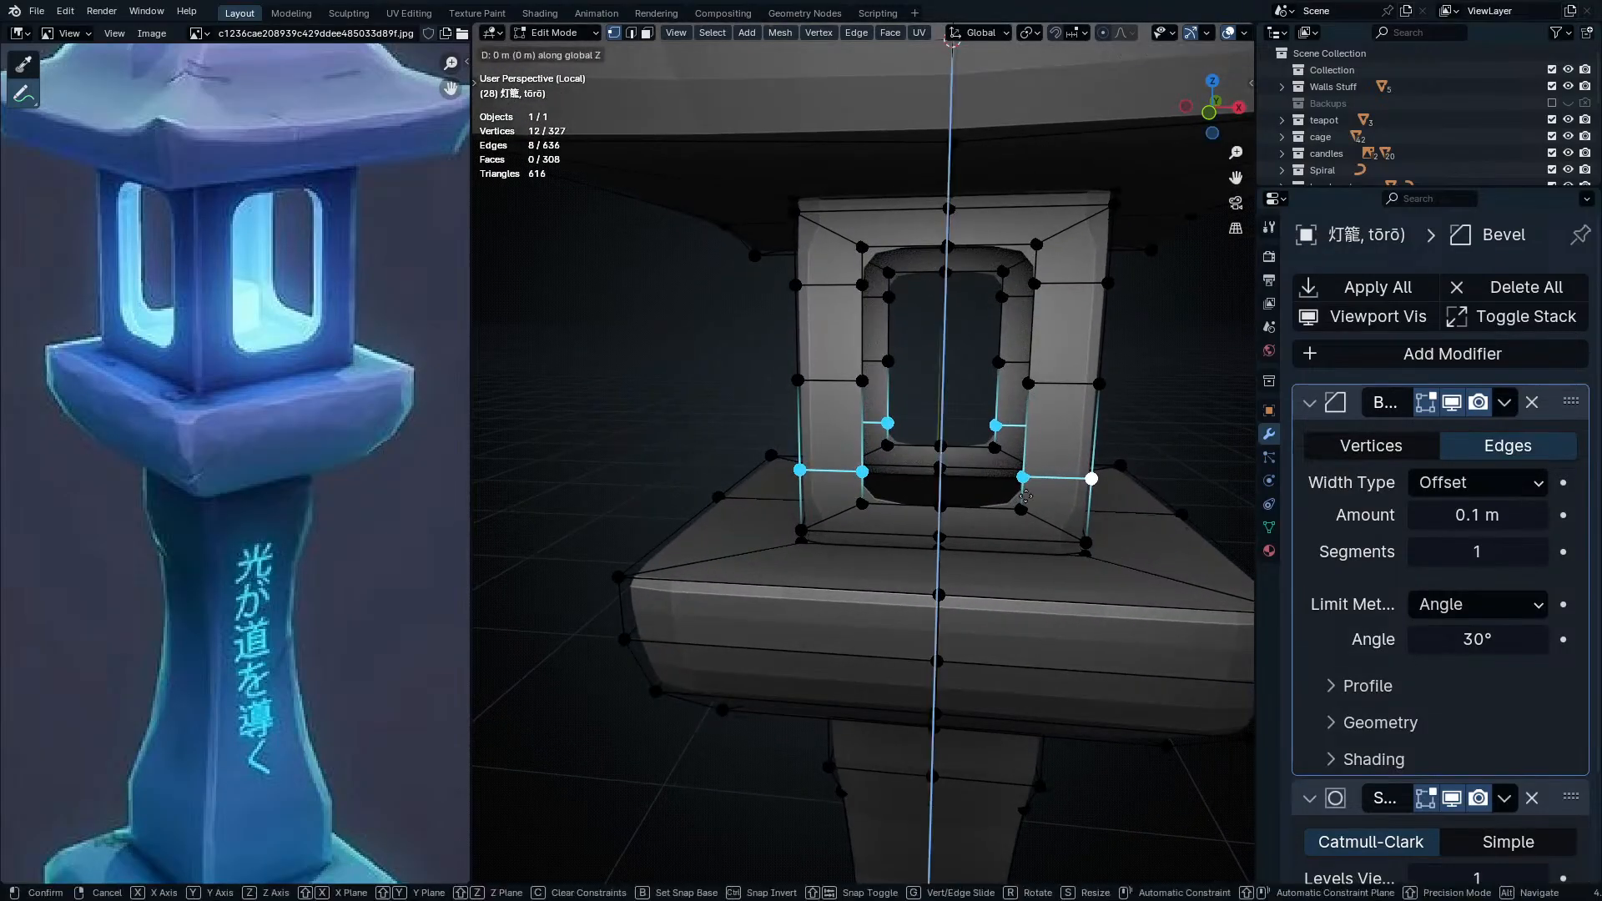
left_click(1025, 460)
- Select the upper cuts on all four pillars, lower them slightly along global Z, and check the window shape
left_click(1057, 294, "alt")
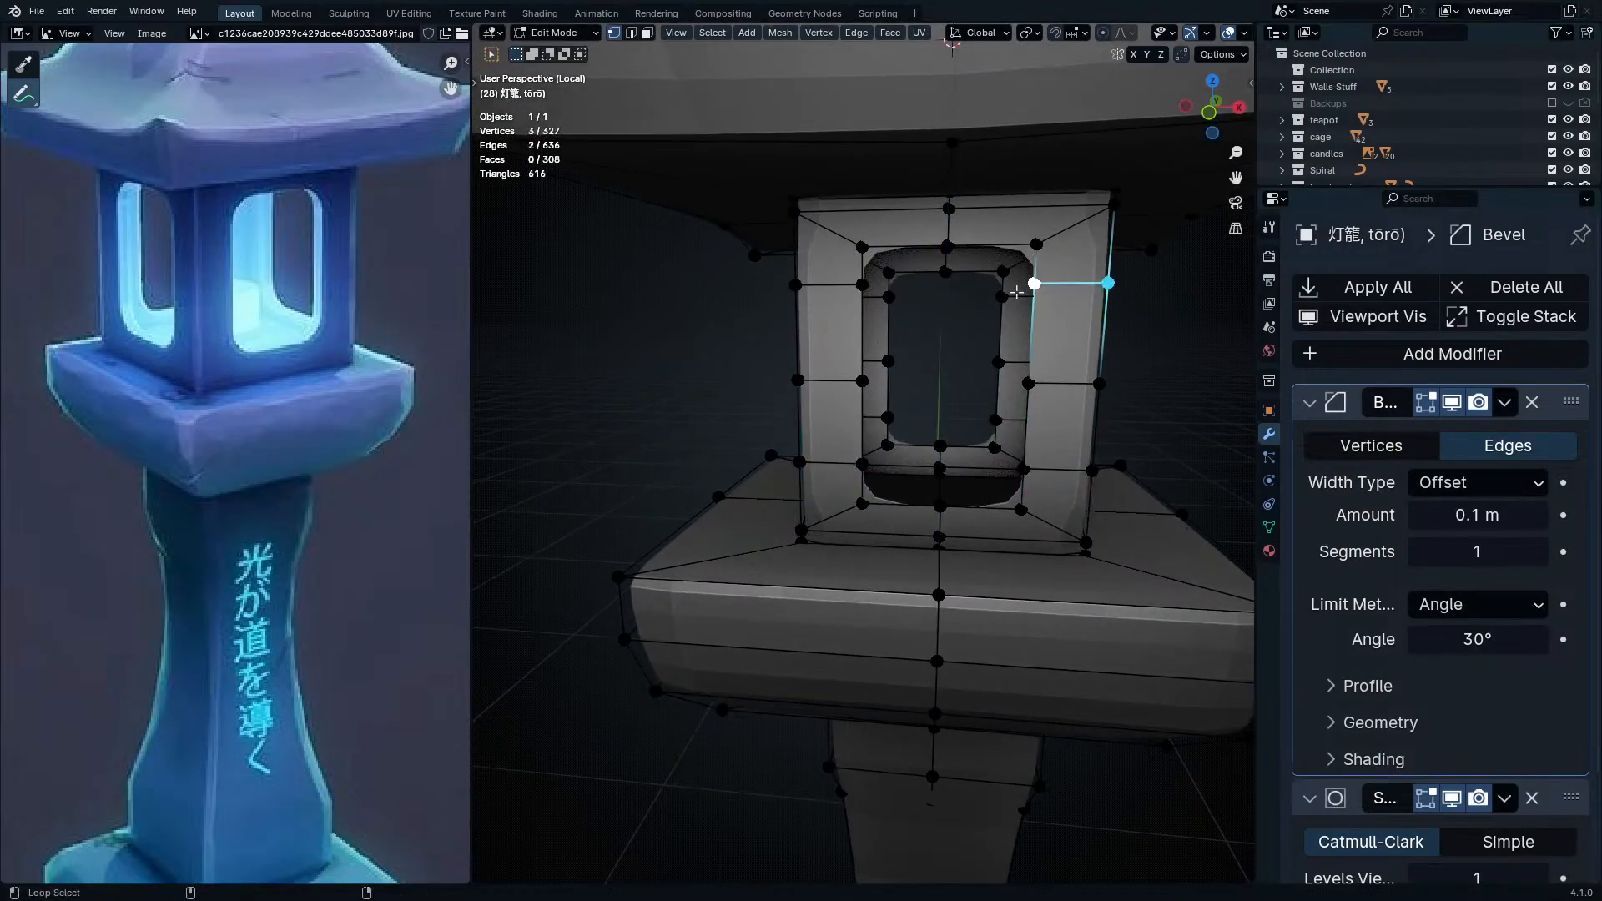
key("g")
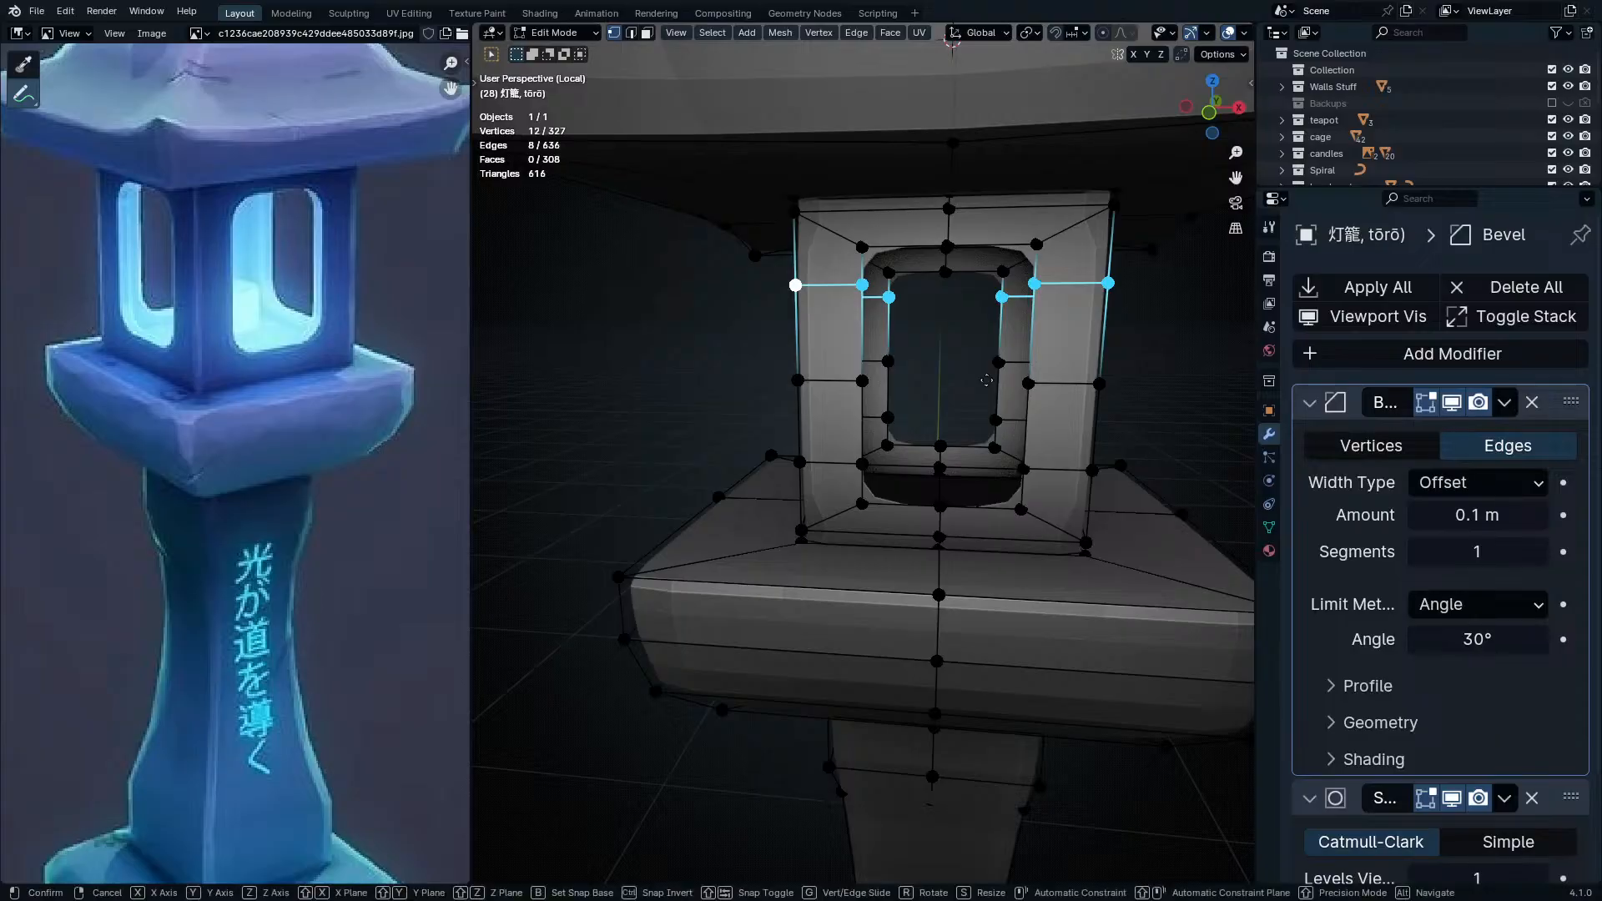
key("z")
left_click(982, 417)
key("Tab")
middle_click_drag(970, 406, 1183, 353)
scroll(1000, 397, "down", 3)
scroll(1064, 324, "up", 3)
middle_click_drag(1065, 324, 919, 258)
- Select the open edge loop at the top of the light chamber and fill it with a ceiling face
scroll(919, 267, "up", 2)
middle_click_drag(922, 501, 833, 229, "shift")
key("Tab")
key("2")
left_click(833, 226, "alt")
middle_click_drag(833, 226, 1149, 826)
key("f")
- Connect the opposite midpoint vertices of the chamber ceiling with two crossing edges
key("1")
left_click(719, 214)
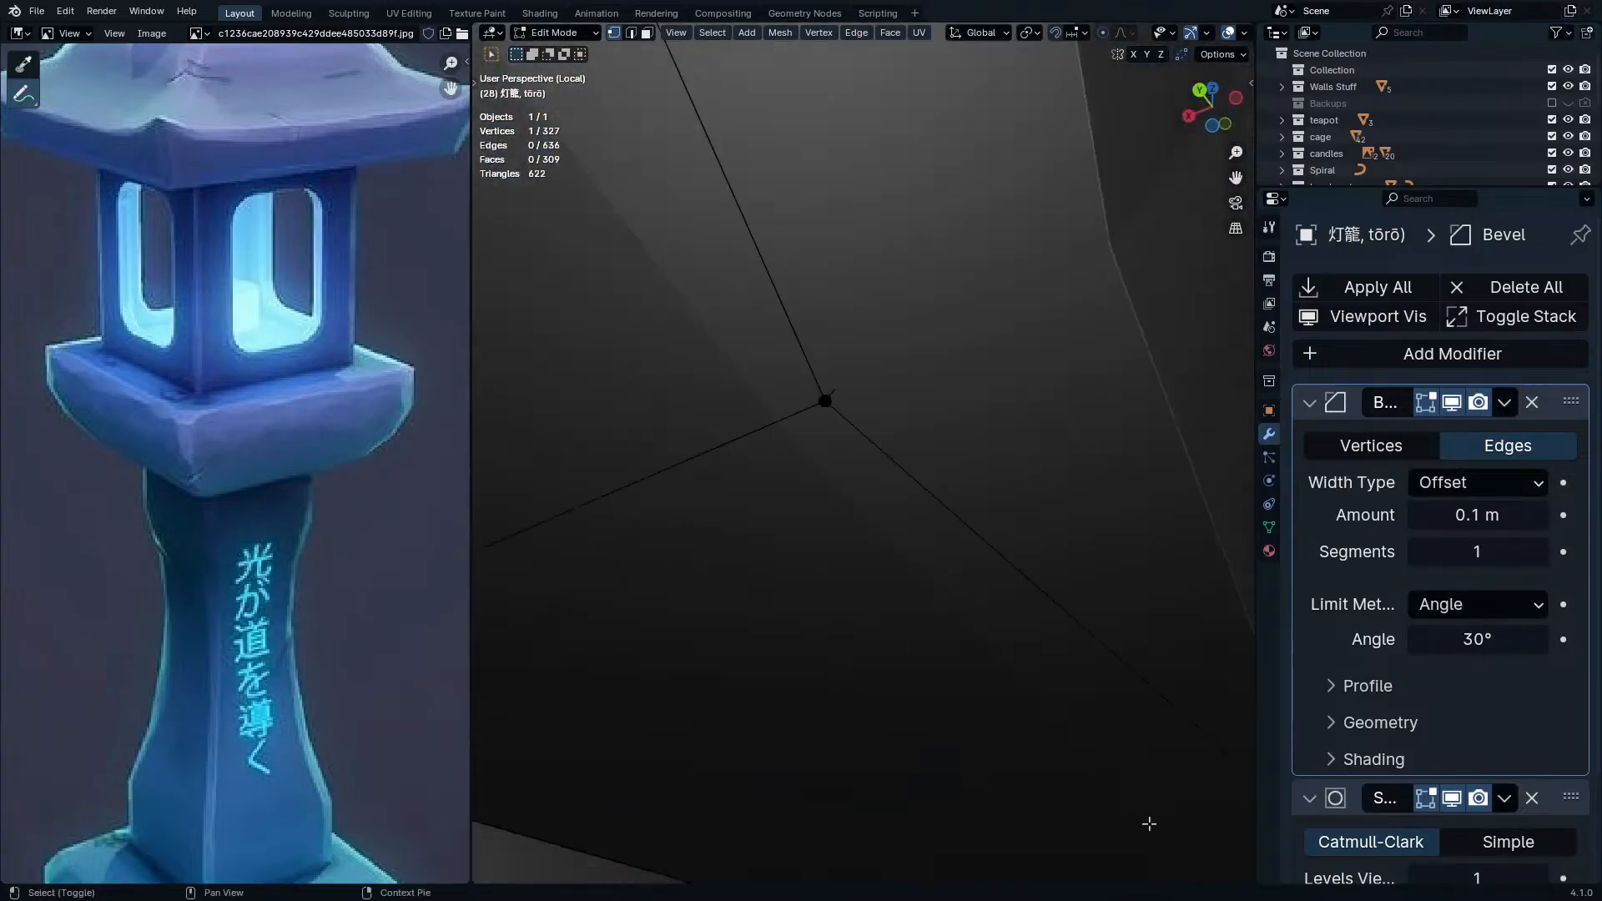
scroll(868, 507, "down", 5)
middle_click_drag(823, 493, 813, 626)
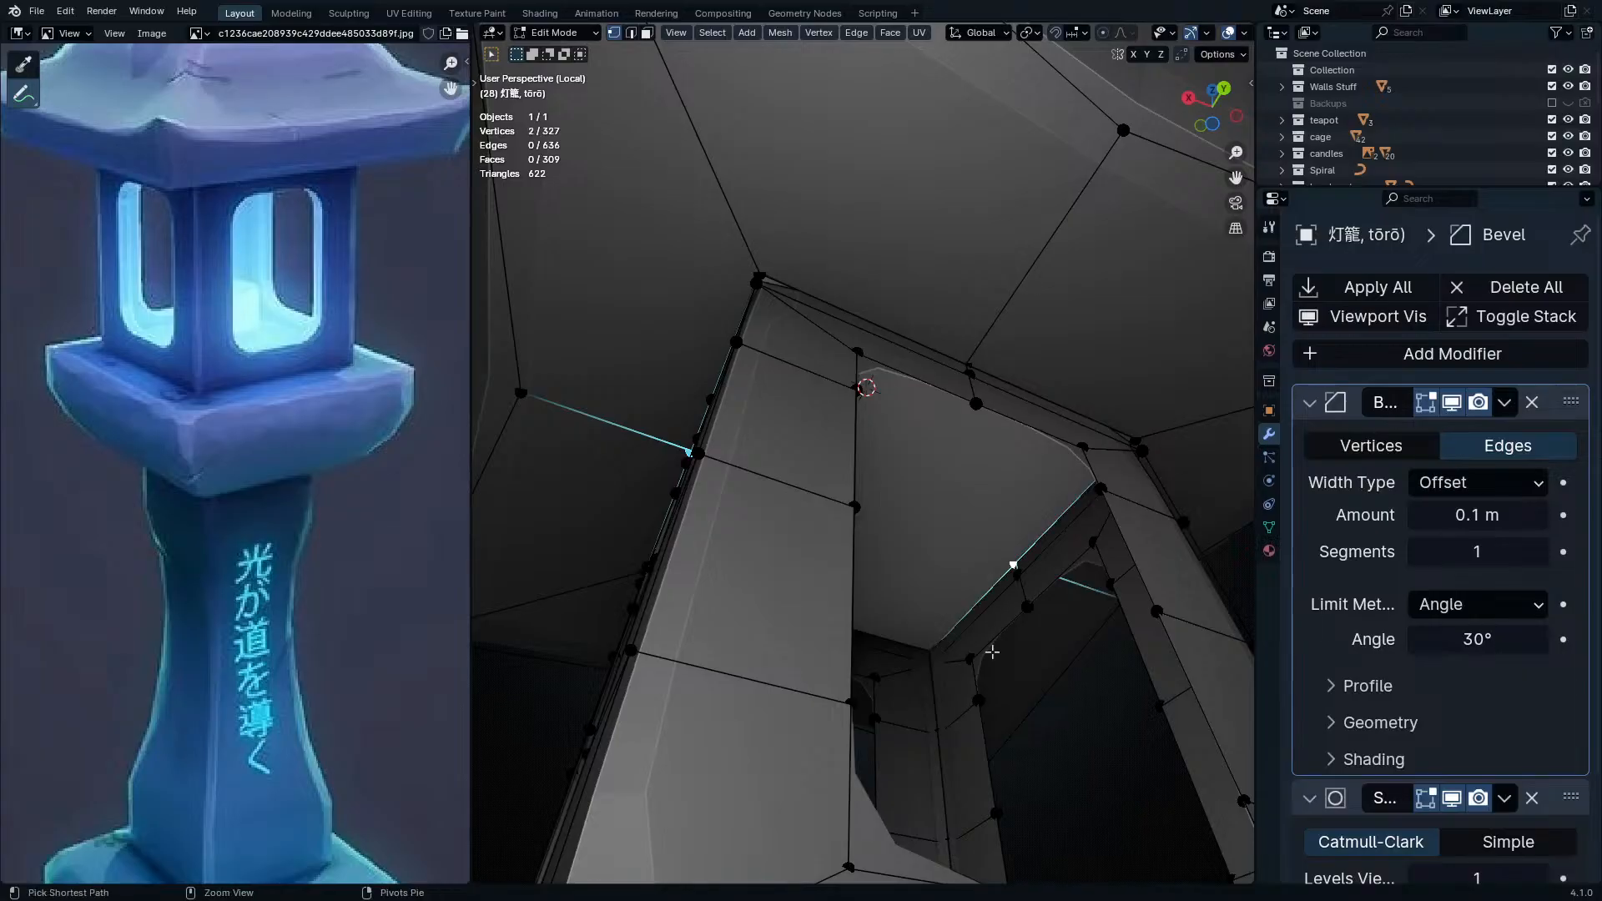
middle_click_drag(977, 652, 923, 673)
key("f")
- Select the four floor faces and the ceiling face inside the light chamber
middle_click_drag(911, 765, 905, 672, "shift")
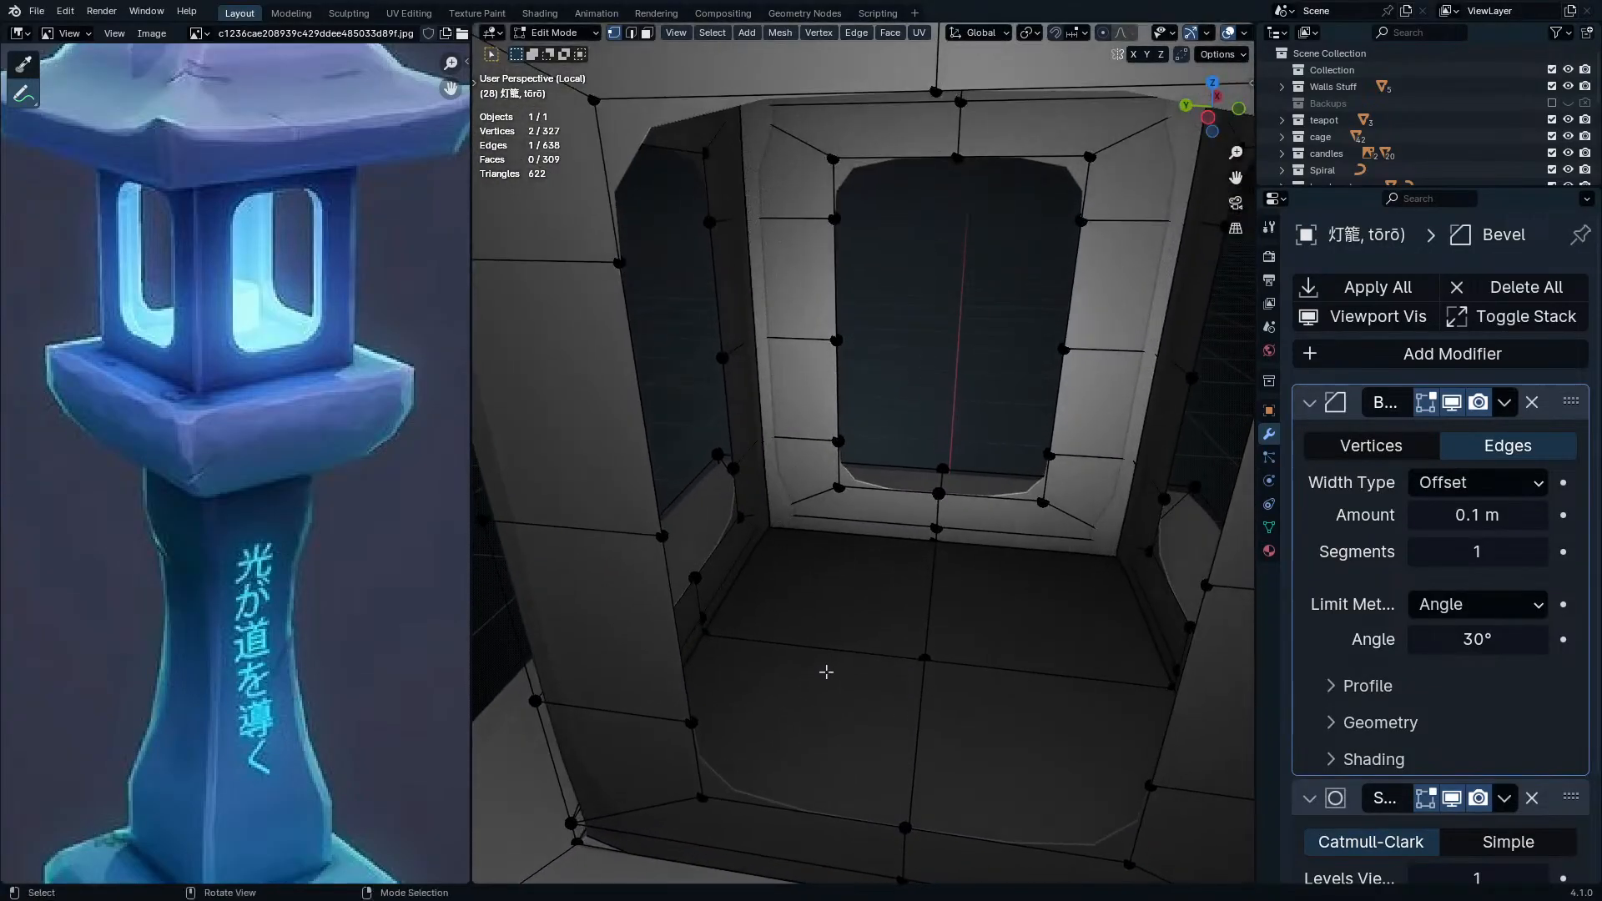
key("3")
left_click(856, 684)
left_click(859, 594, "shift")
left_click(997, 609, "shift")
left_click(1004, 734, "shift")
middle_click_drag(1004, 733, 884, 508)
middle_click_drag(840, 563, 894, 516)
left_click(906, 624, "shift")
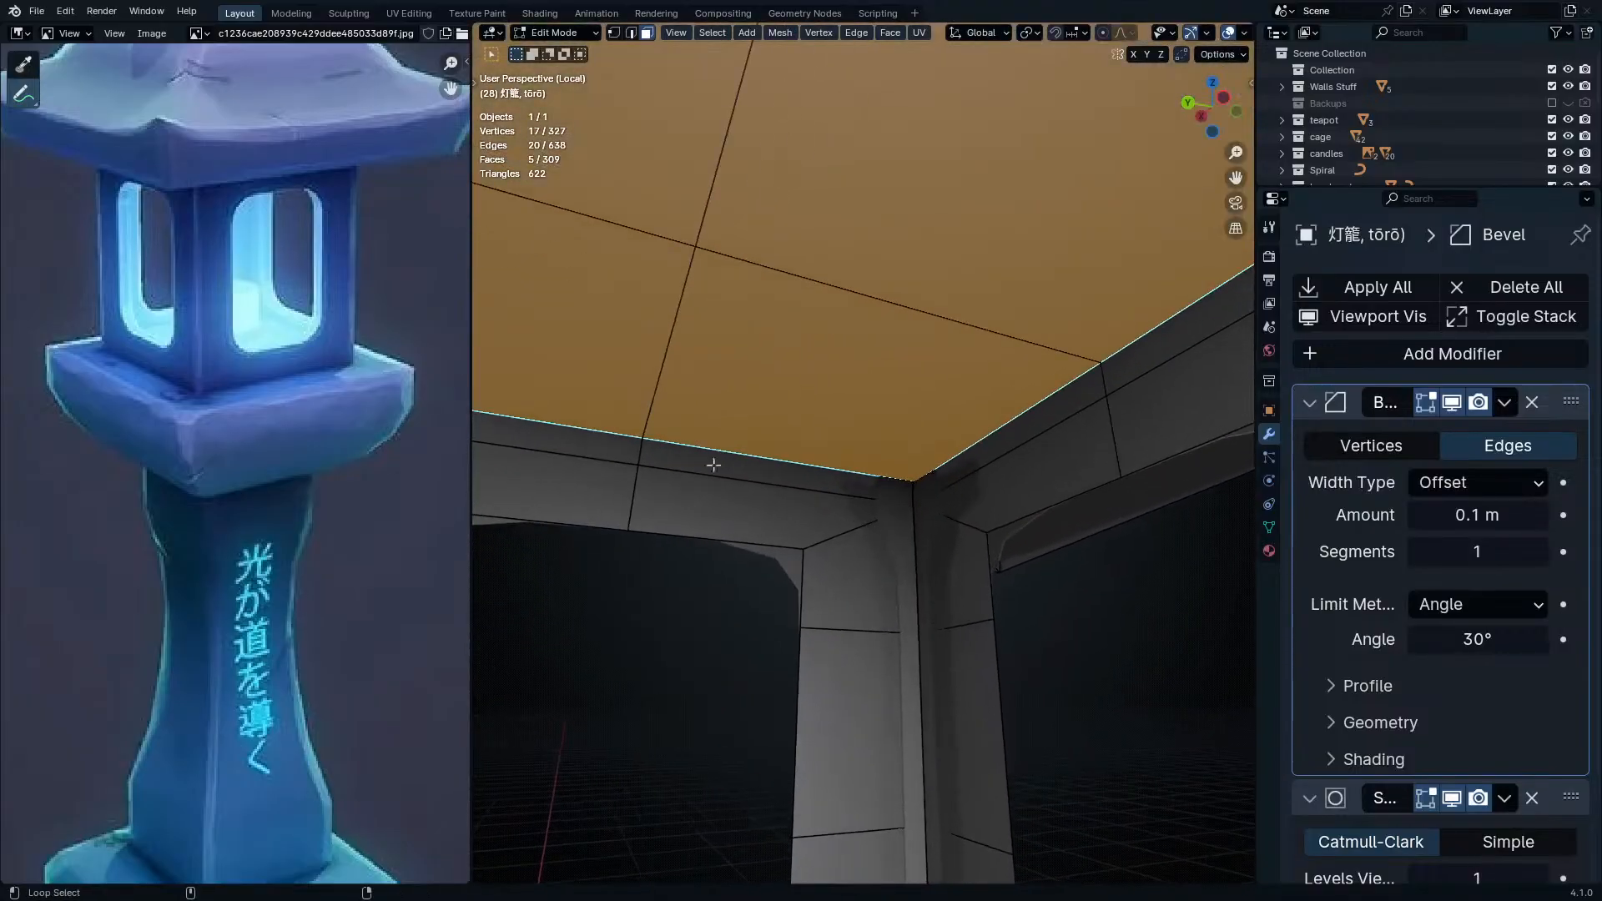
- Add the face strip just below the ceiling and the face ring around one window to the selection
left_click(632, 450, "alt+shift")
middle_click_drag(635, 452, 923, 387)
left_click(898, 467, "alt+shift")
middle_click_drag(928, 442, 935, 361, "ctrl")
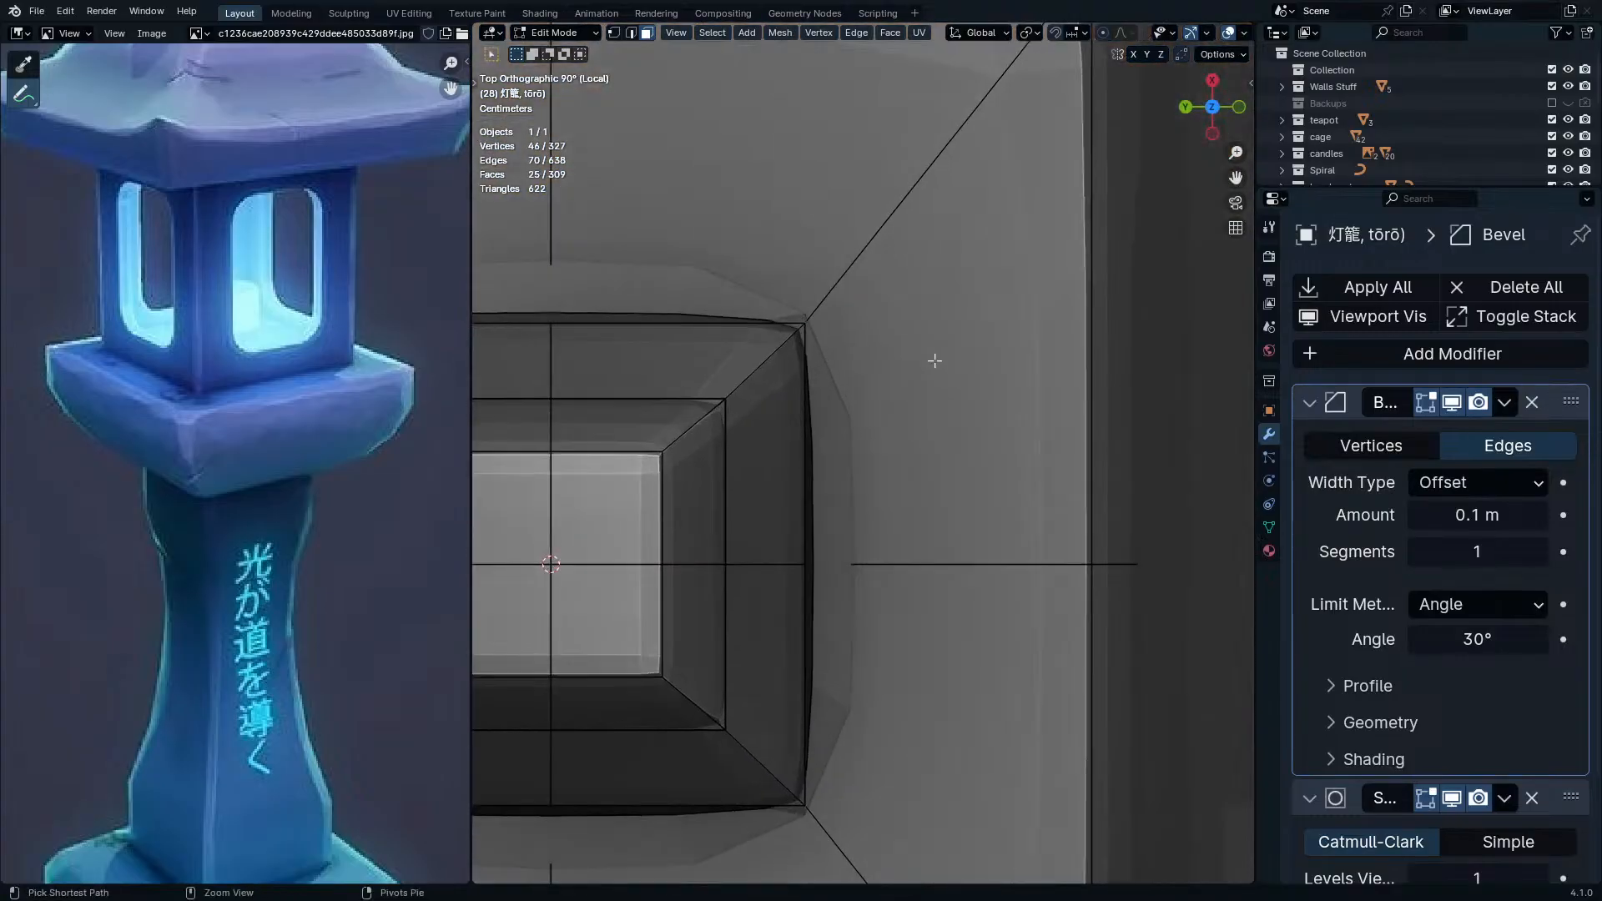
middle_click_drag(943, 452, 926, 668, "alt")
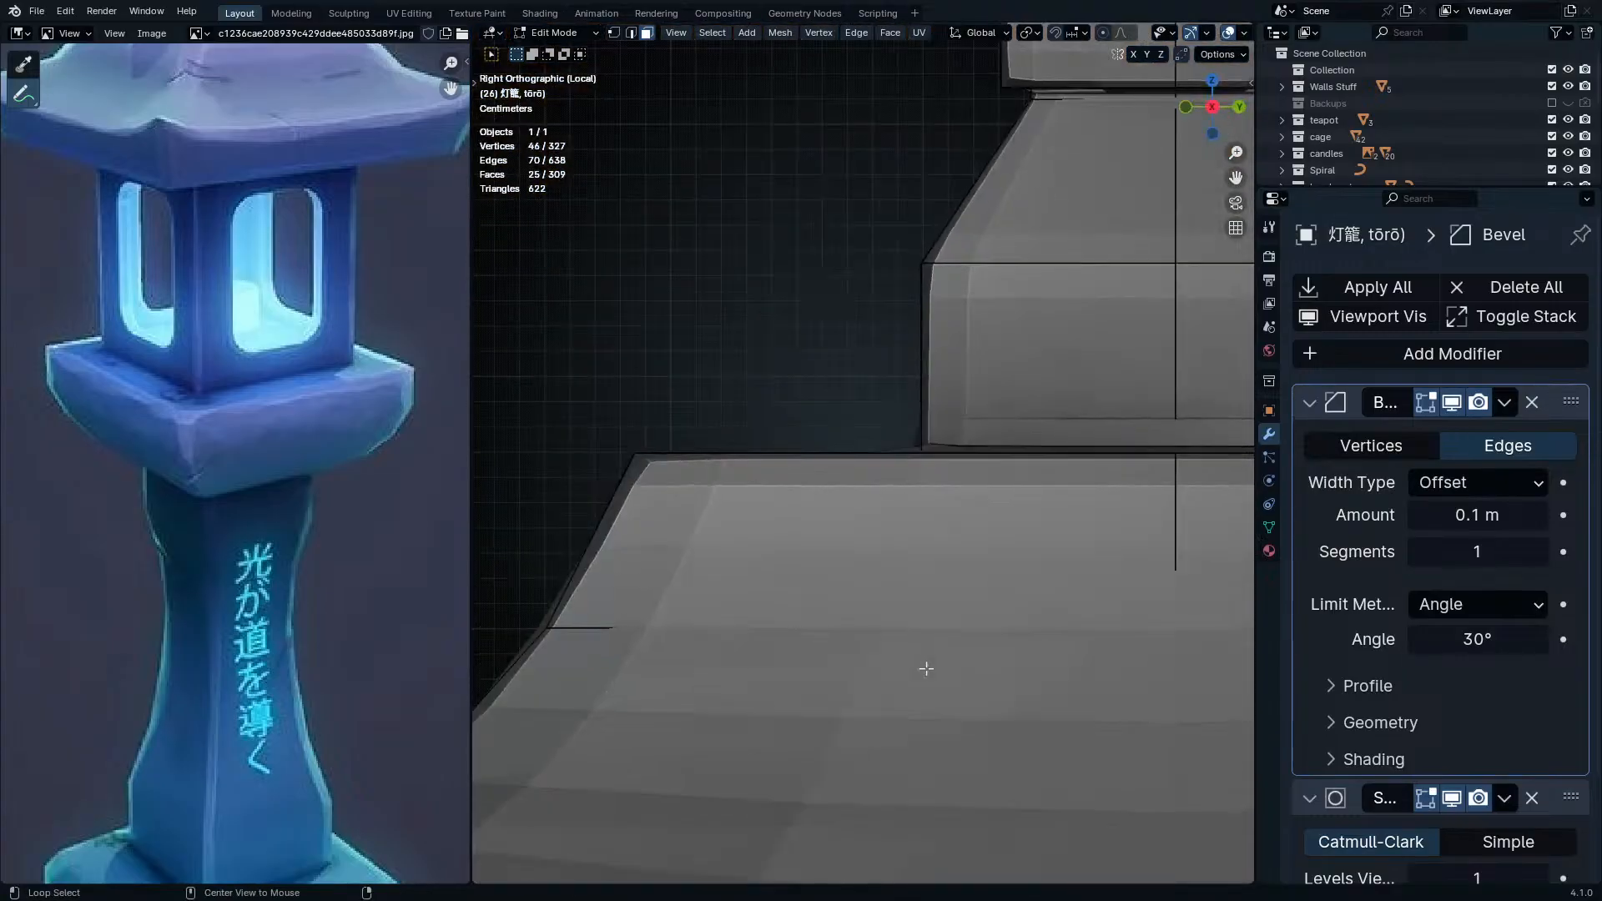
middle_click_drag(866, 512, 1126, 576, "ctrl")
middle_click_drag(1126, 576, 1026, 488)
- Add the face rings around the other three windows and the strip just above the floor to the selection
left_click(930, 586, "alt+shift")
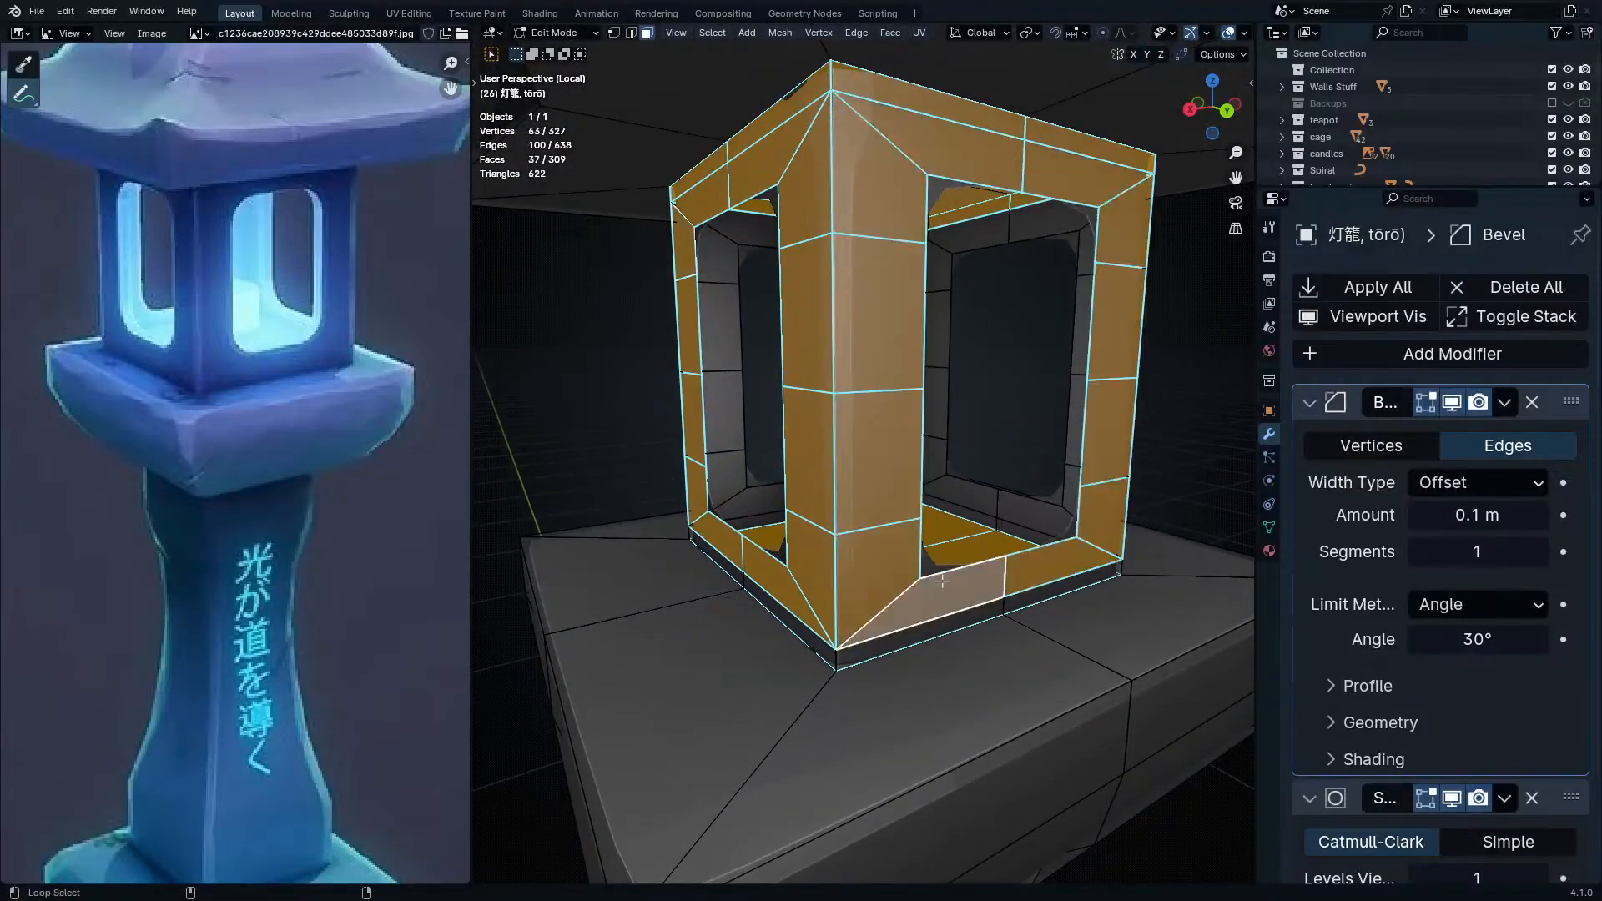
left_click(921, 478, "alt+shift")
left_click(744, 490, "alt+shift")
middle_click_drag(890, 486, 943, 492)
middle_click_drag(1160, 509, 974, 490)
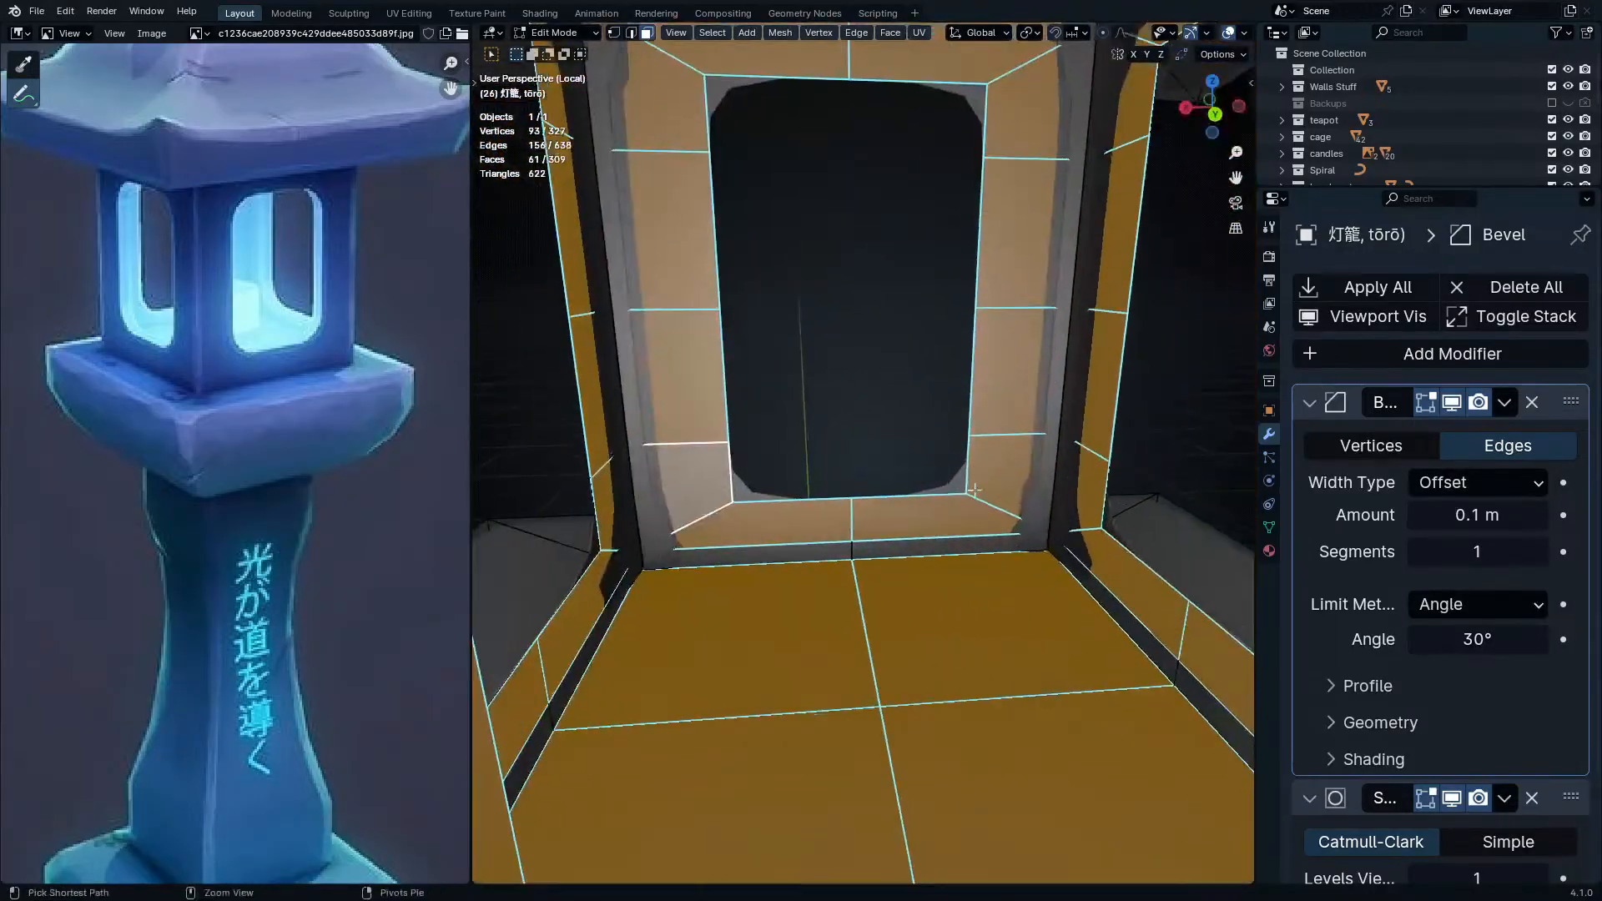
left_click(855, 547, "alt+shift")
mouse_move(1016, 579)
middle_mouse_down()
mouse_move(973, 661)
mouse_move(1016, 576)
middle_mouse_up()
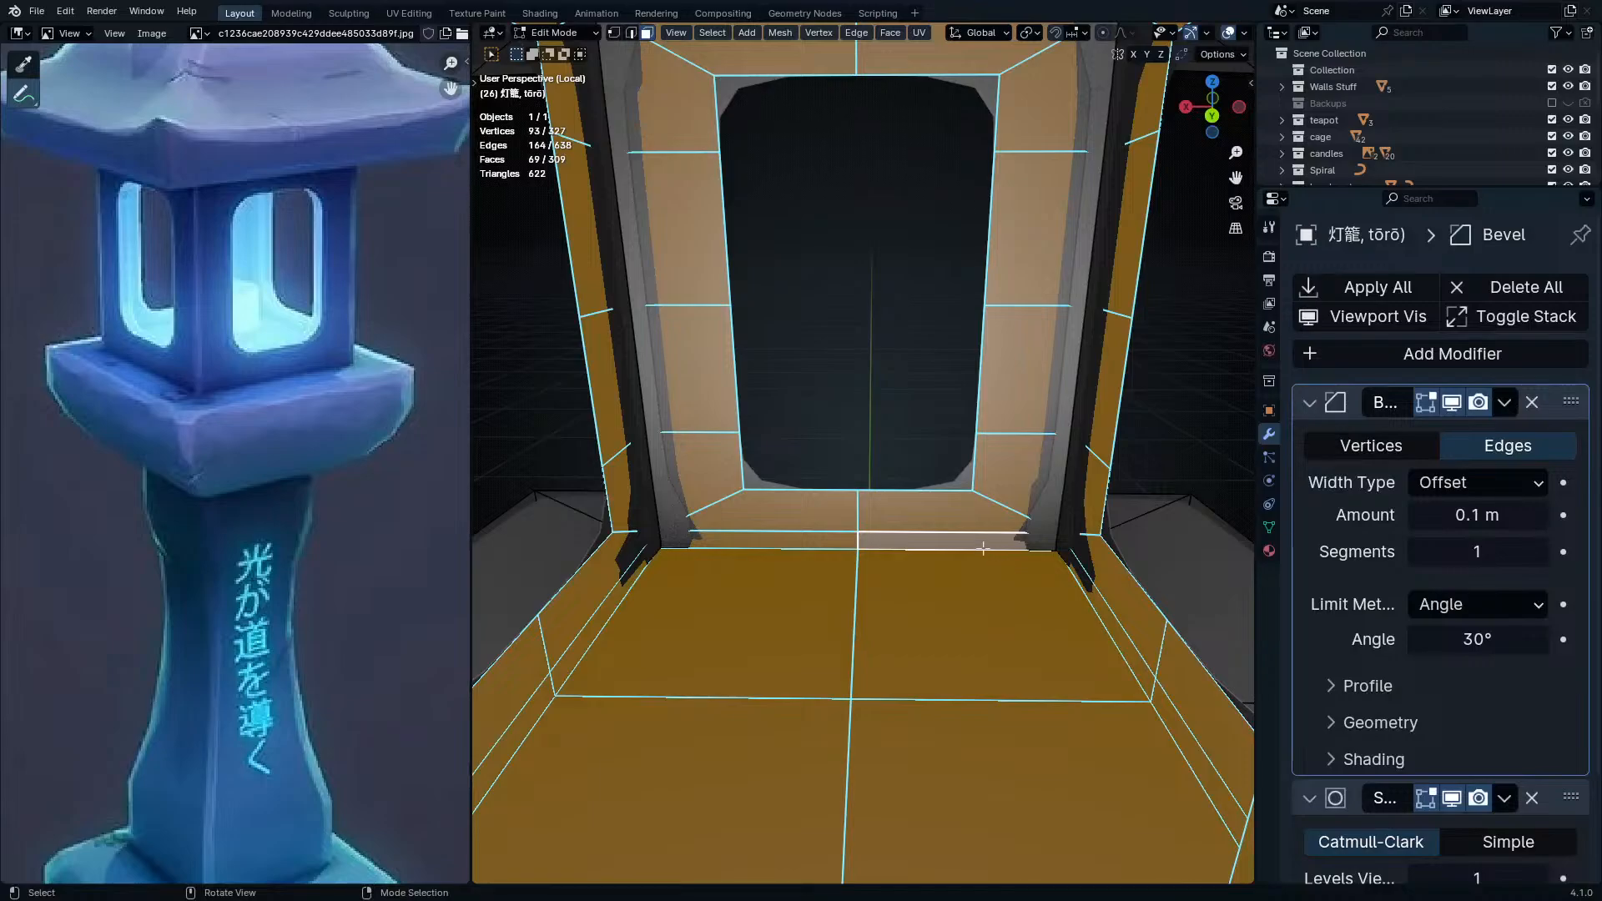
- Try to extrude all selected chamber faces along their normals with an offset of about 0.029 m
key("g")
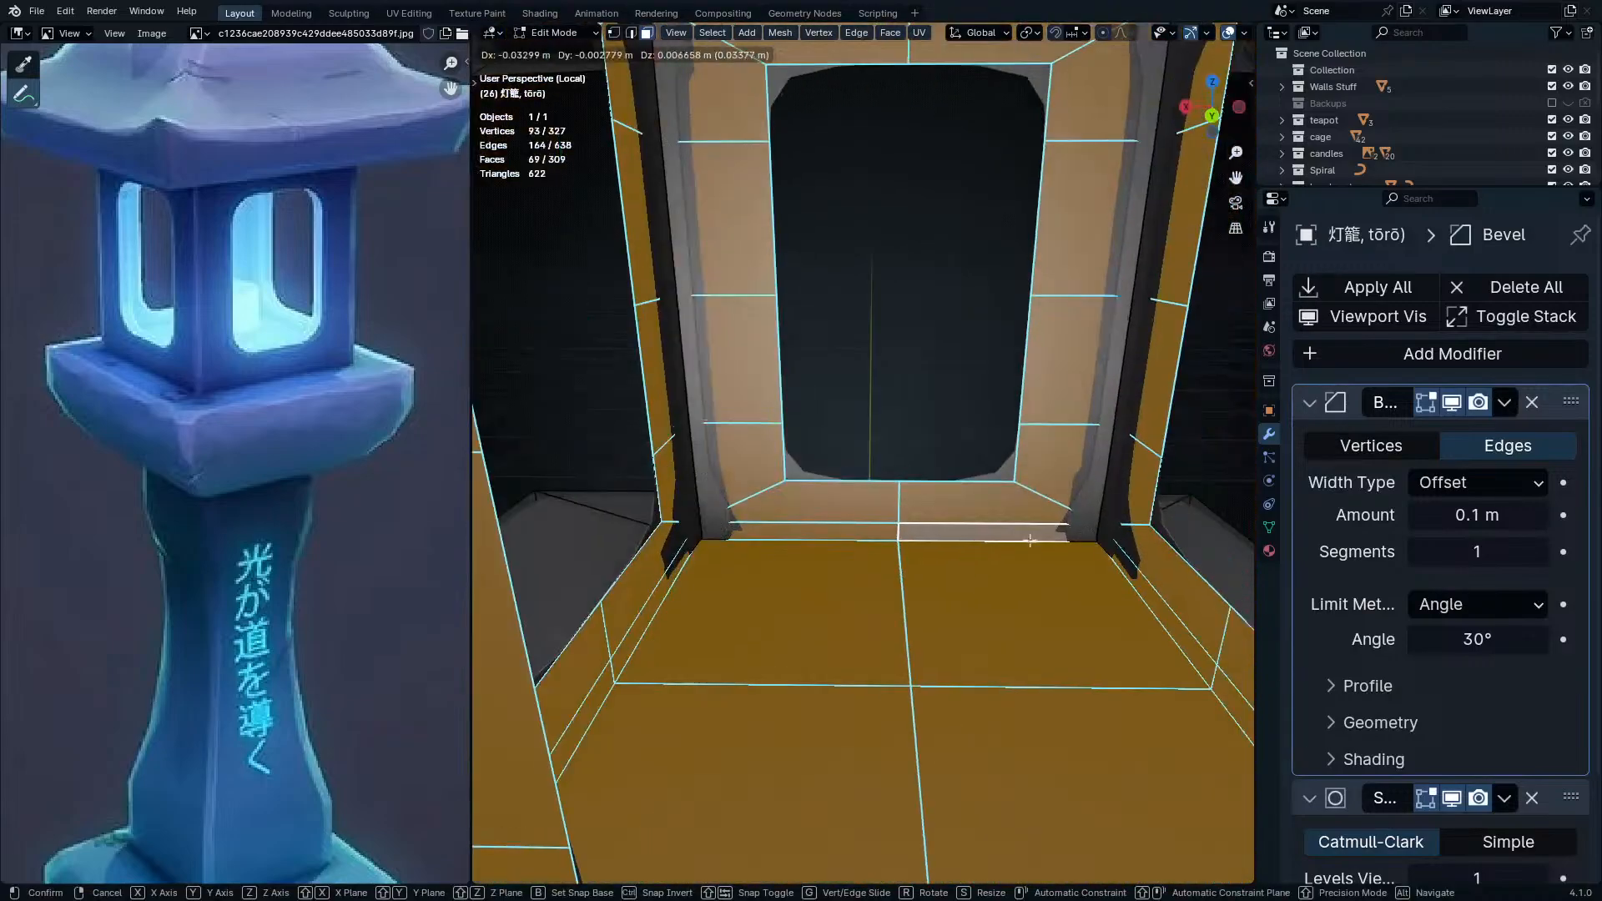
right_click(1033, 538)
scroll(1034, 538, "down", 8)
scroll(1004, 411, "up", 4)
mouse_move(1076, 451)
middle_mouse_down()
mouse_move(1005, 412)
mouse_move(1012, 368)
mouse_move(1071, 475)
middle_mouse_up()
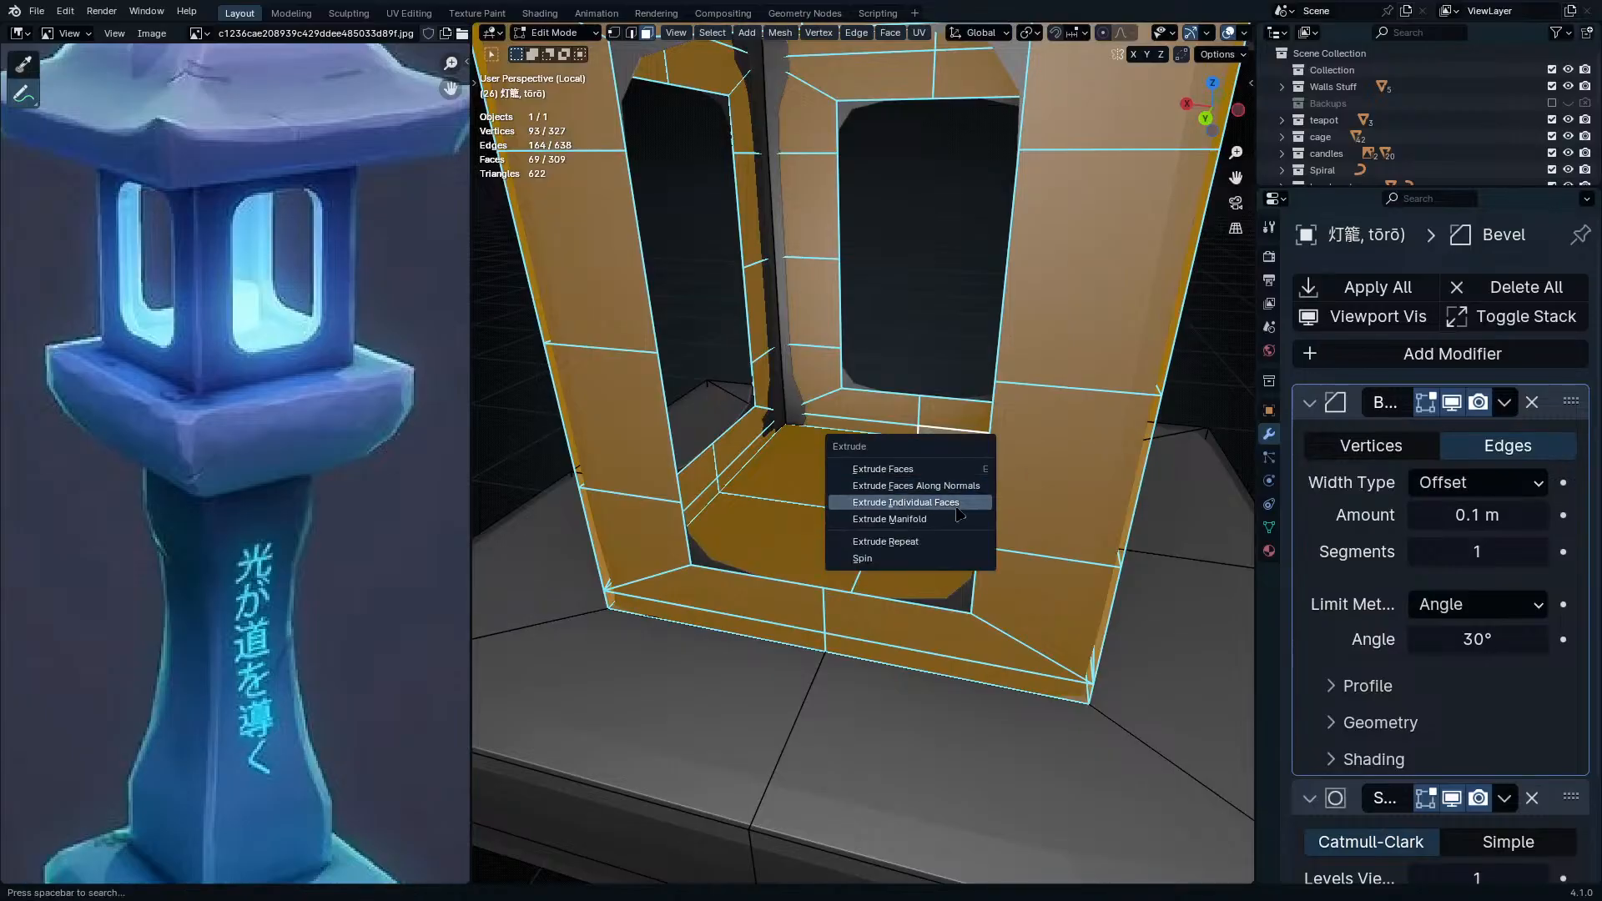
left_click(916, 485)
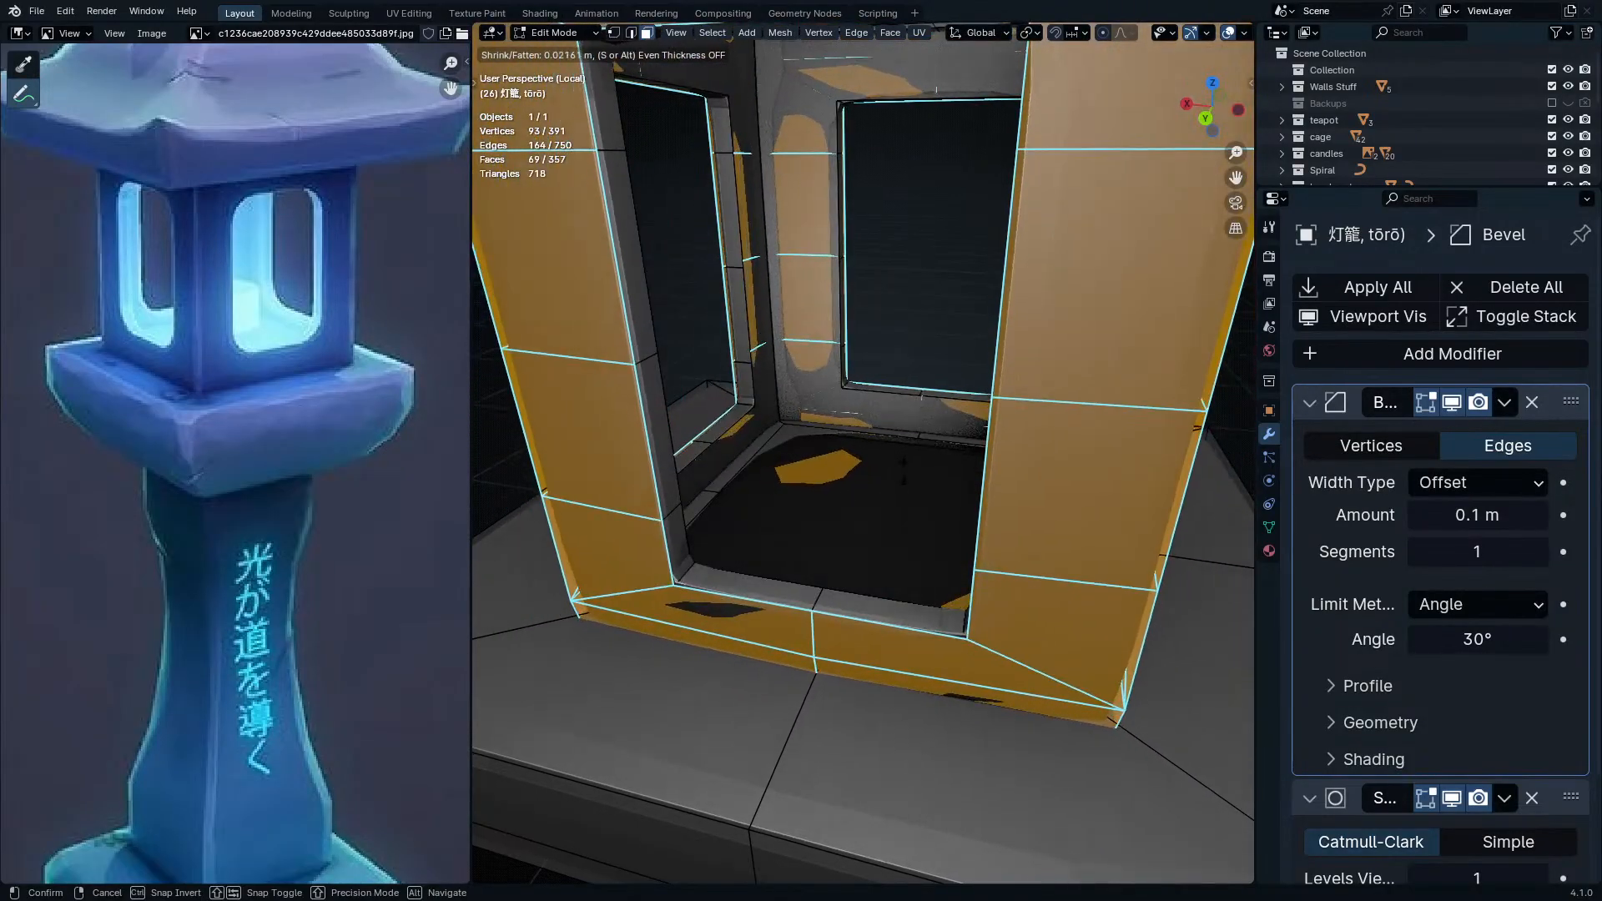
scroll(902, 467, "down", 5)
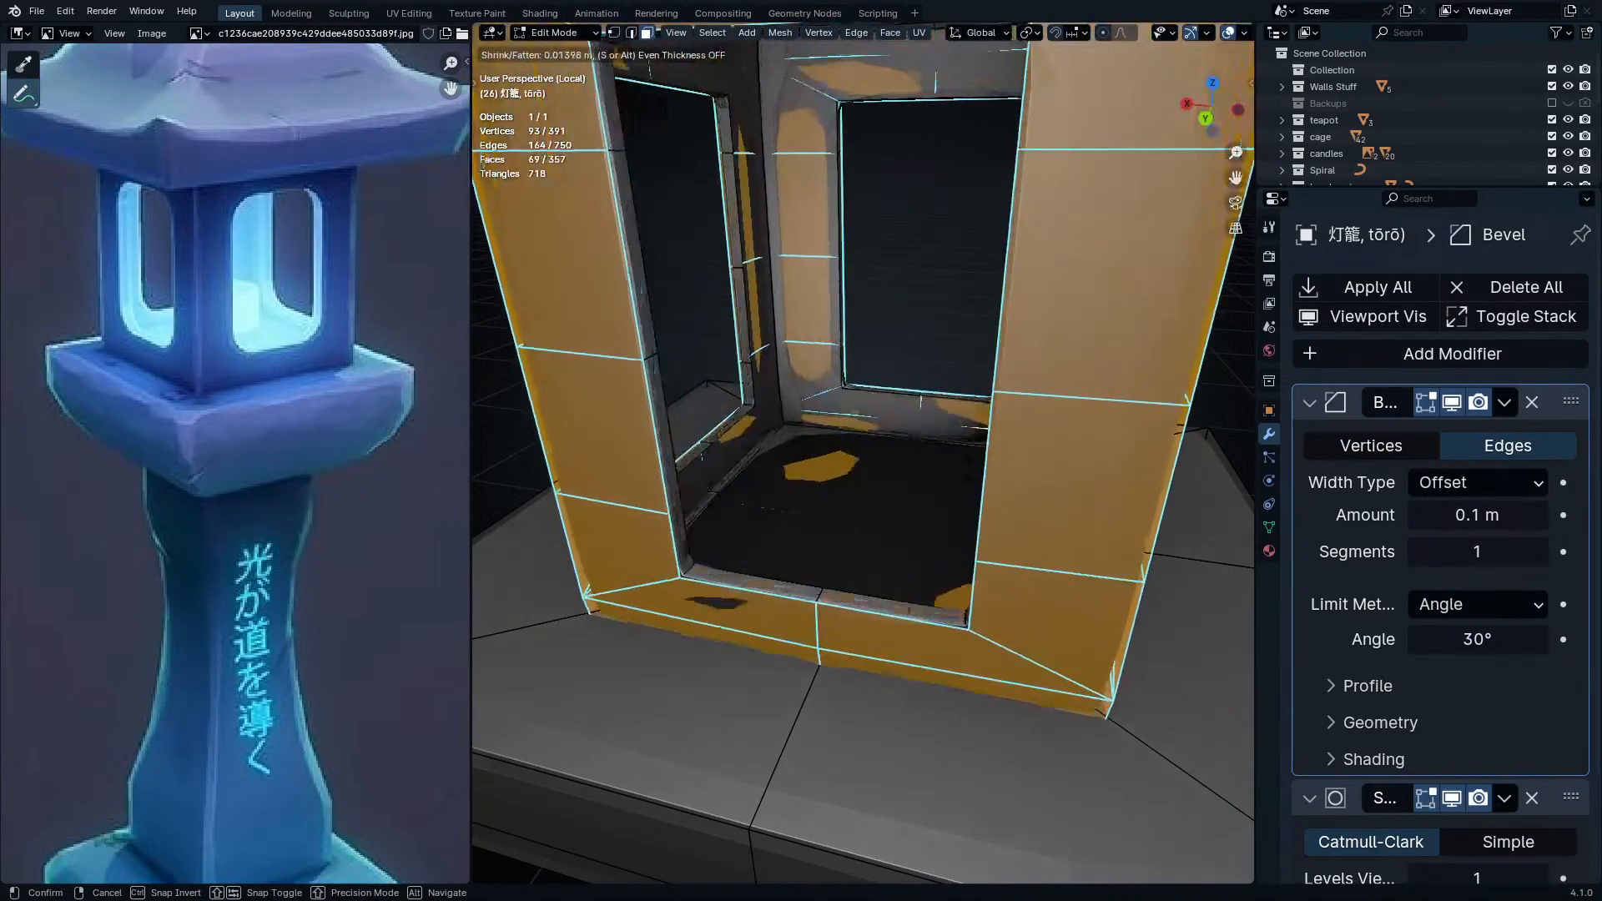
left_click(973, 475)
mouse_move(910, 551)
middle_mouse_down()
mouse_move(944, 586)
mouse_move(966, 554)
mouse_move(959, 533)
mouse_move(910, 582)
middle_mouse_up()
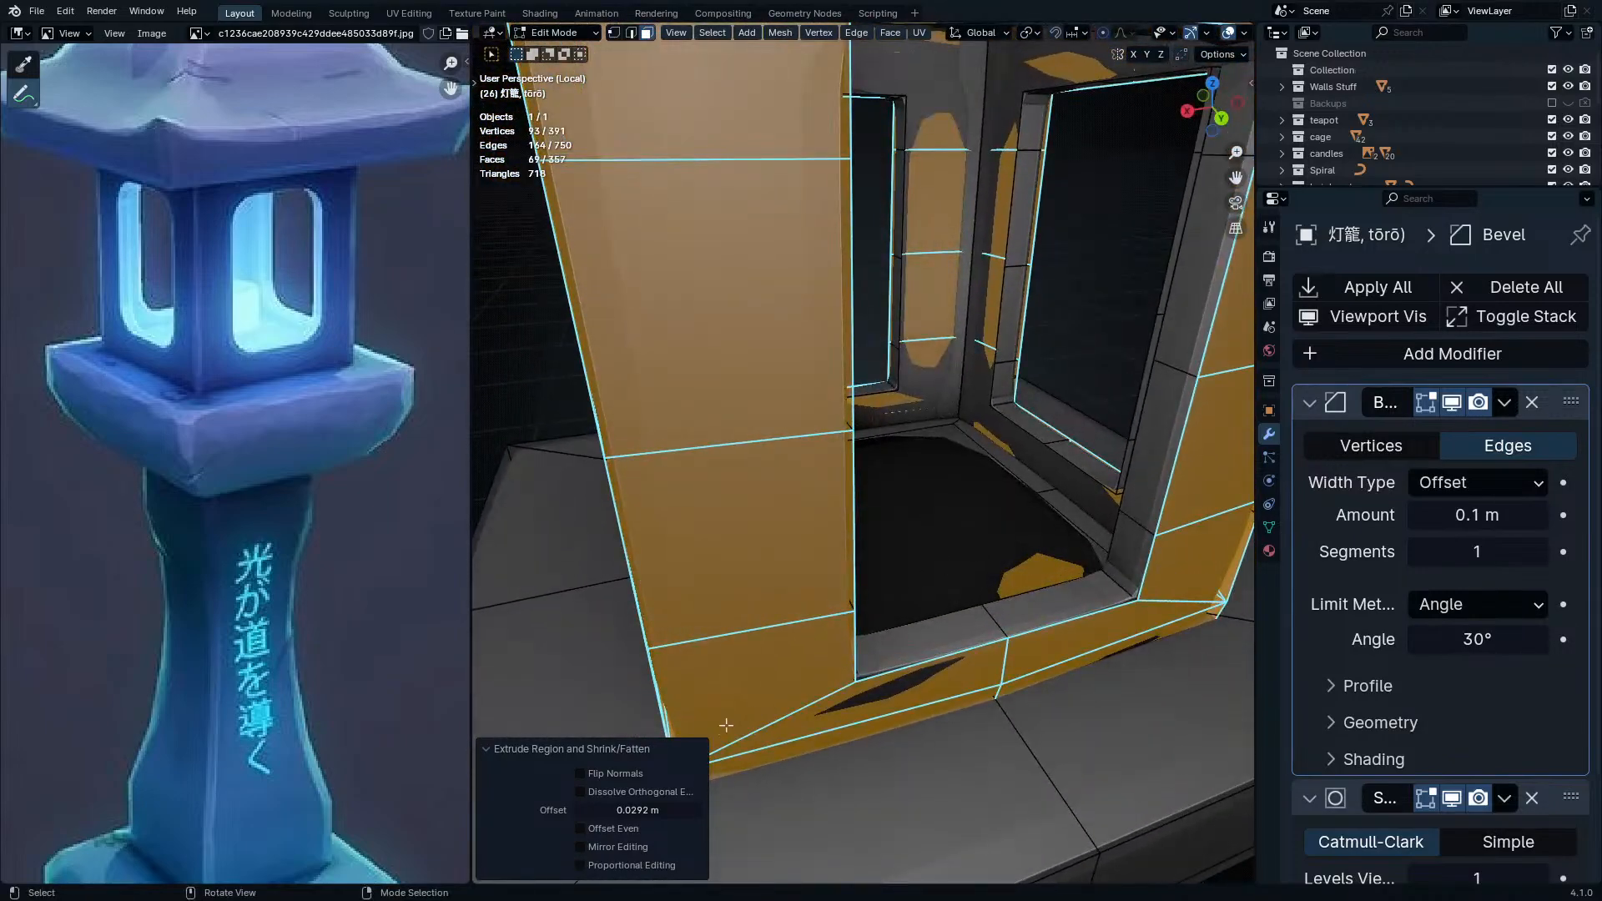
middle_click_drag(660, 799, 891, 574)
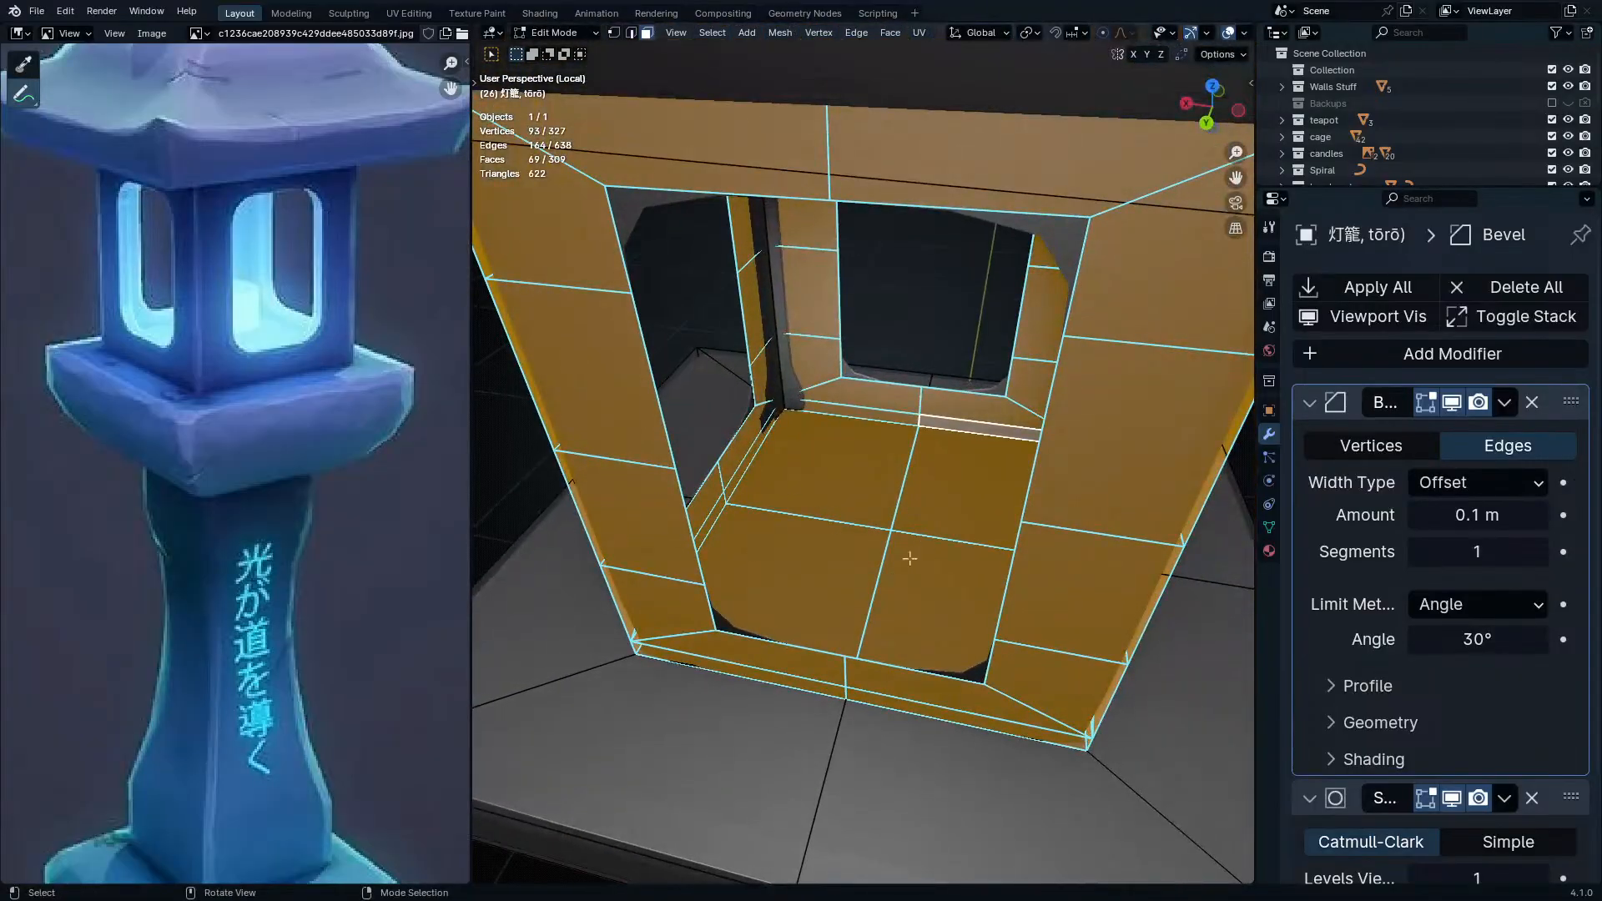
- Select only the four floor faces and the ceiling face of the light chamber
left_click_drag(824, 497, 944, 565)
middle_click_drag(943, 565, 894, 421, "shift")
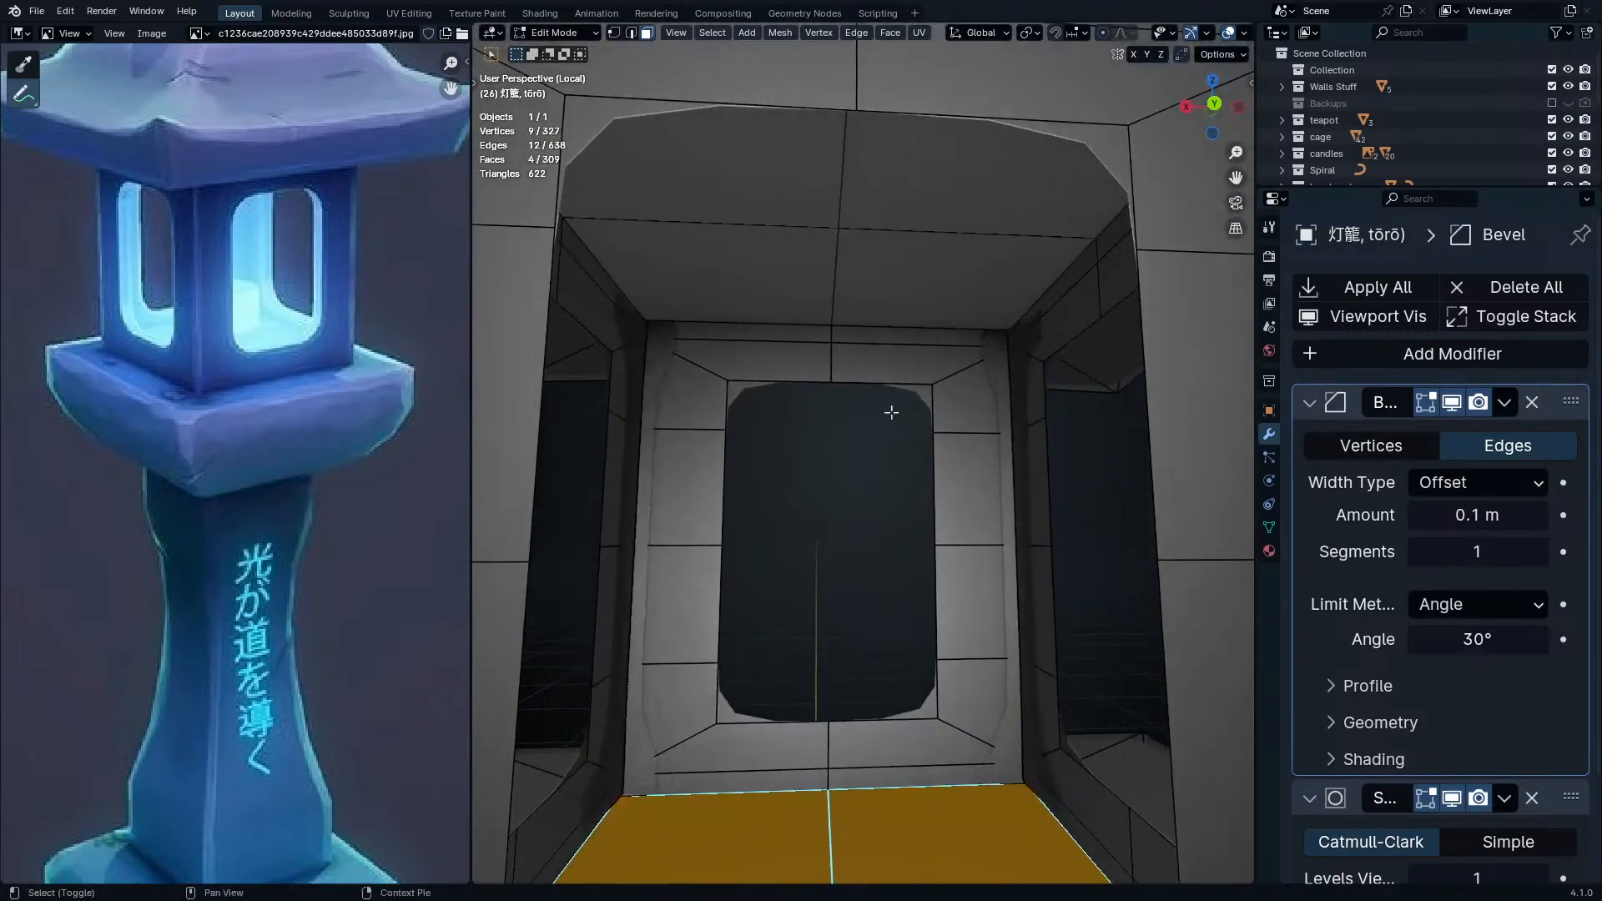
left_click(760, 199, "shift")
middle_click_drag(772, 211, 1023, 404)
middle_click_drag(934, 603, 919, 629, "ctrl")
- Inset the selected floor and ceiling faces with a thickness of about 0.013 m
middle_click_drag(1014, 772, 1022, 711, "shift")
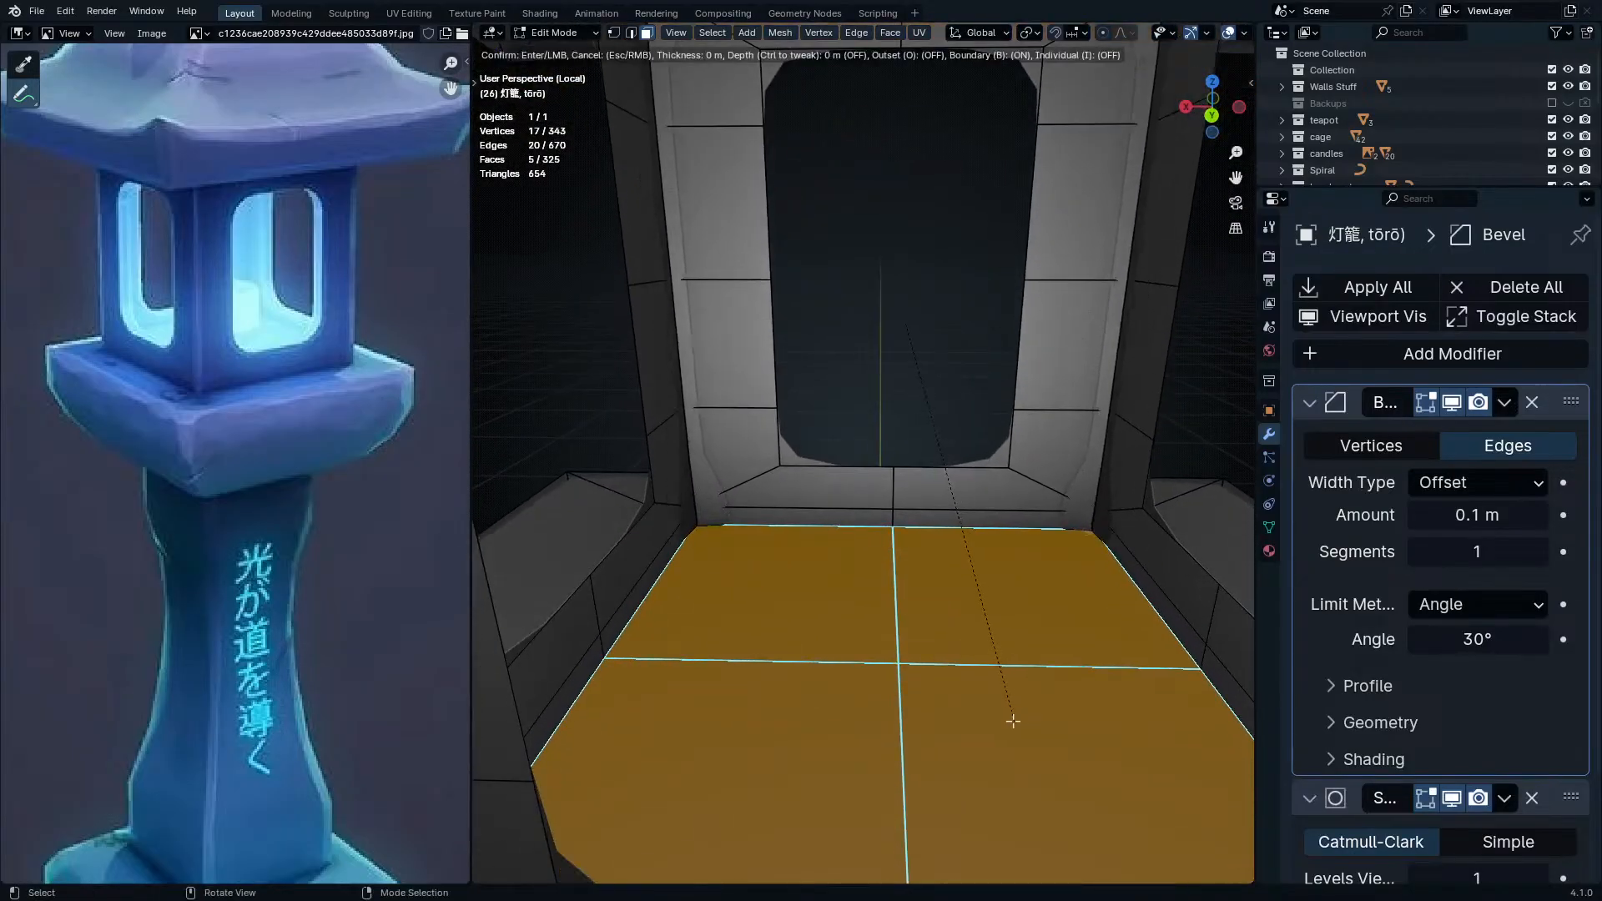
key("i")
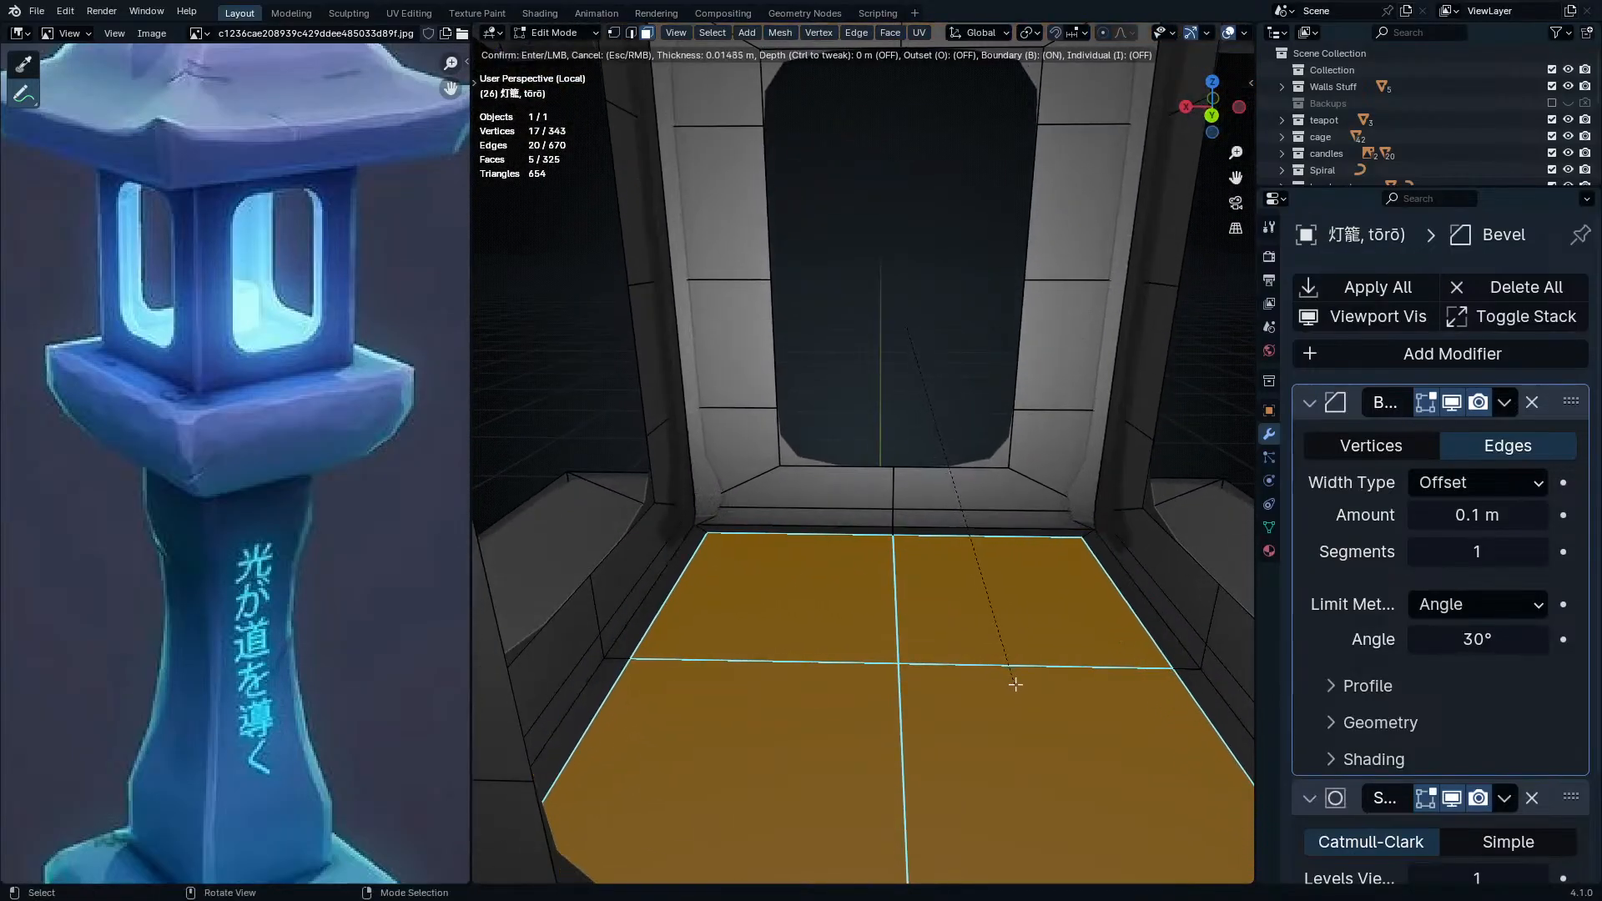
left_click(1021, 688)
middle_click_drag(1001, 694, 924, 623)
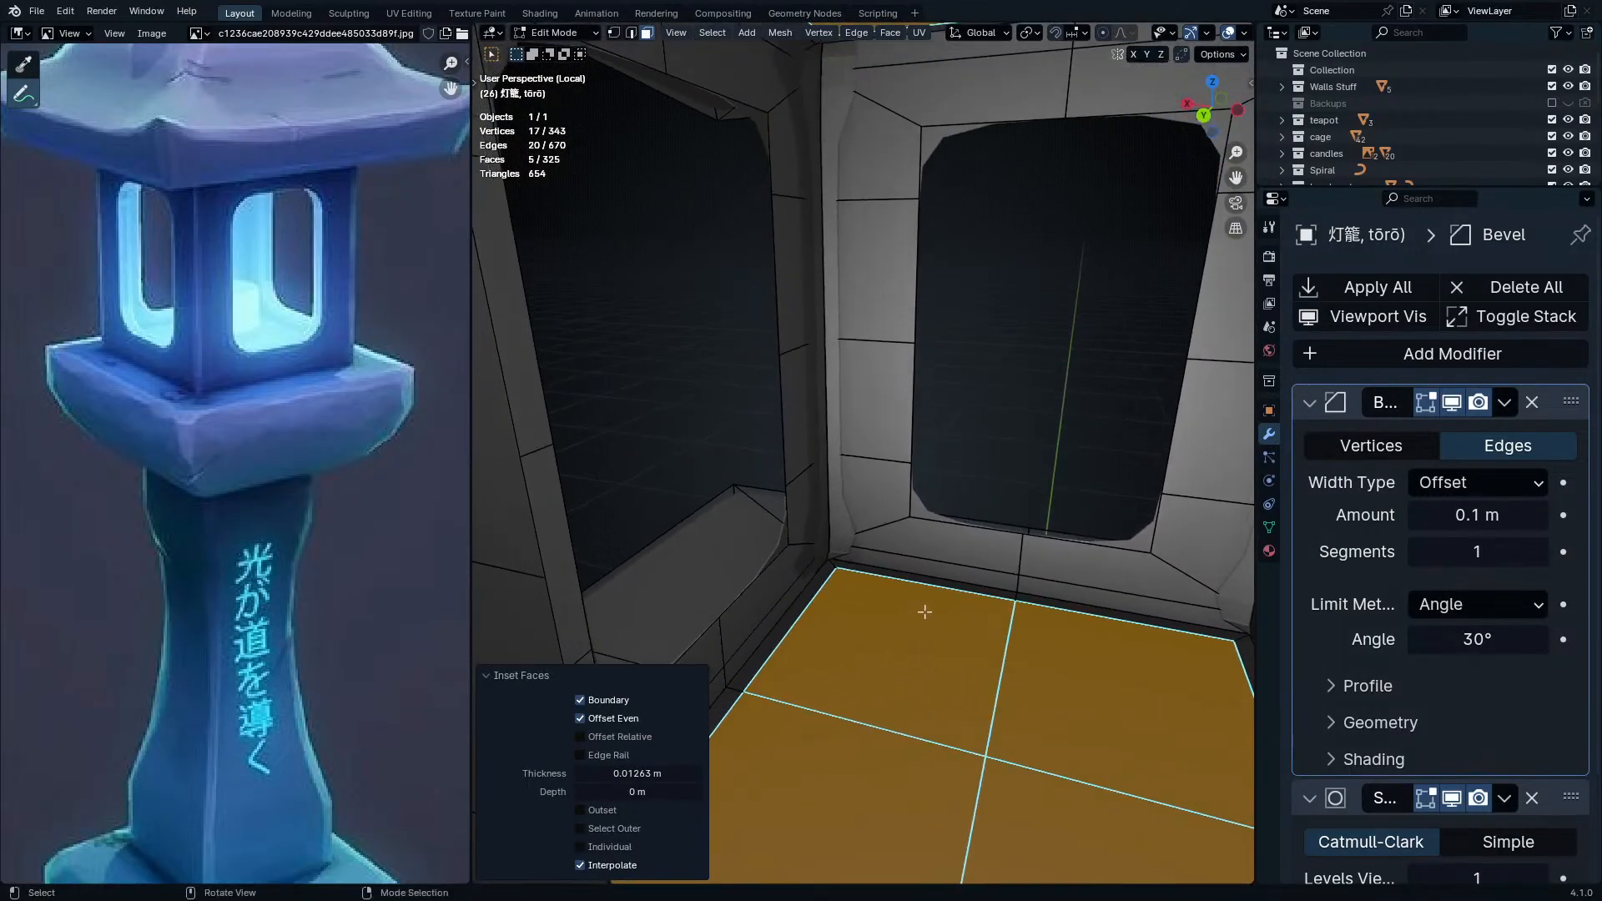
- Select the narrow inset face loop around the chamber floor and delete its faces
left_click(873, 512)
middle_click_drag(892, 554, 925, 535)
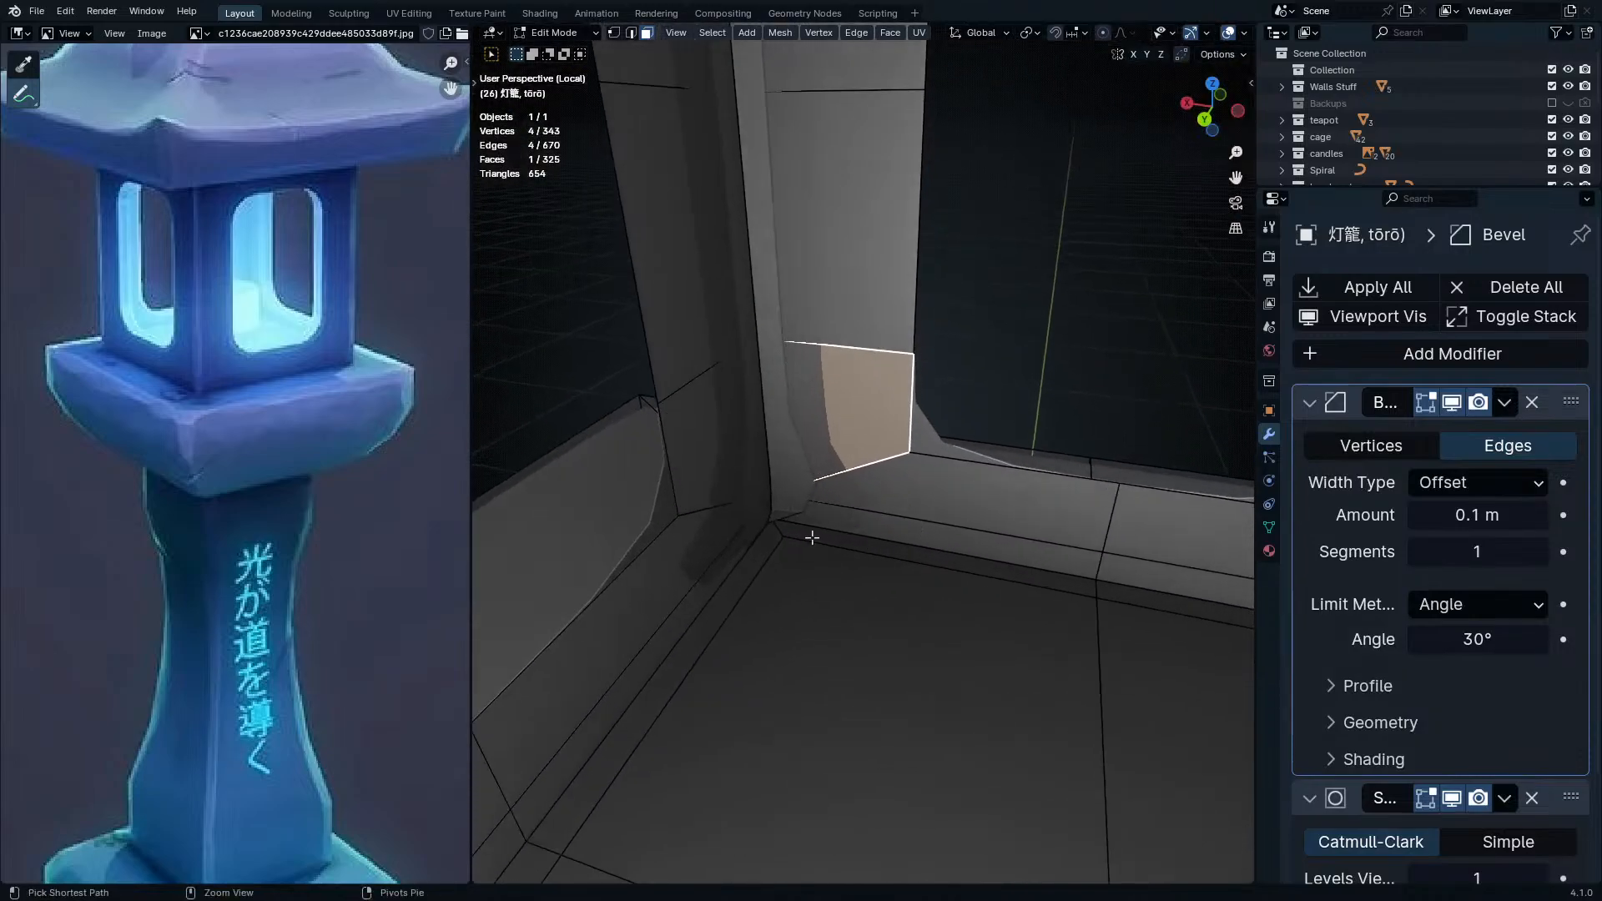
left_click(784, 530, "alt")
middle_click_drag(843, 579, 868, 607)
key("x")
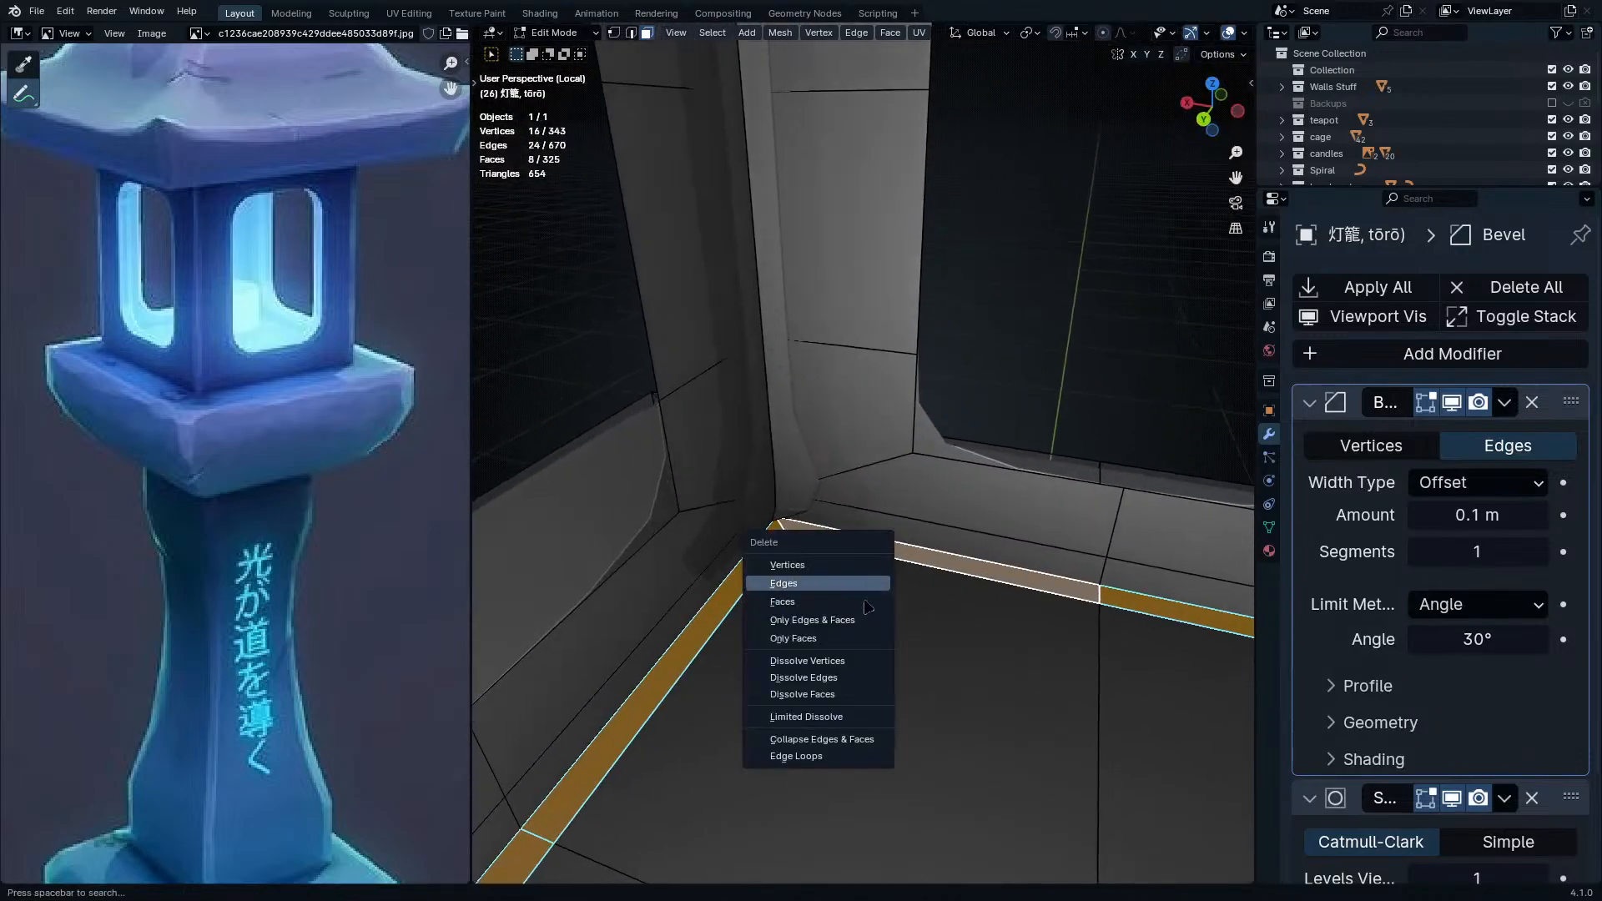
left_click(838, 615)
- Delete the narrow inset face loop around the chamber ceiling
middle_click_drag(894, 483, 809, 424)
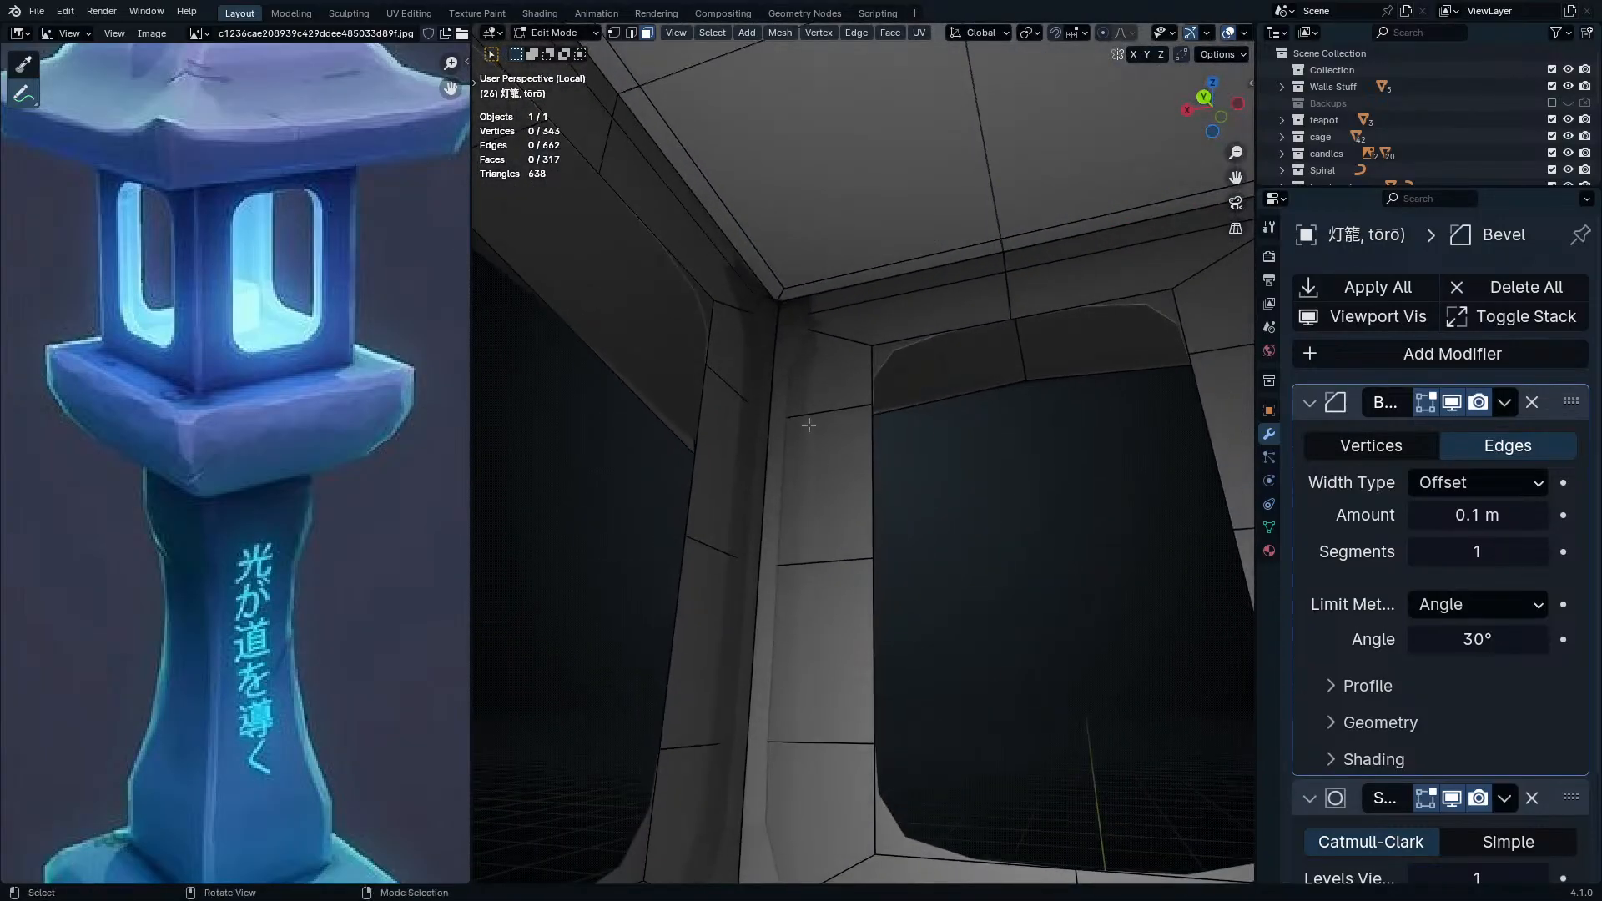
key("x")
left_click(791, 363)
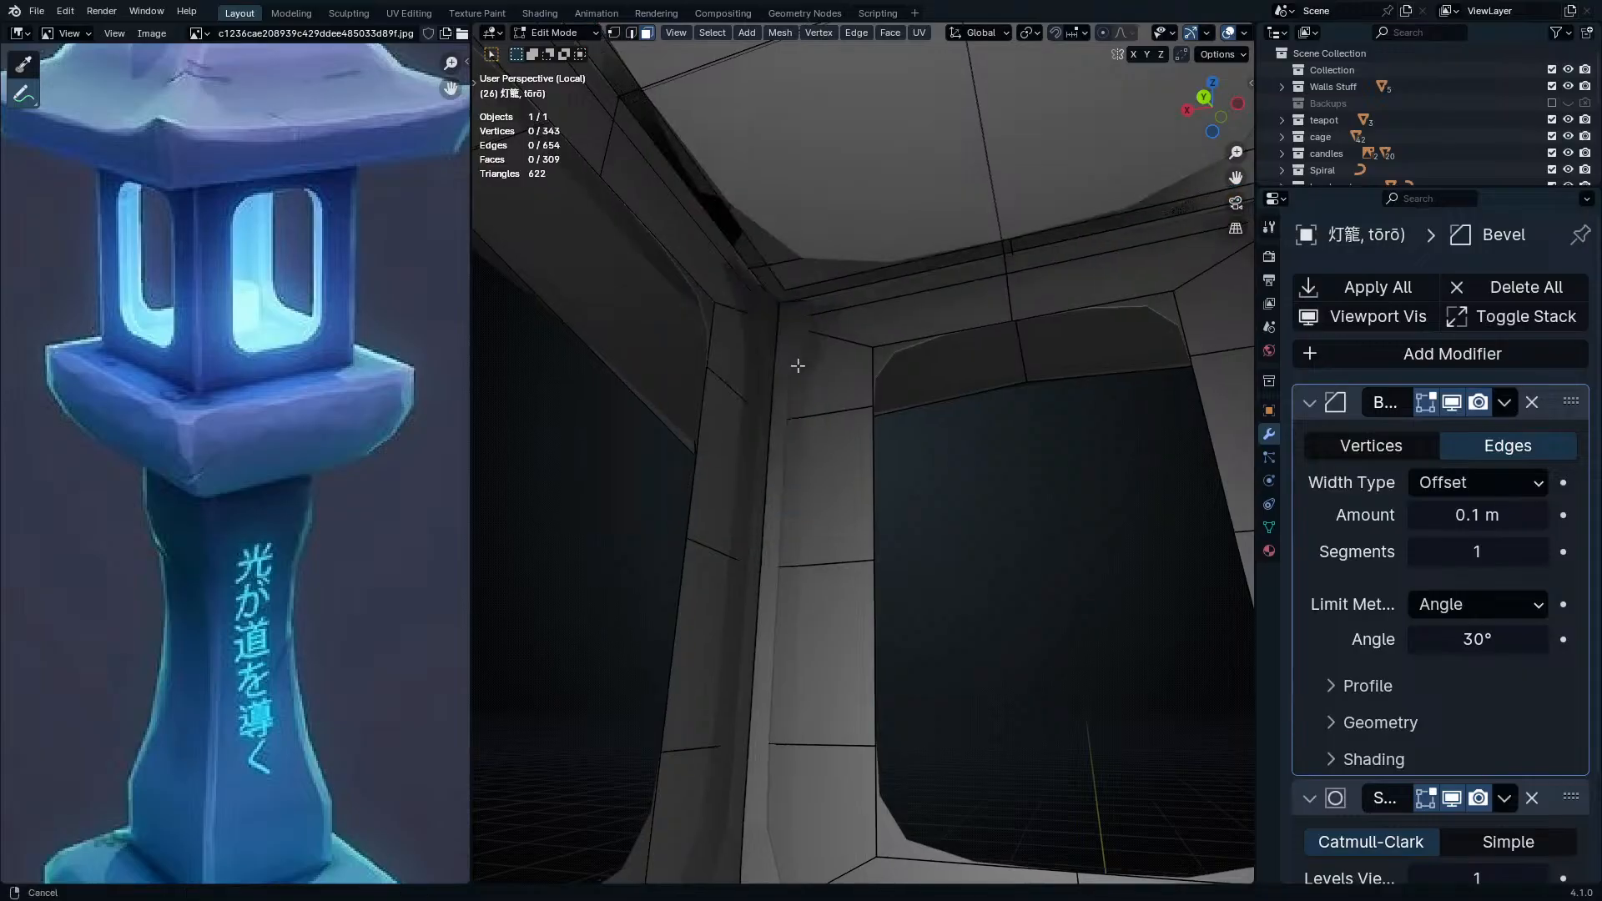
- Select only the narrow strip of inner wall faces running around the light chamber just below the ceiling
middle_click_drag(791, 363, 822, 409)
left_click(822, 382, "alt")
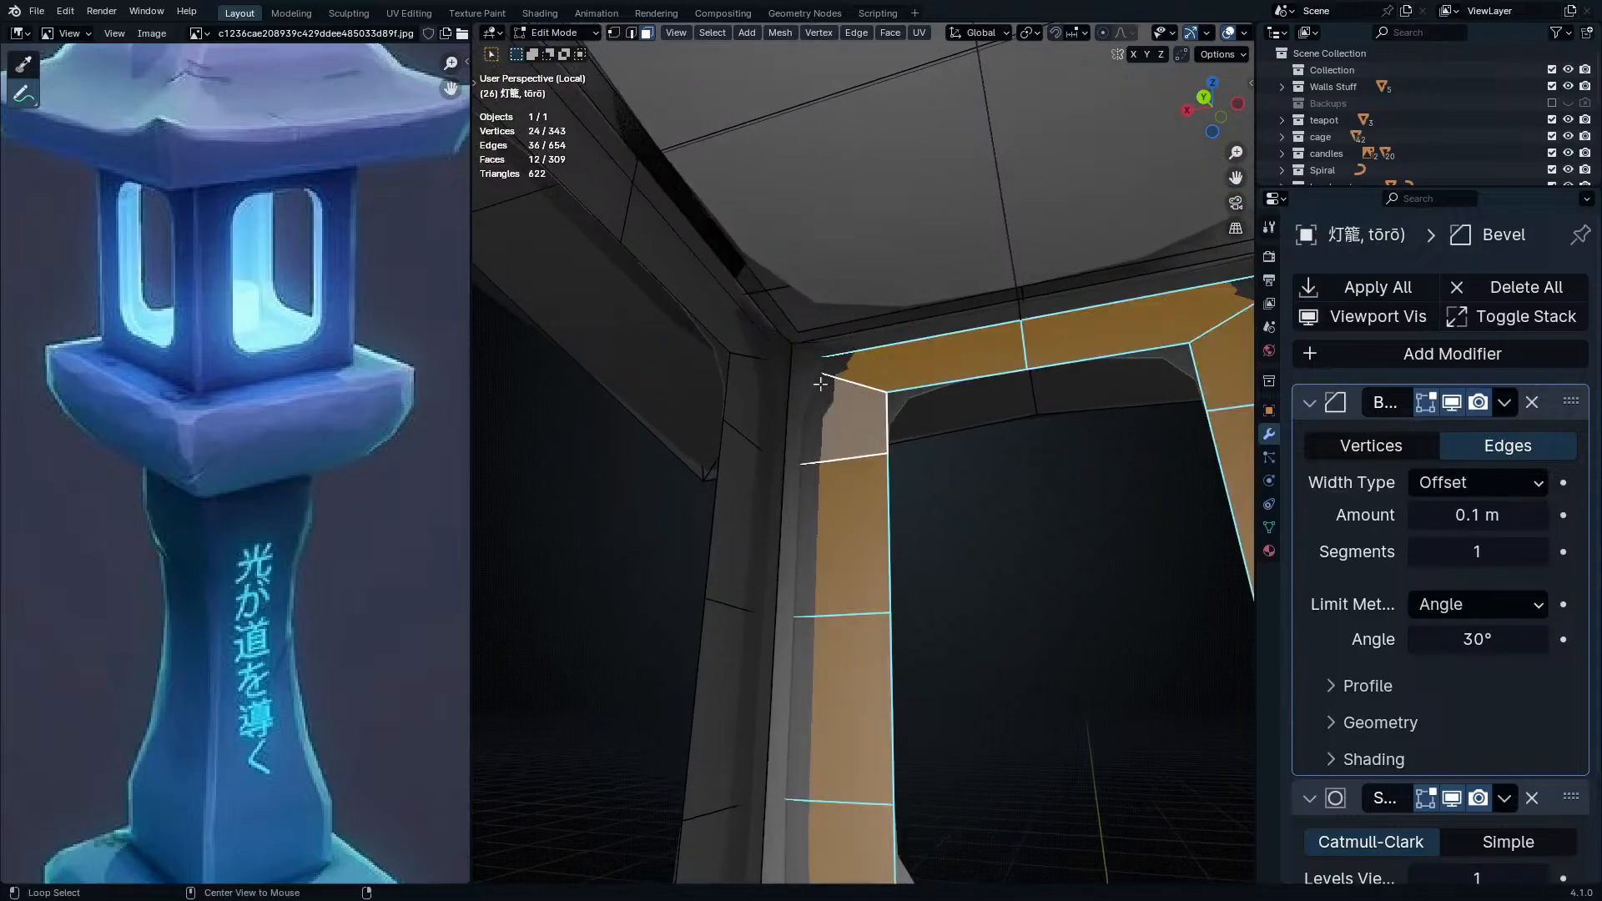
left_click(764, 360, "alt+shift")
left_click(786, 351, "alt+shift")
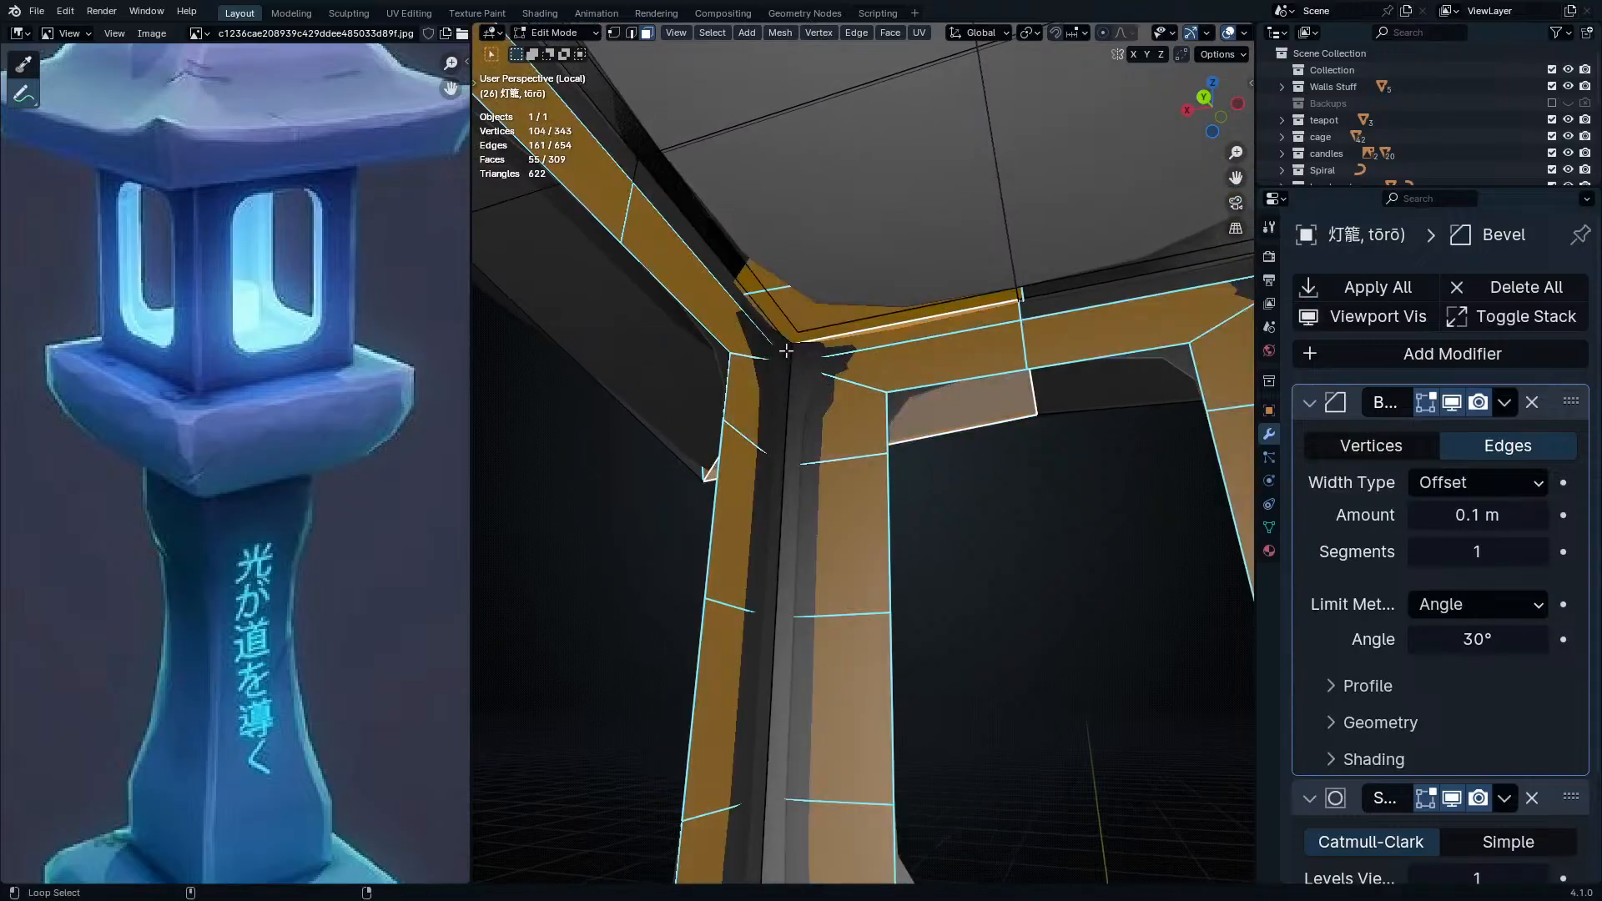
left_click(797, 353, "alt")
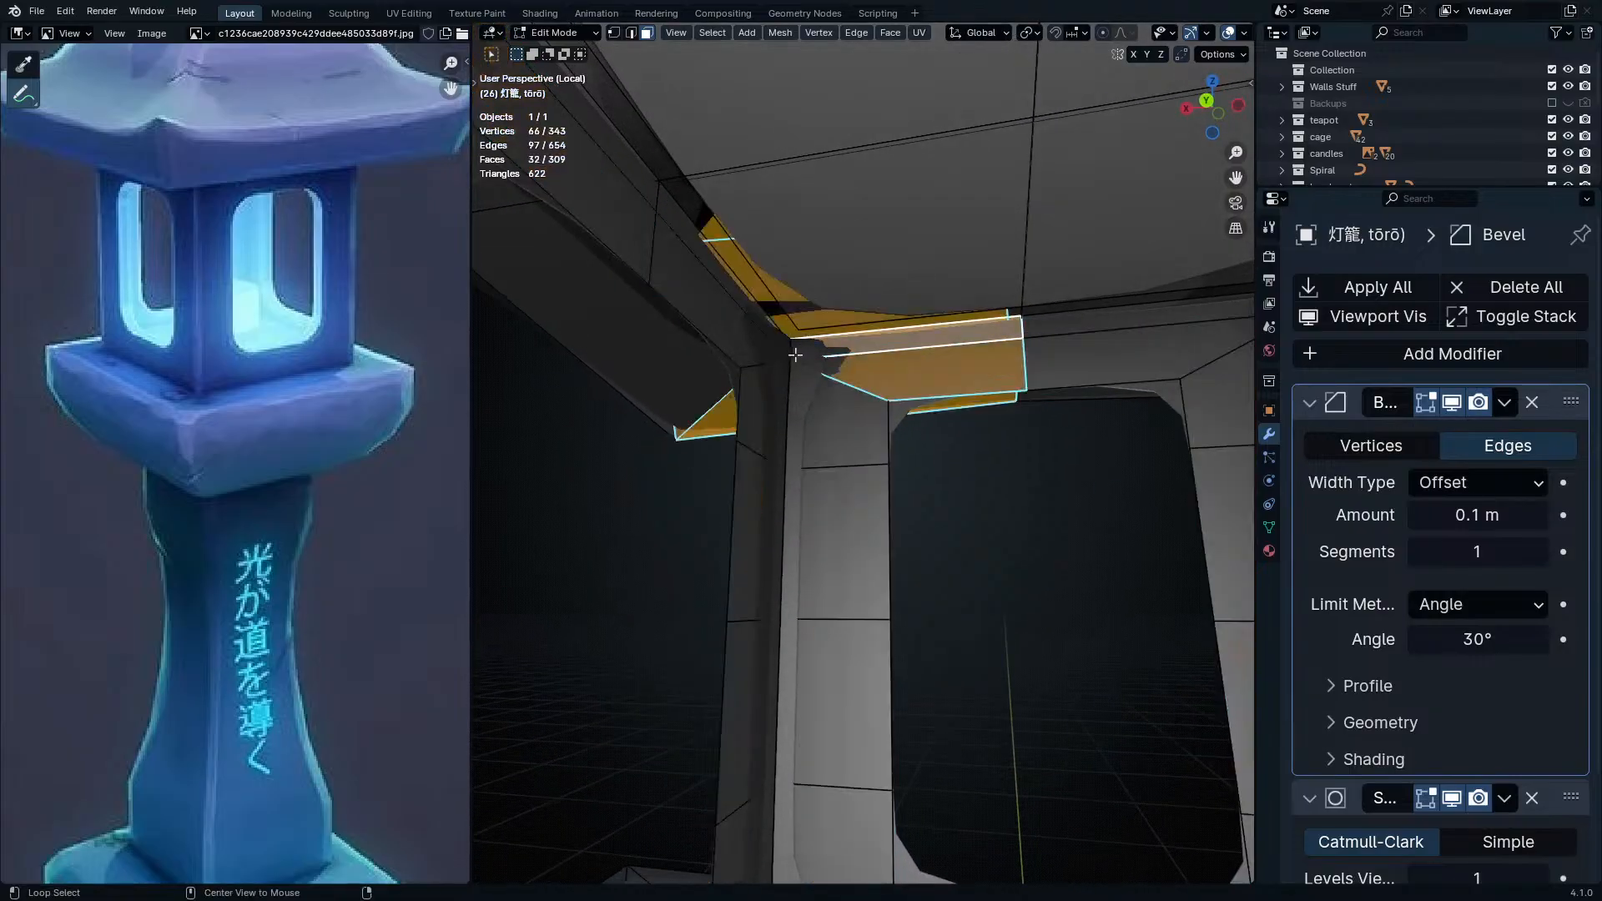
left_click(780, 354, "alt")
left_click(794, 353, "alt")
left_click(788, 353, "alt")
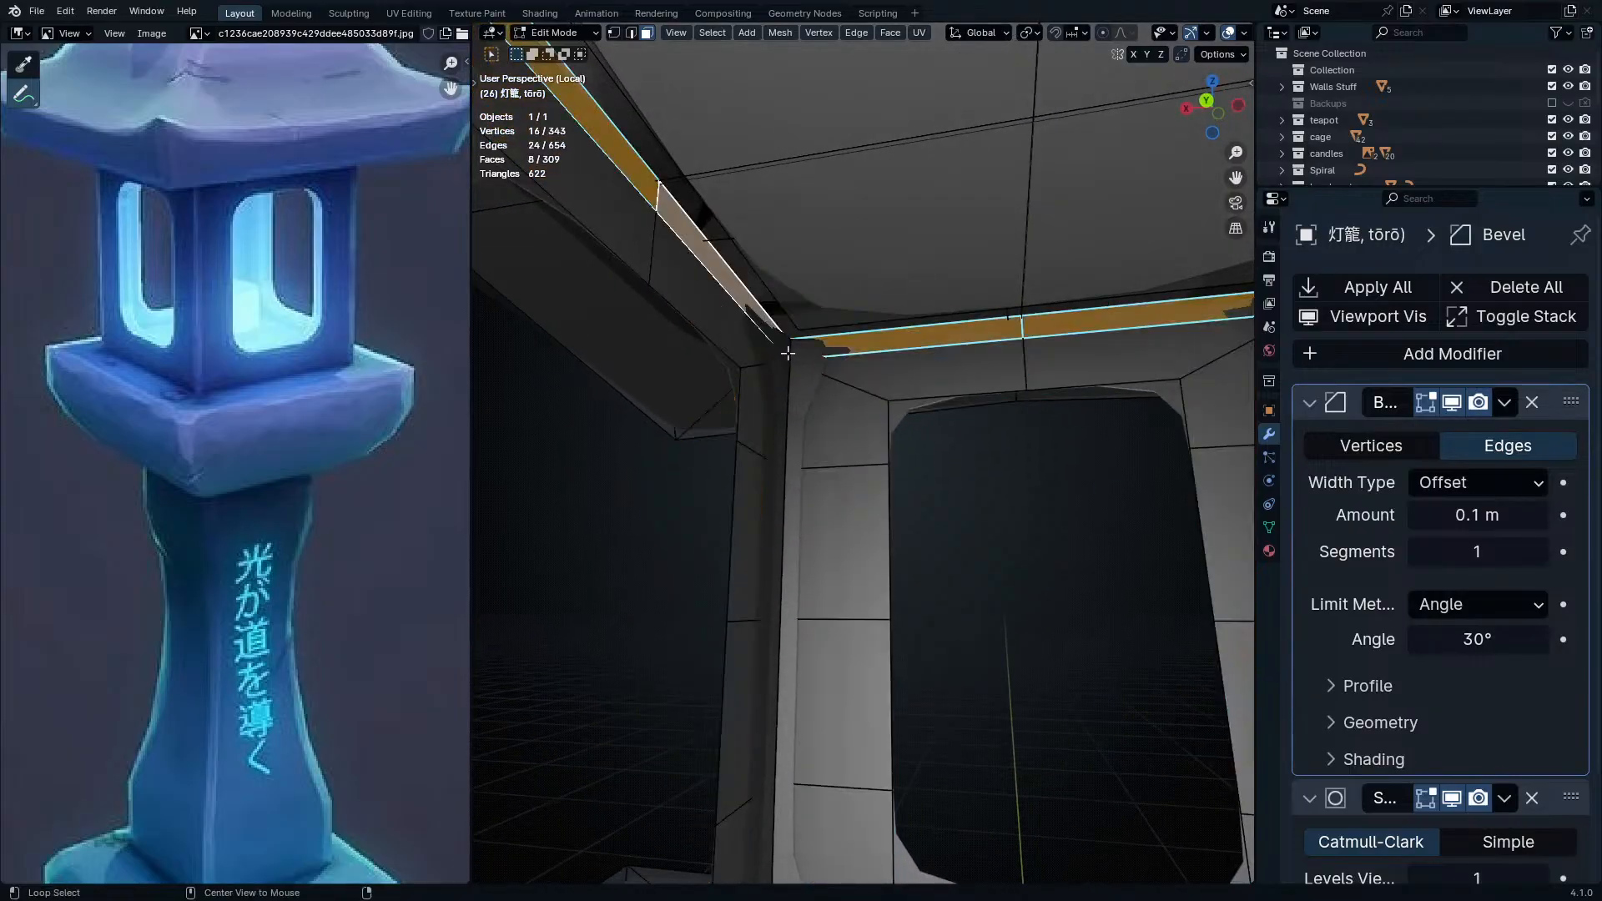
- Add the inner face loops around all four windows and the narrow wall strip above the floor to the selection
left_click(866, 388, "alt")
middle_click_drag(866, 389, 942, 622)
left_click(1032, 692, "alt+shift")
middle_click_drag(1032, 692, 656, 612)
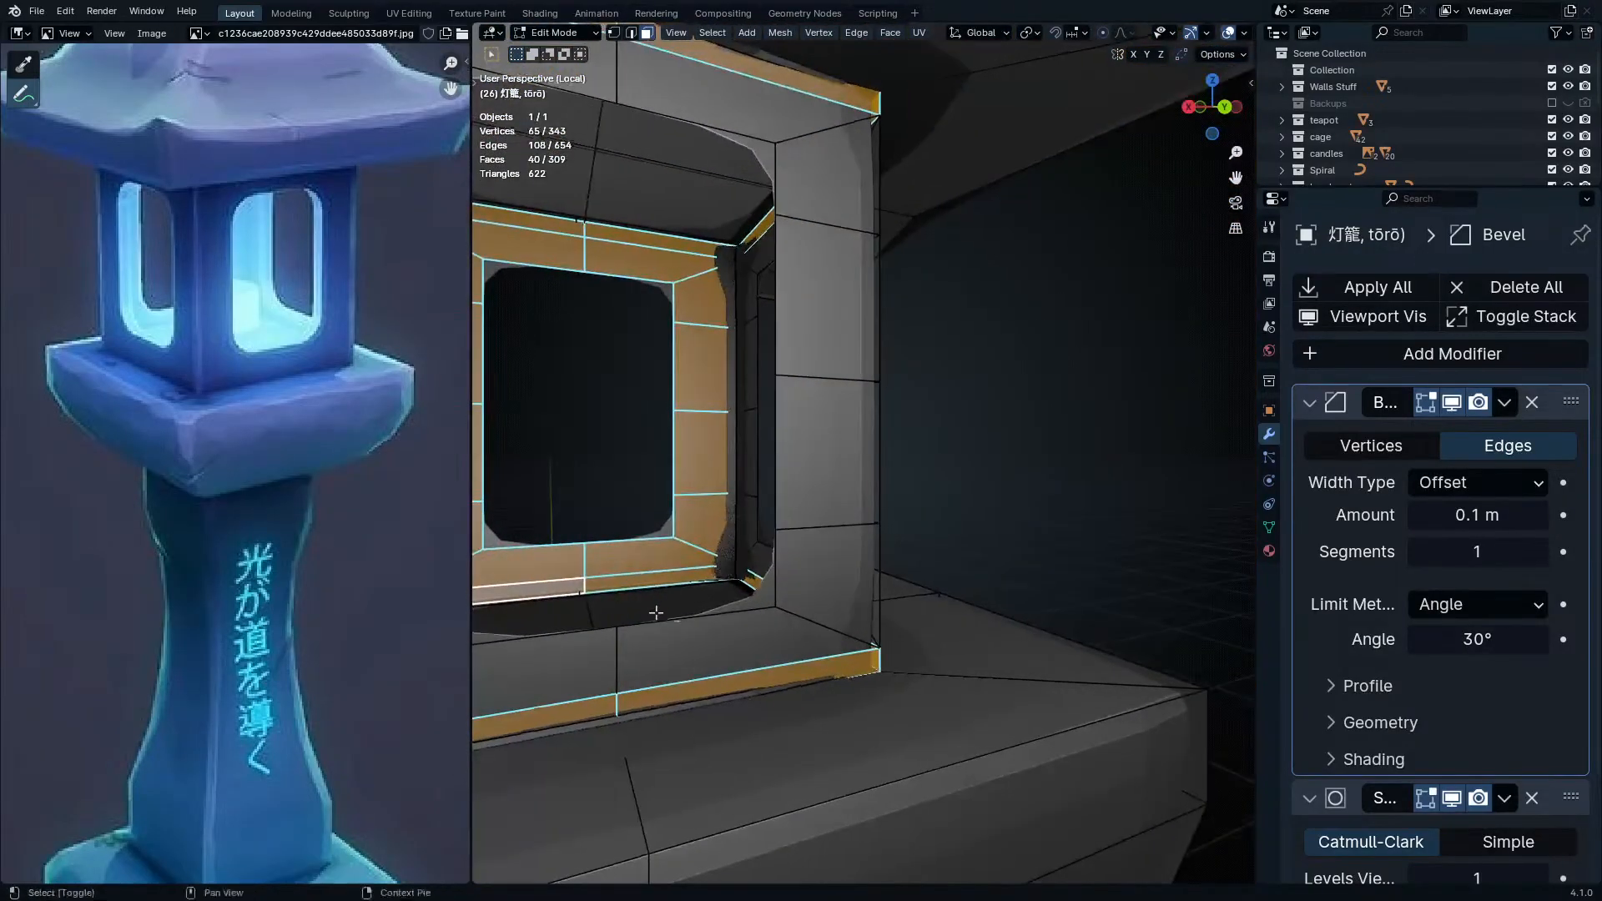
left_click(838, 551, "alt+shift")
middle_click_drag(839, 551, 807, 575)
left_click(986, 546, "alt+shift")
middle_click_drag(986, 546, 847, 659)
scroll(860, 593, "up", 2)
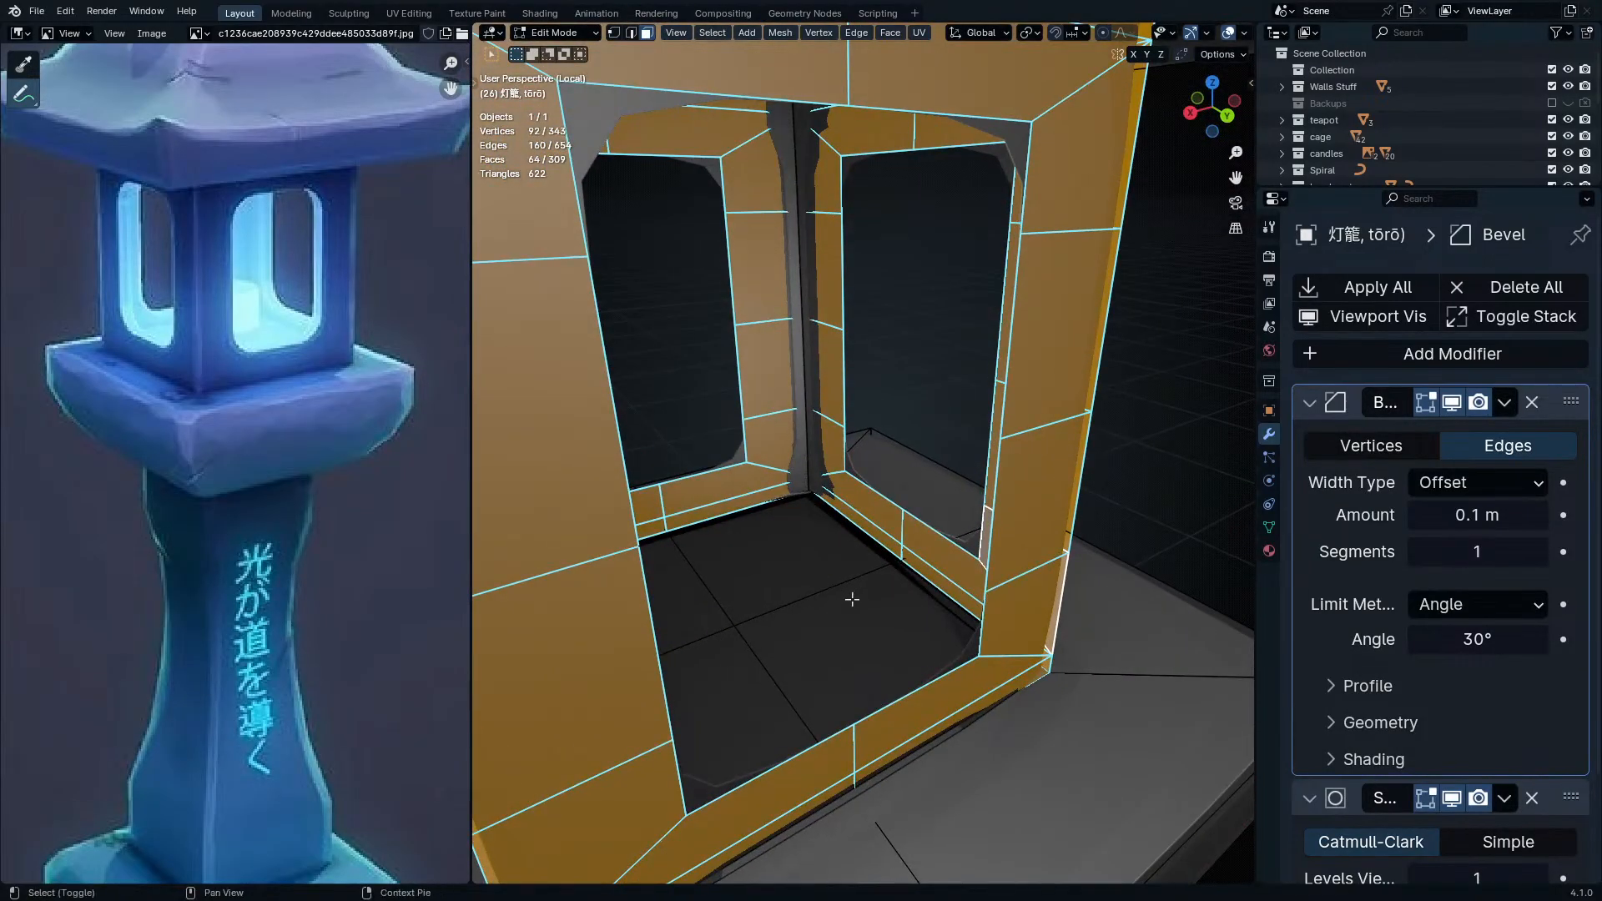
- Duplicate the selected wall faces in place and scale the copy horizontally to about 0.93, keeping its height
key("shift+d")
right_click(943, 585)
middle_click_drag(943, 585, 908, 596)
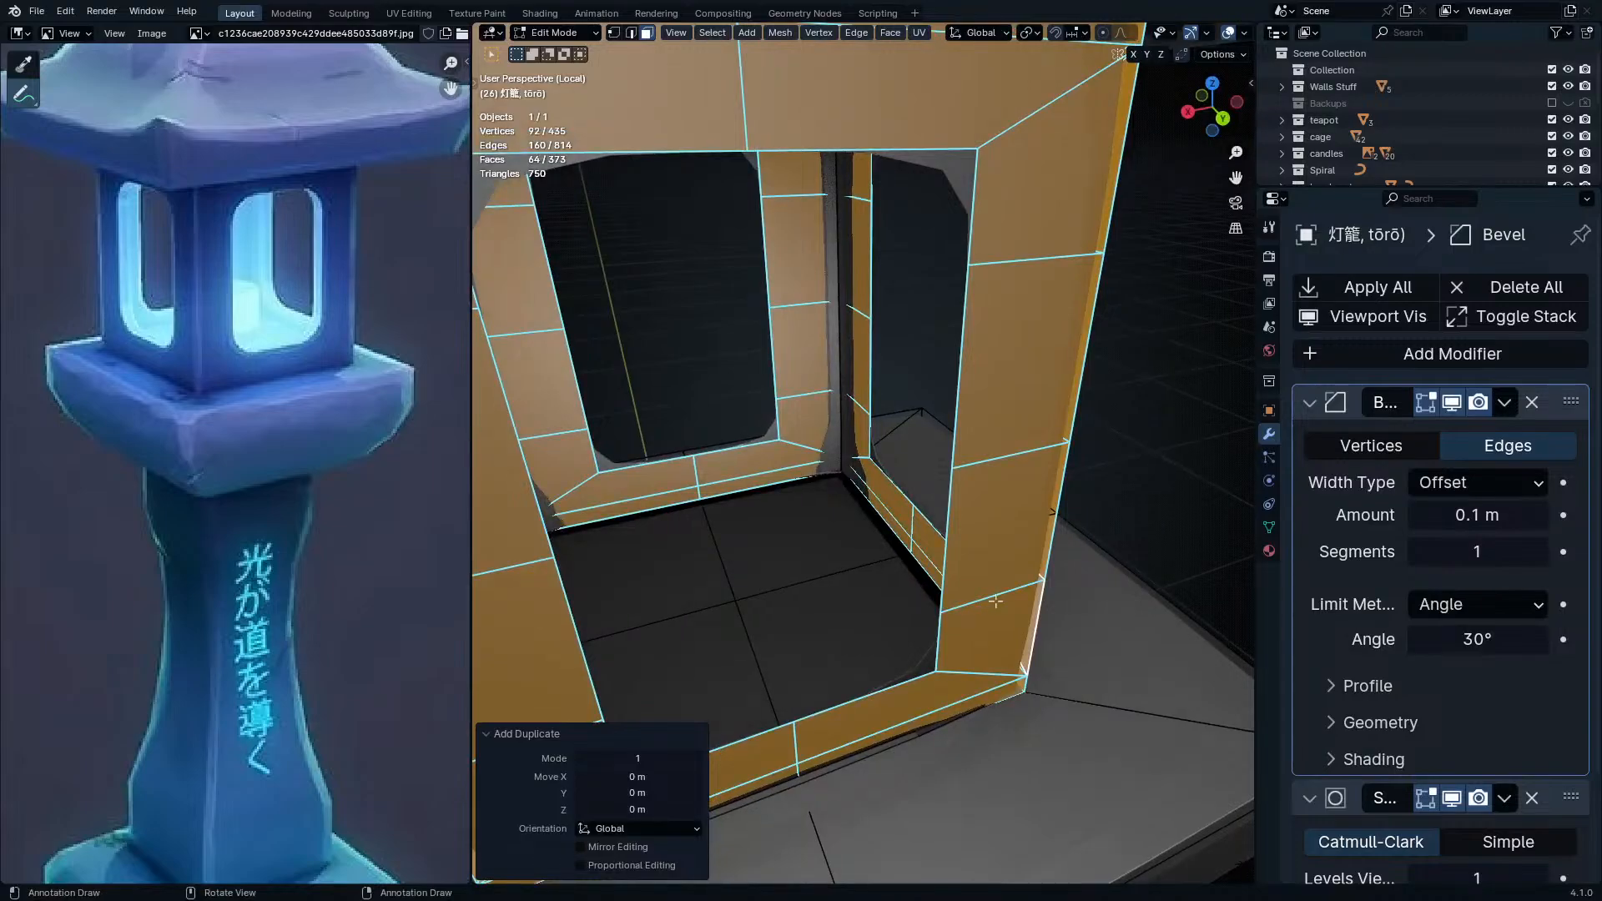
key("shift+z")
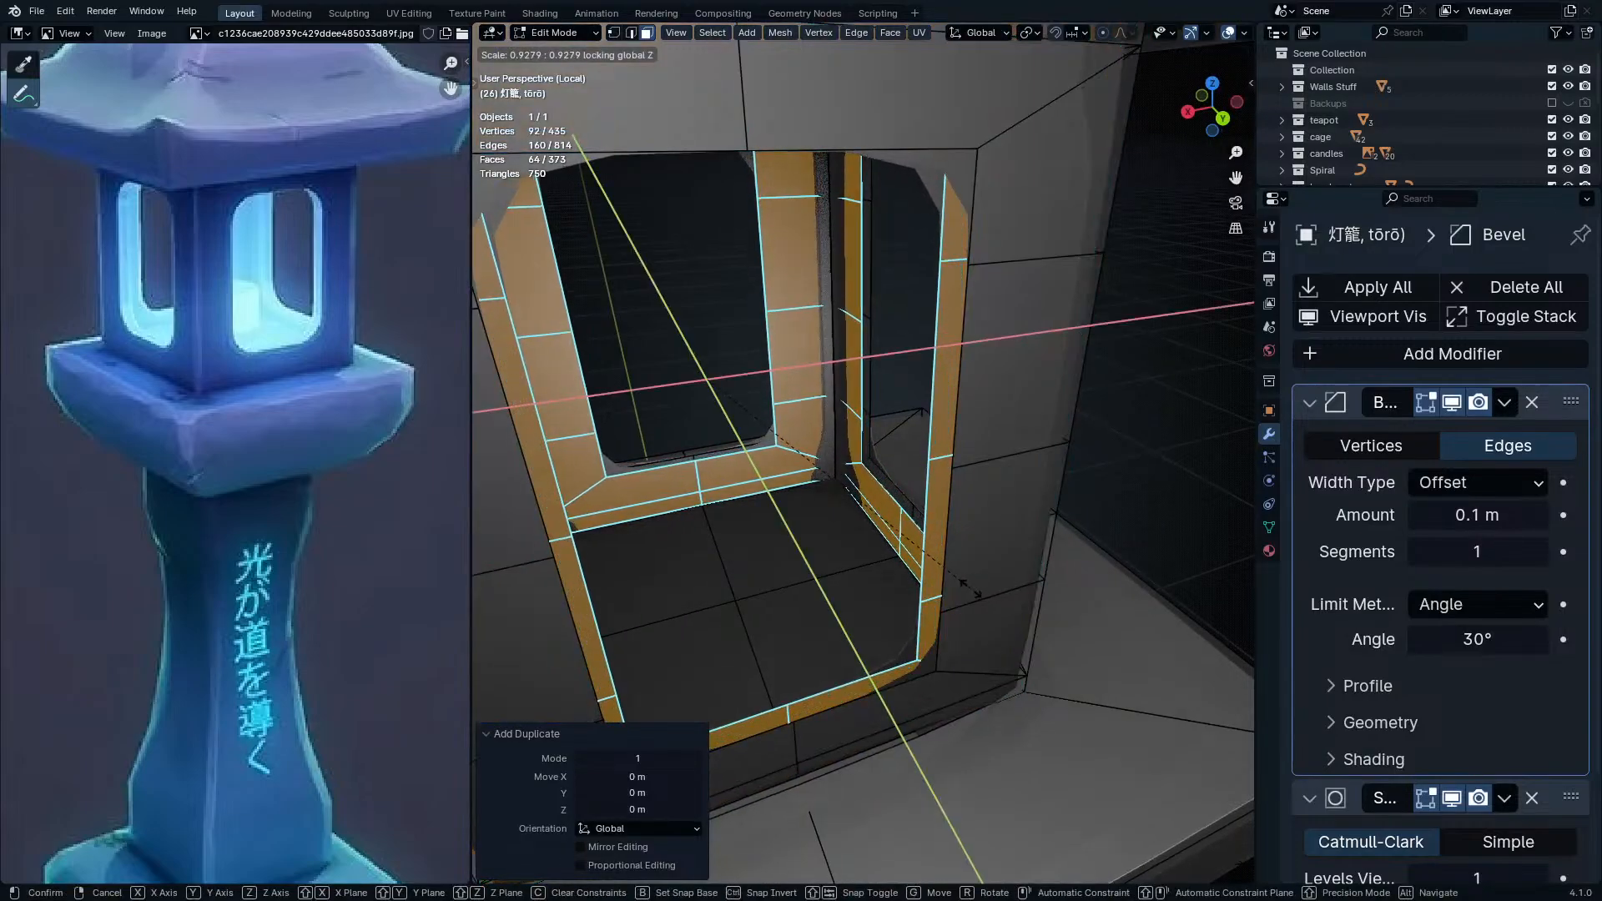
left_click(966, 586)
- Add the four floor faces and the ceiling face of the light chamber to the duplicated wall selection
scroll(934, 602, "up", 4)
middle_click_drag(916, 616, 1118, 605)
middle_click_drag(1118, 605, 1052, 618)
left_click_drag(928, 491, 1021, 515, "shift")
mouse_move(1022, 516)
middle_mouse_down()
mouse_move(1030, 529)
mouse_move(1042, 494)
middle_mouse_up()
middle_click_drag(1041, 494, 997, 699, "shift")
middle_click_drag(994, 513, 961, 764, "ctrl")
middle_click_drag(990, 611, 951, 659, "ctrl")
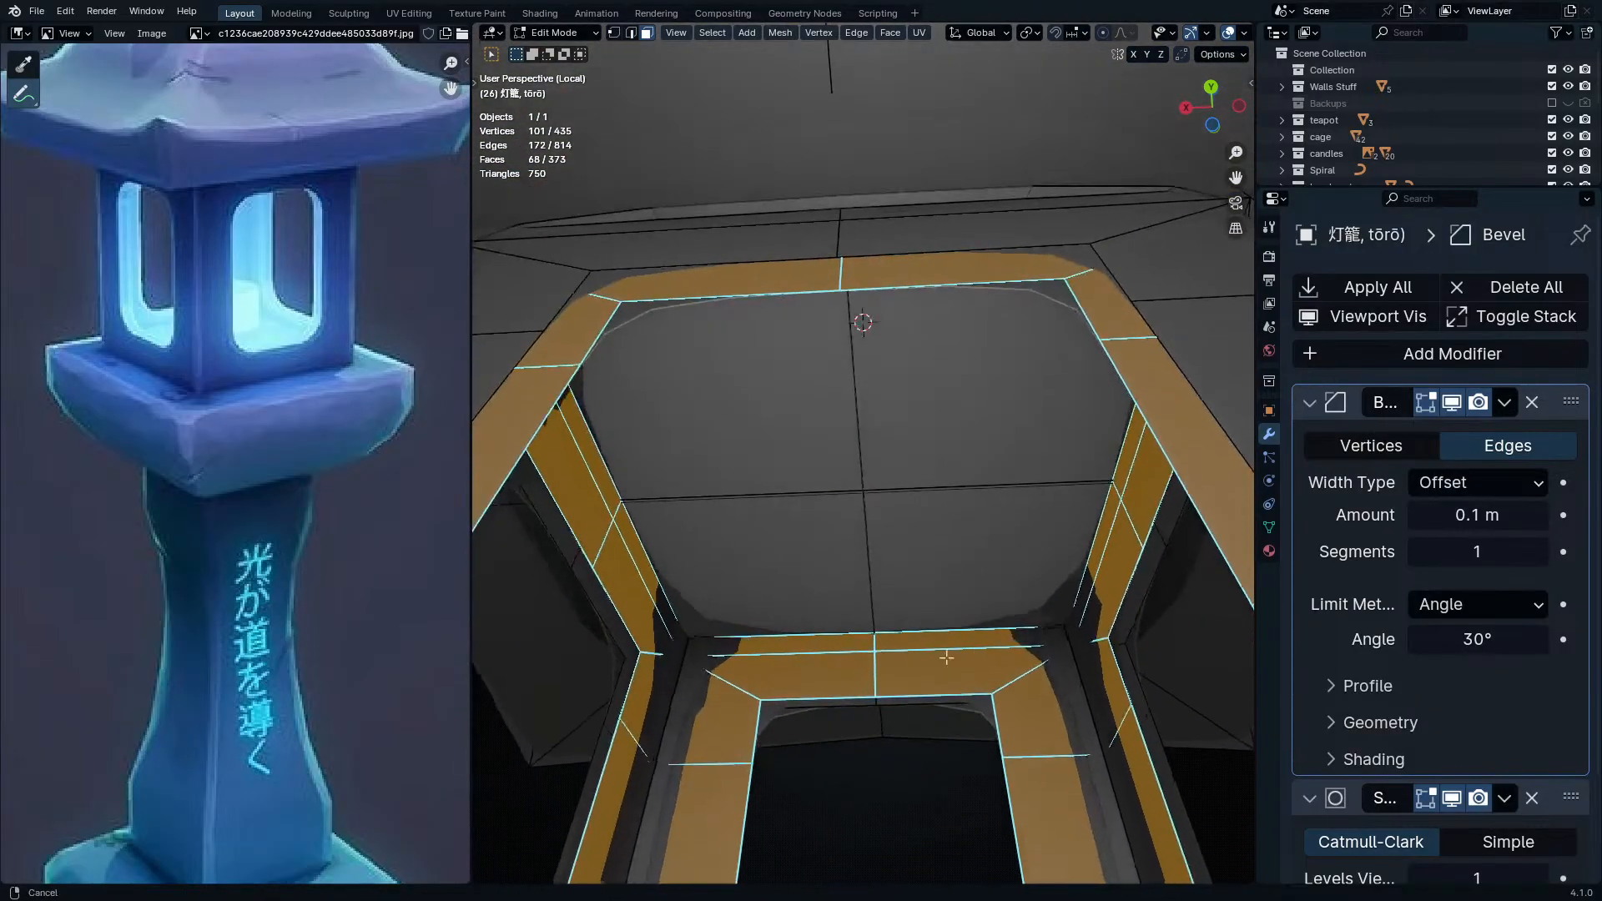
left_click(921, 569, "shift")
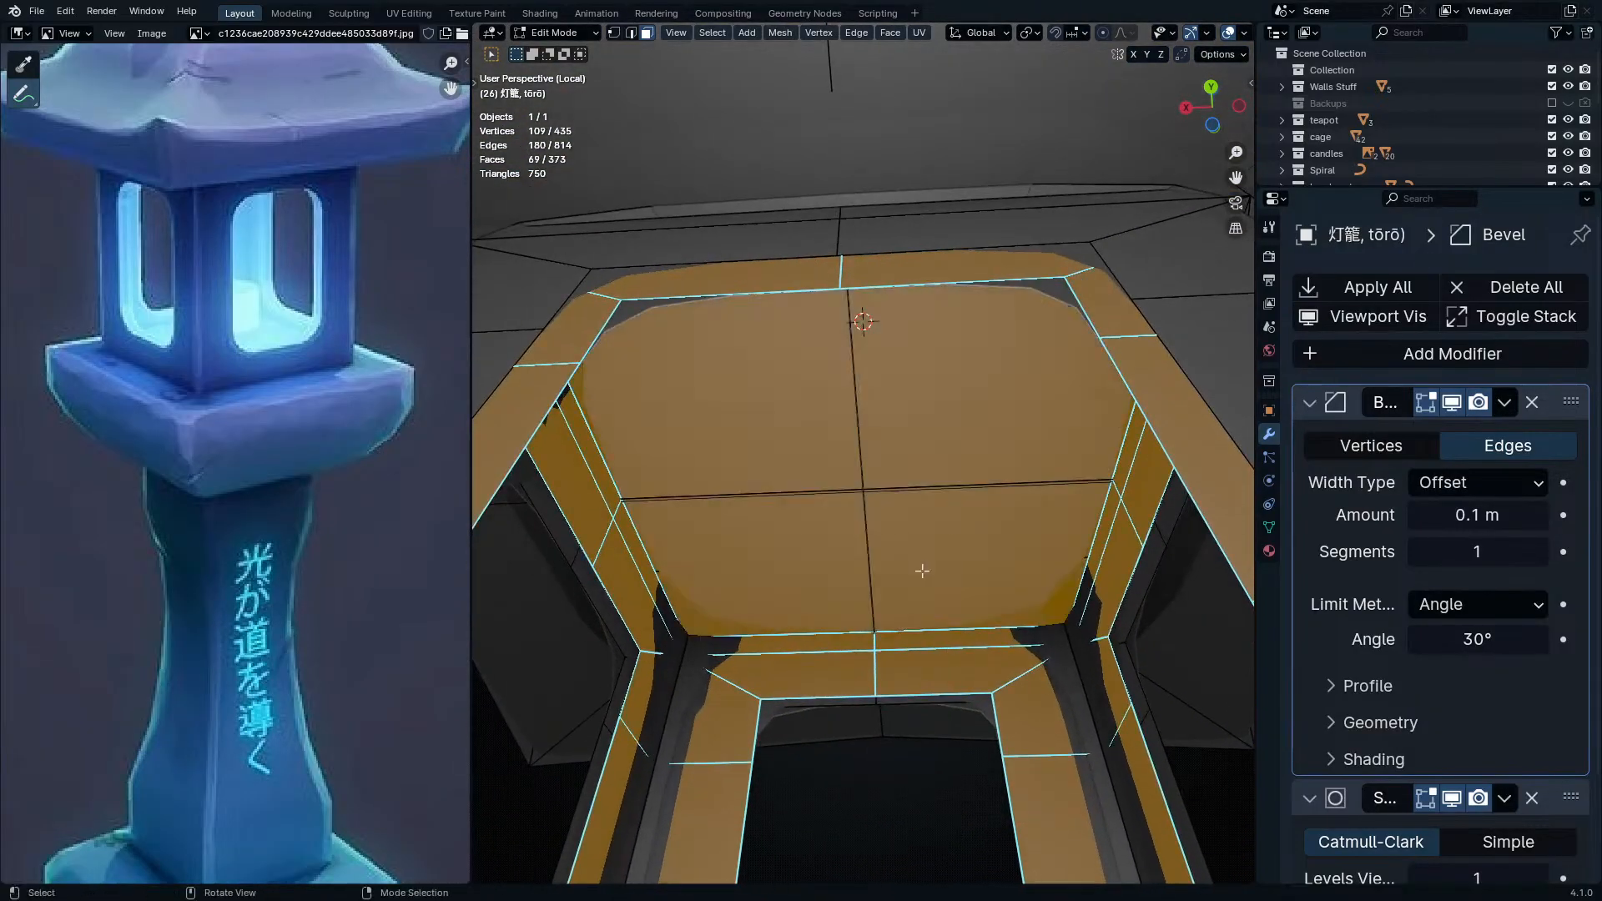
- Separate the selected wall, floor and ceiling faces into their own object and isolate it in local view
left_click(922, 571)
key("Tab")
left_click(921, 569)
middle_click_drag(923, 554, 883, 589)
key("KP_Divide")
key("KP_Divide")
key("Tab")
- Merge all vertices of the separated inner shell by distance, with a merge distance of about 0.021 m
middle_click_drag(959, 651, 1073, 697)
key("Tab")
middle_click_drag(1019, 591, 995, 460)
key("Tab")
key("a")
left_click(997, 463)
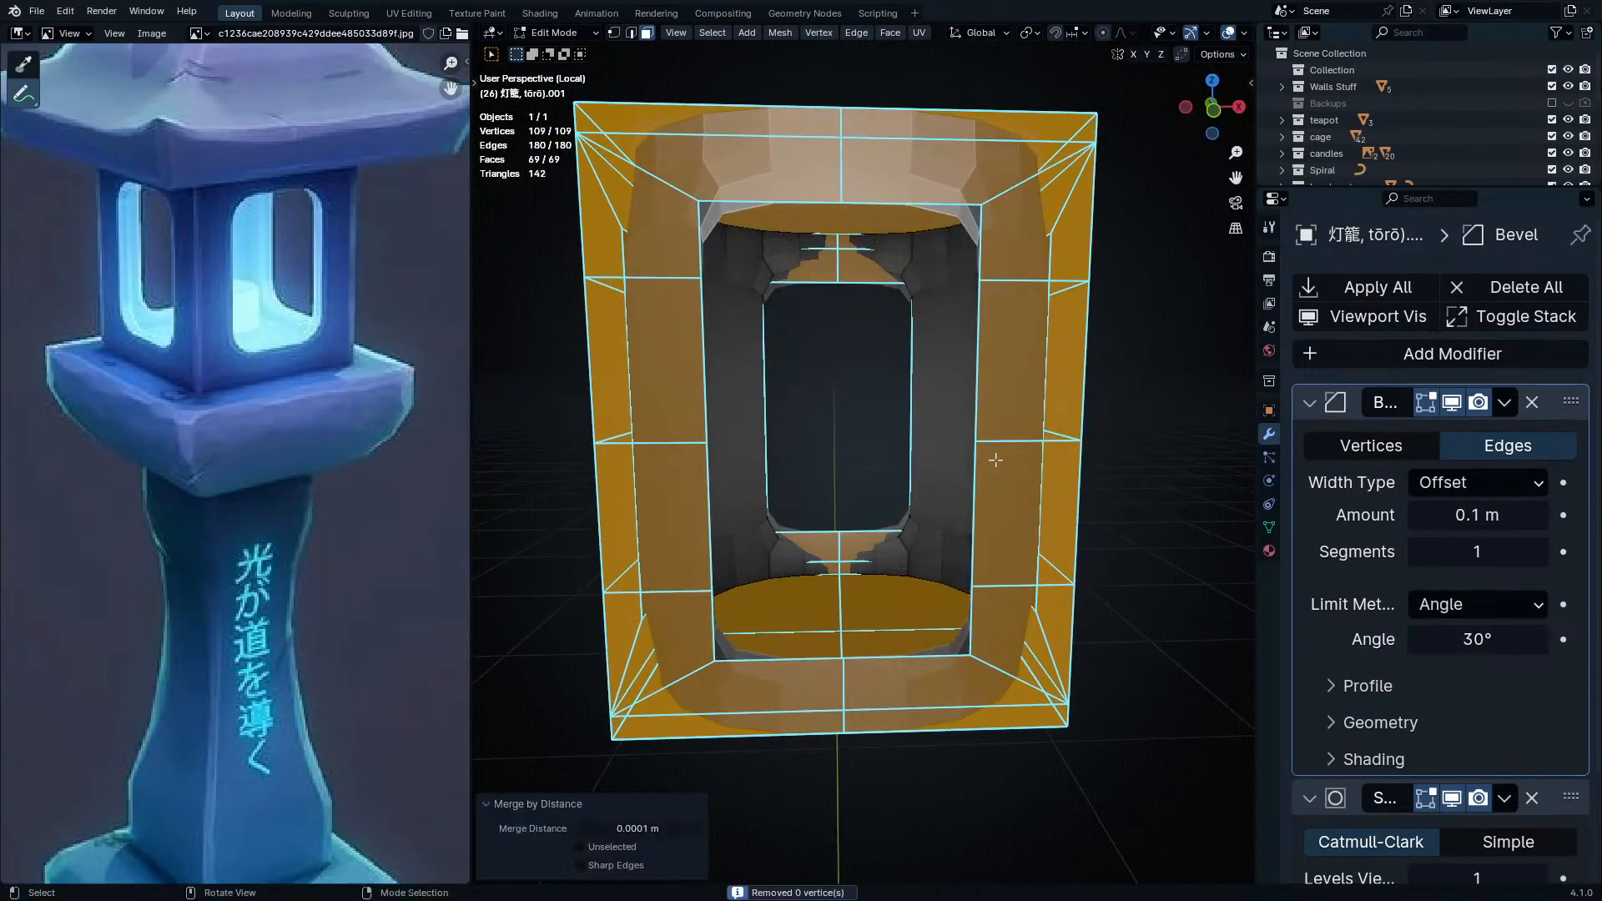
left_click_drag(658, 830, 712, 830)
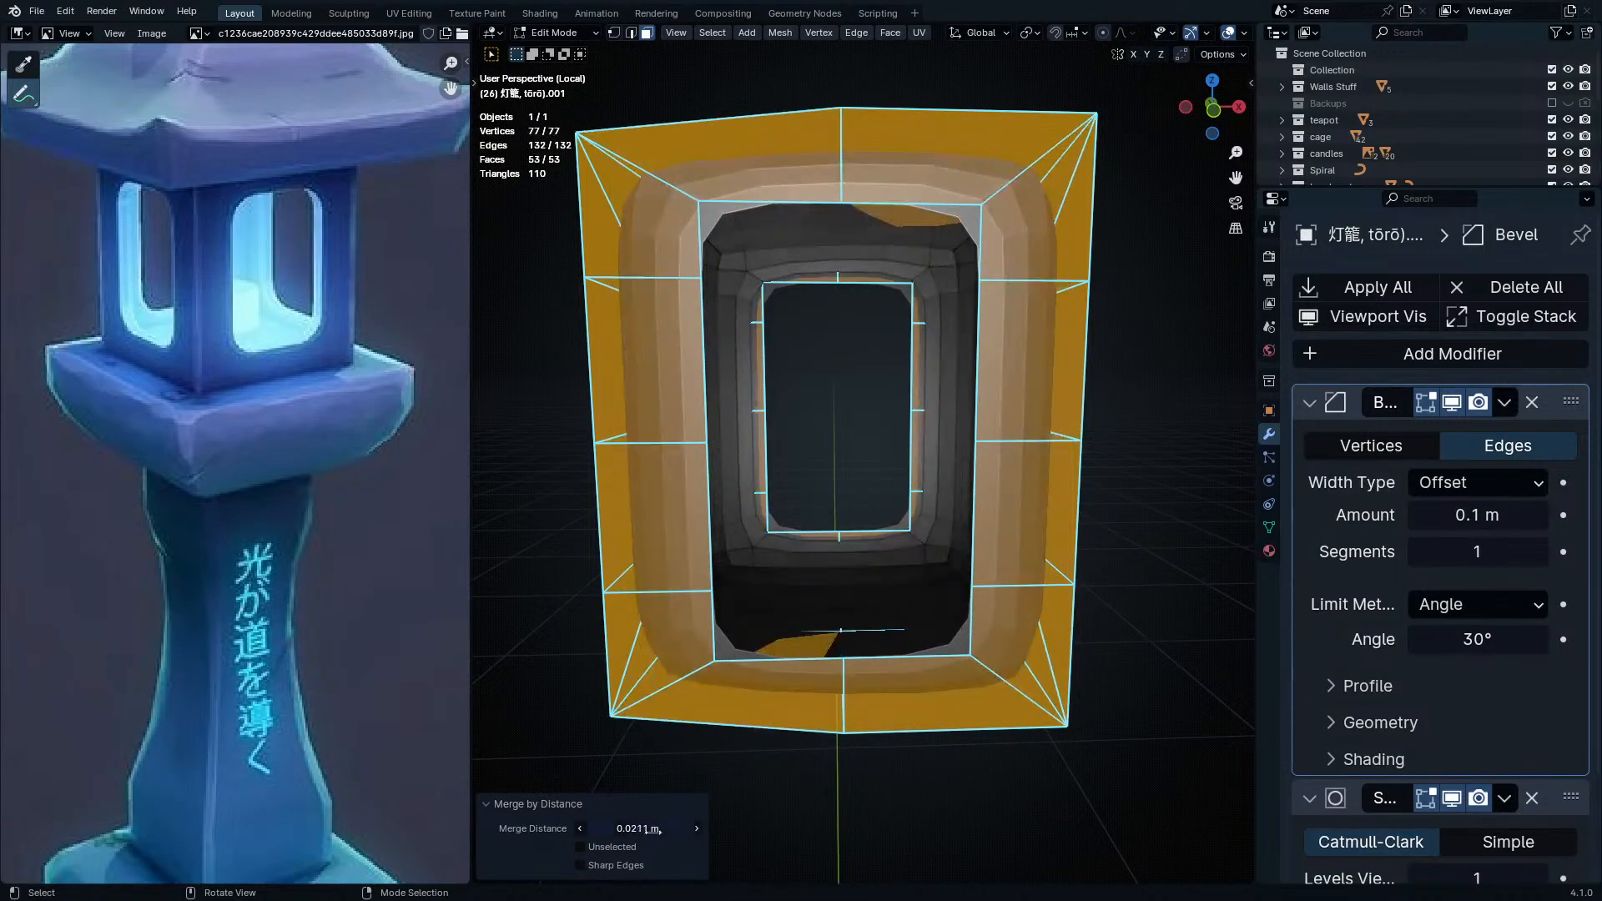
key("Tab")
middle_click_drag(913, 456, 821, 509)
key("Tab")
middle_click_drag(822, 509, 1010, 473, "shift")
- In front view with see-through display, flatten the inner shell's uppermost vertices by scaling them to 0 along Z
key("KP_1")
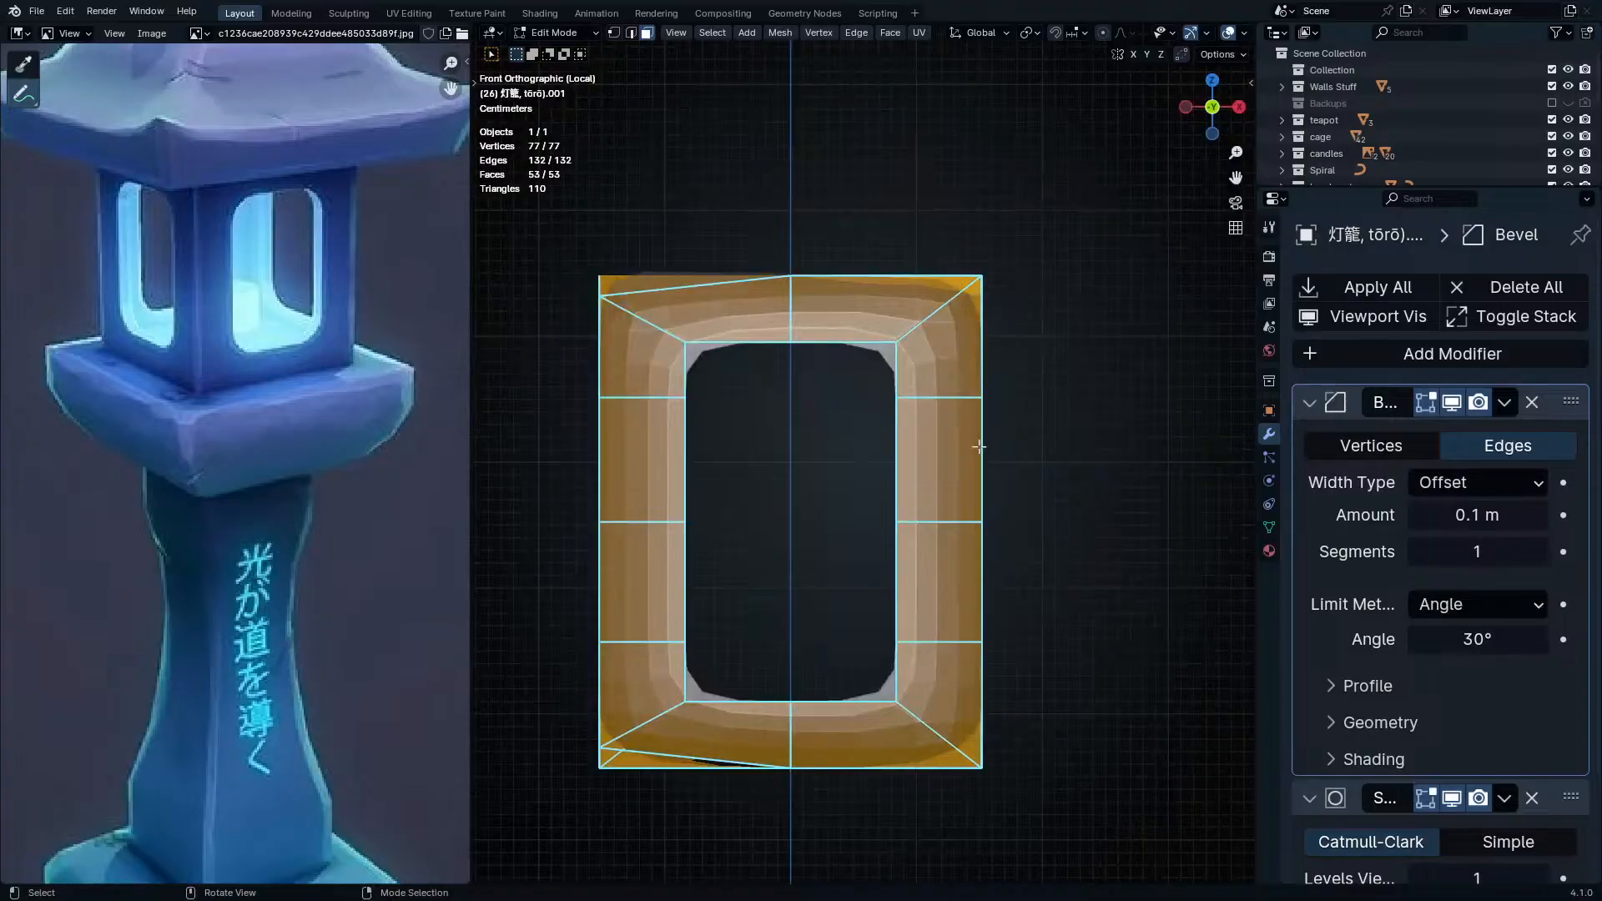
key("1")
key("shift+z")
left_click_drag(554, 167, 880, 314)
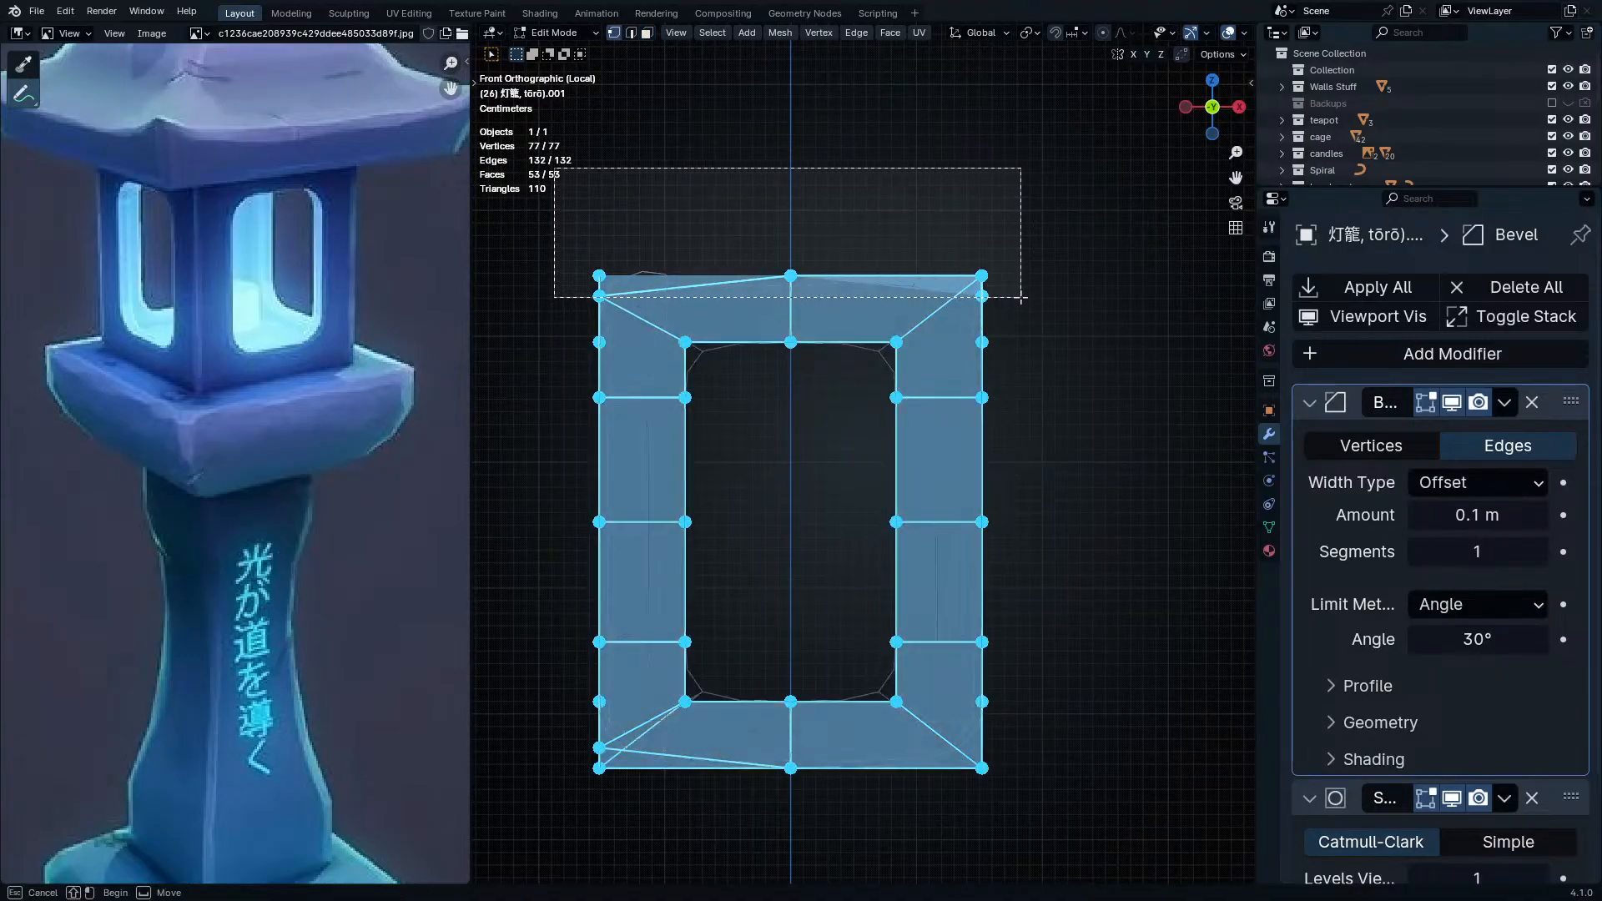
left_click_drag(1020, 289, 1021, 291)
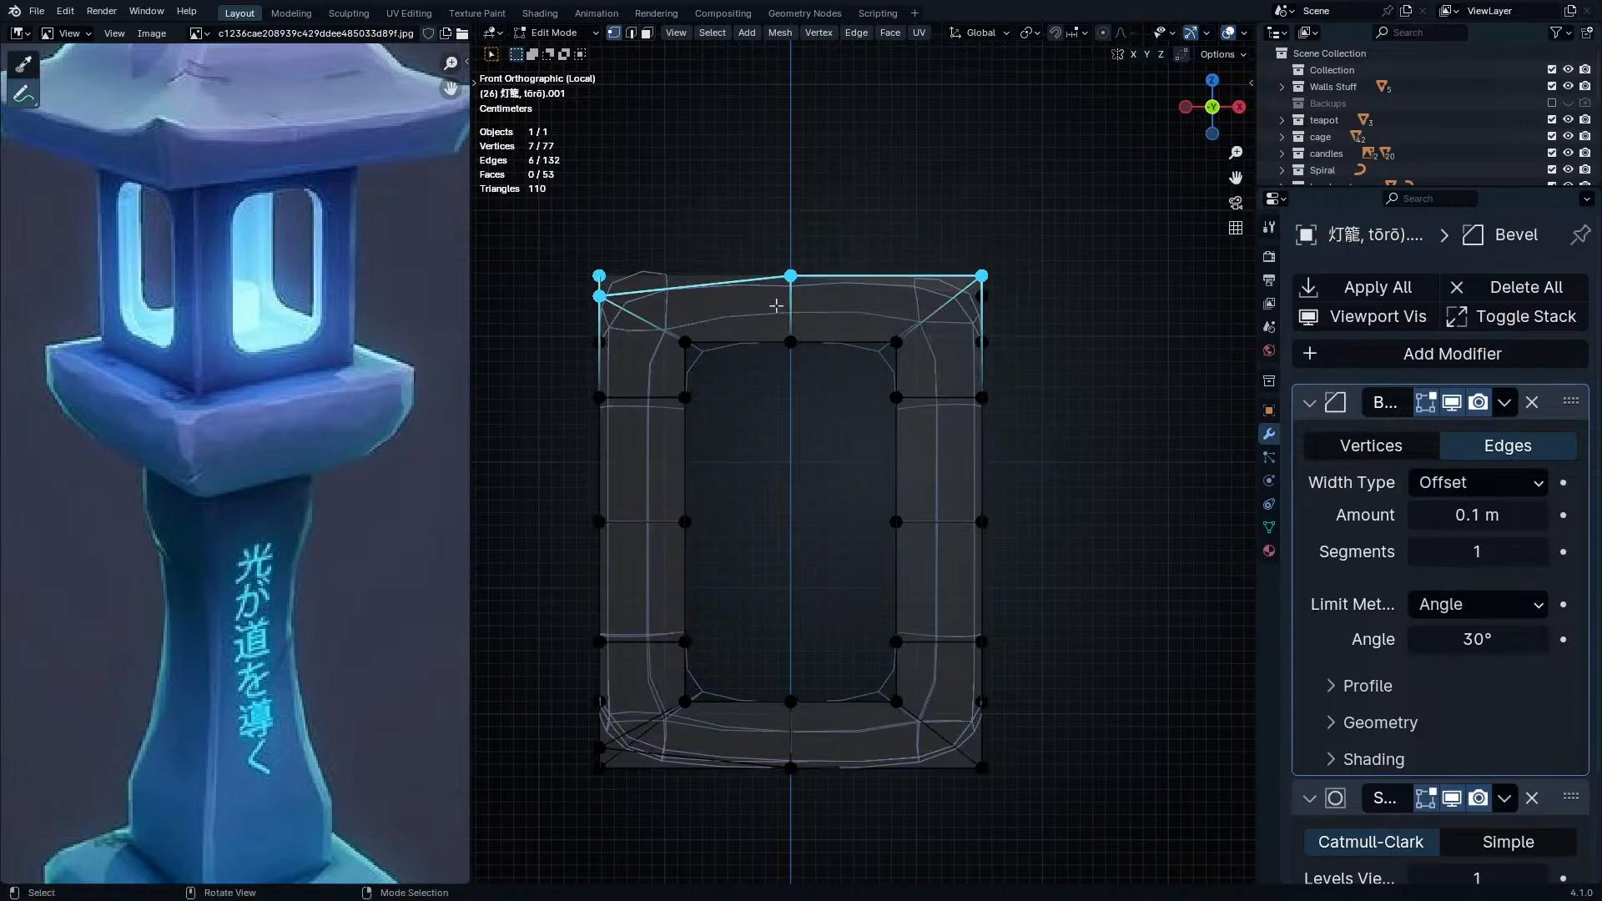
key("s")
key("z")
key("0")
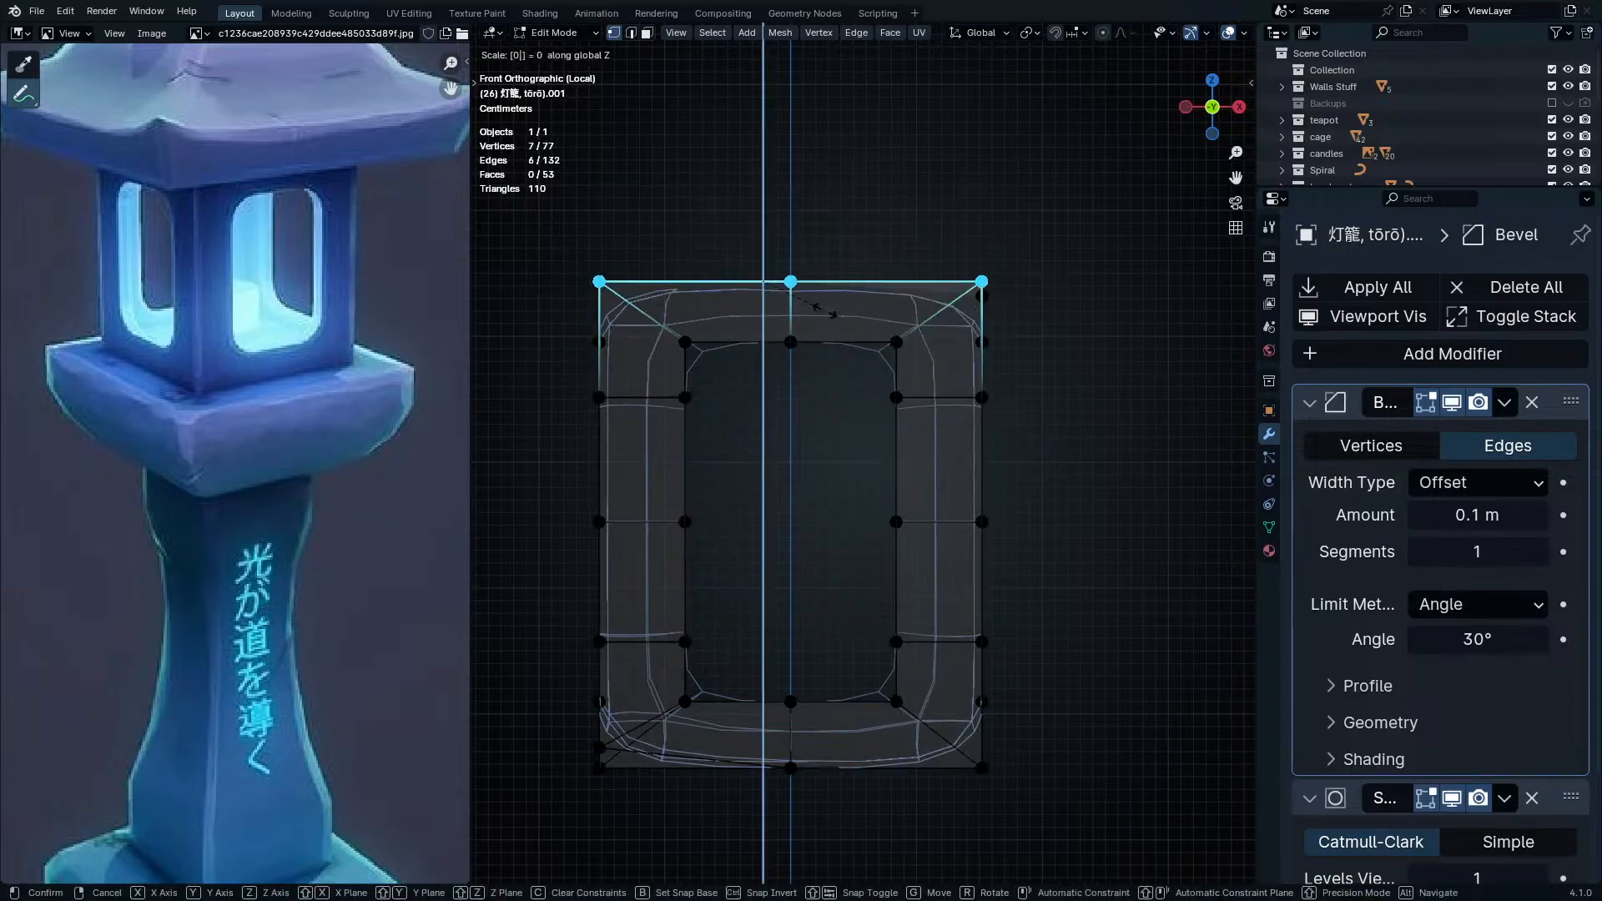
left_click(822, 316)
- Flatten the inner shell's lowest vertices along Z, then return to Object Mode with solid display
middle_click_drag(784, 566, 833, 322, "shift")
left_click_drag(1086, 504, 584, 643)
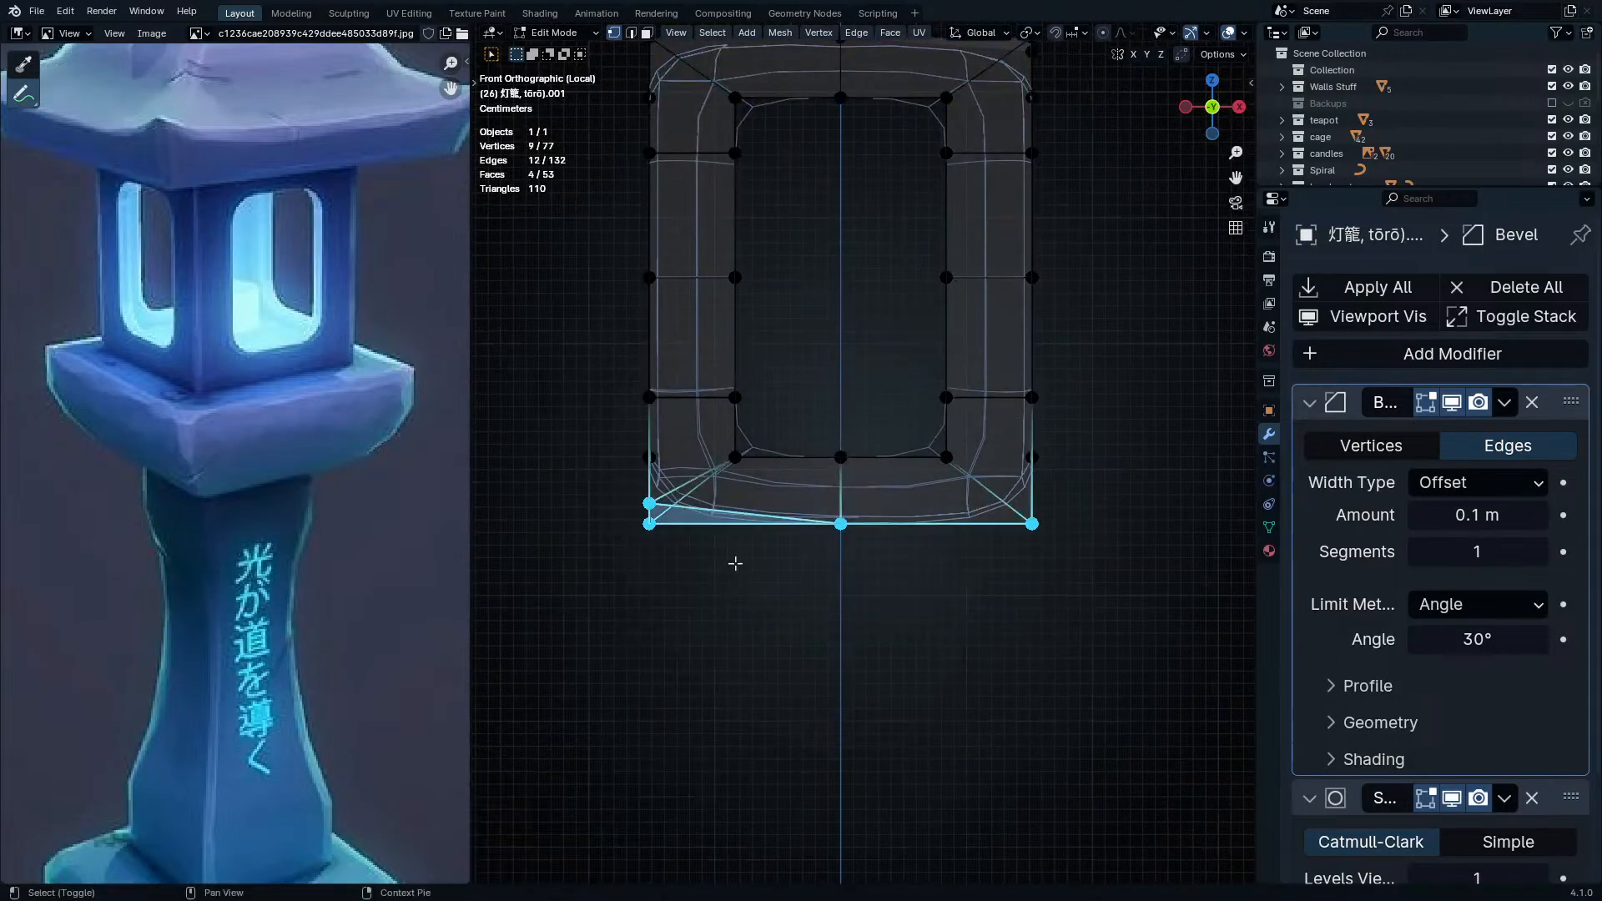
key("Return")
middle_click_drag(736, 557, 726, 595)
middle_click_drag(939, 285, 811, 469, "shift")
middle_click_drag(969, 320, 951, 519, "shift")
middle_click_drag(959, 412, 970, 491, "shift")
scroll(971, 377, "down", 4)
mouse_move(970, 377)
middle_mouse_down()
mouse_move(926, 459)
mouse_move(1004, 408)
mouse_move(1006, 363)
mouse_move(973, 440)
middle_mouse_up()
key("Tab")
key("shift+z")
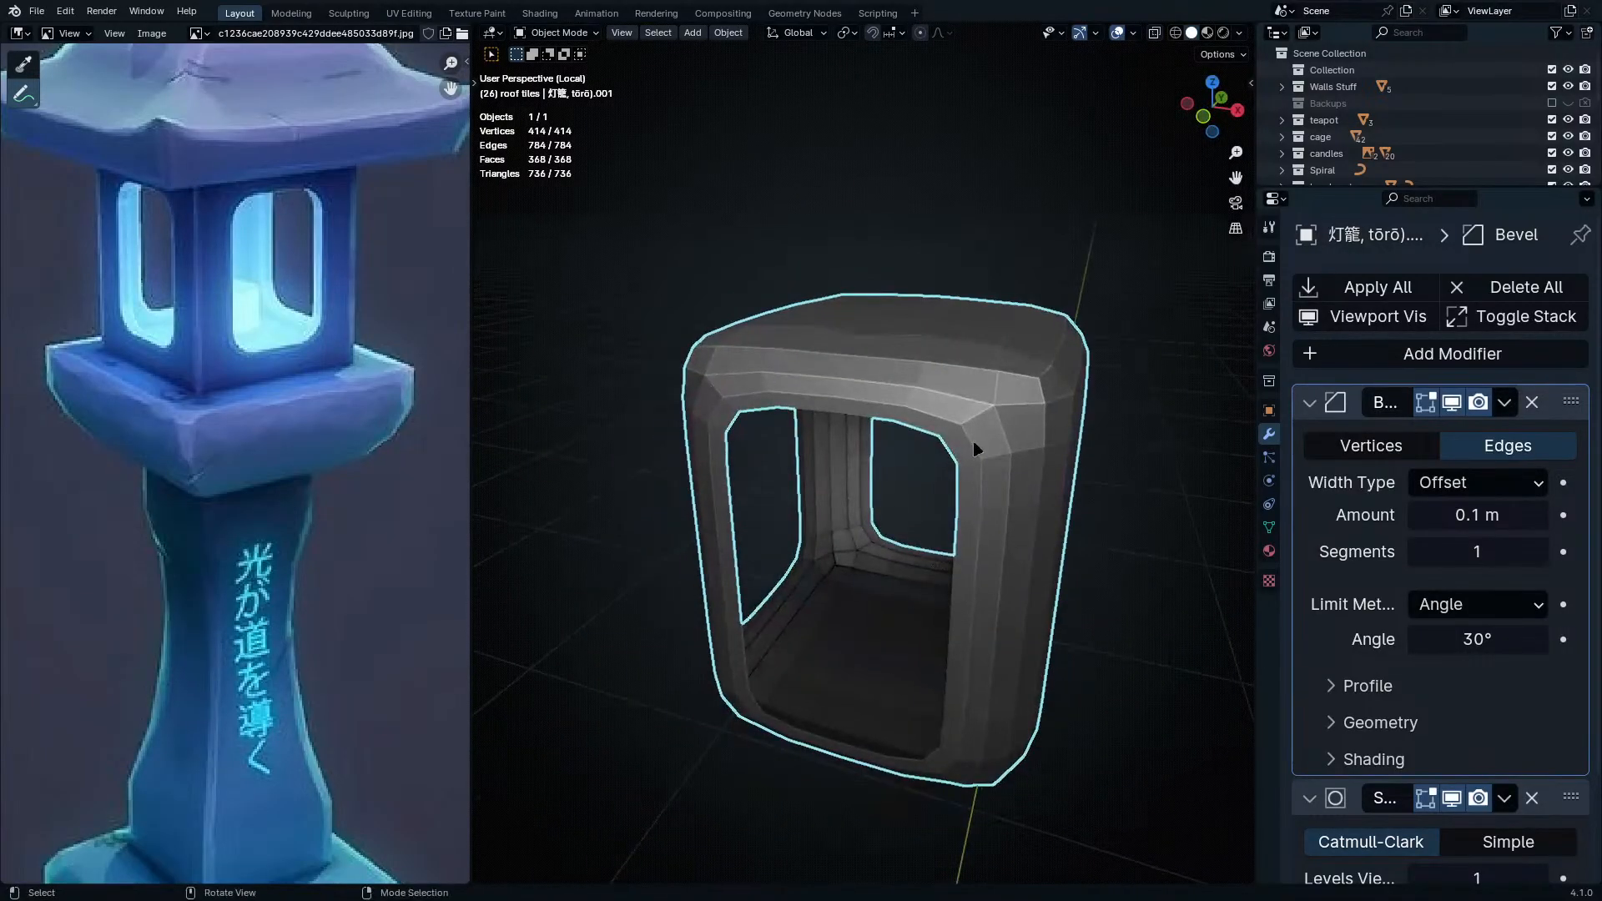
- Leave local view, select the lantern together with the inner shell, and isolate both objects
key("KP_Divide")
scroll(873, 517, "up", 8)
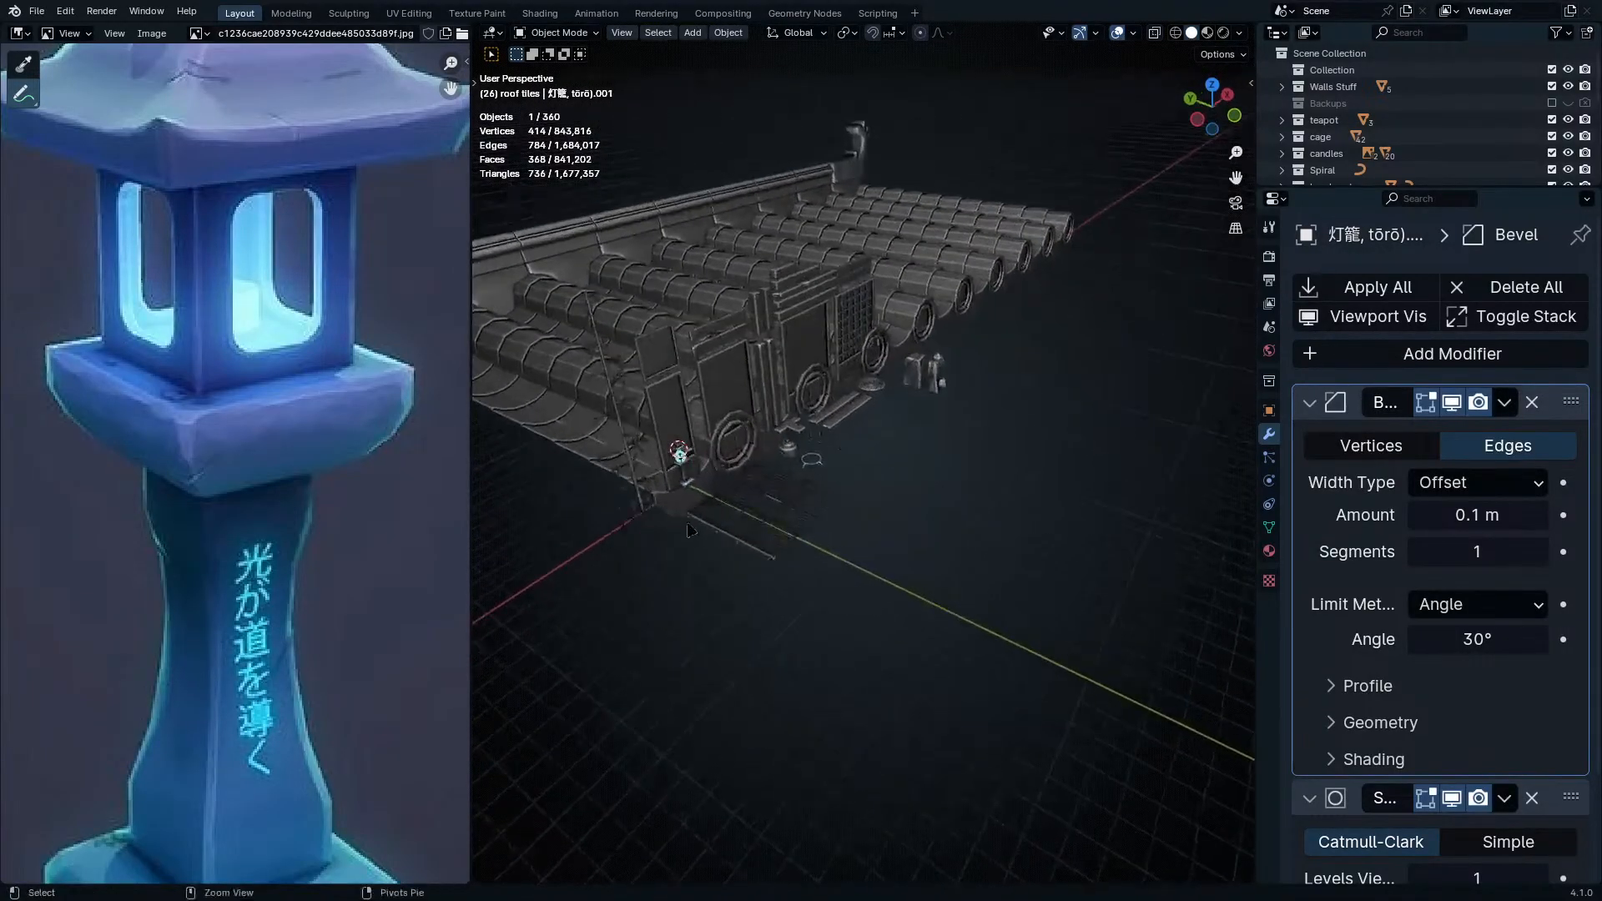
middle_click_drag(676, 347, 899, 680, "shift")
scroll(877, 297, "down", 5)
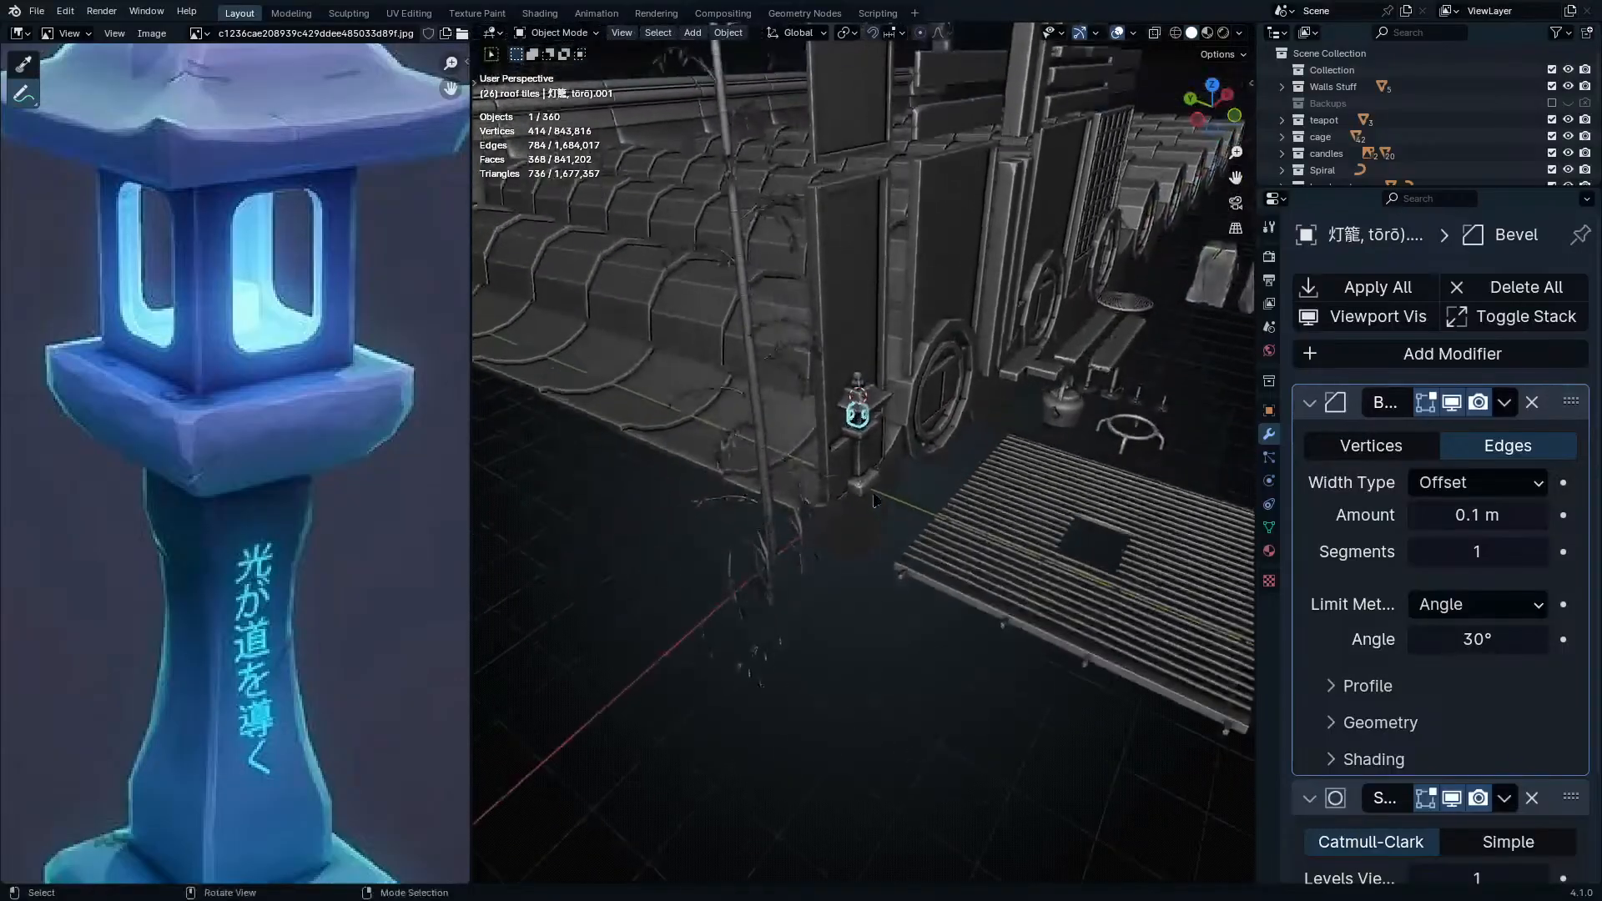
scroll(875, 451, "up", 2)
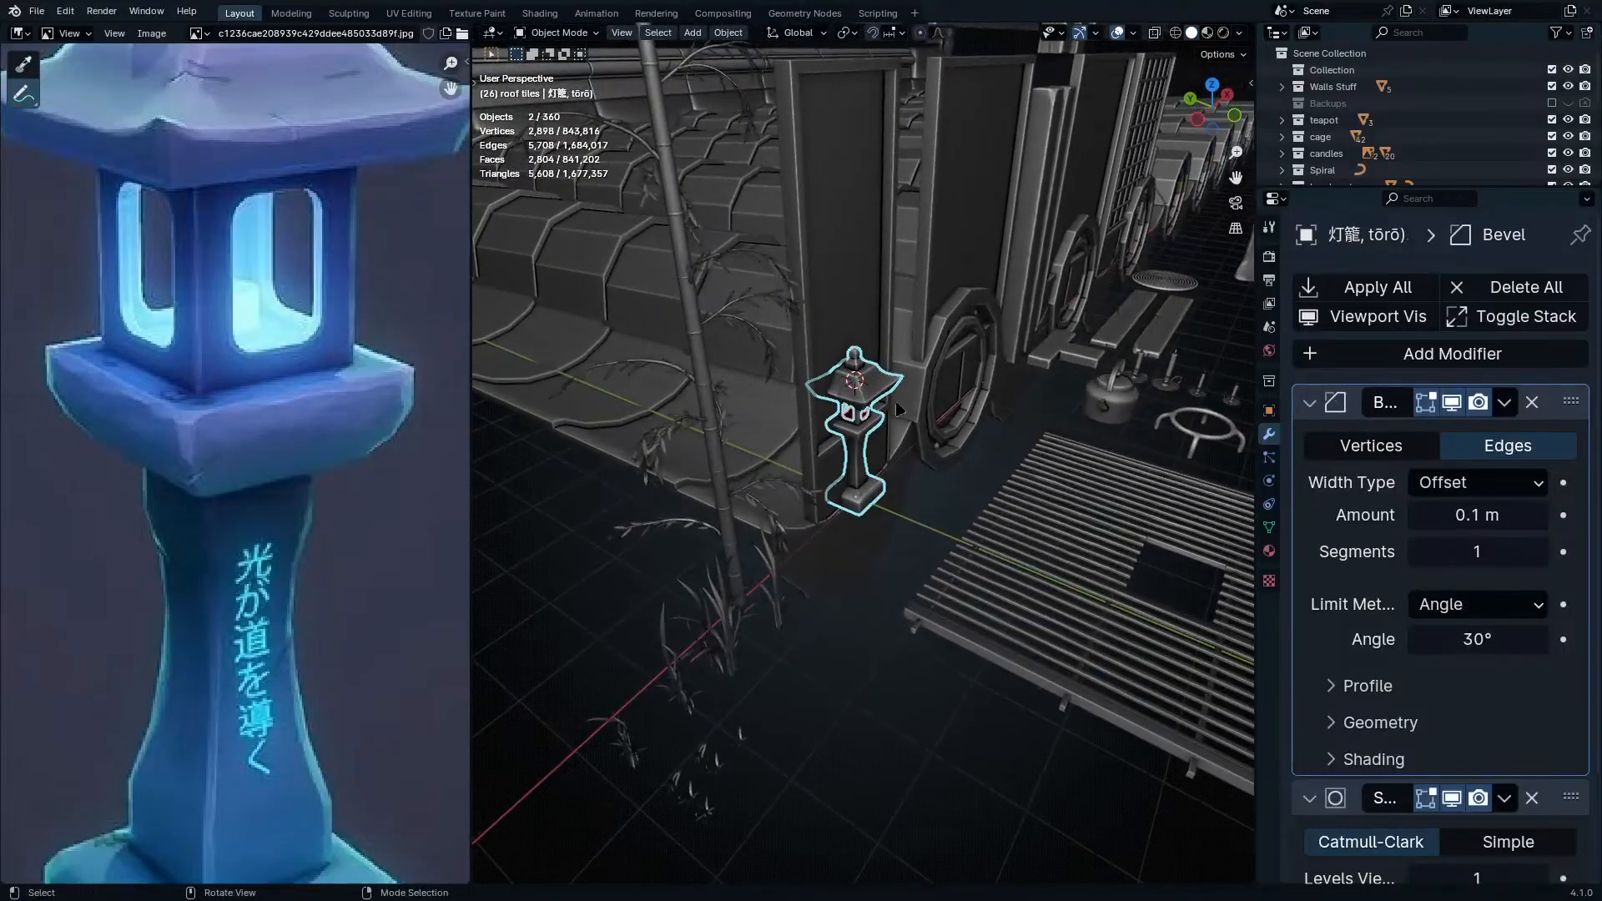
key("KP_Divide")
- Join the inner shell into the lantern, keeping the lantern as the active object
middle_click_drag(913, 377, 842, 342)
scroll(943, 467, "up", 2)
middle_click_drag(958, 469, 1036, 443, "shift")
scroll(1035, 534, "up", 3)
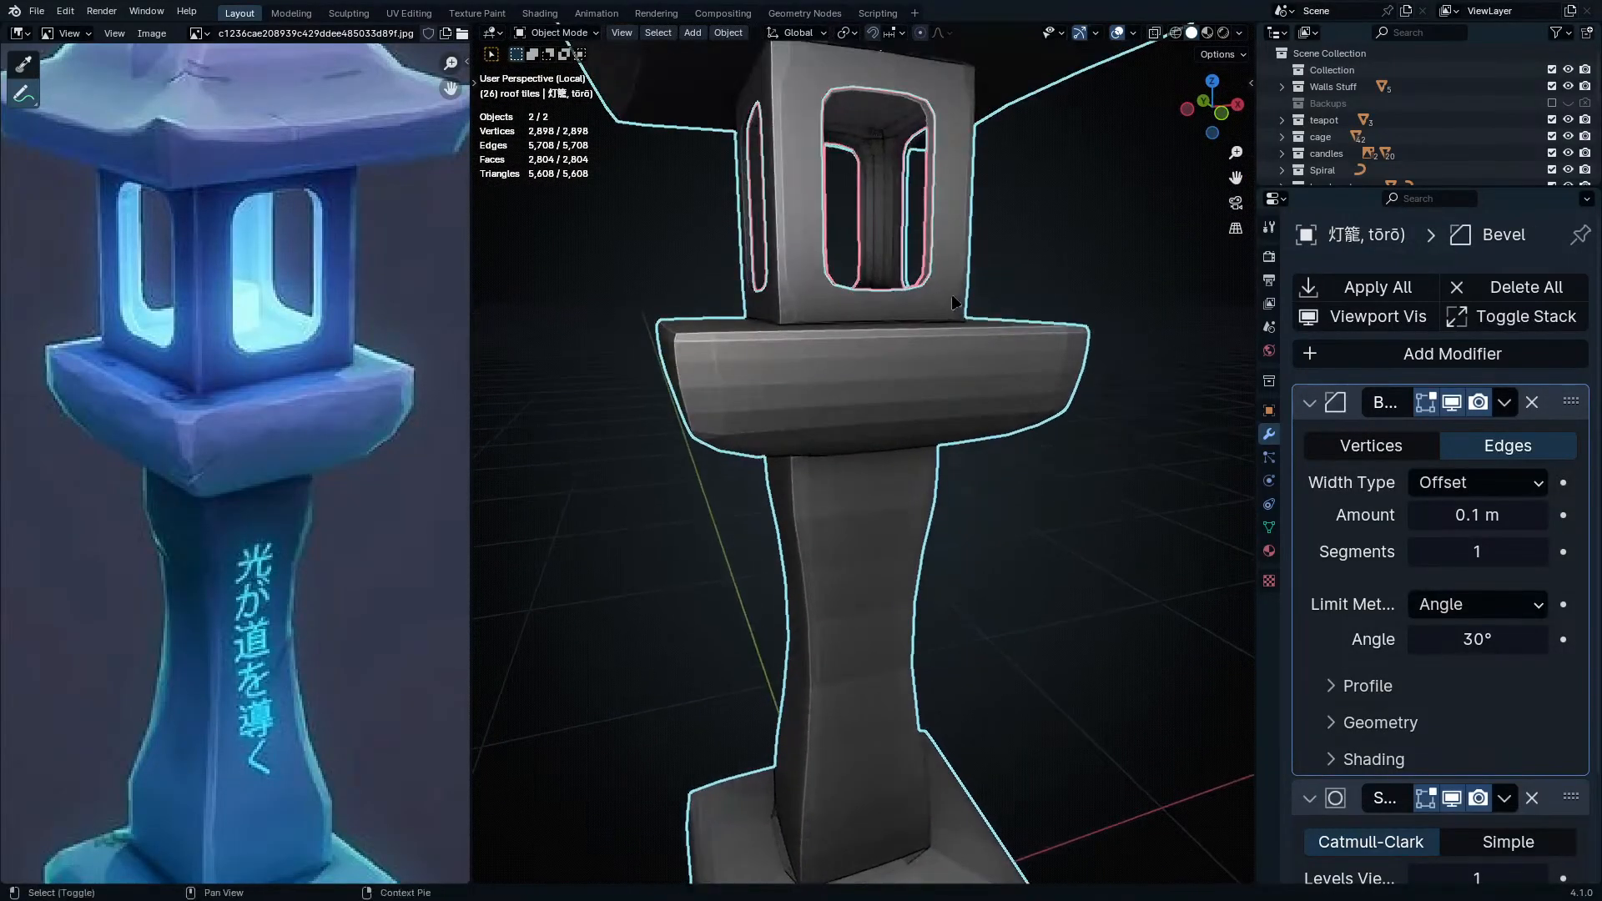
middle_click_drag(951, 334, 963, 517, "shift")
scroll(963, 517, "up", 6)
middle_click_drag(971, 352, 1008, 475)
left_click(916, 554, "shift")
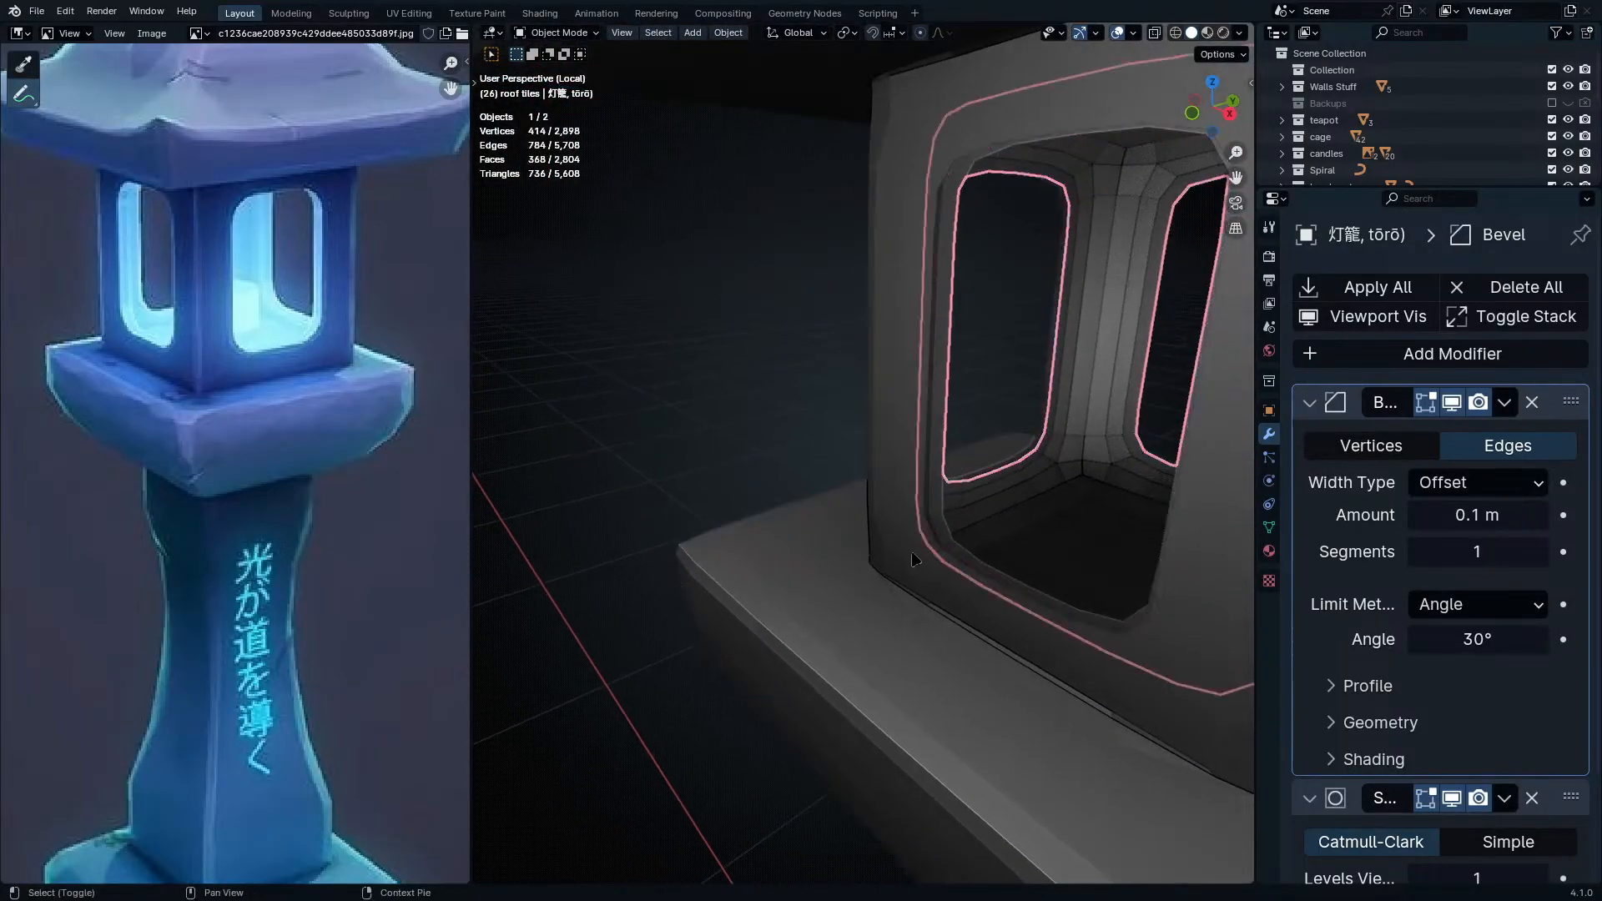
left_click(891, 620, "shift")
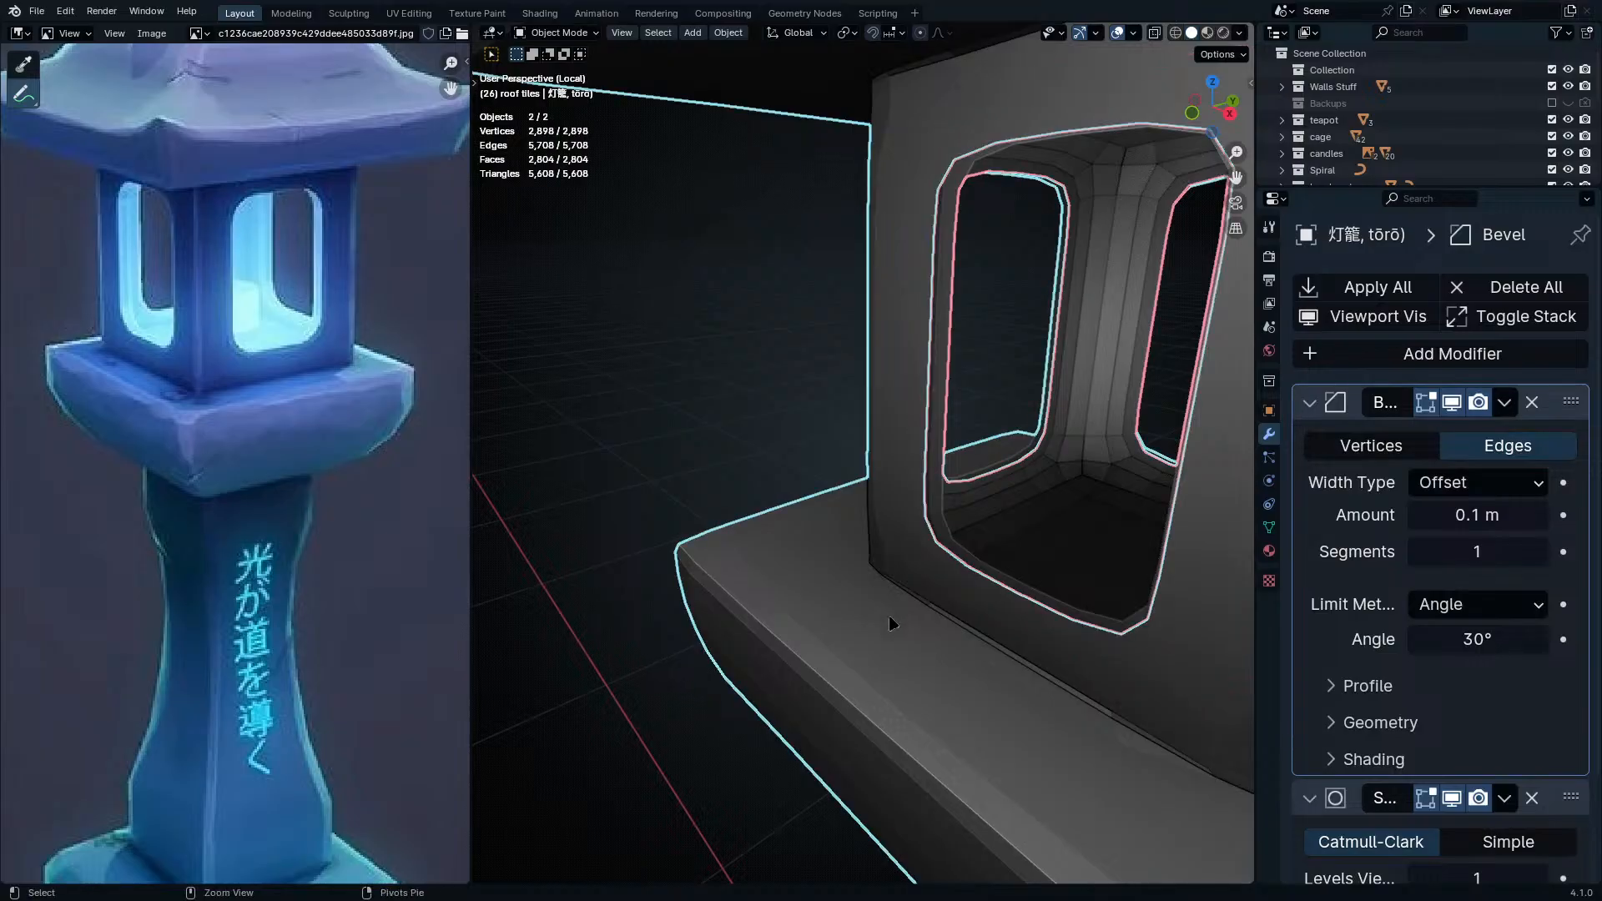
key("ctrl+j")
left_click(721, 263)
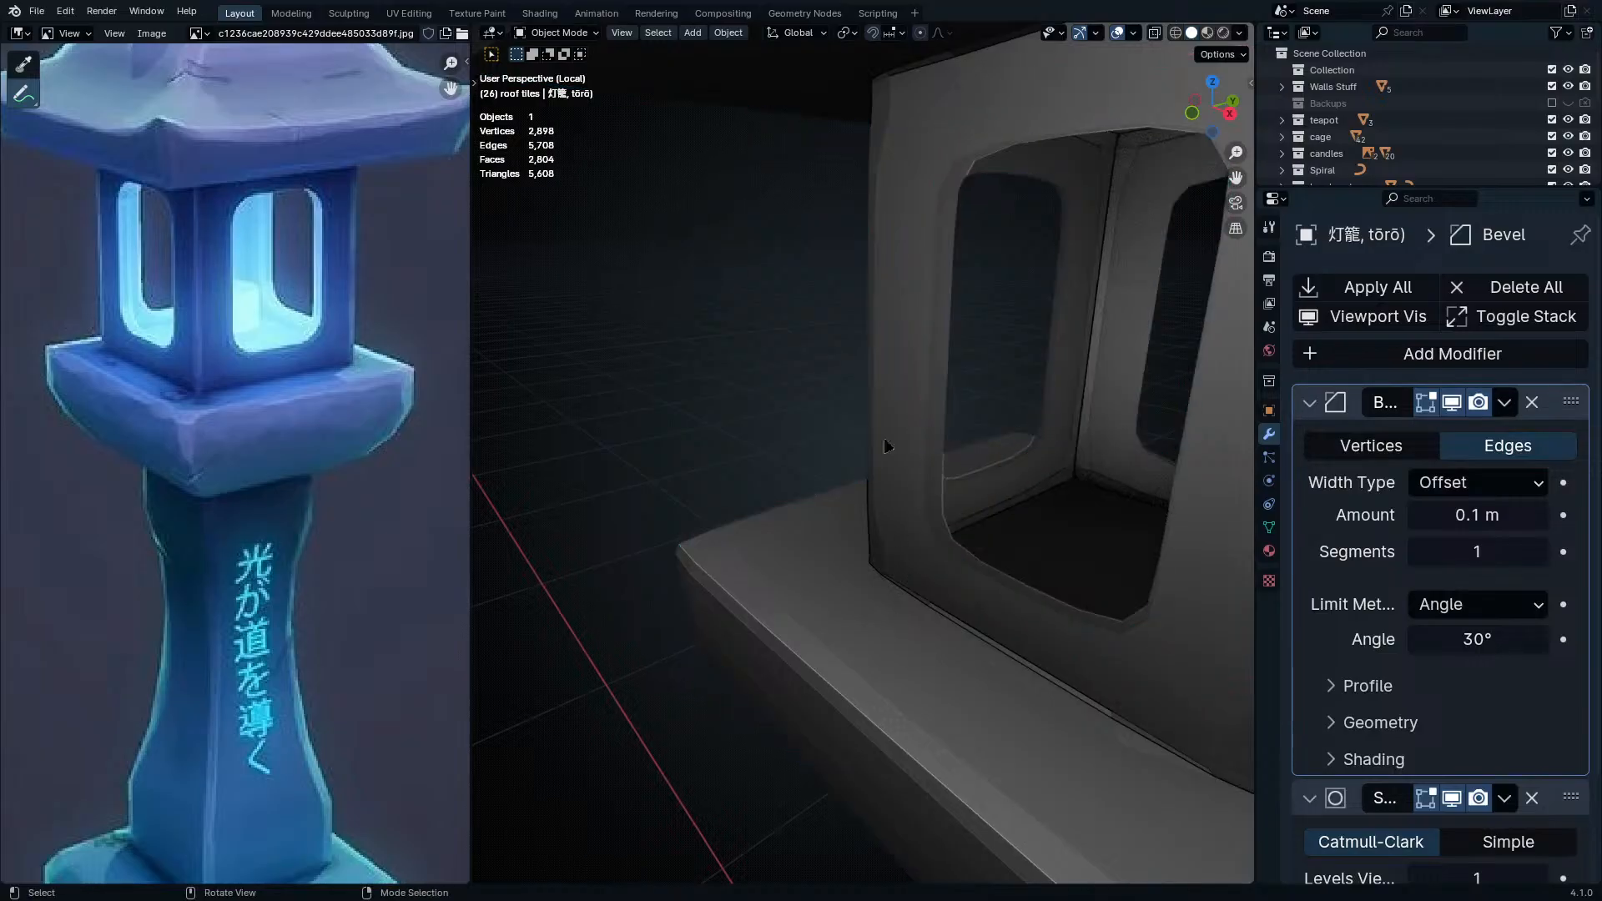
- Fill the gap between the outer wall and inner shell around the first window with faces, starting from a lower edge pair
middle_click_drag(970, 552, 951, 504)
key("Tab")
left_click(926, 544)
middle_click_drag(945, 562, 962, 587)
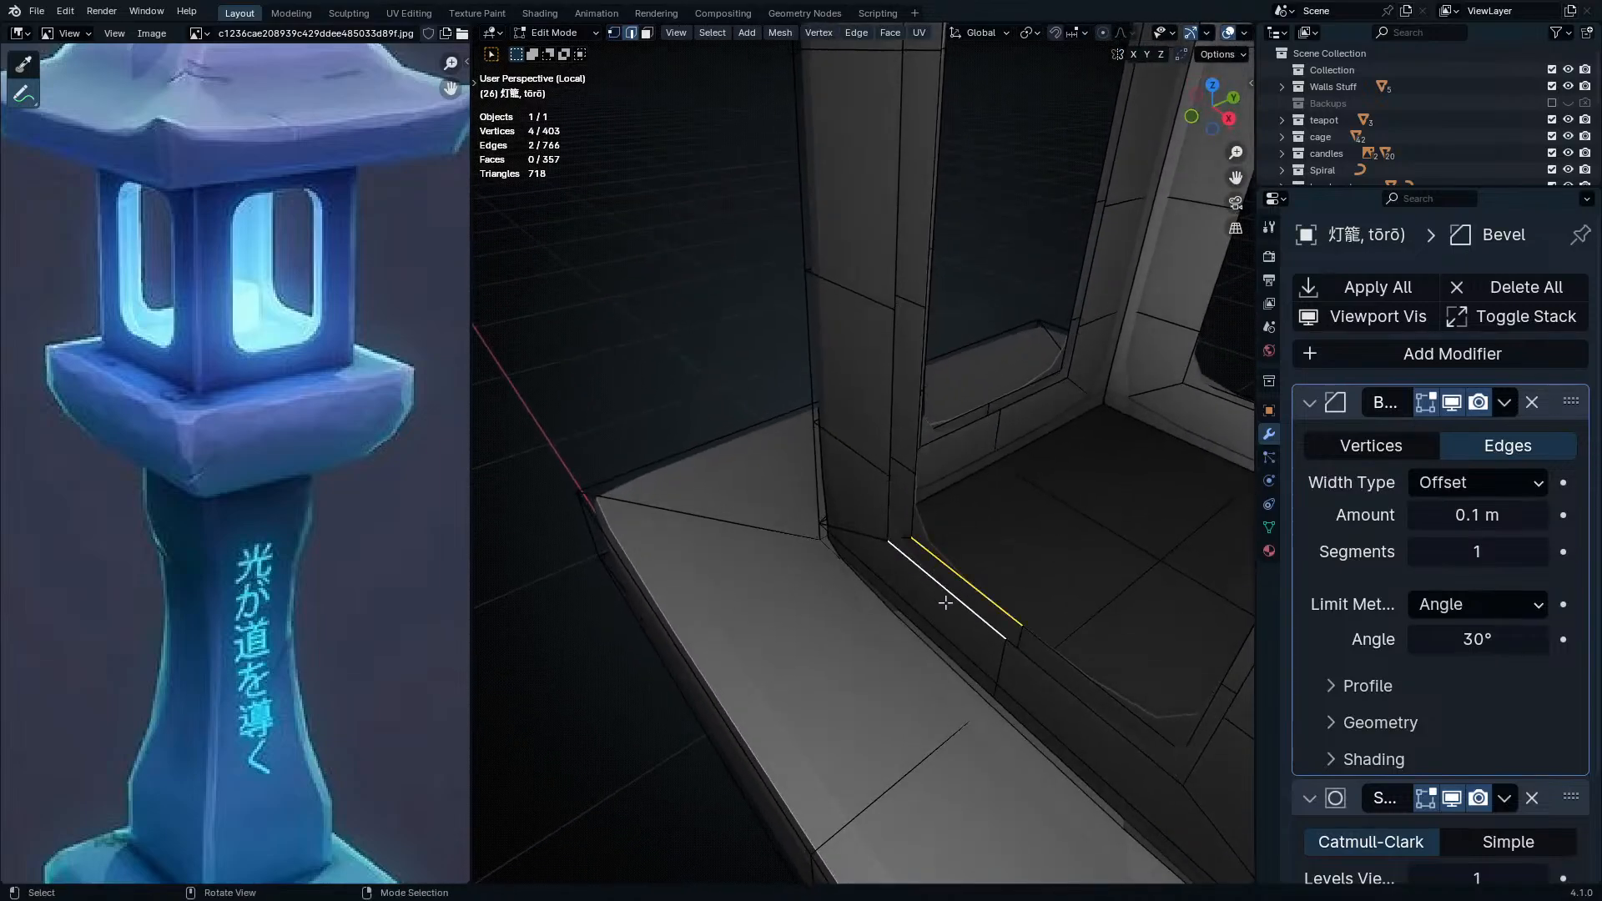
middle_click_drag(983, 651, 1013, 652)
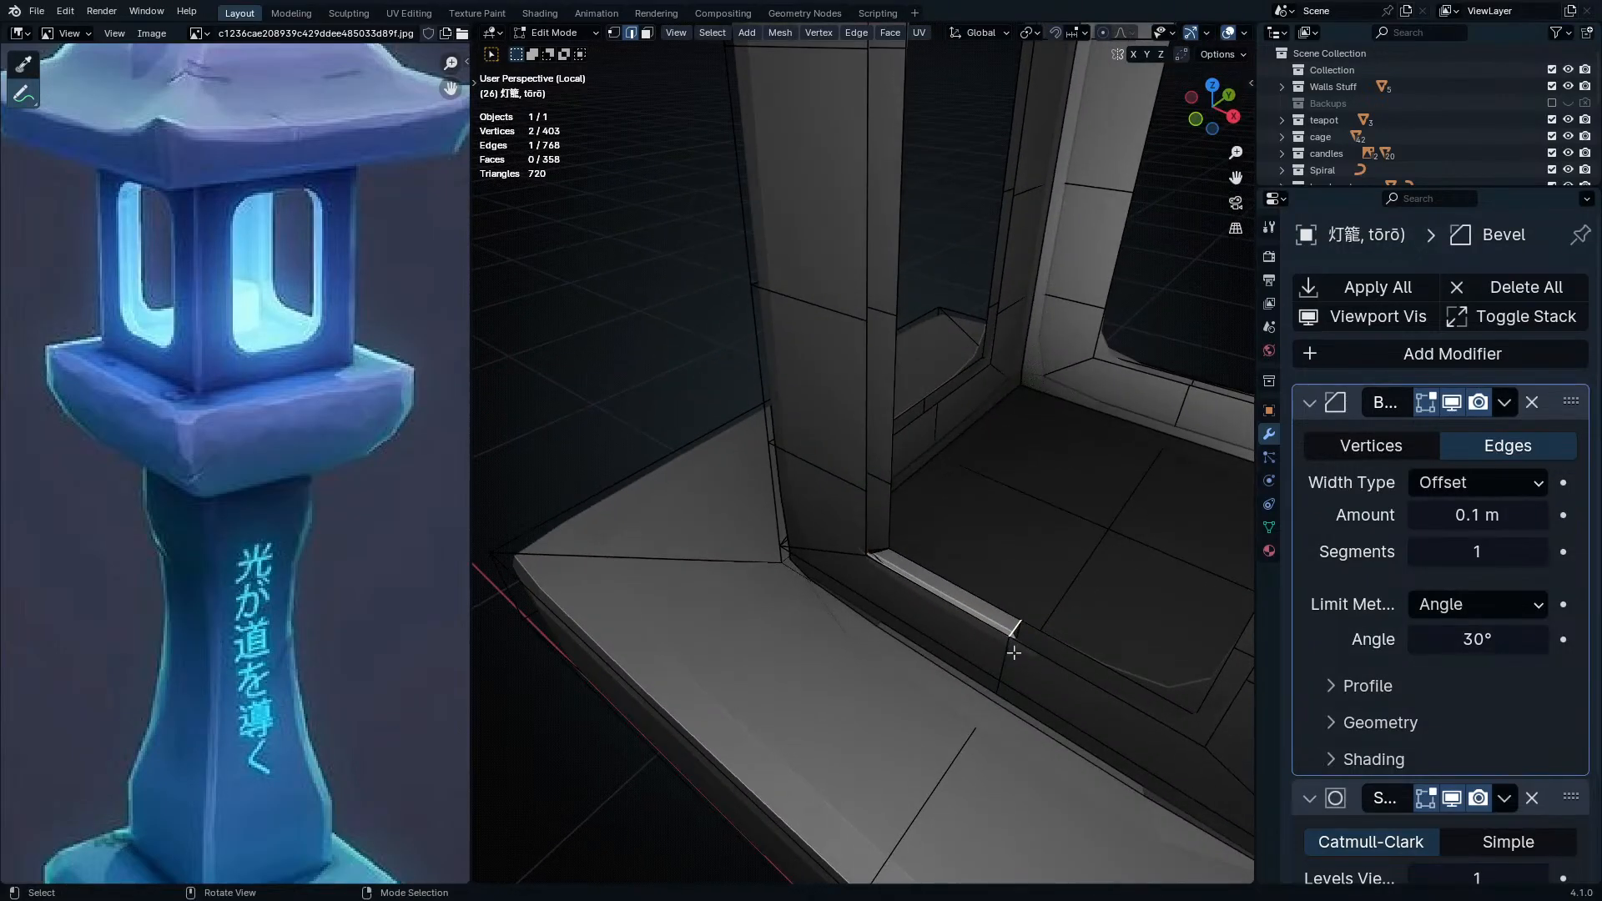
middle_click_drag(1014, 653, 1045, 442)
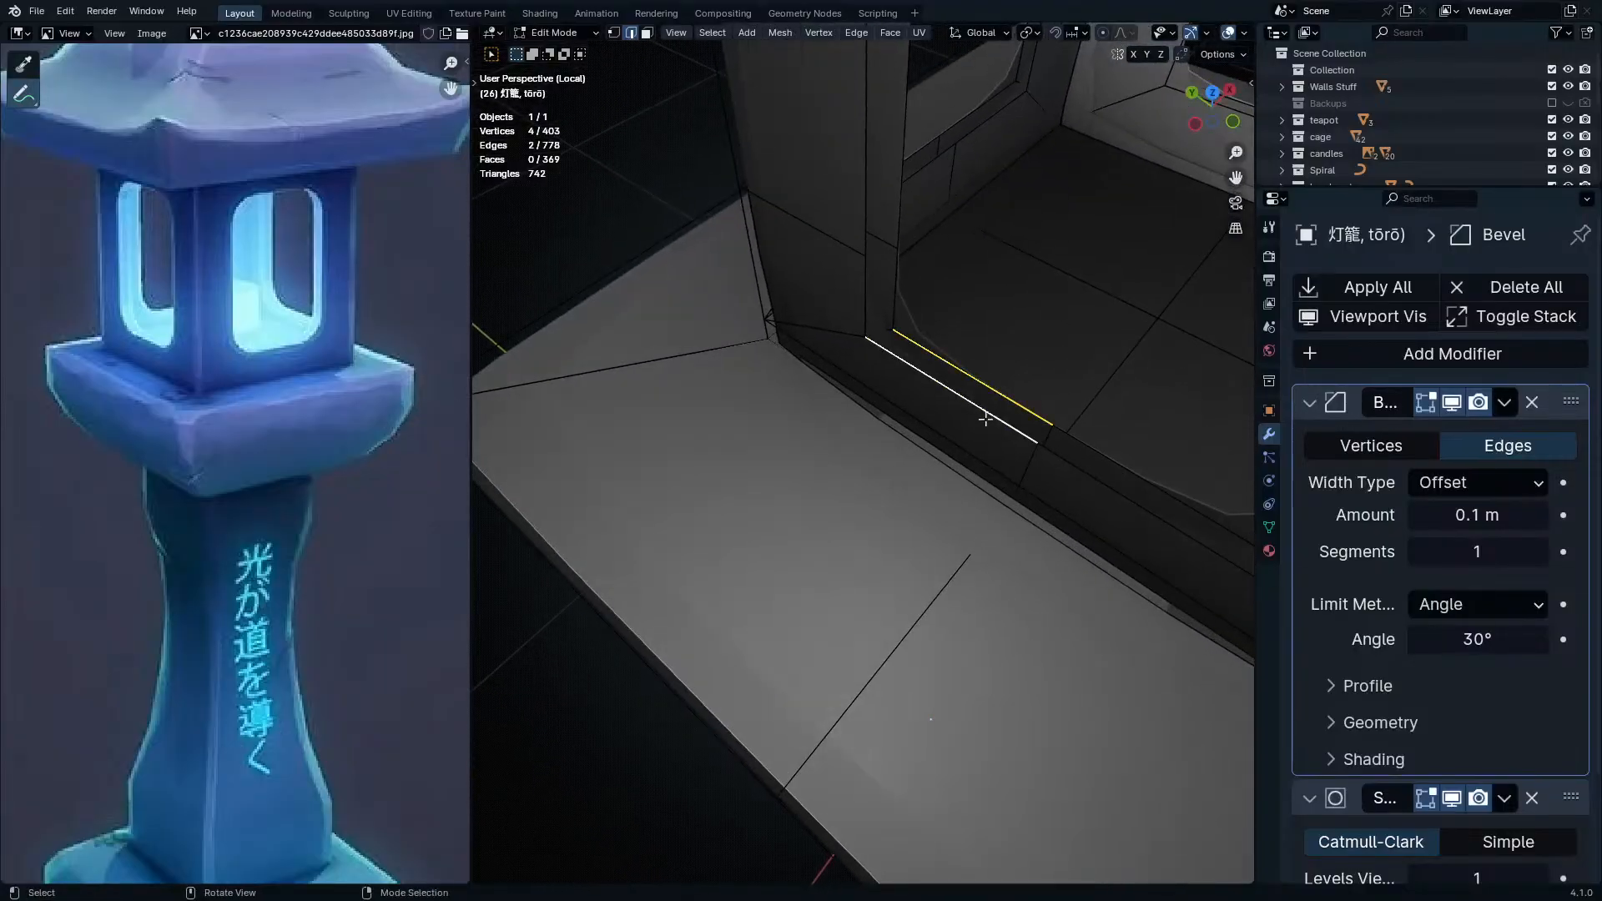
- Close the gap between the outer wall and inner shell all around the second window with faces
middle_click_drag(1043, 438, 1010, 457)
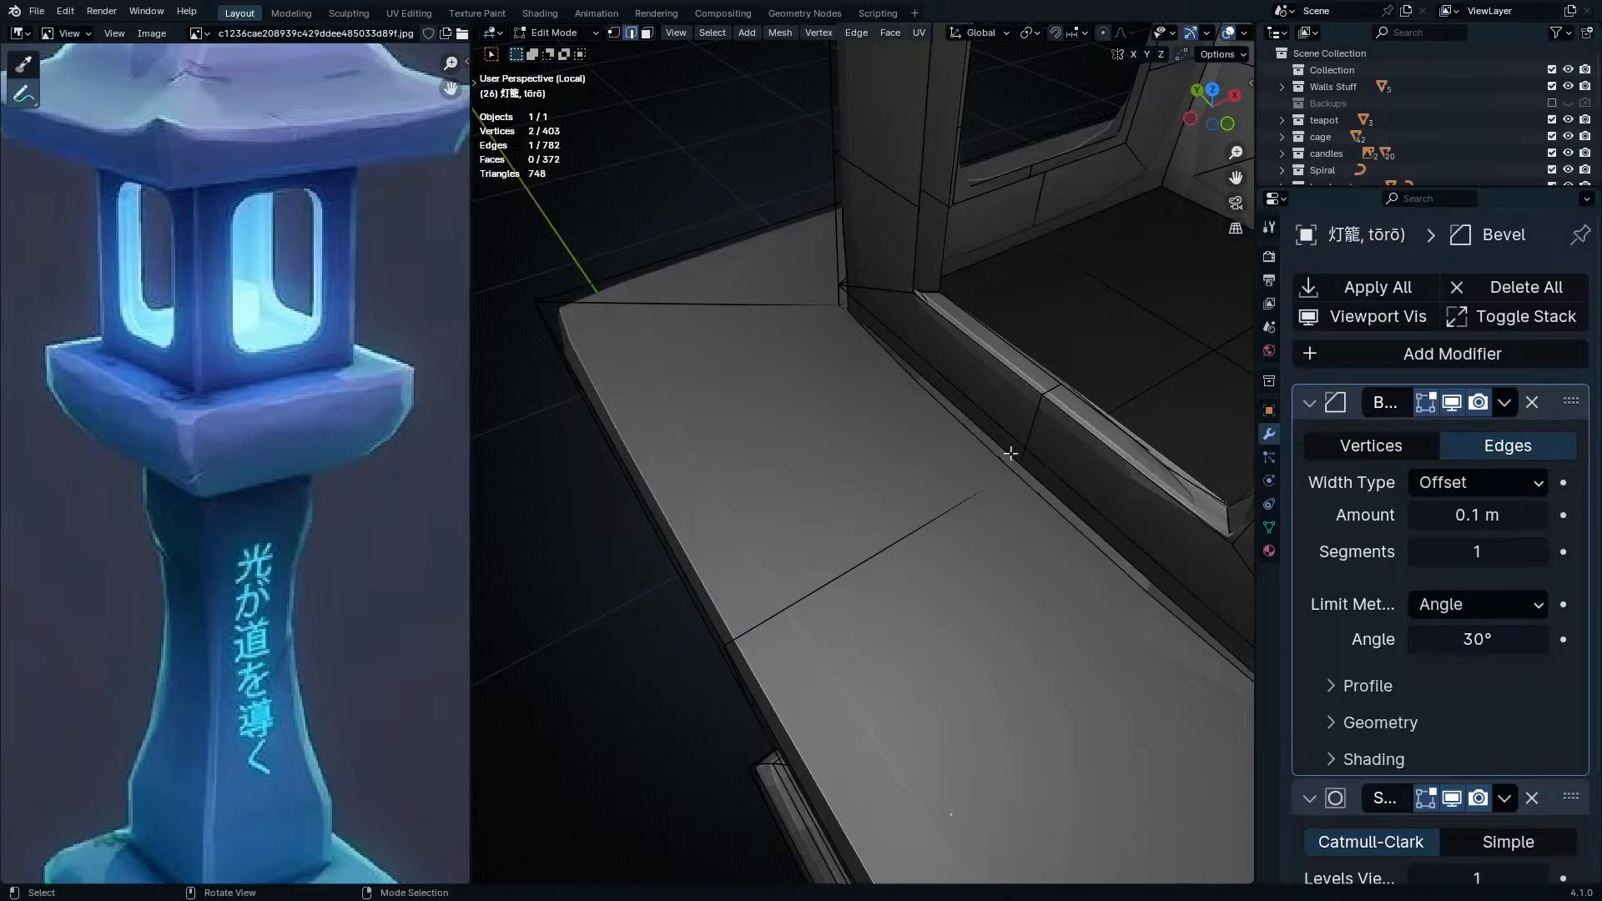
key("f")
key("f")
middle_click_drag(1010, 453, 934, 493, "shift")
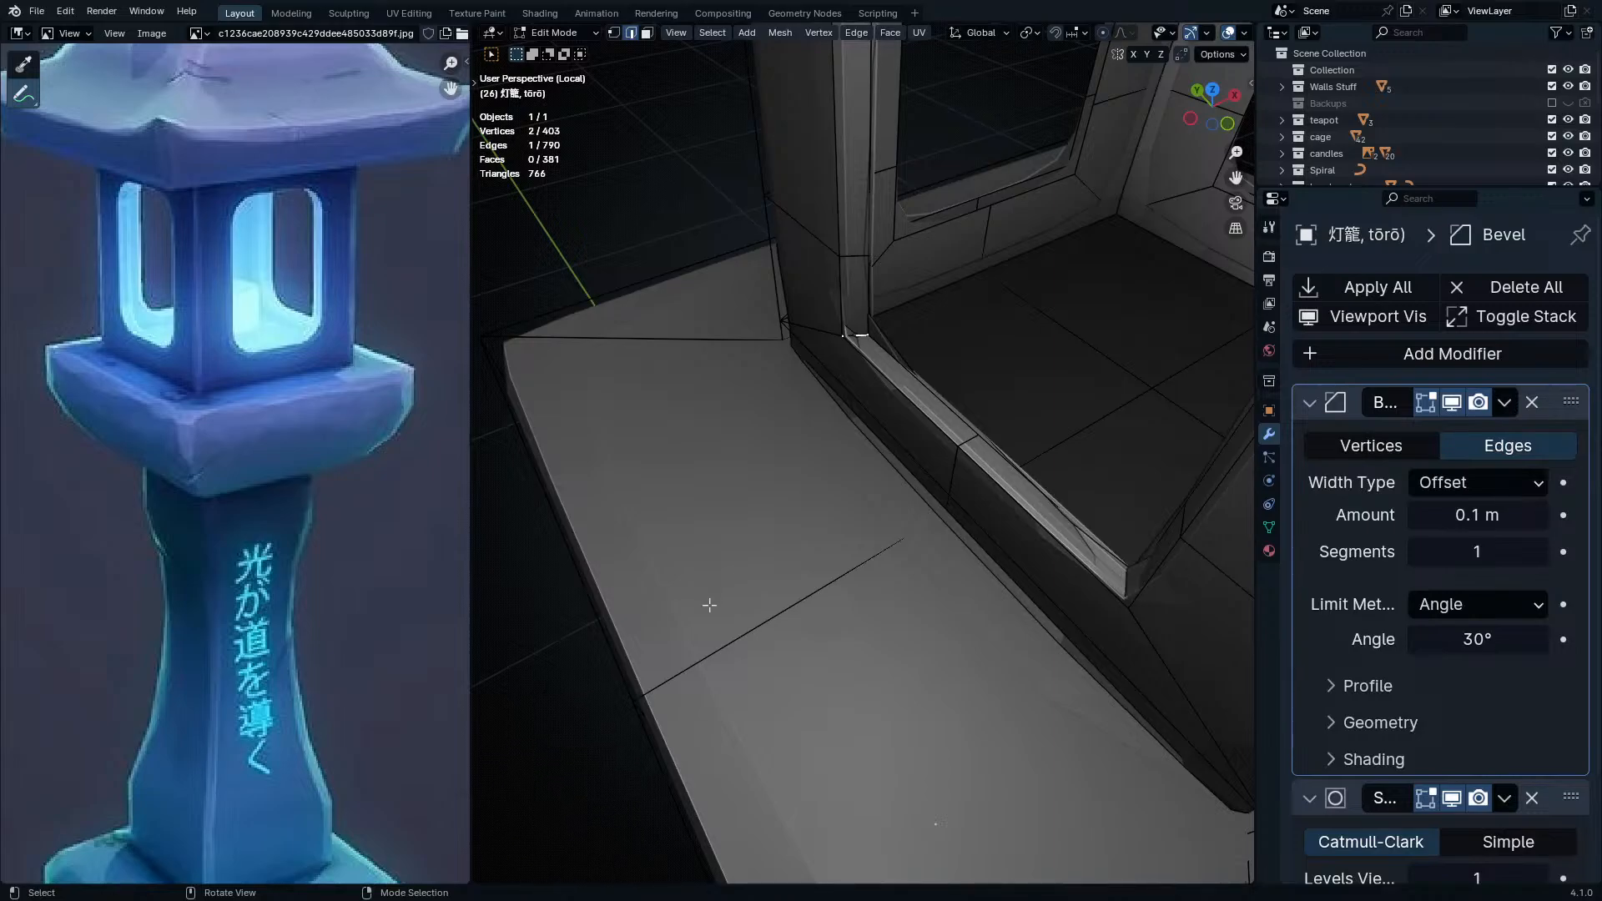
- Bridge the outer and inner window edges of the third window with a complete ring of faces
middle_click_drag(727, 501, 846, 655)
scroll(914, 668, "up", 3)
scroll(951, 607, "up", 1)
left_click(906, 629, "shift")
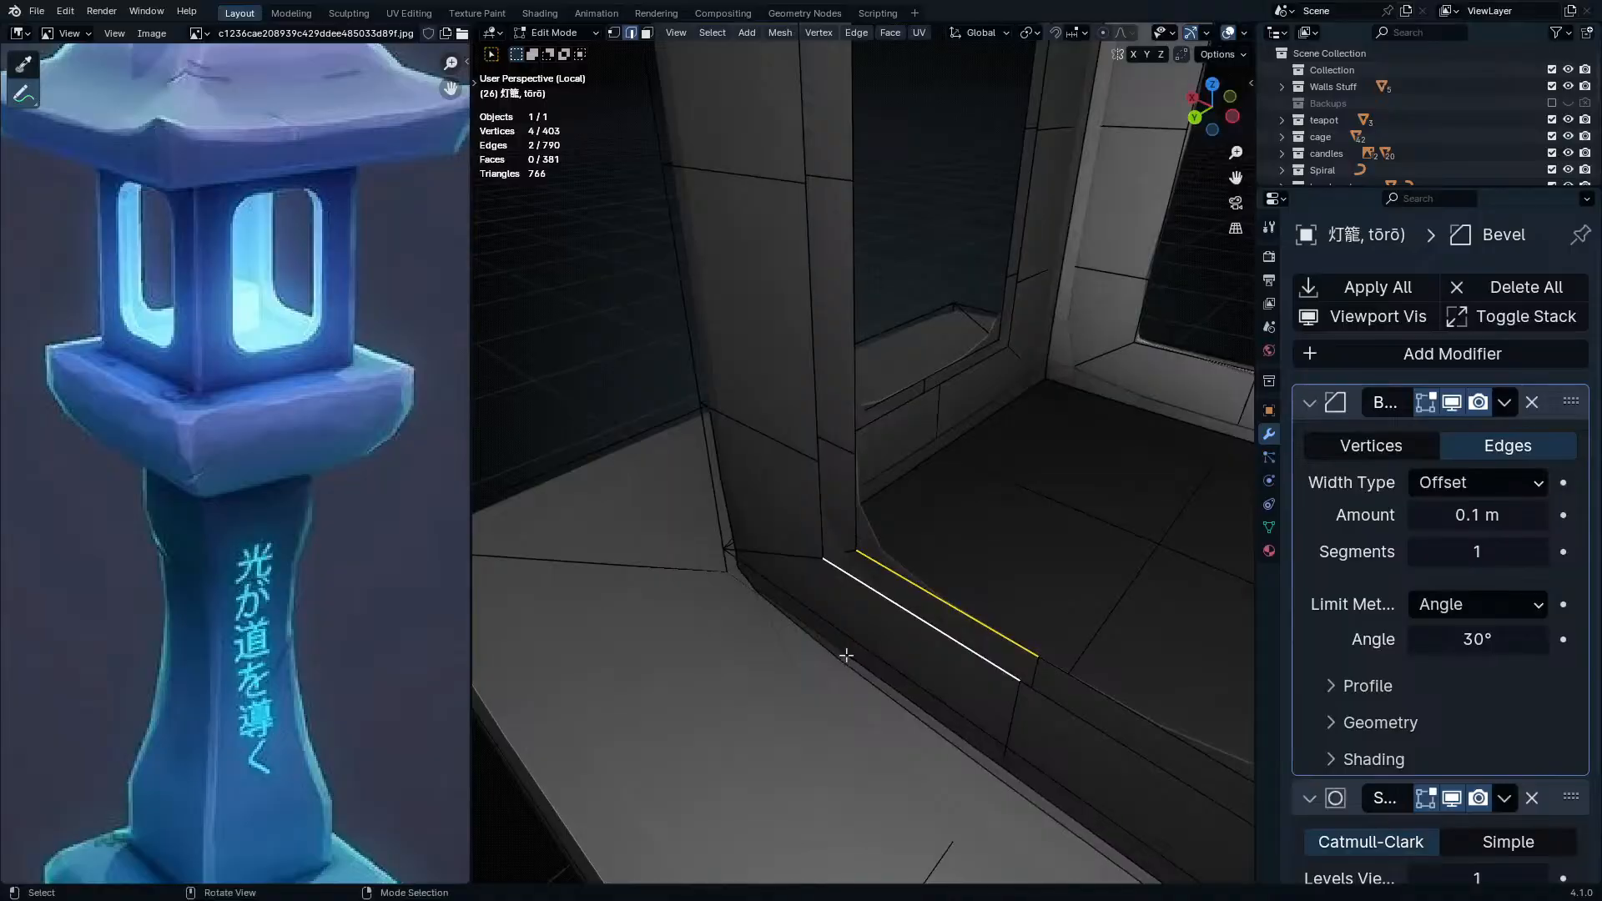
key("f")
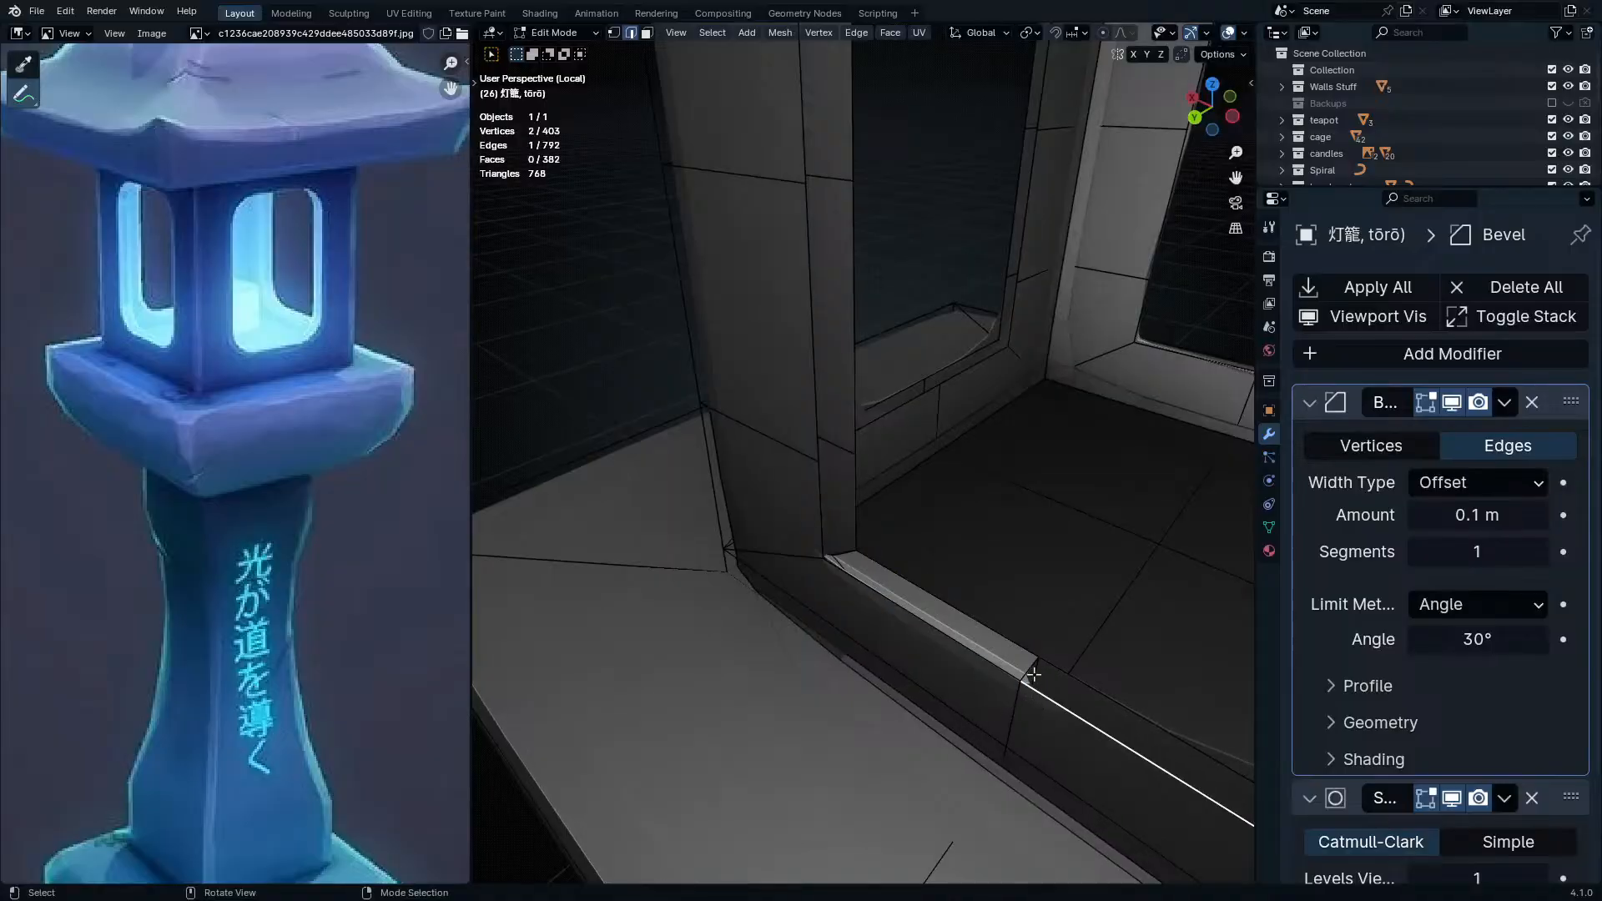
middle_click_drag(1017, 726, 980, 683)
key("f")
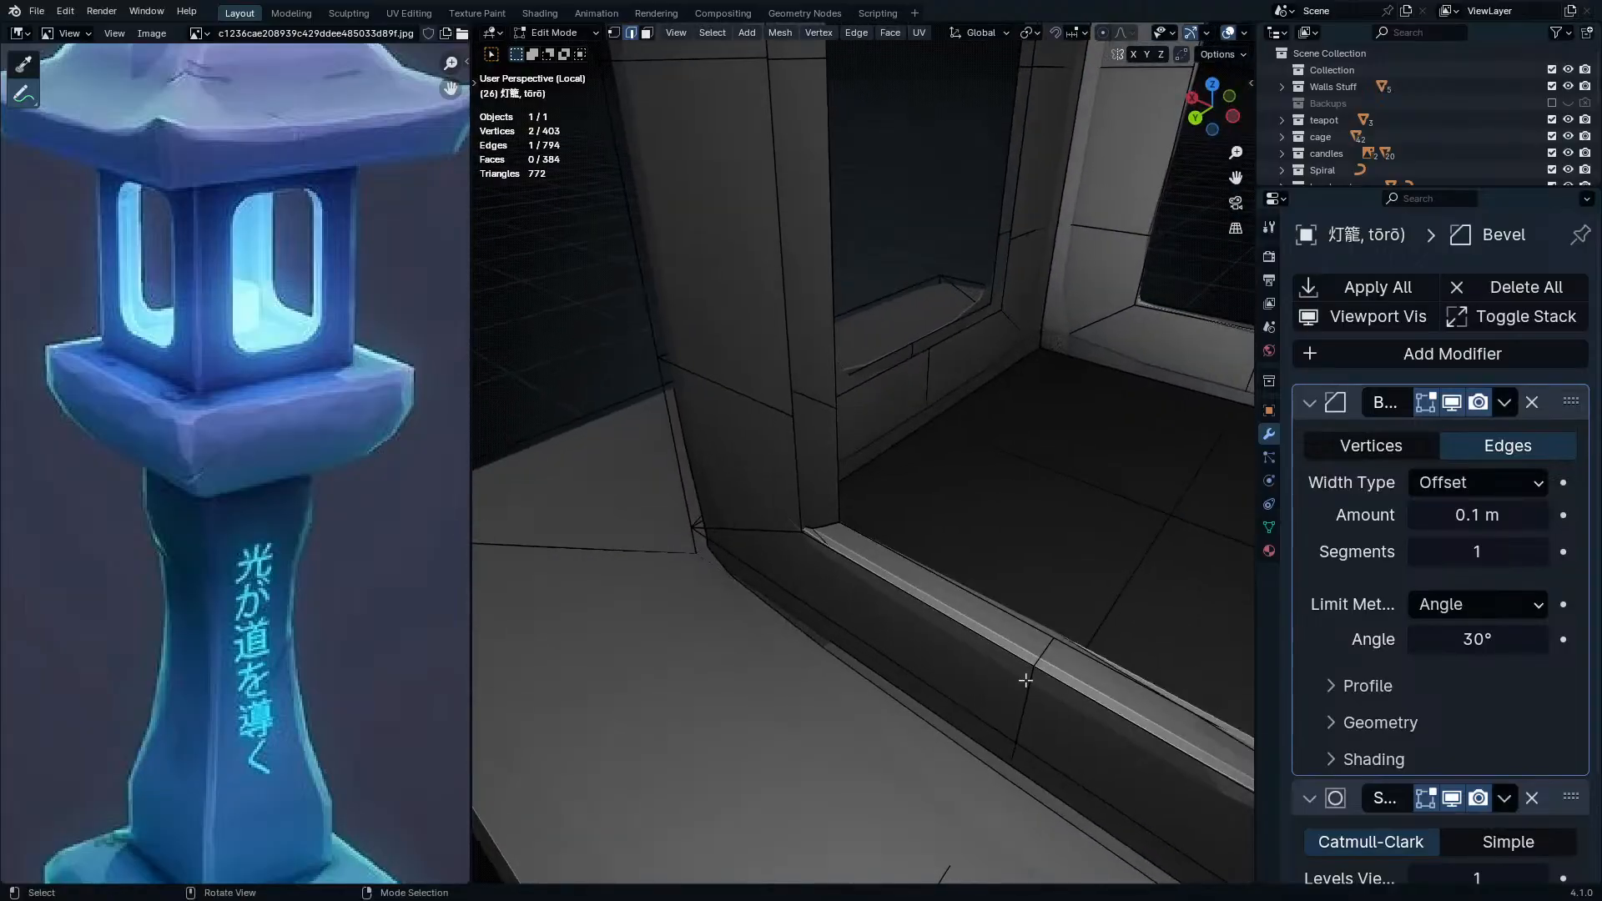
key("f")
key("f")
key("f")
middle_click_drag(1025, 680, 945, 602)
- Fill the gap around the fourth window with faces connecting the outer wall to the inner shell
key("f")
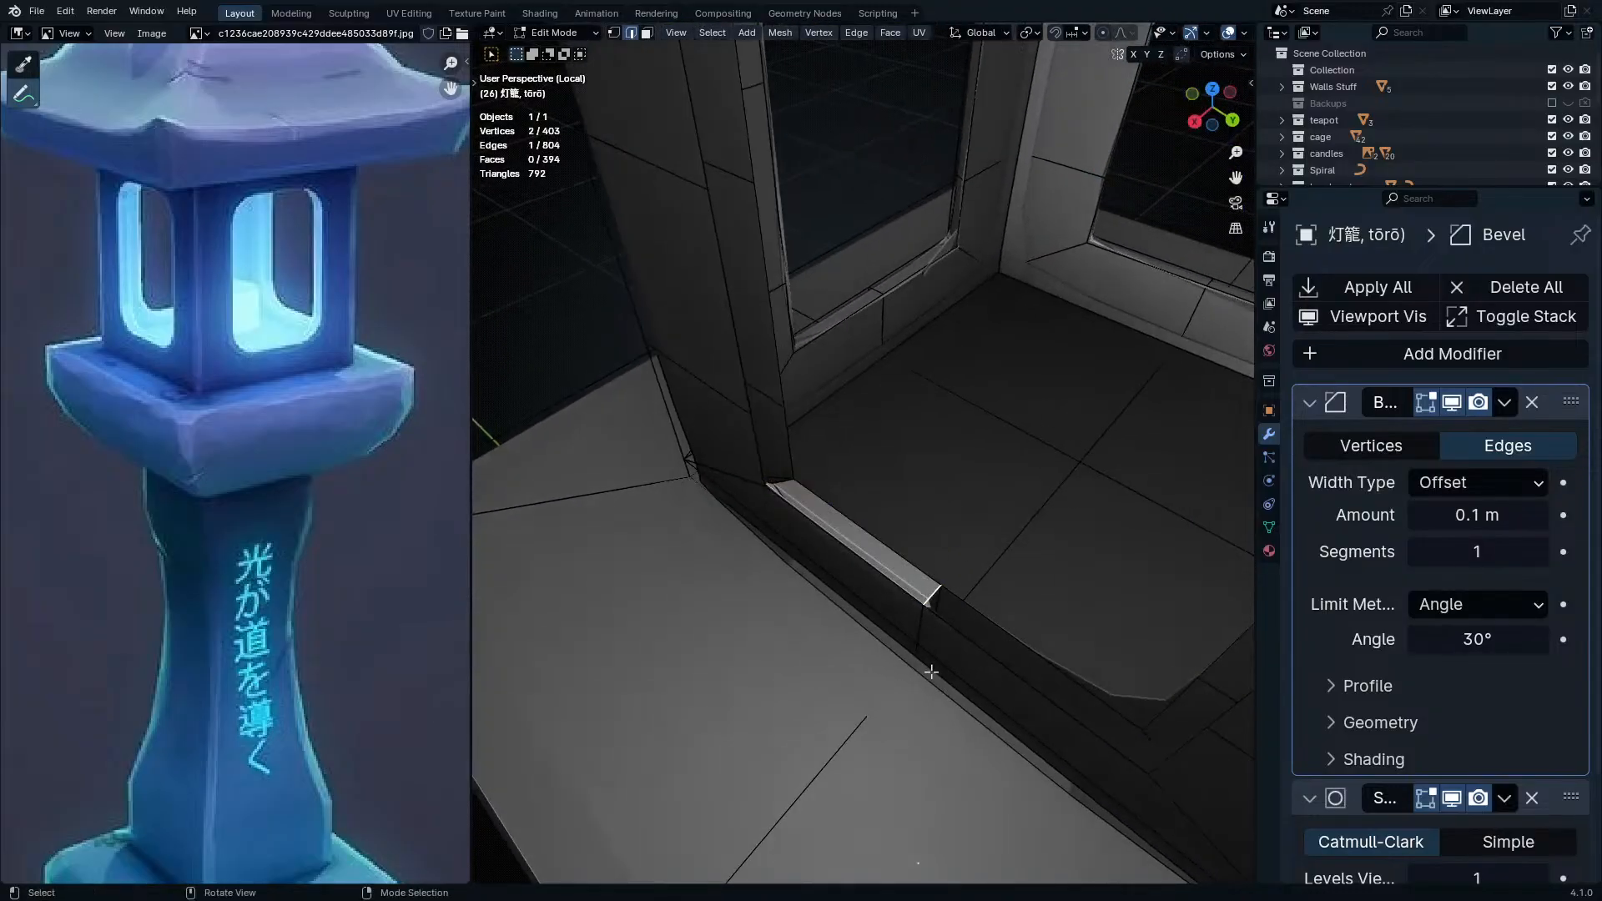
key("f")
key("f")
key("f")
key("f")
key("f")
key("f")
key("f")
key("f")
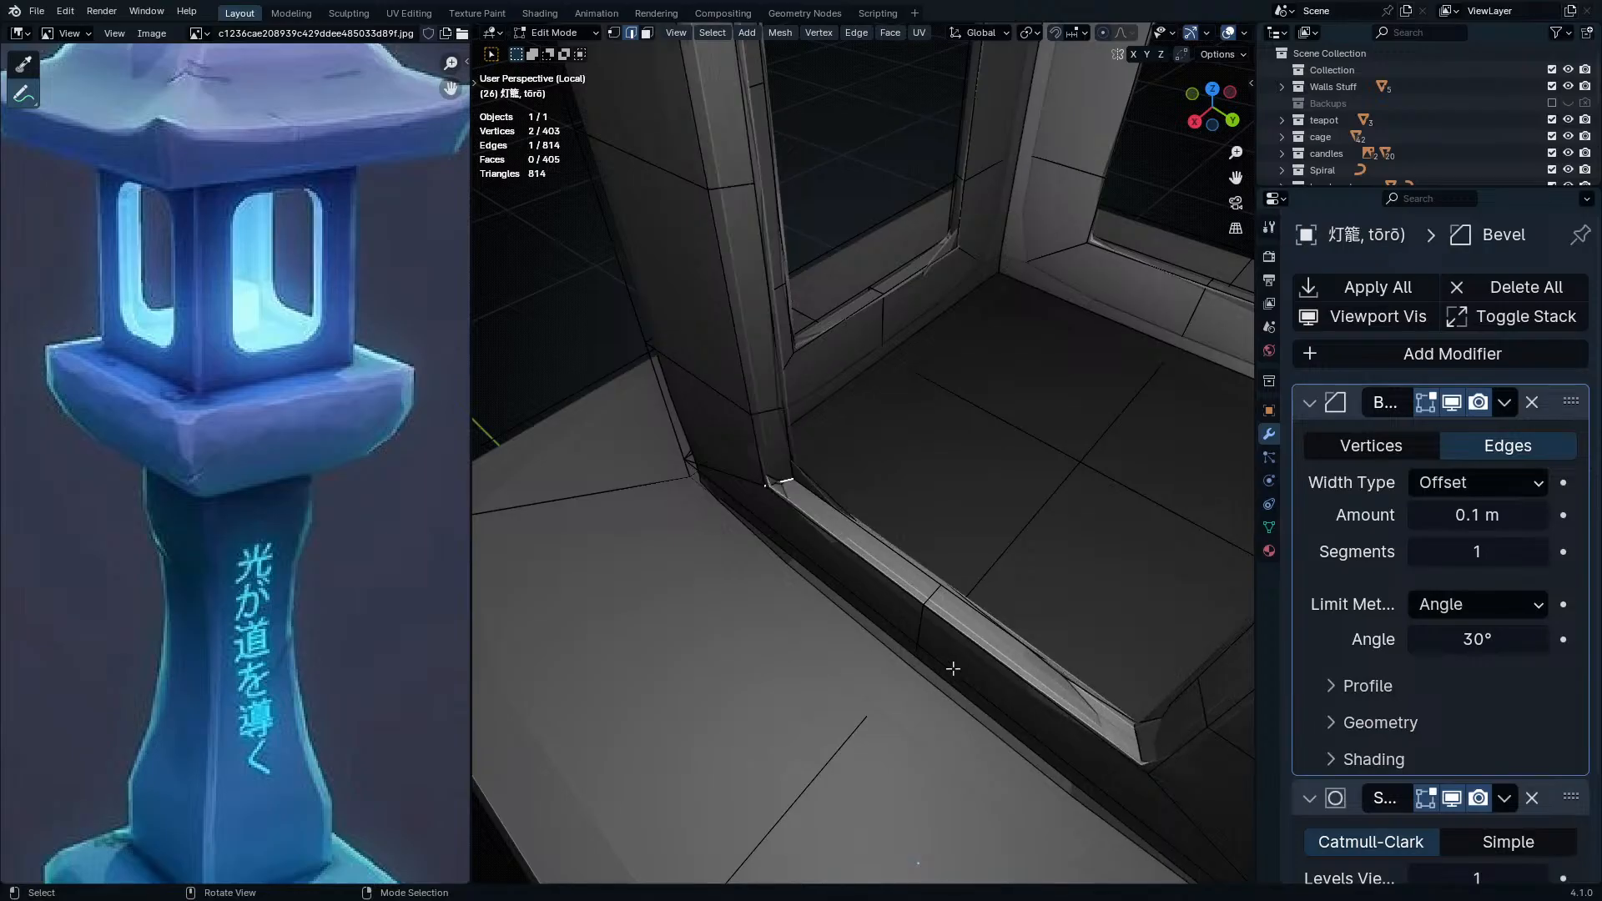
- Examine the bridged window frames and the ledge surrounding the base of the light chamber
middle_click_drag(873, 420, 948, 404)
middle_click_drag(836, 354, 942, 529, "shift")
key("Tab")
middle_click_drag(941, 530, 865, 580)
key("Tab")
key("a")
key("Tab")
key("Tab")
left_click(729, 422)
middle_click_drag(734, 434, 905, 638)
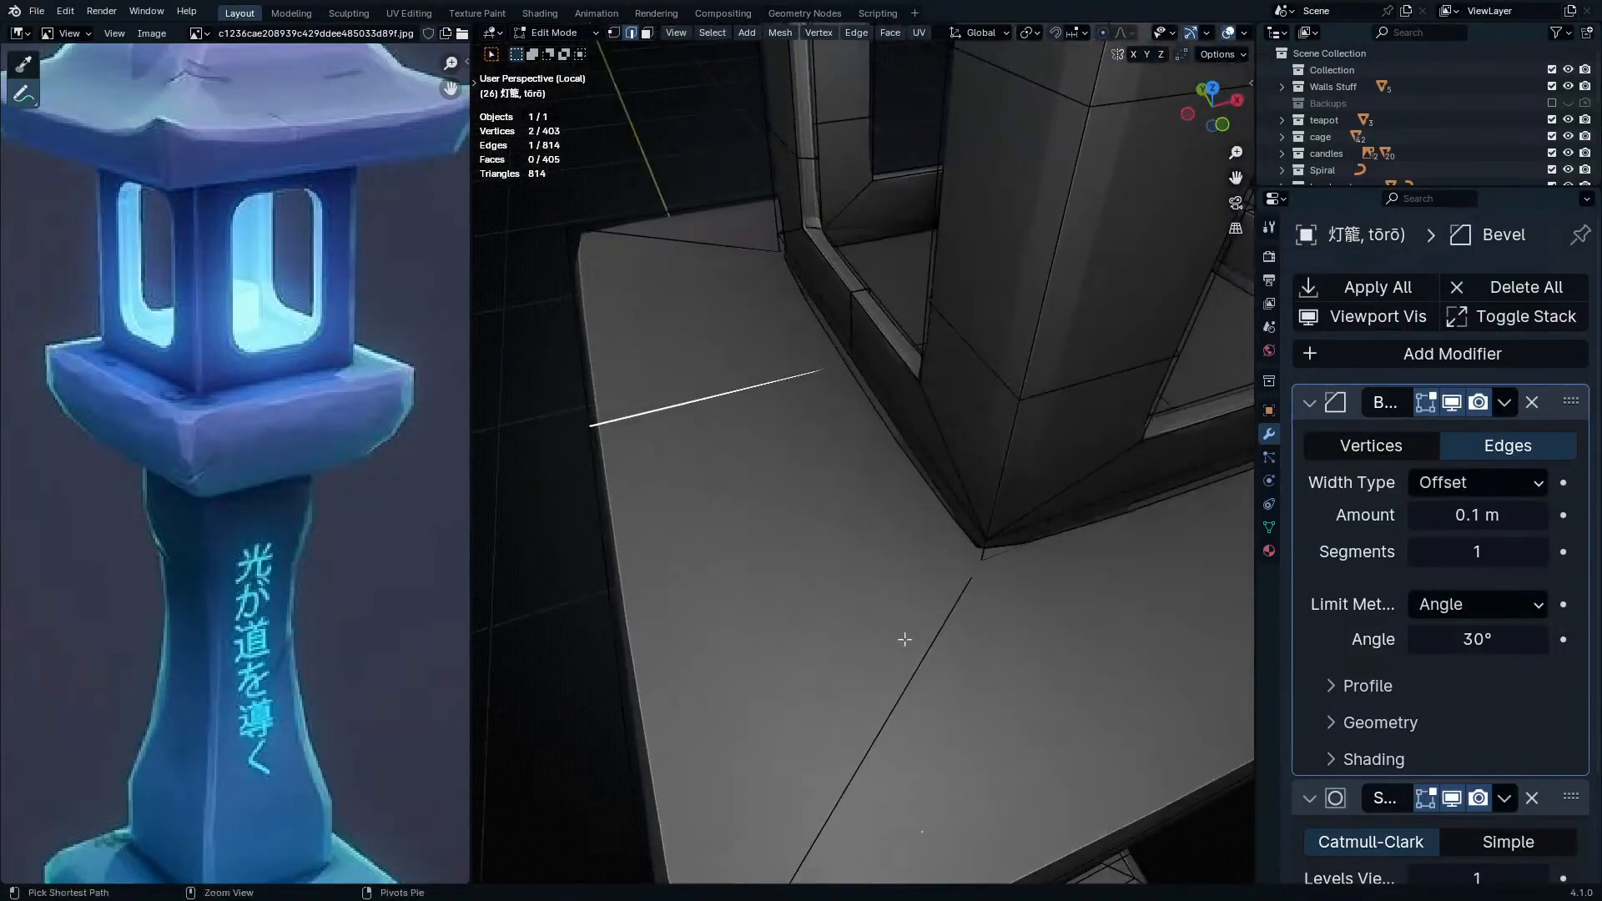
- Add a centred edge loop around the ledge below the light chamber and bevel it with two segments
left_click(899, 686)
right_click(899, 686)
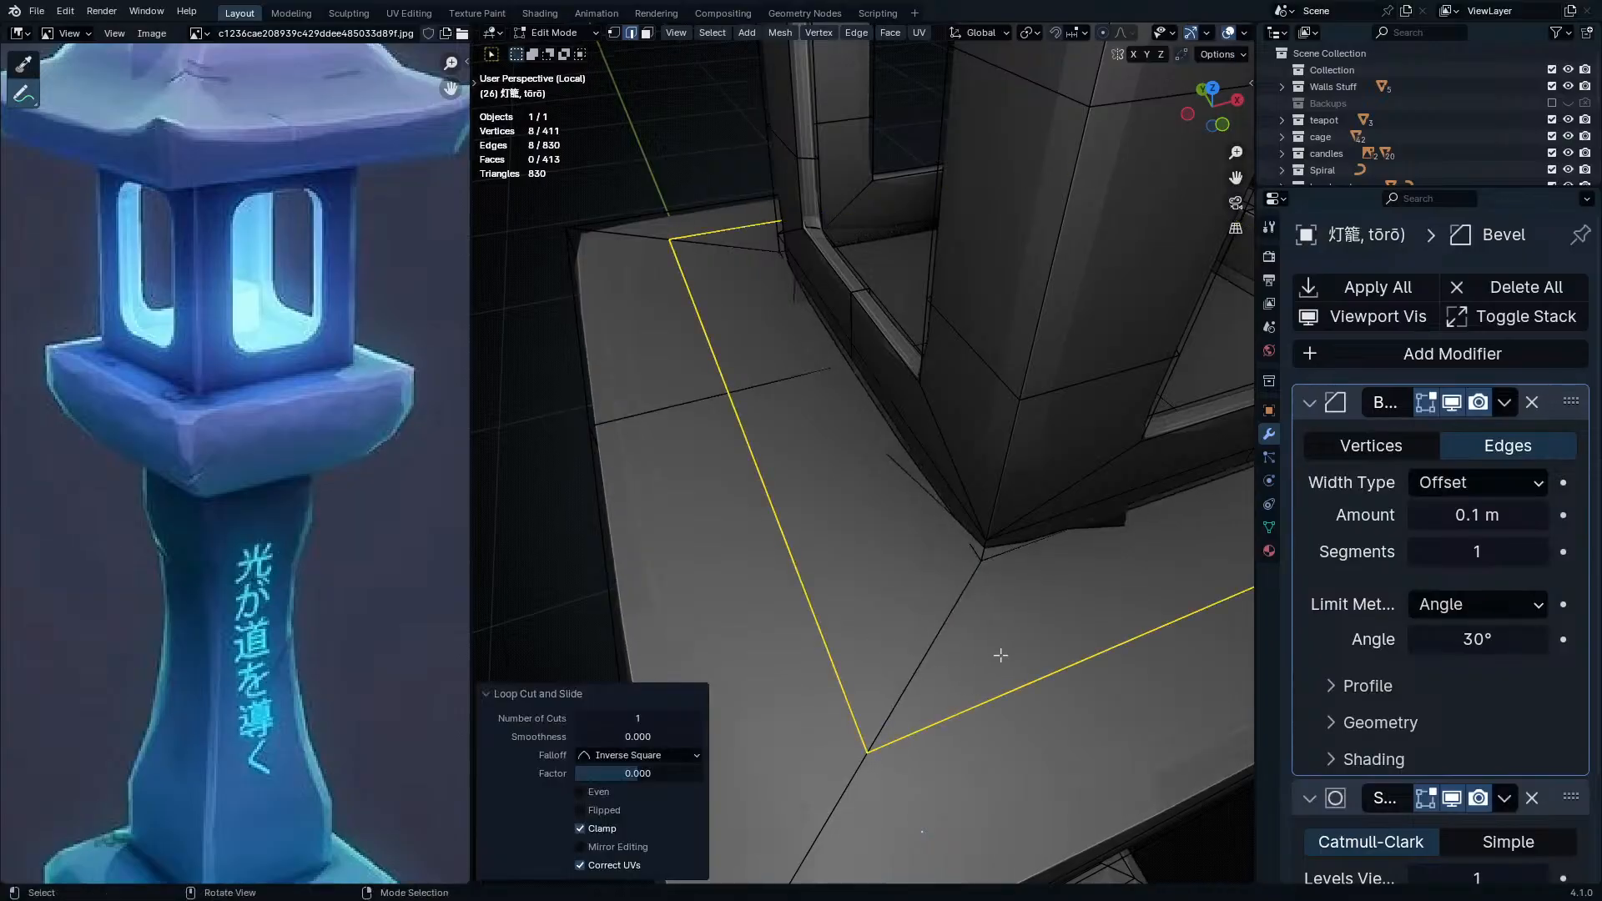
key("ctrl+b")
scroll(1051, 692, "up", 1)
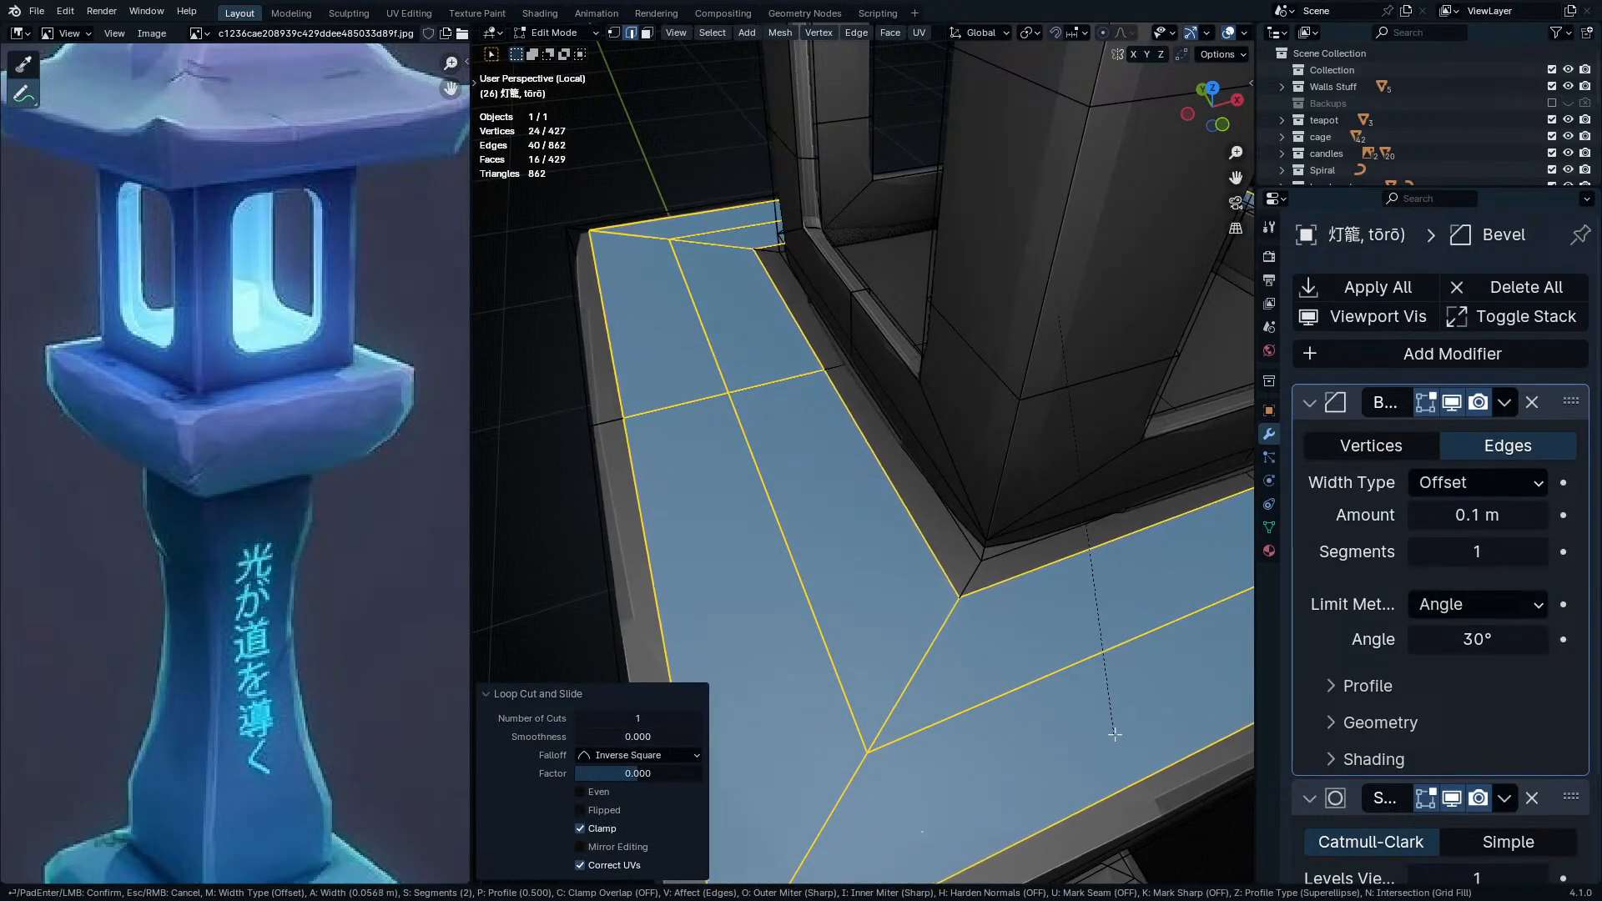
left_click(1112, 736)
middle_click_drag(1112, 735, 1044, 603)
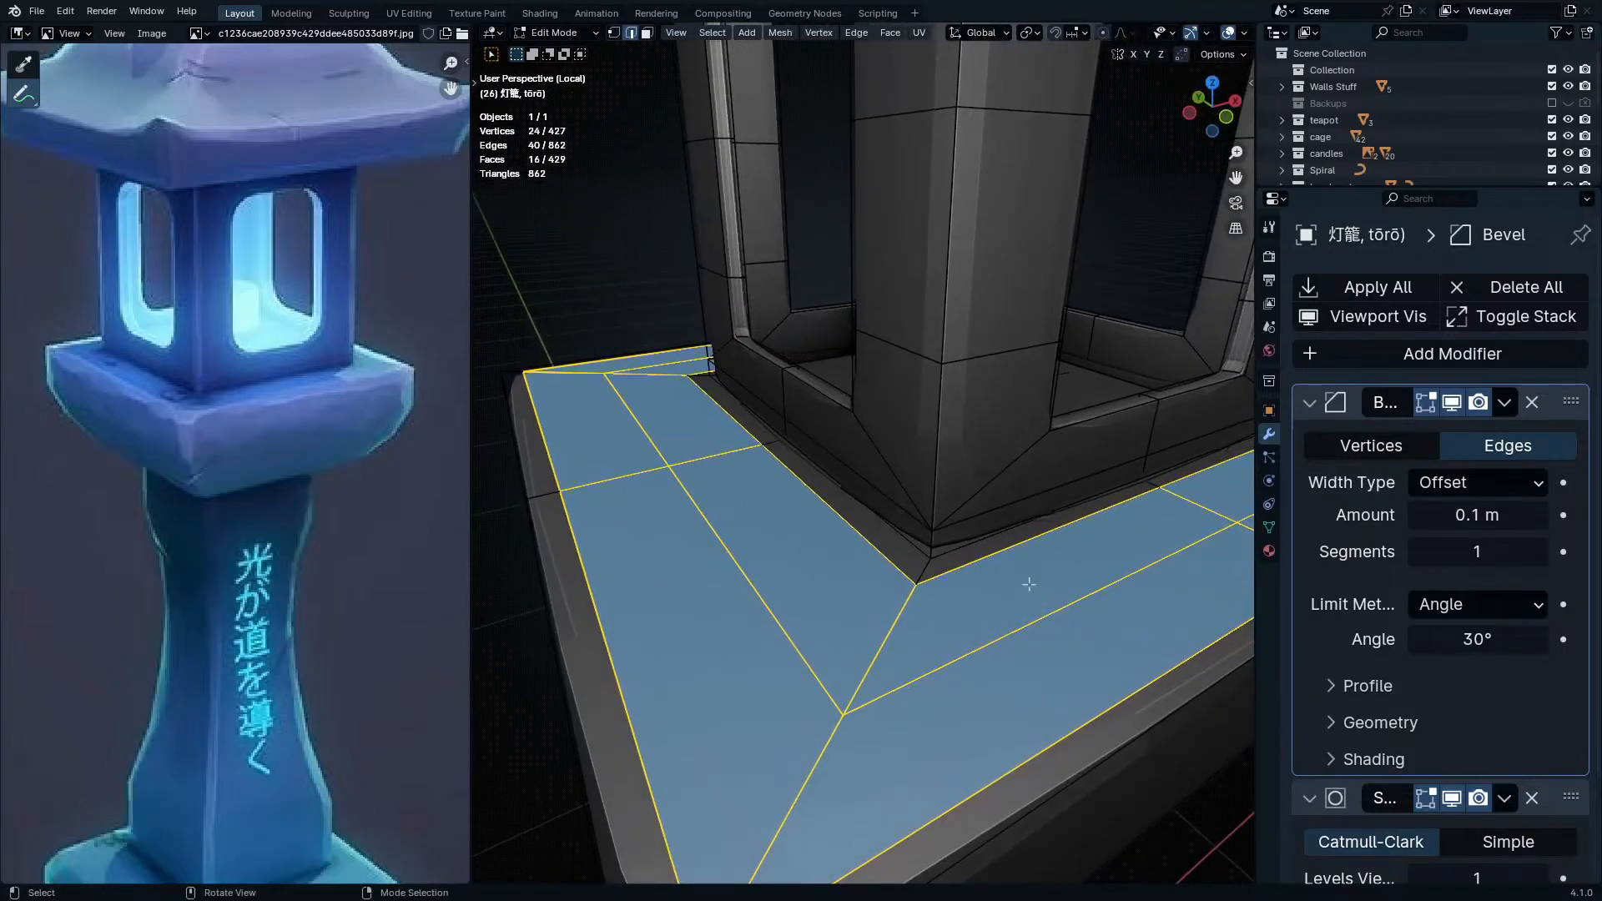
- Dissolve the selected bevelled loop edges on the ledge, undoing and repeating the dissolve
key("ctrl+x")
middle_click_drag(932, 653, 952, 672)
key("ctrl+z")
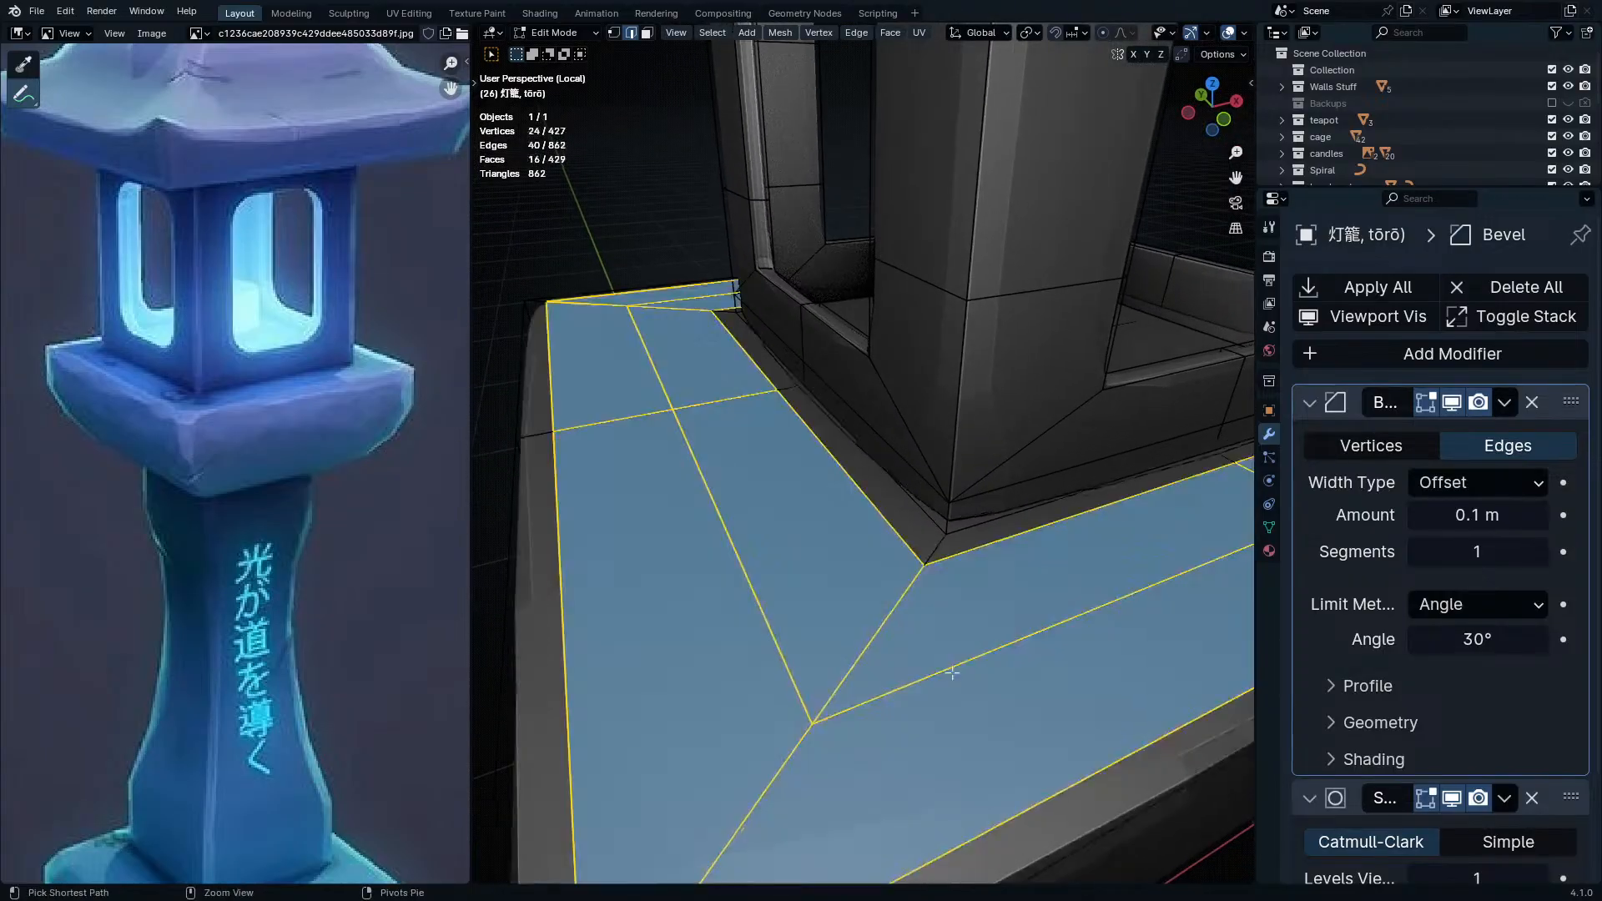
key("ctrl+x")
key("ctrl+z")
key("ctrl+x")
- Apply smooth shading to the whole lantern in object mode
middle_click_drag(949, 665, 1050, 345)
key("Tab")
middle_click_drag(1085, 225, 974, 398, "ctrl")
middle_click_drag(1055, 659, 1051, 626, "ctrl")
middle_click_drag(1034, 680, 1019, 615, "shift")
middle_click_drag(1015, 738, 879, 356, "ctrl")
key("ctrl+Tab")
left_click(768, 415)
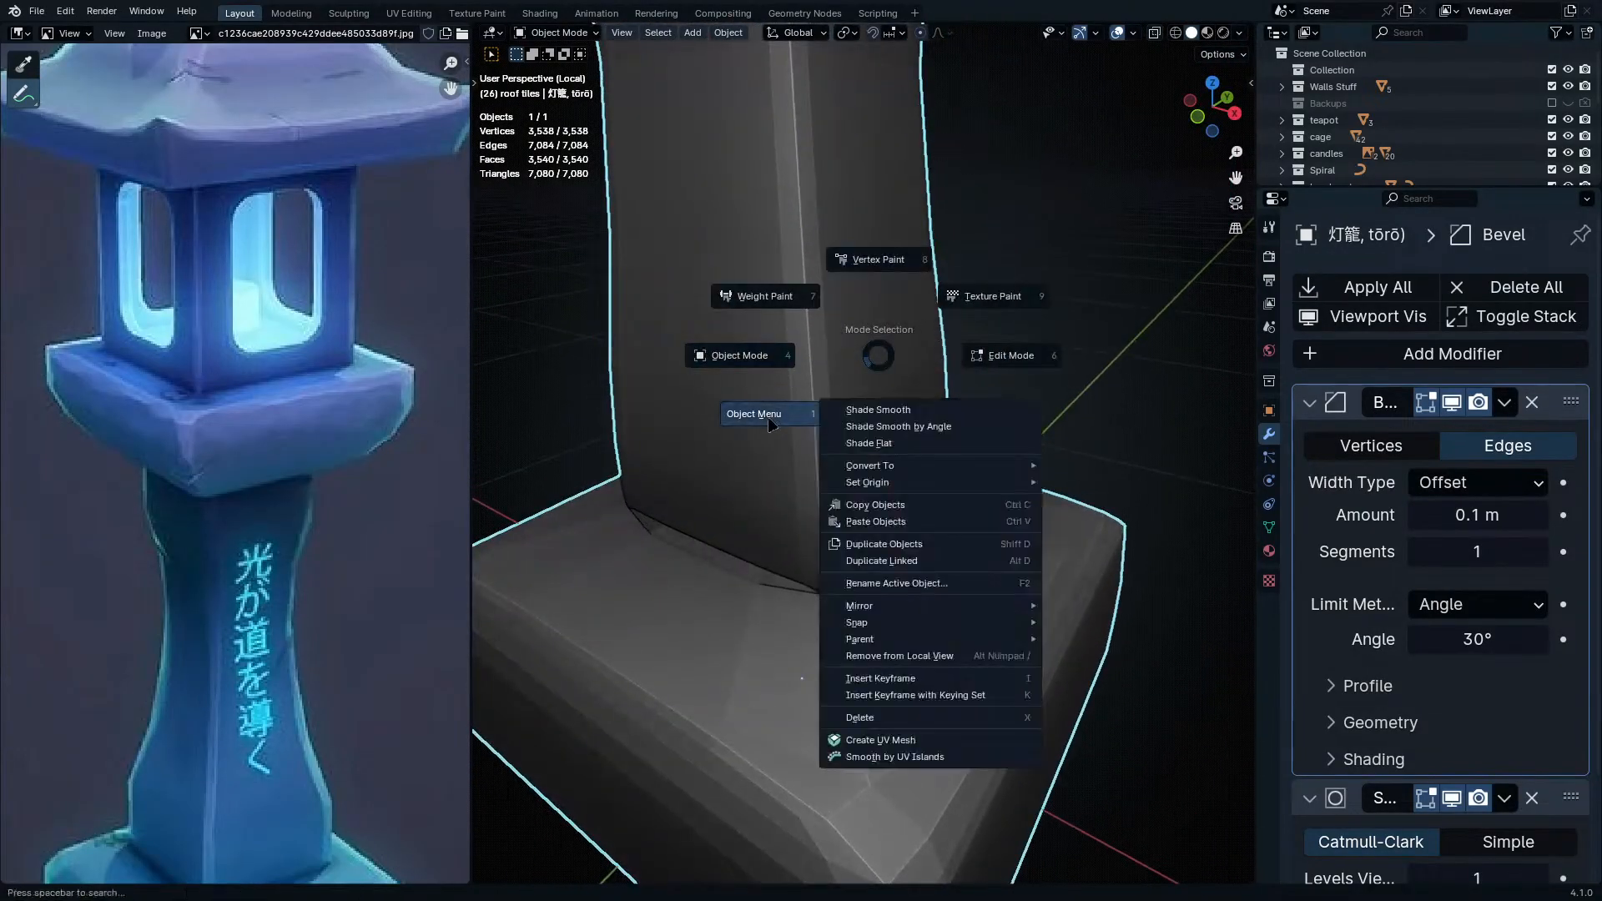
left_click(882, 410)
- Select the four corner vertex groups of the front and back window openings and scale them to 0.921 along Z
middle_click_drag(887, 415, 934, 475)
middle_click_drag(951, 375, 960, 659, "shift")
scroll(981, 412, "up", 4)
scroll(984, 517, "up", 5)
middle_click_drag(974, 400, 1045, 399)
key("Tab")
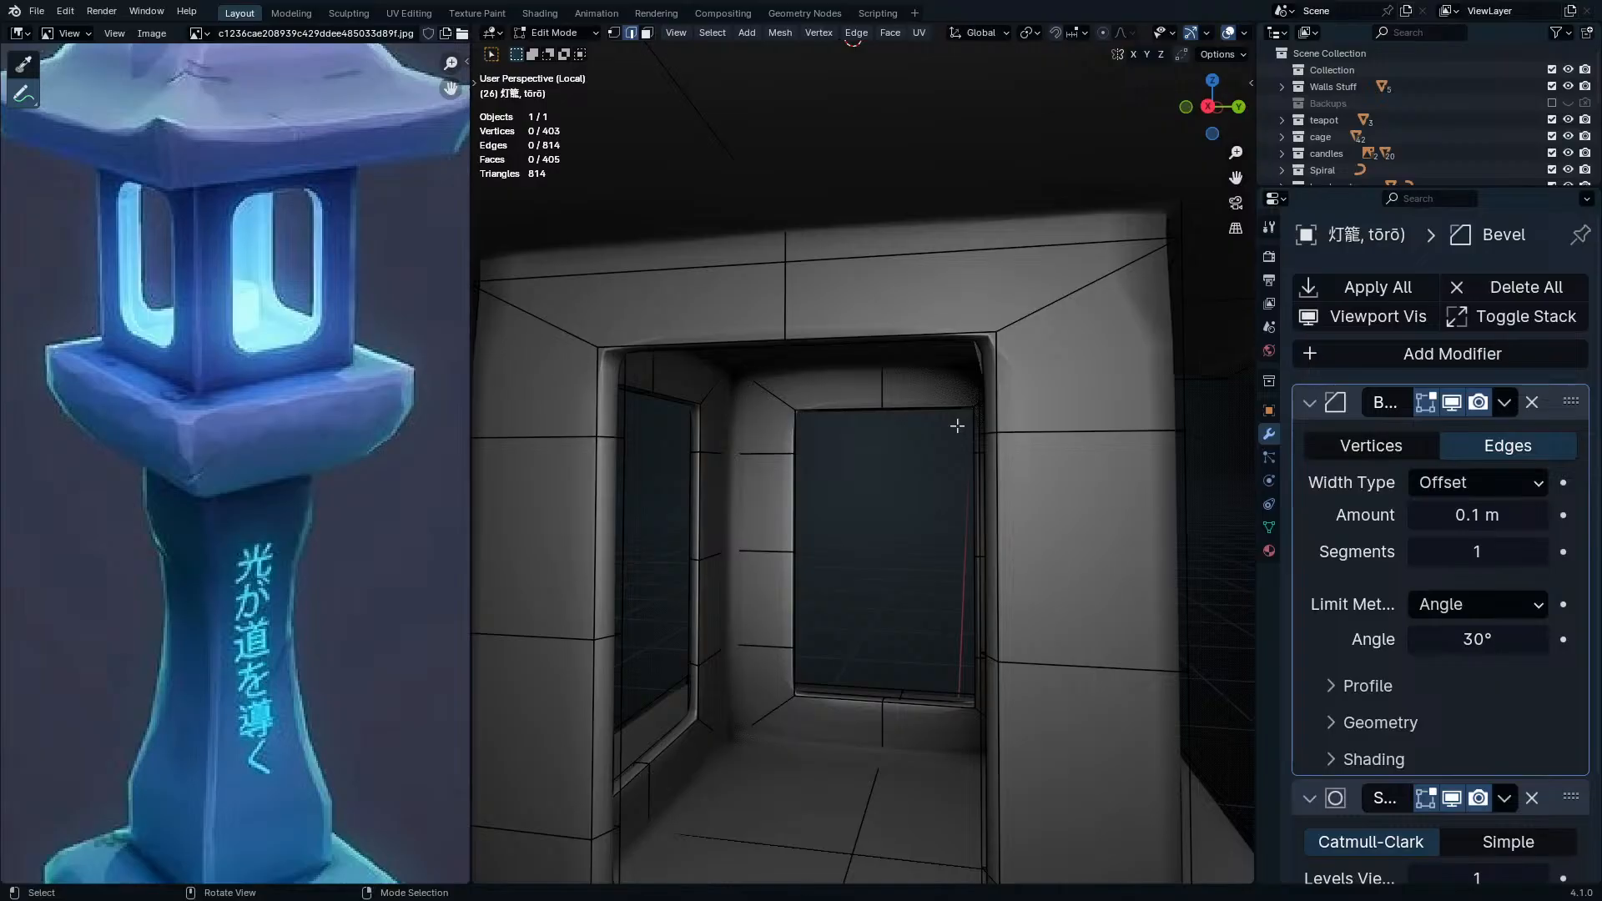
middle_click_drag(670, 433, 1047, 600)
key("KP_1")
key("alt+z")
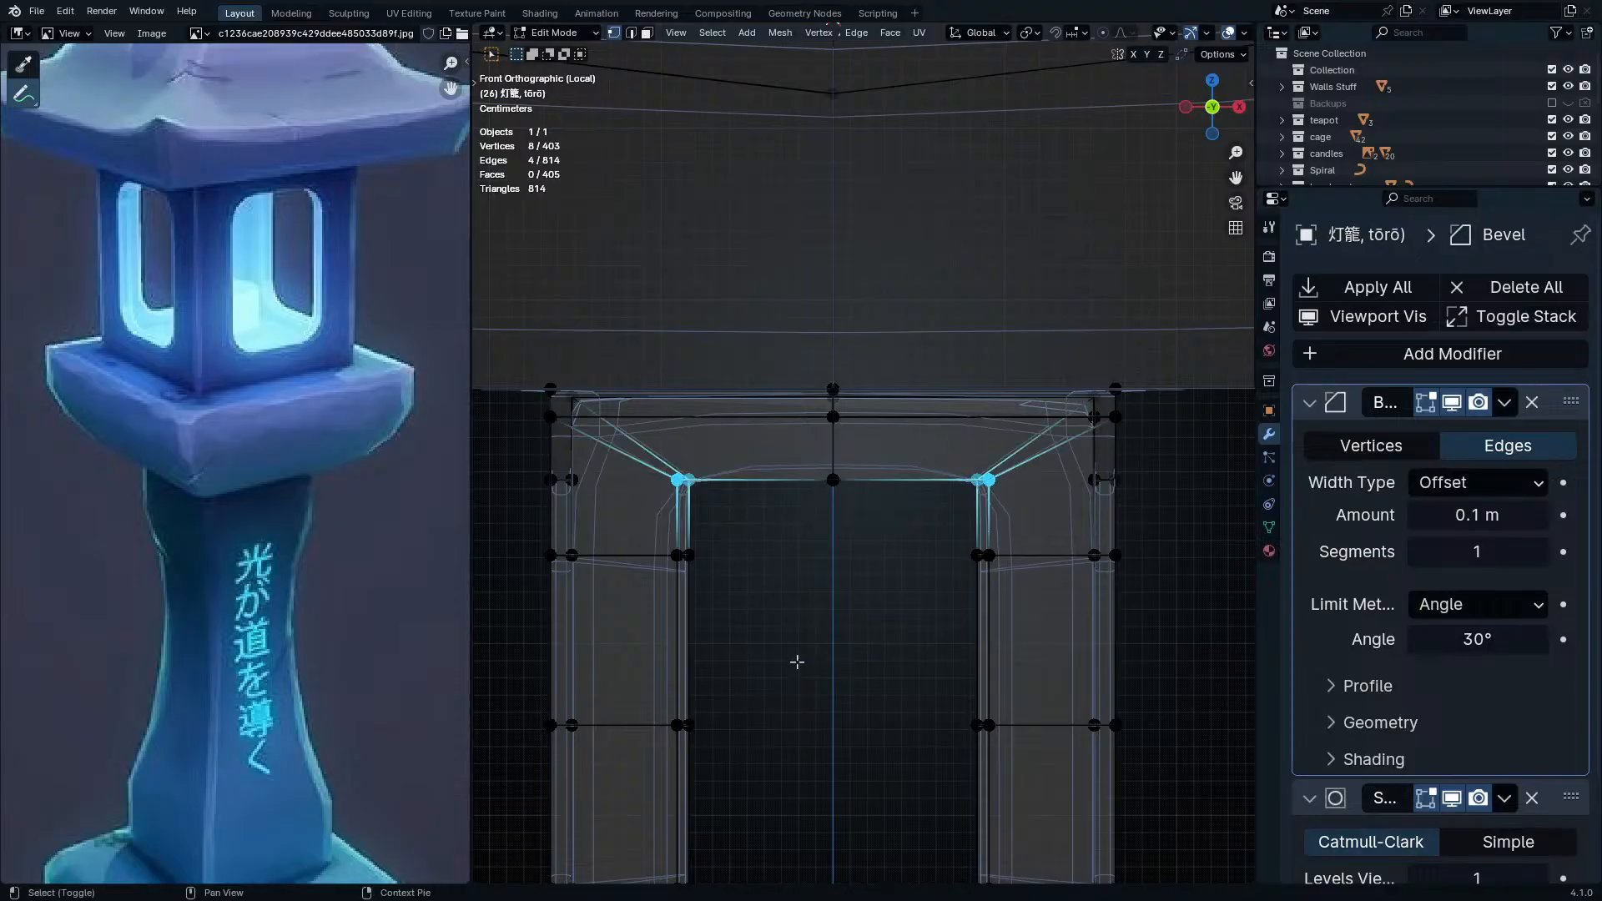
middle_click_drag(797, 658, 776, 446, "shift")
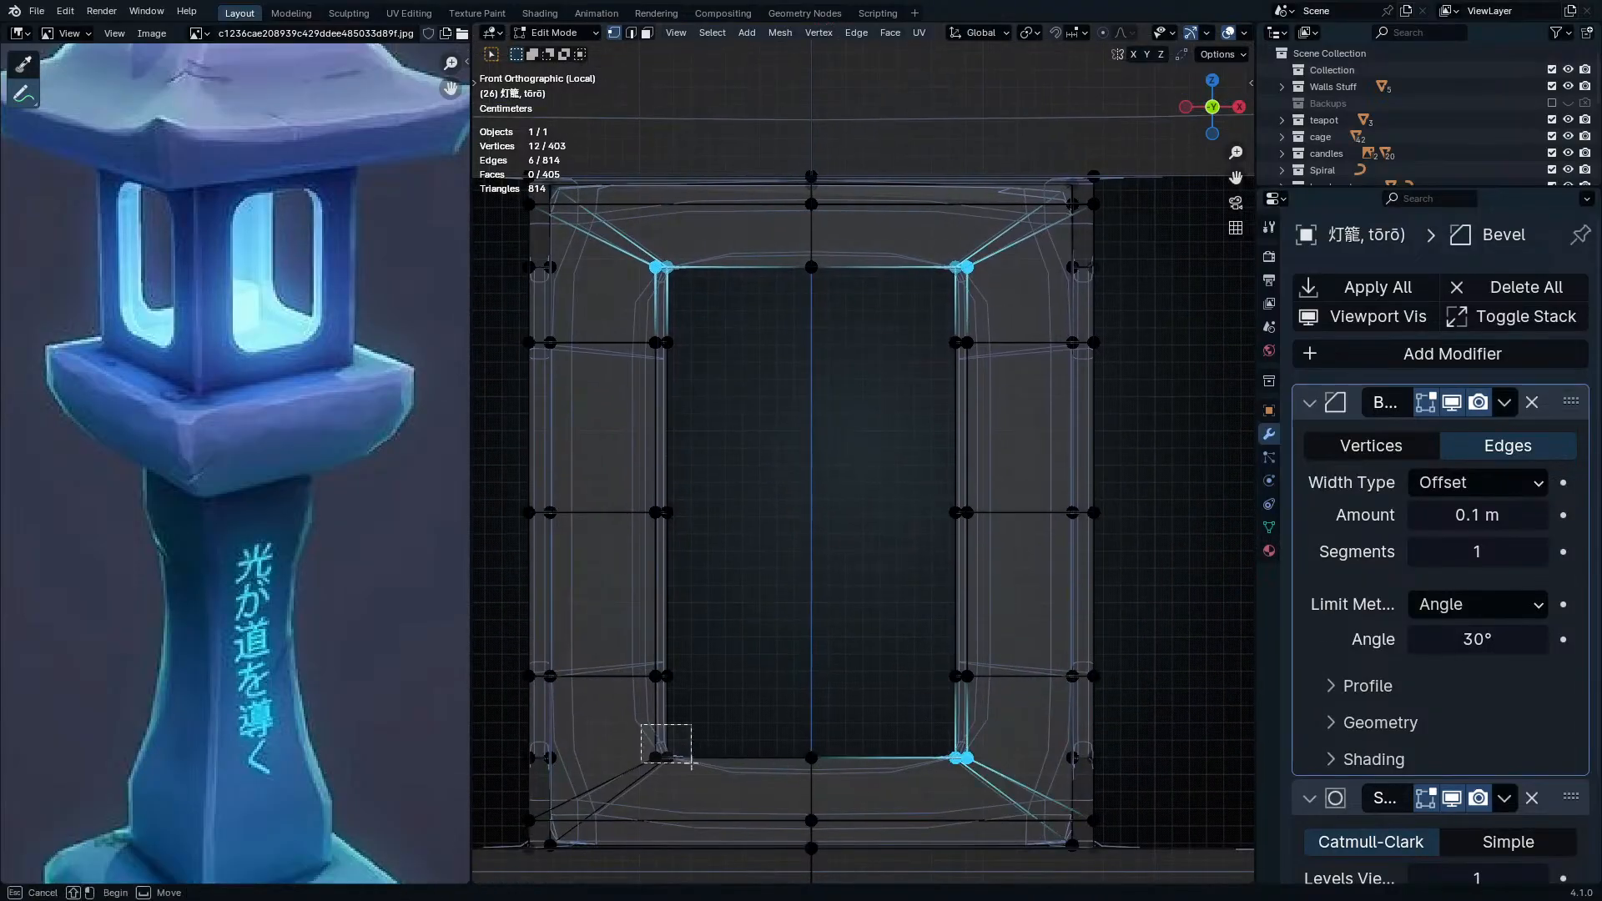
key("s")
key("z")
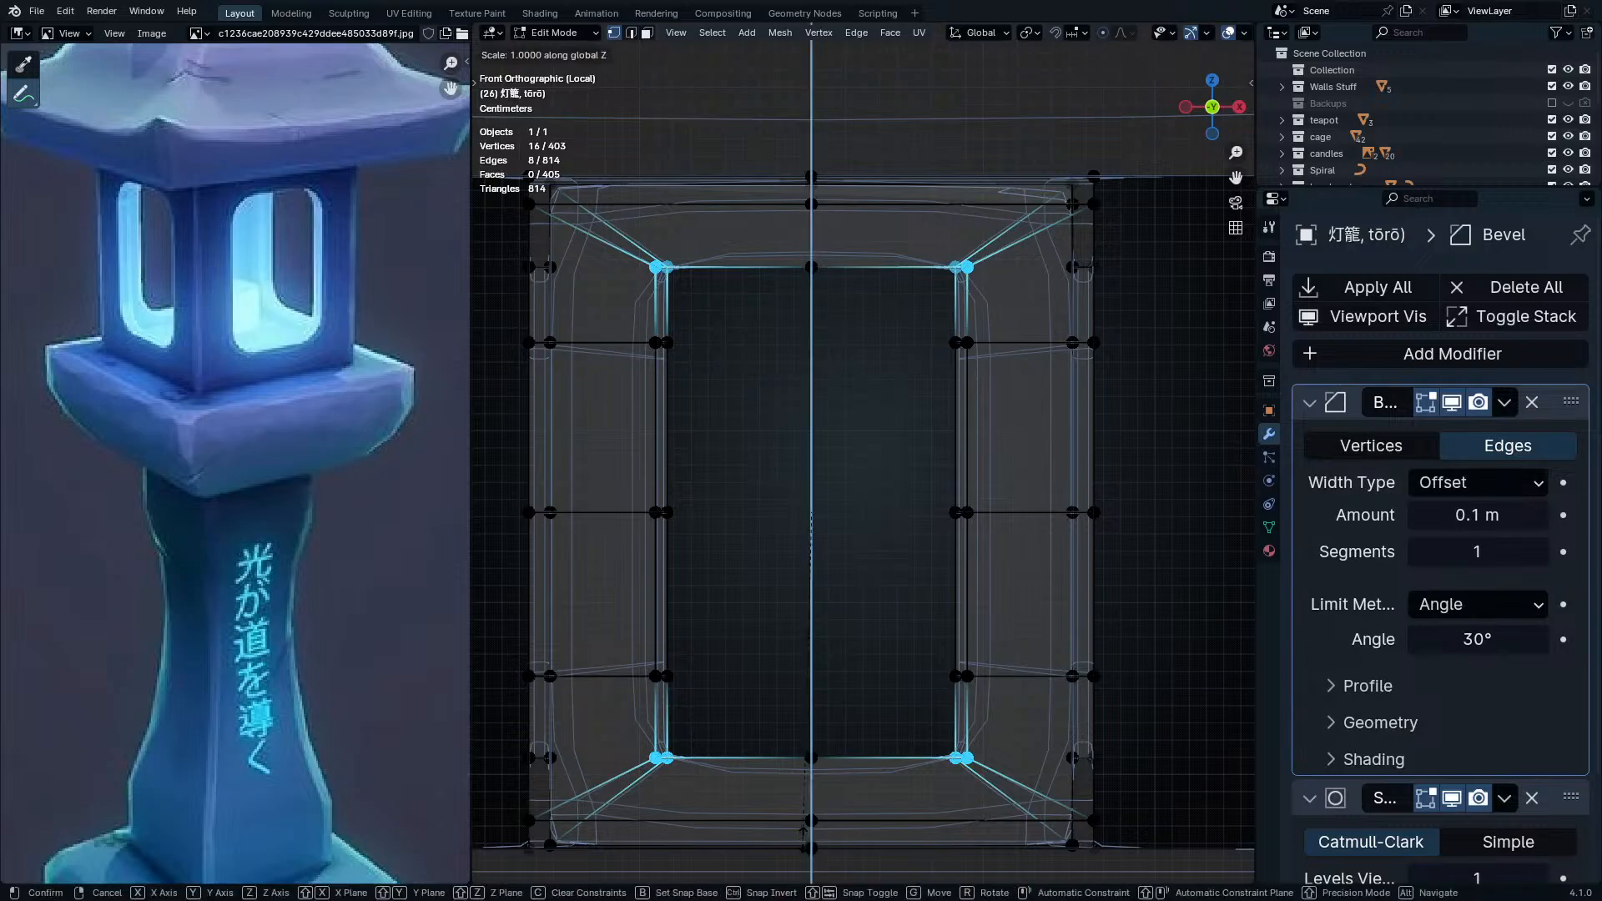
left_click(799, 808)
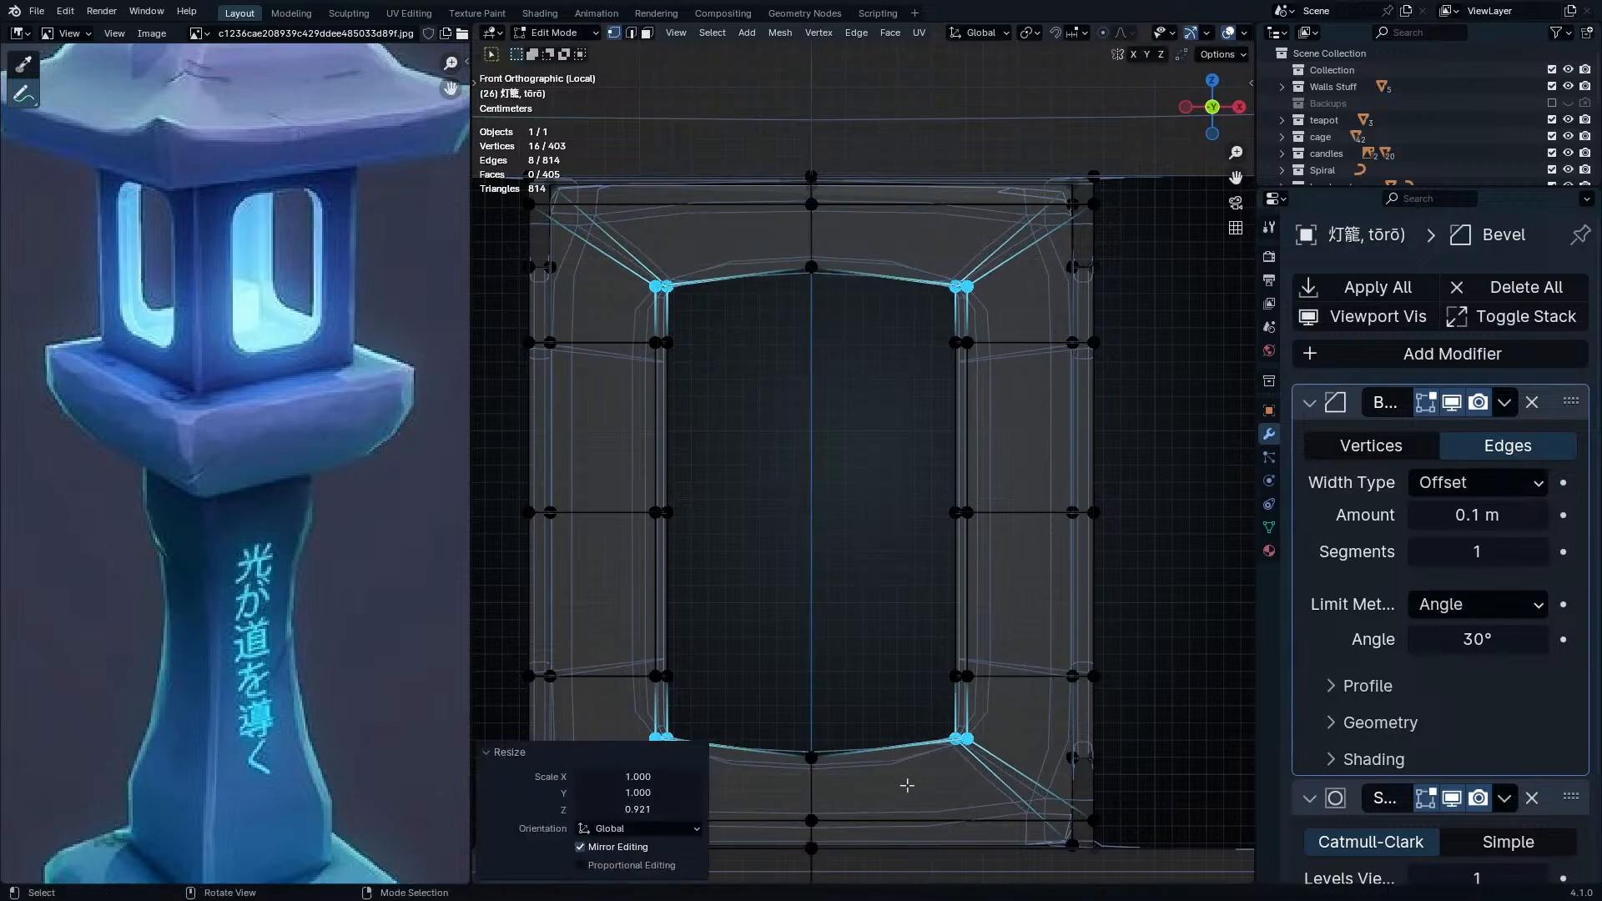
- Snap the 3D cursor to the selected window corners' centre and use it as the transform pivot point
key("alt+z")
key("Tab")
middle_click_drag(914, 751, 901, 762)
key("KP_1")
key("alt+z")
key("Tab")
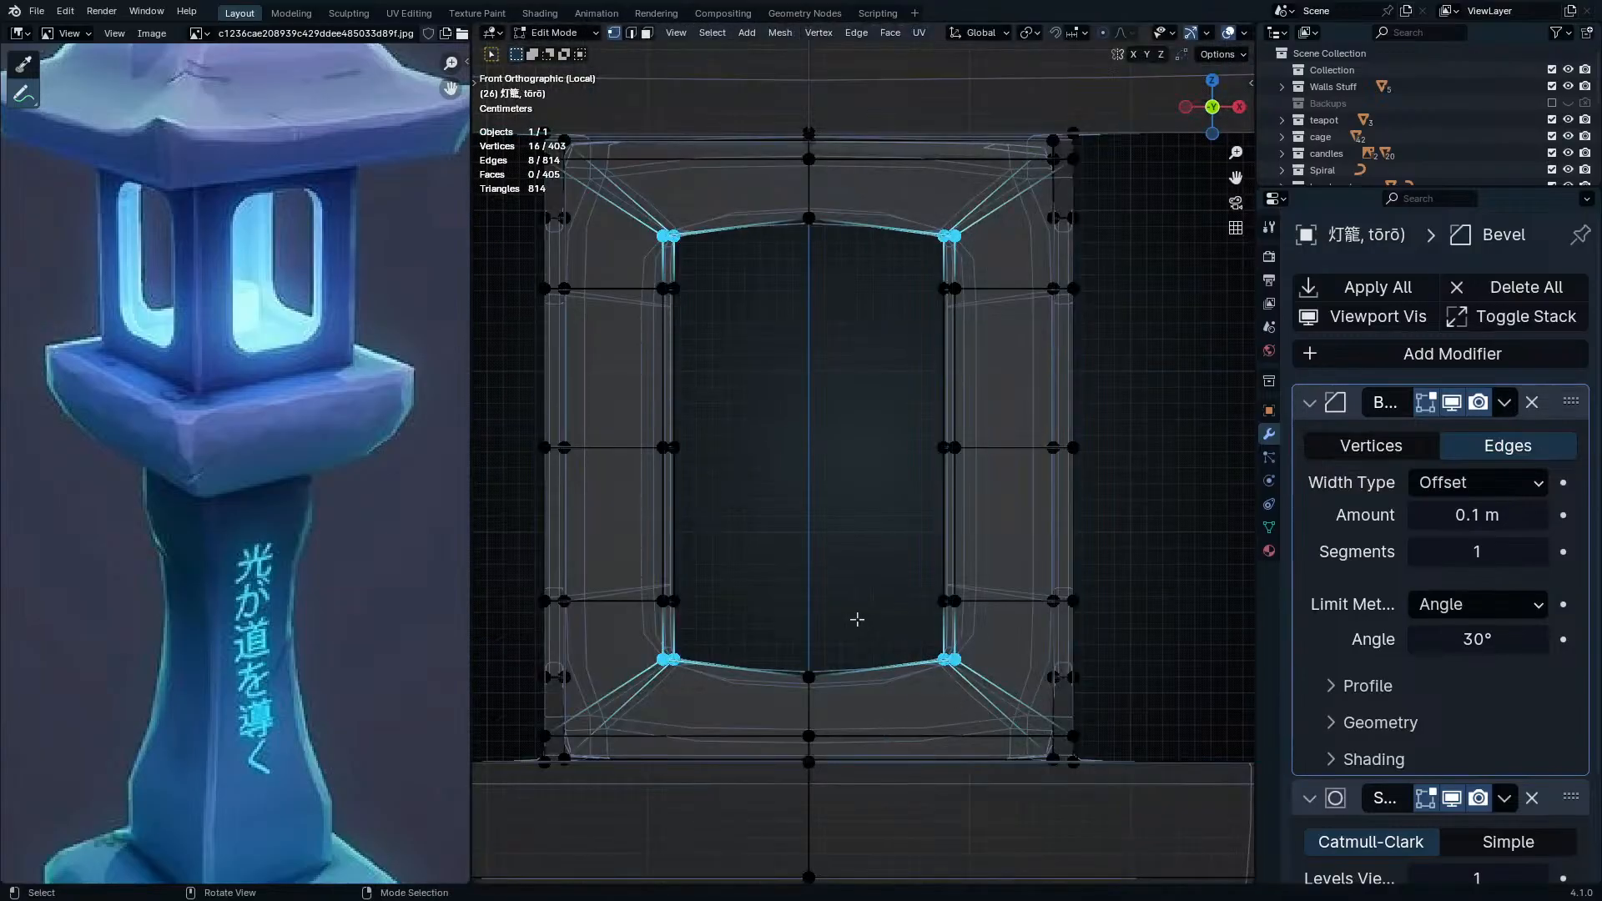
key("shift+s")
left_click(846, 764)
key("ctrl+Tab")
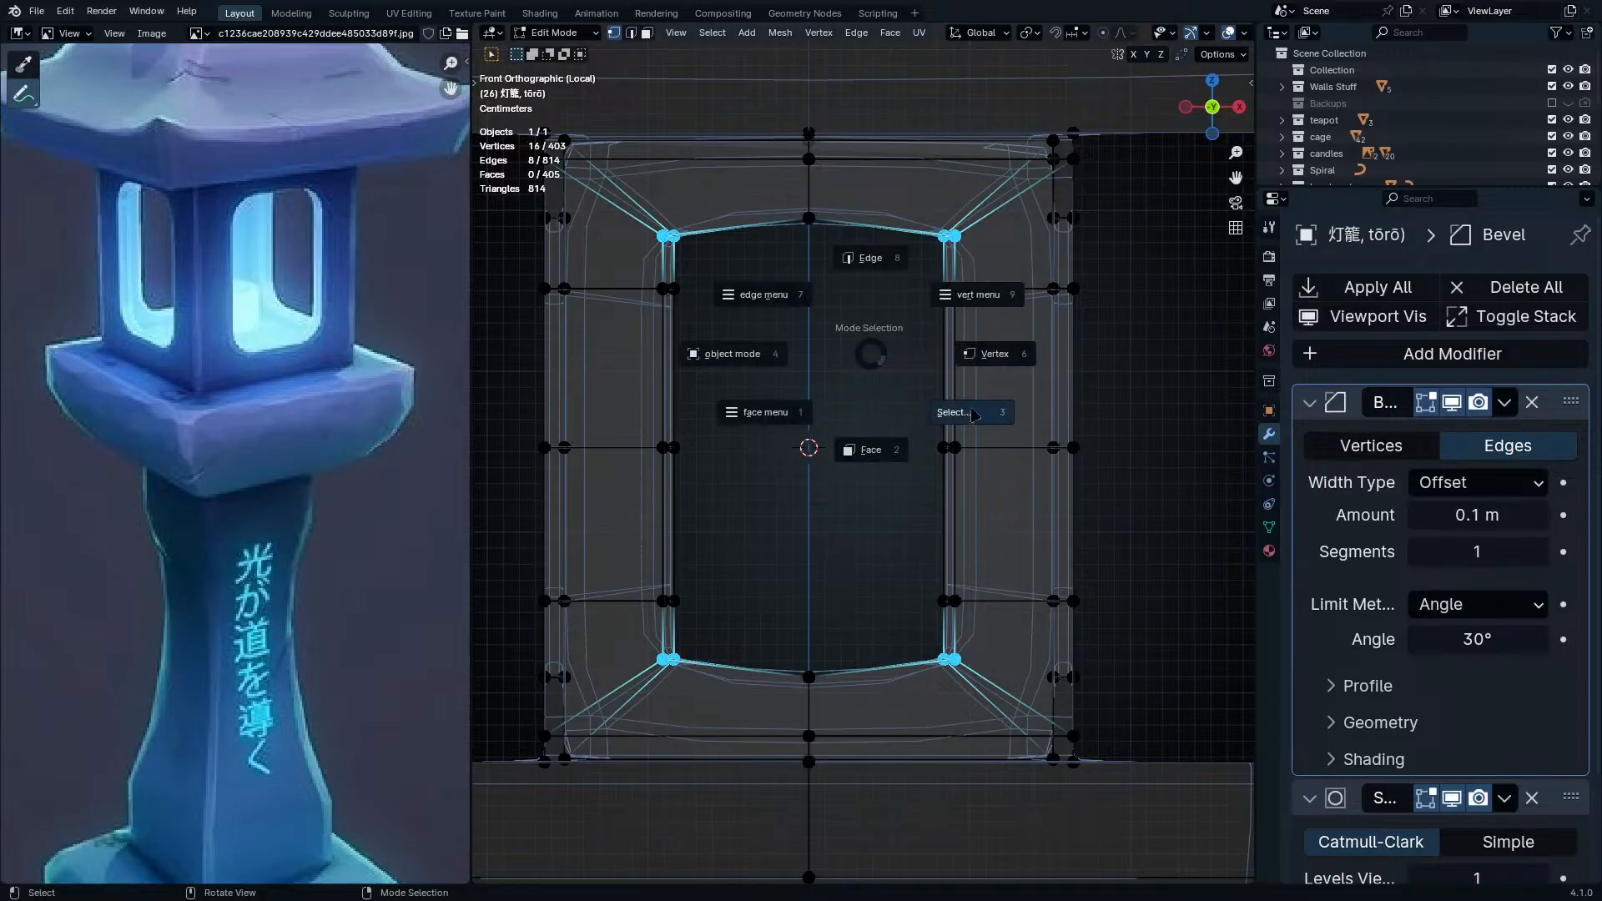
right_click(864, 366)
key("period")
left_click(1090, 436)
left_click(1179, 444)
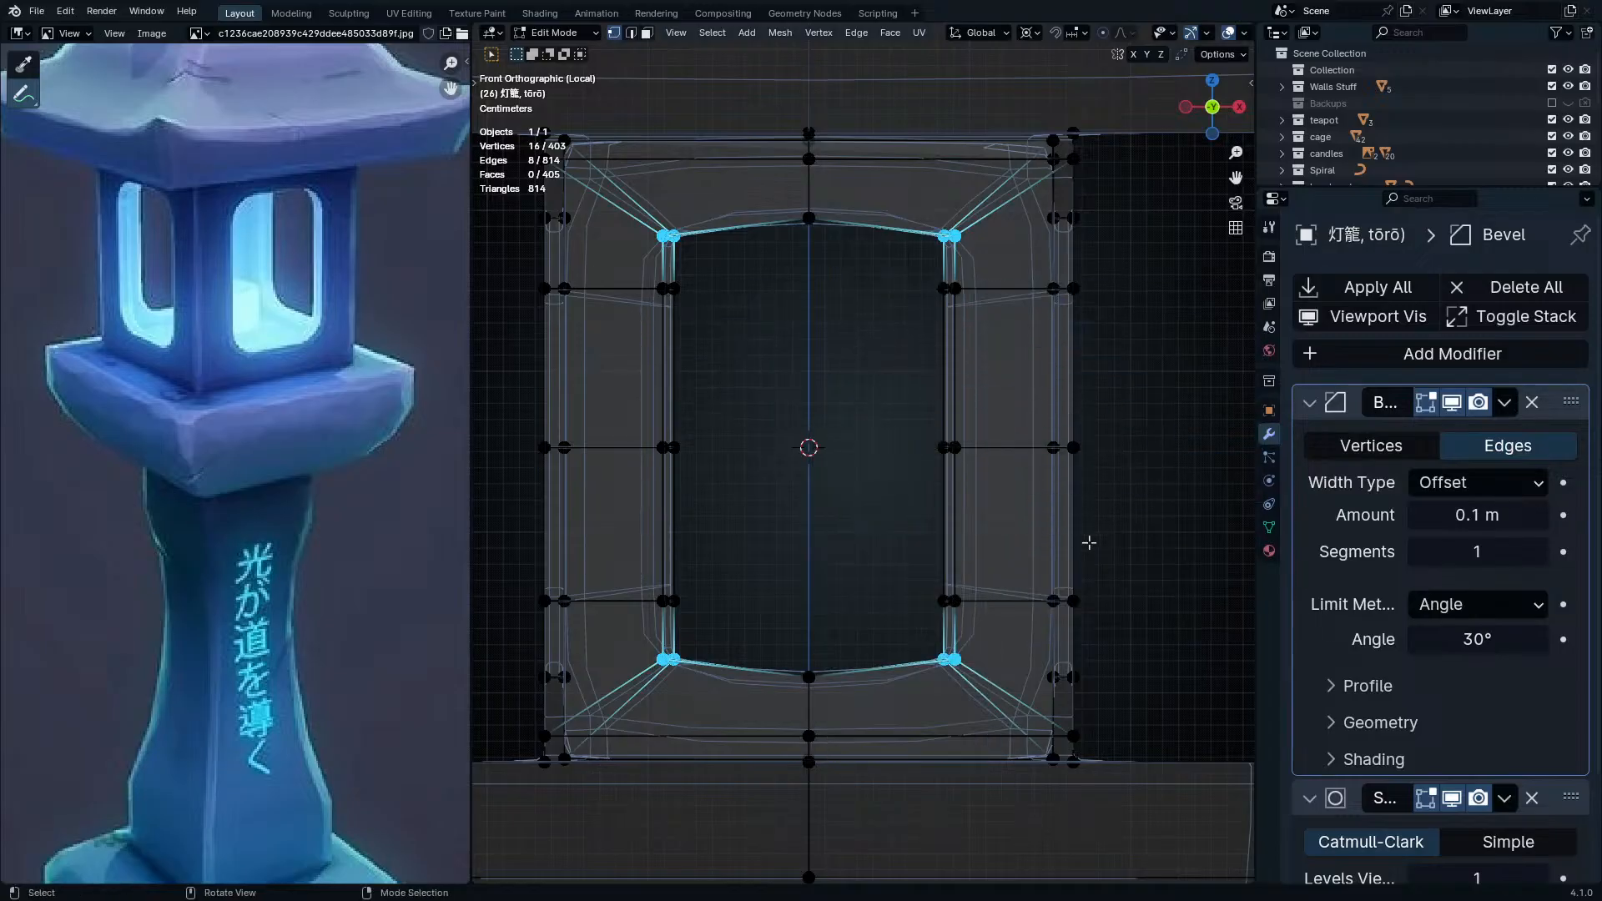
- Scale the front and back windows' corner vertices to about 0.83 along X to round the openings
key("s")
key("x")
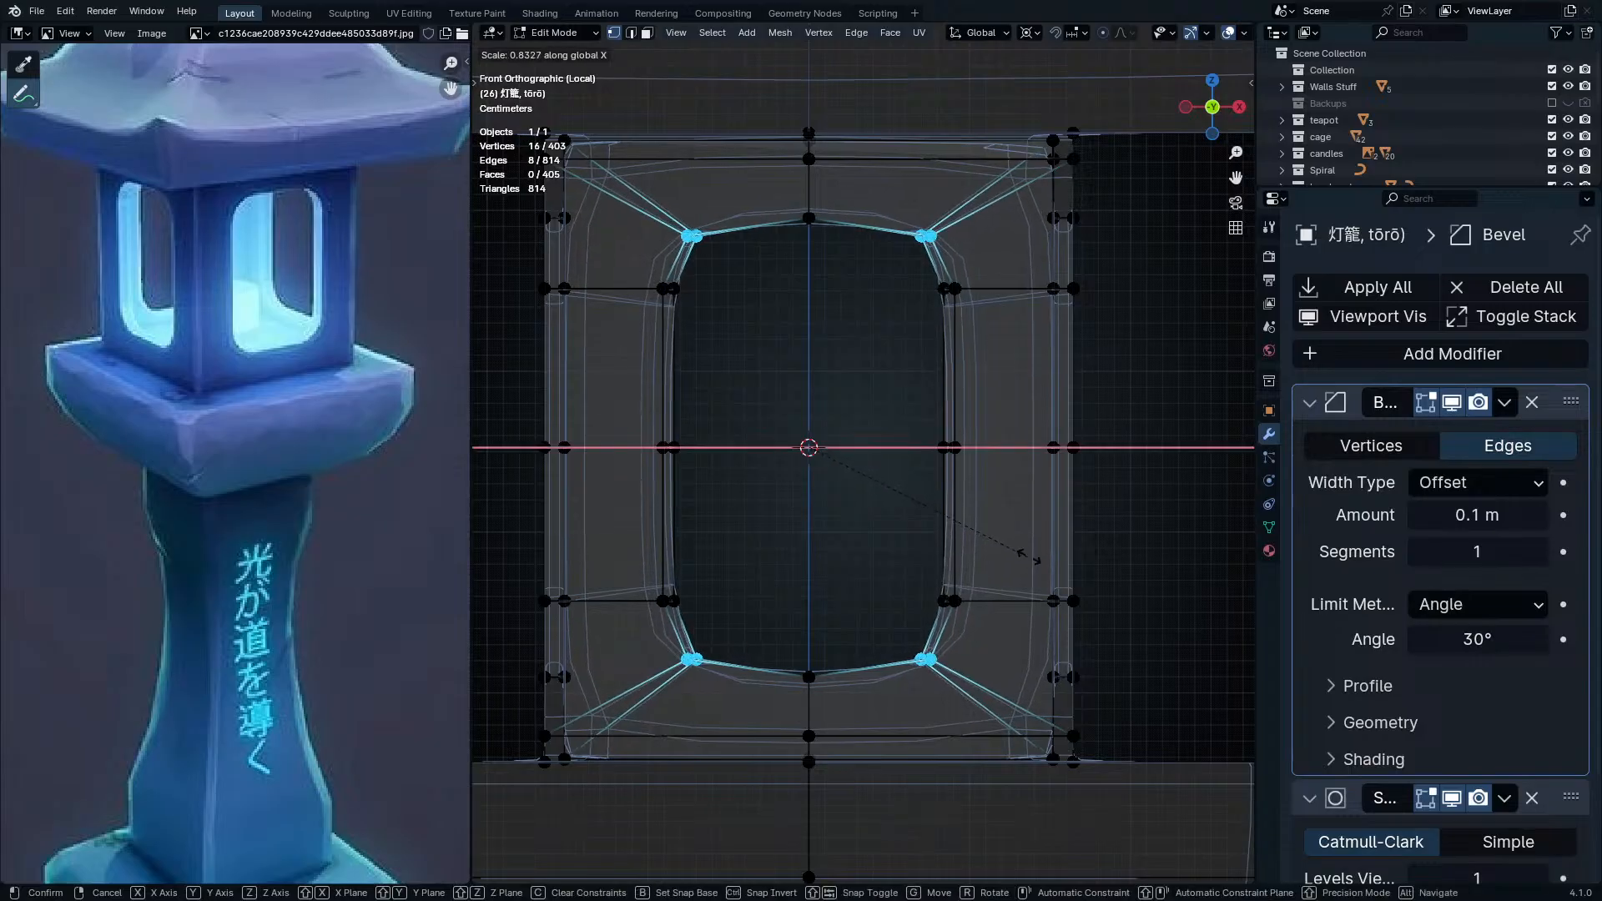
left_click(1034, 558)
key("Tab")
key("shift+z")
- Set up a see-through right orthographic view of the side windows for vertex editing
mouse_move(944, 536)
middle_mouse_down()
mouse_move(854, 511)
mouse_move(898, 475)
middle_mouse_up()
scroll(956, 556, "down", 3)
middle_click_drag(933, 401, 957, 558, "shift")
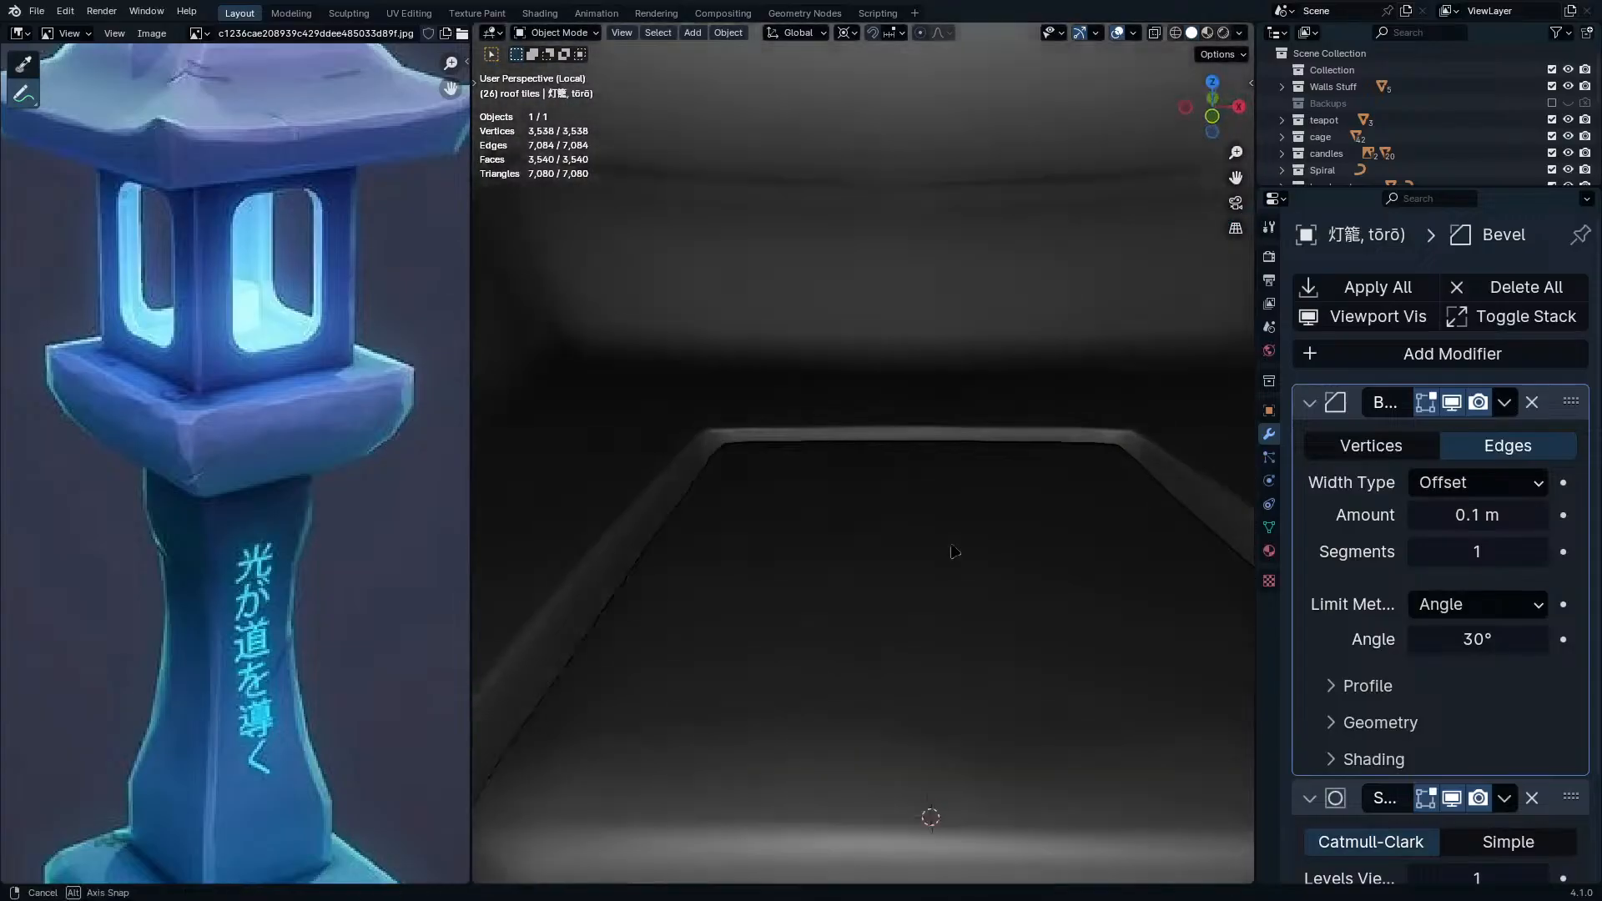
scroll(968, 584, "down", 5)
middle_click_drag(987, 644, 745, 529)
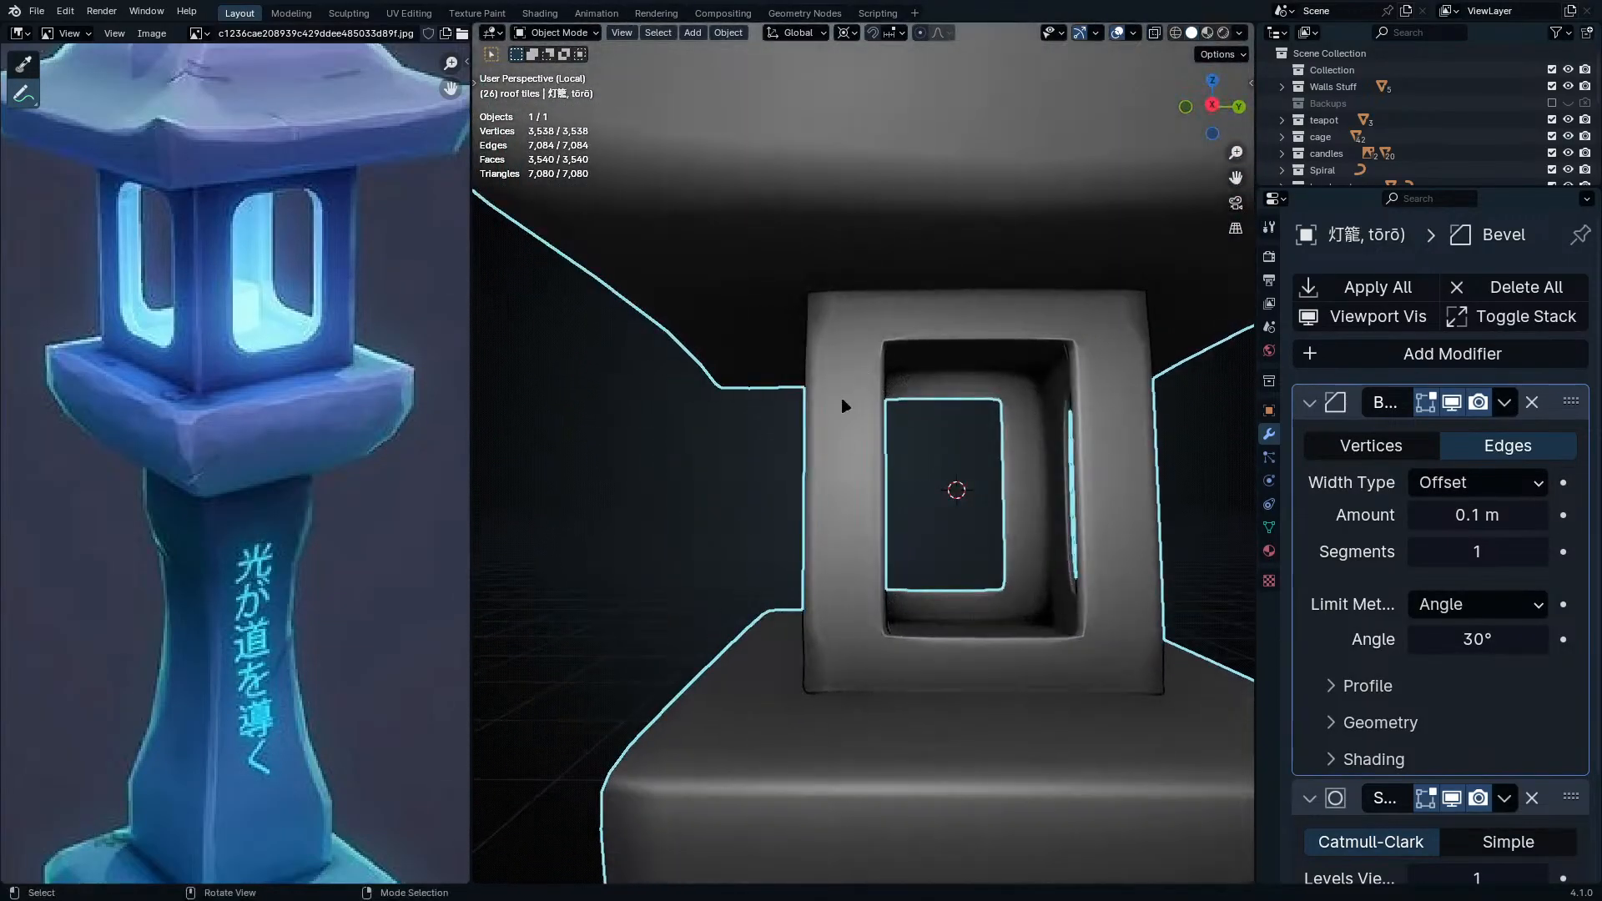
key("KP_3")
key("Tab")
key("shift+z")
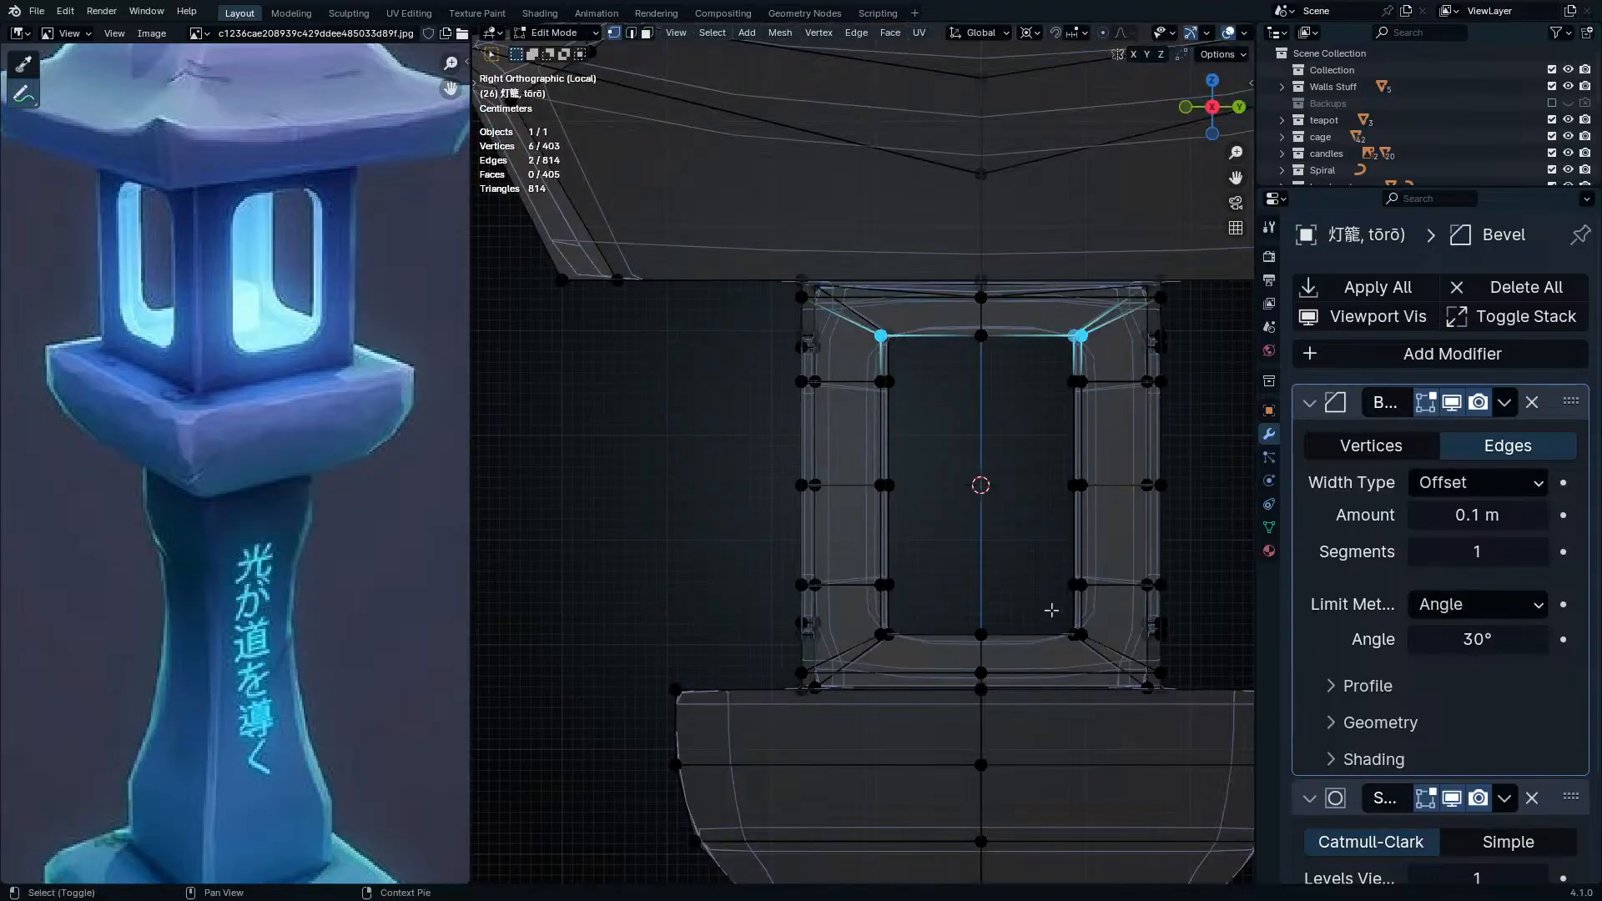
left_click_drag(857, 615, 902, 649, "shift")
scroll(1078, 723, "up", 2)
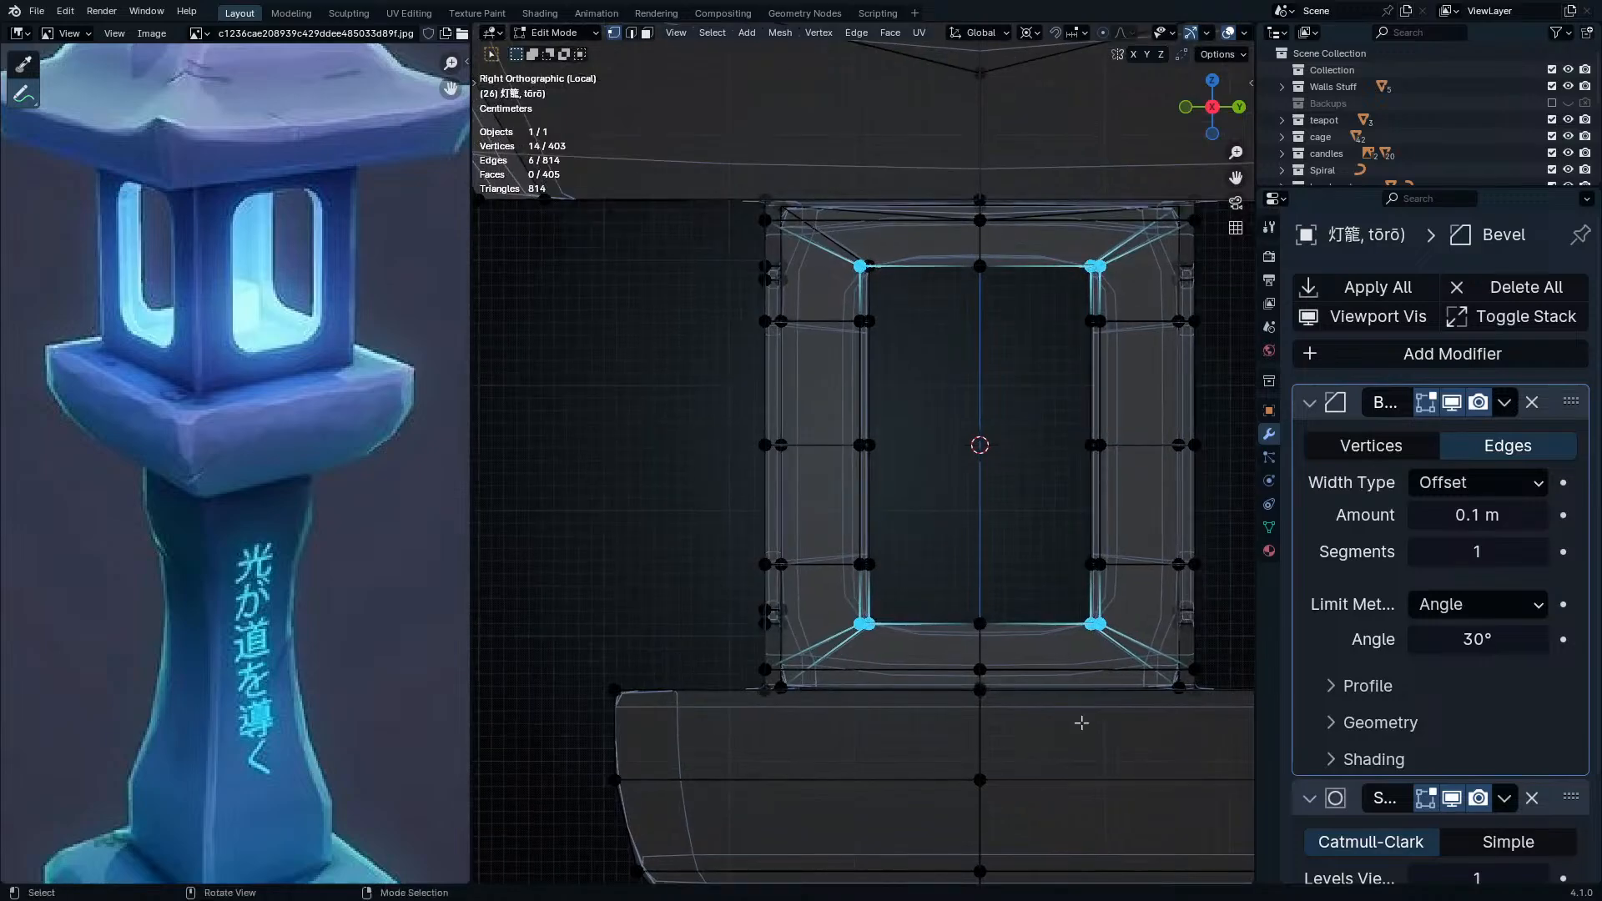
key("s")
key("z")
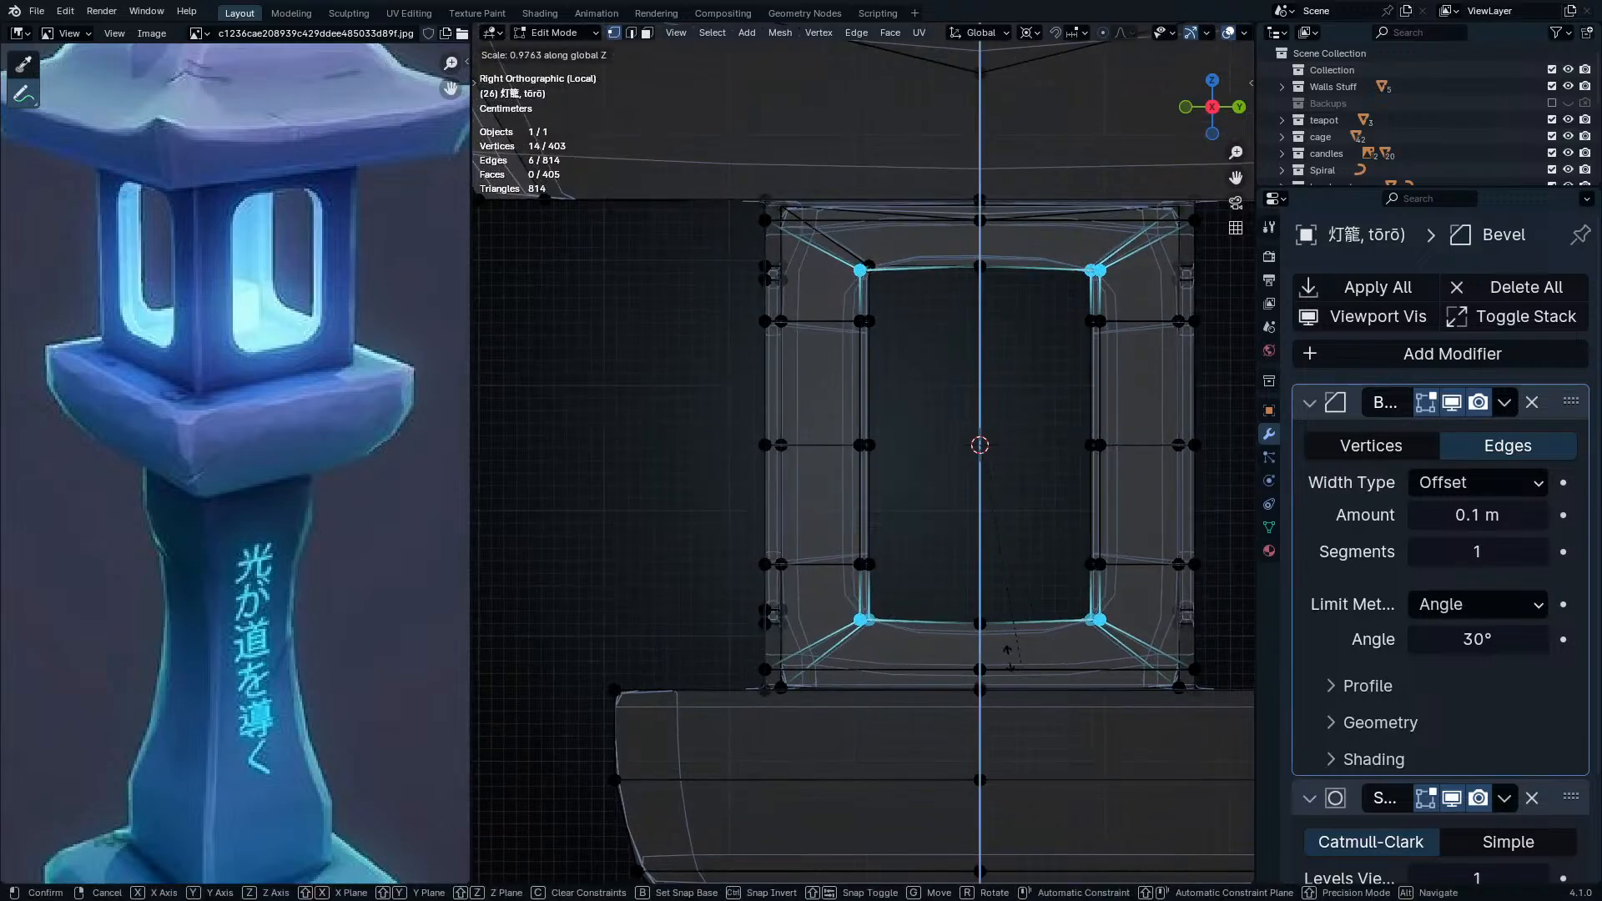
right_click(990, 639)
- Round the side window openings by scaling all their corner vertices to 0.910 along Z and about 0.90 along Y
left_click_drag(894, 304, 894, 305)
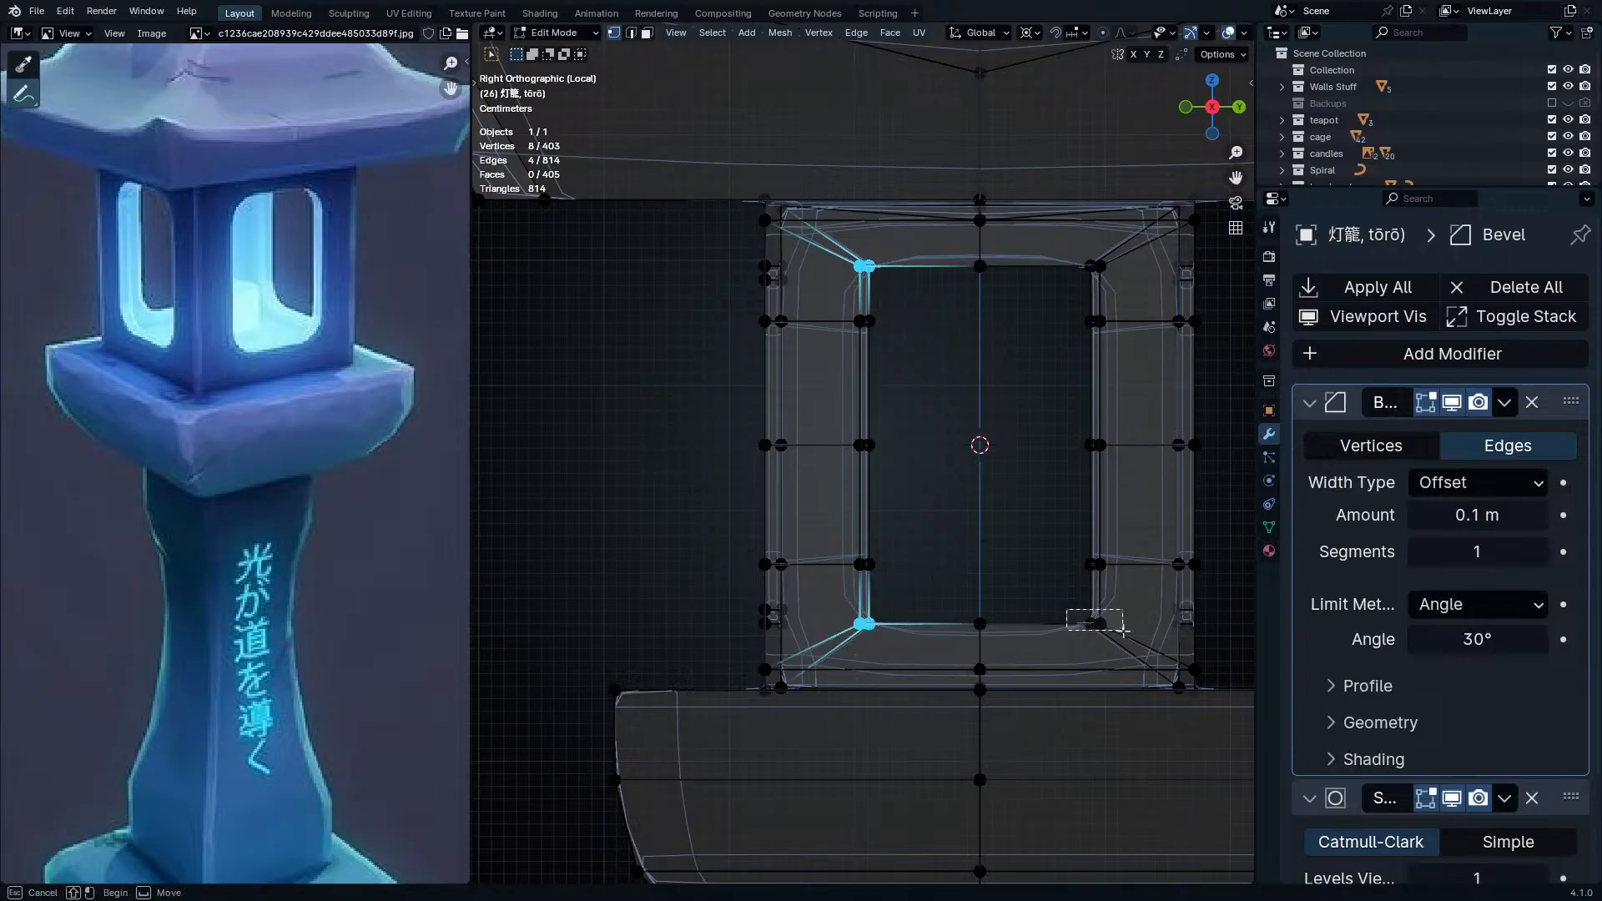
left_click_drag(1118, 272, 1119, 273, "shift")
key("s")
key("z")
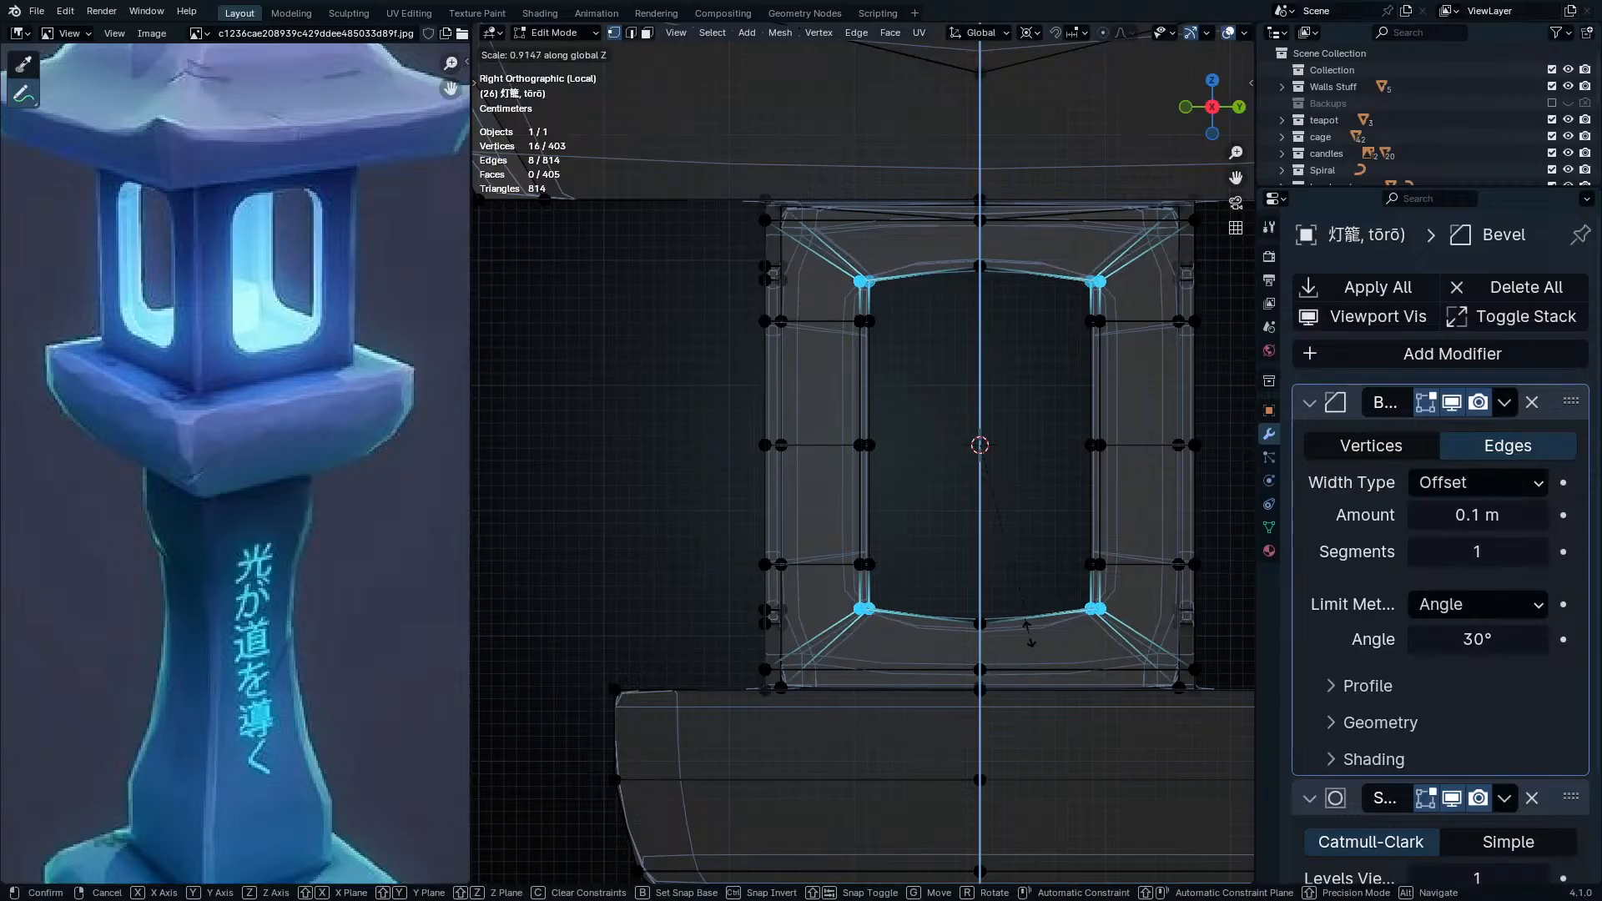
left_click(1028, 632)
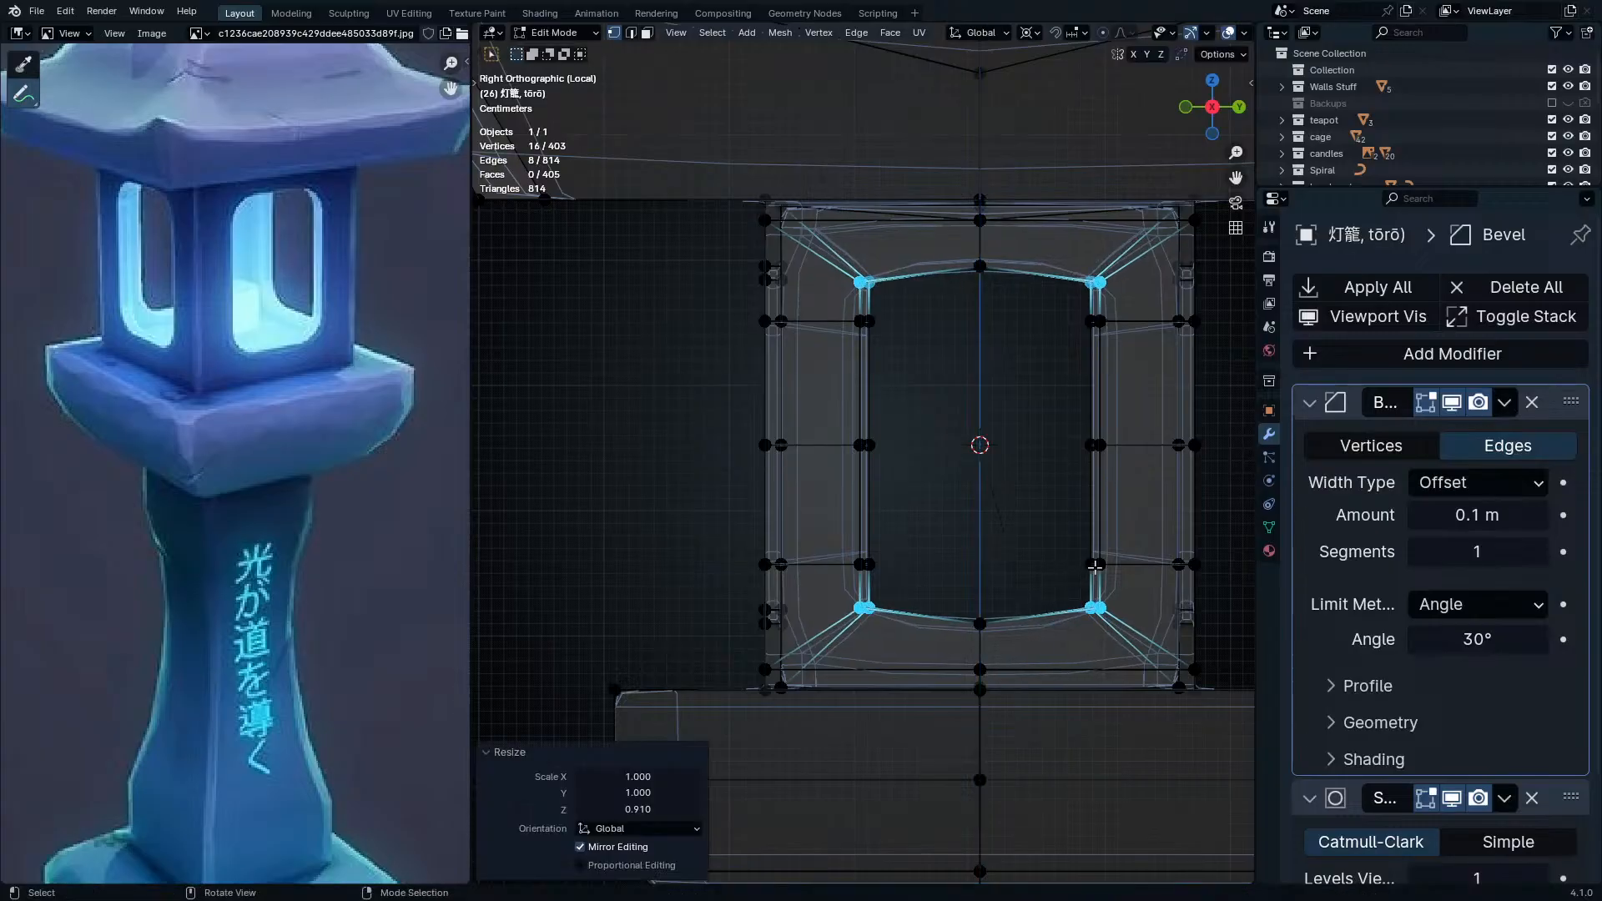
key("s")
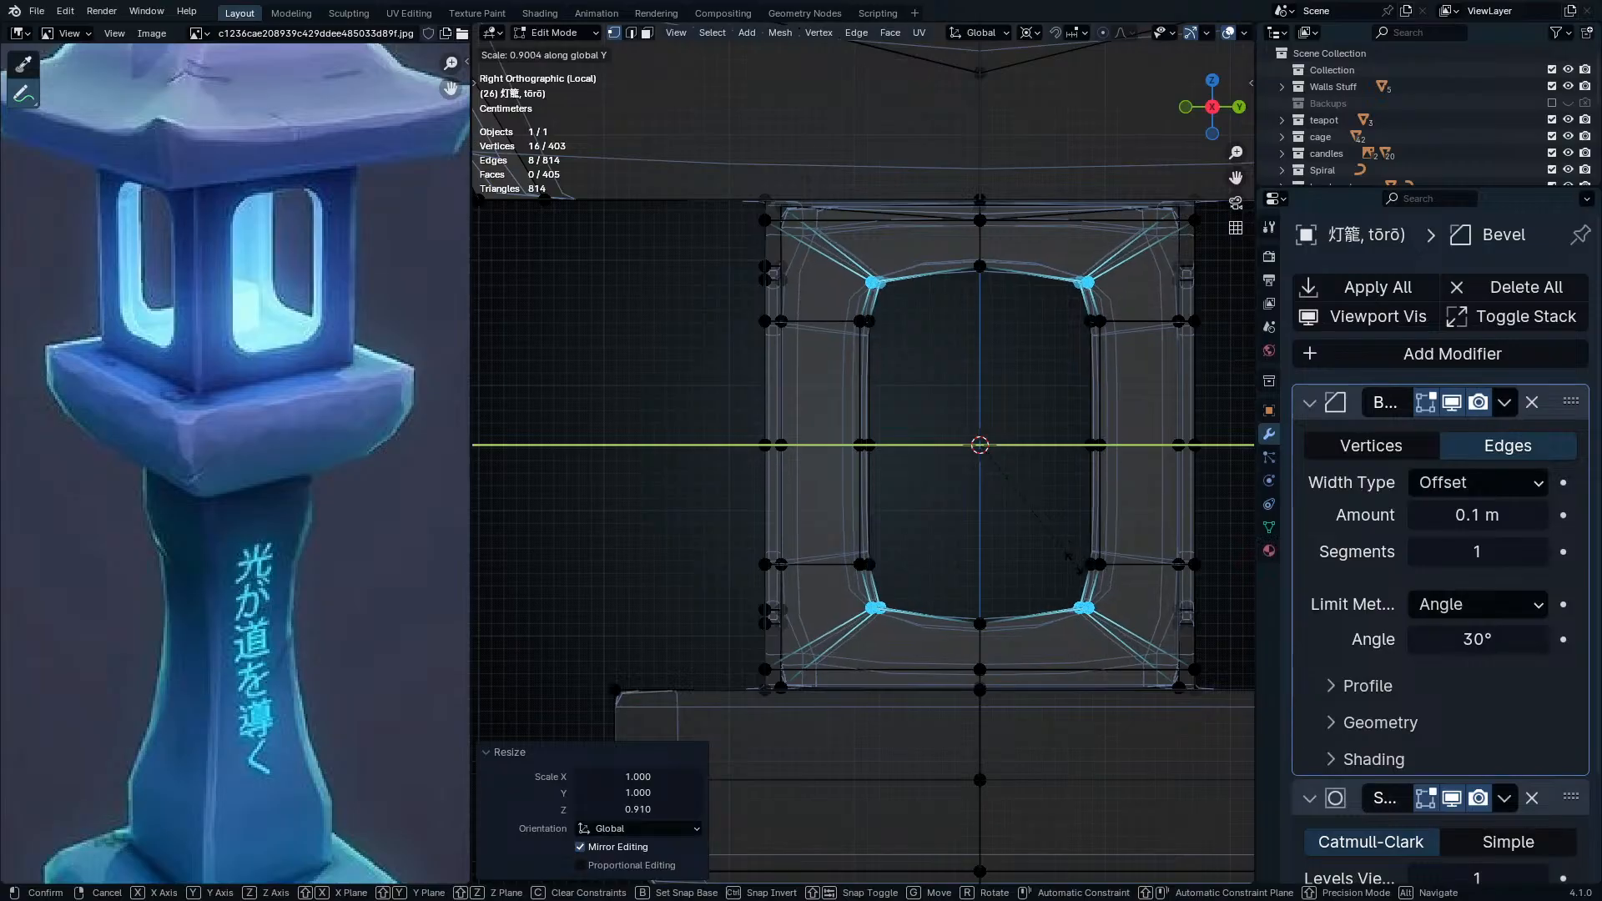
left_click(1074, 563)
key("alt+z")
middle_click_drag(972, 494, 917, 662)
key("Tab")
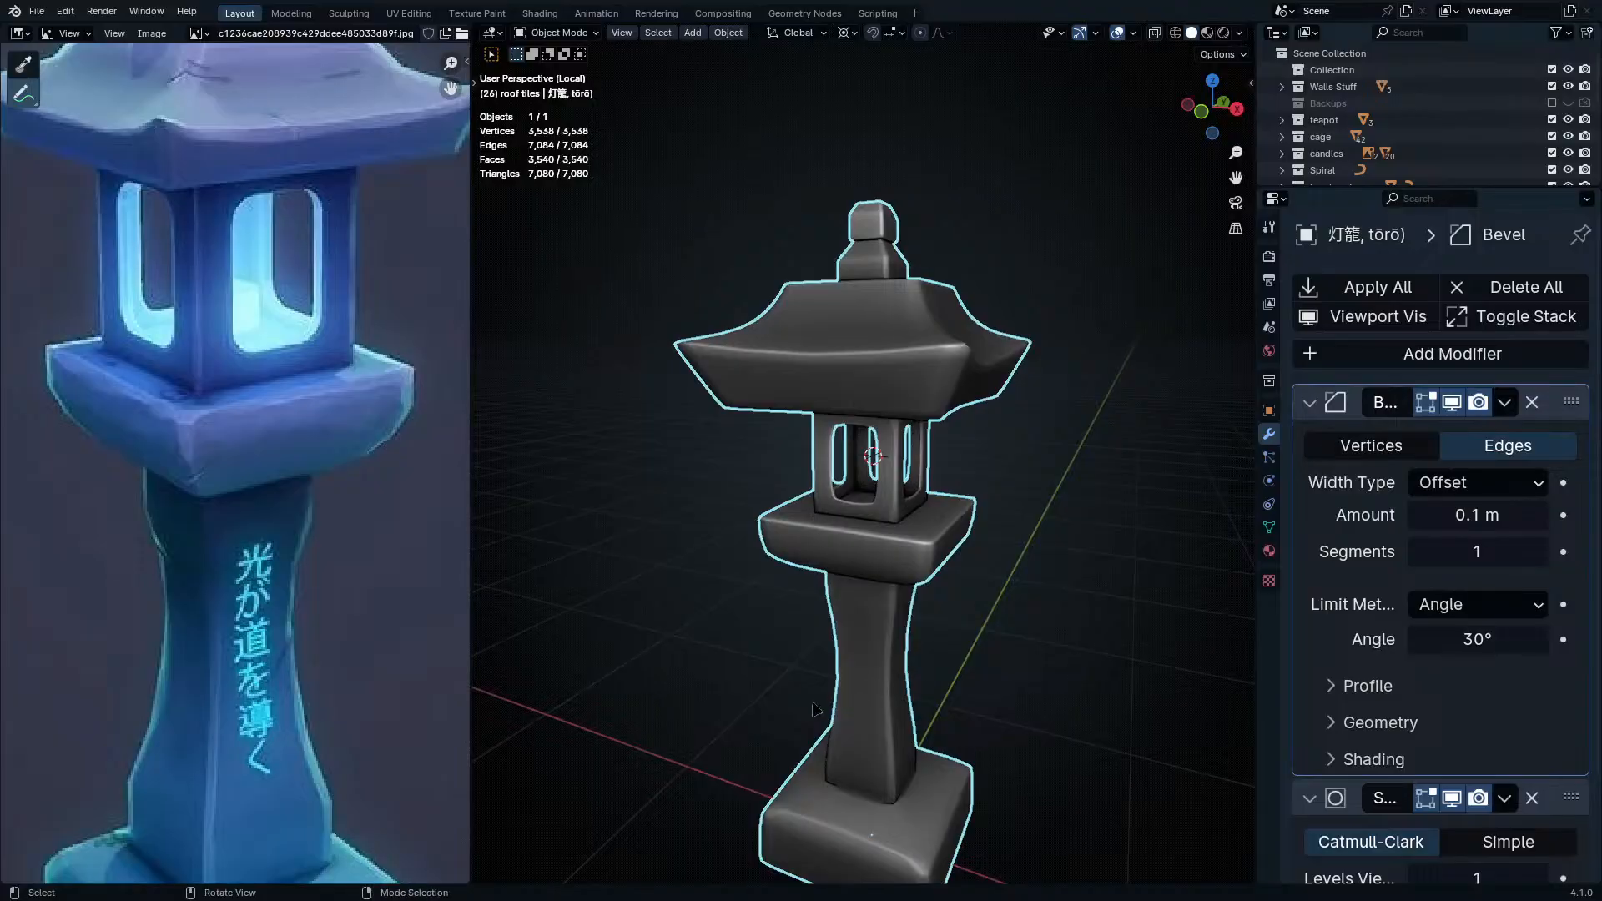
- Compare the lantern's overall proportions with the full reference image, using the front orthographic view
middle_click_drag(817, 584, 914, 642)
scroll(232, 421, "down", 6)
scroll(232, 422, "up", 6)
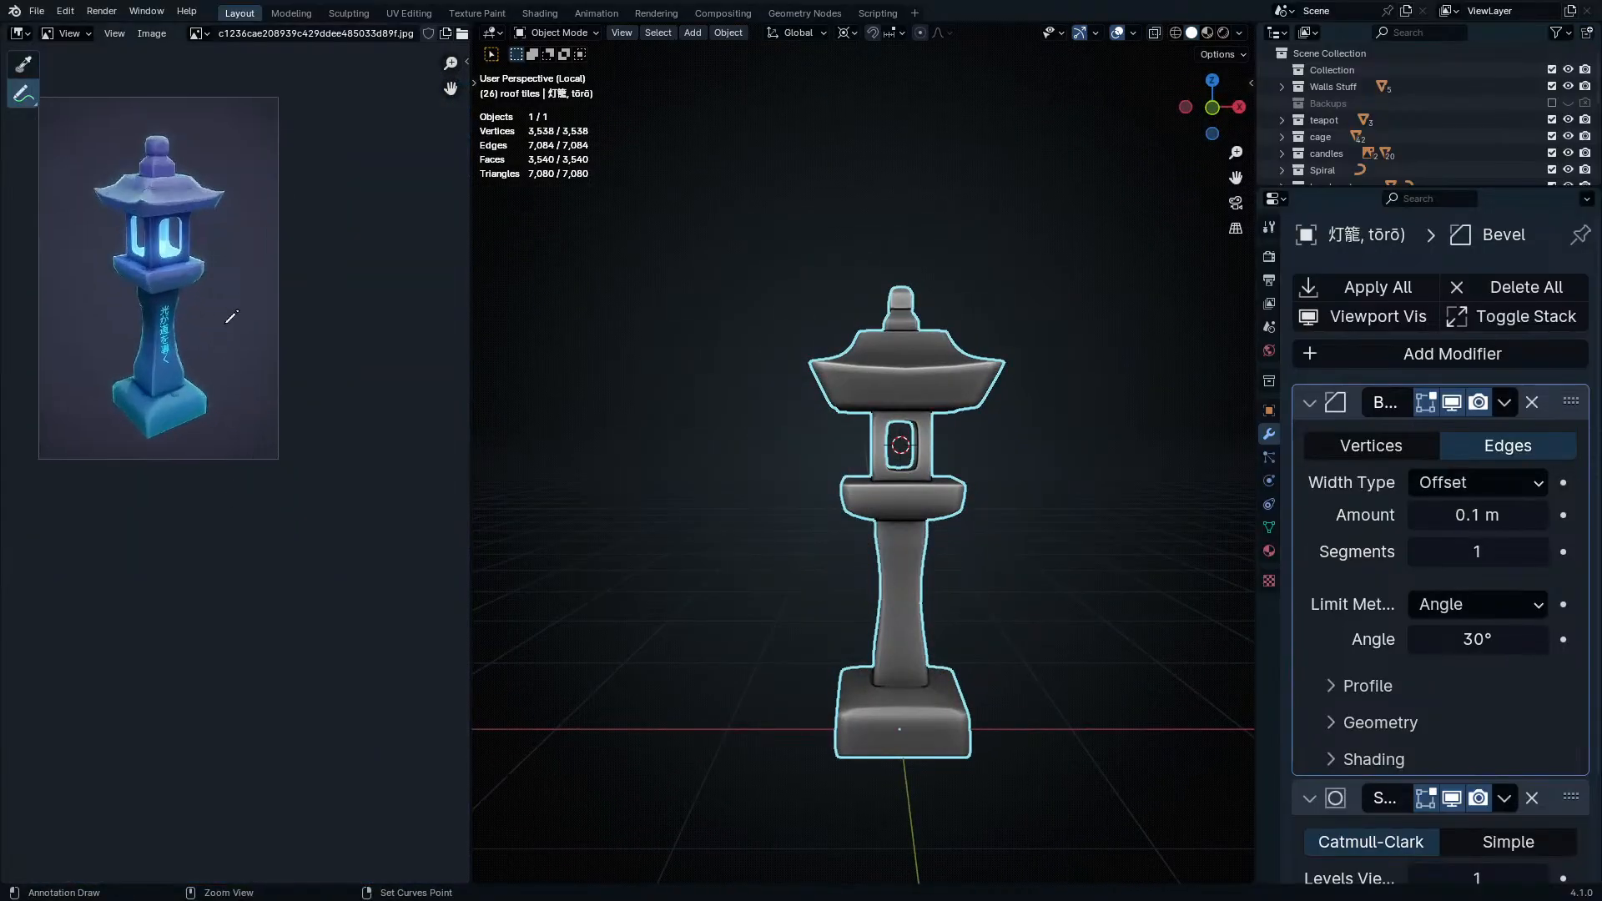
middle_click_drag(201, 293, 234, 377)
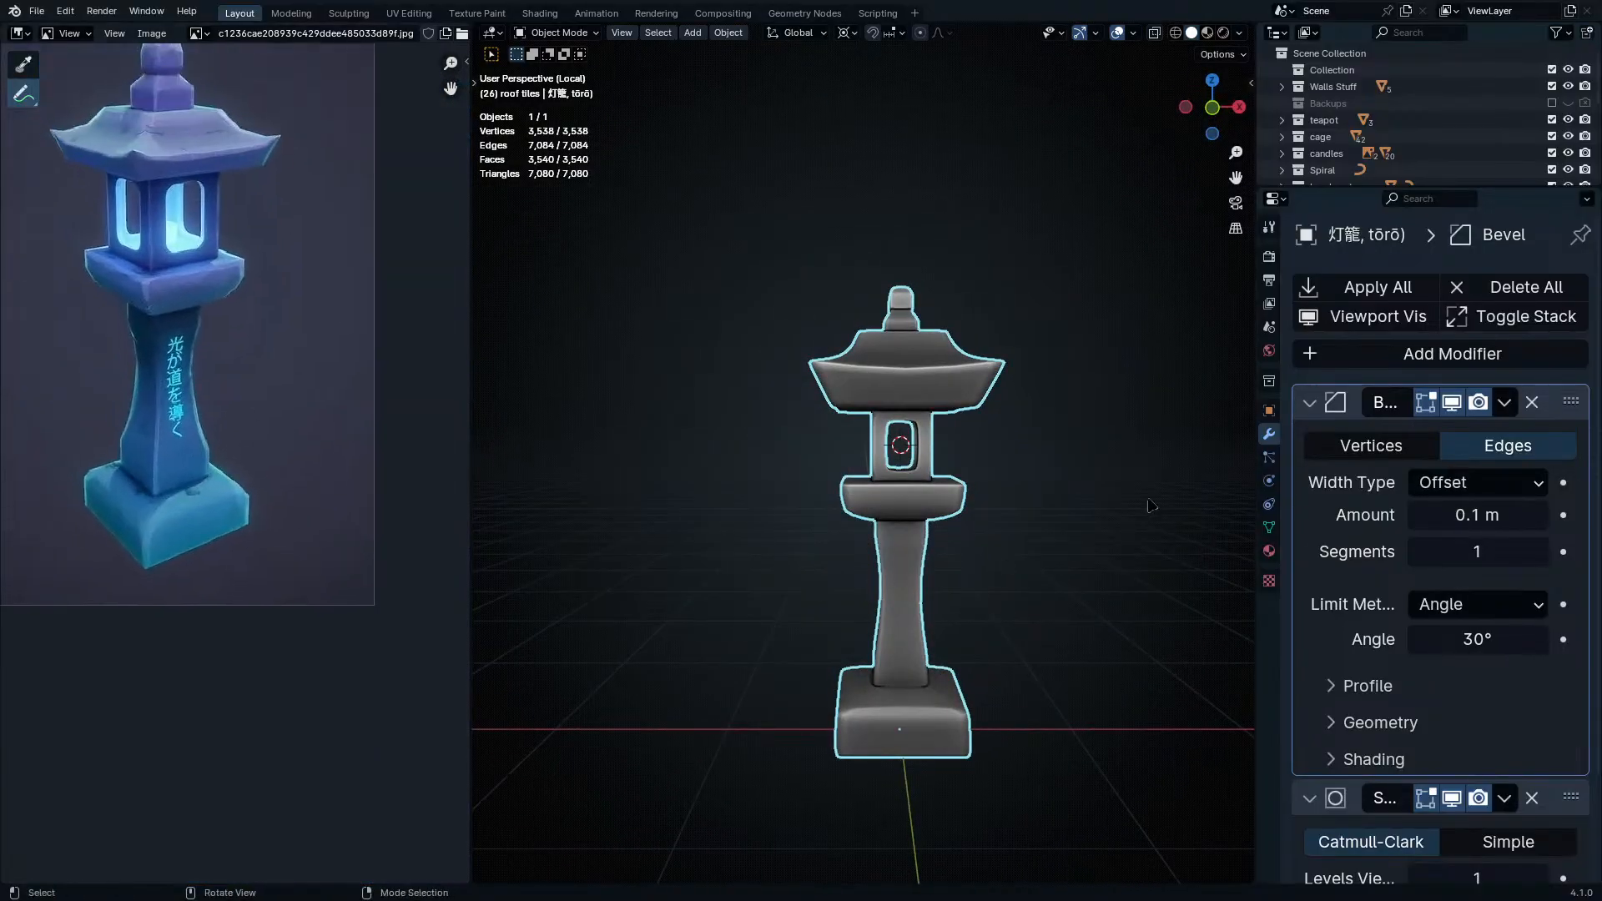
key("KP_1")
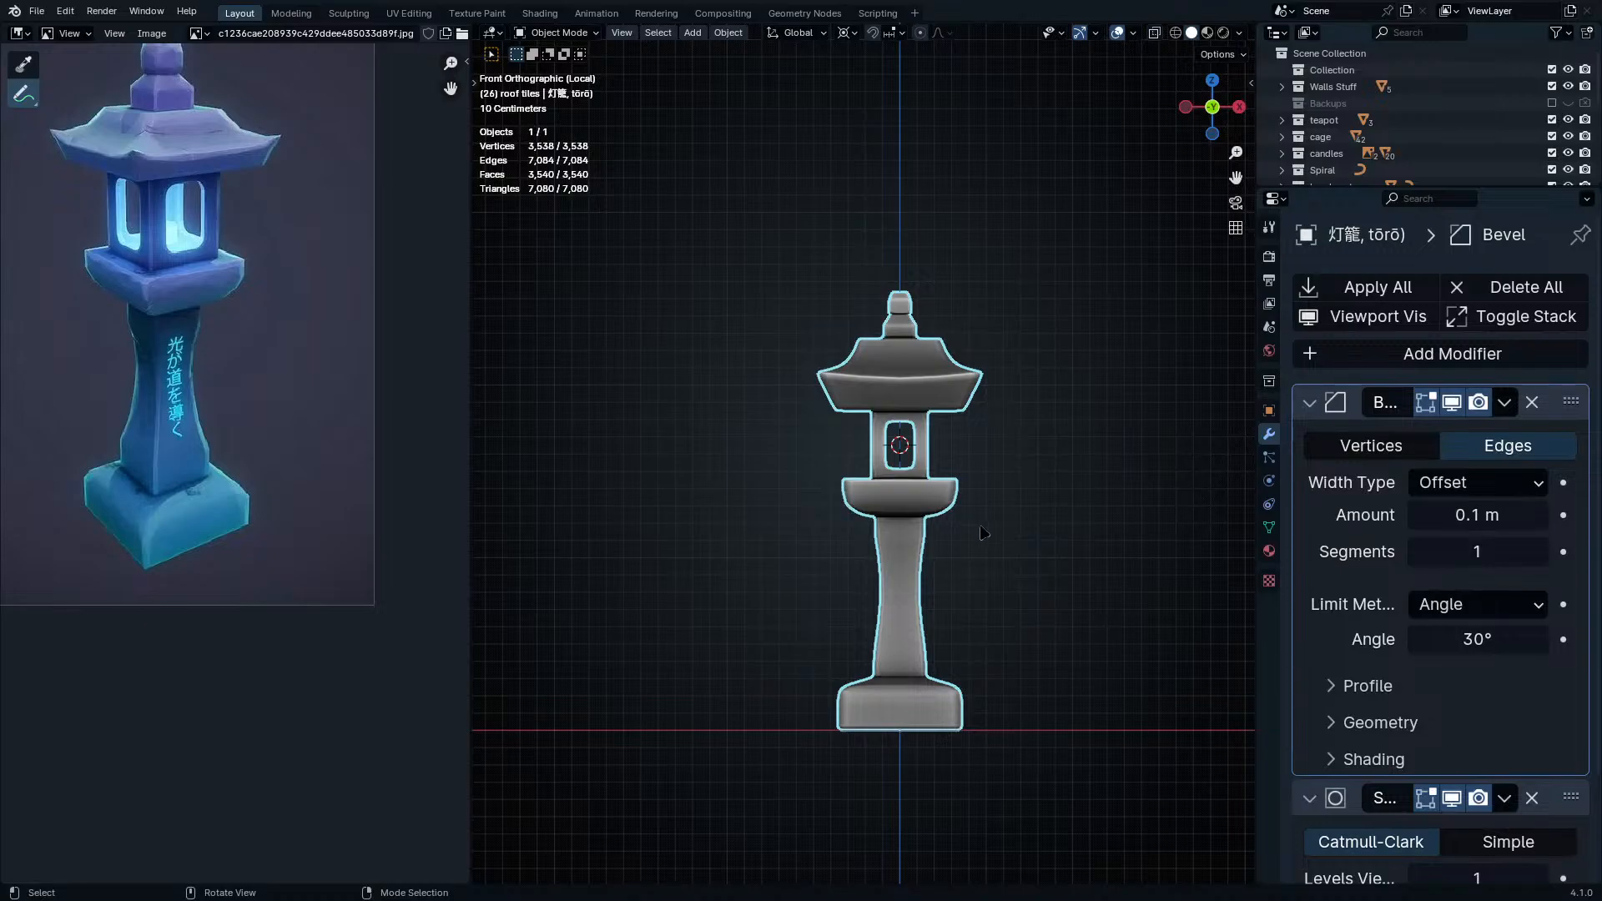
key("shift+z")
middle_click_drag(720, 470, 731, 530, "shift")
key("KP_Decimal")
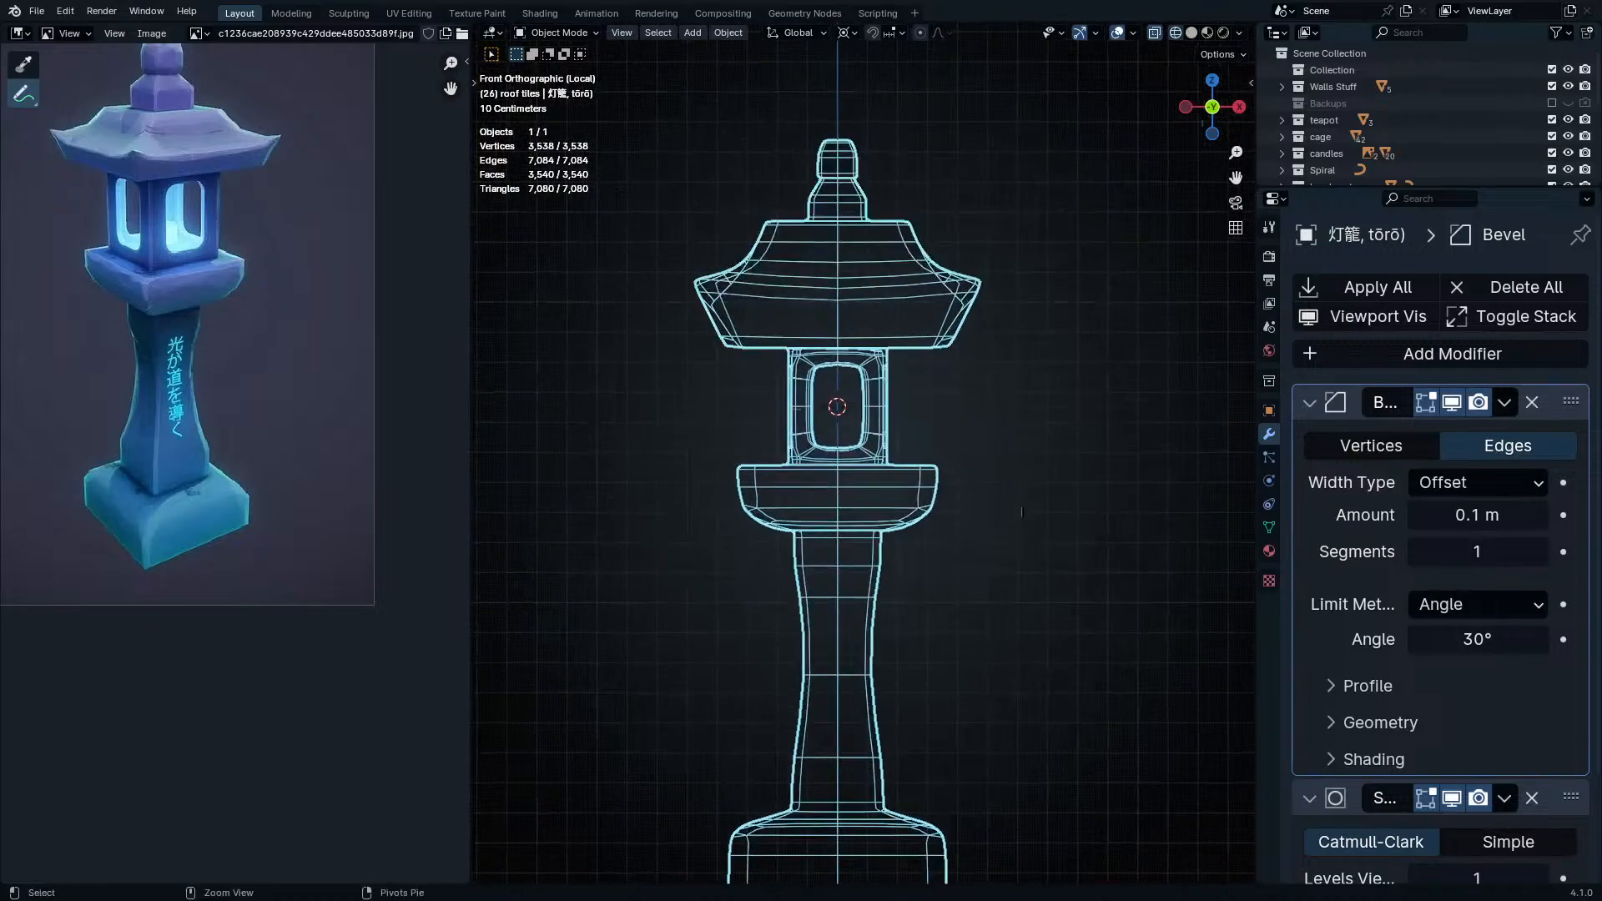
- Select the roof and the upper half of the light chamber and raise them about 0.048 m along Z
key("Tab")
key("shift+z")
middle_click_drag(977, 297, 991, 404, "shift")
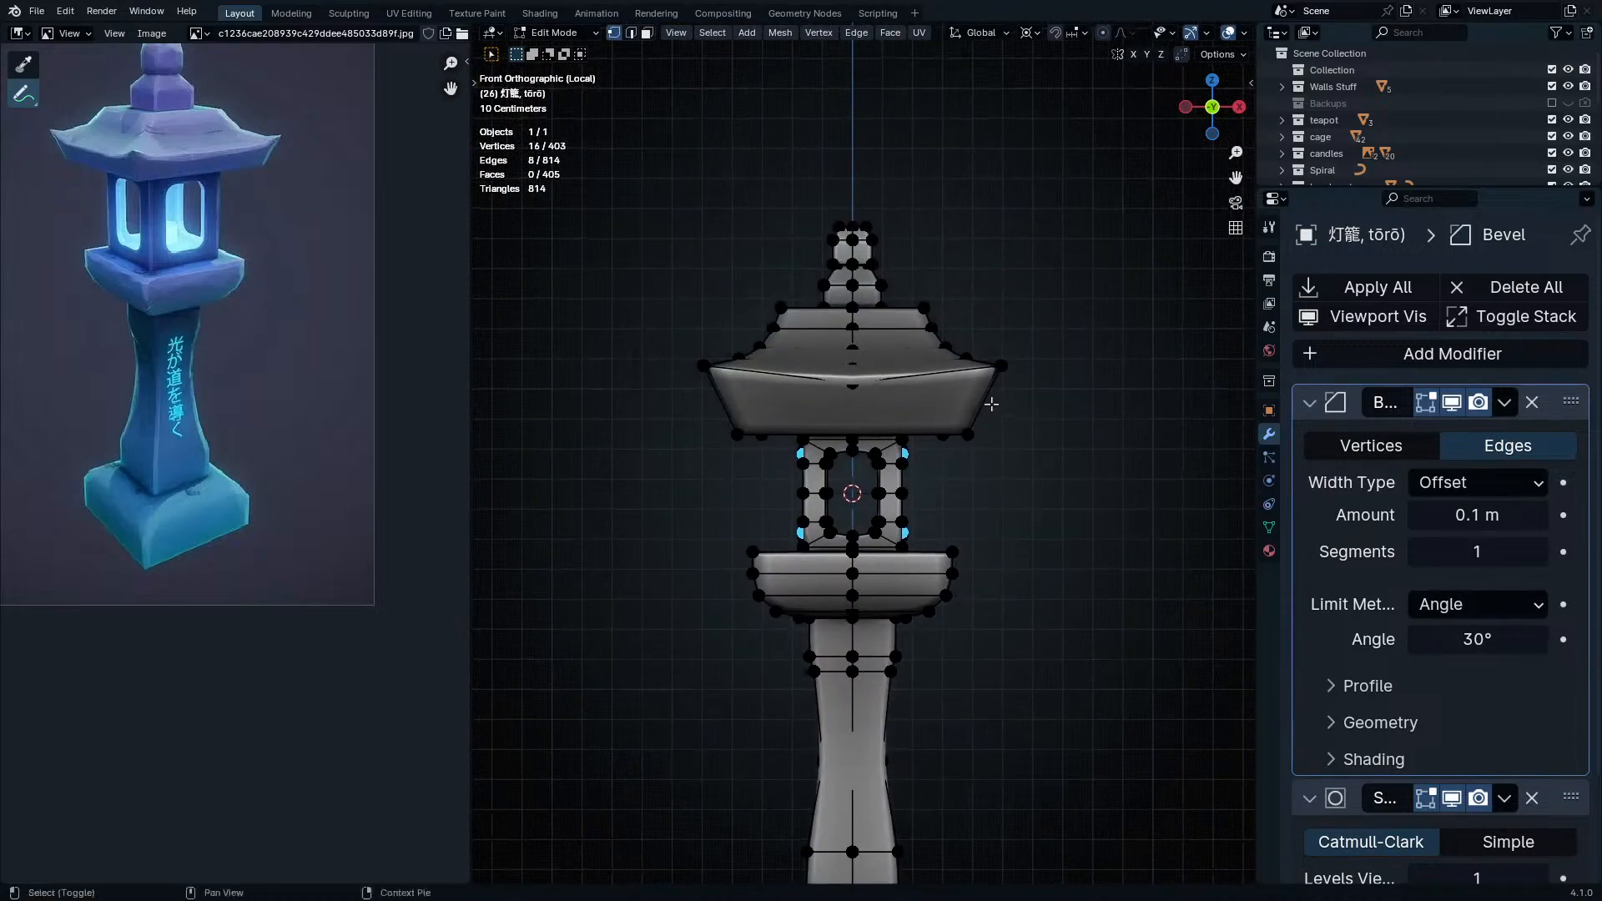
key("shift+z")
mouse_move(1126, 145)
left_mouse_down()
mouse_move(632, 459)
mouse_move(608, 511)
left_mouse_up()
scroll(908, 591, "up", 1)
key("g")
key("z")
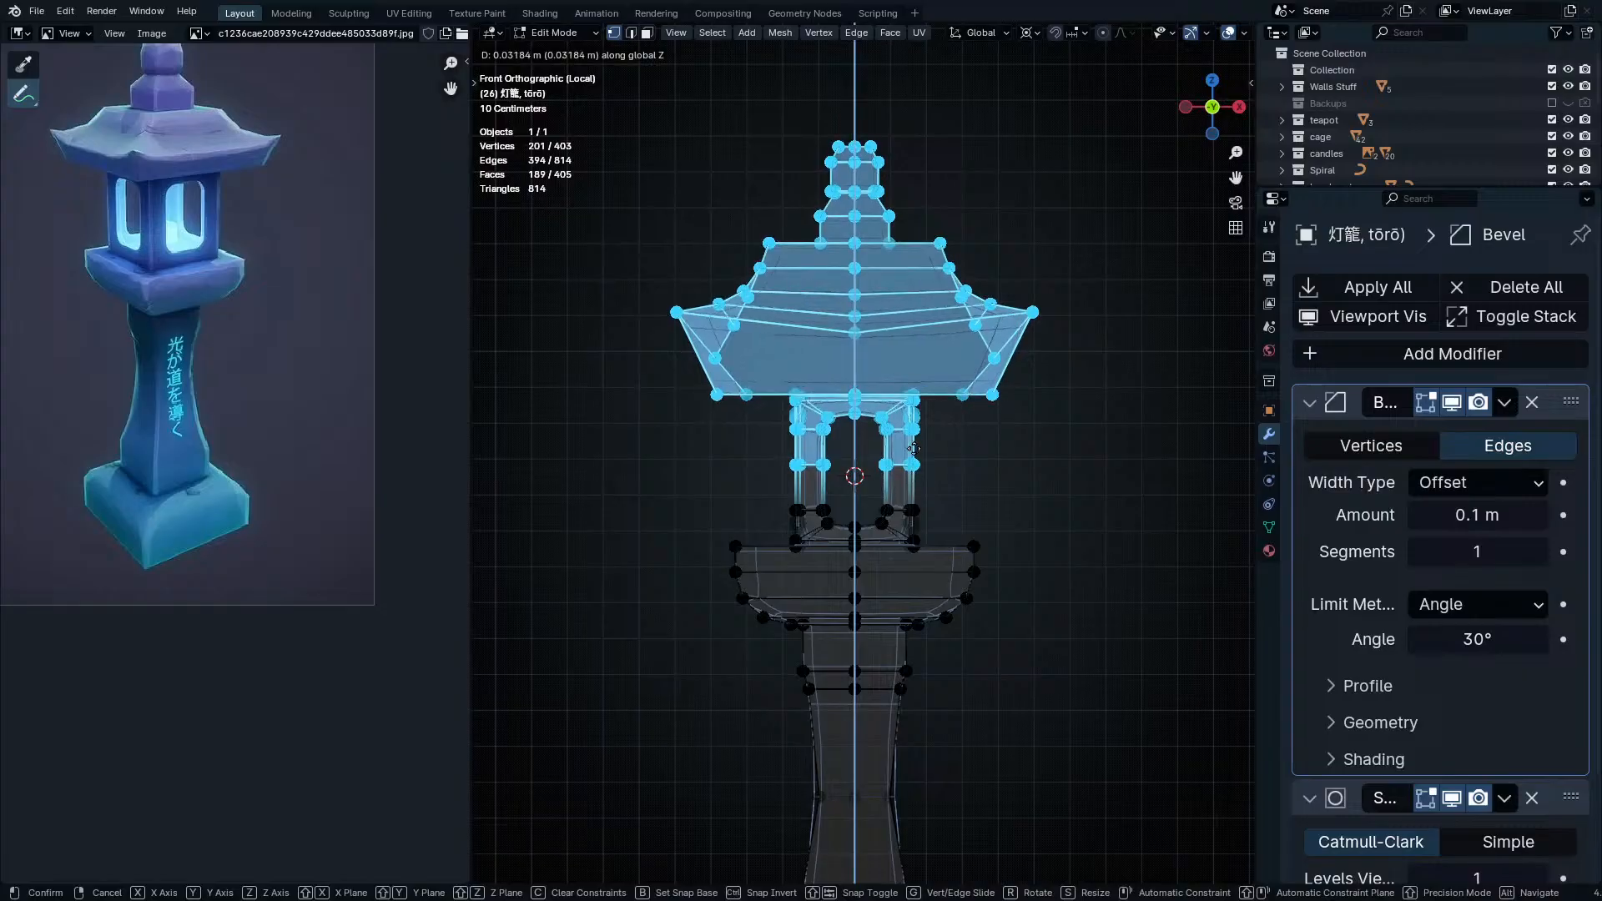
left_click(915, 420)
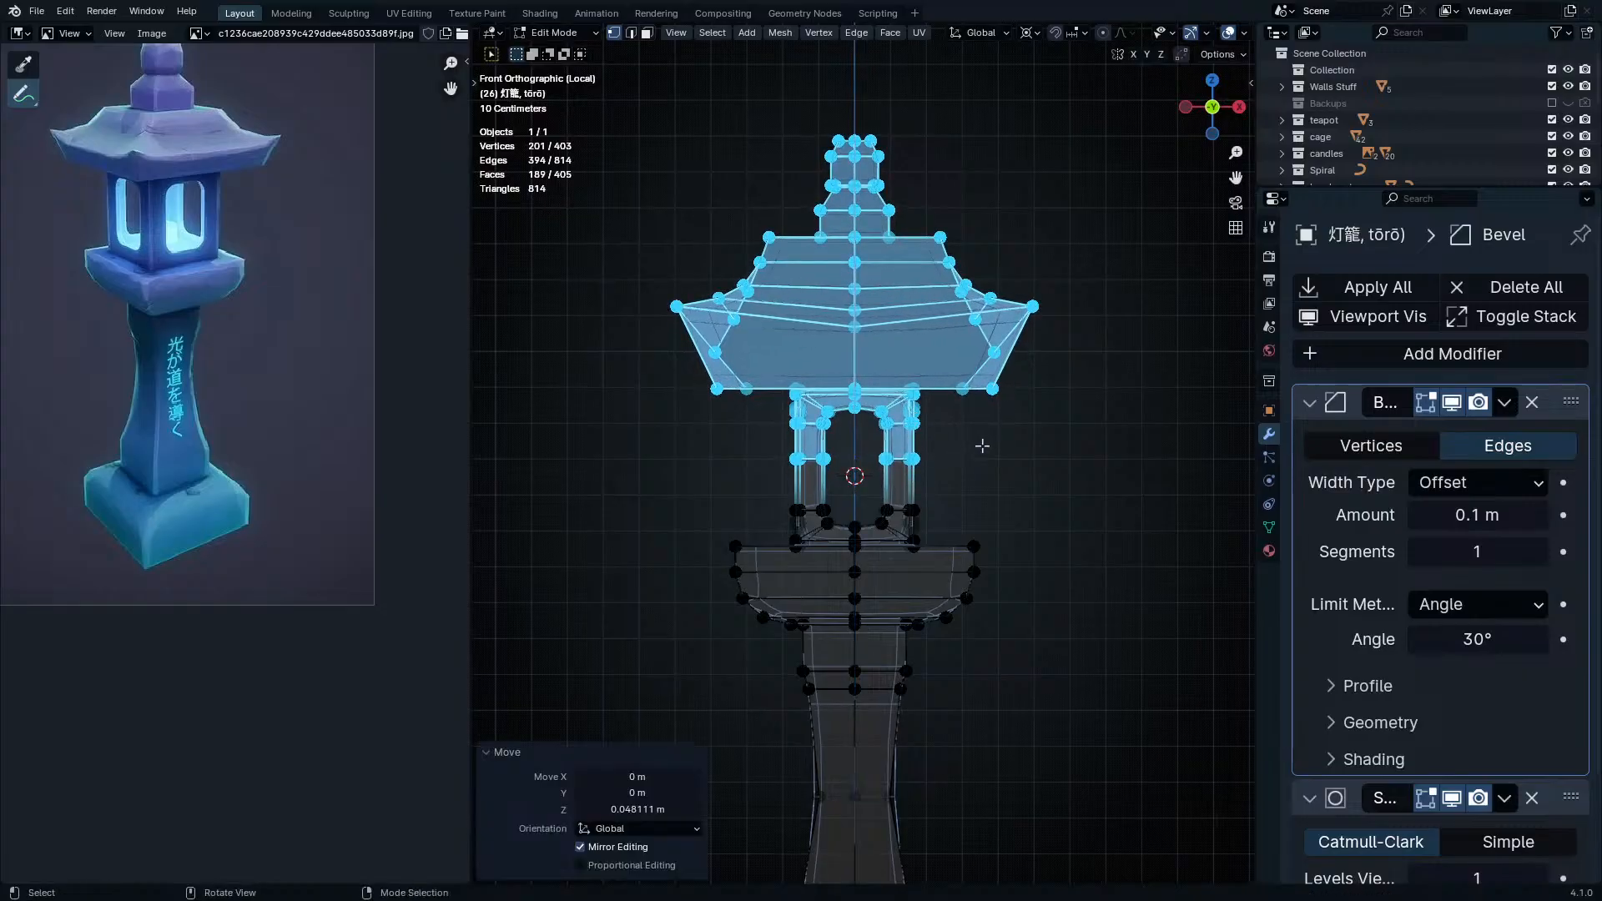
- Exclude the light chamber's middle vertex row from the selection and raise the roof and window tops further along Z
left_click_drag(704, 495, 704, 495, "ctrl")
middle_click_drag(929, 467, 935, 552, "shift")
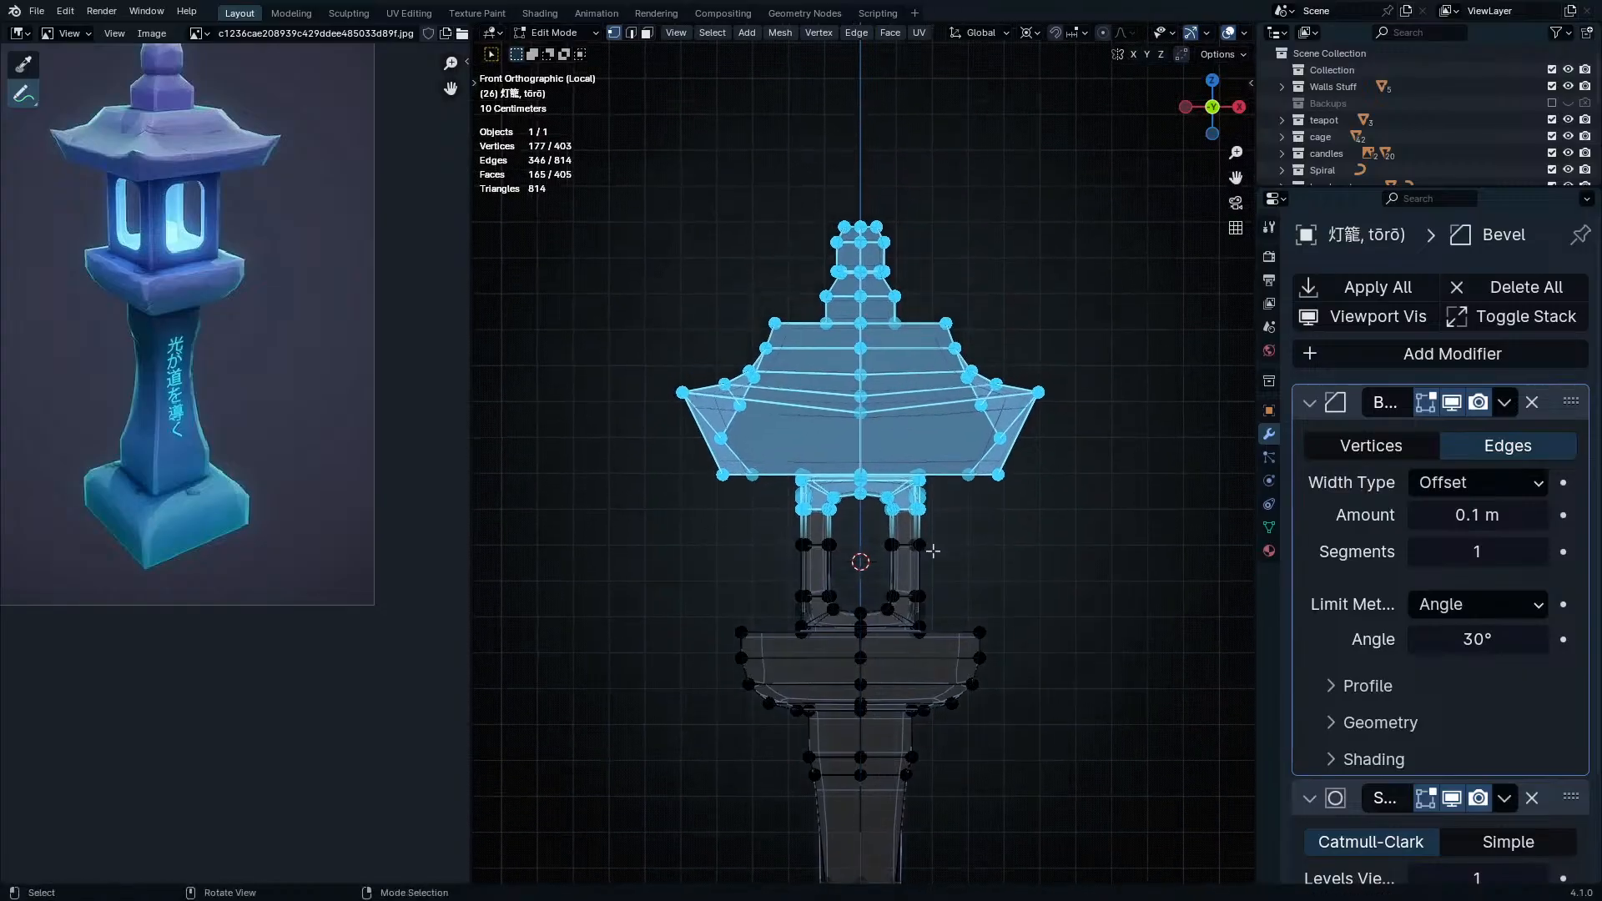
key("g")
key("z")
left_click(944, 480)
middle_click_drag(944, 479, 998, 558)
key("Tab")
- Examine the heightened light chamber, its rounded windows and the whole lantern from several angles, in edit and object mode
scroll(1076, 458, "up", 6)
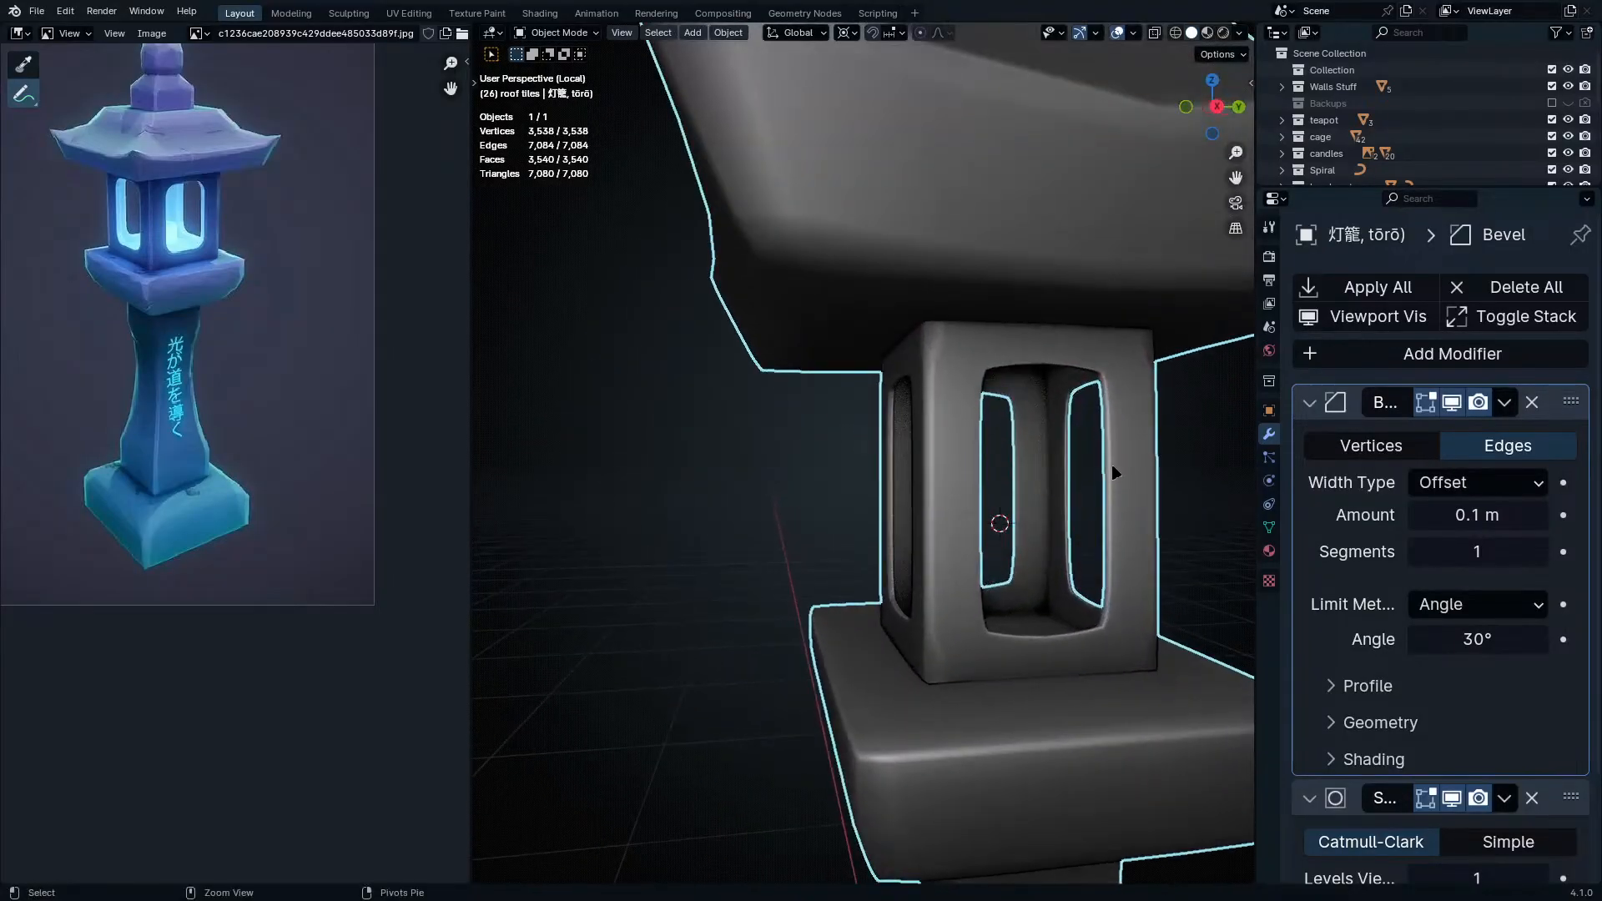
key("Tab")
left_click(954, 352)
middle_click_drag(997, 437, 1018, 404)
left_click(705, 515)
key("Tab")
scroll(705, 515, "down", 3)
middle_click_drag(705, 515, 901, 534)
scroll(901, 530, "down", 3)
middle_click_drag(951, 868, 908, 410, "shift")
scroll(922, 463, "up", 5)
key("Tab")
middle_click_drag(898, 501, 915, 443)
middle_click_drag(873, 511, 775, 534)
middle_click_drag(736, 321, 936, 497)
key("Tab")
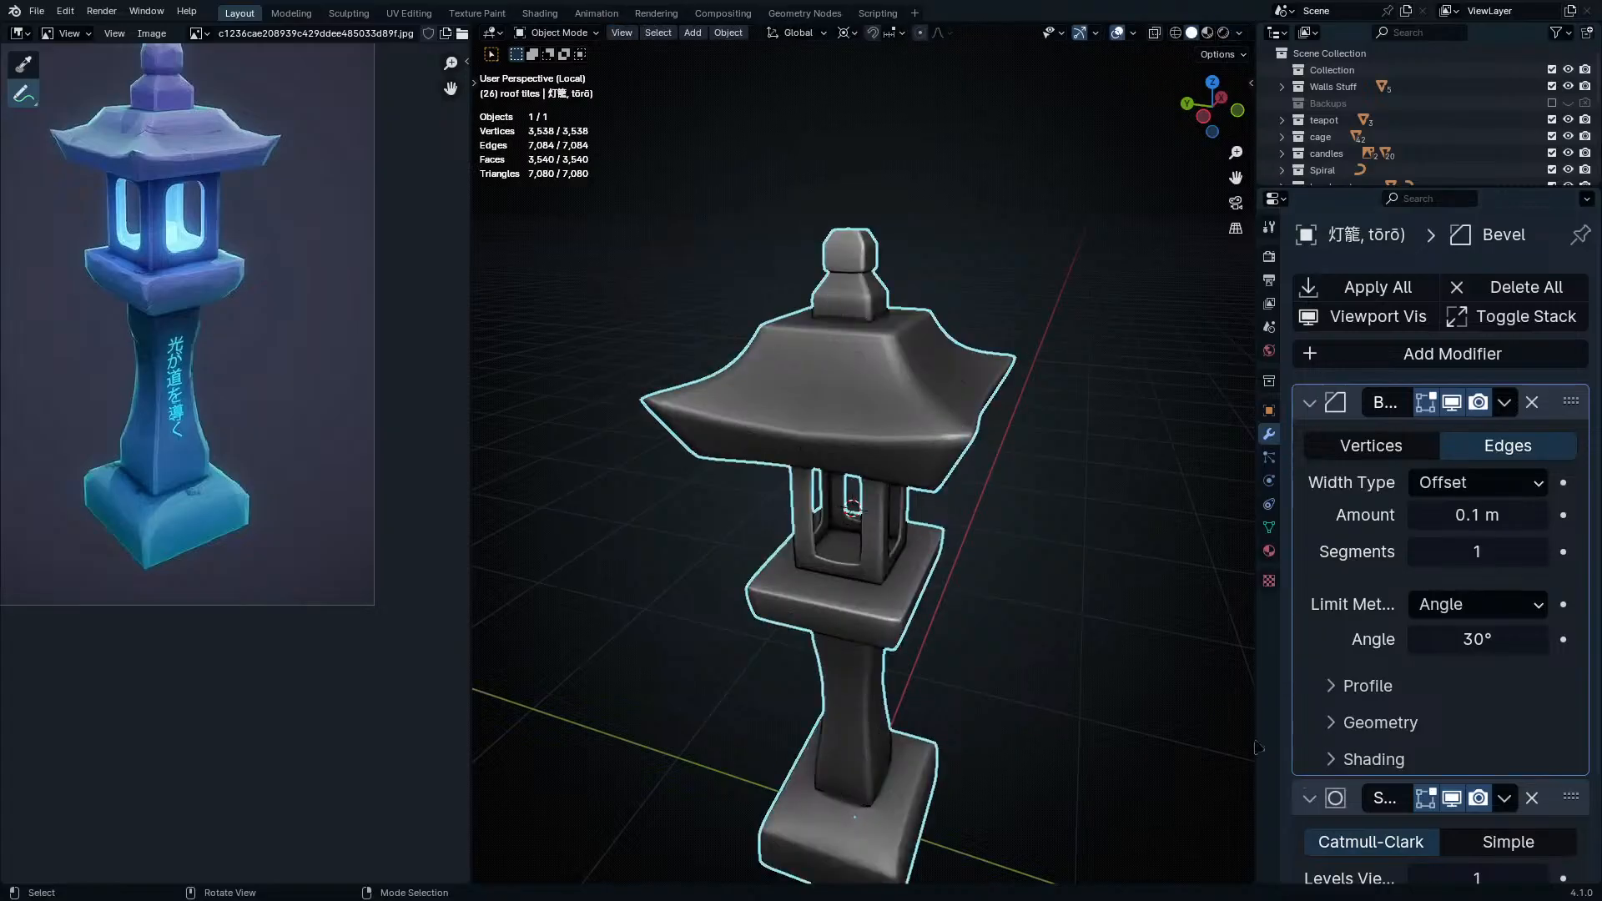
- Hide the Subdivision modifier's result in the viewport and examine the lantern's bevelled base, pillar, roof and light chamber from several angles
scroll(1453, 684, "down", 3)
left_click(1451, 675)
middle_click_drag(768, 668, 910, 664)
scroll(916, 634, "up", 3)
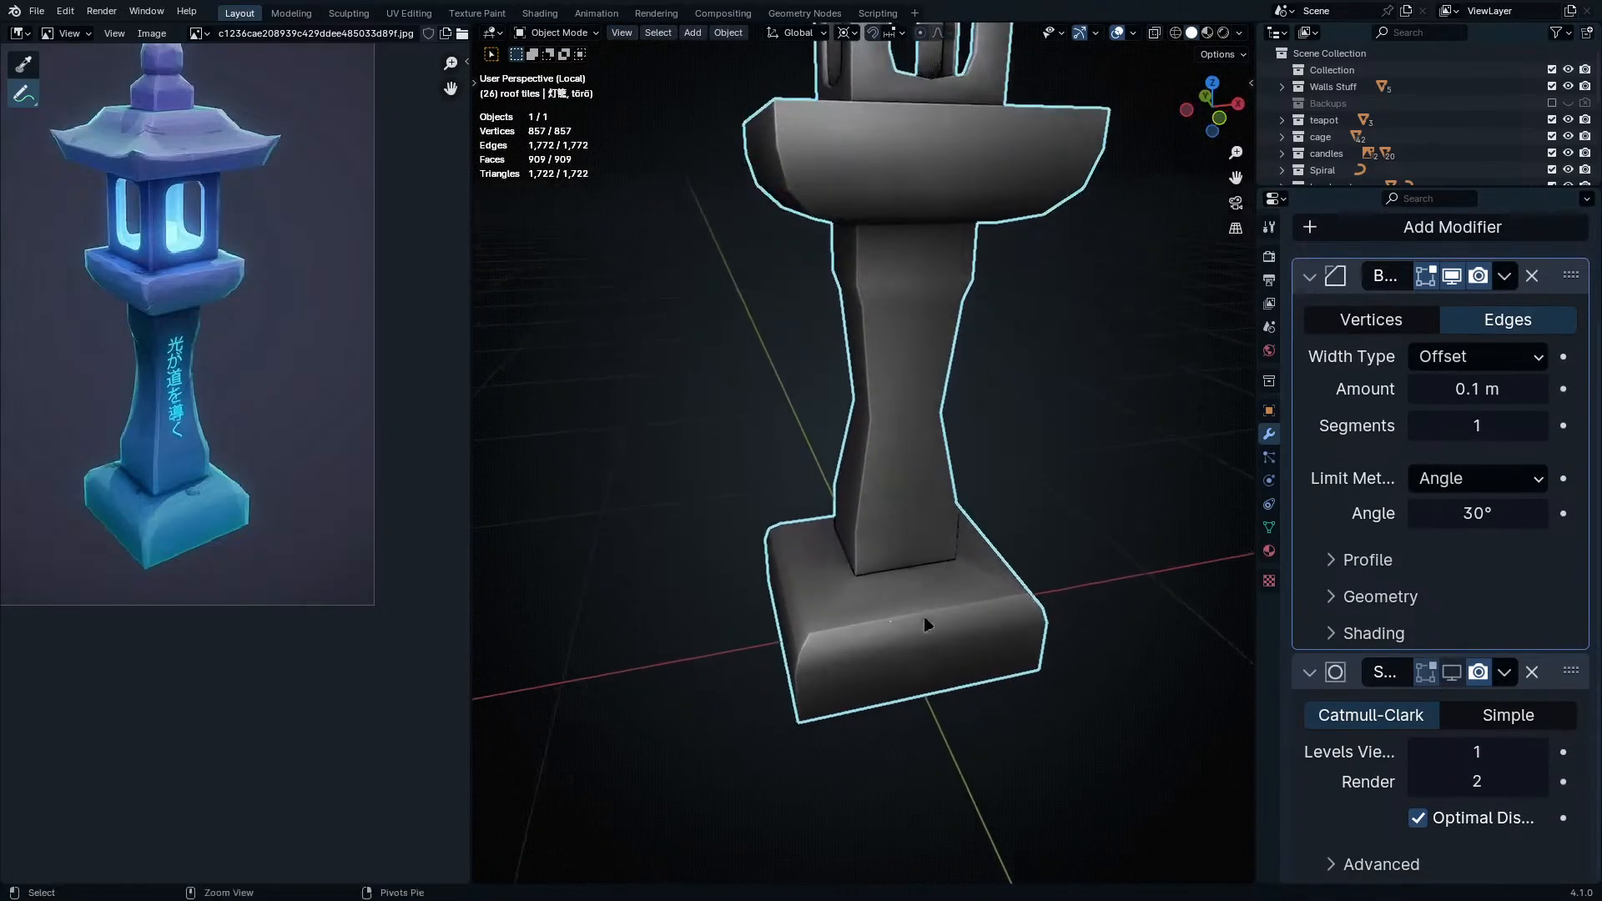
middle_click_drag(1025, 250, 805, 576, "shift")
middle_click_drag(805, 576, 785, 527, "shift")
middle_click_drag(1071, 307, 934, 709)
key("Tab")
key("Tab")
middle_click_drag(935, 709, 989, 475)
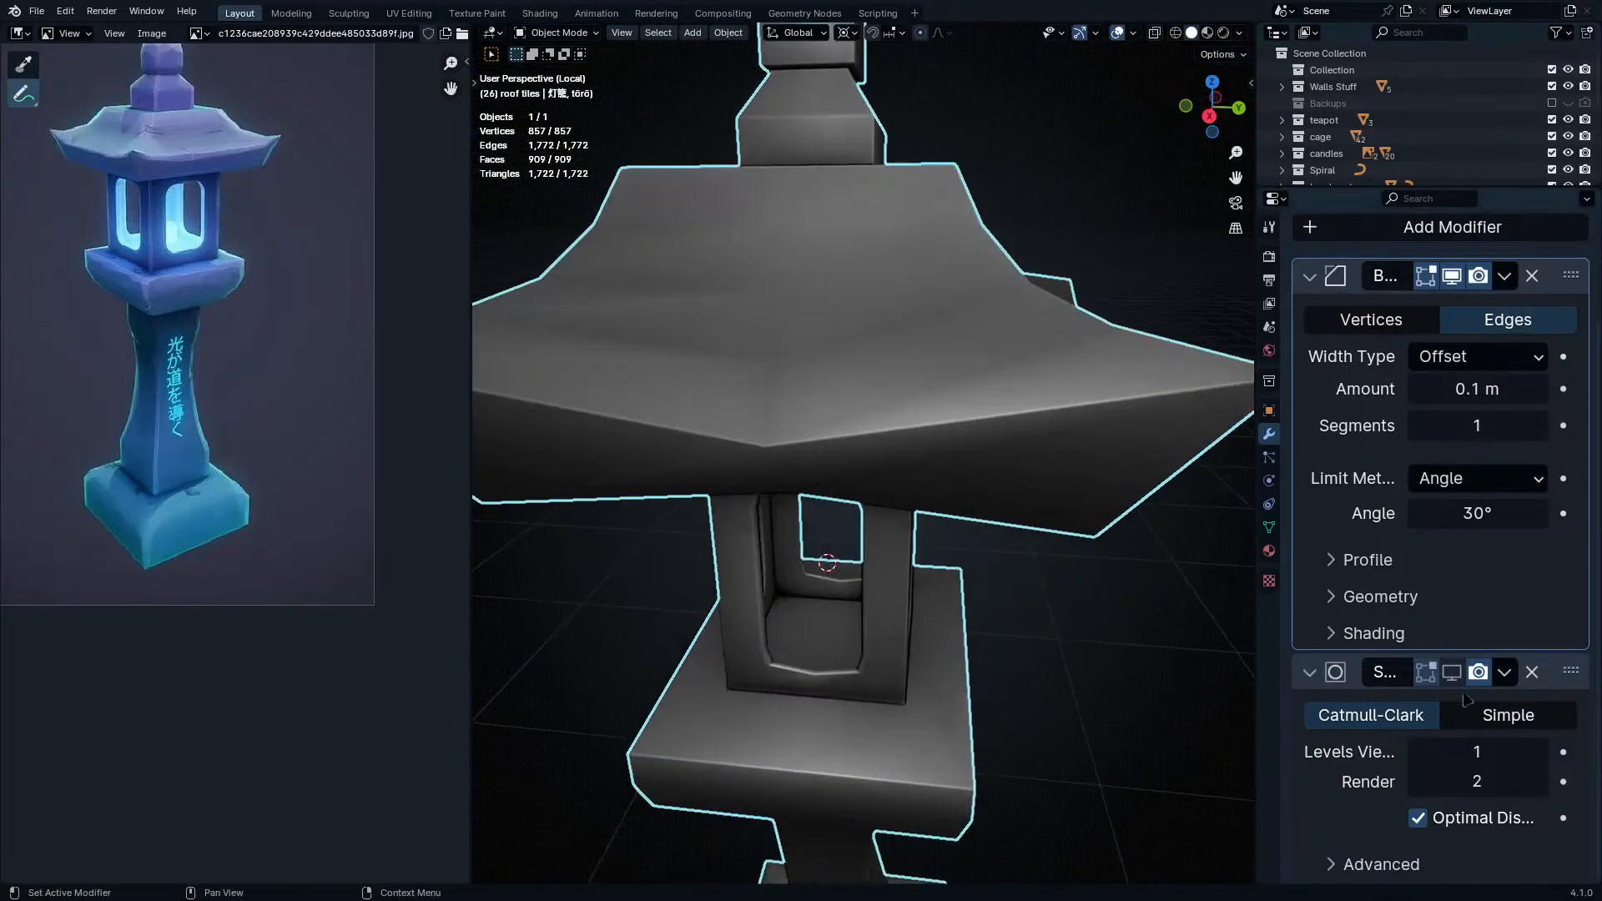
- Re-enable the Subdivision modifier for the viewport and edit mode, and set its render level to 1
left_click_drag(1452, 674, 1426, 674)
mouse_move(1043, 442)
middle_mouse_down()
mouse_move(1110, 480)
mouse_move(1060, 457)
middle_mouse_up()
scroll(1060, 457, "down", 6)
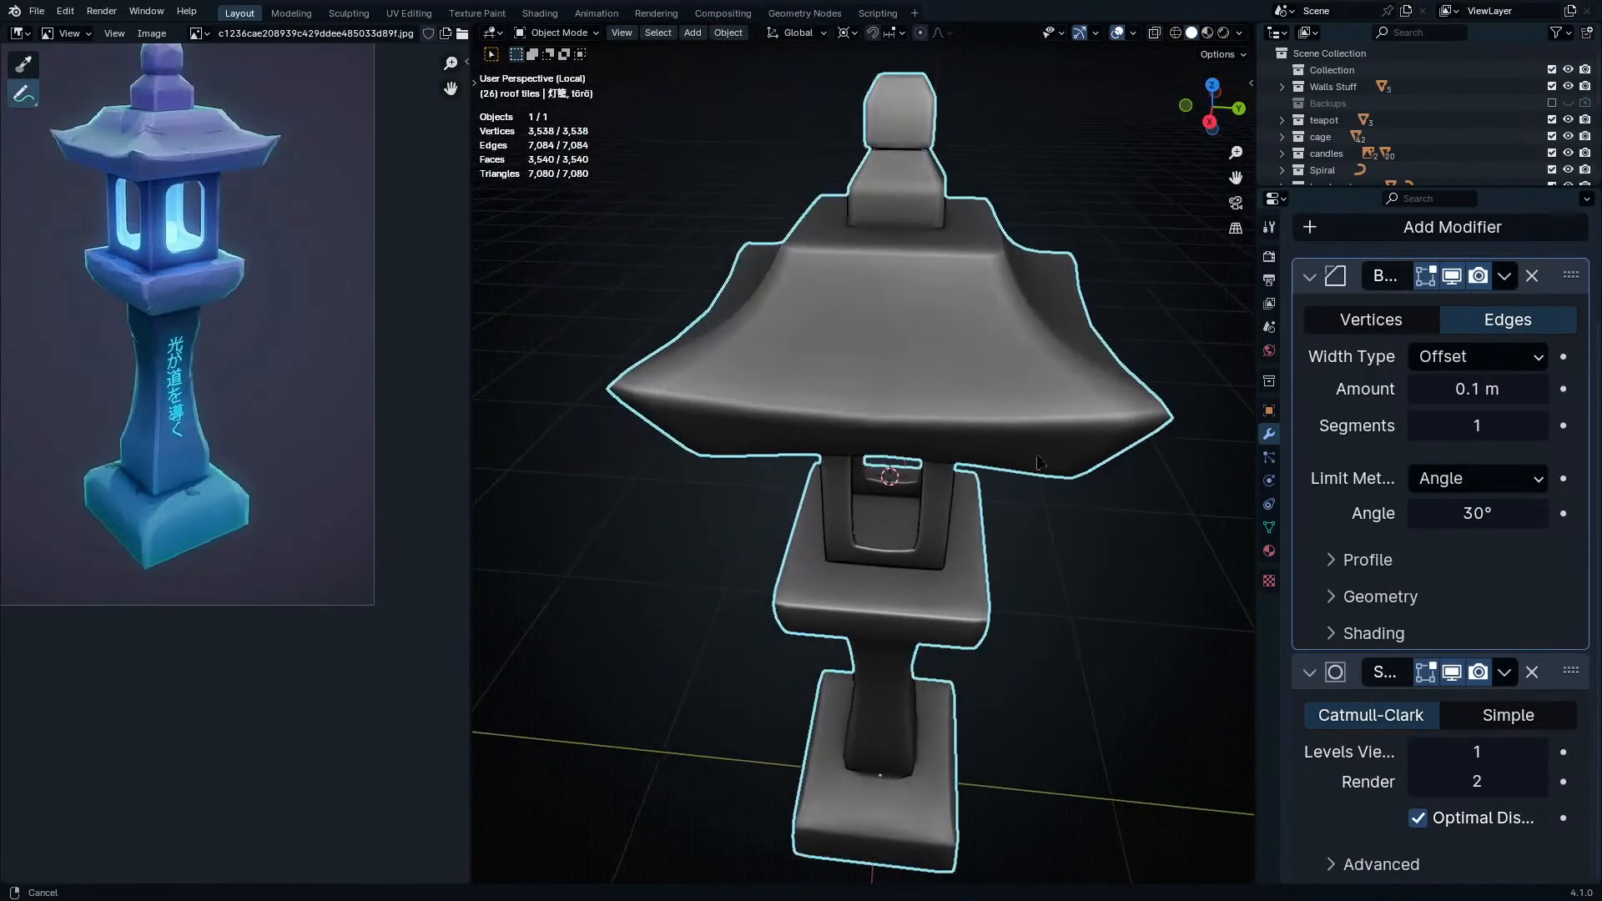
left_click(1427, 782)
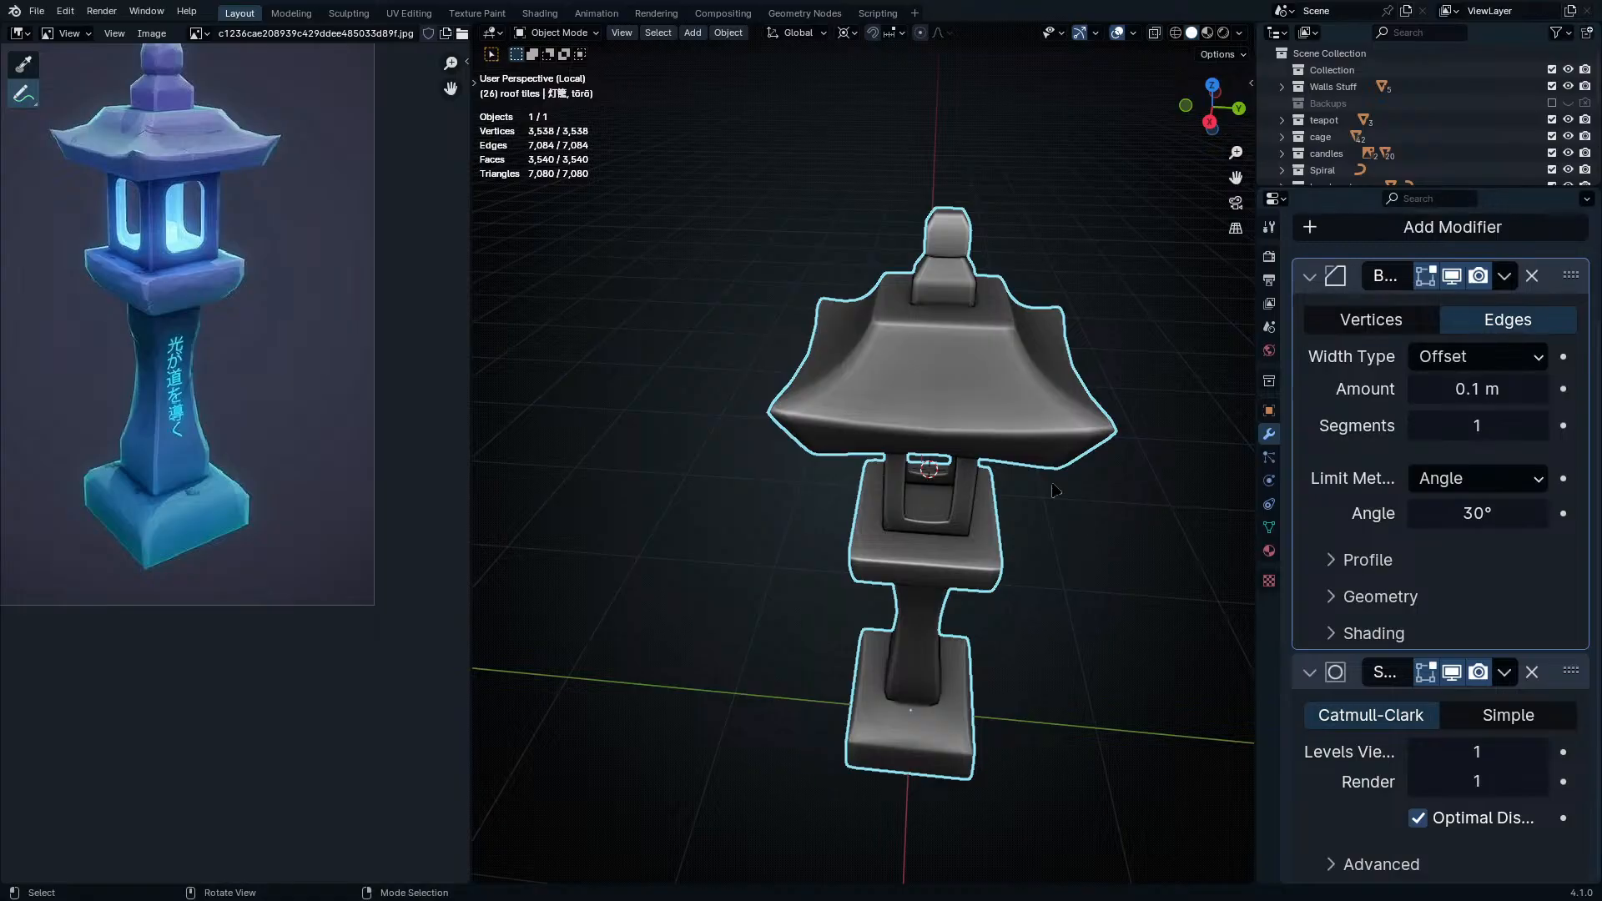
scroll(1054, 491, "up", 2)
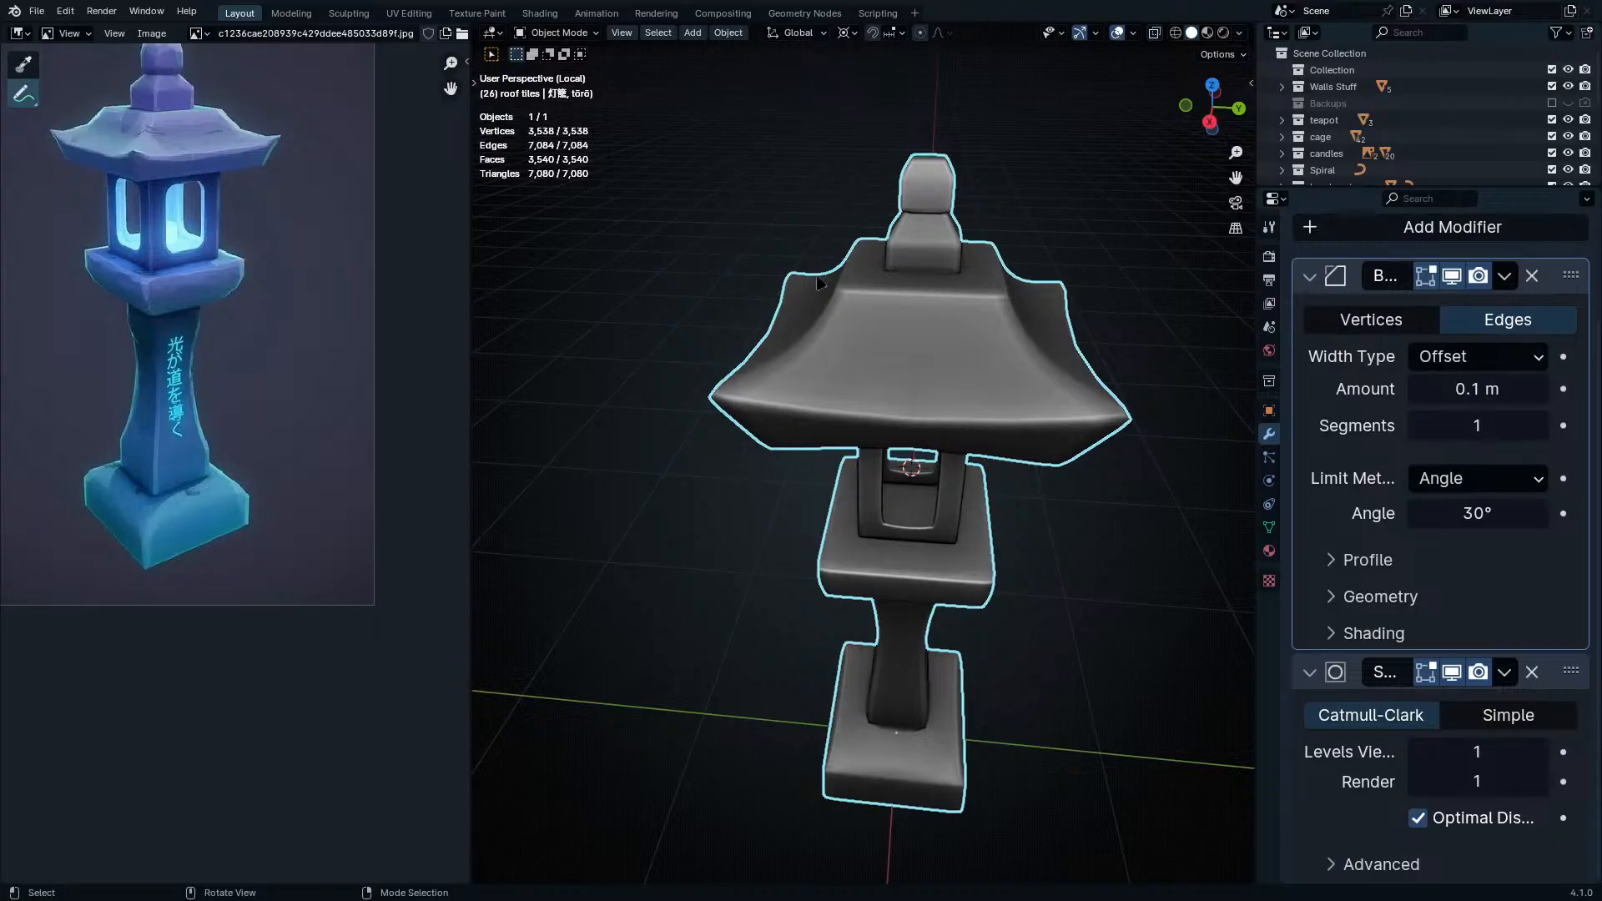
- Circle the Japanese inscription on the lantern's pillar in the reference image with a freehand annotation
scroll(207, 357, "up", 5)
middle_click_drag(208, 357, 398, 399)
mouse_move(307, 235)
left_mouse_down()
mouse_move(238, 596)
mouse_move(355, 198)
left_mouse_up()
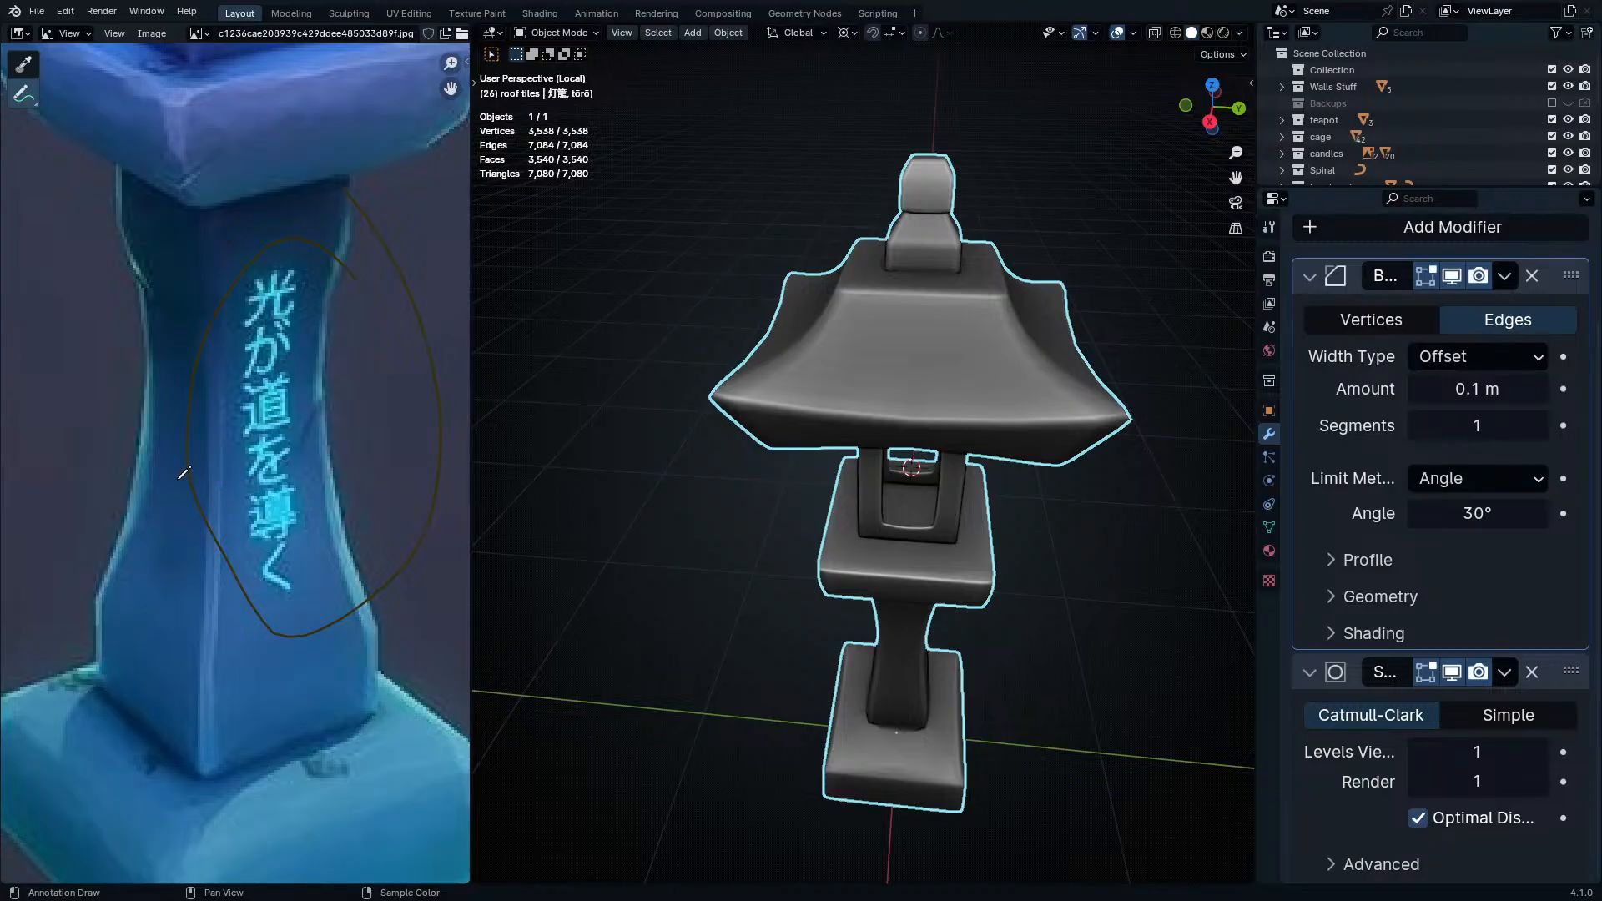
scroll(198, 475, "up", 1)
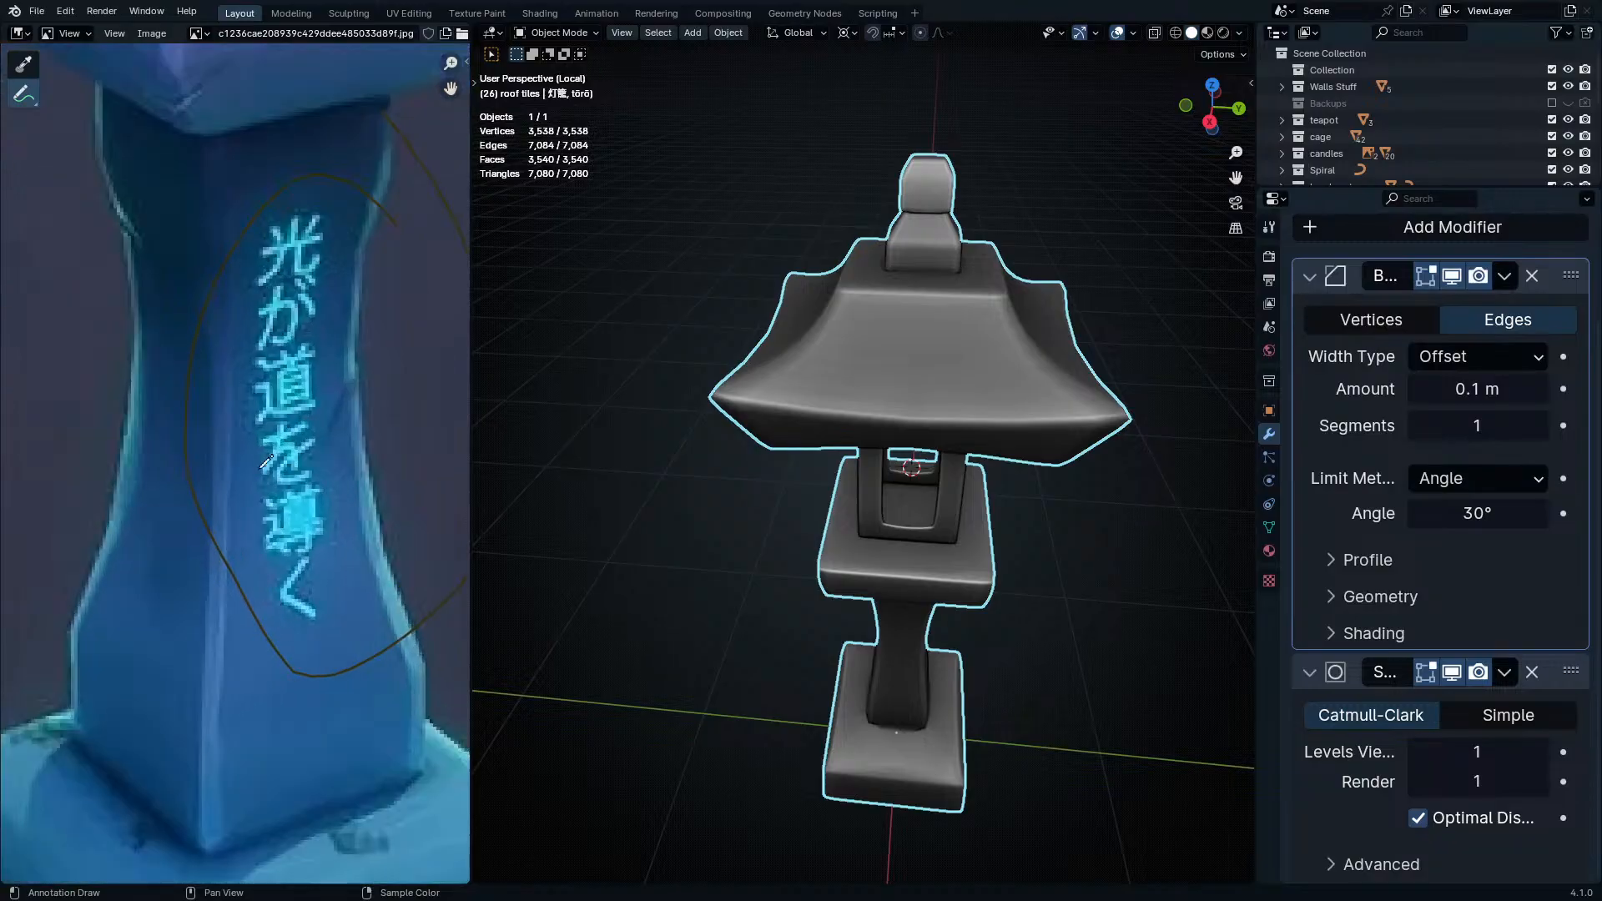
scroll(270, 455, "down", 1)
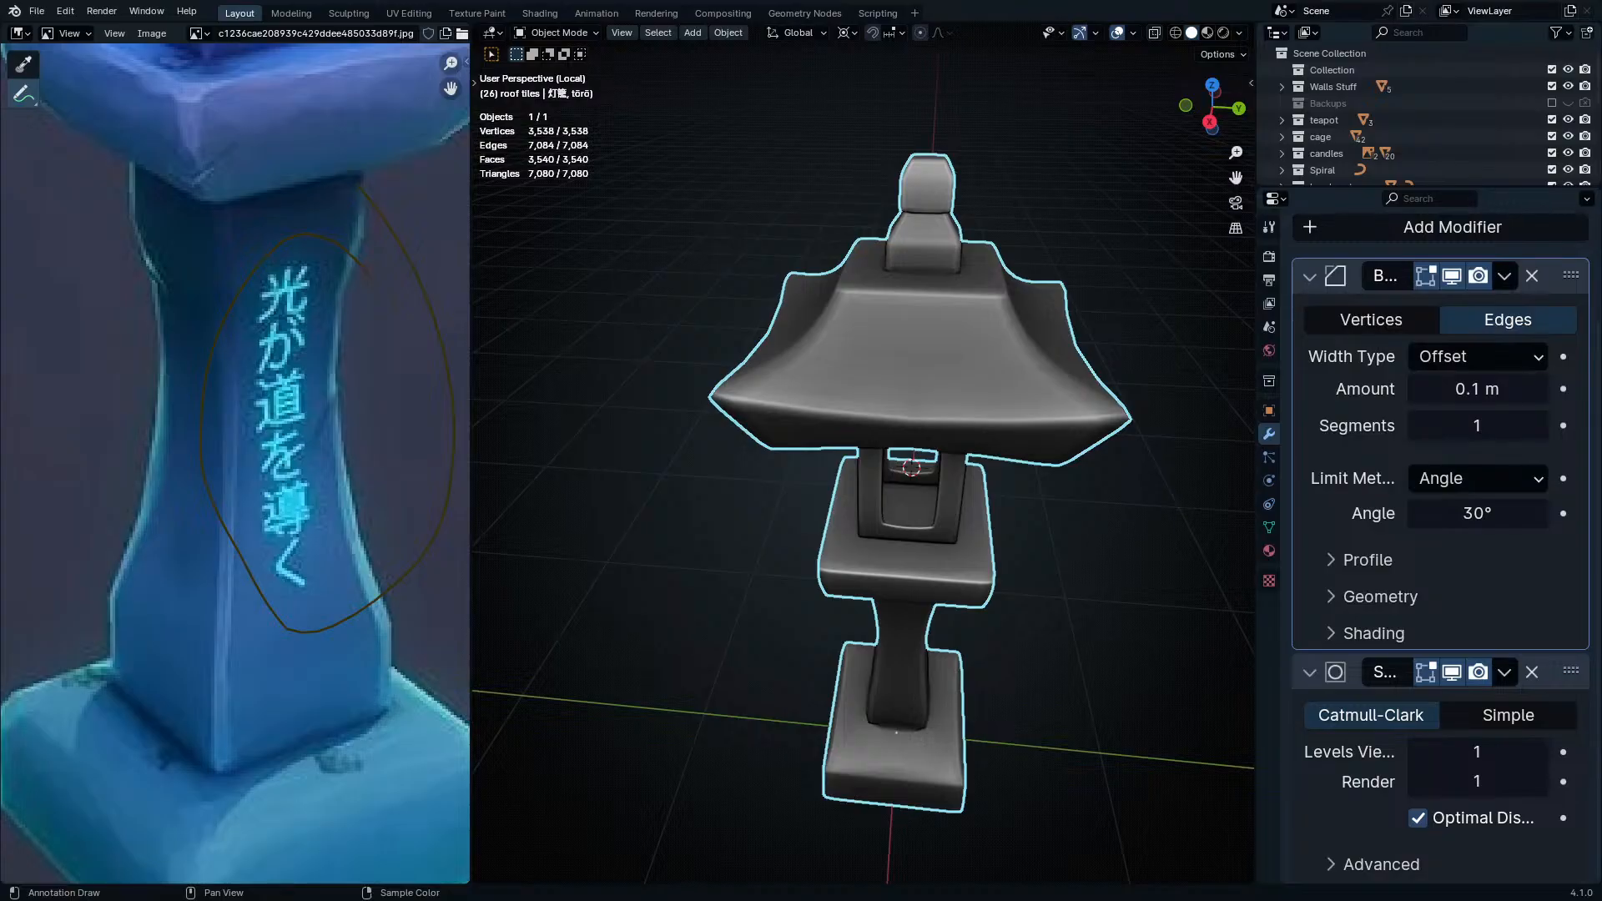
- Compare the modelled lantern with the reference image, checking the pillar, window openings and glowing light chamber
middle_click_drag(932, 634, 876, 592)
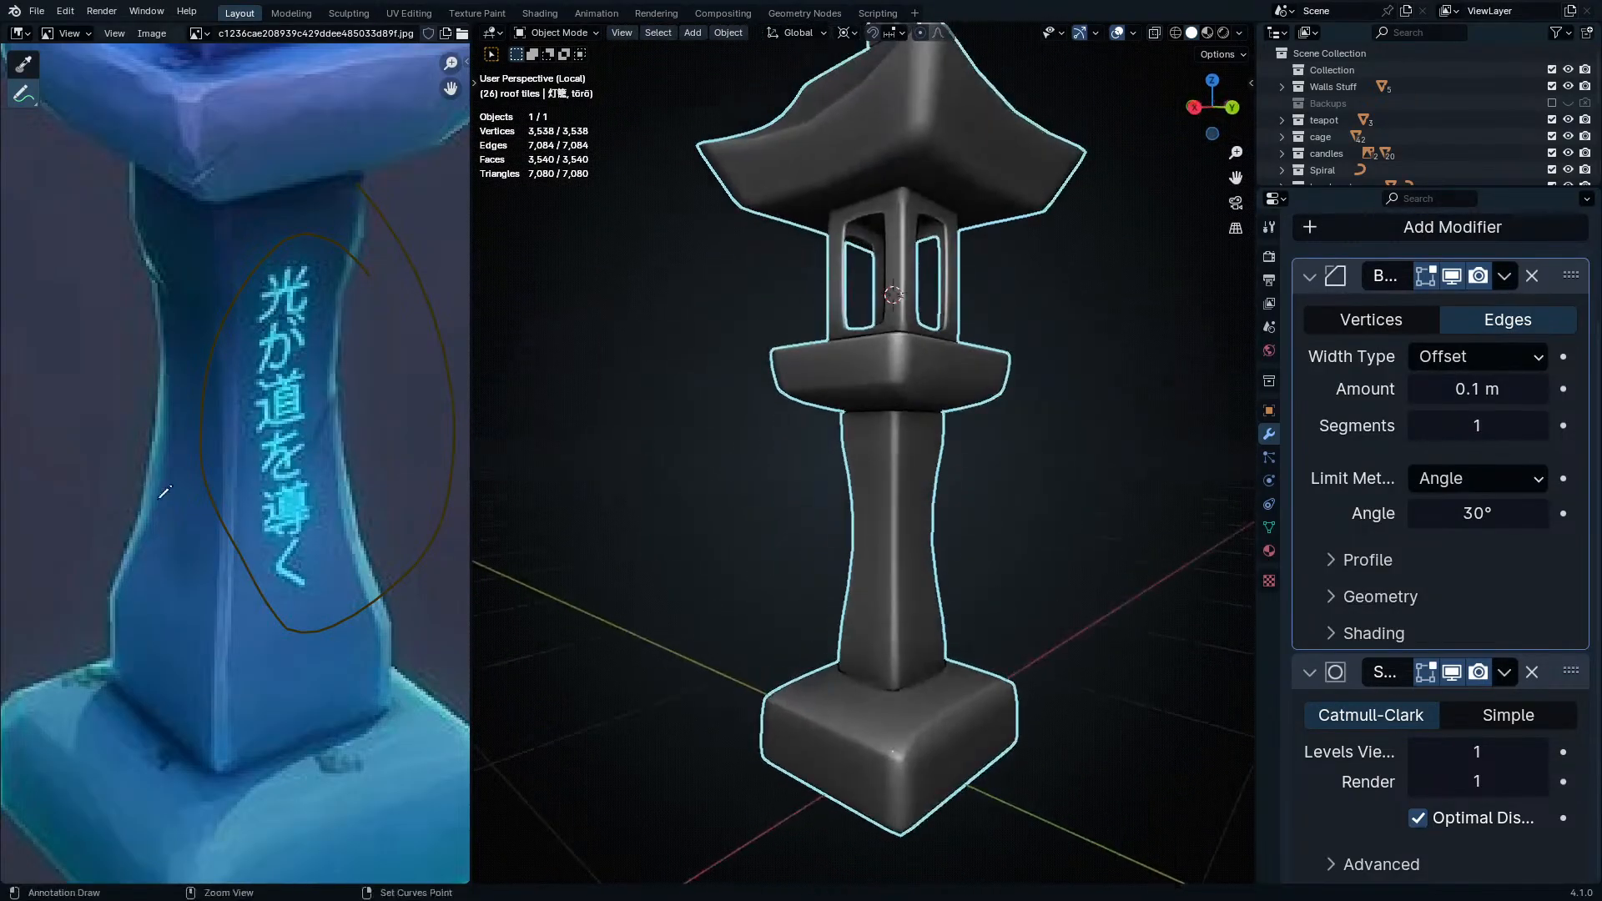
scroll(248, 528, "down", 3)
scroll(248, 501, "up", 6)
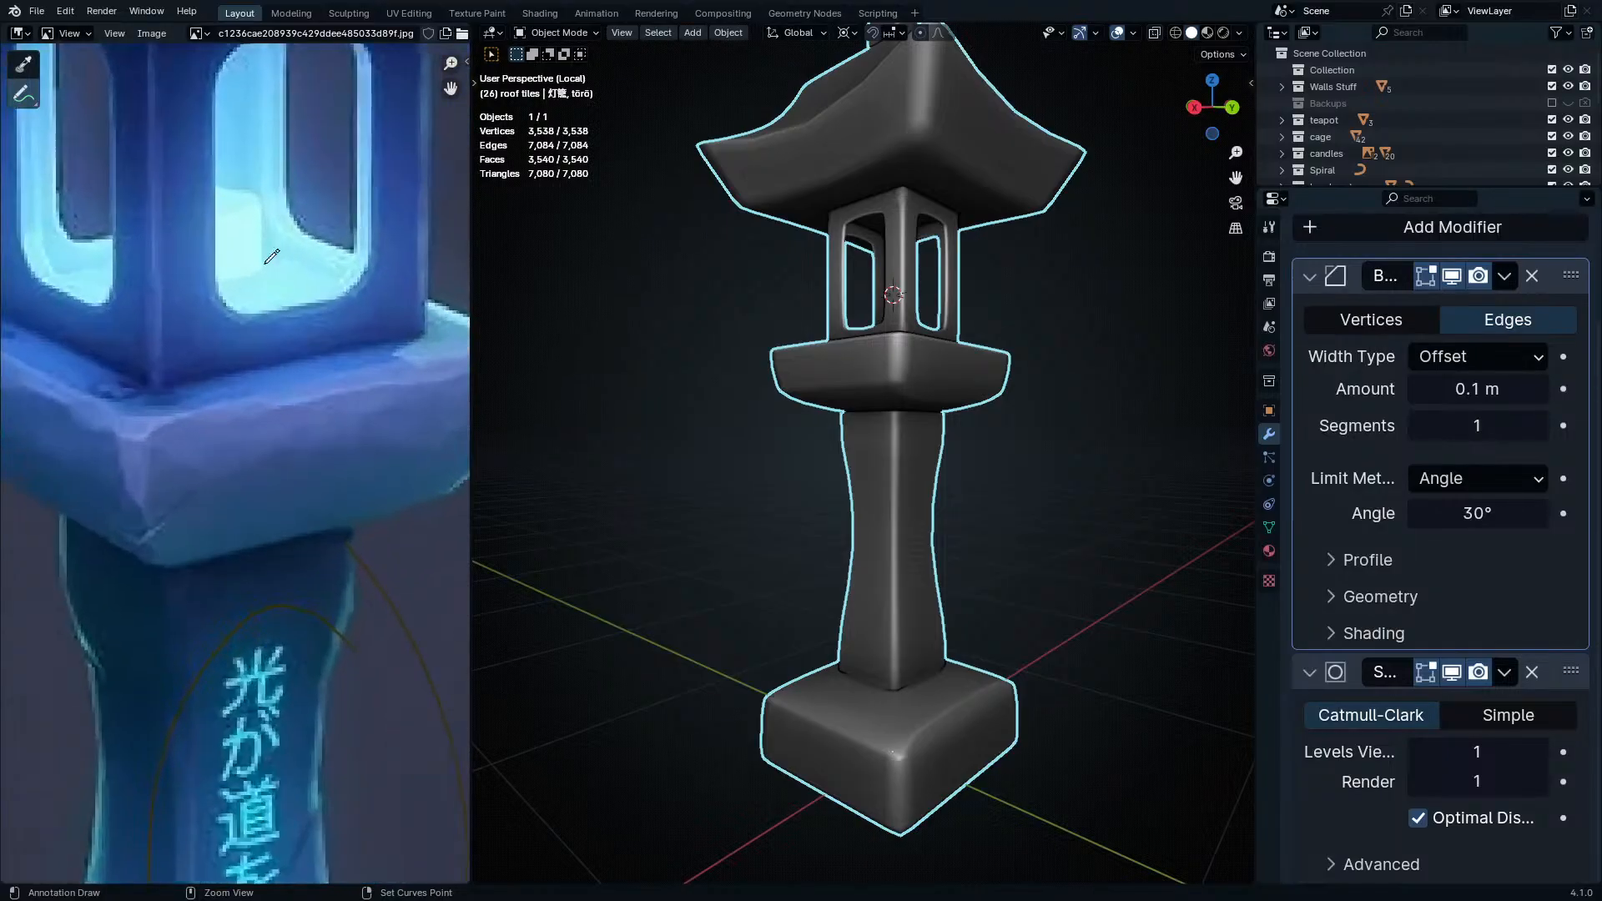
scroll(229, 251, "up", 4)
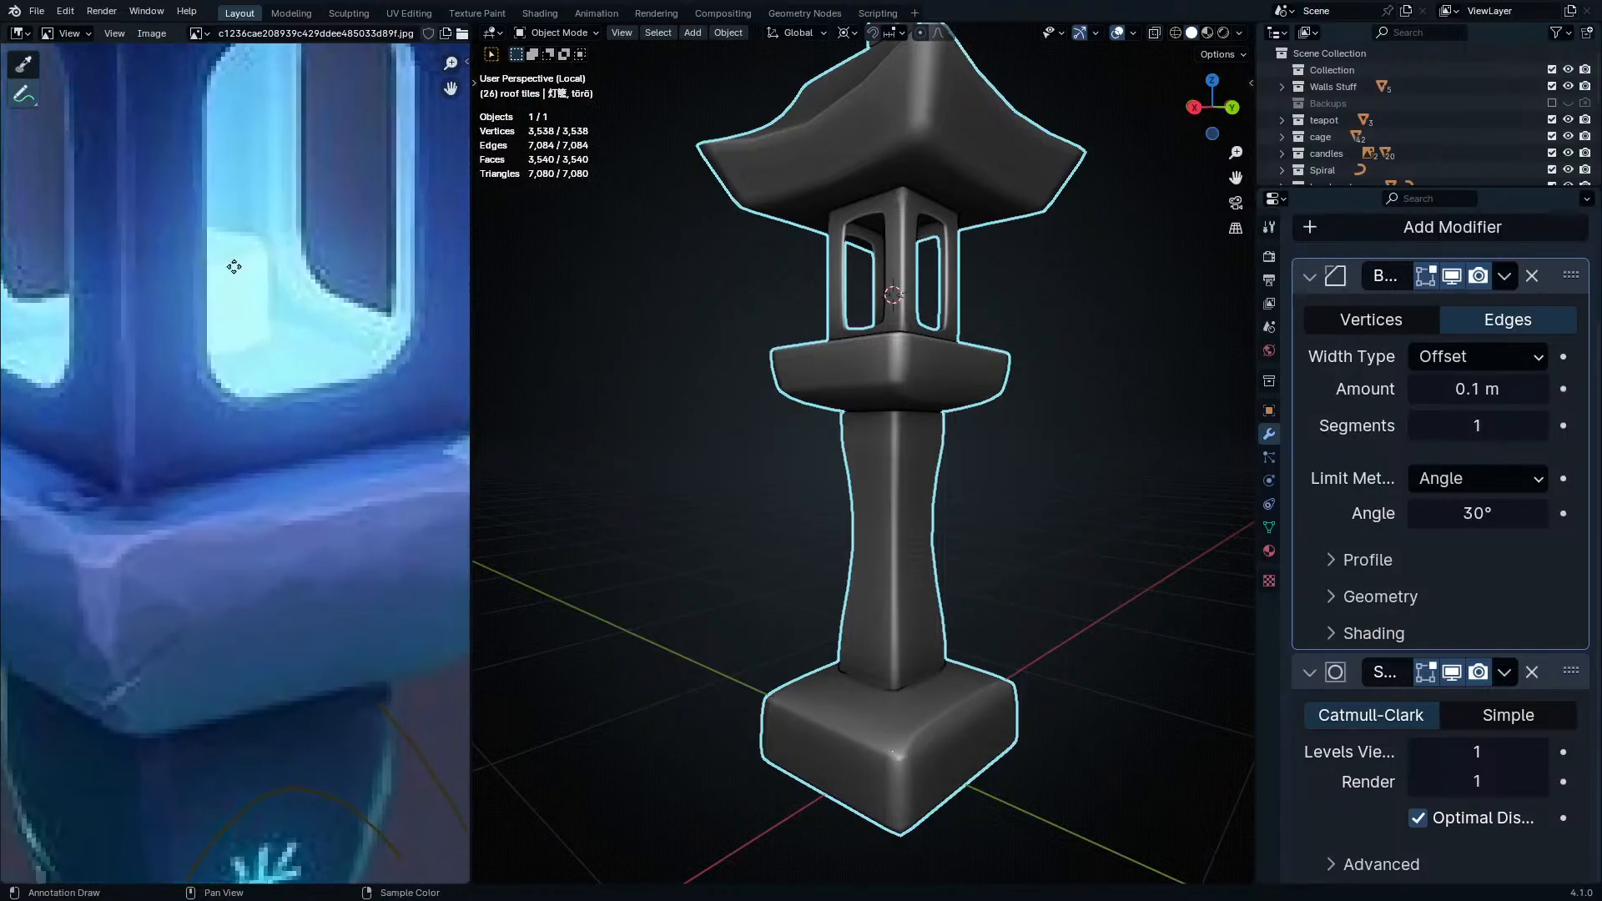
scroll(208, 493, "down", 6)
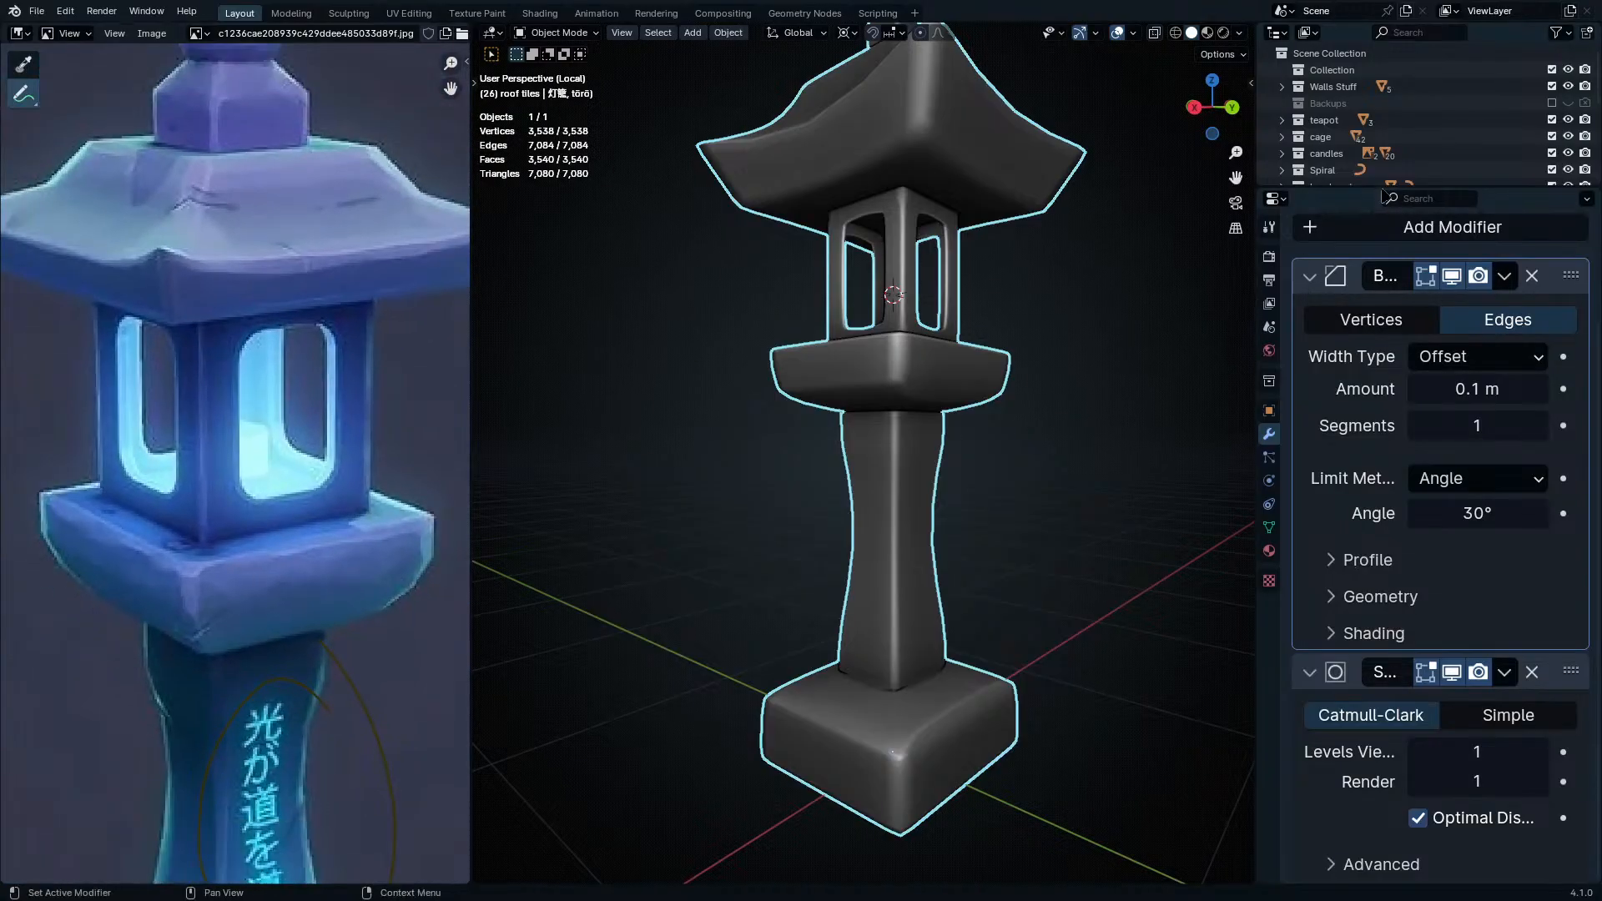
- Leave the lantern's local view and examine the full scene's props, walls and tiled roof in relation to each other
key("KP_Divide")
middle_click_drag(1195, 487, 1001, 613)
scroll(1003, 609, "up", 4)
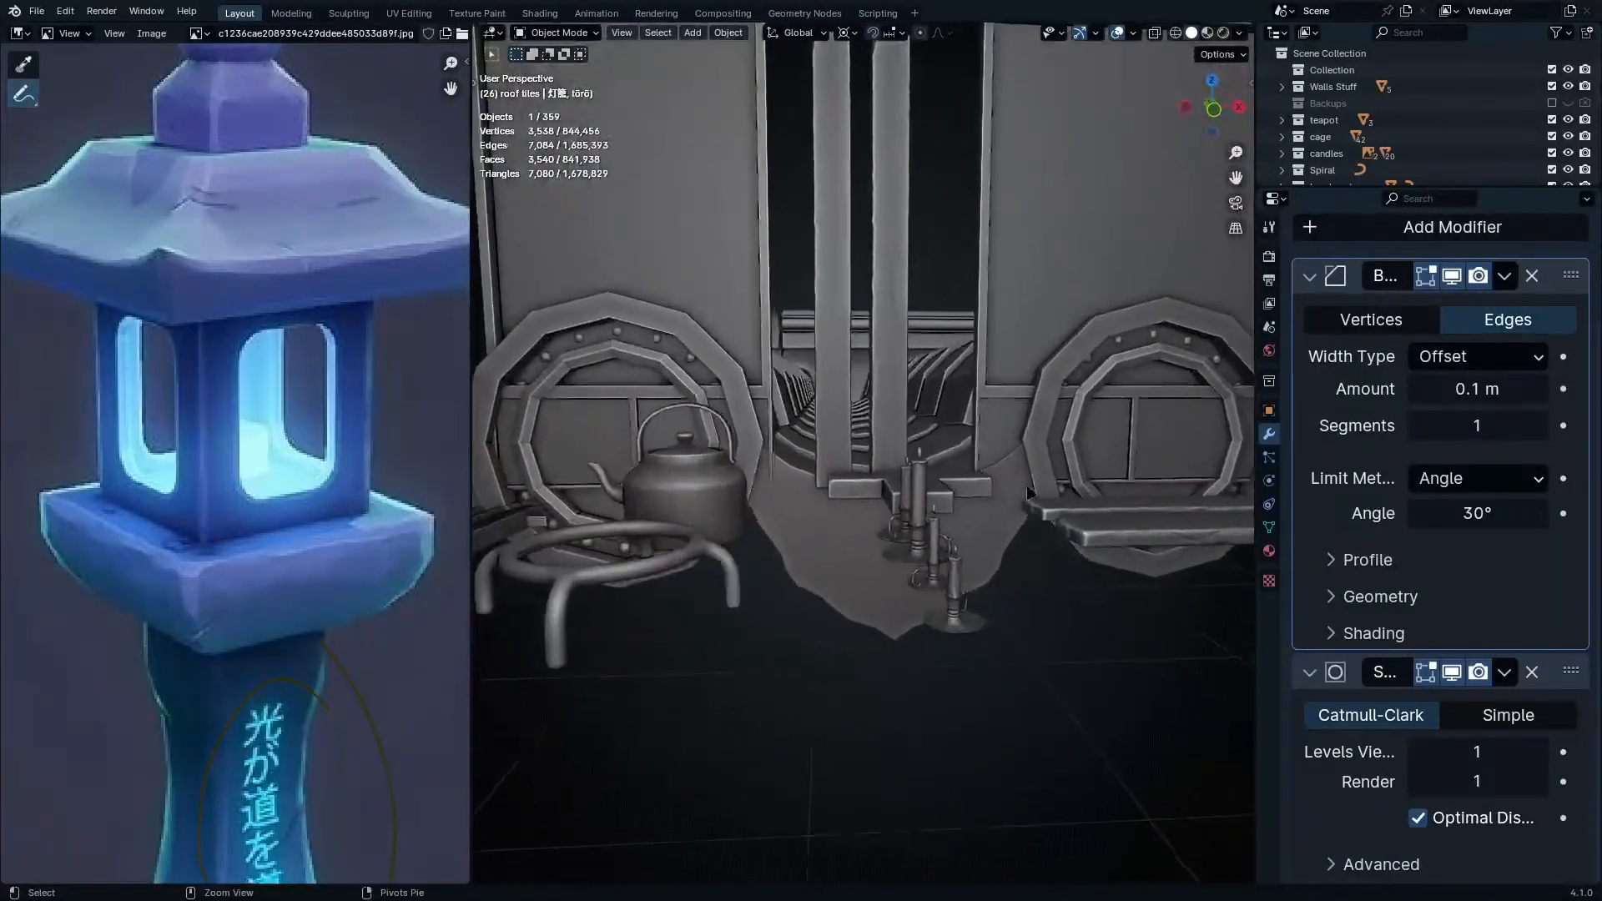
scroll(1003, 517, "up", 4)
middle_click_drag(1004, 484, 993, 646)
key("ctrl+space")
middle_click_drag(698, 804, 818, 551, "shift")
middle_click_drag(905, 401, 897, 582, "shift")
scroll(898, 582, "down", 8)
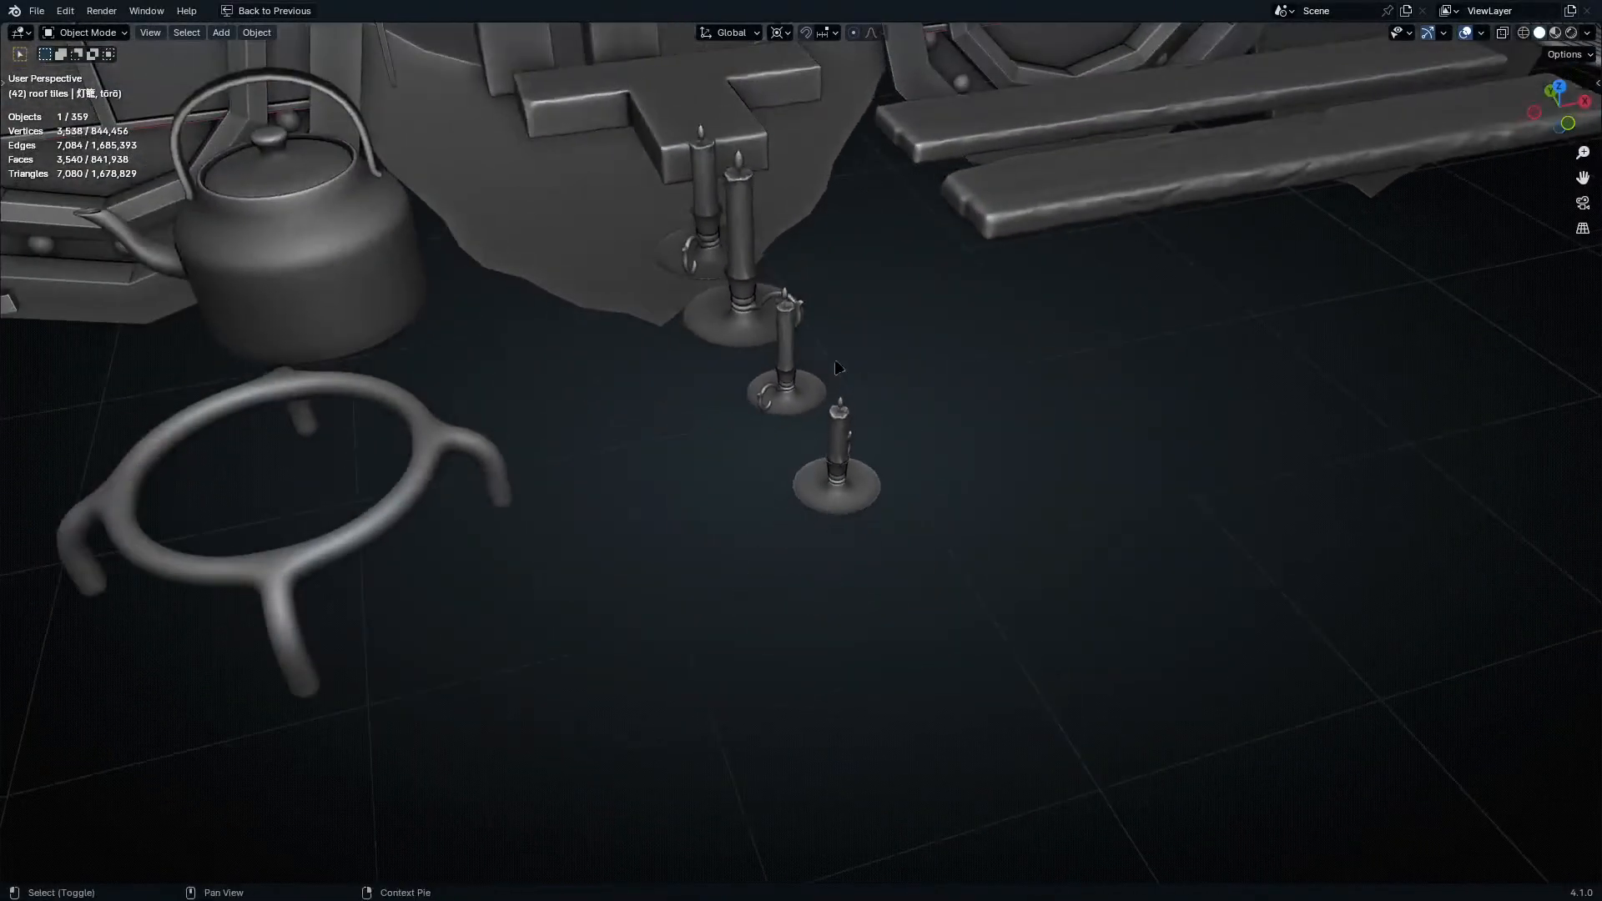
key("ctrl+space")
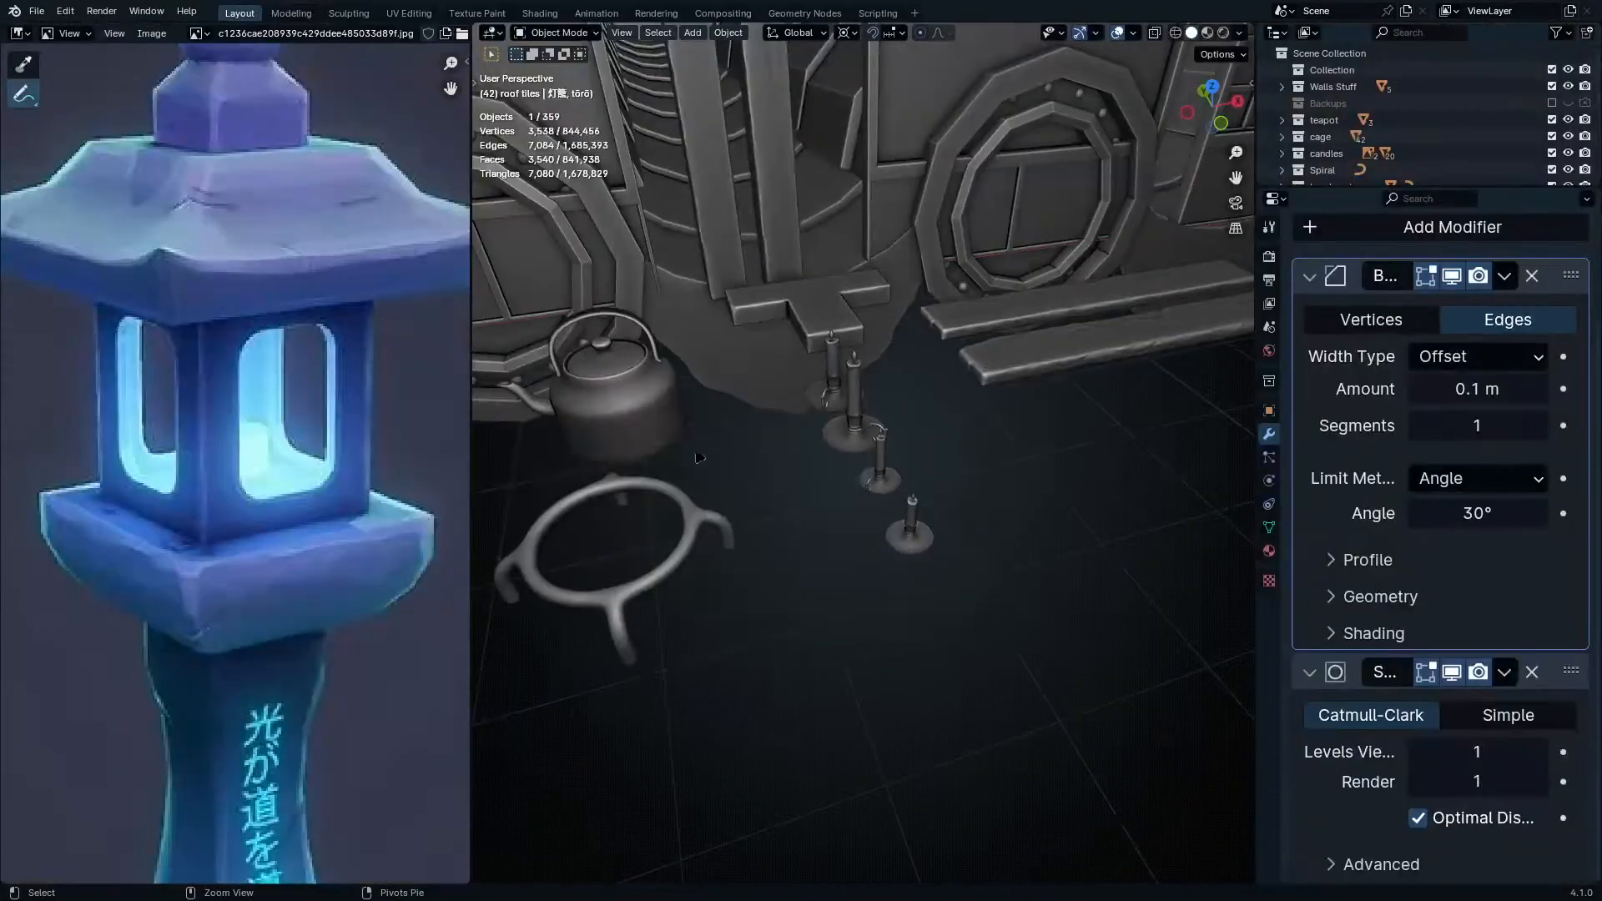
middle_click_drag(713, 459, 909, 417)
key("ctrl+space")
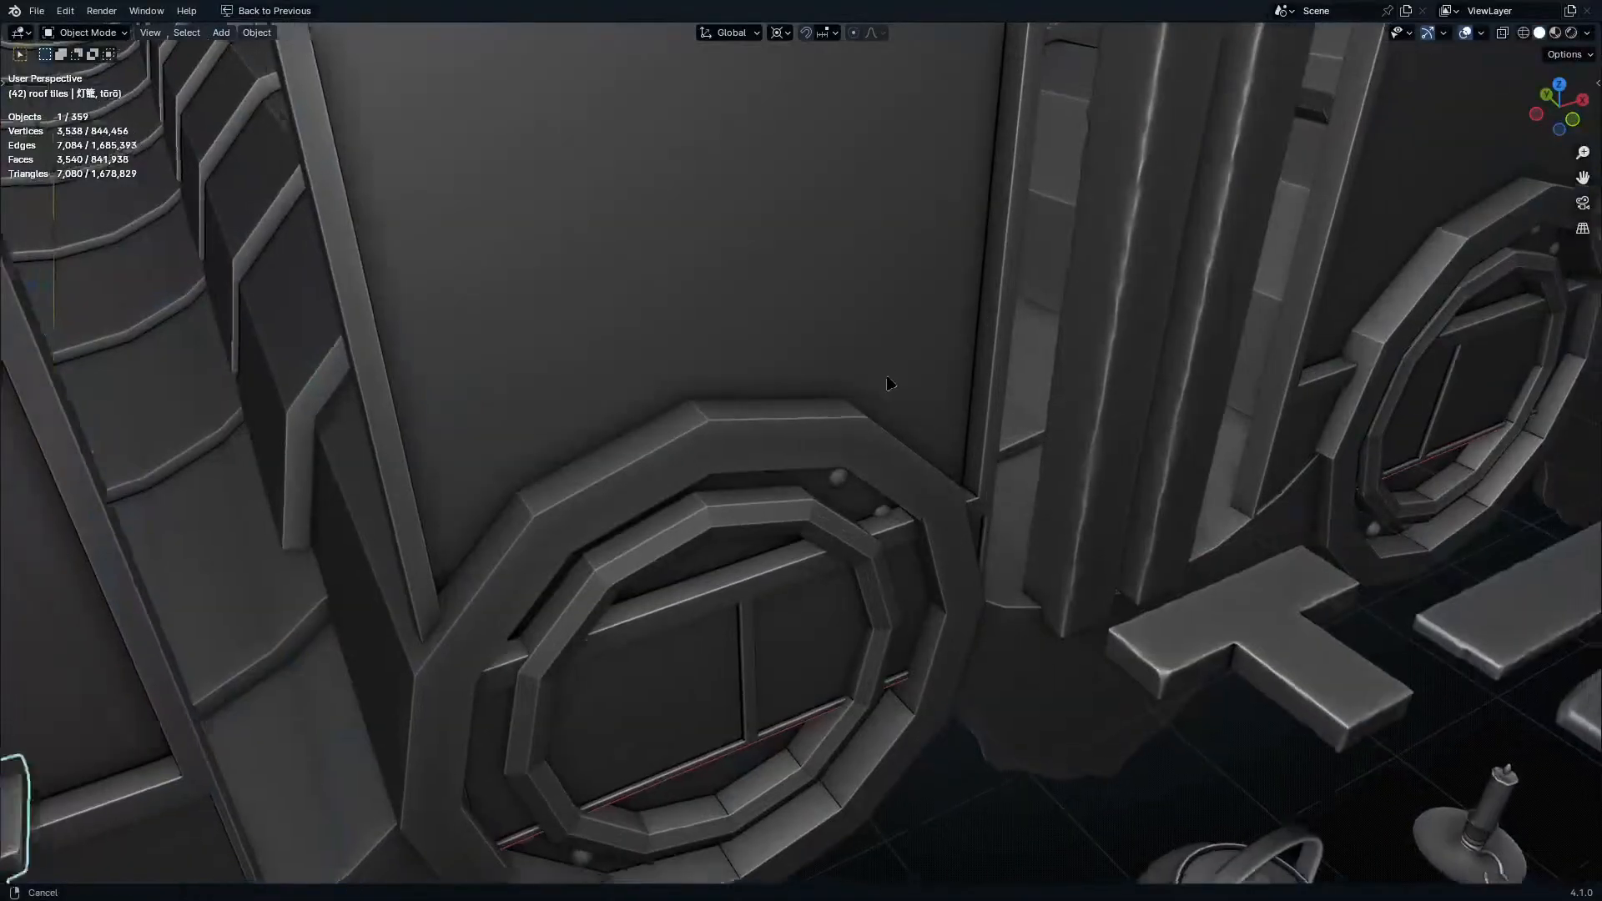
scroll(890, 372, "down", 10)
middle_click_drag(1035, 360, 1090, 509)
key("ctrl+space")
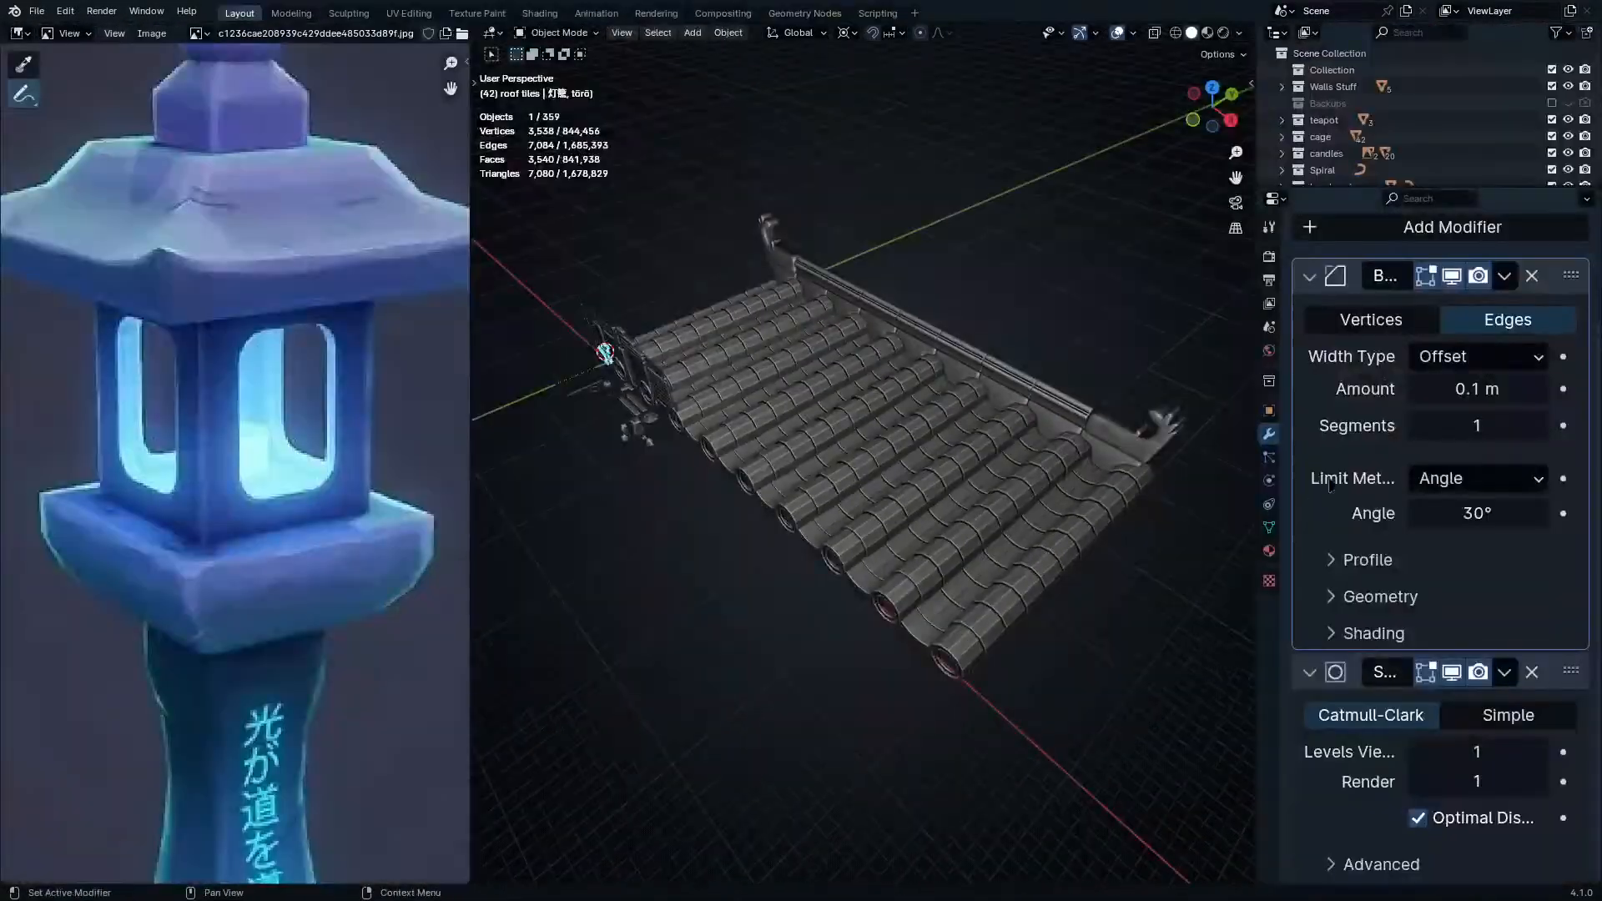
- Enlarge the Outliner and select all objects of the roof tiles collection, viewing the scene from the top
left_click_drag(1339, 189, 1339, 791)
left_click(1329, 321)
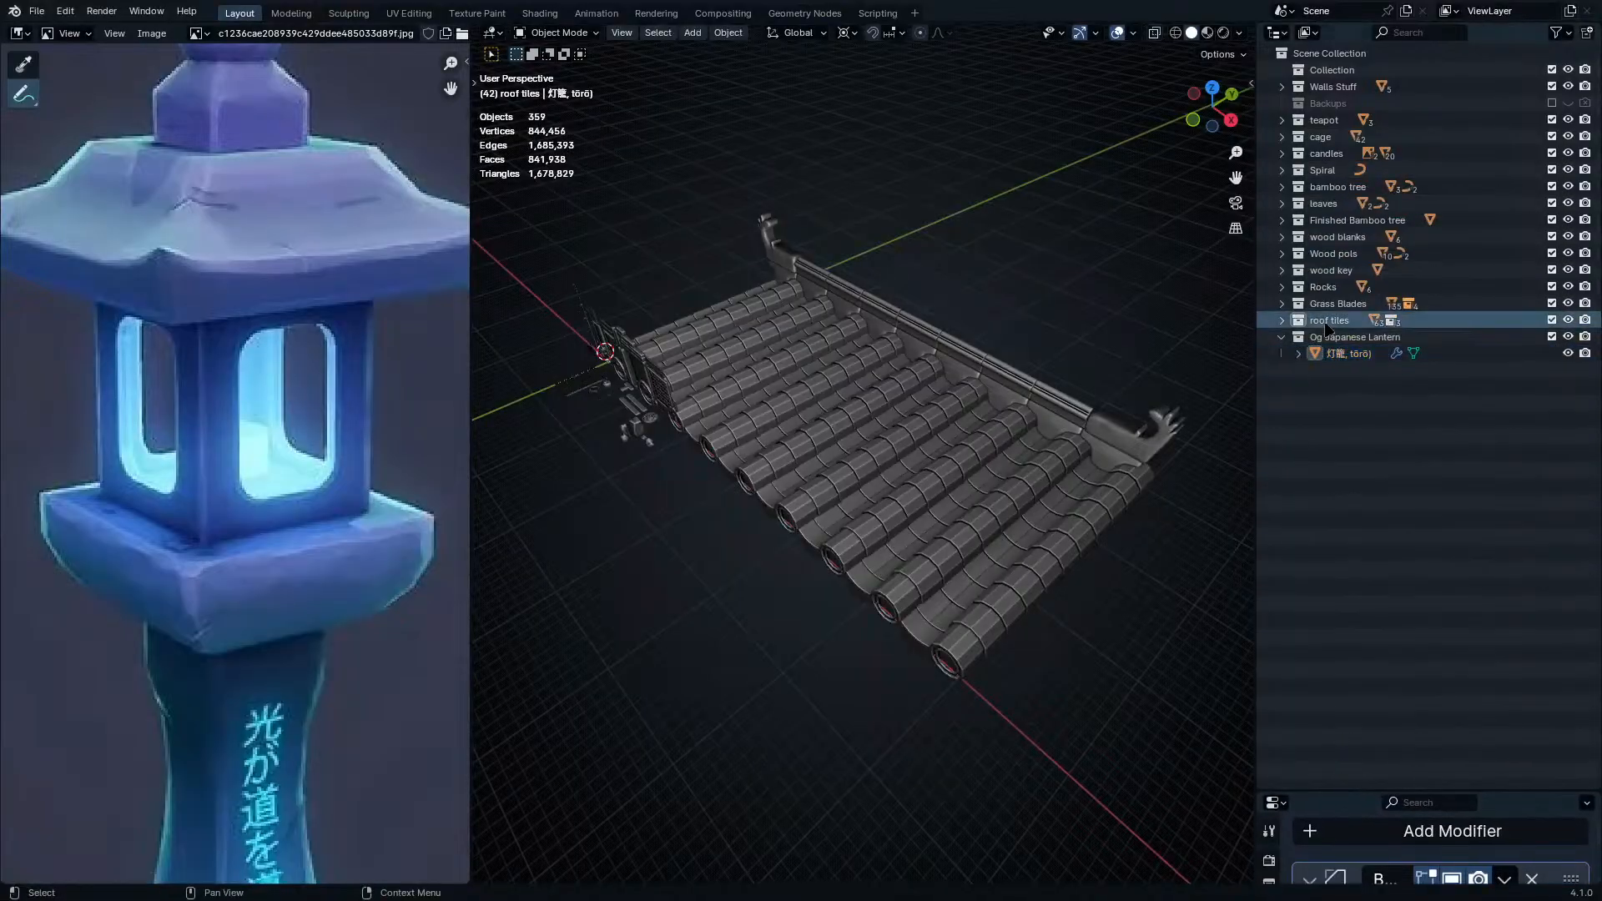
right_click(1331, 321)
left_click(1204, 461)
middle_click_drag(1043, 500, 957, 492)
key("KP_7")
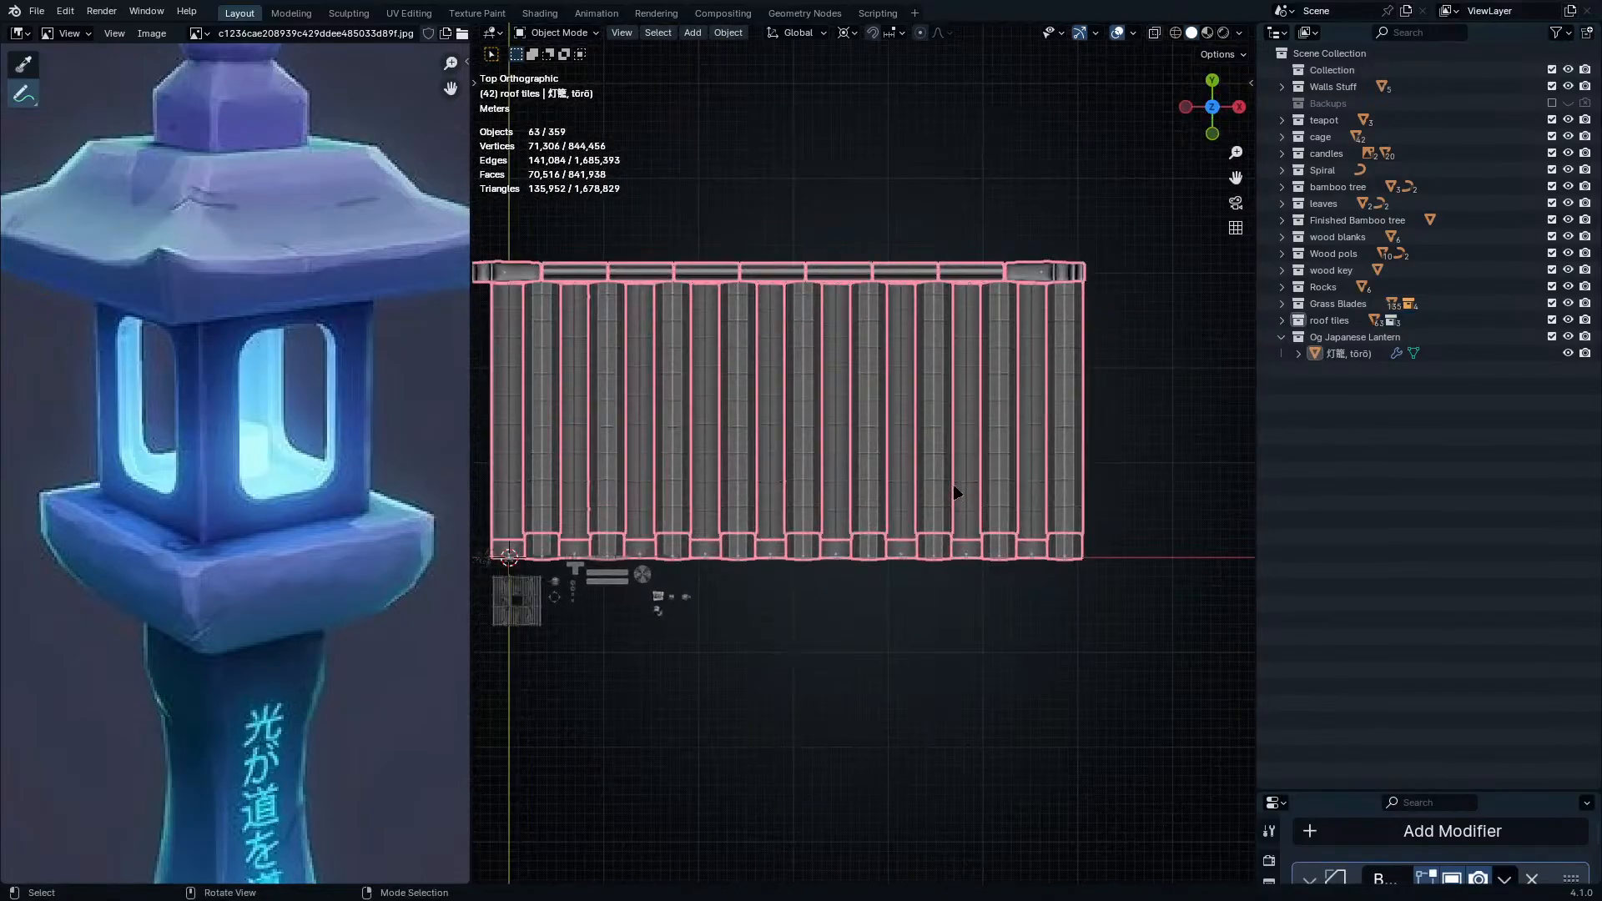
- Scale the selected roof tiles to 0.180 and move them about 20 m along X, clear of the other assets
key("ctrl+space")
key("s")
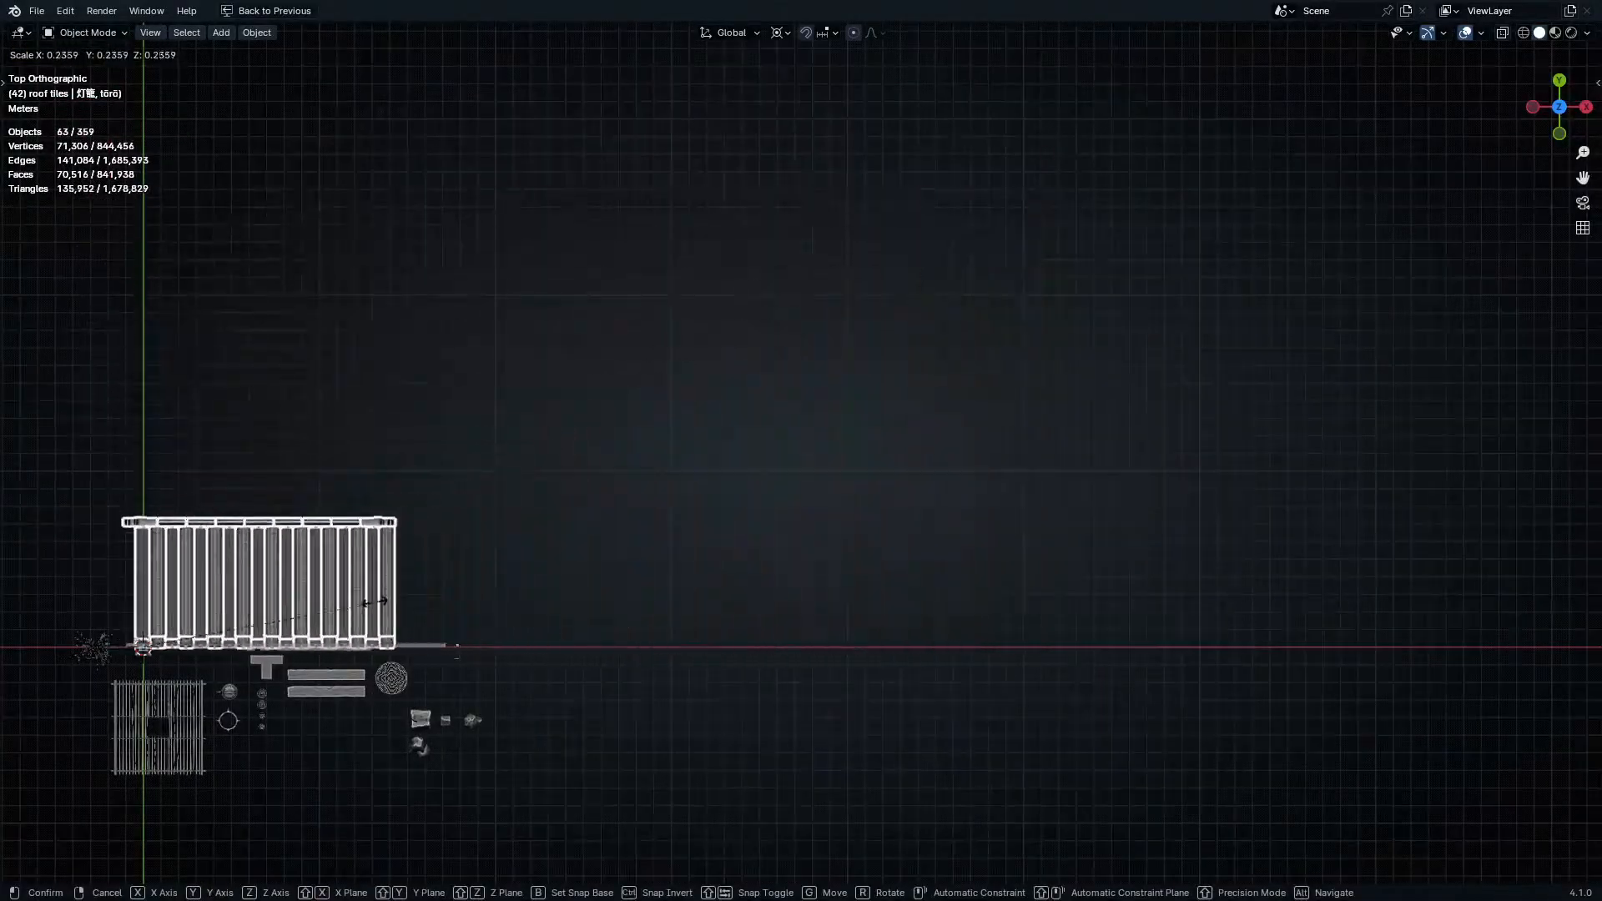
left_click(323, 615)
scroll(249, 647, "up", 5)
middle_click_drag(597, 733, 613, 682)
key("KP_7")
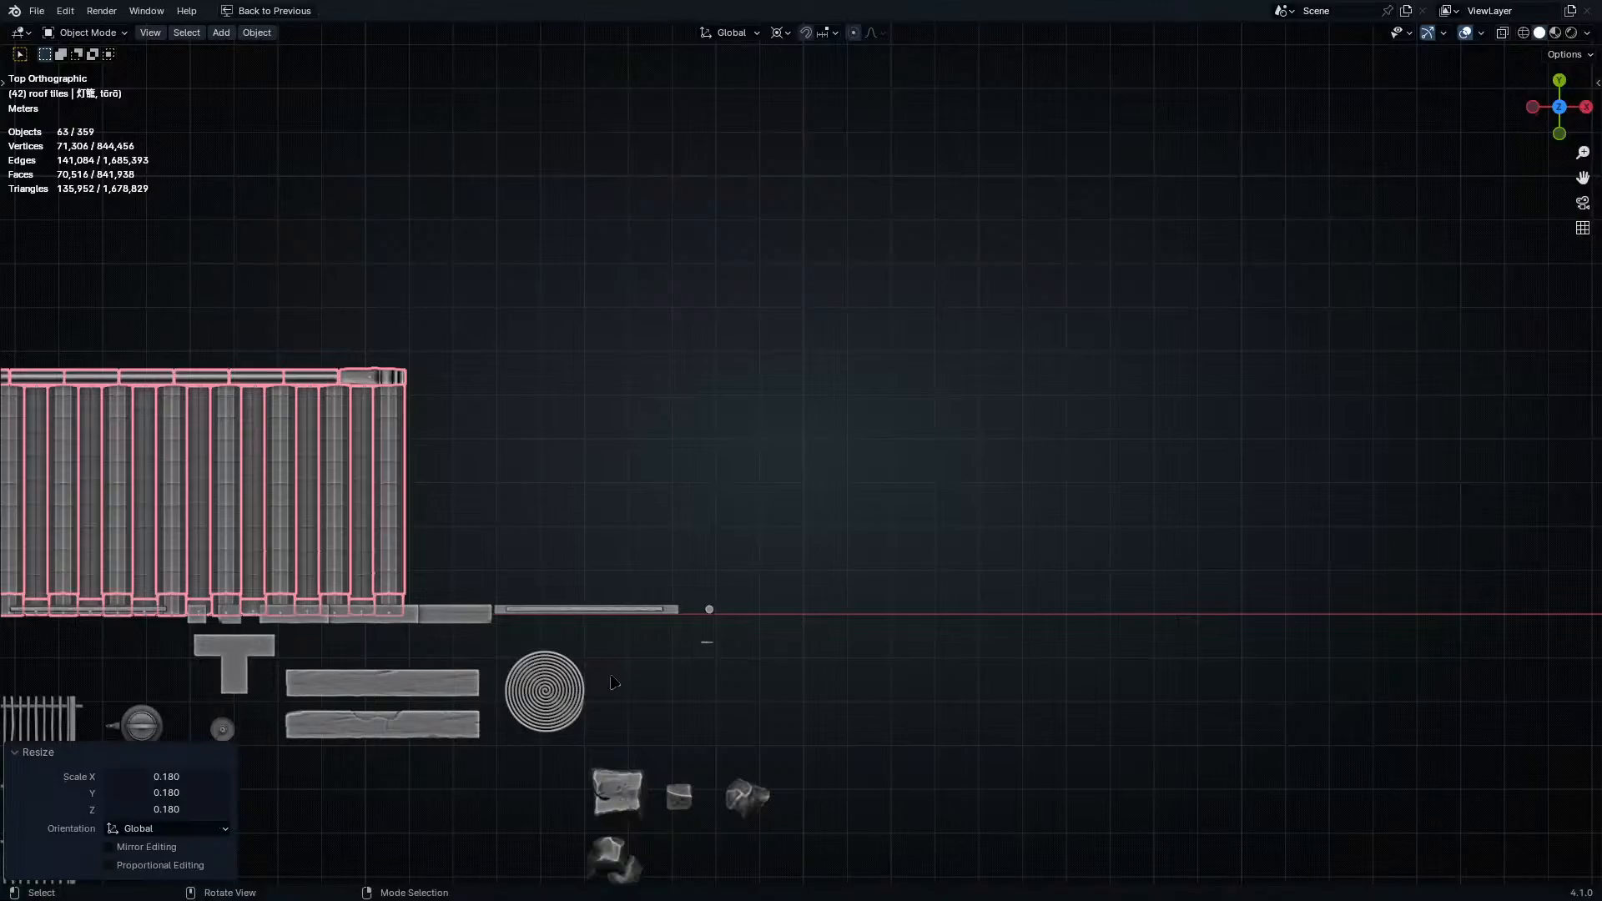
key("g")
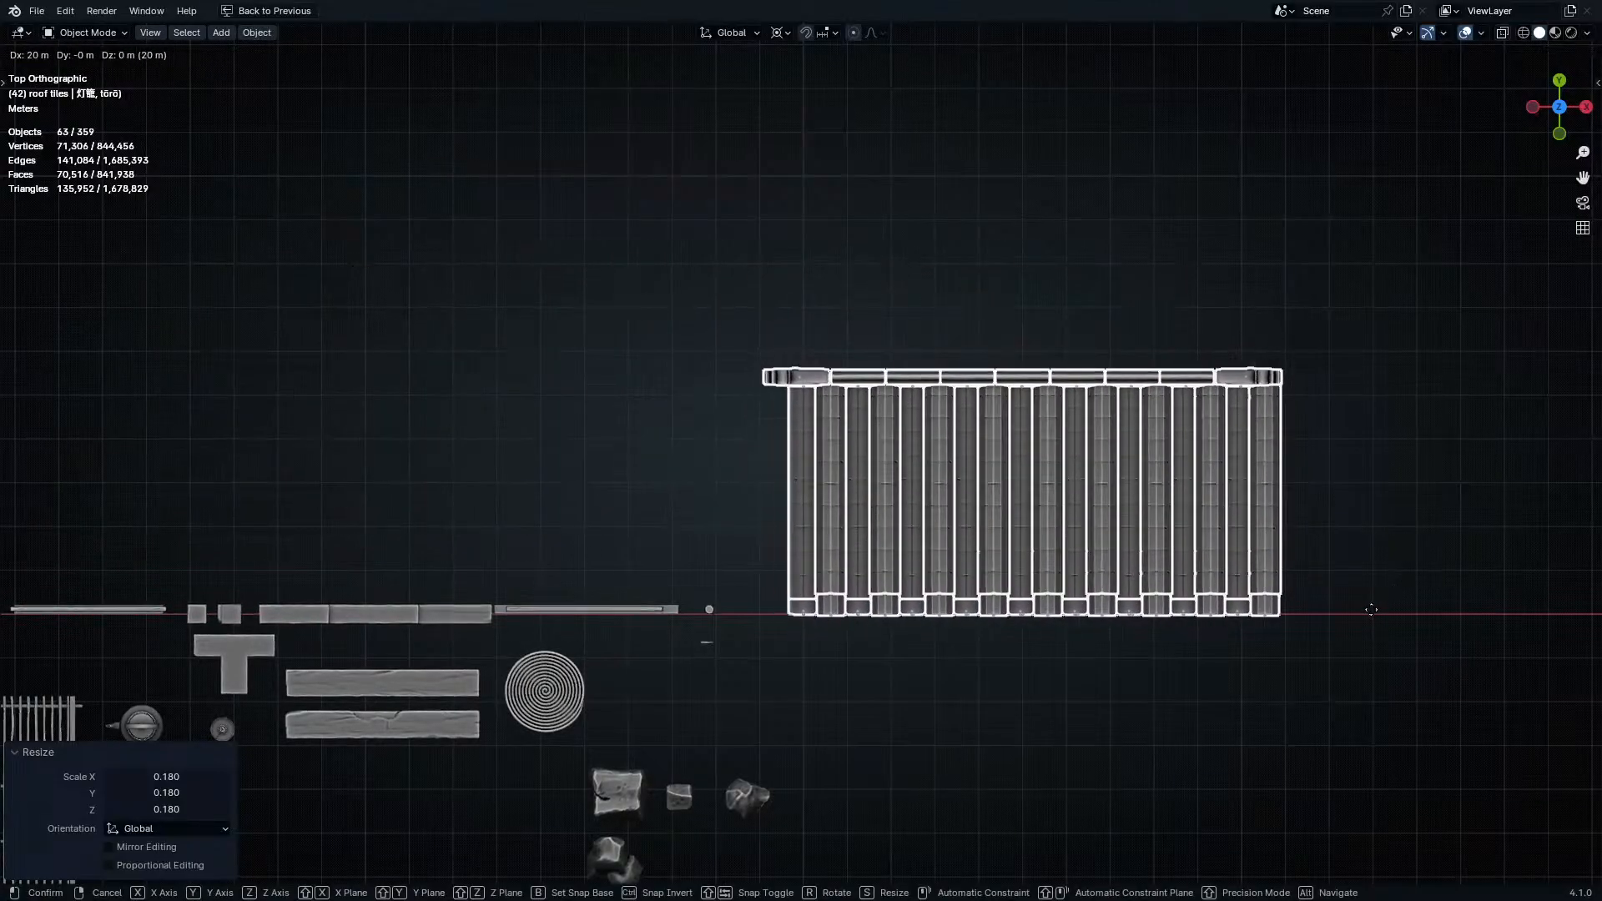
left_click(1339, 610)
- Examine the scaled-down roof along its front eave and select one of the hanging pointed end tiles
middle_click_drag(1339, 610, 477, 534)
middle_click_drag(1410, 417, 1076, 413, "shift")
middle_click_drag(1076, 413, 1034, 433)
middle_click_drag(1035, 434, 985, 518, "ctrl")
left_click(750, 684)
middle_click_drag(750, 684, 693, 459)
left_click(708, 385)
middle_click_drag(708, 386, 926, 606)
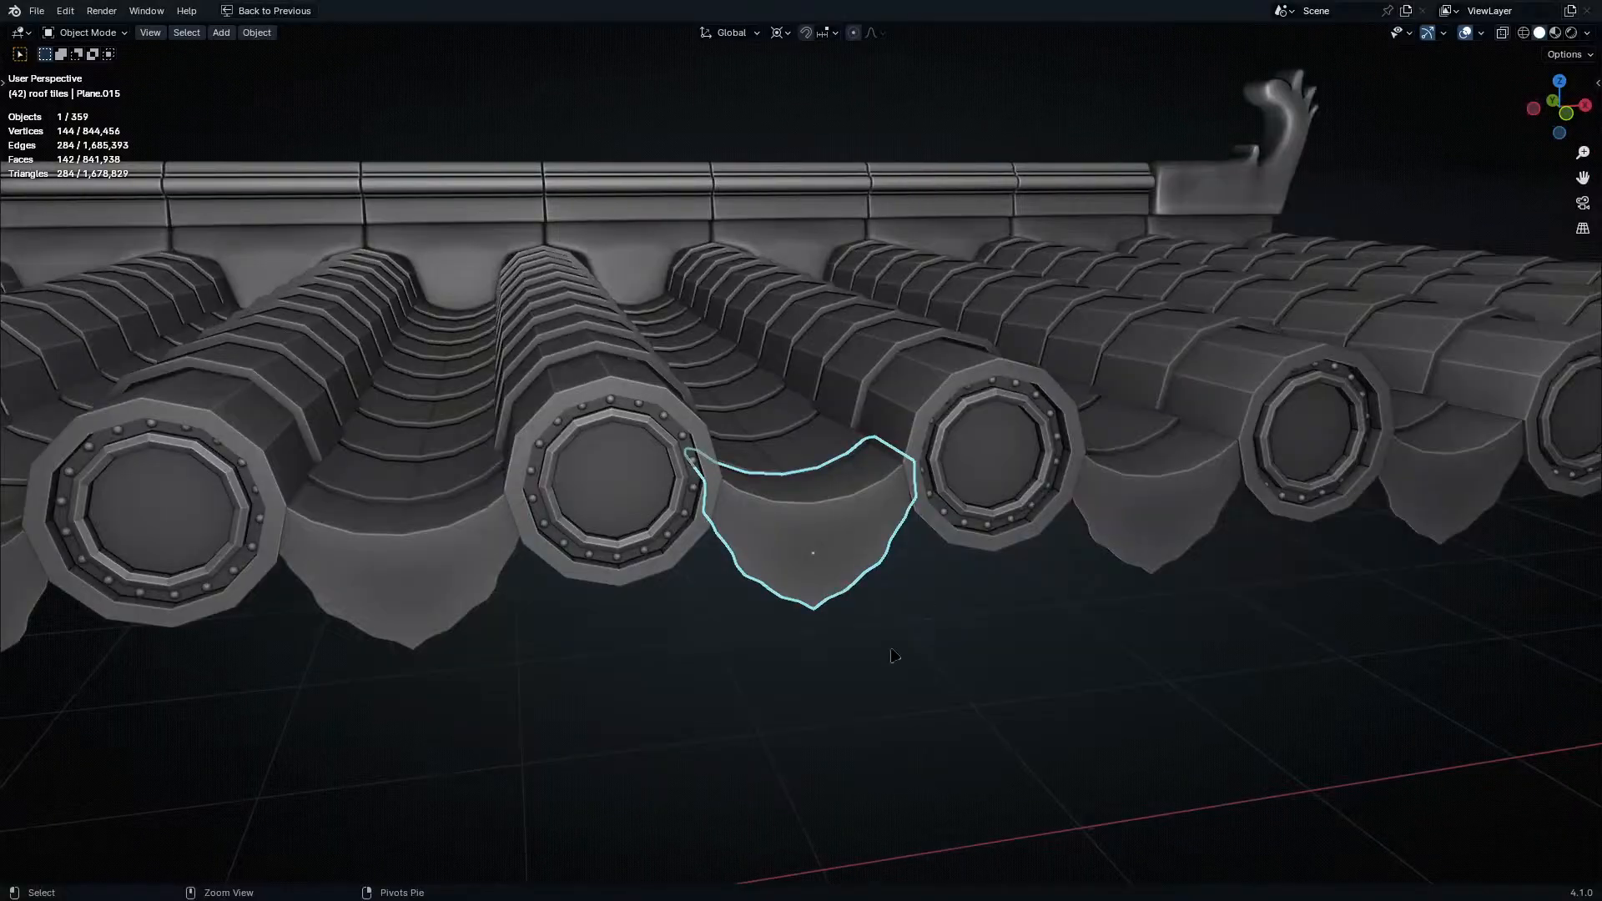
- Inspect the hanging end tile's mesh in edit mode and its thickness up close in object mode
middle_click_drag(905, 536, 796, 557)
key("Tab")
left_click(774, 524)
scroll(794, 557, "up", 2)
middle_click_drag(794, 558, 791, 446, "shift")
scroll(834, 534, "up", 3)
middle_click_drag(855, 568, 868, 536)
middle_click_drag(754, 600, 758, 511, "ctrl")
left_click(724, 412)
middle_click_drag(696, 339, 834, 551, "shift")
left_click_drag(554, 157, 1101, 821)
middle_click_drag(1085, 751, 993, 801)
key("Tab")
scroll(1002, 667, "up", 4)
middle_click_drag(1081, 508, 992, 675, "shift")
scroll(1044, 427, "down", 8)
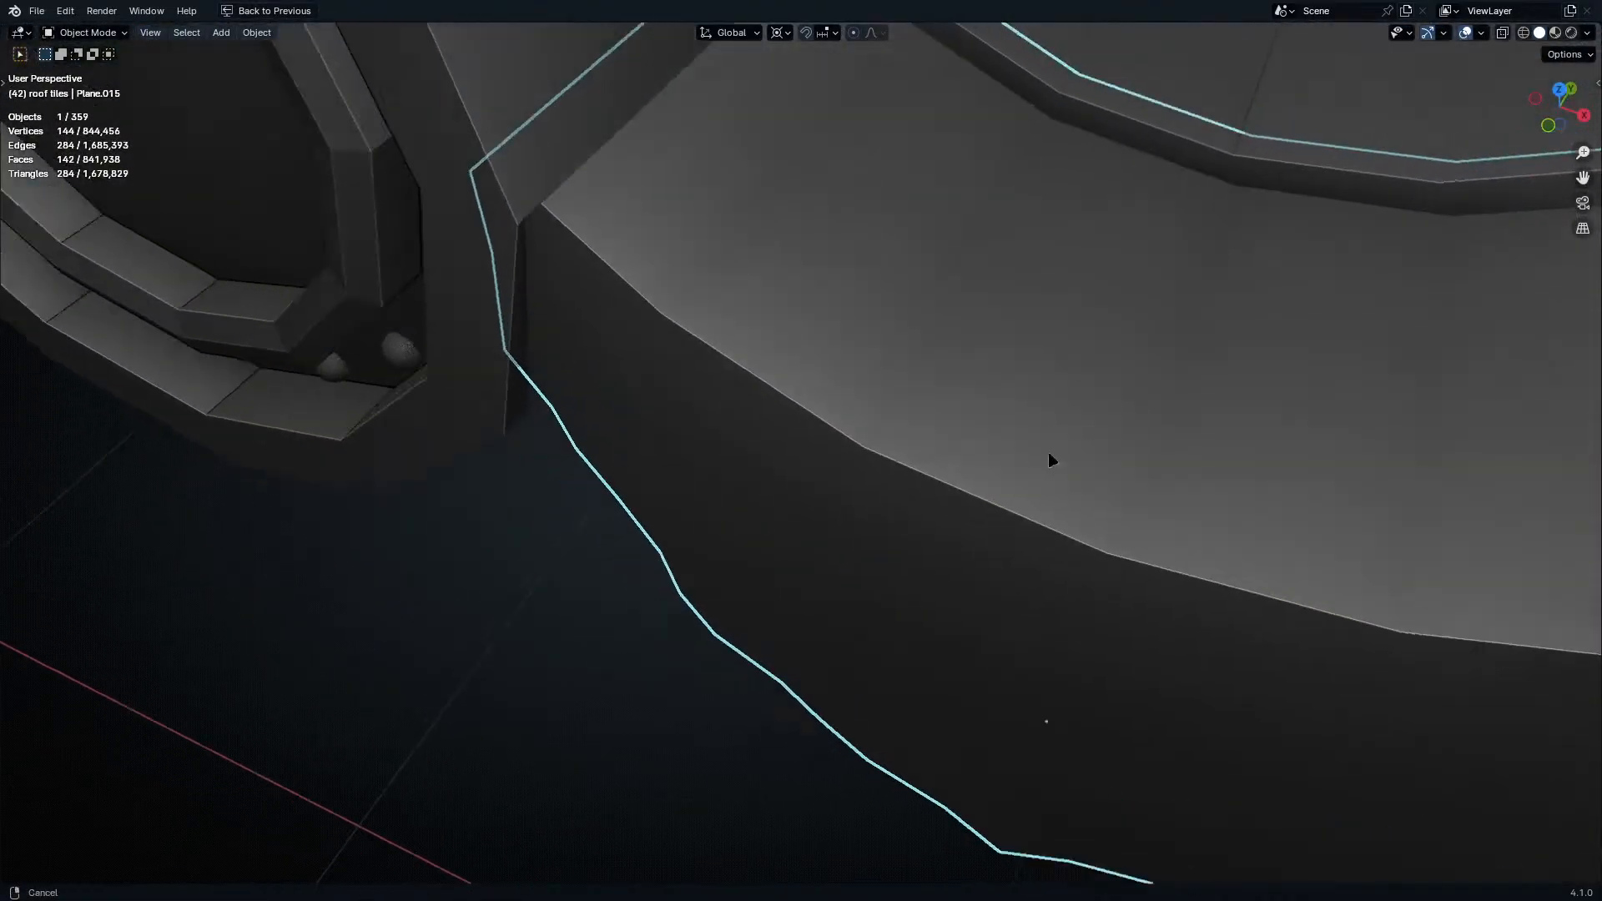
- Compare the hanging end tile's editable half mesh with its complete shape and the neighbouring eave tiles
middle_click_drag(1045, 427, 922, 551)
key("Tab")
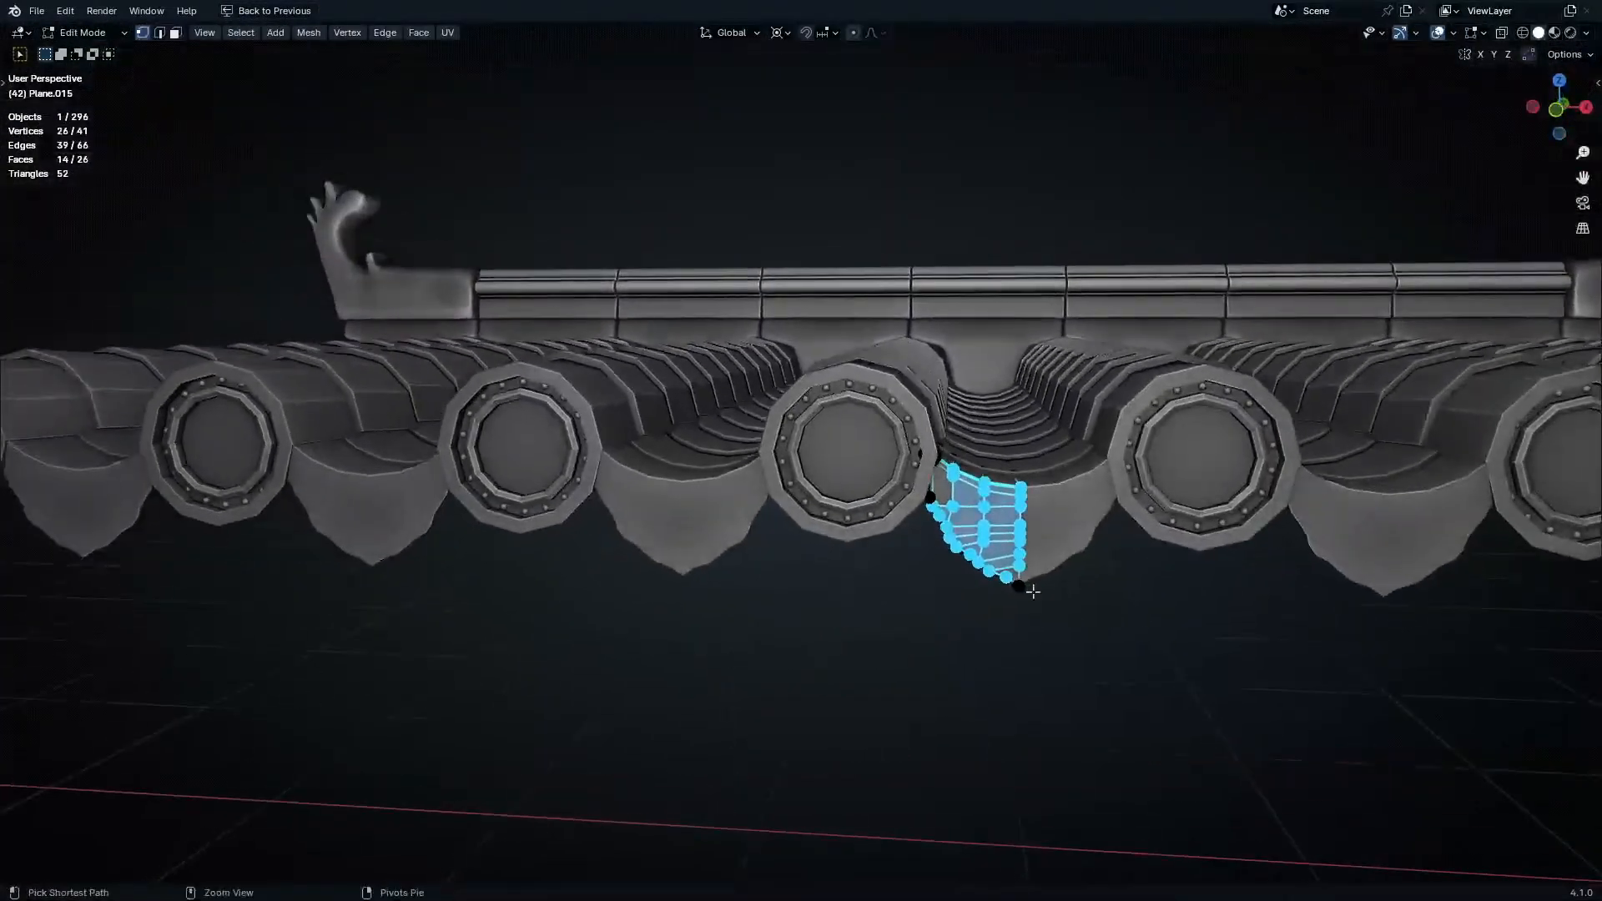
middle_click_drag(1032, 588, 1066, 440, "ctrl")
middle_click_drag(1072, 555, 1048, 491, "ctrl")
middle_click_drag(1052, 430, 1053, 578, "ctrl")
key("Tab")
scroll(1052, 578, "down", 5)
left_click(606, 491)
left_click(1076, 449)
key("Tab")
key("Tab")
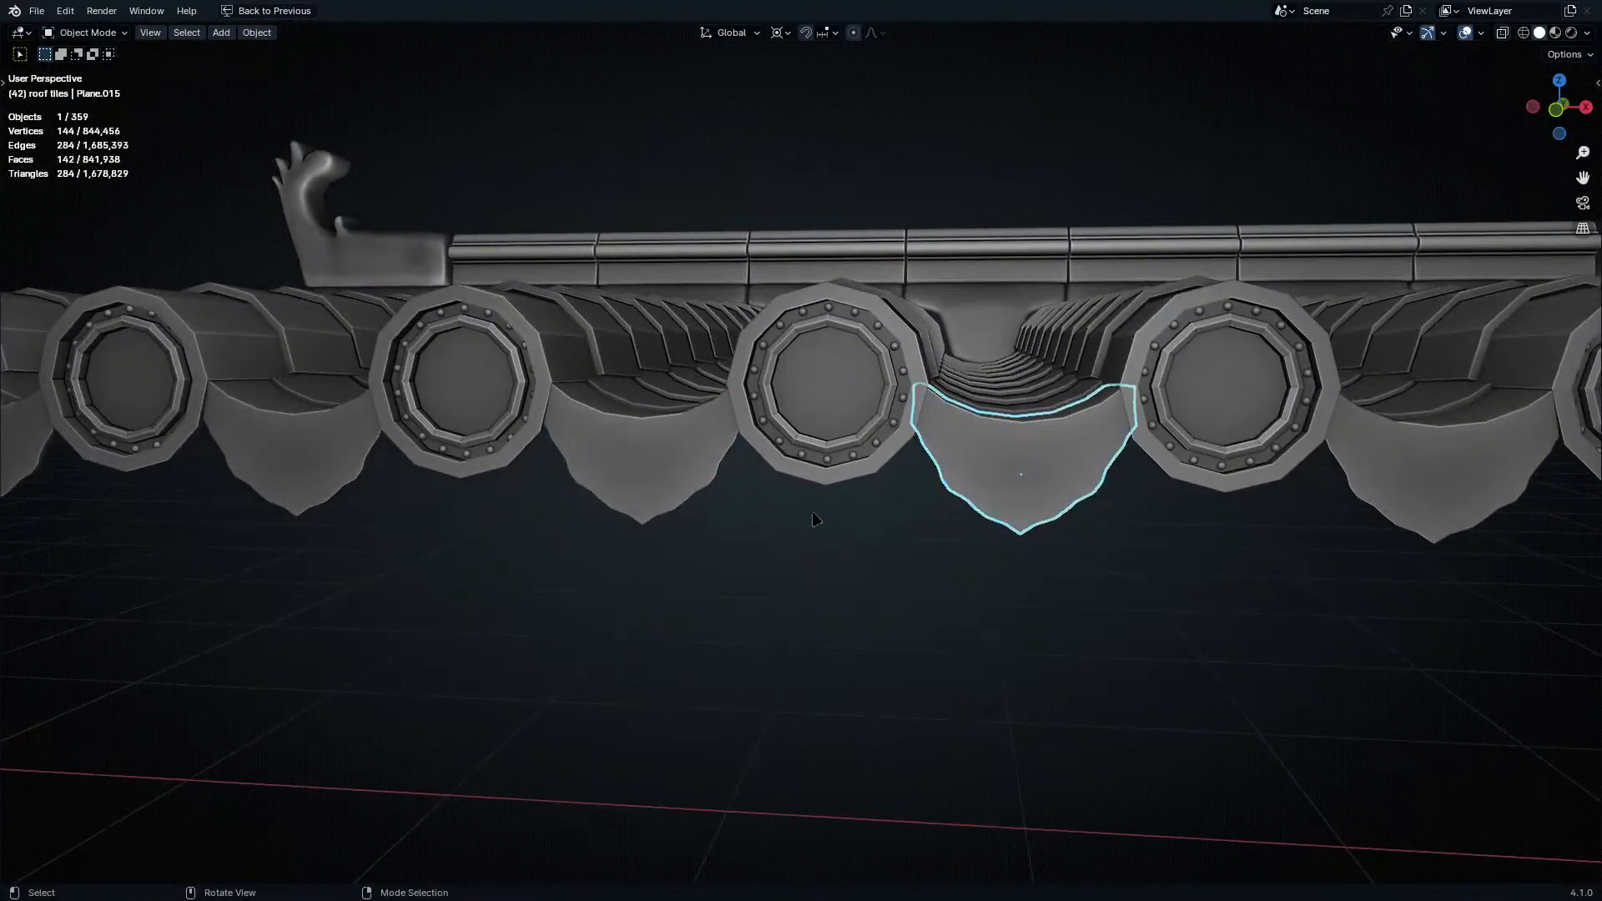
- Move the stone lantern about 8.2 m along X and -4.98 m along Y, keeping its height locked, in front of the walls
scroll(912, 454, "down", 10)
middle_click_drag(836, 425, 1219, 602)
middle_click_drag(467, 576, 611, 438, "shift")
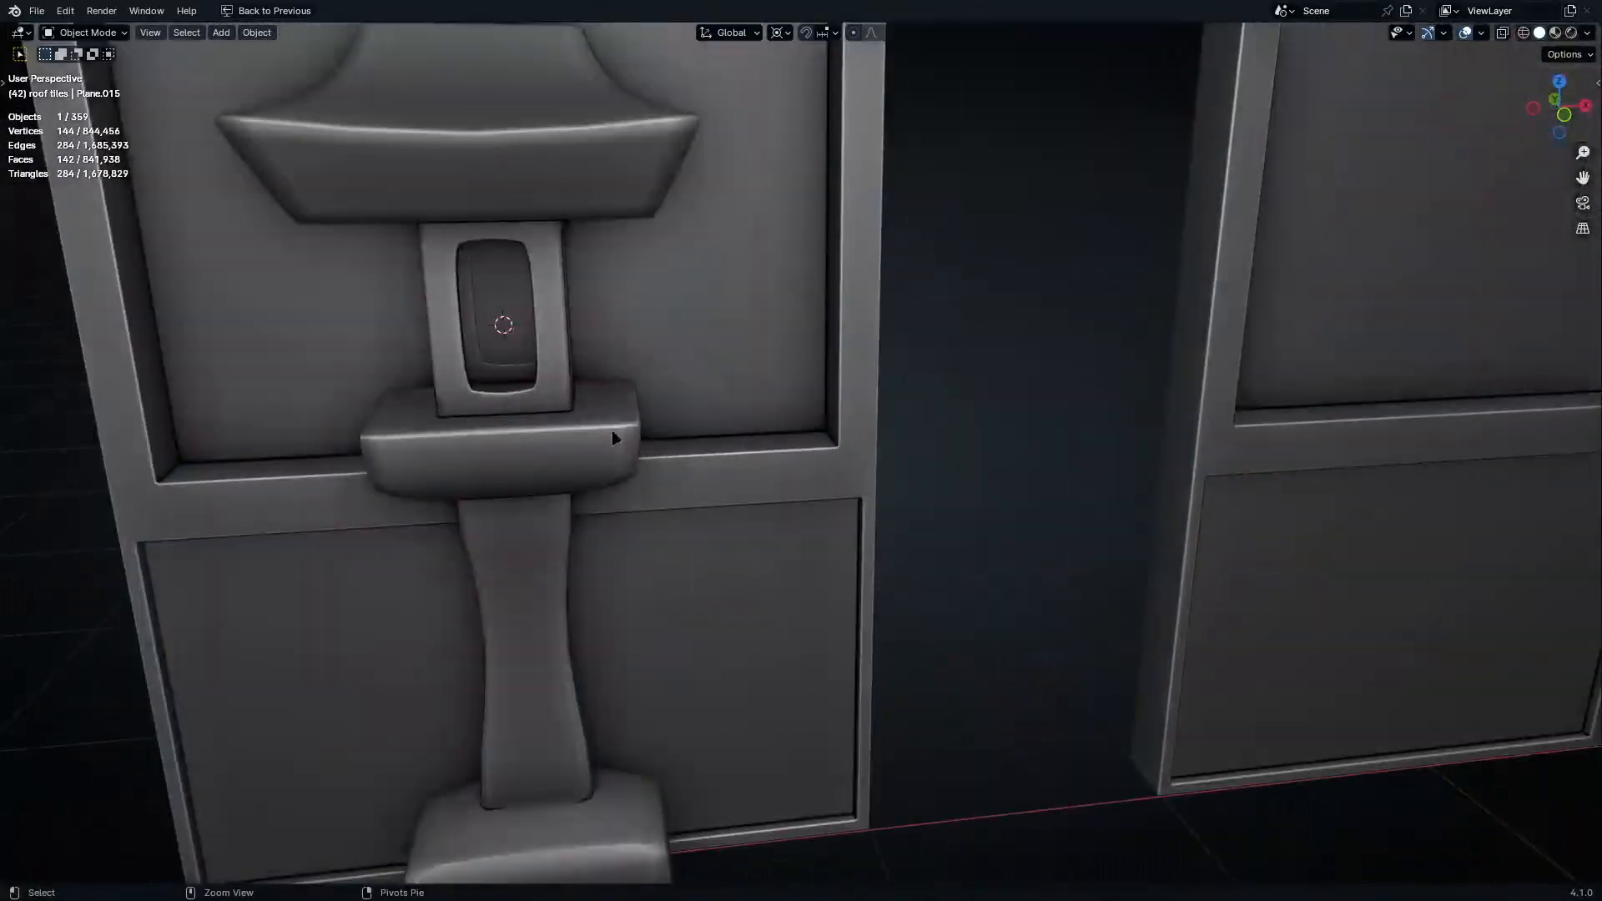
left_click(522, 412)
middle_click_drag(523, 412, 727, 493, "ctrl")
key("g")
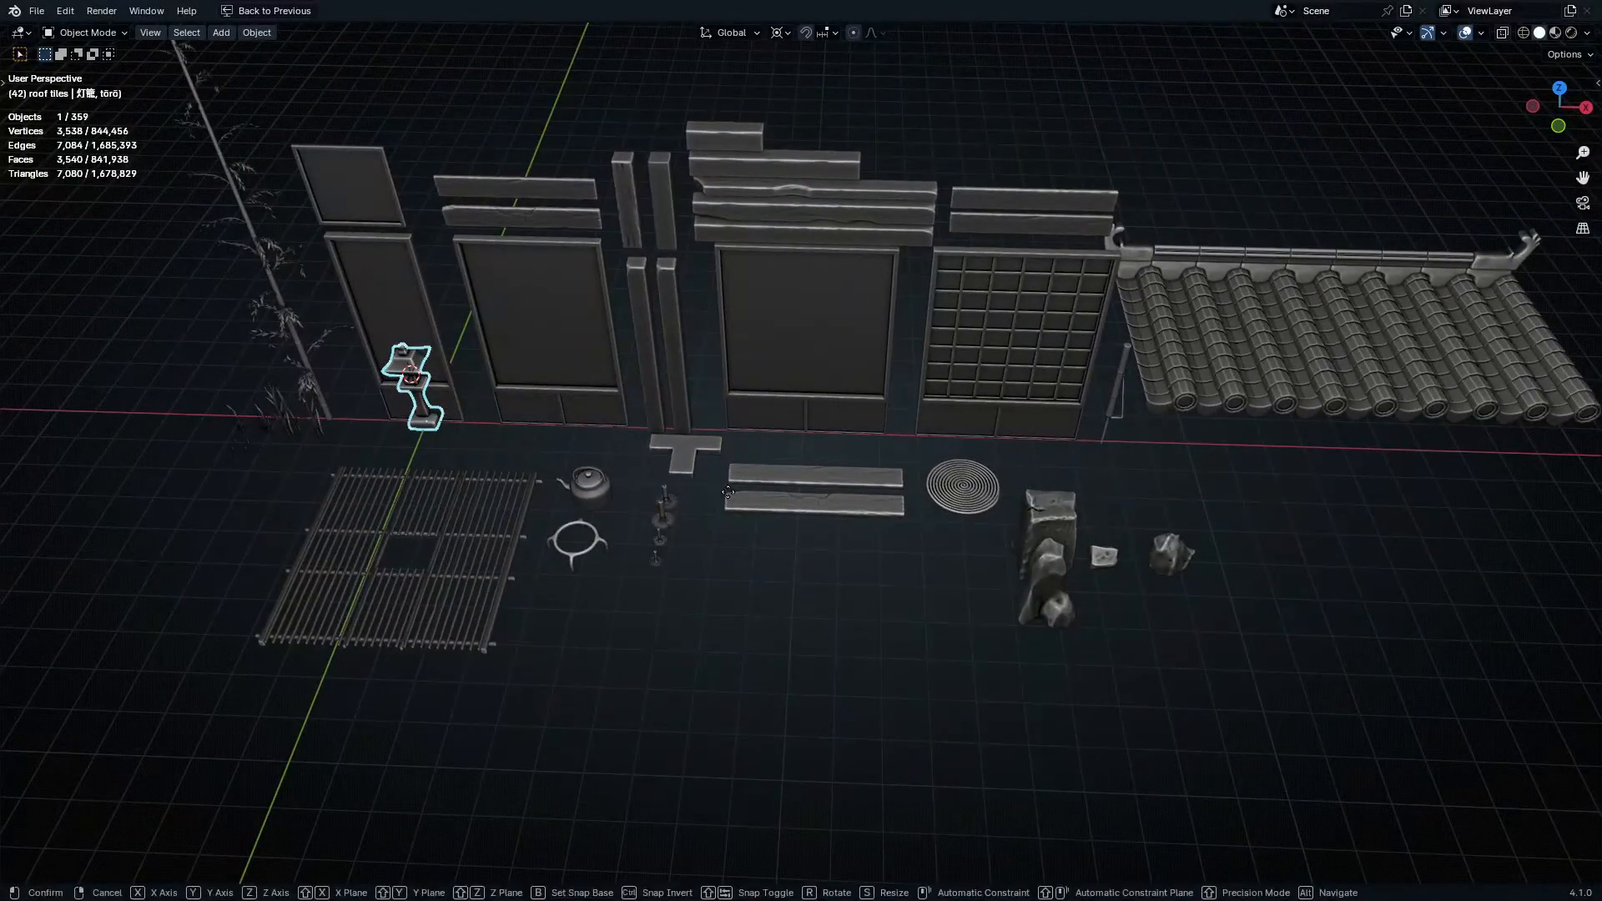
key("shift+z")
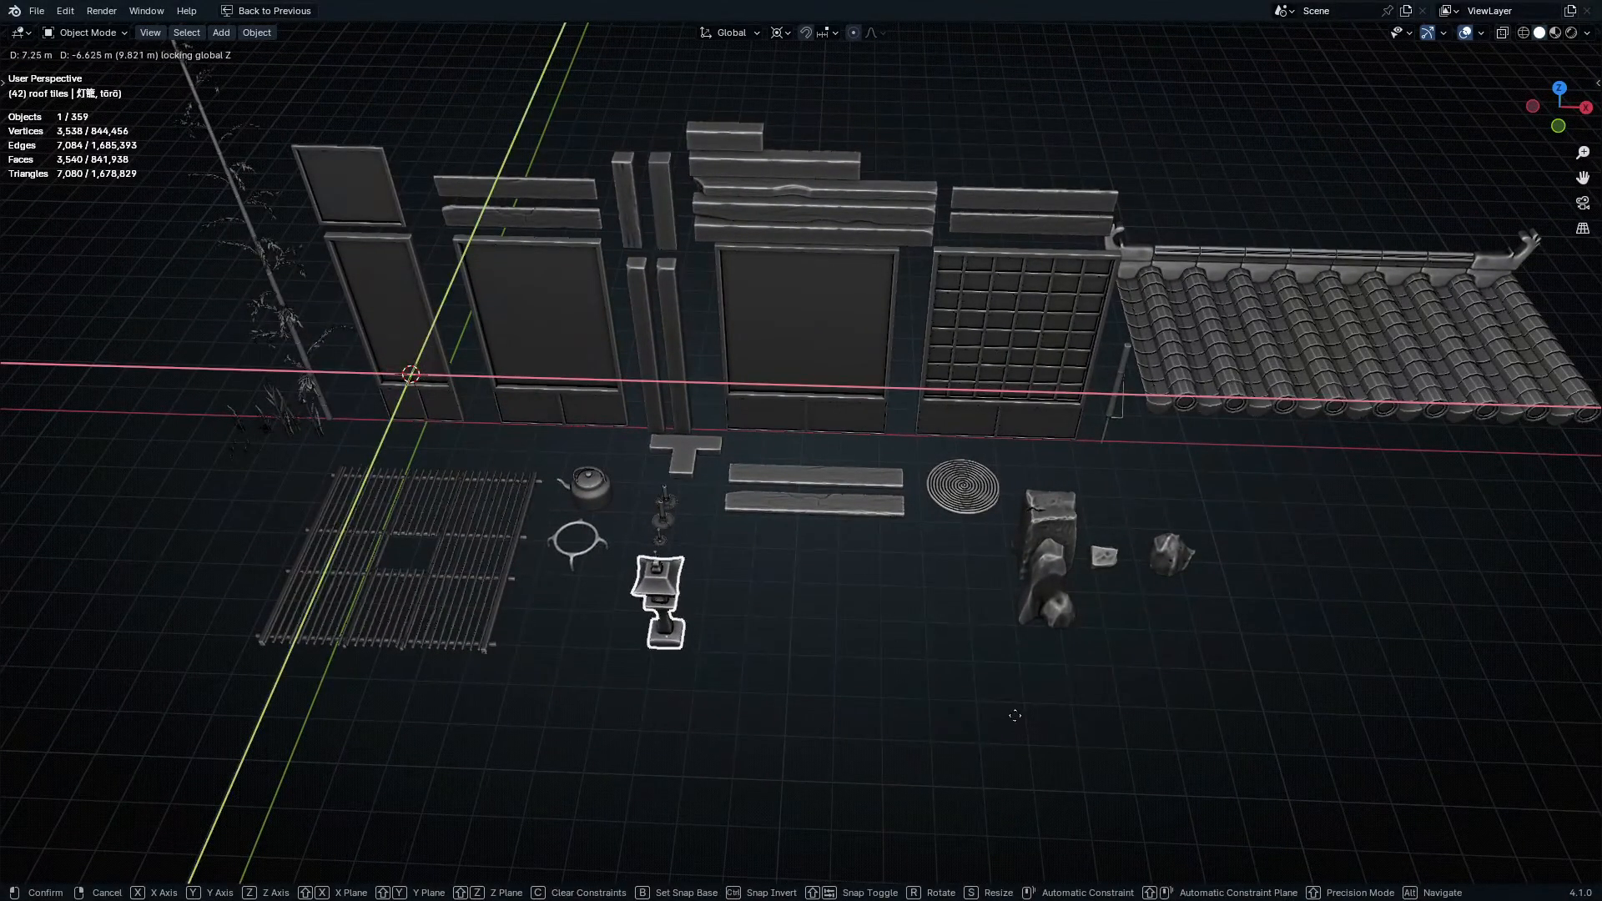
left_click(1067, 657)
- Check the lantern's placement among the scene assets, save the file and restore the multi-editor layout
middle_click_drag(872, 690, 922, 554)
middle_click_drag(921, 555, 818, 522)
middle_click_drag(1008, 562, 939, 584)
middle_click_drag(938, 584, 1236, 518, "shift")
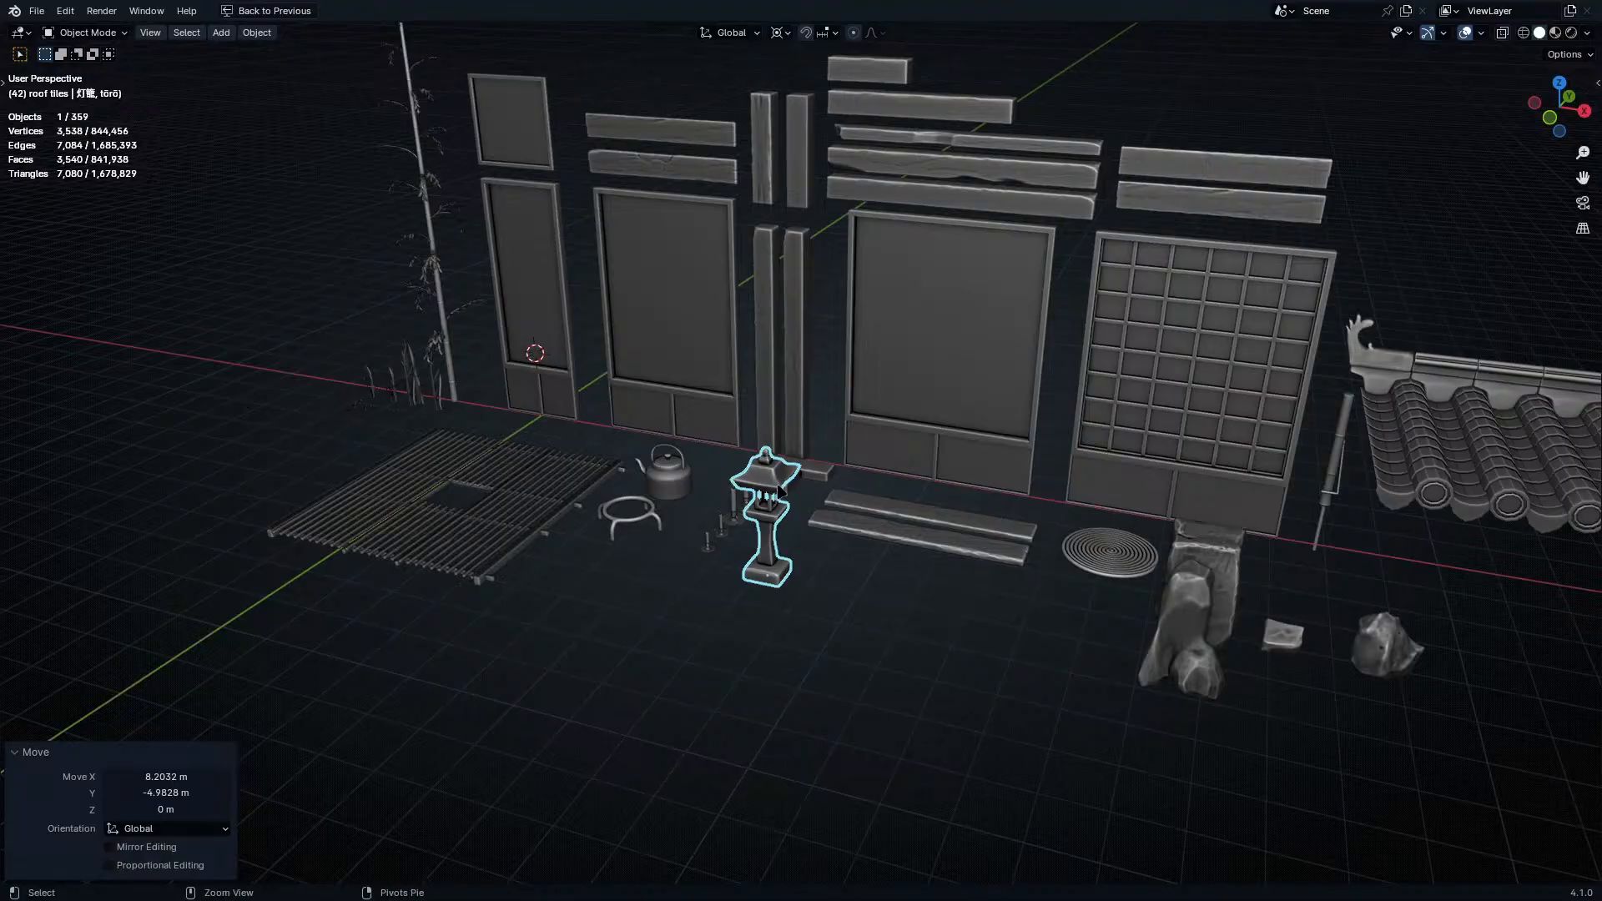
key("ctrl+s")
key("ctrl+space")
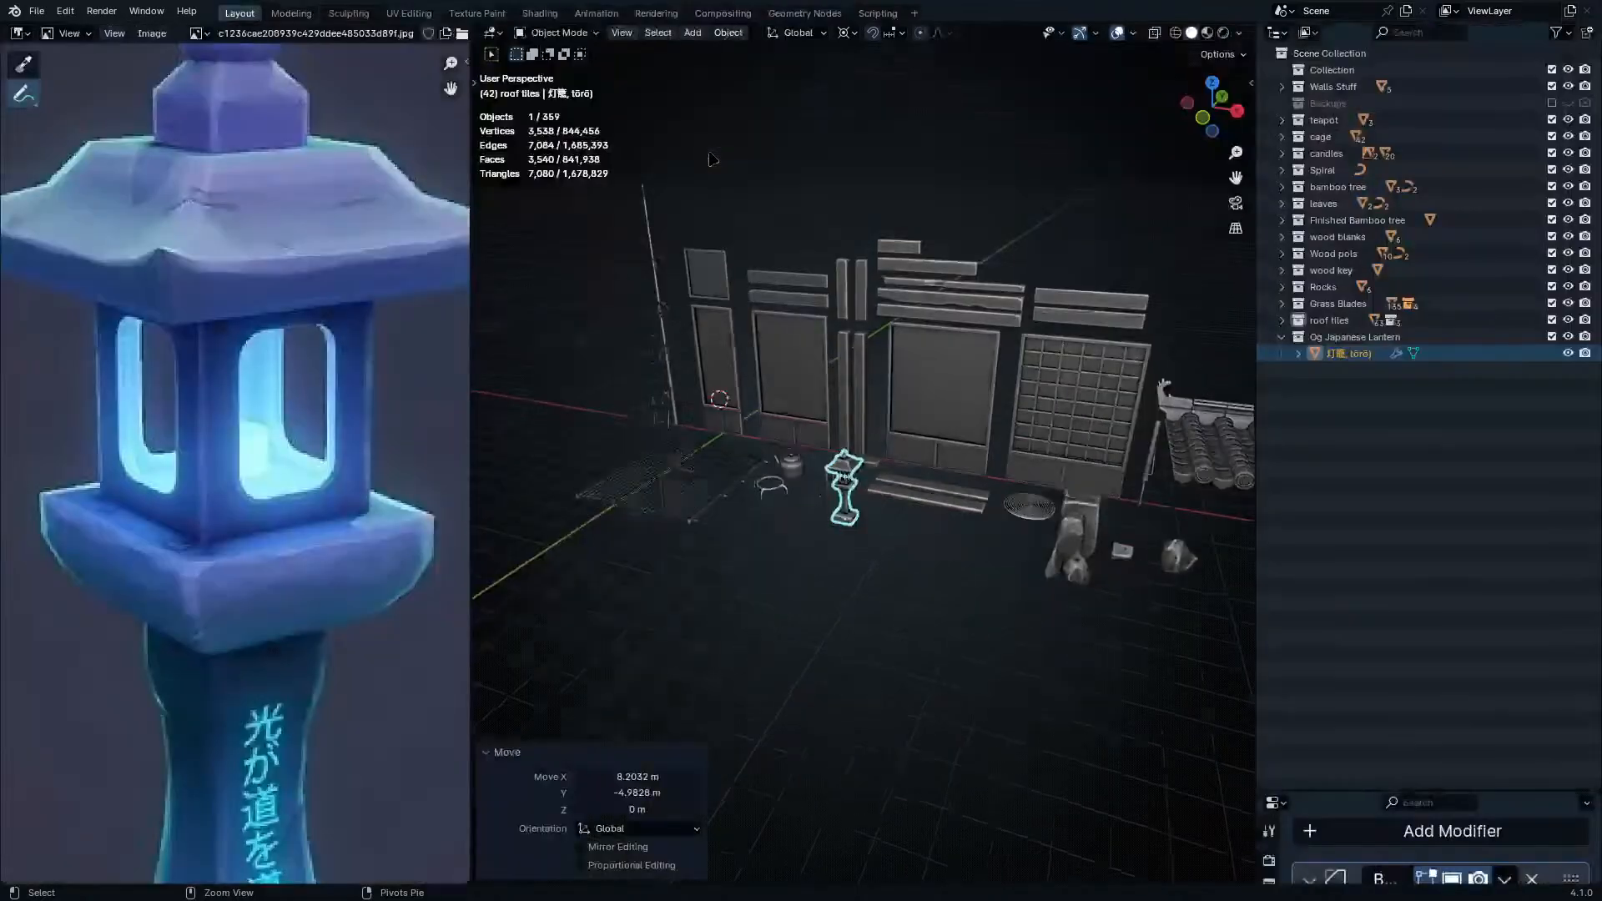
- Isolate the lantern in local view and enlarge the Properties editor to show its modifiers
scroll(929, 422, "up", 4)
middle_click_drag(929, 422, 1150, 227, "shift")
scroll(1095, 276, "up", 4)
middle_click_drag(1095, 276, 1015, 476, "shift")
key("slash")
middle_click_drag(1054, 609, 1043, 546, "shift")
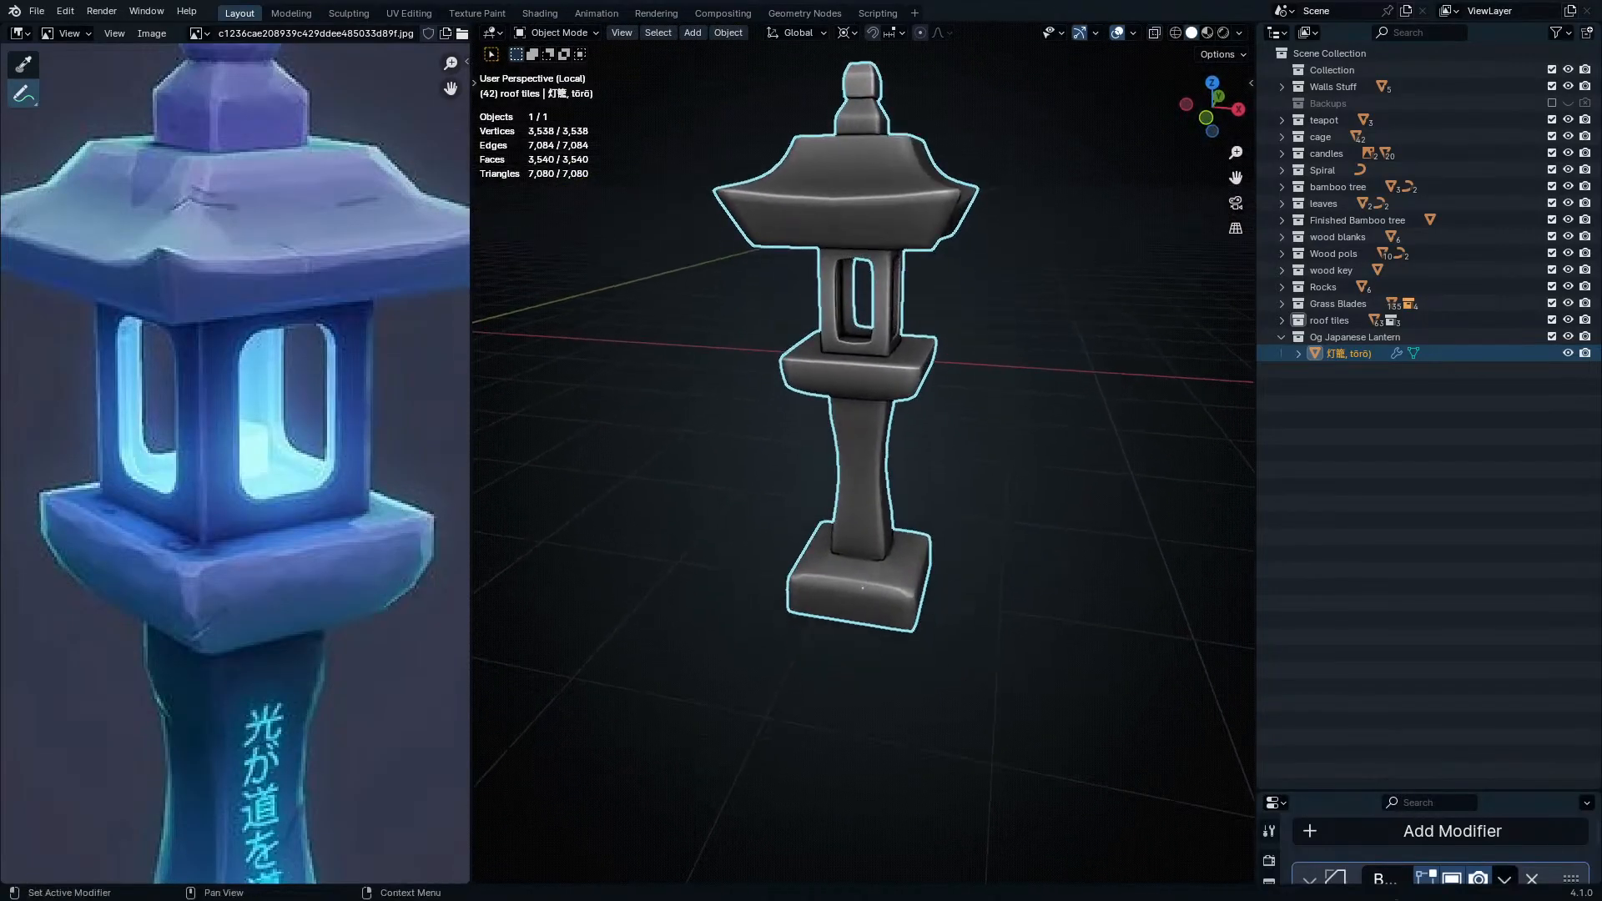
left_click_drag(1495, 793, 1494, 389)
middle_click_drag(747, 722, 859, 619)
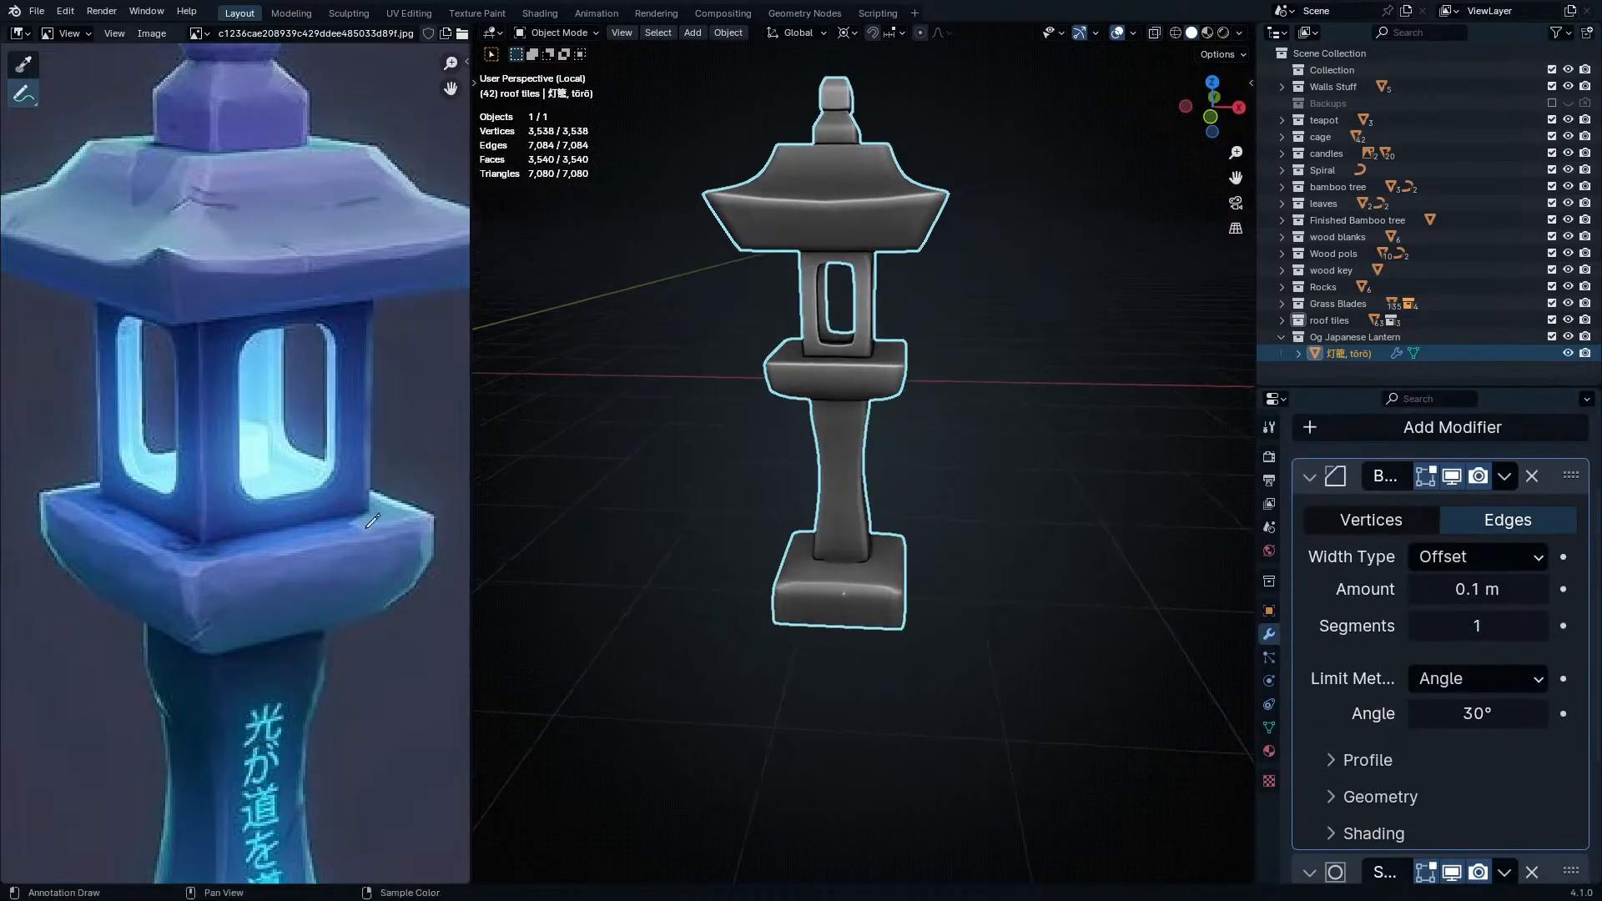
- Split the 3D viewport into two stacked areas, keeping the lower one as a 3D viewport
middle_click_drag(367, 767, 341, 680)
left_click_drag(475, 878, 485, 506)
left_click(491, 517)
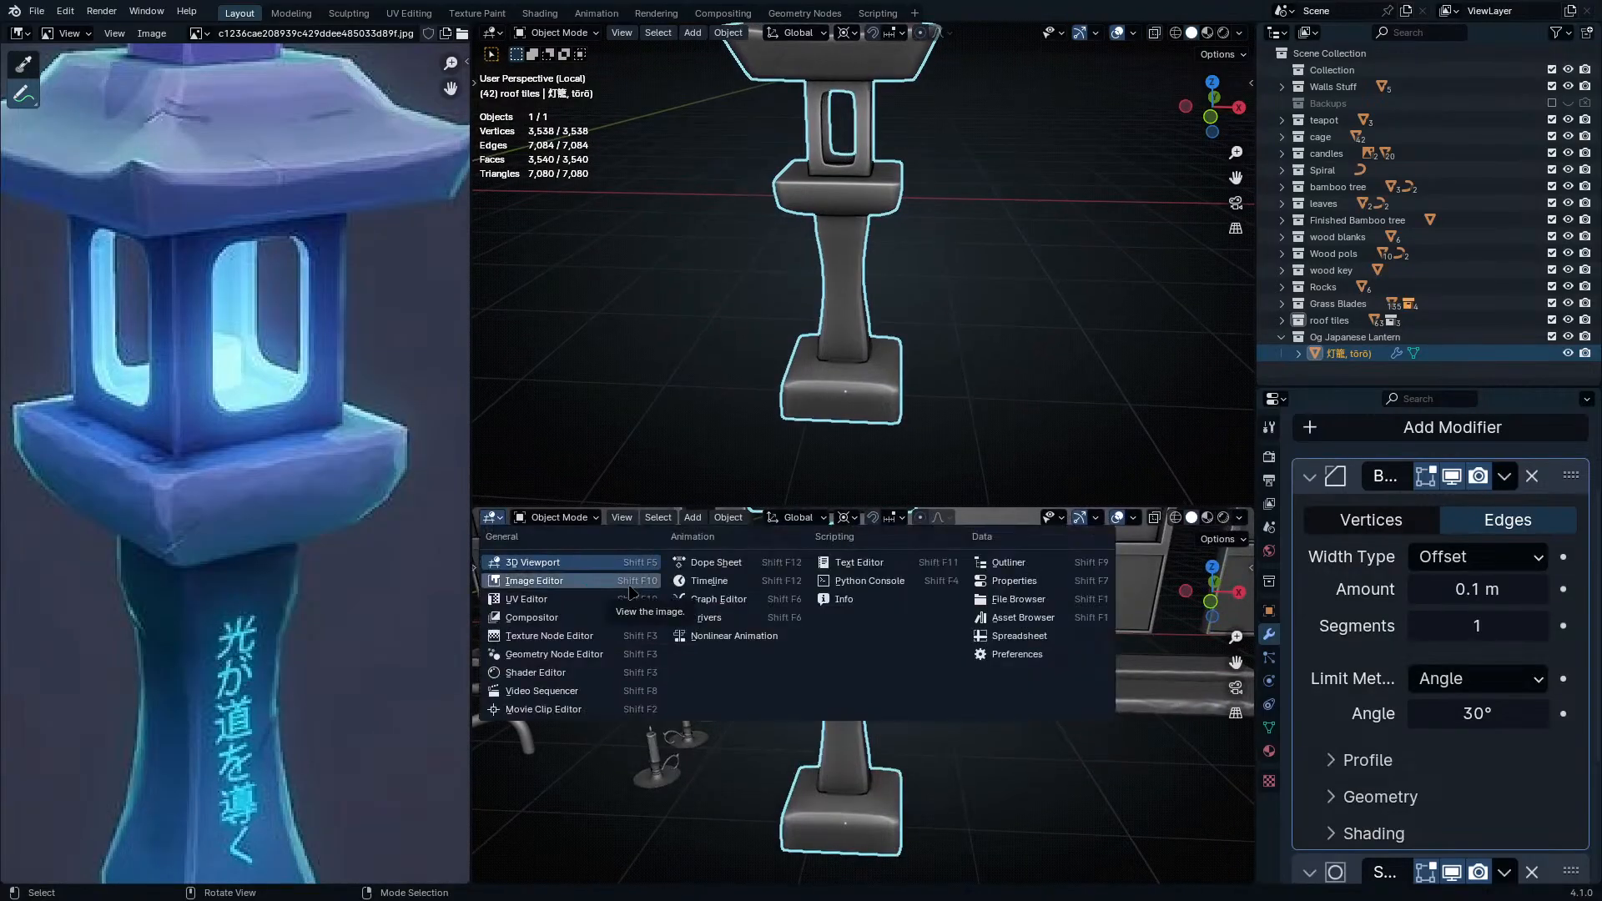
key("Escape")
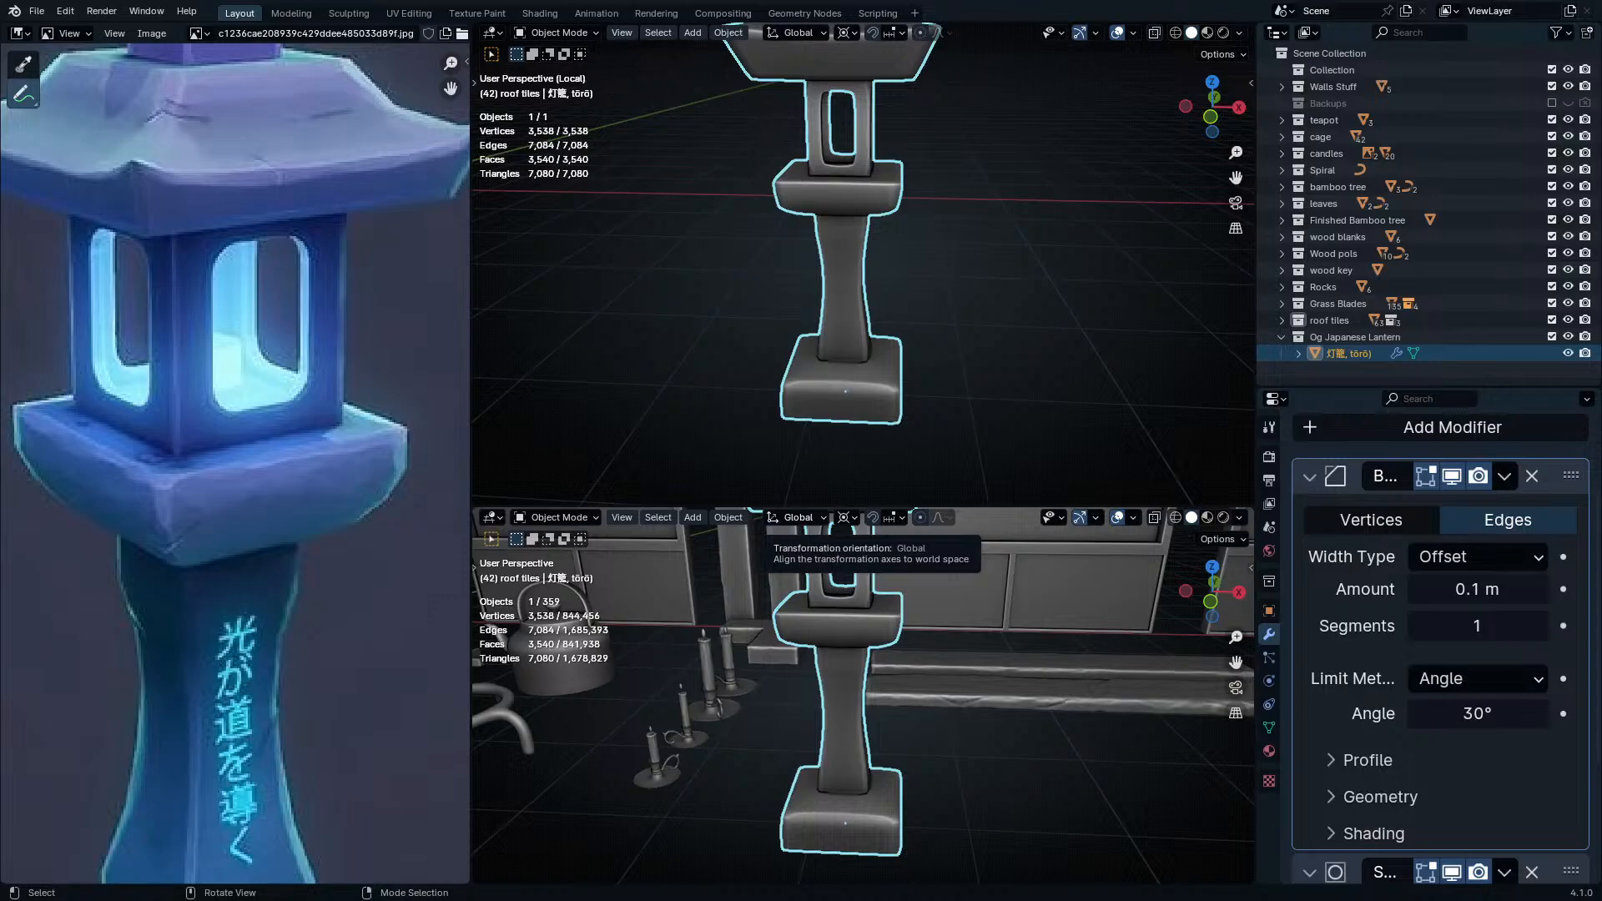
- Switch to the Edge browser and check the live stream's analytics in YouTube Studio
key("alt+Tab")
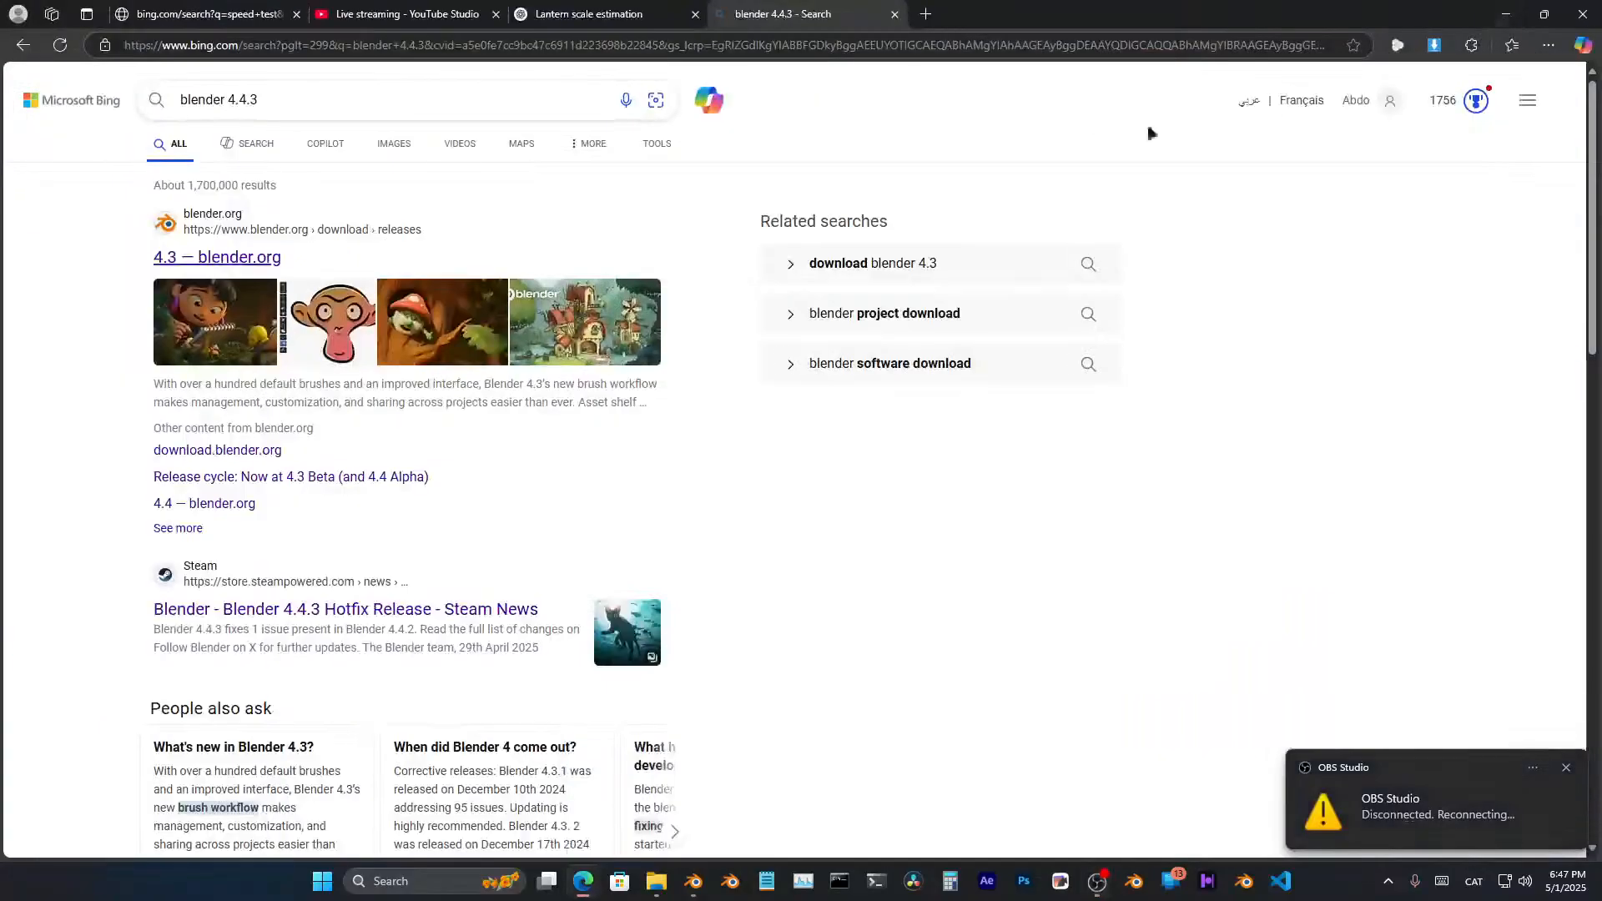
left_click(205, 3)
left_click(334, 7)
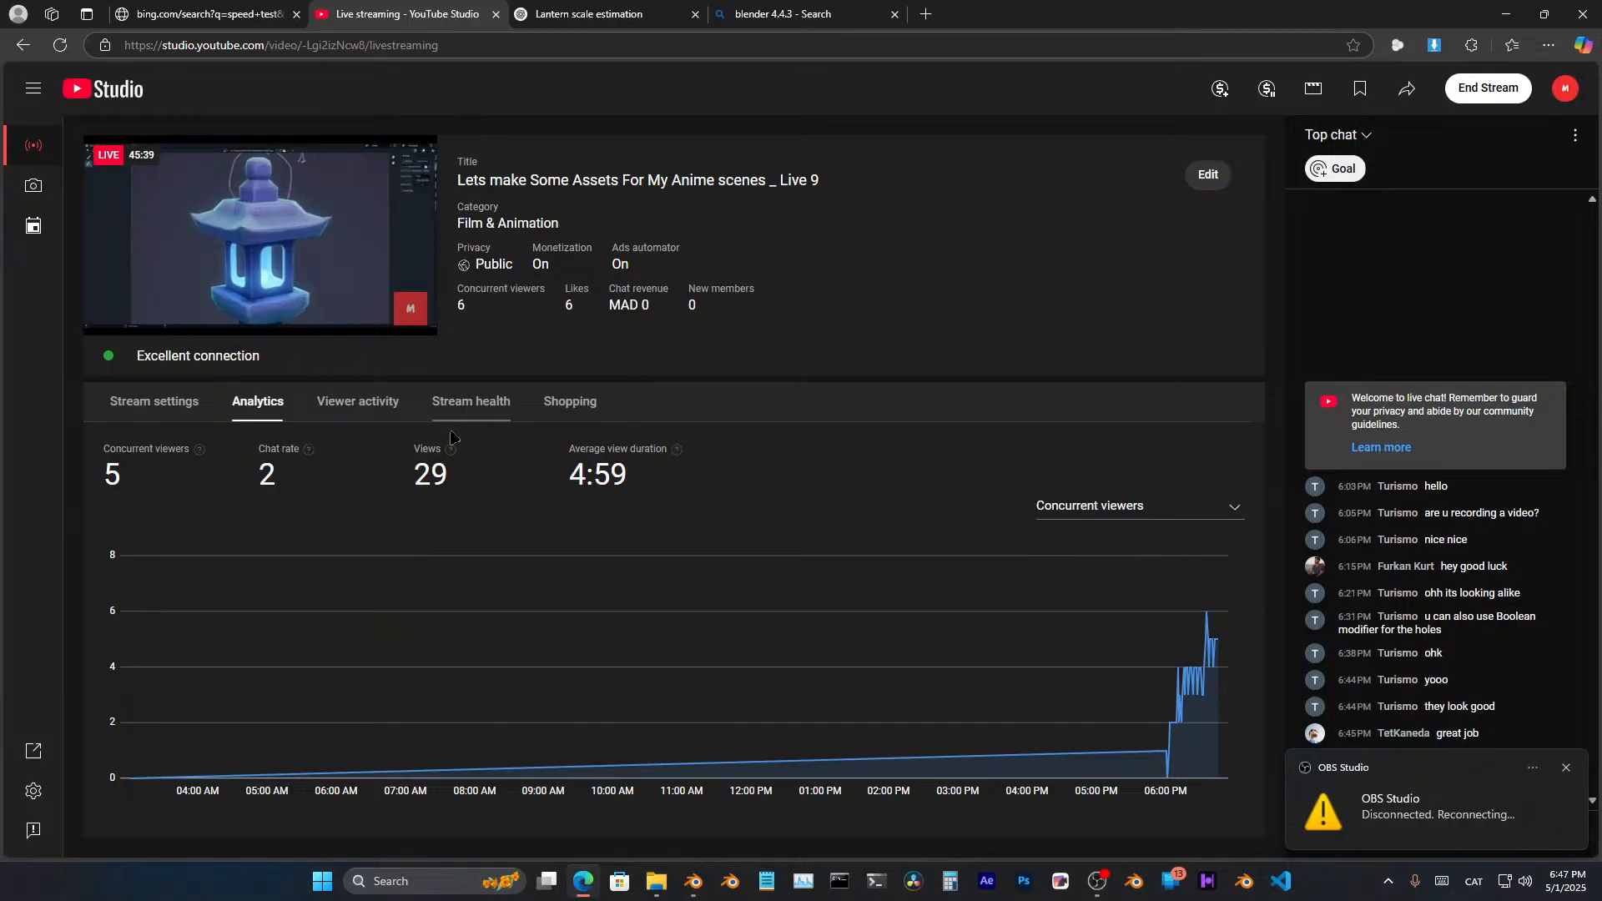
- Open blender.org's 4.3 release page from the "blender 4.4.3" search results, then return to the results
left_click(816, 10)
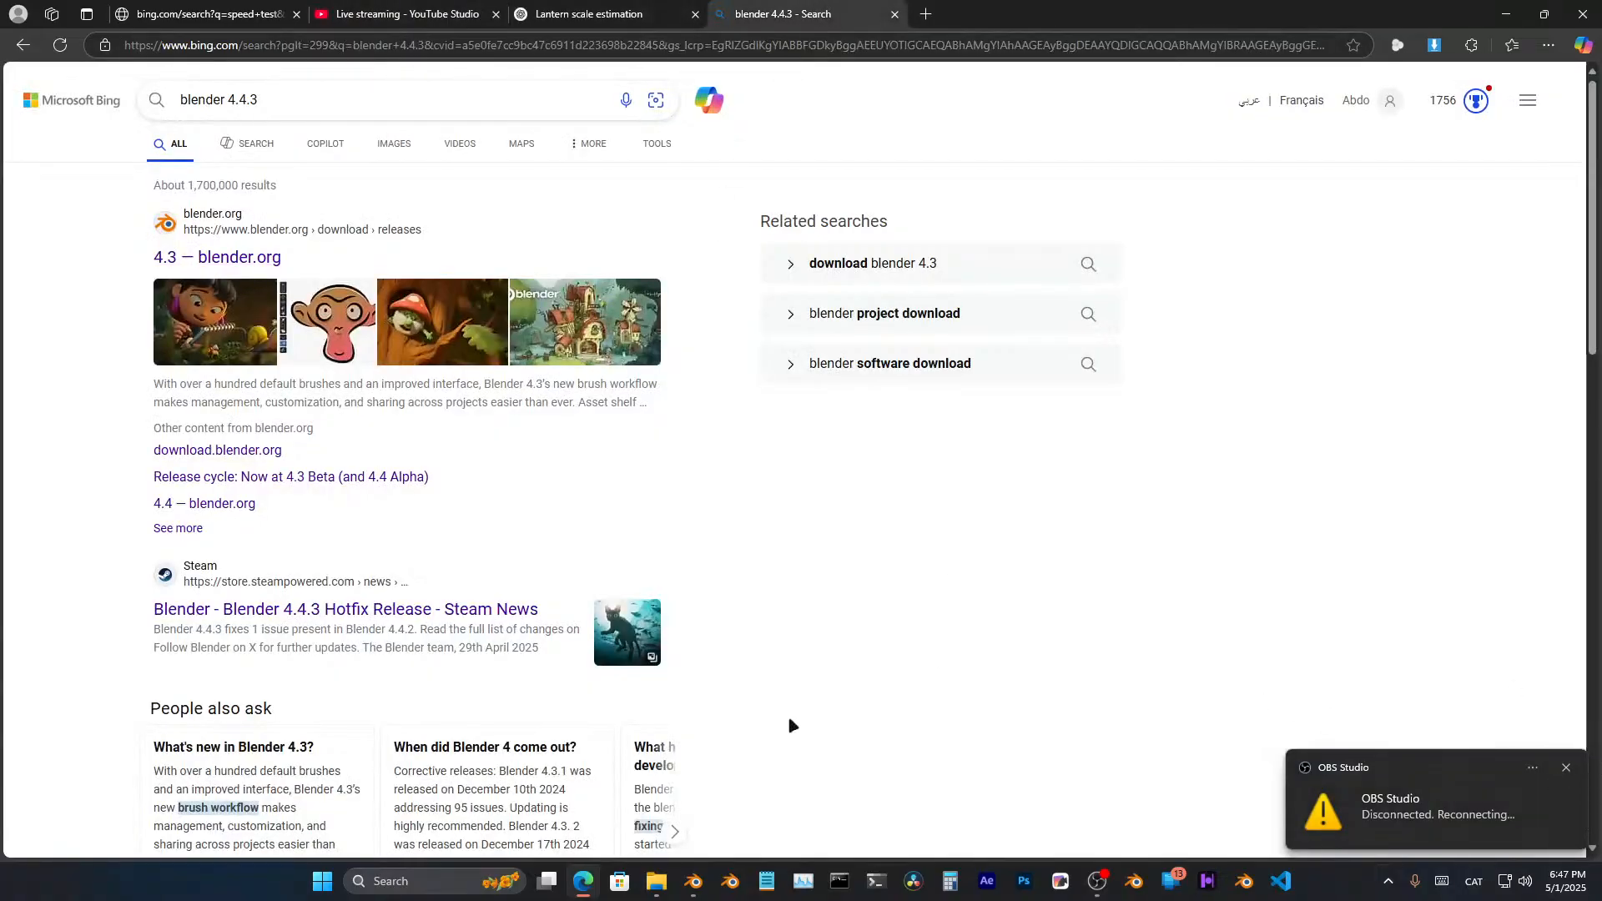
left_click(215, 259)
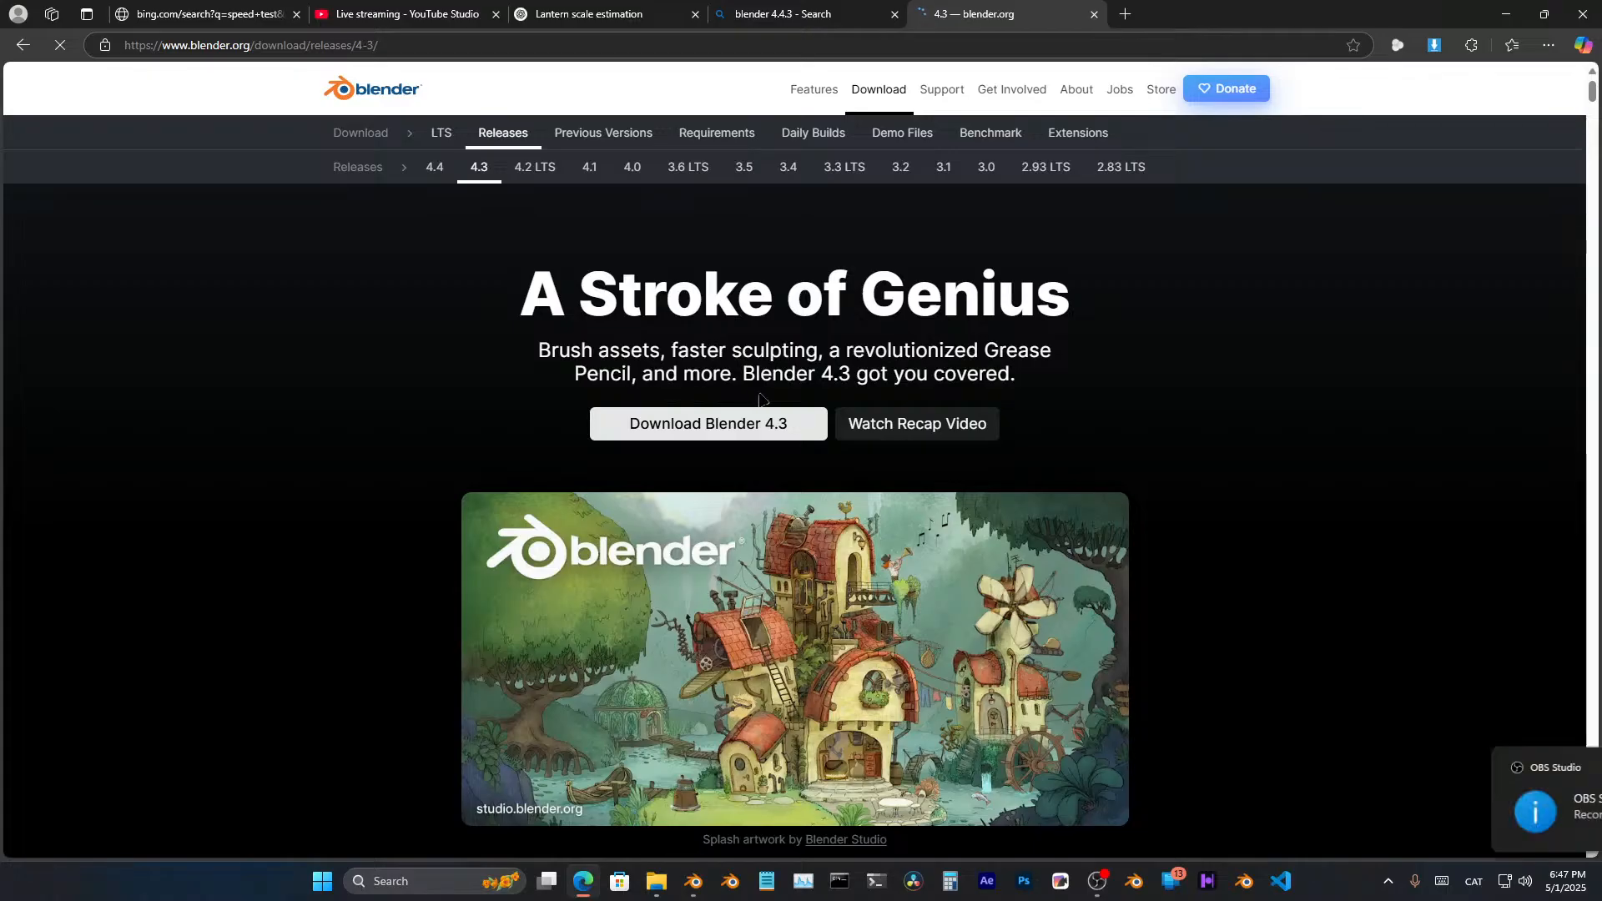
key("ctrl+shift+Tab")
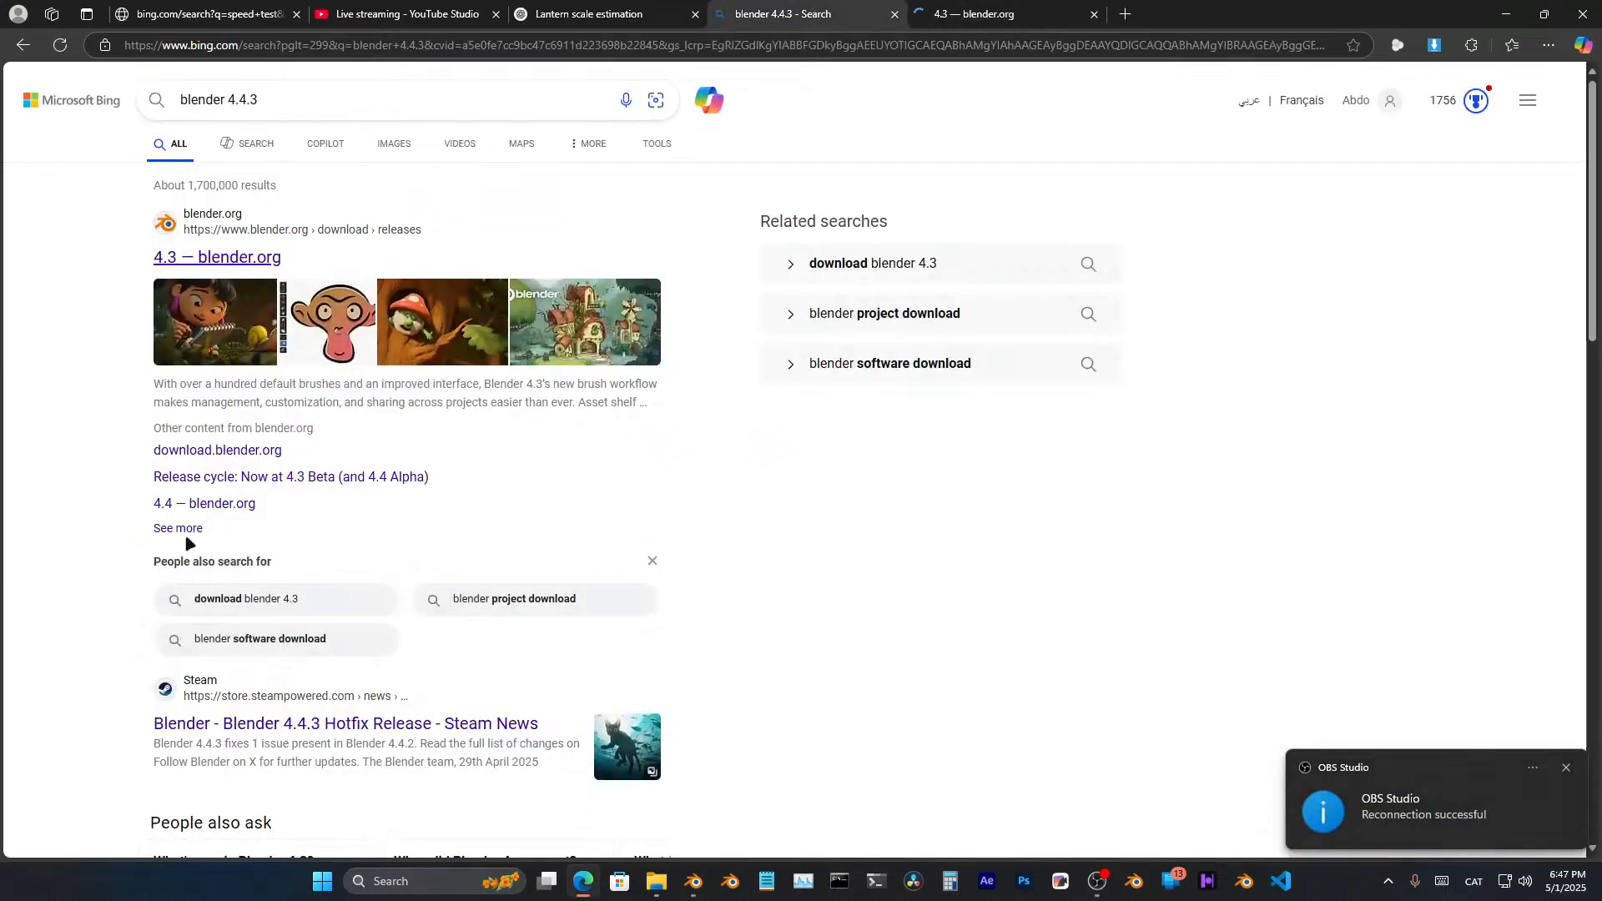
- Open the Steam News post on the Blender 4.4.3 Hotfix Release, skim it and close it
scroll(296, 626, "down", 1)
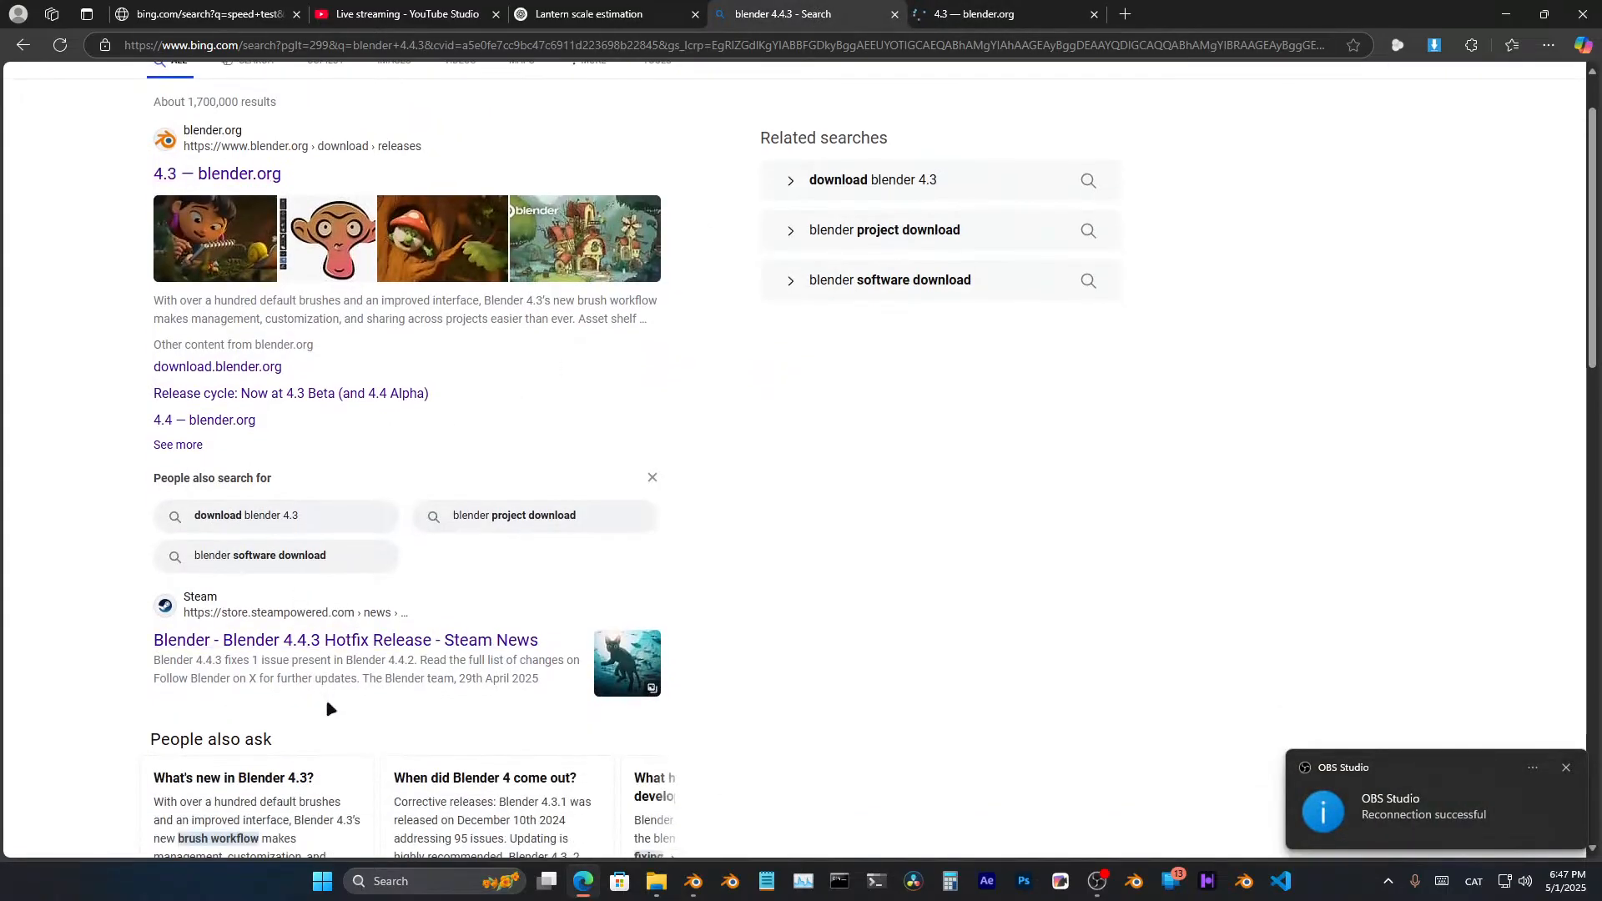
left_click(297, 640)
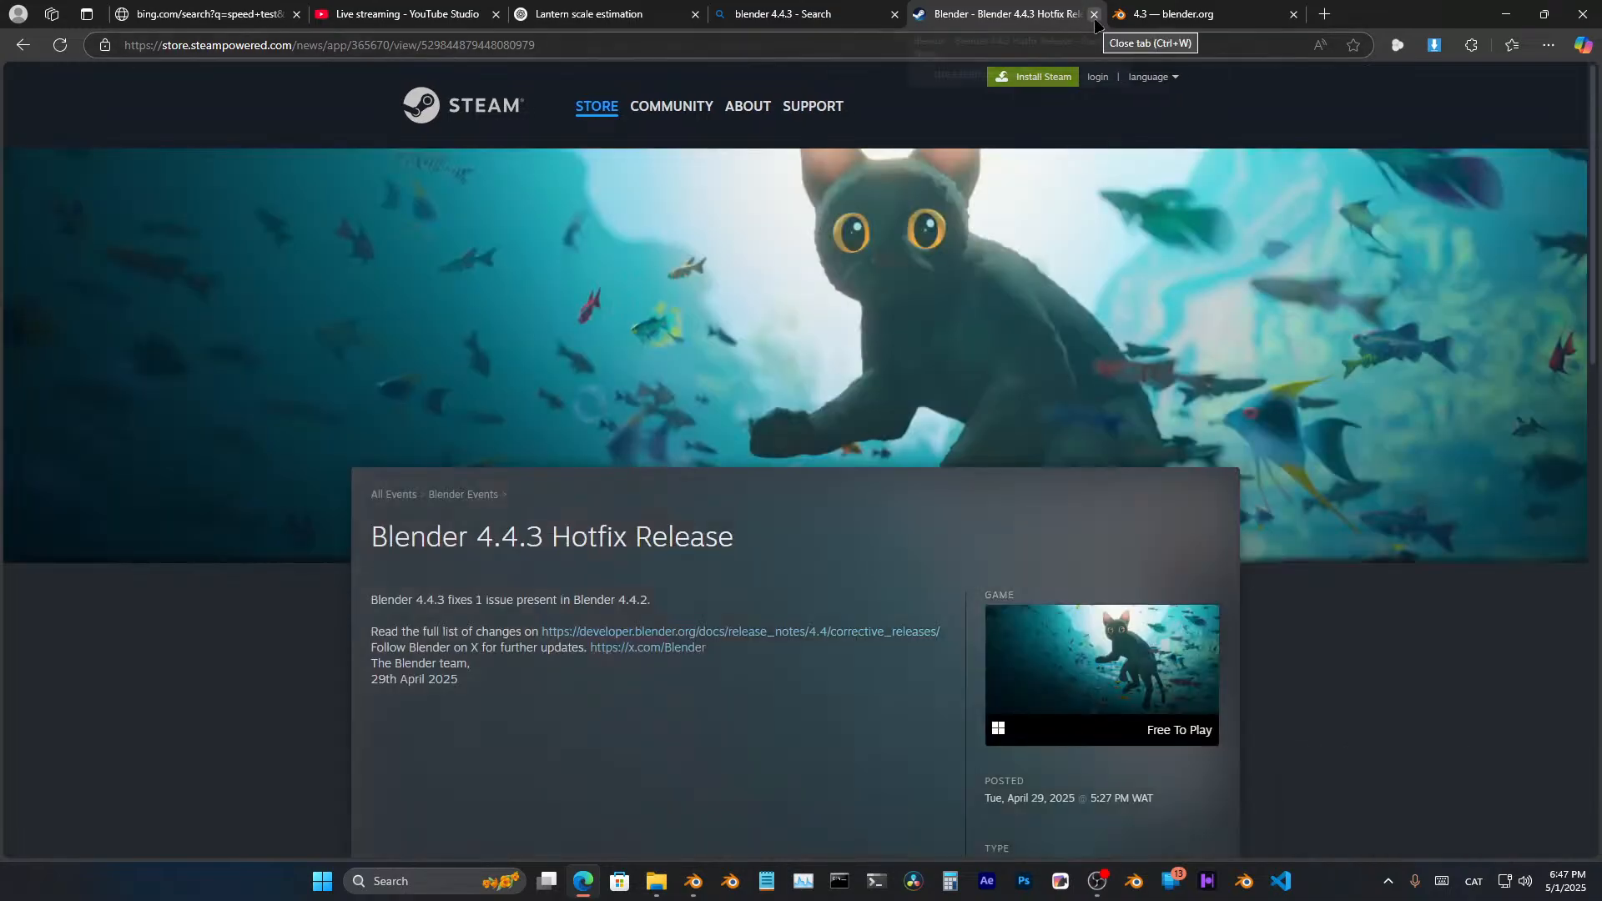
scroll(722, 711, "down", 1)
scroll(719, 711, "down", 5)
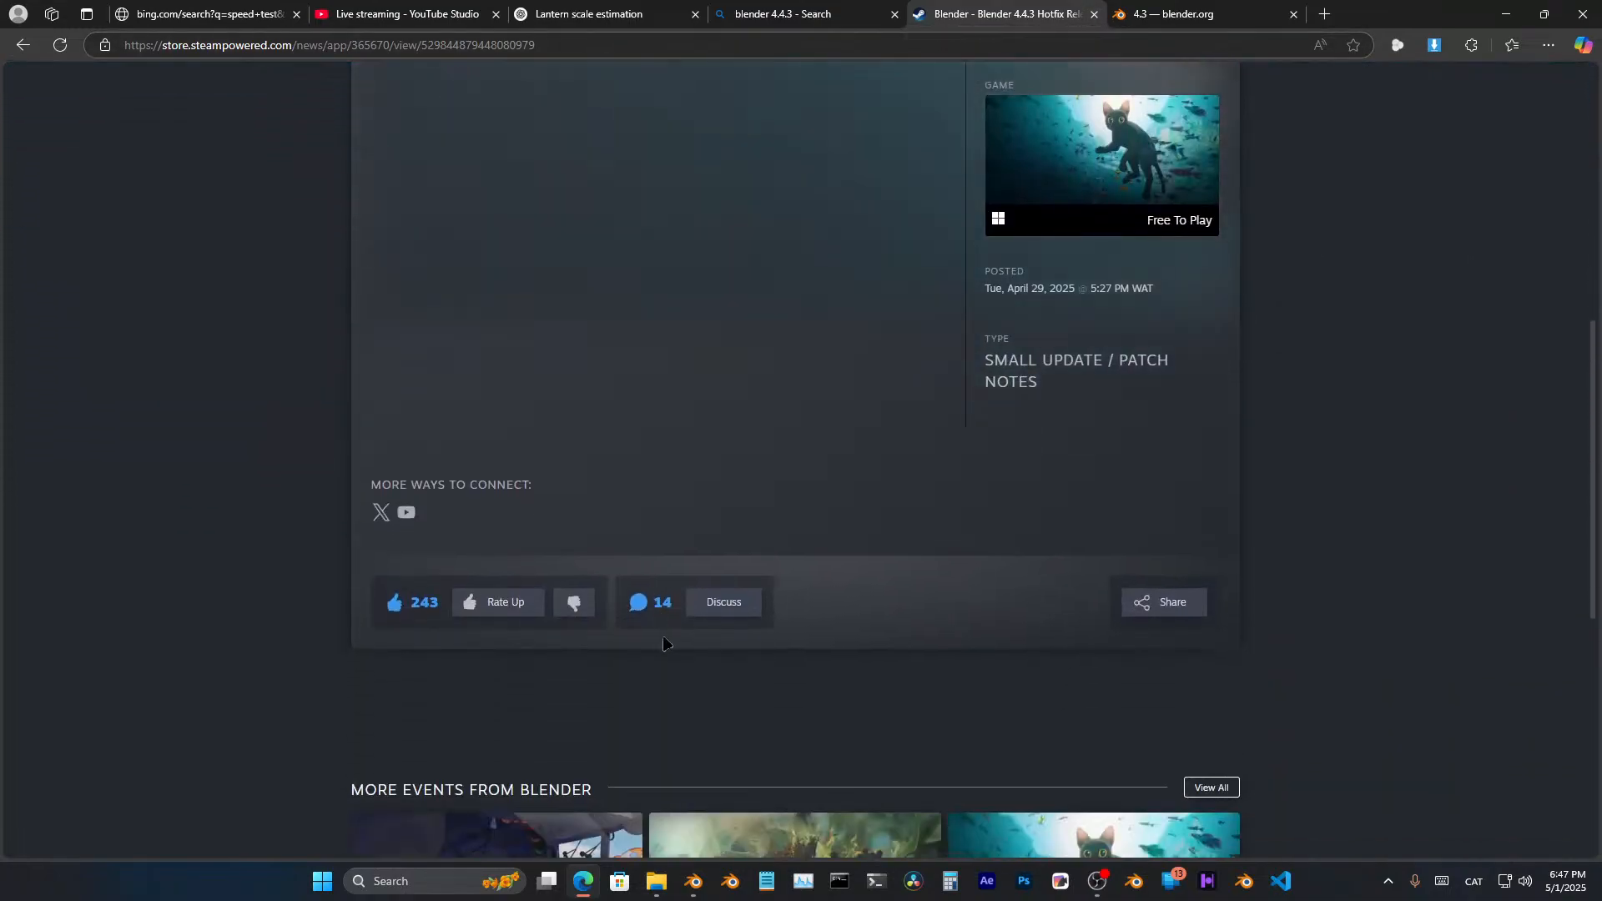
left_click(1094, 14)
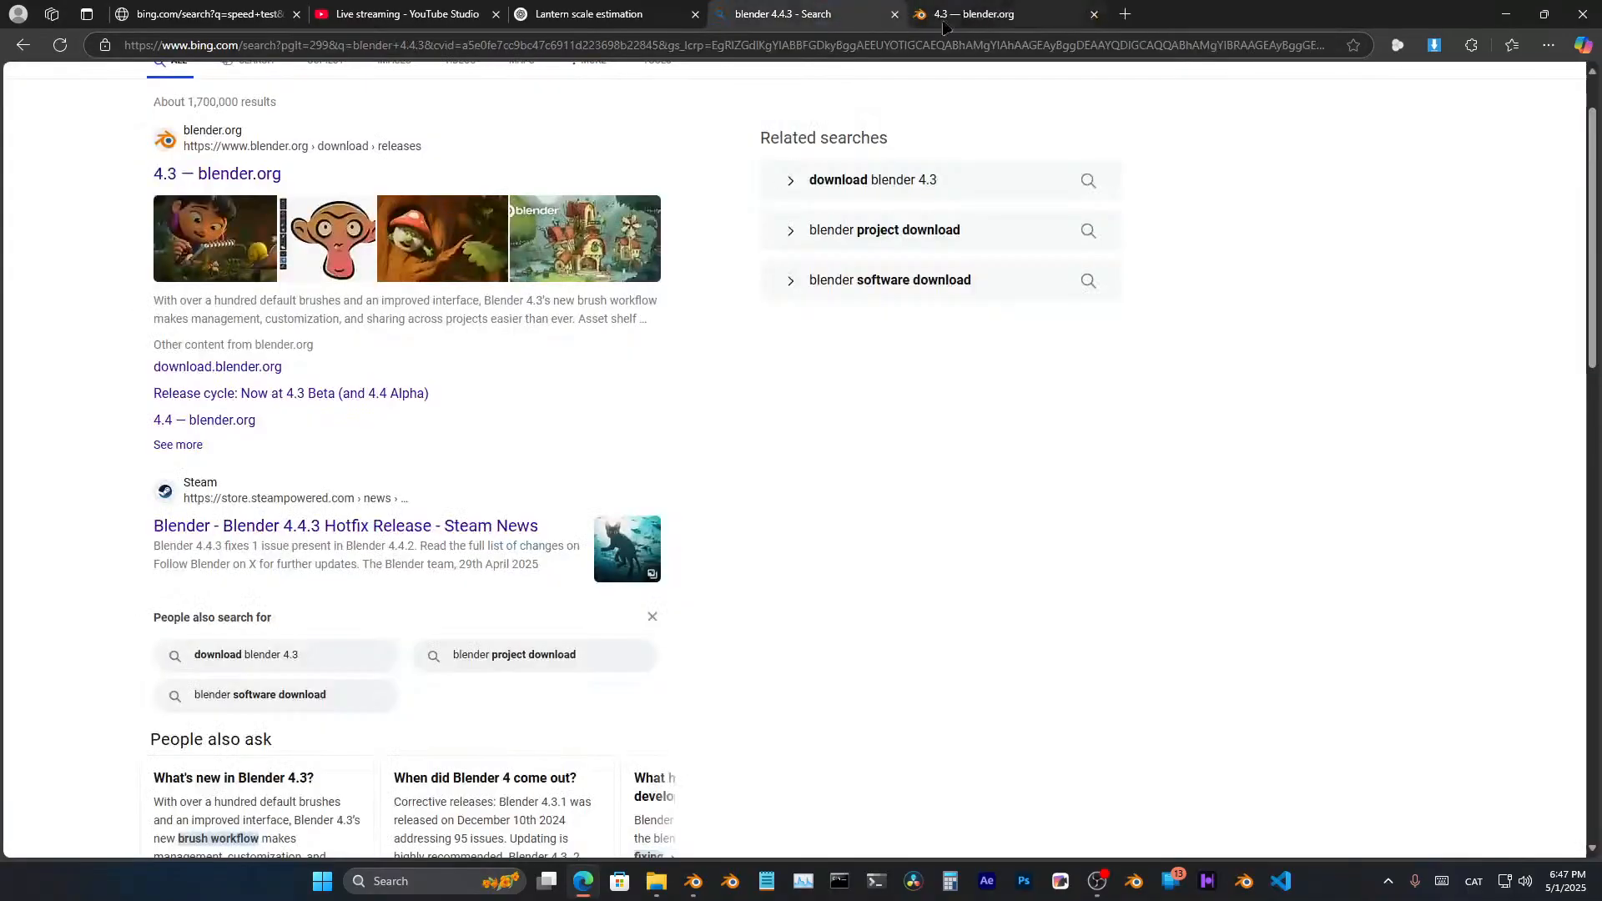
- Browse the remaining "blender 4.4.3" results and open the Blender.jp article on the 4.4.3 release
scroll(496, 467, "down", 1)
scroll(417, 484, "up", 2)
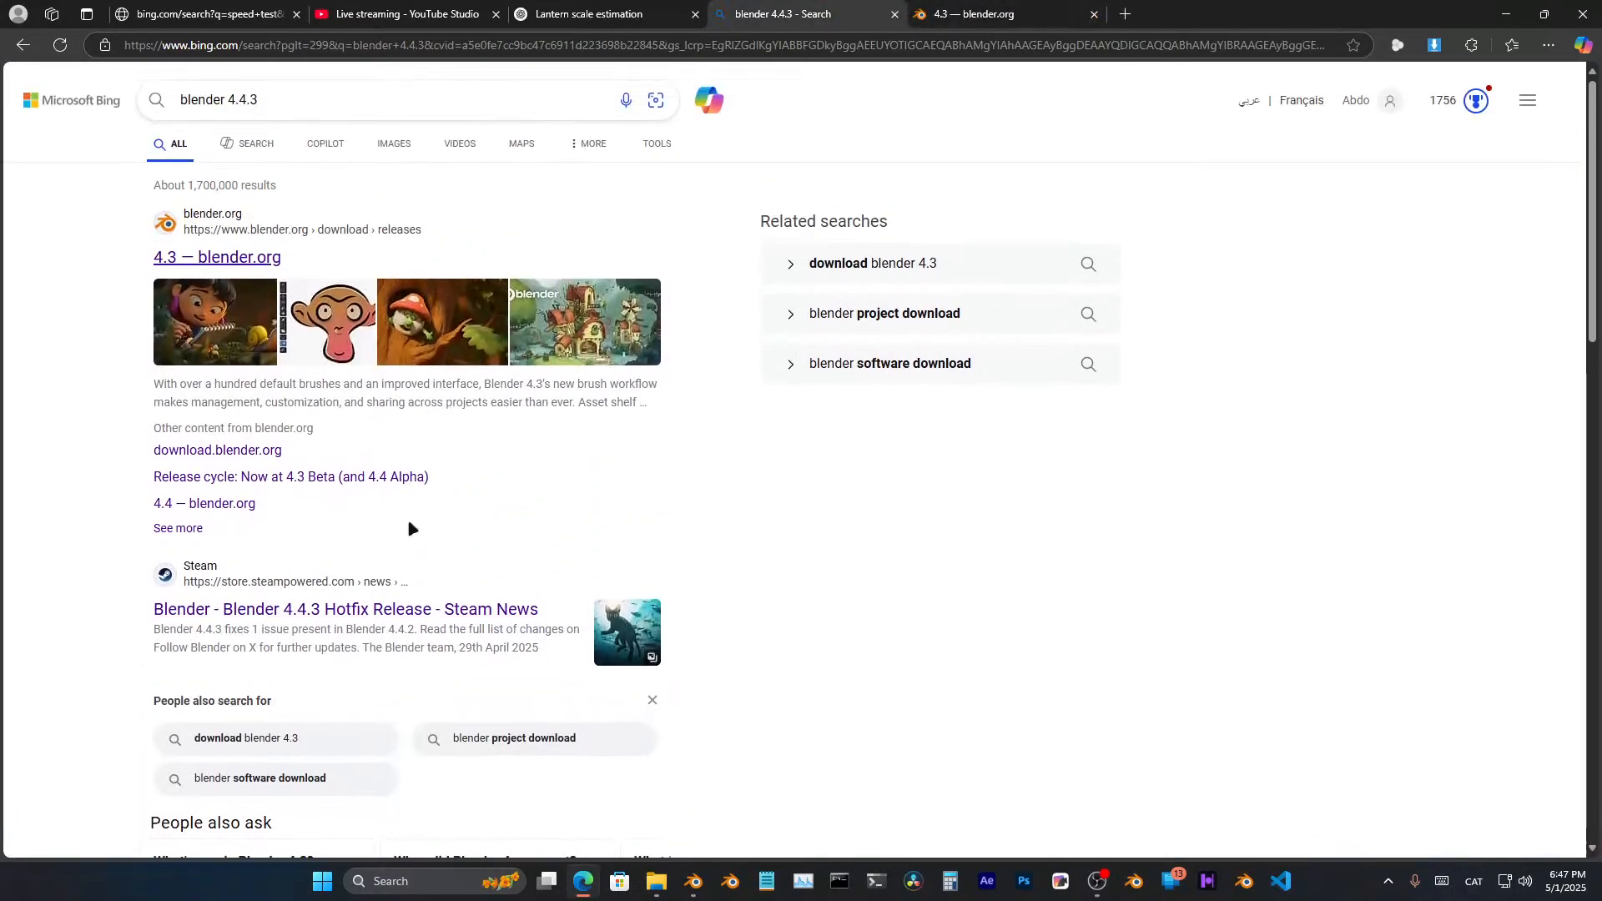
scroll(307, 438, "down", 4)
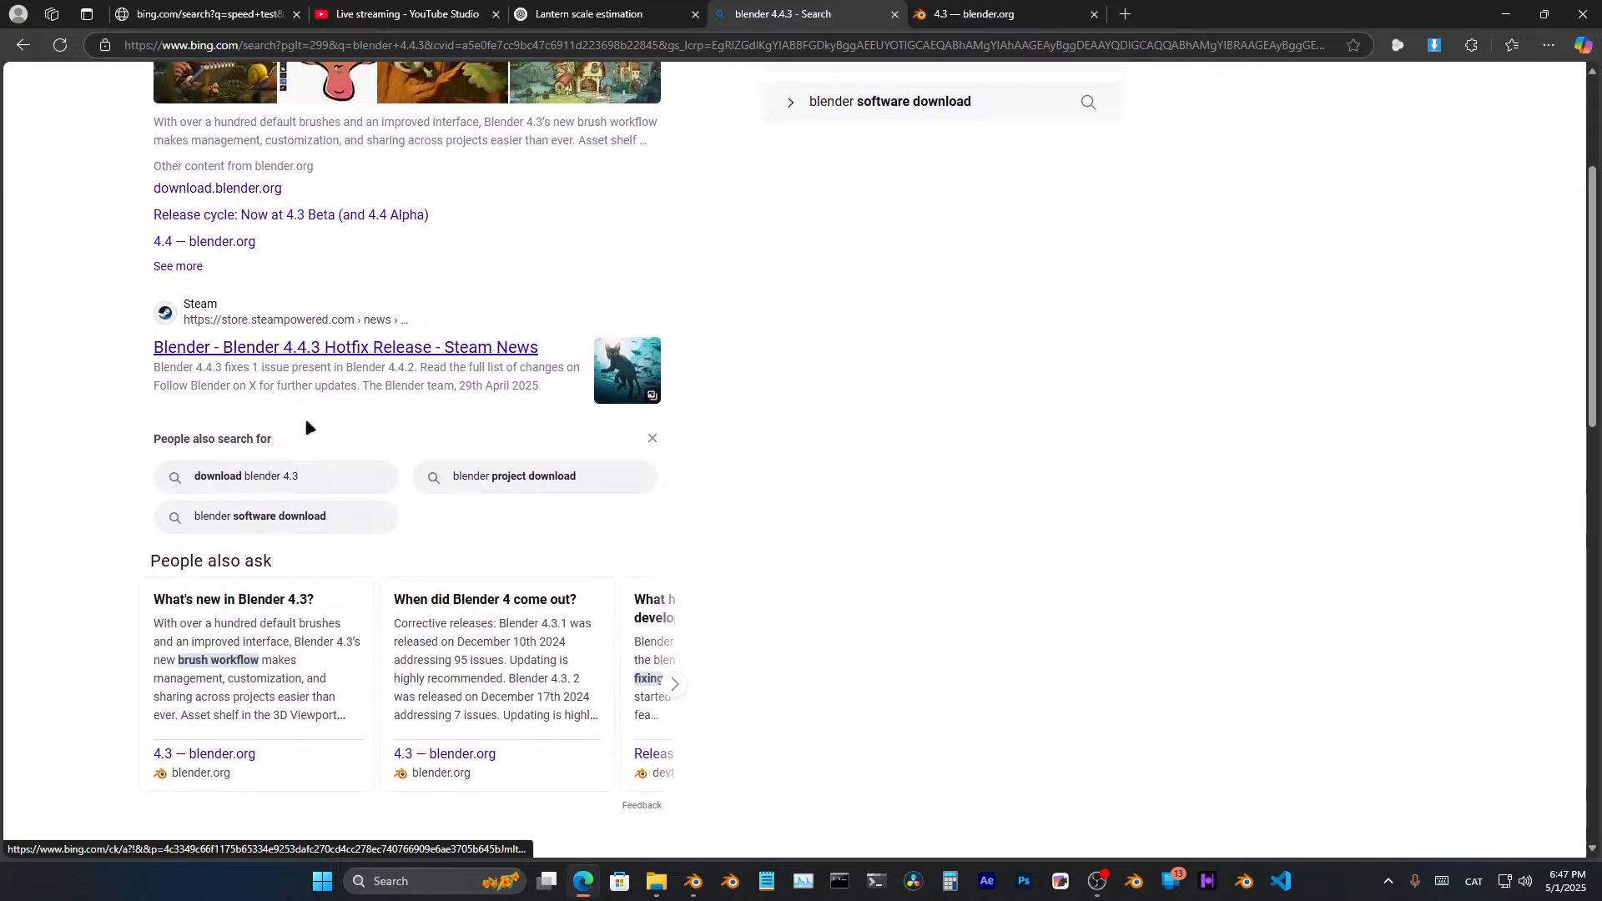
scroll(309, 429, "down", 1)
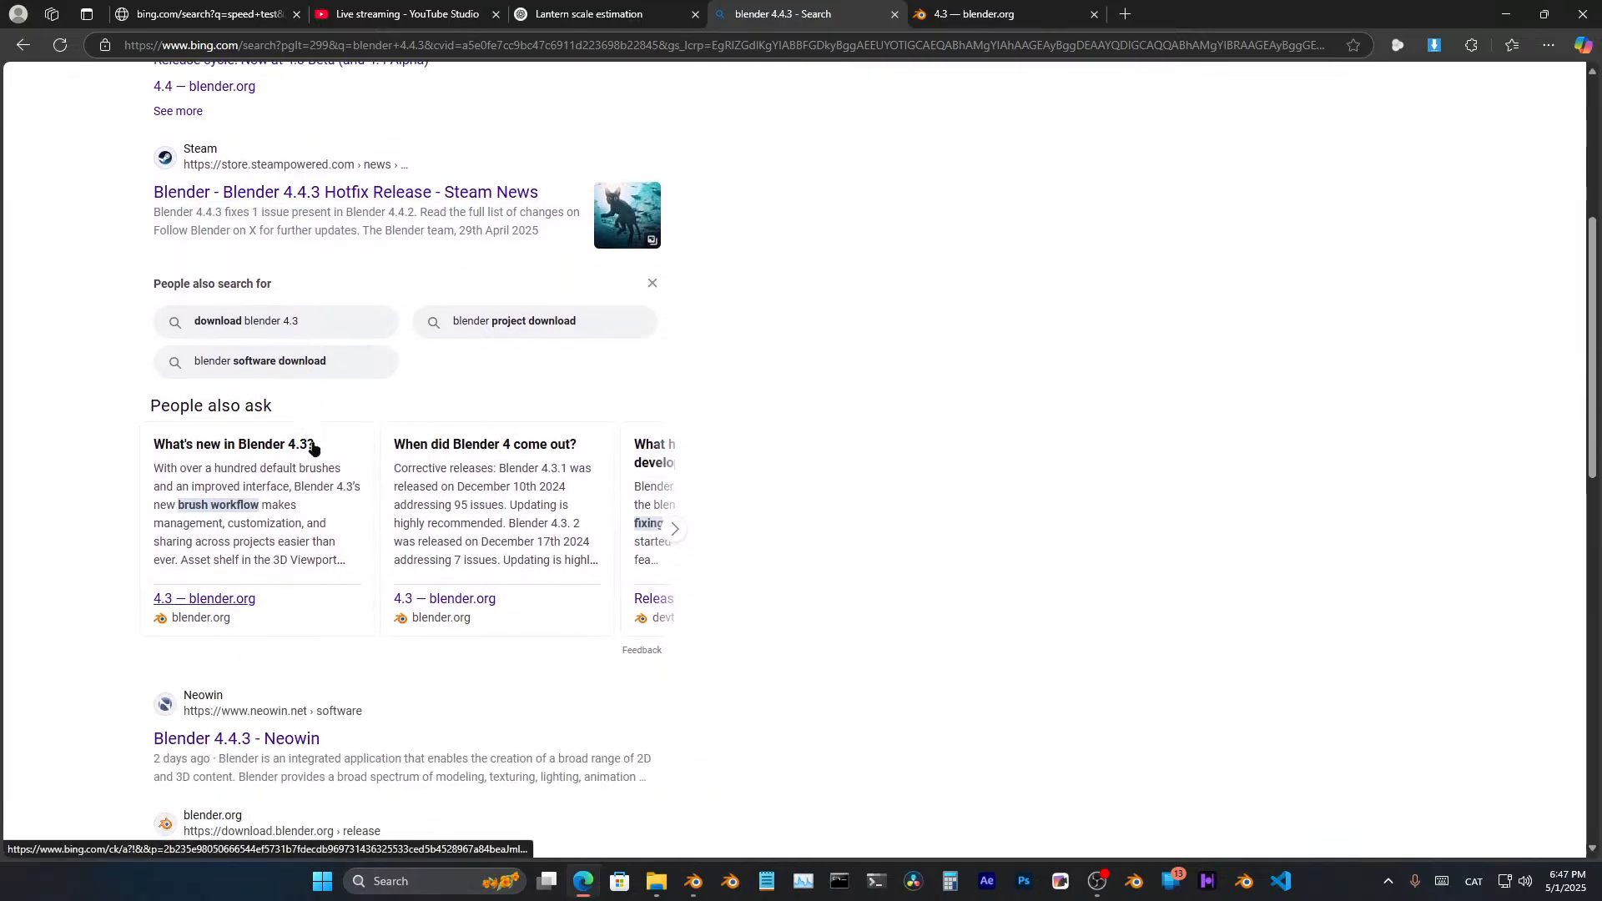
scroll(315, 458, "down", 5)
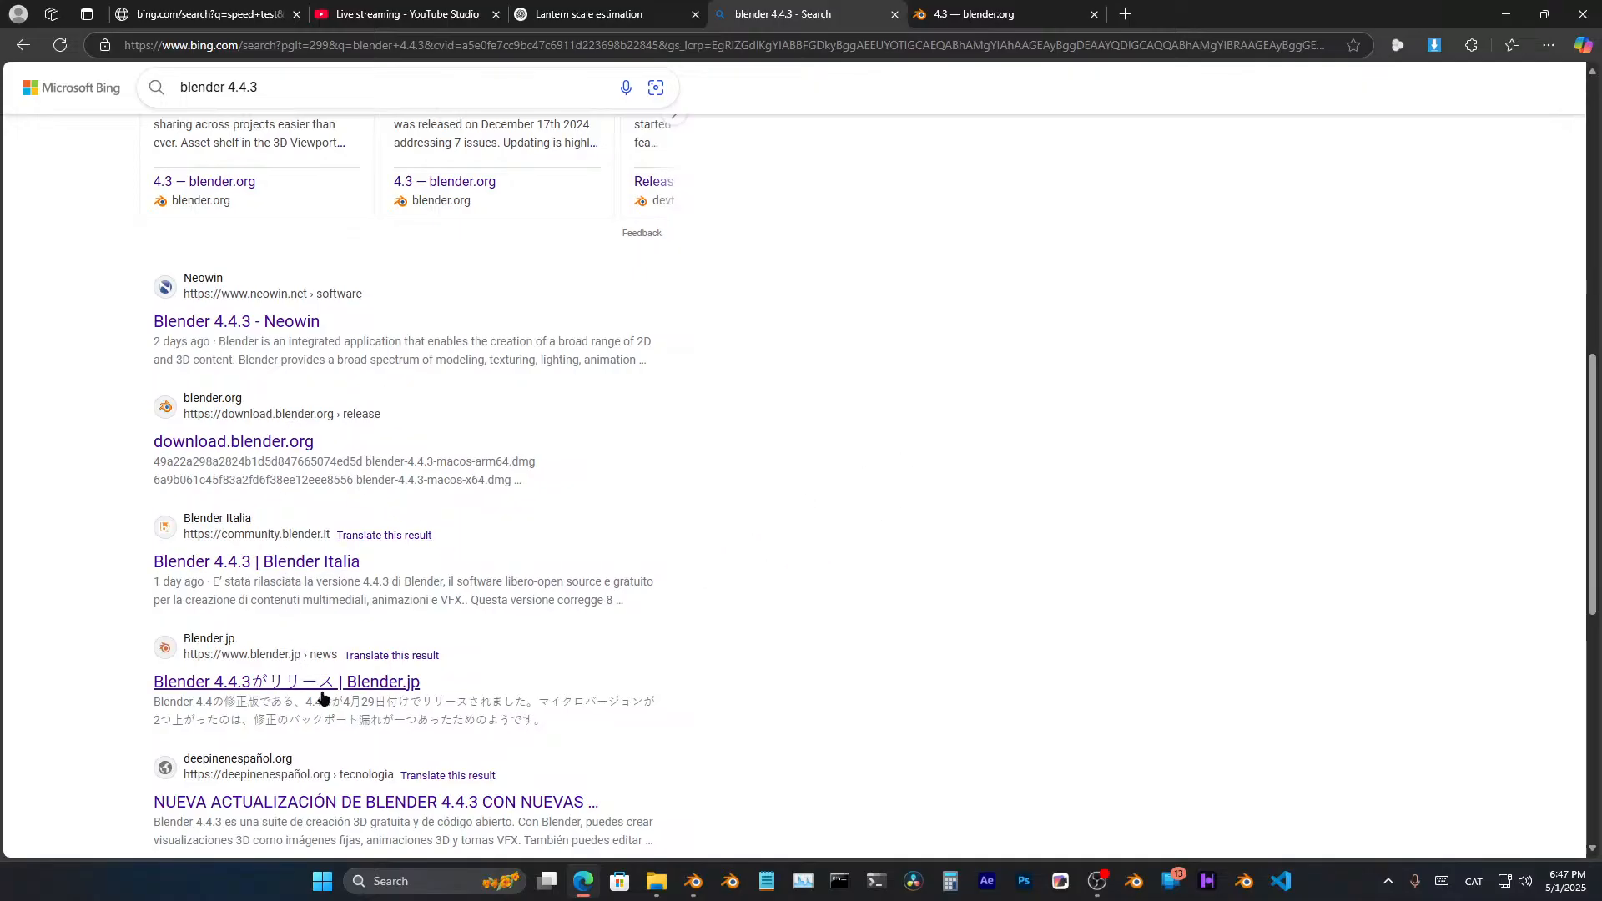
left_click(224, 684)
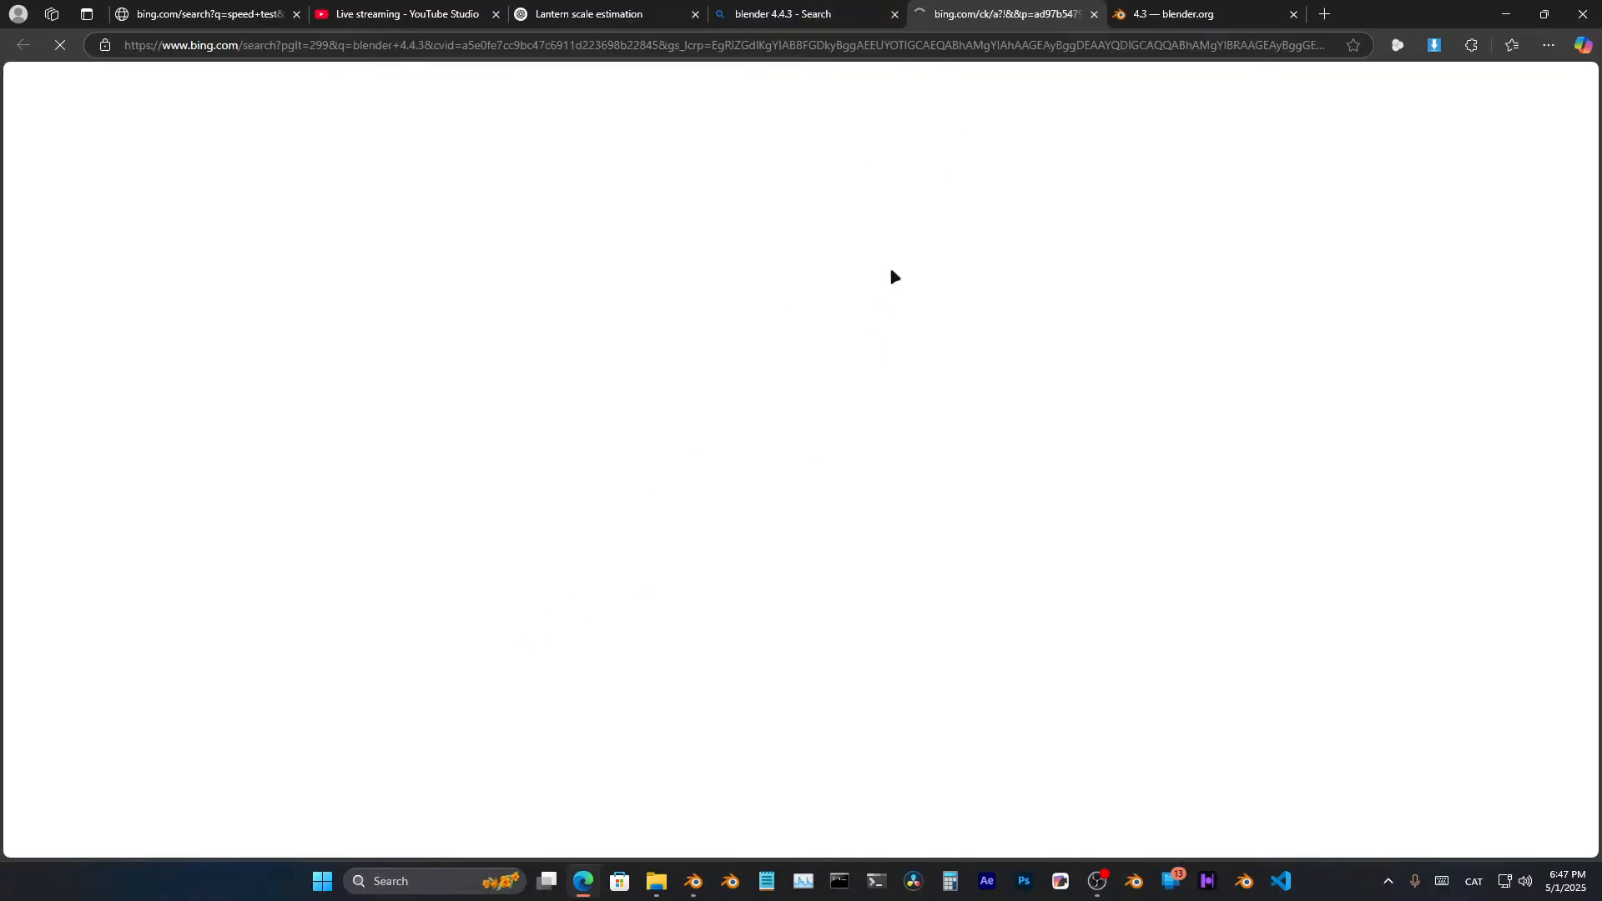
left_click(843, 7)
scroll(384, 659, "down", 2)
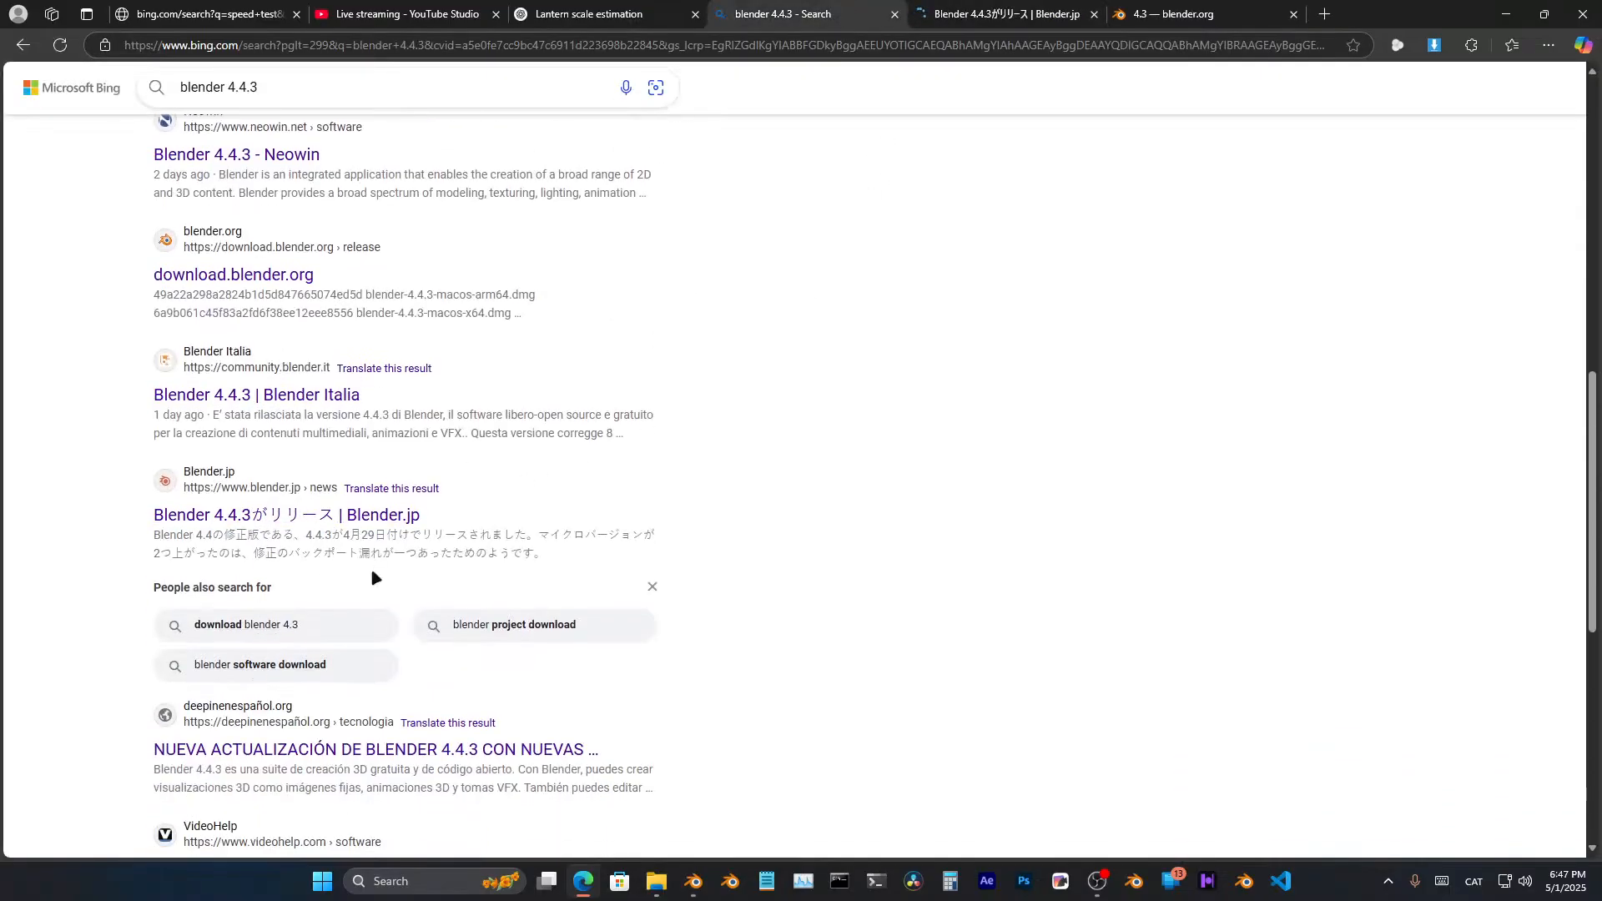
left_click(984, 5)
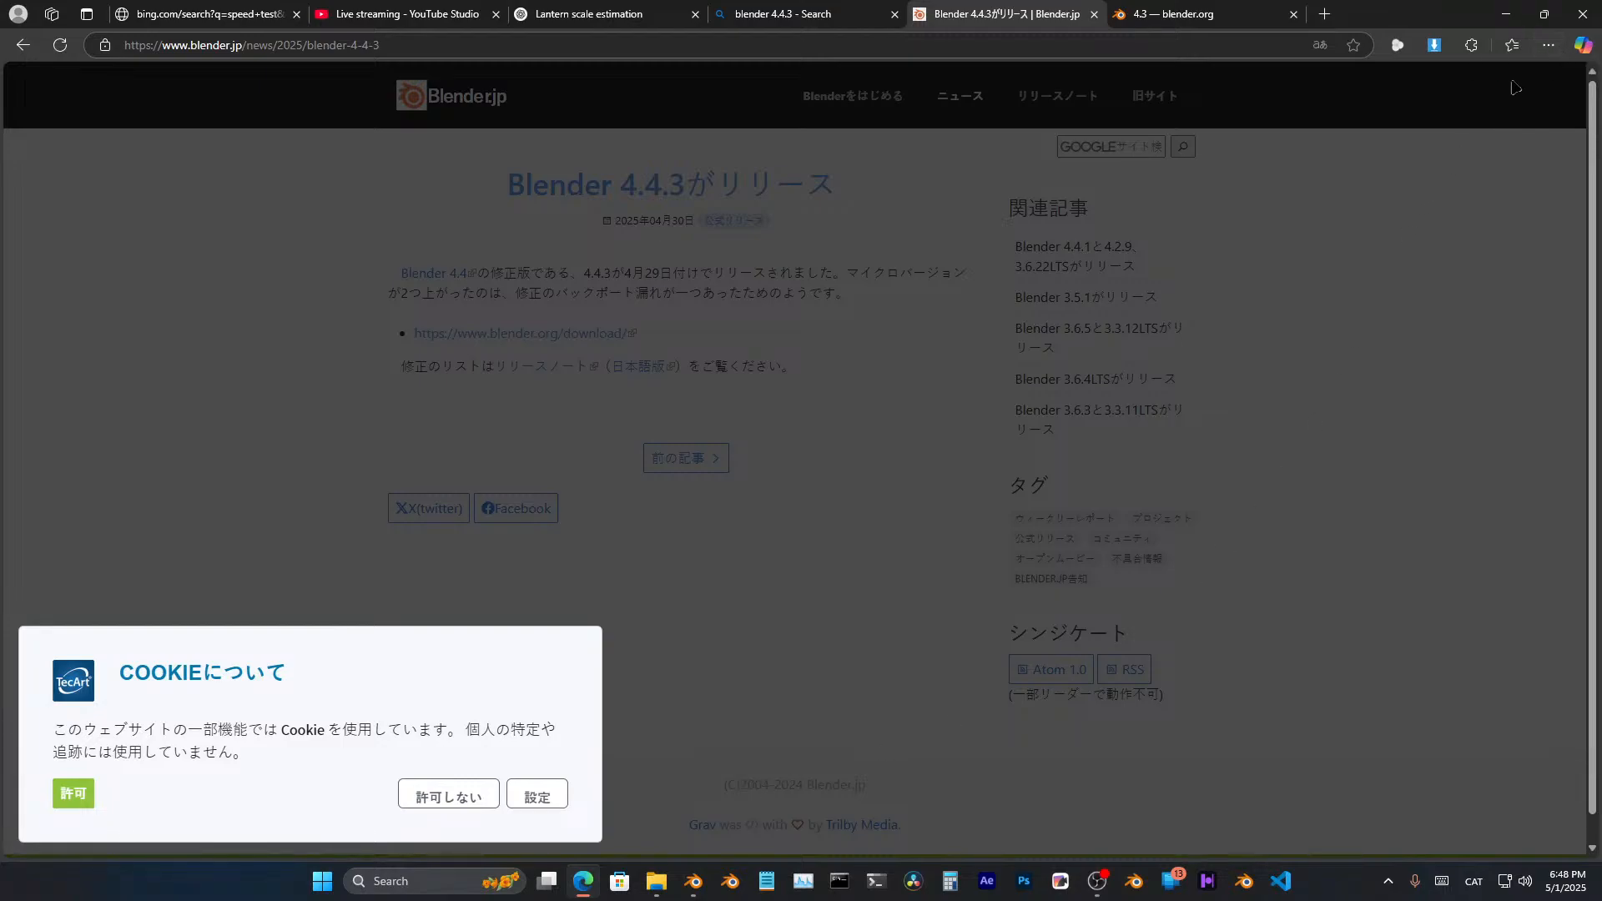
- Translate the Blender.jp article from Japanese to English and decline the site's cookies
left_click(1319, 46)
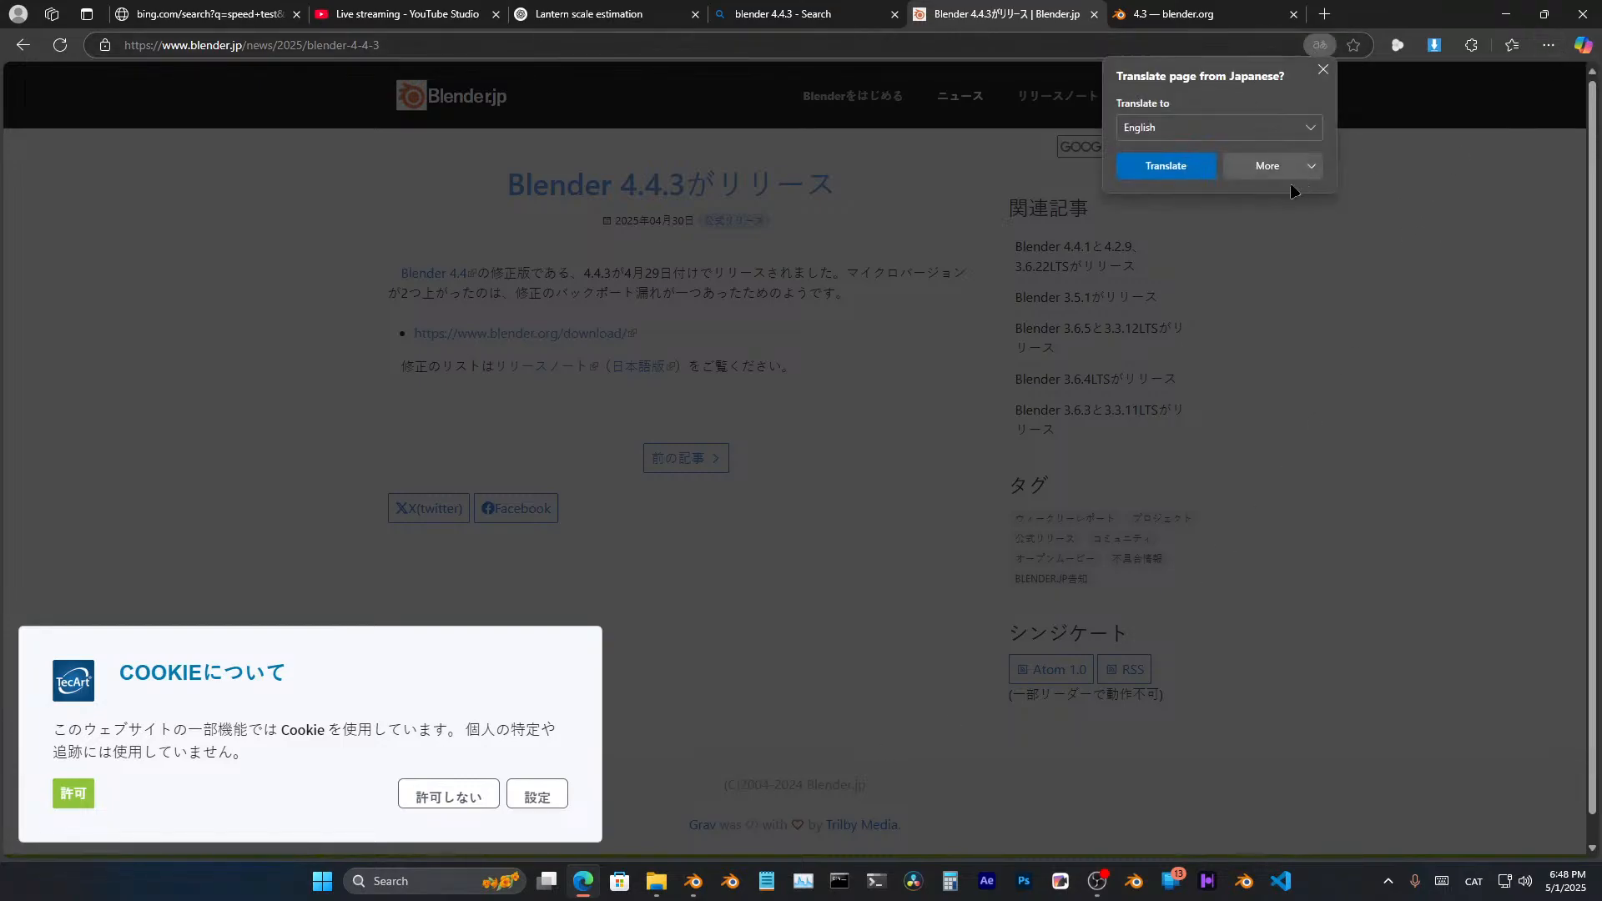
left_click(1175, 170)
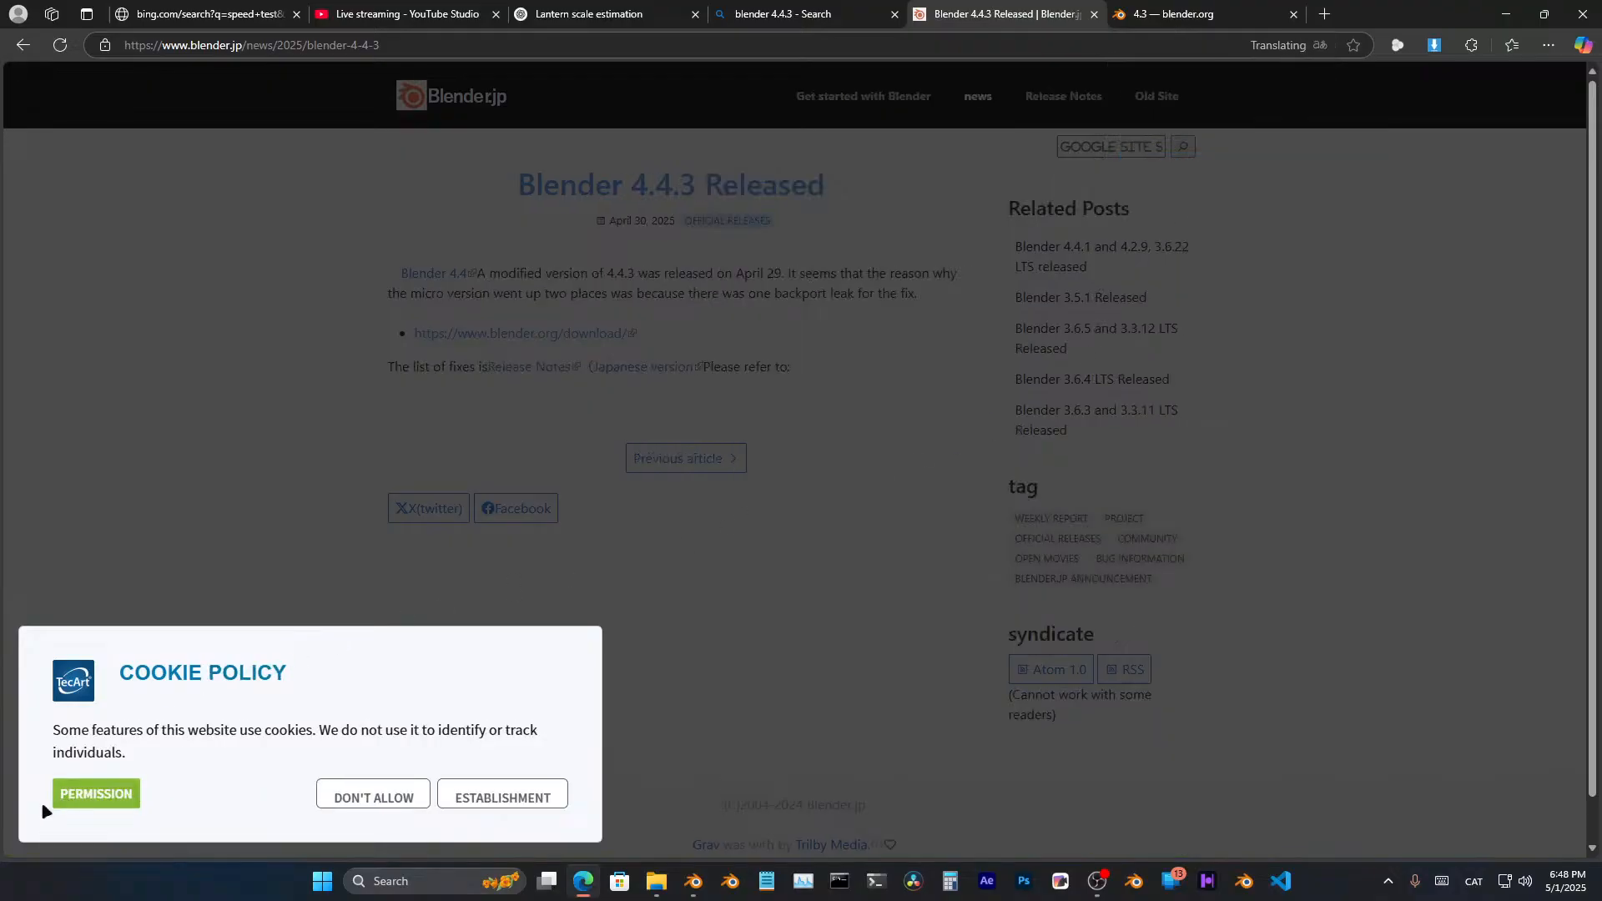
left_click(377, 800)
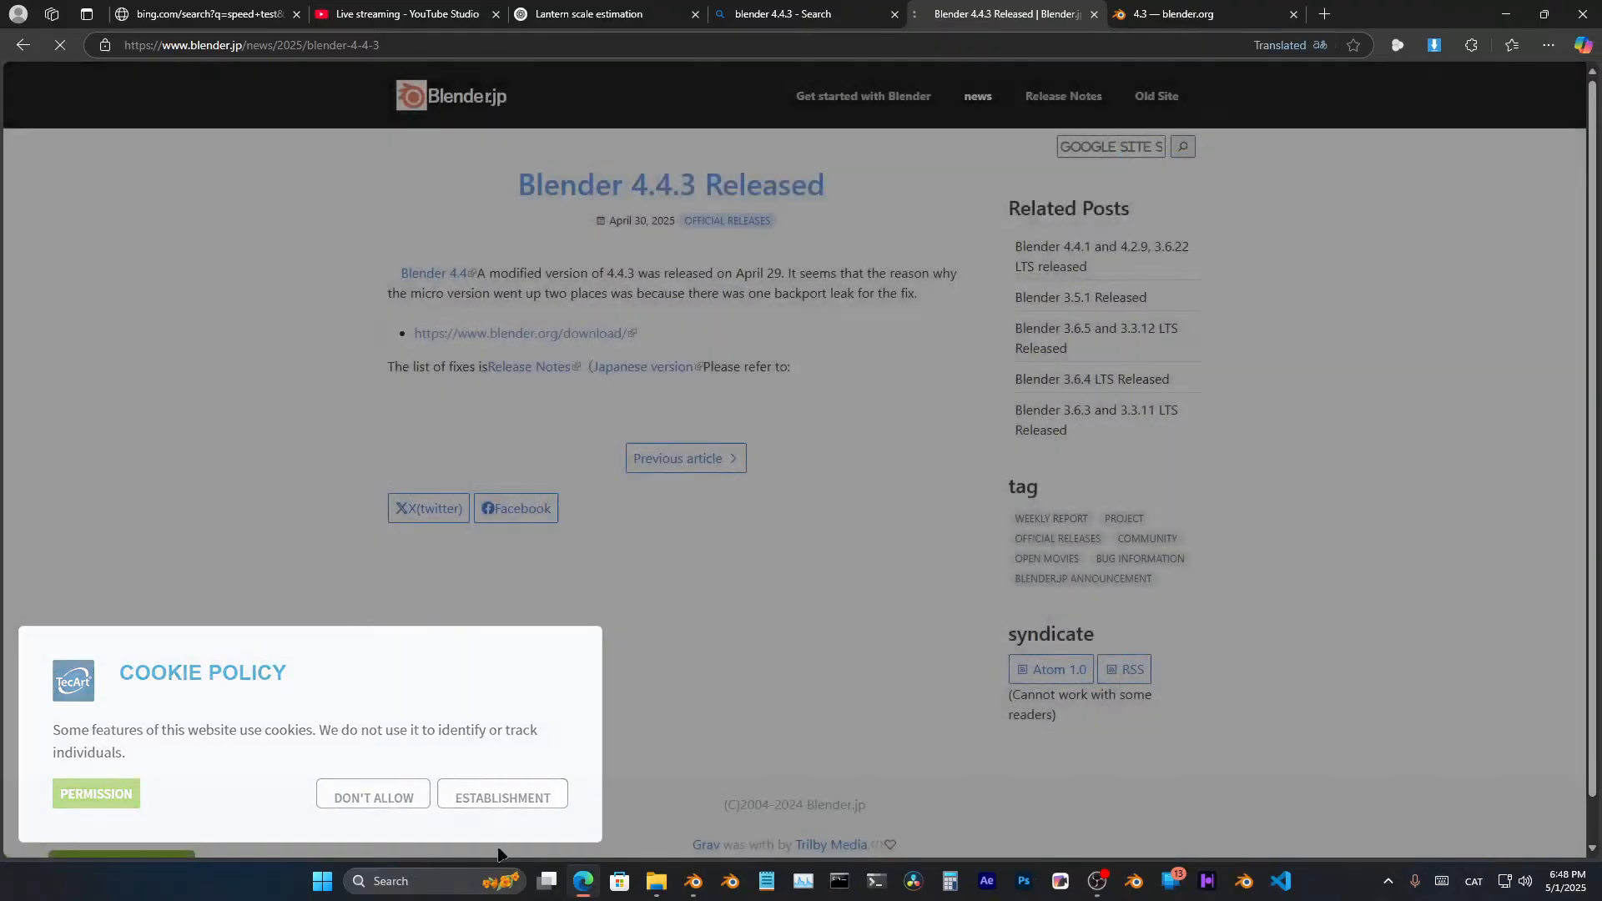
left_click(1168, 172)
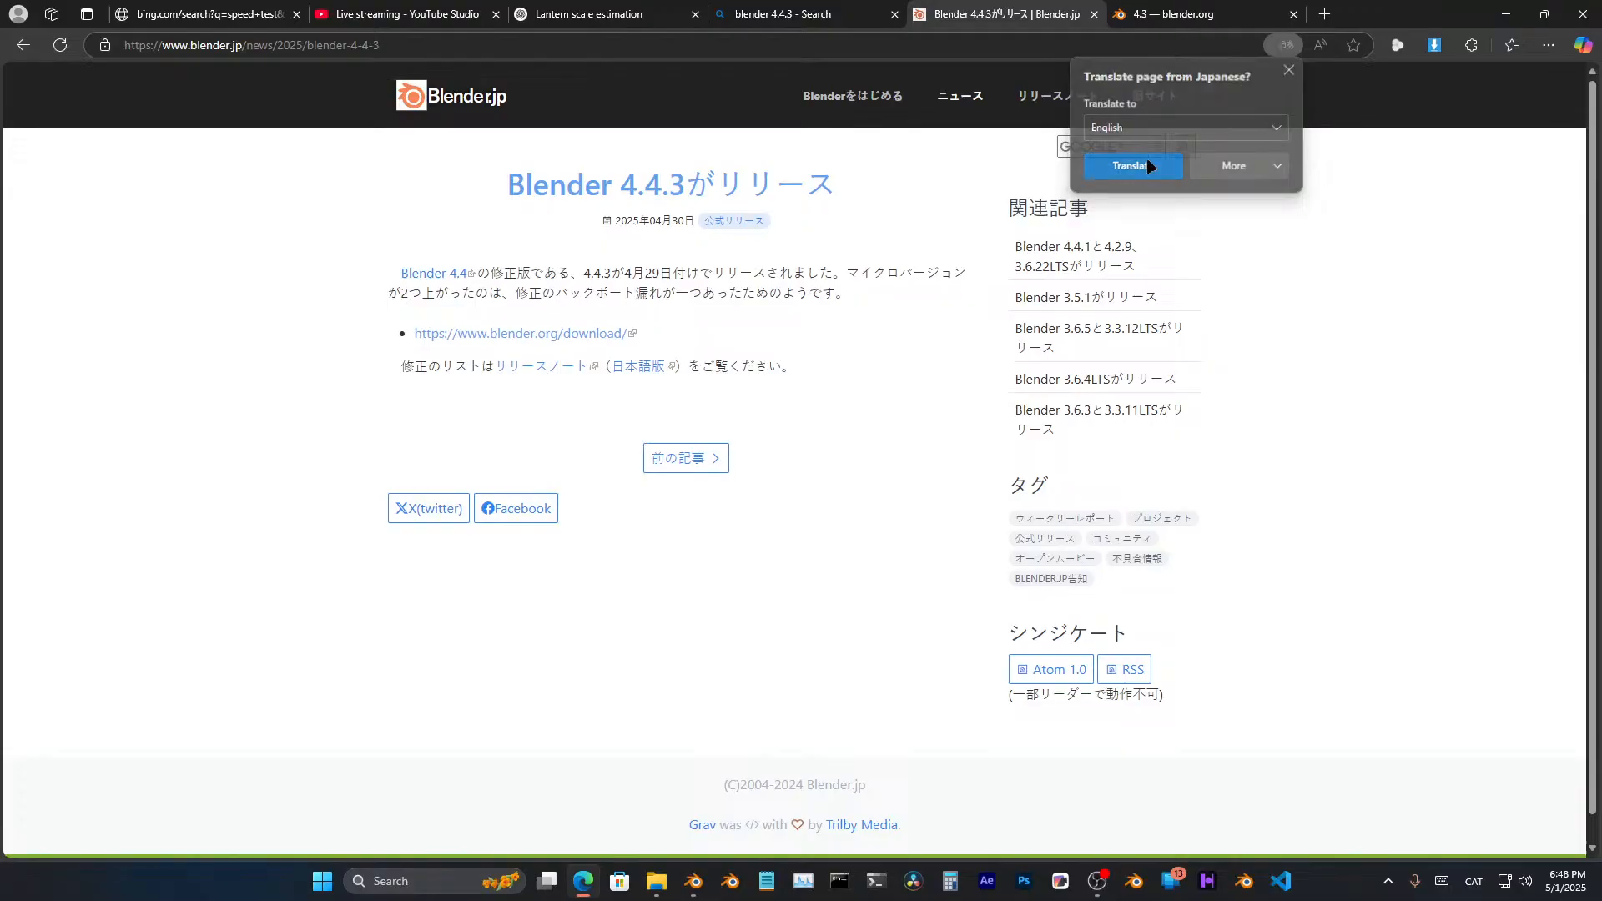
- Enlarge the translated Blender 4.4.3 article to 175%, read it through and close the page
scroll(594, 307, "up", 4, "ctrl")
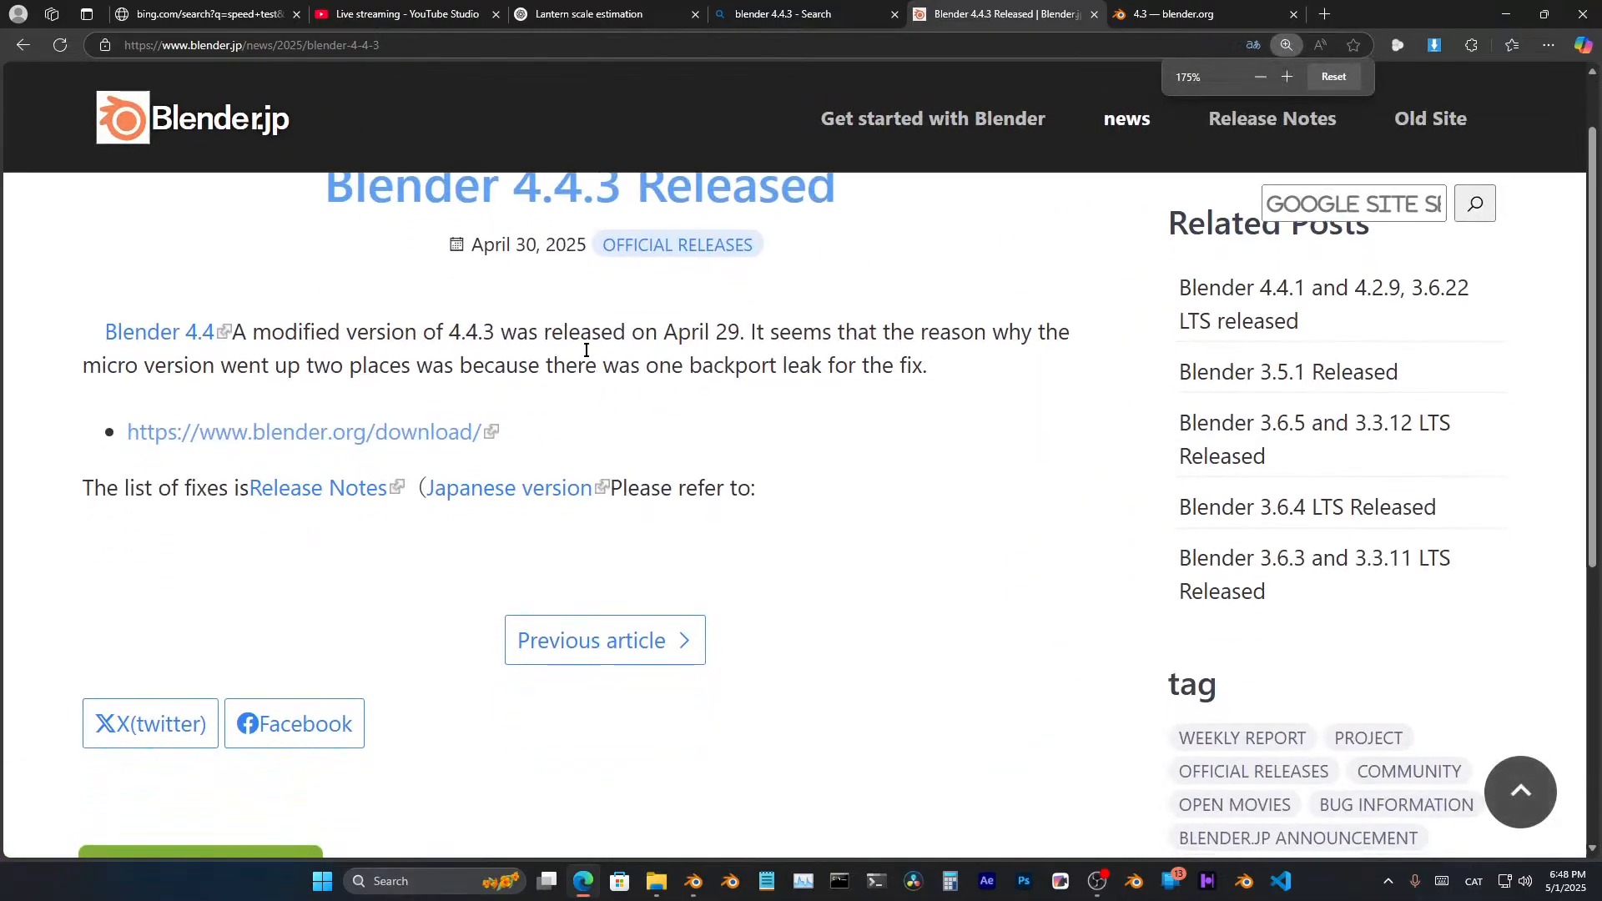
left_click_drag(567, 348, 881, 342)
left_click_drag(539, 341, 728, 351)
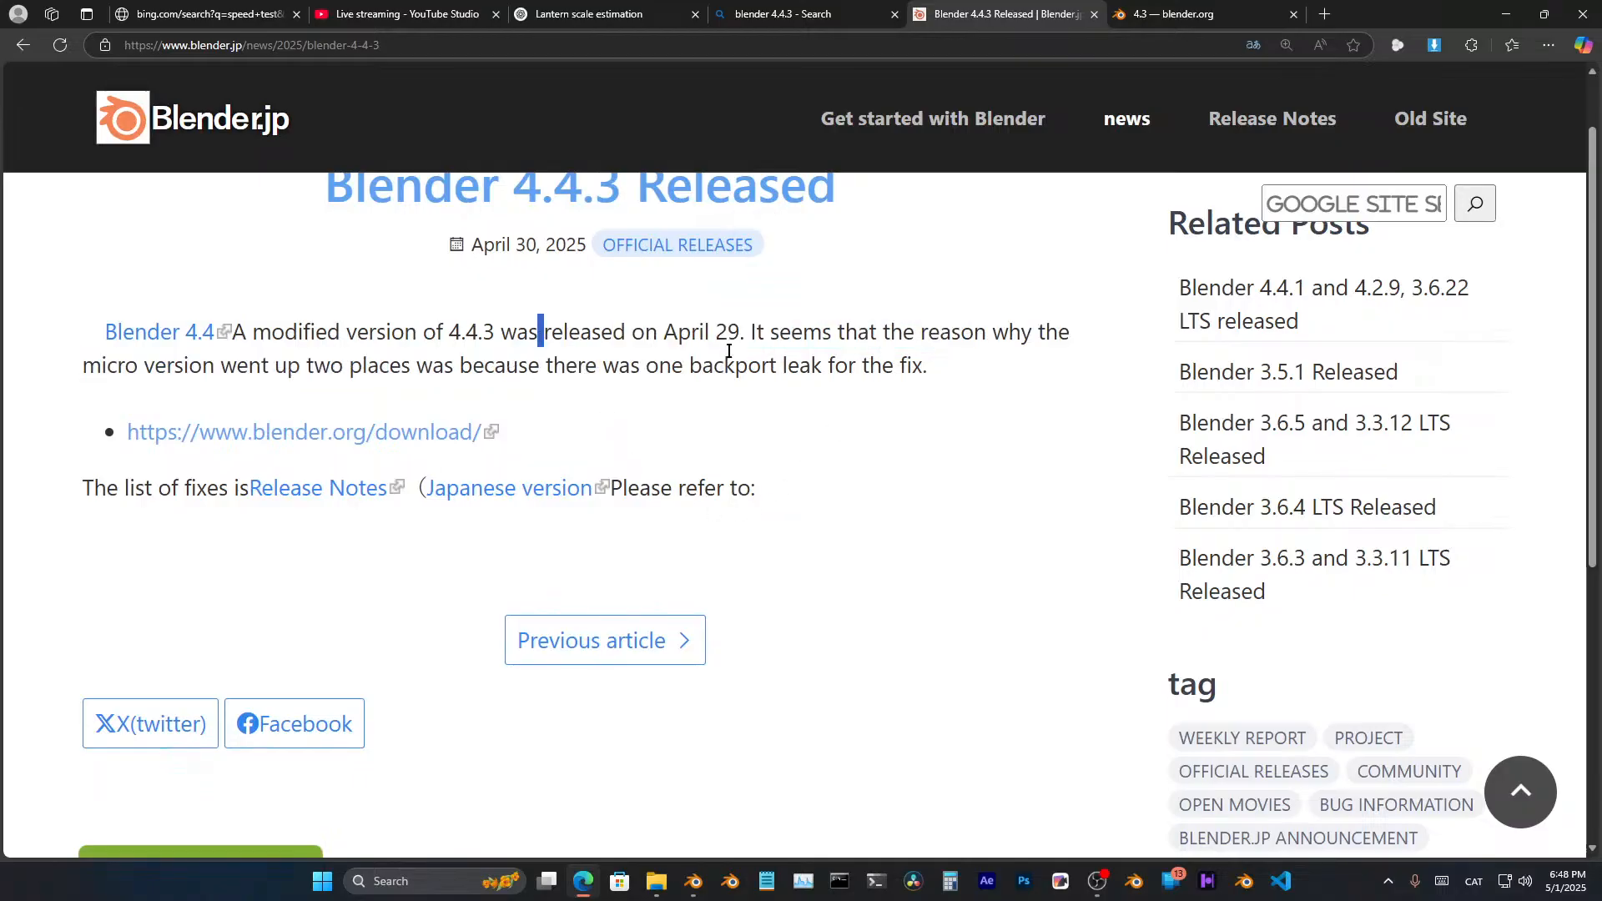
left_click(728, 351)
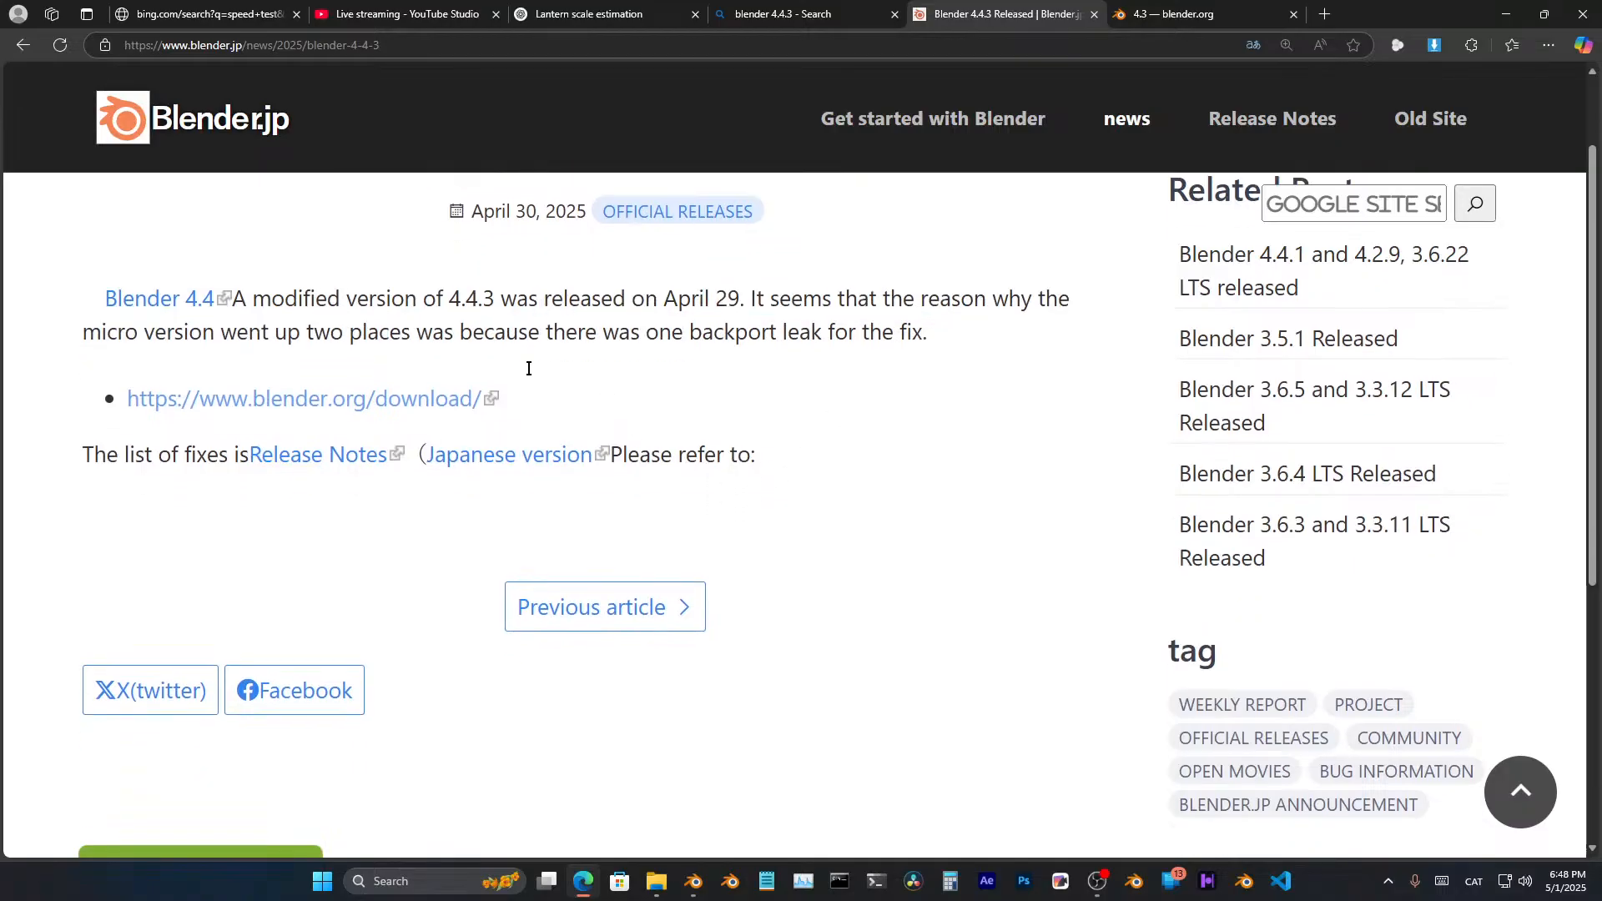
scroll(529, 361, "down", 5)
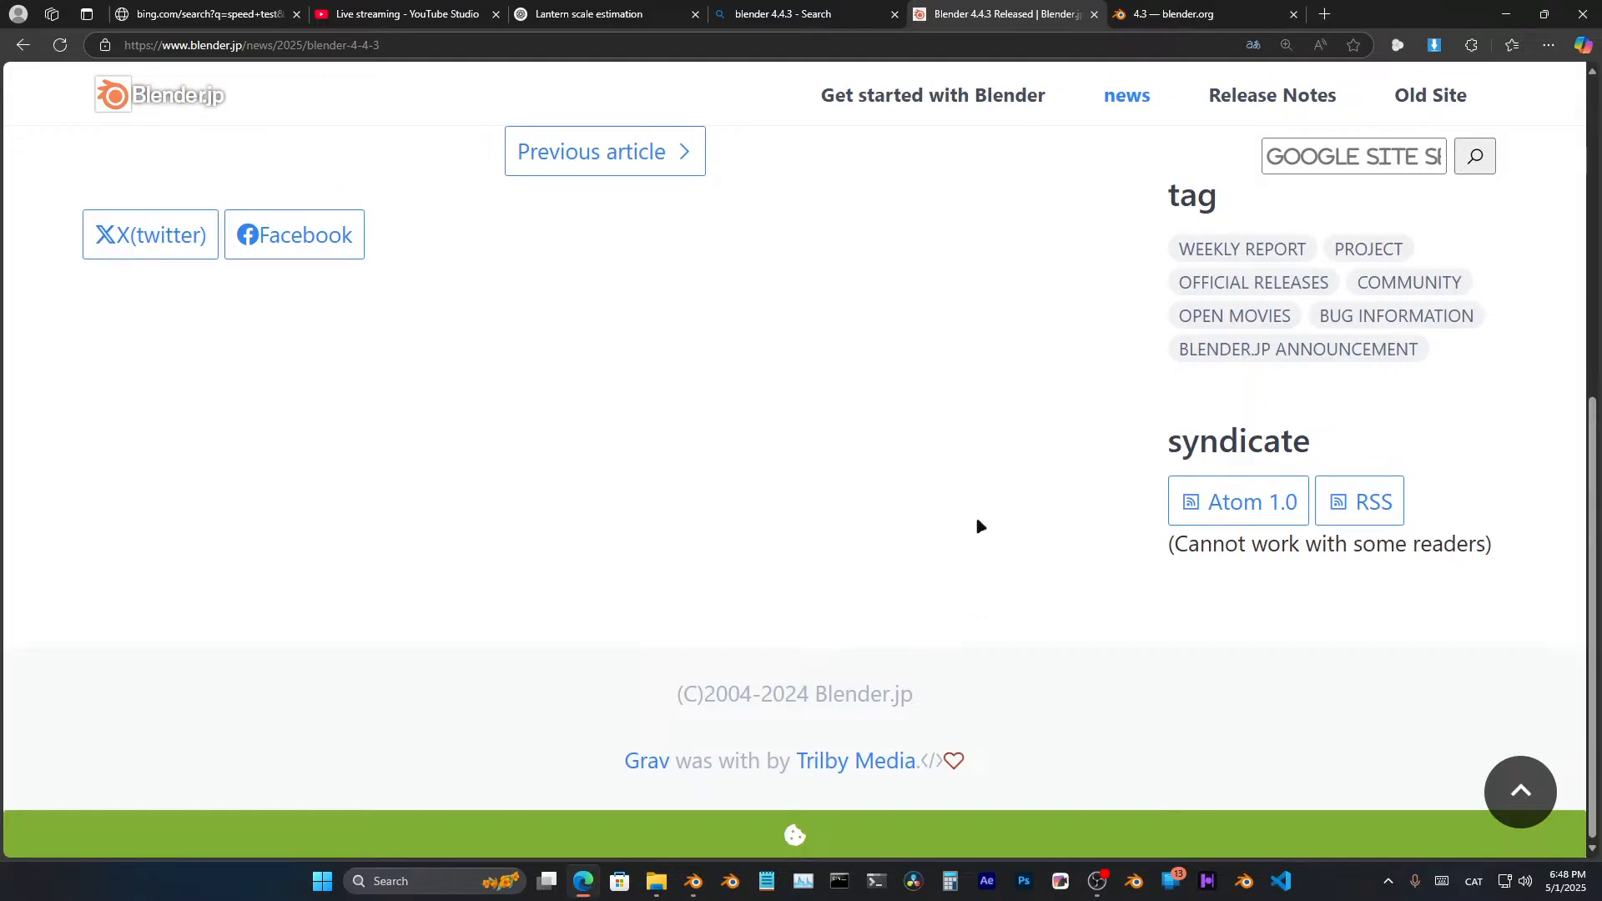
scroll(960, 509, "up", 7)
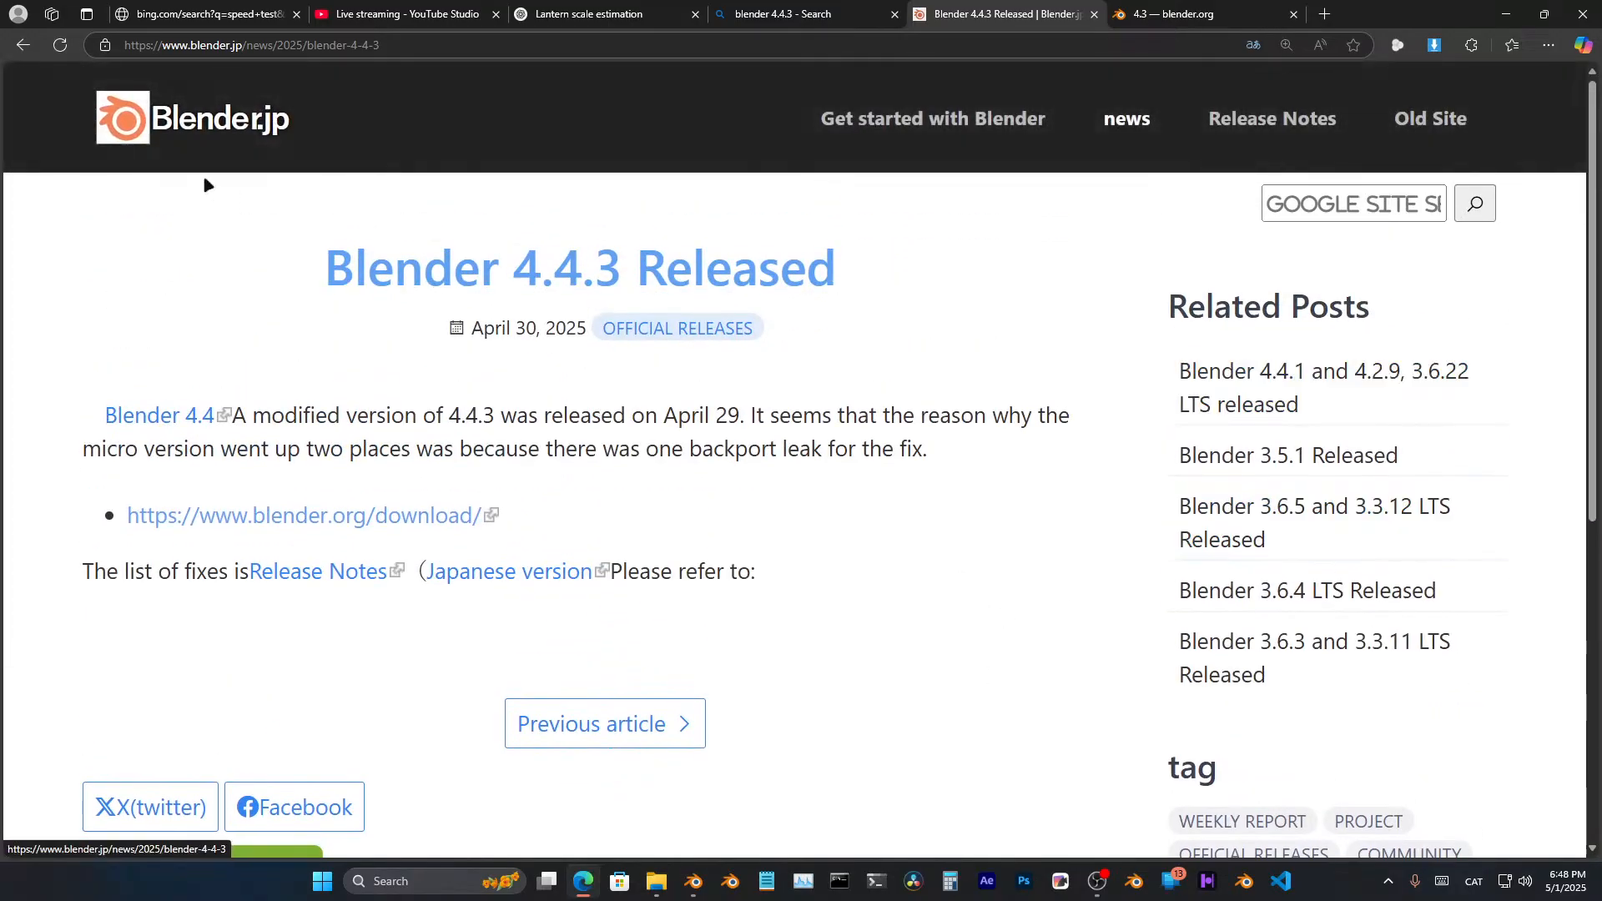
left_click(1094, 14)
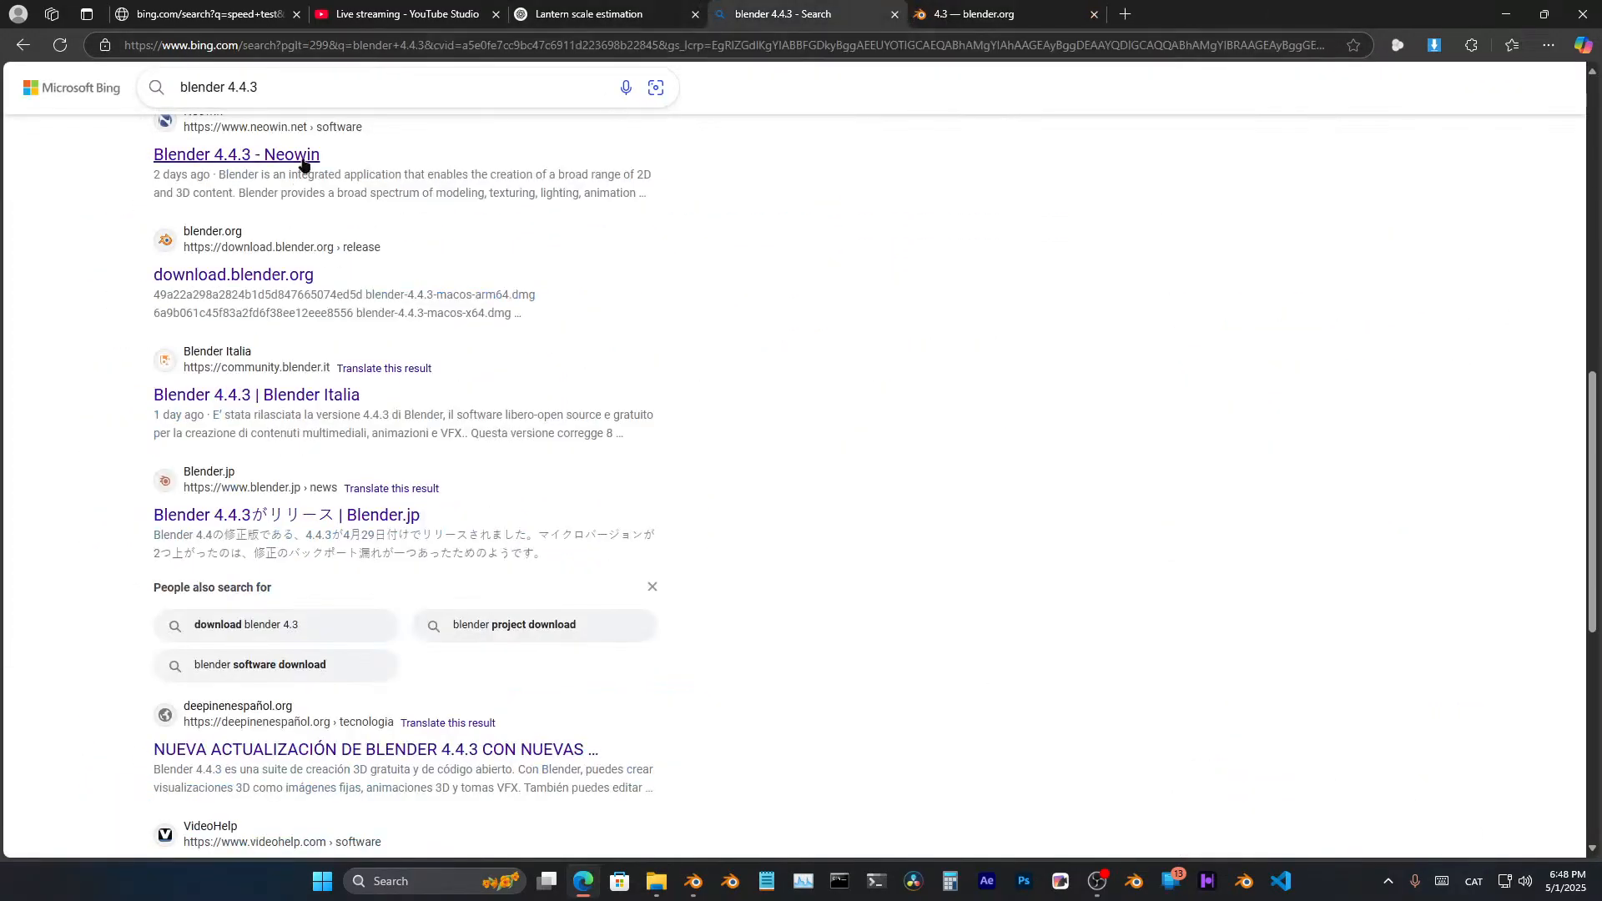
- Search the web for "blender 4.4.3 release note"
scroll(304, 164, "up", 1)
left_click(326, 98)
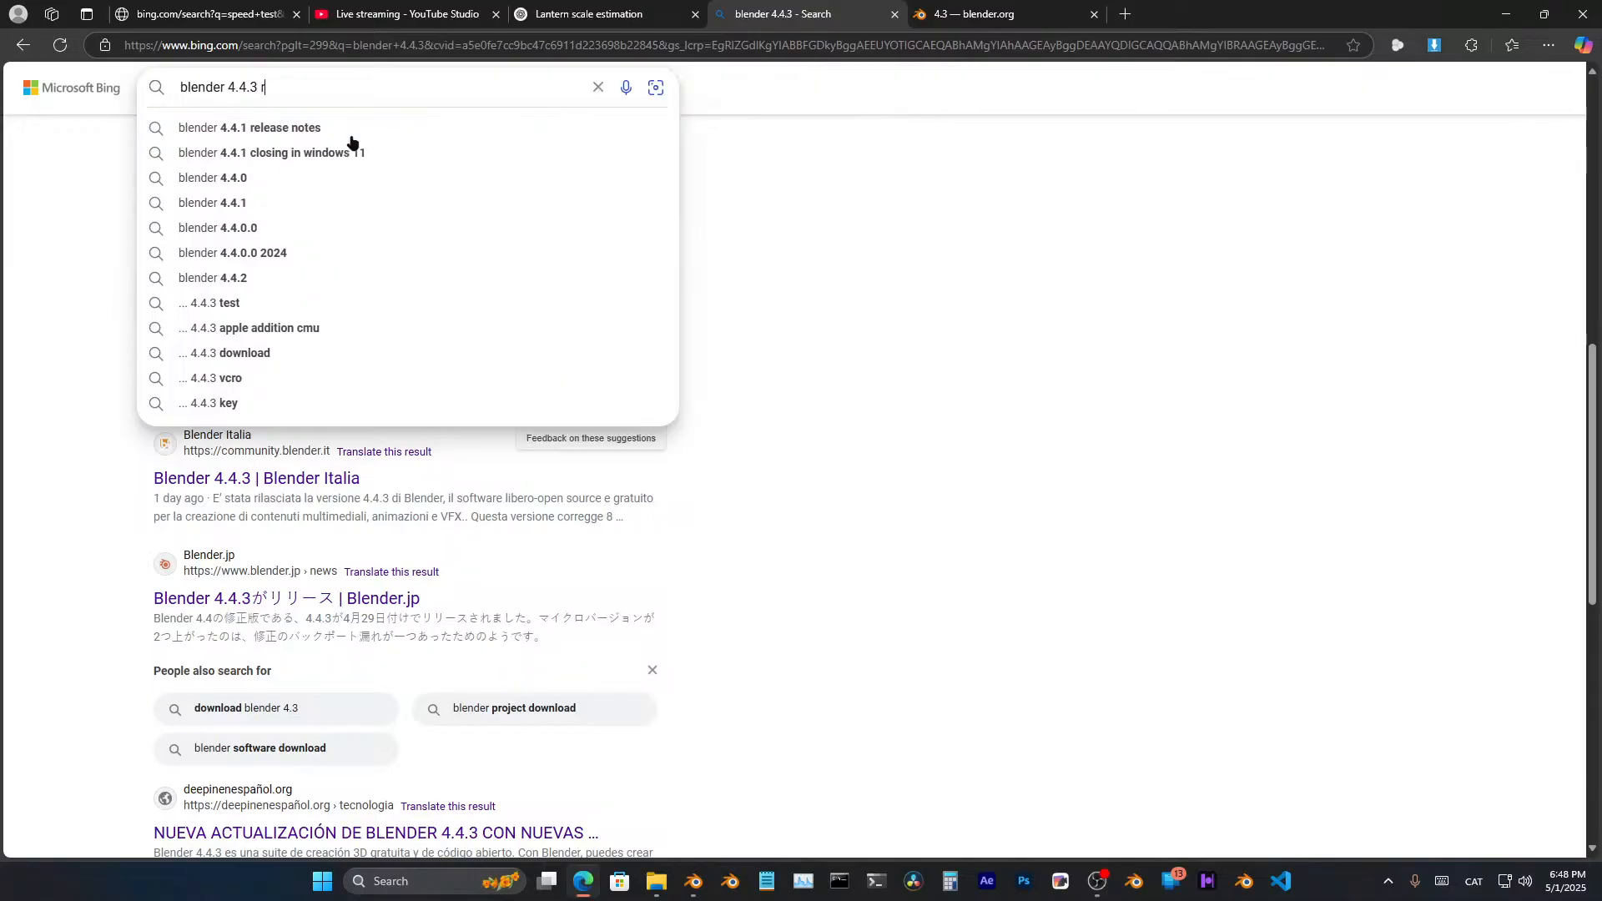
type("release")
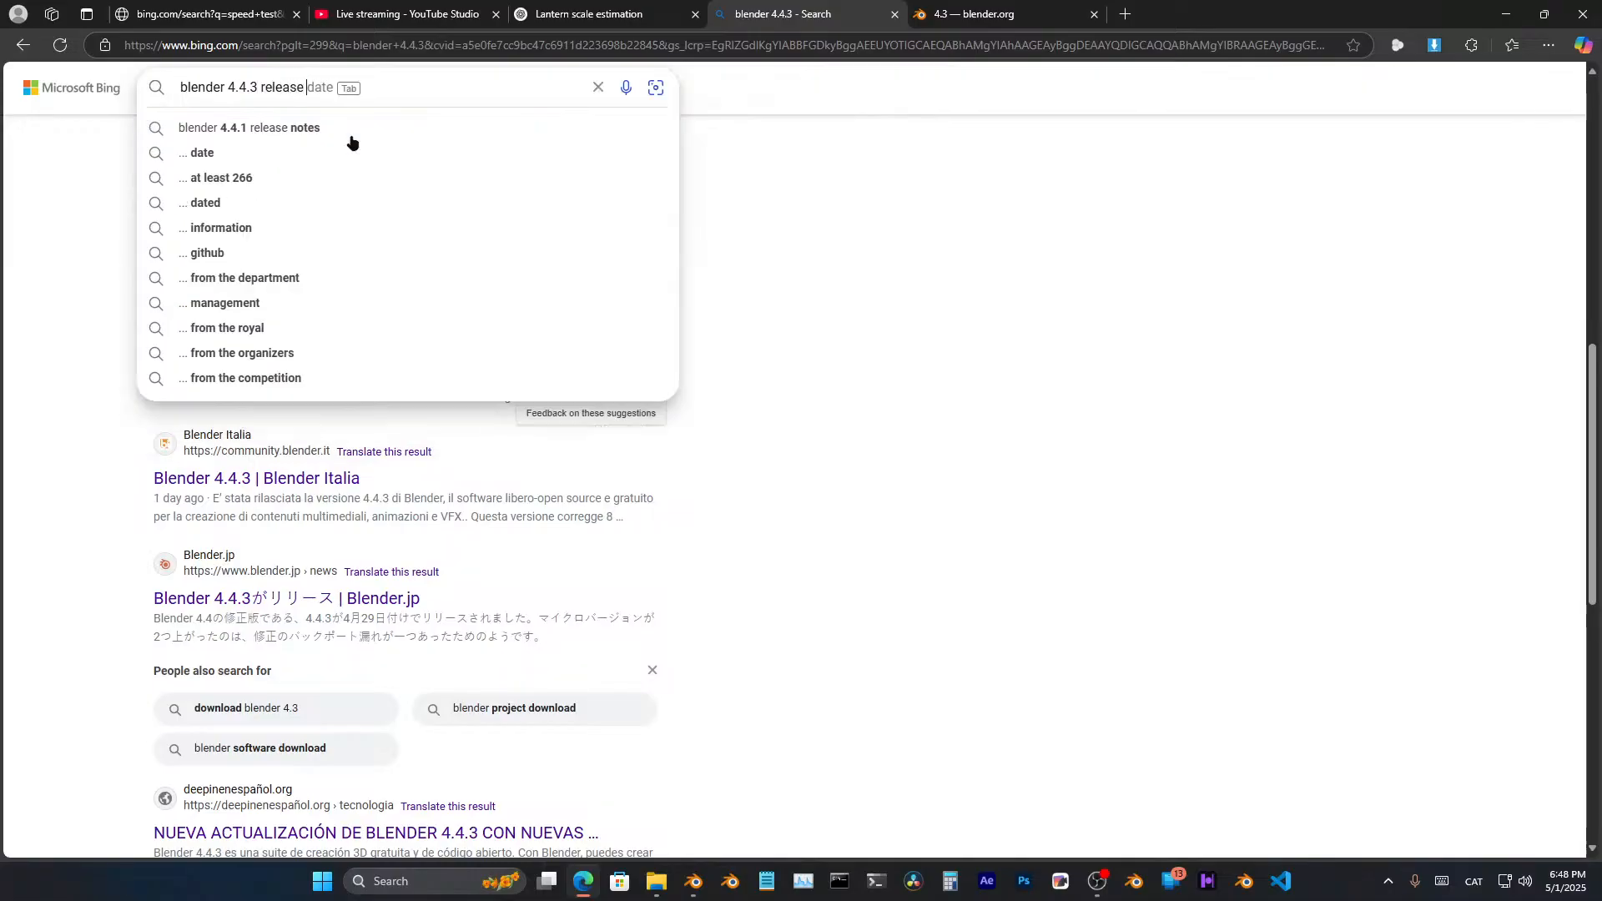
type(" notes")
key("Return")
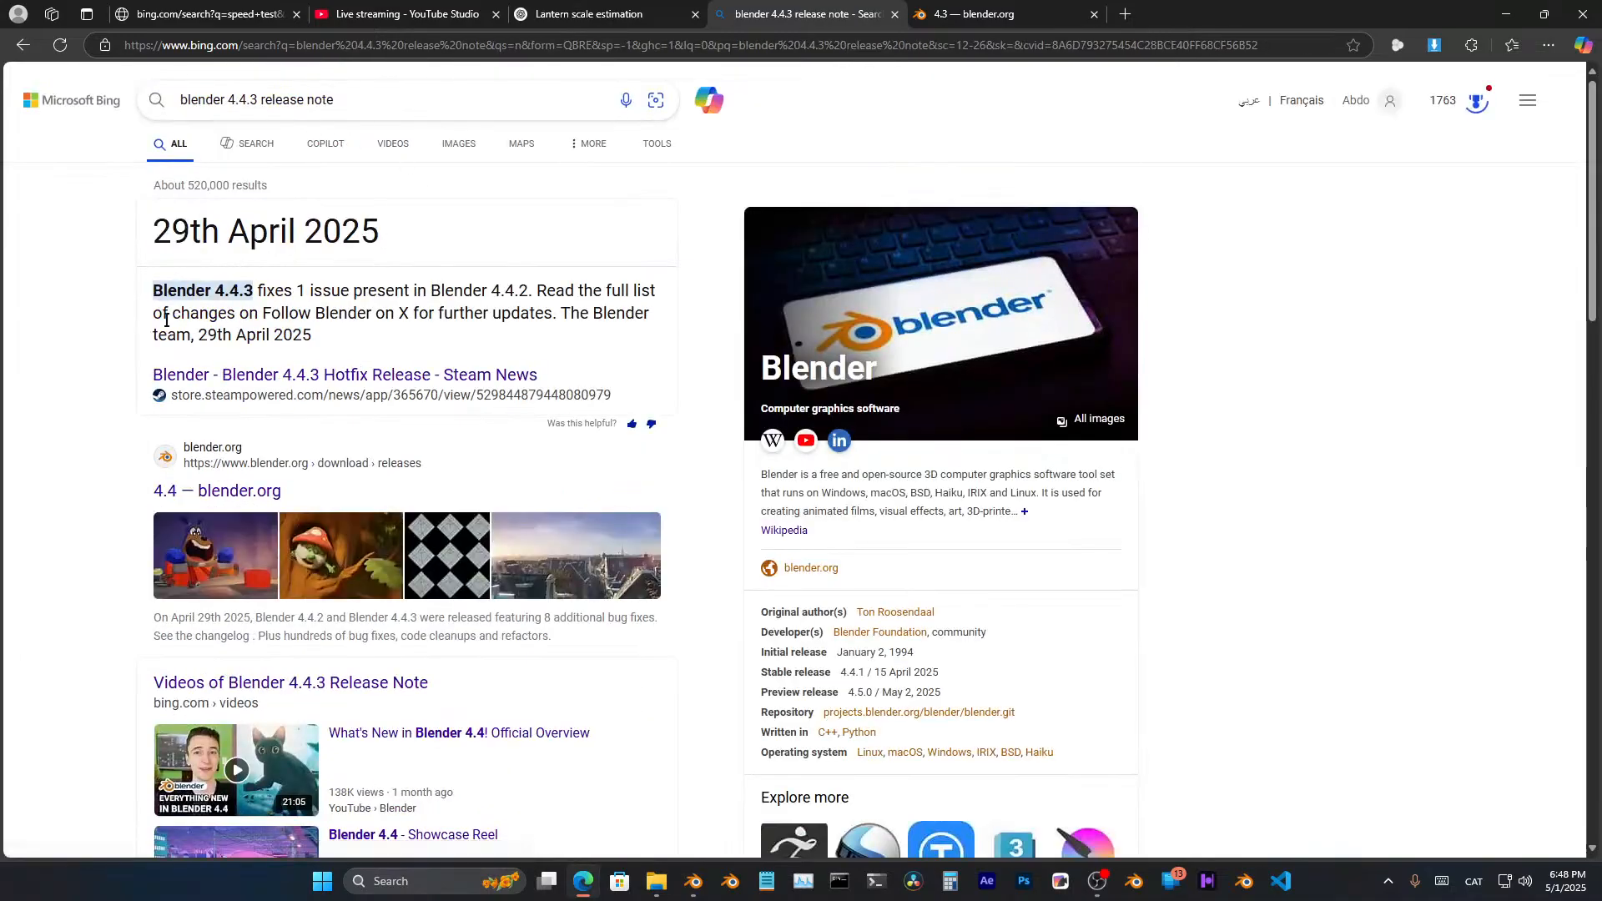
- Scan the release note results, look over the Blender 4.4 Release Notes in the developer documentation, and close that page
left_click_drag(154, 299, 474, 313)
scroll(467, 275, "down", 2)
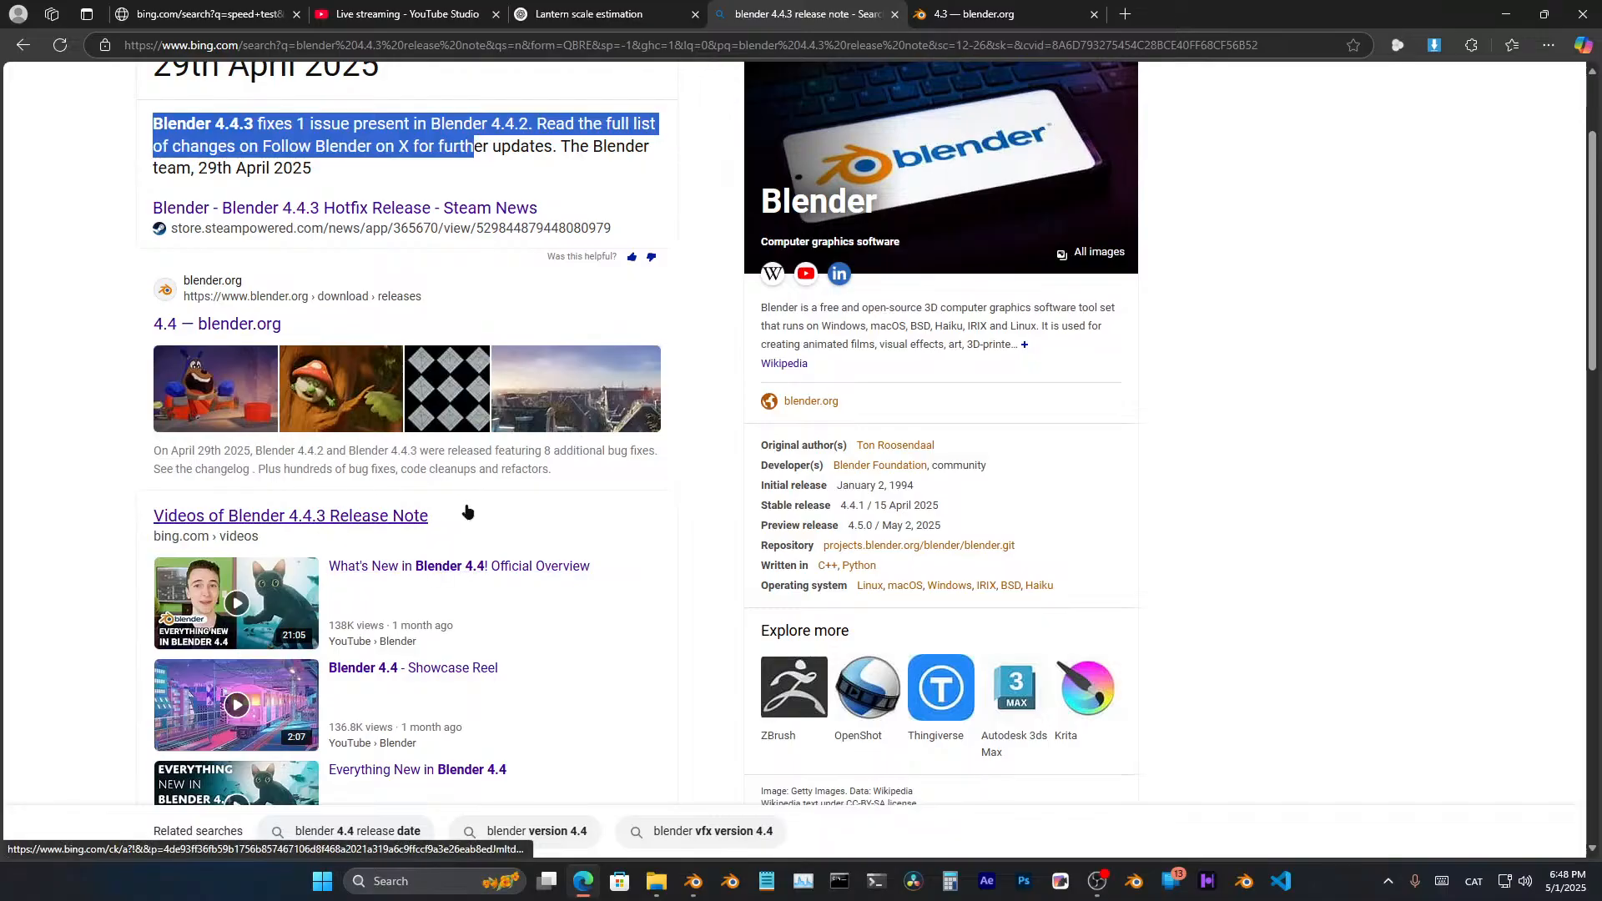
scroll(499, 523, "down", 5)
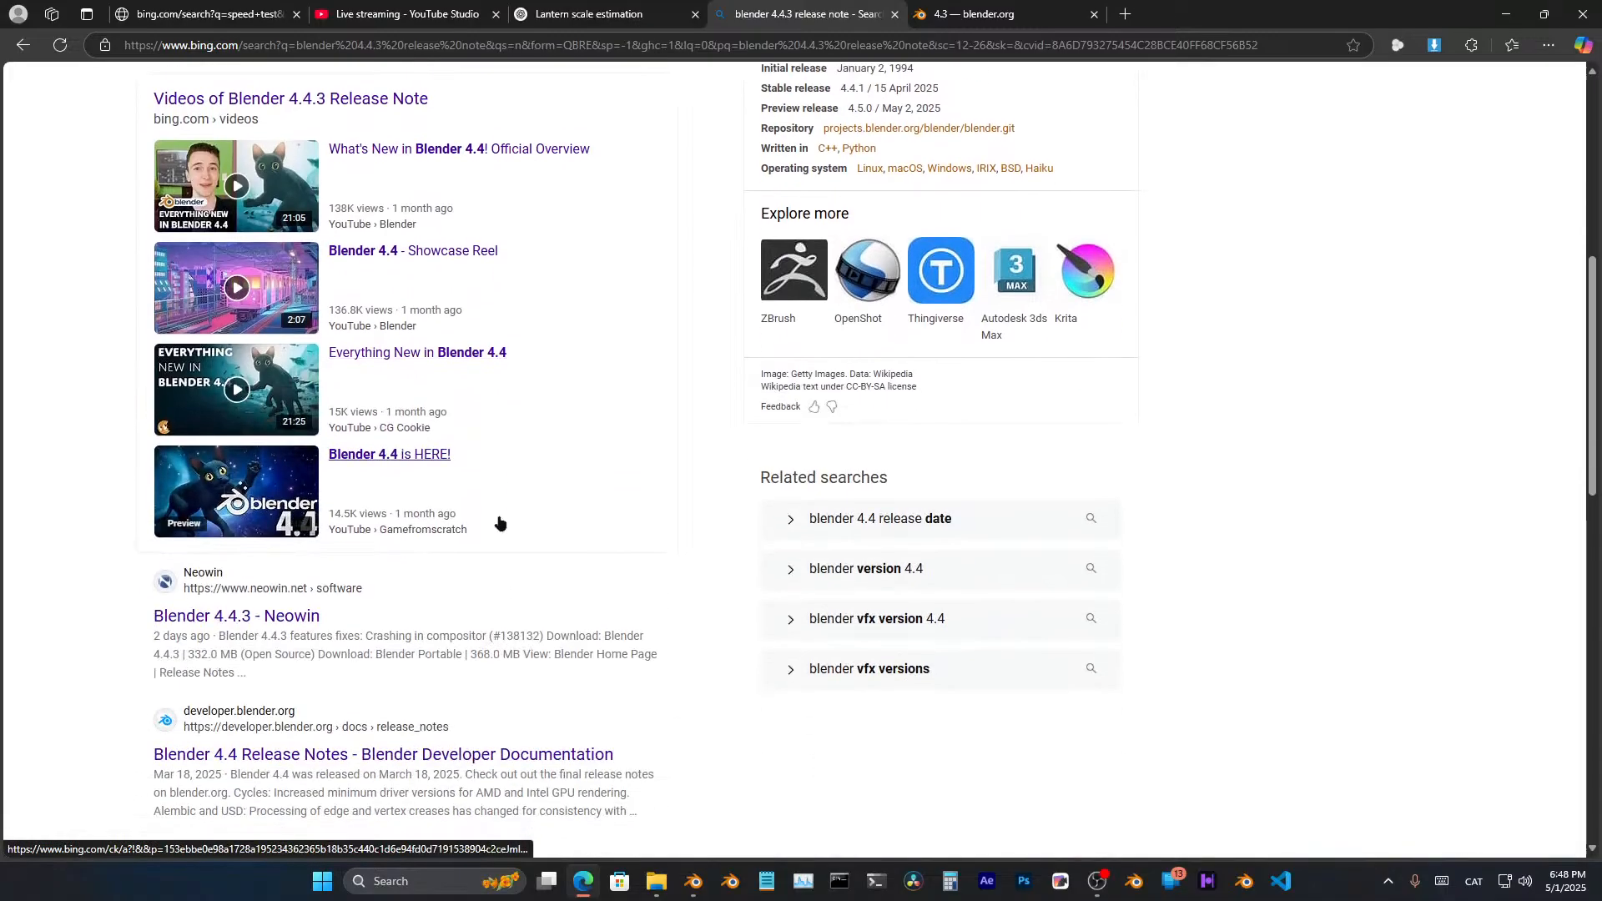
scroll(499, 523, "down", 1)
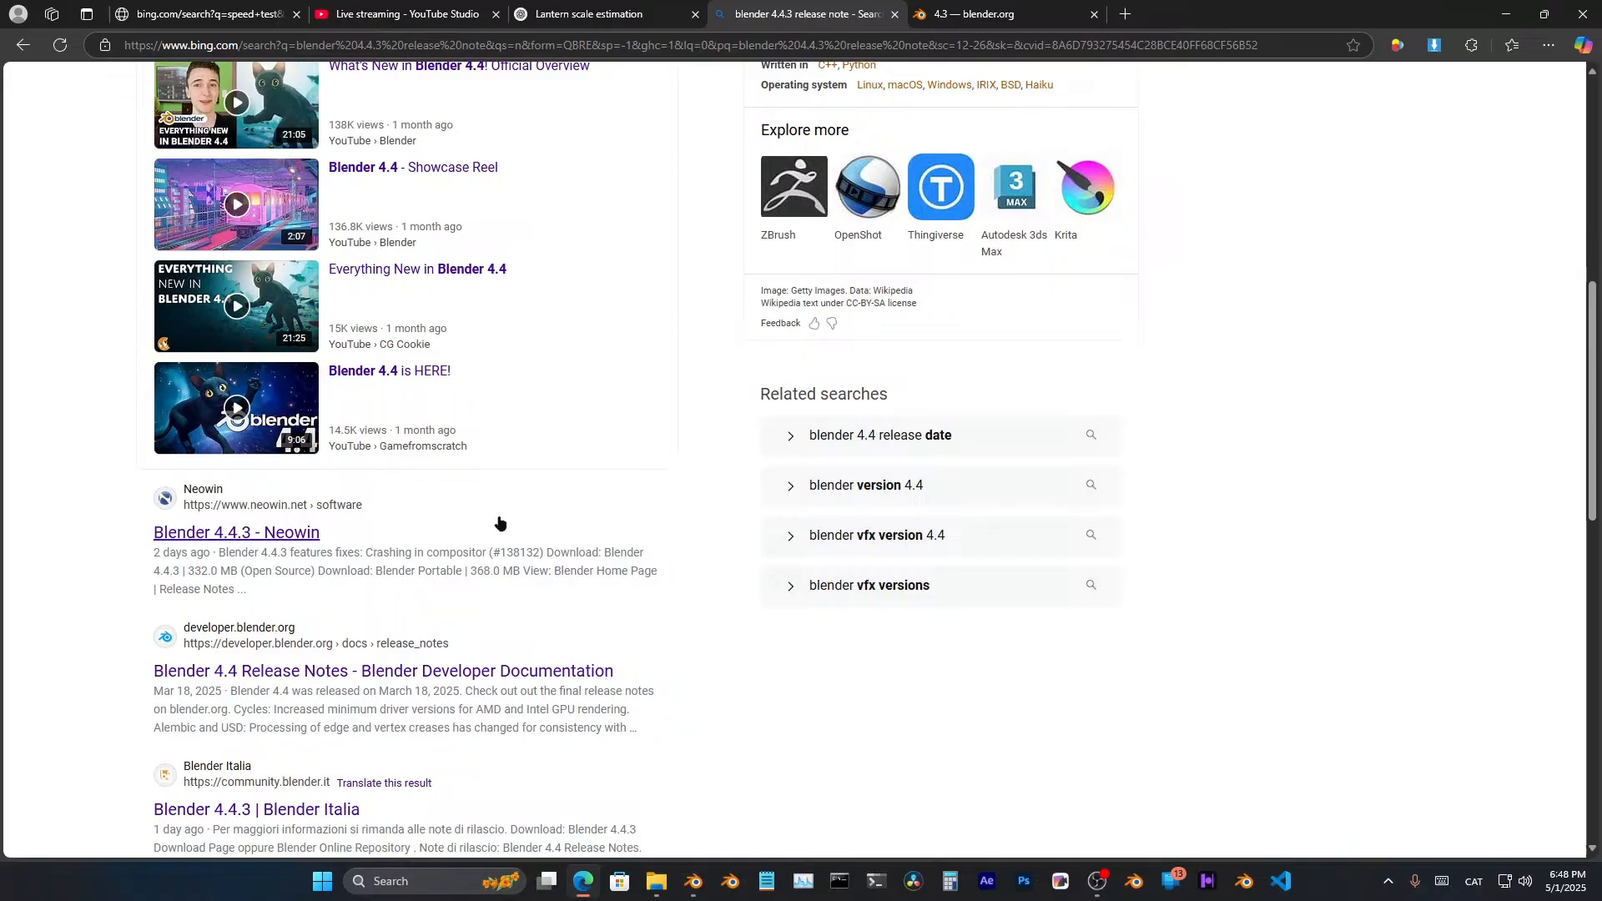
left_click(258, 672)
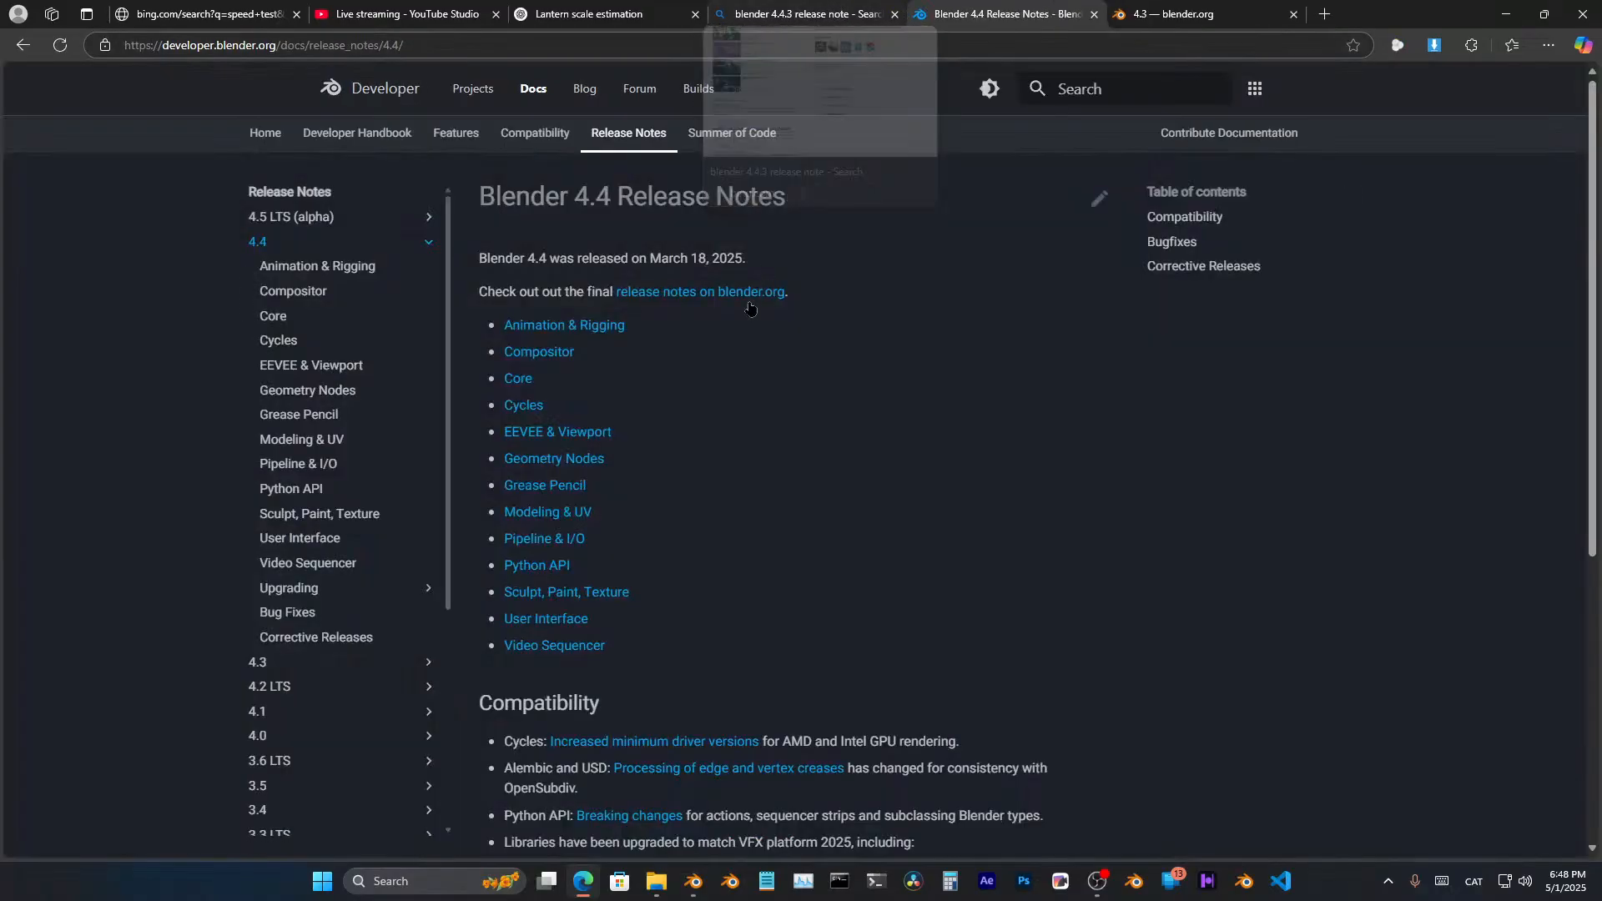
left_click(832, 10)
key("ctrl+Tab")
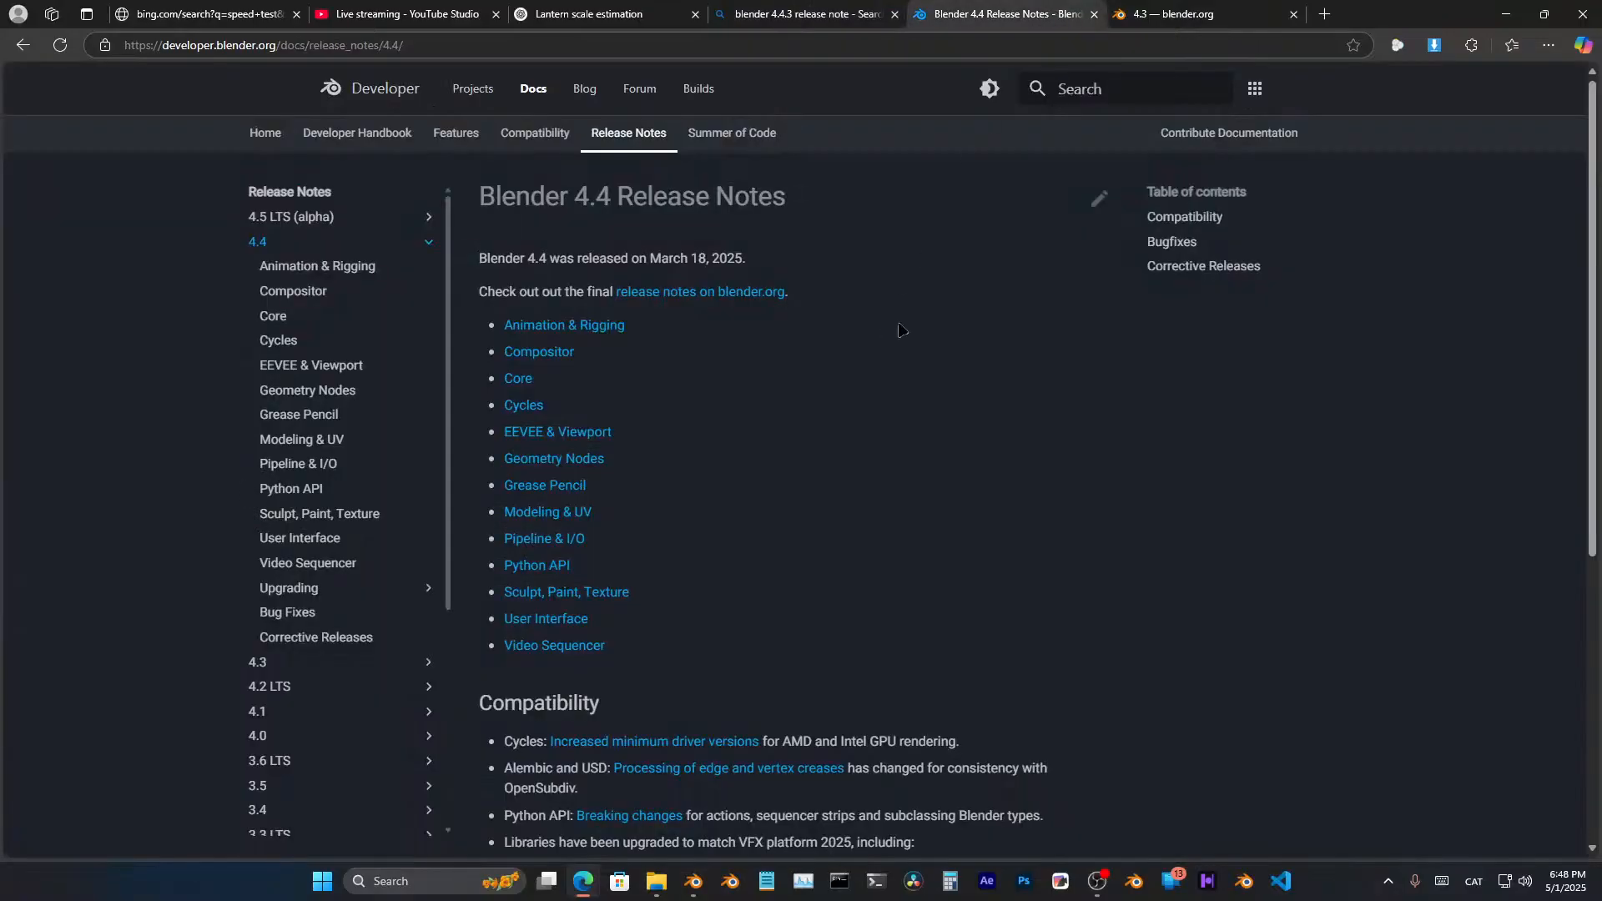
left_click(1094, 14)
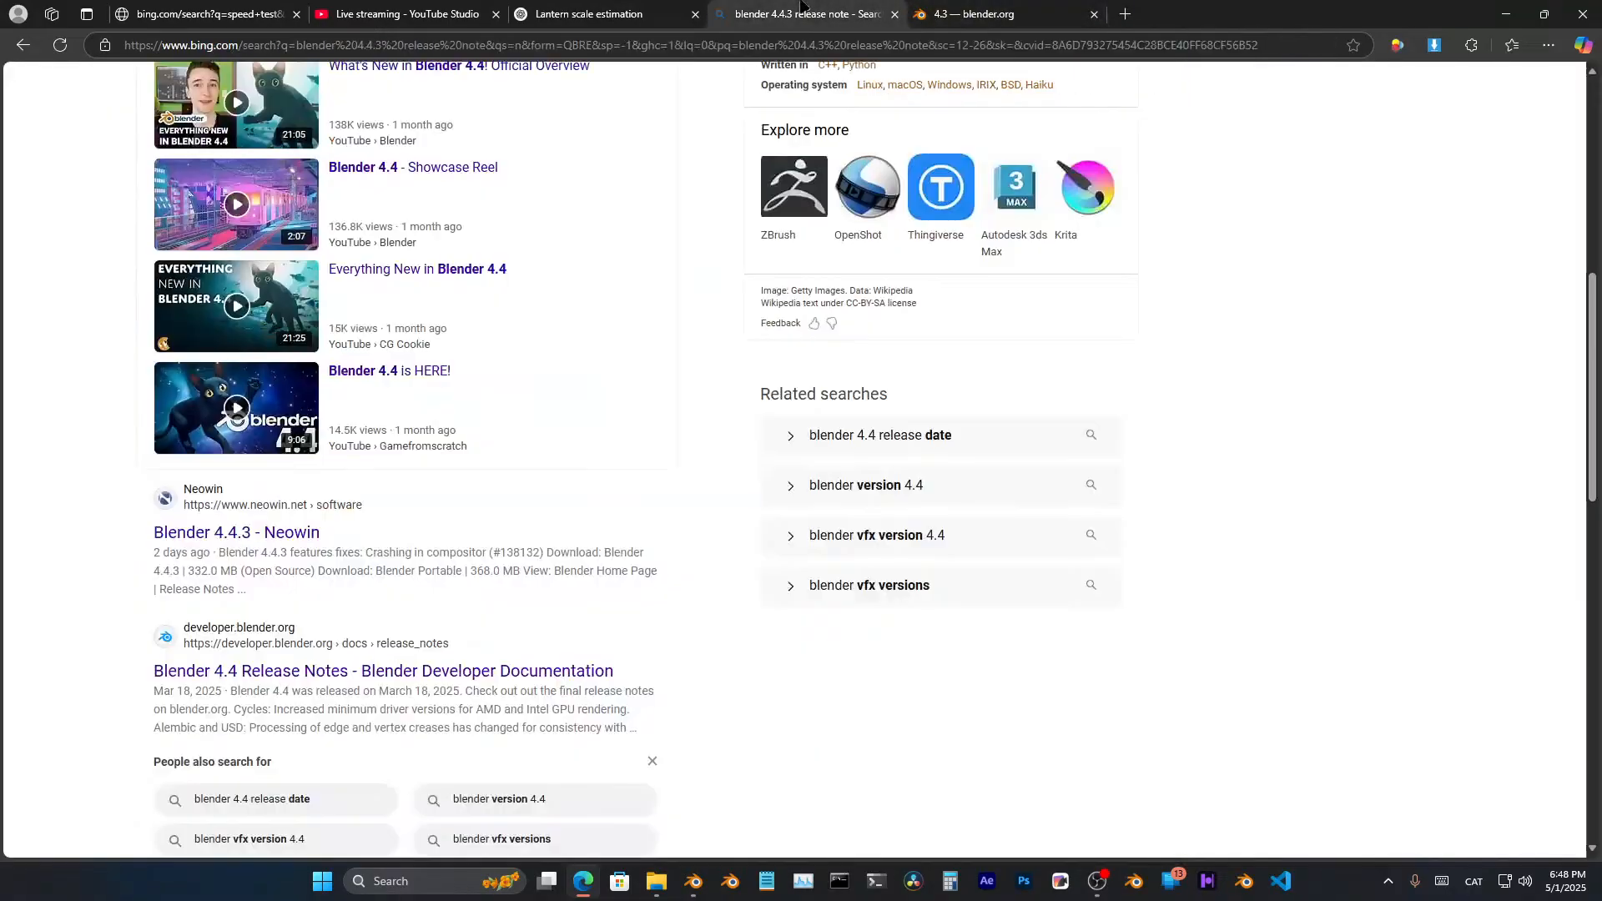
- Close the release note search results, check the live stream's analytics in YouTube Studio, and bring up OBS
left_click(894, 14)
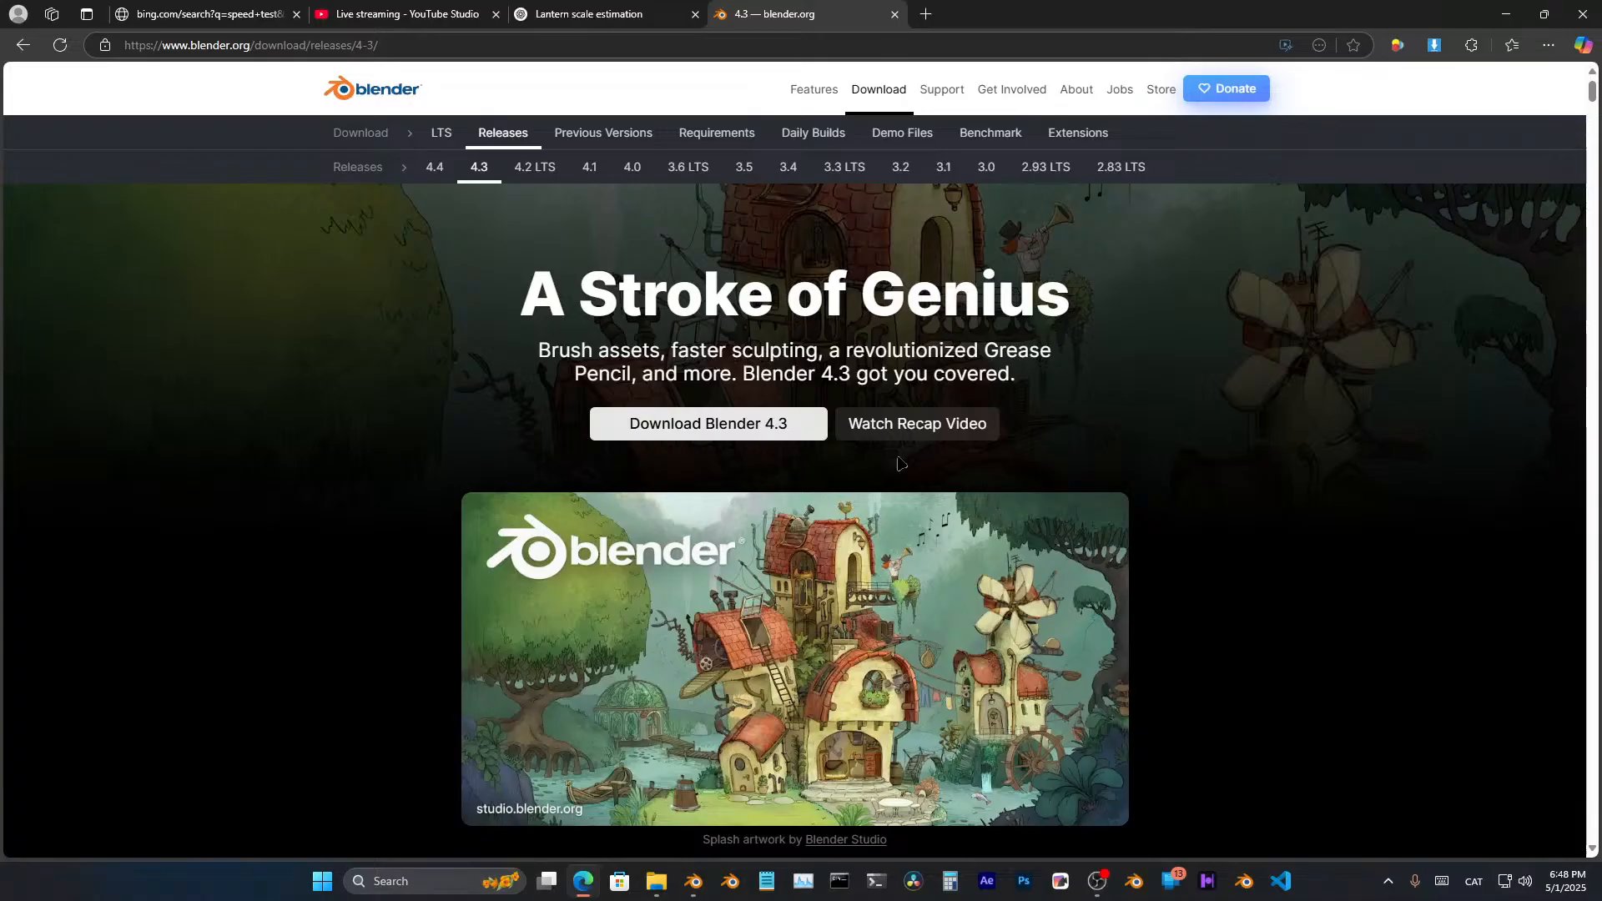
mouse_move(689, 889)
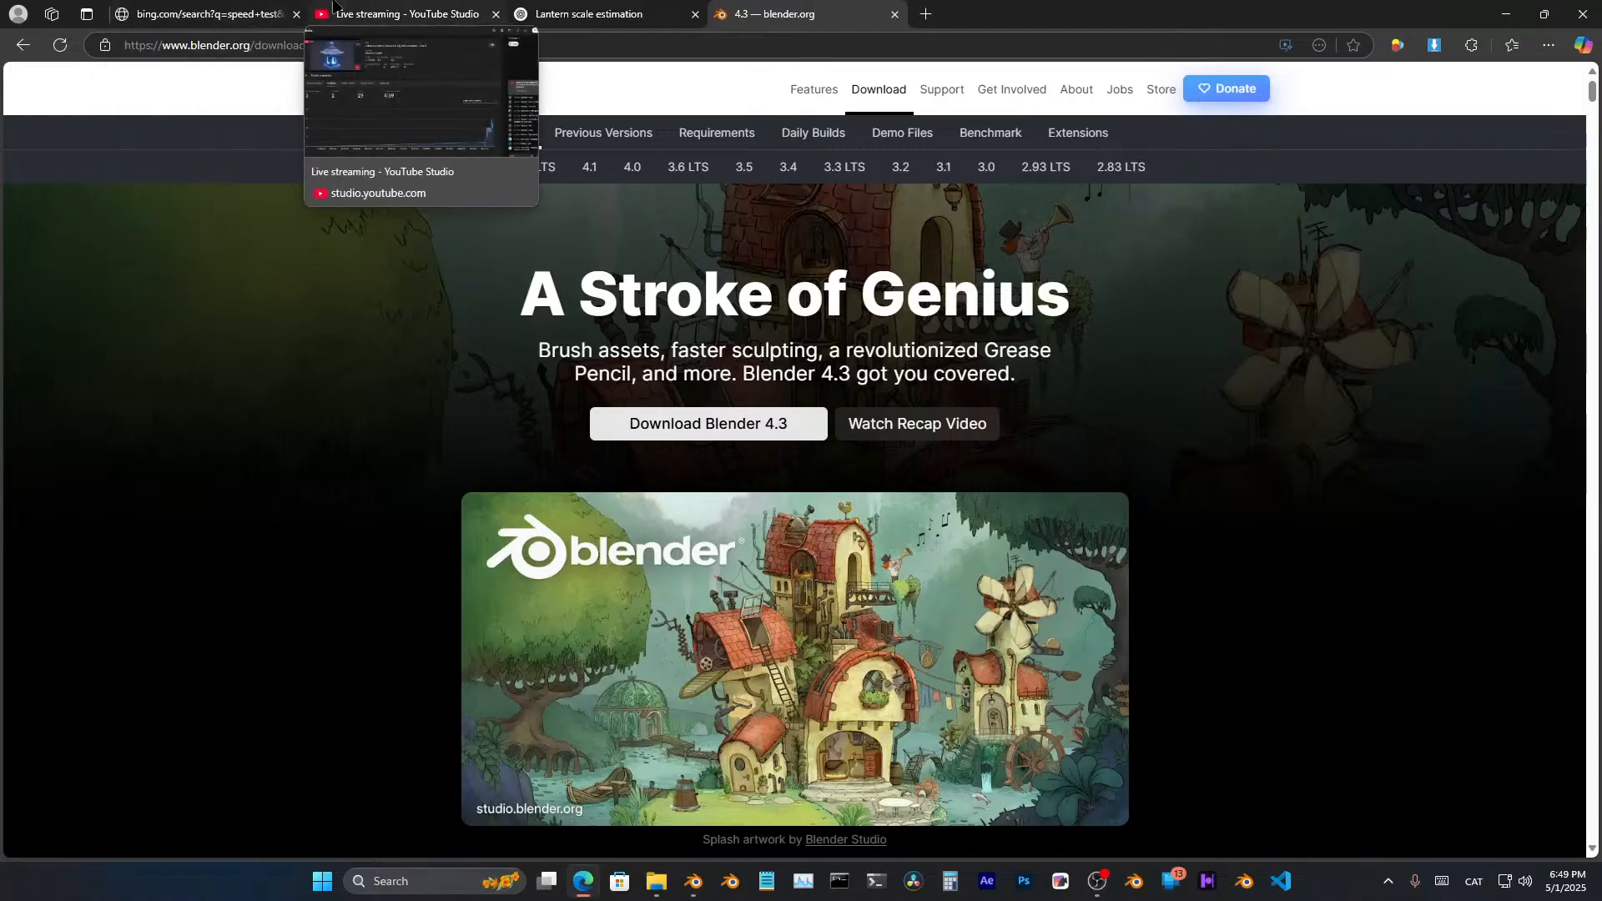
left_click(332, 7)
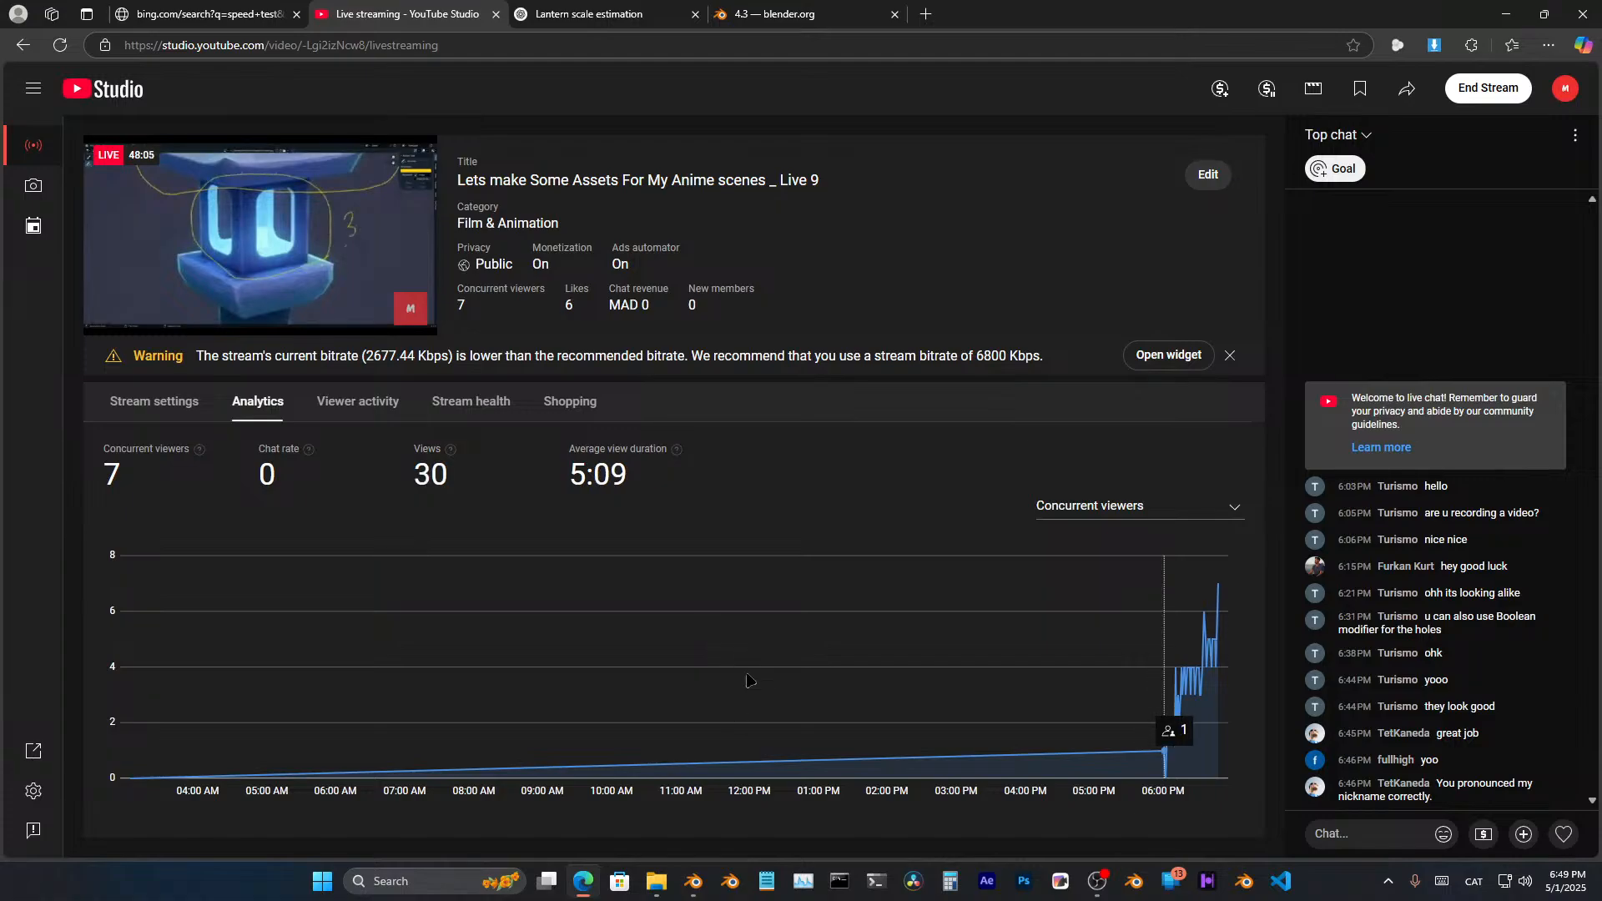
left_click(1097, 881)
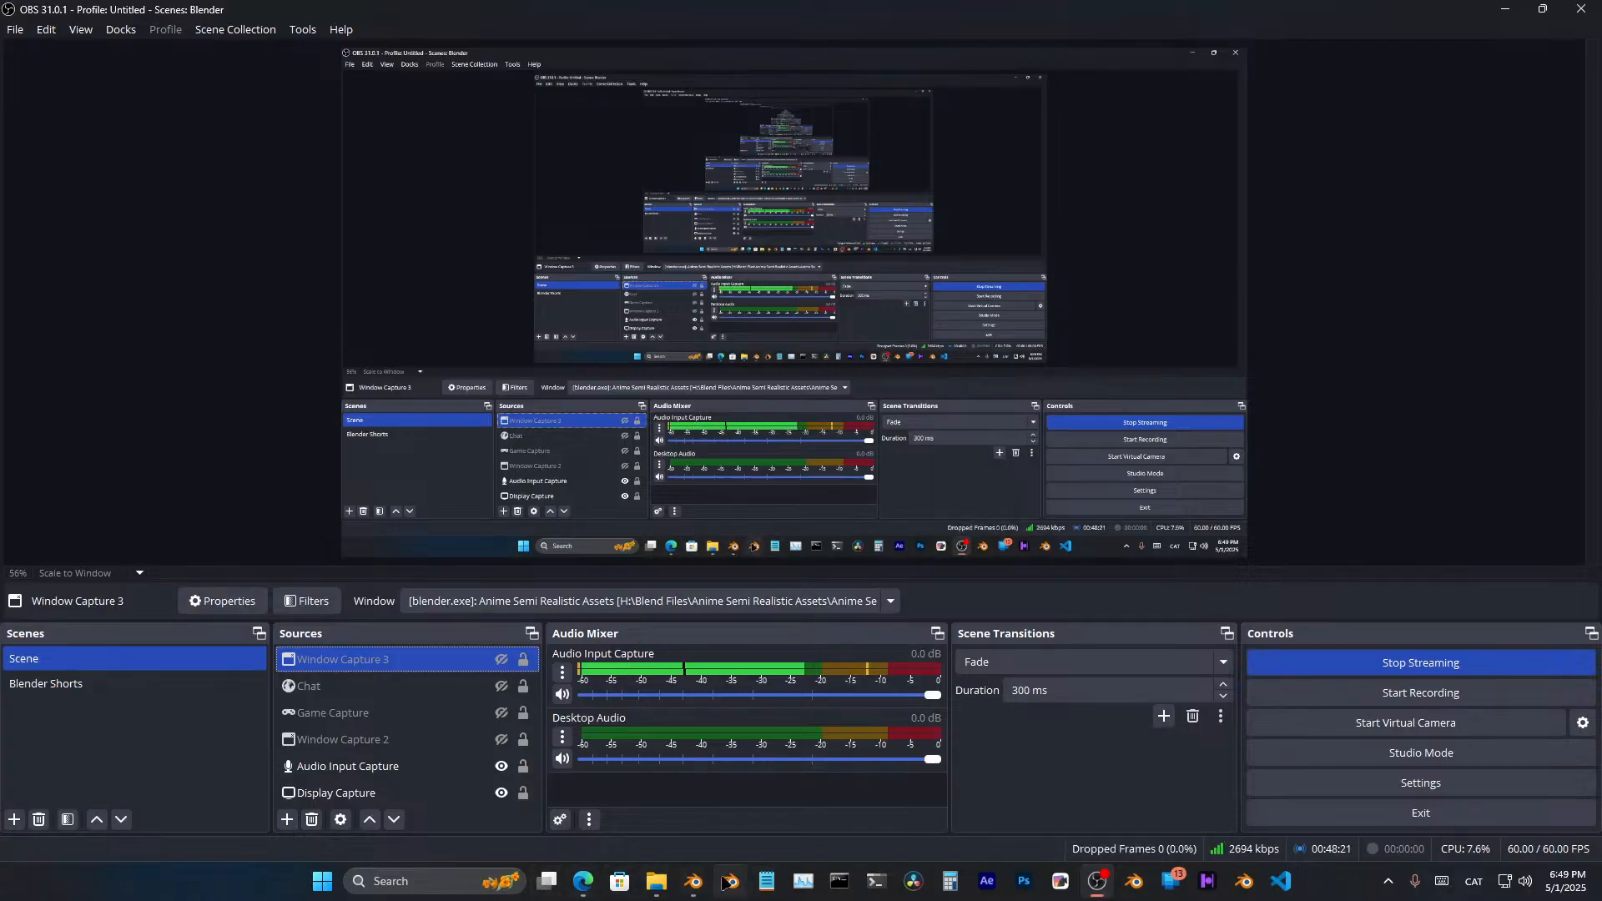
- Switch back to Blender and show the About Blender information
left_click(601, 793)
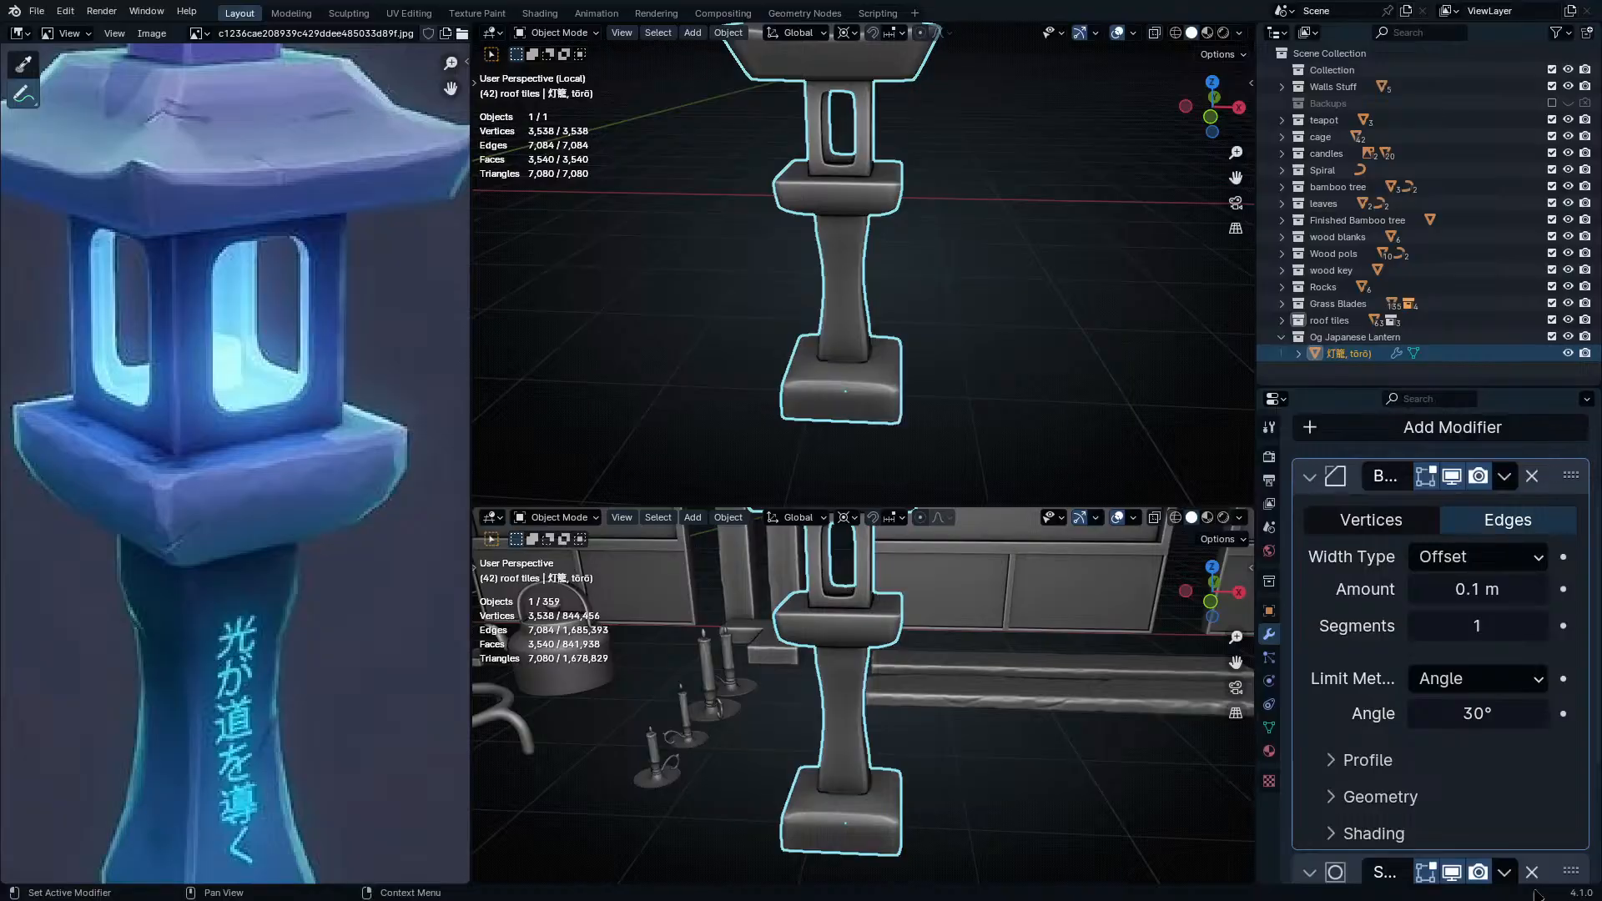
left_click(36, 10)
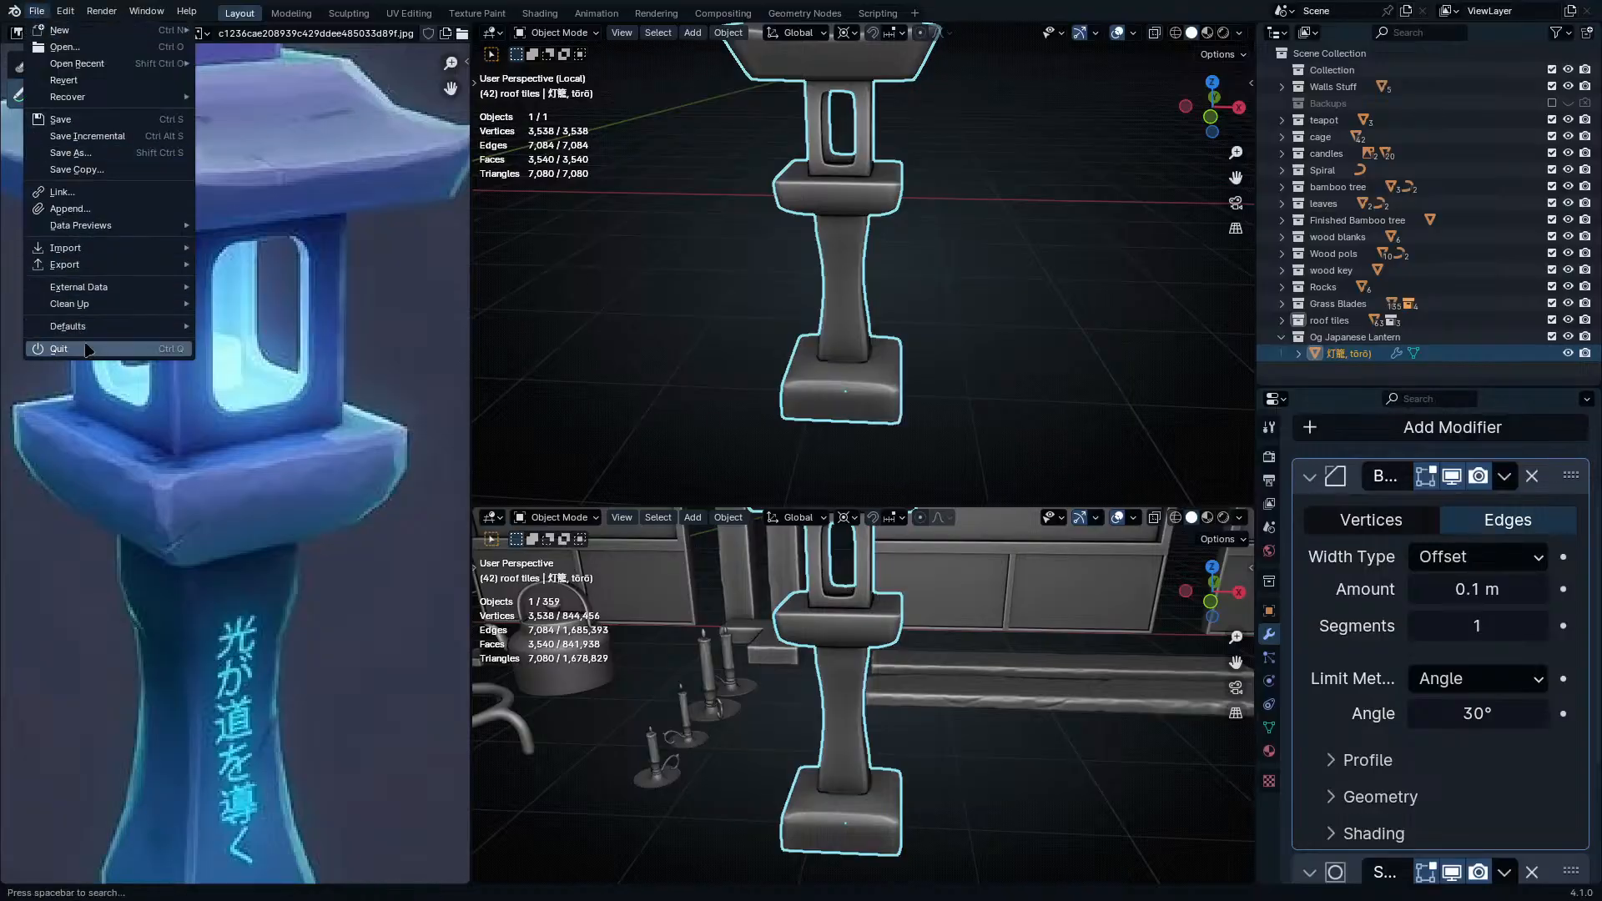
left_click(18, 9)
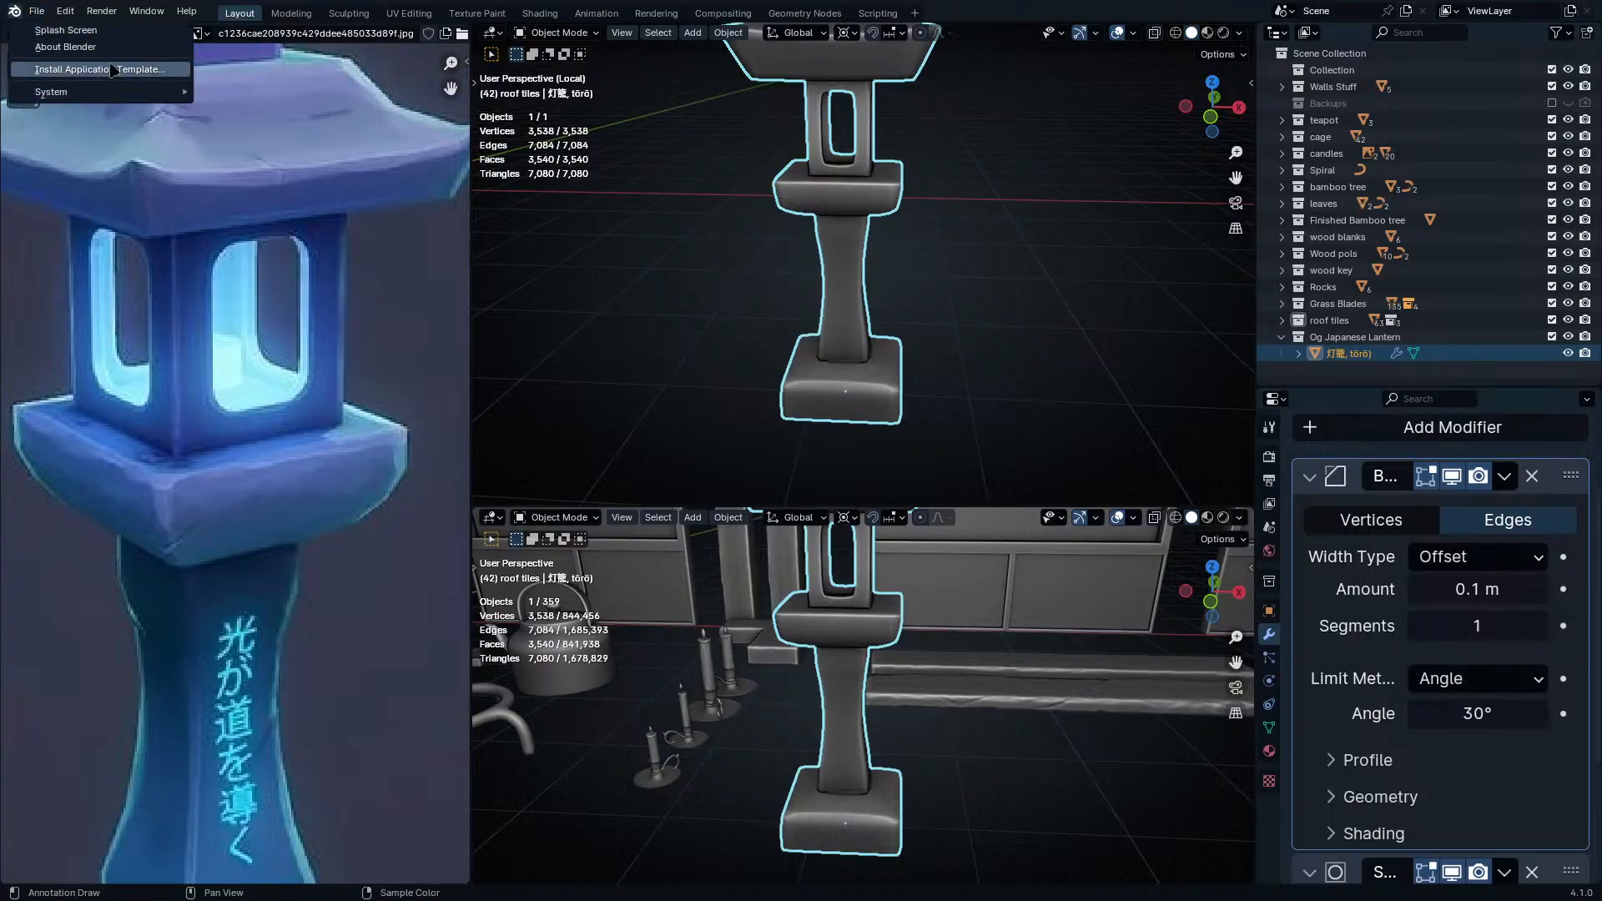
left_click(113, 48)
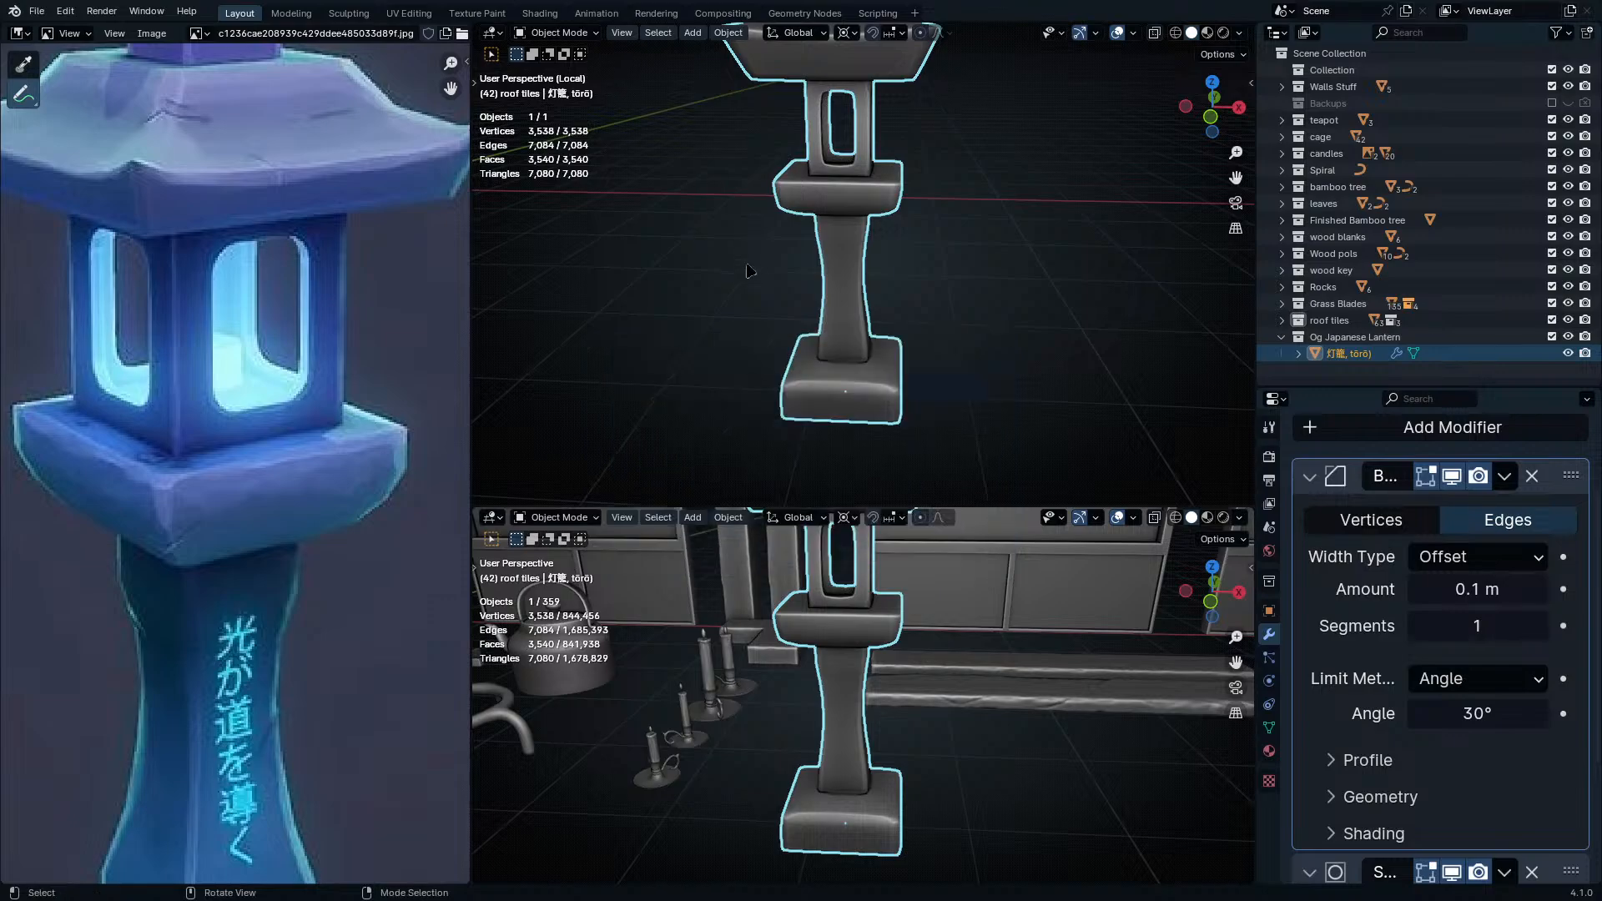
- Frame the whole lantern in the local view and turn the lower 3D viewport into a Shader Editor
key("KP_Decimal")
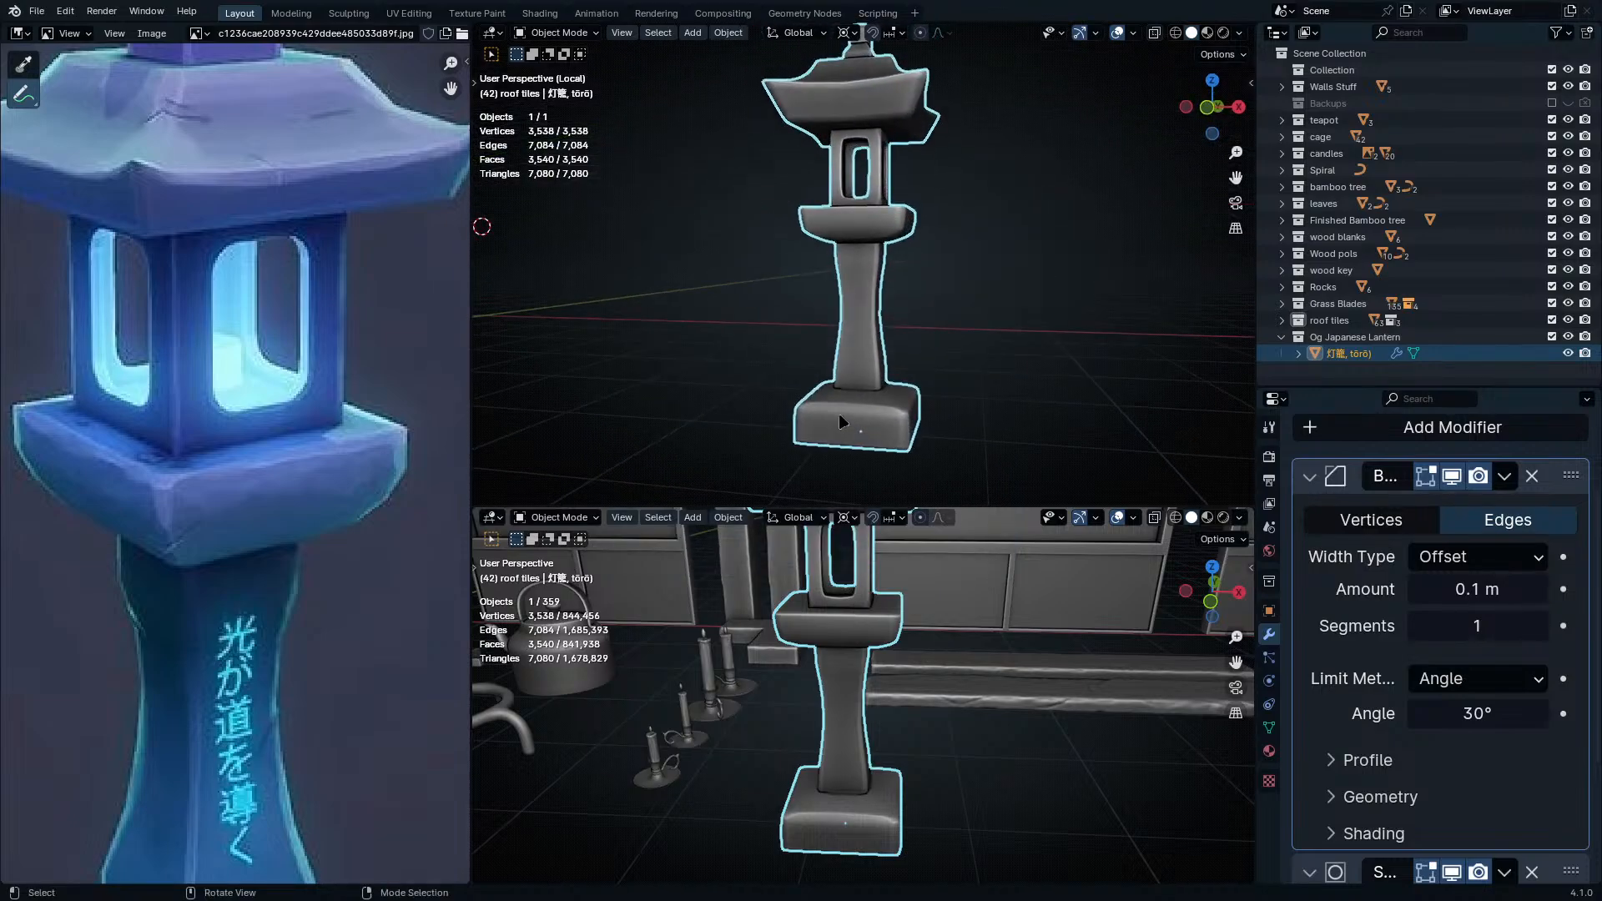
left_click(494, 519)
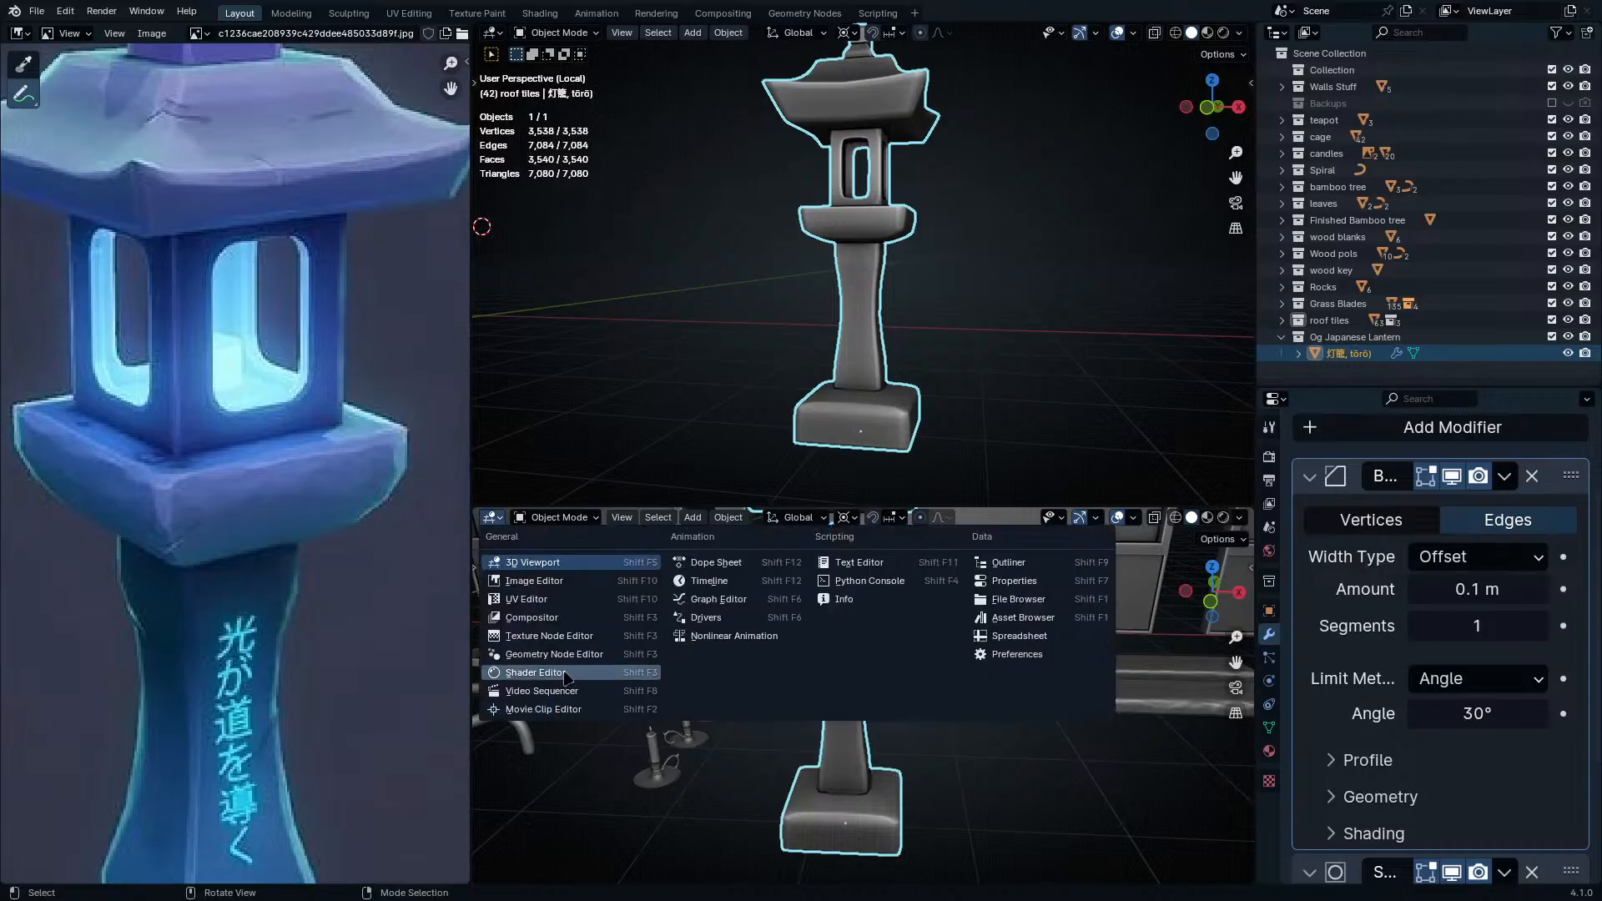
left_click(571, 678)
- Switch to OBS to check the scene's capture sources, and return to Blender
key("alt+Tab")
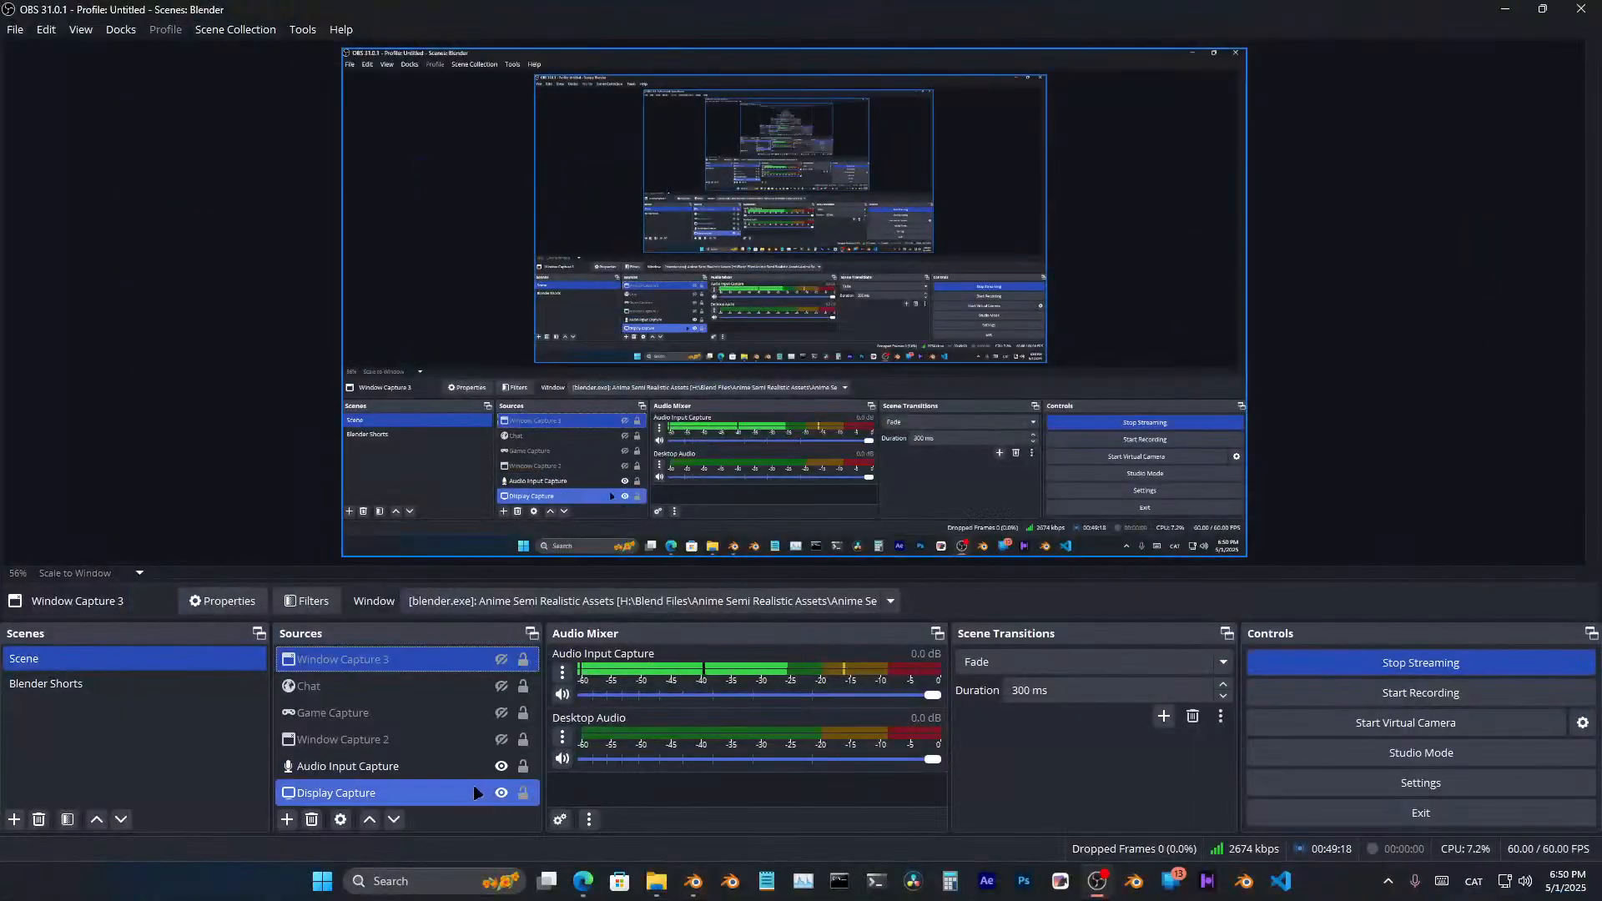
left_click(483, 765)
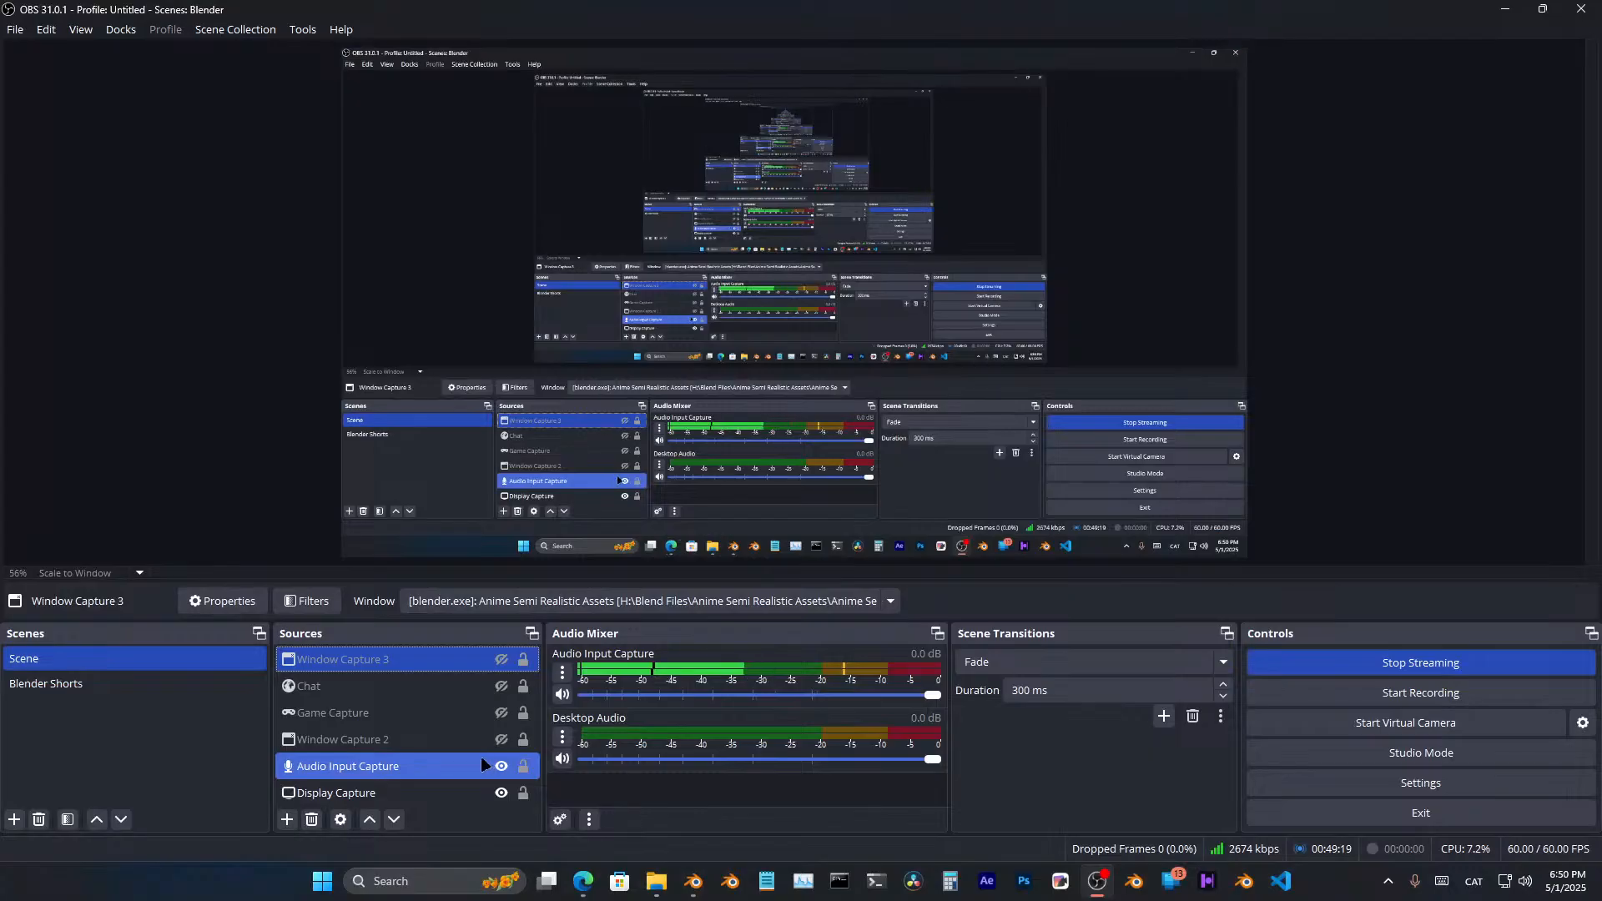
left_click(490, 740)
key("alt+Tab")
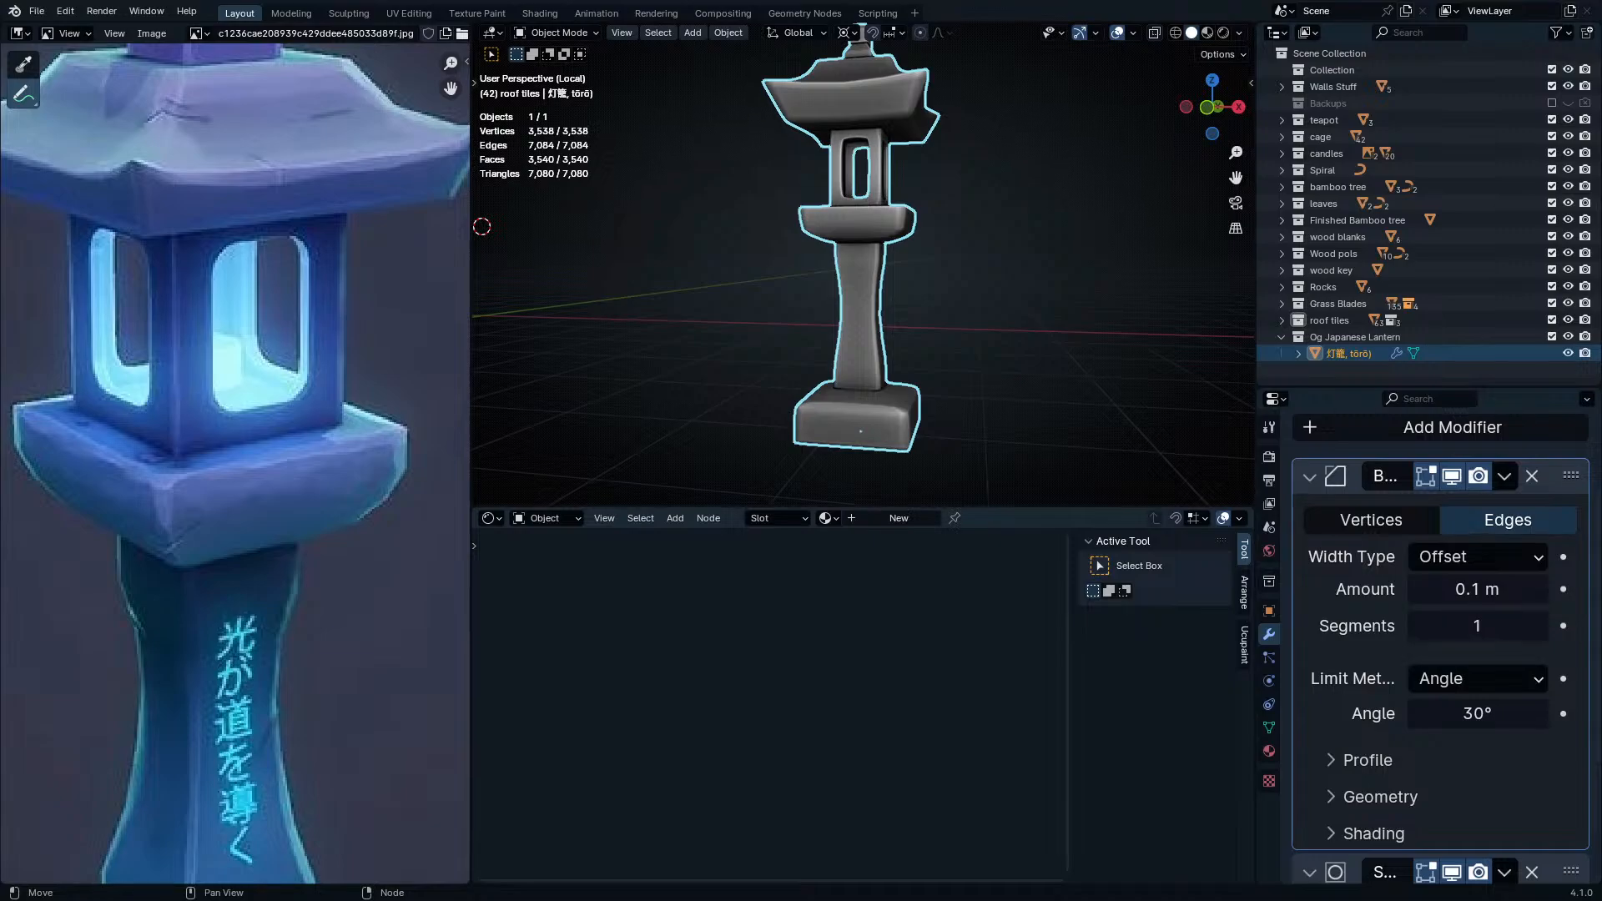
- Create a new material for the lantern and name it "灯籠, tōrō)"
scroll(859, 275, "down", 1)
middle_click_drag(859, 276, 829, 282, "shift")
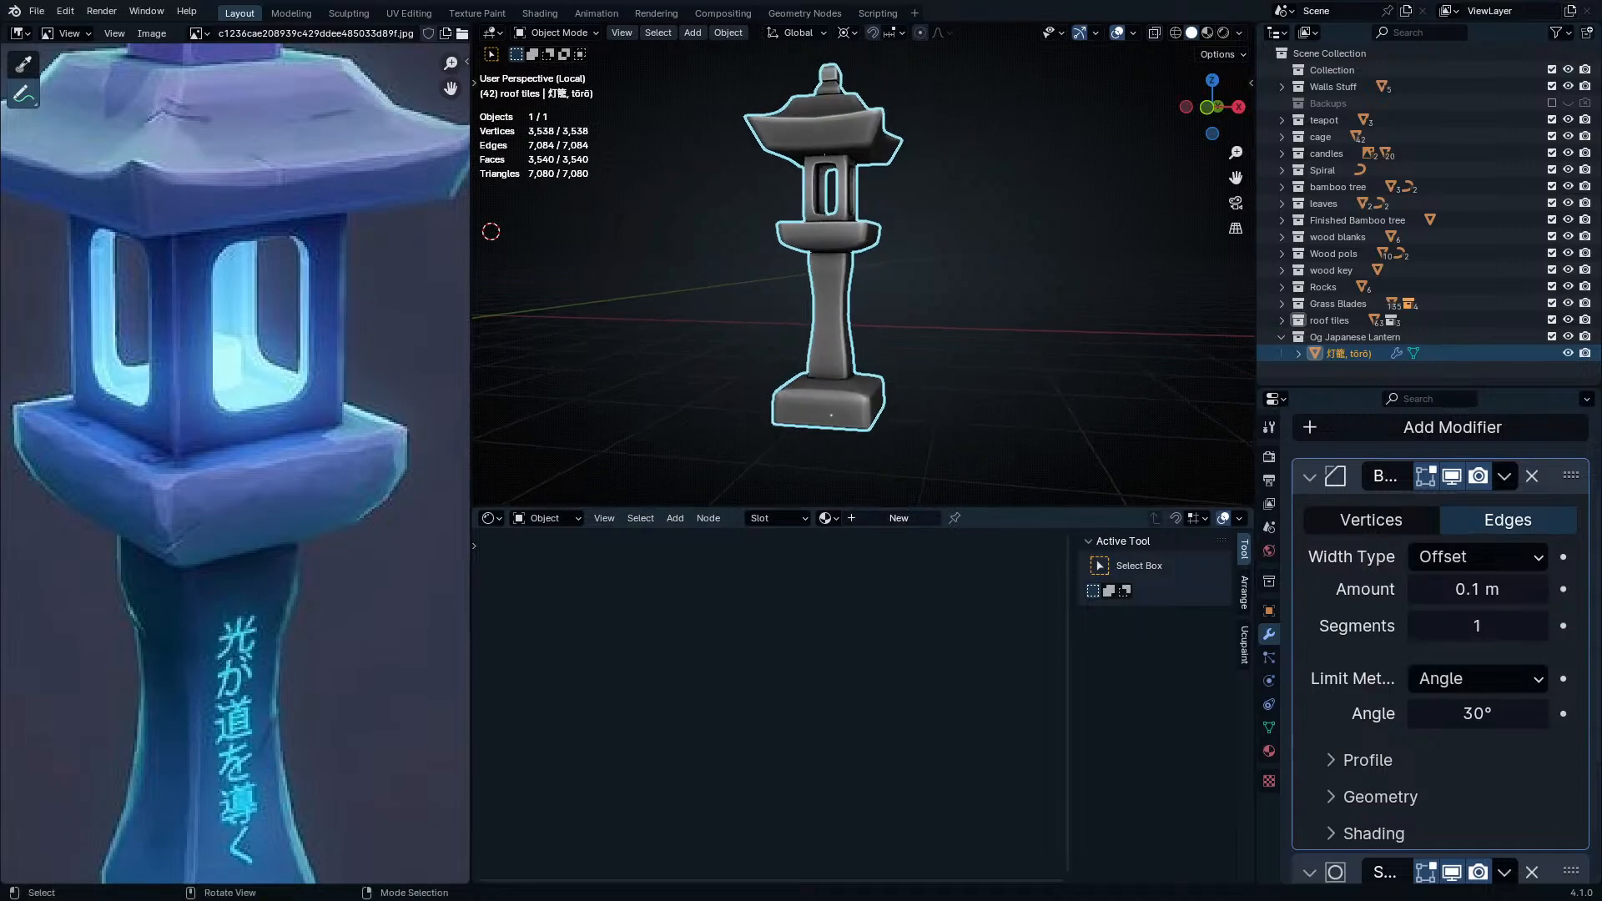
left_click(898, 518)
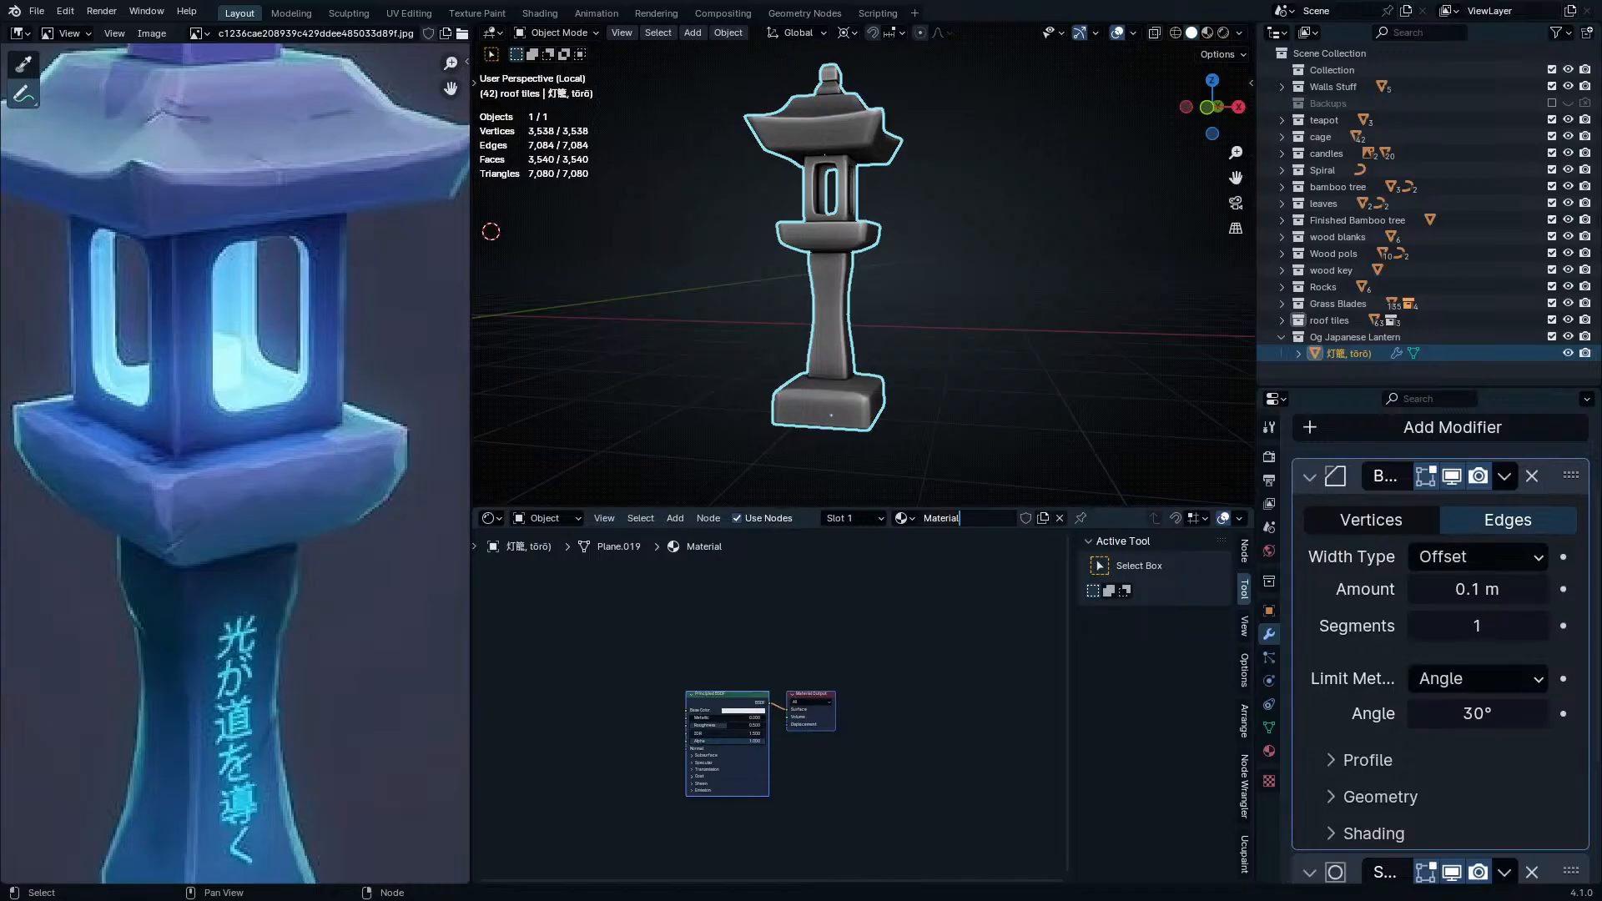
key("ctrl+a")
type("灯籠, tōrō)")
key("Return")
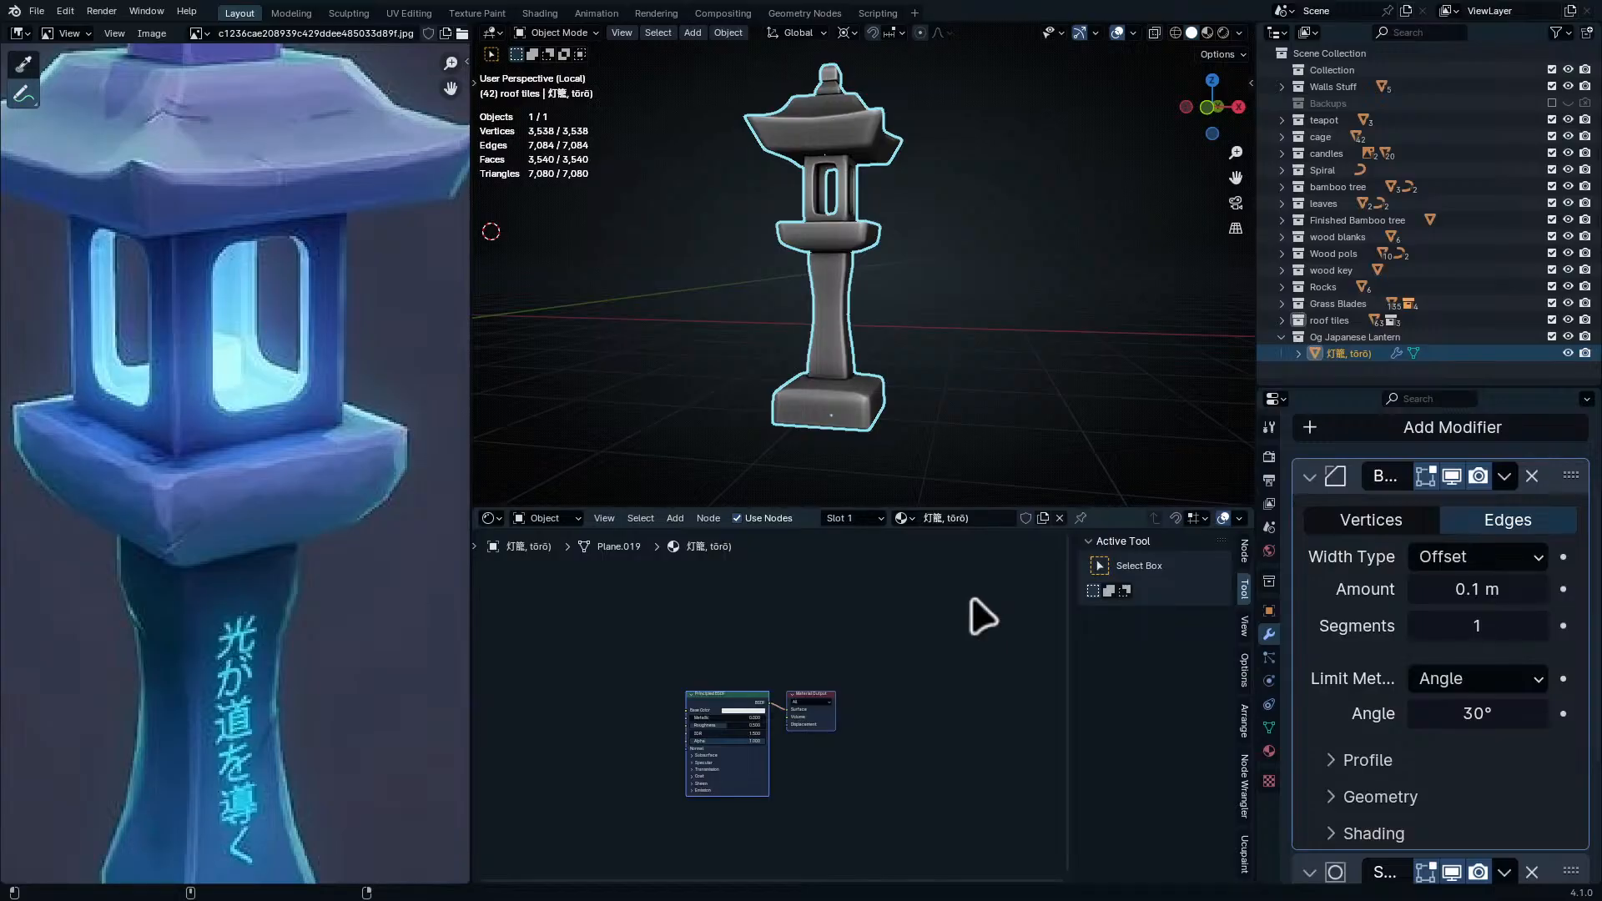
- Display the lantern in Material Preview shading and compare its overall form with the reference image
scroll(722, 725, "up", 4)
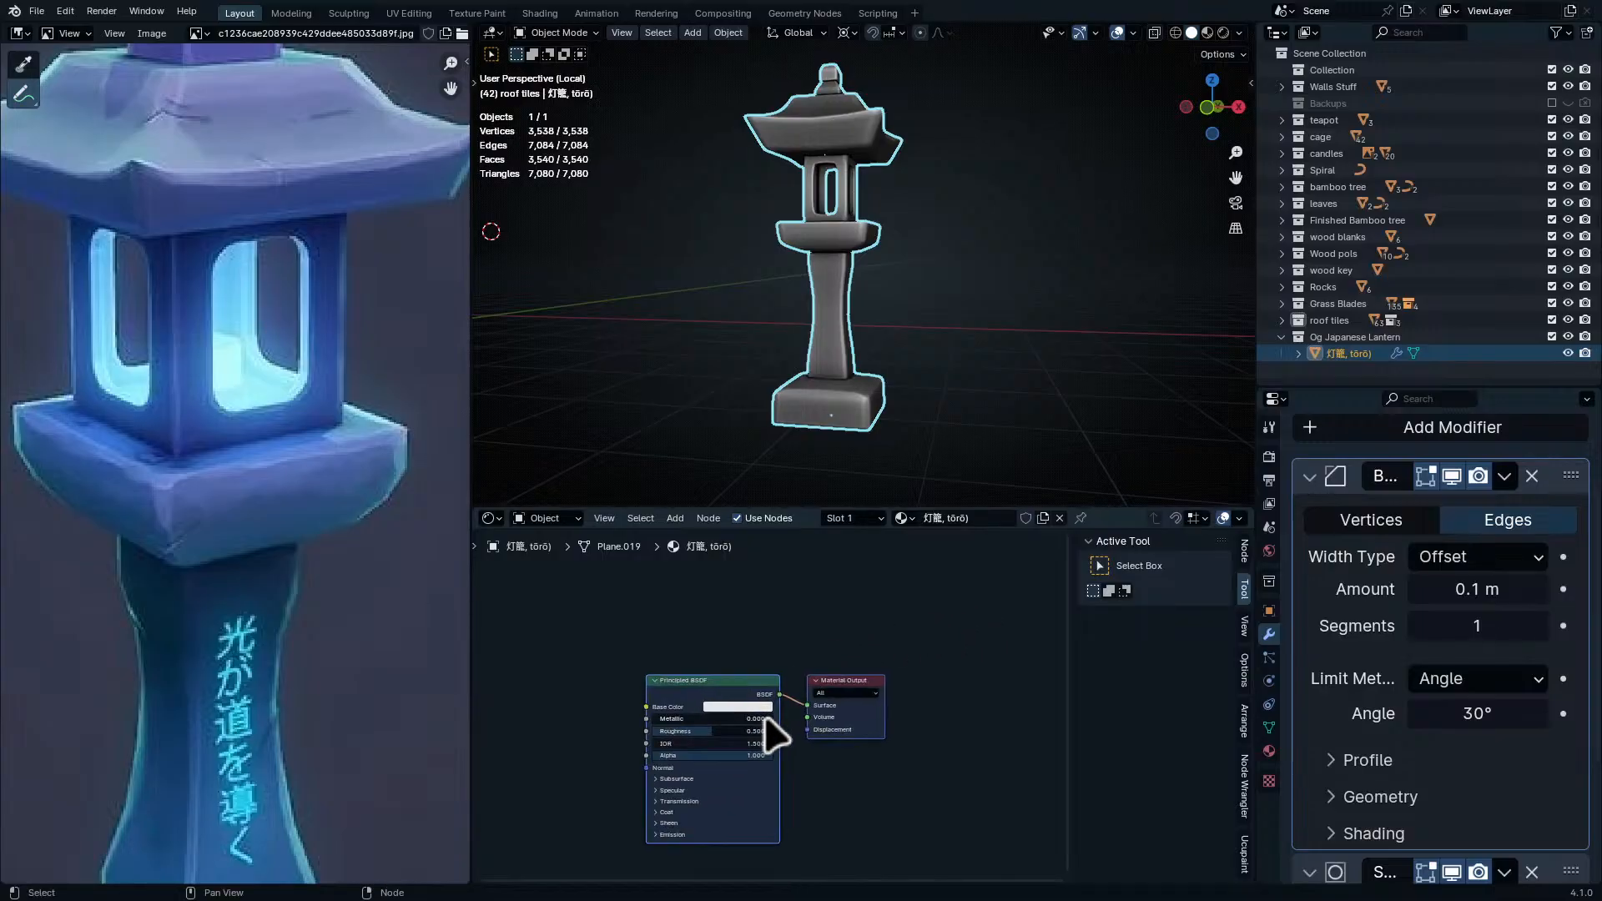
key("z")
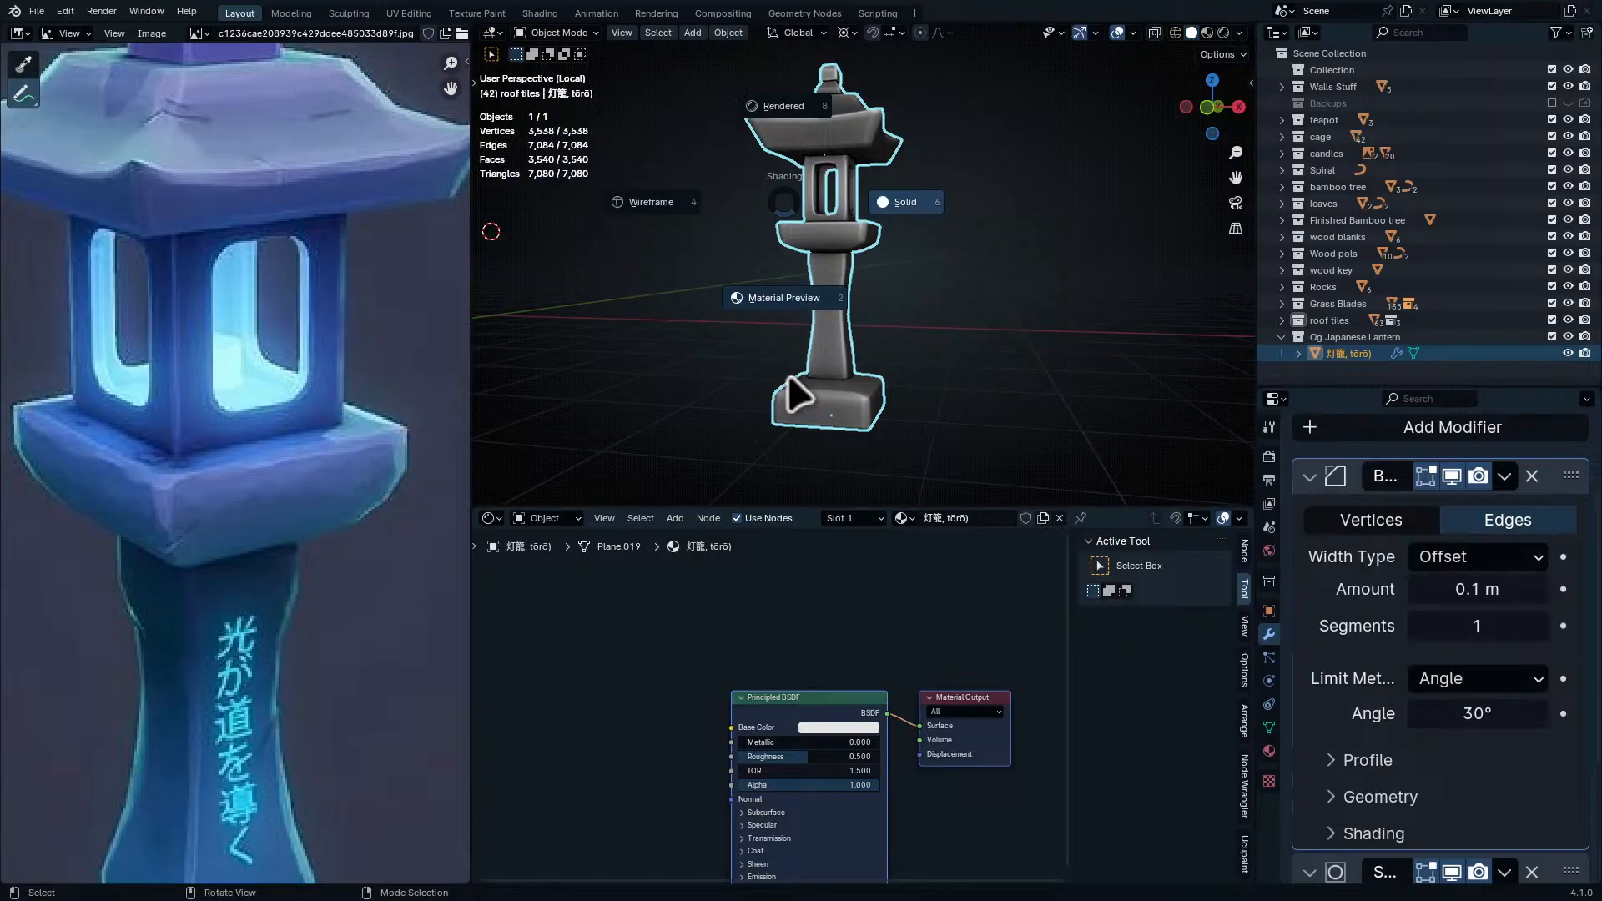
left_click(789, 373)
mouse_move(822, 359)
middle_mouse_down()
mouse_move(901, 322)
mouse_move(893, 422)
mouse_move(937, 443)
mouse_move(956, 334)
mouse_move(959, 367)
middle_mouse_up()
middle_click_drag(169, 542, 229, 433)
middle_click_drag(240, 372, 277, 414, "ctrl")
middle_click_drag(889, 387, 890, 323)
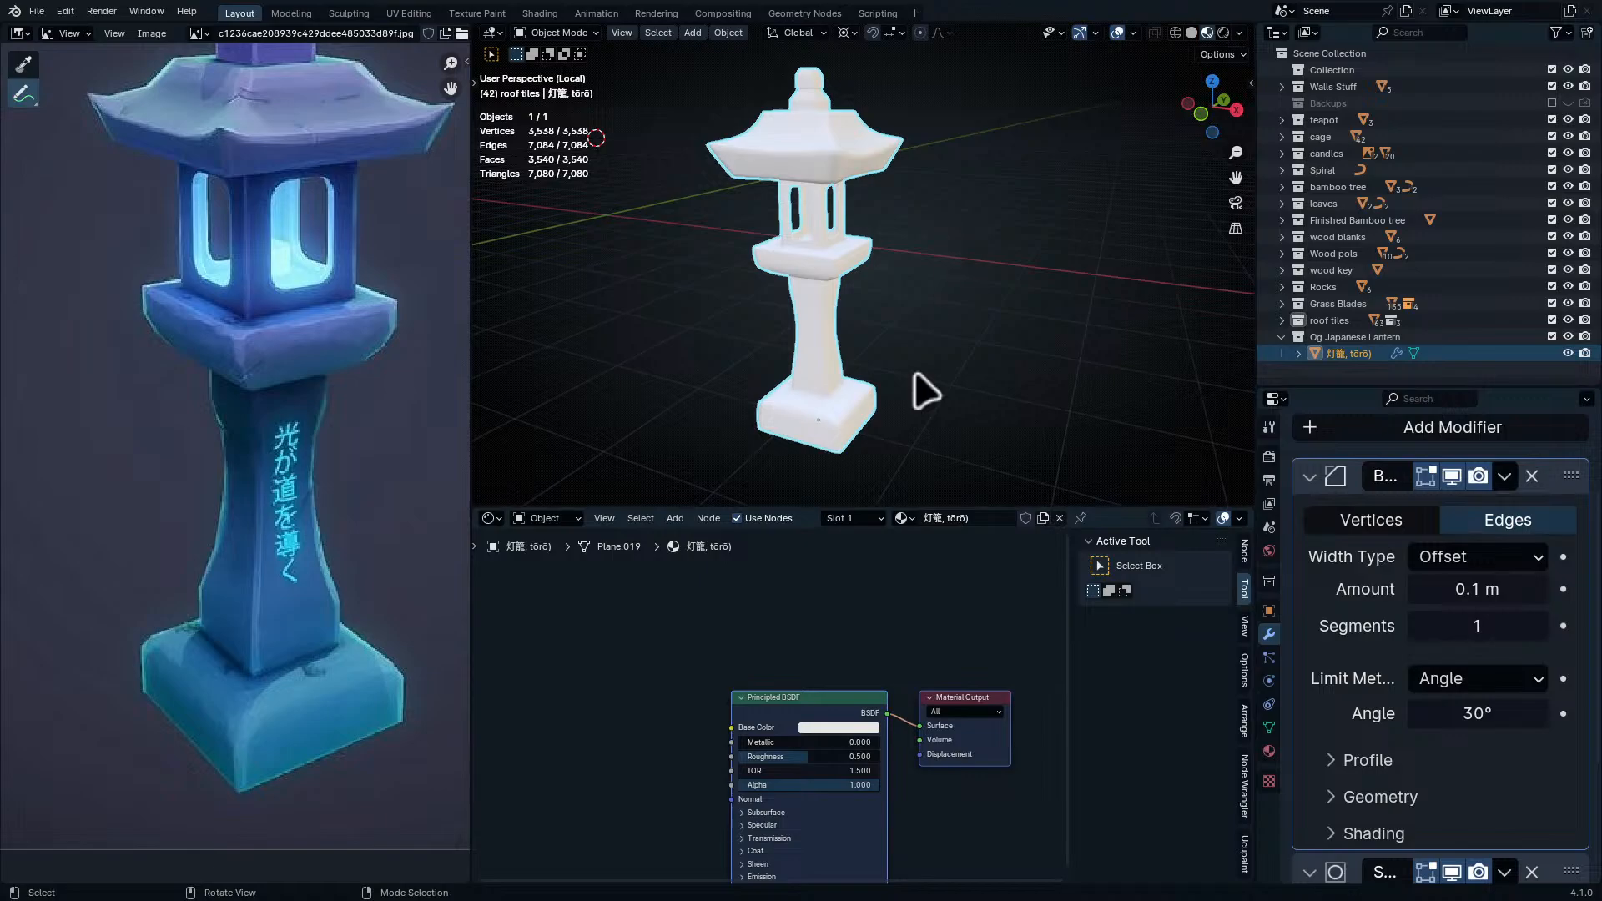
middle_click_drag(862, 443, 885, 452)
- Annotate the worn lower corner of the platform beneath the light box on the reference image, and compare it with the model
mouse_move(250, 364)
middle_mouse_down("ctrl")
mouse_move(301, 404)
mouse_move(268, 437)
mouse_move(297, 393)
mouse_move(238, 340)
middle_mouse_up("ctrl")
middle_click_drag(794, 186, 843, 292)
mouse_move(843, 292)
middle_mouse_down()
mouse_move(883, 233)
mouse_move(975, 197)
mouse_move(888, 310)
mouse_move(911, 358)
mouse_move(759, 393)
middle_mouse_up()
scroll(251, 363, "down", 2)
scroll(275, 321, "up", 1)
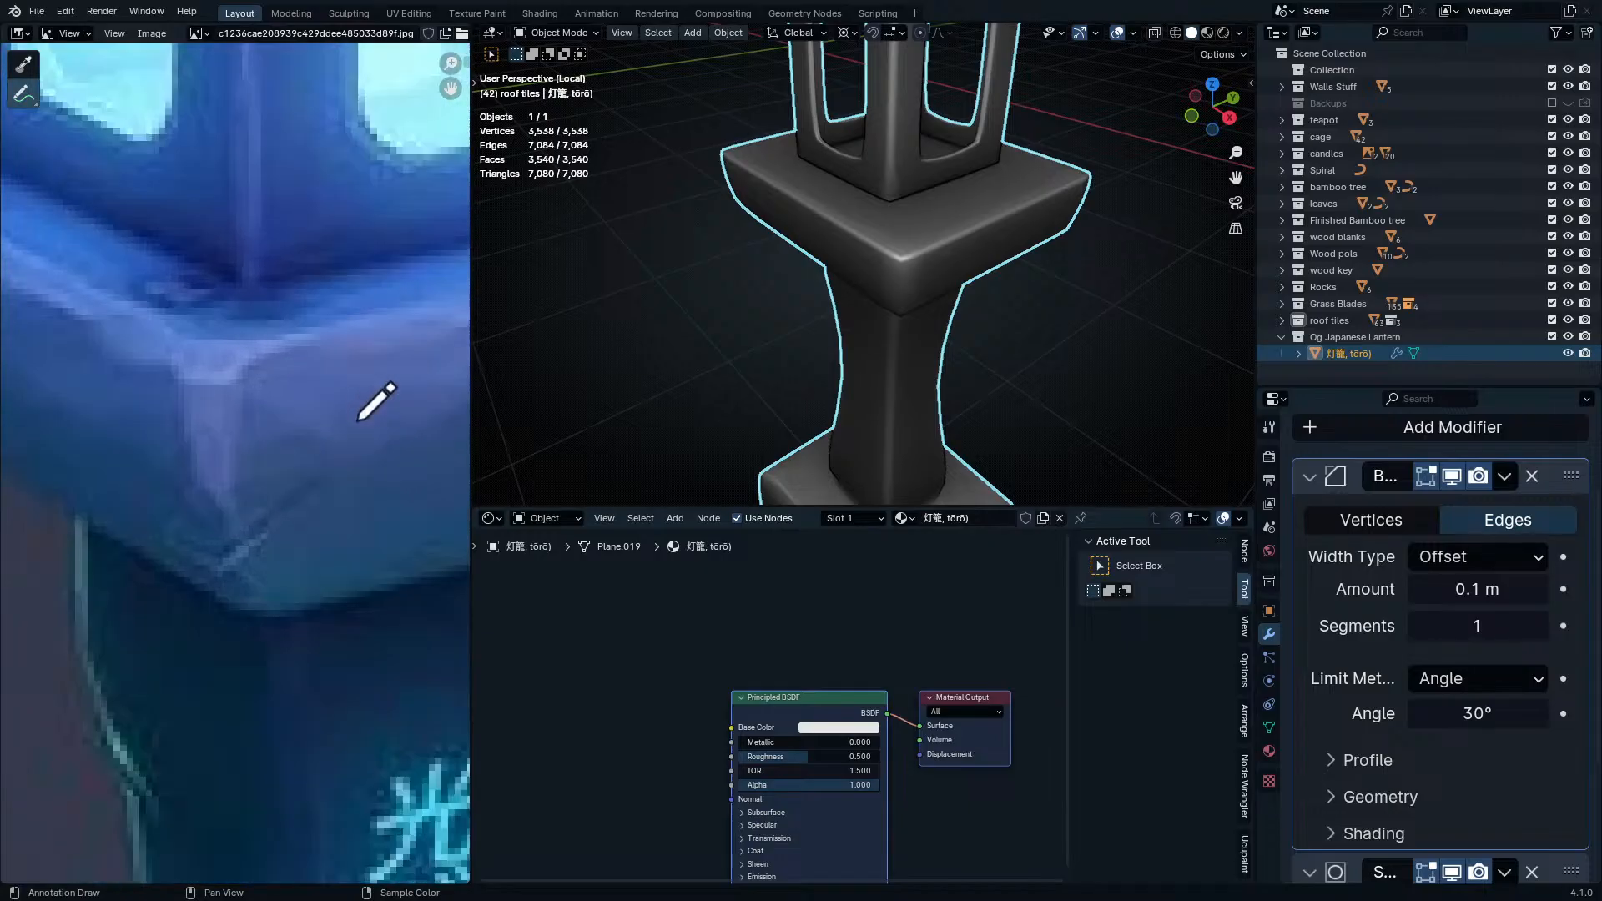
scroll(275, 367, "down", 1)
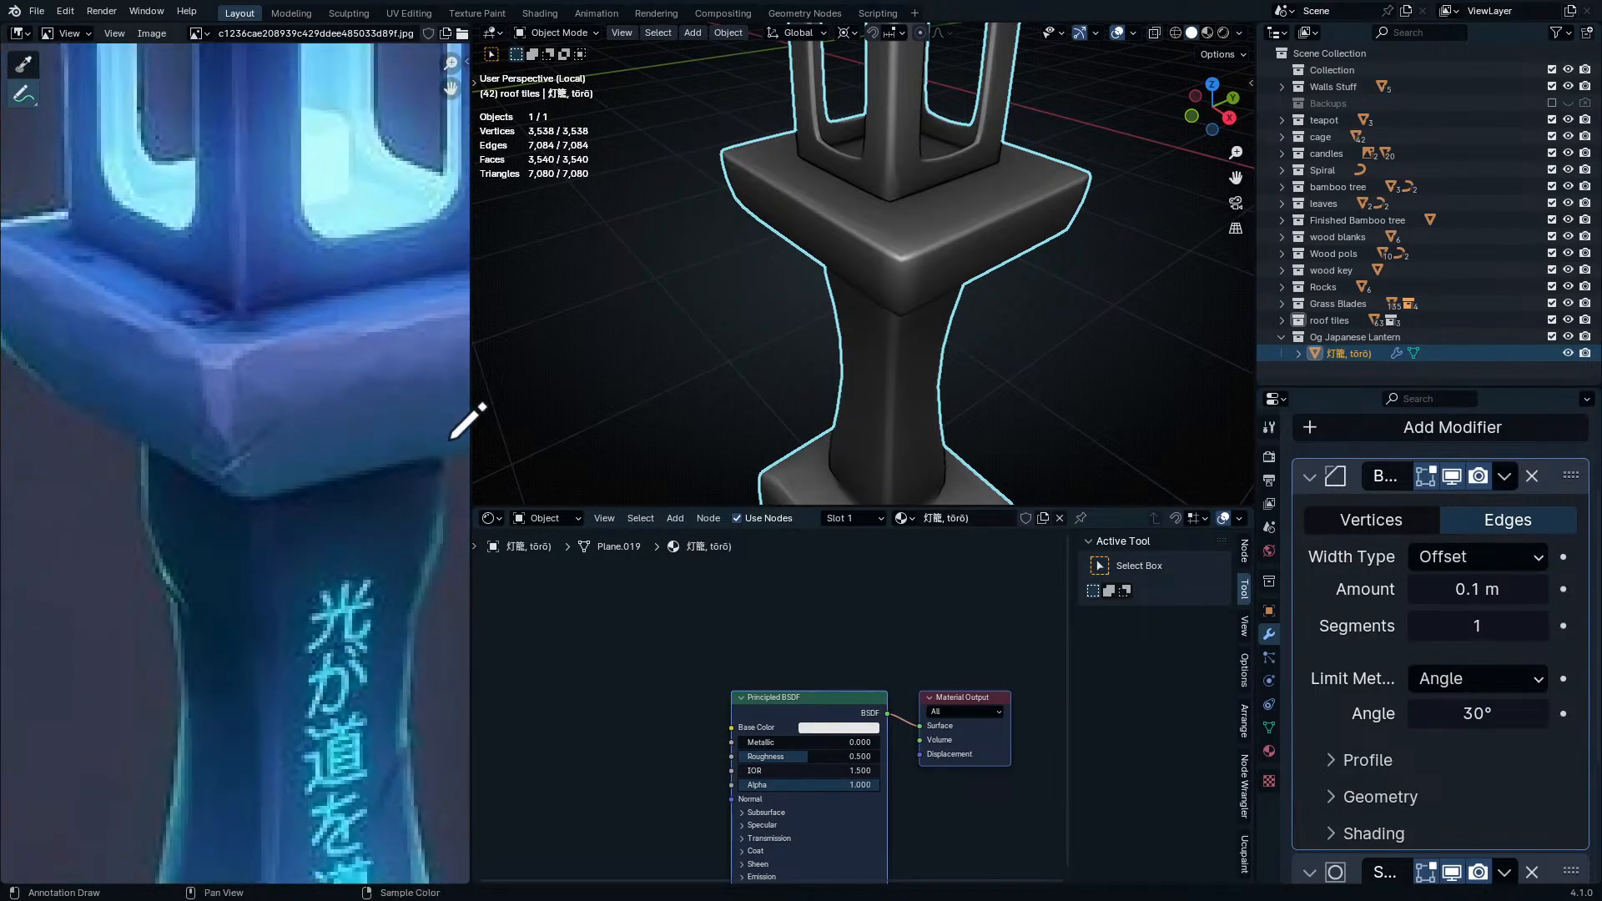
middle_click_drag(352, 544, 332, 354)
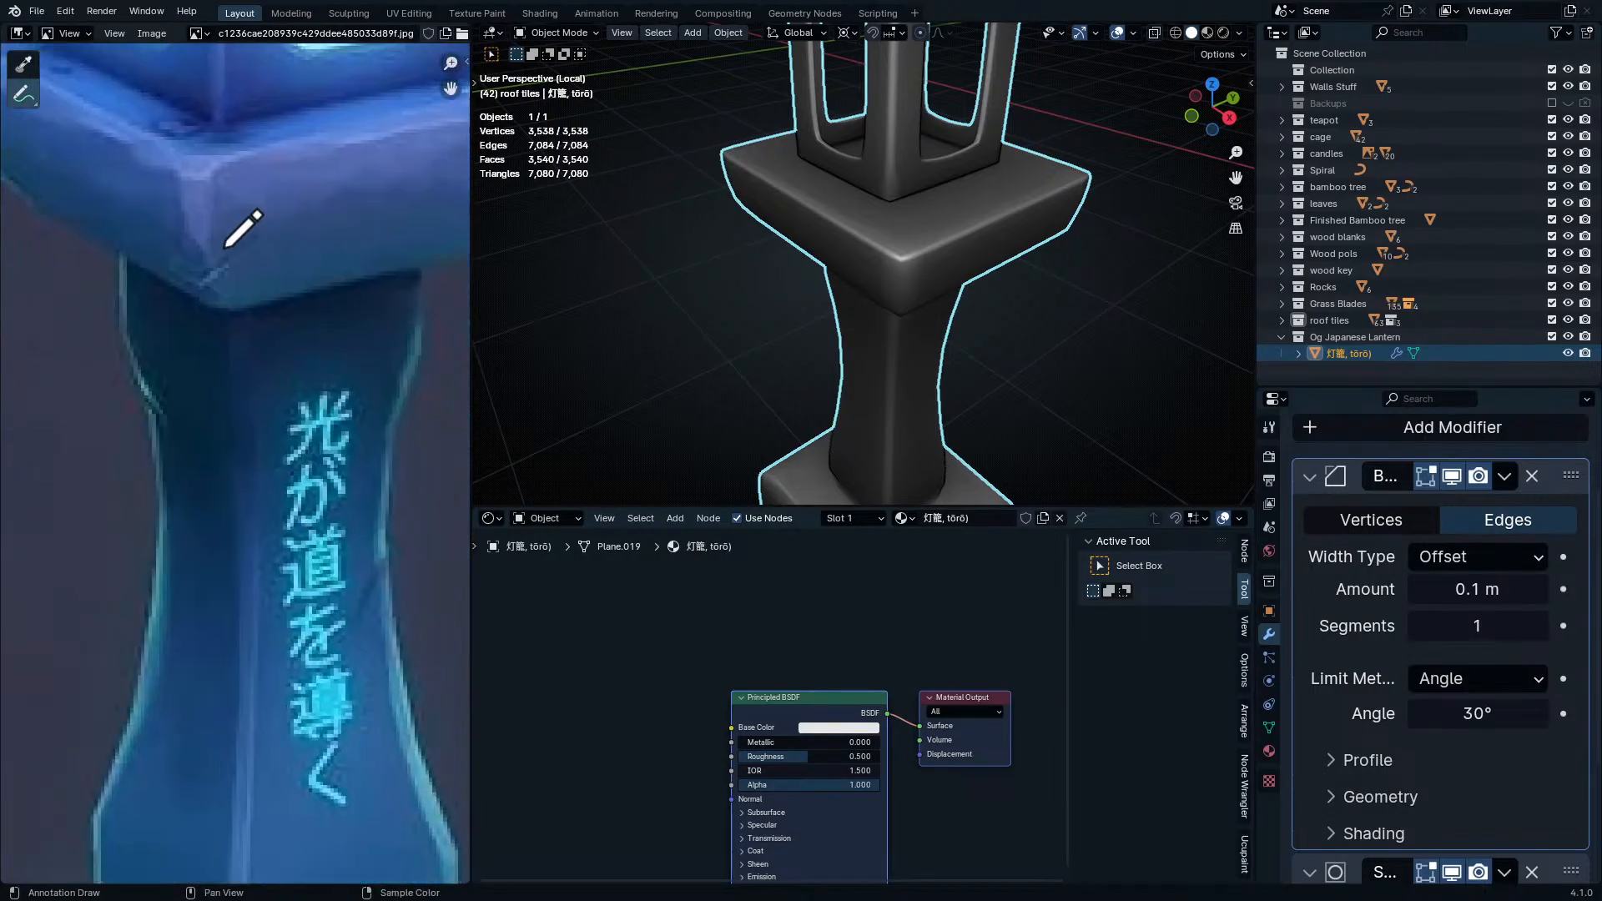
mouse_move(205, 259)
left_mouse_down()
mouse_move(253, 225)
mouse_move(161, 271)
left_mouse_up()
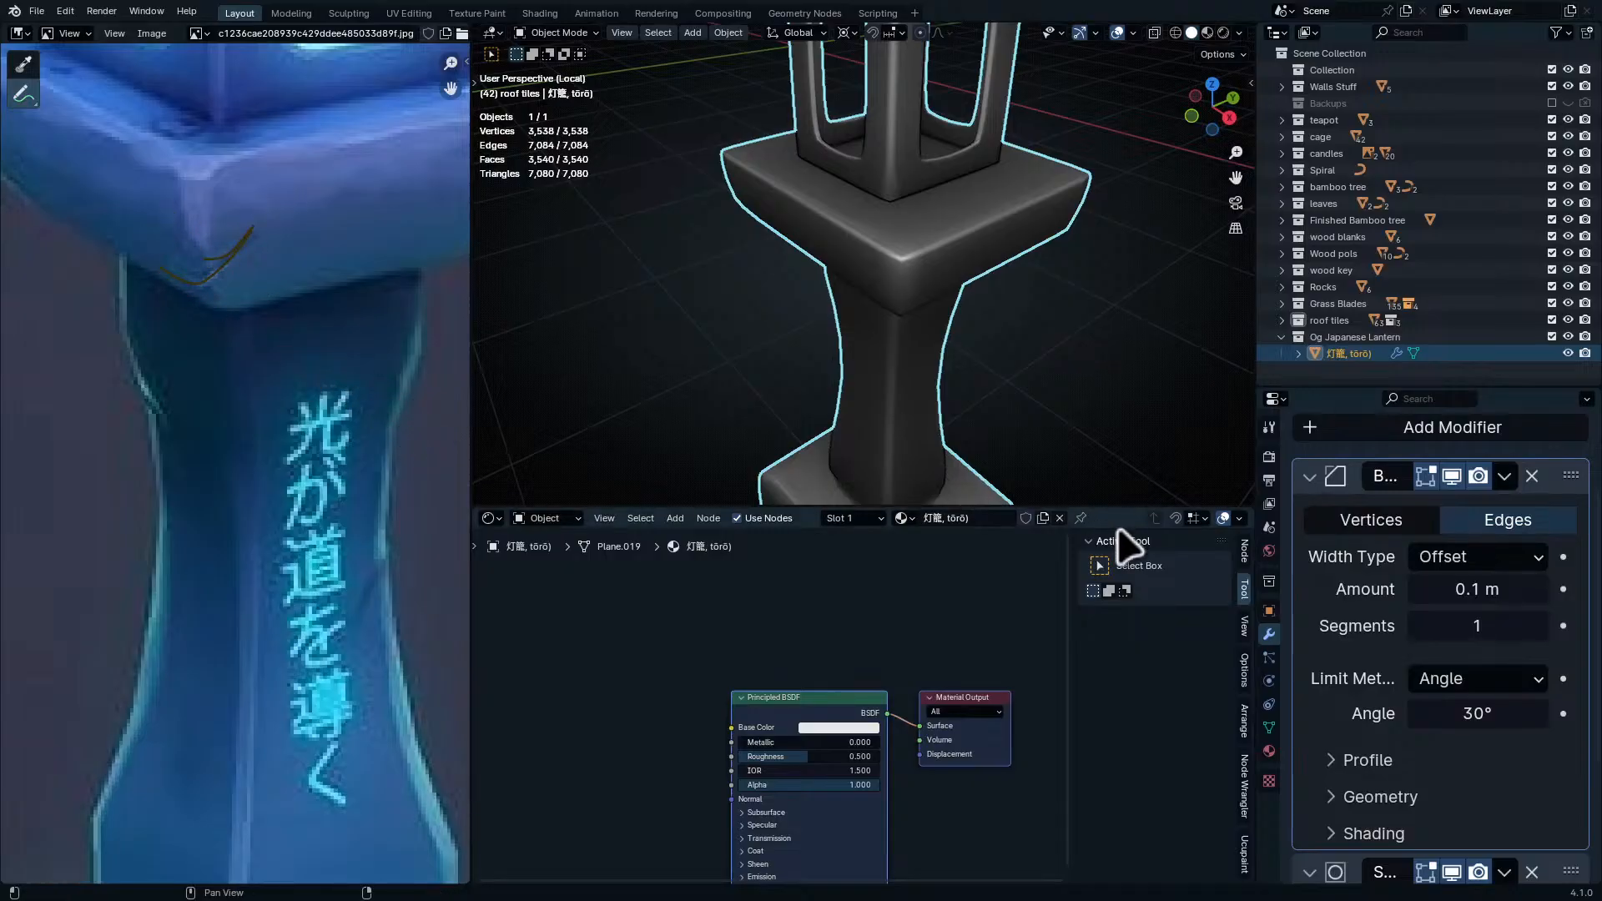
middle_click_drag(843, 371, 819, 343)
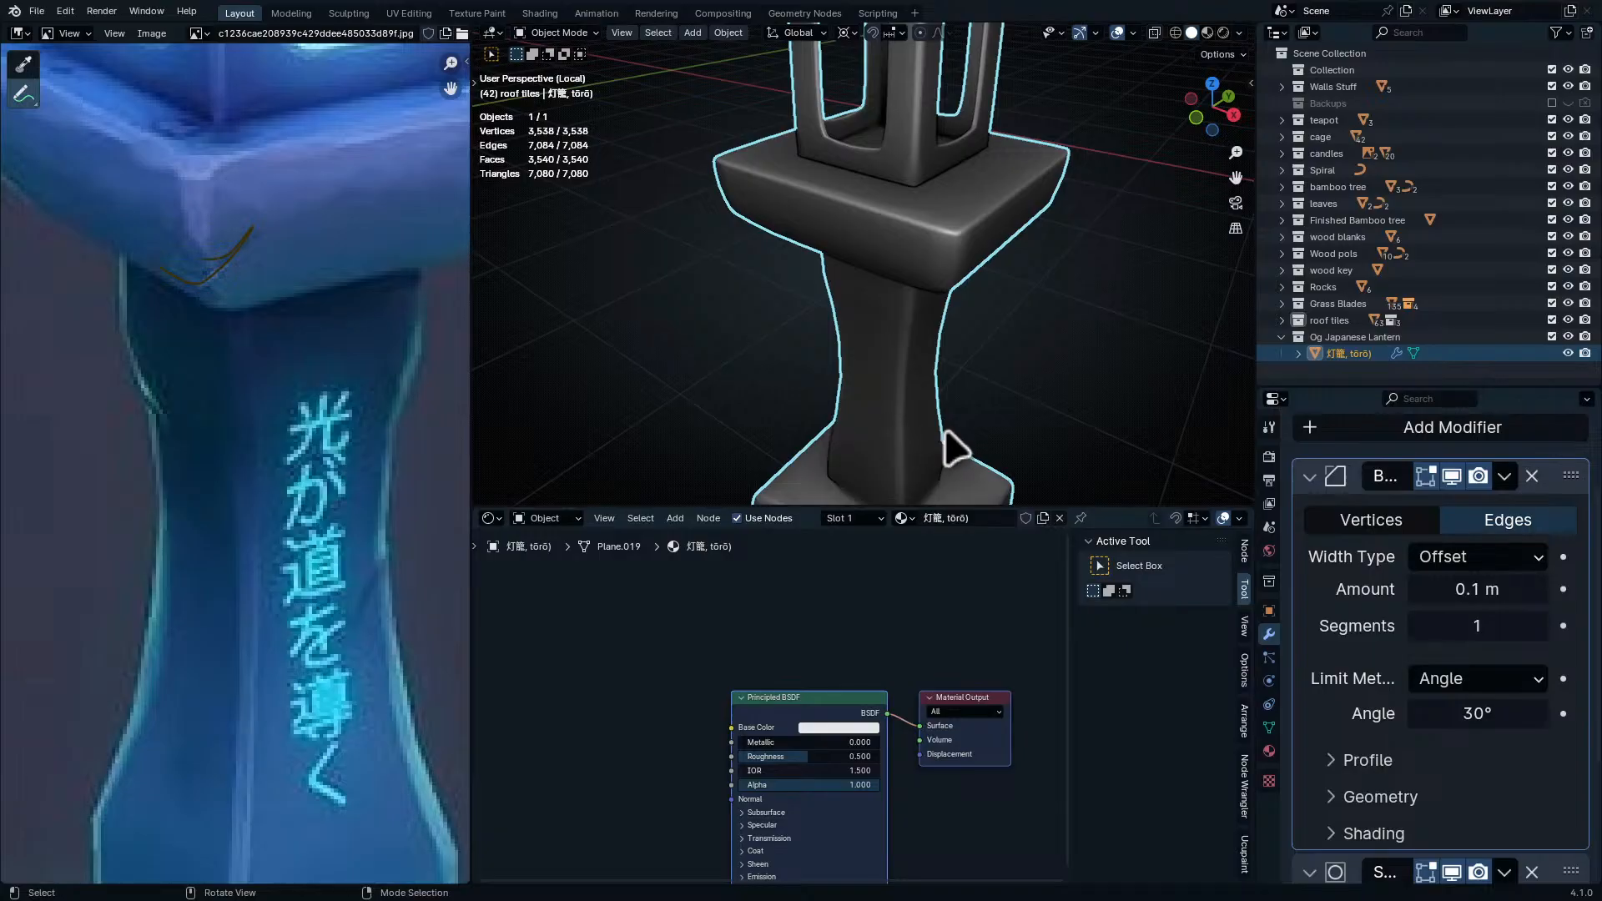
- Mark the upper edge and front corner of the platform on the reference image with annotation strokes
scroll(230, 305, "down", 4)
middle_click_drag(227, 308, 279, 460)
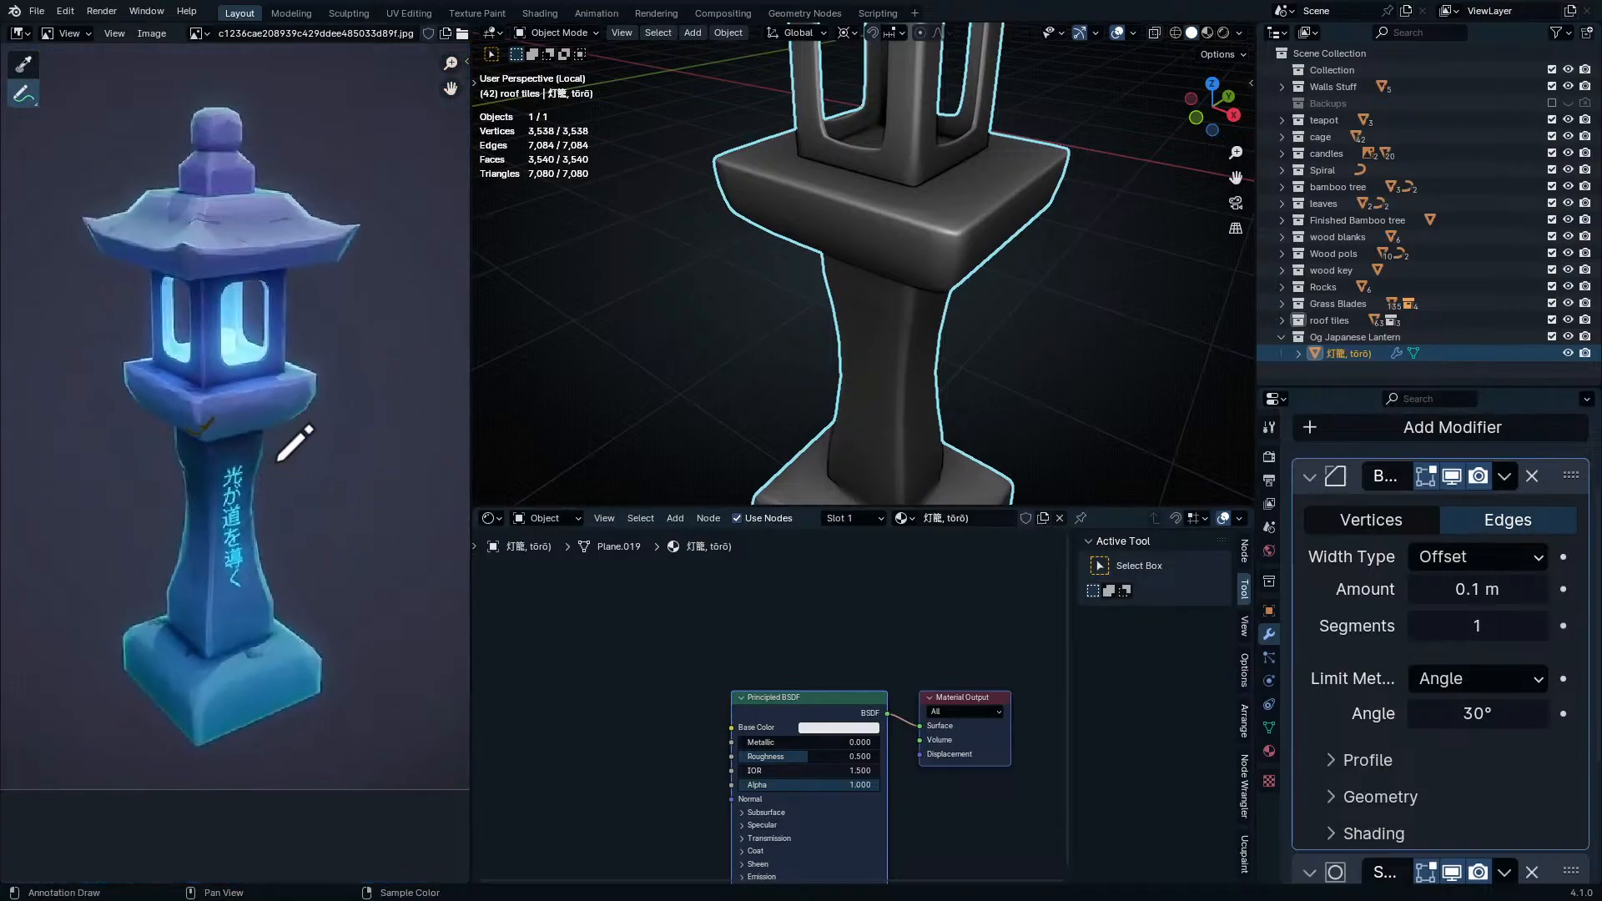
scroll(236, 209, "up", 1)
middle_click_drag(237, 204, 240, 197)
scroll(304, 499, "up", 2)
middle_click_drag(275, 455, 368, 478)
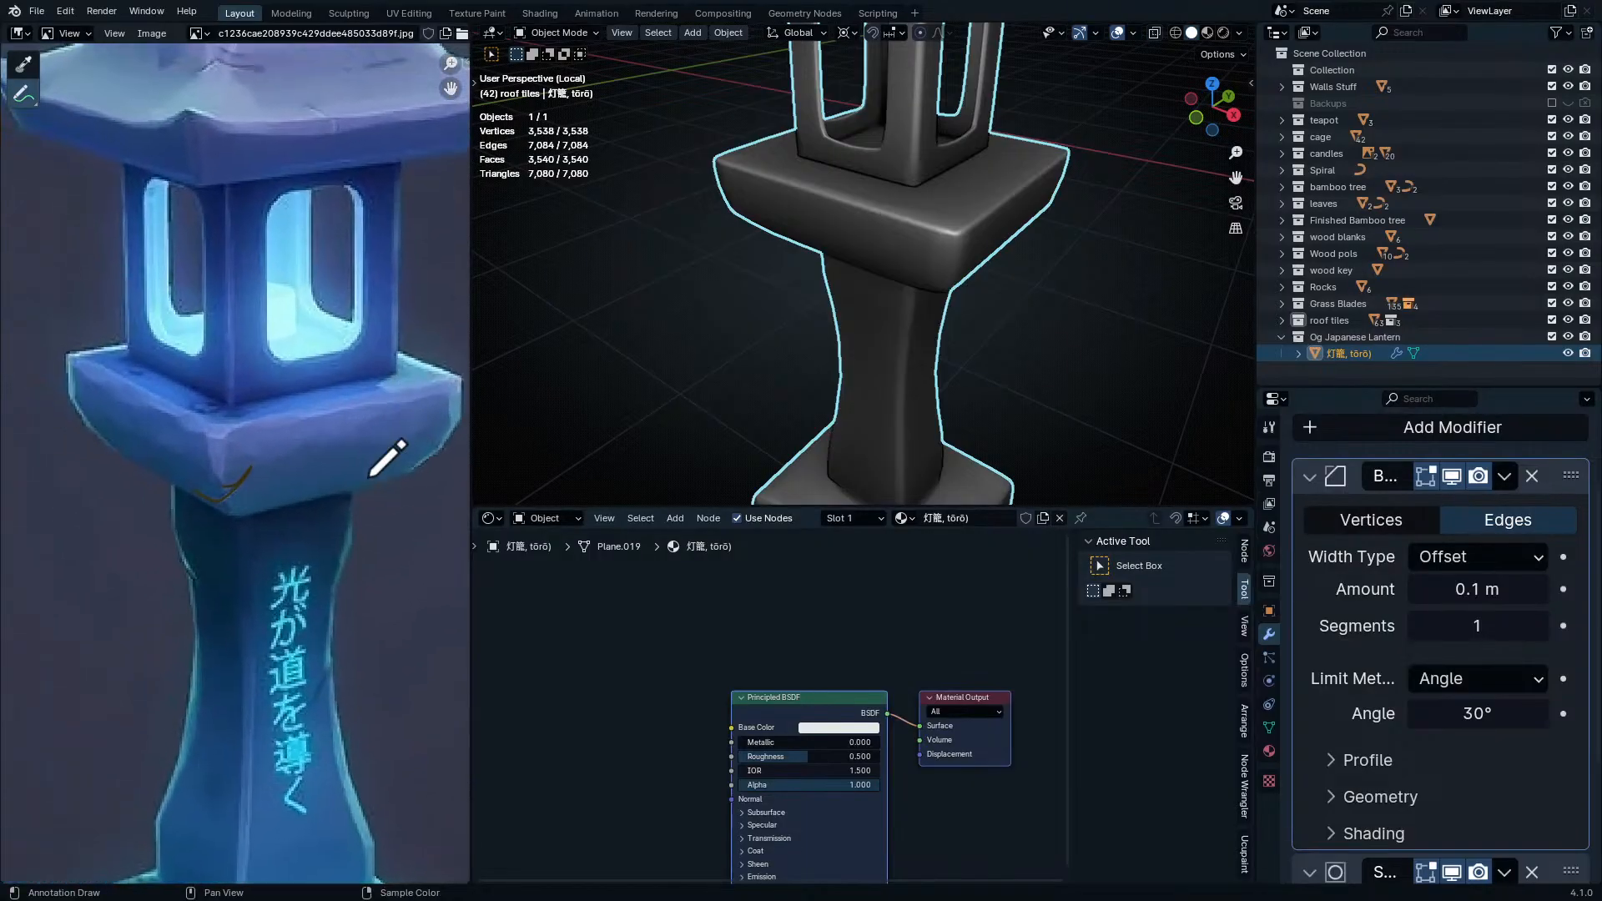
middle_click_drag(267, 483, 239, 437)
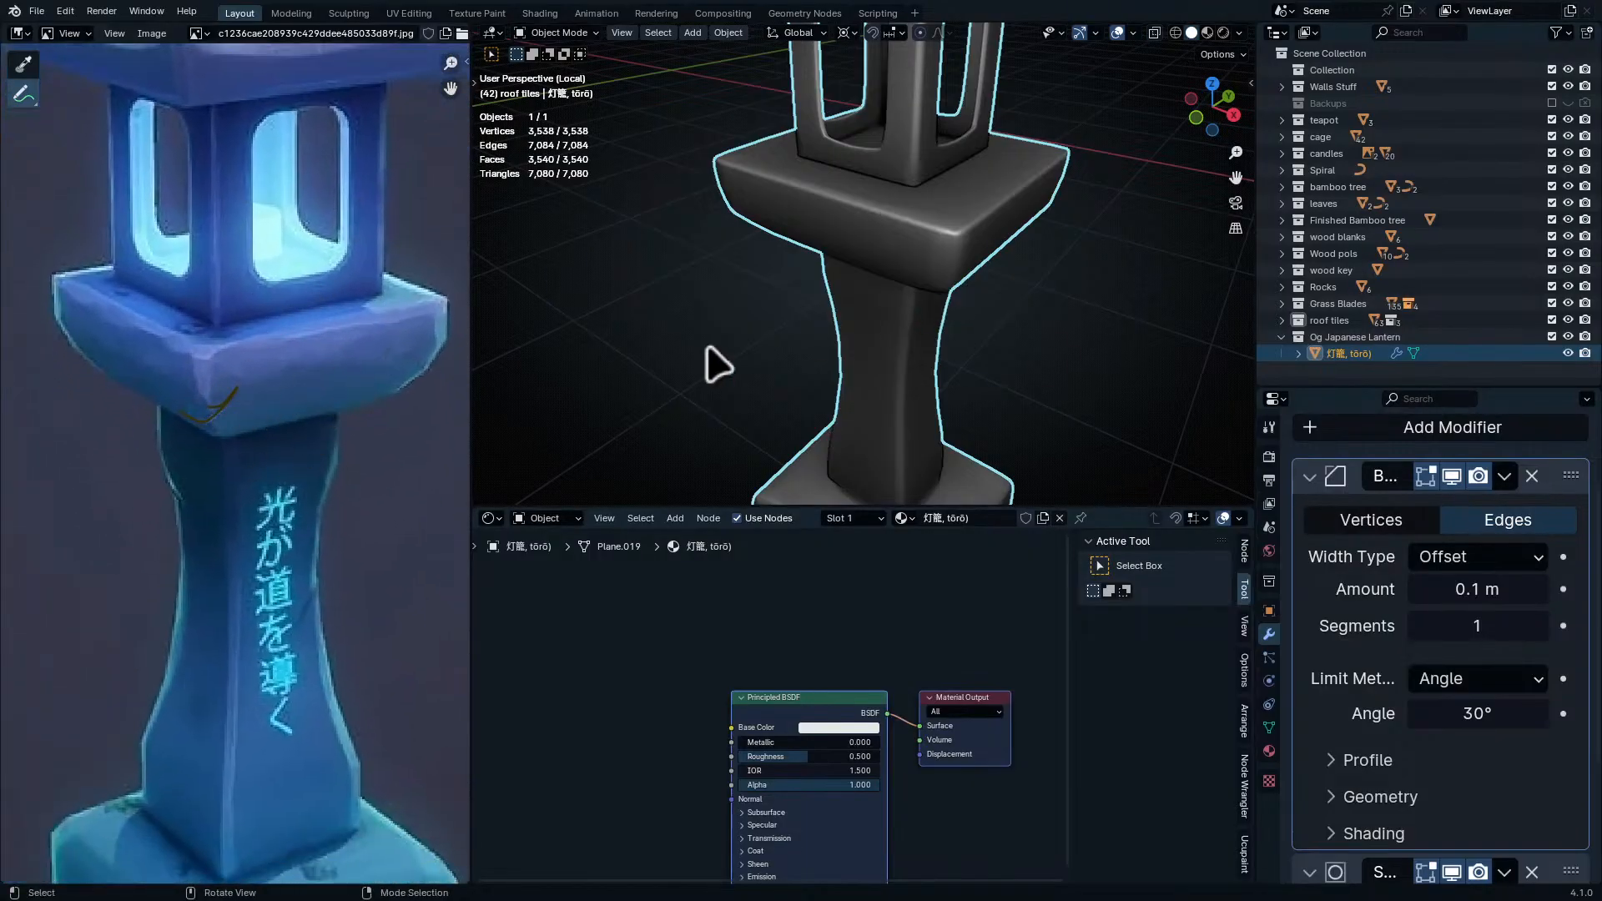
scroll(225, 367, "up", 1)
left_click_drag(261, 308, 150, 302)
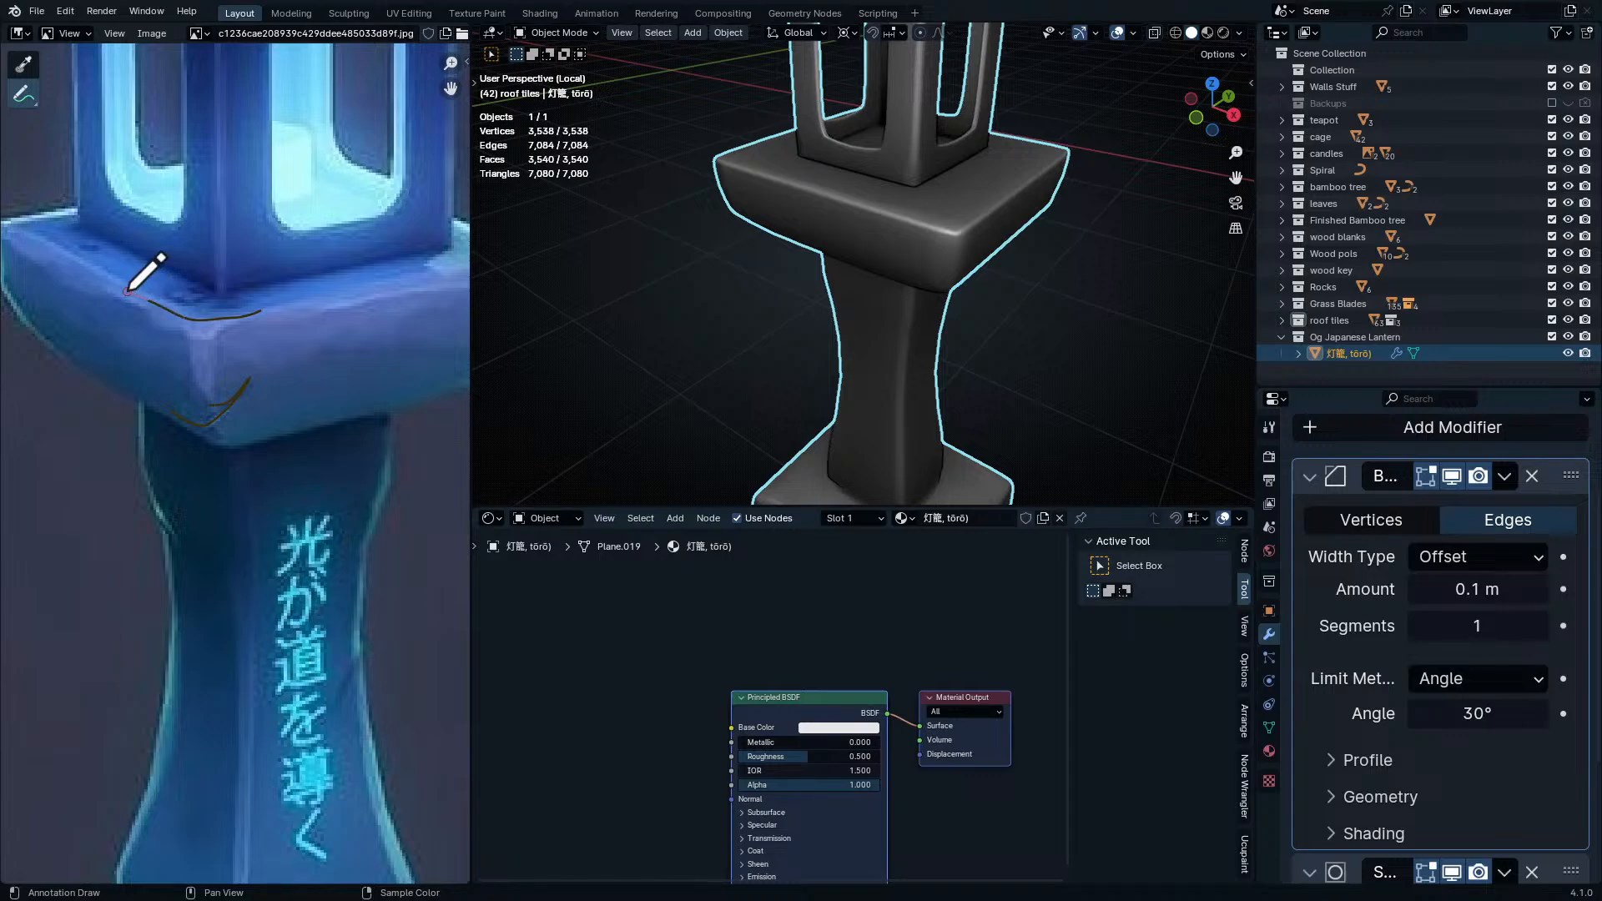
left_click_drag(222, 374, 216, 385)
- Close the Shader Editor area so the 3D viewport fills the full height
middle_click_drag(382, 684, 332, 390)
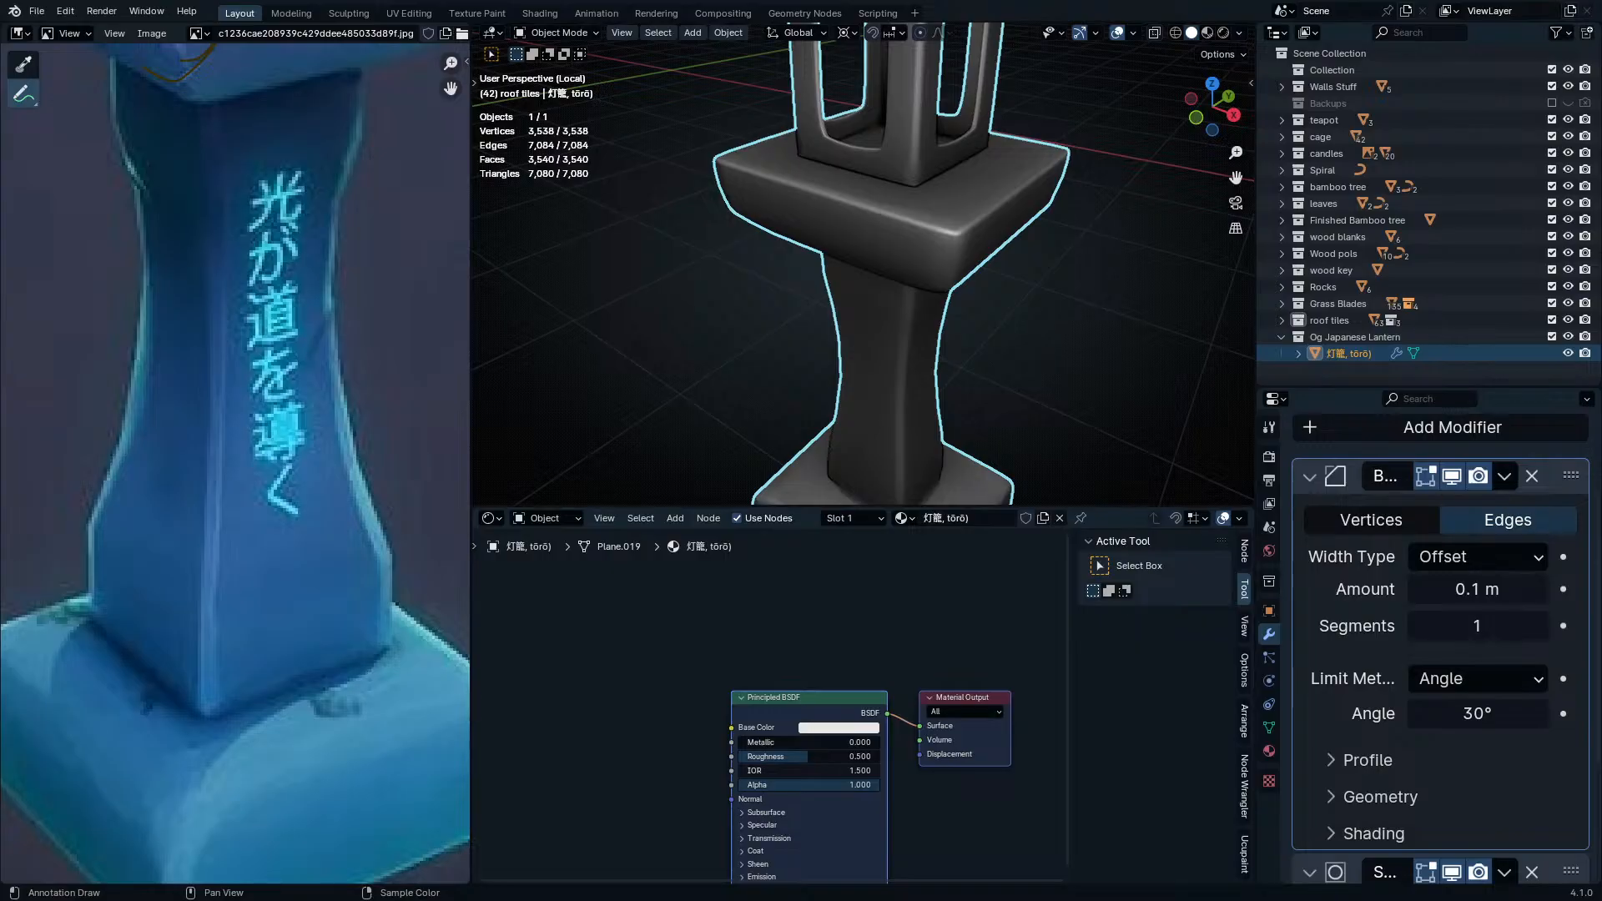
scroll(851, 240, "down", 2)
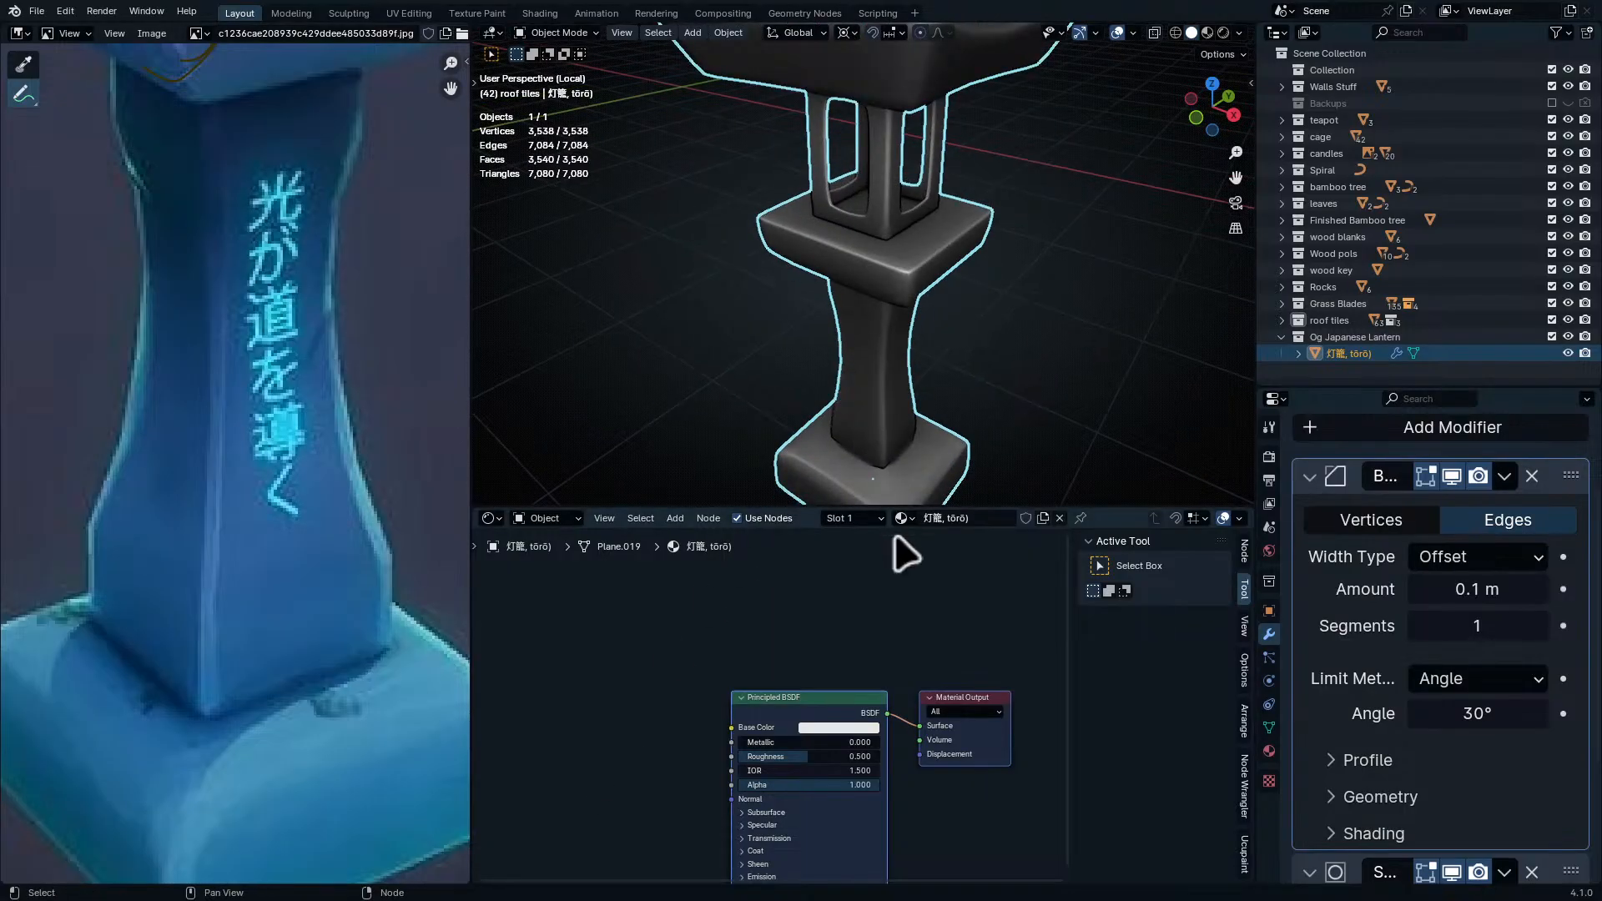
middle_click_drag(929, 359, 910, 525)
right_click(1130, 523)
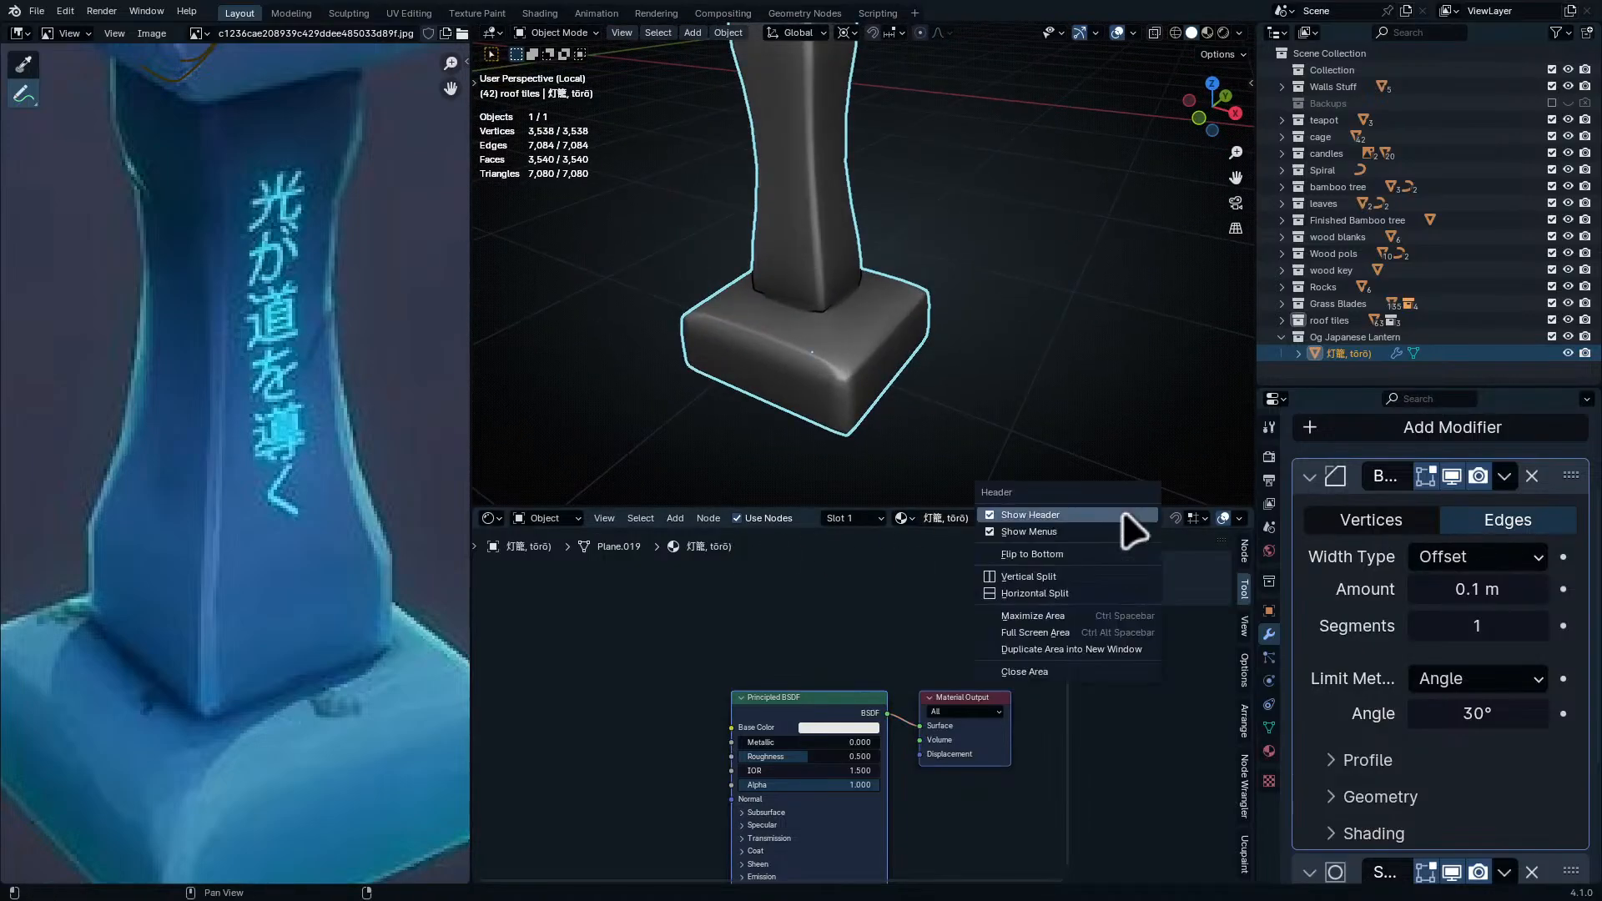
left_click(1085, 672)
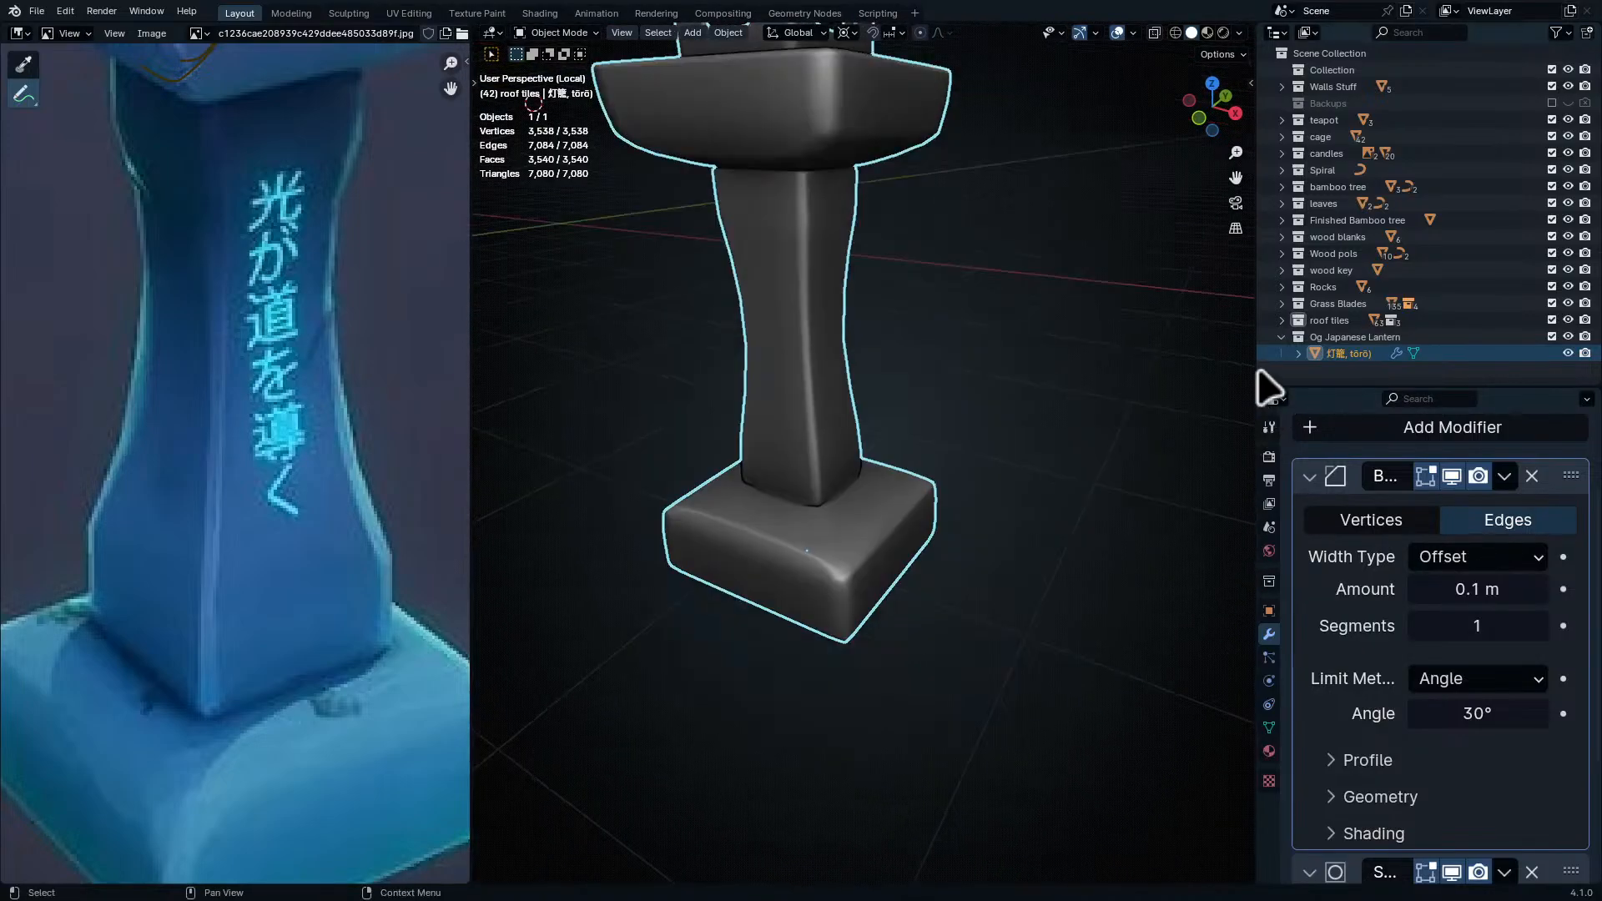
- Duplicate the lantern in place and move the copy to the Backups collection
middle_click_drag(842, 360, 832, 450, "shift")
key("shift+d")
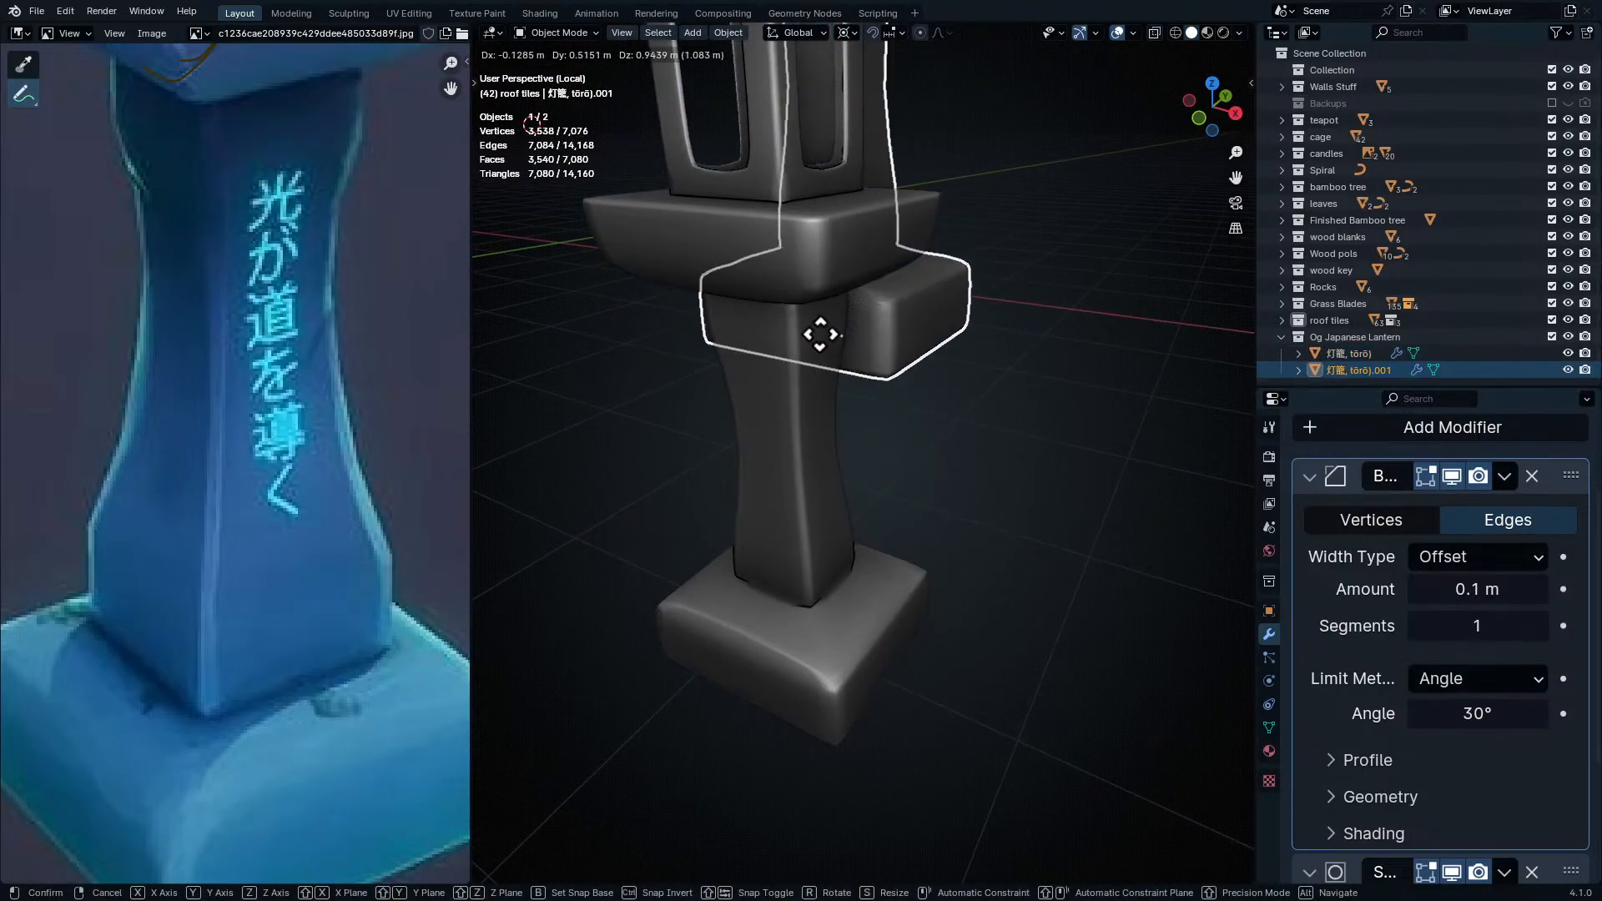
right_click(934, 392)
key("m")
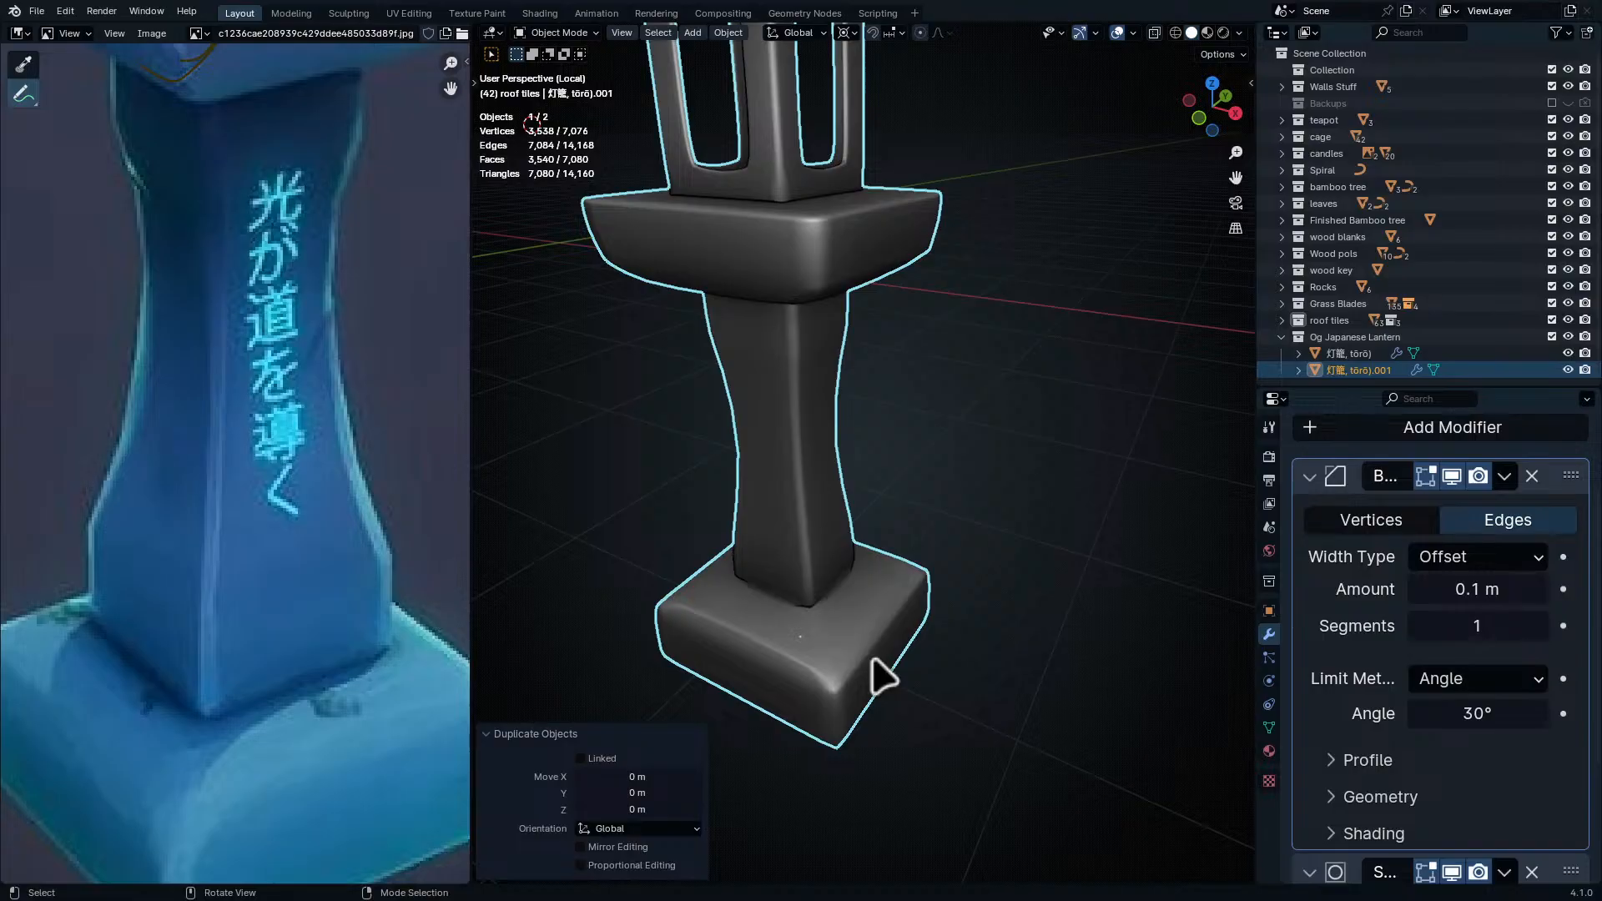
key("m")
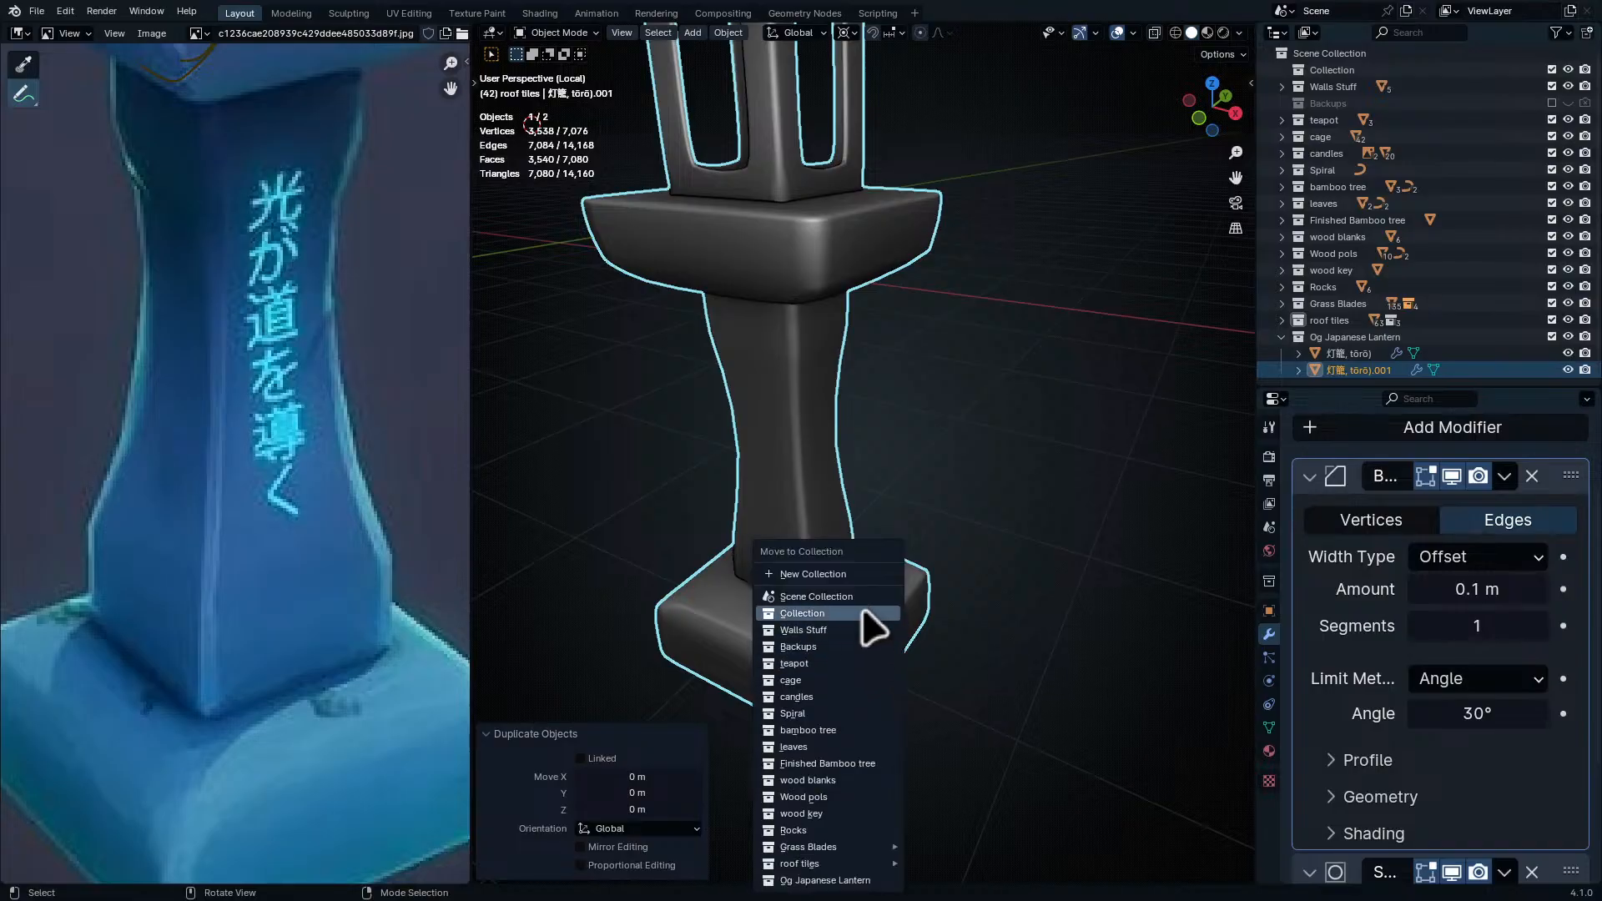
left_click(865, 644)
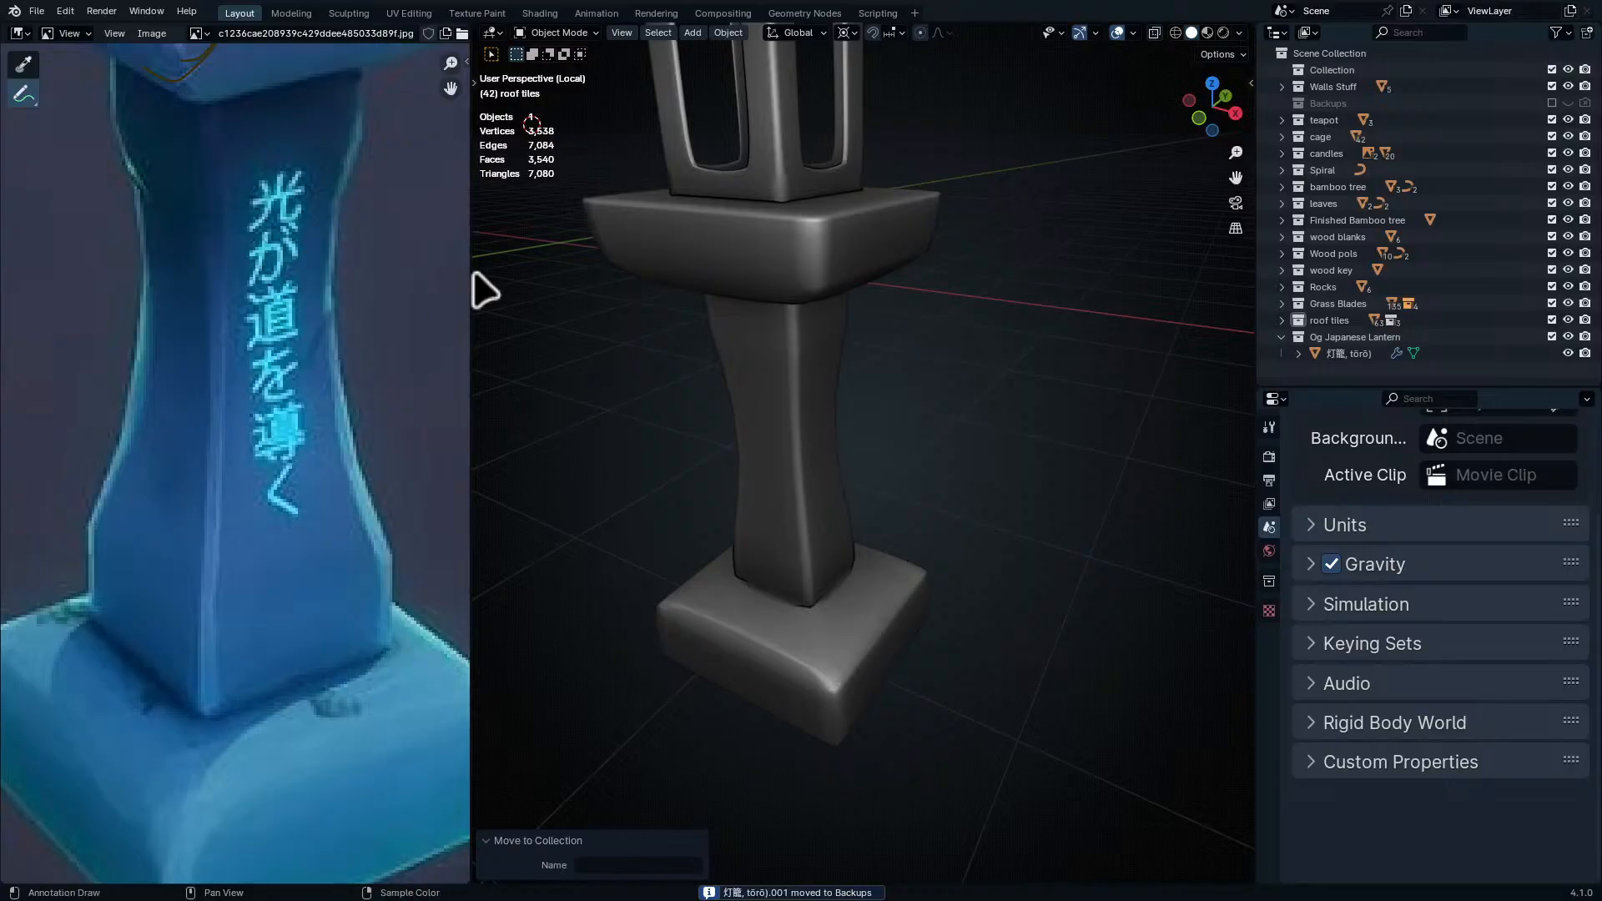
- Apply the Bevel and Subdivision Surface modifiers on the original lantern and inspect its mesh in Edit Mode
left_click(722, 254)
scroll(951, 372, "down", 4)
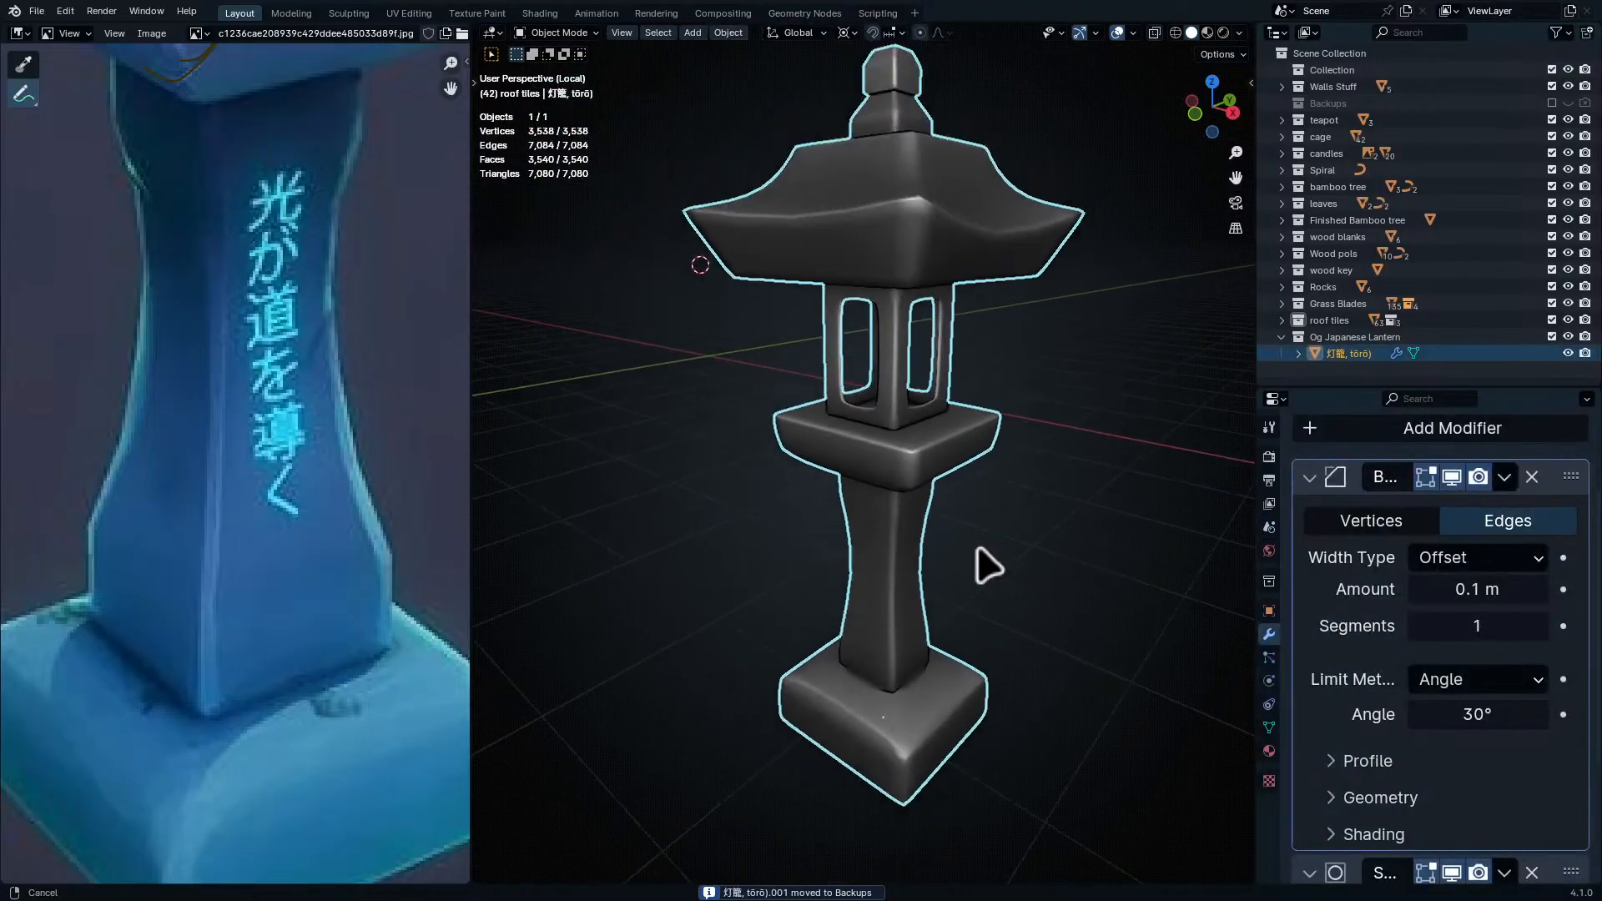
key("ctrl+a")
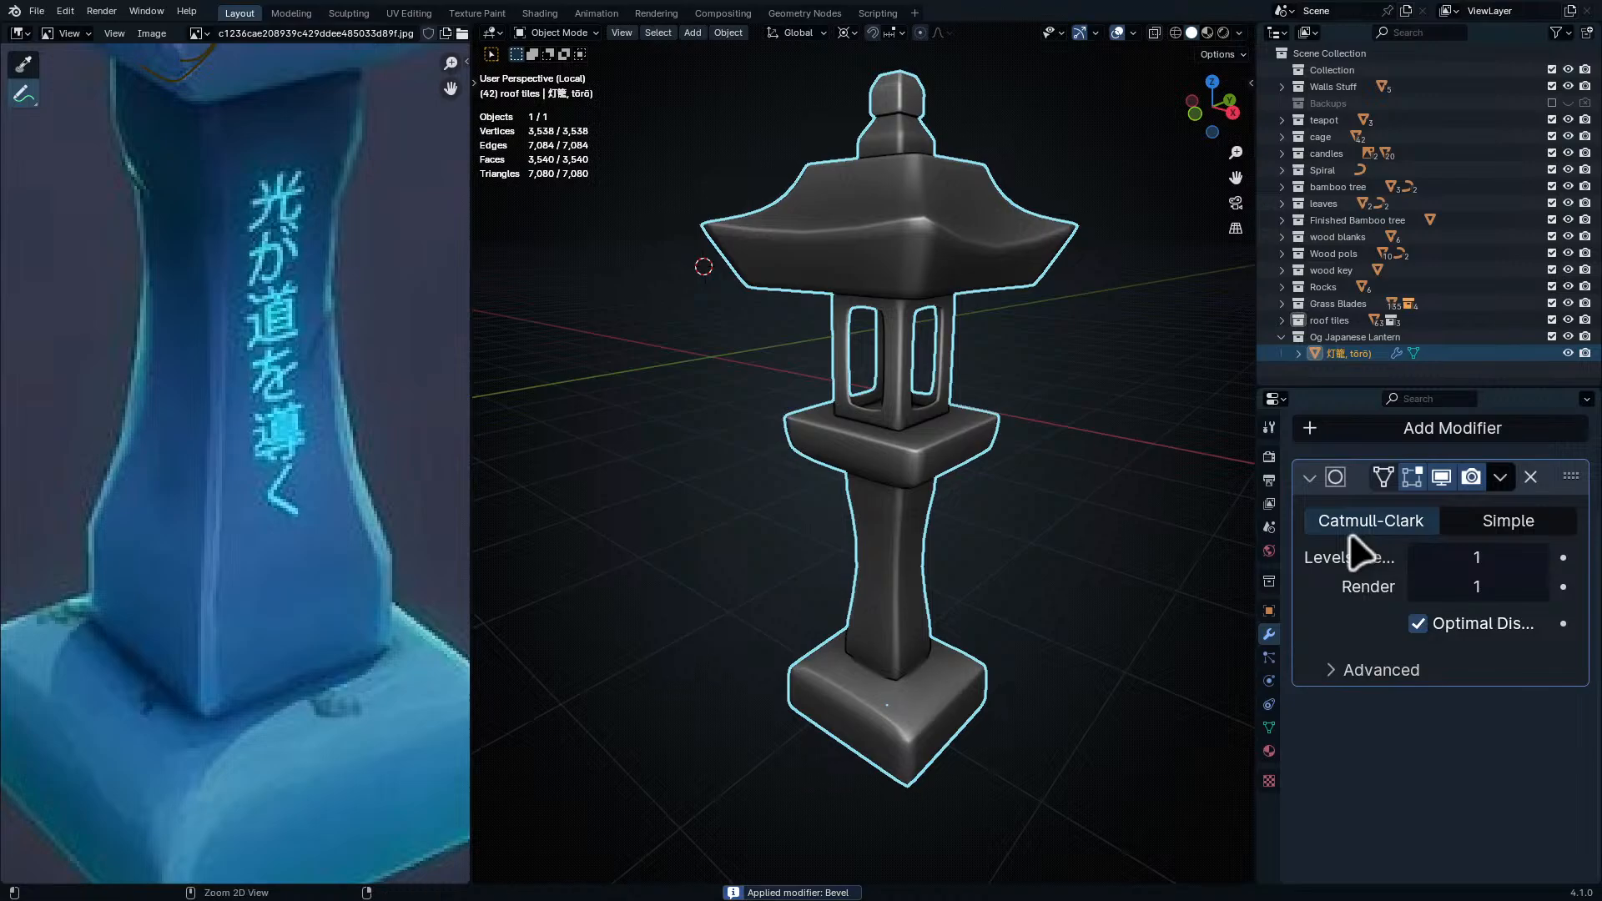
key("ctrl+a")
key("Tab")
middle_click_drag(920, 461, 926, 396)
middle_click_drag(887, 392, 893, 604, "shift")
key("Tab")
scroll(893, 605, "down", 8)
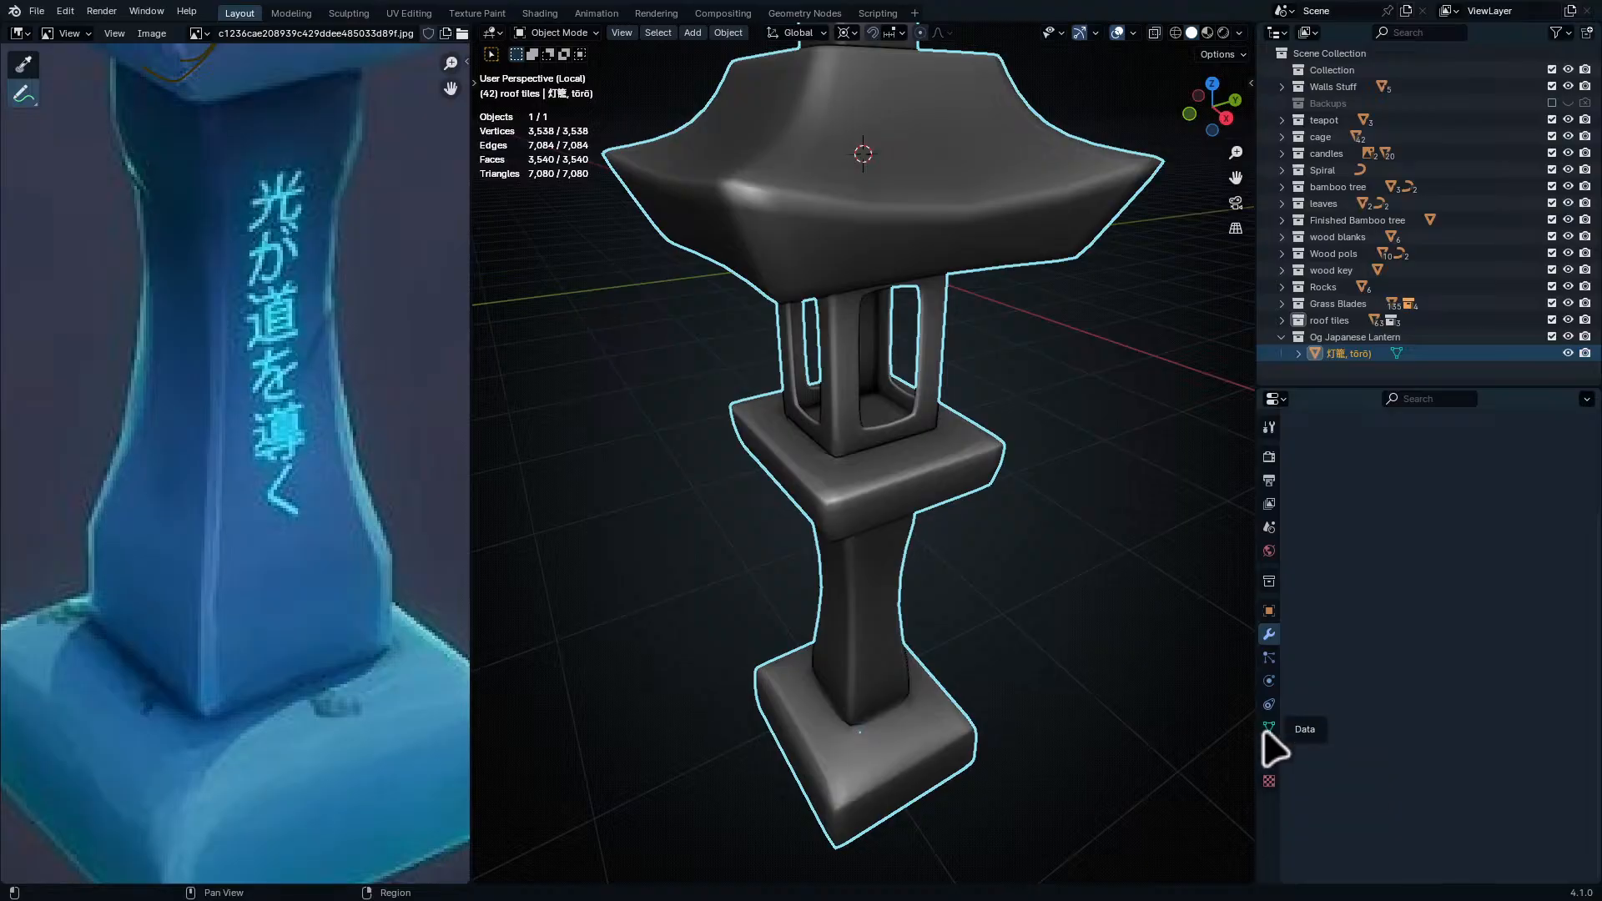
- Examine the Voxel Remesh settings in the lantern's mesh data properties
left_click(1268, 727)
middle_click_drag(1473, 751, 1465, 458)
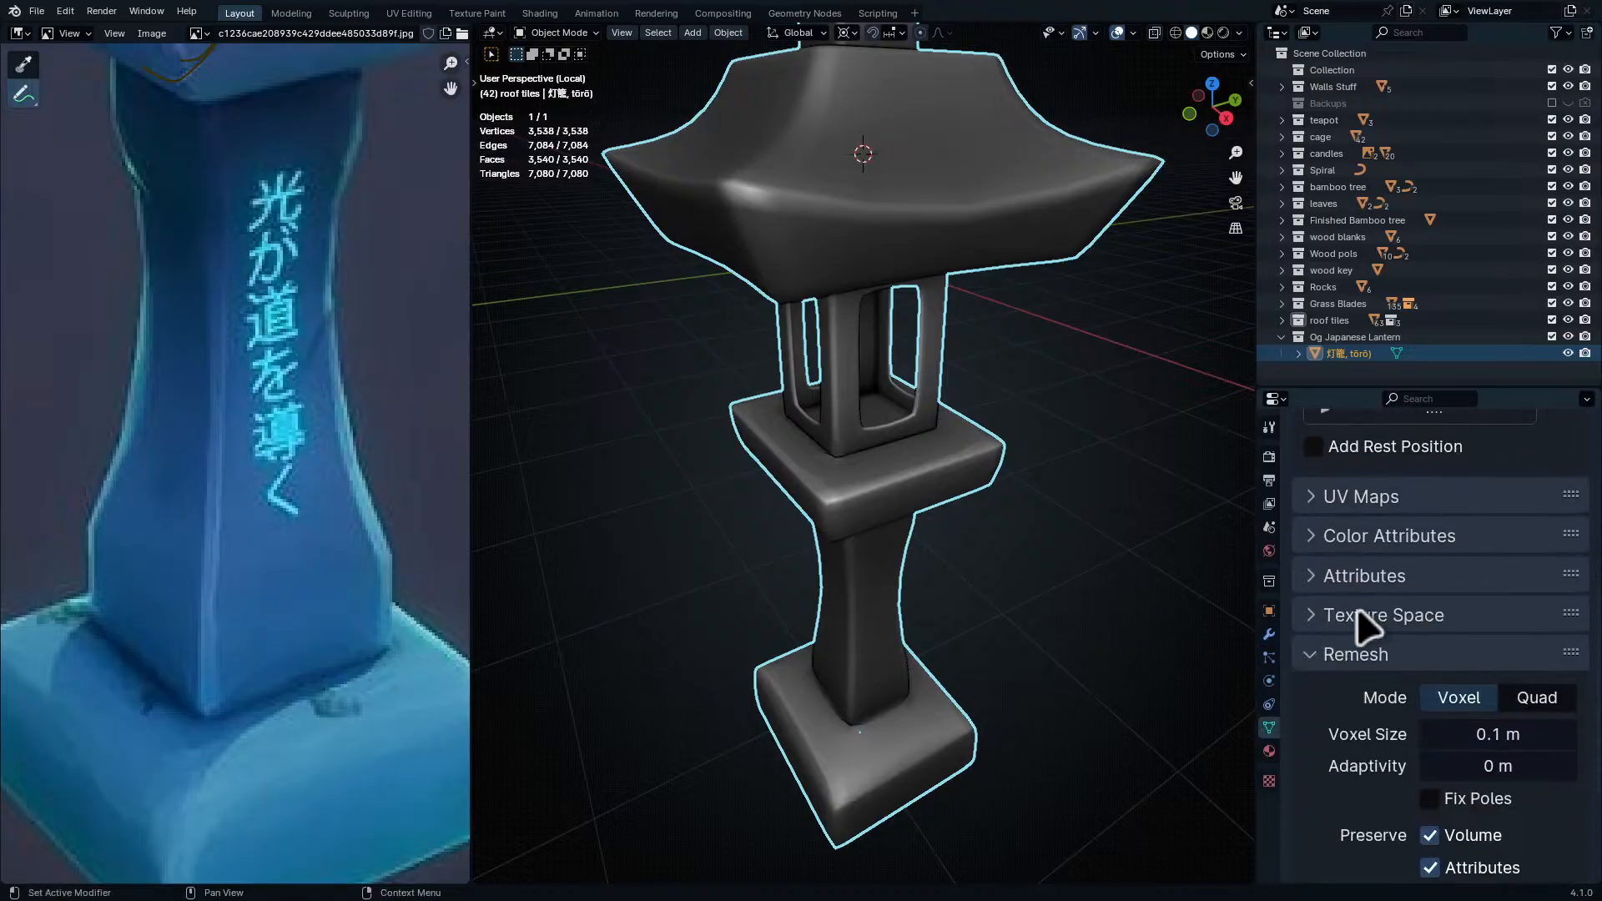
scroll(1343, 709, "down", 4)
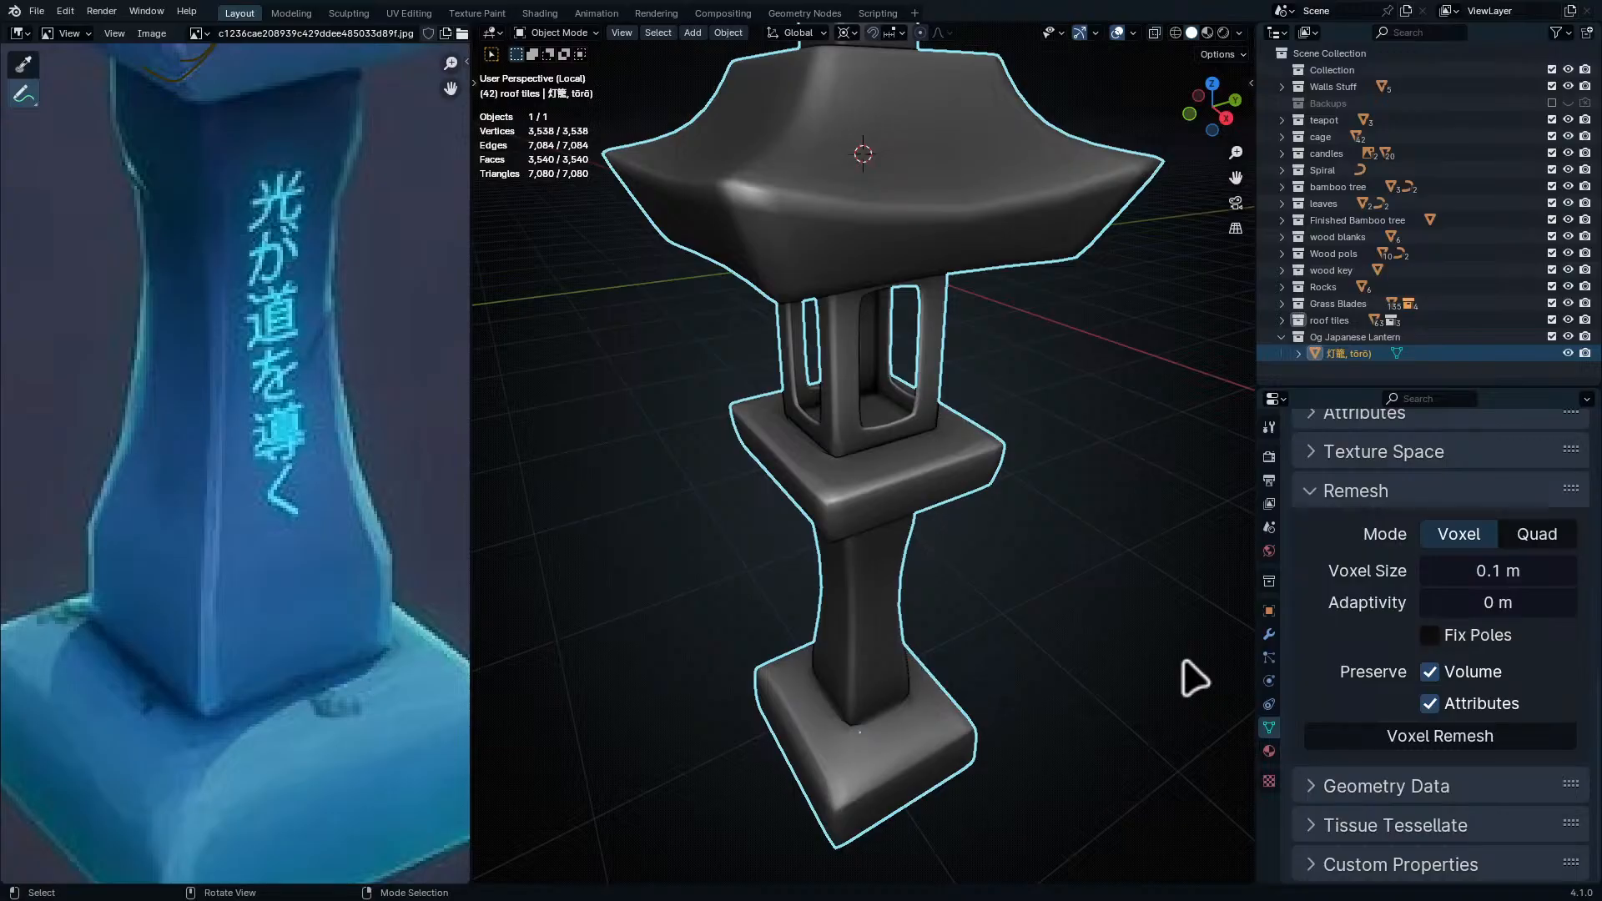
- Add a Multiresolution modifier to the lantern
left_click(1269, 658)
left_click(1269, 635)
left_click(1424, 504)
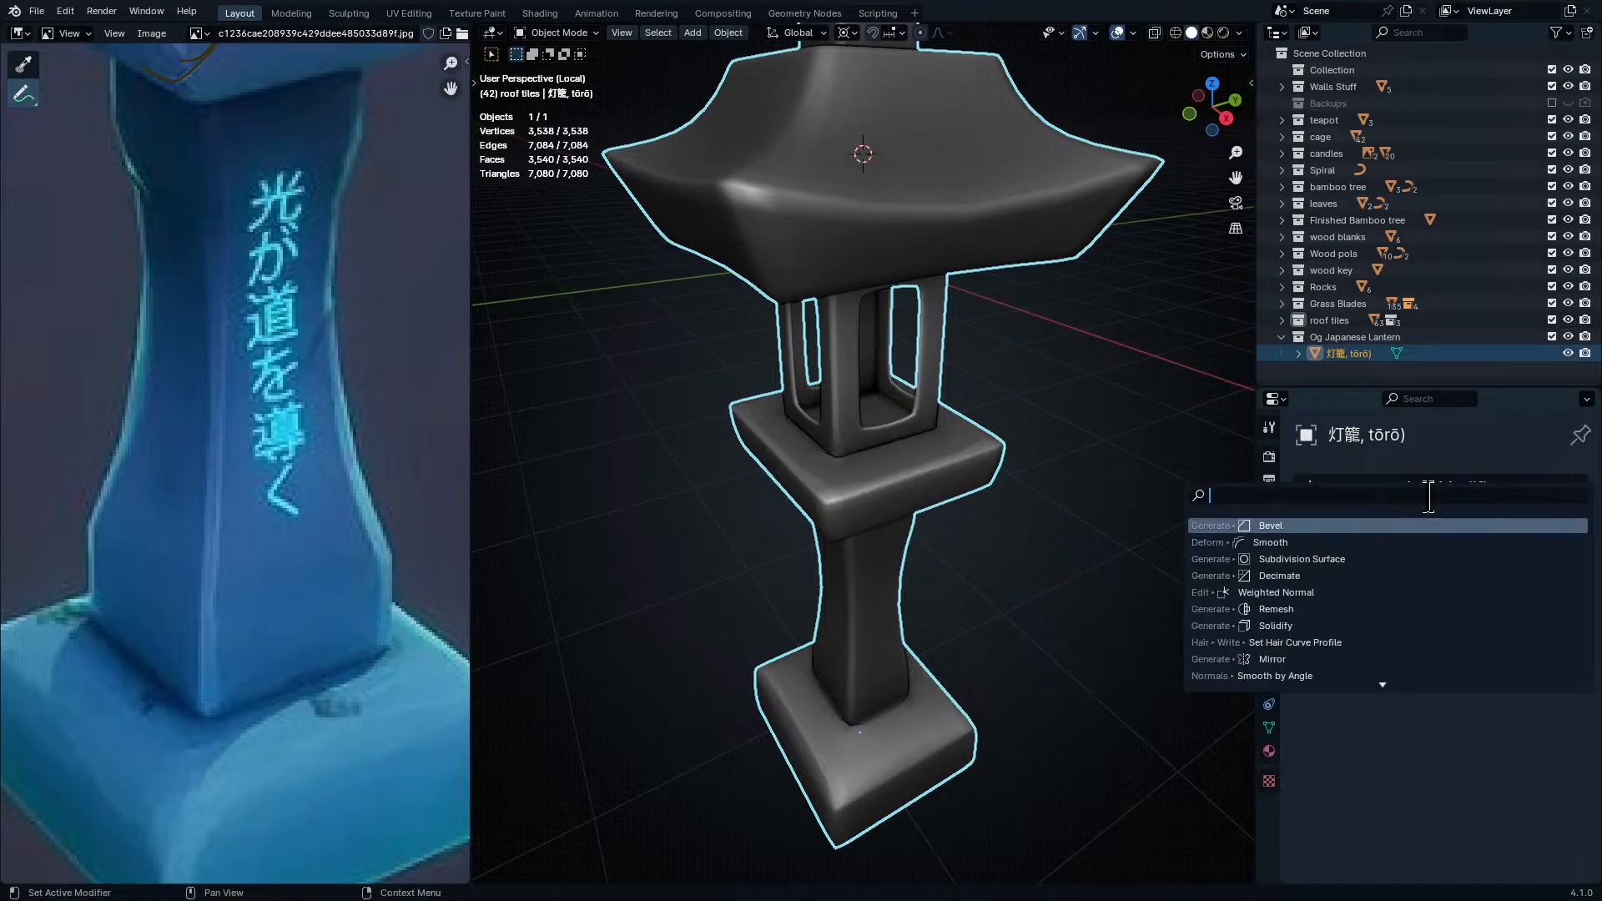
type("multi")
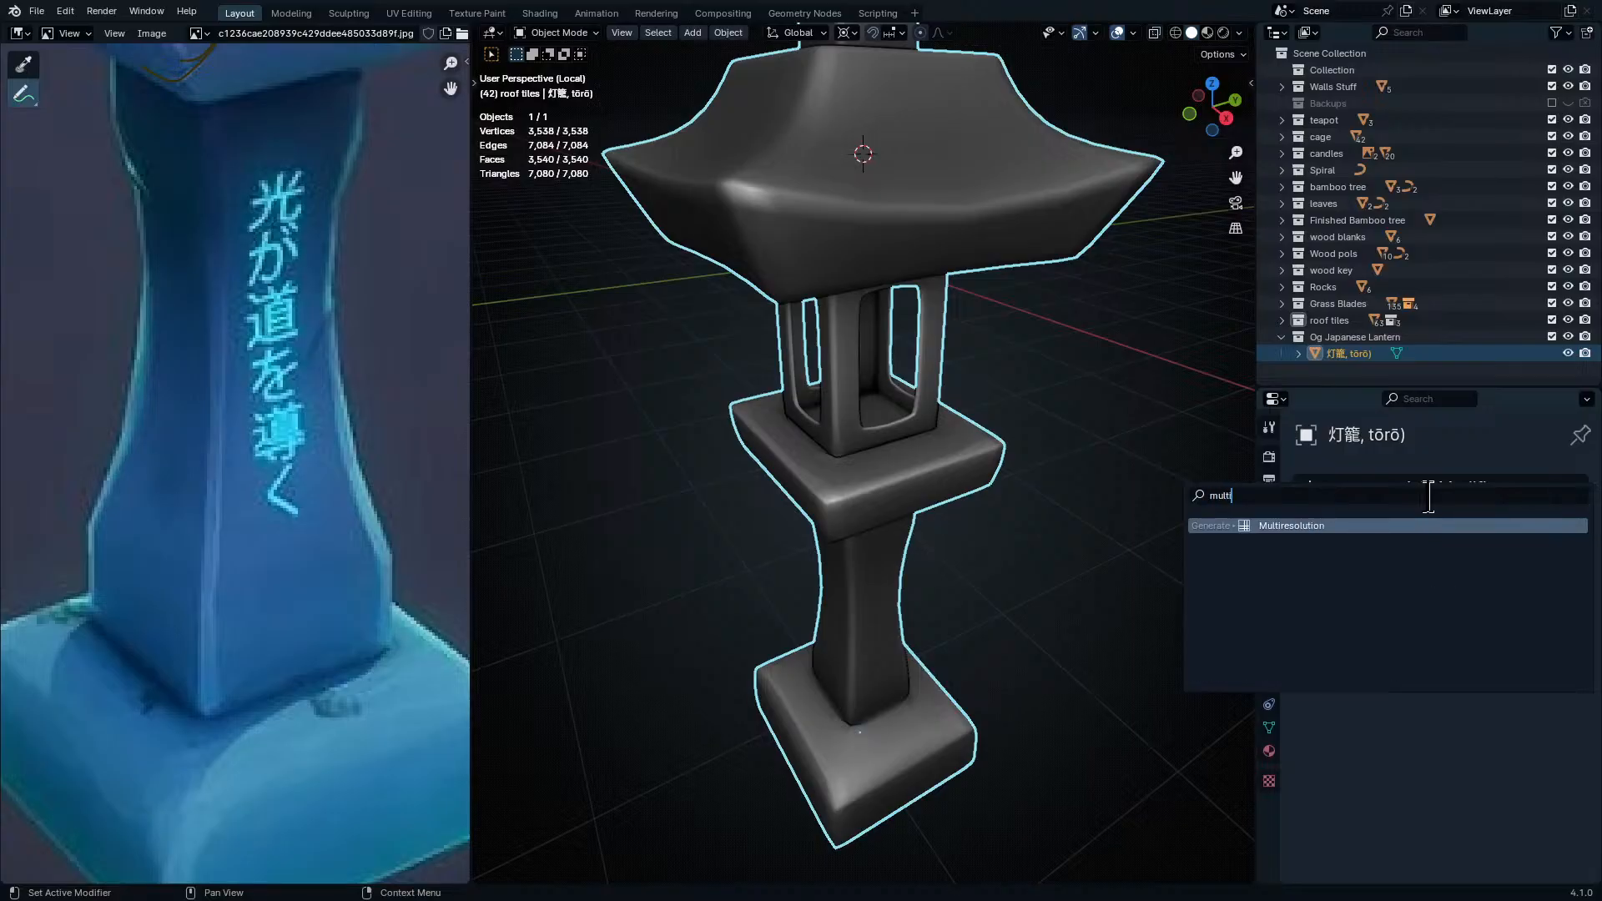
left_click(1385, 525)
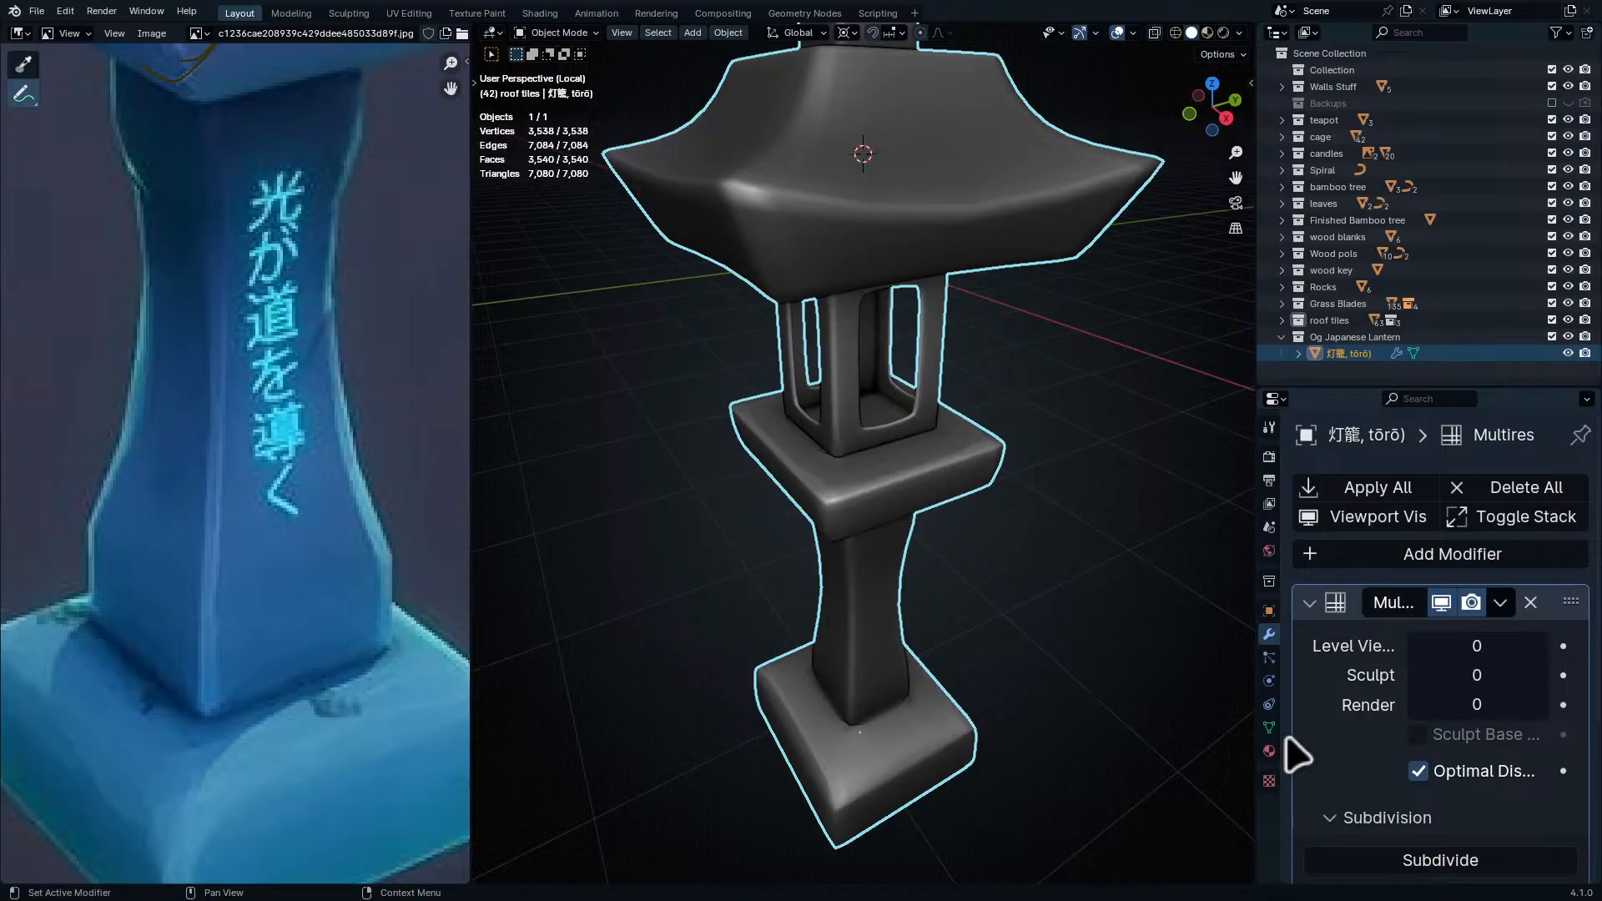
- Compare the mesh's Voxel Remesh settings with the Multiresolution modifier's options, and look over the lantern's form
left_click(1269, 727)
scroll(1423, 835, "down", 8)
scroll(1429, 746, "down", 5)
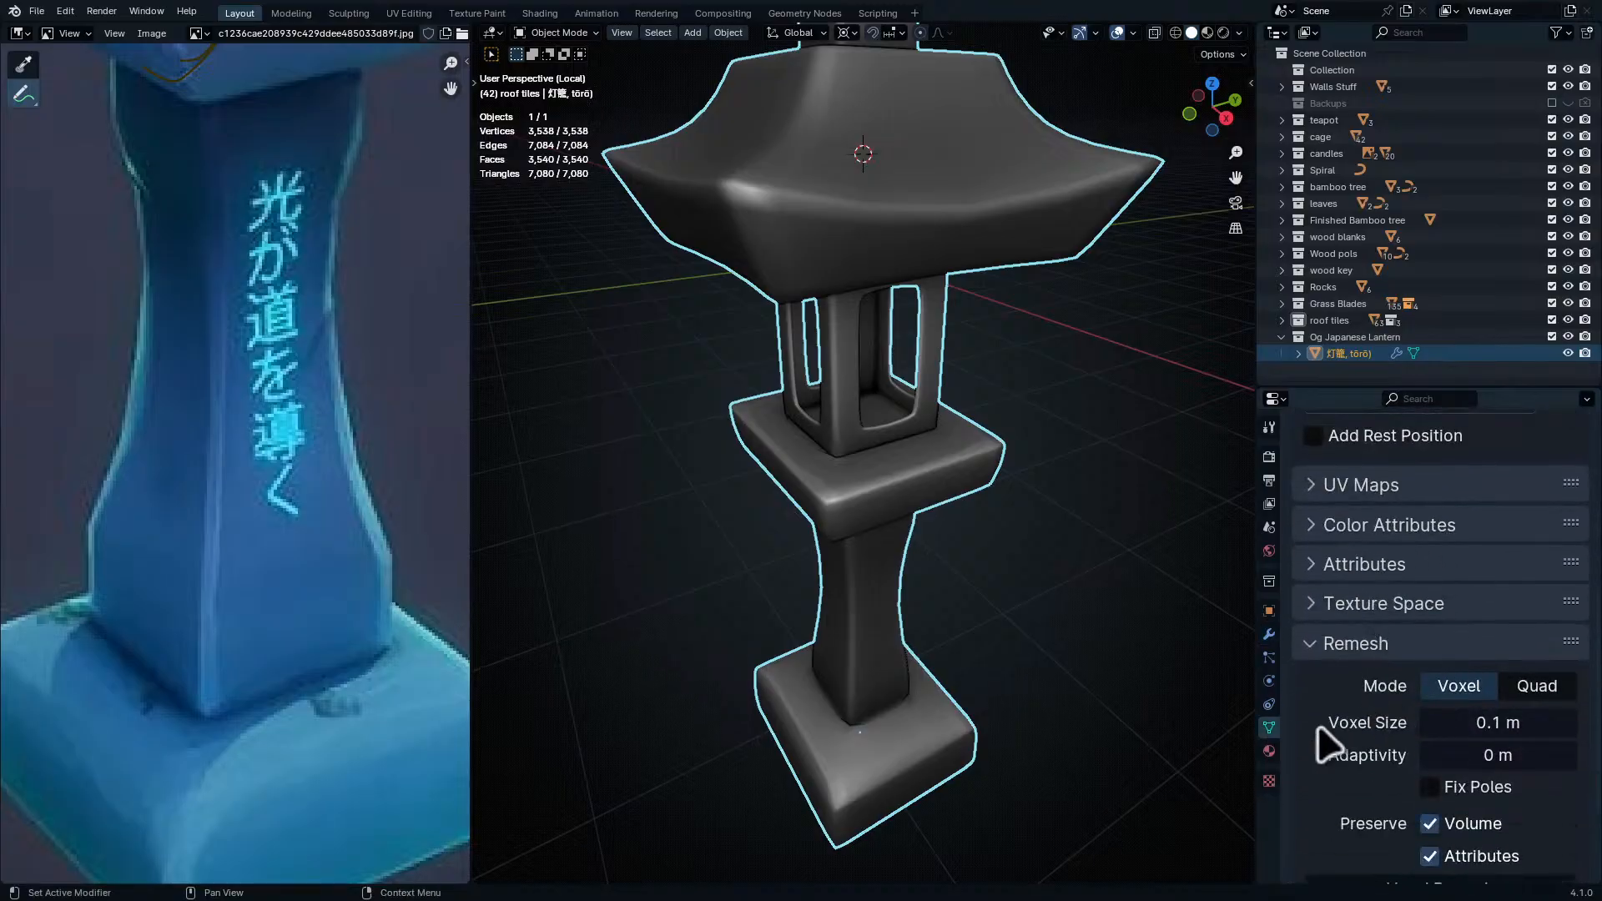
scroll(1376, 708, "down", 4)
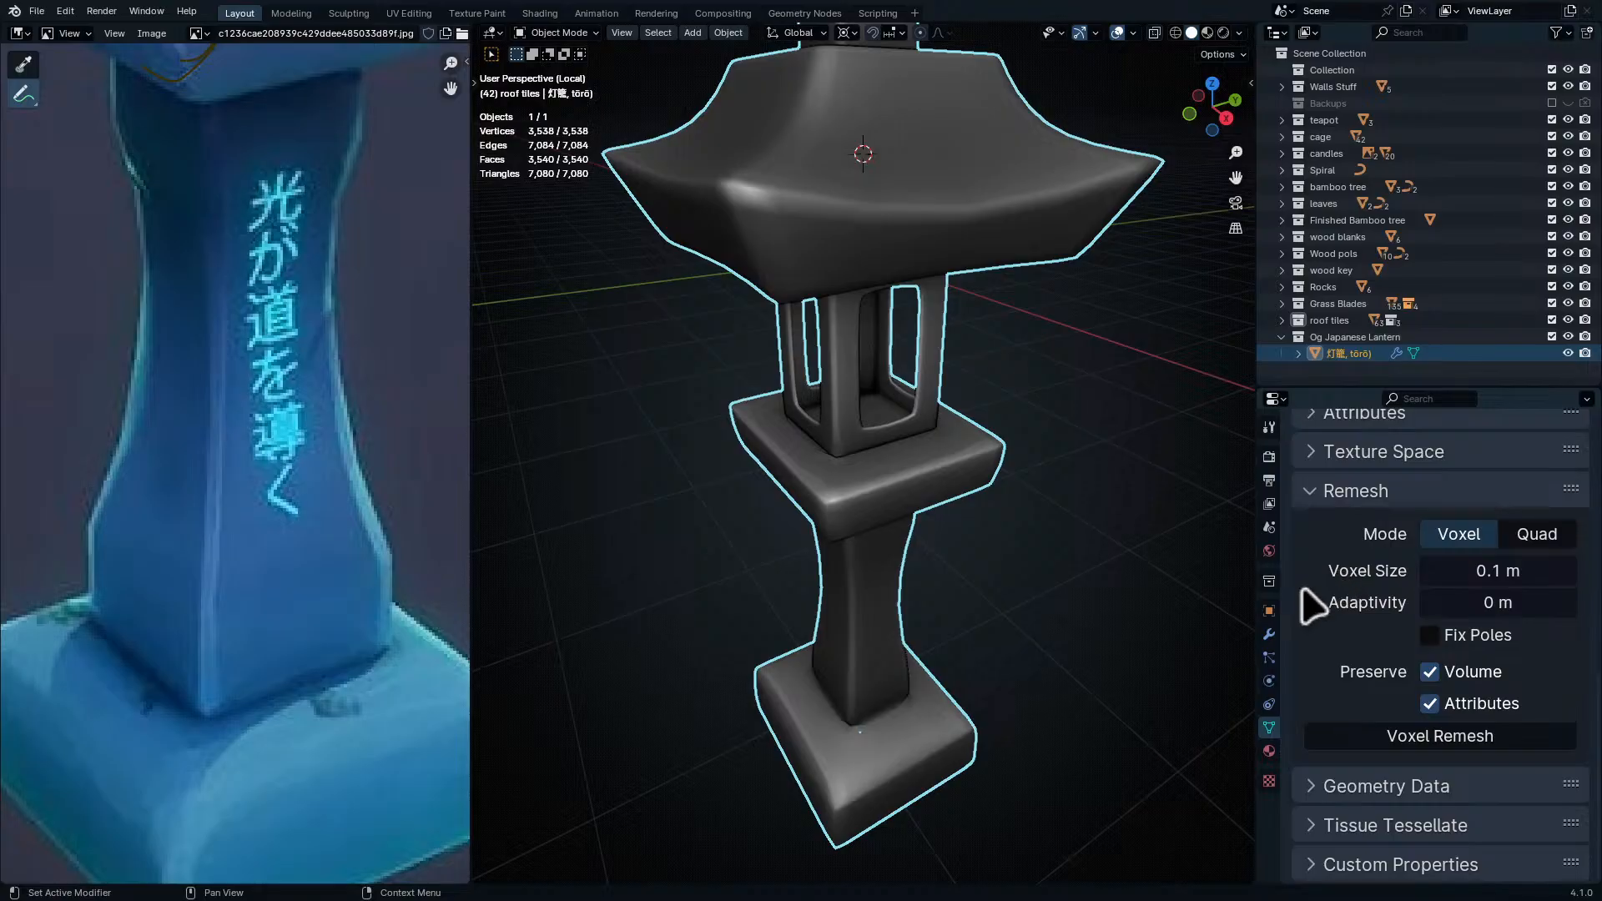
left_click(1269, 634)
scroll(1401, 667, "up", 5)
scroll(1410, 706, "up", 1)
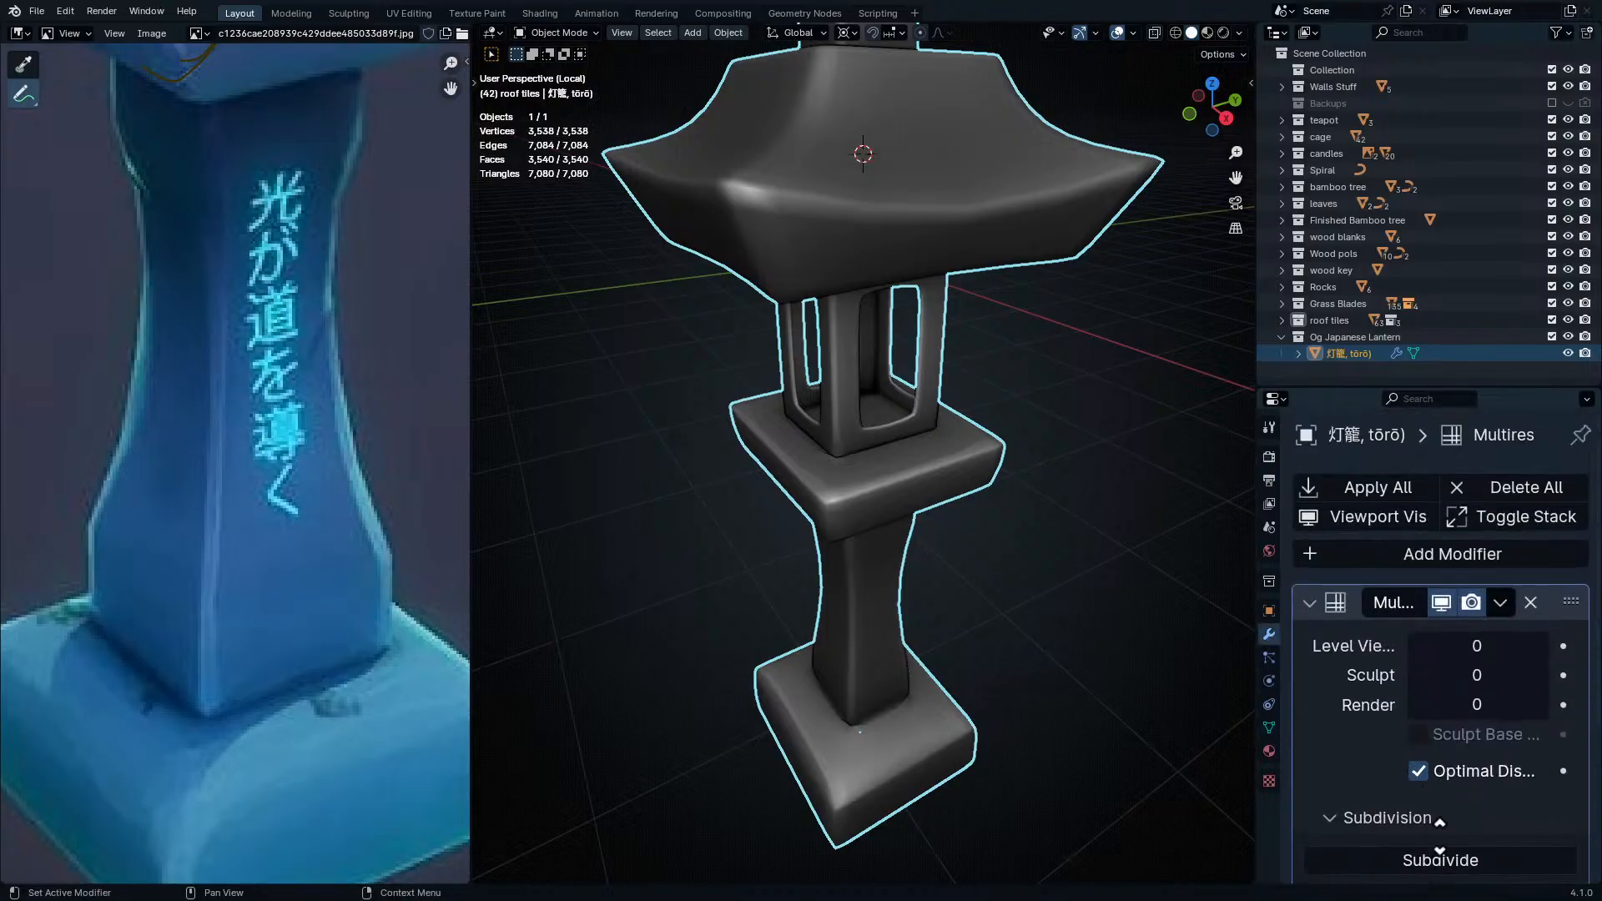
scroll(1418, 692, "down", 7)
scroll(1479, 578, "up", 6)
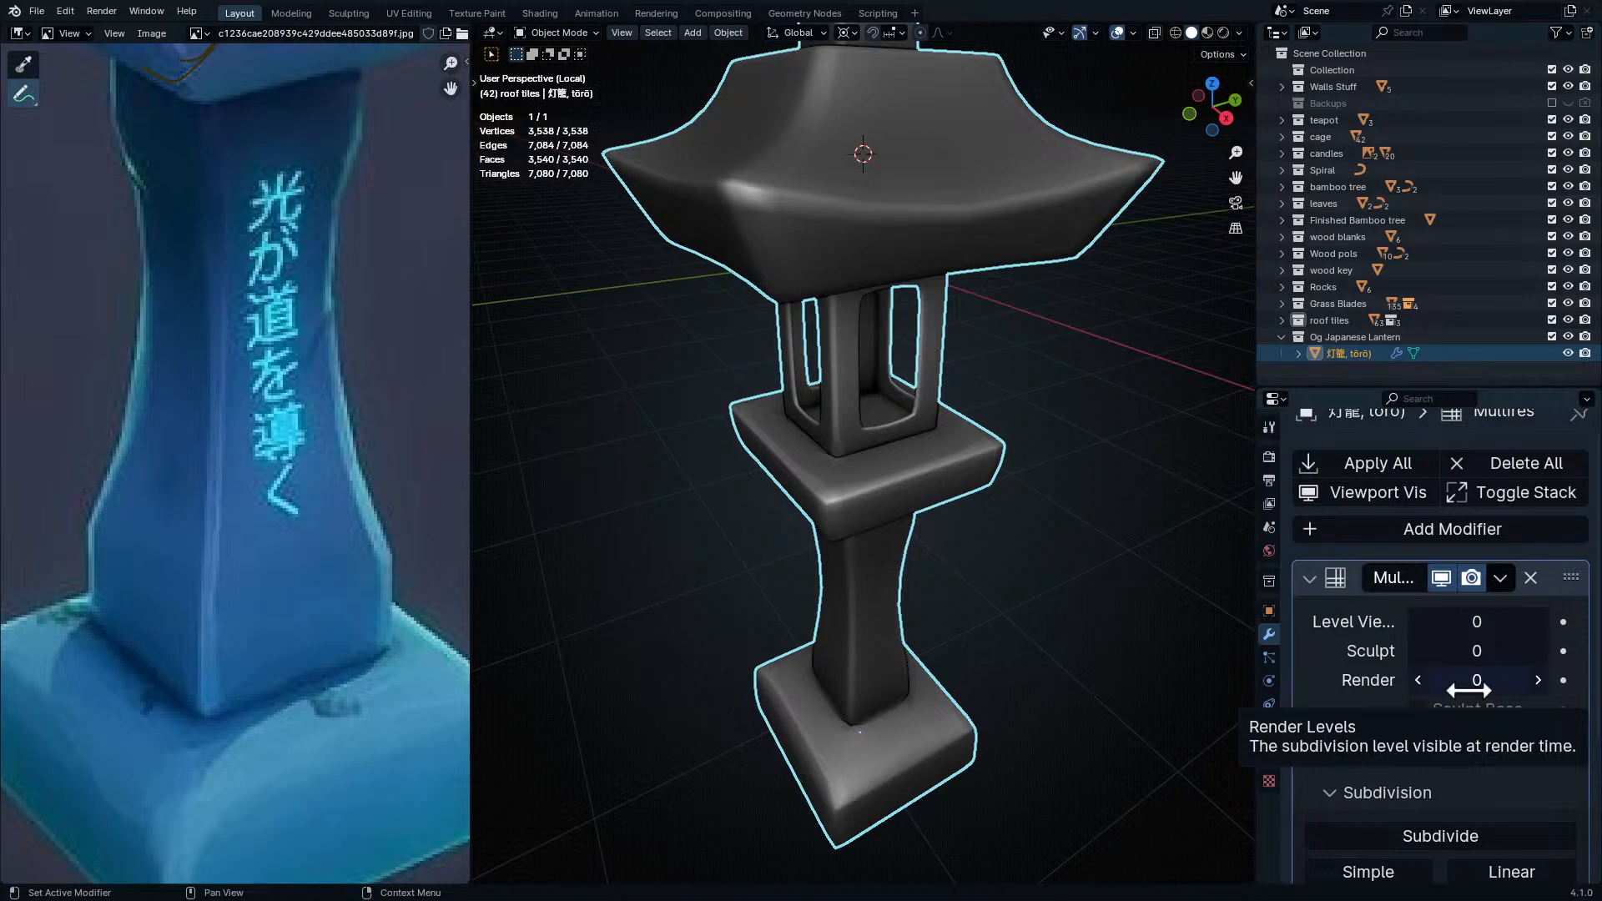
middle_click_drag(869, 579, 904, 536)
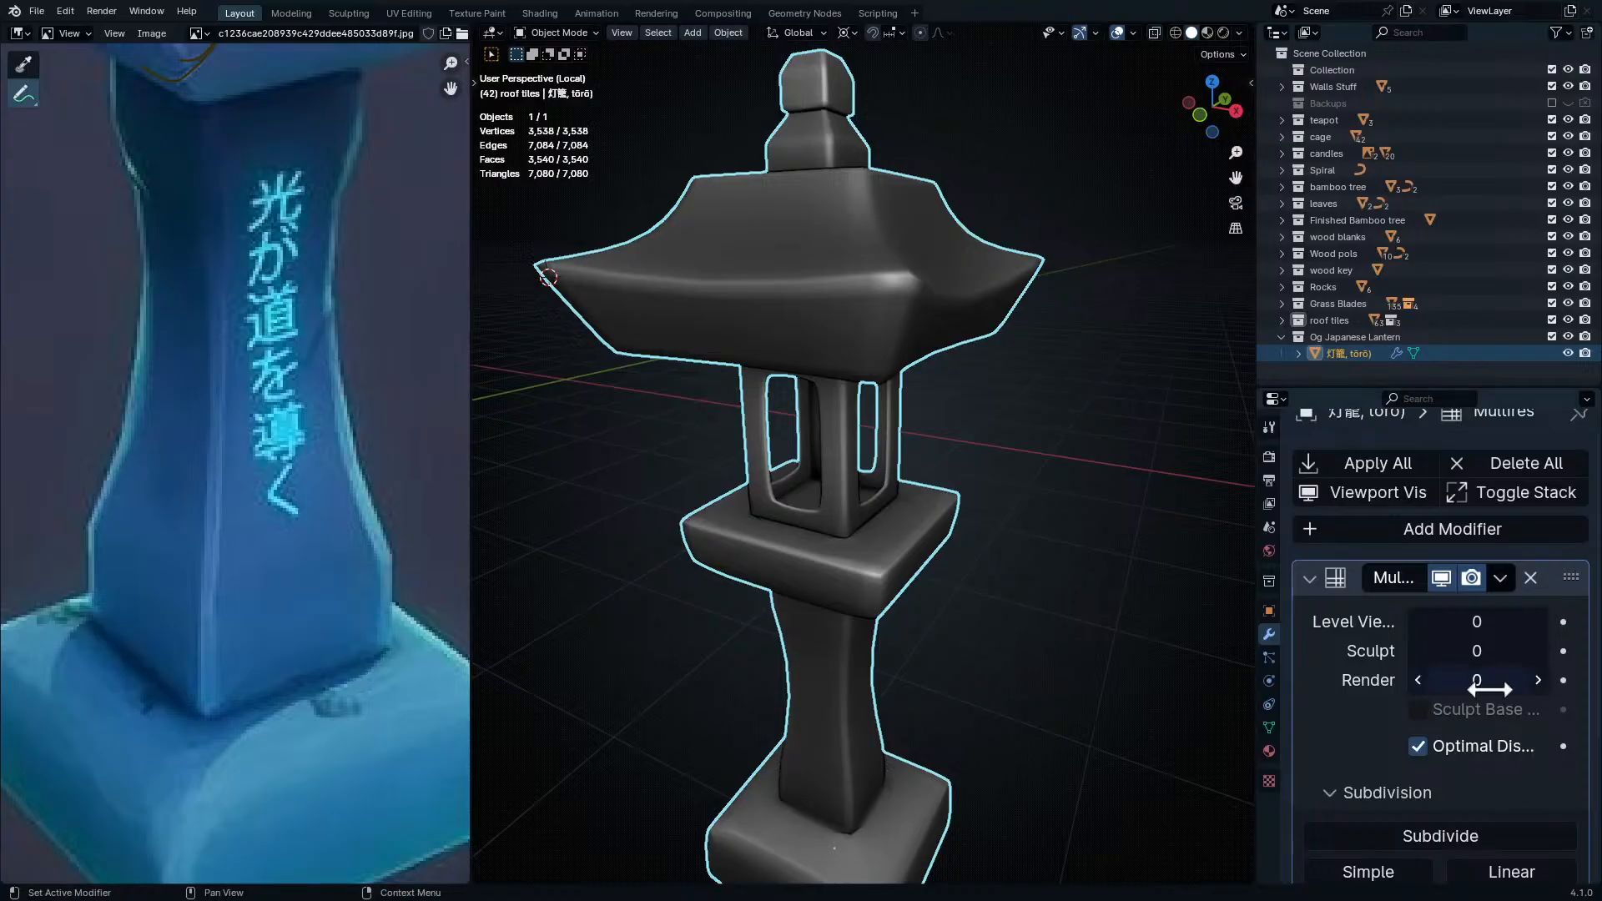
scroll(1435, 651, "down", 1)
double_click(1451, 577)
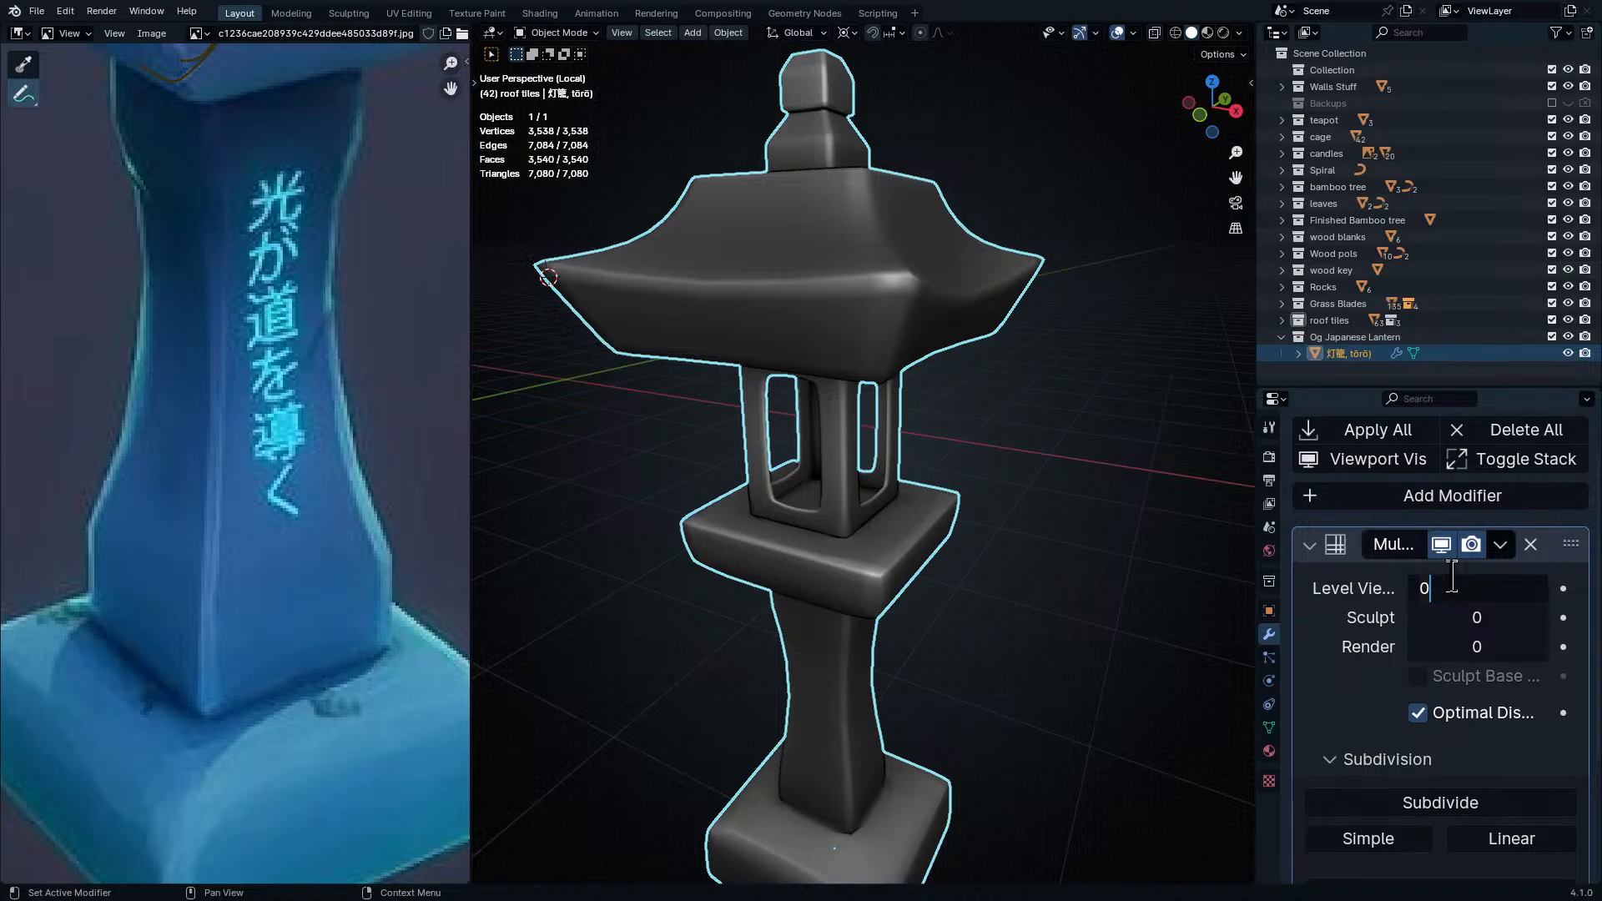
key("Return")
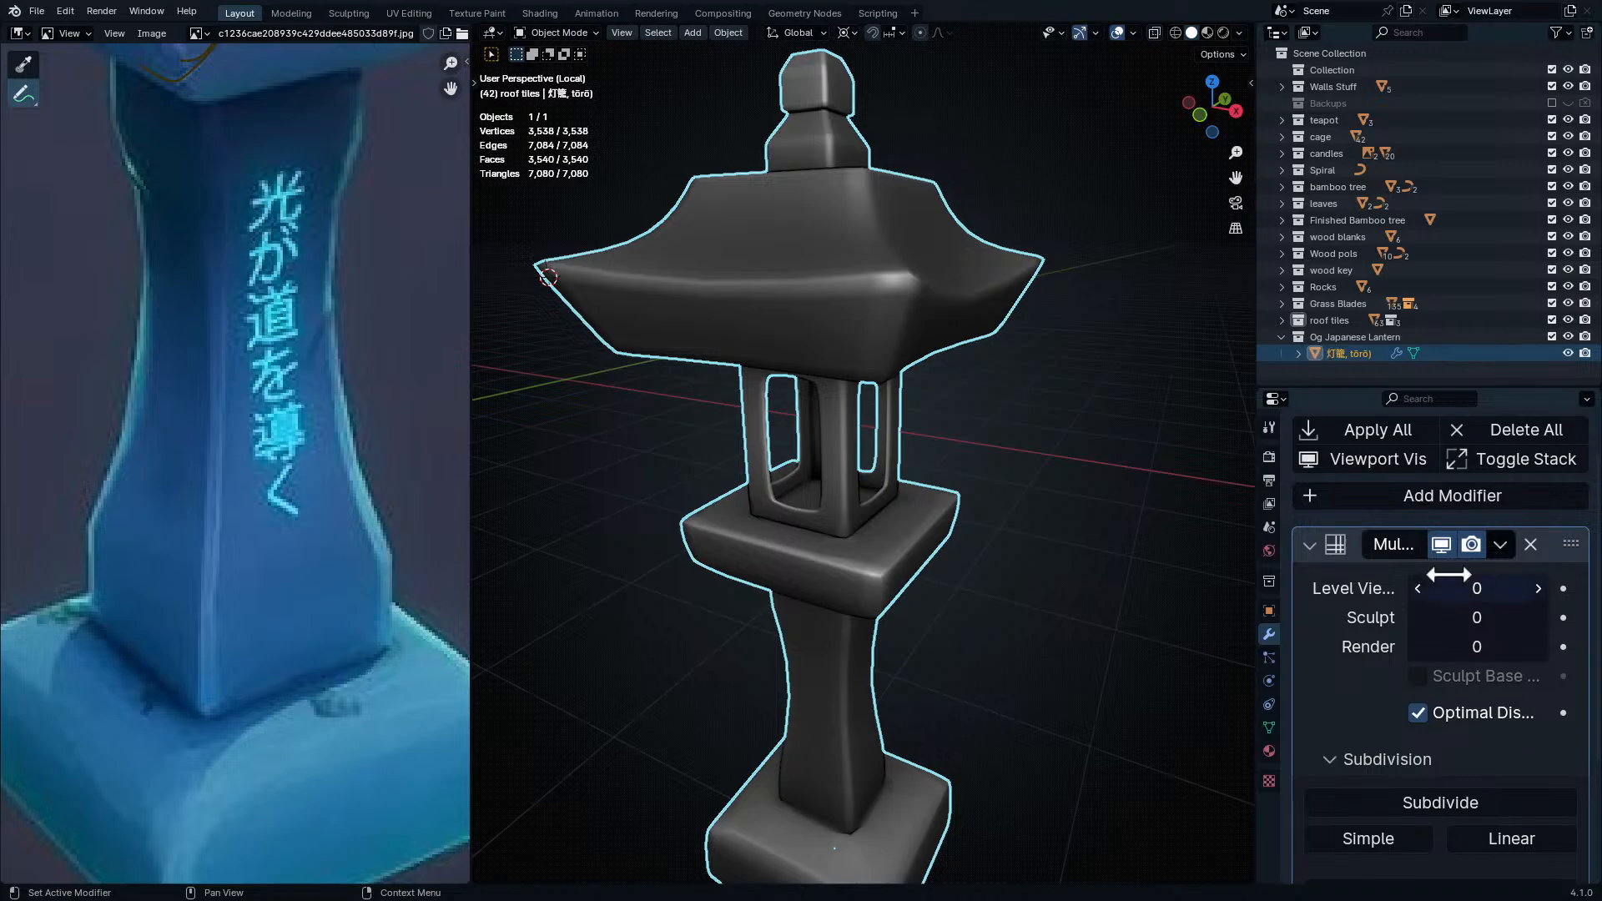
left_click(1499, 590)
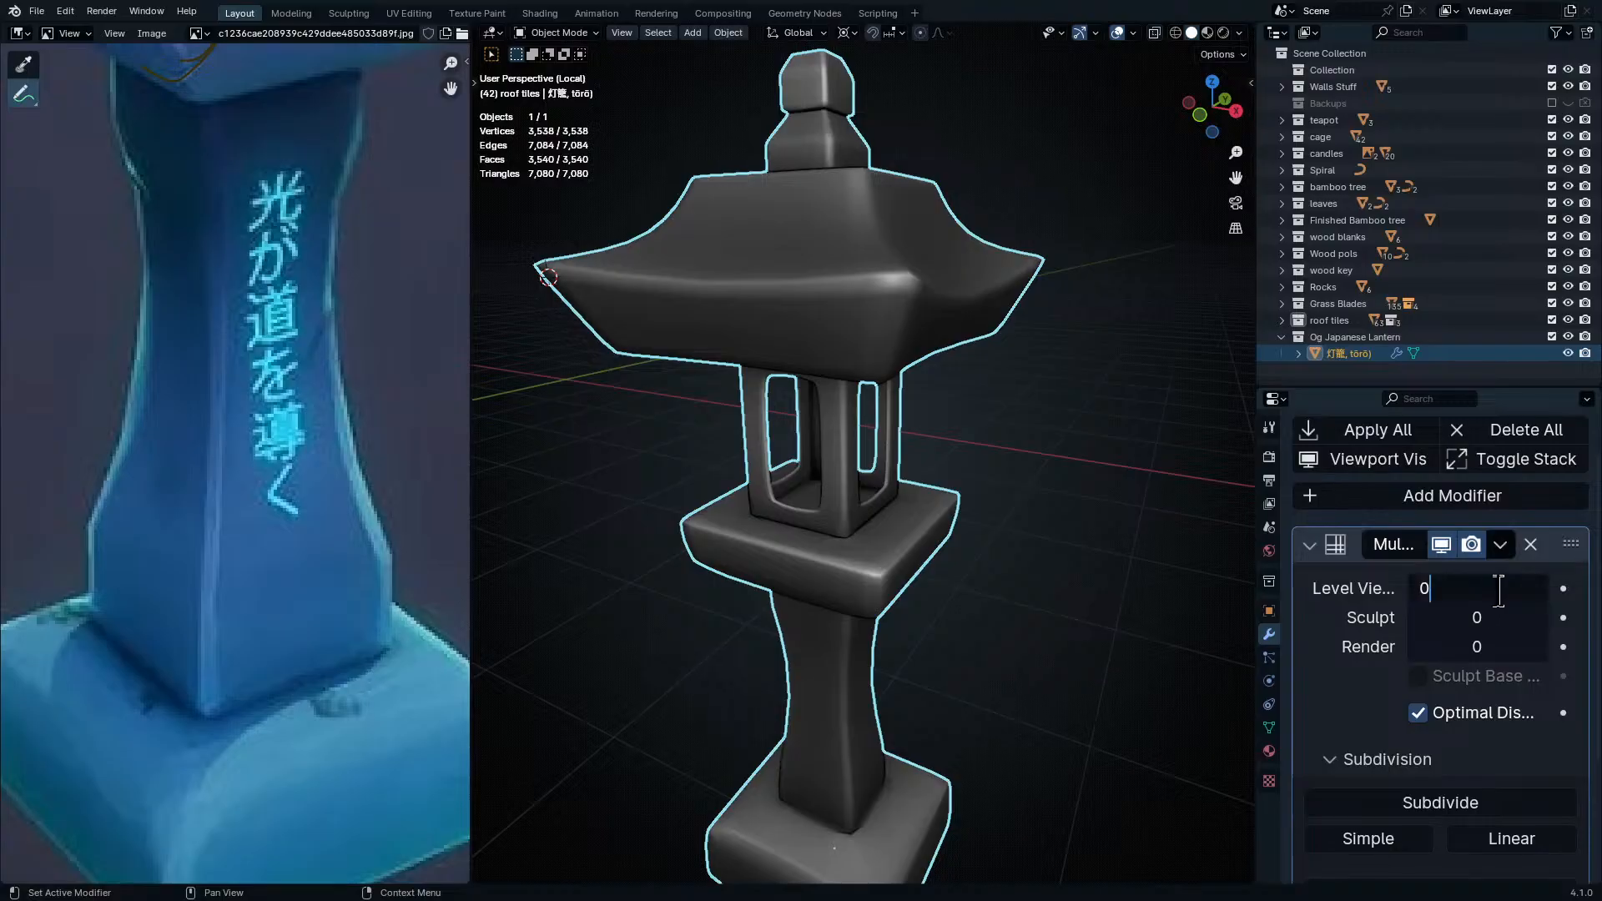
key("Return")
- Subdivide the lantern twice in the Multiresolution modifier and view the denser mesh in wireframe
scroll(1447, 766, "down", 2)
scroll(924, 358, "down", 2)
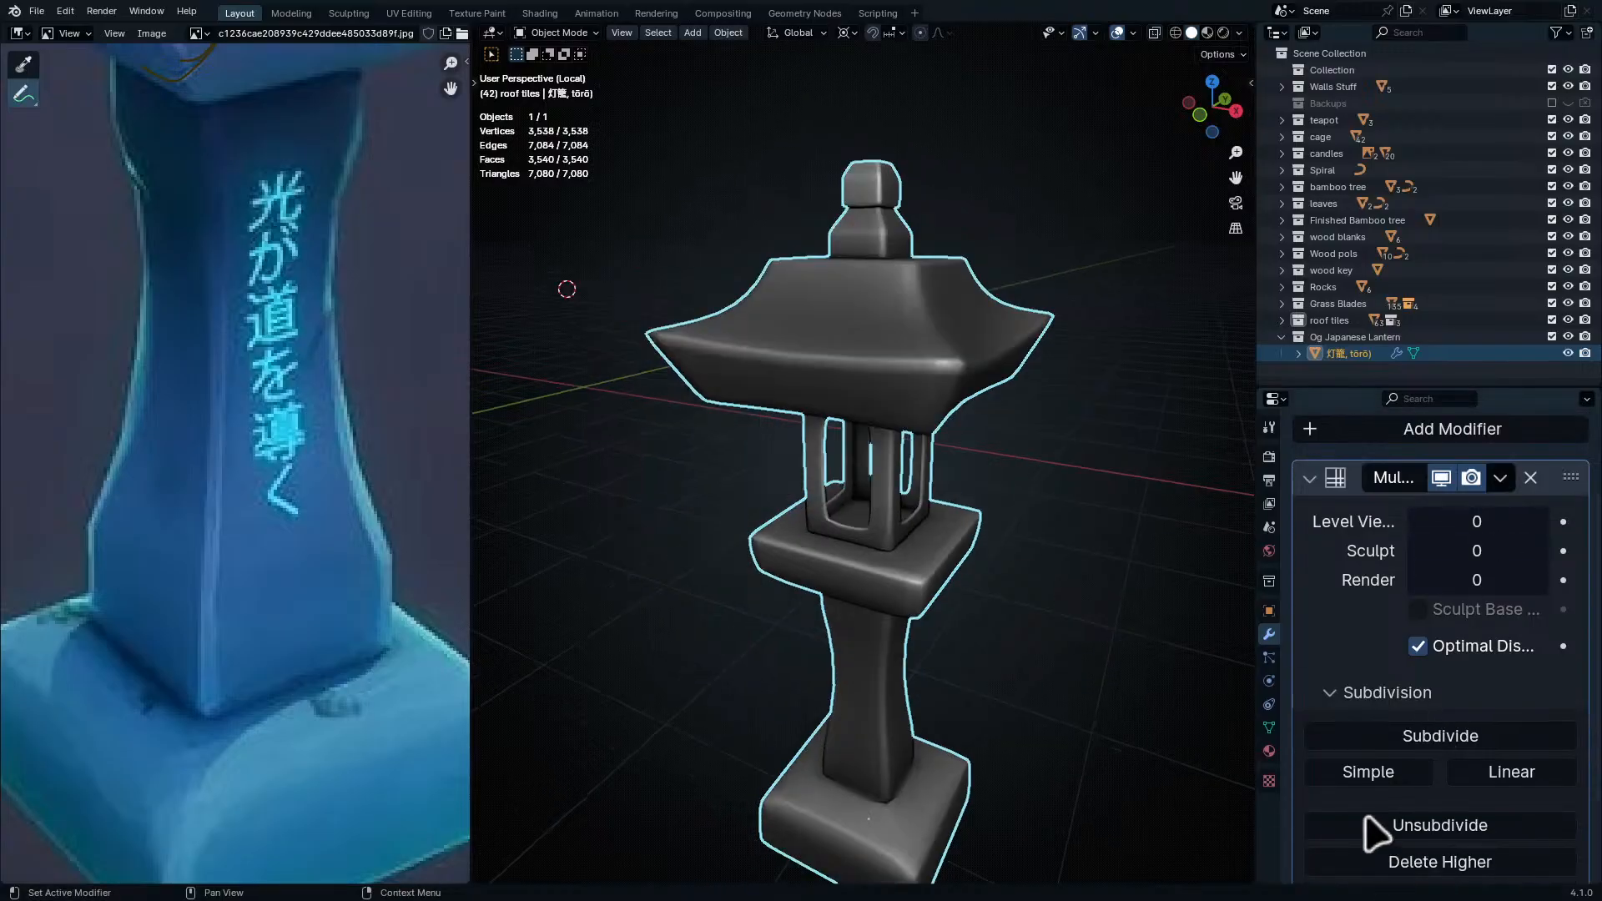
scroll(1396, 783, "down", 3)
left_click(1457, 625)
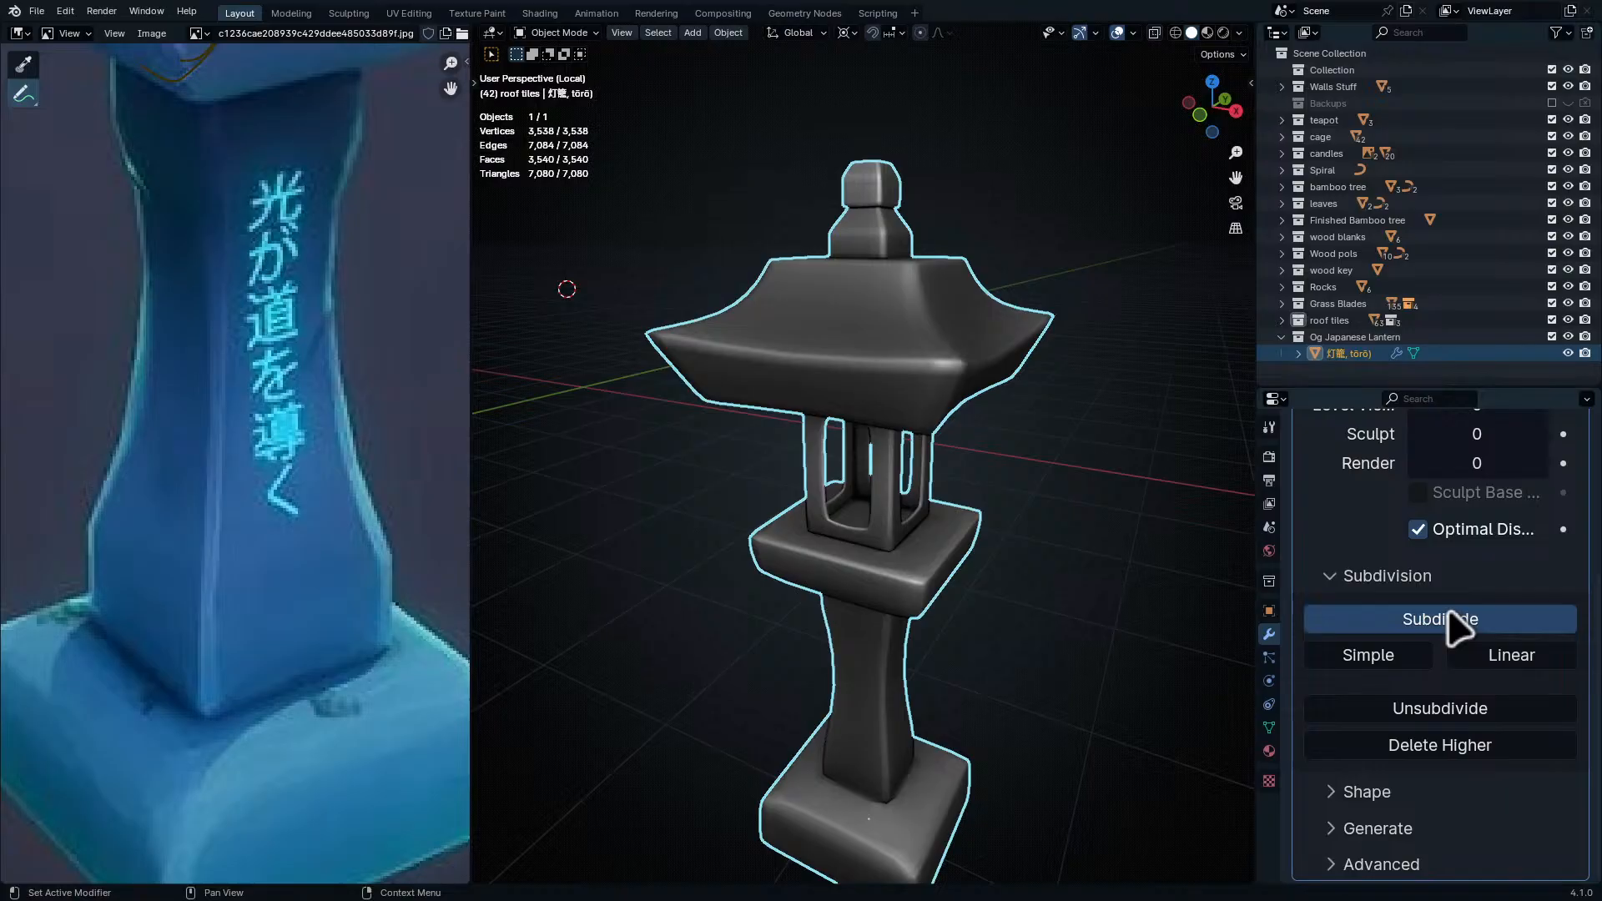
left_click(1451, 625)
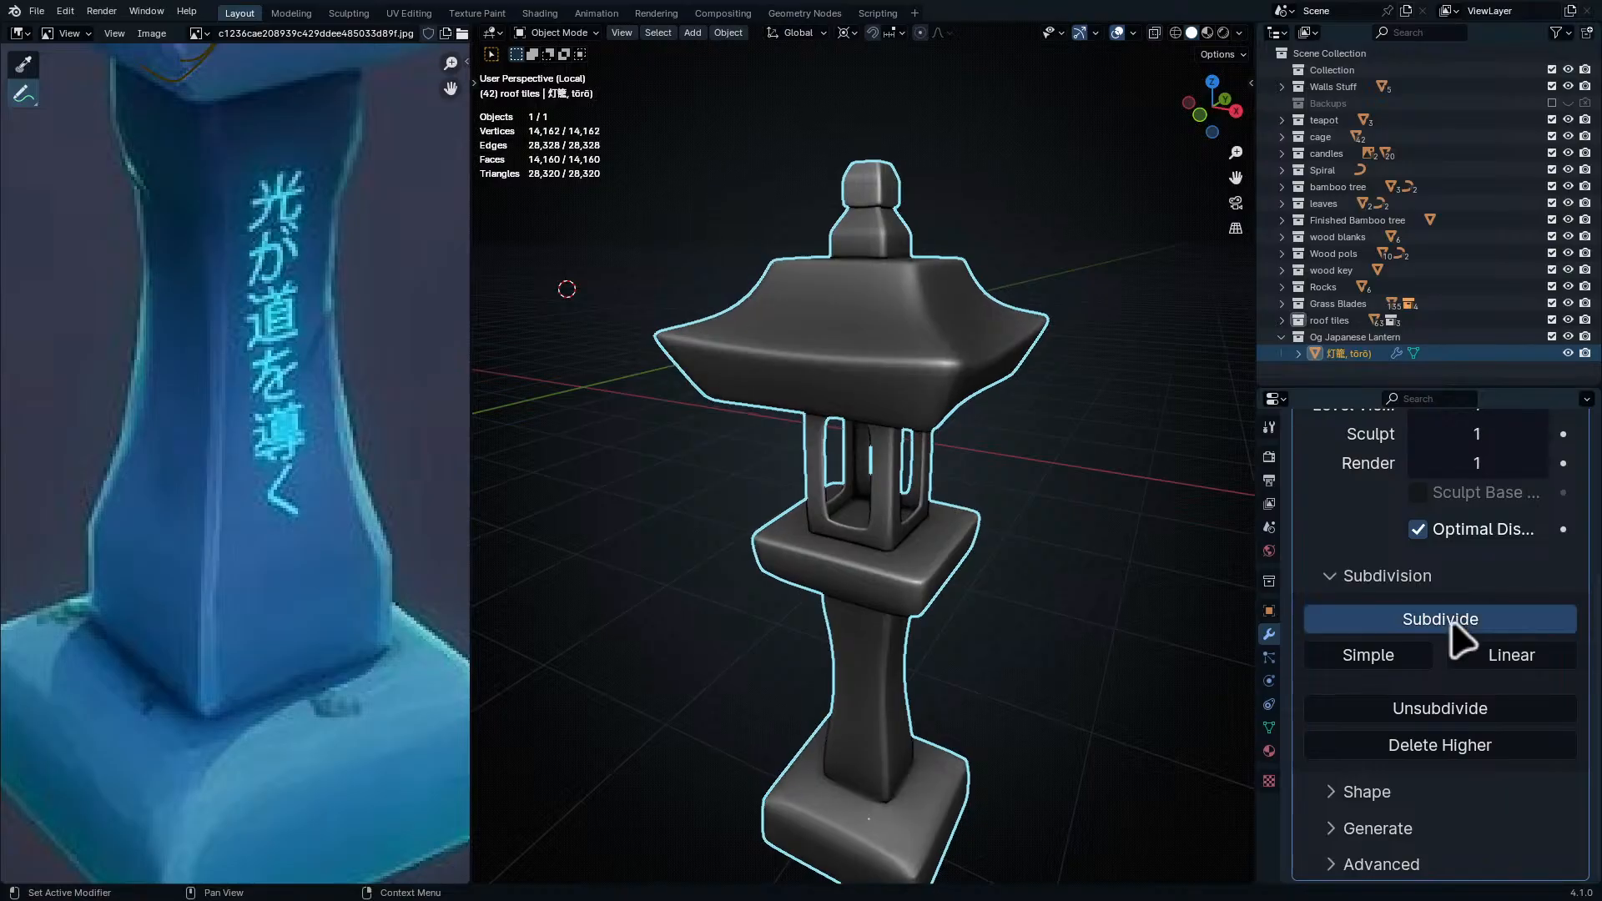
key("shift+z")
middle_click_drag(860, 389, 990, 472)
scroll(1545, 536, "up", 3)
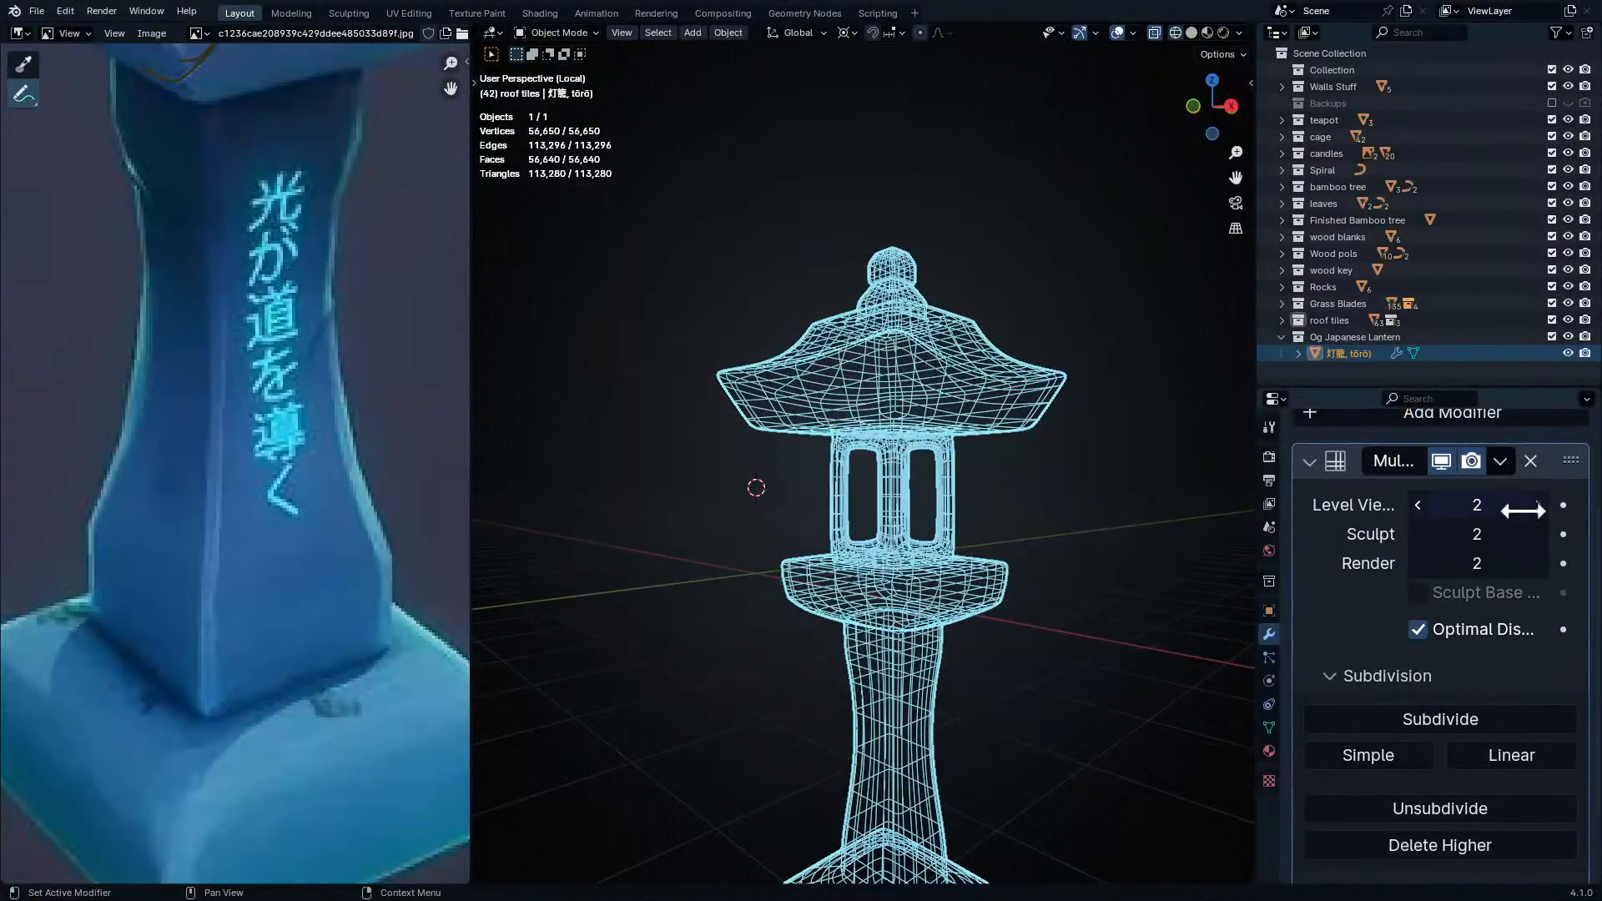
- Subdivide the Multiresolution modifier once more and set its viewport level to 2
left_click(1493, 723)
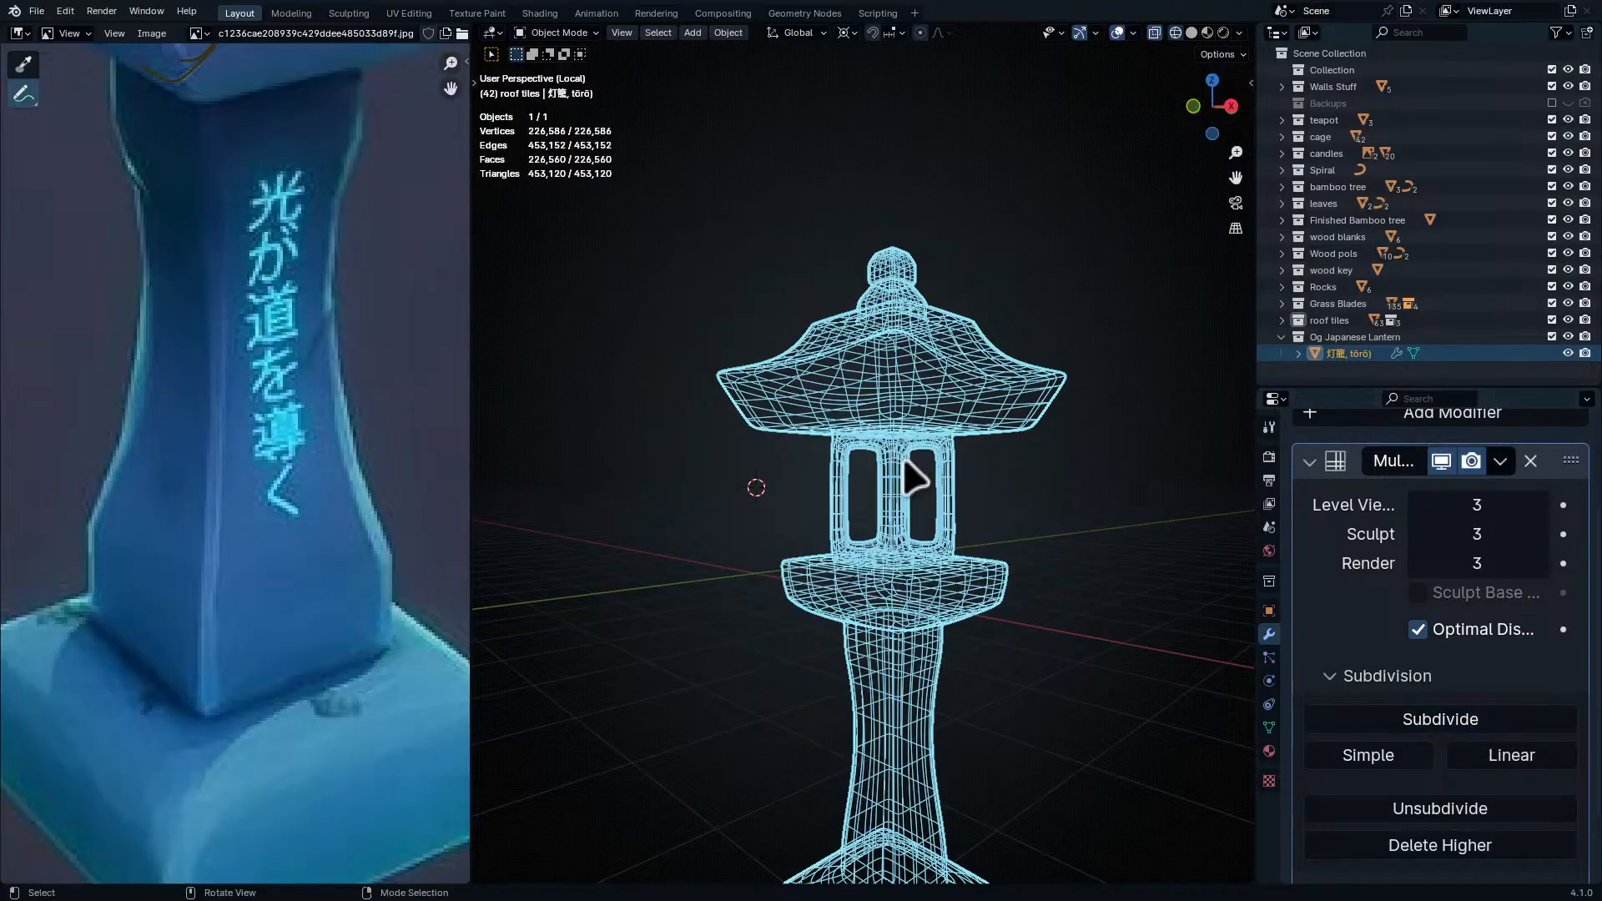
left_click(1474, 507)
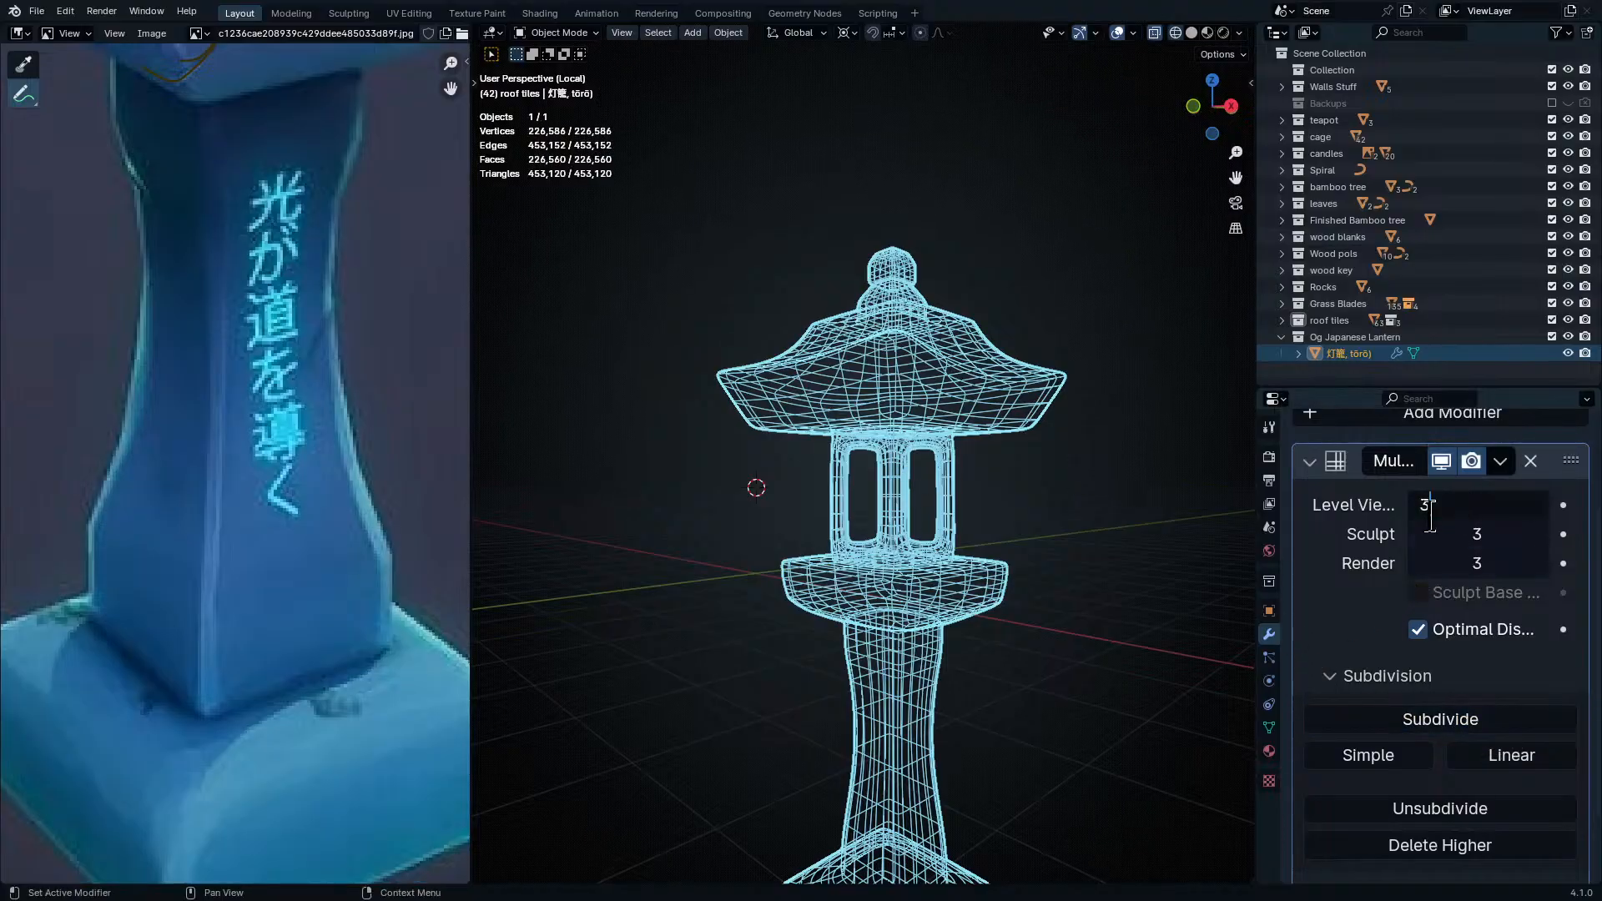
key("Return")
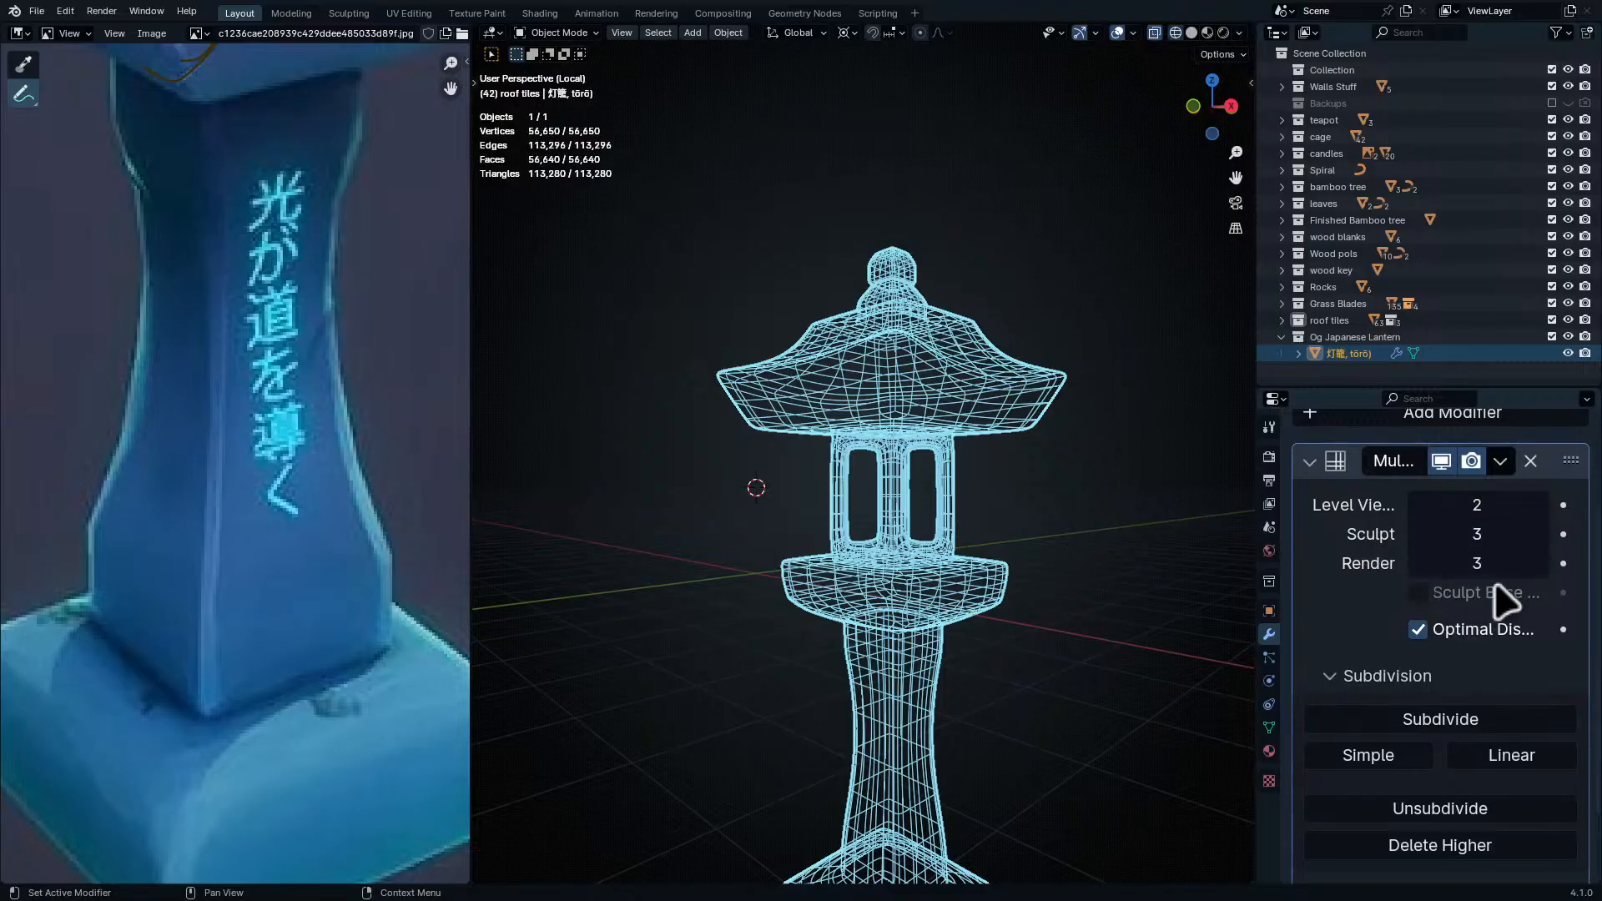
- Look through the Multiresolution modifier's Subdivision, Shape and Advanced options
scroll(1456, 689, "down", 2)
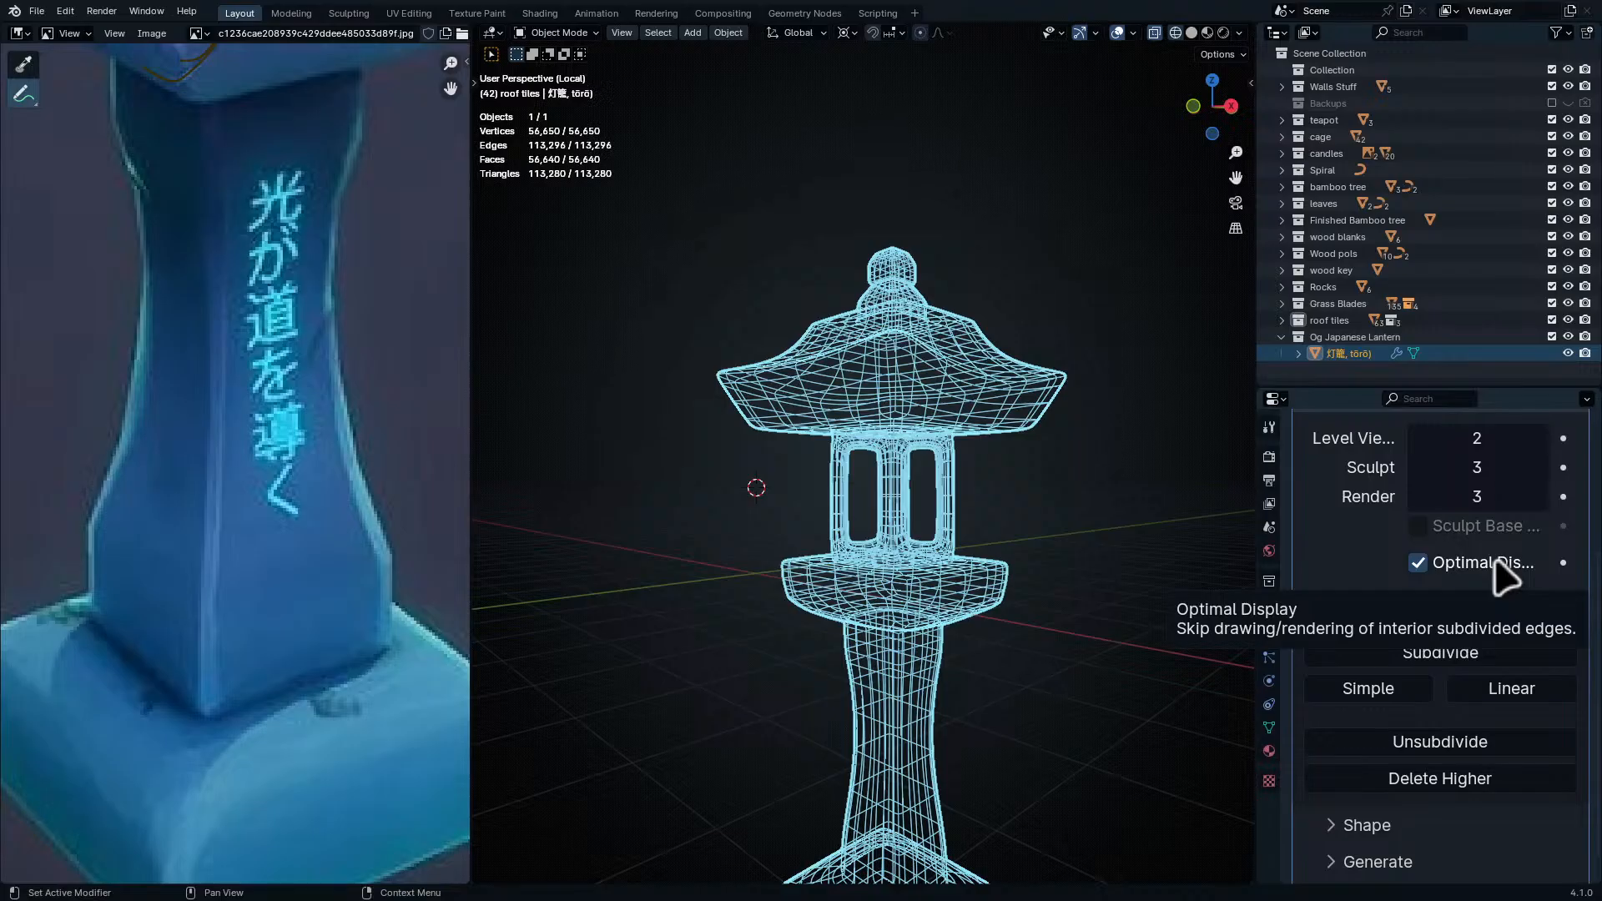
scroll(1368, 584, "up", 1)
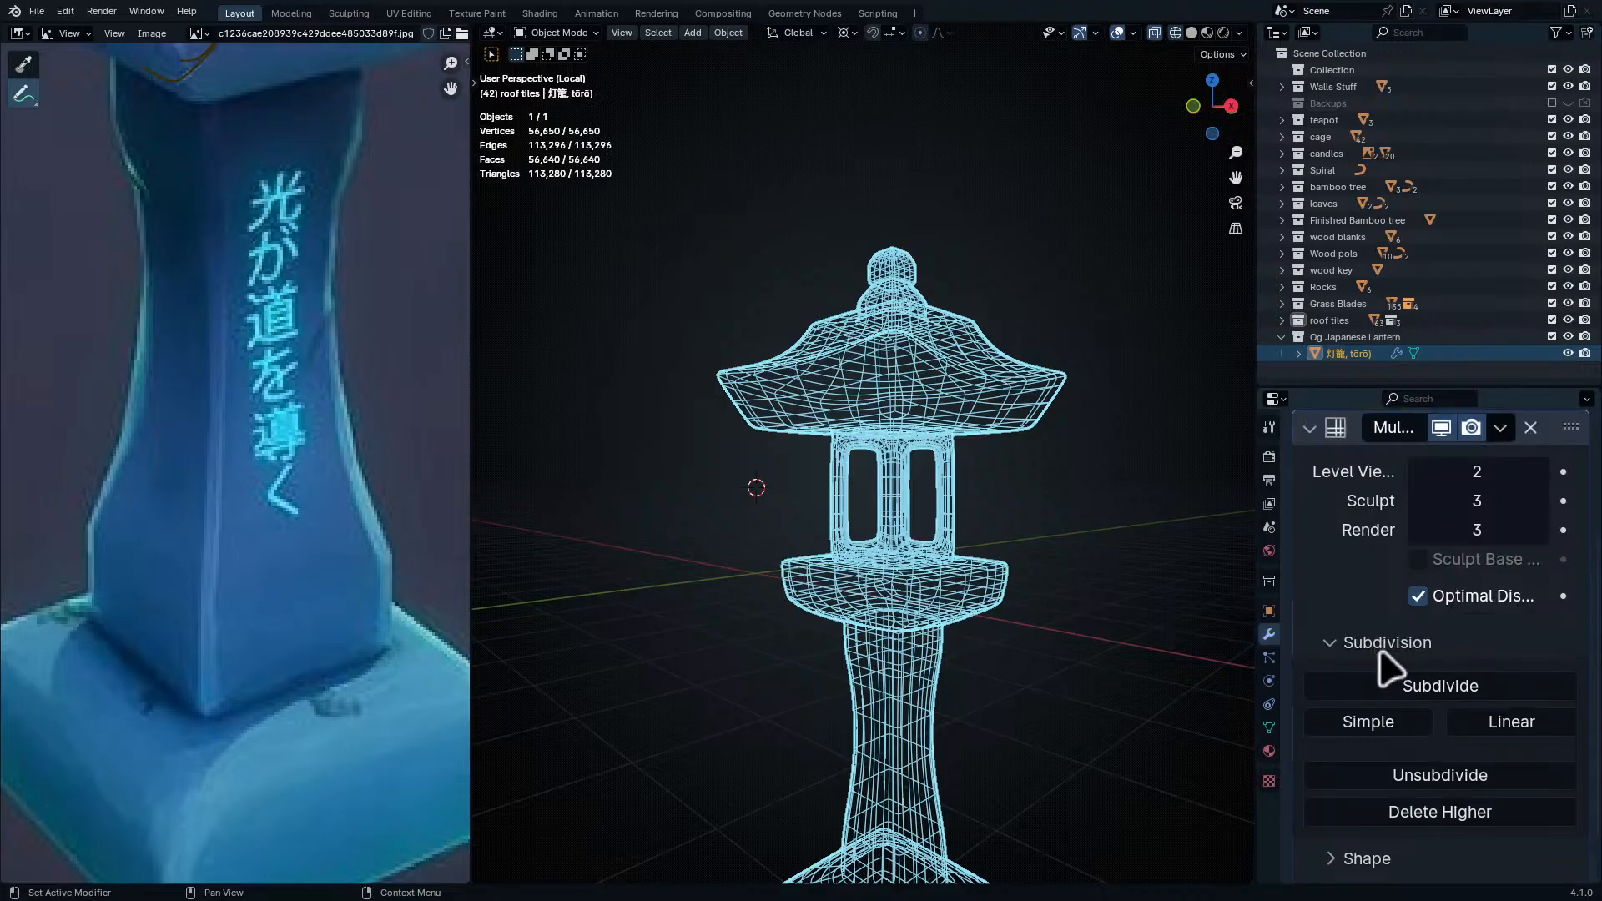
scroll(1372, 862, "down", 2)
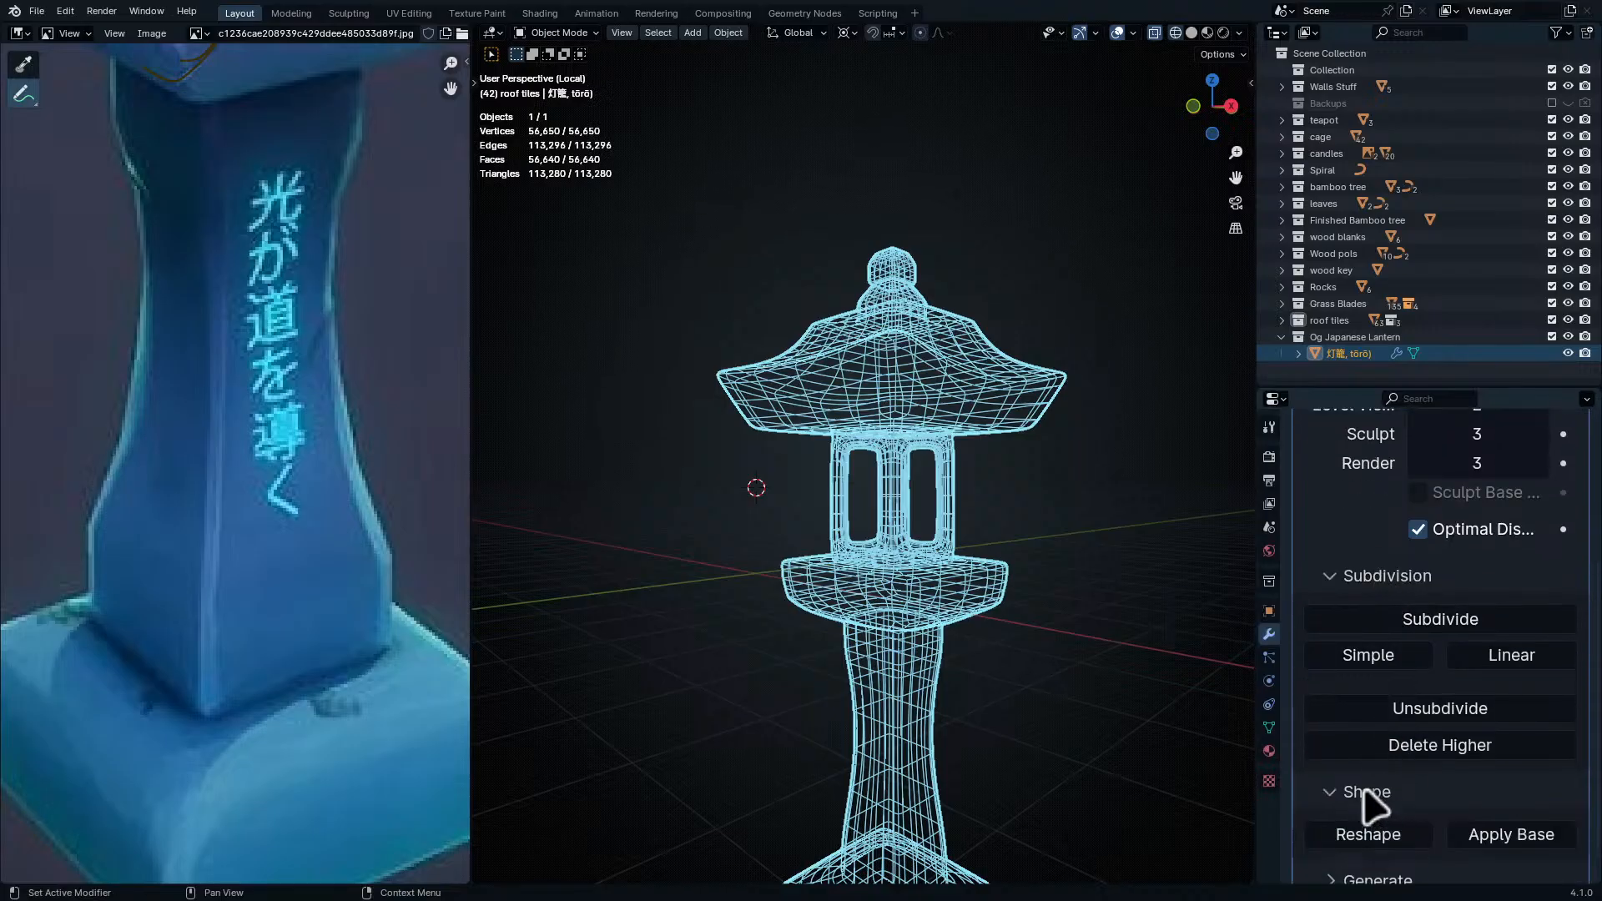
scroll(1373, 872, "down", 6)
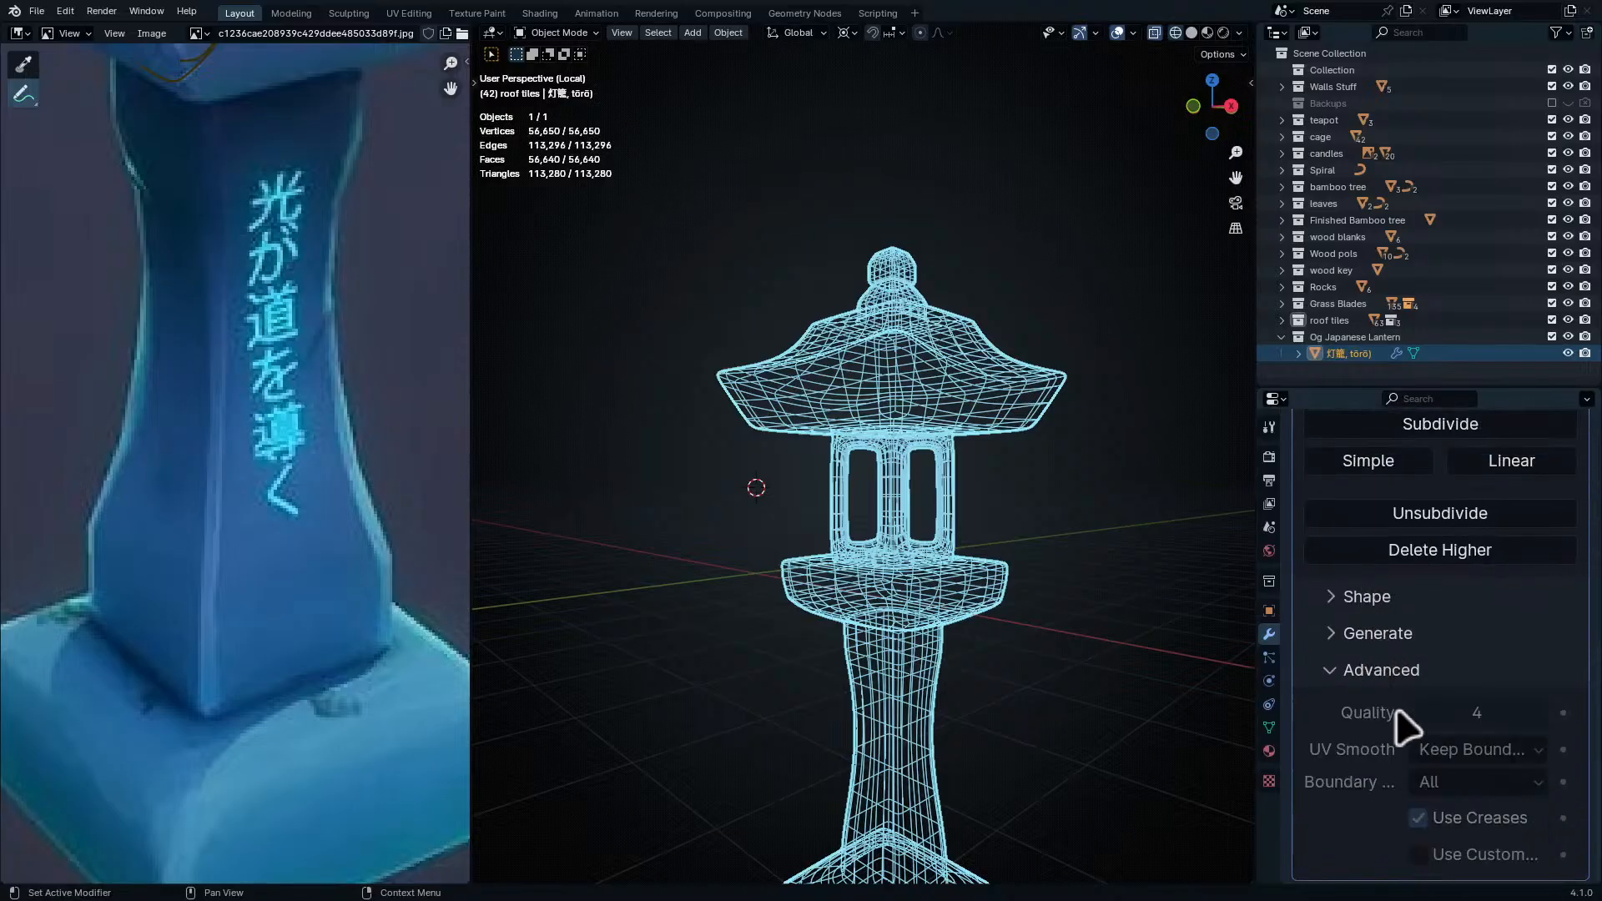
left_click(1390, 674)
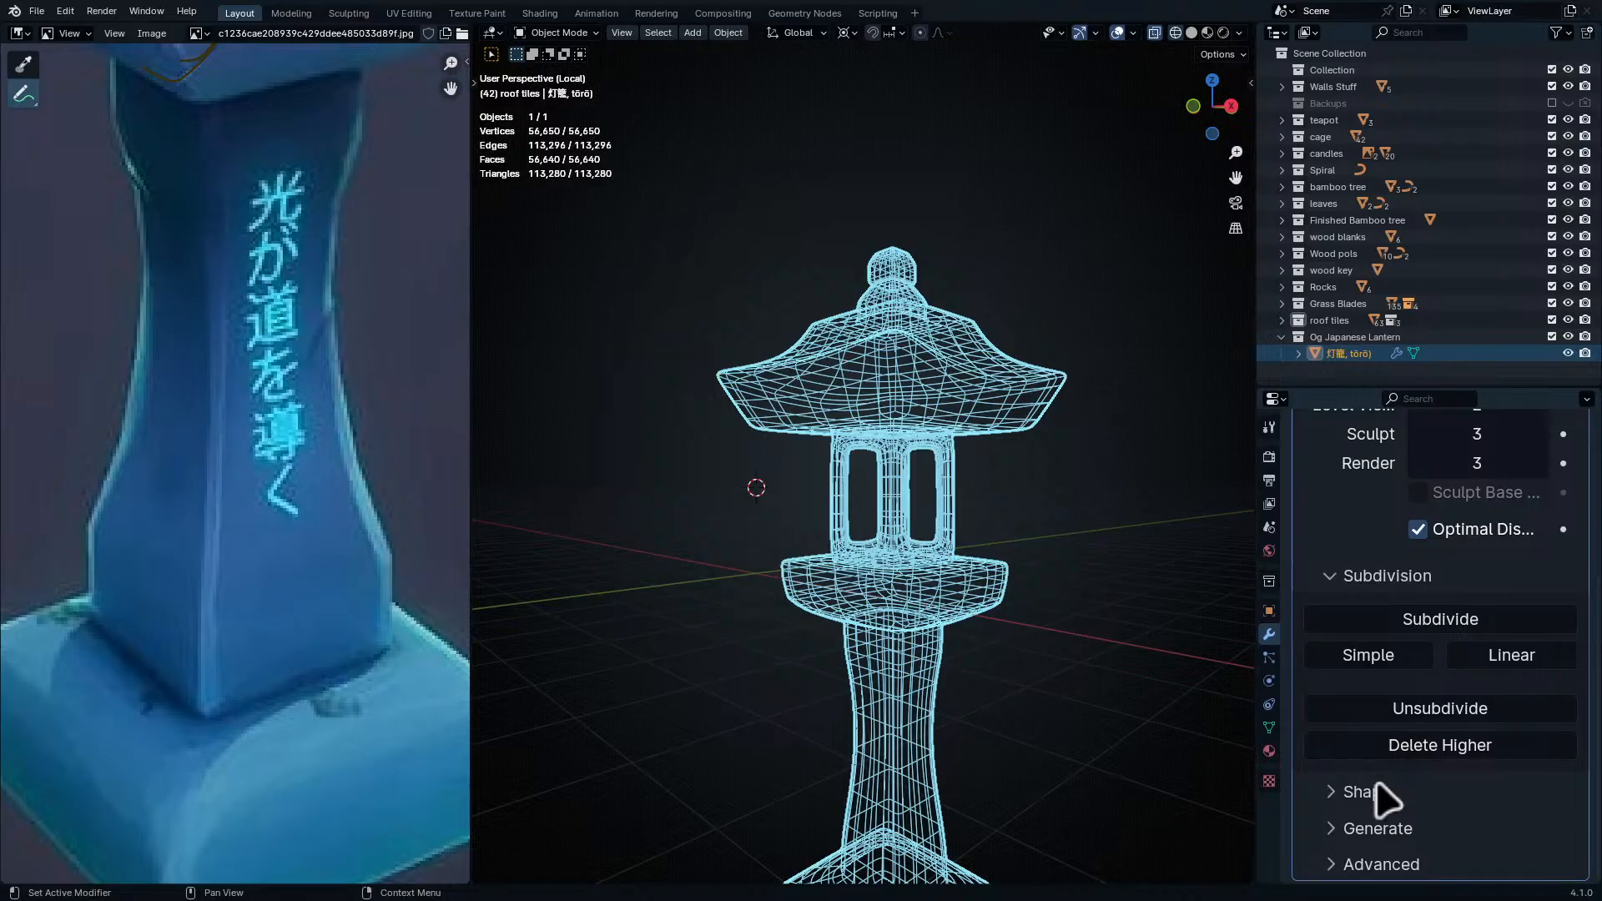
scroll(1440, 667, "up", 7)
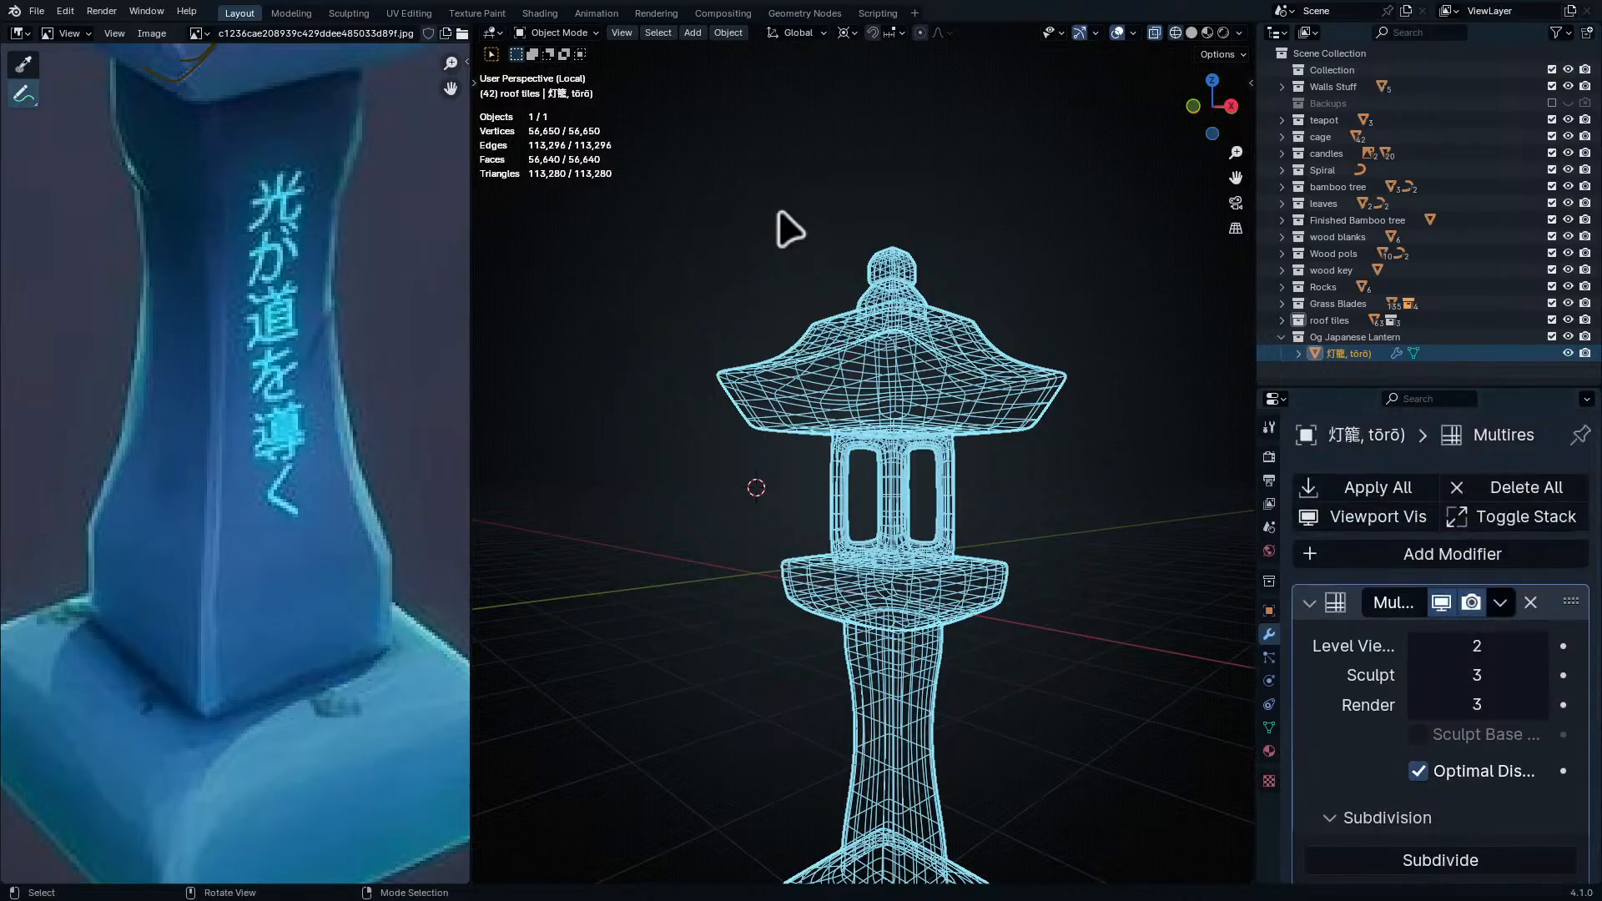
- Return the lantern to solid shading and enter Sculpt Mode
middle_click_drag(778, 214, 807, 270)
key("shift+z")
key("shift+a")
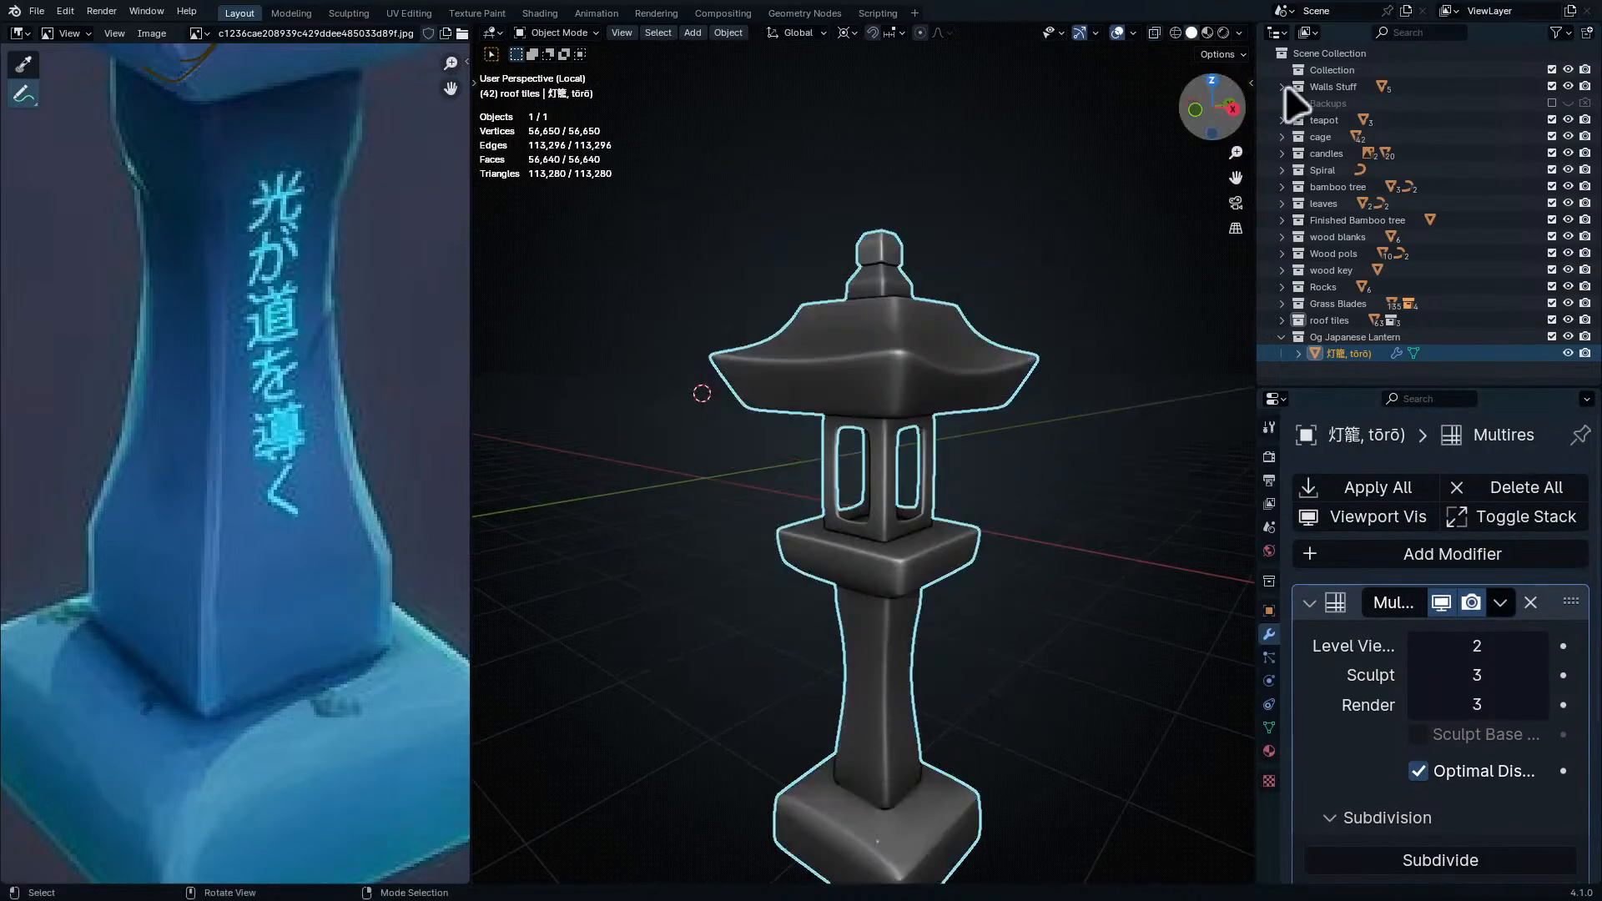
key("ctrl+Tab")
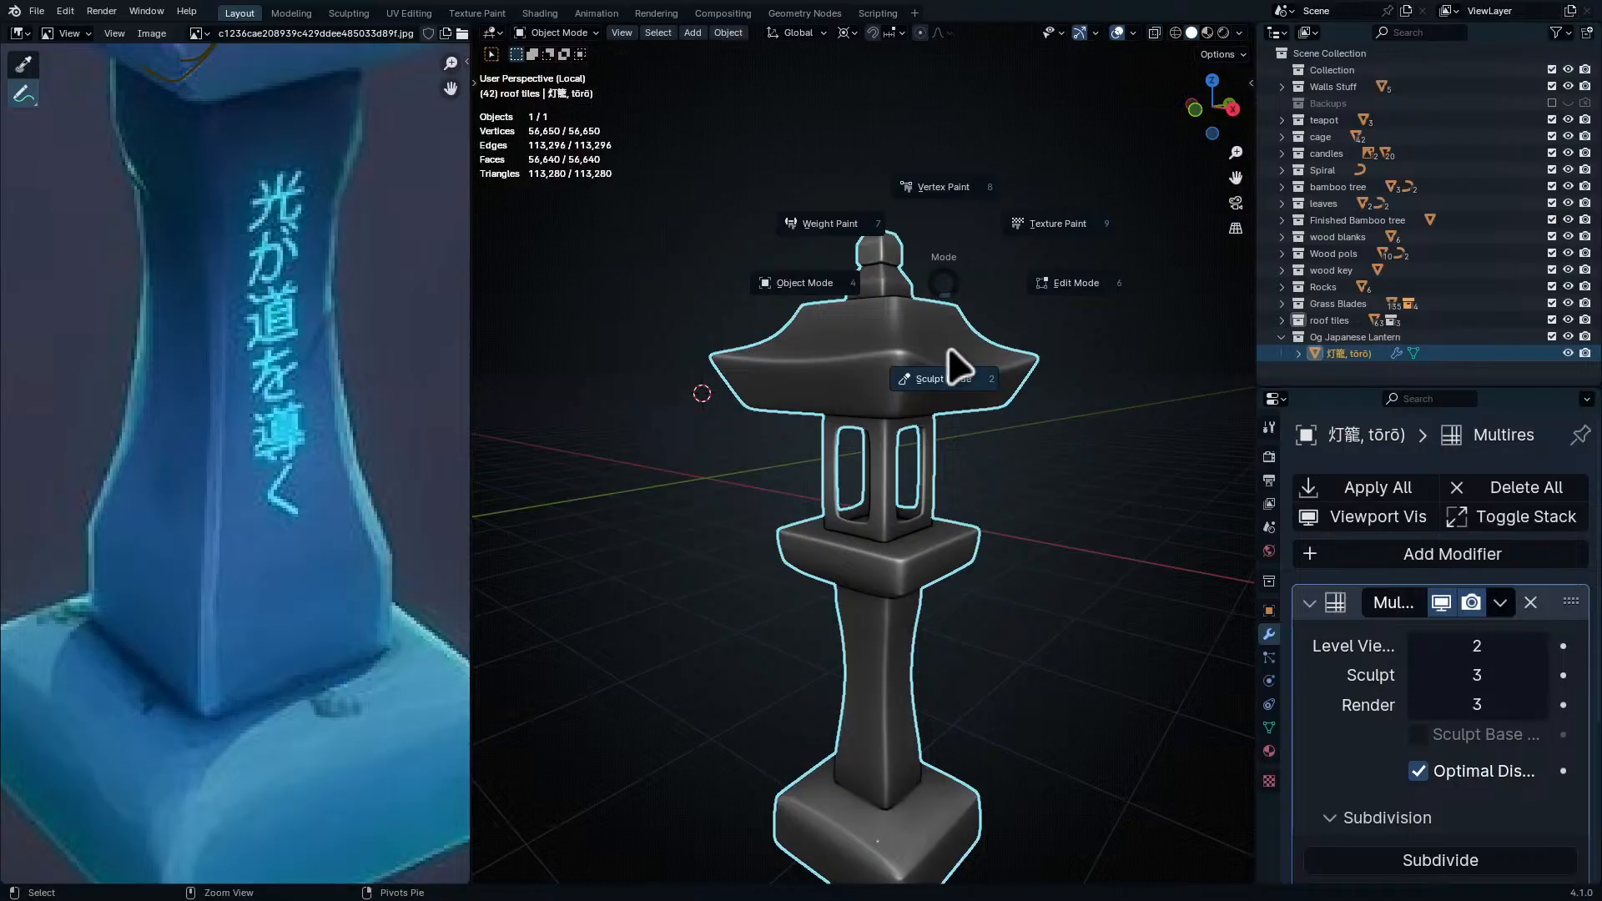
left_click(959, 437)
- Choose the Scrape brush for wearing down the lantern's topmost finial block, using the reference image's finial as a guide
scroll(868, 454, "up", 2)
middle_click_drag(869, 455, 886, 471)
middle_click_drag(178, 447, 313, 469, "ctrl")
middle_click_drag(293, 183, 286, 288, "ctrl")
middle_click_drag(271, 327, 277, 575)
middle_click_drag(302, 333, 247, 509)
middle_click_drag(275, 564, 284, 446, "ctrl")
middle_click_drag(868, 179, 845, 391, "shift")
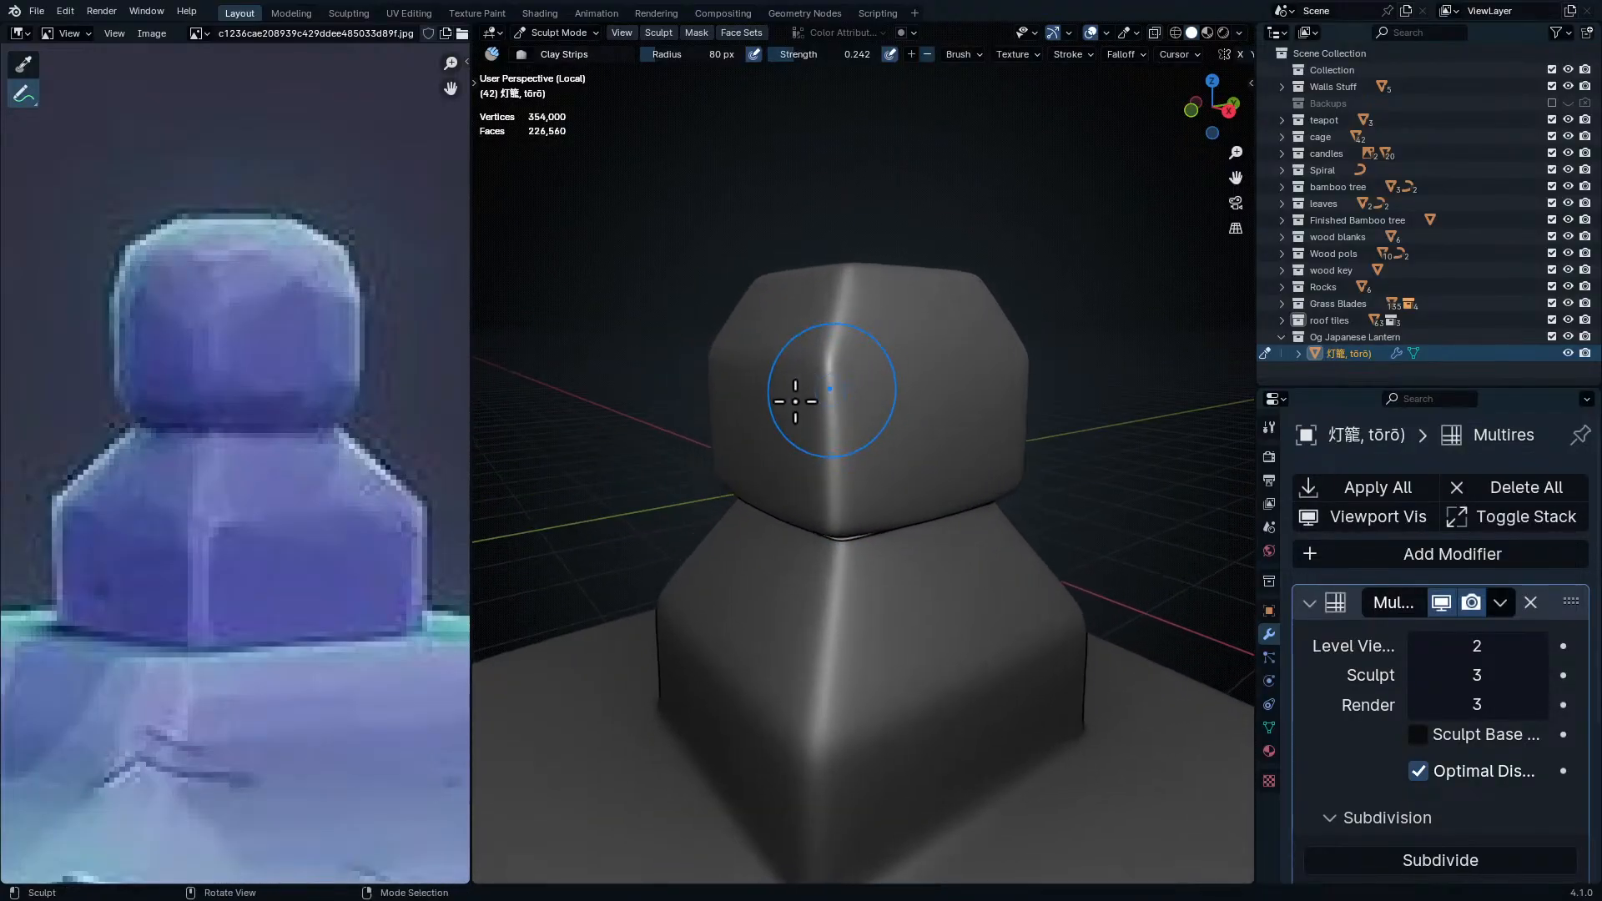
key("t")
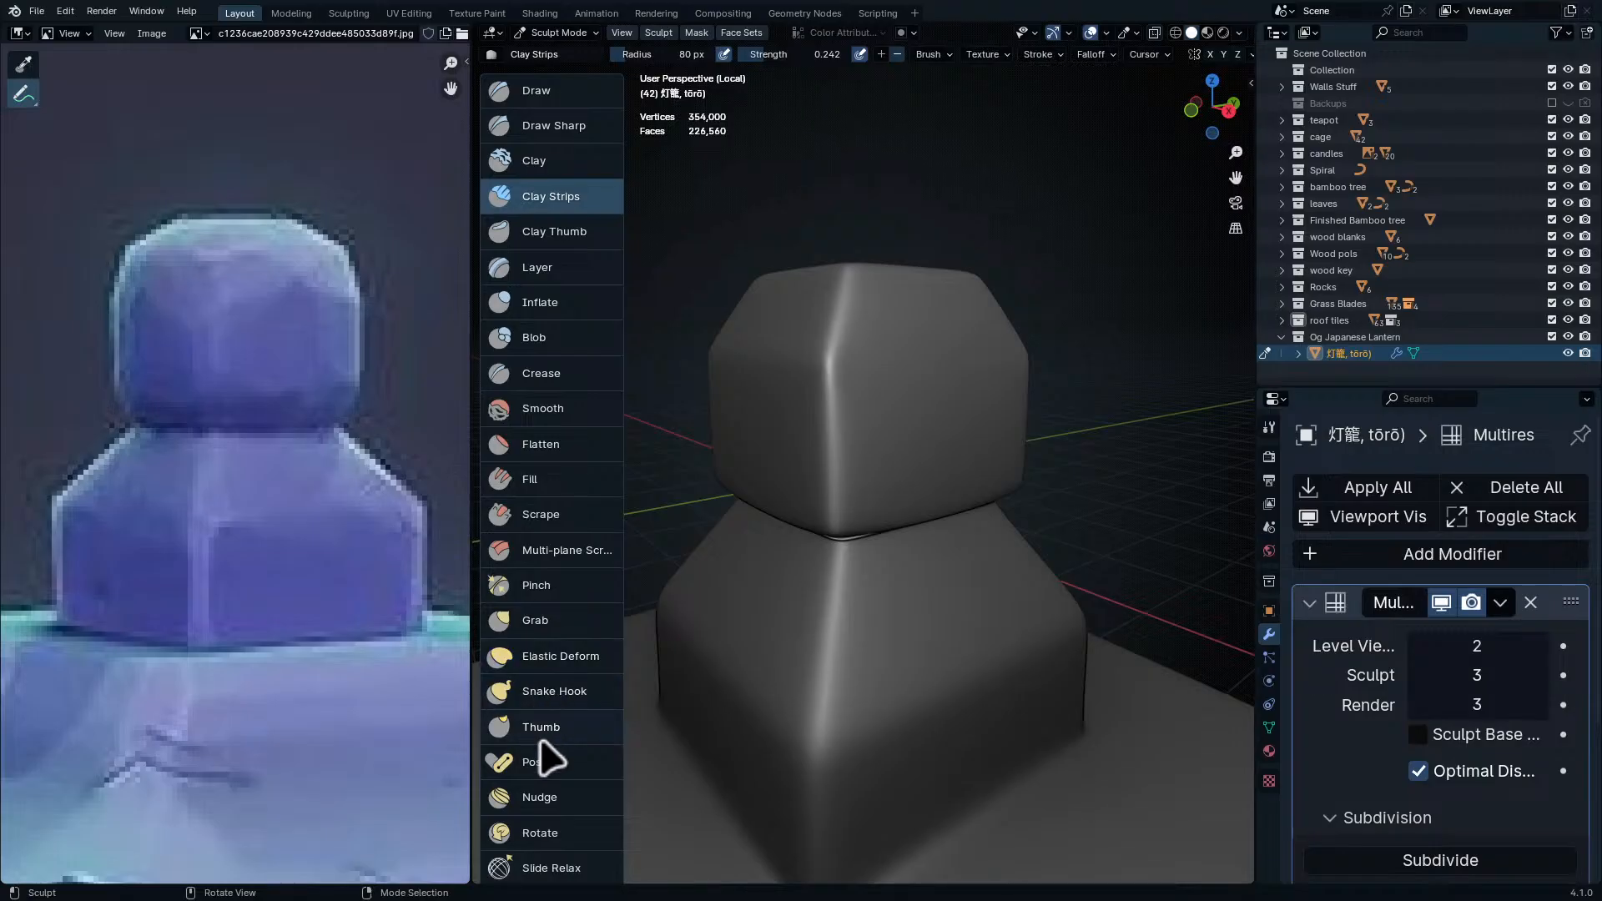
left_click(558, 516)
mouse_move(769, 487)
middle_mouse_down()
mouse_move(870, 436)
mouse_move(729, 454)
middle_mouse_up()
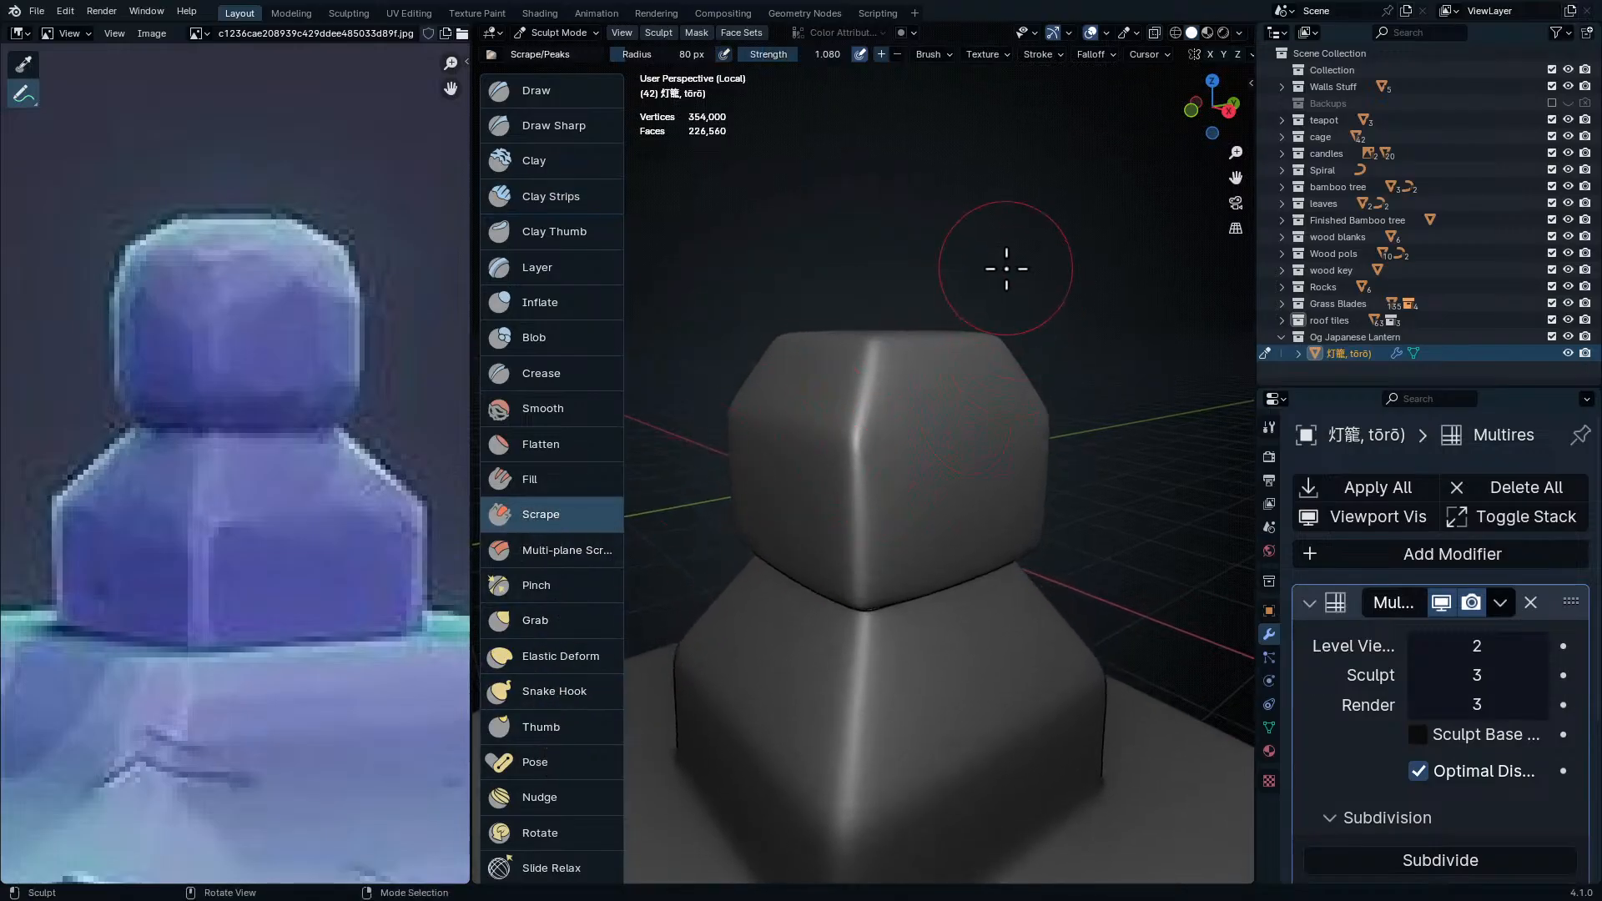
key("t")
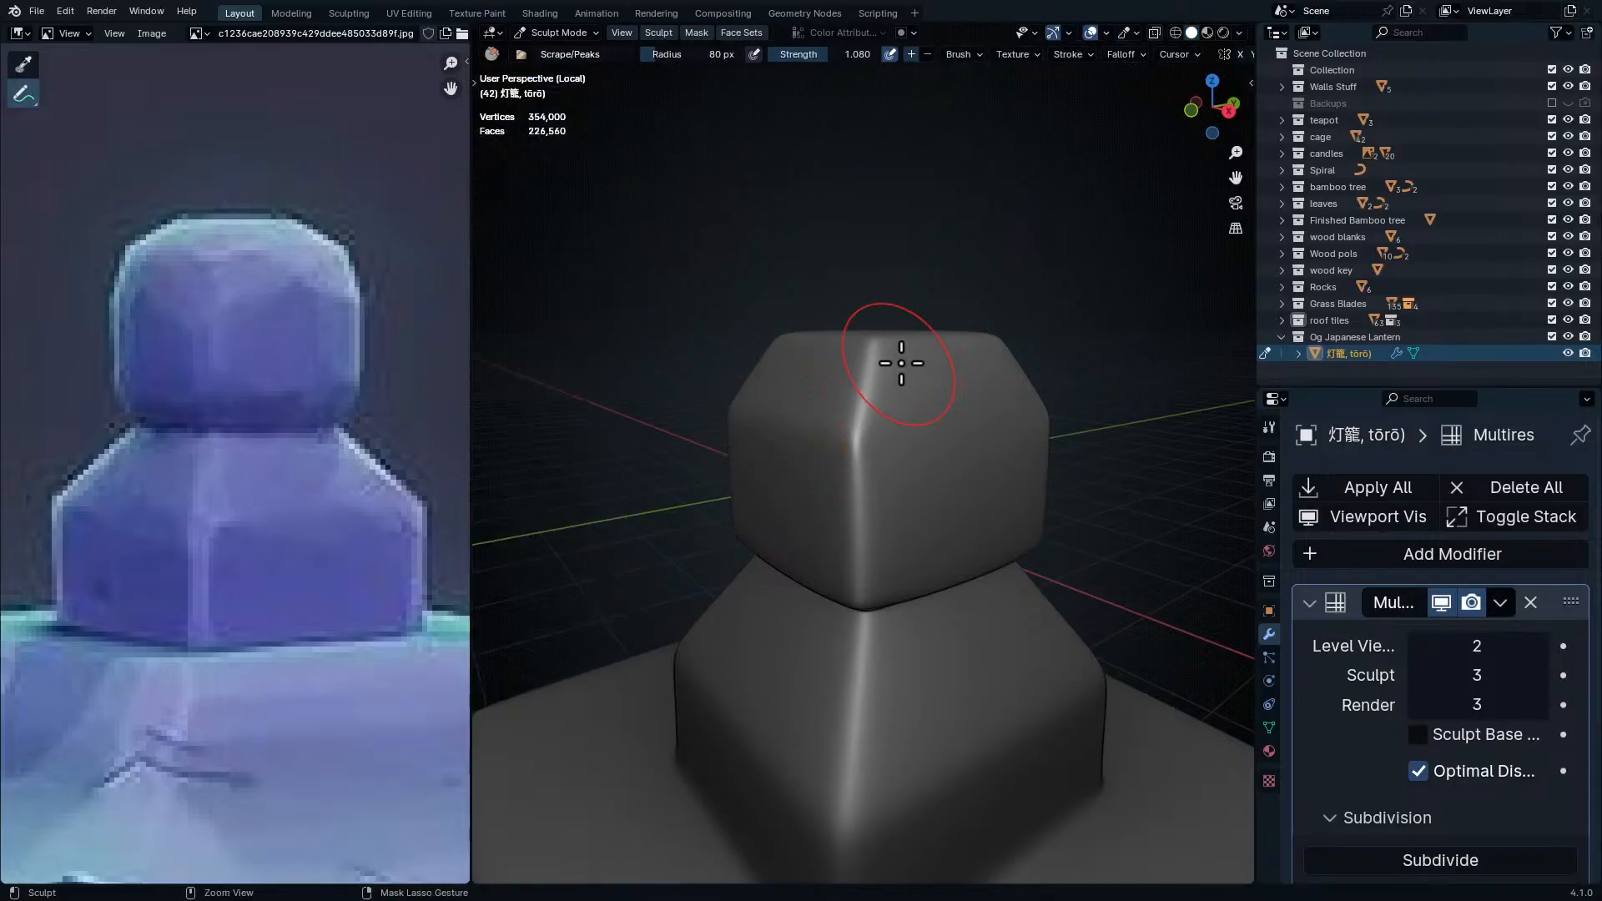
- Set the Scrape brush's radius to 173 px, keeping its strength at 1.080
middle_click_drag(901, 363, 837, 358)
key("f")
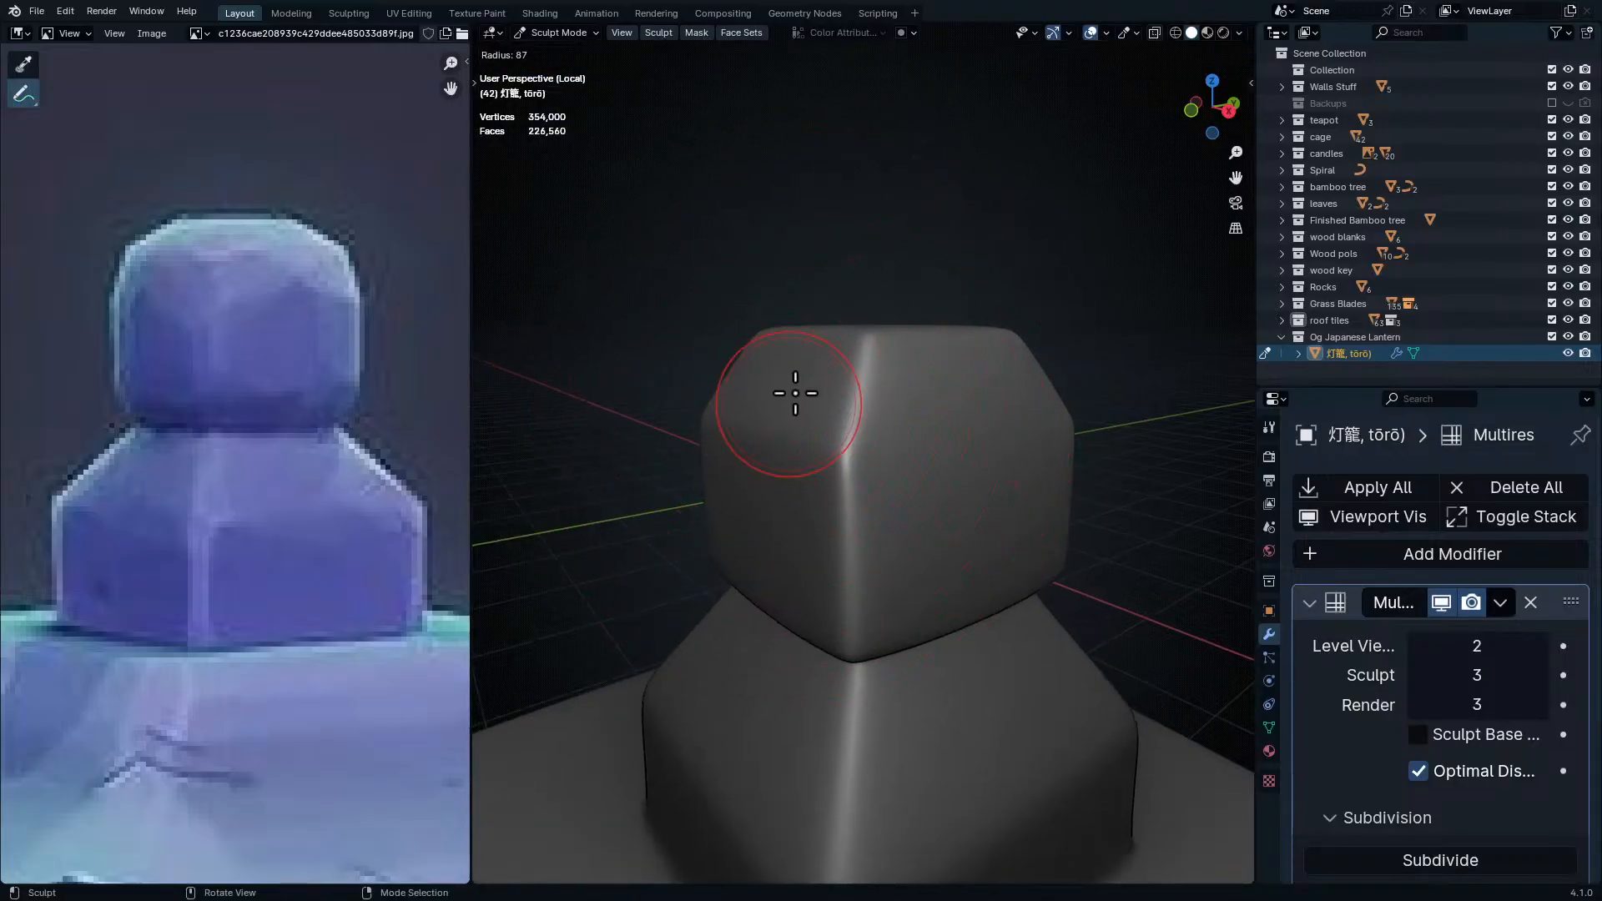
left_click(885, 390)
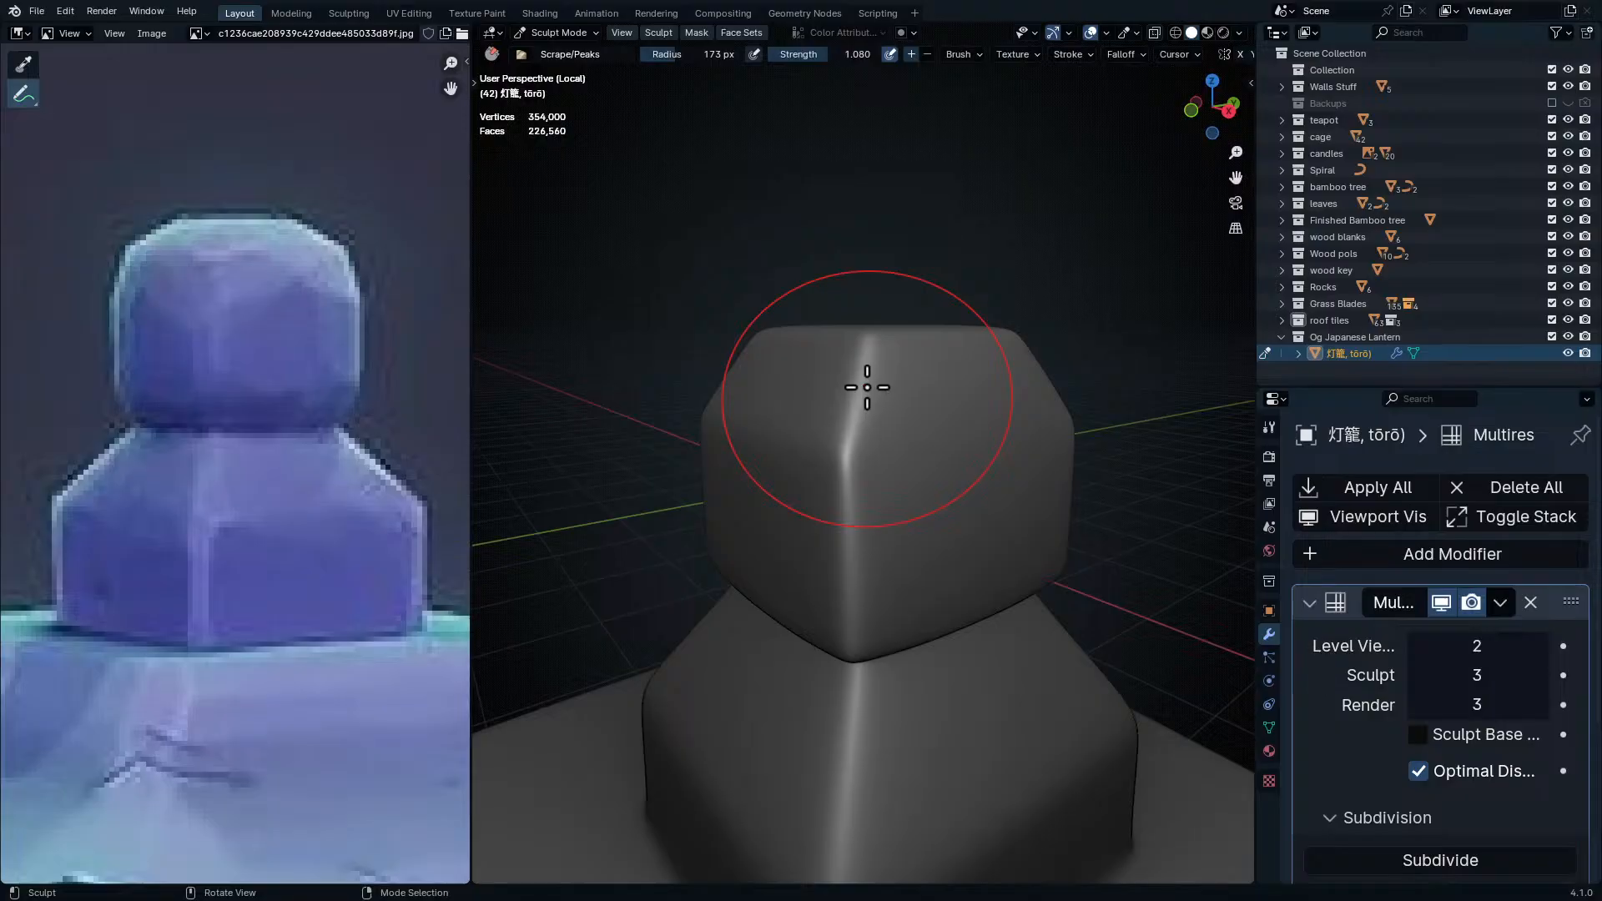
key("shift+f")
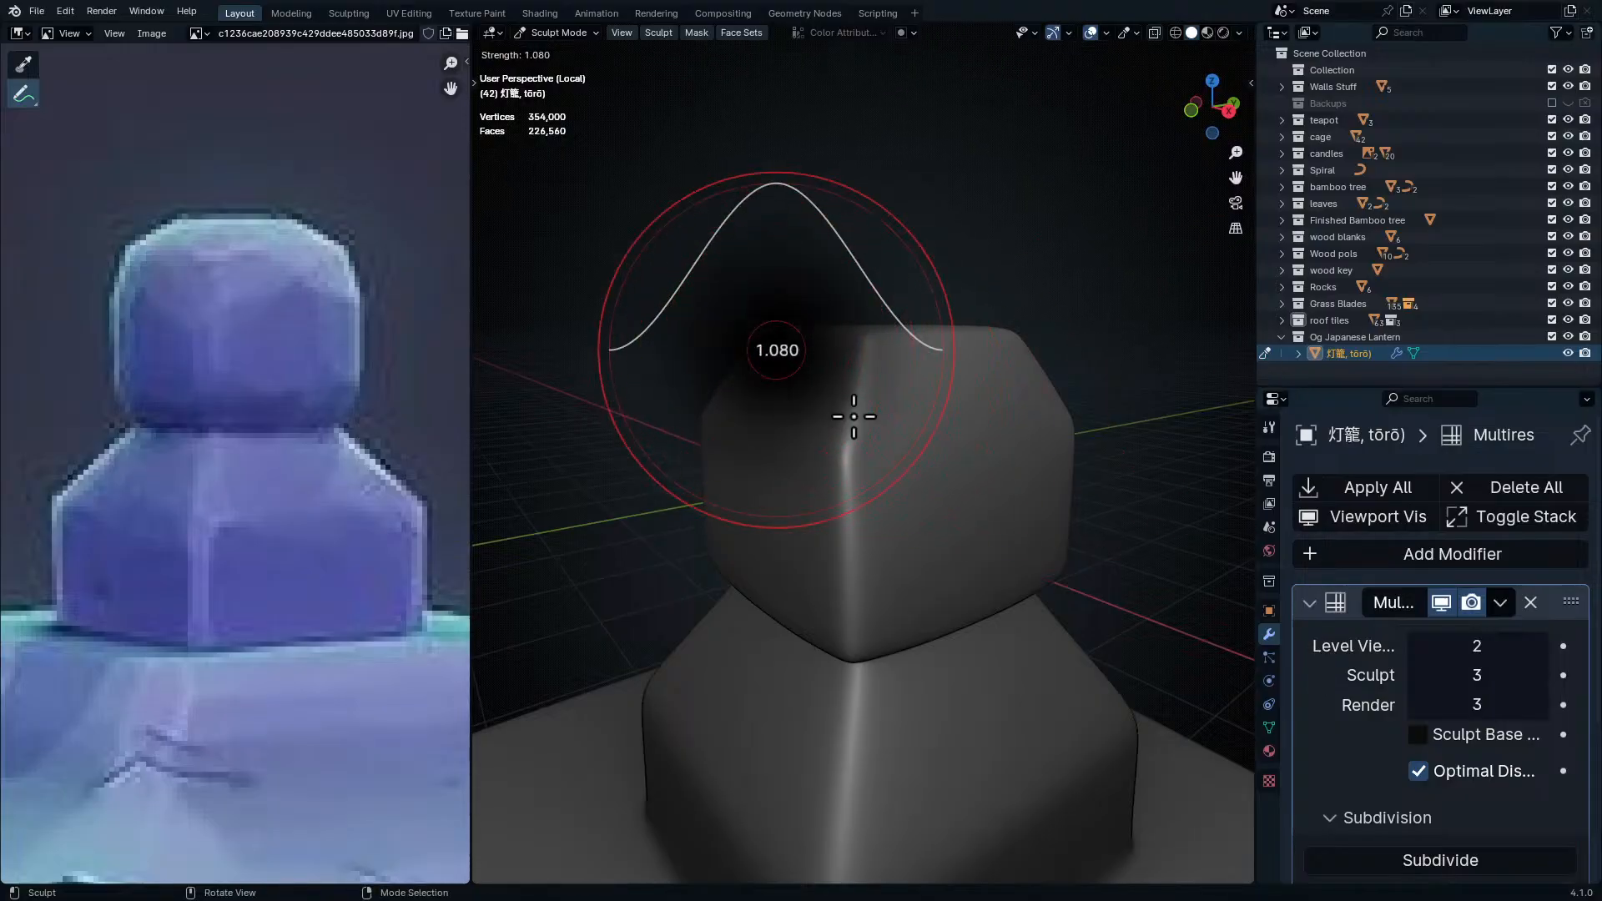
left_click(829, 401)
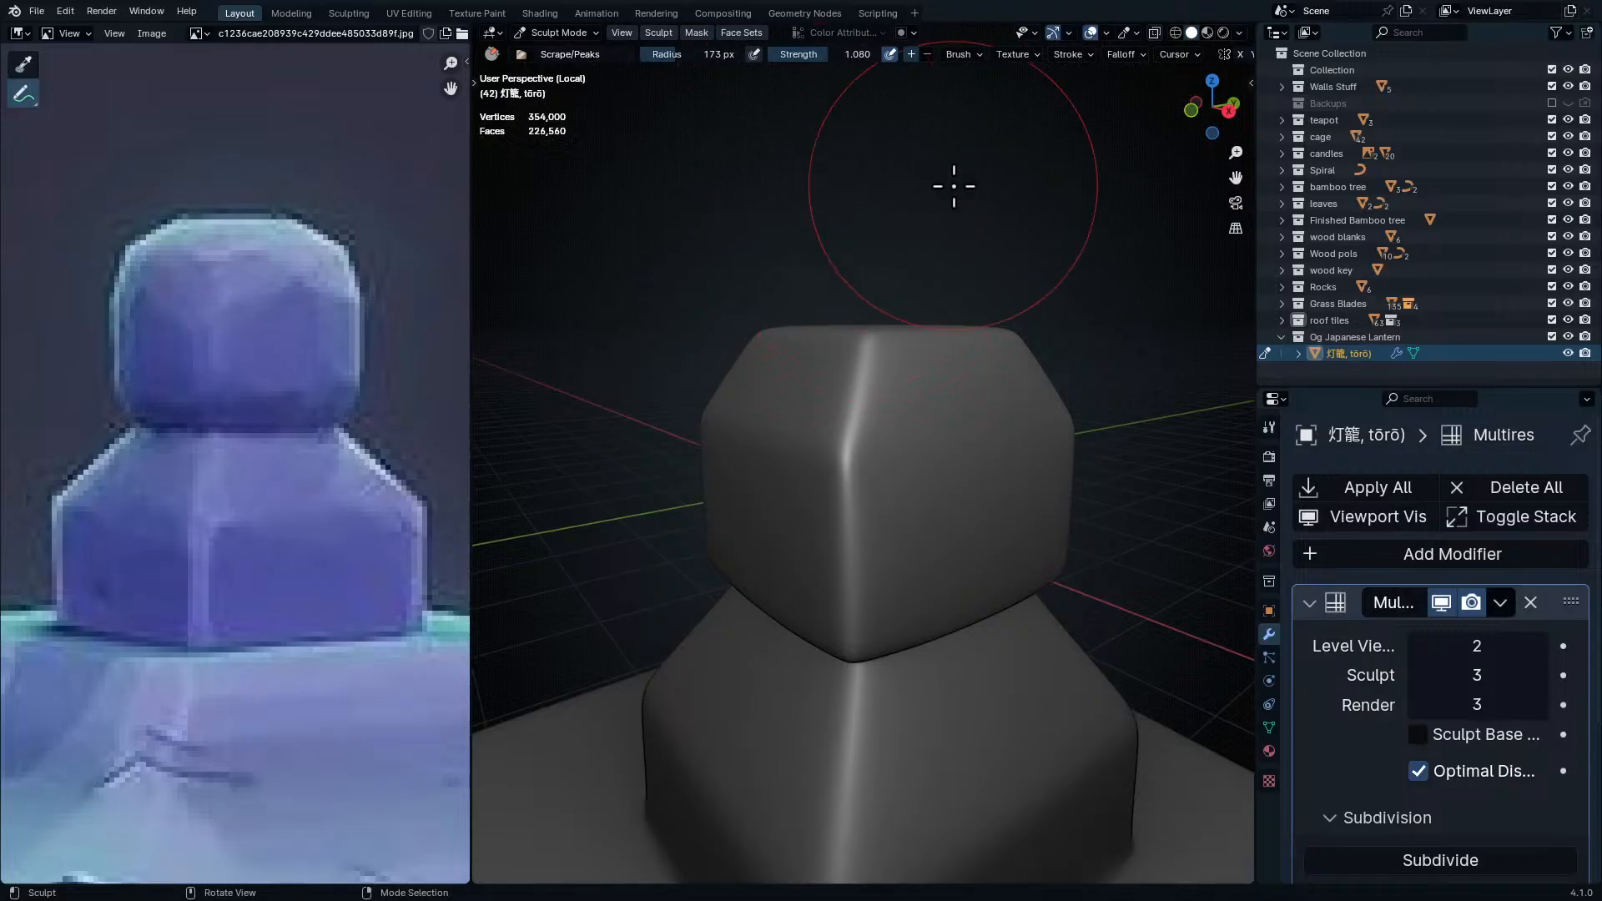
scroll(931, 189, "down", 1)
scroll(930, 188, "up", 1)
scroll(930, 188, "down", 1)
scroll(931, 188, "up", 1)
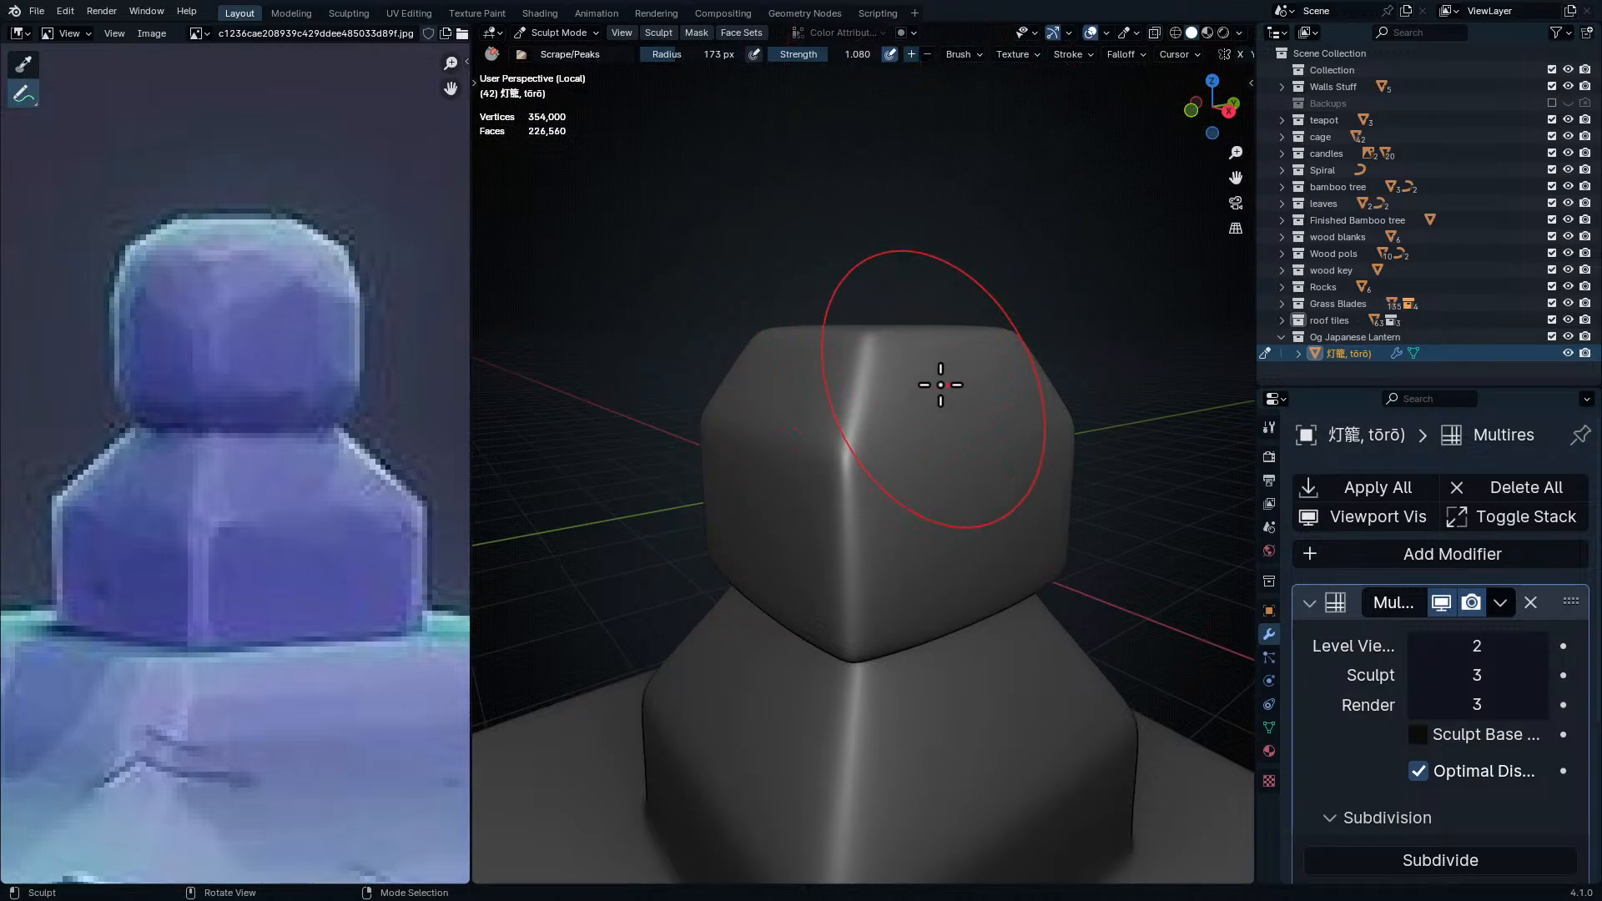
- Try broad Scrape strokes along the front vertical corner of the finial's upper block, and undo them
left_click_drag(869, 386, 861, 470)
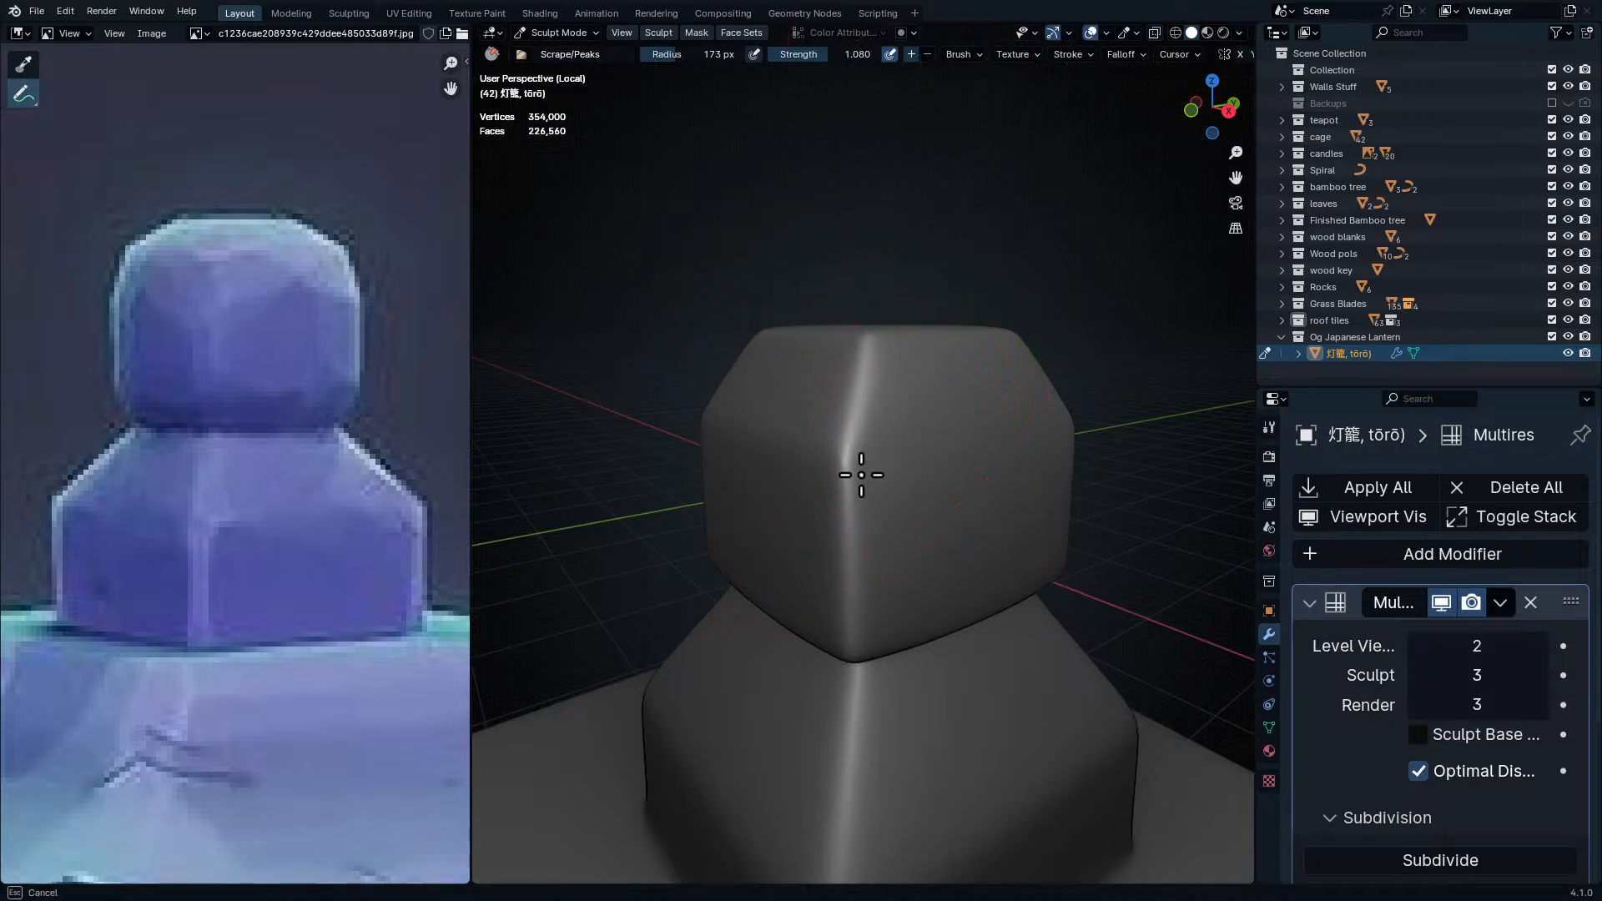
mouse_move(840, 560)
left_mouse_down()
mouse_move(848, 372)
mouse_move(842, 567)
mouse_move(843, 385)
mouse_move(844, 520)
left_mouse_up()
left_click_drag(849, 361, 893, 429)
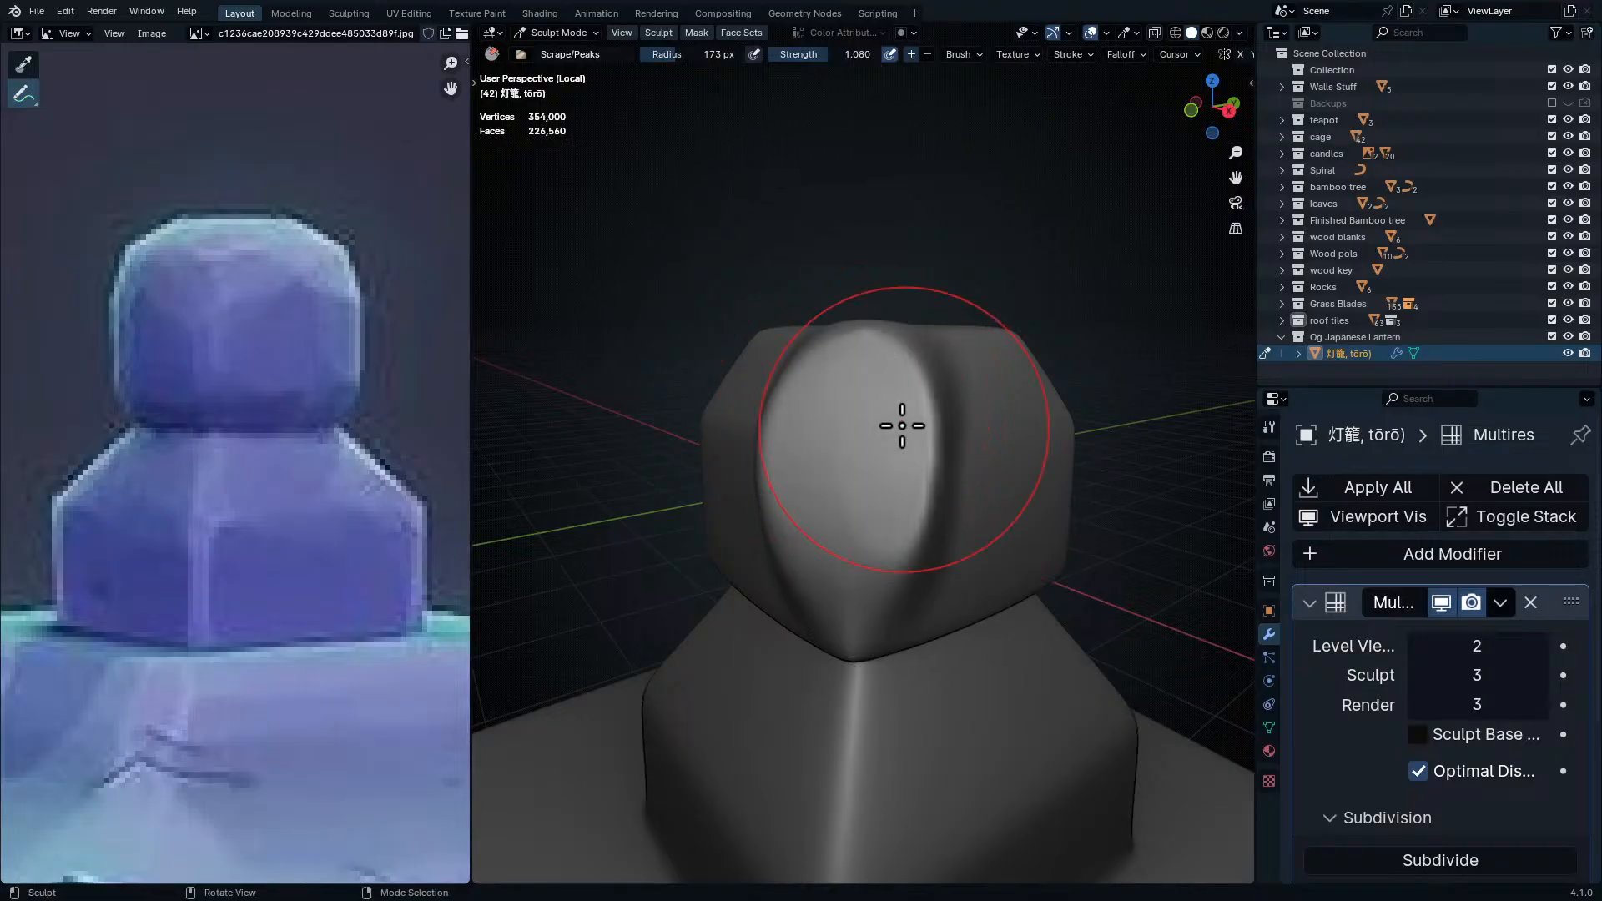
key("ctrl+z")
key("ctrl+z")
key("ctrl+z")
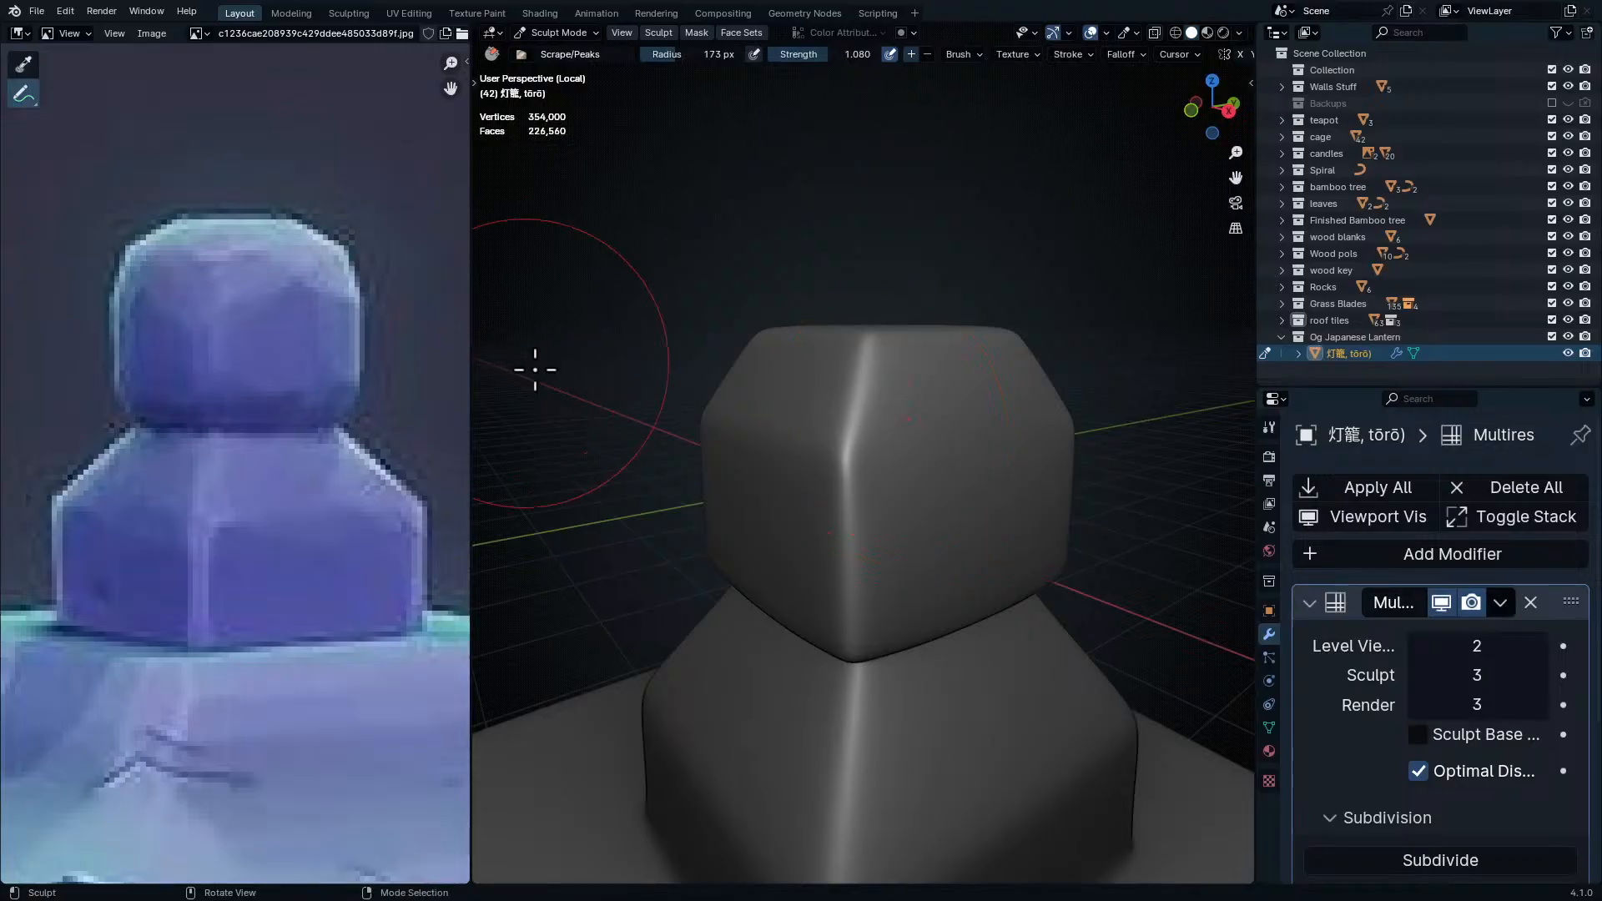
- Try scraping flat, chipped facets down the front corner of the finial's upper block from several angles
scroll(1101, 375, "up", 3)
mouse_move(876, 331)
middle_mouse_down()
mouse_move(840, 336)
mouse_move(797, 393)
middle_mouse_up()
middle_click_drag(796, 451, 832, 397, "shift")
mouse_move(832, 396)
left_mouse_down()
mouse_move(779, 436)
mouse_move(787, 554)
left_mouse_up()
mouse_move(787, 554)
middle_mouse_down()
mouse_move(876, 583)
mouse_move(901, 504)
middle_mouse_up()
left_click_drag(823, 556, 866, 673)
scroll(865, 673, "down", 3)
middle_click_drag(876, 626, 792, 584)
mouse_move(888, 560)
middle_mouse_down()
mouse_move(973, 569)
mouse_move(830, 518)
mouse_move(933, 544)
mouse_move(934, 579)
mouse_move(947, 579)
mouse_move(891, 658)
mouse_move(937, 537)
mouse_move(888, 549)
mouse_move(897, 487)
middle_mouse_up()
left_click_drag(898, 487, 872, 534)
mouse_move(754, 551)
middle_mouse_down()
mouse_move(917, 479)
mouse_move(994, 297)
mouse_move(965, 475)
middle_mouse_up()
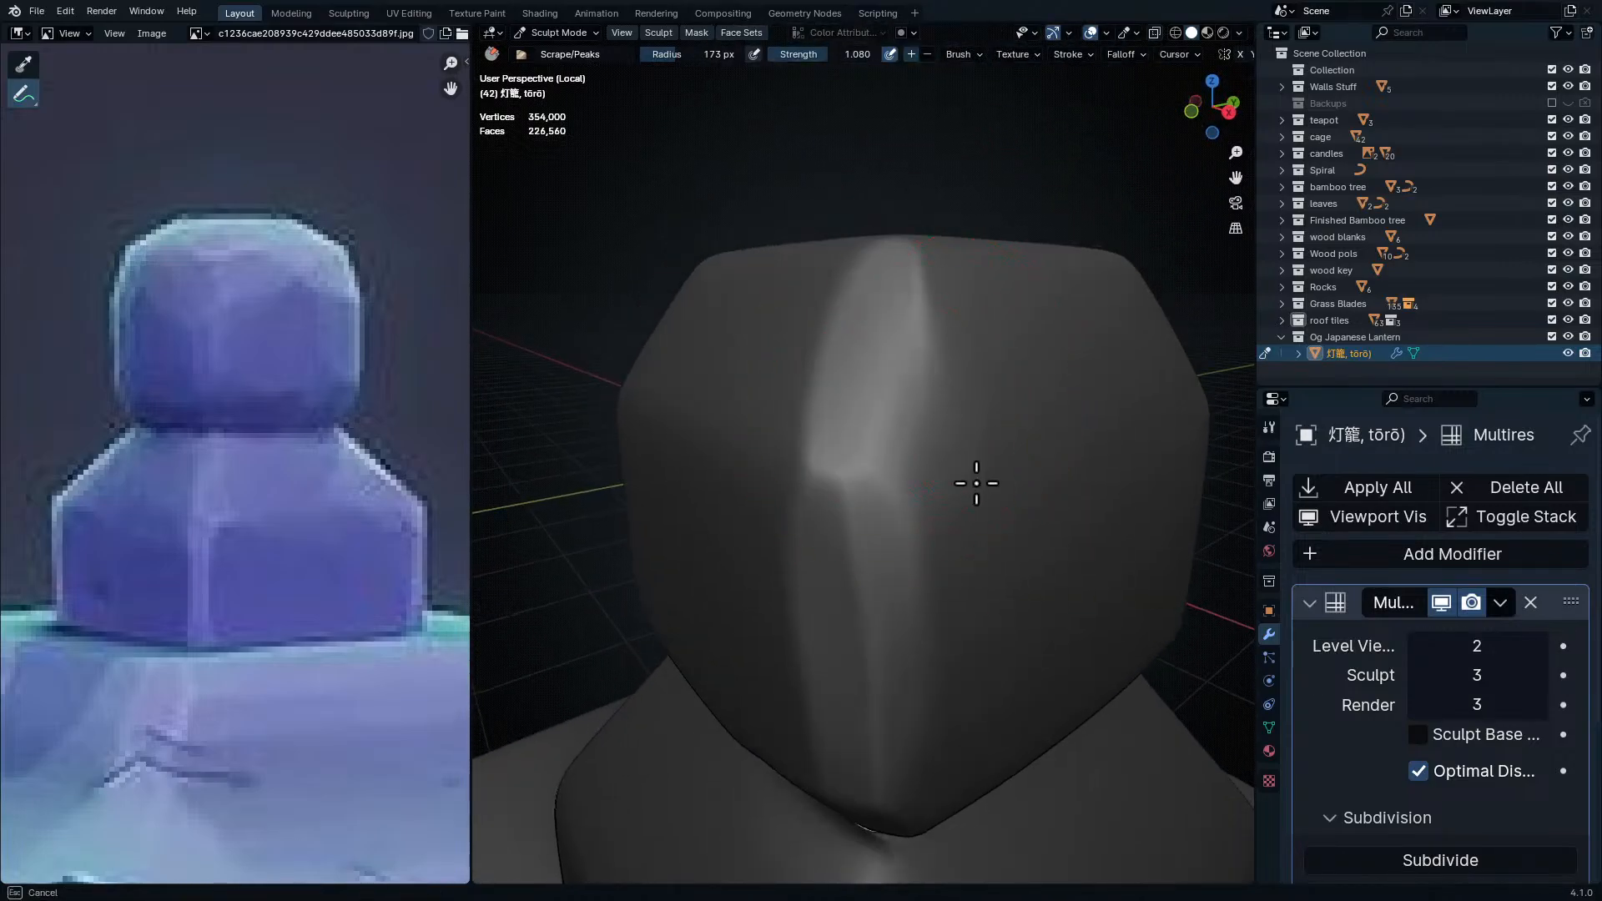
mouse_move(868, 413)
left_mouse_down()
mouse_move(801, 372)
mouse_move(794, 437)
left_mouse_up()
mouse_move(793, 436)
middle_mouse_down()
mouse_move(880, 433)
mouse_move(904, 349)
mouse_move(1127, 418)
mouse_move(1073, 404)
middle_mouse_up()
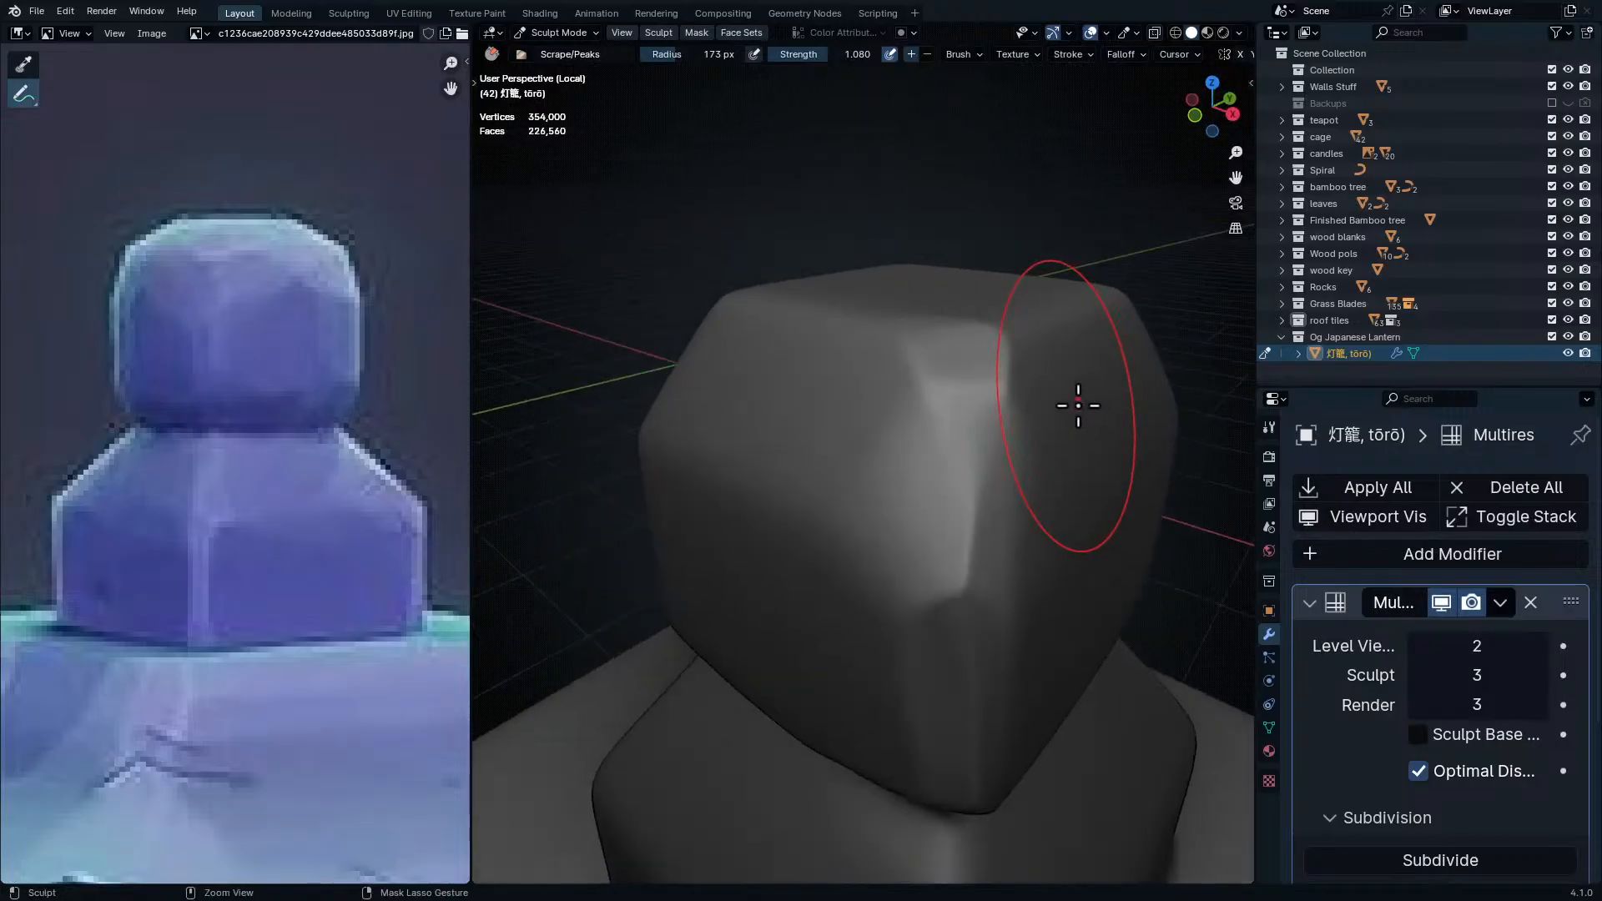
- Undo all the Scrape strokes made on the finial's front corner
key("ctrl+z")
key("ctrl+z")
key("ctrl+z")
key("ctrl+z")
key("ctrl+z")
key("ctrl+z")
key("ctrl+z")
key("ctrl+z")
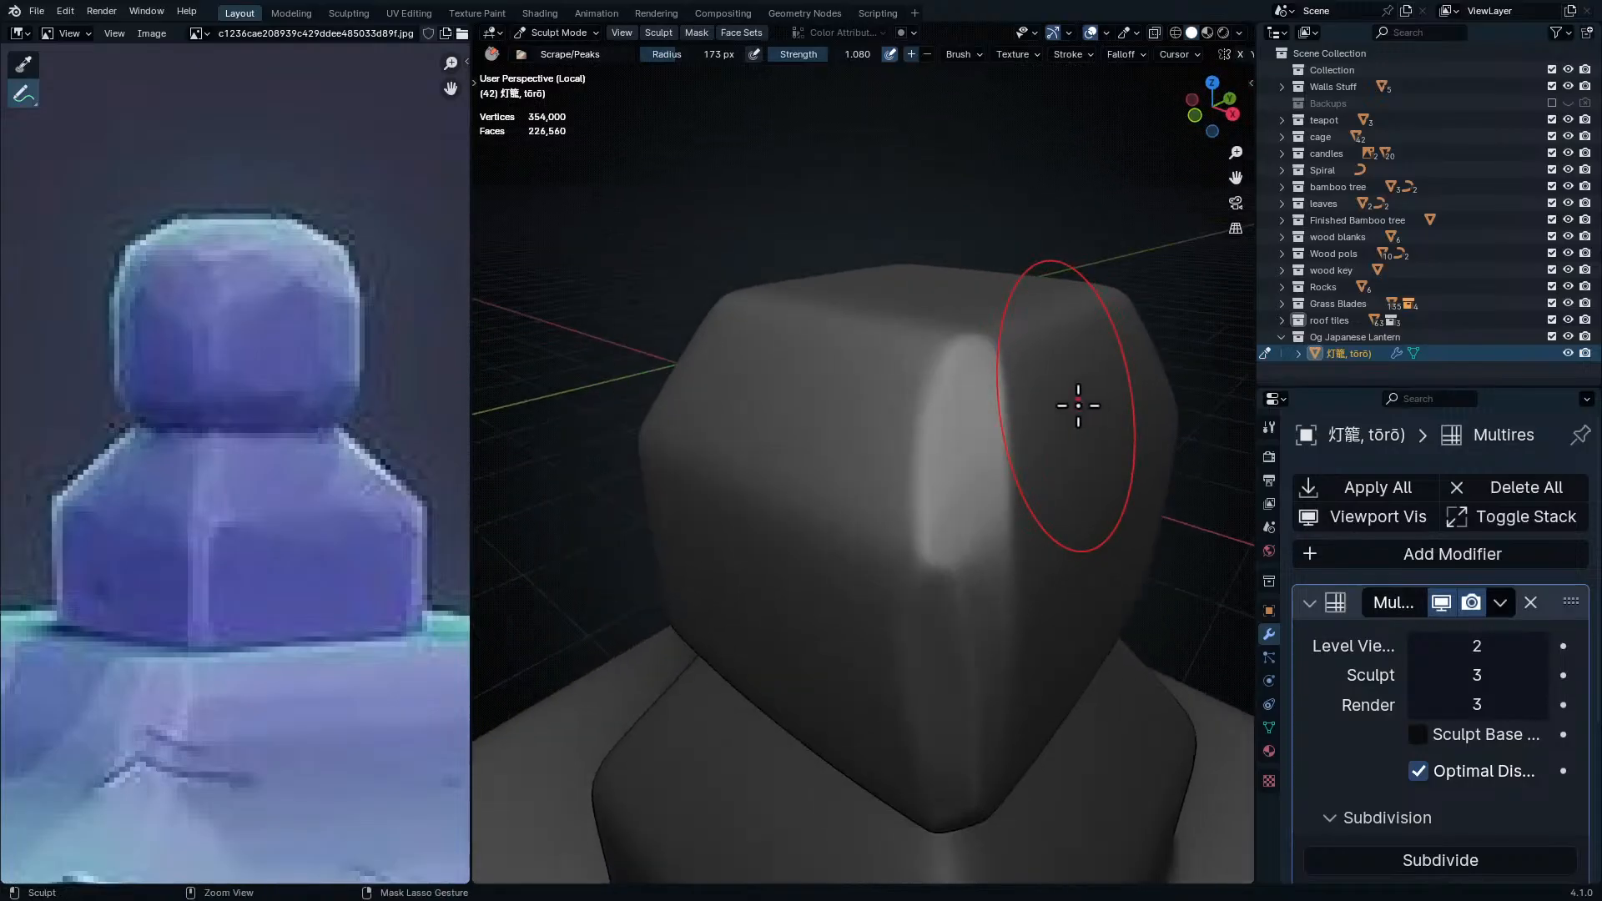
key("ctrl+z")
key("ctrl+z")
key("ctrl+z")
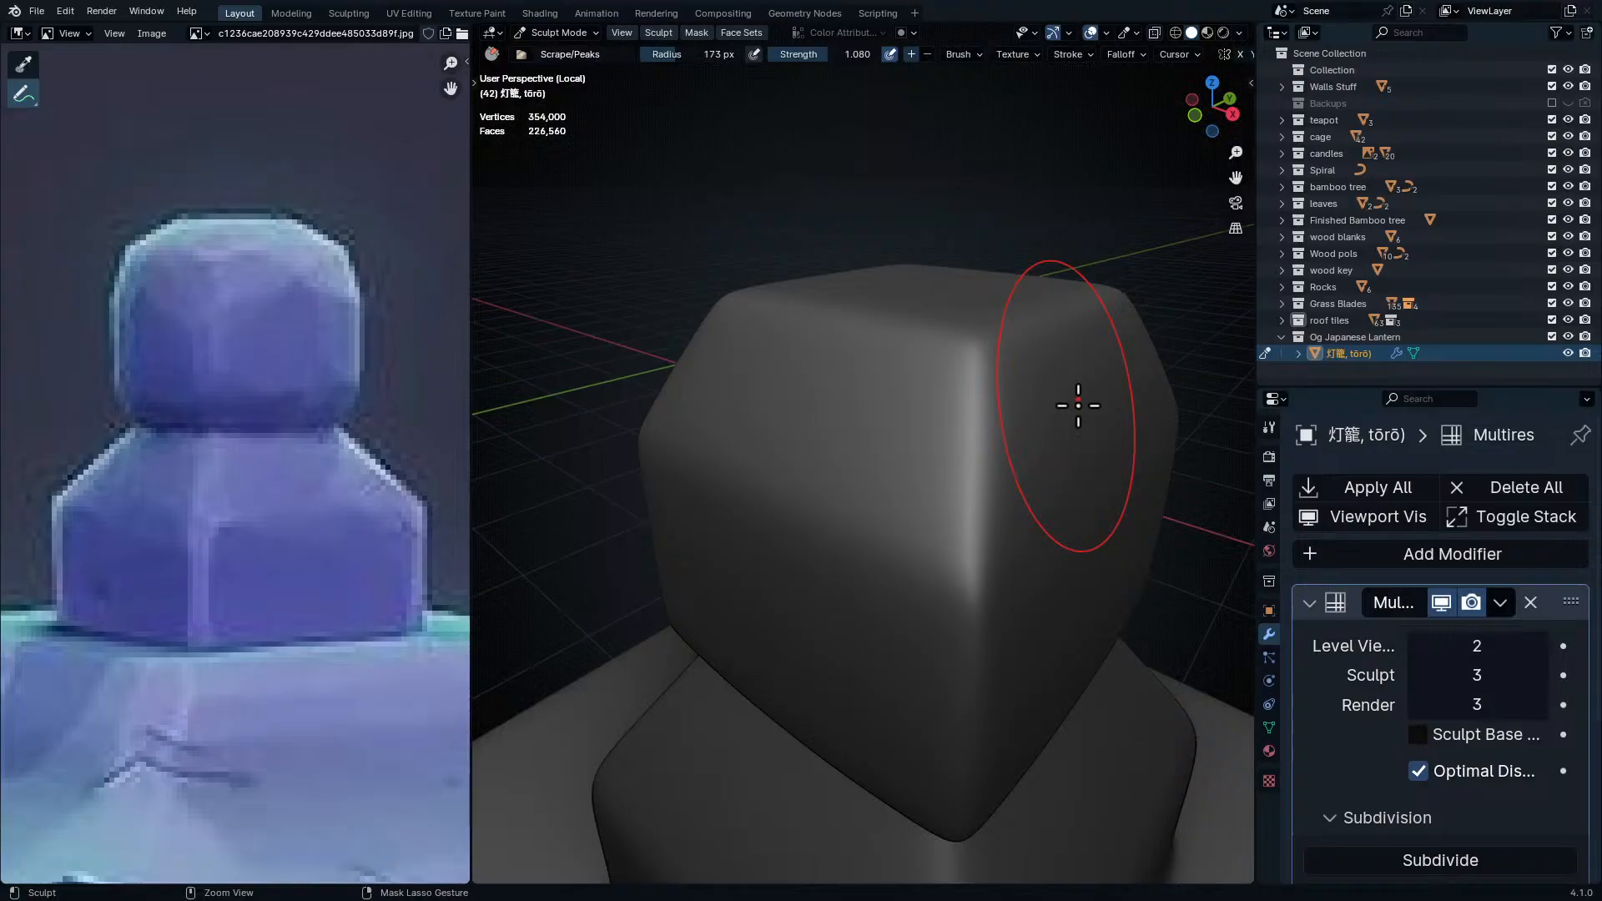
key("ctrl+z")
- Re-enter Sculpt Mode on the lantern and enable sculpt symmetry on the X and Y axes
key("ctrl+Tab")
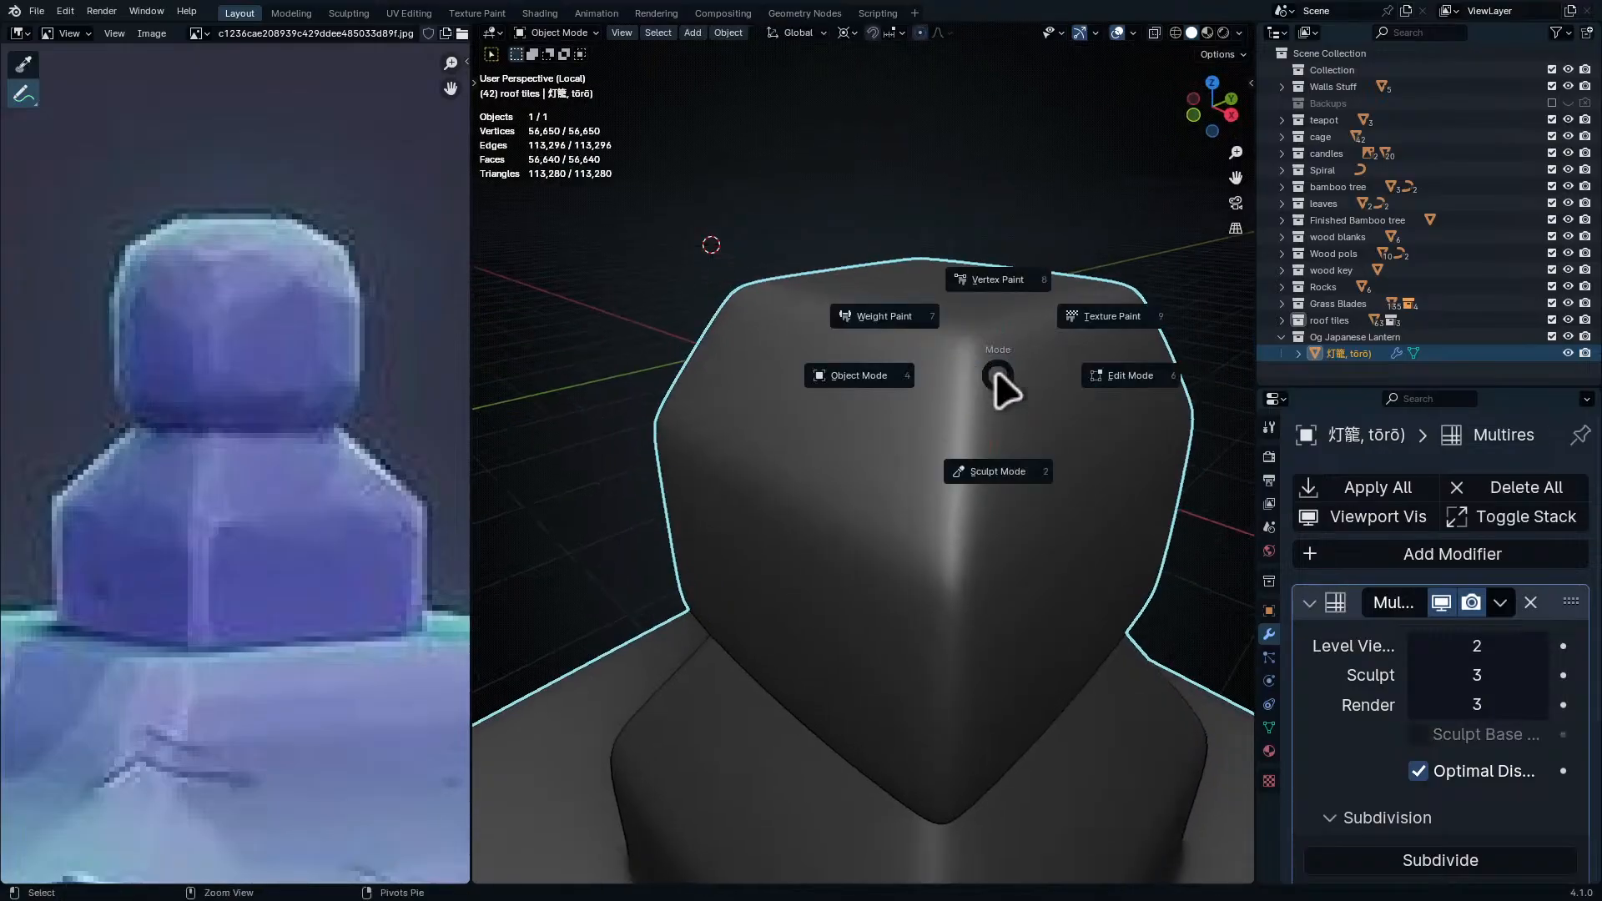
left_click(1003, 624)
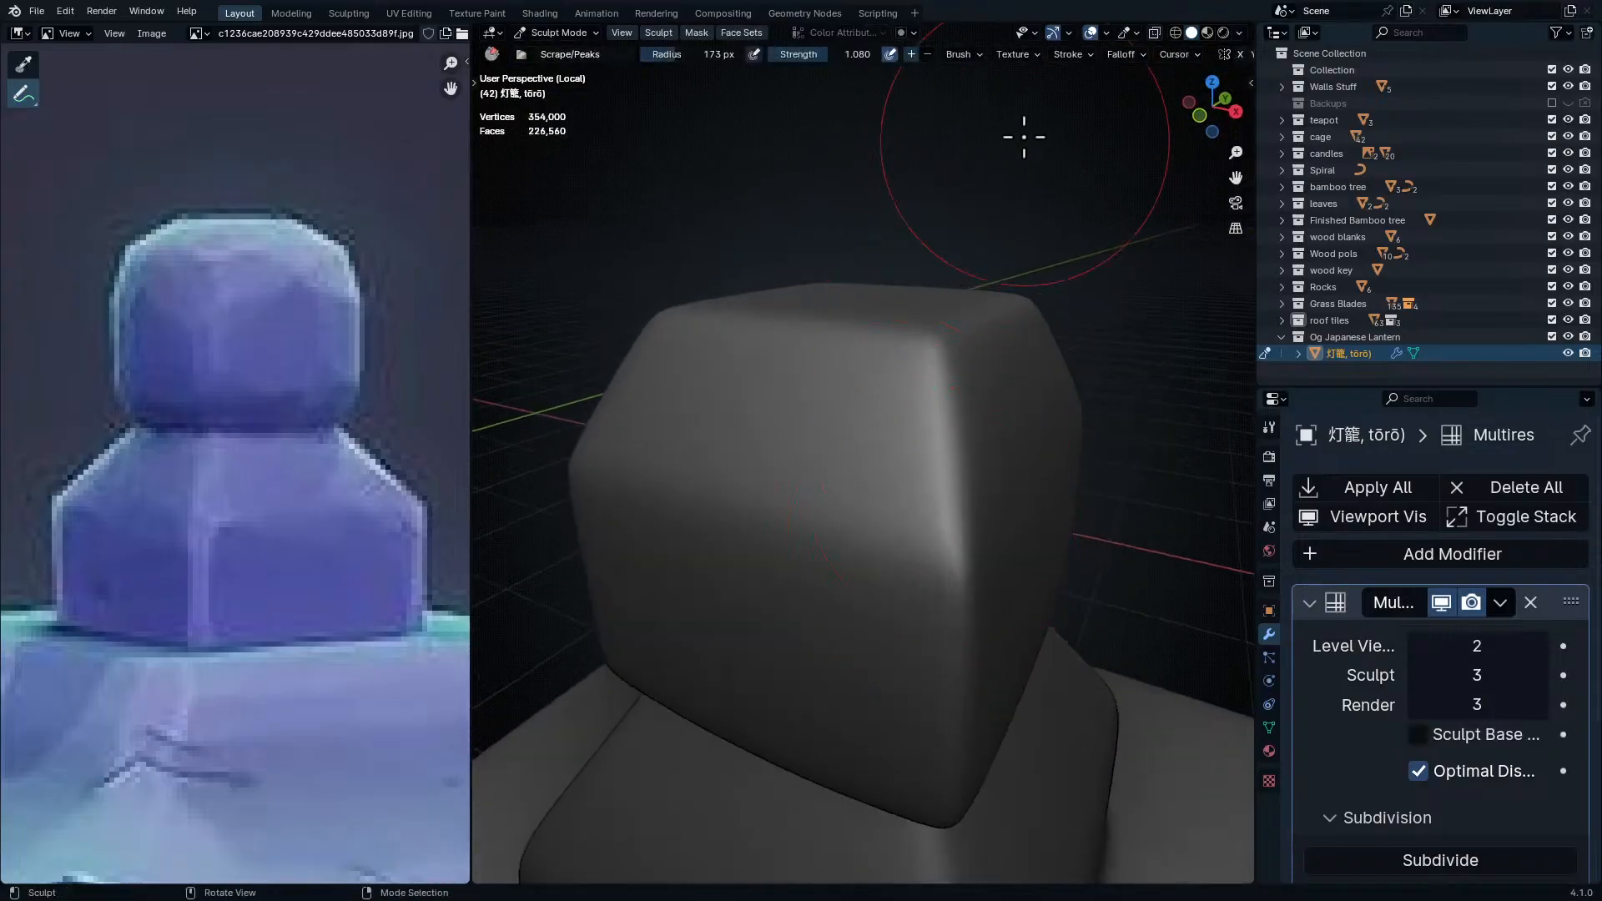
middle_click_drag(1109, 55, 843, 60)
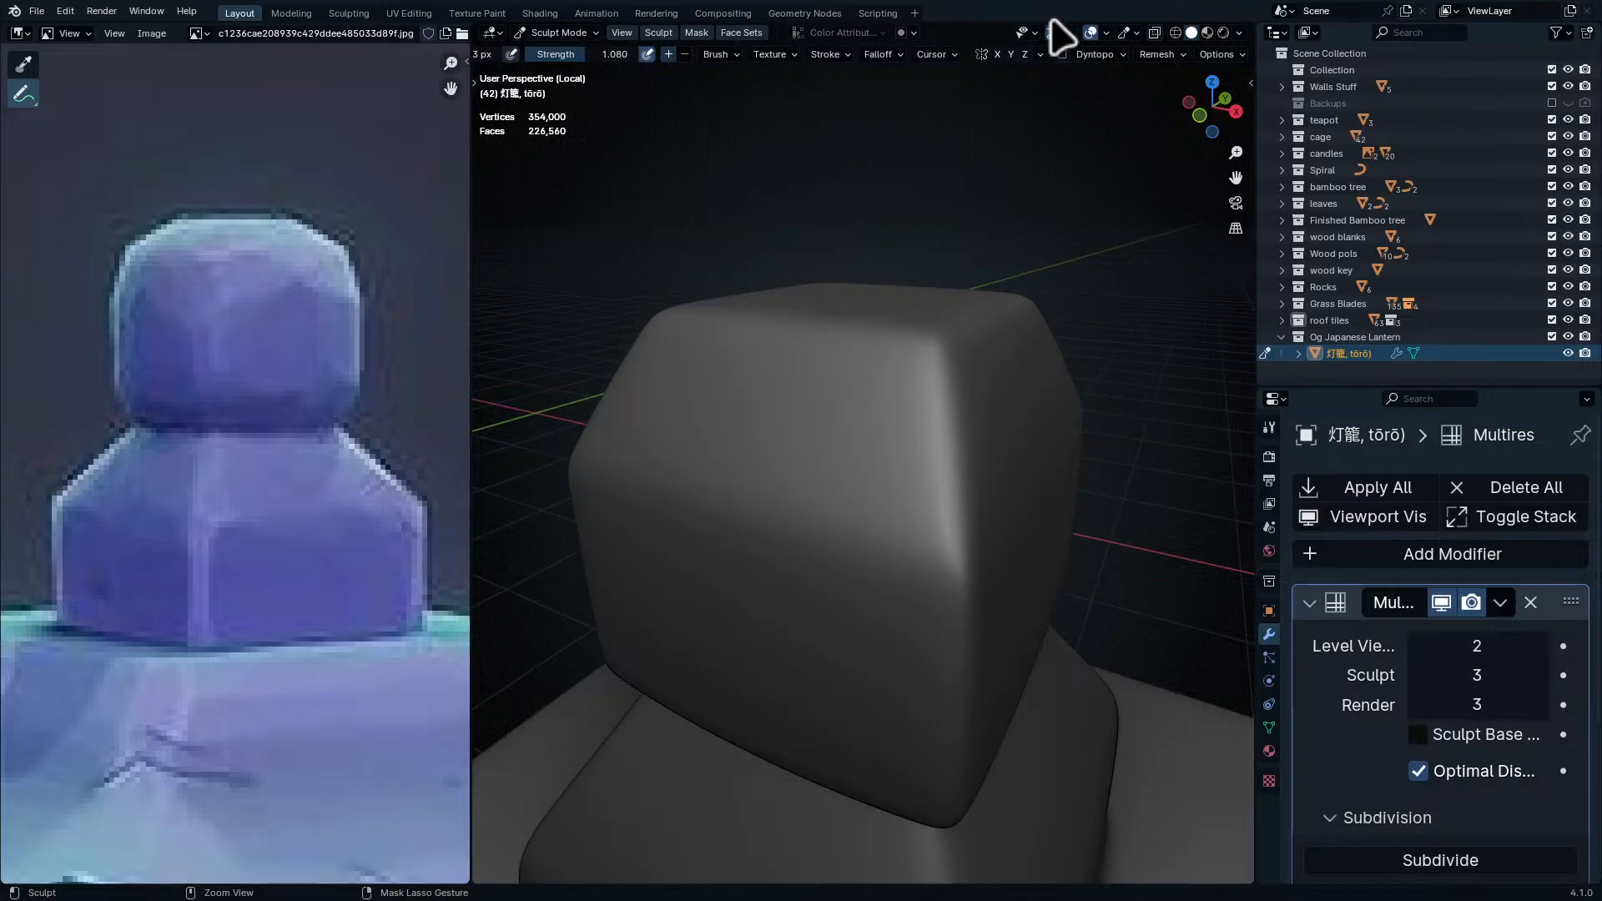
scroll(1078, 77, "down", 3)
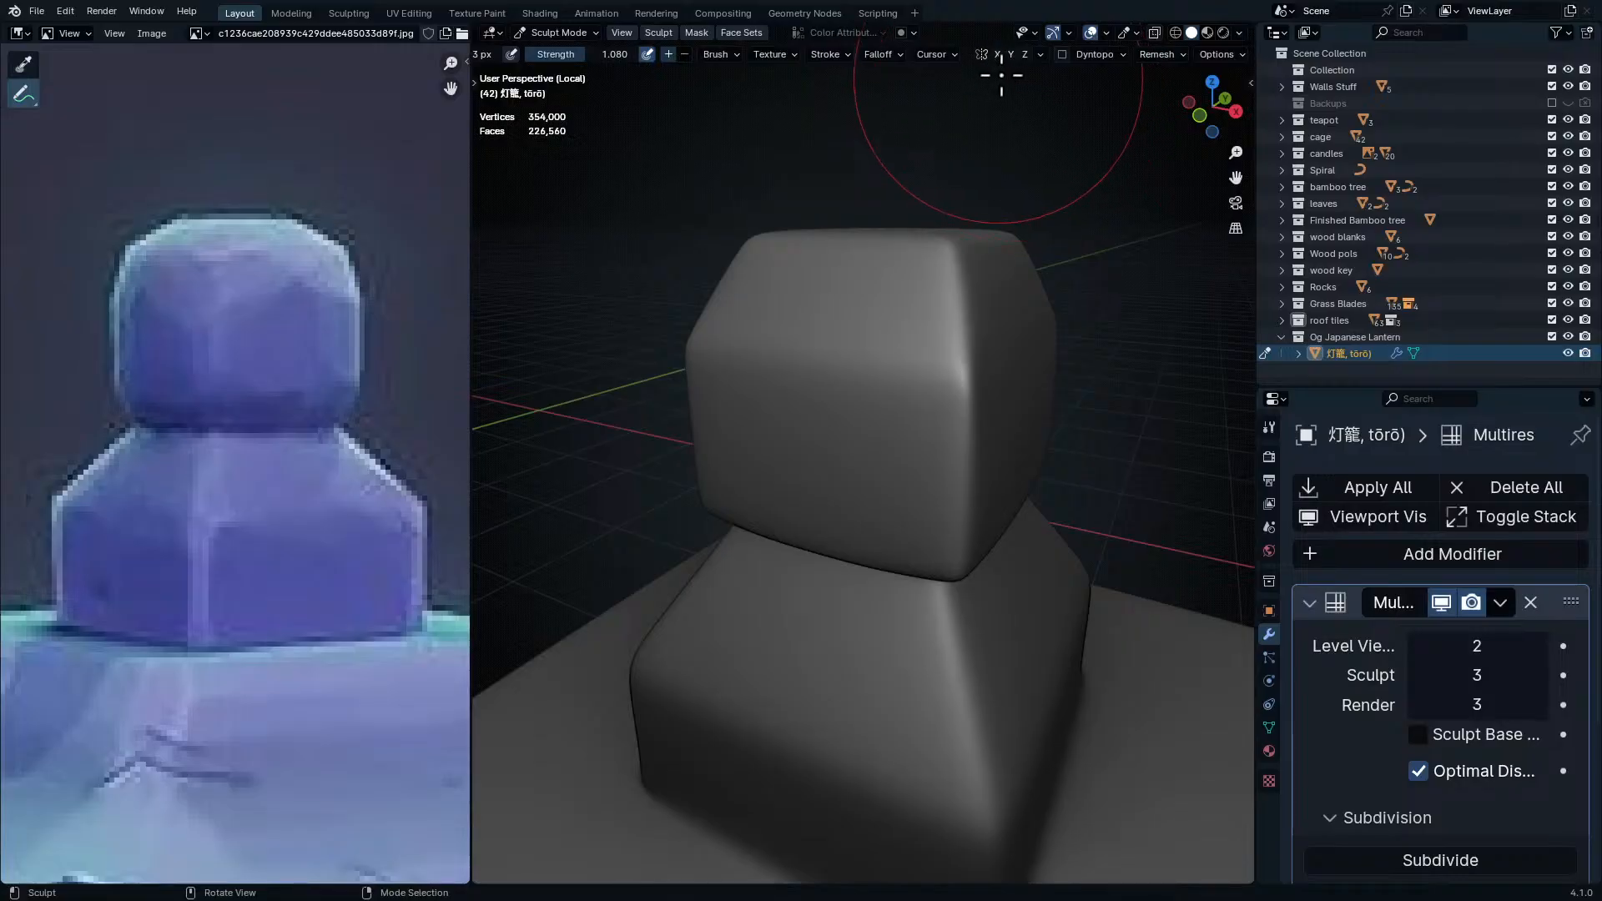
- Scrape the upper finial block's vertical corners and top rim into worn, uneven facets with symmetric strokes
mouse_move(936, 276)
middle_mouse_down()
mouse_move(929, 304)
mouse_move(959, 267)
middle_mouse_up()
mouse_move(936, 251)
left_mouse_down()
mouse_move(897, 265)
mouse_move(925, 297)
mouse_move(960, 300)
mouse_move(985, 242)
left_mouse_up()
mouse_move(1007, 280)
middle_mouse_down()
mouse_move(922, 258)
mouse_move(921, 220)
middle_mouse_up()
mouse_move(905, 343)
left_mouse_down()
mouse_move(868, 379)
mouse_move(838, 377)
mouse_move(981, 436)
mouse_move(1054, 497)
mouse_move(1031, 508)
left_mouse_up()
mouse_move(1020, 498)
middle_mouse_down()
mouse_move(1008, 476)
mouse_move(965, 464)
middle_mouse_up()
mouse_move(965, 465)
left_mouse_down()
mouse_move(891, 534)
mouse_move(954, 465)
mouse_move(948, 529)
mouse_move(988, 636)
left_mouse_up()
left_click_drag(987, 290, 972, 355)
mouse_move(918, 400)
middle_mouse_down()
mouse_move(979, 347)
mouse_move(990, 386)
mouse_move(1046, 343)
mouse_move(1002, 412)
mouse_move(973, 250)
mouse_move(984, 303)
middle_mouse_up()
left_click_drag(751, 213, 800, 147)
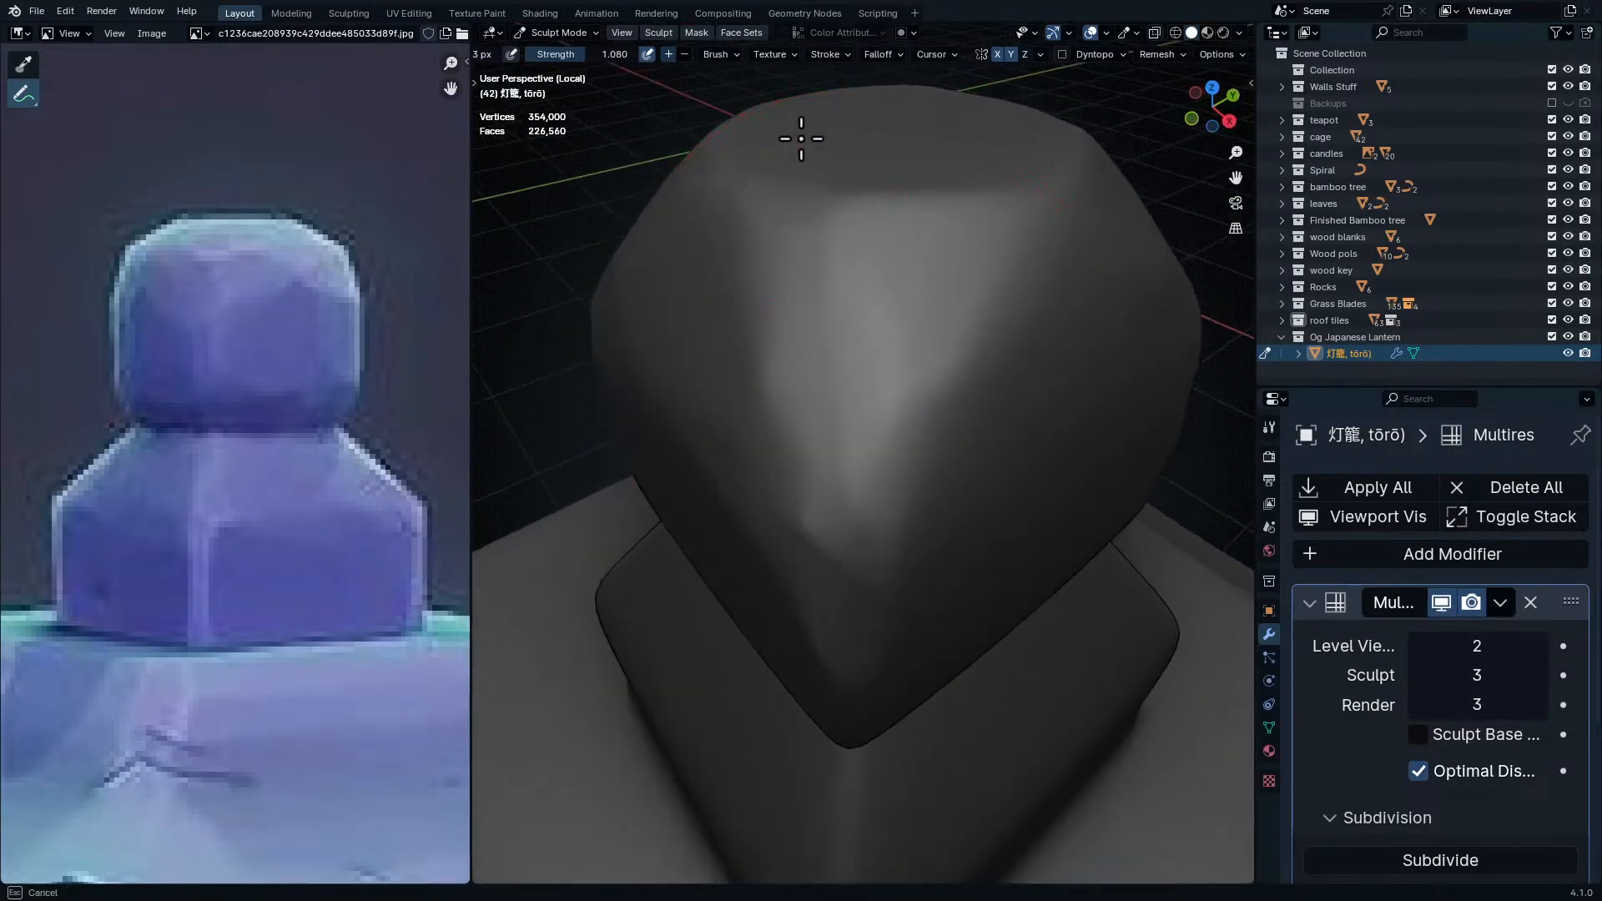
mouse_move(937, 314)
left_mouse_down()
mouse_move(754, 340)
mouse_move(871, 307)
left_mouse_up()
left_click_drag(990, 394, 876, 499)
- Scrape the lower part of the upper finial block's corner, near the seam with the block beneath
mouse_move(876, 499)
middle_mouse_down()
mouse_move(918, 454)
mouse_move(902, 366)
middle_mouse_up()
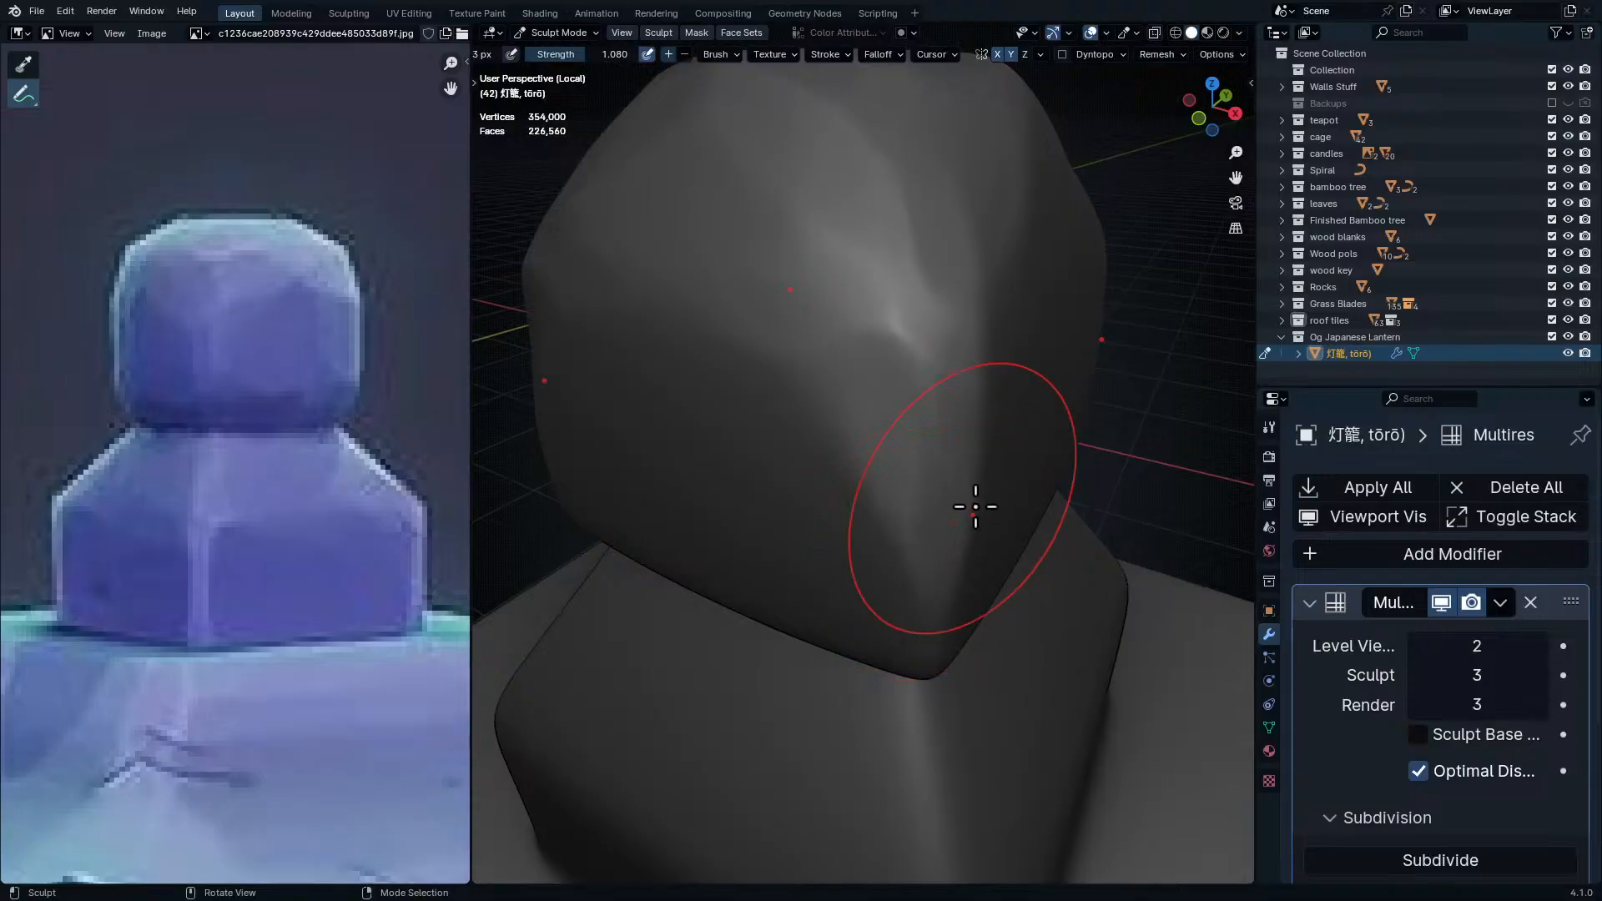
middle_click_drag(975, 506, 930, 368)
mouse_move(937, 661)
middle_mouse_down()
mouse_move(956, 595)
mouse_move(919, 611)
mouse_move(969, 561)
mouse_move(937, 643)
middle_mouse_up()
mouse_move(937, 734)
middle_mouse_down()
mouse_move(968, 679)
mouse_move(951, 347)
mouse_move(976, 440)
mouse_move(936, 494)
middle_mouse_up()
mouse_move(936, 494)
left_mouse_down()
mouse_move(855, 487)
mouse_move(737, 548)
mouse_move(998, 458)
mouse_move(992, 473)
mouse_move(908, 448)
left_mouse_up()
mouse_move(845, 459)
middle_mouse_down()
mouse_move(865, 429)
mouse_move(994, 375)
mouse_move(965, 279)
mouse_move(994, 258)
mouse_move(956, 430)
mouse_move(937, 343)
middle_mouse_up()
scroll(979, 323, "down", 4)
scroll(965, 278, "down", 4)
scroll(937, 343, "up", 3)
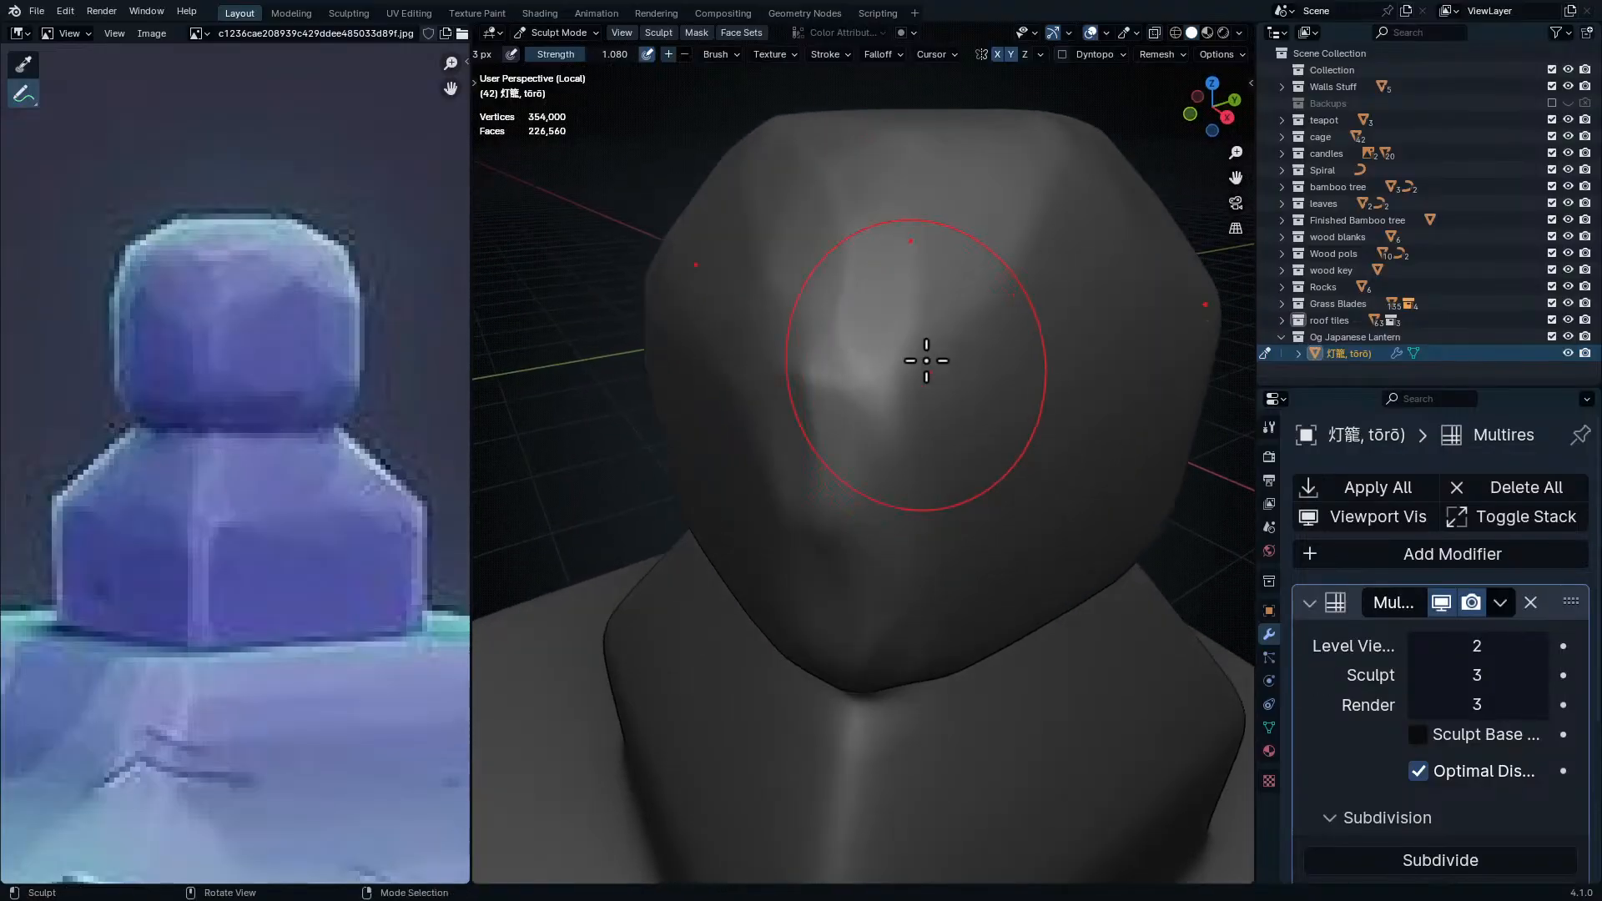
middle_click_drag(925, 503, 995, 495)
scroll(994, 495, "up", 2)
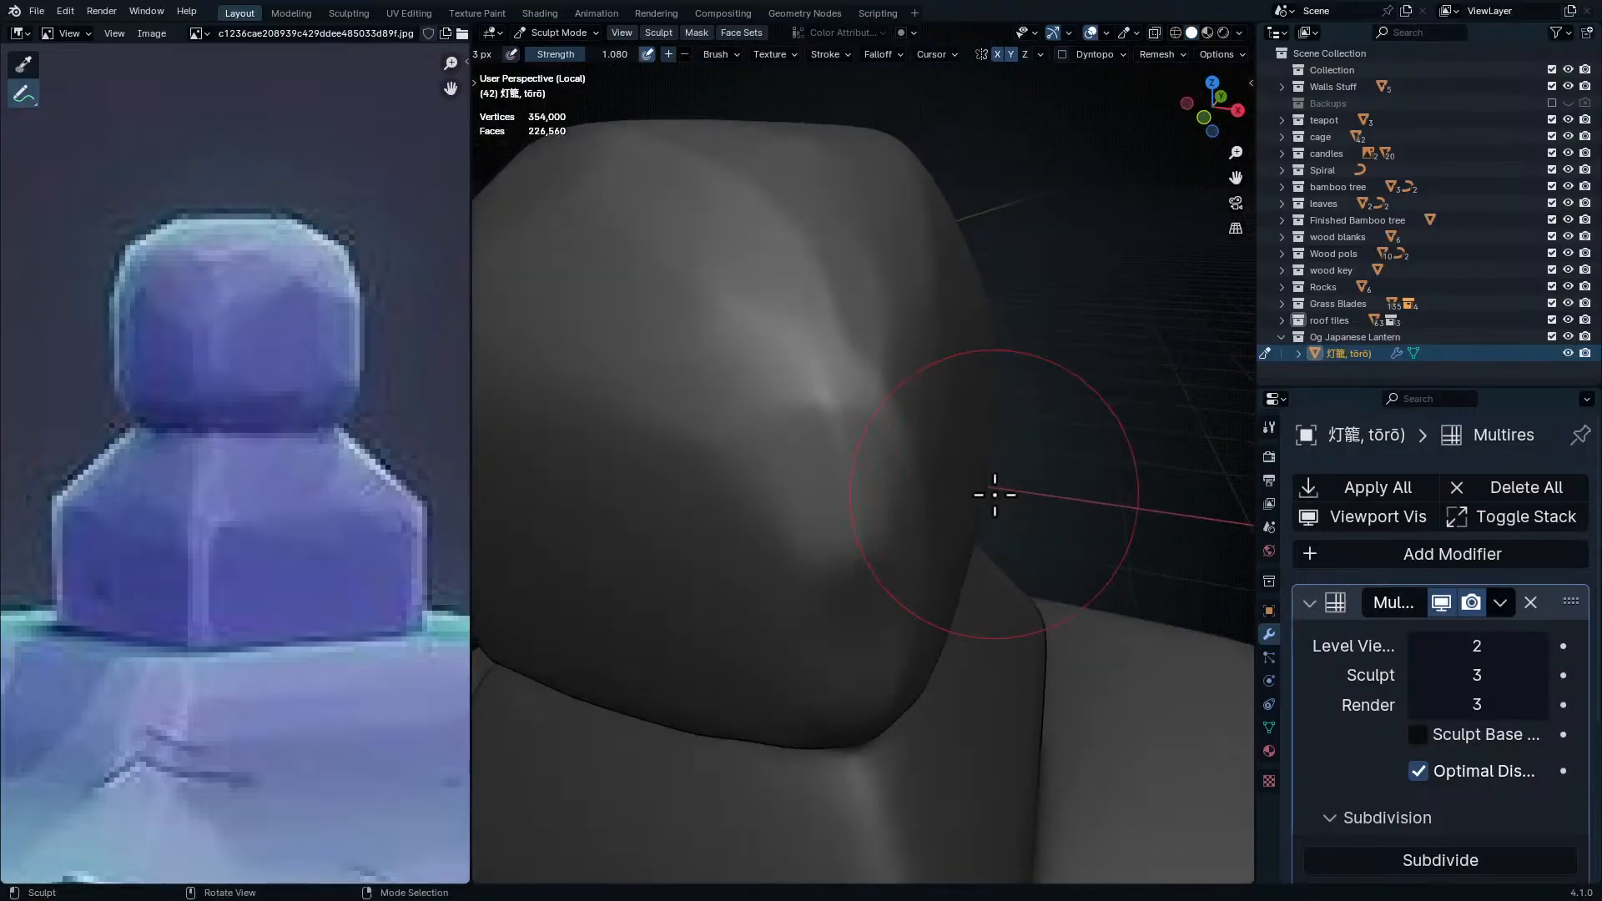
middle_click_drag(1002, 335, 918, 518)
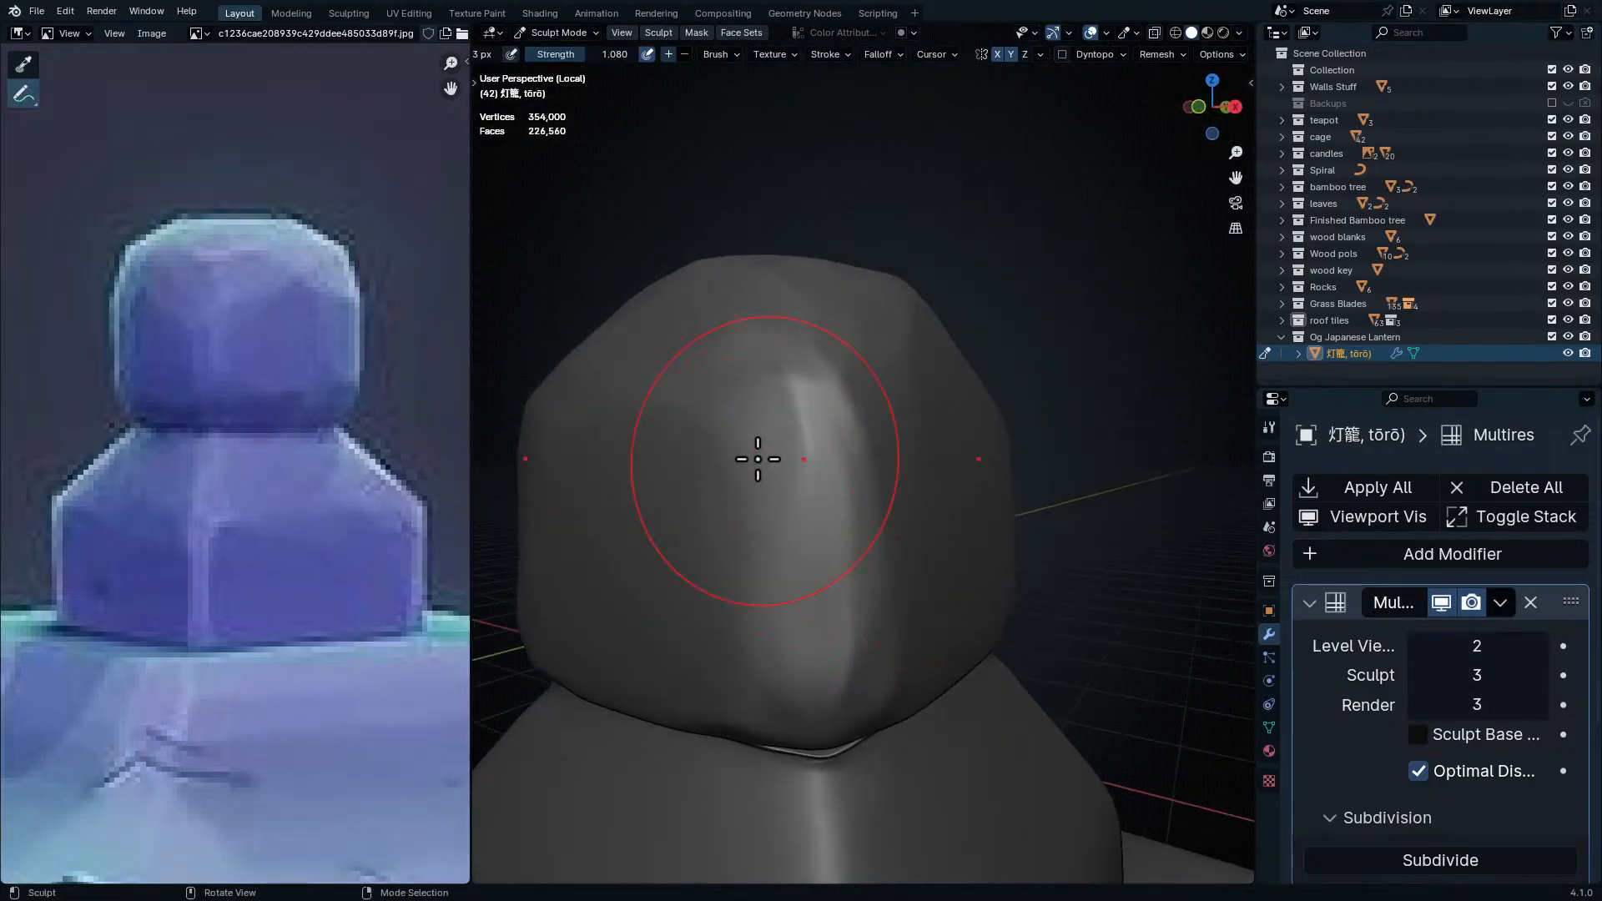
- In Edit Mode, dissolve the stray vertices and the surplus edge loop at the seam beneath the finial's upper block
middle_click_drag(791, 465, 919, 518)
mouse_move(919, 690)
middle_mouse_down("ctrl")
mouse_move(979, 493)
mouse_move(933, 652)
mouse_move(898, 615)
mouse_move(890, 565)
mouse_move(951, 565)
mouse_move(937, 624)
mouse_move(907, 582)
mouse_move(869, 600)
mouse_move(907, 625)
mouse_move(1012, 572)
mouse_move(1073, 608)
mouse_move(979, 587)
mouse_move(891, 600)
mouse_move(890, 513)
mouse_move(1077, 479)
mouse_move(1005, 468)
mouse_move(969, 492)
mouse_move(1018, 483)
mouse_move(942, 530)
middle_mouse_up("ctrl")
key("Tab")
left_click(890, 508)
key("ctrl+x")
left_click(951, 519, "alt")
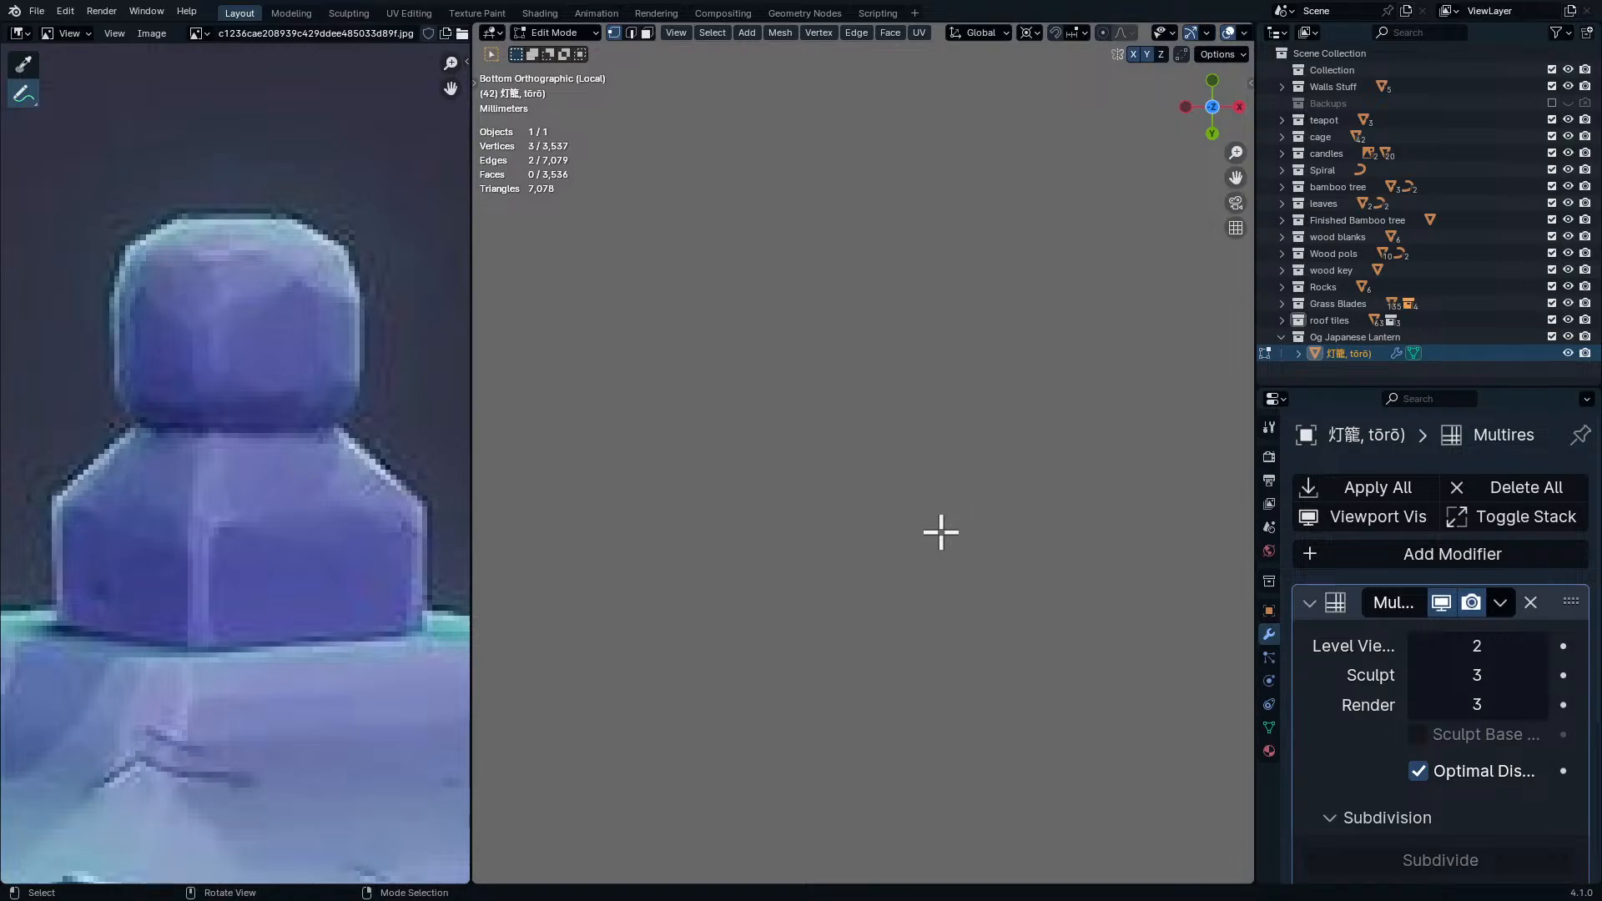
middle_click_drag(984, 415, 955, 273)
middle_click_drag(964, 90, 887, 458)
key("ctrl+x")
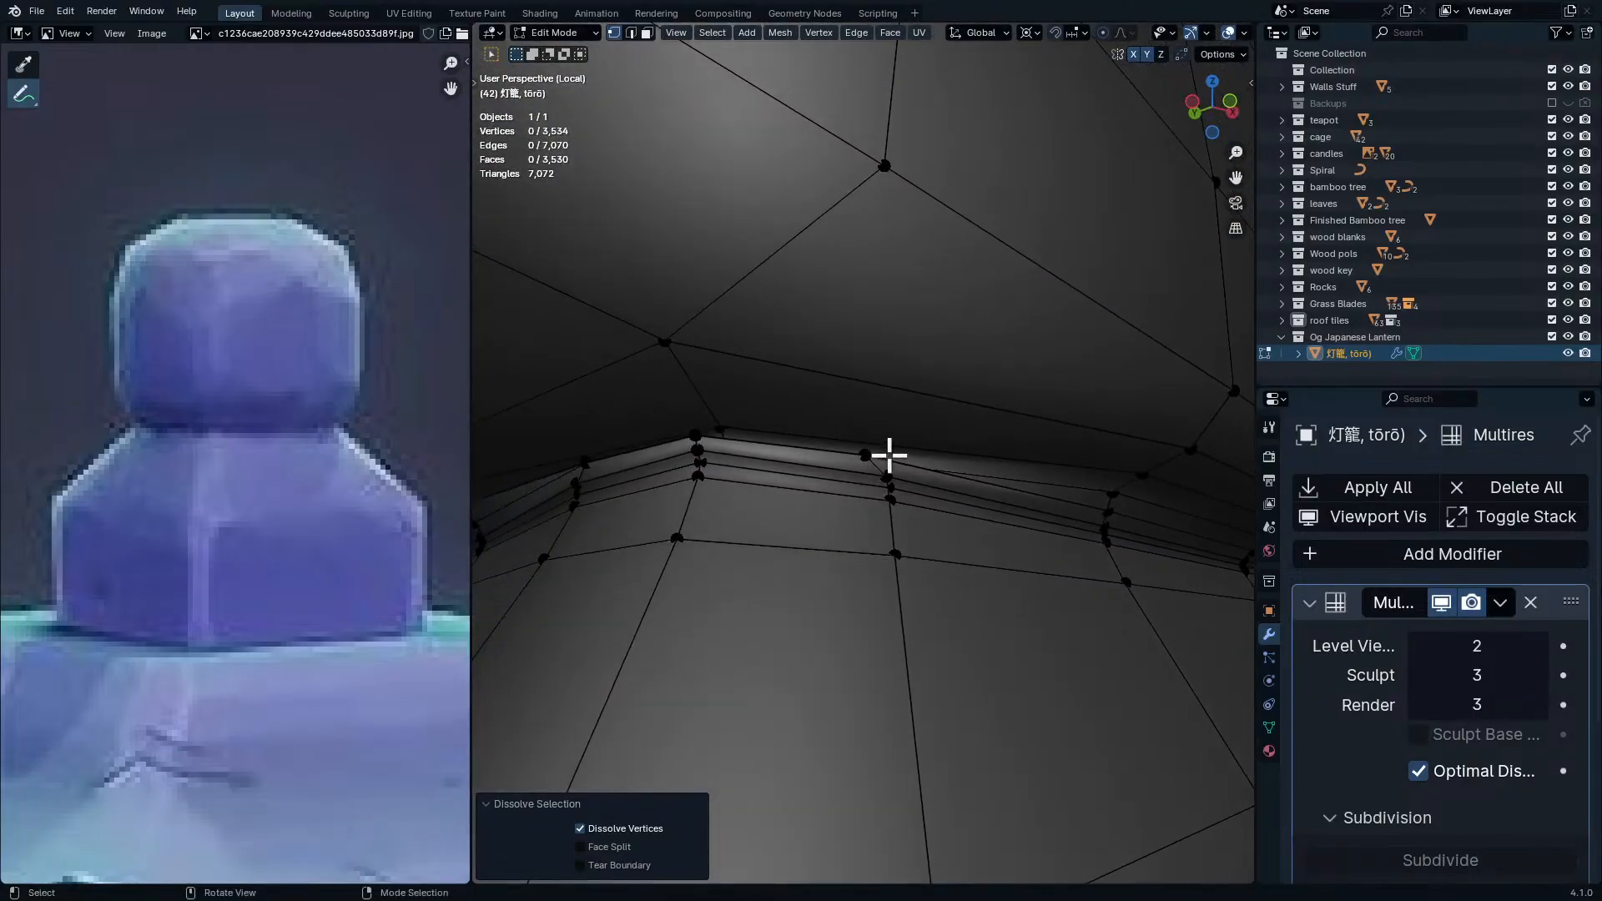
left_click(971, 457, "alt")
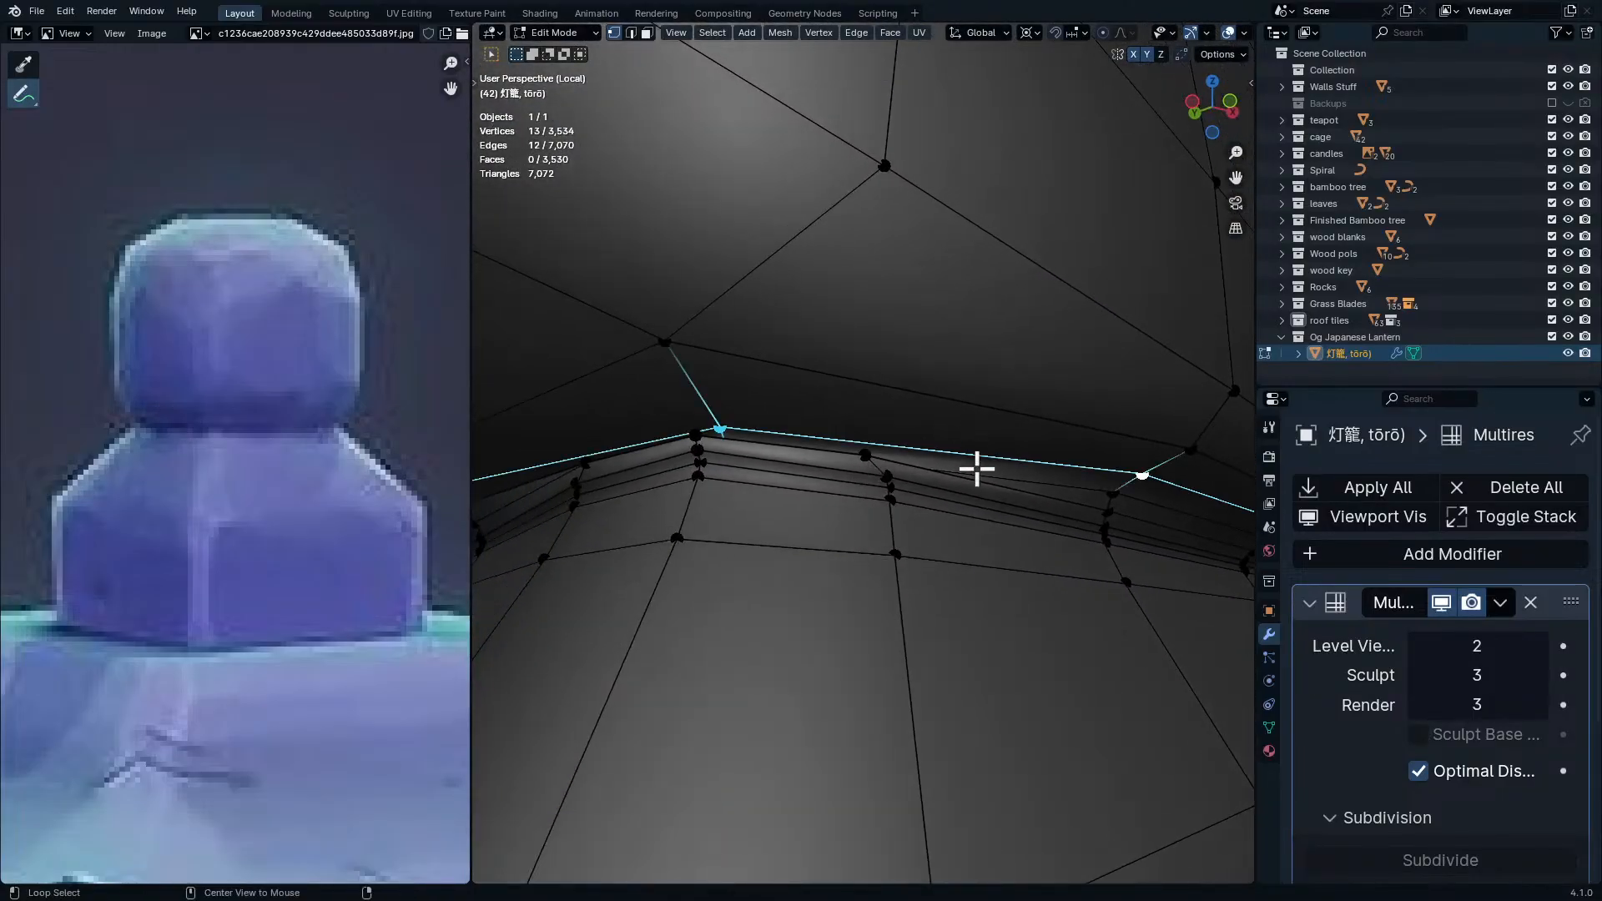
key("ctrl+x")
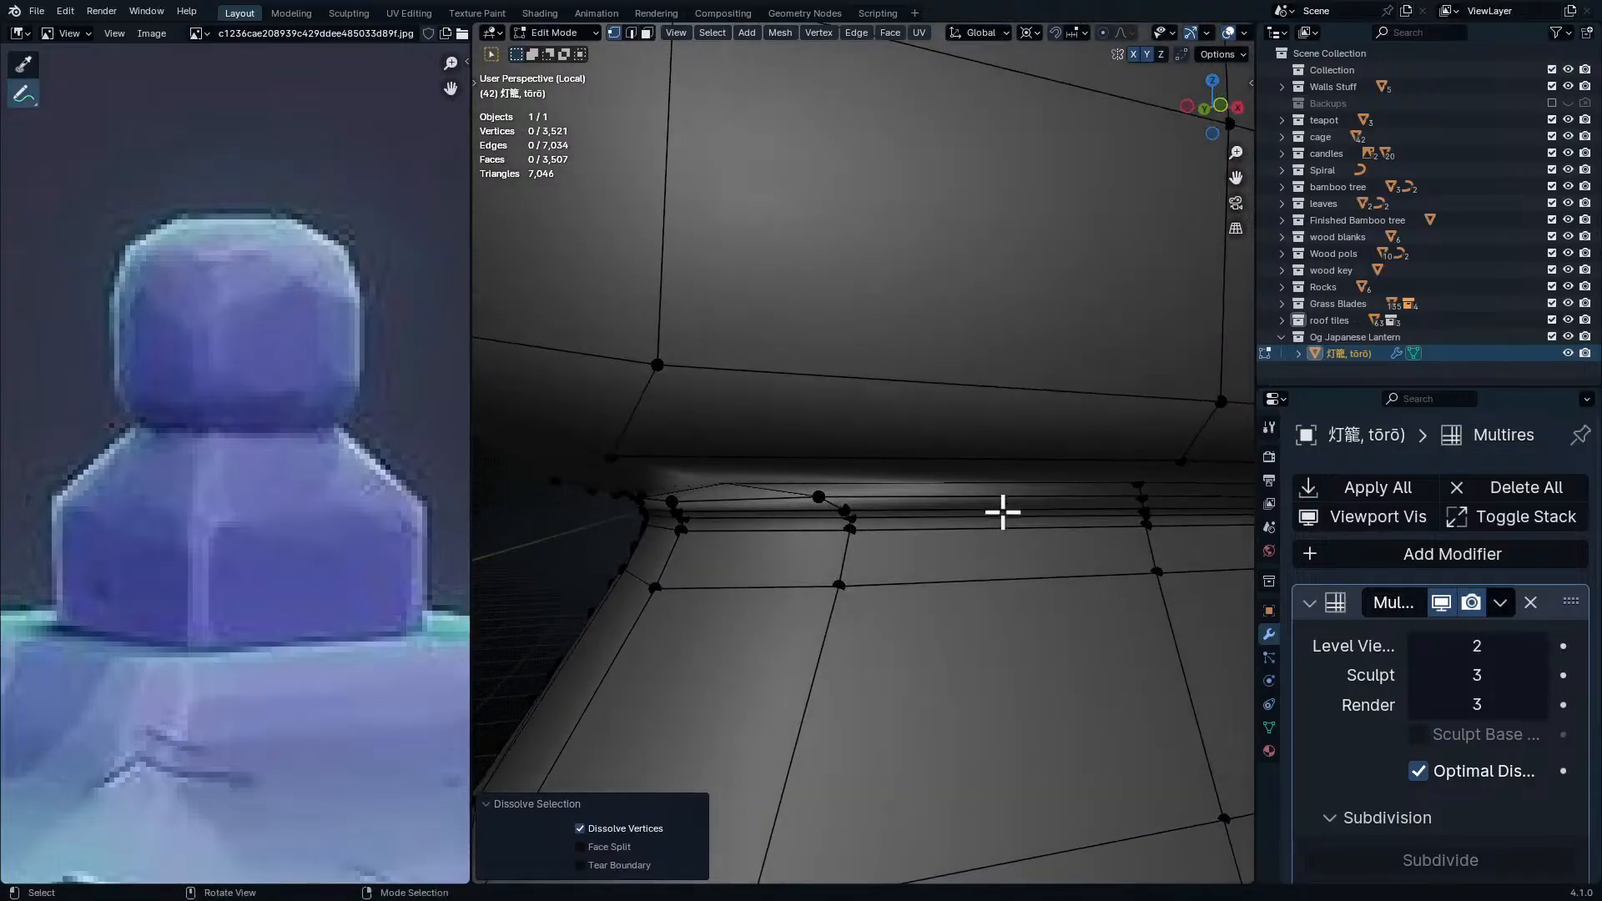
- Try a loop cut at the seam beneath the finial's upper block, and dissolve the unneeded edges in edge select mode
middle_click_drag(1002, 512, 1115, 483)
key("ctrl+e")
key("ctrl+r")
left_click(1006, 478)
key("alt+a")
key("2")
key("ctrl+x")
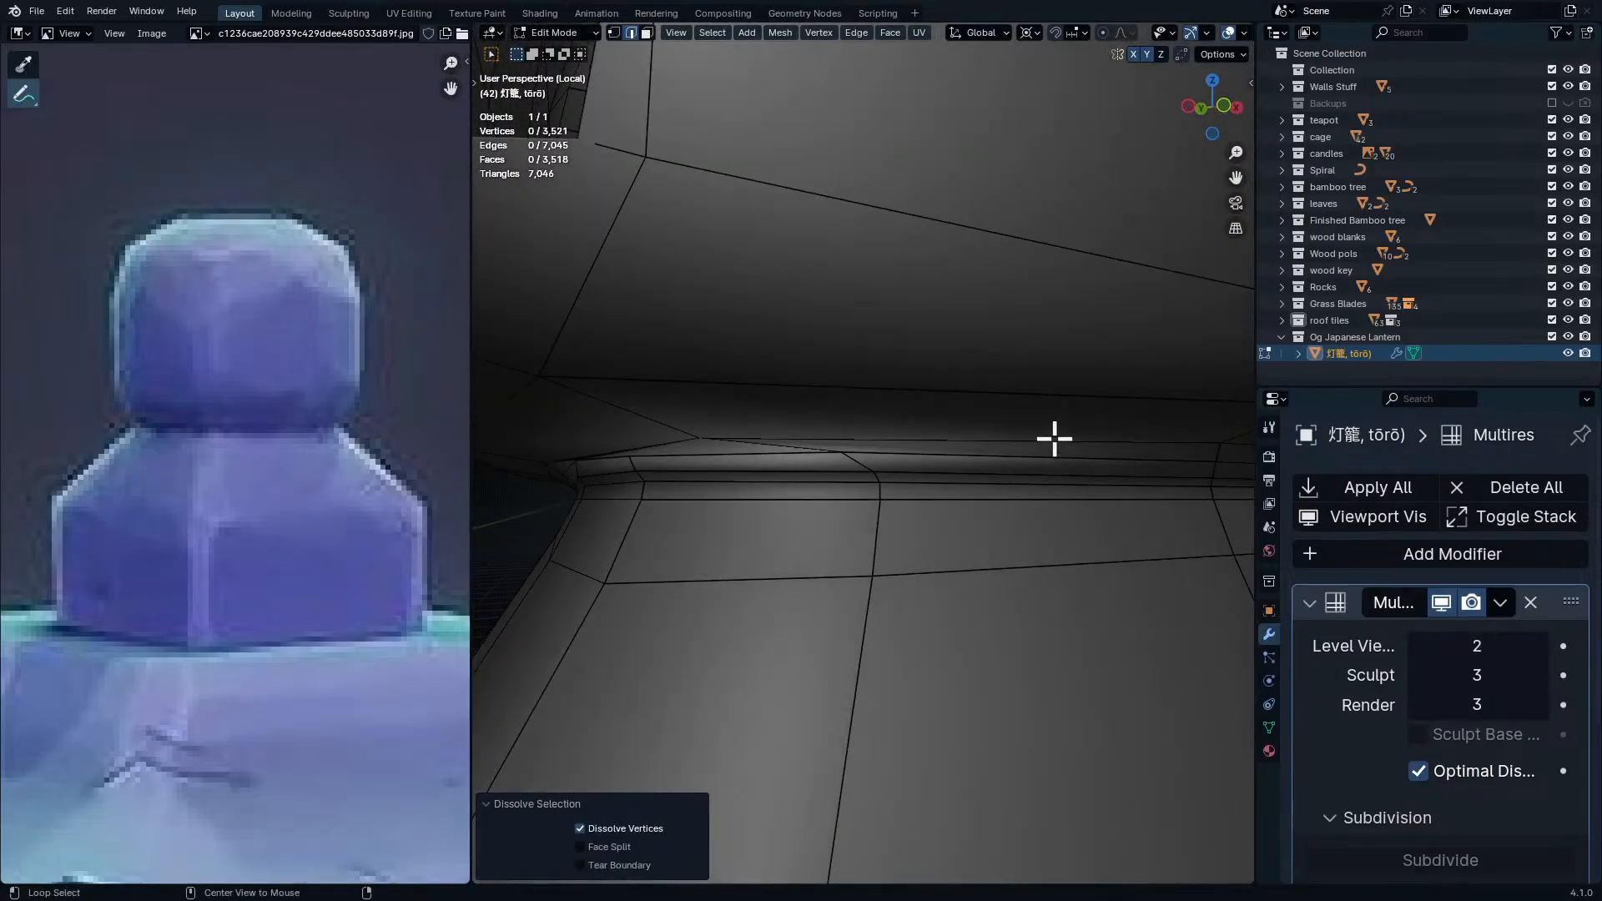
- Select the edge loop running along the seam beneath the finial's upper block
left_click(1054, 438, "alt")
middle_click_drag(1054, 438, 944, 482)
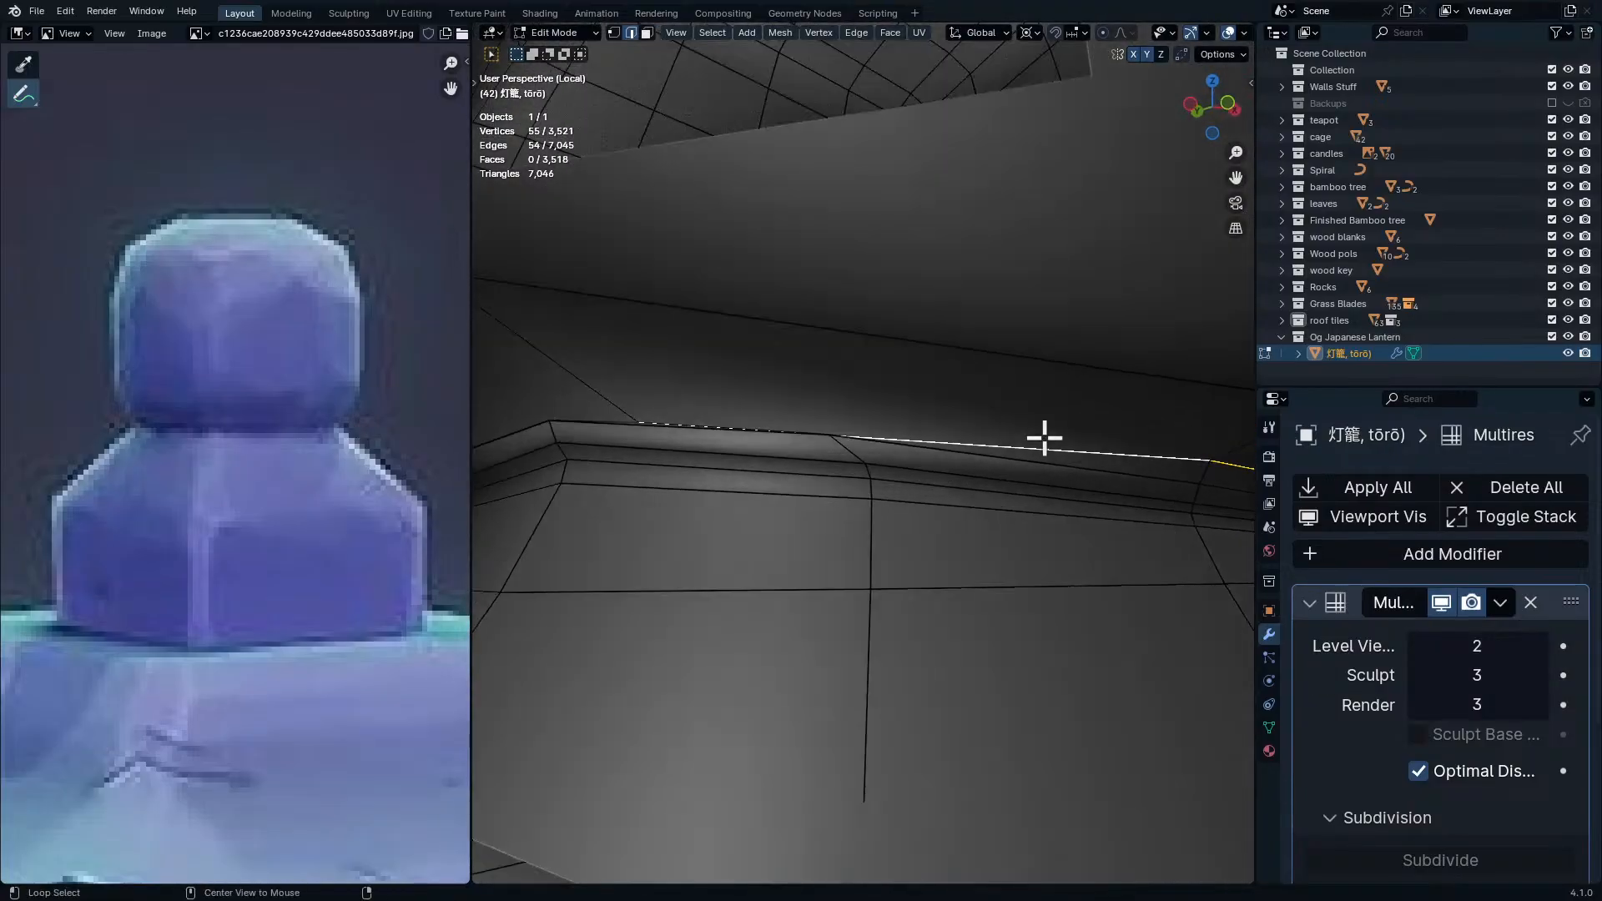
- Try to dissolve the selected edge loop and its neighbouring loop in the crease between the knob and the block below
key("ctrl+x")
middle_click_drag(1054, 443, 1019, 451)
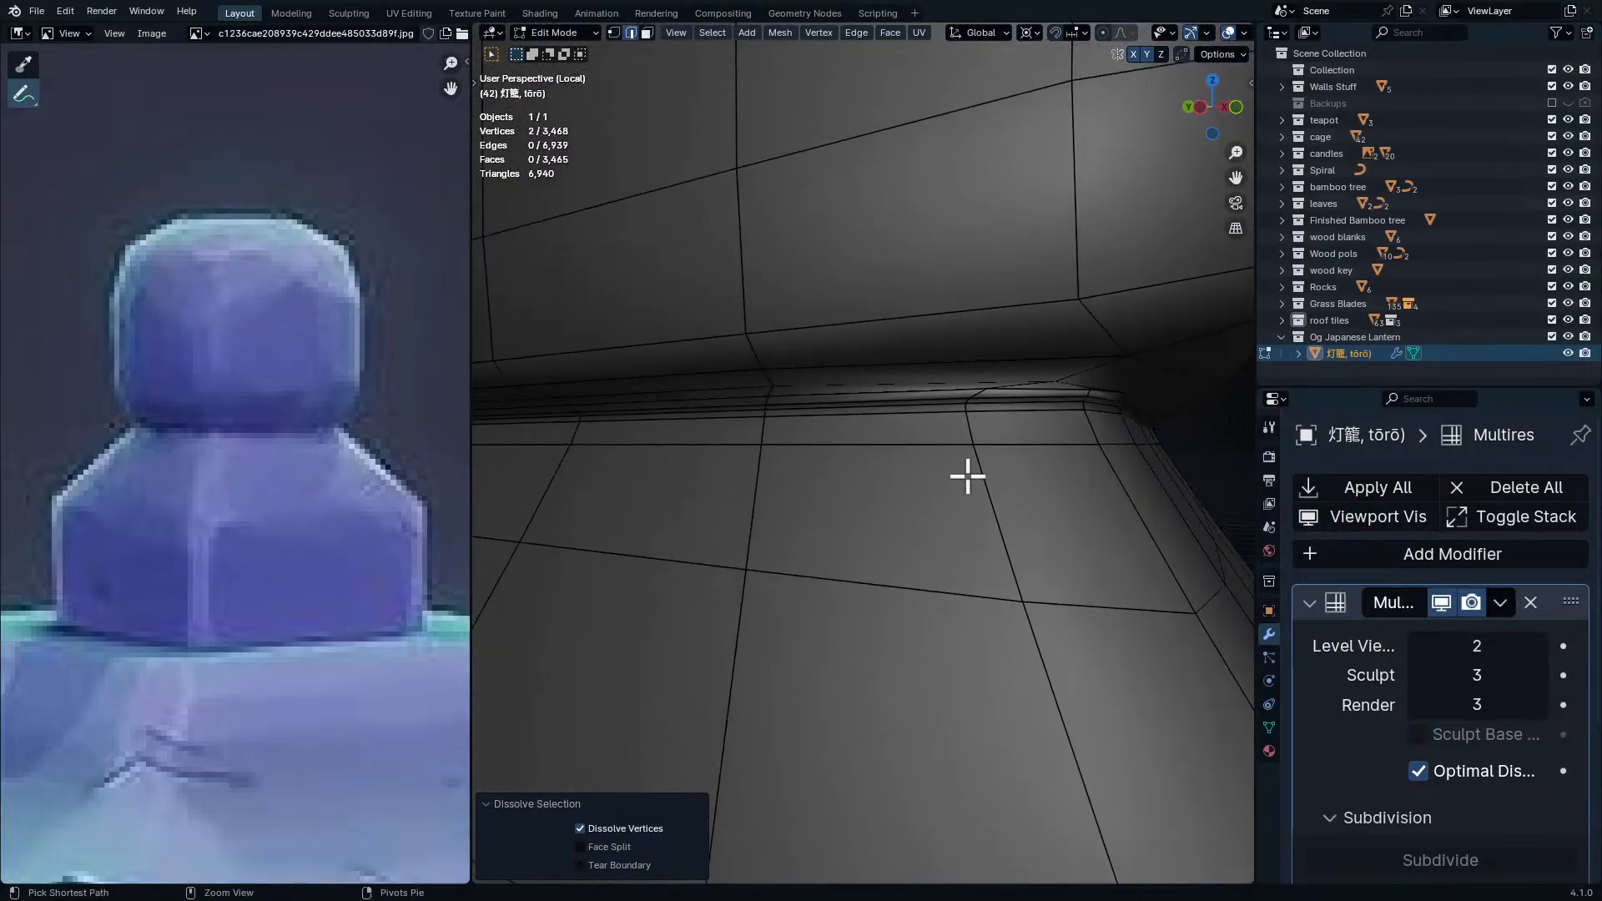
left_click(693, 408, "alt")
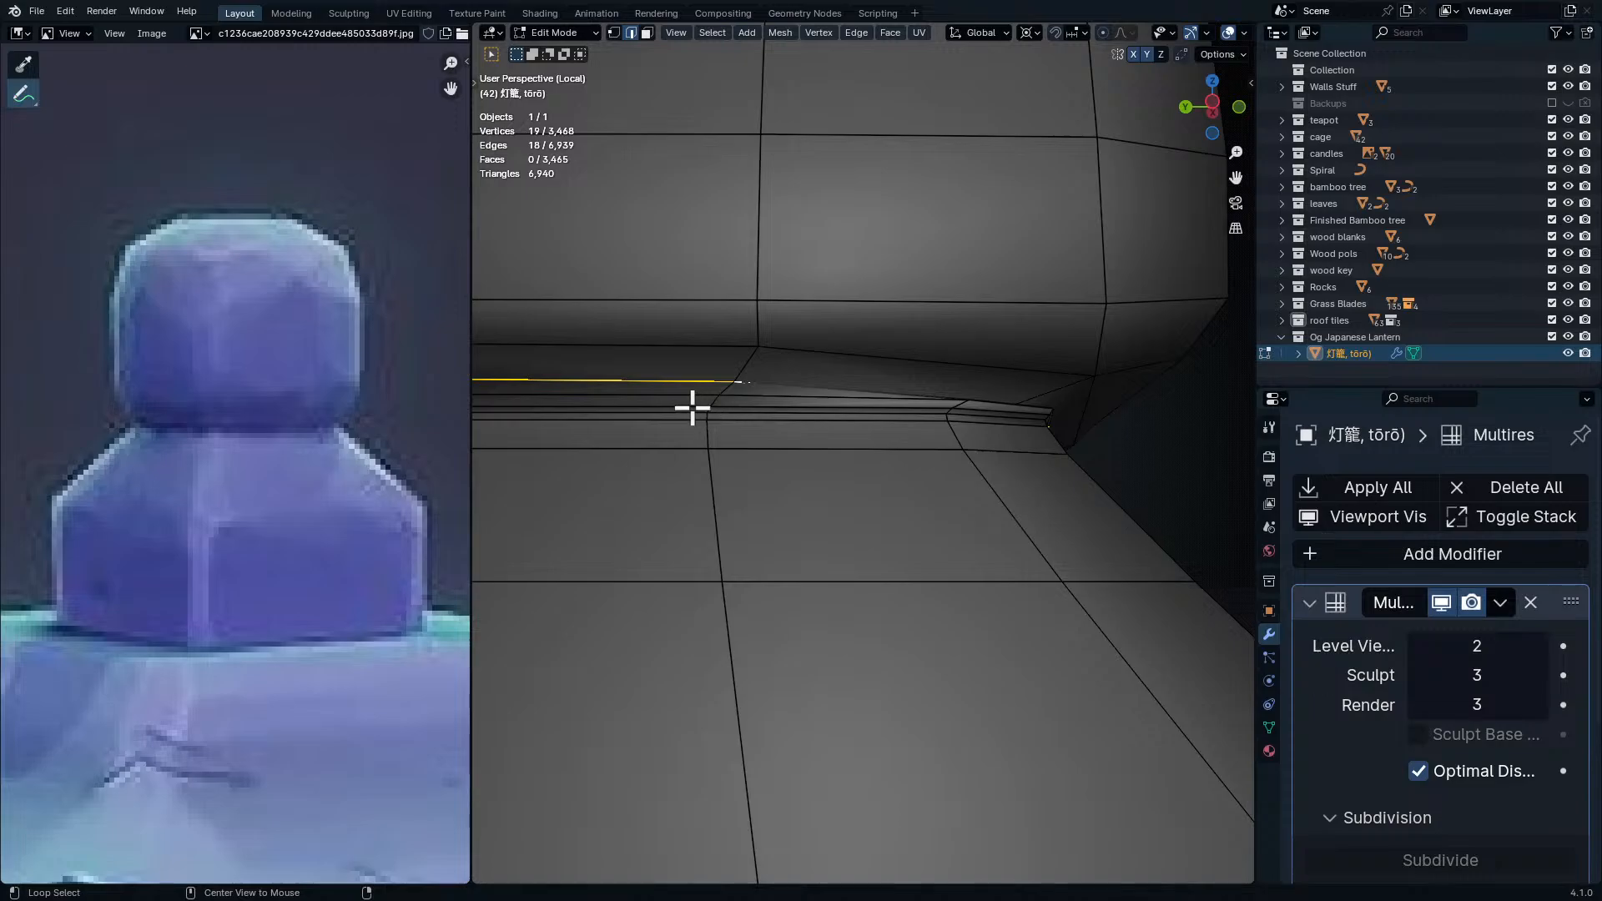
key("ctrl+x")
middle_click_drag(840, 393, 990, 426)
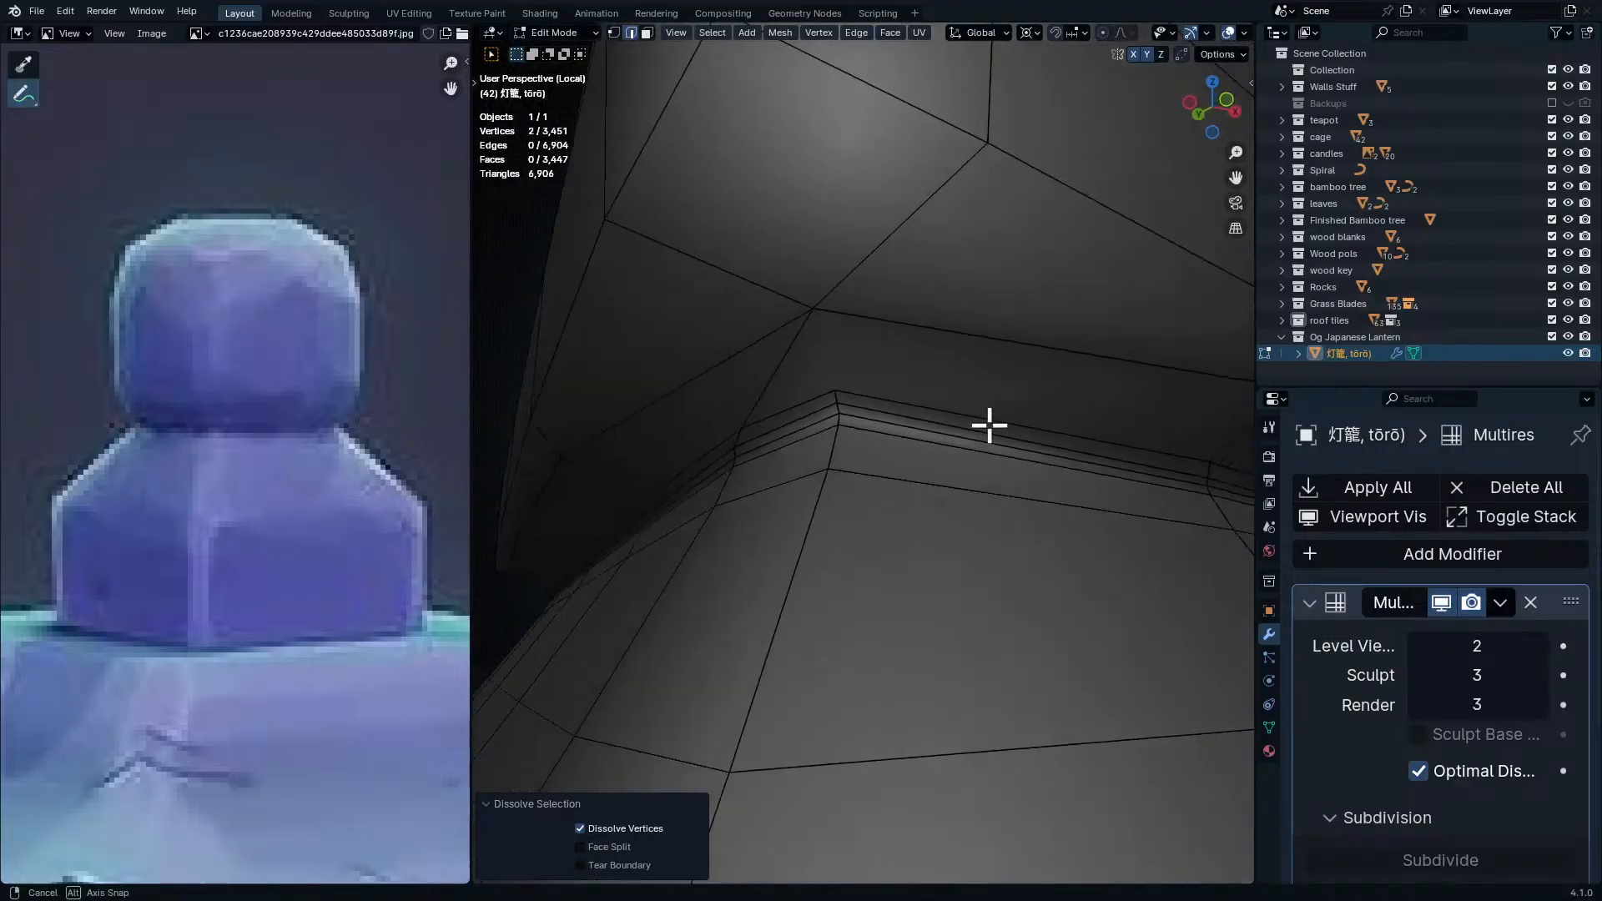
middle_click_drag(744, 440, 881, 524)
key("ctrl+e")
left_click(901, 506)
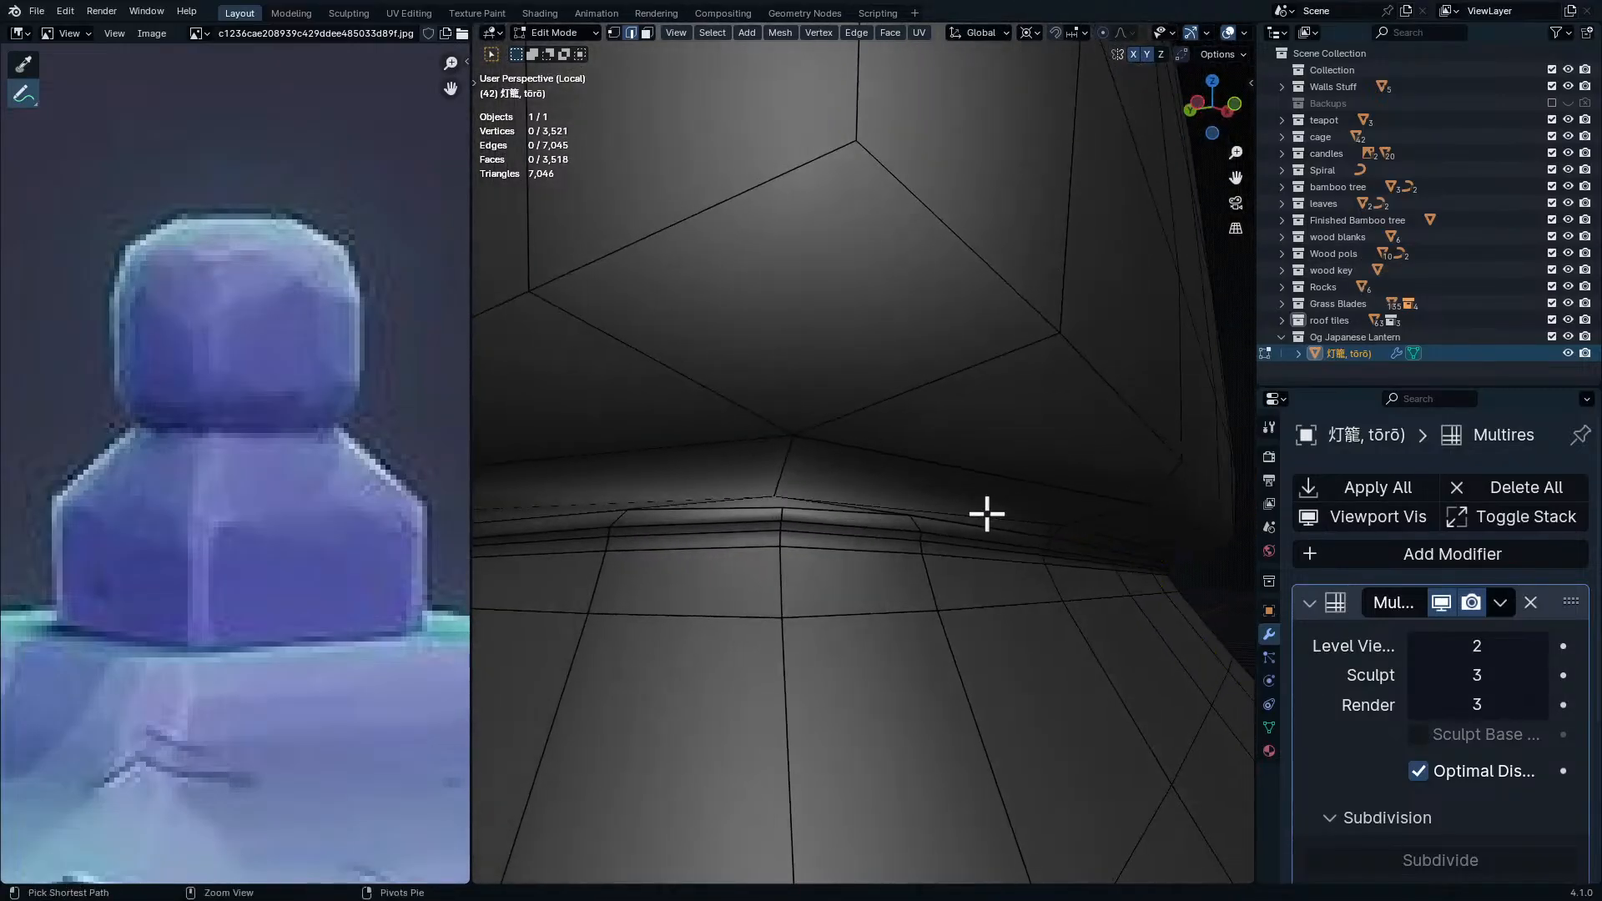
- Undo the edge-loop dissolves in the crease below the knob, back to the denser set of loops
key("ctrl+z")
middle_click_drag(987, 514, 1073, 472)
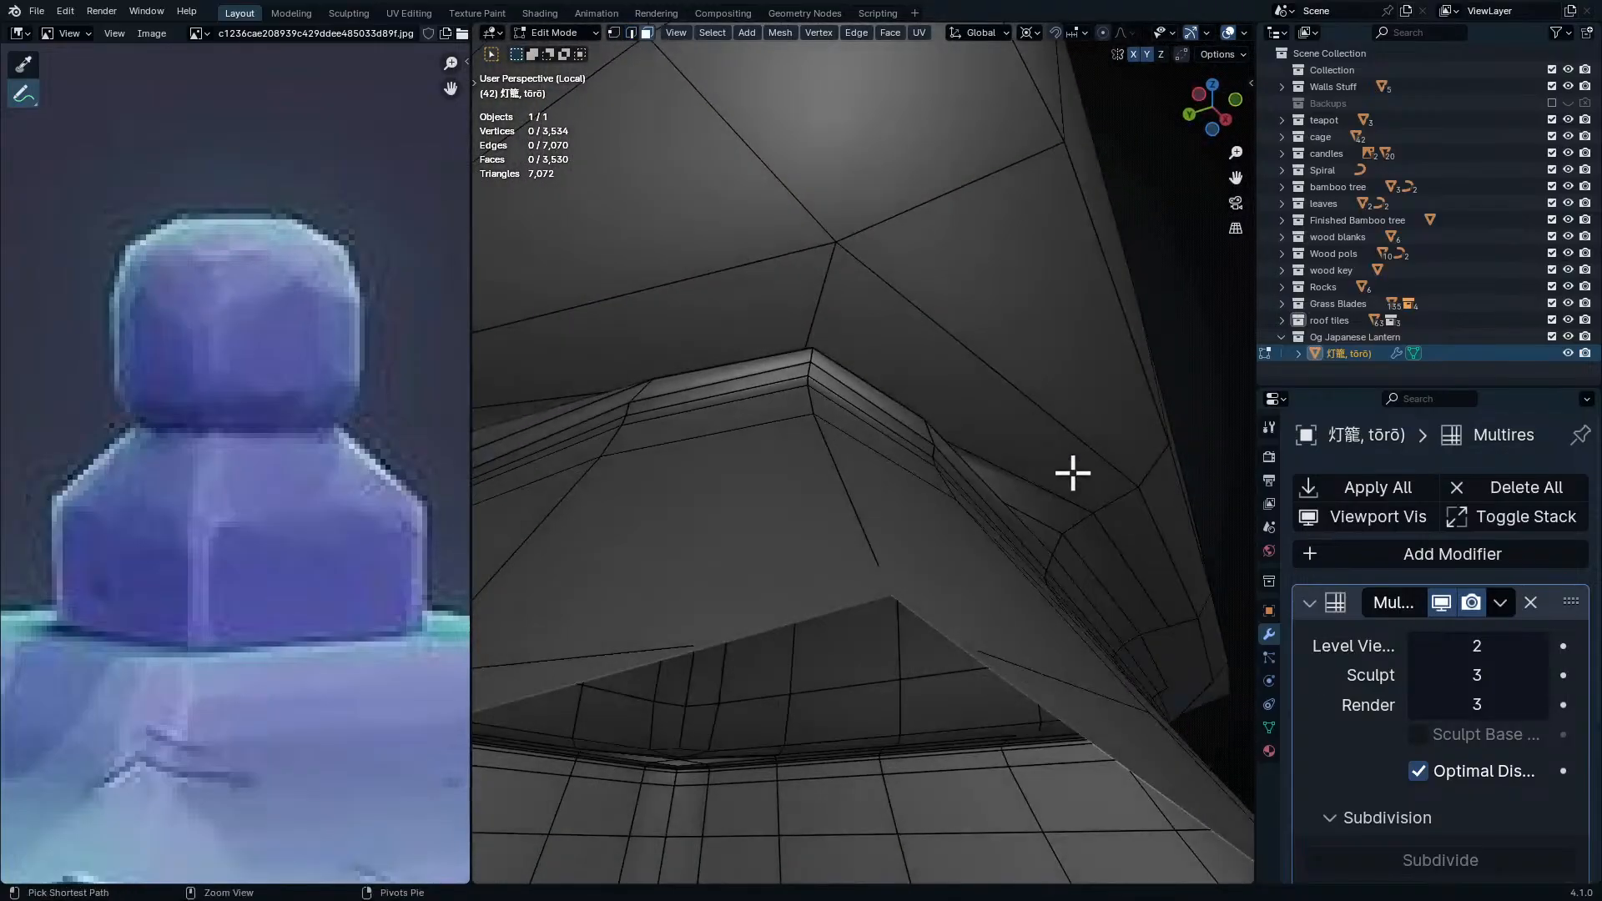
key("ctrl+z")
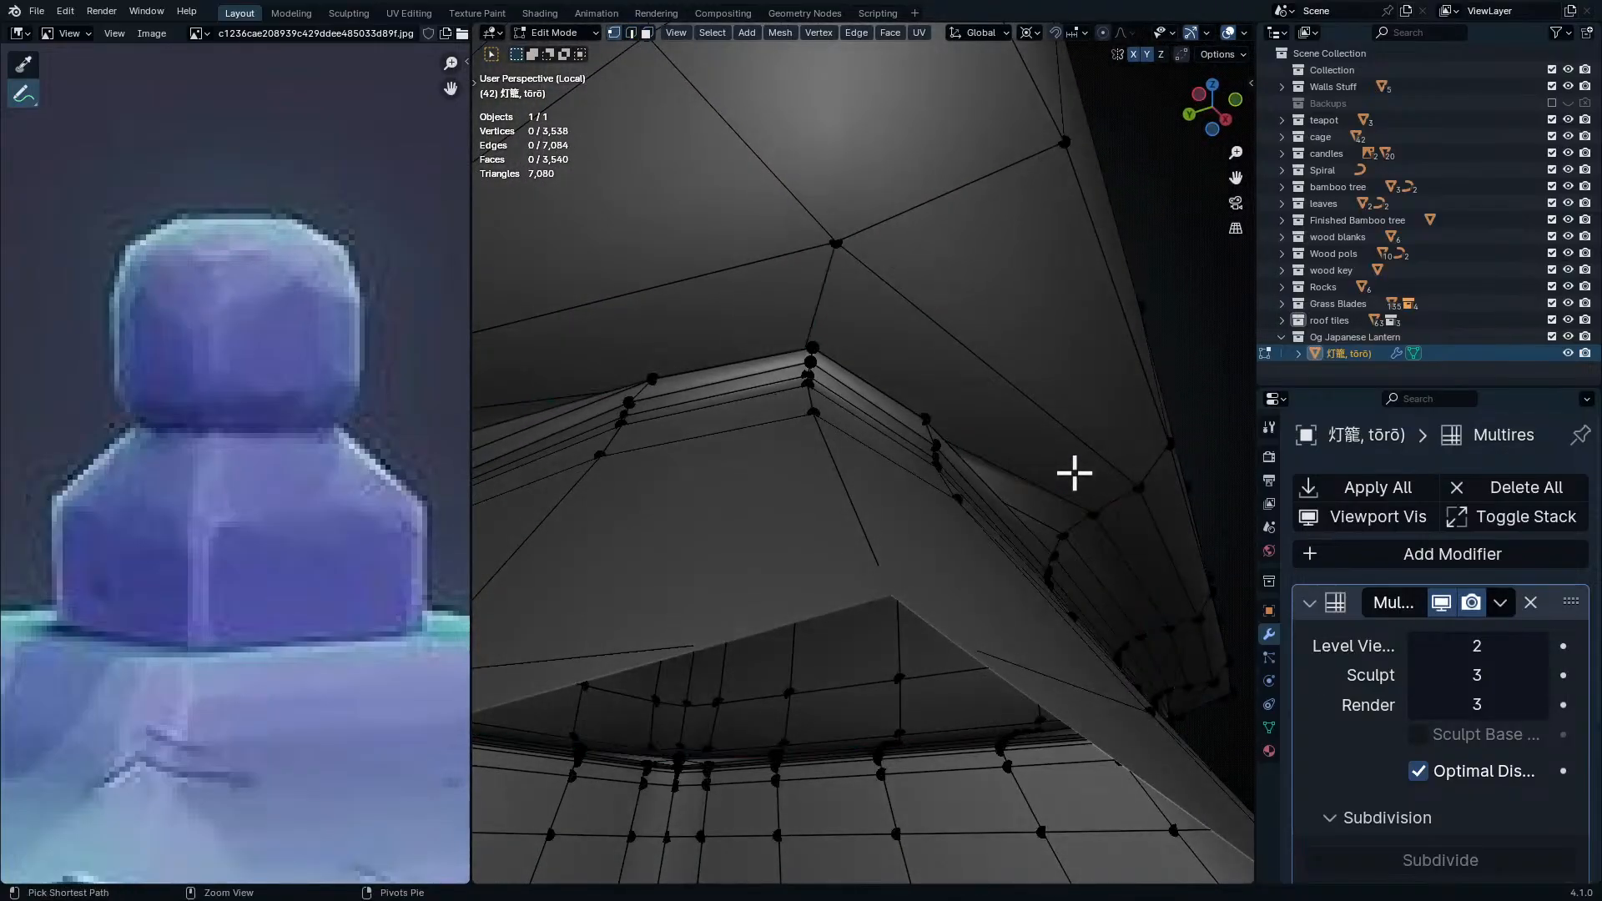
- Select the uppermost edge loop in the crease directly under the knob and dissolve it
middle_click_drag(1075, 473, 972, 559)
left_click(948, 549, "alt")
key("s")
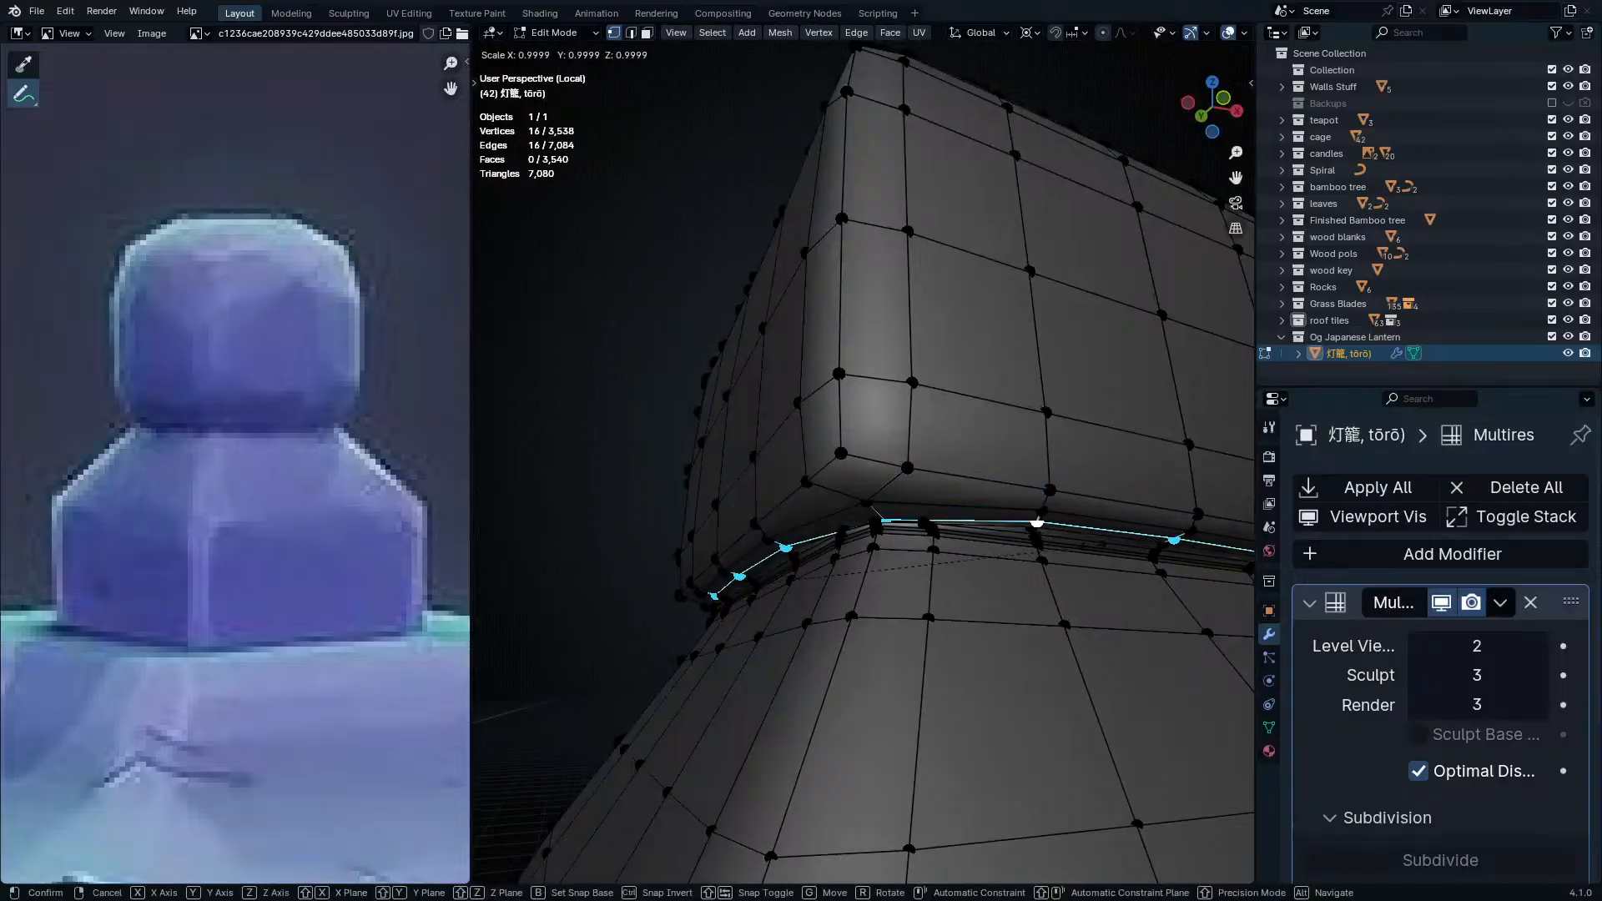
left_click(1091, 544)
middle_click_drag(1090, 544, 1019, 473)
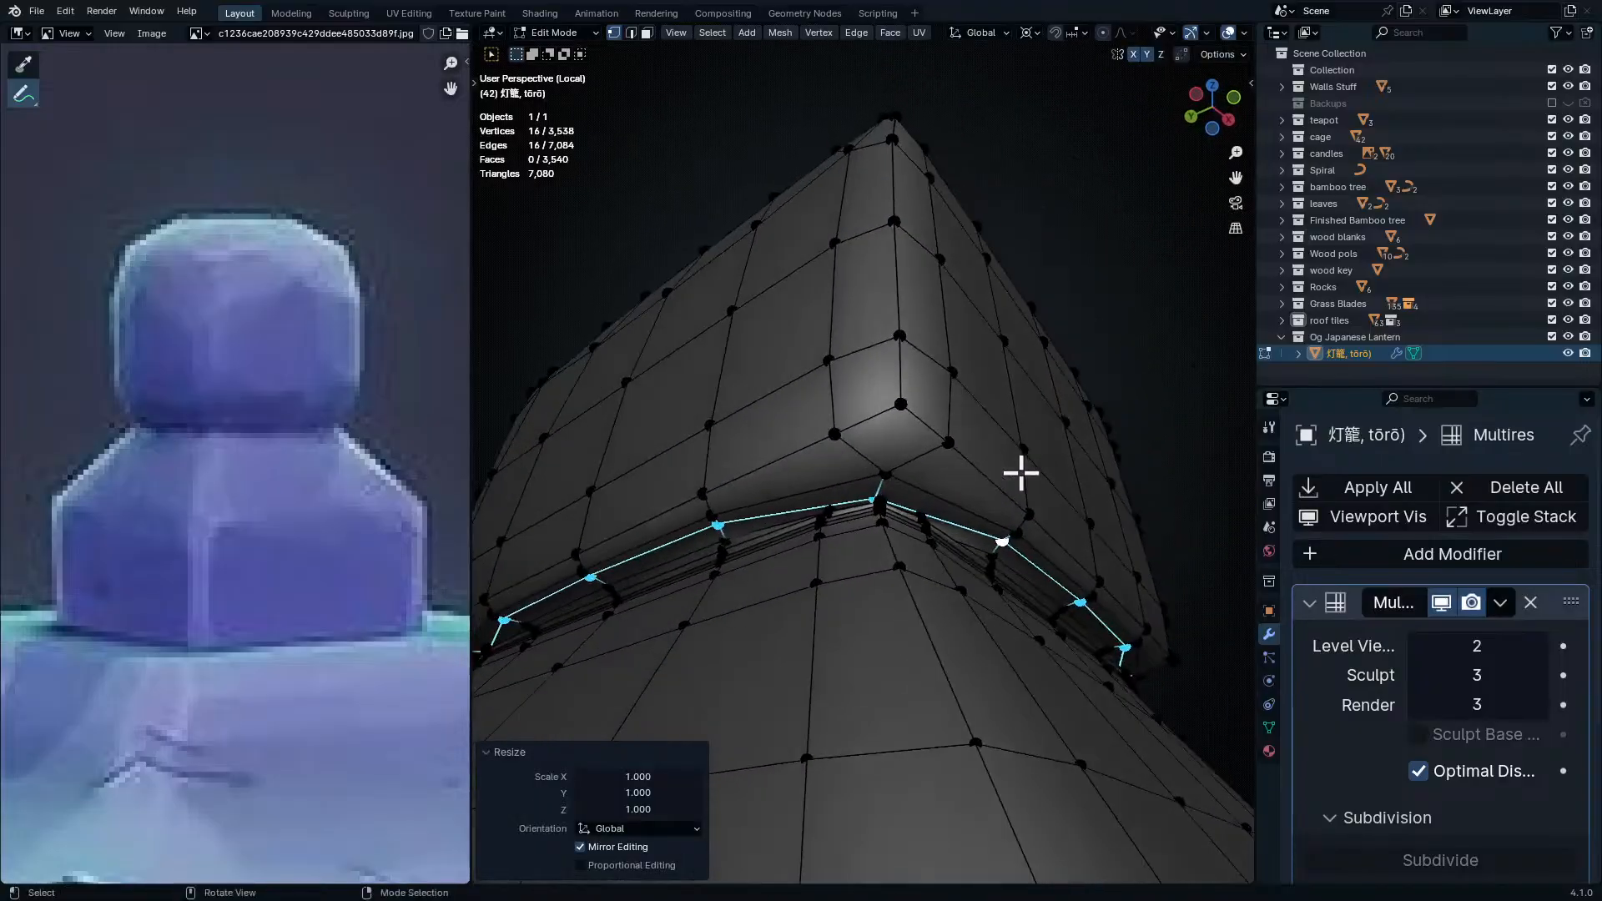
key("2")
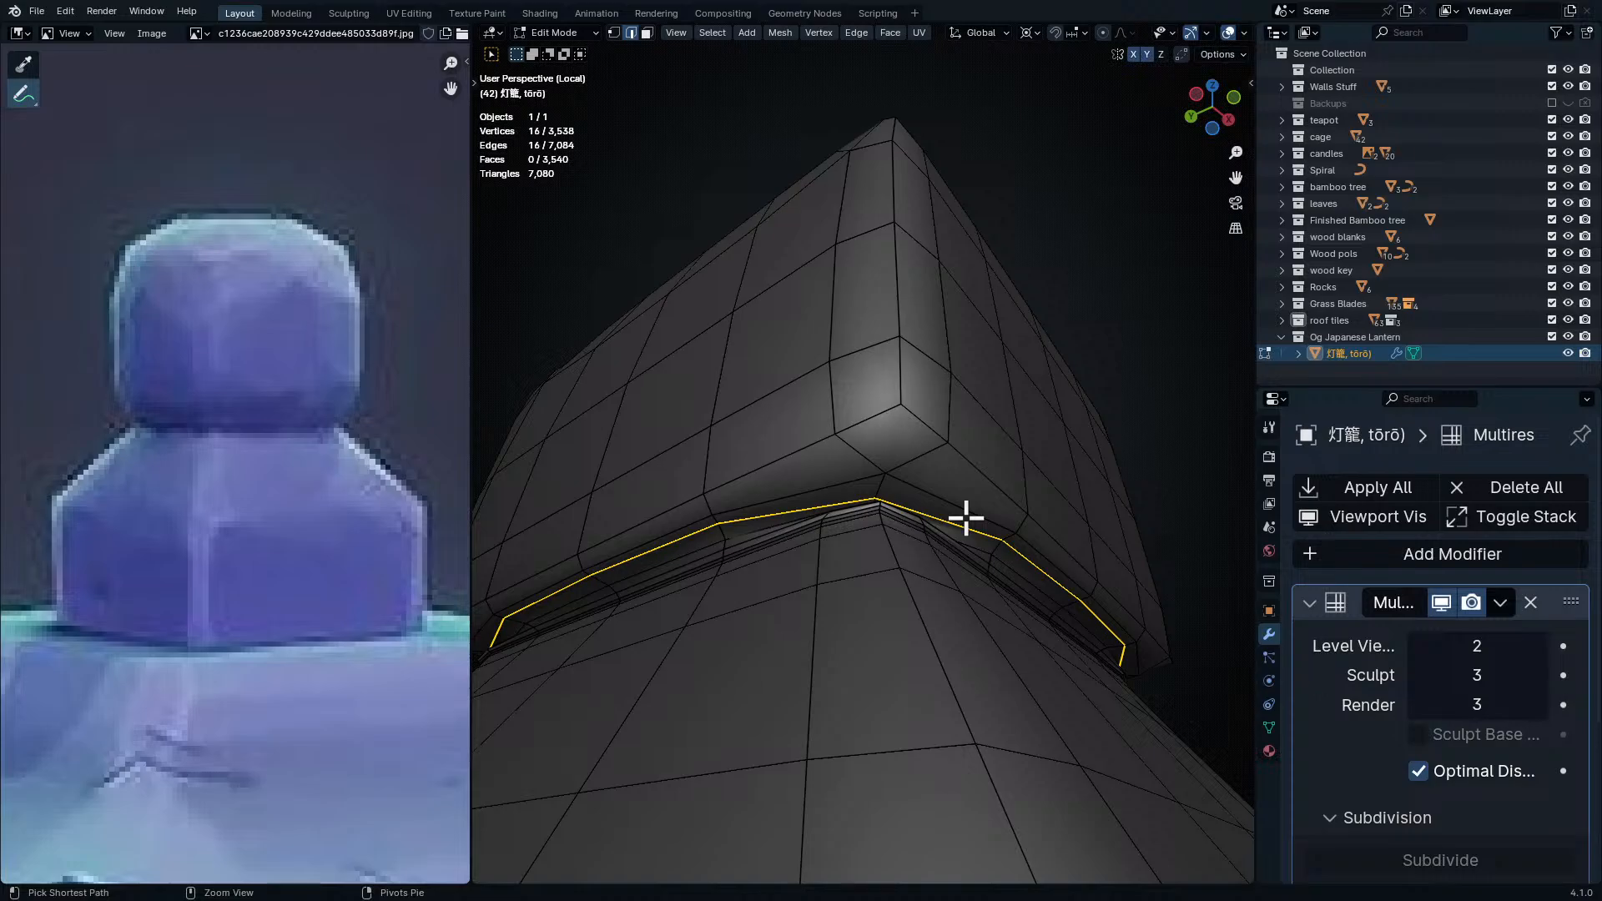
key("ctrl+x")
middle_click_drag(961, 519, 859, 482)
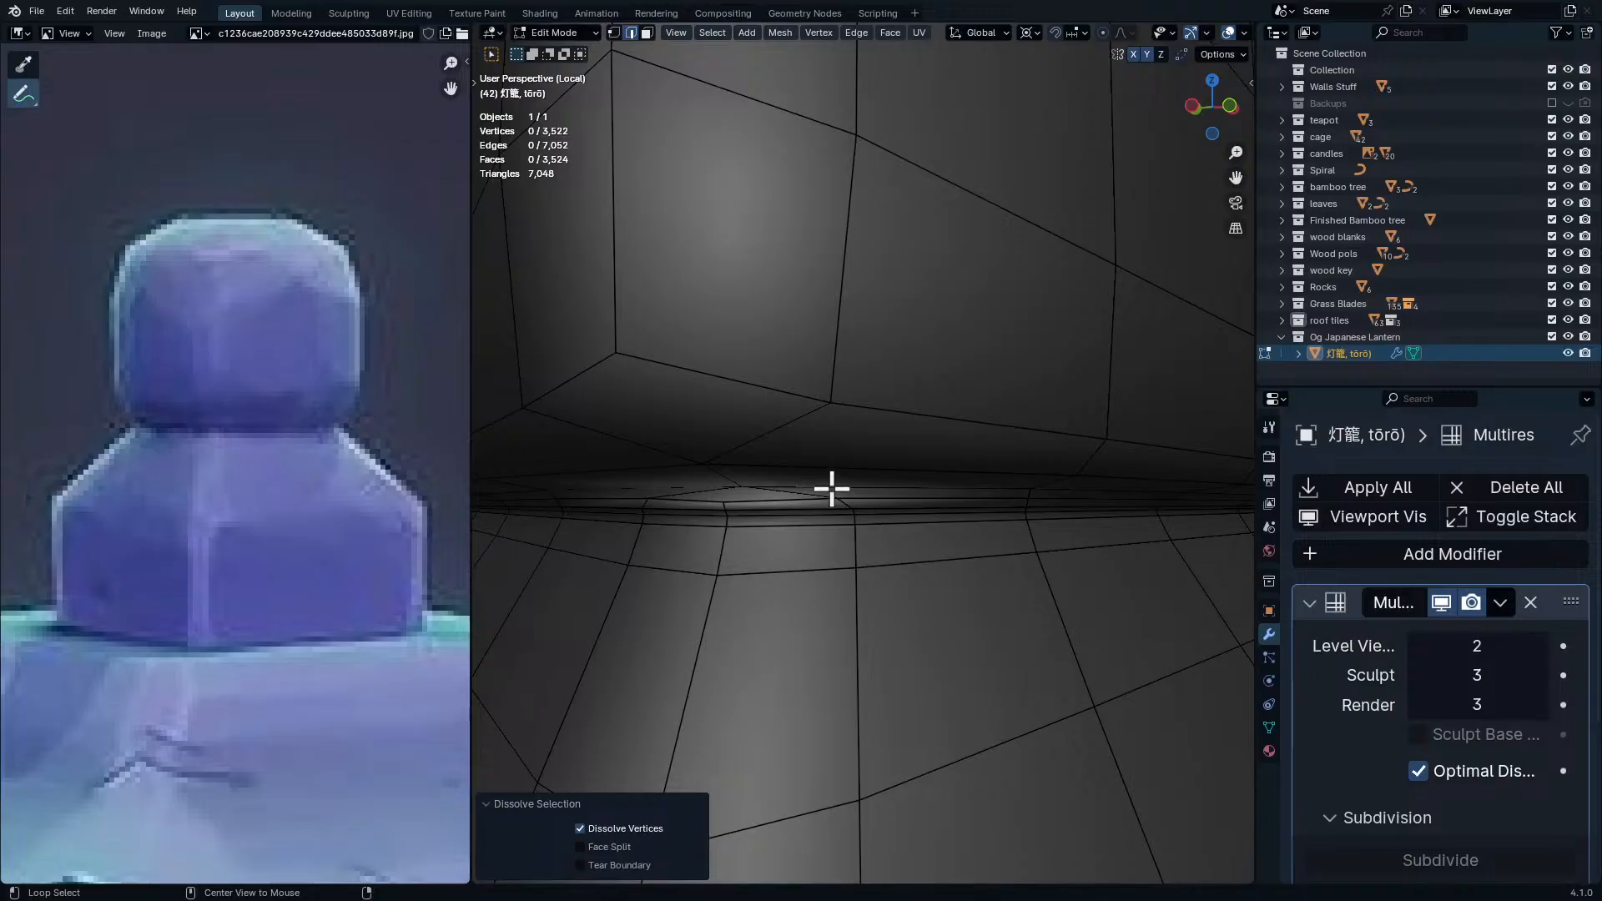
- Select the complete edge loop running around the crease under the knob, using see-through display to reach its hidden segments
left_click(832, 488, "alt")
left_click(867, 477, "alt")
left_click(877, 499, "alt")
middle_click_drag(747, 498, 872, 558)
left_click(656, 471, "alt+shift")
key("alt+z")
key("shift+e")
middle_click_drag(863, 616, 1187, 551)
left_click(844, 603, "alt+shift")
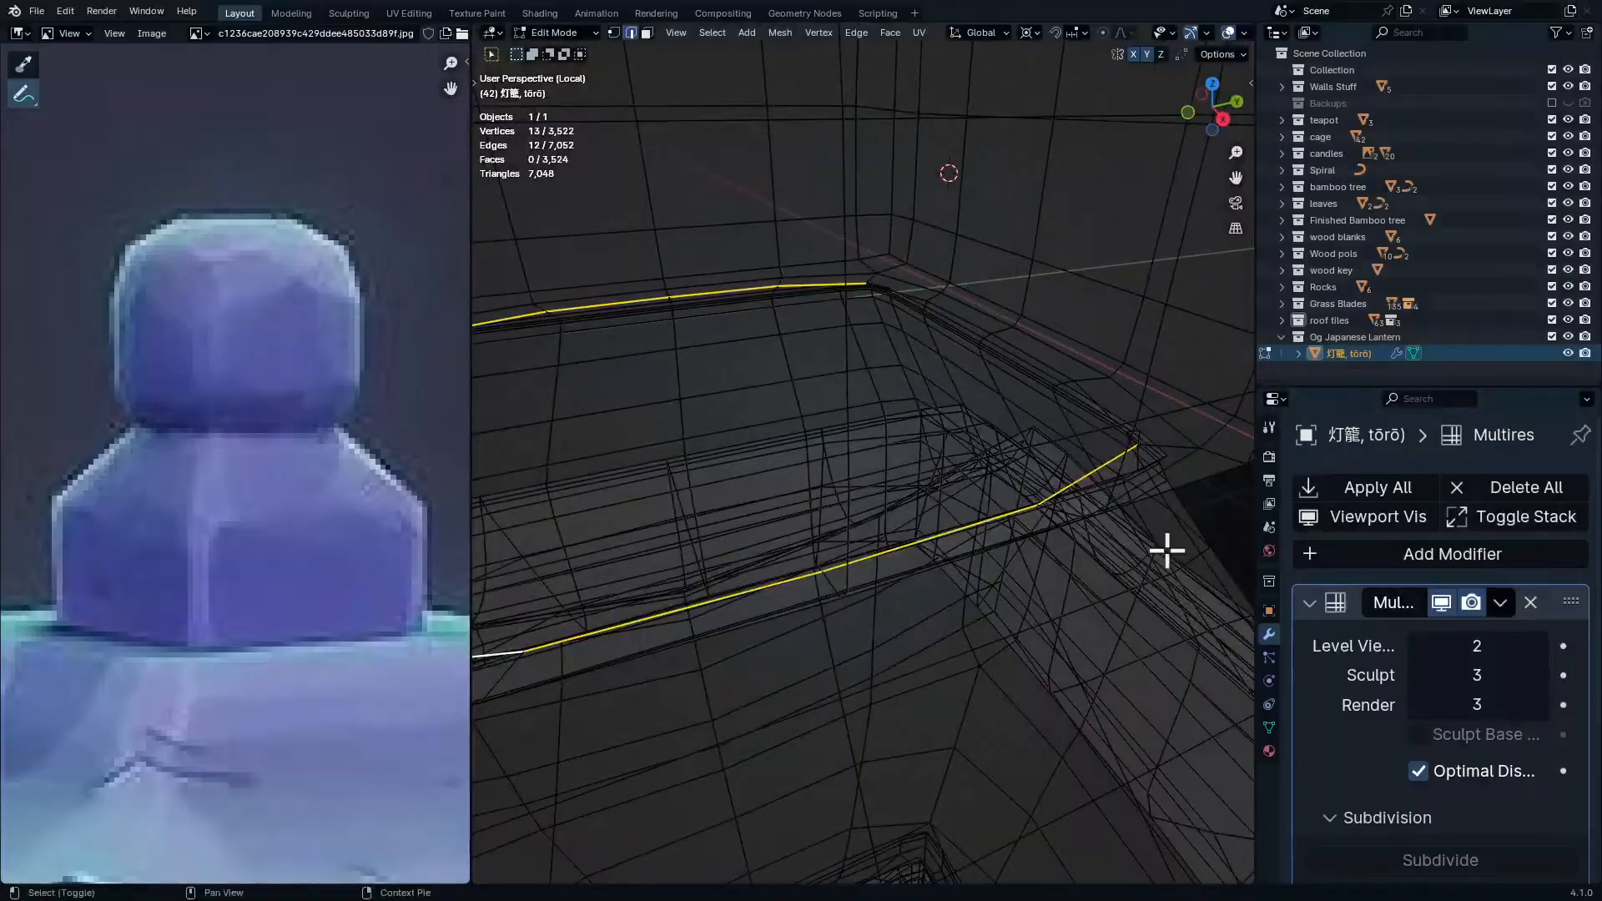
middle_click_drag(1055, 454, 930, 478)
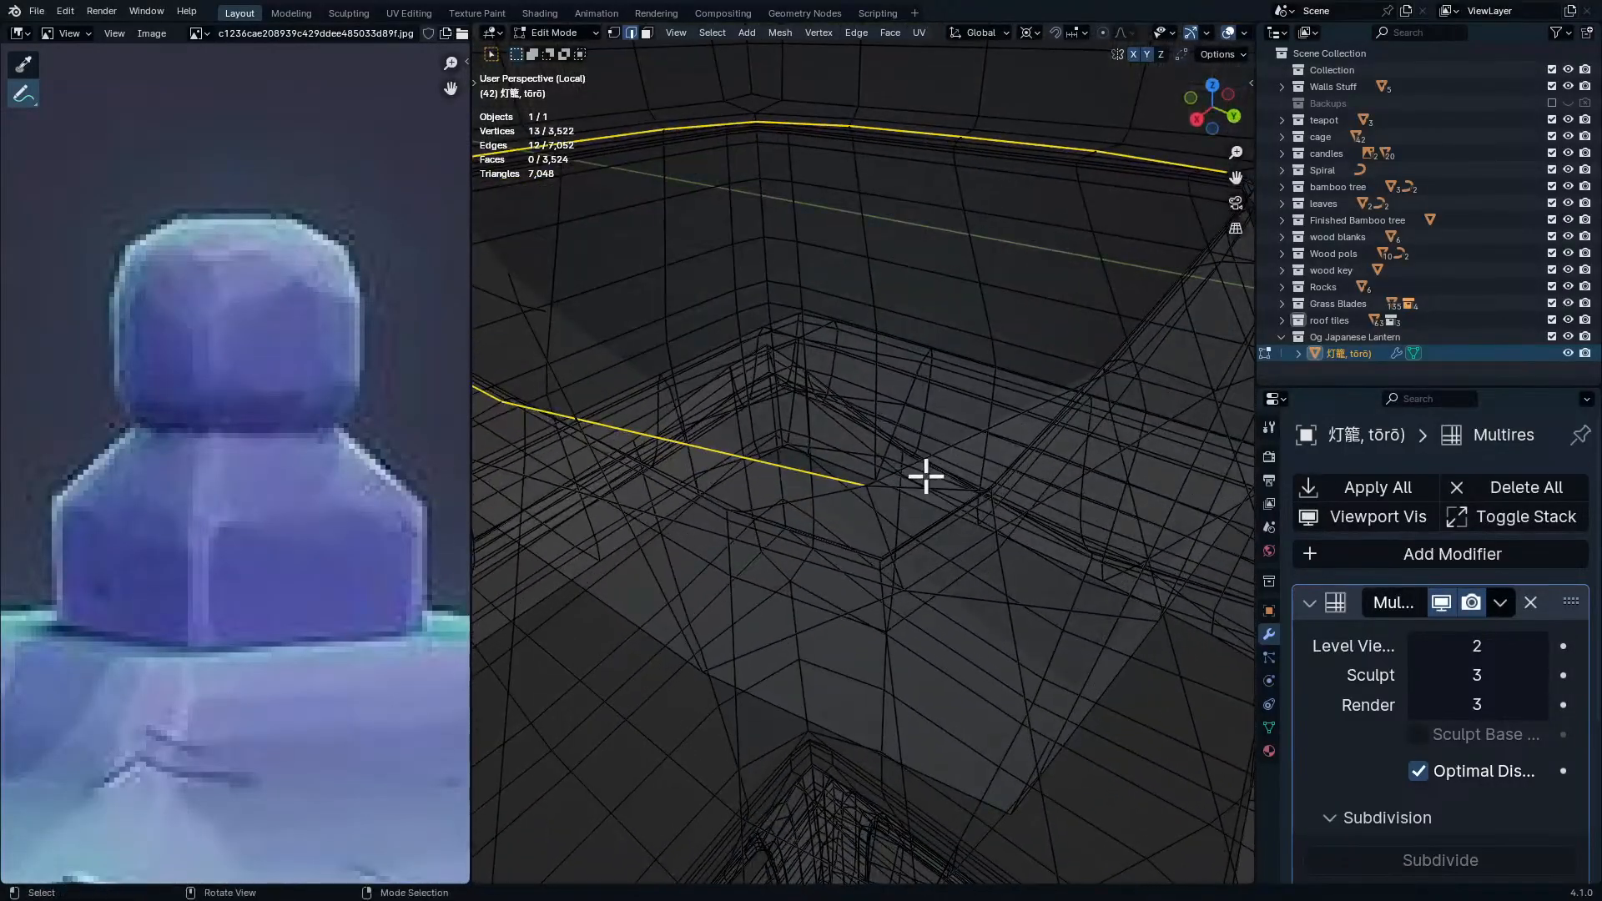
left_click(1014, 524, "alt+shift")
middle_click_drag(1014, 524, 905, 455)
key("ctrl+z")
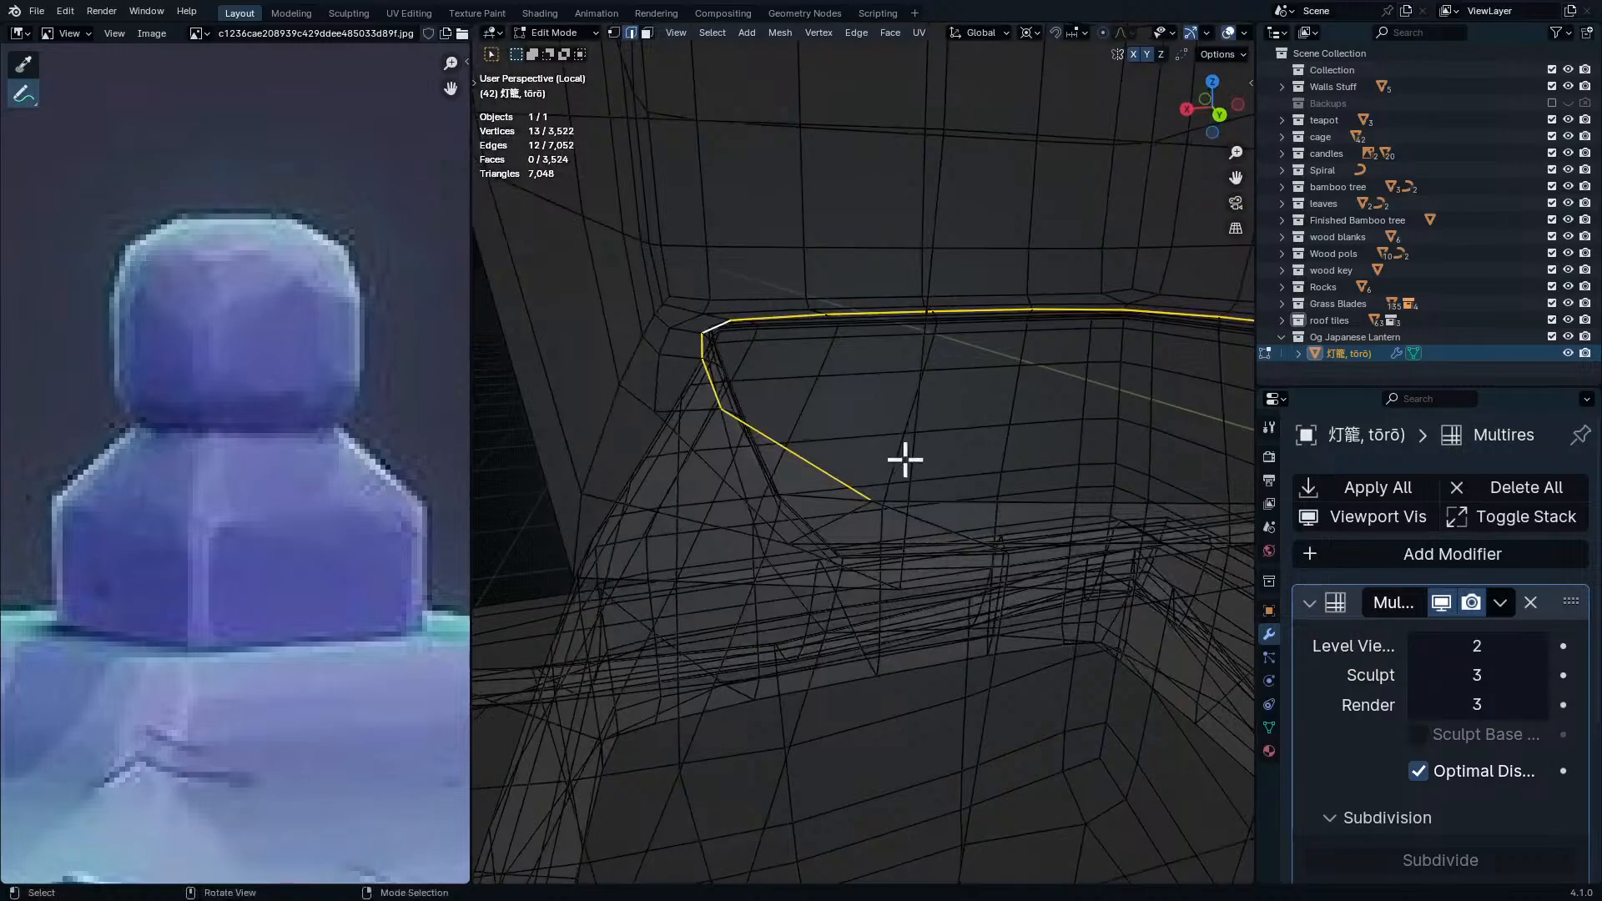
- Scale the selected edge loop under the knob to reshape the crease, and check the shape outside Edit Mode
middle_click_drag(1030, 542, 1001, 634)
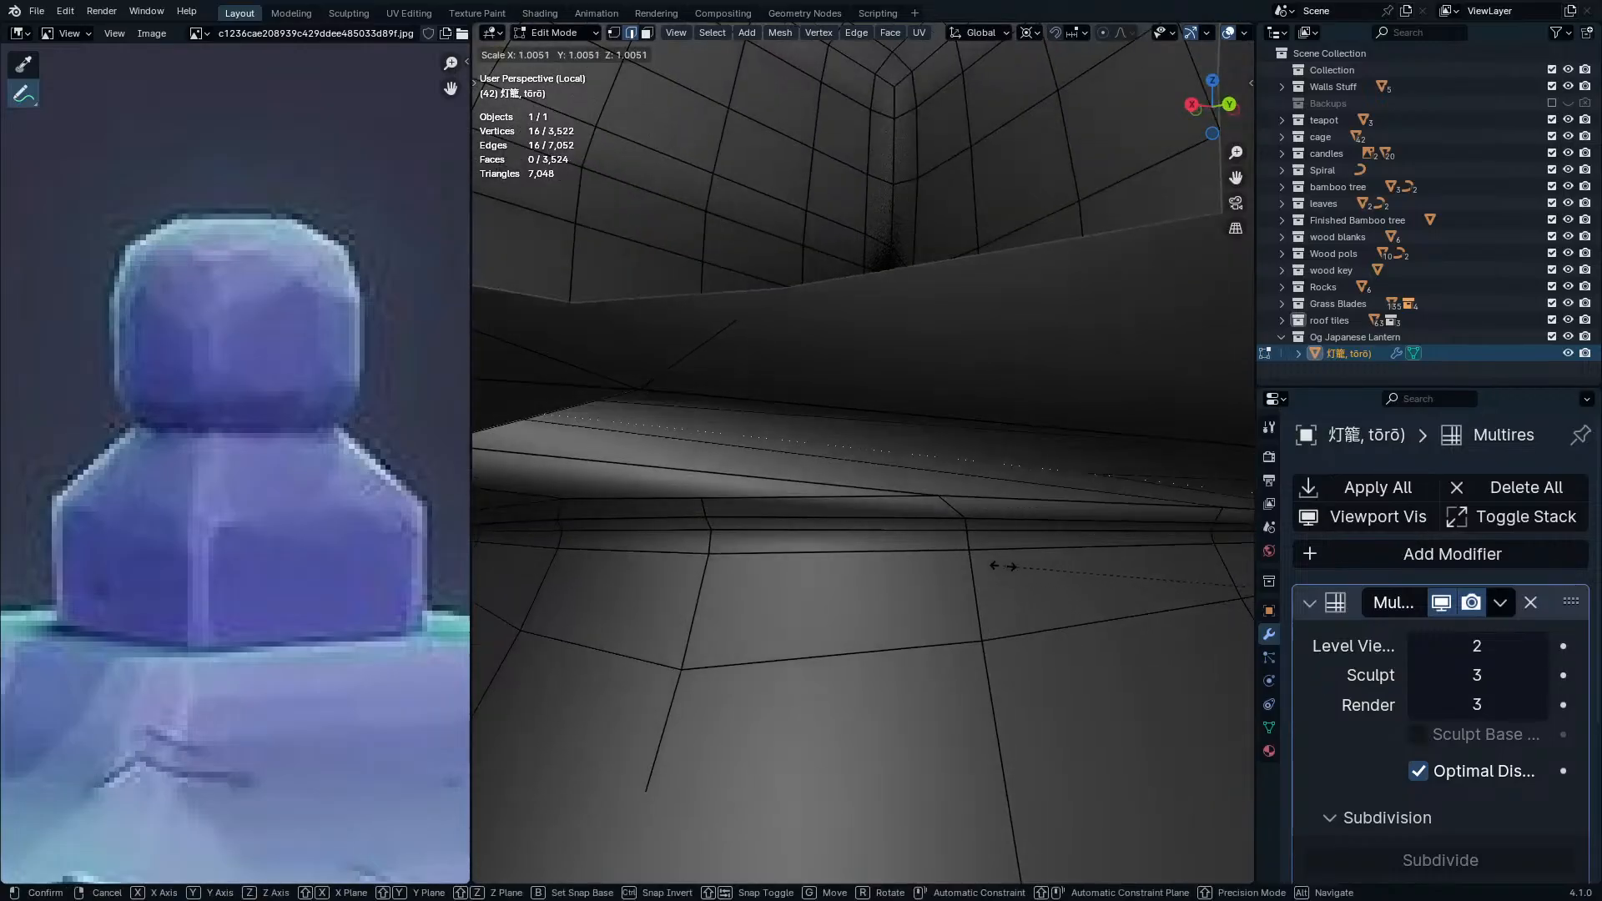
left_click(967, 415)
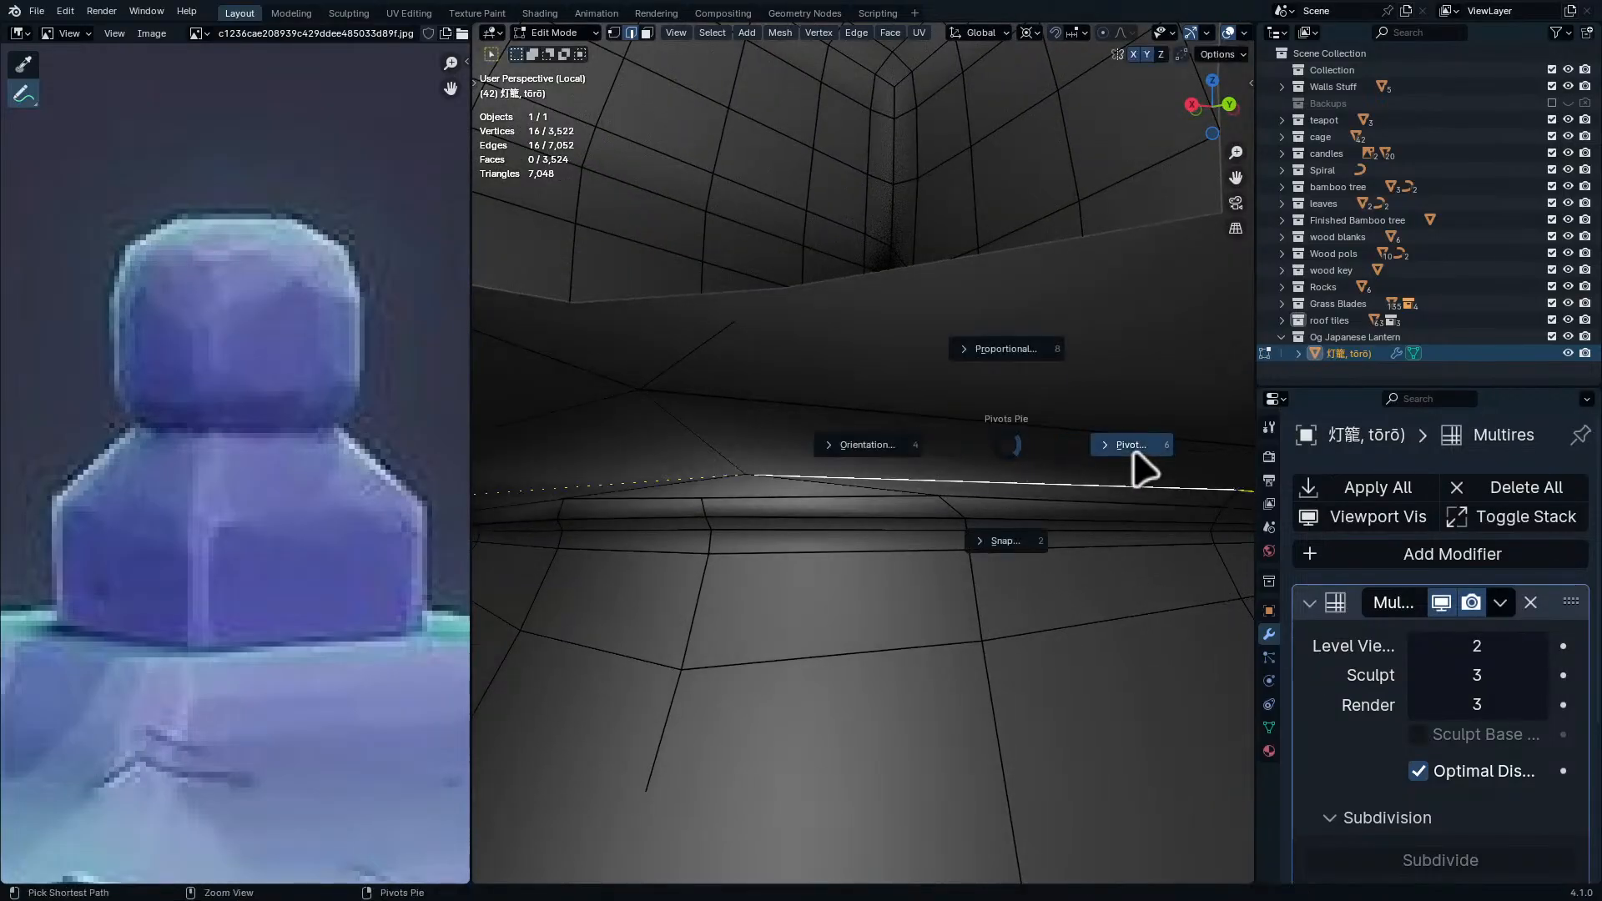
middle_click_drag(1068, 509, 1039, 485)
key("s")
middle_click_drag(959, 447, 983, 496, "shift")
middle_click_drag(801, 431, 501, 584)
middle_click_drag(878, 544, 915, 547)
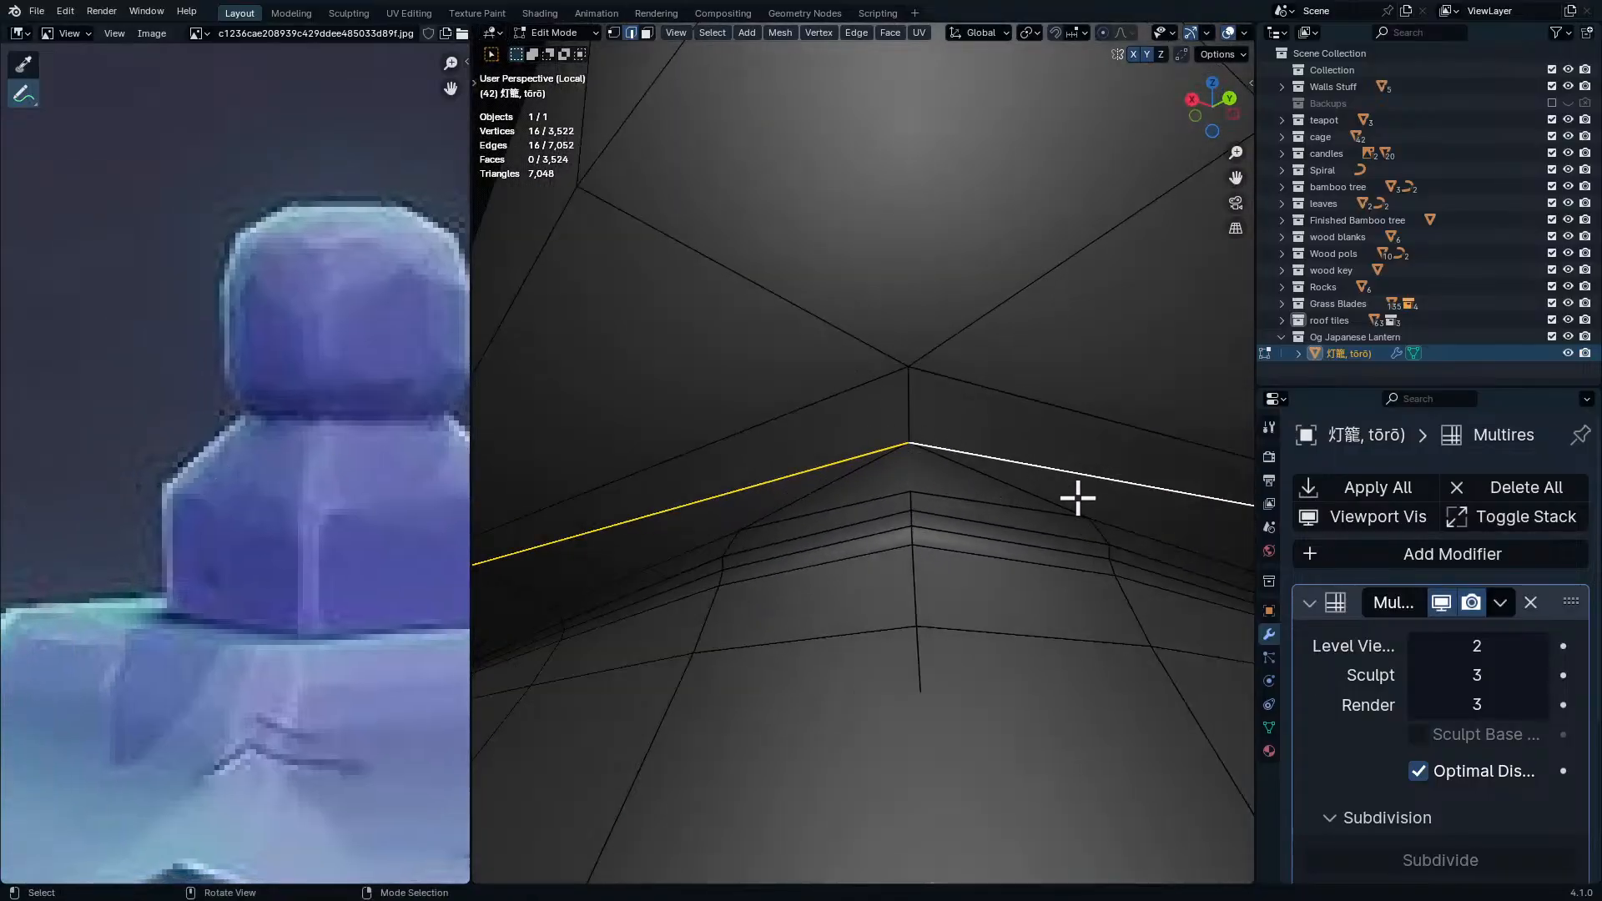
mouse_move(1168, 538)
middle_mouse_down()
mouse_move(973, 529)
mouse_move(1119, 525)
mouse_move(1029, 522)
mouse_move(959, 486)
mouse_move(874, 478)
mouse_move(919, 429)
mouse_move(908, 404)
mouse_move(945, 461)
mouse_move(919, 486)
mouse_move(876, 389)
mouse_move(974, 567)
middle_mouse_up()
key("Tab")
mouse_move(769, 557)
middle_mouse_down()
mouse_move(729, 468)
mouse_move(834, 429)
mouse_move(865, 498)
mouse_move(881, 459)
mouse_move(840, 476)
mouse_move(809, 444)
middle_mouse_up()
- In front orthographic view, box-select the knob's vertices down to its lower rim in vertex mode
key("Tab")
key("KP_1")
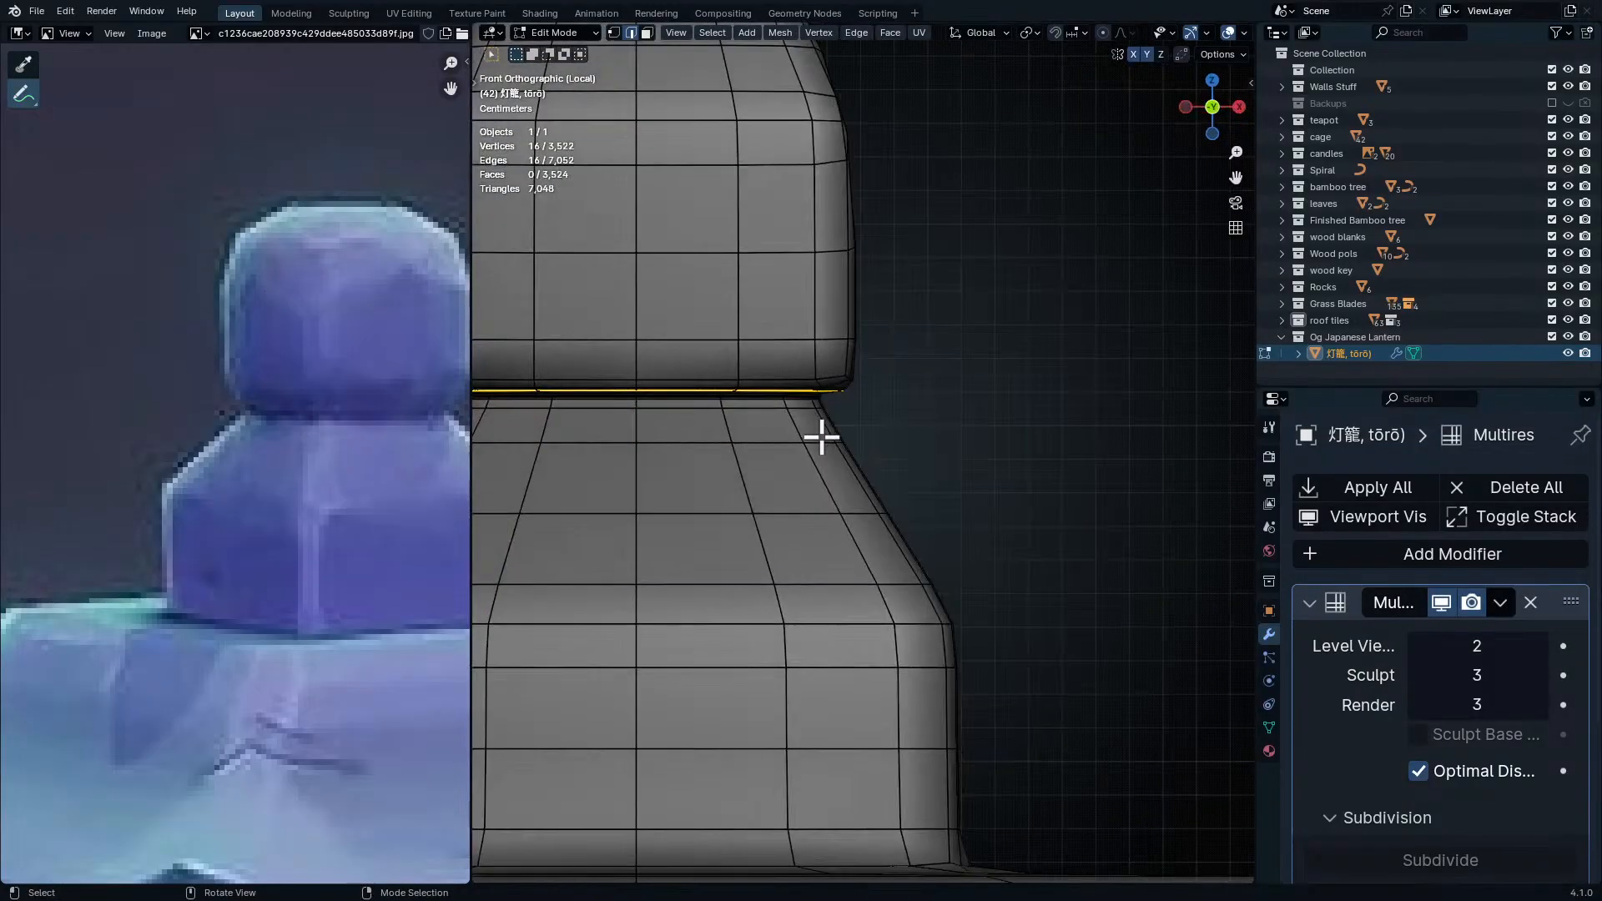
scroll(851, 472, "down", 4)
key("1")
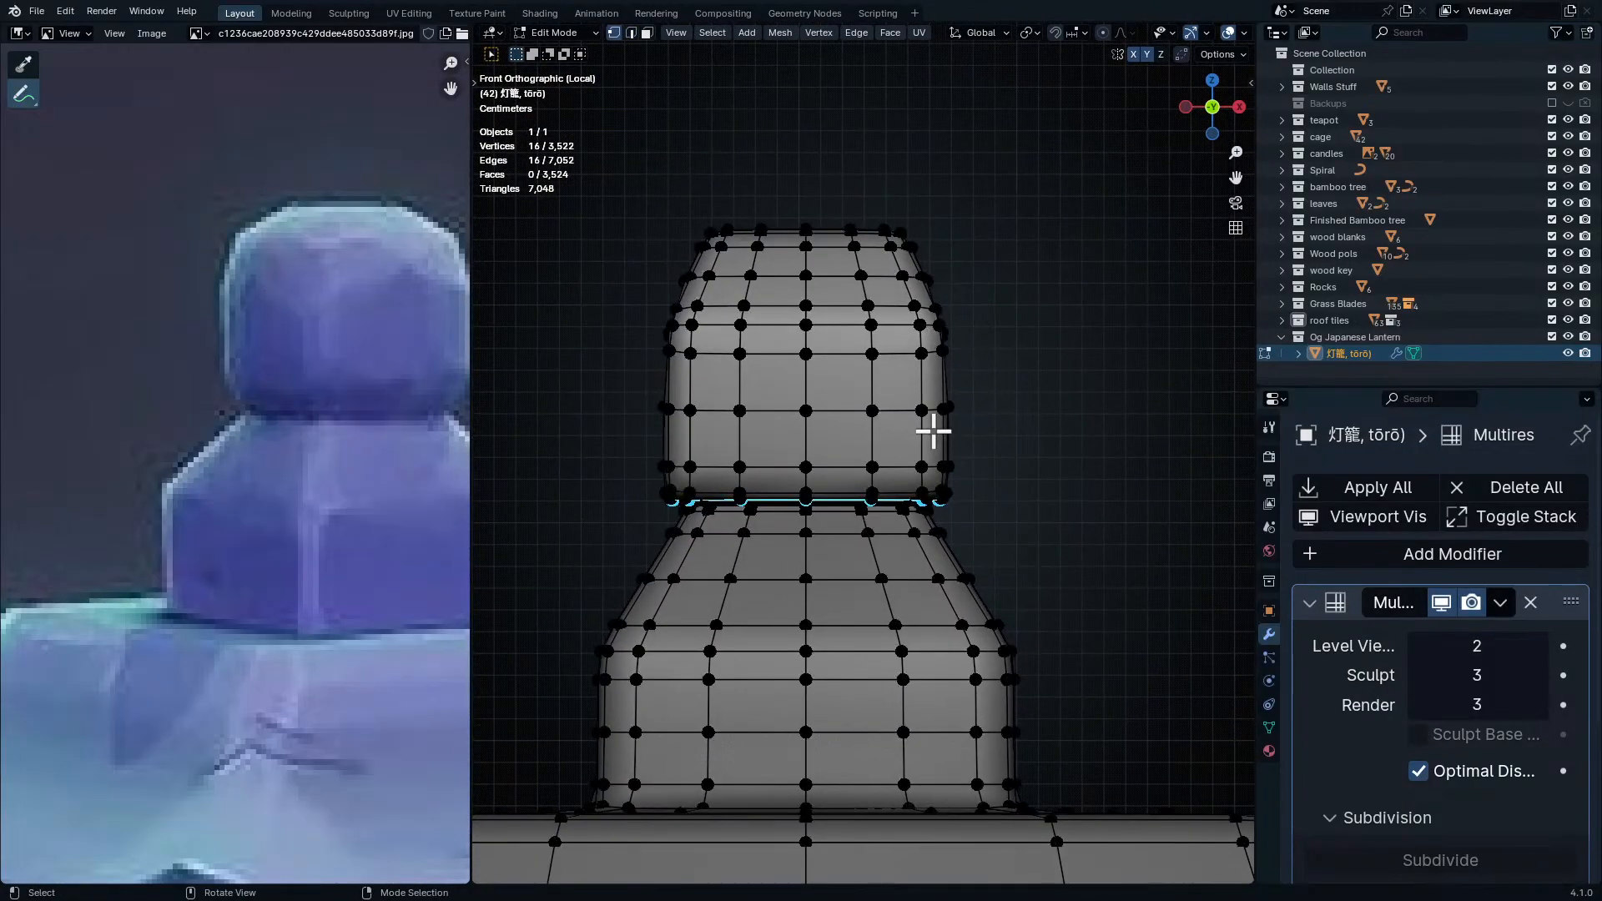
left_click_drag(1014, 163, 612, 473)
scroll(815, 558, "up", 5)
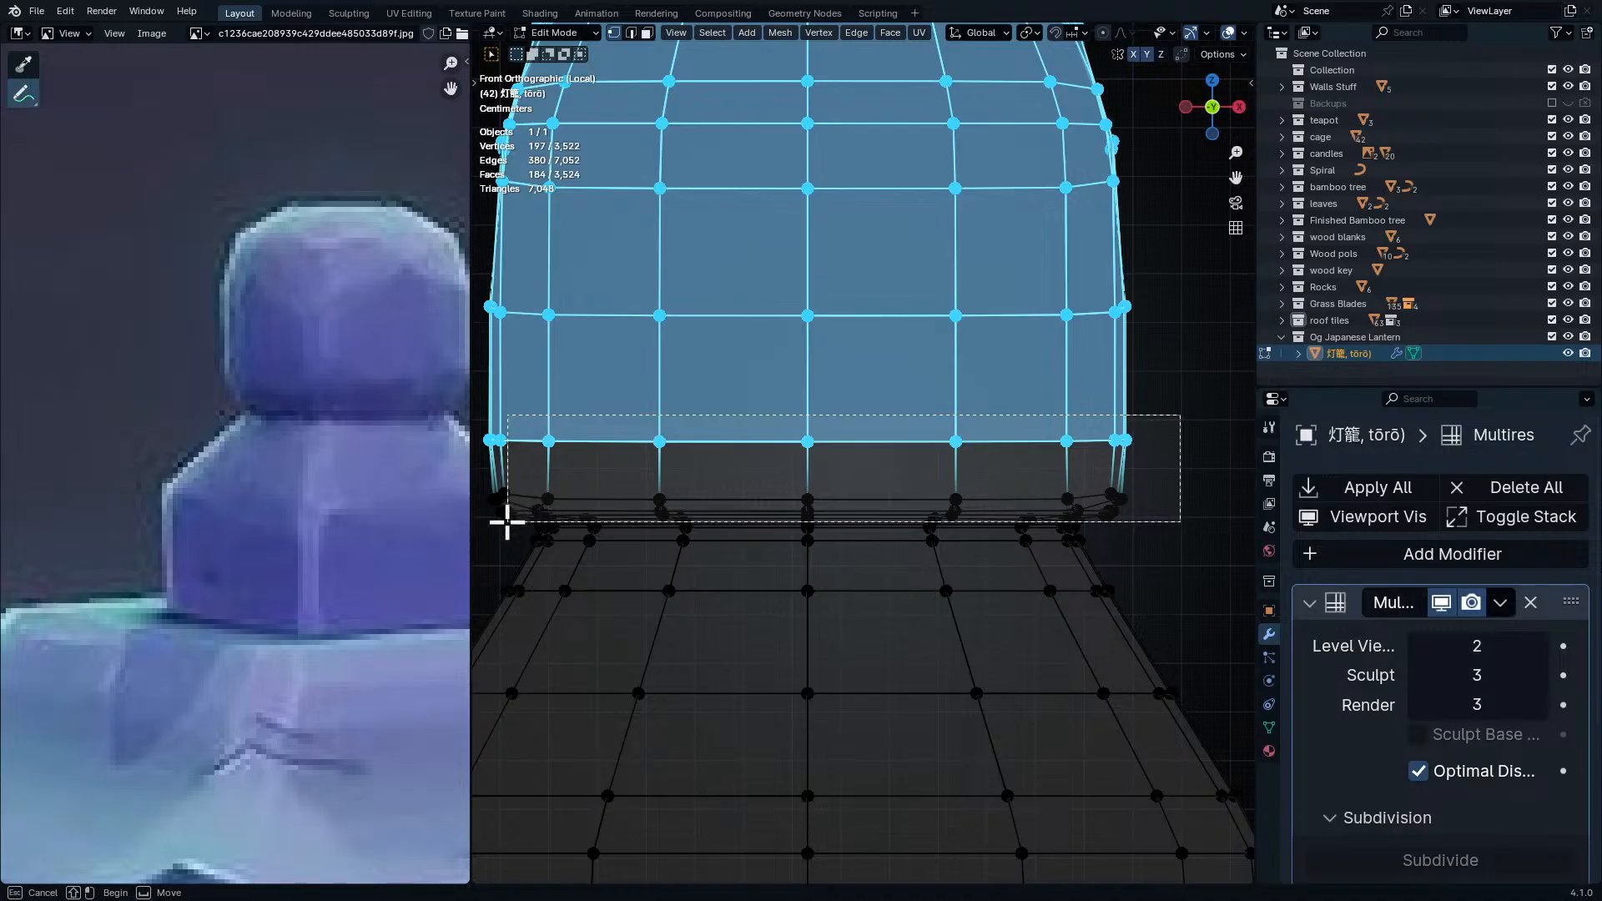
left_click_drag(494, 514, 495, 515, "shift")
- Add the knob's missing rim and underside vertices to the selection and move the knob slightly along the global Z axis
middle_click_drag(494, 515, 822, 436)
middle_click_drag(822, 436, 922, 490, "shift")
middle_click_drag(680, 479, 1016, 372)
middle_click_drag(721, 429, 951, 408, "shift")
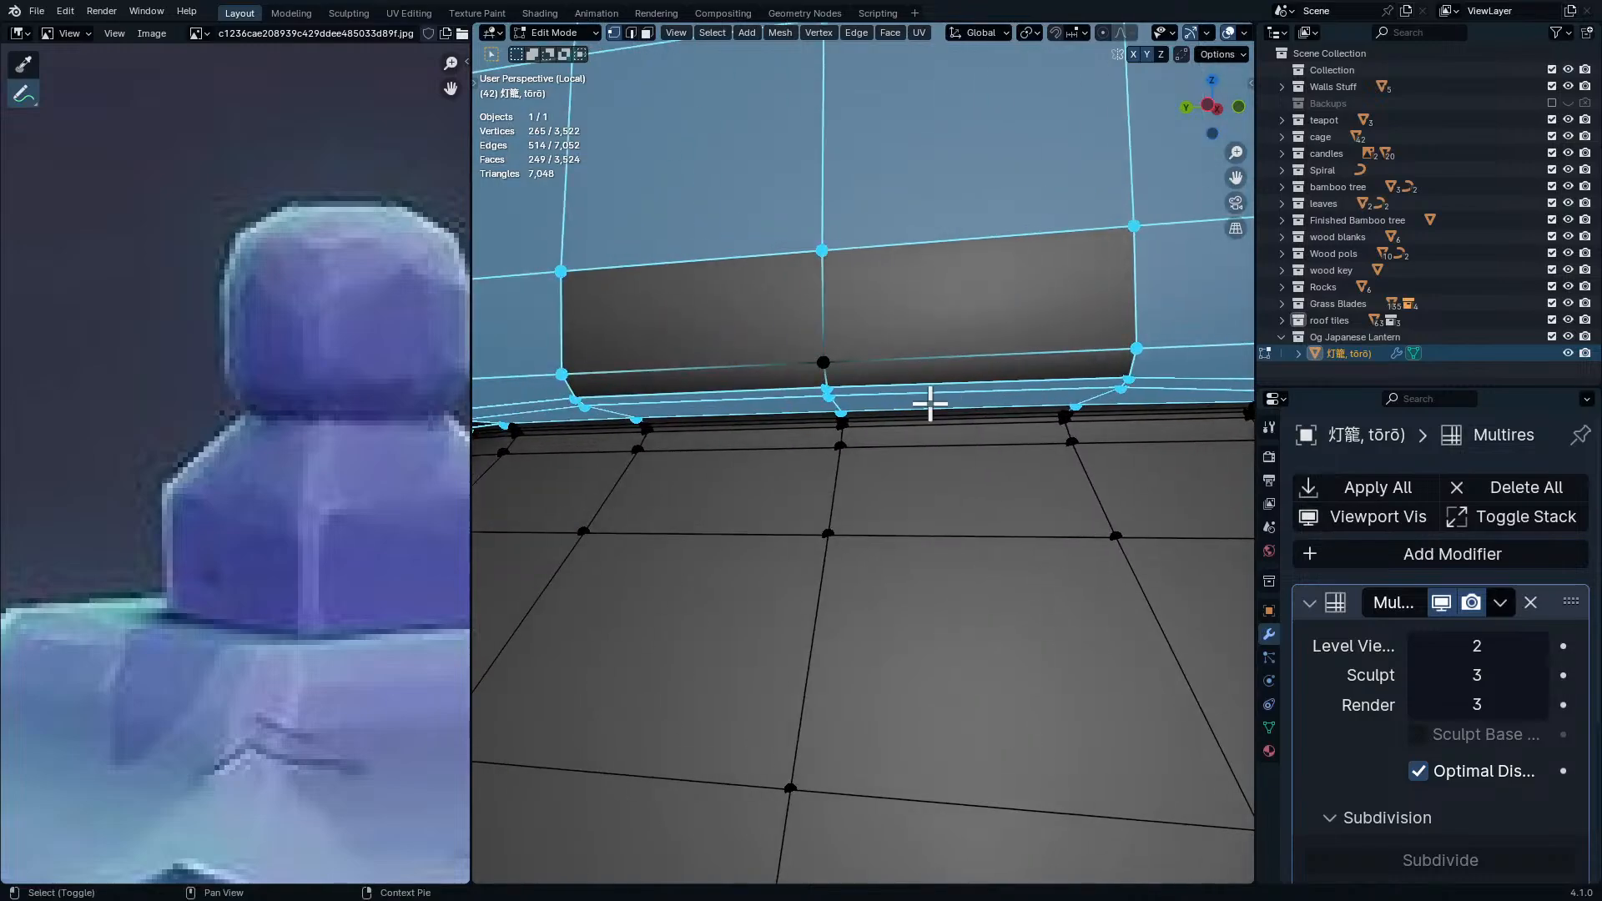
middle_click_drag(701, 399, 826, 341)
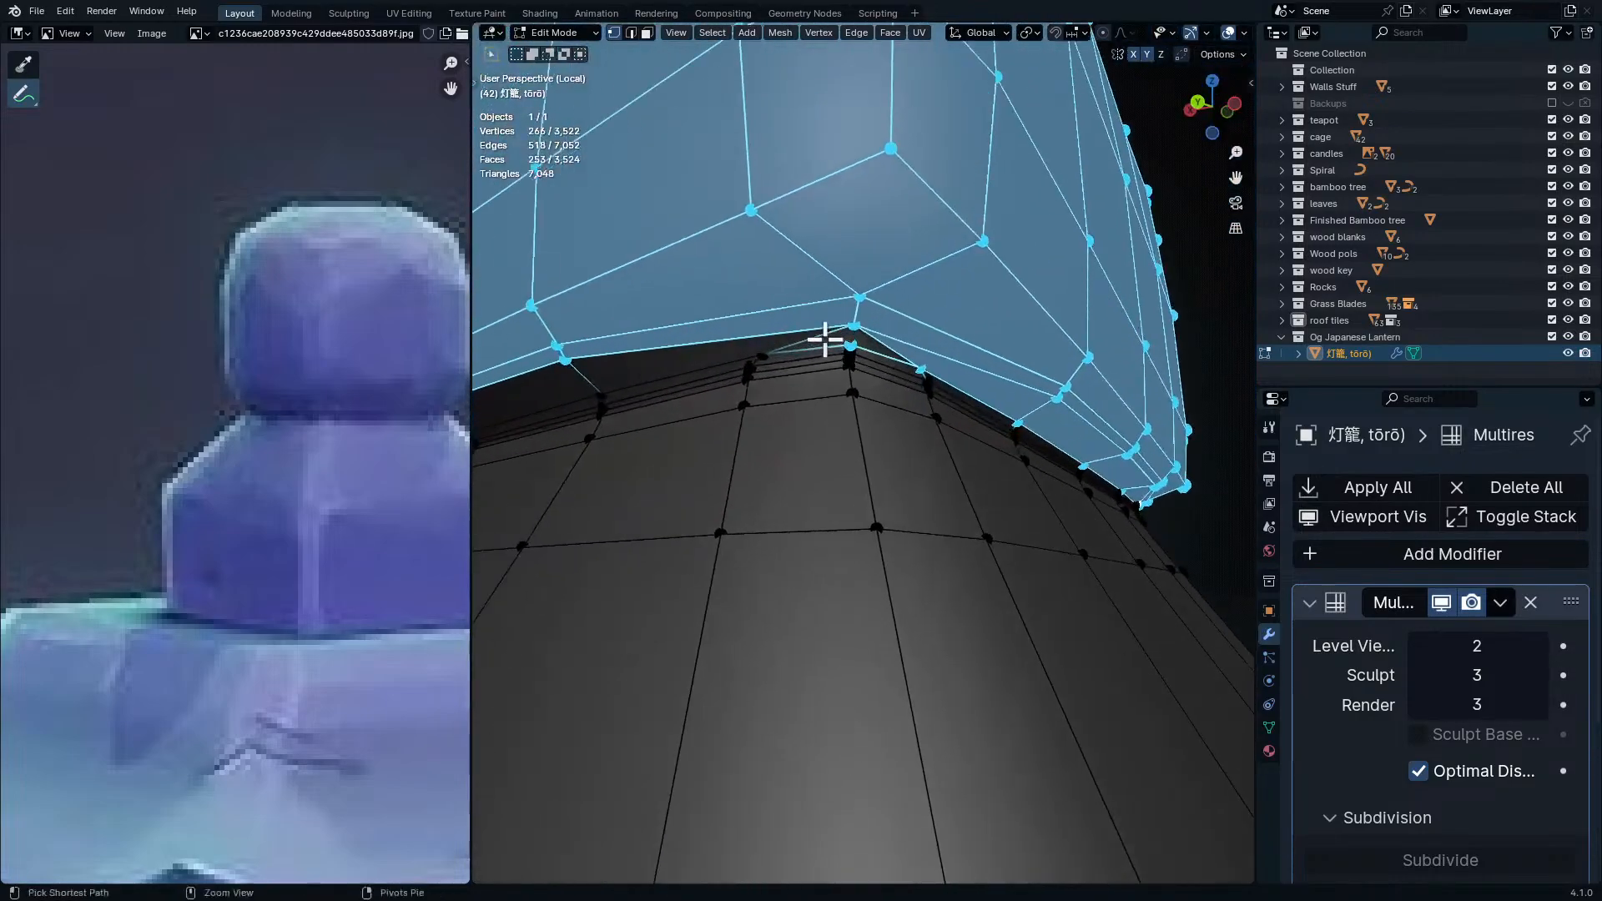
middle_click_drag(756, 428, 817, 299, "ctrl")
middle_click_drag(626, 377, 909, 446, "shift")
mouse_move(909, 446)
middle_mouse_down()
mouse_move(976, 458)
mouse_move(1036, 568)
mouse_move(991, 537)
mouse_move(988, 462)
mouse_move(901, 428)
mouse_move(818, 462)
mouse_move(845, 376)
mouse_move(834, 343)
mouse_move(904, 415)
mouse_move(912, 455)
middle_mouse_up()
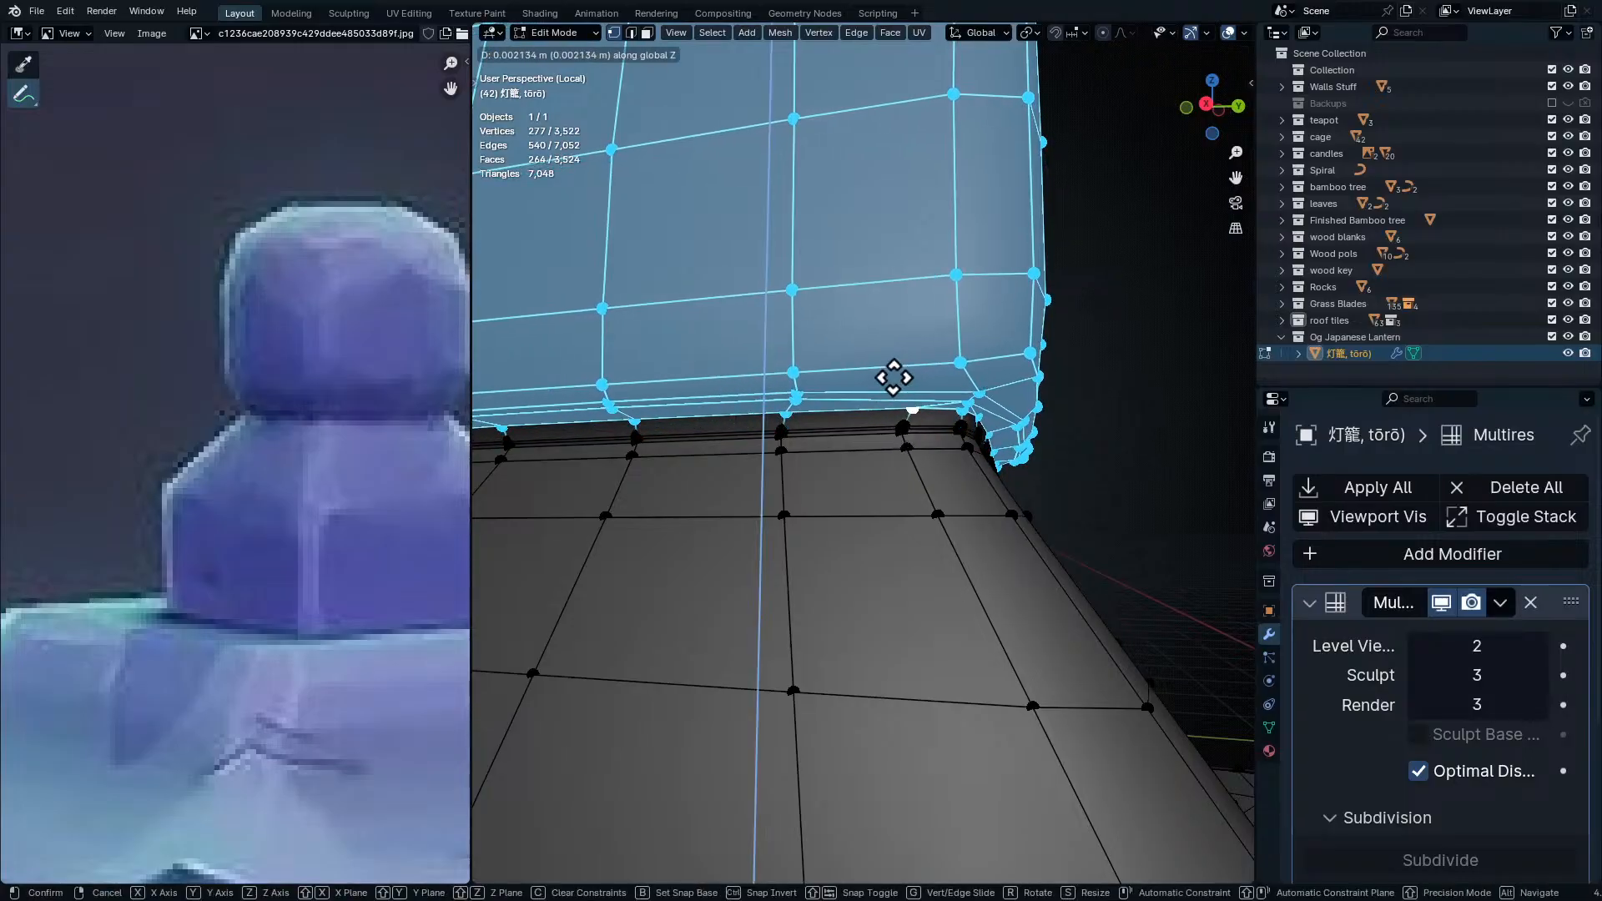
left_click(983, 422)
mouse_move(983, 422)
middle_mouse_down()
mouse_move(974, 489)
mouse_move(1040, 428)
mouse_move(984, 579)
mouse_move(964, 494)
mouse_move(937, 590)
mouse_move(943, 442)
middle_mouse_up()
key("Tab")
key("Tab")
- Edge-slide the uppermost of the tightly packed neck loops toward the knob by a factor of about -0.345
left_click(933, 326, "alt")
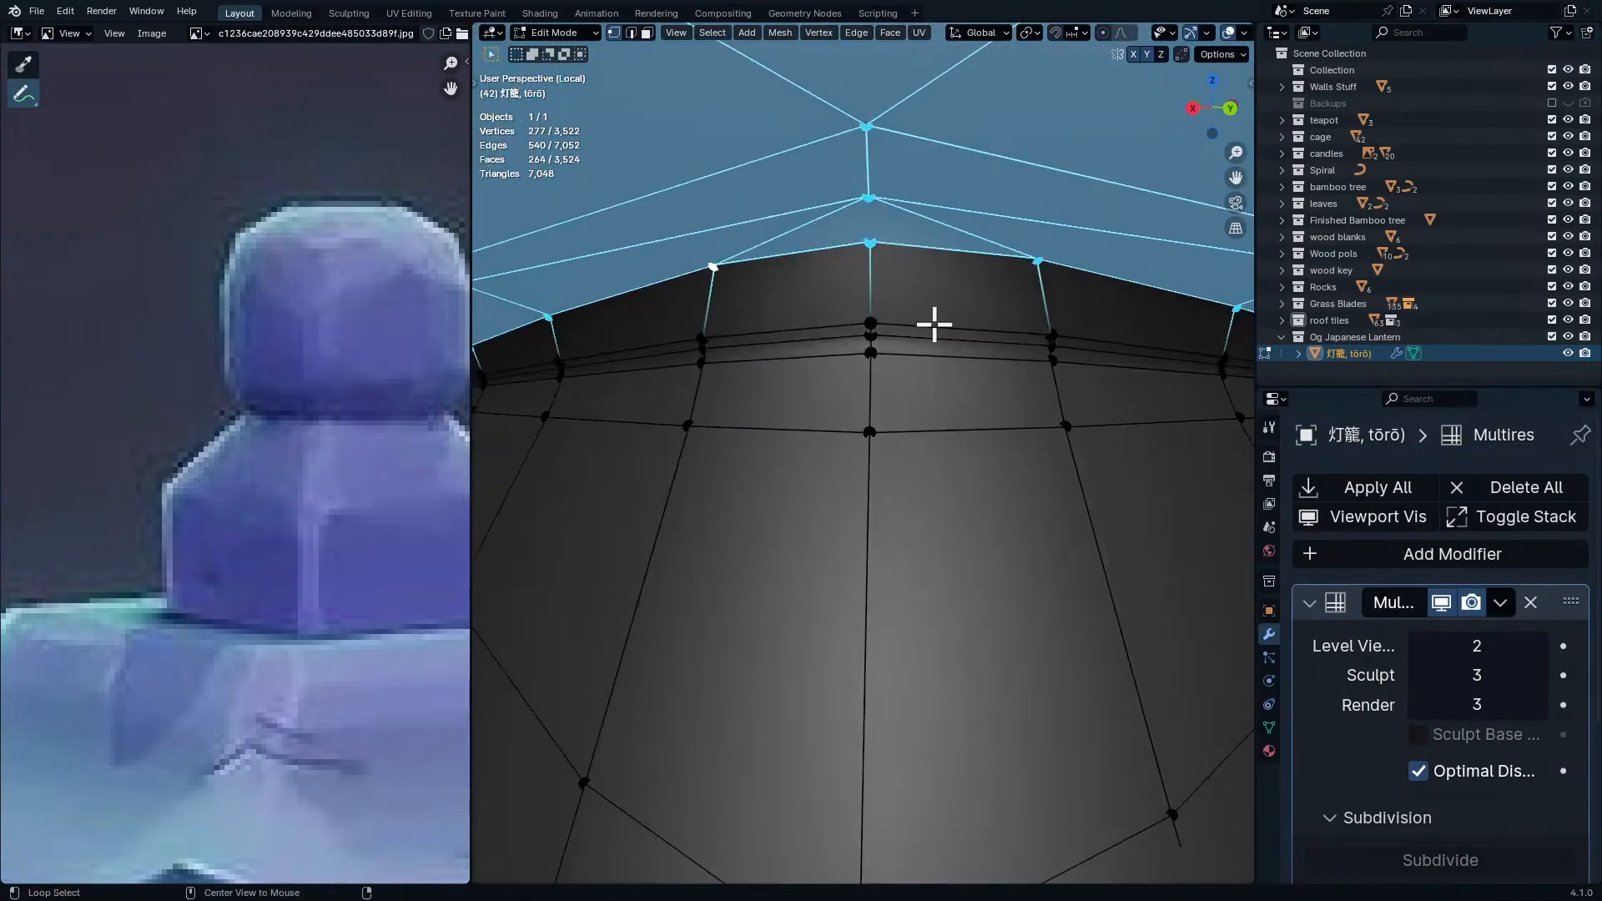
middle_click_drag(933, 326, 937, 368)
key("g")
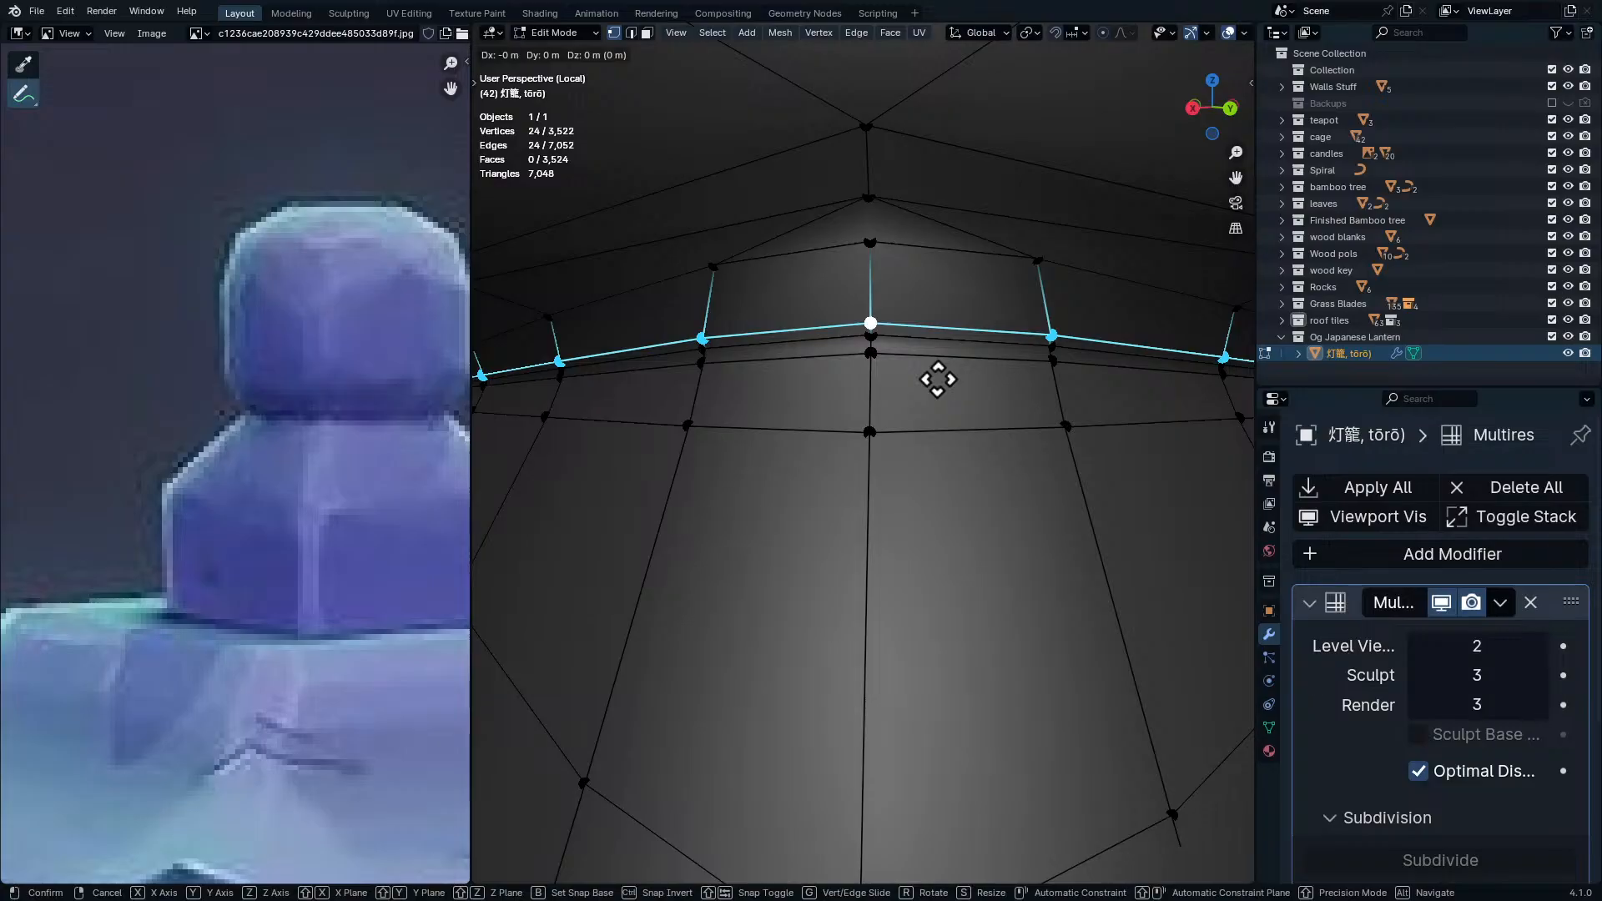
key("g")
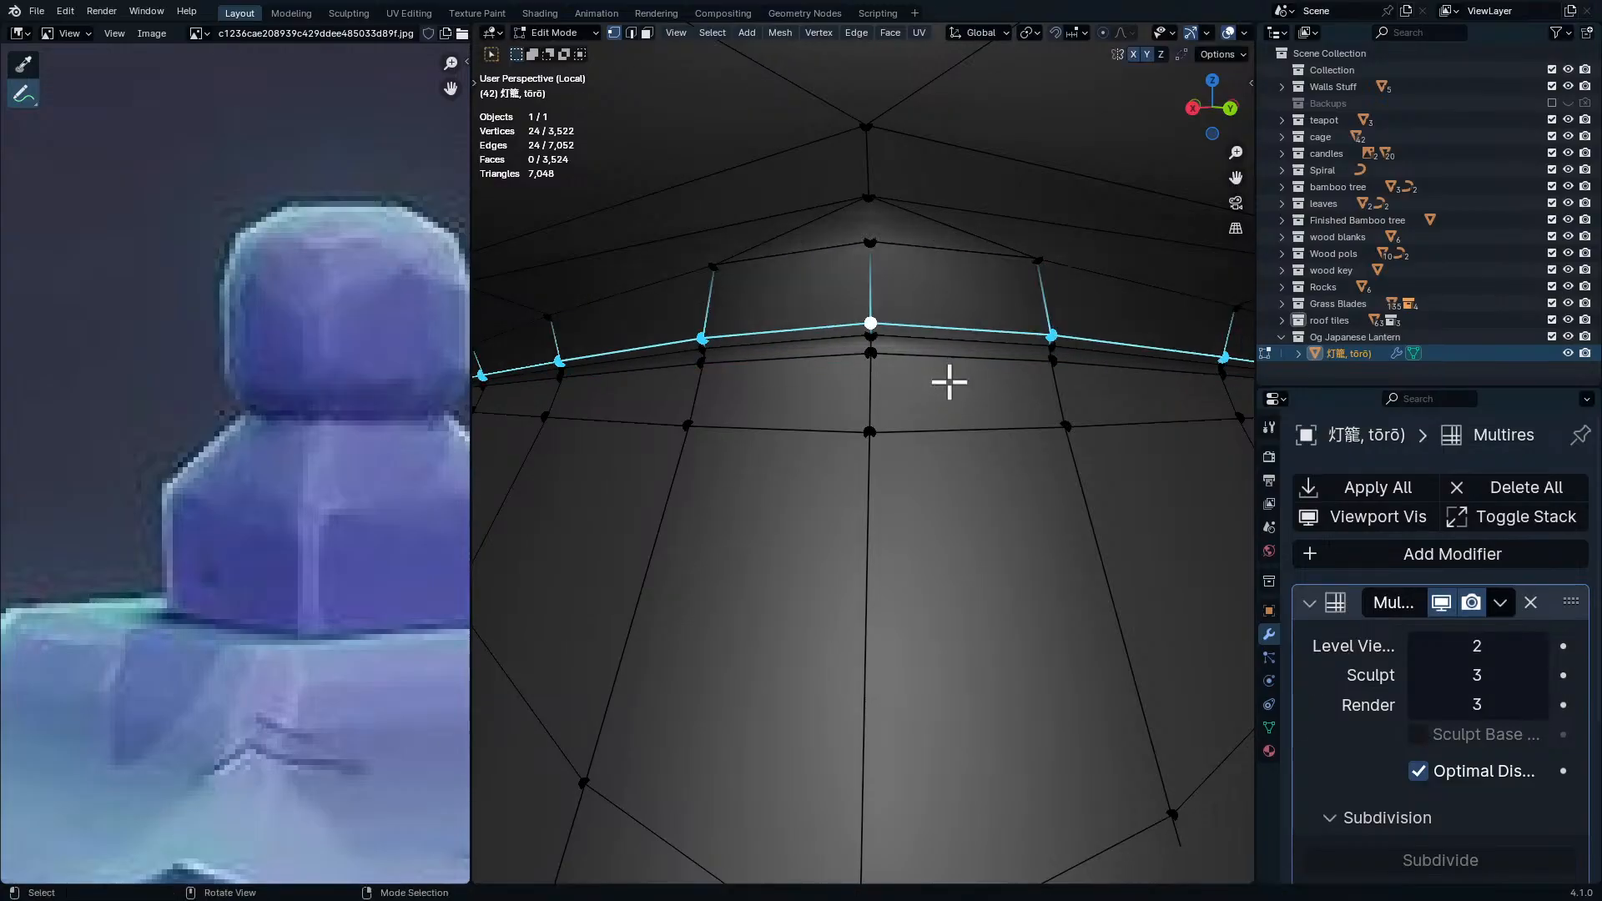
left_click(951, 370)
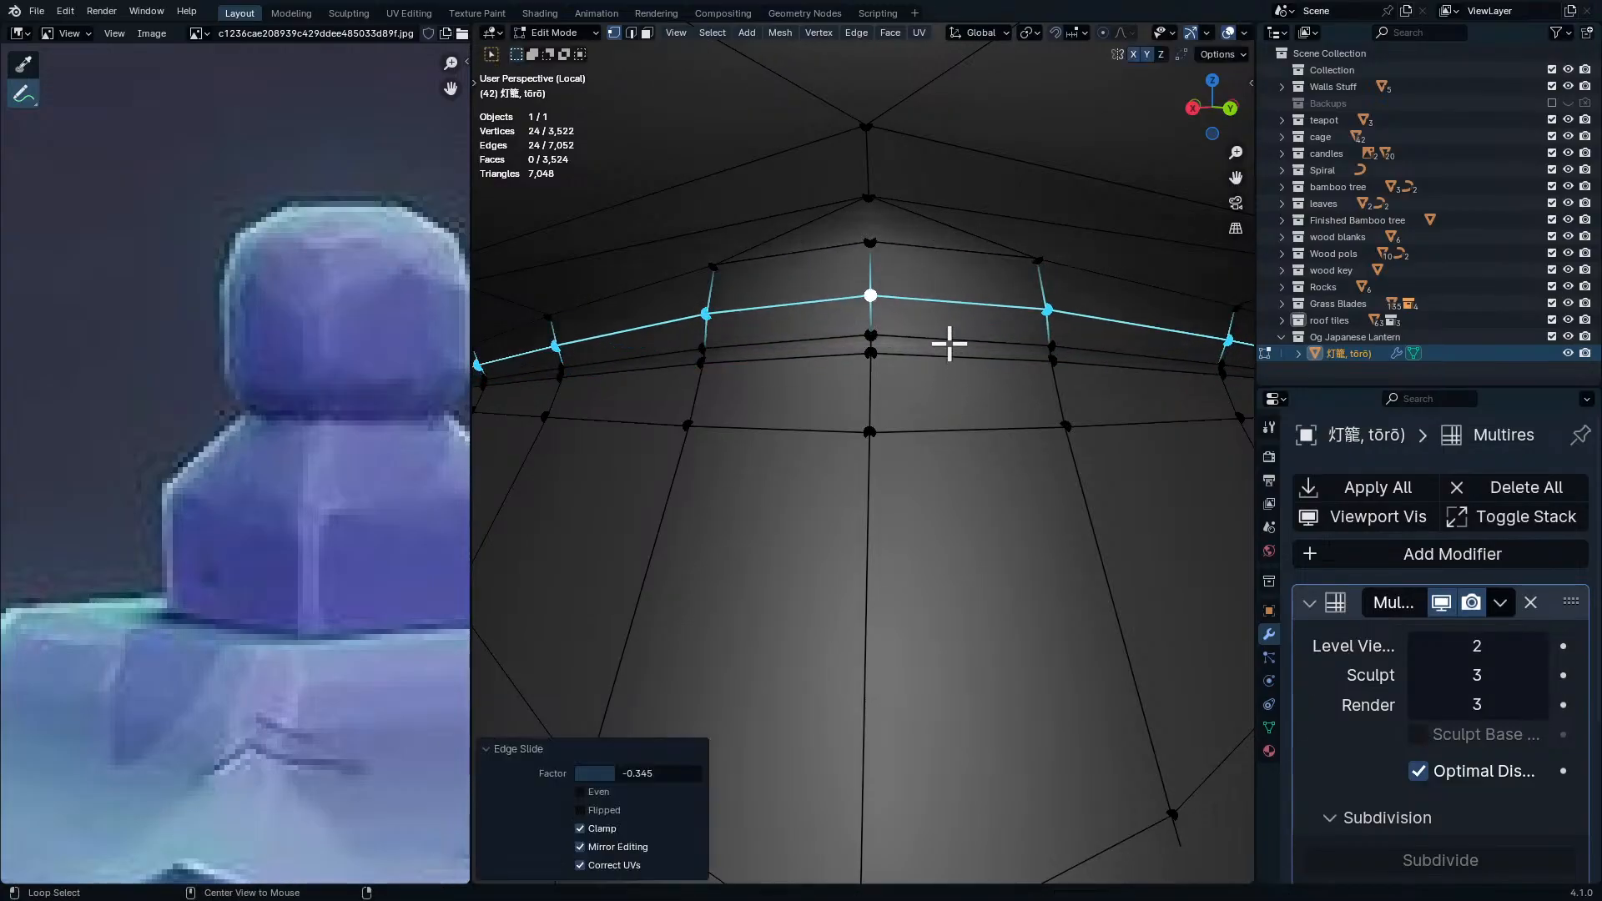
- Edge-slide the neck loop just below it upward to even out the loop spacing
left_click(951, 340, "alt")
key("g")
key("g")
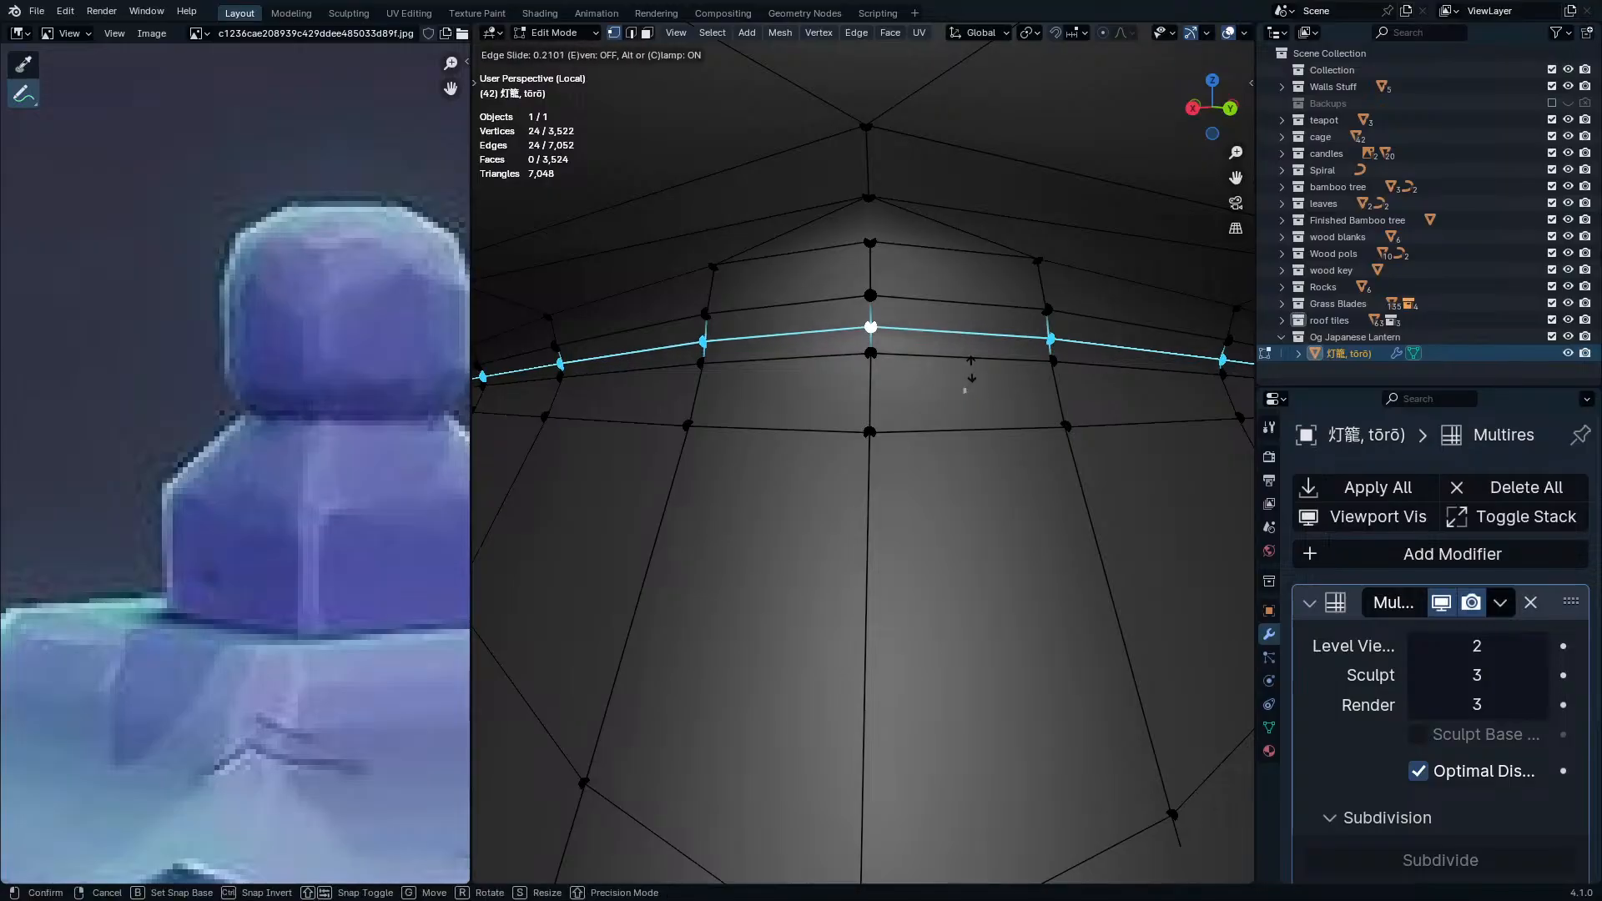
left_click(971, 370)
- Return to Sculpt Mode and scrape the block's front vertical corner edge from the neck downward with the Scrape/Peaks brush
key("Tab")
middle_click_drag(998, 368, 991, 518, "ctrl")
mouse_move(1017, 333)
middle_mouse_down("ctrl")
mouse_move(993, 496)
mouse_move(1036, 483)
middle_mouse_up("ctrl")
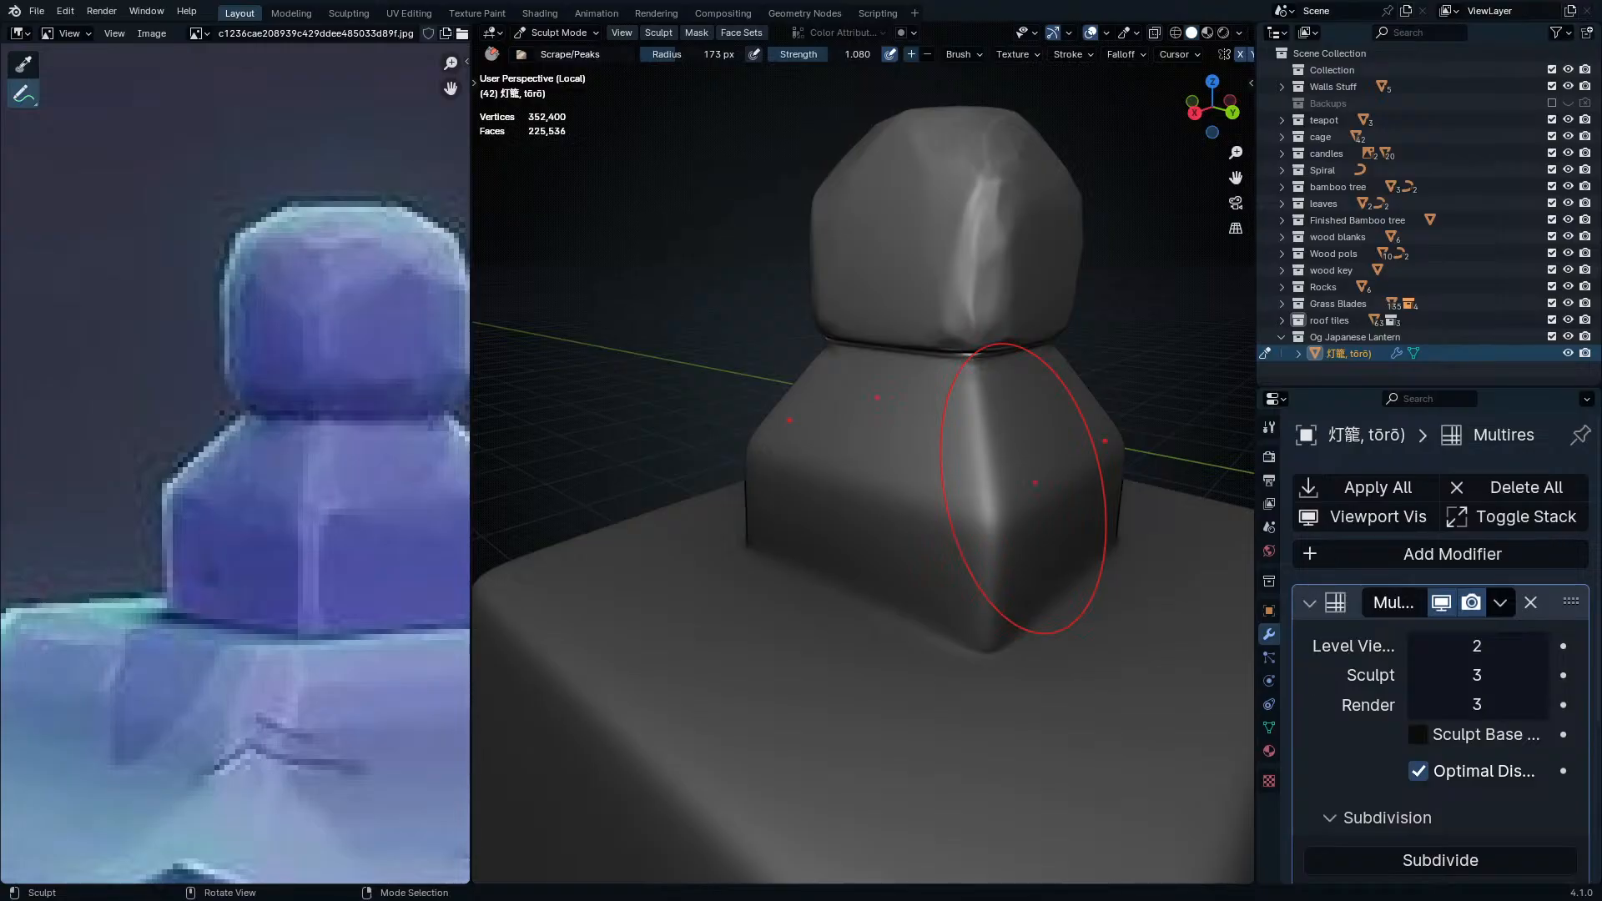
scroll(754, 400, "up", 6)
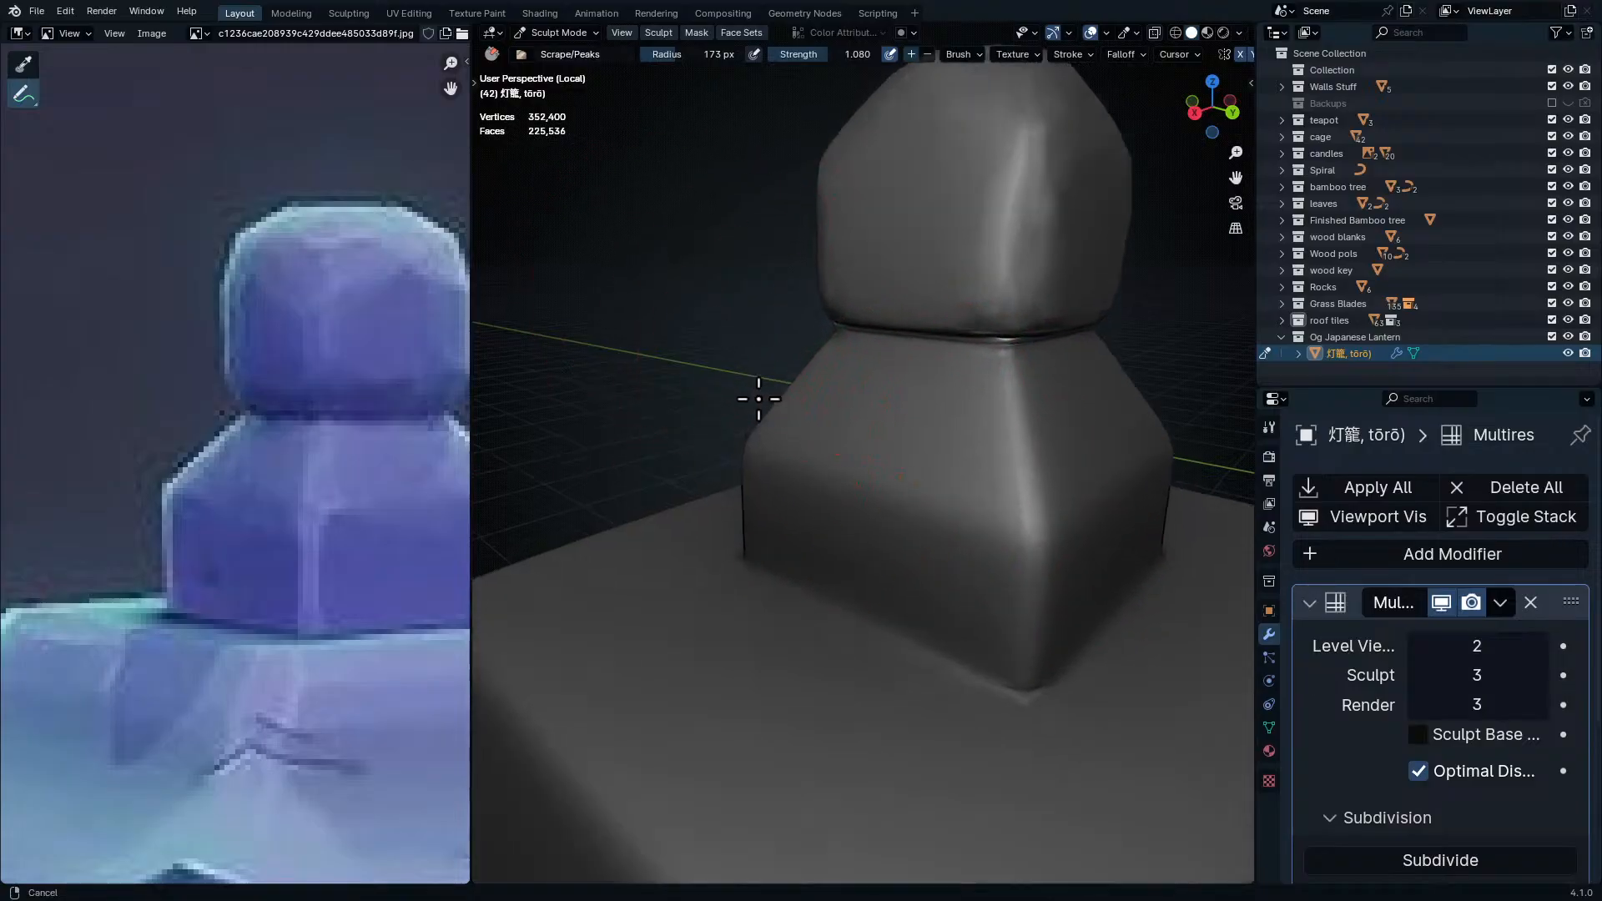
middle_click_drag(1016, 290, 896, 337, "shift")
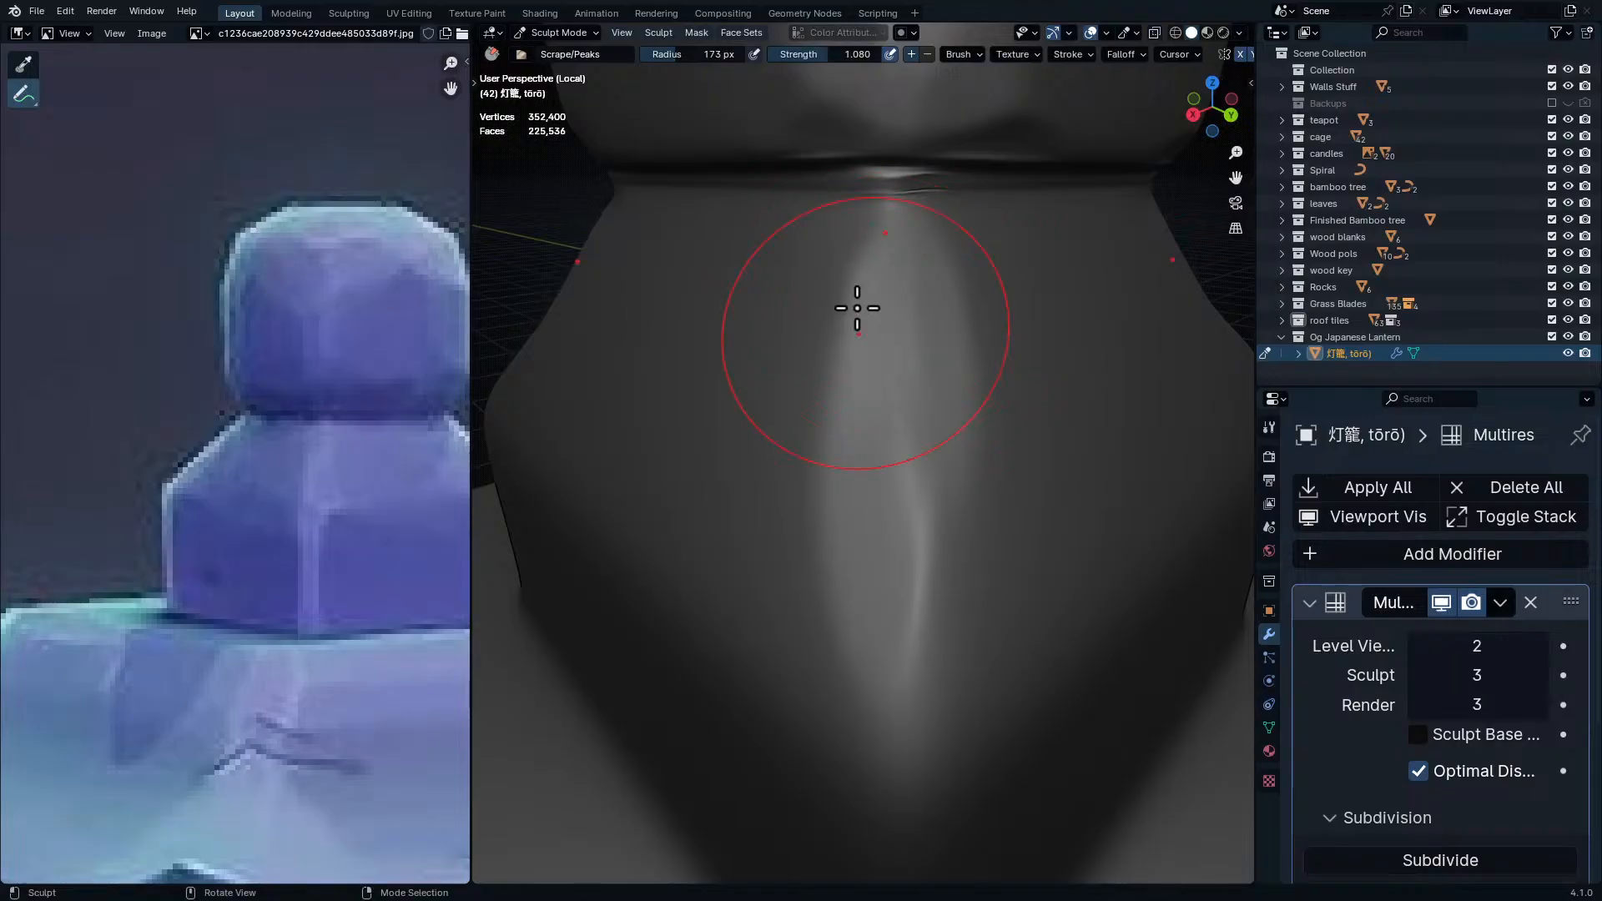
middle_click_drag(923, 494, 966, 476)
mouse_move(937, 286)
left_mouse_down()
mouse_move(991, 650)
mouse_move(980, 710)
left_mouse_up()
- Flatten the lower part of the block's front corner edge down to the roof surface with the Scrape/Peaks brush
mouse_move(1020, 613)
middle_mouse_down()
mouse_move(1030, 589)
mouse_move(956, 540)
middle_mouse_up()
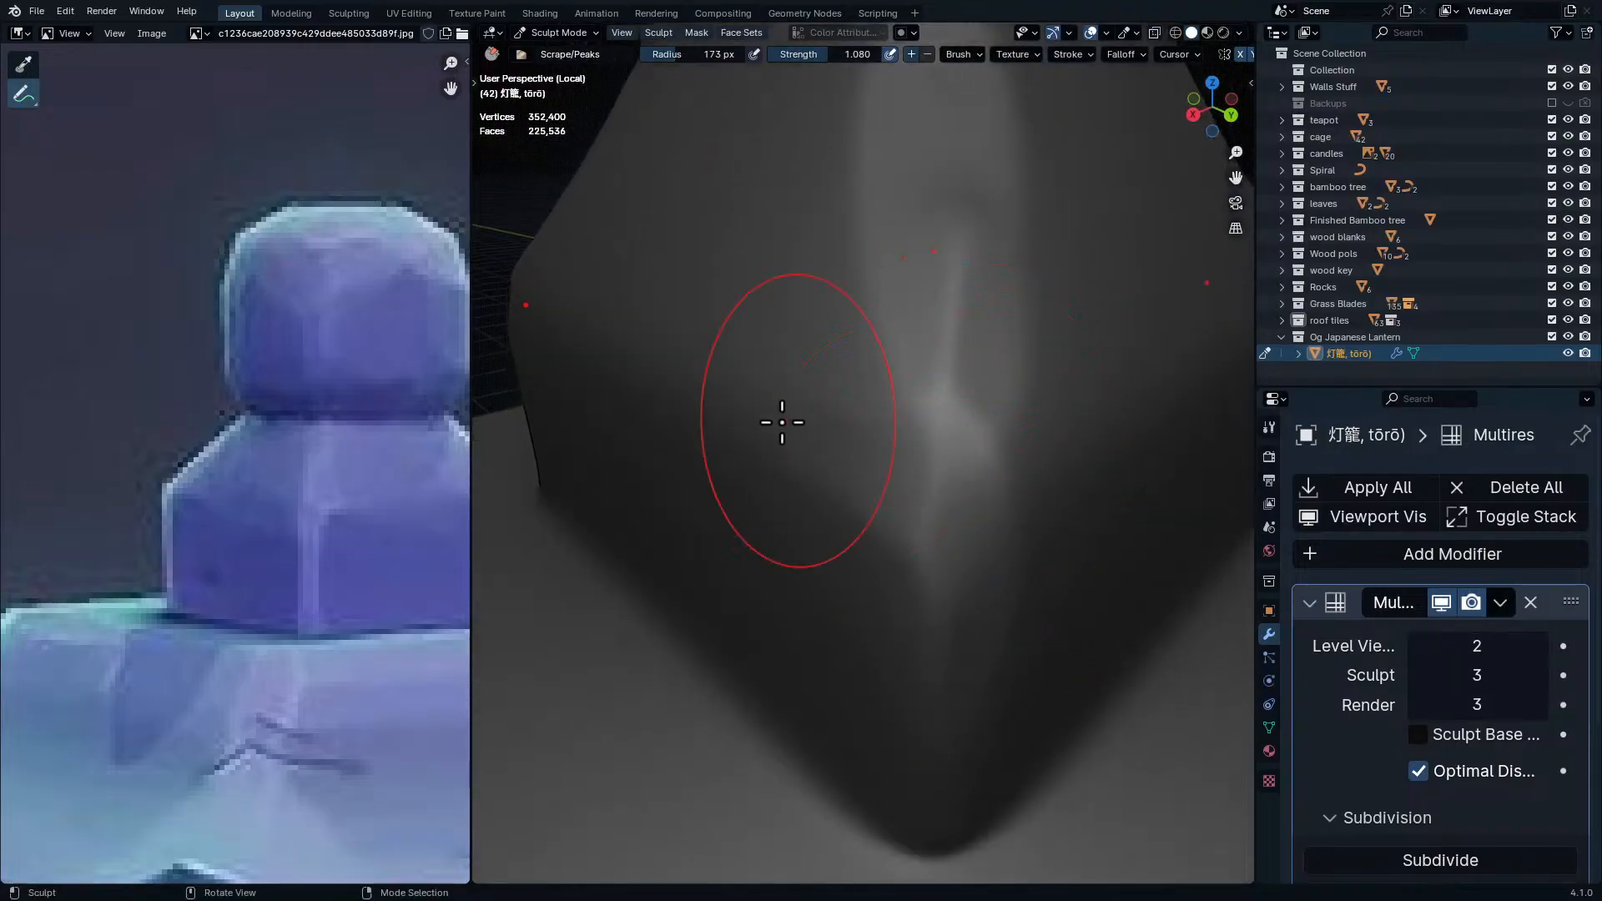
middle_click_drag(972, 467, 1001, 372)
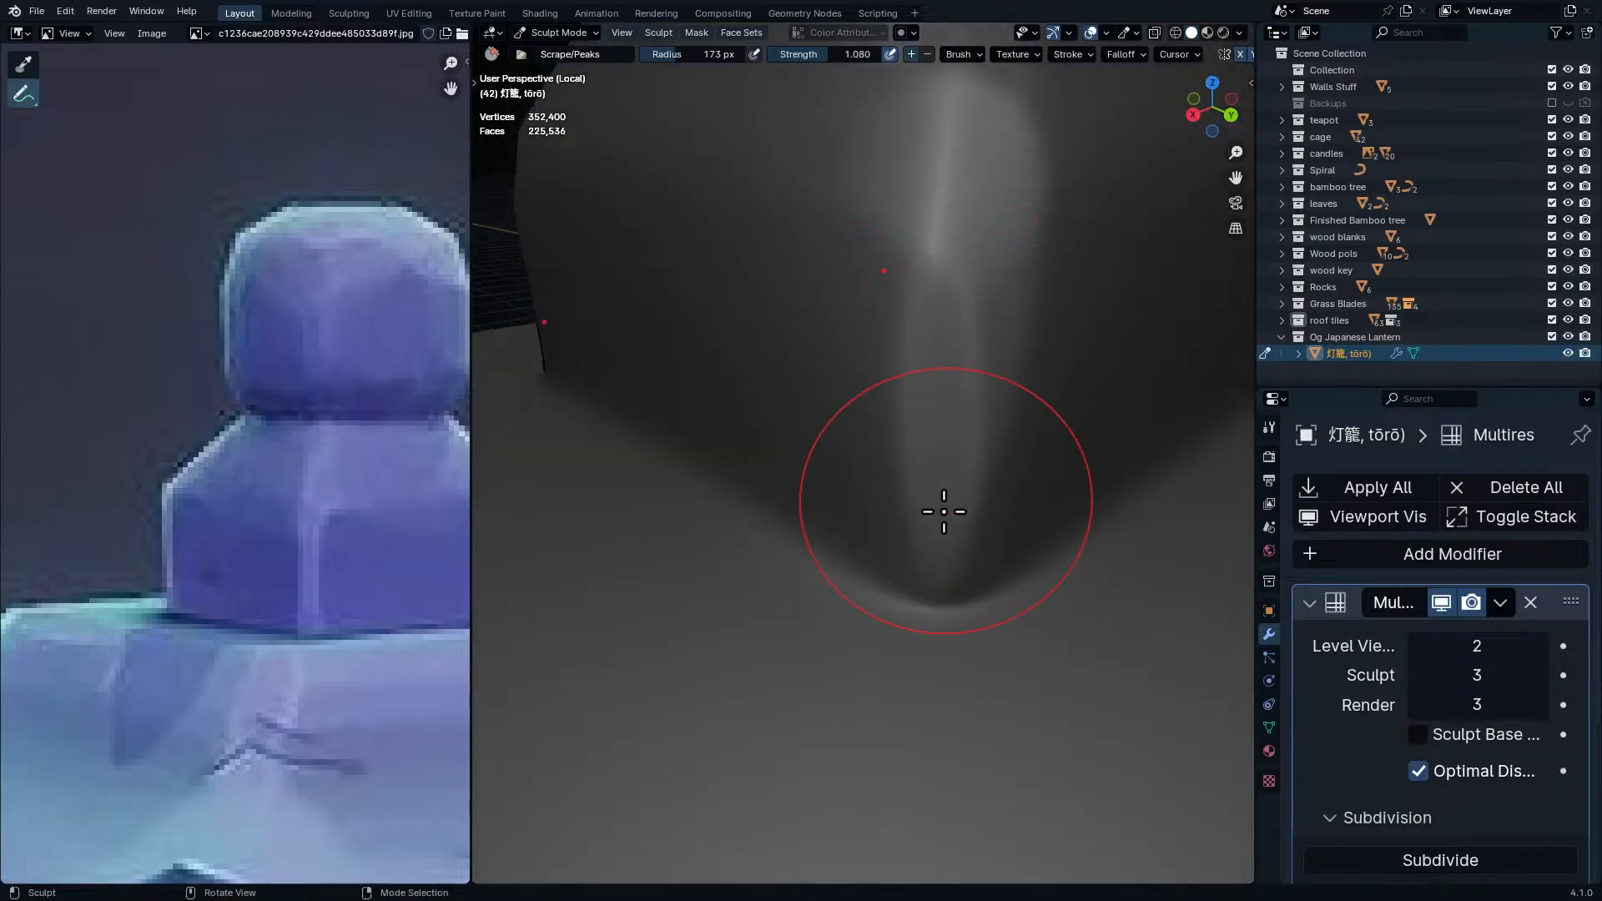
mouse_move(1030, 248)
middle_mouse_down()
mouse_move(943, 383)
mouse_move(972, 286)
mouse_move(976, 433)
mouse_move(942, 413)
mouse_move(951, 373)
mouse_move(1004, 315)
mouse_move(1175, 342)
mouse_move(1154, 418)
mouse_move(941, 418)
mouse_move(1012, 415)
mouse_move(974, 397)
mouse_move(863, 526)
mouse_move(809, 443)
mouse_move(1206, 588)
middle_mouse_up()
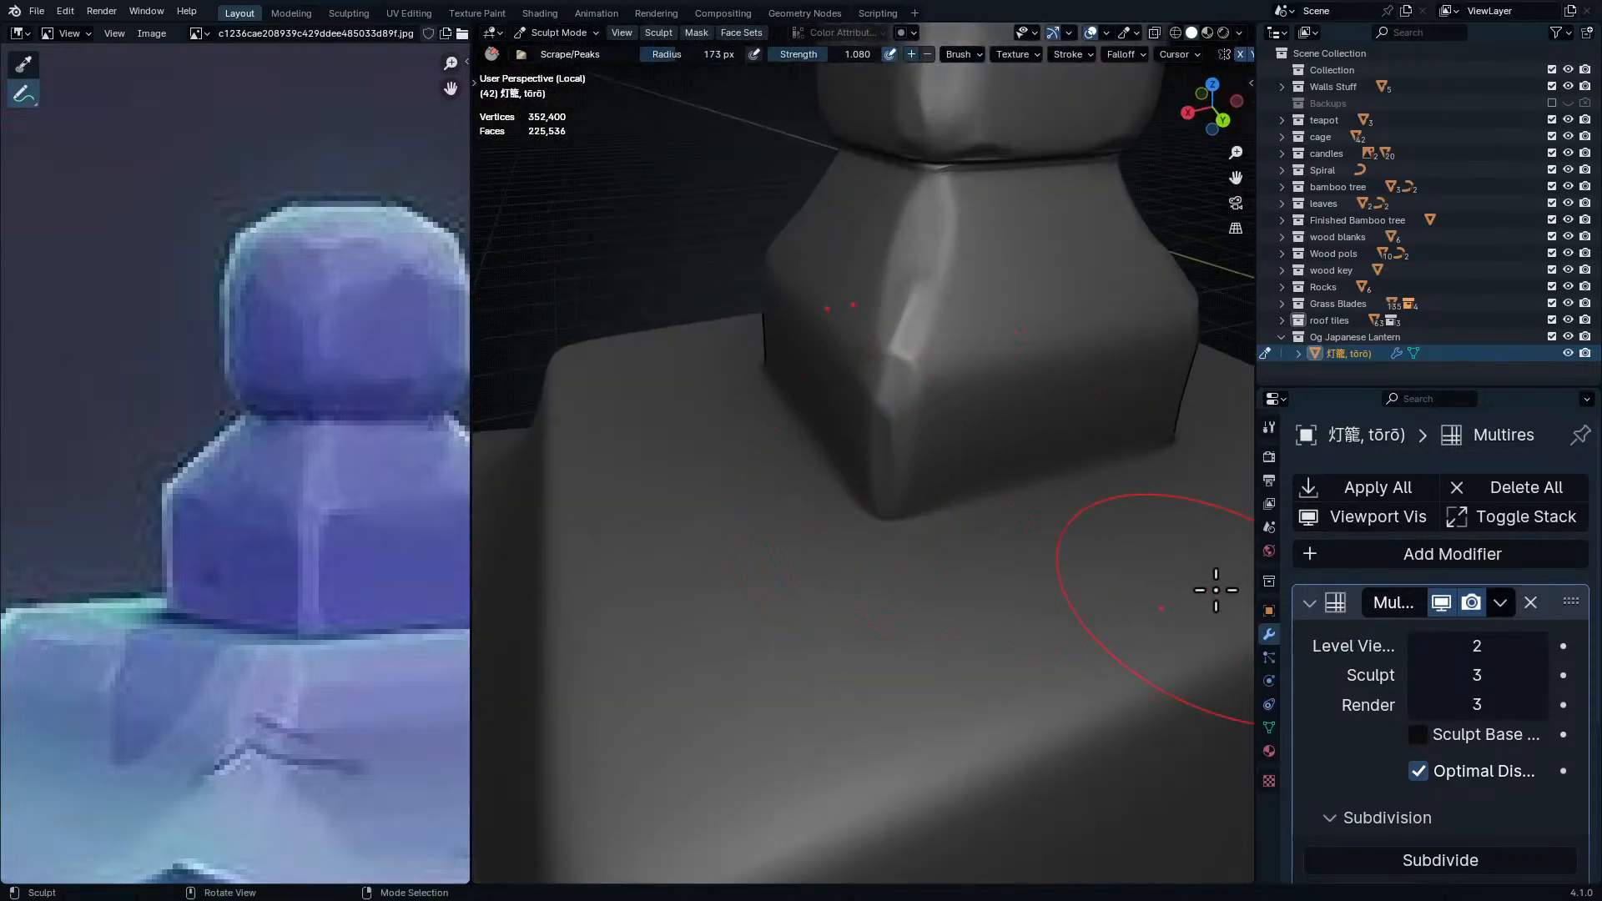
middle_click_drag(948, 519, 962, 560)
mouse_move(947, 457)
middle_mouse_down()
mouse_move(901, 390)
mouse_move(951, 458)
middle_mouse_up()
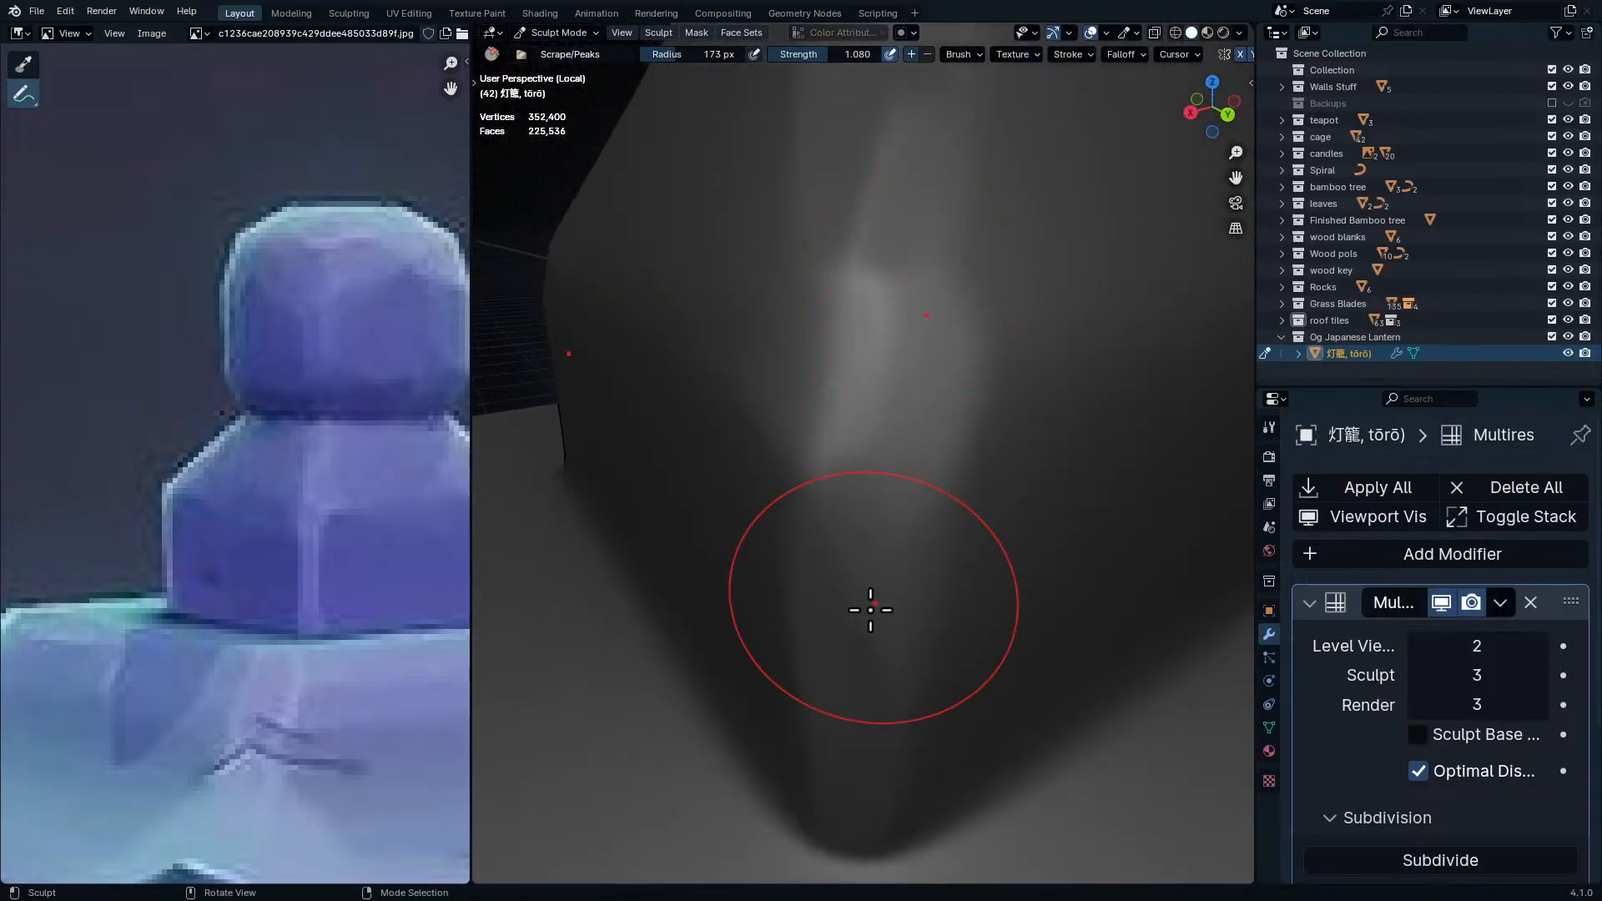
middle_click_drag(869, 608, 901, 447)
scroll(894, 584, "down", 8)
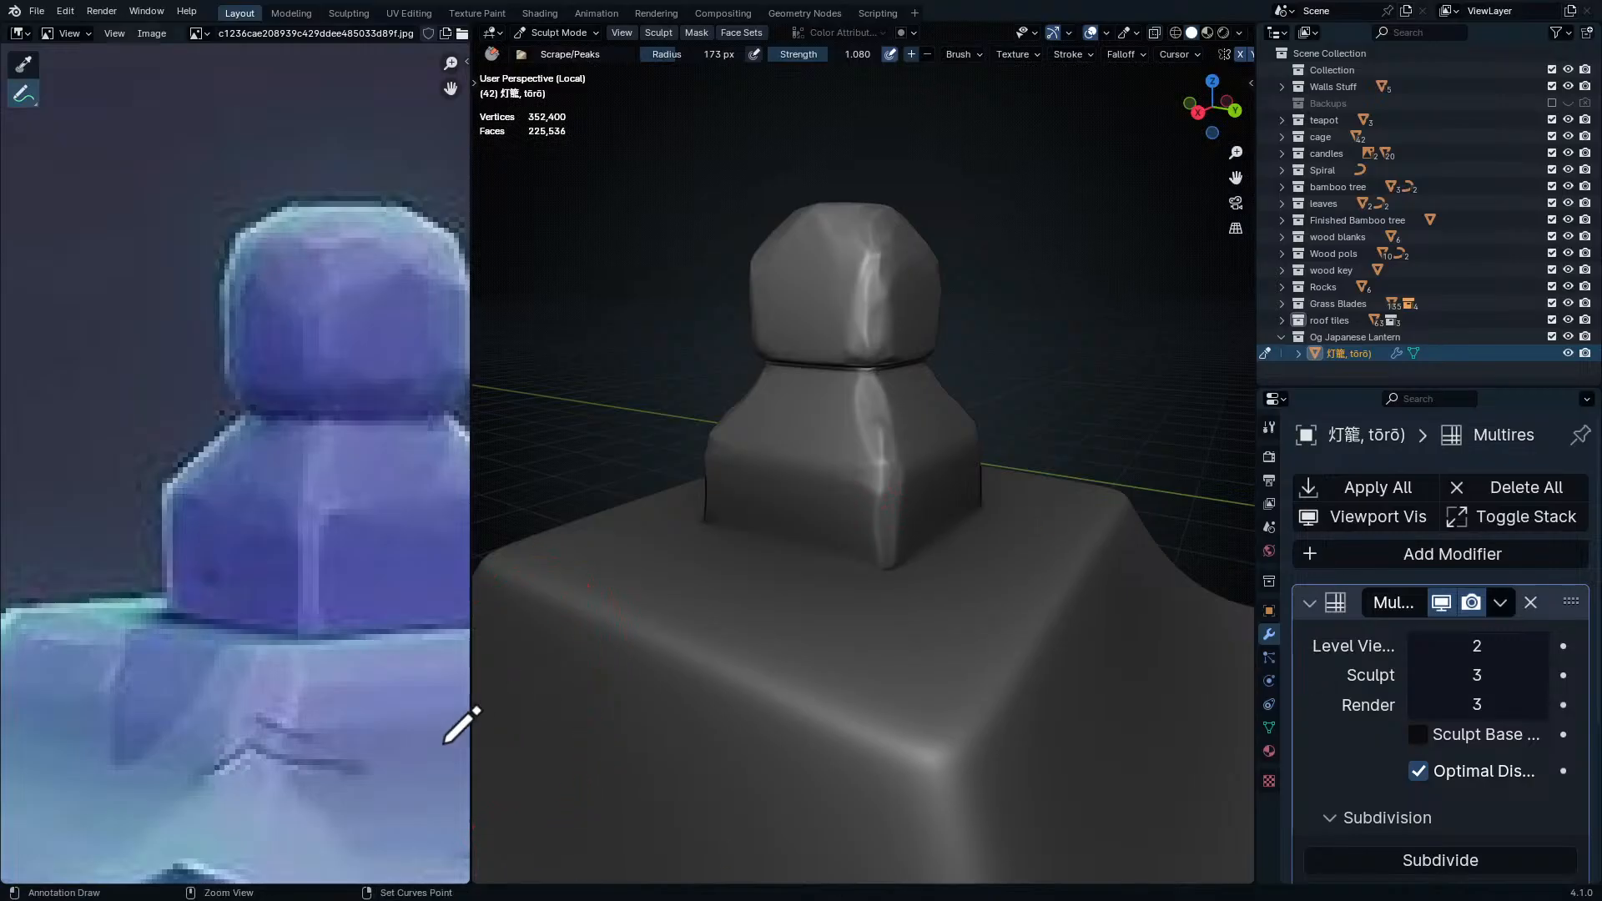
- Scrape the upper roof block's front corner and its left rim into a flat chiselled facet
scroll(347, 783, "down", 3)
scroll(309, 542, "up", 3)
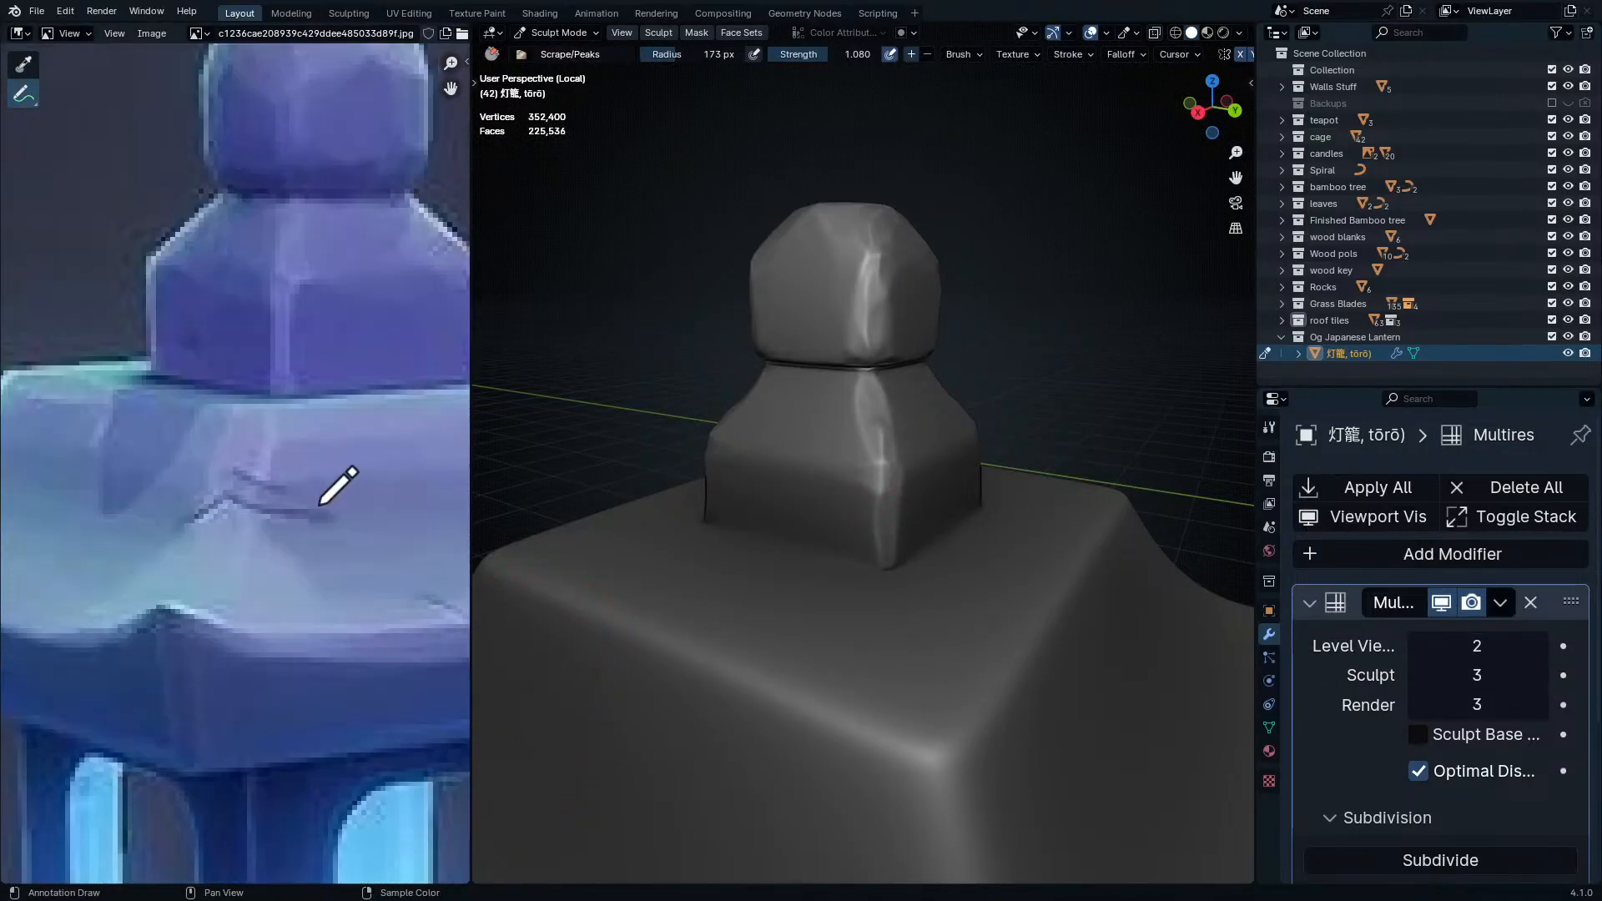
middle_click_drag(1009, 566, 897, 614)
mouse_move(887, 775)
middle_mouse_down("shift")
mouse_move(896, 571)
mouse_move(955, 665)
mouse_move(978, 653)
mouse_move(915, 665)
middle_mouse_up("shift")
scroll(915, 665, "up", 3)
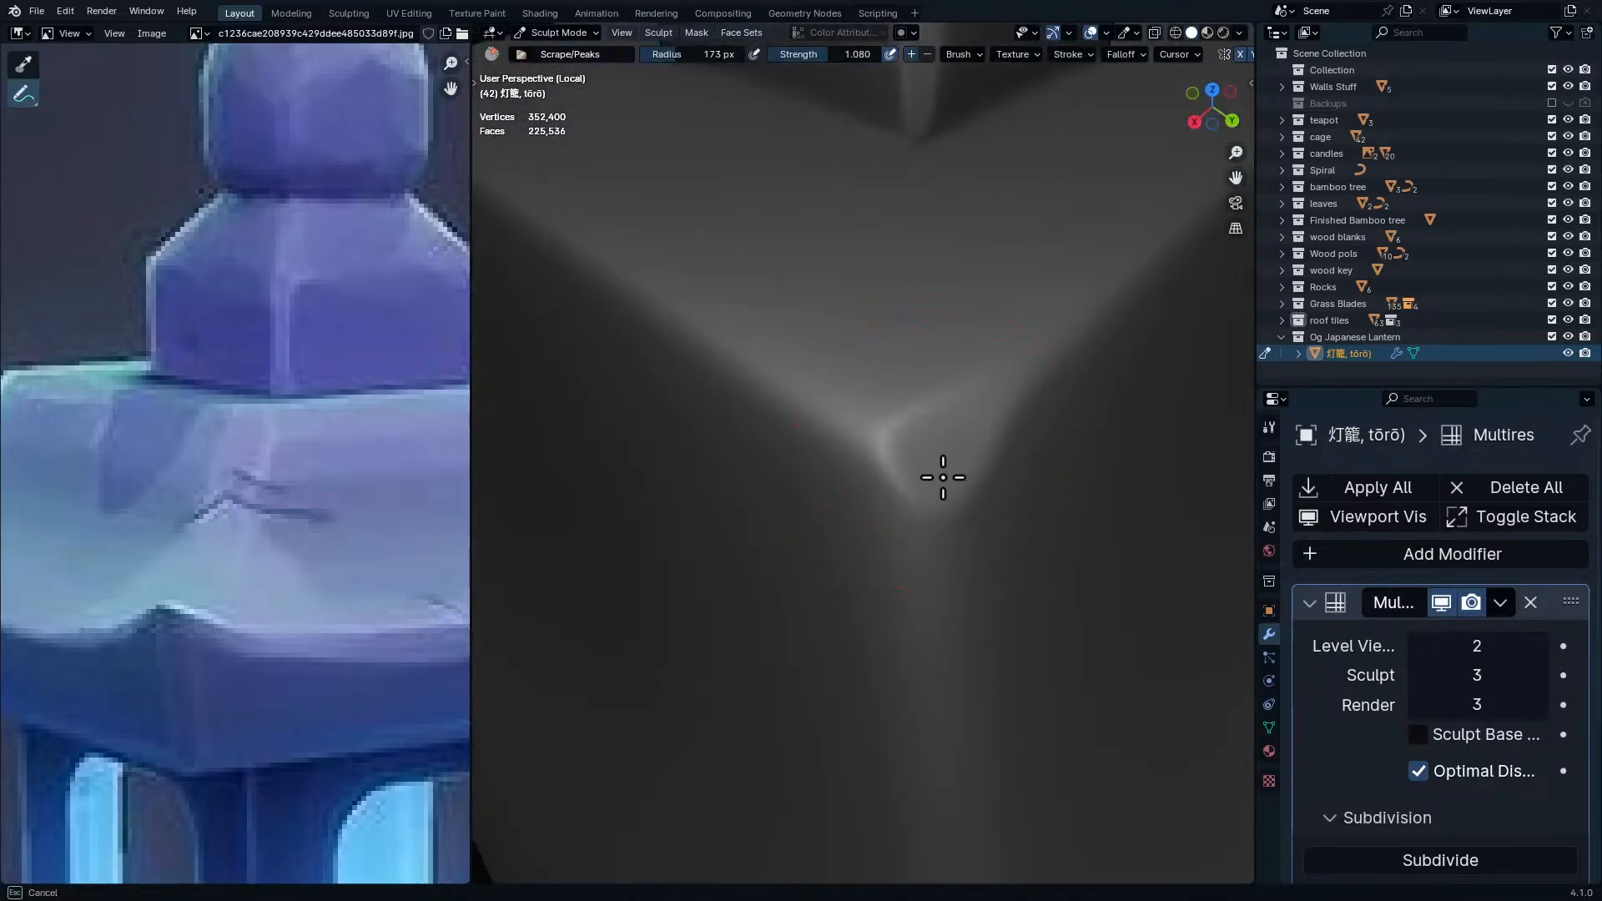
left_click_drag(890, 455, 729, 378)
middle_click_drag(751, 376, 918, 430, "shift")
left_click_drag(990, 426, 1047, 479)
mouse_move(901, 383)
middle_mouse_down("shift")
mouse_move(1043, 497)
mouse_move(790, 355)
middle_mouse_up("shift")
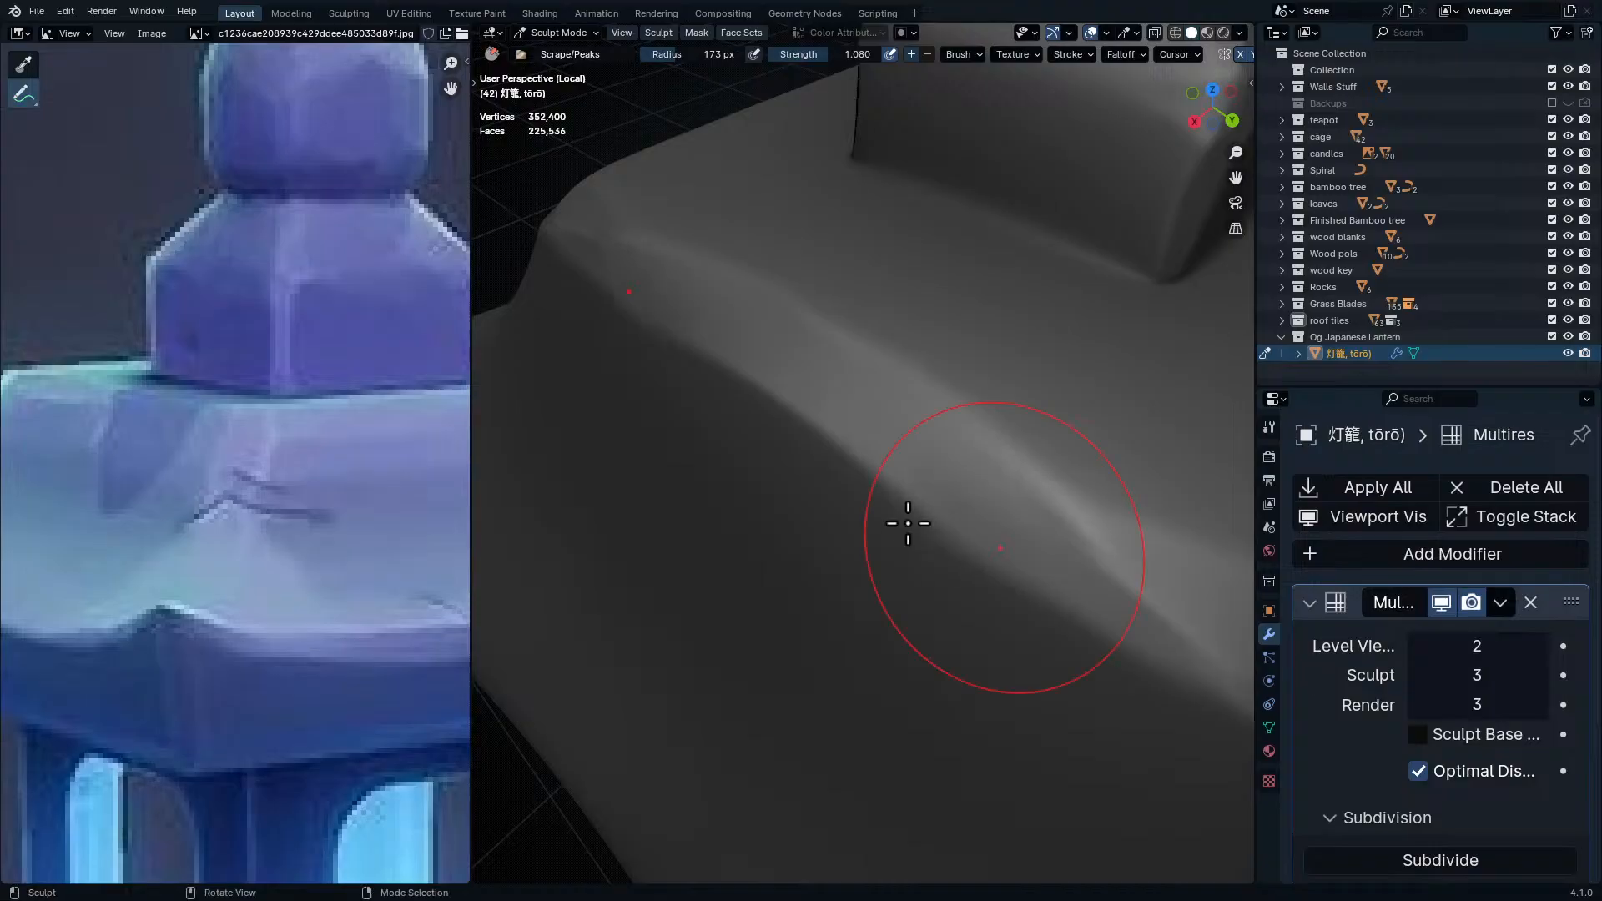
left_click_drag(920, 540, 1122, 621)
- Flatten the upper roof block's front corner from the other side and scrape a bevel along its right rim
middle_click_drag(1191, 618, 894, 422)
middle_click_drag(993, 501, 933, 525)
left_click_drag(938, 530, 1055, 563)
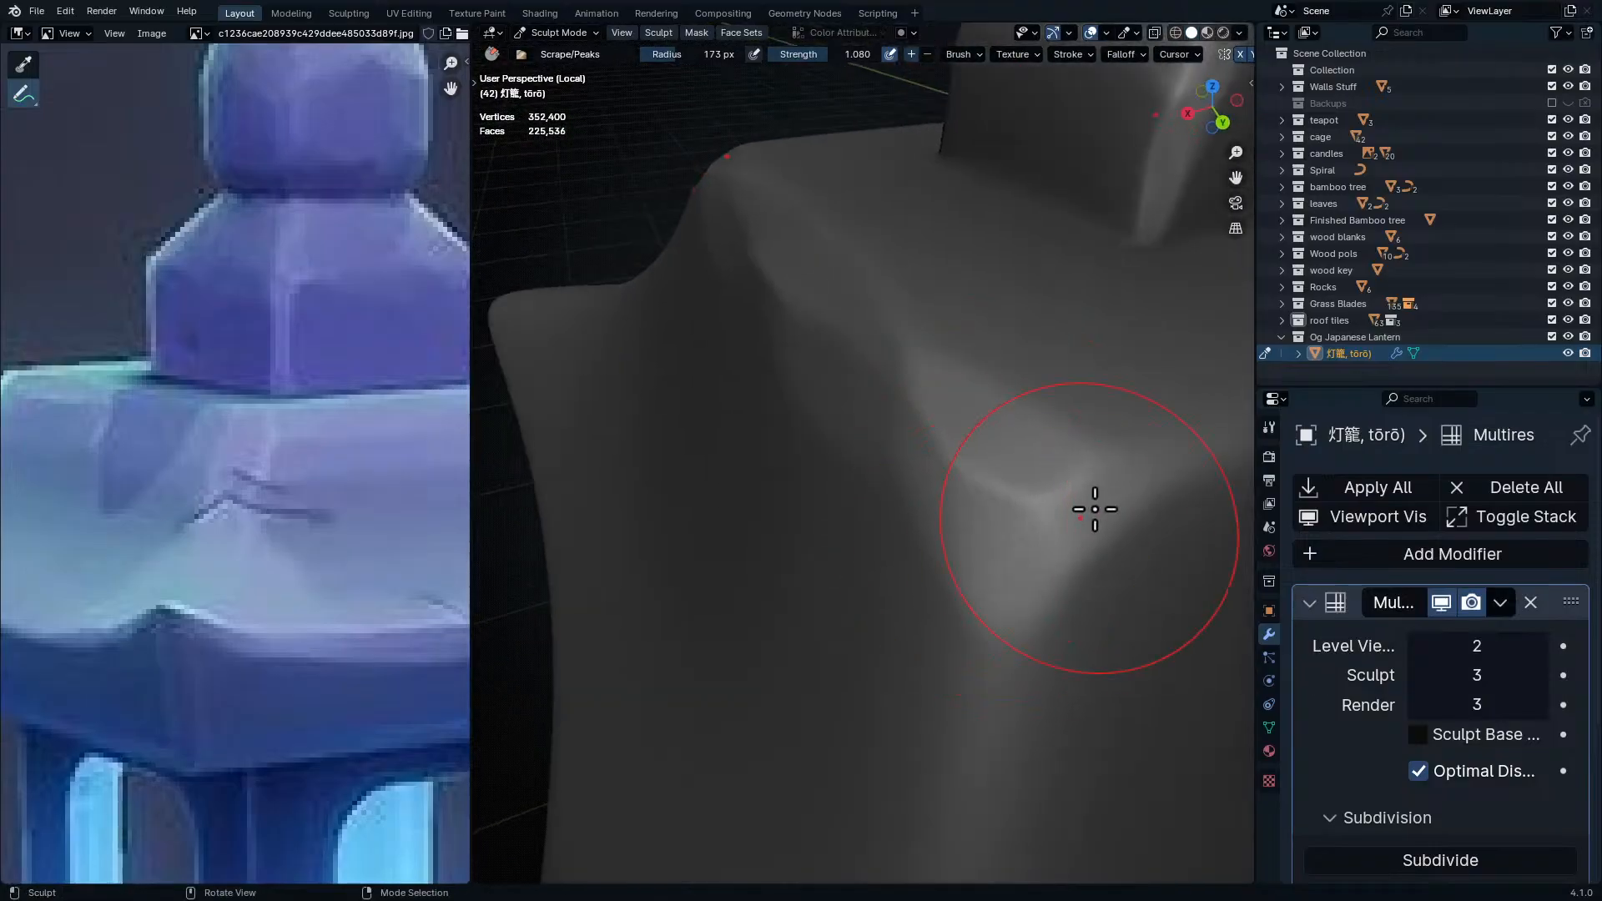
middle_click_drag(1129, 486, 883, 495, "shift")
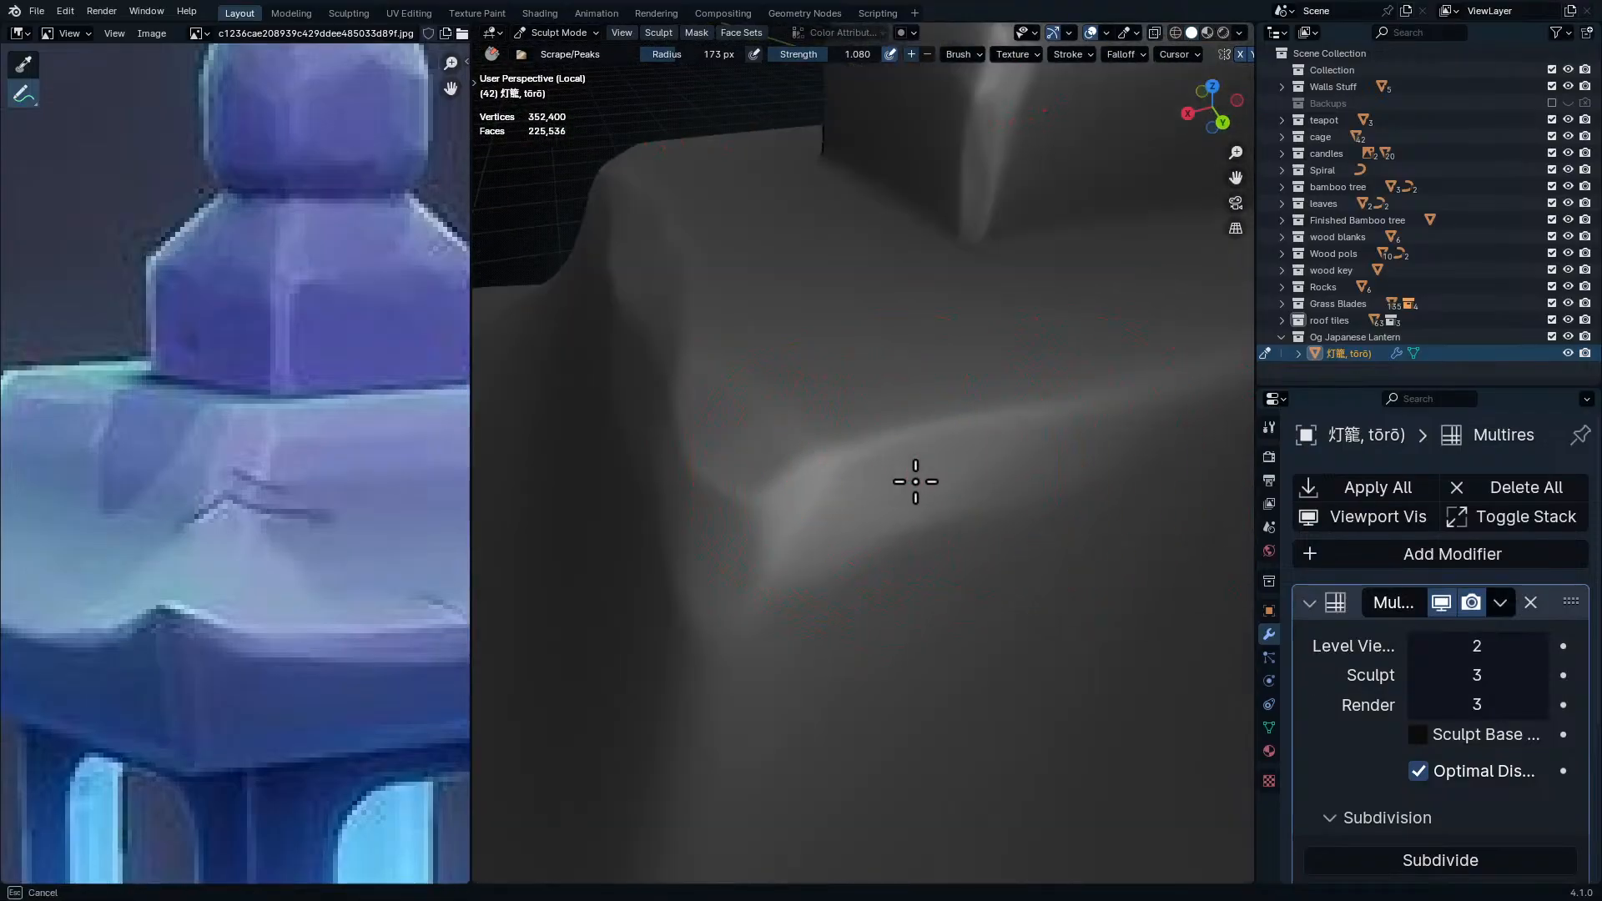
mouse_move(917, 581)
middle_mouse_down()
mouse_move(962, 422)
mouse_move(843, 578)
mouse_move(902, 185)
middle_mouse_up()
mouse_move(873, 465)
left_mouse_down()
mouse_move(926, 383)
mouse_move(916, 483)
left_mouse_up()
- Scrape the roof's diagonal ridge from the upper block's corner down to the eave tip
middle_click_drag(934, 434, 964, 609, "ctrl")
middle_click_drag(987, 490, 1018, 548)
mouse_move(1004, 608)
middle_mouse_down("ctrl")
mouse_move(1009, 662)
mouse_move(1021, 504)
mouse_move(943, 622)
mouse_move(960, 392)
middle_mouse_up("ctrl")
left_click_drag(938, 417, 899, 561)
middle_click_drag(859, 554, 905, 429)
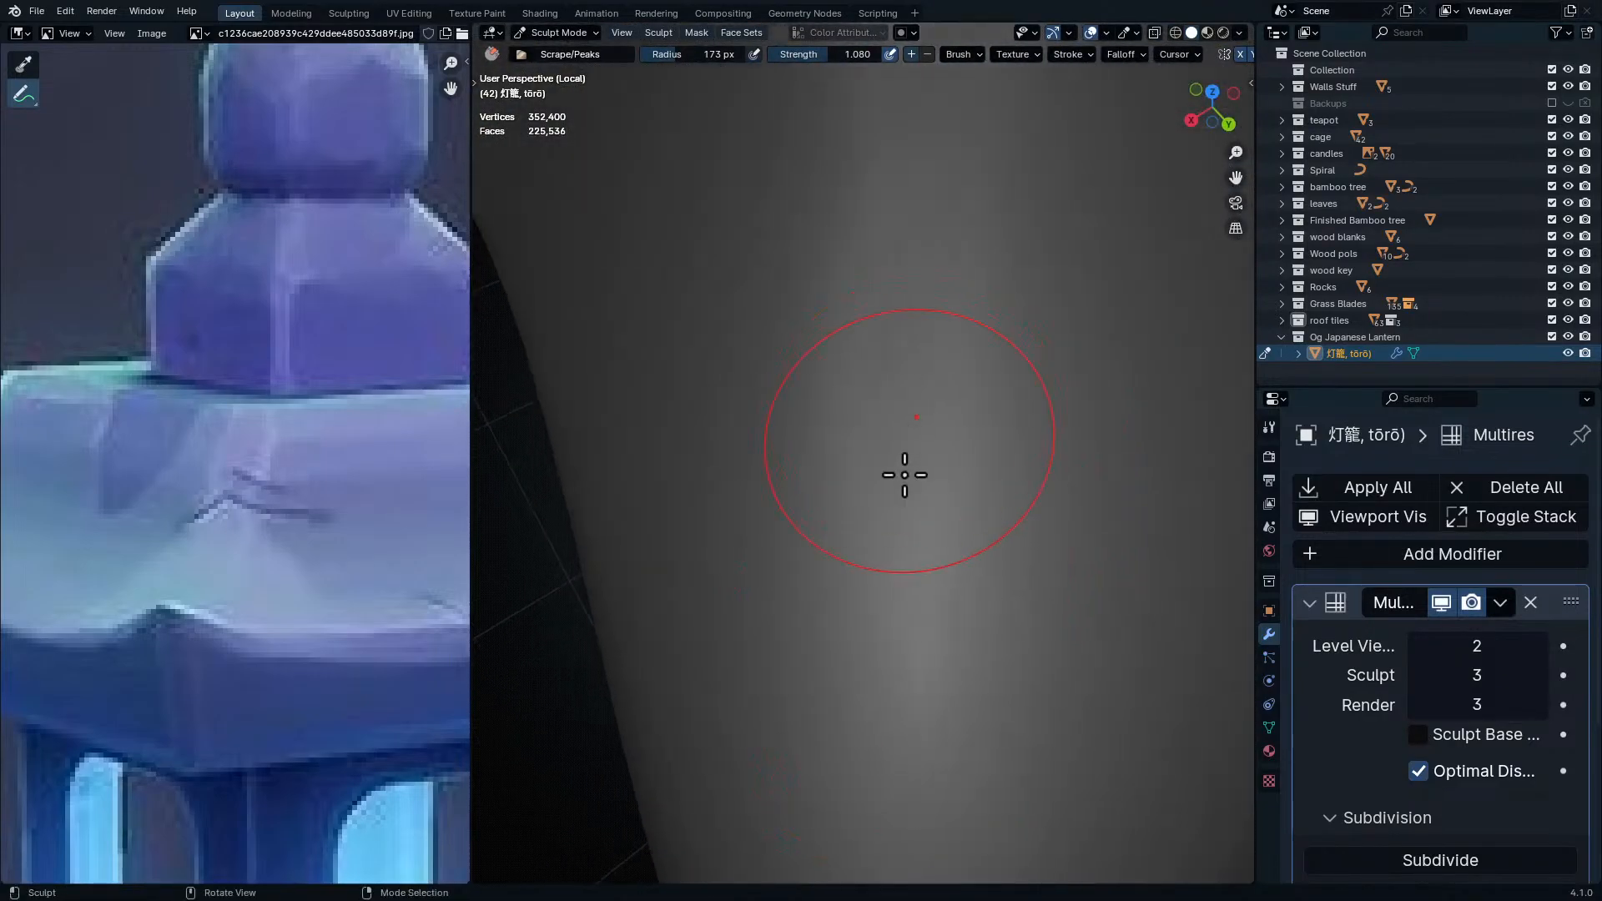
middle_click_drag(1005, 306, 963, 223, "shift")
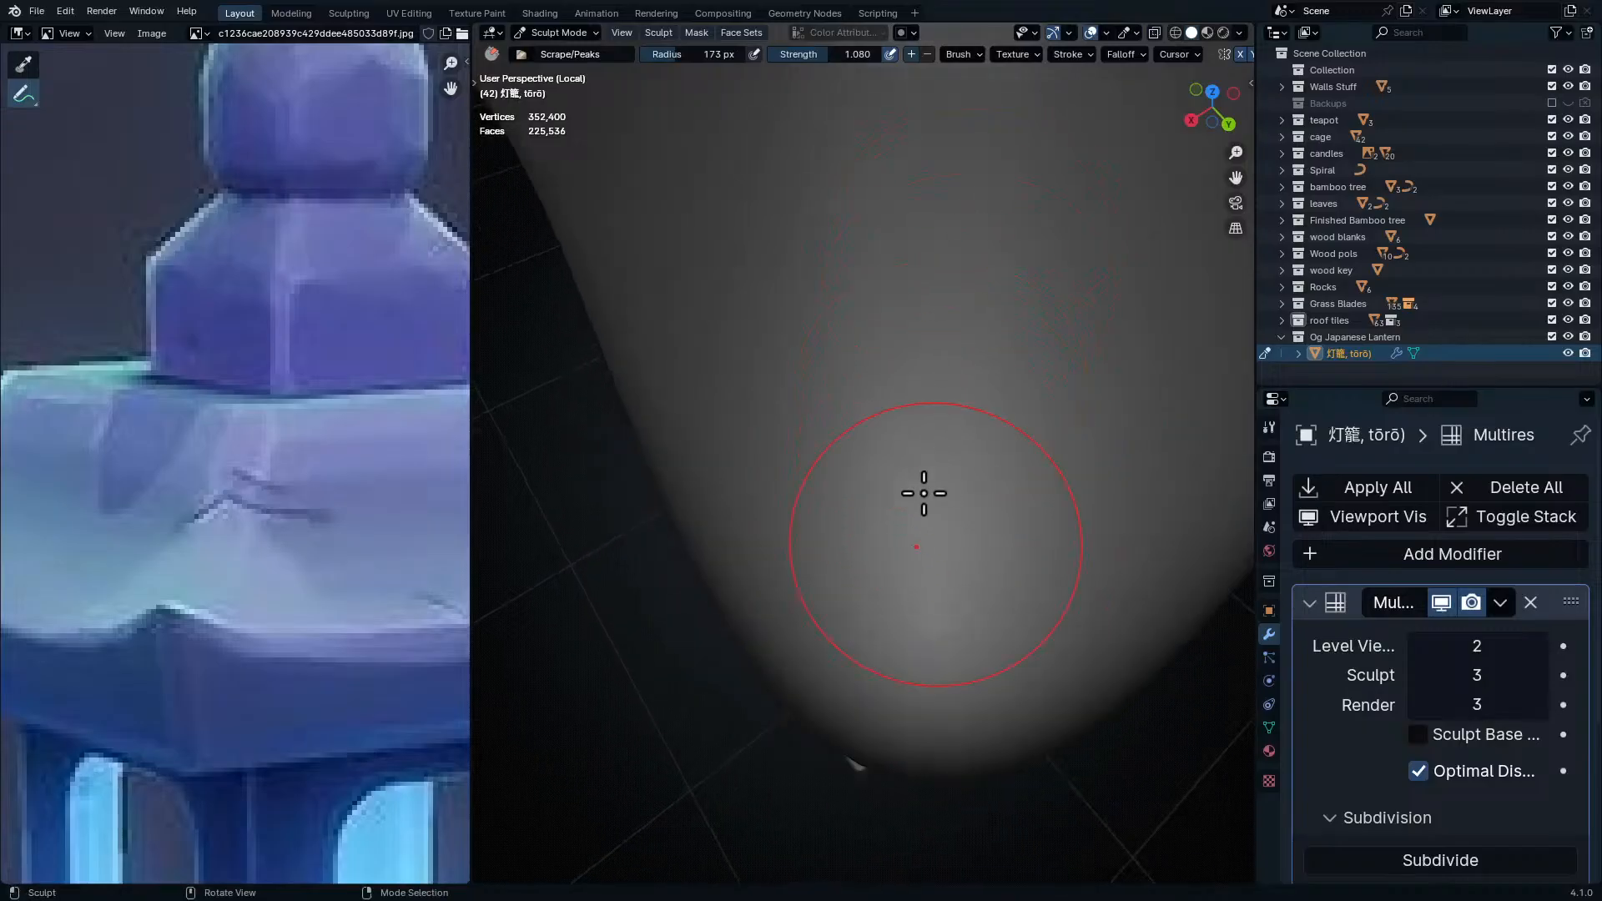
left_click_drag(927, 674, 923, 689)
- Scrape a broad facet along the eave's upper rim beside the front corner
mouse_move(923, 688)
middle_mouse_down()
mouse_move(973, 551)
mouse_move(958, 479)
mouse_move(1028, 579)
middle_mouse_up()
middle_click_drag(723, 547, 906, 549)
mouse_move(753, 501)
middle_mouse_down()
mouse_move(959, 493)
mouse_move(694, 501)
mouse_move(585, 566)
middle_mouse_up()
mouse_move(830, 685)
middle_mouse_down()
mouse_move(1062, 476)
mouse_move(879, 552)
mouse_move(931, 467)
mouse_move(1019, 500)
middle_mouse_up()
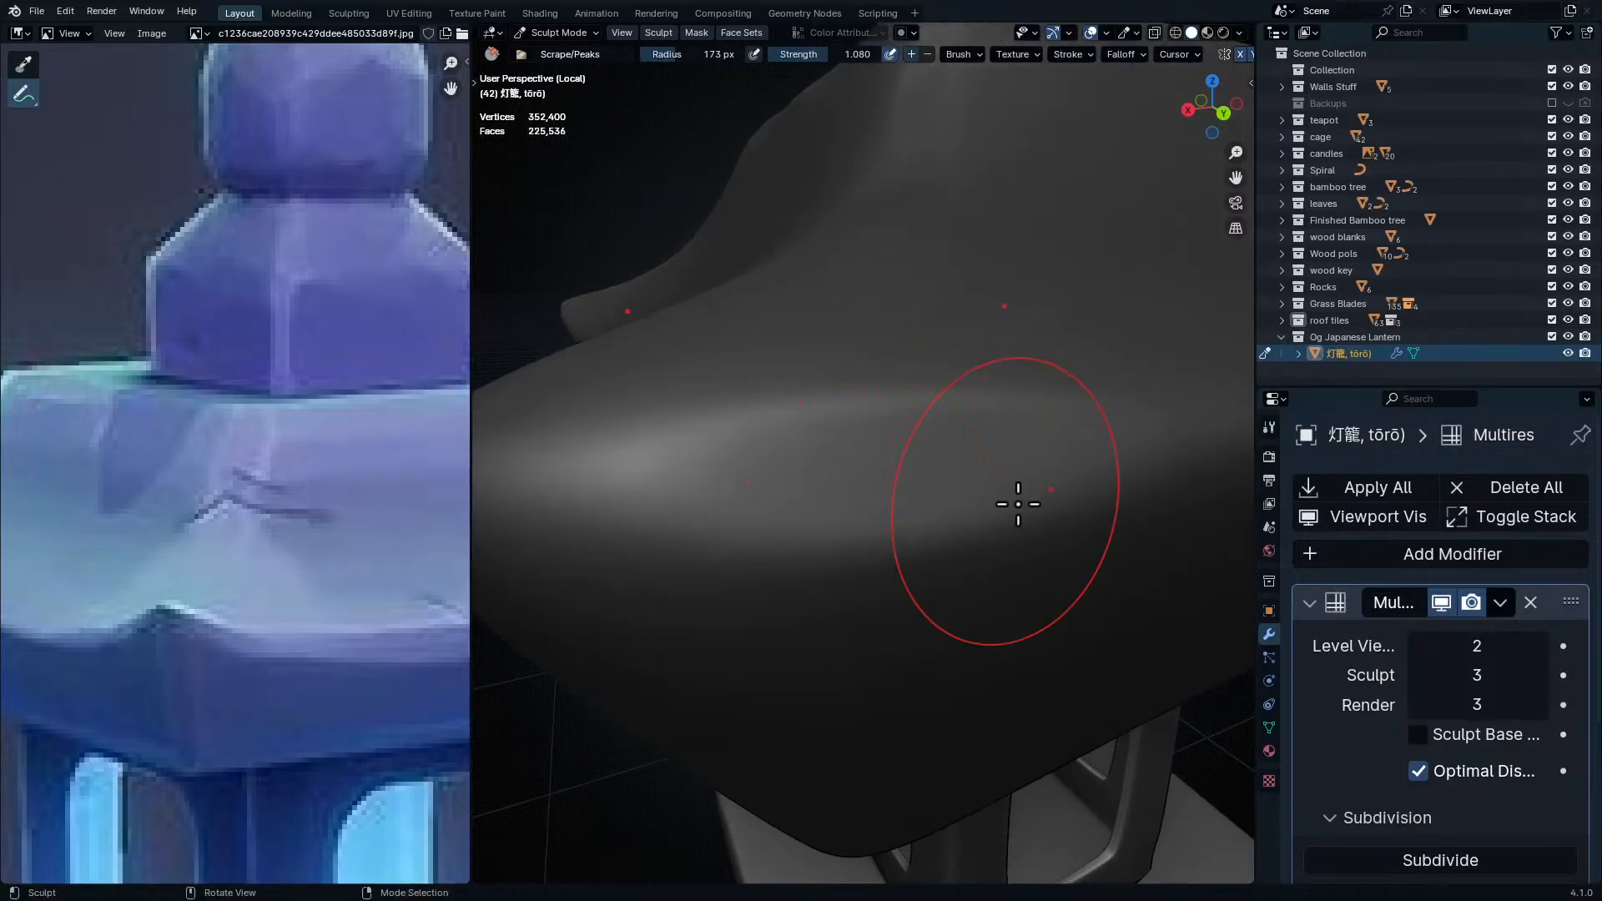
middle_click_drag(658, 480, 1015, 439)
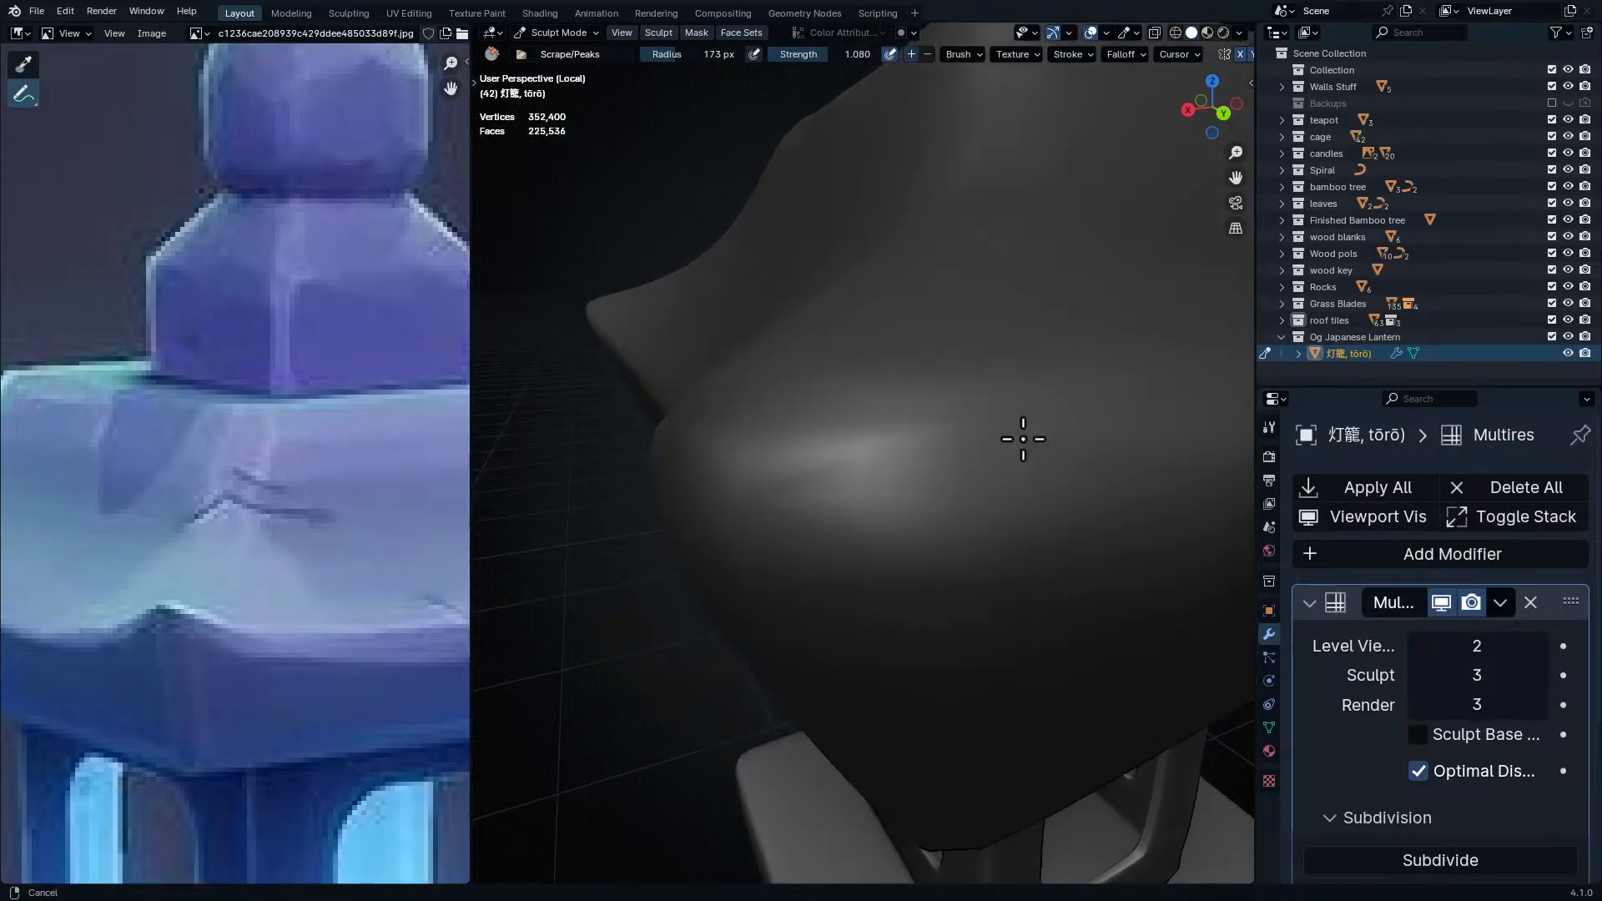
mouse_move(876, 430)
middle_mouse_down()
mouse_move(884, 490)
mouse_move(937, 465)
mouse_move(864, 470)
mouse_move(1012, 543)
middle_mouse_up()
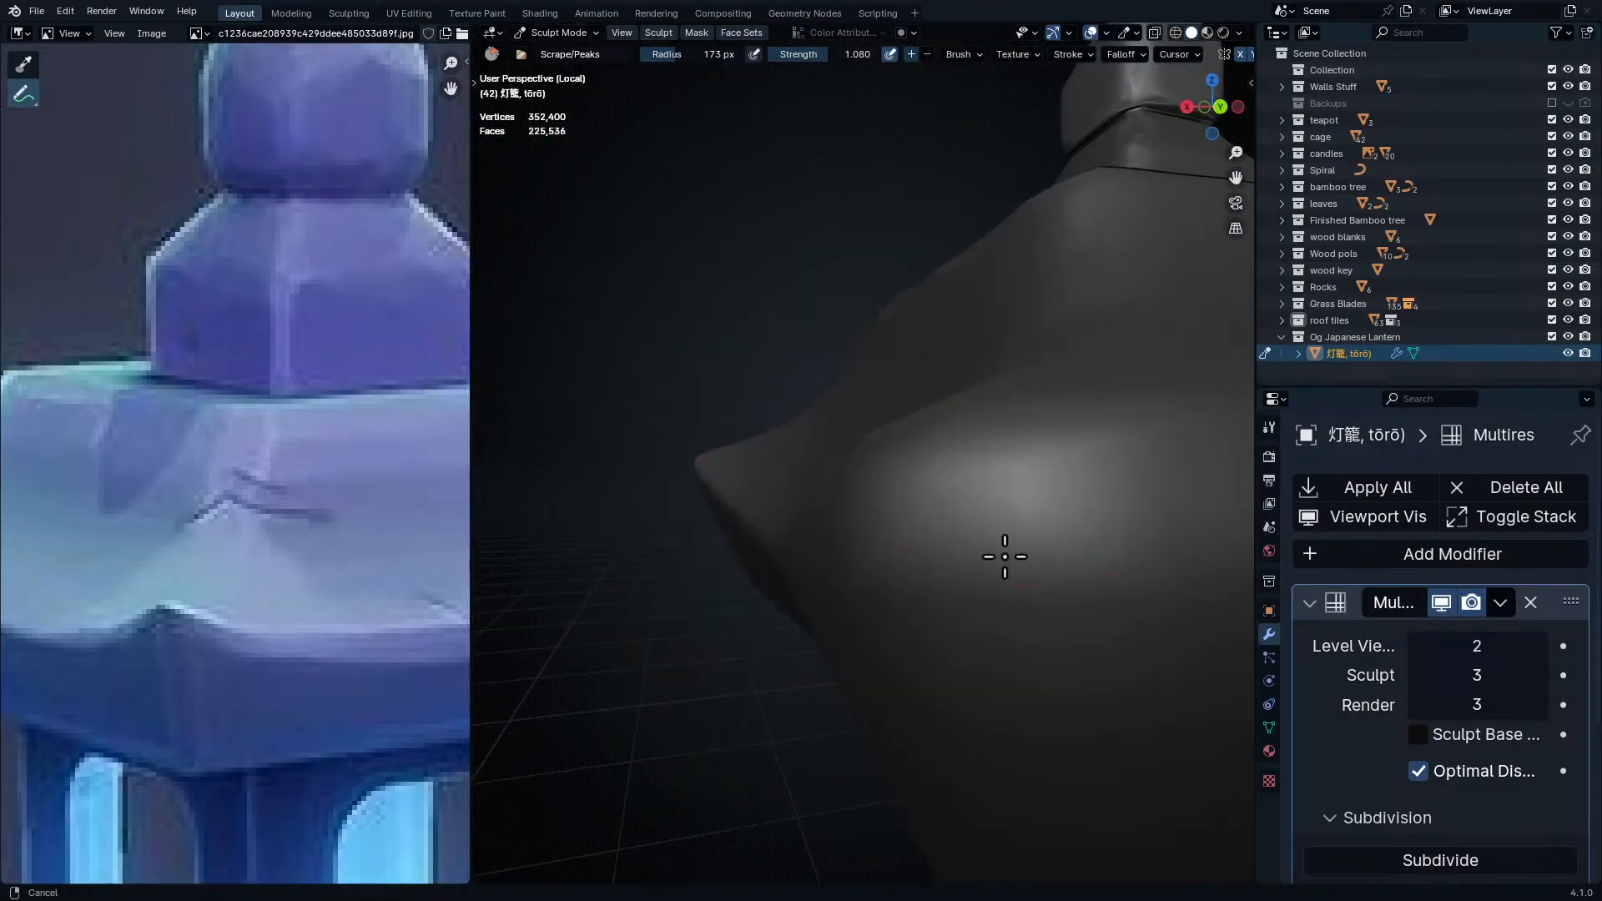
- Scrape uneven chisel facets into the roof's sloping side faces between the upper block and the eave
scroll(887, 343, "down", 5)
middle_click_drag(887, 343, 1013, 455)
middle_click_drag(1005, 365, 832, 386, "shift")
middle_click_drag(946, 422, 912, 414, "ctrl")
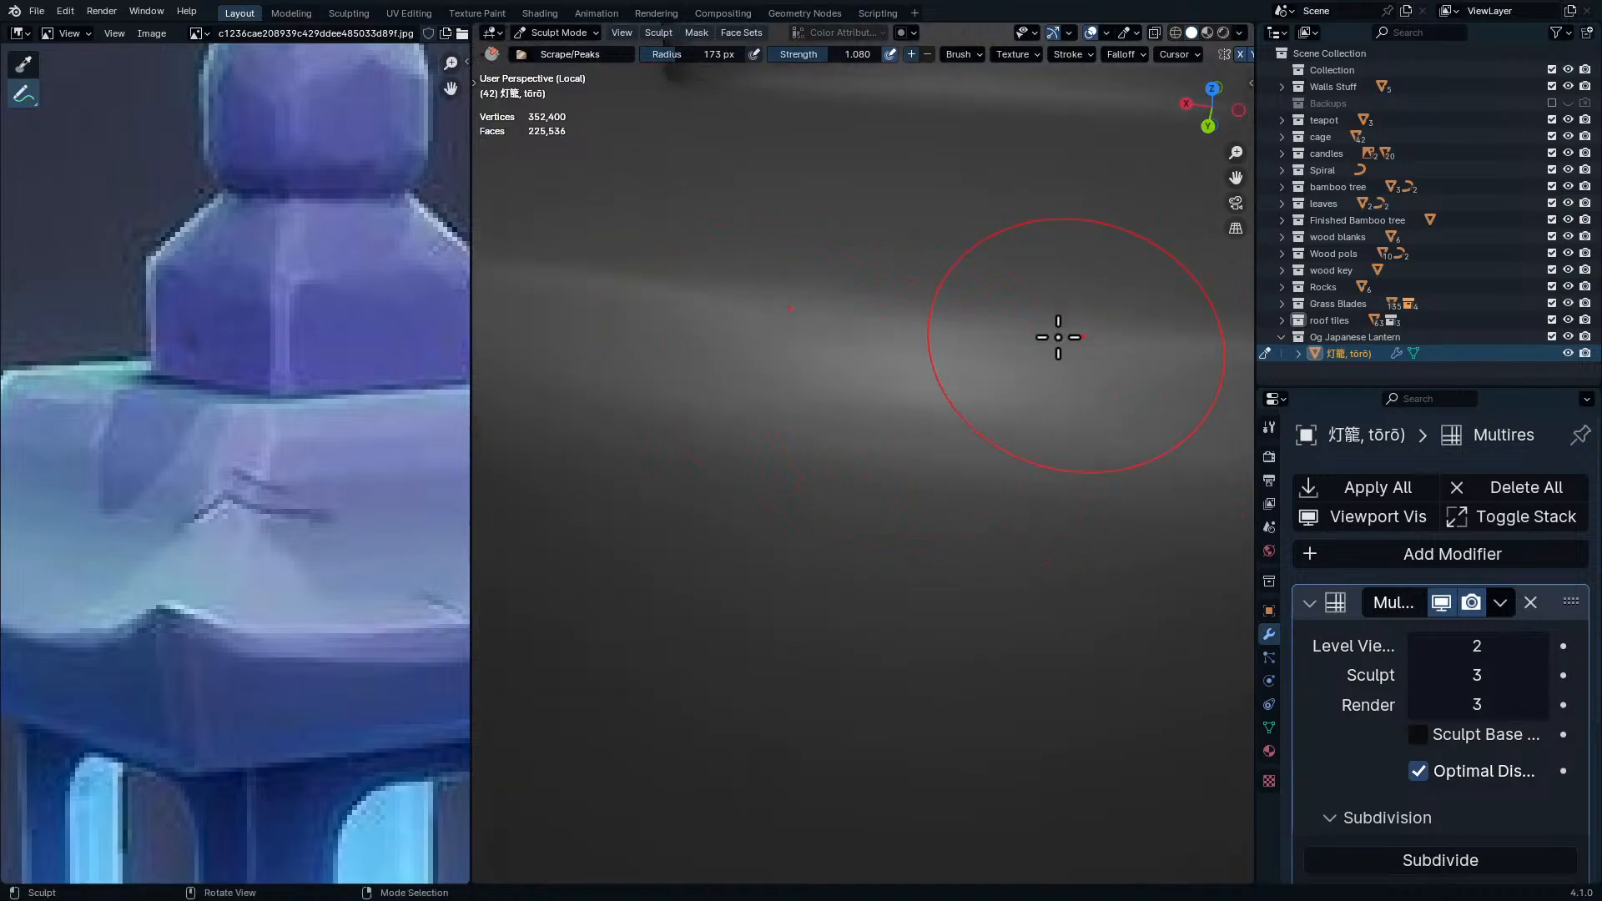
middle_click_drag(1123, 387, 1024, 370)
middle_click_drag(1010, 478, 1064, 459)
middle_click_drag(1001, 459, 938, 300, "ctrl")
left_click_drag(819, 344, 897, 392)
mouse_move(897, 392)
middle_mouse_down()
mouse_move(976, 433)
mouse_move(1023, 422)
mouse_move(1026, 340)
middle_mouse_up()
left_click_drag(1026, 340, 1020, 423)
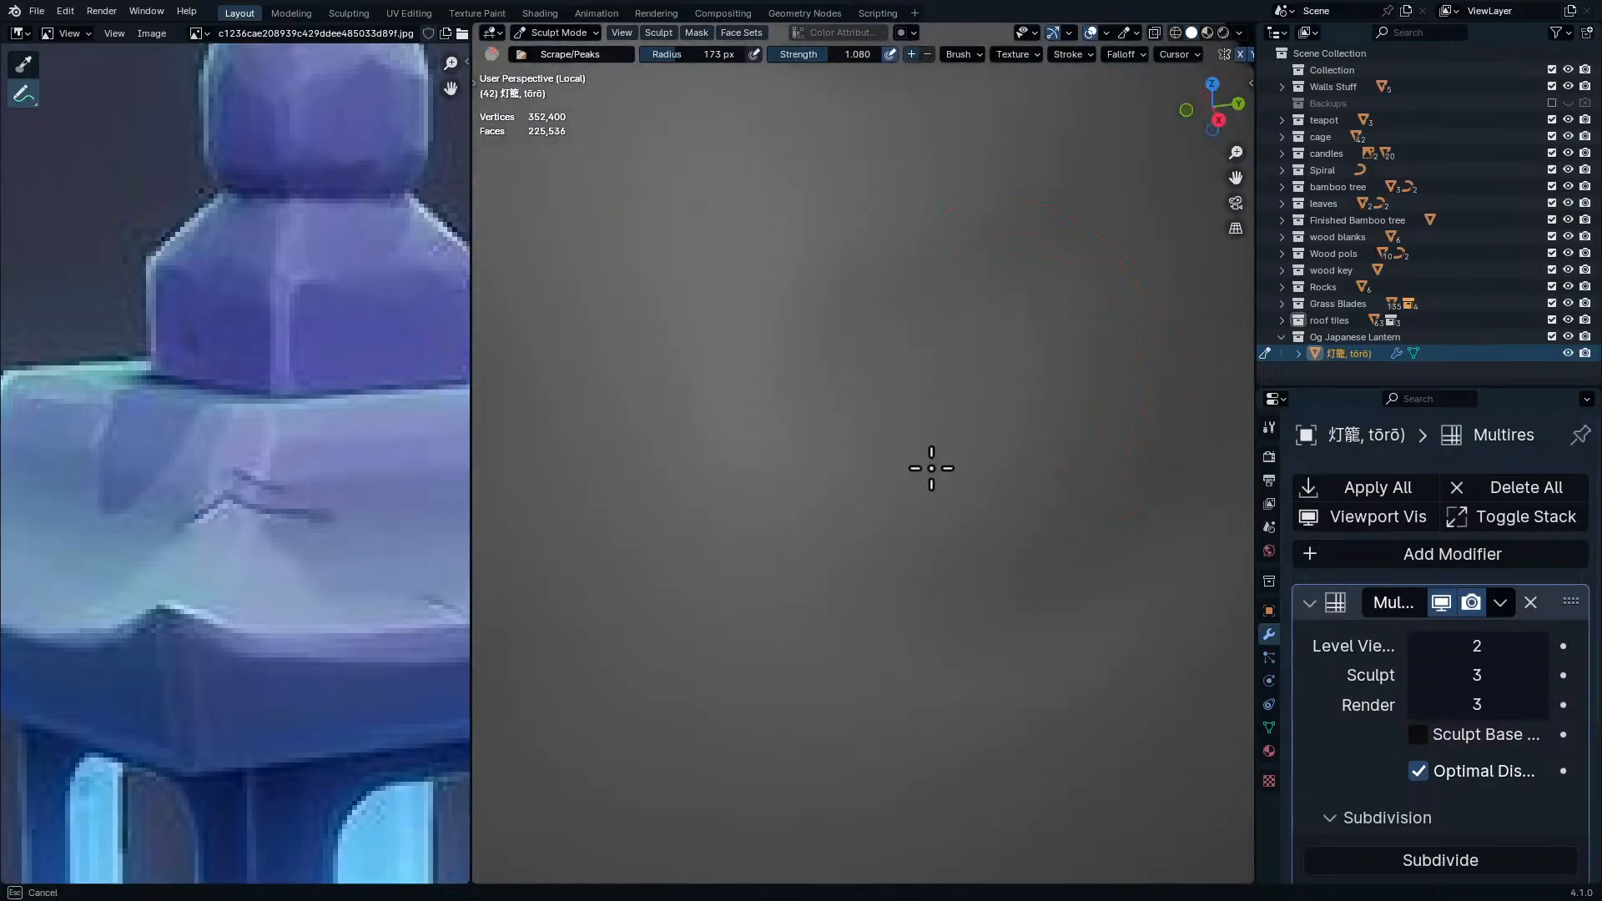
- Add irregular scraped planes across the sloping roof face just below the upper block's rim
middle_click_drag(810, 558, 983, 658)
mouse_move(990, 350)
middle_mouse_down("ctrl")
mouse_move(1004, 448)
mouse_move(968, 404)
mouse_move(1031, 518)
mouse_move(1005, 476)
mouse_move(733, 412)
mouse_move(787, 357)
mouse_move(790, 165)
middle_mouse_up("ctrl")
middle_click_drag(817, 420, 841, 377, "shift")
middle_click_drag(1013, 554, 891, 525, "shift")
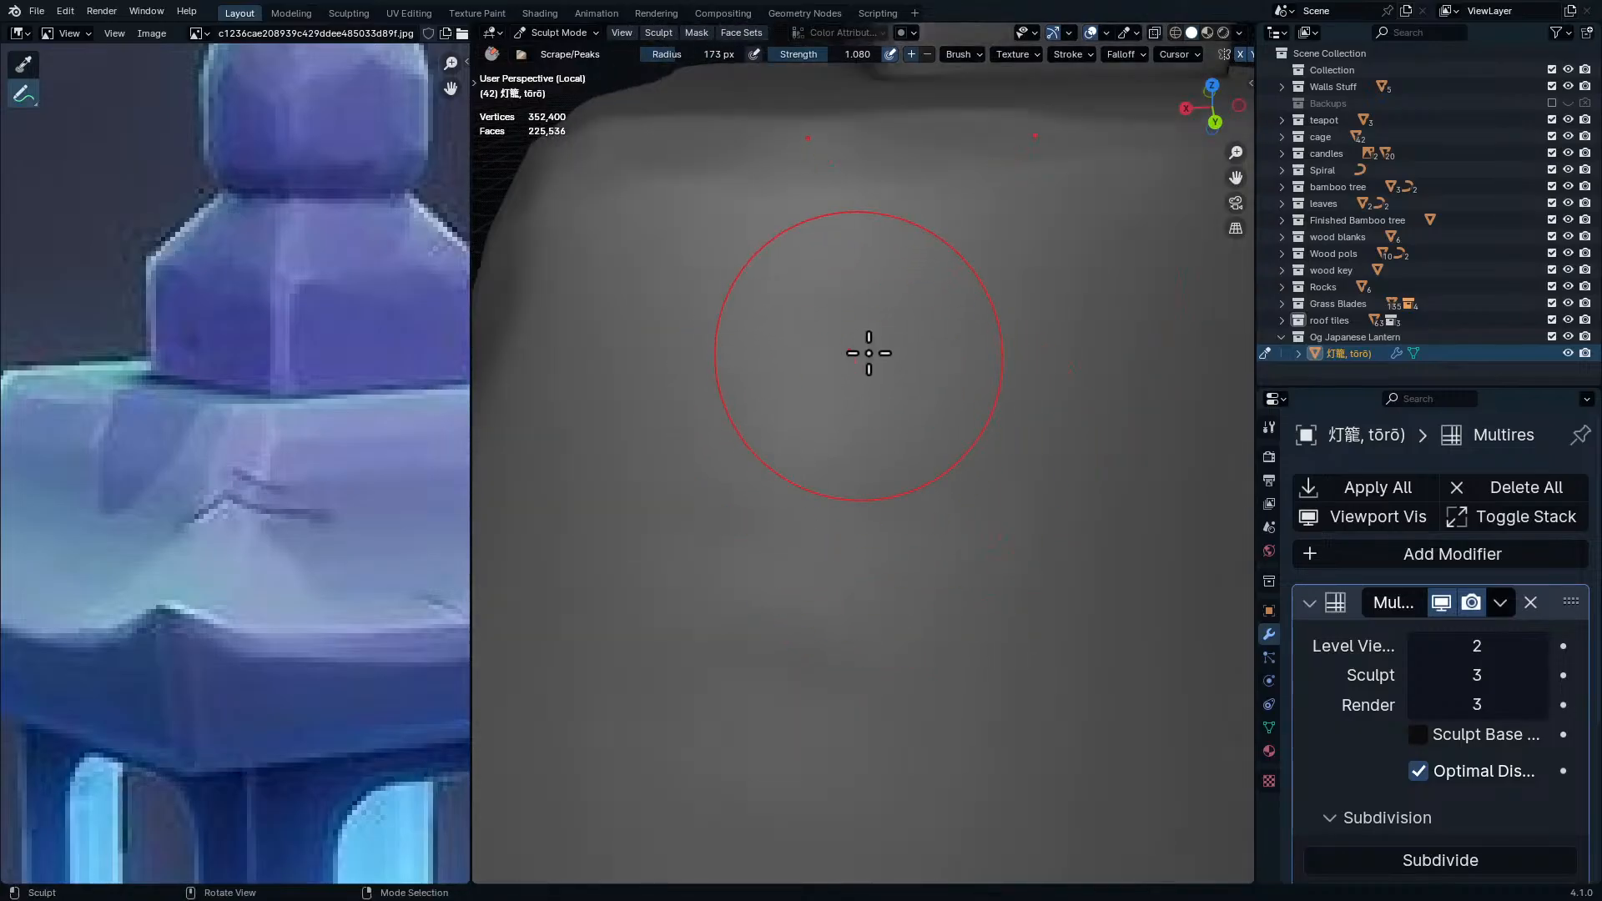
middle_click_drag(1071, 424, 857, 411, "shift")
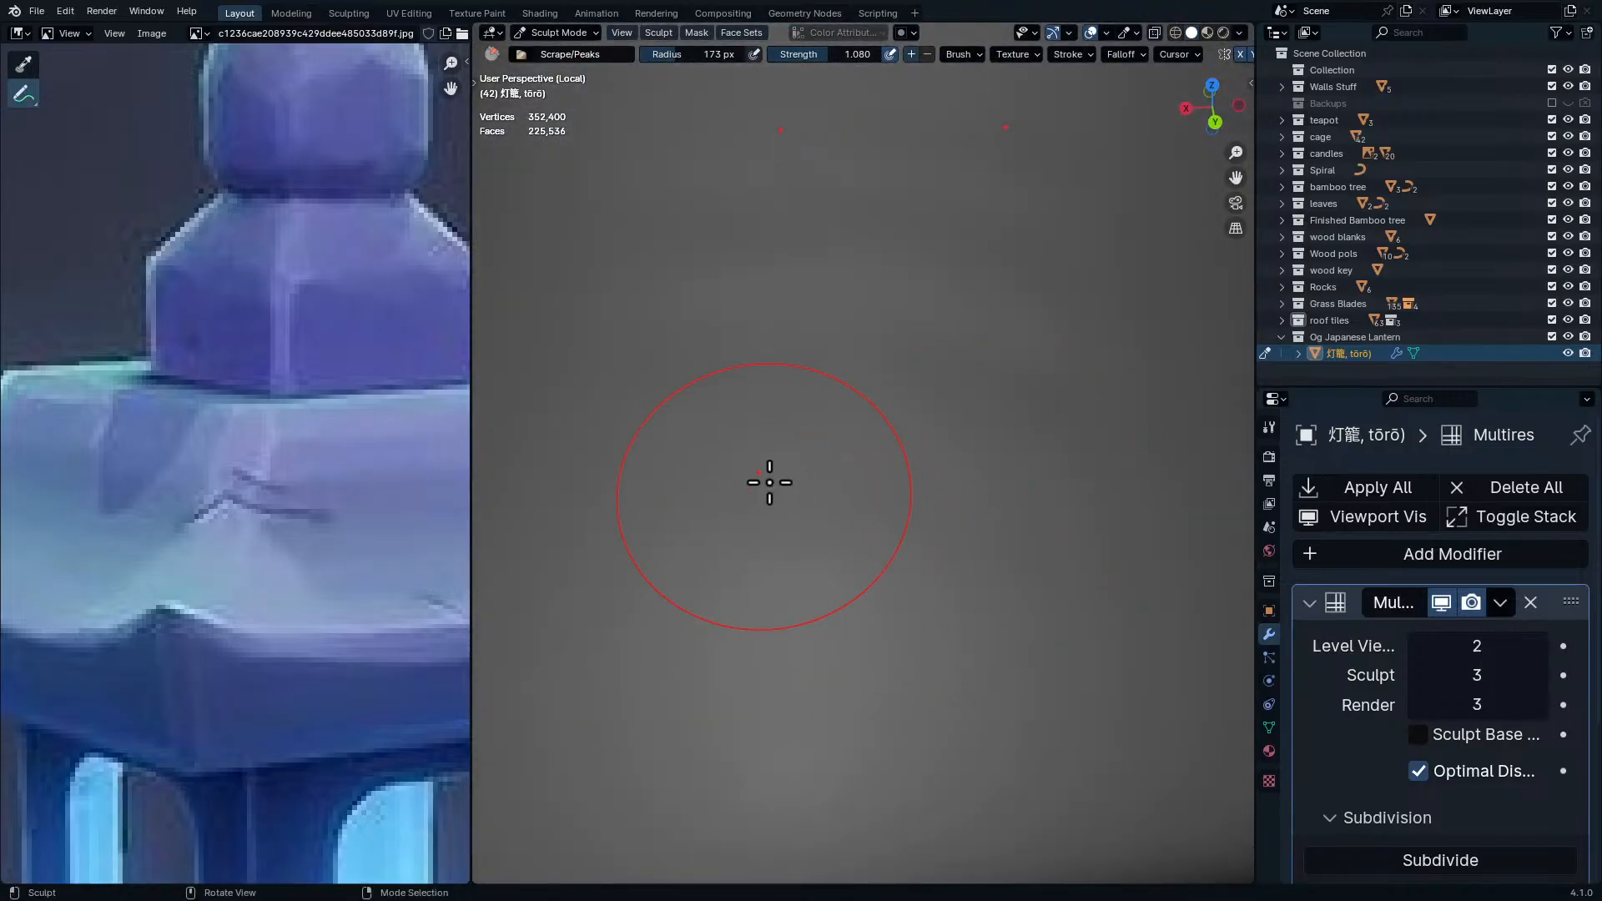
- Scrape the eave's outer corner edge from the raised tip down toward the underside
scroll(765, 479, "down", 10)
mouse_move(927, 367)
middle_mouse_down()
mouse_move(1019, 379)
mouse_move(1105, 315)
mouse_move(1068, 297)
mouse_move(1074, 217)
mouse_move(1061, 234)
middle_mouse_up()
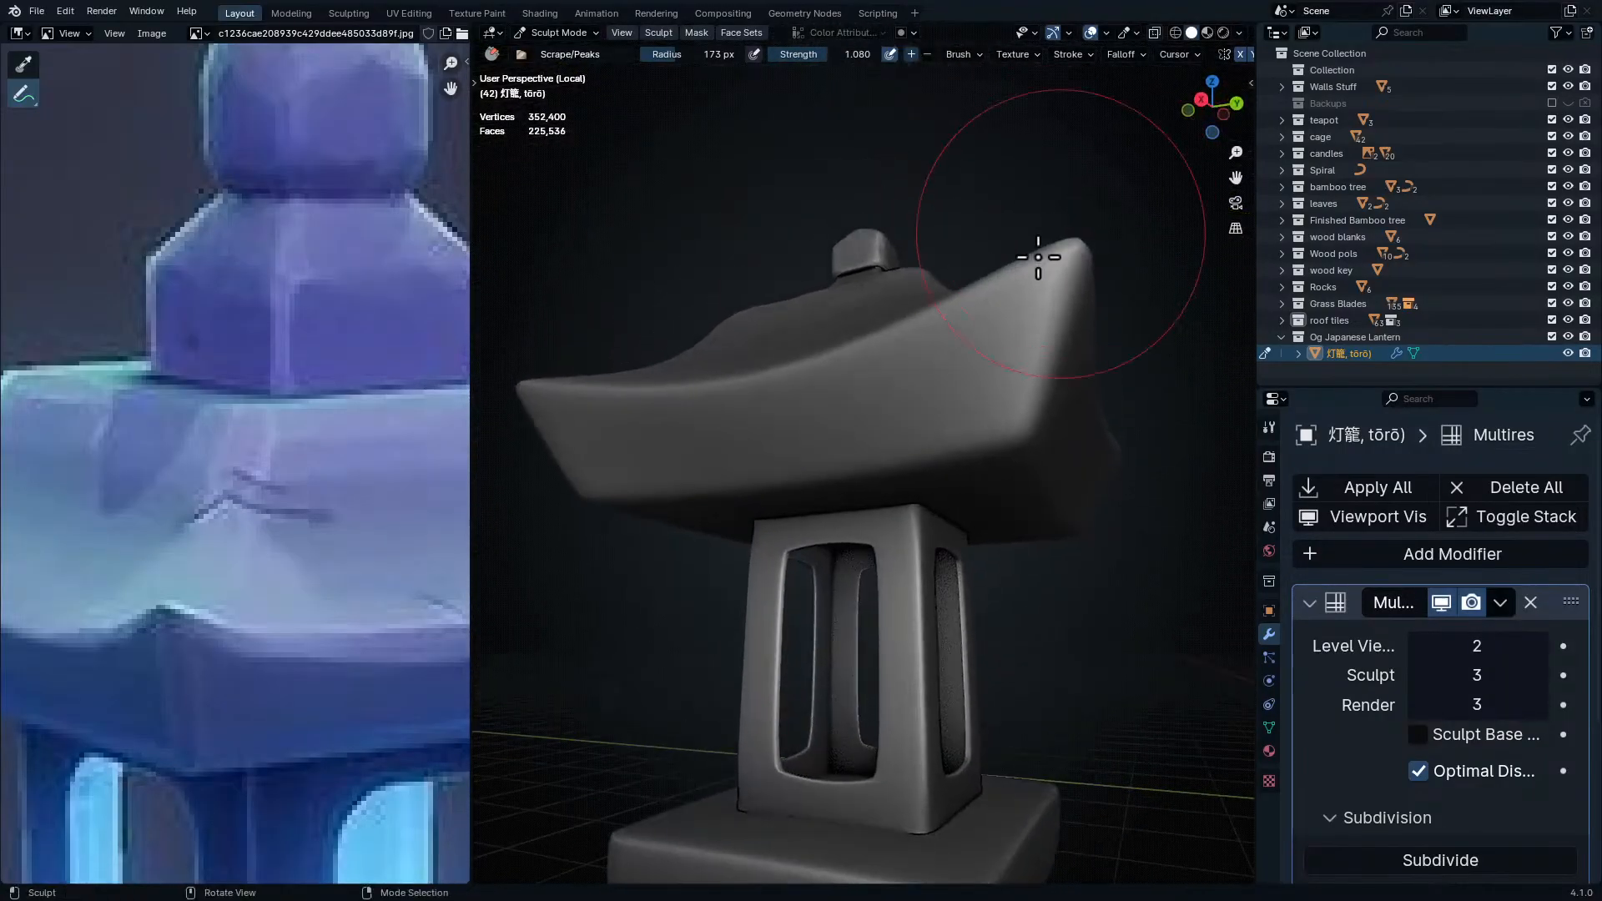
mouse_move(793, 534)
middle_mouse_down()
mouse_move(987, 383)
mouse_move(922, 418)
mouse_move(948, 372)
mouse_move(939, 502)
mouse_move(929, 401)
mouse_move(959, 472)
middle_mouse_up()
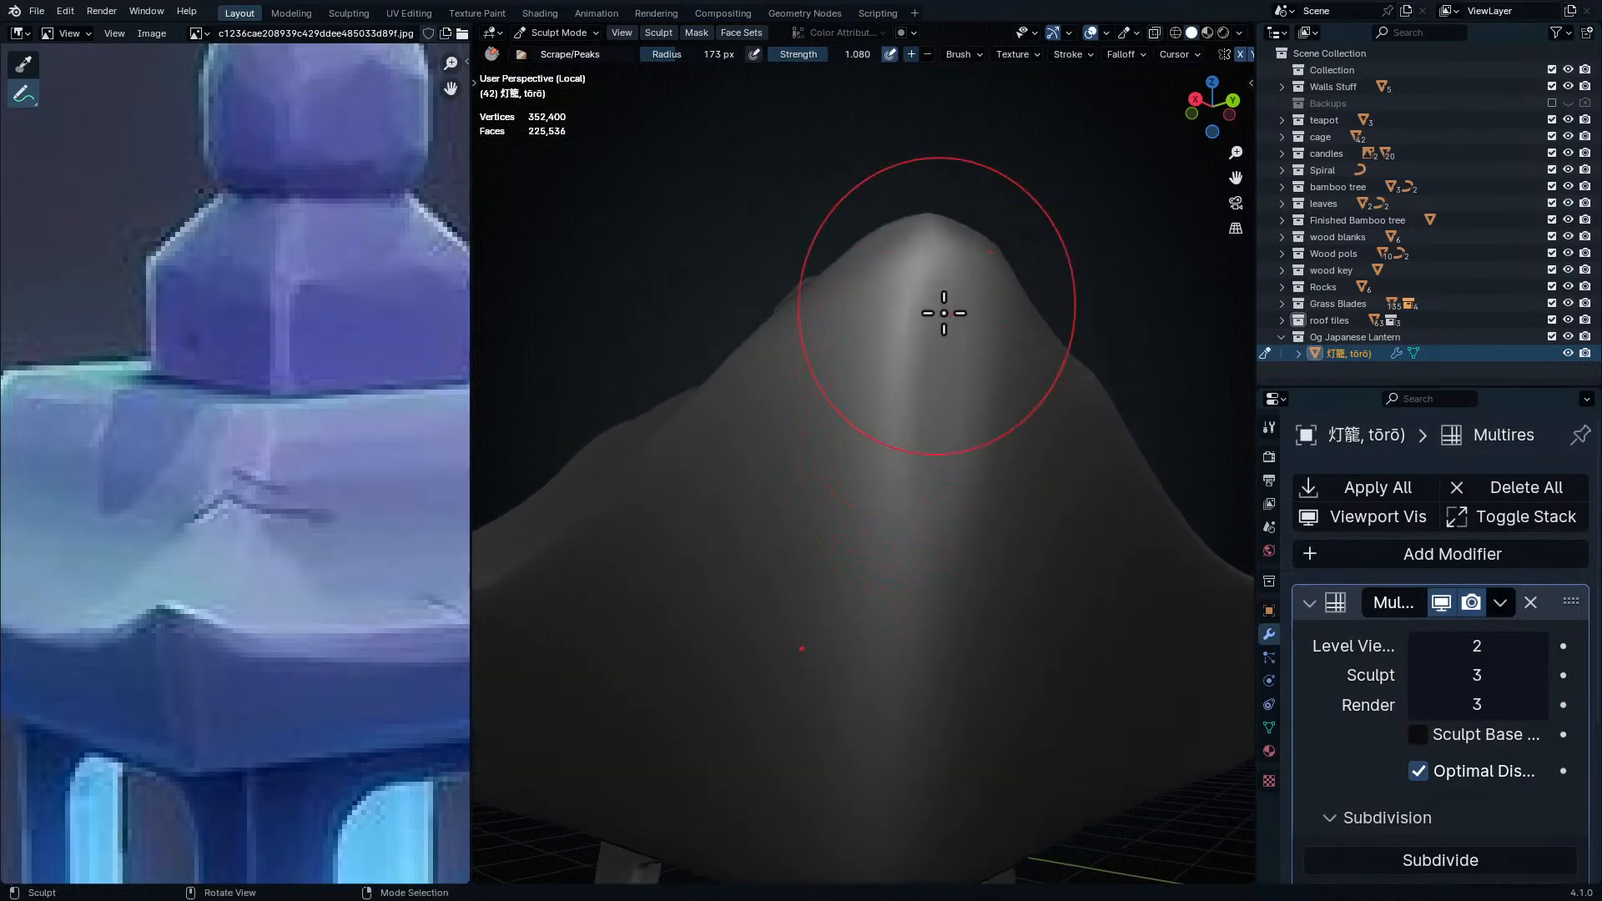
mouse_move(927, 607)
middle_mouse_down()
mouse_move(933, 525)
mouse_move(972, 545)
middle_mouse_up()
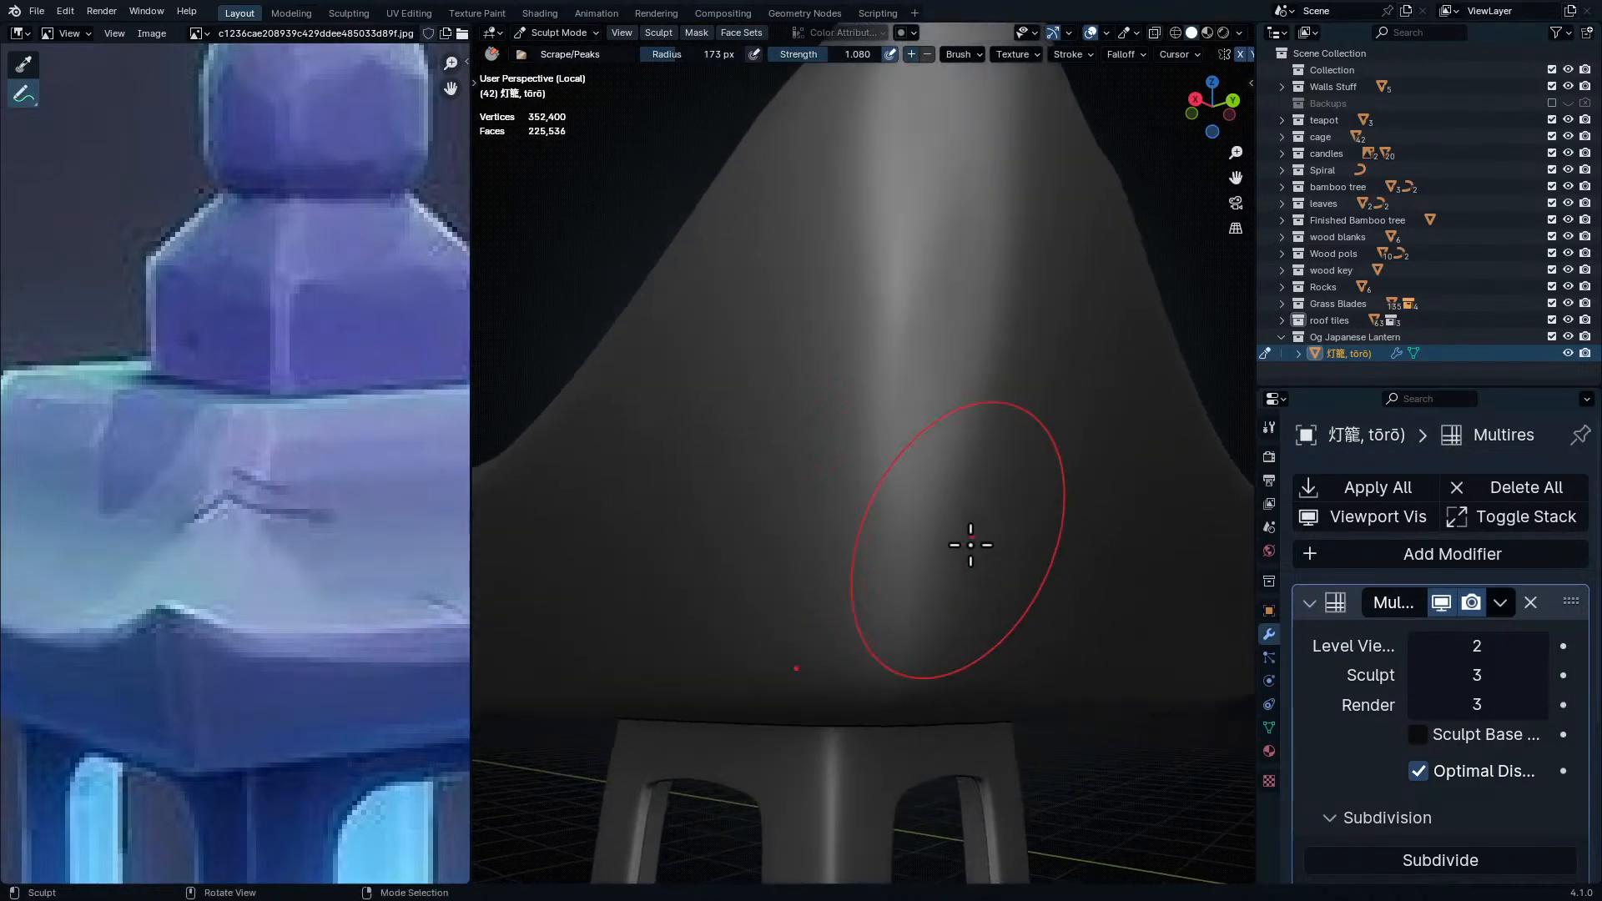
middle_click_drag(892, 645, 919, 564)
mouse_move(887, 665)
middle_mouse_down()
mouse_move(933, 668)
mouse_move(971, 535)
mouse_move(909, 501)
mouse_move(926, 537)
mouse_move(830, 553)
mouse_move(918, 541)
mouse_move(843, 554)
mouse_move(951, 663)
middle_mouse_up()
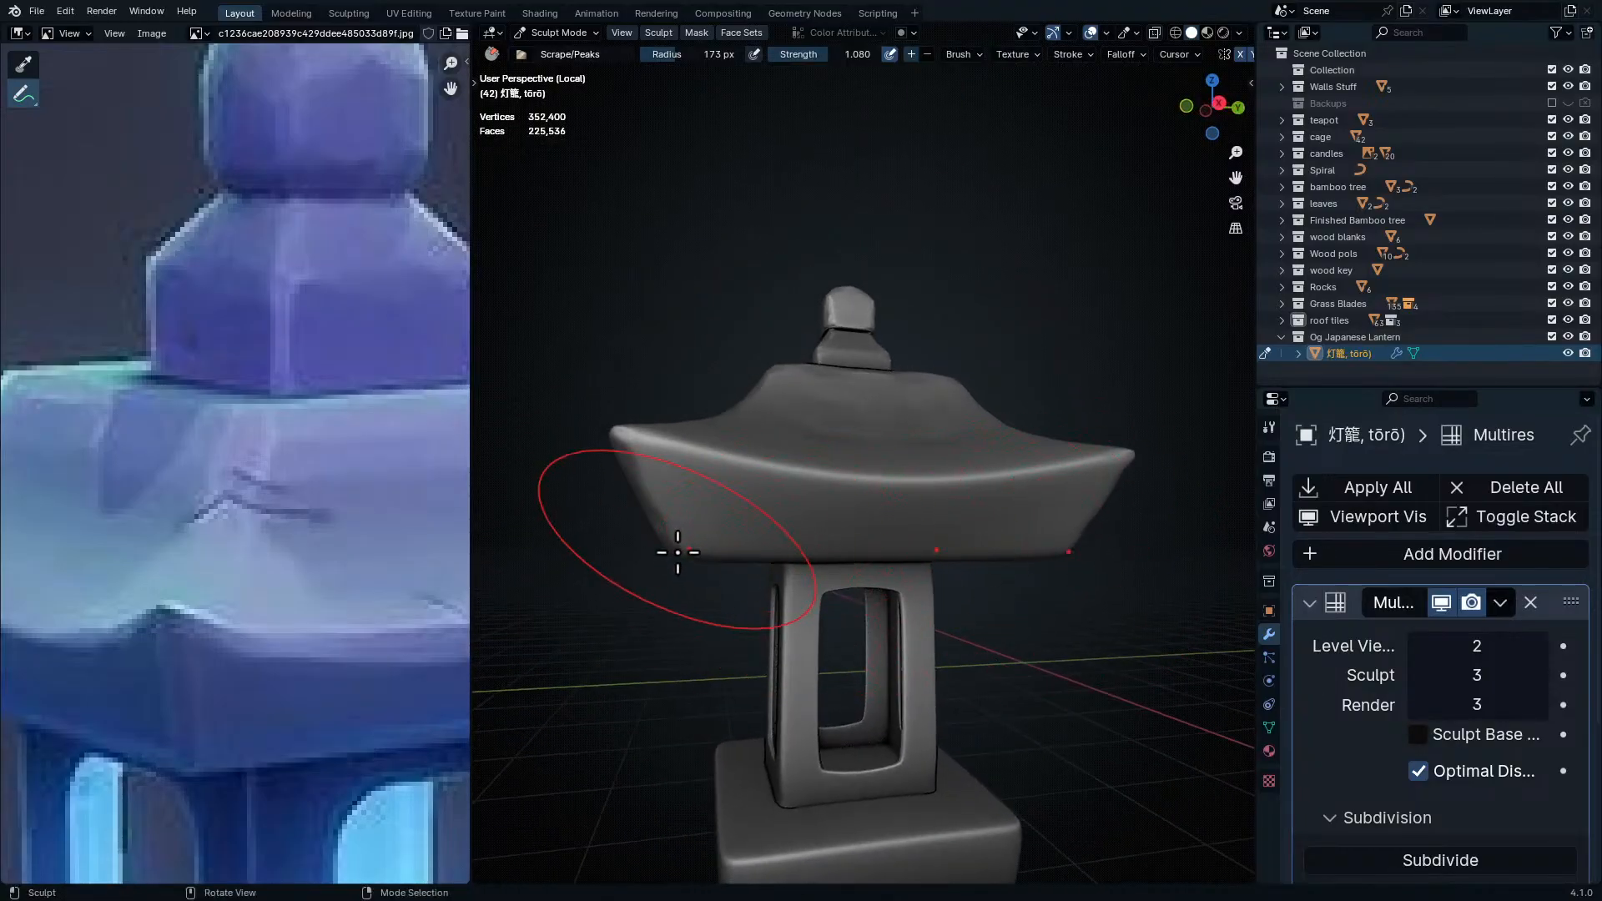
middle_click_drag(985, 545, 929, 554)
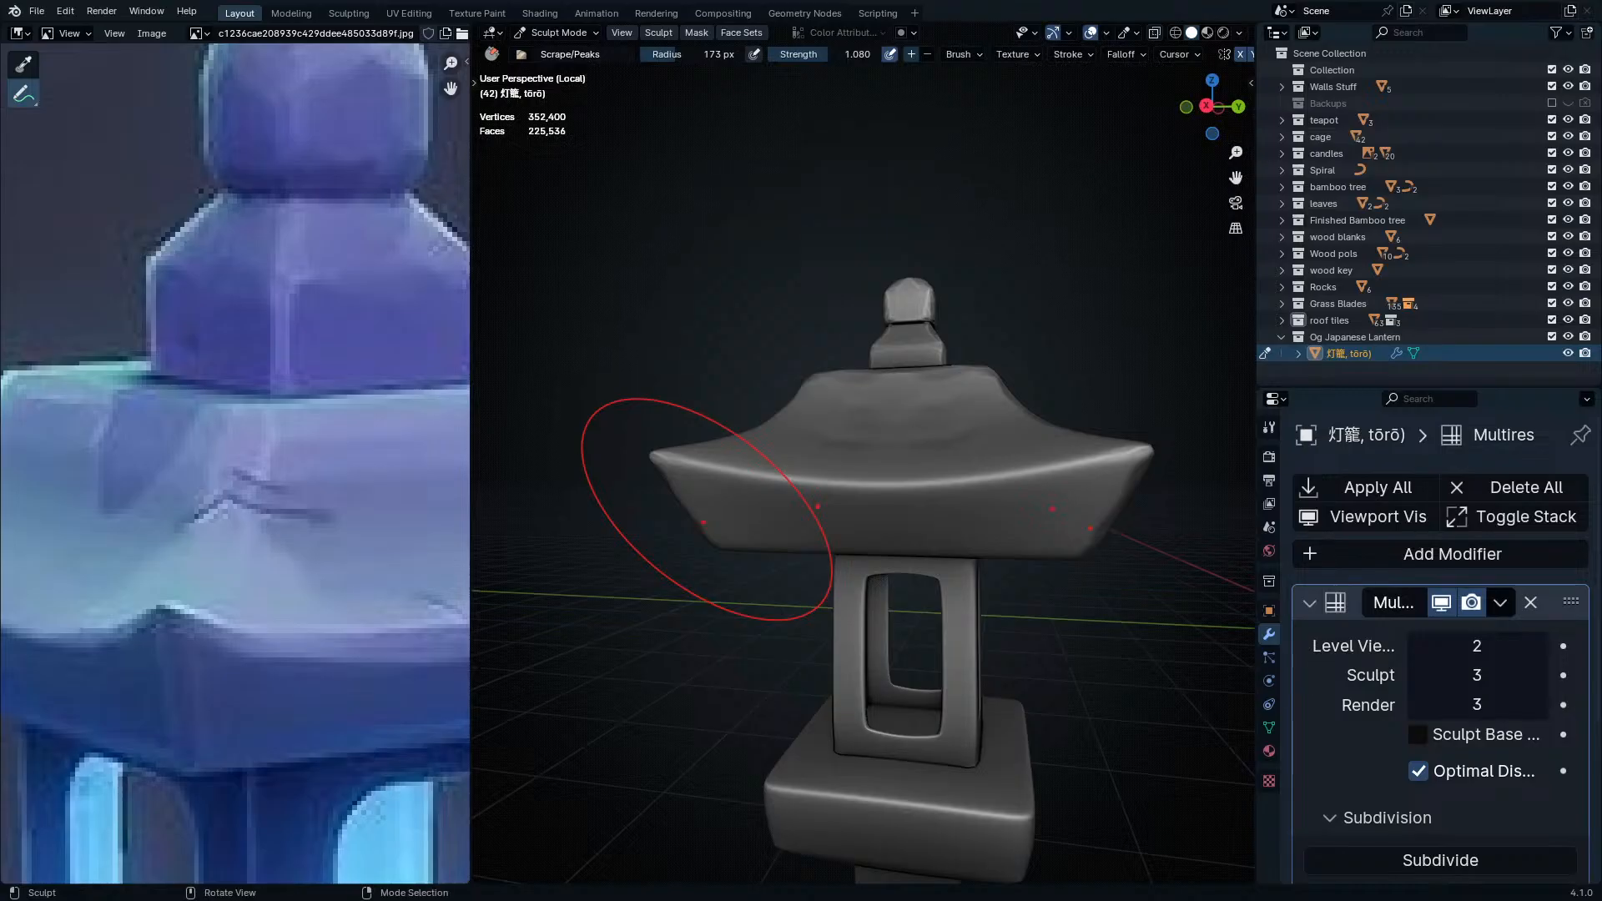
- Maximize the 3D viewport and extend the corner edge's flat facet down to where it meets the roof's underside
mouse_move(968, 511)
middle_mouse_down()
mouse_move(923, 515)
mouse_move(969, 418)
mouse_move(1003, 420)
mouse_move(1027, 458)
mouse_move(1001, 501)
mouse_move(947, 524)
mouse_move(958, 539)
mouse_move(934, 584)
middle_mouse_up()
key("ctrl+space")
mouse_move(935, 584)
middle_mouse_down()
mouse_move(927, 601)
mouse_move(990, 562)
middle_mouse_up()
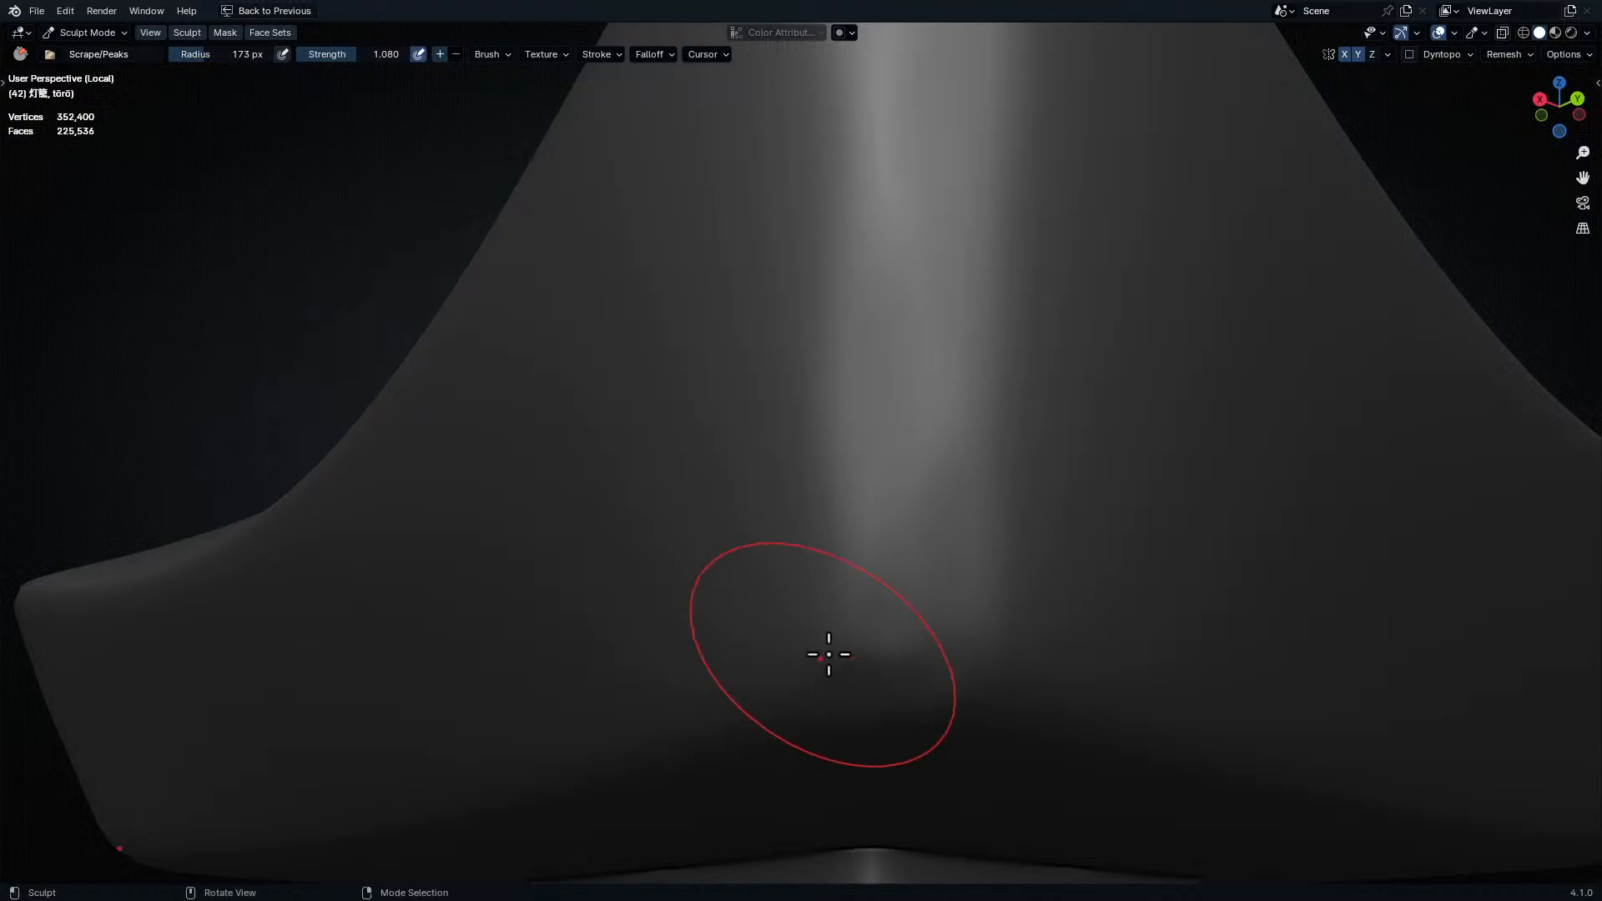
middle_click_drag(876, 490, 921, 602)
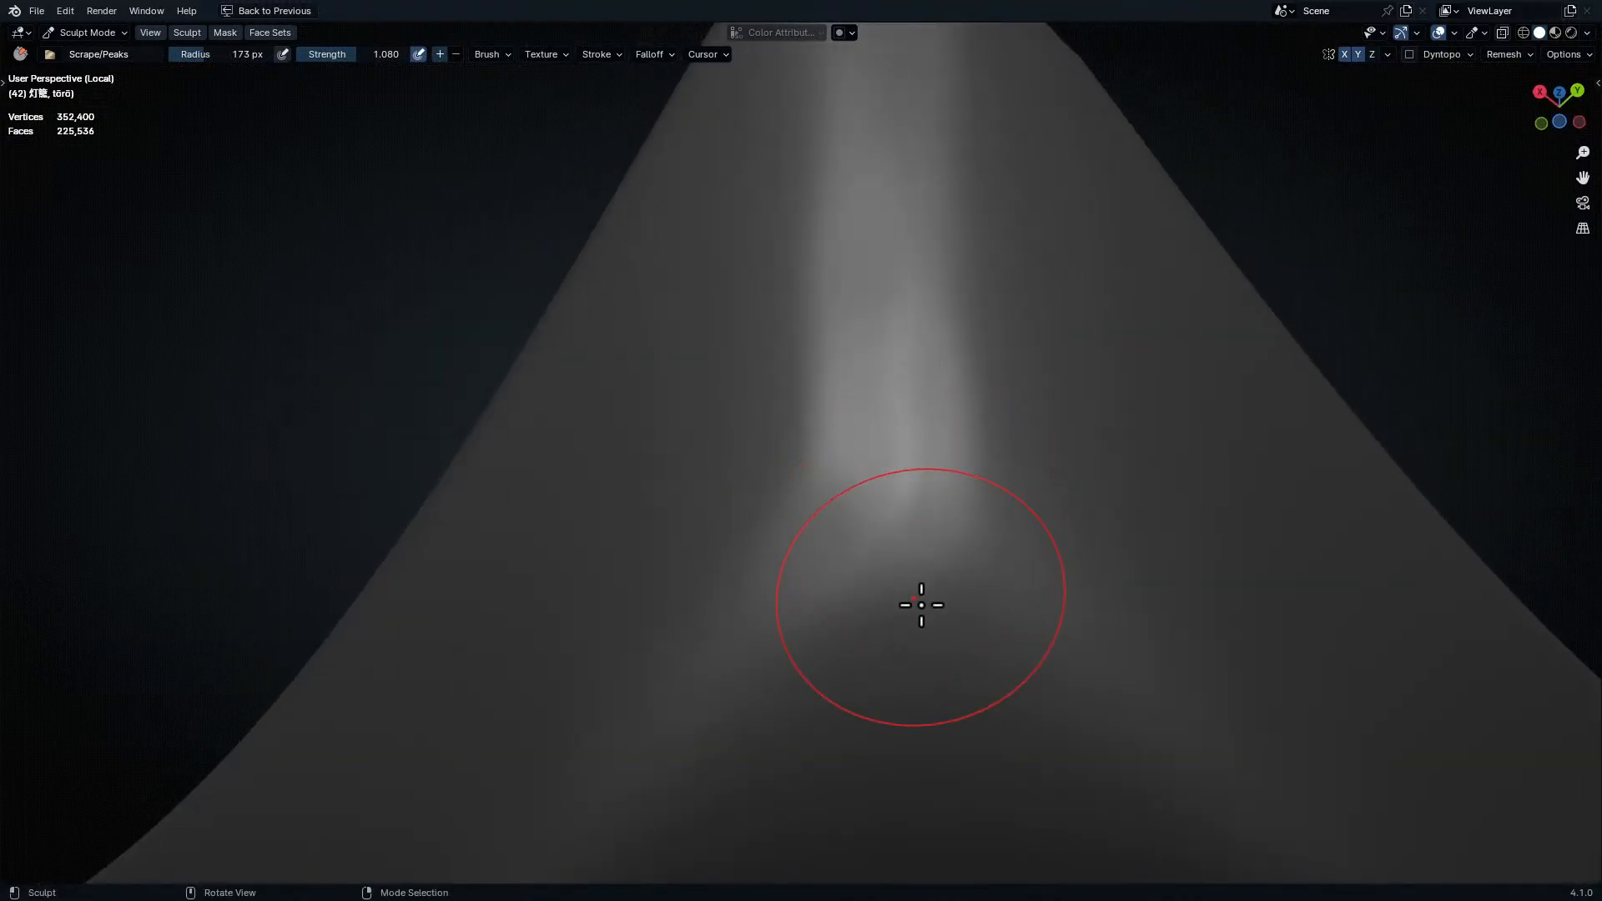
- Check the reference image and scrape bevels along the eave's lower edges on both sides of the corner
key("ctrl+space")
middle_click_drag(271, 728, 416, 597)
key("ctrl+space")
middle_click_drag(907, 360, 919, 450)
scroll(954, 443, "down", 5)
middle_click_drag(1037, 593, 1083, 590)
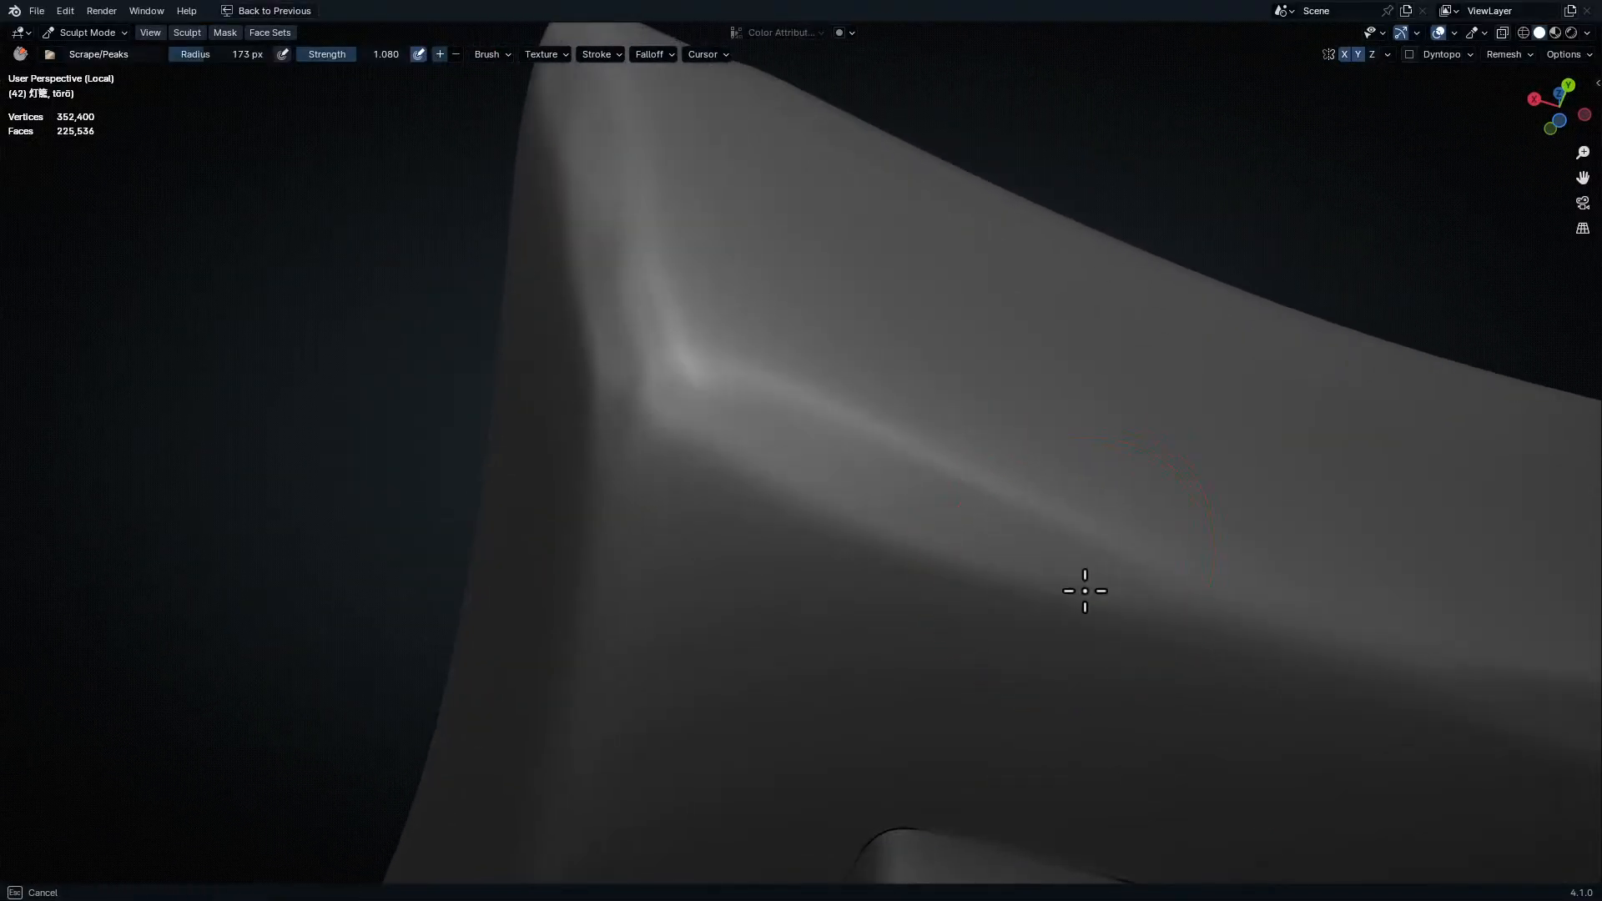
middle_click_drag(859, 572, 813, 500)
middle_click_drag(829, 666, 862, 687)
scroll(855, 522, "down", 6)
- Compare the support with the reference and scrape the upper part of its front vertical corner edge flat
key("ctrl+space")
middle_click_drag(275, 692, 204, 343)
middle_click_drag(365, 689, 325, 556)
key("ctrl+space")
middle_click_drag(883, 688, 831, 575)
middle_click_drag(884, 709, 848, 389, "shift")
middle_click_drag(853, 517, 780, 243, "ctrl")
middle_click_drag(742, 158, 804, 243, "shift")
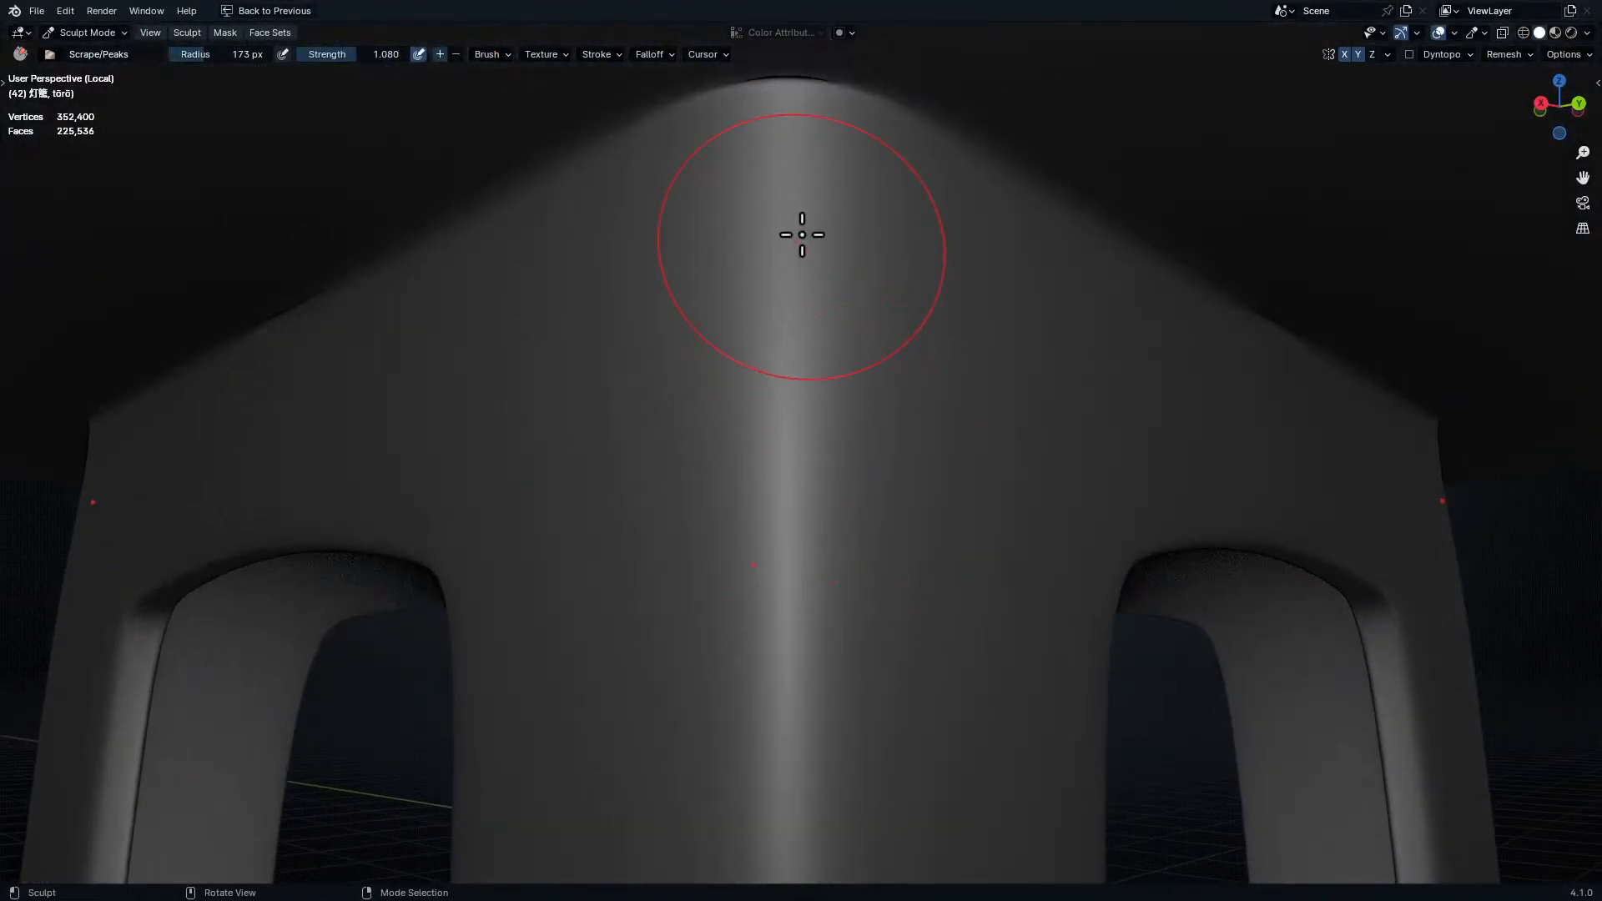
middle_click_drag(852, 488, 862, 300, "shift")
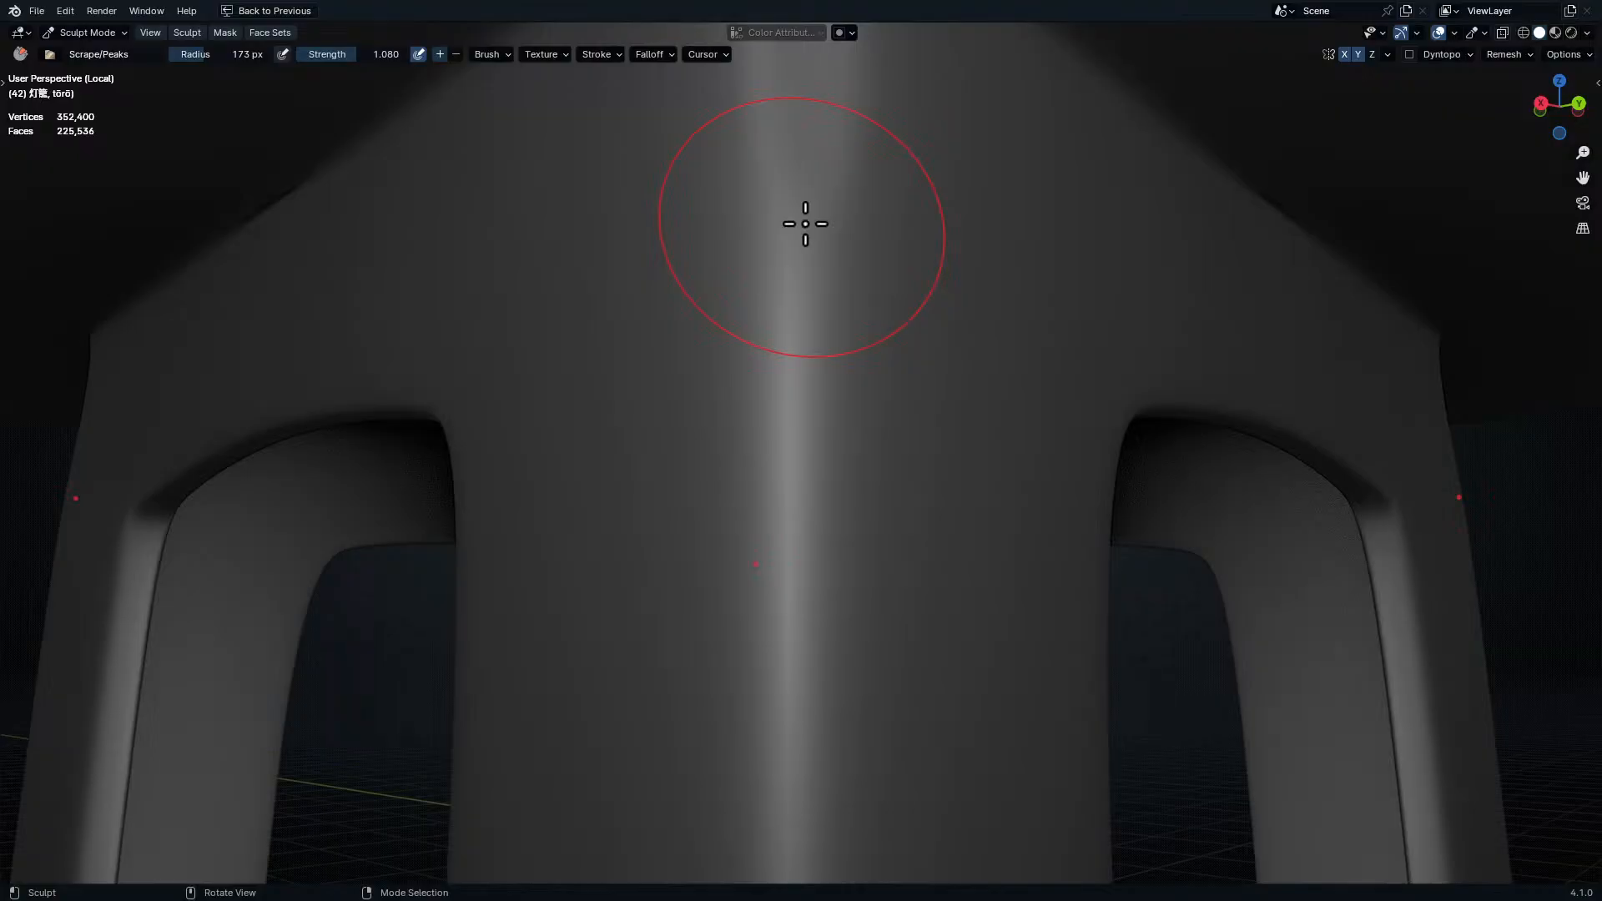
middle_click_drag(814, 413, 808, 293, "shift")
middle_click_drag(784, 547, 789, 324, "shift")
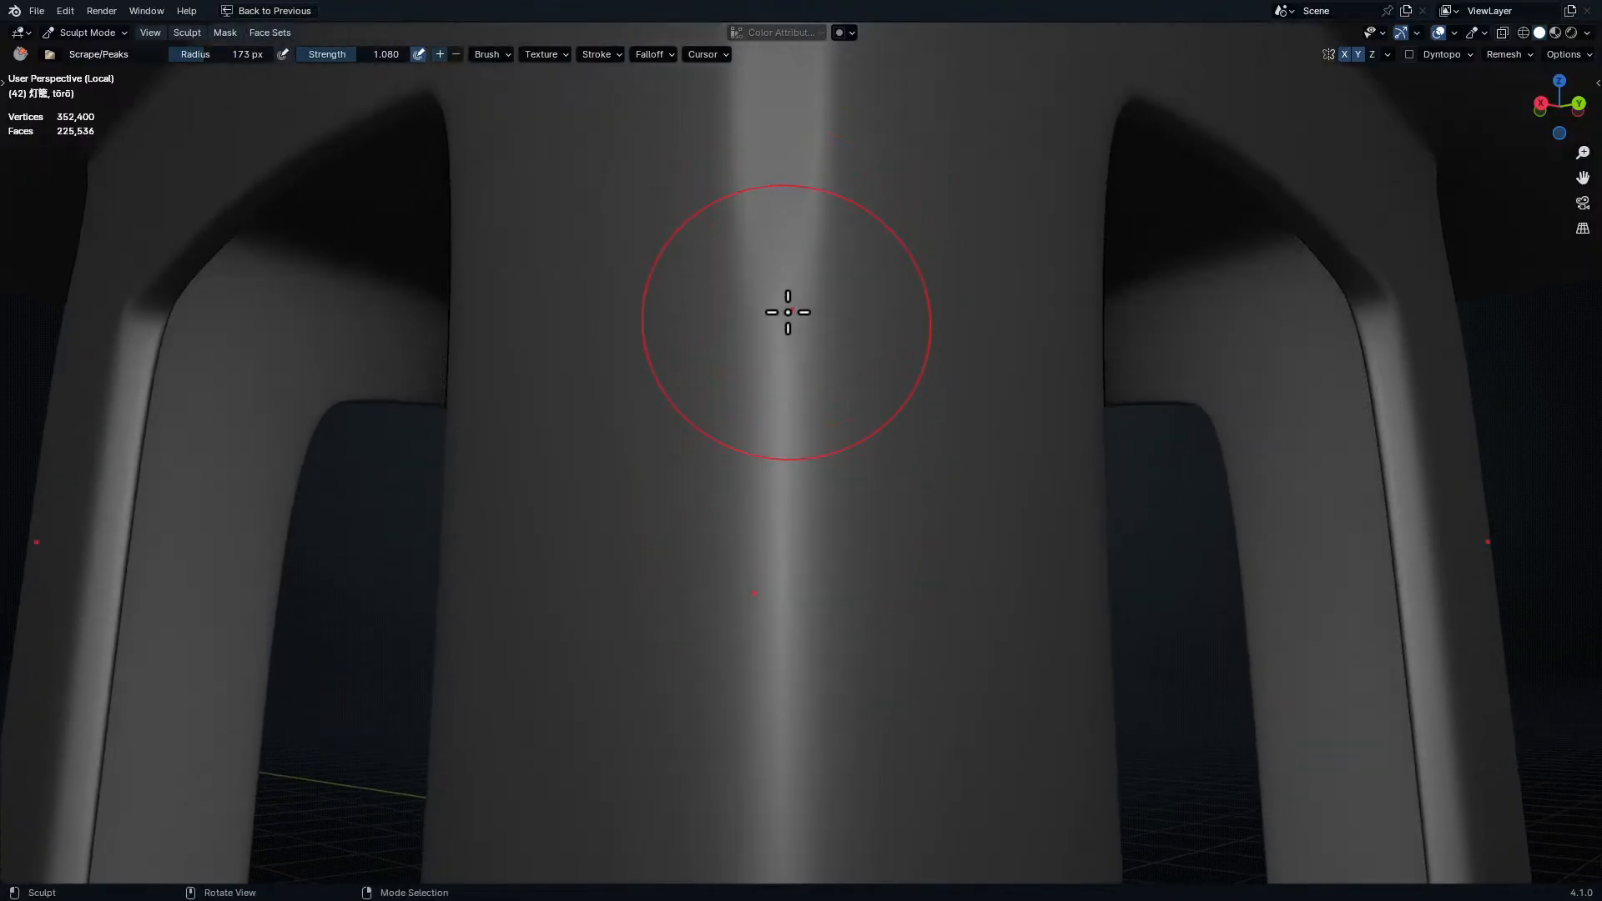
- Continue the flat scraped facet down the support leg's front corner edge toward the base
middle_click_drag(796, 530, 809, 224, "shift")
middle_click_drag(827, 511, 808, 216, "shift")
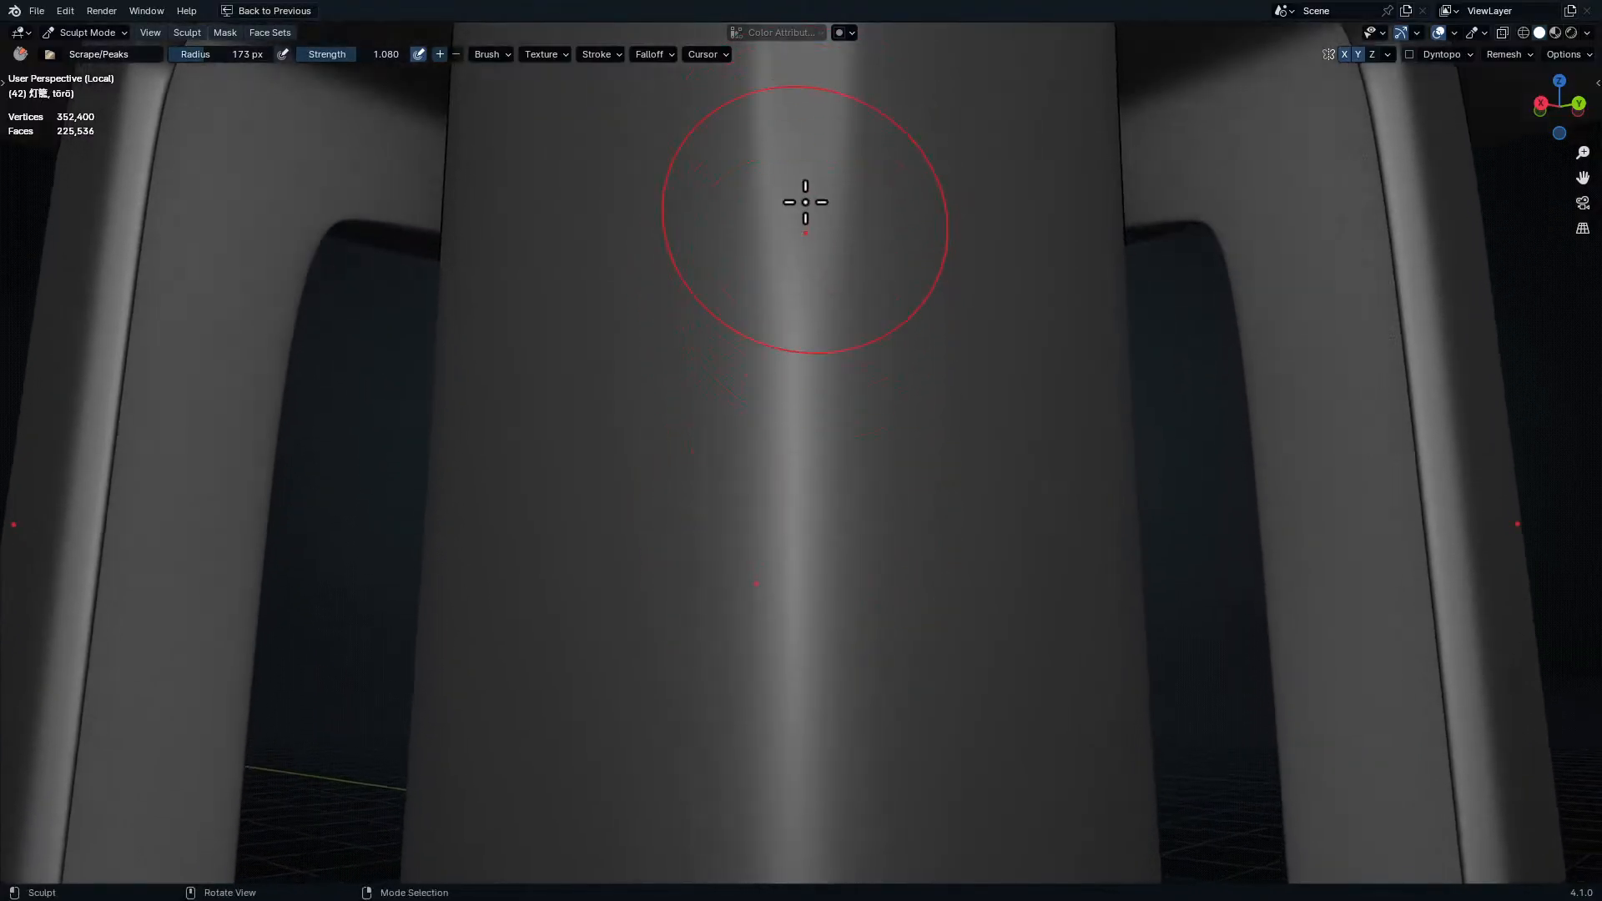
middle_click_drag(816, 526, 812, 233, "shift")
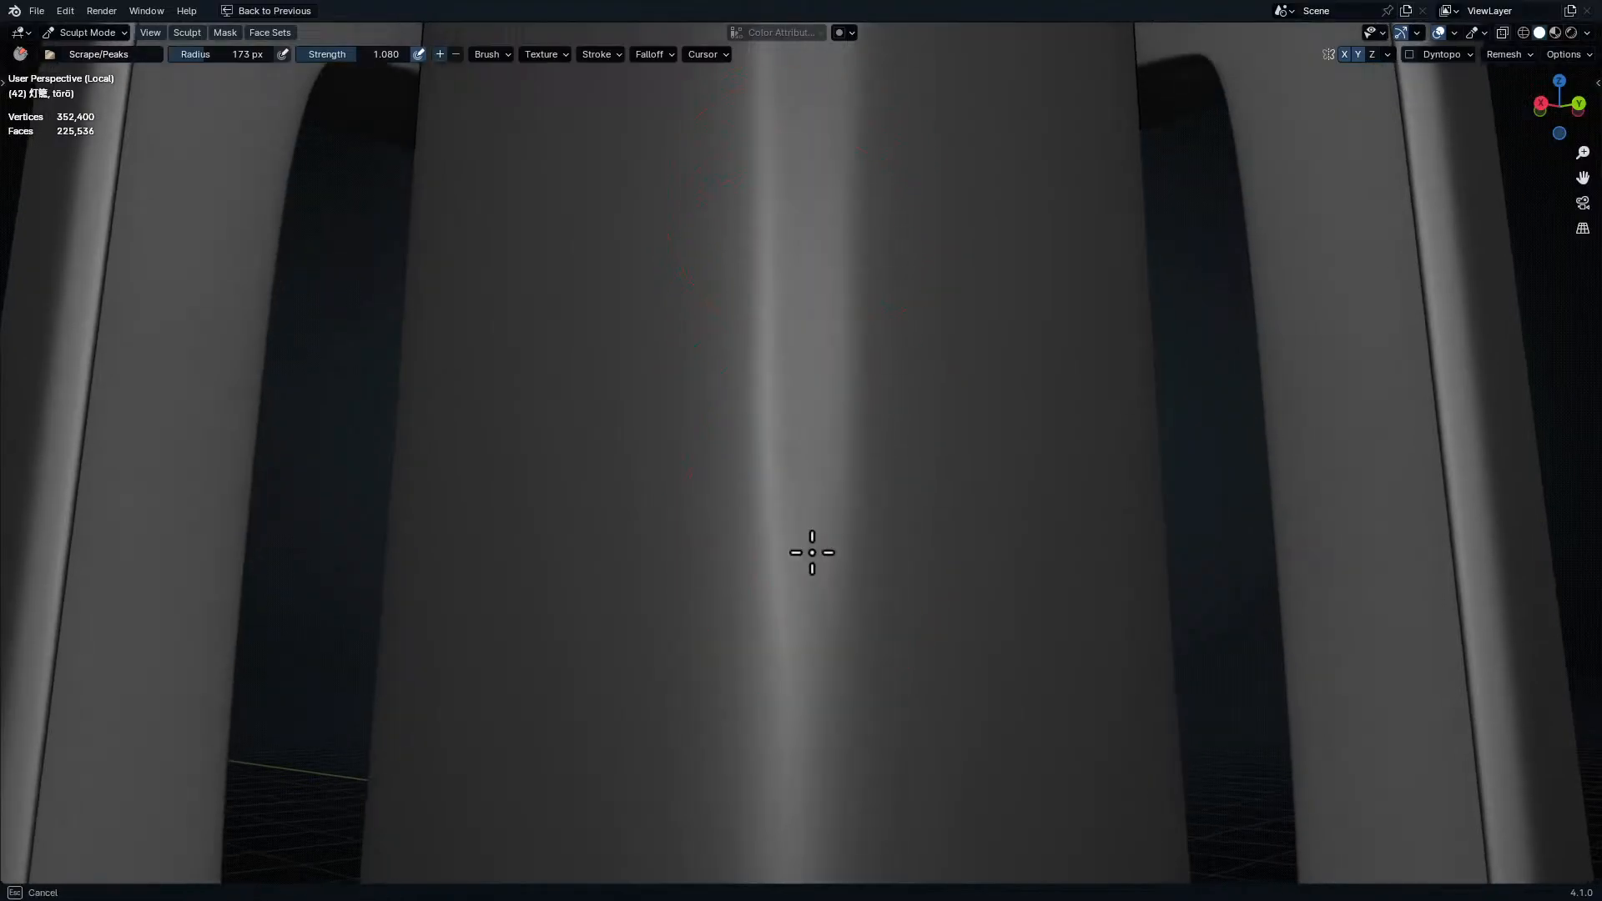
middle_click_drag(812, 493, 836, 212, "shift")
middle_click_drag(843, 347, 855, 233, "shift")
middle_click_drag(810, 513, 823, 239, "shift")
middle_click_drag(843, 565, 891, 448, "shift")
middle_click_drag(948, 523, 928, 439, "shift")
- Scrape the first stretch of the bottom outer edge of the support's window opening into a bevel
middle_click_drag(864, 316, 883, 368)
middle_click_drag(959, 517, 998, 300)
middle_click_drag(1026, 617, 1039, 467, "shift")
middle_click_drag(1085, 271, 1035, 308)
middle_click_drag(1033, 334, 1035, 225, "ctrl")
middle_click_drag(1102, 276, 1066, 404, "ctrl")
key("ctrl+alt+space")
key("ctrl+space")
middle_click_drag(1018, 455, 985, 417)
middle_click_drag(774, 584, 768, 399, "ctrl")
middle_click_drag(918, 509, 933, 428, "ctrl")
left_click_drag(850, 370, 968, 392)
mouse_move(1001, 424)
middle_mouse_down("shift")
mouse_move(765, 493)
mouse_move(786, 534)
middle_mouse_up("shift")
middle_click_drag(772, 601, 764, 509, "ctrl")
left_click_drag(619, 412, 1105, 402)
- Continue the bevel rightward along the bottom edge of the window opening
middle_click_drag(1385, 421, 901, 454, "shift")
left_click_drag(668, 446, 1184, 415)
middle_click_drag(1328, 414, 809, 482, "shift")
left_click_drag(809, 481, 1205, 445)
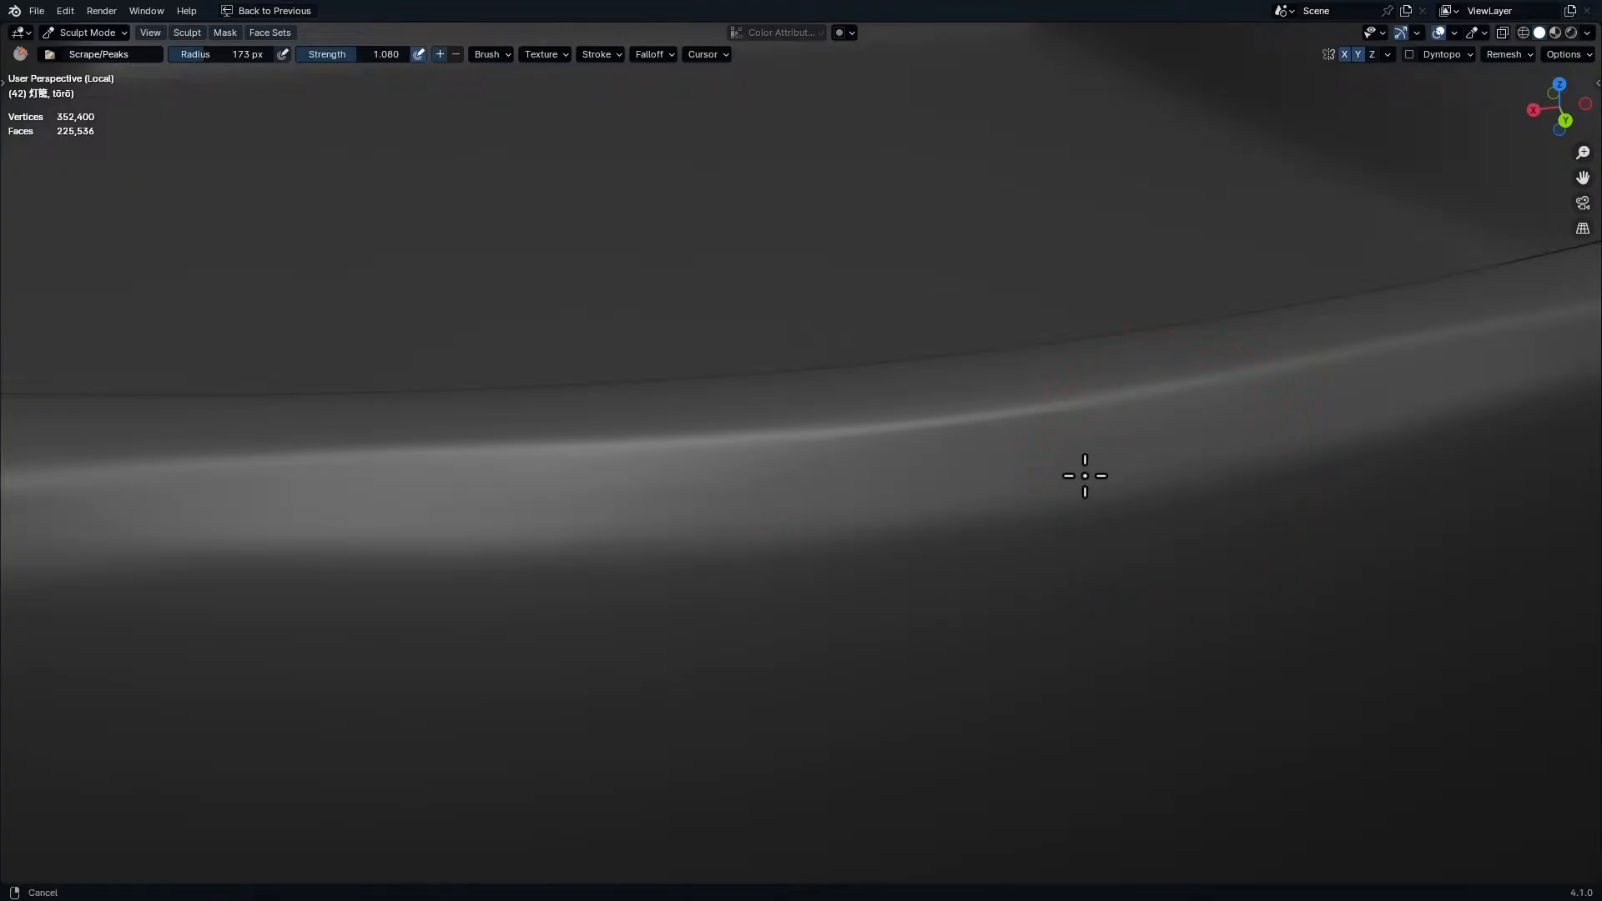
middle_click_drag(1141, 468, 629, 510, "shift")
- Scrape the bevel around the window opening's lower-left corner and up the adjoining leg's inner edge
mouse_move(384, 463)
middle_mouse_down("shift")
mouse_move(815, 436)
mouse_move(1210, 459)
middle_mouse_up("shift")
middle_click_drag(468, 455, 921, 470, "shift")
left_click_drag(731, 518, 522, 409)
middle_click_drag(543, 406, 688, 521, "shift")
mouse_move(650, 526)
left_mouse_down()
mouse_move(430, 315)
mouse_move(446, 250)
left_mouse_up()
middle_click_drag(701, 551, 612, 462, "shift")
left_click_drag(611, 461, 659, 467)
middle_click_drag(643, 401, 760, 534, "shift")
left_click_drag(984, 617, 488, 284)
middle_click_drag(696, 384, 614, 334)
mouse_move(684, 546)
left_mouse_down()
mouse_move(654, 486)
mouse_move(606, 209)
left_mouse_up()
middle_click_drag(663, 238, 707, 377, "shift")
- Try to carry the scraped bevel farther up the leg's edge beside the opening and undo the last three strokes
left_click_drag(689, 410, 644, 215)
middle_click_drag(758, 247, 789, 377, "shift")
left_click_drag(711, 447, 674, 219)
middle_click_drag(747, 221, 774, 338, "shift")
left_click_drag(740, 459, 730, 423)
middle_click_drag(743, 275, 776, 409, "shift")
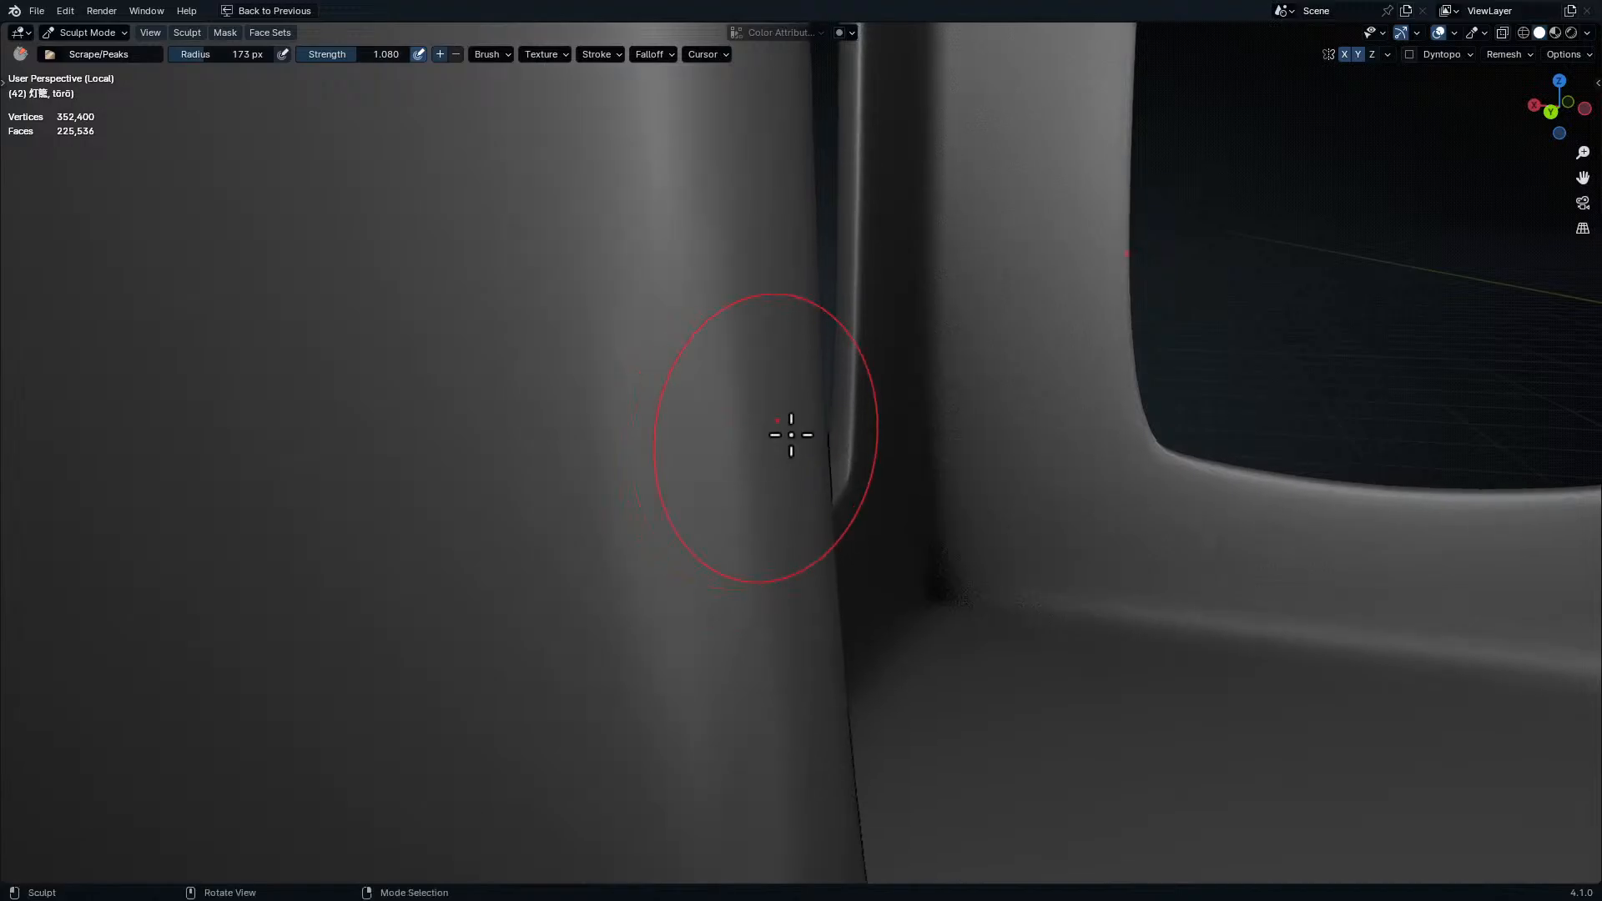
key("ctrl+z")
key("ctrl+z")
key("ctrl+z")
- Try one upward scrape on the leg's opening edge from a readjusted view and undo it
mouse_move(876, 211)
middle_mouse_down("ctrl")
mouse_move(894, 364)
mouse_move(879, 484)
middle_mouse_up("ctrl")
mouse_move(866, 386)
middle_mouse_down("shift")
mouse_move(894, 218)
mouse_move(897, 338)
middle_mouse_up("shift")
mouse_move(898, 420)
middle_mouse_down("ctrl")
mouse_move(909, 387)
mouse_move(883, 417)
middle_mouse_up("ctrl")
left_click_drag(888, 529, 876, 368)
middle_click_drag(876, 368, 885, 450, "shift")
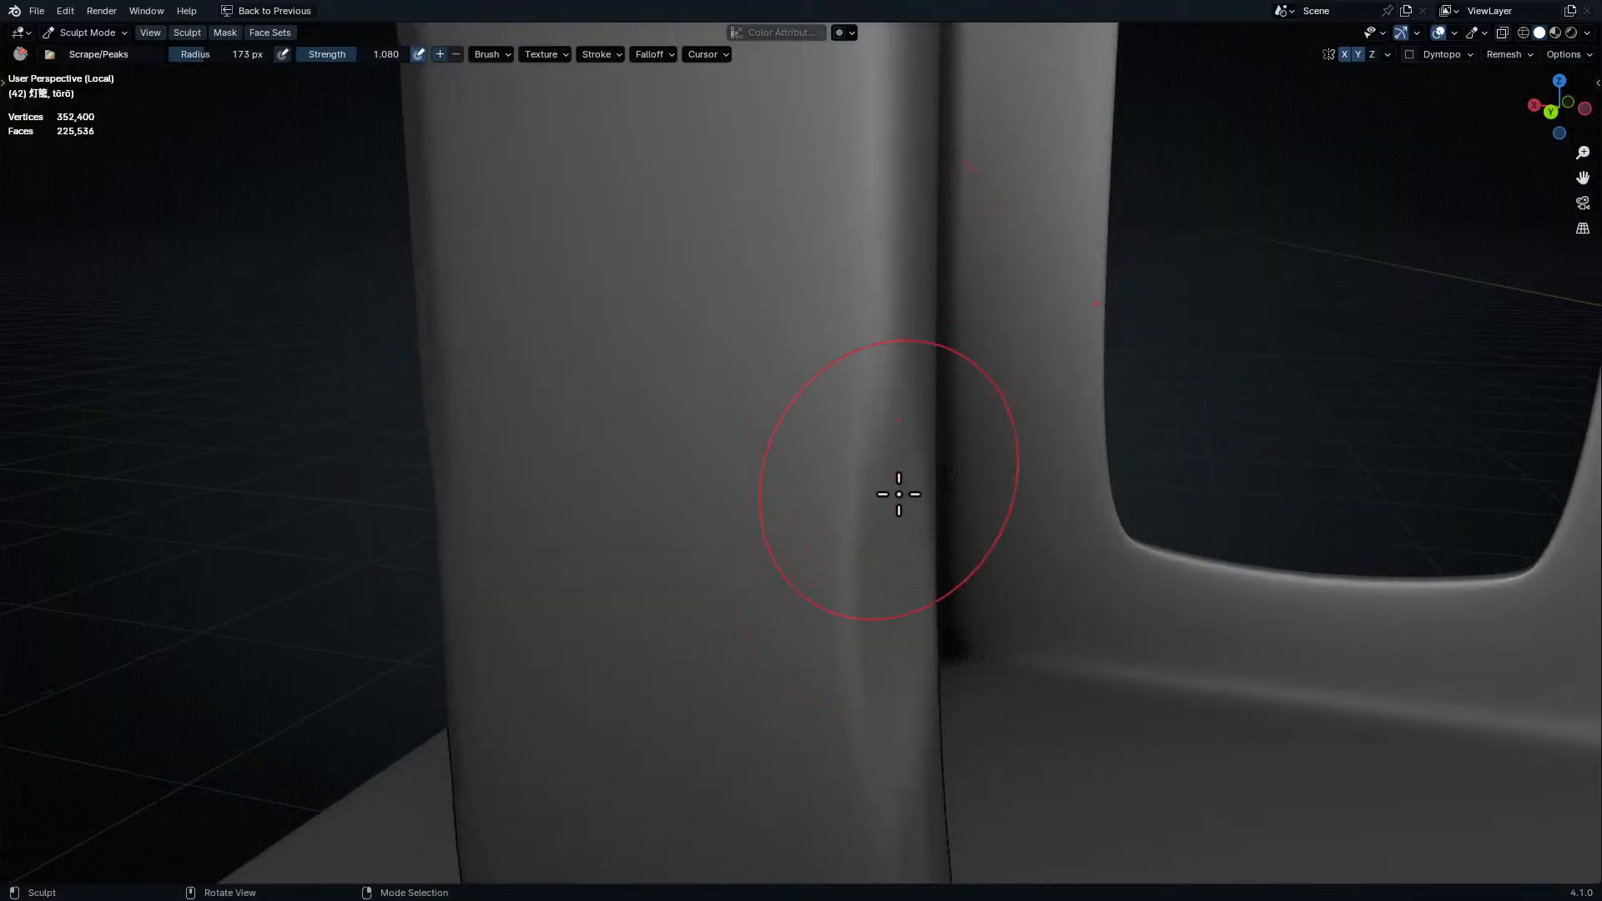
key("ctrl+z")
- Scrape a flattened bevel up the lower part of the leg's edge beside the window opening
middle_click_drag(899, 585, 858, 466, "ctrl")
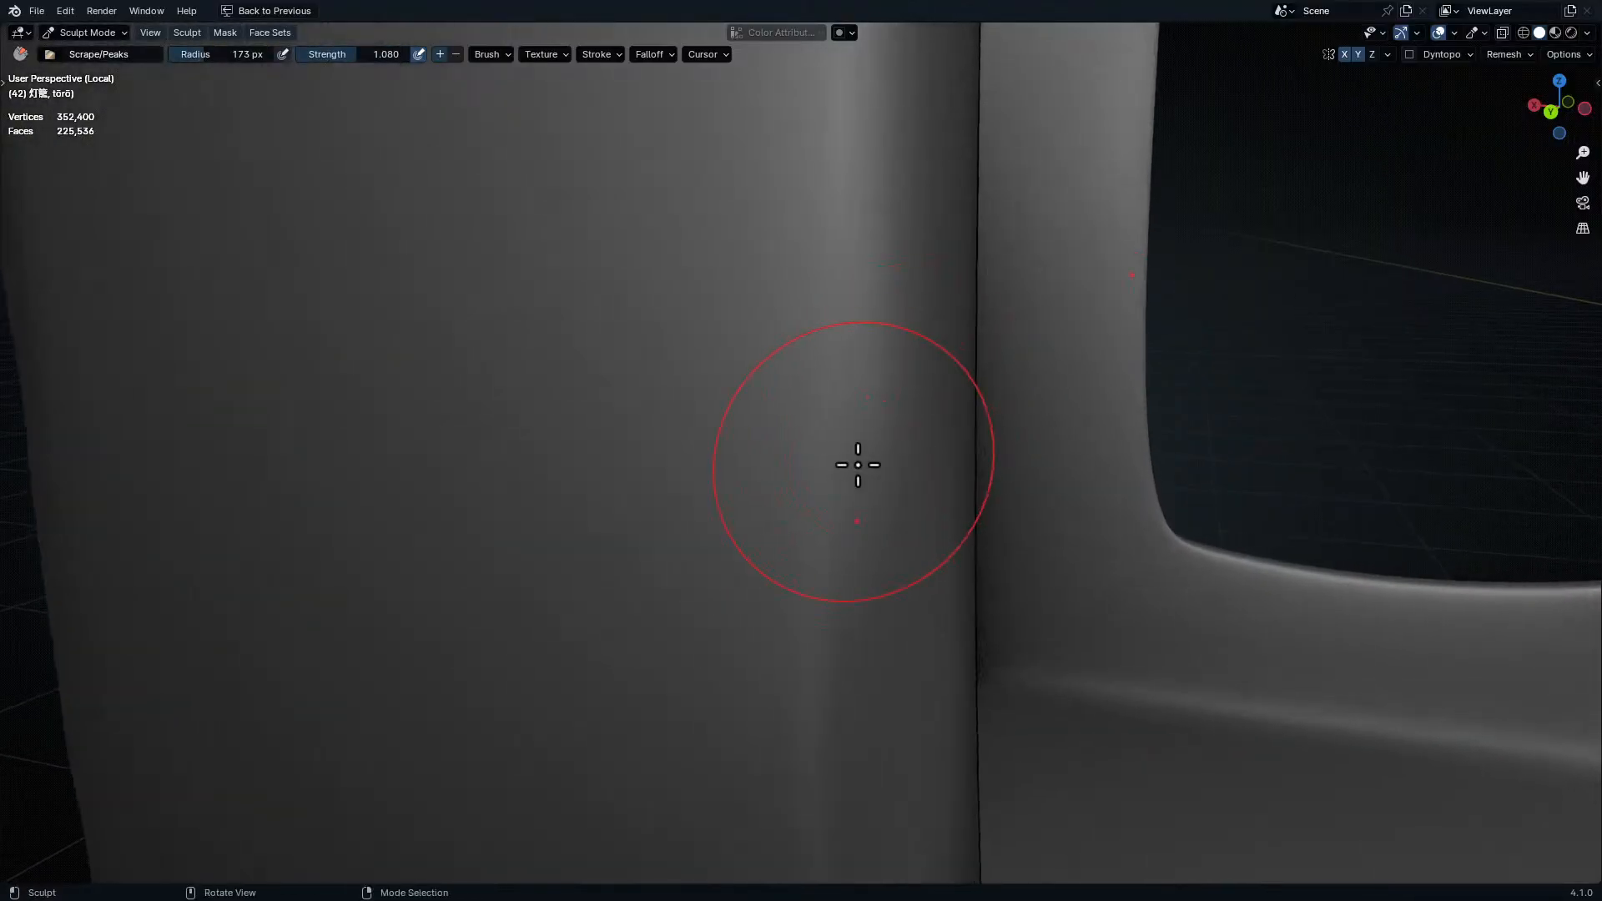
middle_click_drag(946, 257, 926, 425, "shift")
middle_click_drag(924, 308, 978, 466)
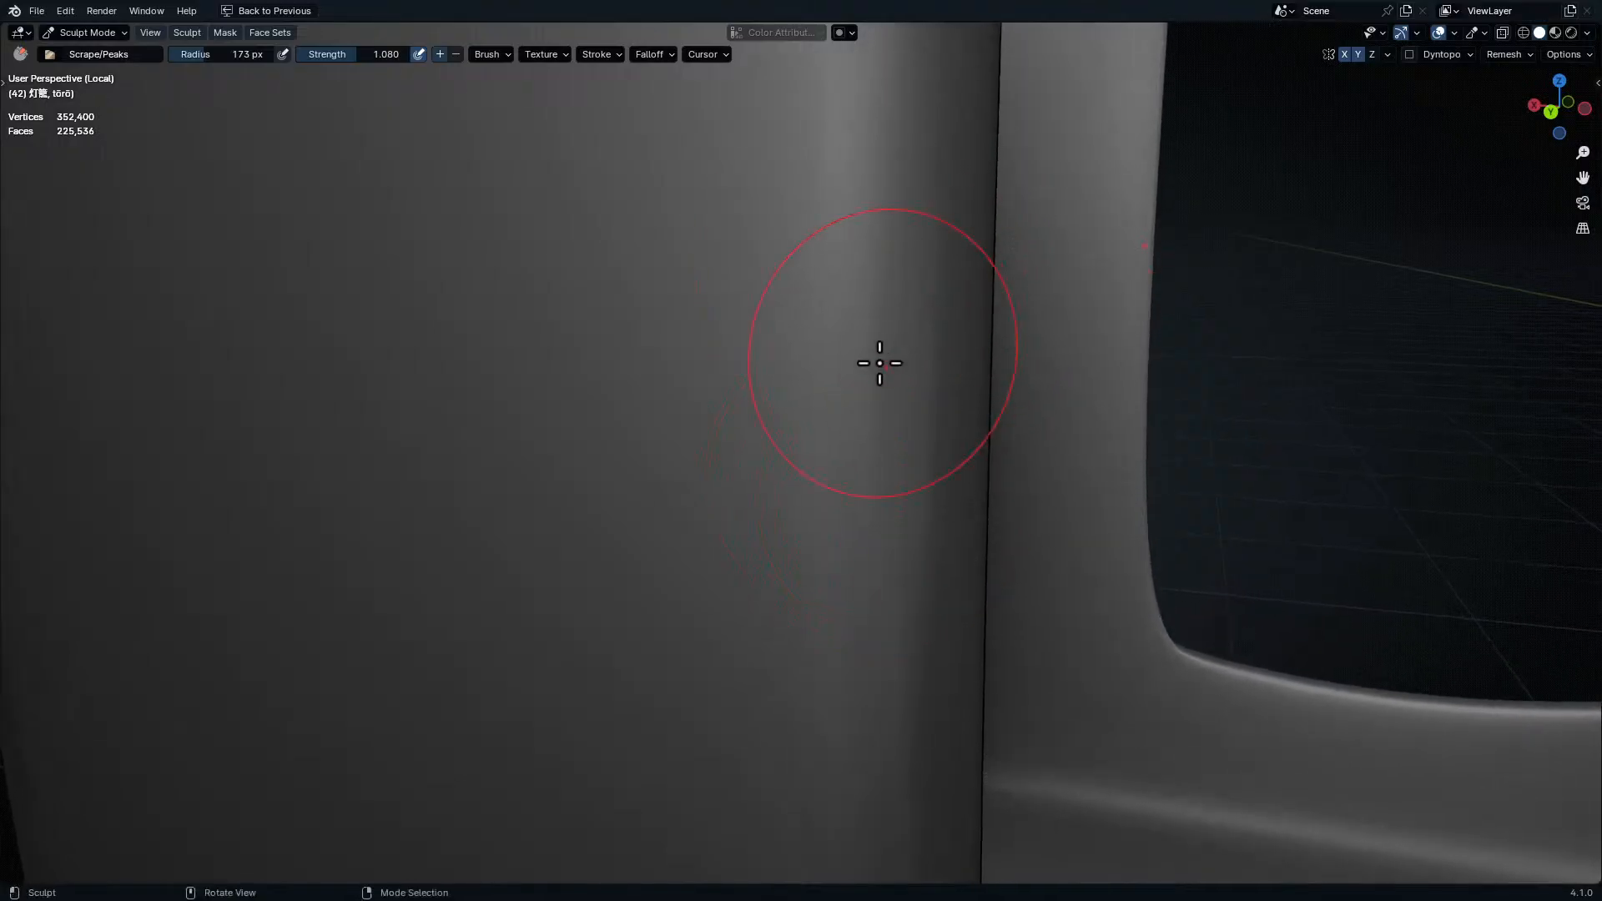
middle_click_drag(931, 260, 877, 380)
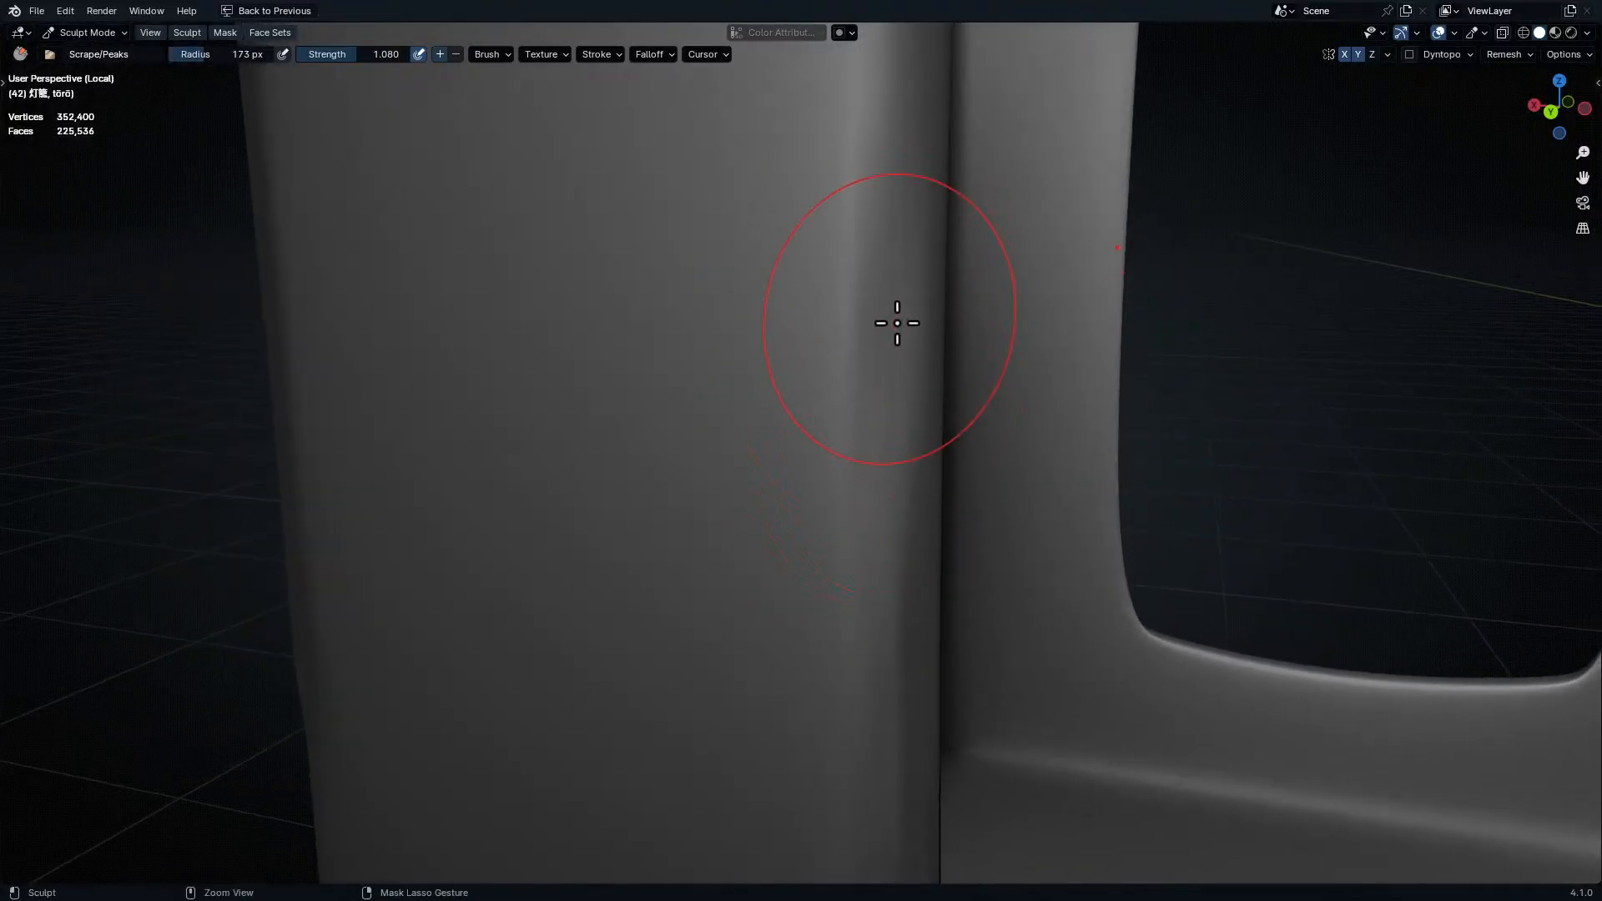
middle_click_drag(886, 242, 877, 424)
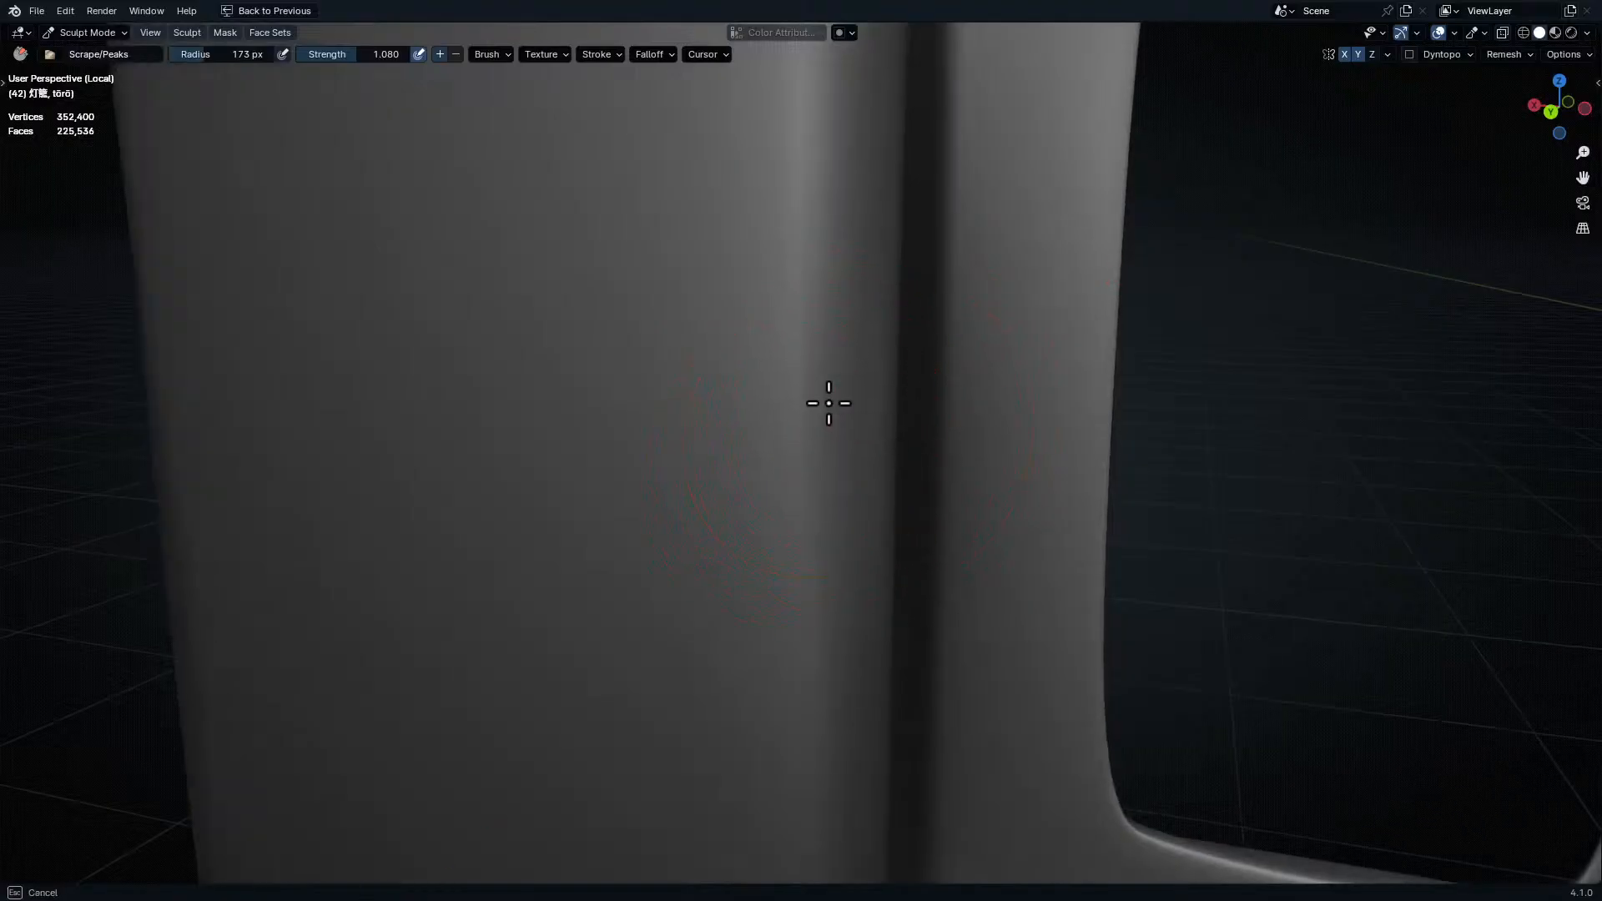
- Carry the scraped bevel farther up the middle of the leg's opening edge
middle_click_drag(809, 496, 822, 443)
mouse_move(809, 285)
middle_mouse_down()
mouse_move(858, 368)
mouse_move(848, 386)
middle_mouse_up()
middle_click_drag(848, 239, 816, 455)
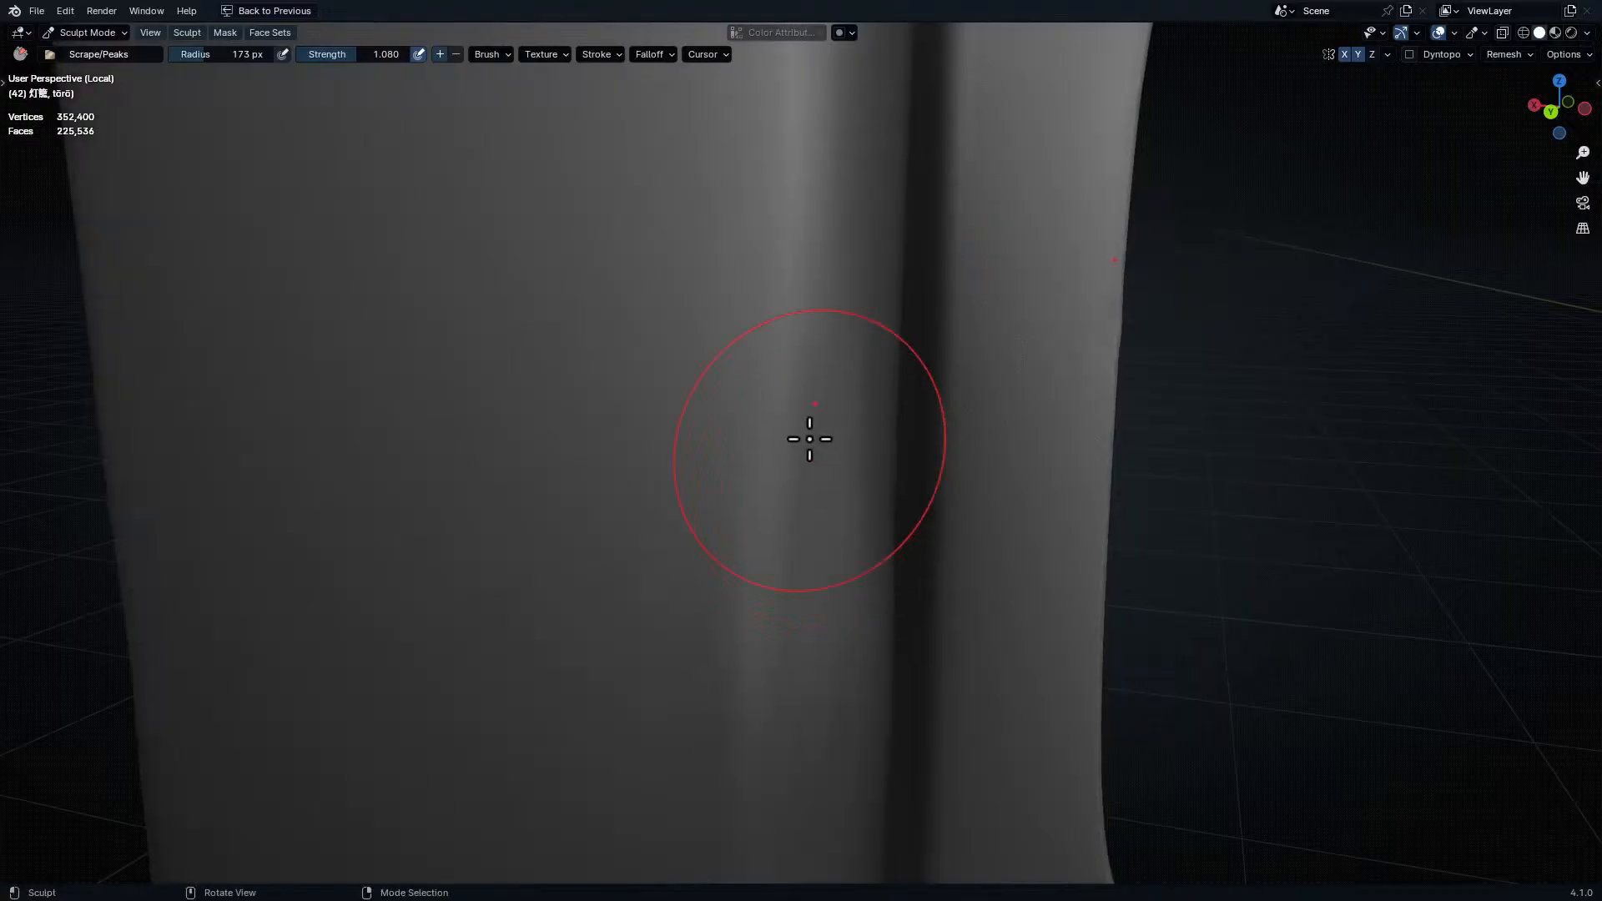
middle_click_drag(852, 311, 856, 481)
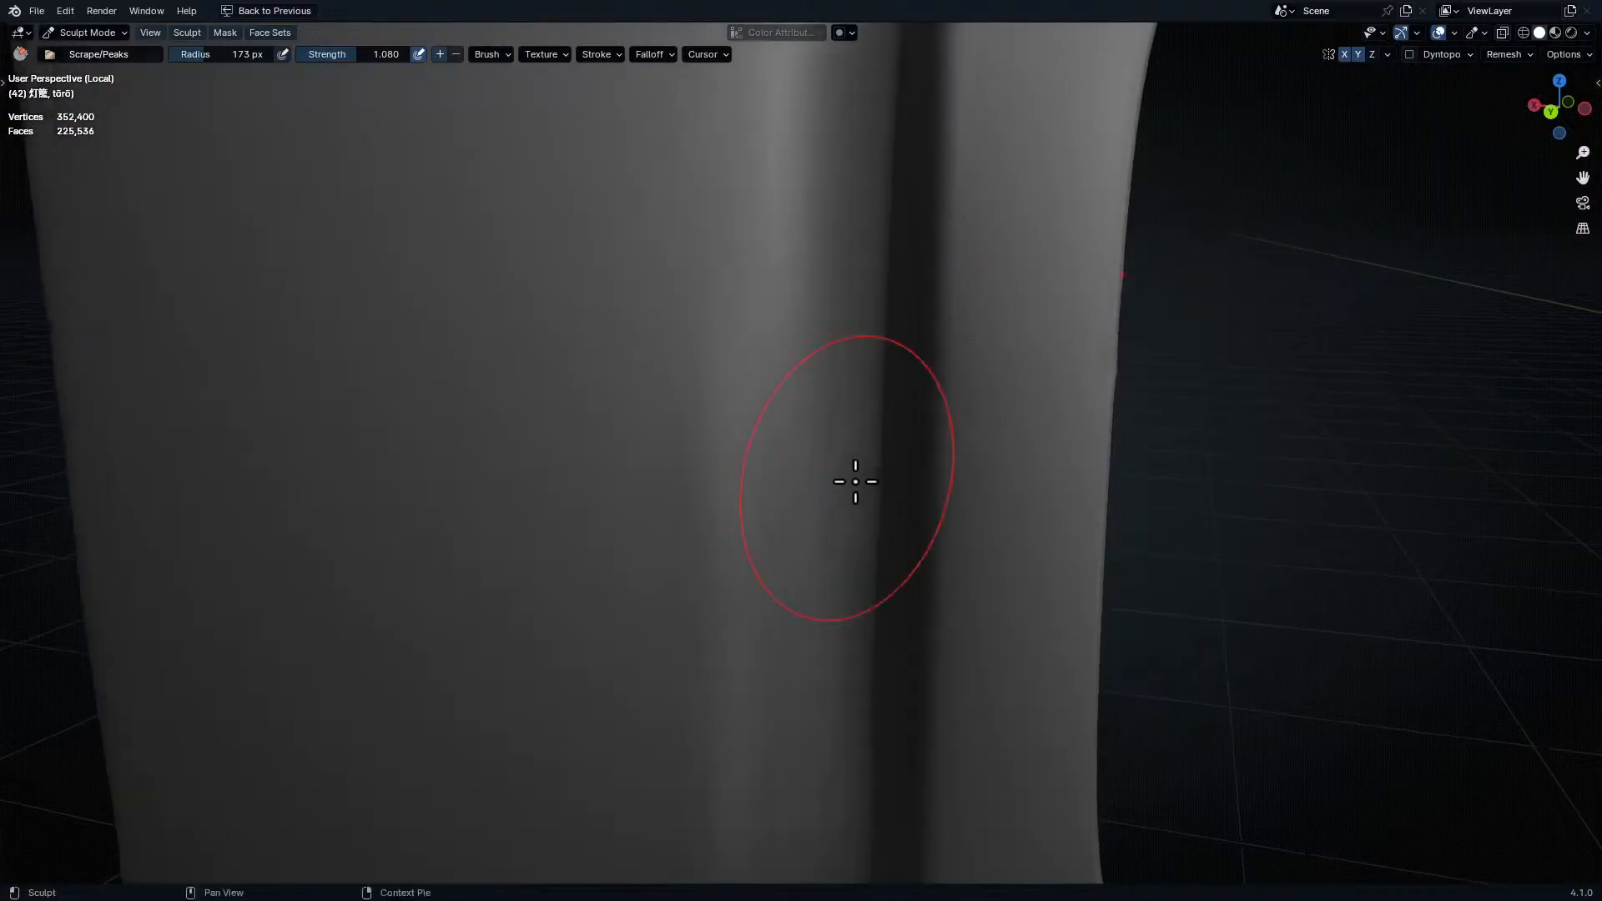
mouse_move(794, 423)
middle_mouse_down()
mouse_move(829, 418)
mouse_move(826, 336)
mouse_move(847, 472)
mouse_move(801, 362)
mouse_move(858, 439)
middle_mouse_up()
mouse_move(826, 318)
middle_mouse_down()
mouse_move(827, 383)
mouse_move(830, 280)
mouse_move(871, 333)
mouse_move(937, 308)
mouse_move(833, 379)
mouse_move(865, 230)
mouse_move(850, 365)
middle_mouse_up()
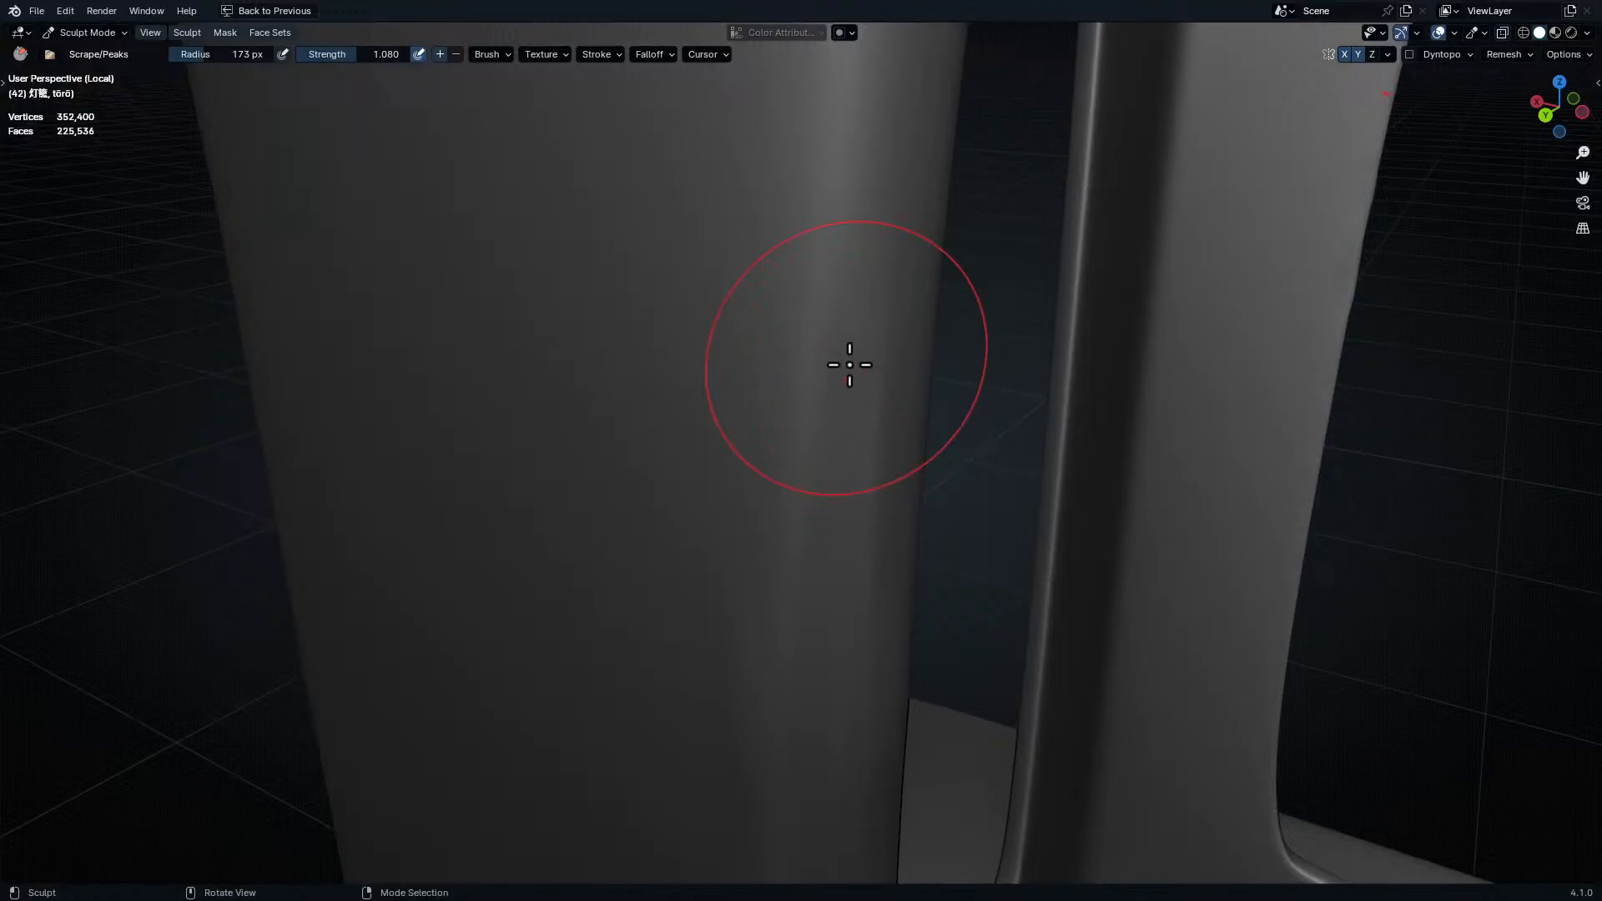
- Scrape the bevel up the leg's upper edge and around the window opening's upper-left corner
middle_click_drag(834, 273, 839, 464, "ctrl")
middle_click_drag(952, 217, 921, 473, "shift")
middle_click_drag(921, 474, 911, 393)
middle_click_drag(991, 336, 815, 564)
middle_click_drag(948, 190, 804, 629)
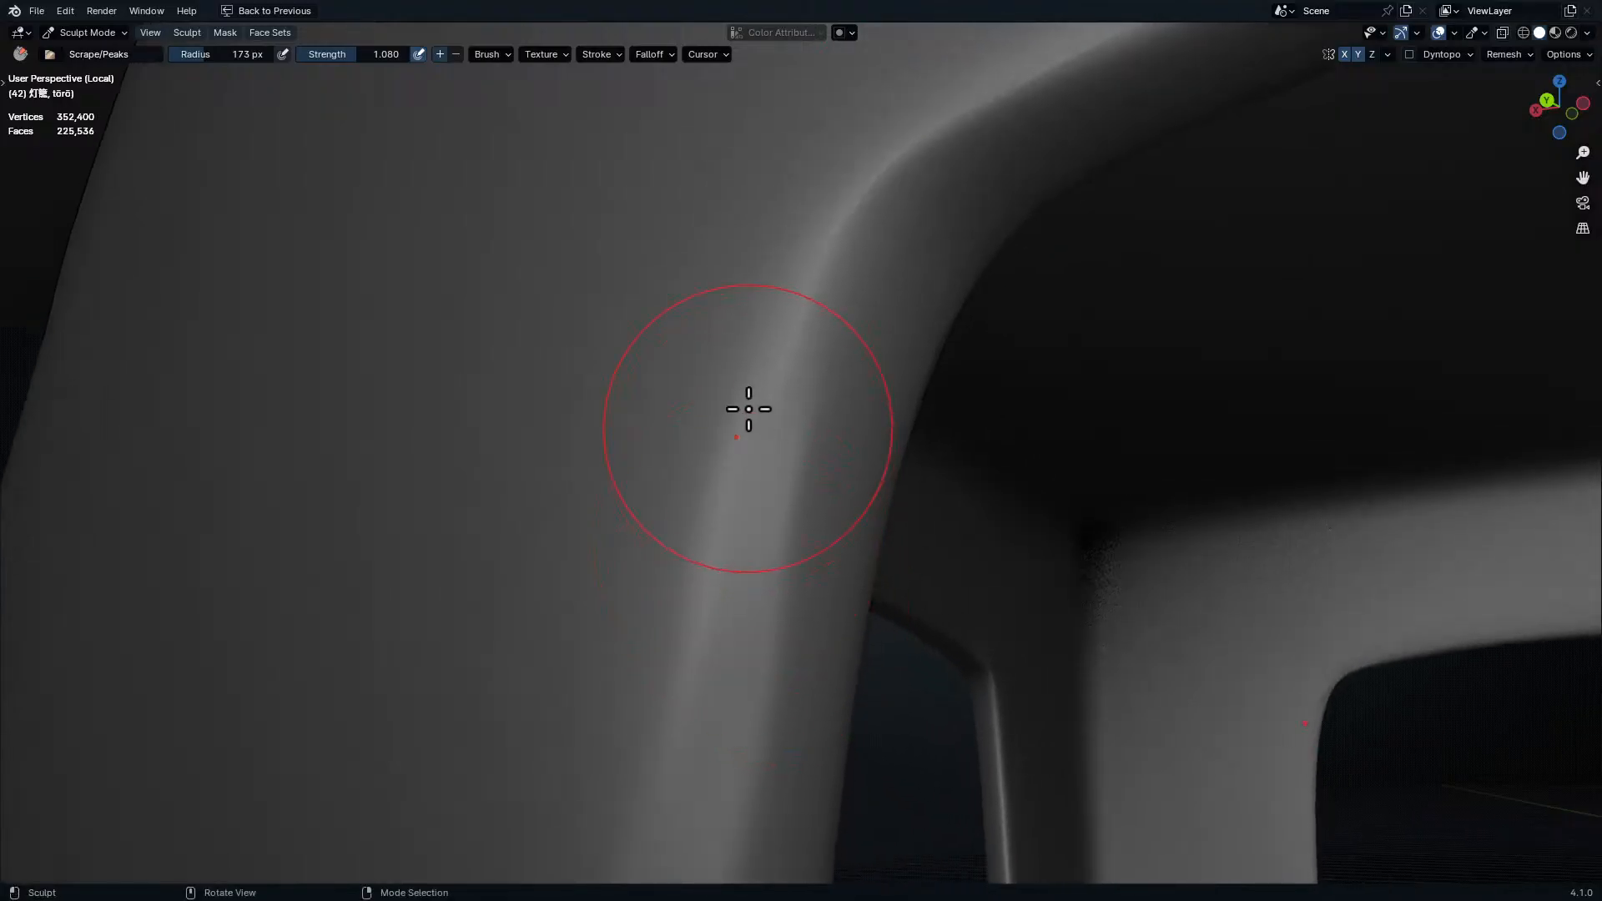
mouse_move(843, 272)
middle_mouse_down()
mouse_move(790, 554)
mouse_move(790, 436)
mouse_move(1159, 251)
mouse_move(902, 457)
middle_mouse_up()
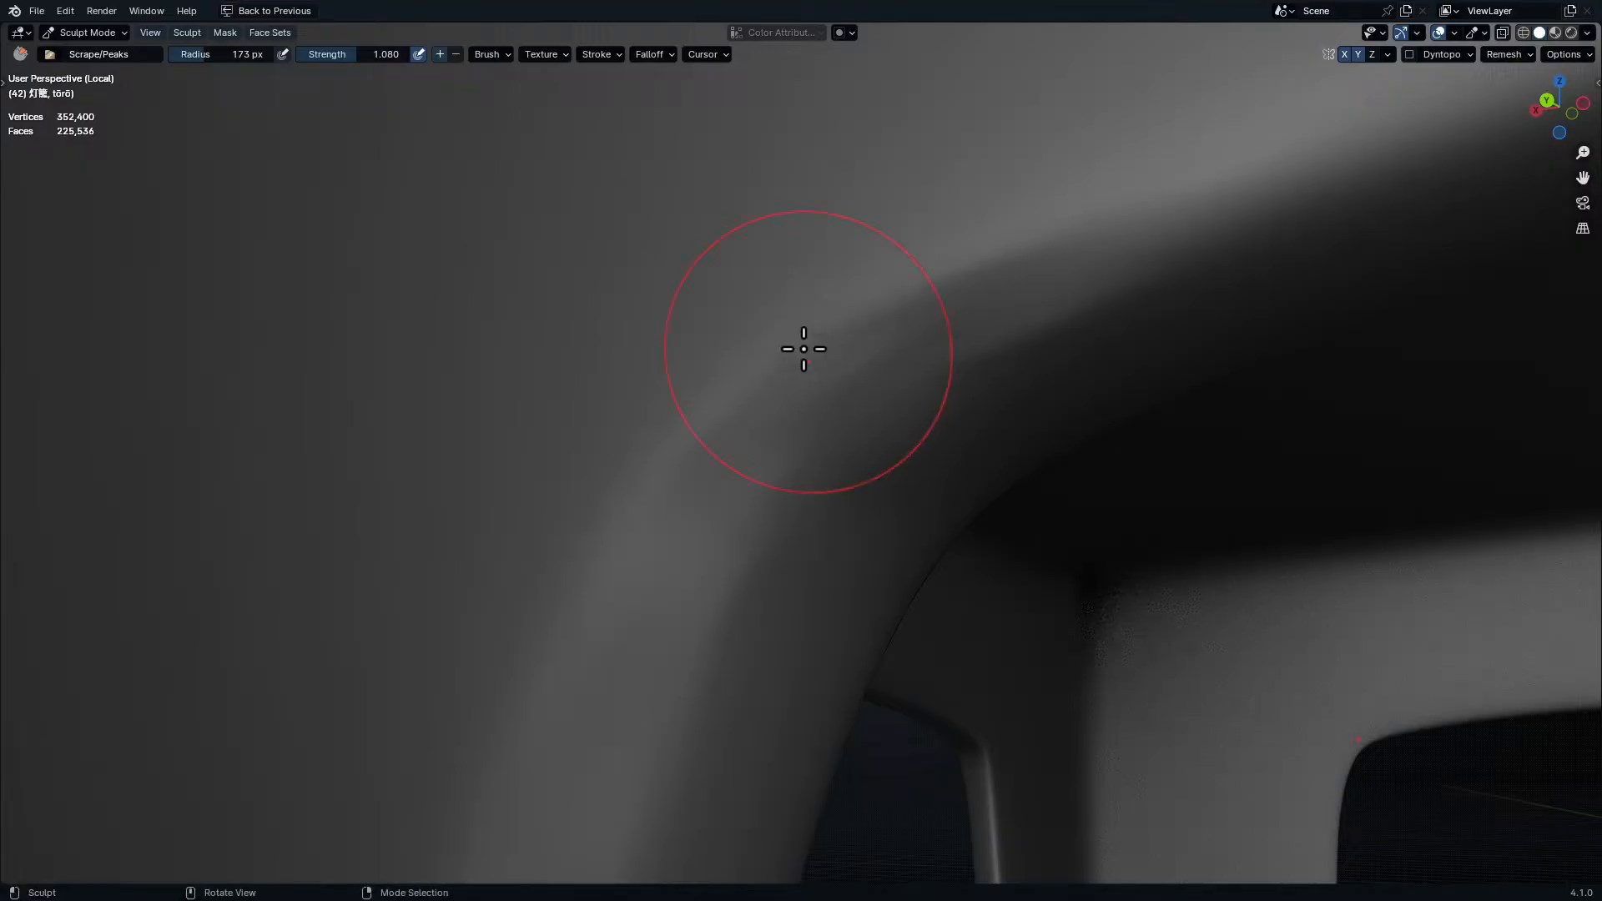
- Extend the scraped bevel rightward along the top edge of the window opening
middle_click_drag(990, 389, 1068, 317)
mouse_move(1033, 386)
middle_mouse_down()
mouse_move(708, 393)
mouse_move(798, 297)
mouse_move(1183, 254)
middle_mouse_up()
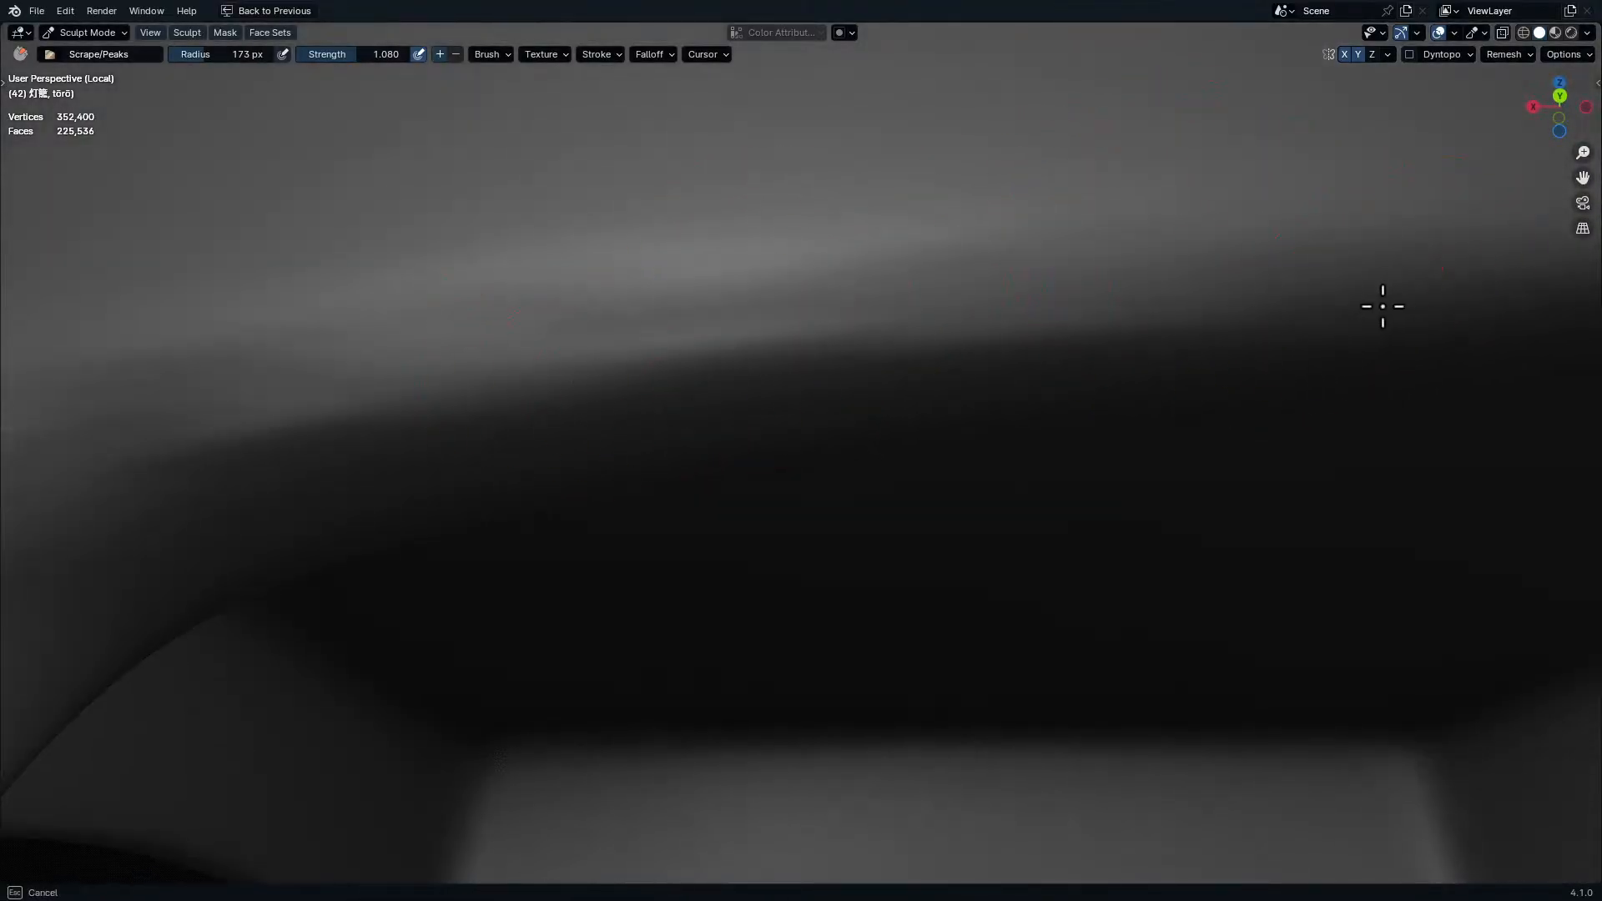
middle_click_drag(1419, 312, 709, 338, "shift")
left_click_drag(743, 325, 1251, 287)
middle_click_drag(1243, 294, 865, 322, "shift")
mouse_move(751, 327)
left_mouse_down()
mouse_move(1147, 316)
mouse_move(1369, 367)
left_mouse_up()
- Scrape the bottom edge of the window opening on the lantern's adjacent side, working toward its lower-left corner
middle_click_drag(1369, 366, 1177, 356, "shift")
middle_click_drag(1282, 335, 1294, 533, "ctrl")
middle_click_drag(1245, 313, 1210, 427, "ctrl")
middle_click_drag(1201, 486, 1093, 409, "shift")
middle_click_drag(1108, 442, 1110, 275, "ctrl")
middle_click_drag(1101, 413, 851, 372, "shift")
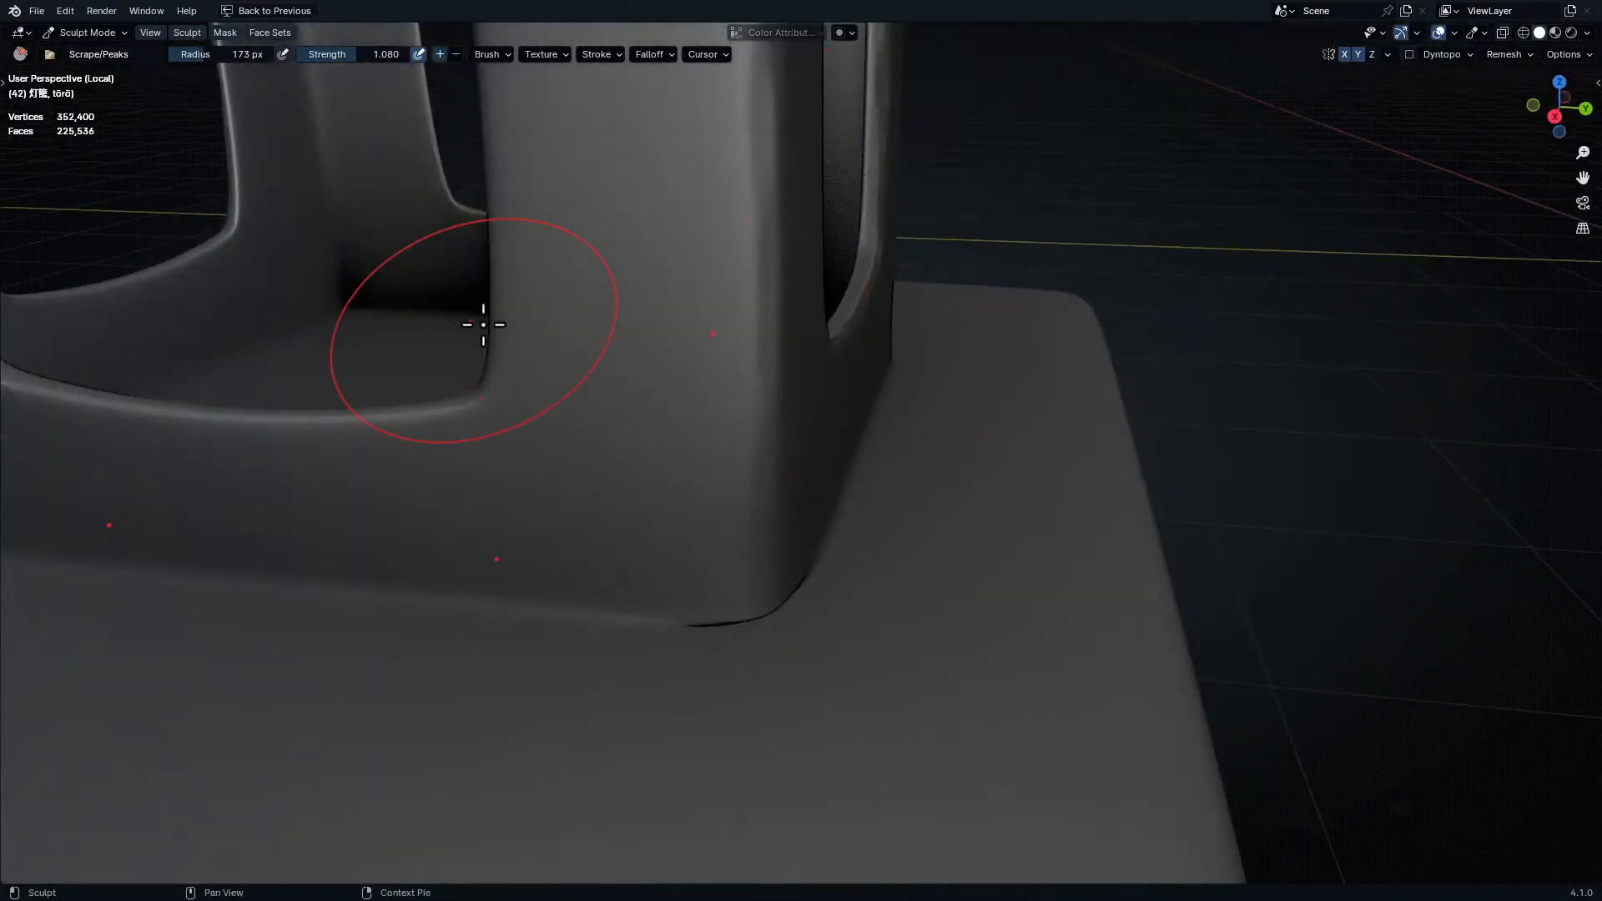
middle_click_drag(470, 323, 1160, 413, "shift")
middle_click_drag(742, 475, 734, 309, "ctrl")
mouse_move(634, 447)
middle_mouse_down("ctrl")
mouse_move(650, 383)
mouse_move(727, 467)
middle_mouse_up("ctrl")
mouse_move(743, 532)
left_mouse_down()
mouse_move(554, 468)
mouse_move(433, 367)
left_mouse_up()
middle_click_drag(442, 376, 521, 467, "shift")
mouse_move(501, 476)
left_mouse_down()
mouse_move(565, 576)
mouse_move(622, 621)
left_mouse_up()
- Scrape the bevel around the adjacent opening's lower-left corner and up the start of the leg's edge
mouse_move(534, 621)
middle_mouse_down()
mouse_move(569, 579)
mouse_move(575, 534)
mouse_move(602, 577)
middle_mouse_up()
middle_click_drag(603, 578, 568, 561)
left_click_drag(568, 561, 470, 201)
middle_click_drag(469, 200, 547, 529, "shift")
left_click_drag(548, 529, 512, 351)
middle_click_drag(619, 322, 665, 473, "ctrl")
middle_click_drag(721, 158, 733, 458, "shift")
left_click_drag(626, 671, 622, 563)
middle_click_drag(621, 564, 632, 557, "shift")
- Reduce the brush radius to 65 px and scrape the leg's edge just above the lower-left corner
left_click(256, 53)
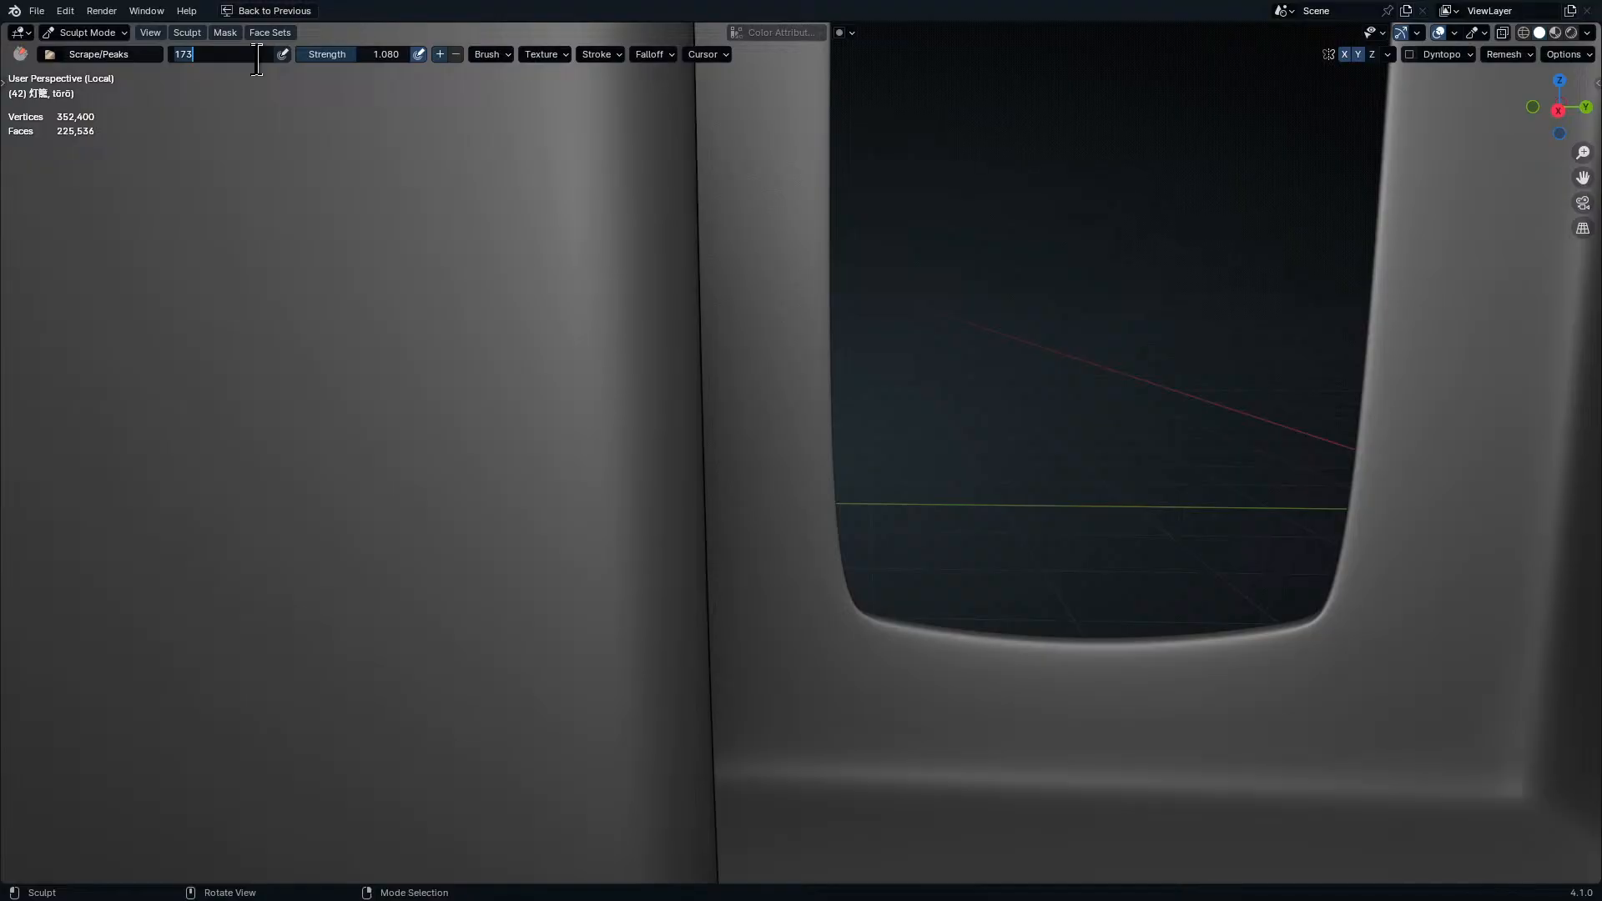
middle_click_drag(660, 525, 665, 383, "shift")
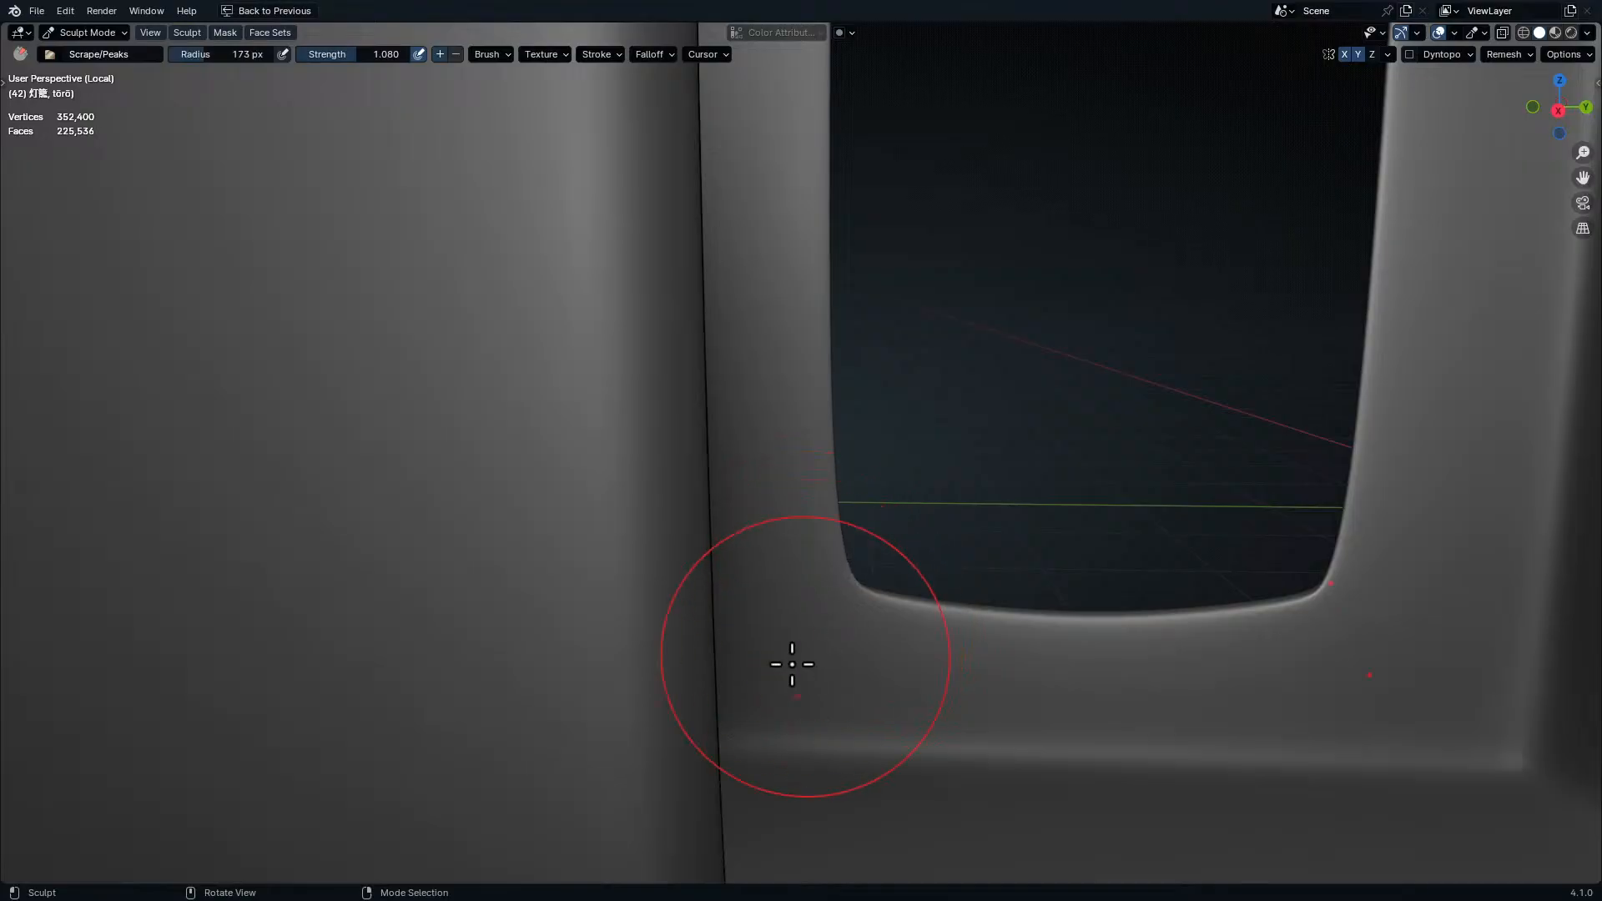
middle_click_drag(805, 659, 765, 526, "shift")
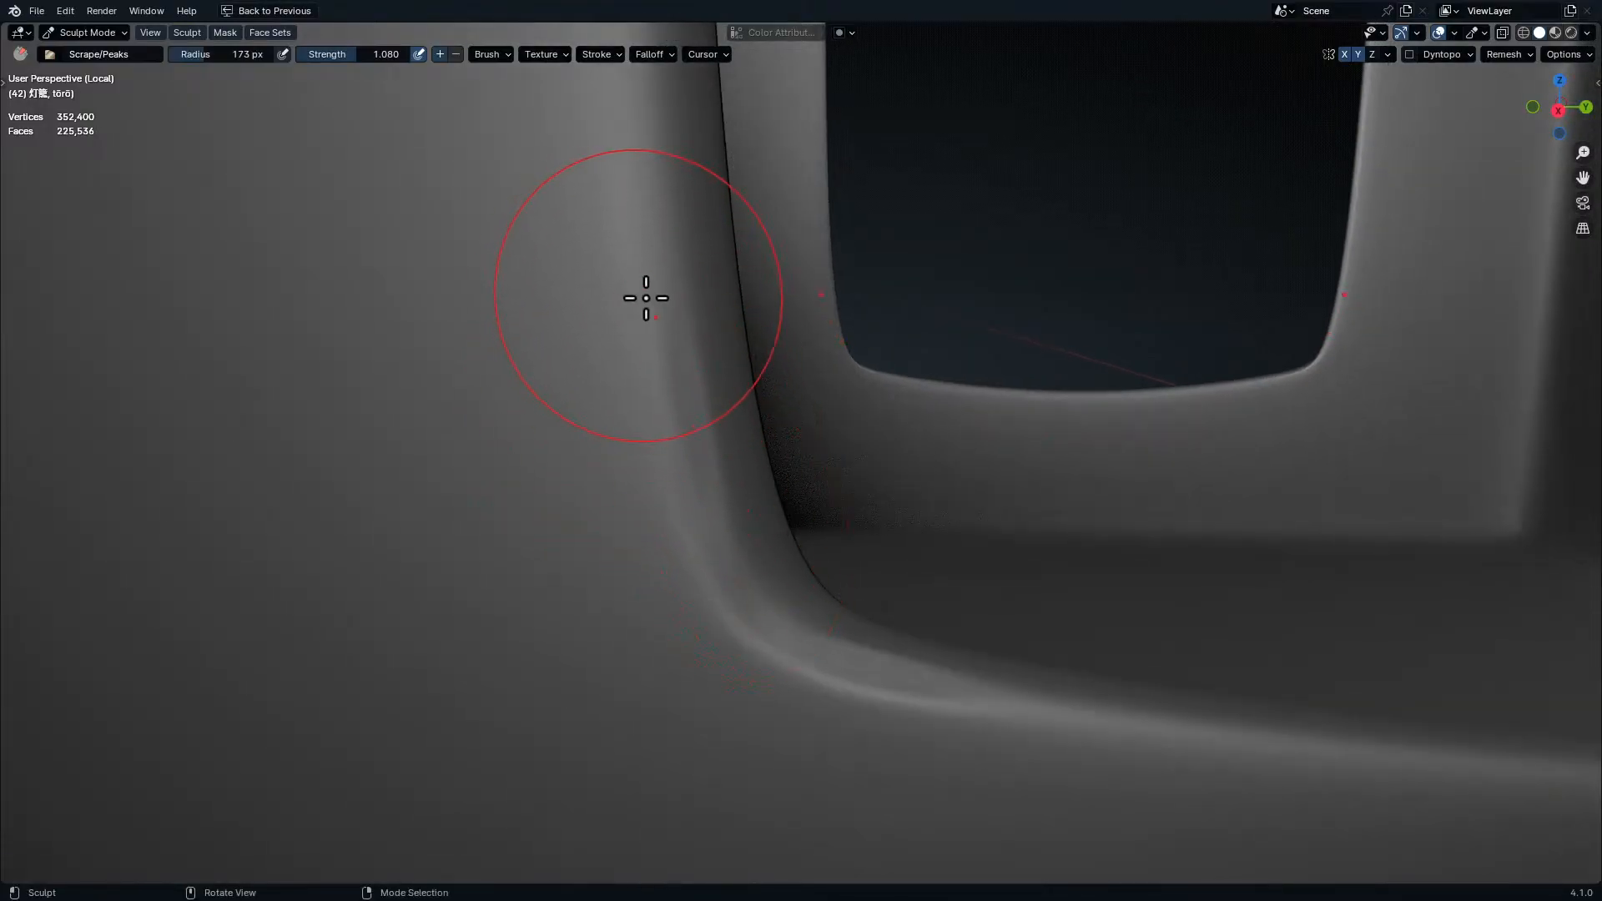
key("f")
left_click(619, 342)
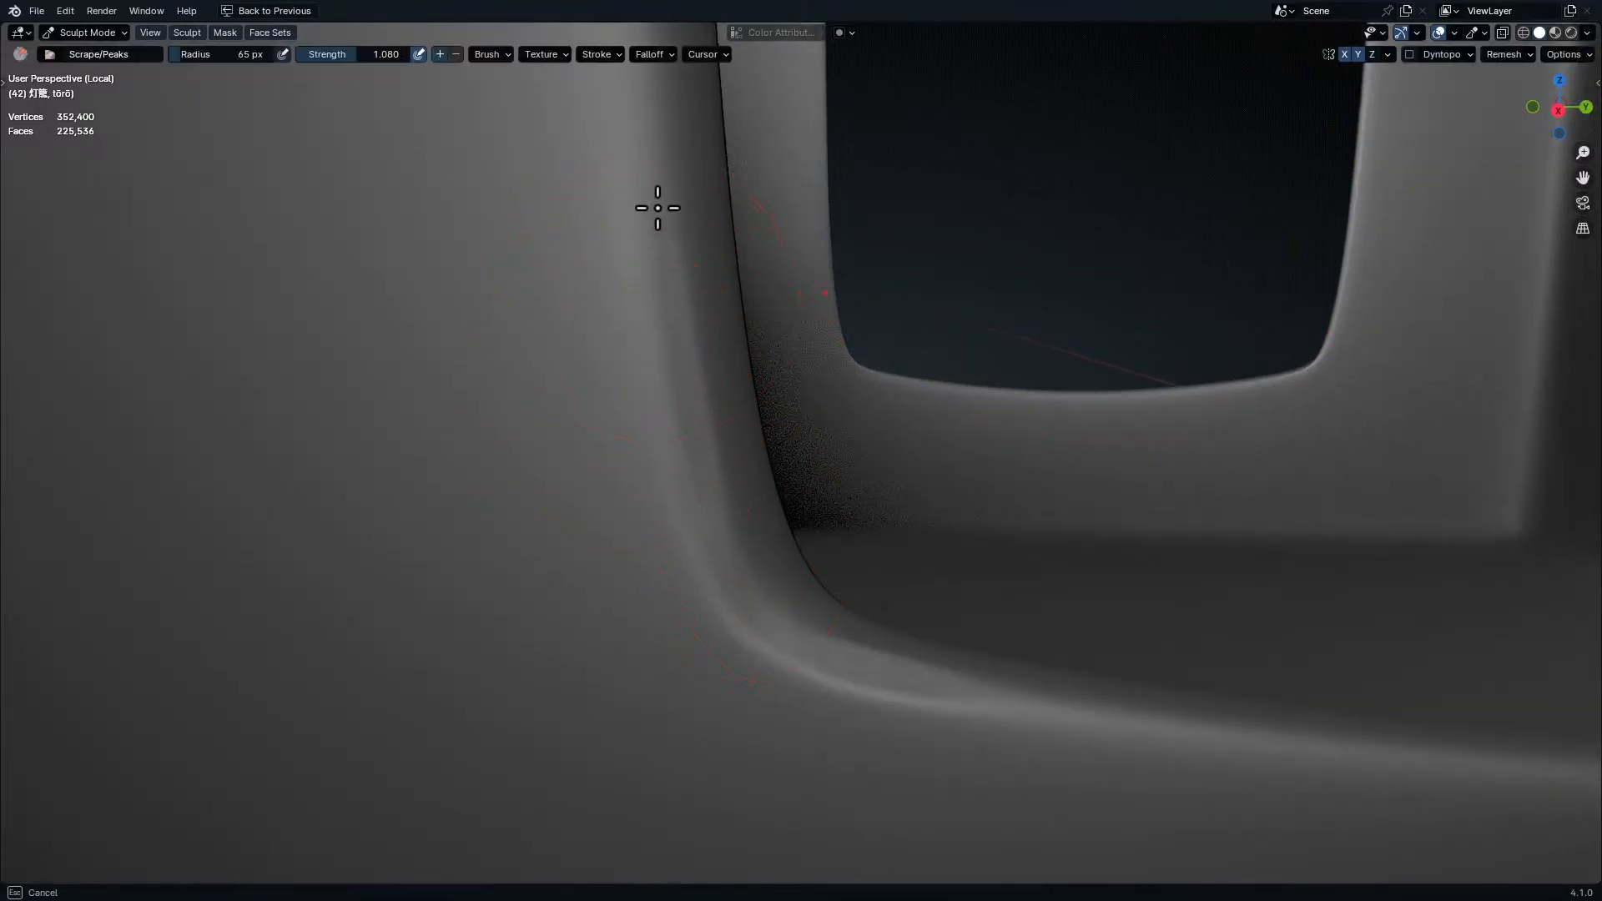
middle_click_drag(689, 294, 744, 556, "shift")
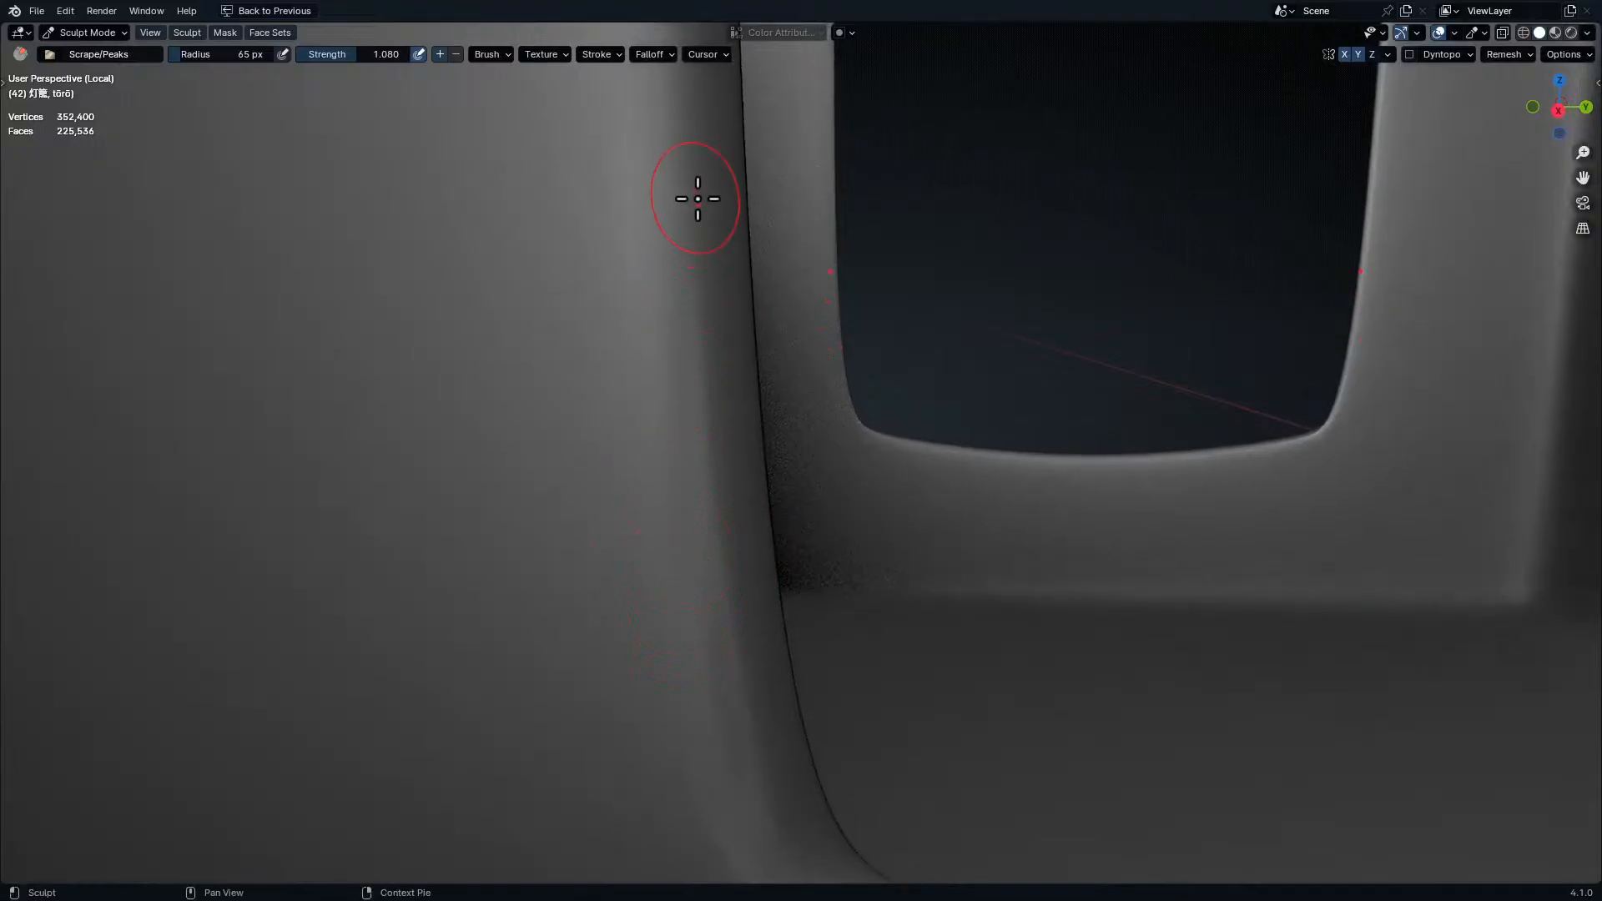
middle_click_drag(698, 198, 750, 563, "shift")
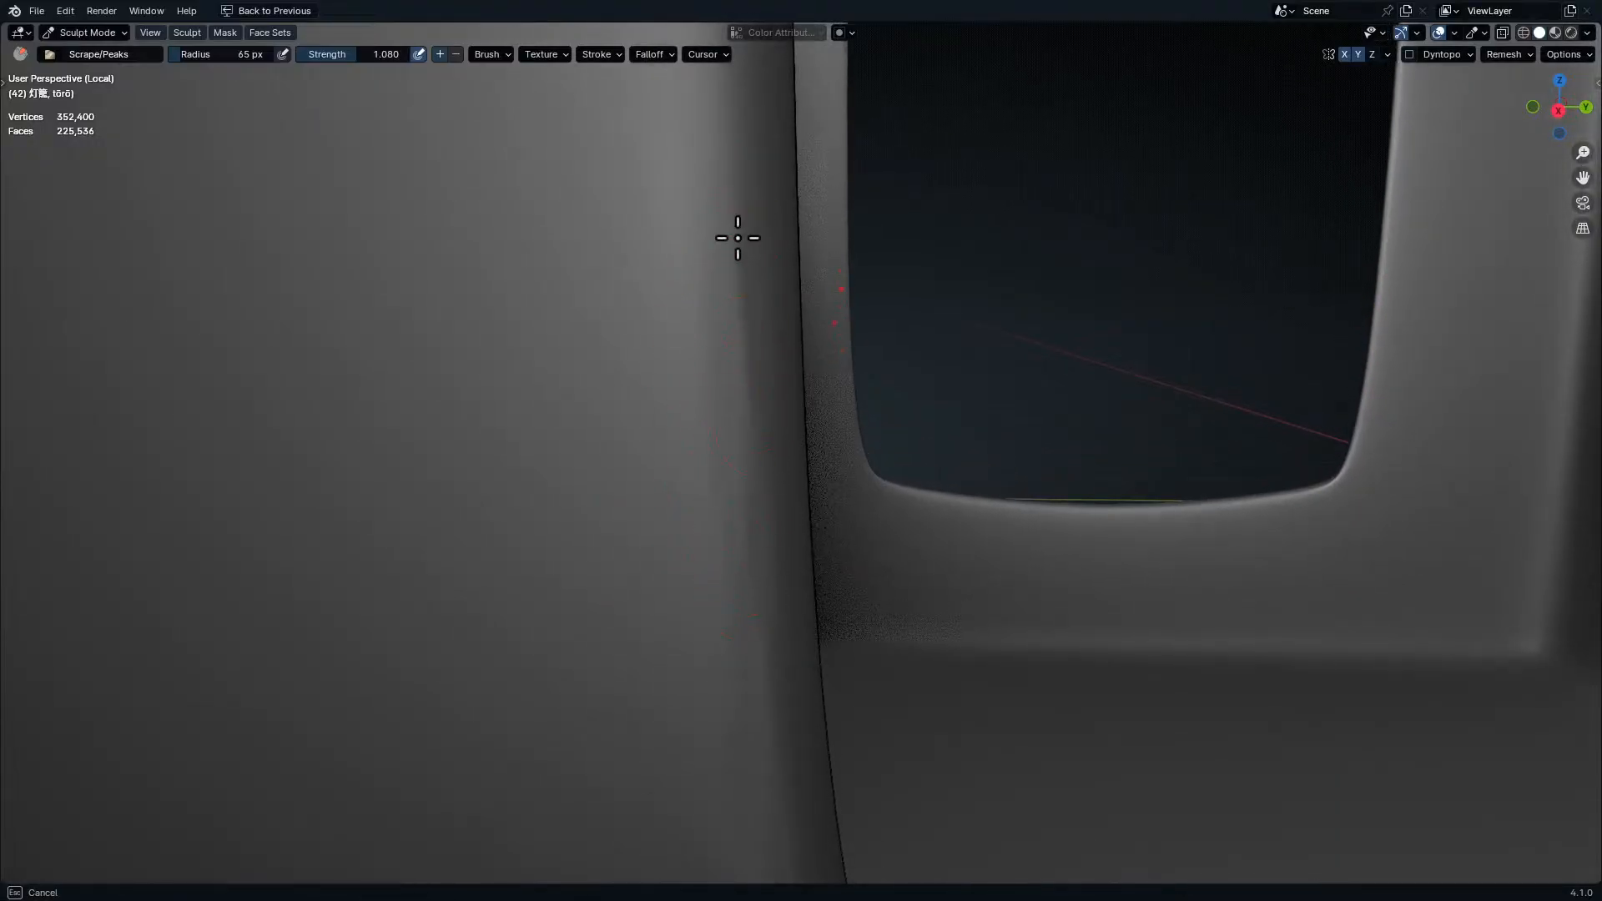
- Continue the narrow scraping strokes farther up the leg's edge beside the opening
middle_click_drag(672, 318, 760, 571, "shift")
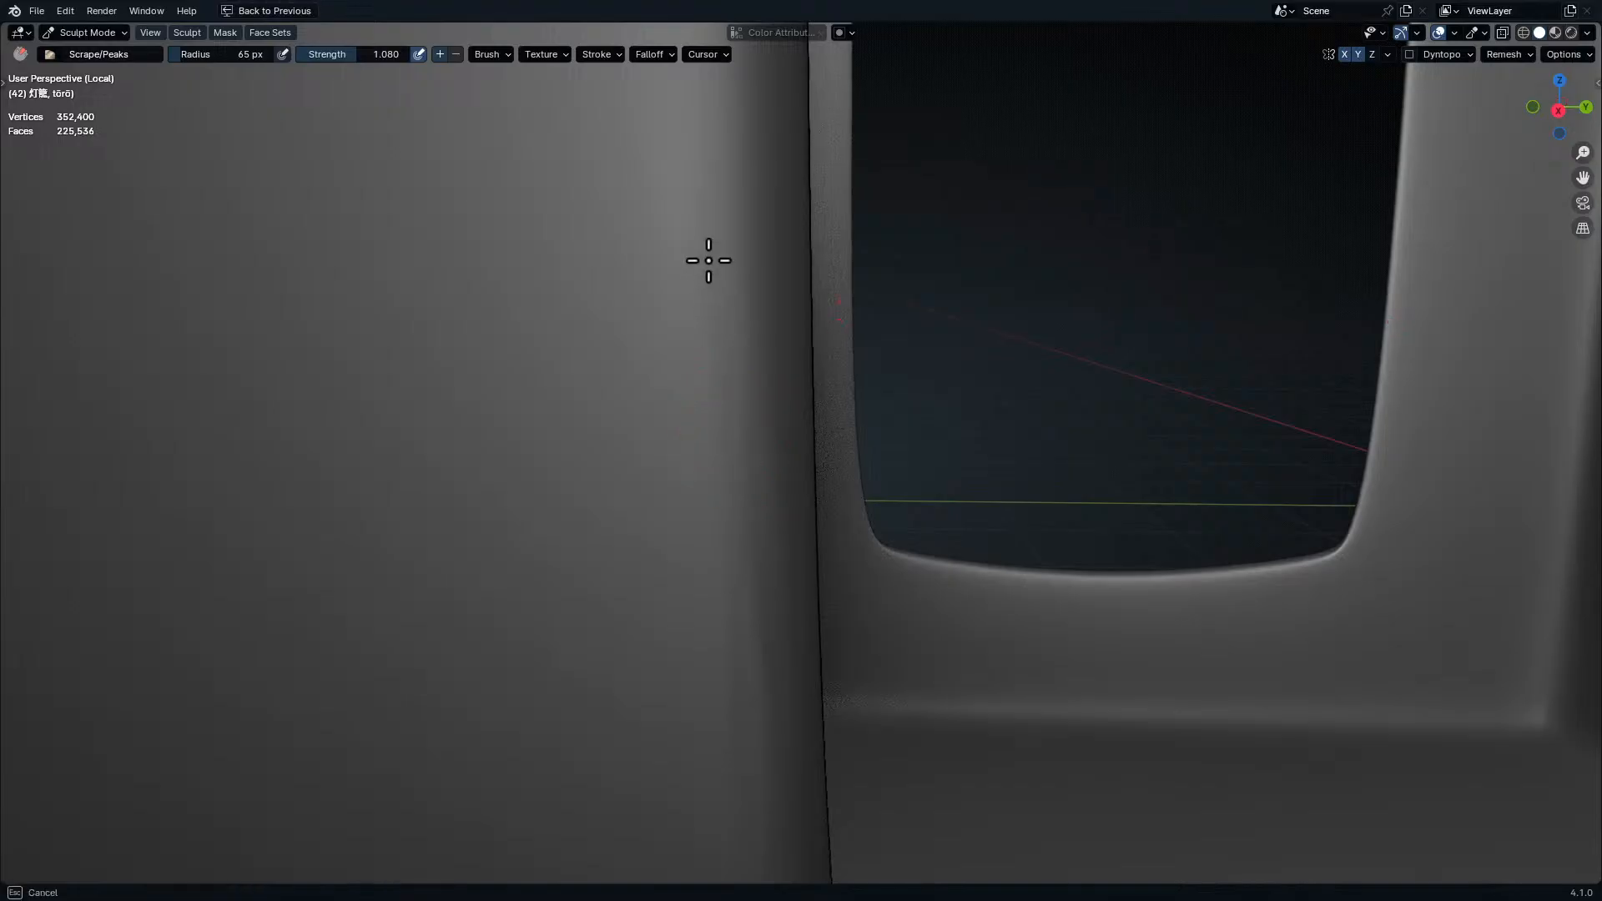
middle_click_drag(722, 363, 752, 467, "shift")
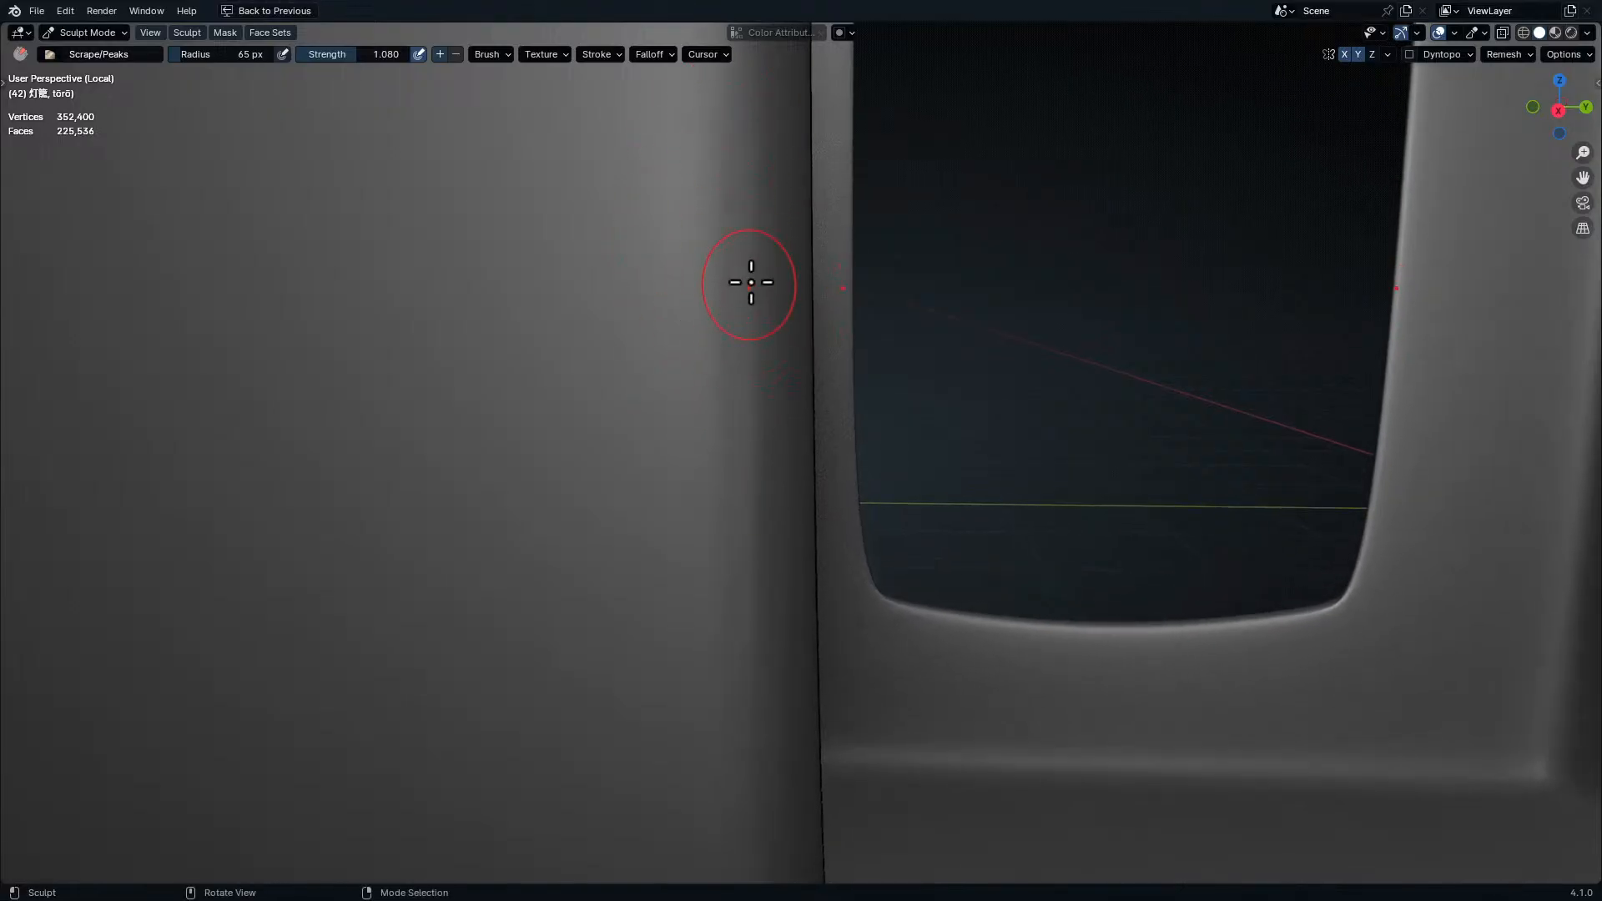
middle_click_drag(751, 285, 763, 346, "shift")
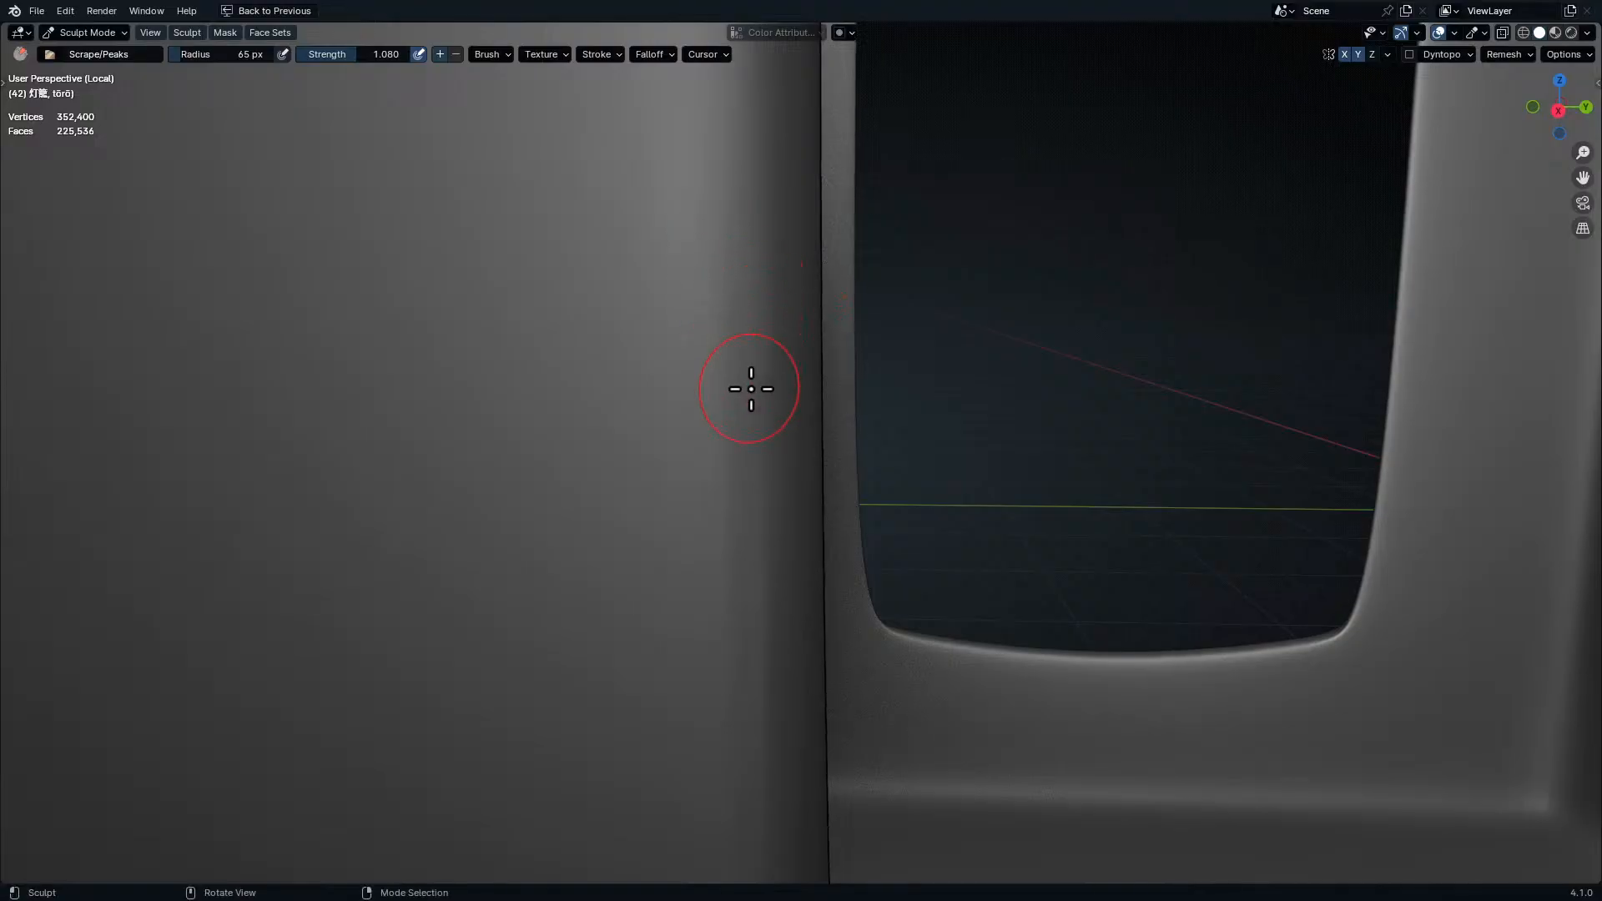
mouse_move(777, 305)
middle_mouse_down()
mouse_move(762, 297)
mouse_move(761, 371)
mouse_move(807, 465)
middle_mouse_up()
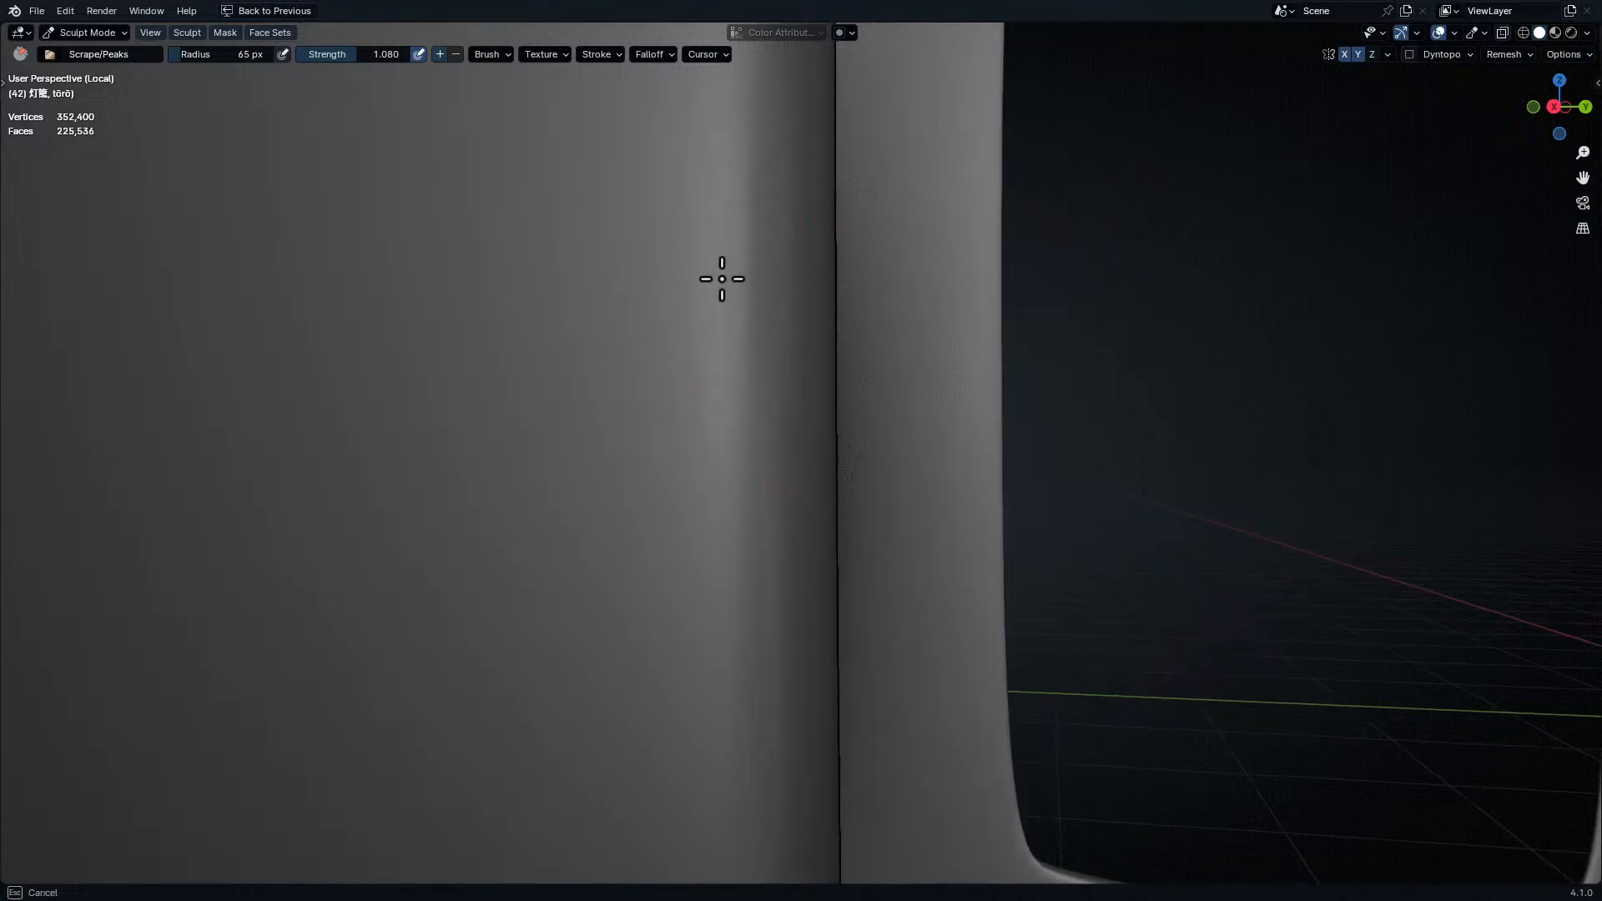
middle_click_drag(716, 329, 748, 462, "shift")
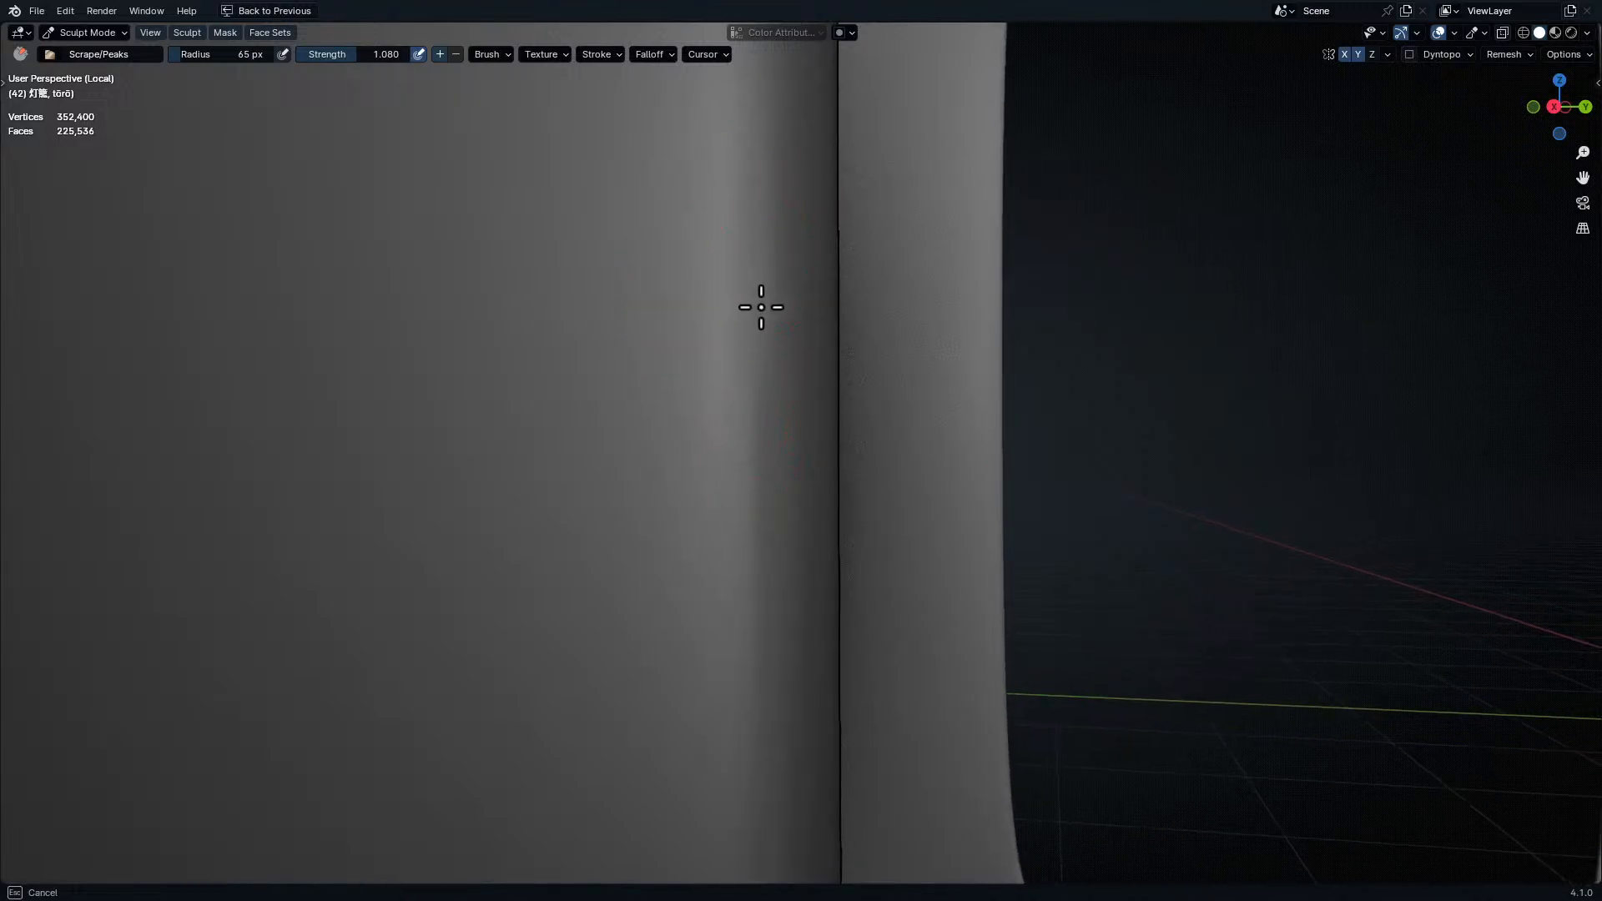
mouse_move(733, 244)
middle_mouse_down("shift")
mouse_move(765, 408)
mouse_move(742, 336)
mouse_move(654, 329)
mouse_move(761, 311)
mouse_move(768, 358)
middle_mouse_up("shift")
- Restore the brush radius to 173 px and scrape the middle of the leg's edge into a wider bevel
key("f")
left_click(832, 392)
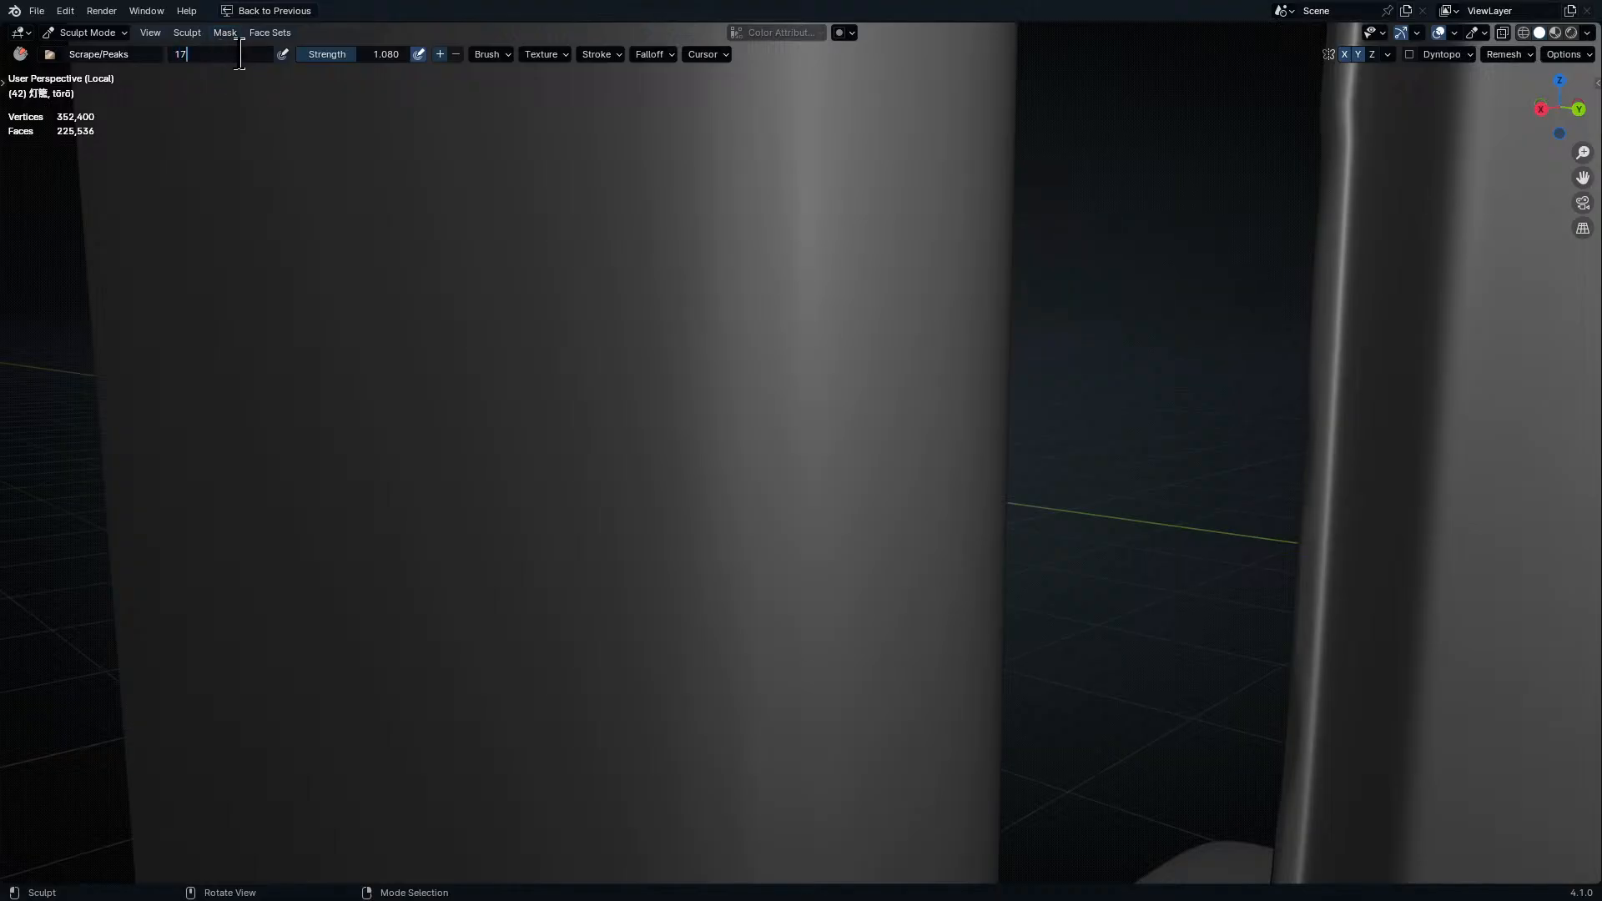
key("Return")
middle_click_drag(700, 193, 822, 315)
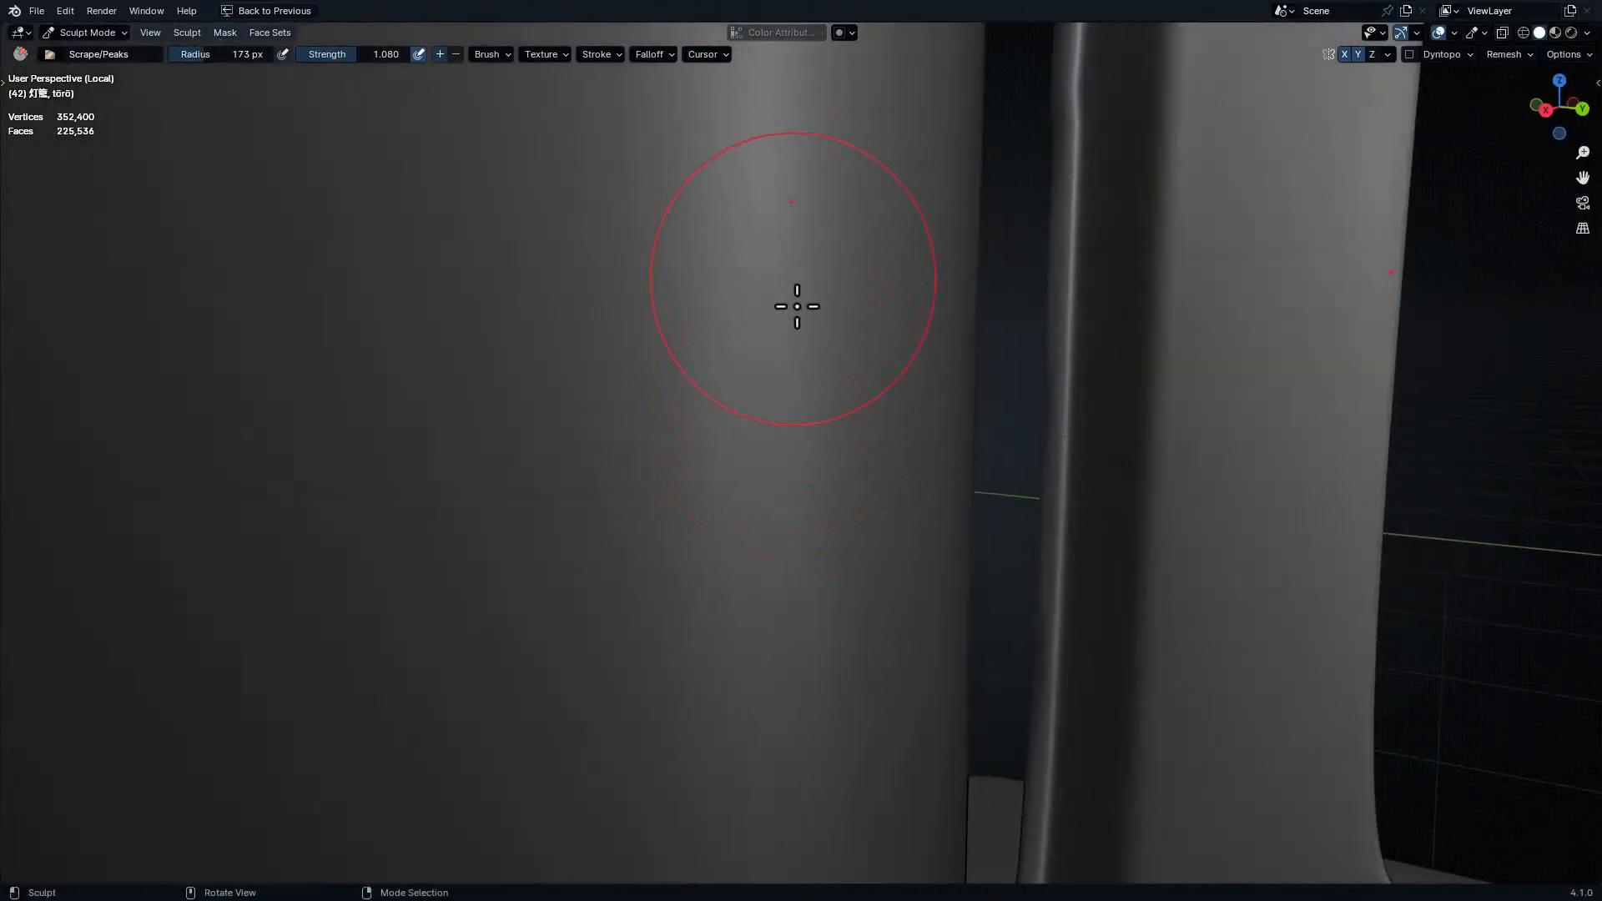
middle_click_drag(752, 441, 817, 351)
middle_click_drag(896, 116, 846, 177, "shift")
mouse_move(832, 325)
middle_mouse_down("shift")
mouse_move(821, 498)
mouse_move(1027, 236)
middle_mouse_up("shift")
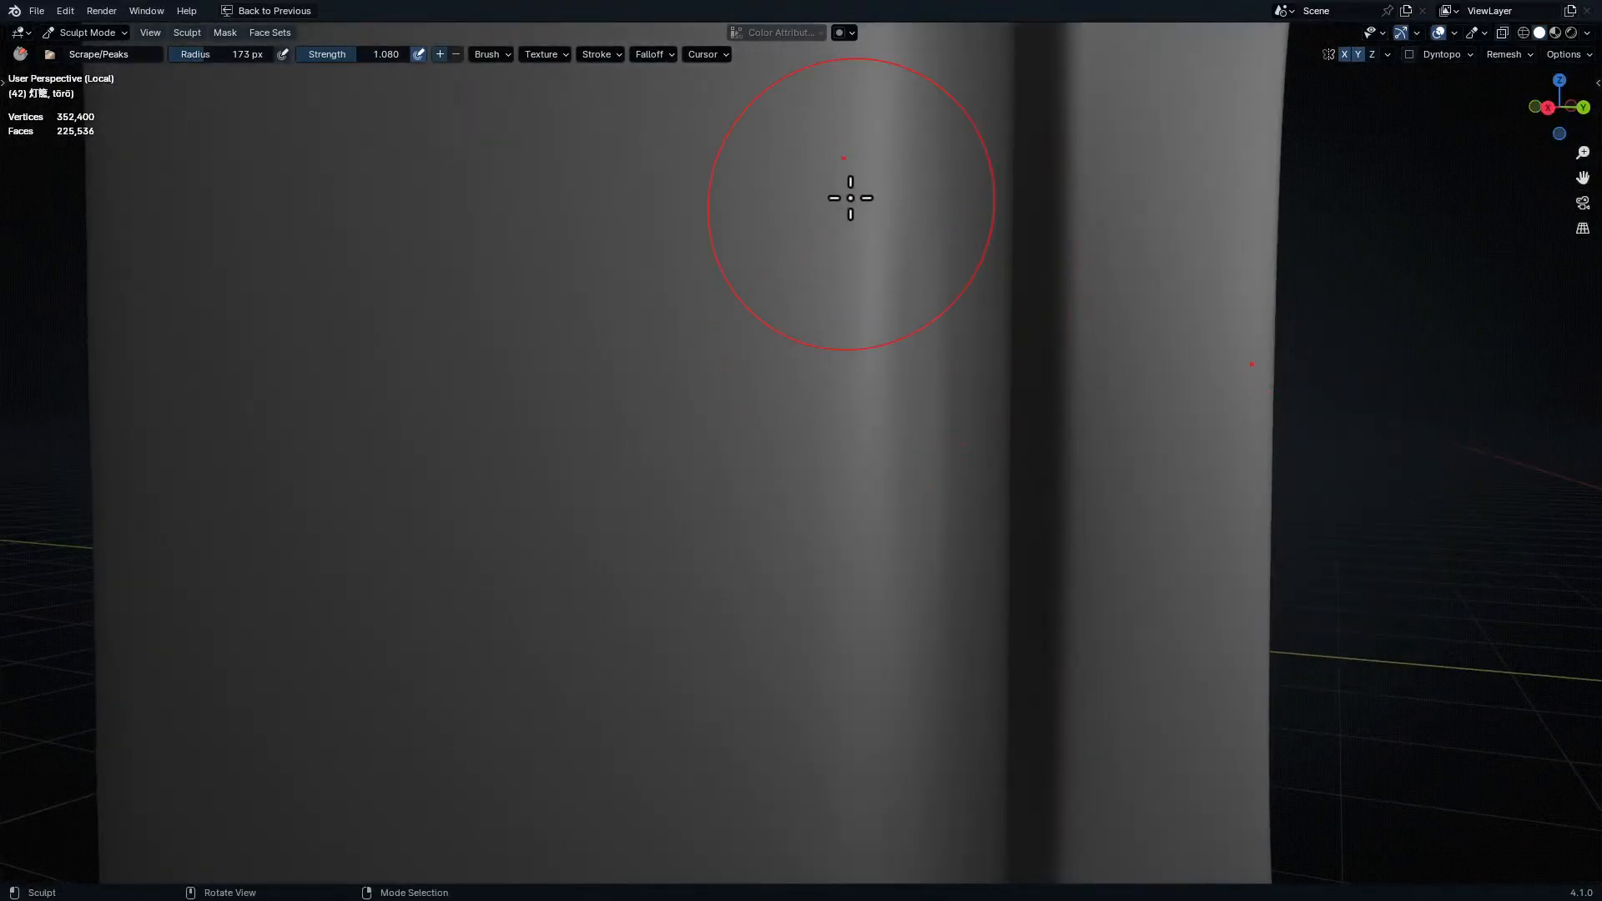
- Extend the wide bevel up the upper part of the leg's opening edge
left_click_drag(905, 459, 957, 400)
middle_click_drag(958, 401, 914, 404, "shift")
left_click_drag(872, 472, 864, 280)
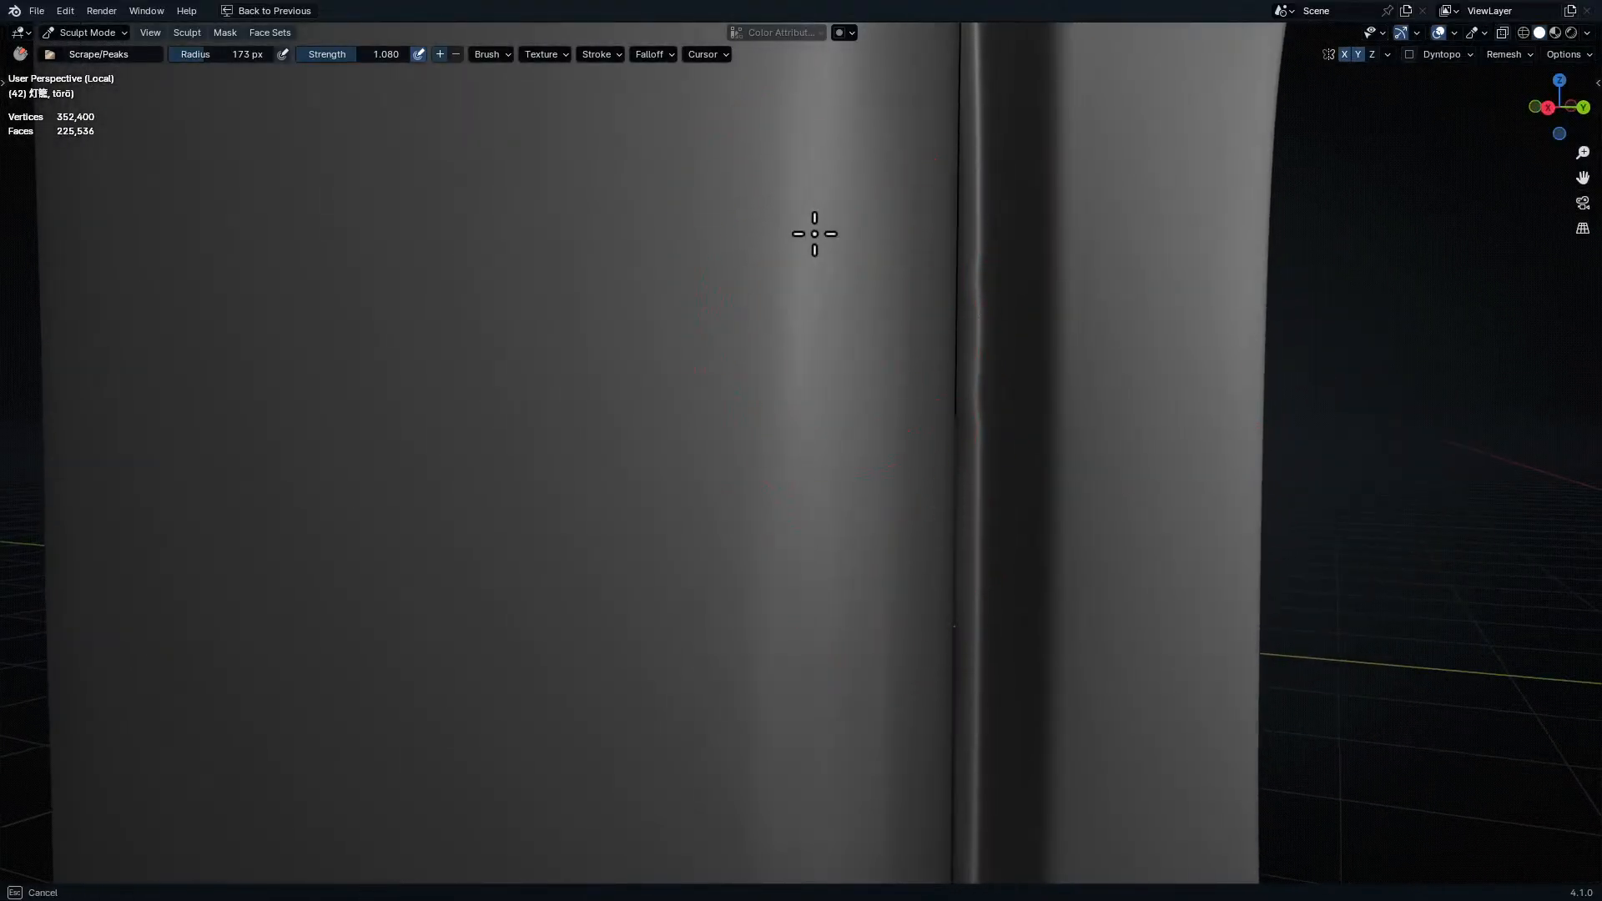
middle_click_drag(923, 339, 895, 640, "shift")
mouse_move(808, 341)
left_mouse_down()
mouse_move(857, 333)
mouse_move(802, 470)
left_mouse_up()
middle_click_drag(872, 279, 810, 521, "shift")
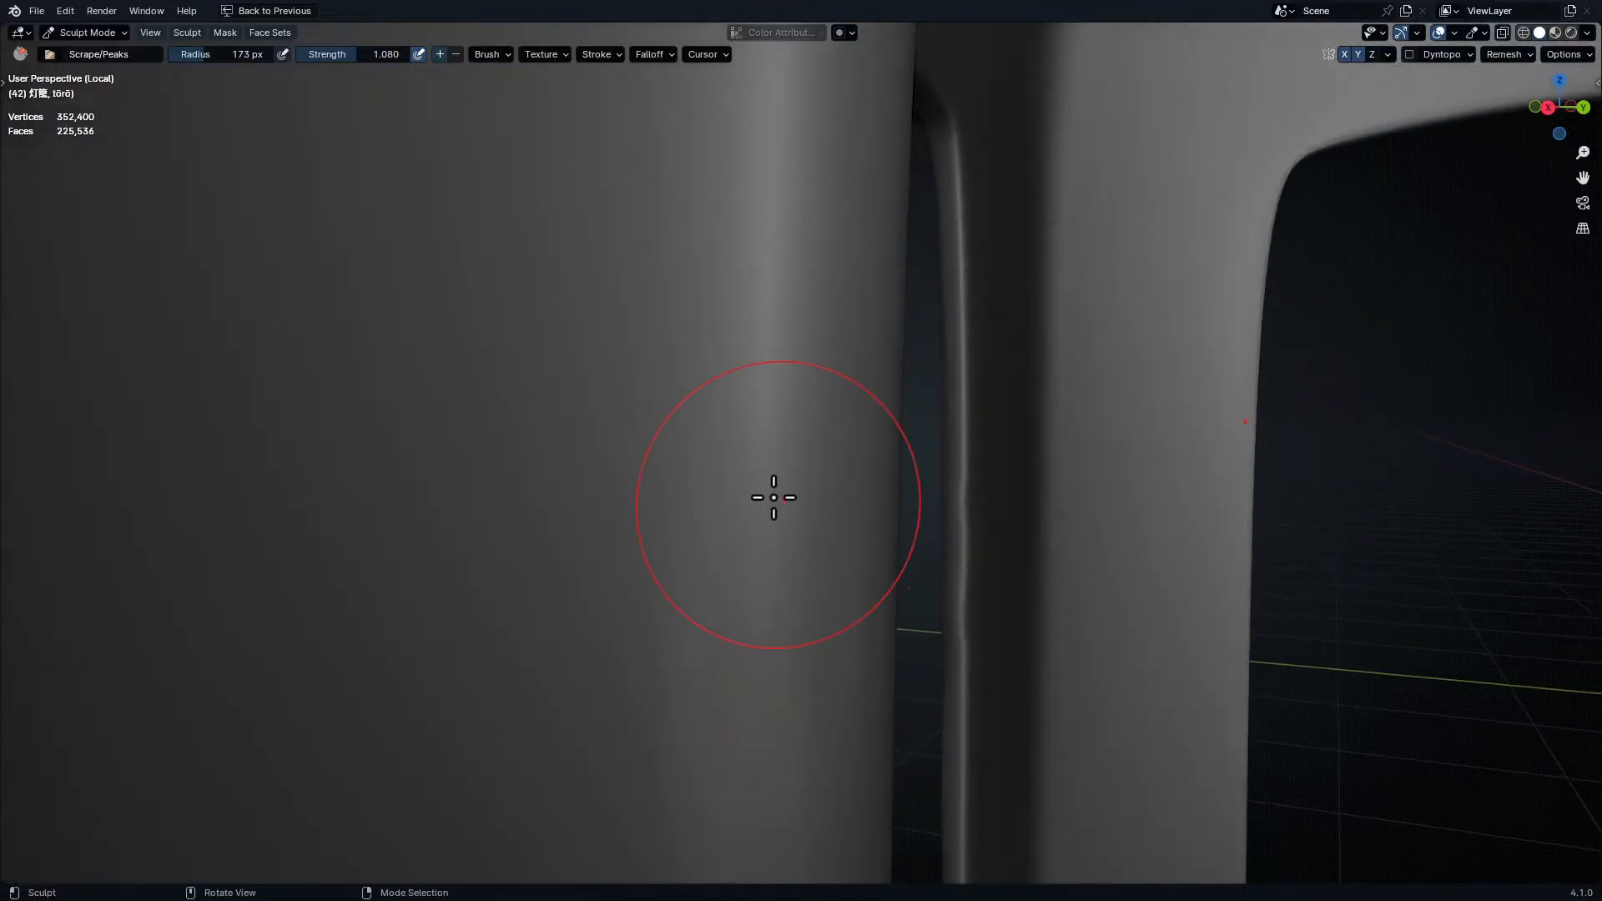
- Scrape the bevel around the adjacent opening's upper-left corner and rightward along its top edge
mouse_move(722, 342)
left_mouse_down()
mouse_move(826, 368)
mouse_move(841, 458)
left_mouse_up()
mouse_move(804, 272)
left_mouse_down()
mouse_move(818, 493)
mouse_move(830, 361)
mouse_move(890, 211)
mouse_move(886, 479)
left_mouse_up()
middle_click_drag(876, 543, 891, 489)
mouse_move(901, 192)
left_mouse_down()
mouse_move(744, 376)
mouse_move(851, 440)
mouse_move(897, 342)
mouse_move(973, 308)
mouse_move(862, 275)
mouse_move(1210, 231)
left_mouse_up()
mouse_move(1316, 229)
middle_mouse_down()
mouse_move(917, 479)
mouse_move(1326, 388)
middle_mouse_up()
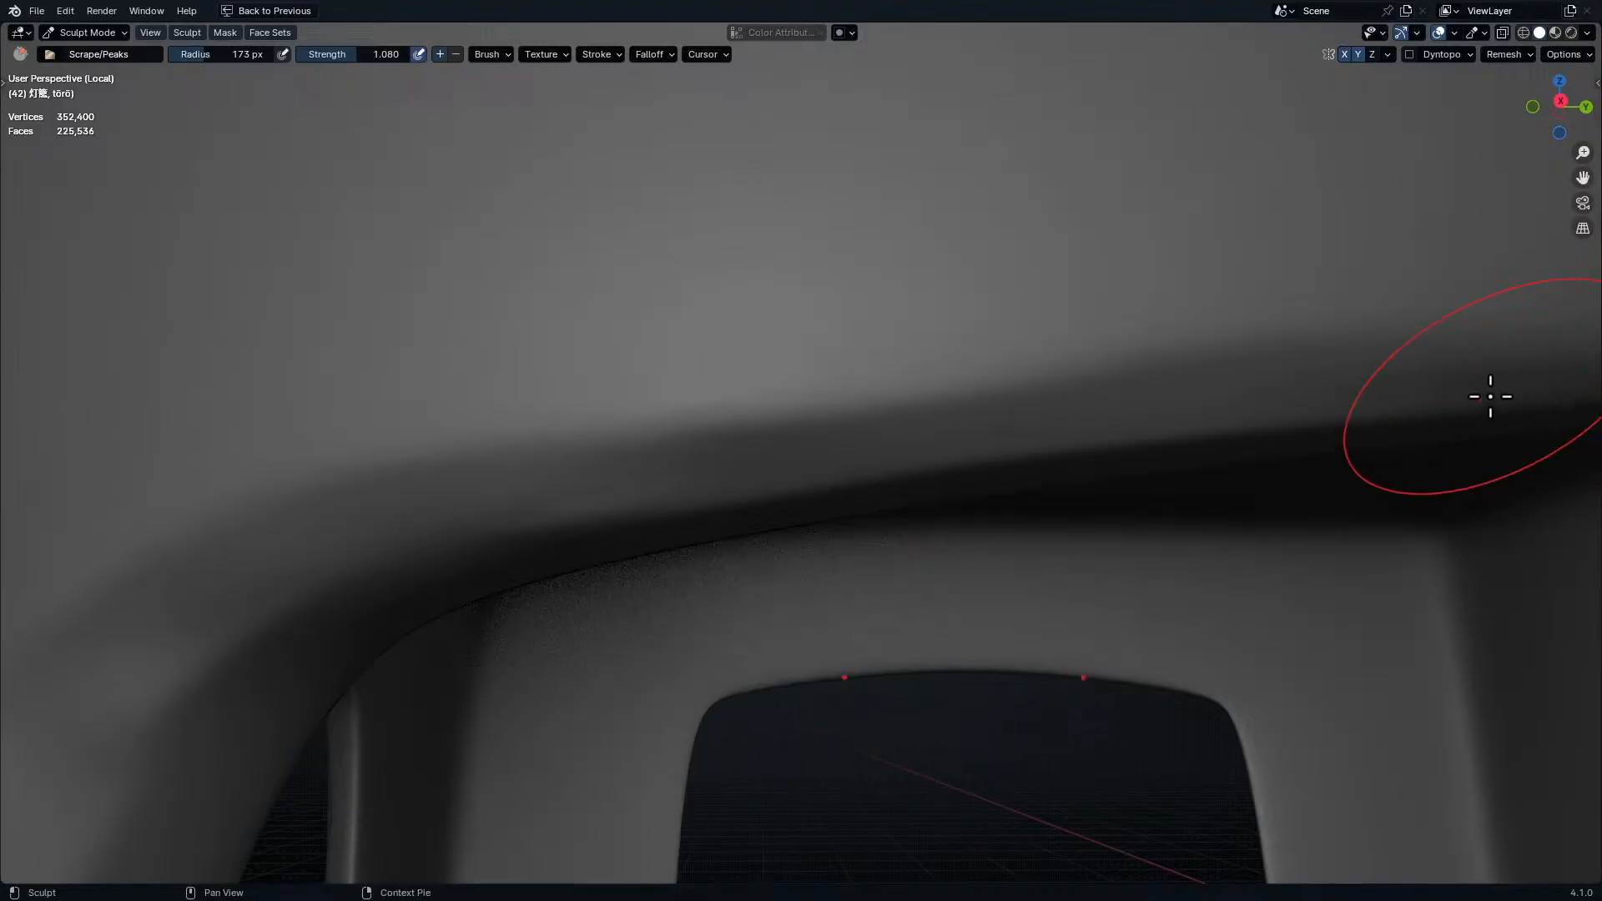
middle_click_drag(1491, 393, 929, 347)
middle_click_drag(1344, 332, 1243, 341)
mouse_move(734, 378)
left_mouse_down()
mouse_move(1323, 405)
mouse_move(1113, 397)
mouse_move(1285, 409)
left_mouse_up()
- Return to the opening's bottom edge and scrape its bevel near the lower-left corner
mouse_move(1243, 500)
middle_mouse_down("ctrl")
mouse_move(1208, 562)
mouse_move(1201, 701)
middle_mouse_up("ctrl")
mouse_move(1227, 793)
middle_mouse_down("shift")
mouse_move(1009, 525)
mouse_move(960, 546)
middle_mouse_up("shift")
middle_click_drag(951, 542, 954, 375, "ctrl")
middle_click_drag(872, 555, 860, 475, "shift")
middle_click_drag(839, 467, 817, 430, "ctrl")
middle_click_drag(684, 418, 1009, 451, "shift")
left_click_drag(458, 485, 647, 468)
mouse_move(655, 500)
middle_mouse_down("ctrl")
mouse_move(668, 473)
mouse_move(642, 411)
middle_mouse_up("ctrl")
- Scrape long passes back and forth across the opening's bottom edge to flatten its bevel
left_click_drag(939, 367, 993, 363)
middle_click_drag(934, 392, 576, 501, "shift")
mouse_move(547, 525)
left_mouse_down()
mouse_move(912, 408)
mouse_move(1168, 384)
left_mouse_up()
left_click_drag(492, 519, 926, 409)
mouse_move(1259, 406)
left_mouse_down()
mouse_move(909, 429)
mouse_move(433, 509)
left_mouse_up()
- Bring the reference image back beside the model and mark the platform corner's chiselled edges on it with annotation strokes
mouse_move(812, 358)
middle_mouse_down()
mouse_move(1203, 465)
mouse_move(862, 358)
mouse_move(1055, 236)
mouse_move(1065, 618)
mouse_move(1083, 507)
mouse_move(795, 443)
middle_mouse_up()
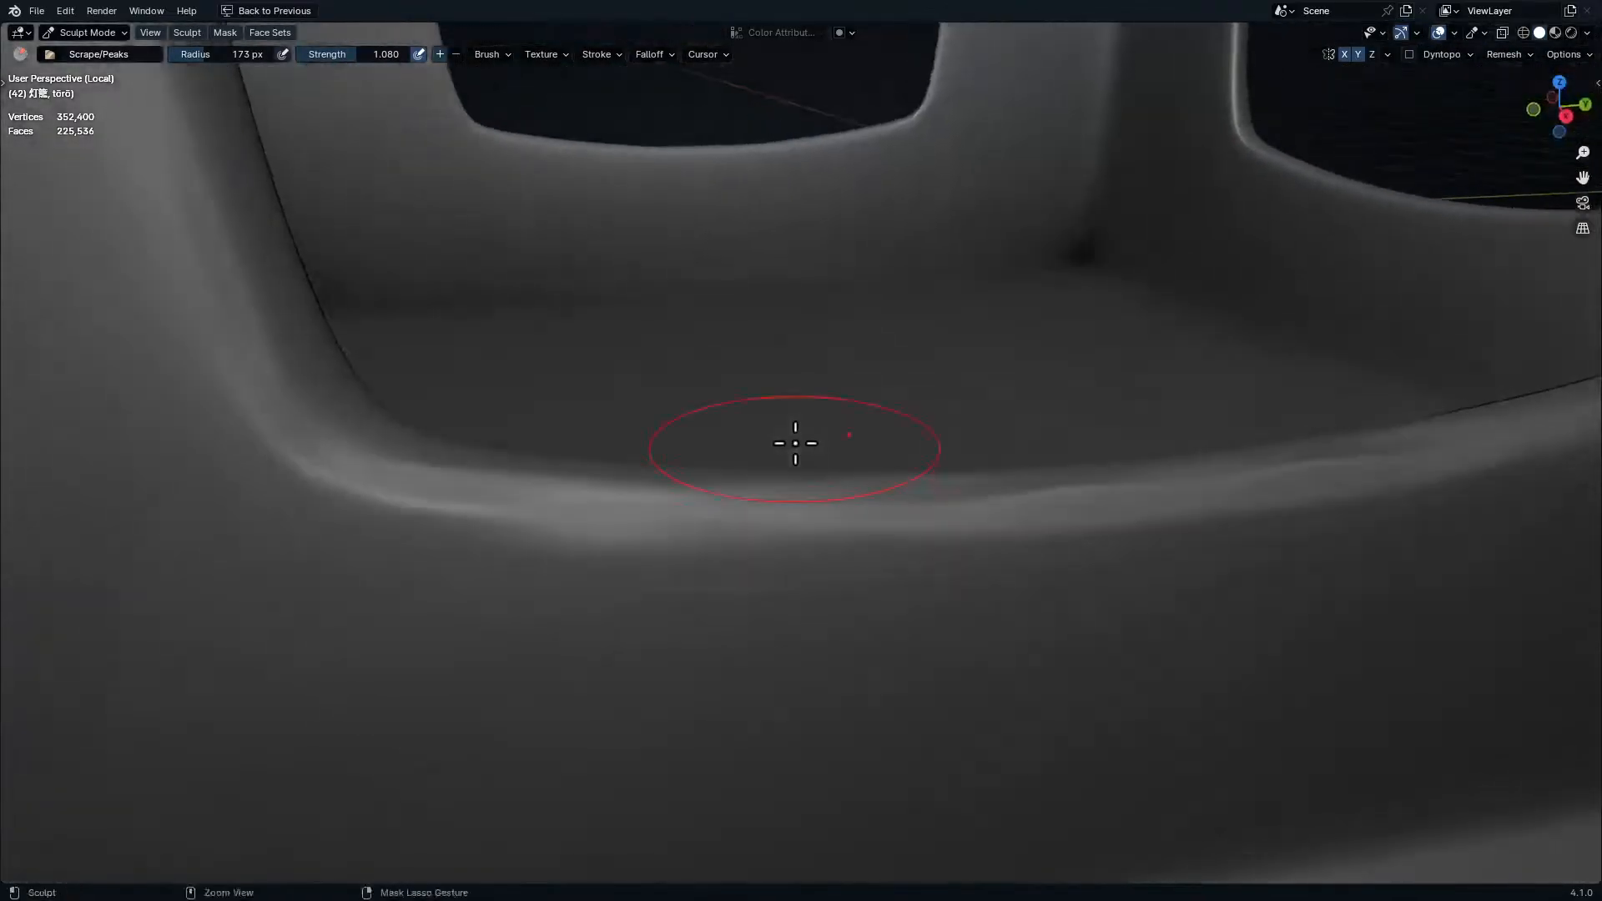
scroll(977, 314, "down", 11)
mouse_move(977, 312)
middle_mouse_down()
mouse_move(1005, 293)
mouse_move(959, 310)
middle_mouse_up()
scroll(960, 310, "down", 3)
middle_click_drag(959, 310, 993, 417, "shift")
middle_click_drag(915, 428, 951, 450, "ctrl")
middle_click_drag(951, 167, 583, 339, "ctrl")
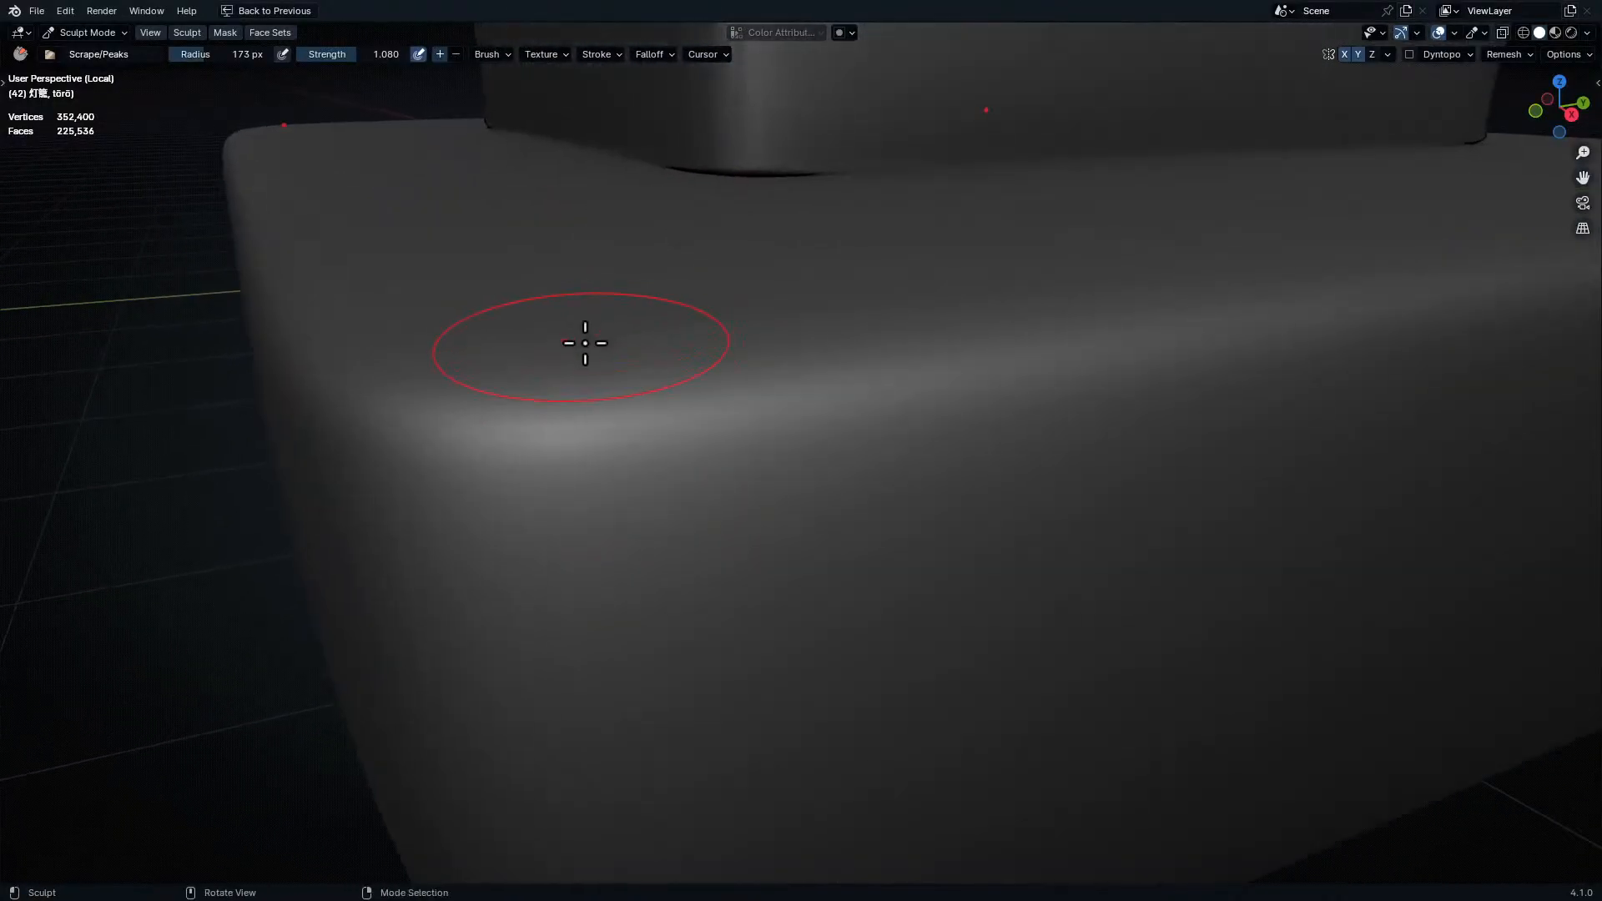
middle_click_drag(734, 258, 718, 403, "ctrl")
key("ctrl+space")
middle_click_drag(147, 580, 258, 621, "ctrl")
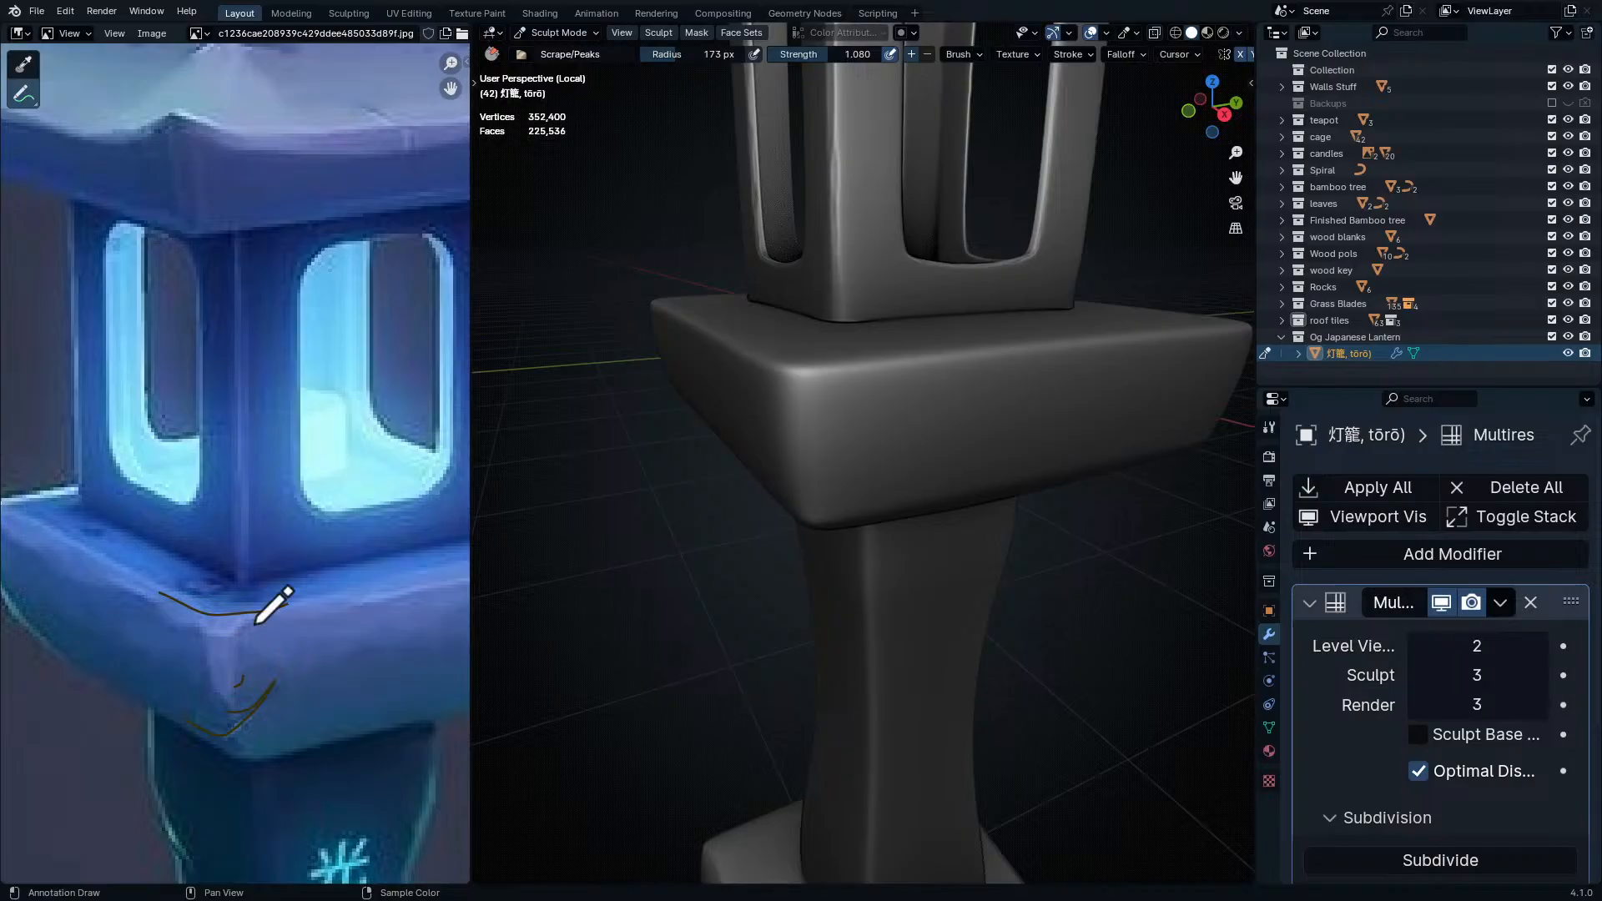
- Scrape the platform's upper corner flat and continue down its vertical edge
mouse_move(784, 467)
middle_mouse_down()
mouse_move(851, 439)
mouse_move(709, 417)
middle_mouse_up()
middle_click_drag(218, 657, 288, 594, "ctrl")
mouse_move(733, 386)
middle_mouse_down()
mouse_move(758, 405)
mouse_move(759, 358)
mouse_move(790, 366)
mouse_move(779, 264)
middle_mouse_up()
mouse_move(780, 265)
left_mouse_down()
mouse_move(804, 258)
mouse_move(709, 219)
mouse_move(768, 224)
left_mouse_up()
middle_click_drag(838, 355, 837, 311)
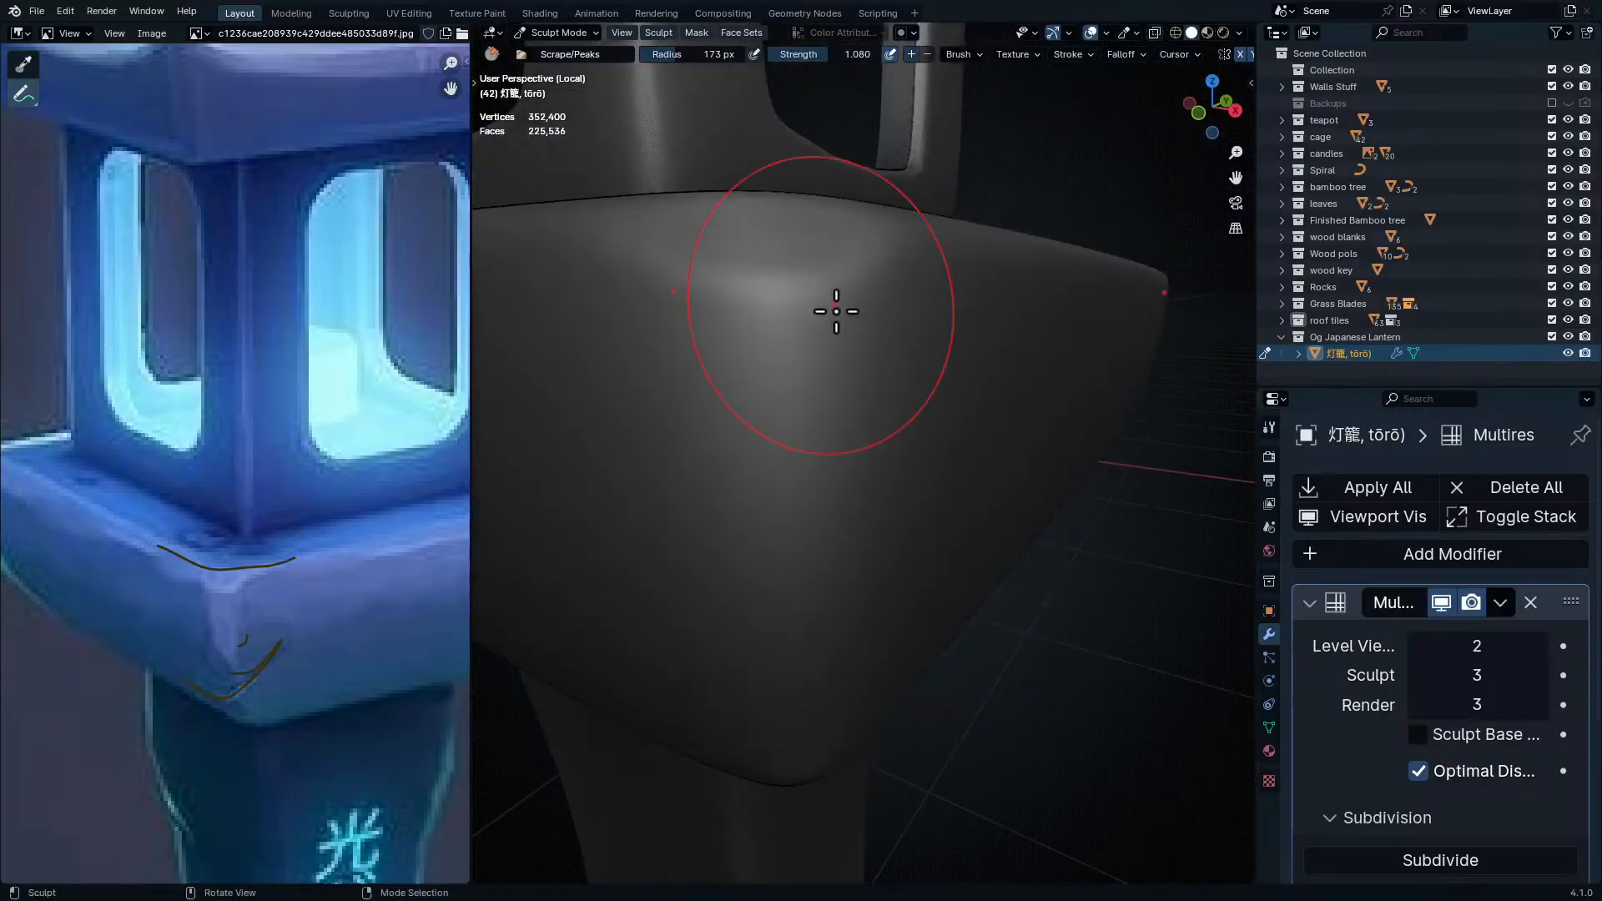
left_click_drag(768, 271, 817, 453)
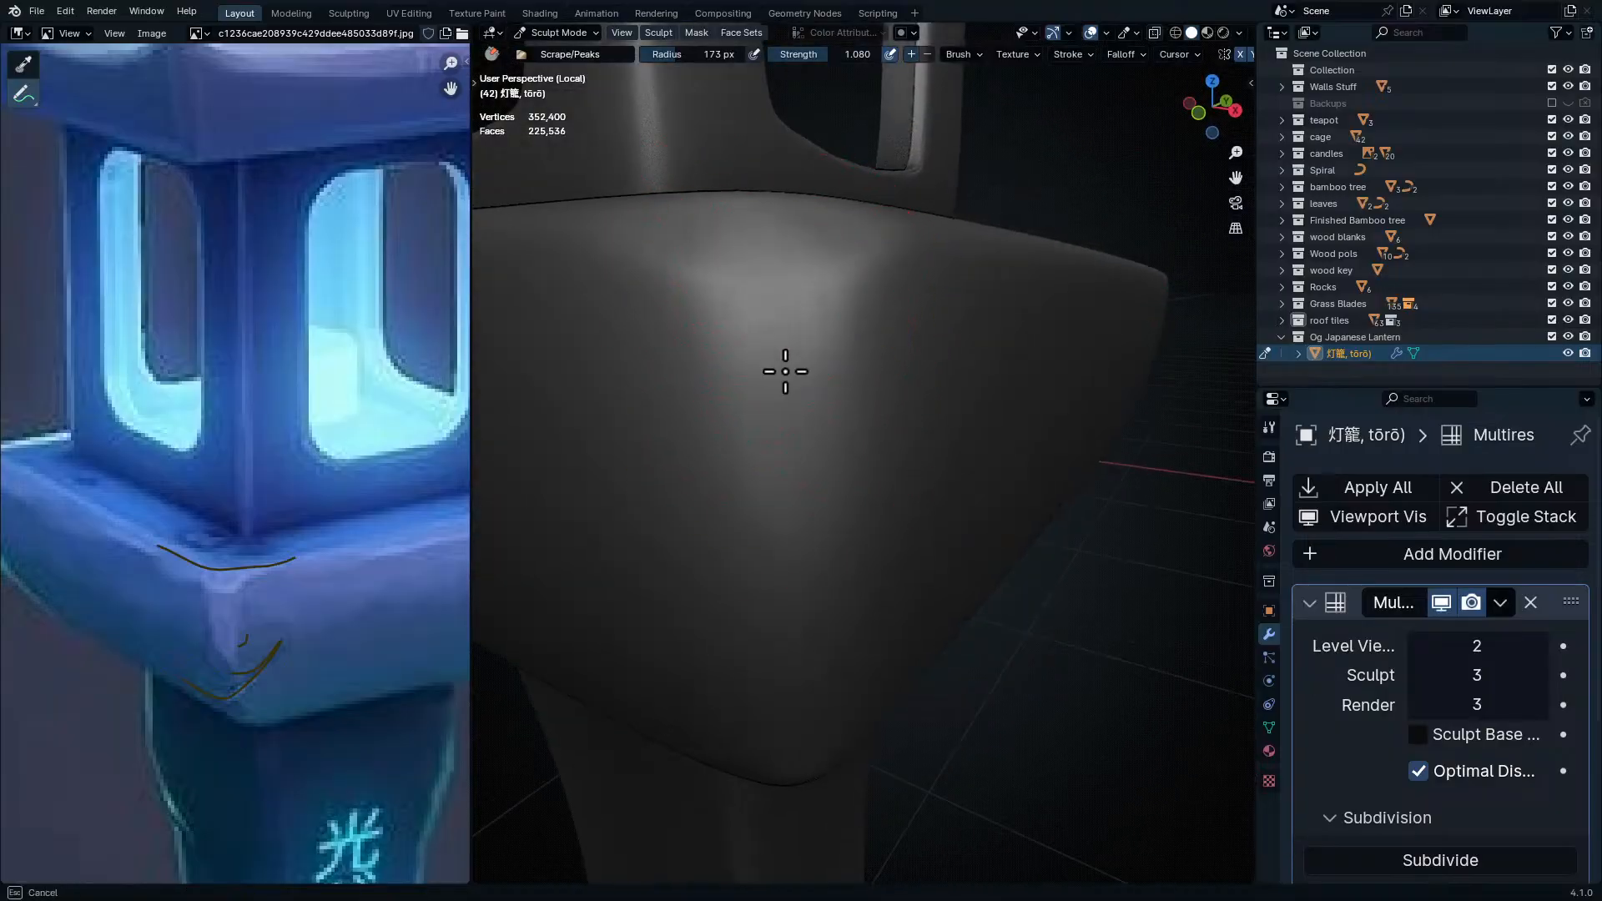
- Scrape a flattened facet along the platform's top edge beside the corner, with the viewport maximized
mouse_move(882, 501)
middle_mouse_down()
mouse_move(817, 559)
mouse_move(798, 626)
middle_mouse_up()
mouse_move(738, 686)
middle_mouse_down()
mouse_move(826, 428)
mouse_move(793, 647)
middle_mouse_up()
middle_click_drag(919, 633, 762, 321)
mouse_move(763, 321)
left_mouse_down()
mouse_move(851, 233)
mouse_move(901, 223)
left_mouse_up()
mouse_move(837, 411)
middle_mouse_down()
mouse_move(1018, 275)
mouse_move(804, 502)
middle_mouse_up()
key("ctrl+space")
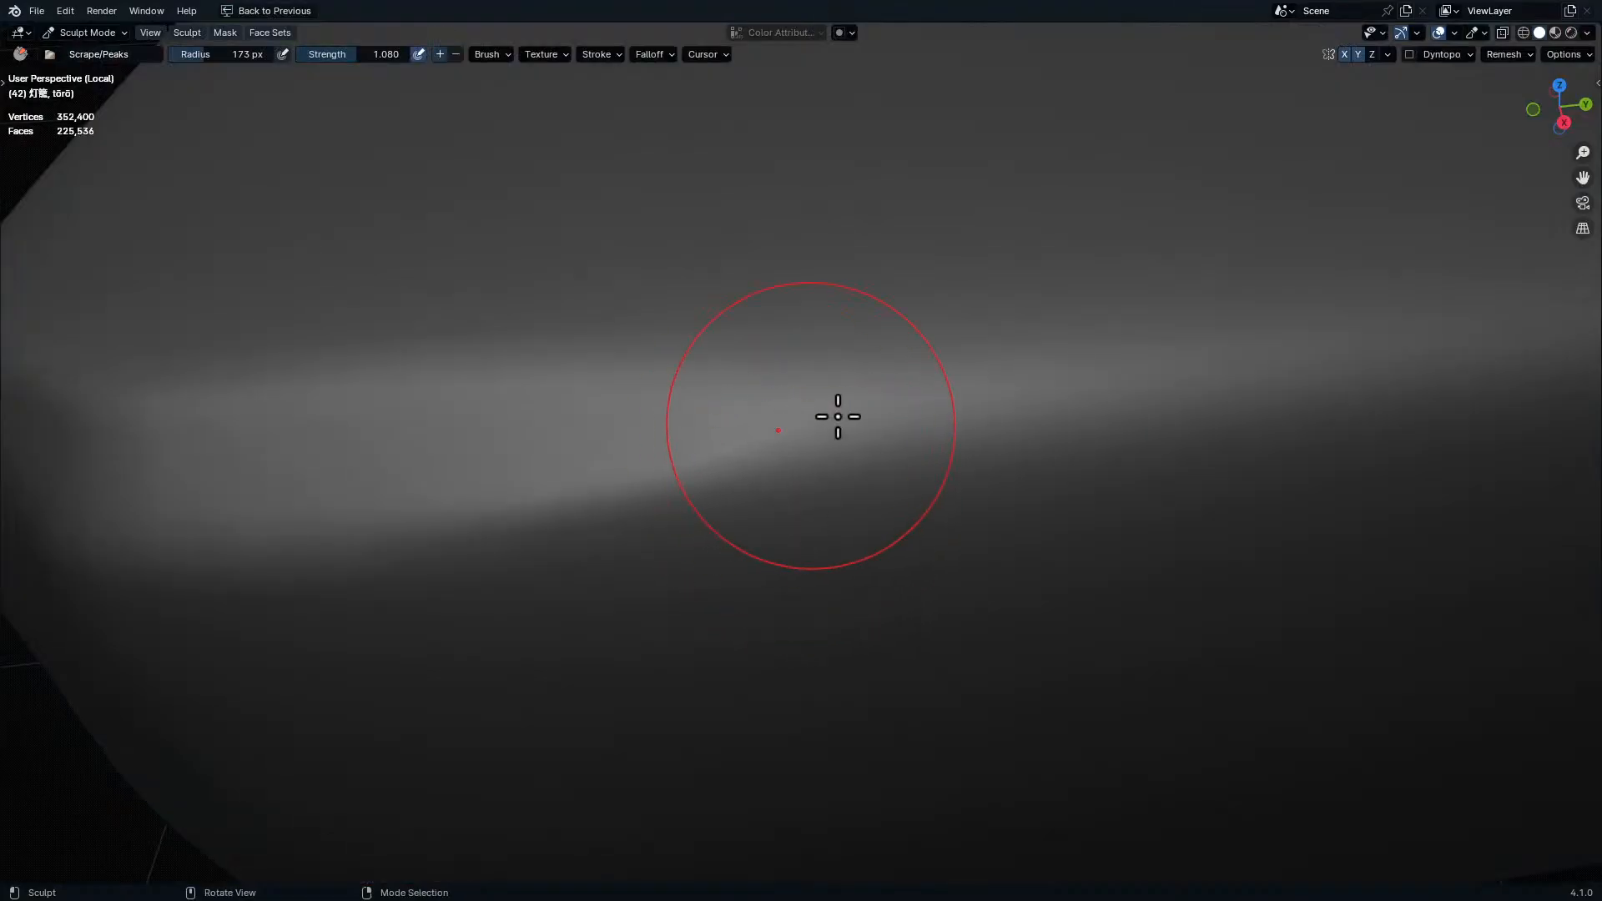
mouse_move(1085, 367)
middle_mouse_down()
mouse_move(980, 450)
mouse_move(718, 511)
mouse_move(1226, 437)
mouse_move(862, 411)
mouse_move(1023, 432)
mouse_move(851, 375)
mouse_move(740, 548)
mouse_move(1076, 408)
mouse_move(815, 483)
mouse_move(841, 358)
mouse_move(625, 383)
mouse_move(834, 333)
mouse_move(769, 379)
mouse_move(784, 317)
middle_mouse_up()
left_click_drag(958, 307, 747, 363)
- Extend the scraped facet farther along the platform's top edge with long horizontal strokes
middle_click_drag(746, 363, 727, 359)
middle_click_drag(728, 359, 643, 261, "ctrl")
left_click_drag(647, 261, 619, 270)
left_click_drag(521, 302, 170, 322)
middle_click_drag(170, 323, 601, 329, "shift")
mouse_move(601, 329)
left_mouse_down()
mouse_move(89, 208)
mouse_move(126, 323)
left_mouse_up()
mouse_move(125, 323)
middle_mouse_down("ctrl")
mouse_move(318, 297)
mouse_move(283, 297)
mouse_move(637, 292)
mouse_move(671, 269)
mouse_move(393, 275)
middle_mouse_up("ctrl")
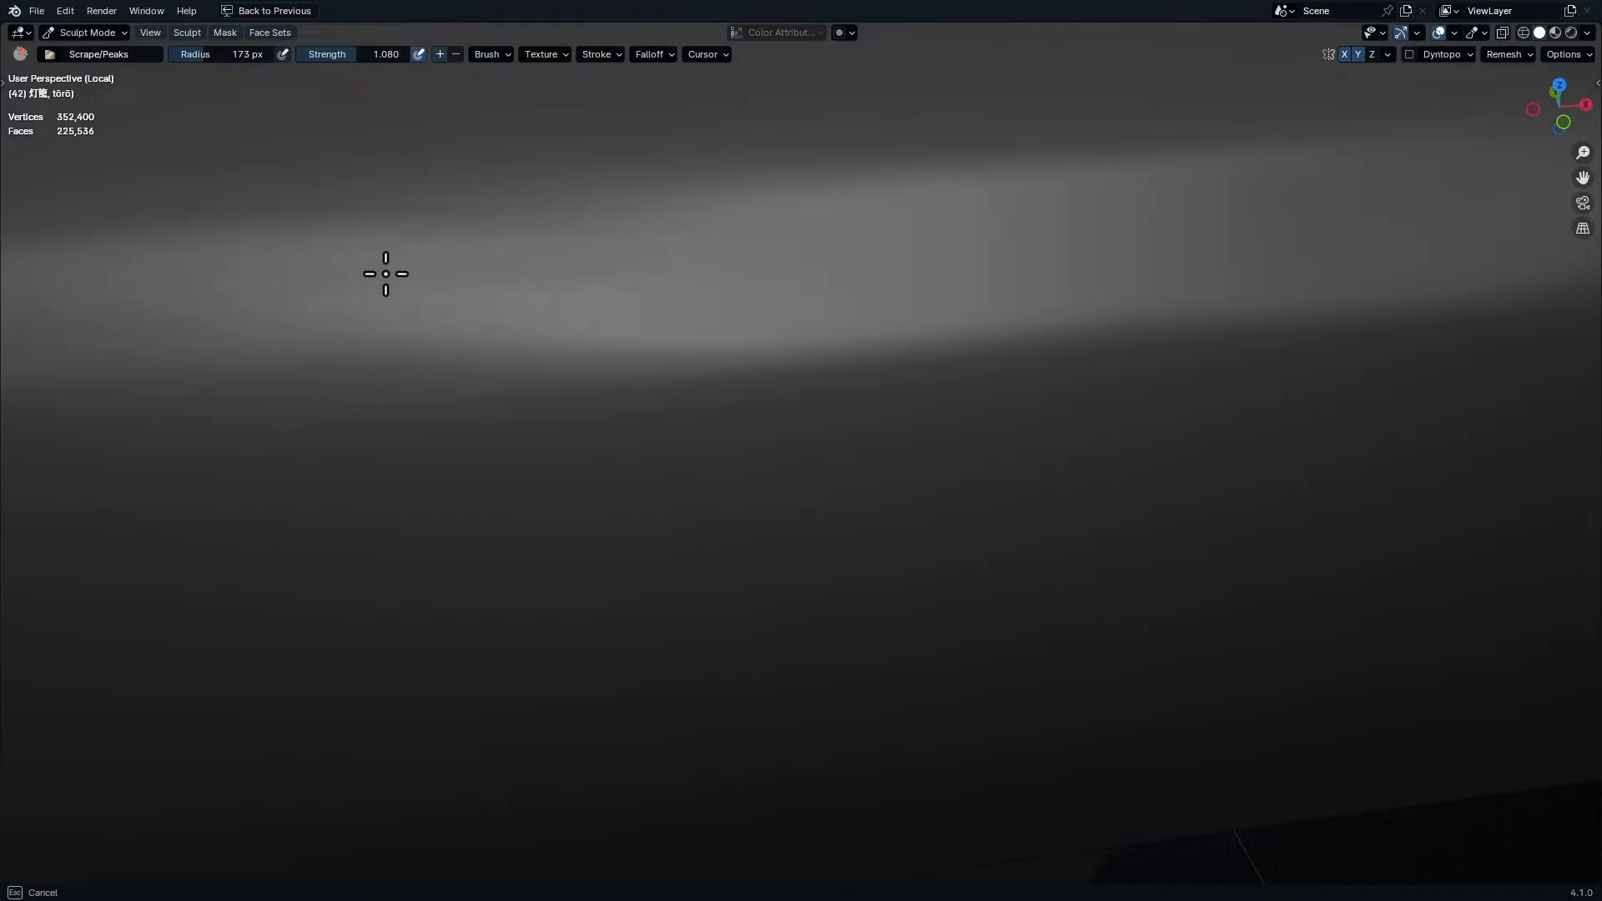
- Scrape the platform's lower edge into flattened facets, working around toward its corner
middle_click_drag(280, 294, 332, 440, "ctrl")
middle_click_drag(298, 354, 654, 386, "shift")
middle_click_drag(467, 384, 422, 333)
mouse_move(633, 317)
middle_mouse_down()
mouse_move(497, 358)
mouse_move(526, 486)
mouse_move(524, 307)
mouse_move(725, 343)
middle_mouse_up()
mouse_move(725, 422)
middle_mouse_down()
mouse_move(293, 453)
mouse_move(646, 383)
middle_mouse_up()
left_click_drag(728, 485, 542, 560)
left_click_drag(571, 628, 267, 650)
middle_click_drag(304, 542, 441, 358)
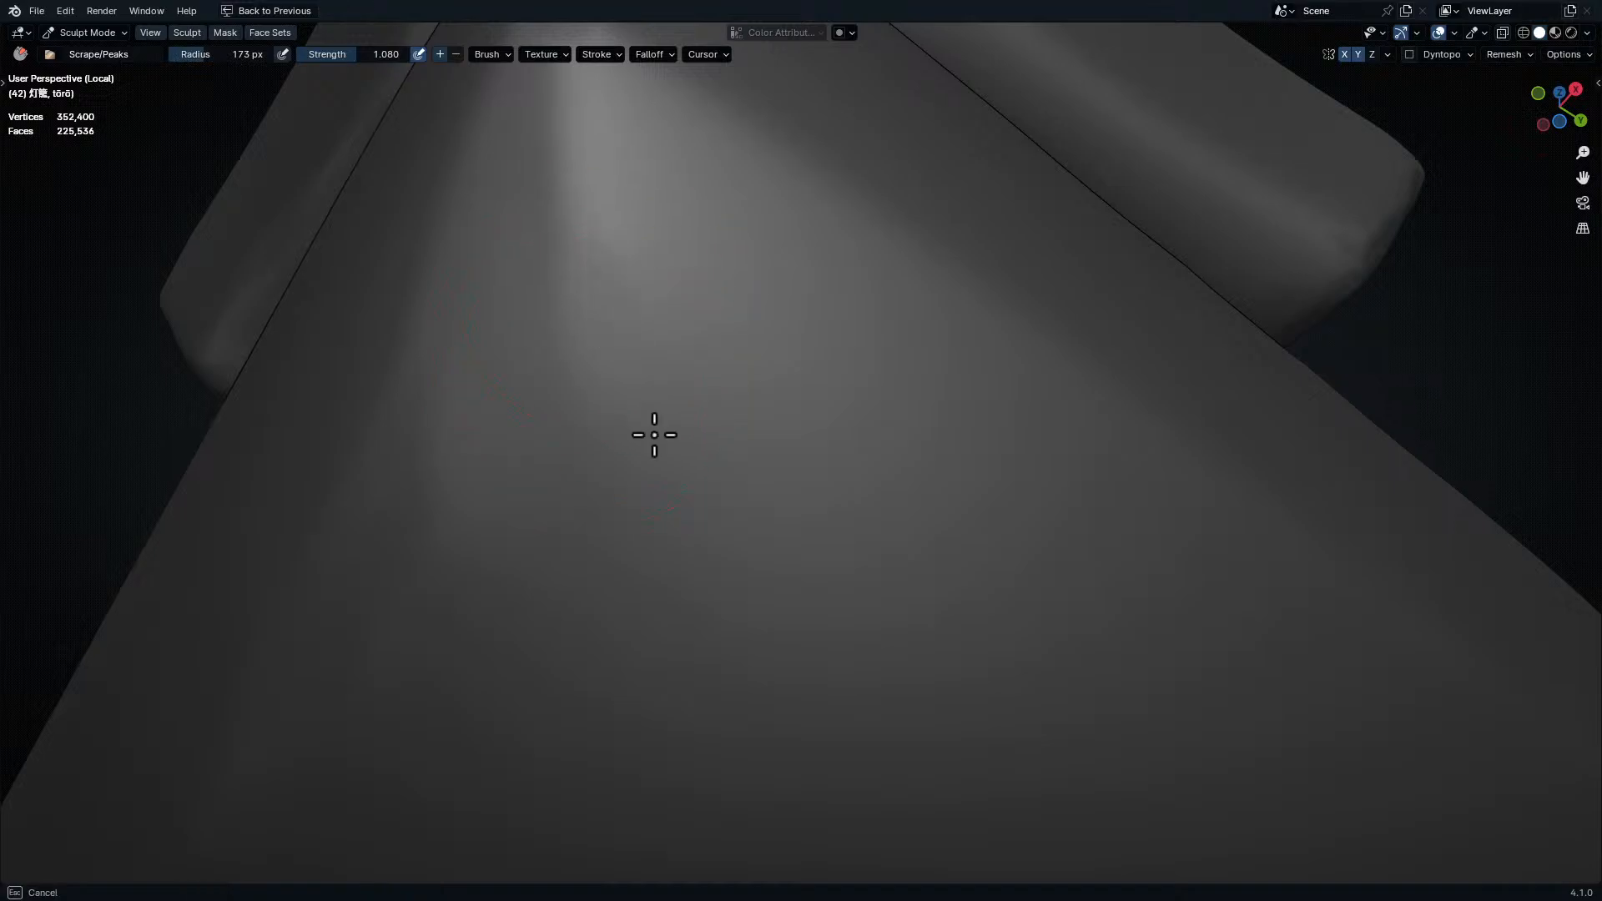
middle_click_drag(610, 361, 637, 526)
middle_click_drag(608, 347, 739, 400)
mouse_move(869, 376)
middle_mouse_down()
mouse_move(783, 493)
mouse_move(893, 522)
middle_mouse_up()
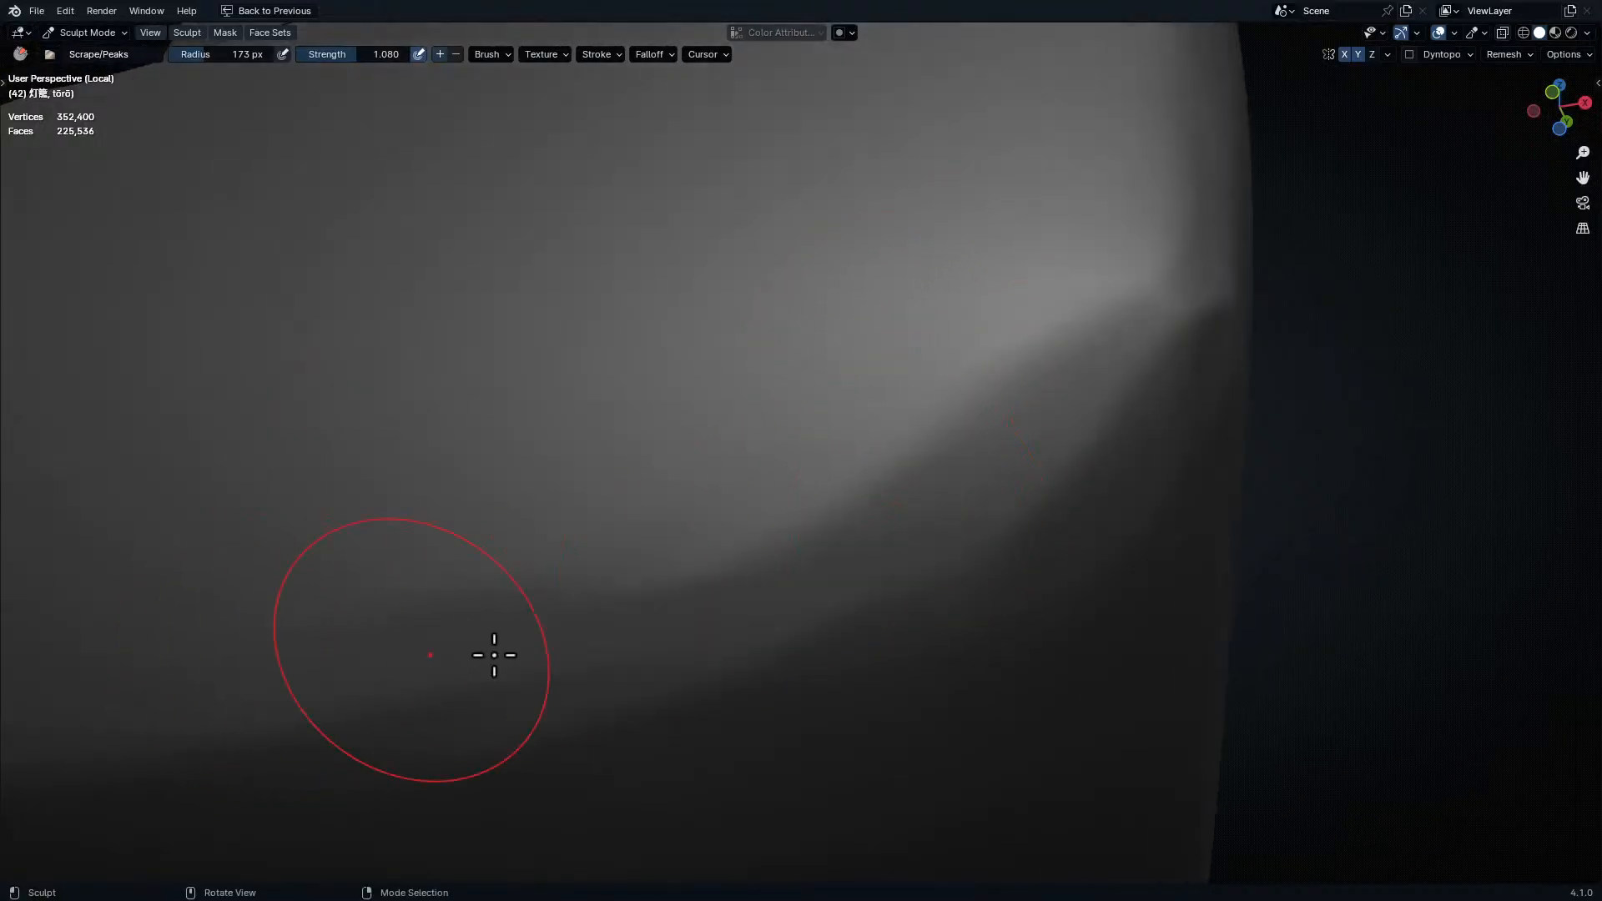
middle_click_drag(993, 480, 954, 562, "ctrl")
mouse_move(677, 667)
middle_mouse_down()
mouse_move(625, 658)
mouse_move(639, 606)
mouse_move(704, 609)
middle_mouse_up()
mouse_move(737, 525)
middle_mouse_down()
mouse_move(761, 567)
mouse_move(776, 711)
mouse_move(868, 734)
middle_mouse_up()
- Flatten the platform's protruding corner with short scraping strokes running down its vertical edge
middle_click_drag(830, 486, 849, 293, "ctrl")
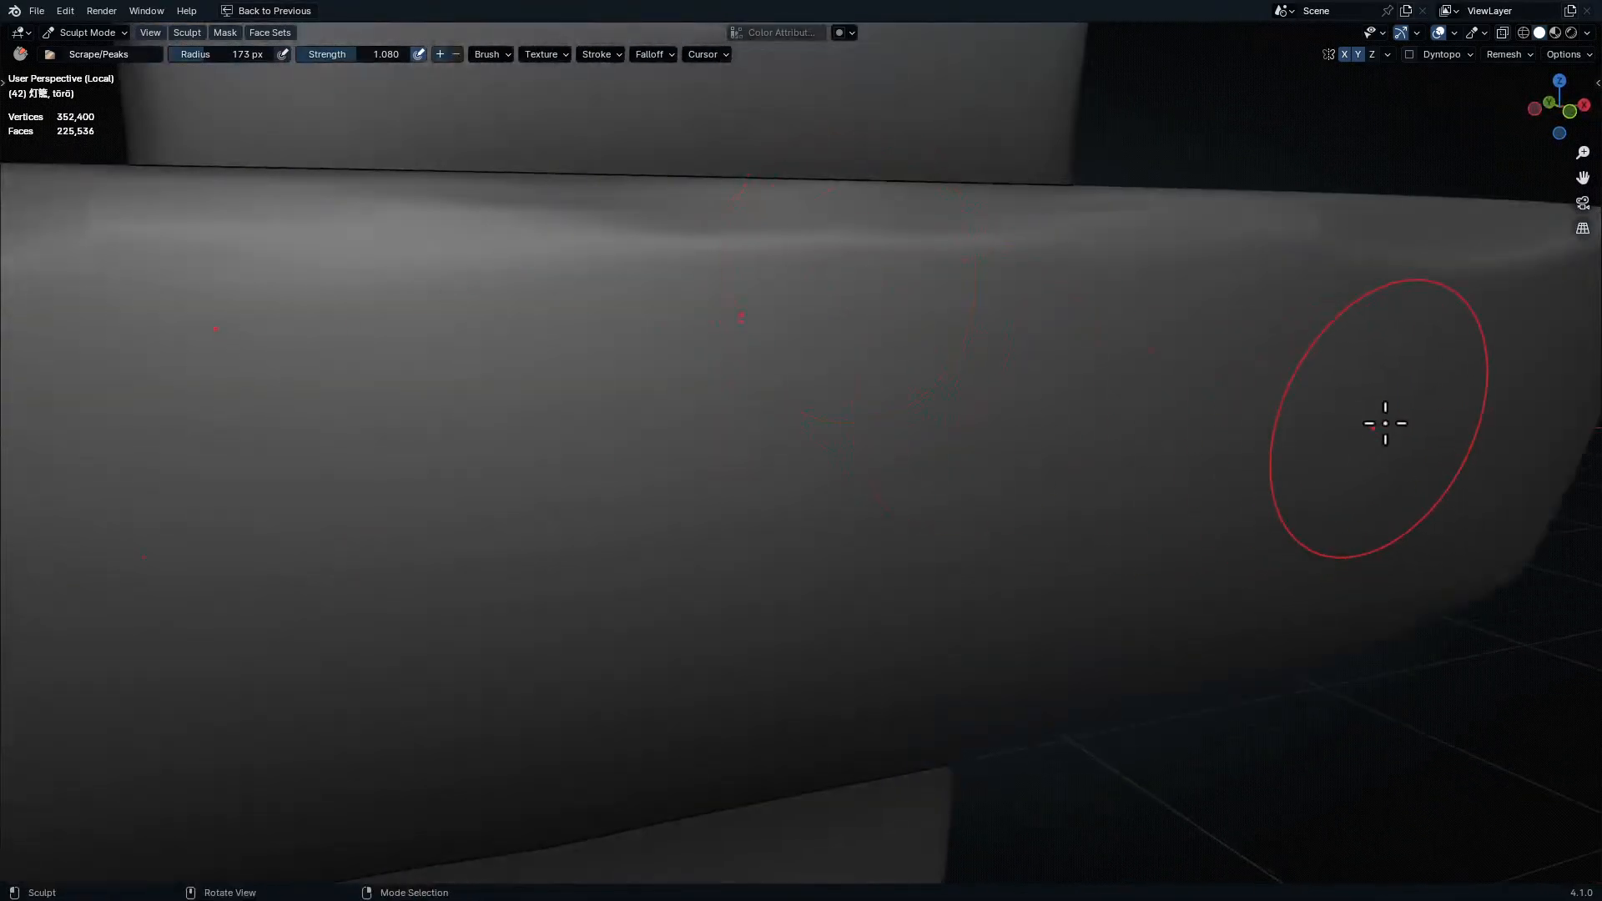
middle_click_drag(785, 727, 1034, 692)
middle_click_drag(1105, 476, 1302, 534, "ctrl")
middle_click_drag(1302, 534, 1331, 427, "ctrl")
middle_click_drag(792, 484, 864, 458)
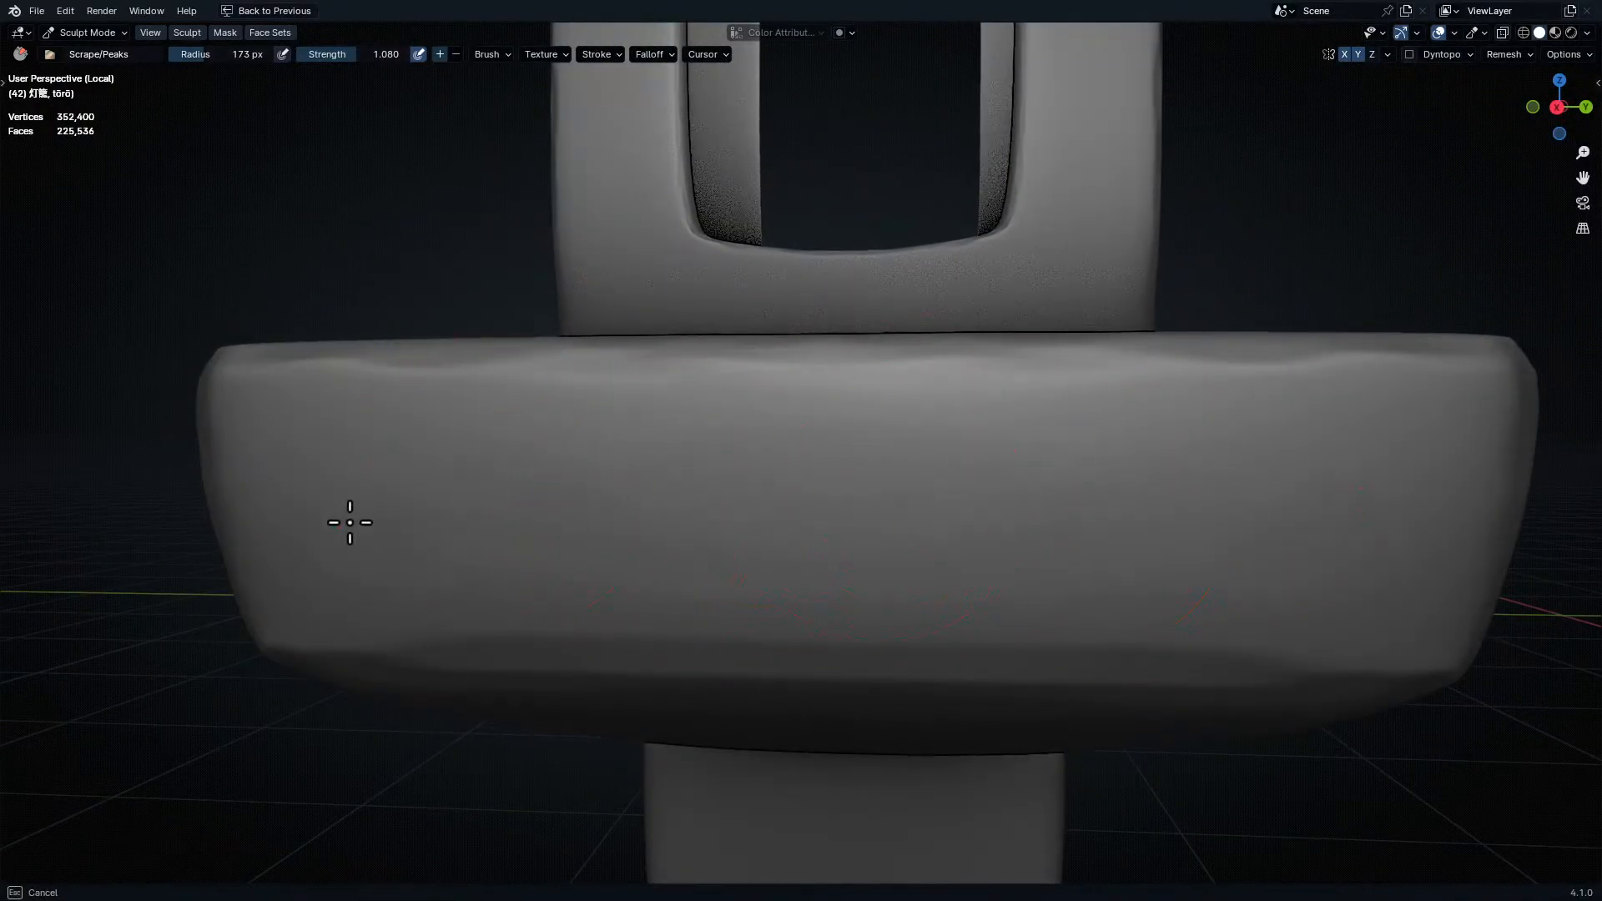
mouse_move(1033, 543)
middle_mouse_down()
mouse_move(1094, 572)
mouse_move(1136, 563)
mouse_move(1087, 597)
mouse_move(1101, 643)
mouse_move(962, 447)
mouse_move(943, 350)
middle_mouse_up()
left_click_drag(551, 158, 871, 338)
left_click_drag(922, 221, 876, 332)
middle_click_drag(966, 322, 918, 314)
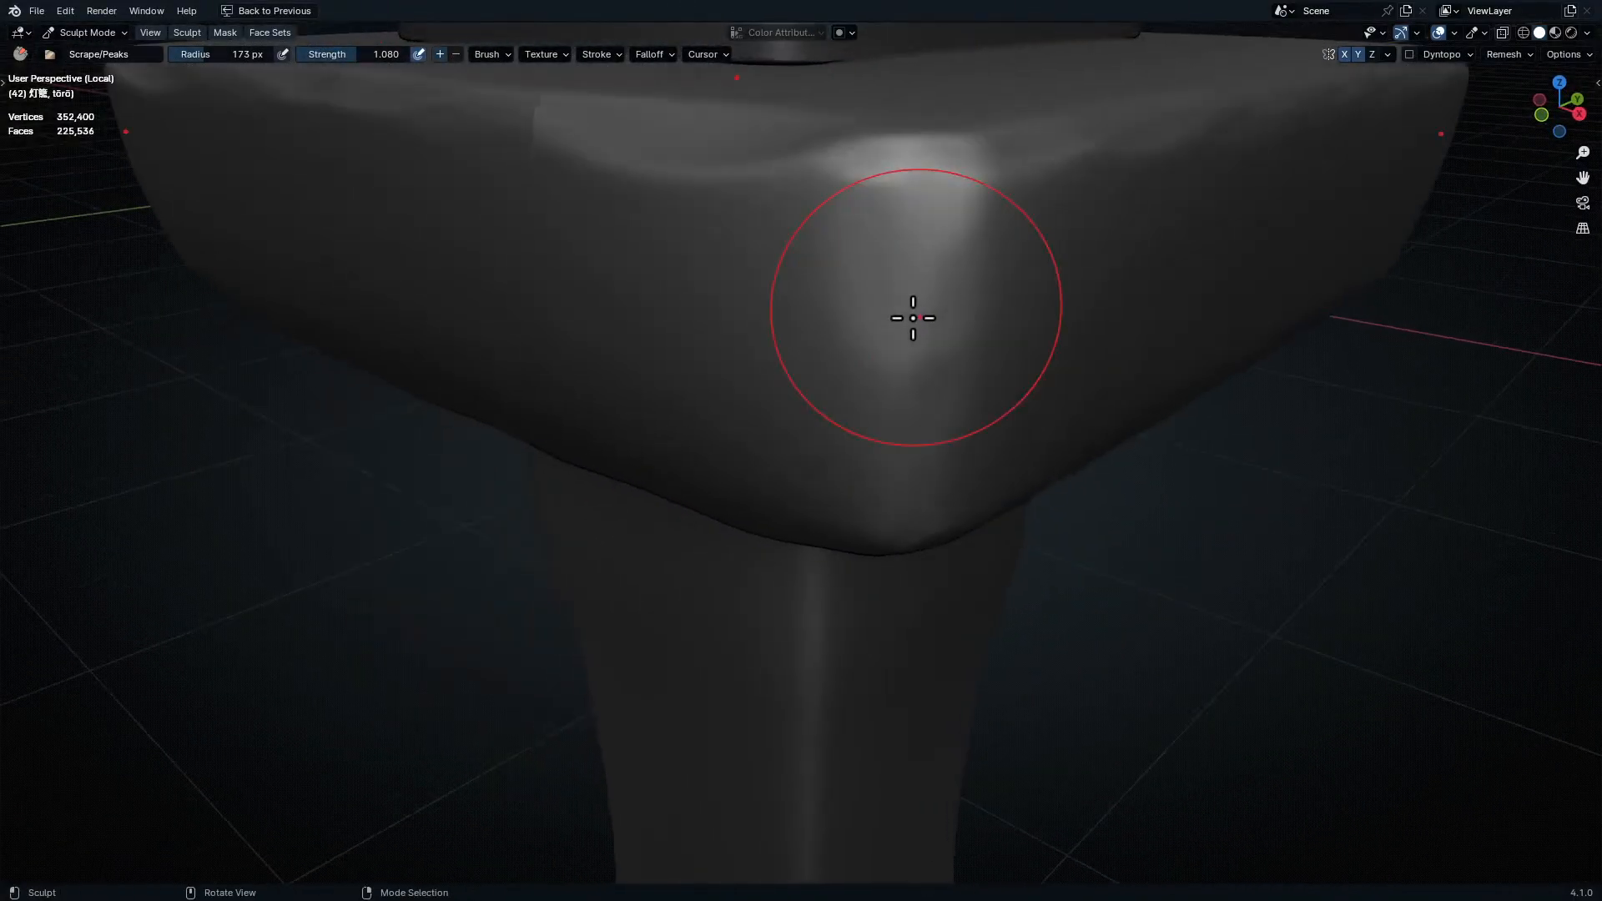
left_click_drag(965, 287, 959, 392)
- Check the platform from above and restore the layout with the reference image beside the model
middle_click_drag(1053, 456, 982, 392)
mouse_move(1013, 359)
middle_mouse_down("ctrl")
mouse_move(1058, 429)
mouse_move(1156, 375)
middle_mouse_up("ctrl")
mouse_move(1136, 267)
middle_mouse_down()
mouse_move(1173, 294)
mouse_move(1114, 396)
middle_mouse_up()
middle_click_drag(1113, 396, 1058, 468)
middle_click_drag(1011, 651, 1006, 368, "ctrl")
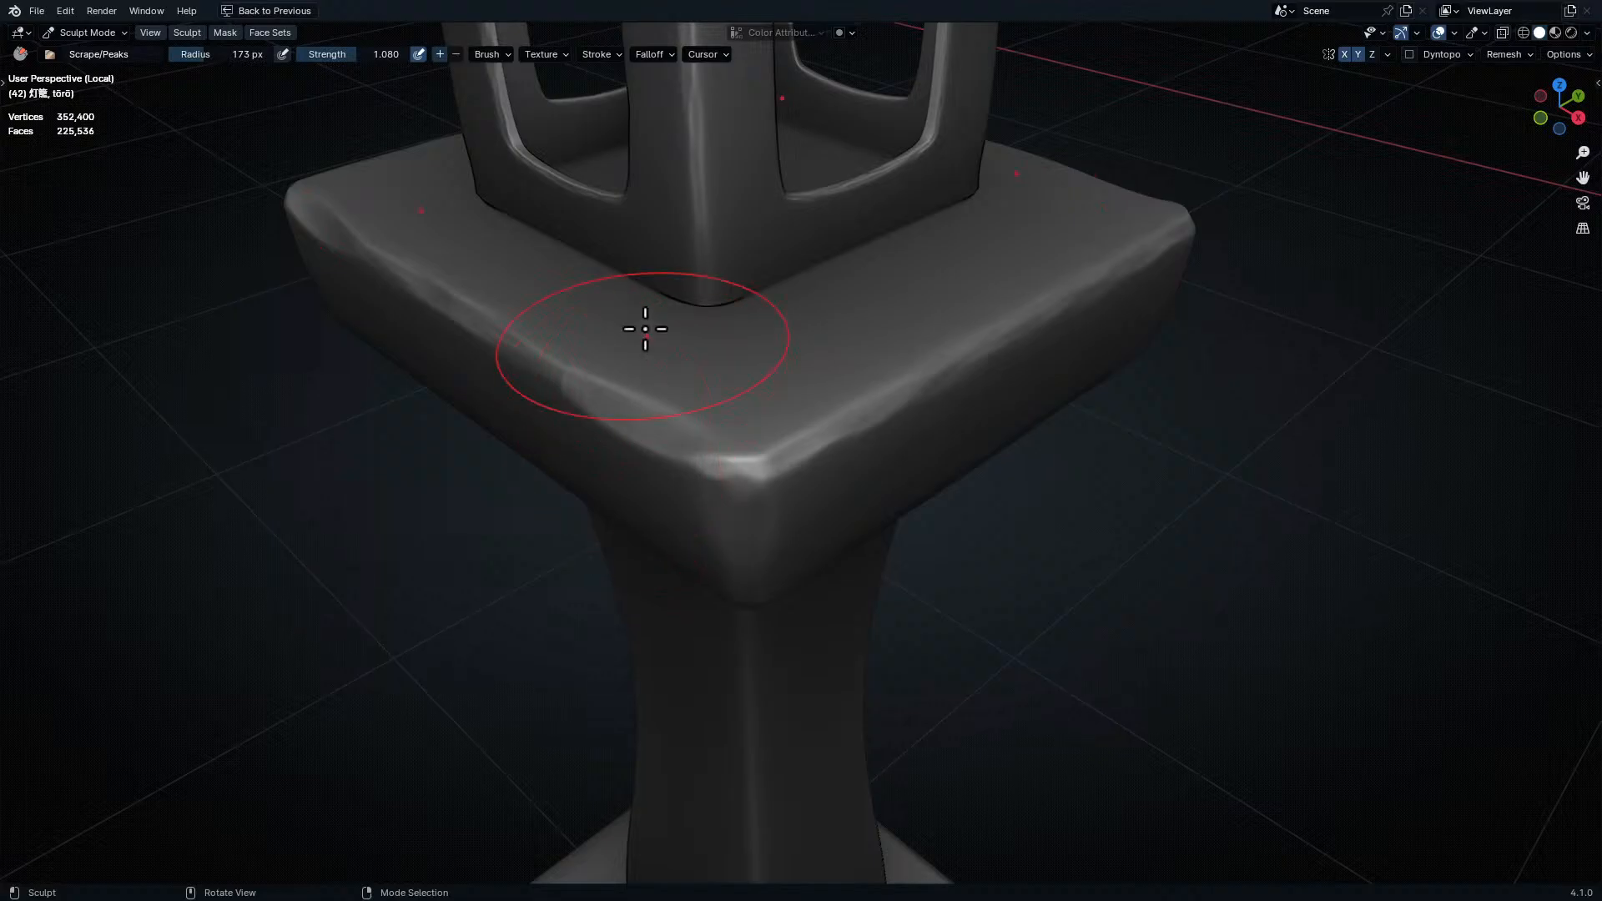
key("ctrl+space")
scroll(275, 467, "up", 5)
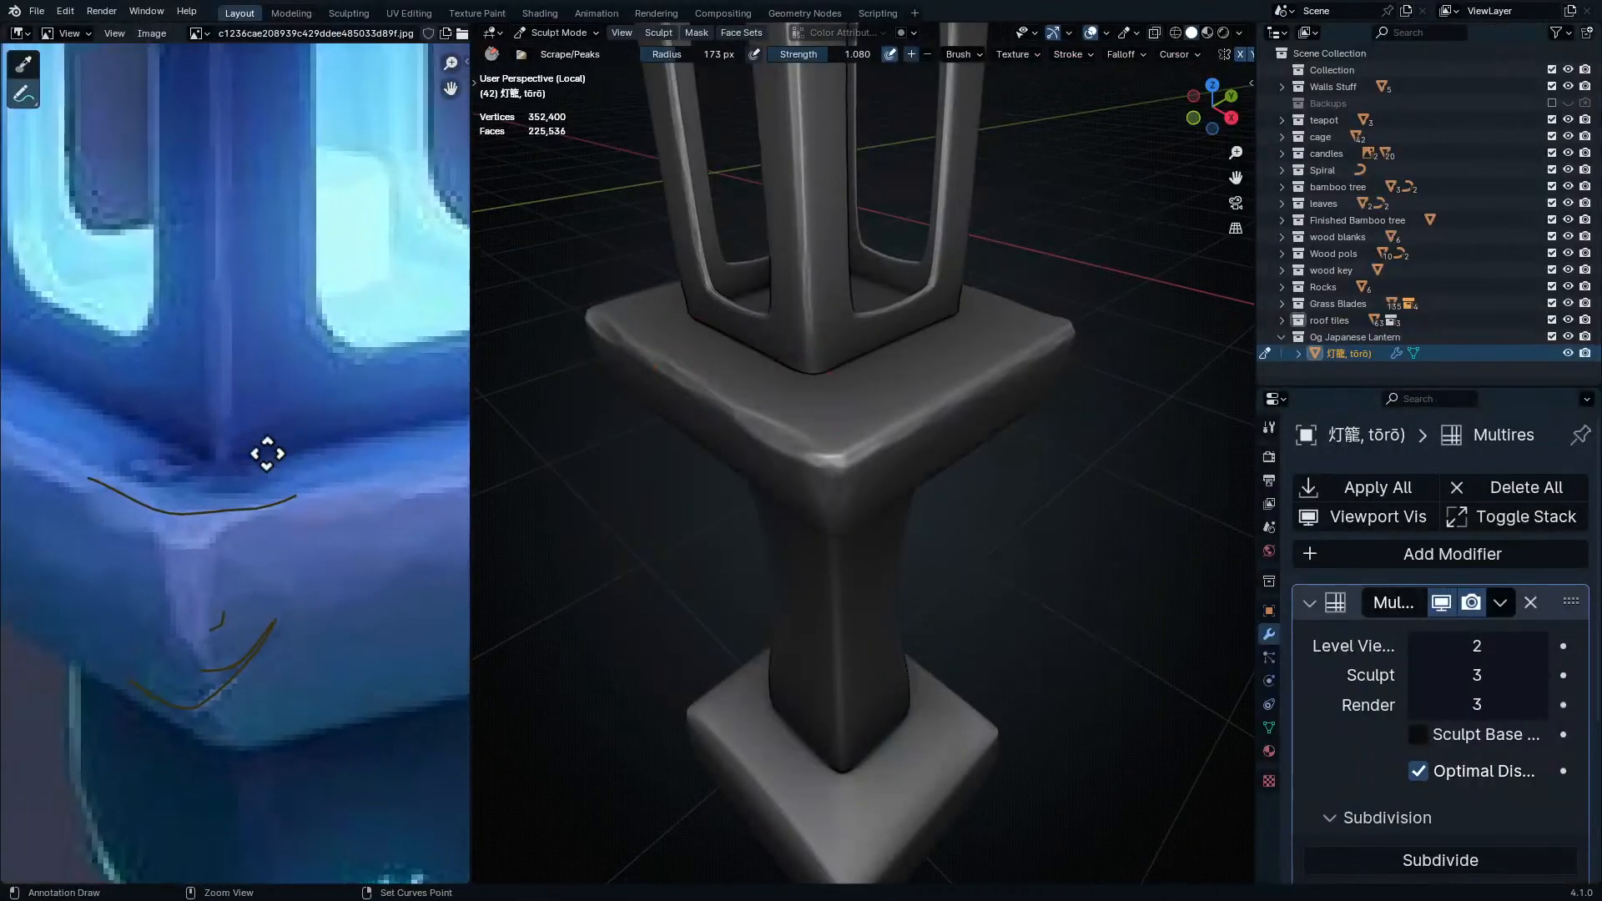
- Sketch the chipped facet at the platform's lower corner on the reference image with annotation loops, and undo them
middle_click_drag(268, 469, 324, 449, "ctrl")
mouse_move(87, 427)
middle_mouse_down()
mouse_move(315, 536)
mouse_move(329, 608)
mouse_move(129, 472)
middle_mouse_up()
mouse_move(323, 605)
middle_mouse_down()
mouse_move(203, 477)
mouse_move(243, 579)
mouse_move(183, 602)
mouse_move(250, 454)
middle_mouse_up()
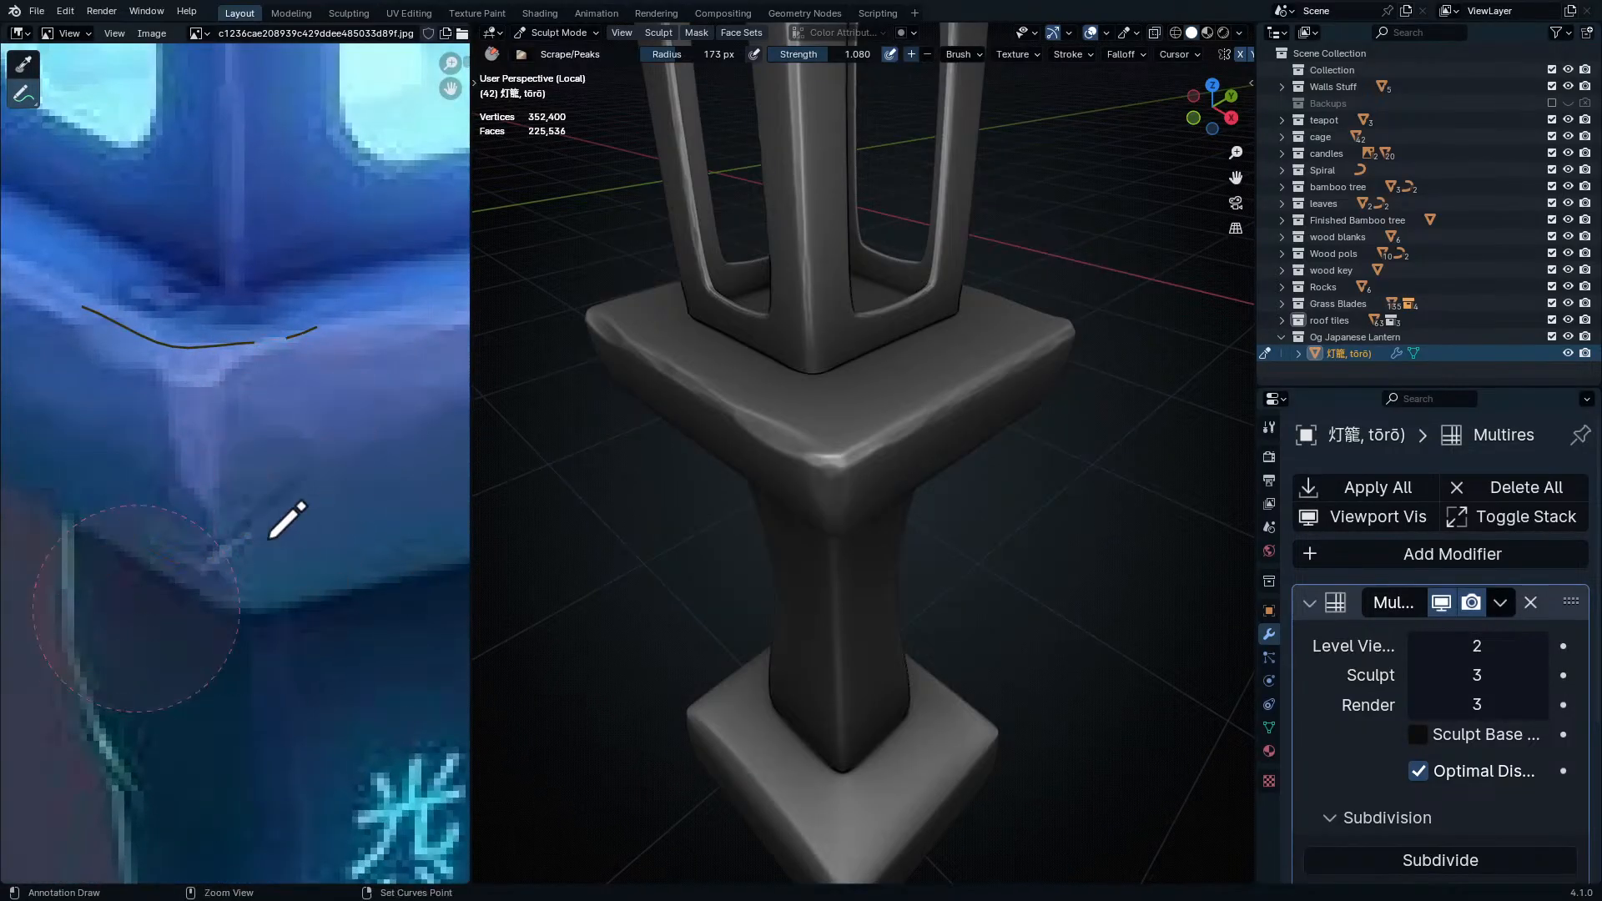
middle_click_drag(150, 638, 250, 619, "ctrl")
middle_click_drag(250, 619, 110, 649)
middle_click_drag(193, 531, 276, 545)
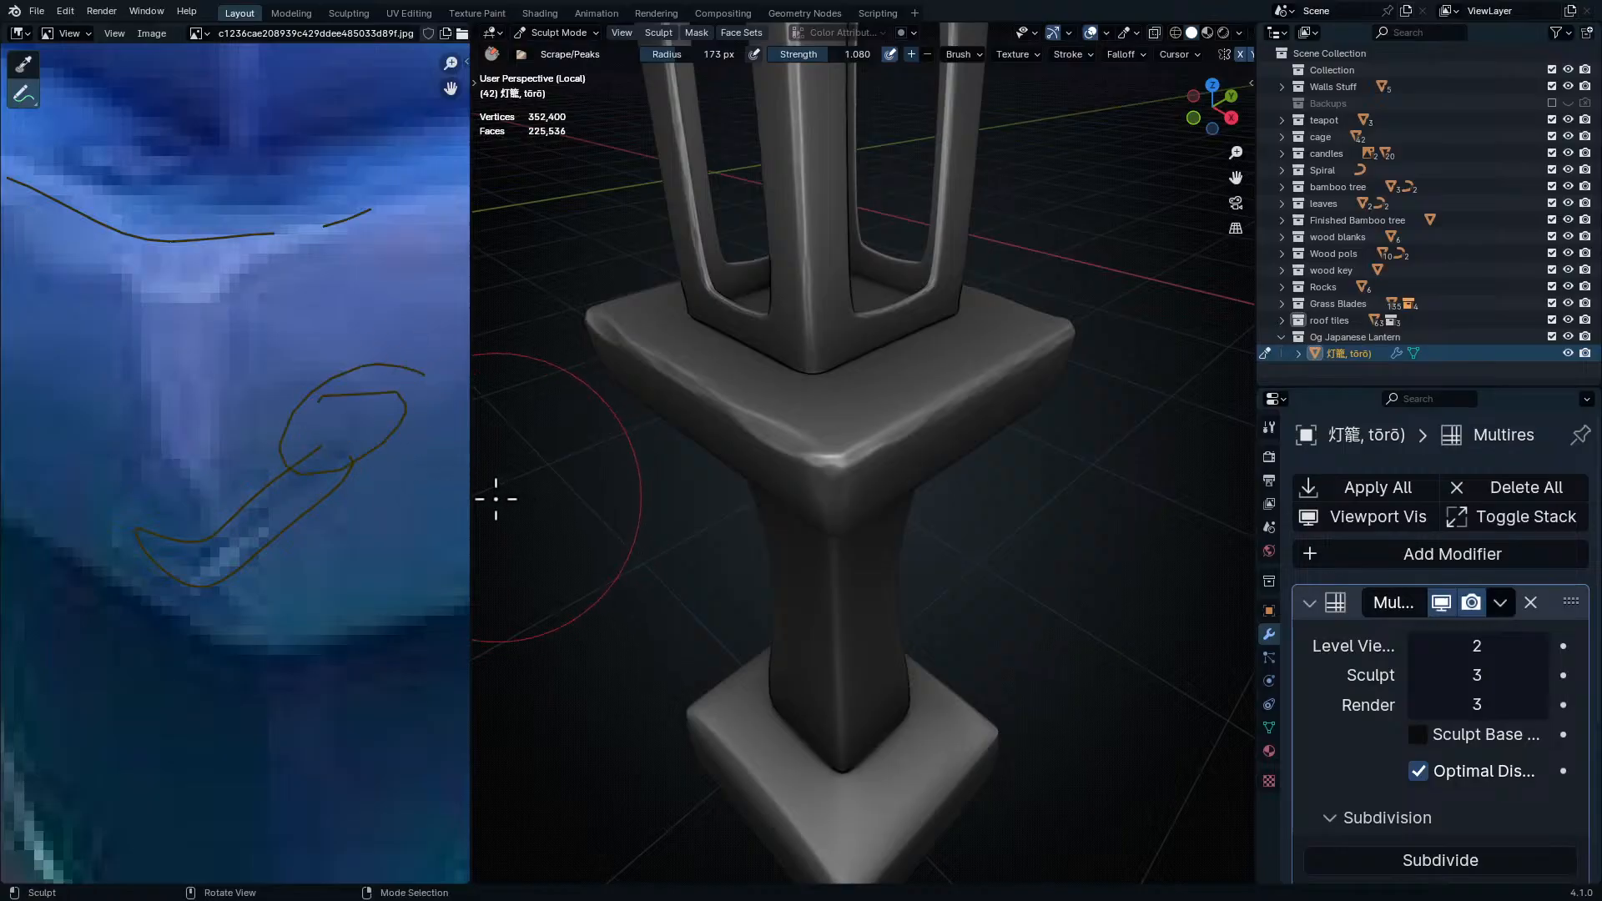
key("ctrl+z")
- Bring the reference's column into view and scrape the model column's front vertical edge flat with long downward strokes
mouse_move(816, 572)
middle_mouse_down("ctrl")
mouse_move(856, 501)
mouse_move(826, 454)
middle_mouse_up("ctrl")
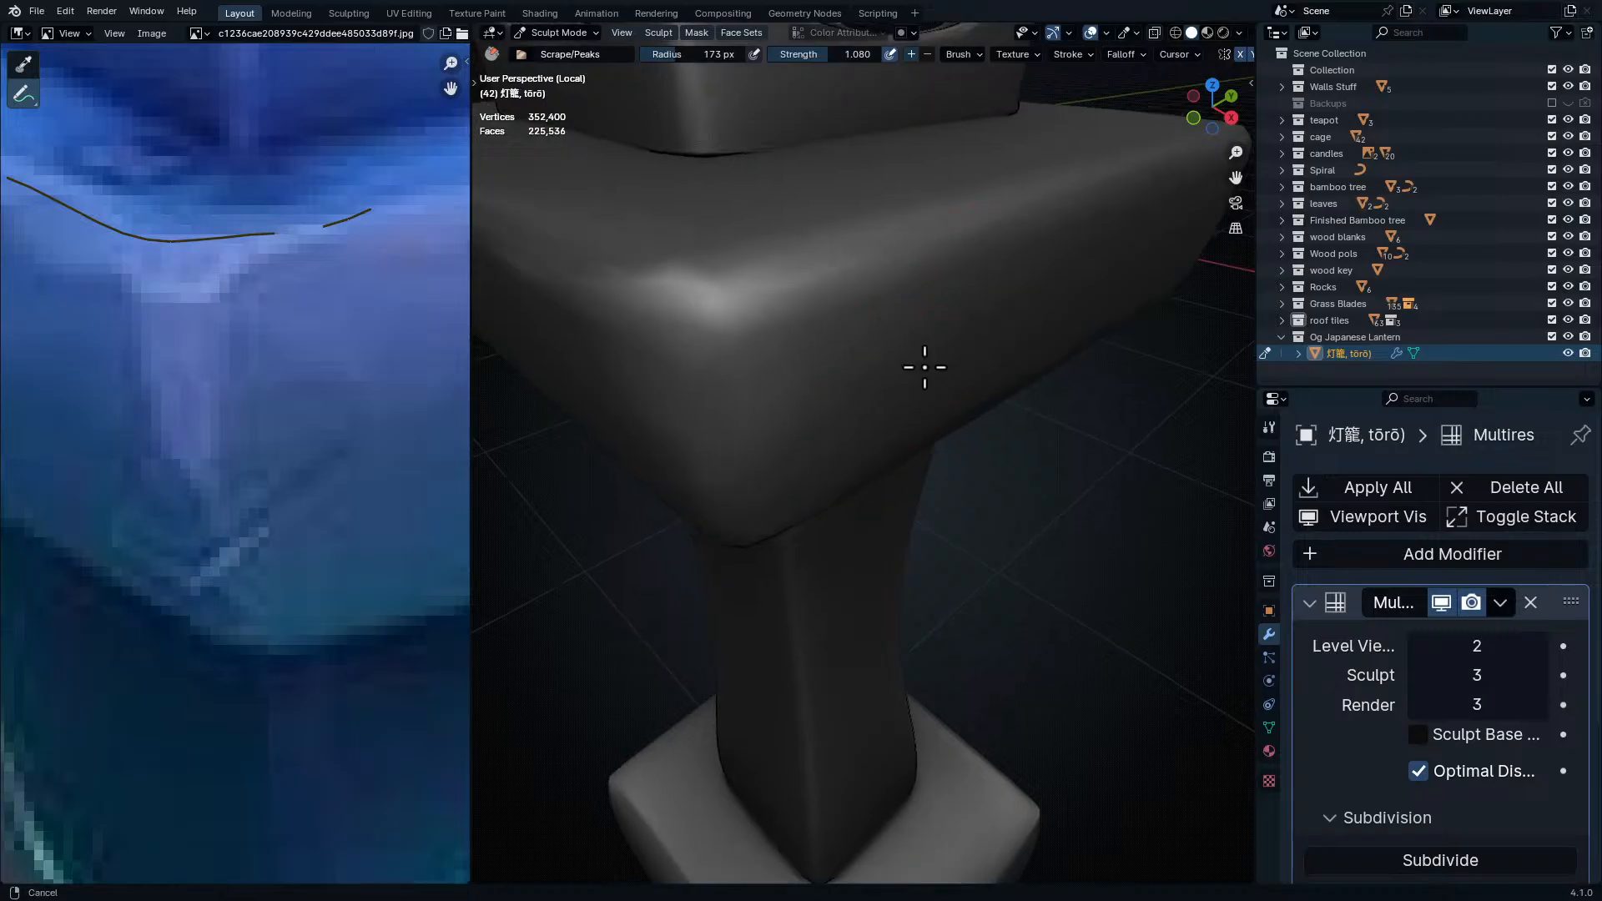
middle_click_drag(926, 351, 835, 475, "ctrl")
middle_click_drag(203, 775, 243, 493)
scroll(244, 499, "down", 6)
middle_click_drag(279, 847, 241, 618)
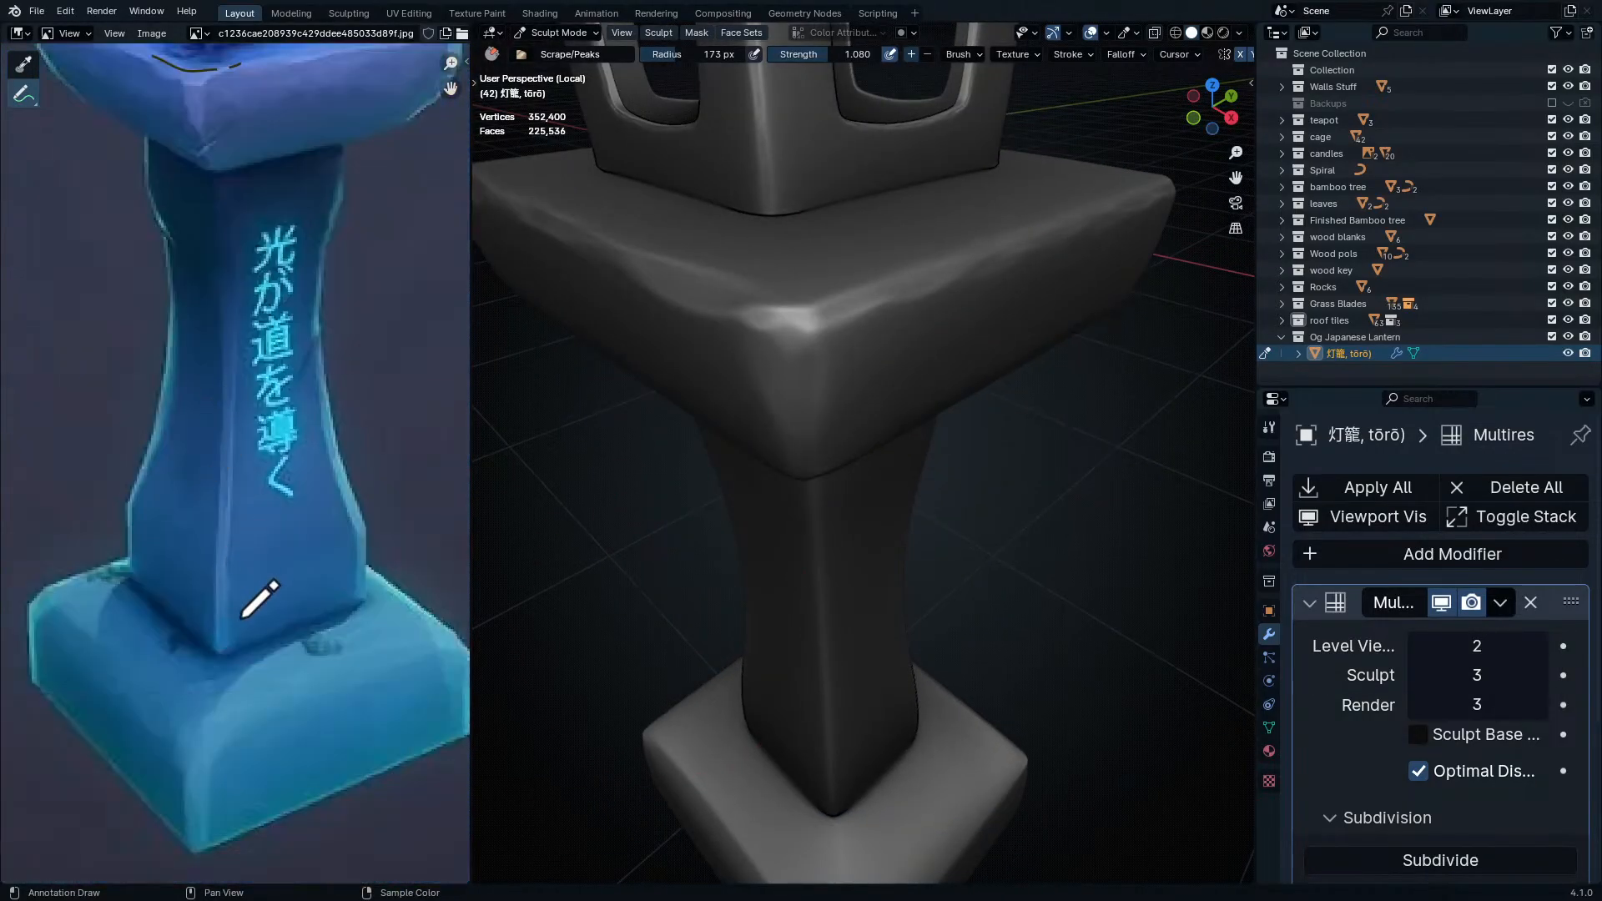
middle_click_drag(734, 542, 723, 454)
middle_click_drag(792, 742, 778, 335, "ctrl")
mouse_move(780, 168)
middle_mouse_down("ctrl")
mouse_move(786, 372)
mouse_move(758, 372)
mouse_move(787, 517)
mouse_move(859, 647)
mouse_move(851, 297)
mouse_move(810, 776)
middle_mouse_up("ctrl")
left_click_drag(810, 776, 811, 784)
left_click_drag(837, 365, 808, 684)
left_click_drag(826, 392, 811, 717)
middle_click_drag(866, 529, 850, 501, "ctrl")
left_click_drag(850, 501, 792, 743)
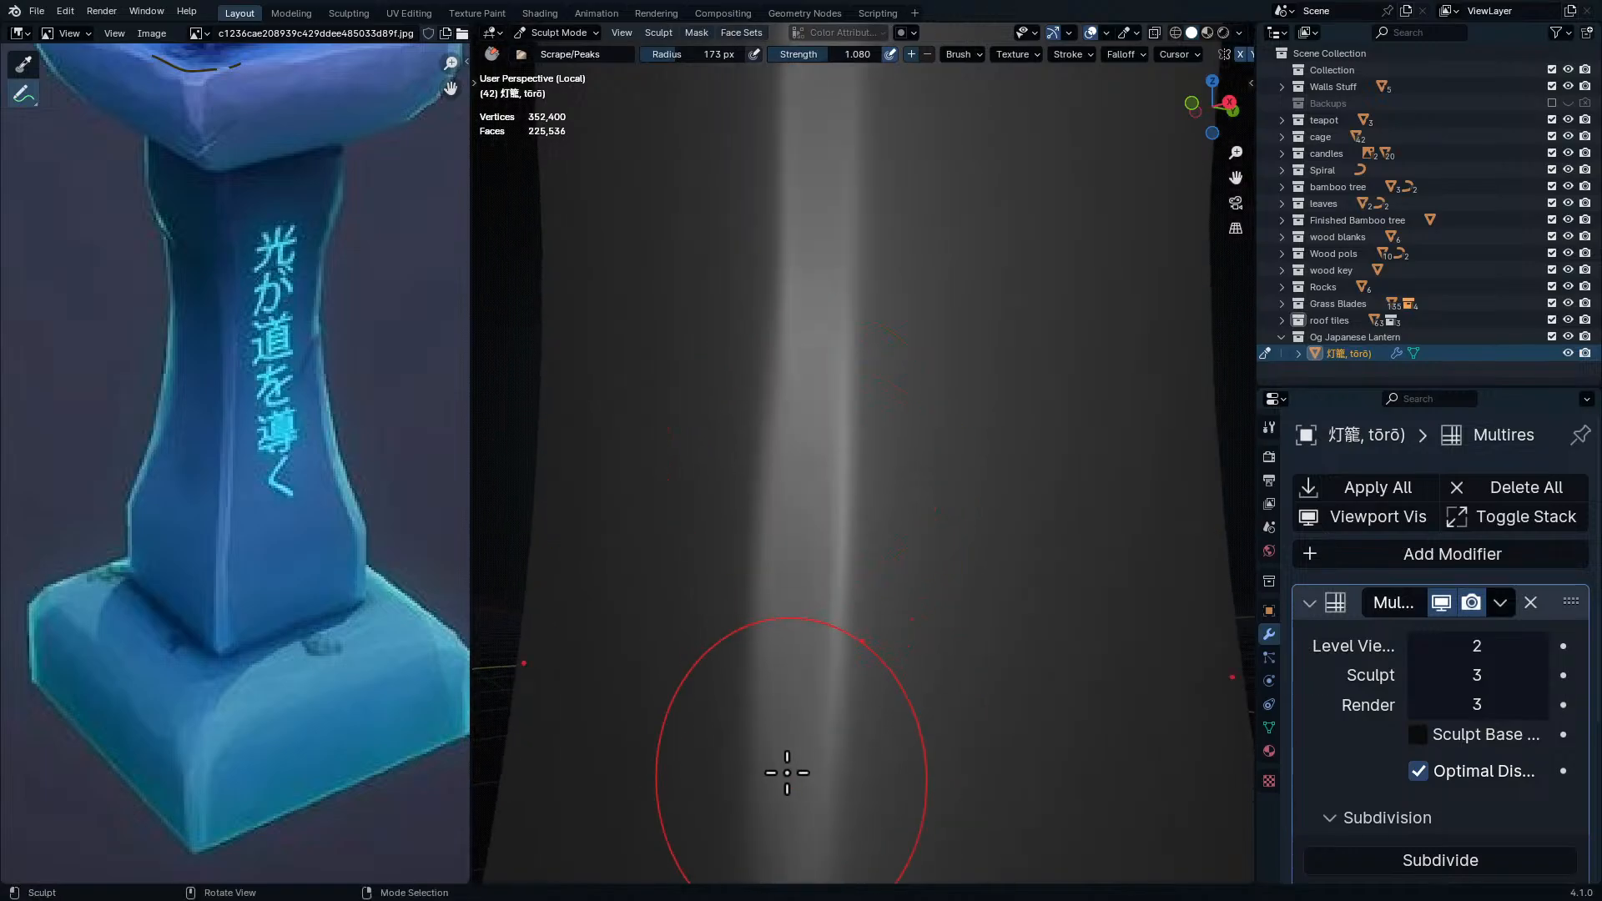
- Scrape the facet farther down the middle stretch of the column's front edge with overlapping vertical strokes
middle_click_drag(784, 755, 822, 735)
left_click_drag(843, 401, 805, 717)
middle_click_drag(801, 680, 826, 625)
left_click_drag(830, 517, 822, 709)
left_click_drag(846, 475, 815, 715)
middle_click_drag(801, 710, 815, 621)
left_click_drag(835, 559, 817, 784)
middle_click_drag(818, 784, 829, 431)
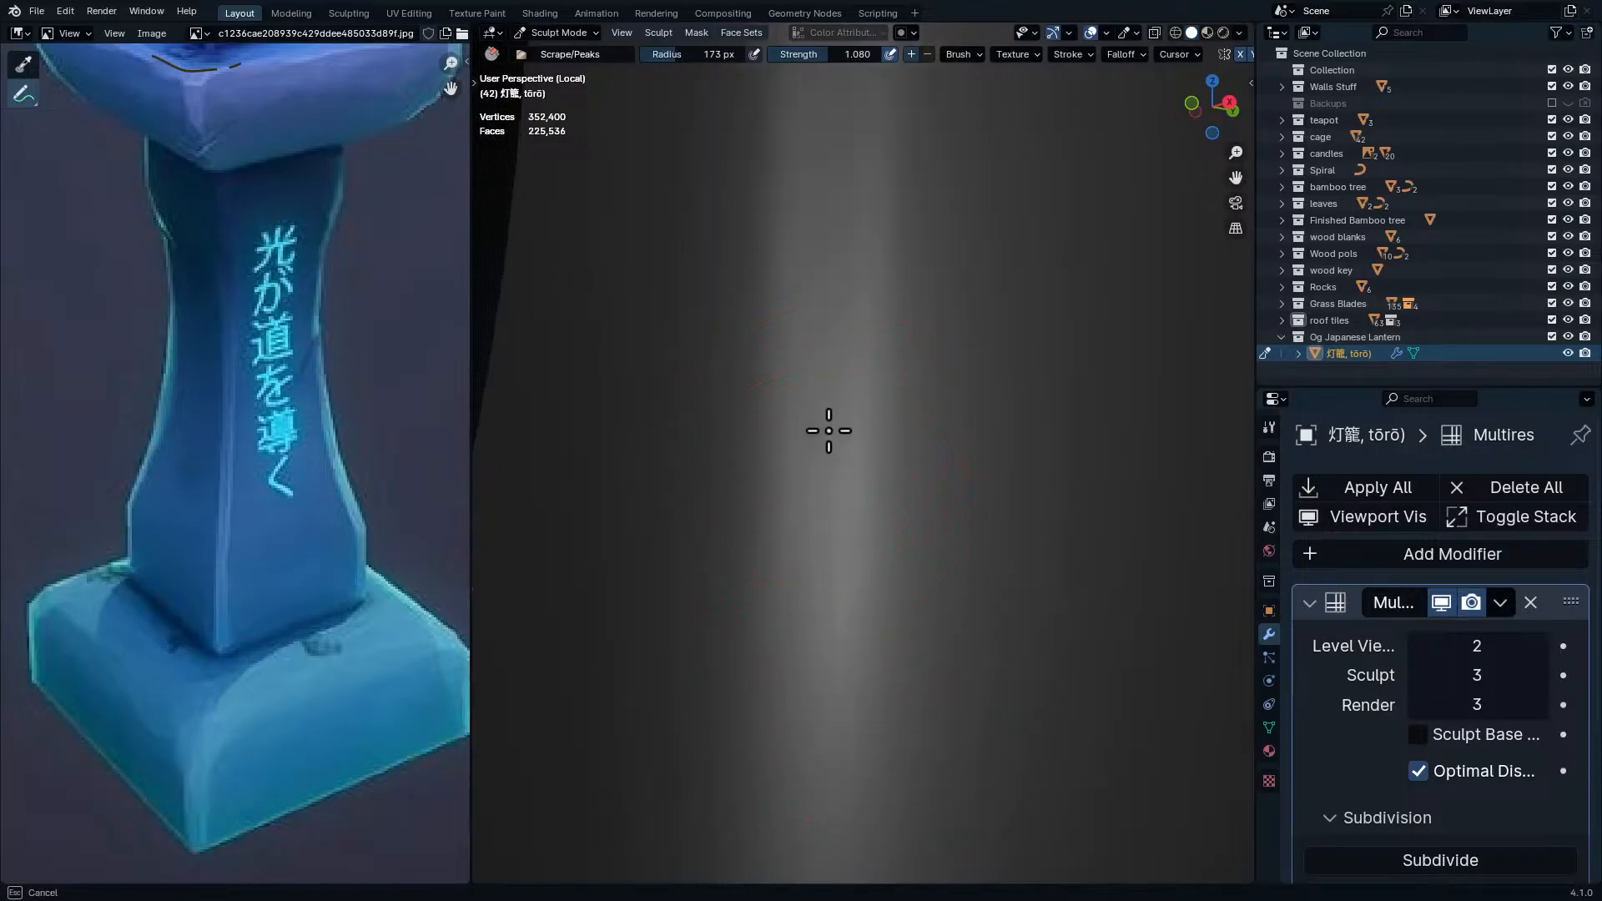
mouse_move(862, 562)
middle_mouse_down()
mouse_move(869, 740)
mouse_move(782, 721)
middle_mouse_up()
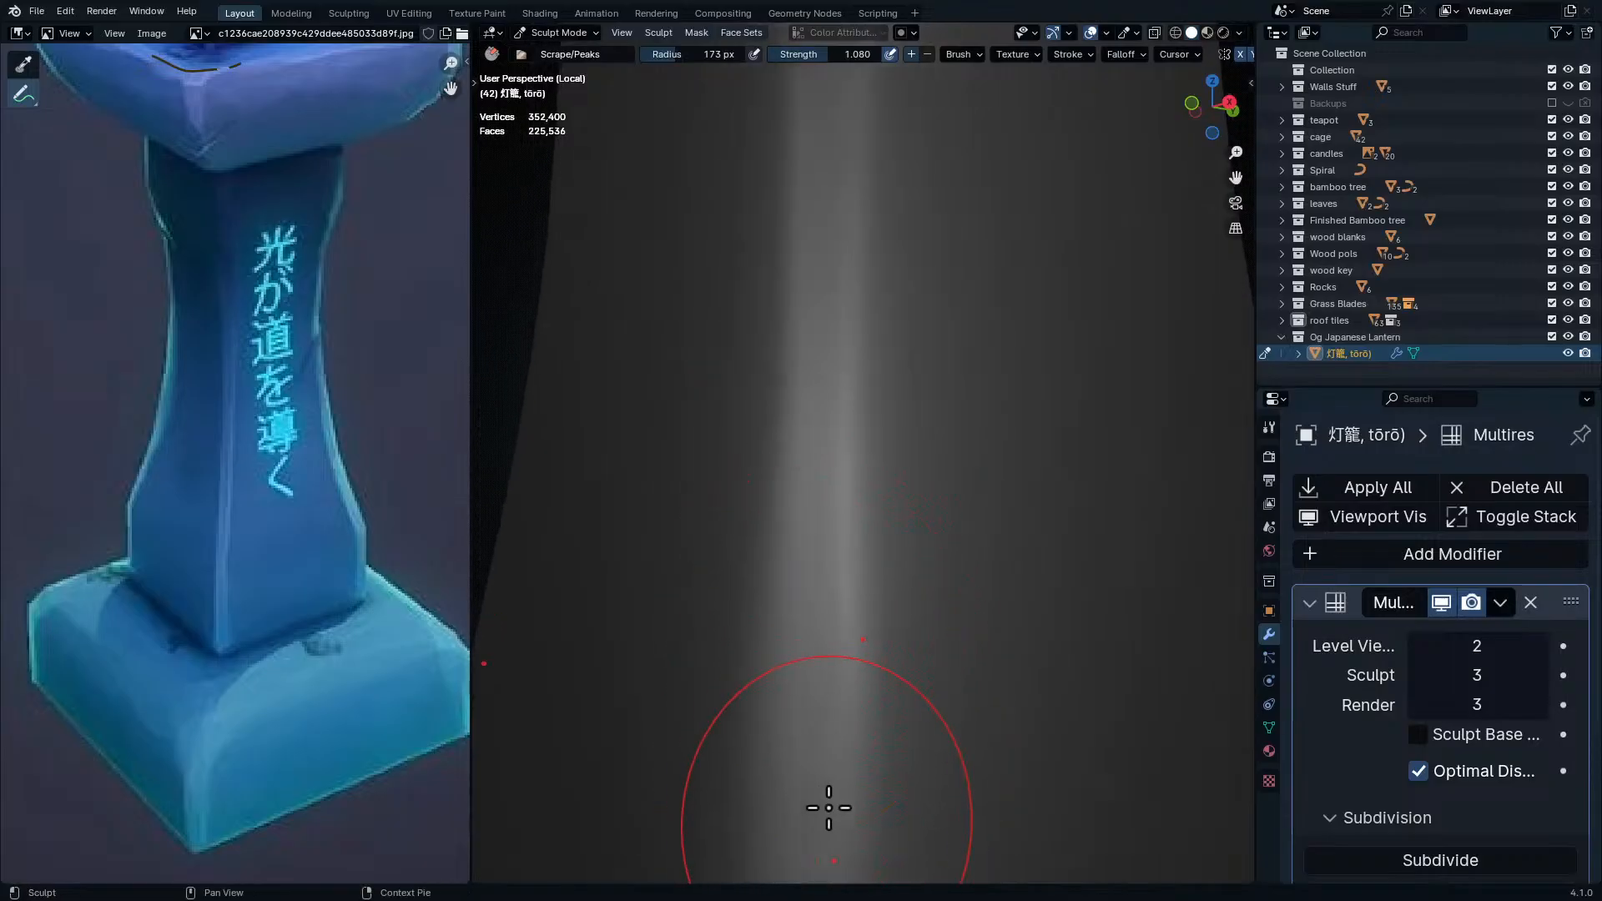
- Continue the flattened strip down the column's front edge to where the column widens
middle_click_drag(828, 809, 838, 742, "shift")
left_click_drag(843, 546, 843, 740)
middle_click_drag(844, 740, 837, 600, "shift")
left_click_drag(837, 601, 826, 818)
middle_click_drag(826, 818, 839, 771, "shift")
middle_click_drag(876, 634, 878, 655, "ctrl")
mouse_move(878, 655)
middle_mouse_down()
mouse_move(937, 704)
mouse_move(915, 833)
mouse_move(855, 714)
middle_mouse_up()
mouse_move(862, 579)
left_mouse_down()
mouse_move(840, 704)
mouse_move(858, 762)
left_mouse_up()
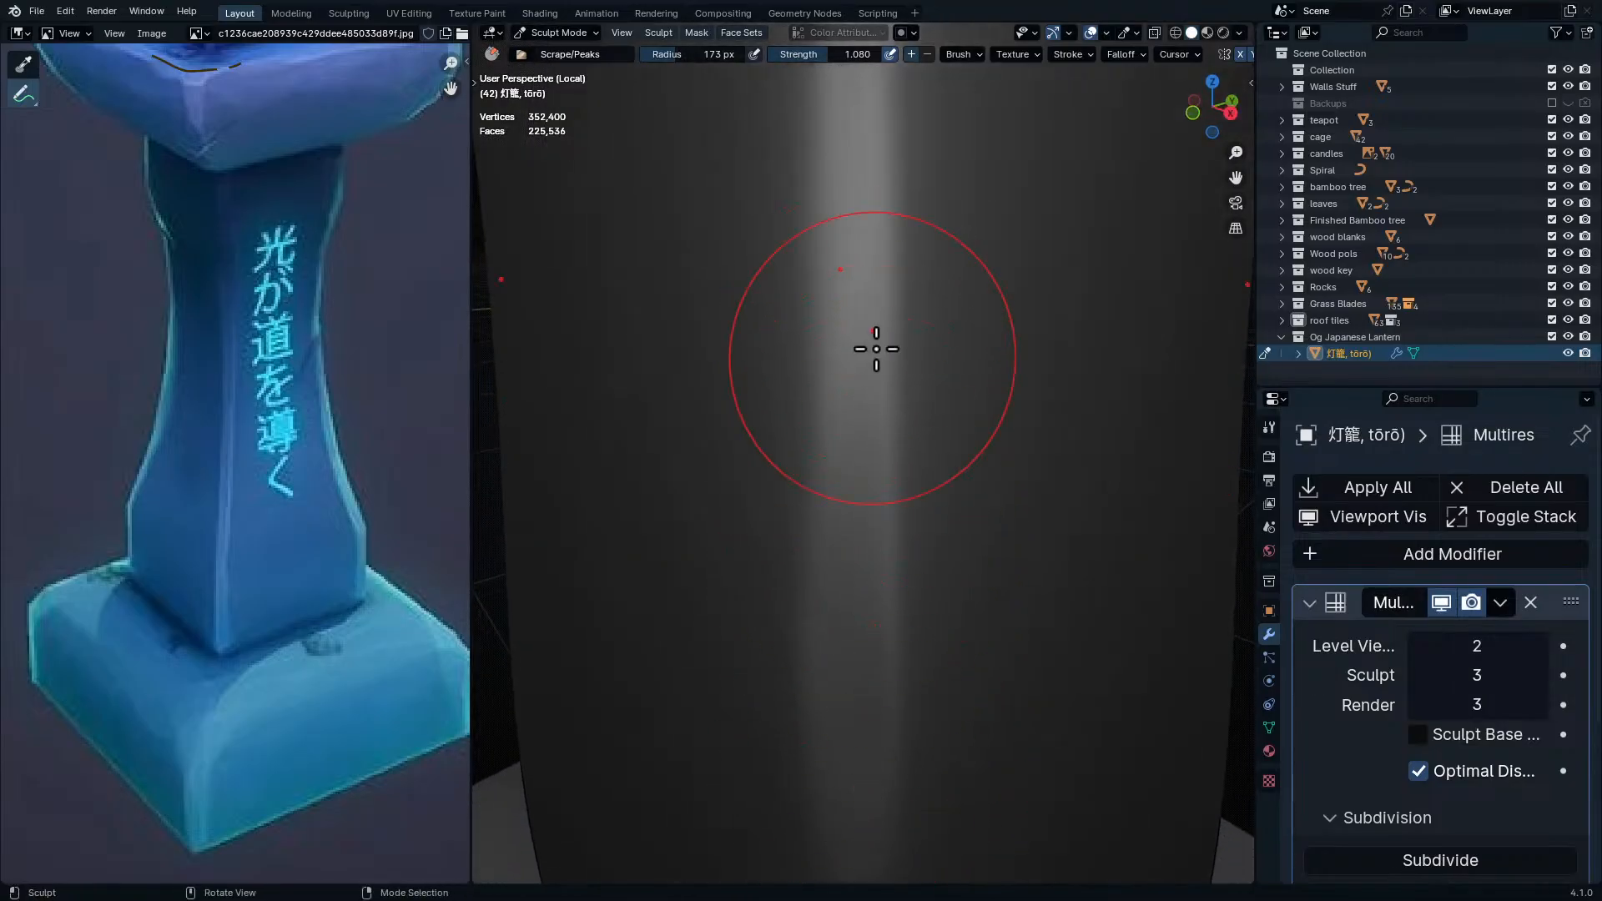
- Scrape the front edge along the column's flared lower part to carry the flat facet downward
left_click_drag(876, 349, 858, 597)
middle_click_drag(859, 598, 887, 661, "ctrl")
left_click_drag(887, 661, 836, 783)
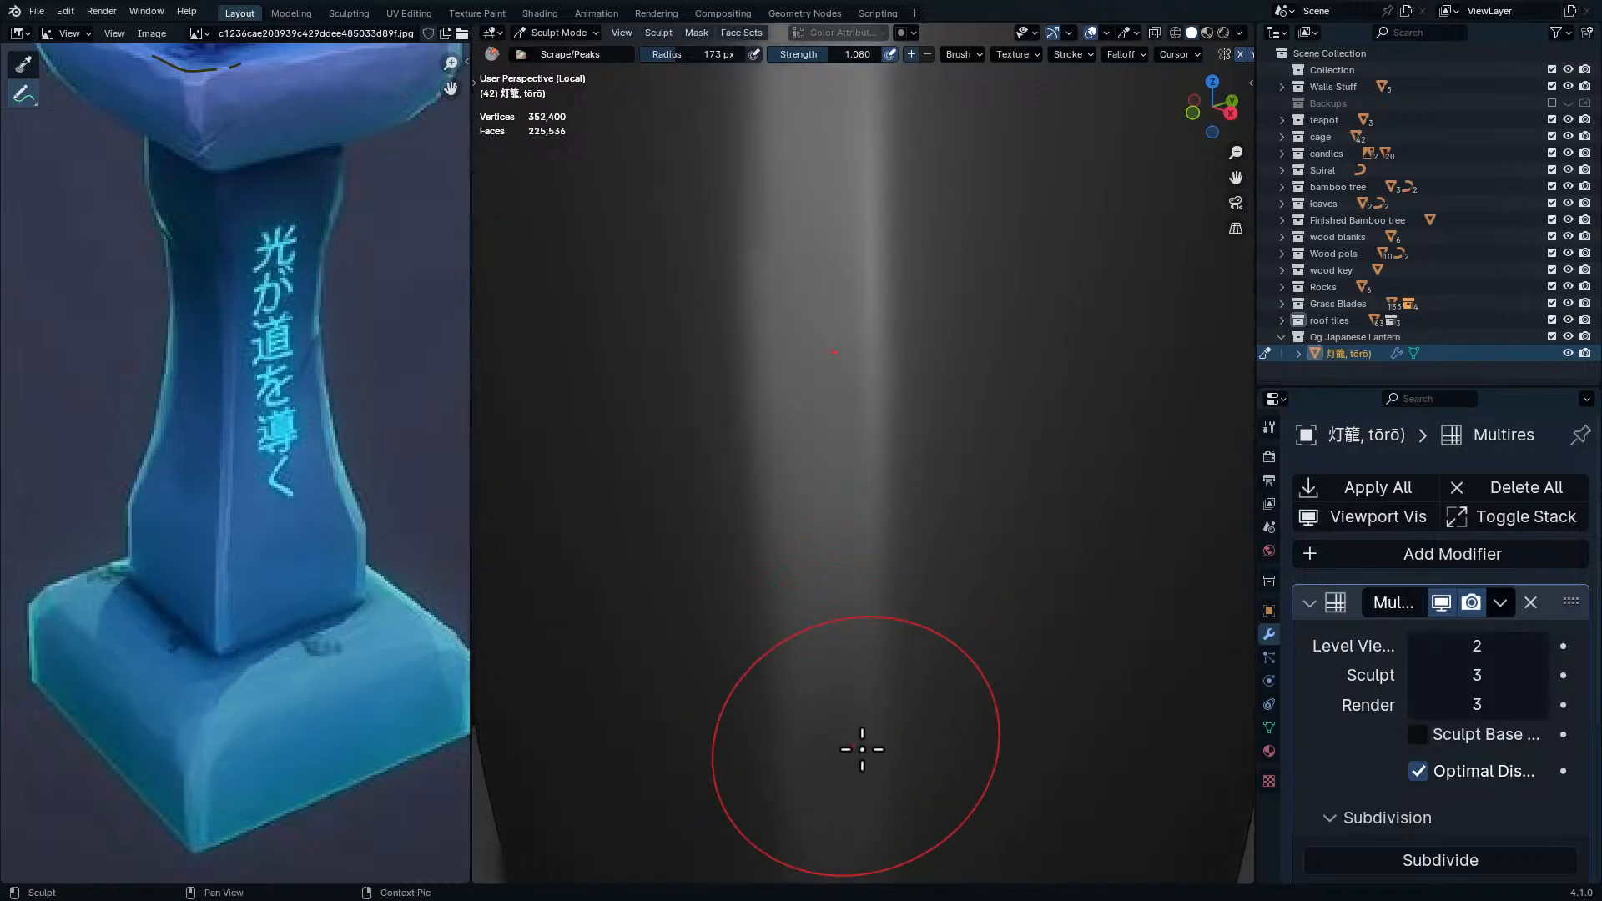
middle_click_drag(861, 752, 870, 639, "shift")
left_click_drag(924, 200, 933, 617)
middle_click_drag(933, 617, 937, 499, "shift")
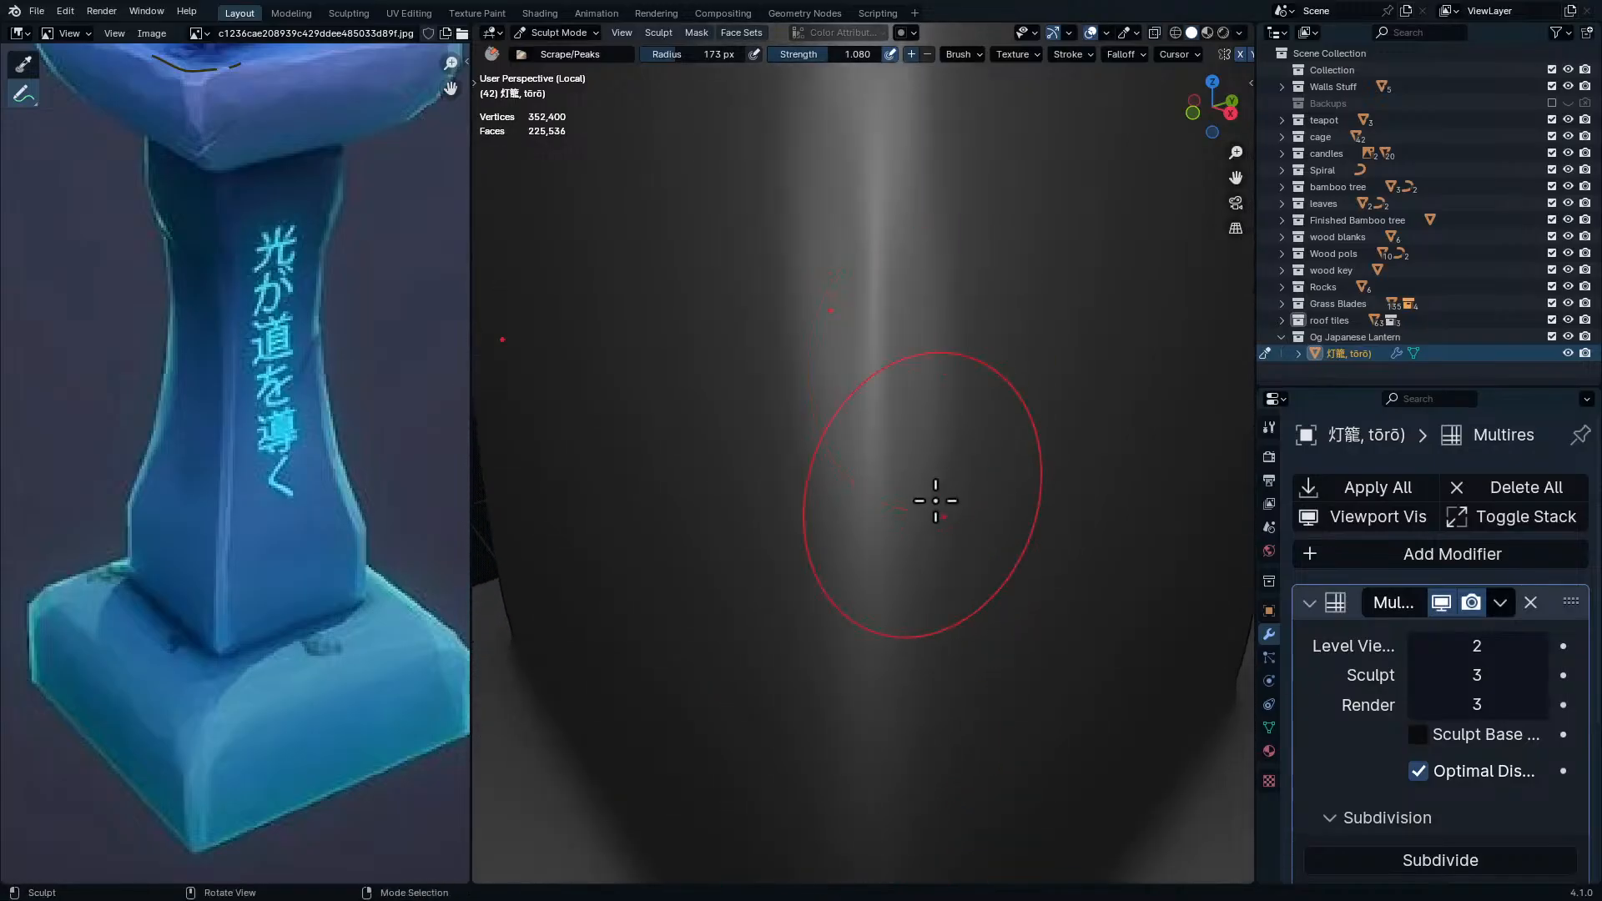
- Finish scraping the column's front edge down to its foot, just above the base
left_click_drag(866, 527, 884, 688)
middle_click_drag(892, 789, 916, 488, "shift")
left_click_drag(913, 476, 884, 738)
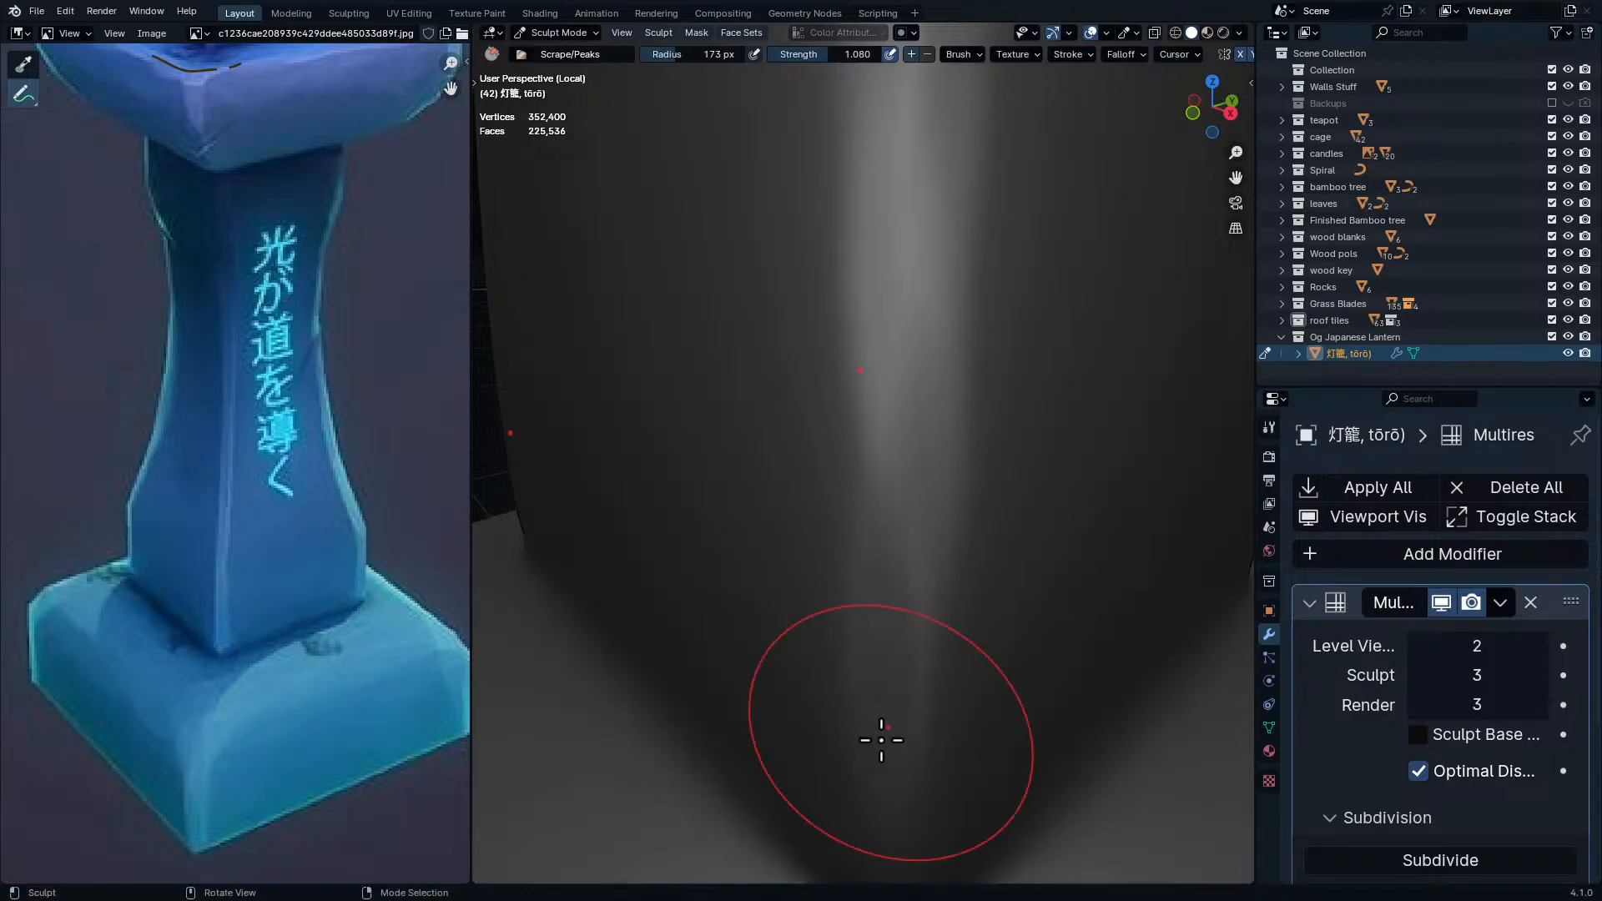
left_click_drag(929, 821, 931, 810)
middle_click_drag(931, 809, 922, 548, "shift")
left_click_drag(923, 584, 890, 679)
- Scrape the base block's upper corner into a chiselled facet with diagonal strokes
mouse_move(918, 625)
middle_mouse_down("ctrl")
mouse_move(929, 461)
mouse_move(959, 510)
mouse_move(987, 472)
middle_mouse_up("ctrl")
middle_click_drag(1035, 275, 1073, 429, "shift")
mouse_move(1043, 342)
middle_mouse_down("shift")
mouse_move(1026, 537)
mouse_move(847, 340)
mouse_move(839, 243)
middle_mouse_up("shift")
mouse_move(1076, 432)
middle_mouse_down("ctrl")
mouse_move(1093, 654)
mouse_move(1022, 597)
mouse_move(1064, 596)
mouse_move(993, 636)
mouse_move(923, 584)
mouse_move(1054, 608)
middle_mouse_up("ctrl")
mouse_move(886, 689)
middle_mouse_down("shift")
mouse_move(934, 600)
mouse_move(923, 518)
mouse_move(962, 372)
mouse_move(1001, 387)
middle_mouse_up("shift")
mouse_move(972, 476)
middle_mouse_down("ctrl")
mouse_move(957, 425)
mouse_move(895, 434)
middle_mouse_up("ctrl")
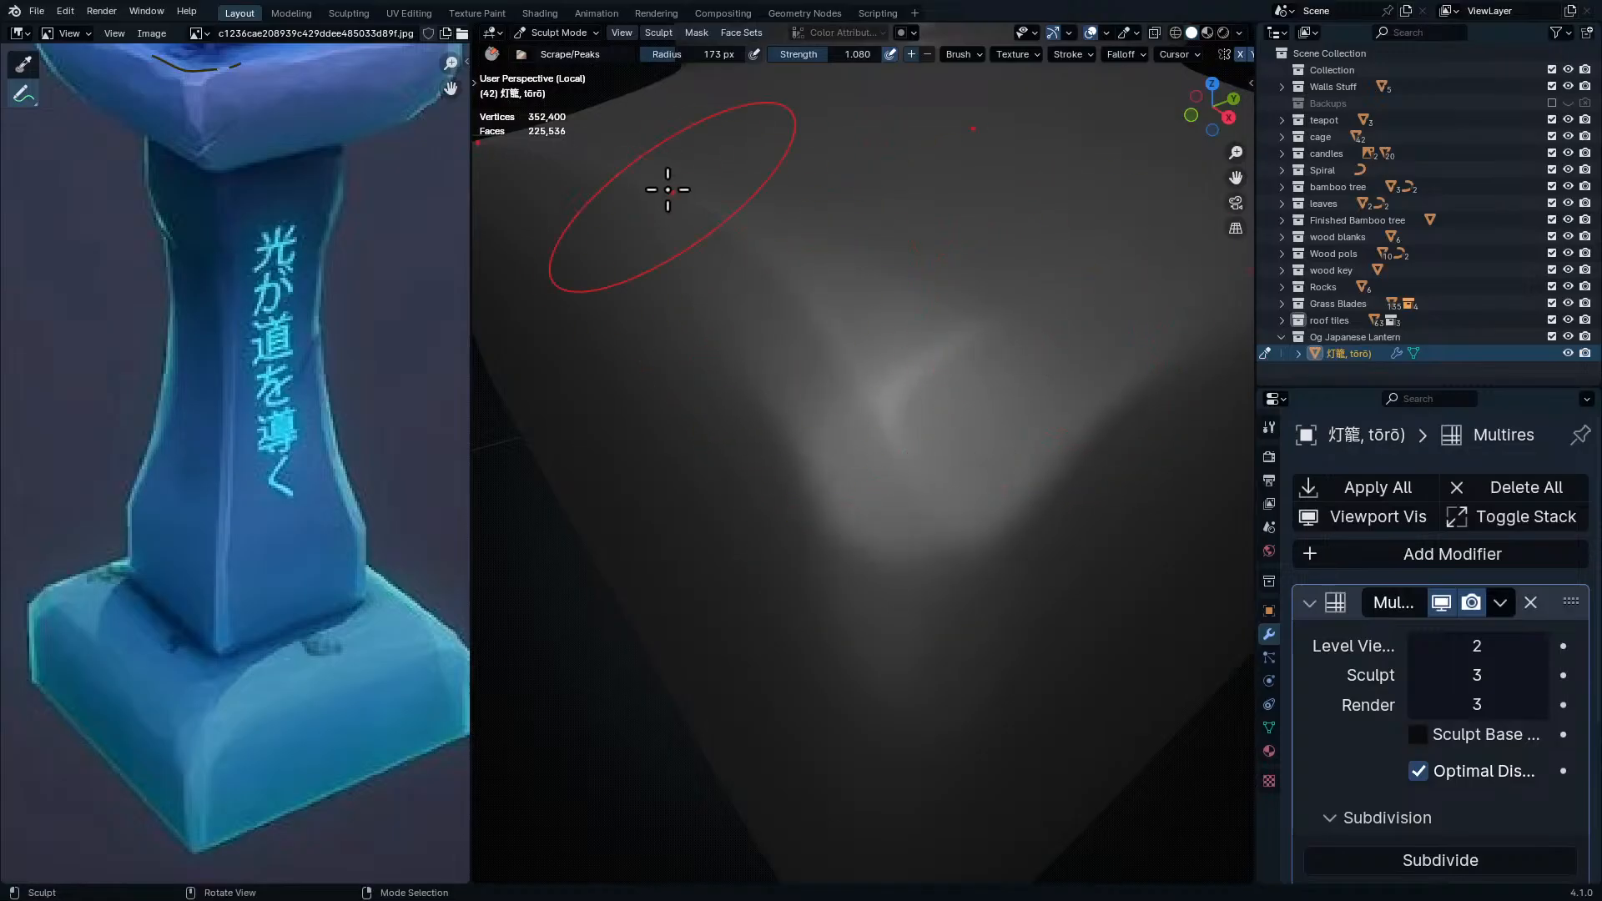
middle_click_drag(956, 442, 881, 617, "shift")
left_click_drag(835, 709, 1055, 518)
left_click_drag(913, 722, 1059, 617)
middle_click_drag(918, 708, 972, 442, "shift")
left_click_drag(906, 359, 1035, 259)
mouse_move(851, 605)
left_mouse_down()
mouse_move(926, 490)
mouse_move(976, 334)
left_mouse_up()
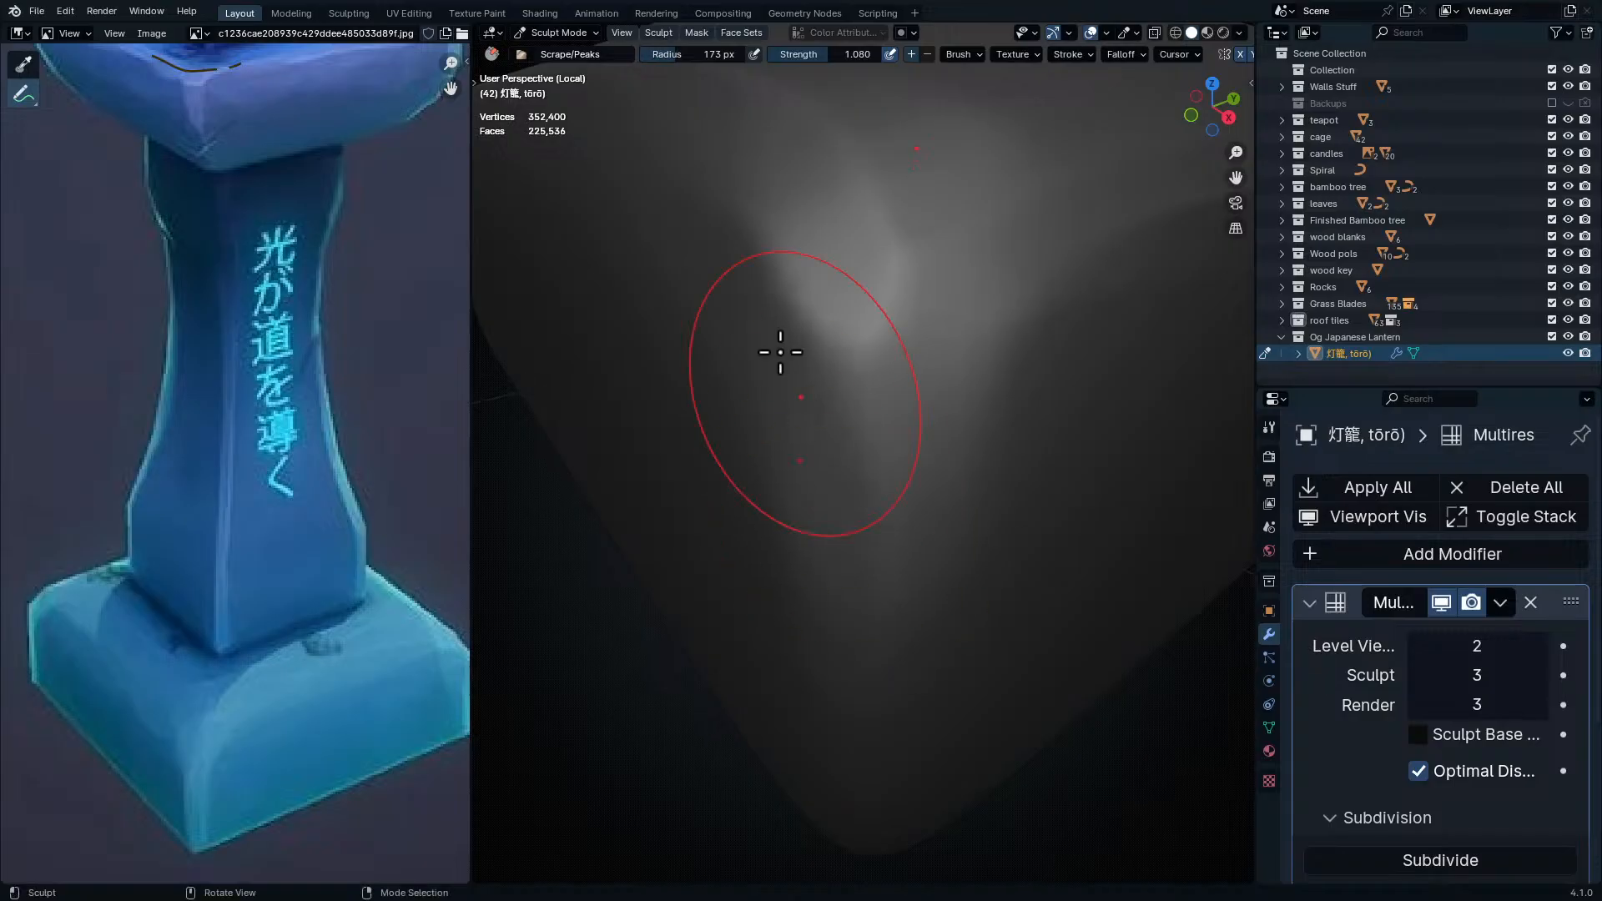
- Scrape down the vertical edge below the base block's corner to flatten it
left_click_drag(790, 404, 881, 624)
middle_click_drag(902, 645, 929, 425, "shift")
middle_click_drag(881, 571, 927, 526, "shift")
left_click_drag(951, 506, 959, 472)
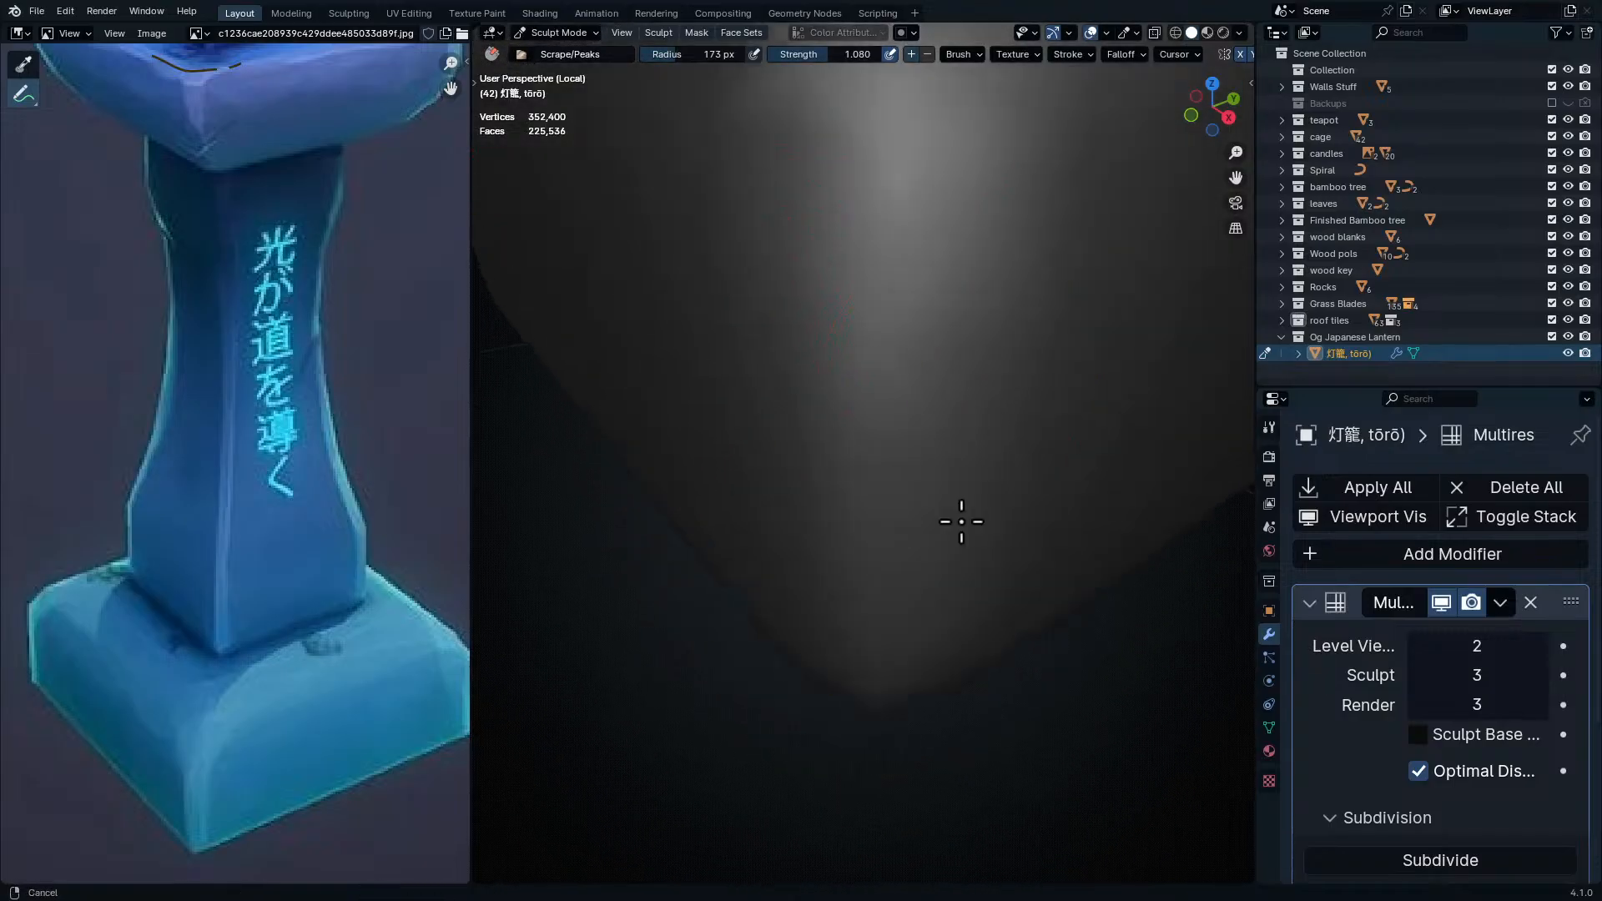
scroll(993, 509, "down", 5)
mouse_move(998, 515)
middle_mouse_down("shift")
mouse_move(1040, 289)
mouse_move(990, 476)
middle_mouse_up("shift")
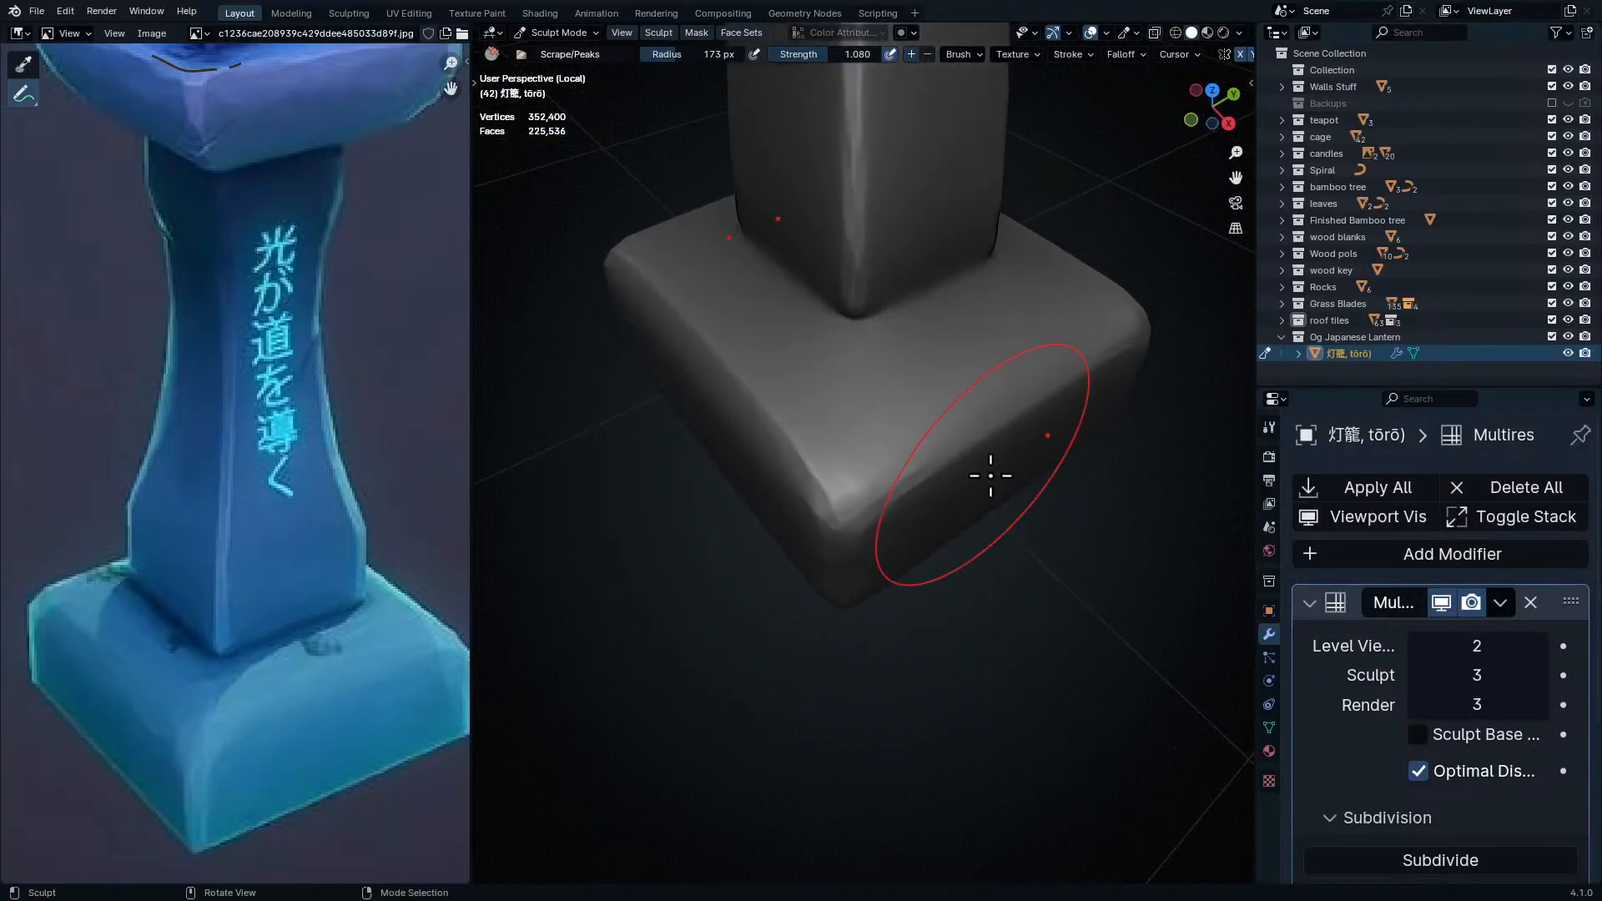
- Broaden the flat facet on the base block's upper corner where its top edges meet
scroll(943, 469, "up", 6)
mouse_move(865, 458)
middle_mouse_down("shift")
mouse_move(962, 487)
mouse_move(985, 606)
middle_mouse_up("shift")
scroll(984, 606, "down", 3)
middle_click_drag(976, 543, 928, 299, "shift")
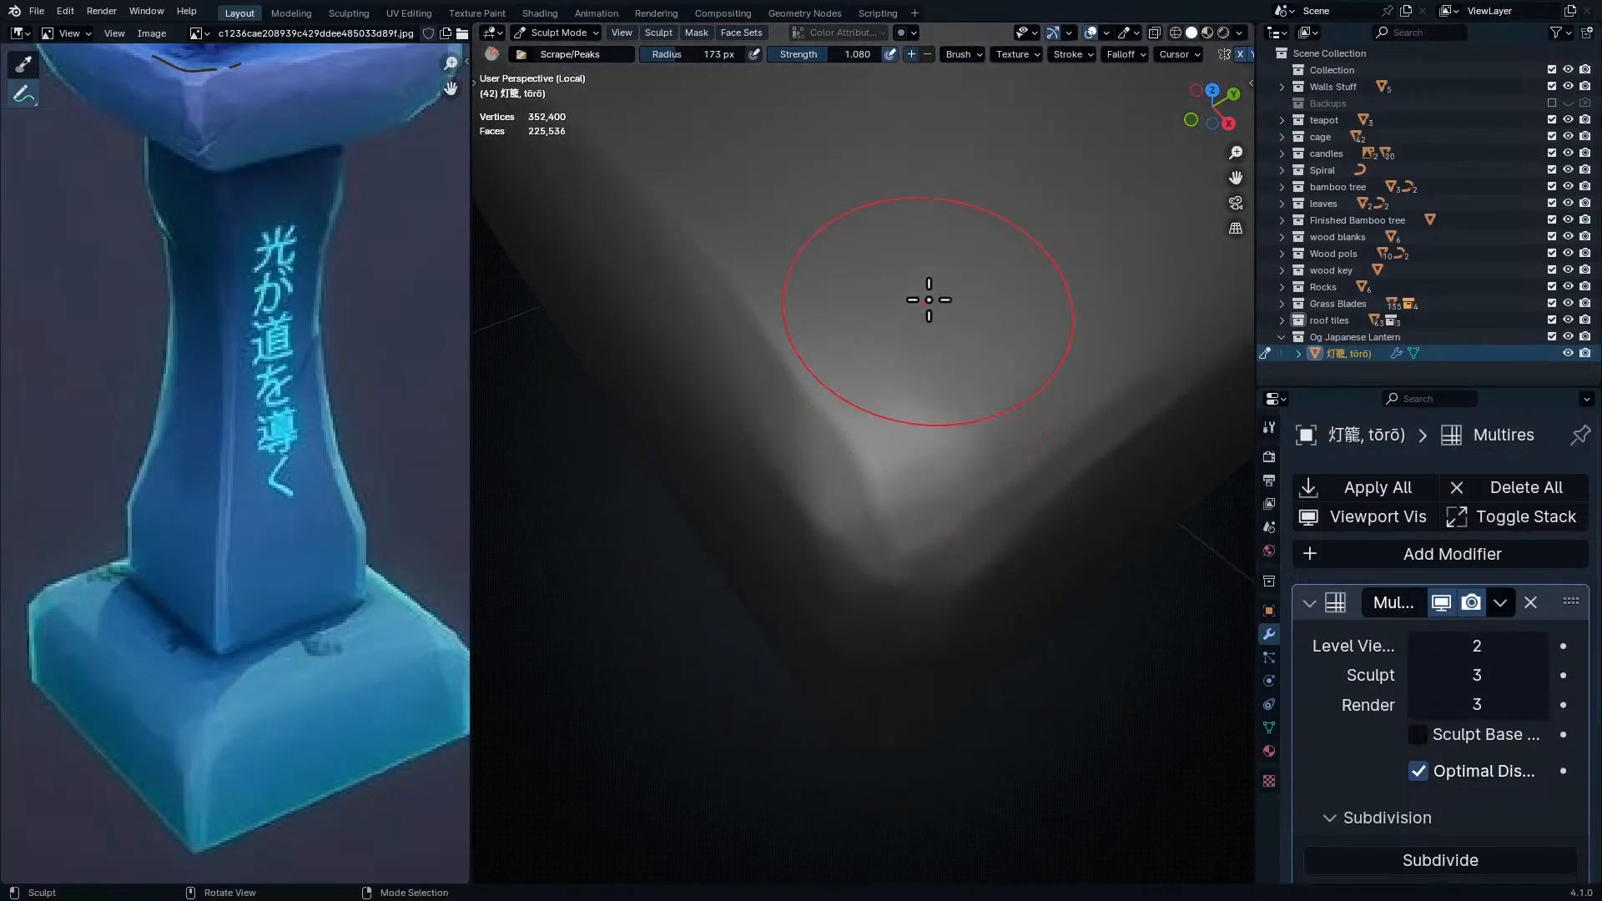
mouse_move(798, 329)
middle_mouse_down("shift")
mouse_move(780, 367)
mouse_move(826, 329)
mouse_move(733, 361)
middle_mouse_up("shift")
mouse_move(923, 406)
middle_mouse_down()
mouse_move(1026, 475)
mouse_move(1159, 386)
mouse_move(971, 485)
middle_mouse_up()
mouse_move(871, 534)
left_mouse_down()
mouse_move(851, 393)
mouse_move(836, 502)
left_mouse_up()
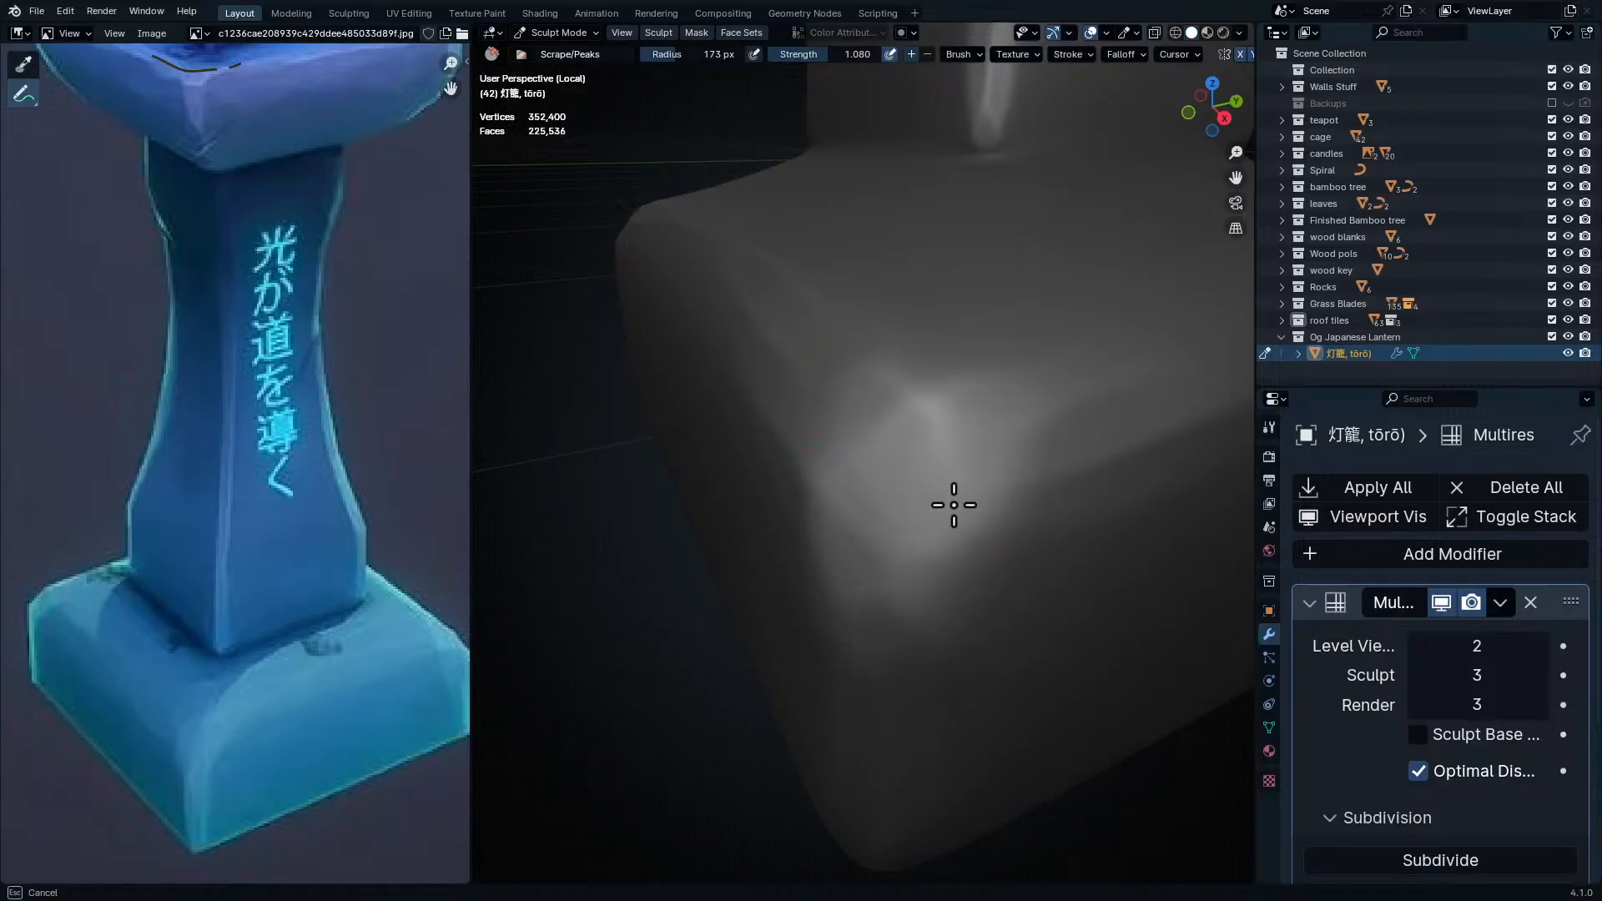
mouse_move(869, 497)
middle_mouse_down()
mouse_move(959, 493)
mouse_move(918, 365)
middle_mouse_up()
- Scrape a flattened facet along the base block's top edge away from the corner
scroll(951, 432, "down", 4)
scroll(880, 364, "up", 6)
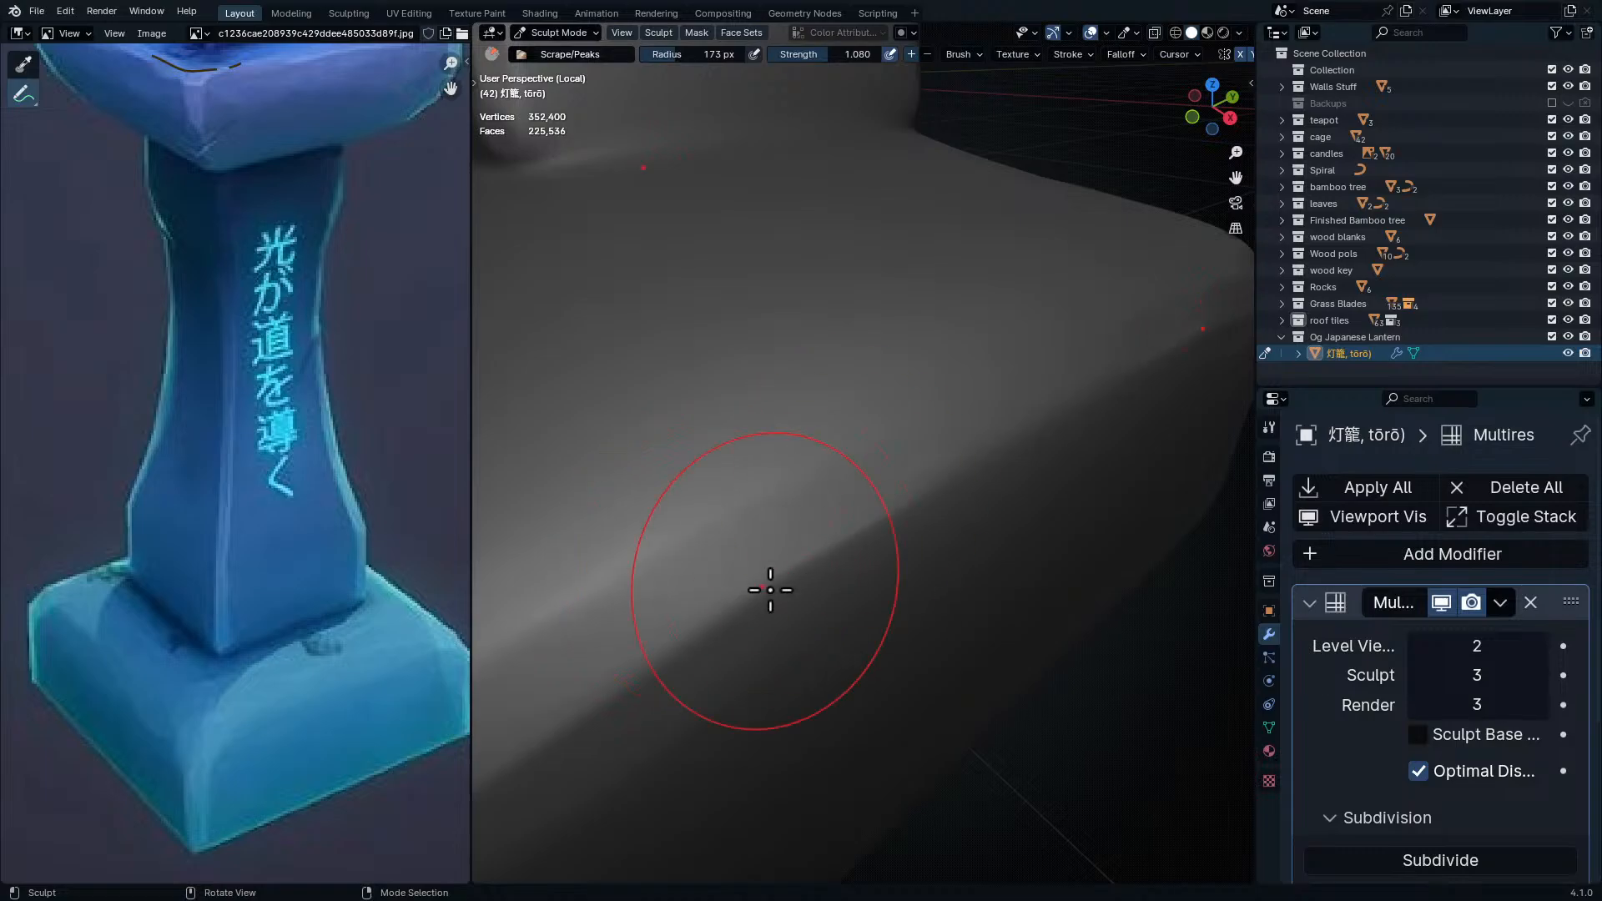
mouse_move(690, 636)
middle_mouse_down()
mouse_move(941, 536)
mouse_move(886, 503)
mouse_move(1236, 482)
middle_mouse_up()
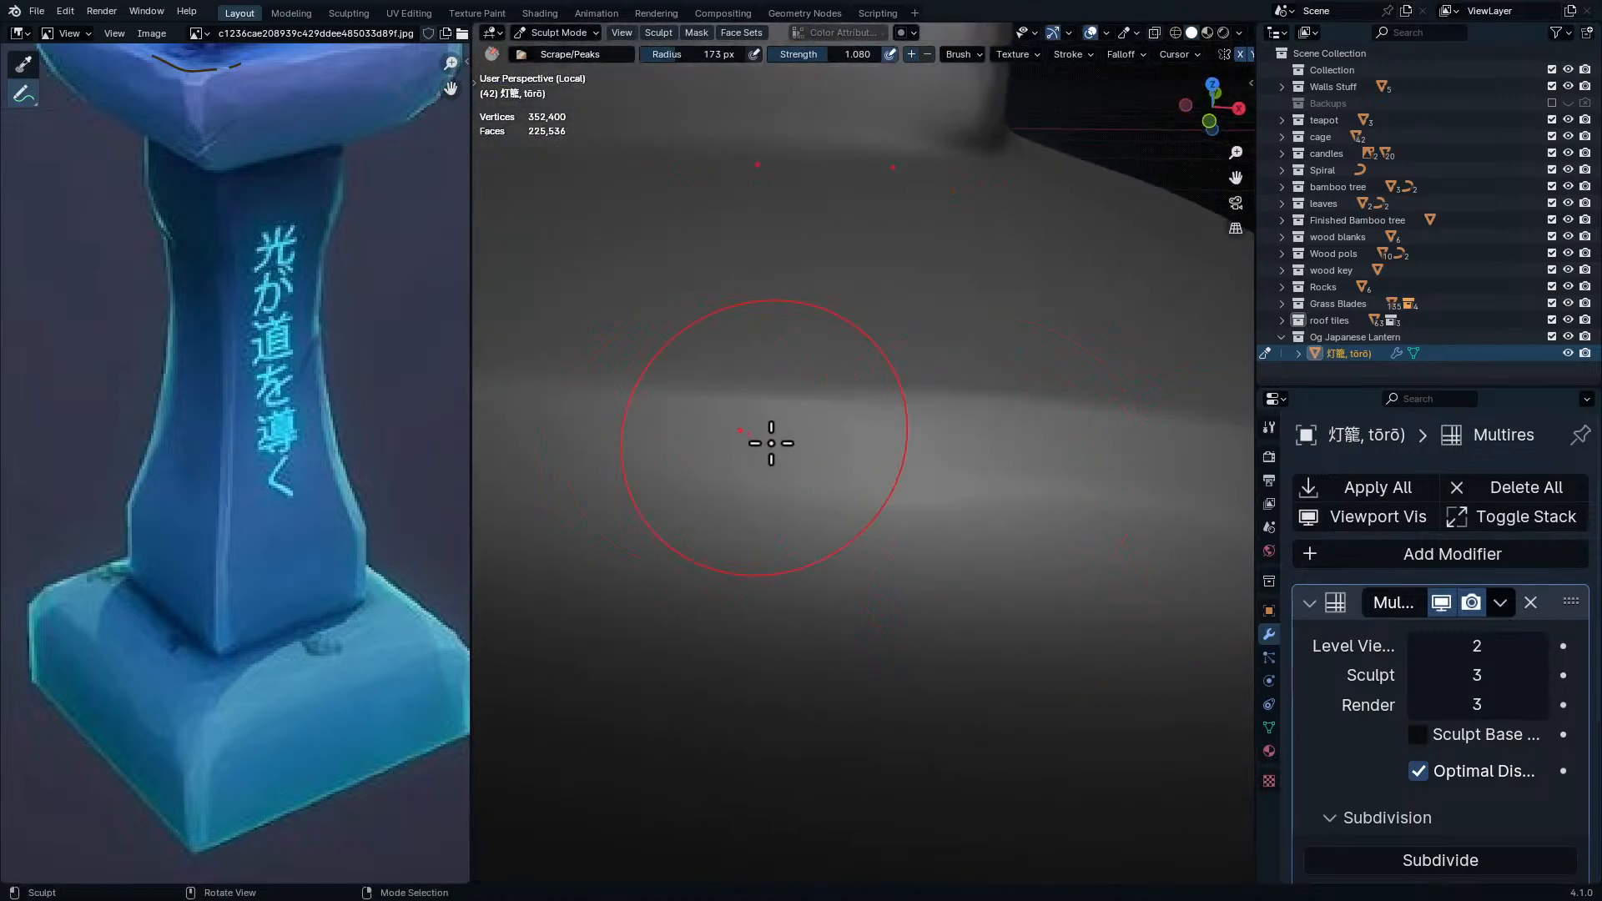
middle_click_drag(719, 489, 934, 409, "shift")
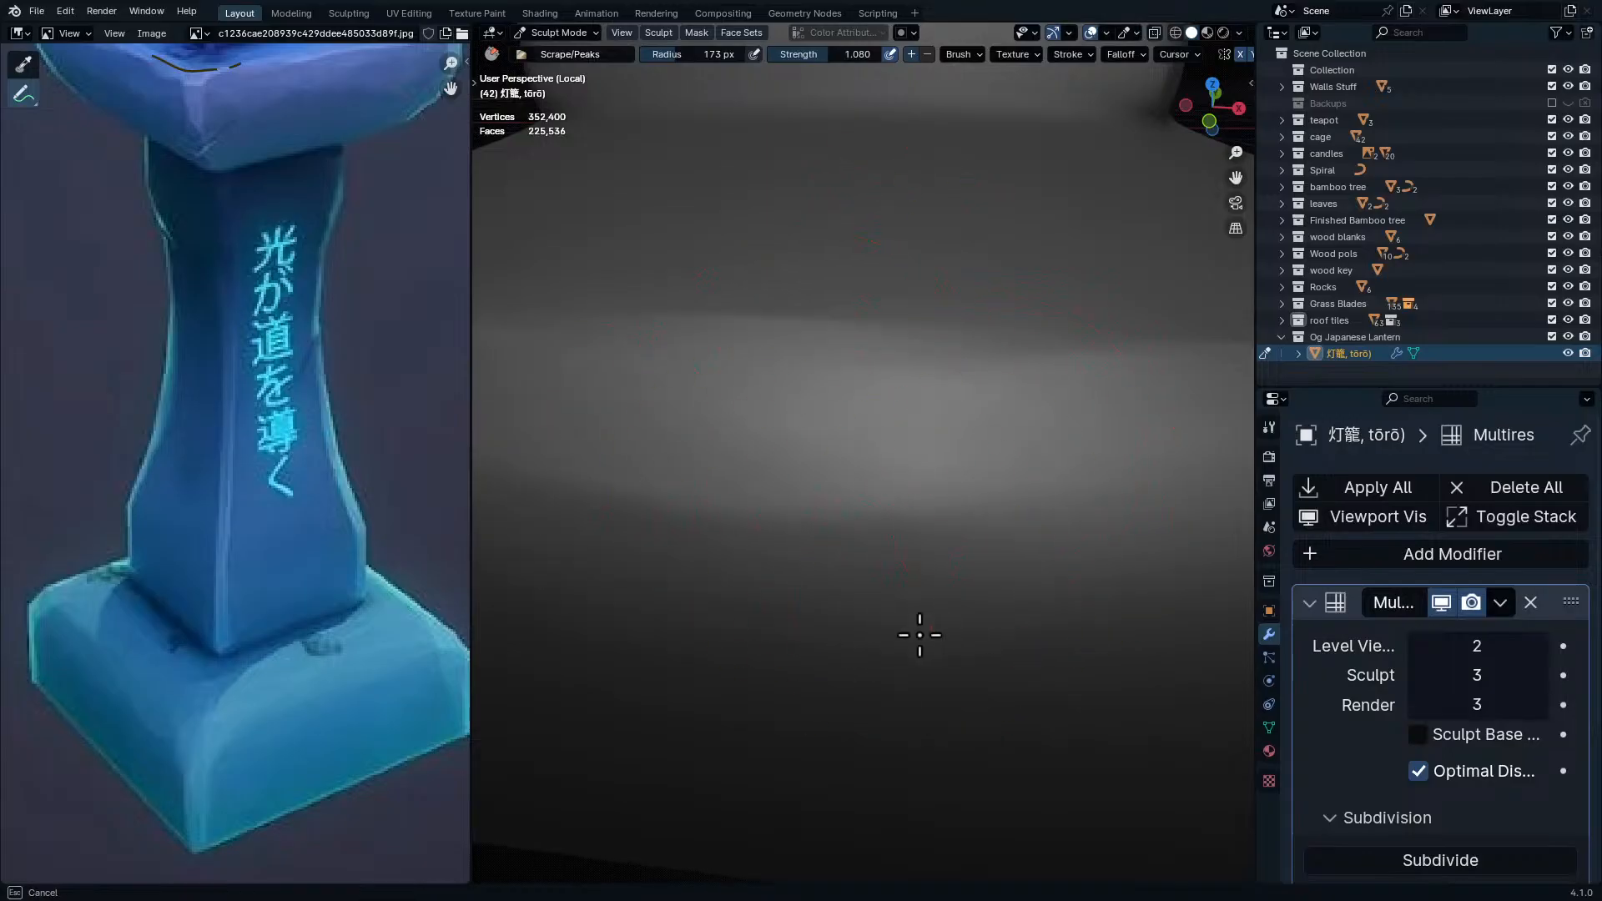
middle_click_drag(939, 634, 847, 558, "shift")
mouse_move(934, 424)
middle_mouse_down()
mouse_move(923, 661)
mouse_move(1020, 524)
middle_mouse_up()
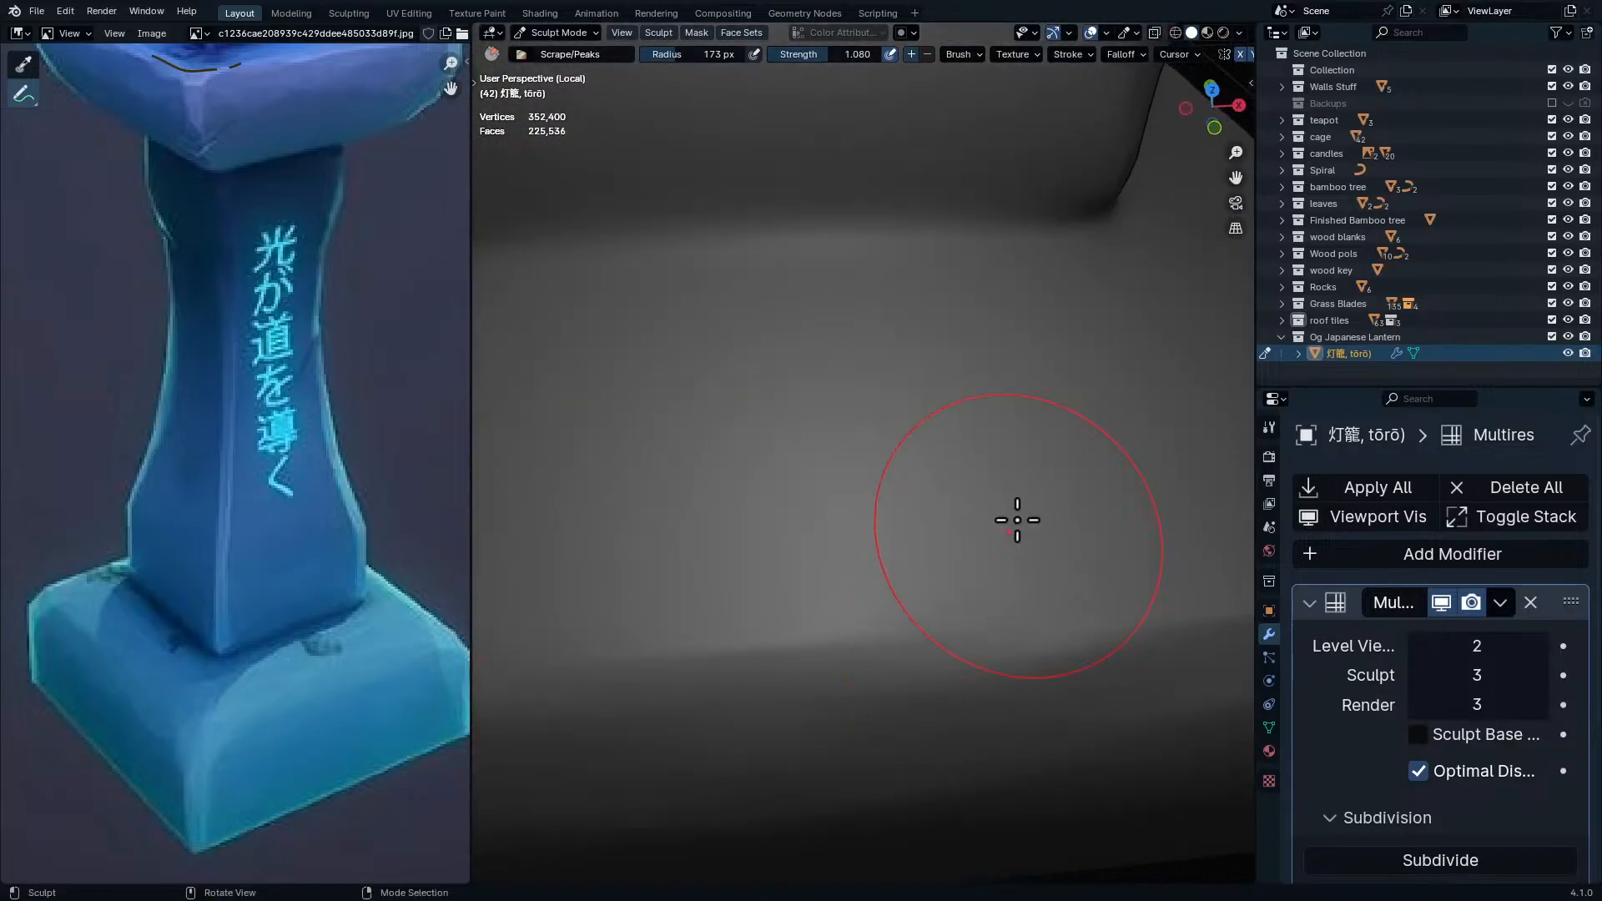
- Outline the bend in the column's side edge on the reference with an annotation, and zoom in on the reference's base corner
mouse_move(835, 334)
middle_mouse_down()
mouse_move(976, 379)
mouse_move(1018, 358)
mouse_move(816, 572)
mouse_move(966, 411)
mouse_move(984, 458)
mouse_move(975, 534)
mouse_move(715, 393)
mouse_move(858, 422)
mouse_move(954, 495)
middle_mouse_up()
mouse_move(926, 286)
middle_mouse_down()
mouse_move(894, 408)
mouse_move(937, 433)
mouse_move(987, 509)
middle_mouse_up()
middle_click_drag(973, 383, 1005, 534, "ctrl")
mouse_move(1023, 304)
middle_mouse_down("ctrl")
mouse_move(840, 602)
mouse_move(726, 539)
mouse_move(837, 534)
mouse_move(794, 529)
middle_mouse_up("ctrl")
scroll(279, 411, "up", 6)
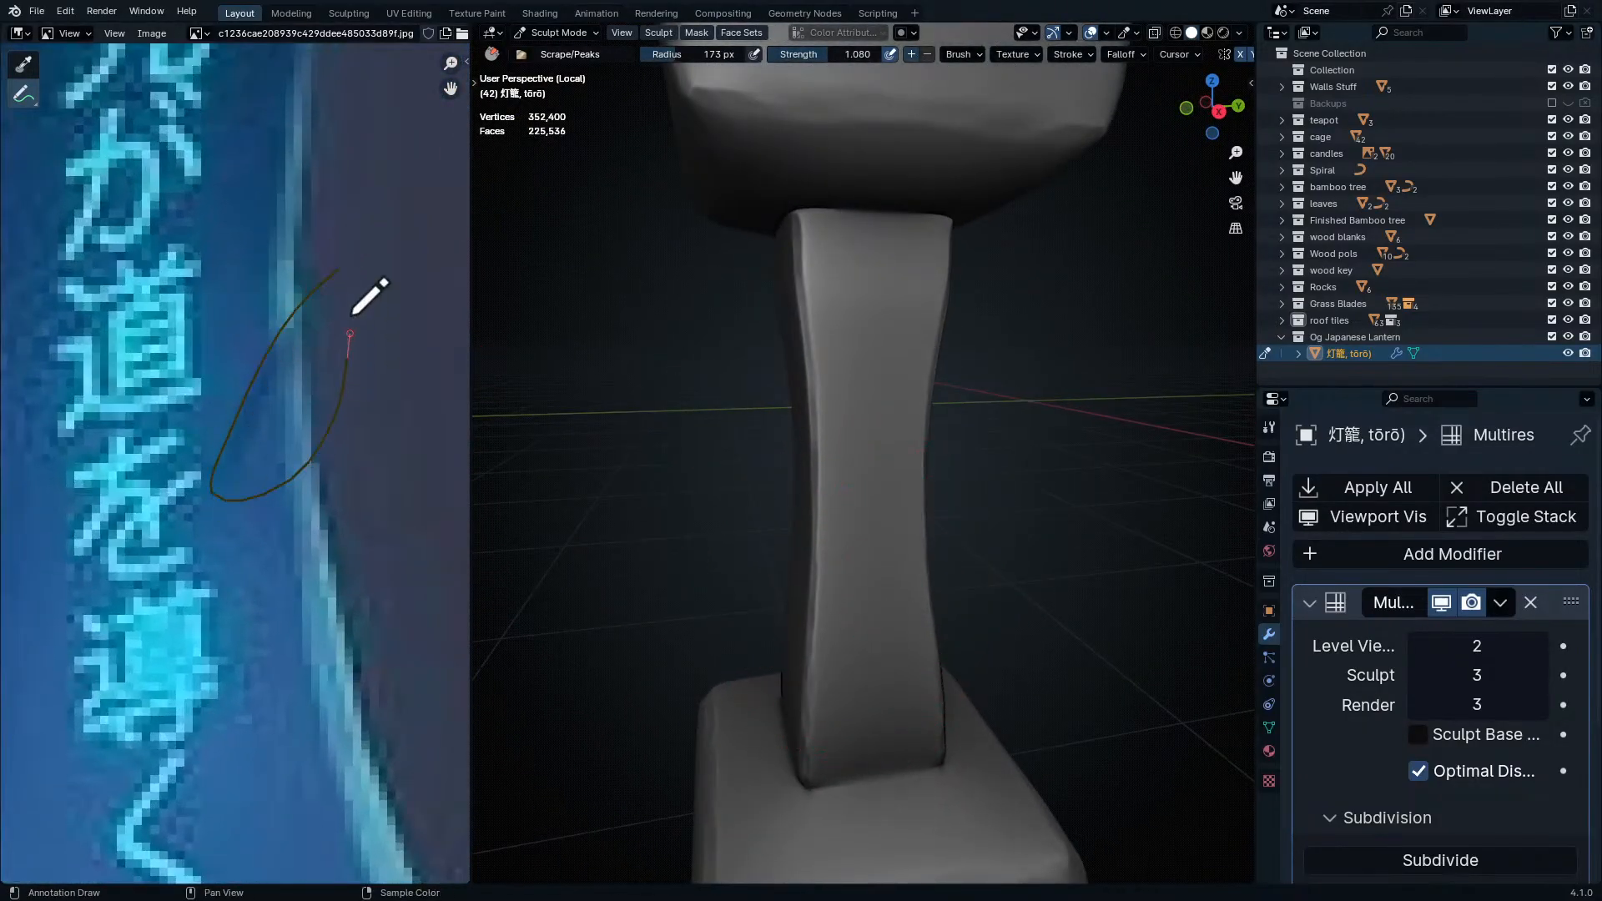
scroll(314, 314, "down", 5)
scroll(322, 172, "up", 6)
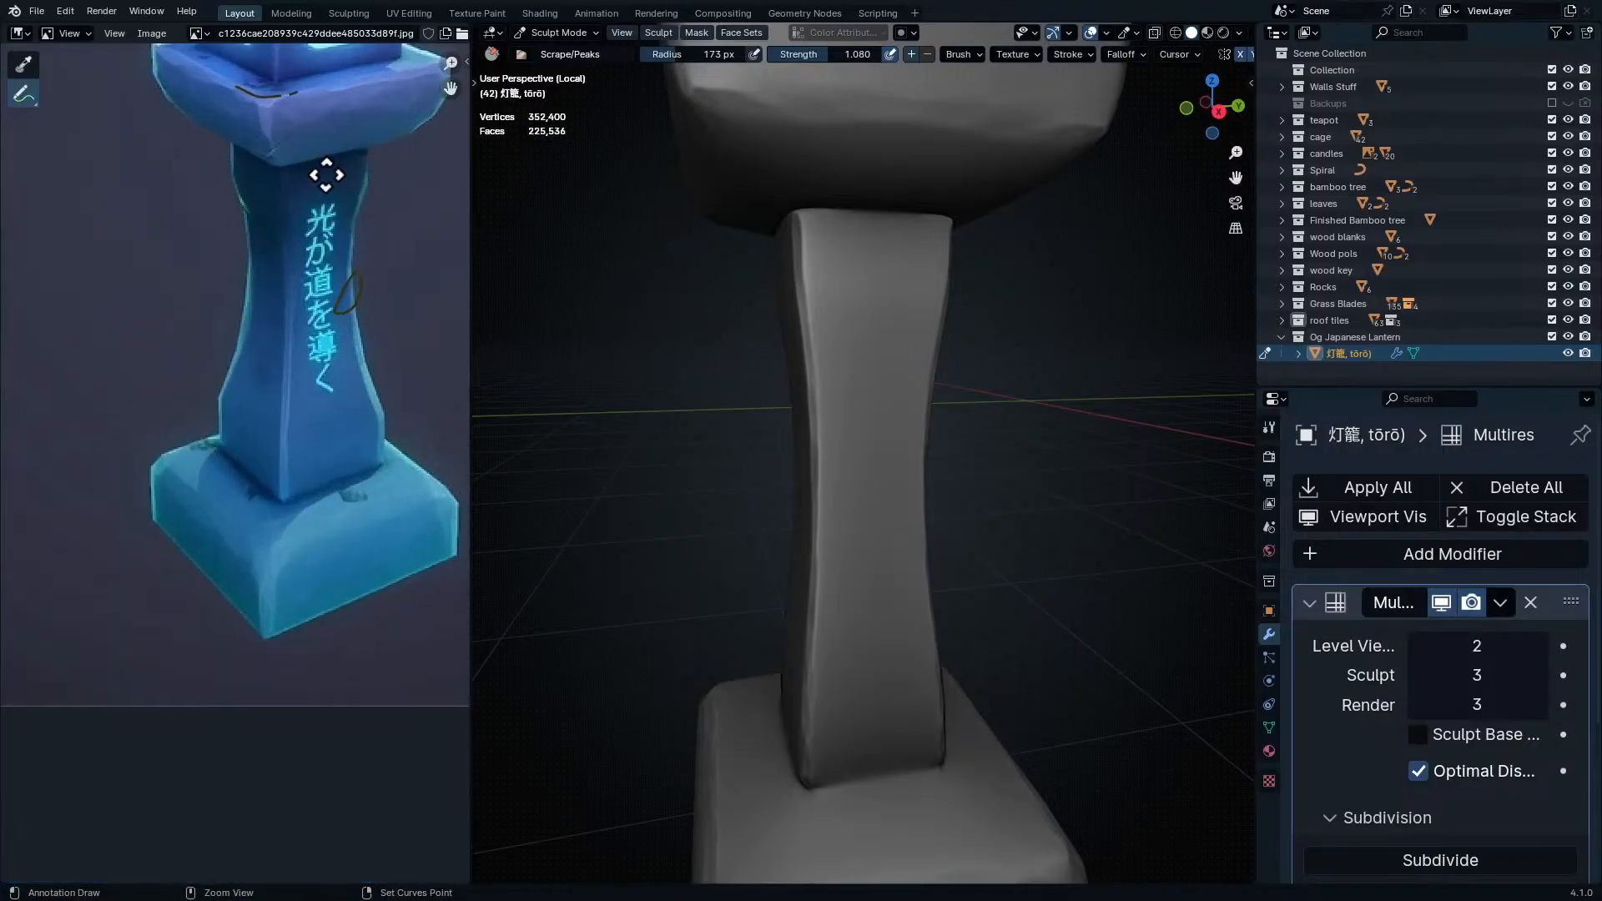
mouse_move(313, 759)
middle_mouse_down()
mouse_move(288, 561)
mouse_move(294, 576)
middle_mouse_up()
middle_click_drag(338, 665, 305, 501, "ctrl")
- Maximize the viewport and scrape long strokes along the base block's bottom edge to flatten it
middle_click_drag(896, 679, 894, 822, "ctrl")
middle_click_drag(895, 821, 884, 368)
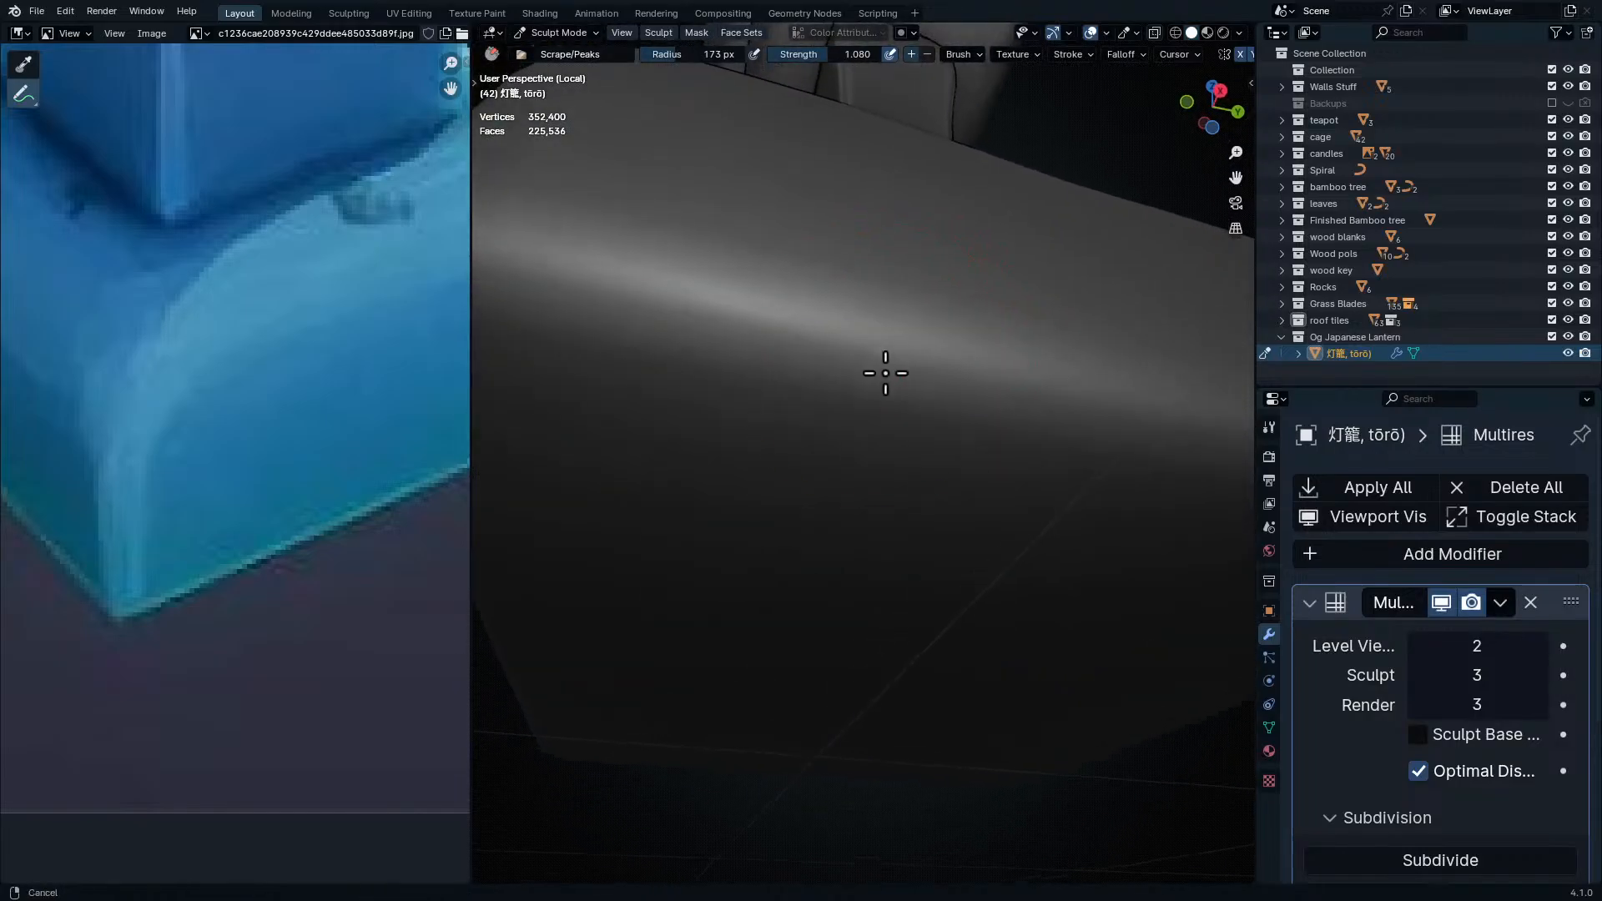
key("ctrl+space")
mouse_move(1464, 391)
left_mouse_down()
mouse_move(722, 289)
mouse_move(534, 238)
left_mouse_up()
left_click_drag(1085, 322, 383, 197)
middle_click_drag(383, 197, 851, 439, "shift")
mouse_move(1464, 538)
left_mouse_down()
mouse_move(694, 332)
mouse_move(667, 393)
left_mouse_up()
left_click_drag(822, 442, 689, 425)
middle_click_drag(759, 433, 987, 433, "shift")
- Continue the flat bevel along the base's bottom edge from its corner with repeated long scraping passes
middle_click_drag(852, 450, 991, 458)
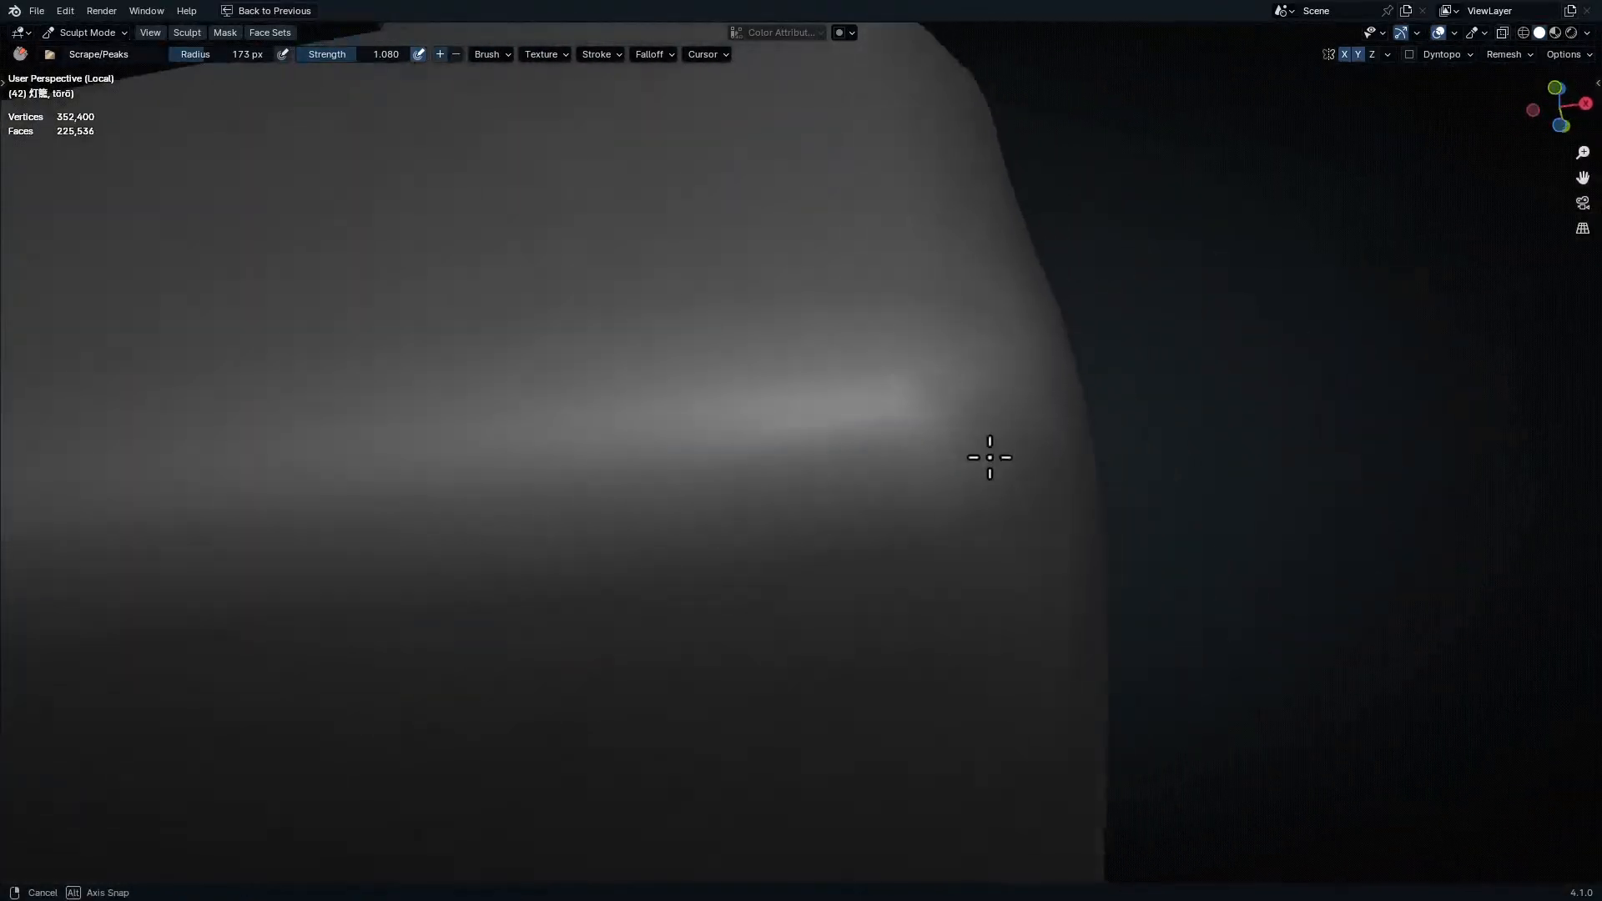
middle_click_drag(638, 461, 979, 429, "shift")
left_click_drag(1180, 367, 451, 421)
left_click_drag(1176, 369, 275, 446)
middle_click_drag(225, 453, 834, 381, "shift")
mouse_move(1087, 350)
left_mouse_down()
mouse_move(687, 379)
mouse_move(501, 431)
left_mouse_up()
left_click_drag(1076, 329, 100, 434)
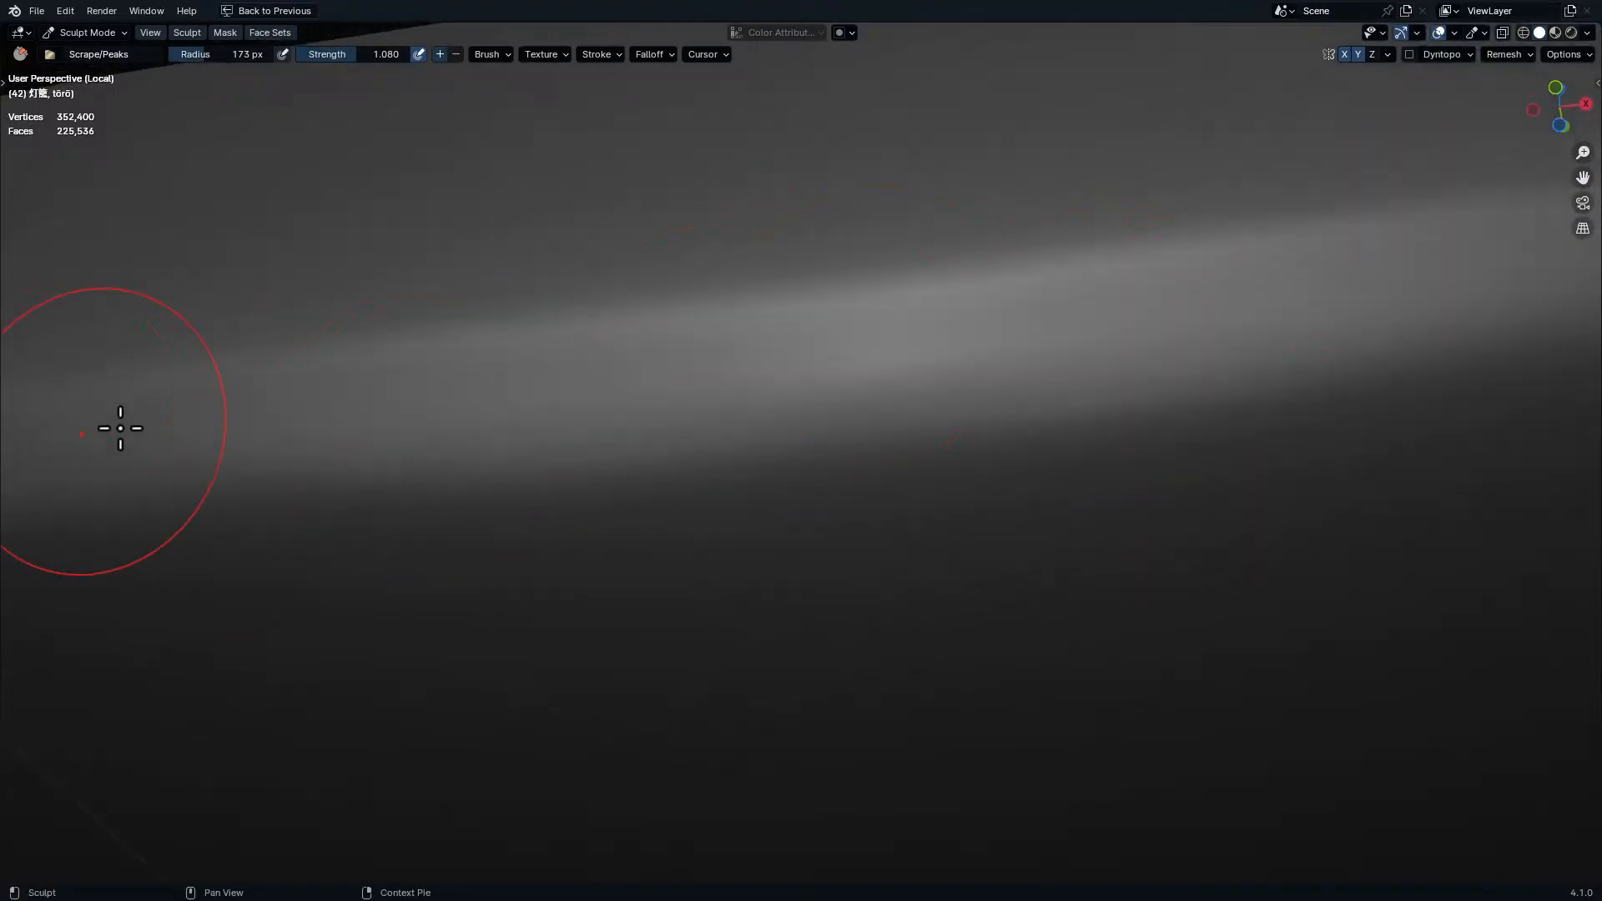
middle_click_drag(89, 428, 801, 350, "shift")
left_click_drag(1012, 328, 317, 423)
left_click_drag(533, 333, 75, 479)
- Frame the whole lantern and bring the reference image back beside the model
middle_click_drag(258, 330, 776, 342, "ctrl")
middle_click_drag(789, 359, 651, 571)
middle_click_drag(722, 350, 647, 479, "shift")
mouse_move(734, 417)
middle_mouse_down("shift")
mouse_move(804, 574)
mouse_move(697, 554)
mouse_move(776, 476)
mouse_move(756, 479)
mouse_move(802, 498)
middle_mouse_up("shift")
scroll(802, 498, "up", 3)
key("ctrl+space")
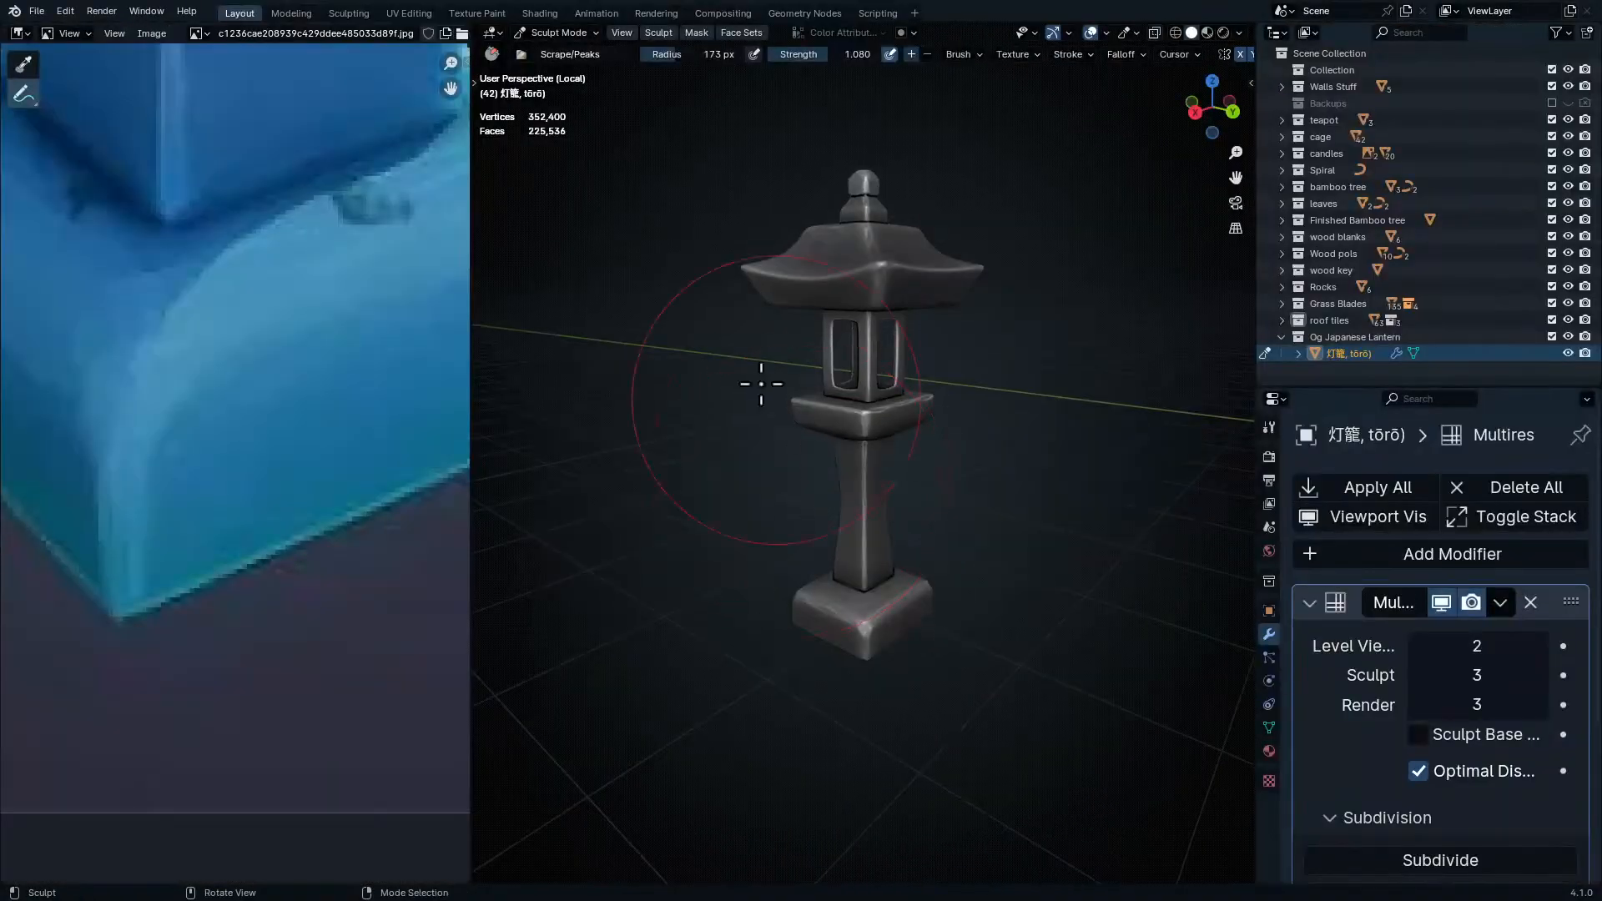
- Zoom the reference image out from the base corner until the whole lantern is in view
middle_click_drag(371, 327, 272, 404, "ctrl")
middle_click_drag(351, 213, 321, 305, "ctrl")
middle_click_drag(340, 362, 243, 477, "ctrl")
middle_click_drag(258, 501, 254, 542, "ctrl")
middle_click_drag(268, 532, 280, 475, "ctrl")
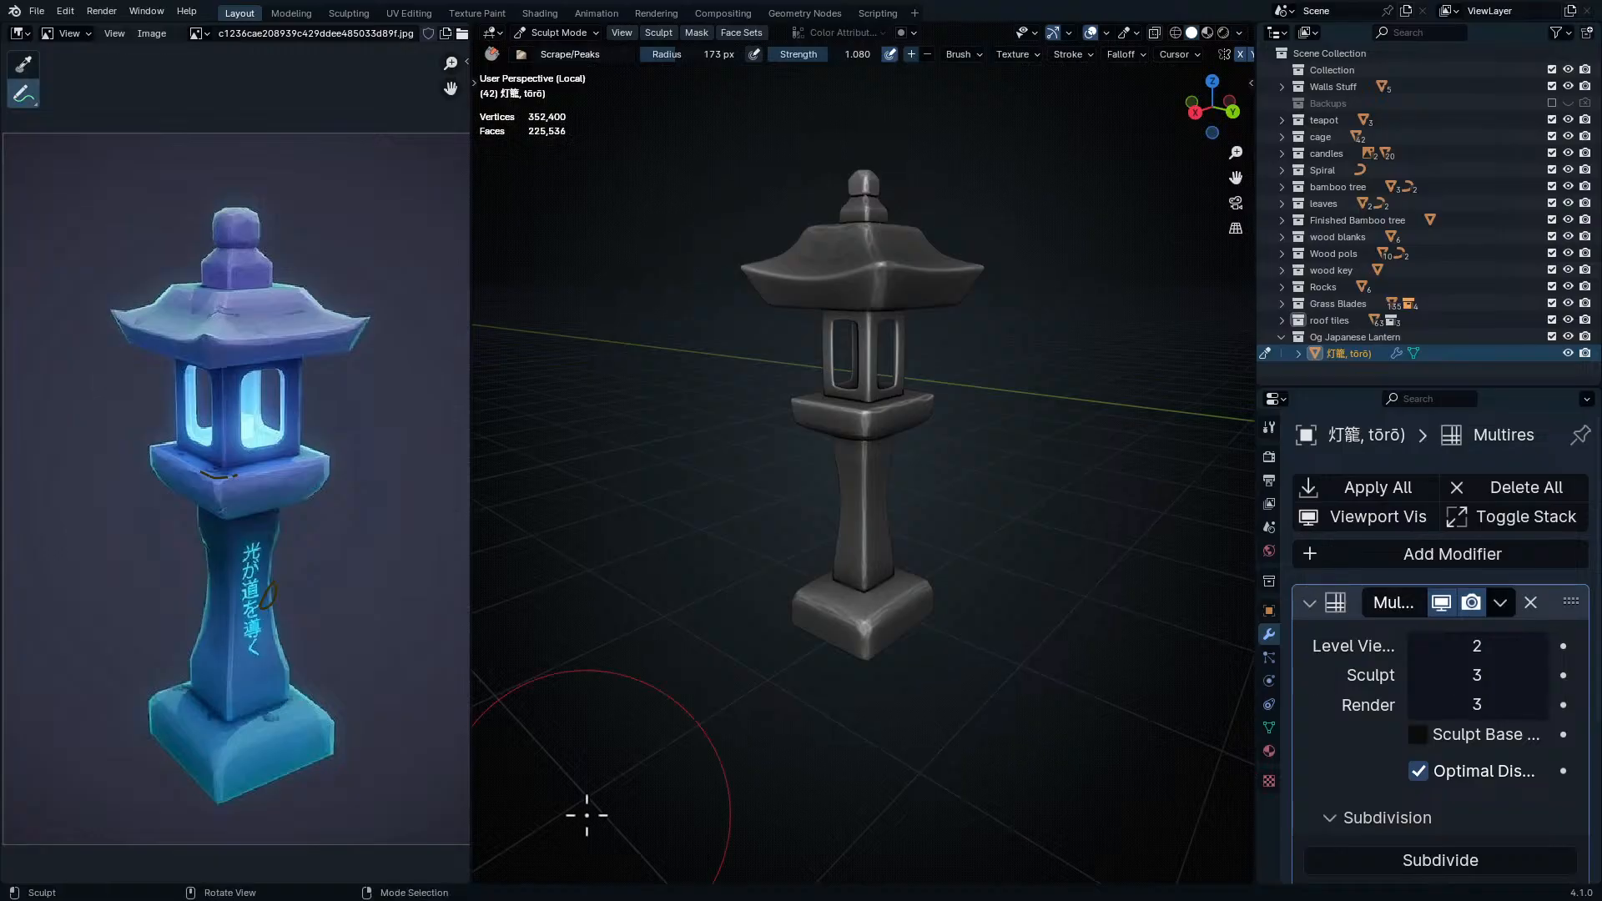
- Flatten the base block's lower edges further with a few long Scrape strokes, working from several angles
scroll(865, 408, "up", 8)
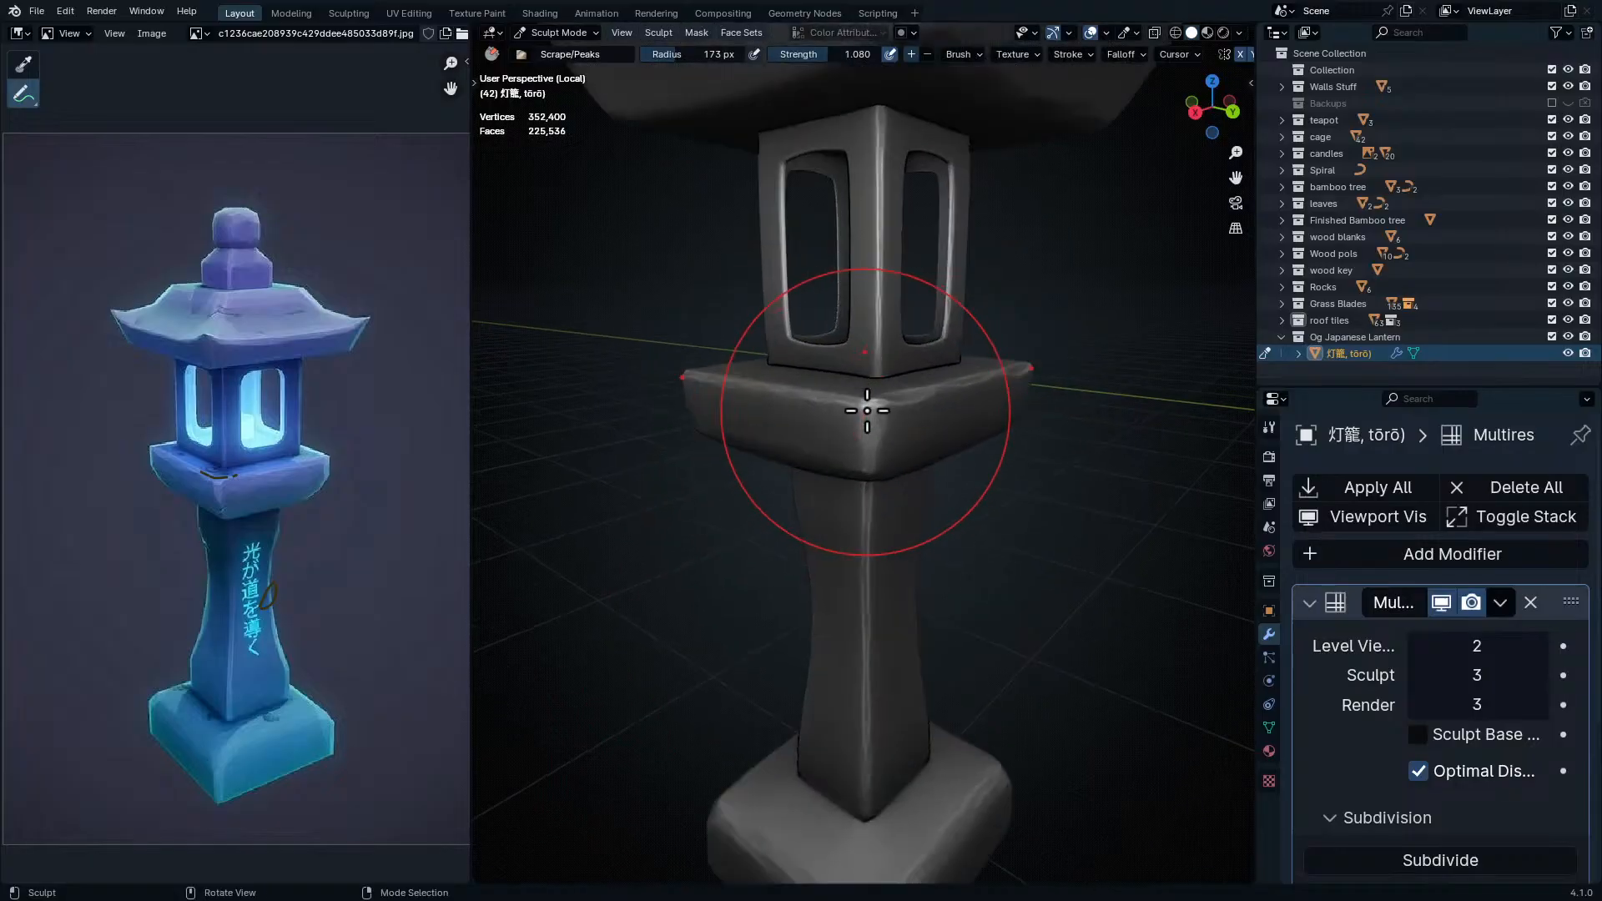
mouse_move(837, 562)
middle_mouse_down()
mouse_move(873, 443)
mouse_move(906, 499)
mouse_move(850, 529)
mouse_move(905, 554)
mouse_move(861, 501)
mouse_move(883, 493)
mouse_move(859, 519)
mouse_move(868, 536)
mouse_move(861, 523)
middle_mouse_up()
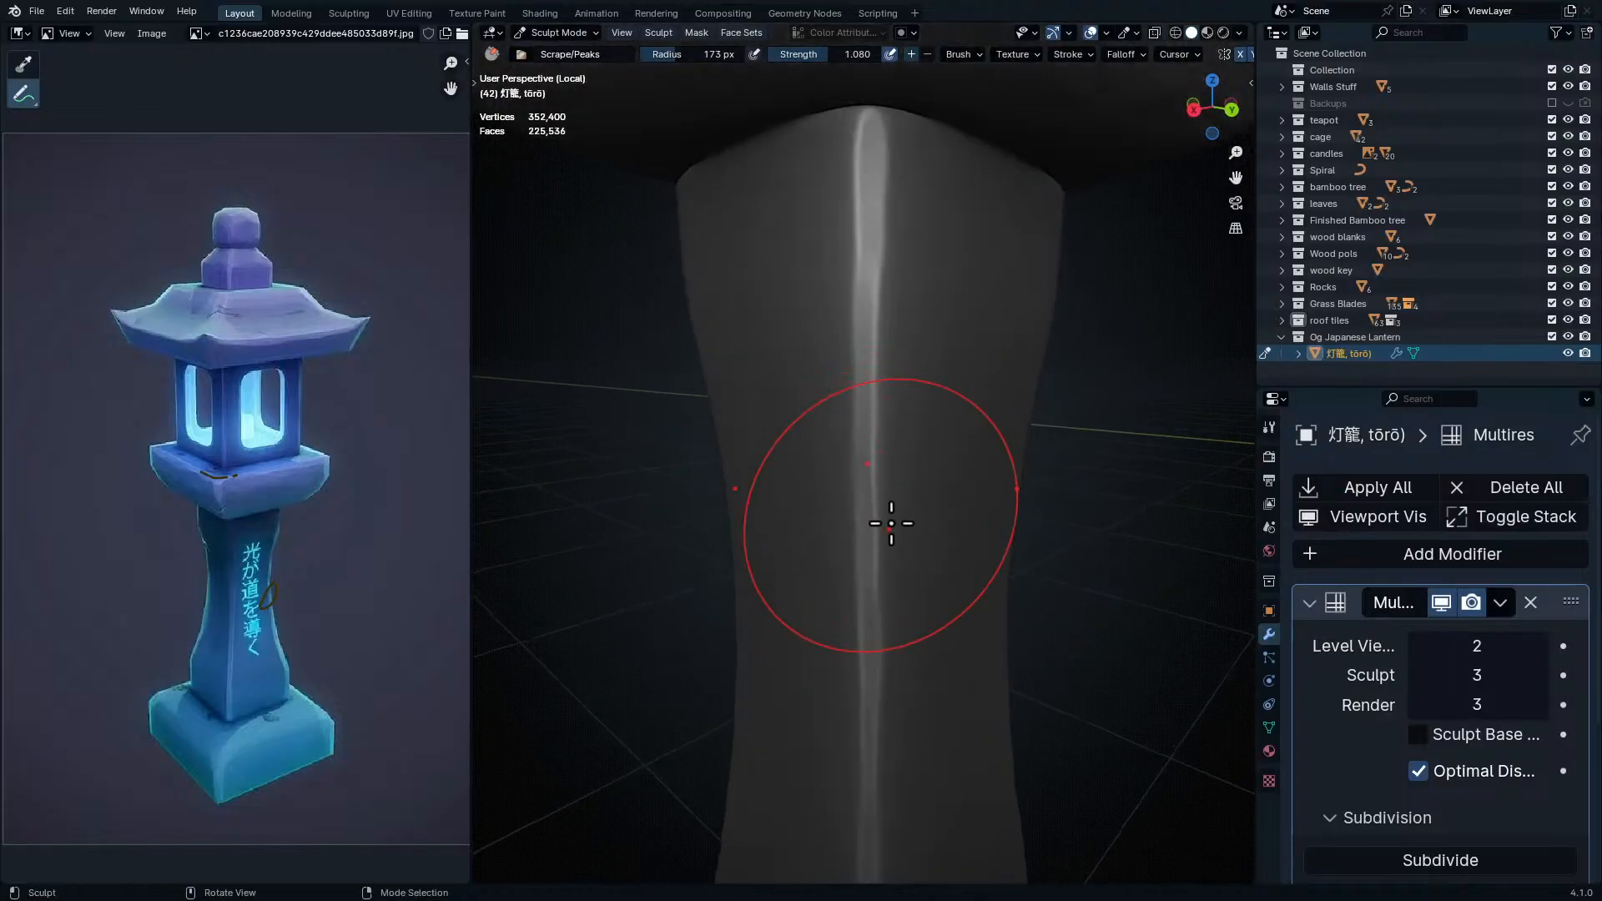
mouse_move(890, 374)
middle_mouse_down()
mouse_move(840, 403)
mouse_move(892, 408)
mouse_move(888, 361)
middle_mouse_up()
middle_click_drag(888, 361, 869, 611, "ctrl")
middle_click_drag(863, 776, 835, 500, "shift")
middle_click_drag(844, 709, 833, 629, "ctrl")
middle_click_drag(885, 743, 890, 660, "shift")
mouse_move(1033, 512)
middle_mouse_down()
mouse_move(926, 372)
mouse_move(923, 490)
mouse_move(993, 582)
middle_mouse_up()
mouse_move(991, 561)
left_mouse_down()
mouse_move(908, 497)
mouse_move(804, 454)
left_mouse_up()
mouse_move(834, 468)
middle_mouse_down()
mouse_move(936, 497)
mouse_move(1013, 545)
middle_mouse_up()
mouse_move(1069, 476)
middle_mouse_down()
mouse_move(955, 476)
mouse_move(937, 443)
mouse_move(894, 509)
middle_mouse_up()
left_click_drag(894, 509, 728, 484)
mouse_move(734, 497)
middle_mouse_down()
mouse_move(833, 522)
mouse_move(976, 522)
mouse_move(971, 500)
middle_mouse_up()
mouse_move(971, 455)
left_mouse_down()
mouse_move(897, 414)
mouse_move(783, 390)
left_mouse_up()
mouse_move(783, 390)
middle_mouse_down()
mouse_move(833, 422)
mouse_move(940, 423)
middle_mouse_up()
mouse_move(893, 358)
middle_mouse_down()
mouse_move(993, 454)
mouse_move(1030, 429)
middle_mouse_up()
mouse_move(718, 411)
middle_mouse_down()
mouse_move(894, 540)
mouse_move(948, 493)
mouse_move(922, 368)
middle_mouse_up()
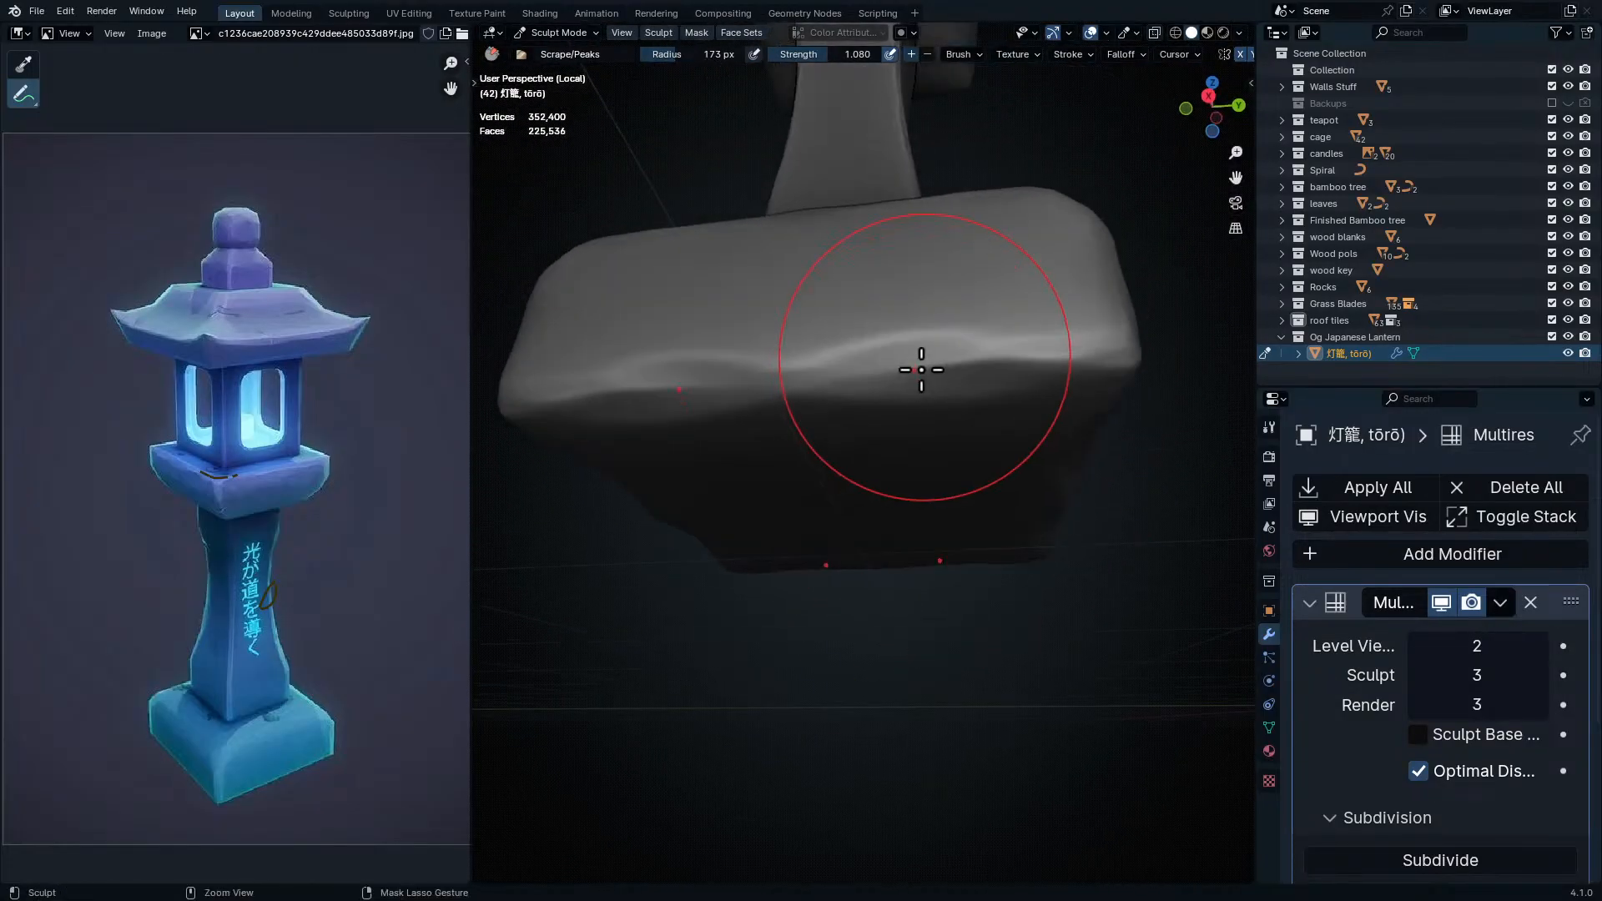
- Choose the Crease brush for the platform's front corner and reduce its radius to 15 px
mouse_move(1008, 443)
middle_mouse_down()
mouse_move(865, 433)
mouse_move(908, 412)
mouse_move(965, 458)
mouse_move(880, 390)
mouse_move(908, 390)
mouse_move(922, 515)
mouse_move(885, 480)
mouse_move(937, 572)
mouse_move(797, 495)
mouse_move(640, 522)
mouse_move(750, 637)
mouse_move(804, 576)
mouse_move(793, 555)
middle_mouse_up()
scroll(179, 339, "up", 2)
scroll(311, 328, "up", 3)
scroll(276, 490, "up", 5)
middle_click_drag(943, 175, 898, 307, "ctrl")
middle_click_drag(879, 167, 1001, 443, "shift")
mouse_move(884, 353)
middle_mouse_down("ctrl")
mouse_move(860, 288)
mouse_move(858, 333)
mouse_move(858, 279)
mouse_move(734, 371)
middle_mouse_up("ctrl")
key("t")
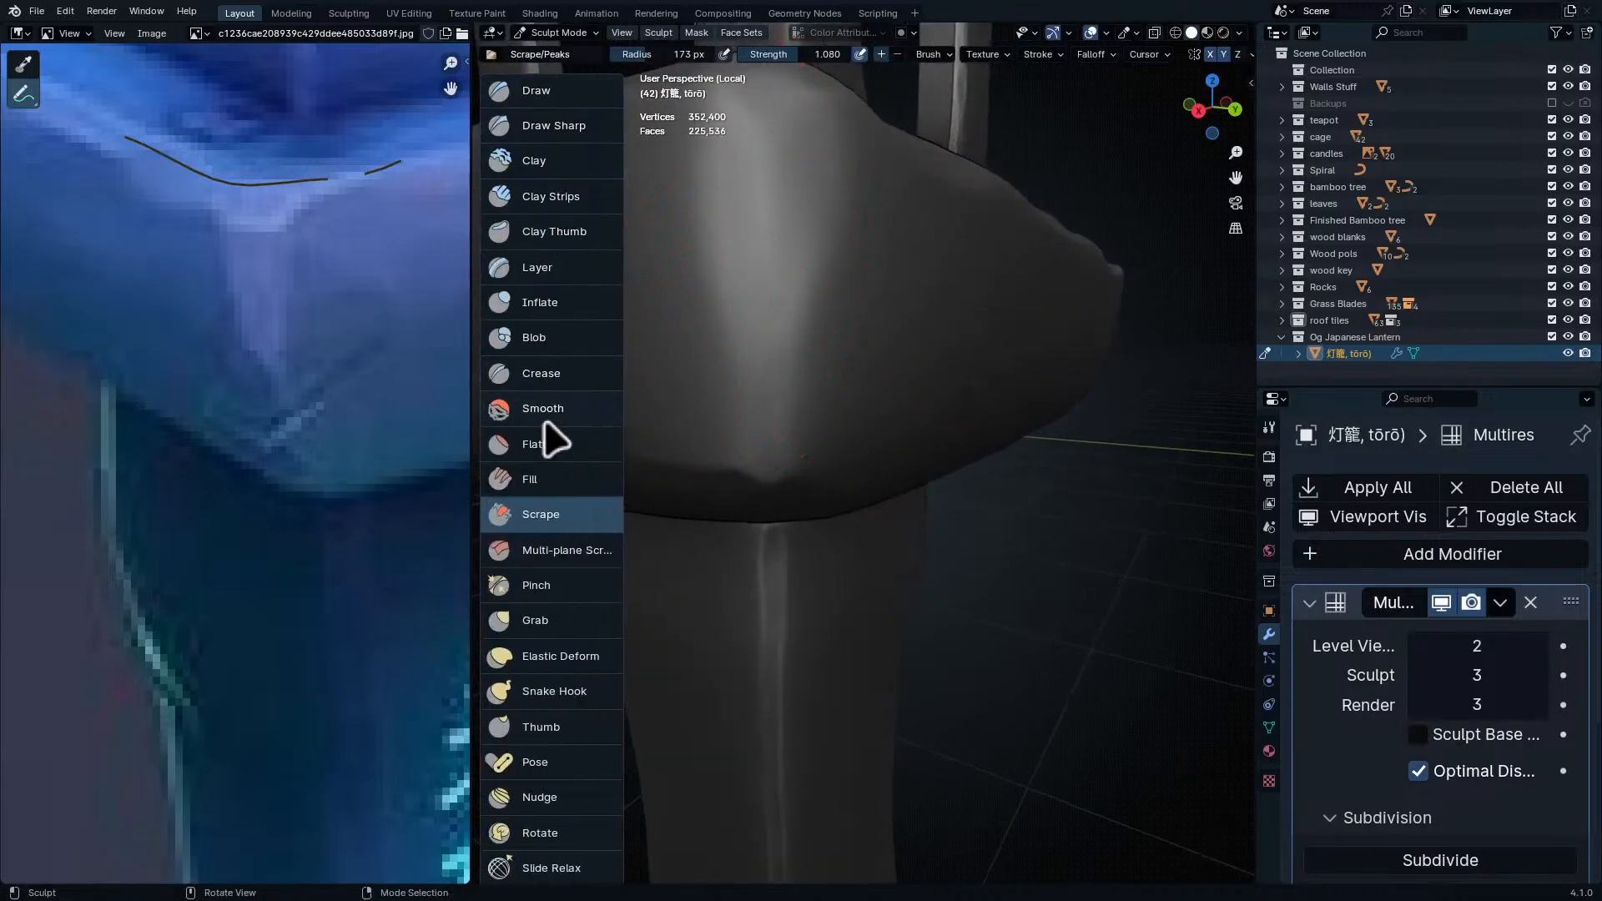
left_click(527, 373)
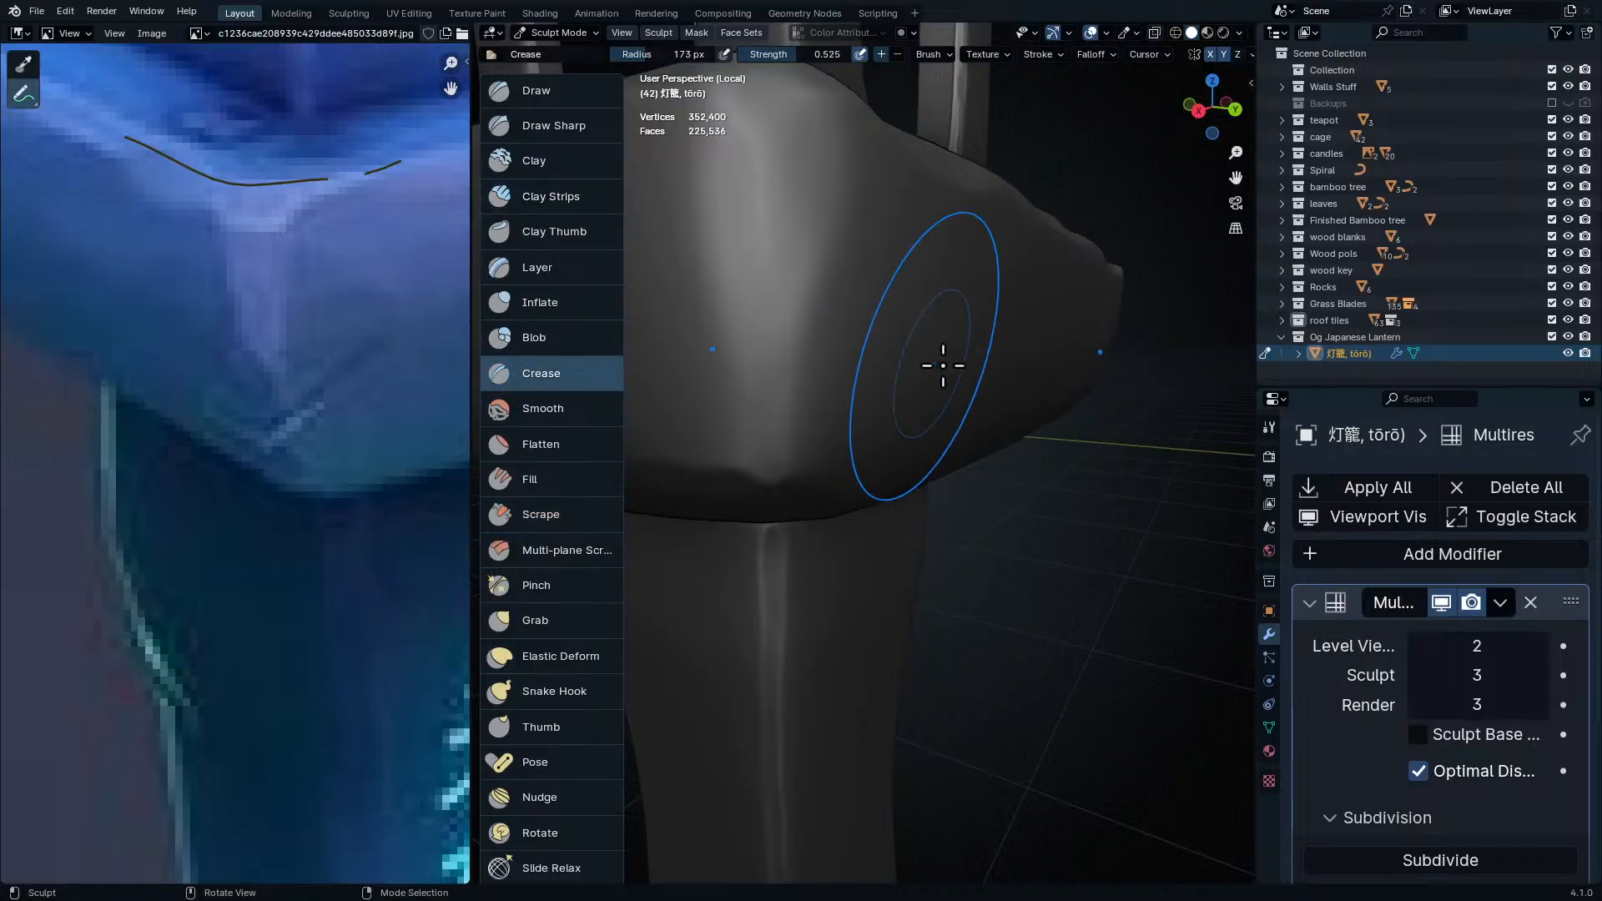
middle_click_drag(937, 365, 1015, 375, "shift")
mouse_move(1033, 461)
middle_mouse_down()
mouse_move(916, 468)
mouse_move(973, 468)
middle_mouse_up()
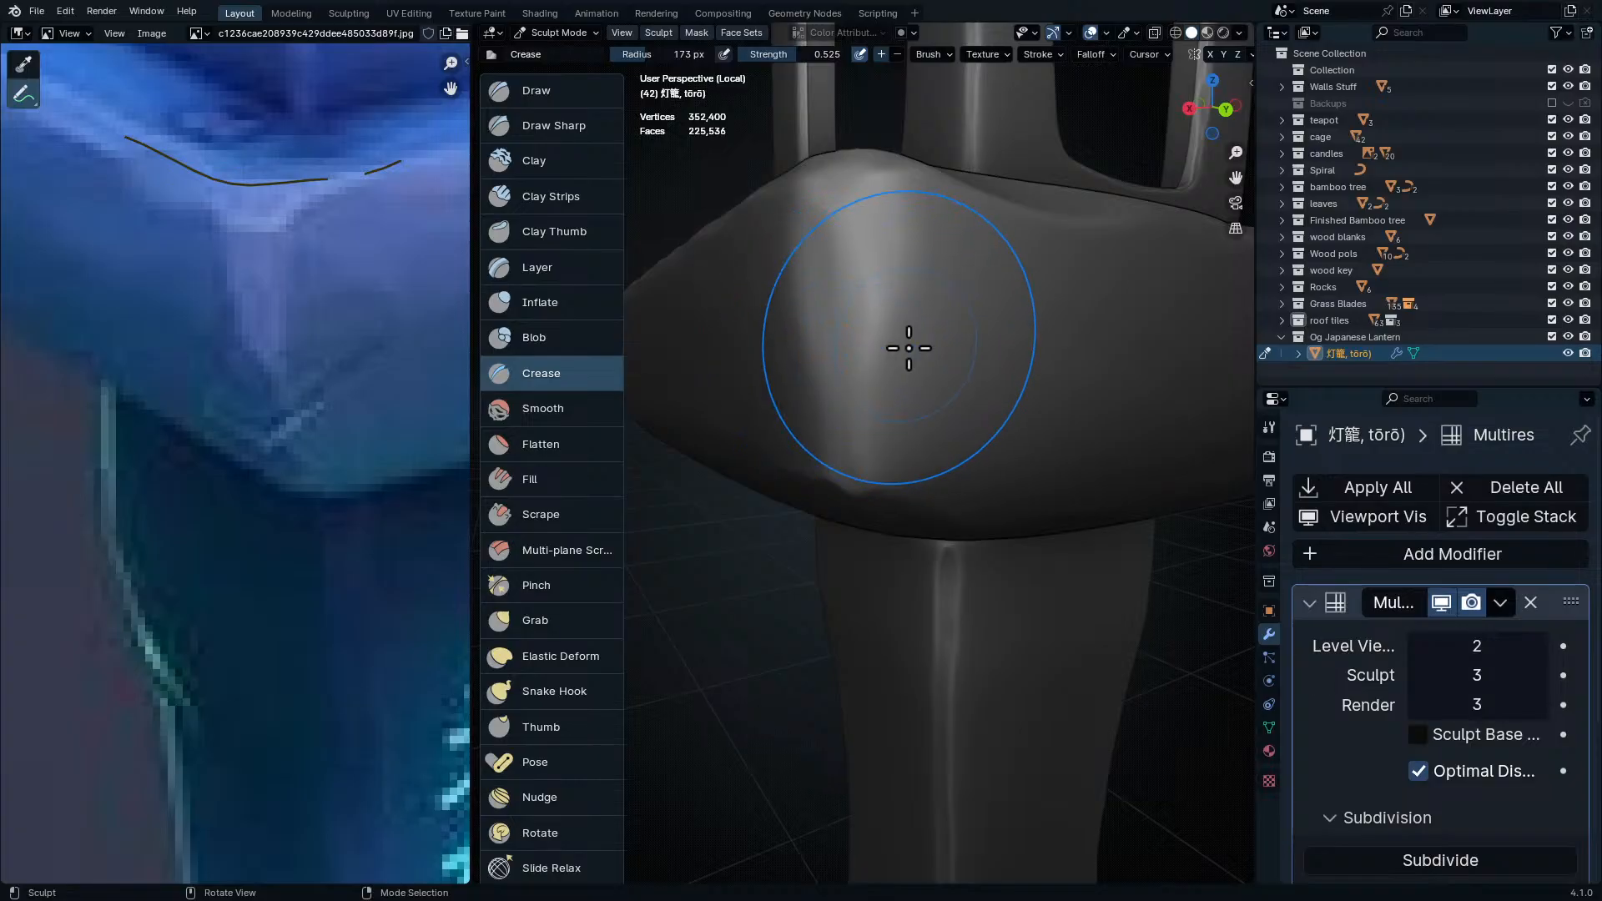
key("f")
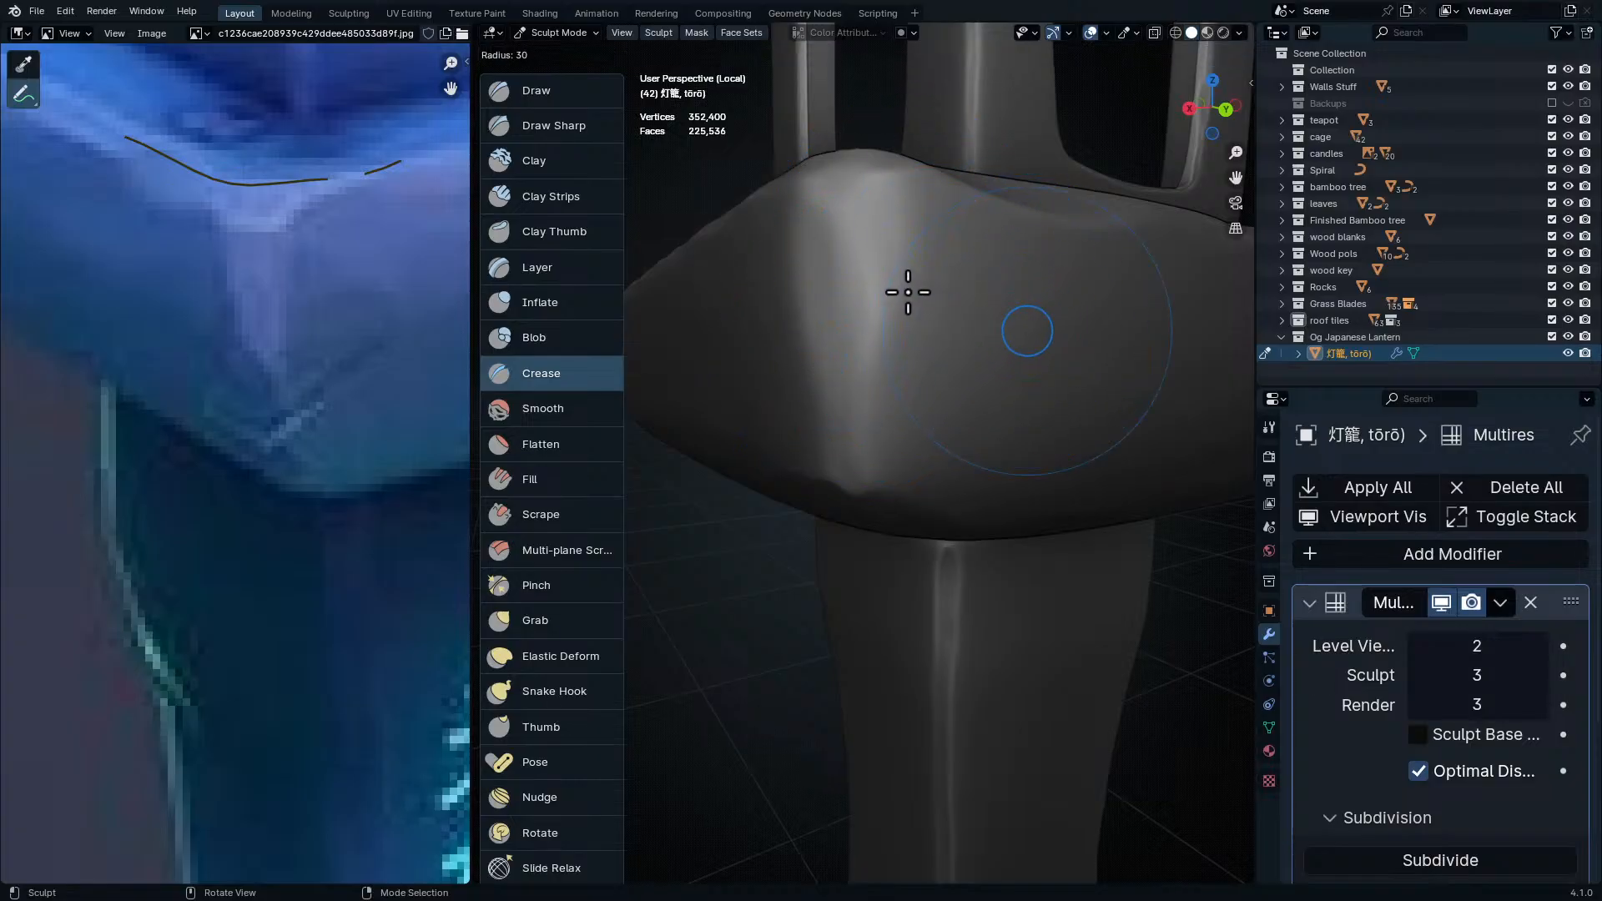
left_click(898, 288)
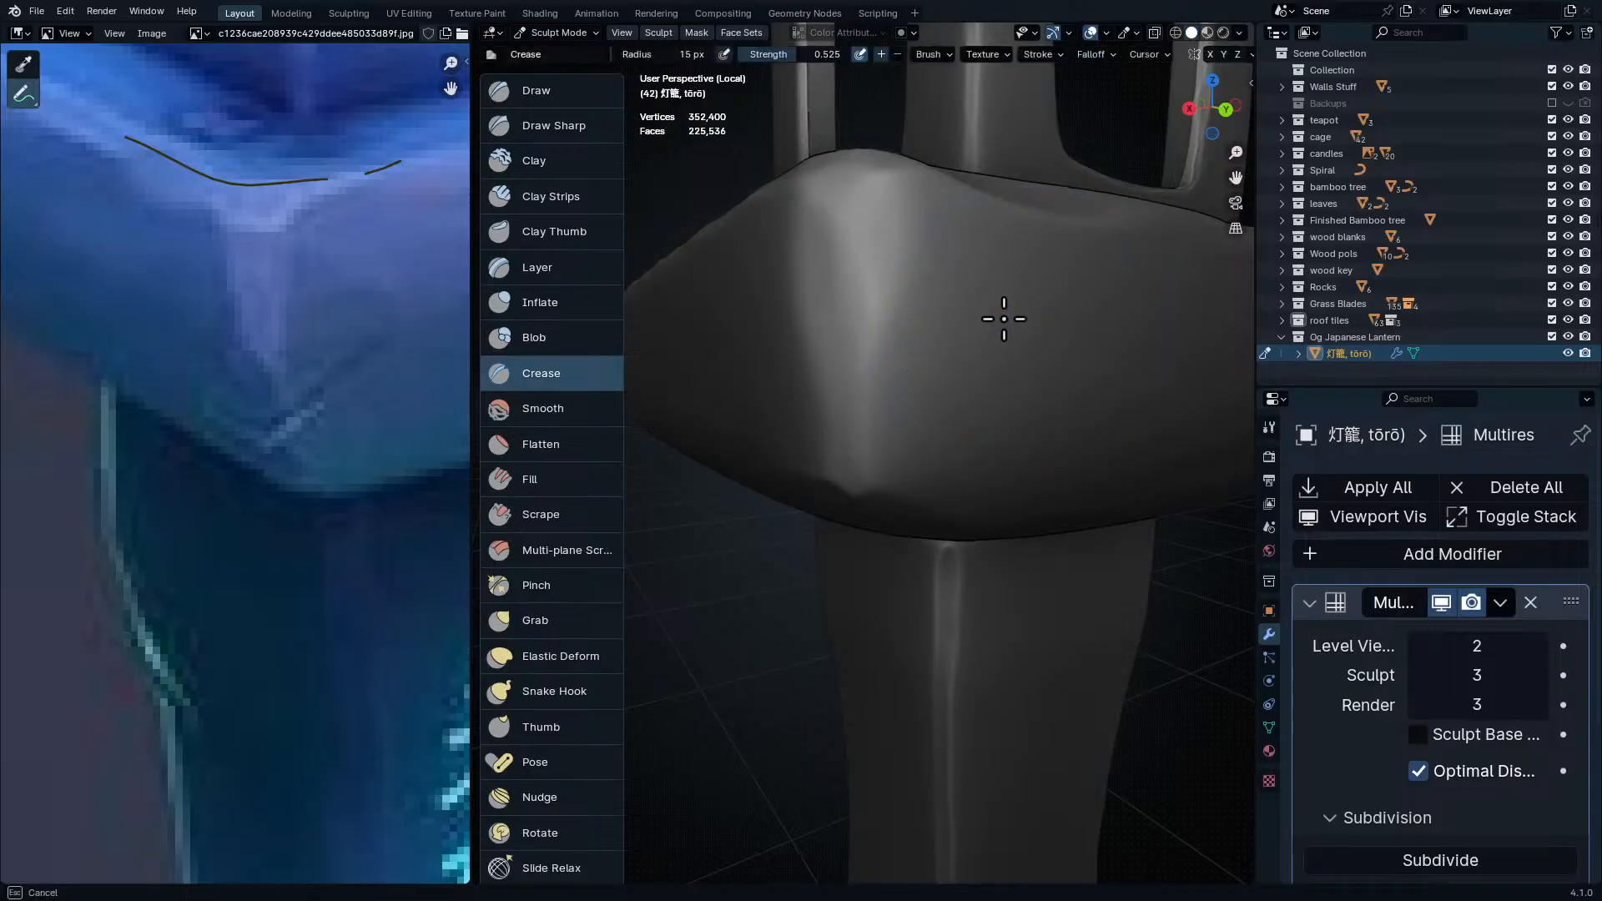
- Try carving a diagonal crease across the lower part of the platform's corner edge
mouse_move(705, 357)
middle_mouse_down()
mouse_move(859, 383)
mouse_move(929, 449)
middle_mouse_up()
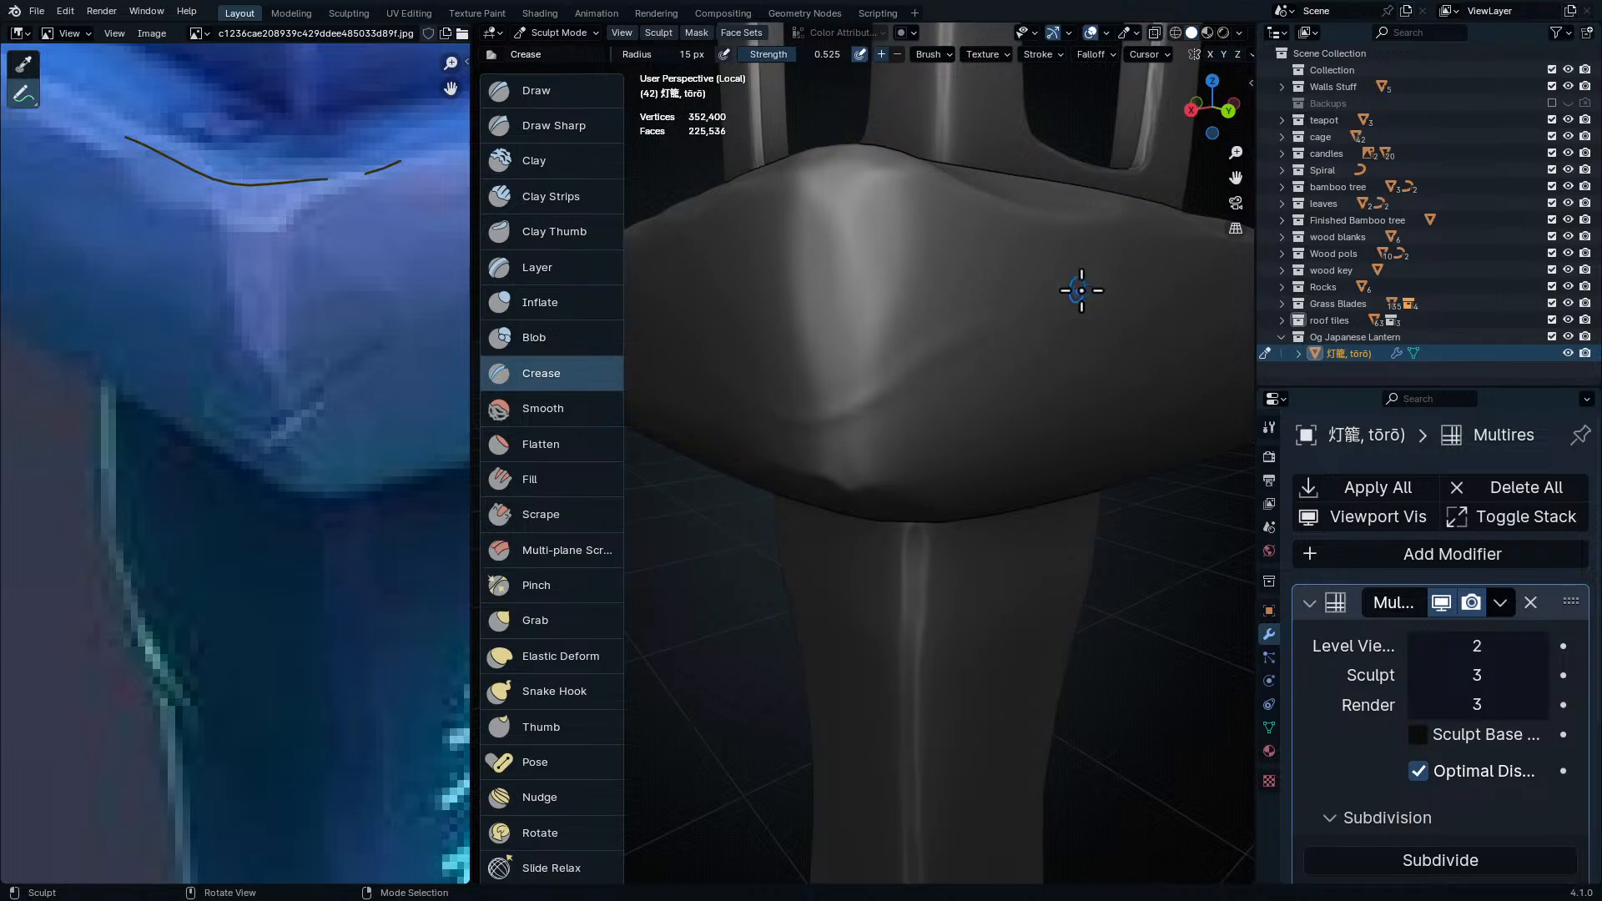
key("ctrl+z")
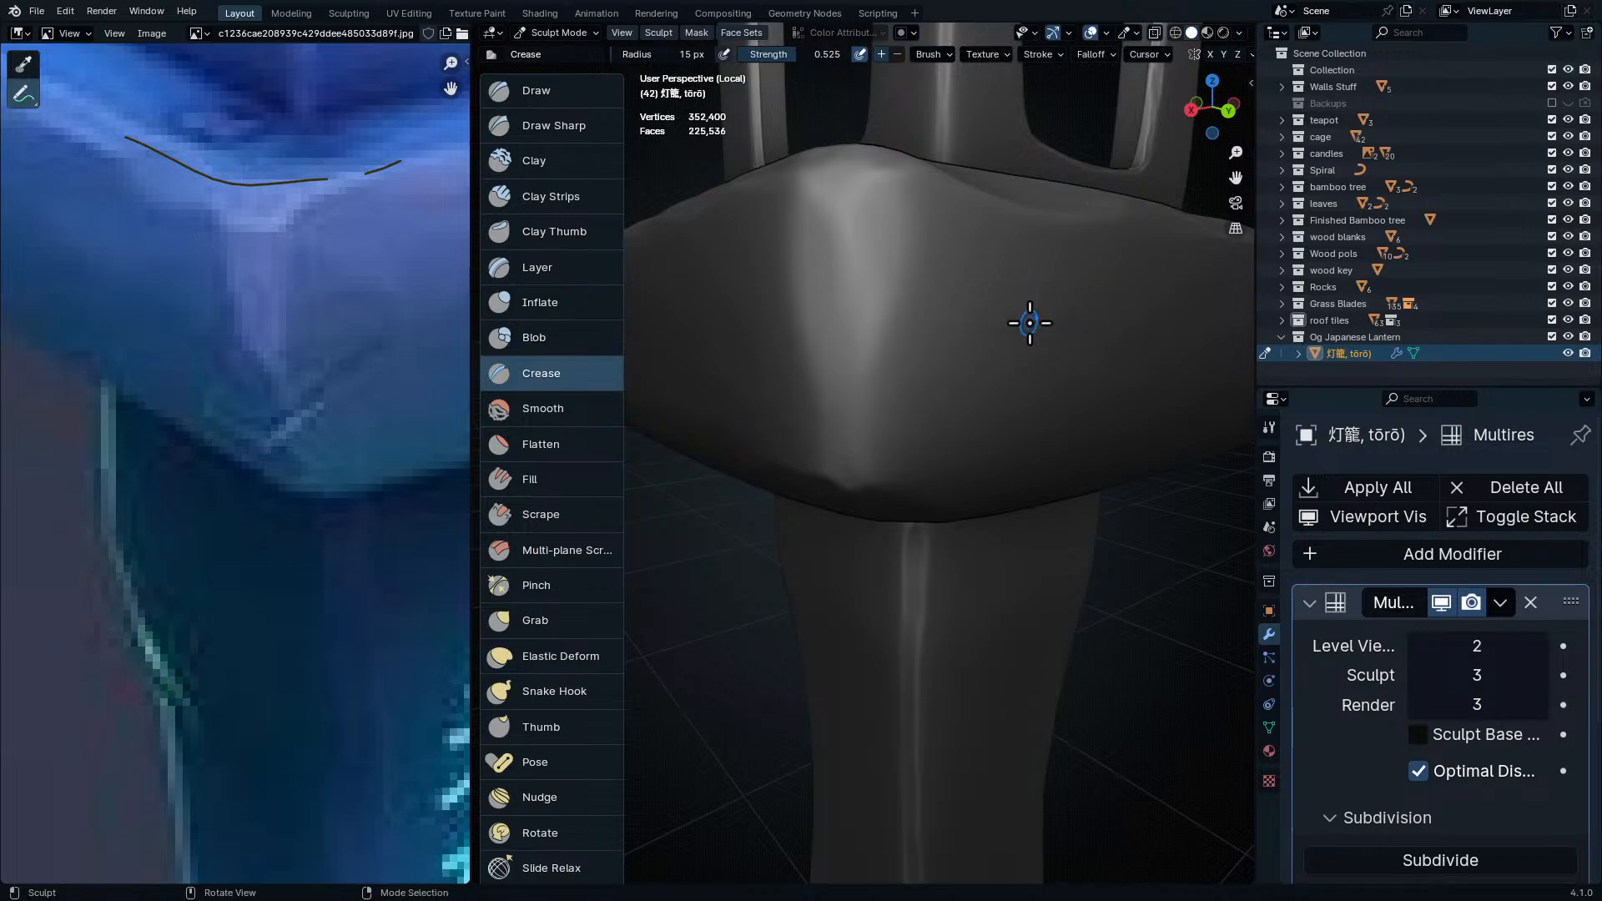
left_click(897, 54)
mouse_move(882, 374)
left_mouse_down()
mouse_move(815, 418)
mouse_move(779, 411)
left_mouse_up()
key("ctrl+z")
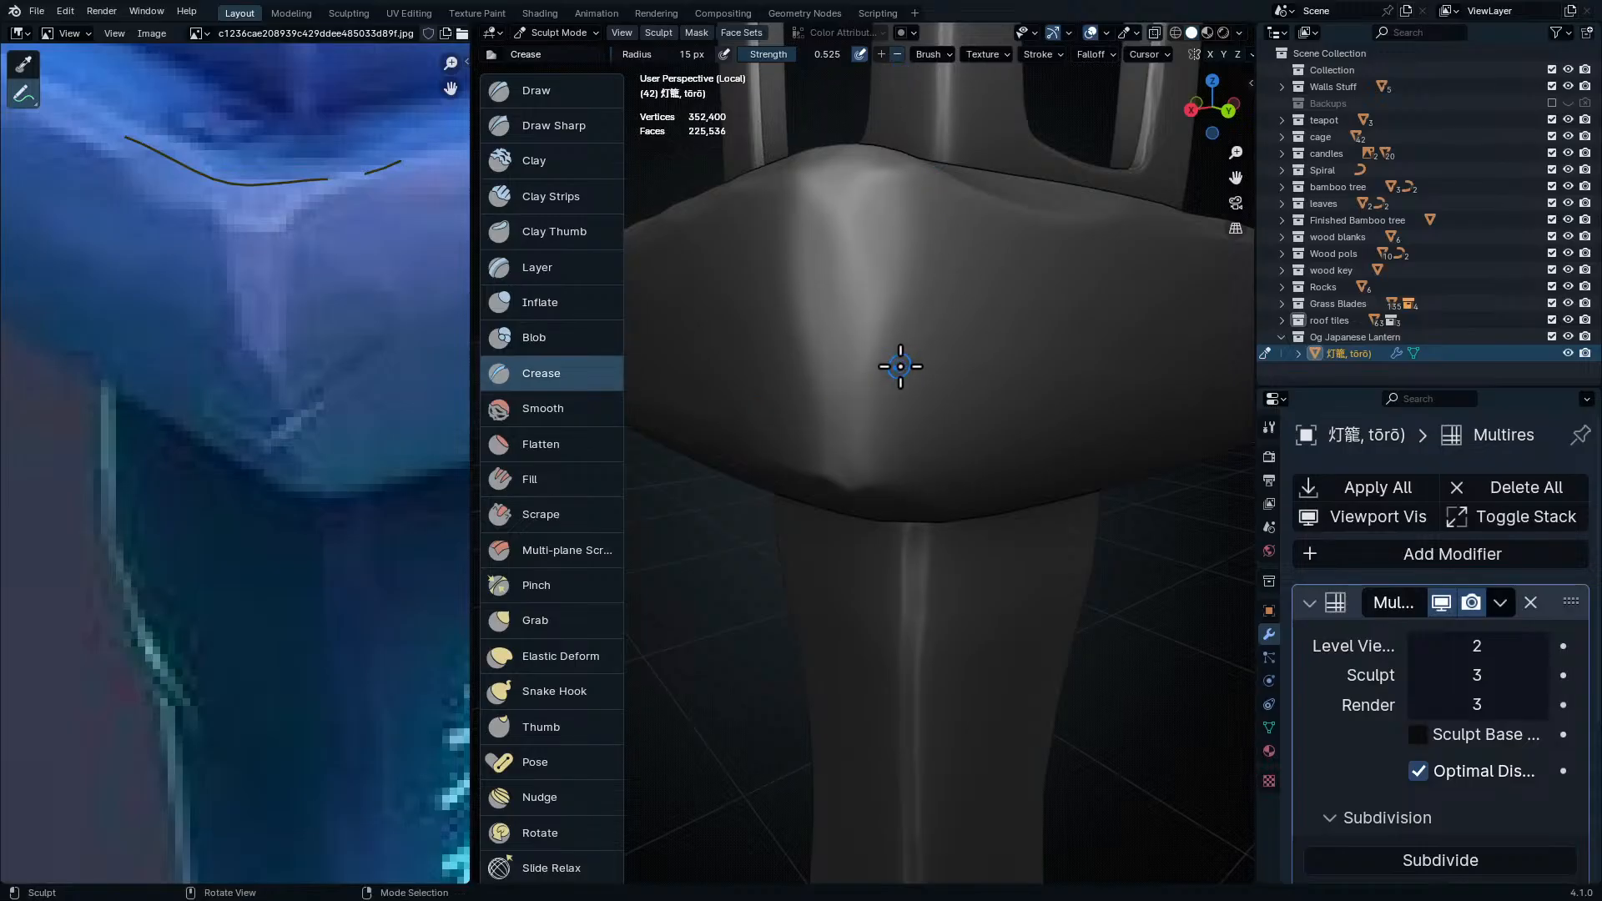
- Raise the Crease strength to 0.822 and carve an angled notch across the lower part of the platform's corner edge
left_click_drag(789, 55, 825, 52)
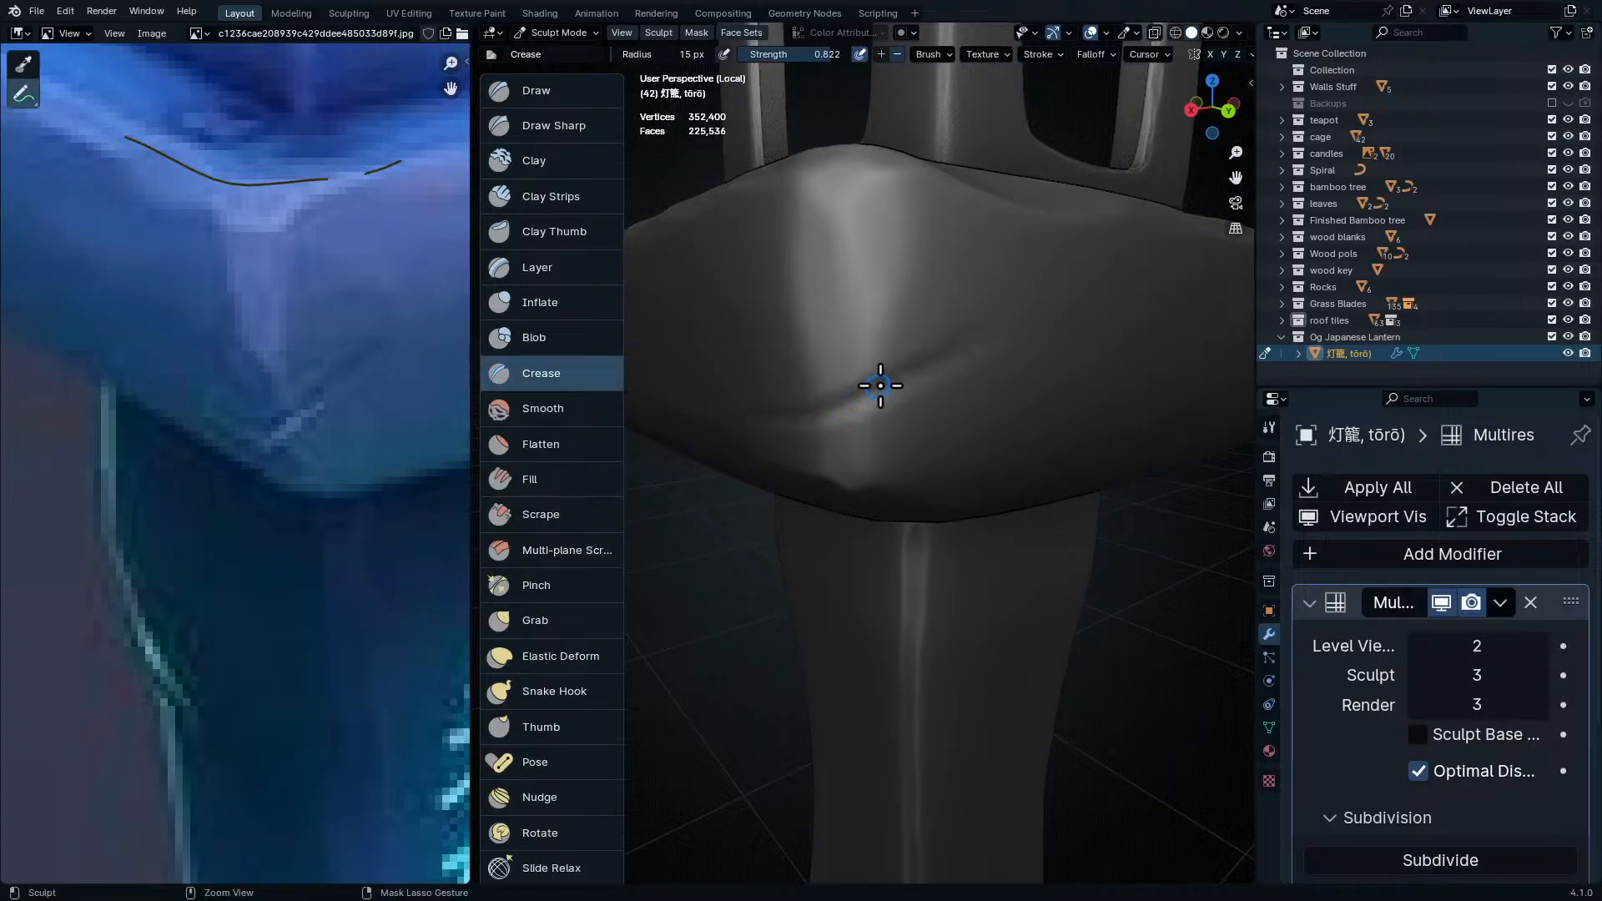
mouse_move(934, 327)
left_mouse_down()
mouse_move(862, 414)
mouse_move(755, 332)
left_mouse_up()
key("ctrl+z")
mouse_move(951, 300)
left_mouse_down()
mouse_move(918, 354)
mouse_move(825, 424)
mouse_move(755, 390)
left_mouse_up()
scroll(831, 407, "up", 1)
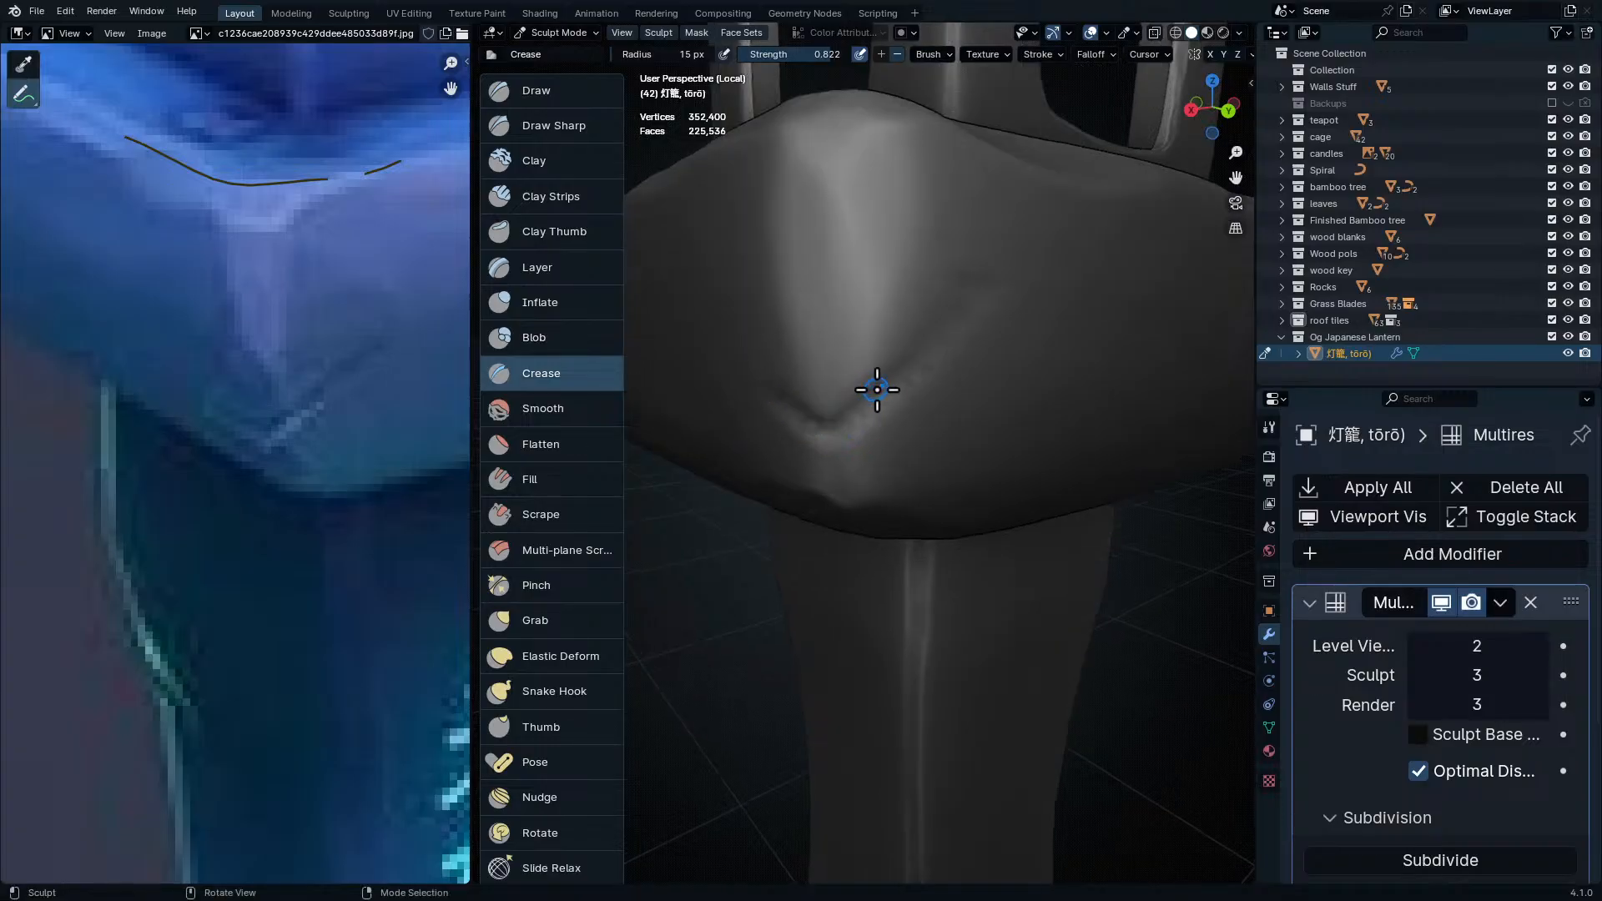
mouse_move(972, 307)
left_mouse_down()
mouse_move(826, 422)
mouse_move(775, 419)
left_mouse_up()
middle_click_drag(775, 419, 921, 433)
middle_click_drag(774, 412, 762, 317)
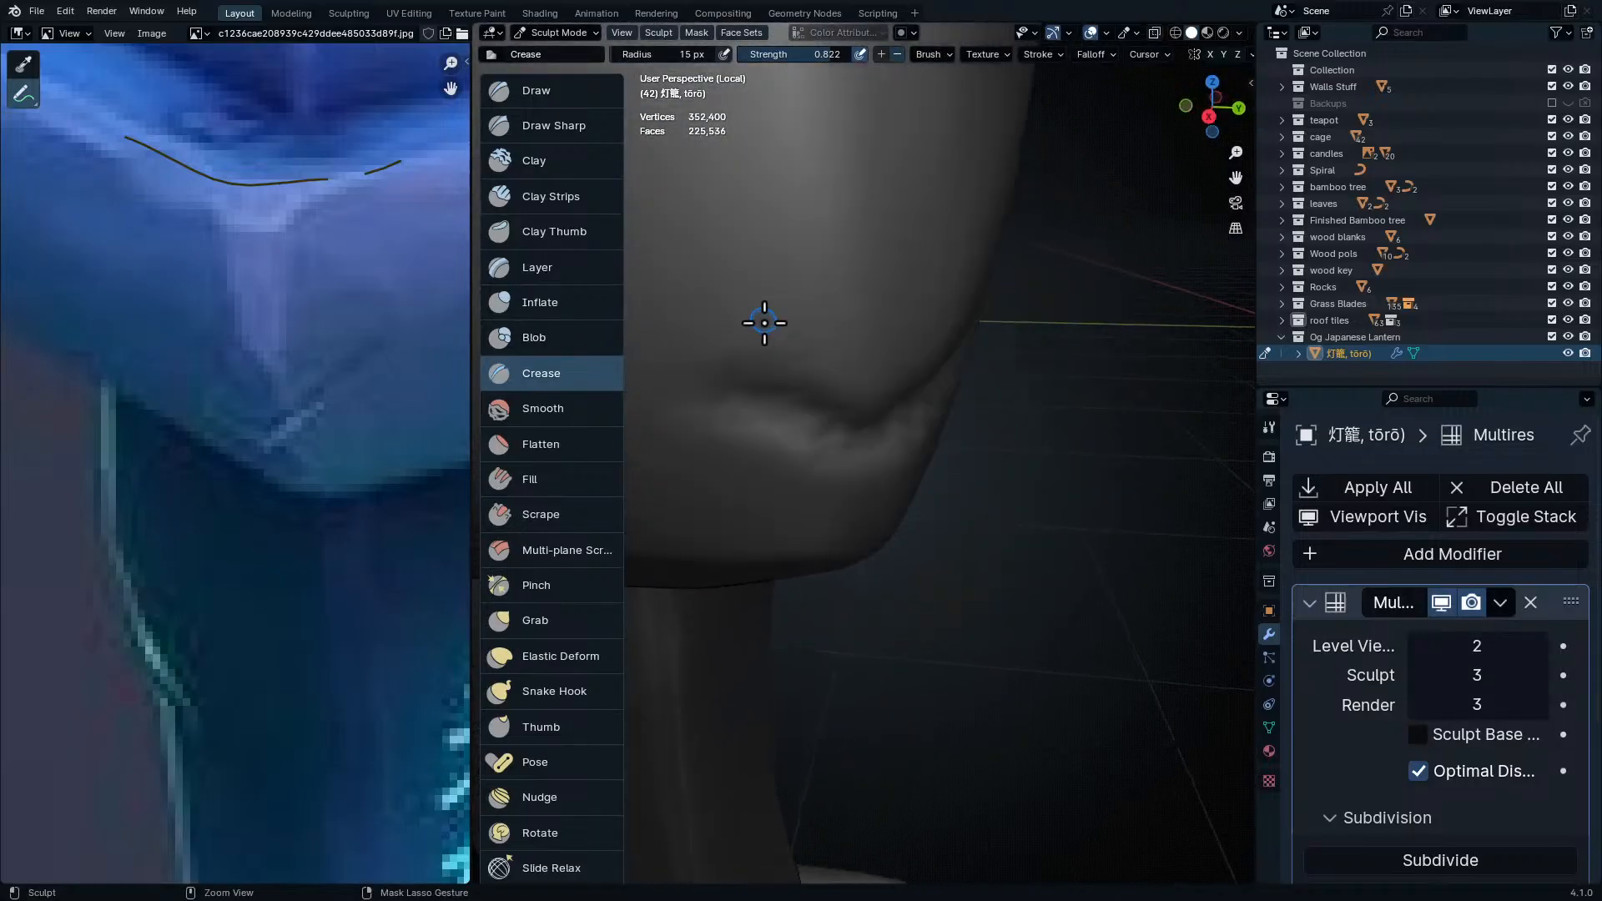
scroll(756, 354, "up", 2)
middle_click_drag(751, 376, 898, 325, "shift")
- Set the Crease brush radius to 64 px and check the platform corner's notch from farther away
key("f")
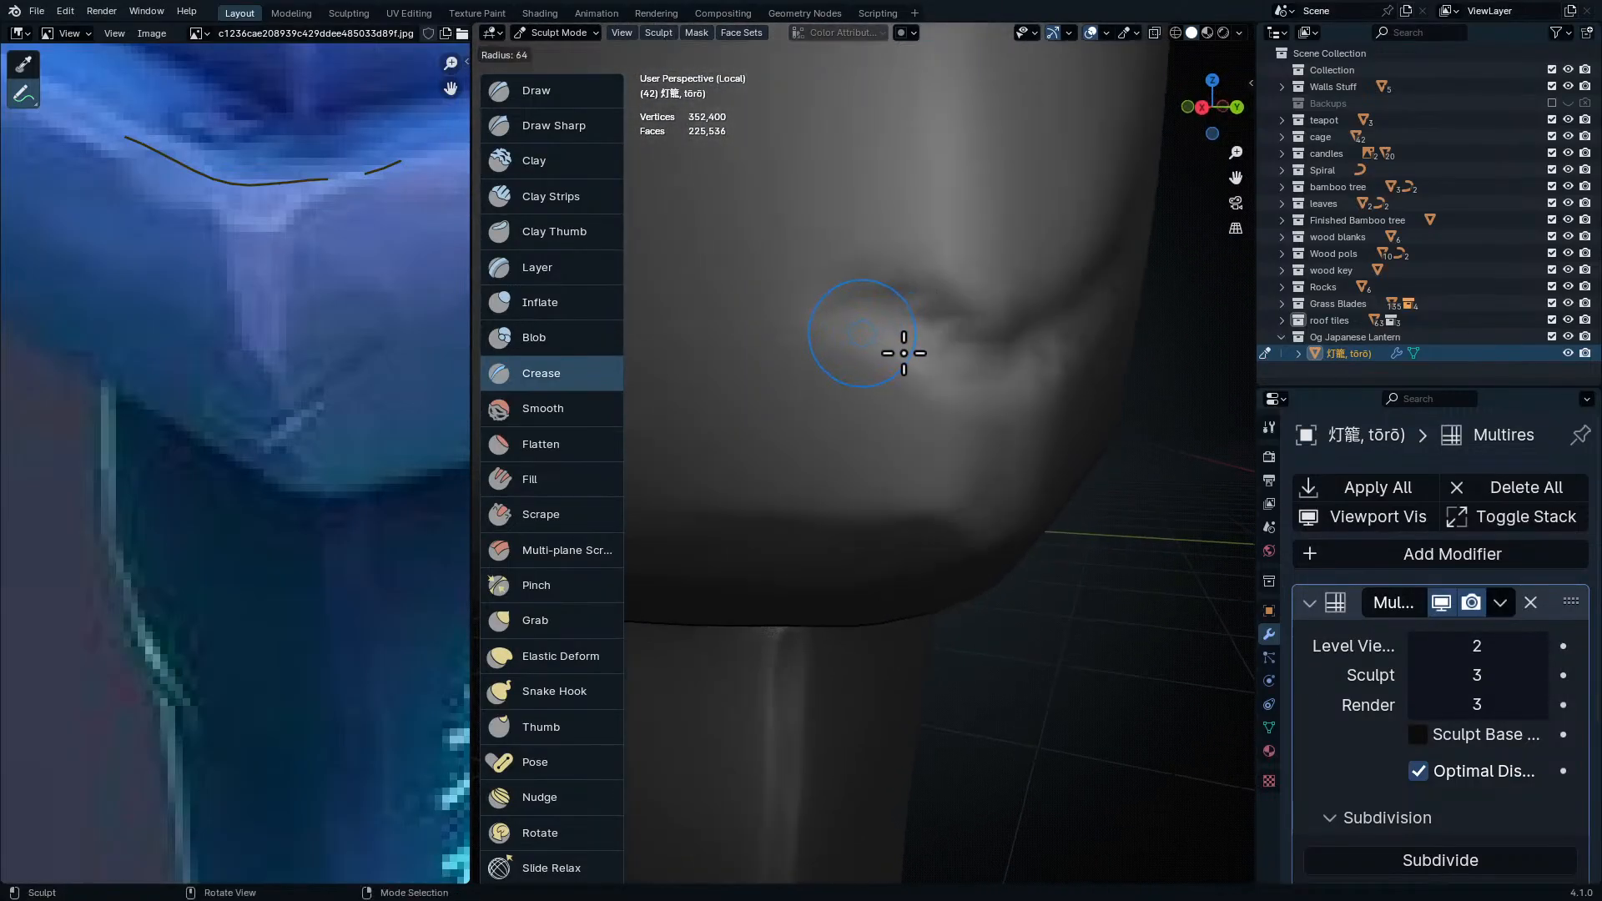
left_click(903, 353)
middle_click_drag(881, 337, 992, 437)
scroll(993, 380, "down", 2)
mouse_move(994, 378)
middle_mouse_down()
mouse_move(933, 407)
mouse_move(976, 425)
mouse_move(981, 584)
mouse_move(1034, 433)
middle_mouse_up()
scroll(971, 413, "down", 2)
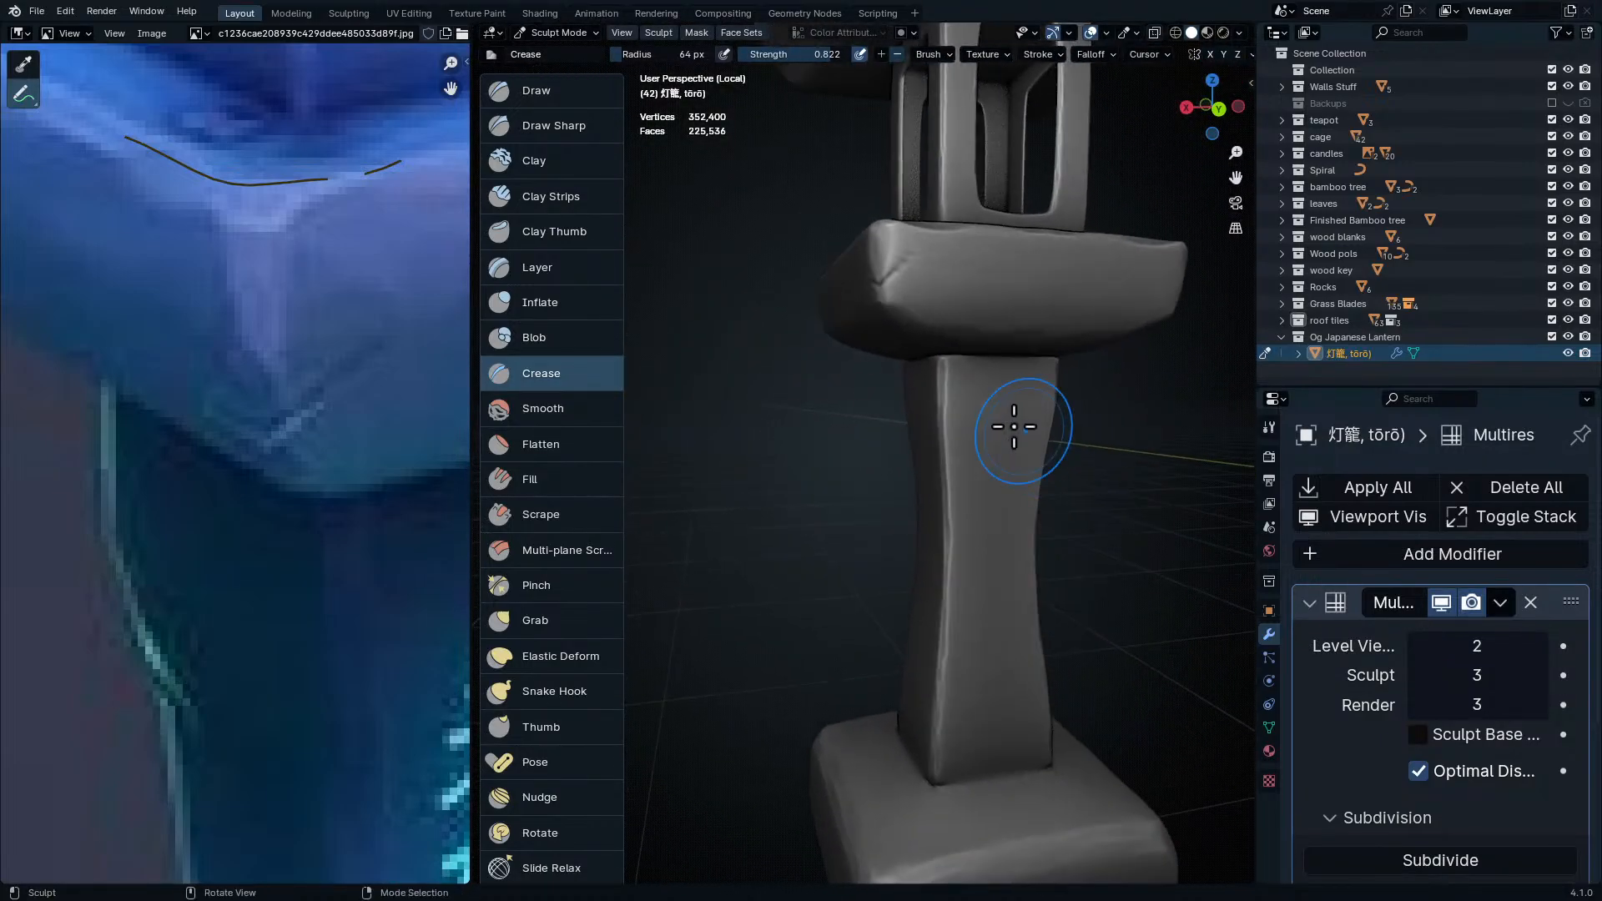
scroll(1036, 431, "up", 1)
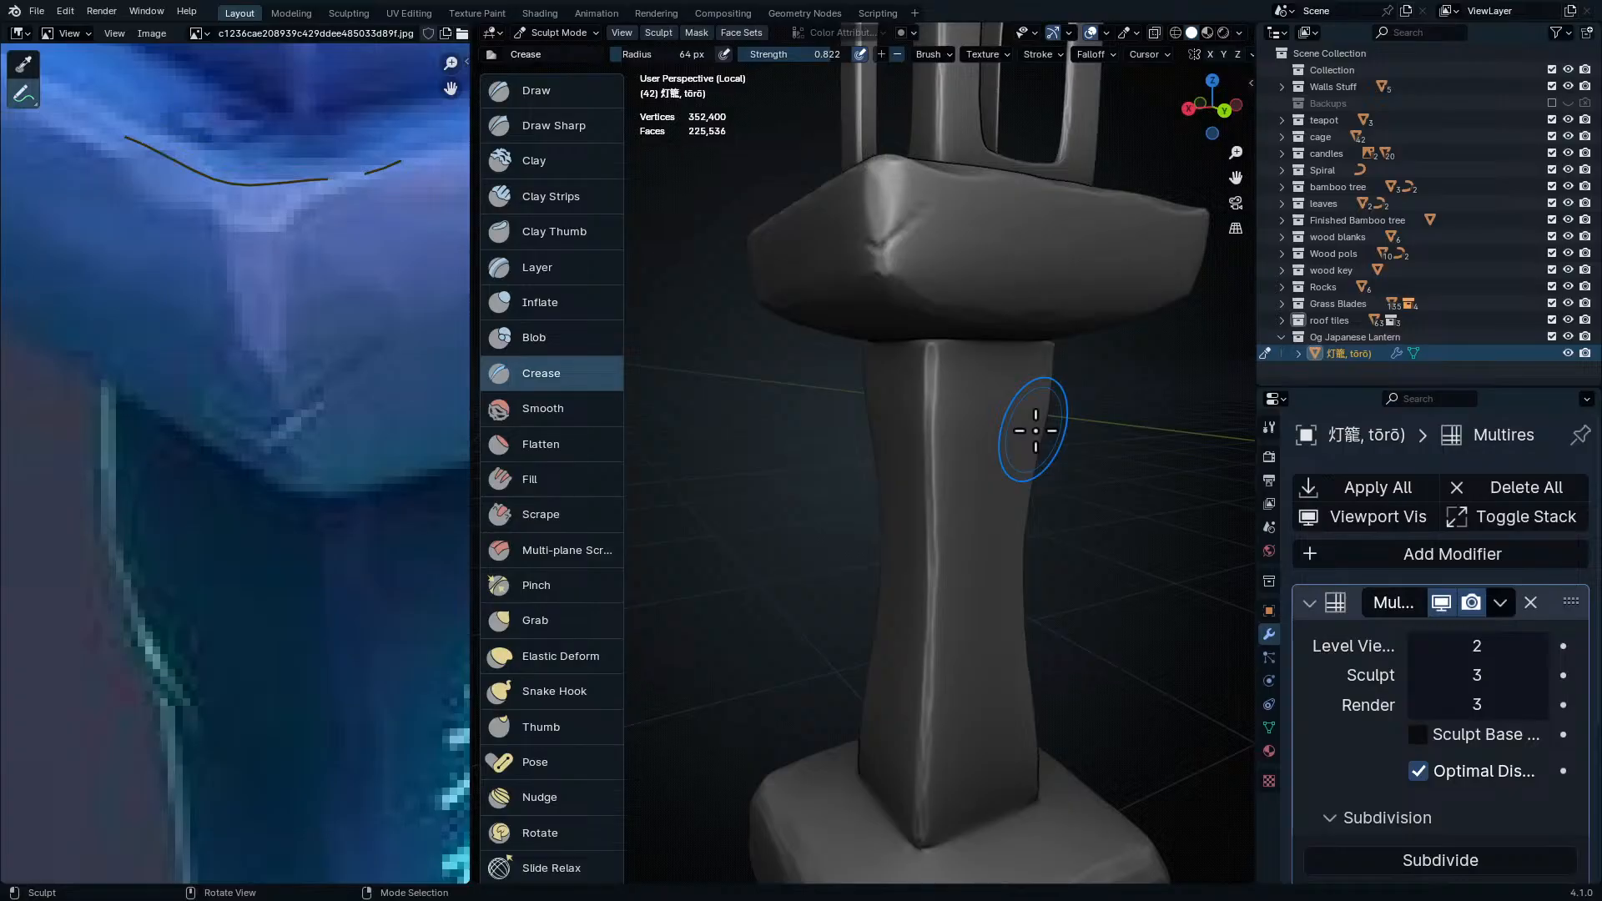
- Erase the annotation around the column's side bend on the reference image
middle_click_drag(242, 324, 275, 440, "ctrl")
middle_click_drag(358, 494, 362, 463)
scroll(283, 384, "up", 1)
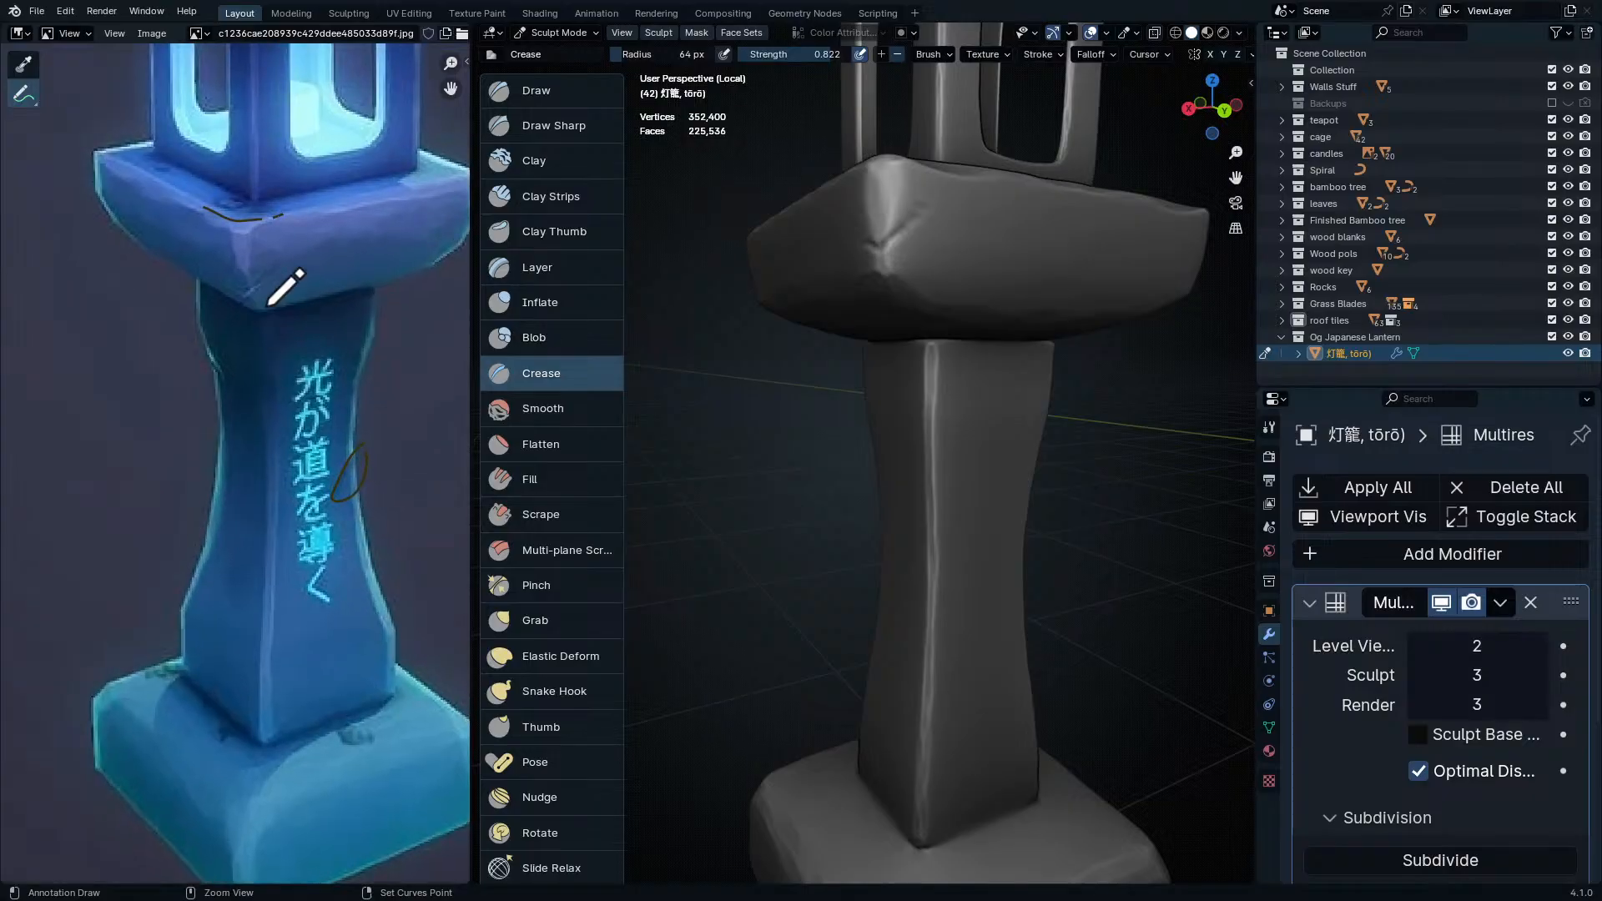
mouse_move(690, 415)
middle_mouse_down()
mouse_move(743, 343)
mouse_move(934, 403)
mouse_move(949, 360)
middle_mouse_up()
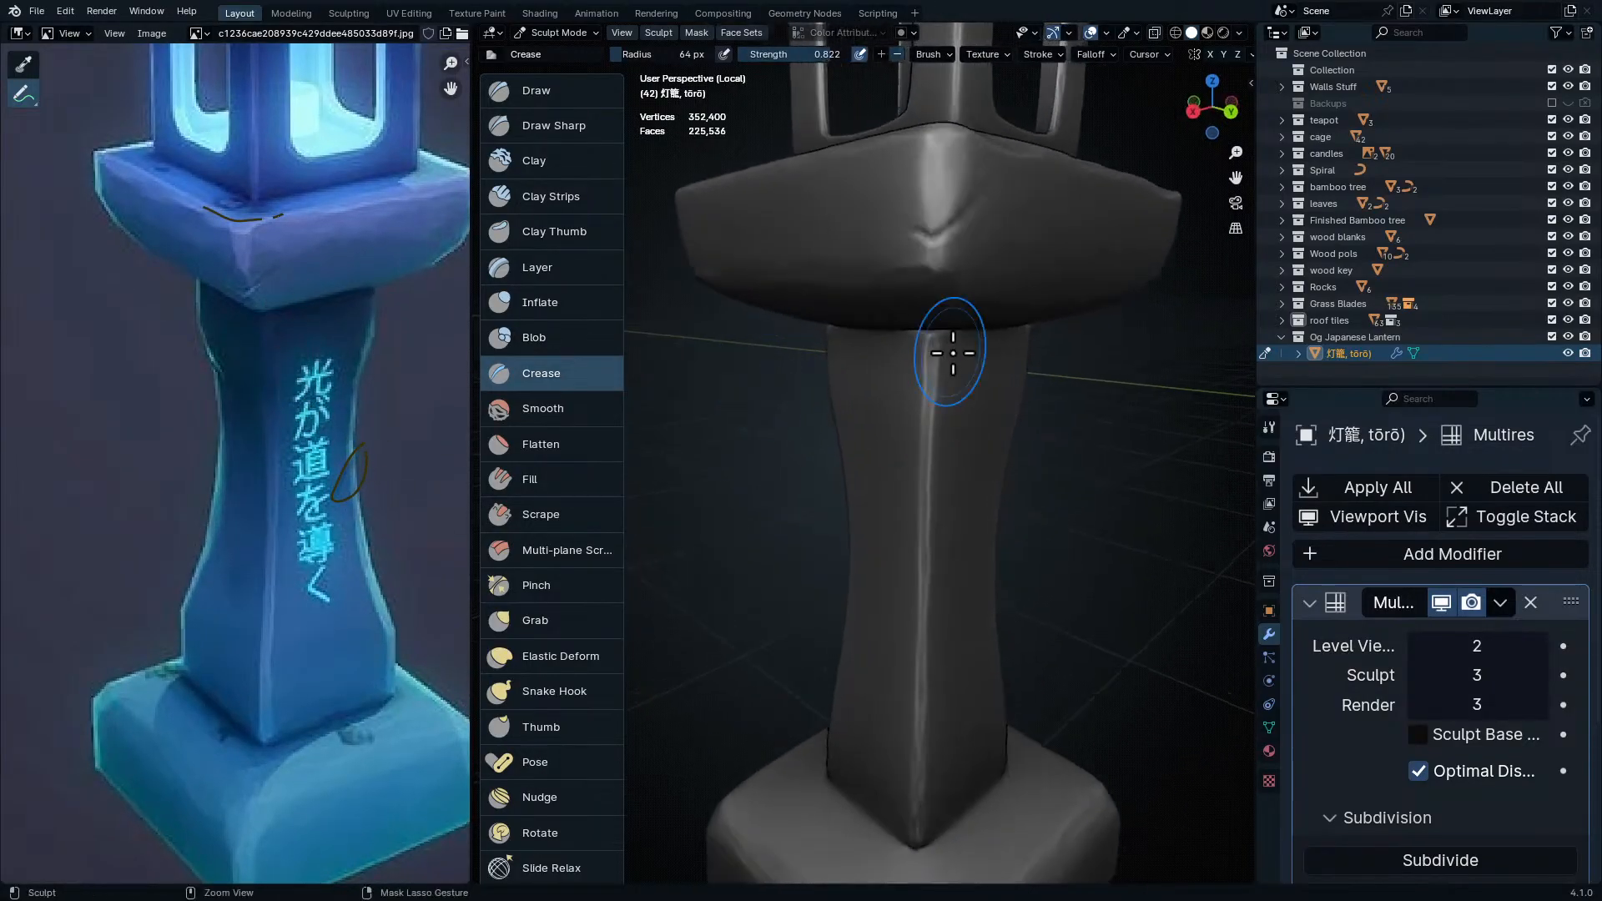
middle_click_drag(1060, 445, 1040, 418)
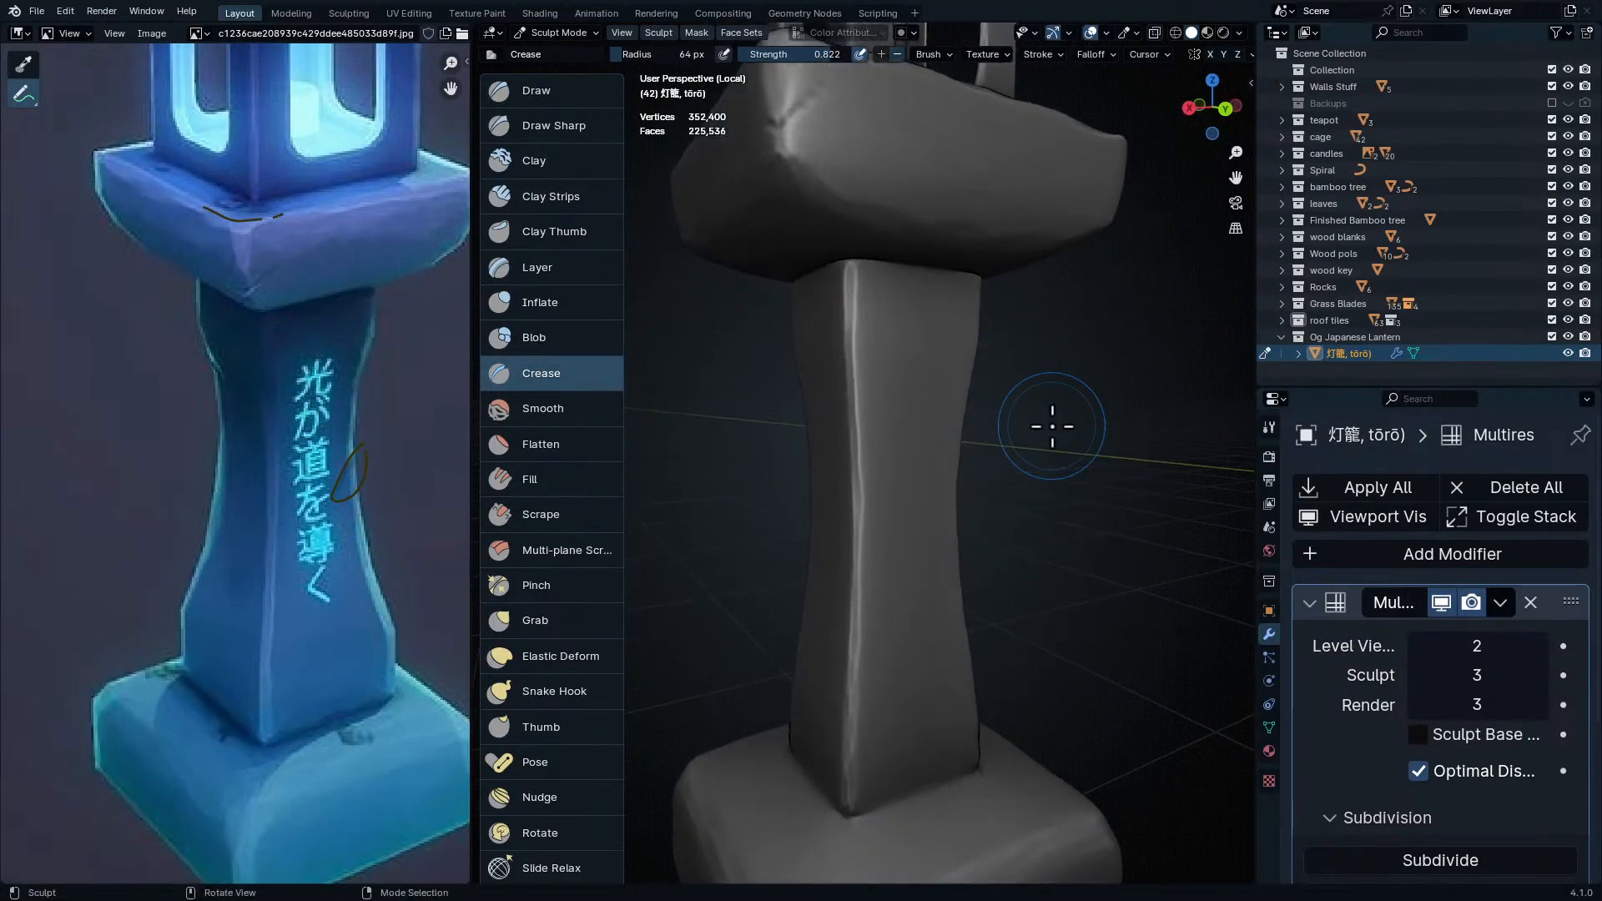
mouse_move(1019, 537)
middle_mouse_down()
mouse_move(922, 454)
mouse_move(902, 401)
mouse_move(826, 368)
middle_mouse_up()
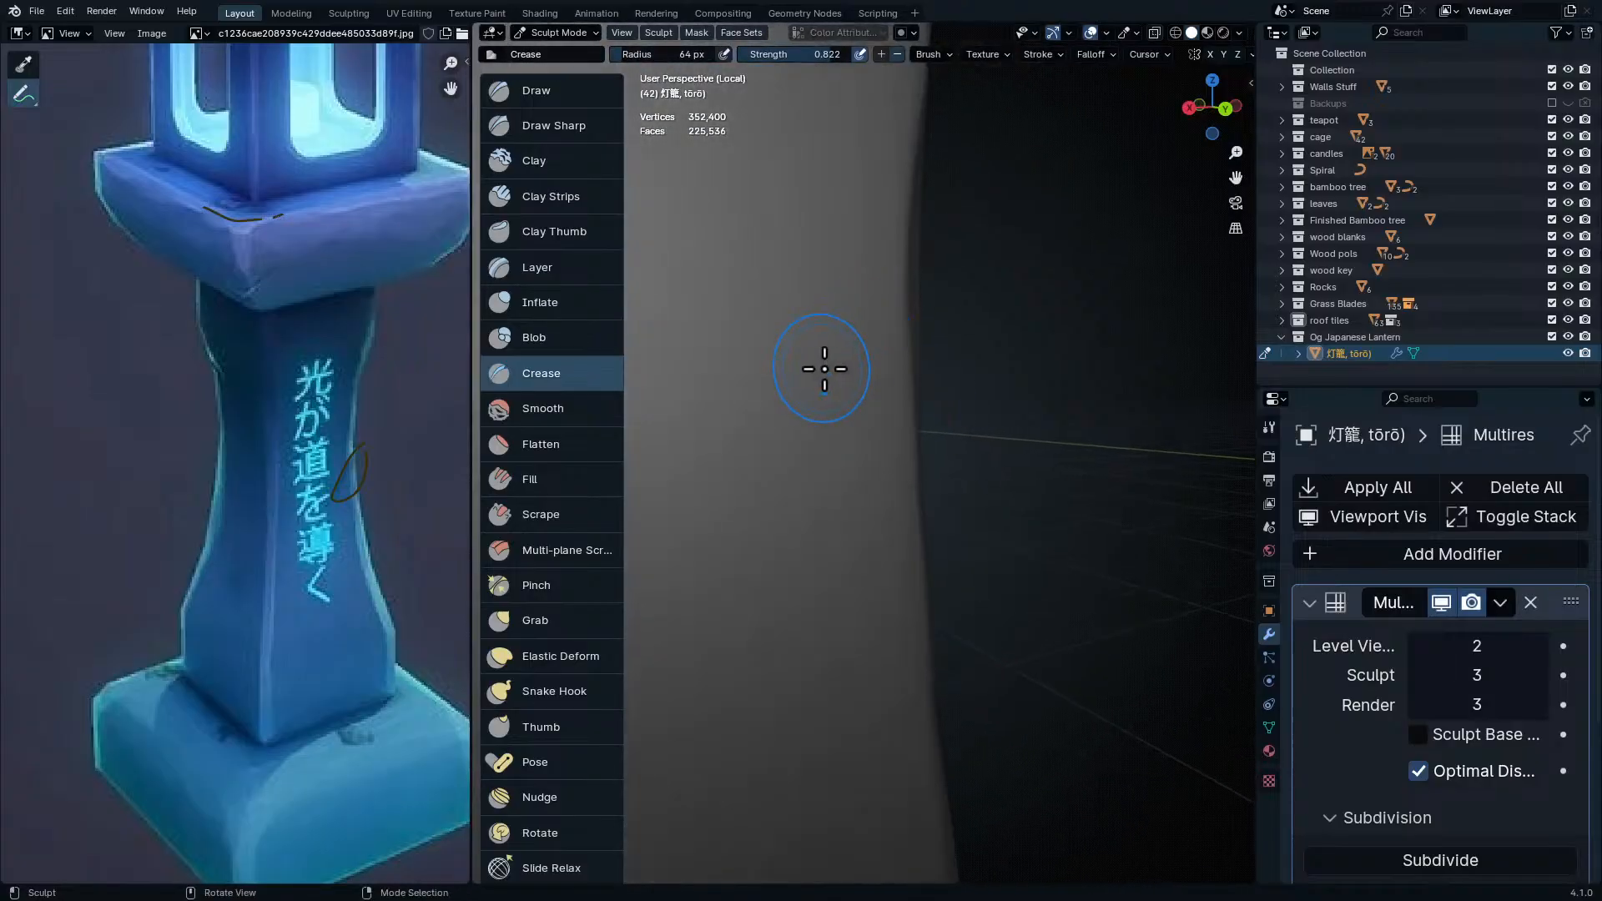
middle_click_drag(800, 450, 758, 411, "ctrl")
mouse_move(349, 516)
middle_mouse_down("ctrl")
mouse_move(351, 353)
mouse_move(328, 382)
middle_mouse_up("ctrl")
left_click_drag(329, 378, 372, 357, "ctrl")
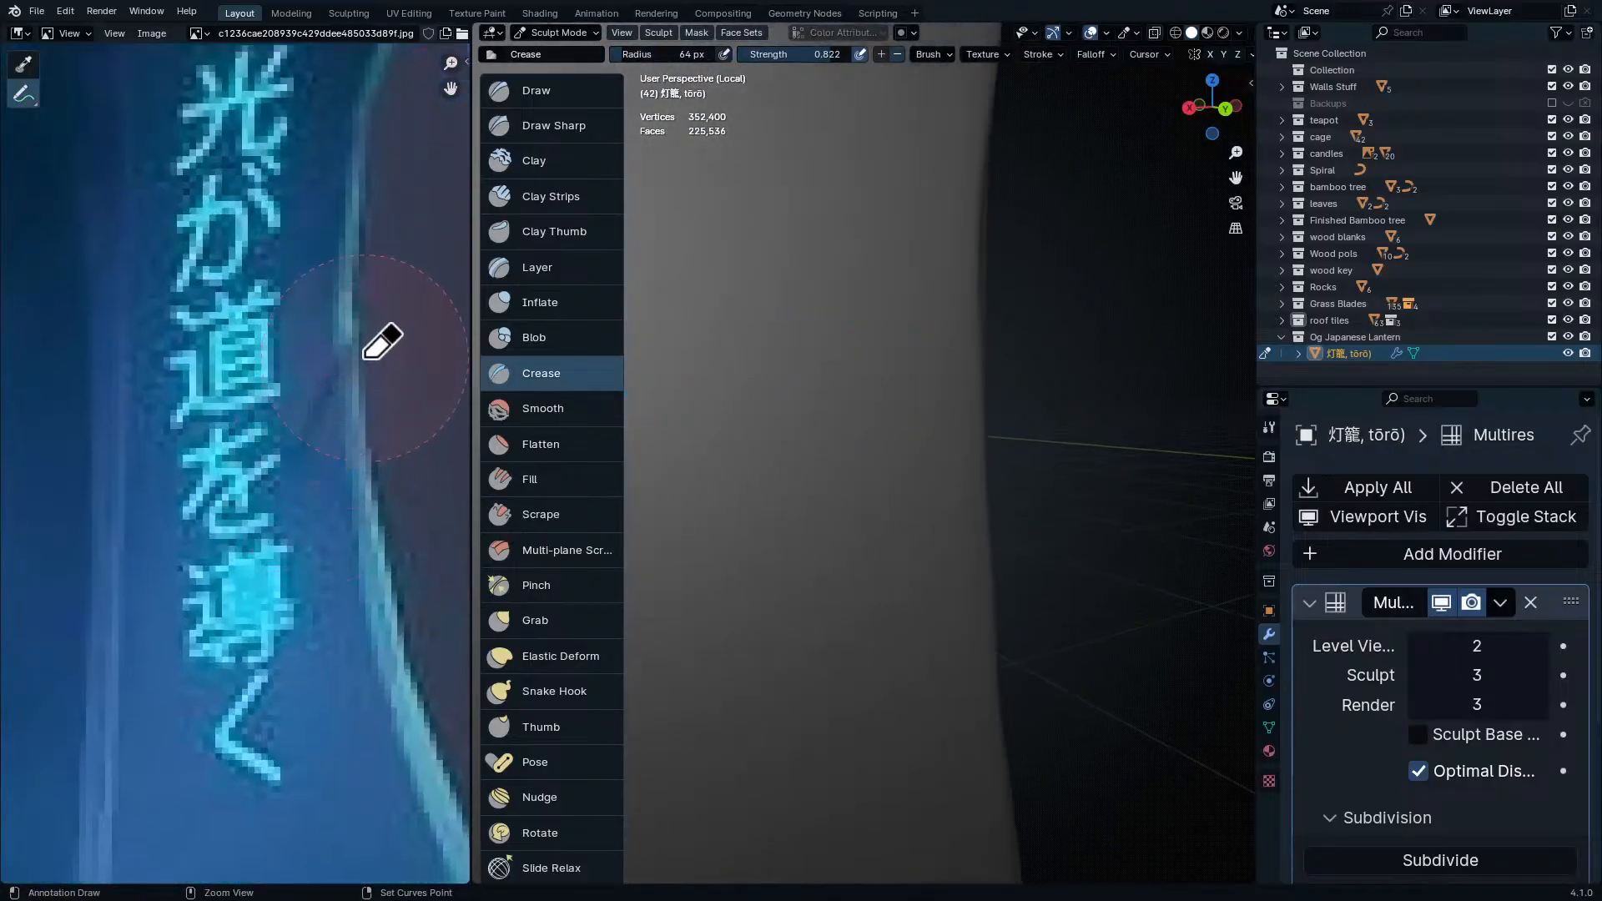
- Try carving long creases down the column's face beside its side edge at the narrow bend
middle_click_drag(952, 423, 933, 334, "ctrl")
left_click_drag(958, 271, 930, 377)
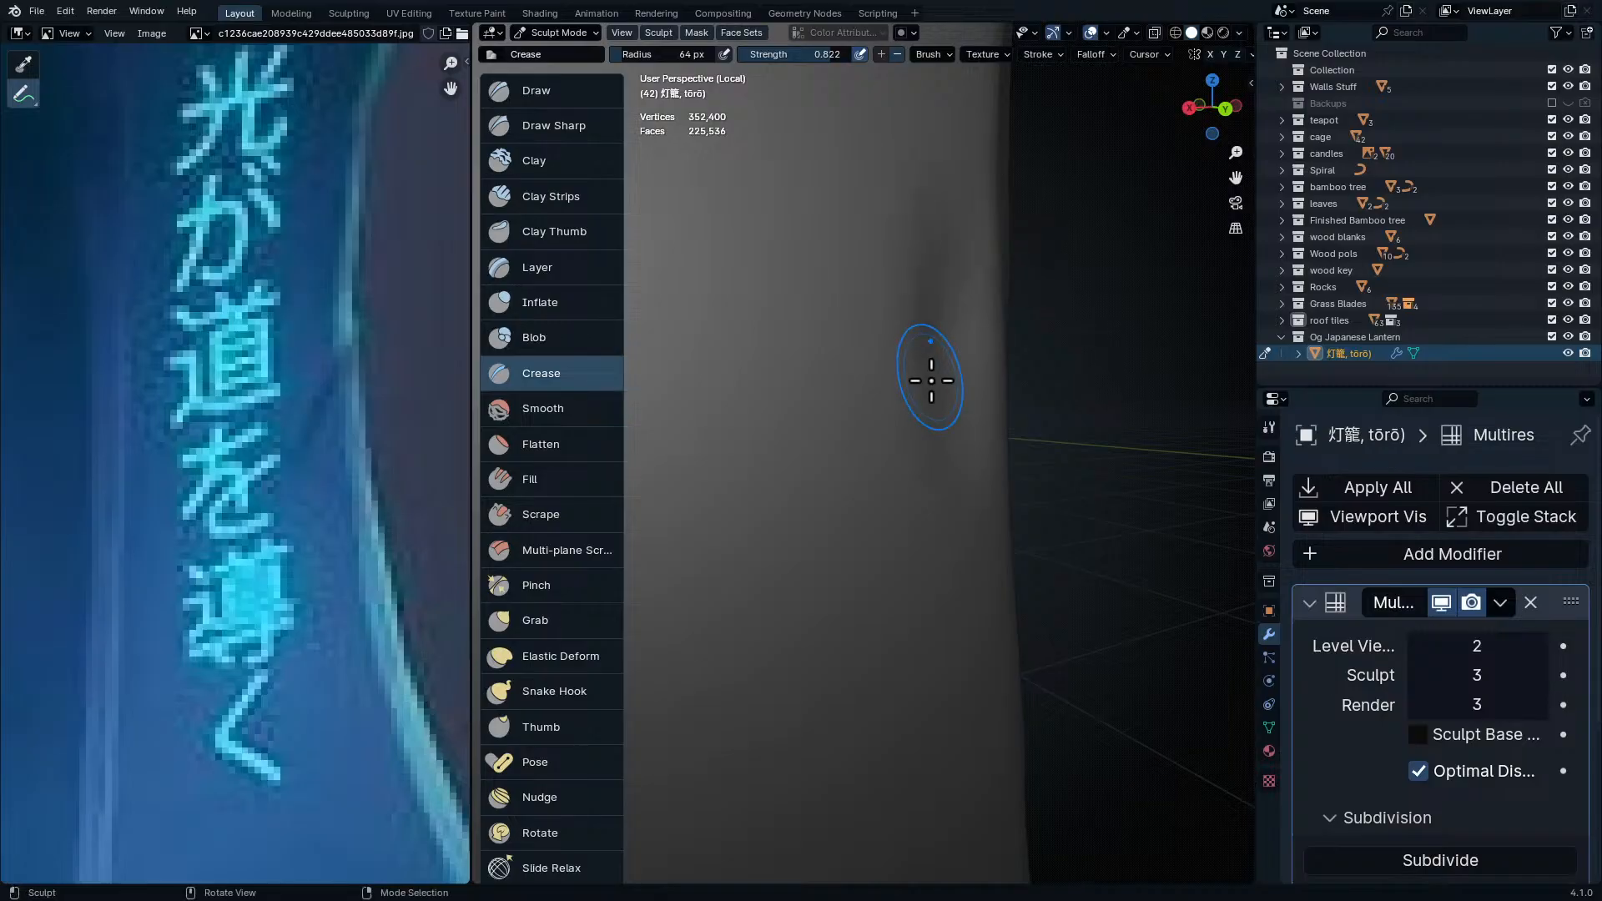
mouse_move(894, 423)
middle_mouse_down("ctrl")
mouse_move(905, 343)
mouse_move(1040, 297)
mouse_move(857, 521)
middle_mouse_up("ctrl")
left_click_drag(857, 522, 853, 536)
mouse_move(946, 292)
middle_mouse_down("ctrl")
mouse_move(951, 393)
mouse_move(958, 263)
middle_mouse_up("ctrl")
left_click_drag(927, 138, 776, 584)
mouse_move(924, 242)
middle_mouse_down("ctrl")
mouse_move(930, 322)
mouse_move(893, 378)
mouse_move(994, 411)
mouse_move(941, 278)
mouse_move(901, 293)
mouse_move(943, 304)
middle_mouse_up("ctrl")
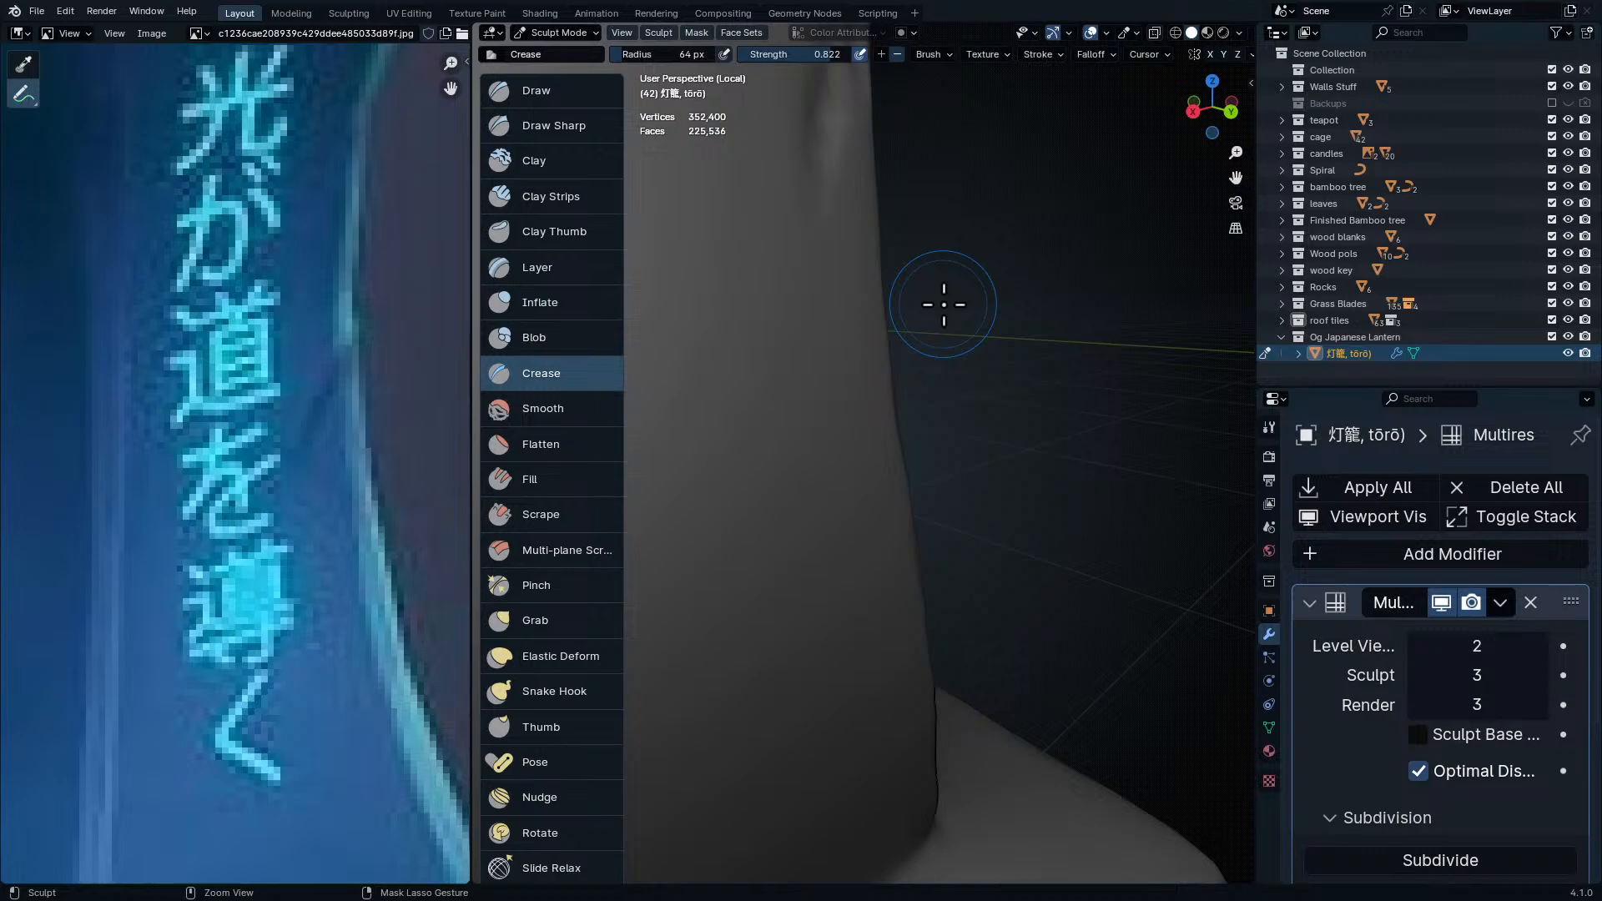
mouse_move(1031, 243)
middle_mouse_down()
mouse_move(923, 247)
mouse_move(1001, 508)
mouse_move(918, 468)
mouse_move(930, 334)
middle_mouse_up()
left_click_drag(921, 213, 951, 500)
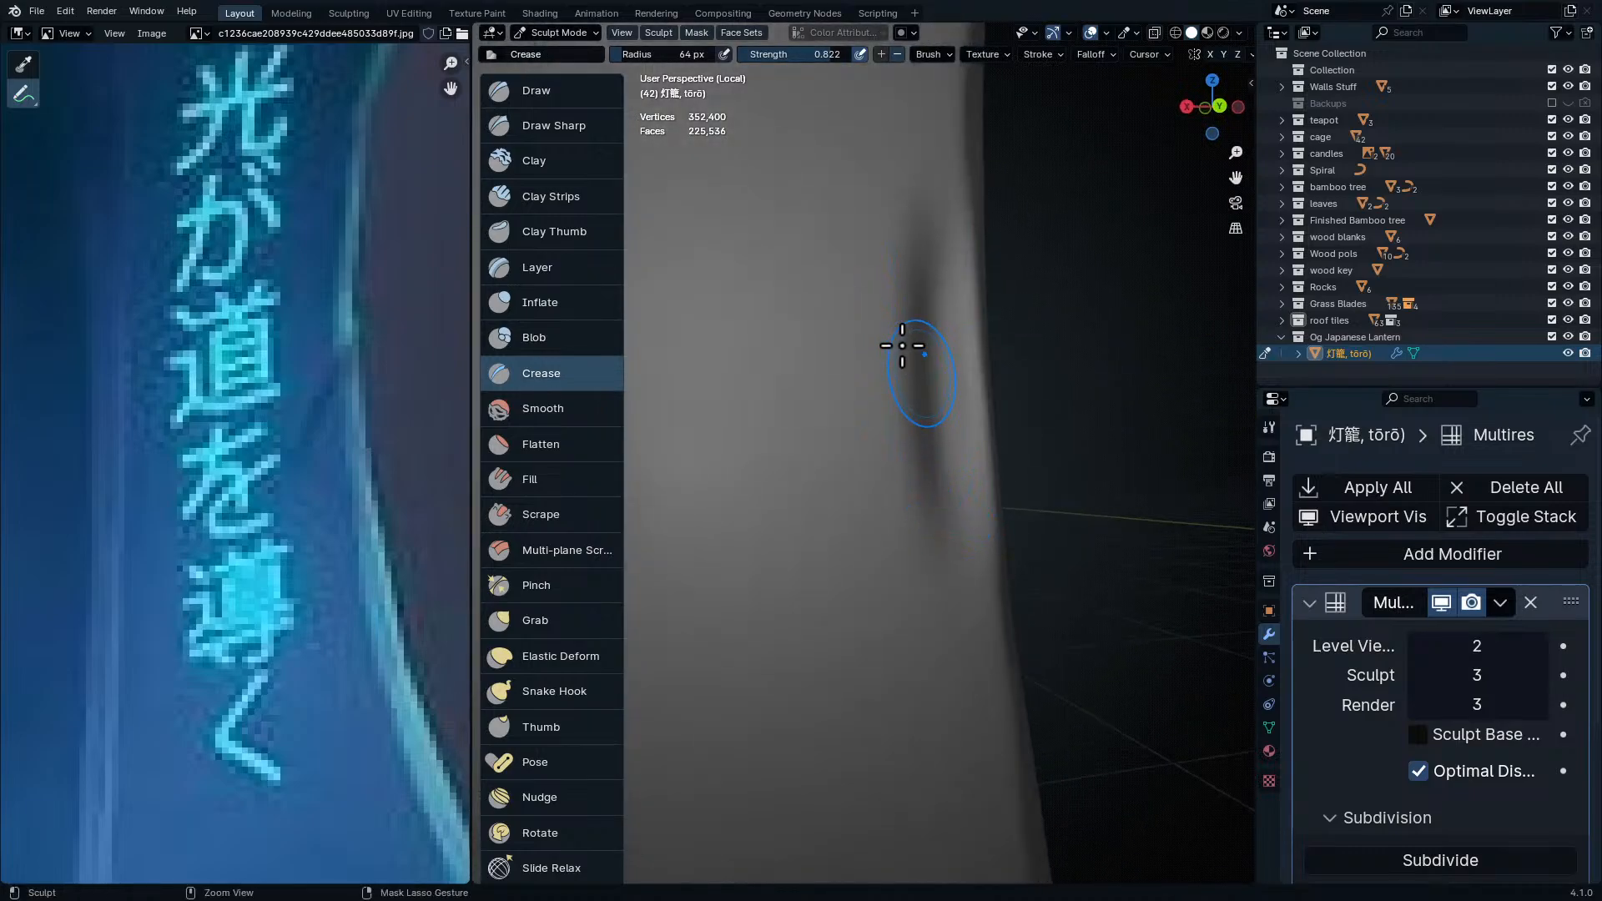
key("ctrl+z")
- Reduce the Crease radius to 18 px and carve short diagonal chips beside the column's edge at the bend
key("f")
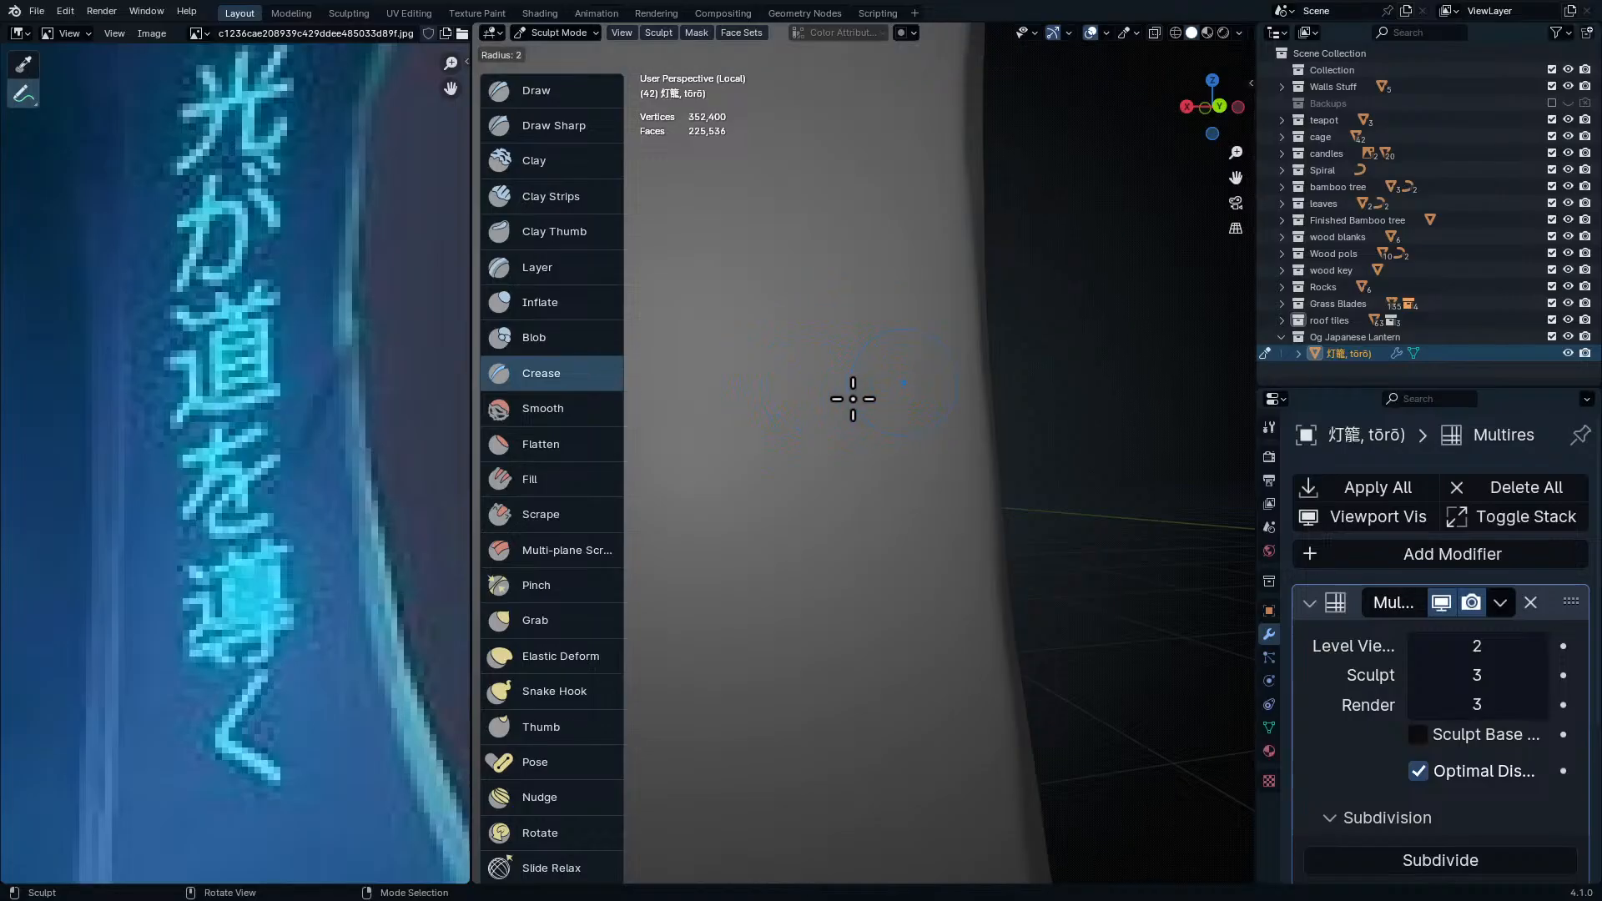
left_click(866, 404)
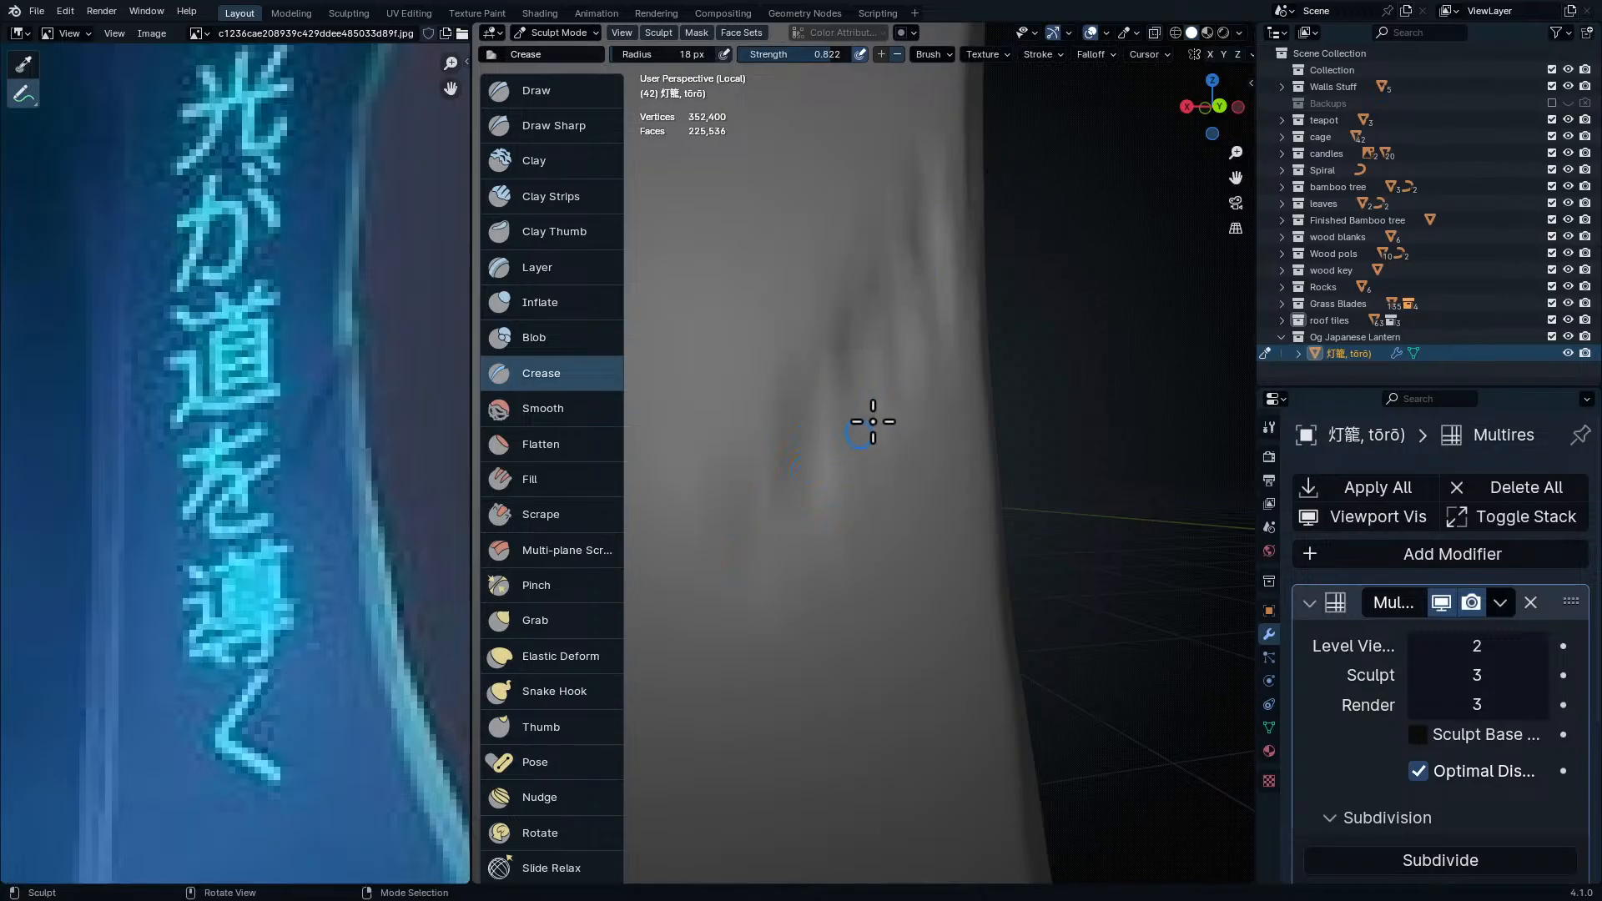
middle_click_drag(858, 433, 929, 328)
scroll(928, 328, "down", 6)
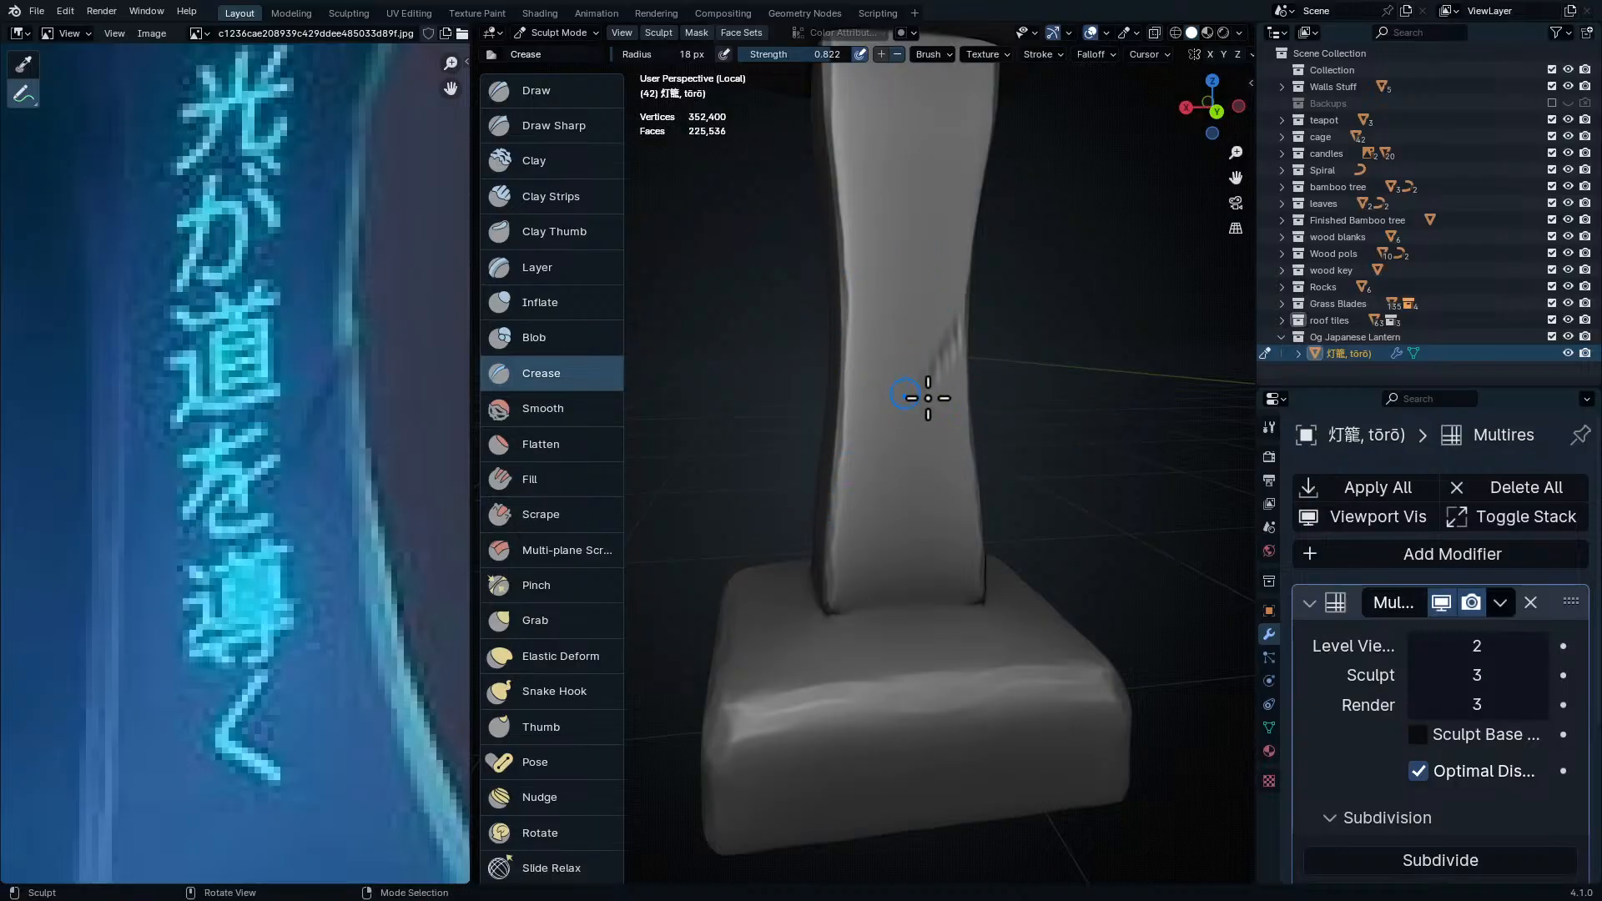
middle_click_drag(906, 394, 998, 367)
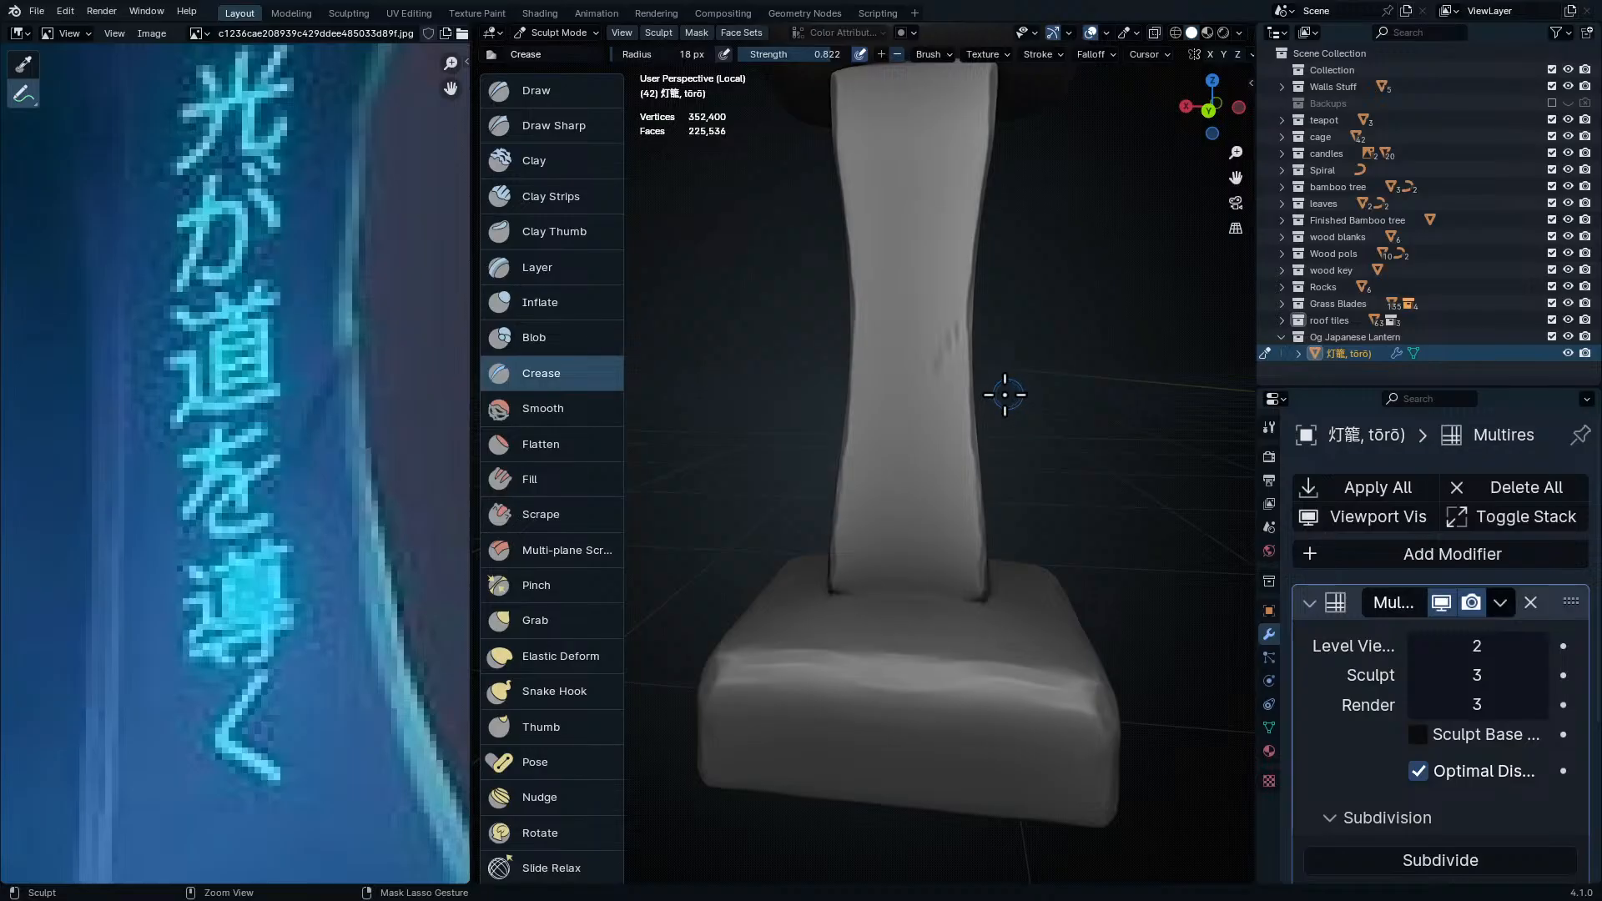
- Switch to Edit Mode and add two centred loop cuts around the middle of the column
scroll(963, 386, "up", 6)
middle_click_drag(969, 361, 1020, 401)
scroll(933, 274, "down", 5)
mouse_move(933, 272)
middle_mouse_down()
mouse_move(995, 399)
mouse_move(894, 400)
middle_mouse_up()
key("Tab")
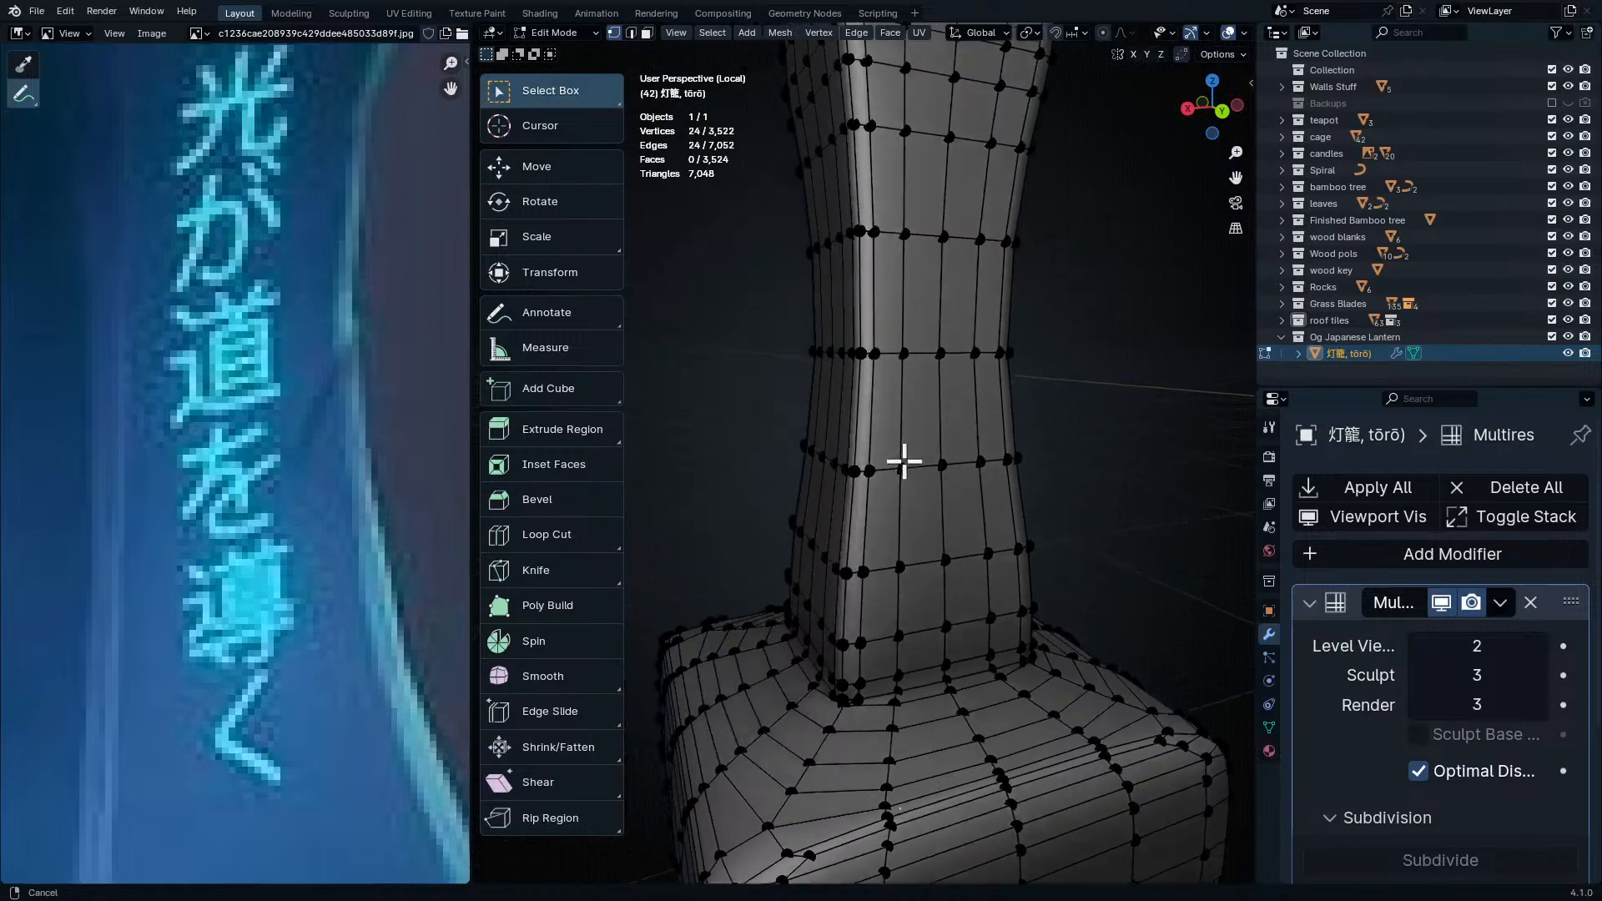
middle_click_drag(904, 458, 850, 472)
key("ctrl+r")
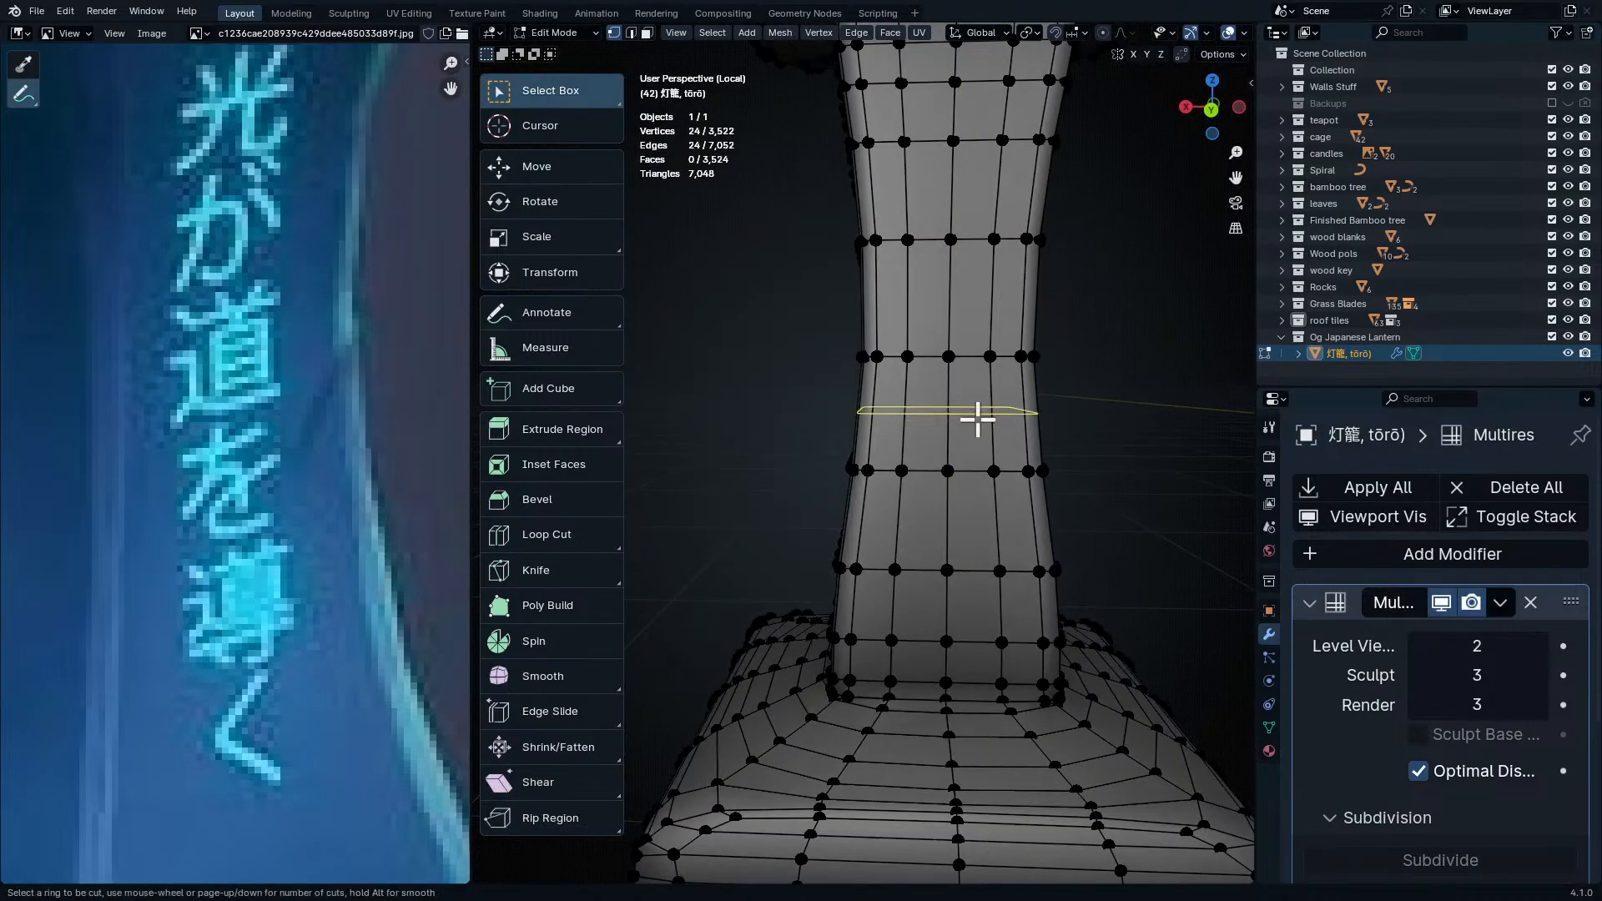
left_click(977, 419)
right_click(974, 421)
key("ctrl+r")
left_click(994, 280)
right_click(994, 278)
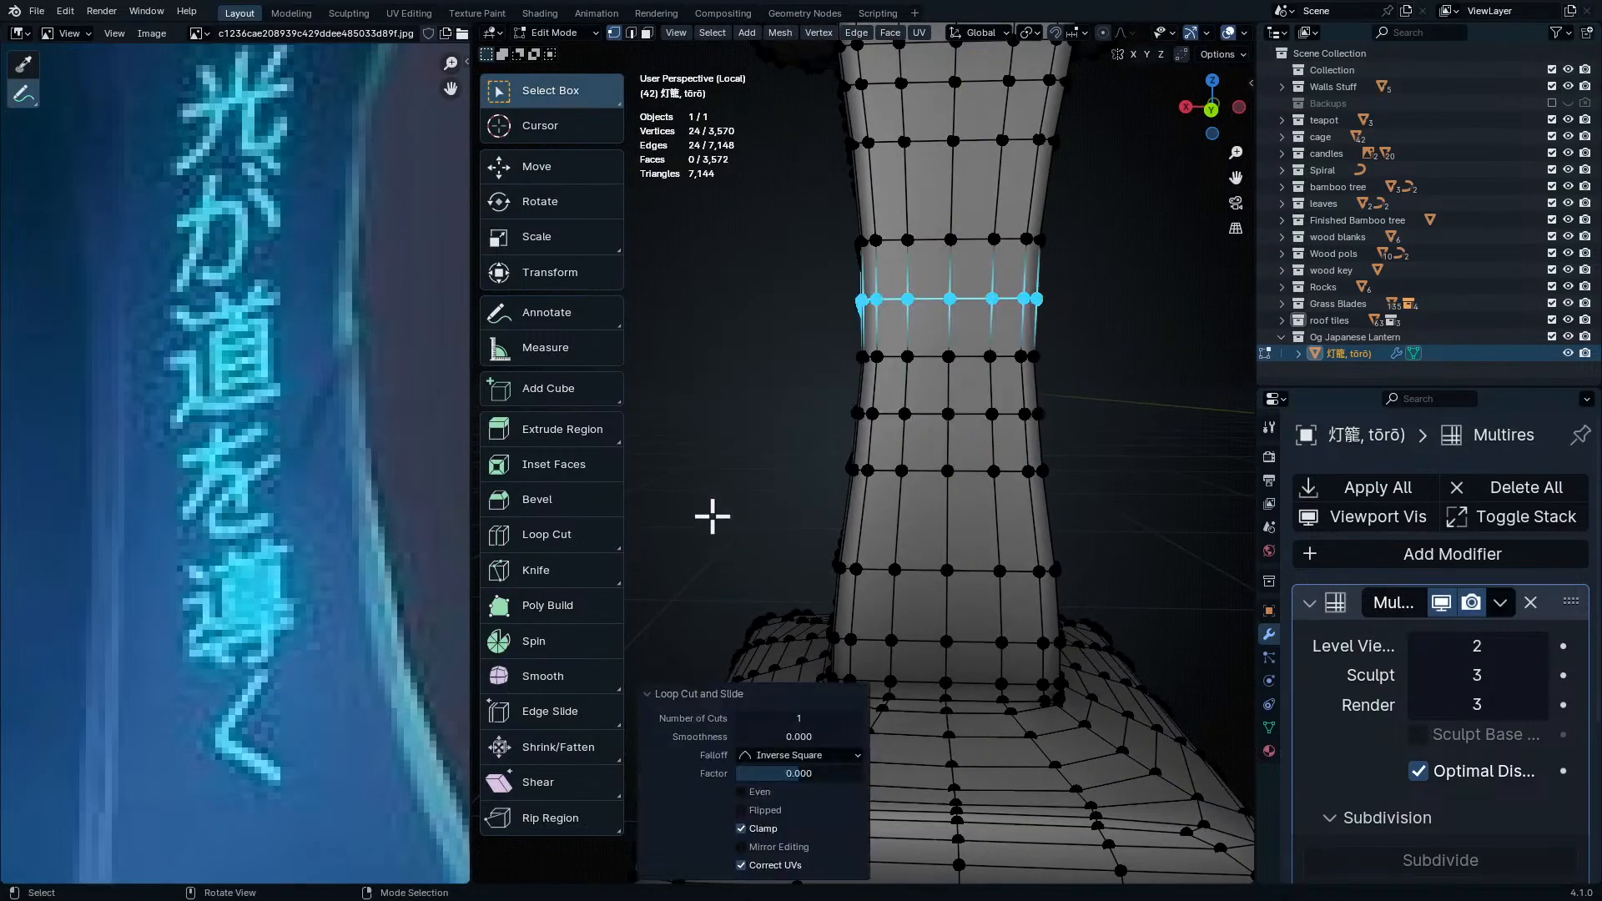
- Add three more centred loop cuts around the lower column down to the base, and clear the selection
middle_click_drag(947, 580, 933, 461, "shift")
key("ctrl+r")
left_click(943, 404)
right_click(943, 404)
middle_click_drag(943, 404, 981, 550)
key("ctrl+r")
left_click(960, 427)
right_click(961, 428)
left_click(1130, 484)
middle_click_drag(1019, 650, 1062, 565)
key("ctrl+r")
left_click(847, 641)
right_click(847, 641)
left_click(911, 579)
middle_click_drag(912, 579, 1023, 618)
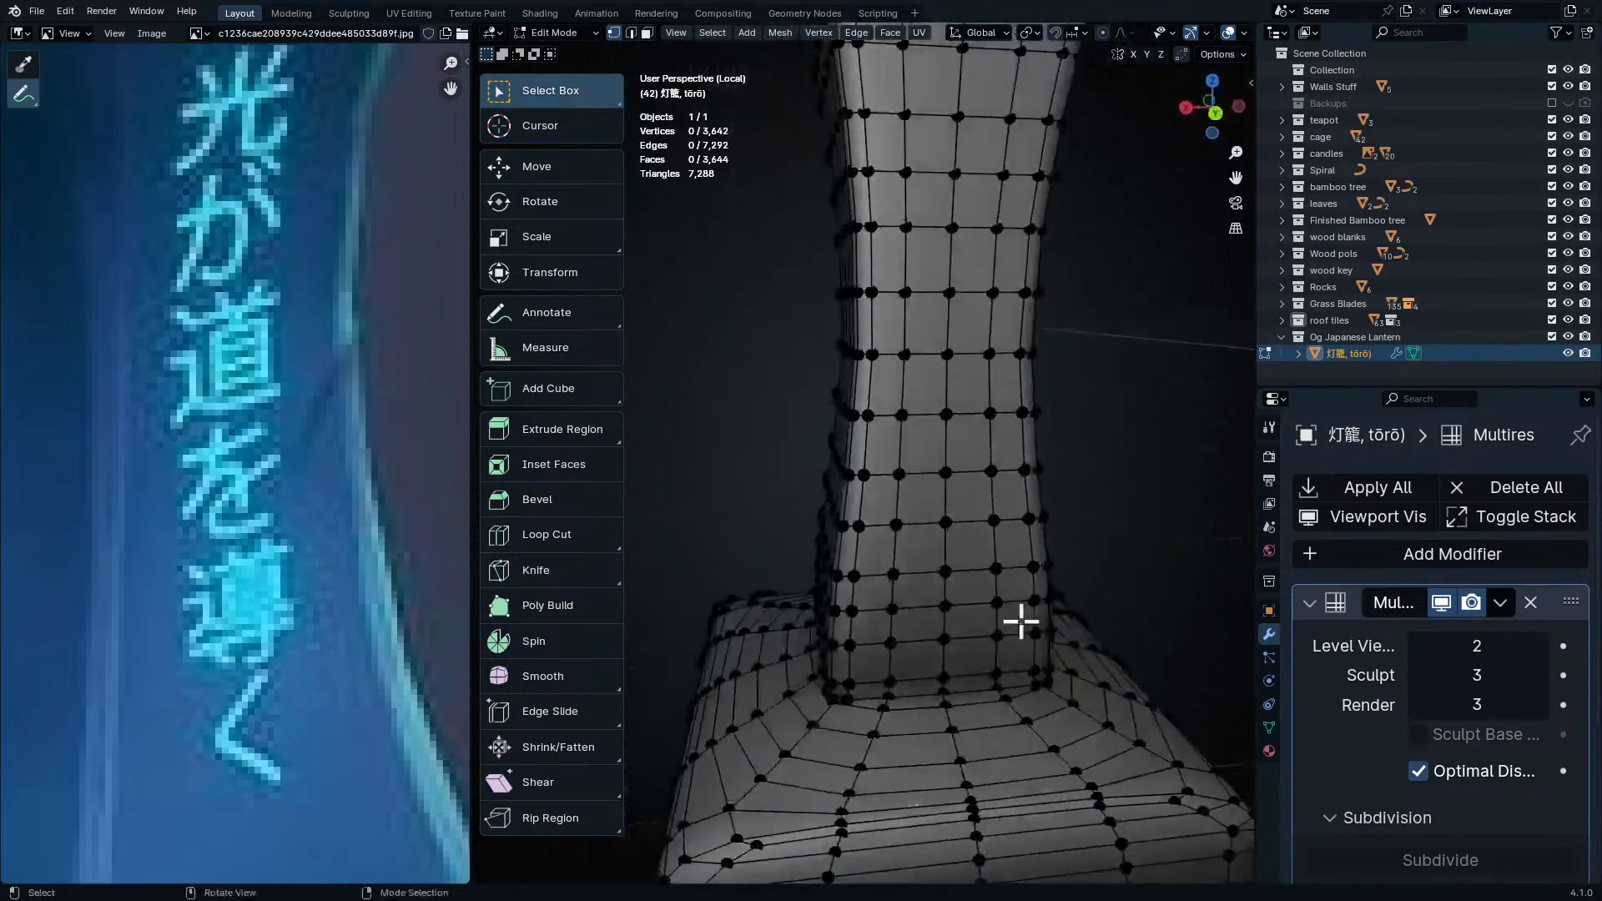
- Return to Sculpt Mode and carve a deeper diagonal crease beside the column's side edge at the narrow bend
key("Tab")
mouse_move(1027, 523)
middle_mouse_down()
mouse_move(1091, 508)
mouse_move(1058, 423)
mouse_move(966, 433)
mouse_move(1037, 554)
mouse_move(1056, 549)
middle_mouse_up()
scroll(1069, 485, "up", 2)
scroll(1047, 434, "up", 5)
middle_click_drag(1045, 417, 1016, 394, "shift")
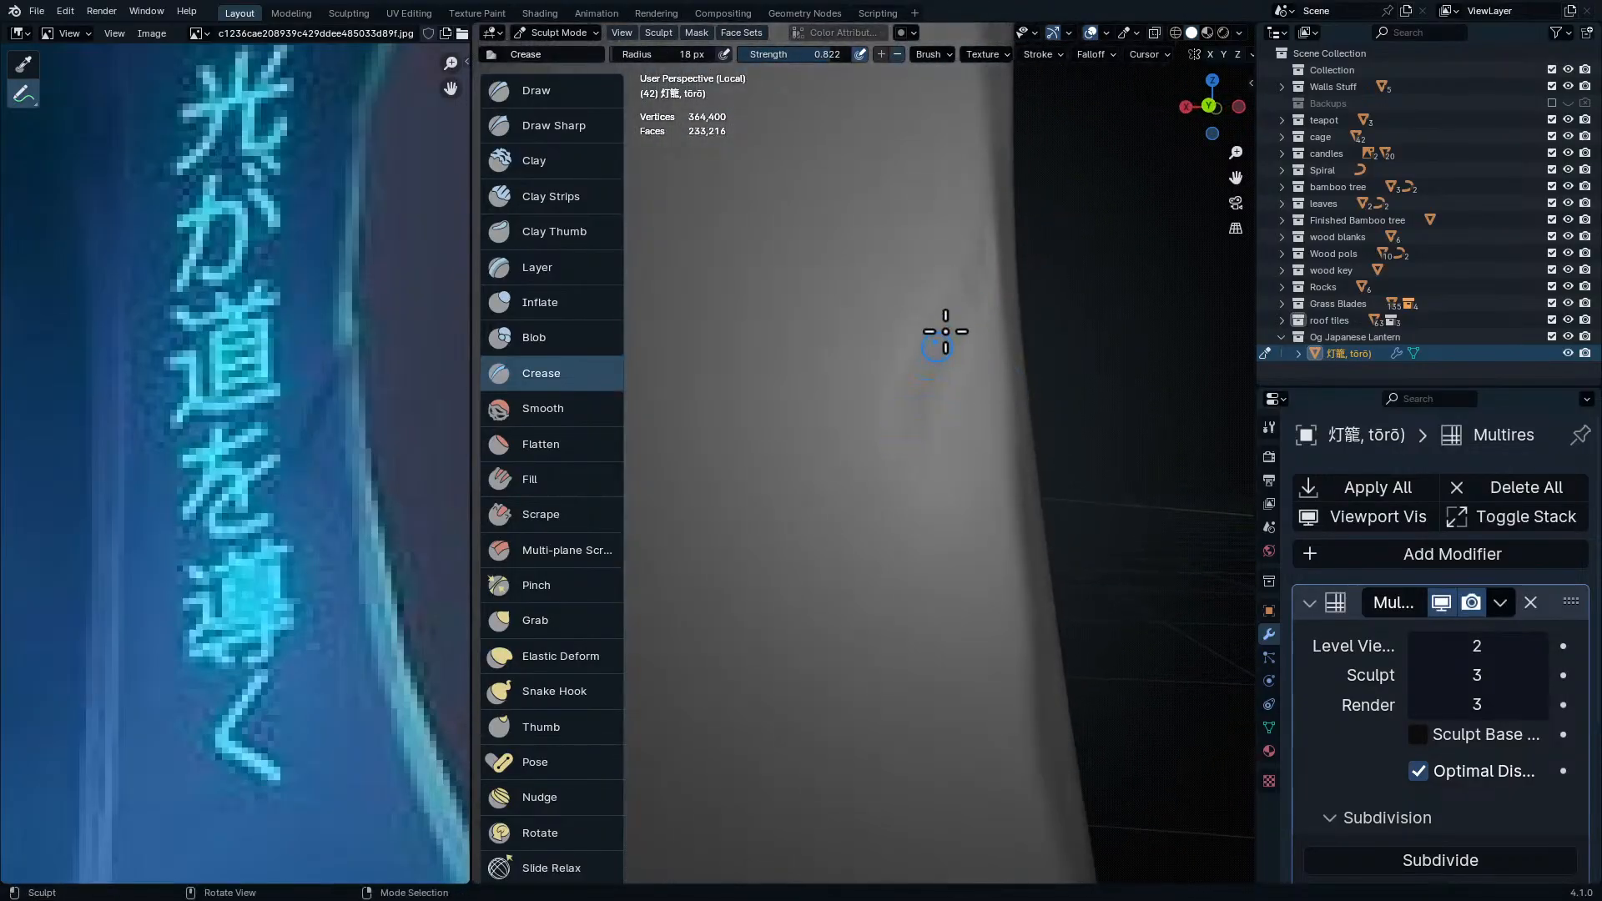
left_click_drag(921, 344, 922, 386)
mouse_move(923, 389)
middle_mouse_down()
mouse_move(918, 428)
mouse_move(896, 447)
middle_mouse_up()
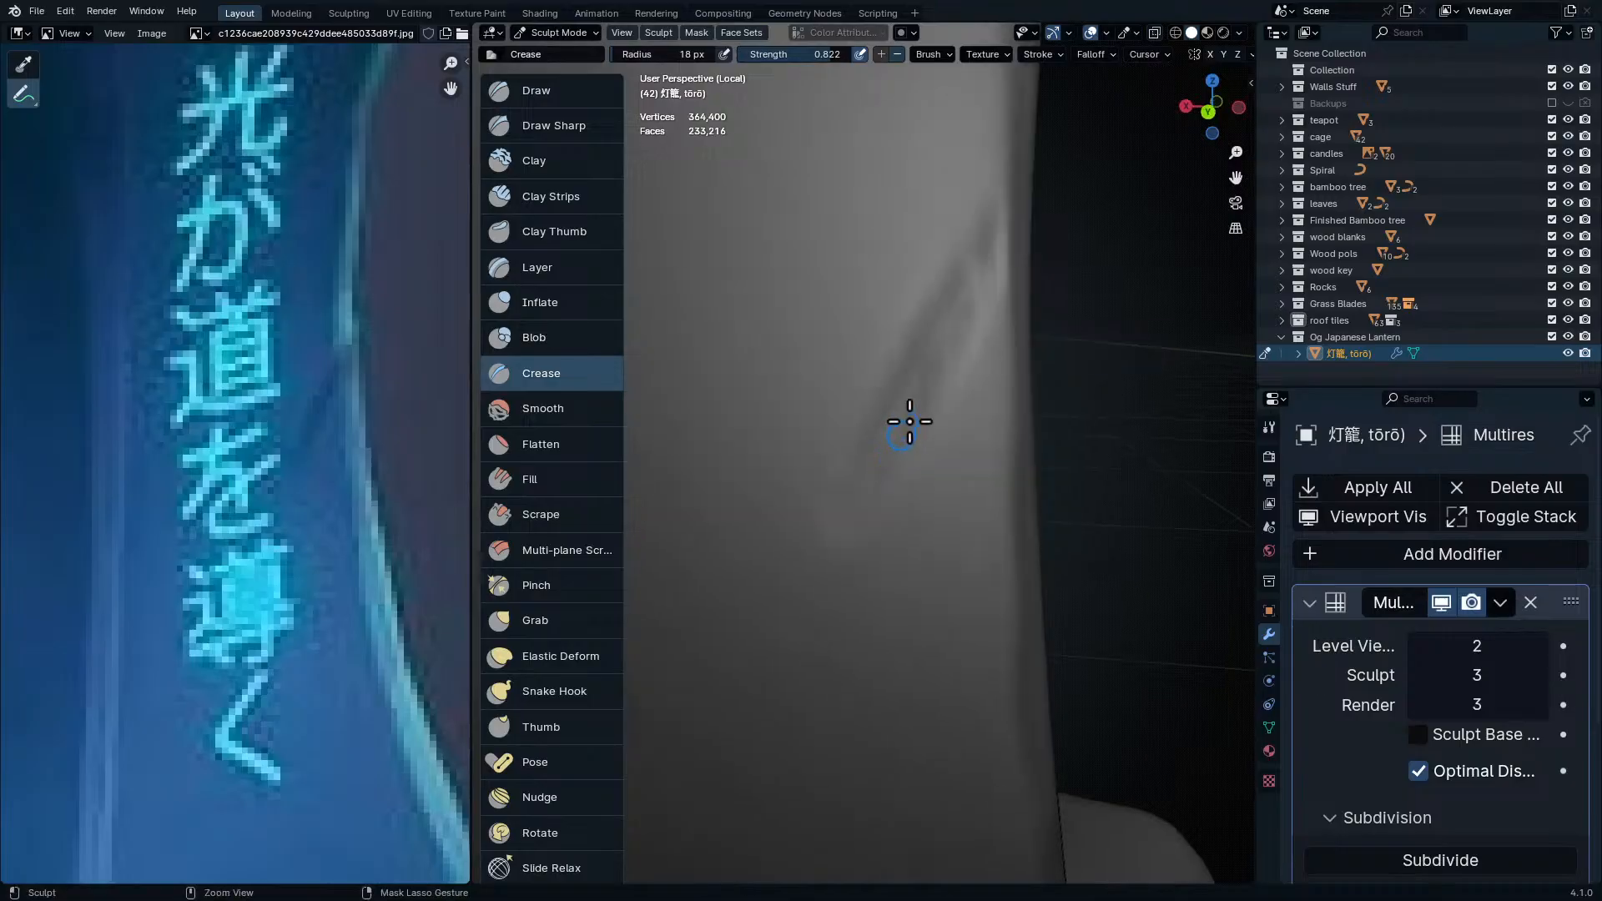
left_click_drag(1004, 204, 951, 288)
middle_click_drag(1024, 333, 951, 339)
- Compare the column with the reference image and examine the reference's column, base and platform for chips
scroll(955, 342, "down", 7)
mouse_move(1013, 472)
middle_mouse_down("shift")
mouse_move(1063, 462)
mouse_move(1065, 433)
middle_mouse_up("shift")
mouse_move(966, 361)
middle_mouse_down("shift")
mouse_move(929, 483)
mouse_move(967, 488)
middle_mouse_up("shift")
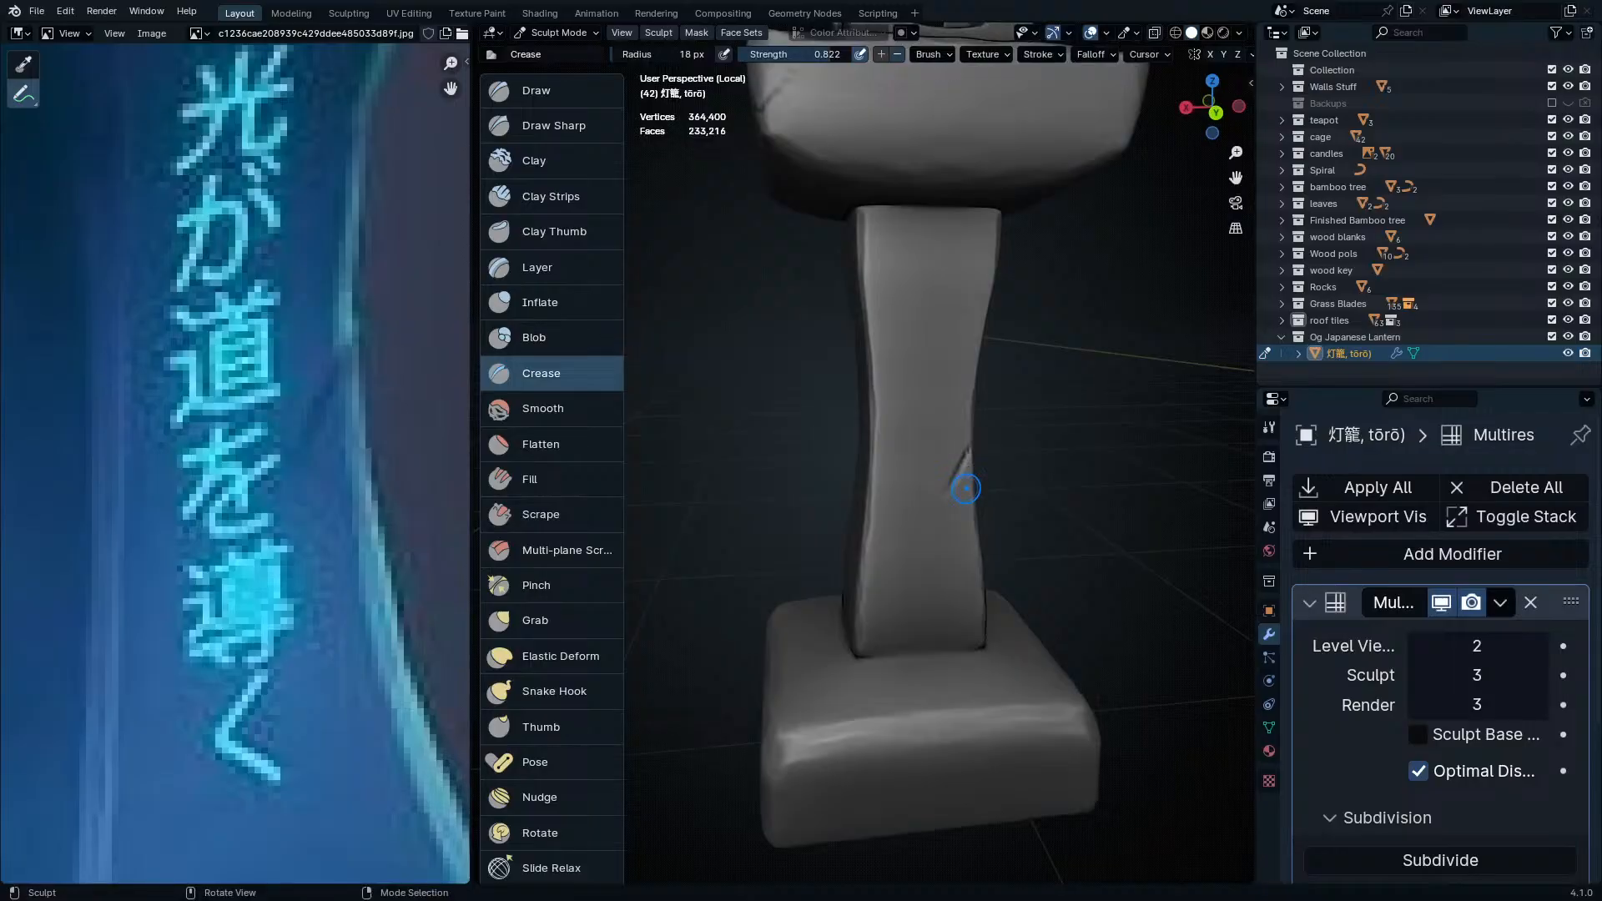
middle_click_drag(998, 490, 936, 465)
scroll(363, 378, "down", 2)
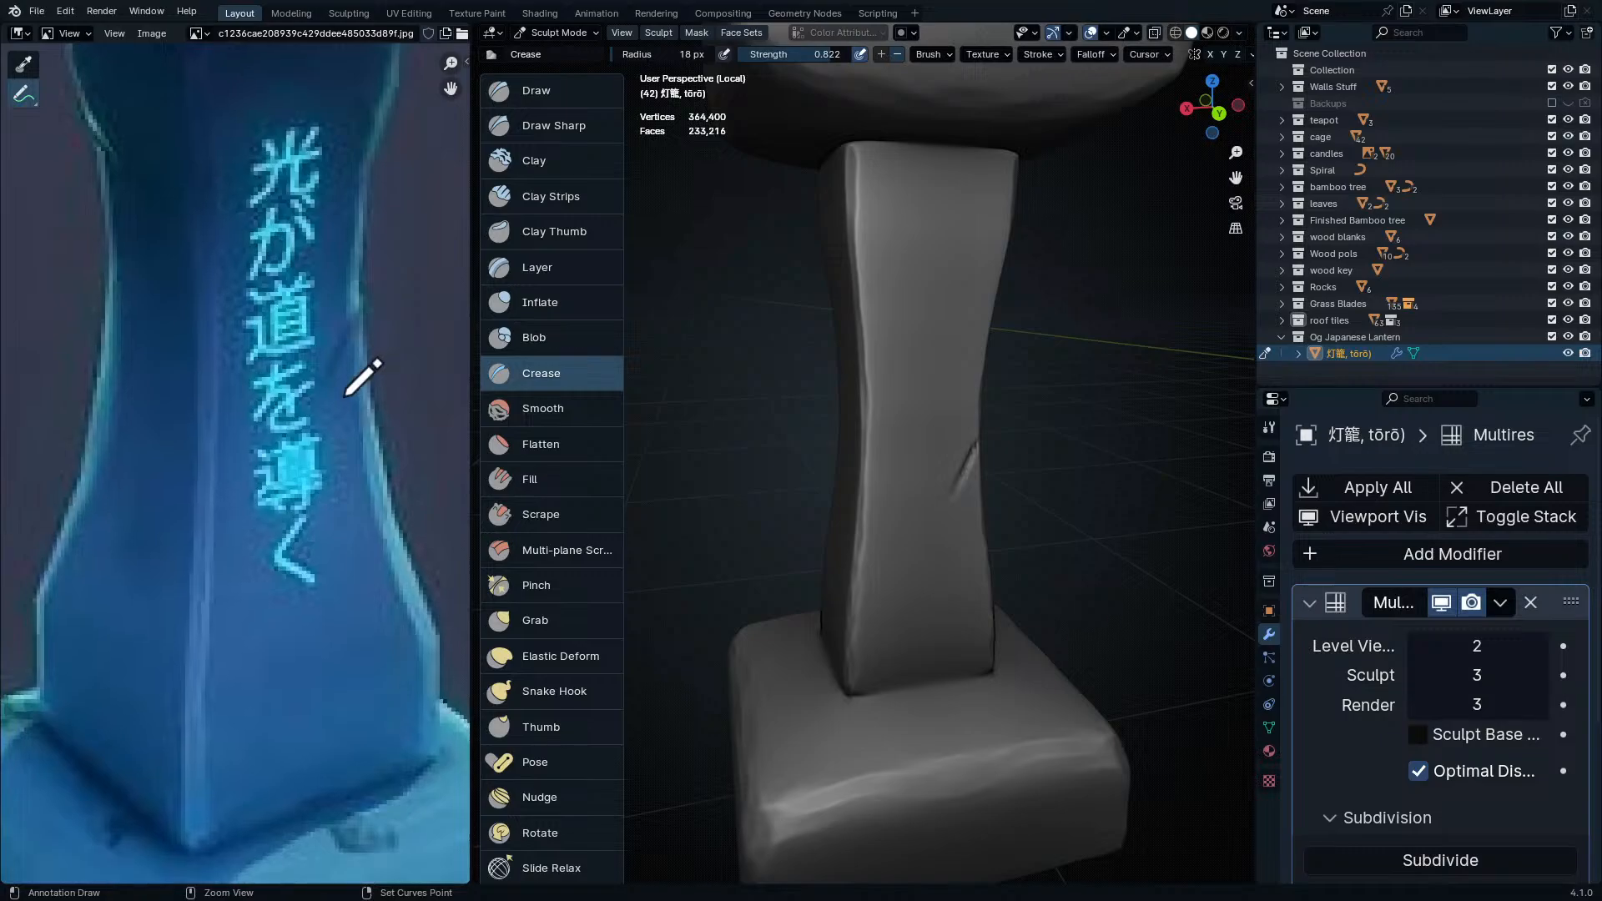
scroll(209, 584, "down", 1)
middle_click_drag(225, 737, 468, 541)
scroll(248, 490, "up", 2)
scroll(341, 421, "up", 1)
mouse_move(191, 482)
middle_mouse_down()
mouse_move(258, 558)
mouse_move(372, 524)
mouse_move(22, 458)
mouse_move(378, 497)
middle_mouse_up()
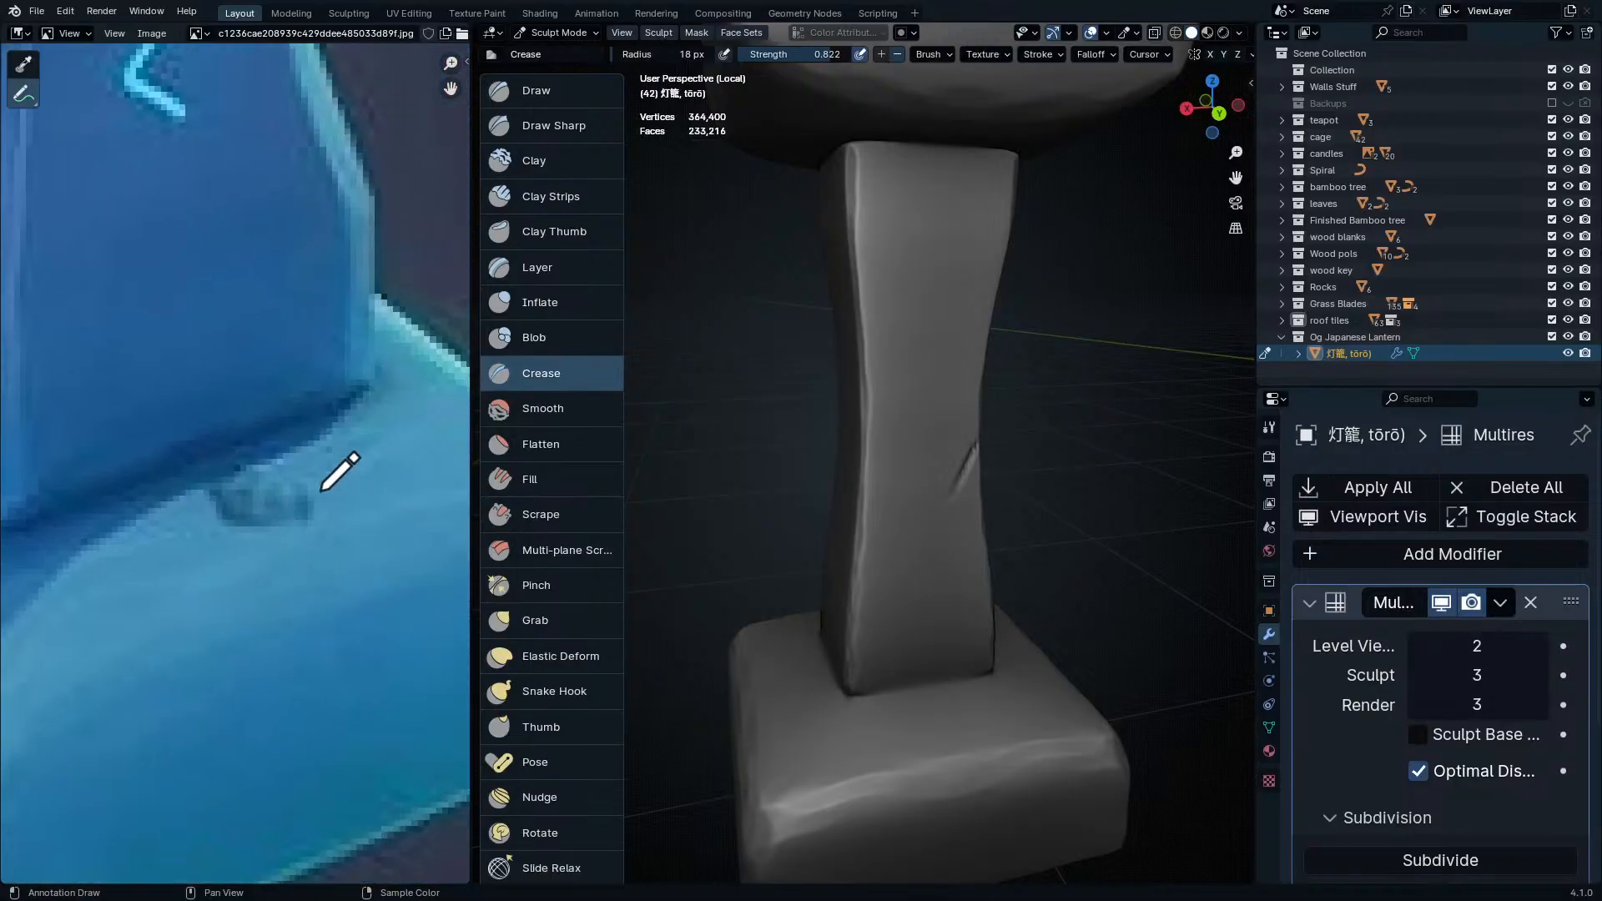
scroll(250, 421, "down", 1)
mouse_move(309, 438)
left_mouse_down("ctrl")
mouse_move(314, 483)
mouse_move(181, 540)
left_mouse_up("ctrl")
mouse_move(218, 608)
middle_mouse_down()
mouse_move(264, 686)
mouse_move(268, 793)
middle_mouse_up()
middle_click_drag(302, 258, 308, 400)
scroll(313, 321, "down", 4)
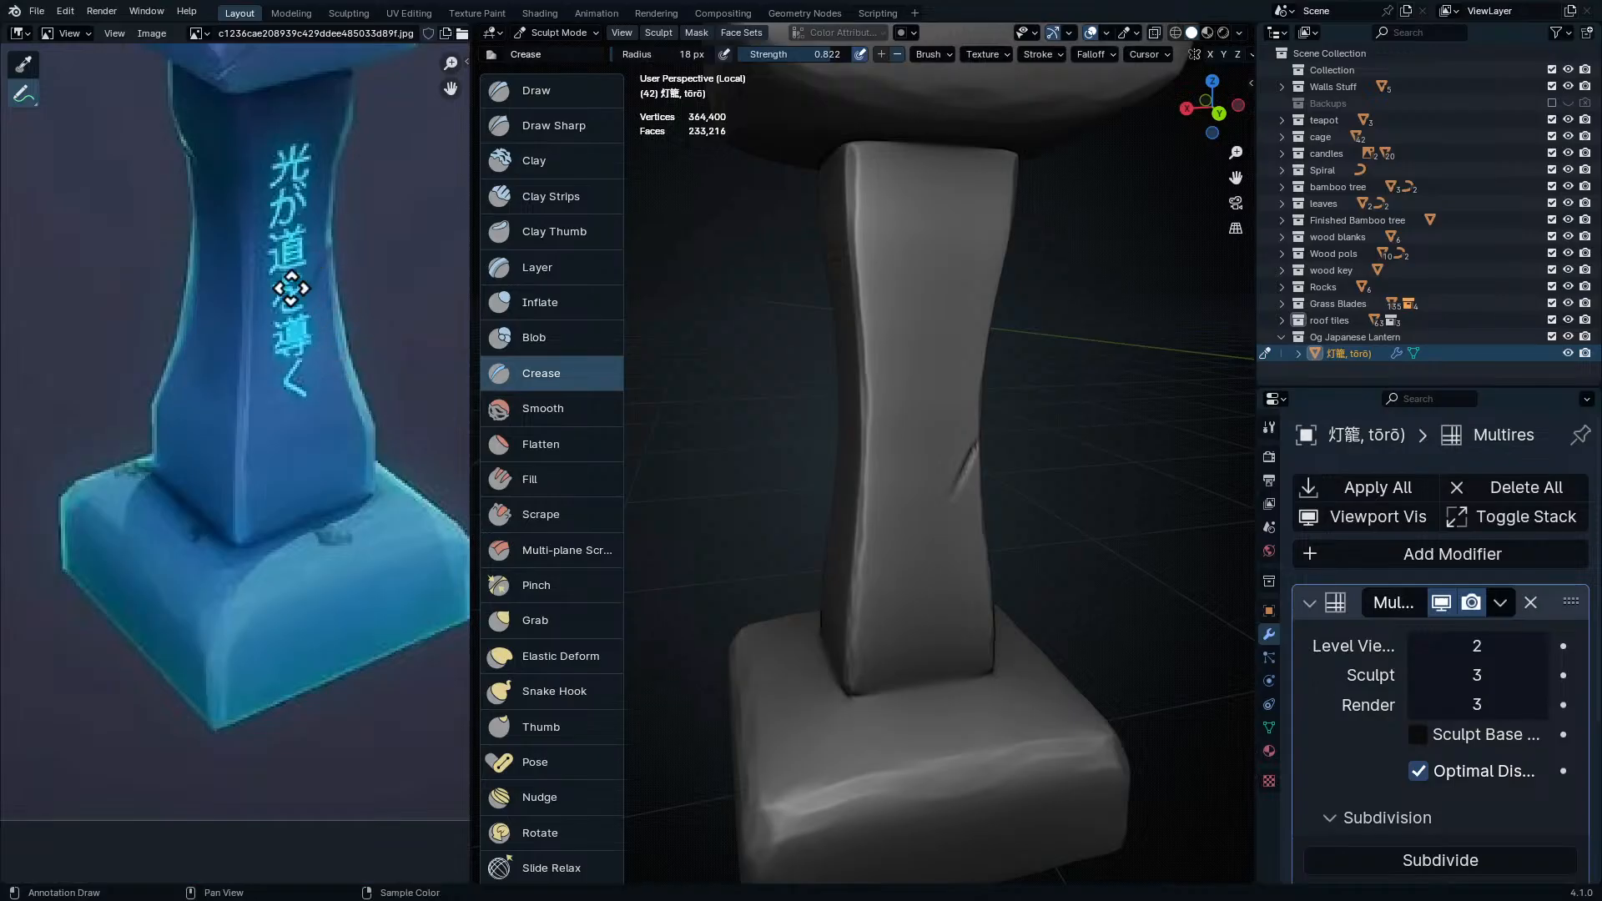
middle_click_drag(292, 240, 299, 564)
scroll(242, 466, "up", 2)
- Set the Crease radius to 26 px and carve a diagonal chip from the column's side edge on the adjoining face
middle_click_drag(1017, 352, 1034, 386)
scroll(834, 261, "up", 5)
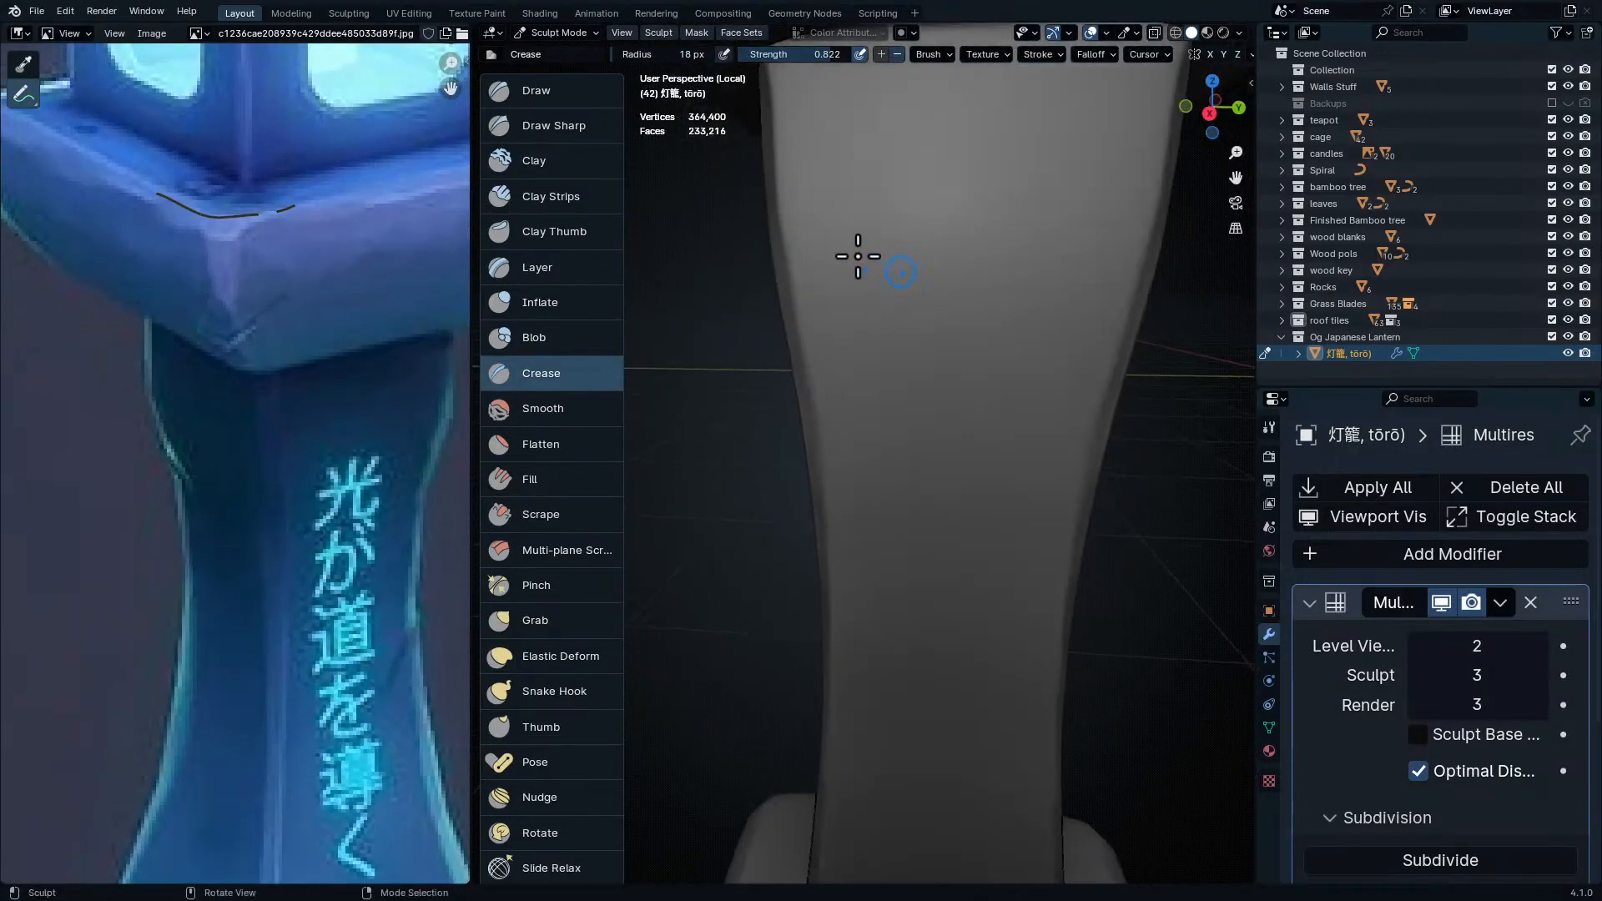
scroll(847, 230, "up", 2)
key("ctrl+space")
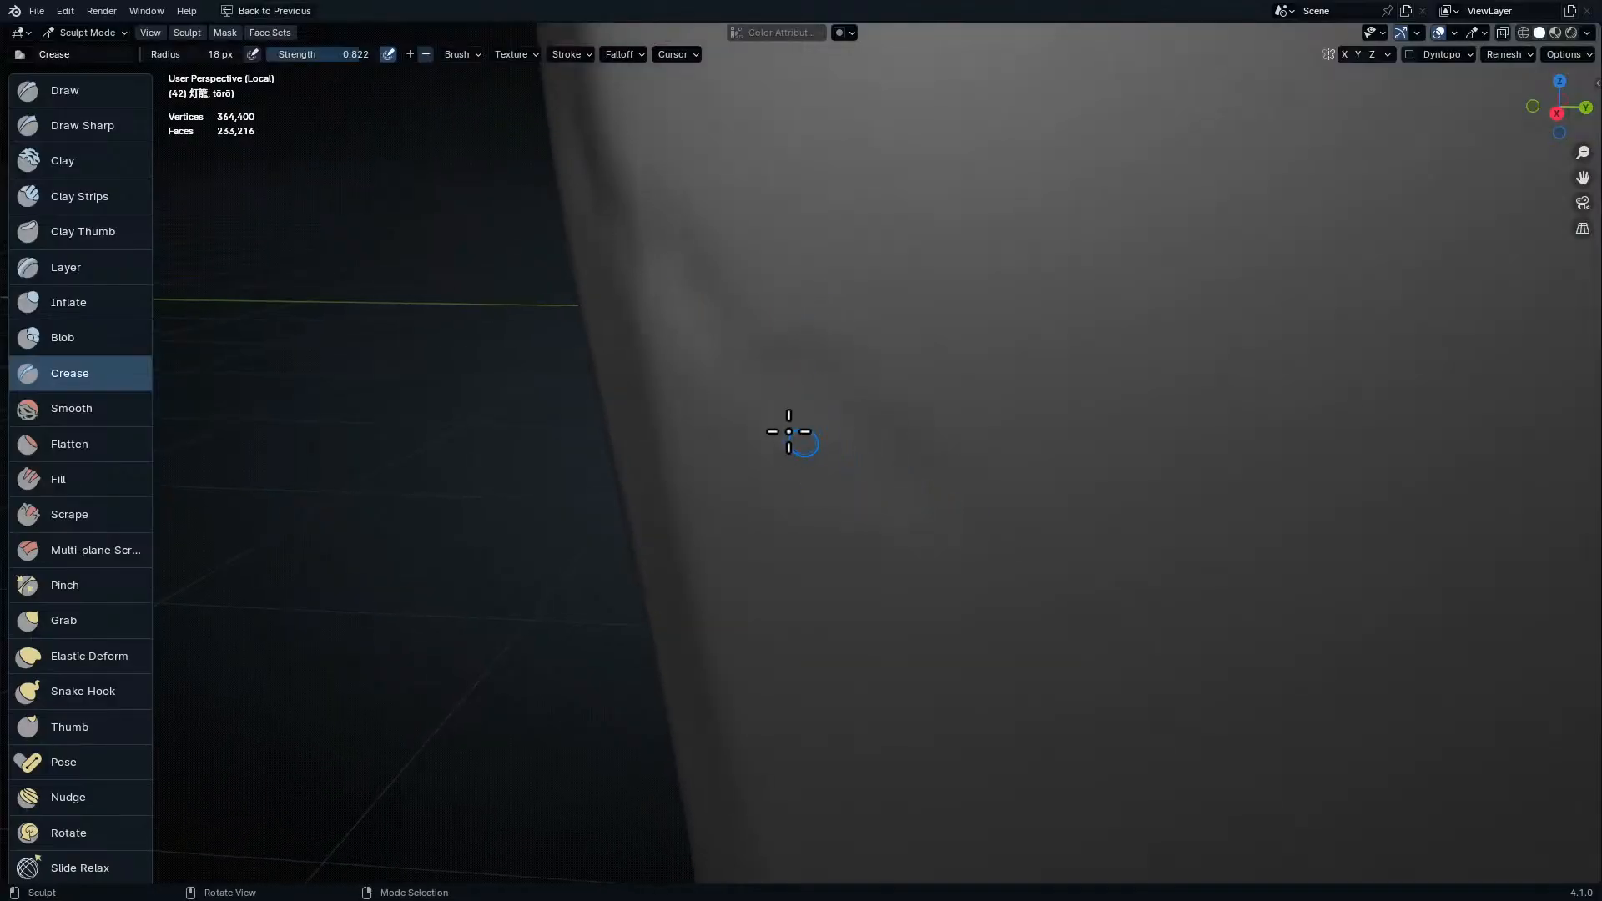
key("f")
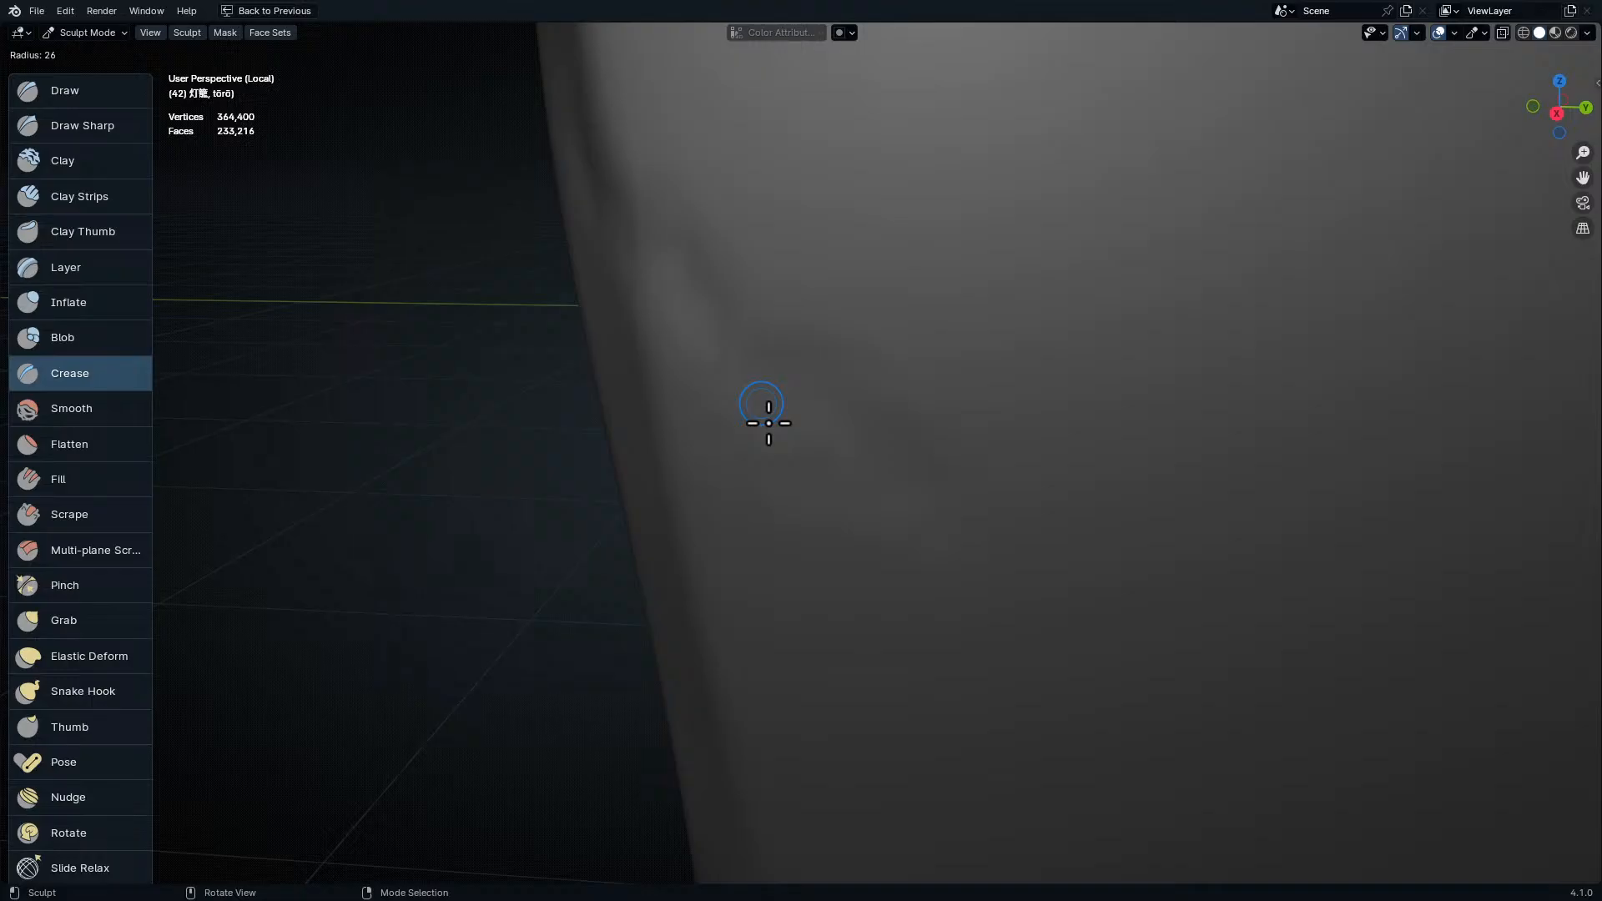
left_click(768, 422)
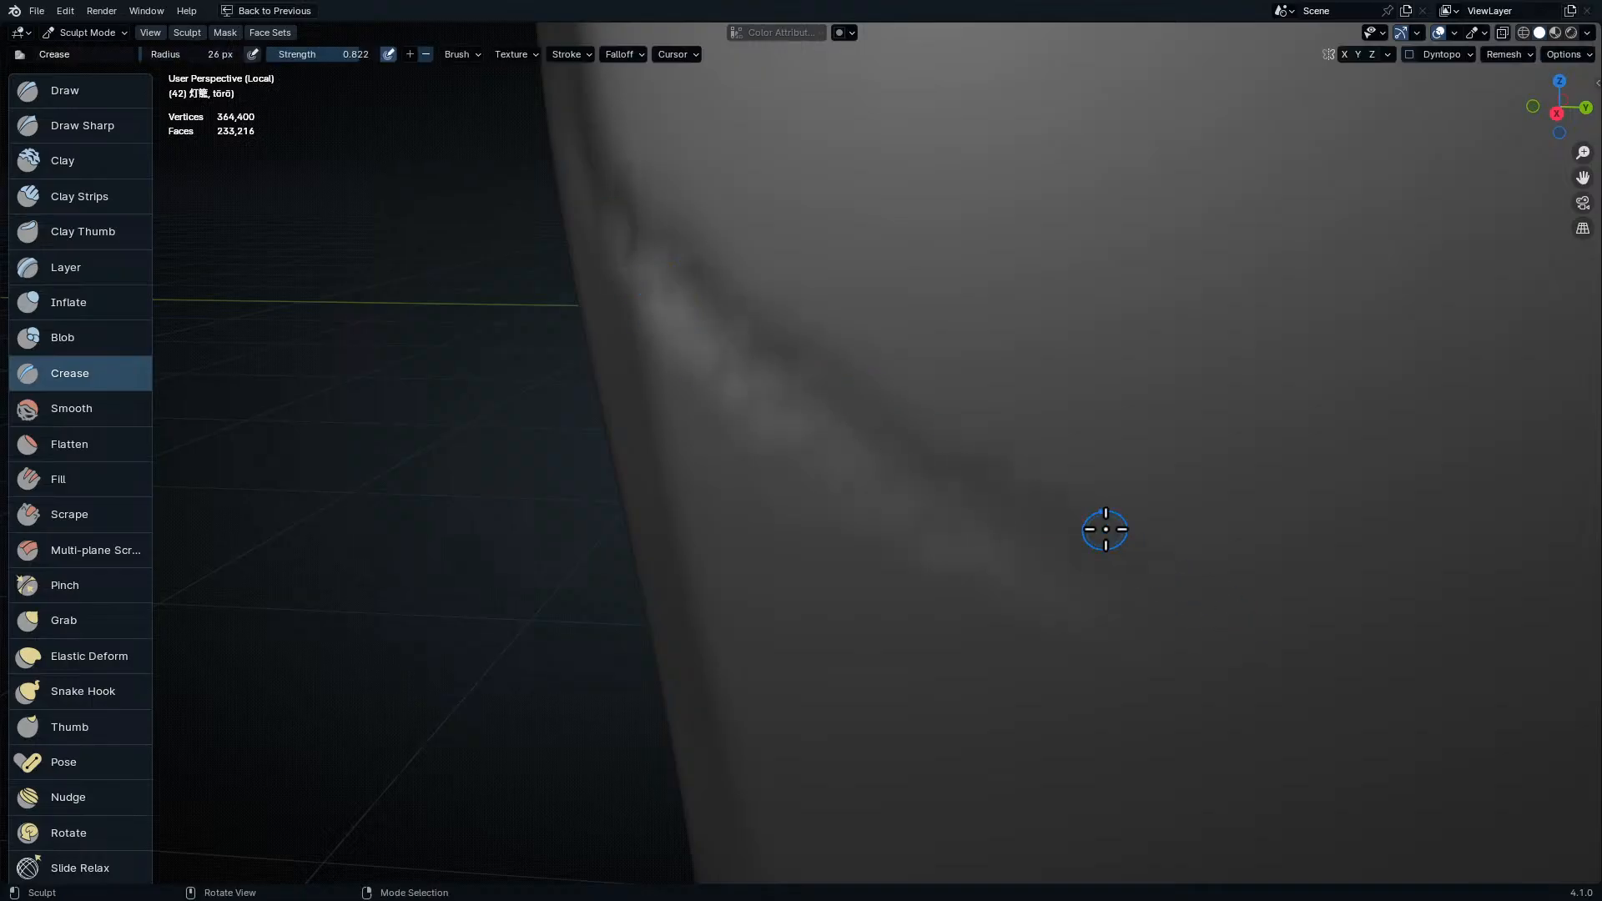
scroll(1106, 531, "down", 3)
middle_click_drag(1098, 483, 1113, 433)
middle_click_drag(951, 526, 753, 235)
left_click_drag(756, 214, 808, 368)
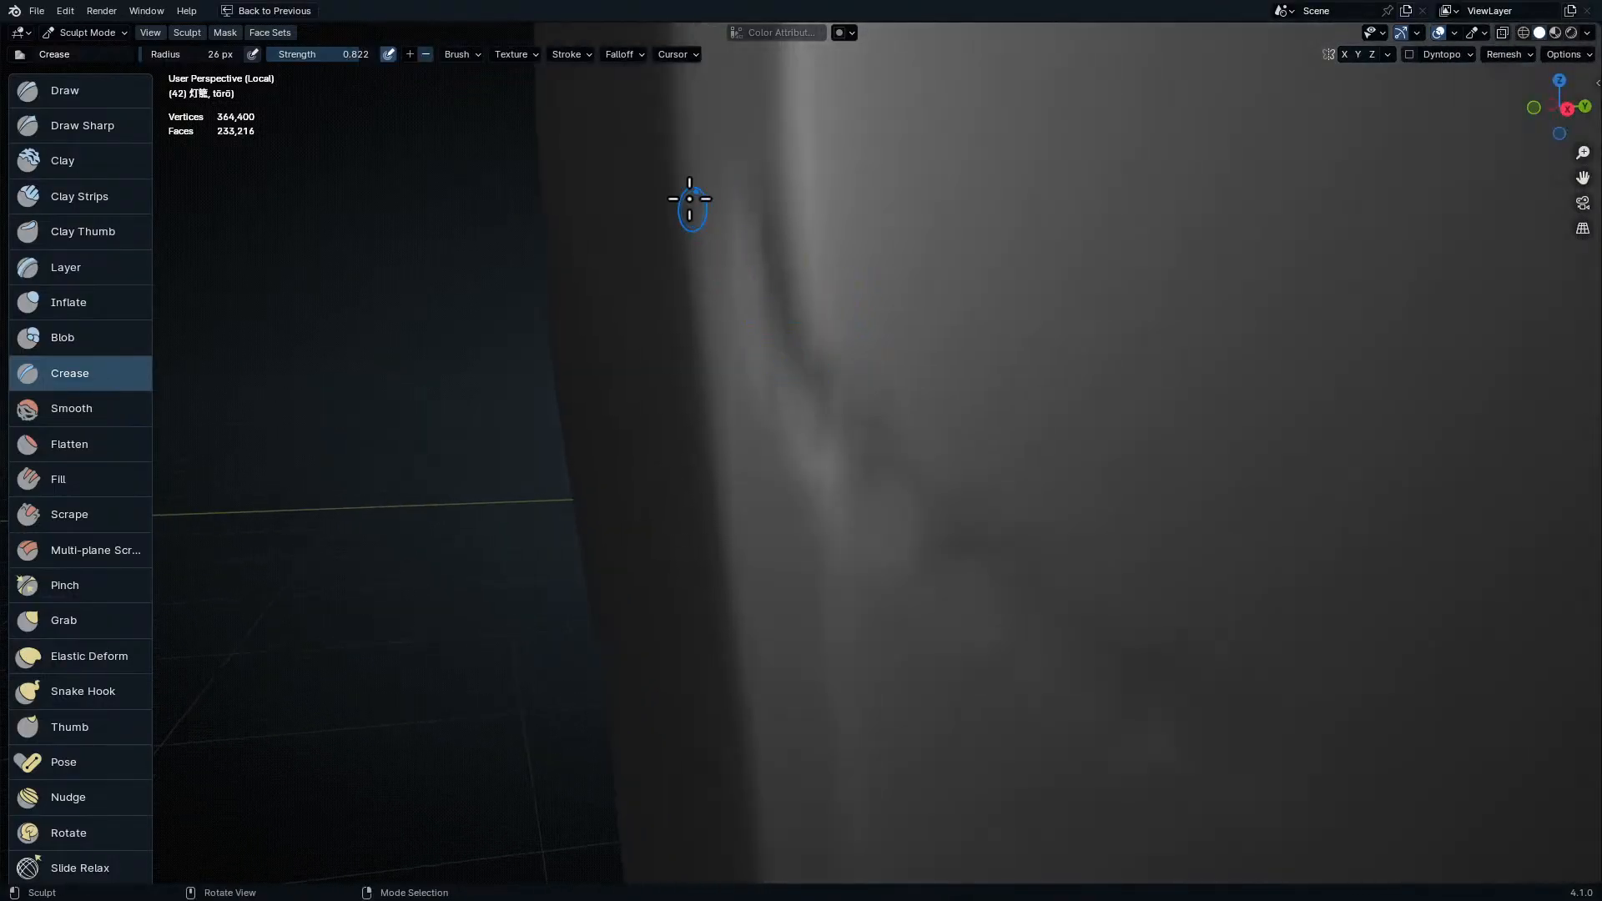
- Carve short creases beside the roof's corner ridge and undo the last stroke
scroll(822, 251, "down", 8)
middle_click_drag(1037, 329, 1019, 297)
middle_click_drag(923, 593, 905, 451, "ctrl")
middle_click_drag(909, 559, 936, 655)
middle_click_drag(952, 551, 930, 679, "ctrl")
middle_click_drag(1159, 130, 1040, 501, "ctrl")
middle_click_drag(1118, 91, 997, 446, "shift")
mouse_move(849, 429)
middle_mouse_down("ctrl")
mouse_move(933, 243)
mouse_move(1009, 351)
middle_mouse_up("ctrl")
left_click_drag(914, 261, 960, 400)
left_click_drag(836, 463, 770, 491)
middle_click_drag(756, 539, 852, 449)
key("ctrl+z")
- Reduce the Crease radius to 12 px at the roof's corner ridge and undo the latest crease there
mouse_move(876, 380)
middle_mouse_down()
mouse_move(908, 398)
mouse_move(898, 442)
middle_mouse_up()
scroll(897, 450, "up", 1)
key("f")
left_click(886, 458)
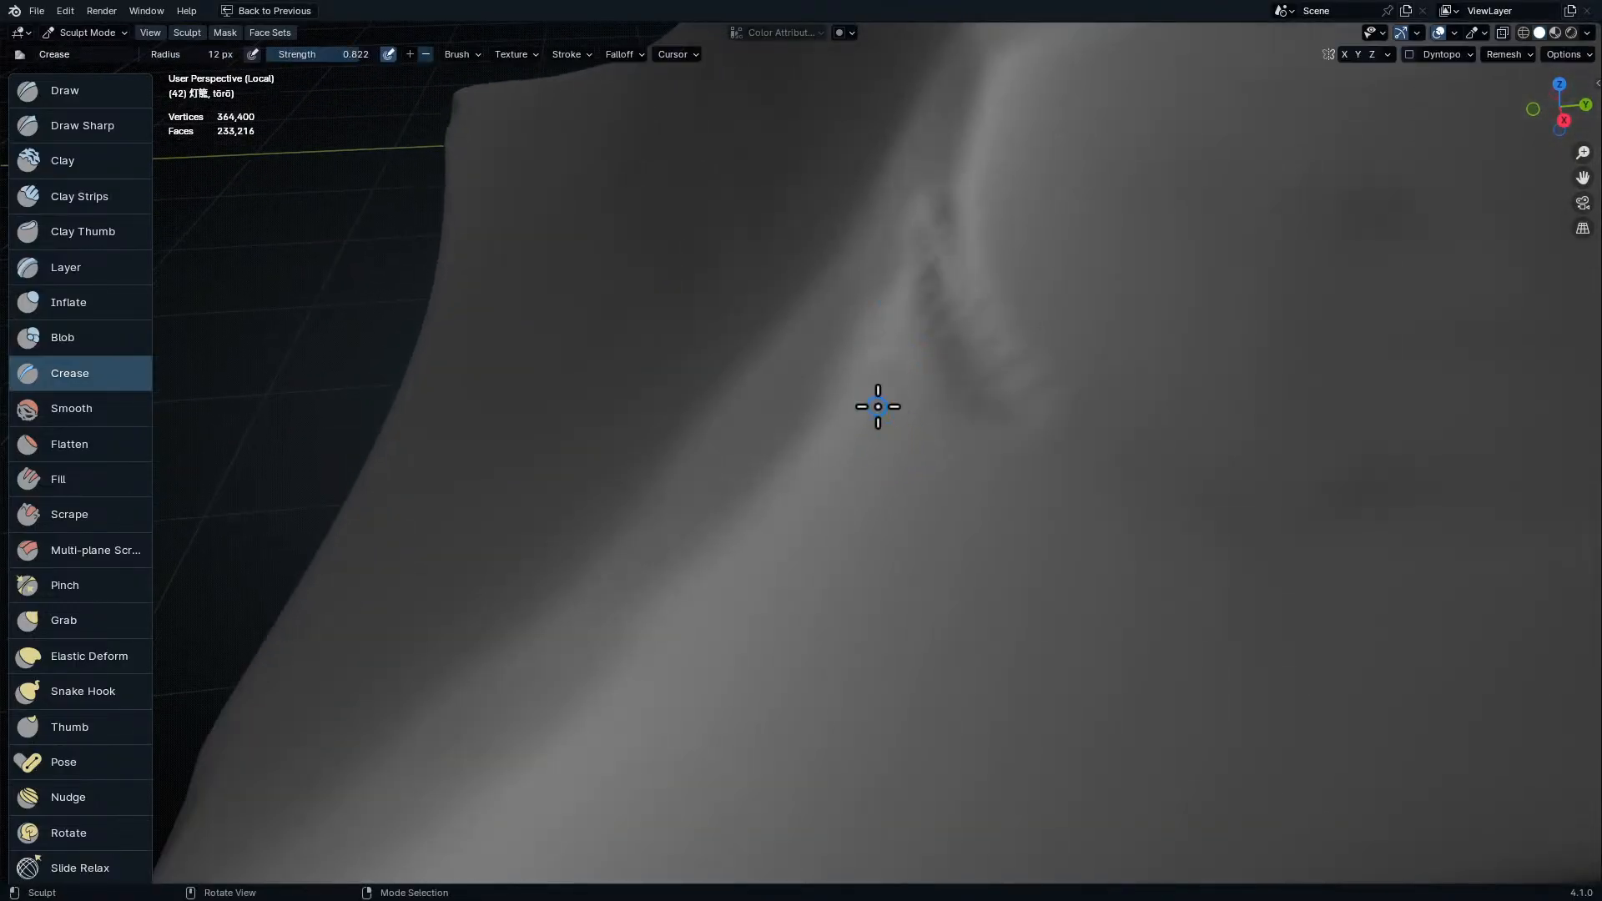
key("ctrl+z")
- Enlarge the Crease radius to 88 px over the base's top beside the column's corner and undo the trial stroke
middle_click_drag(901, 237, 985, 392, "ctrl")
middle_click_drag(985, 392, 1027, 401)
middle_click_drag(1028, 401, 1048, 601, "shift")
middle_click_drag(926, 605, 972, 616)
middle_click_drag(972, 616, 925, 374, "ctrl")
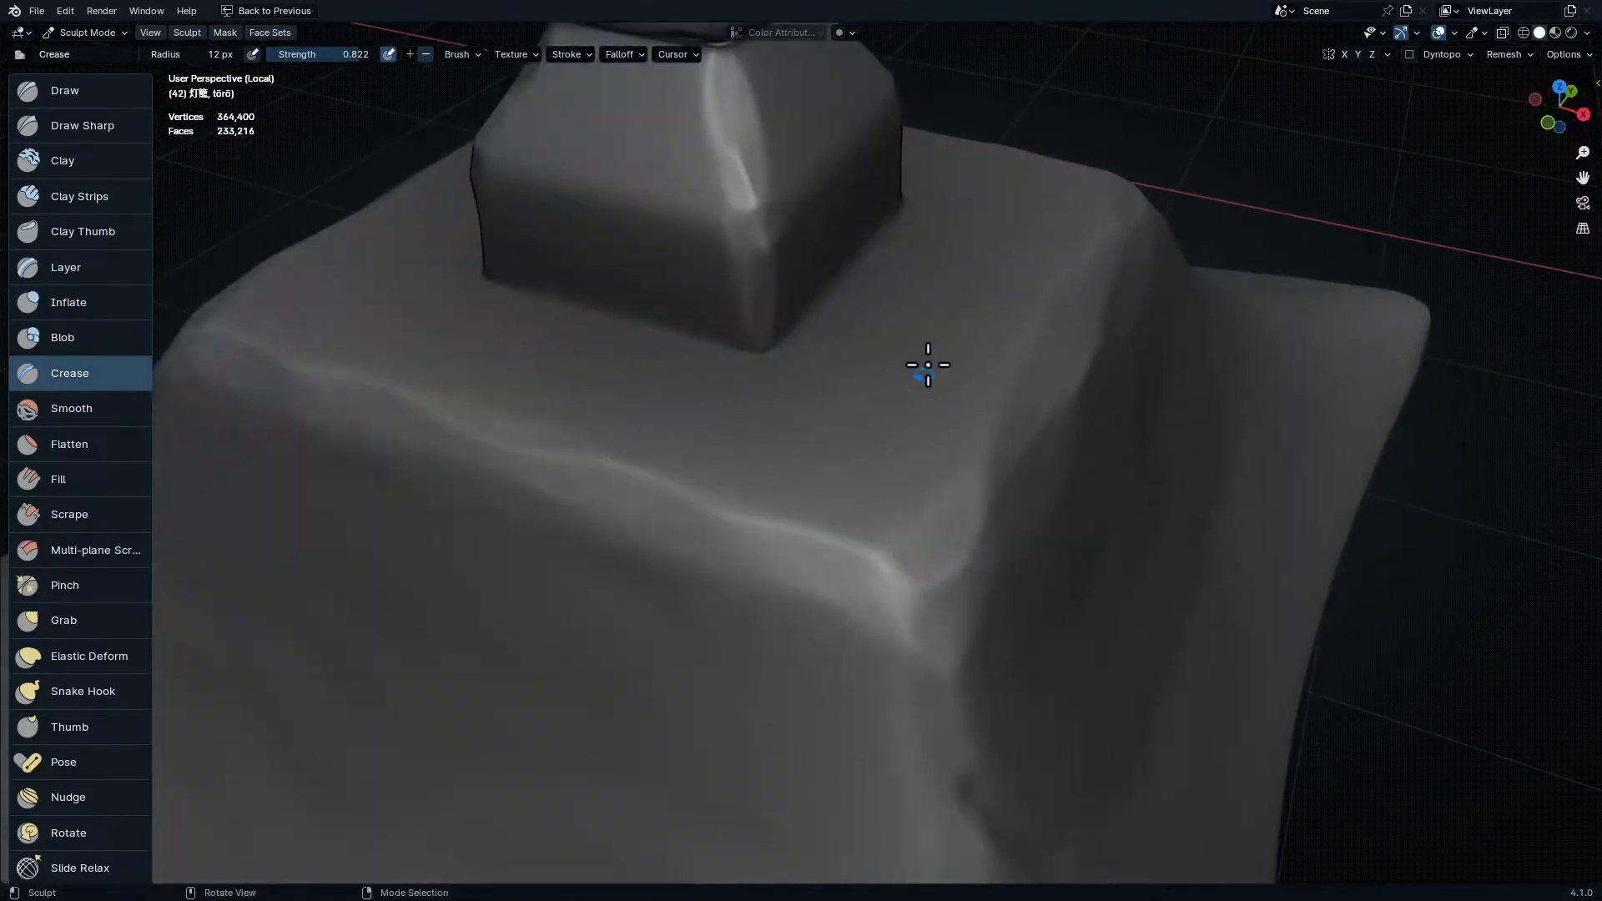
middle_click_drag(628, 390, 629, 432)
middle_click_drag(539, 360, 705, 457)
middle_click_drag(705, 457, 833, 54, "ctrl")
middle_click_drag(734, 618, 639, 409, "ctrl")
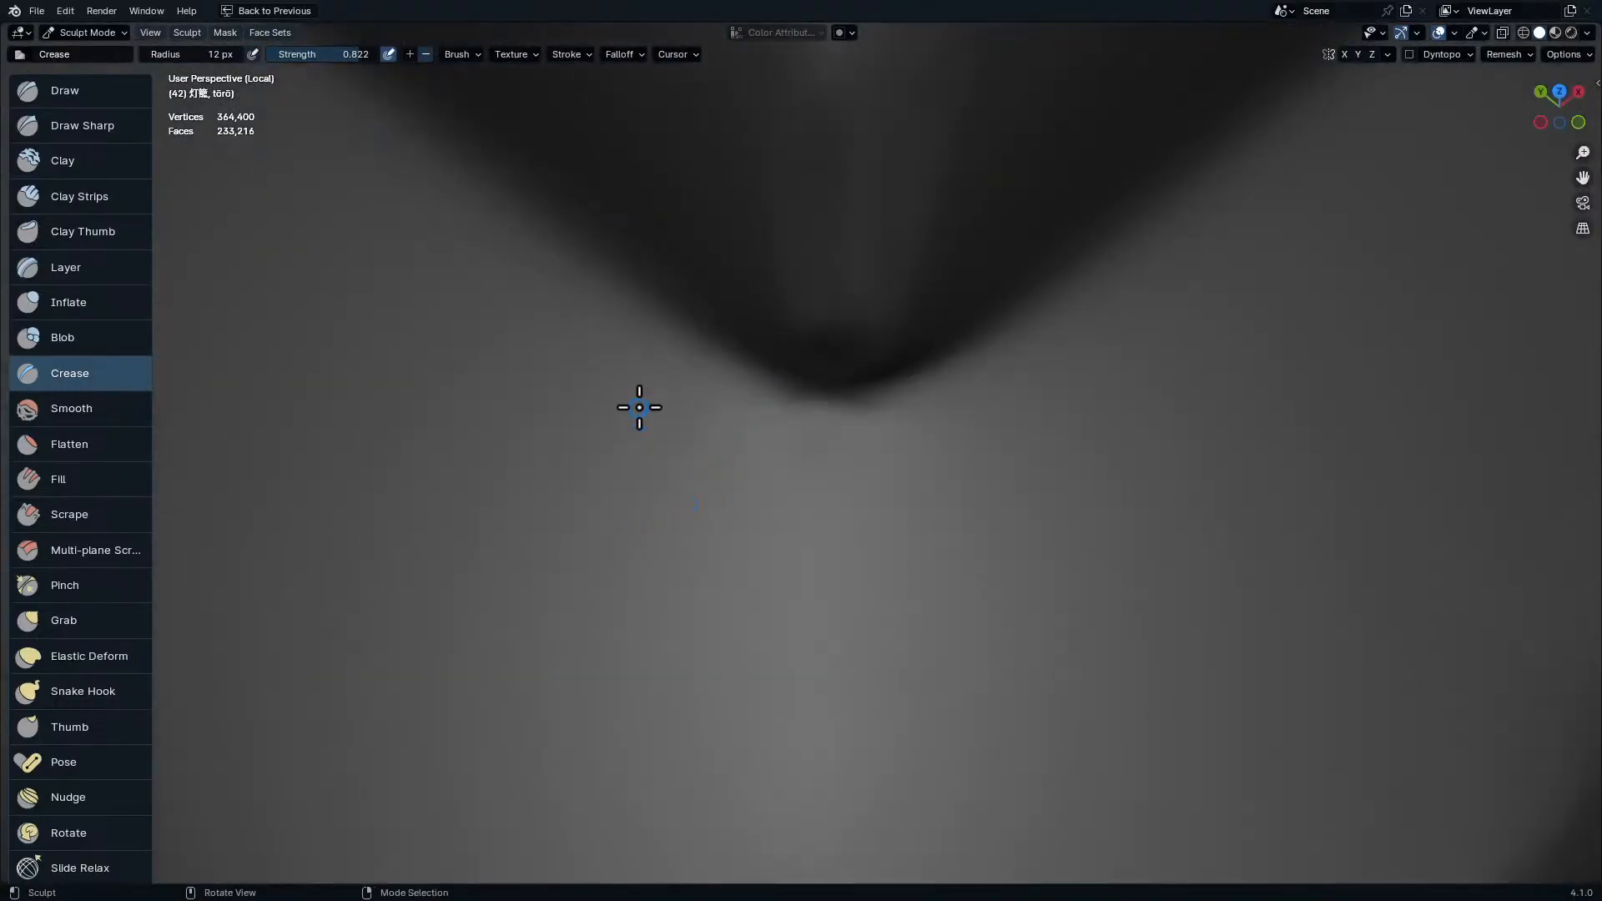
key("f")
mouse_move(616, 487)
left_mouse_down()
mouse_move(586, 508)
mouse_move(609, 475)
mouse_move(467, 494)
left_mouse_up()
left_click(629, 525)
key("ctrl+z")
- Carve several parallel creases as a chip on the base's top, soften them by smoothing, and undo the last stroke
mouse_move(610, 481)
left_mouse_down()
mouse_move(561, 412)
mouse_move(464, 483)
left_mouse_up()
mouse_move(560, 563)
left_mouse_down("shift")
mouse_move(679, 472)
mouse_move(668, 497)
left_mouse_up("shift")
mouse_move(669, 497)
middle_mouse_down()
mouse_move(765, 433)
mouse_move(771, 572)
mouse_move(668, 322)
mouse_move(708, 365)
mouse_move(601, 433)
mouse_move(590, 351)
middle_mouse_up()
mouse_move(590, 350)
left_mouse_down()
mouse_move(398, 493)
mouse_move(283, 533)
left_mouse_up()
mouse_move(471, 394)
middle_mouse_down("shift")
mouse_move(564, 432)
mouse_move(785, 339)
middle_mouse_up("shift")
mouse_move(624, 350)
left_mouse_down()
mouse_move(634, 383)
mouse_move(350, 397)
mouse_move(613, 413)
left_mouse_up()
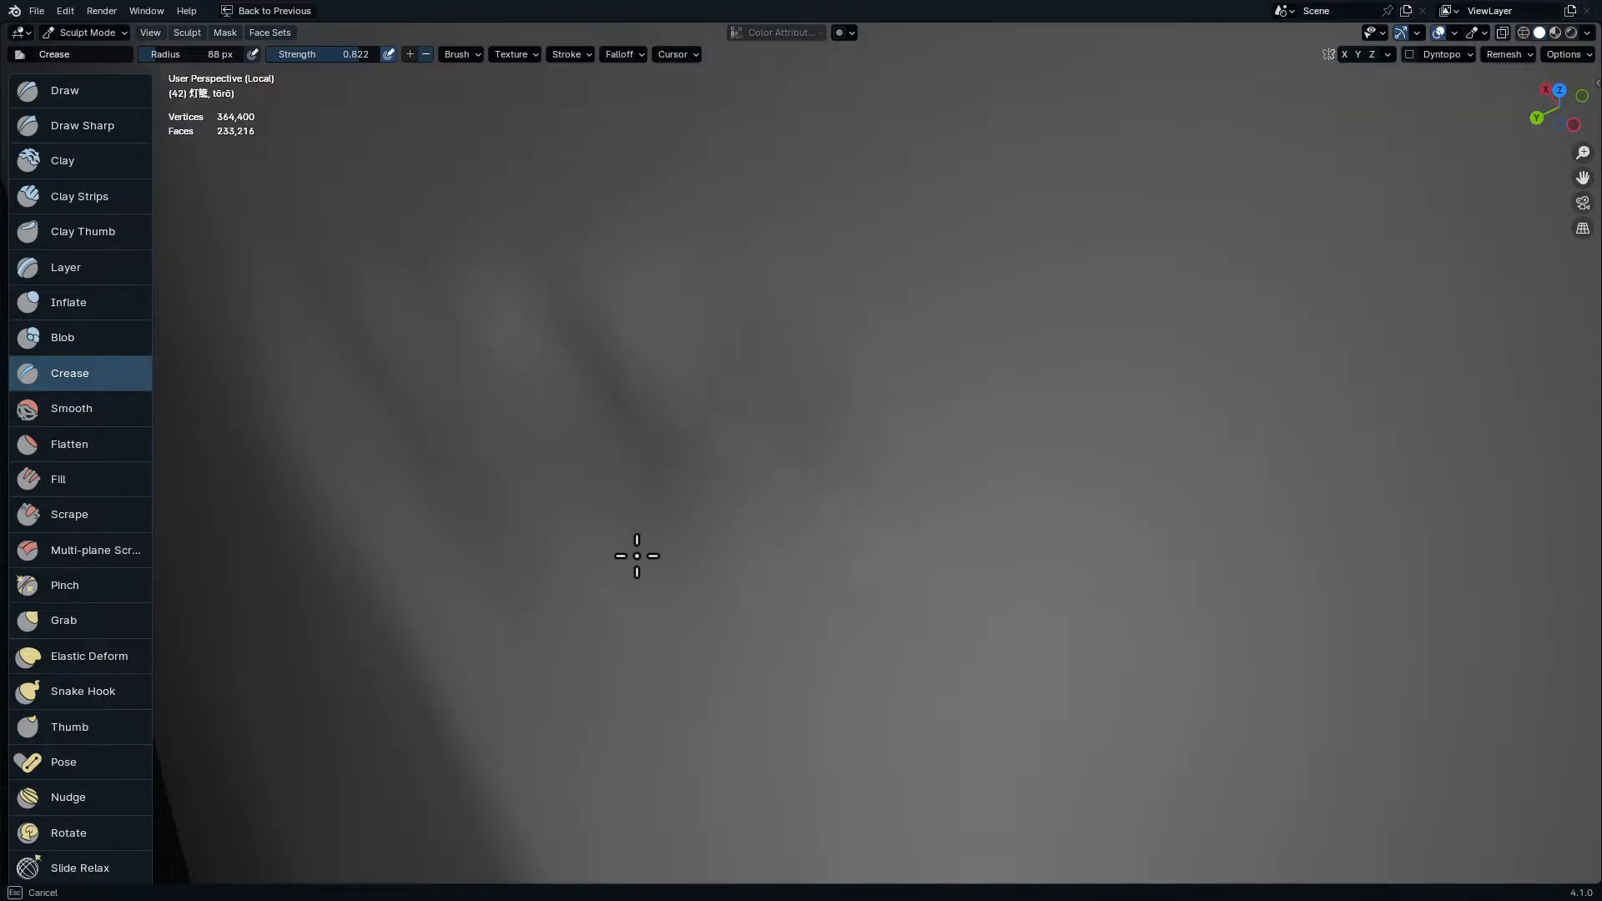
middle_click_drag(808, 311, 850, 464)
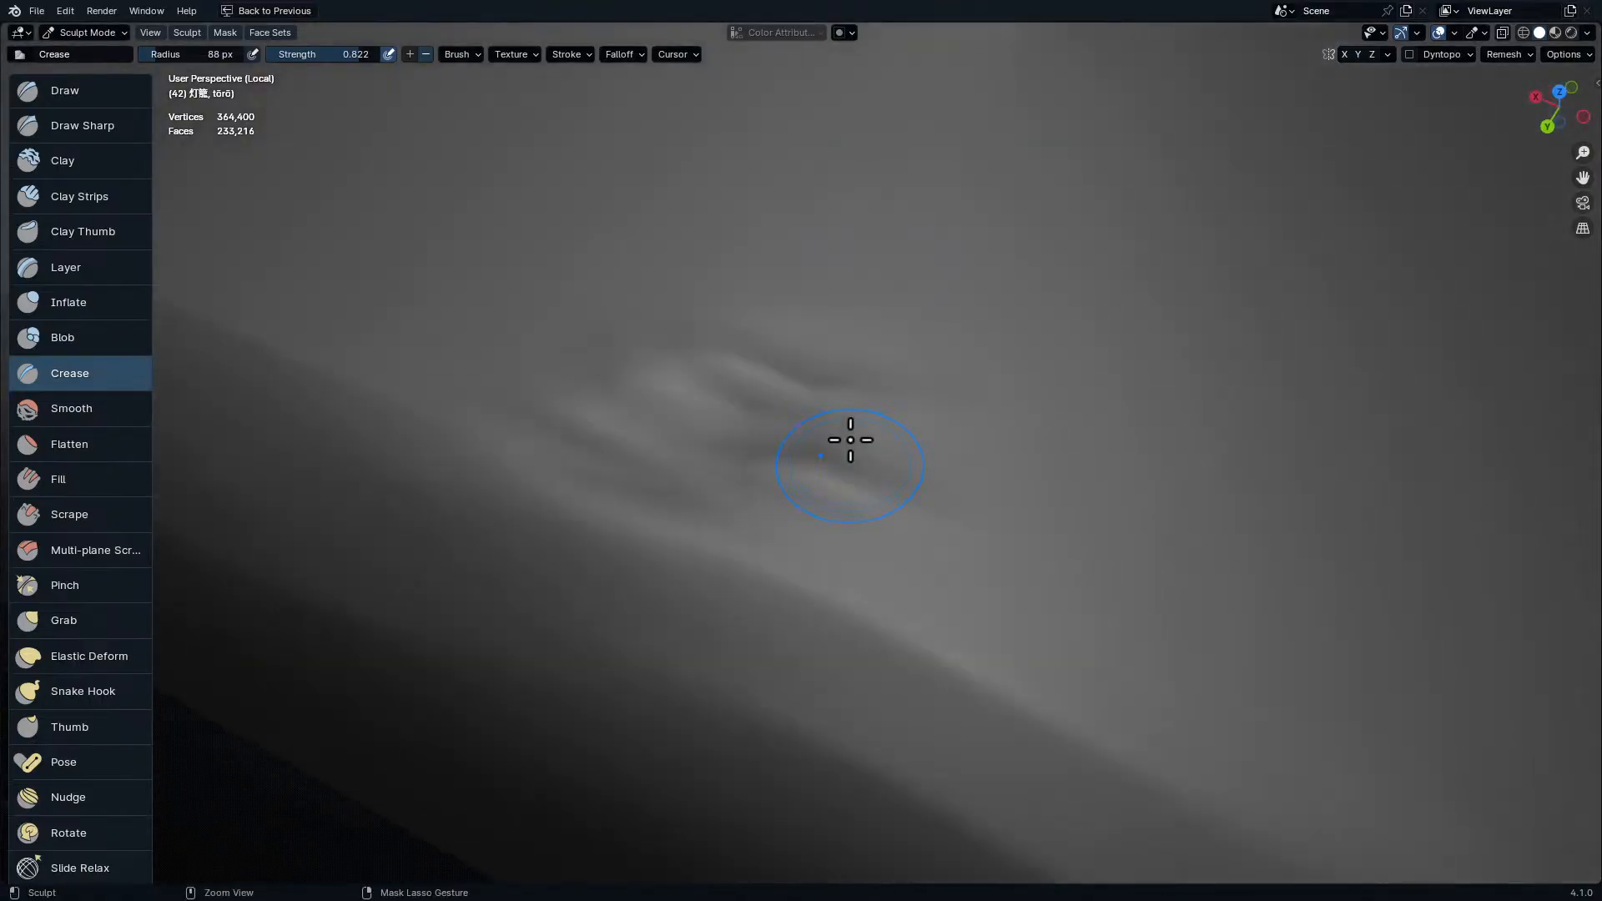
middle_click_drag(870, 196, 898, 406, "ctrl")
middle_click_drag(871, 313, 858, 218, "ctrl")
middle_click_drag(984, 132, 851, 526, "ctrl")
middle_click_drag(621, 587, 651, 472, "ctrl")
middle_click_drag(742, 388, 836, 482, "ctrl")
key("ctrl+z")
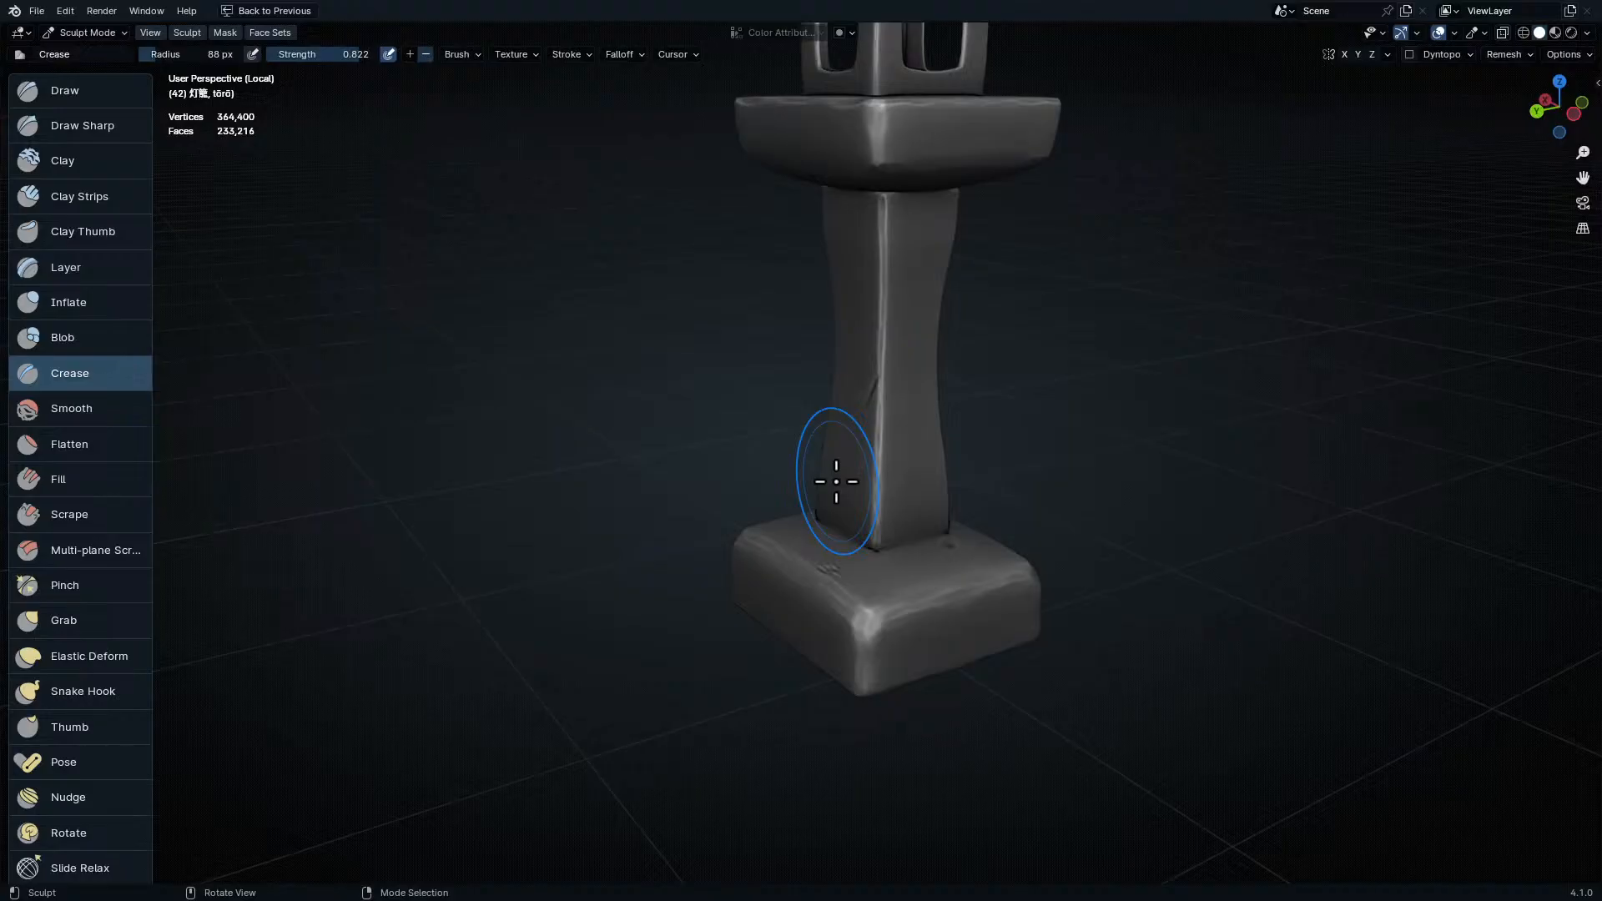
- Switch to the Clay Strips brush and try vertical strokes on the light chamber's corner post
mouse_move(887, 393)
middle_mouse_down("ctrl")
mouse_move(826, 490)
mouse_move(848, 358)
mouse_move(886, 377)
middle_mouse_up("ctrl")
middle_click_drag(886, 377, 808, 218, "ctrl")
middle_click_drag(834, 417, 822, 465)
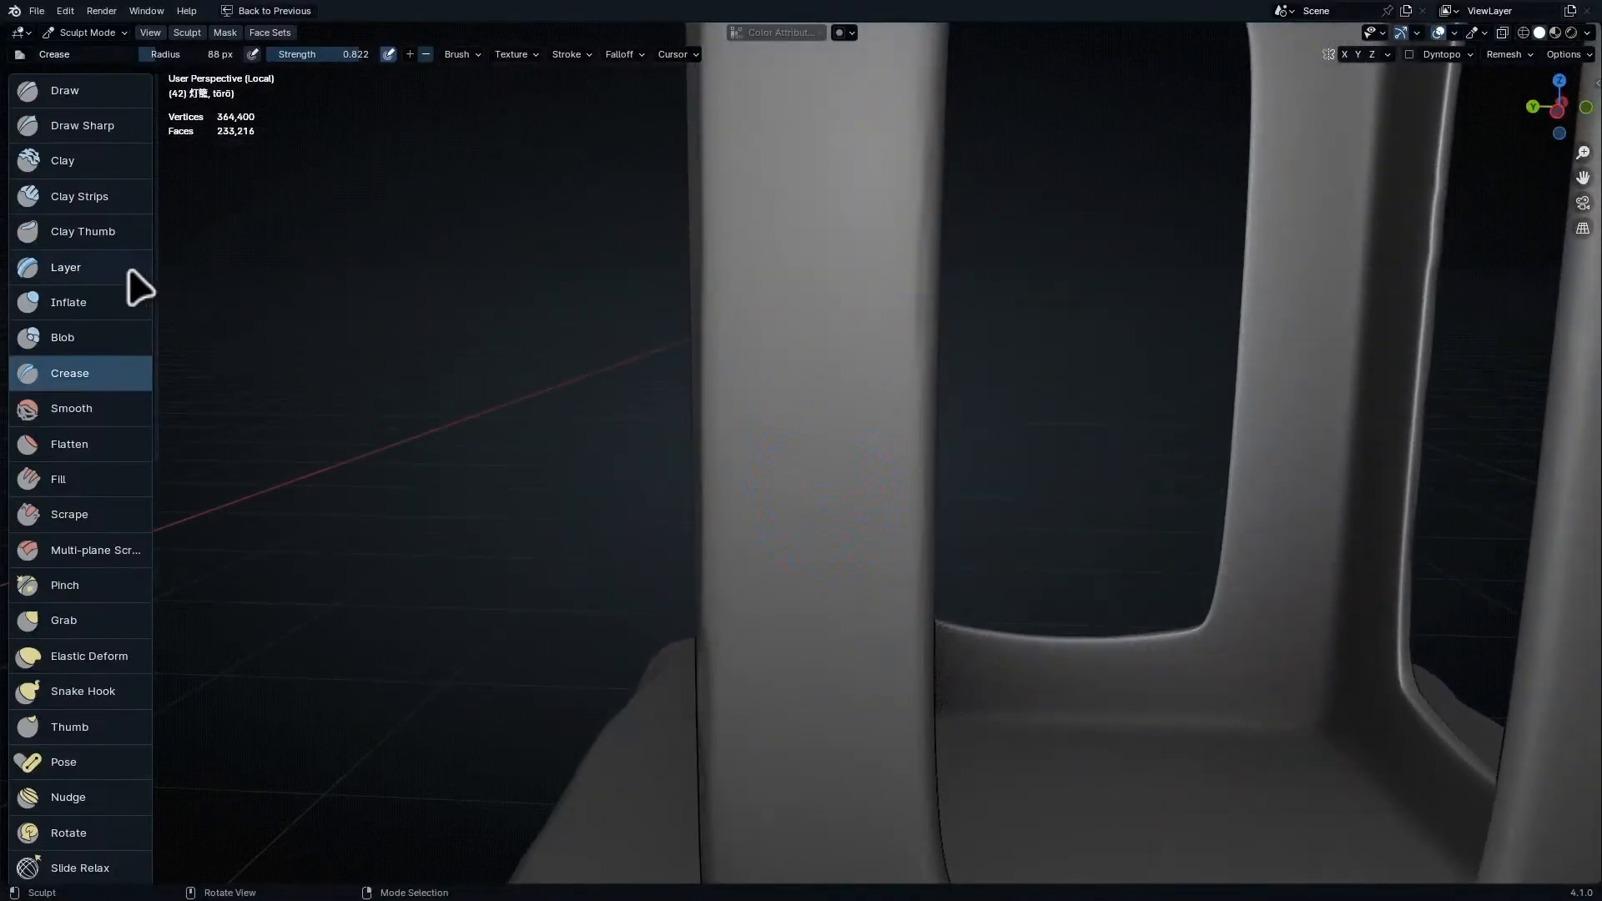
left_click(108, 234)
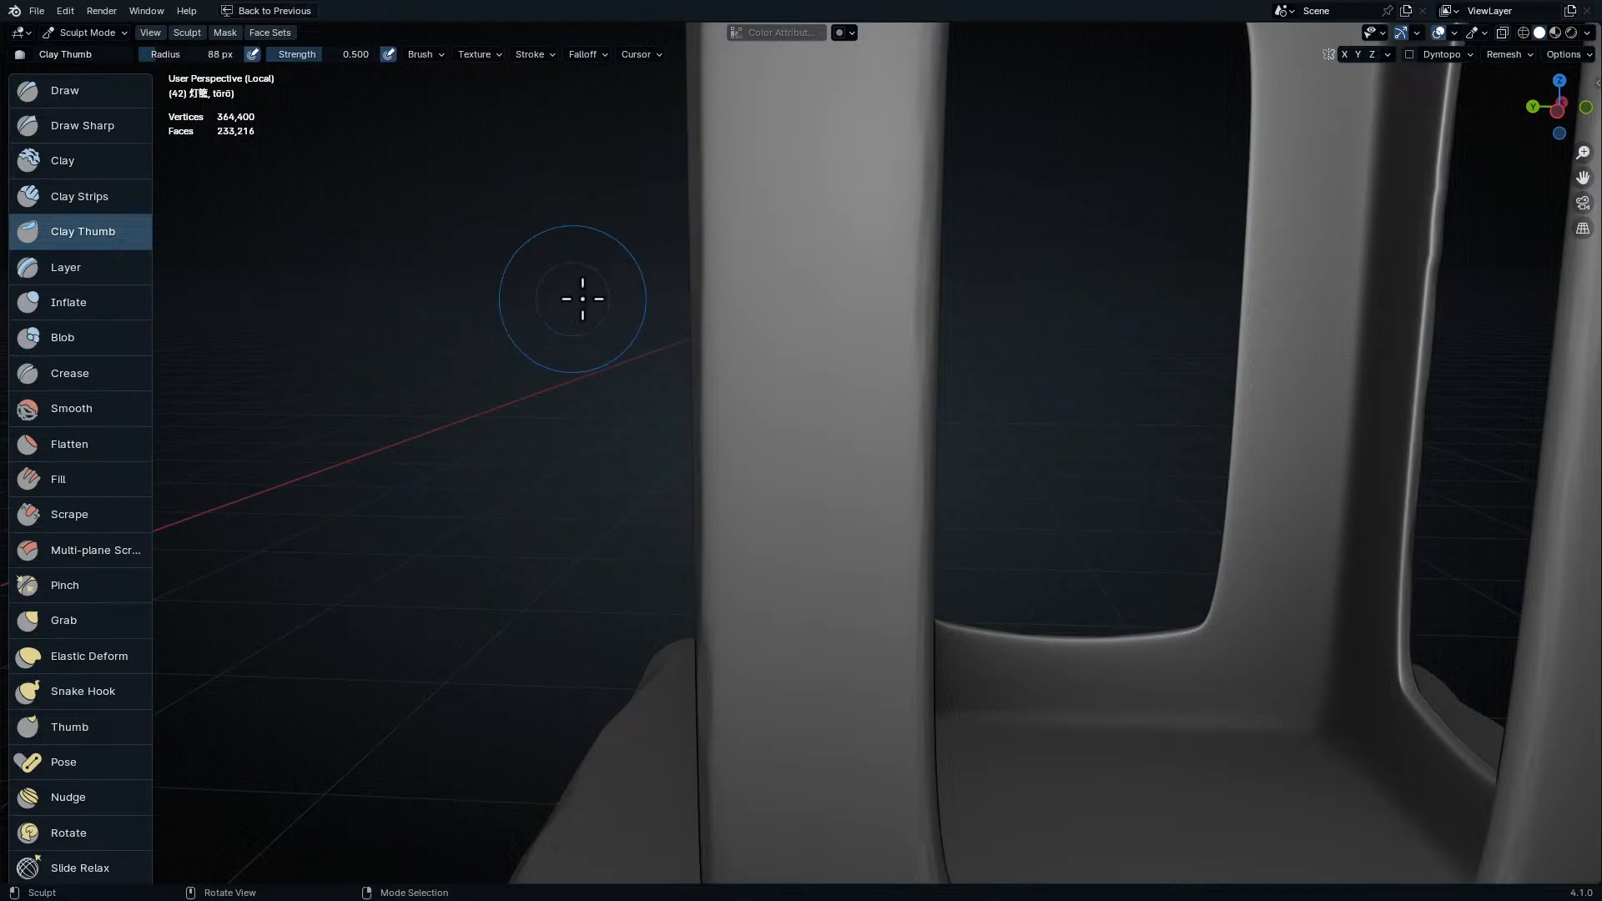
left_click(147, 200)
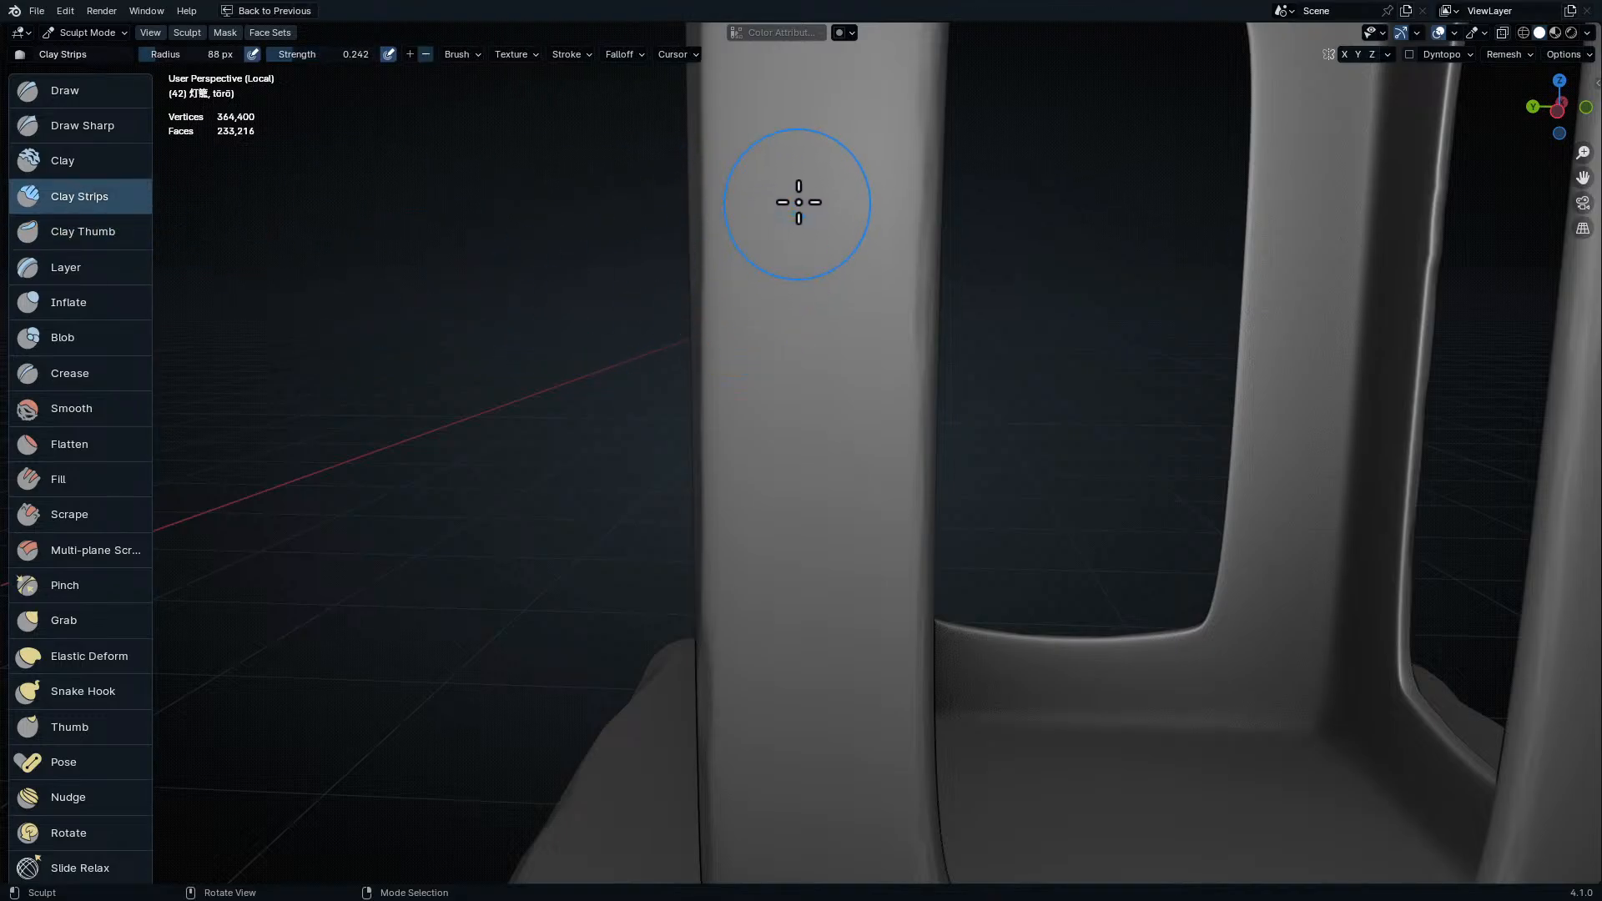
mouse_move(815, 422)
middle_mouse_down()
mouse_move(865, 393)
mouse_move(872, 486)
mouse_move(916, 445)
middle_mouse_up()
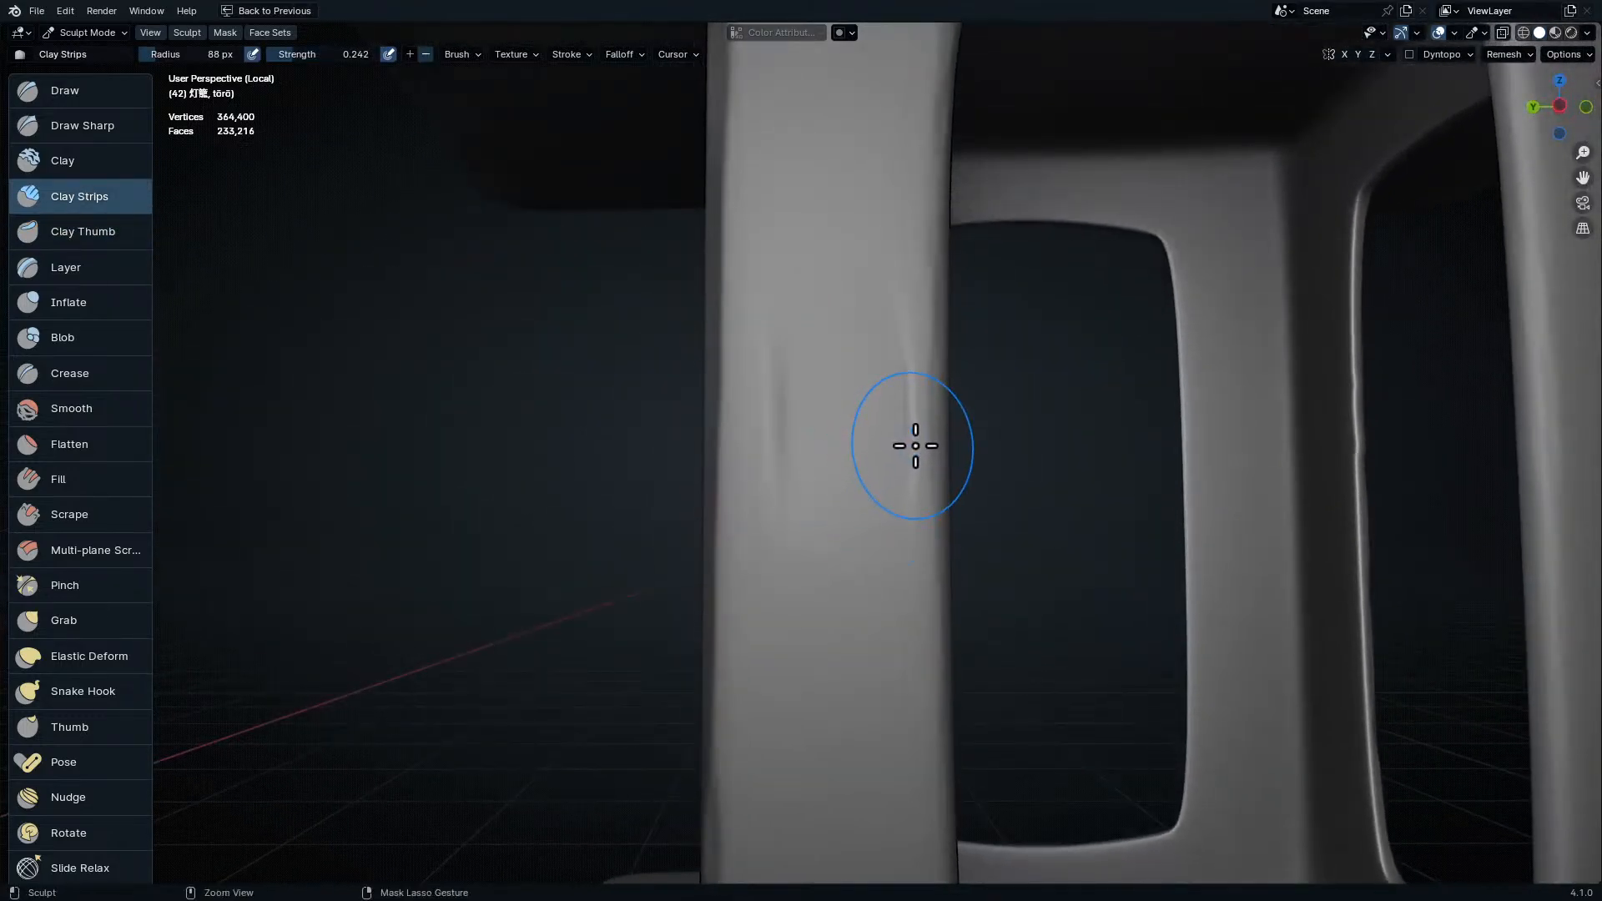
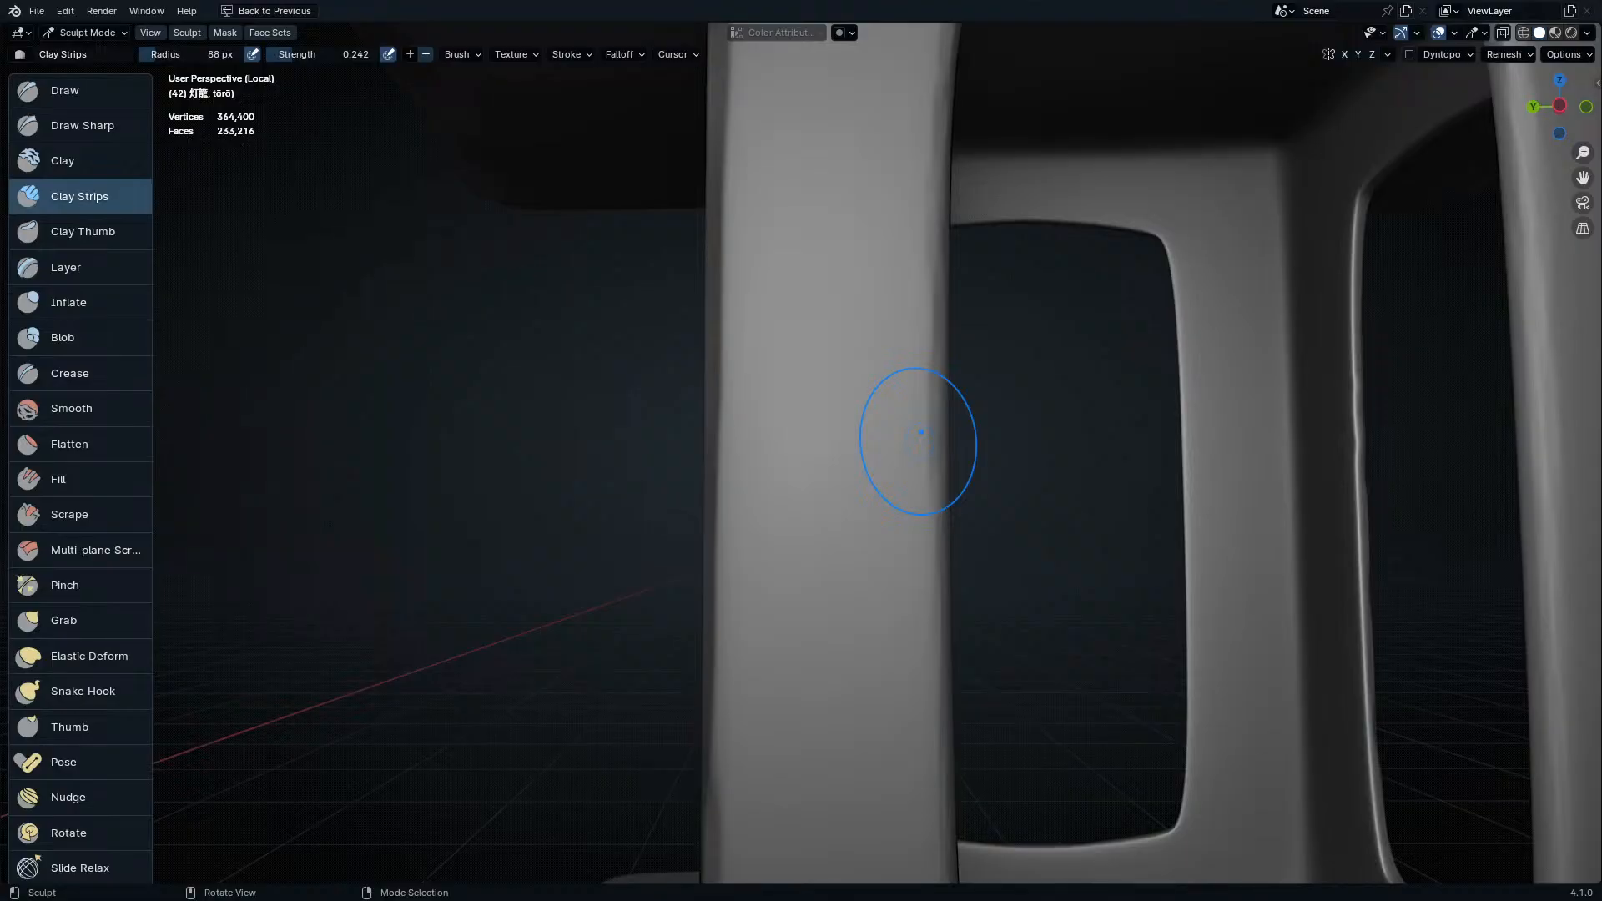
- Work shallow Clay Strips strokes along the face and edges of the light chamber's corner post
mouse_move(593, 590)
middle_mouse_down()
mouse_move(829, 584)
mouse_move(862, 264)
middle_mouse_up()
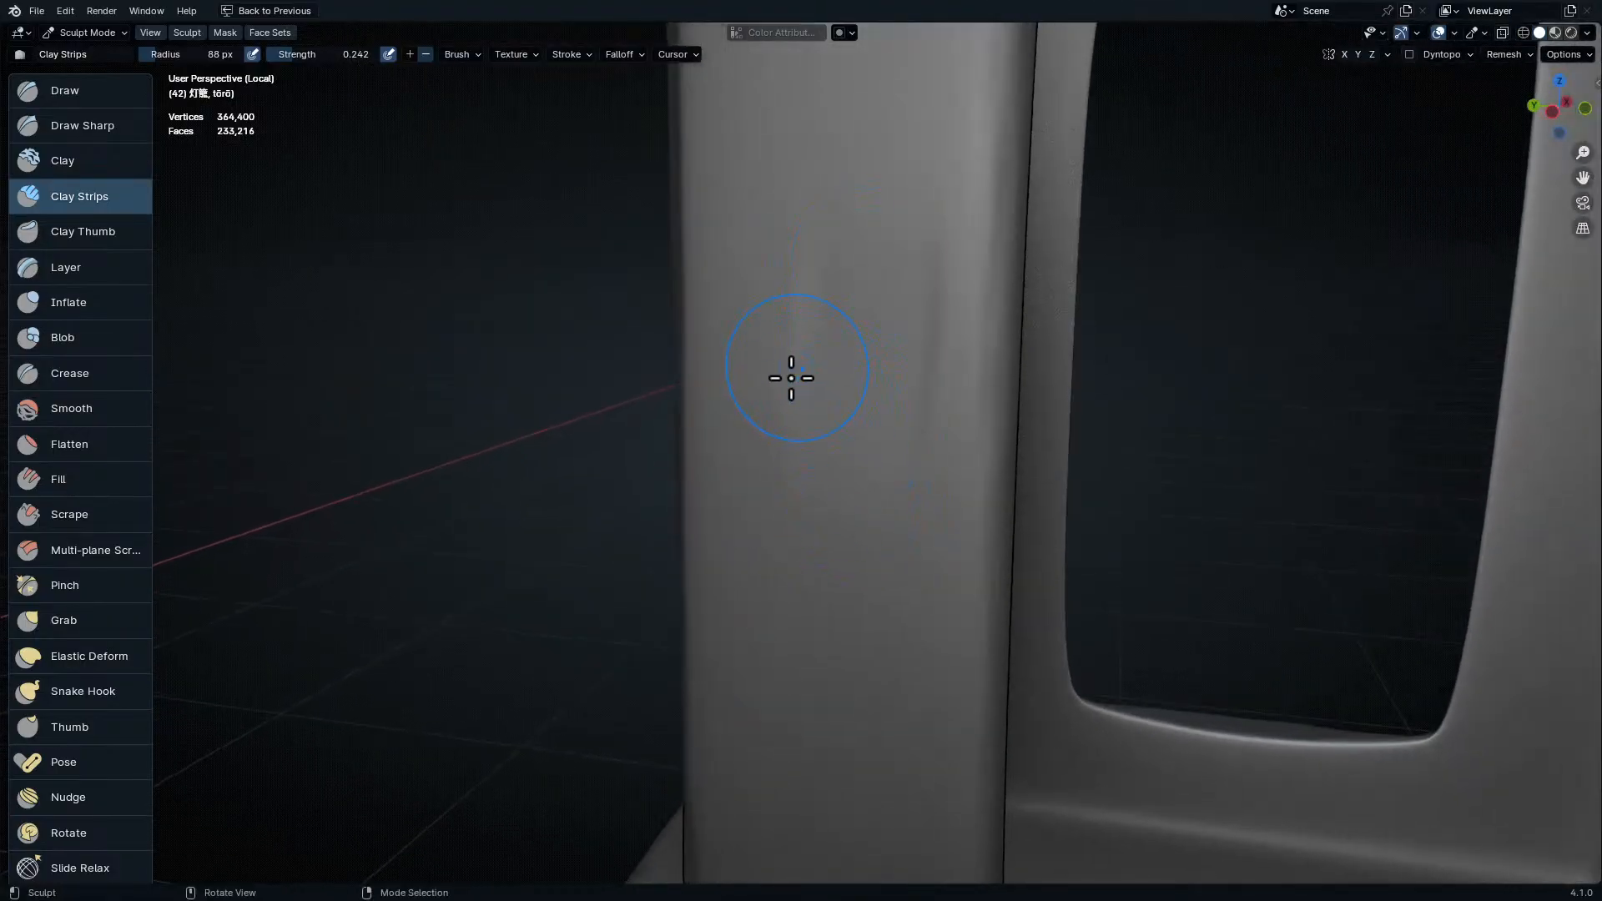
middle_click_drag(804, 583, 914, 509)
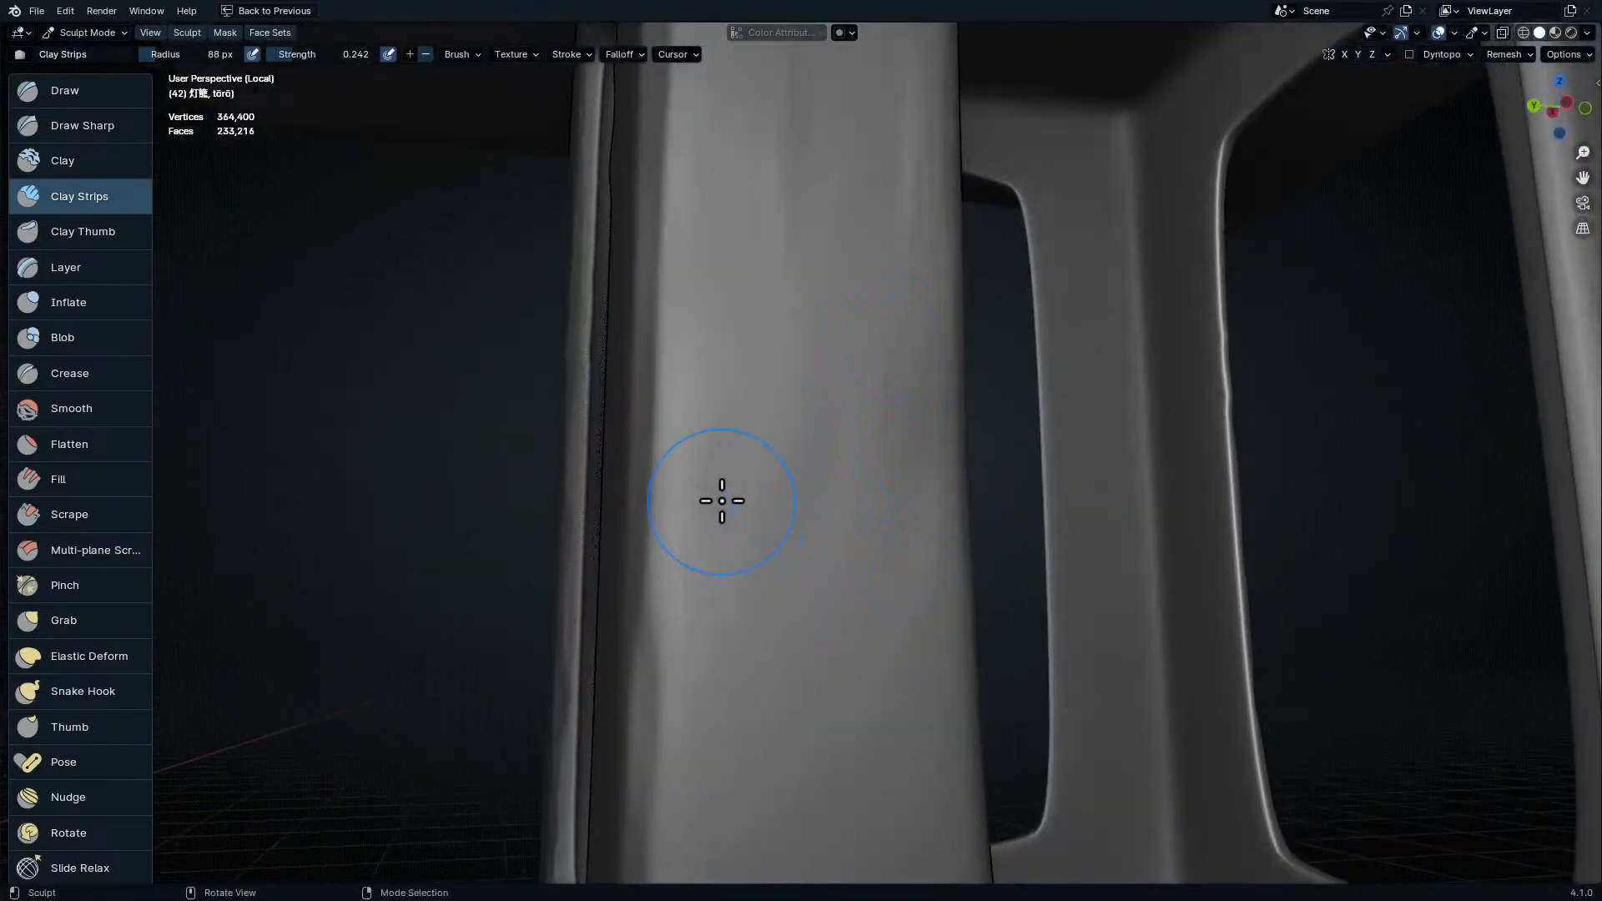
middle_click_drag(723, 502, 809, 242)
mouse_move(761, 643)
middle_mouse_down()
mouse_move(908, 618)
mouse_move(921, 673)
middle_mouse_up()
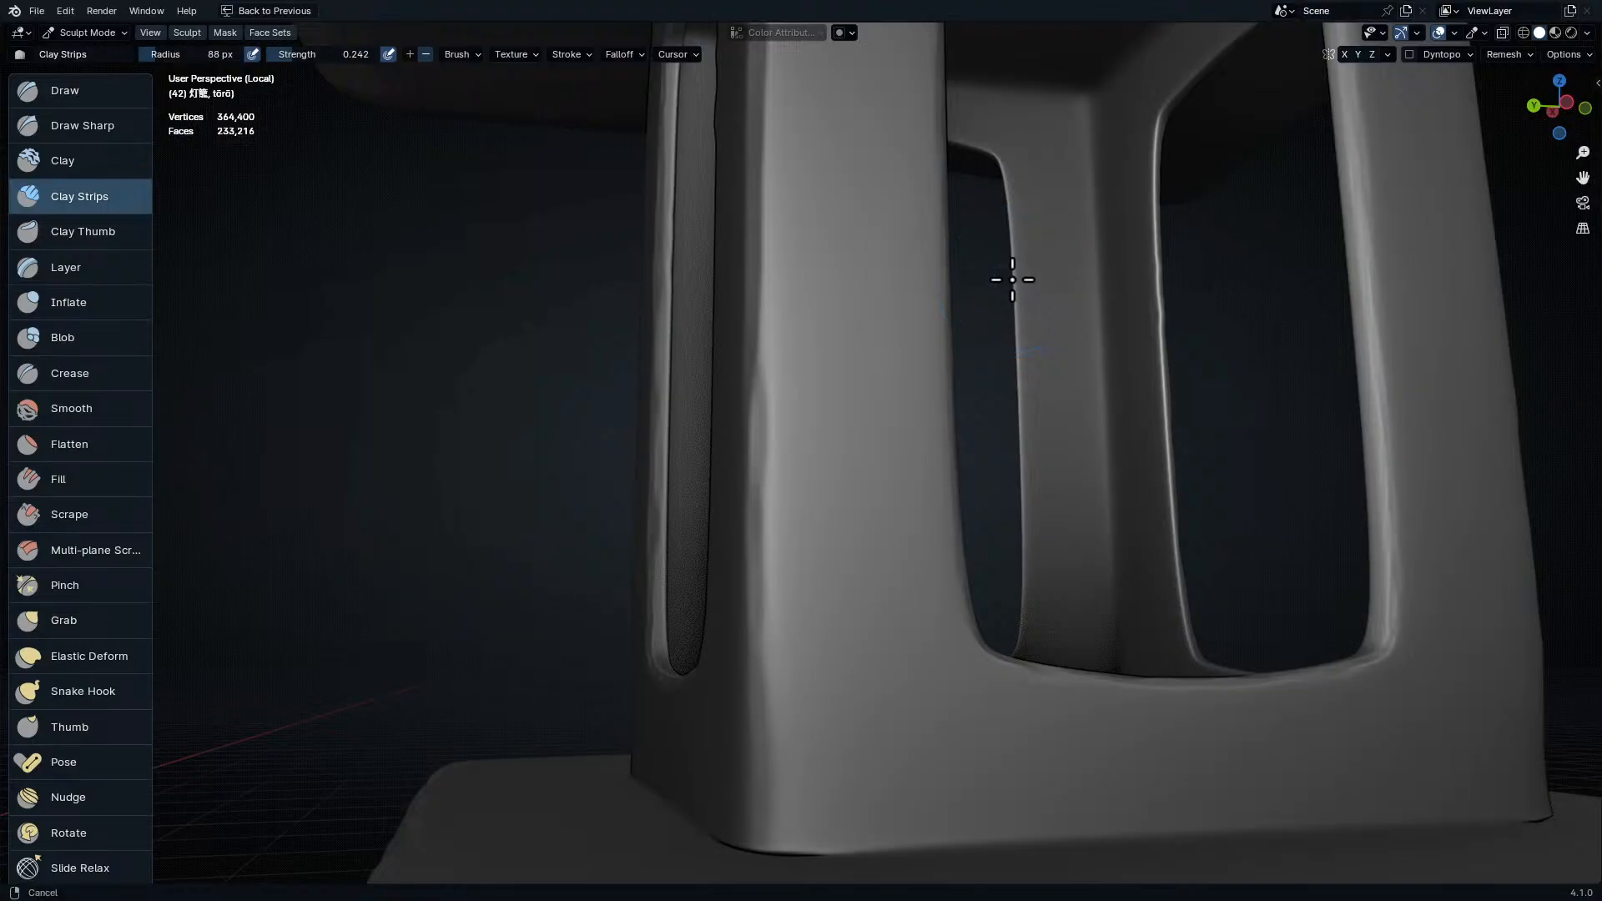
middle_click_drag(1009, 279, 881, 534, "shift")
middle_click_drag(912, 422, 959, 480, "ctrl")
- Switch to Object Mode, duplicate the lantern in place and move the copy to the Backups collection
key("ctrl+Tab")
left_click(852, 406)
middle_click_drag(852, 407, 722, 596)
middle_click_drag(869, 322, 859, 584, "ctrl")
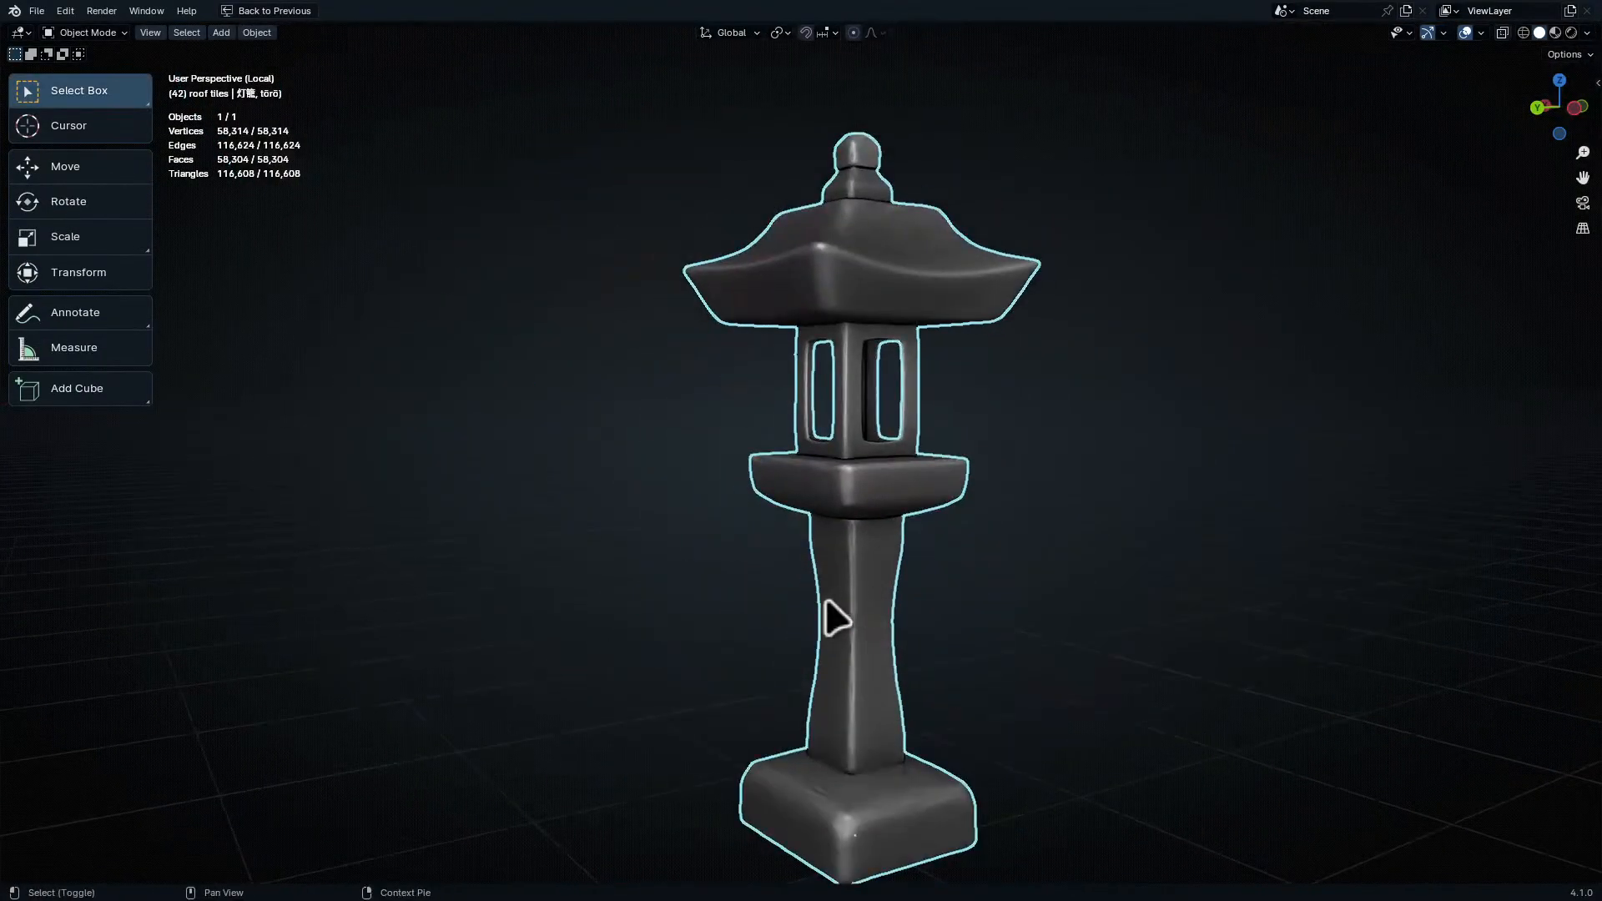
key("shift+d")
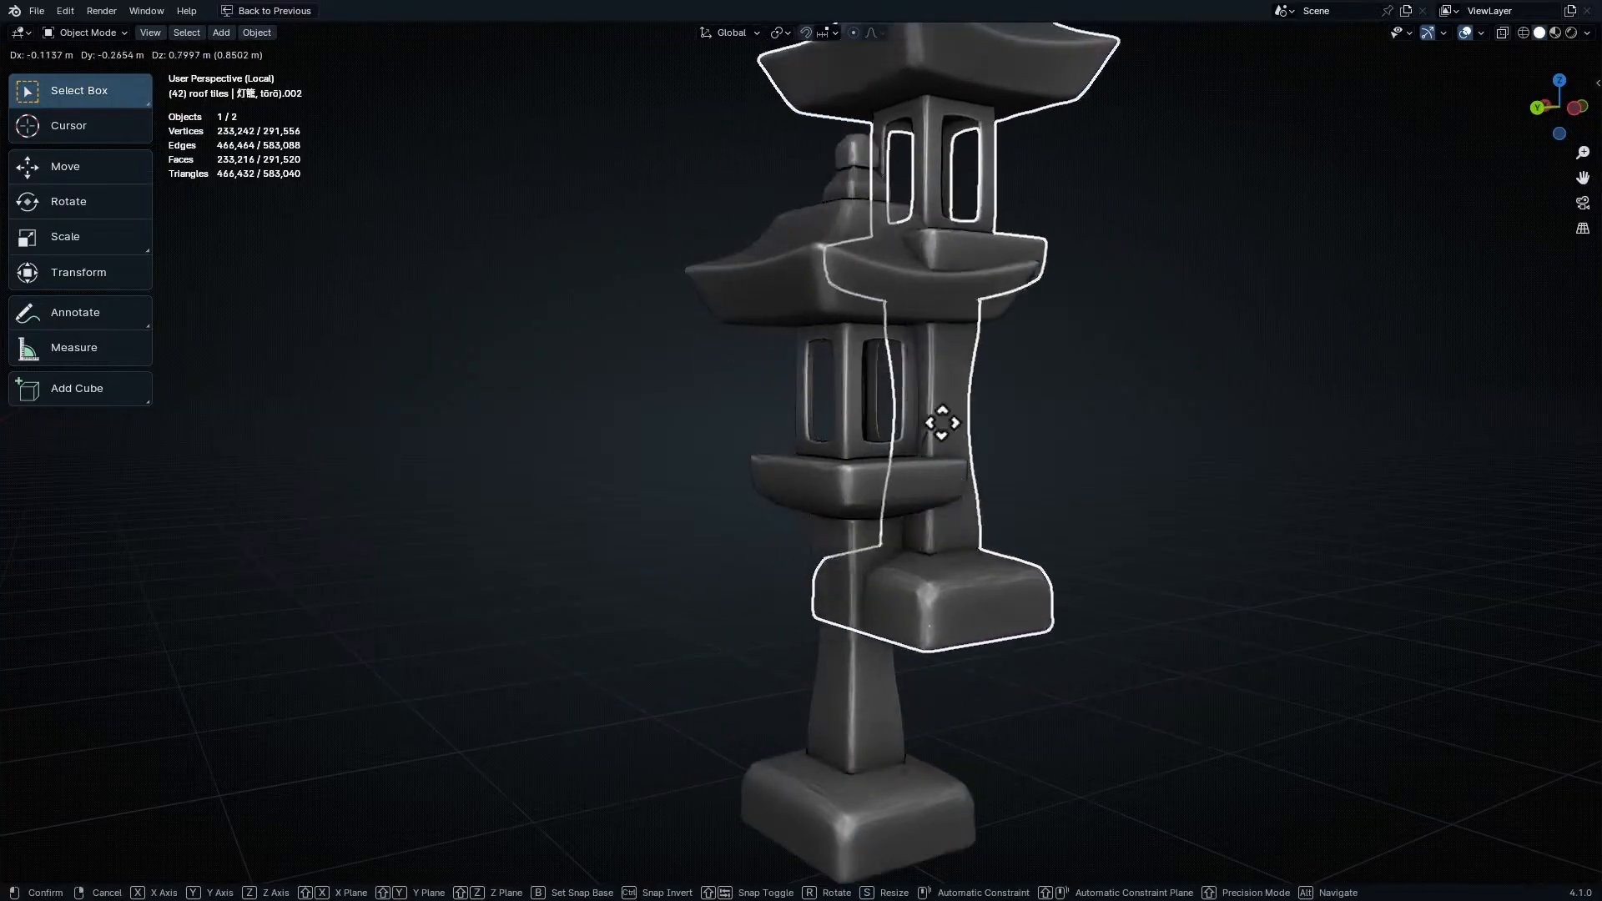
right_click(876, 501)
key("m")
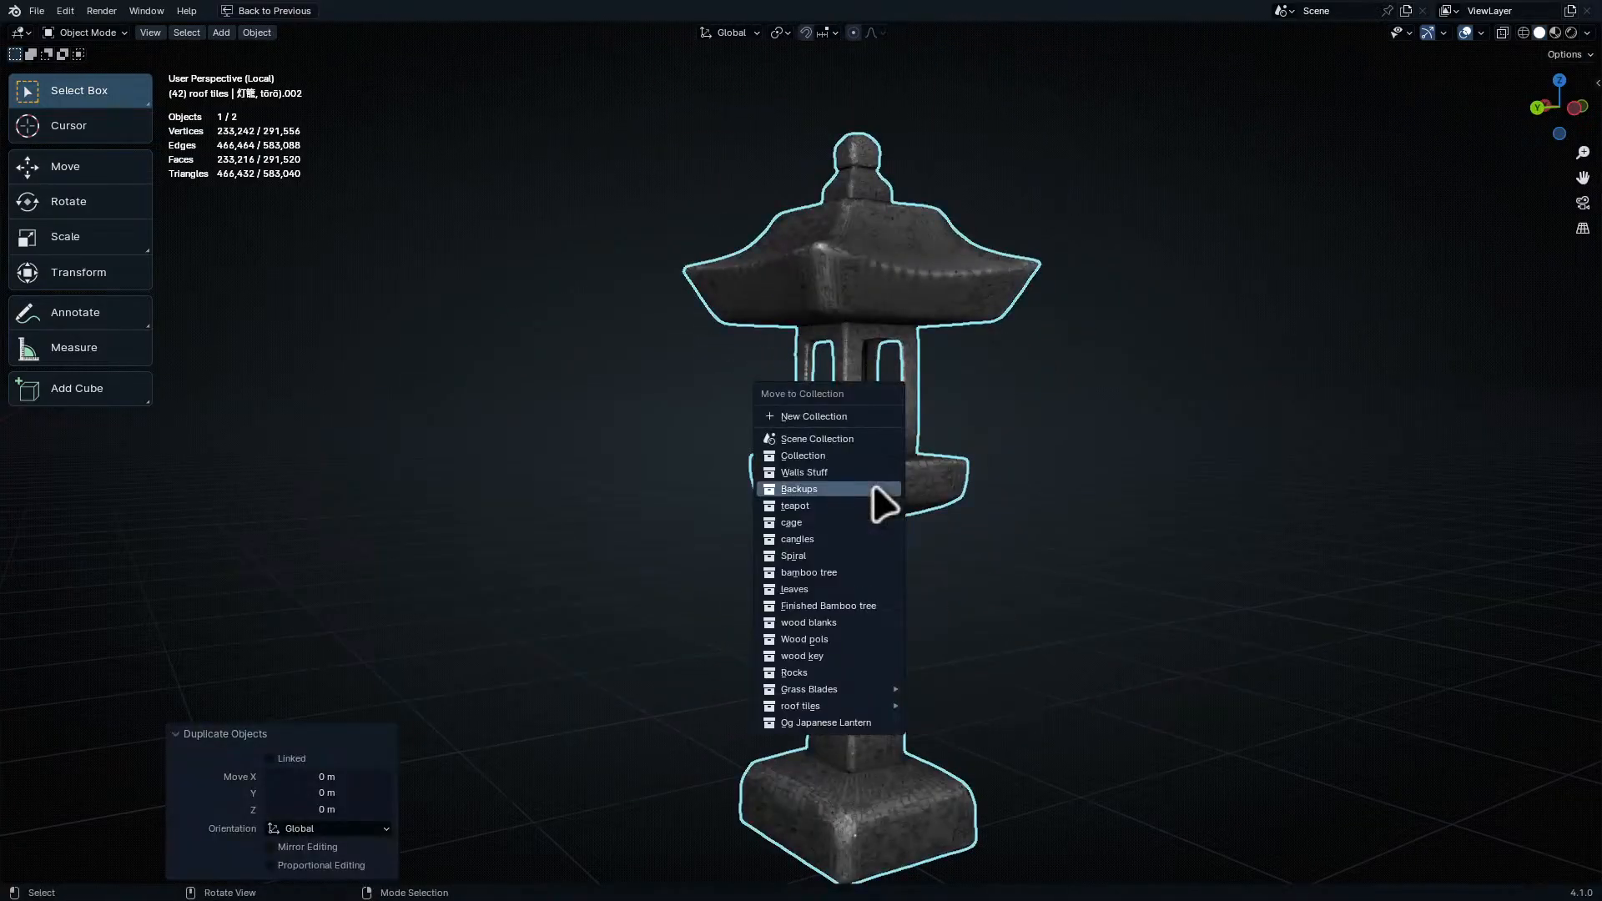
left_click(873, 488)
- Select the original lantern and return it to Sculpt Mode, framing the light chamber's window posts
left_click(836, 495)
middle_click_drag(765, 557, 1016, 344, "ctrl")
middle_click_drag(1022, 344, 975, 342)
middle_click_drag(975, 342, 821, 609, "shift")
key("ctrl+space")
key("ctrl+space")
key("Tab")
middle_click_drag(729, 422, 787, 429)
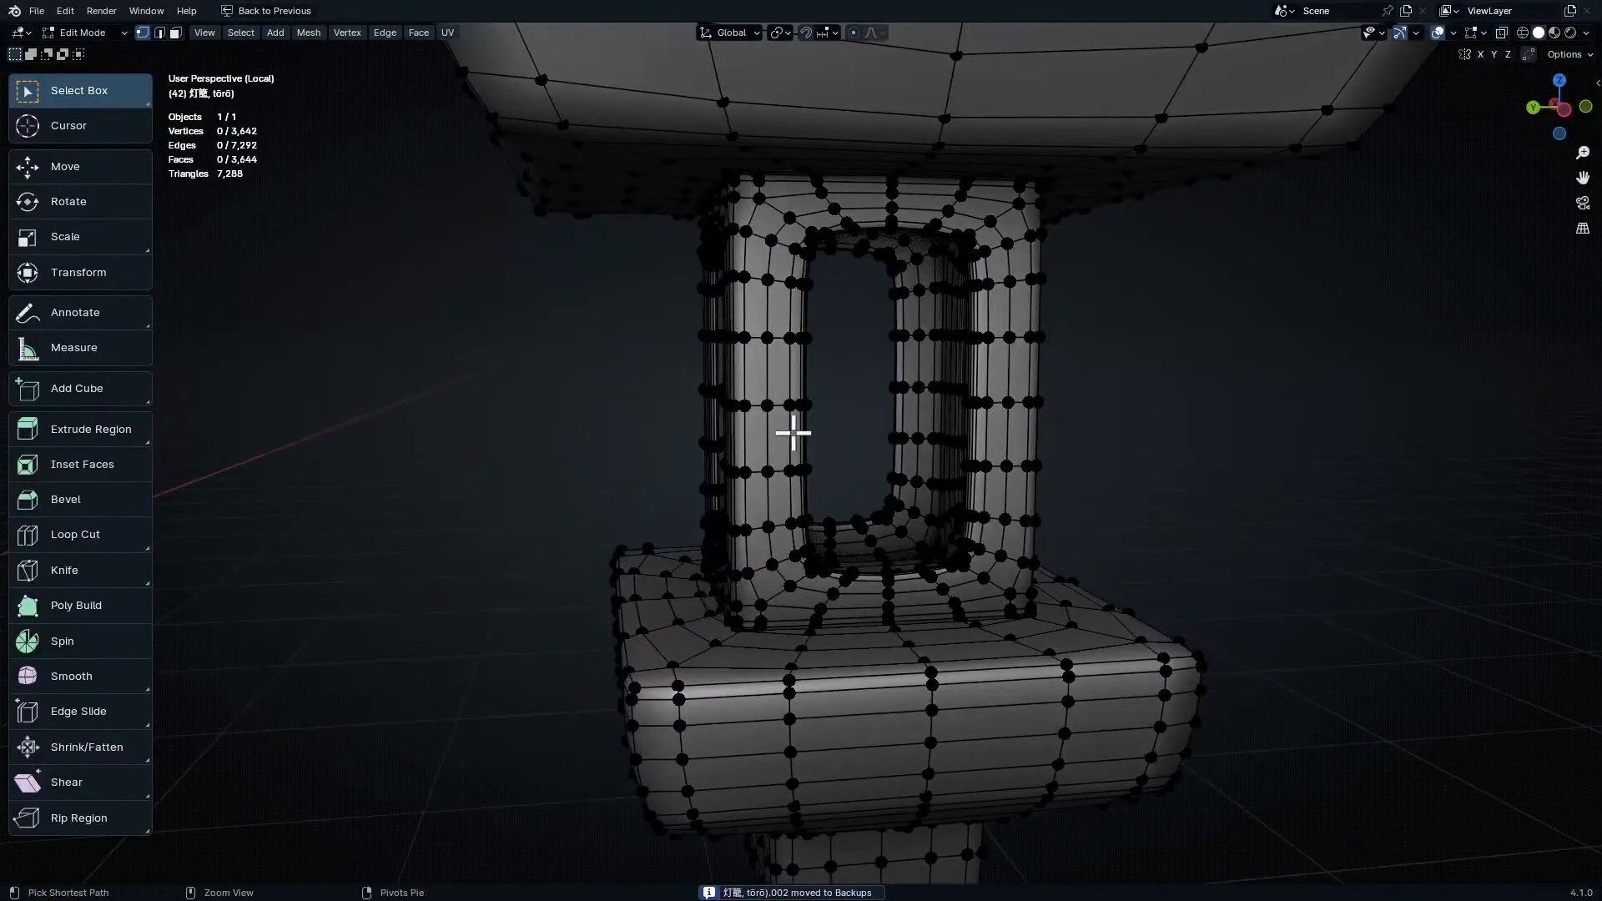
key("ctrl+Tab")
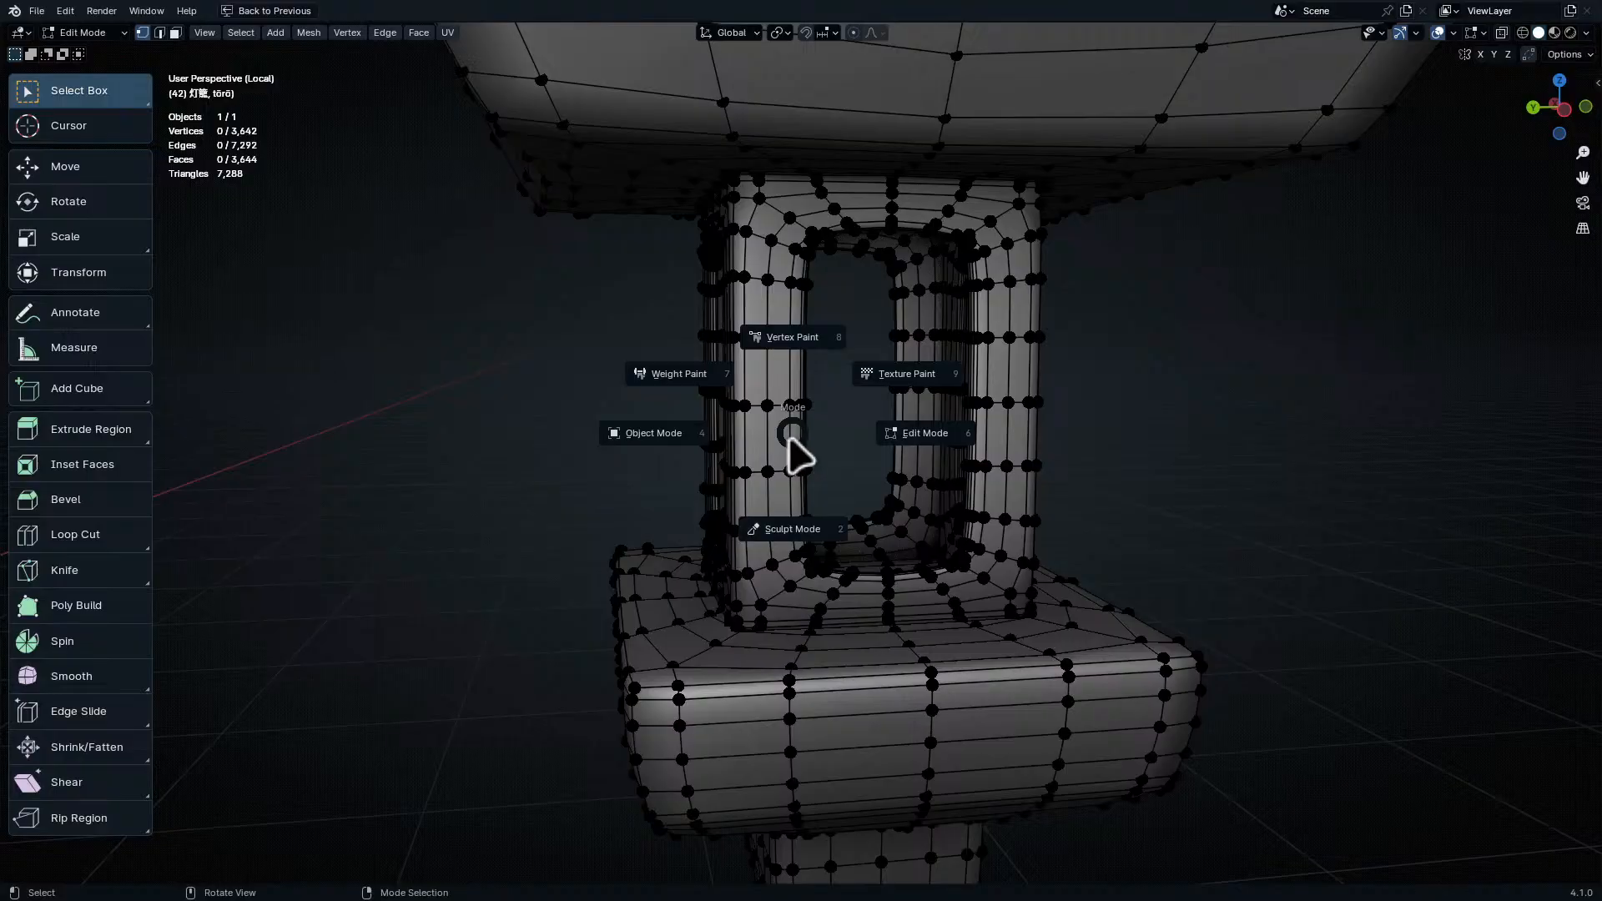
left_click(718, 458)
key("Tab")
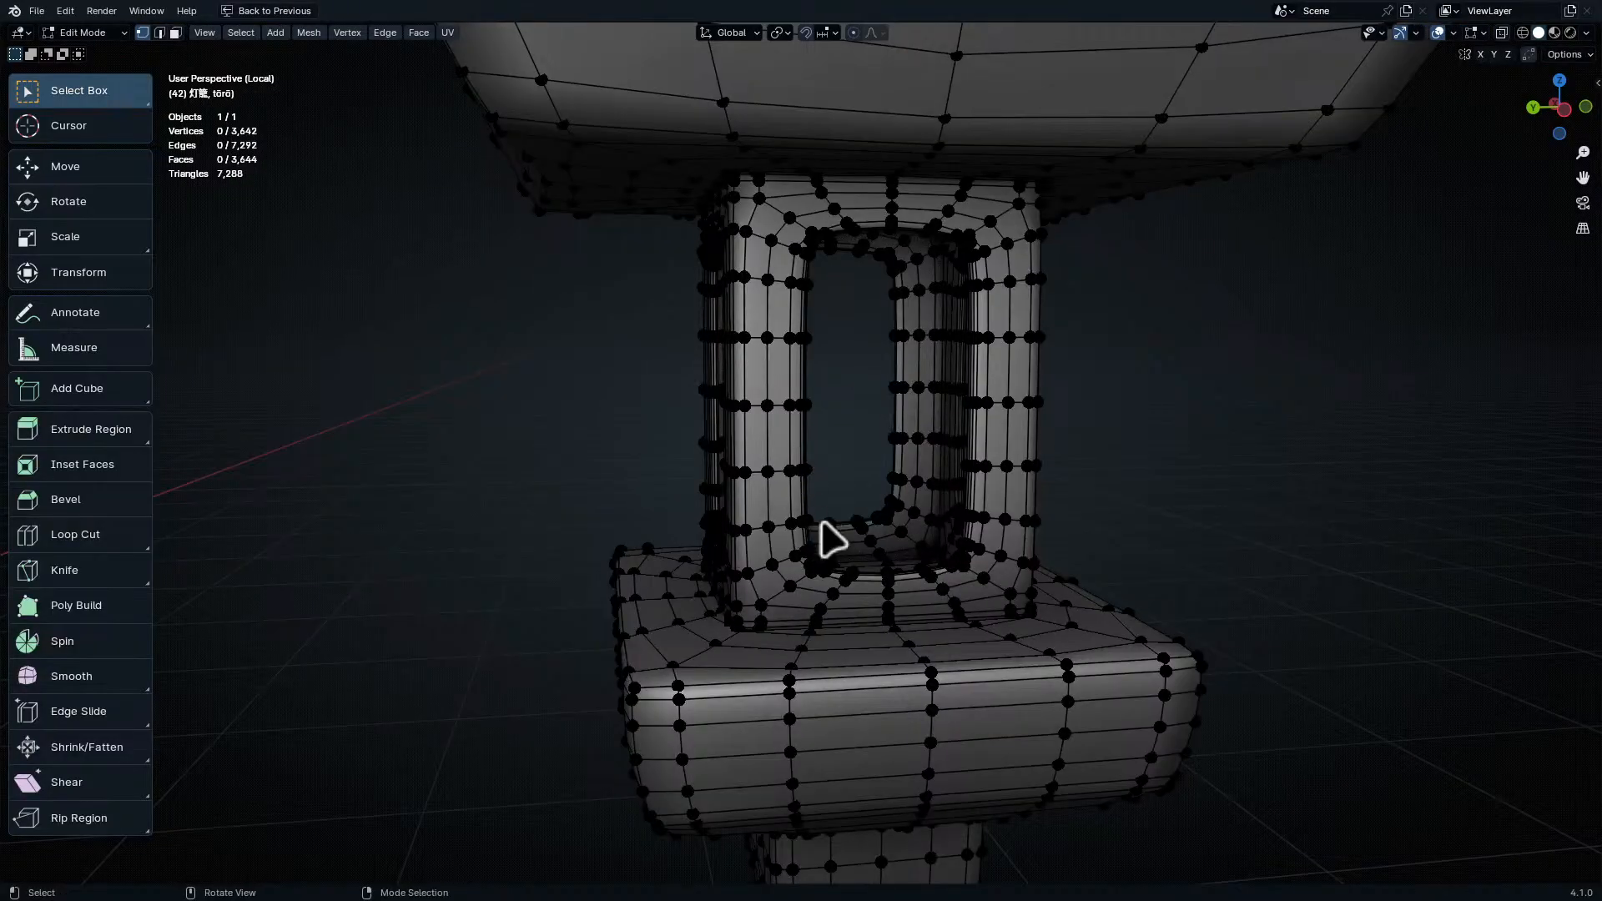
key("Tab")
key("ctrl+Tab")
left_click(858, 594)
middle_click_drag(756, 455, 729, 317, "ctrl")
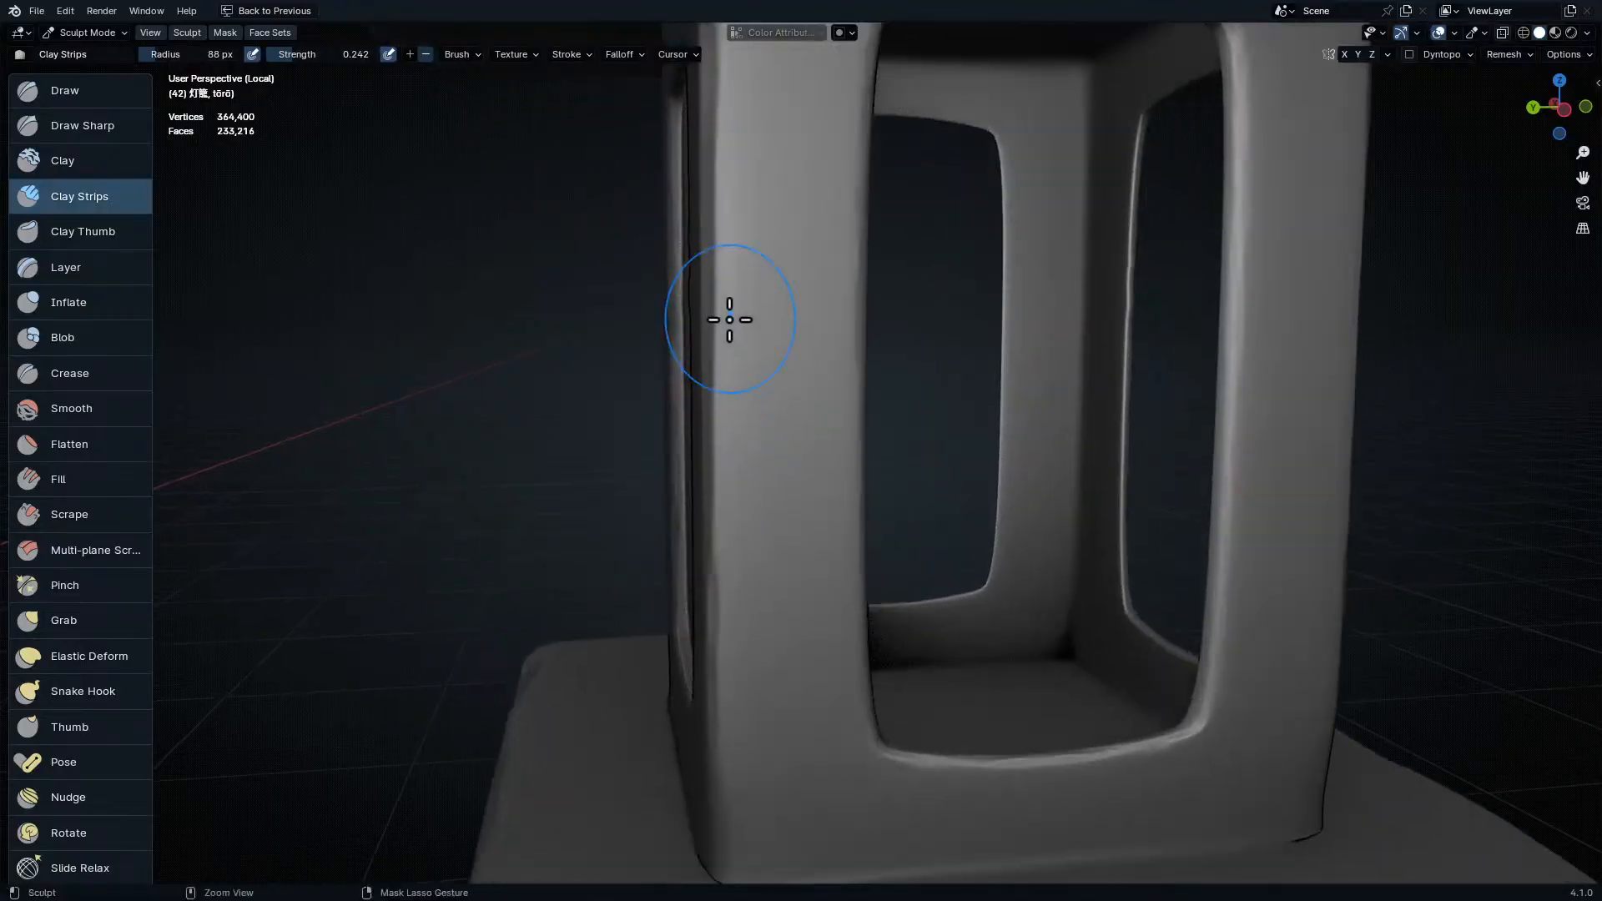
- Check the window frame in the reference image and lay long Clay Strips strokes down the light chamber's corner post
key("ctrl+space")
middle_click_drag(293, 207, 362, 261)
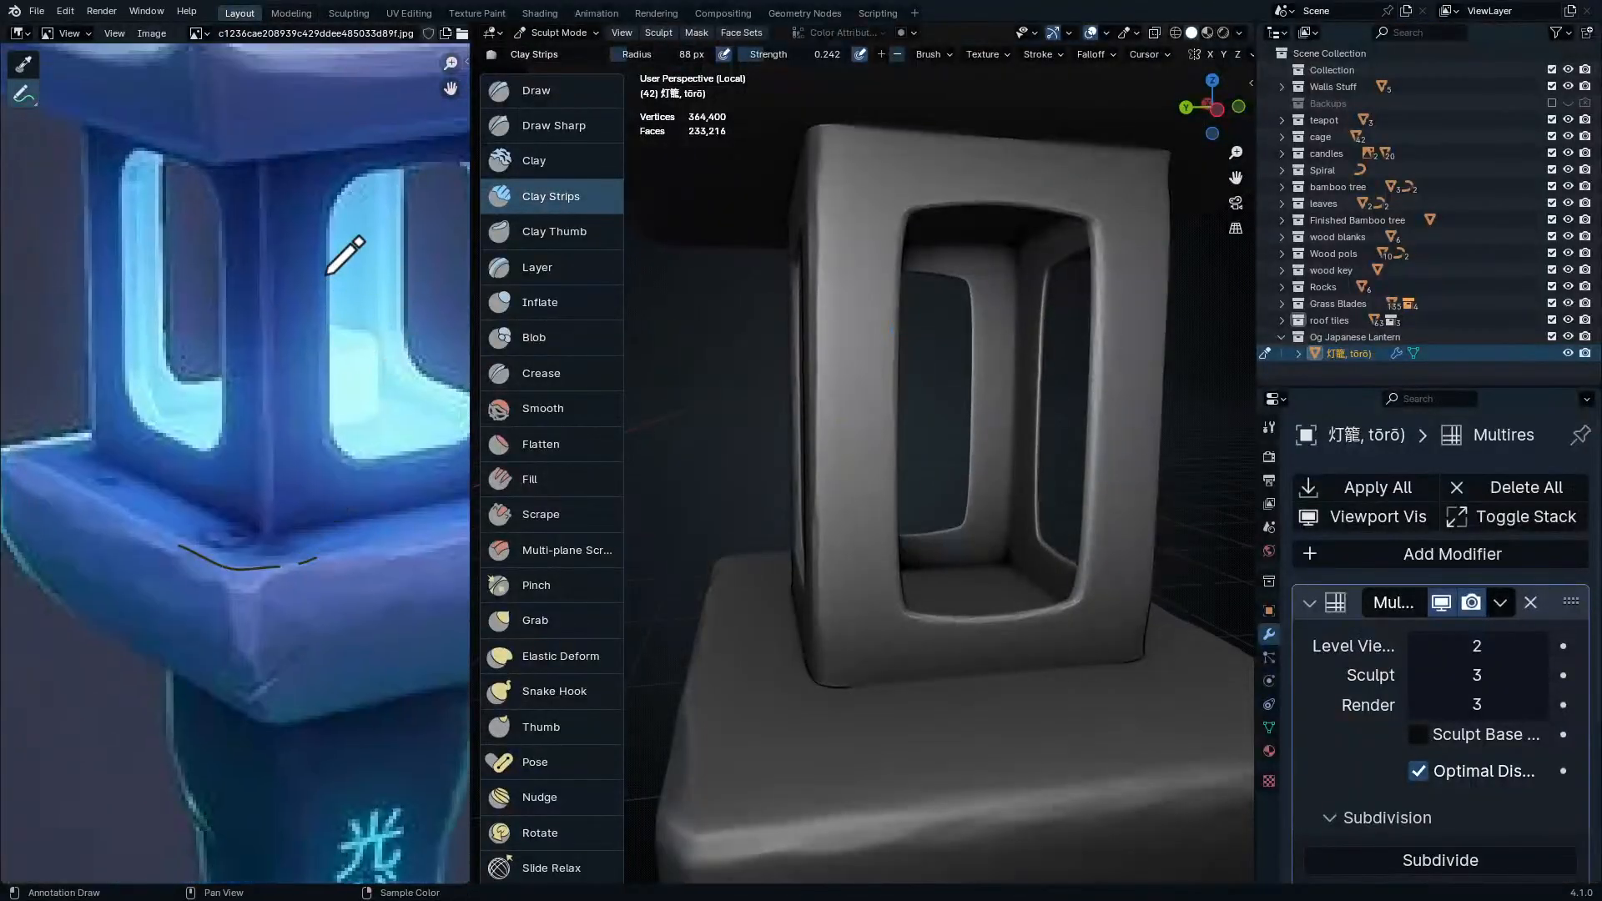
key("ctrl+space")
middle_click_drag(836, 464, 826, 309, "ctrl")
mouse_move(827, 250)
left_mouse_down()
mouse_move(776, 398)
mouse_move(773, 517)
left_mouse_up()
mouse_move(805, 638)
middle_mouse_down()
mouse_move(851, 593)
mouse_move(847, 534)
middle_mouse_up()
left_click_drag(824, 452, 757, 555)
- Lay Clay Strips strokes over the face and upper corner of the light chamber's corner post, beside the window opening
middle_click_drag(792, 308, 859, 699, "shift")
left_click_drag(824, 467, 819, 573)
left_click_drag(874, 311, 856, 379)
middle_click_drag(915, 266, 947, 117)
middle_click_drag(987, 194, 926, 430, "shift")
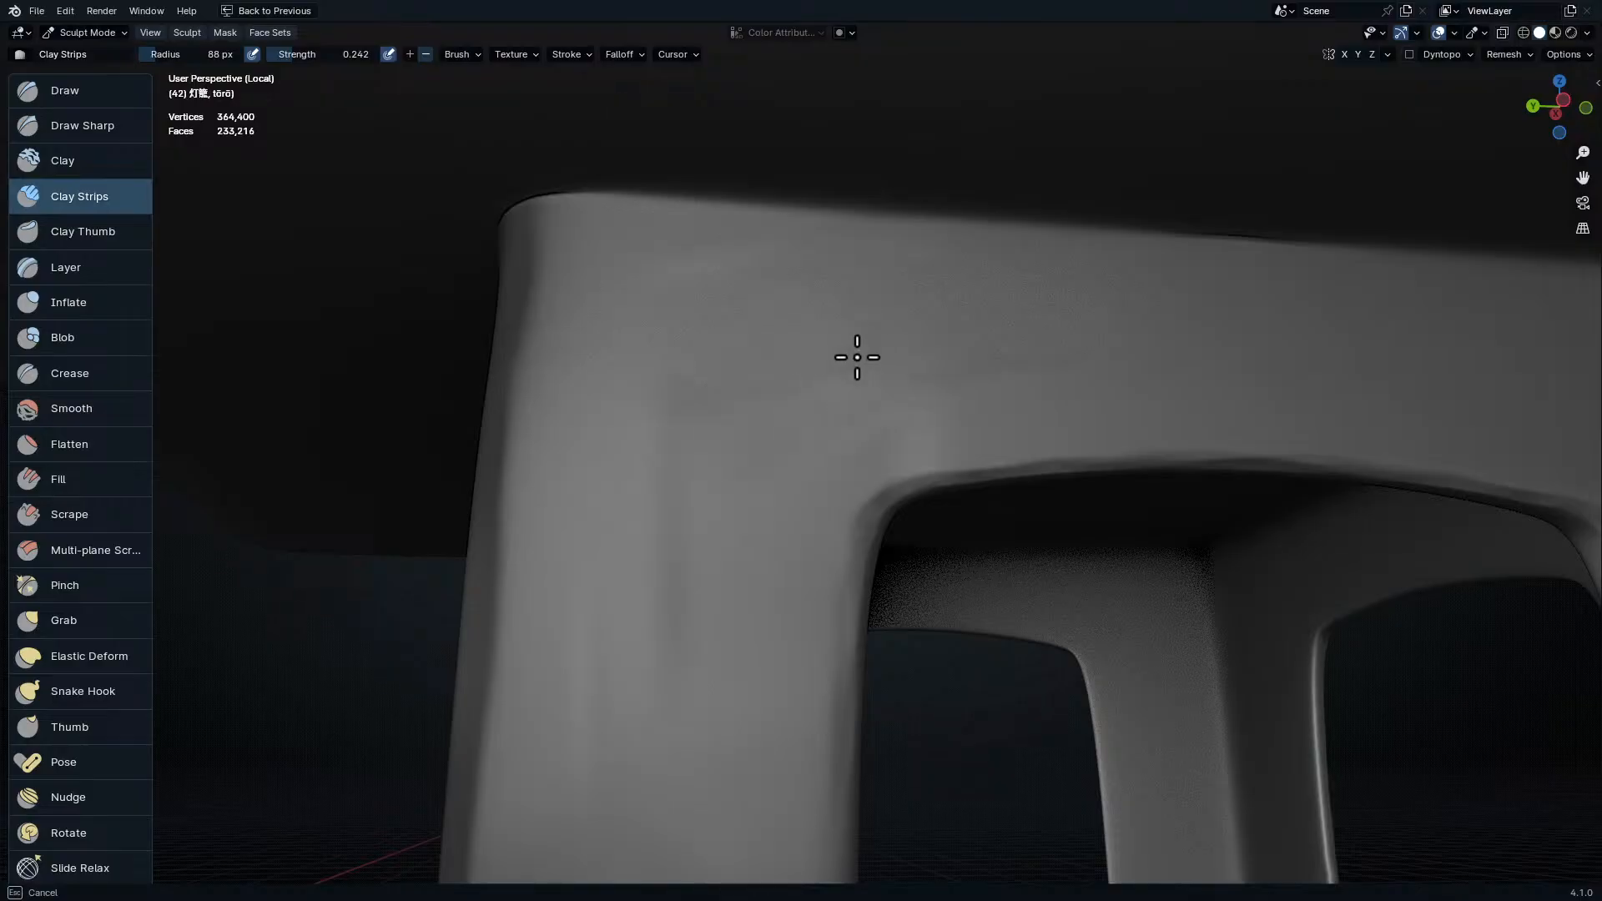
middle_click_drag(626, 668, 706, 444, "shift")
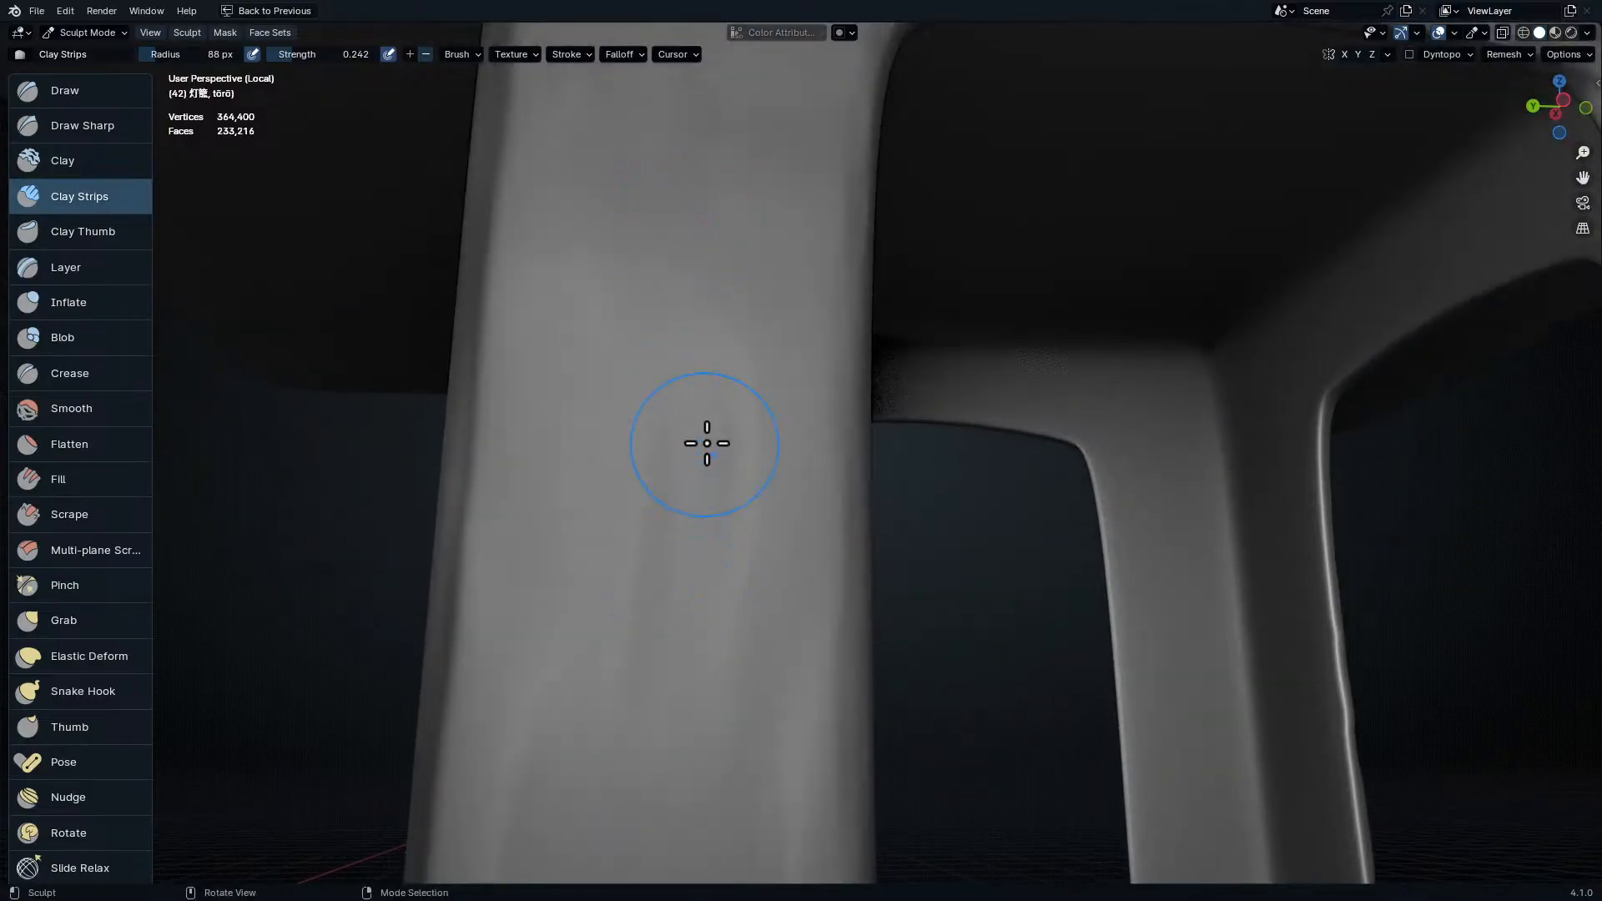
- Continue shallow Clay Strips strokes down the middle and lower face of the same corner post
middle_click_drag(585, 637, 697, 458)
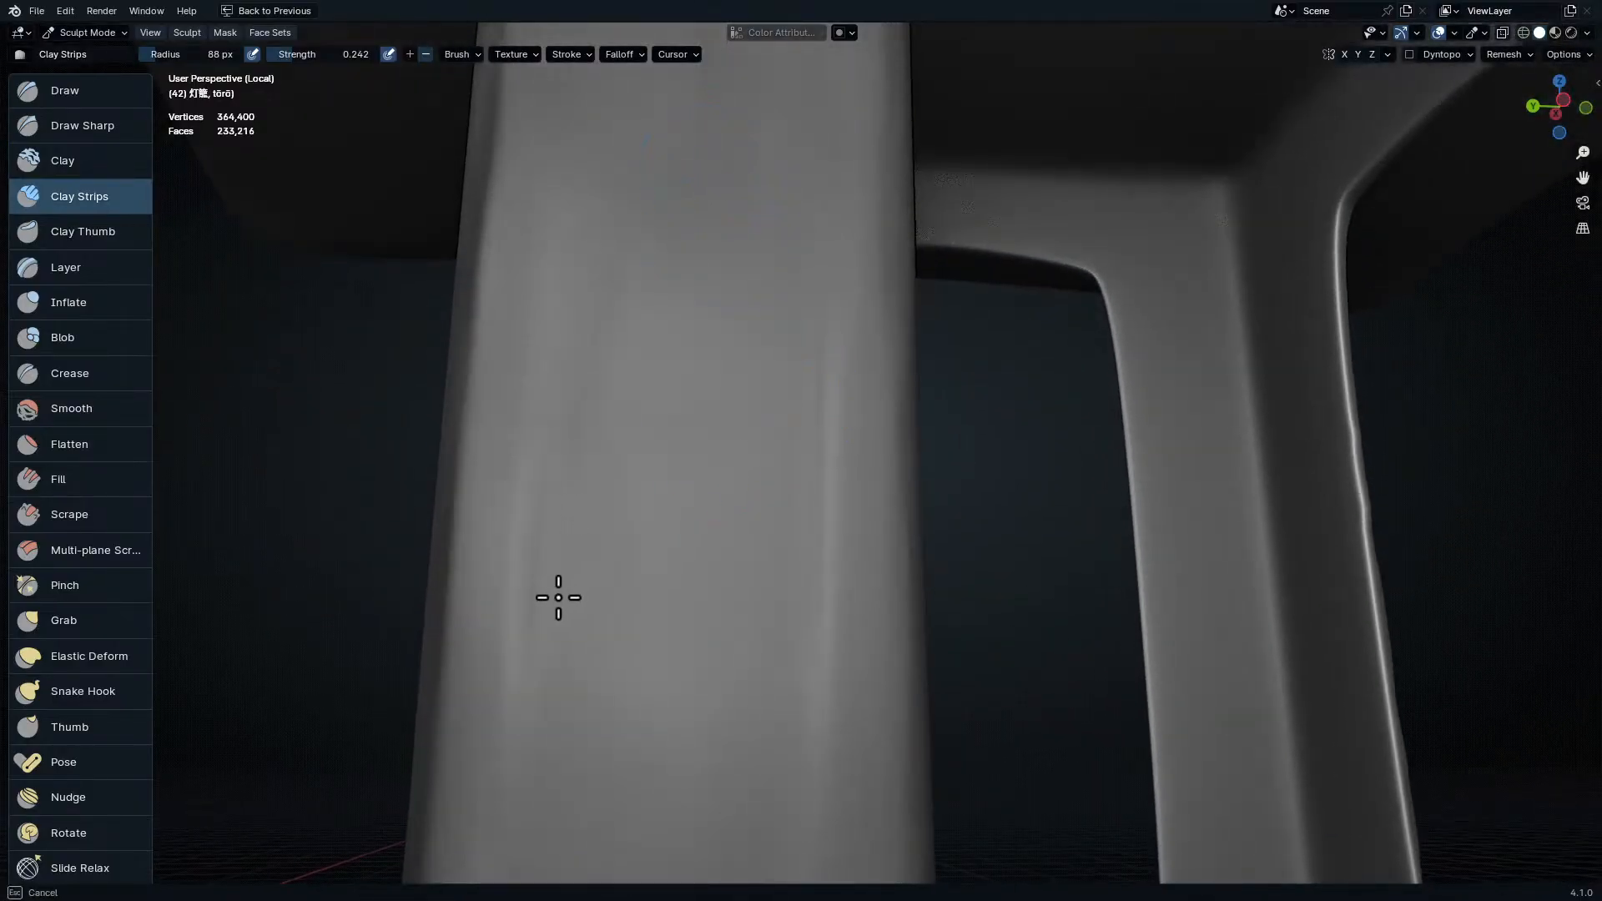
left_click_drag(561, 593, 575, 634)
middle_click_drag(695, 655, 725, 440, "shift")
mouse_move(829, 376)
left_mouse_down()
mouse_move(829, 551)
mouse_move(808, 659)
left_mouse_up()
middle_click_drag(799, 709, 782, 50, "shift")
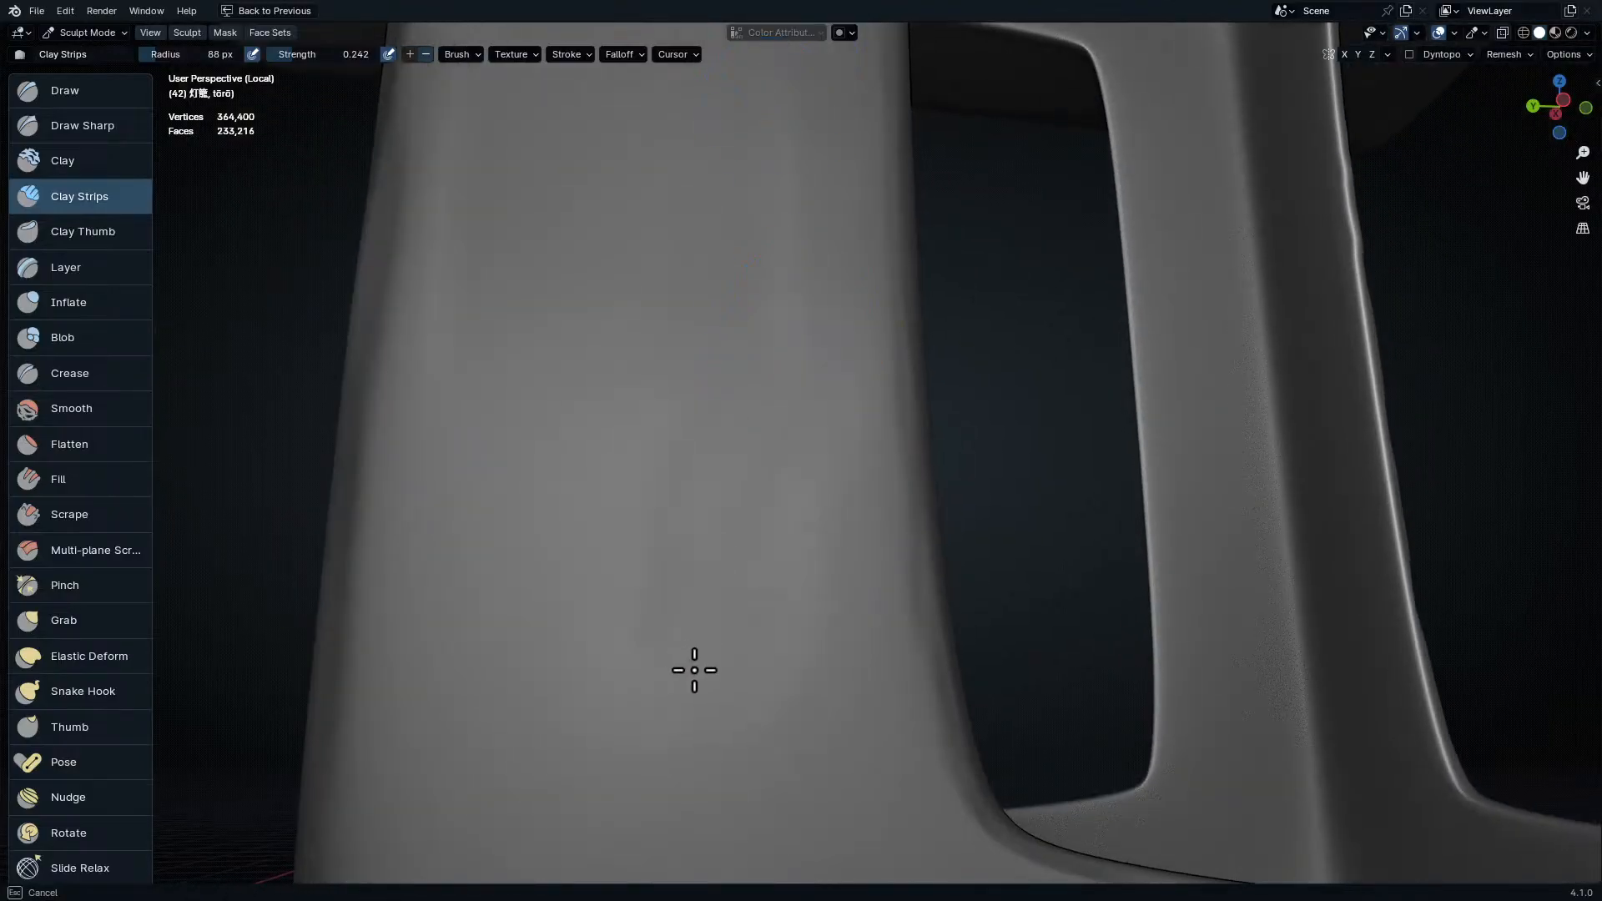
middle_click_drag(689, 669, 645, 396, "shift")
- Work long horizontal Clay Strips strokes across the beam above the window and into its upper corners
middle_click_drag(816, 591, 1130, 323)
scroll(1173, 225, "down", 4)
middle_click_drag(1193, 205, 985, 442, "shift")
mouse_move(1062, 150)
left_mouse_down()
mouse_move(987, 258)
mouse_move(1039, 246)
left_mouse_up()
mouse_move(1034, 223)
middle_mouse_down("shift")
mouse_move(1012, 312)
mouse_move(980, 350)
middle_mouse_up("shift")
scroll(968, 340, "up", 4)
middle_click_drag(826, 132, 991, 371, "shift")
left_click_drag(910, 354, 667, 280)
middle_click_drag(568, 258, 744, 464, "shift")
mouse_move(1231, 362)
left_mouse_down()
mouse_move(382, 303)
mouse_move(409, 279)
mouse_move(255, 407)
left_mouse_up()
left_click_drag(1347, 323, 1289, 375)
- Sculpt vertical Clay Strips strokes down the opposite post of this window frame to its lower corner
mouse_move(1195, 441)
middle_mouse_down("shift")
mouse_move(993, 226)
mouse_move(916, 191)
middle_mouse_up("shift")
mouse_move(1072, 142)
left_mouse_down()
mouse_move(1087, 311)
mouse_move(1039, 405)
left_mouse_up()
mouse_move(1022, 438)
middle_mouse_down("shift")
mouse_move(930, 97)
mouse_move(867, 97)
middle_mouse_up("shift")
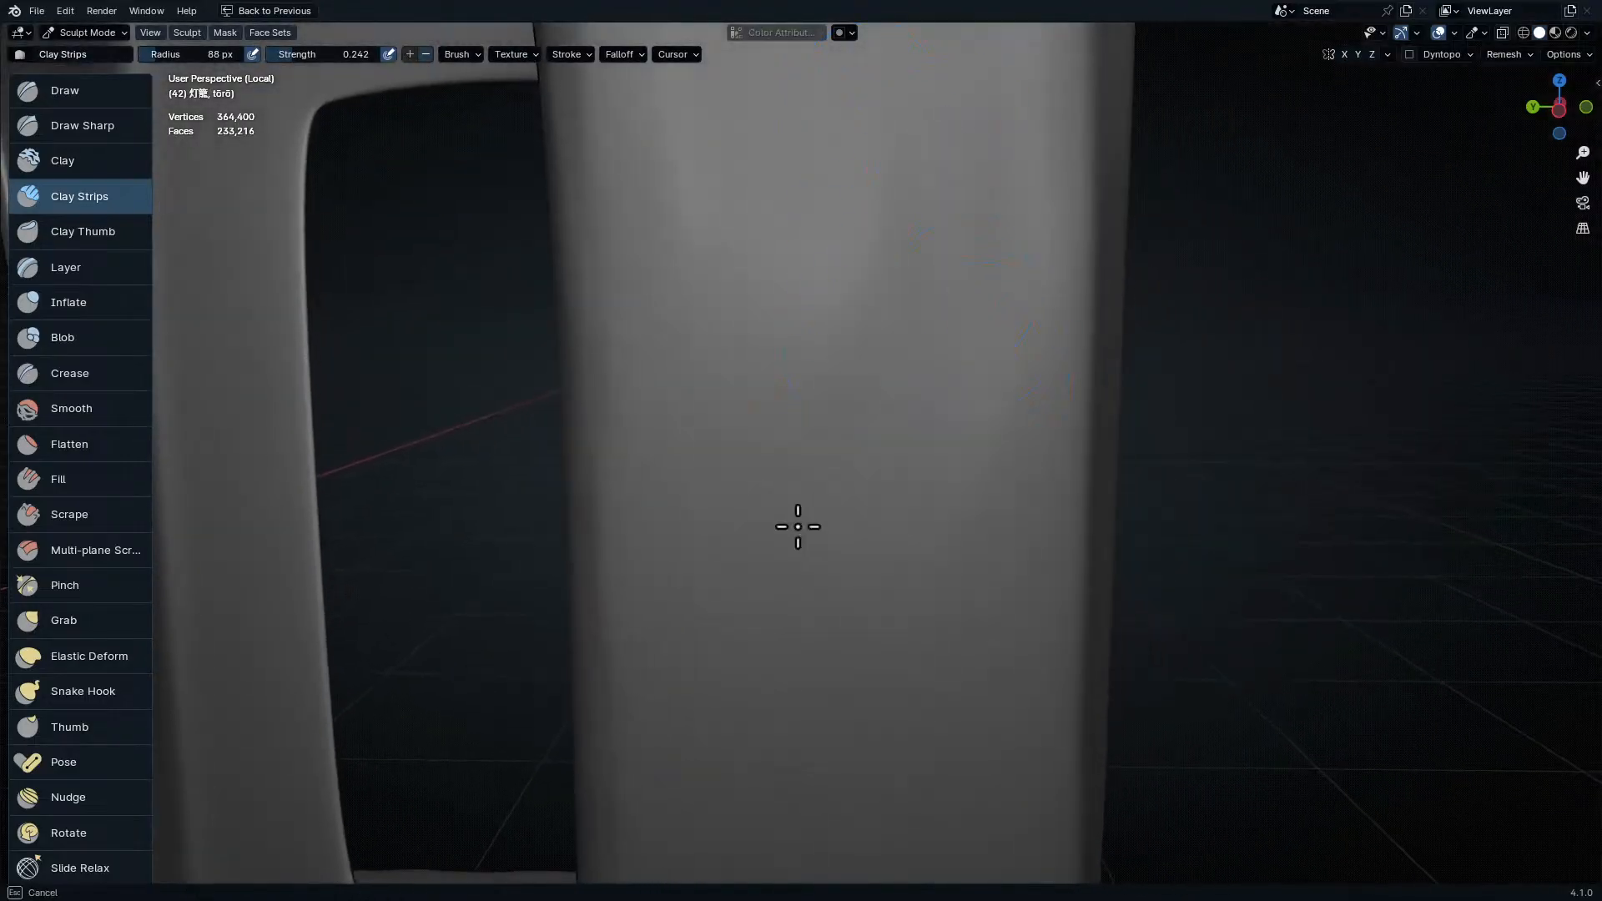
mouse_move(842, 613)
middle_mouse_down("shift")
mouse_move(718, 480)
mouse_move(790, 345)
middle_mouse_up("shift")
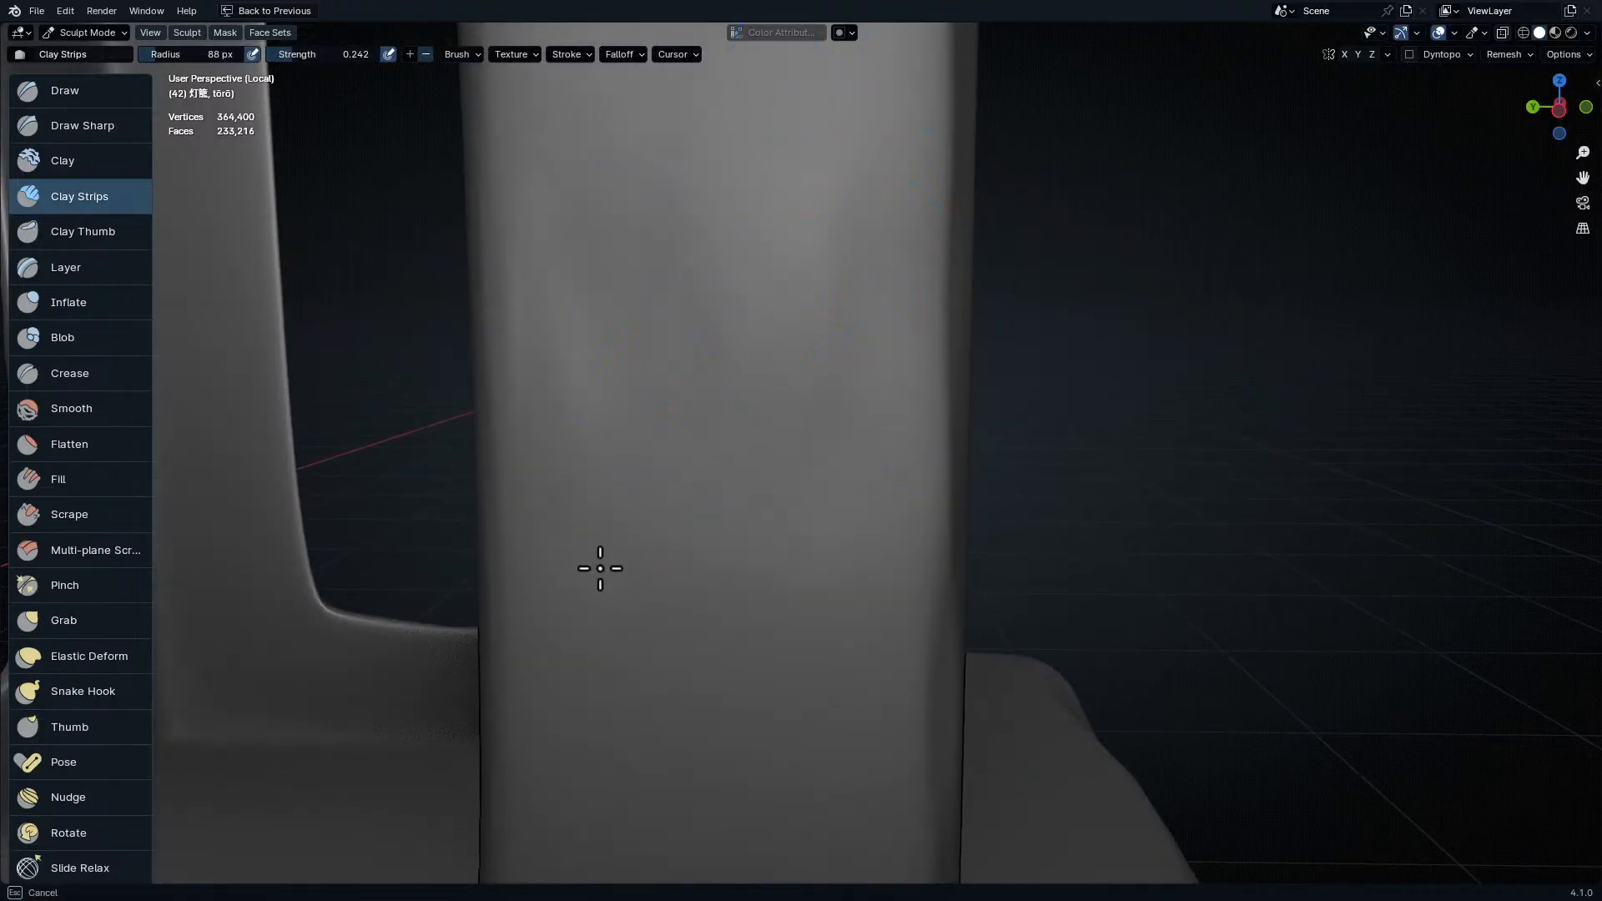
middle_click_drag(604, 561, 429, 403, "shift")
middle_click_drag(419, 493, 611, 525, "shift")
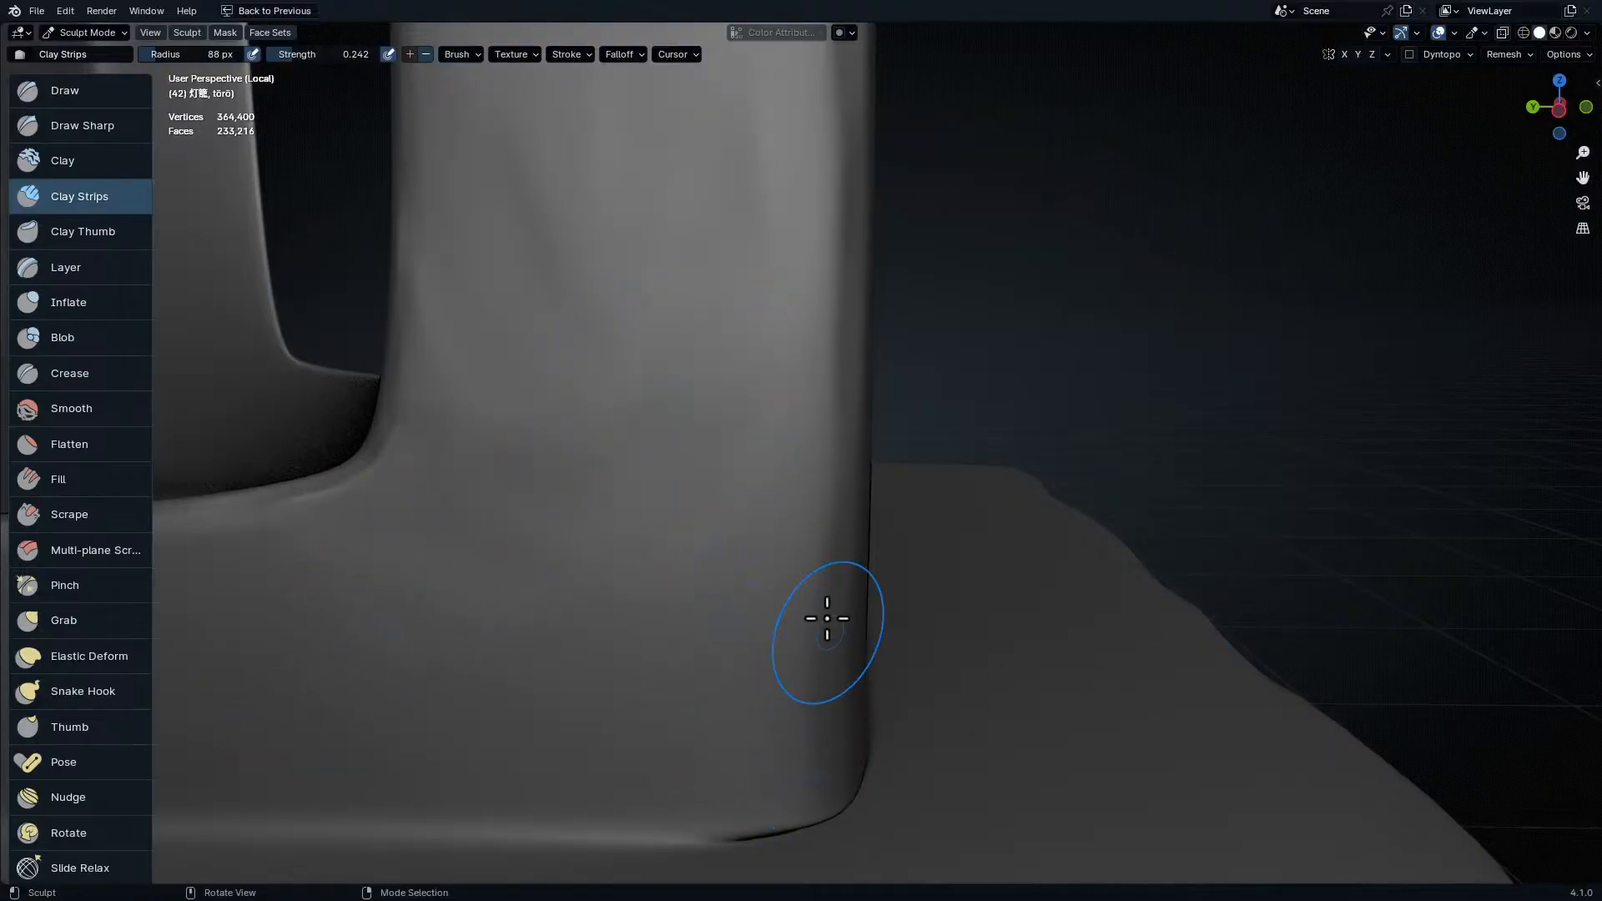
- Lay horizontal Clay Strips strokes along the rail below the window, from one lower corner to the other
middle_click_drag(590, 654, 943, 715, "shift")
middle_click_drag(349, 709, 356, 715, "shift")
left_click_drag(356, 715, 597, 632)
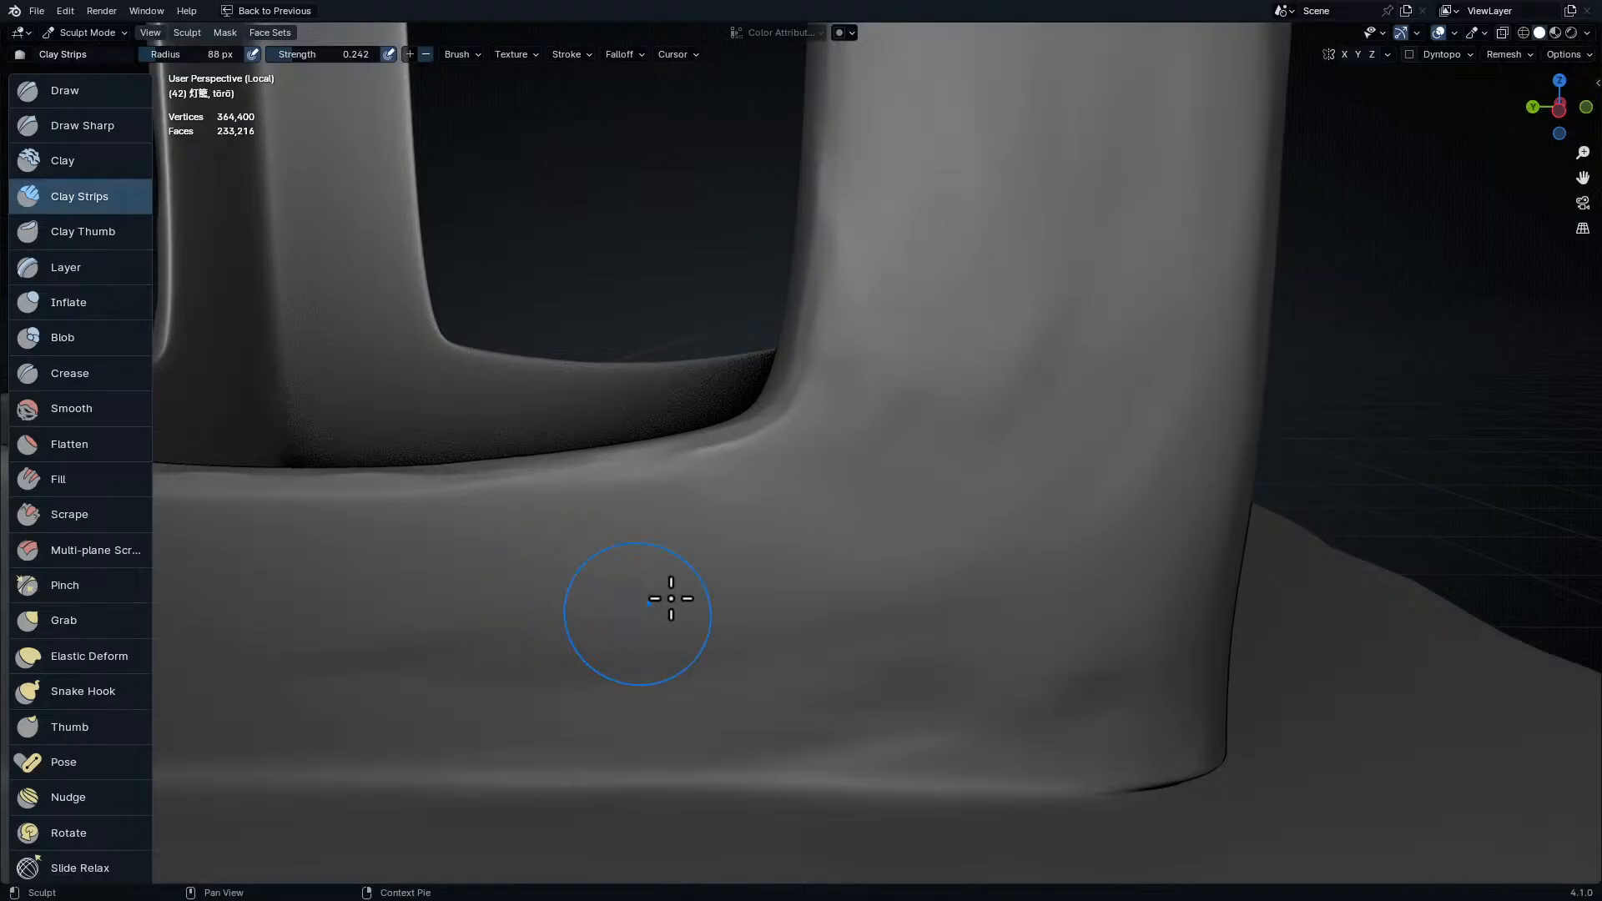
middle_click_drag(640, 615, 1114, 534, "shift")
mouse_move(1209, 489)
left_mouse_down()
mouse_move(626, 565)
mouse_move(892, 497)
left_mouse_up()
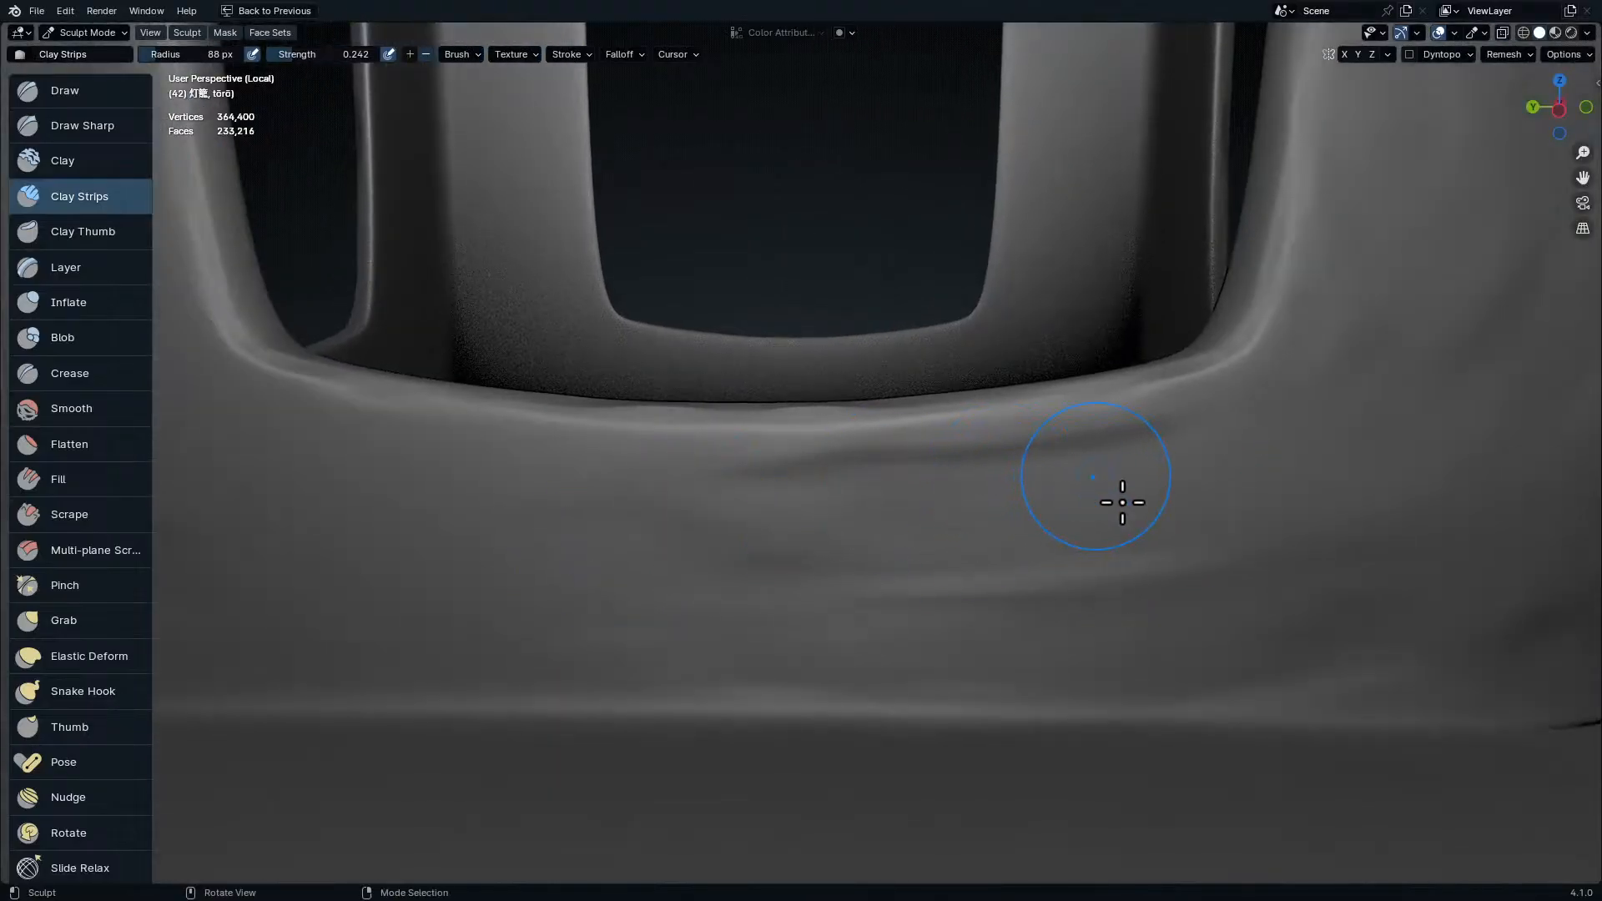
middle_click_drag(437, 565, 1188, 554)
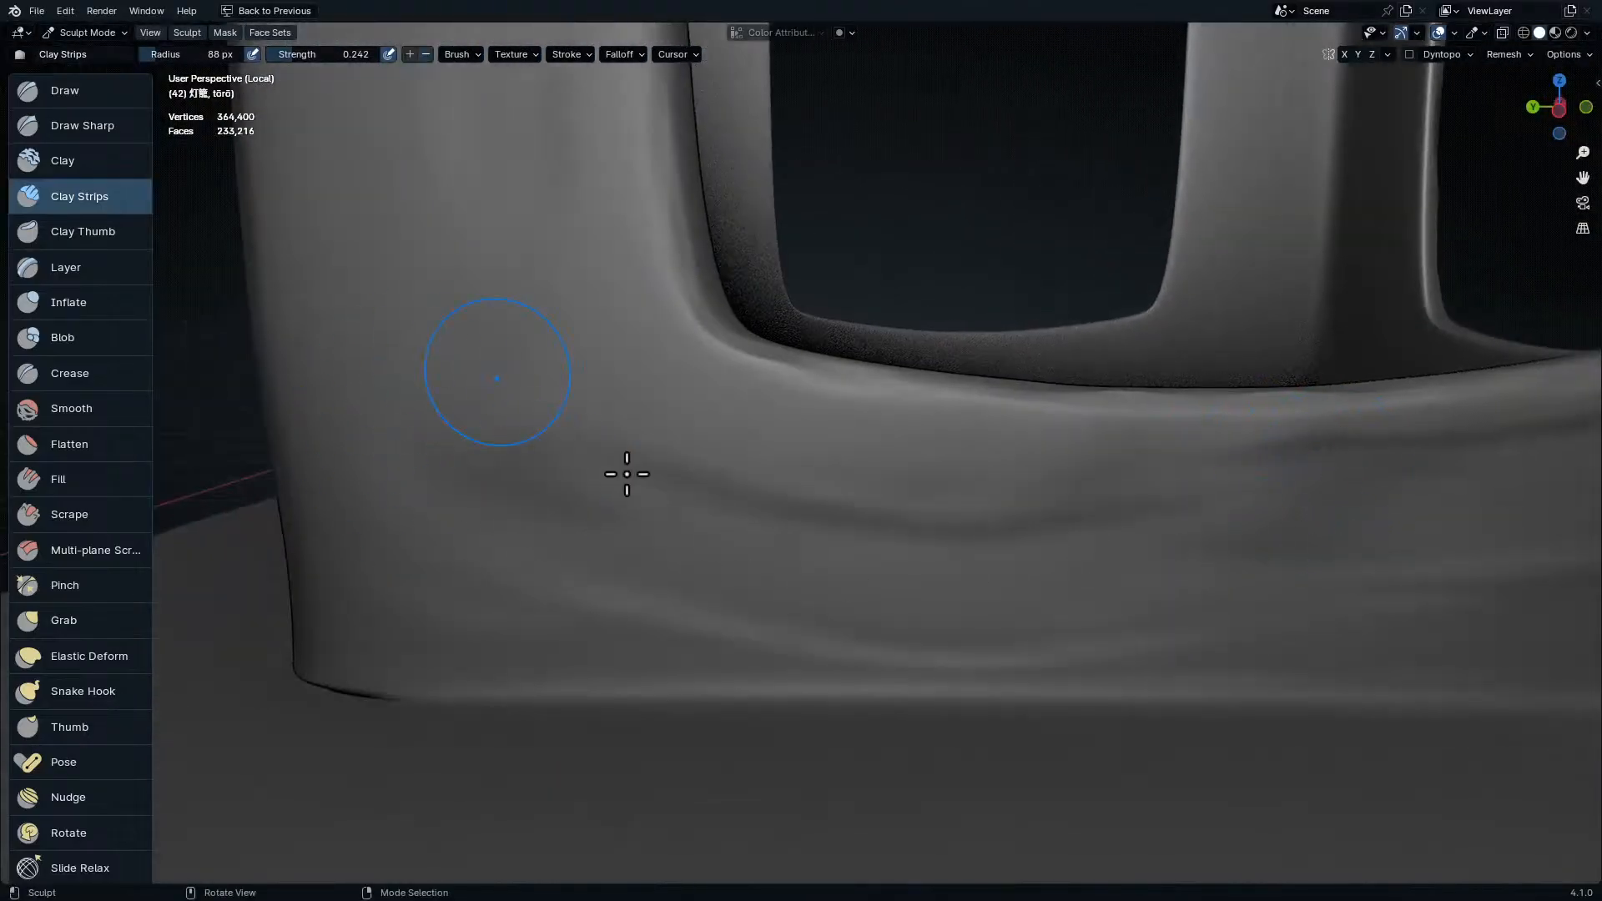
- Inspect the sculpted window frame and touch up its posts and upper corners with further Clay Strips strokes
scroll(1151, 468, "down", 3)
middle_click_drag(1151, 468, 1001, 674)
middle_click_drag(1251, 559, 997, 740, "shift")
scroll(967, 551, "down", 4)
middle_click_drag(809, 572, 925, 576)
middle_click_drag(778, 627, 529, 427)
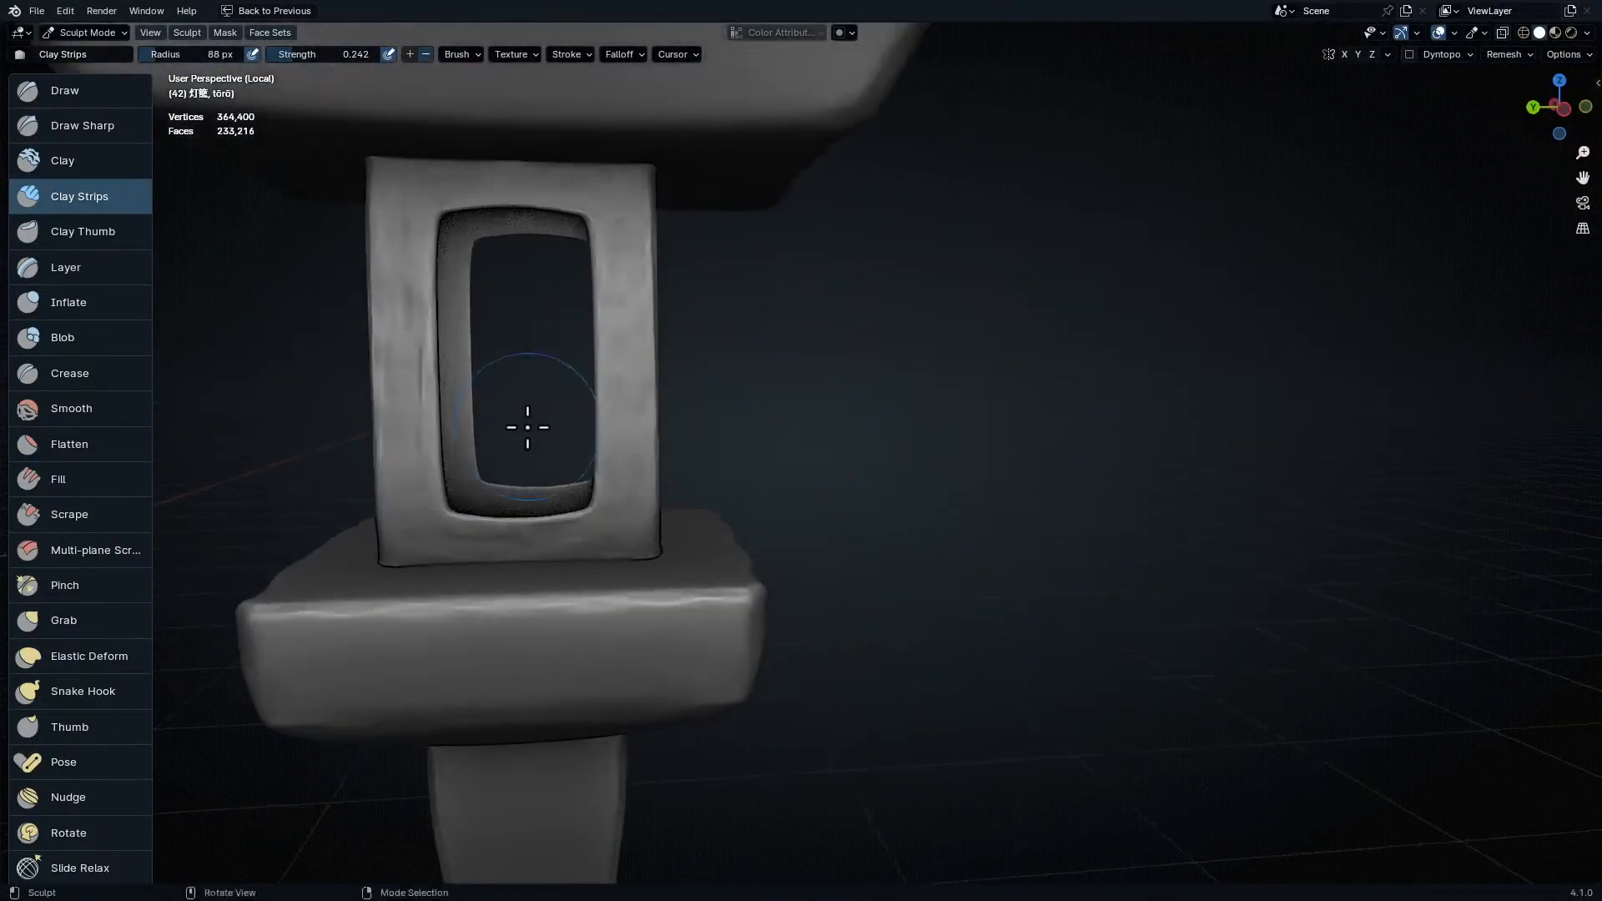
scroll(528, 427, "up", 8)
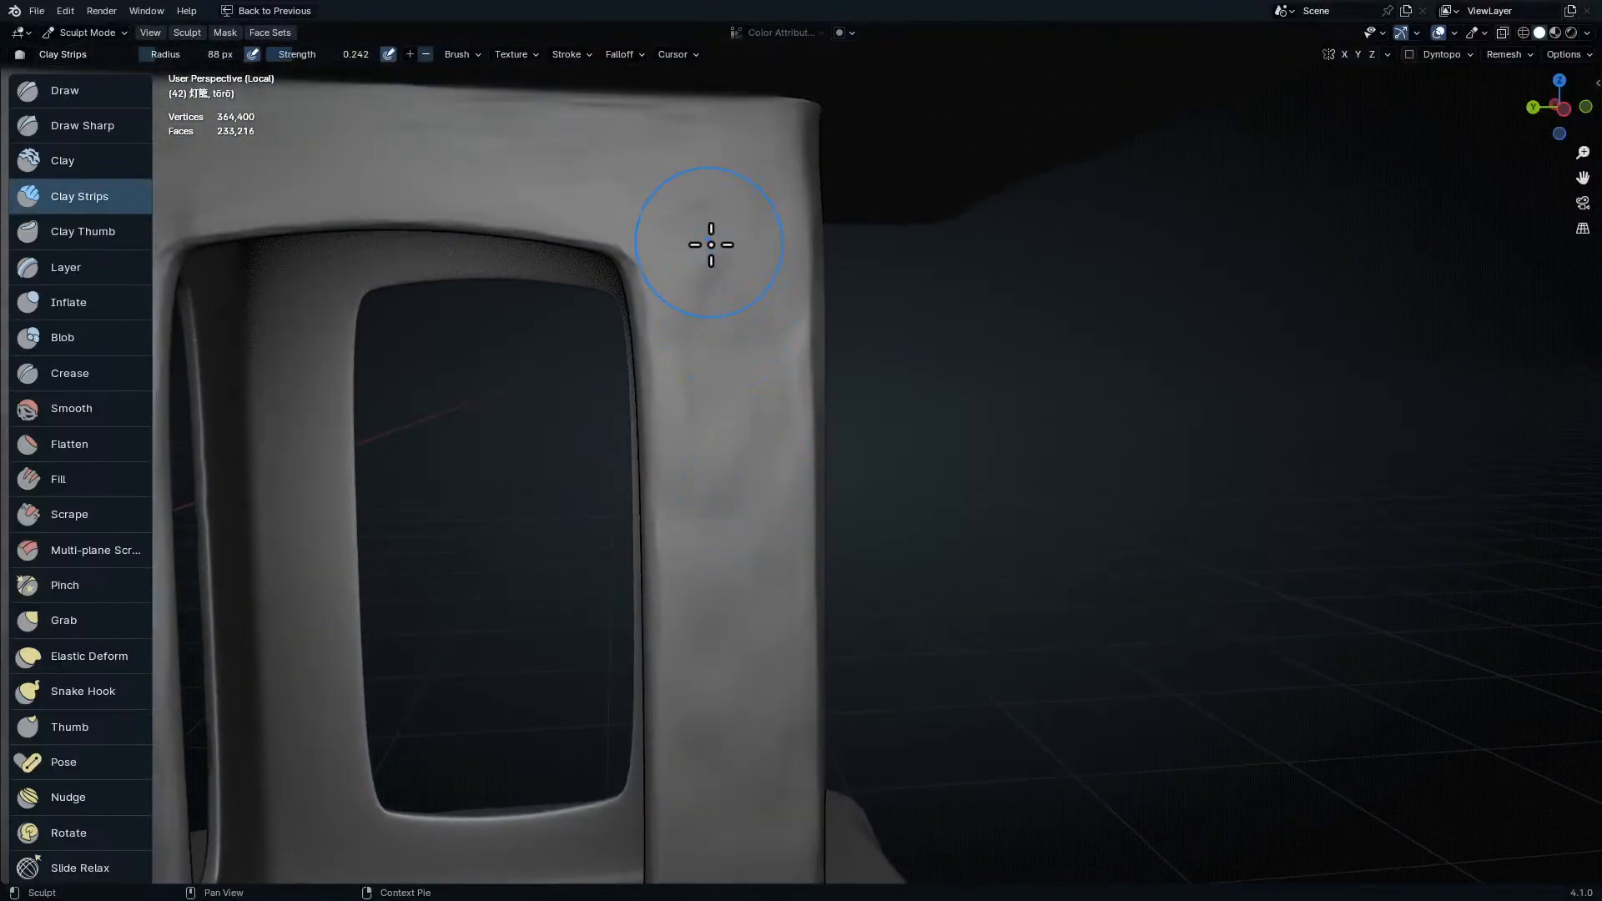
middle_click_drag(755, 715, 928, 417, "shift")
left_click_drag(929, 416, 758, 500)
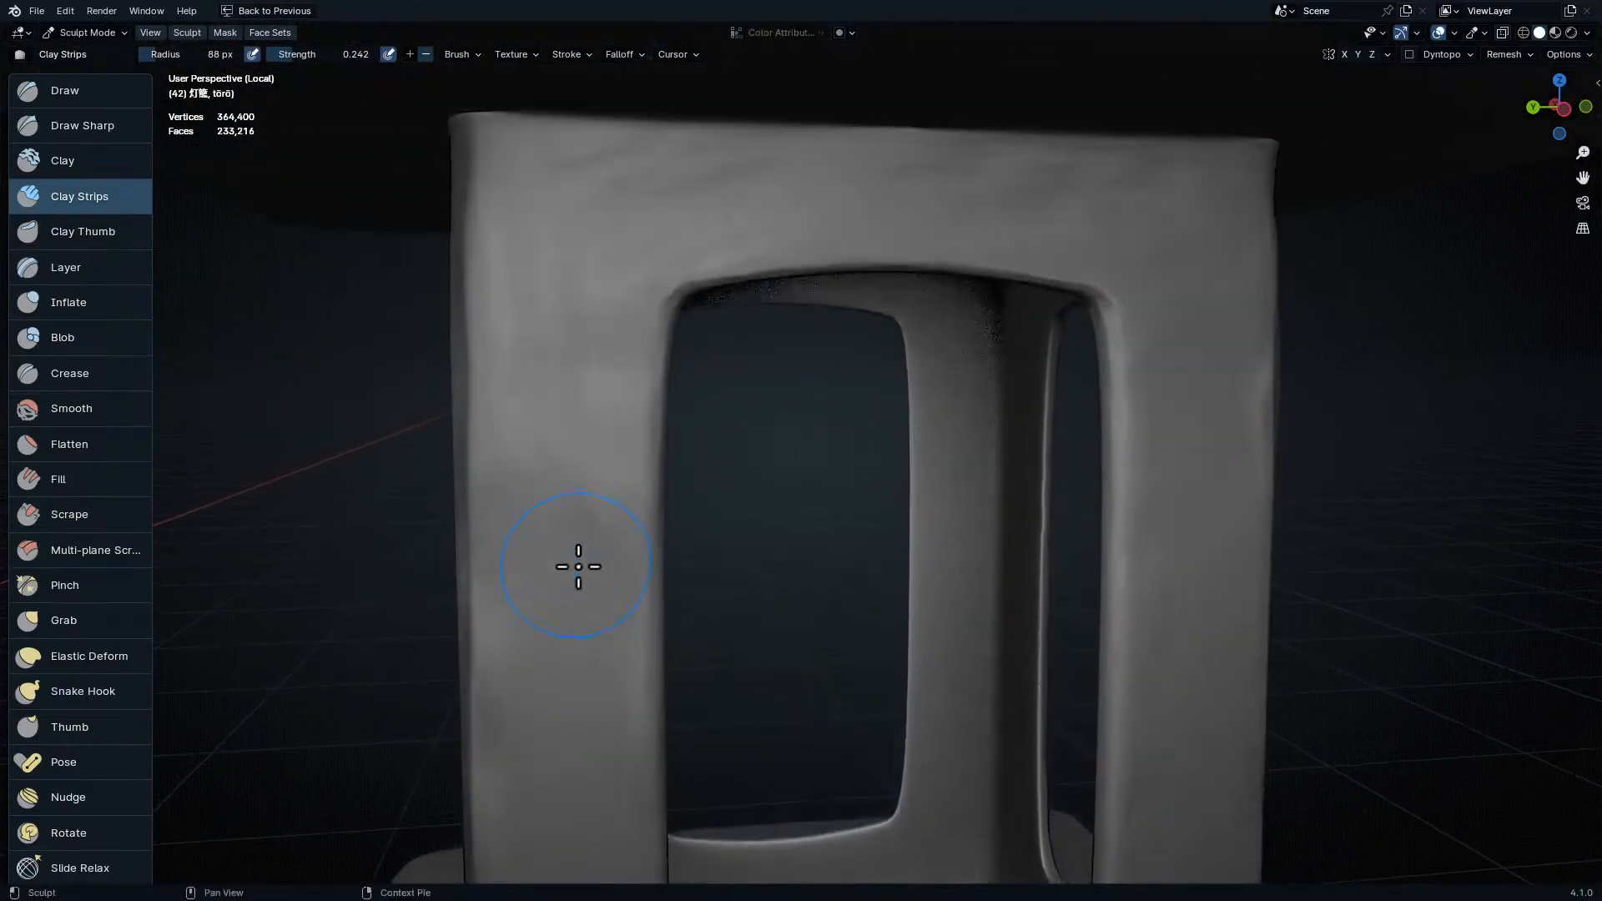
mouse_move(579, 565)
left_mouse_down()
mouse_move(562, 332)
mouse_move(621, 214)
left_mouse_up()
left_click_drag(1136, 208, 1222, 213)
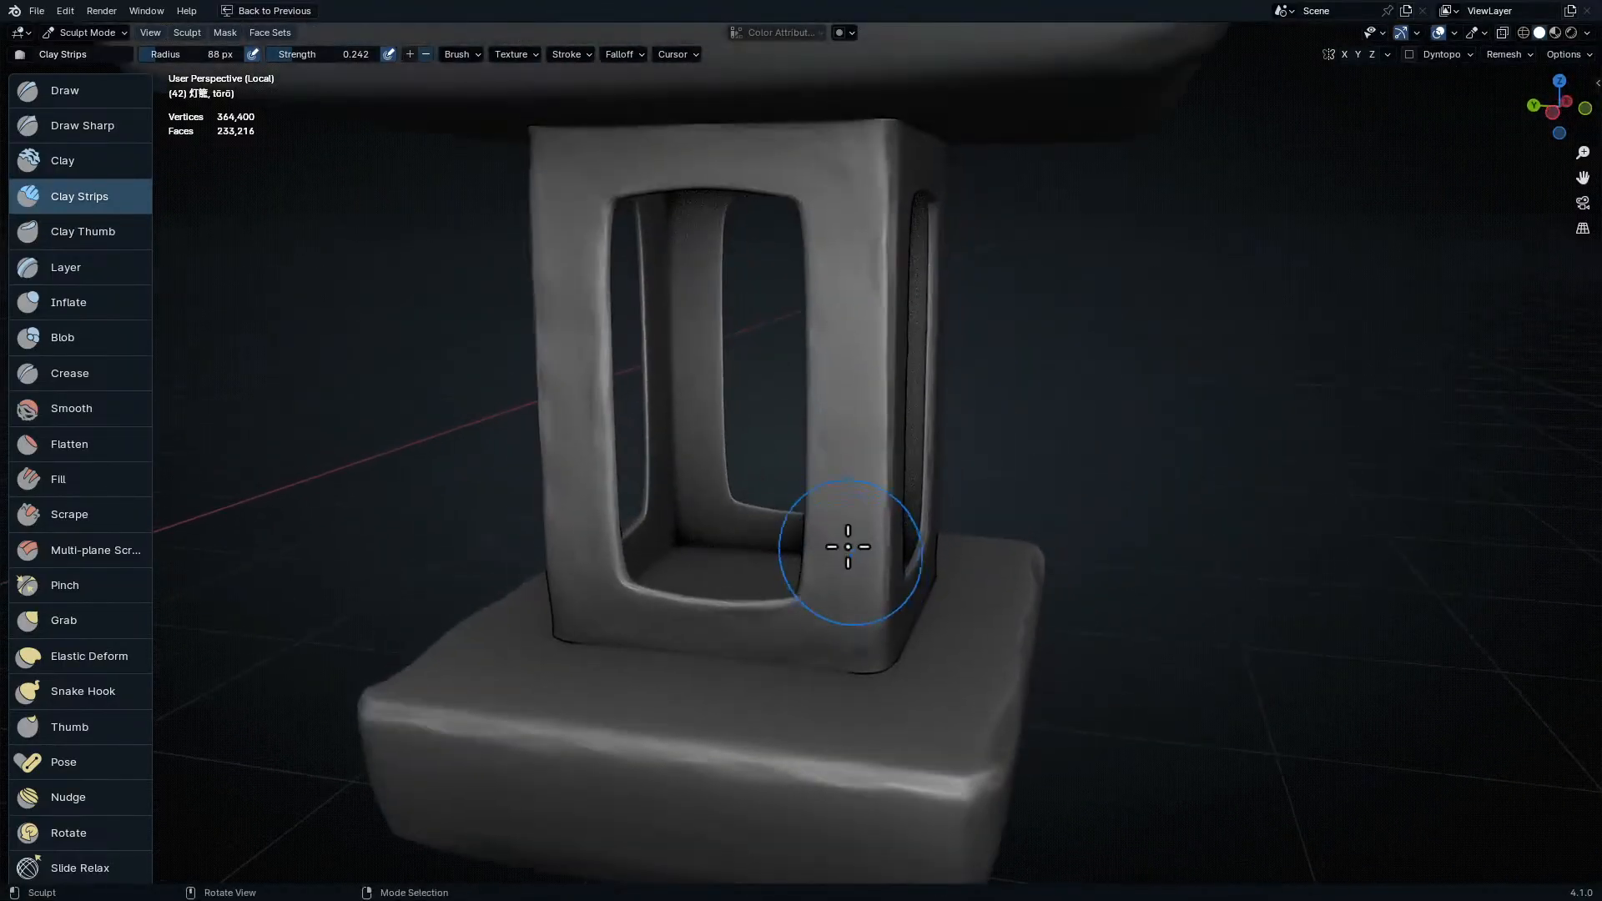
- Go around to the adjacent window face and roughen its upper left corner and beam with Clay Strips strokes
mouse_move(844, 540)
middle_mouse_down()
mouse_move(947, 547)
mouse_move(1039, 523)
mouse_move(901, 537)
middle_mouse_up()
scroll(900, 537, "up", 3)
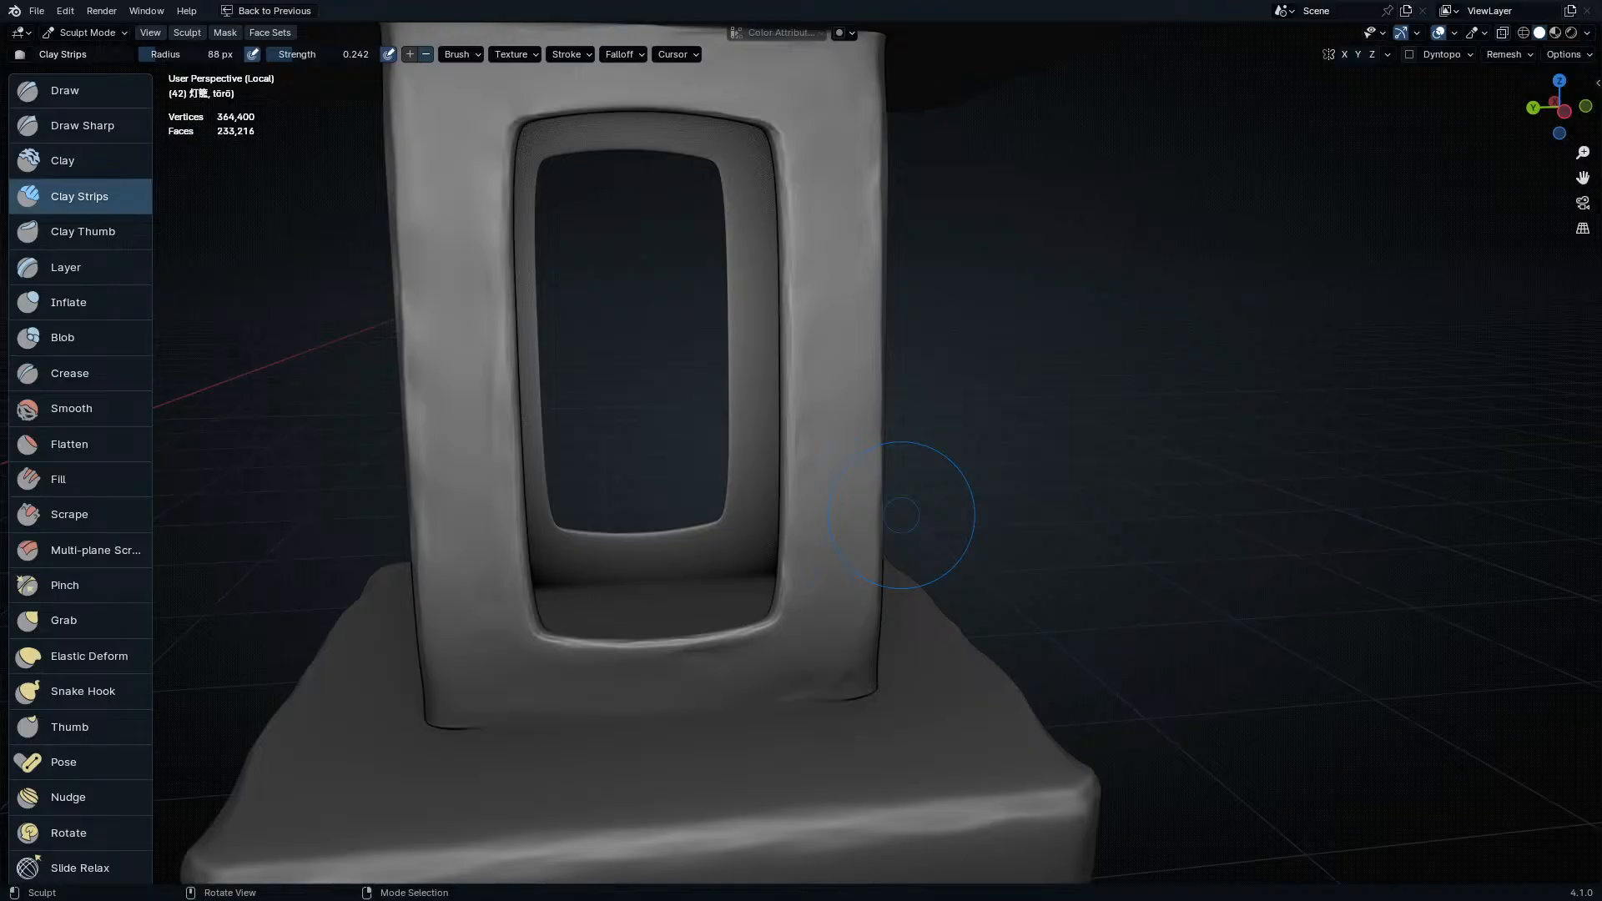
mouse_move(873, 486)
middle_mouse_down()
mouse_move(823, 561)
mouse_move(629, 465)
mouse_move(872, 328)
mouse_move(883, 283)
mouse_move(1037, 243)
mouse_move(860, 215)
mouse_move(1119, 364)
mouse_move(1104, 302)
mouse_move(957, 246)
middle_mouse_up()
mouse_move(698, 270)
middle_mouse_down()
mouse_move(1044, 322)
mouse_move(774, 289)
middle_mouse_up()
mouse_move(540, 312)
left_mouse_down()
mouse_move(468, 629)
mouse_move(570, 429)
left_mouse_up()
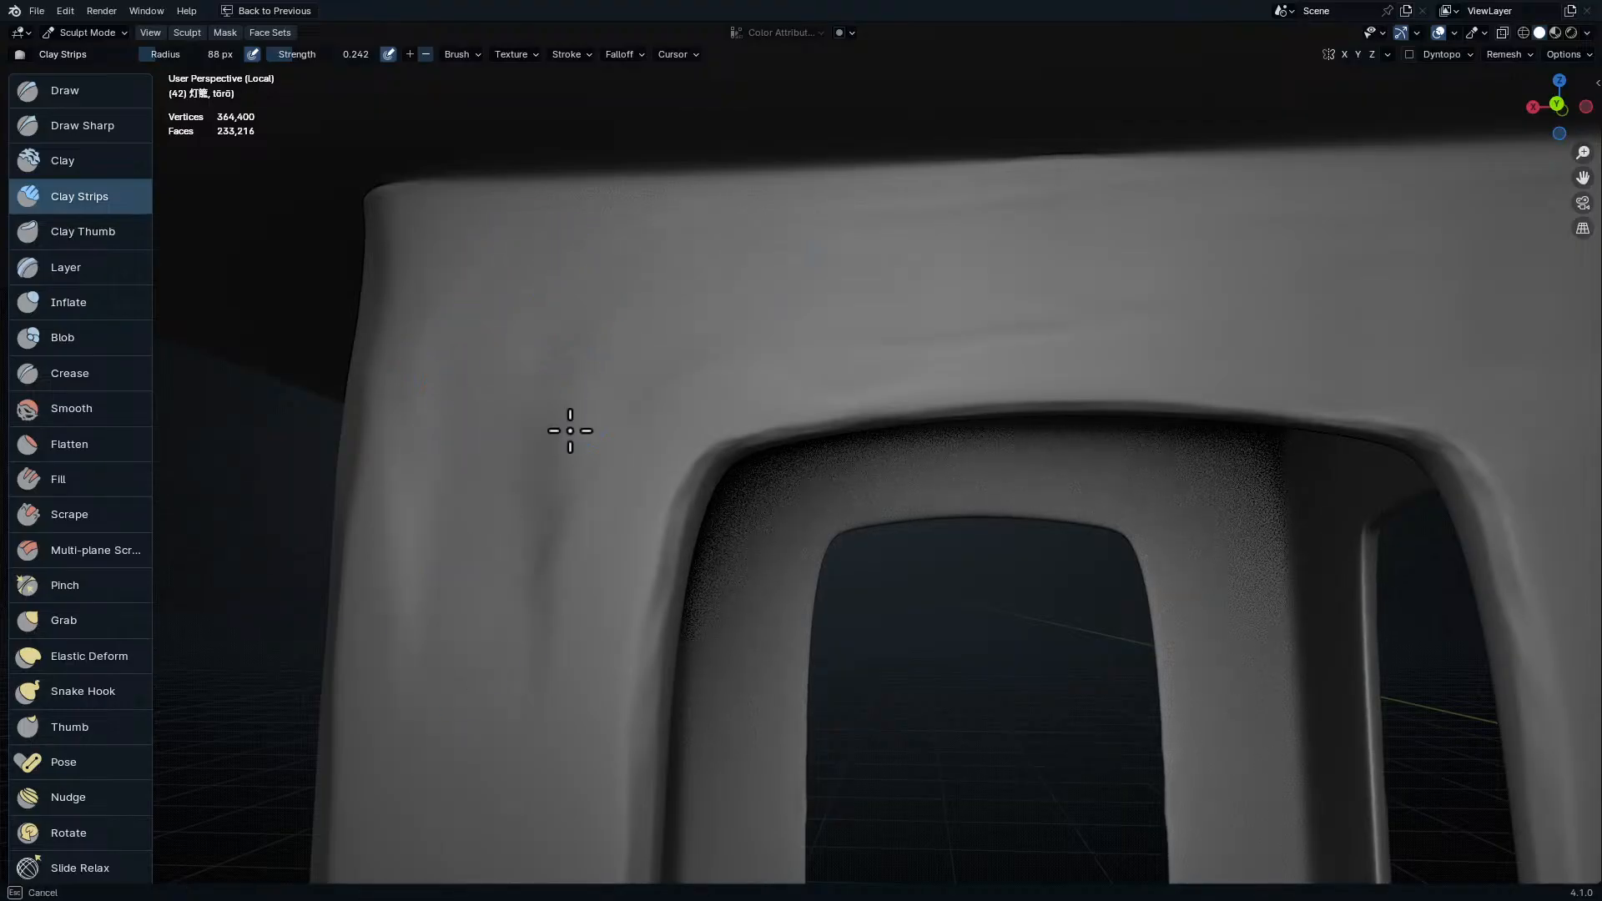
mouse_move(652, 319)
left_mouse_down()
mouse_move(783, 279)
mouse_move(843, 296)
left_mouse_up()
middle_click_drag(905, 342, 1039, 440, "shift")
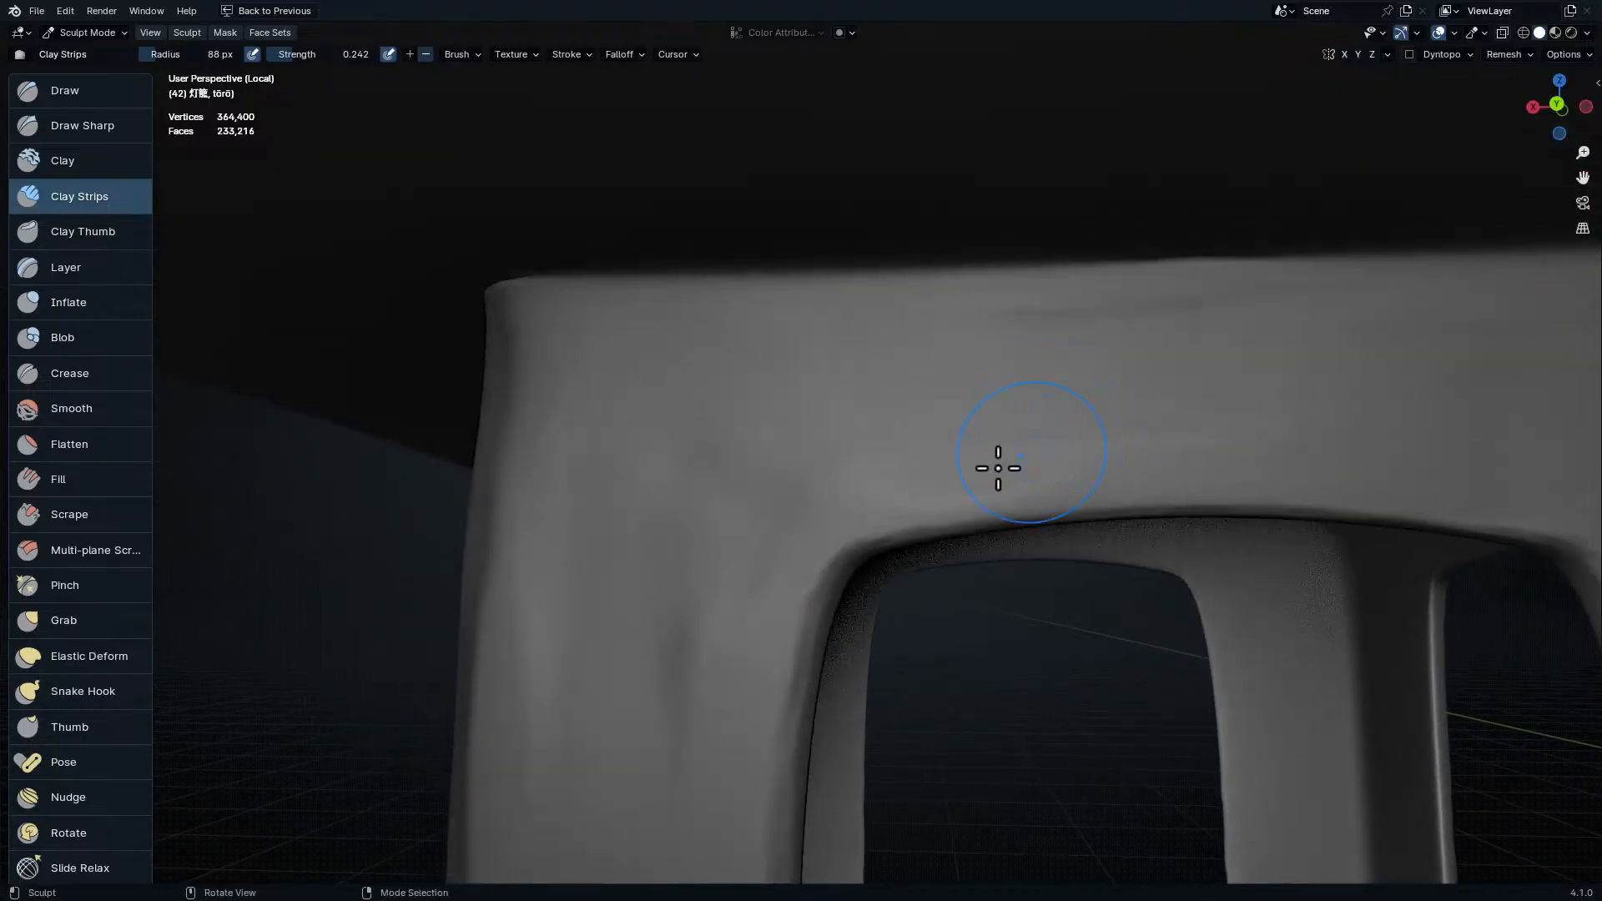
mouse_move(685, 428)
middle_mouse_down("ctrl")
mouse_move(613, 272)
mouse_move(630, 443)
middle_mouse_up("ctrl")
mouse_move(731, 239)
middle_mouse_down("ctrl")
mouse_move(734, 372)
mouse_move(725, 261)
mouse_move(618, 257)
mouse_move(583, 211)
mouse_move(533, 272)
middle_mouse_up("ctrl")
left_click_drag(856, 373, 864, 355)
mouse_move(965, 378)
middle_mouse_down("ctrl")
mouse_move(983, 476)
mouse_move(935, 292)
middle_mouse_up("ctrl")
left_click_drag(874, 454, 847, 552)
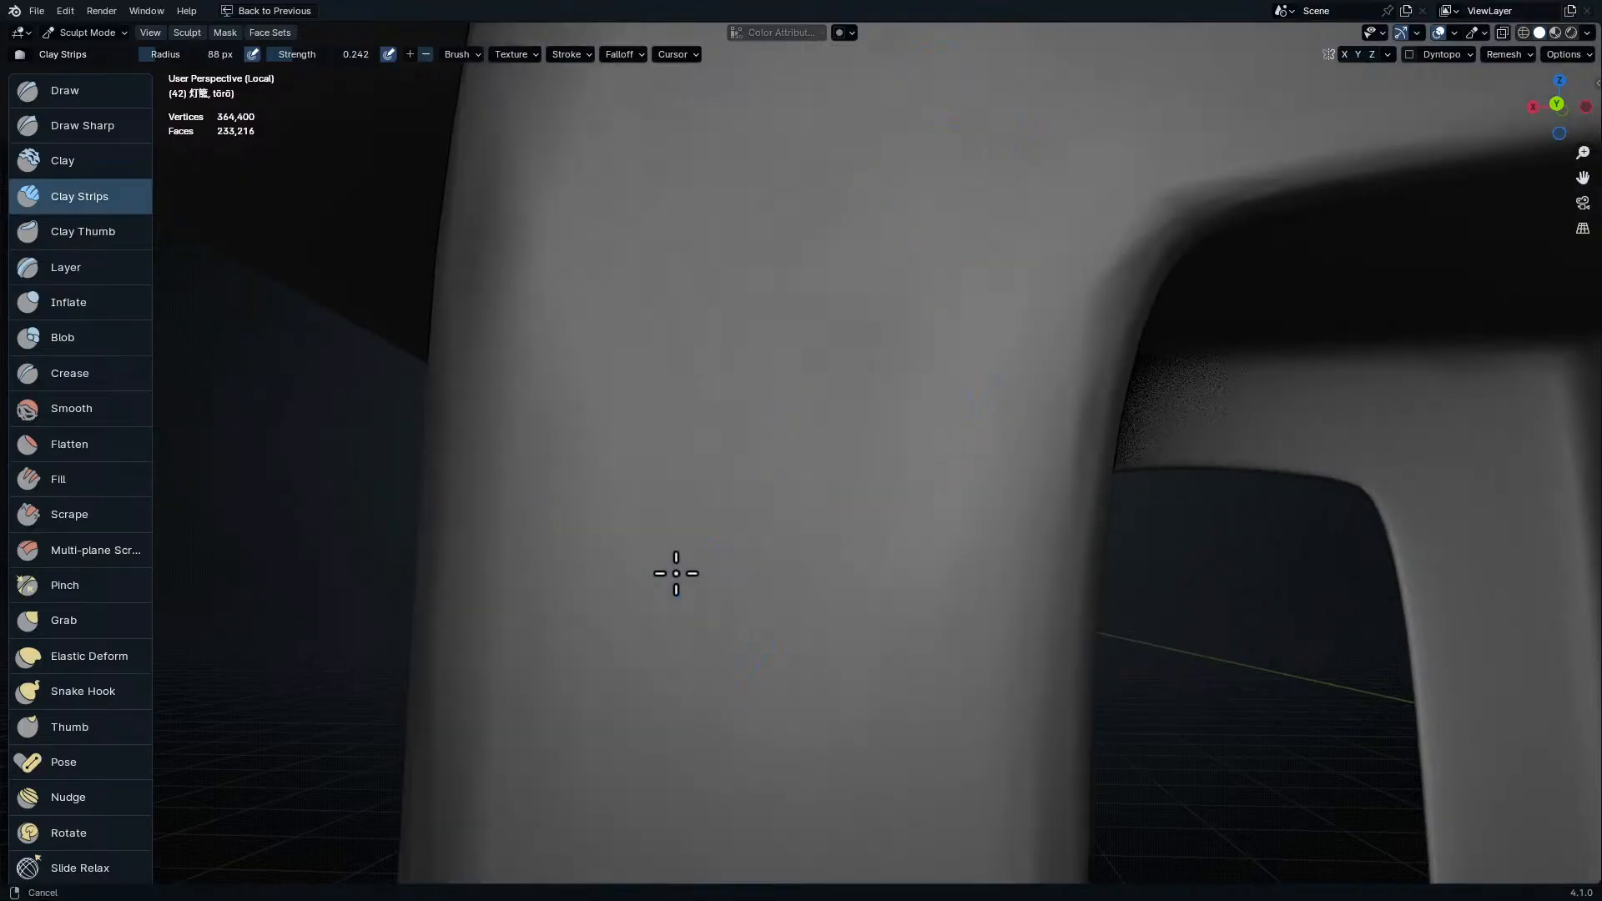
- Build uneven Clay Strips strokes down the upper half of the adjacent face's left post
middle_click_drag(678, 590, 734, 426, "shift")
middle_click_drag(959, 376, 990, 312, "shift")
left_click_drag(982, 196, 984, 509)
middle_click_drag(1018, 608, 991, 546, "shift")
mouse_move(943, 534)
left_mouse_down()
mouse_move(883, 615)
mouse_move(843, 626)
left_mouse_up()
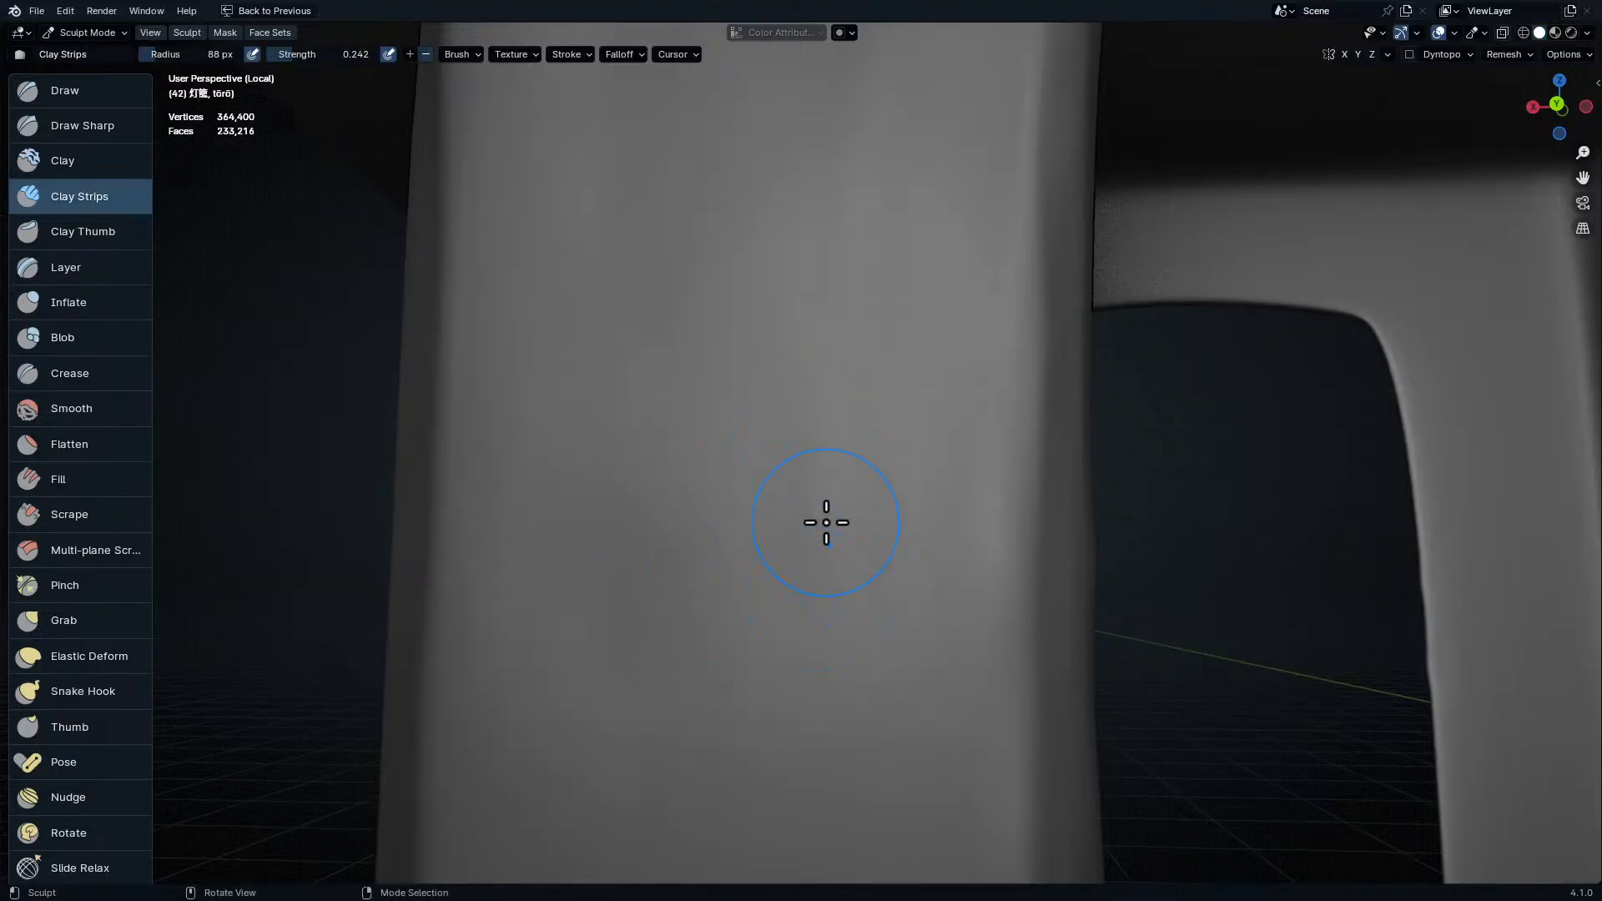
middle_click_drag(942, 530, 962, 490, "shift")
left_click_drag(977, 509, 947, 613)
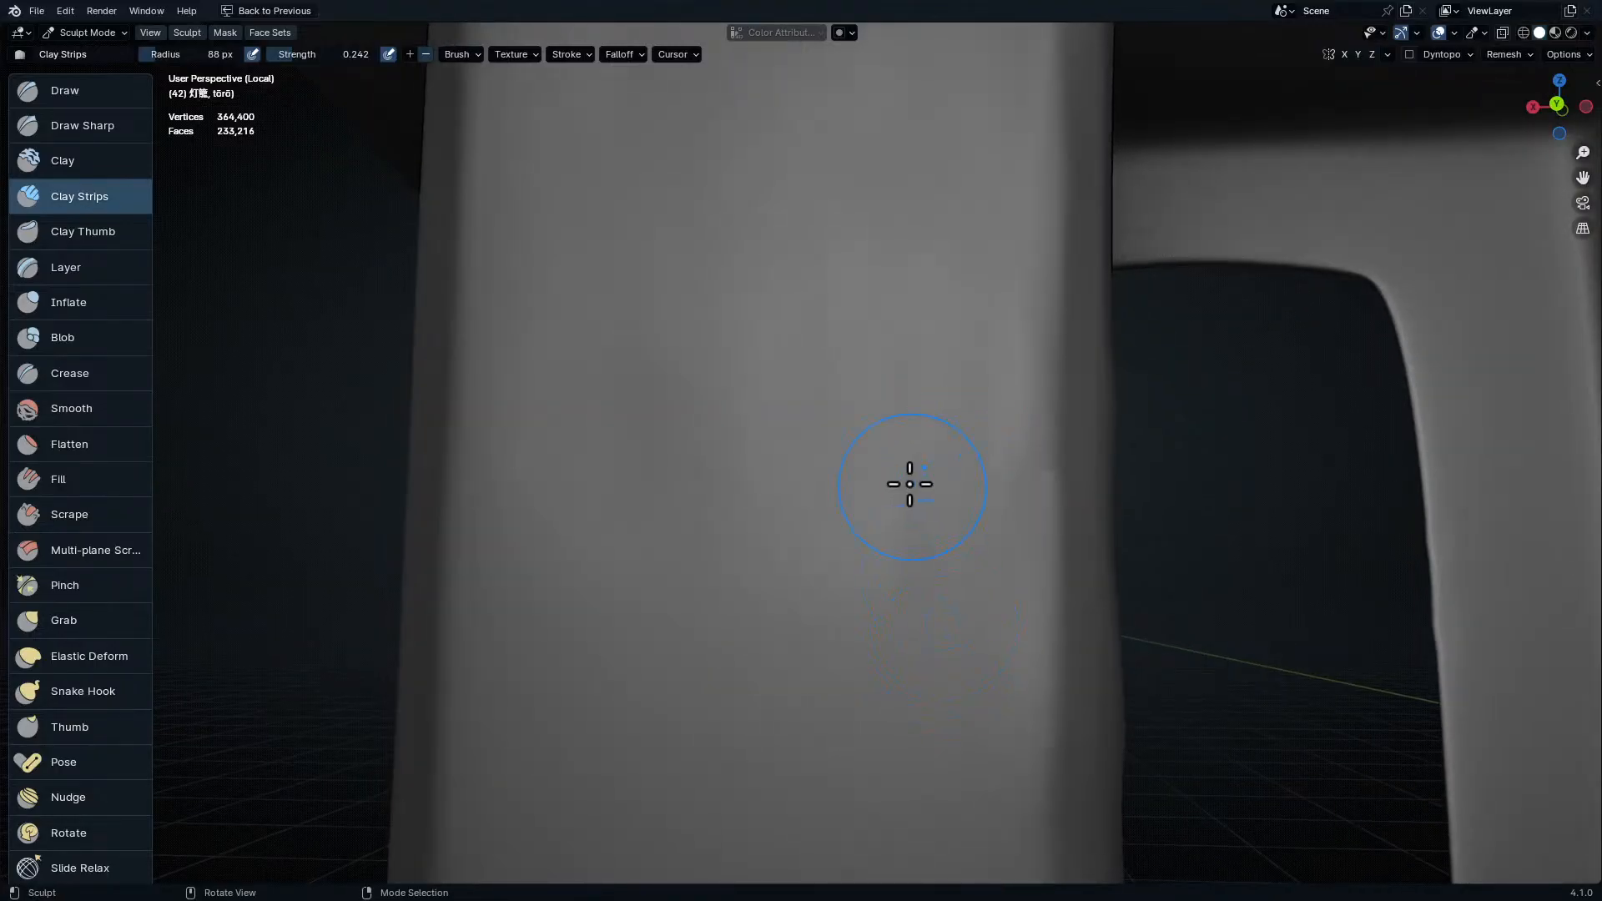
middle_click_drag(843, 469, 866, 401, "shift")
left_click_drag(718, 376, 675, 490)
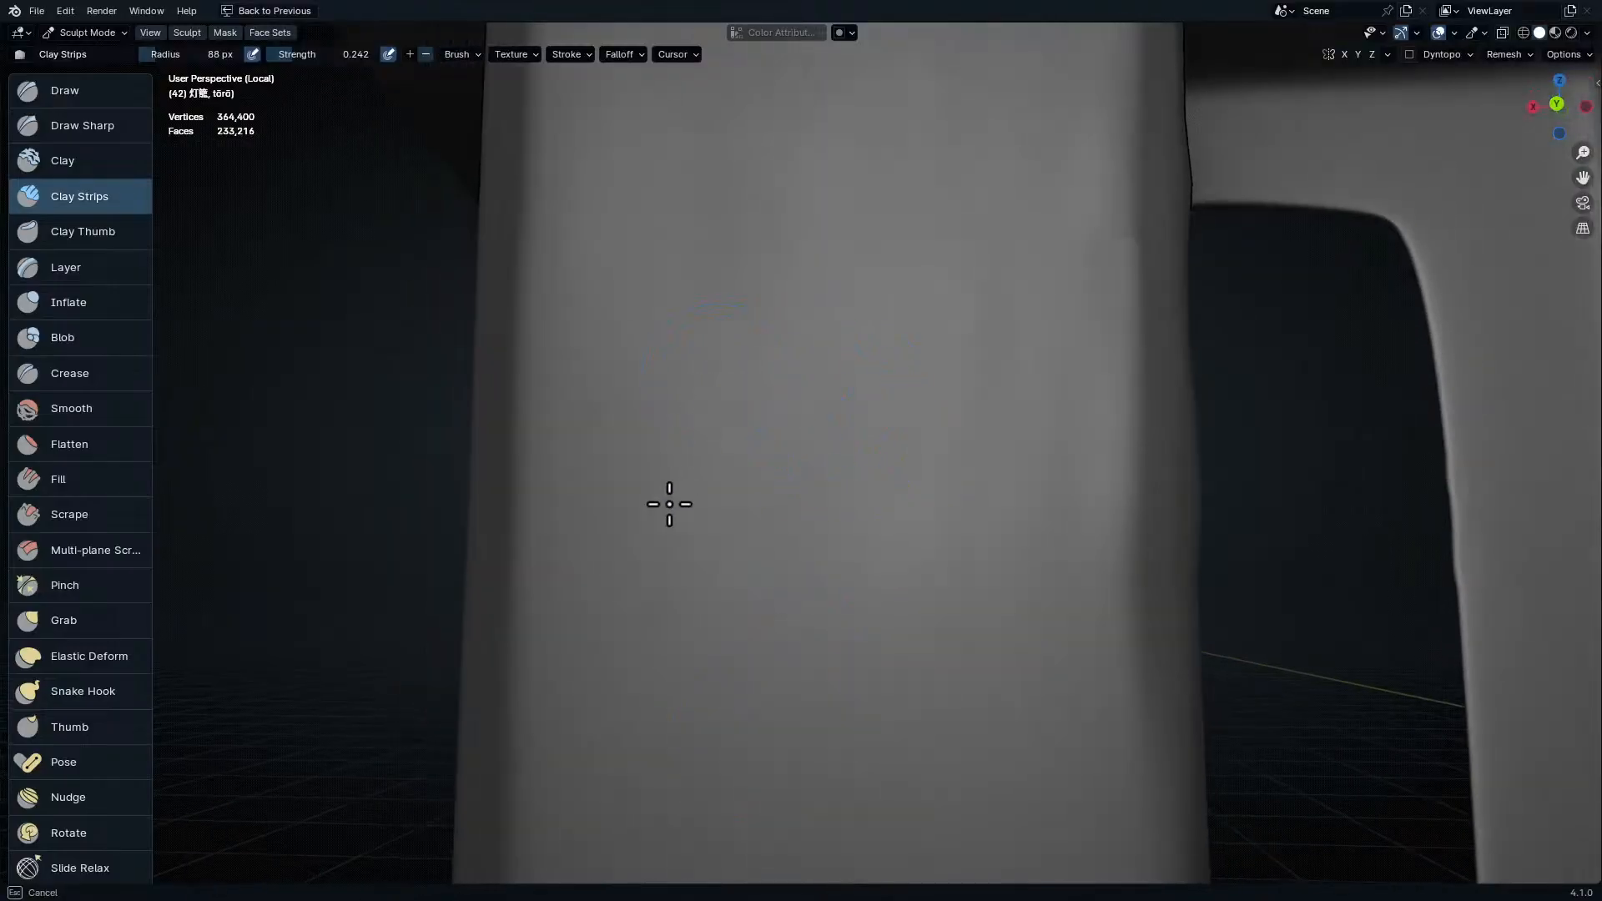
middle_click_drag(959, 422, 963, 329, "shift")
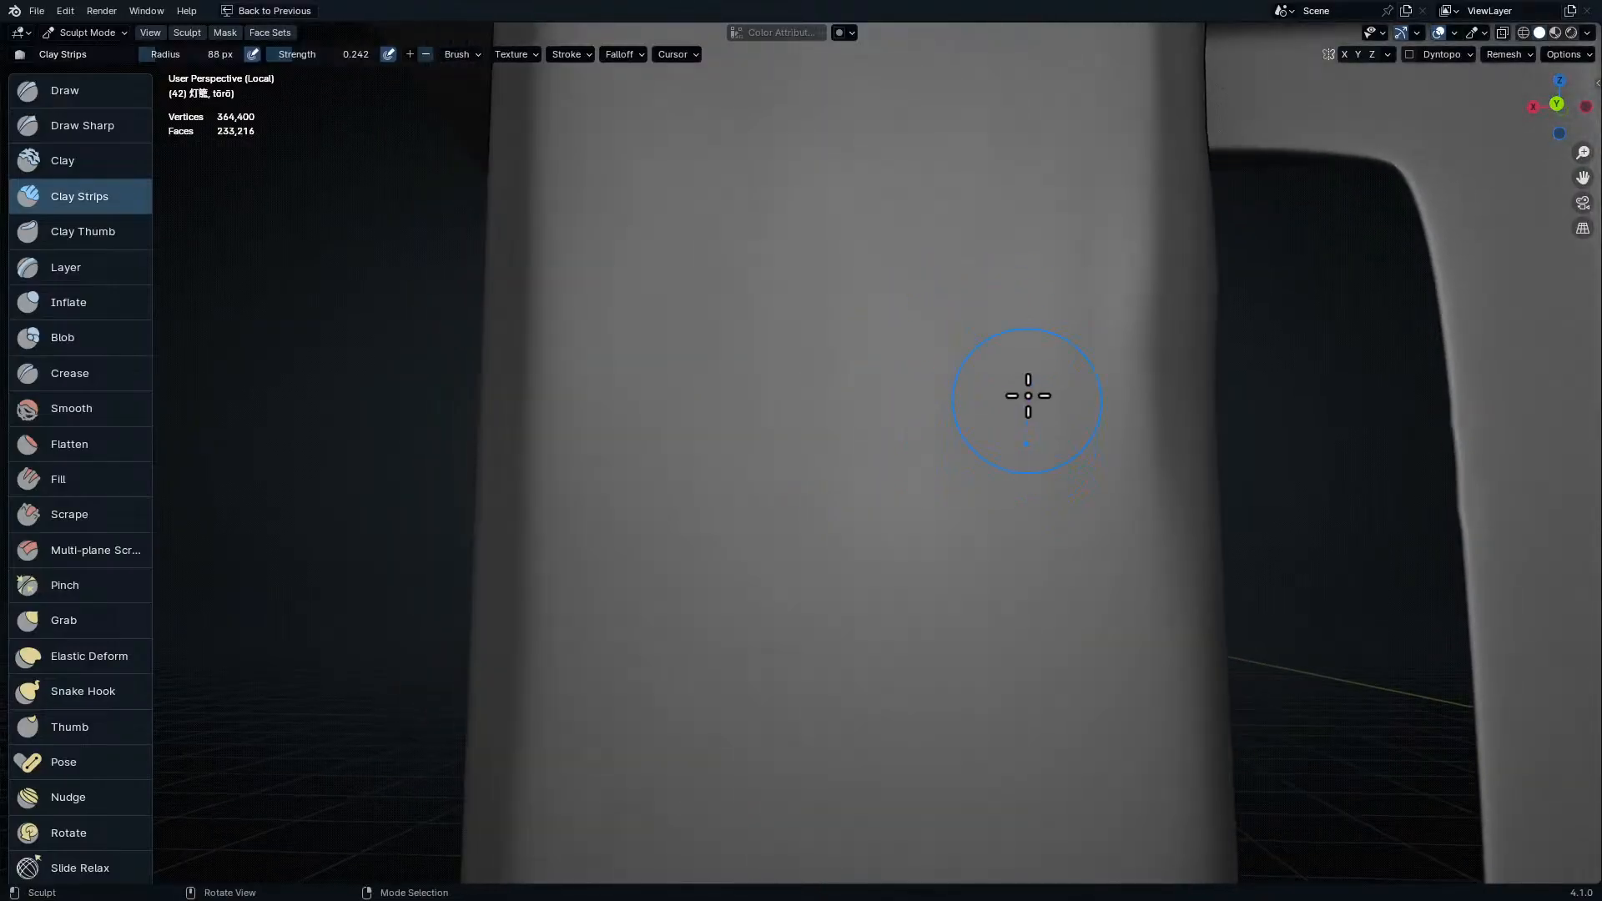
middle_click_drag(710, 583, 755, 534, "shift")
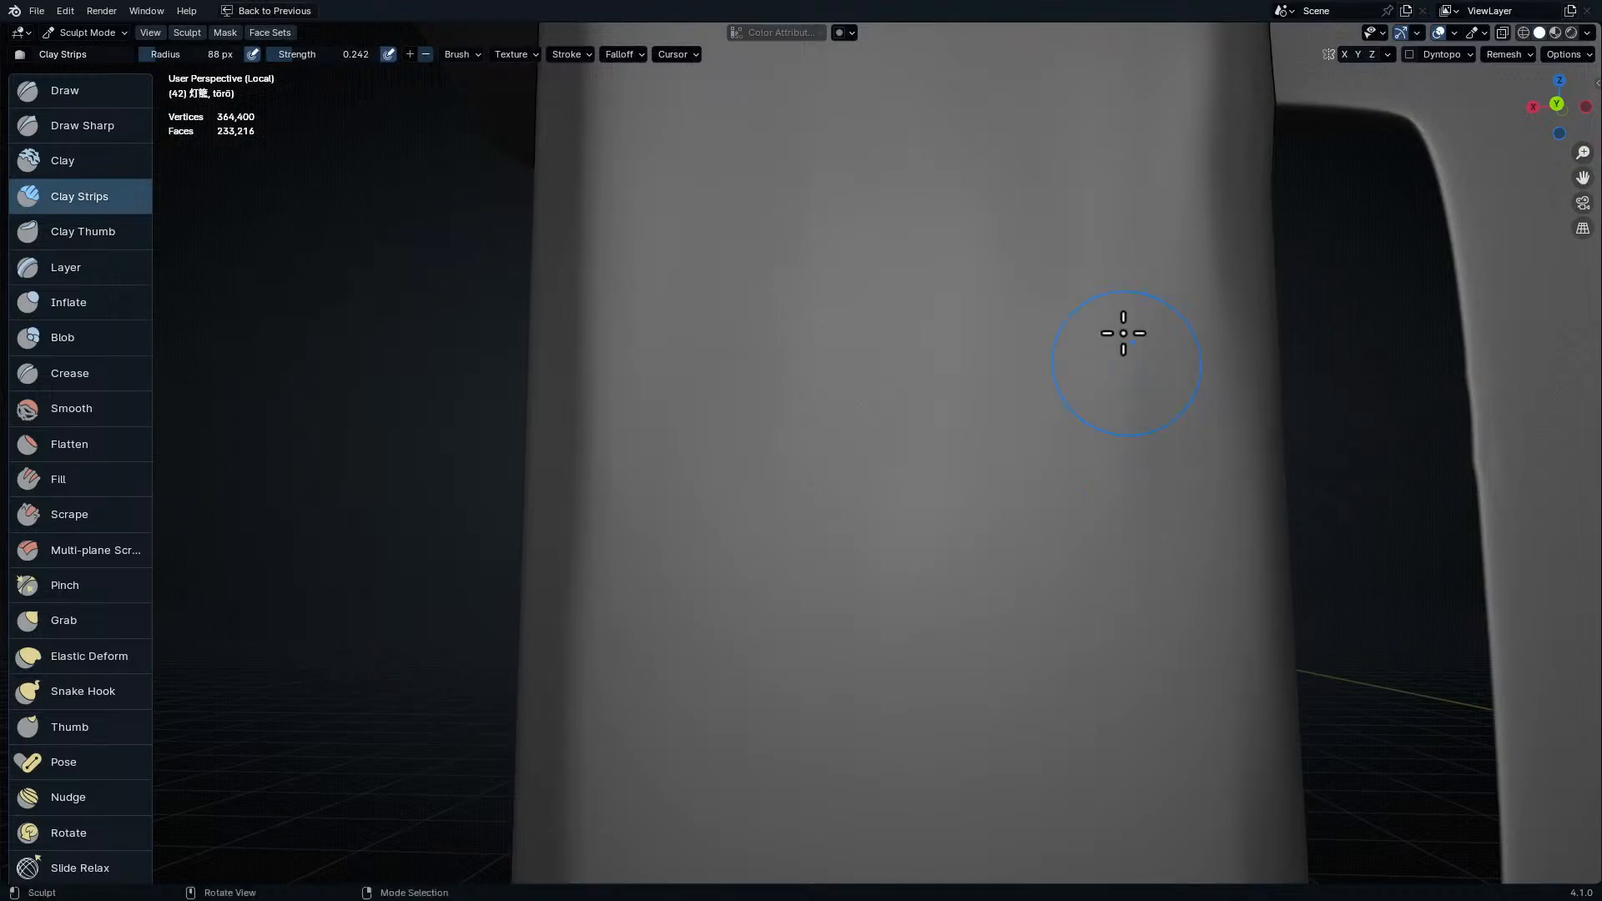
- Add crossing Clay Strips strokes over the middle section of the left window post
mouse_move(747, 445)
middle_mouse_down()
mouse_move(862, 343)
mouse_move(1015, 508)
mouse_move(981, 562)
middle_mouse_up()
left_click_drag(712, 574, 618, 549)
middle_click_drag(689, 582, 658, 501, "shift")
left_click_drag(664, 499, 913, 375)
middle_click_drag(1040, 557, 992, 363, "shift")
mouse_move(686, 455)
left_mouse_down()
mouse_move(720, 411)
mouse_move(846, 364)
left_mouse_up()
left_click_drag(821, 350, 845, 317)
left_click_drag(699, 608, 755, 584)
middle_click_drag(927, 552, 909, 464, "shift")
left_click_drag(557, 434, 668, 359)
middle_click_drag(749, 401, 745, 348, "shift")
- Extend the Clay Strips strokes over the left post's lower section and into the frame's bottom corner
mouse_move(568, 421)
left_mouse_down()
mouse_move(526, 462)
mouse_move(476, 579)
left_mouse_up()
middle_click_drag(765, 601, 799, 518, "shift")
left_click_drag(1053, 522, 1099, 500)
left_click_drag(792, 584, 534, 555)
middle_click_drag(706, 572, 694, 406, "shift")
left_click_drag(1053, 417, 924, 571)
mouse_move(594, 581)
middle_mouse_down("shift")
mouse_move(863, 633)
mouse_move(909, 418)
middle_mouse_up("shift")
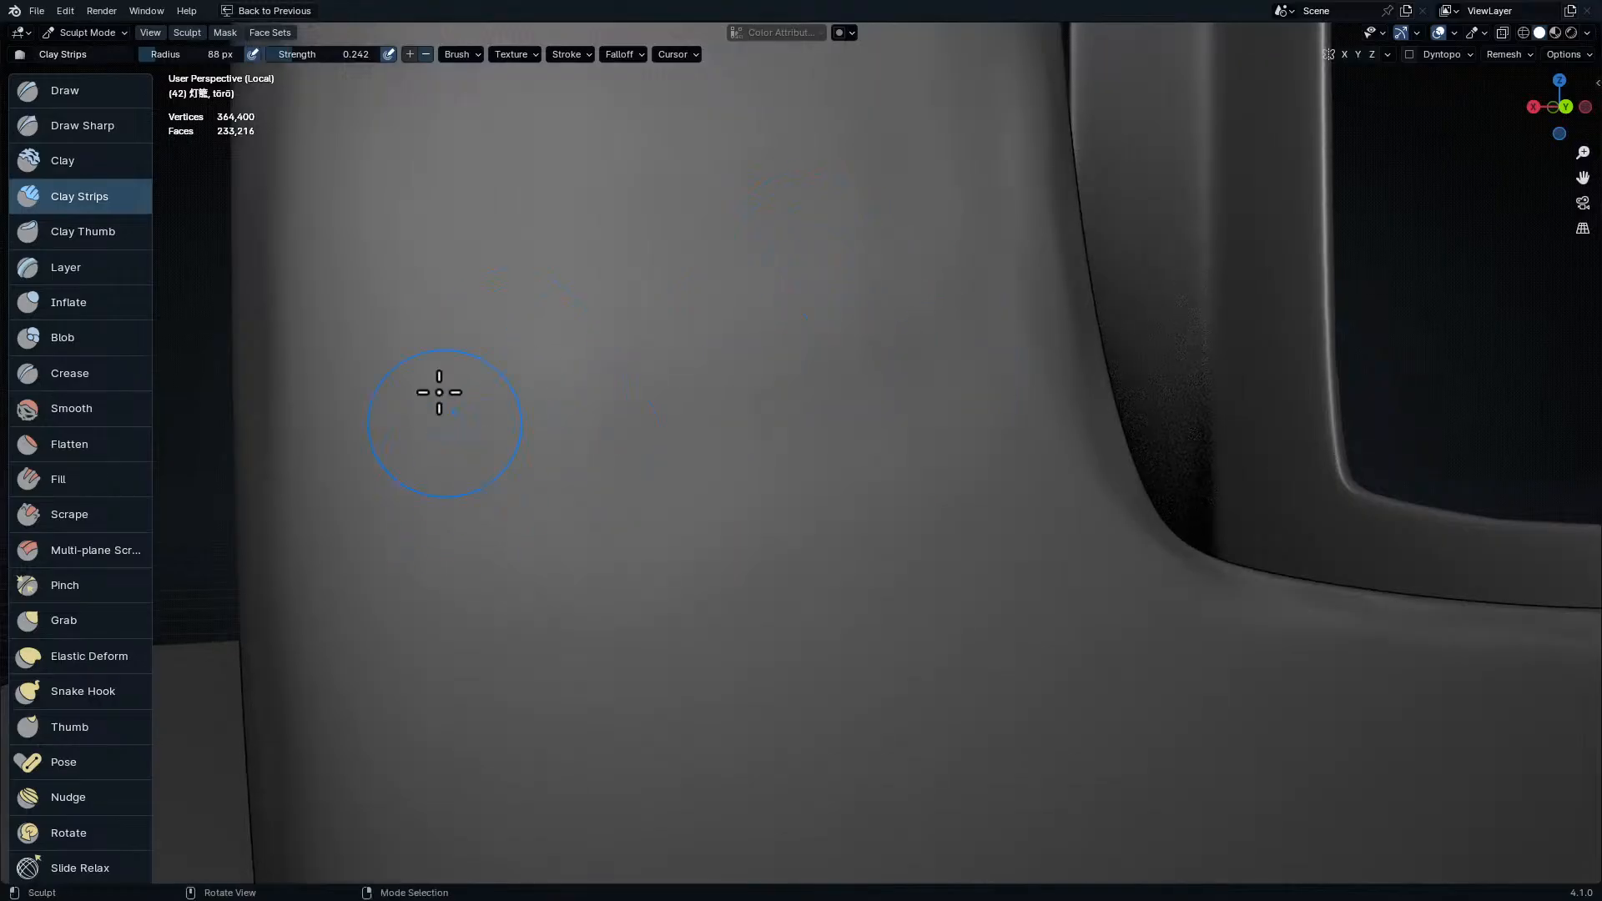
middle_click_drag(683, 602, 938, 460, "shift")
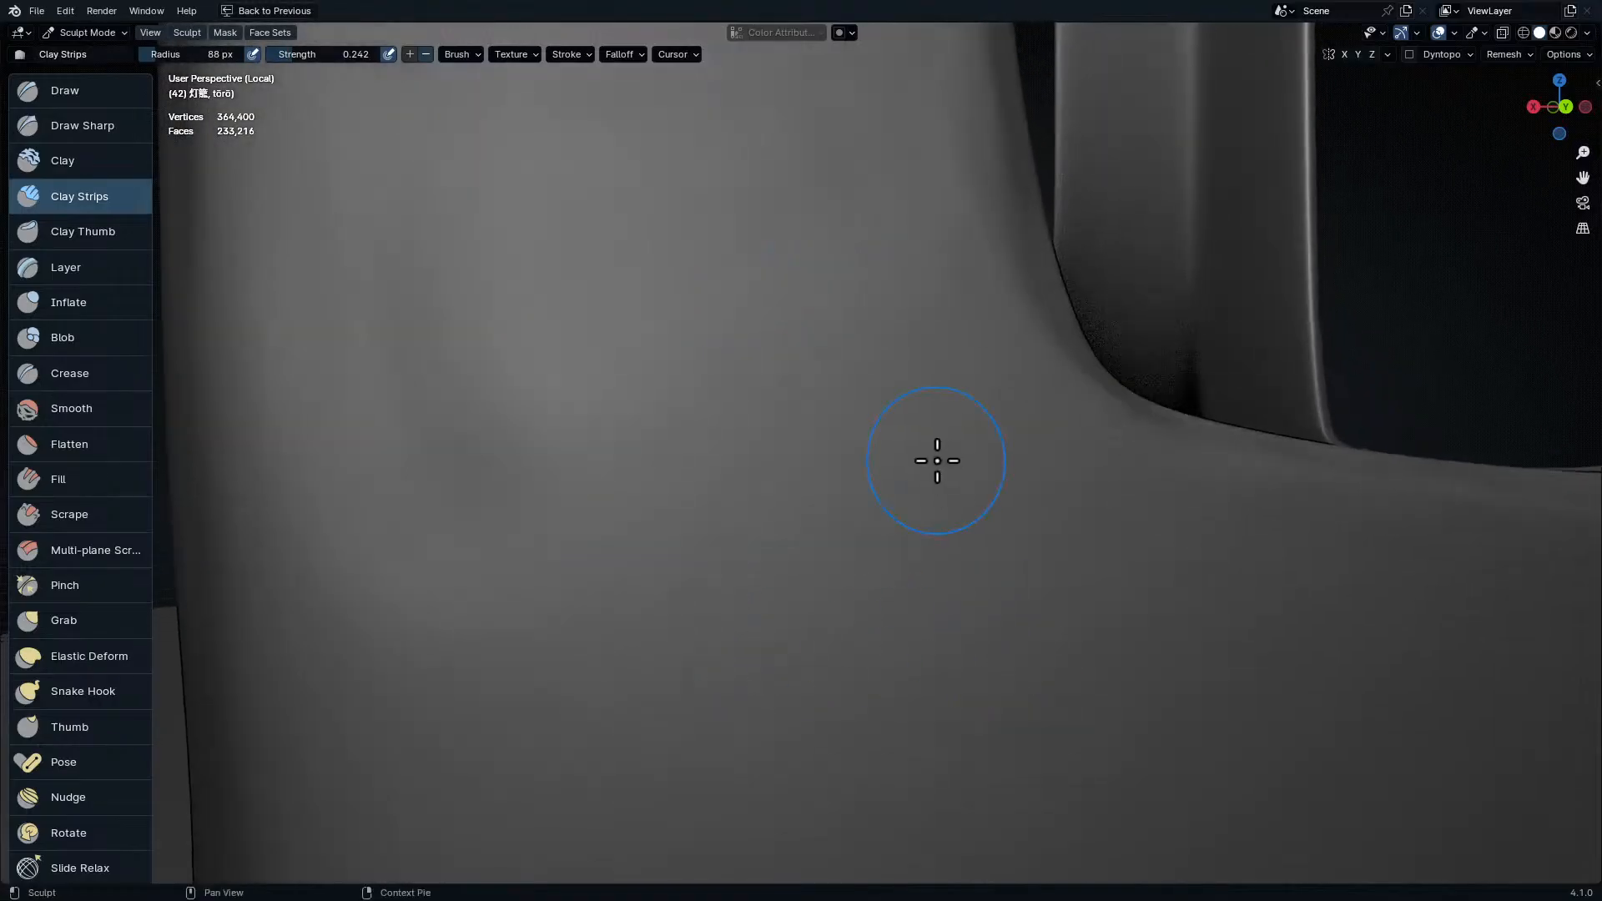
- Lay overlapping horizontal Clay Strips strokes along the rail below this face's window opening
mouse_move(840, 500)
middle_mouse_down()
mouse_move(1048, 308)
mouse_move(1119, 493)
mouse_move(791, 582)
middle_mouse_up()
left_click_drag(791, 583, 933, 558)
left_click_drag(834, 550, 938, 567)
left_click_drag(776, 609, 980, 615)
left_click_drag(968, 557, 801, 539)
mouse_move(1085, 554)
middle_mouse_down("shift")
mouse_move(859, 547)
mouse_move(843, 493)
middle_mouse_up("shift")
left_click_drag(651, 515, 814, 440)
left_click_drag(1367, 416, 1372, 467)
left_click_drag(1085, 584, 751, 559)
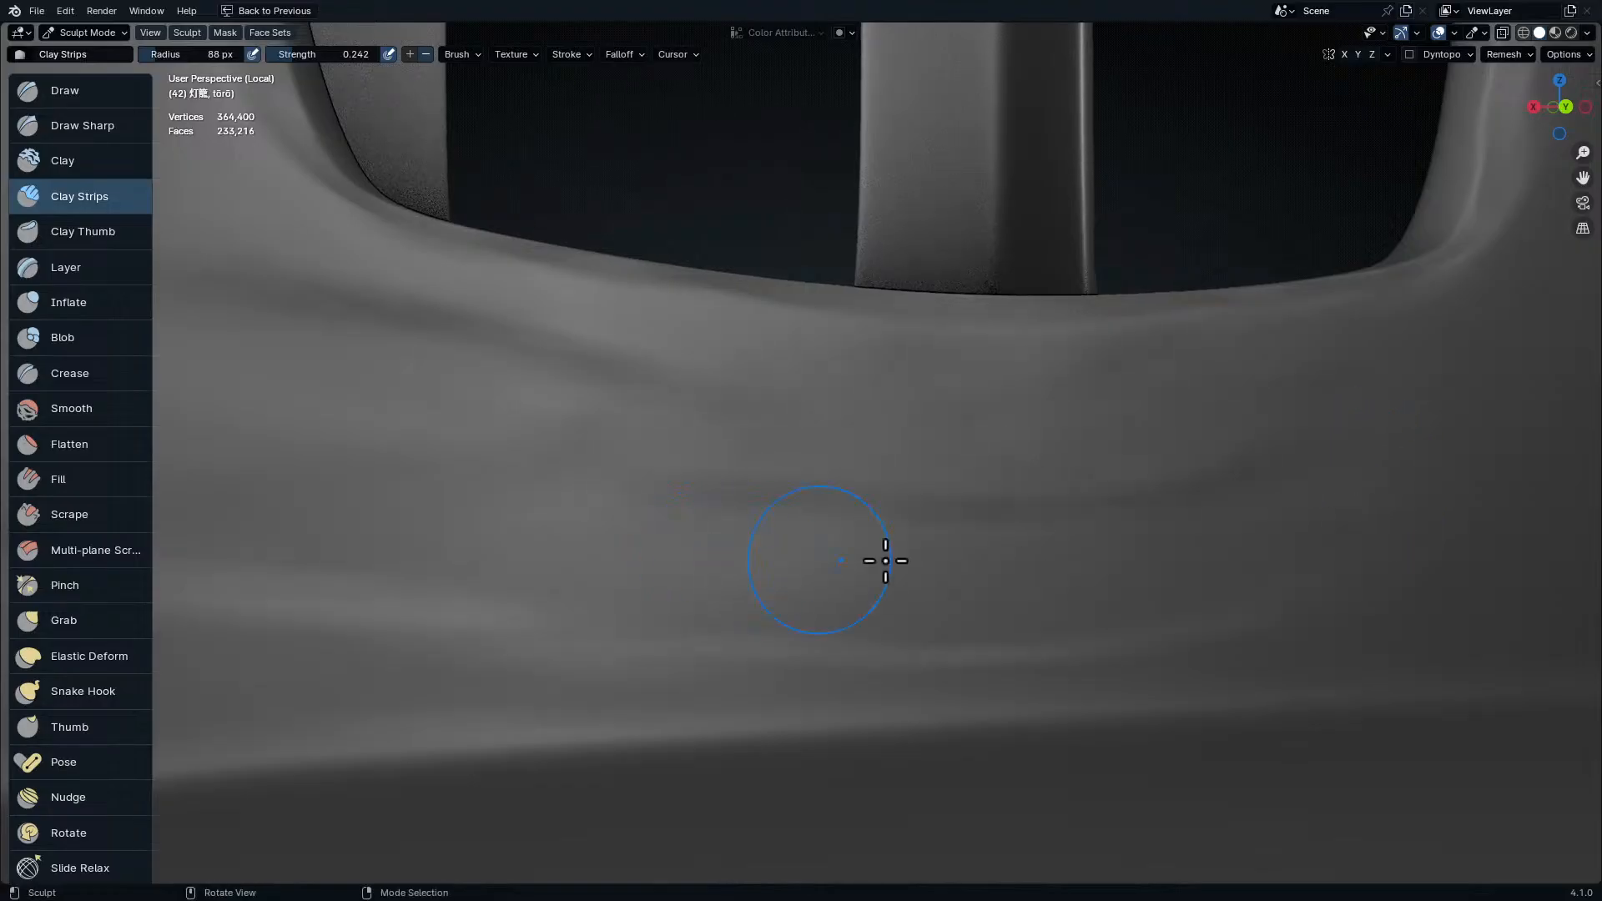
left_click_drag(340, 438, 459, 410)
- Carry the Clay Strips strokes along the rail's far end and shape the lower right corner of the frame
mouse_move(1001, 418)
middle_mouse_down("shift")
mouse_move(801, 464)
mouse_move(739, 501)
middle_mouse_up("shift")
mouse_move(872, 467)
middle_mouse_down("ctrl")
mouse_move(883, 576)
mouse_move(886, 445)
middle_mouse_up("ctrl")
mouse_move(887, 442)
left_mouse_down()
mouse_move(650, 307)
mouse_move(1002, 418)
left_mouse_up()
middle_click_drag(1198, 364, 1220, 498, "ctrl")
left_click_drag(1219, 498, 955, 505)
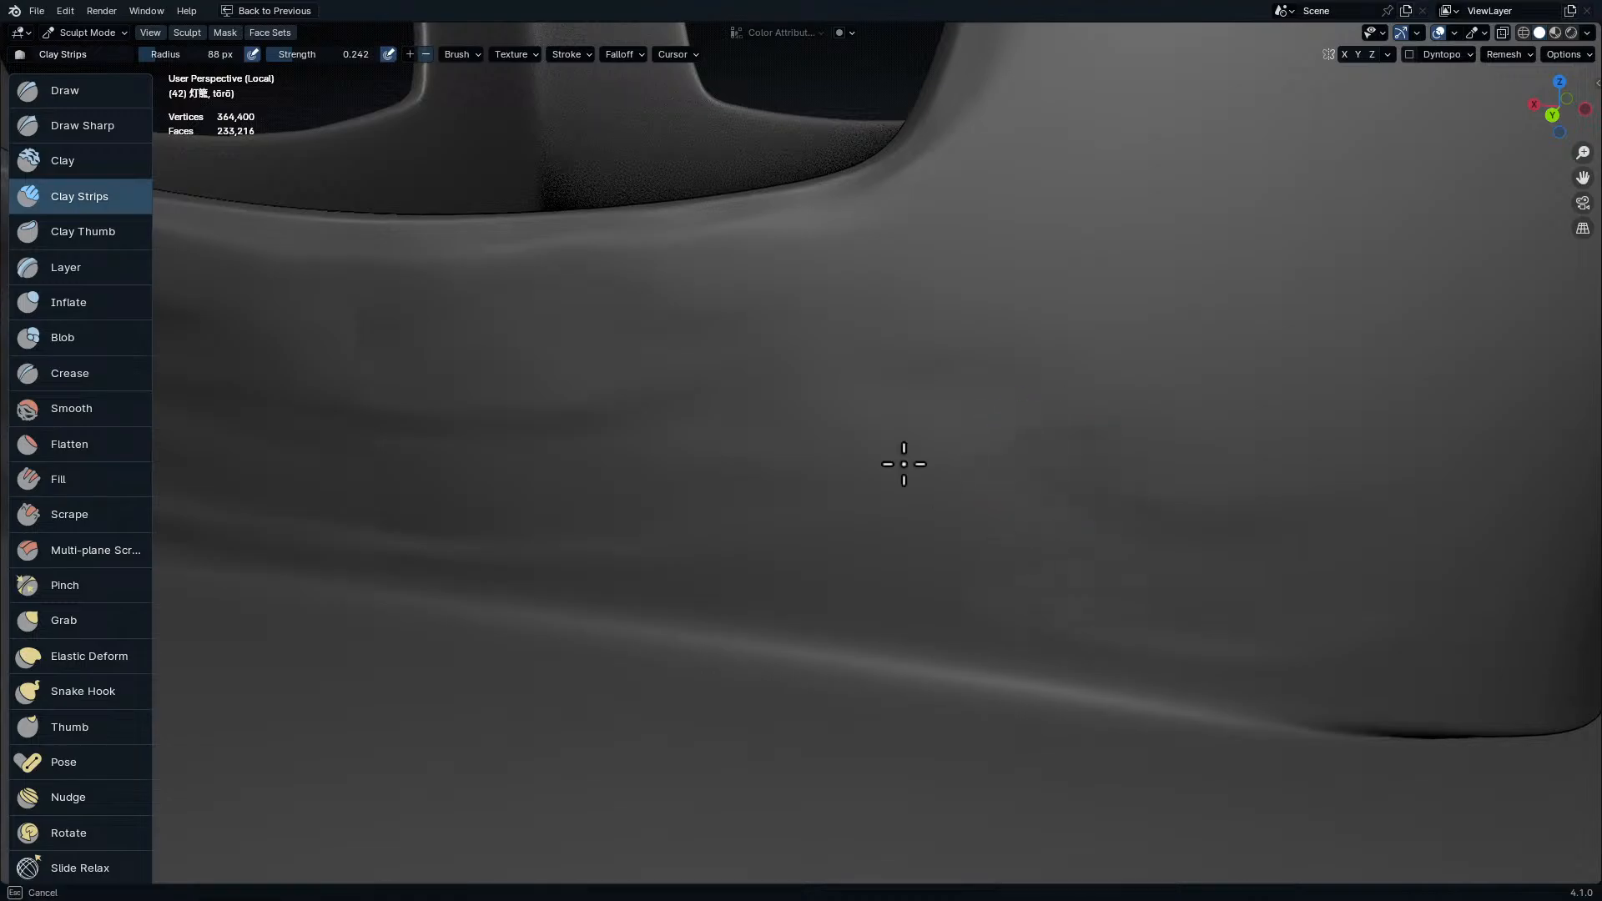
middle_click_drag(1309, 283, 1001, 383, "shift")
left_click_drag(835, 461, 1092, 570)
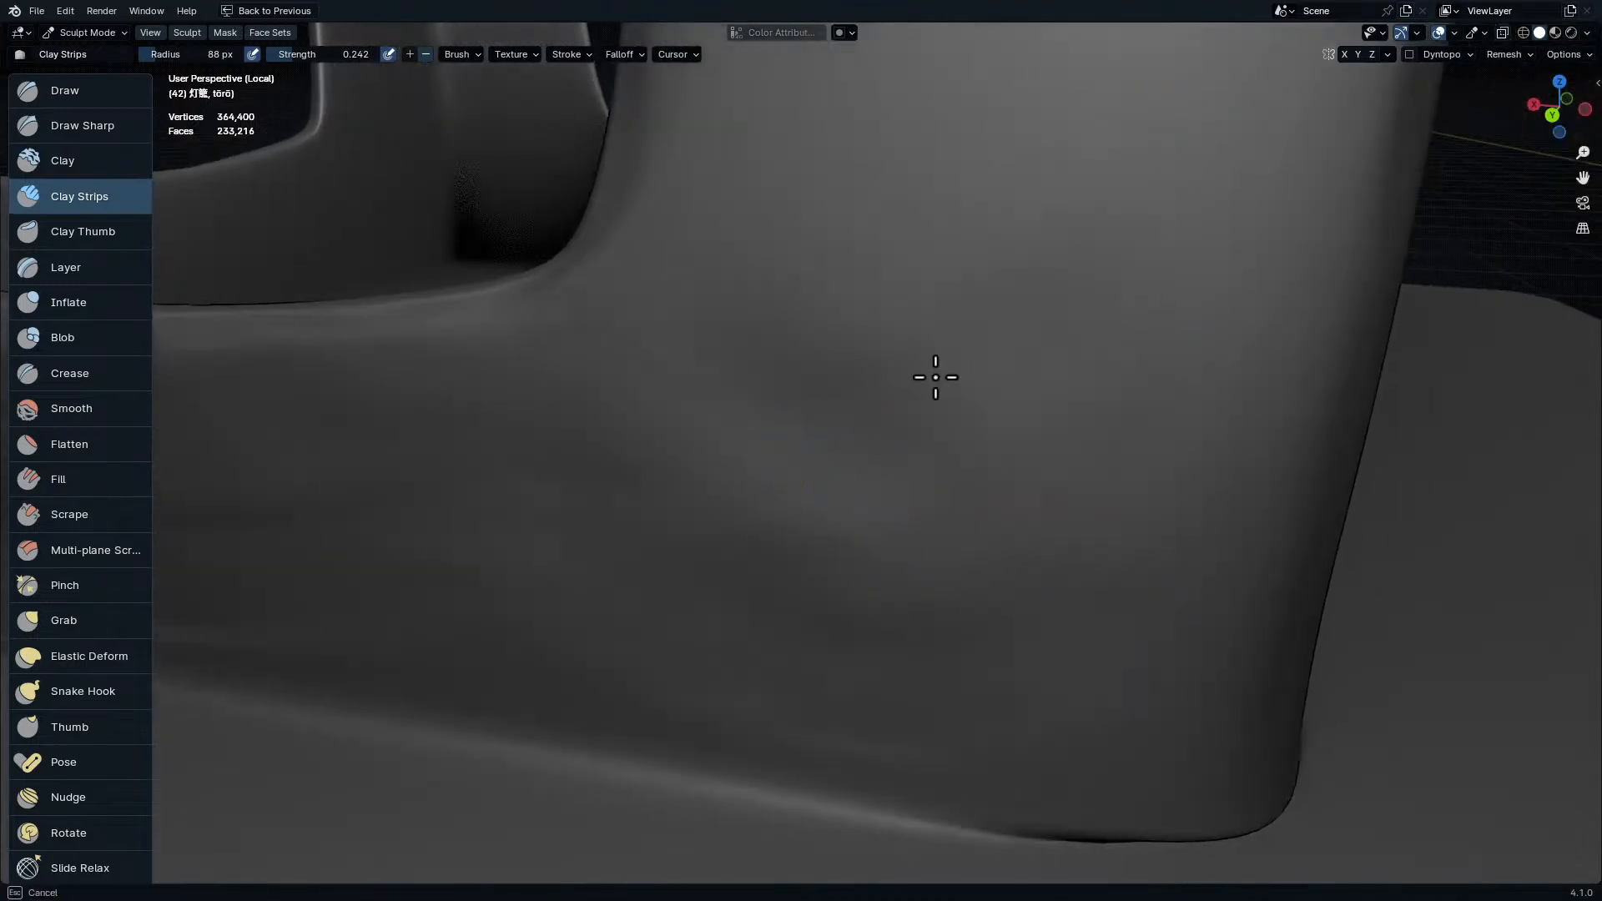
left_click_drag(920, 335, 1097, 547)
- Work Clay Strips strokes up the lower and middle sections of the frame's right post
middle_click_drag(1098, 548, 1066, 412)
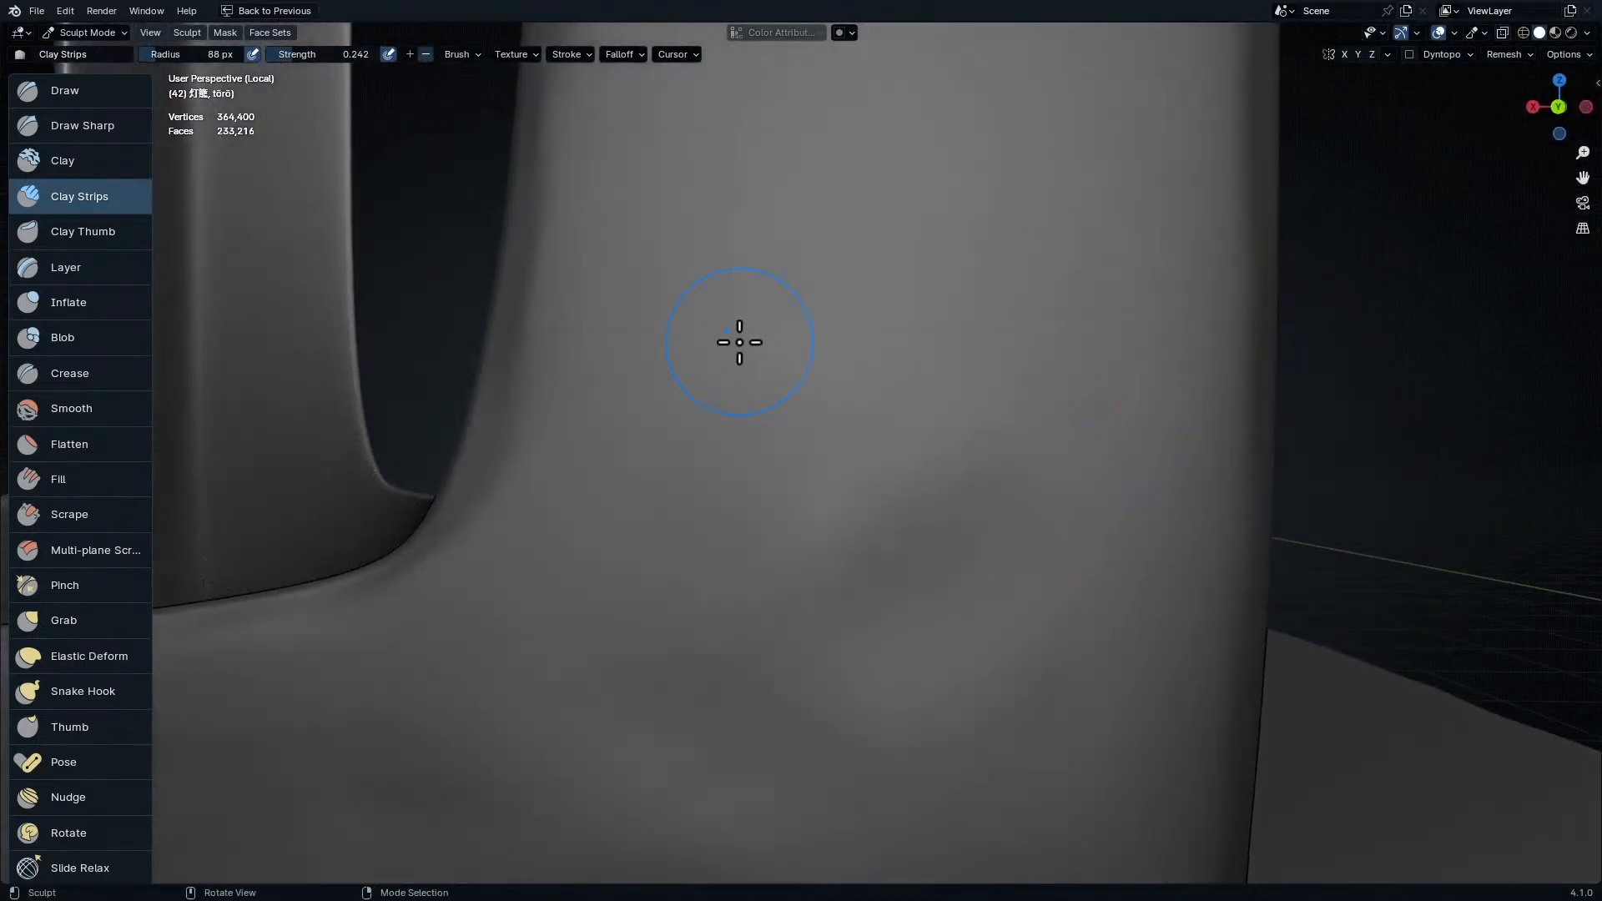
middle_click_drag(740, 342, 742, 600, "shift")
left_click_drag(1179, 411, 729, 411)
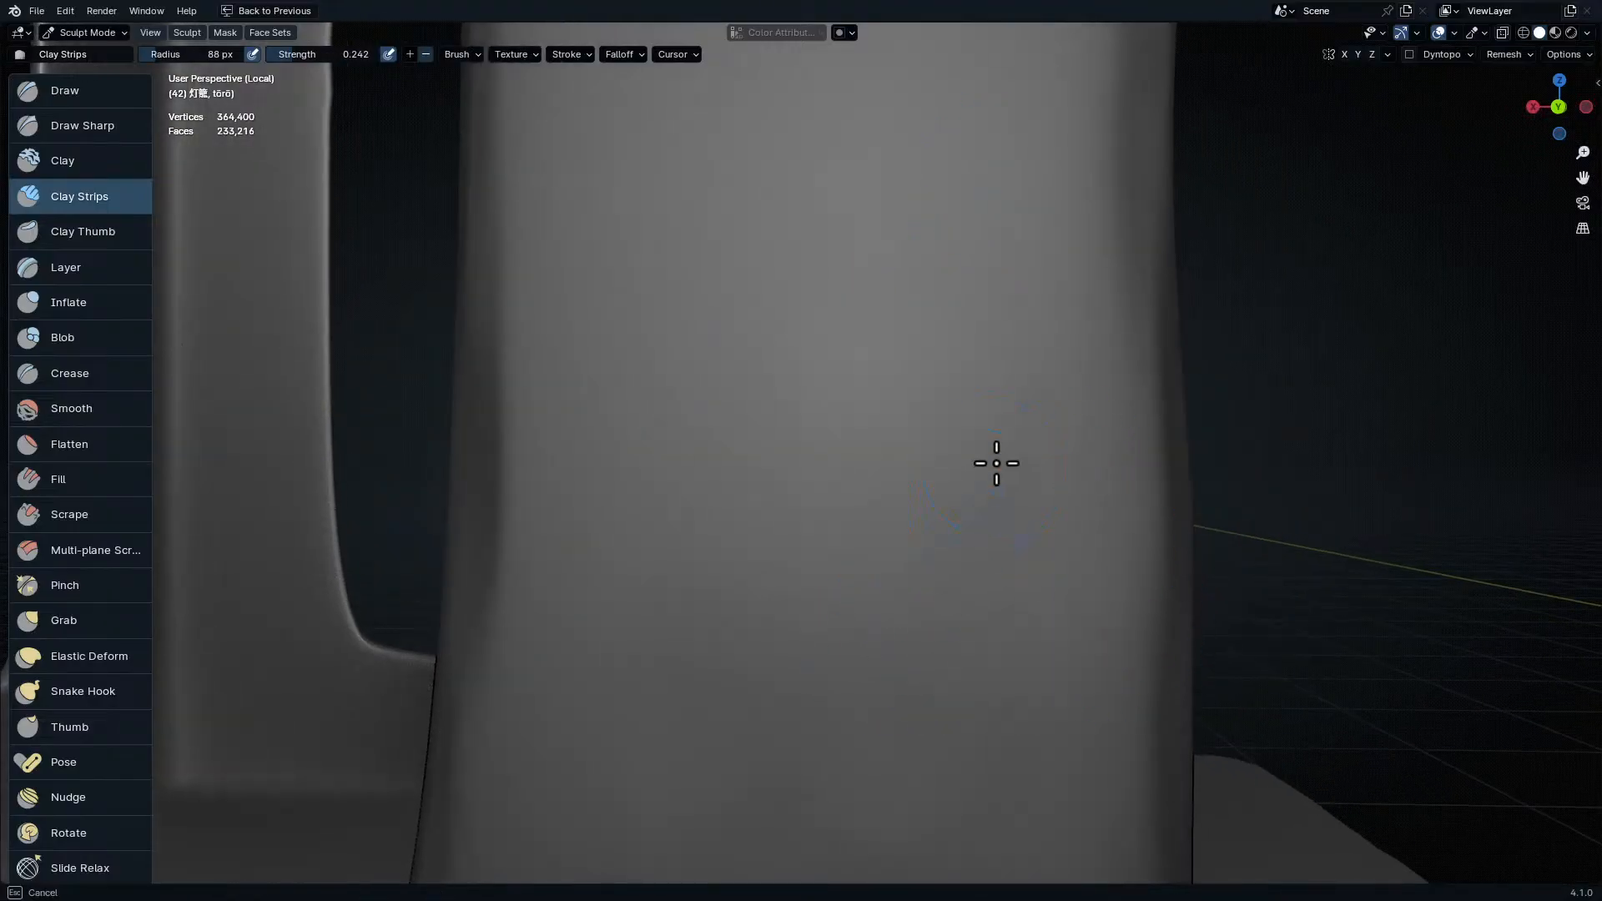
mouse_move(639, 356)
middle_mouse_down()
mouse_move(866, 715)
mouse_move(950, 492)
middle_mouse_up()
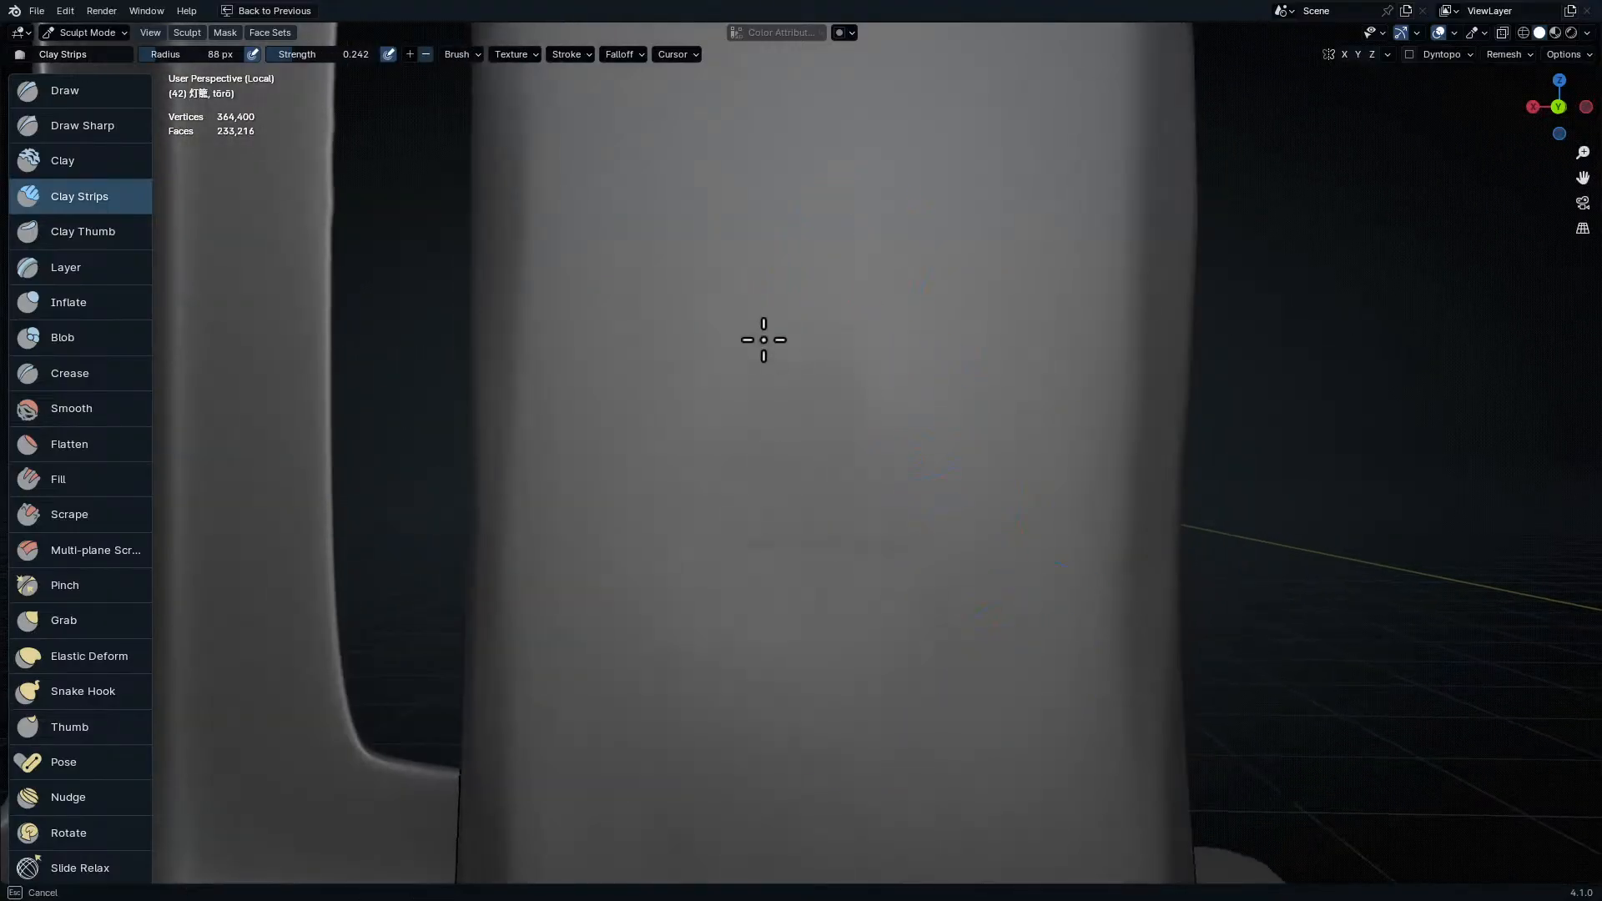
middle_click_drag(1045, 274, 994, 639)
left_click_drag(759, 542, 548, 409)
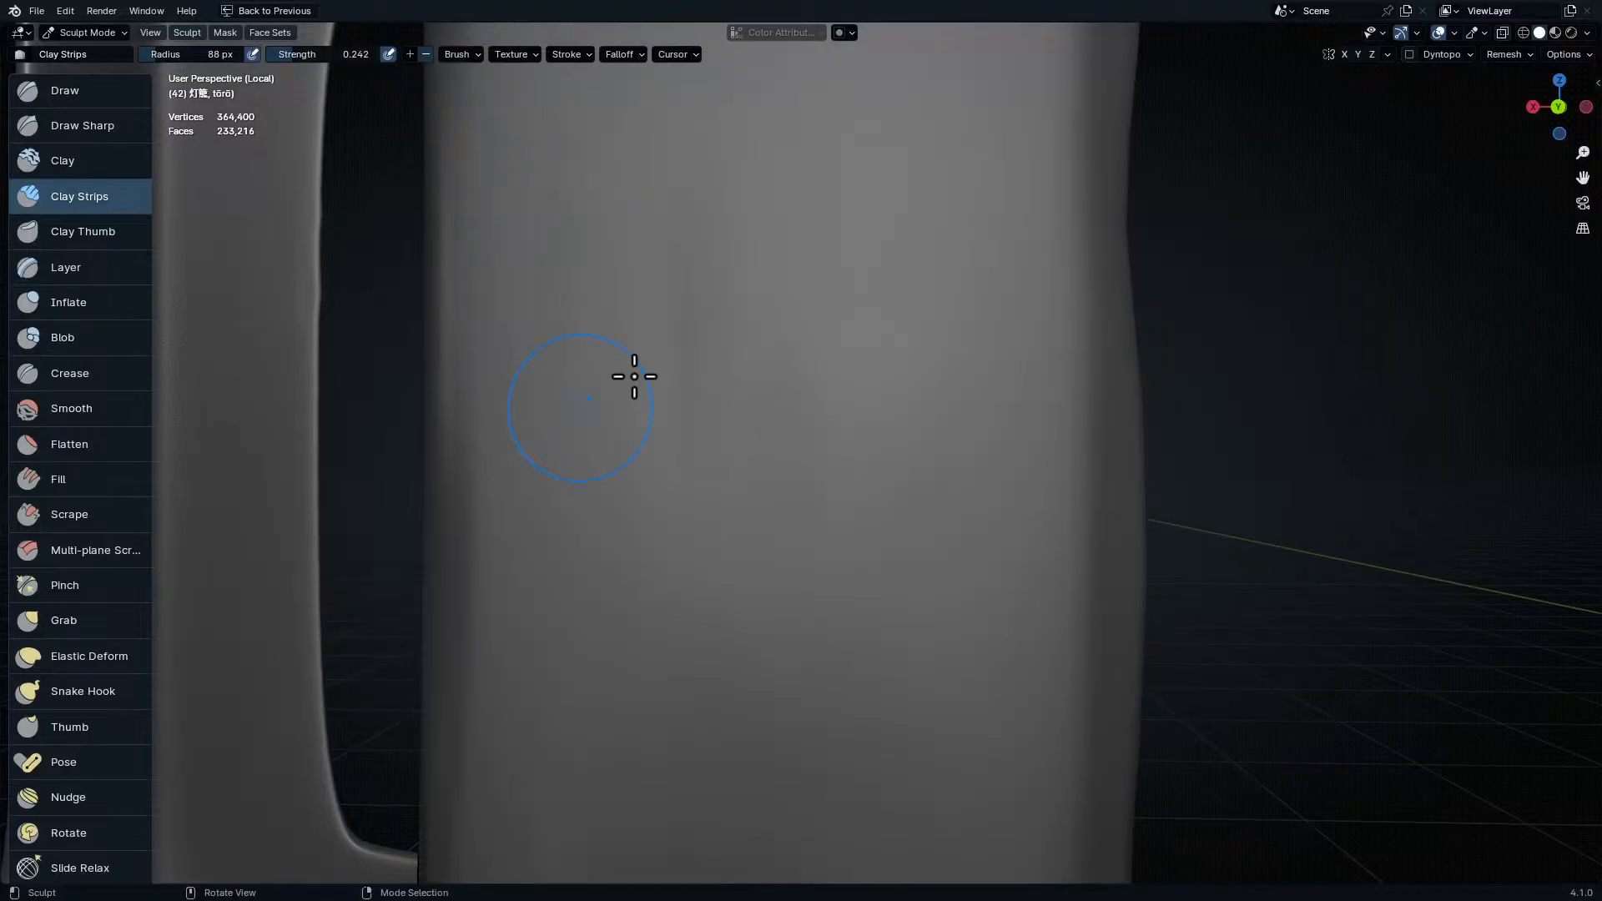
middle_click_drag(830, 239, 835, 509, "shift")
- Finish the upper section of the right post and its top corner with vertical Clay Strips strokes
middle_click_drag(674, 347, 846, 431)
left_click_drag(788, 342, 778, 150)
middle_click_drag(869, 400, 851, 538, "shift")
mouse_move(851, 490)
left_mouse_down()
mouse_move(808, 179)
mouse_move(820, 192)
left_mouse_up()
mouse_move(820, 192)
middle_mouse_down()
mouse_move(840, 372)
mouse_move(828, 446)
middle_mouse_up()
middle_click_drag(828, 501, 819, 324, "ctrl")
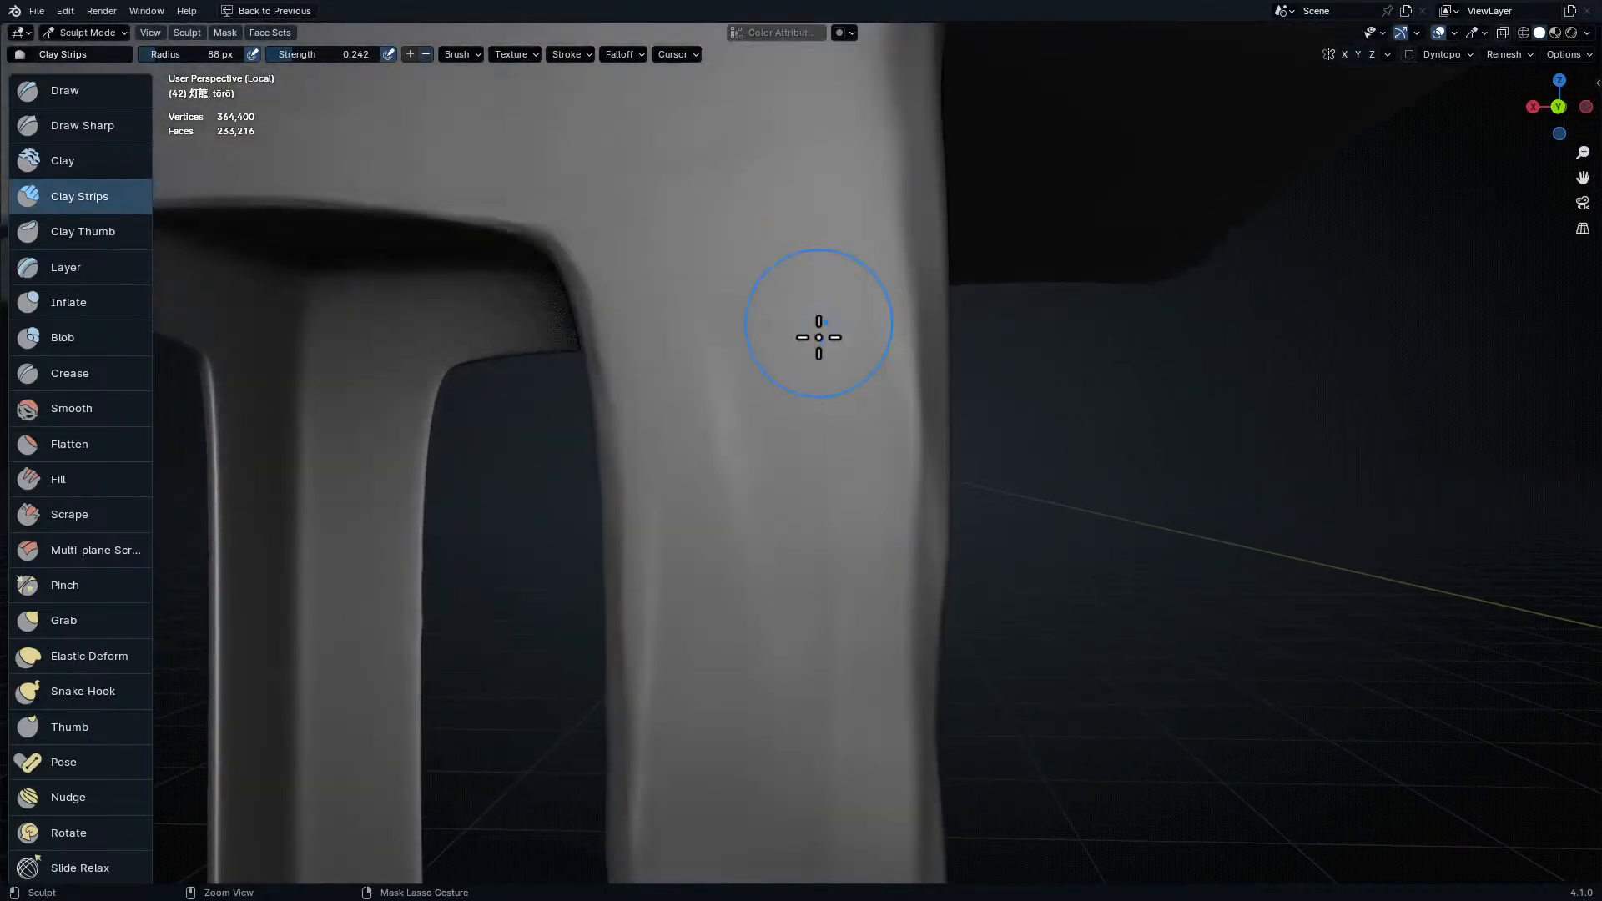
mouse_move(789, 185)
left_mouse_down()
mouse_move(729, 368)
mouse_move(739, 442)
left_mouse_up()
left_click_drag(847, 314, 856, 392)
middle_click_drag(833, 306, 1005, 552, "shift")
mouse_move(859, 375)
left_mouse_down()
mouse_move(684, 332)
mouse_move(734, 276)
left_mouse_up()
- Return to the left post of this window face and deepen its unevenness with more Clay Strips strokes
mouse_move(534, 384)
middle_mouse_down("shift")
mouse_move(775, 186)
mouse_move(1485, 234)
middle_mouse_up("shift")
left_click_drag(679, 437, 710, 584)
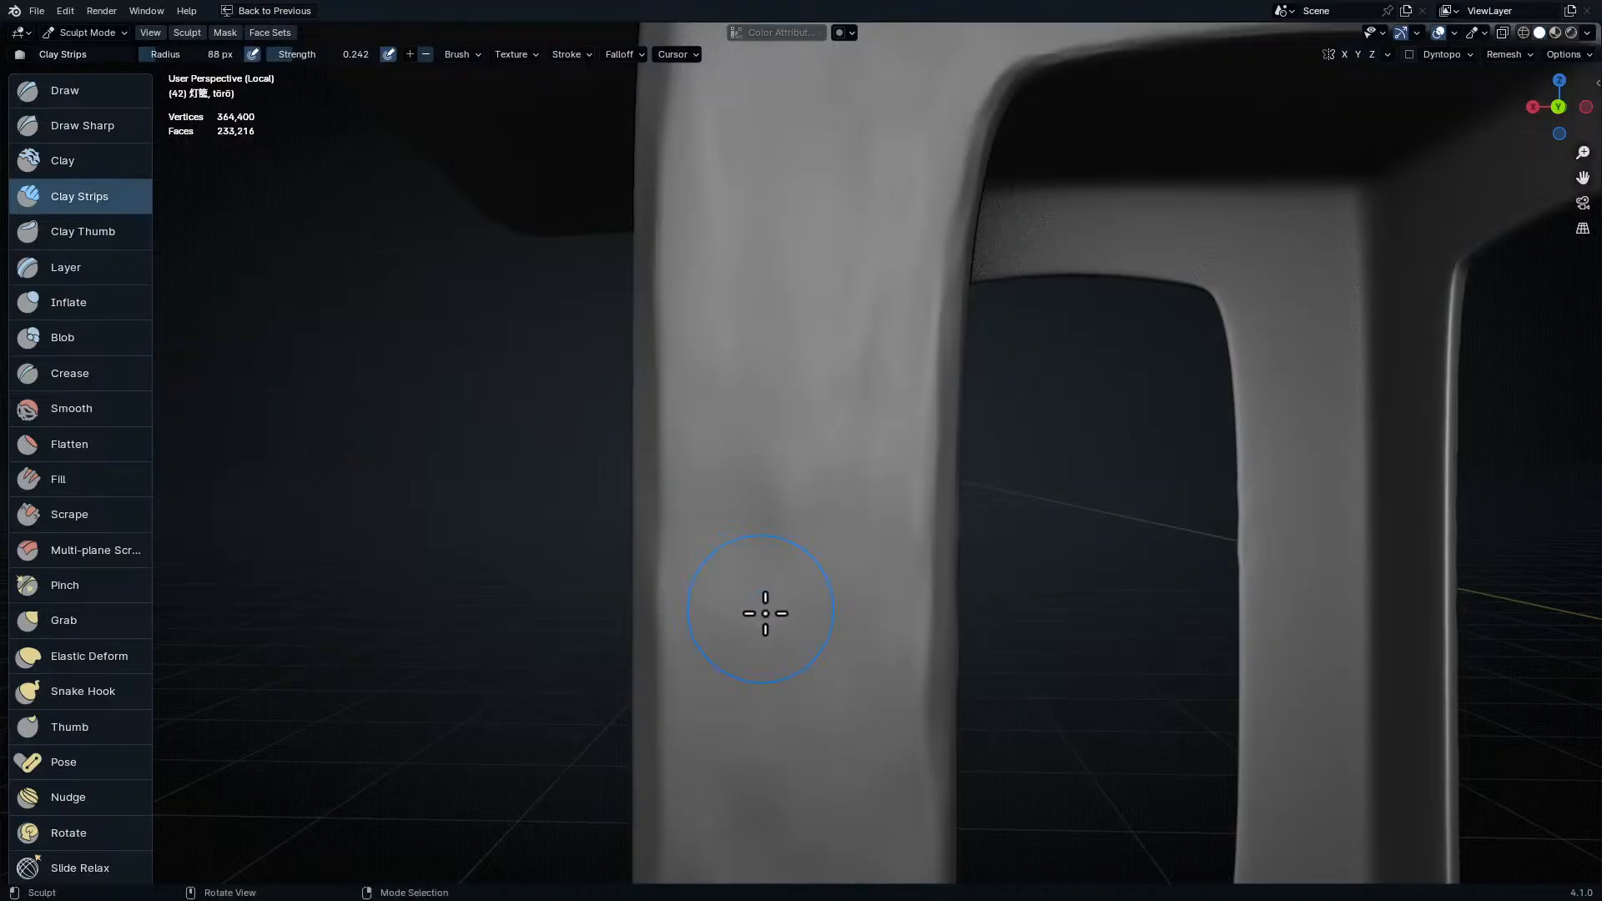
middle_click_drag(761, 608, 738, 384, "shift")
middle_click_drag(749, 796, 791, 354, "shift")
left_click_drag(828, 604, 734, 616)
scroll(851, 417, "down", 5)
mouse_move(933, 377)
middle_mouse_down("shift")
mouse_move(904, 515)
mouse_move(835, 671)
middle_mouse_up("shift")
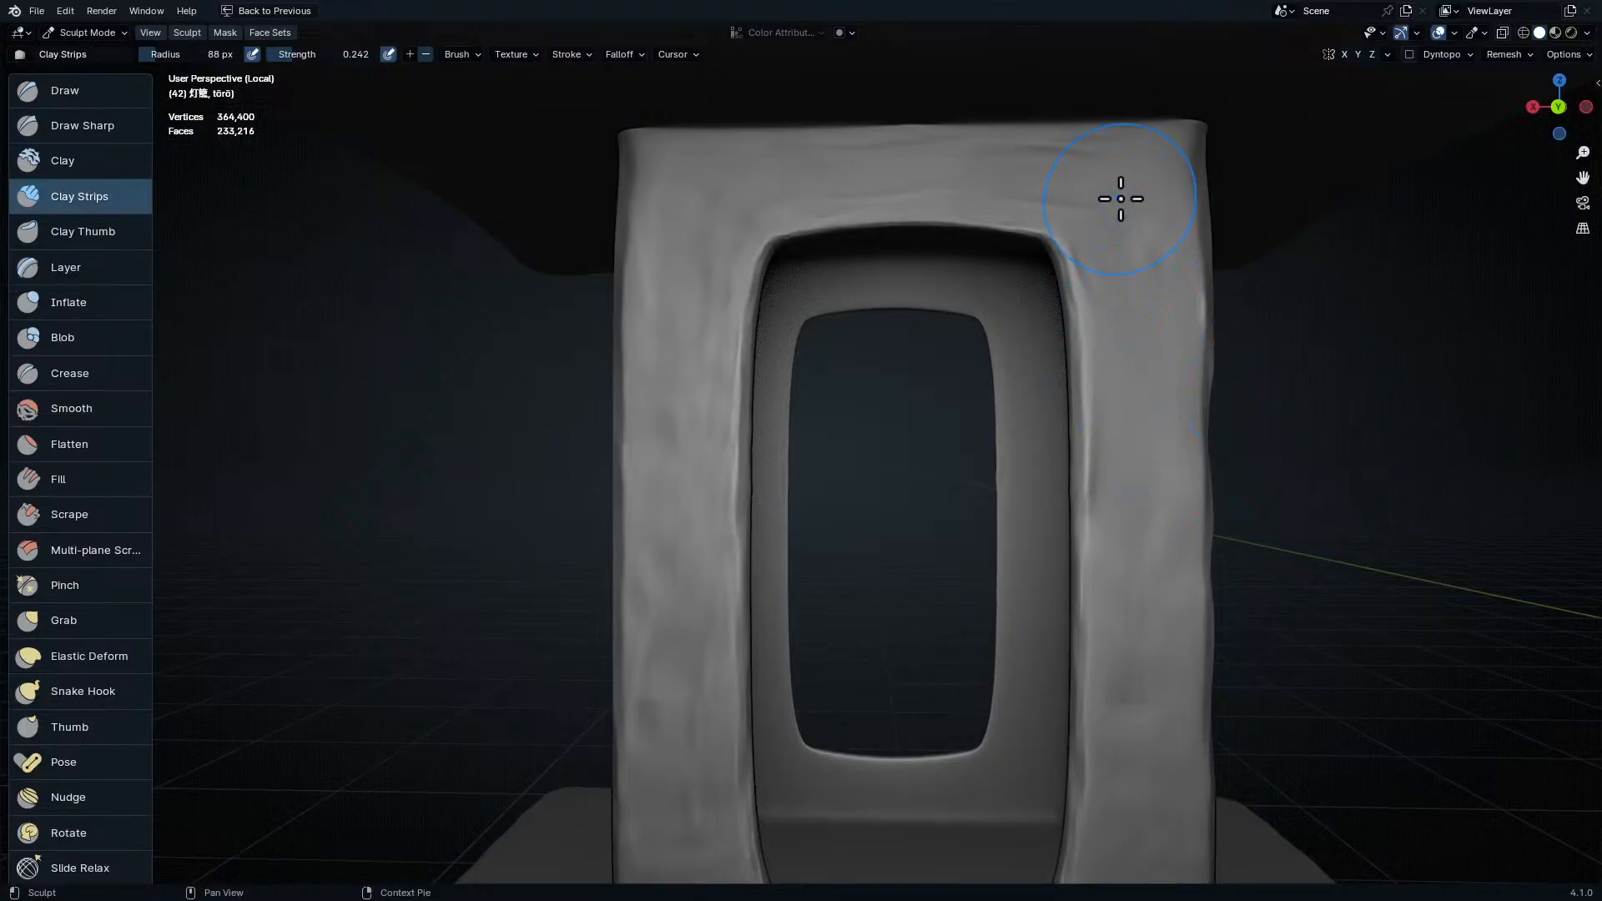
- Set the Clay Strips radius to 50 px and work finer strokes over the window face down to its bottom rail
key("f")
left_click(1041, 194)
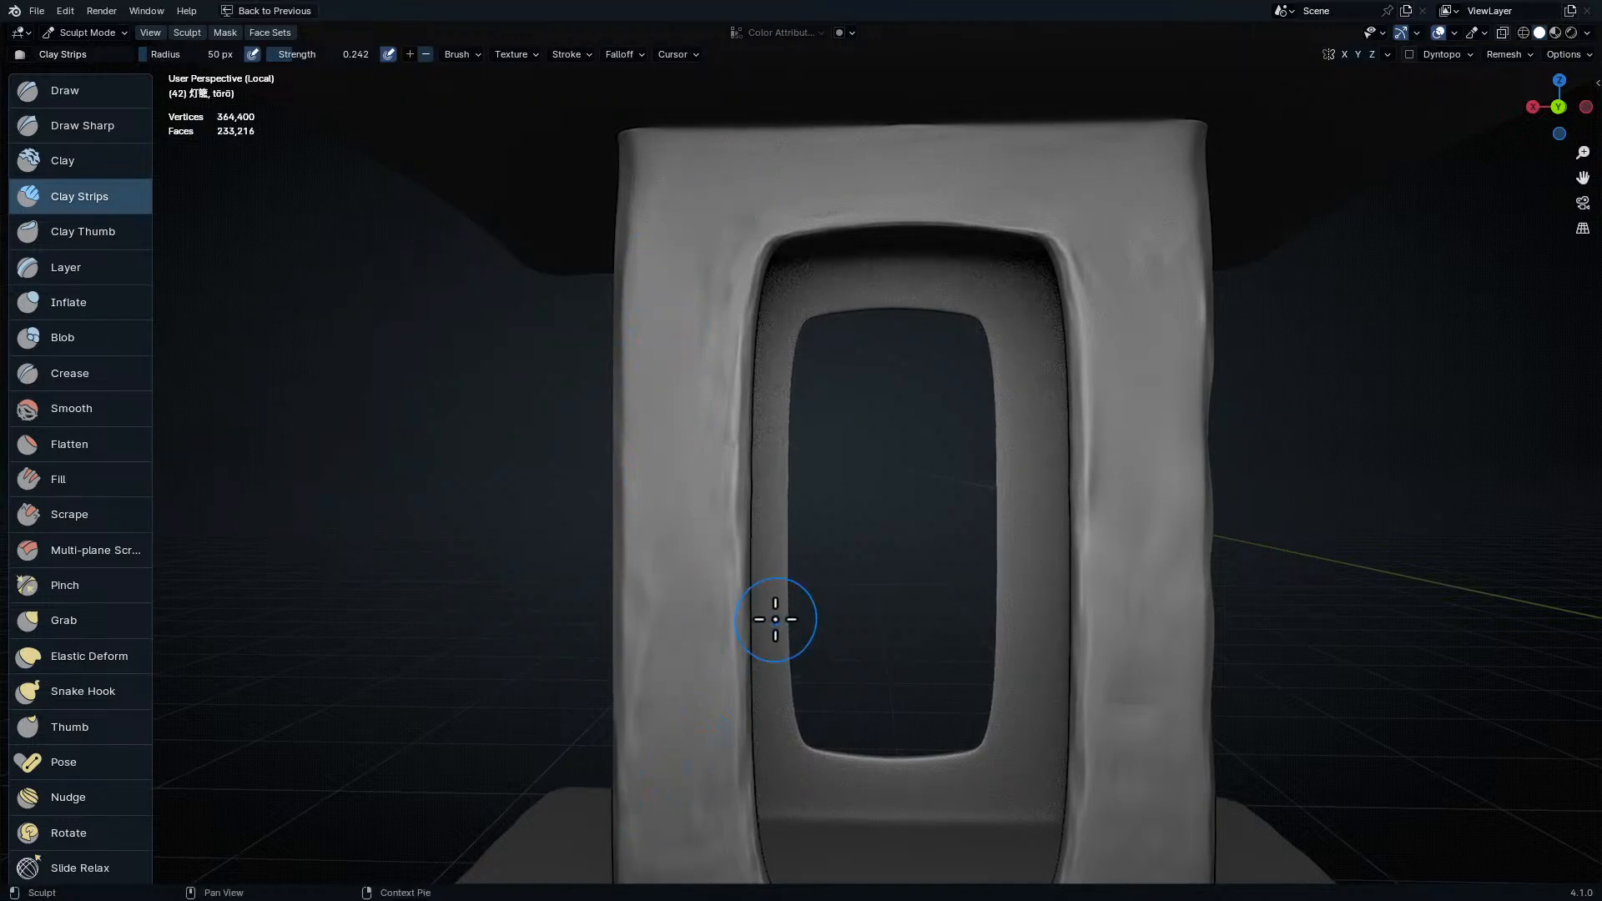
middle_click_drag(778, 621, 670, 178, "shift")
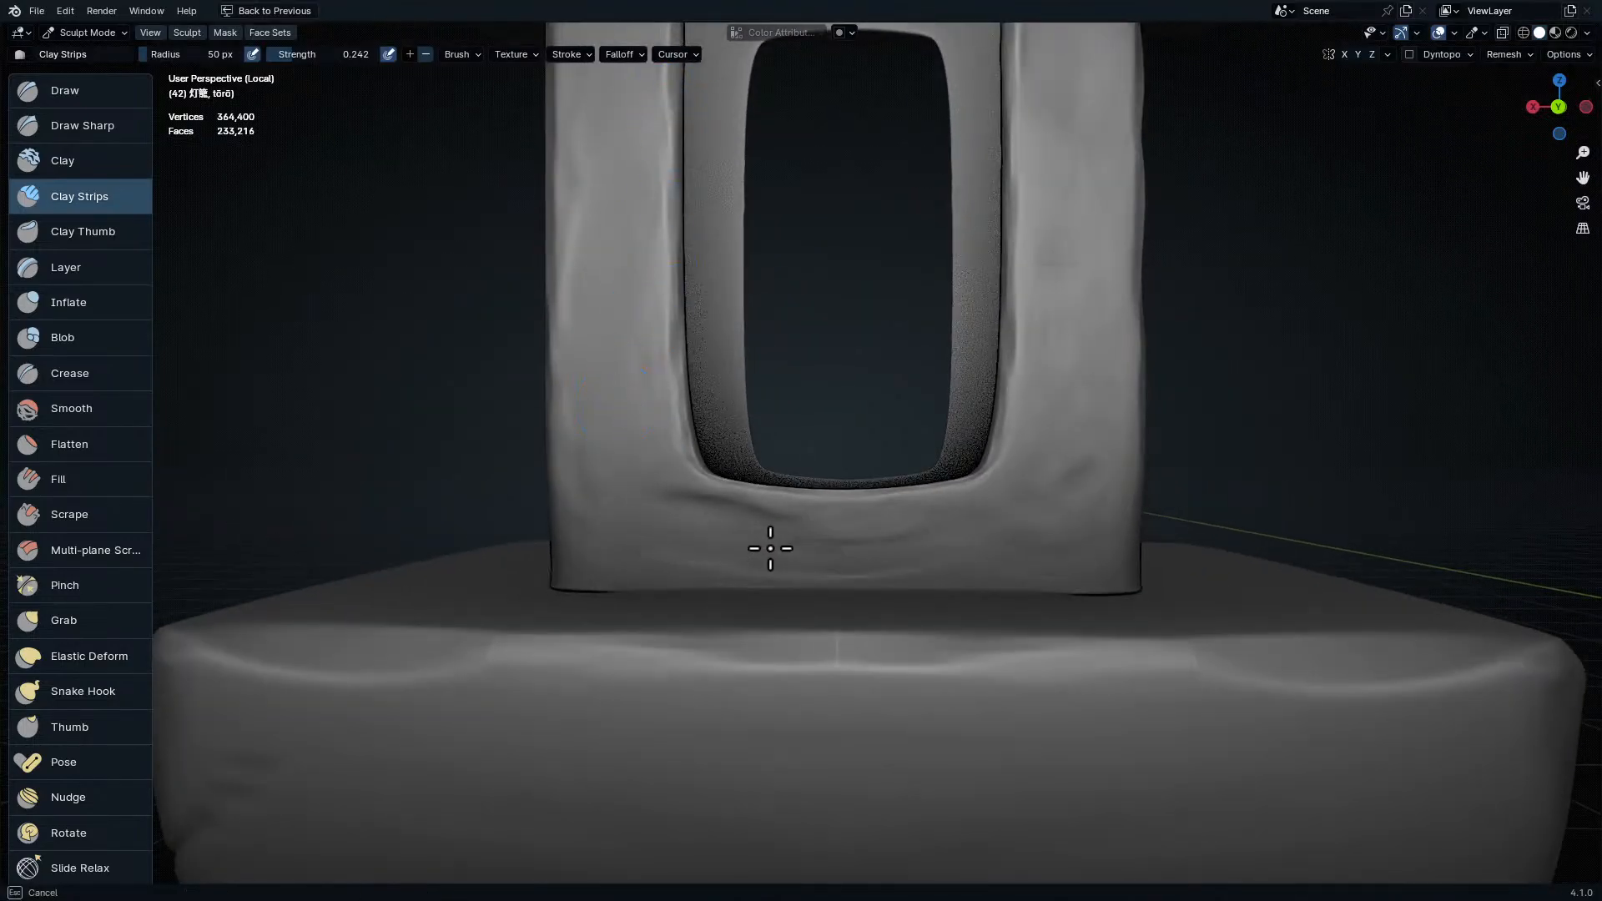
- Examine the whole lantern from several angles, from the window frame and platform up to the roof and finial
scroll(1041, 311, "down", 6)
mouse_move(1034, 330)
middle_mouse_down()
mouse_move(1001, 271)
mouse_move(1007, 318)
middle_mouse_up()
middle_click_drag(1007, 319, 1113, 428, "ctrl")
middle_click_drag(948, 372, 956, 292, "ctrl")
middle_click_drag(956, 292, 1007, 409)
middle_click_drag(1115, 362, 1109, 583)
middle_click_drag(1319, 443, 1286, 540)
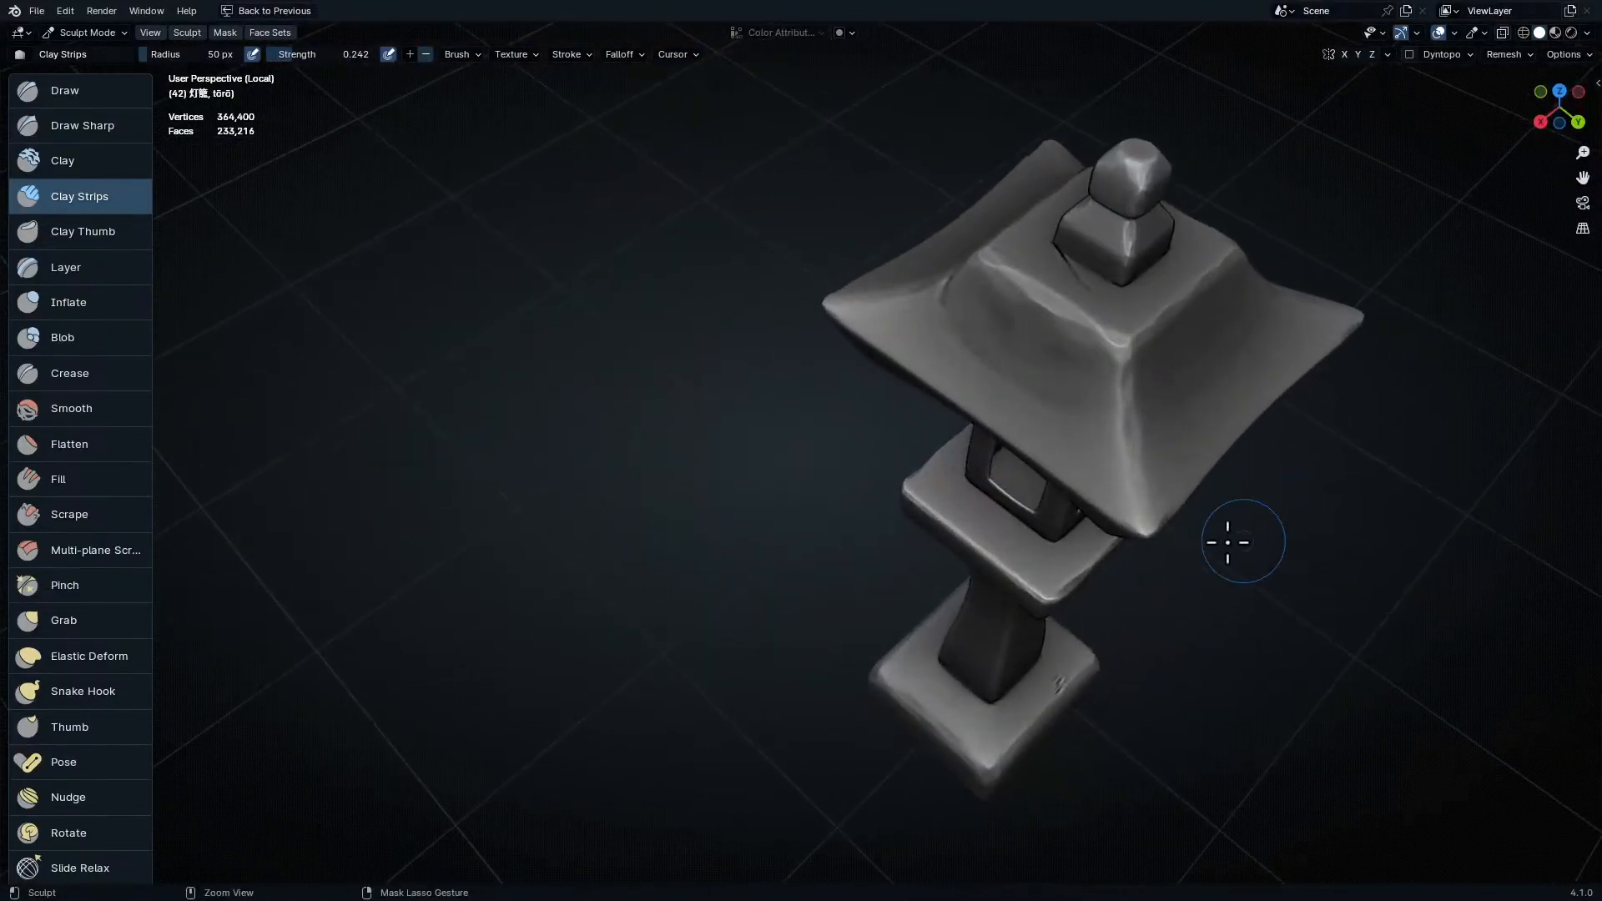
middle_click_drag(1378, 332, 1210, 420)
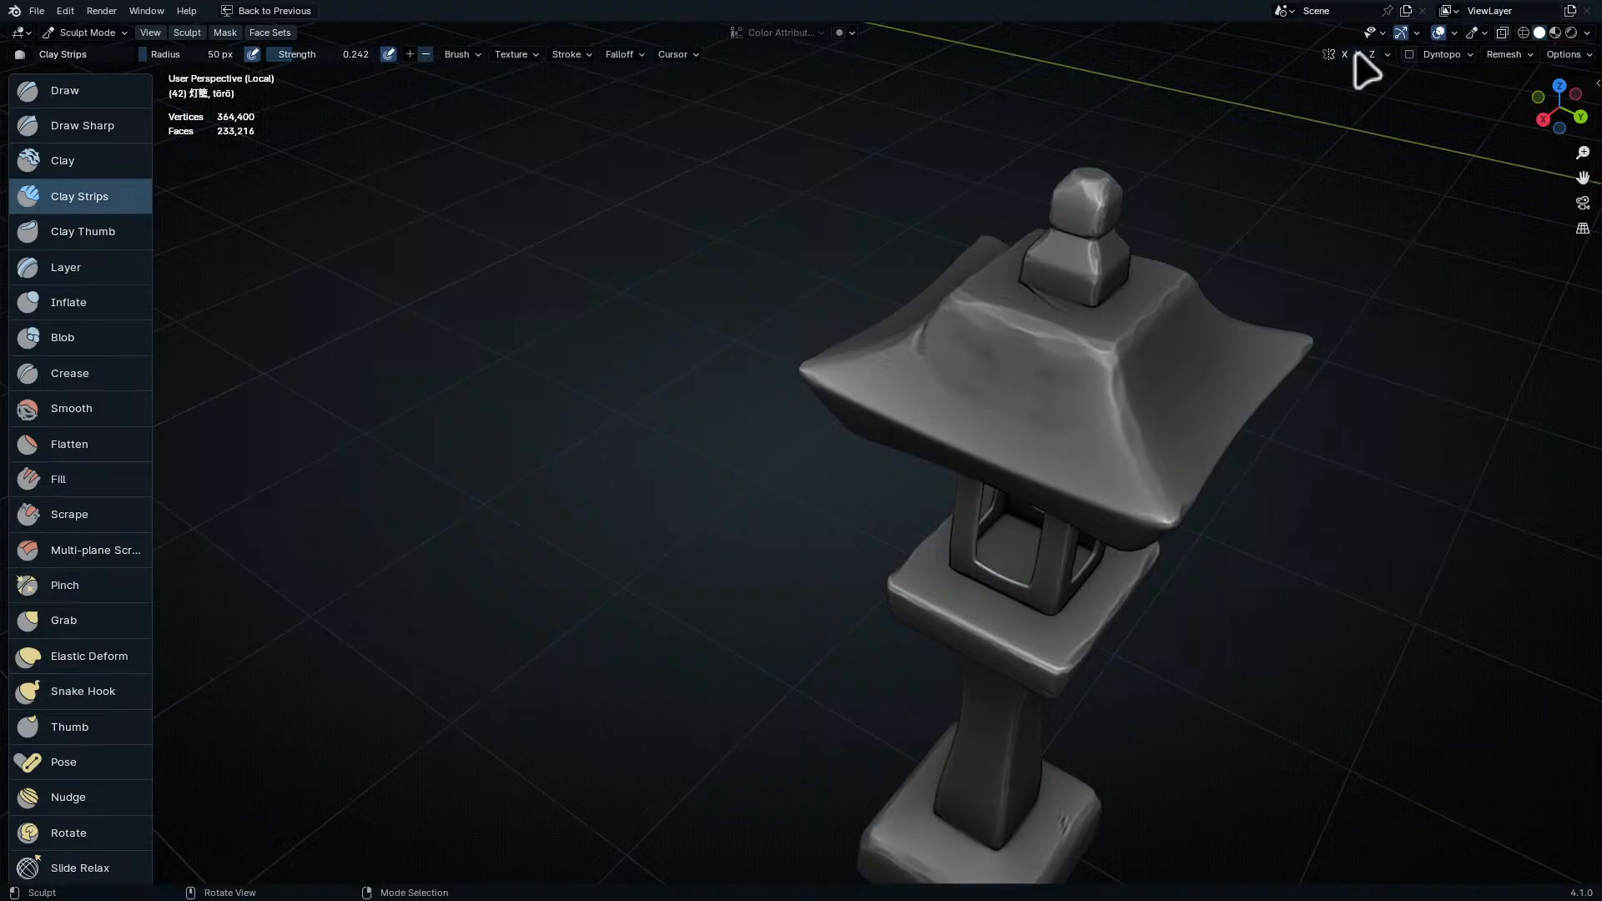
- Turn on X symmetry and begin Clay Strips strokes on the lower left post of the adjacent window face
middle_click_drag(996, 663, 1034, 509, "ctrl")
middle_click_drag(1034, 509, 1113, 457)
middle_click_drag(1112, 538, 1001, 542)
middle_click_drag(959, 651, 926, 467, "ctrl")
mouse_move(650, 515)
middle_mouse_down("shift")
mouse_move(729, 715)
mouse_move(731, 634)
middle_mouse_up("shift")
mouse_move(734, 426)
left_mouse_down()
mouse_move(719, 601)
mouse_move(738, 625)
left_mouse_up()
middle_click_drag(739, 679, 822, 732)
middle_click_drag(835, 636, 822, 517)
middle_click_drag(1046, 751, 1025, 591, "ctrl")
middle_click_drag(1031, 520, 1037, 801, "ctrl")
middle_click_drag(1185, 722, 935, 835)
middle_click_drag(1235, 801, 1235, 626, "ctrl")
middle_click_drag(1245, 758, 1031, 629, "shift")
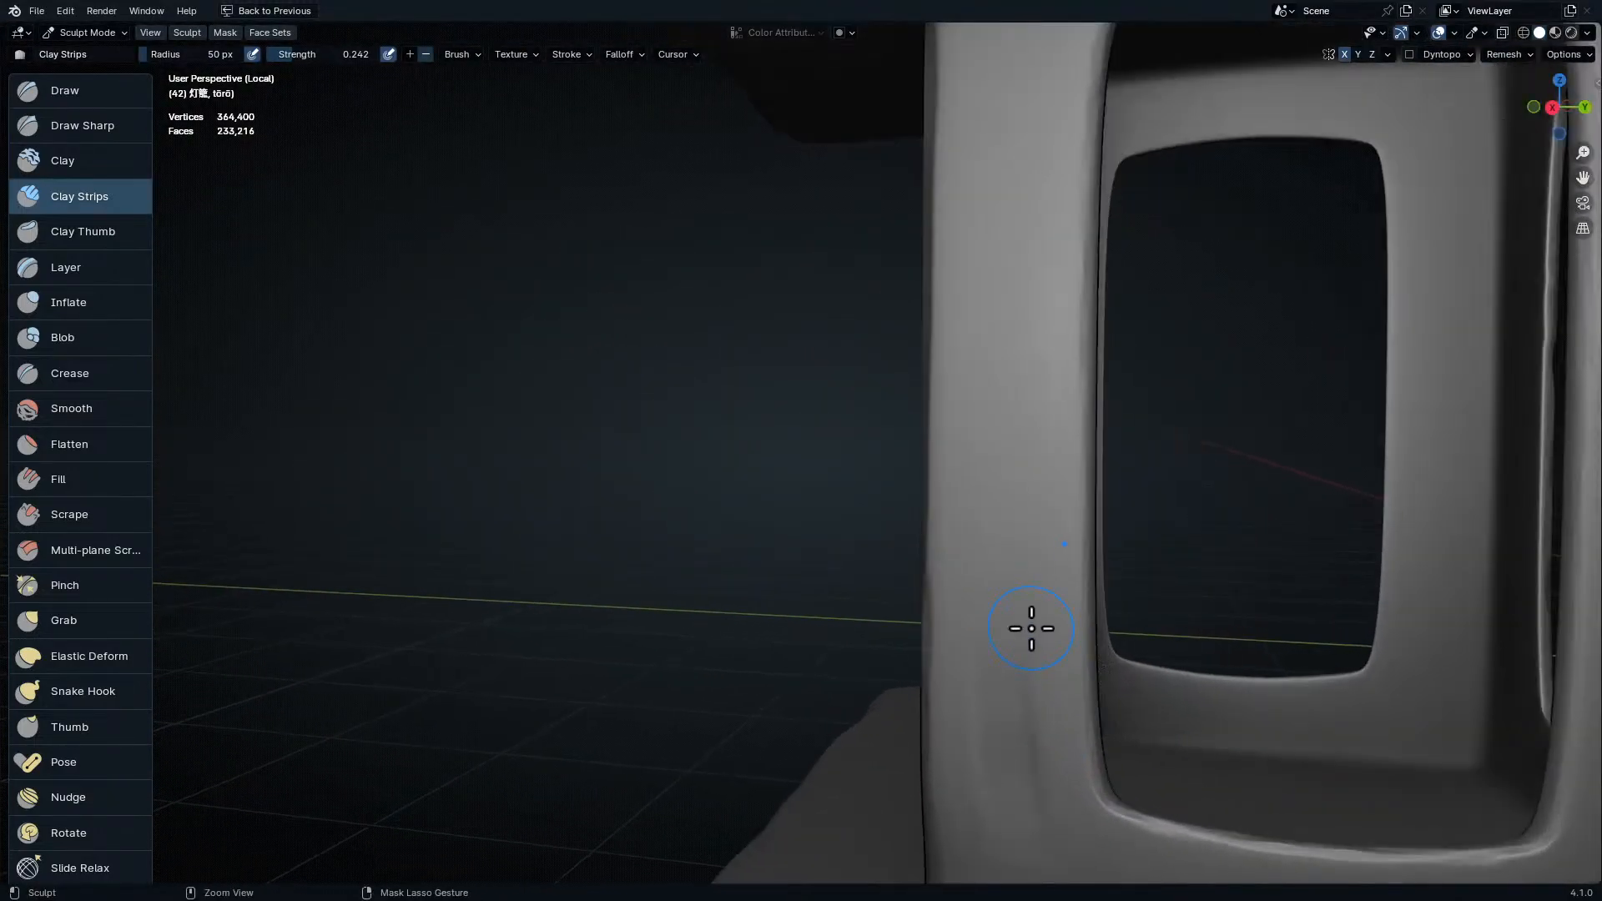
- Roughen the left post's lower and middle sections with Clay Strips, using a 70 px radius and reducing it to 58 px
key("f")
left_click(1017, 512)
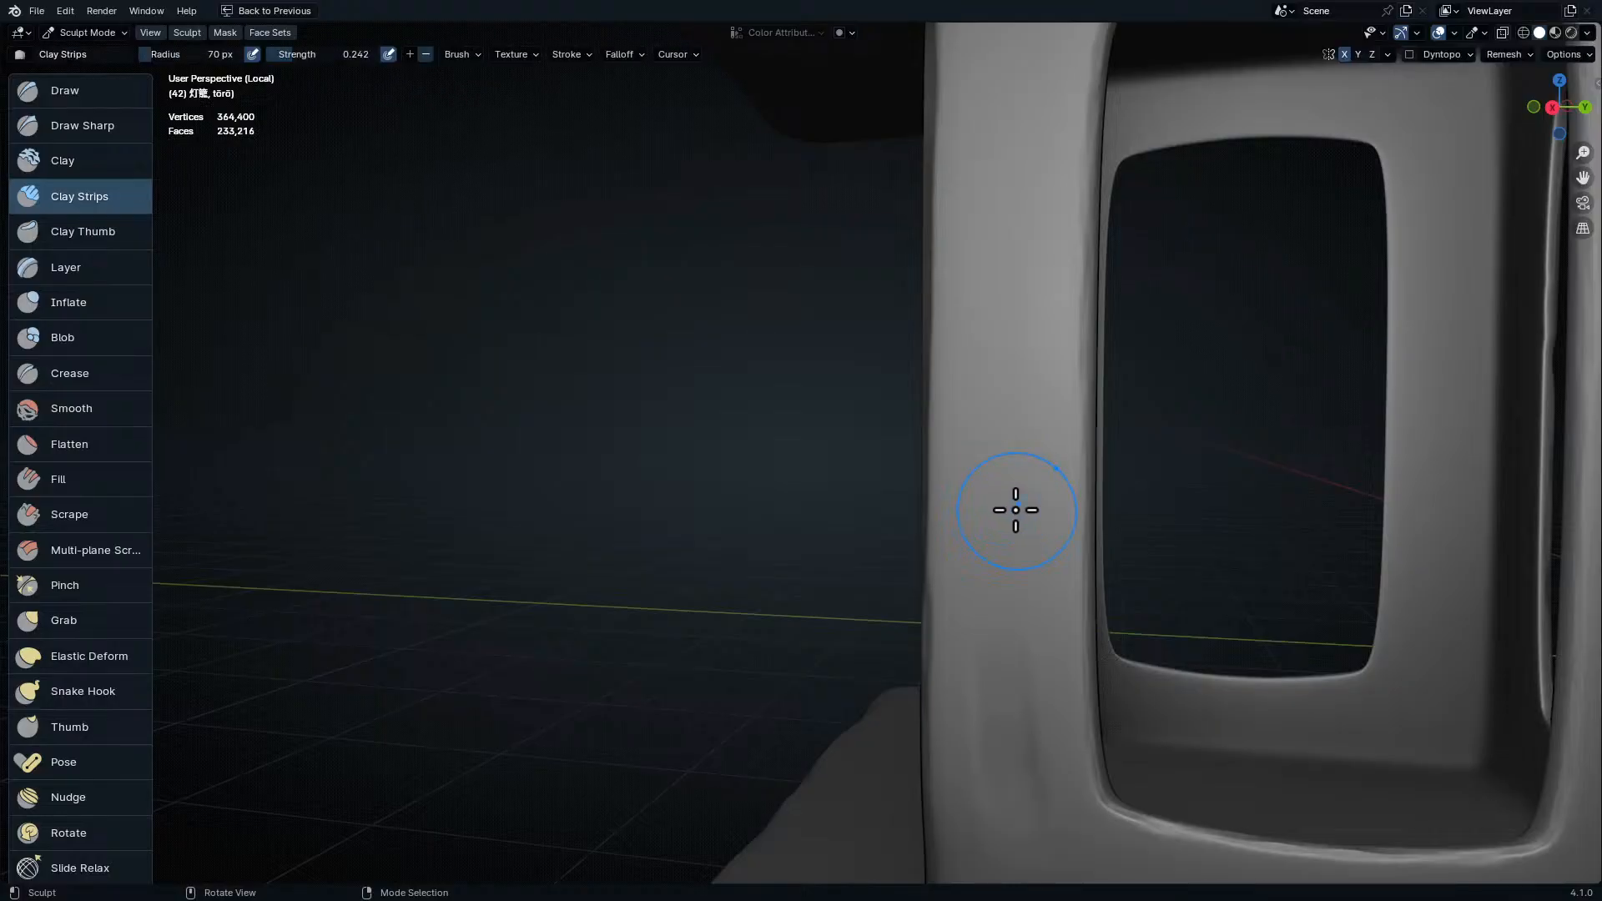
middle_click_drag(979, 626, 1023, 636)
key("f")
left_click(992, 699)
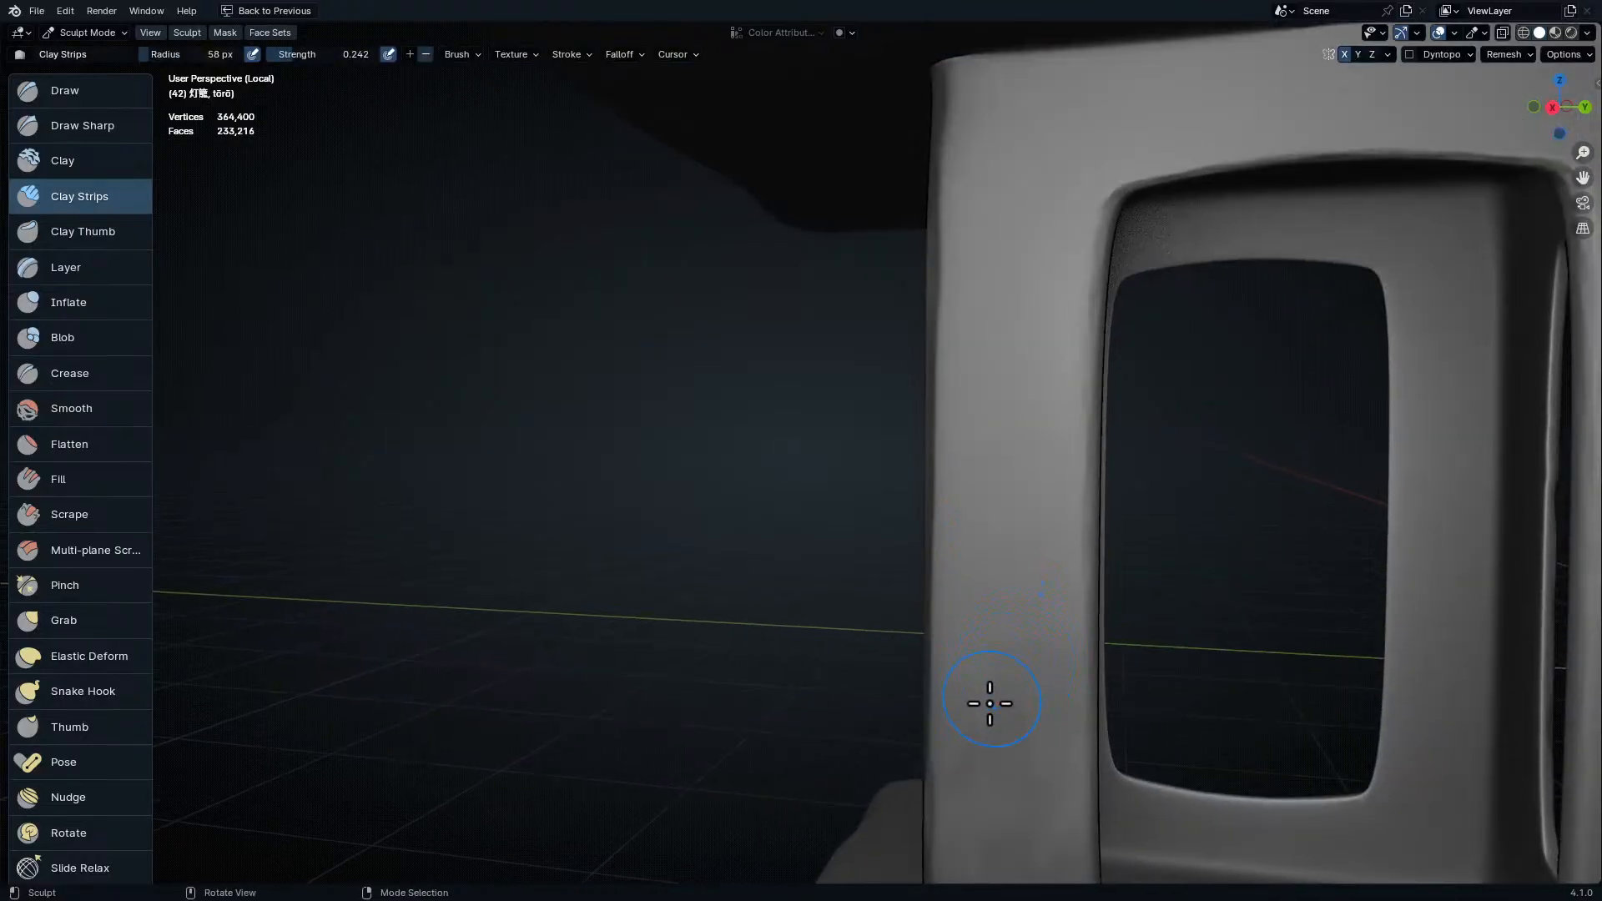
- Carry the Clay Strips strokes up the left post, around its top corner and along the top rail
middle_click_drag(1018, 432, 991, 554)
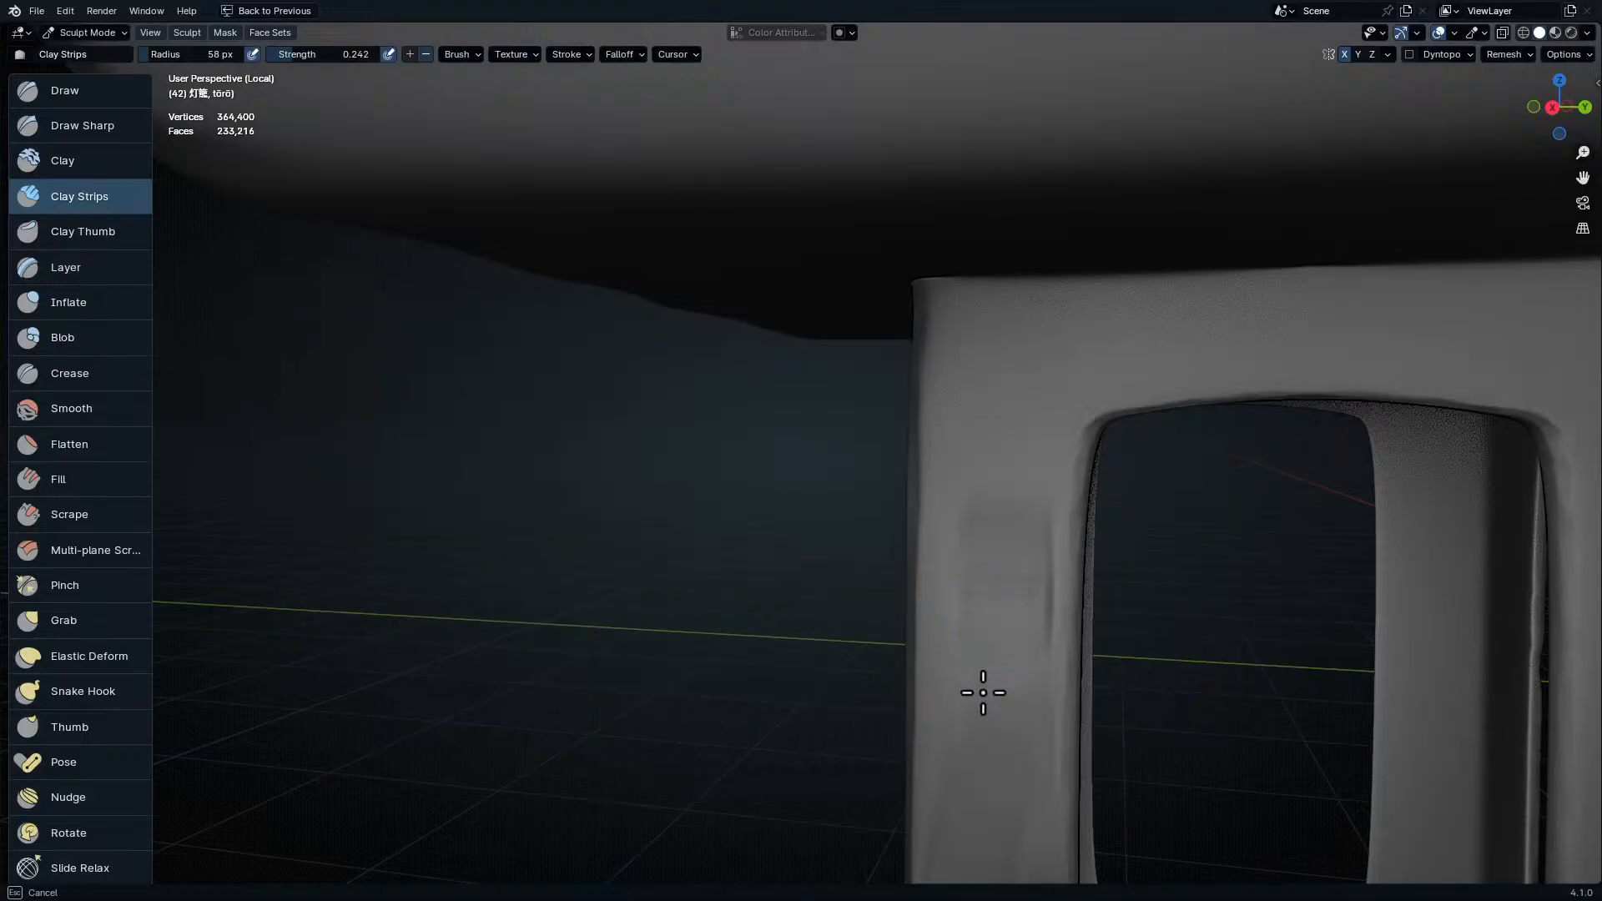
mouse_move(1019, 450)
middle_mouse_down()
mouse_move(1055, 607)
mouse_move(1083, 636)
mouse_move(1012, 476)
middle_mouse_up()
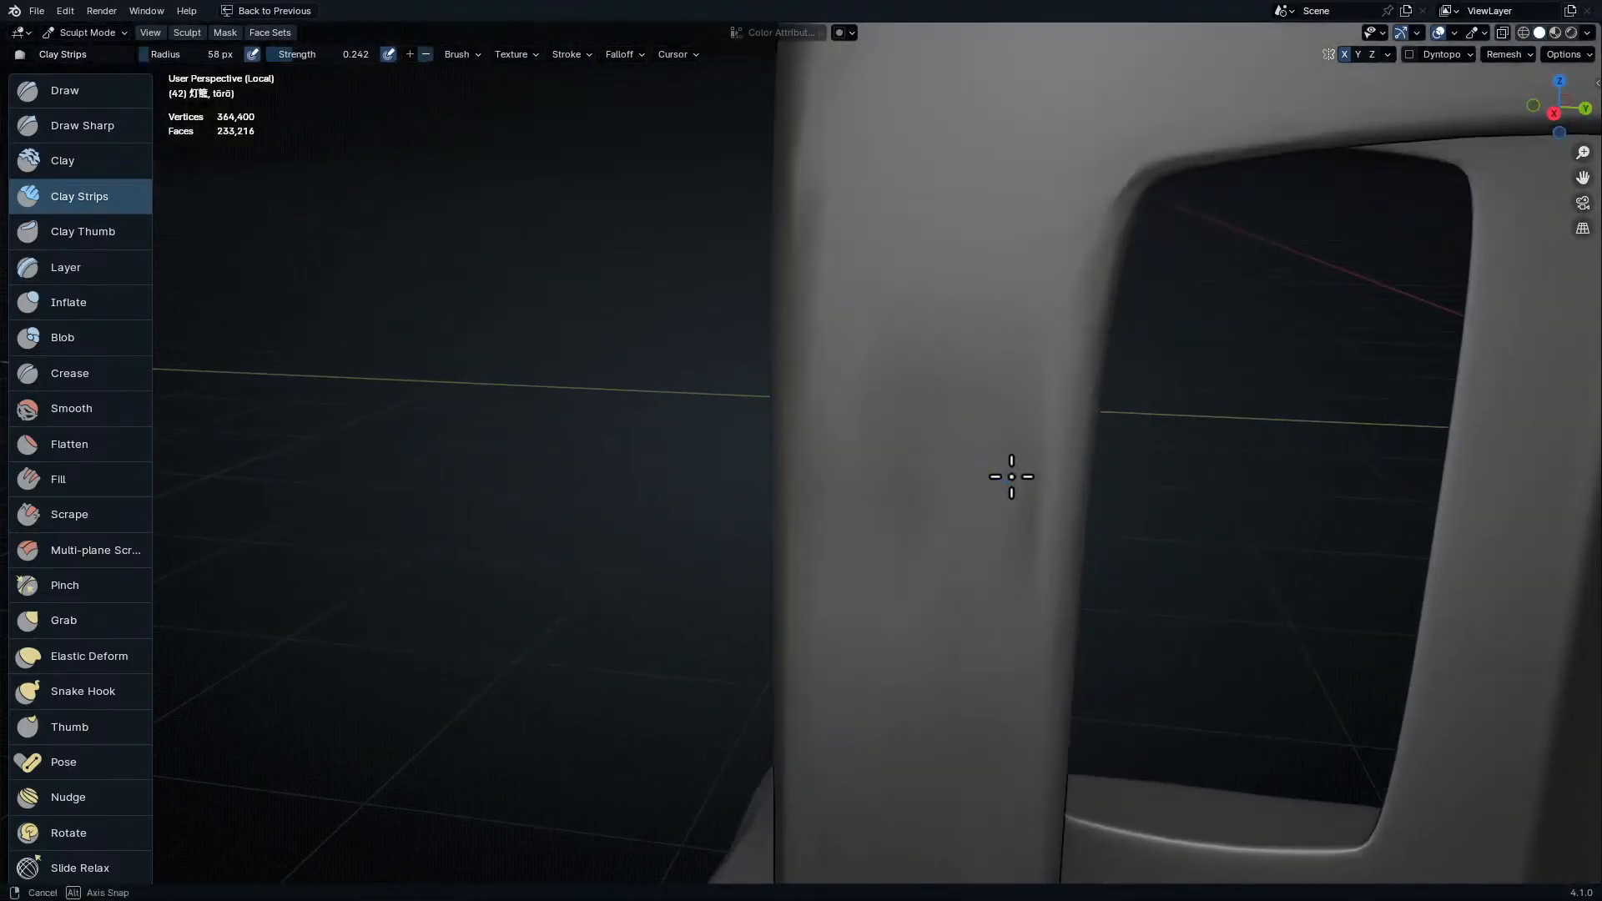
scroll(1034, 453, "up", 2)
middle_click_drag(915, 488, 894, 530)
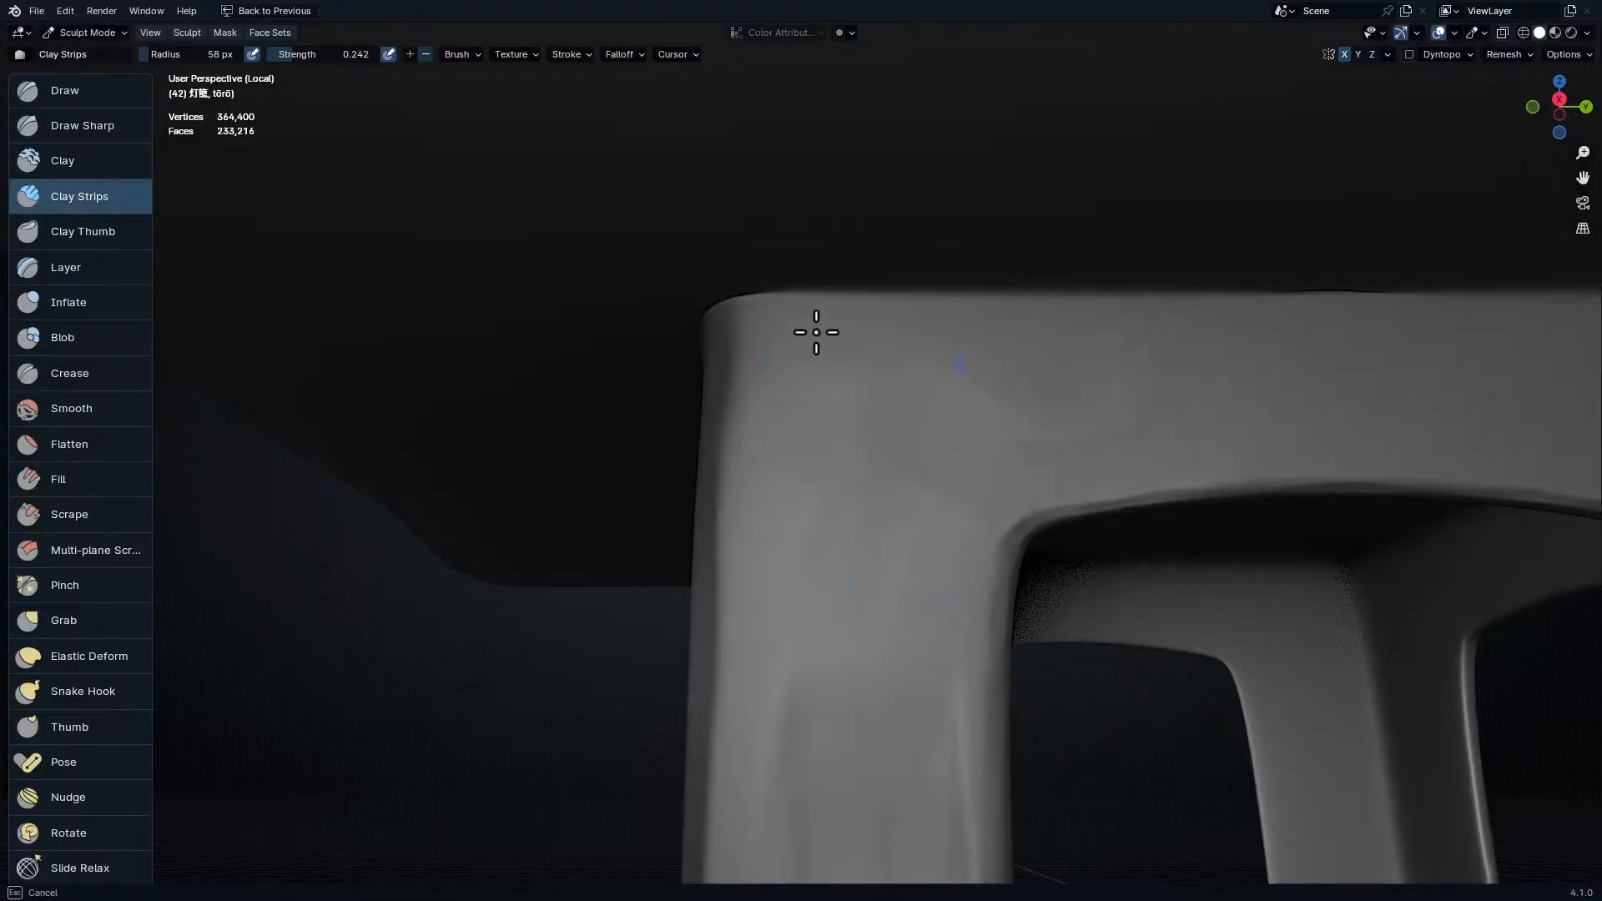
middle_click_drag(1242, 391, 753, 430)
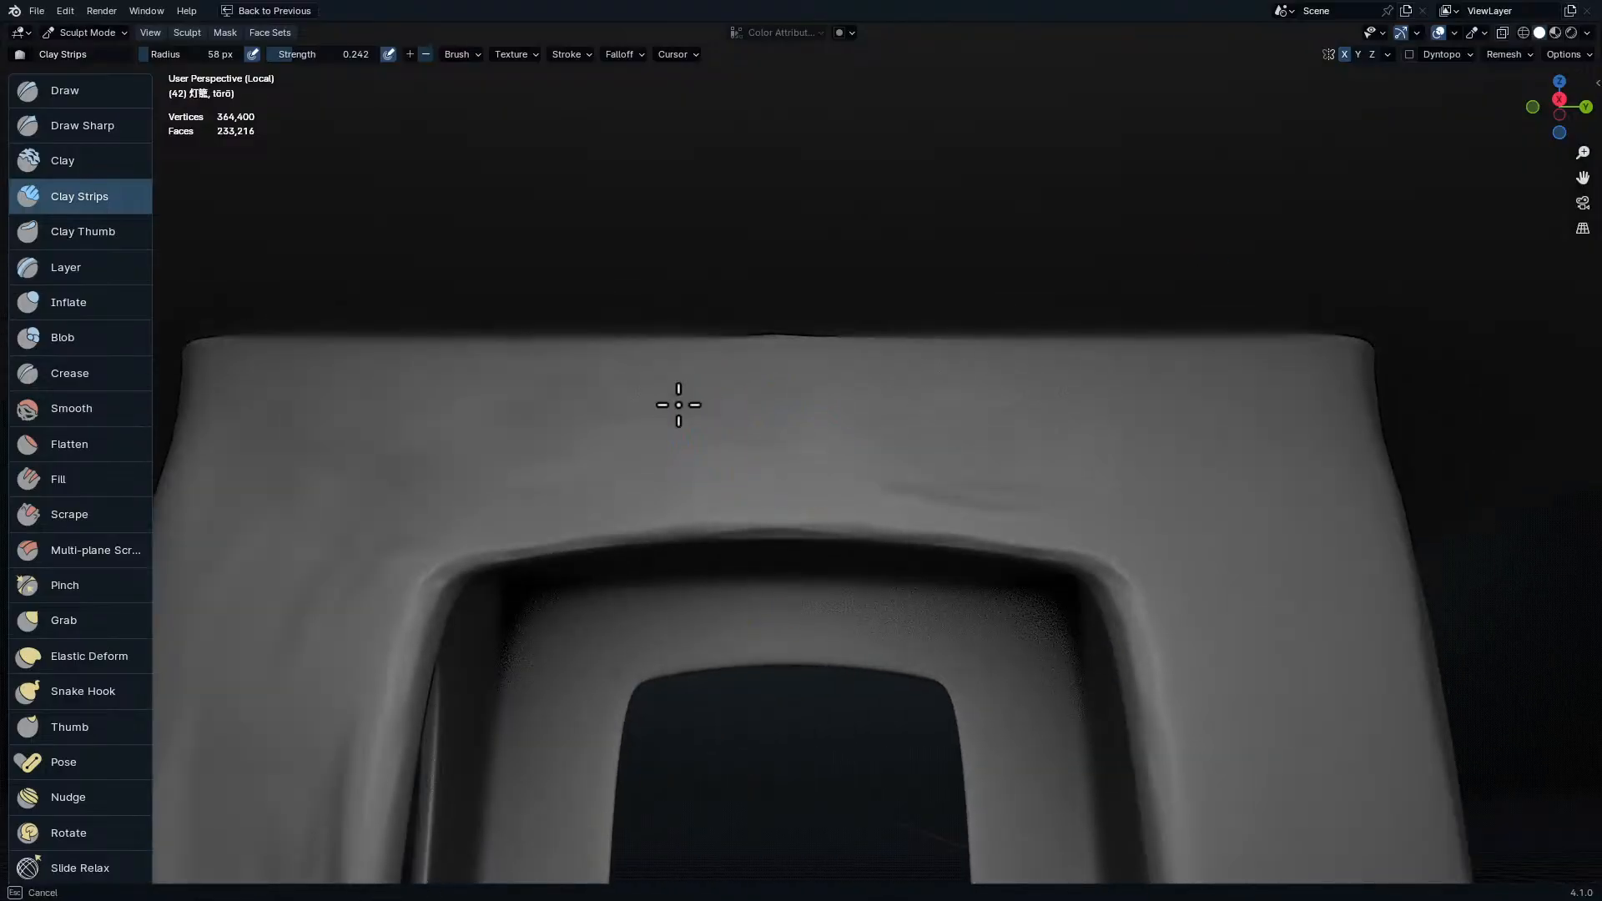
- Work vertical Clay Strips strokes down the right post from its upper section to its lower section
middle_click_drag(1198, 615, 773, 140)
middle_click_drag(801, 640, 854, 228)
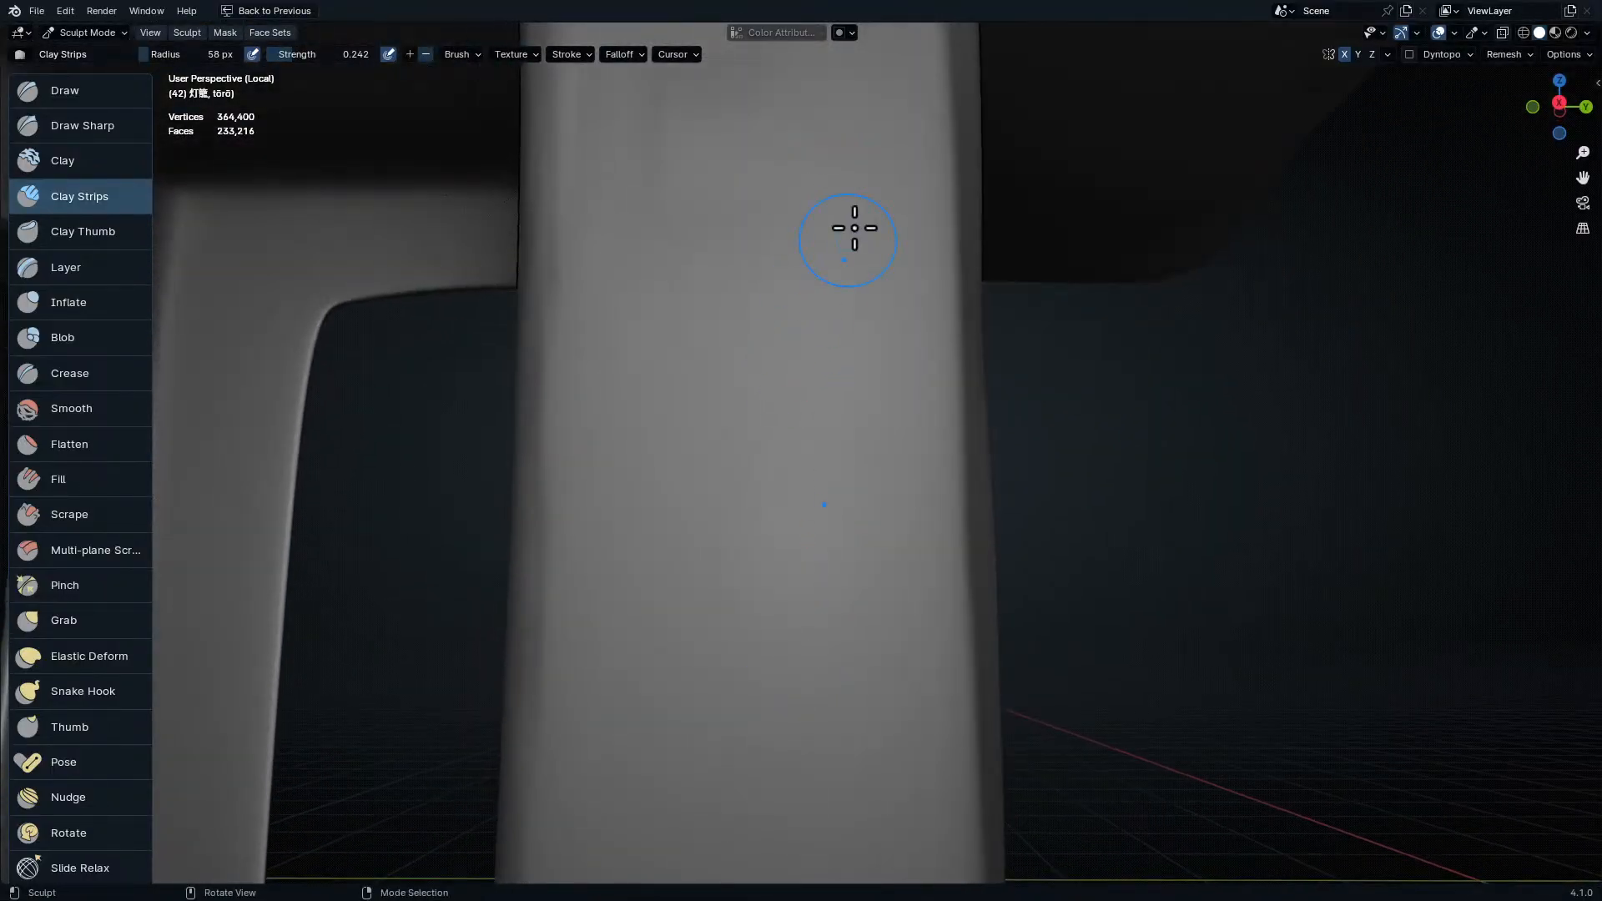
middle_click_drag(830, 671, 572, 739)
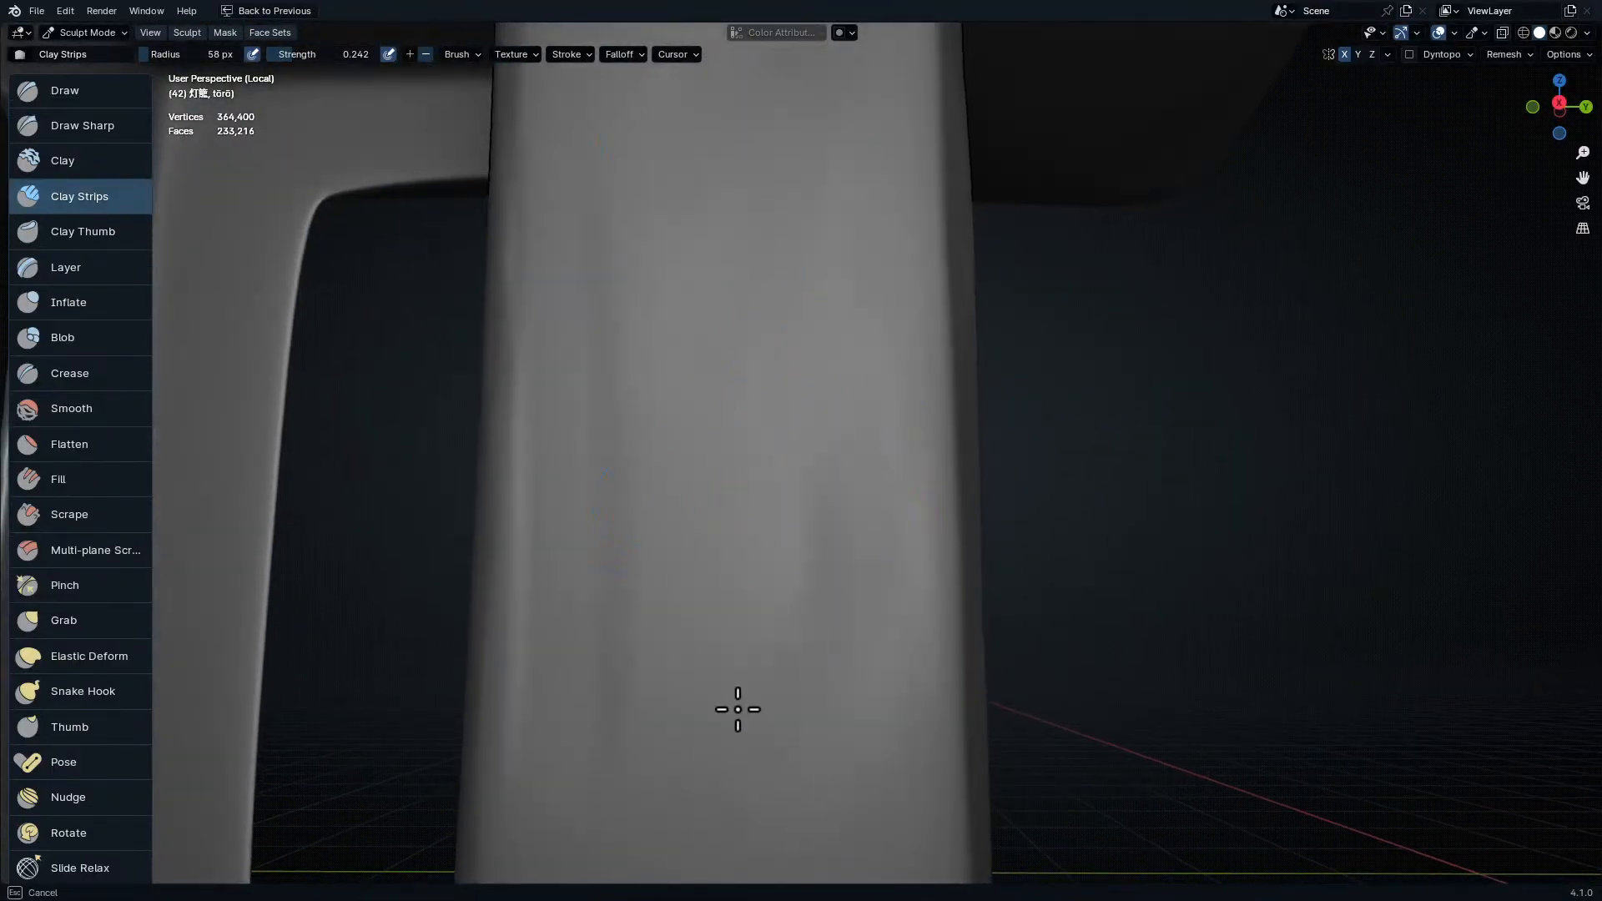
middle_click_drag(817, 728, 773, 322)
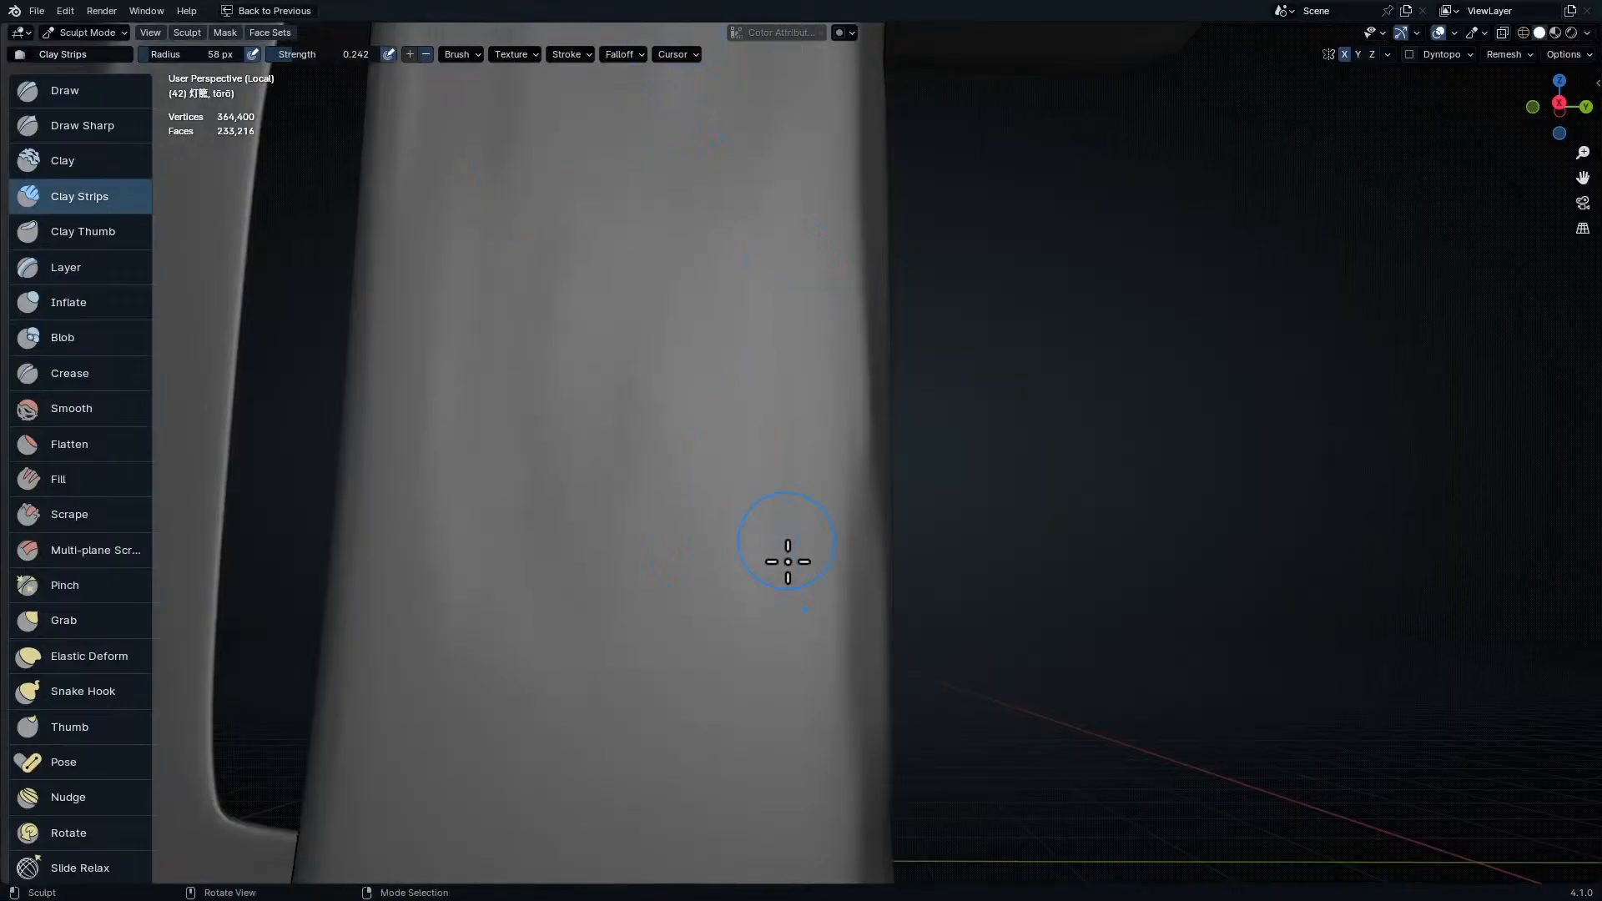
middle_click_drag(783, 537, 733, 154)
- Shape the frame's lower right corner and lay horizontal Clay Strips strokes along the bottom rail
middle_click_drag(313, 699, 890, 245)
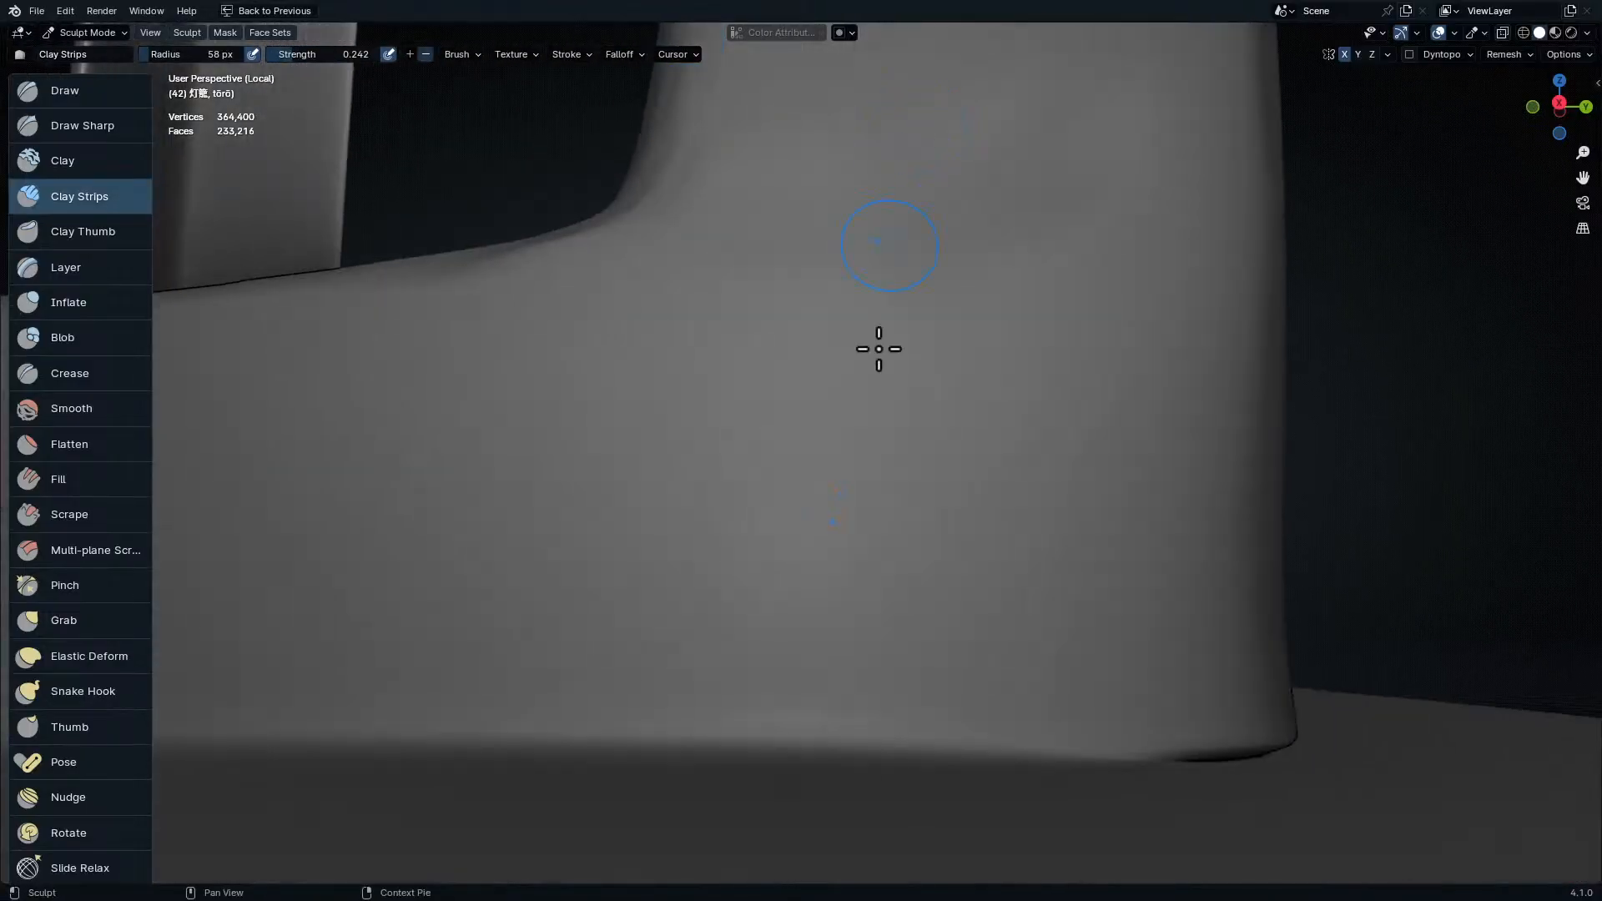
middle_click_drag(292, 453, 807, 640)
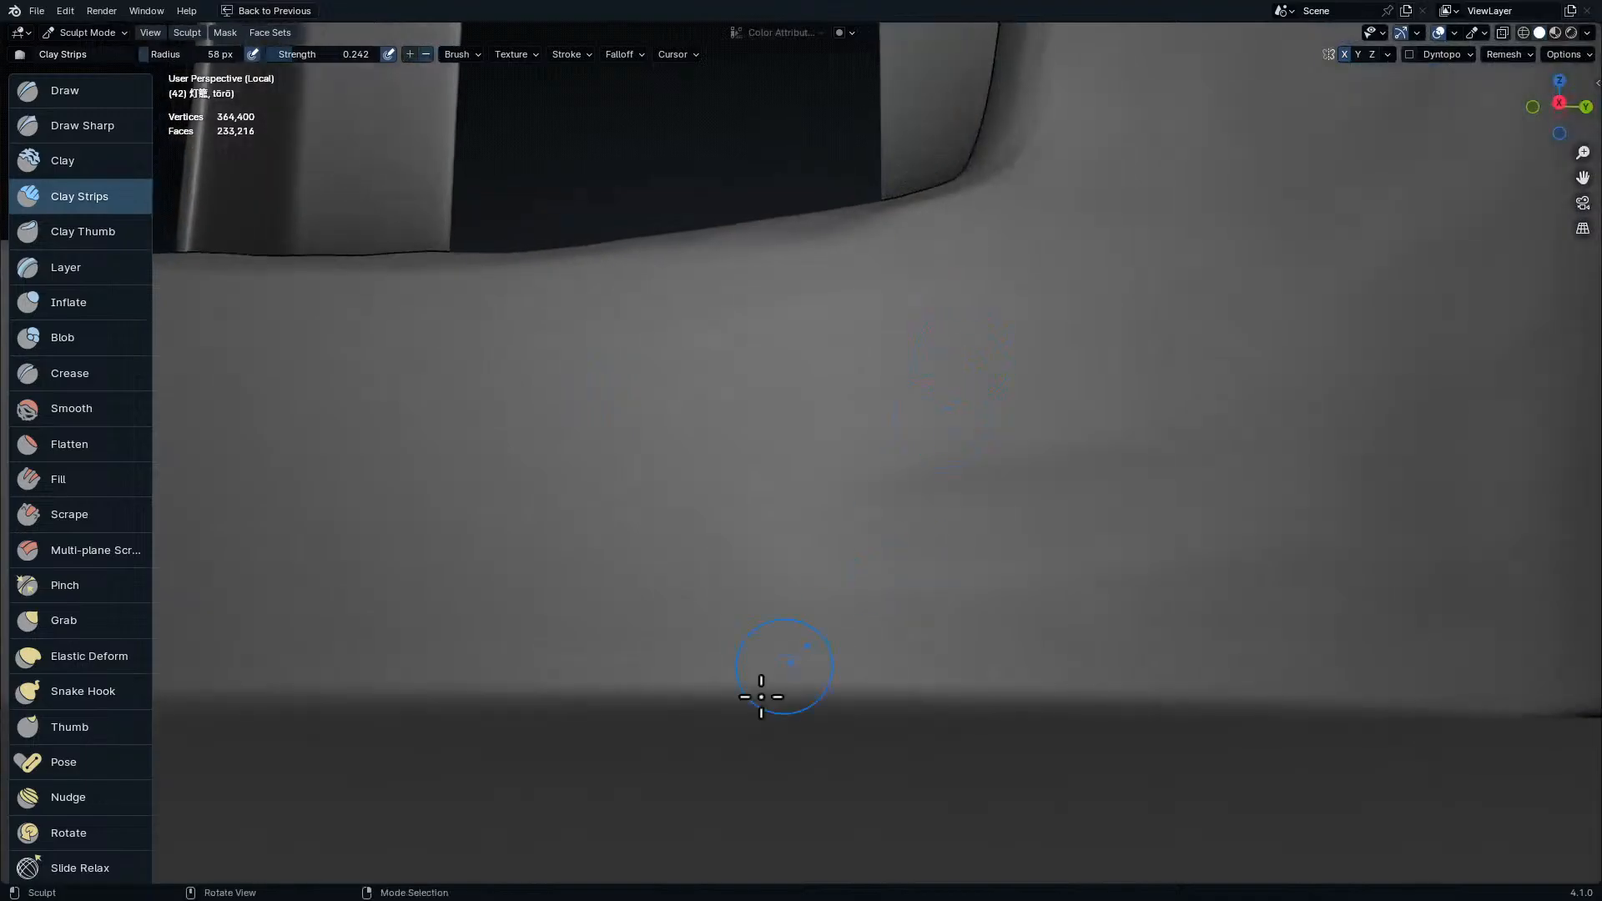
middle_click_drag(720, 329, 598, 421)
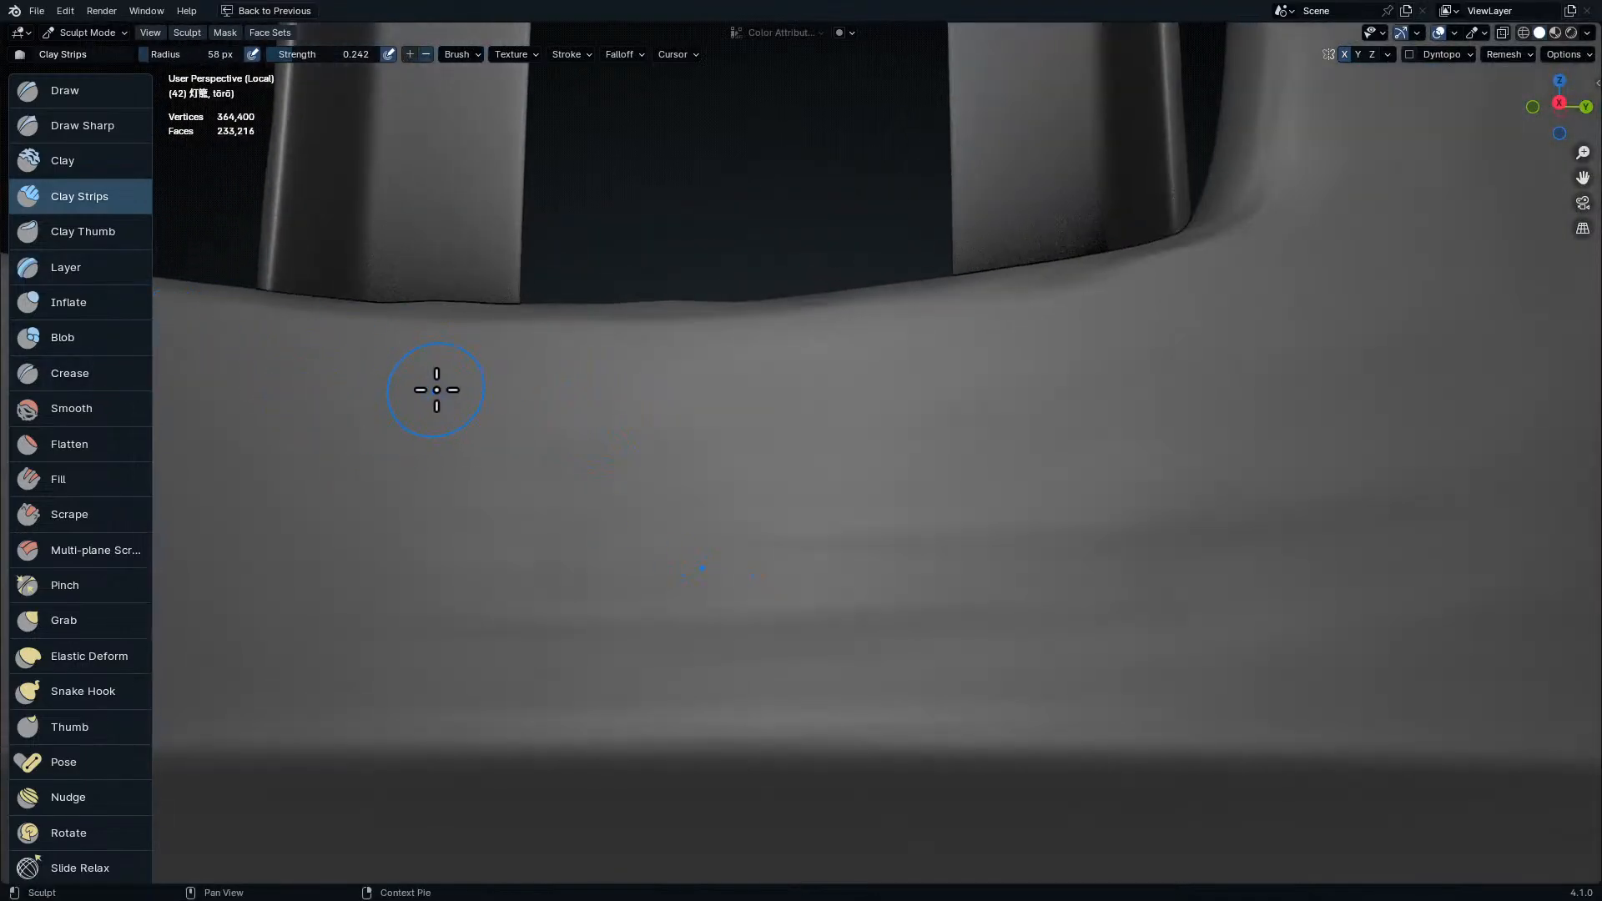
- Extend the Clay Strips strokes to the bottom rail's left end, around the lower left corner and back up the post
middle_click_drag(436, 390, 1141, 454, "shift")
left_click_drag(1231, 597, 676, 446)
middle_click_drag(643, 310, 1030, 428, "shift")
left_click_drag(488, 700, 661, 669)
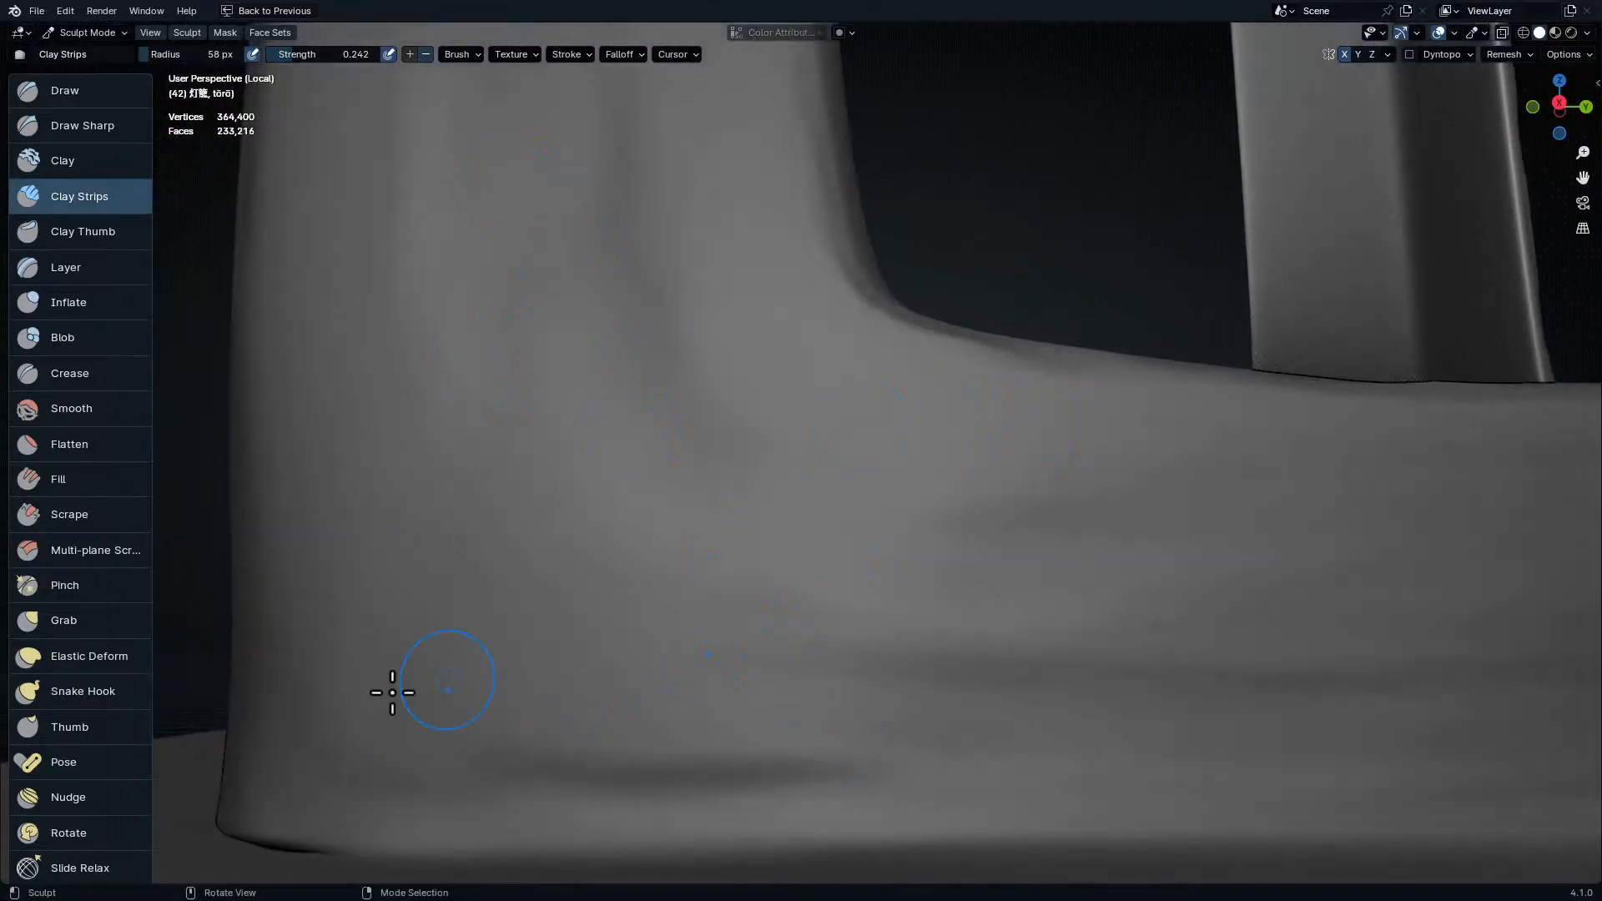
left_click_drag(522, 644, 683, 298)
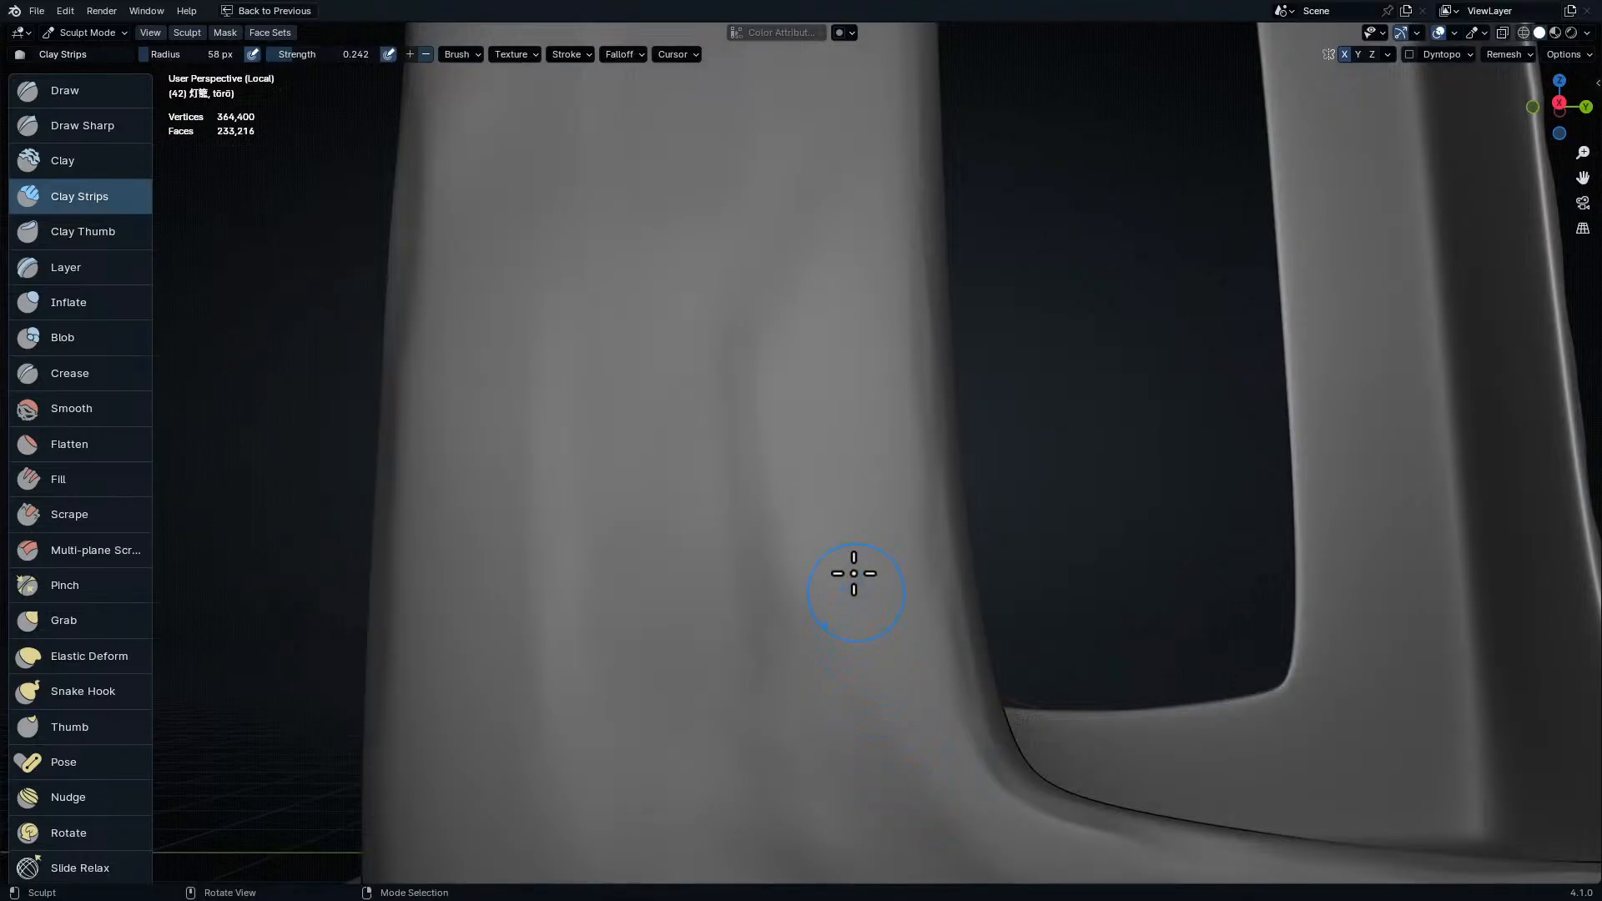
- Check this window face as a whole and touch up its top rail and both posts with Clay Strips
scroll(758, 512, "down", 6)
scroll(829, 228, "up", 4)
middle_click_drag(815, 474, 821, 521)
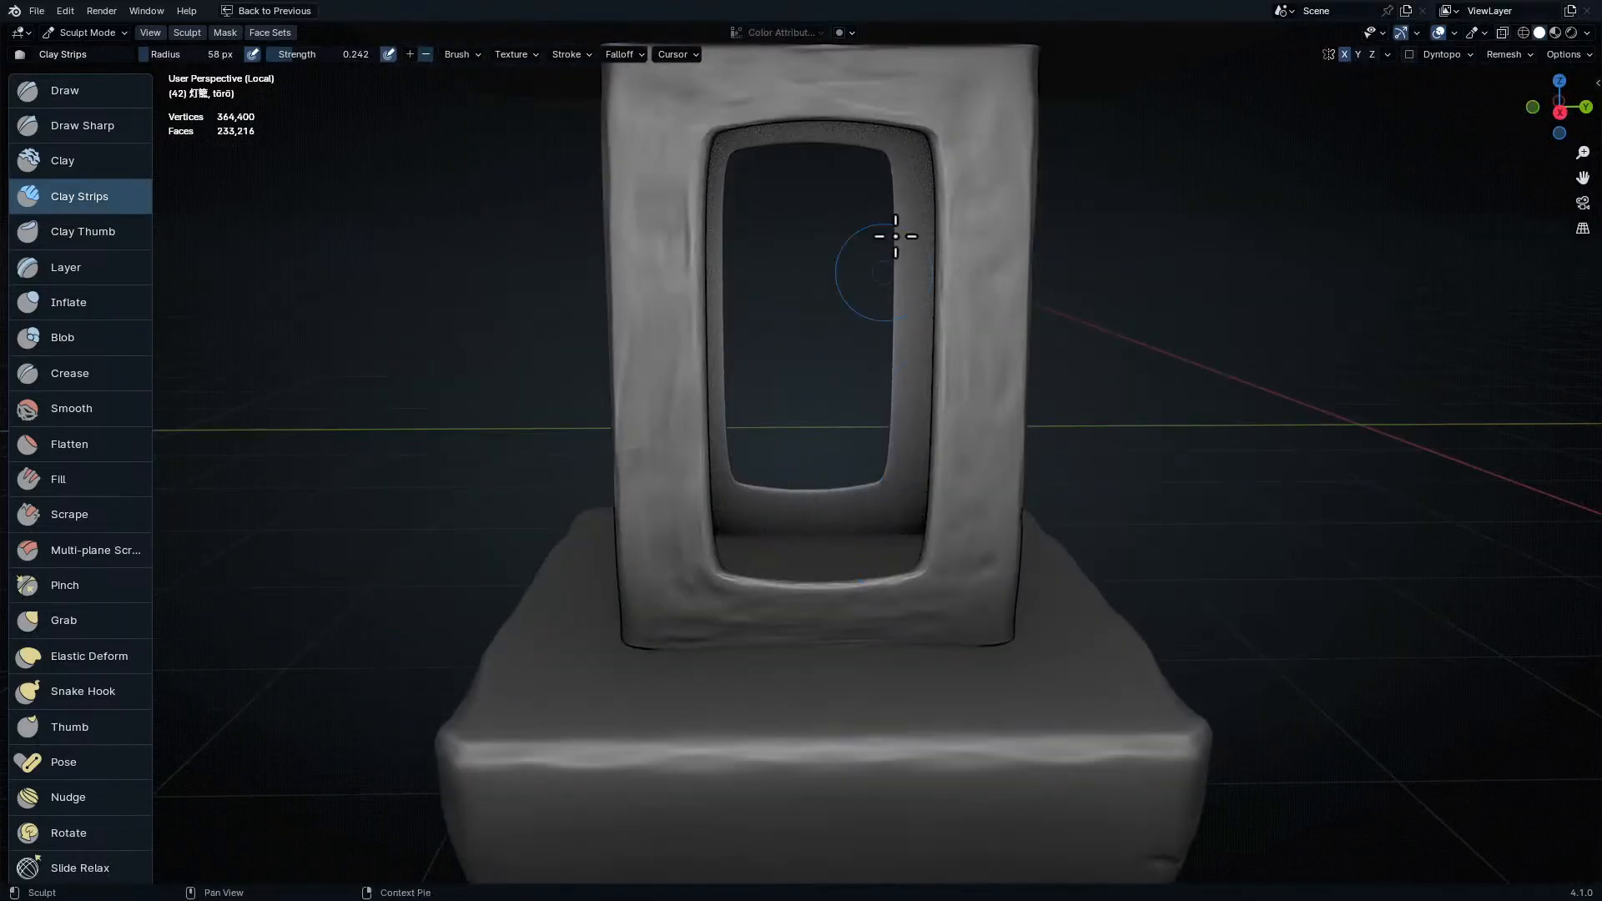
middle_click_drag(884, 272, 892, 433, "shift")
middle_click_drag(888, 300, 881, 257)
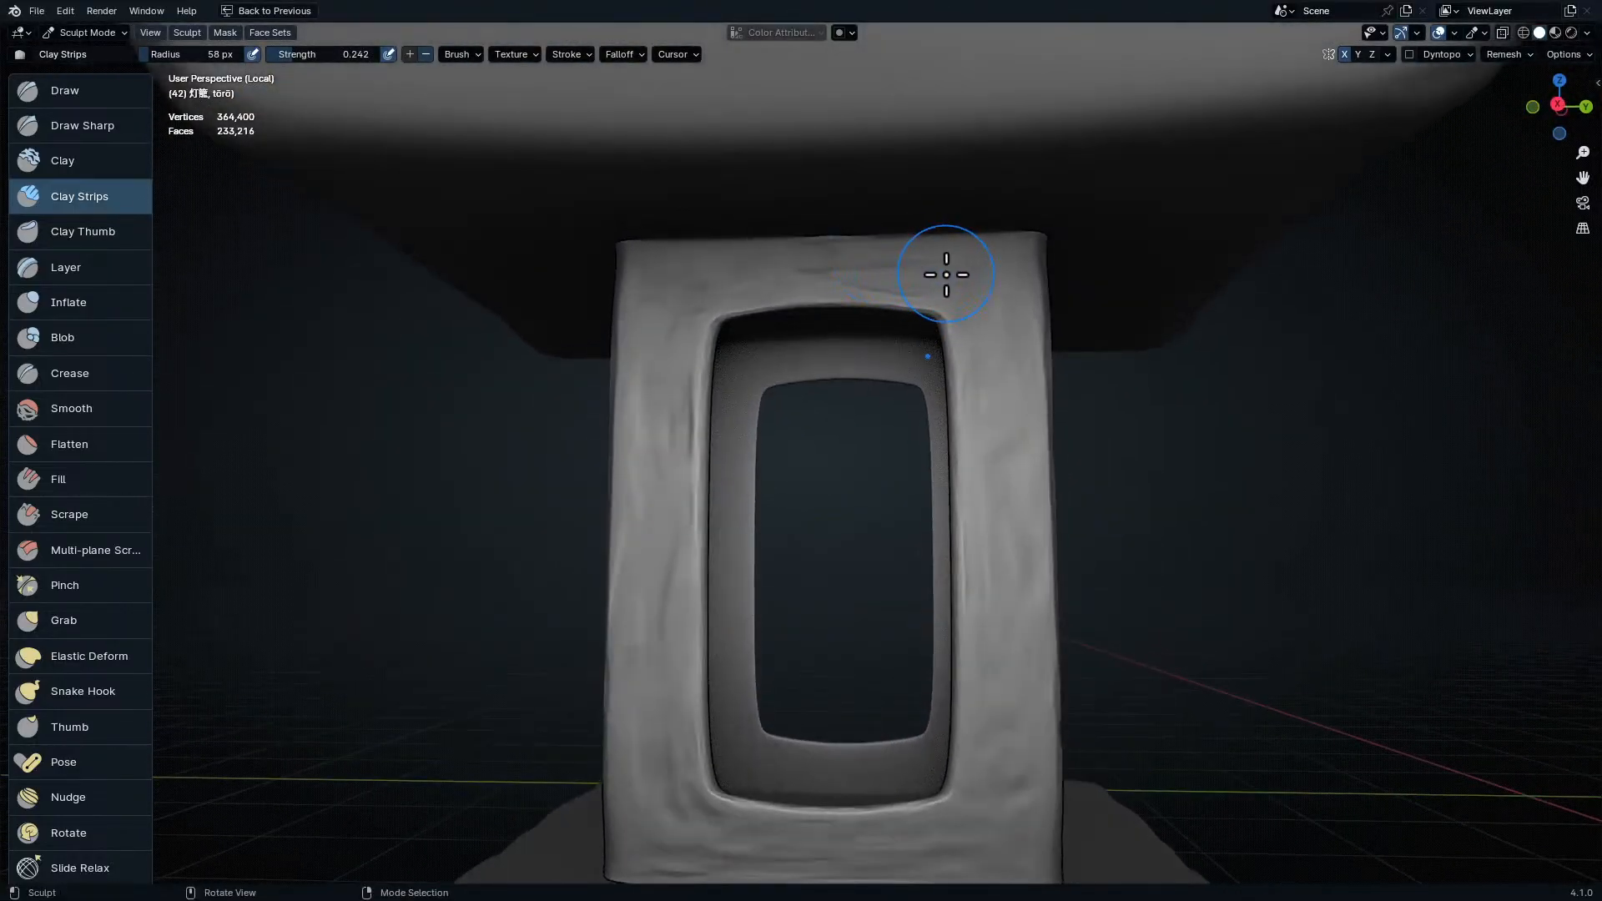
scroll(935, 272, "up", 2)
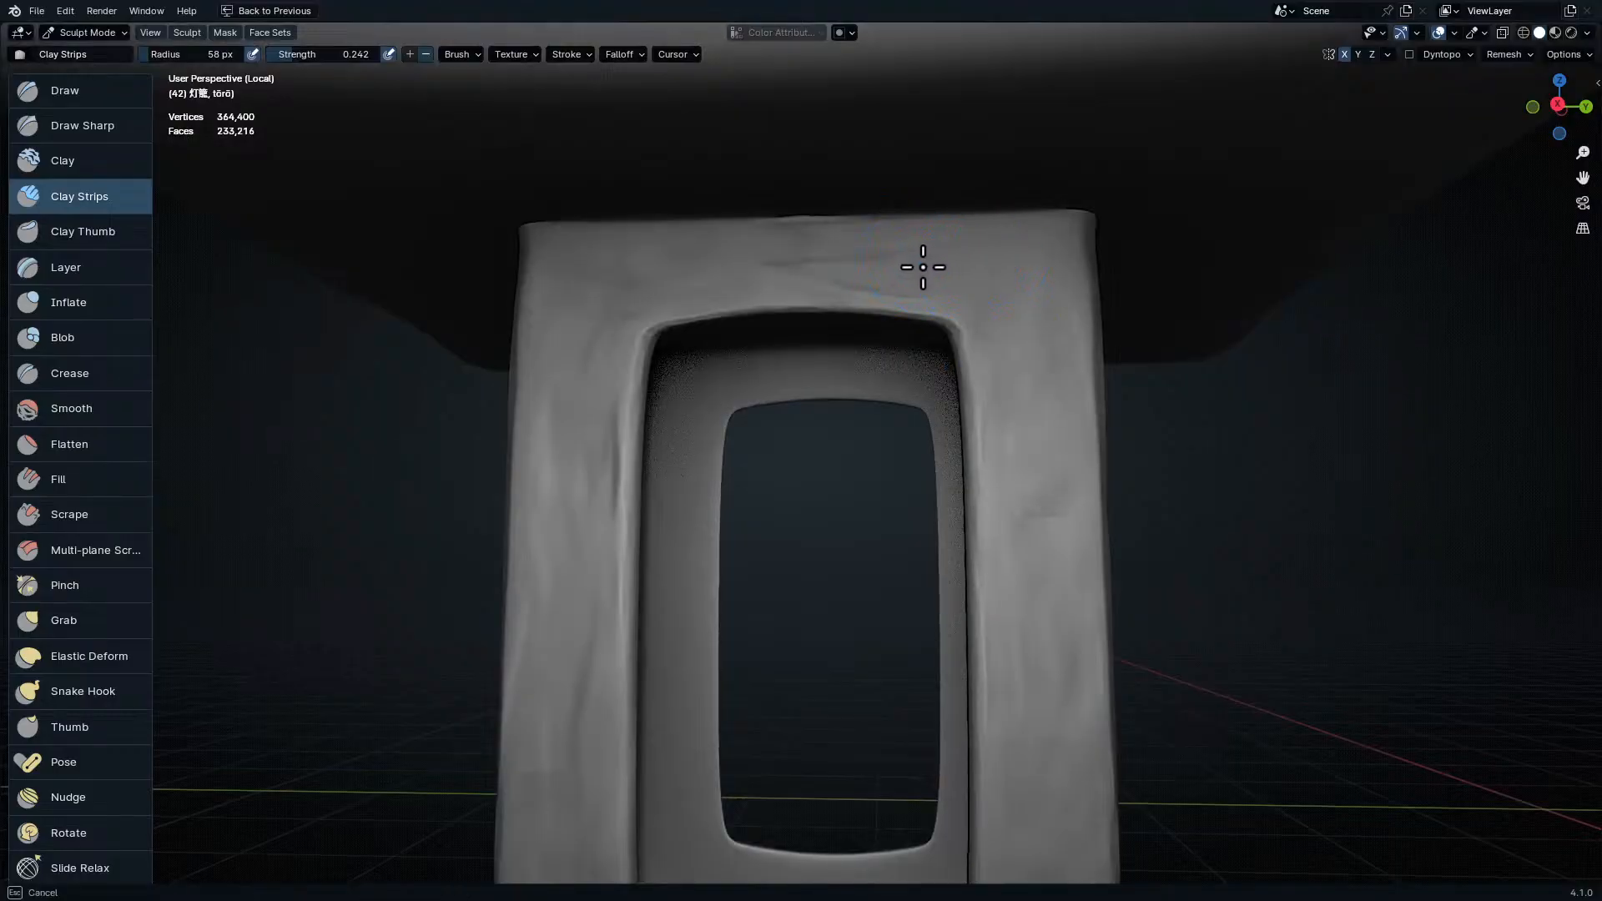
middle_click_drag(559, 636, 581, 313)
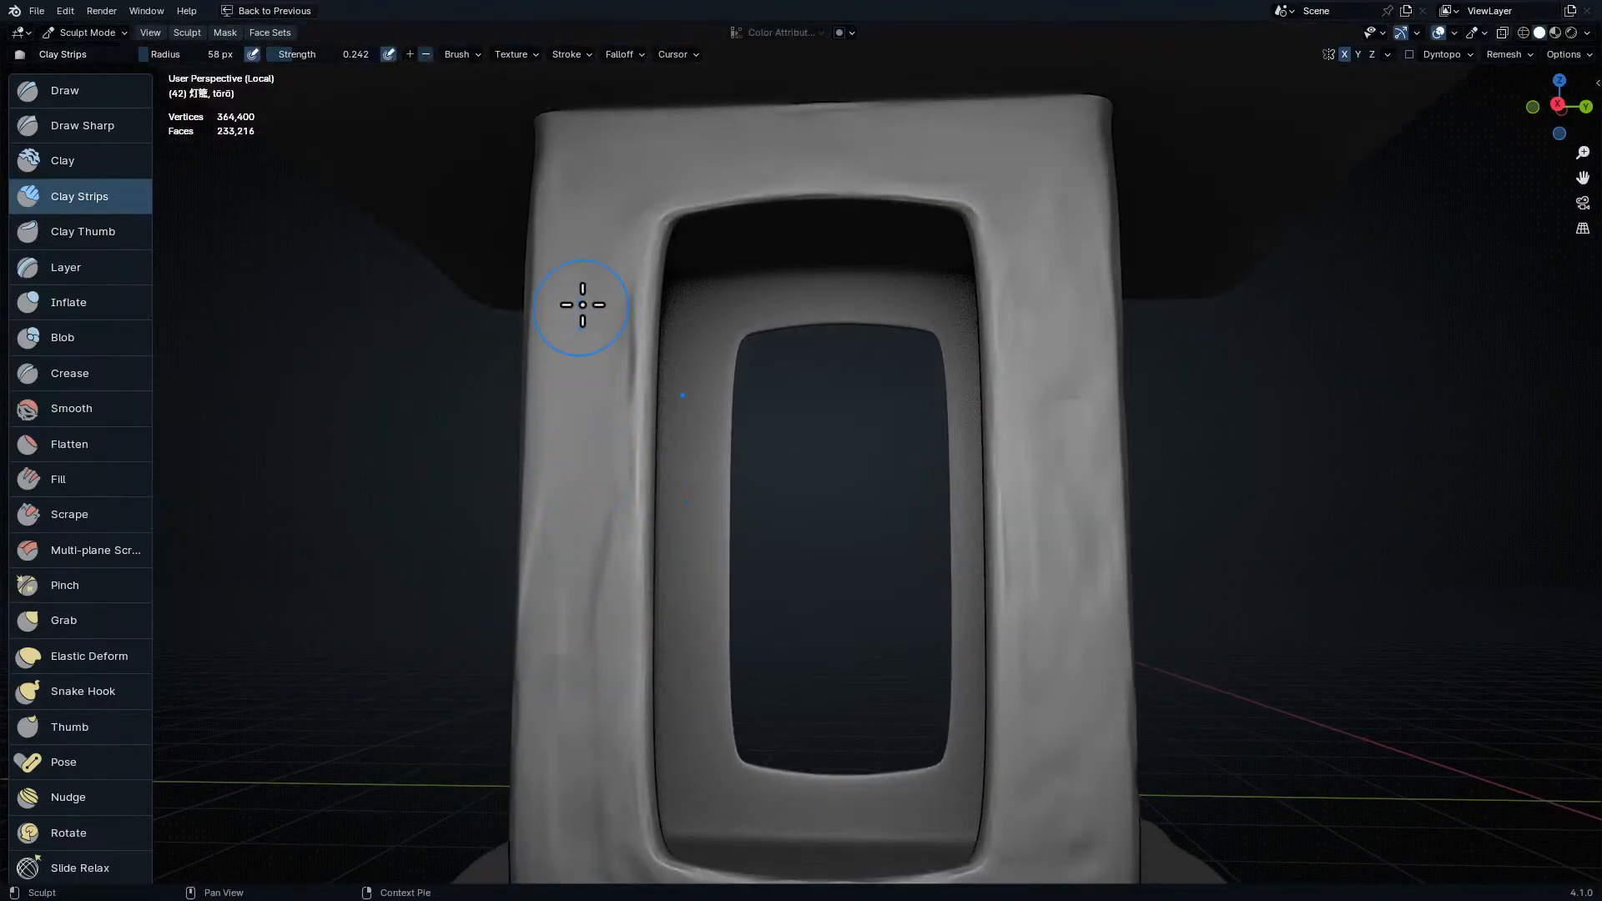
middle_click_drag(685, 599, 585, 419)
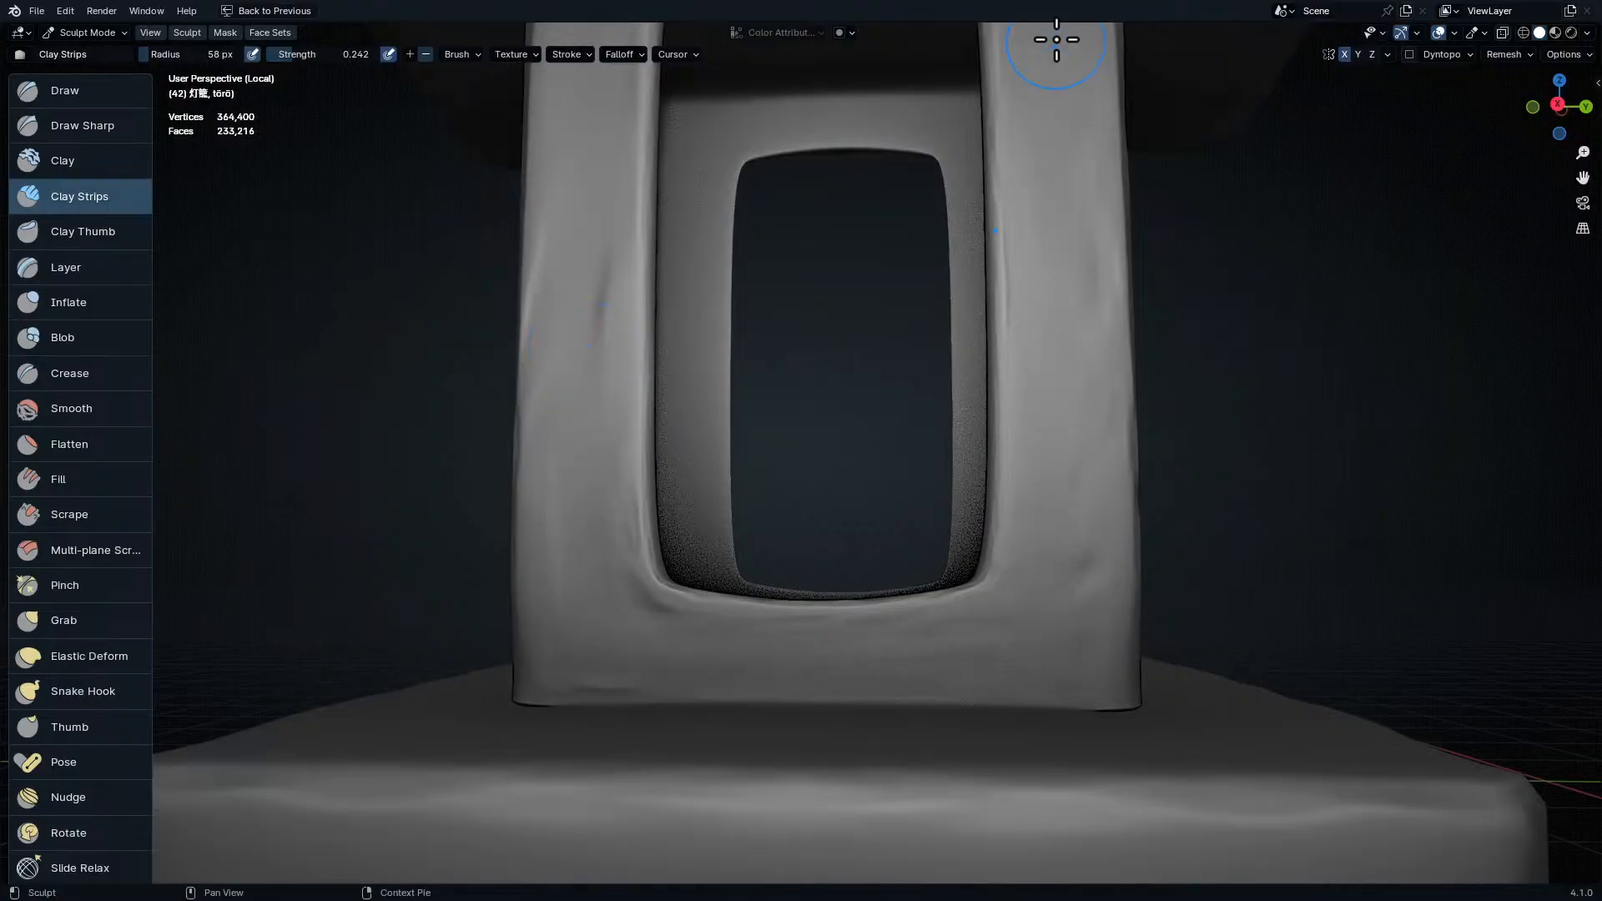
middle_click_drag(1056, 42, 1073, 443)
- Turn off X symmetry and lay the first horizontal Clay Strips strokes across one slope of the roof
middle_click_drag(716, 540, 931, 417)
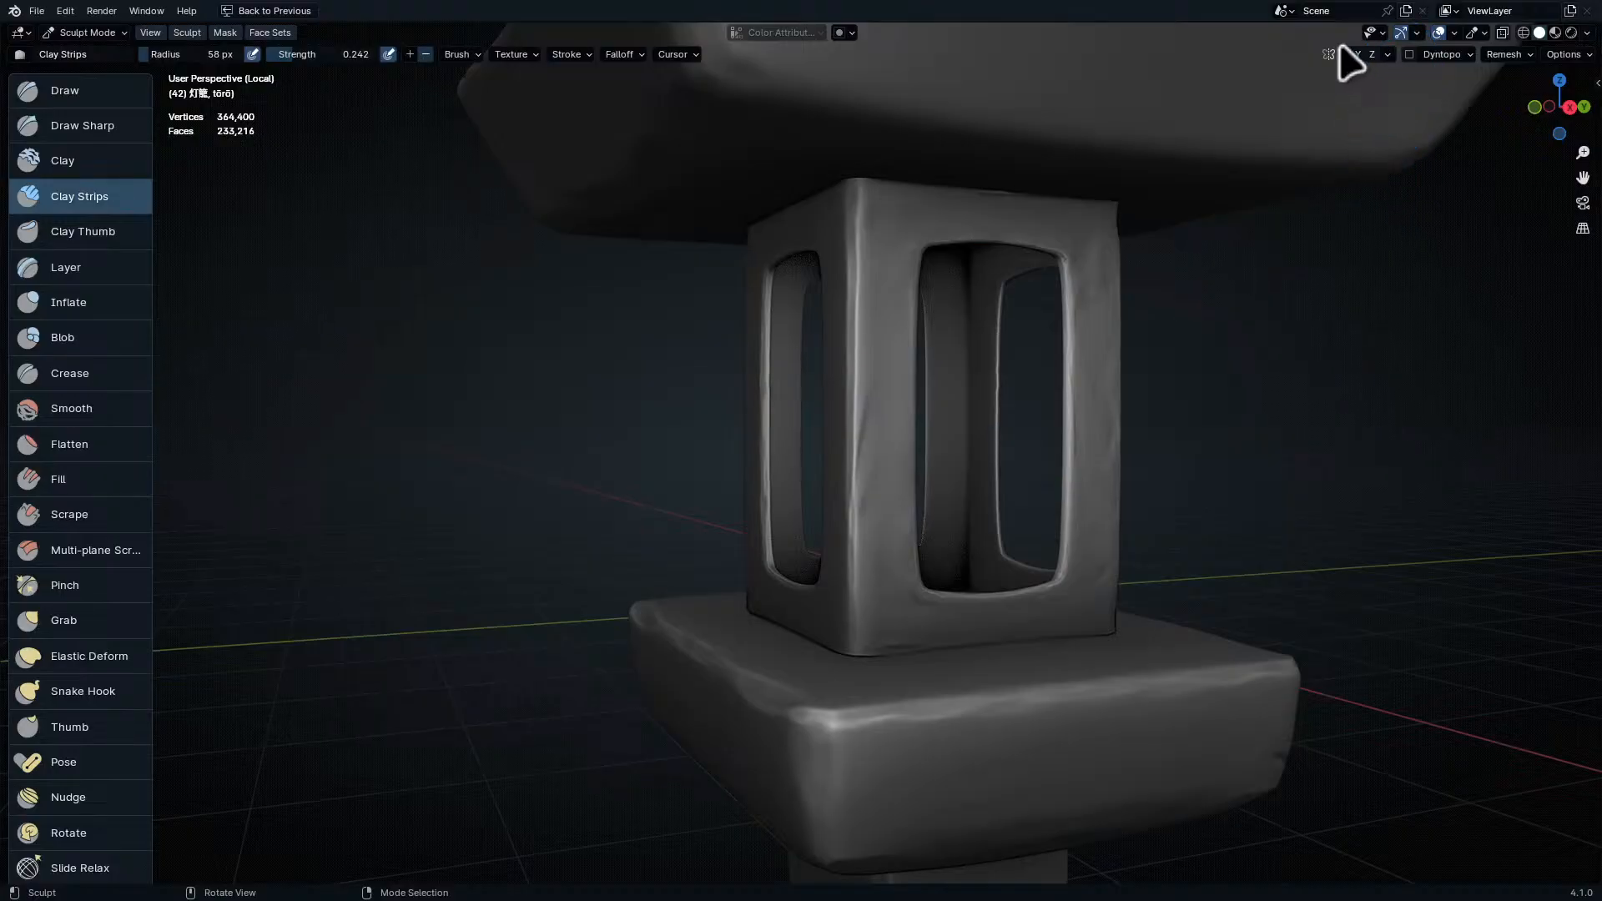
middle_click_drag(1184, 244, 1080, 436)
middle_click_drag(1088, 504, 937, 253, "ctrl")
middle_click_drag(939, 367, 936, 333, "ctrl")
middle_click_drag(937, 334, 788, 305)
middle_click_drag(972, 413, 997, 434, "shift")
middle_click_drag(997, 434, 868, 424)
middle_click_drag(1084, 242, 1025, 571, "shift")
middle_click_drag(1064, 171, 1056, 270, "ctrl")
mouse_move(1055, 269)
middle_mouse_down()
mouse_move(1077, 272)
mouse_move(1070, 287)
middle_mouse_up()
middle_click_drag(1059, 259, 947, 288, "shift")
middle_click_drag(955, 401, 952, 292, "ctrl")
middle_click_drag(955, 296, 959, 317)
middle_click_drag(951, 375, 1151, 308, "ctrl")
left_click_drag(724, 213, 780, 301)
middle_click_drag(834, 309, 893, 355, "shift")
left_click_drag(951, 367, 1040, 379)
- Spread the Clay Strips strokes over the lower part of the roof slope above the eave
middle_click_drag(667, 417, 784, 475, "shift")
mouse_move(651, 525)
left_mouse_down()
mouse_move(557, 543)
mouse_move(551, 501)
left_mouse_up()
left_click_drag(450, 584, 250, 625)
mouse_move(250, 625)
middle_mouse_down()
mouse_move(1026, 398)
mouse_move(929, 491)
middle_mouse_up()
mouse_move(828, 406)
middle_mouse_down()
mouse_move(779, 490)
mouse_move(741, 411)
middle_mouse_up()
- Switch to the Smooth brush with a 108 px radius, and return to Clay Strips with a 76 px radius for the roof slope
key("shift+s")
key("f")
left_click(787, 391)
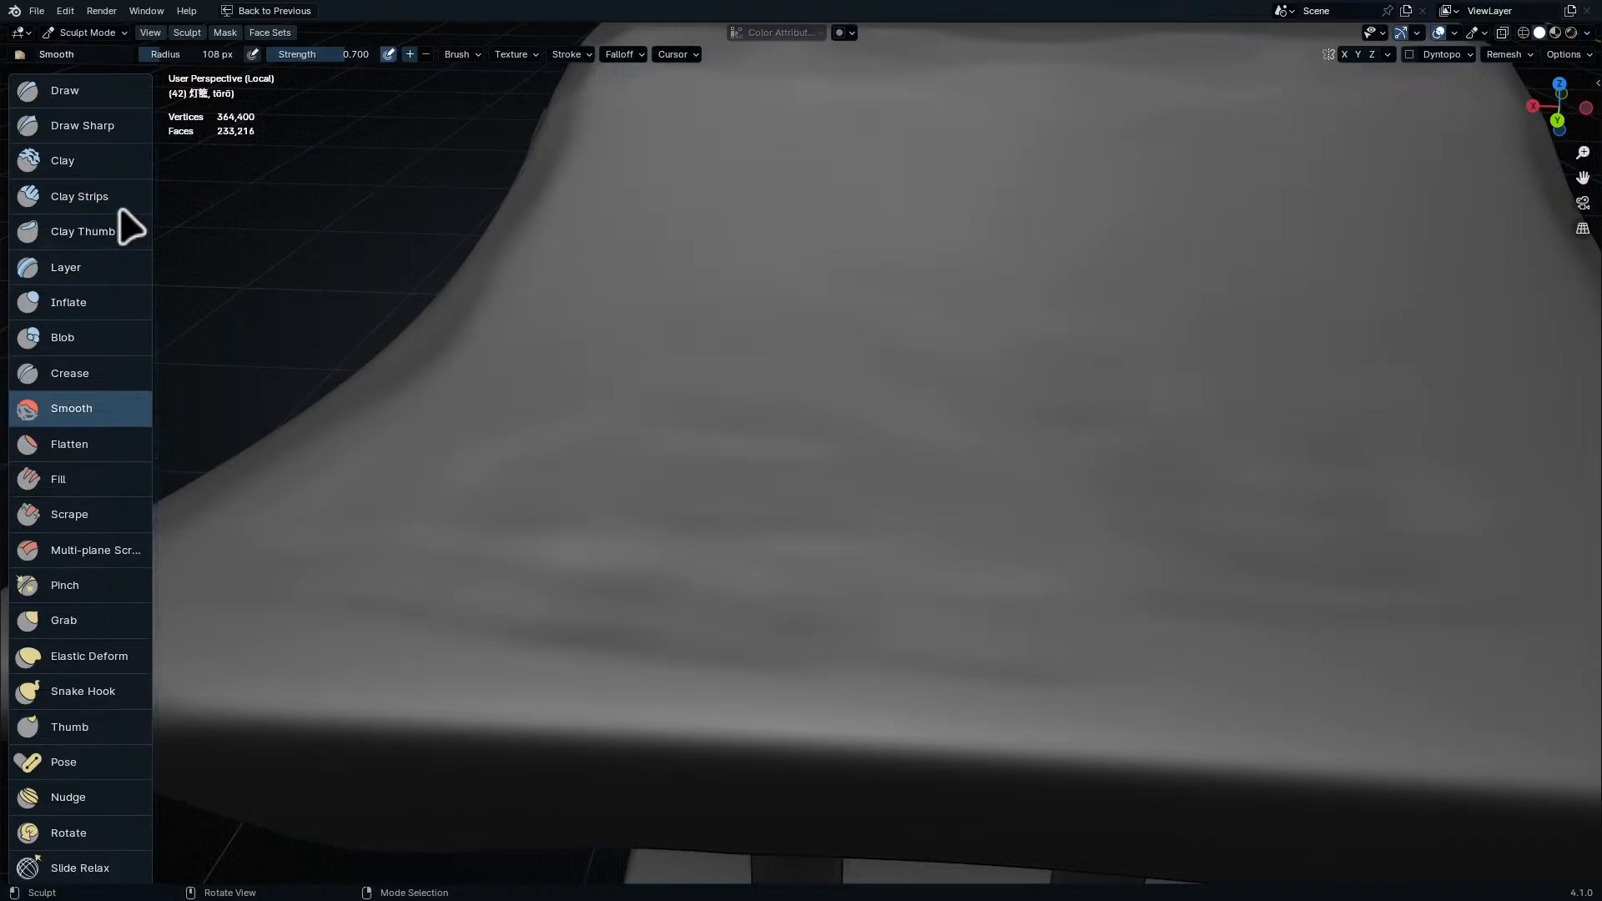
left_click(66, 195)
middle_click_drag(604, 390, 649, 404)
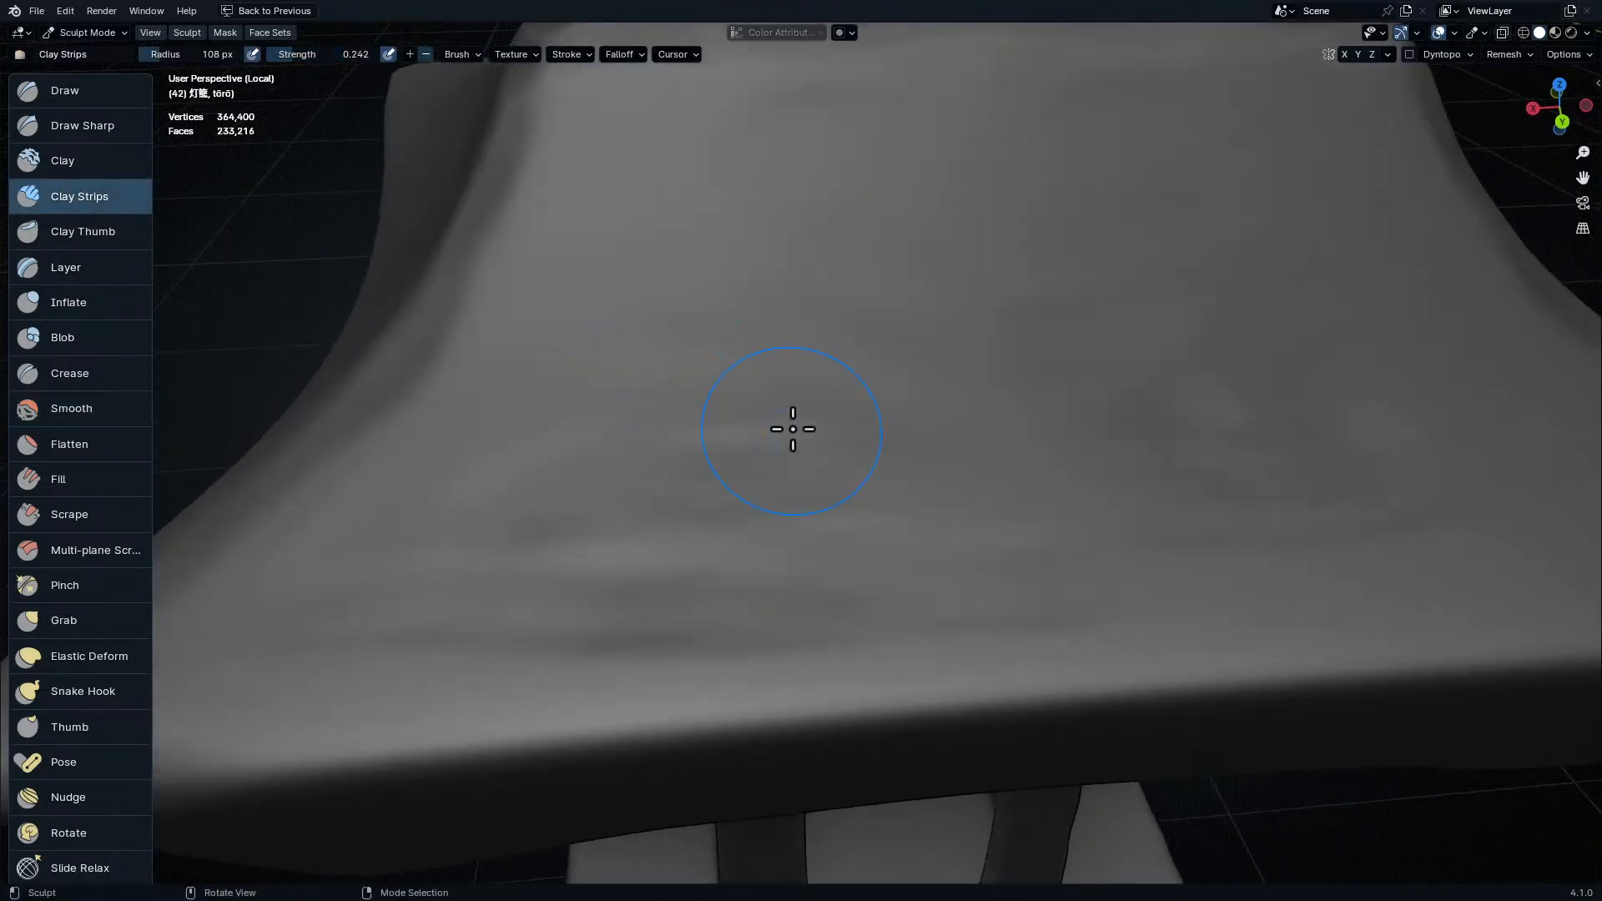
key("f")
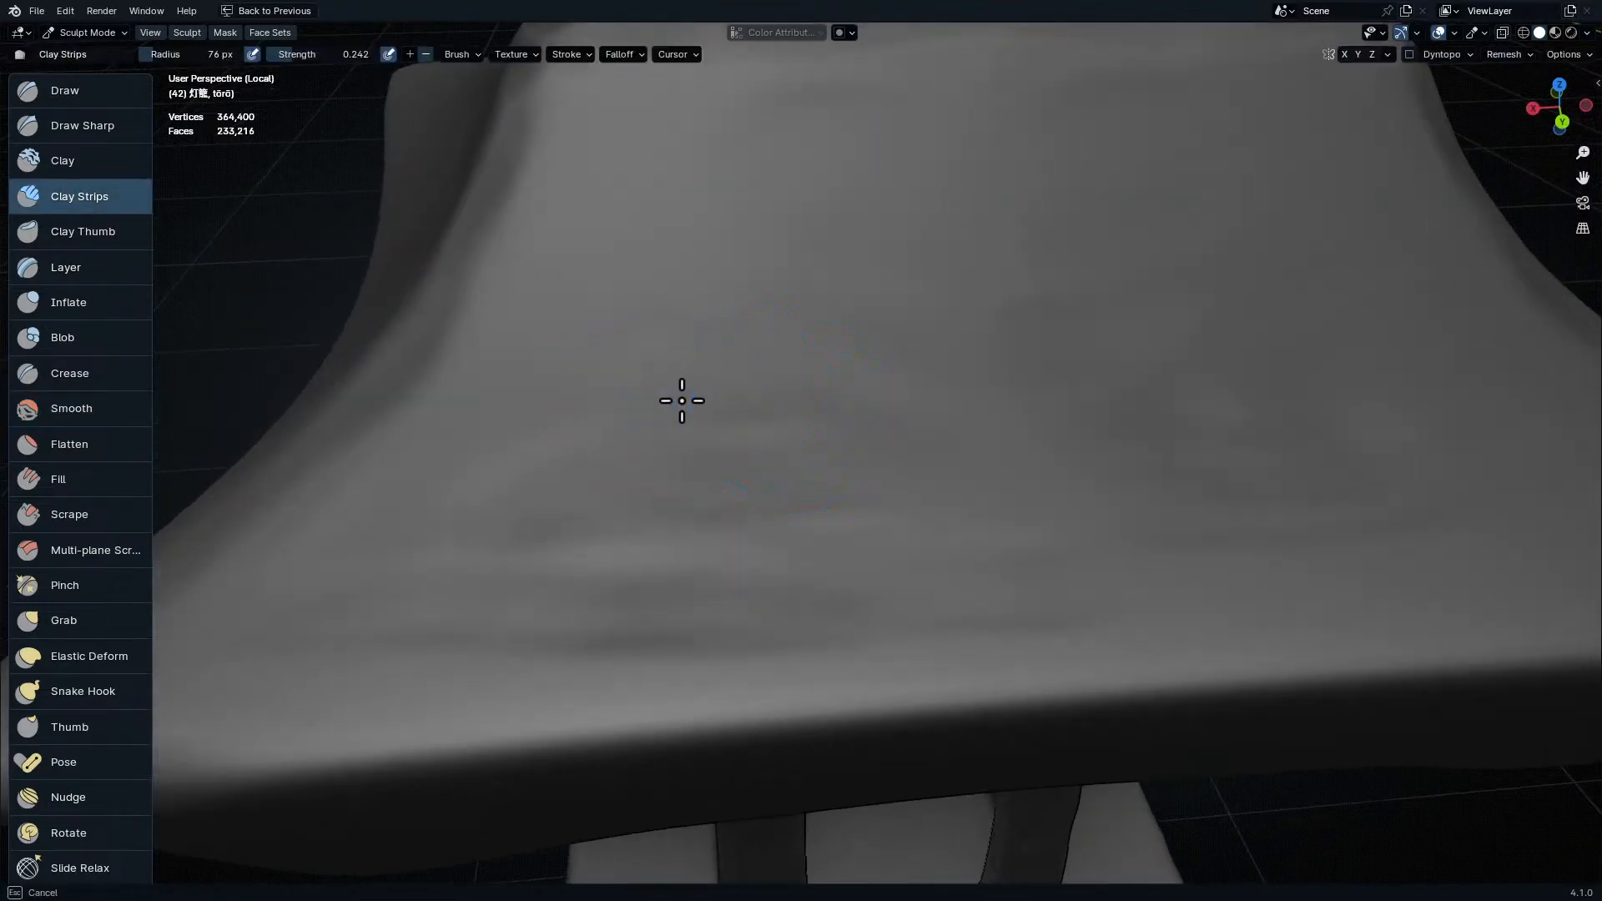
- Add Clay Strips strokes to the roof's flat top around the corner of the finial's base
middle_click_drag(798, 282, 692, 528, "ctrl")
mouse_move(813, 516)
middle_mouse_down()
mouse_move(868, 554)
mouse_move(937, 378)
middle_mouse_up()
mouse_move(736, 418)
middle_mouse_down()
mouse_move(916, 426)
mouse_move(907, 388)
middle_mouse_up()
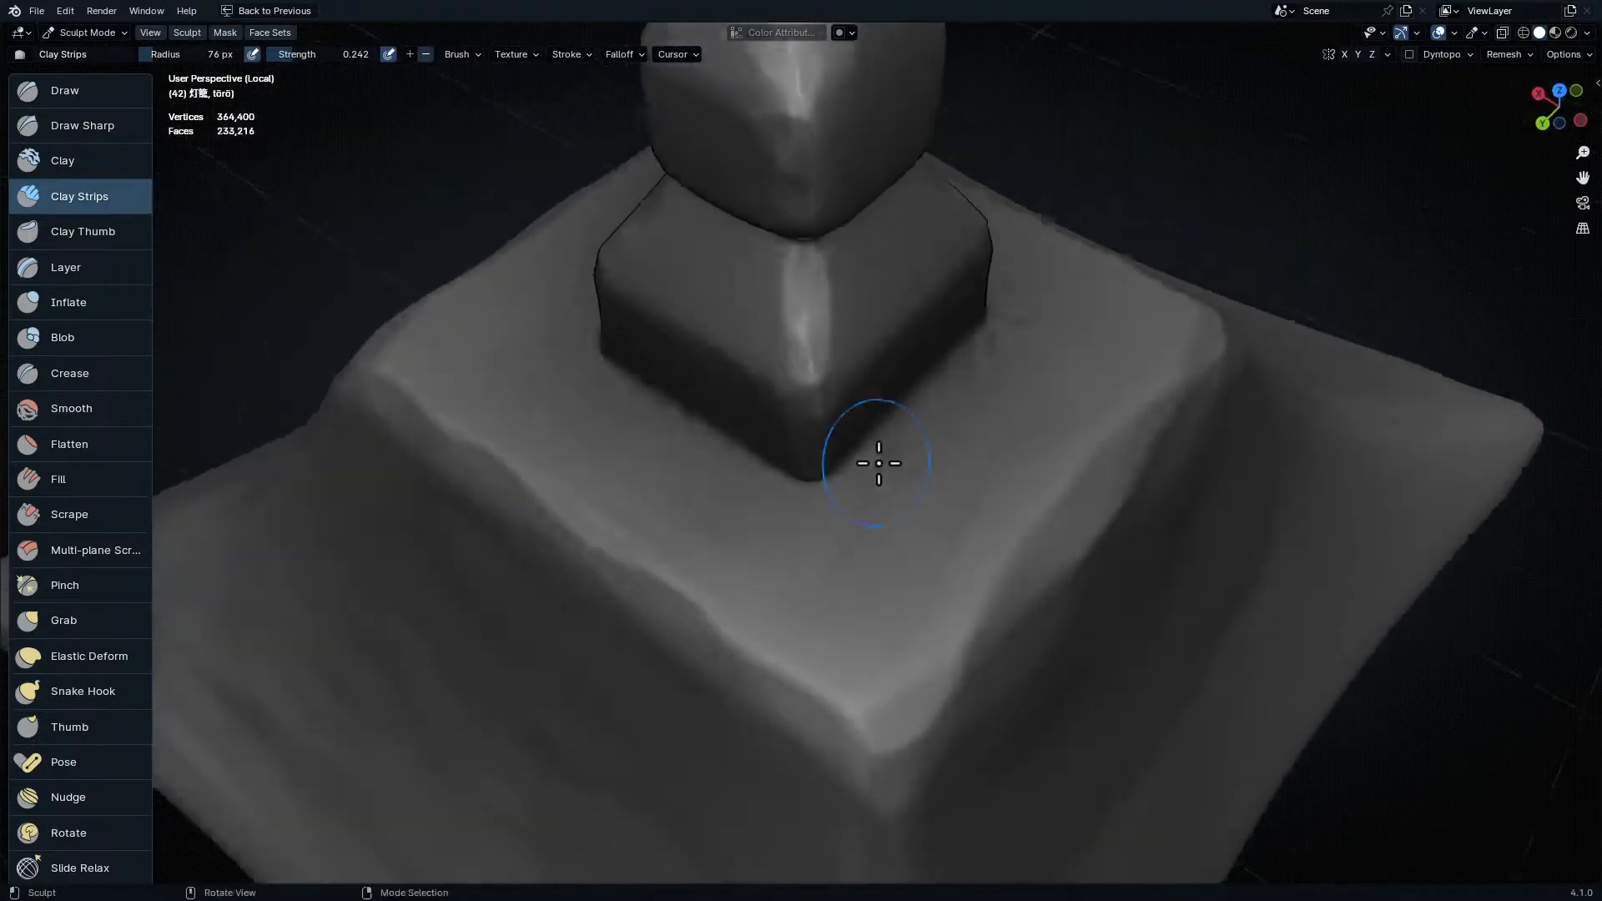
left_click_drag(776, 531, 836, 539)
middle_click_drag(939, 559, 876, 512)
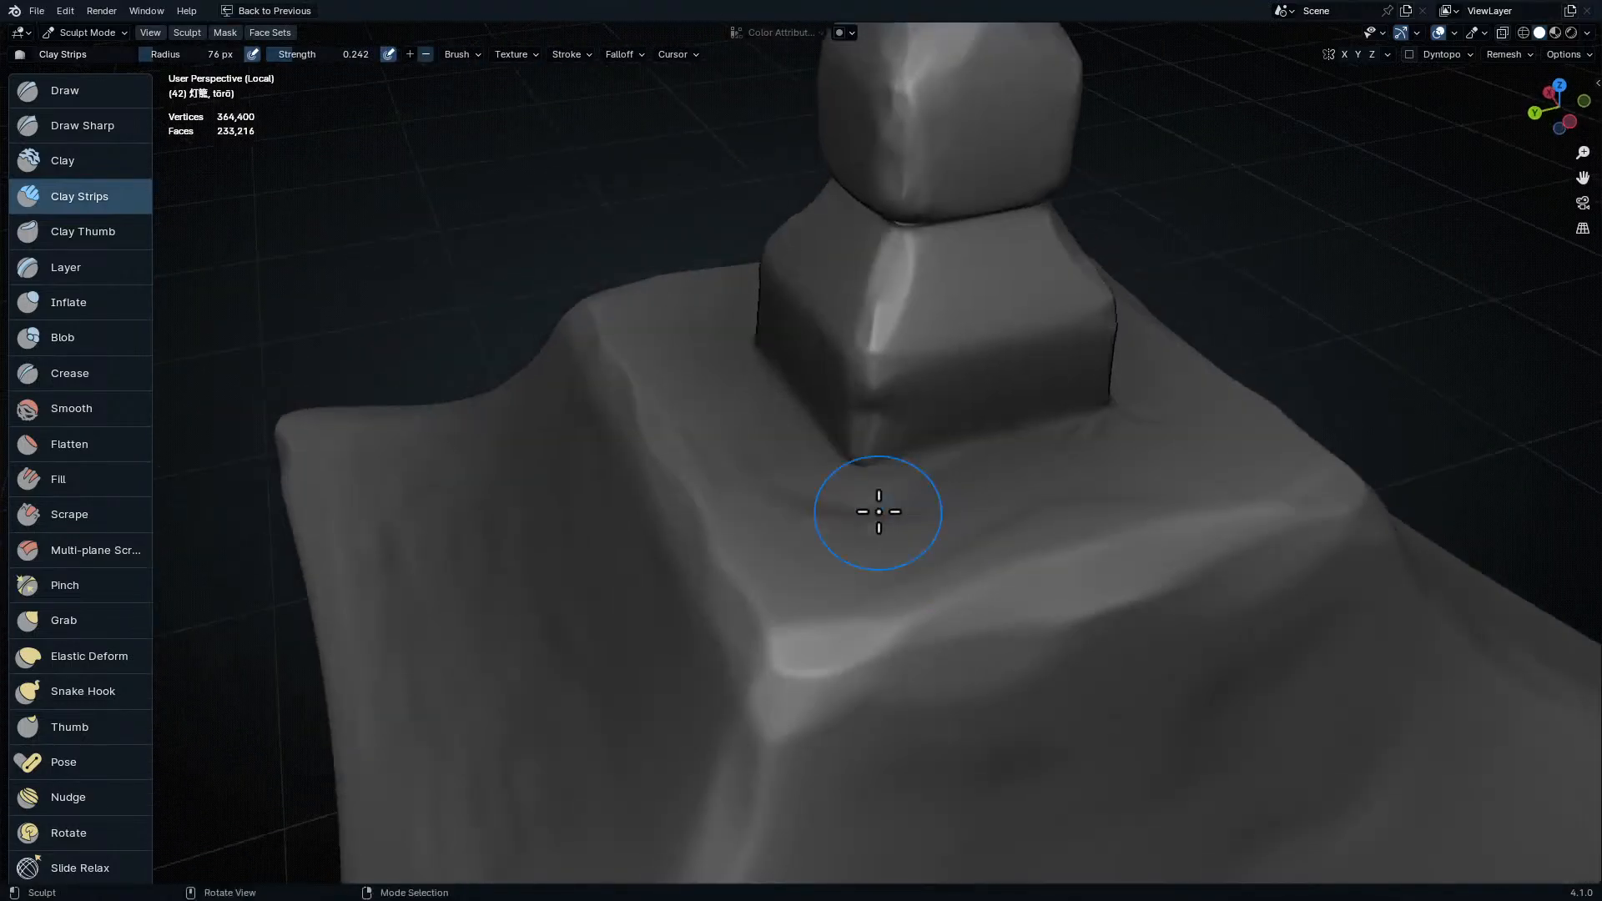
- Carve uneven horizontal Clay Strips strokes into the side of the platform slab beneath the light chamber
scroll(1018, 687, "down", 5)
middle_click_drag(1181, 763, 1019, 654)
middle_click_drag(1005, 709, 976, 484, "ctrl")
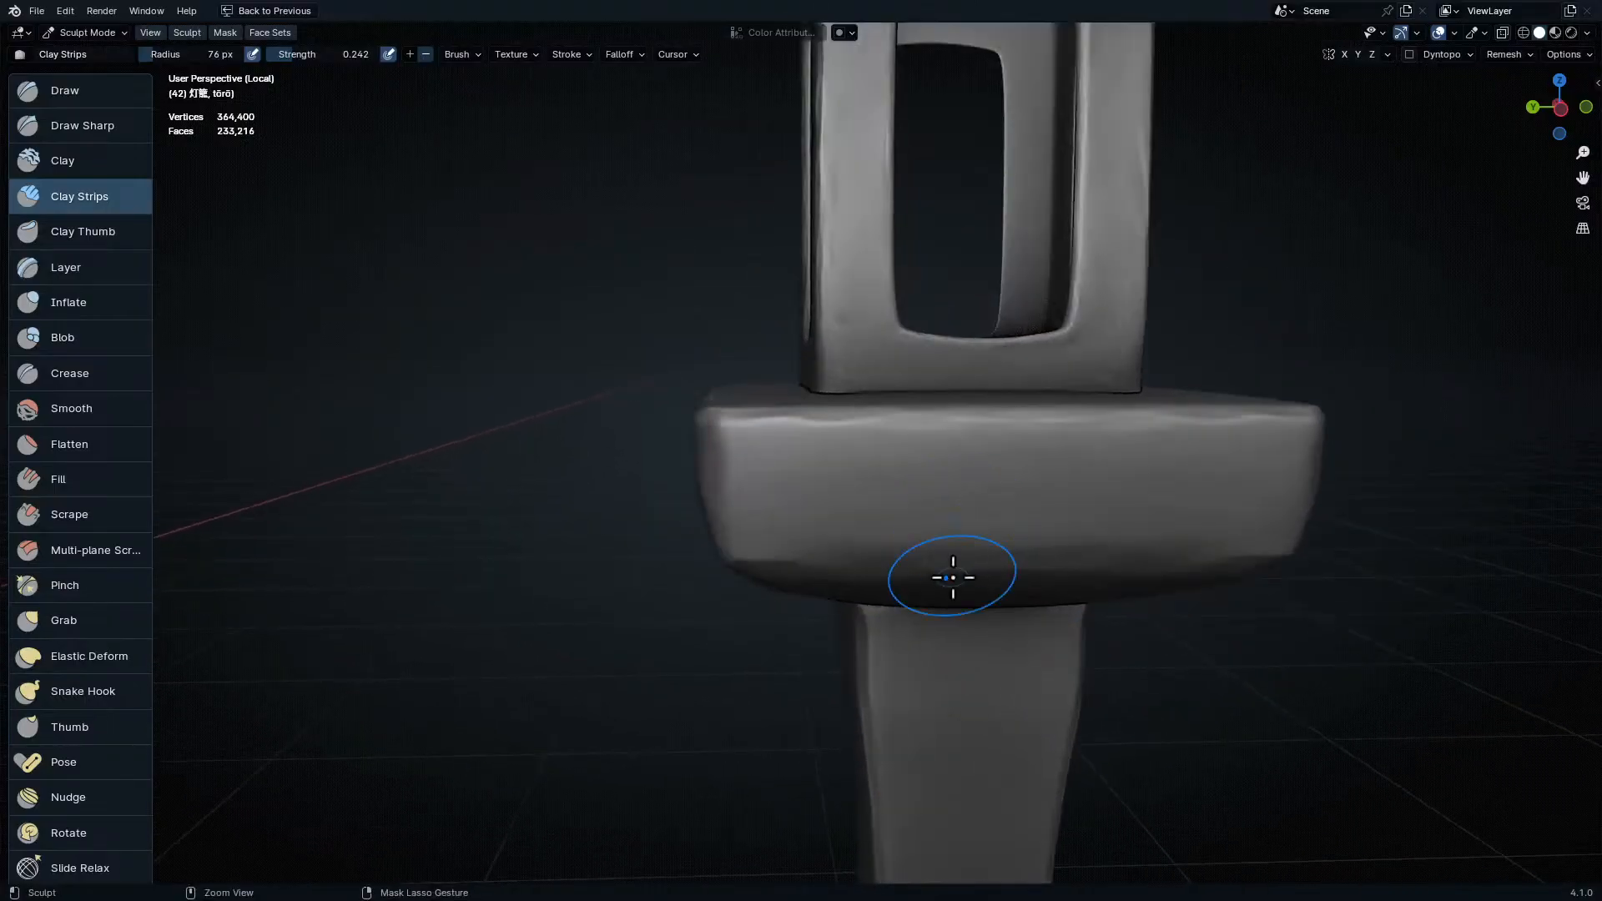
middle_click_drag(956, 588, 980, 500, "ctrl")
left_click_drag(1035, 481, 833, 484)
mouse_move(833, 484)
middle_mouse_down("ctrl")
mouse_move(1037, 383)
mouse_move(974, 364)
middle_mouse_up("ctrl")
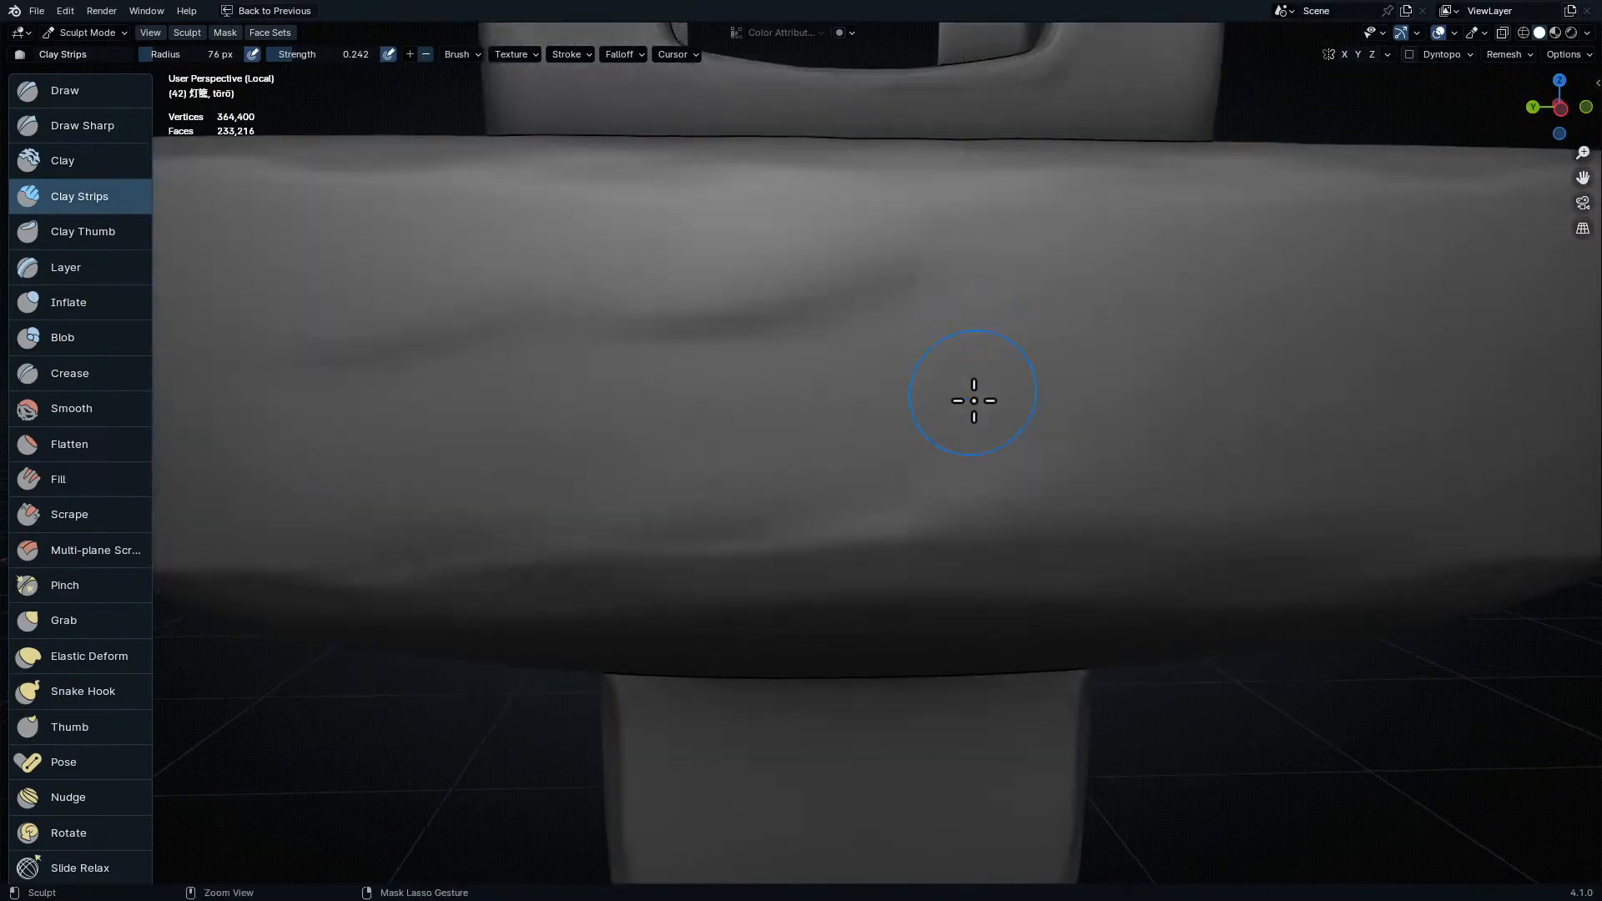
- Continue the Clay Strips strokes across the rest of the slab's side to its left end and check the result
middle_click_drag(1237, 472, 726, 506)
left_click_drag(1031, 502, 650, 494)
middle_click_drag(675, 502, 1033, 378, "shift")
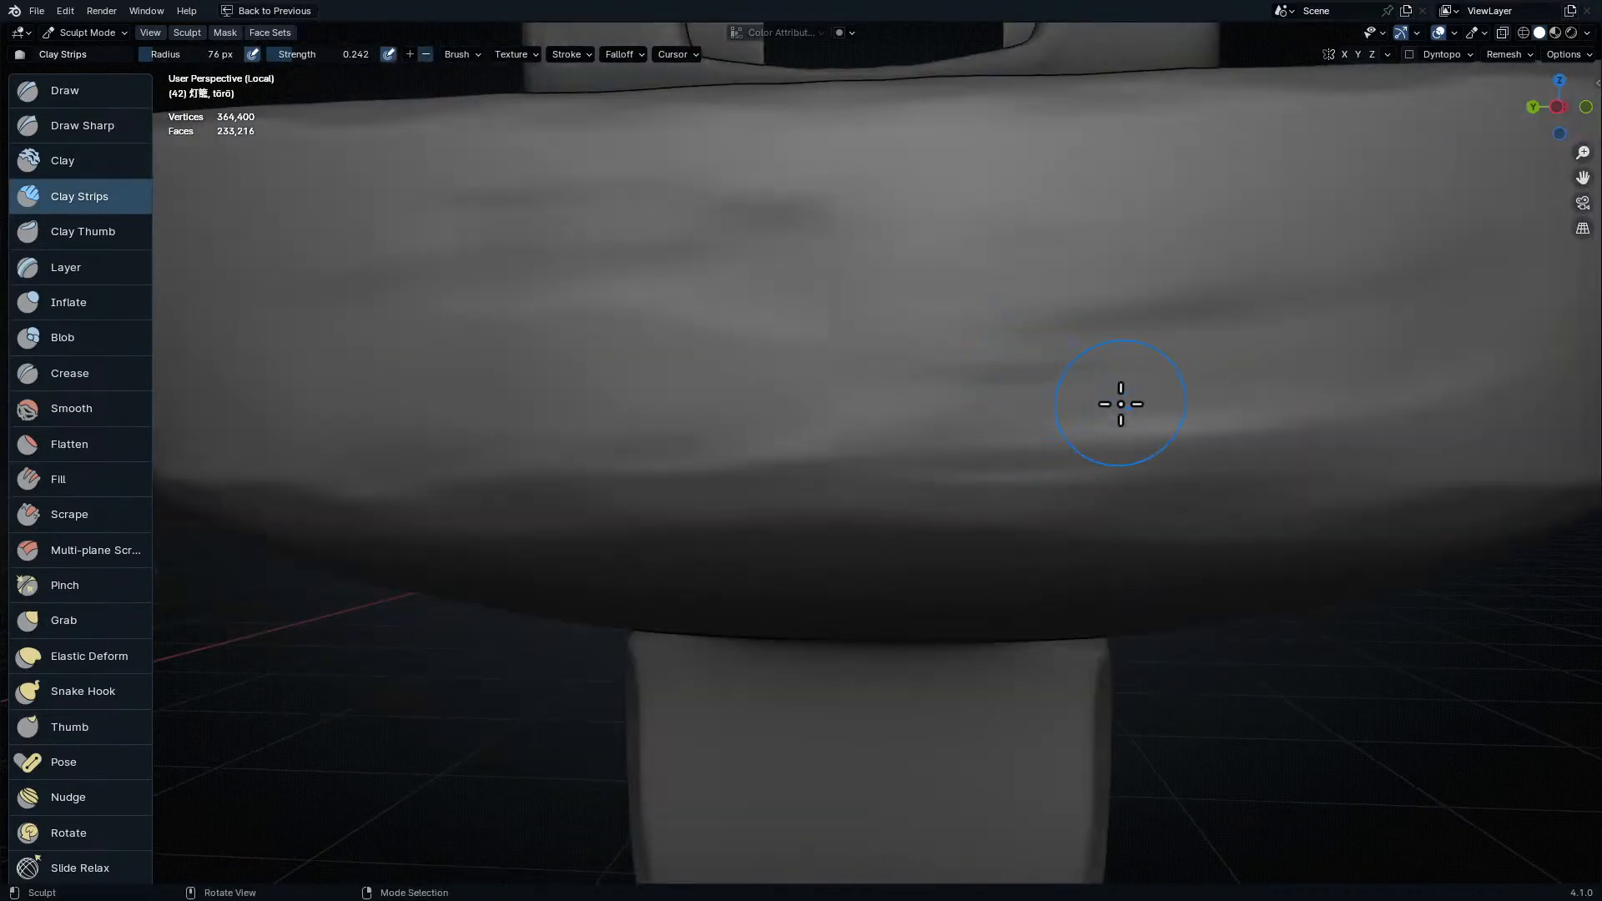
middle_click_drag(1235, 437, 728, 229)
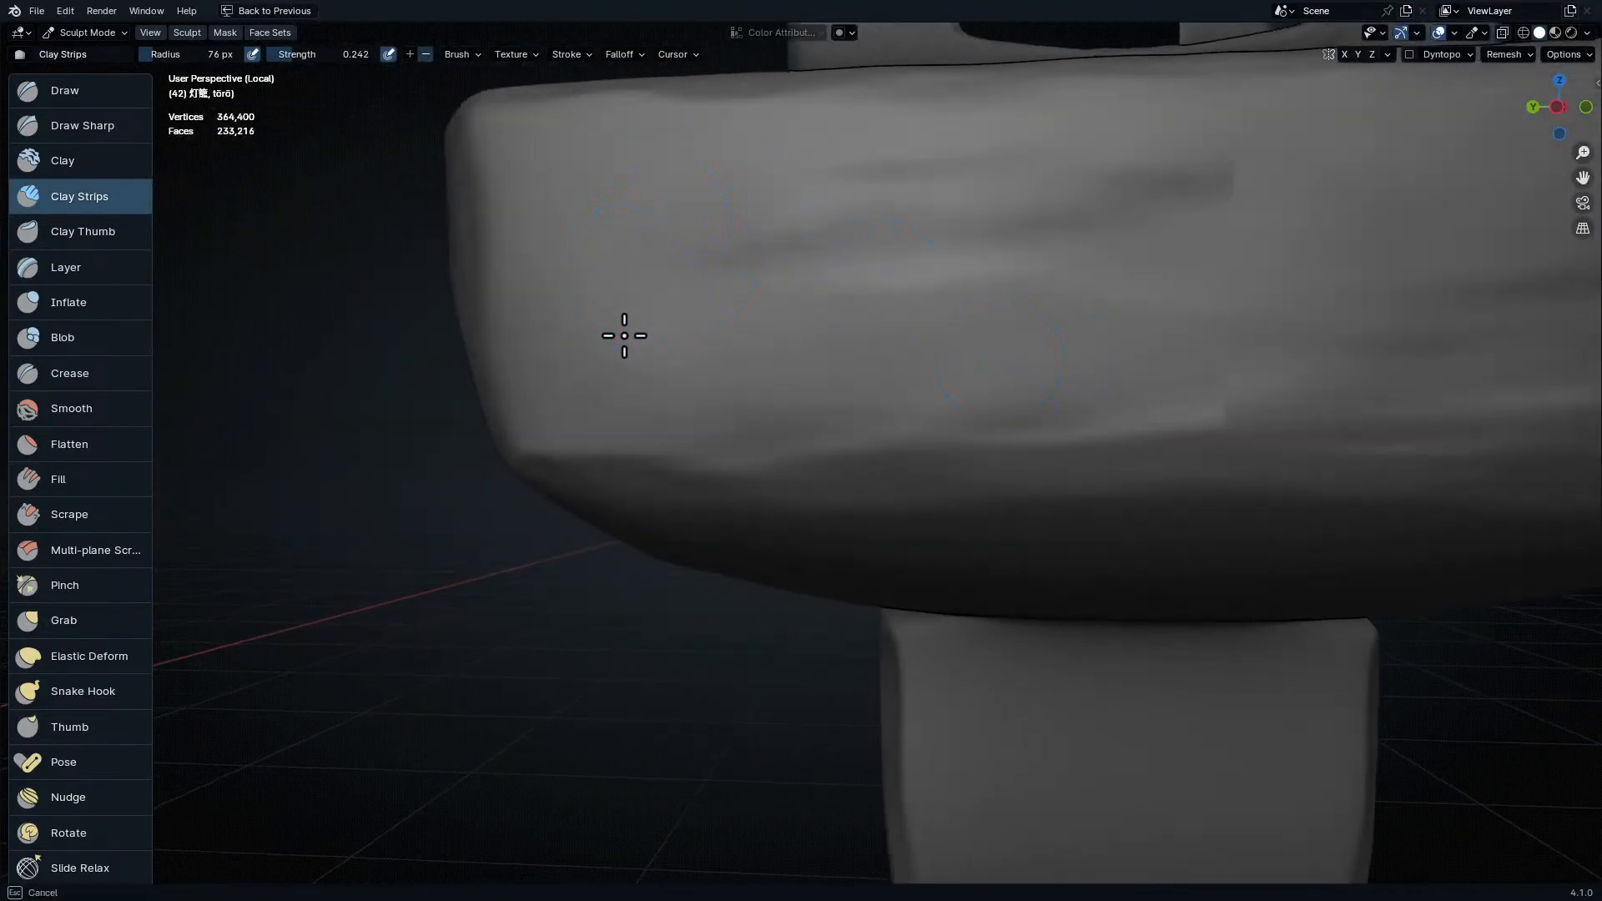
middle_click_drag(623, 311, 784, 322)
middle_click_drag(755, 184, 745, 309, "ctrl")
middle_click_drag(618, 259, 721, 401)
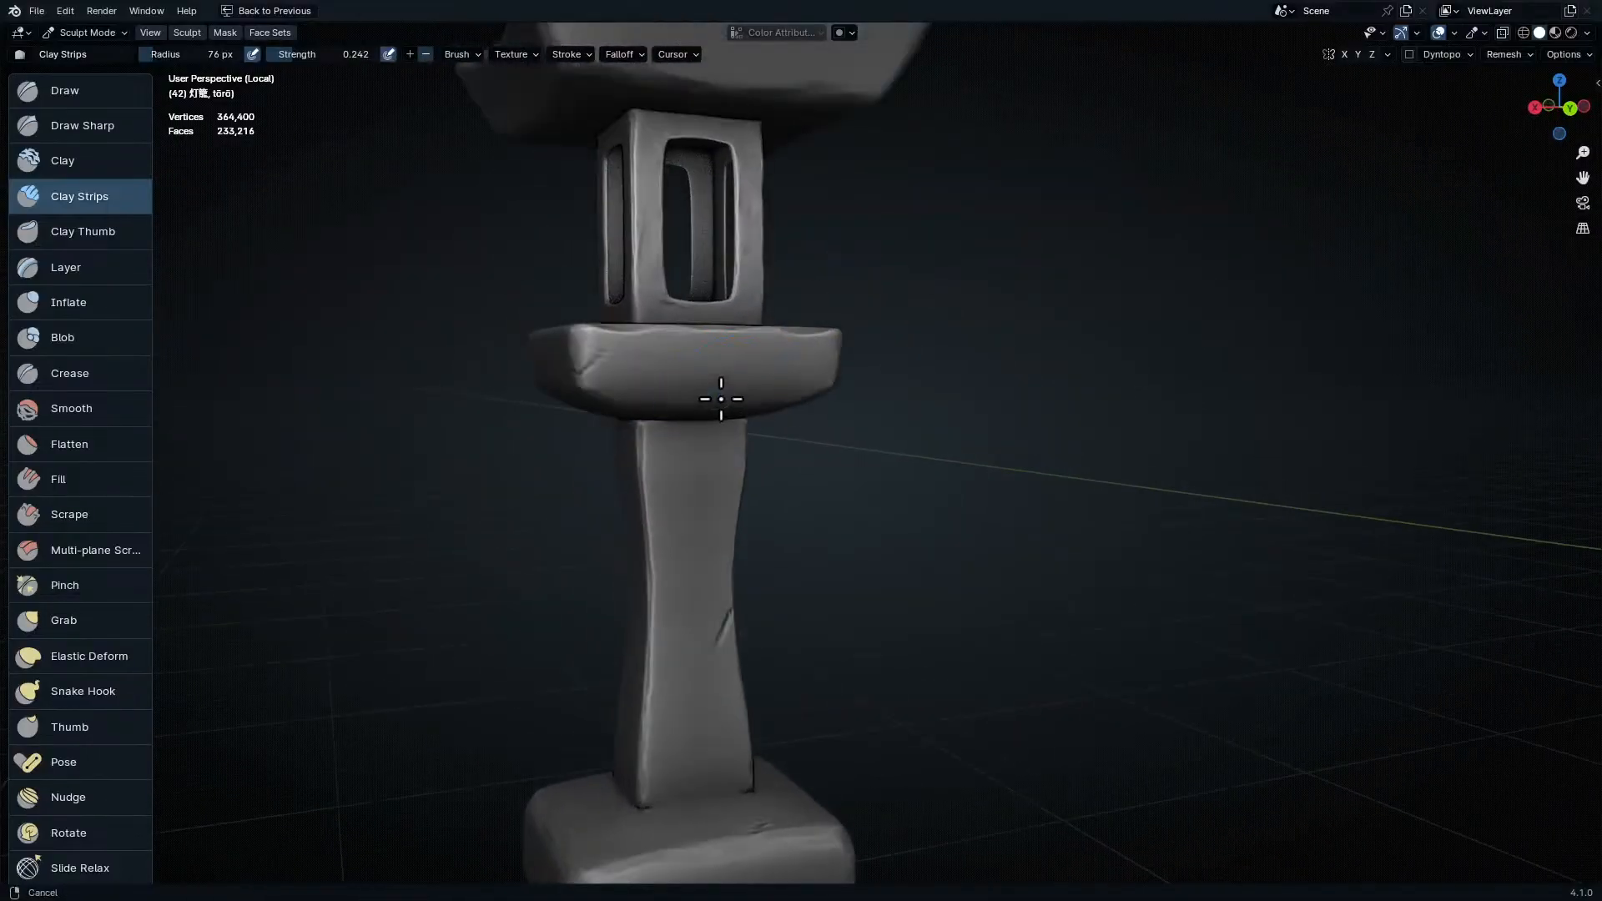
- Add uneven Clay Strips strokes to the platform slab's adjoining side beneath the light chamber, and check the whole lantern
scroll(750, 333, "up", 6)
mouse_move(890, 222)
middle_mouse_down()
mouse_move(875, 260)
mouse_move(992, 254)
middle_mouse_up()
left_click_drag(1099, 407, 835, 375)
middle_click_drag(795, 300, 1090, 314)
mouse_move(959, 325)
left_mouse_down()
mouse_move(794, 329)
mouse_move(744, 281)
mouse_move(804, 276)
mouse_move(830, 308)
mouse_move(776, 393)
mouse_move(861, 365)
left_mouse_up()
middle_click_drag(861, 365, 909, 361)
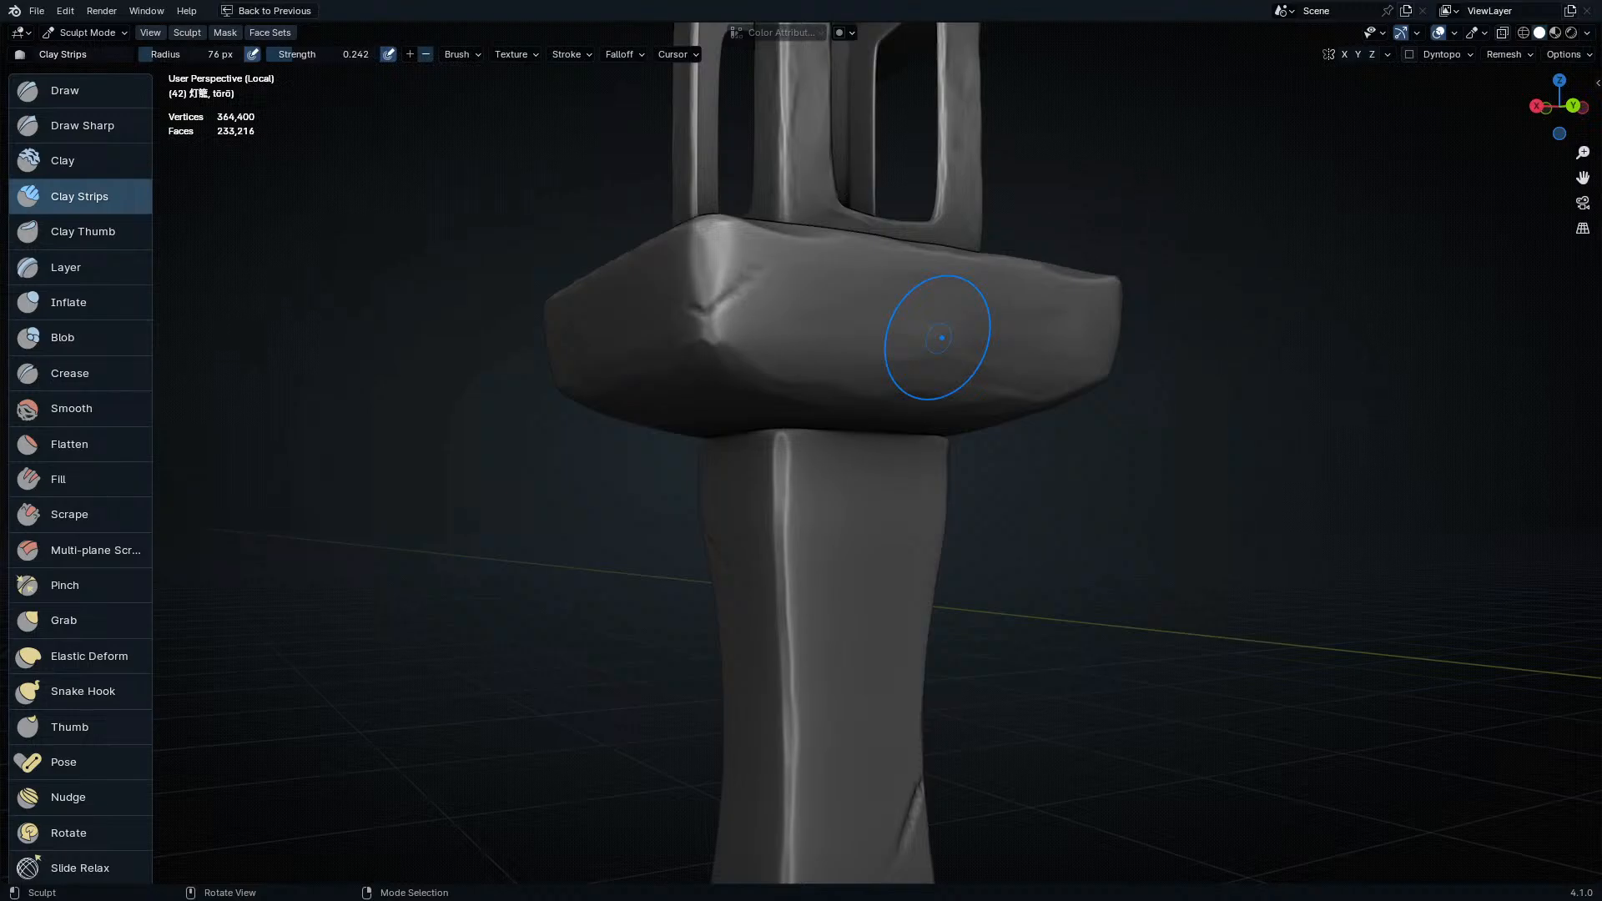
middle_click_drag(736, 561, 841, 567, "ctrl")
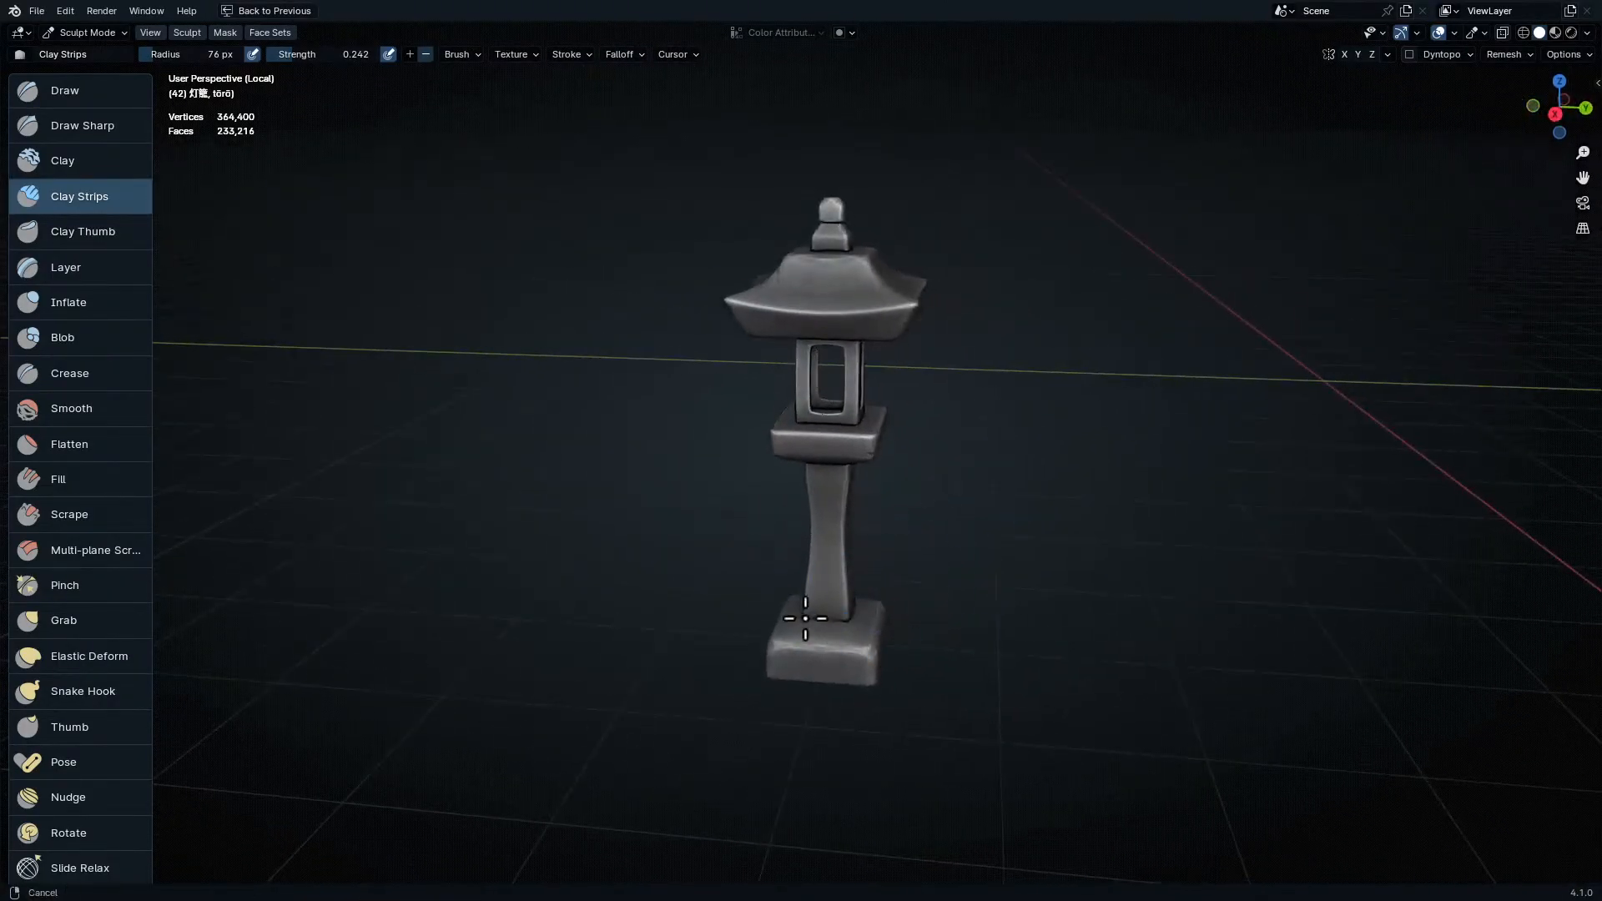
- Examine the platform, roof, finial and base in the reference image for surface wear and chiselled details
middle_click_drag(812, 629, 793, 496, "ctrl")
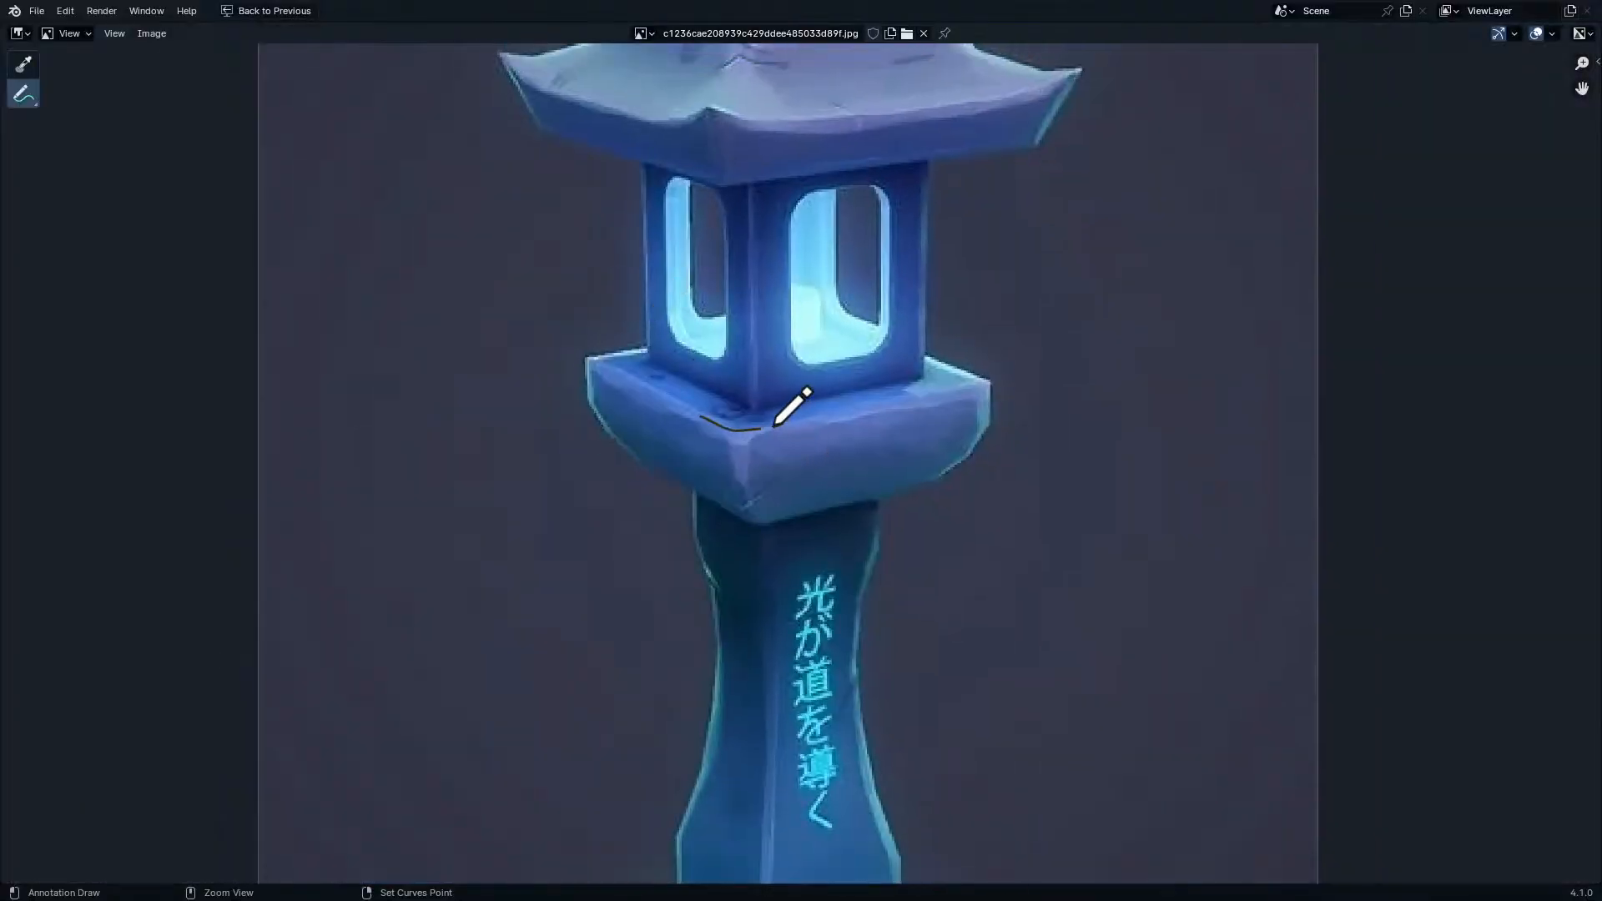
left_click_drag(774, 427, 804, 261, "ctrl")
middle_click_drag(776, 451, 793, 358, "ctrl")
middle_click_drag(901, 150, 795, 104)
middle_click_drag(778, 430, 786, 301, "ctrl")
mouse_move(787, 393)
middle_mouse_down("ctrl")
mouse_move(815, 461)
mouse_move(822, 370)
middle_mouse_up("ctrl")
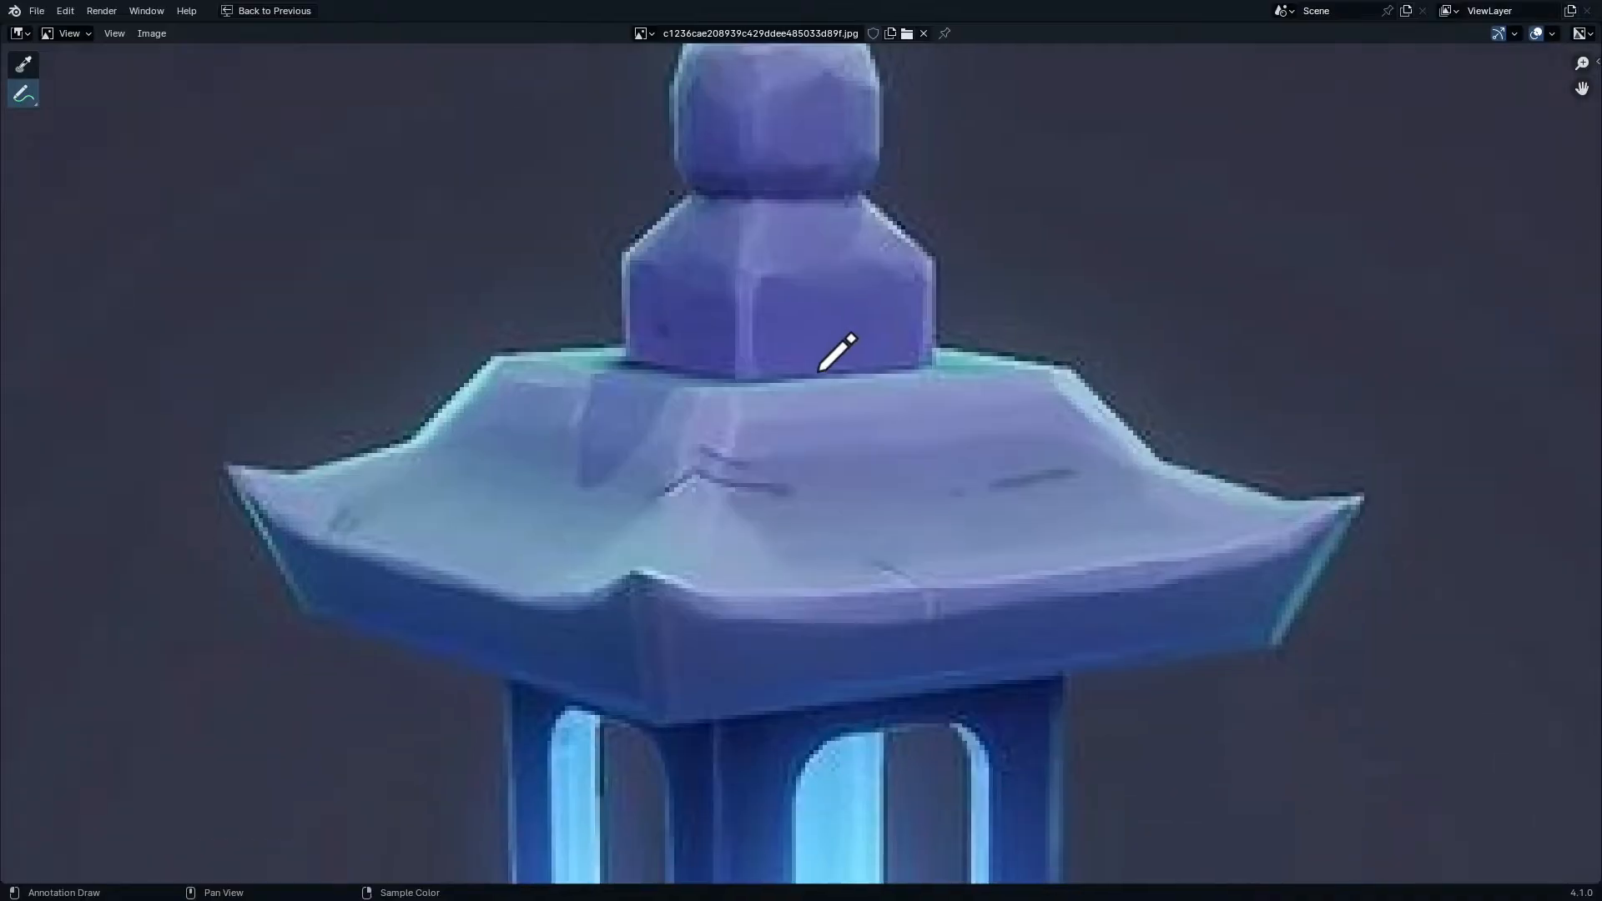
middle_click_drag(737, 570, 727, 298)
middle_click_drag(715, 679, 690, 325)
mouse_move(641, 654)
middle_mouse_down()
mouse_move(636, 354)
mouse_move(666, 506)
middle_mouse_up()
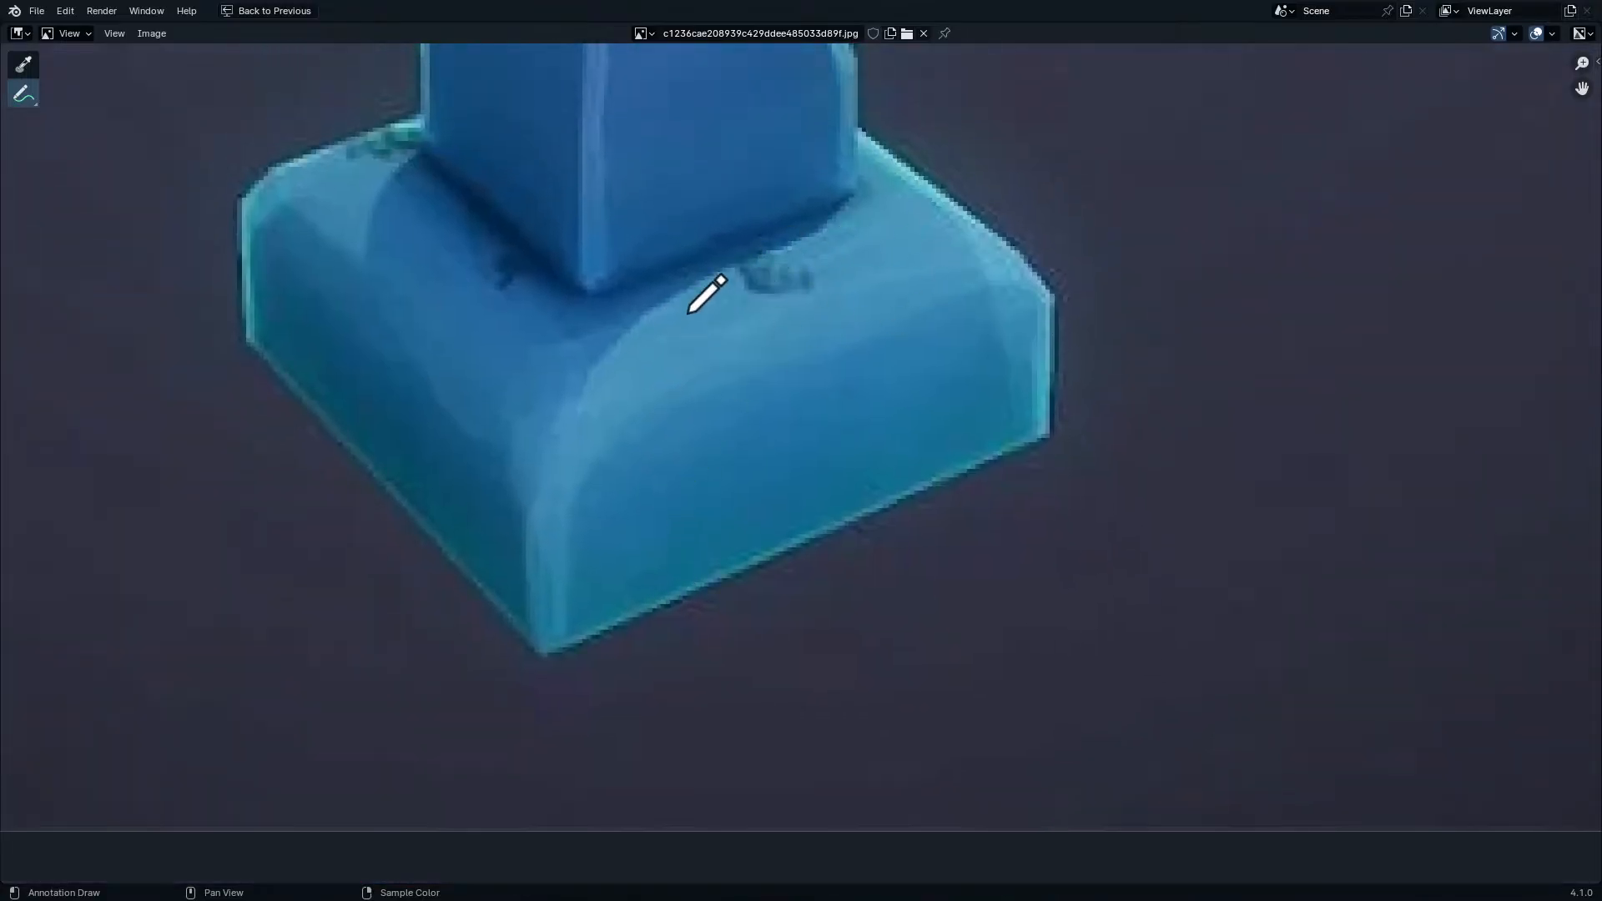
middle_click_drag(694, 330, 704, 438)
middle_click_drag(754, 344, 800, 260)
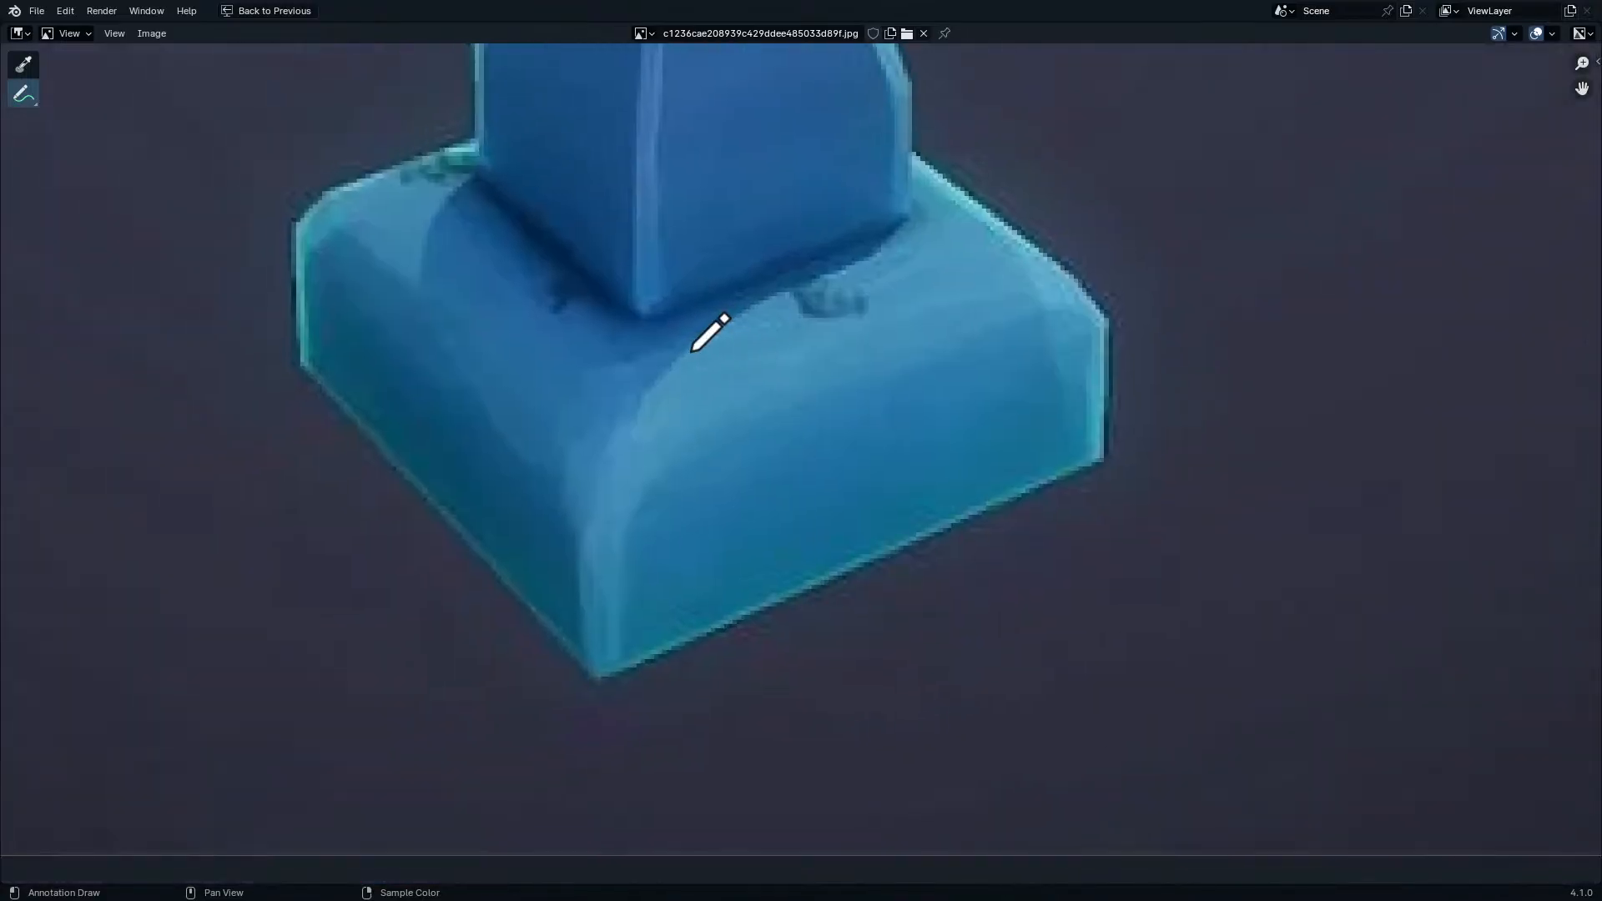
key("ctrl+space")
mouse_move(724, 319)
middle_mouse_down()
mouse_move(893, 315)
mouse_move(881, 359)
mouse_move(898, 258)
middle_mouse_up()
scroll(879, 286, "up", 3)
key("ctrl+space")
- Try Clay Strips strokes on the outer face of the roof's eave, and undo them
mouse_move(898, 238)
middle_mouse_down("ctrl")
mouse_move(897, 334)
mouse_move(772, 629)
middle_mouse_up("ctrl")
mouse_move(799, 469)
middle_mouse_down("ctrl")
mouse_move(793, 375)
mouse_move(717, 279)
middle_mouse_up("ctrl")
middle_click_drag(687, 365, 783, 310, "shift")
middle_click_drag(726, 417, 792, 410)
middle_click_drag(802, 418, 807, 337, "ctrl")
mouse_move(838, 324)
left_mouse_down()
mouse_move(709, 390)
mouse_move(602, 359)
left_mouse_up()
middle_click_drag(704, 363, 808, 428, "shift")
middle_click_drag(803, 475, 795, 433, "ctrl")
key("ctrl+z")
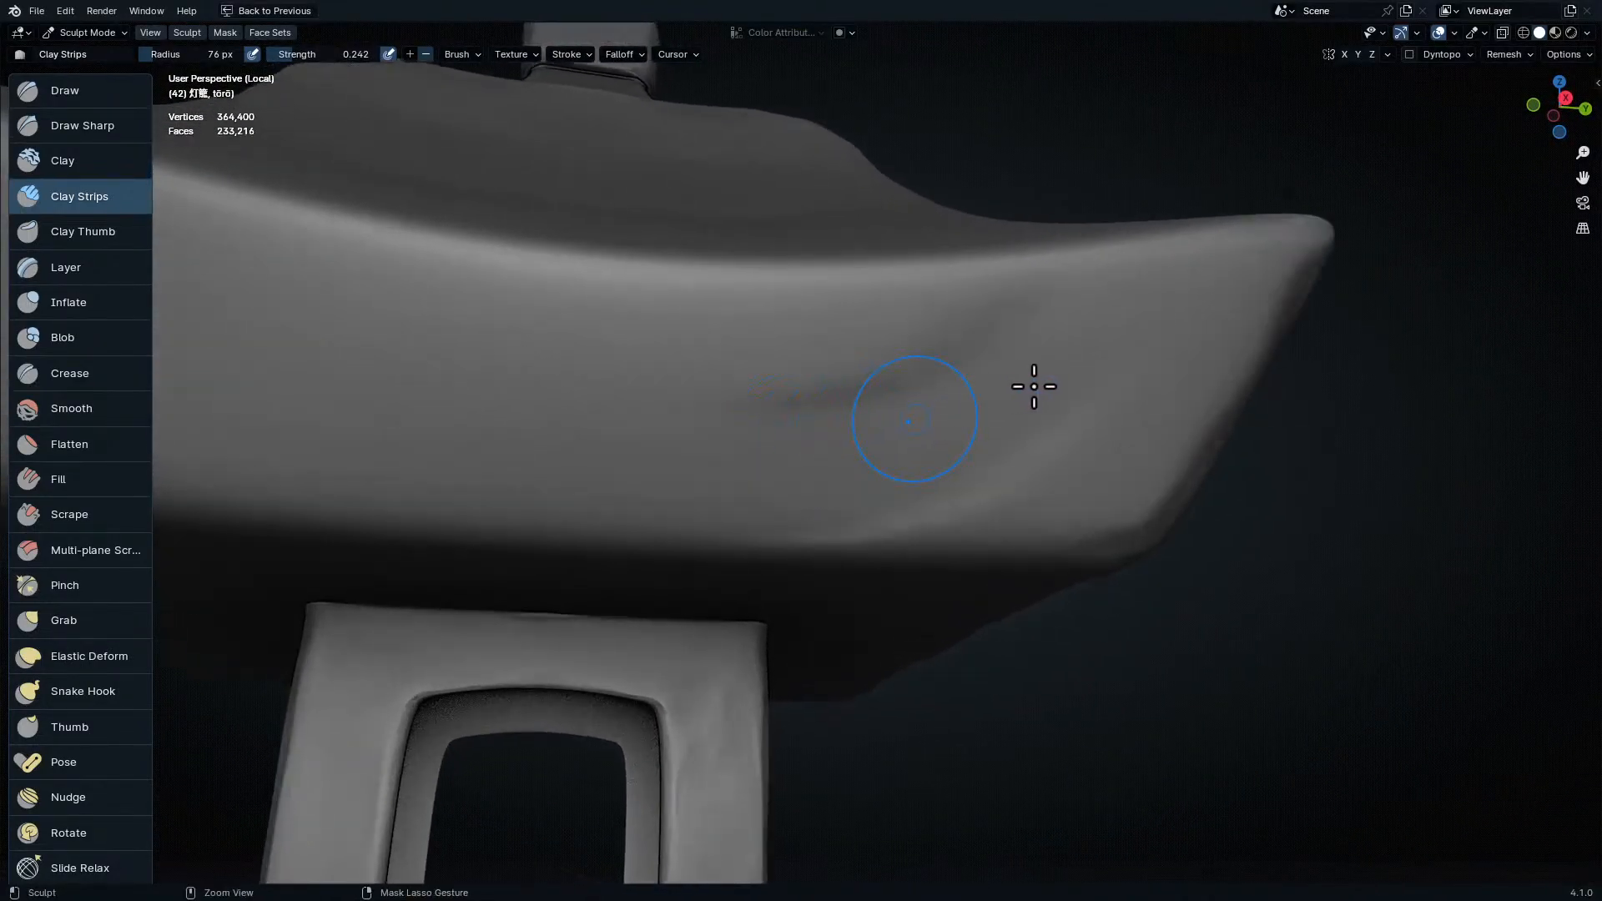
key("ctrl+z")
- Carve uneven horizontal Clay Strips strokes along the outer face of the roof's eave, from one corner towards the other
left_click_drag(1023, 349, 793, 362)
left_click_drag(1040, 452, 905, 447)
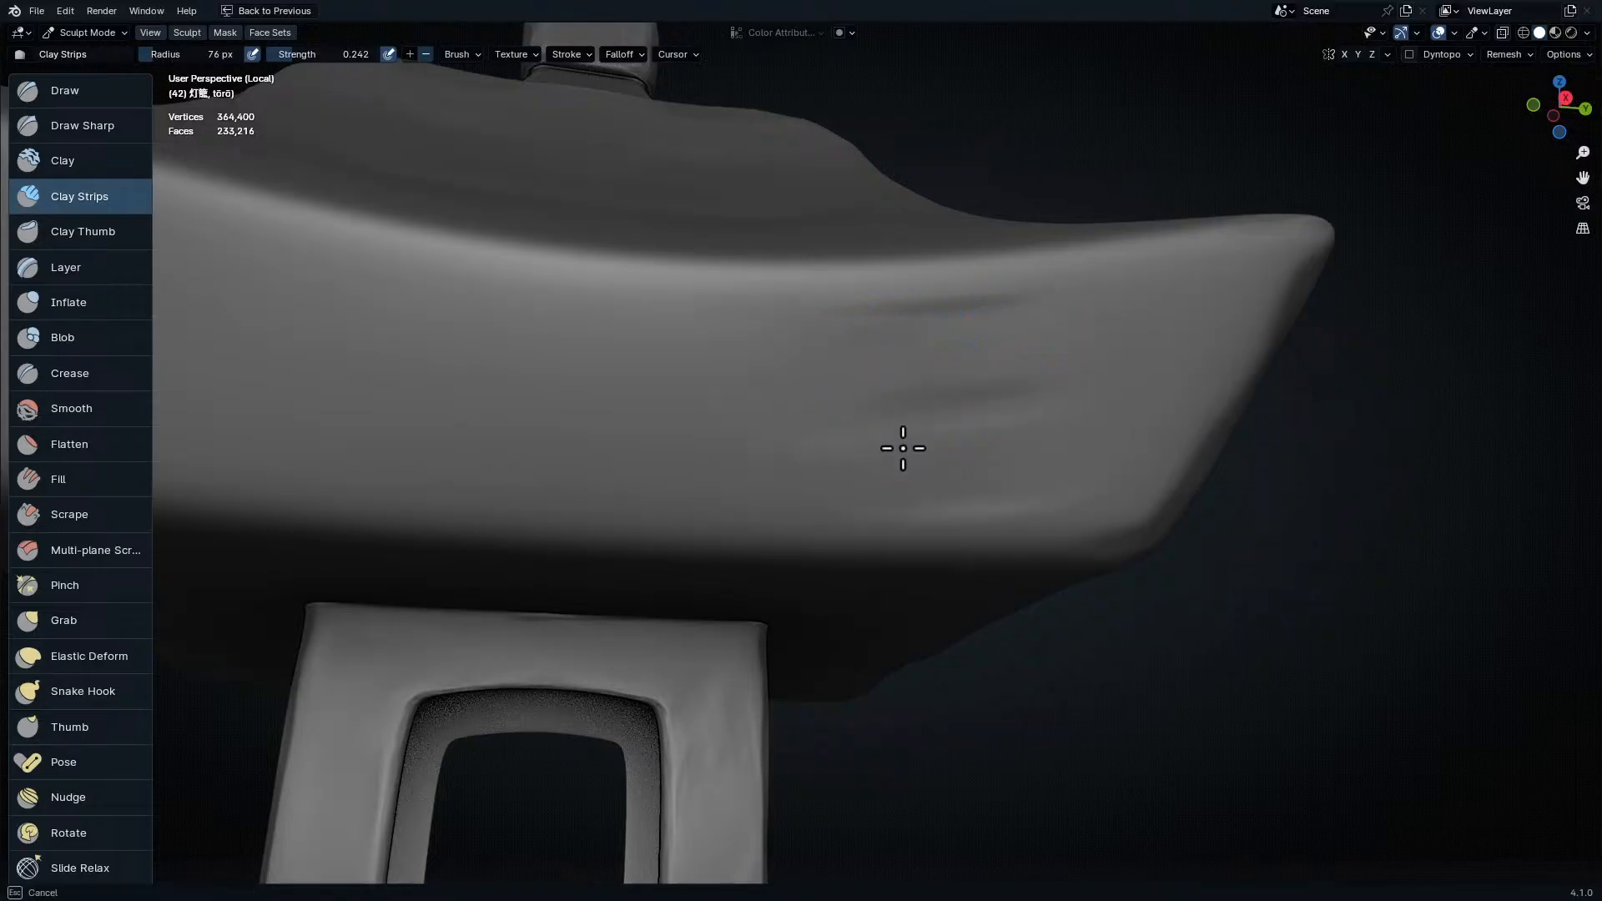
middle_click_drag(762, 414, 981, 442, "shift")
left_click_drag(817, 440, 534, 424)
left_click_drag(787, 393, 530, 353)
left_click_drag(743, 367, 394, 361)
mouse_move(639, 384)
middle_mouse_down("shift")
mouse_move(758, 421)
mouse_move(829, 475)
middle_mouse_up("shift")
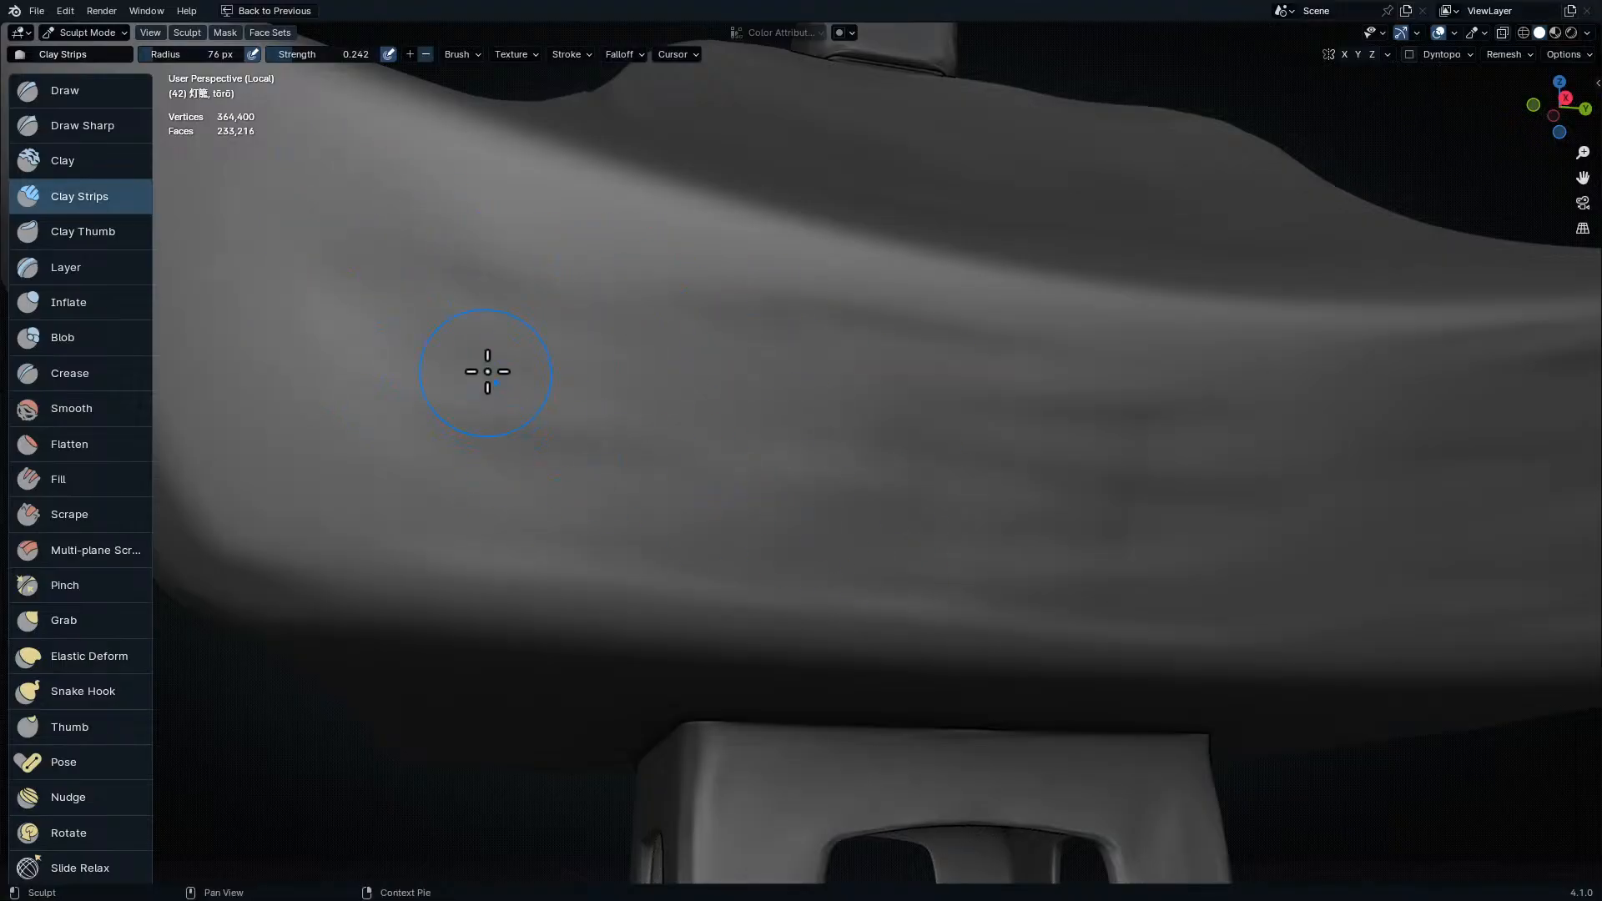
middle_click_drag(487, 374, 418, 267)
middle_click_drag(789, 551, 833, 511, "shift")
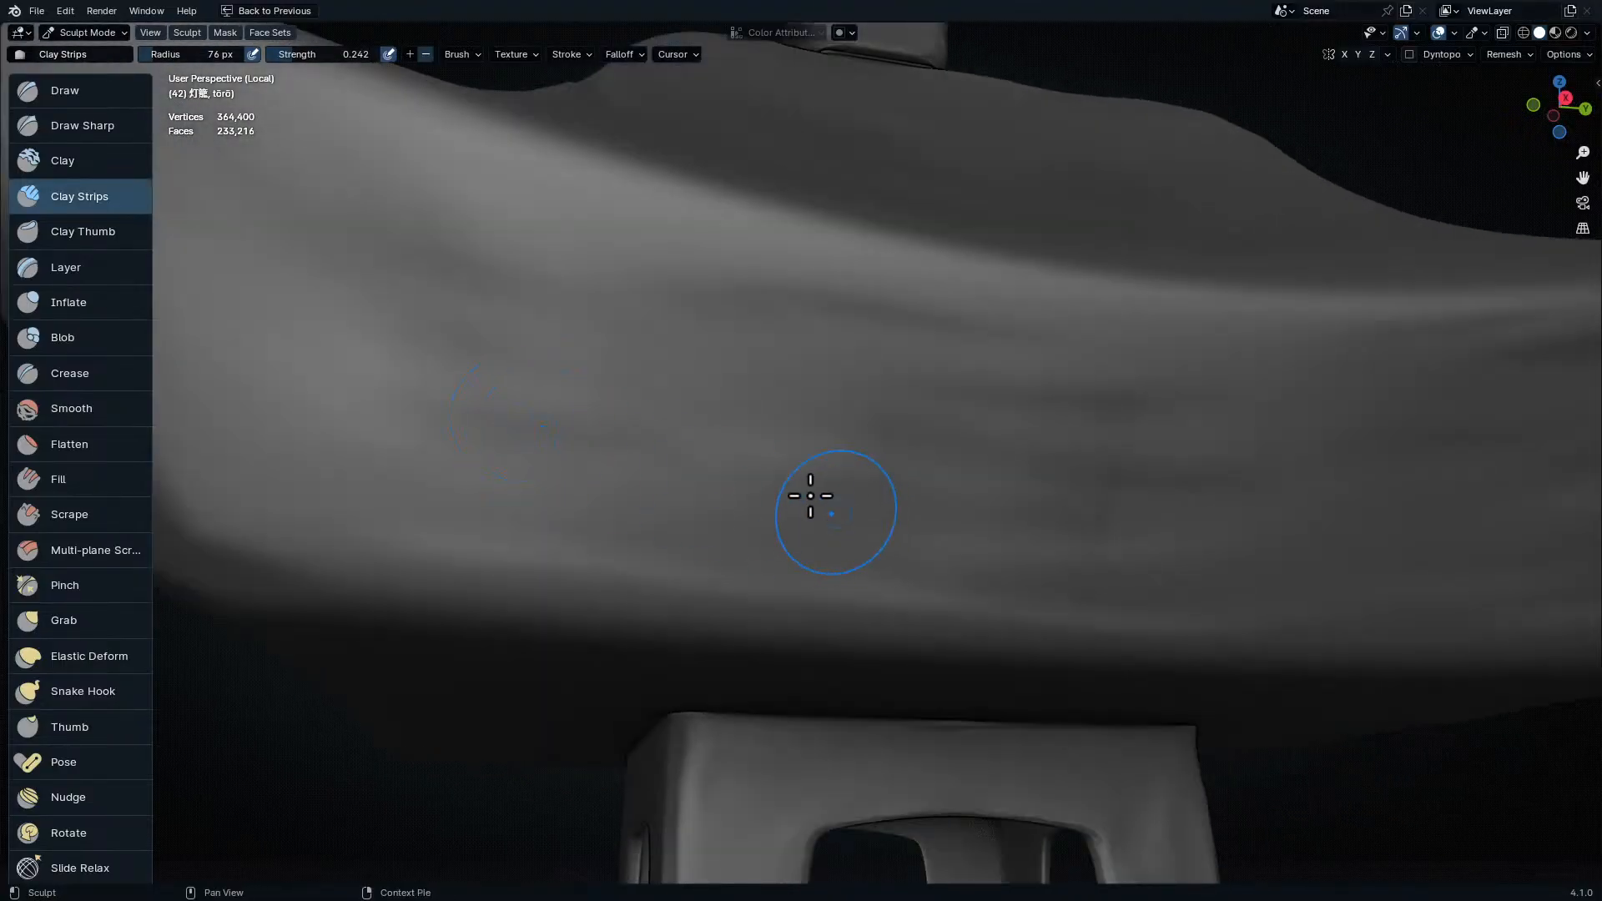
mouse_move(1169, 512)
middle_mouse_down("shift")
mouse_move(1057, 445)
mouse_move(969, 433)
mouse_move(994, 492)
mouse_move(1112, 437)
mouse_move(593, 400)
mouse_move(571, 378)
mouse_move(862, 401)
mouse_move(912, 387)
mouse_move(801, 408)
mouse_move(1015, 253)
mouse_move(833, 468)
mouse_move(762, 454)
middle_mouse_up("shift")
scroll(1057, 445, "down", 2)
- Inspect the lantern's low-poly base mesh in Edit Mode from the roof down to the base, and return to Sculpt Mode
key("Tab")
middle_click_drag(904, 362, 907, 425)
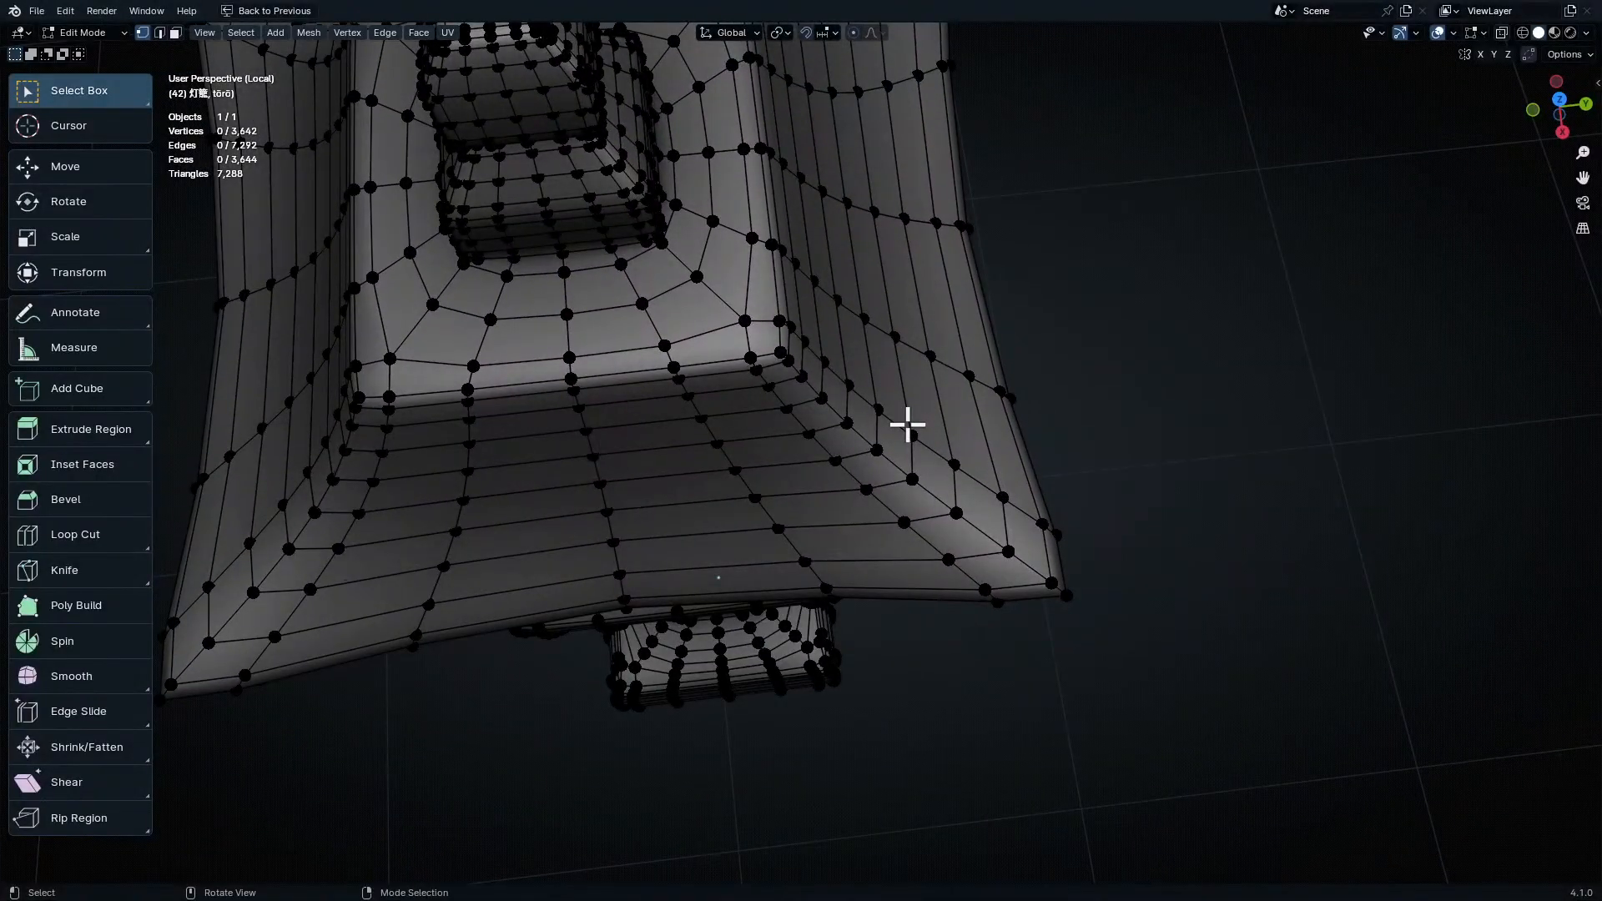
middle_click_drag(889, 393, 890, 310)
middle_click_drag(952, 543, 889, 452, "ctrl")
middle_click_drag(873, 504, 822, 466)
middle_click_drag(879, 647, 923, 661)
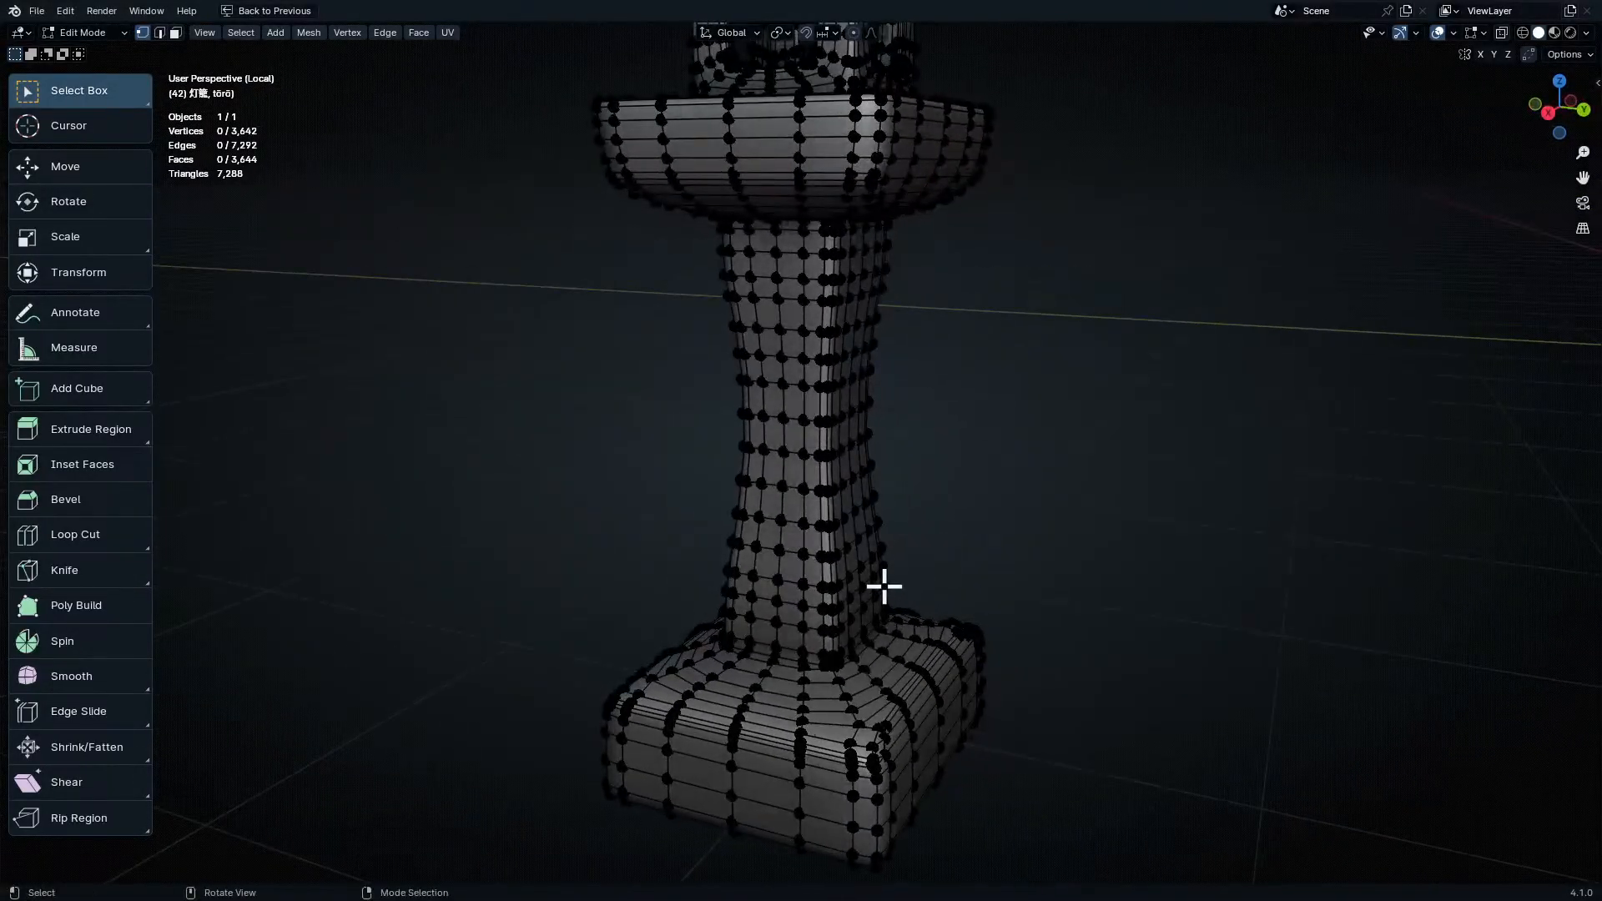
middle_click_drag(858, 438, 889, 393)
mouse_move(899, 625)
middle_mouse_down("ctrl")
mouse_move(897, 546)
mouse_move(969, 440)
mouse_move(894, 633)
mouse_move(891, 607)
middle_mouse_up("ctrl")
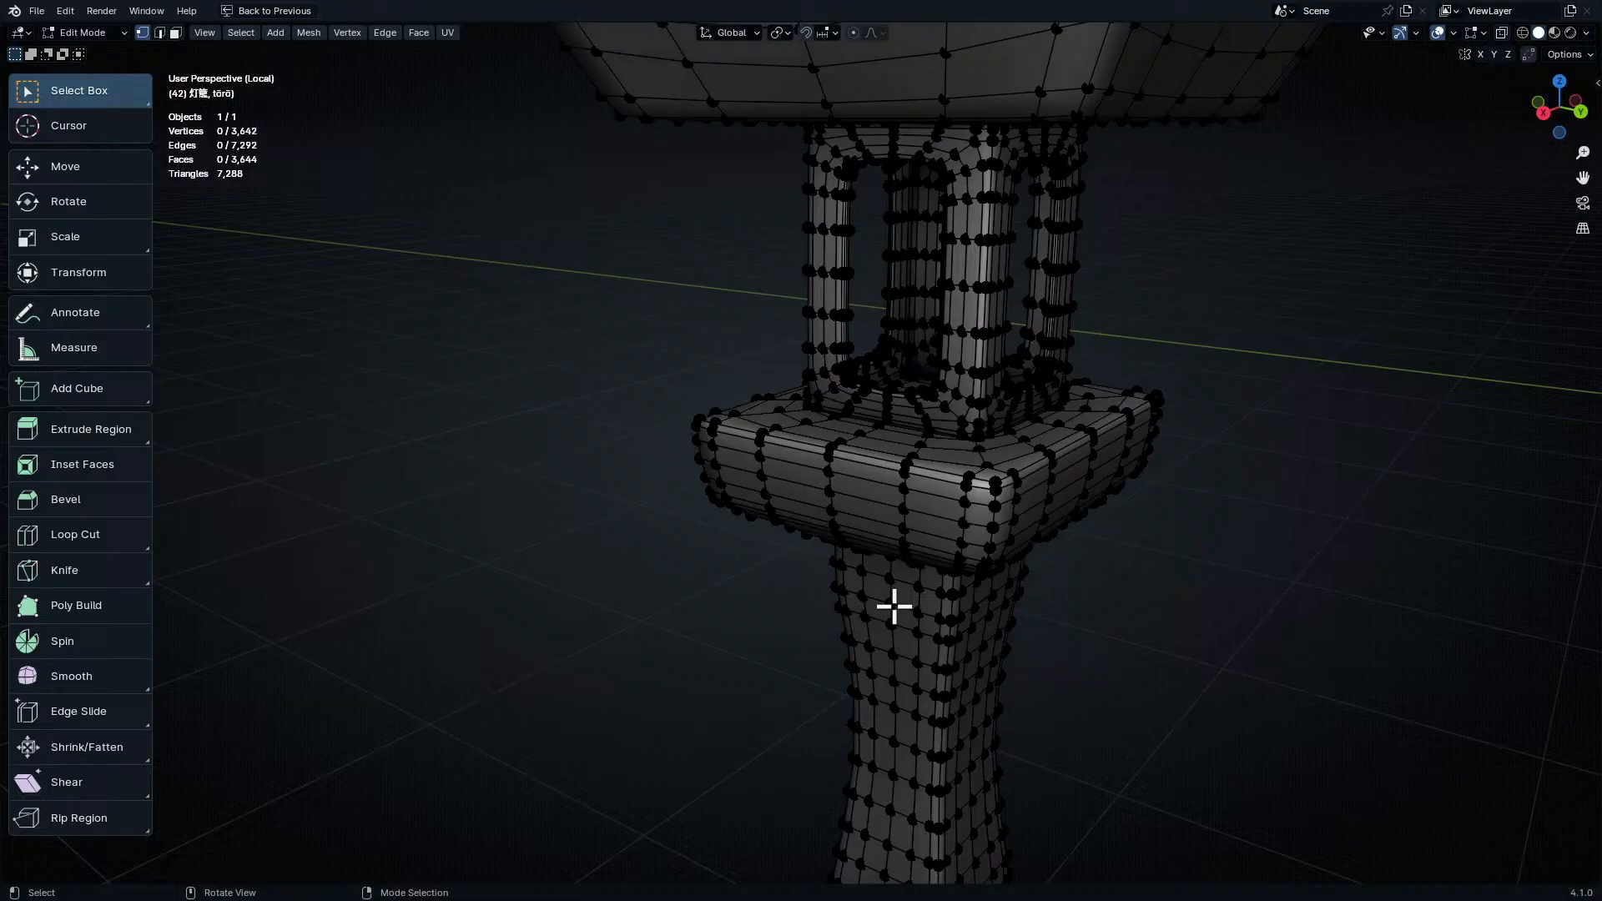
right_click(879, 643)
right_click(910, 578)
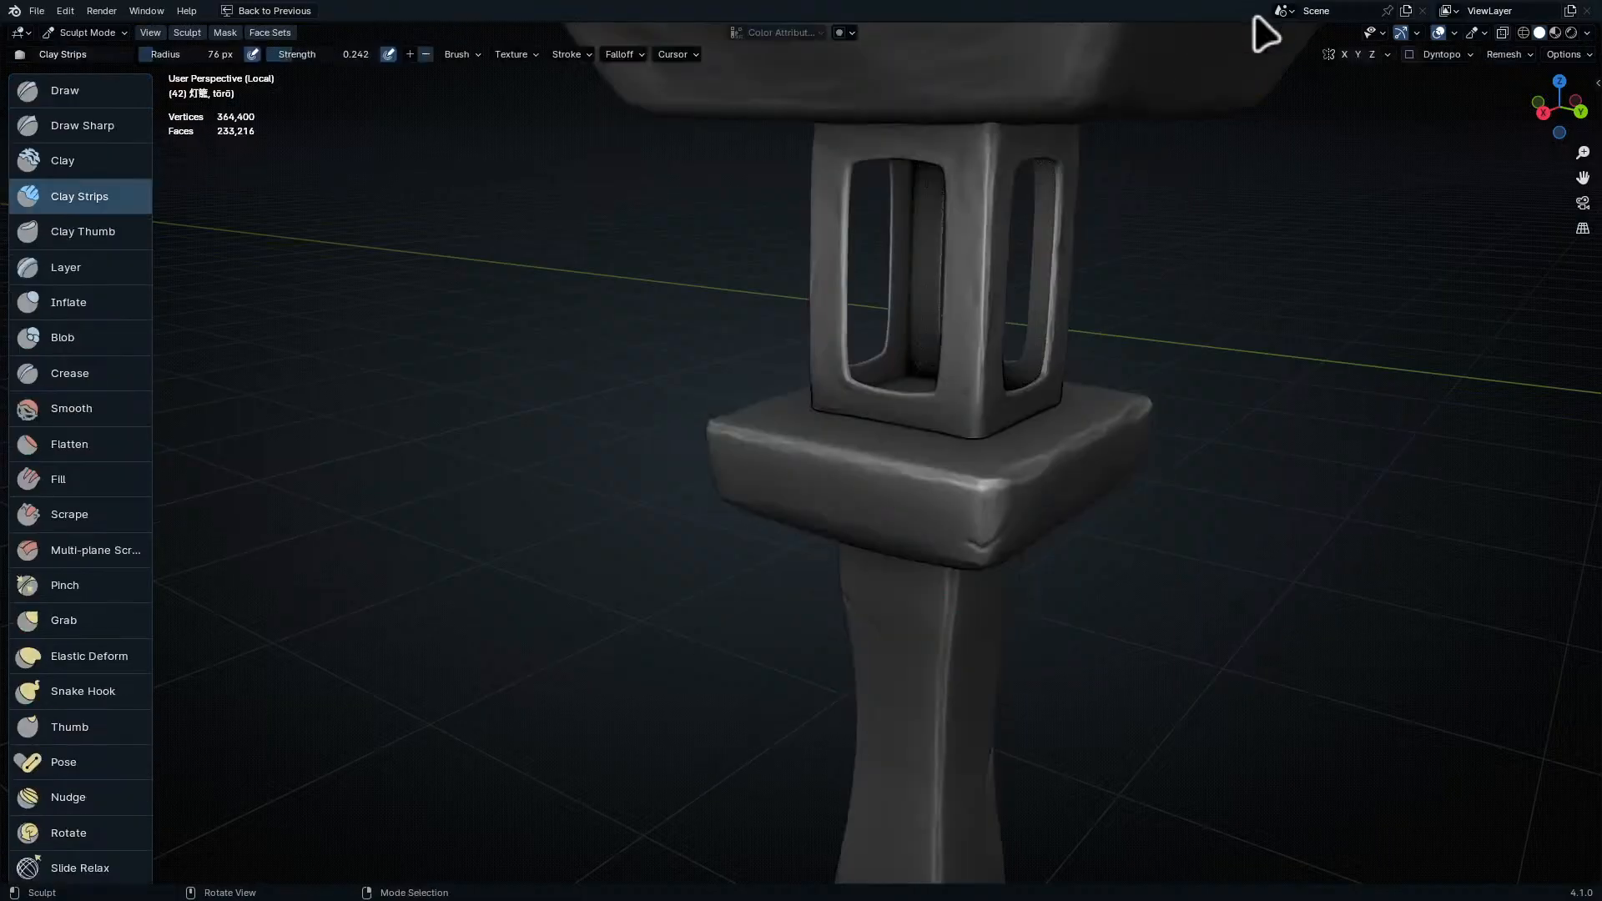
- Look through the MatCap choices for the viewport shading, keeping basic_dark.exr
left_click(1587, 33)
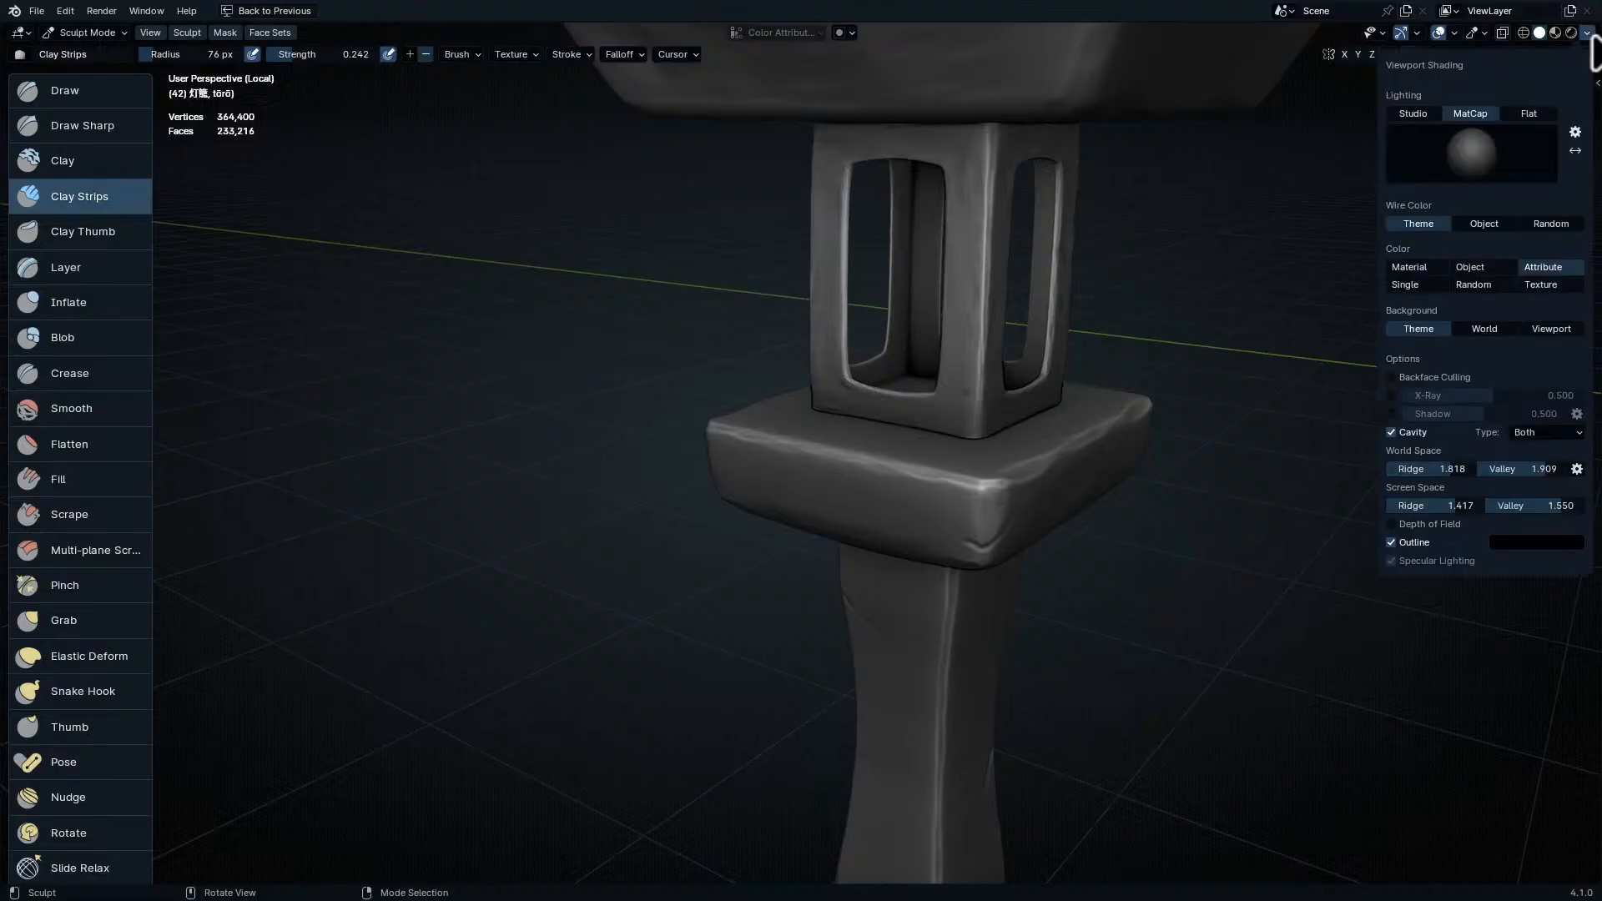
left_click(1476, 156)
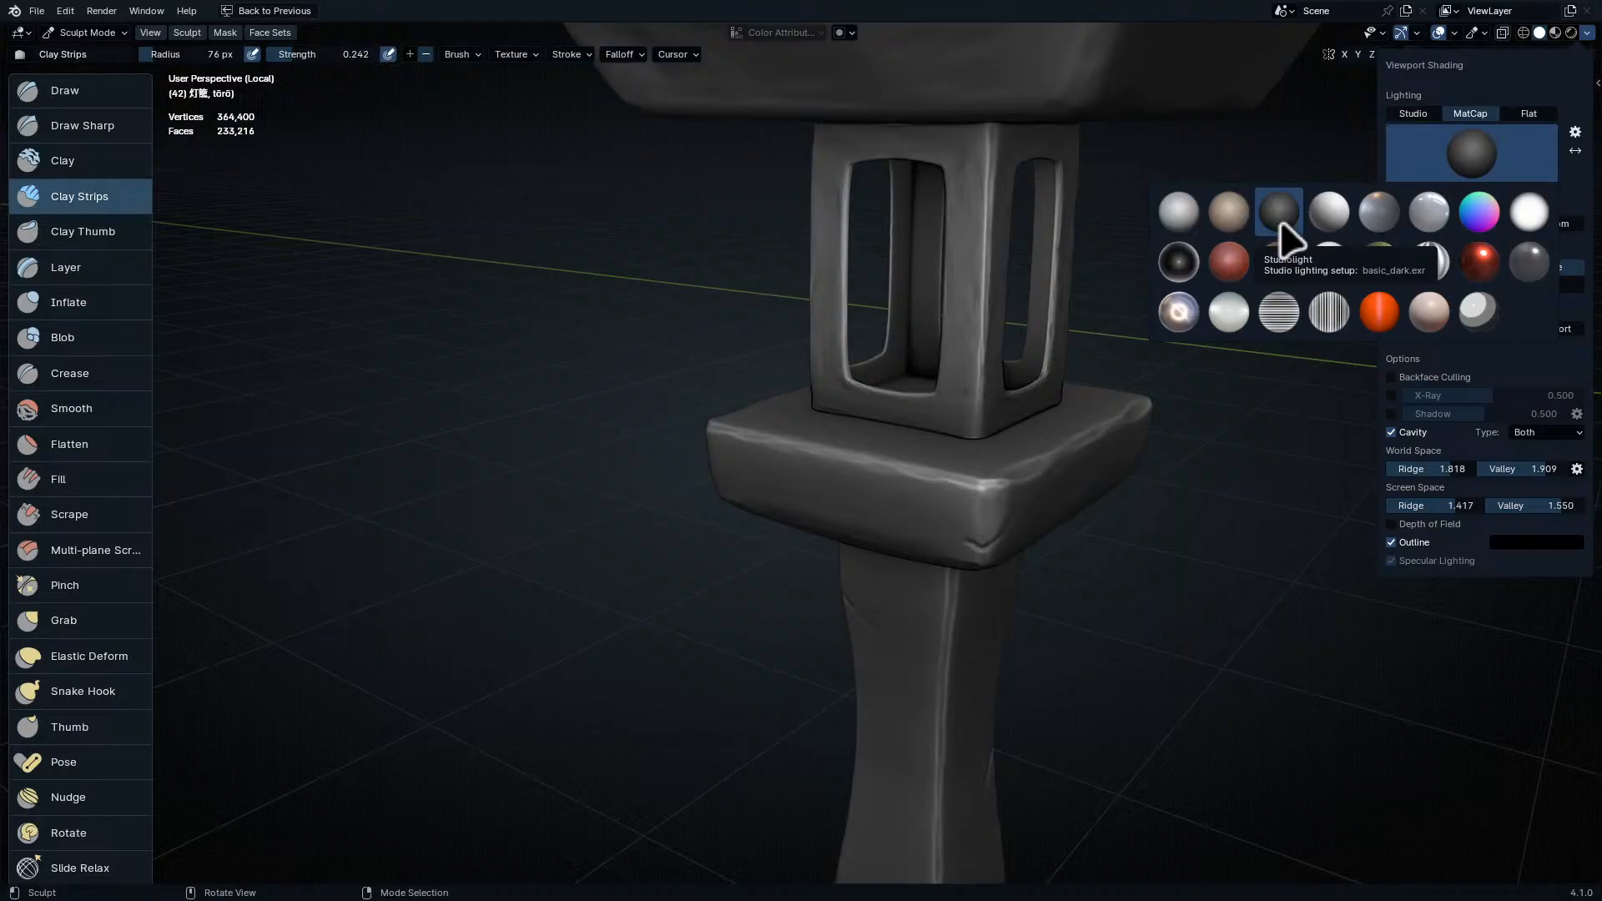
left_click(1293, 237)
left_click(1481, 171)
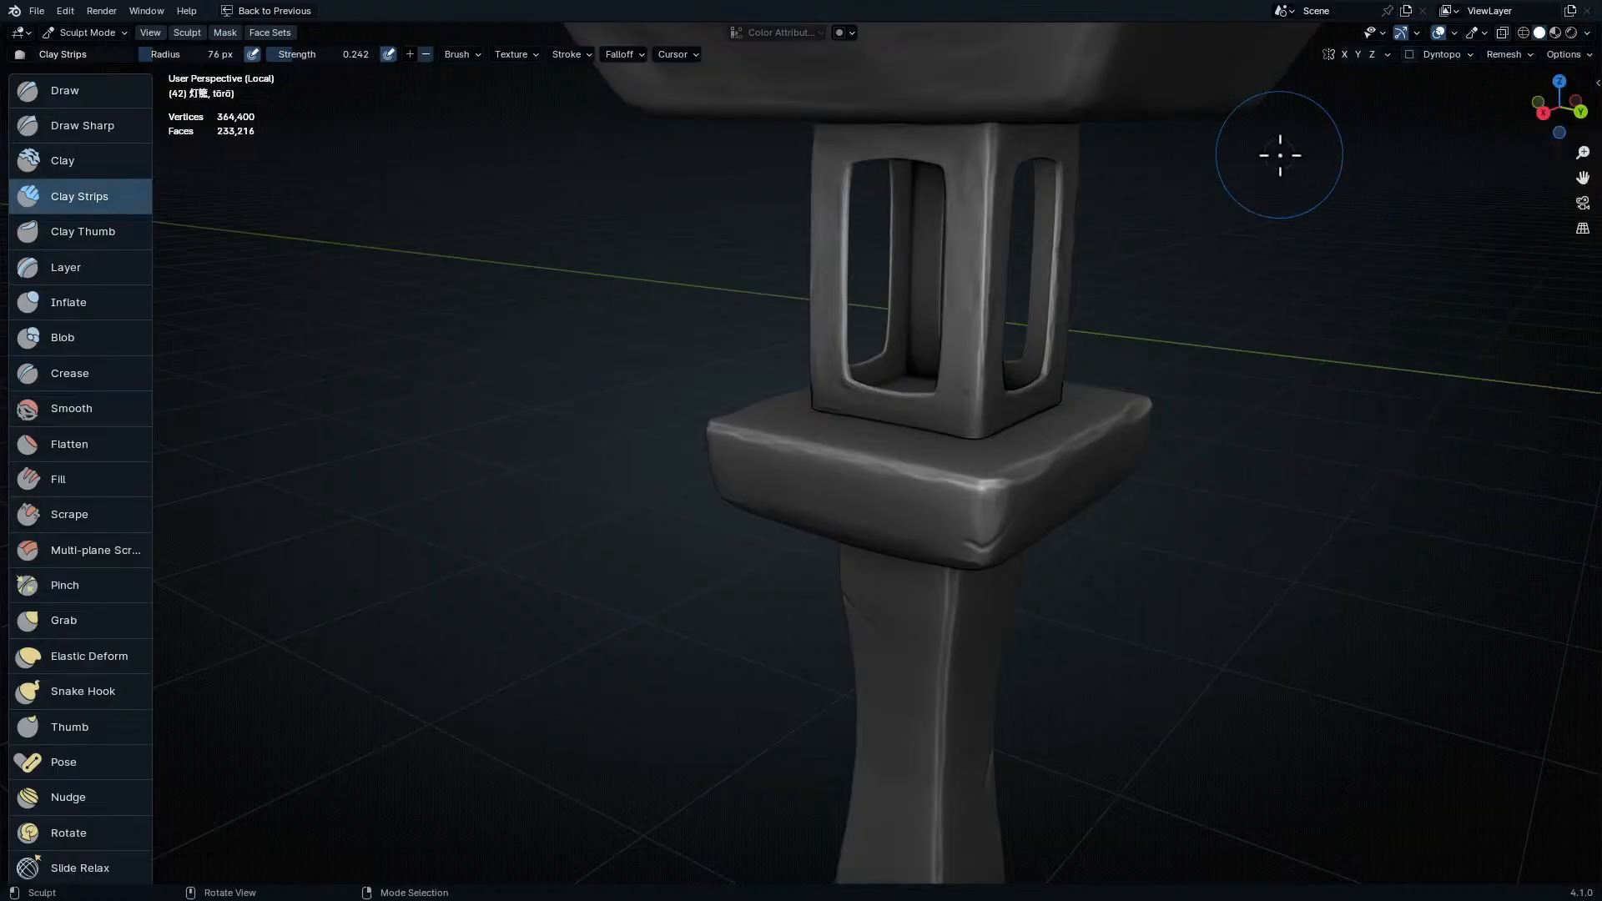
- Switch the viewport lighting to Studio and turn off Cavity with the full lantern in view
scroll(1001, 317, "down", 2)
scroll(1003, 318, "down", 2)
scroll(935, 475, "down", 1)
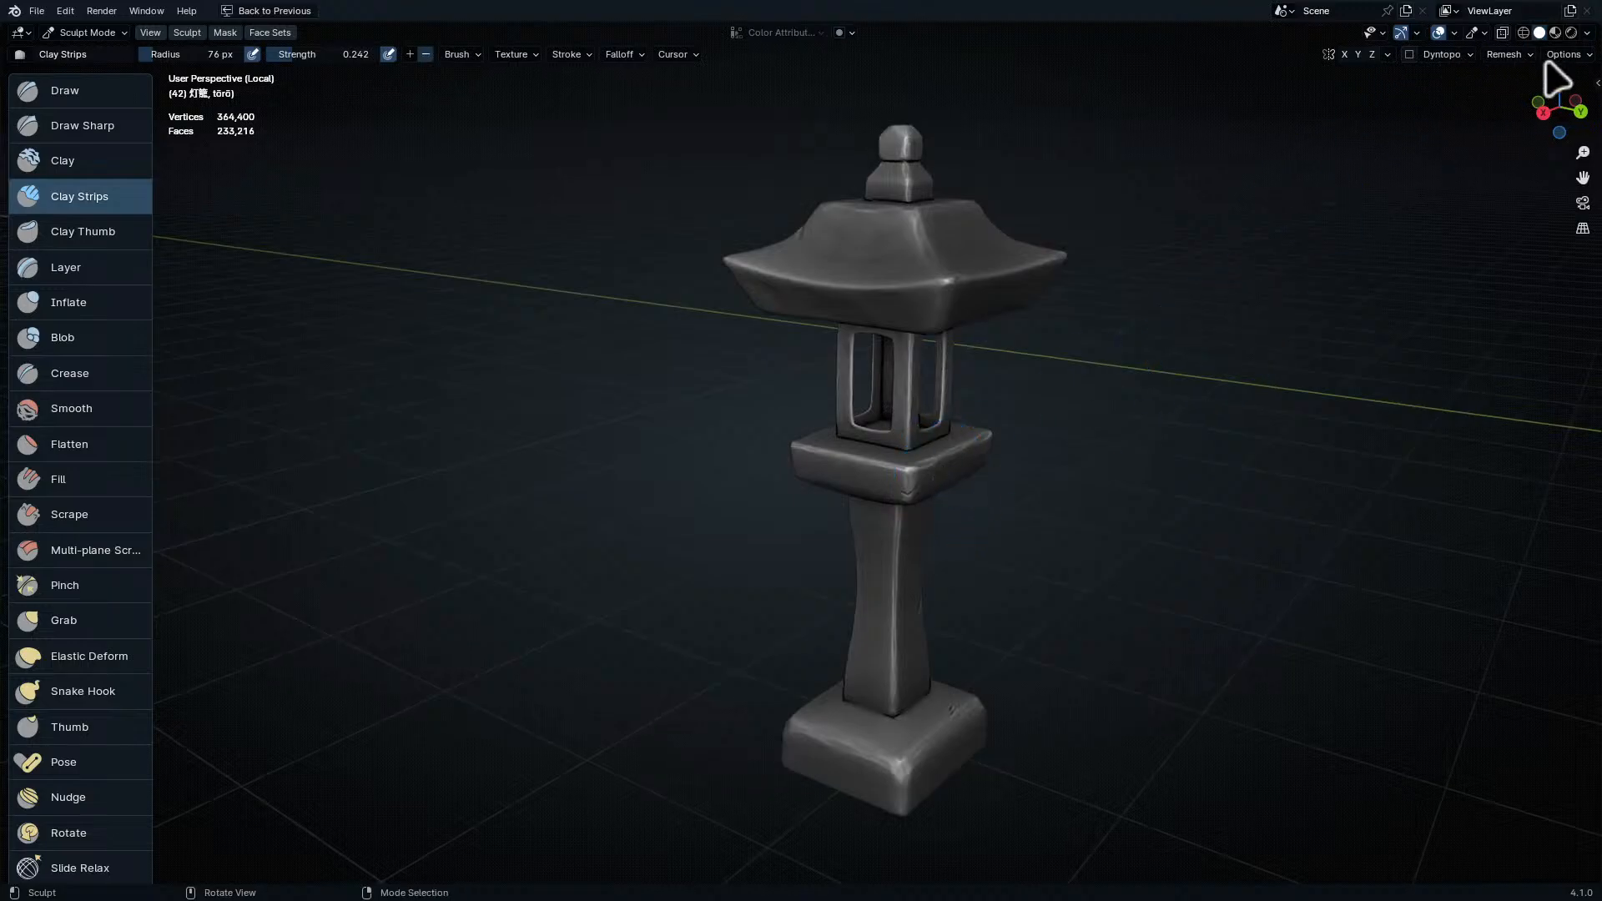
left_click(1587, 33)
left_click(1410, 116)
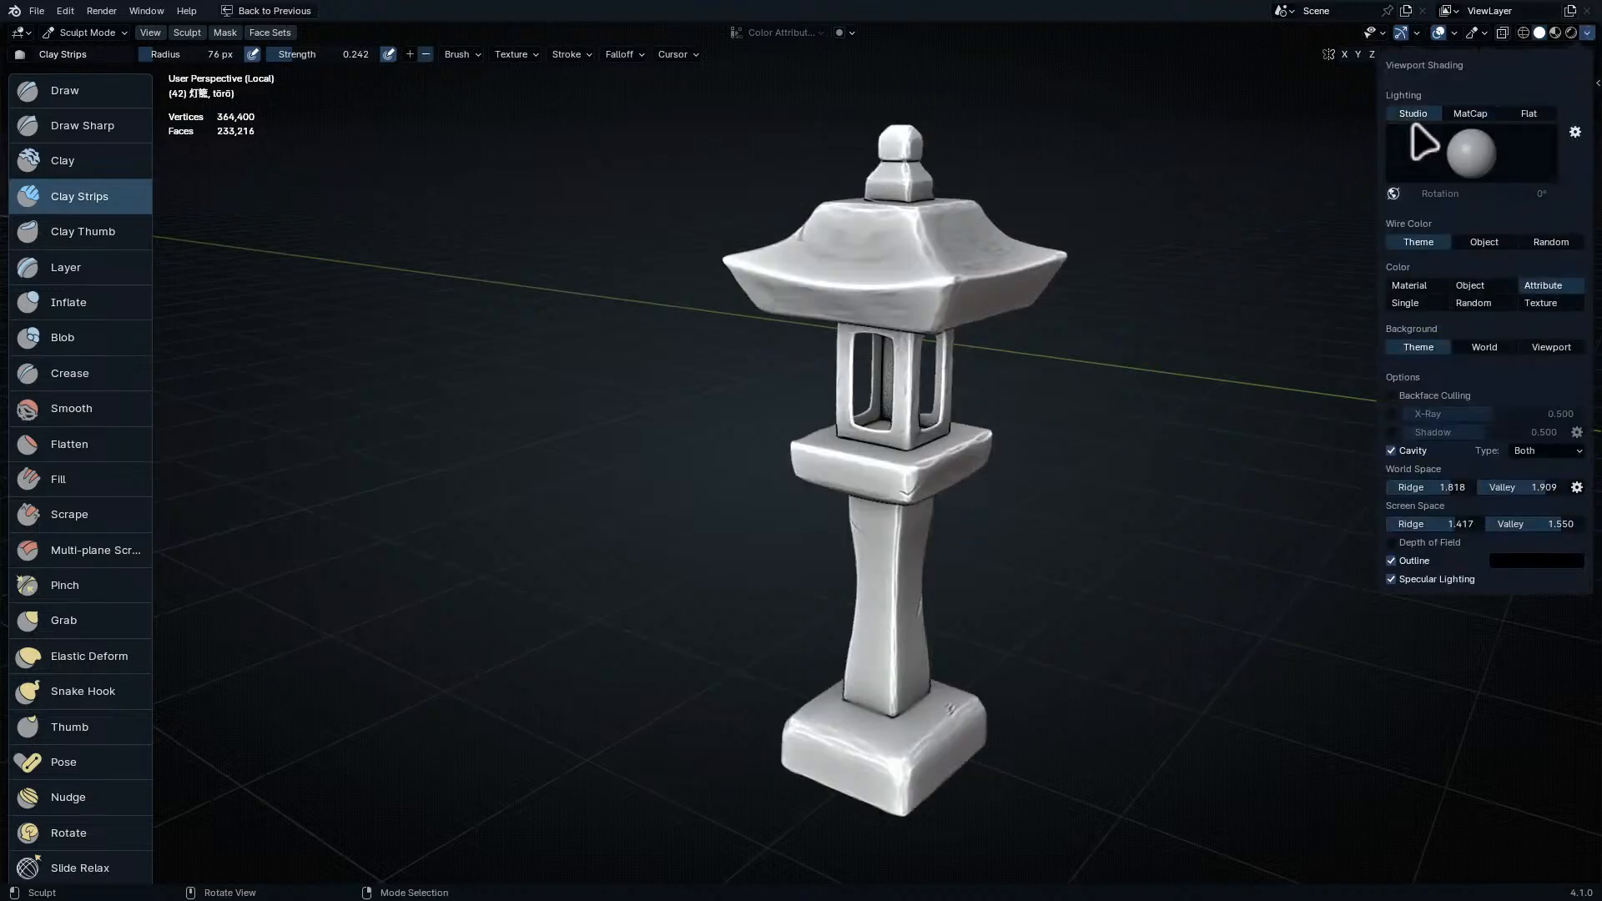
left_click(1390, 450)
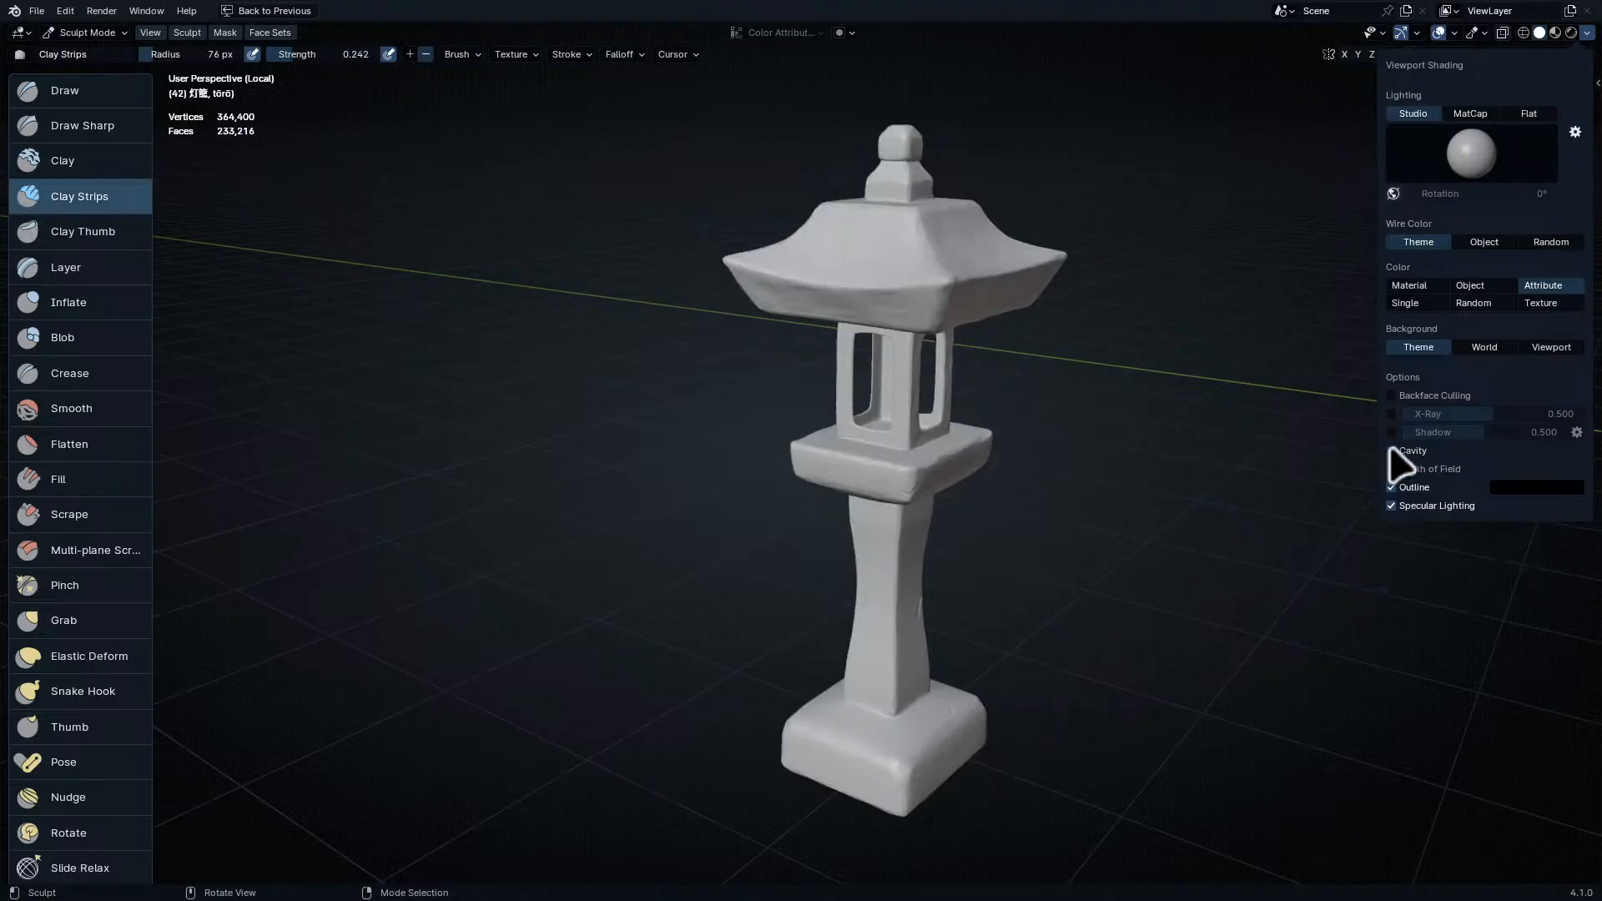
- Inspect the sculpted chips and edges on the lantern's column, base, platform and roof under Studio lighting
scroll(951, 421, "up", 4)
middle_click_drag(949, 421, 973, 530)
middle_click_drag(849, 704, 821, 588, "shift")
middle_click_drag(822, 589, 815, 562)
scroll(822, 558, "up", 1)
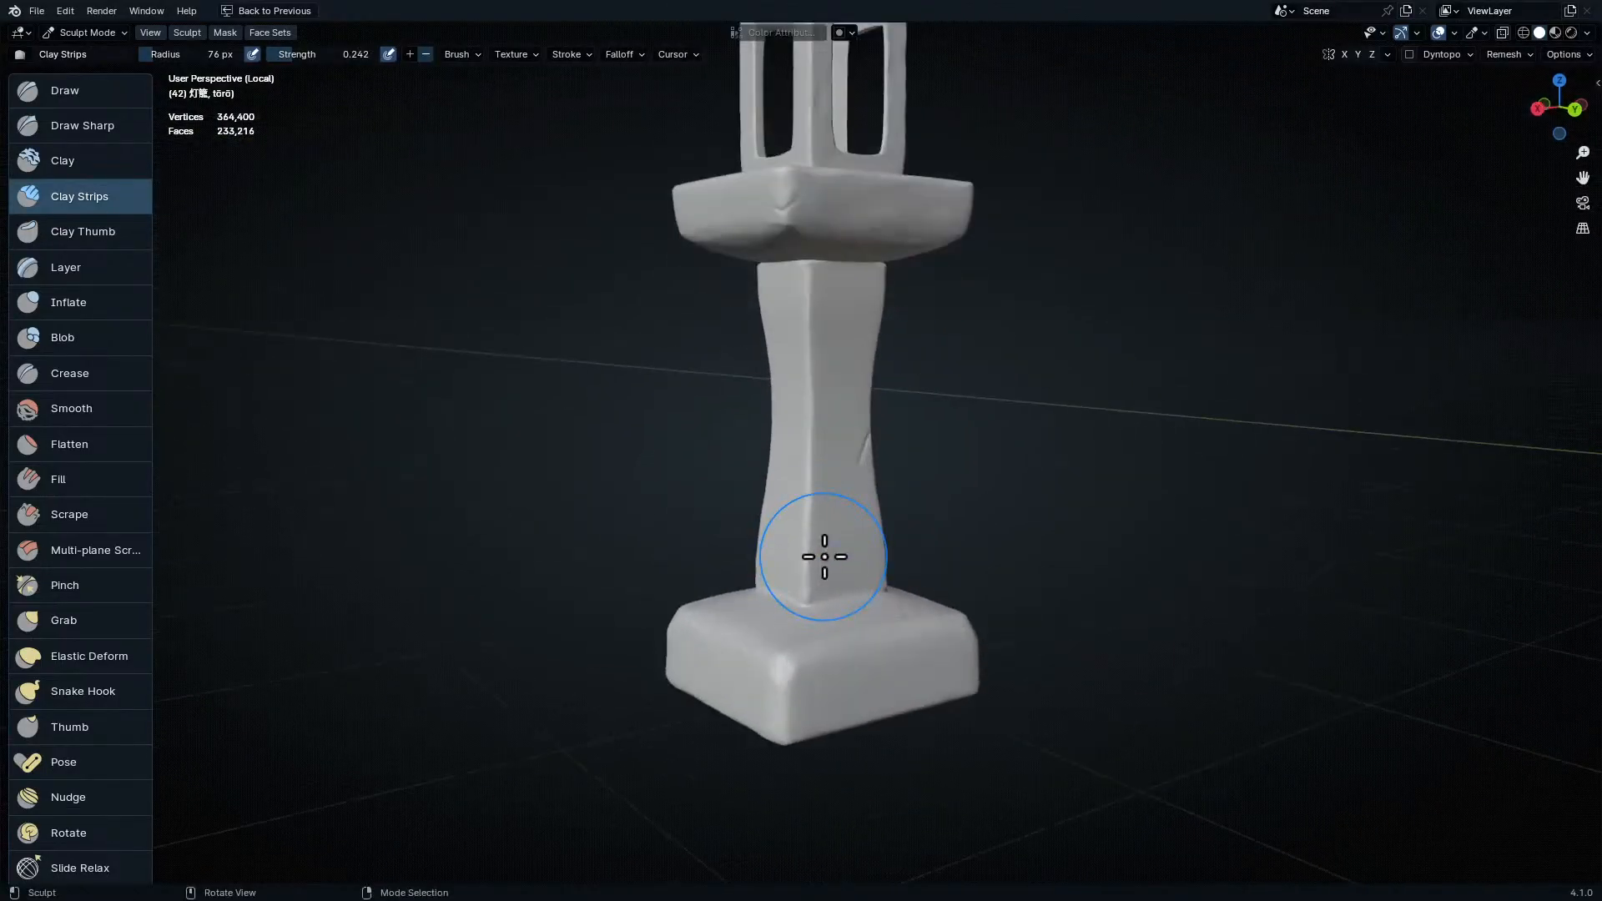
middle_click_drag(799, 456, 813, 789, "shift")
middle_click_drag(858, 613, 821, 610)
scroll(820, 609, "down", 1)
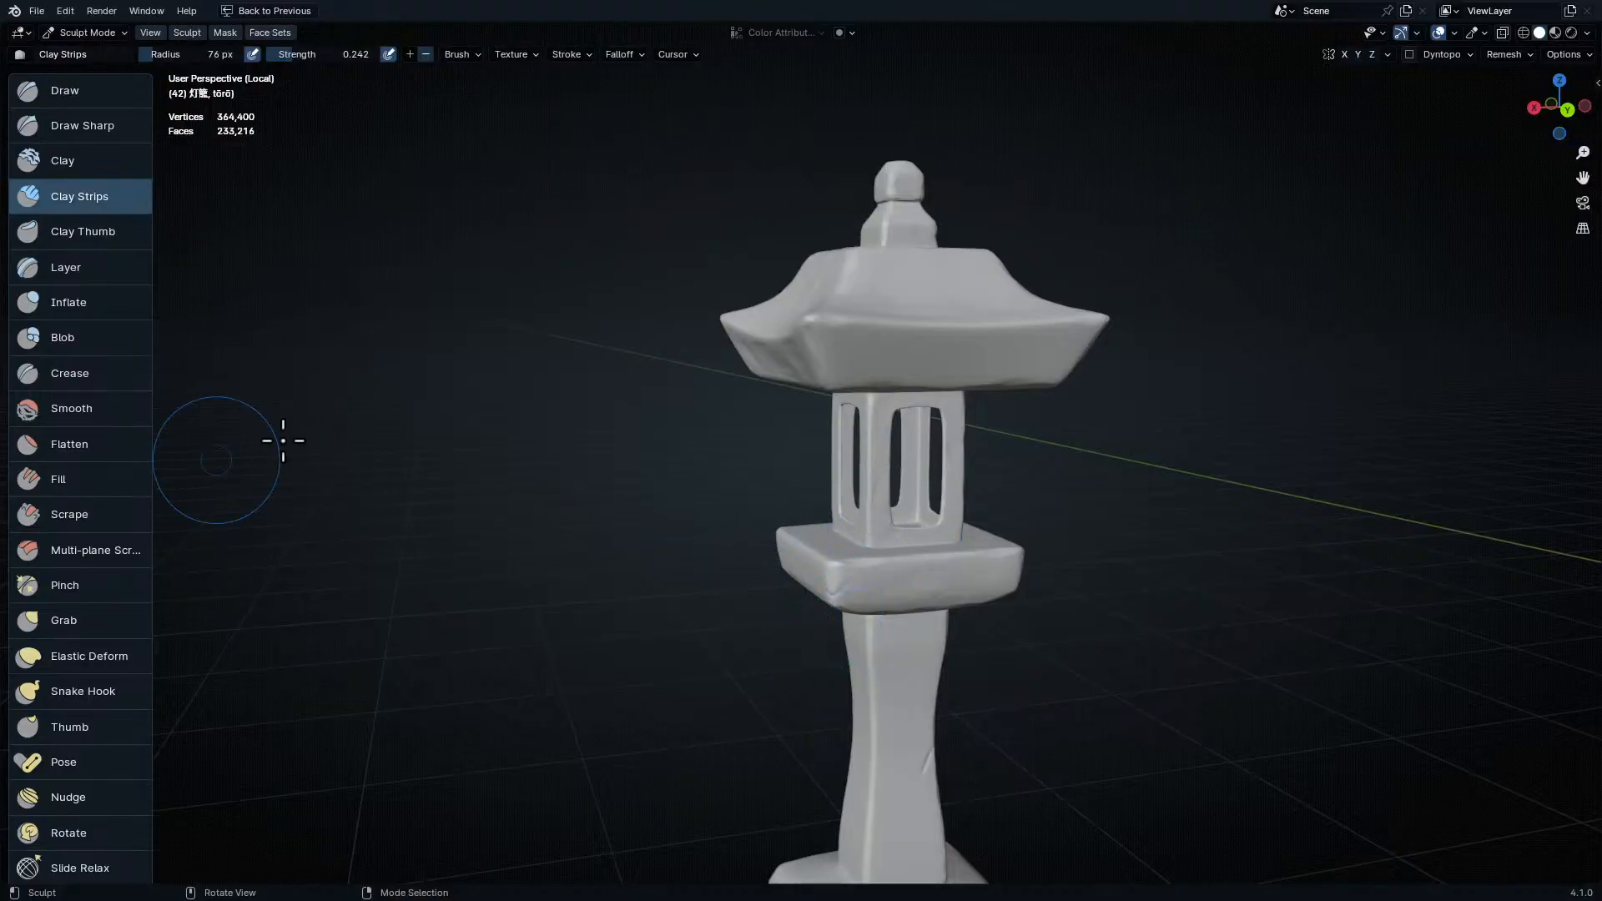
middle_click_drag(679, 314, 829, 354)
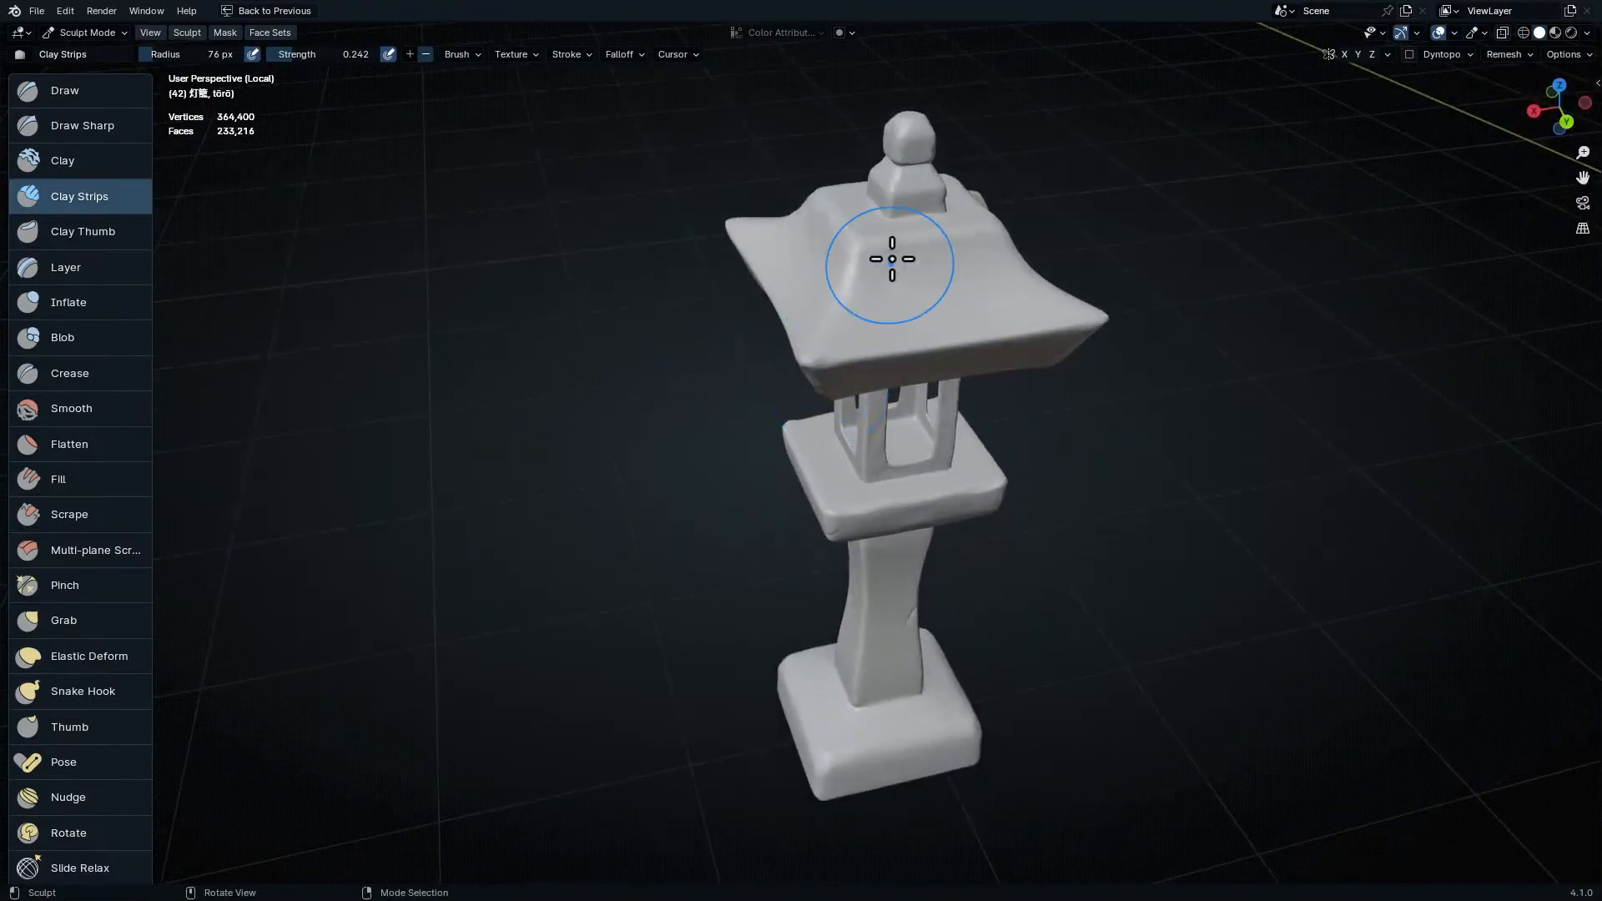
- Restore the viewport shading to MatCap lighting with Cavity enabled
left_click(1586, 33)
left_click(1470, 112)
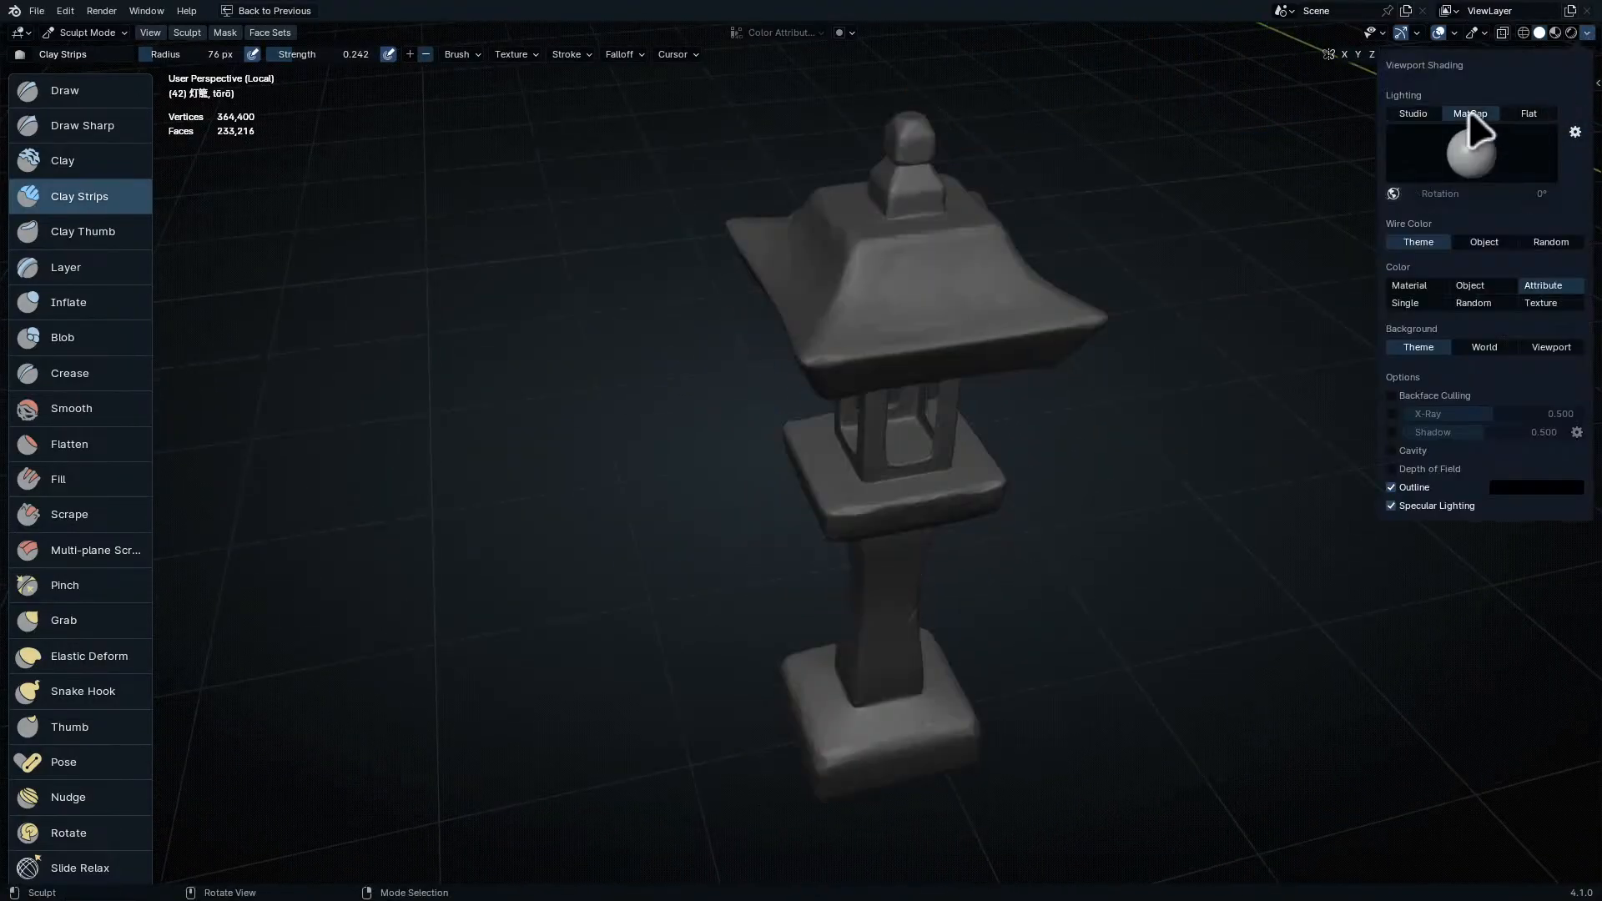
mouse_move(1009, 458)
middle_mouse_down()
mouse_move(1051, 333)
mouse_move(1036, 394)
mouse_move(959, 450)
mouse_move(958, 487)
mouse_move(1022, 425)
mouse_move(976, 447)
middle_mouse_up()
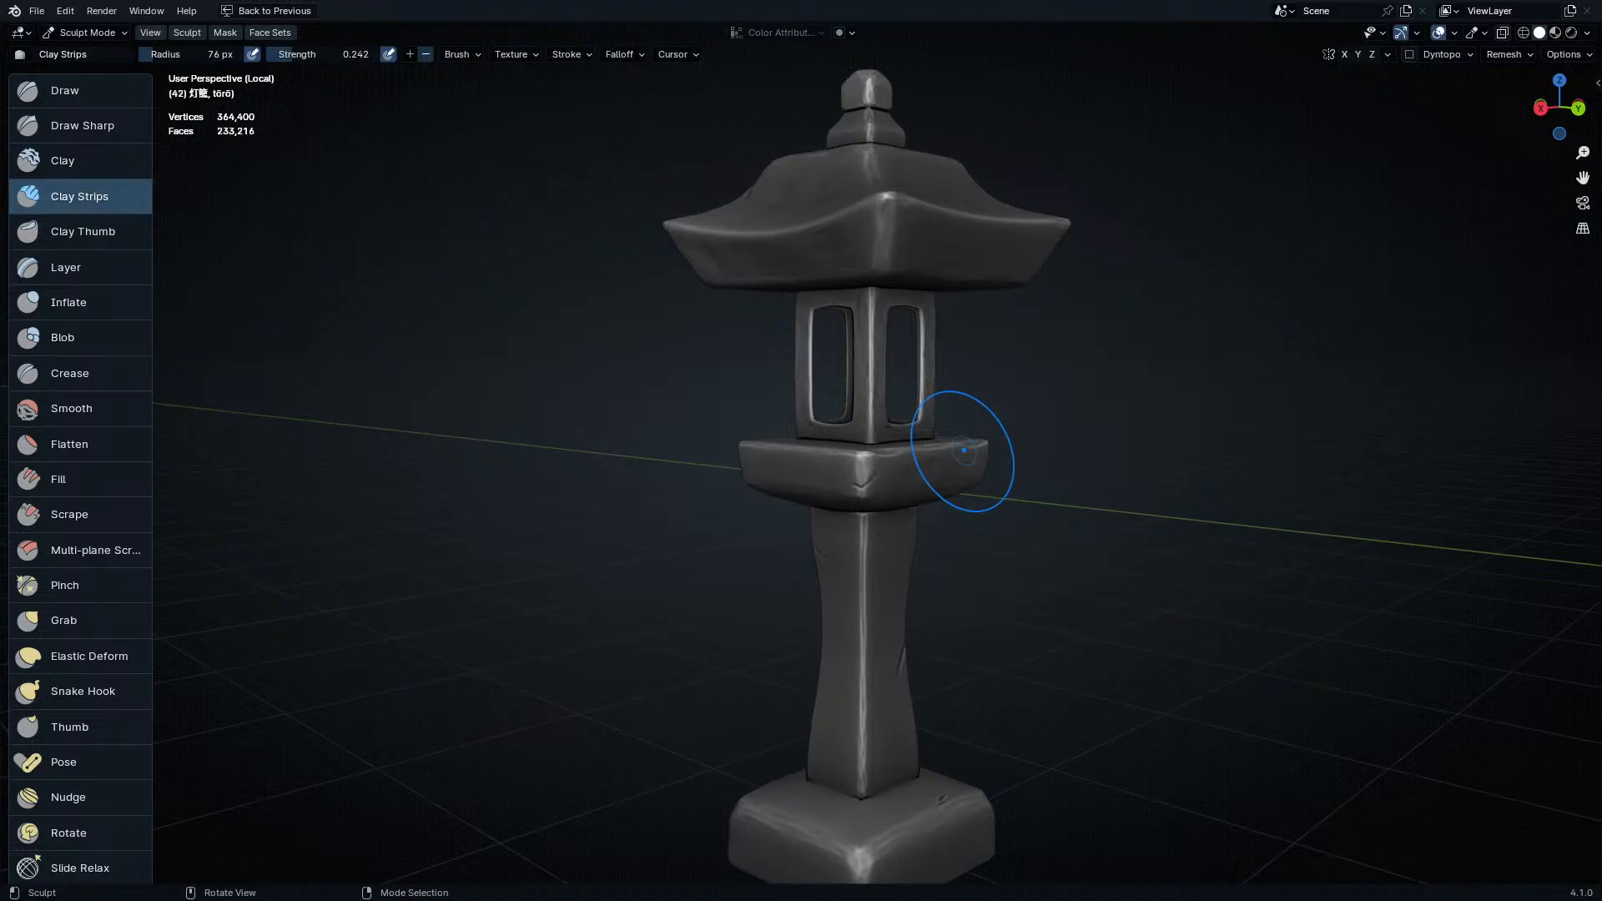
middle_click_drag(919, 304, 902, 362, "shift")
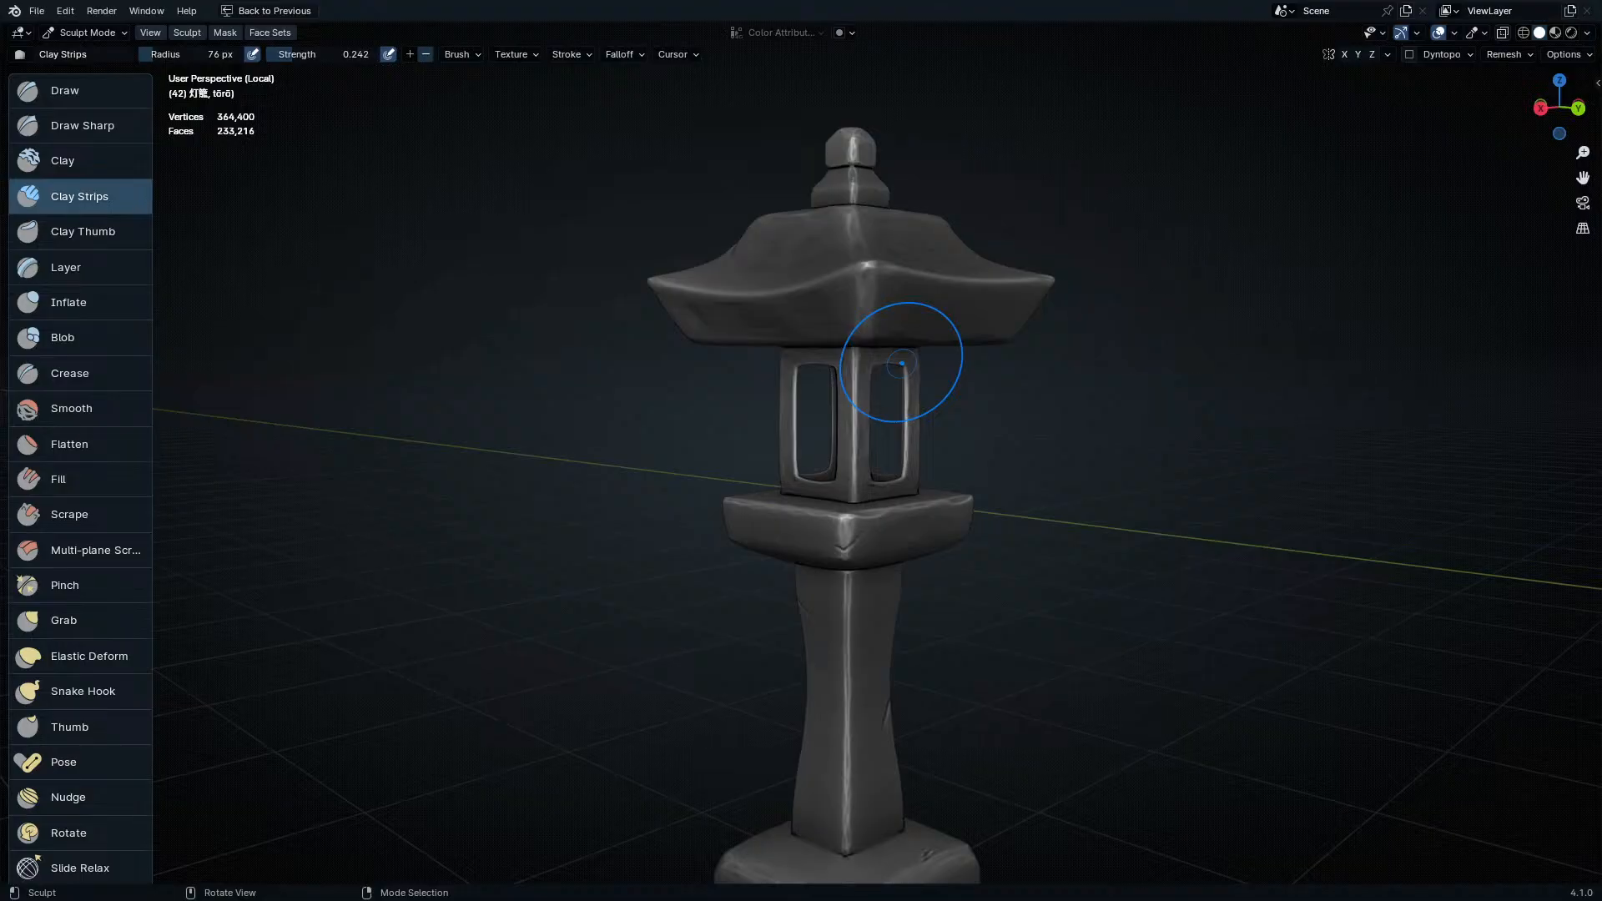
- Check the sculpted lantern from several sides and save the file Anime Semi Realistic Assets.blend
middle_click_drag(468, 417, 776, 511)
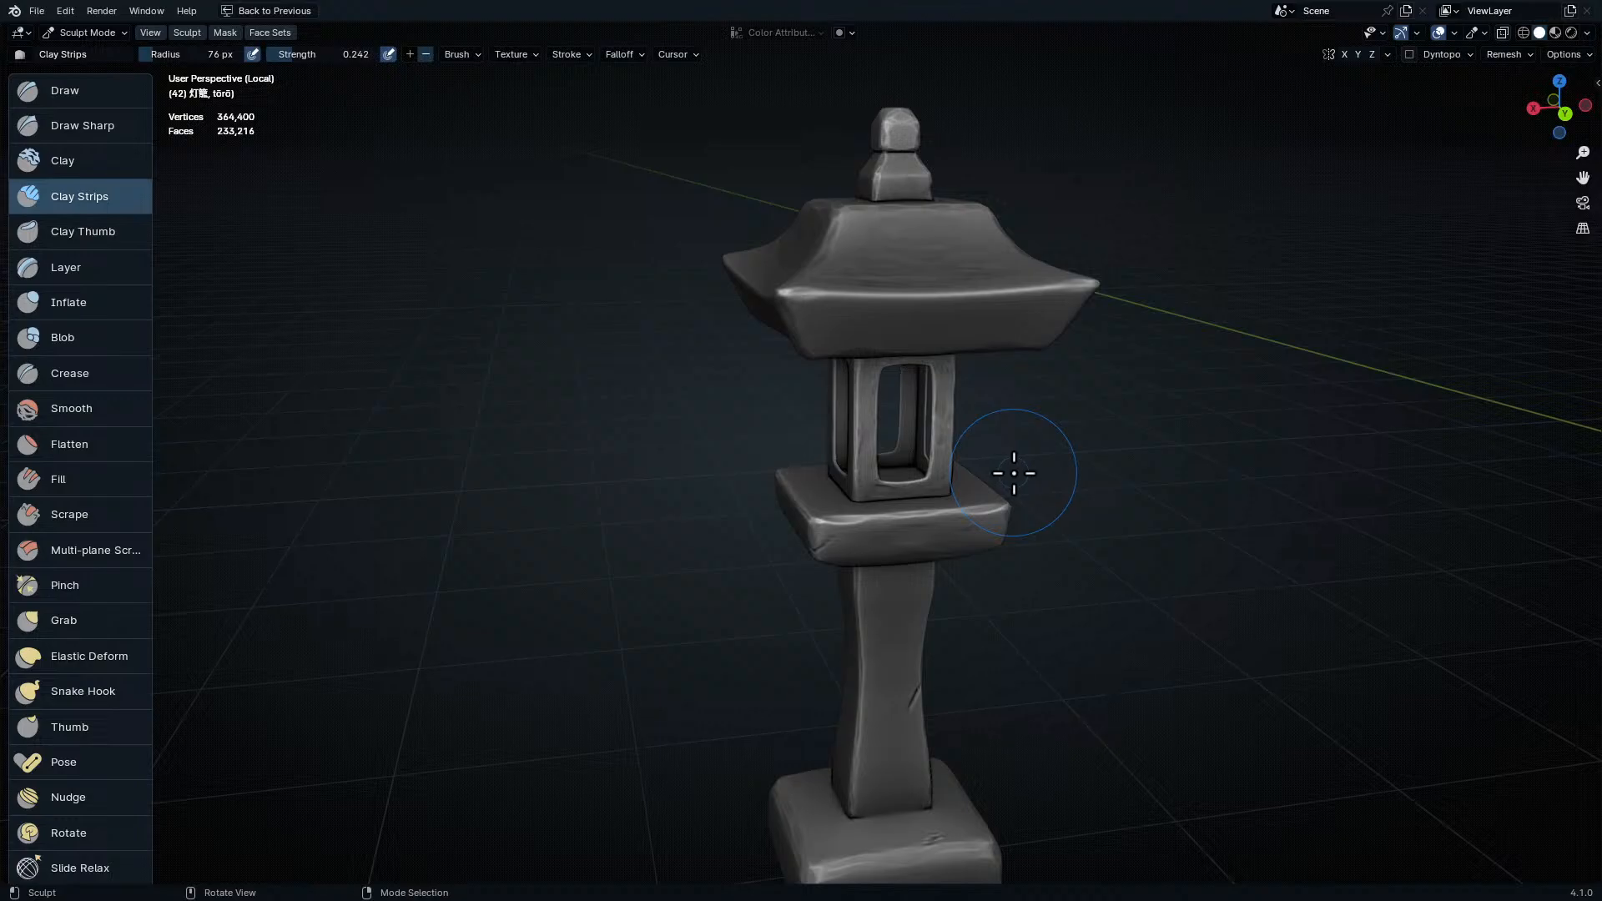
scroll(985, 460, "up", 1)
middle_click_drag(964, 452, 1094, 445)
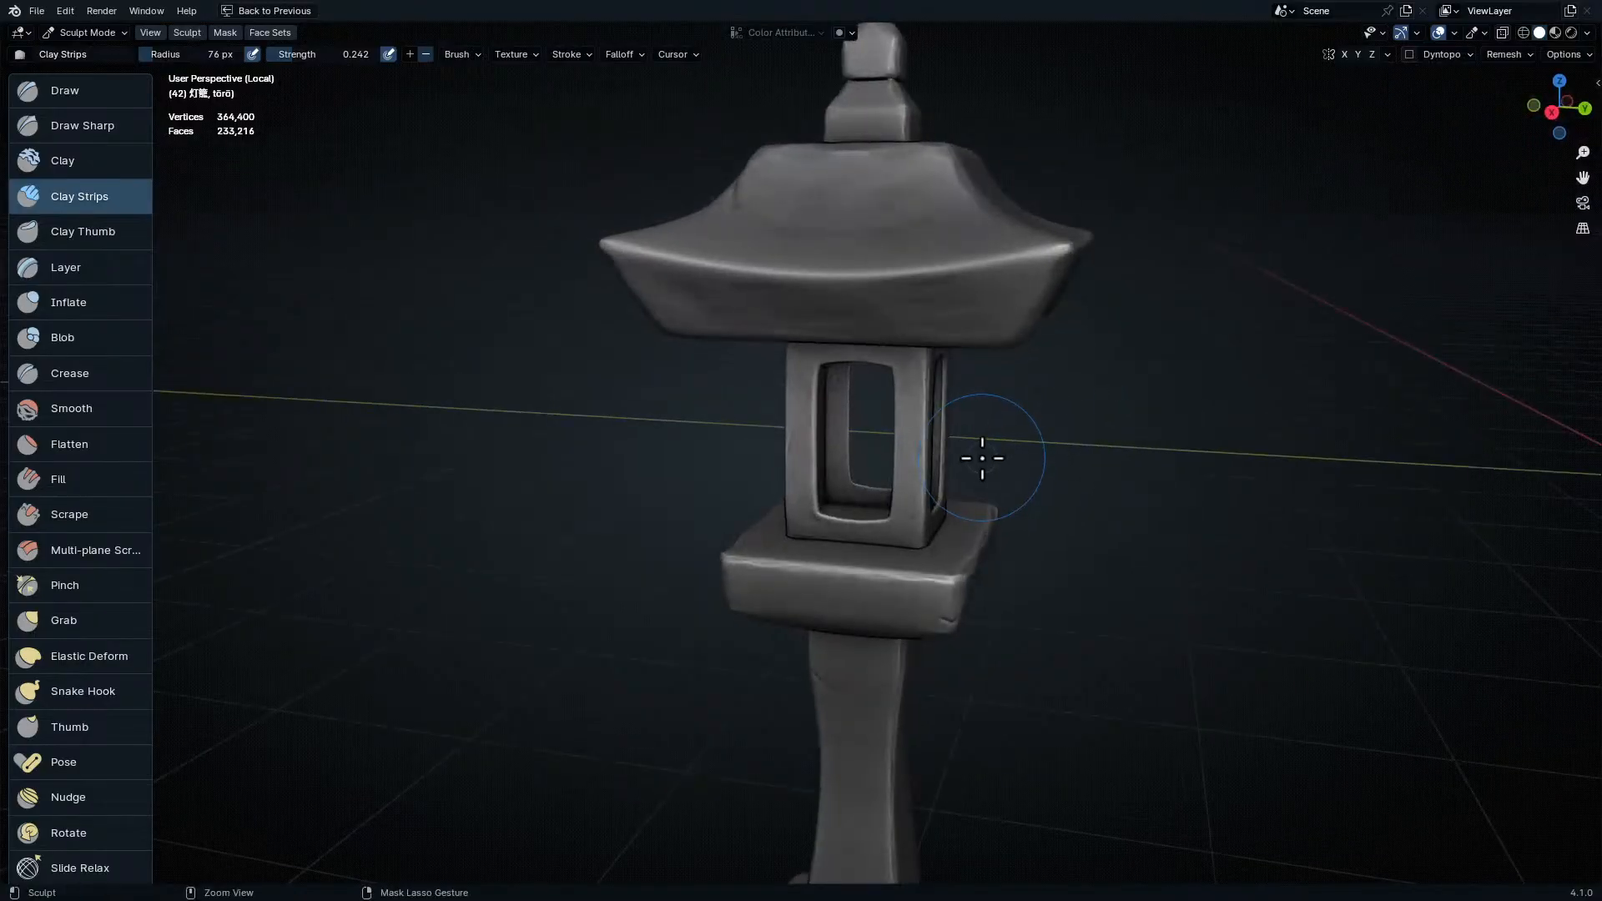
key("ctrl+s")
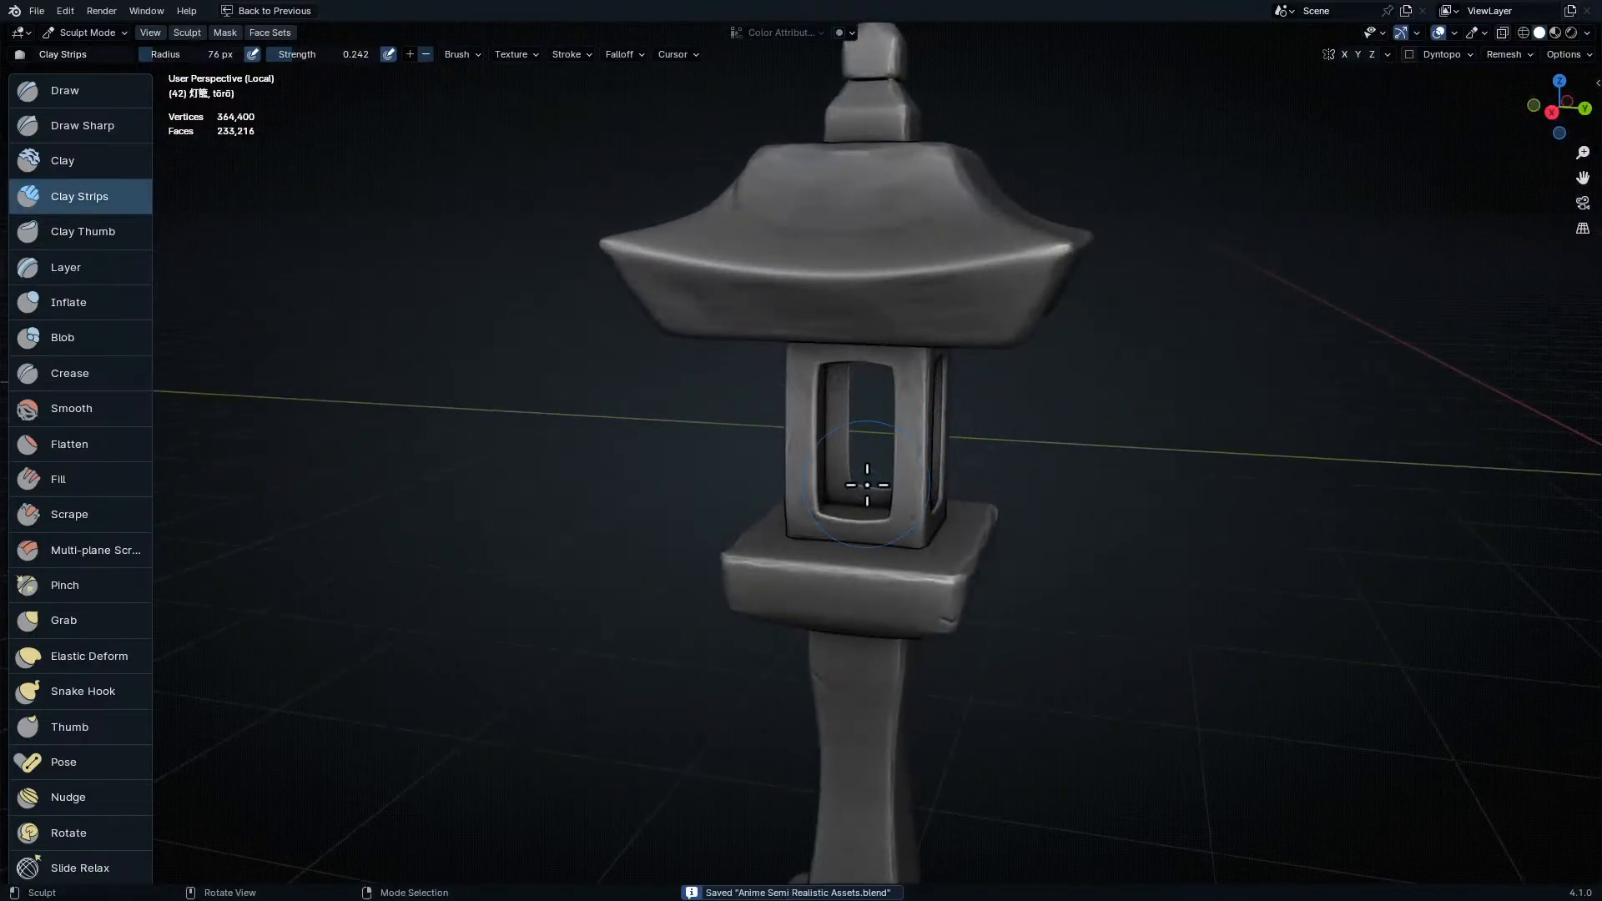
- Leave local view in Object Mode and select the stone lantern among the other scene assets
middle_click_drag(1041, 450, 1143, 612)
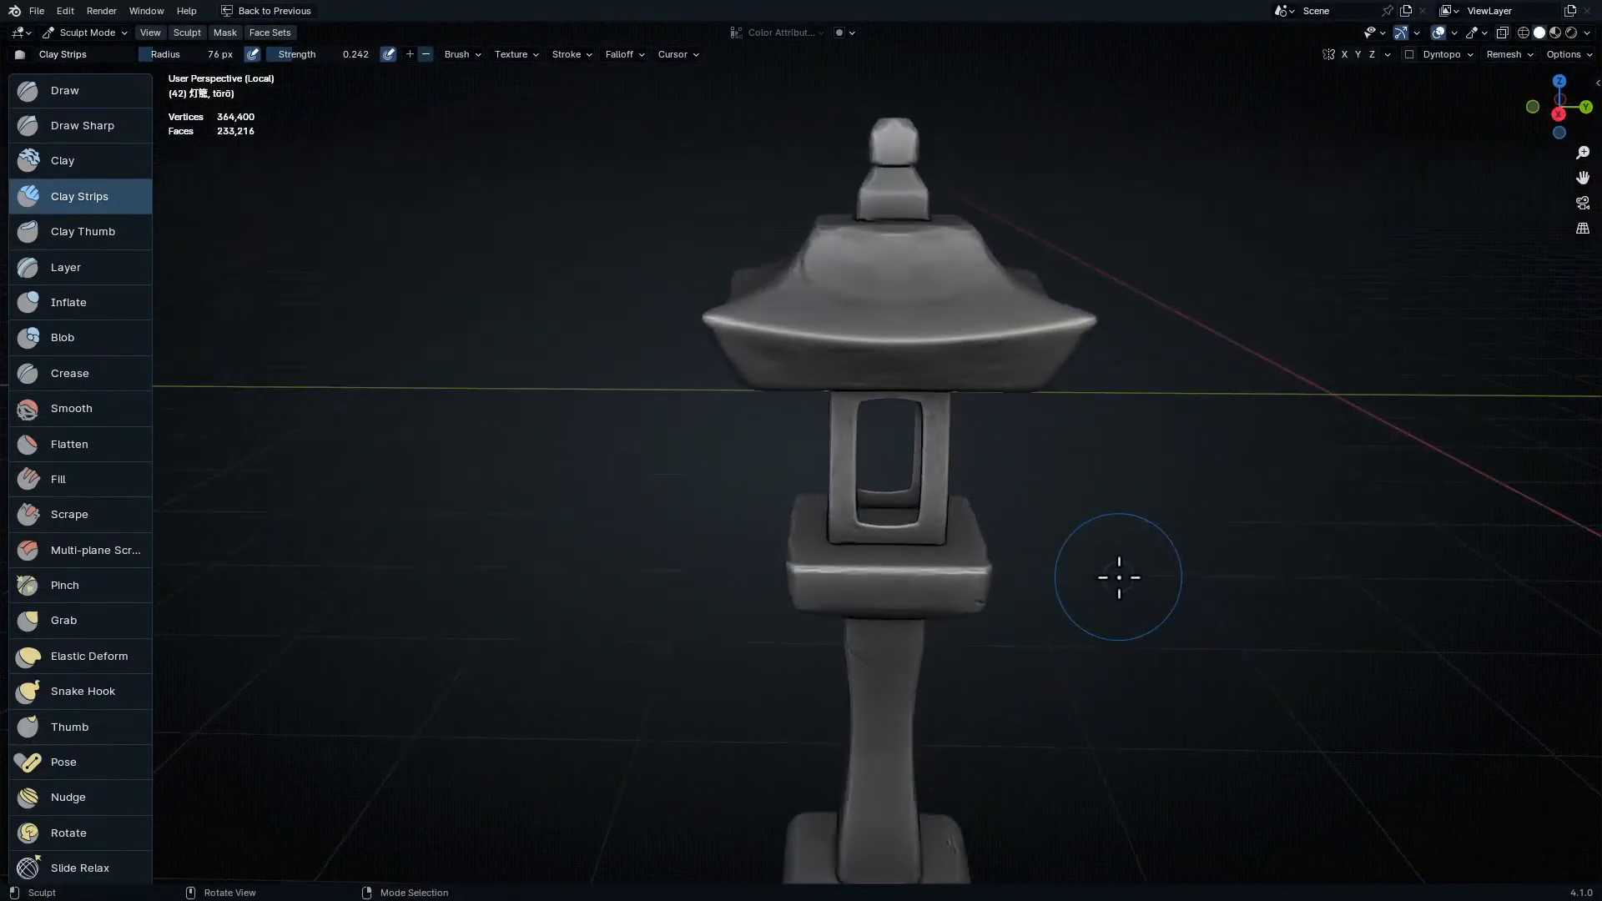
key("KP_Divide")
scroll(1090, 500, "down", 3)
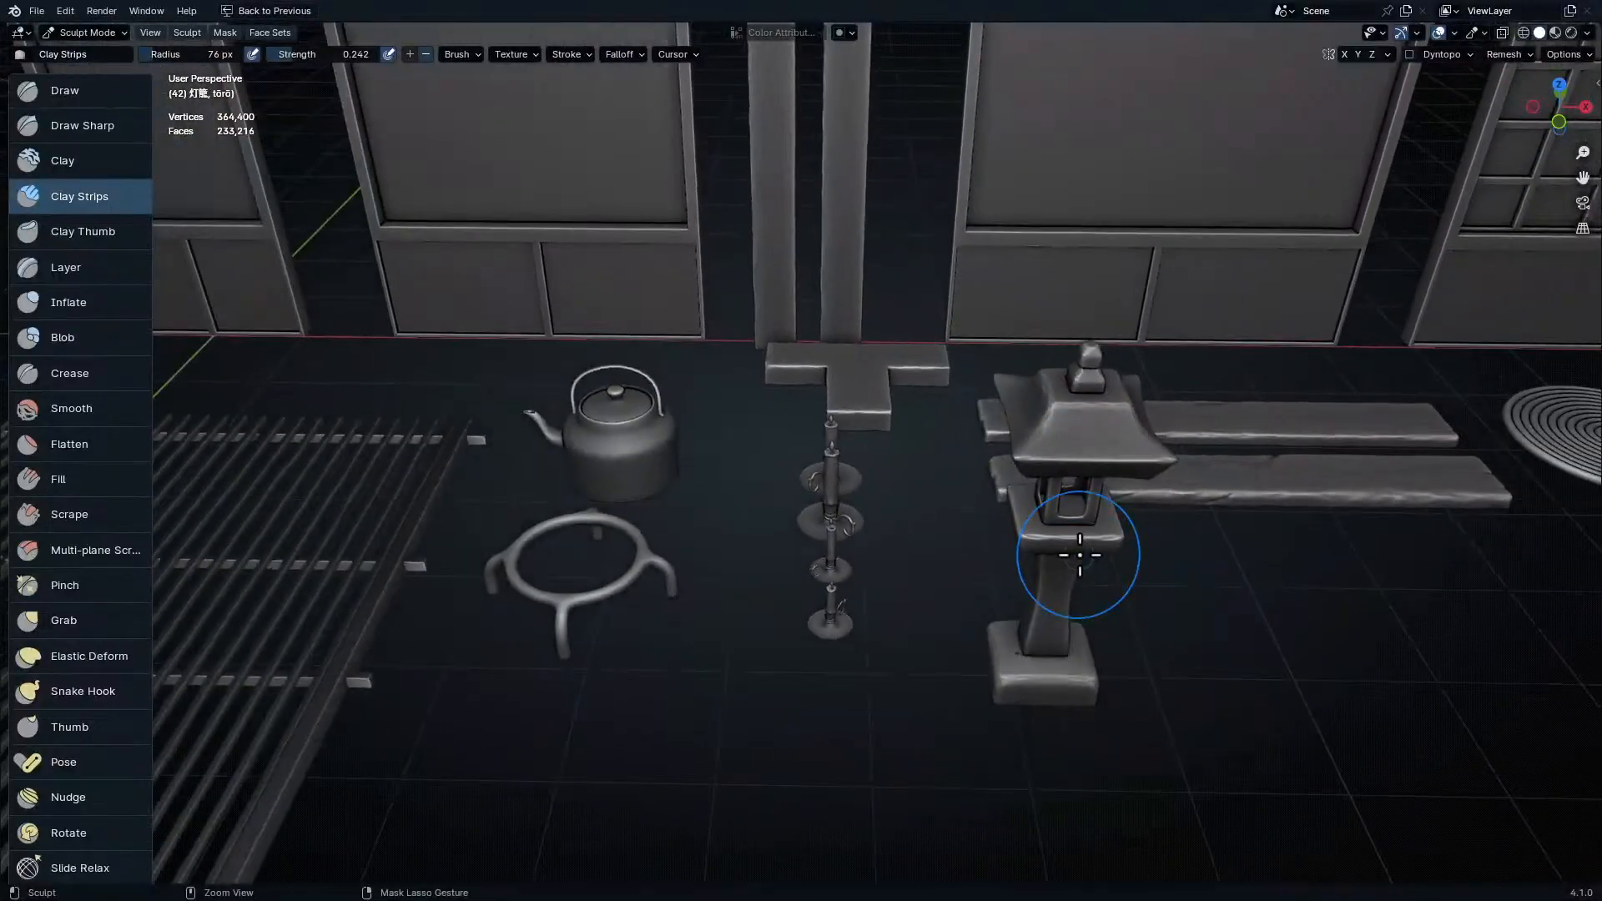
key("ctrl+Tab")
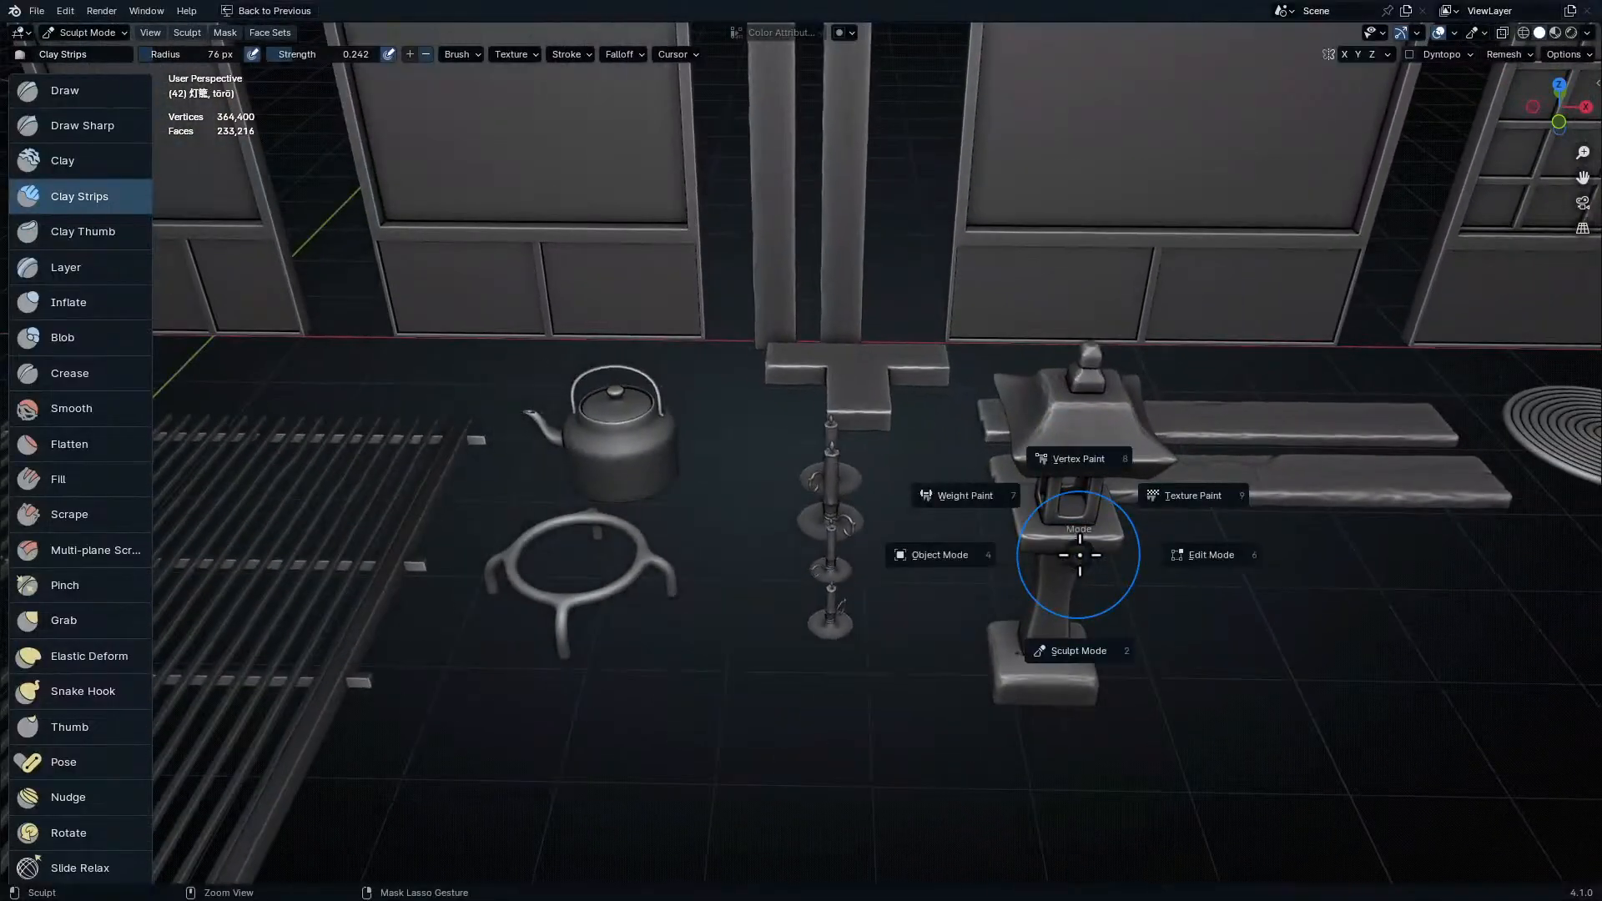
left_click(665, 577)
middle_click_drag(662, 565, 848, 654)
left_click(916, 723)
middle_click_drag(906, 706, 811, 689, "ctrl")
left_click(834, 557)
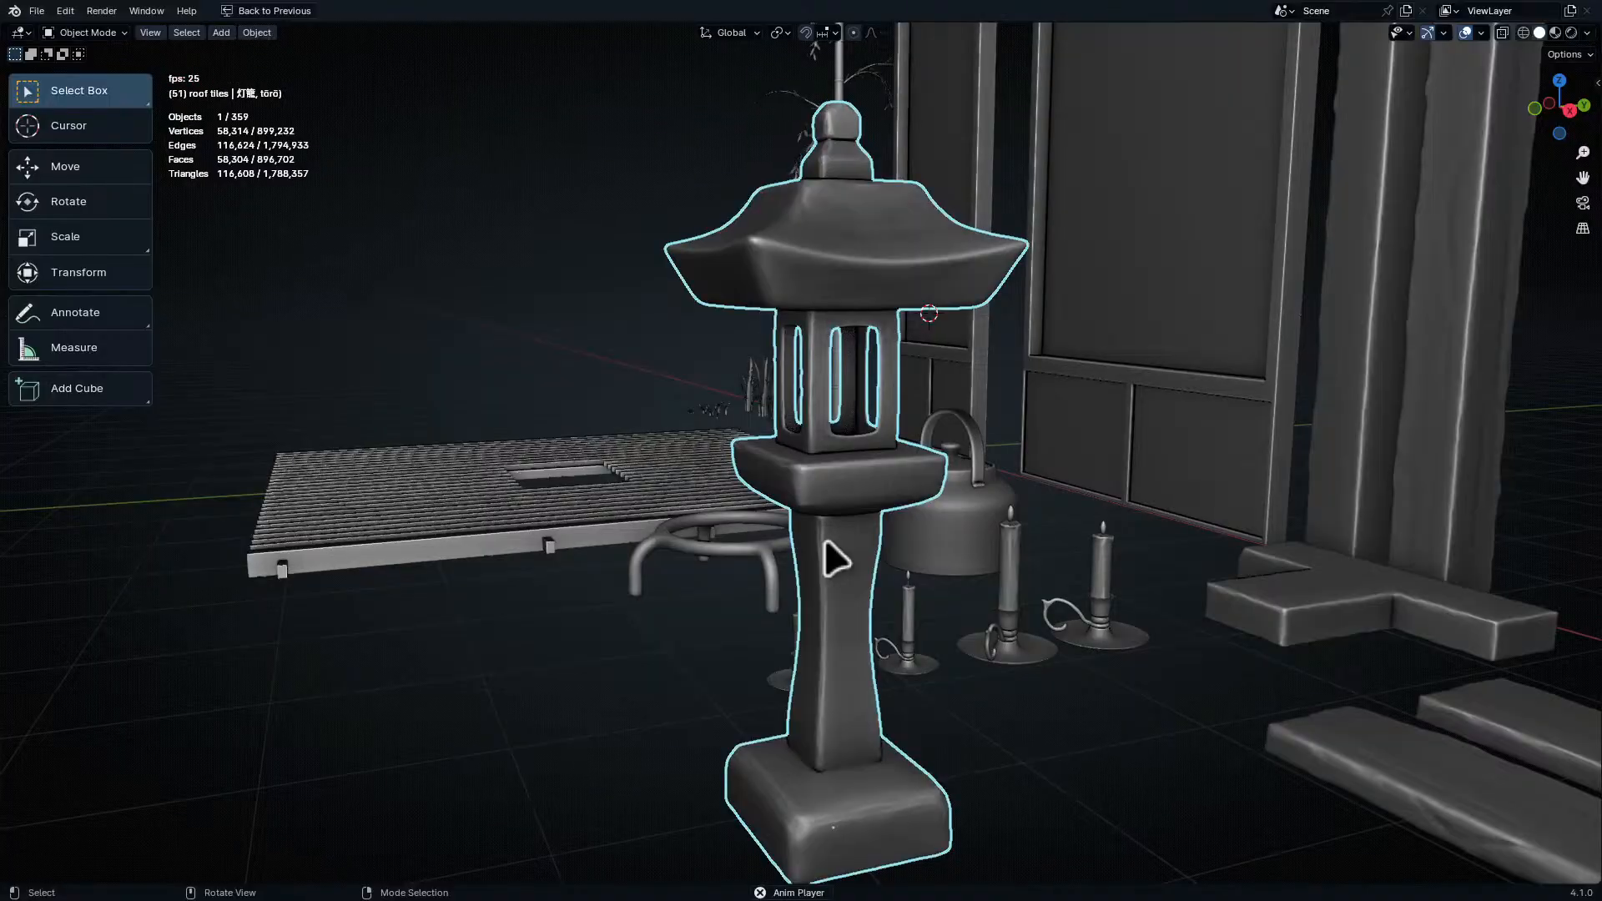
- Show the full workspace layout and check the lantern's object transform properties
key("ctrl+space")
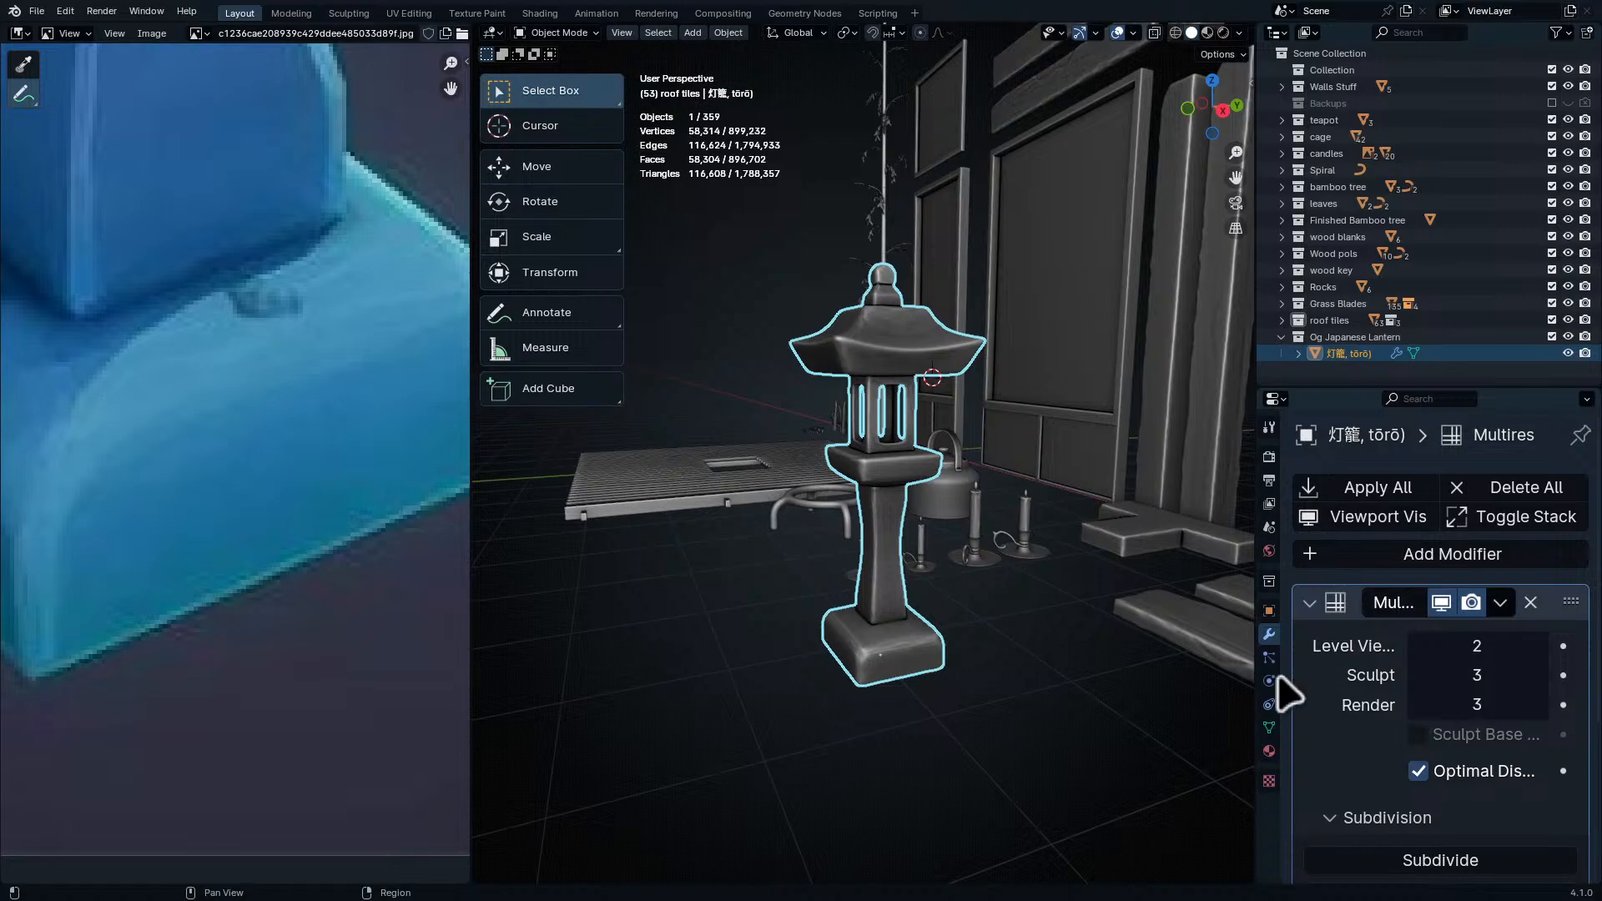
left_click(1269, 610)
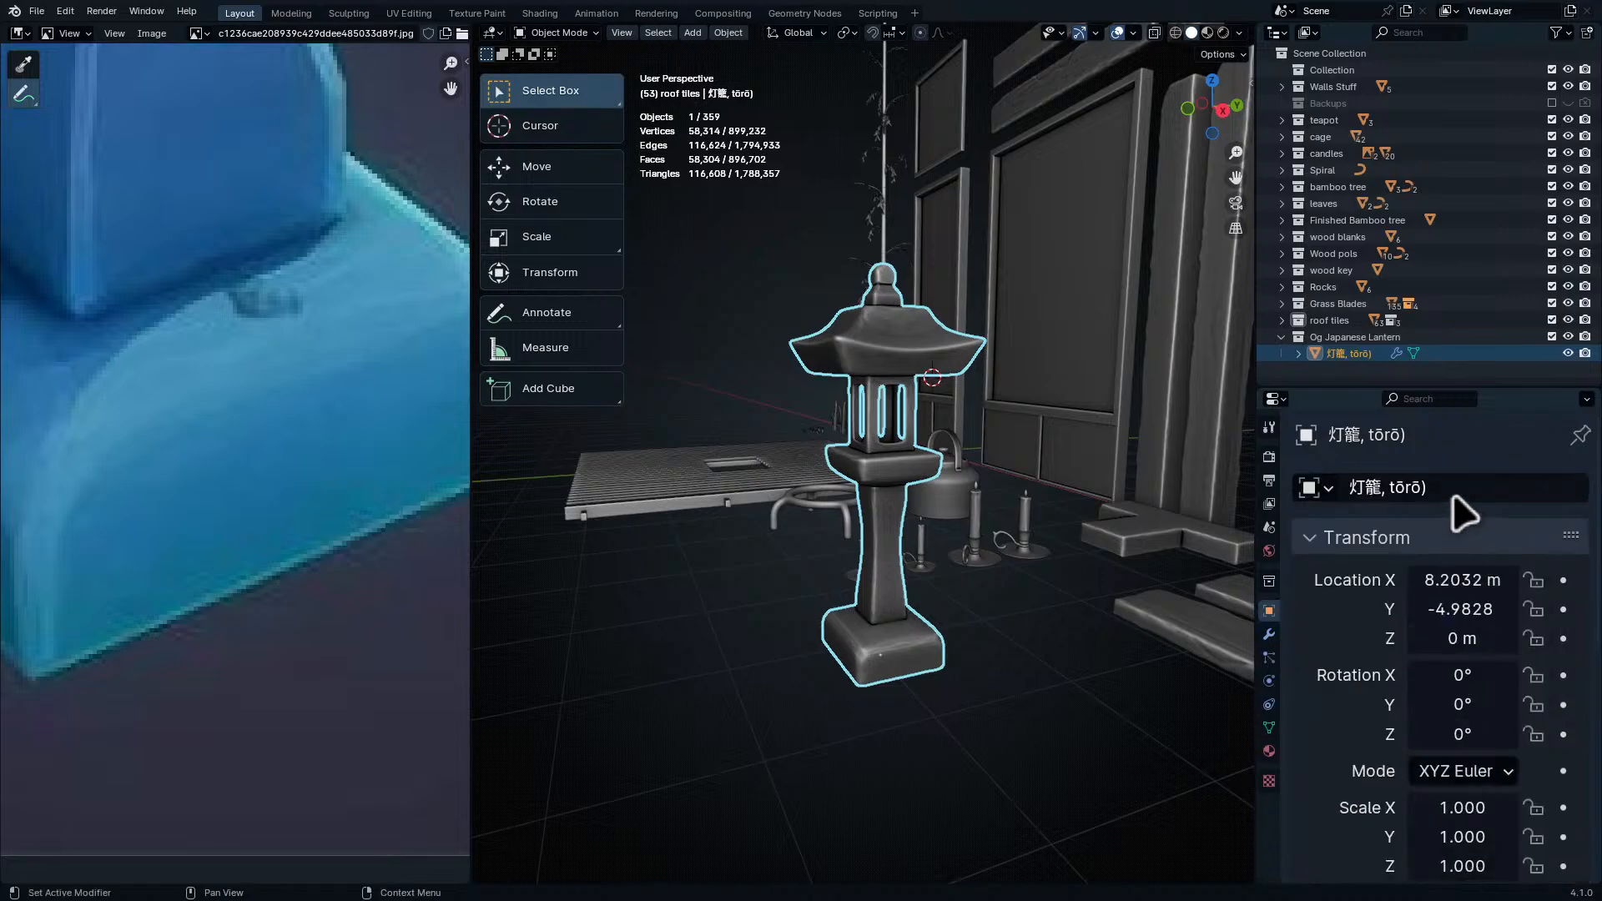
middle_click_drag(812, 726, 959, 744)
middle_click_drag(1358, 803, 1387, 657)
scroll(1001, 511, "down", 8)
- Maximize the 3D viewport to show the whole asset collection, and deselect the lantern
key("ctrl+space")
middle_click_drag(1031, 576, 1088, 555, "shift")
scroll(1118, 552, "down", 3)
scroll(1185, 534, "up", 2)
middle_click_drag(1268, 492, 1011, 588, "shift")
middle_click_drag(1168, 546, 851, 708)
left_click(583, 741)
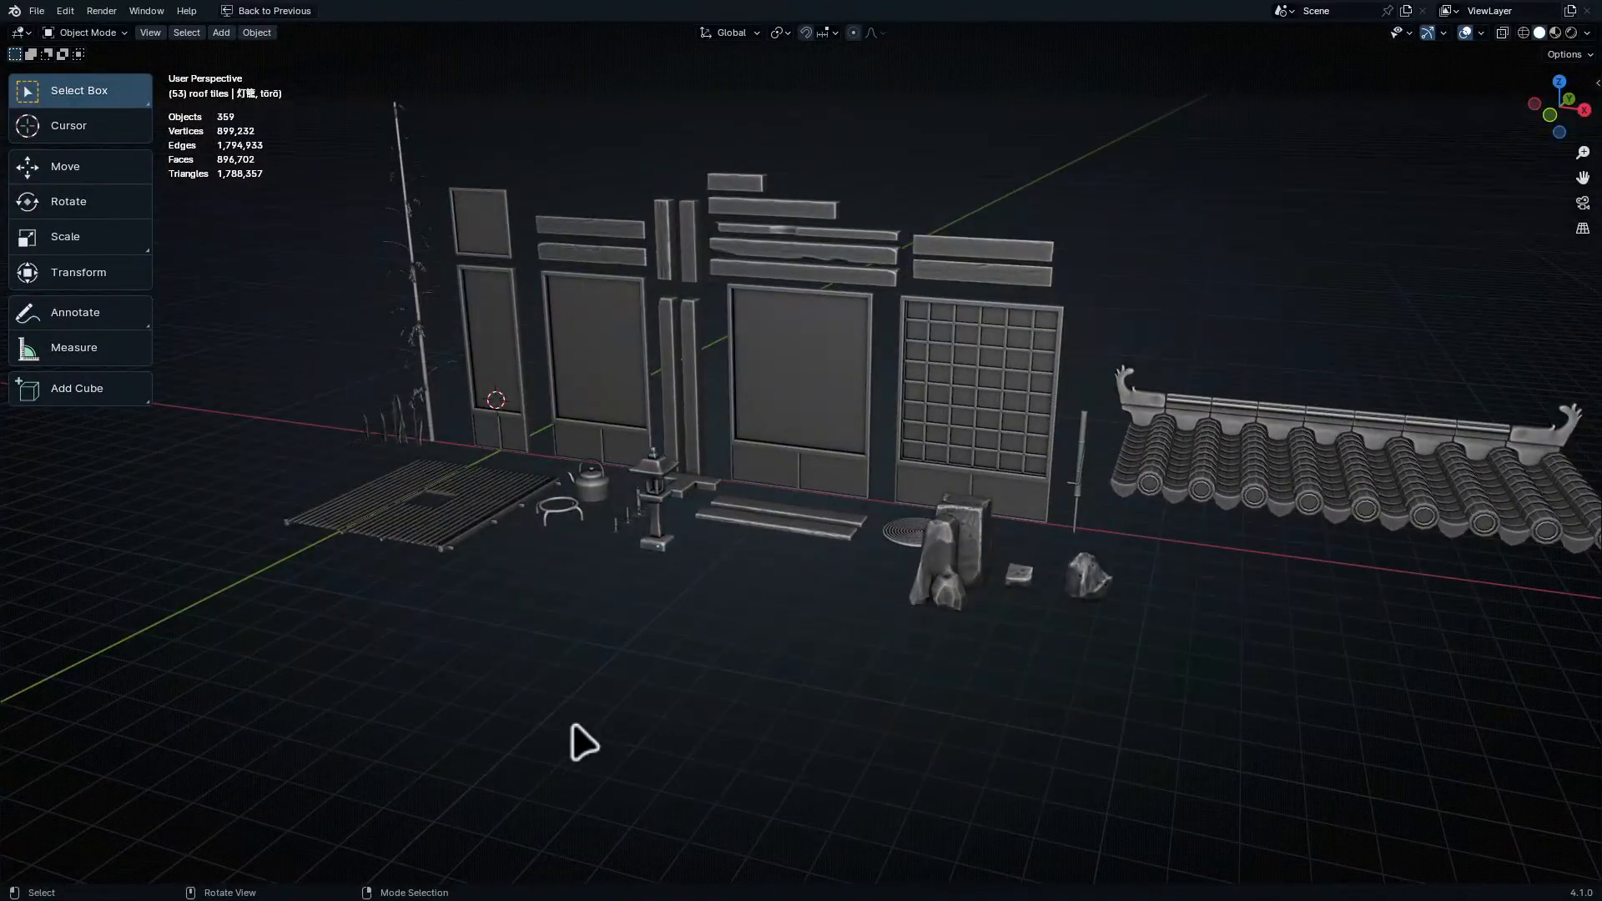